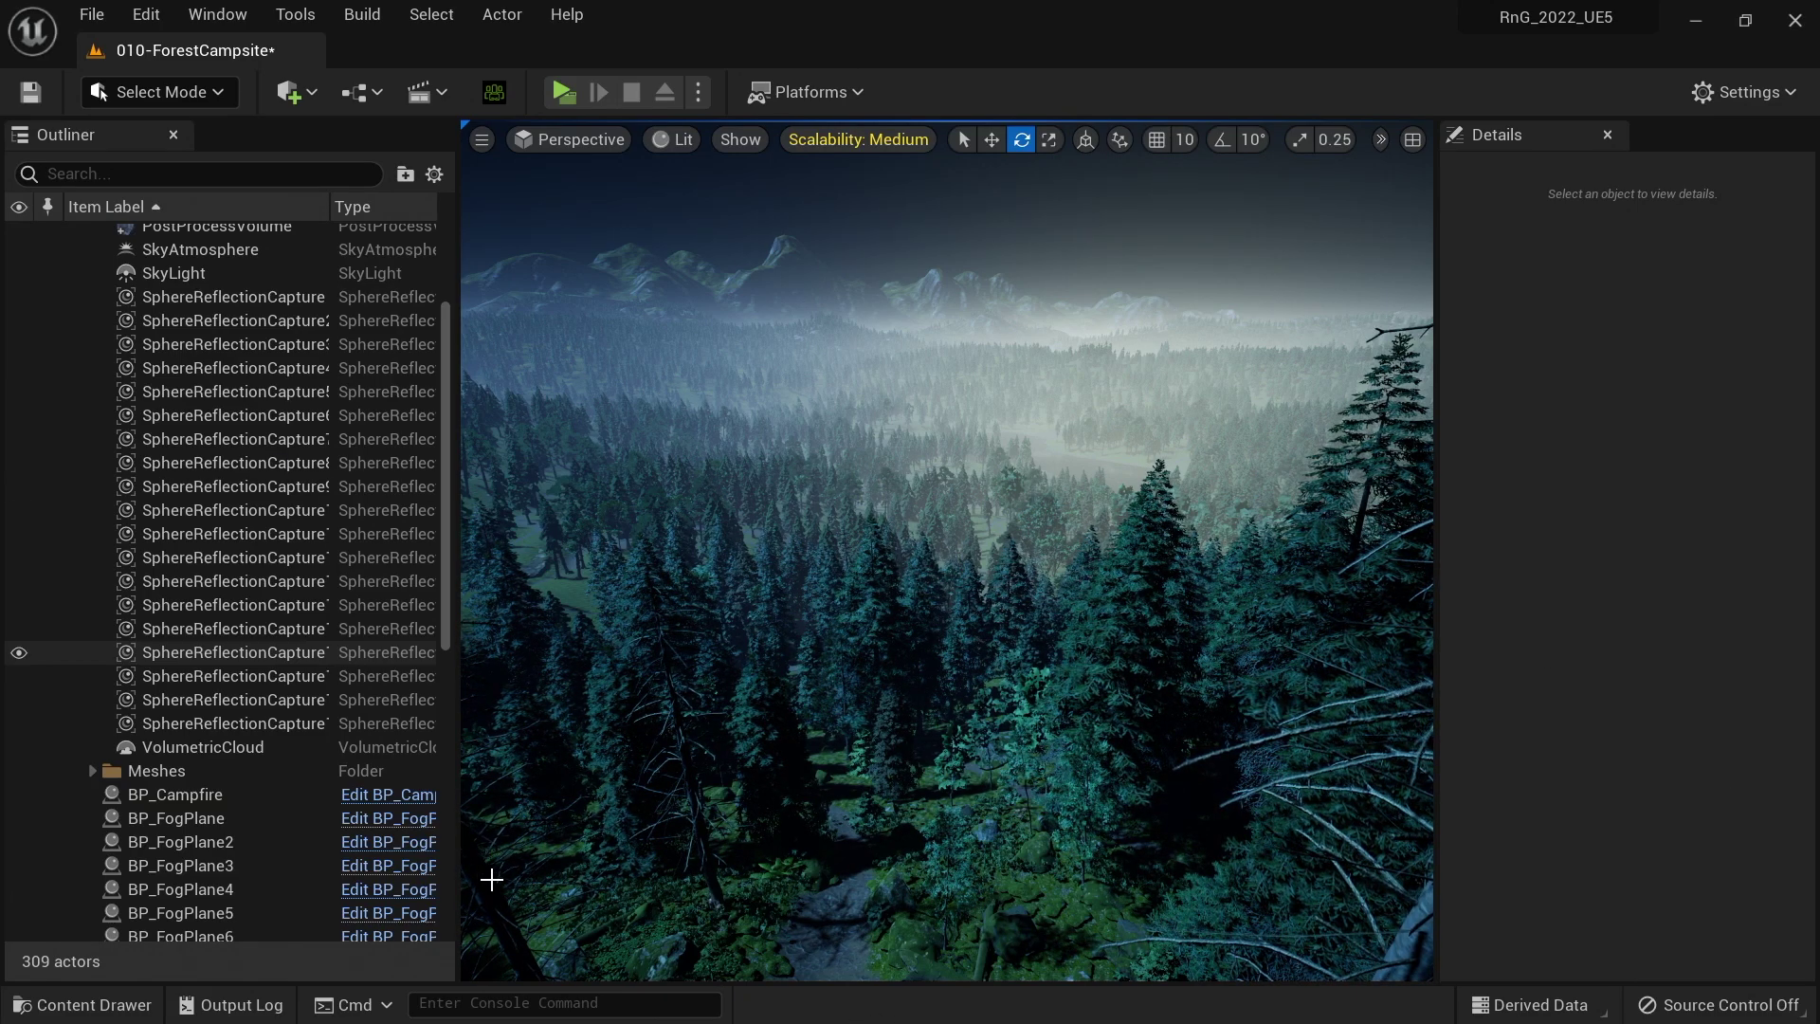
- Open the 030 level sequence from the Content/Cinematics folder and shrink Sequencer to give the viewport more height
key("ctrl+space")
left_click(133, 821)
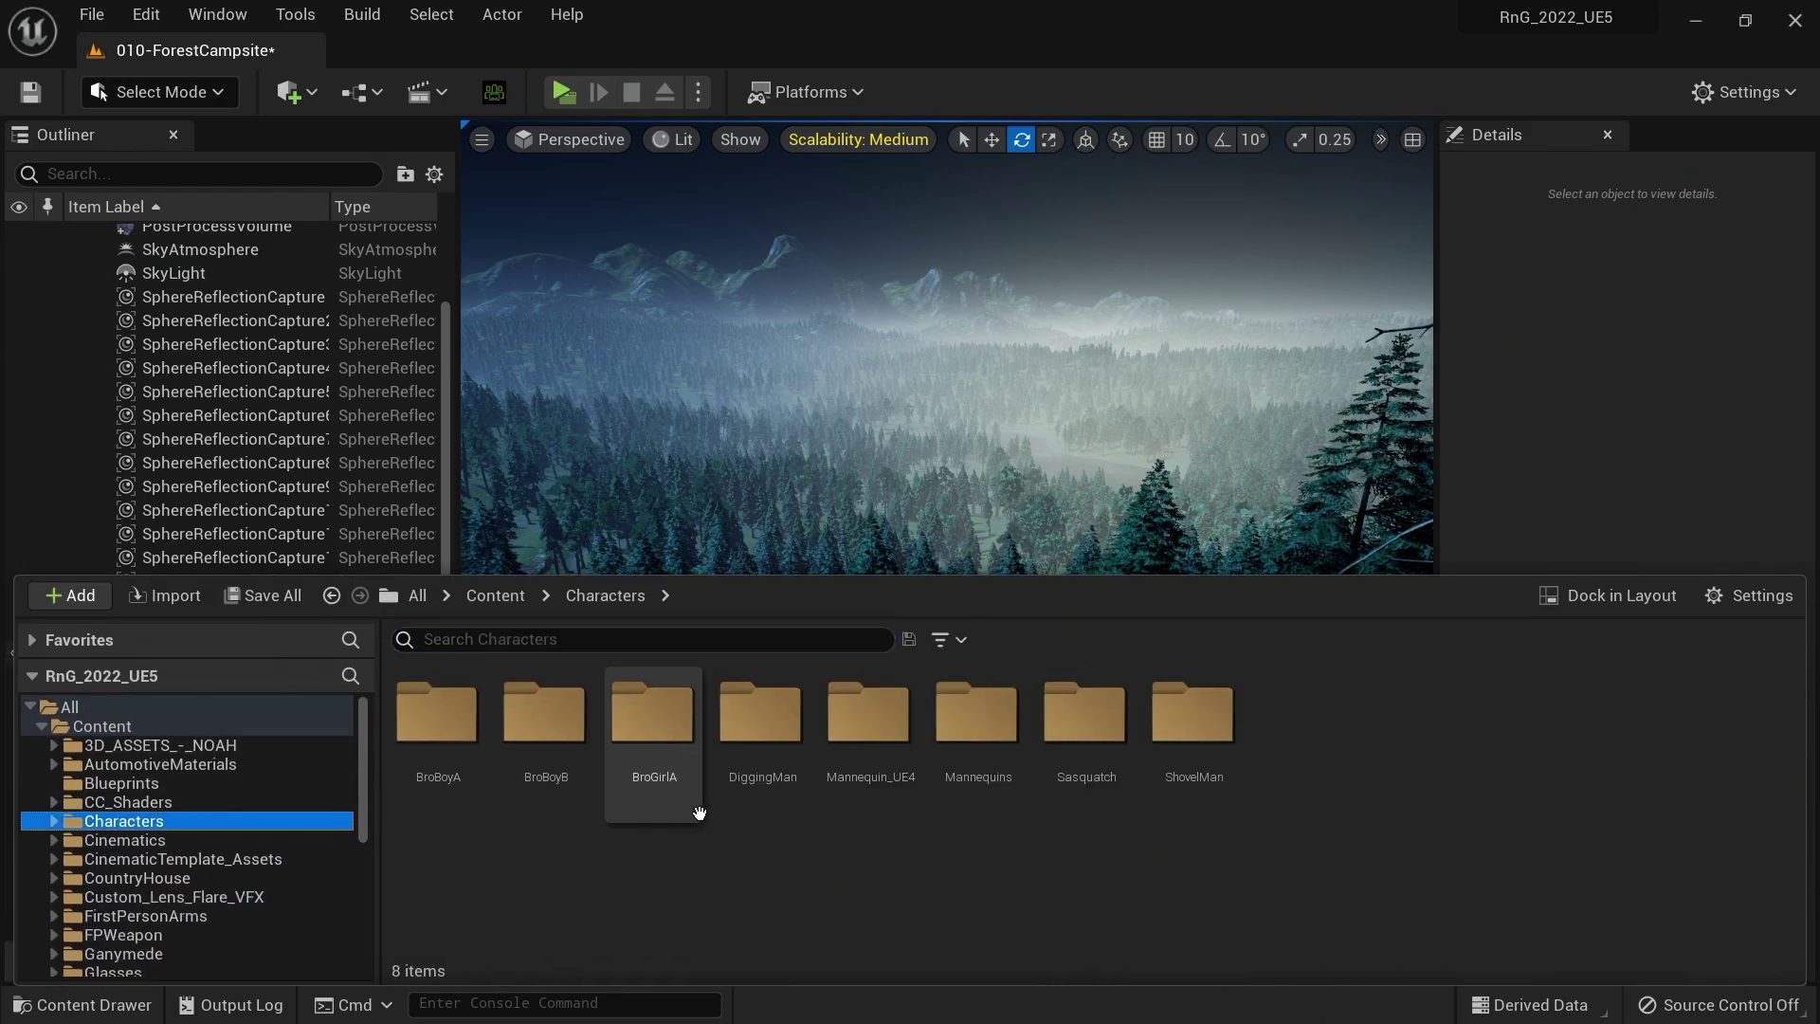
left_click(184, 840)
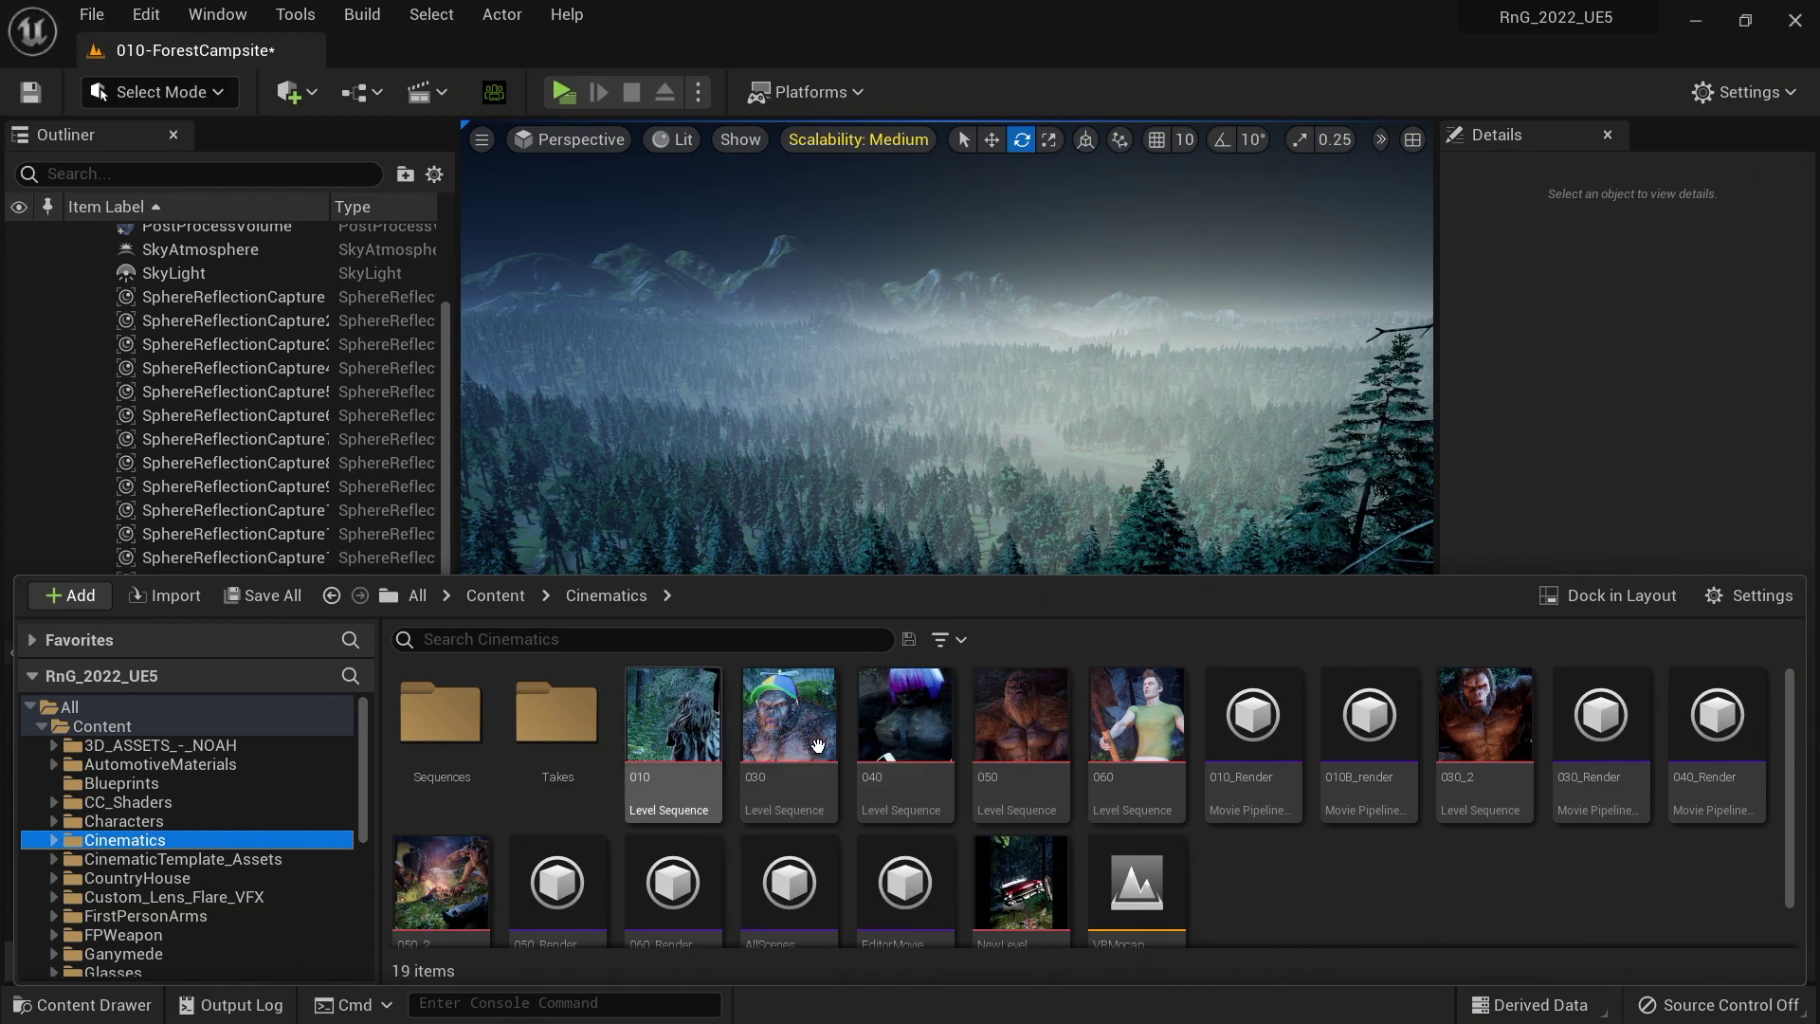
double_click(788, 720)
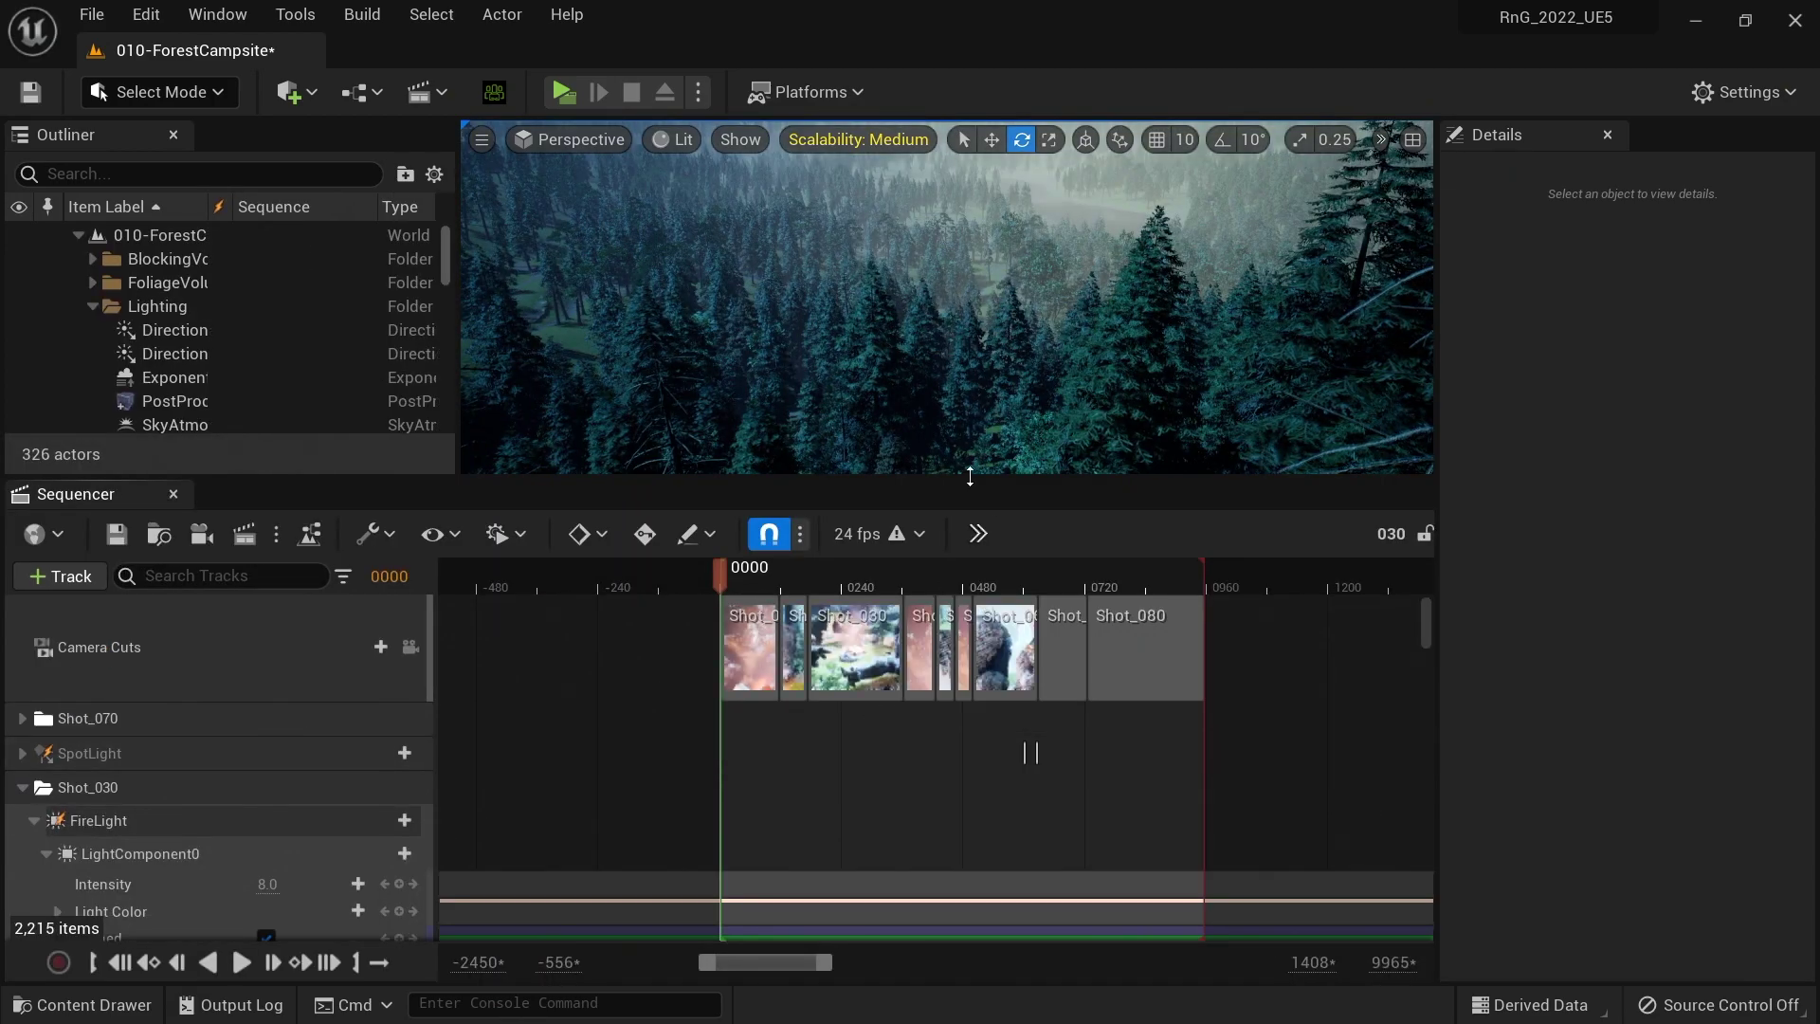
left_click_drag(972, 510, 965, 595)
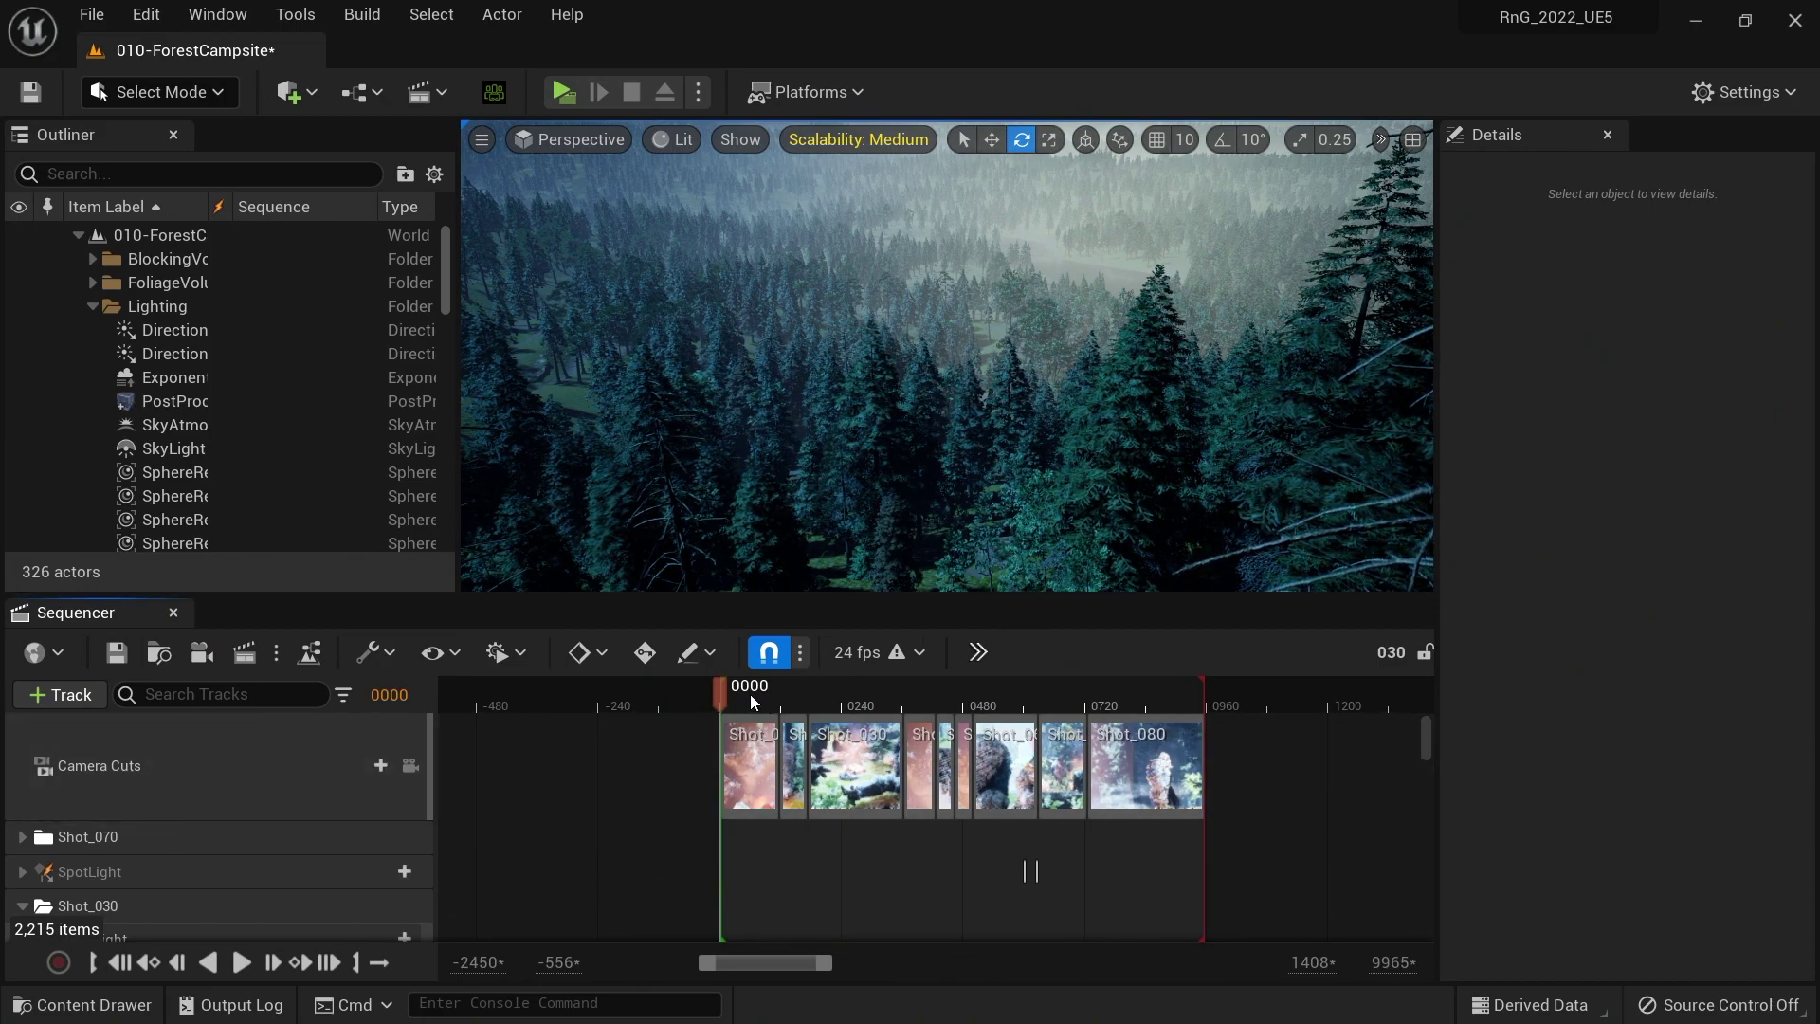
- Lock the viewport to the camera cuts and play the sequence from frame 10 to about frame 309
left_click_drag(738, 694, 725, 698)
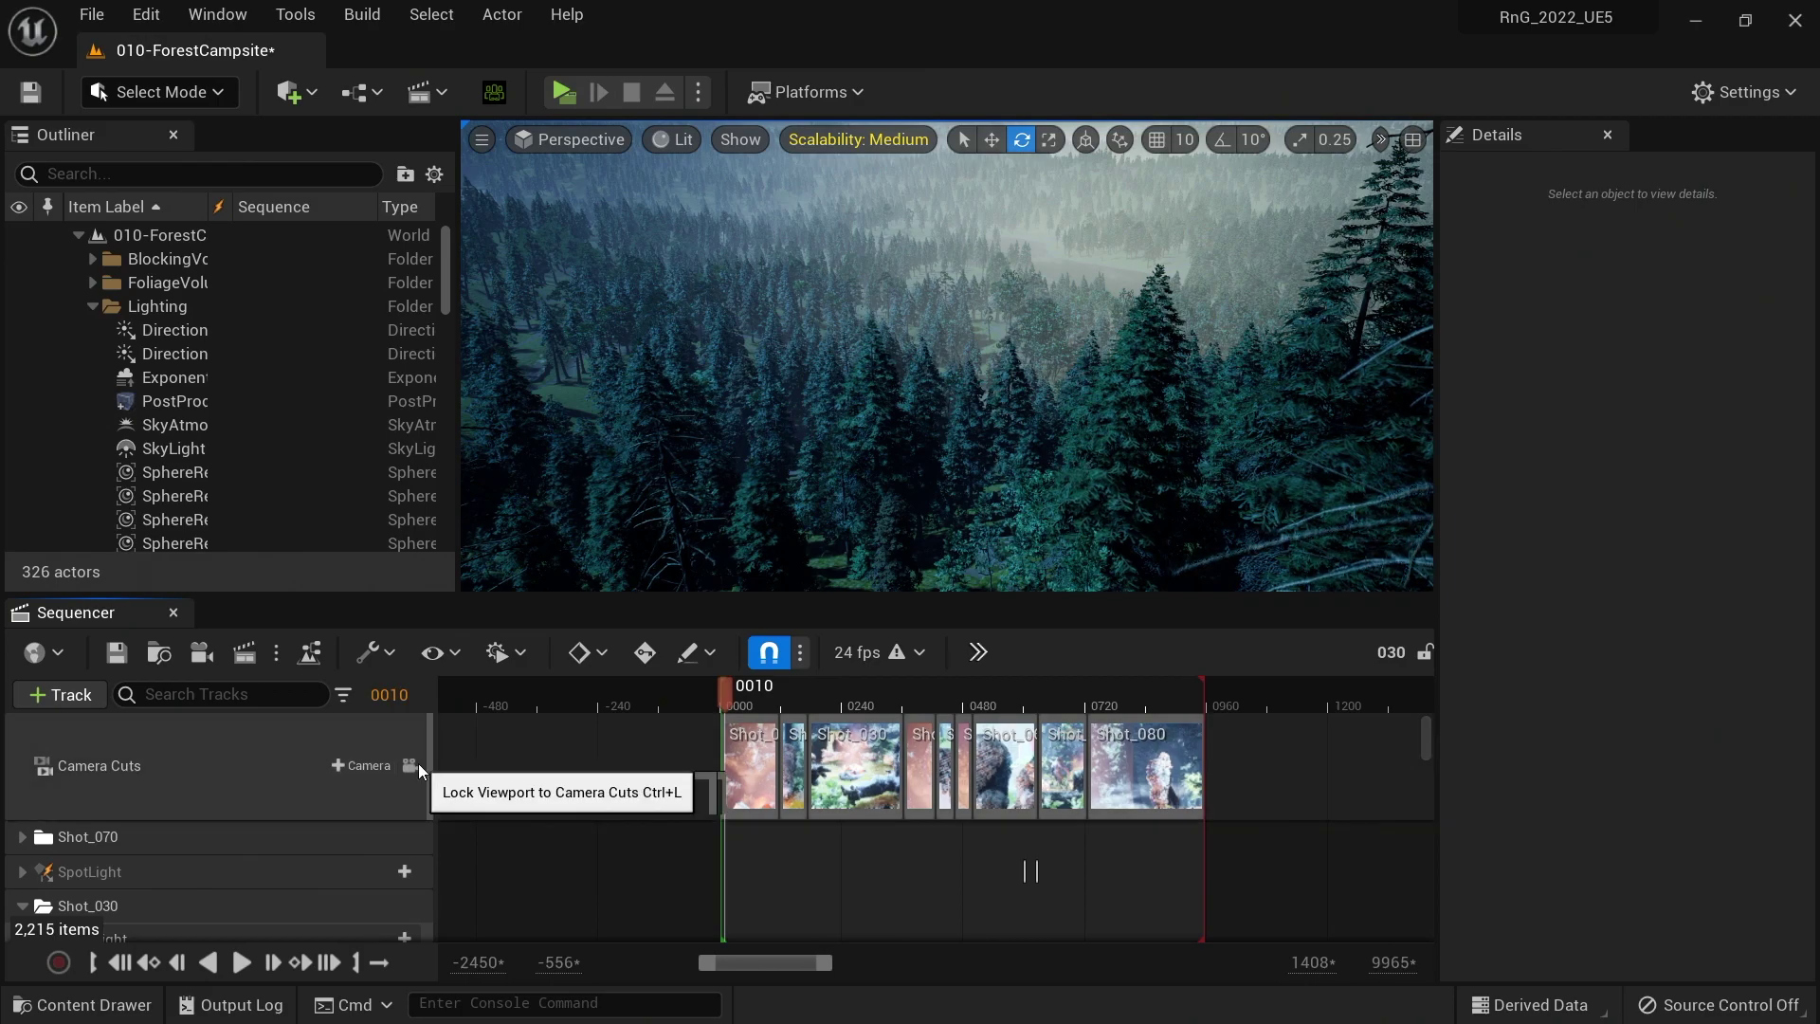
left_click(418, 764)
key("space")
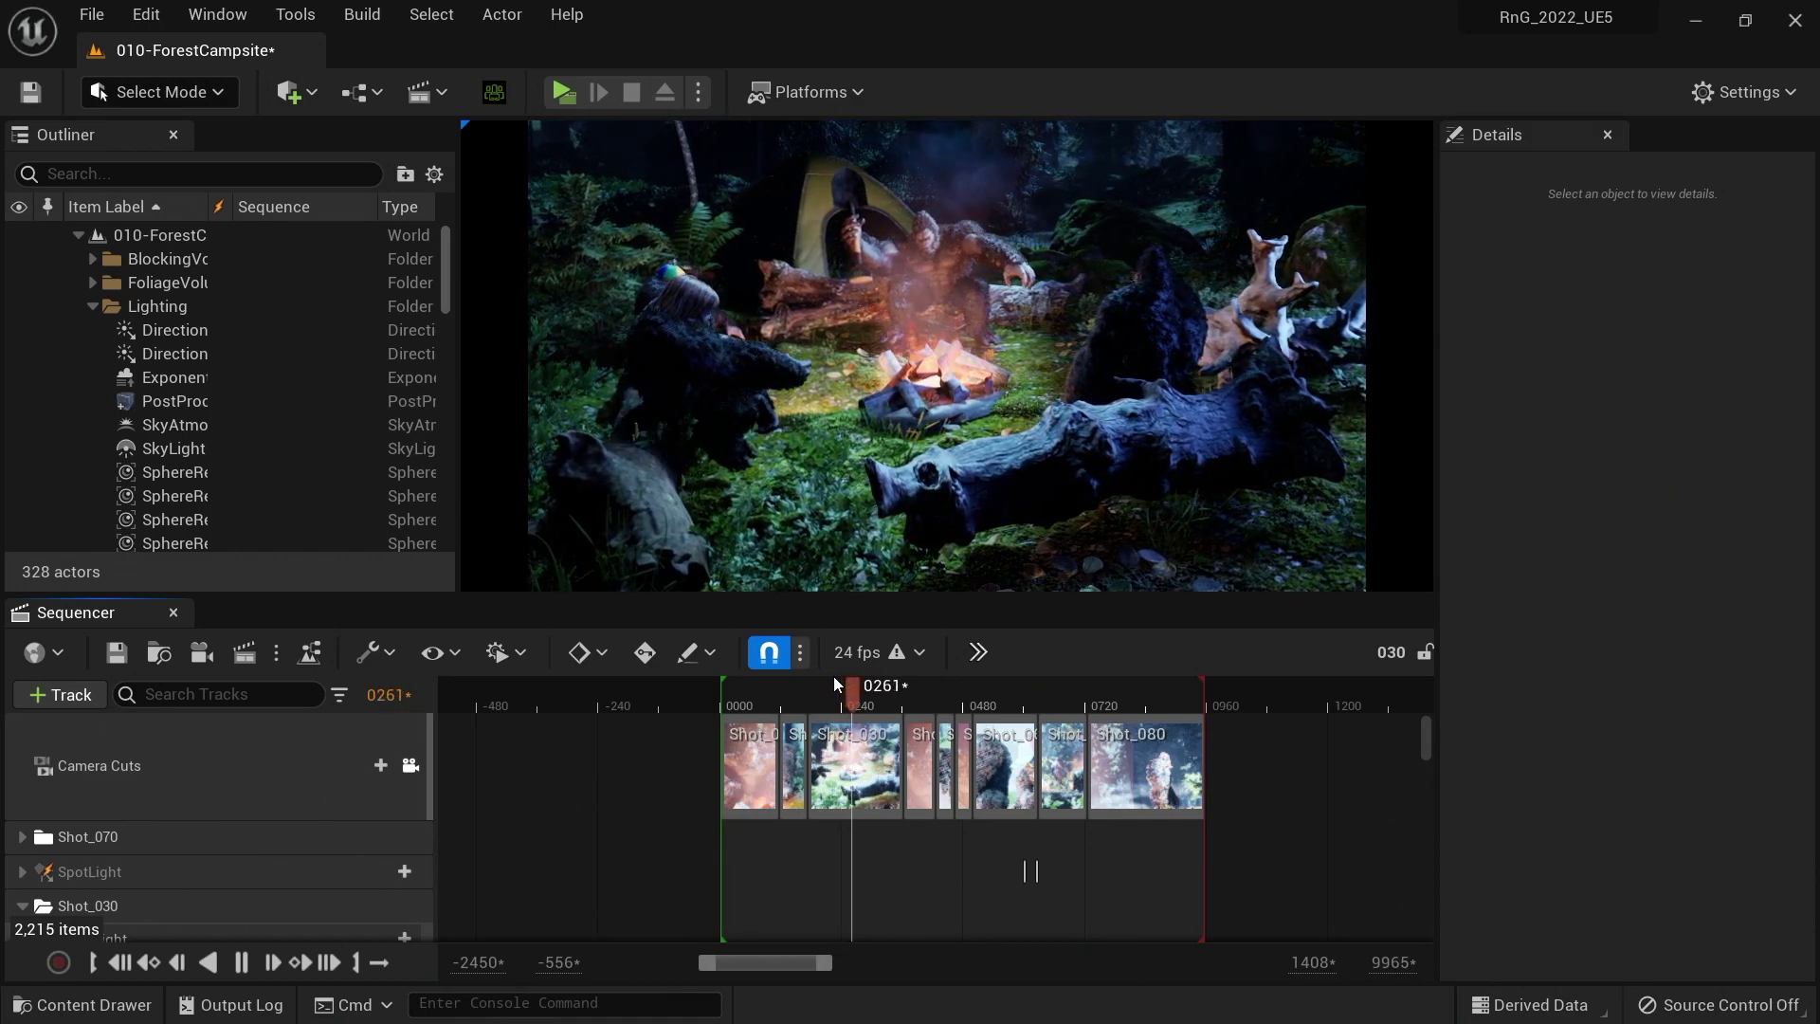
key("space")
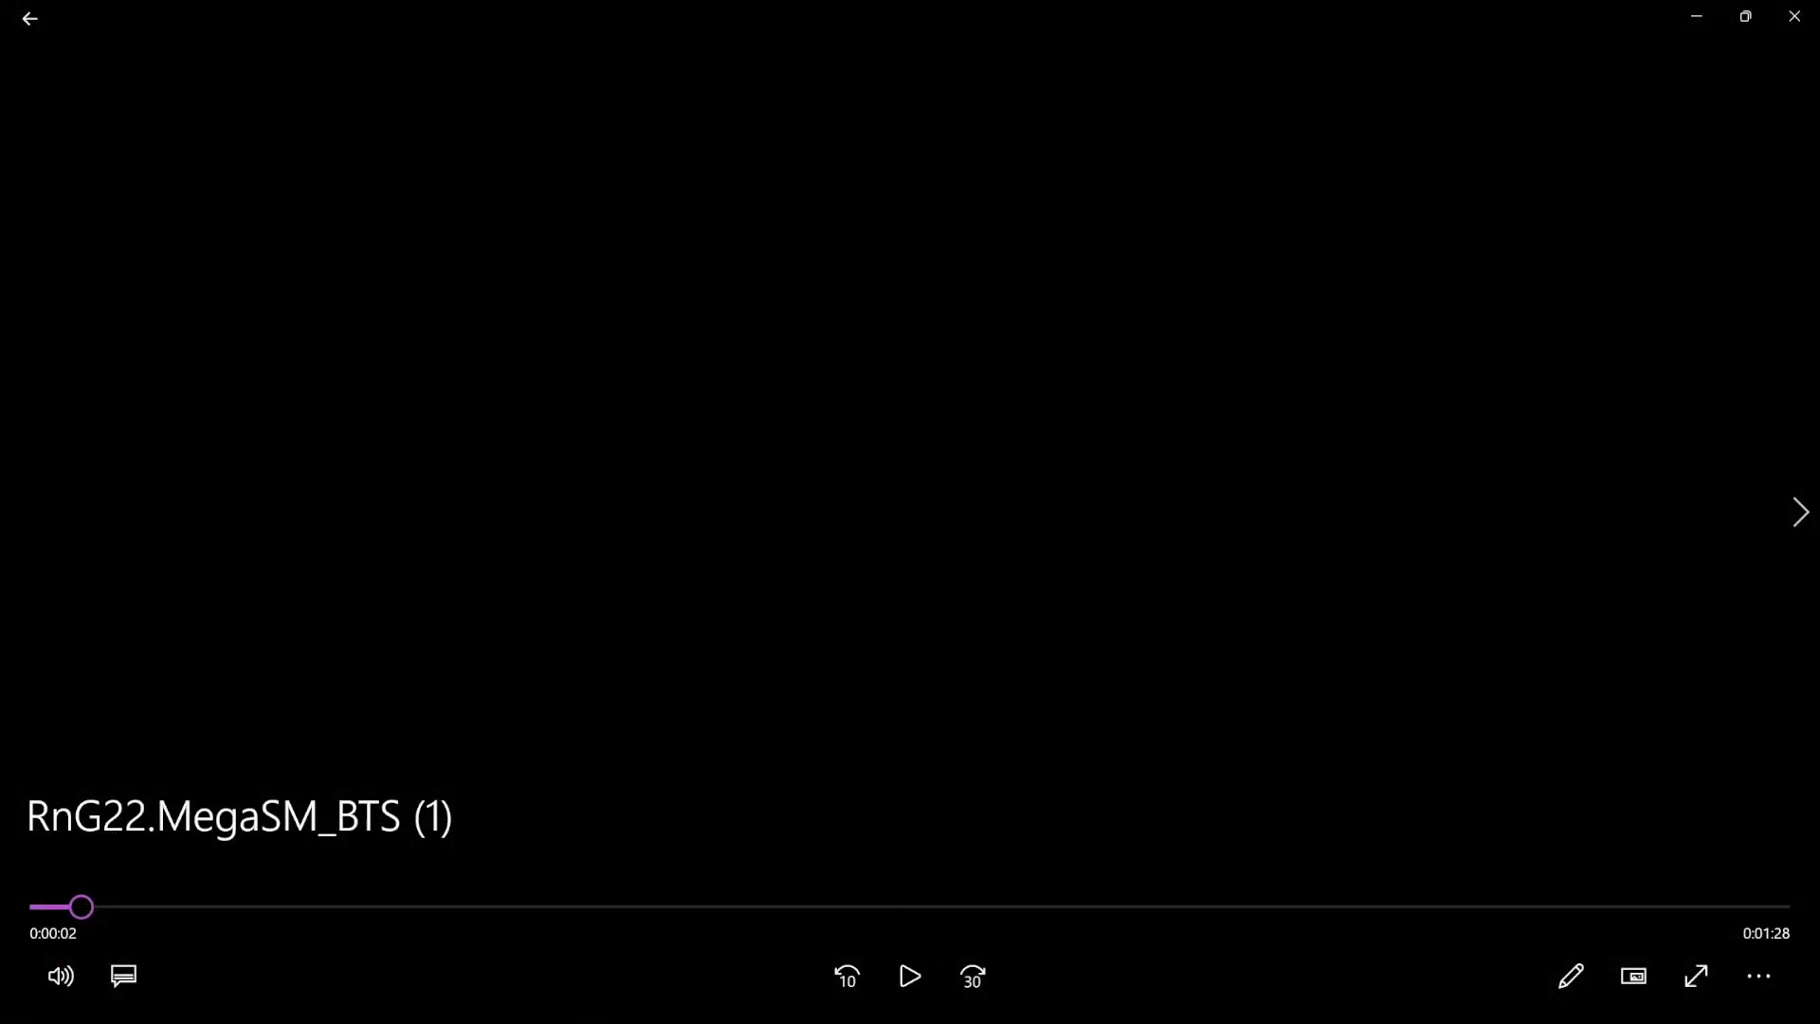
- Switch to the media player and play the RnG22.MegaSM_BTS (1) video
left_click(906, 958)
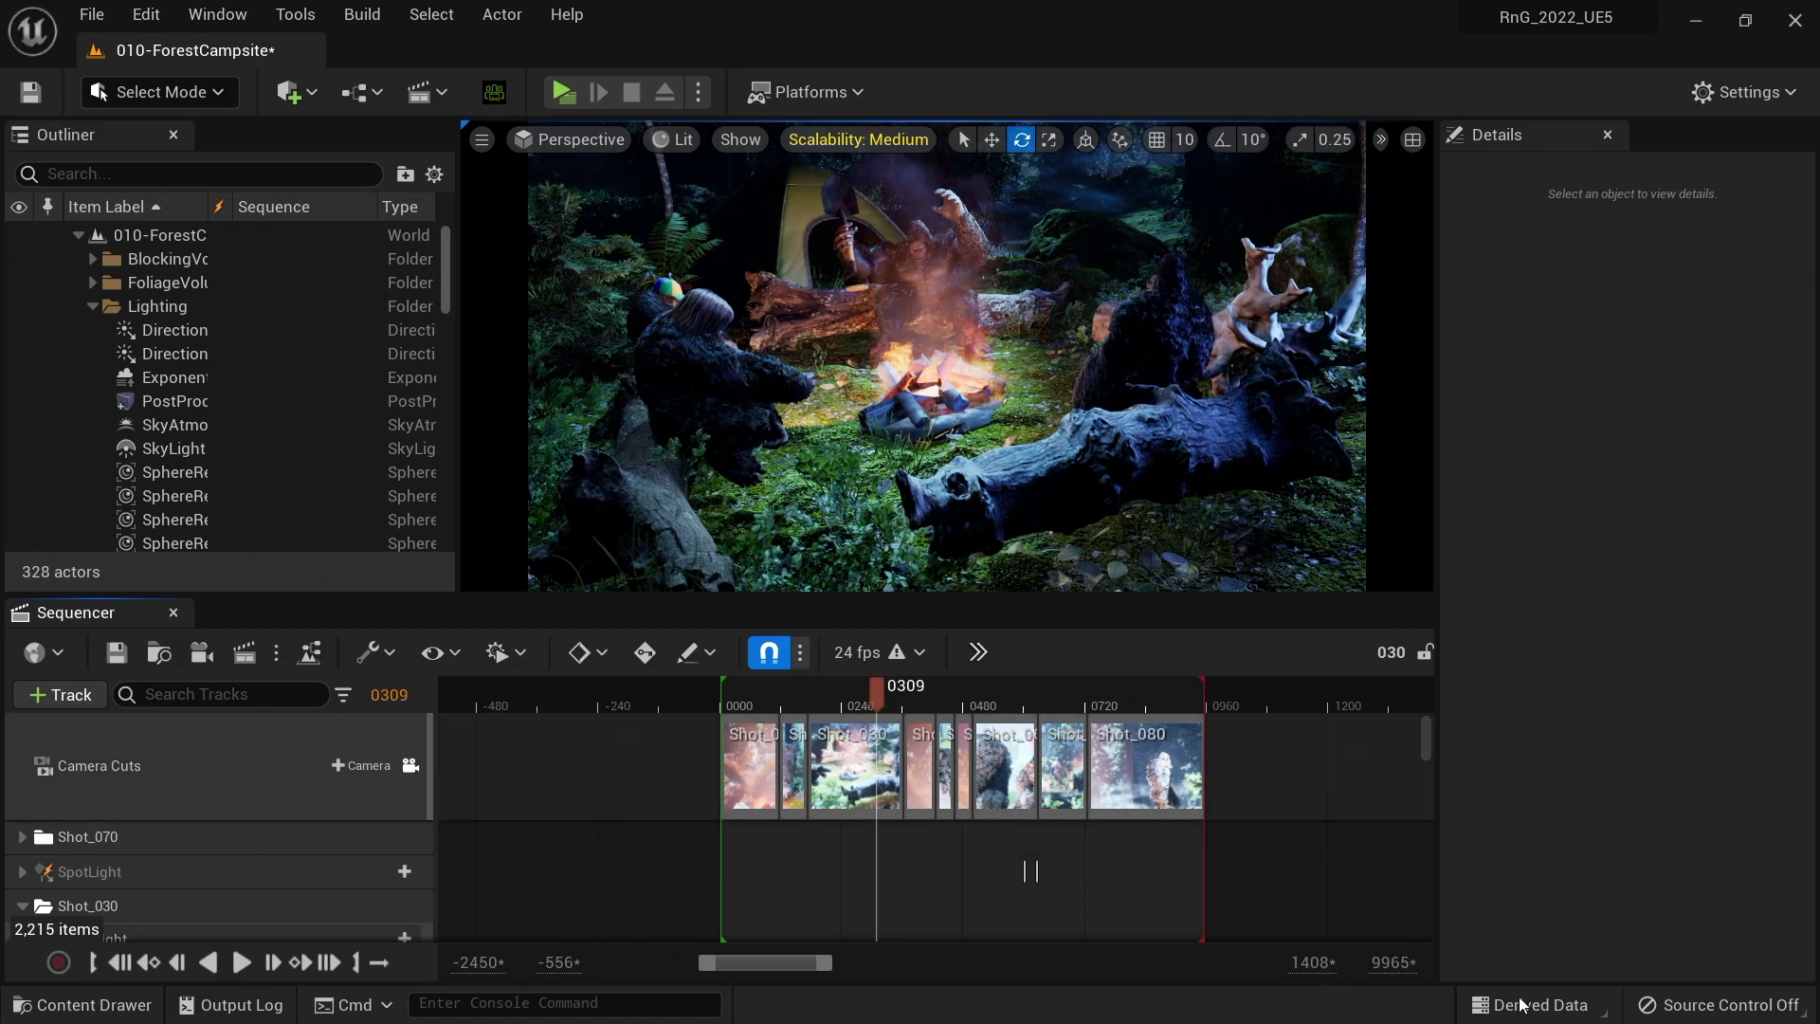
- At frame 71, change the first camera cut's camera from Shot_010 to Shot_040, and reassign it to another shot camera
left_click_drag(838, 711, 758, 702)
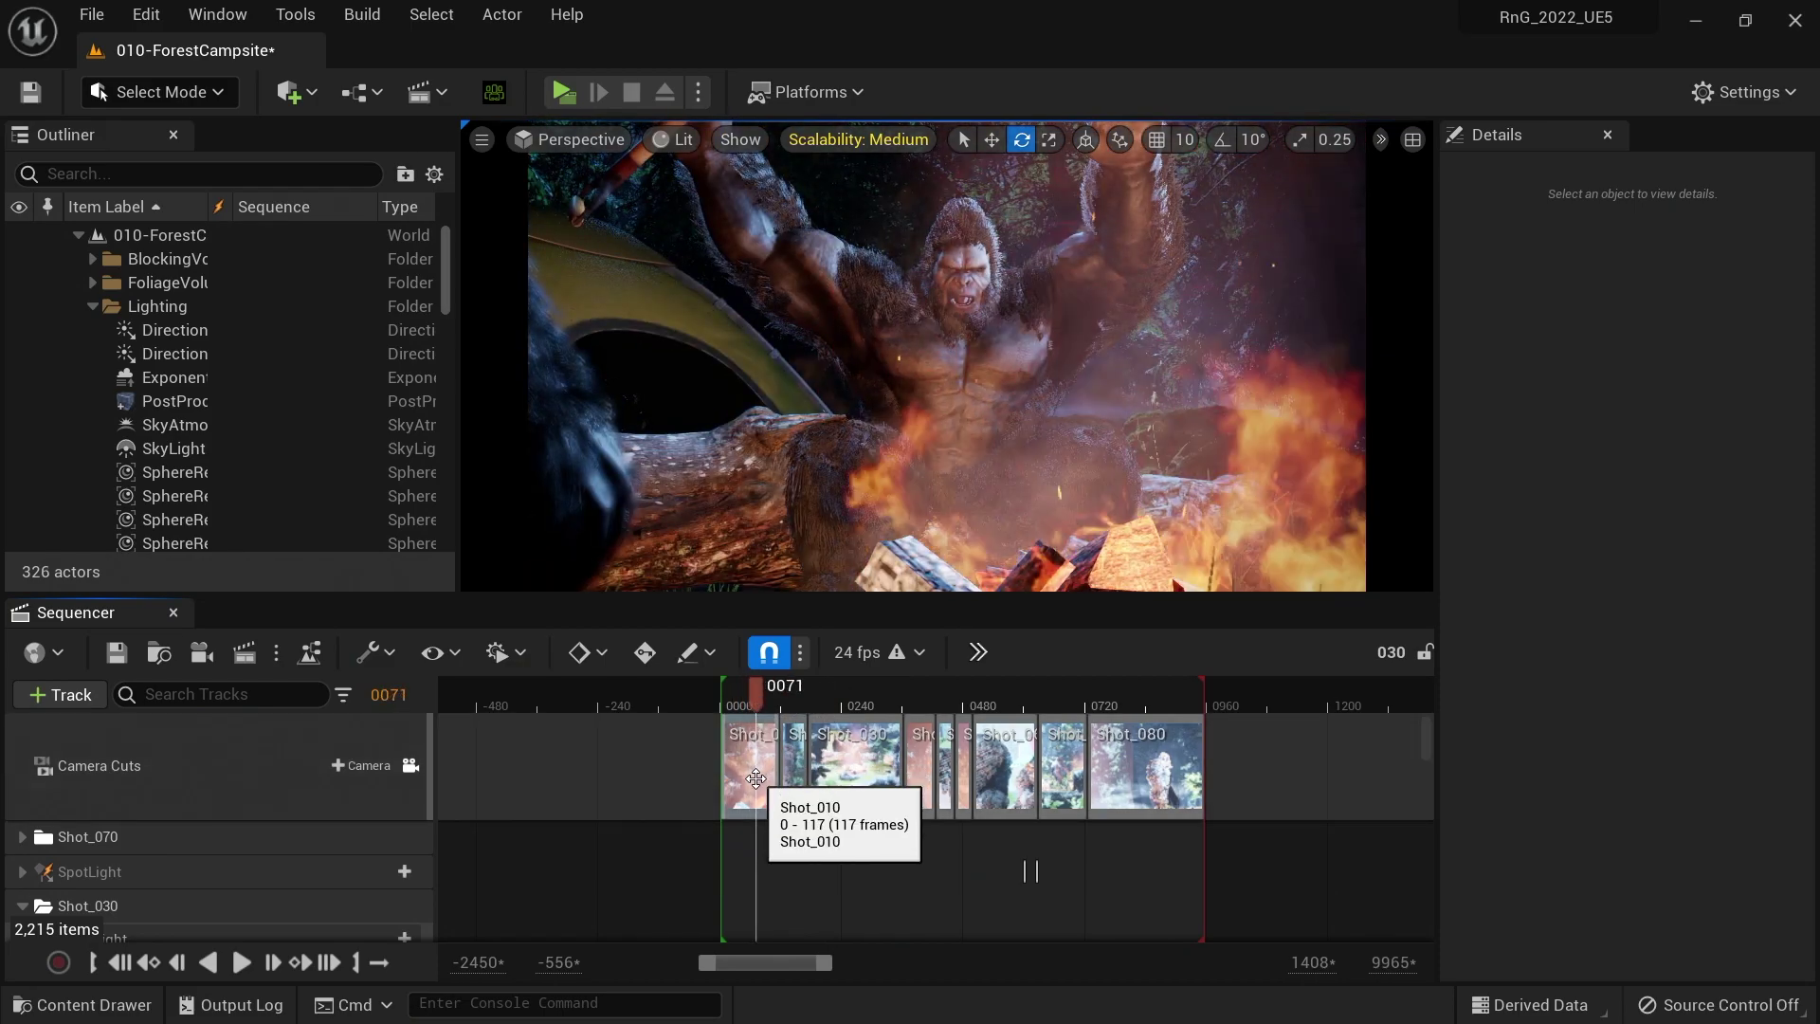
right_click(756, 777)
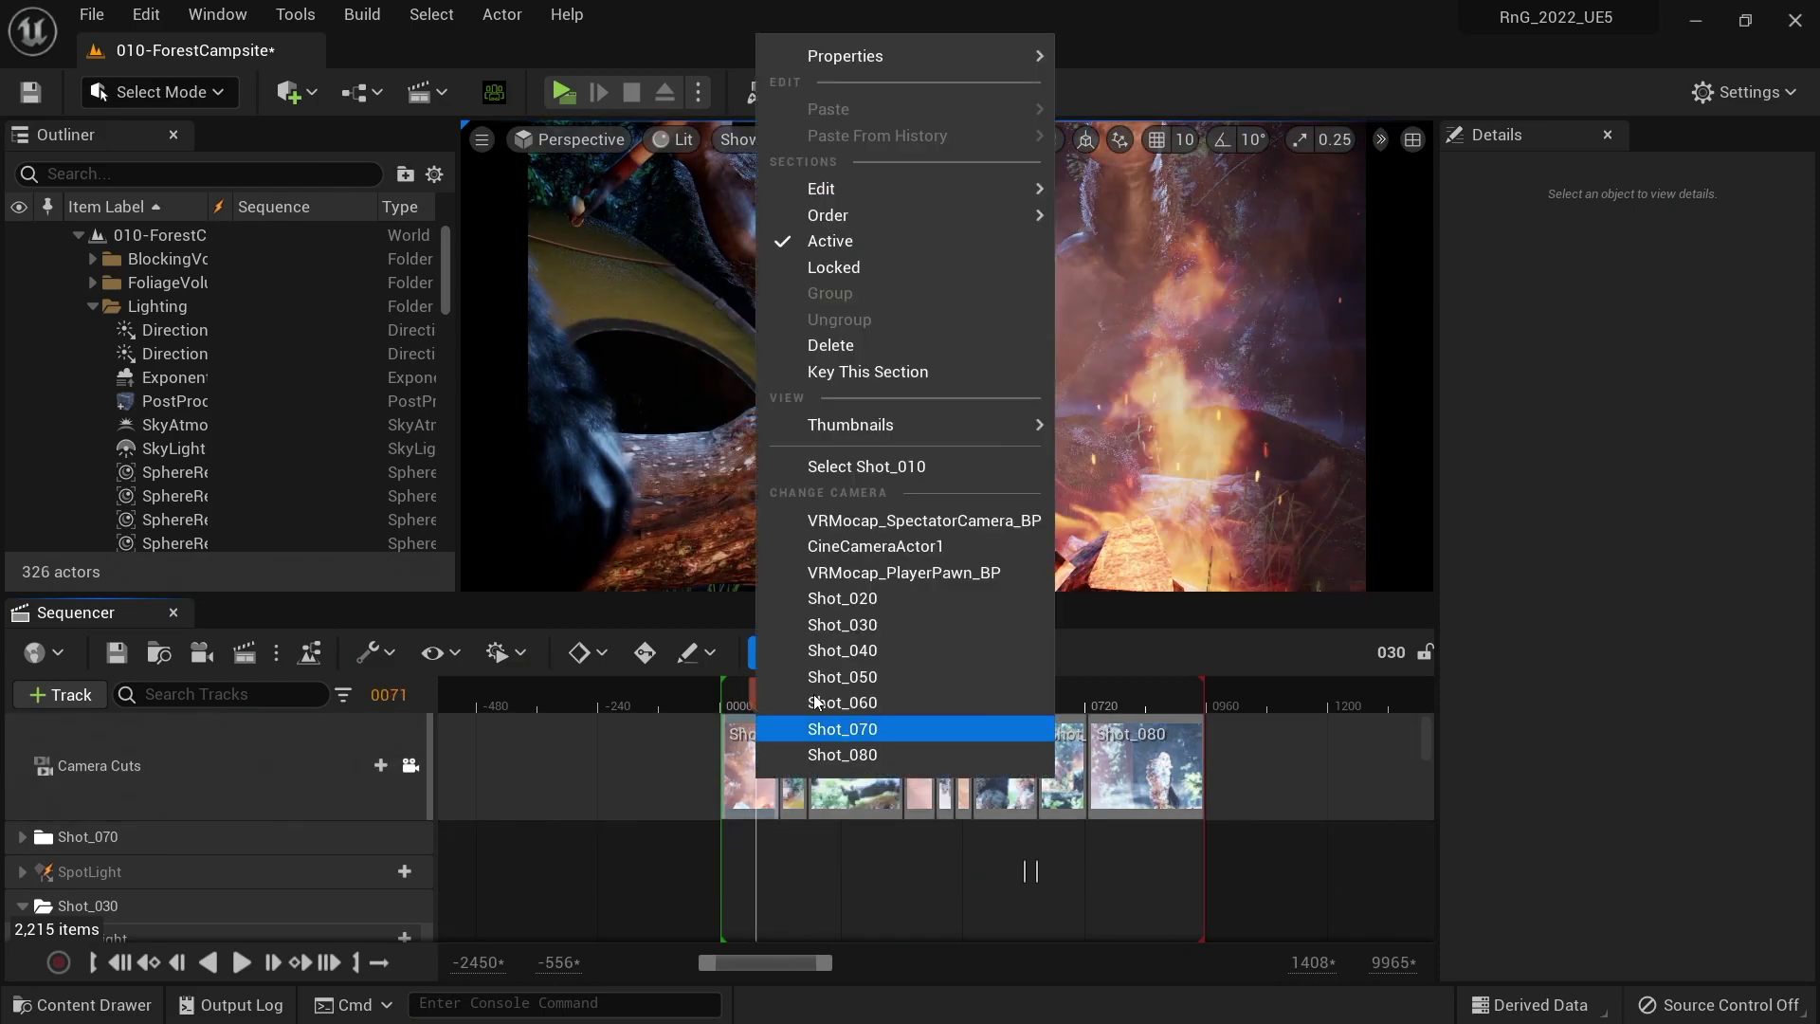
left_click(853, 654)
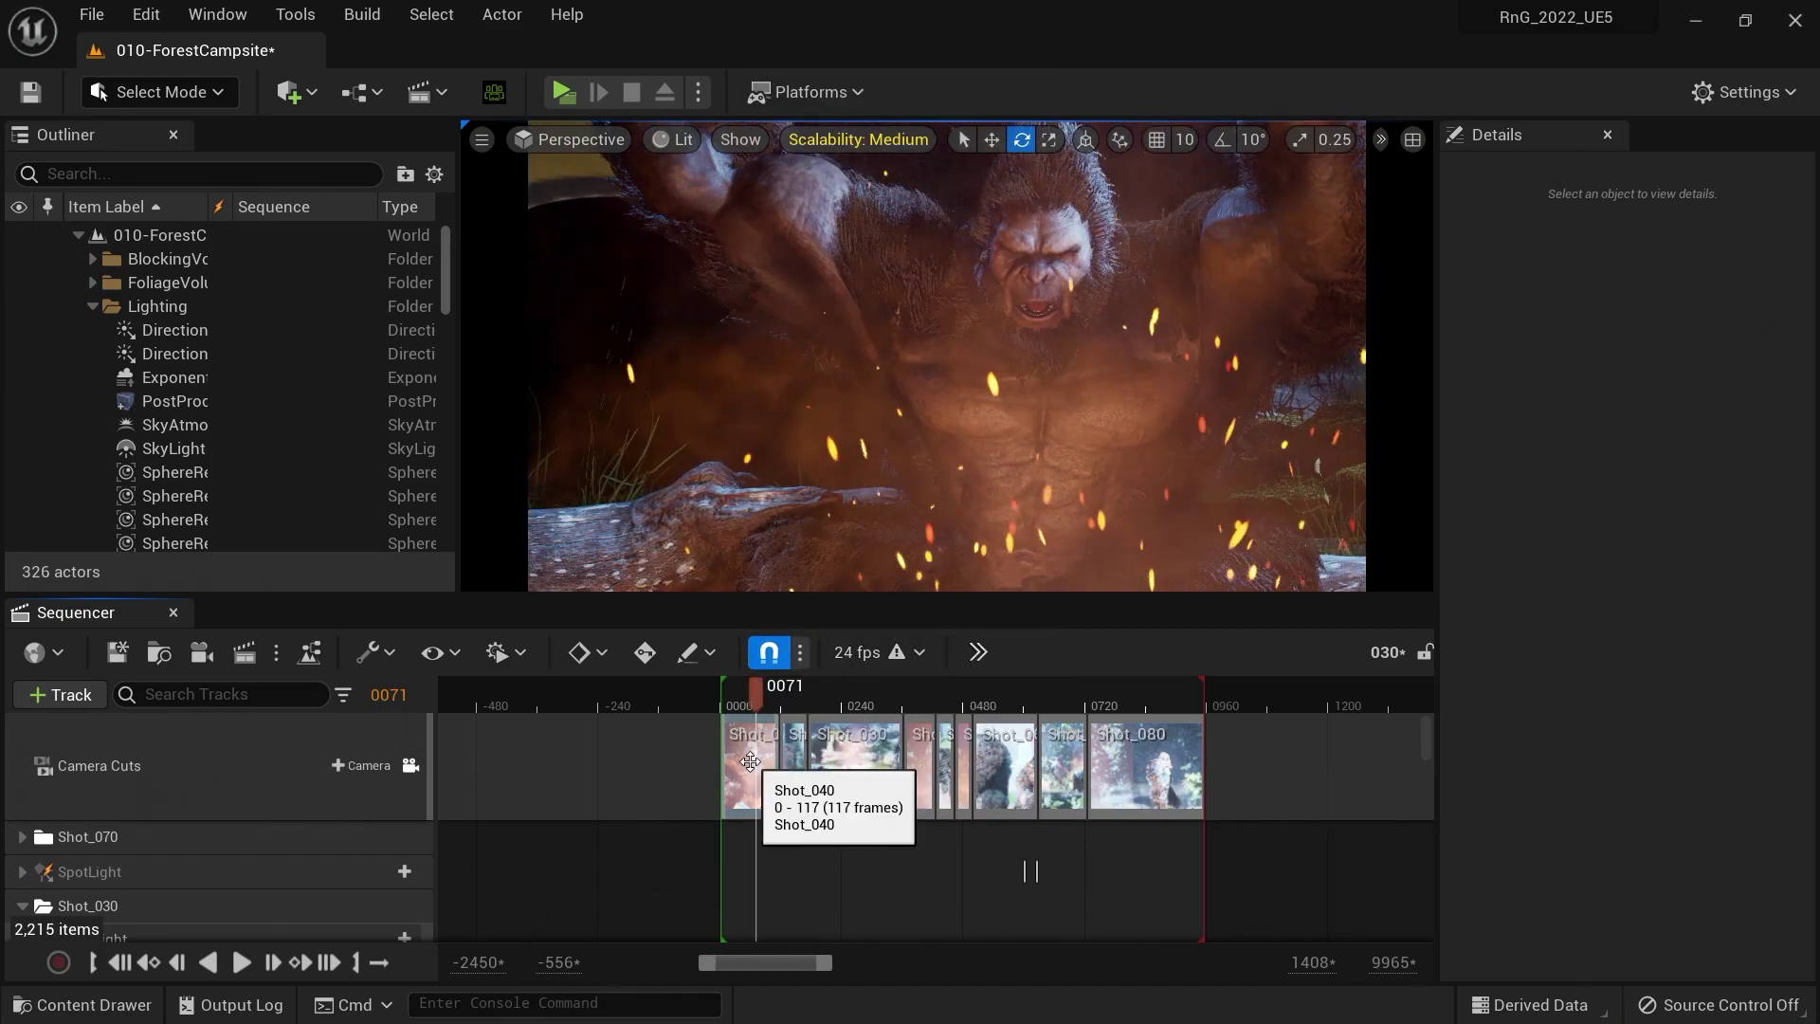
right_click(749, 762)
left_click(802, 718)
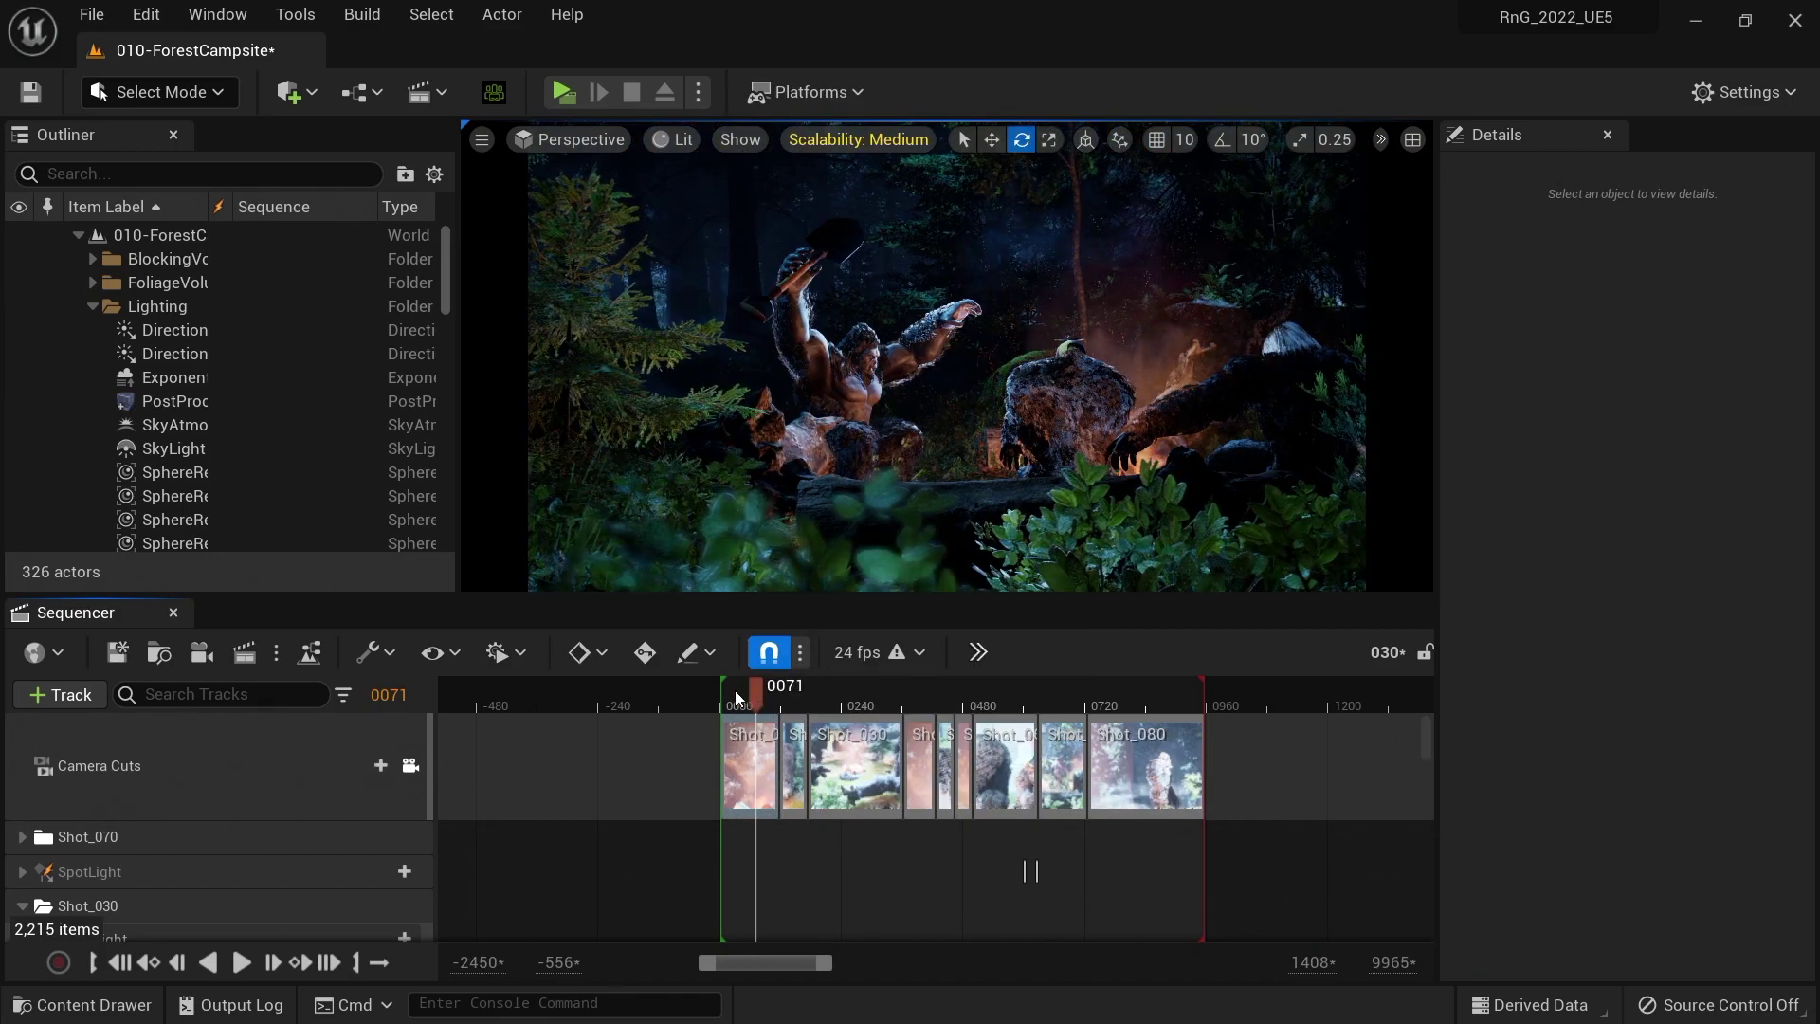
- Try extending the Shot_020 camera cut back to start at frame 77, and undo the section resize
left_click_drag(754, 709, 760, 766)
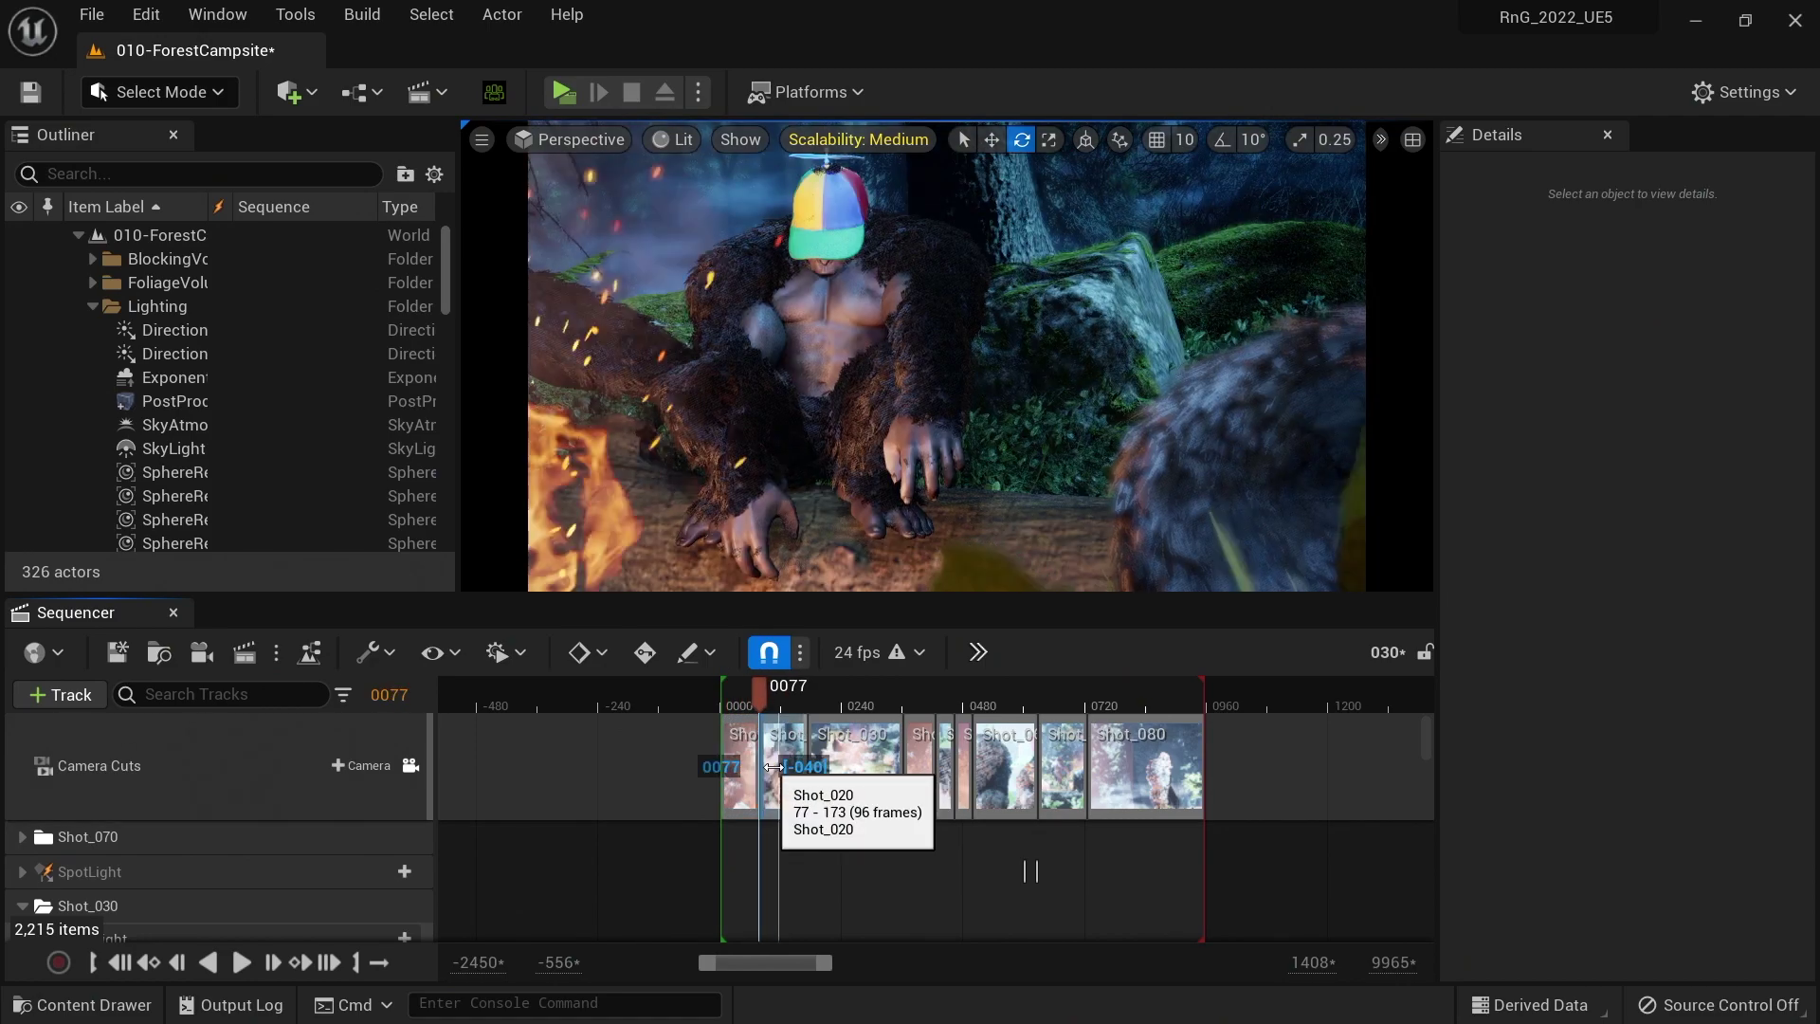
key("ctrl+z")
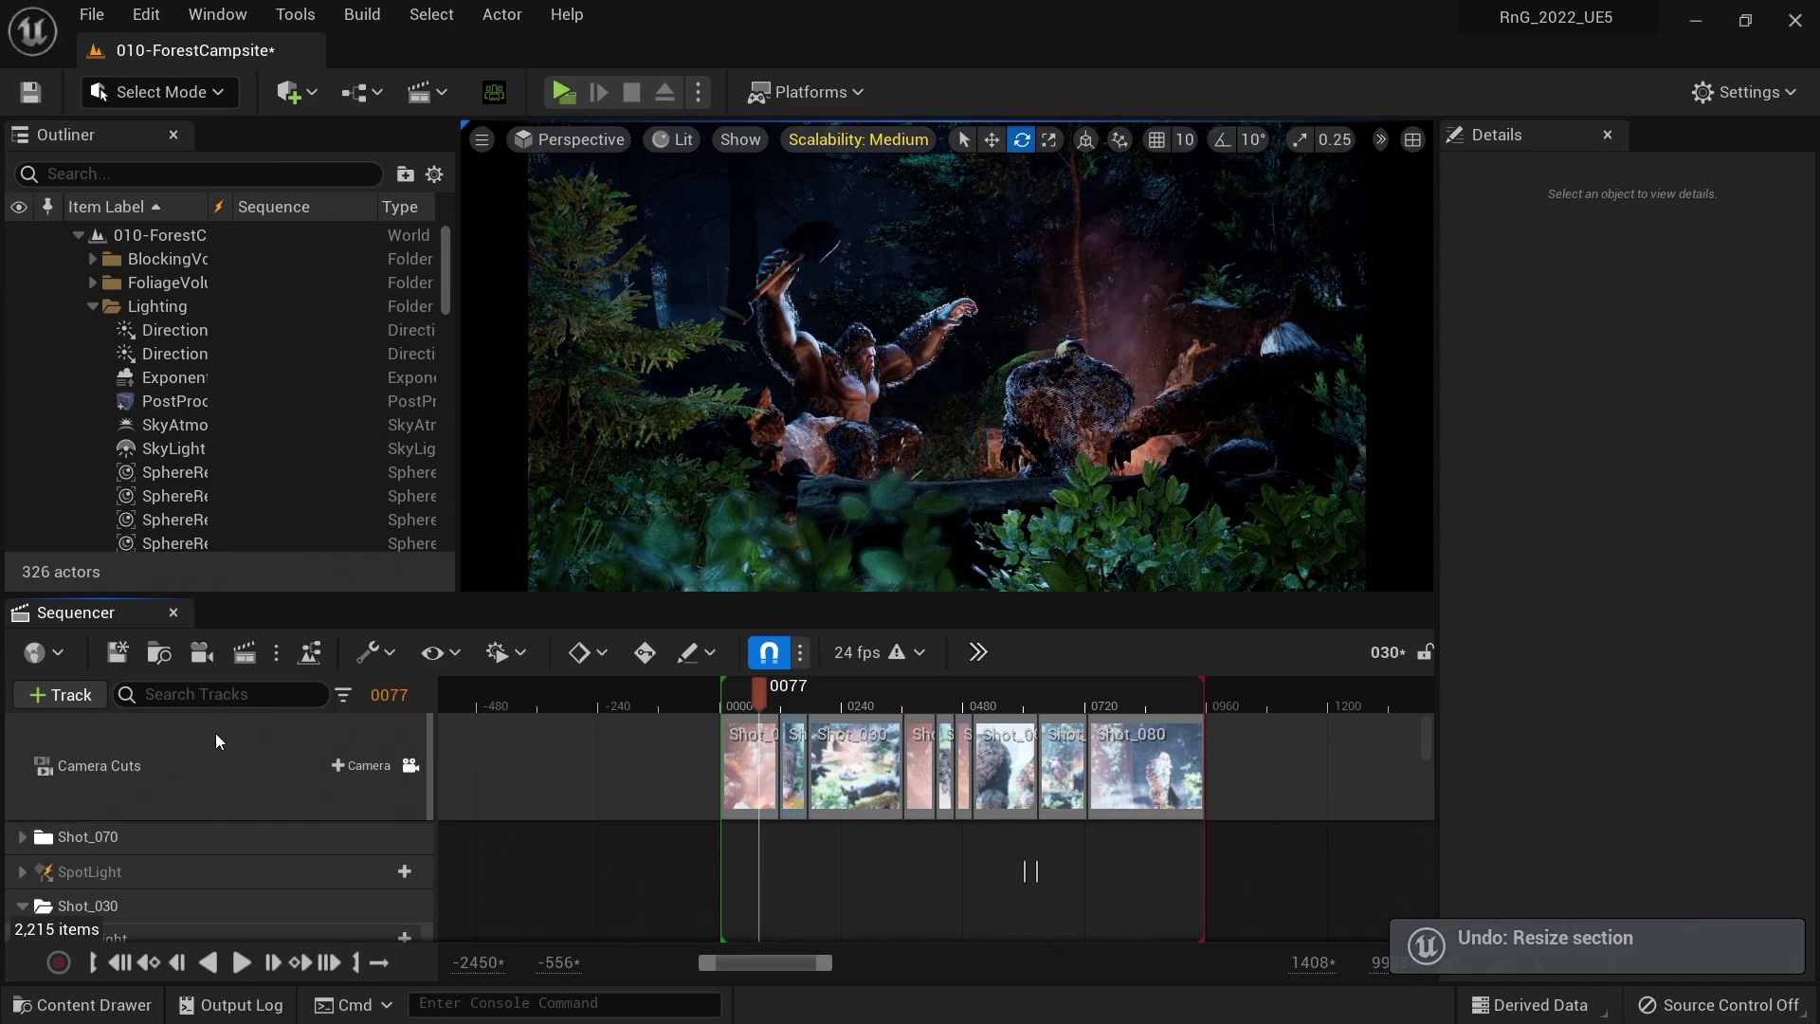
- Create a new Cine Camera Actor in the sequence and key its Transform at frame 77
left_click(199, 654)
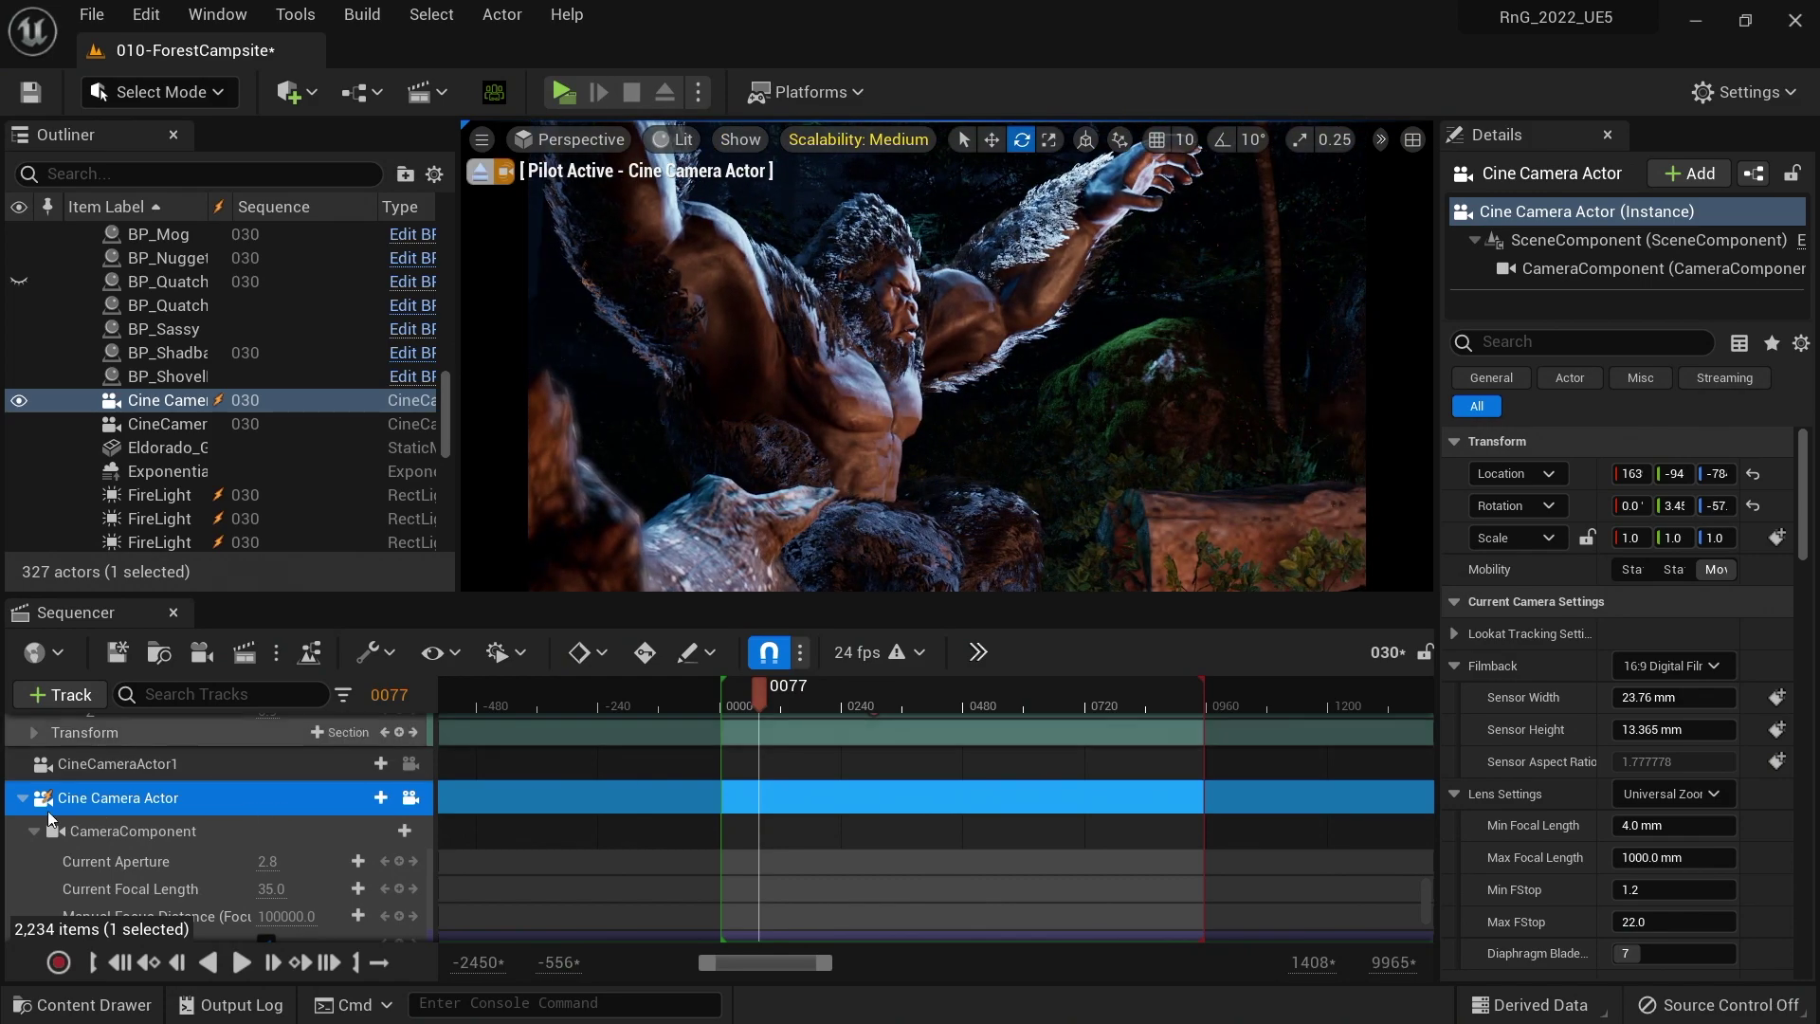
scroll(356, 851, "down", 2)
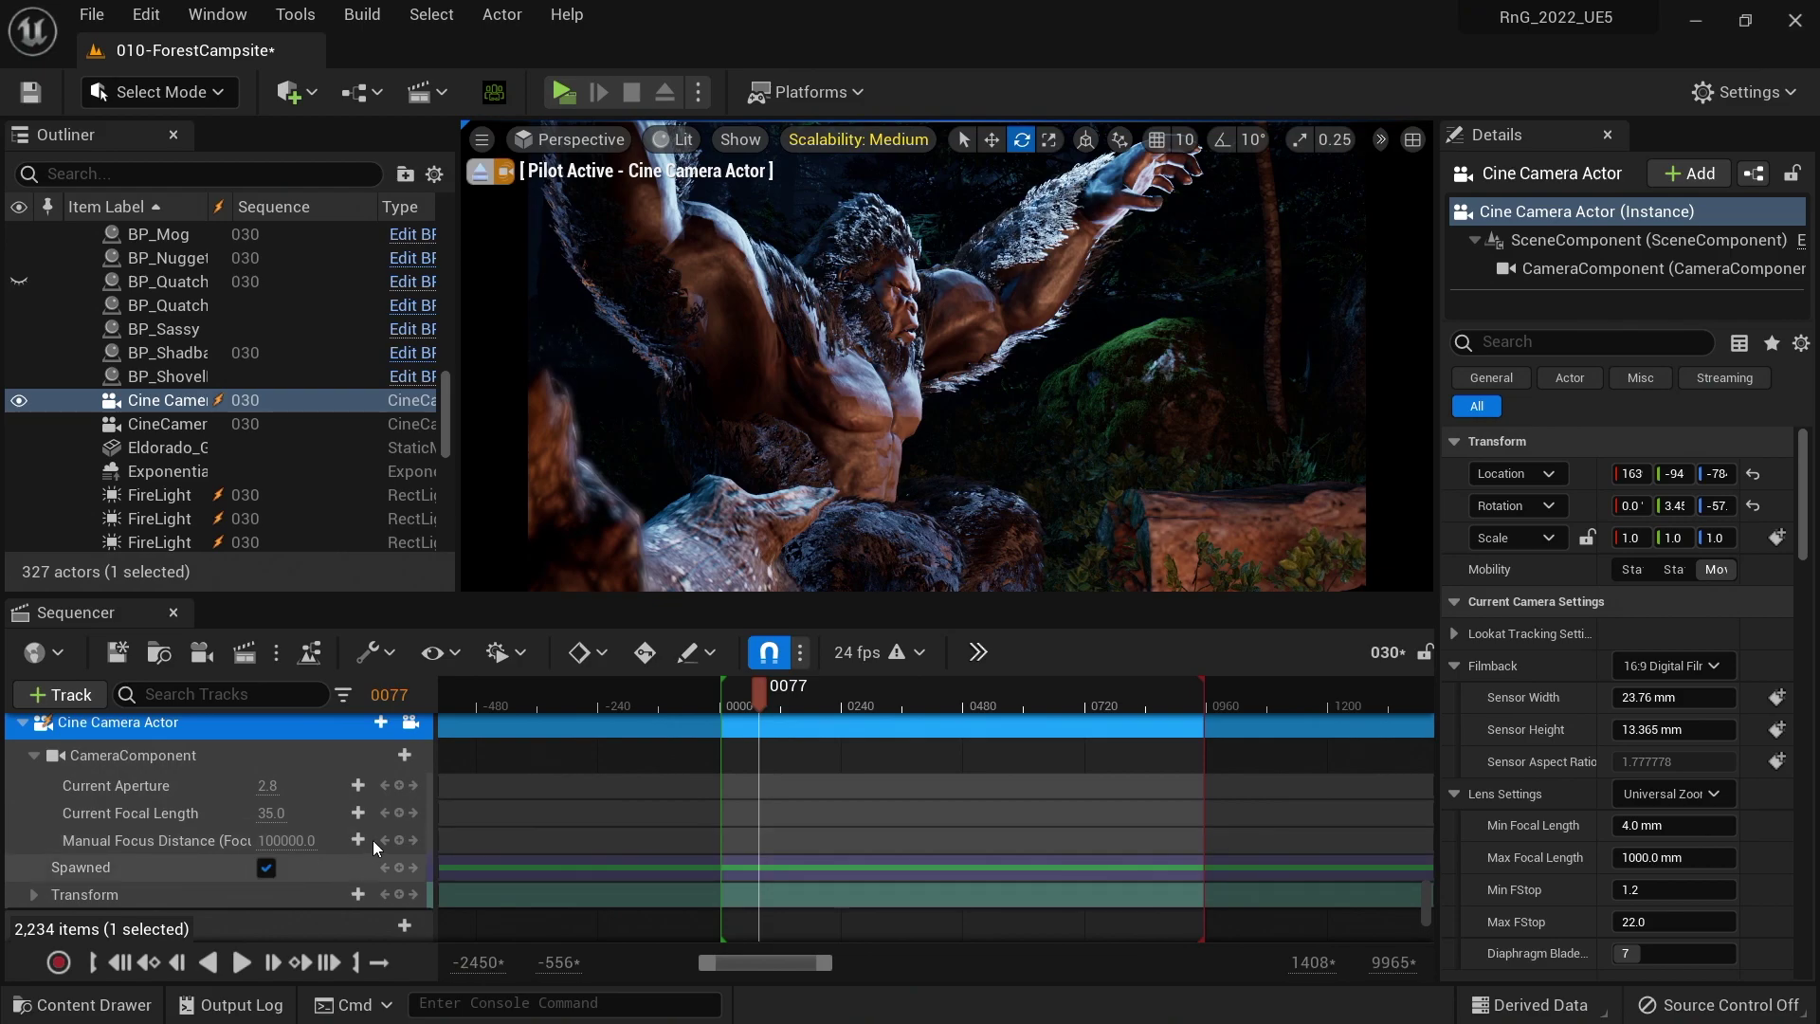
left_click(399, 894)
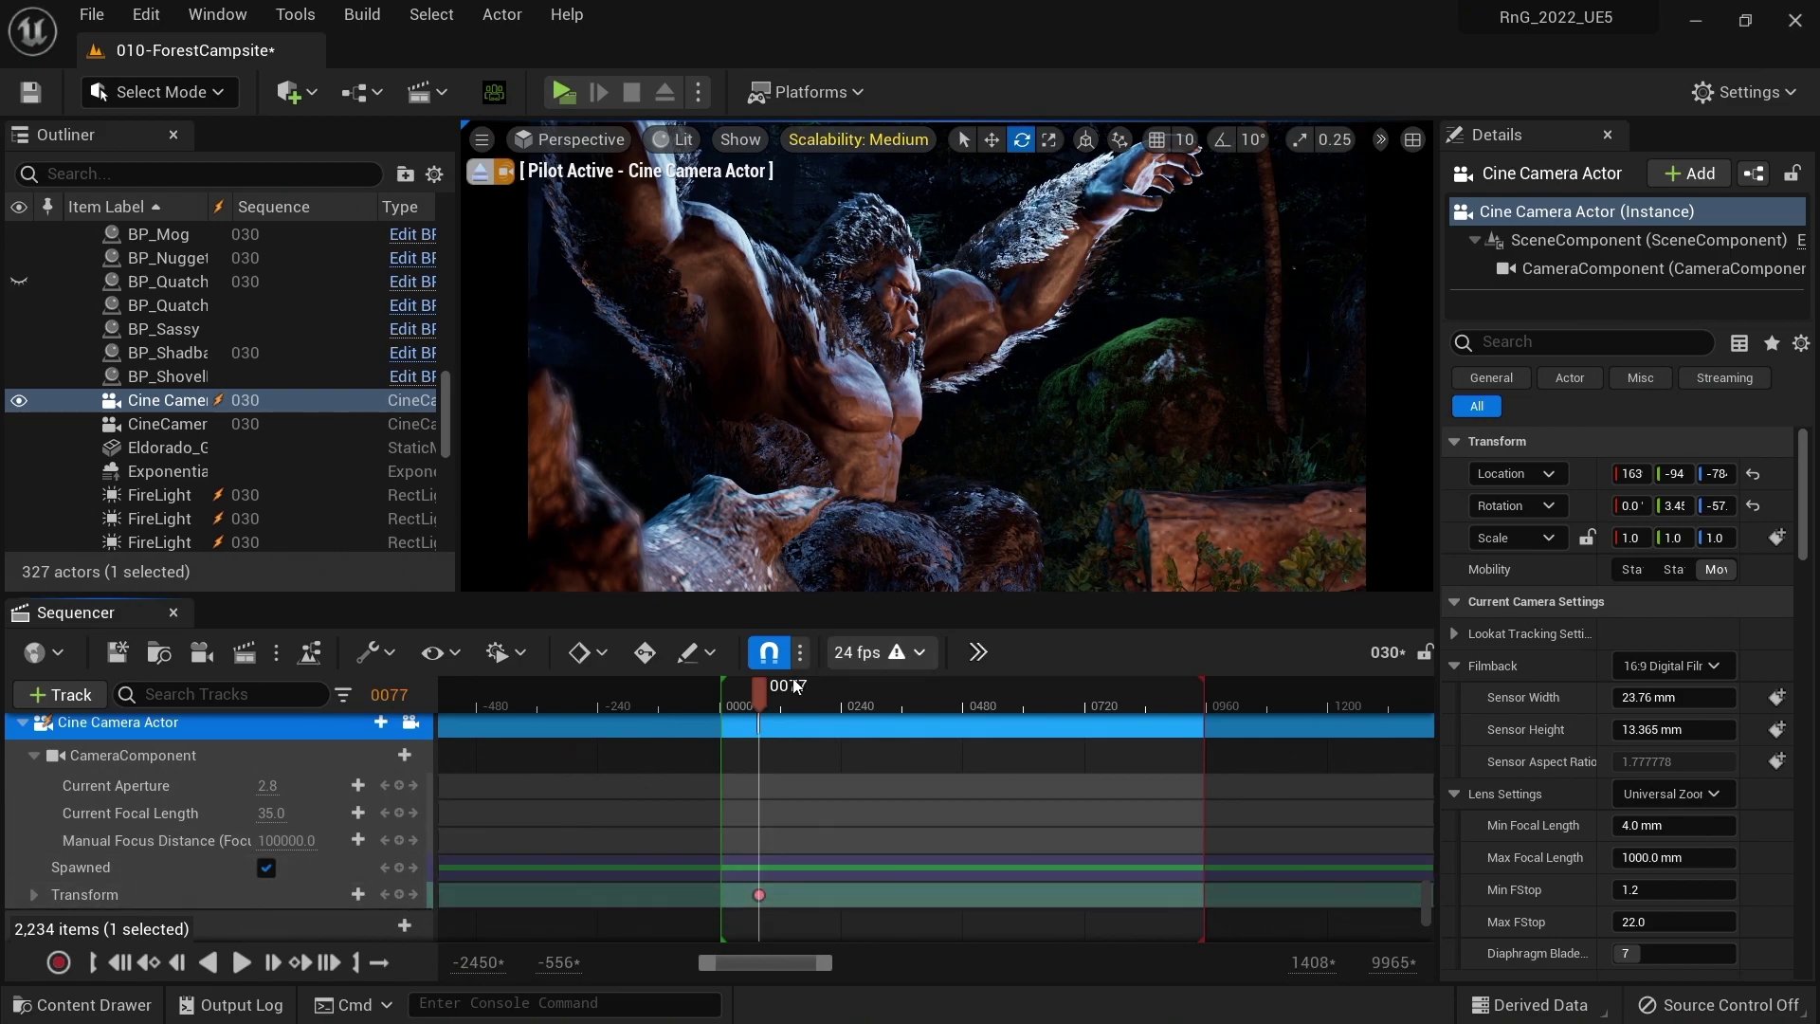
- Reframe the piloted camera toward the campfire at frame 193 and add a second Transform key there
left_click(817, 706)
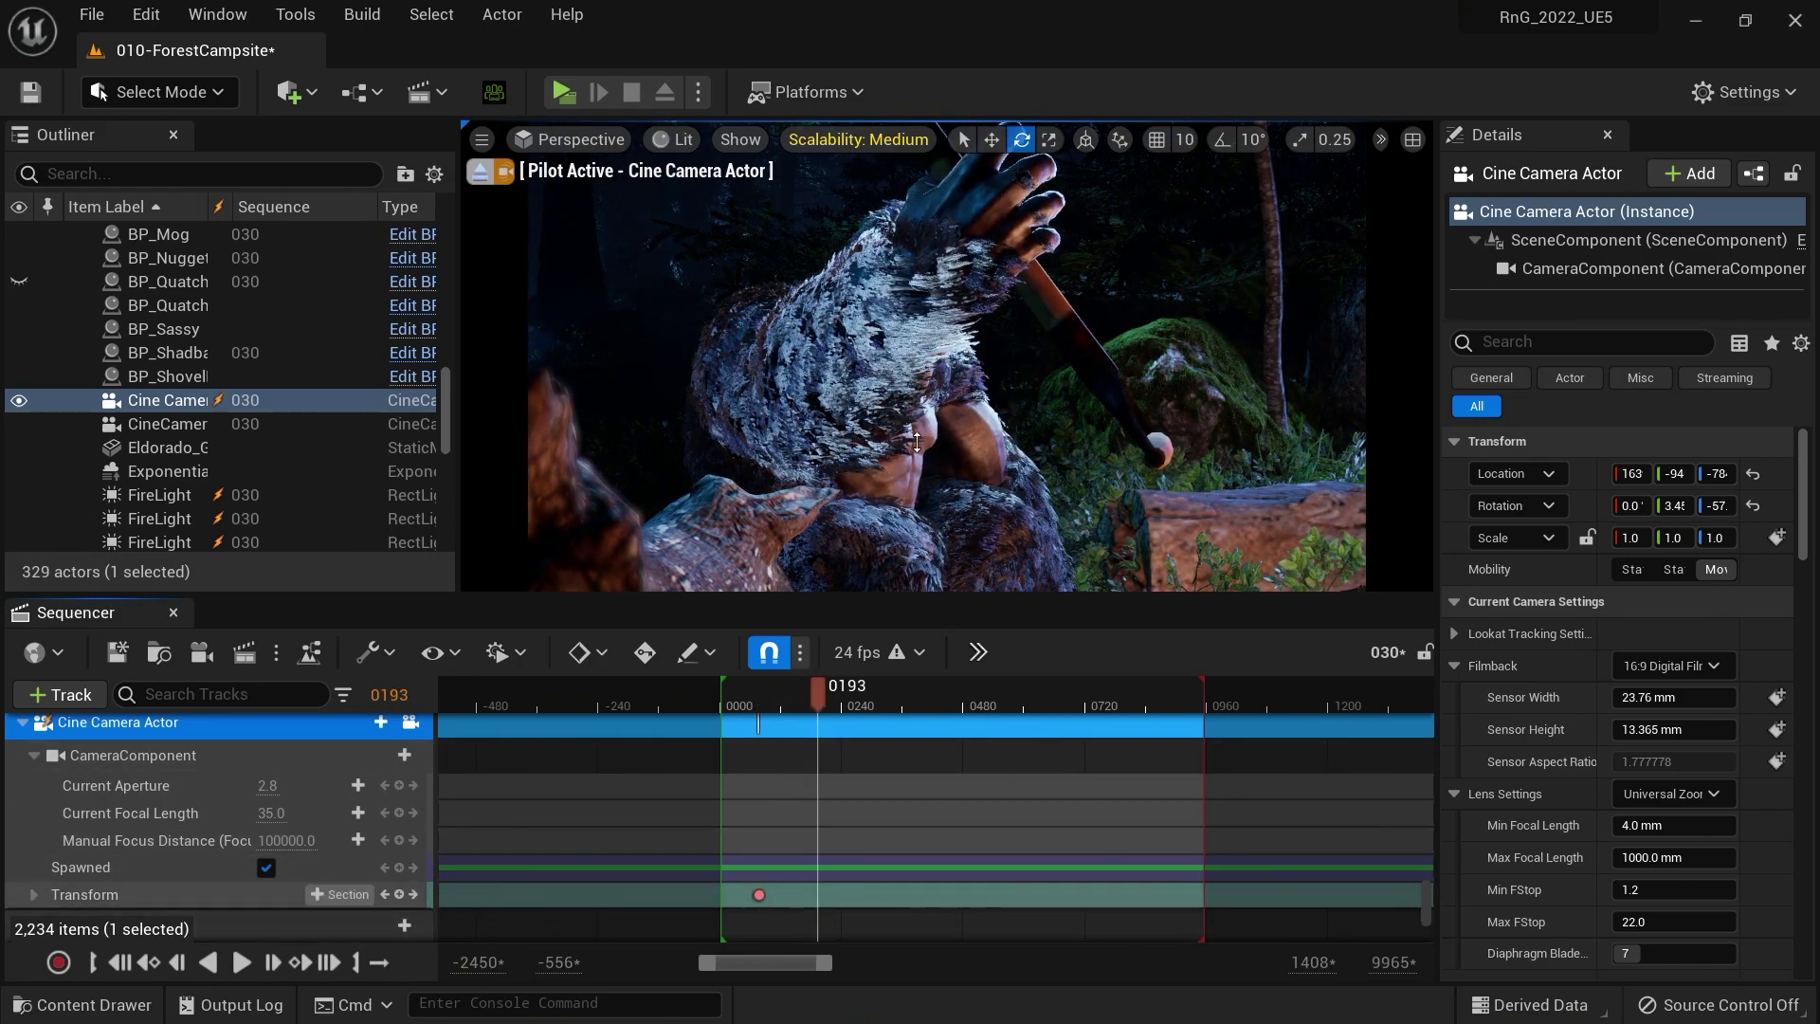
right_click_drag(948, 379, 854, 381)
left_click(357, 894)
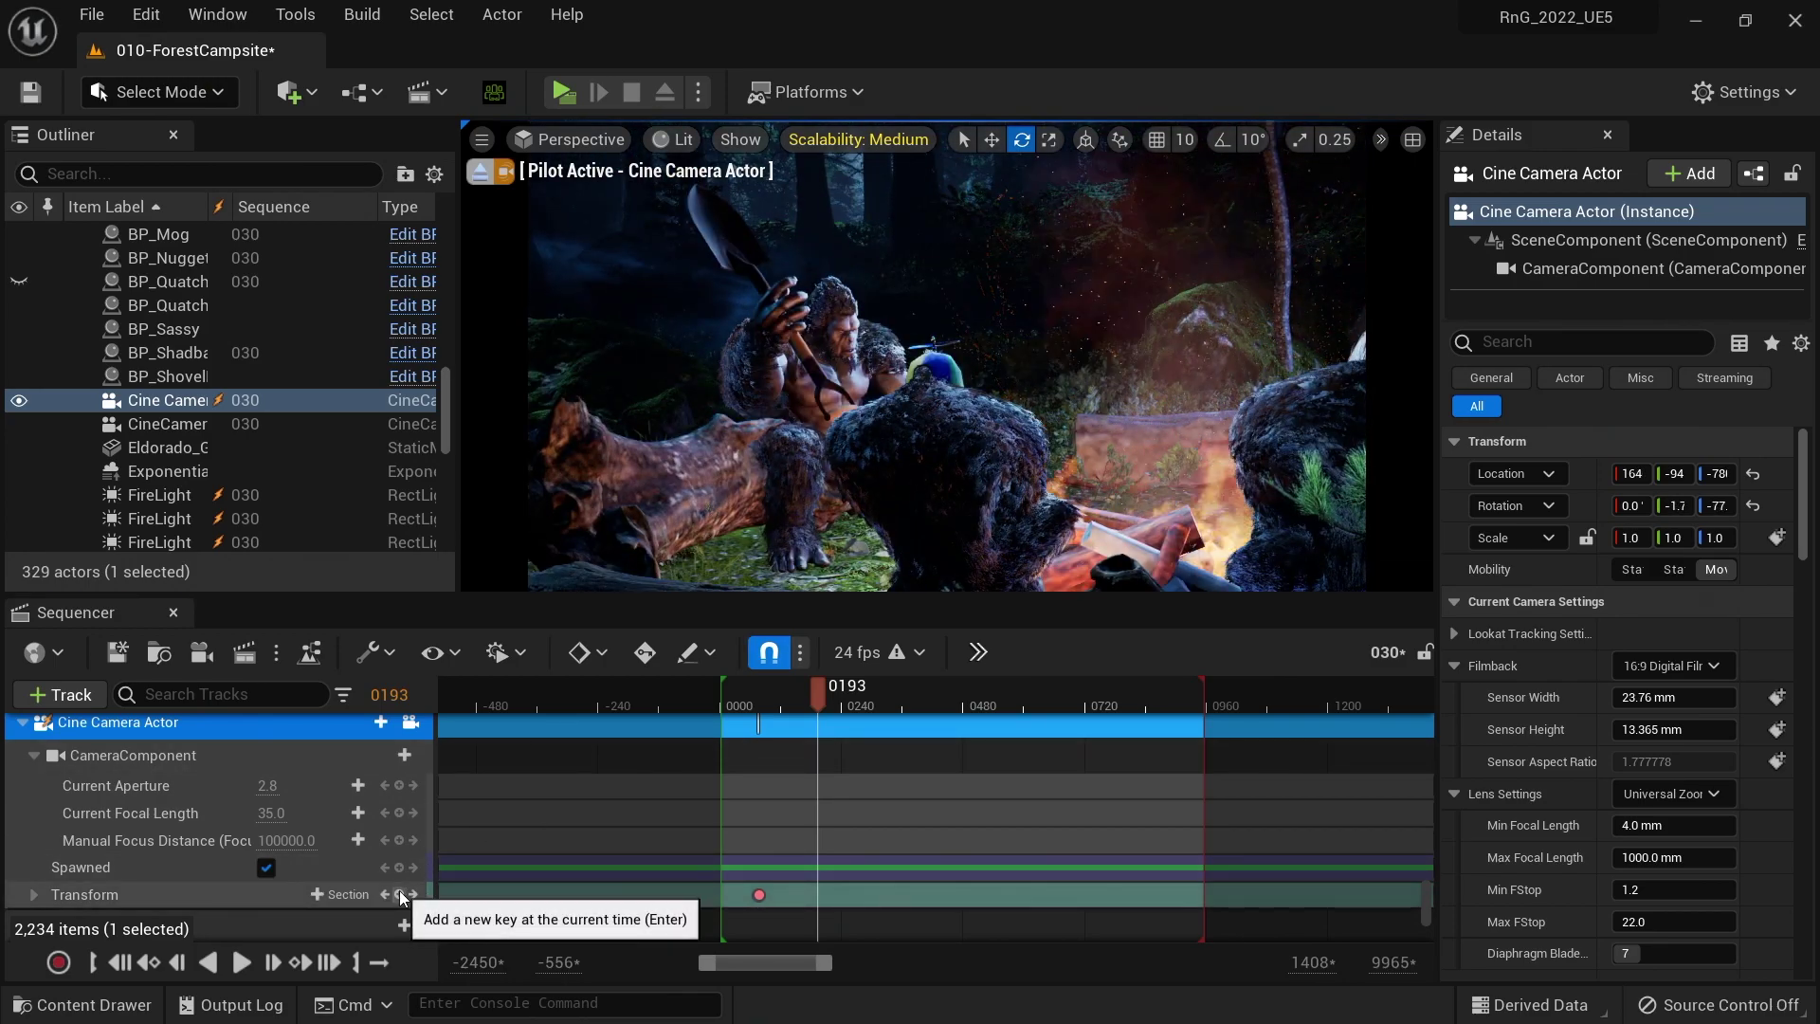
- Play back the new camera's keyed move starting from about frame 77
left_click_drag(815, 696, 758, 694)
key("space")
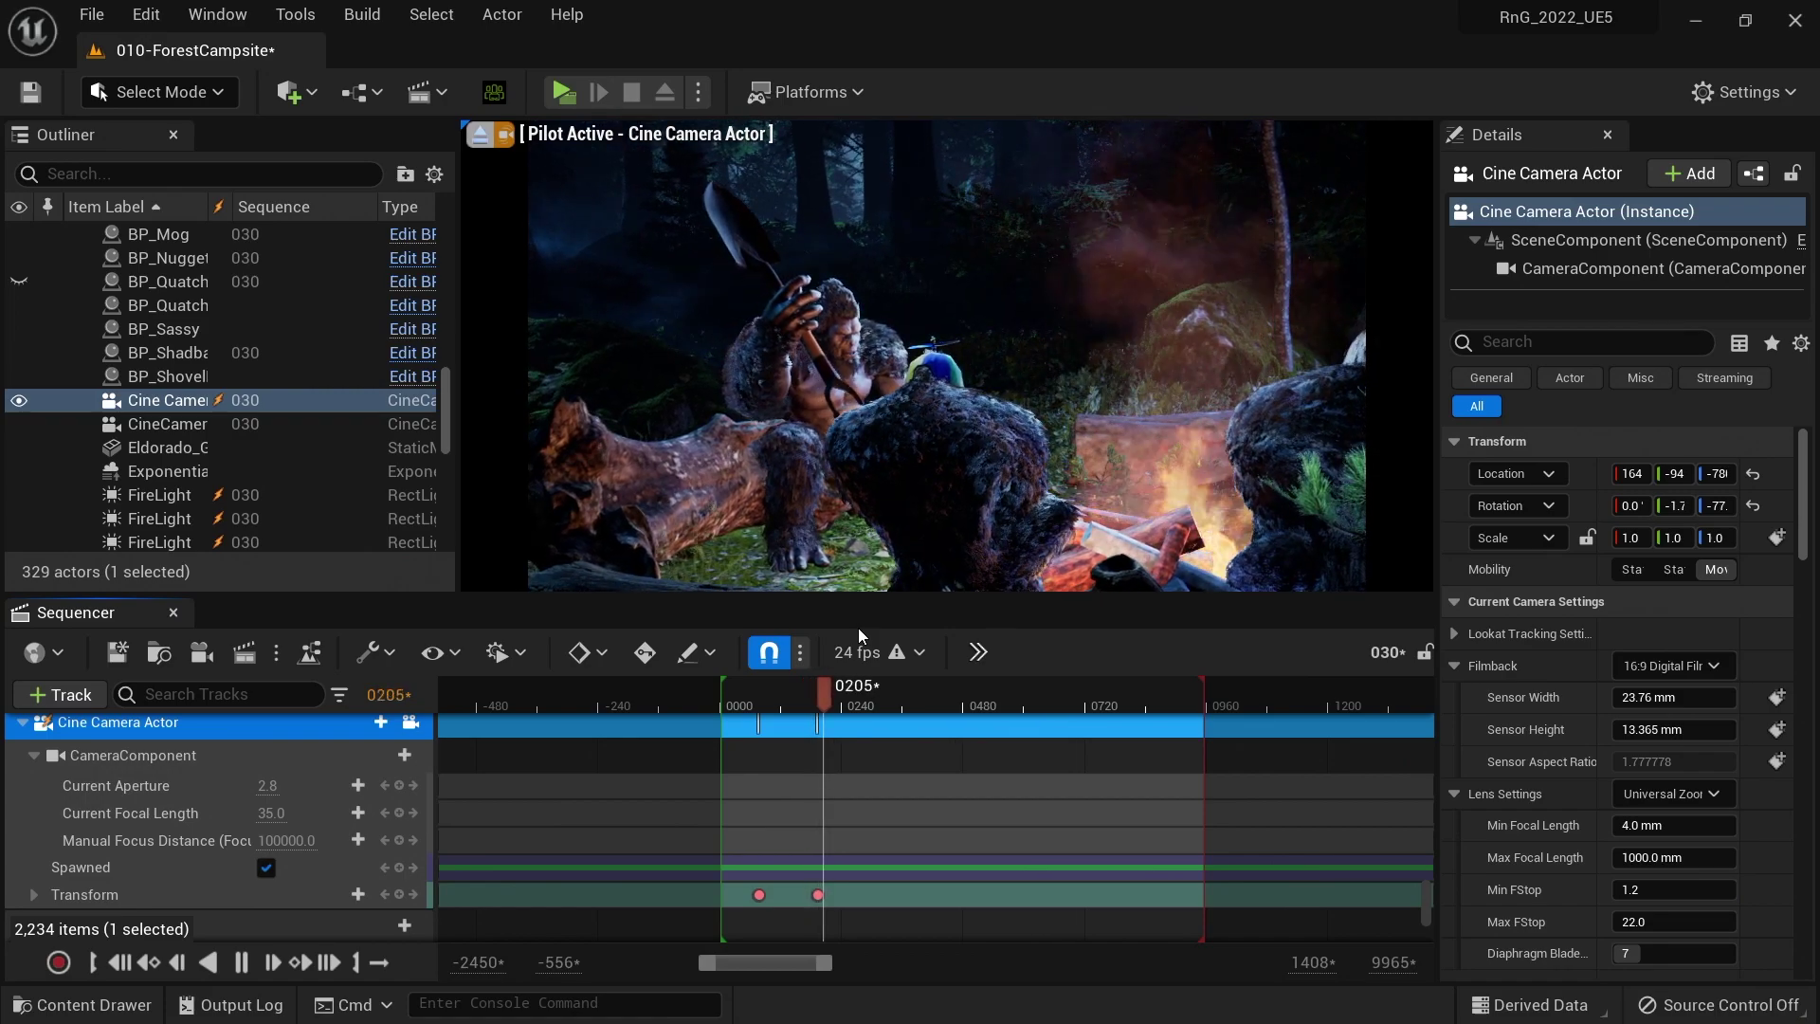
key("space")
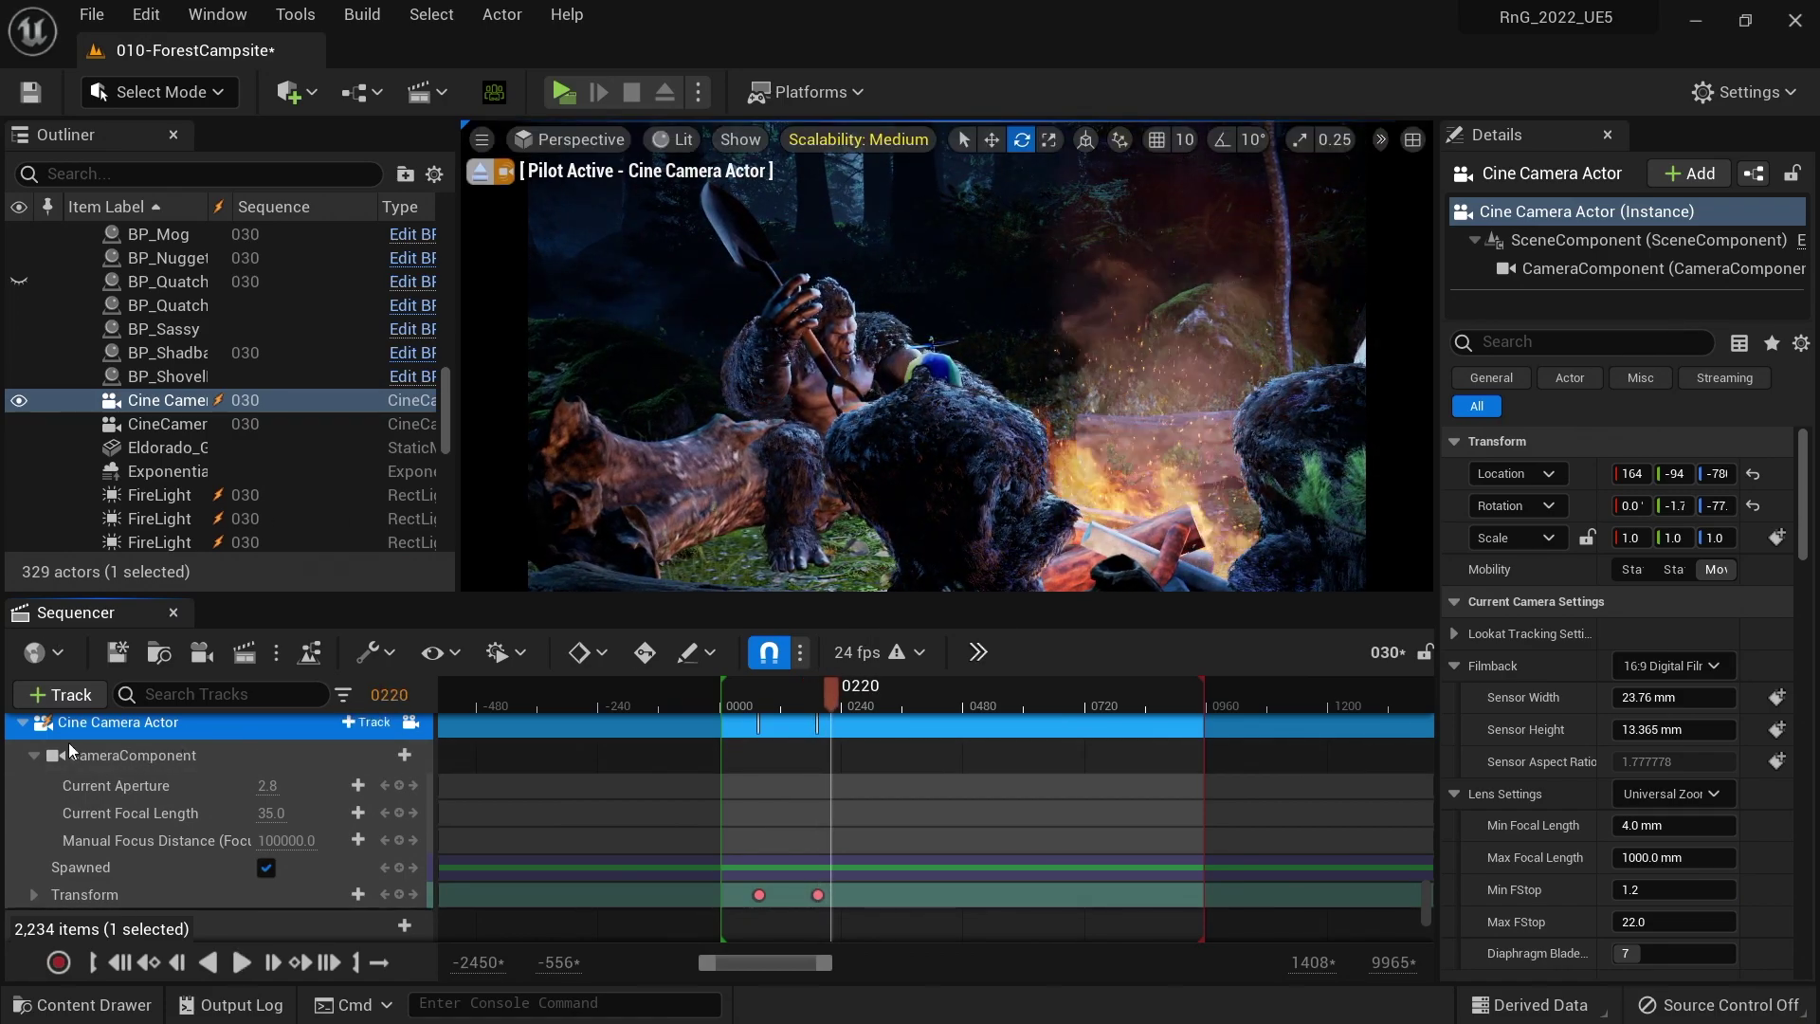
- Collapse the Cine Camera Actor track and assign that camera to the Shot_030 section of the Camera Cuts track
left_click(22, 723)
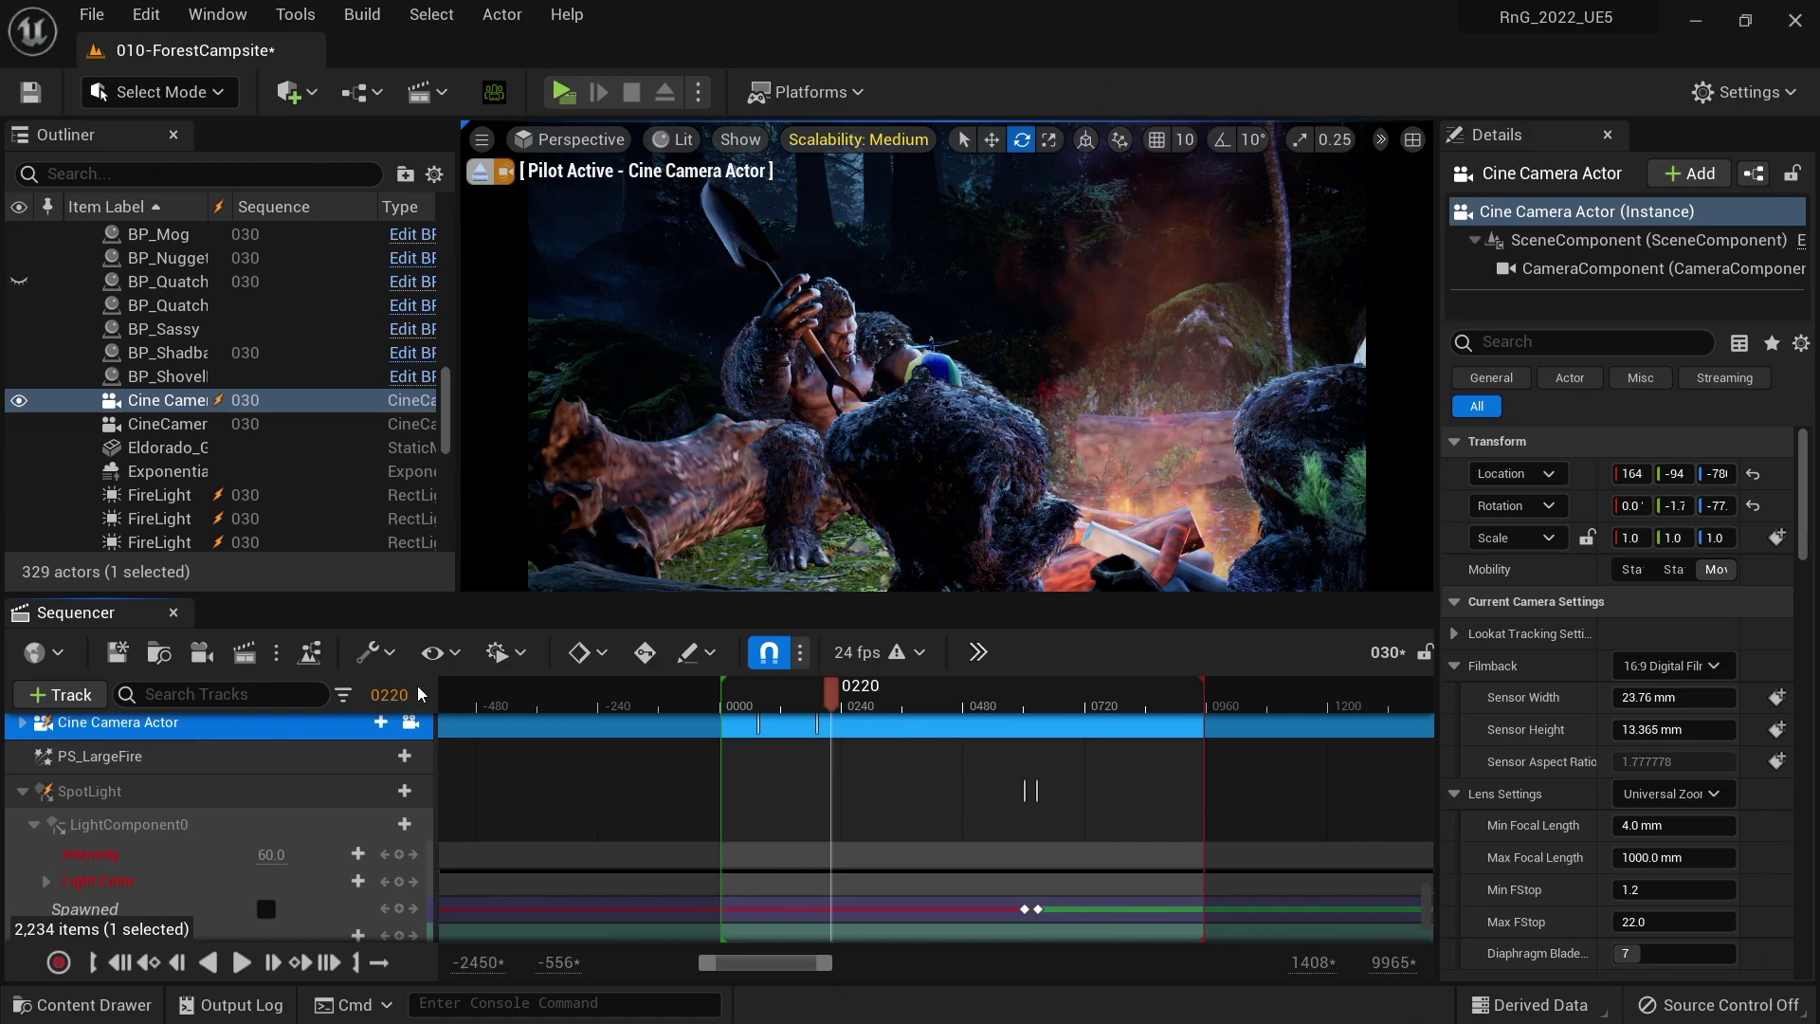
scroll(531, 801, "down", 10)
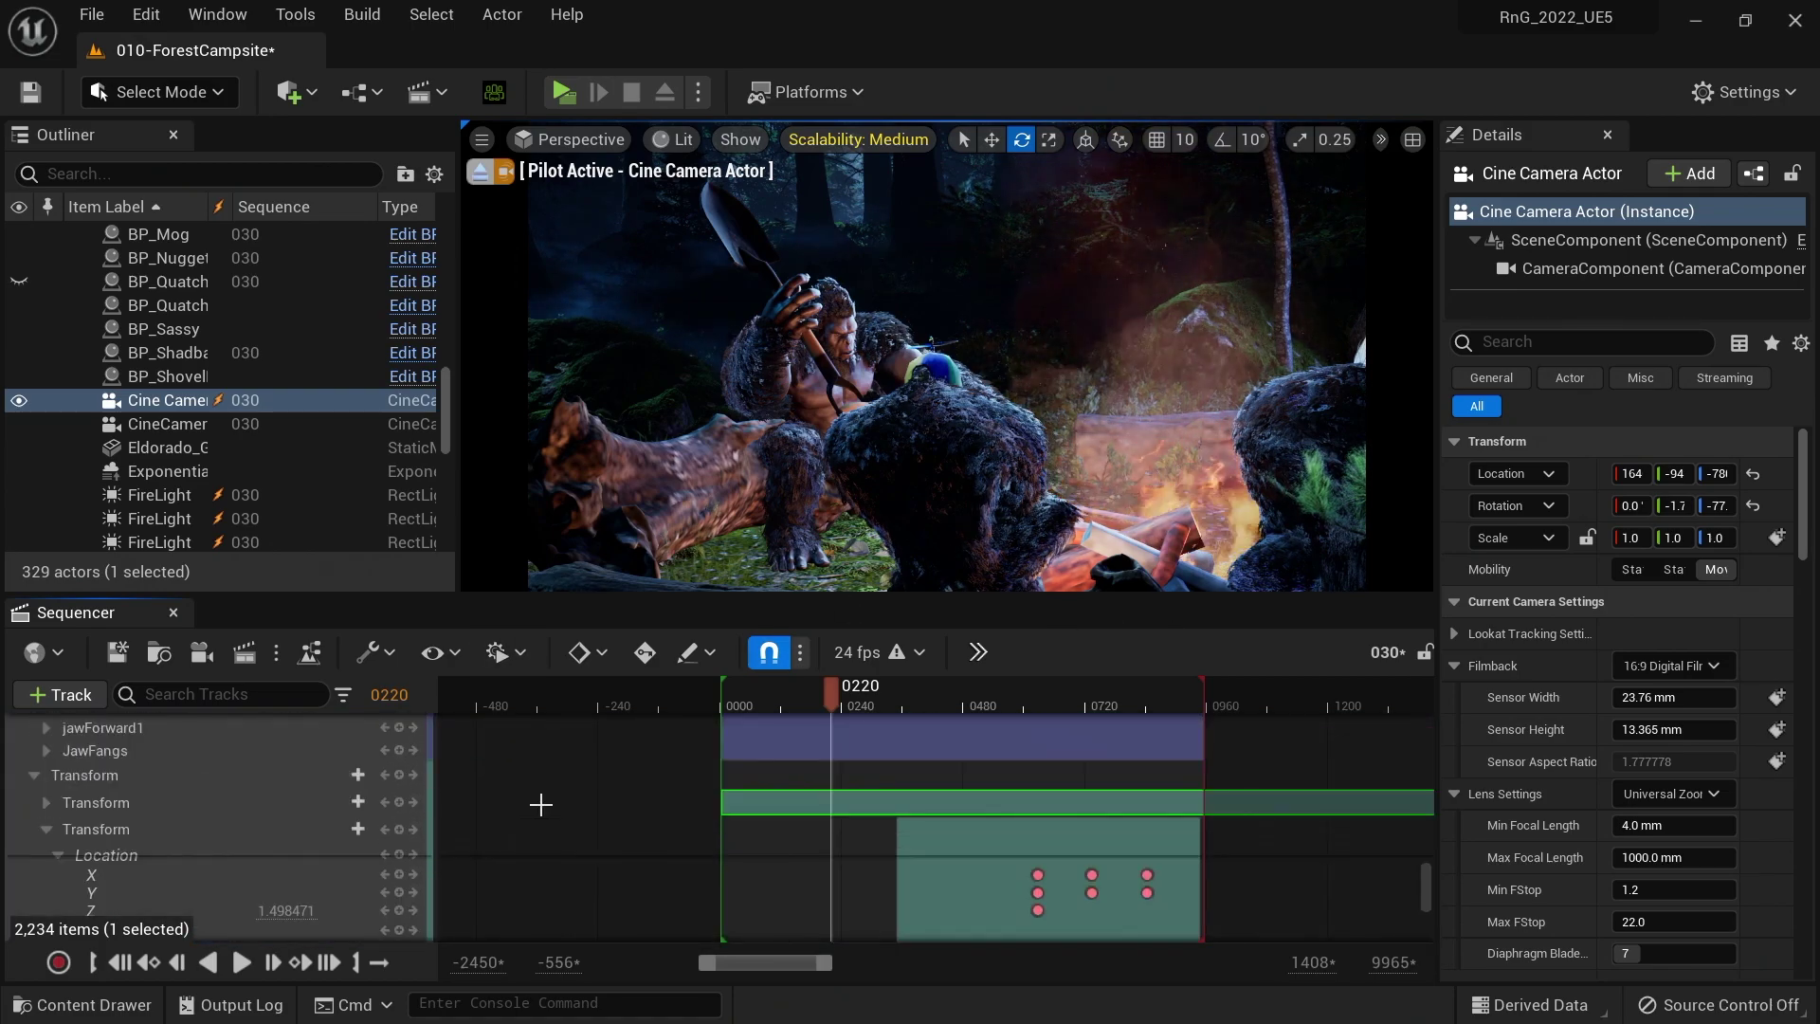
left_click_drag(1426, 863, 1445, 736)
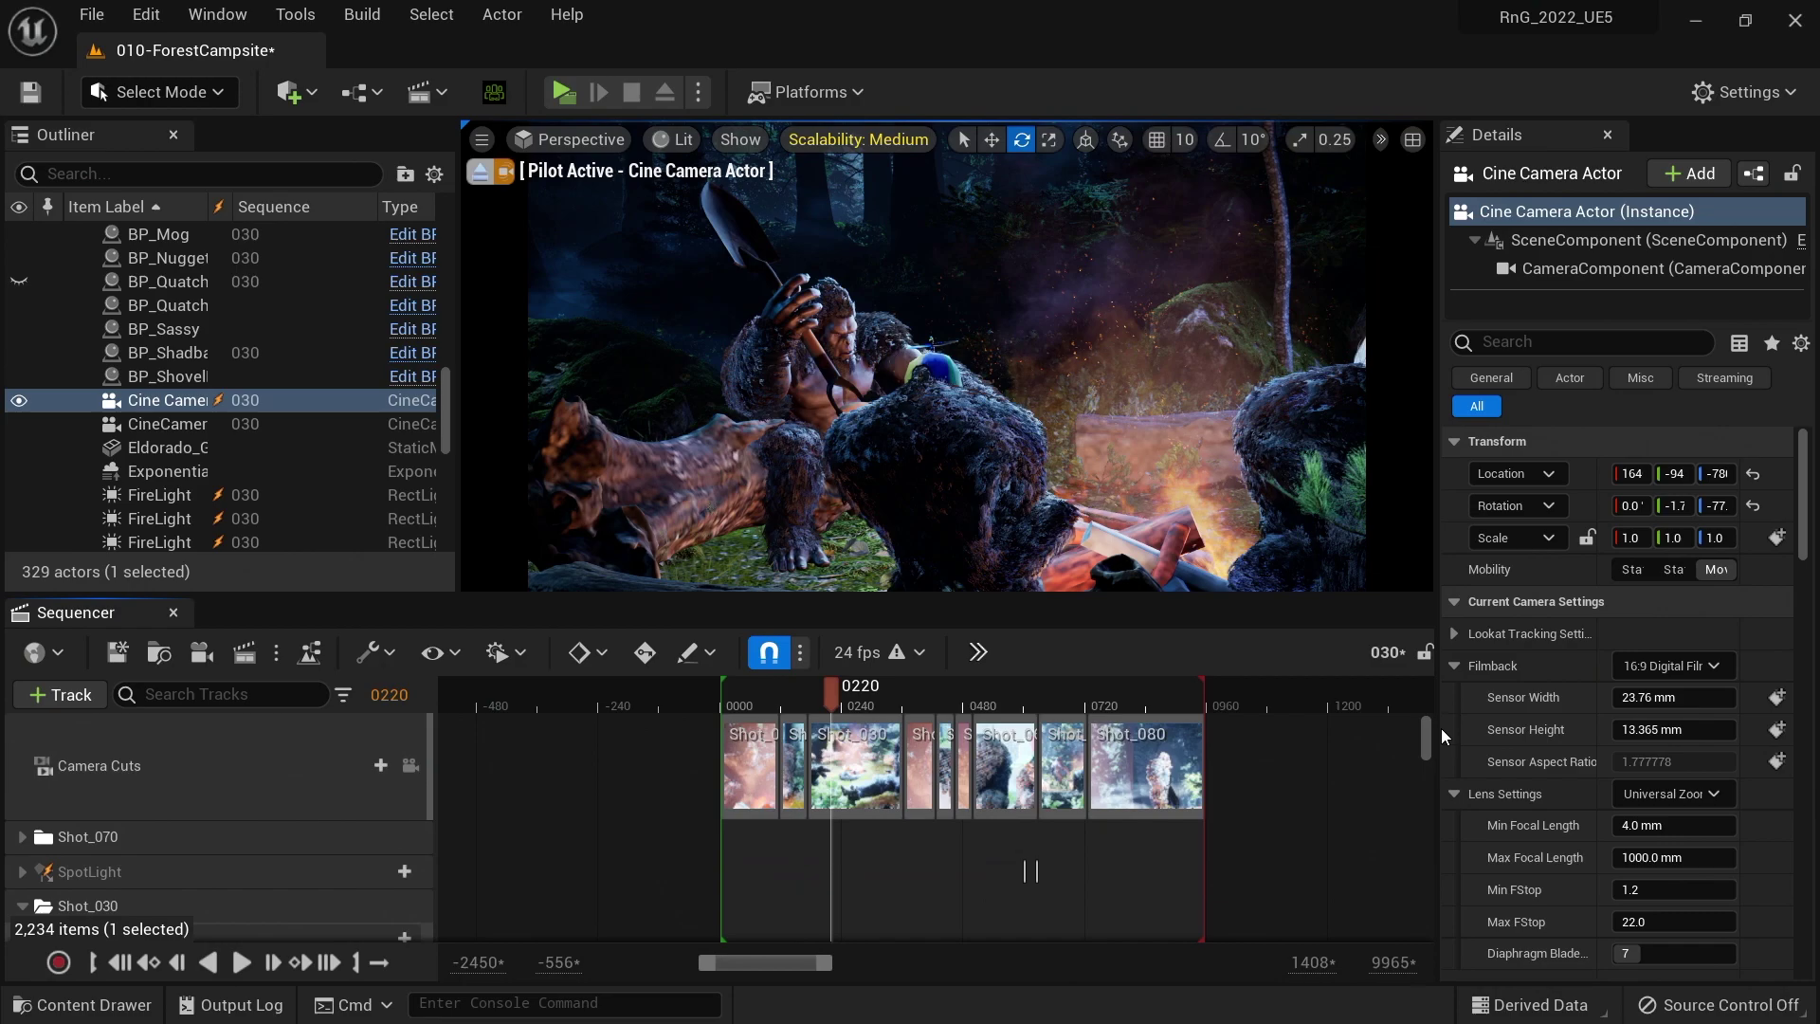
left_click(847, 706)
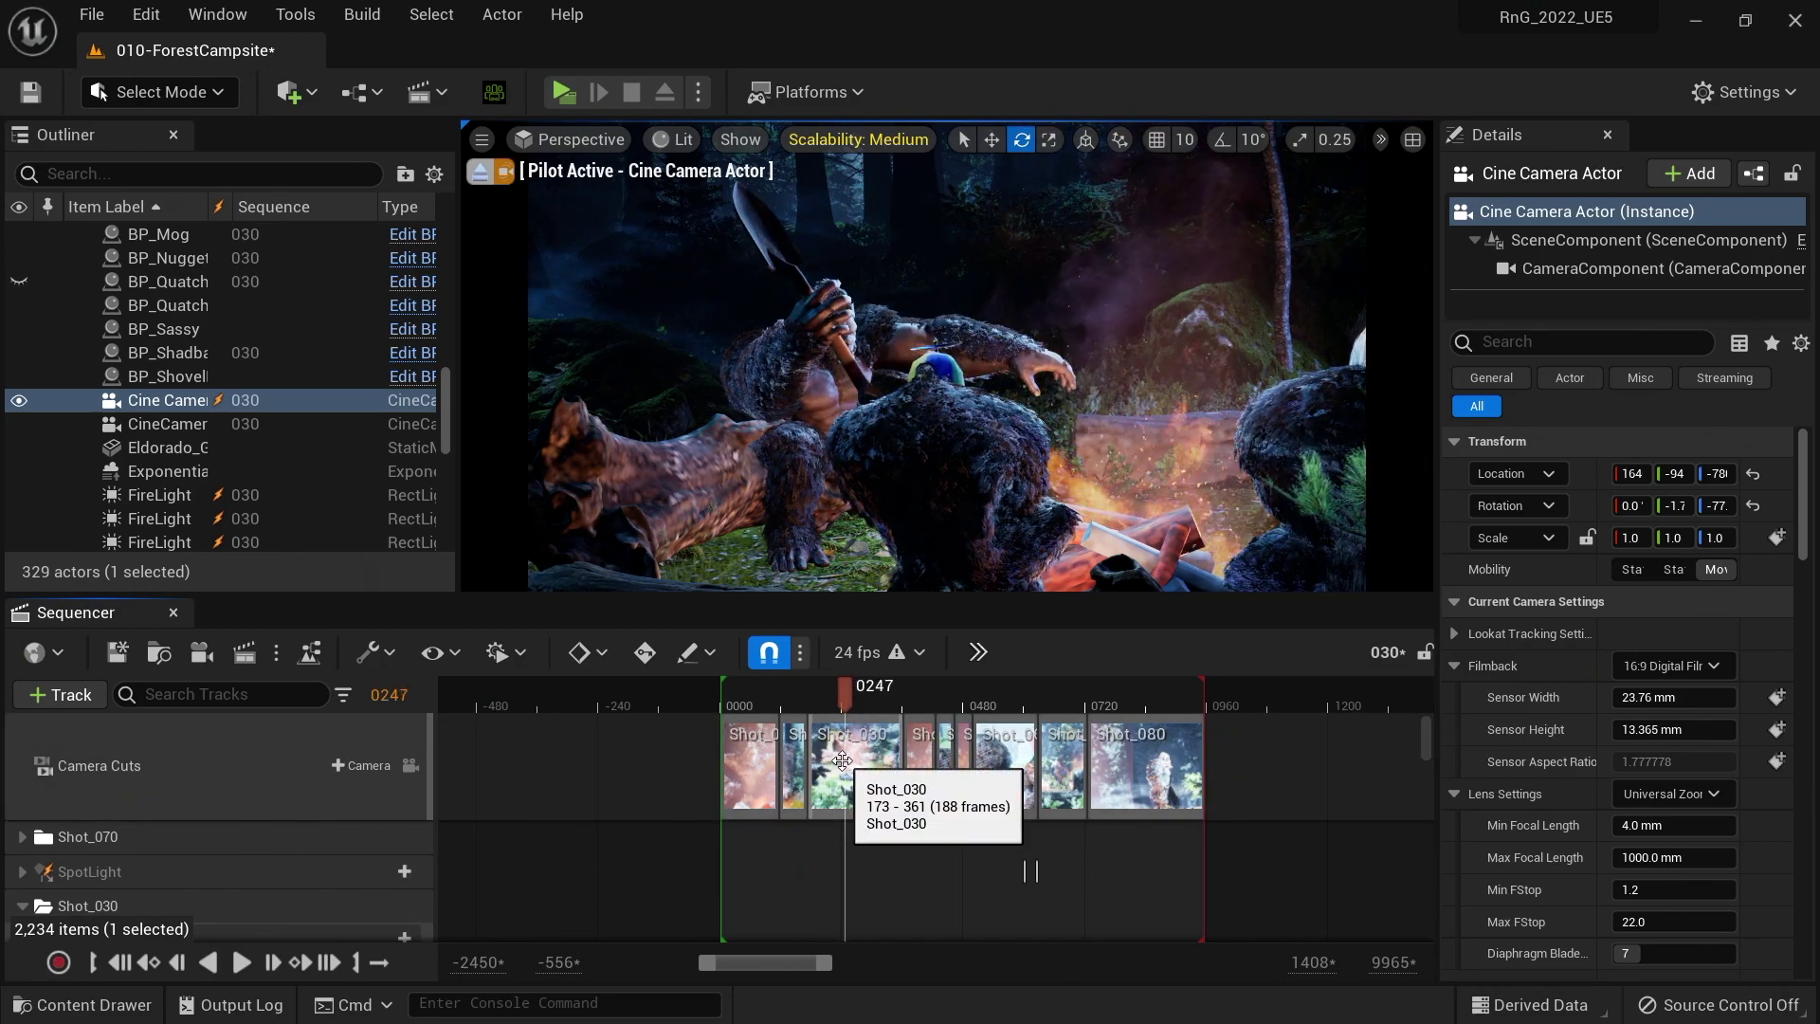
right_click(841, 764)
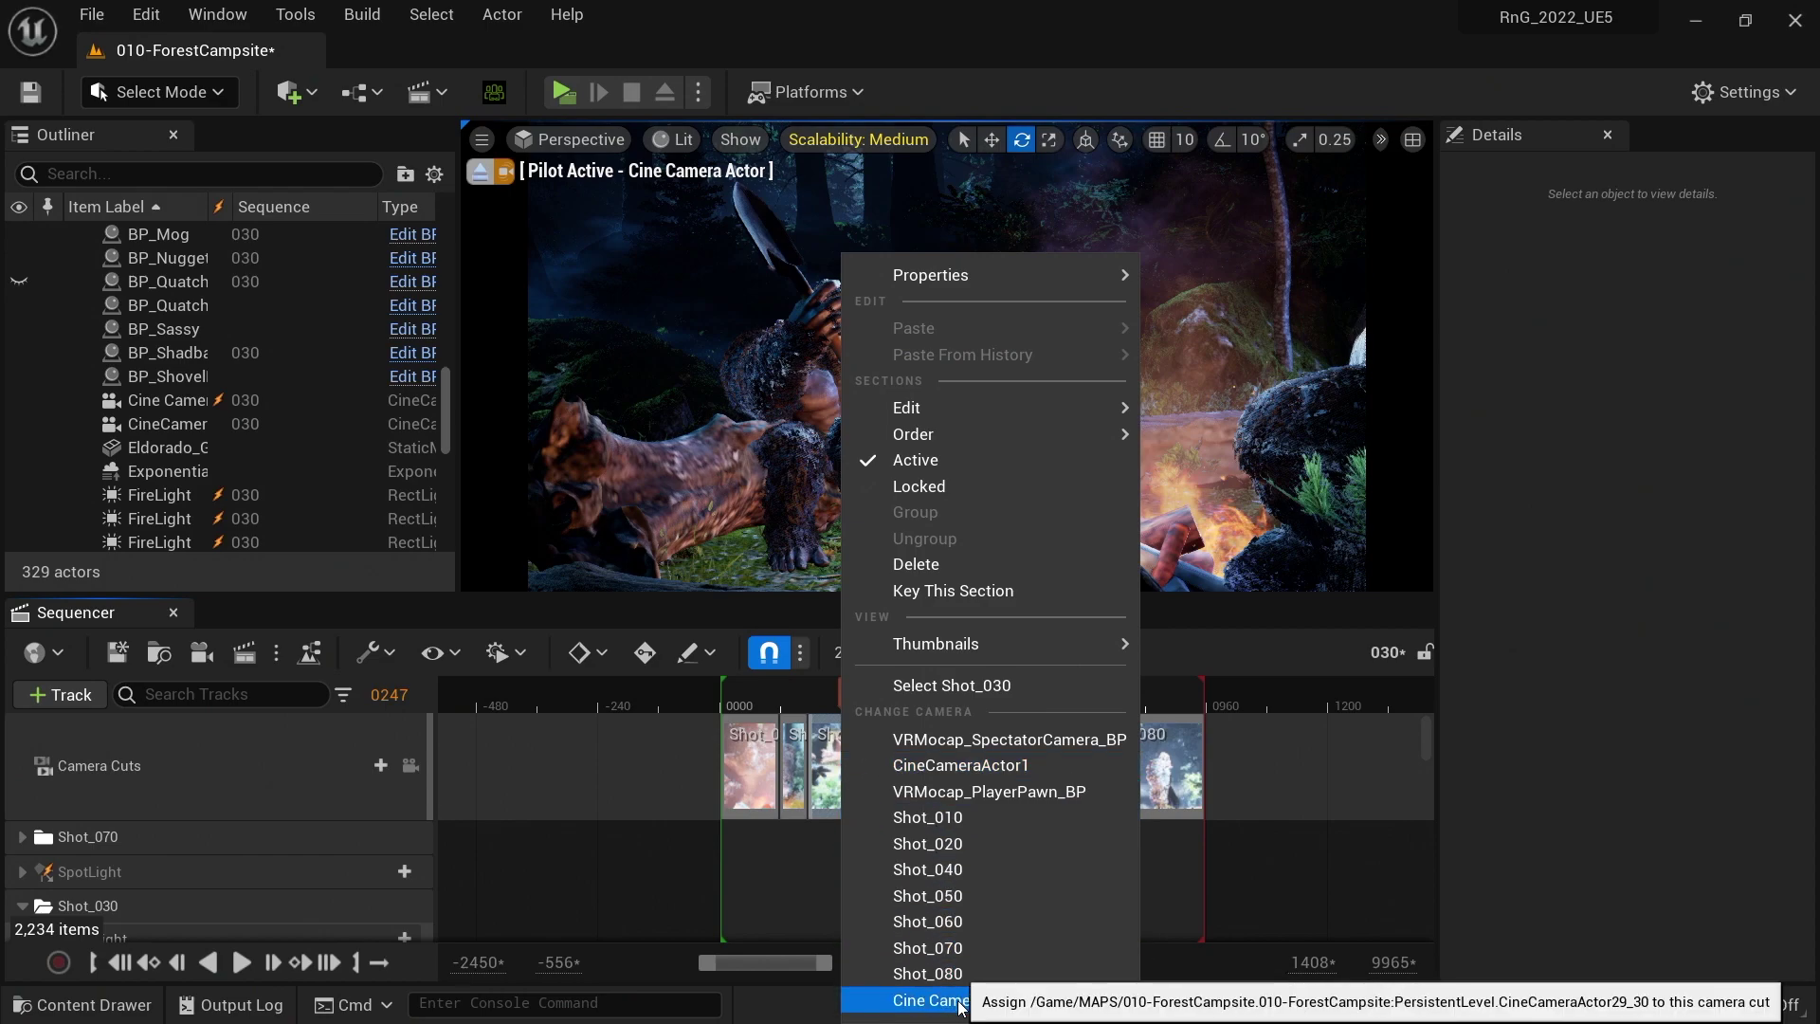
left_click(929, 1000)
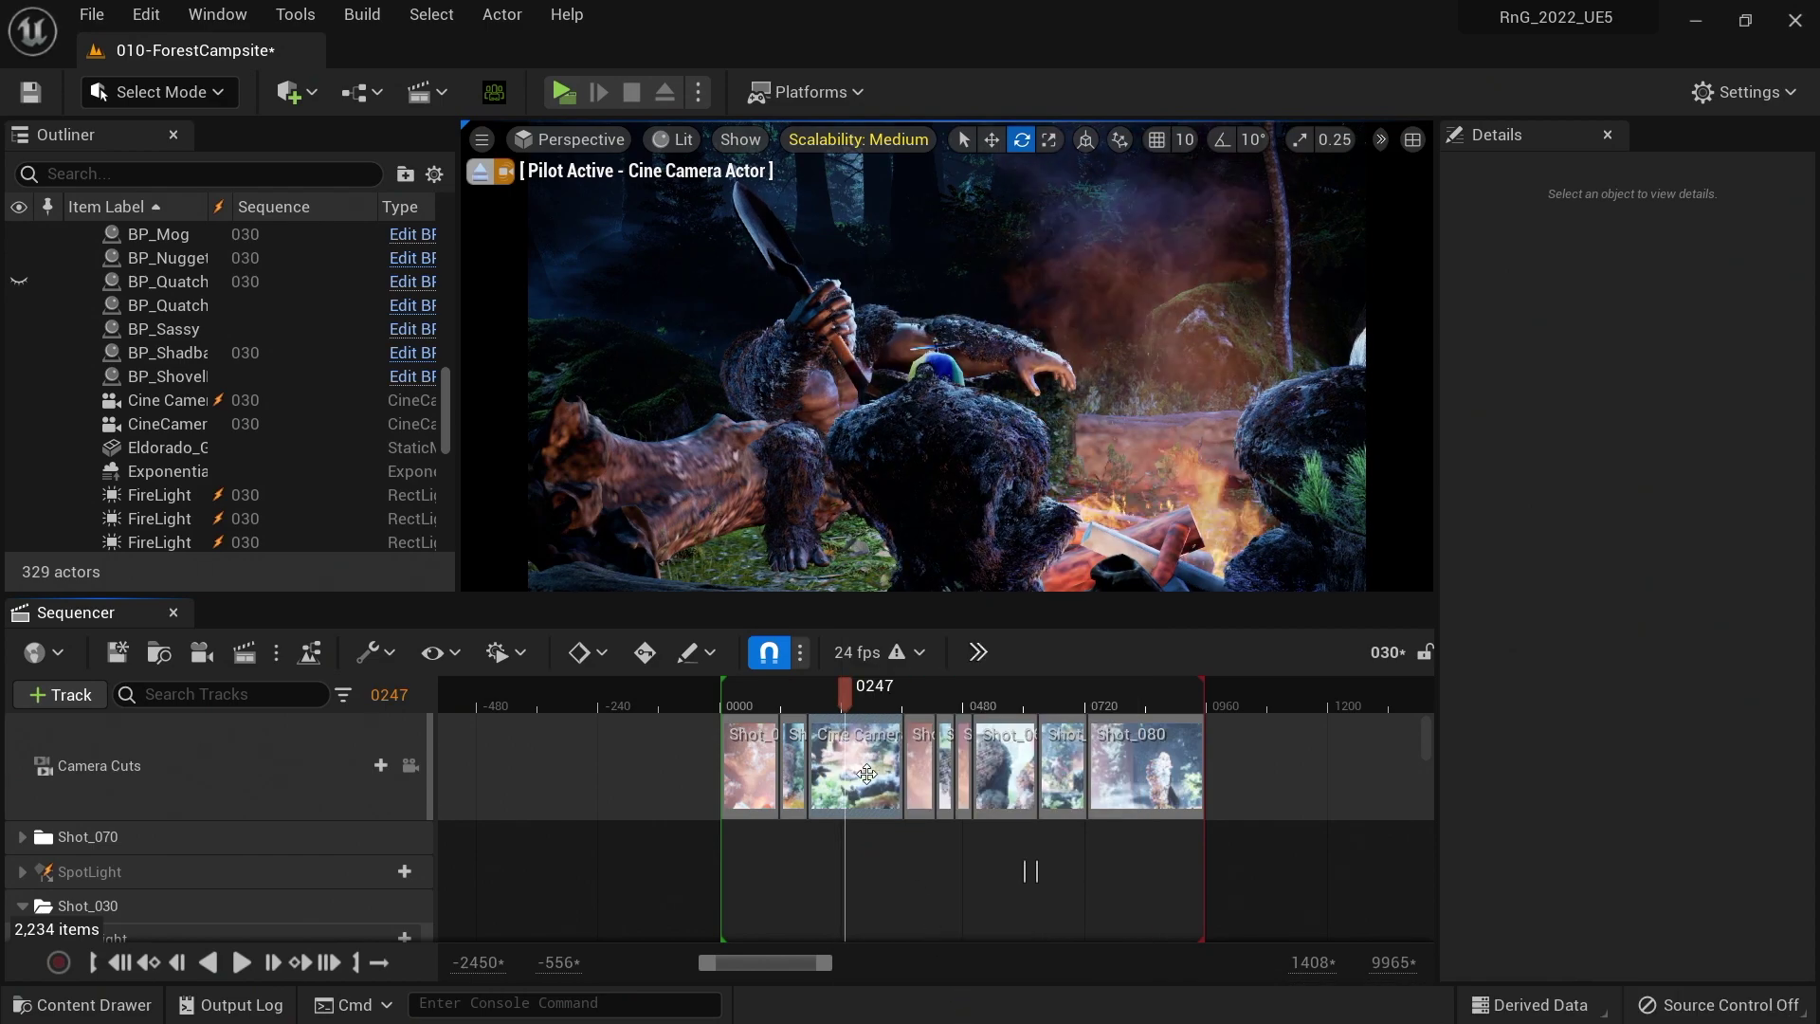
- Preview frame 219 through the camera cuts, and unlock the viewport to view the campfire scene freely from above
left_click(832, 701)
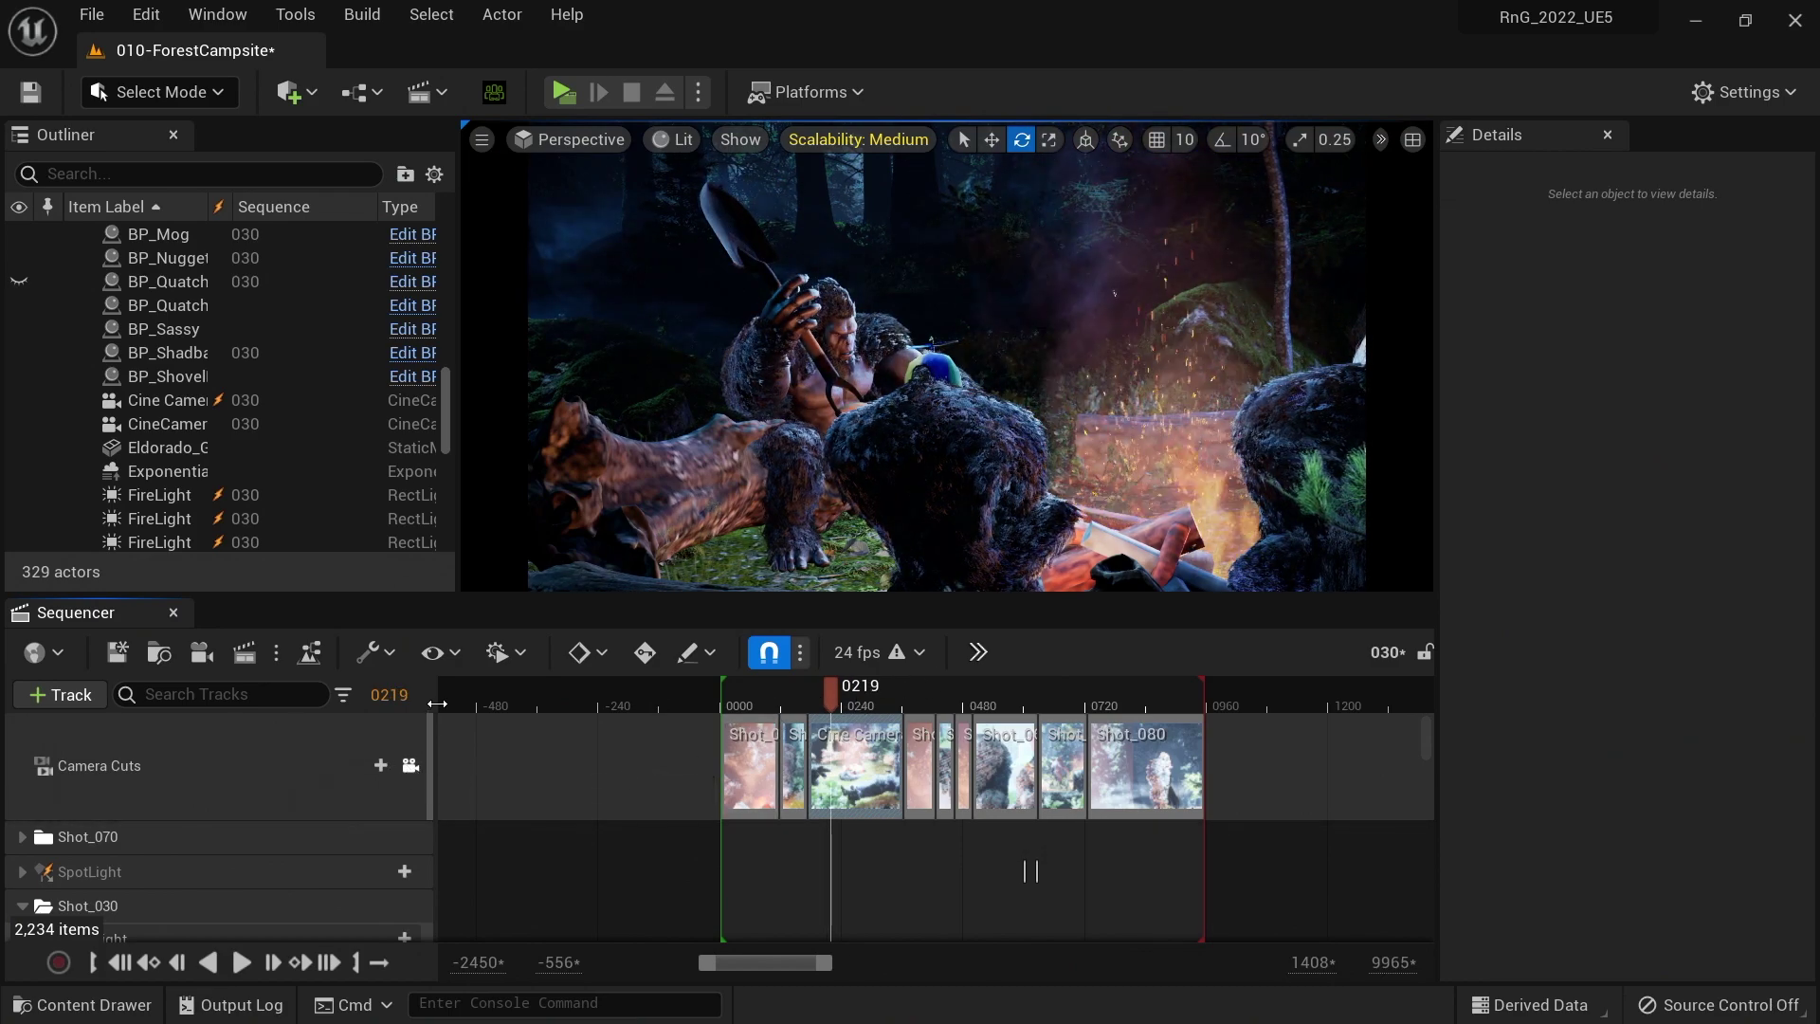
left_click(410, 766)
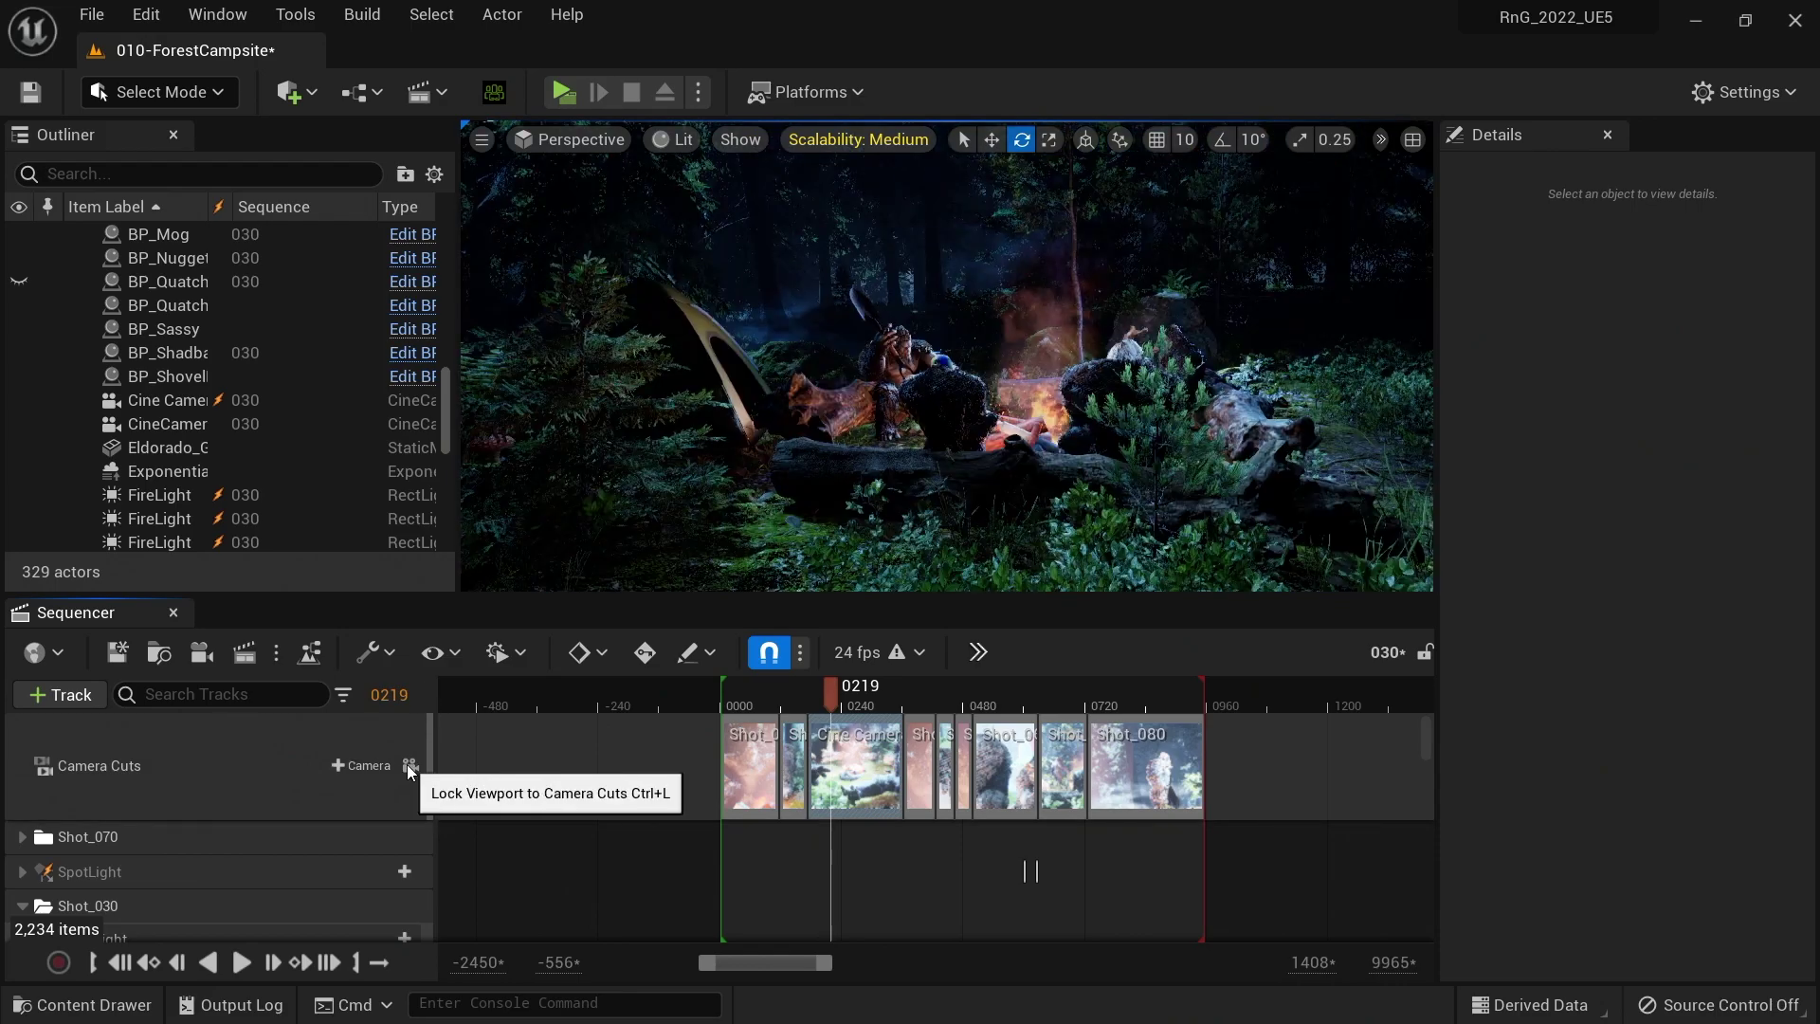
right_click_drag(747, 563, 747, 563)
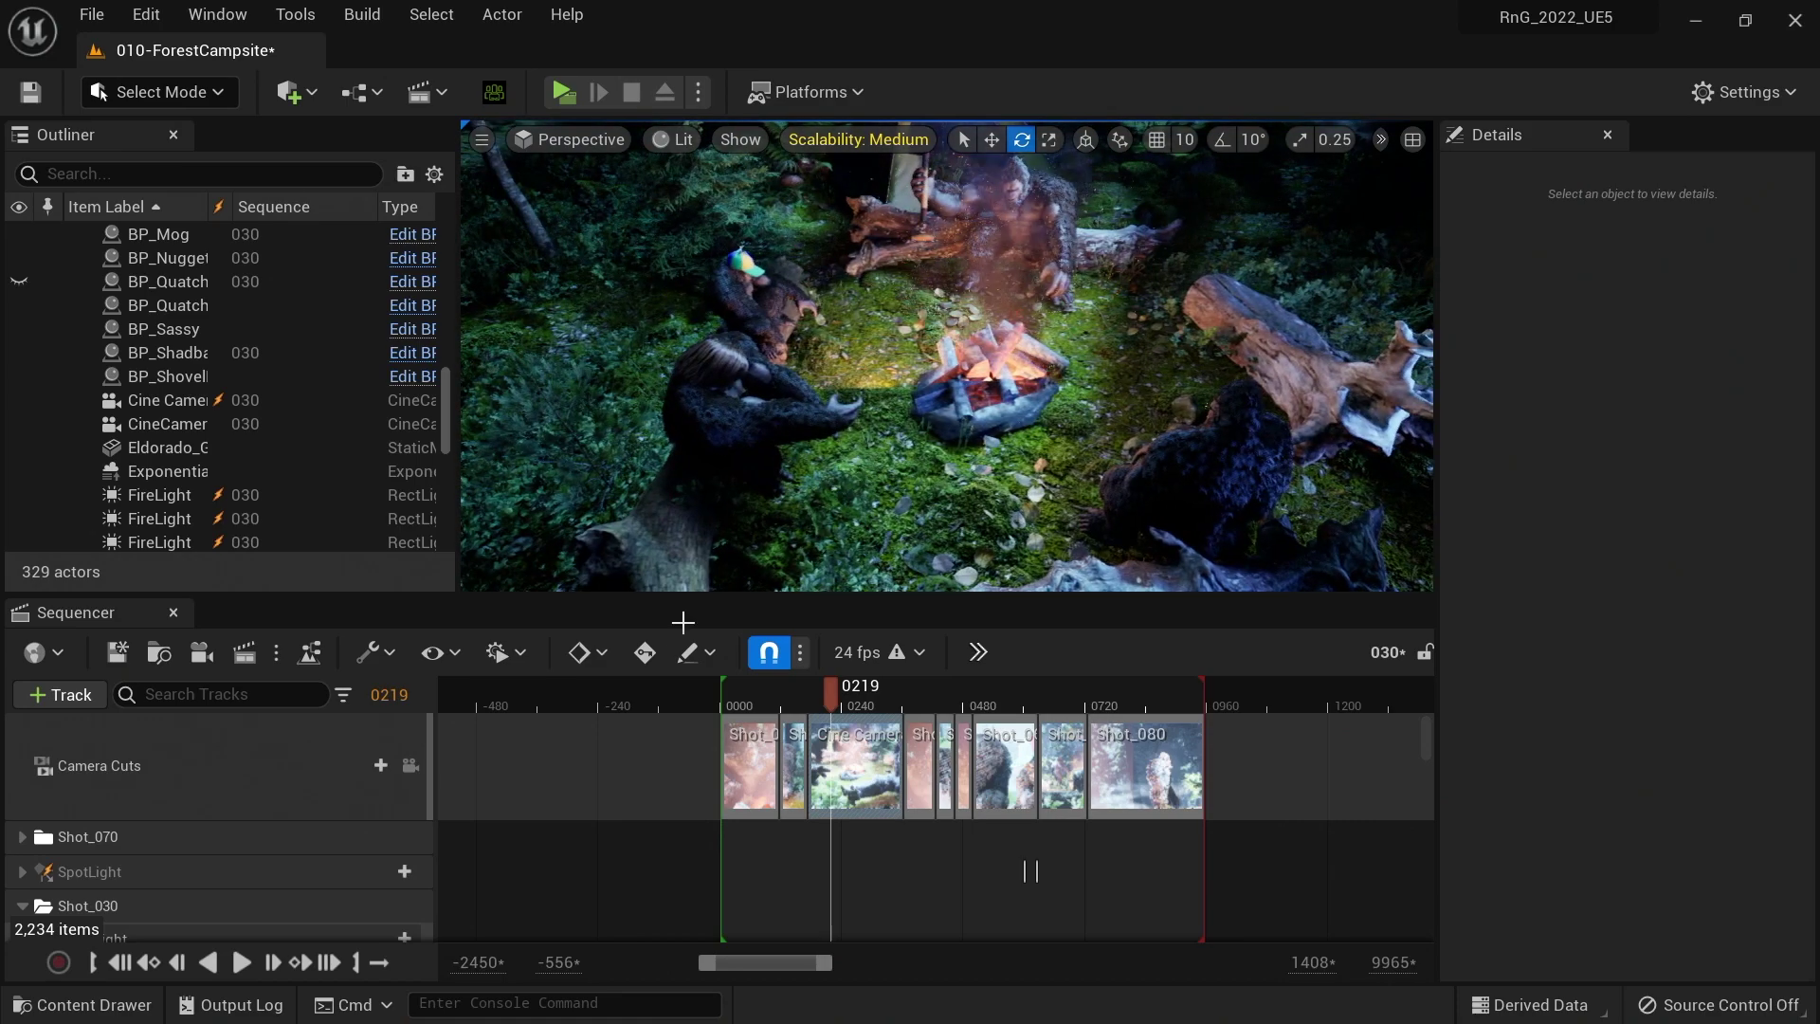
- Play the sequence from frame 23 in the free view to frame 282, and examine the FireLight and Rect Light tracks
left_click_drag(830, 692, 732, 707)
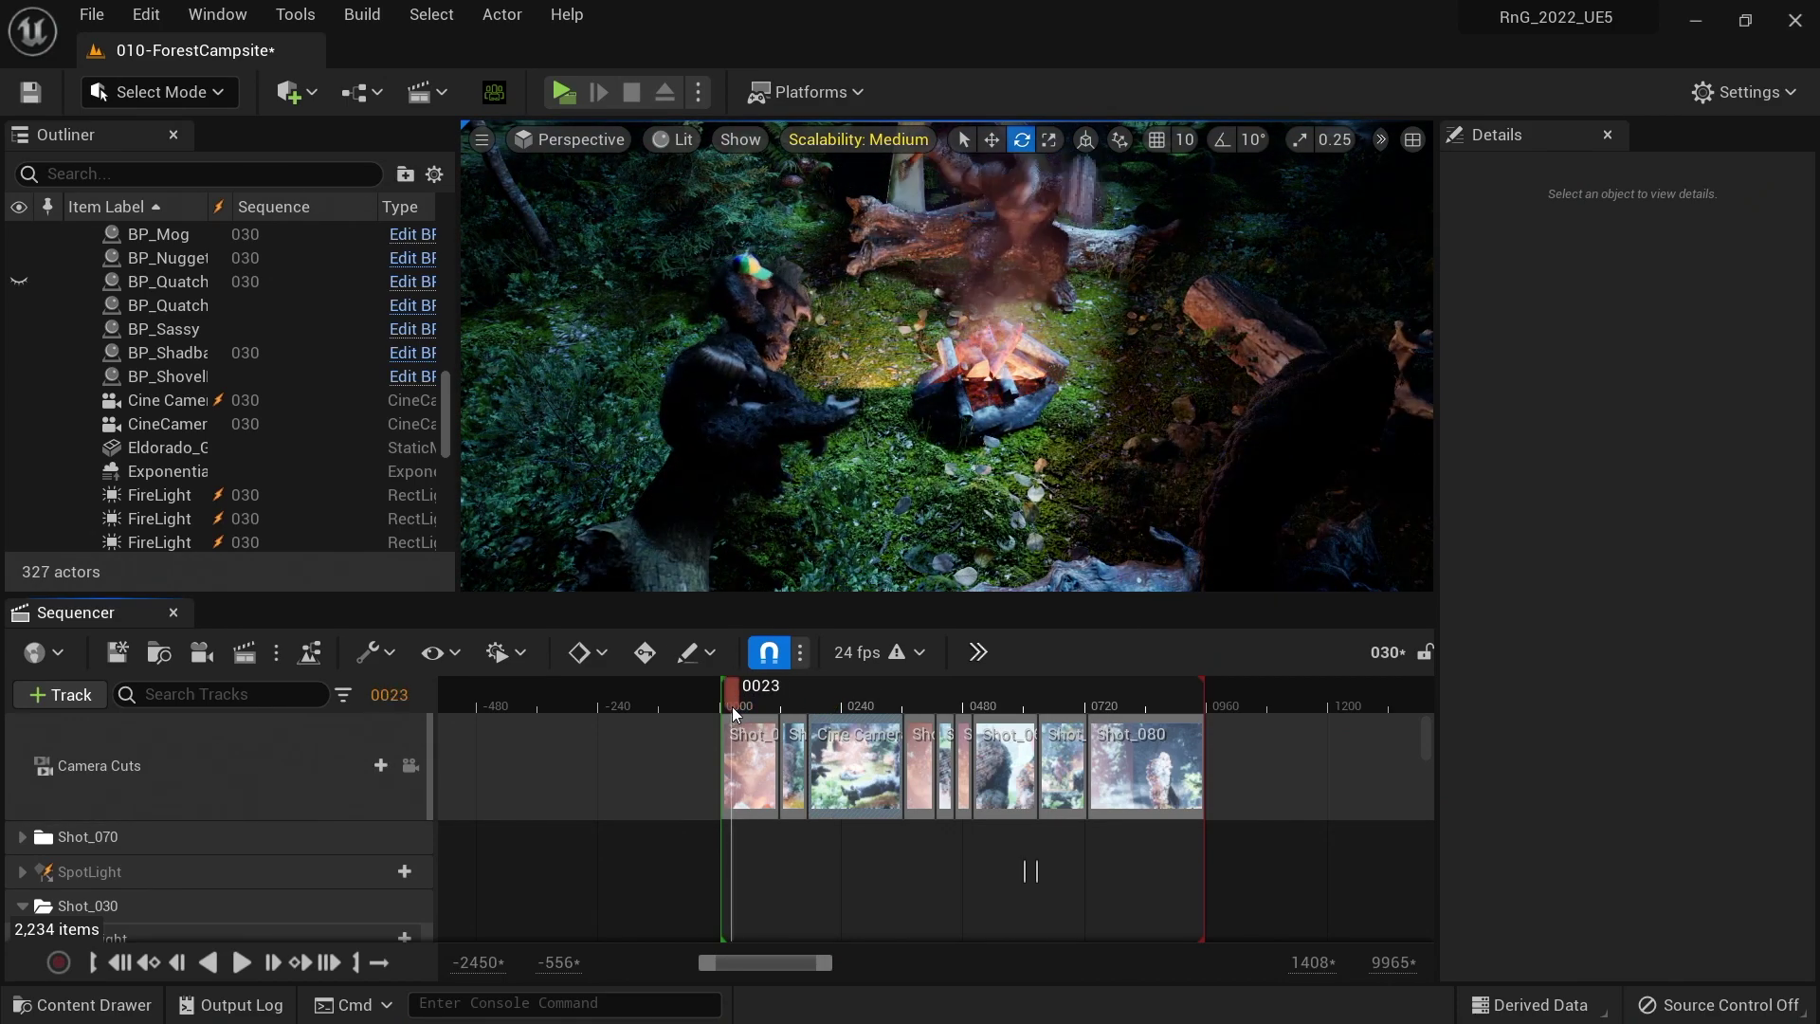
key("space")
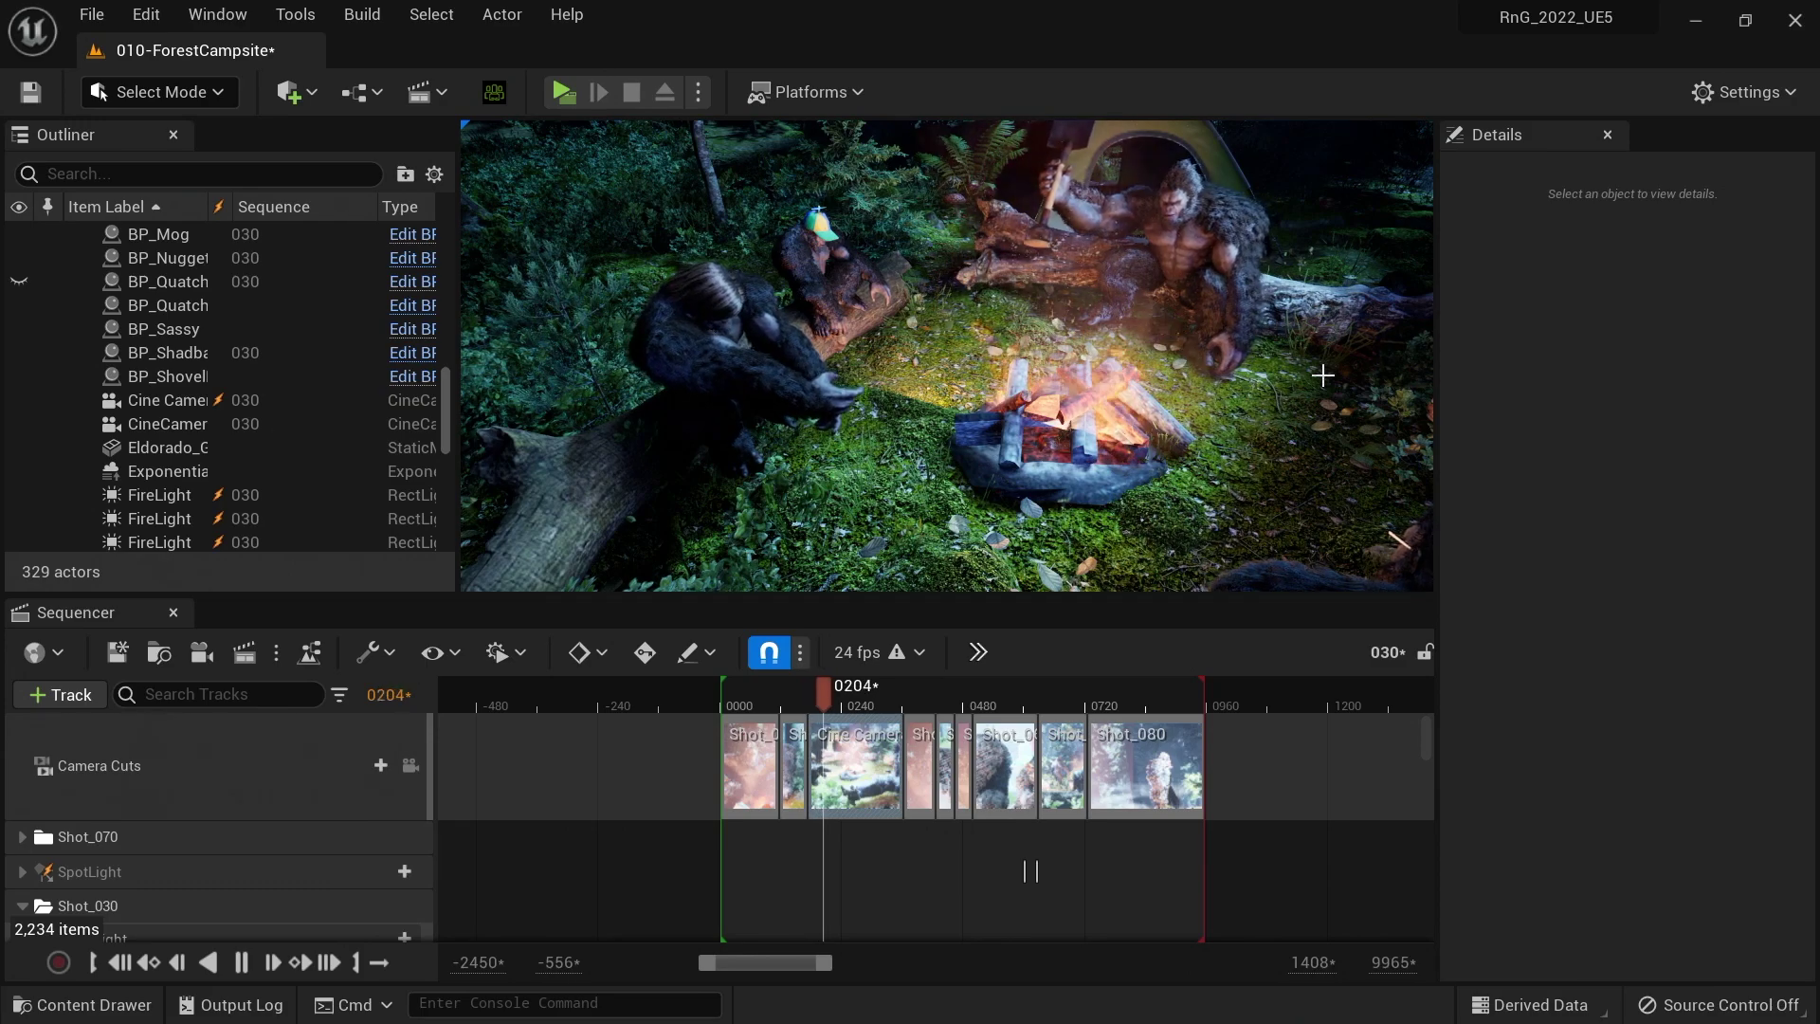
scroll(59, 878, "down", 5)
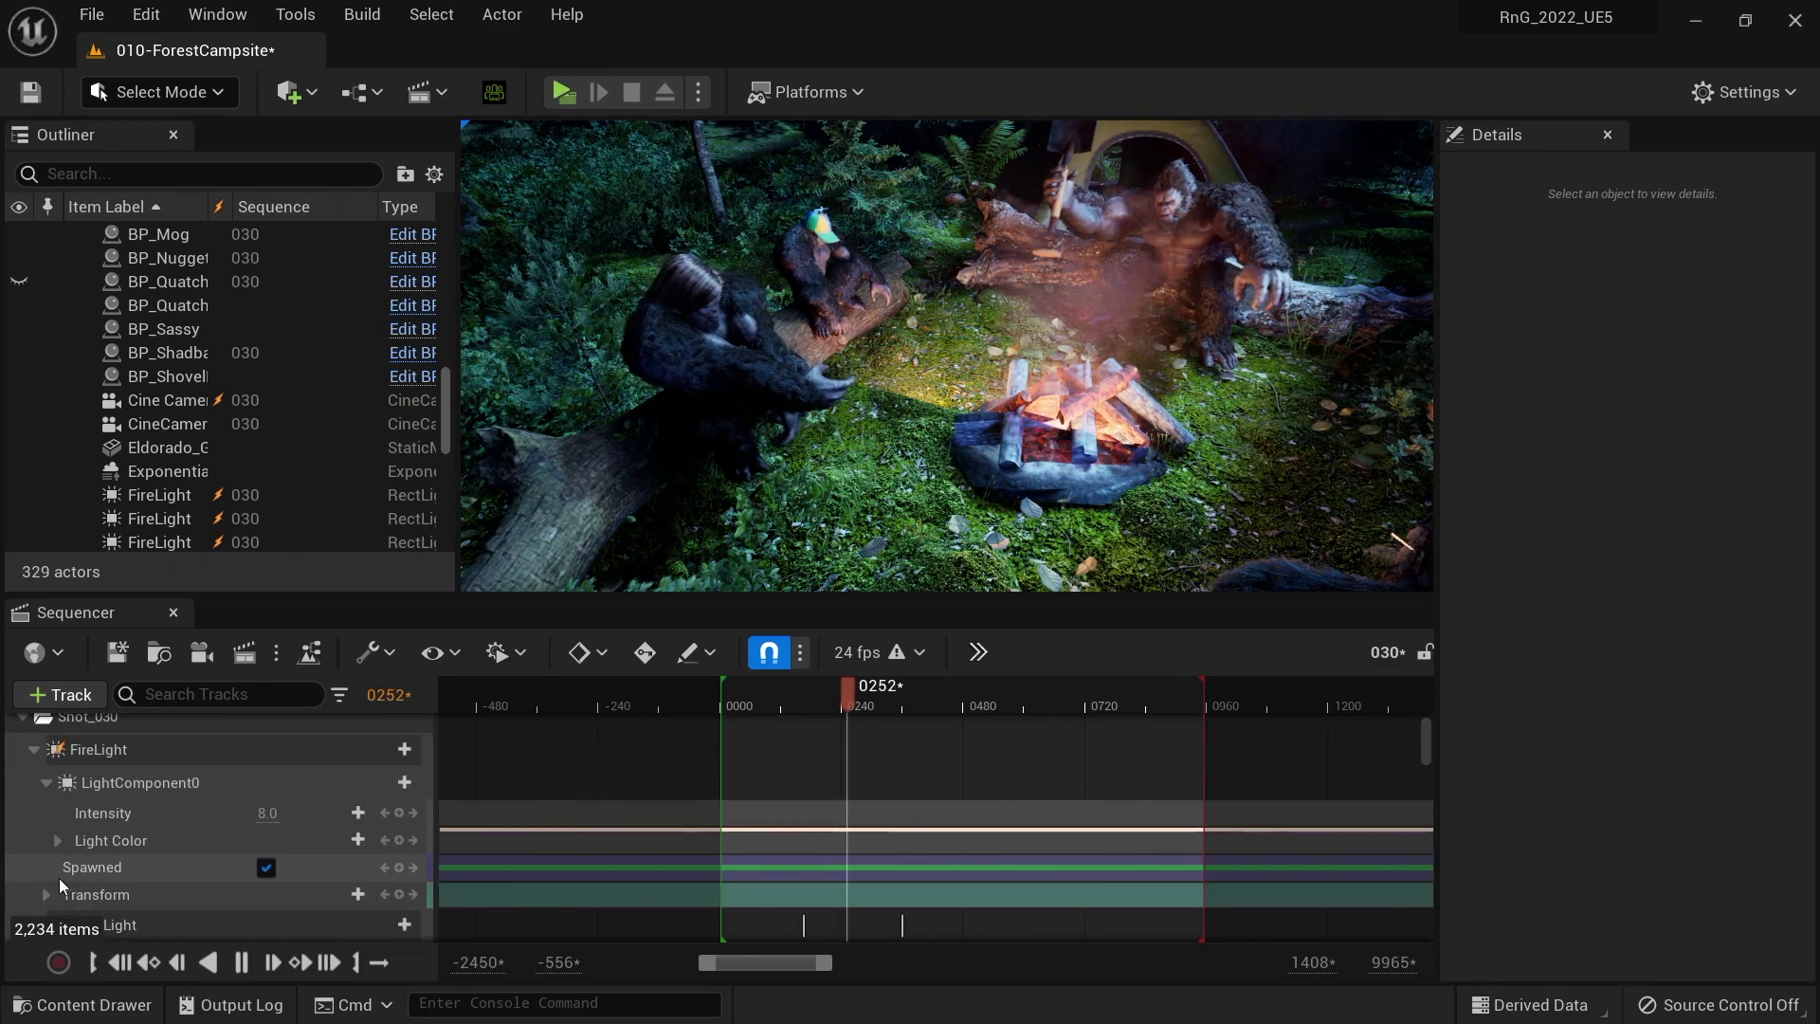
scroll(59, 878, "down", 1)
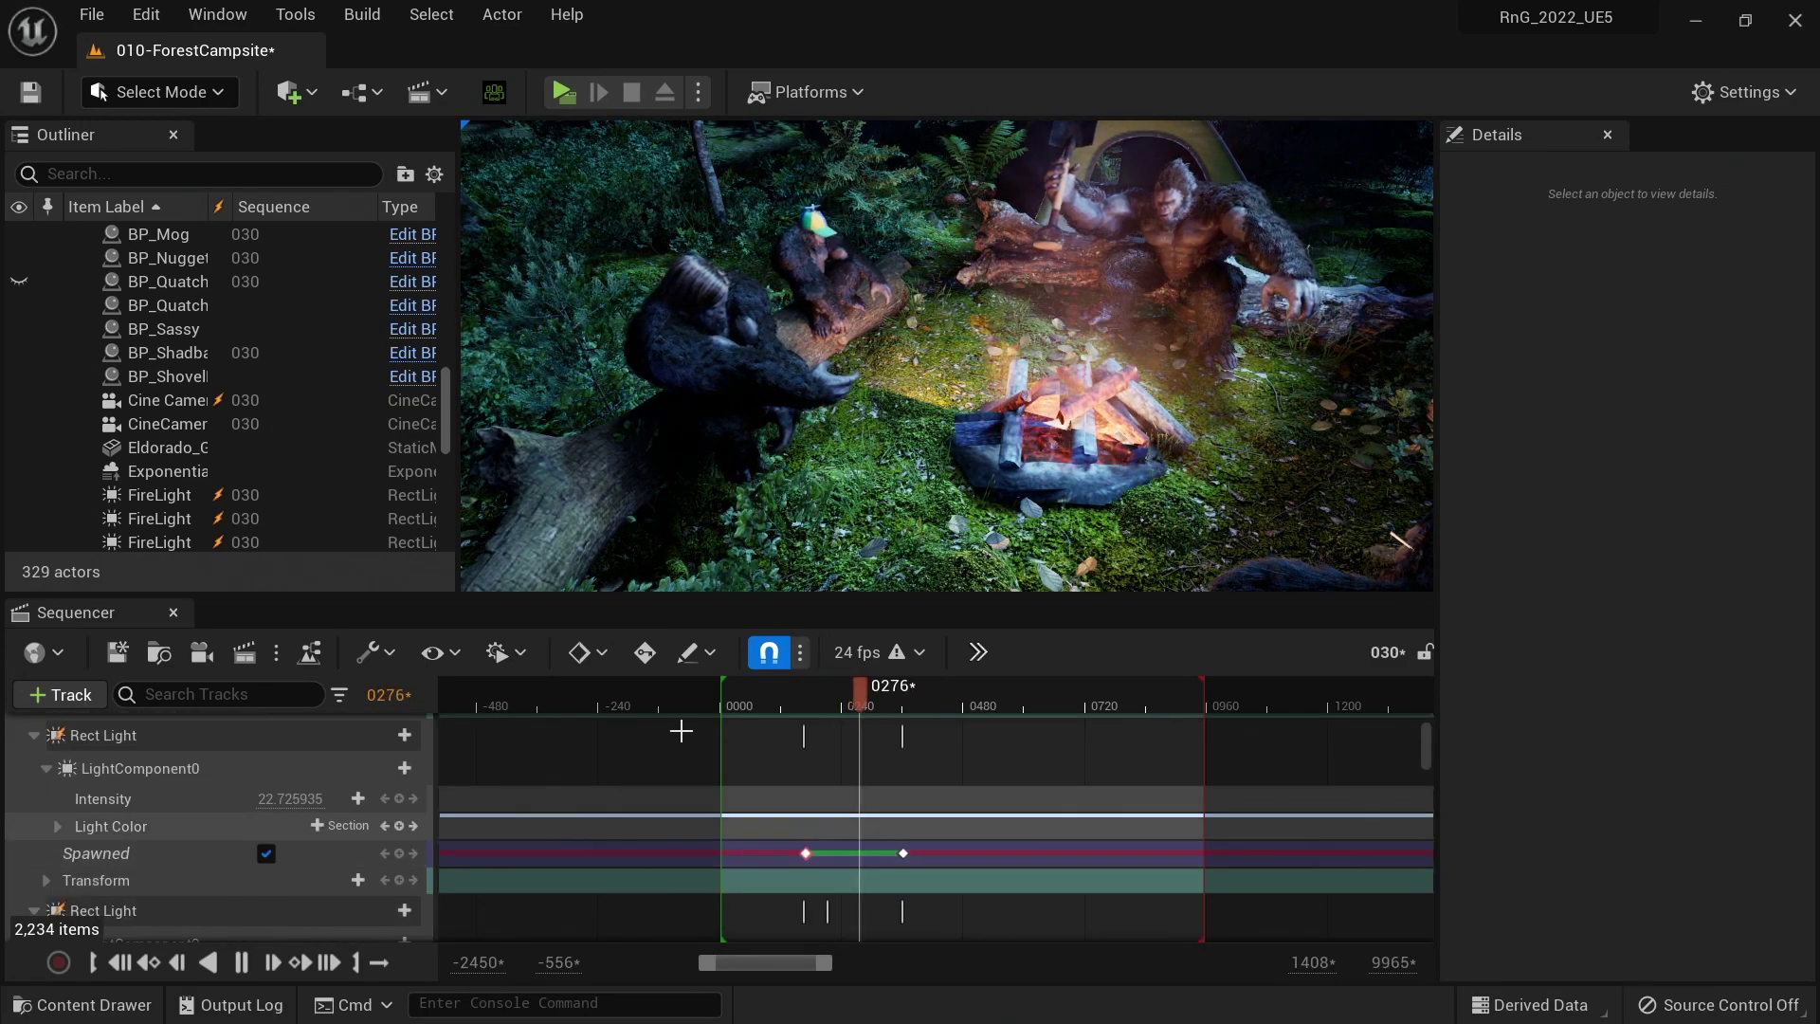
left_click(856, 701)
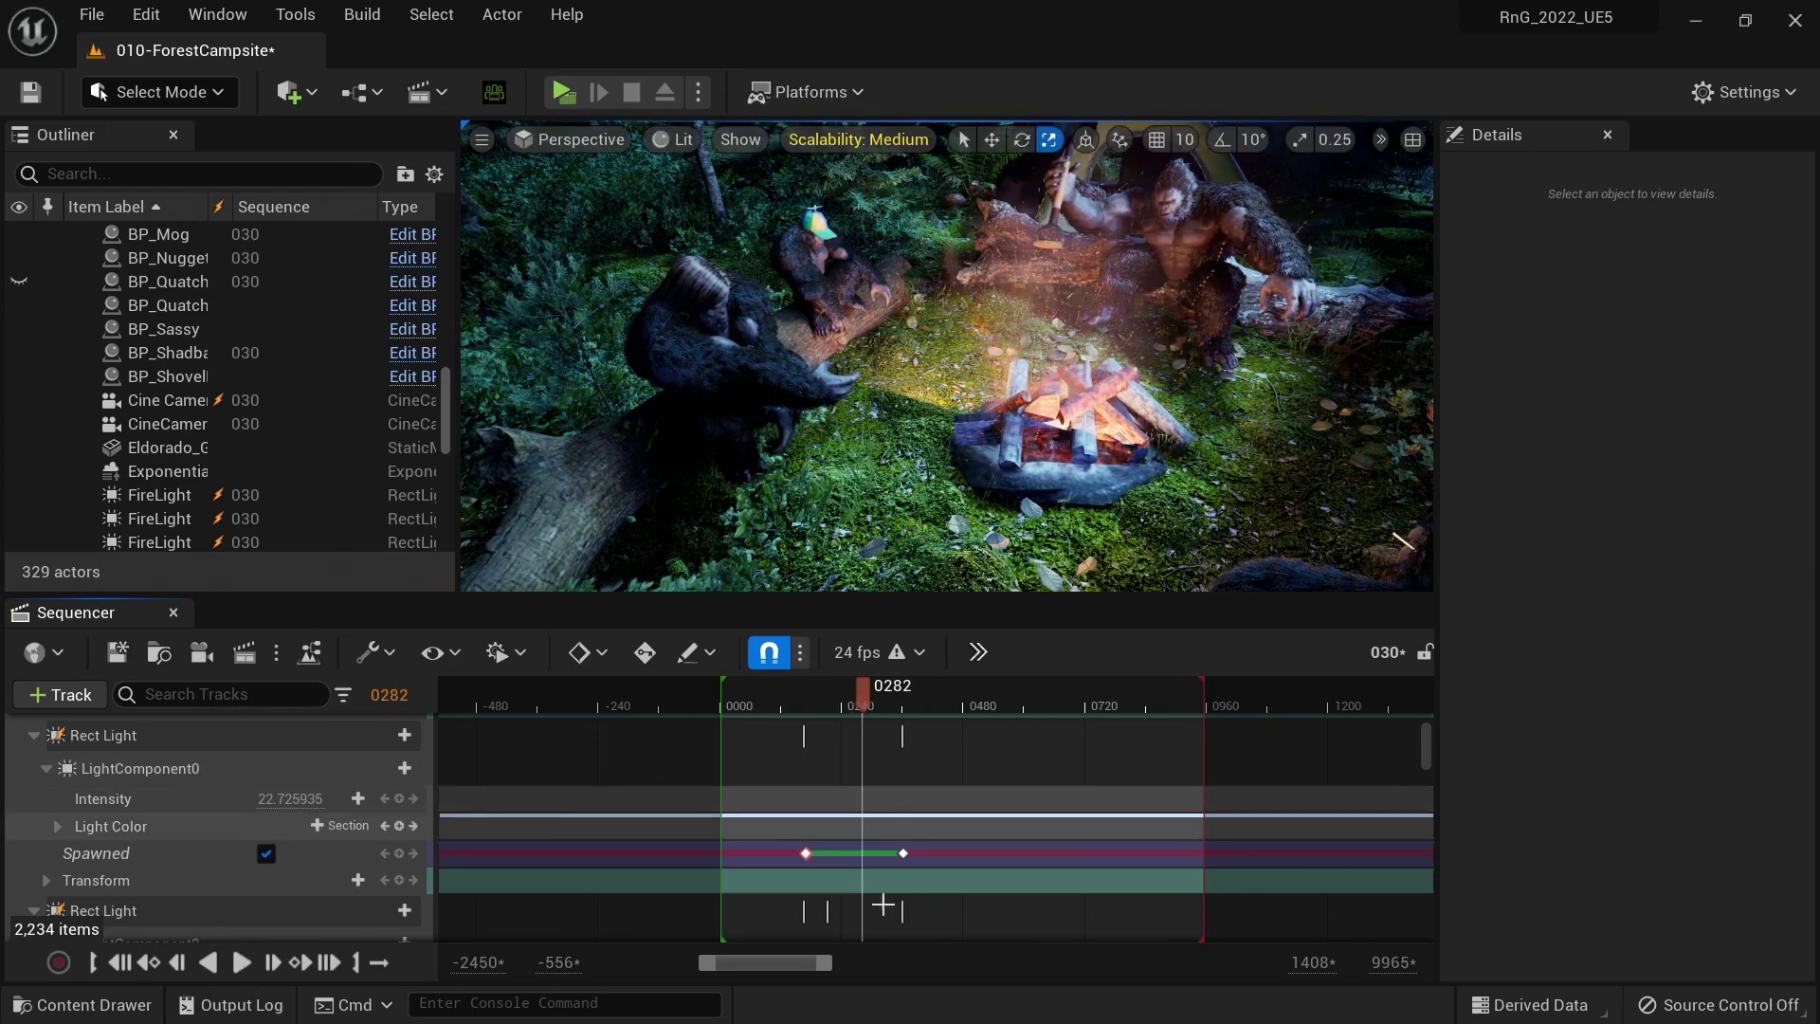
- Browse the light, shot and folder tracks to find BP_Grat, and examine its animation clips at closer range
scroll(152, 882, "down", 3)
scroll(144, 846, "down", 8)
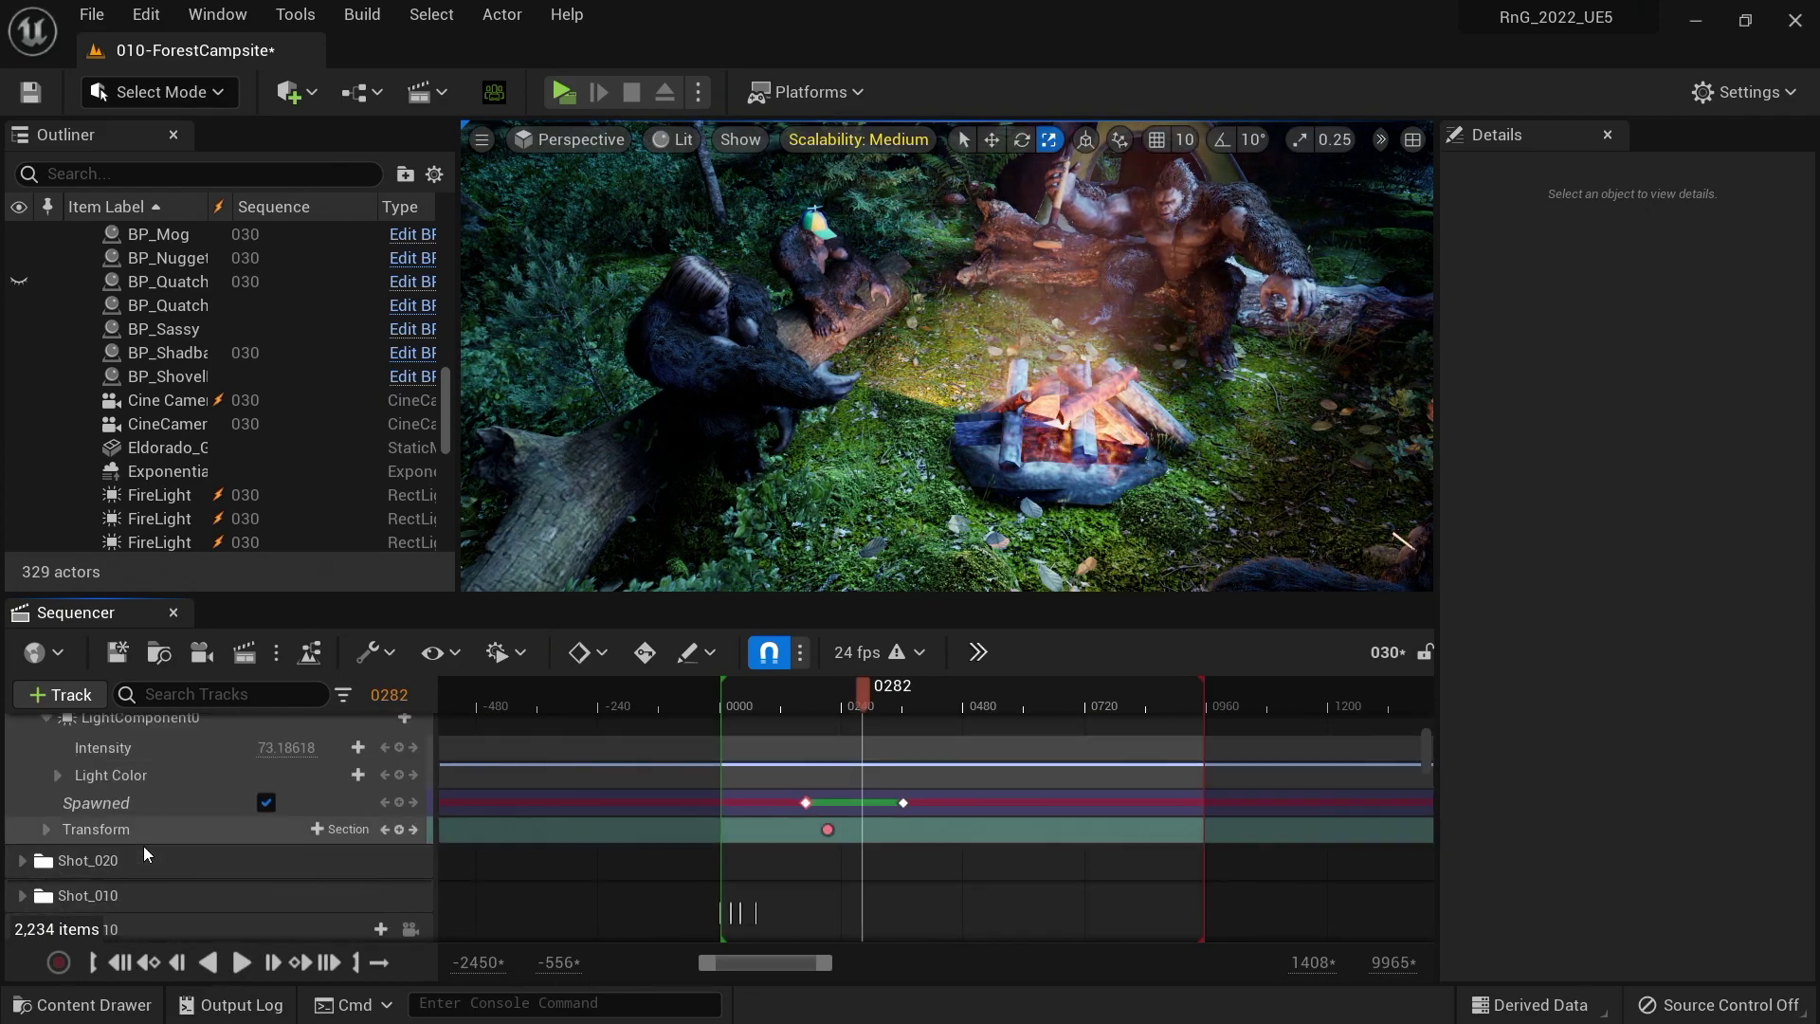
scroll(144, 845, "down", 2)
scroll(134, 815, "up", 3)
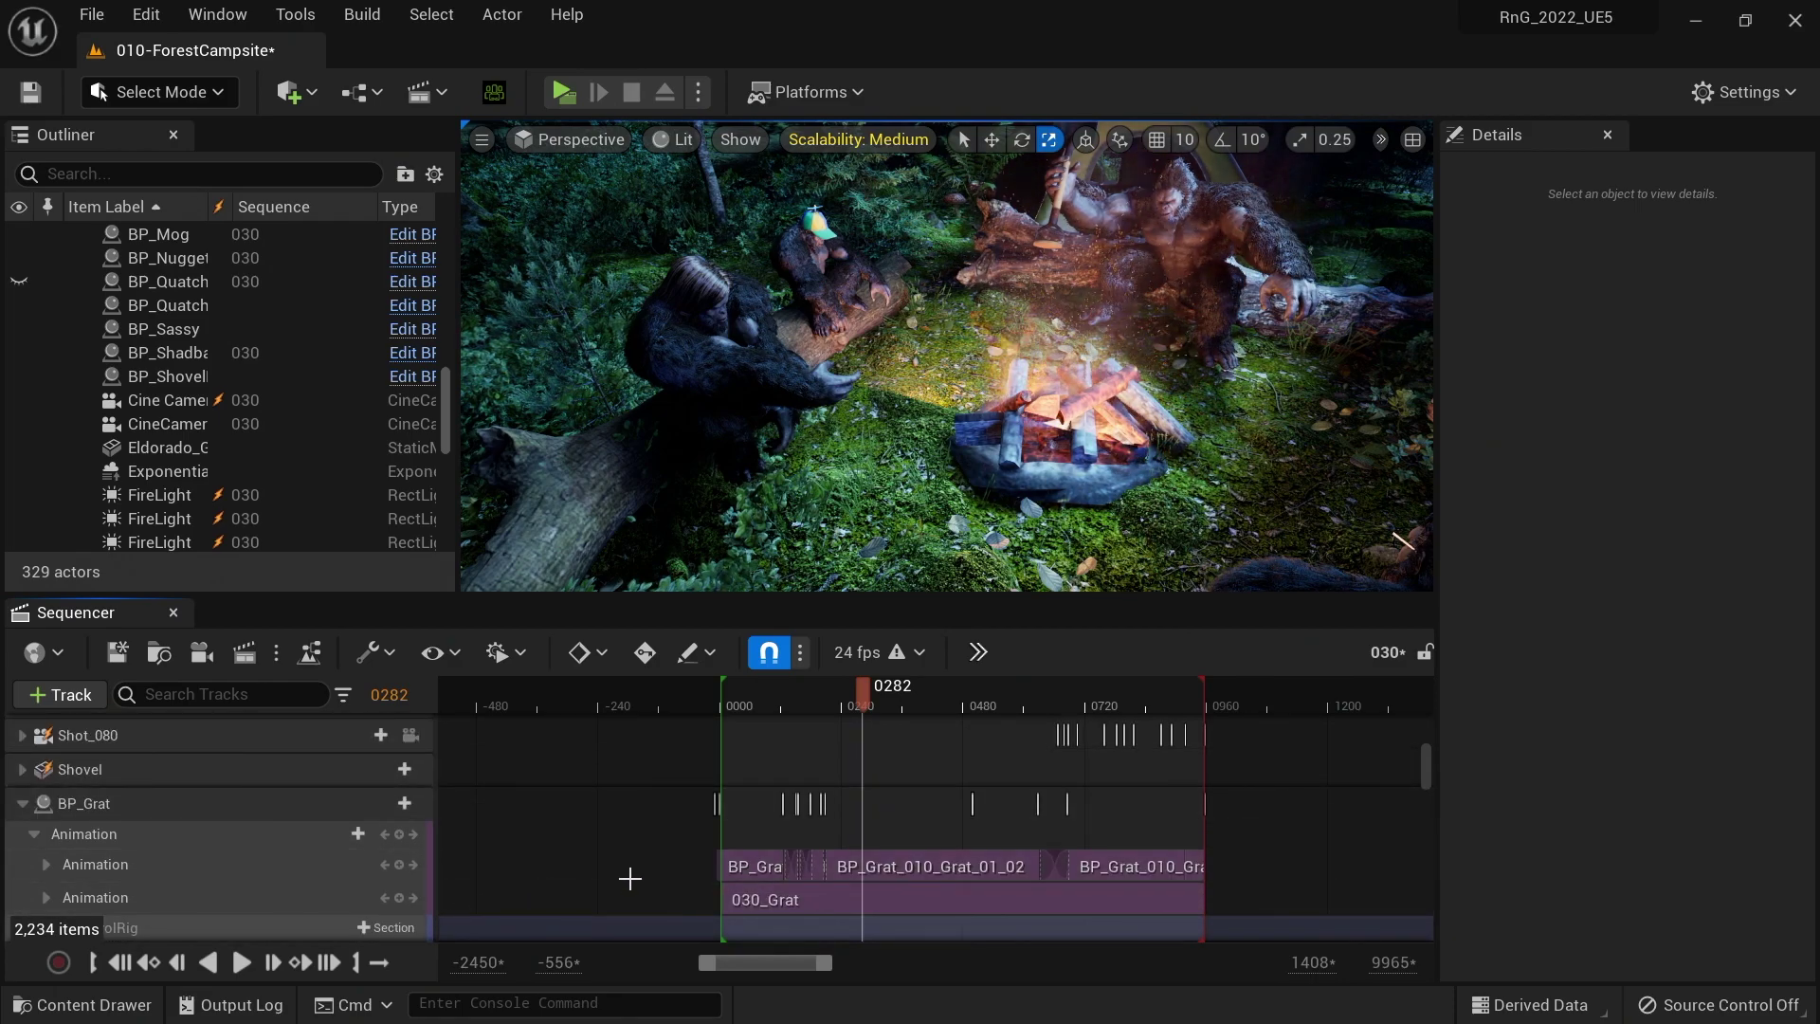
scroll(753, 811, "down", 2)
scroll(754, 811, "up", 2, "ctrl")
scroll(754, 811, "up", 4, "ctrl")
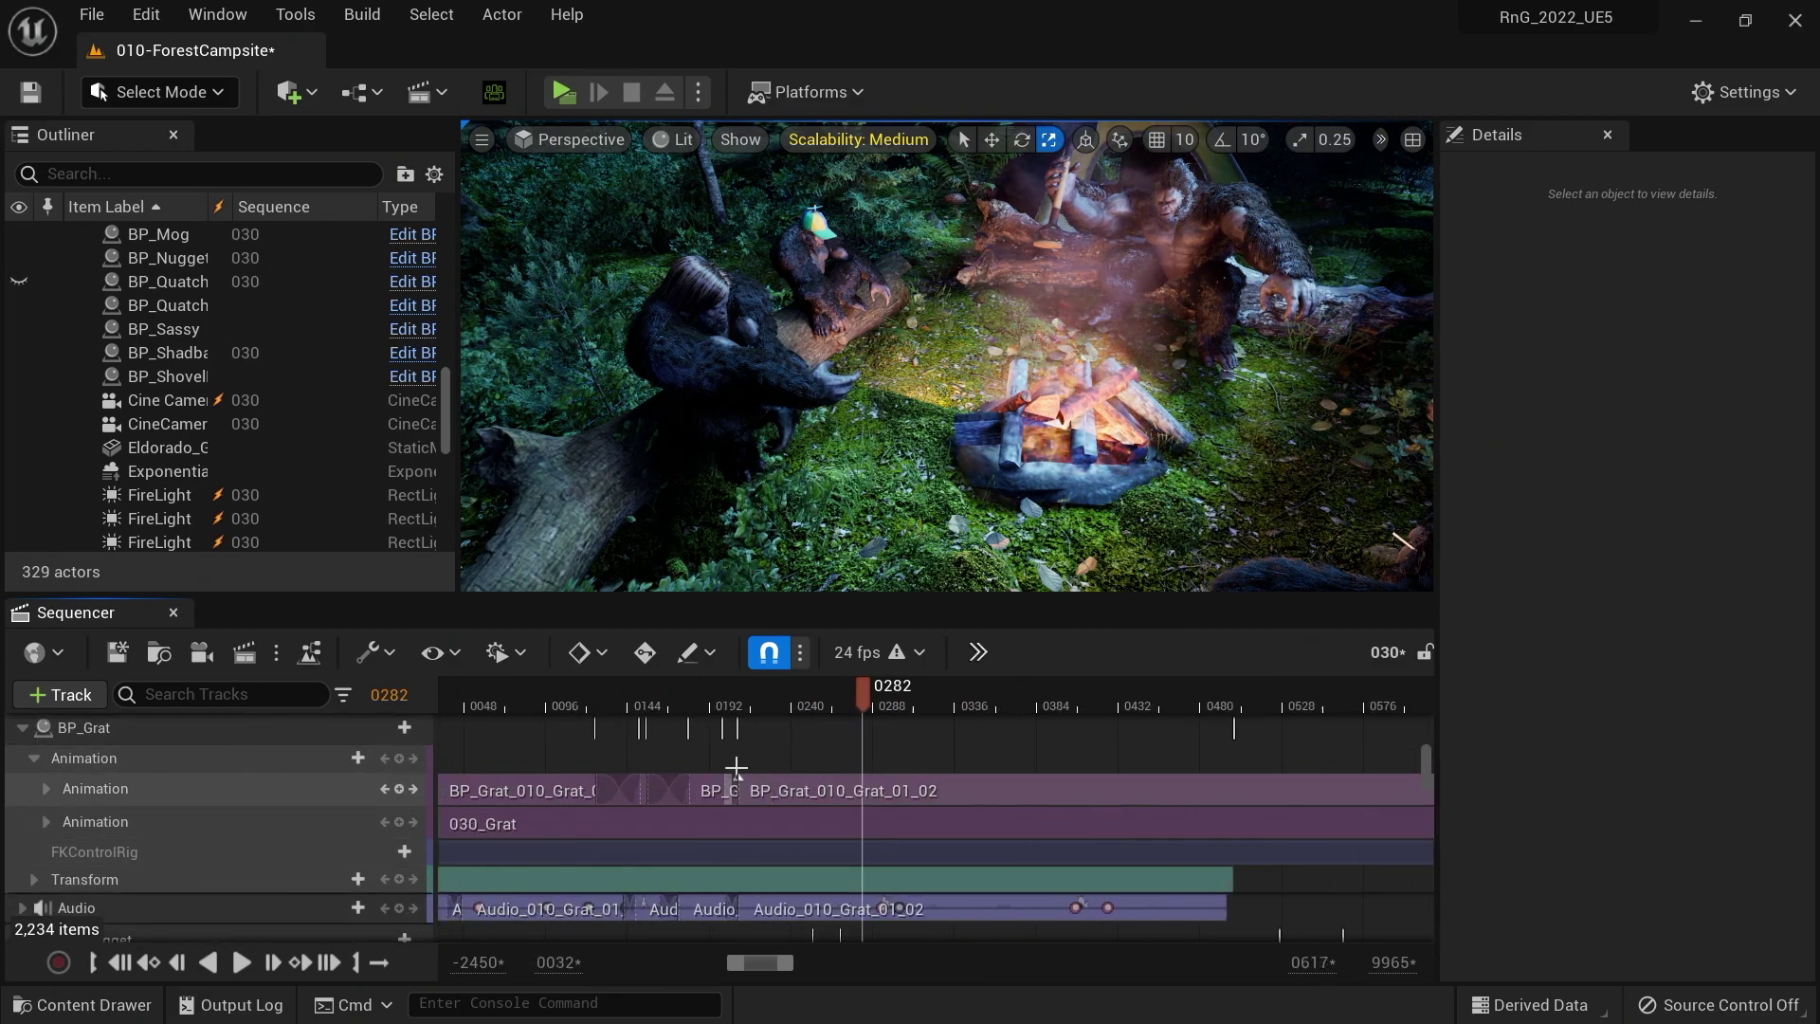
- Preview frame 142 and fit BP_Grat's animation and audio clips from about frame -67 to 423 in the timeline
left_click(517, 698)
key("Up")
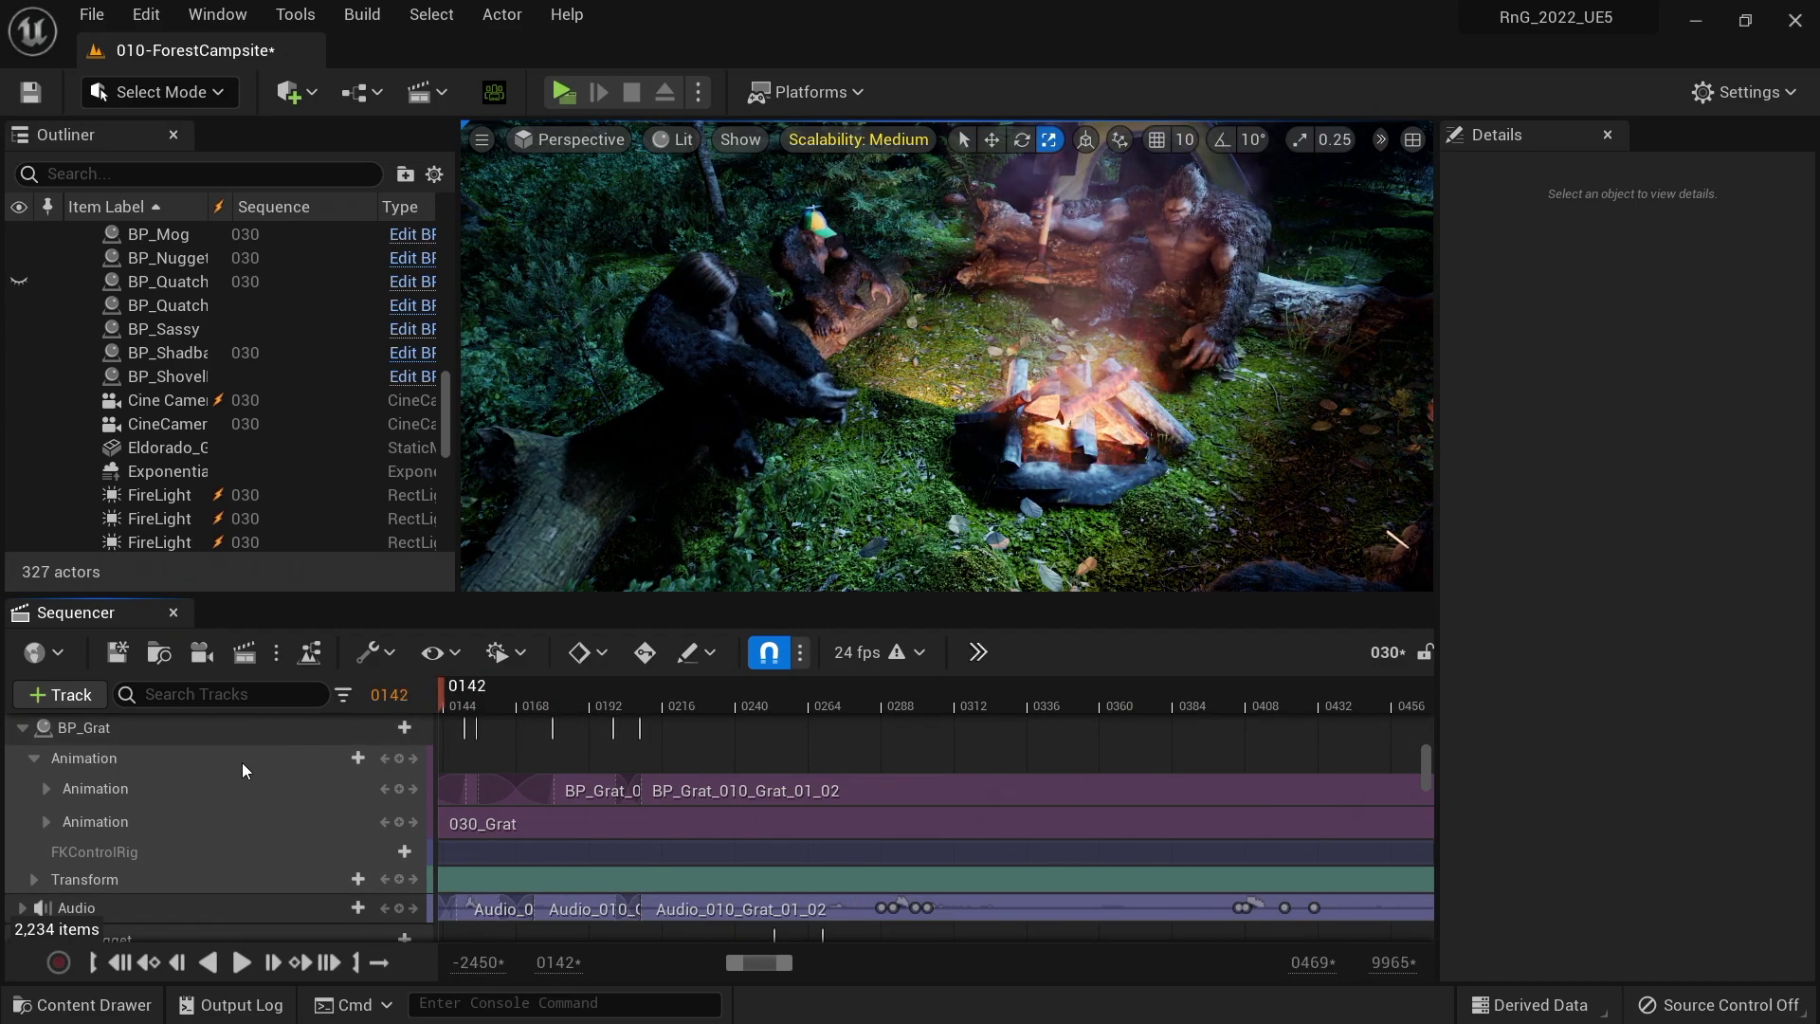
left_click_drag(762, 963, 753, 964)
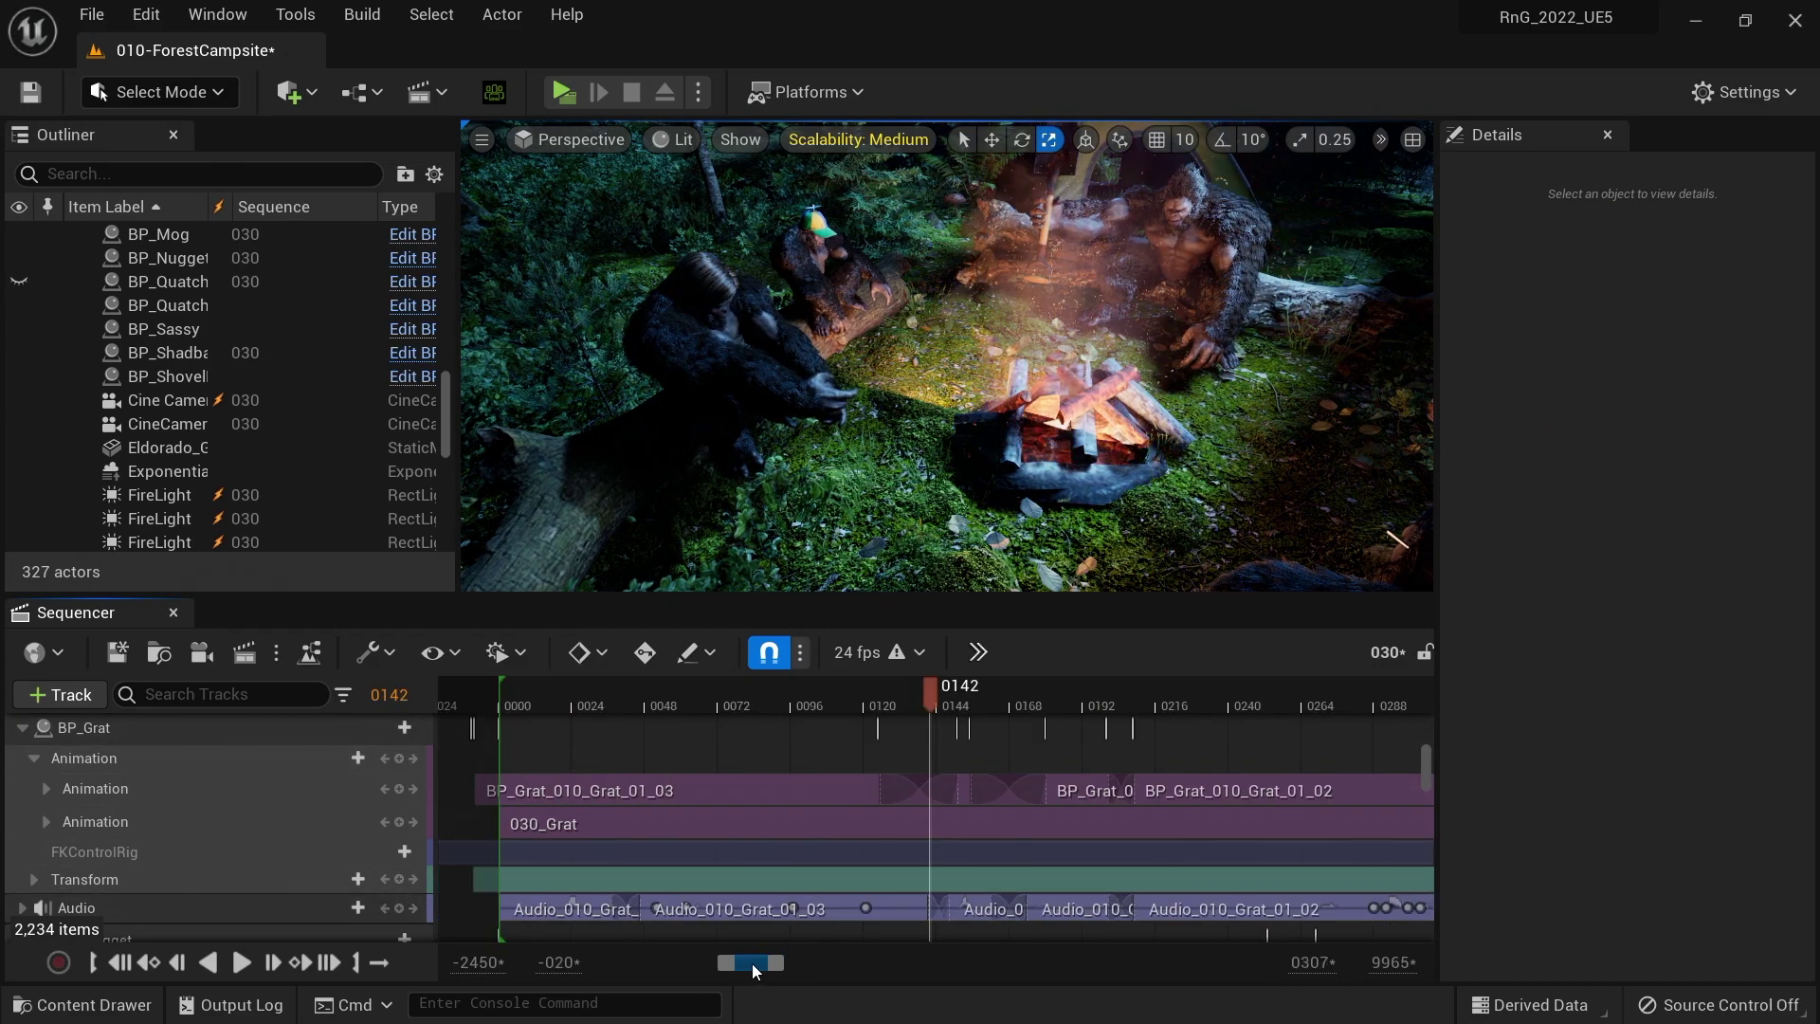
scroll(783, 964, "down", 3, "ctrl")
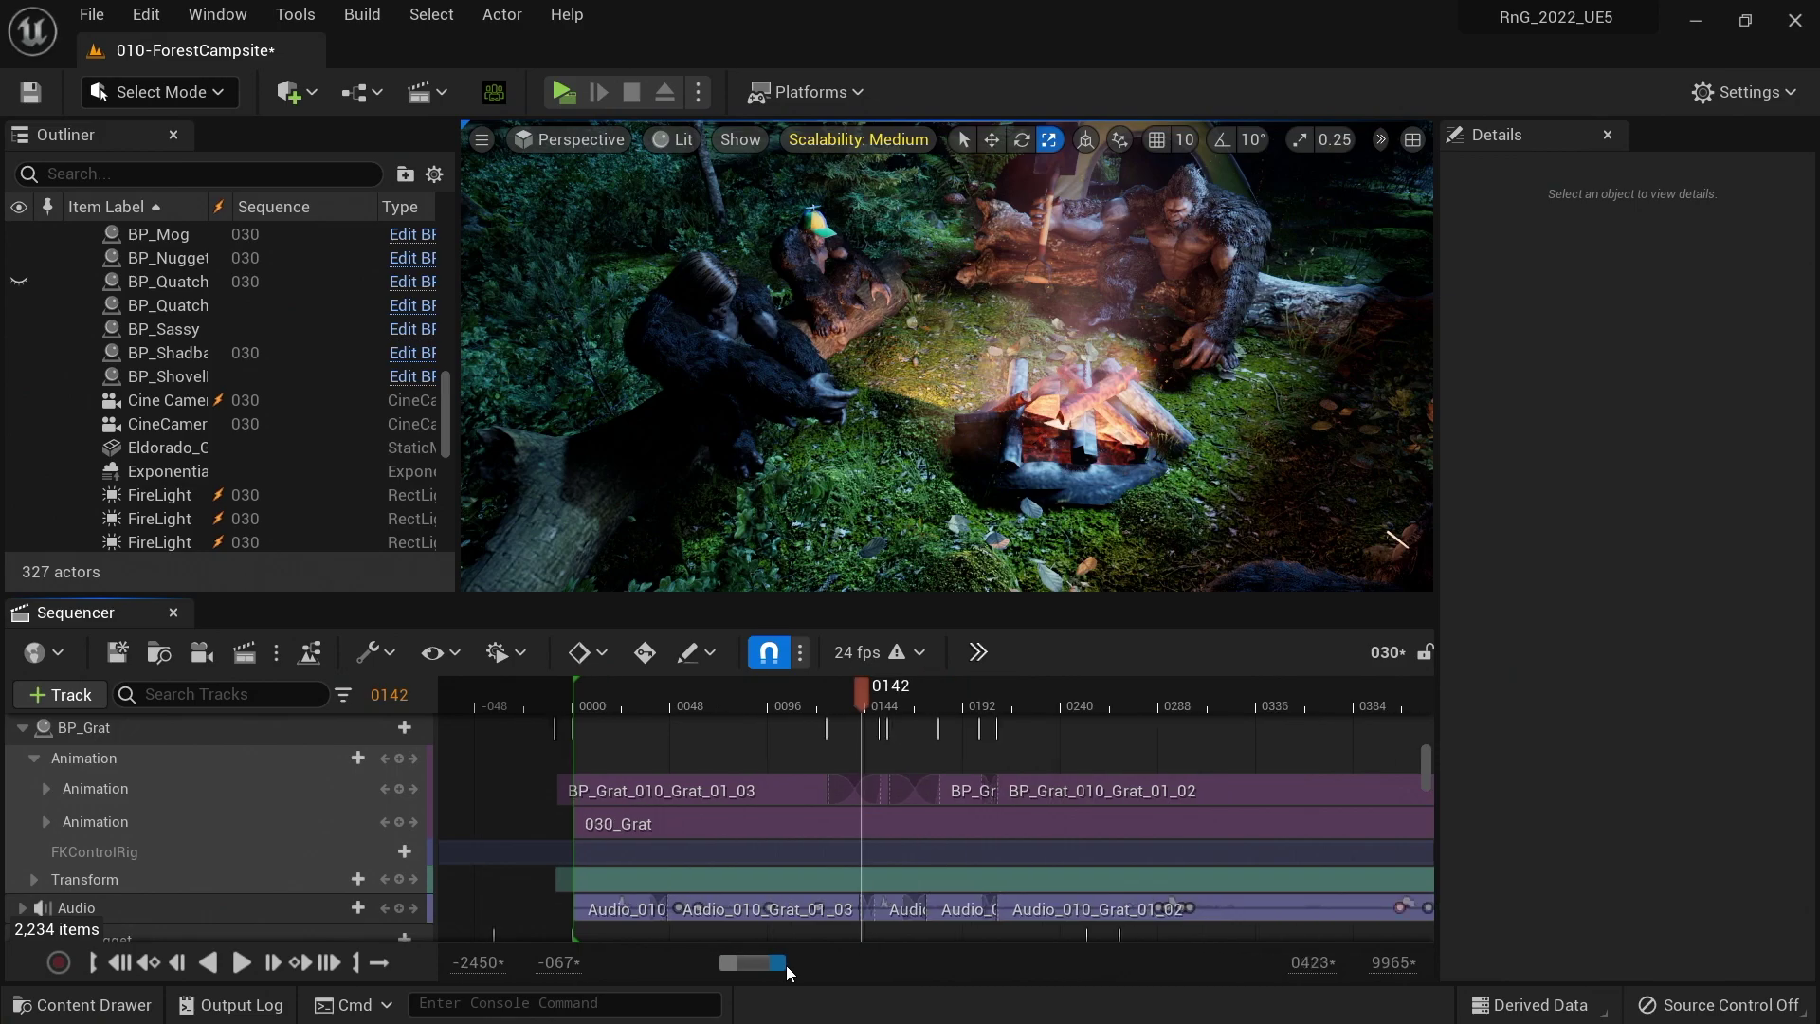
- Review the Bake Animation Sequence option for BP_Grat, and deactivate its baked 030_Grat animation section
right_click(110, 724)
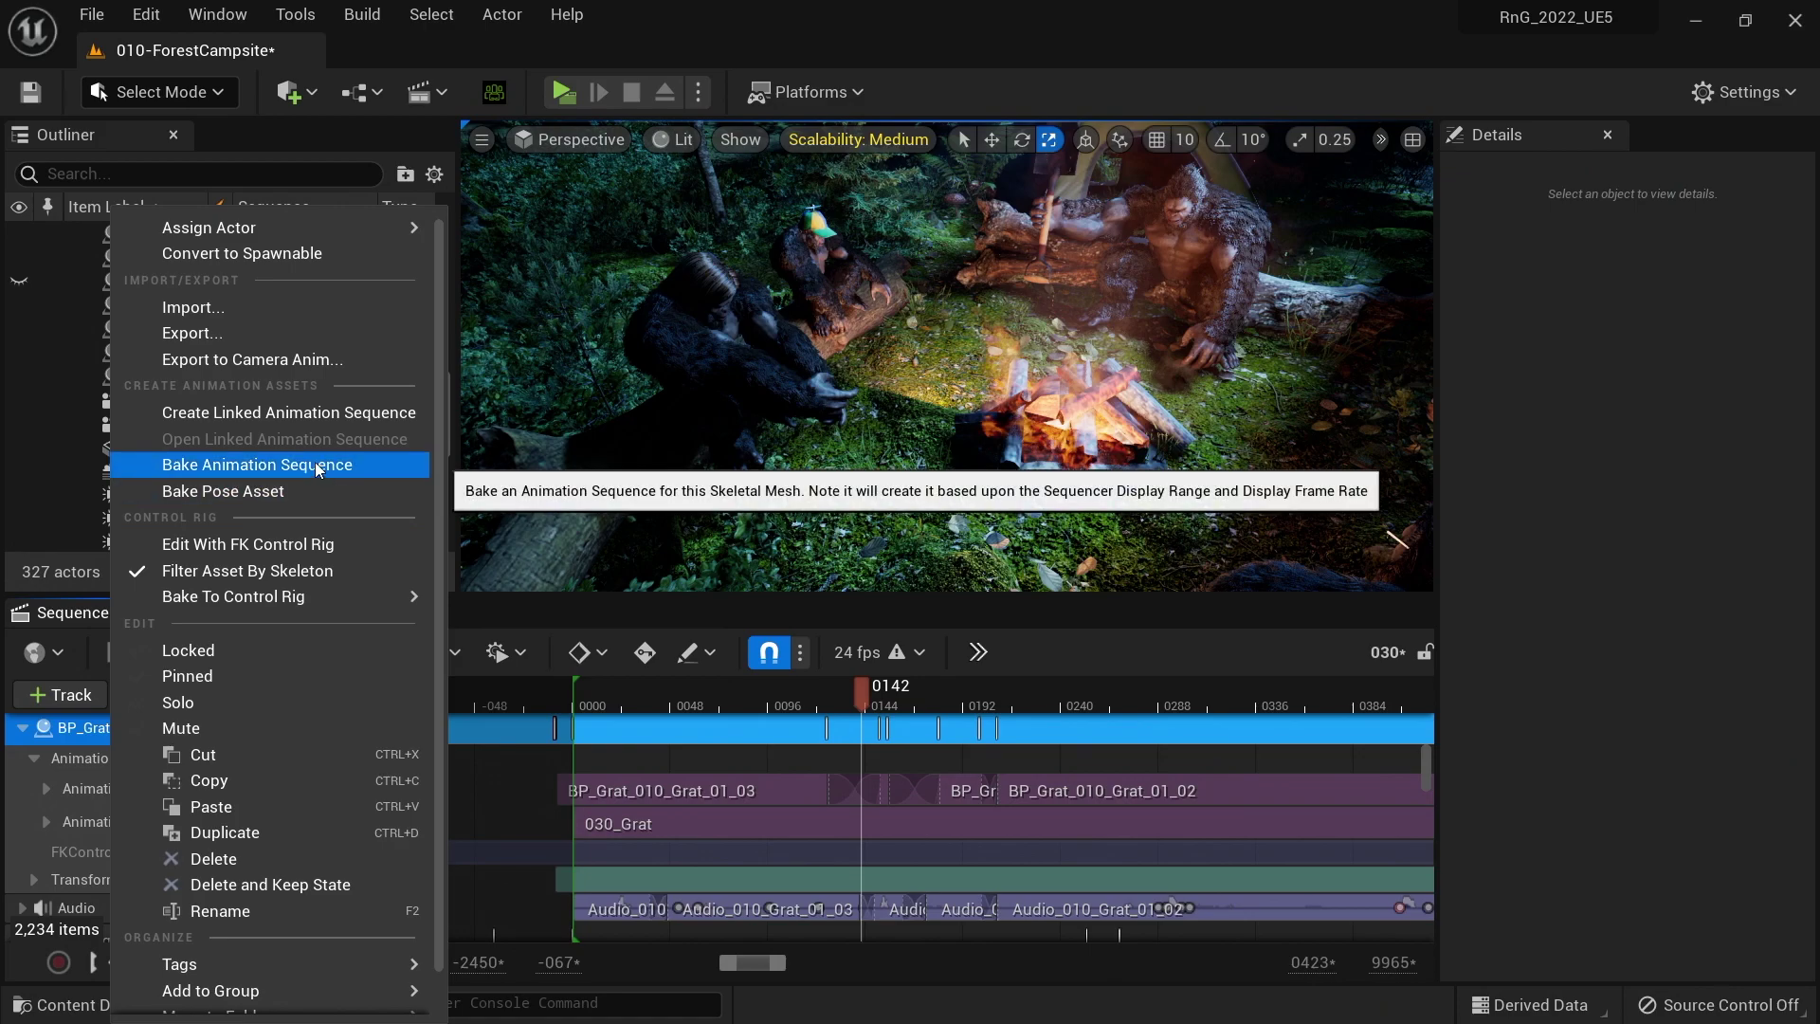
left_click(755, 788)
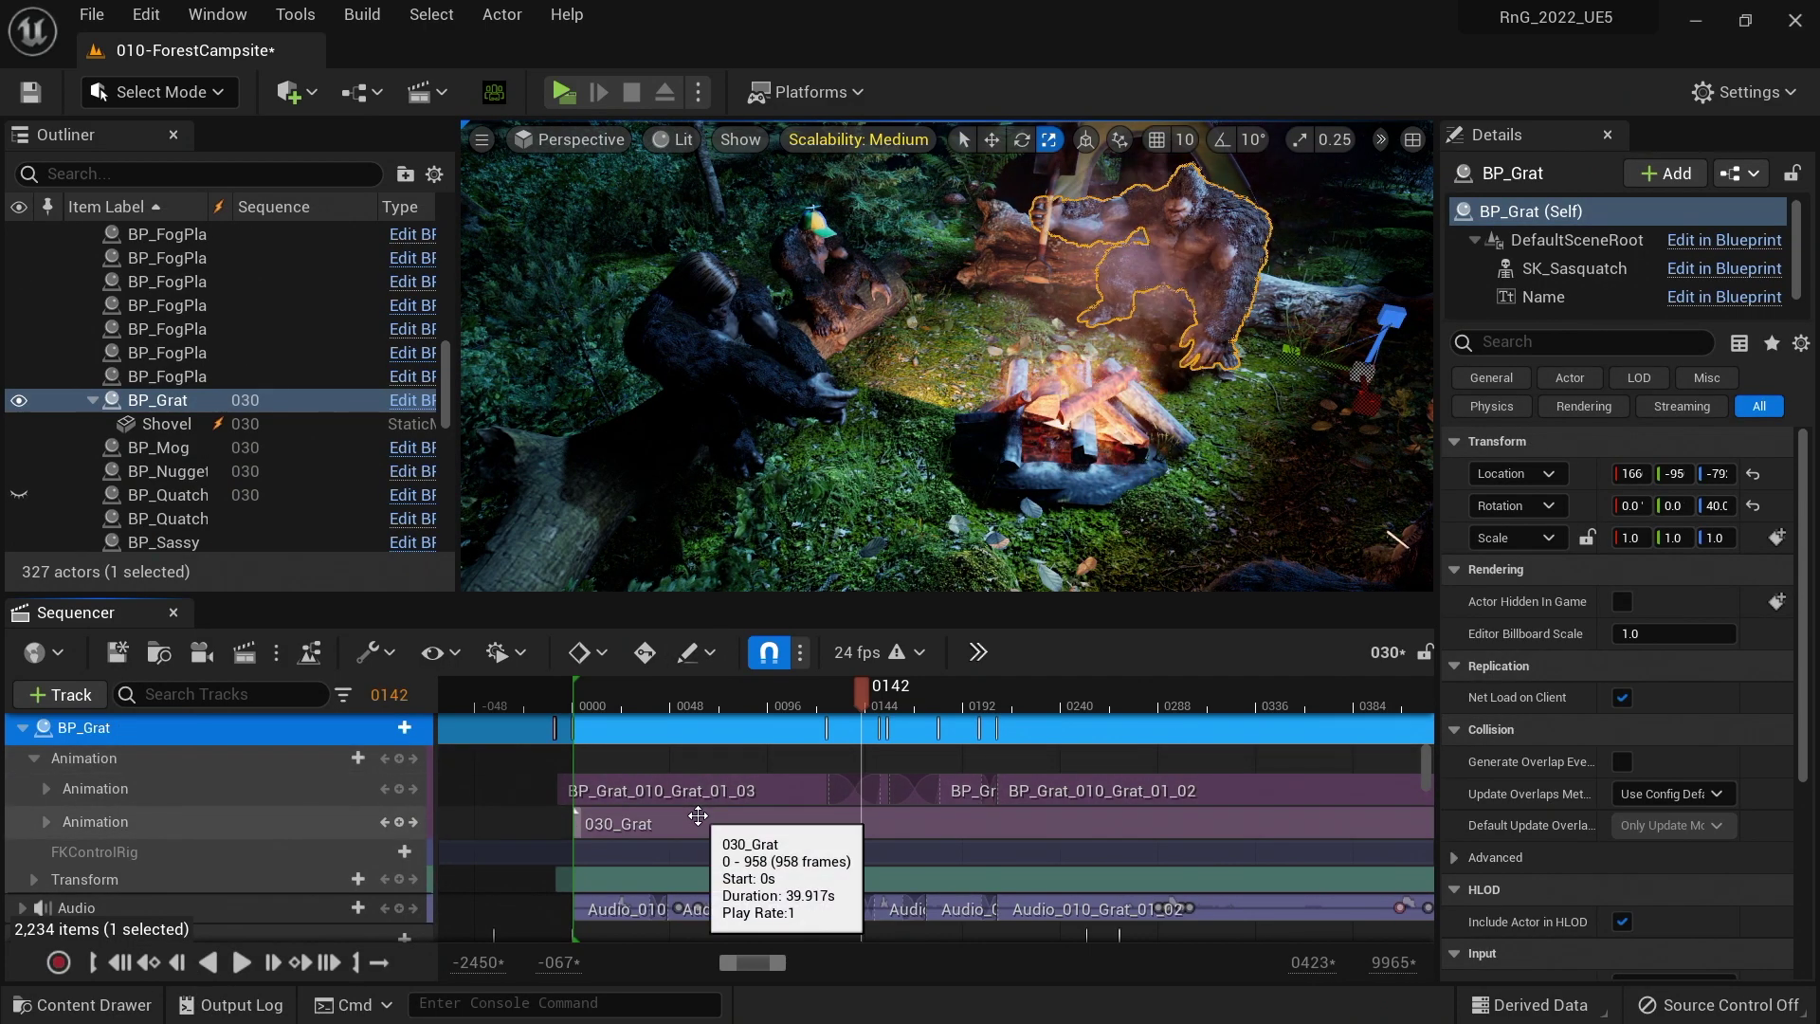
right_click(718, 828)
left_click(874, 410)
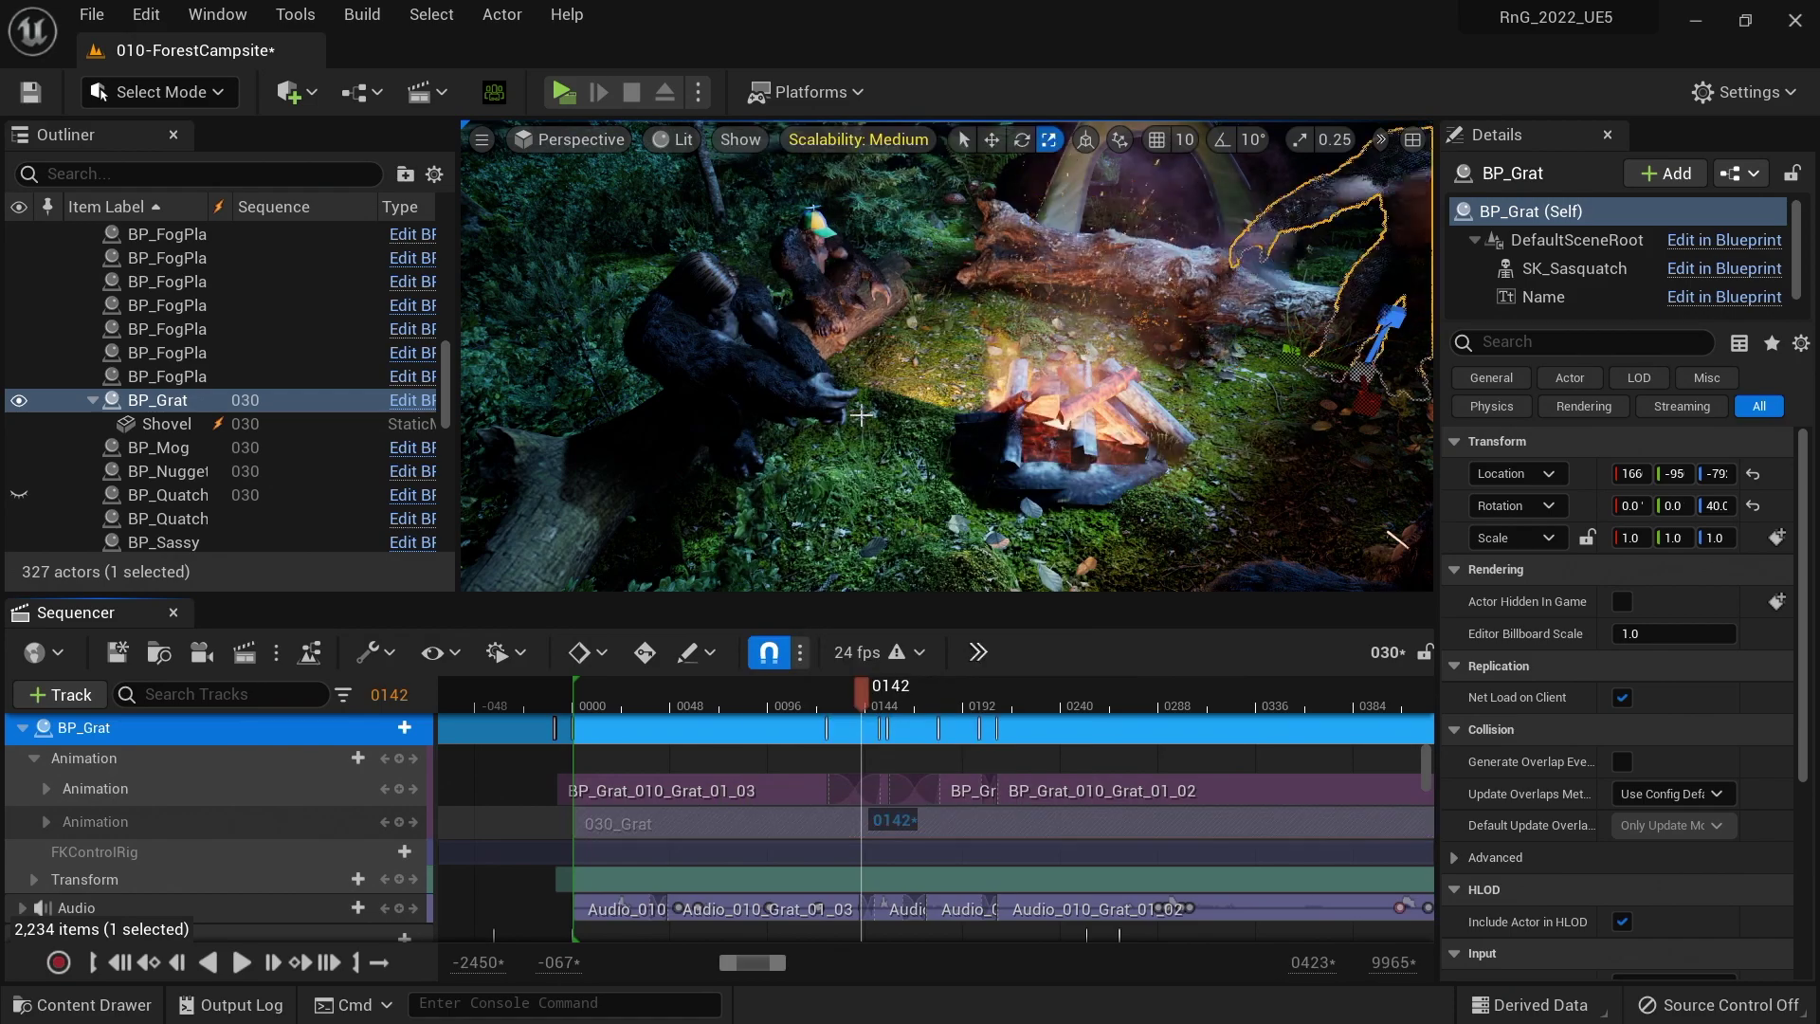
- Go to frame 118, frame BP_Grat in the viewport, and reposition the BP_Grat_010_Grat_01_03 clip to start shortly before frame 0
left_click_drag(870, 690, 812, 696)
left_click_drag(660, 792, 585, 796)
key("f")
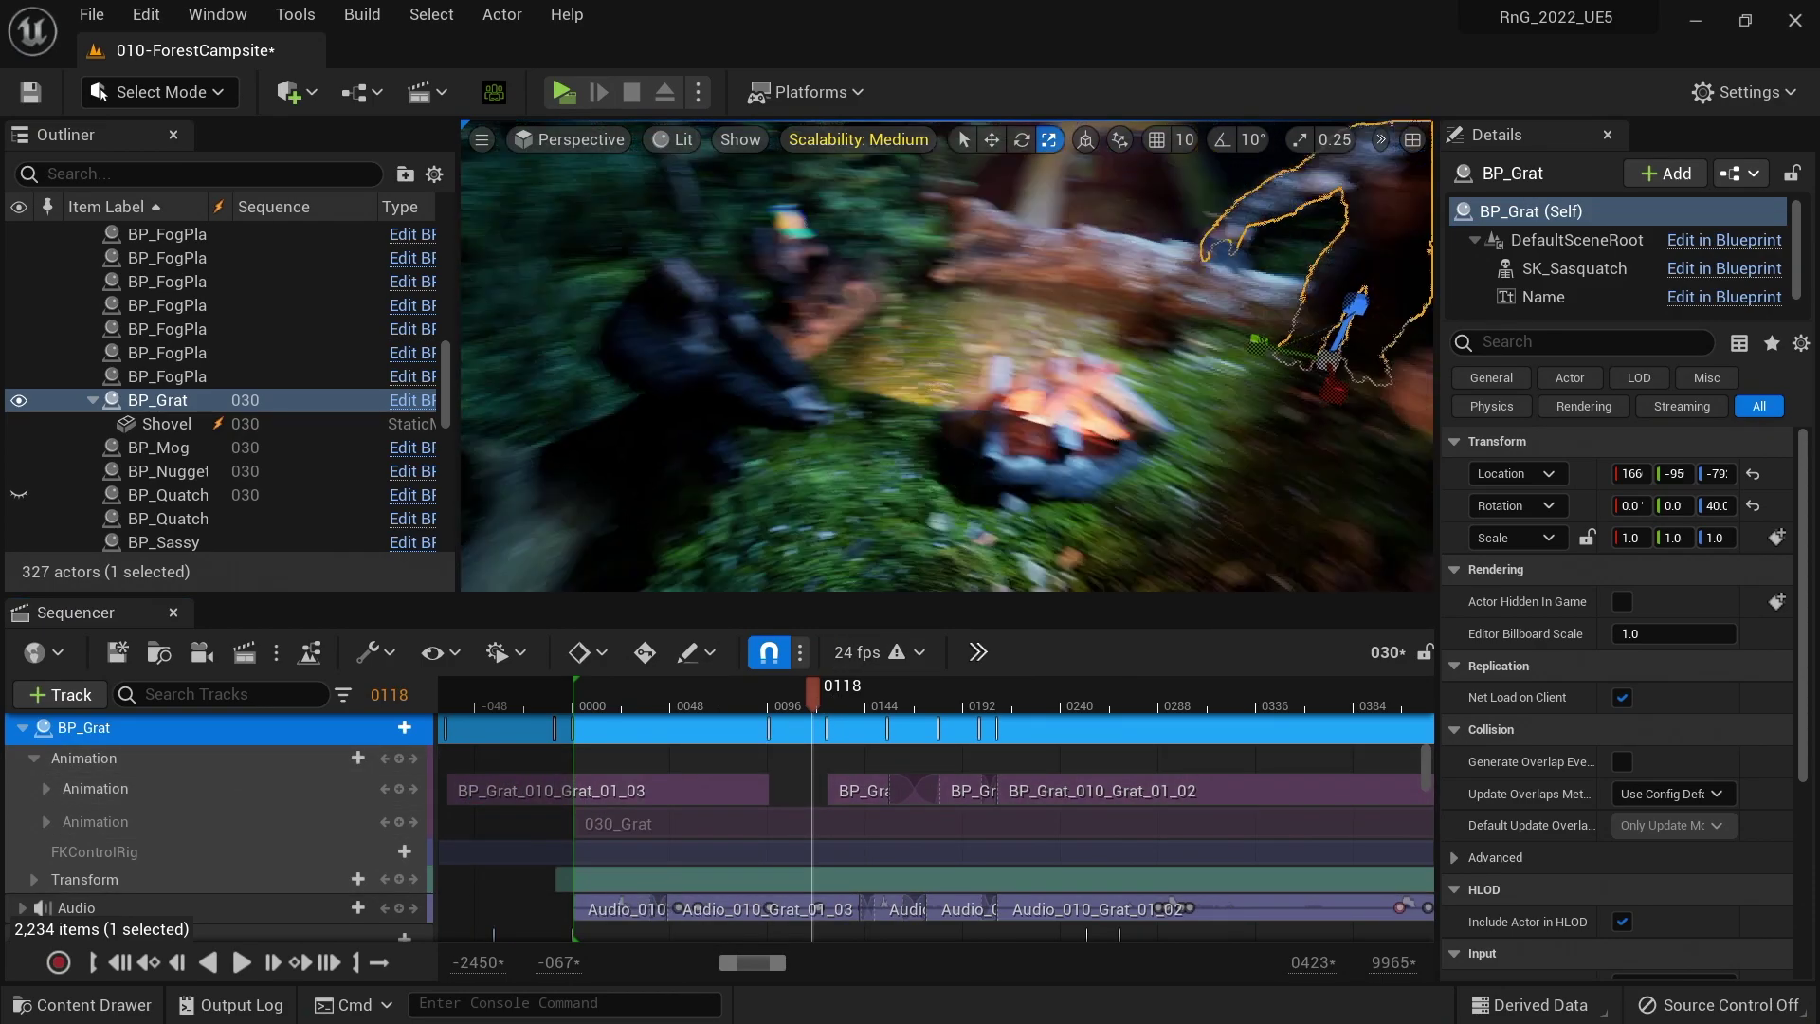
left_click_drag(621, 792, 718, 787)
- Try shifting the BP_Grat_010_Grat_01_03 clip and its audio slightly later, preview up to frame 148, and undo the move
scroll(692, 832, "down", 2)
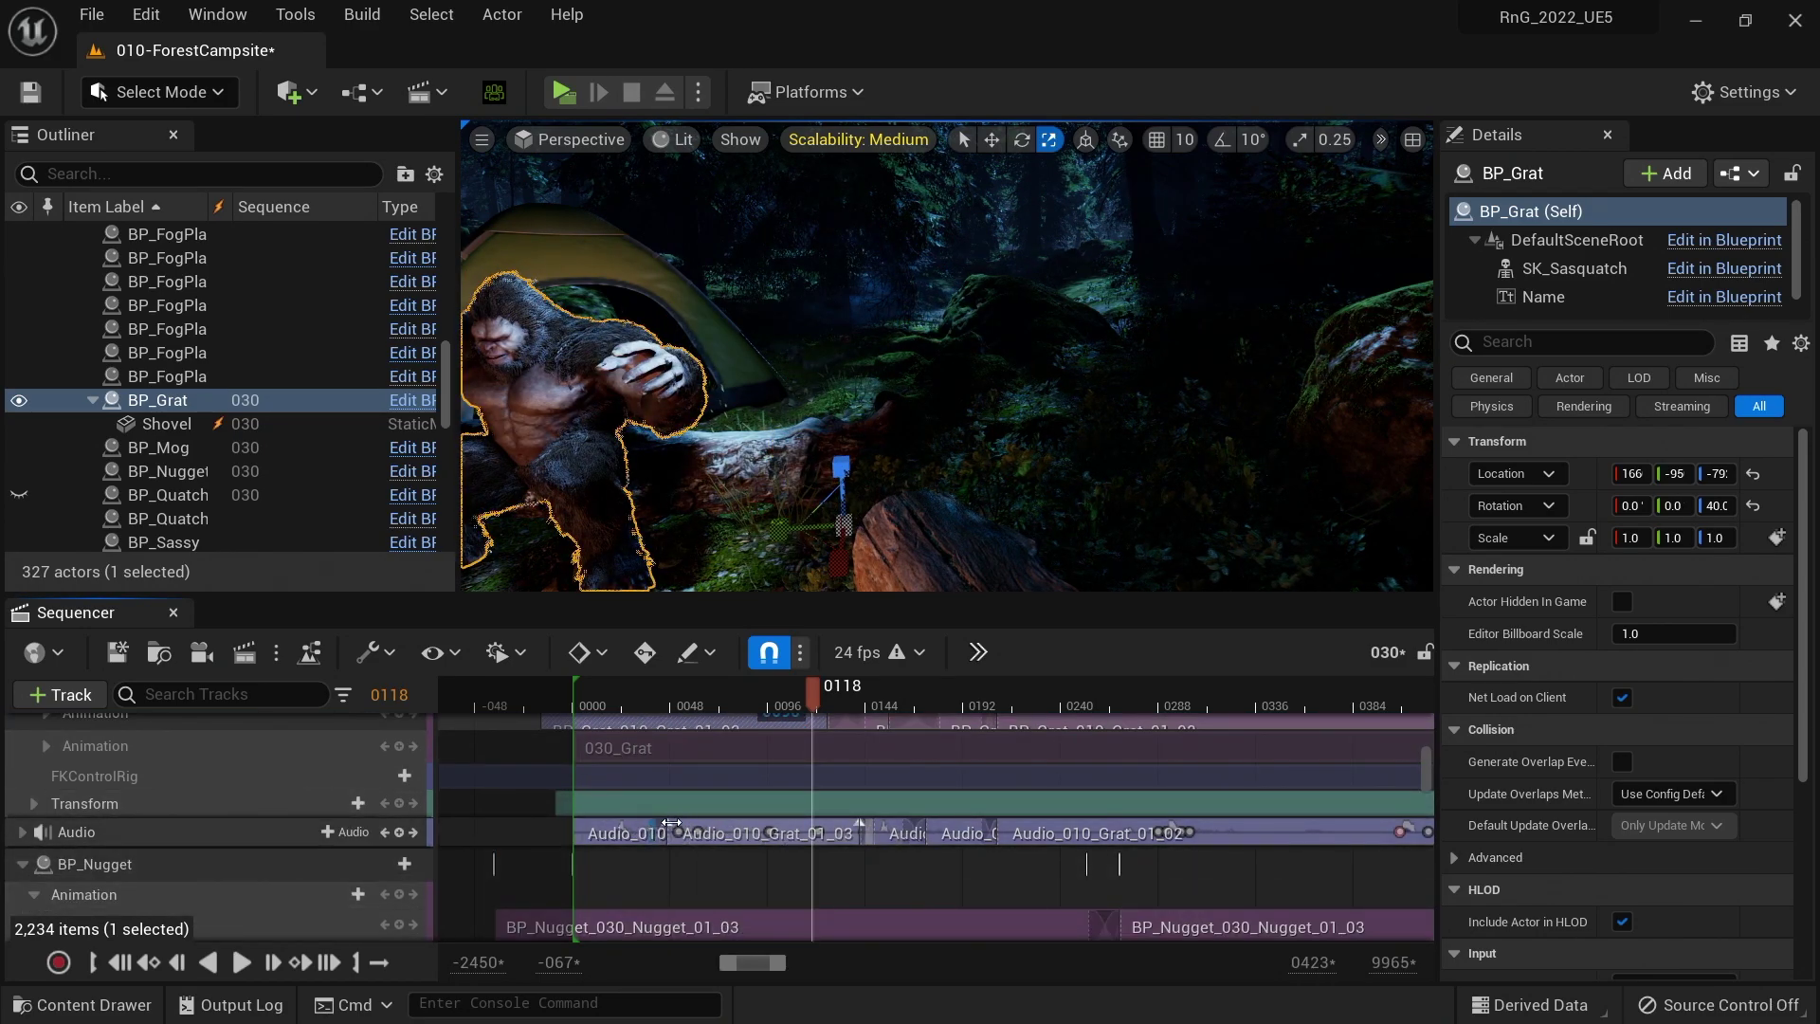
scroll(665, 905, "up", 3)
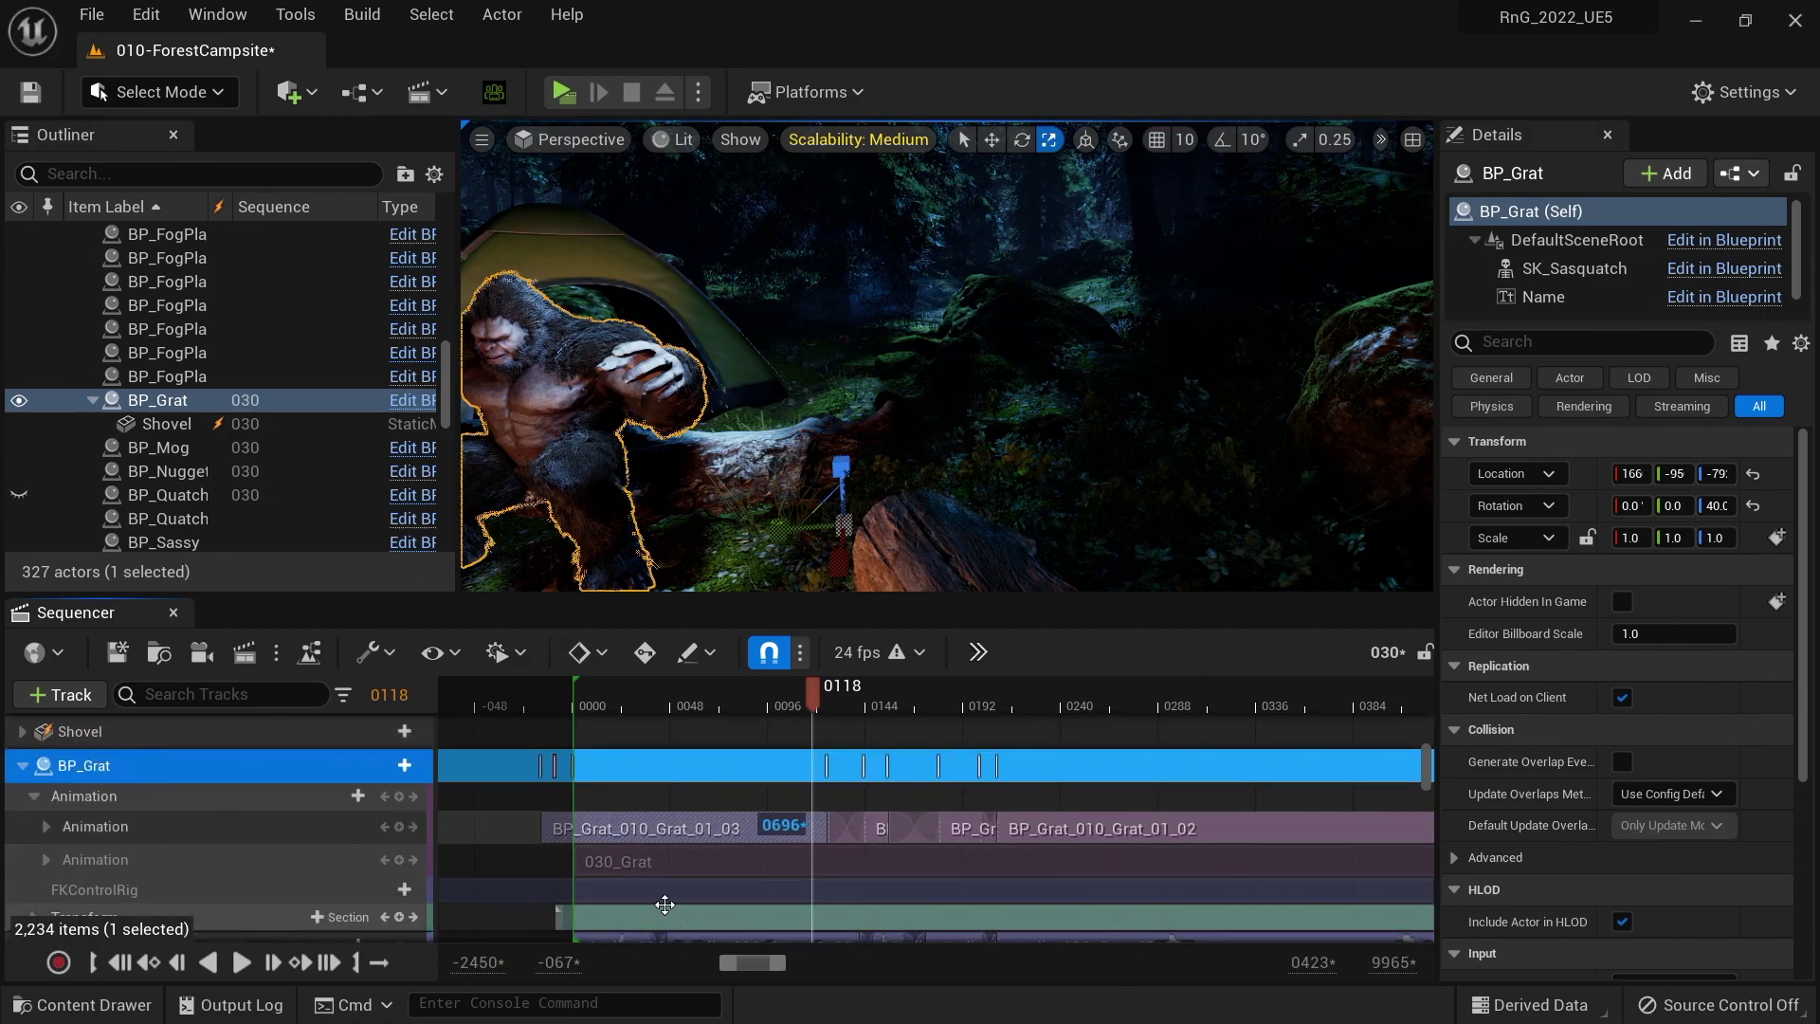
scroll(665, 904, "down", 1)
left_click(656, 910)
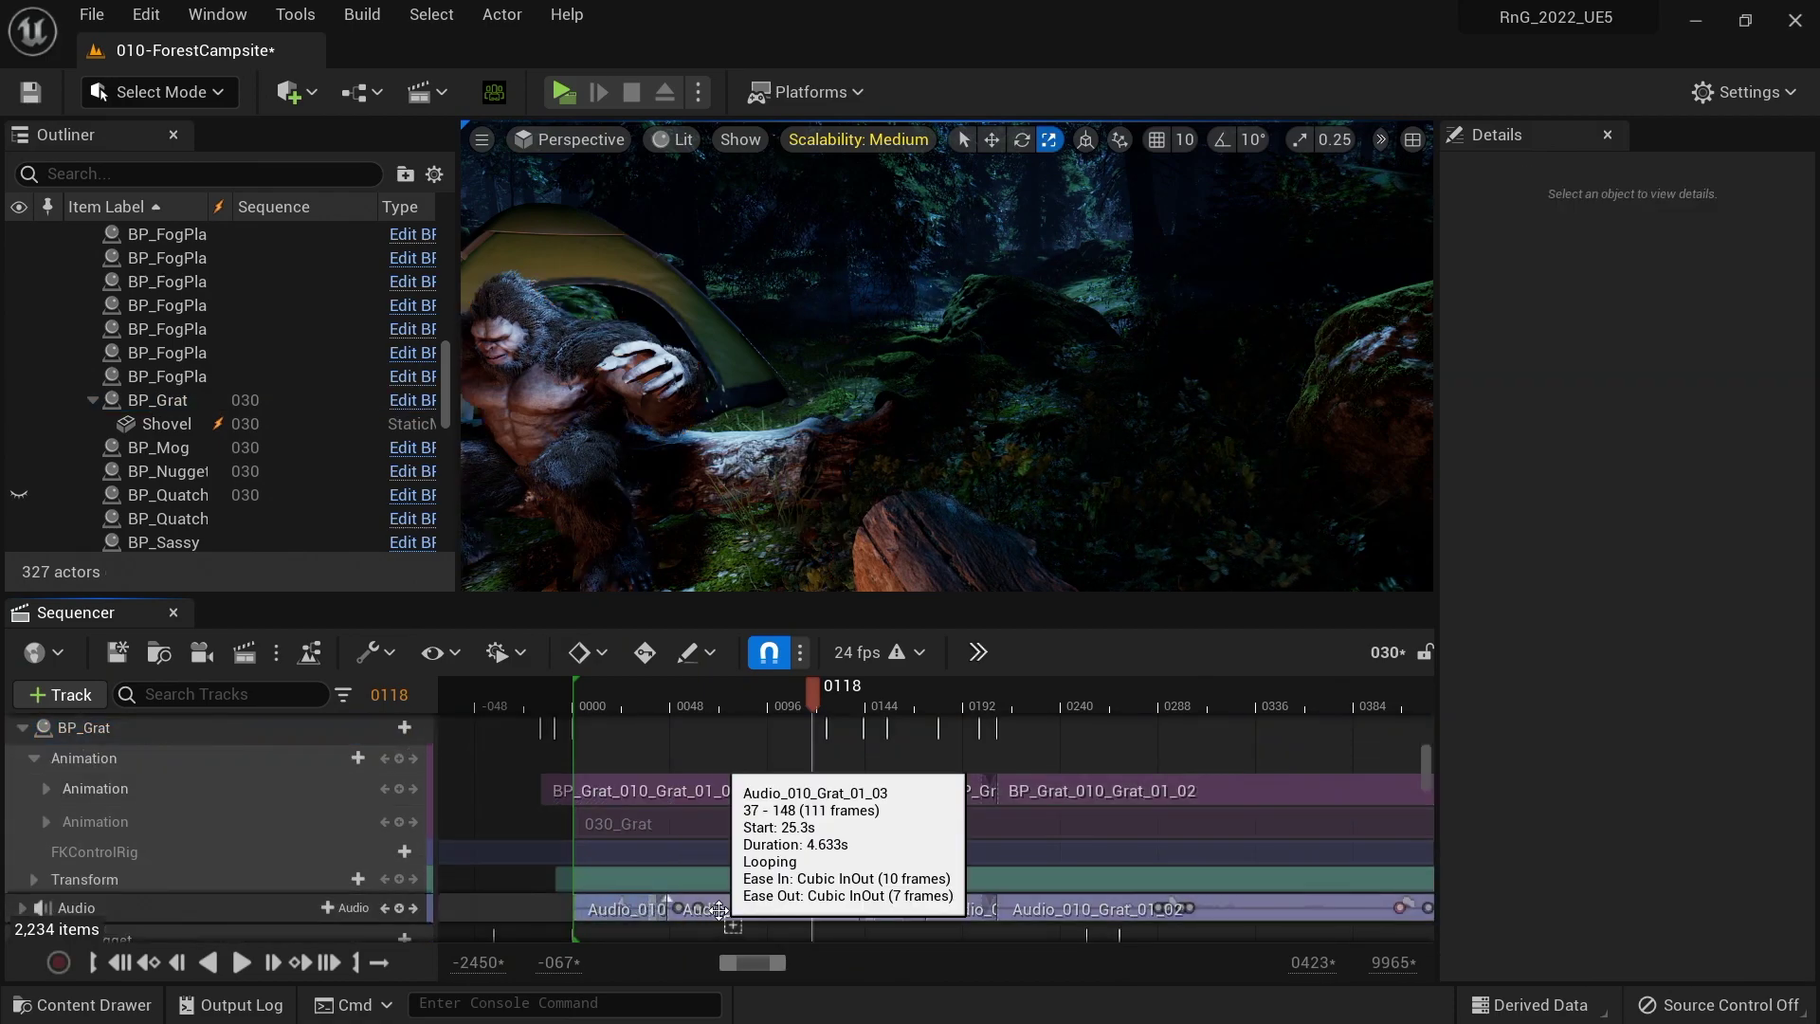
left_click(682, 792)
mouse_move(686, 791)
left_mouse_down()
mouse_move(607, 792)
mouse_move(804, 792)
mouse_move(638, 791)
mouse_move(708, 791)
left_mouse_up()
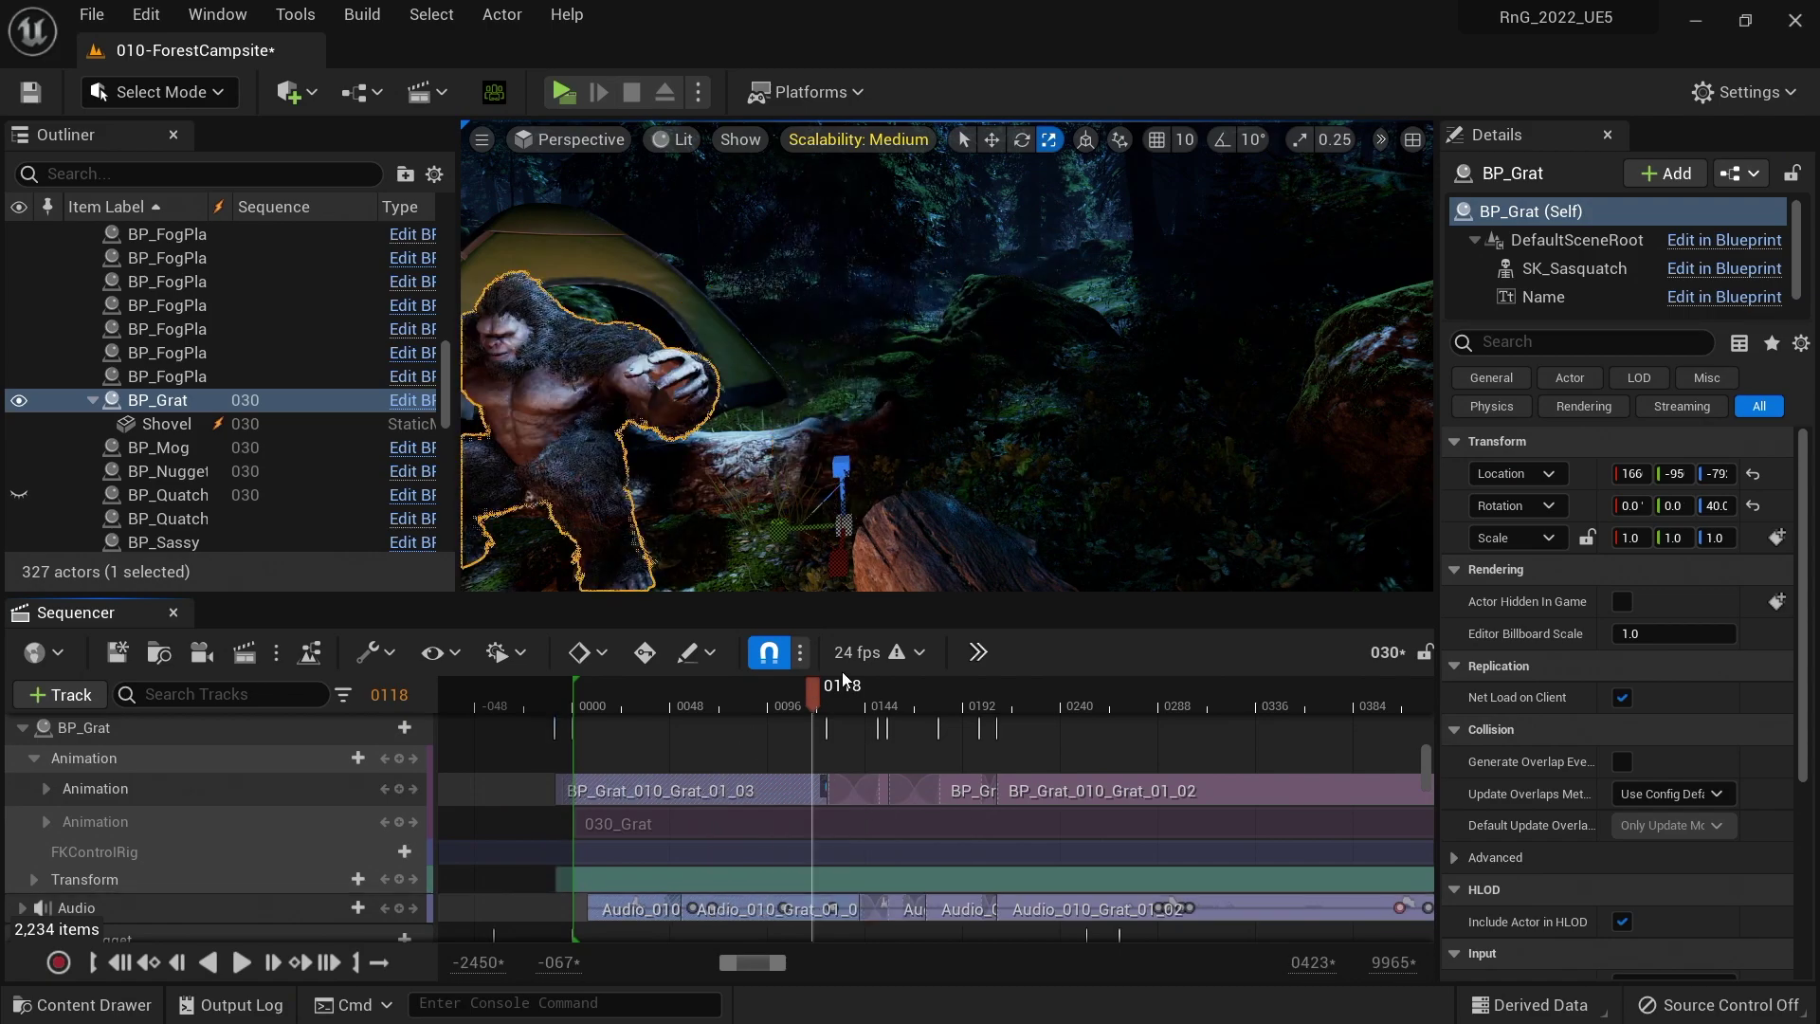
key("space")
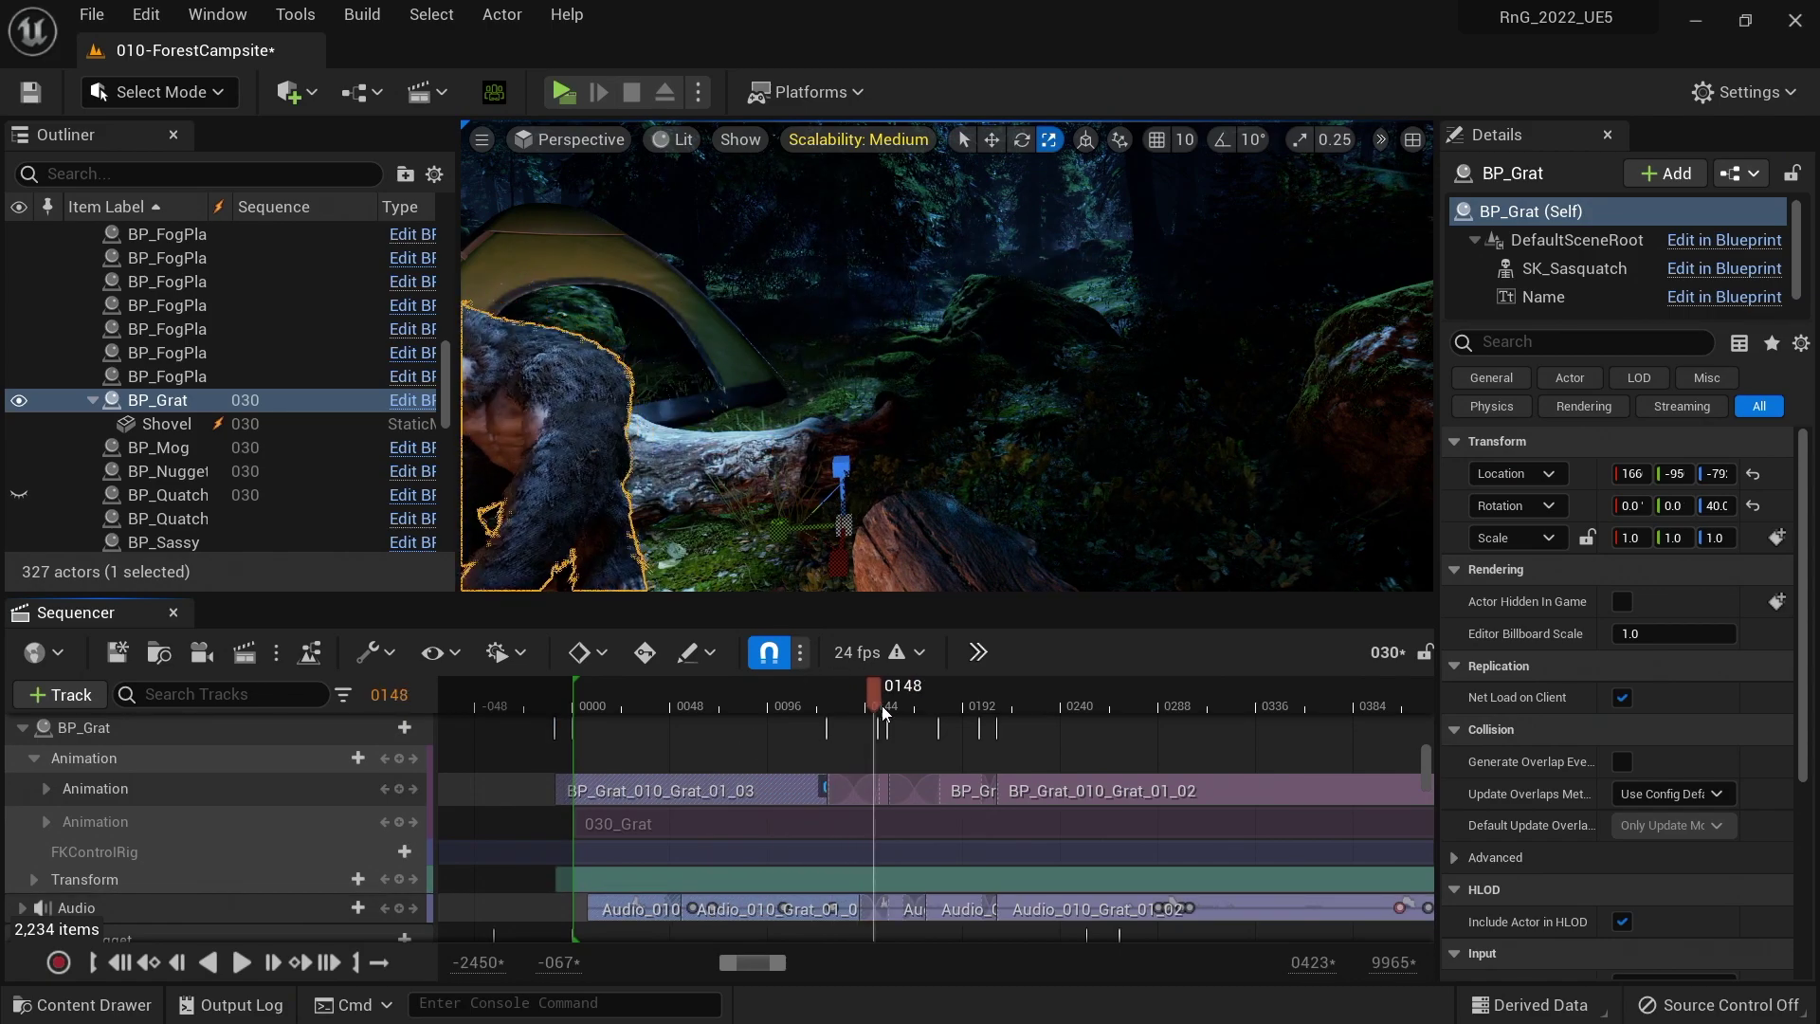
key("ctrl+z")
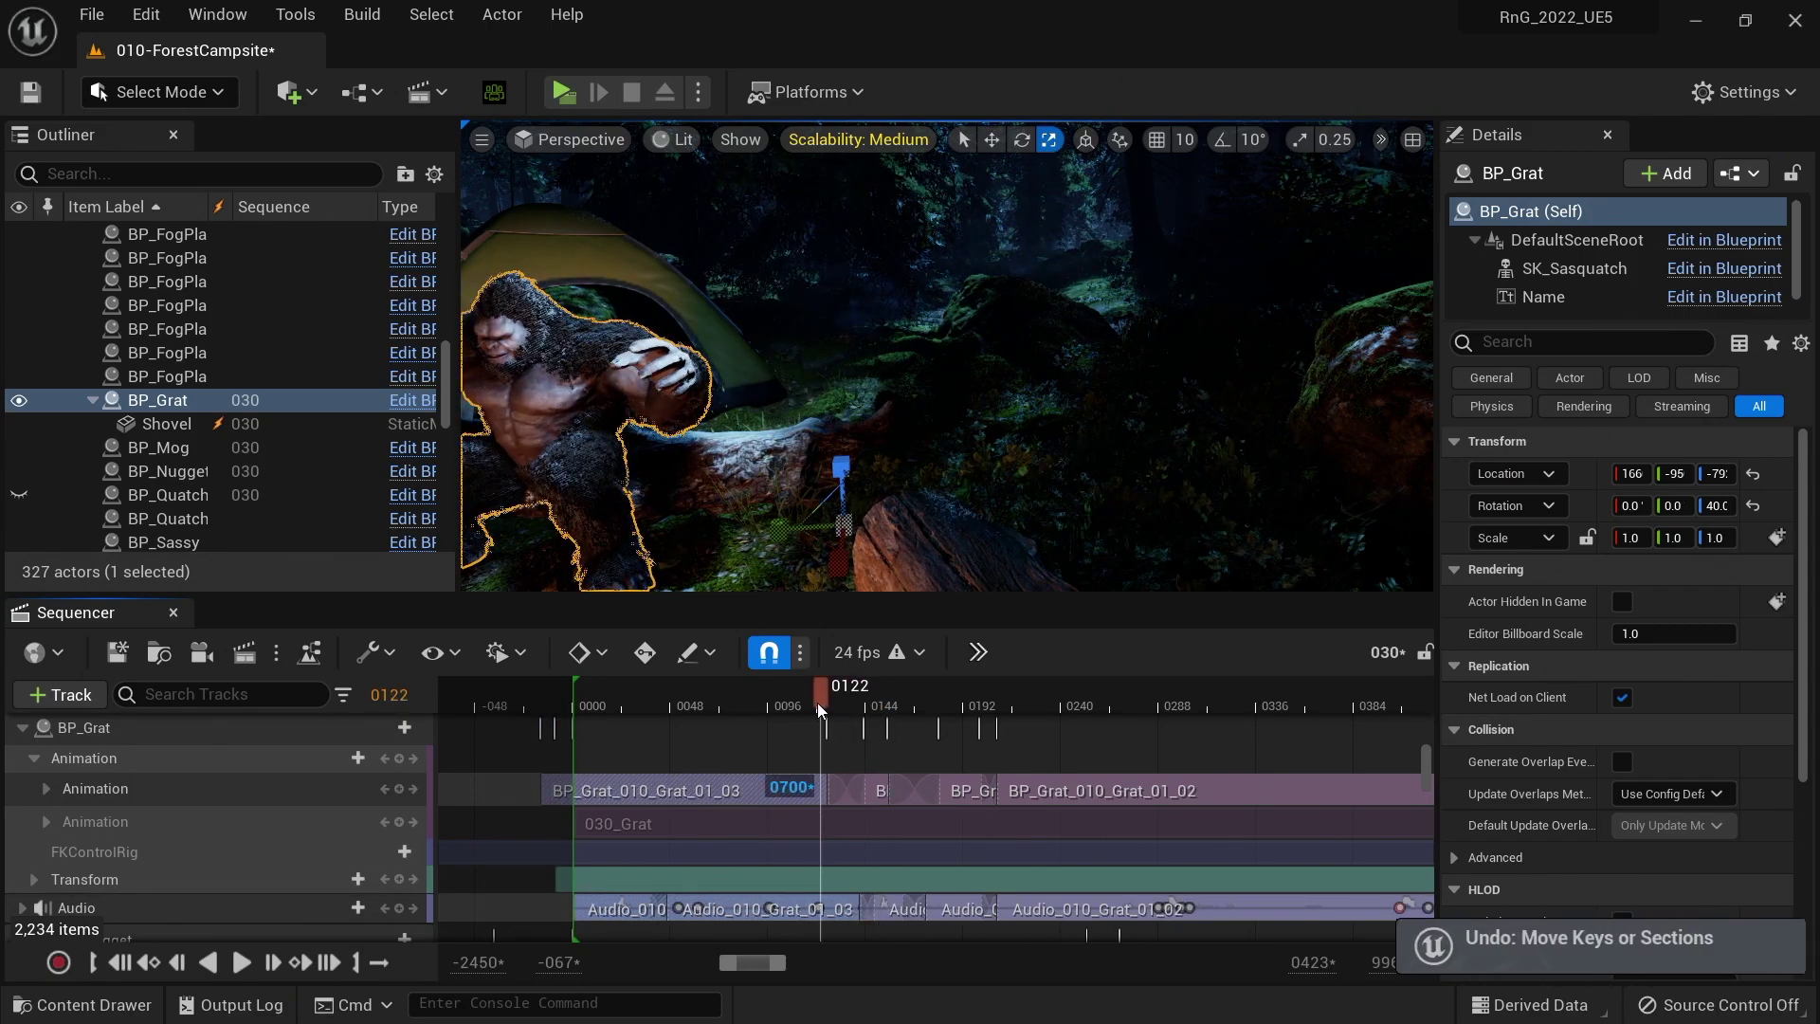
- Check BP_Grat's pose at frames 107 and 143, try shifting its animation and audio clips slightly earlier, and undo the move
left_click_drag(817, 703, 856, 713)
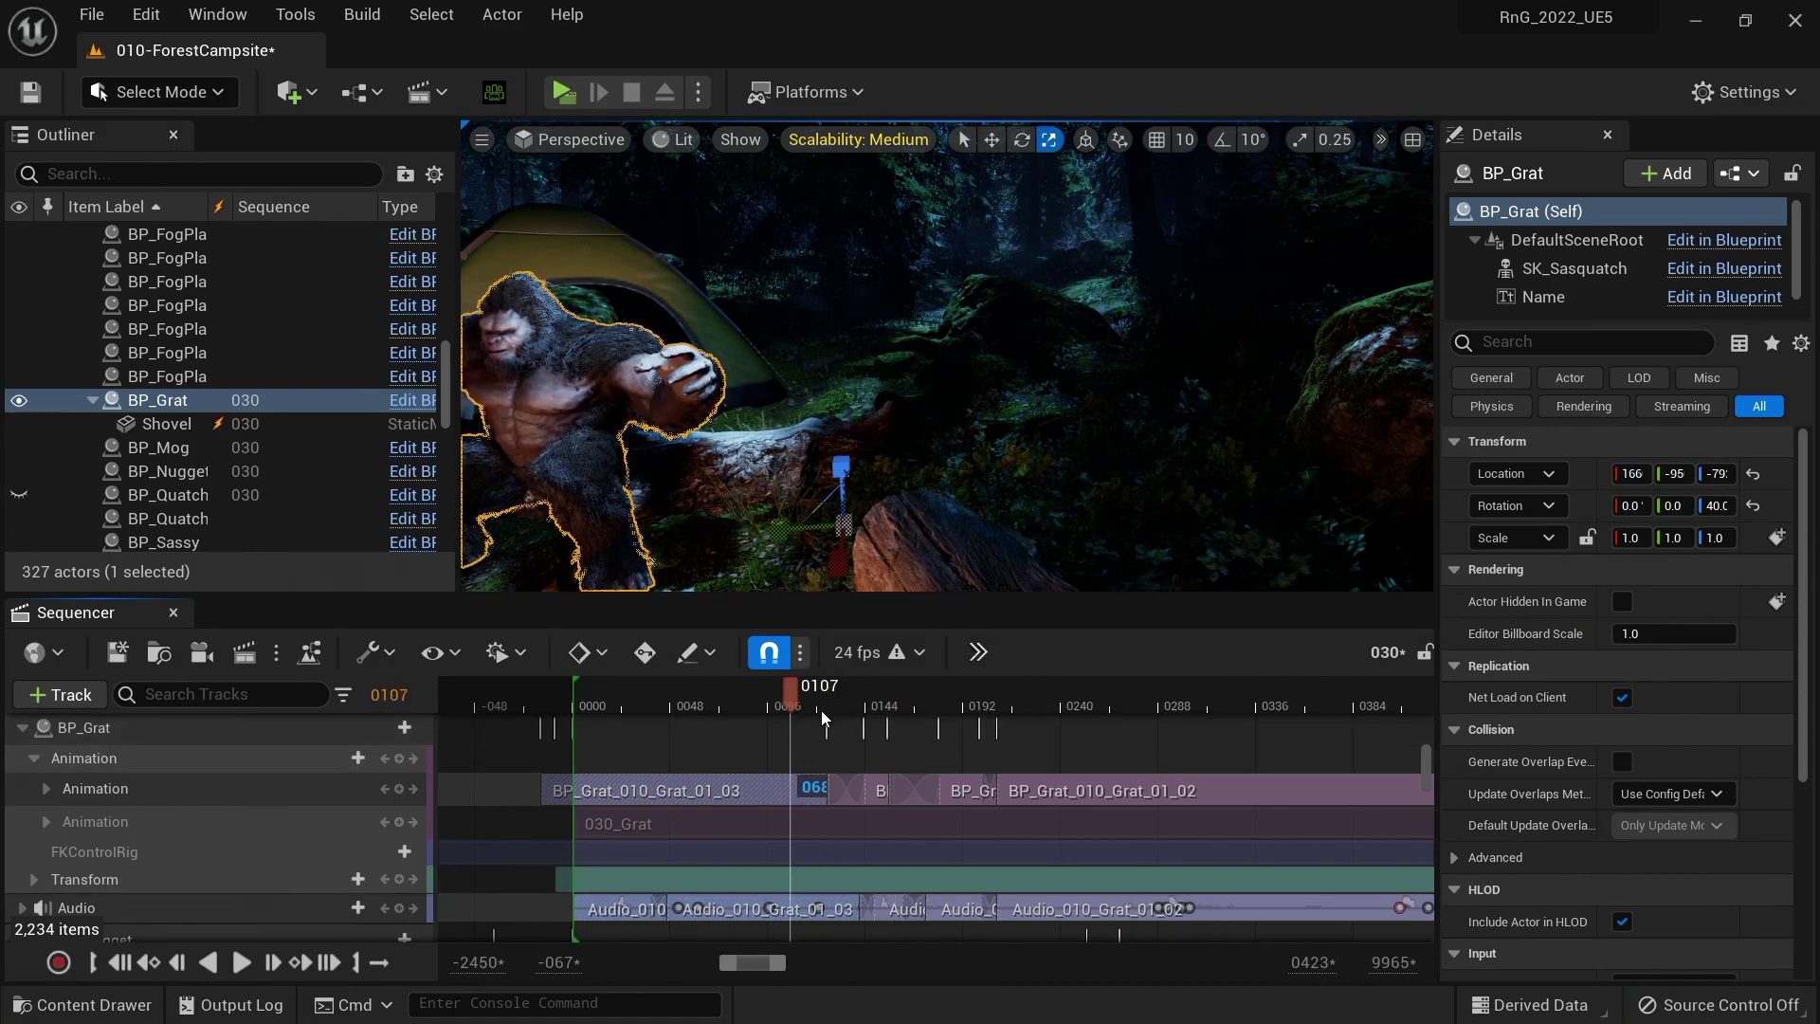
left_click(864, 711)
scroll(791, 794, "up", 5)
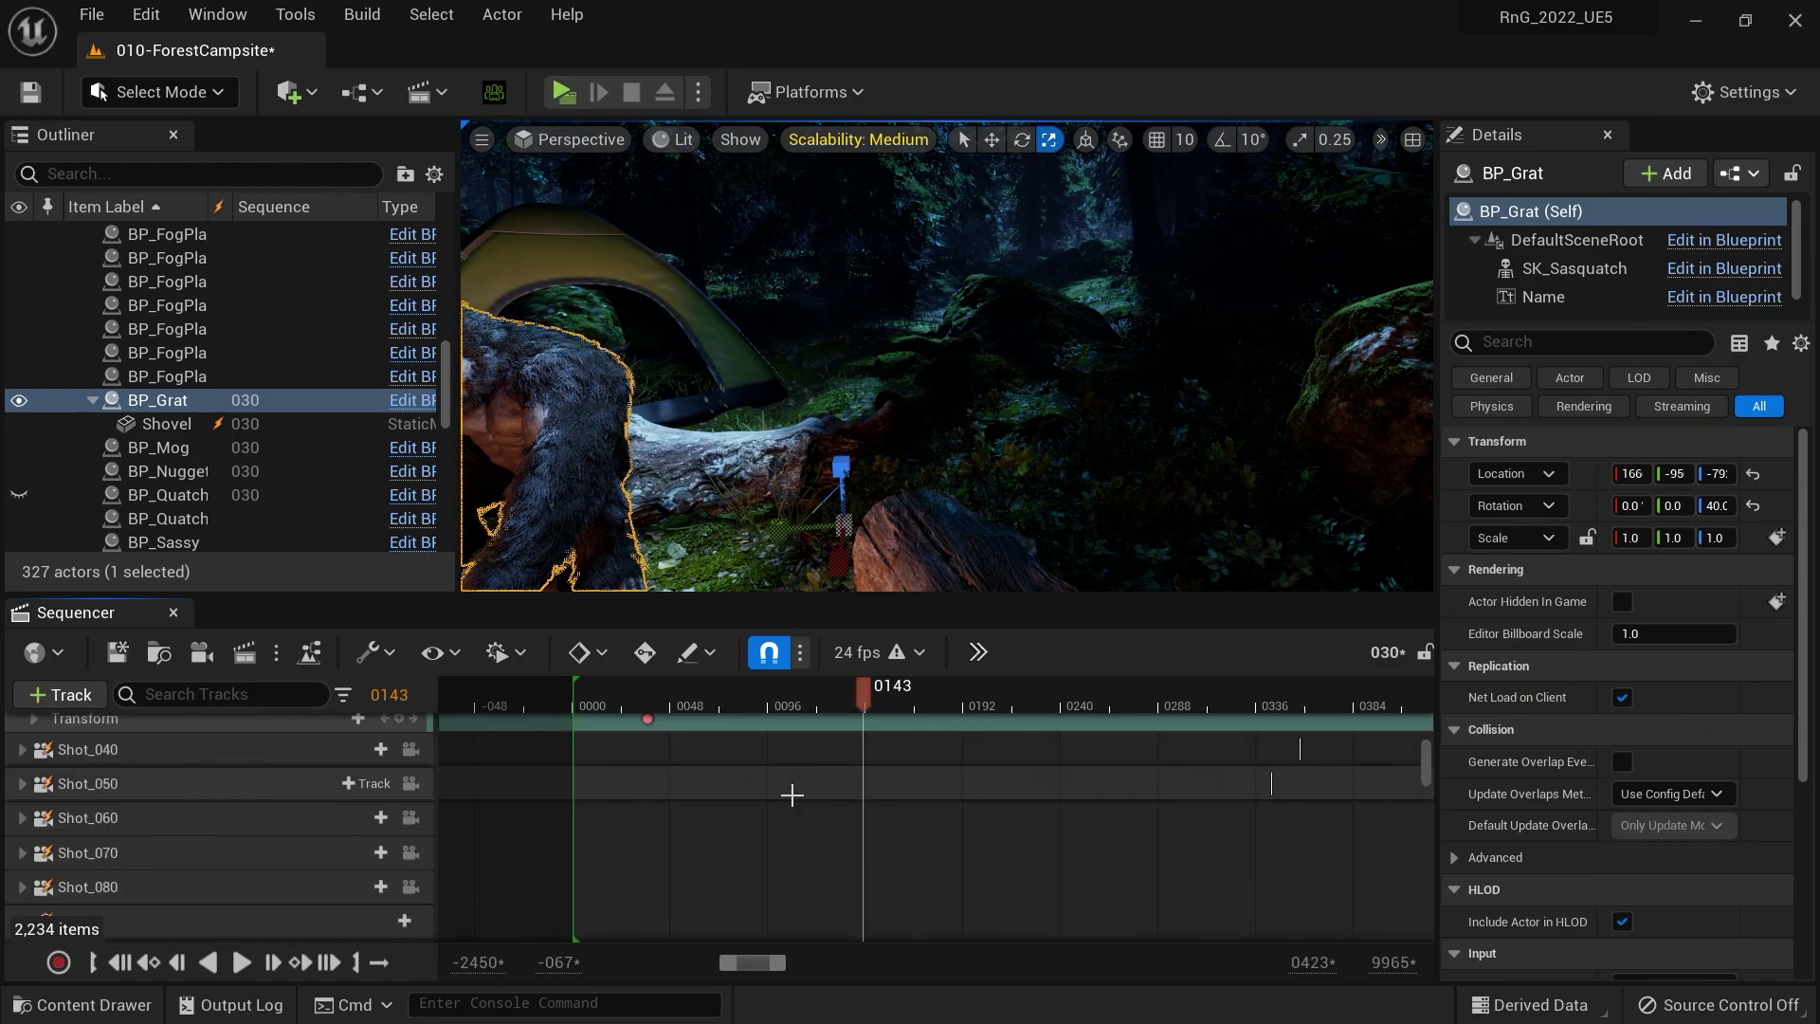
scroll(792, 794, "down", 5)
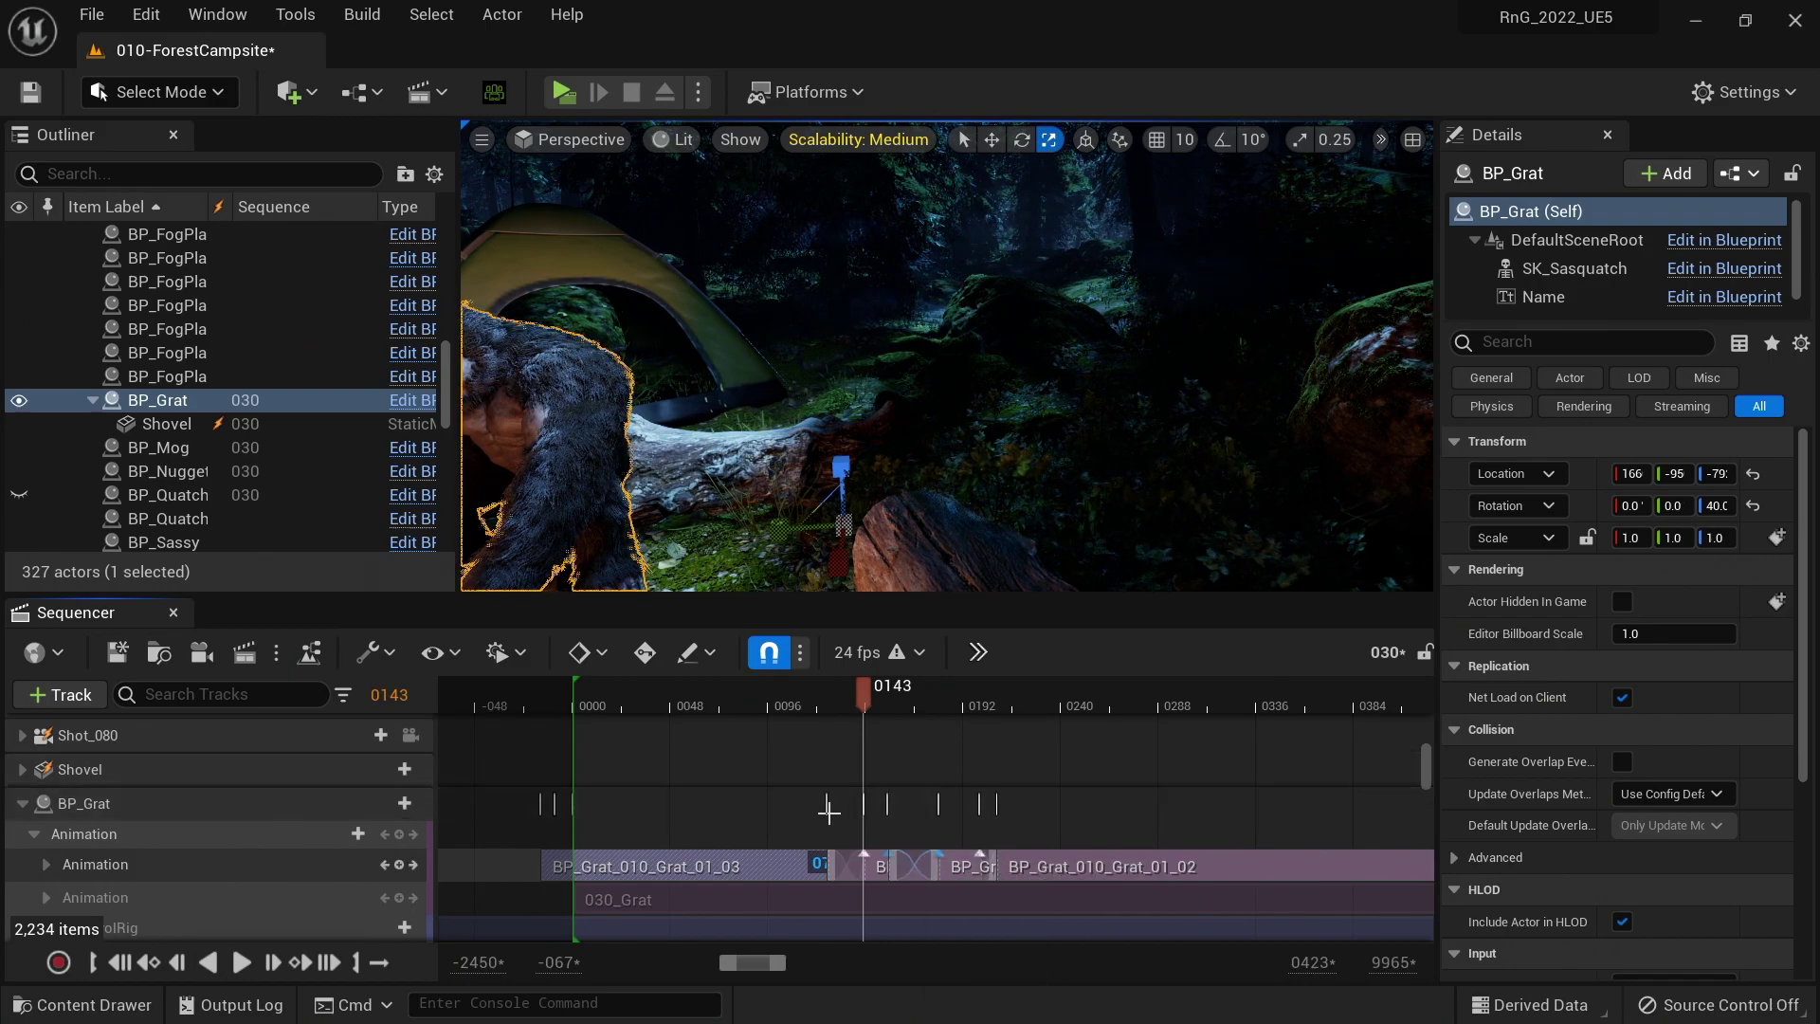
scroll(787, 796, "down", 2)
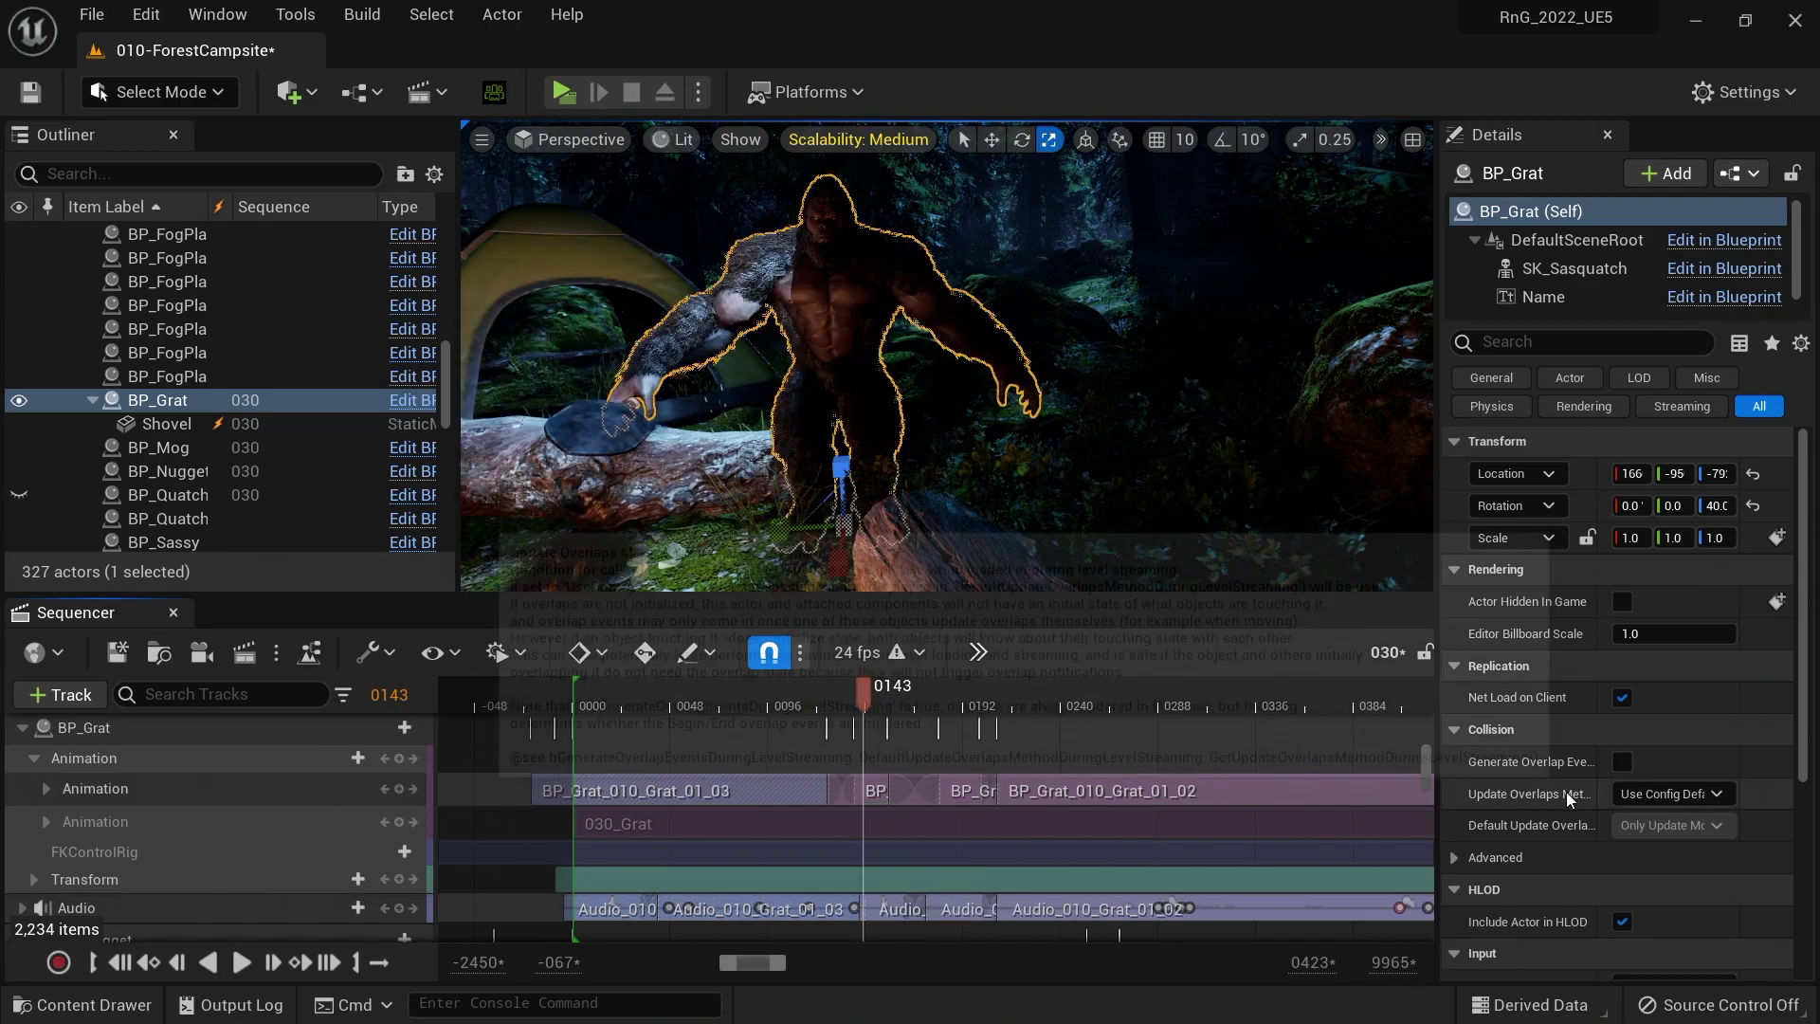
key("ctrl+z")
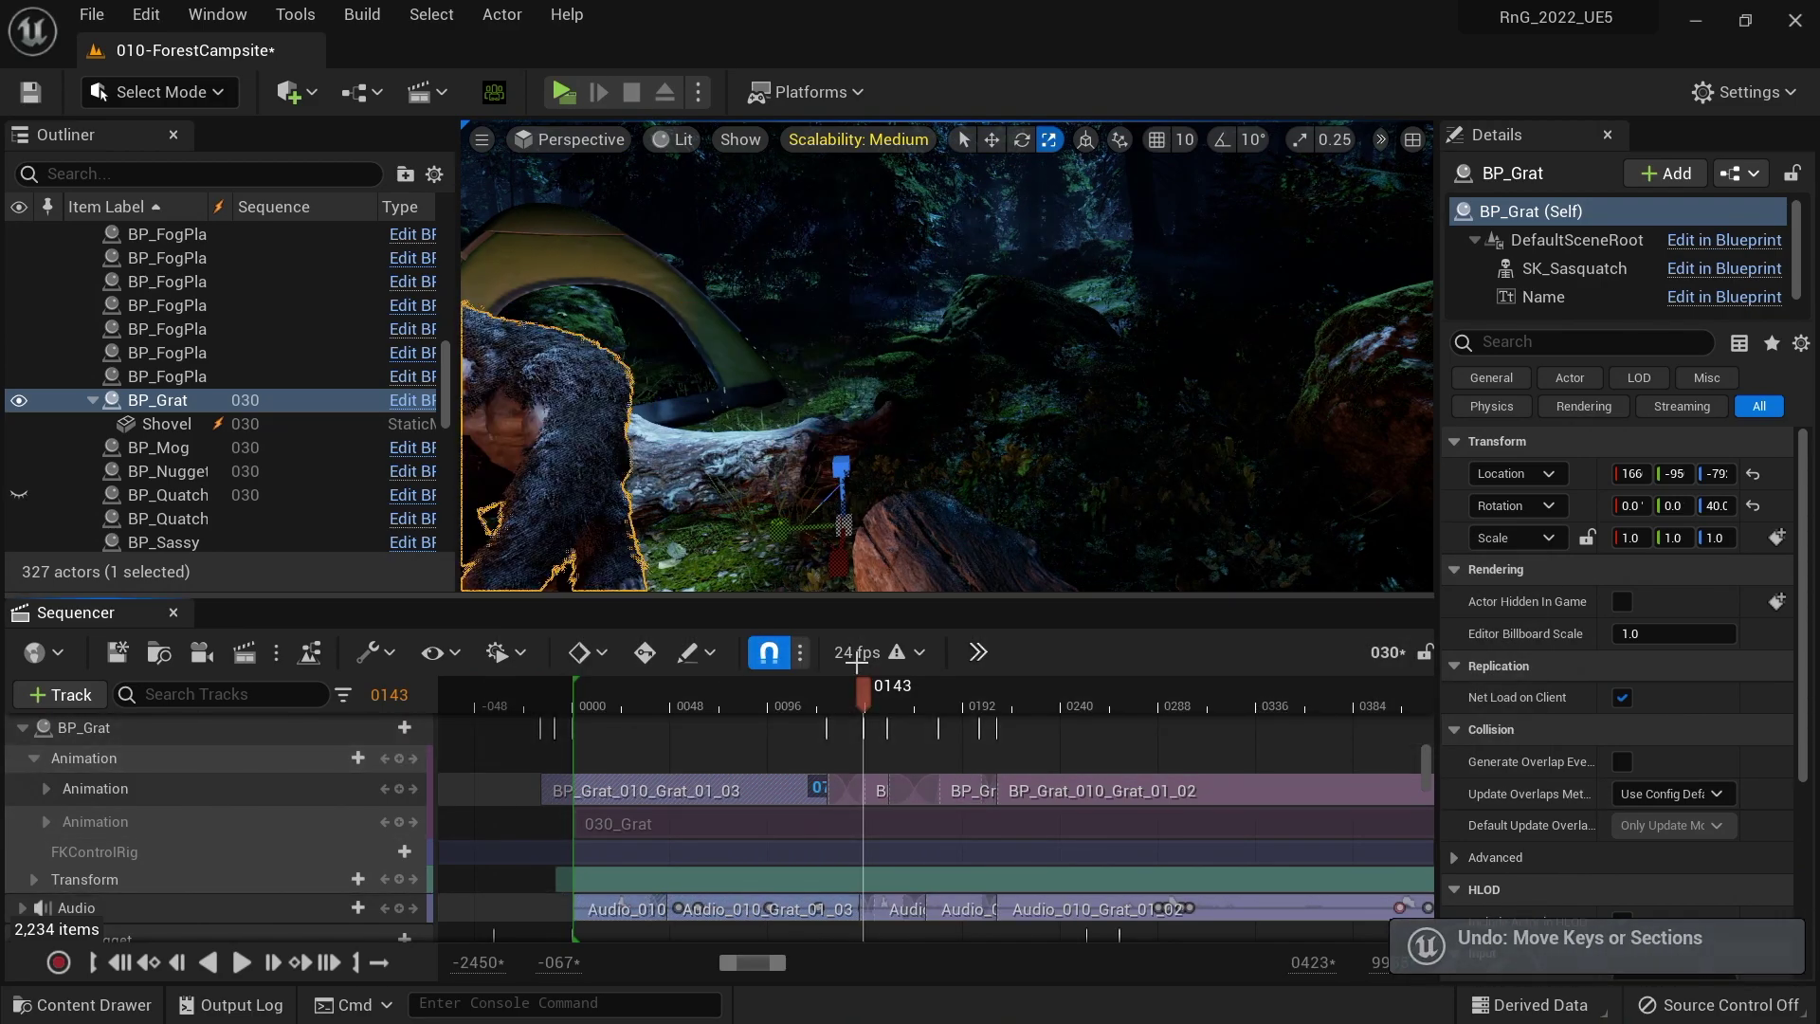
- Step backwards frame by frame from frame 143 to frame 107 to inspect BP_Grat's motion
key("Left")
key("Left")
key("Left")
key("Left")
key("Left")
key("Left")
key("Left")
key("Left")
key("Left")
key("Left")
key("Left")
key("Left")
key("Left")
key("Left")
key("Left")
key("Left")
key("Left")
key("Left")
key("Left")
key("Left")
- Lock the viewport to the Camera Cuts track and play the sequence from frame 5 to frame 112
scroll(345, 799, "up", 10)
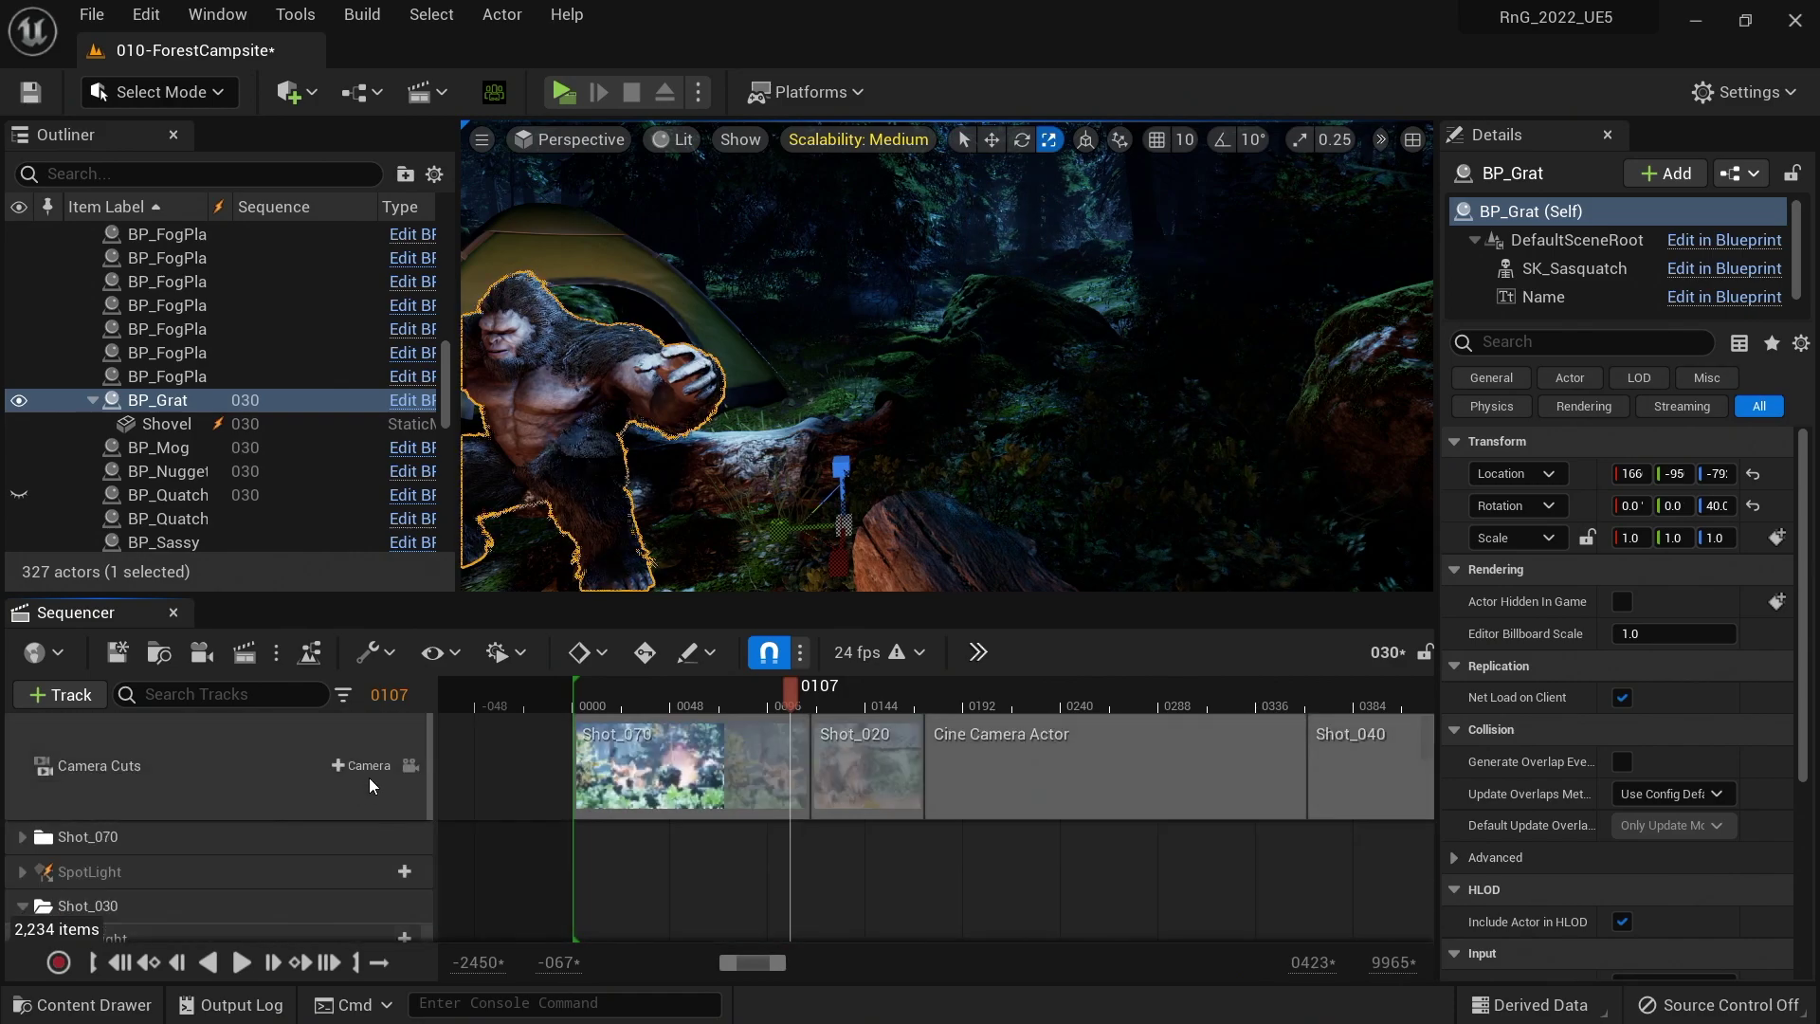
left_click(411, 765)
left_click(584, 694)
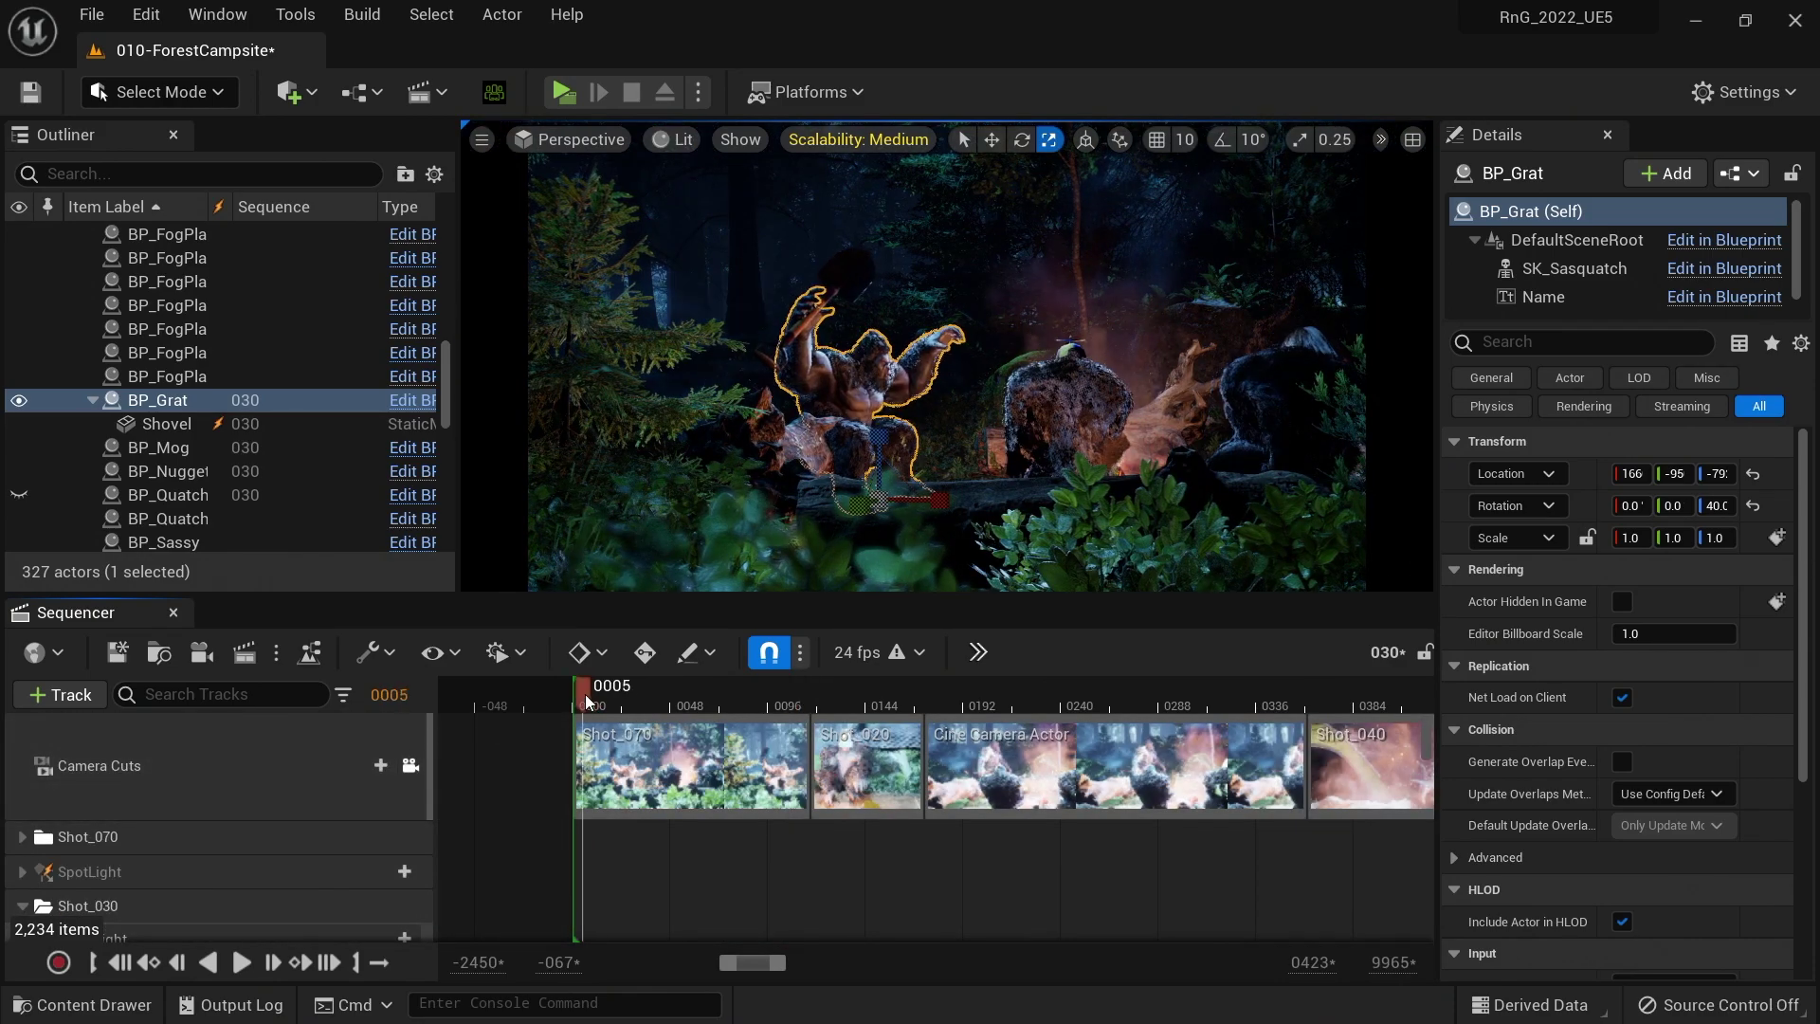
key("space")
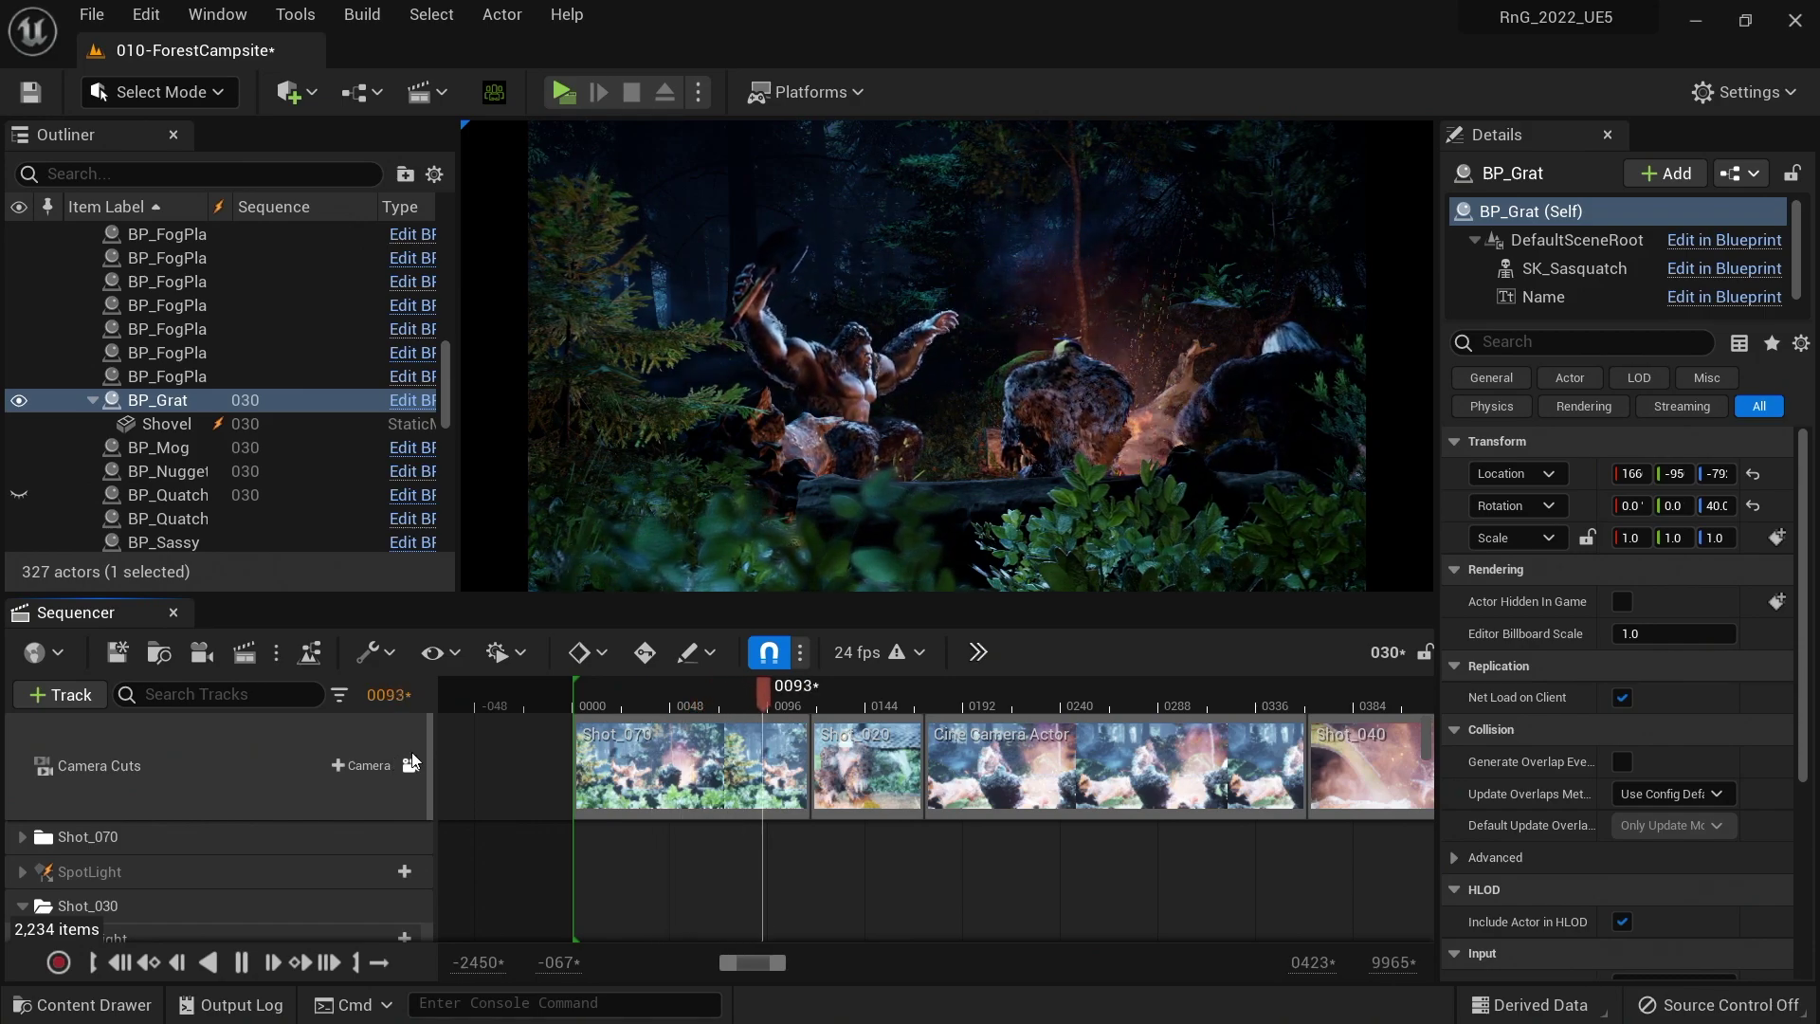
key("space")
- Assign the Shot_010 camera to the Shot_070 section of the Camera Cuts track and play the sequence through to frame 193
right_click(659, 769)
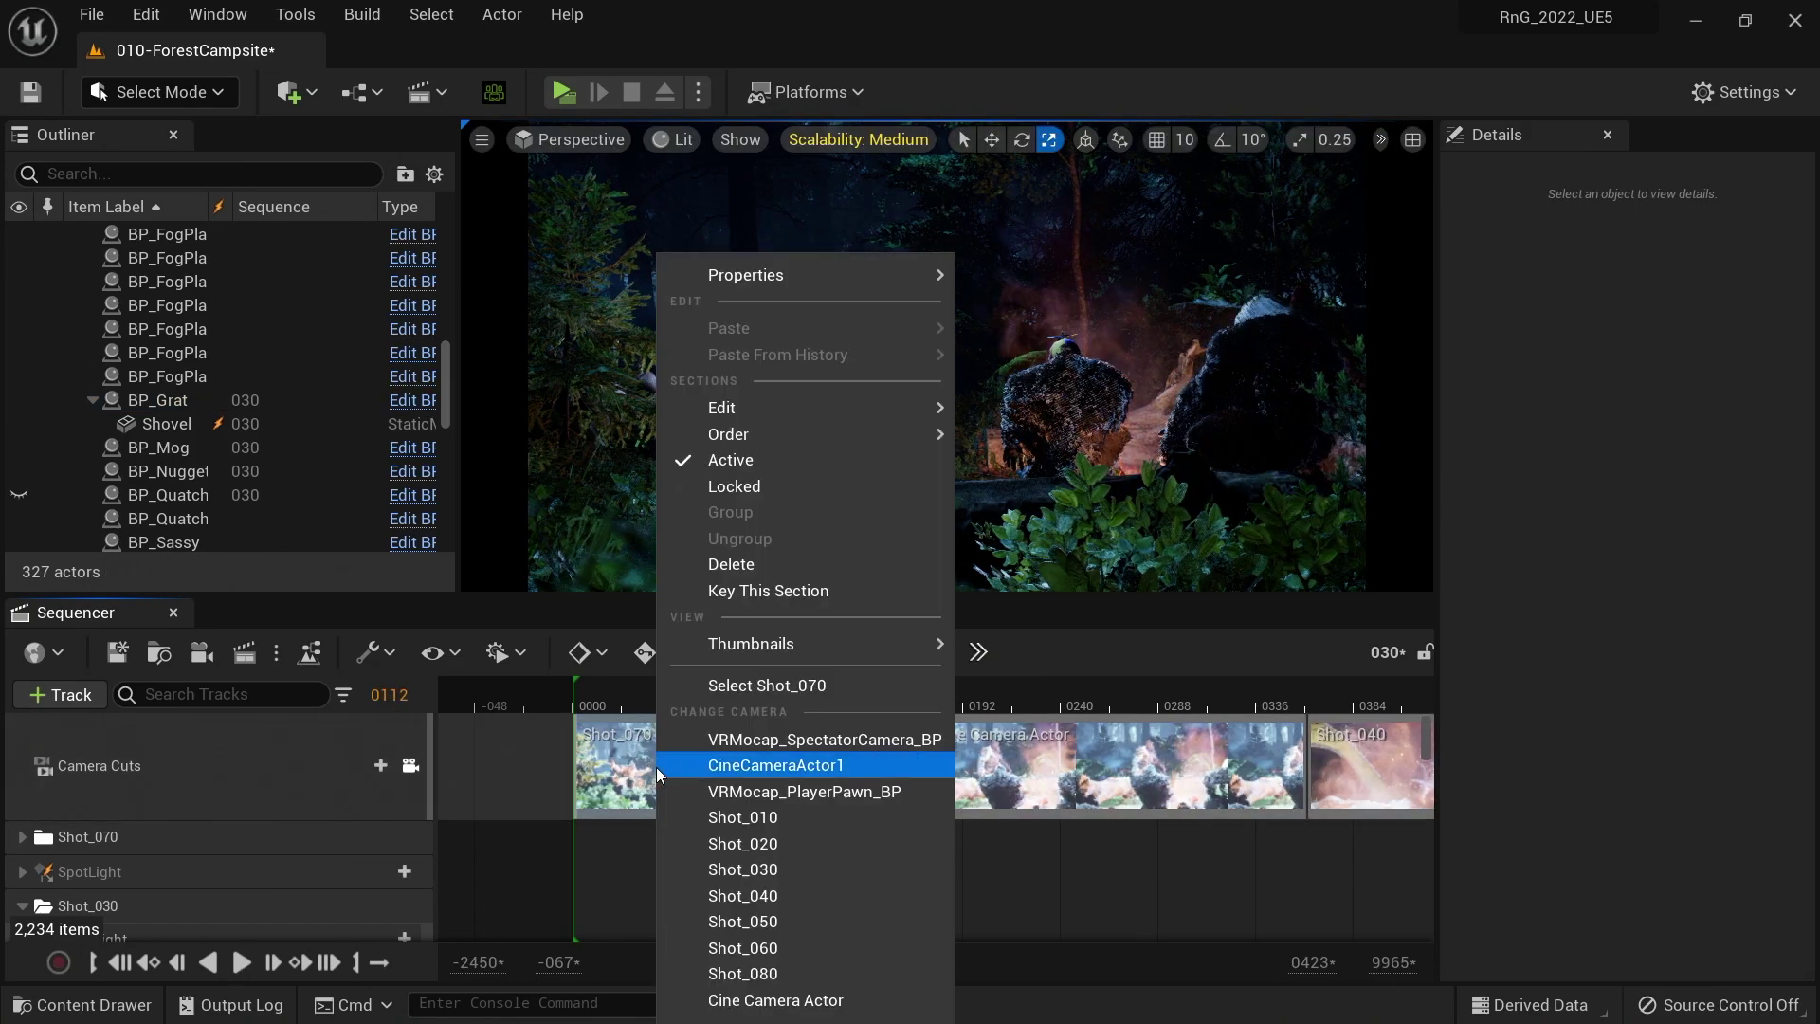
left_click(797, 817)
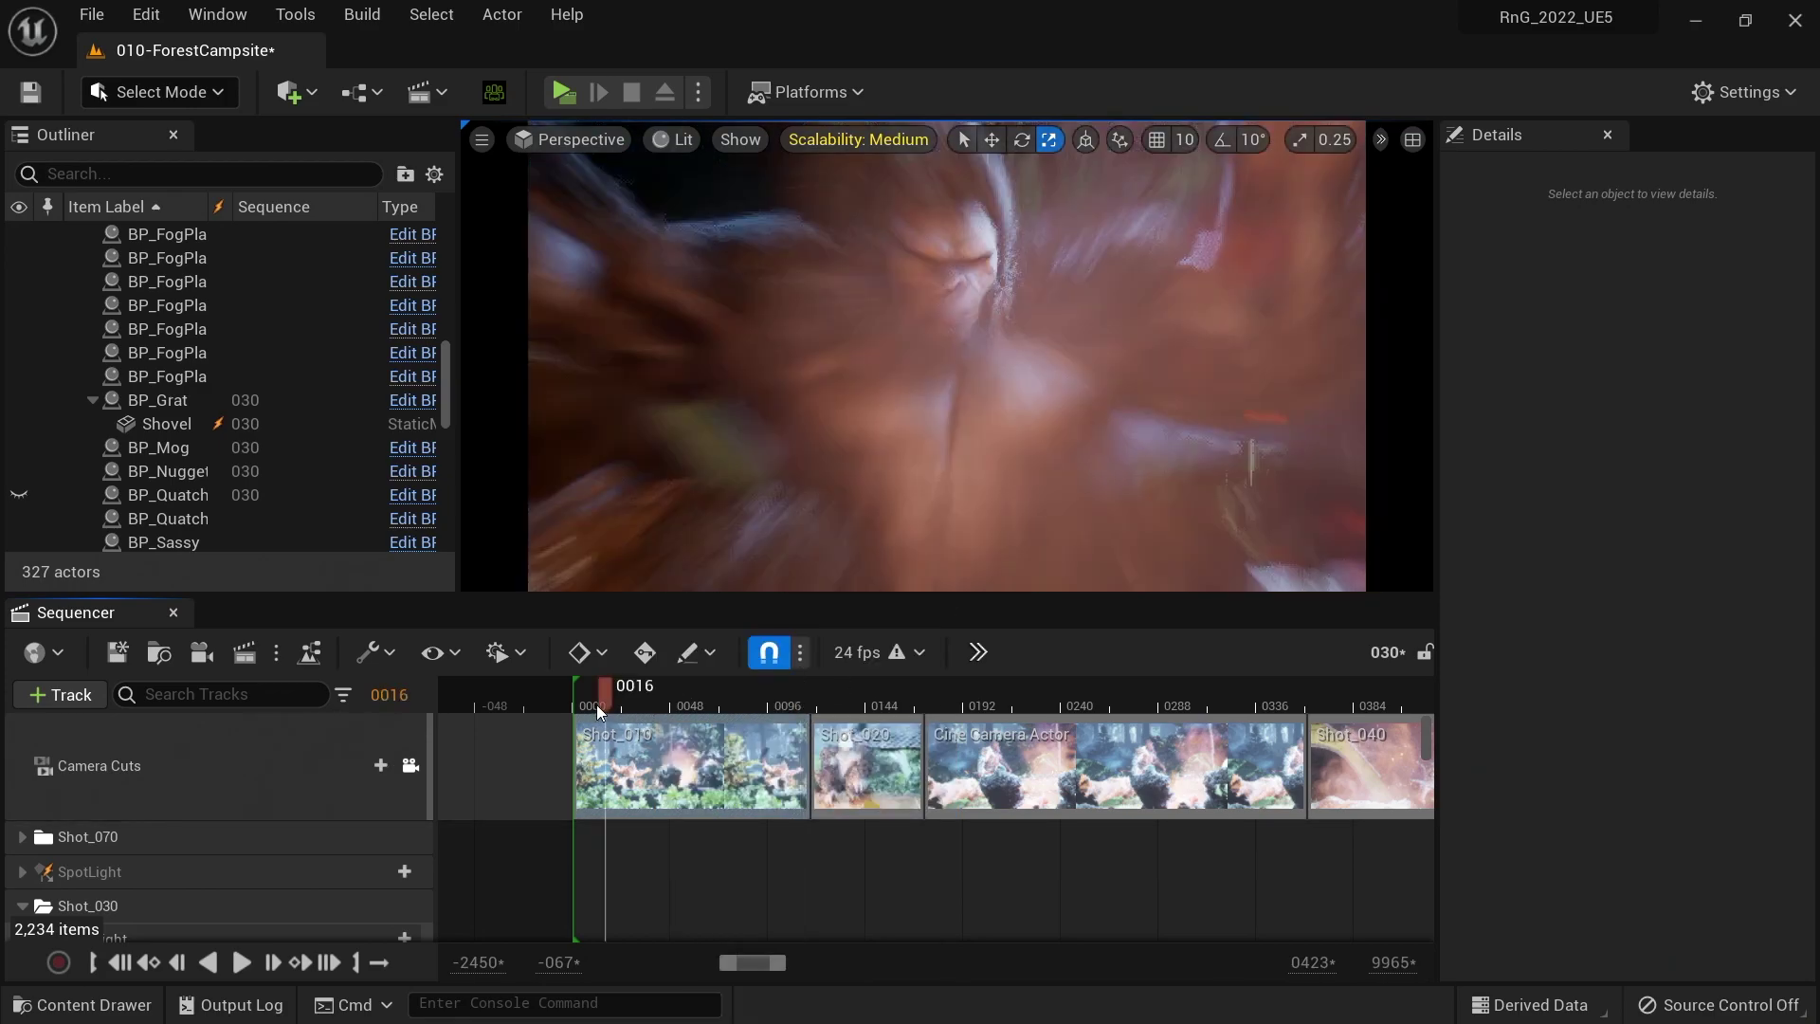
left_click(594, 710)
key("space")
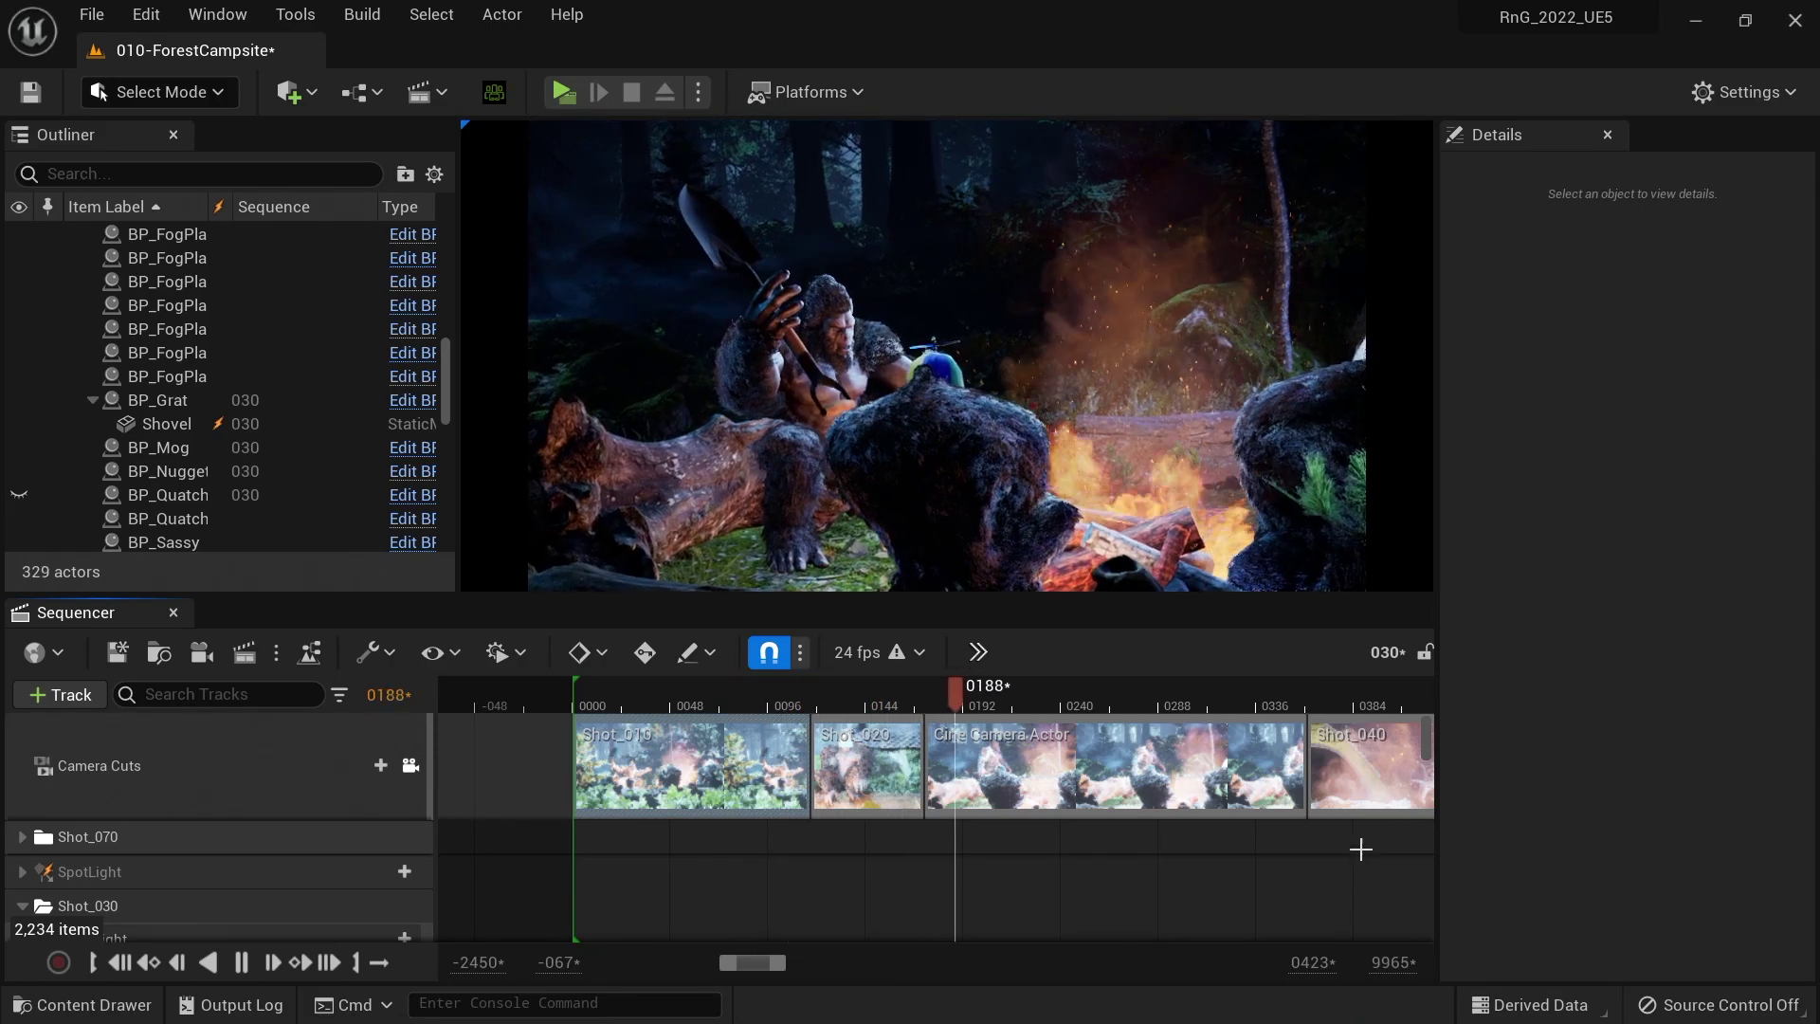
key("space")
- Go to frame 142, give the Sequencer slightly more height, and select BP_Grat in the viewport
left_click(844, 692)
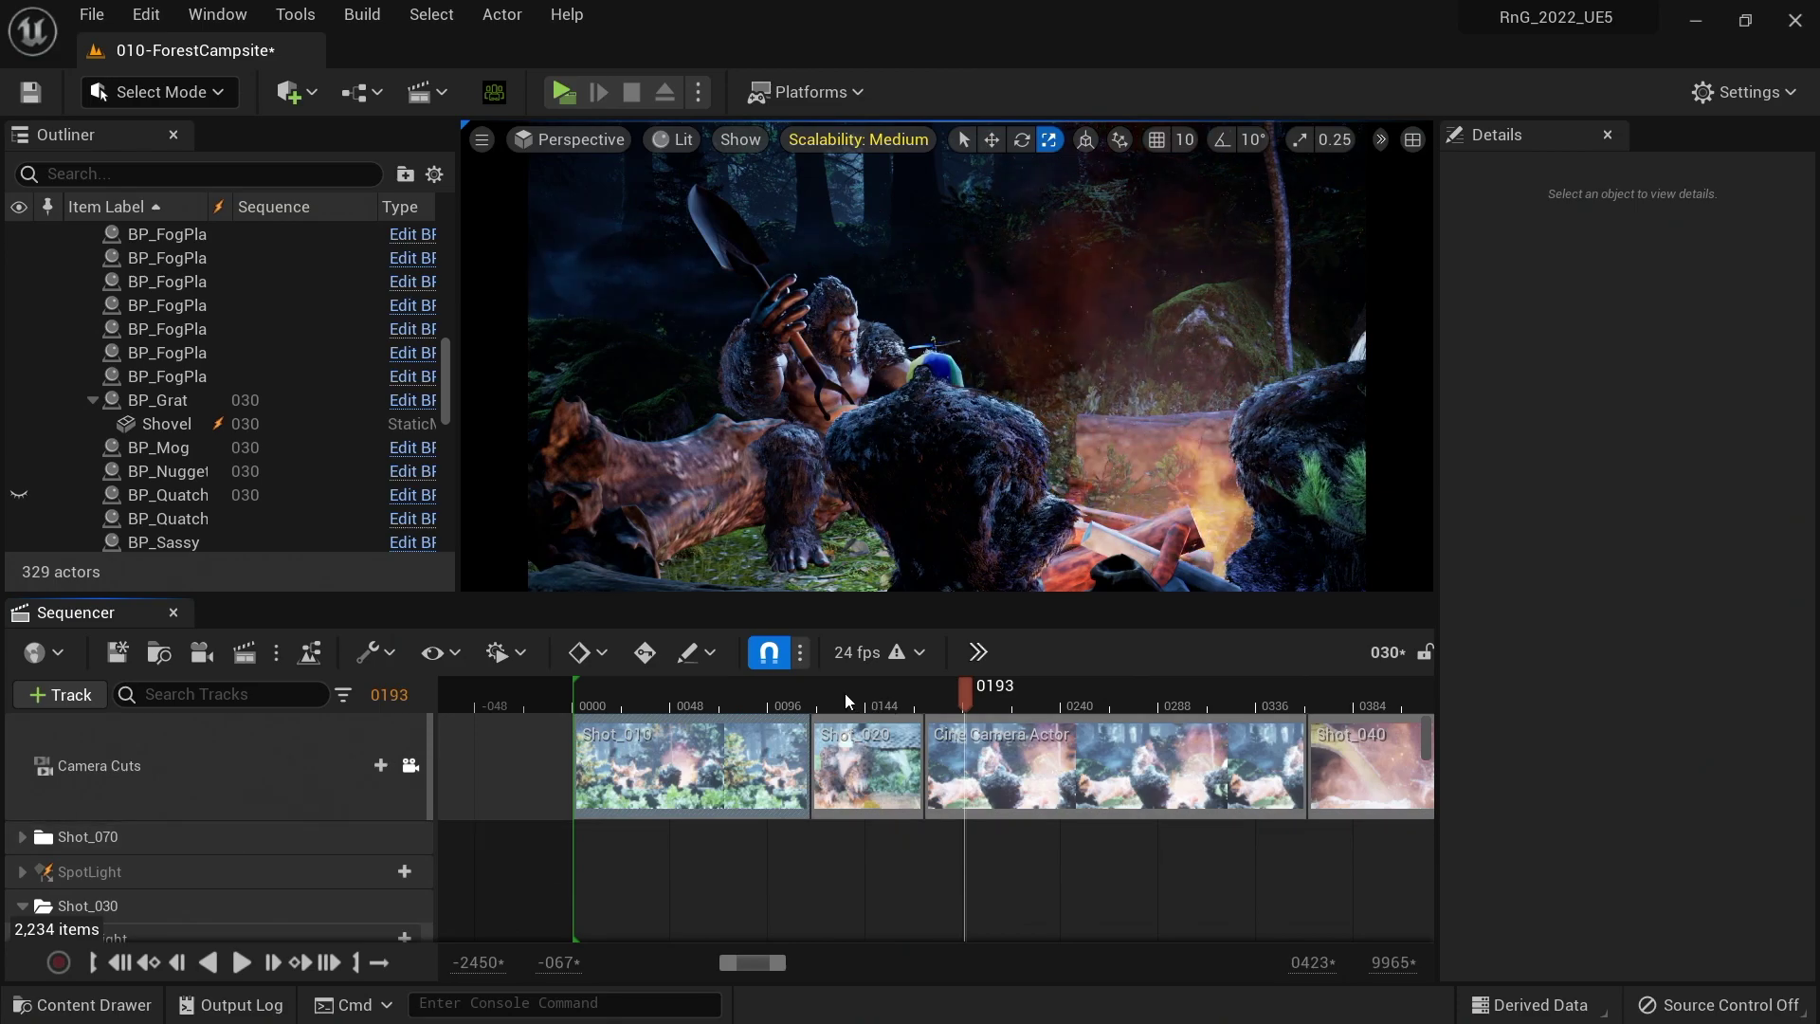
left_click(863, 698)
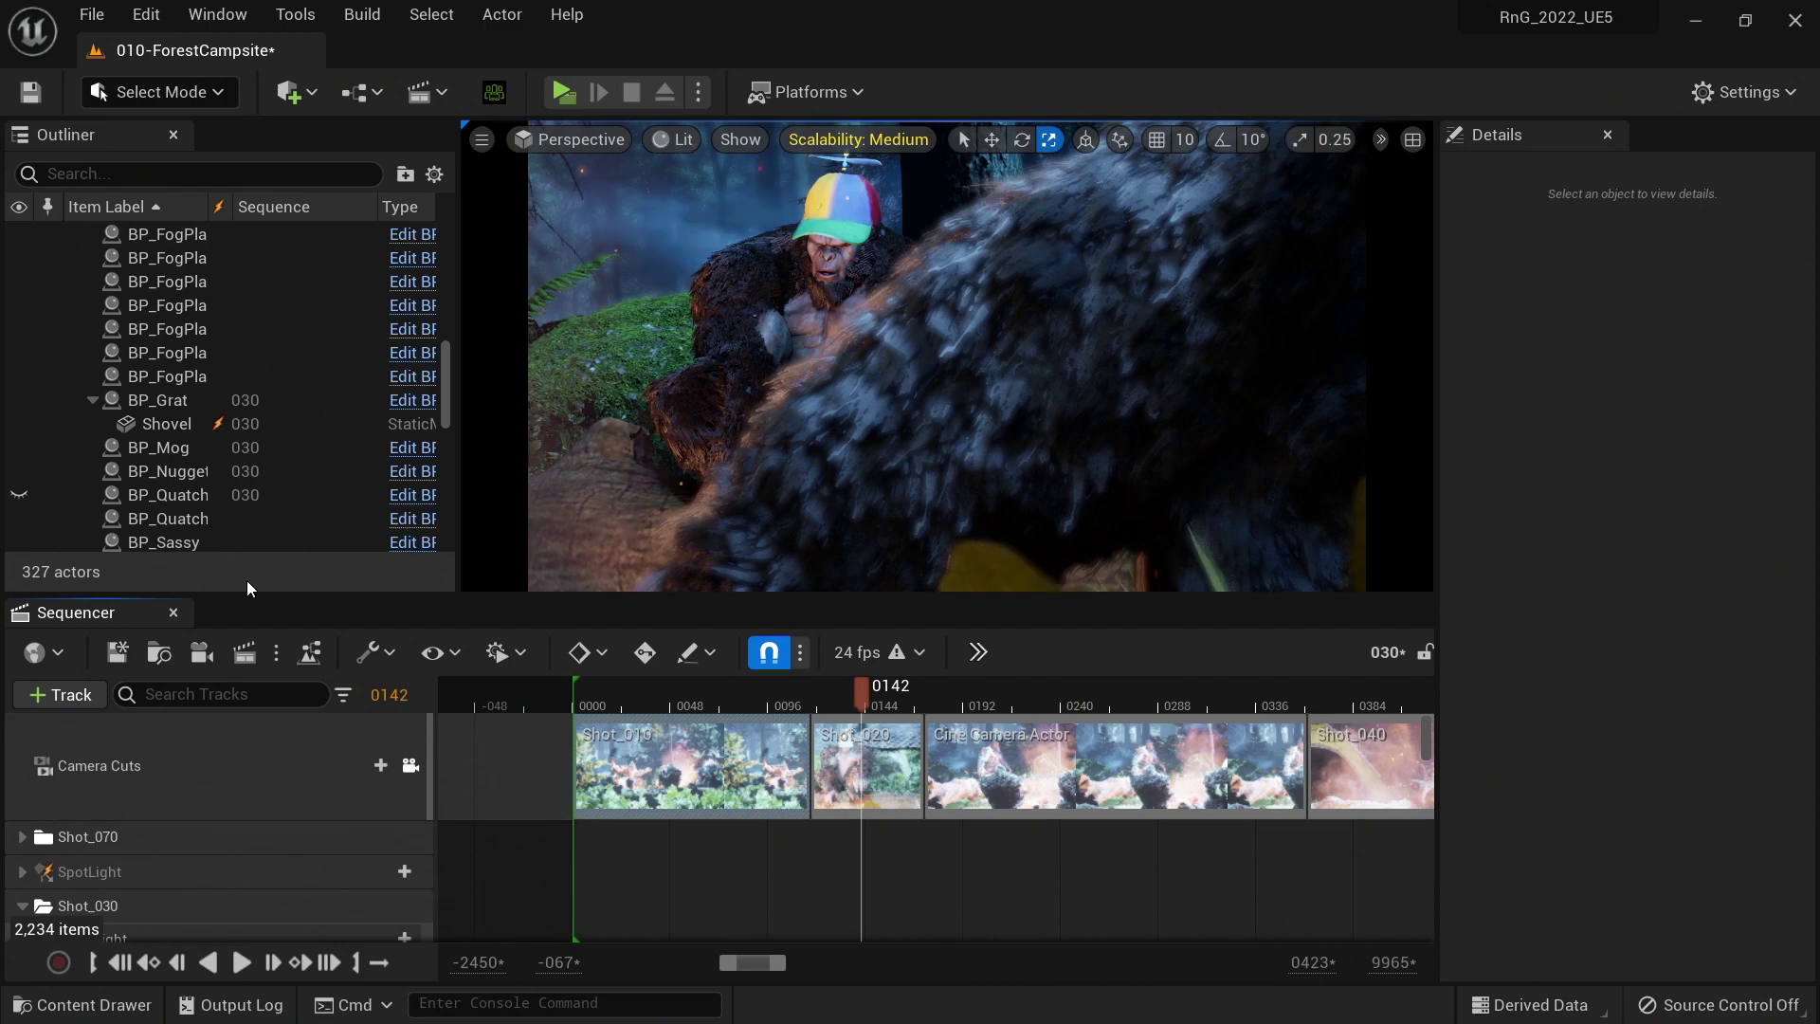
left_click_drag(253, 594, 253, 572)
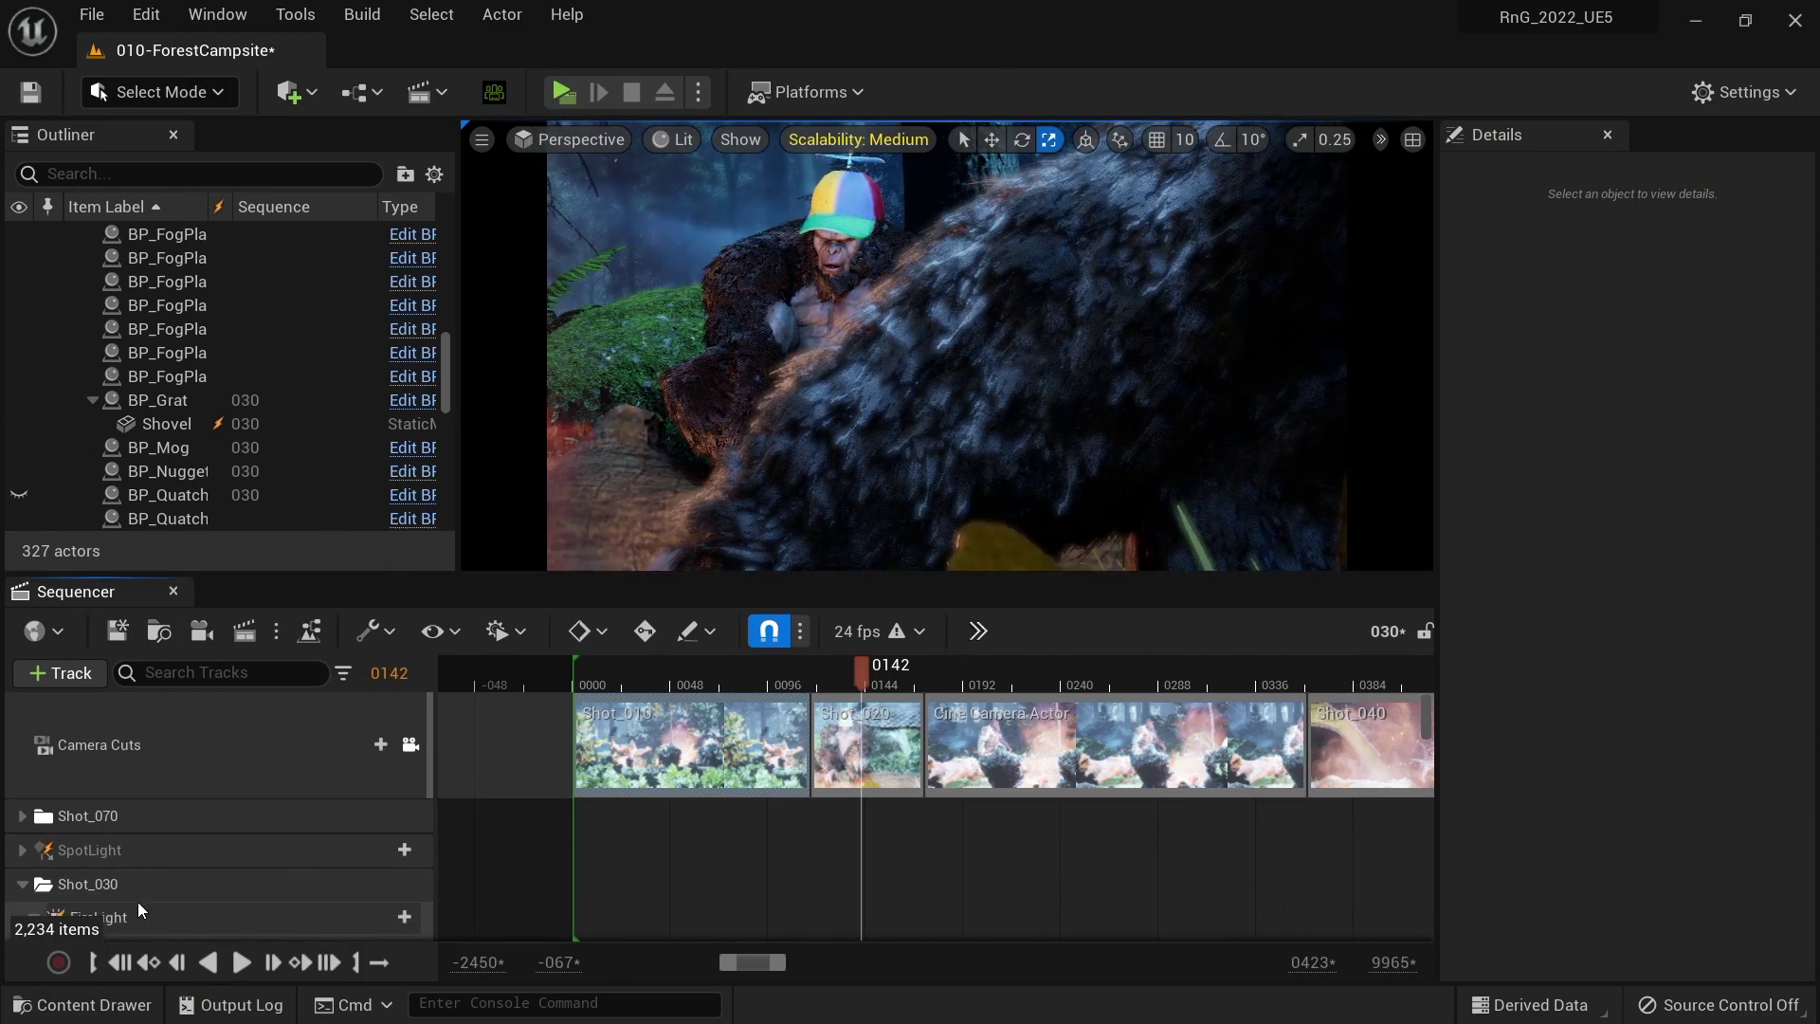
left_click(863, 451)
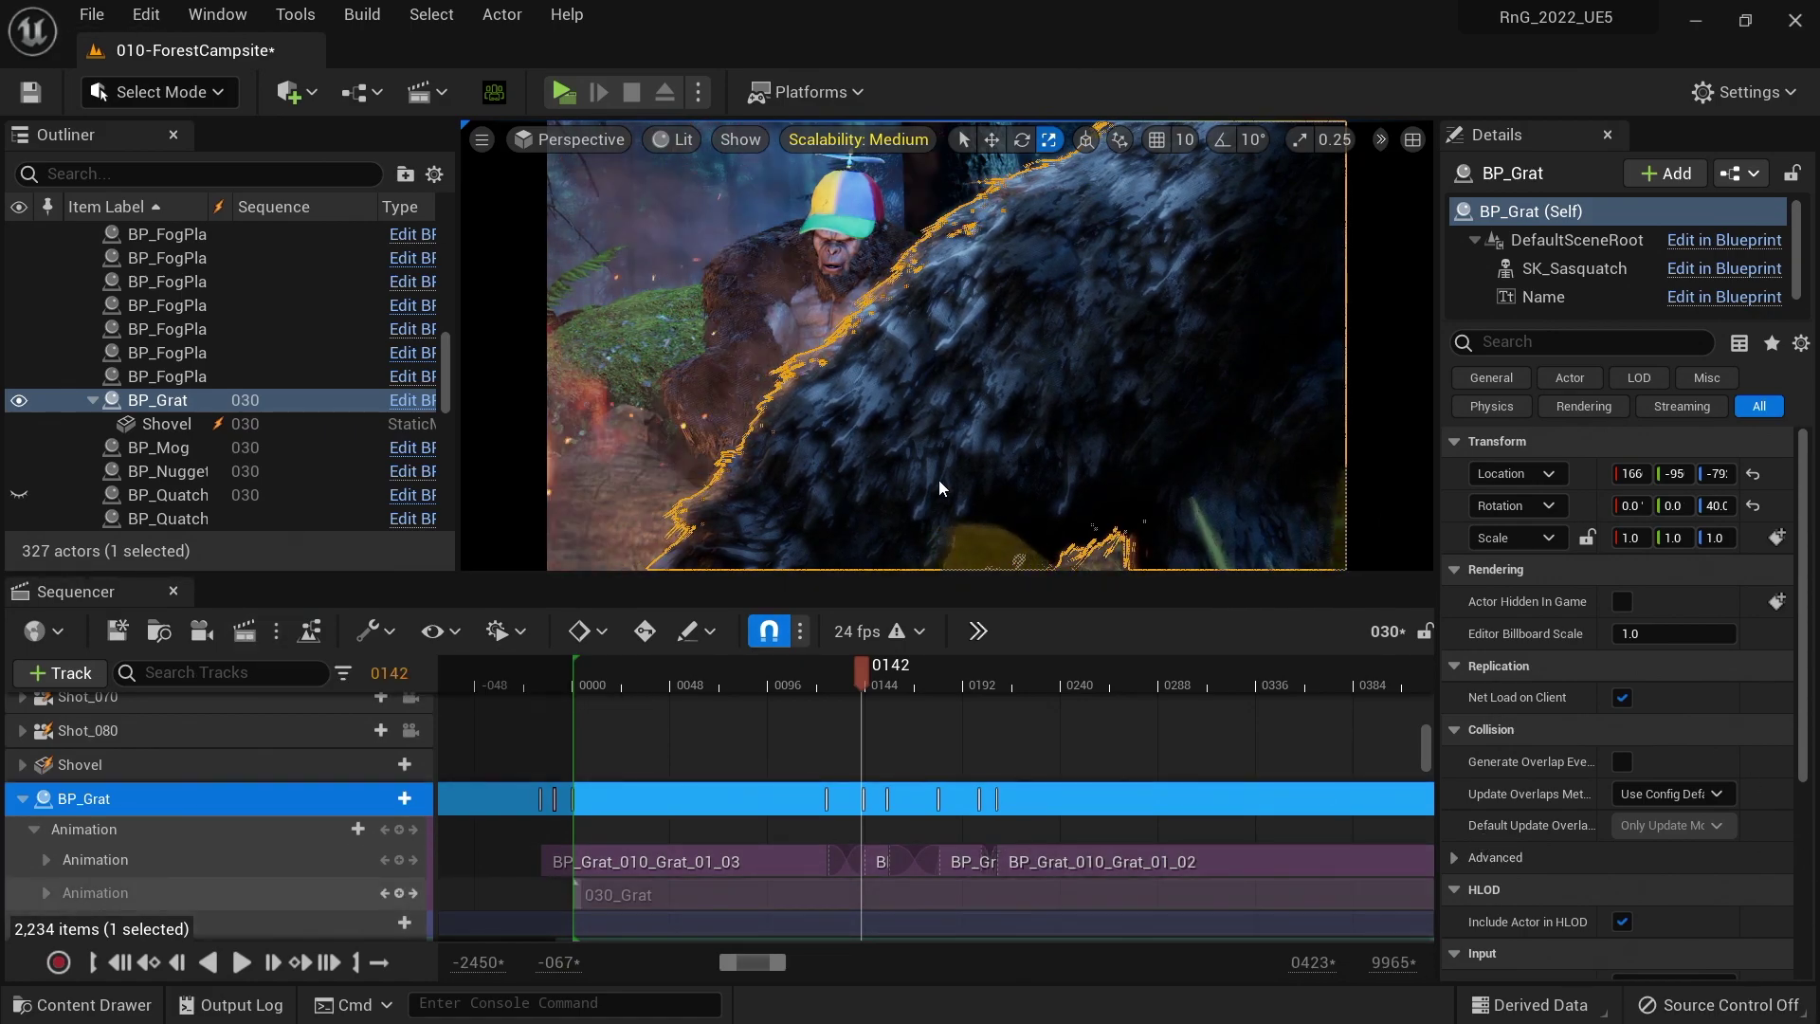
- Add BP_Grat's SK_Sasquatch component to the sequence and give it an FK Control Rig track
scroll(176, 821, "down", 1)
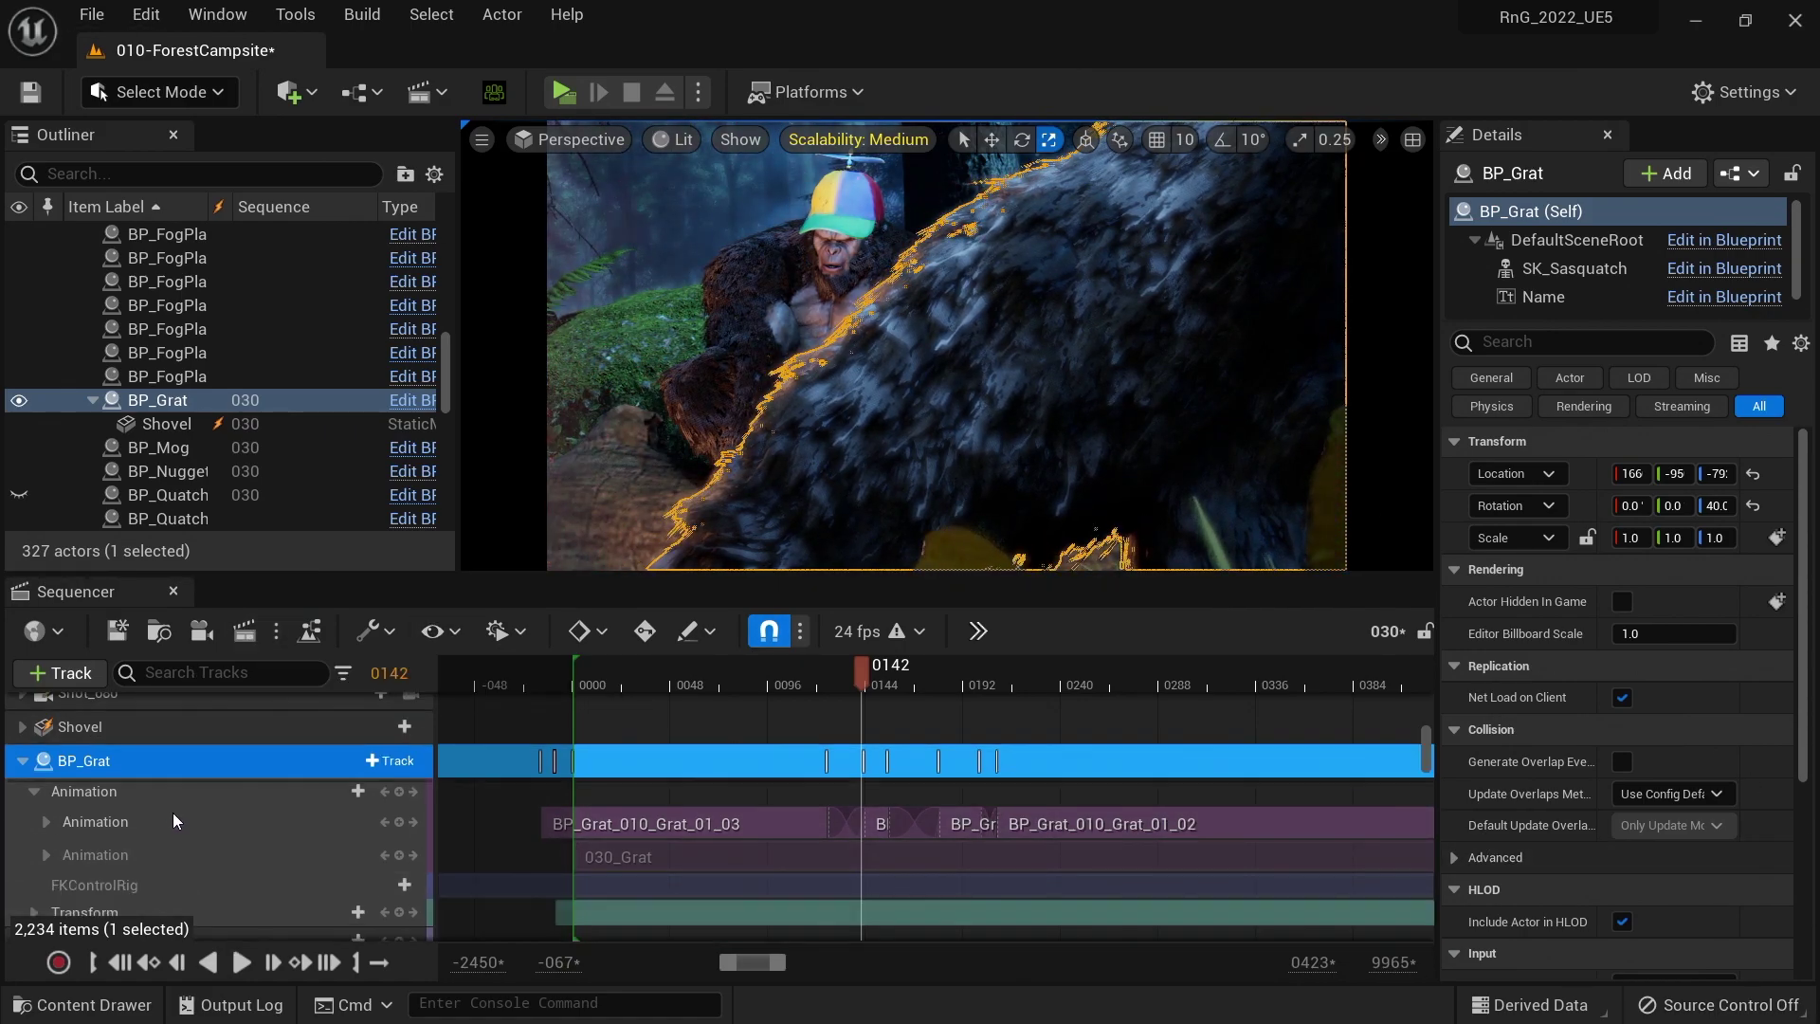
left_click(391, 761)
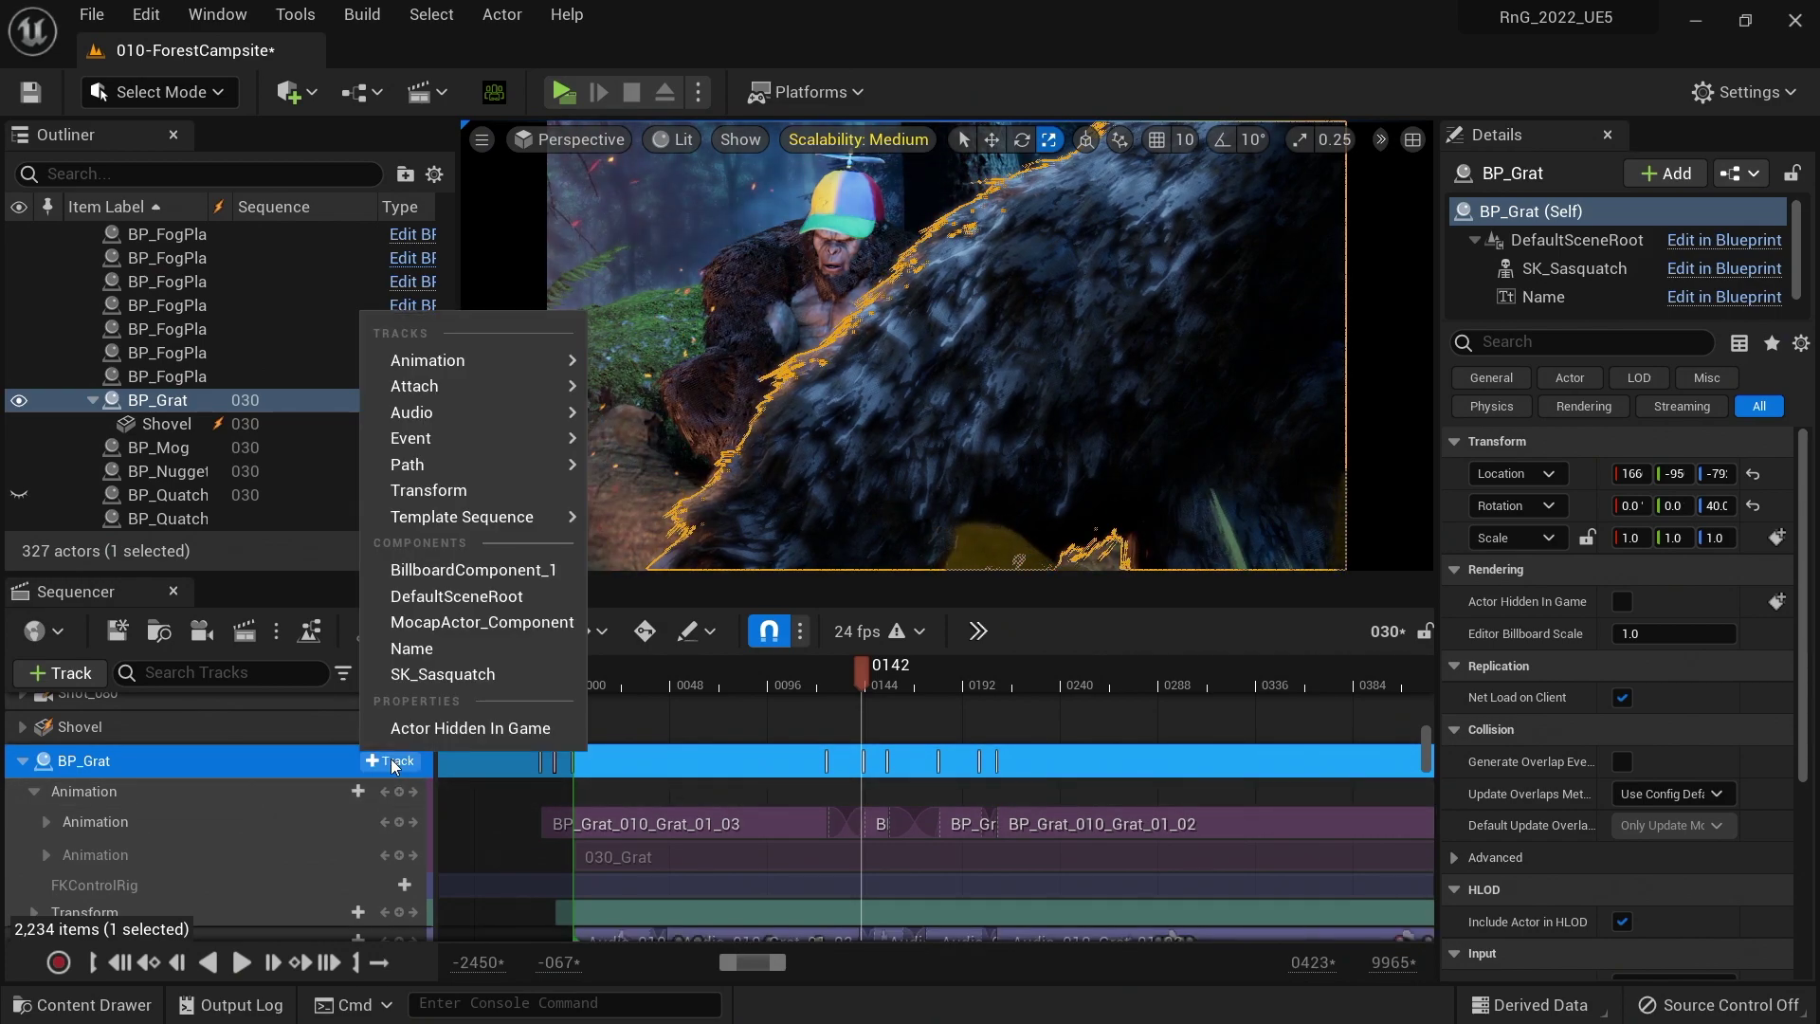
left_click(465, 676)
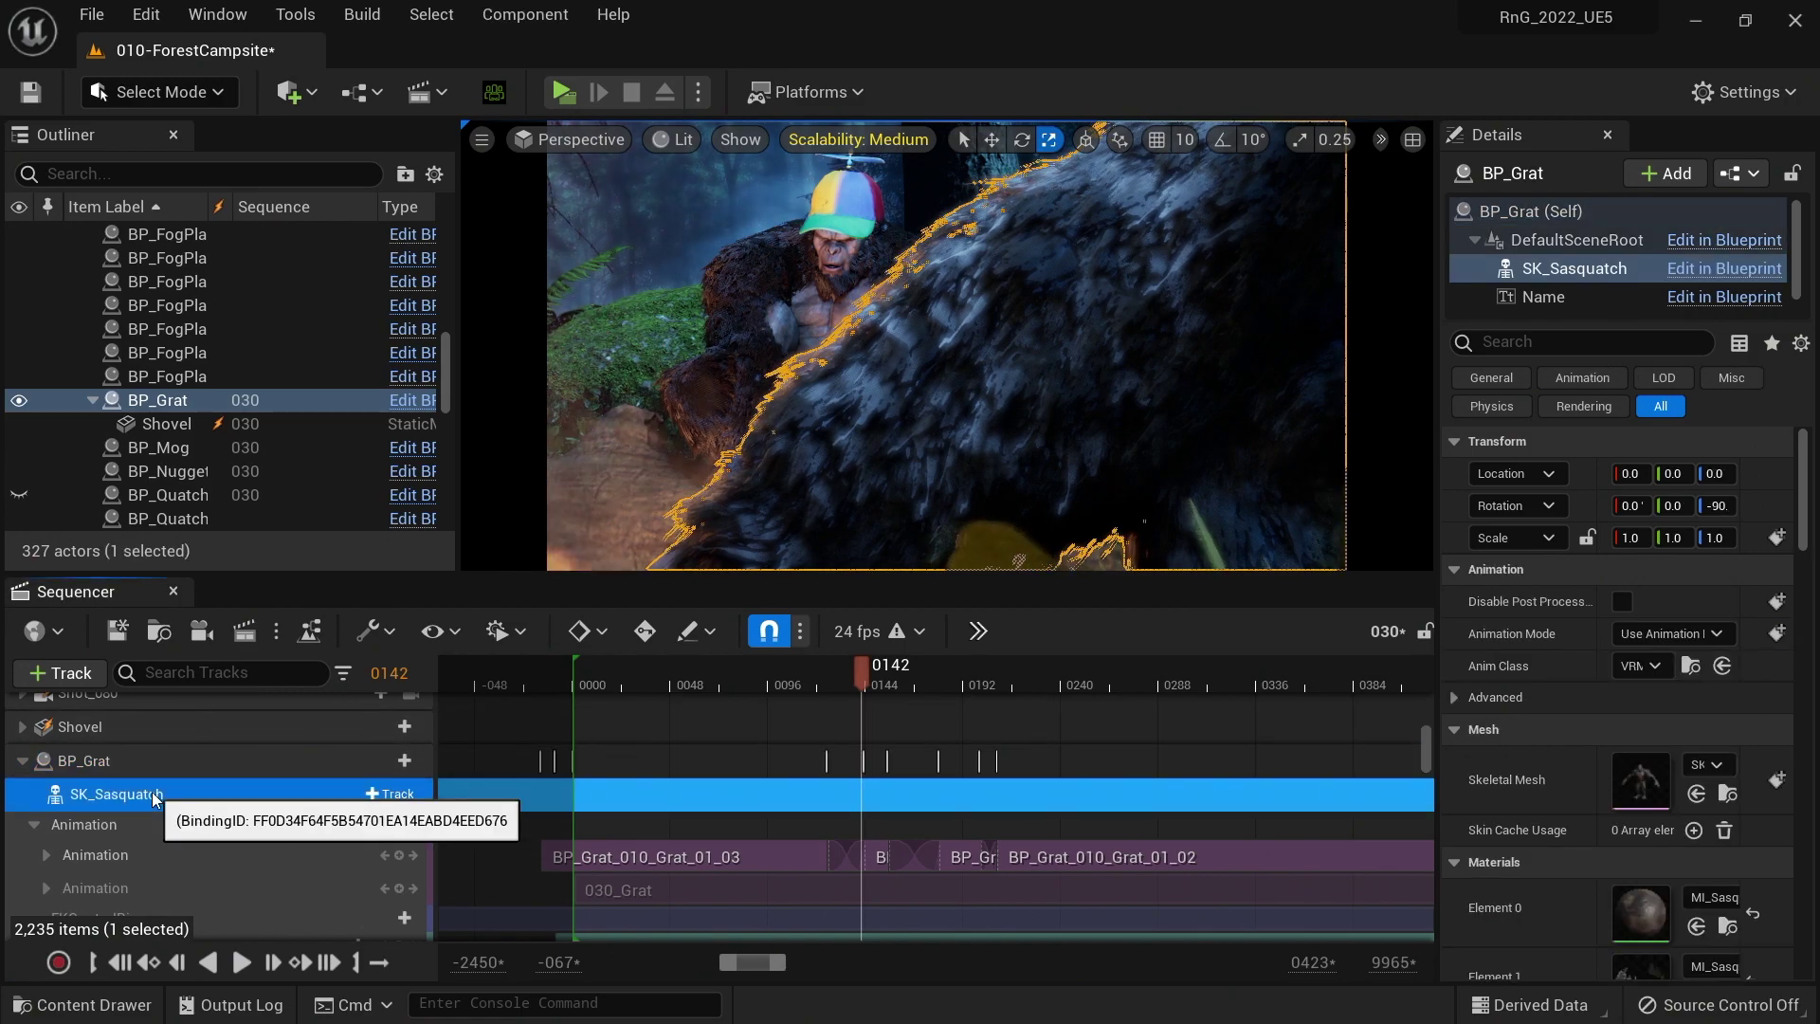
left_click(403, 797)
mouse_move(626, 382)
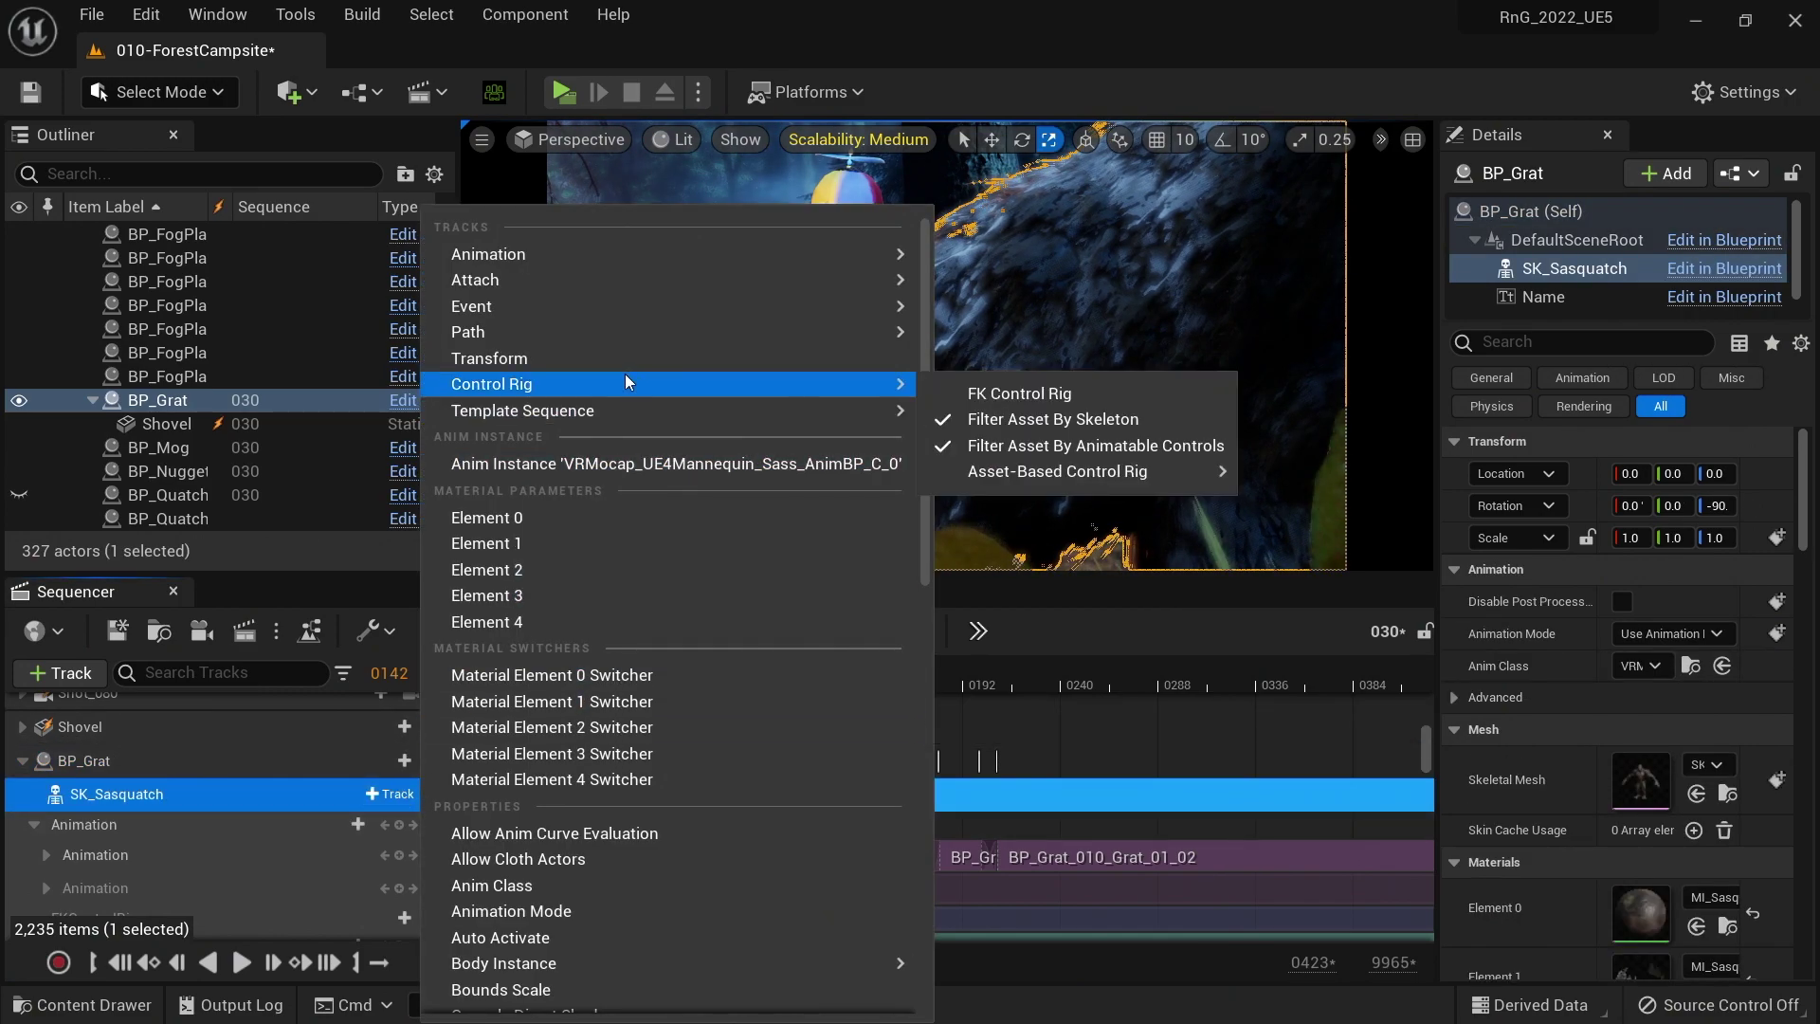
left_click(1038, 394)
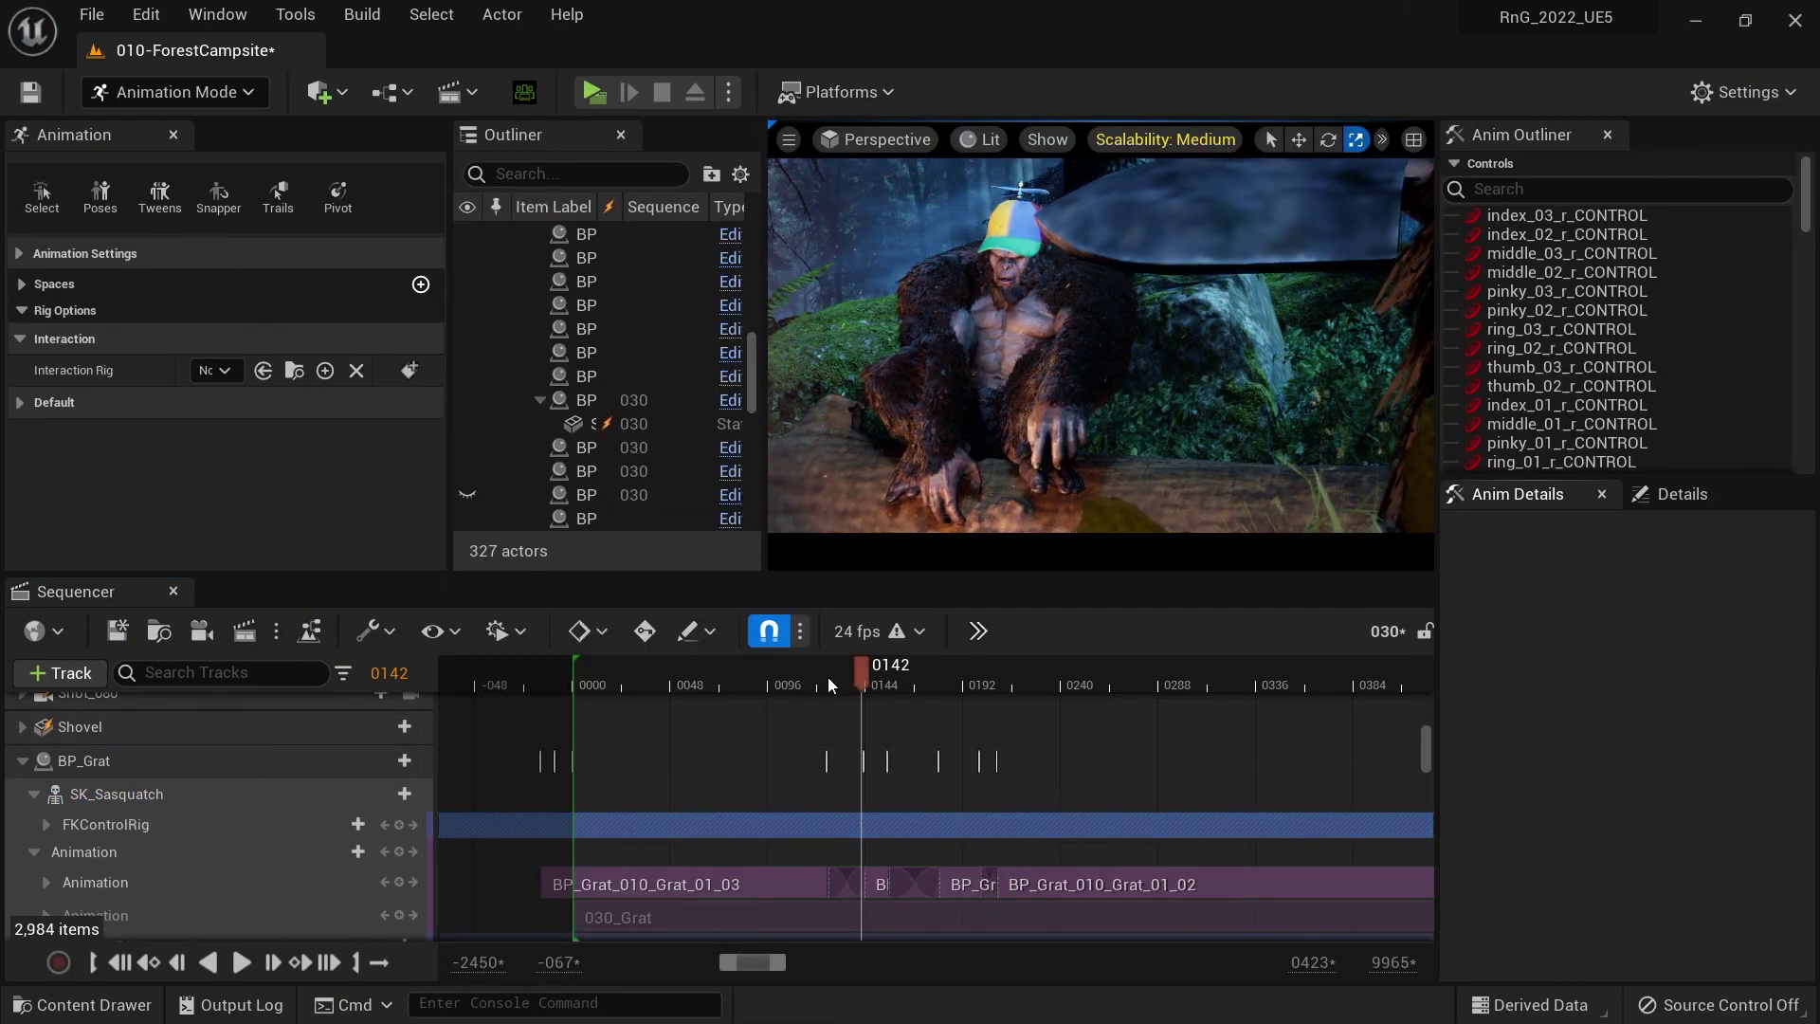
- At frame 82, add an Additive section to the FKControlRig track and extend its start back to about frame -9
left_click_drag(783, 692, 740, 684)
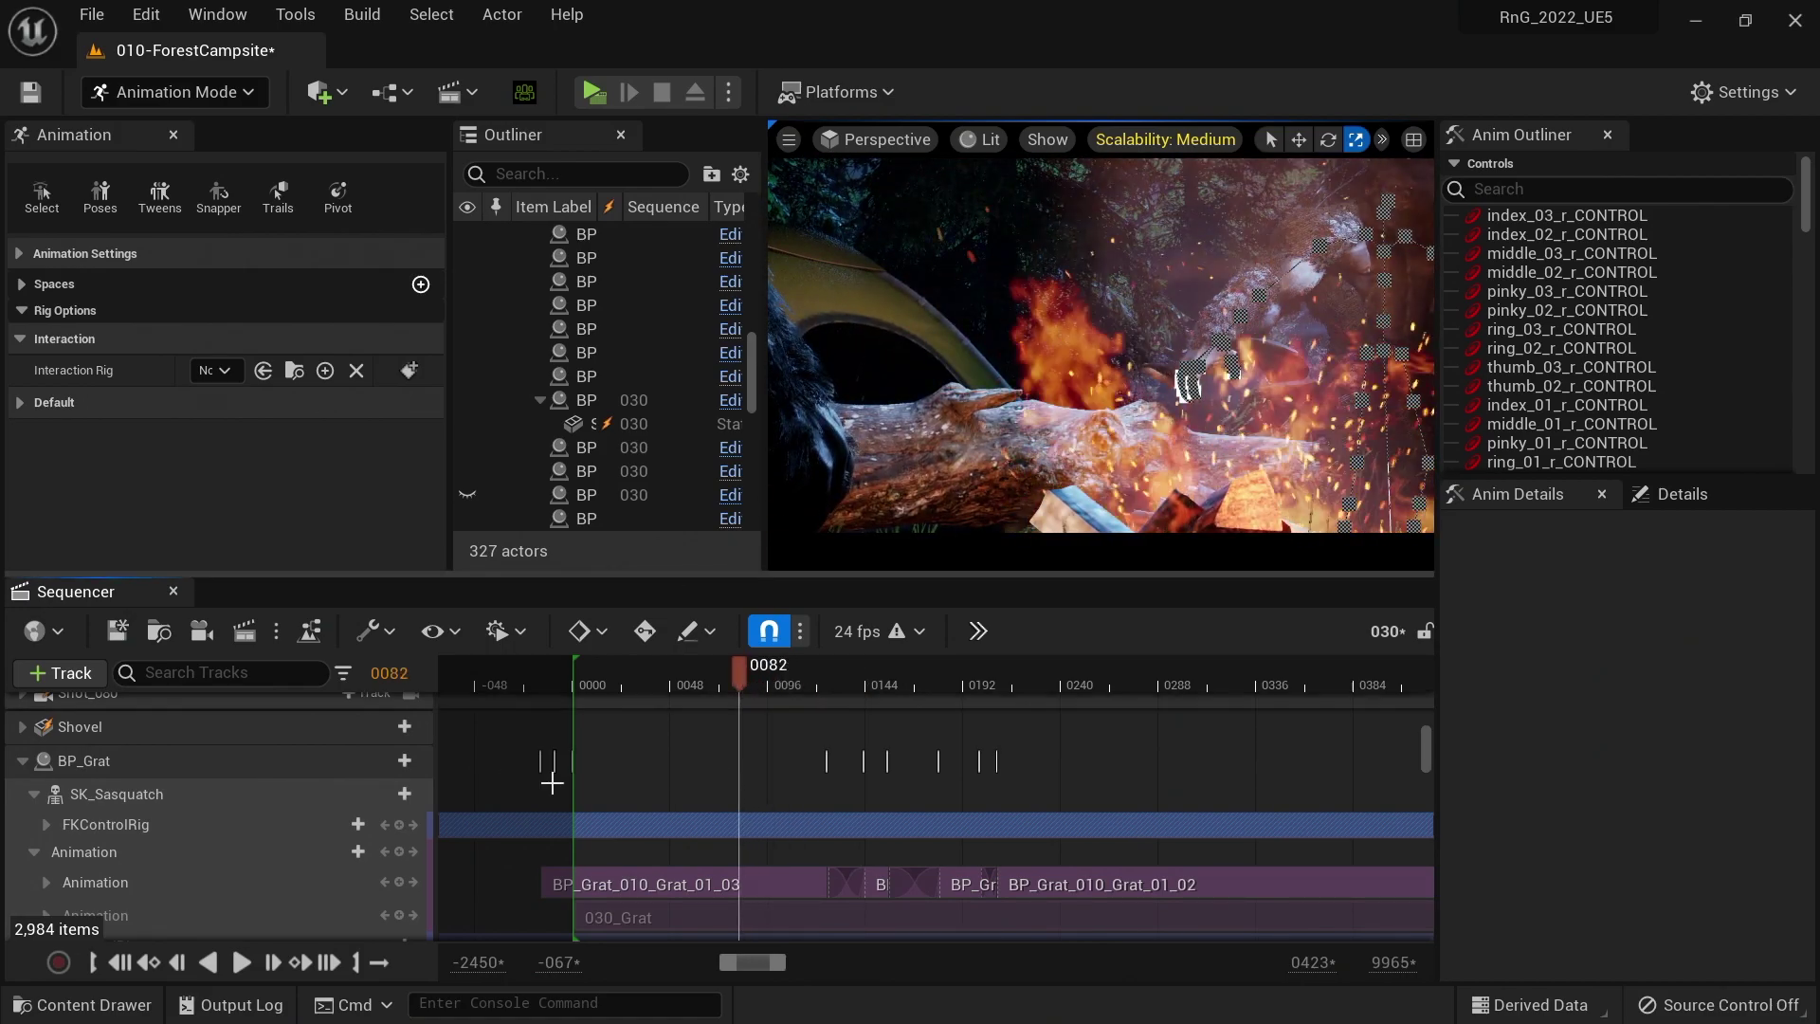
left_click(99, 826)
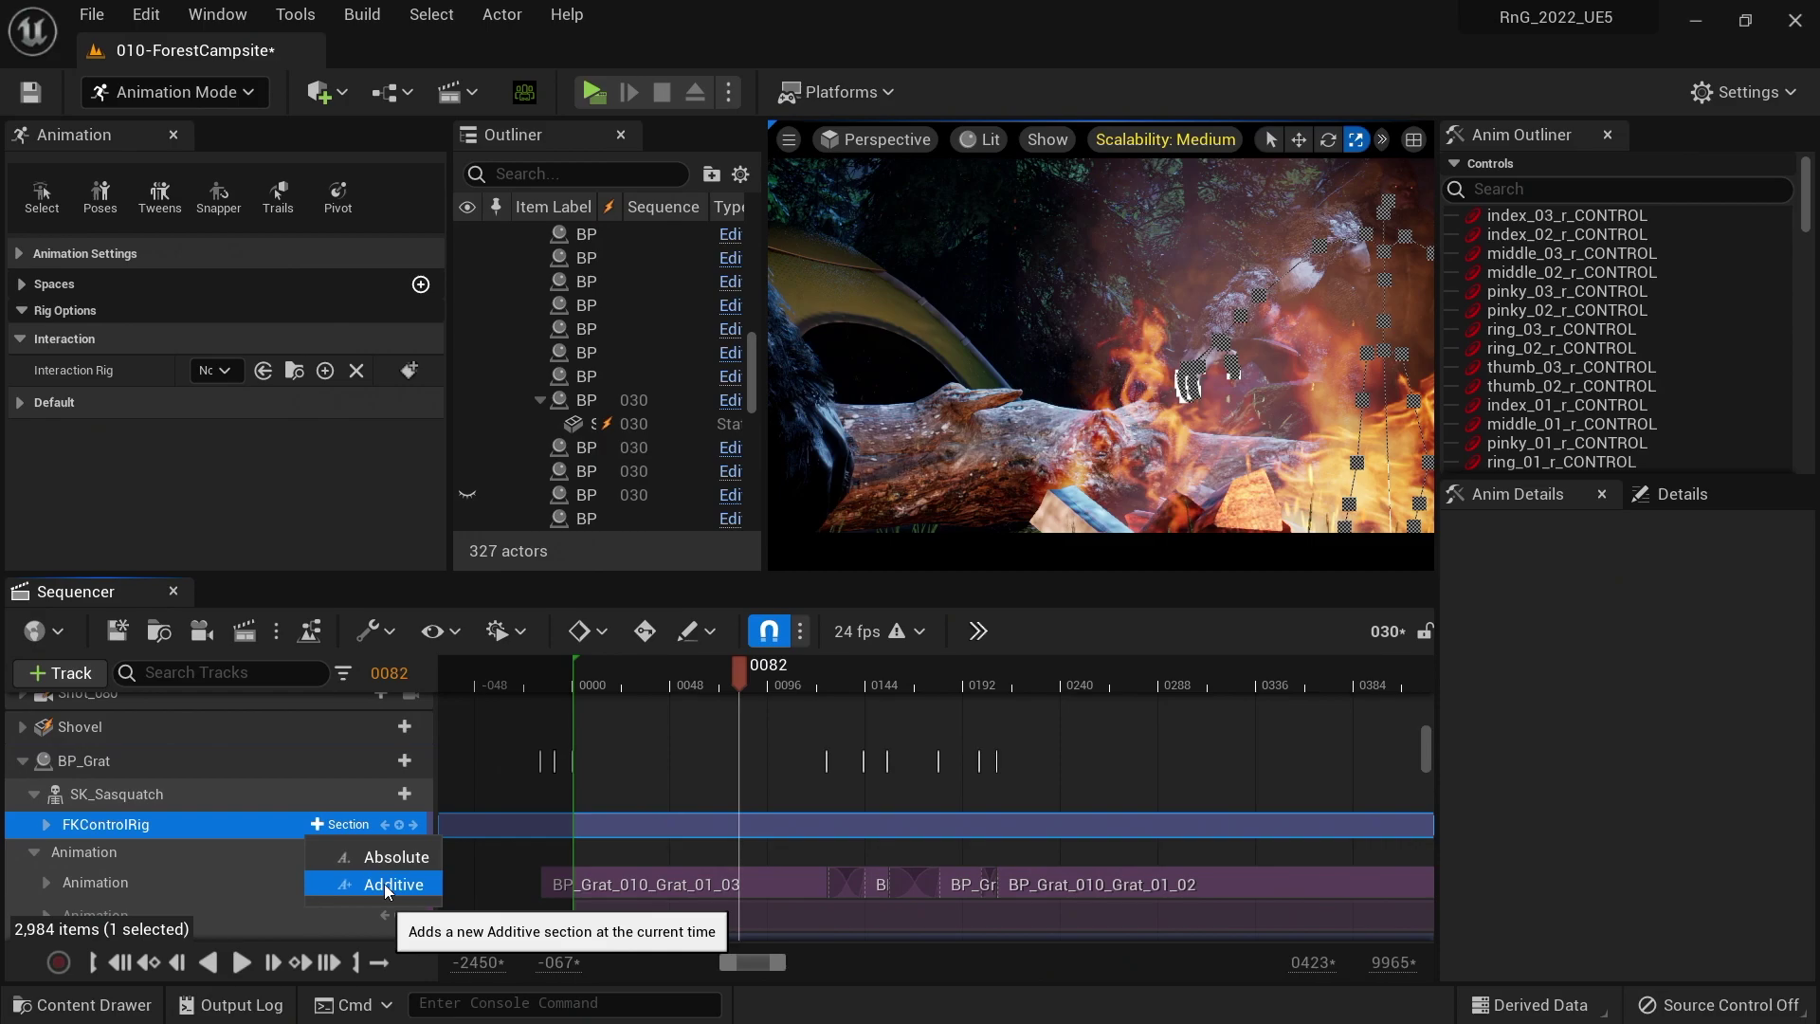
left_click(387, 886)
left_click_drag(745, 880, 556, 879)
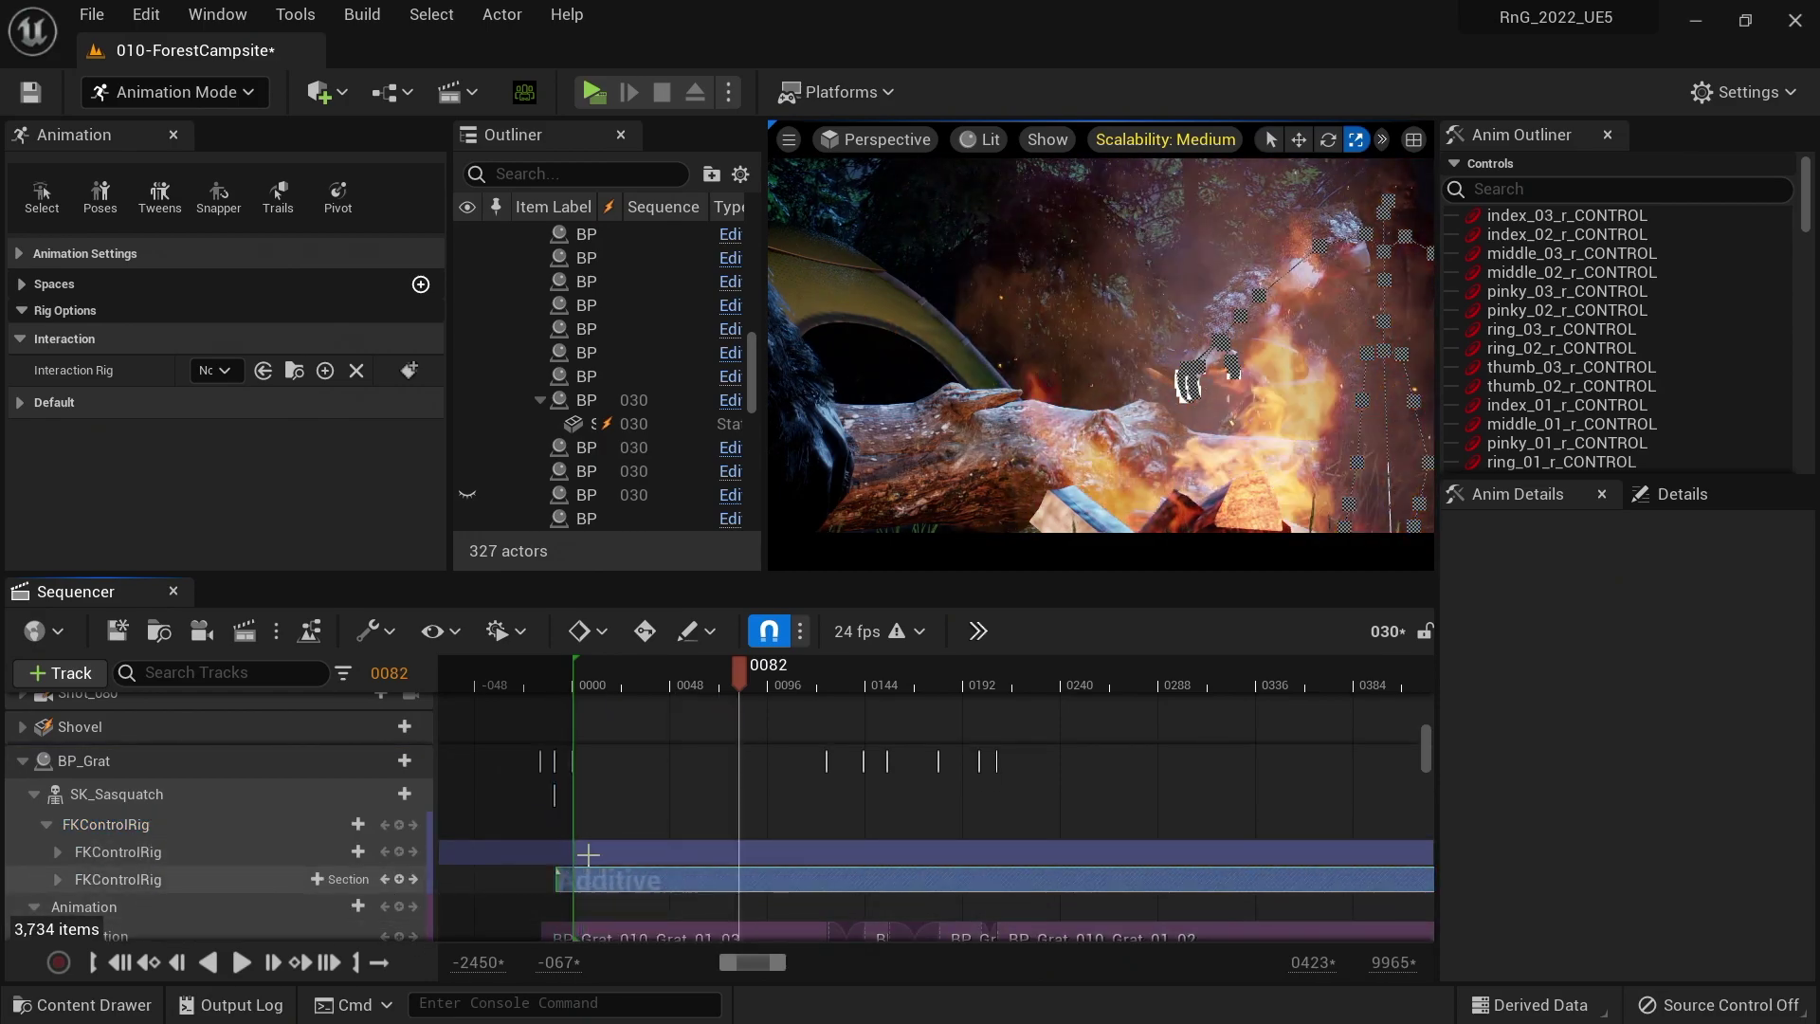
- Delete the original full-length section of the FKControlRig track, keeping only the Additive section
left_click(142, 851)
left_click(58, 852)
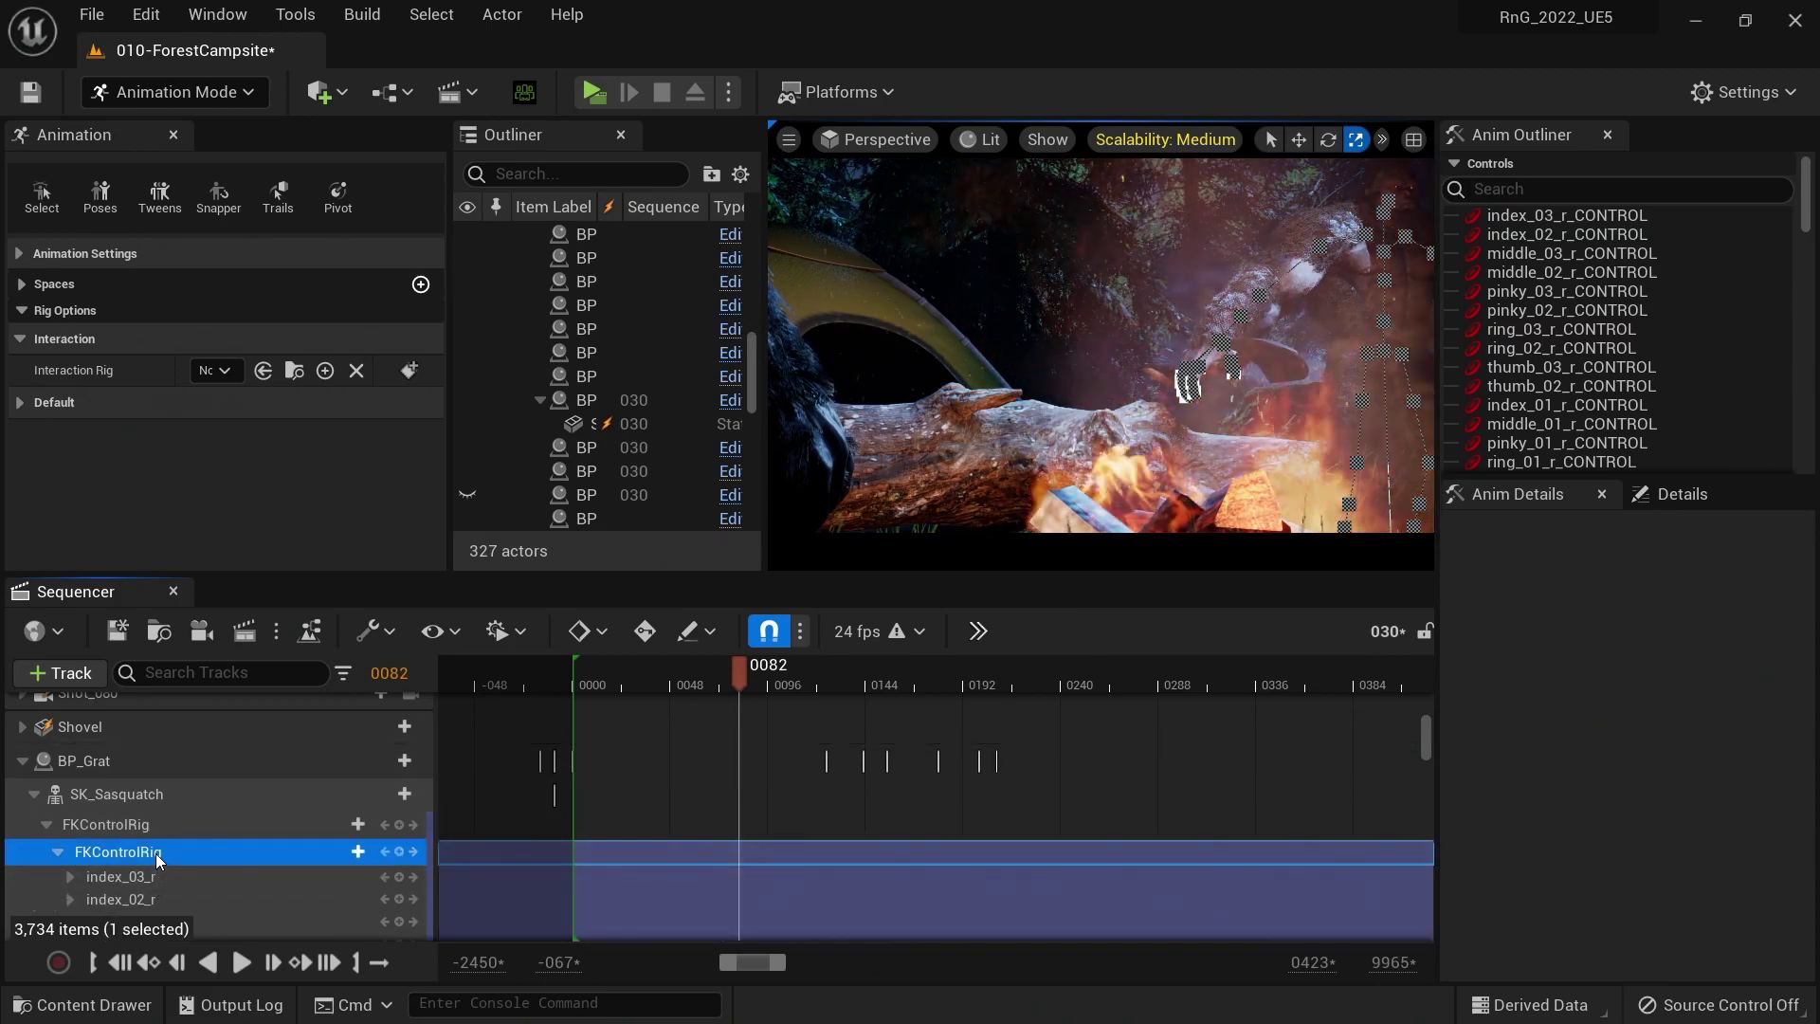
key("Delete")
- Go to frame 107 and turn on Additive mode for SK_Sasquatch's FKControlRig track
left_click(159, 826)
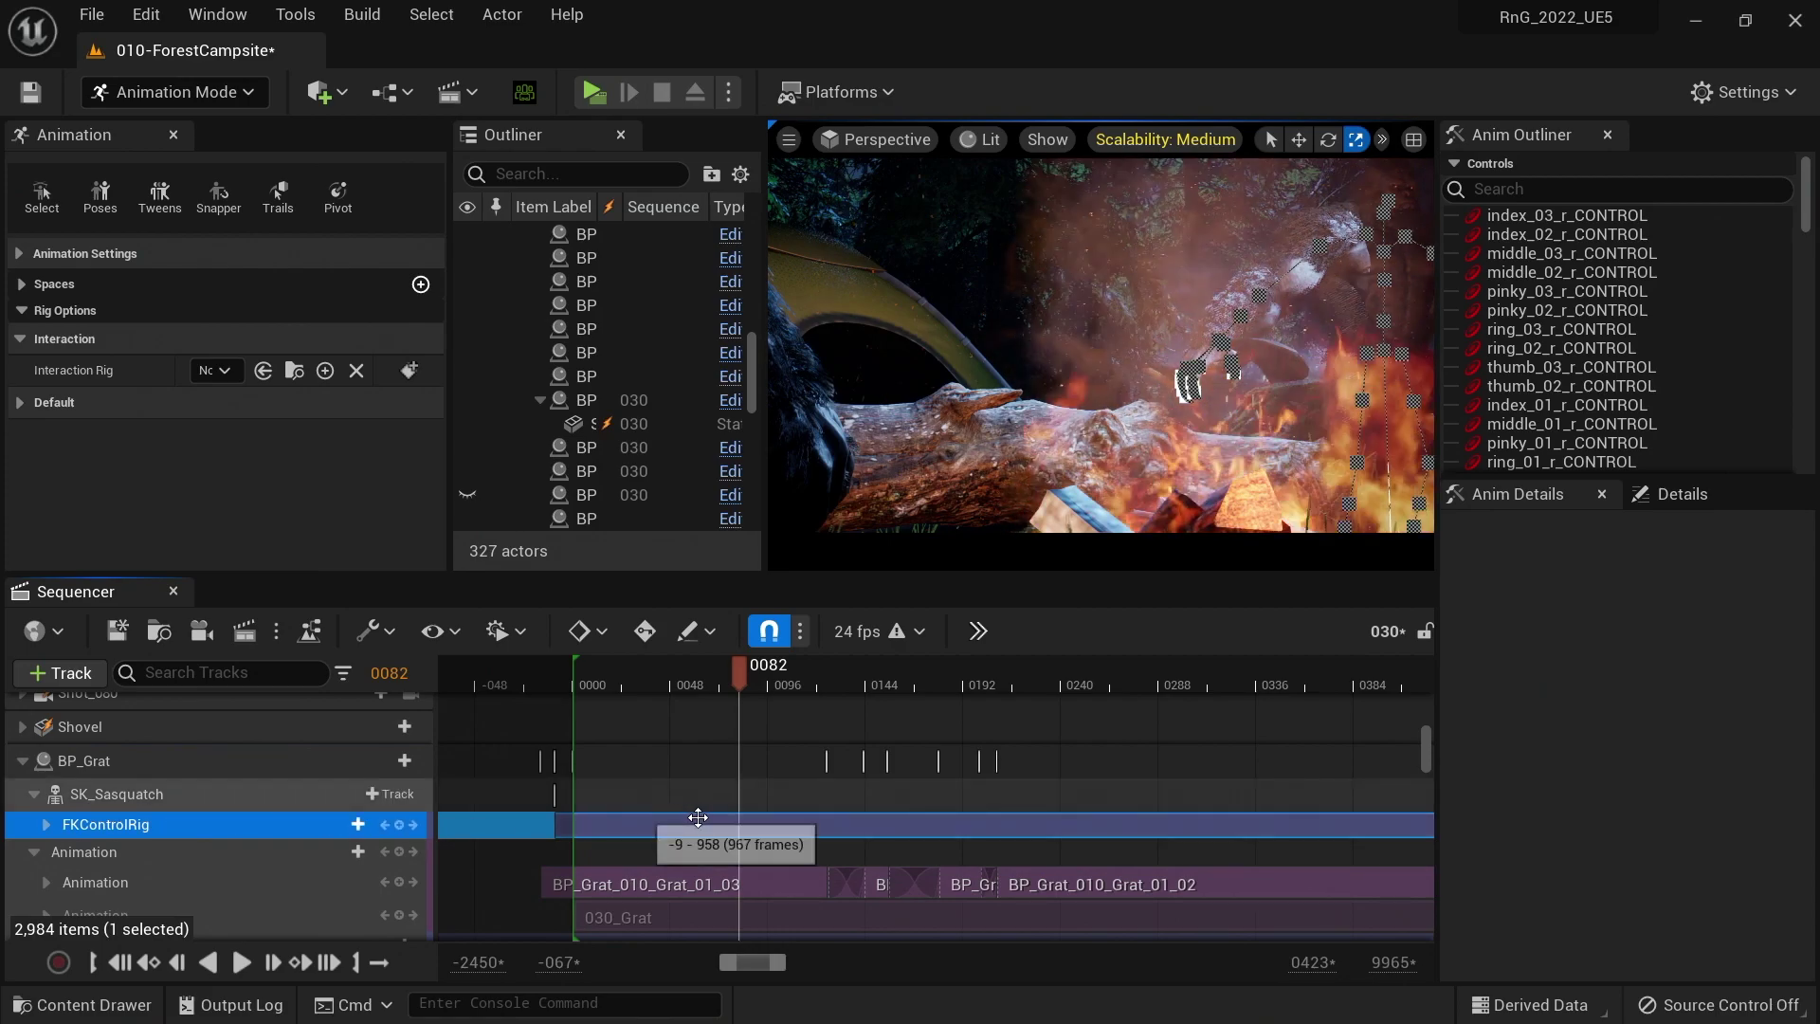
left_click_drag(742, 683, 791, 682)
right_click(114, 828)
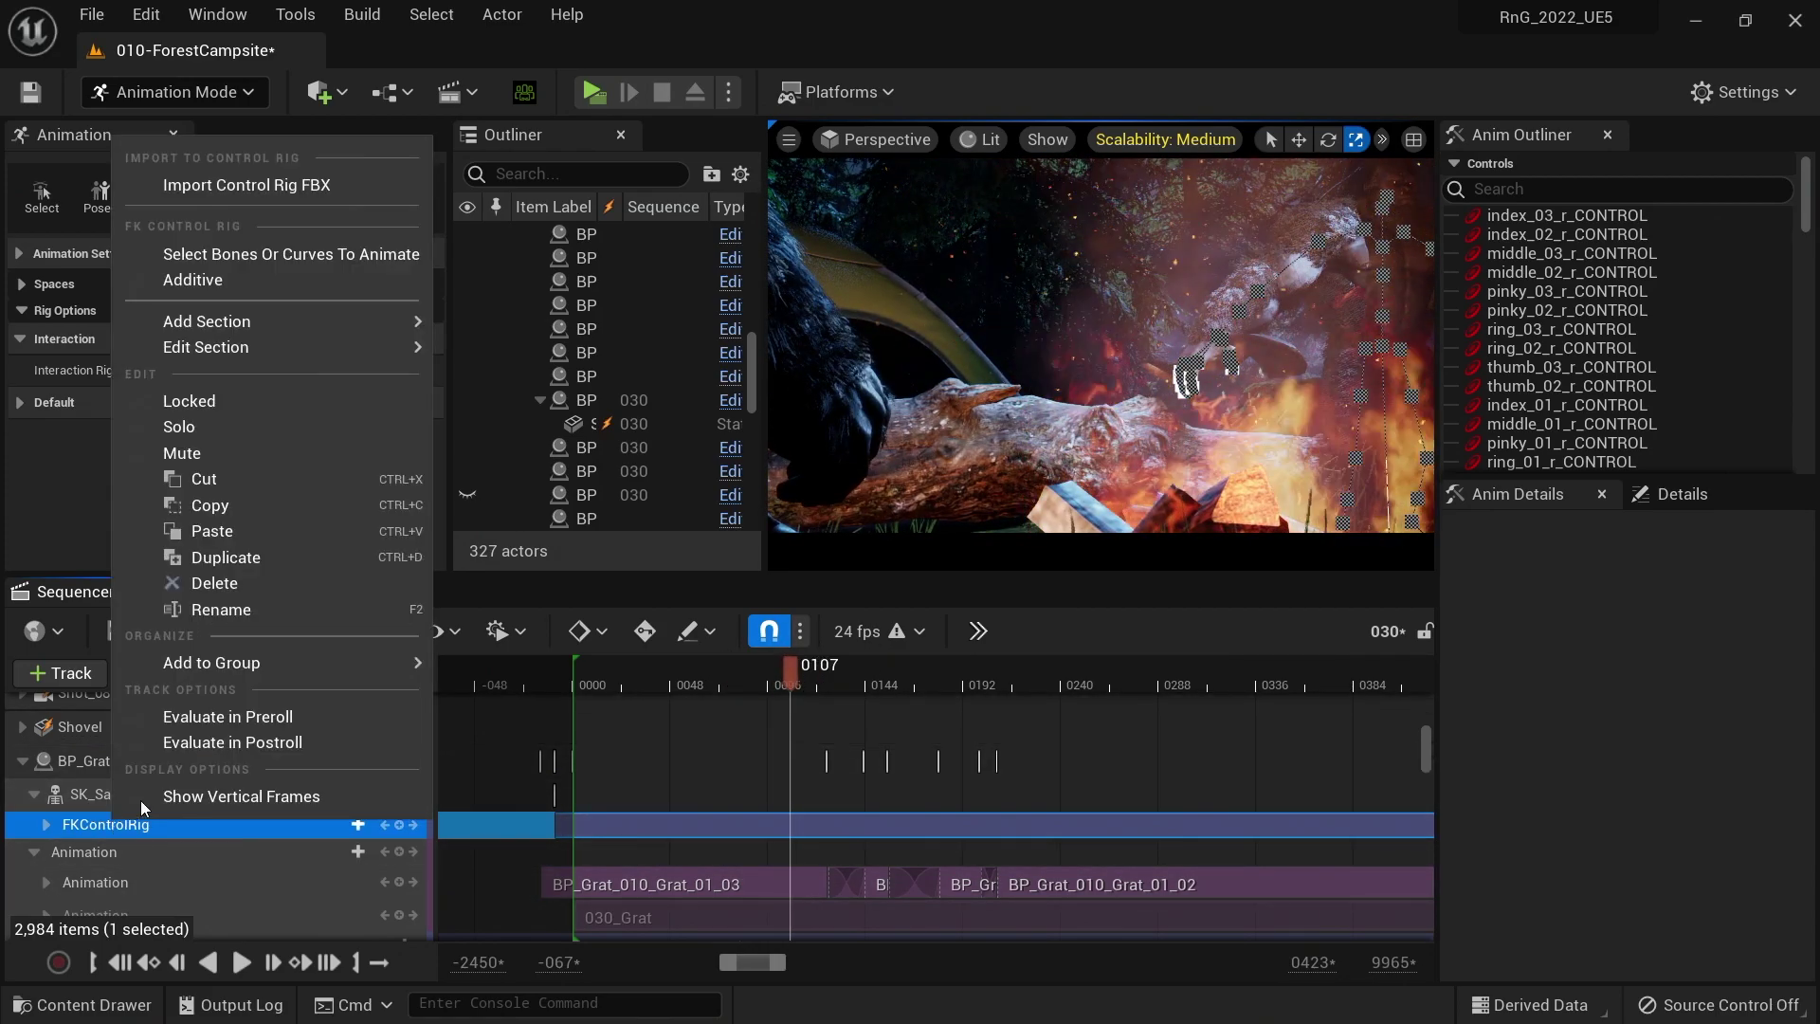
left_click(247, 280)
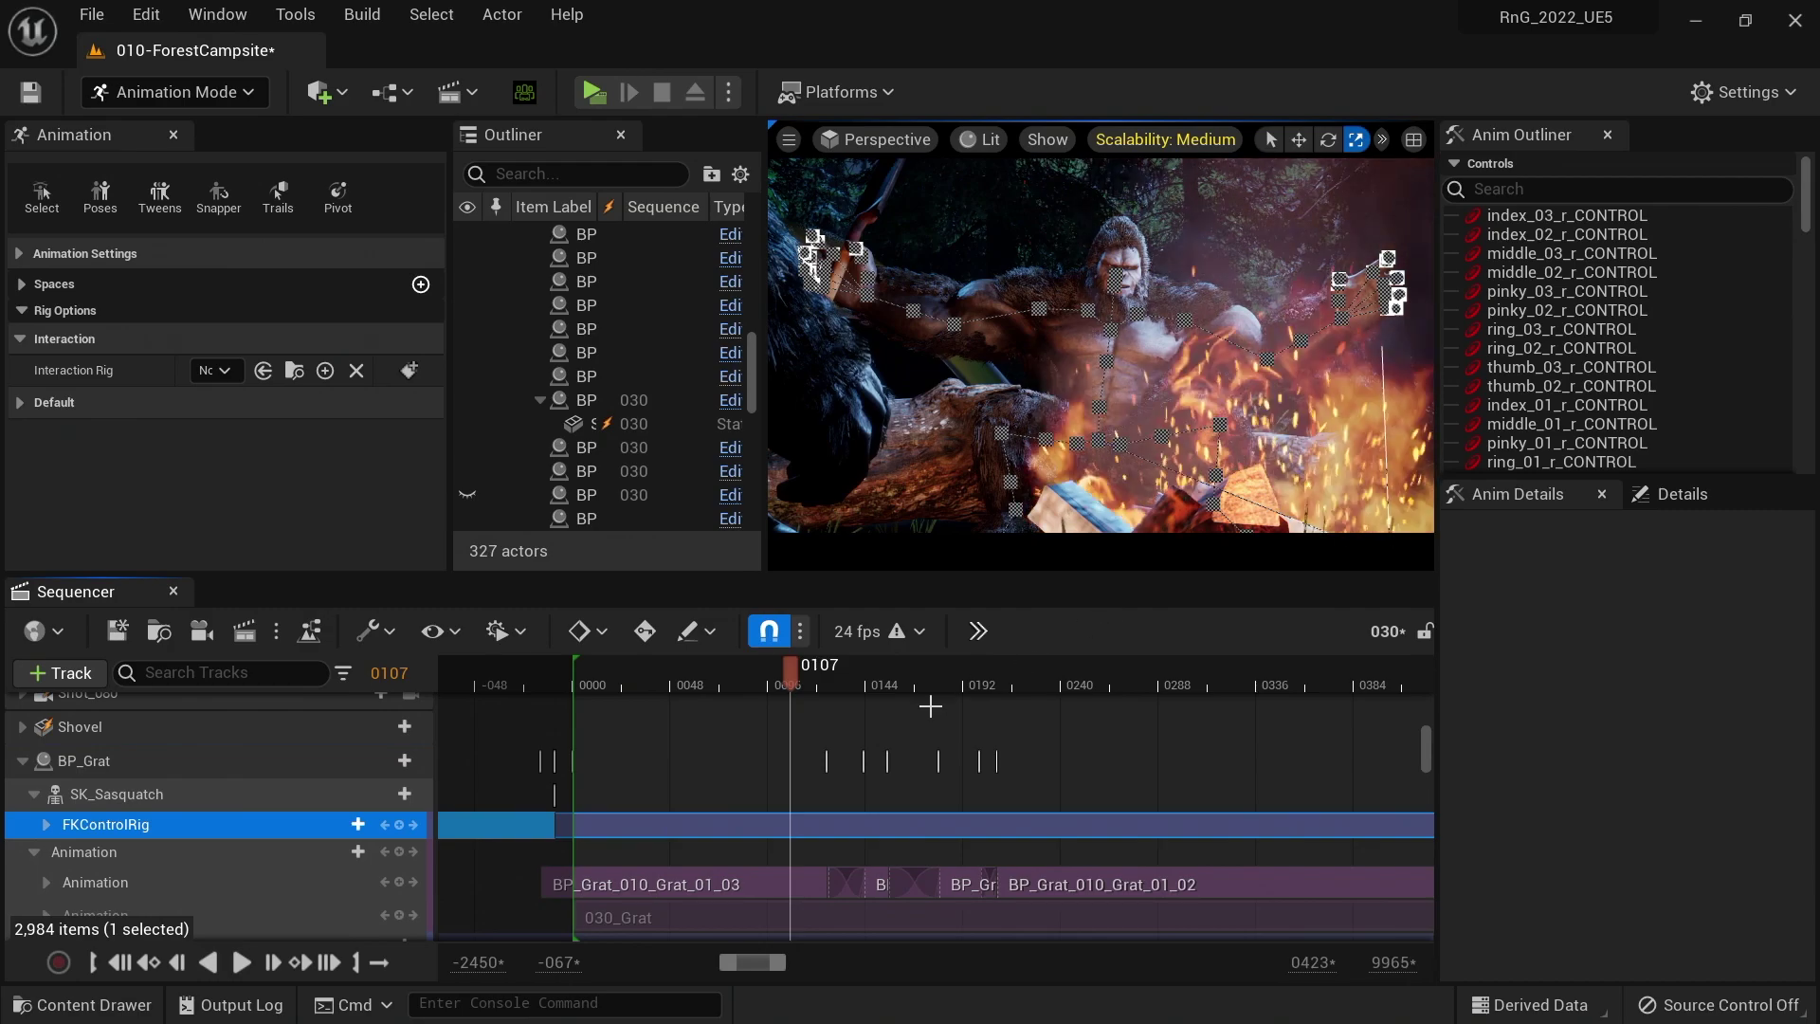
- Go to frame 146, filter the rig controls by "arm", and select upperarm_r_CONTROL
left_click_drag(790, 685, 870, 697)
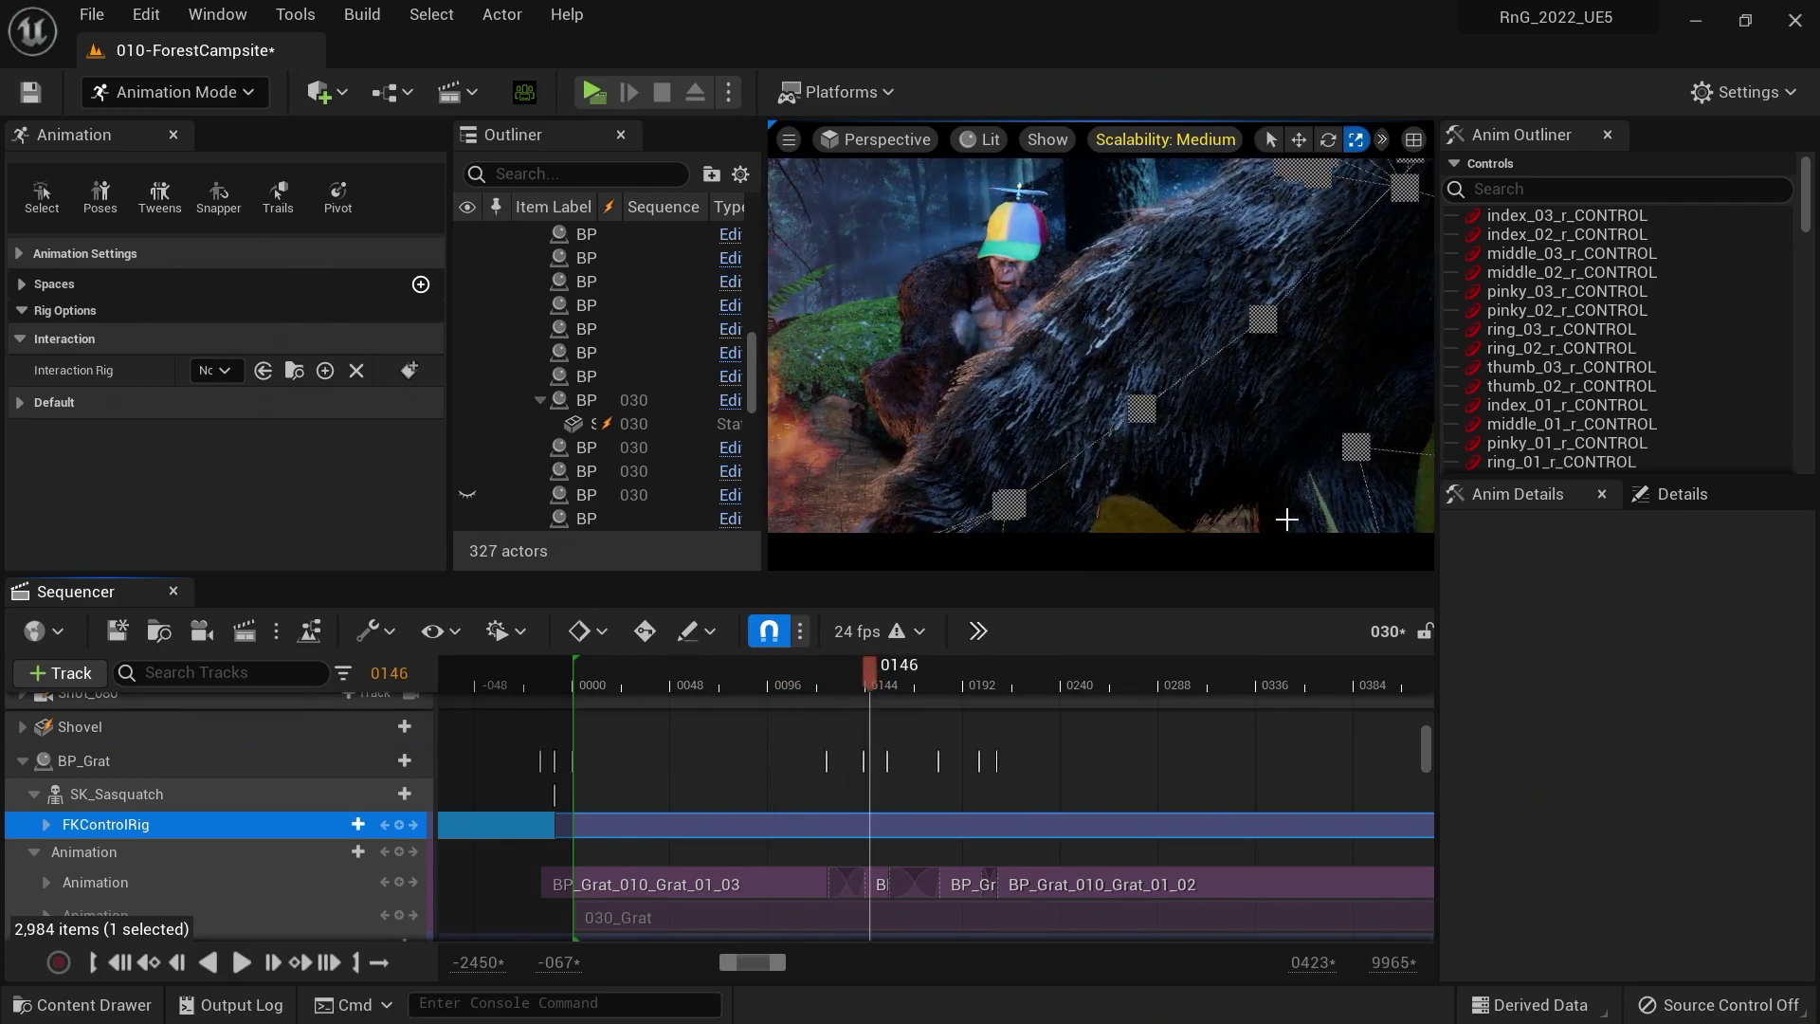
left_click(1541, 187)
type("arm")
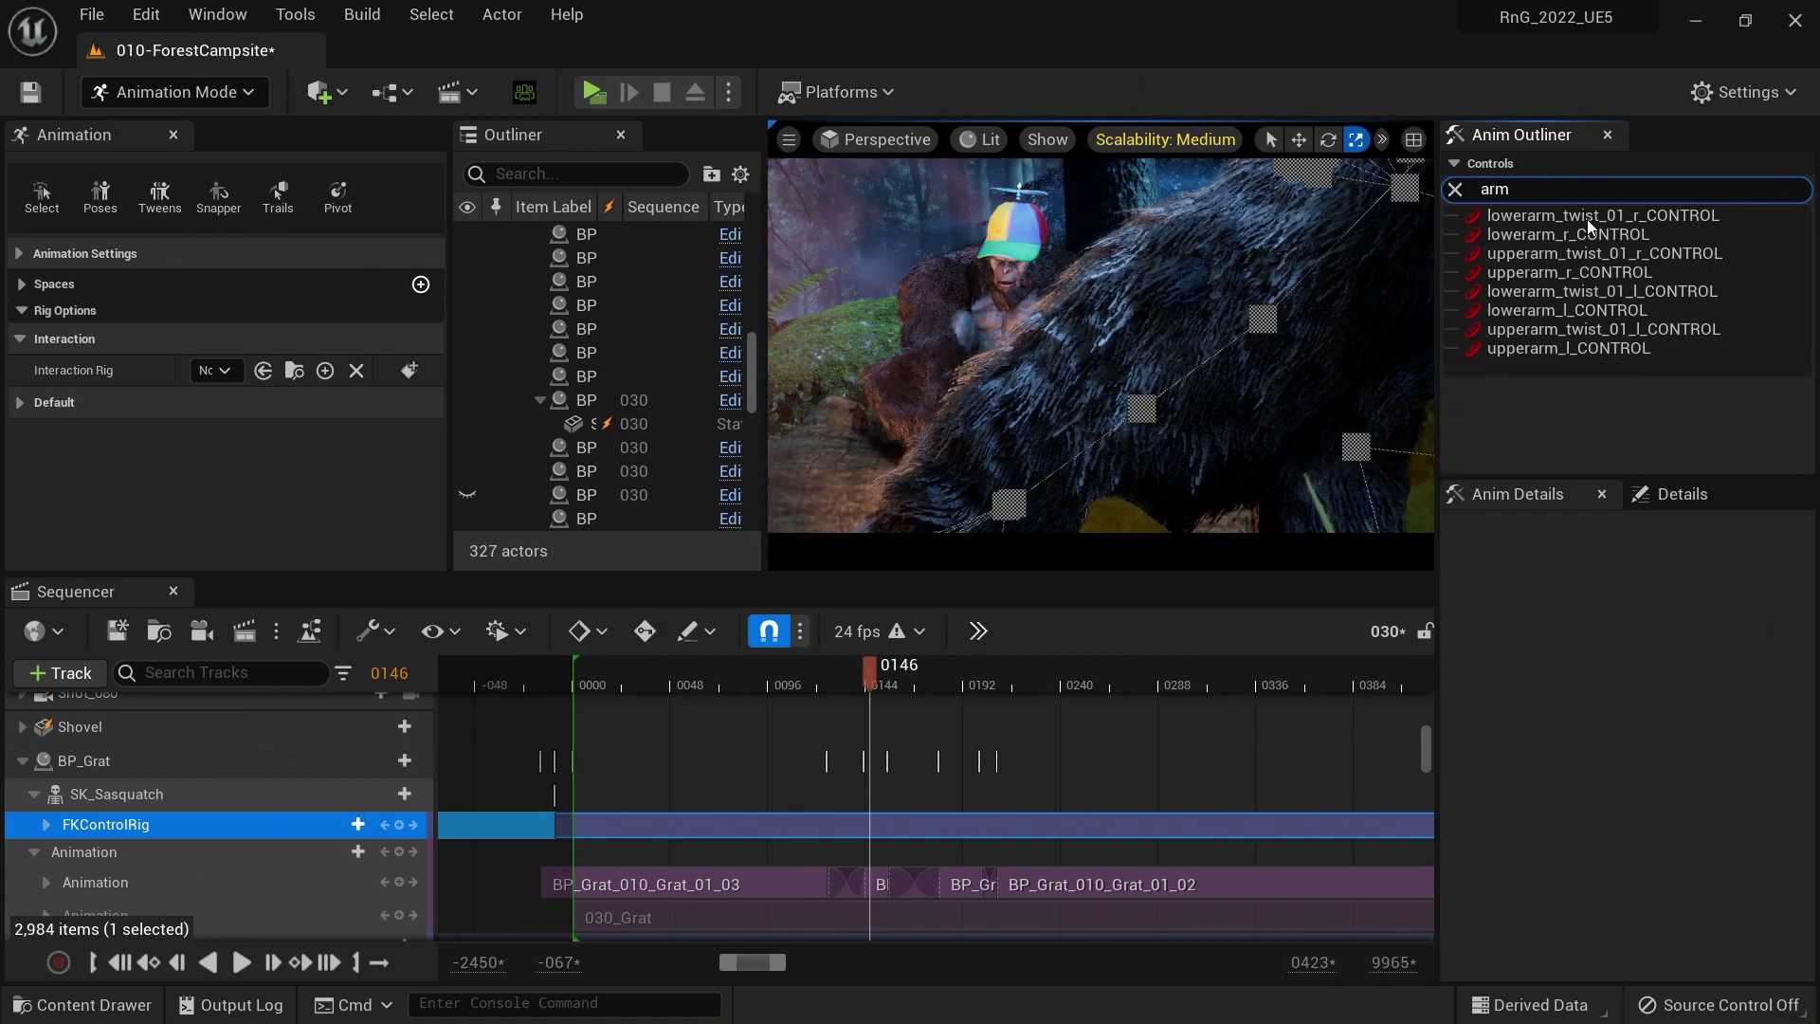
left_click(1546, 273)
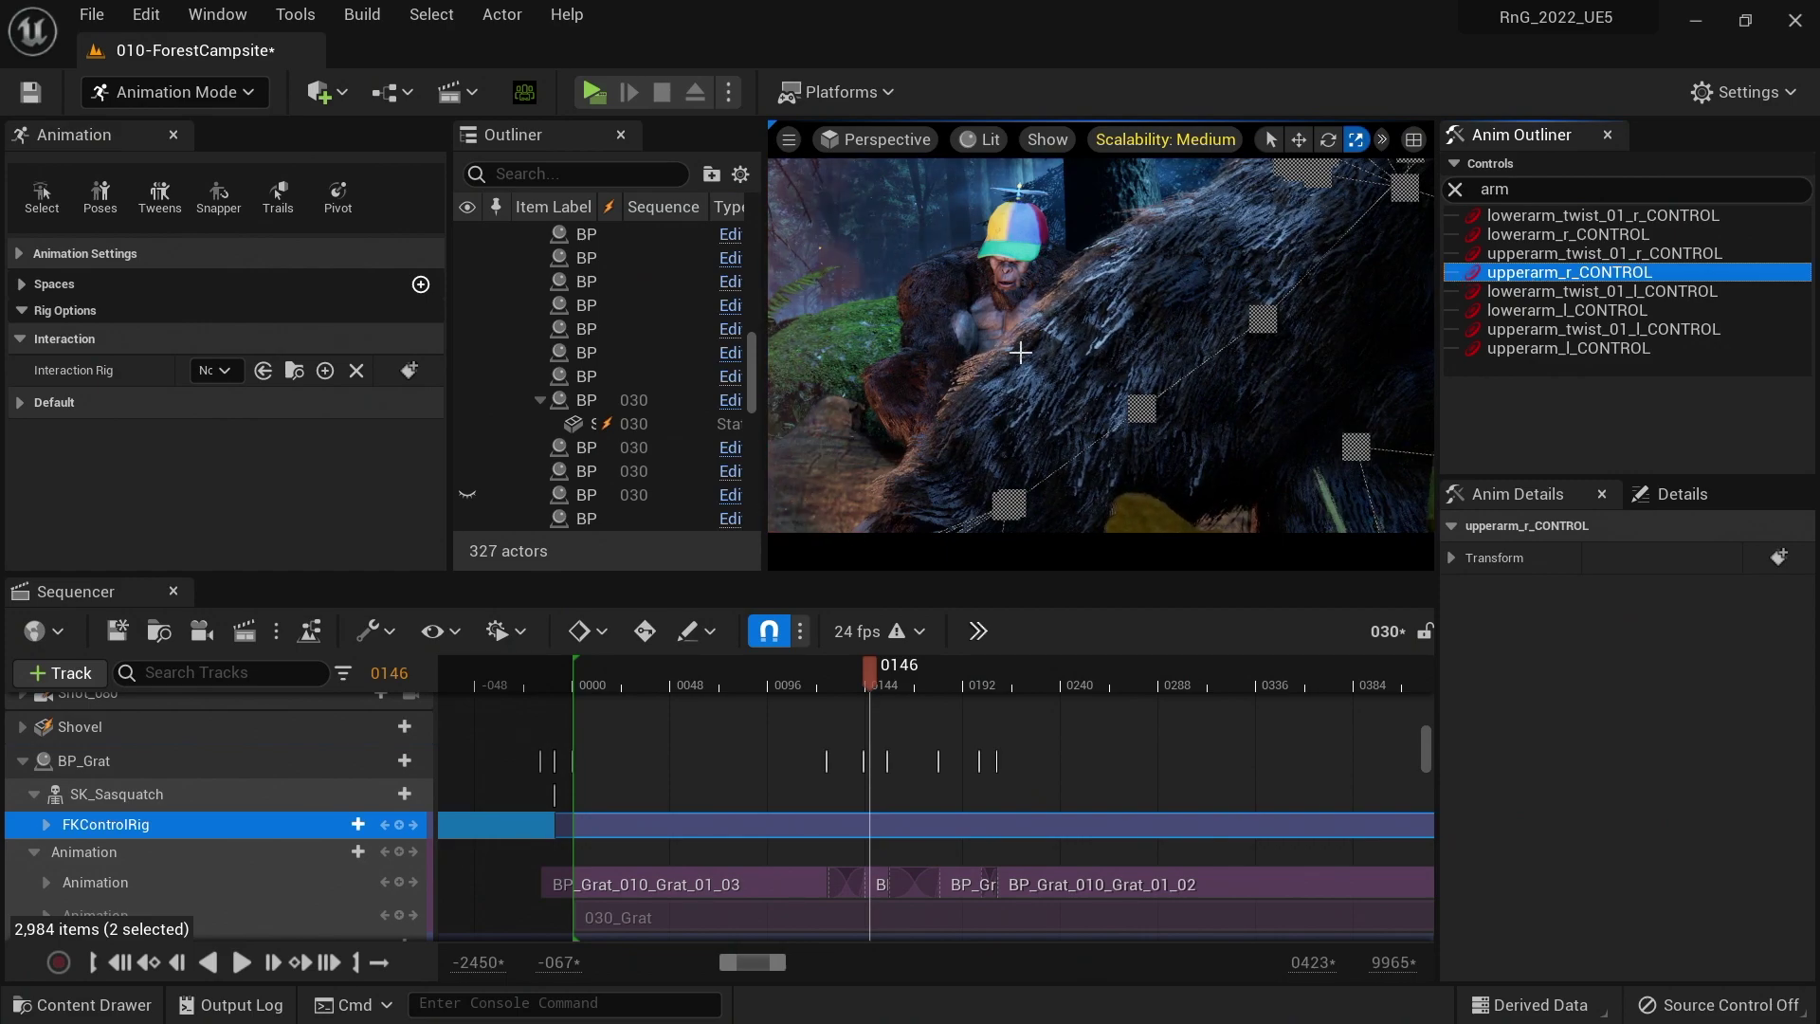
- Unlock the viewport from the Camera Cuts track and view BP_Grat's rig beside the campfire from a free viewpoint
scroll(368, 773, "up", 10)
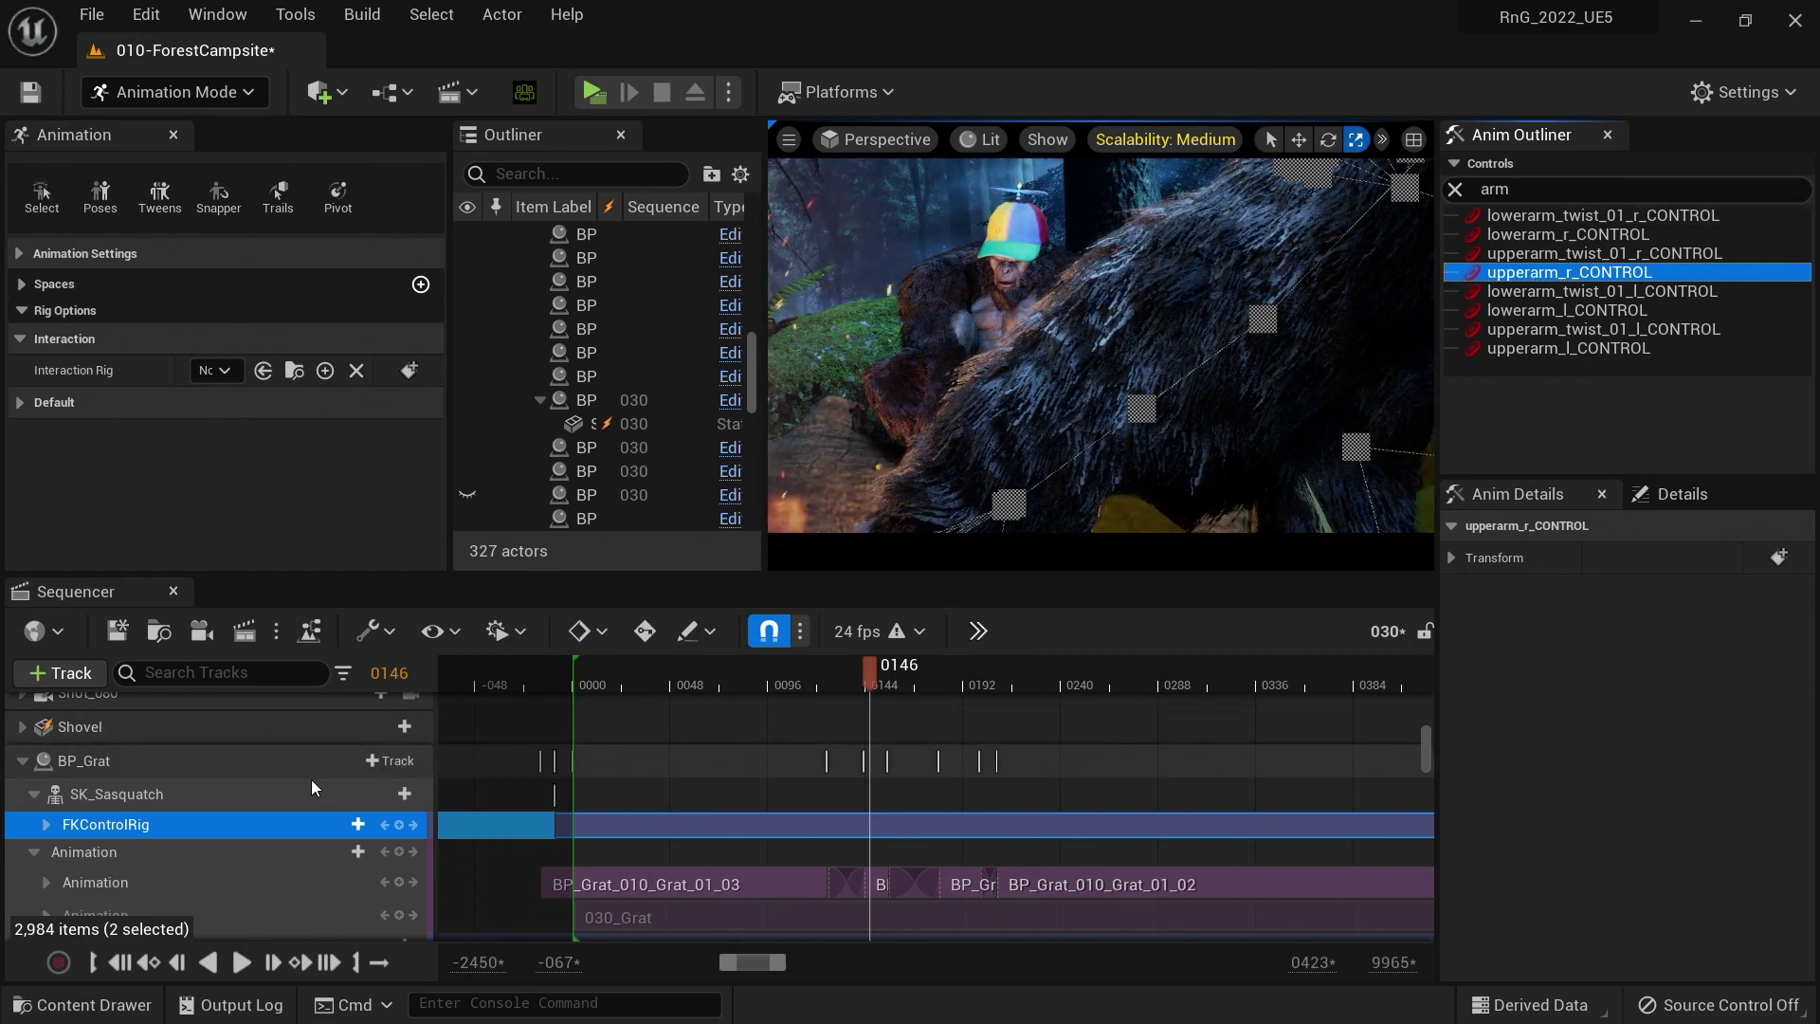
scroll(313, 789, "up", 5)
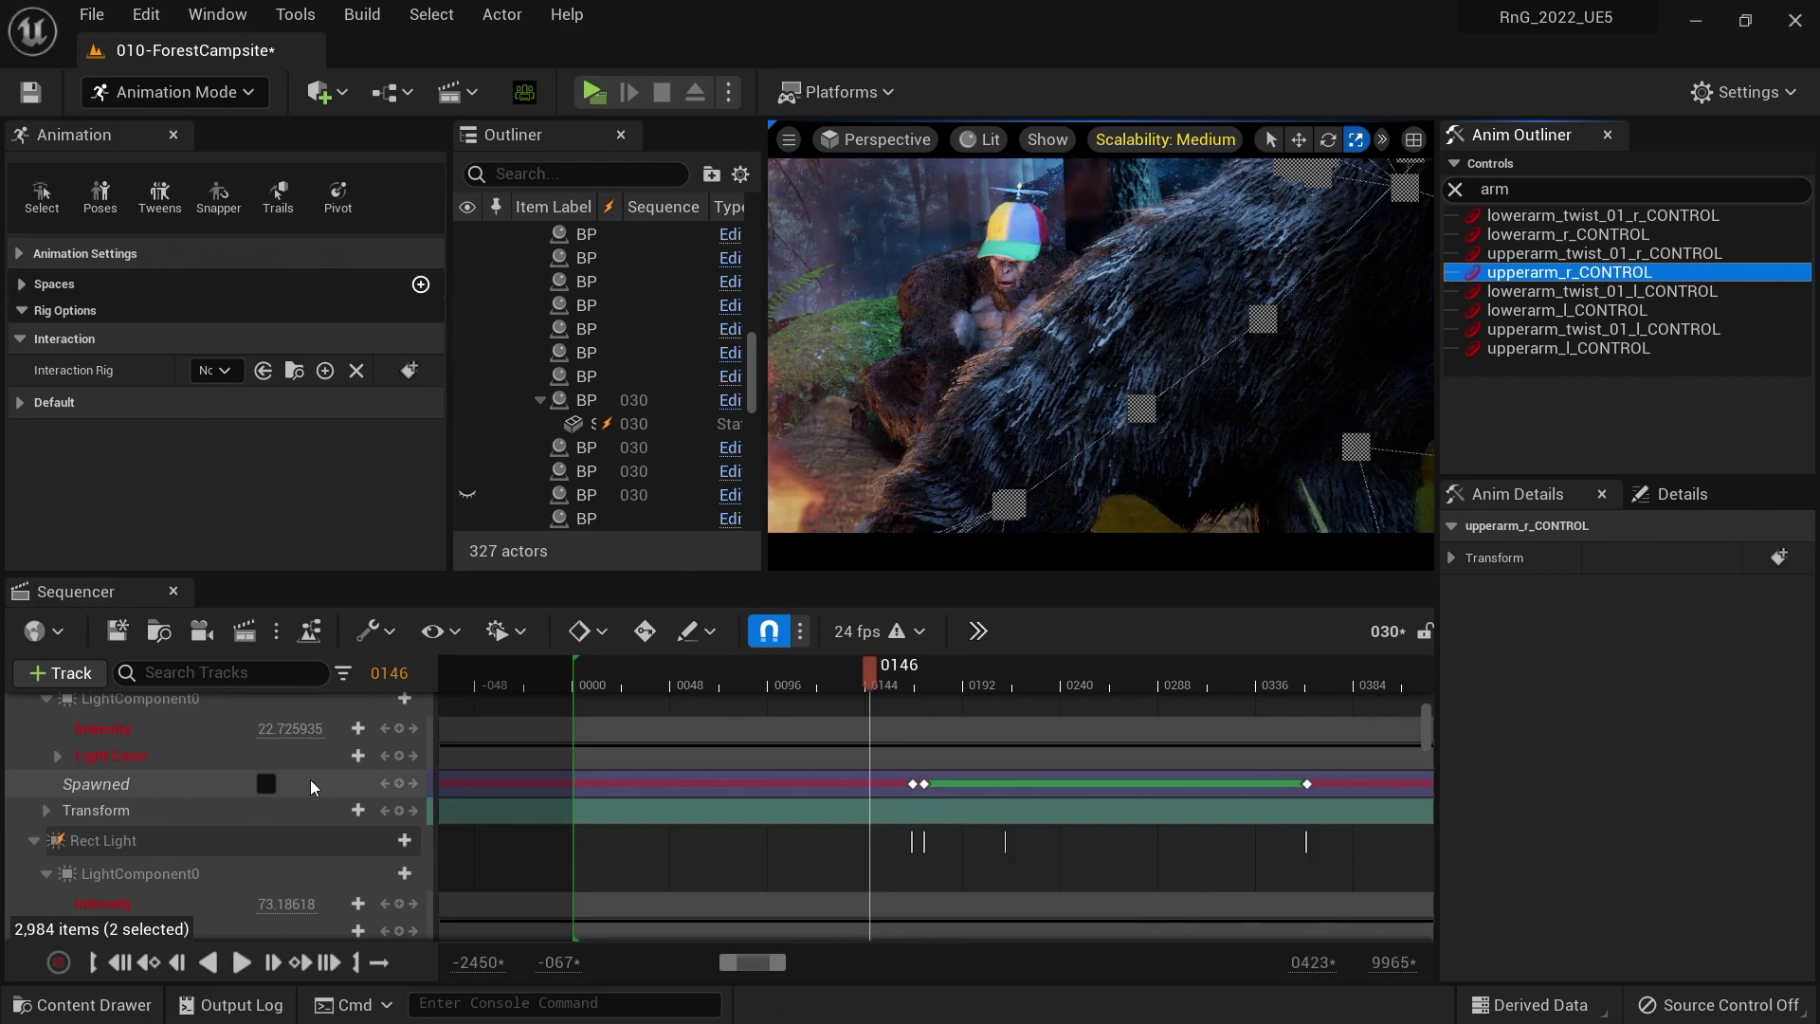
scroll(173, 801, "up", 5)
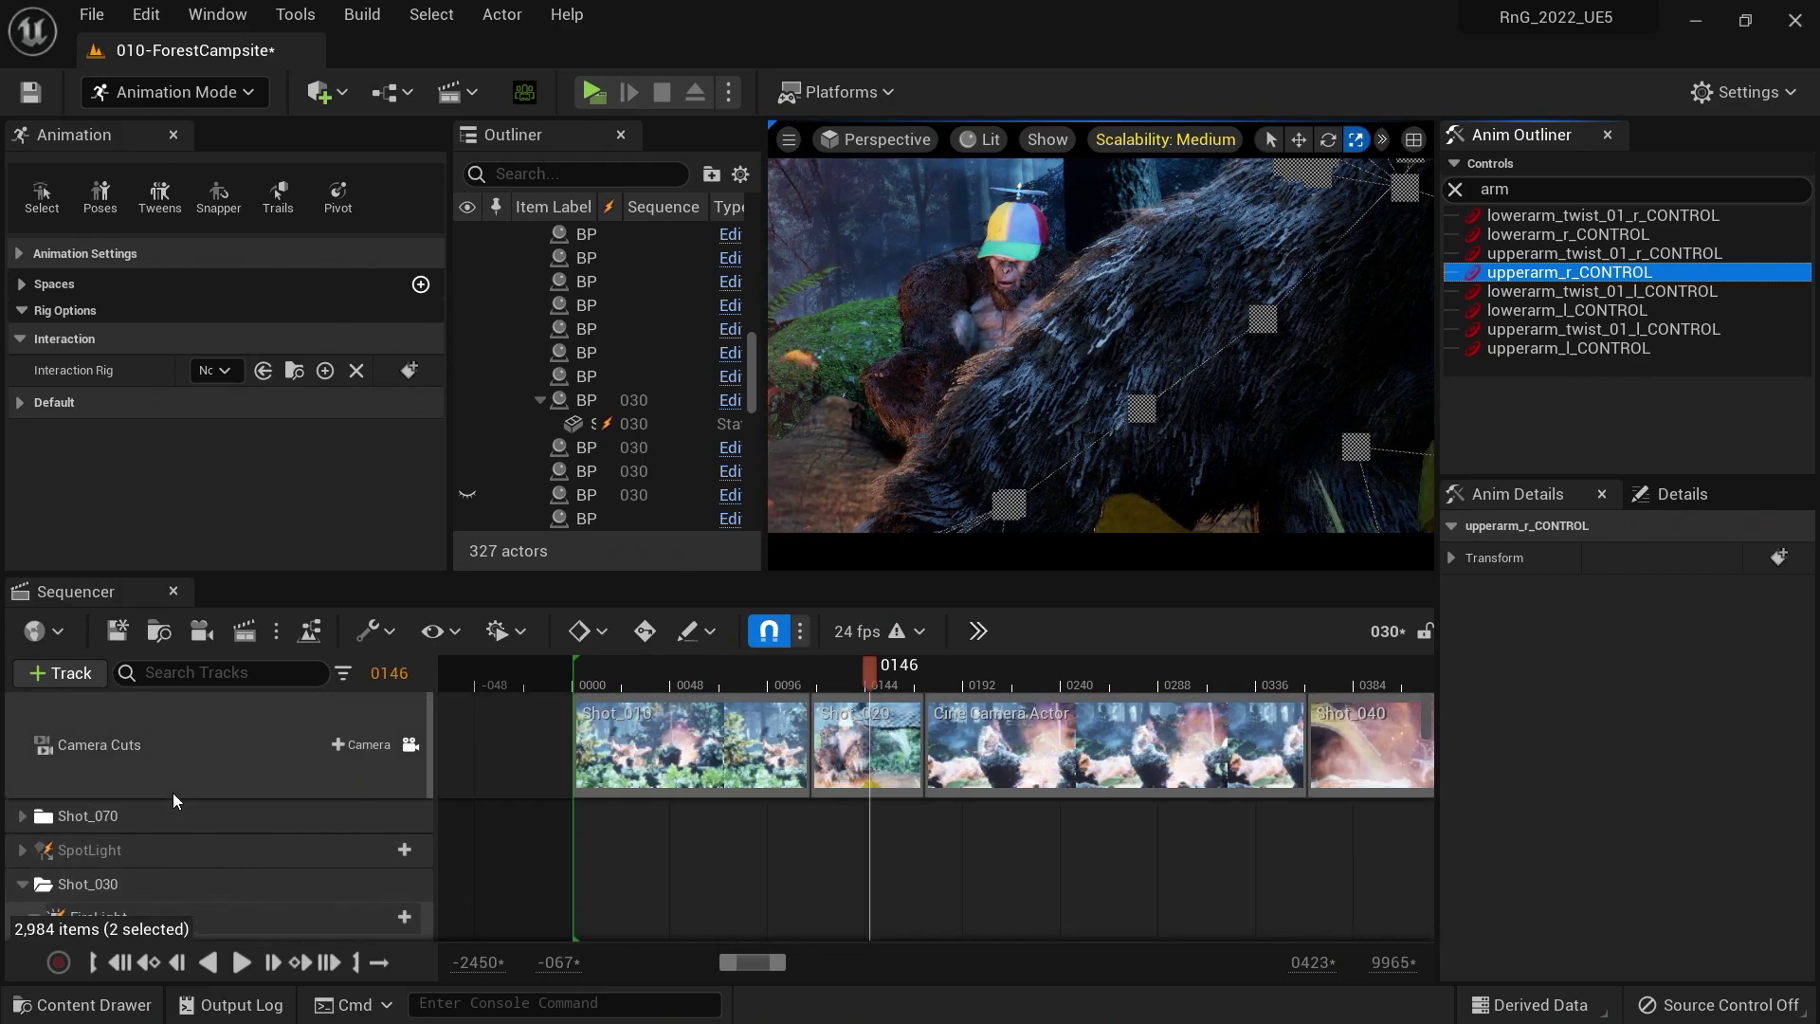
left_click(410, 744)
right_click_drag(1099, 346, 1099, 346)
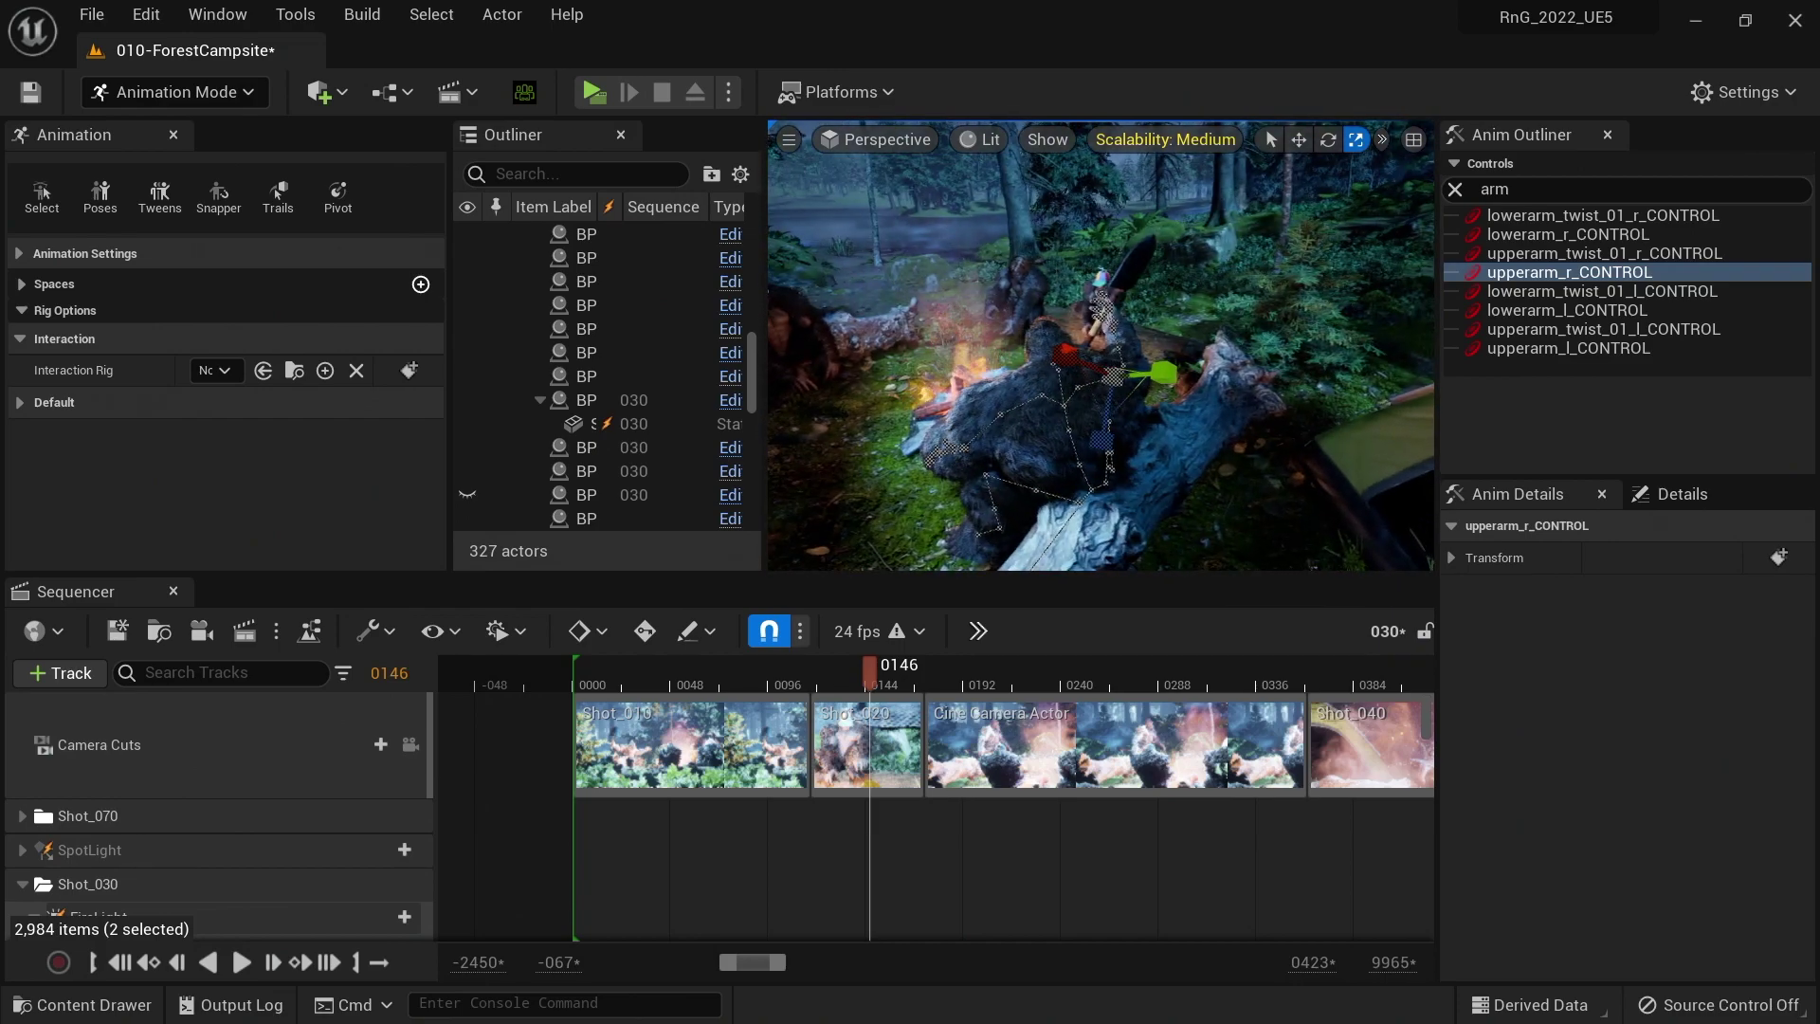
- Select upperarm_l_CONTROL and rotate it at frame 146 to change the pose of BP_Grat's left arm
left_click(1562, 313)
right_click_drag(1096, 372, 1095, 372)
left_click(1559, 351)
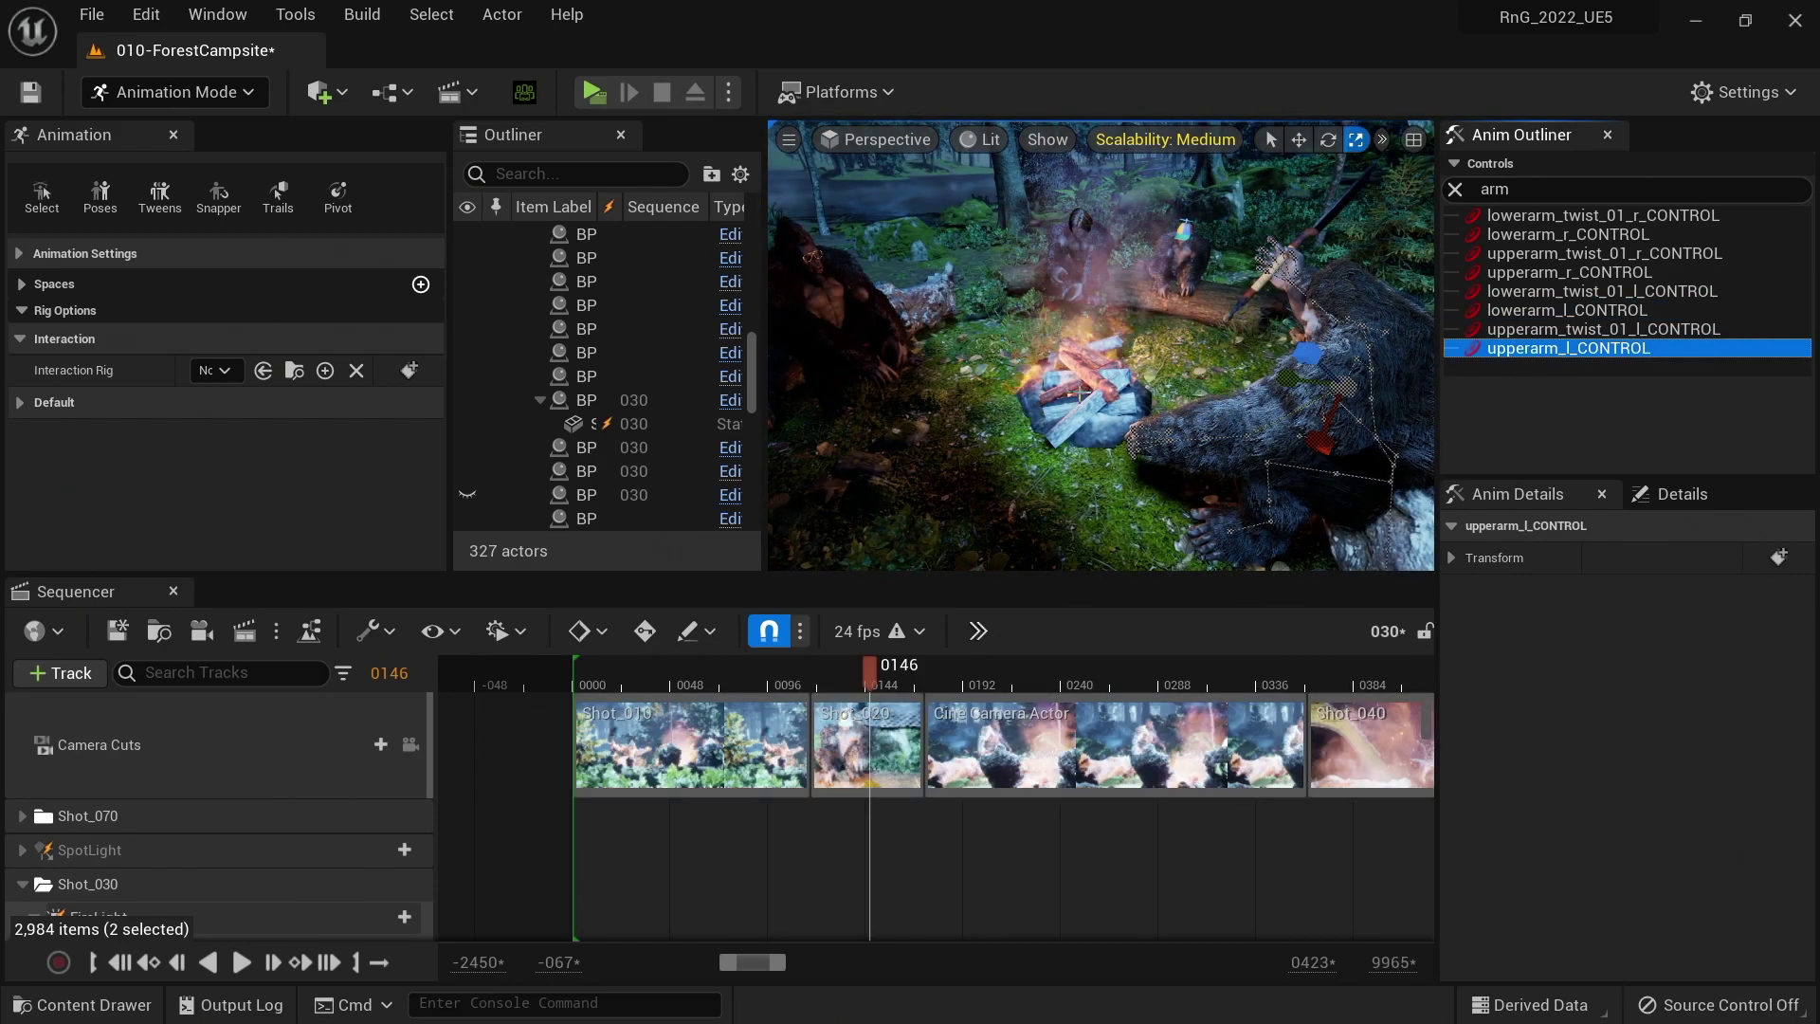
right_click_drag(1295, 370, 1295, 370)
key("e")
left_click_drag(1228, 350, 1266, 493)
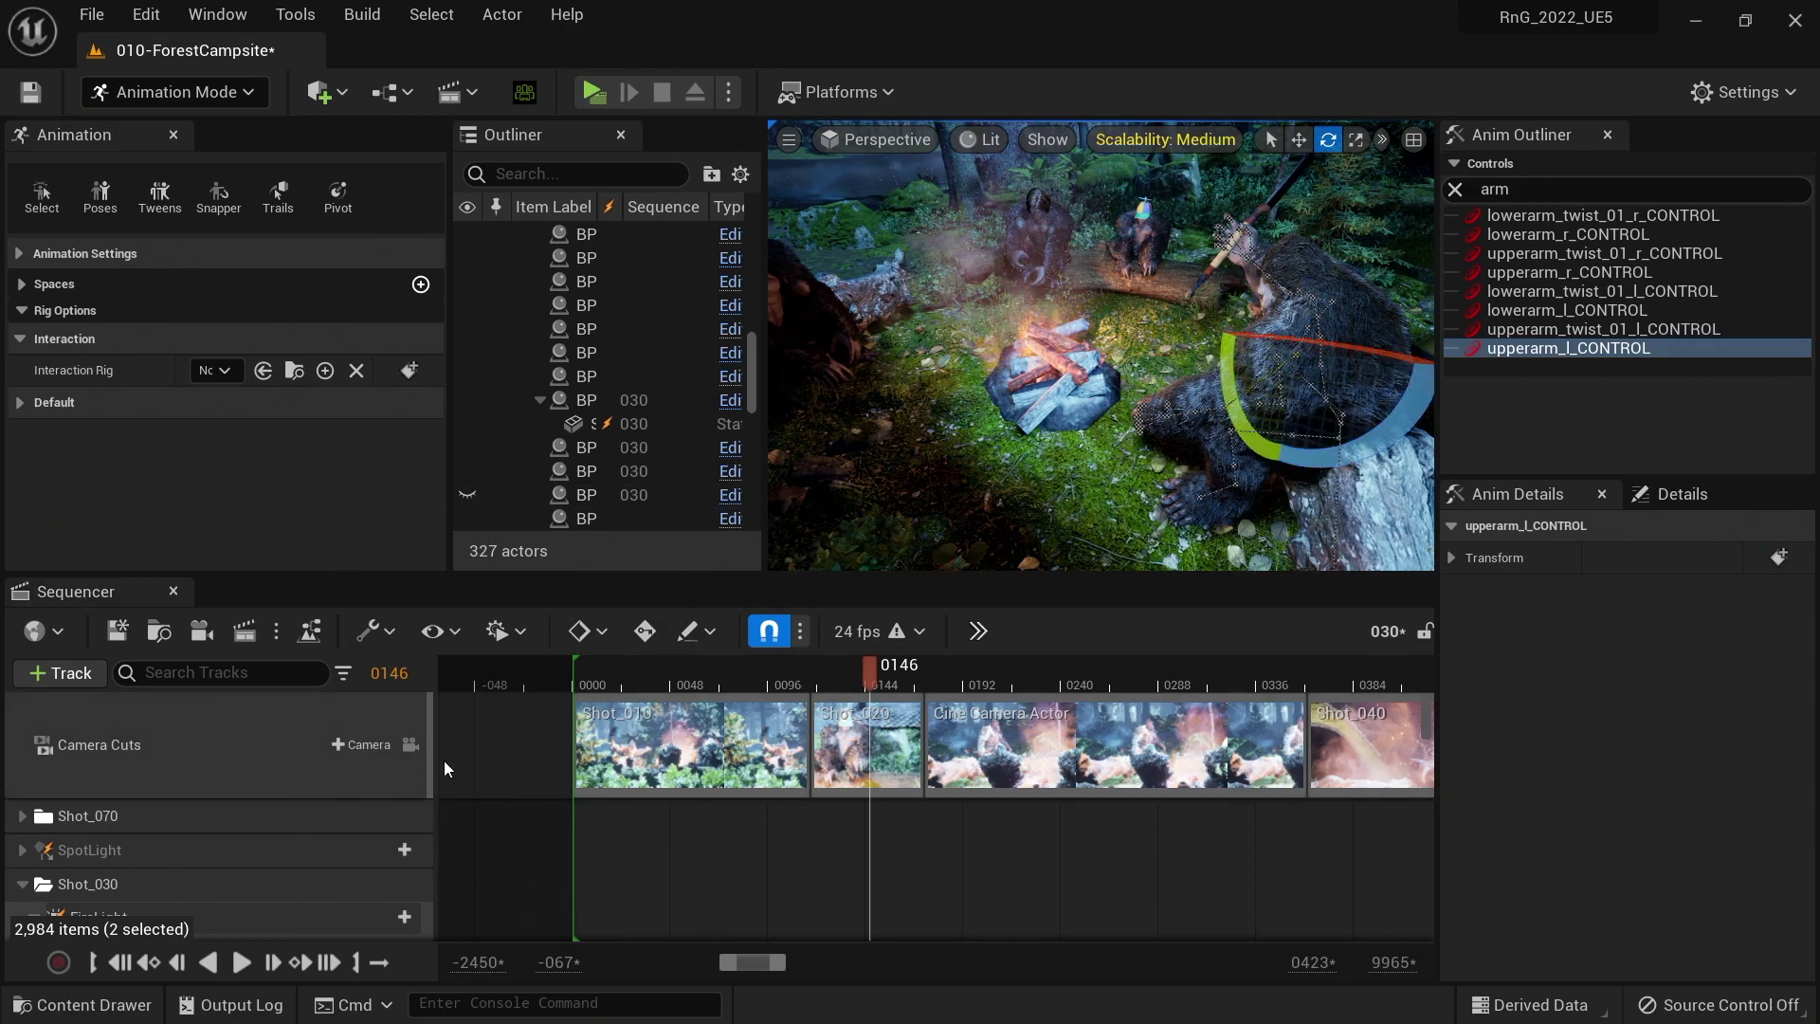
- Lock the viewport back to the Camera Cuts track and review the arm's motion, playing from frame 108 to frame 142
left_click(411, 746)
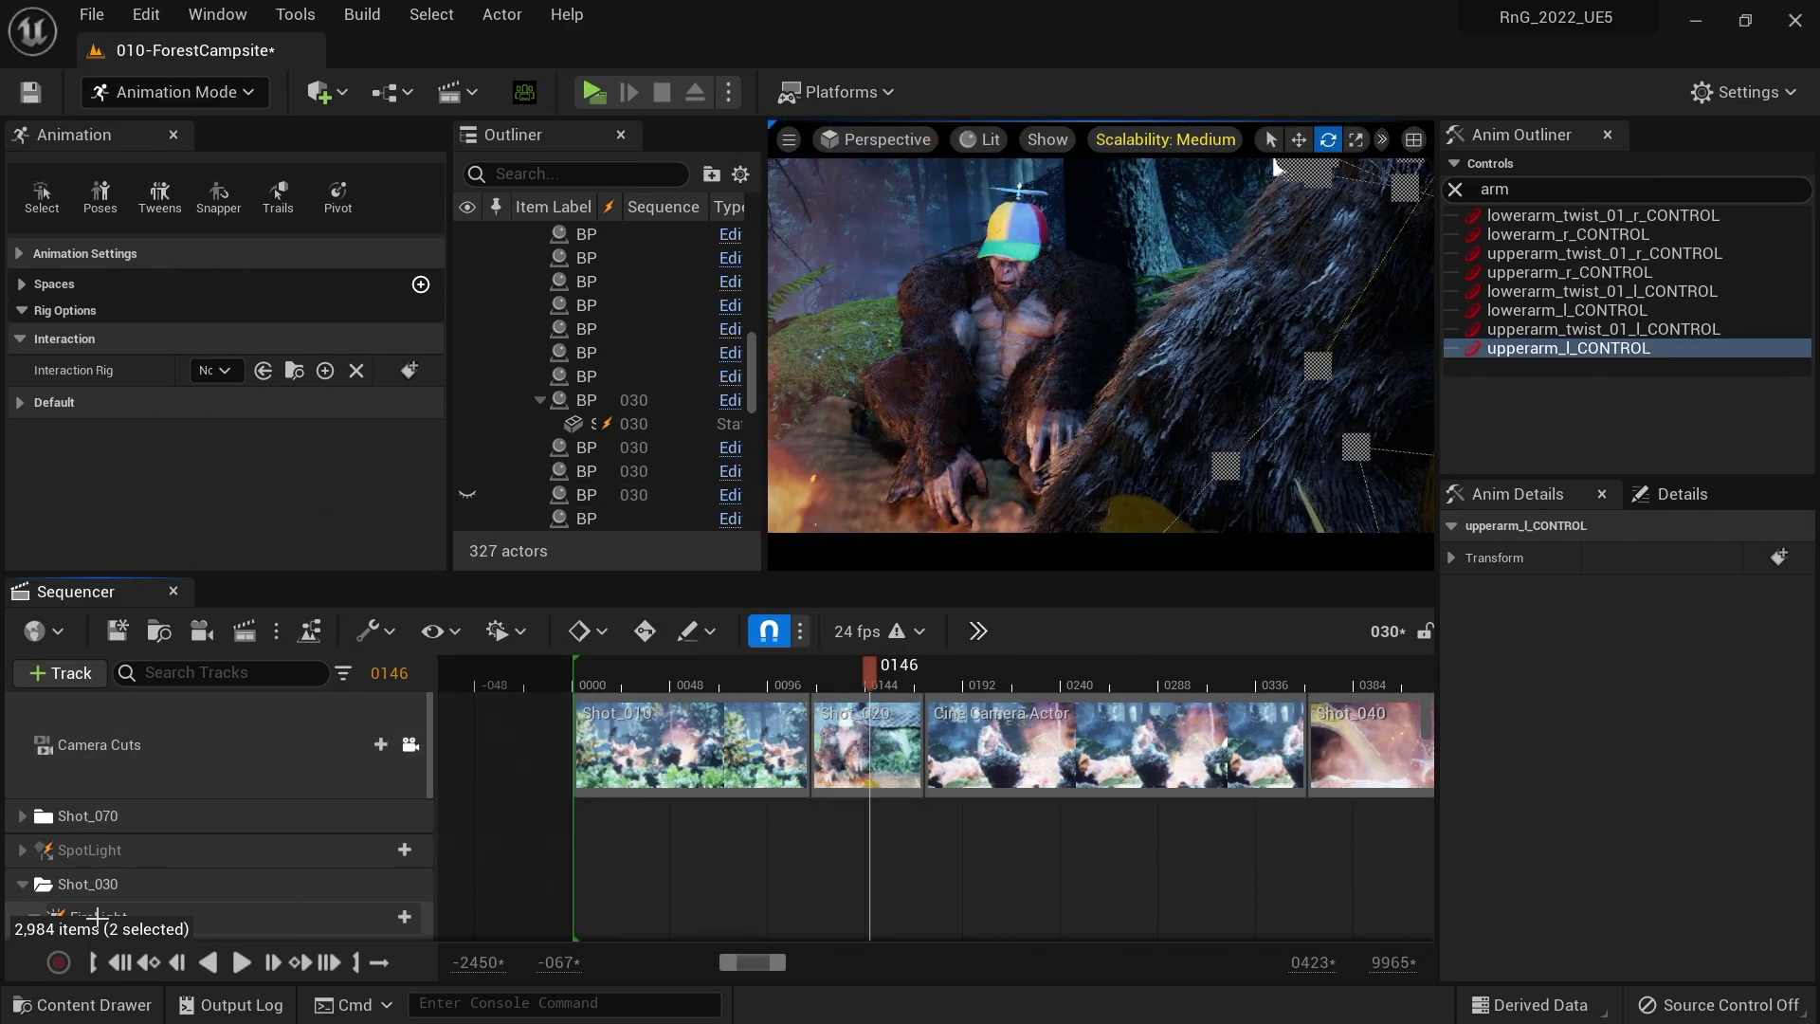
left_click(835, 684)
left_click_drag(870, 684, 887, 685)
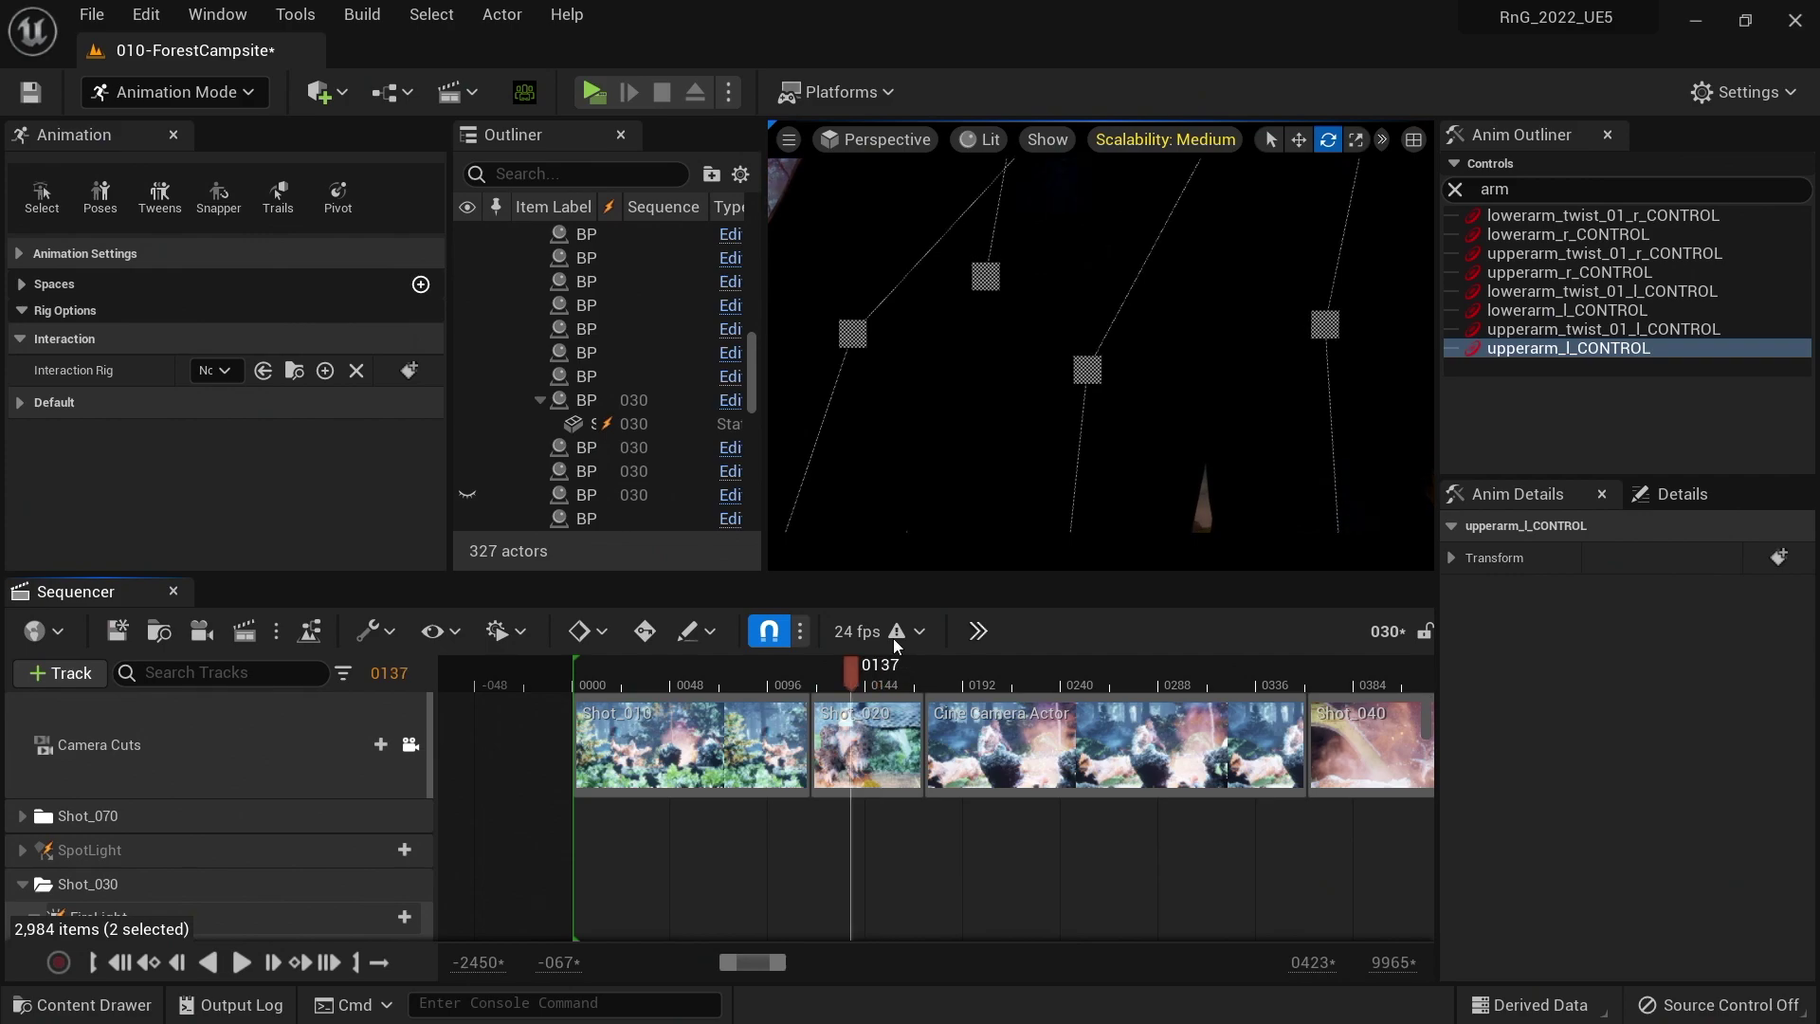
left_click(796, 668)
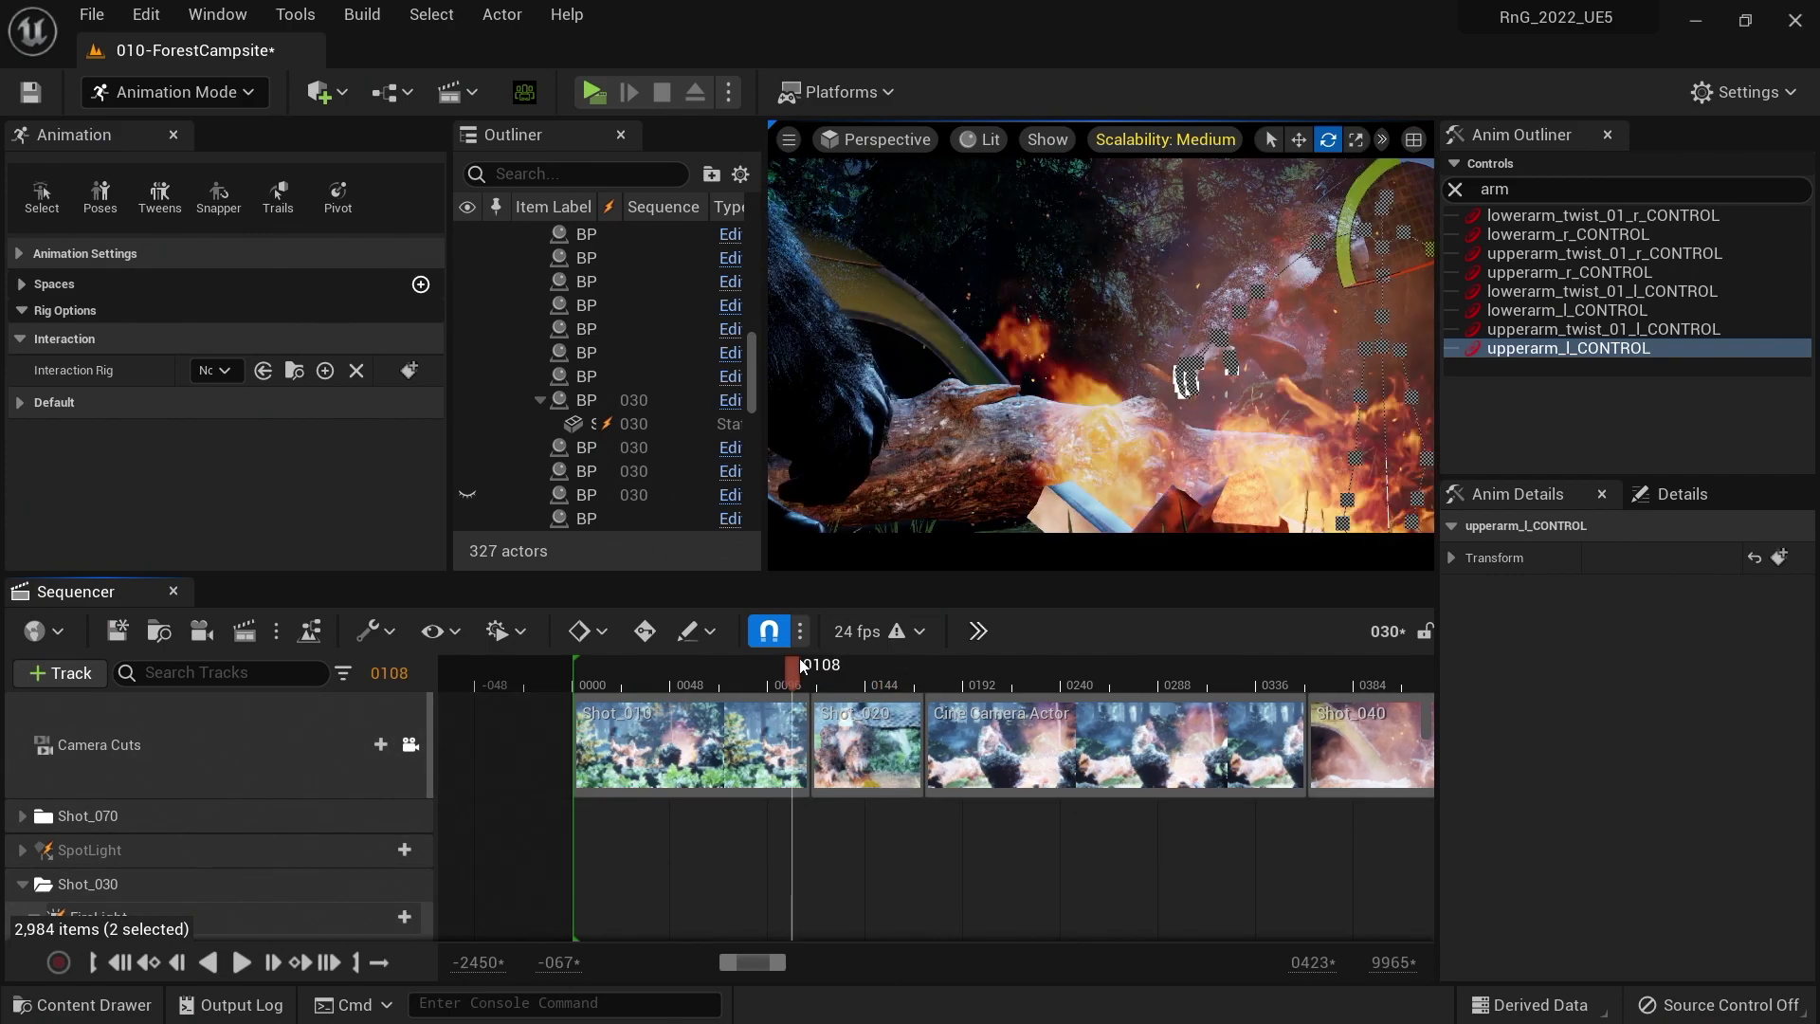
key("space")
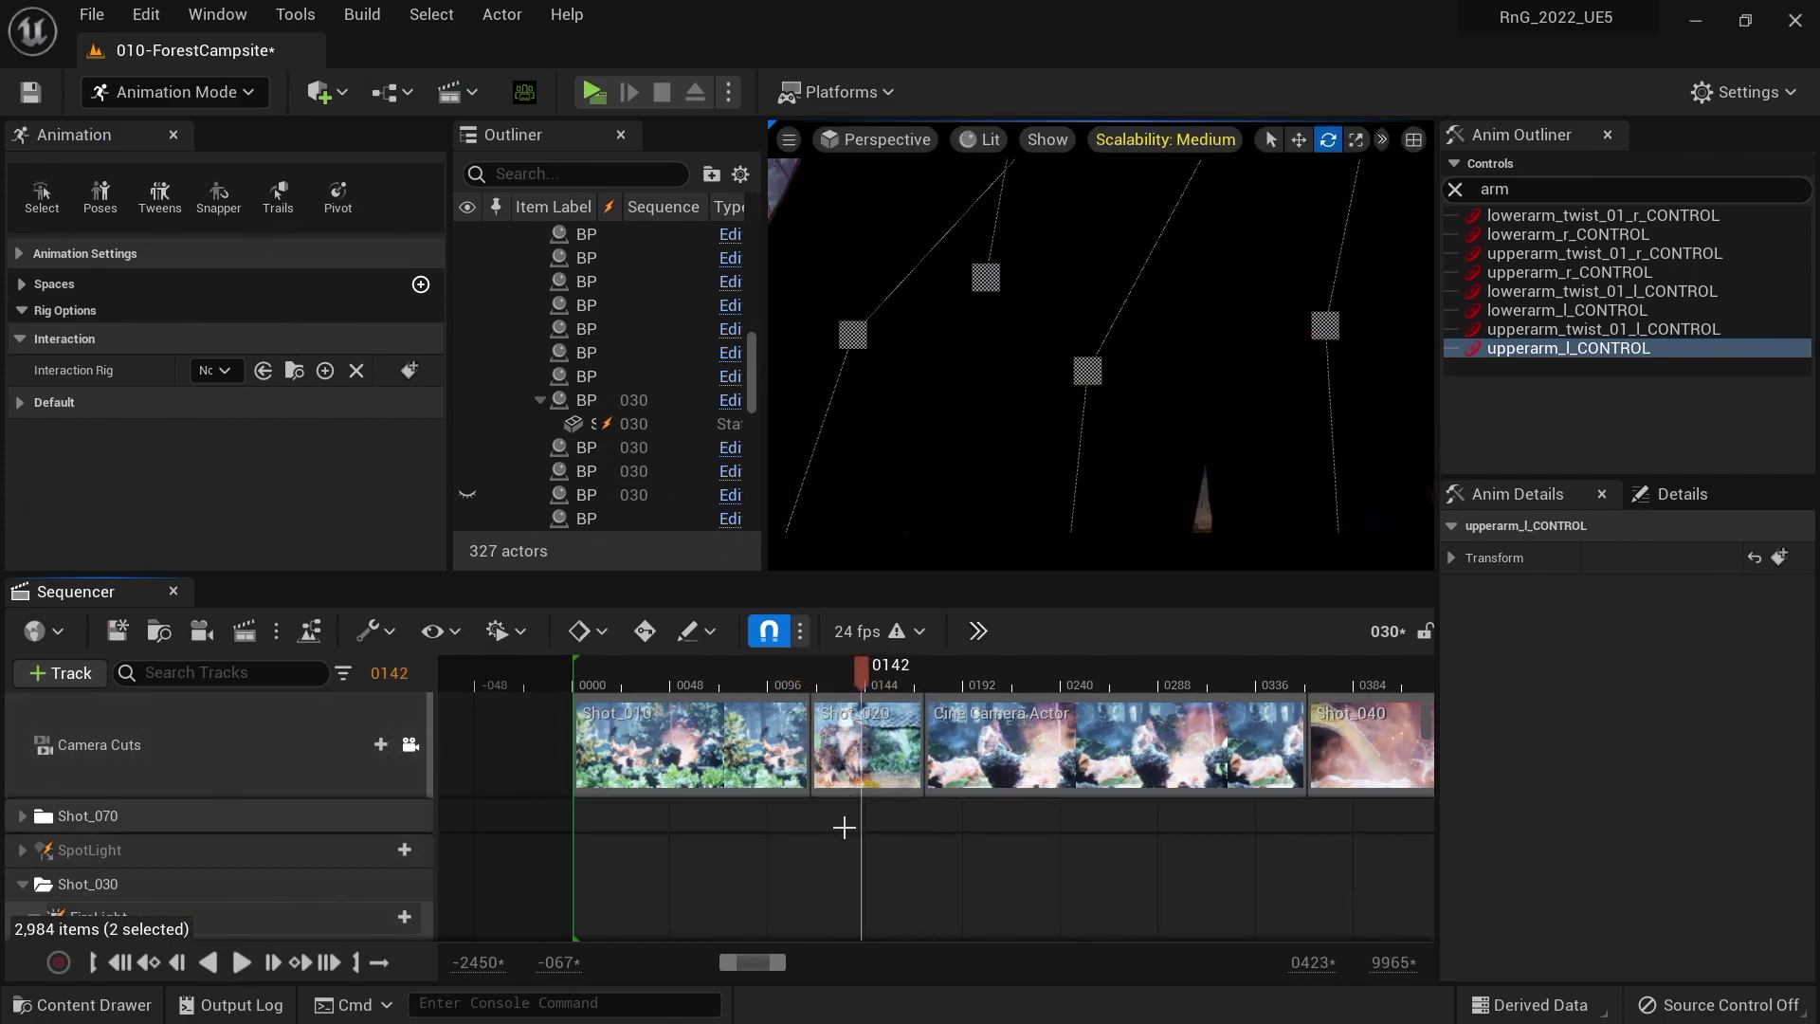
- Find BP_Grat's FKControlRig track in the Sequencer, select it, and expand its list of bone controls
scroll(843, 827, "down", 10)
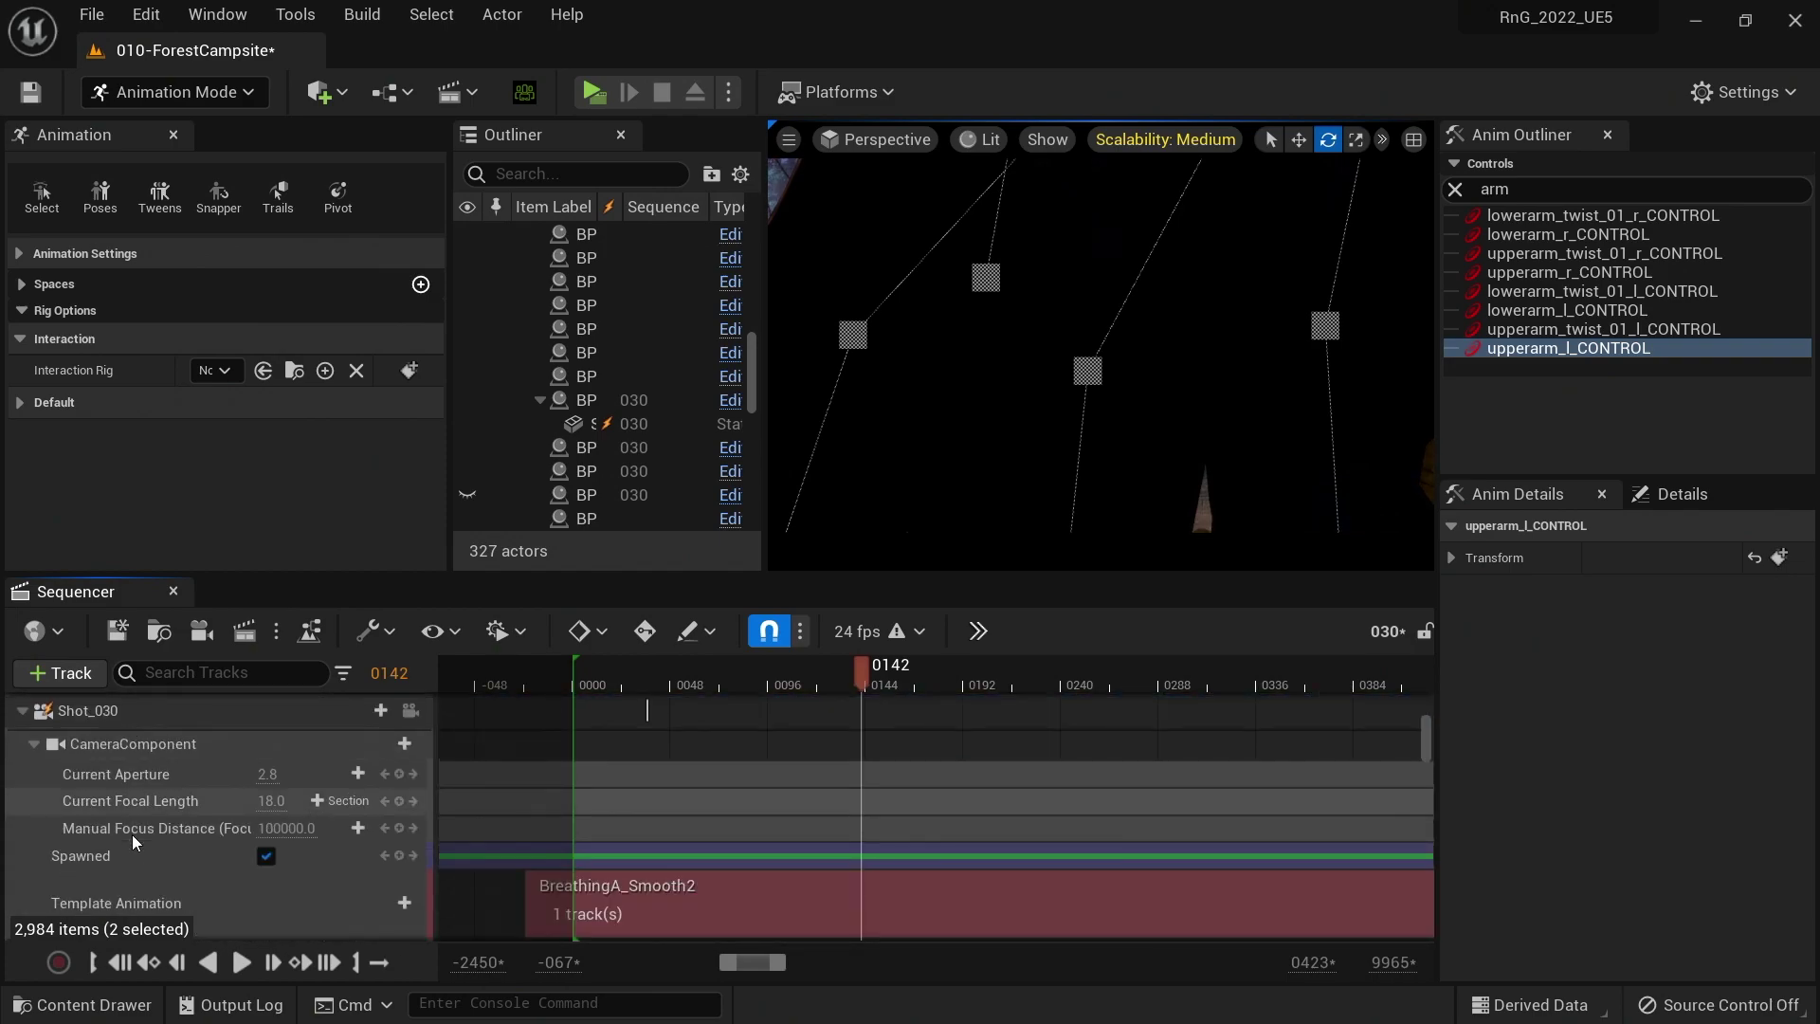
scroll(135, 842, "down", 10)
scroll(136, 847, "down", 5)
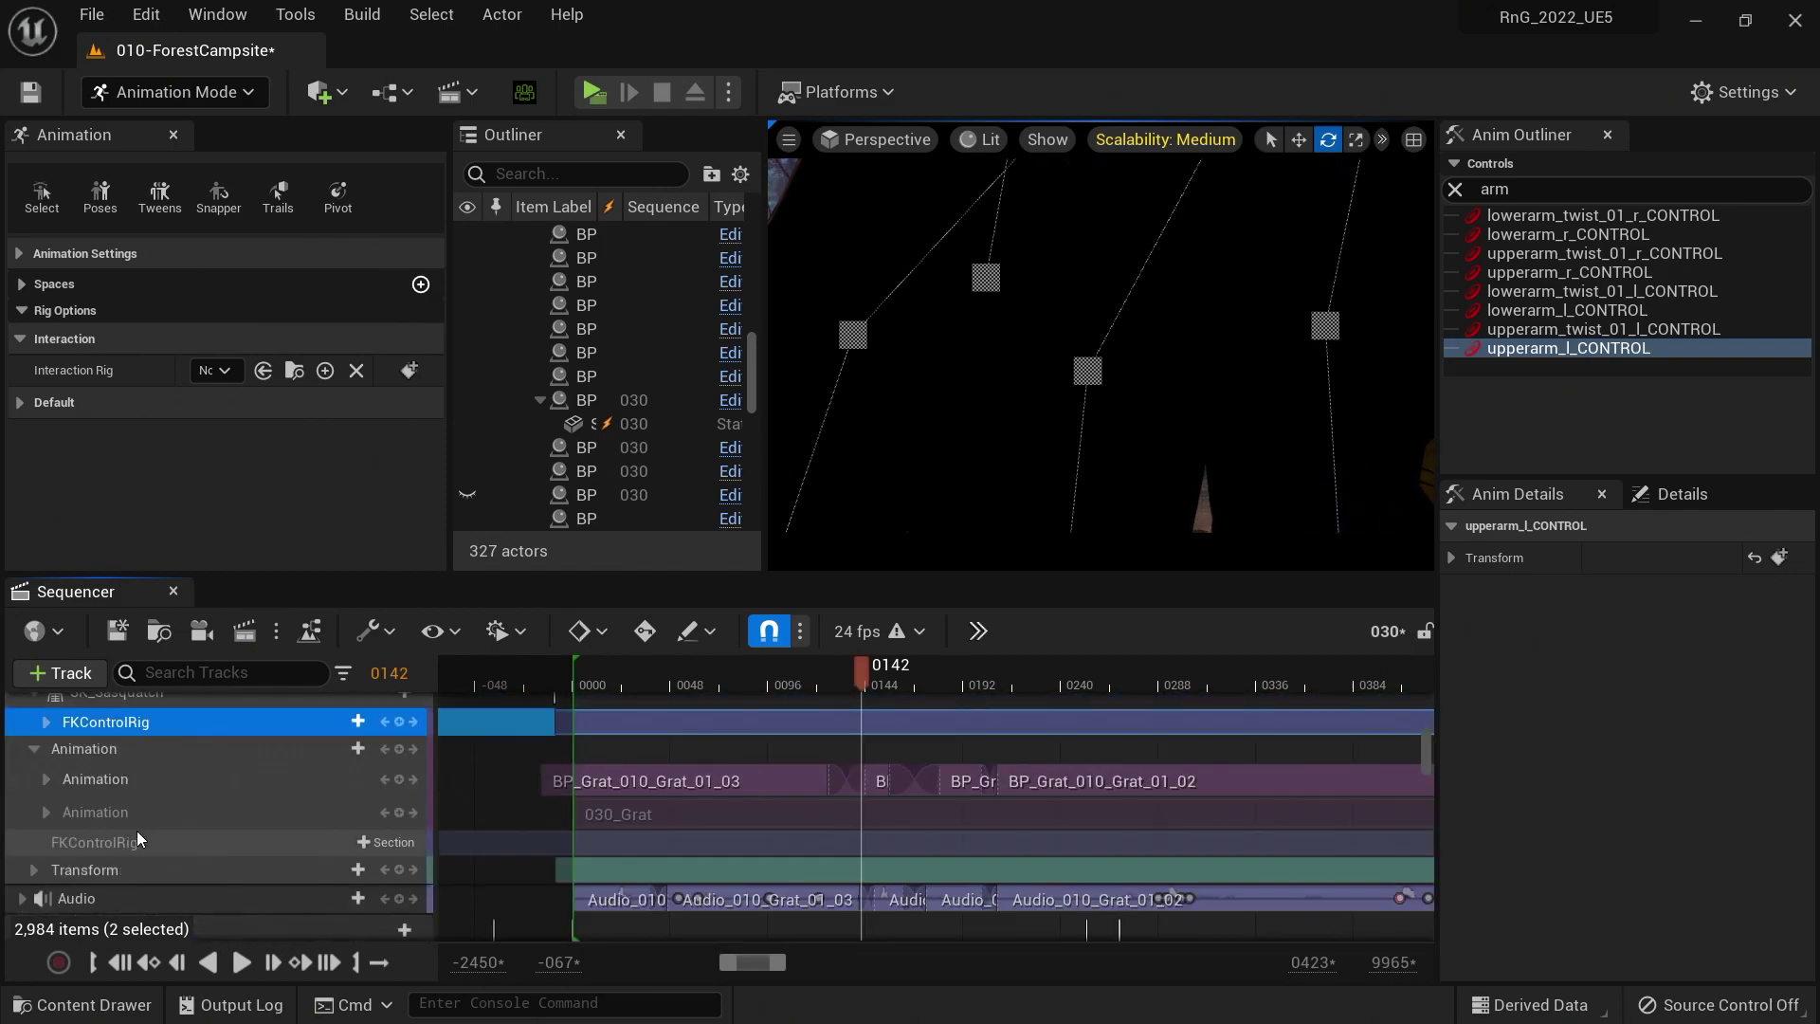
left_click(923, 464)
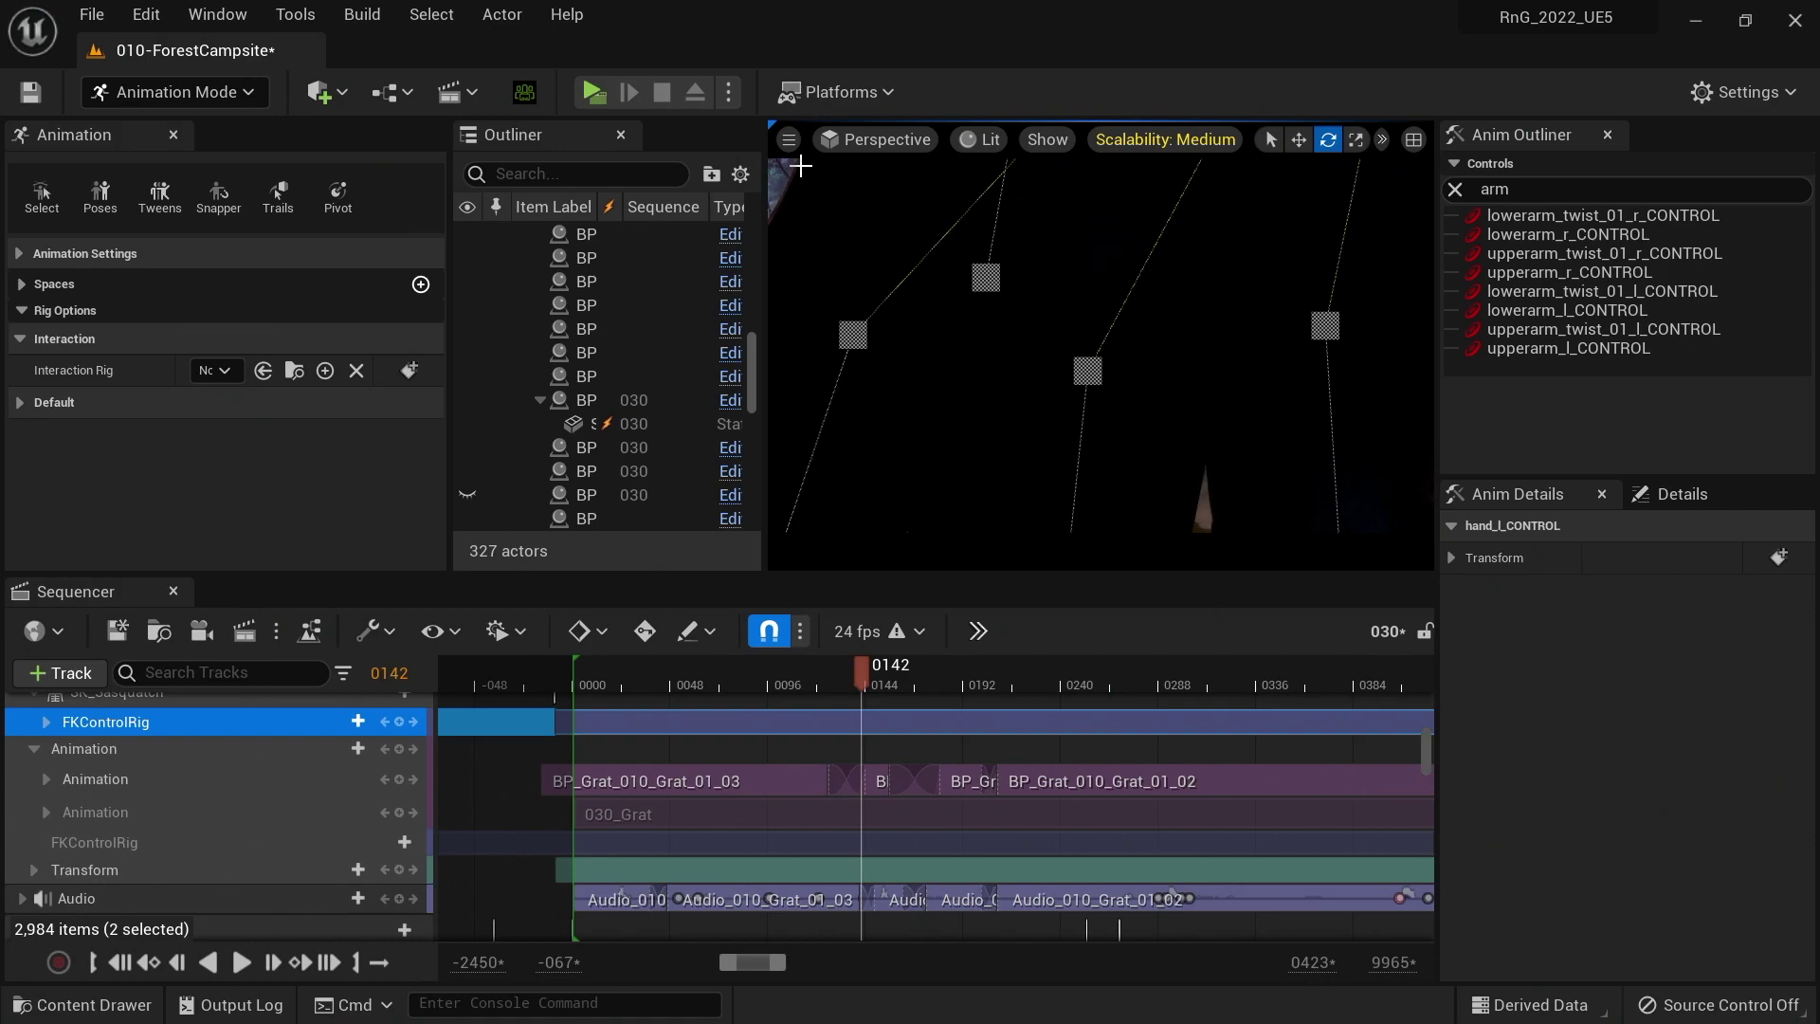
scroll(126, 840, "up", 2)
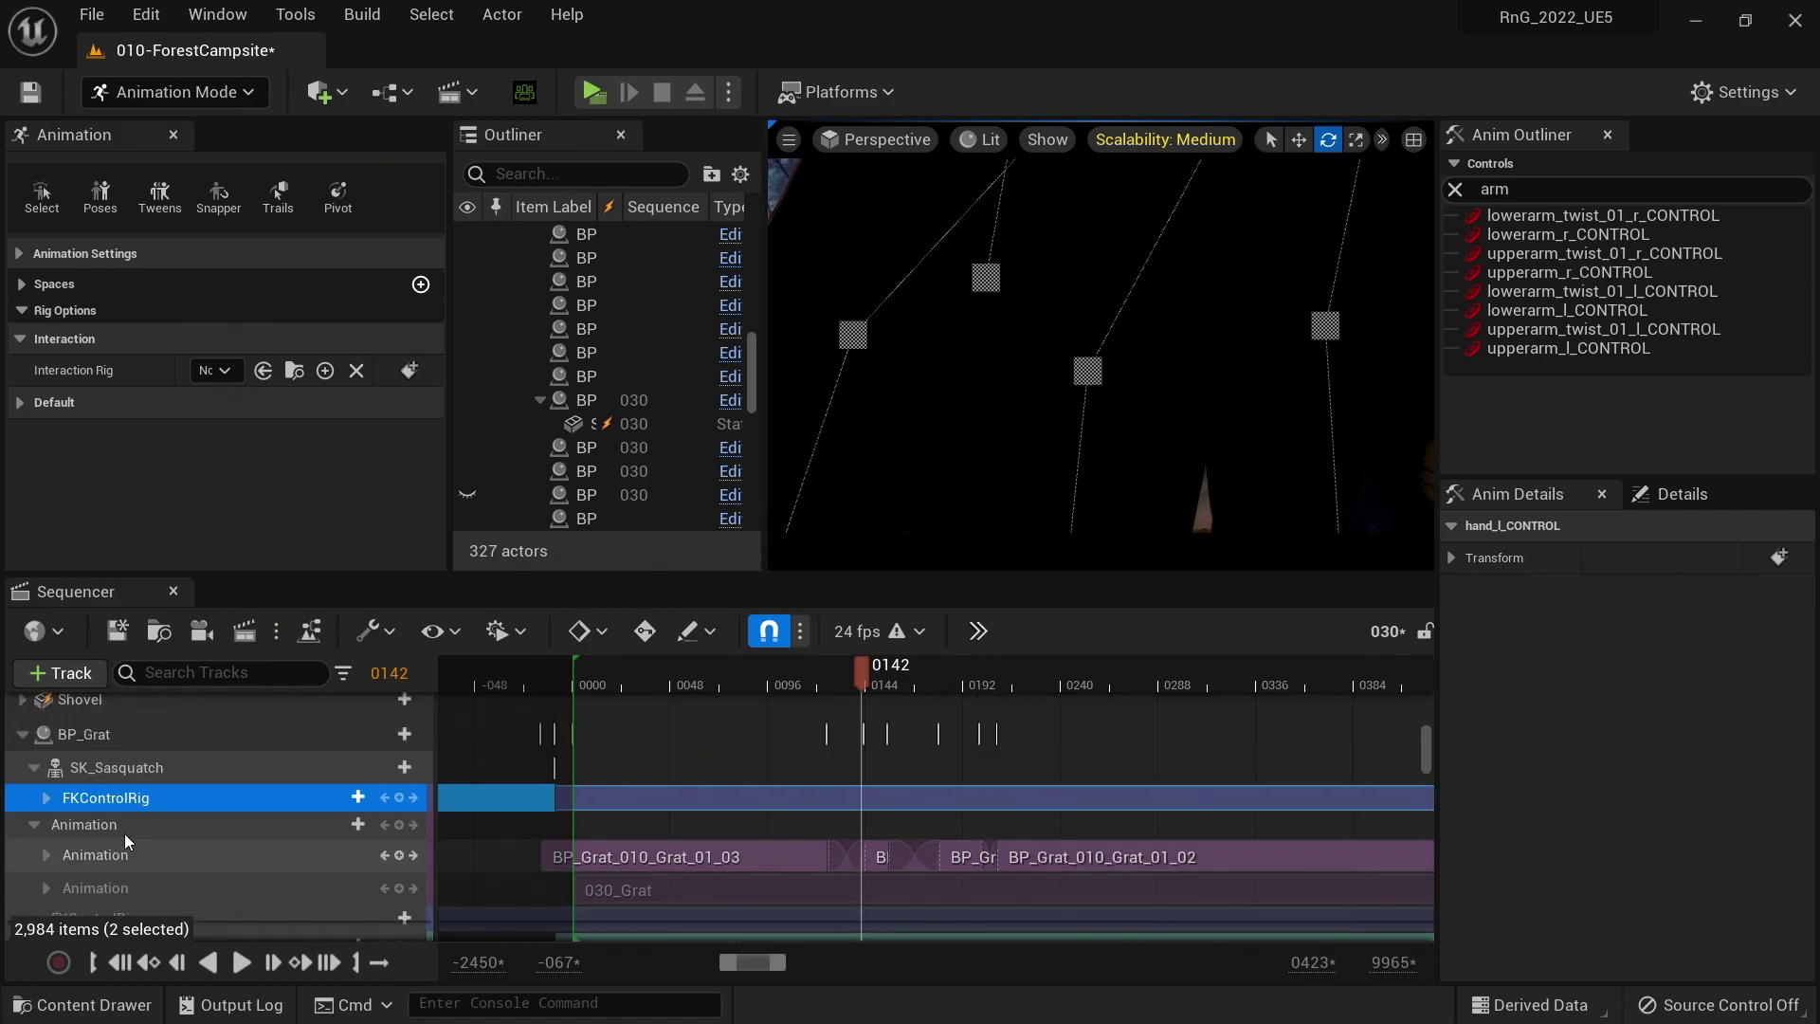
left_click(123, 768)
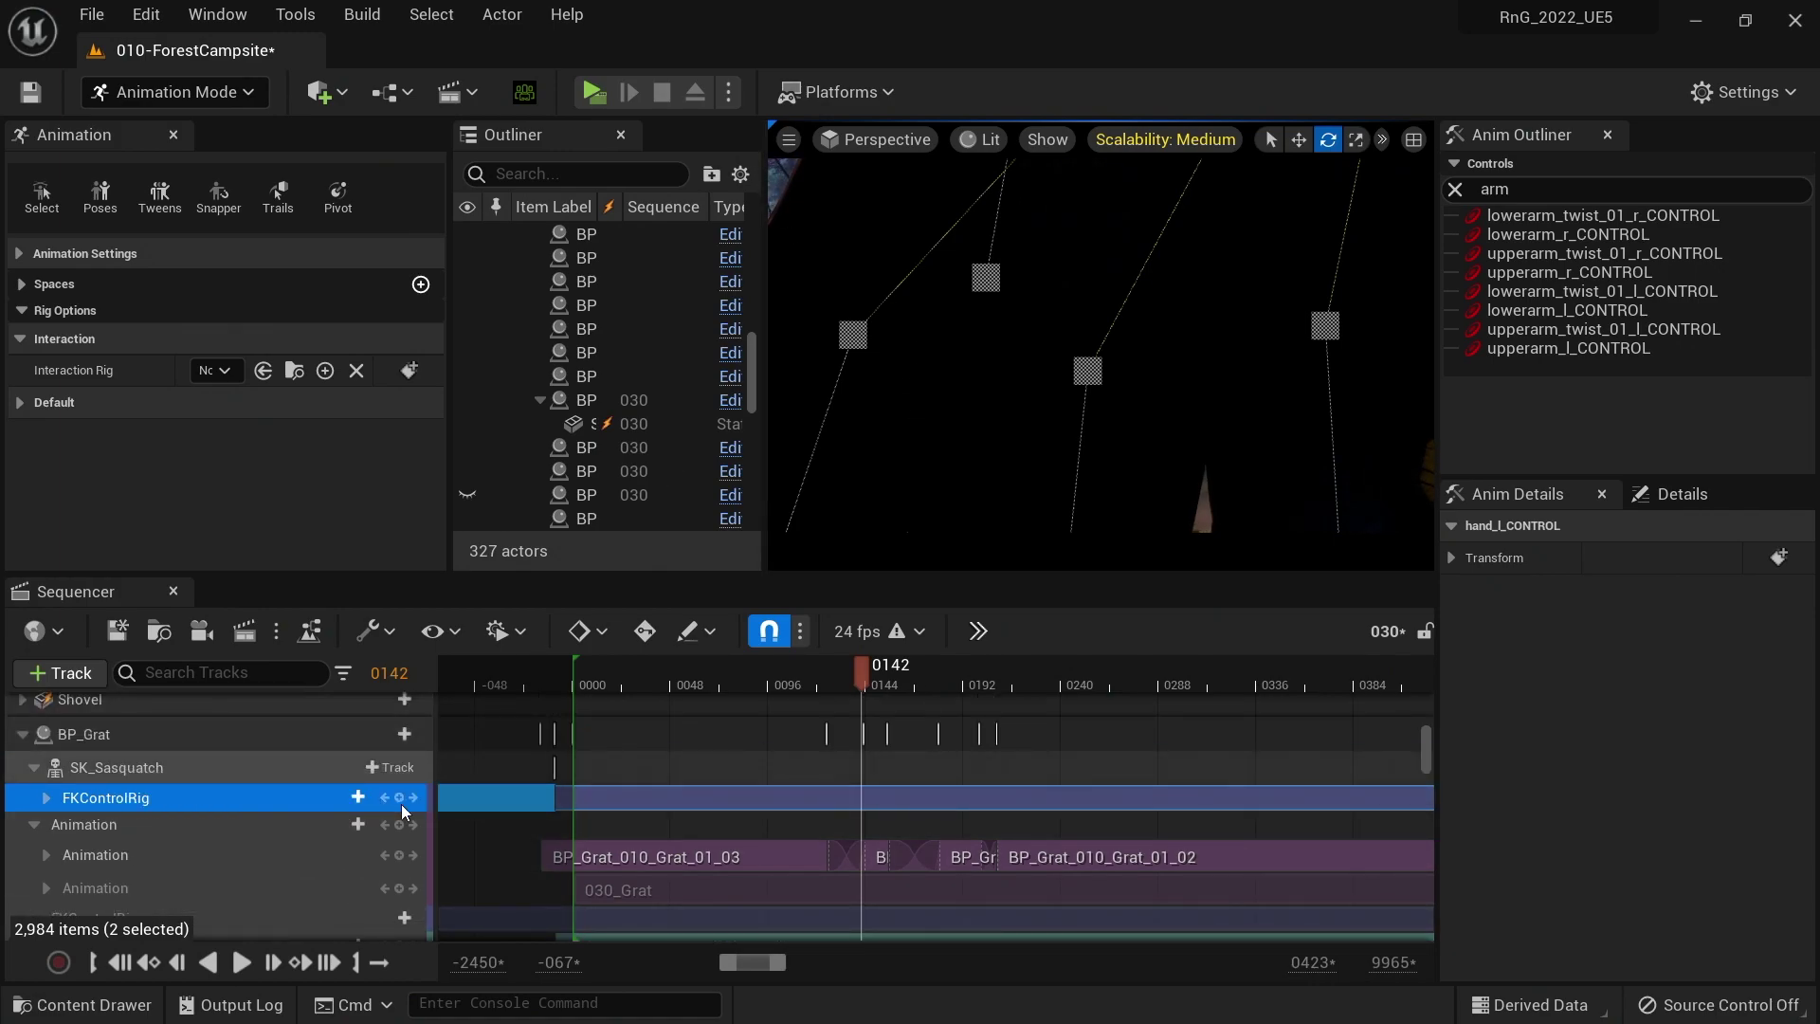
left_click(45, 797)
left_click(209, 796)
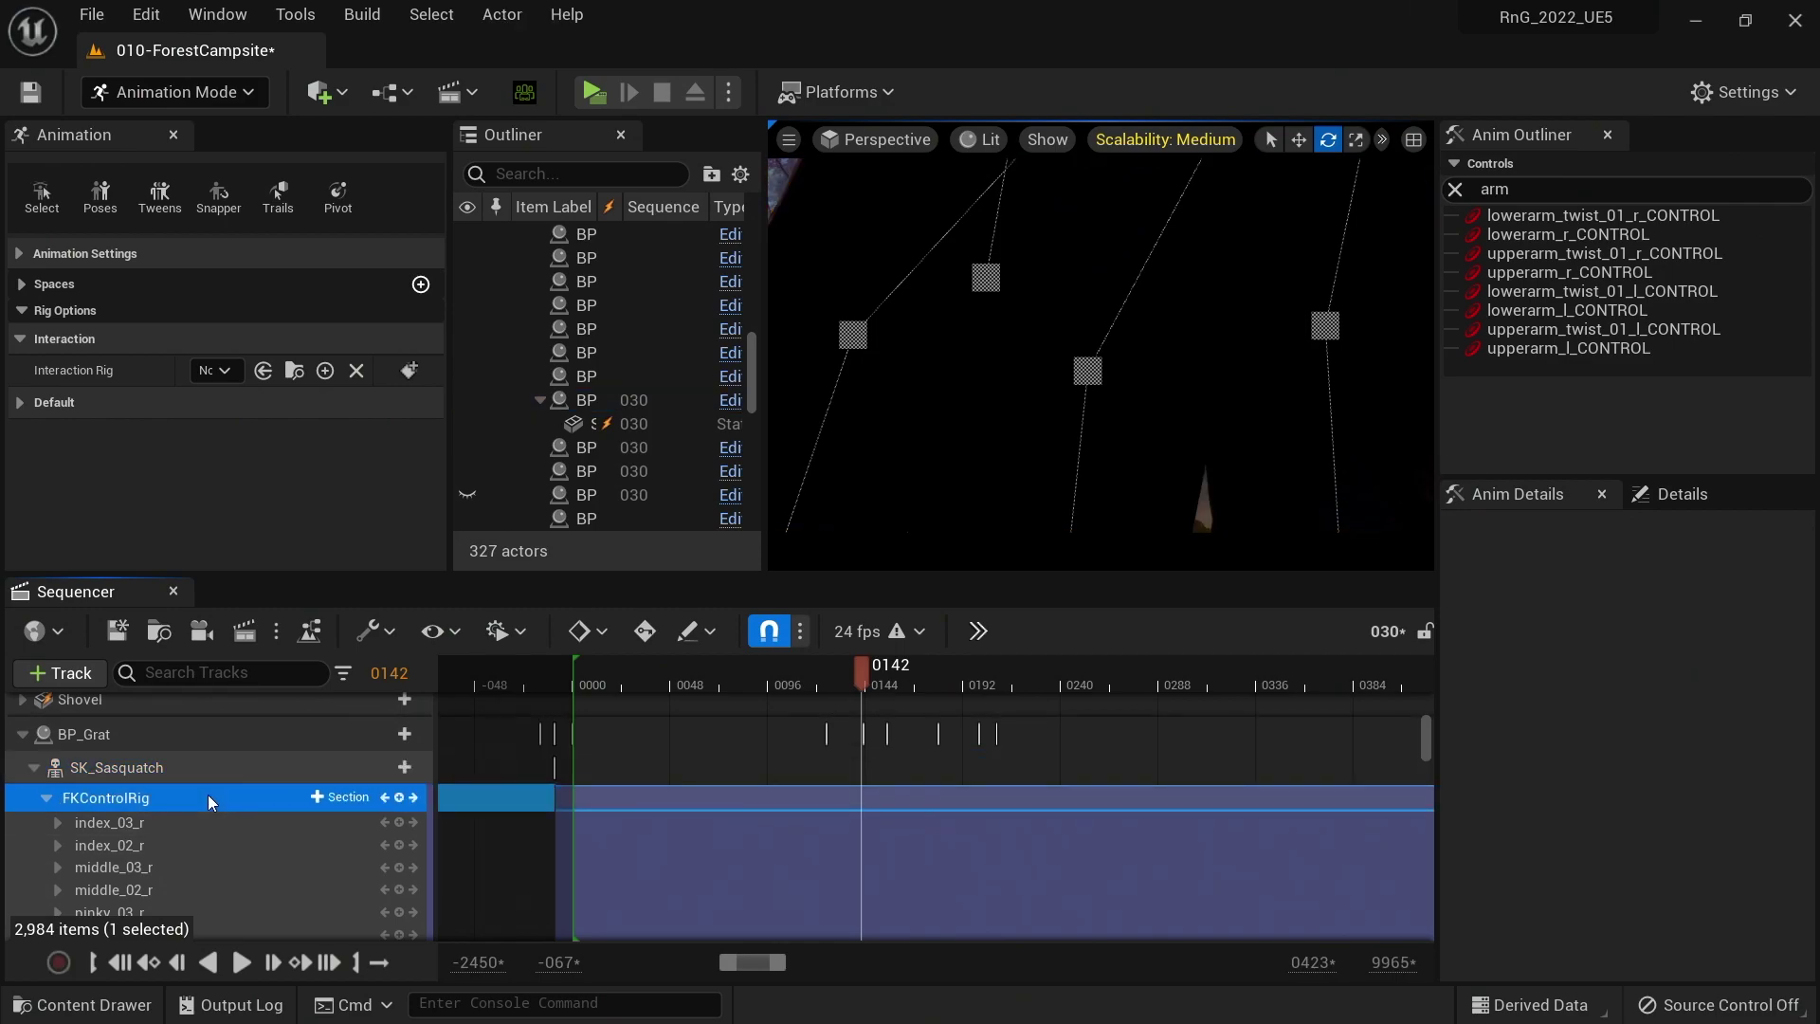
- Switch the FKControlRig track's Additive mode off and back on to compare the two apply modes
right_click(207, 796)
mouse_move(281, 294)
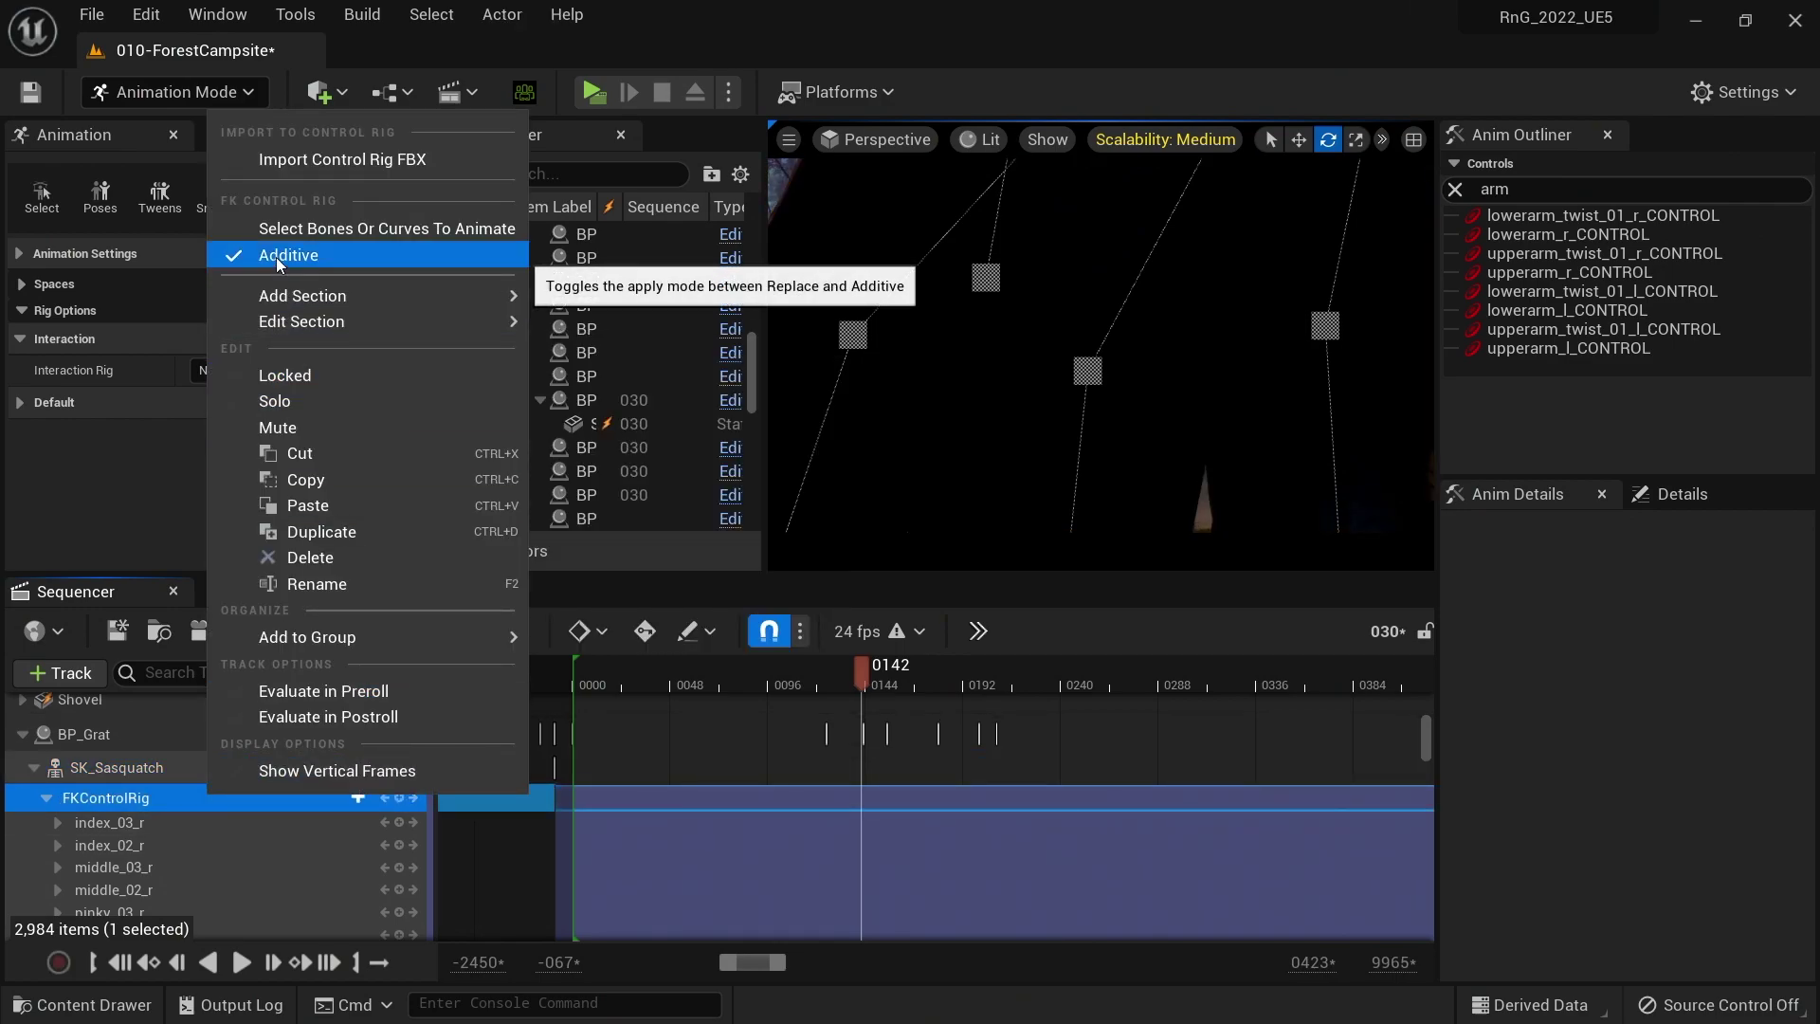
left_click(276, 256)
right_click(153, 797)
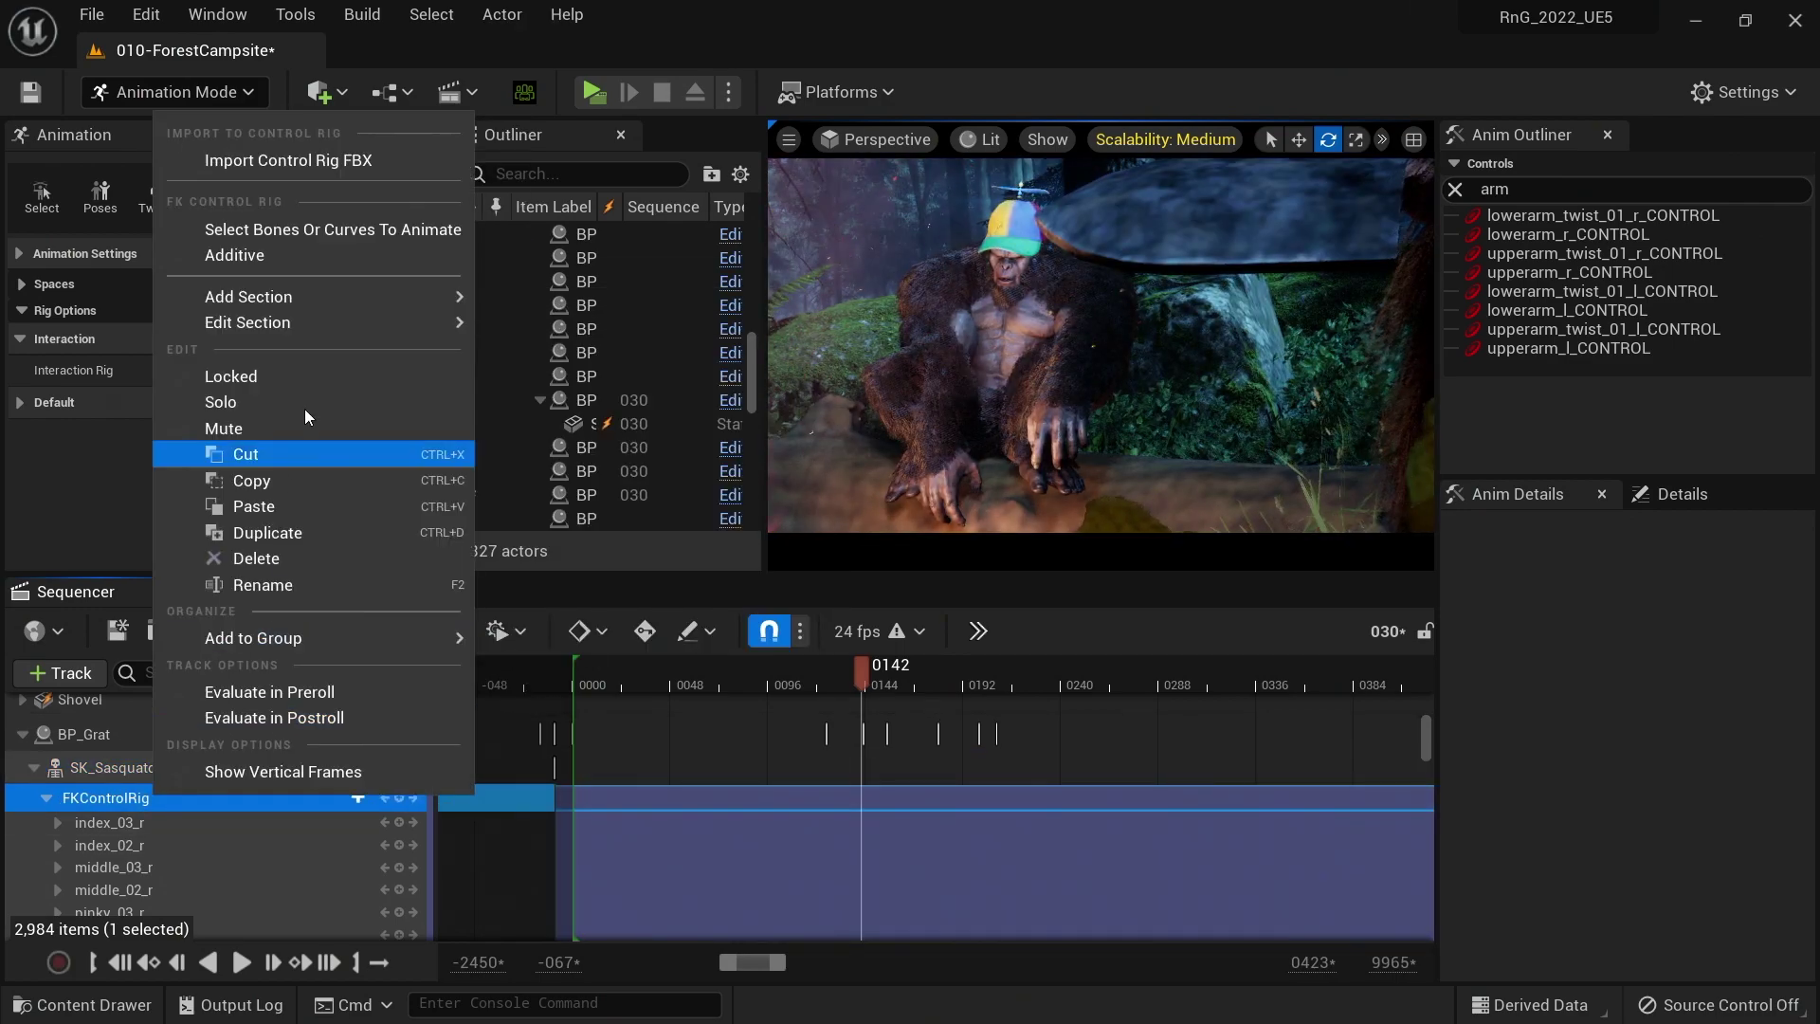
left_click(242, 255)
- Move the playhead to frame 108 and remove the existing section from BP_Grat's FKControlRig track
left_click_drag(726, 679, 793, 675)
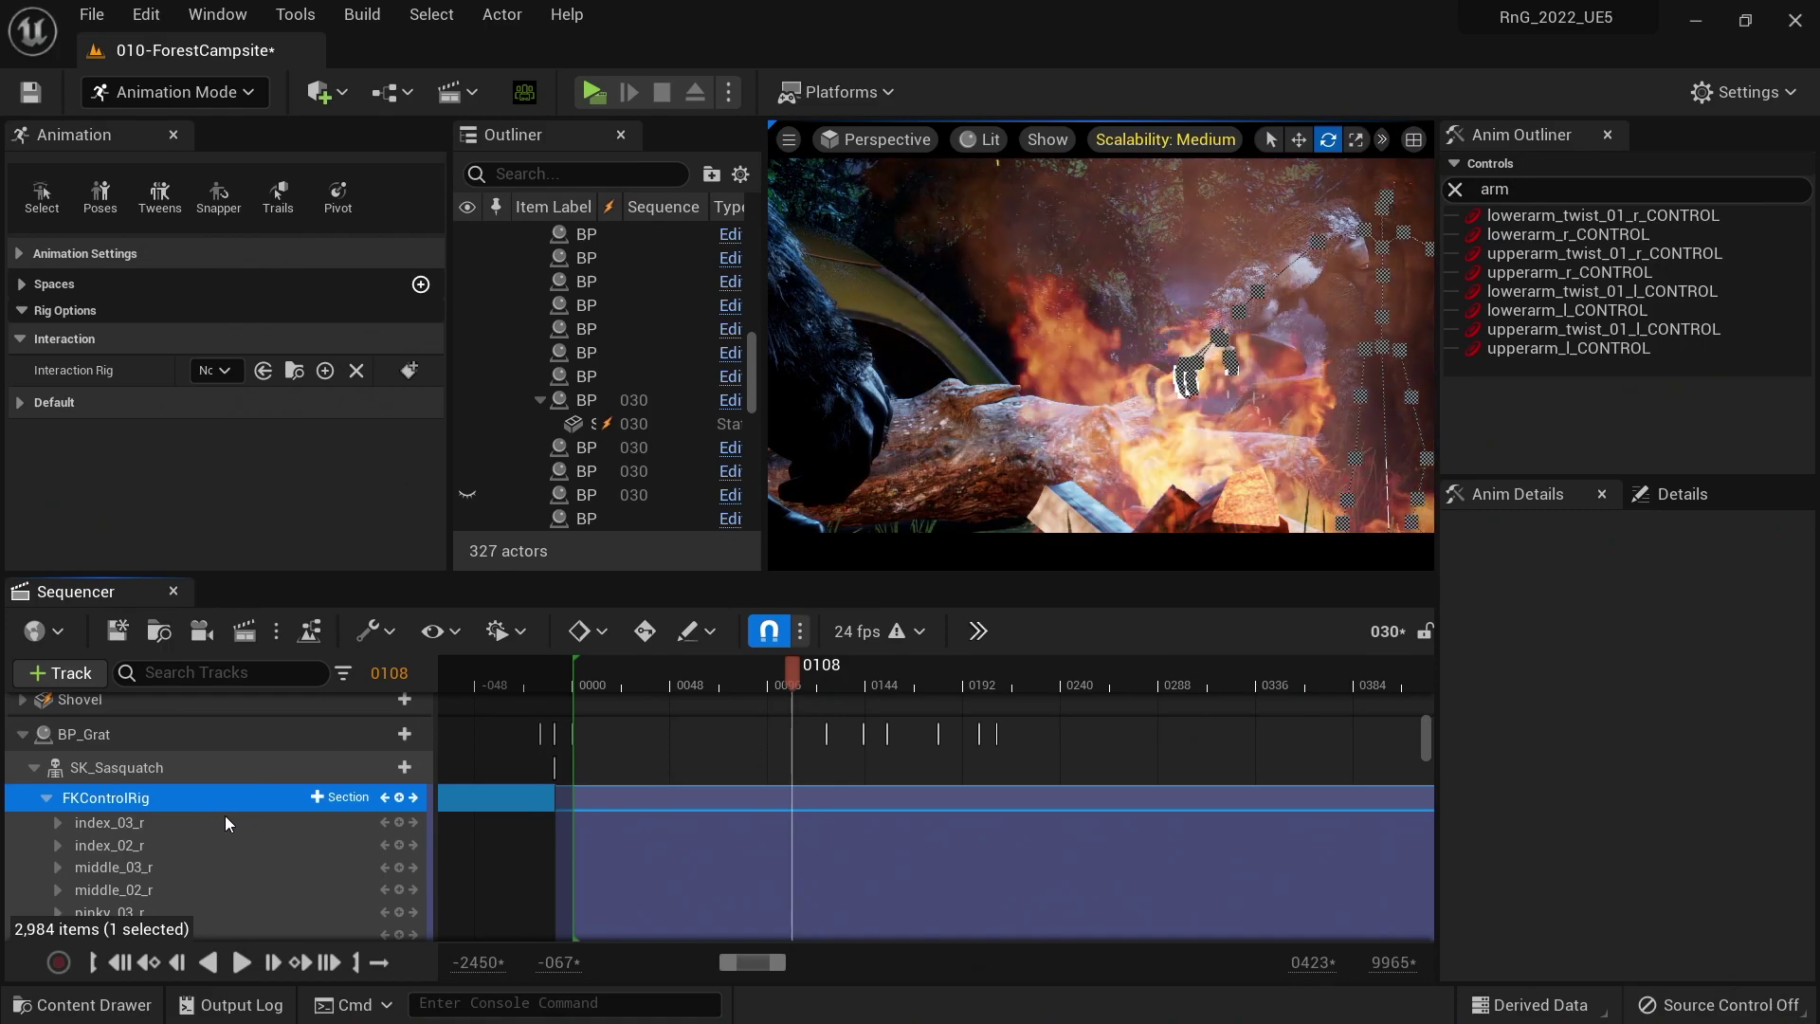
scroll(192, 886, "down", 5)
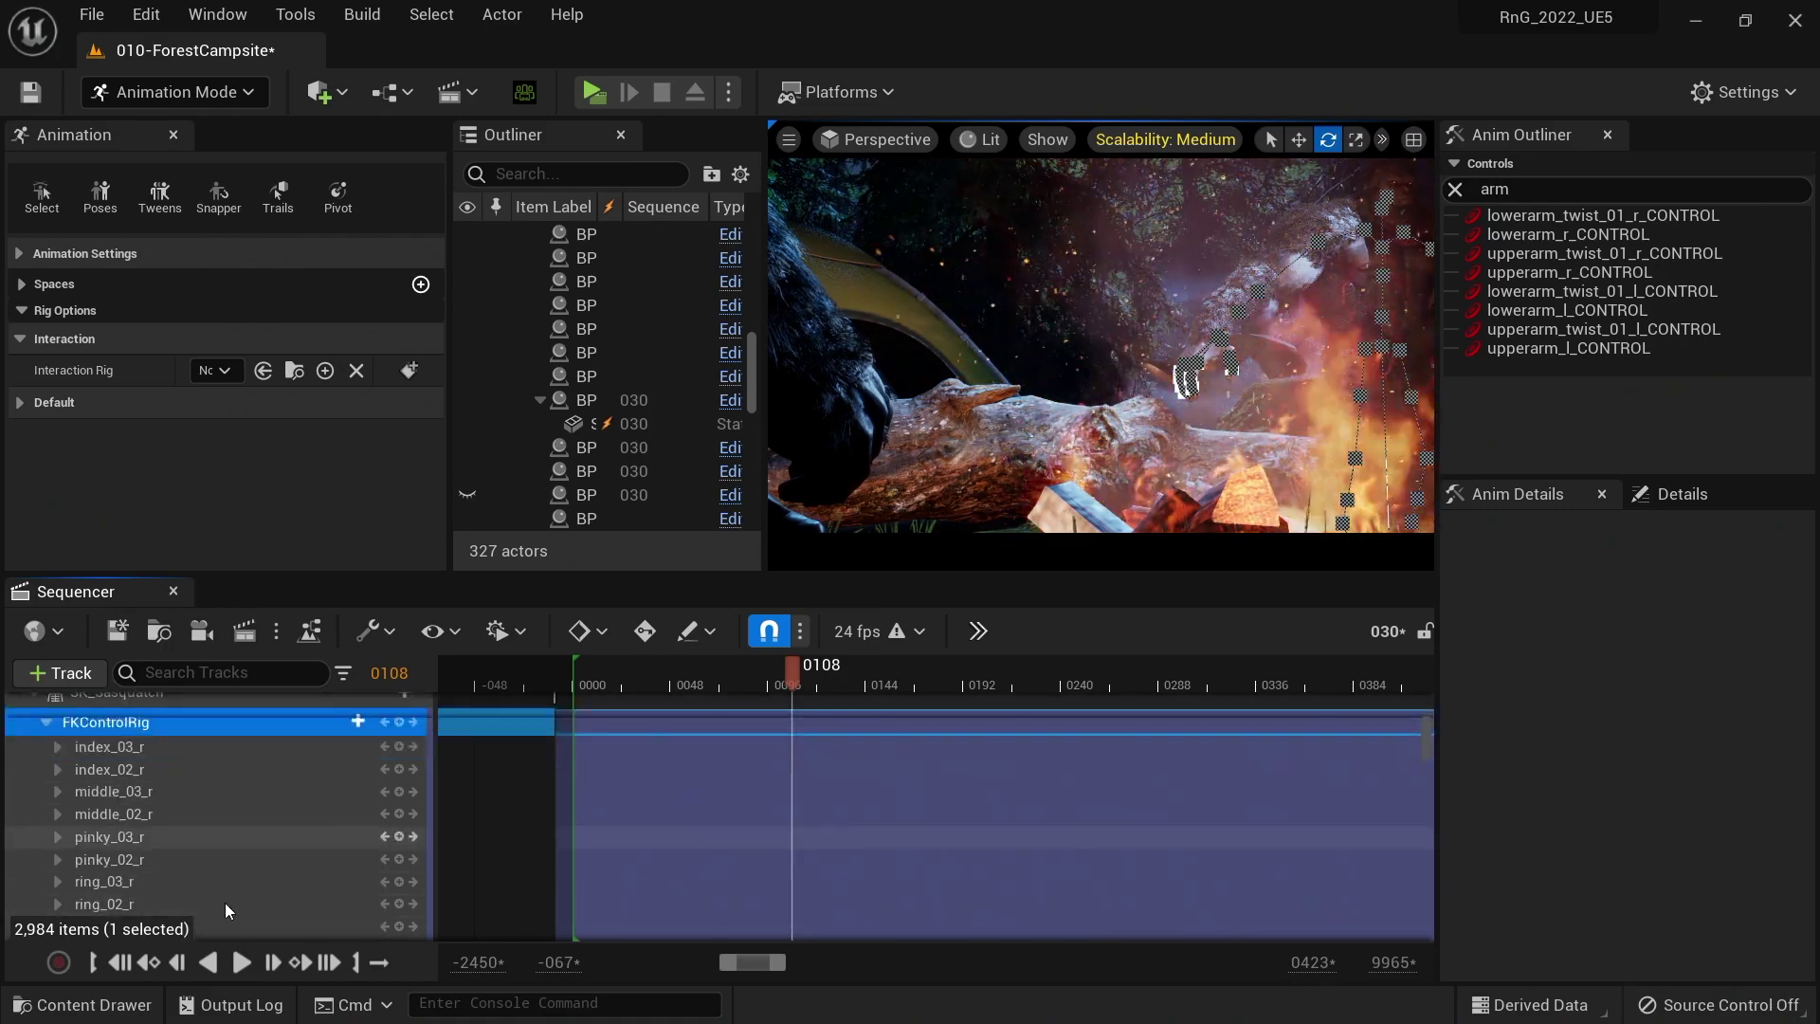
scroll(320, 829, "up", 5)
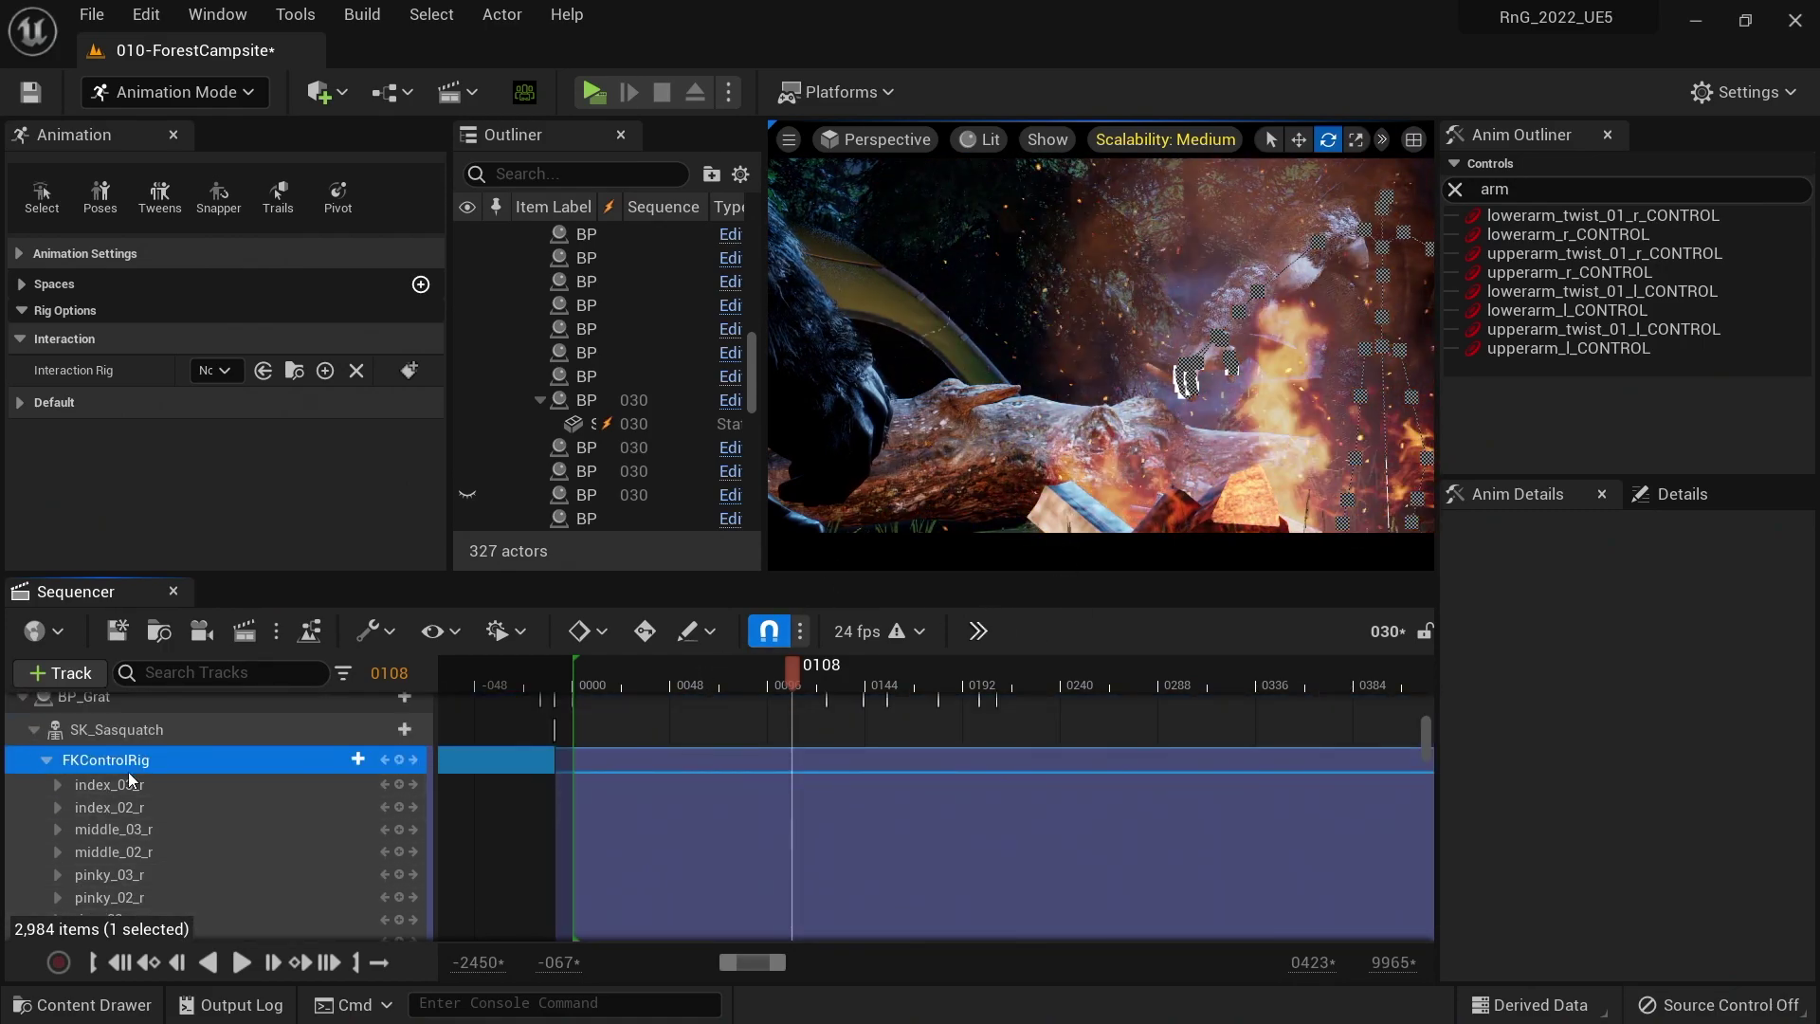
left_click(46, 759)
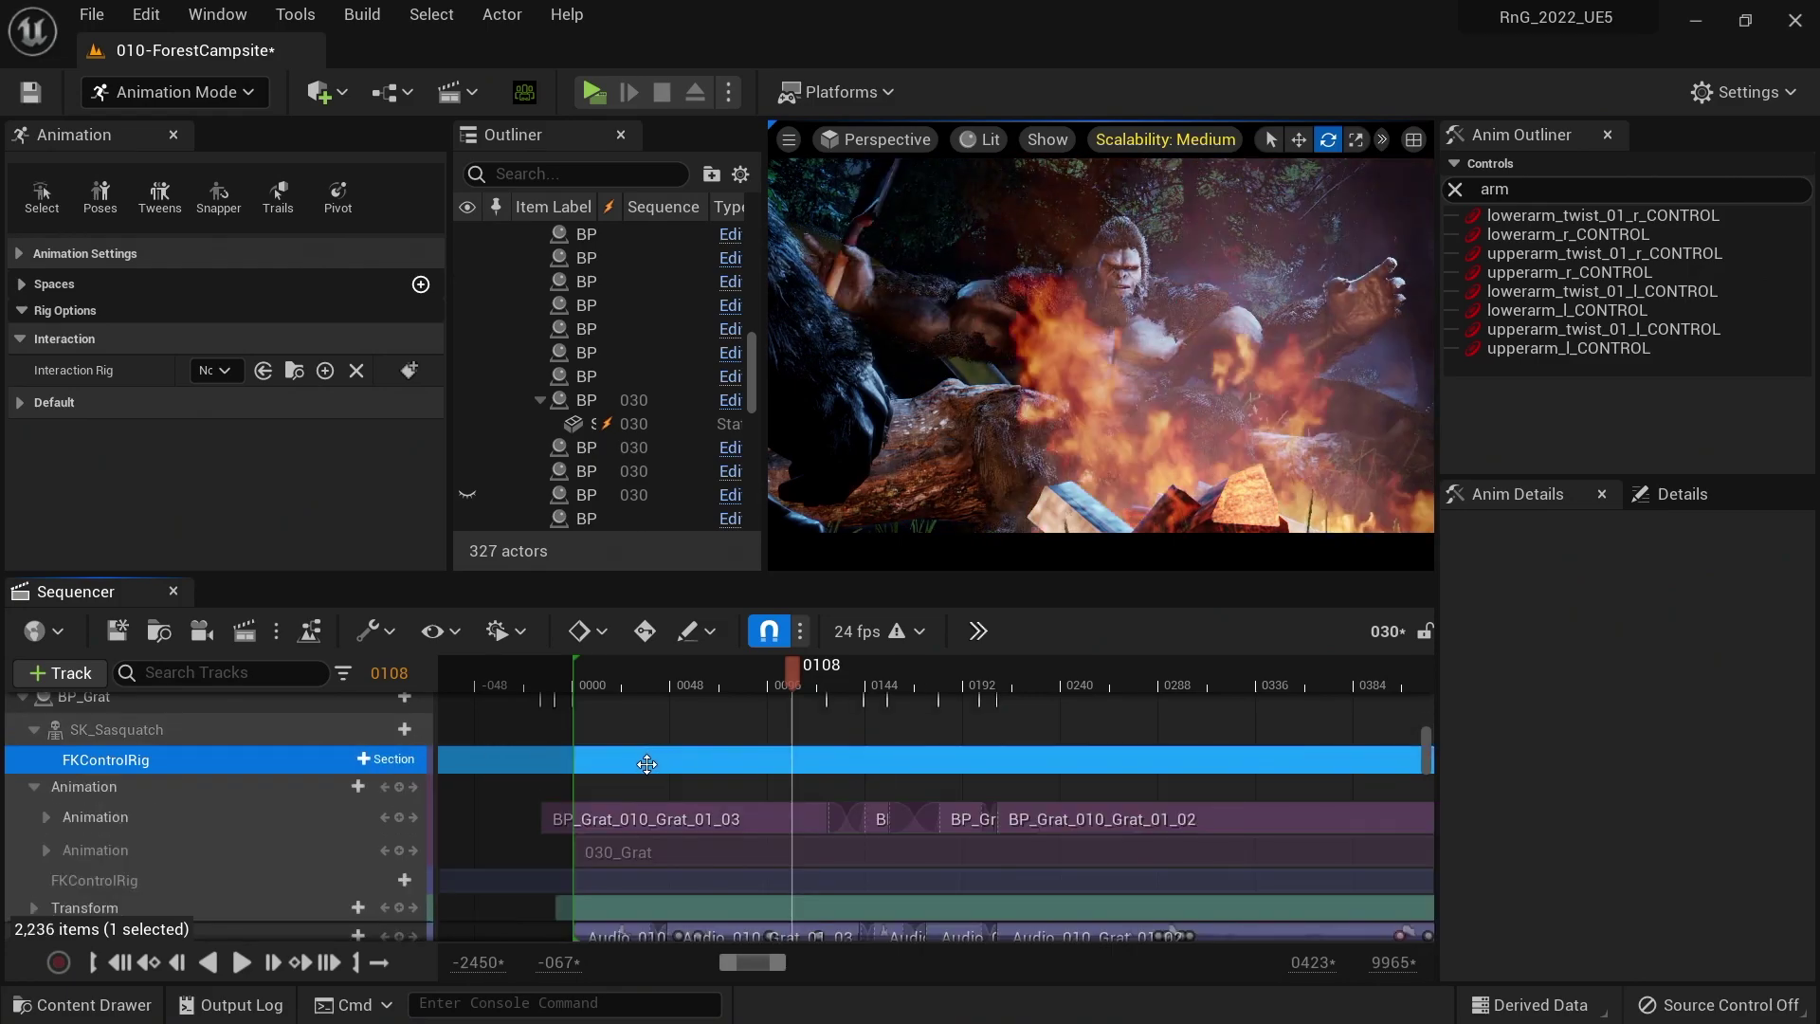
- Add an Additive section to the FKControlRig track, extend its start to frame -9, and expand its list of bone controls
left_click(133, 846)
left_click(381, 766)
left_click(404, 819)
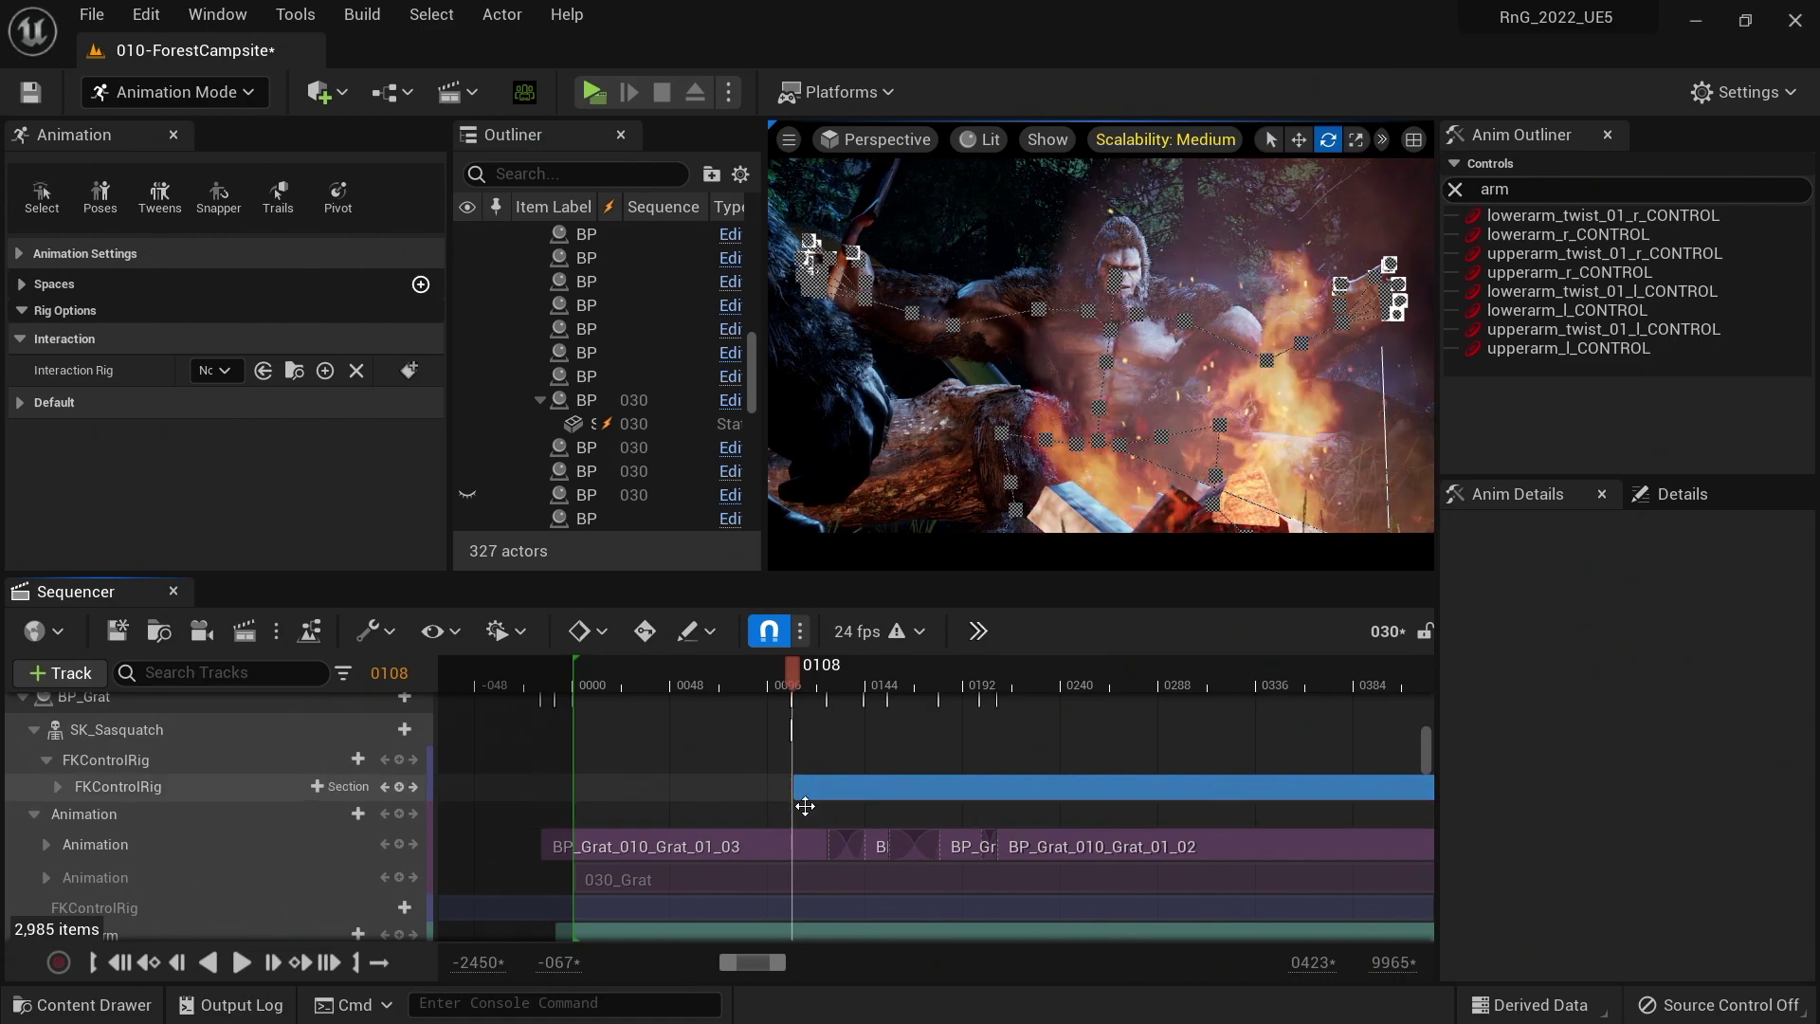
left_click_drag(589, 802, 557, 796)
double_click(120, 785)
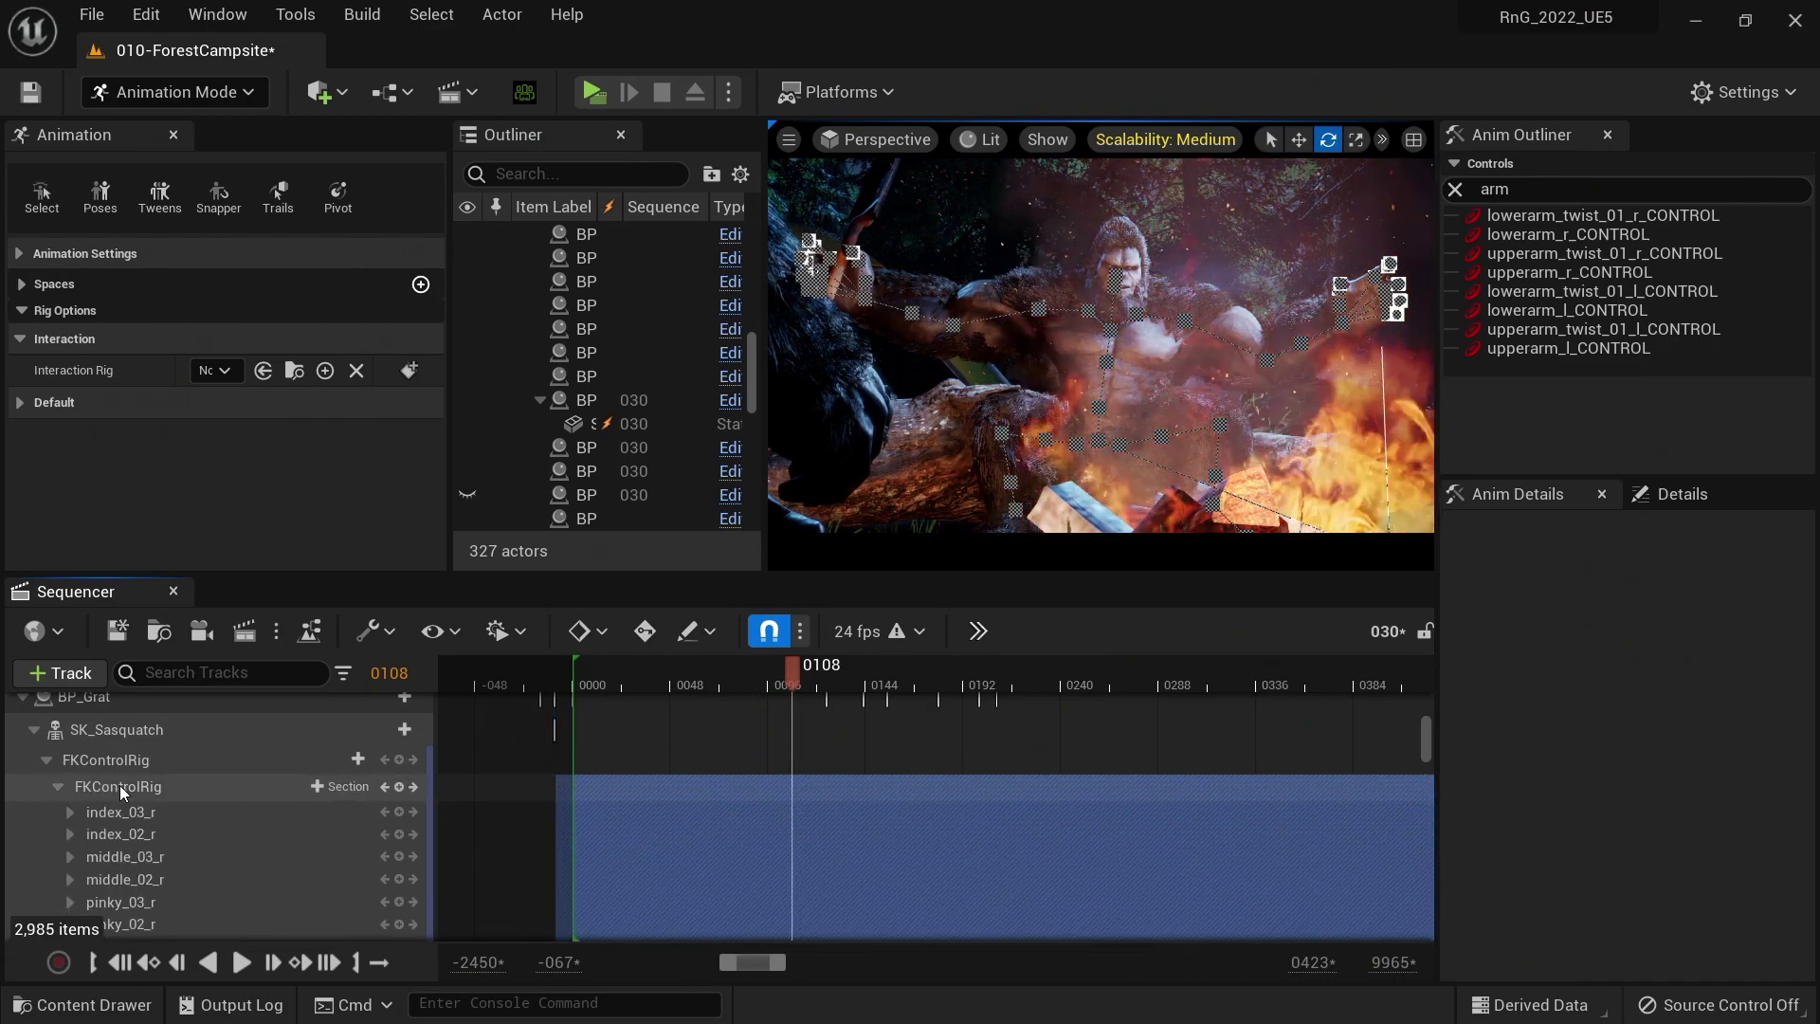
- Find upperarm_l among the section's bone controls, select it, and expand its transform channels
scroll(145, 817, "down", 6)
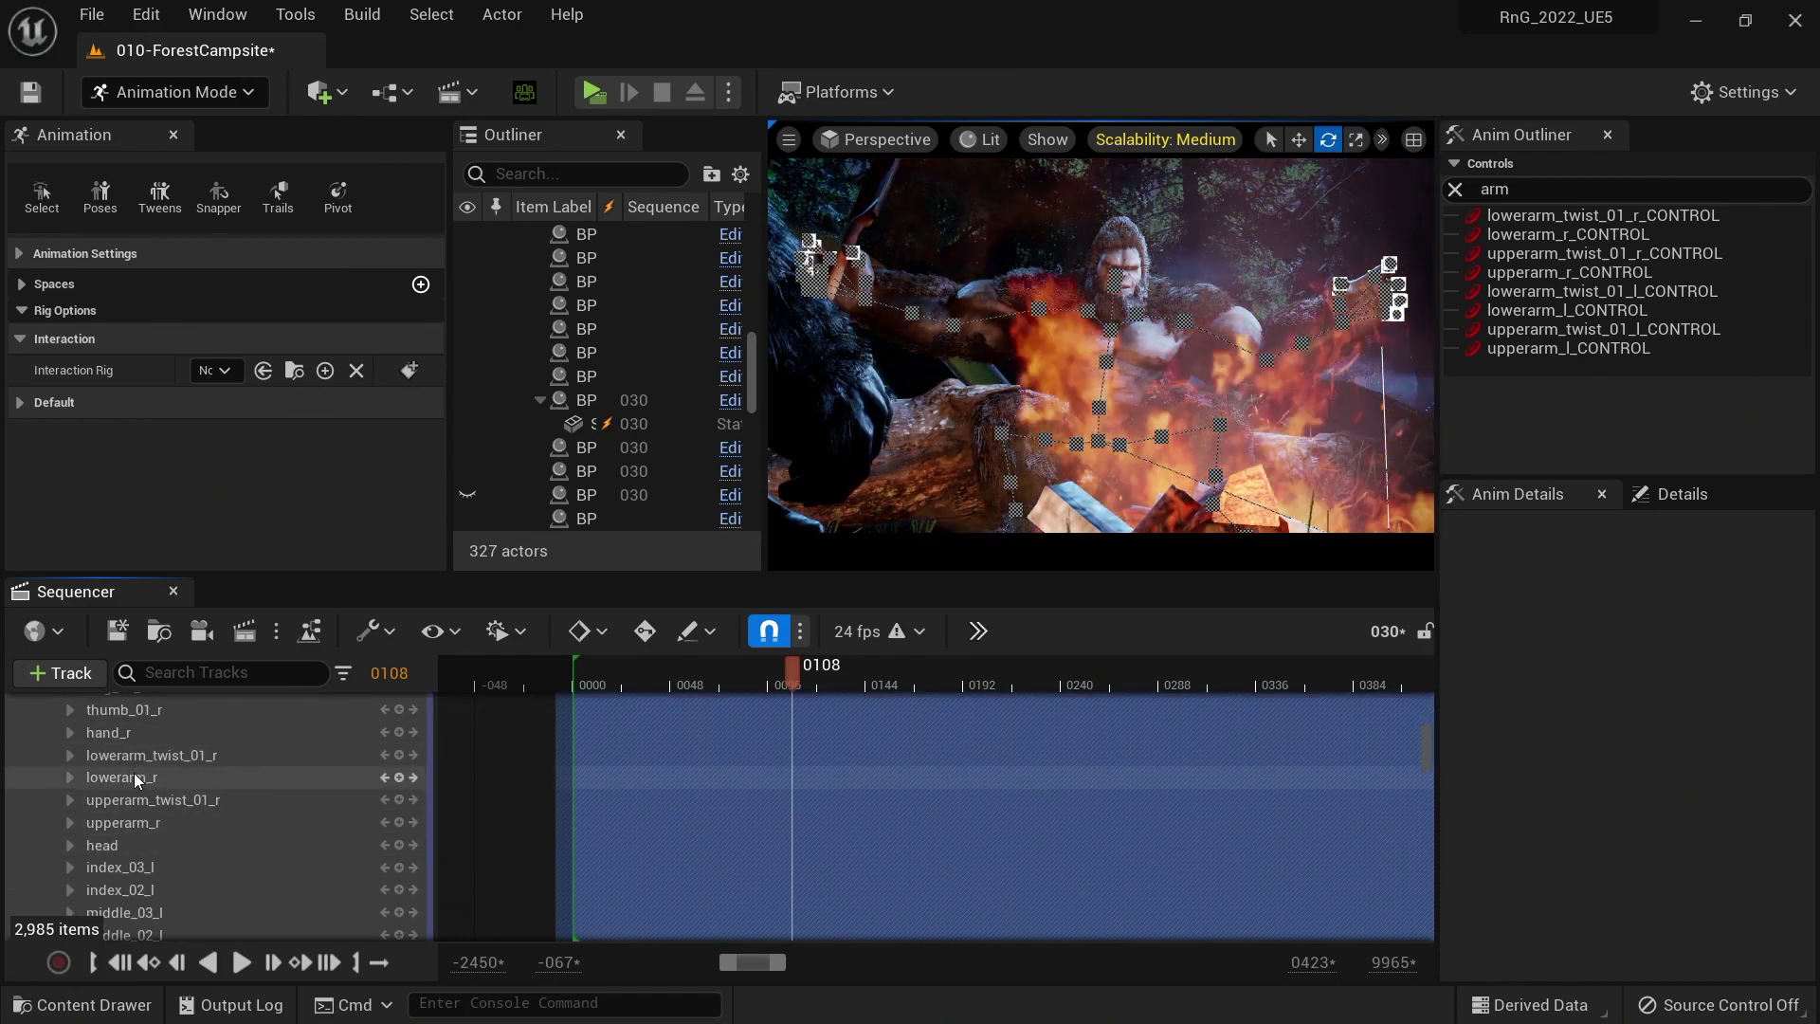
scroll(134, 771, "down", 2)
scroll(132, 762, "down", 5)
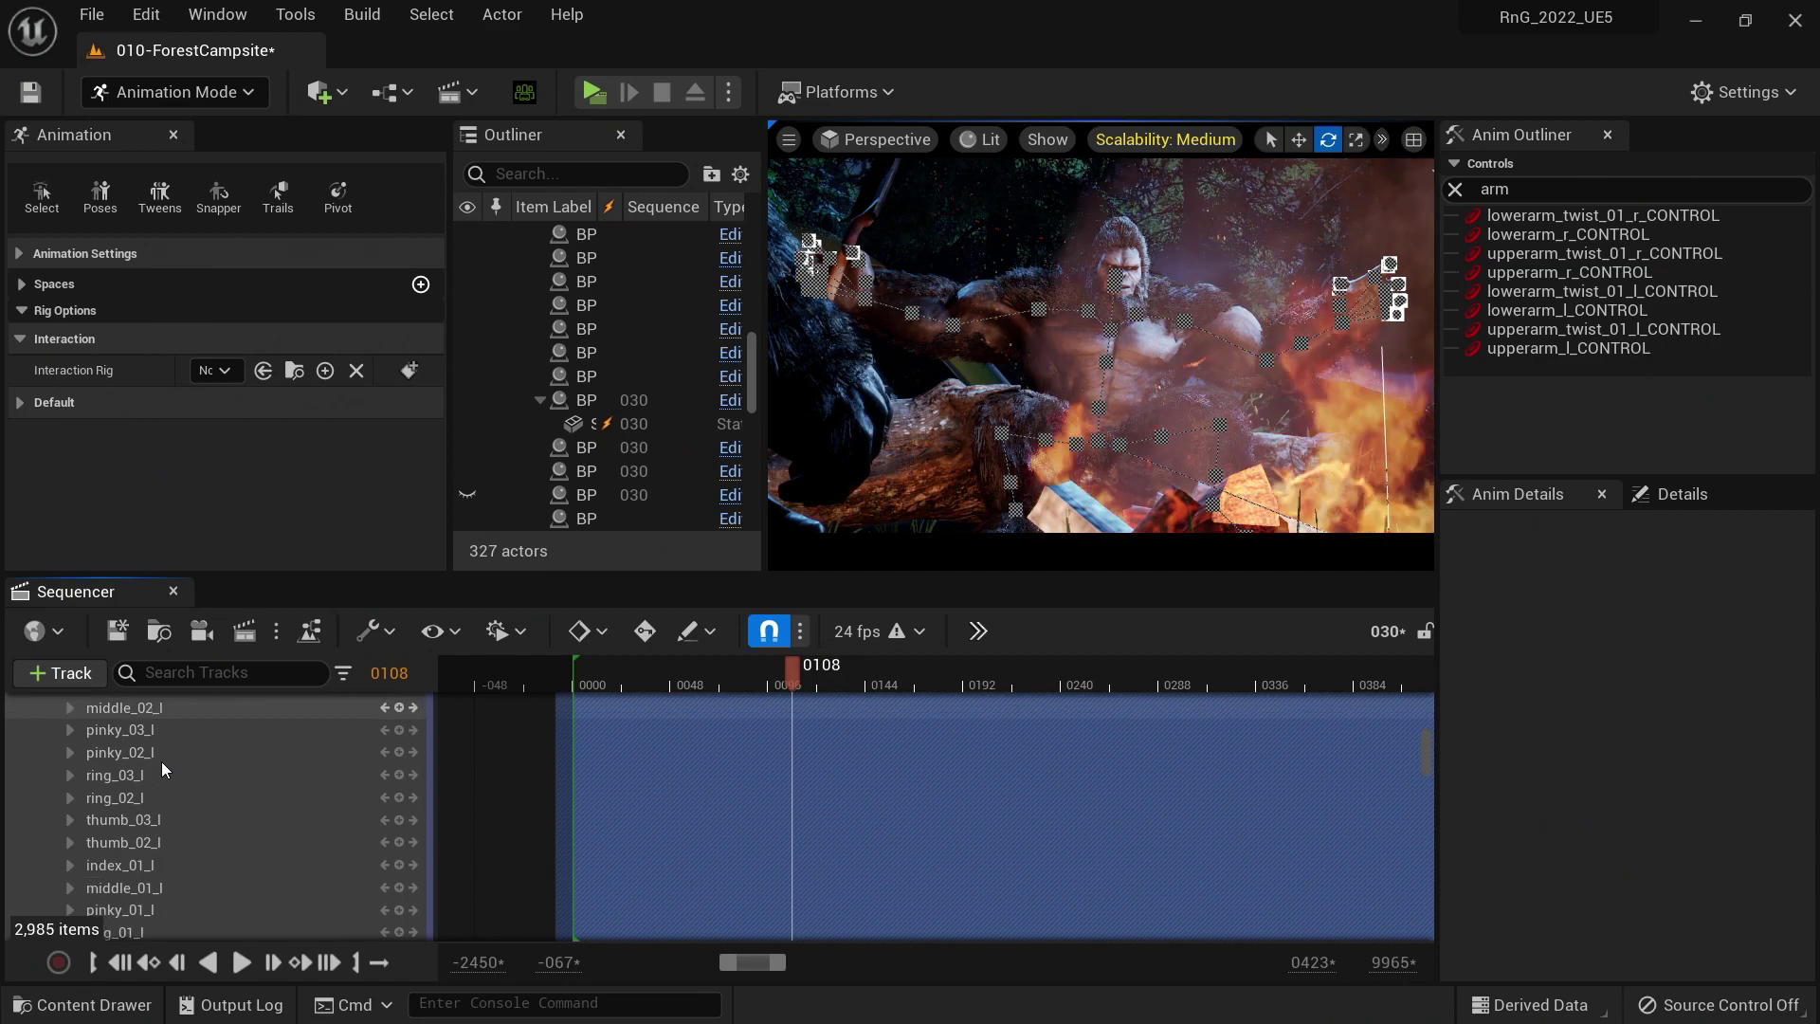
scroll(161, 789, "down", 2)
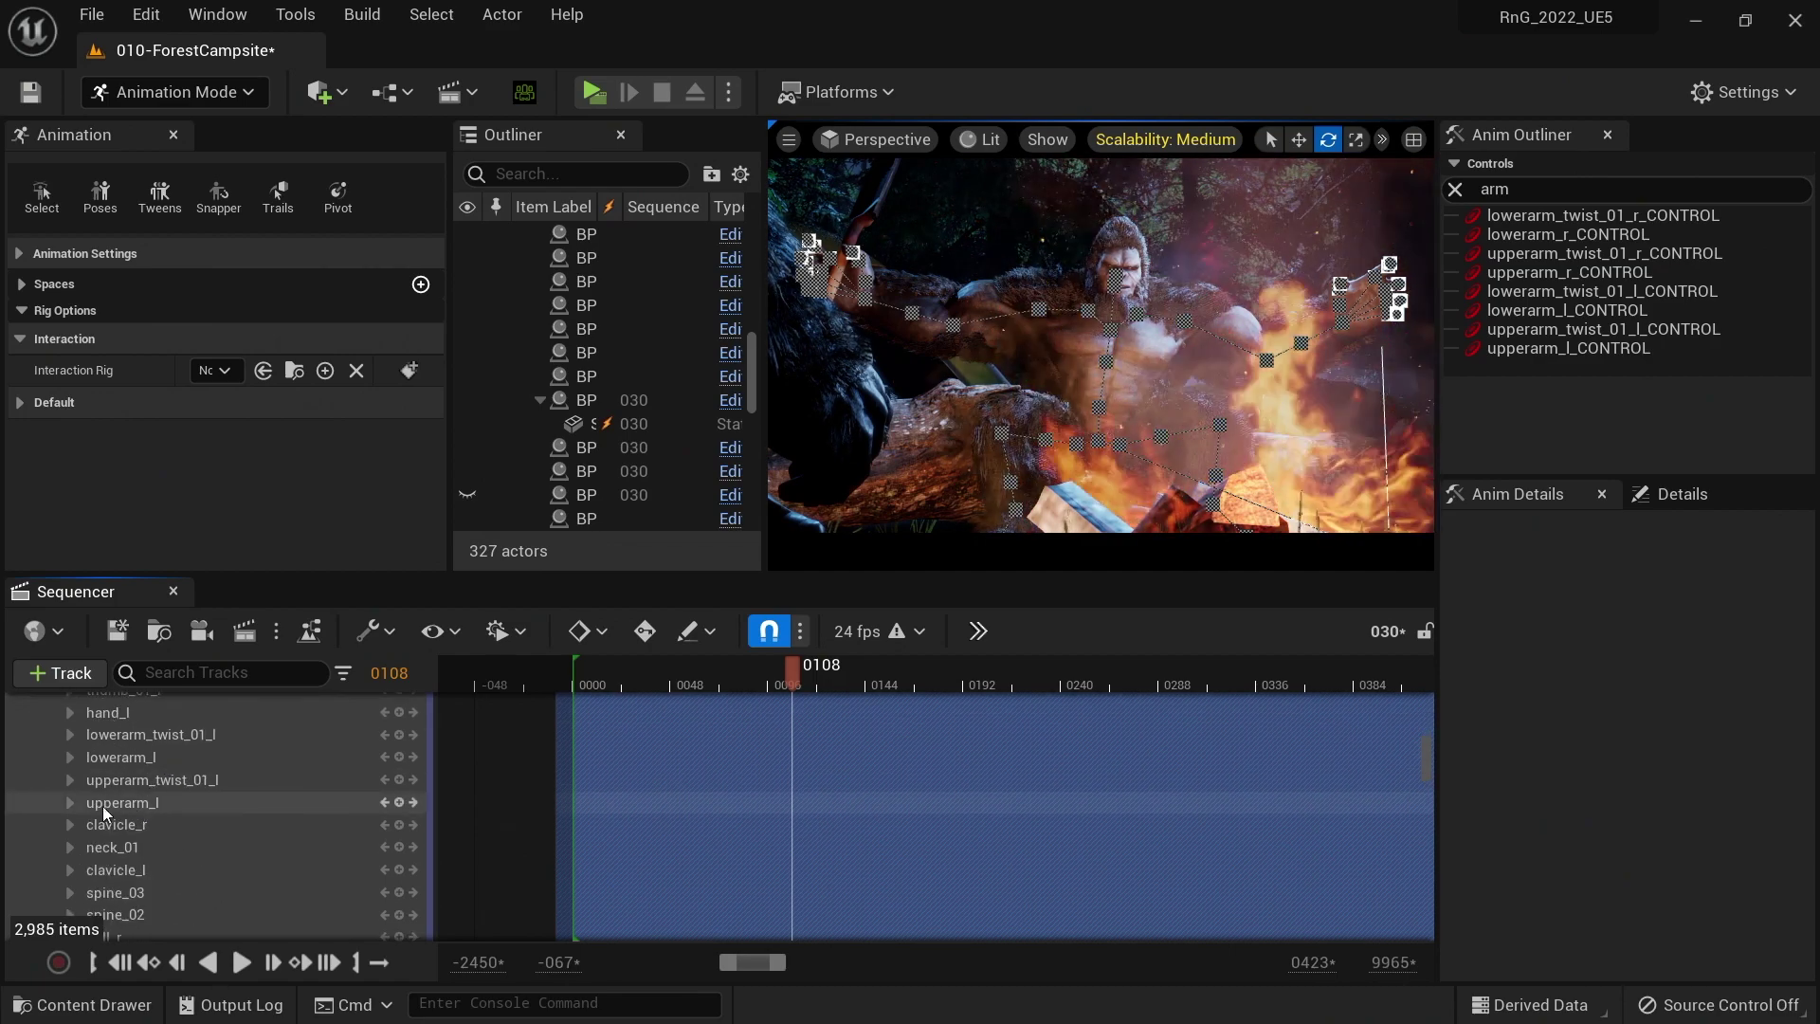
left_click(118, 805)
left_click(70, 802)
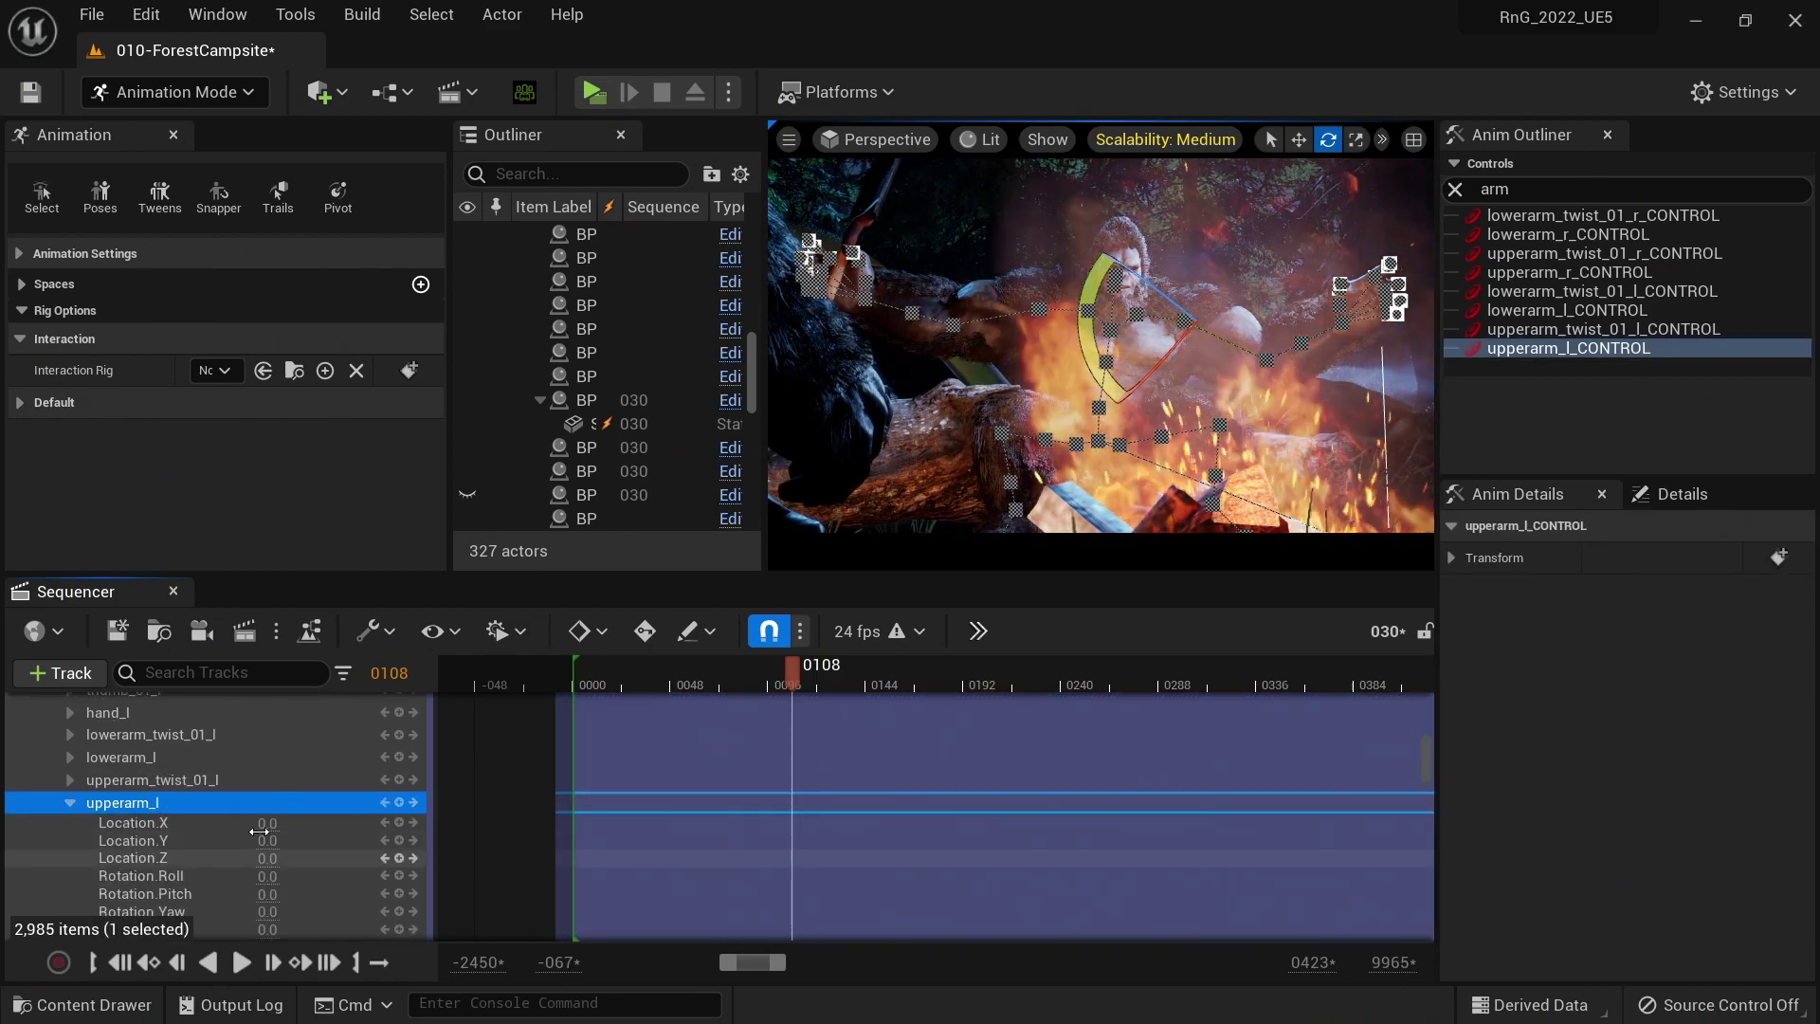
scroll(270, 851, "down", 3)
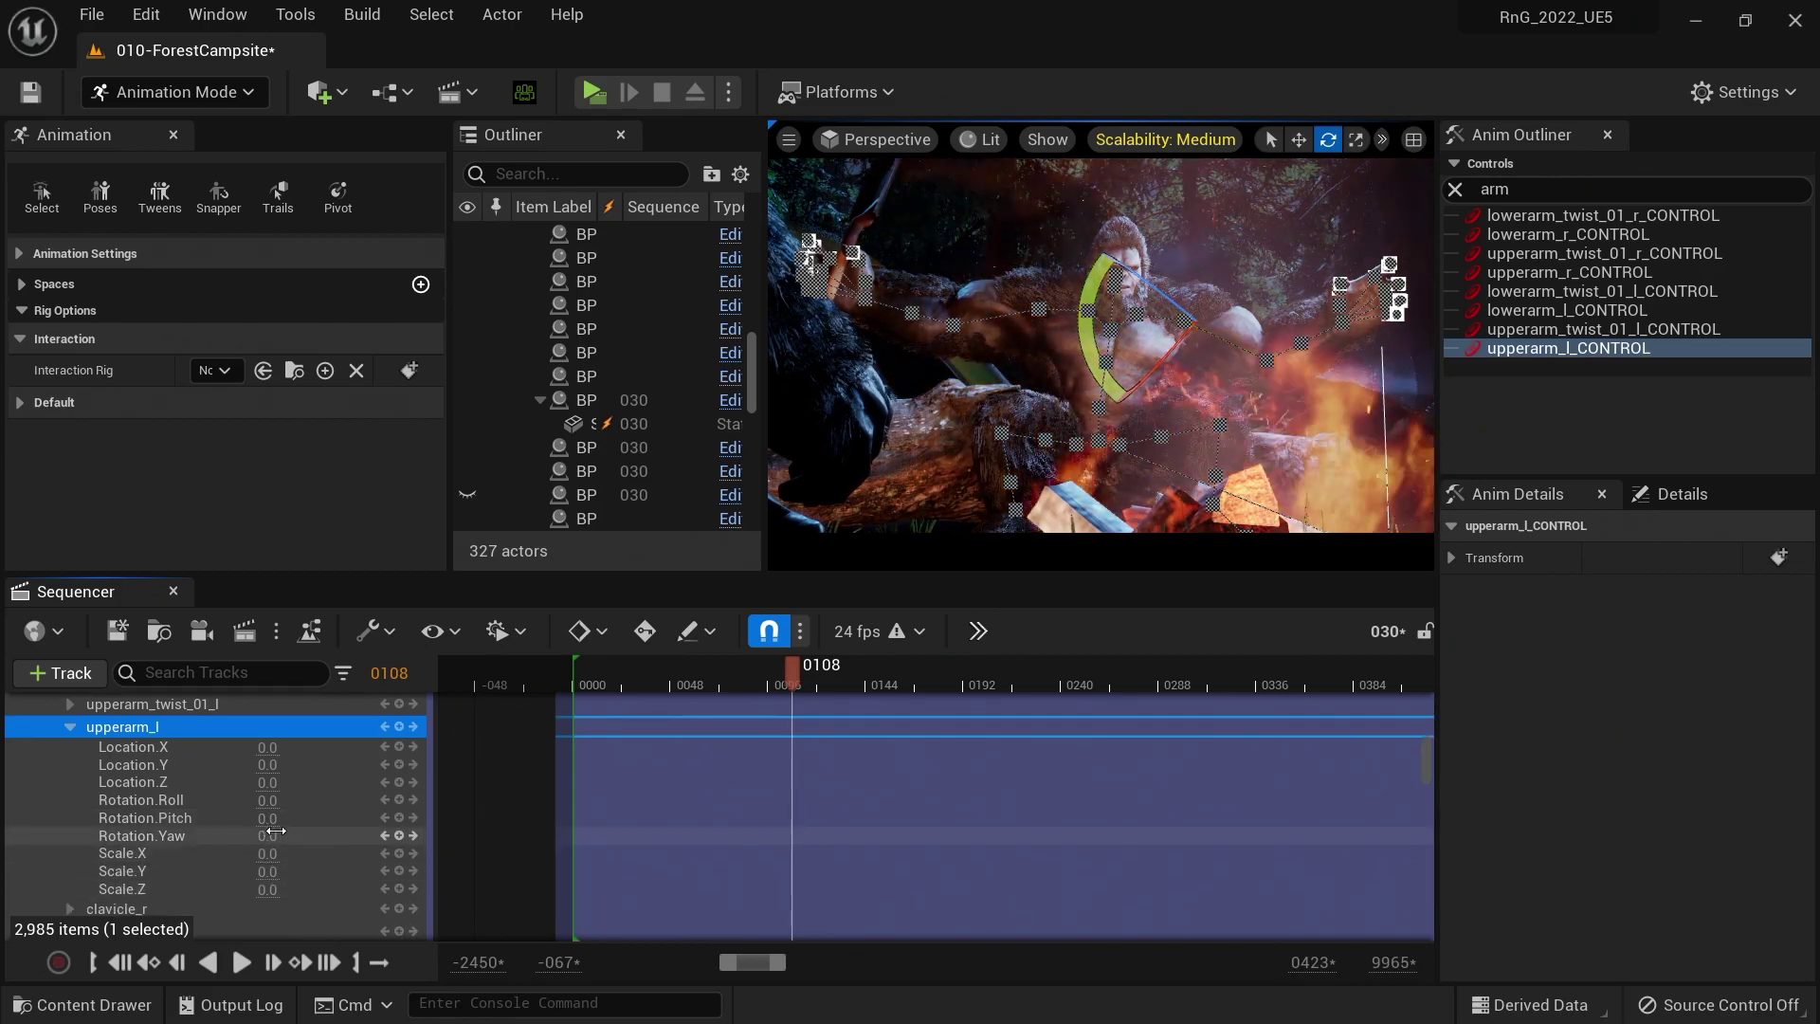
- Set upperarm_l's rotation to roll 60, pitch about 1.63 and yaw -90, and key its whole transform at frame 108
left_click(267, 818)
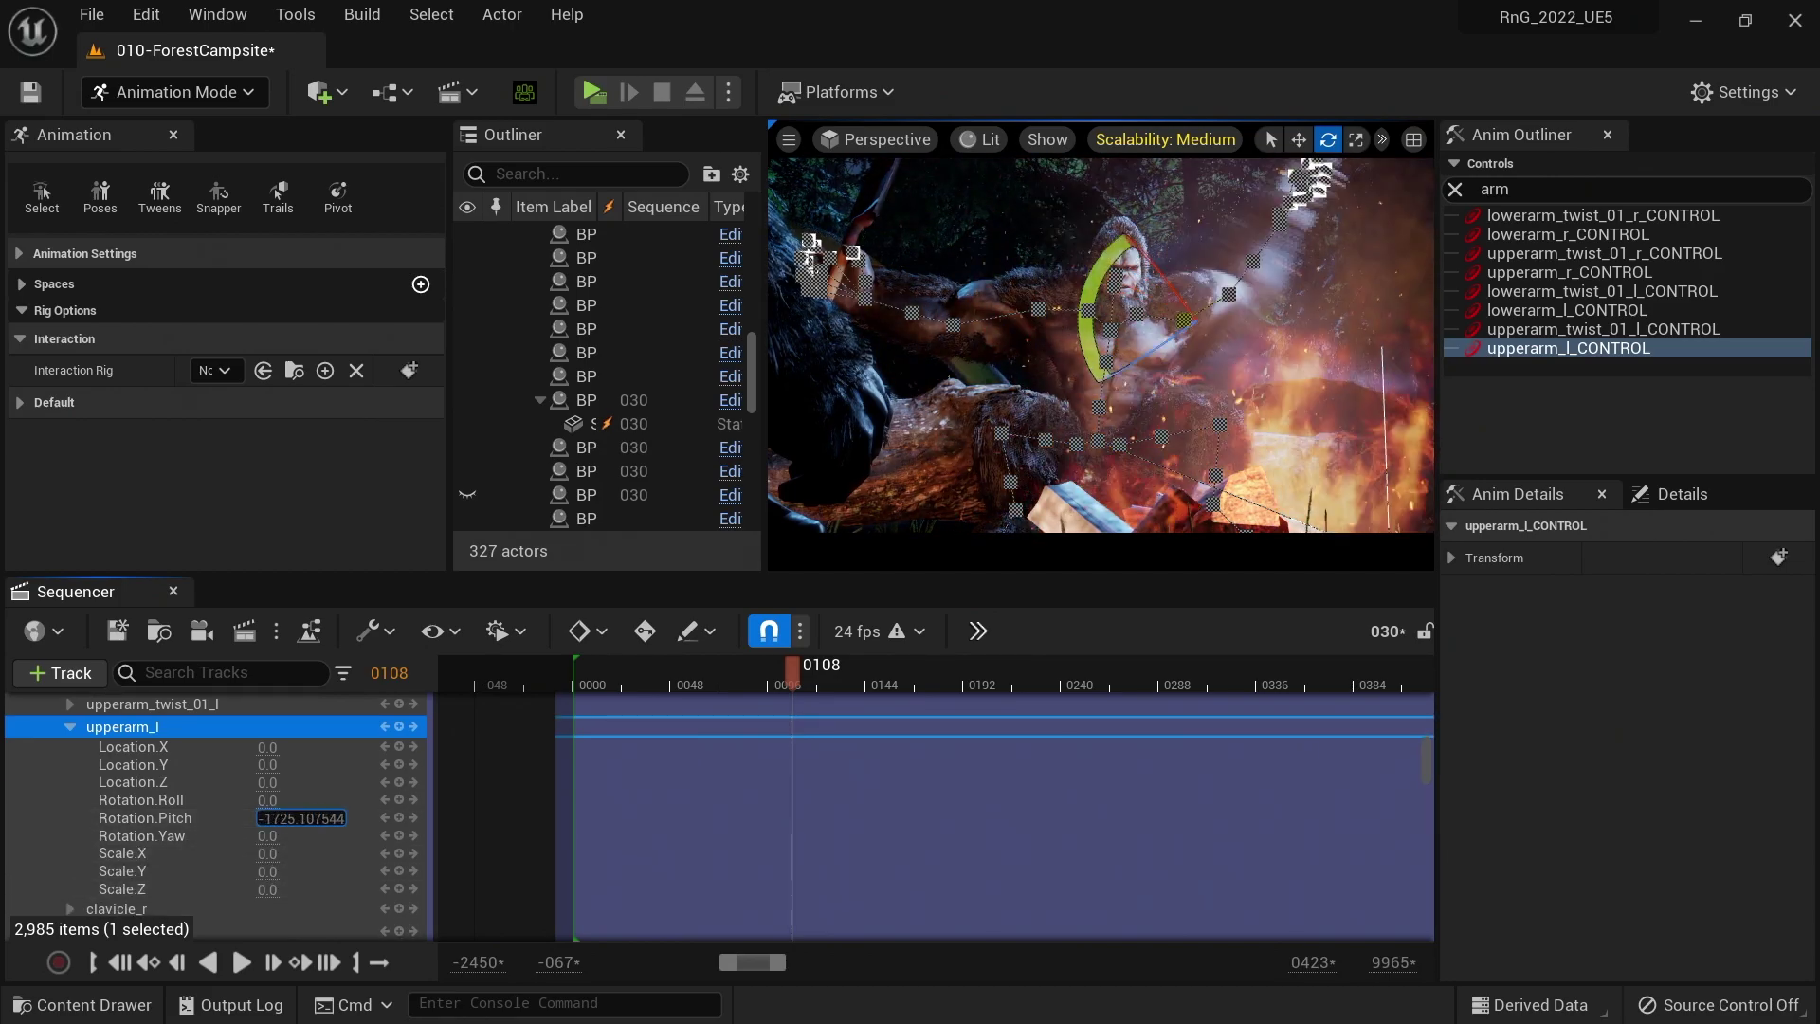
left_click(299, 817)
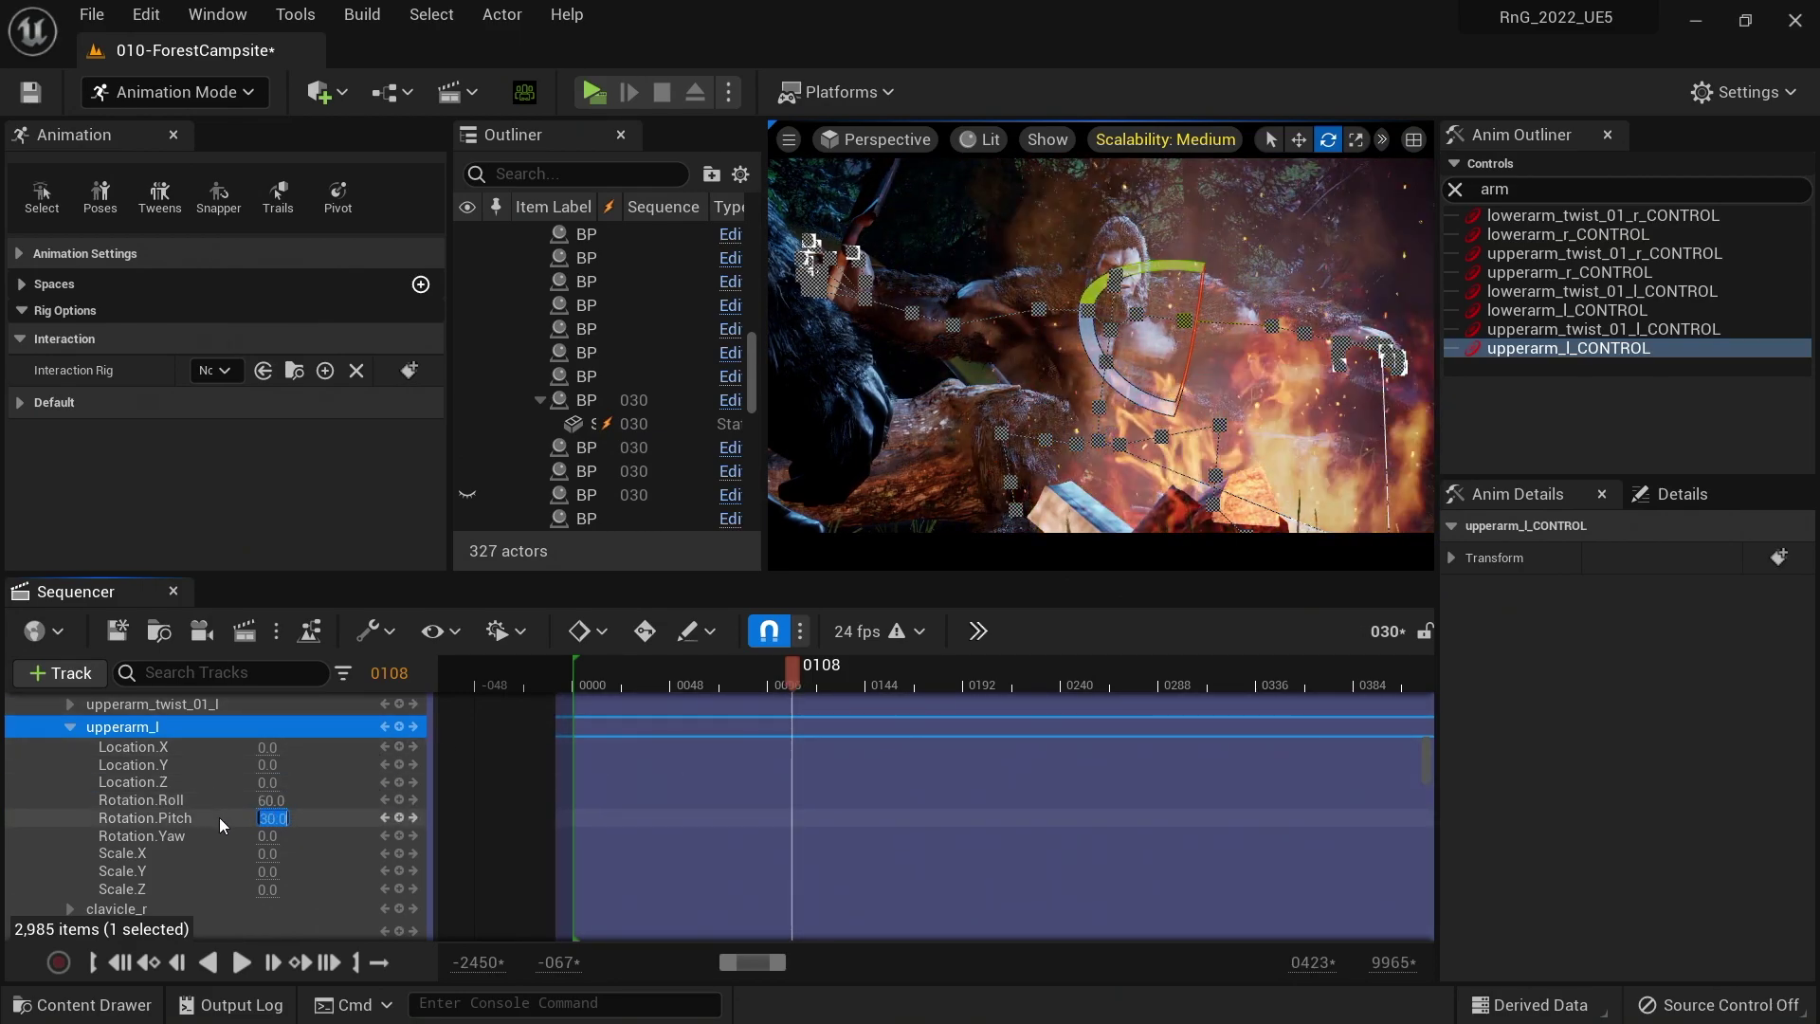
left_click(273, 817)
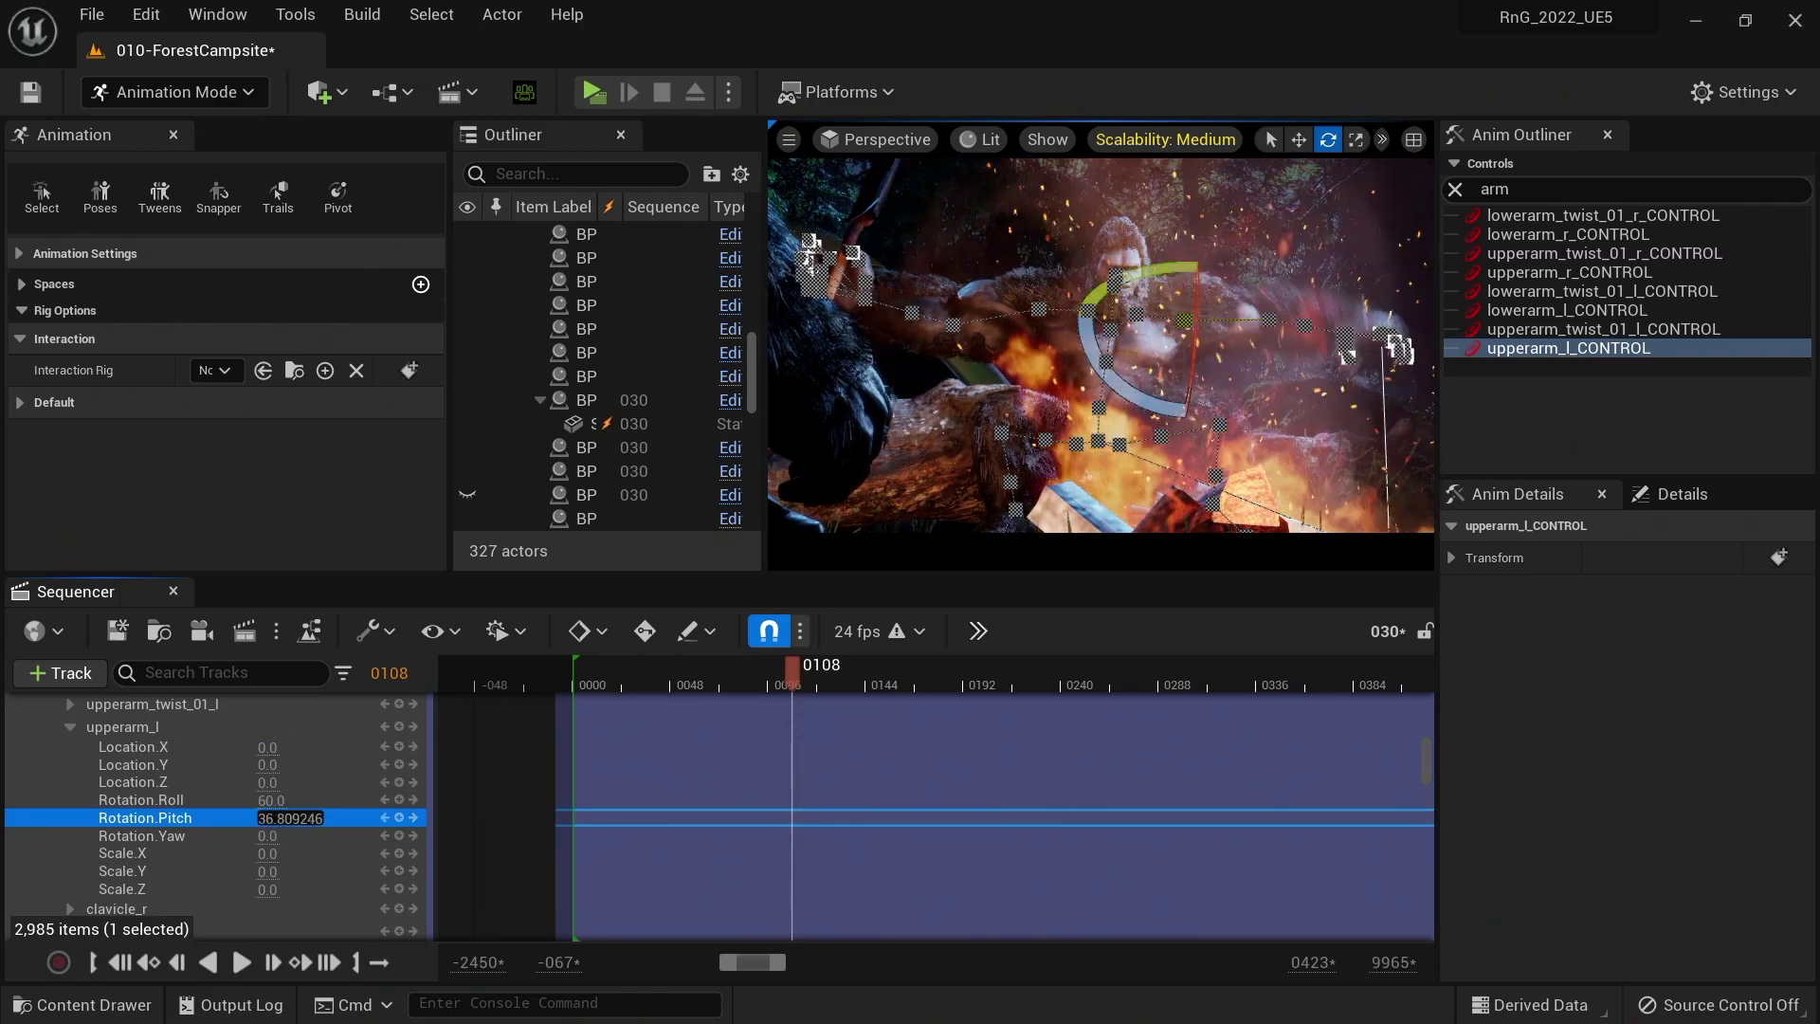
left_click_drag(270, 821, 209, 835)
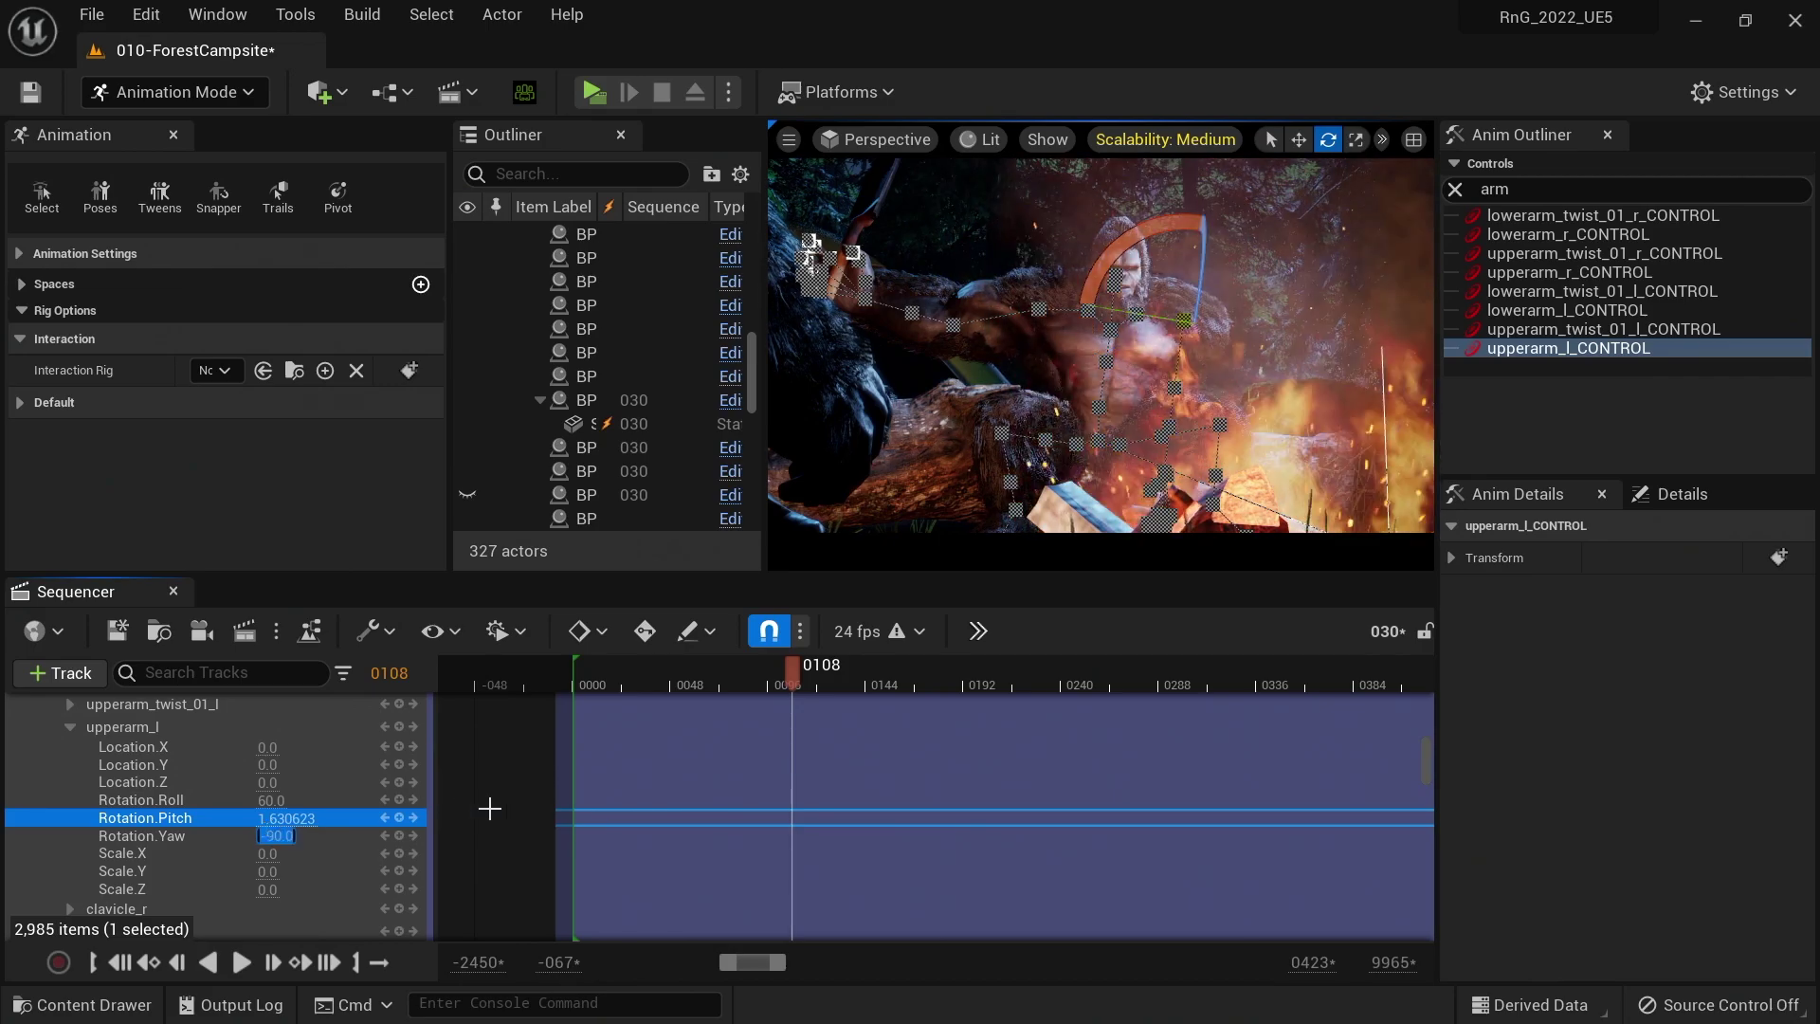
left_click(400, 726)
- Set upperarm_l's roll, pitch and yaw rotations to 0 at frame 84 so the arm starts from its original pose
left_click_drag(675, 673, 840, 702)
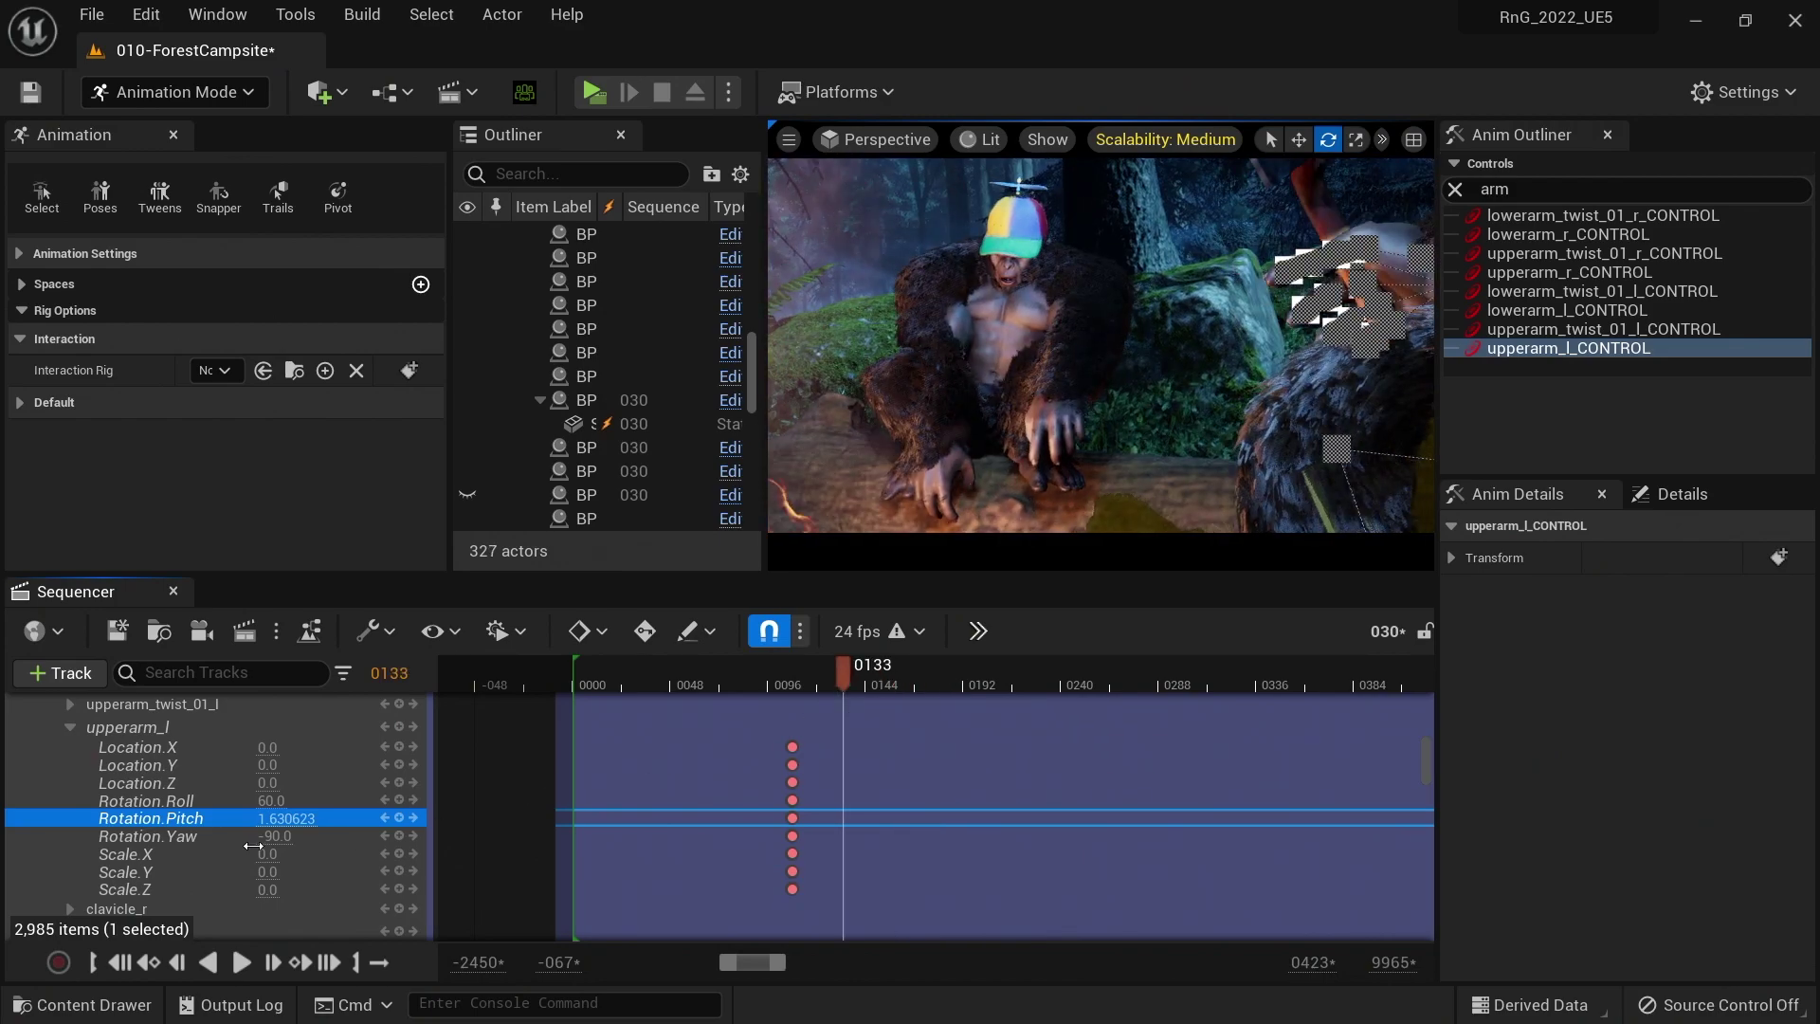
scroll(253, 845, "up", 10)
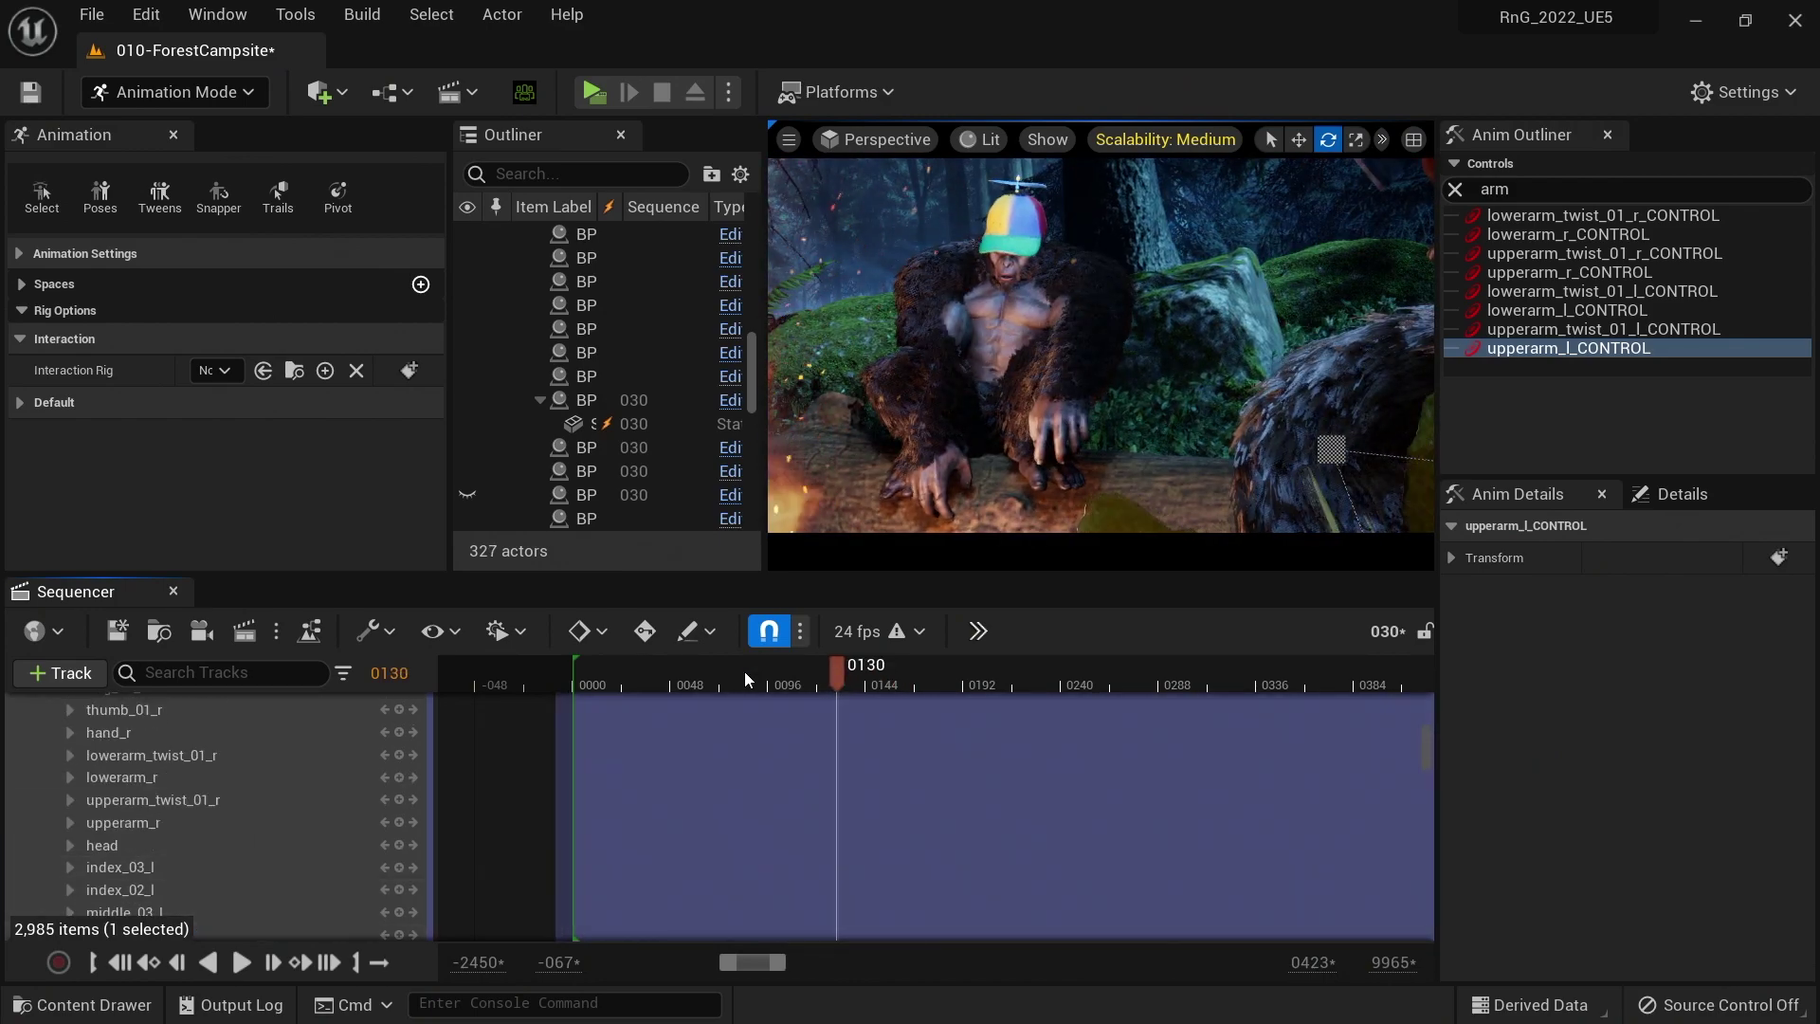
scroll(809, 787, "down", 10)
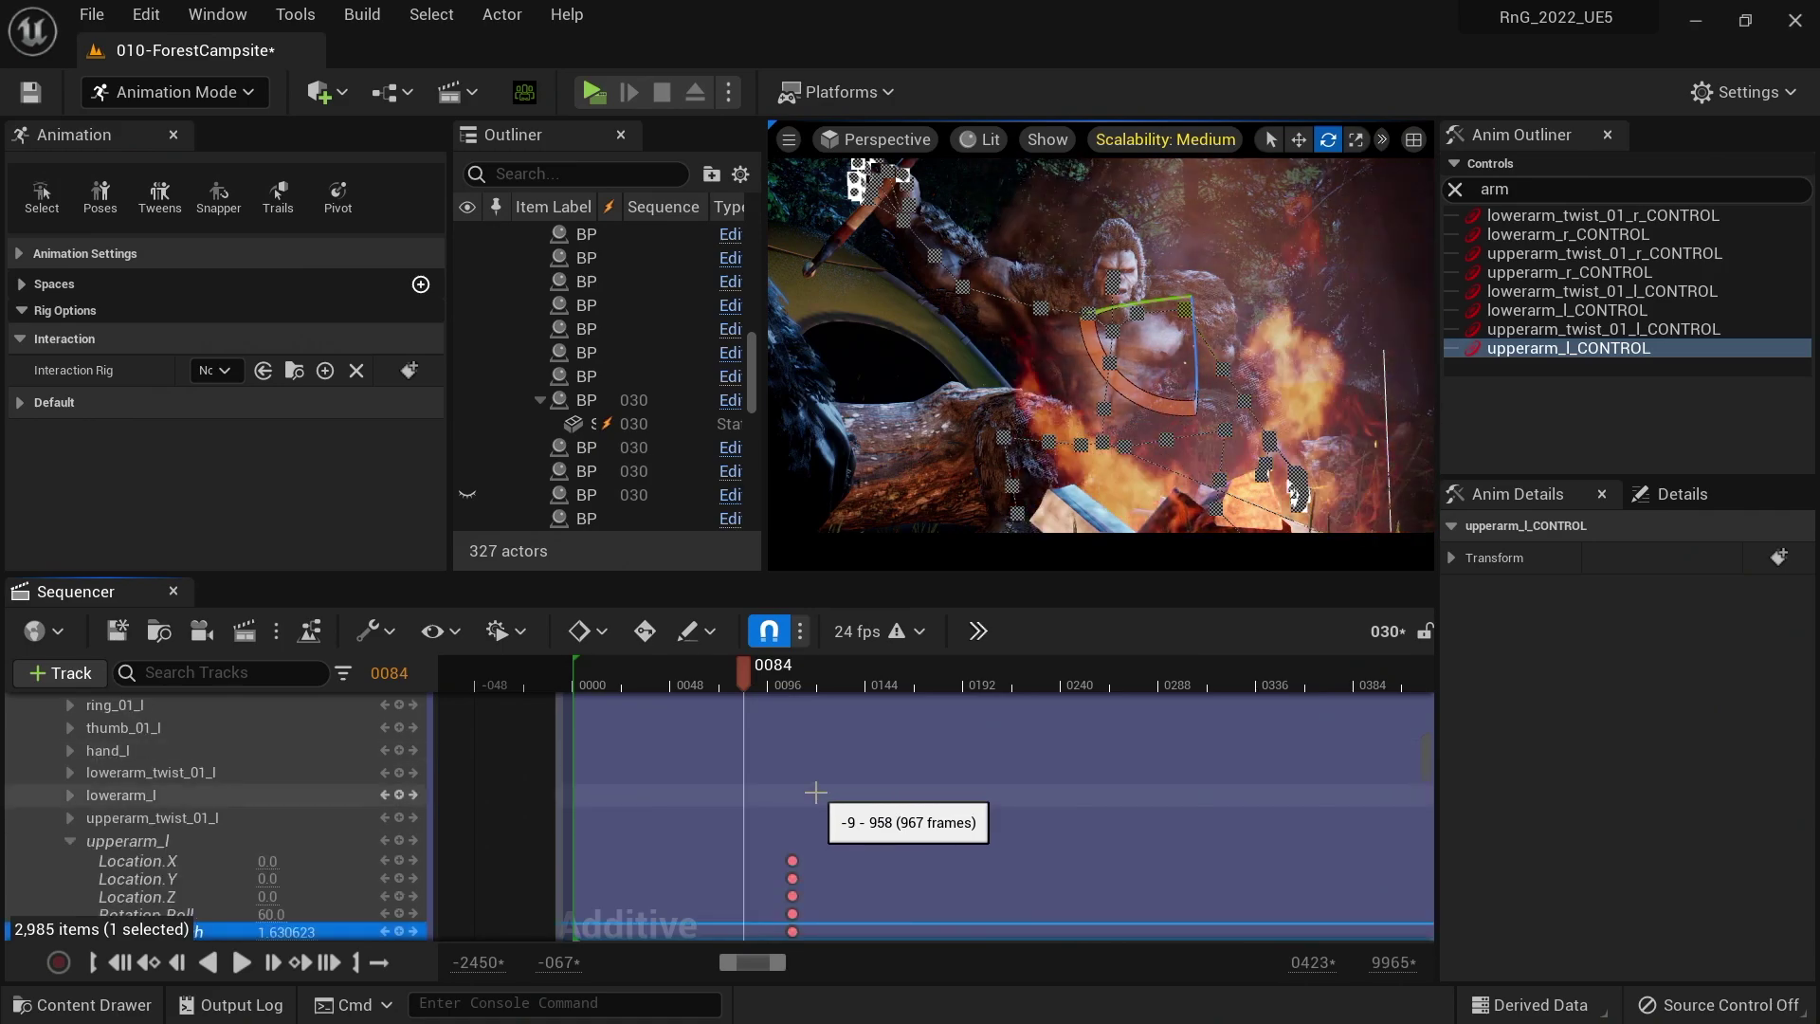
scroll(275, 799, "up", 3)
scroll(275, 800, "down", 1)
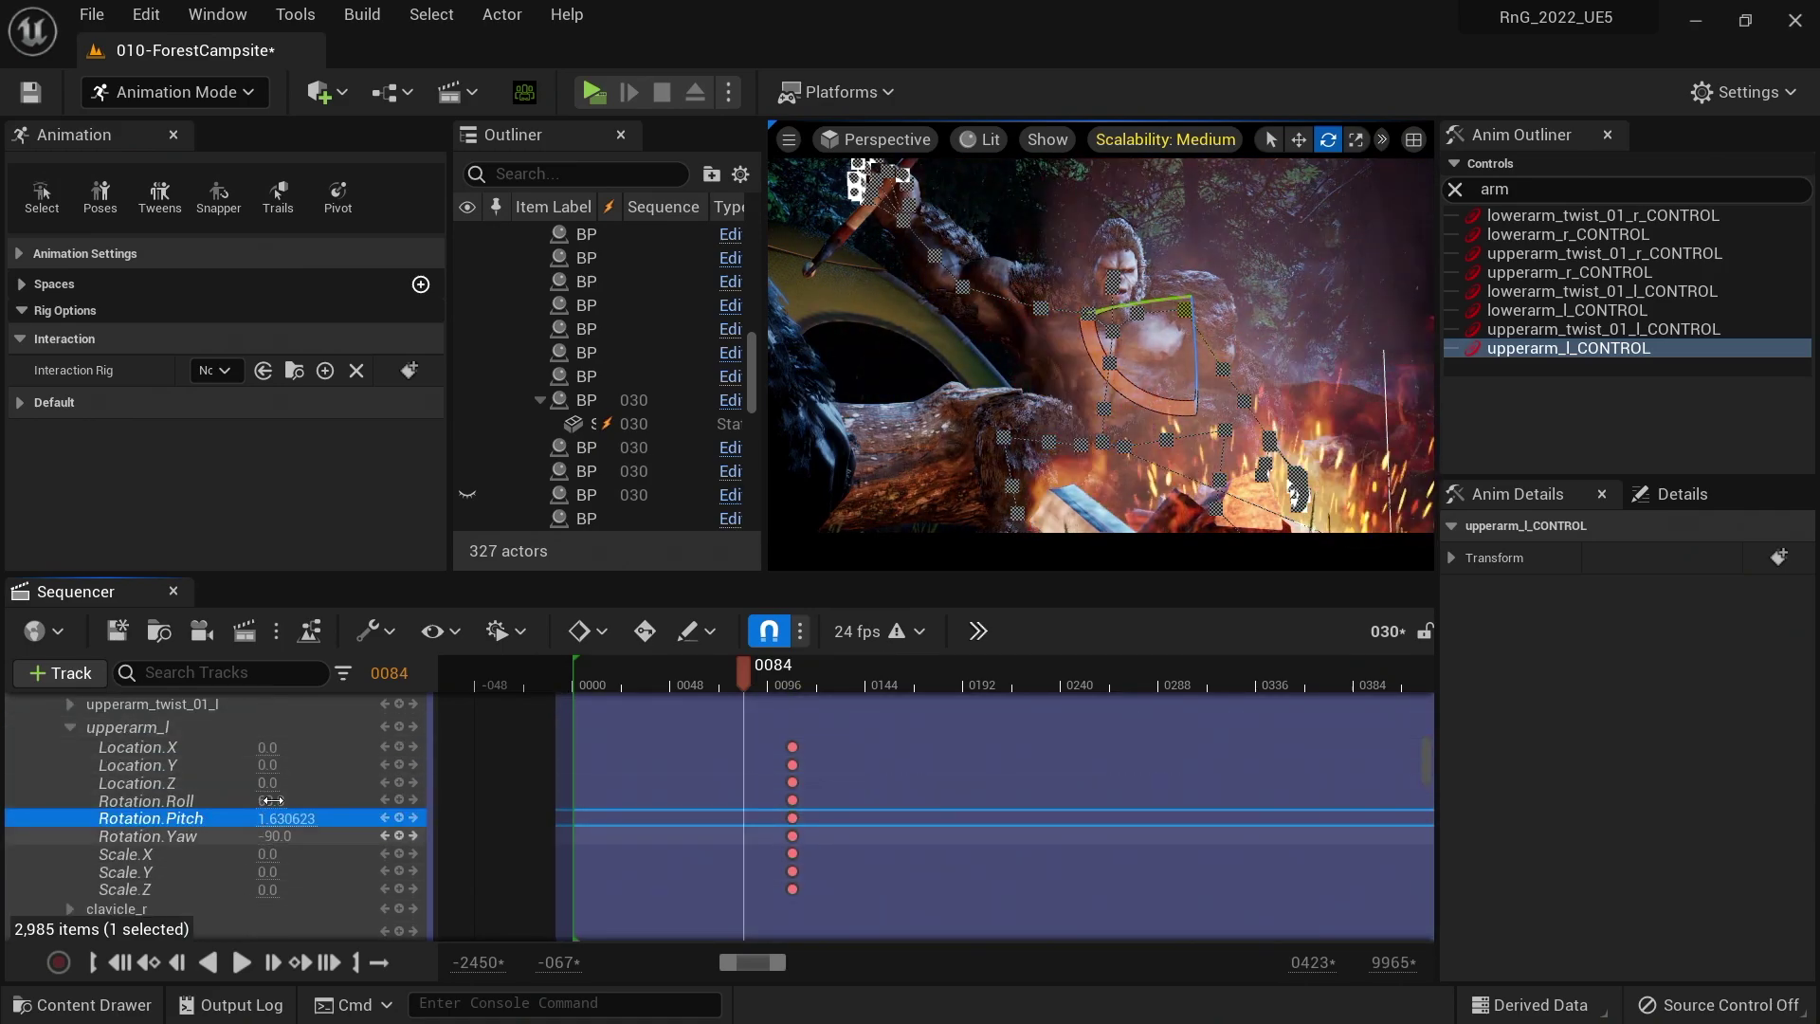
type("0")
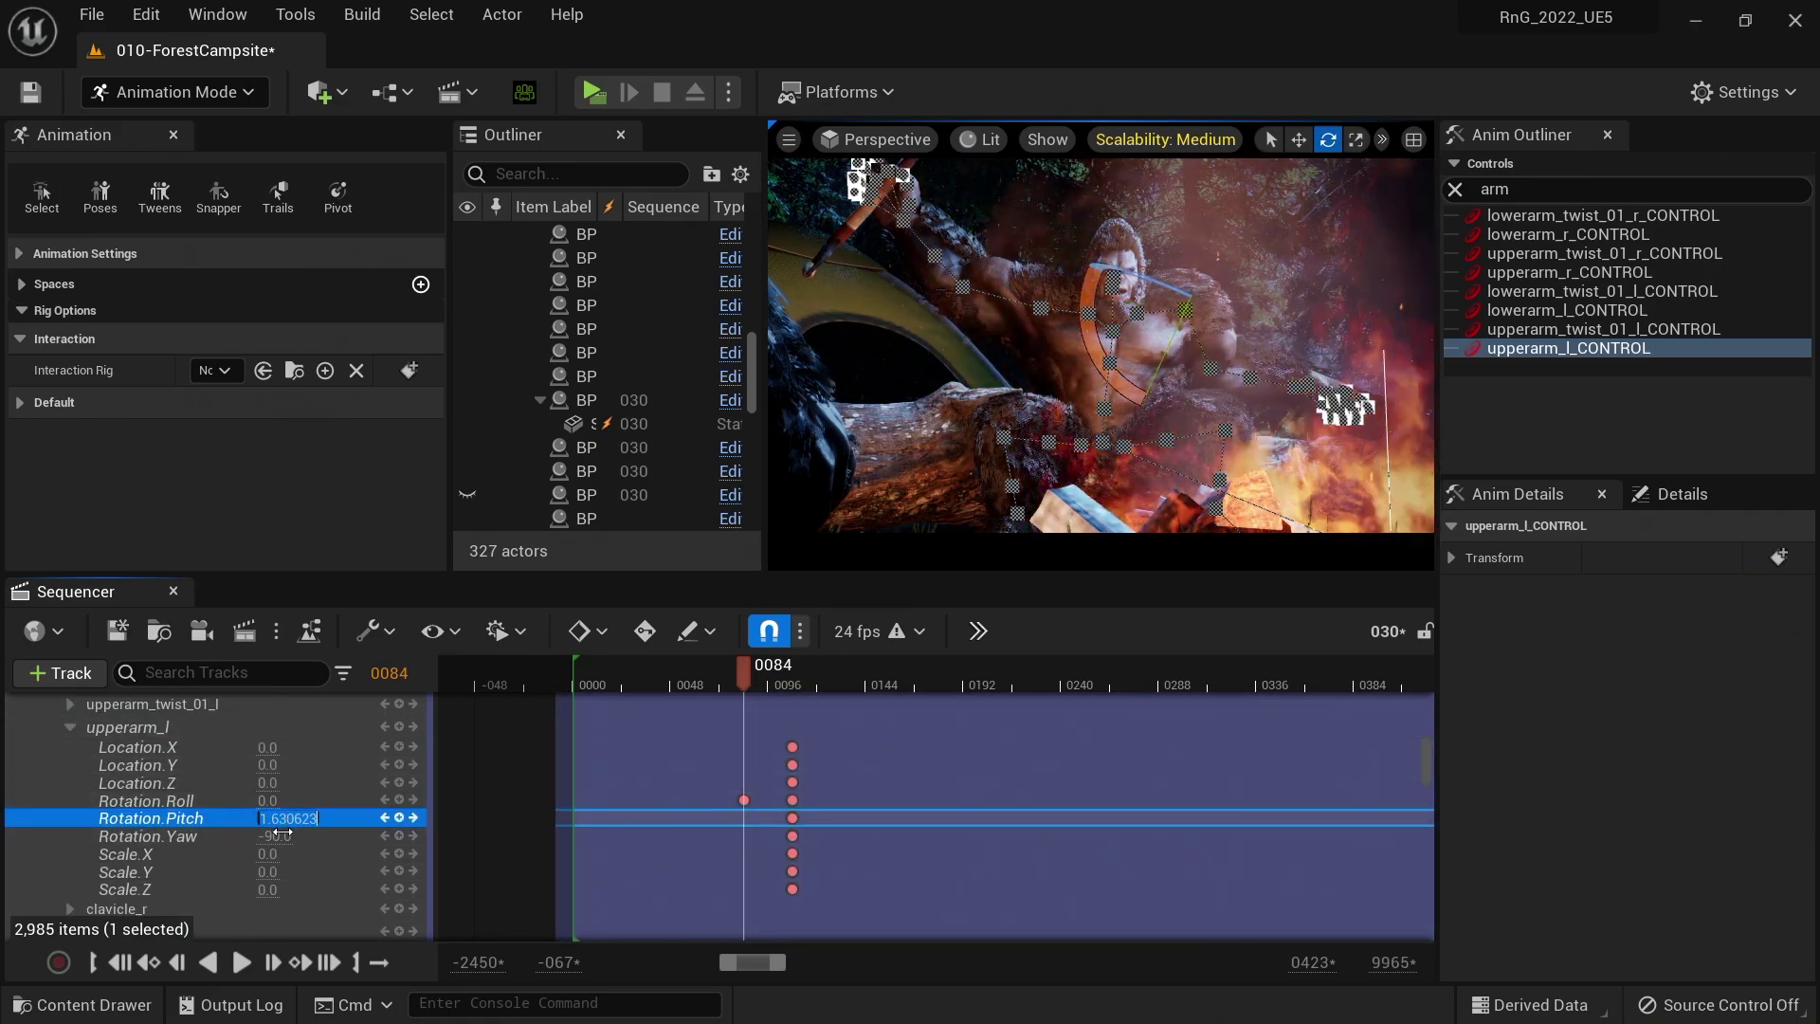
type("0")
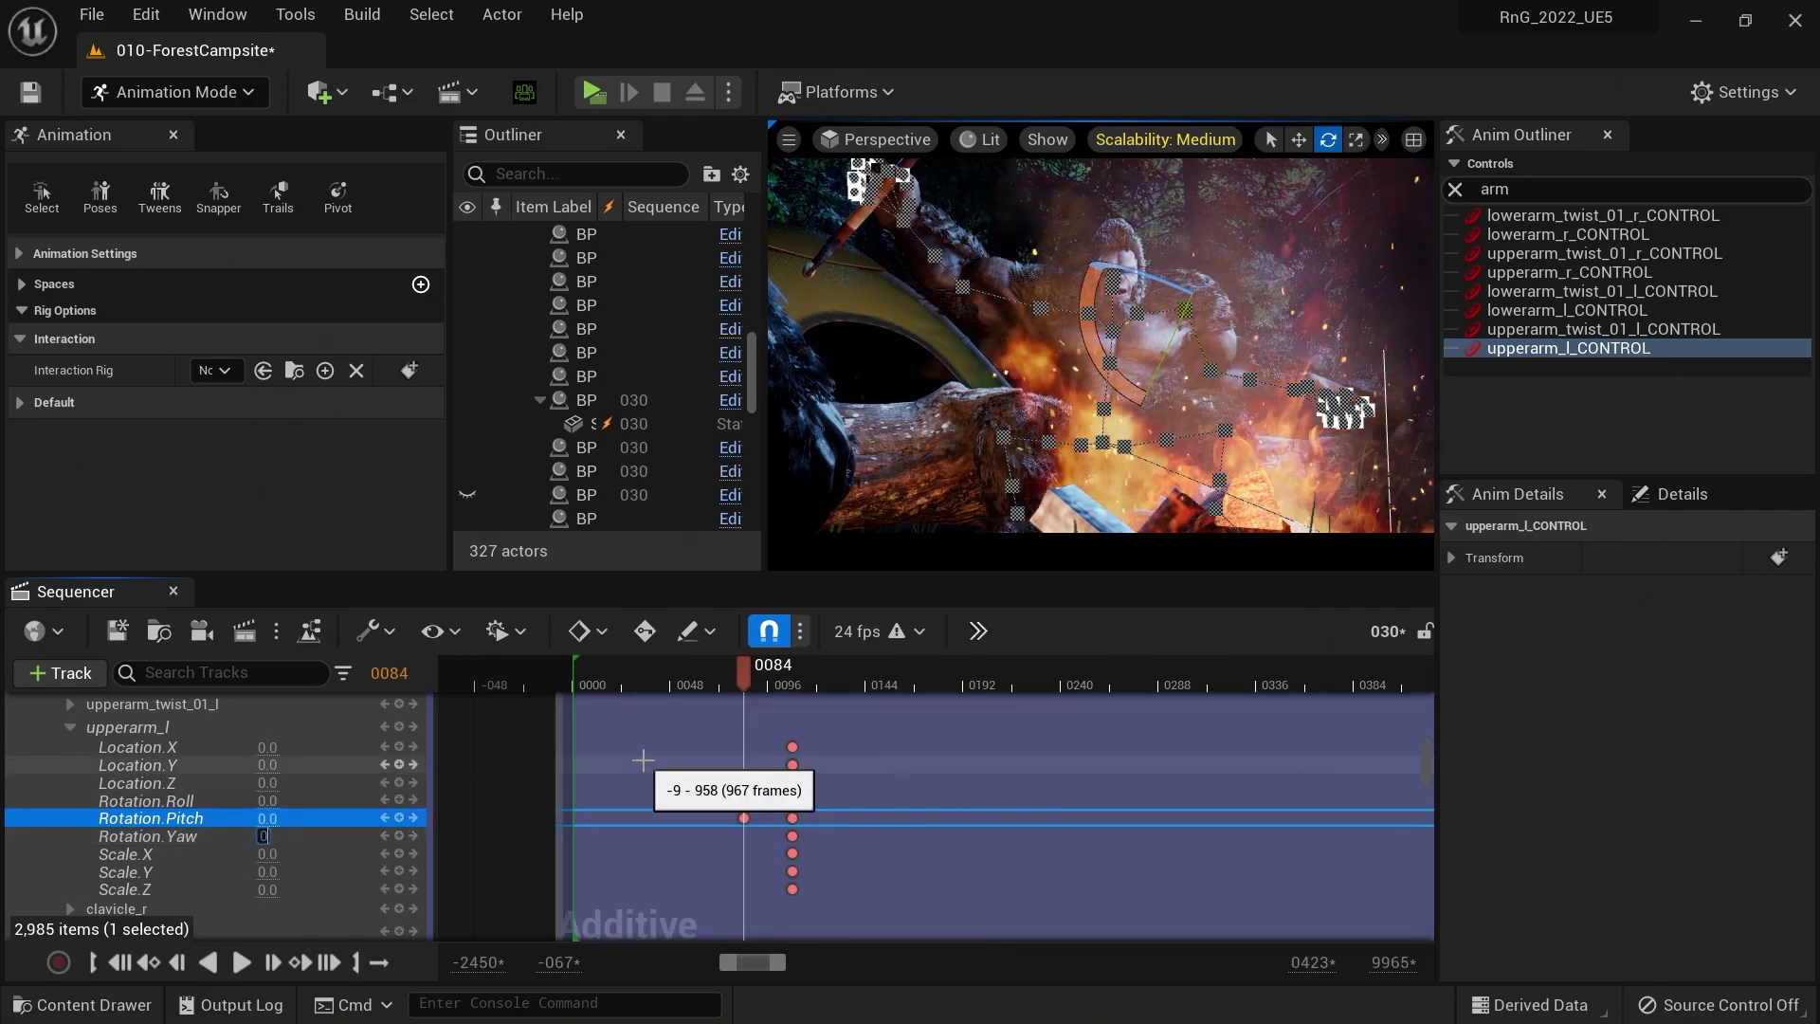
- Review the keyed arm motion by scrubbing from frame 84 to frame 299, and collapse the SK_Sasquatch tracks
left_click_drag(756, 675, 922, 693)
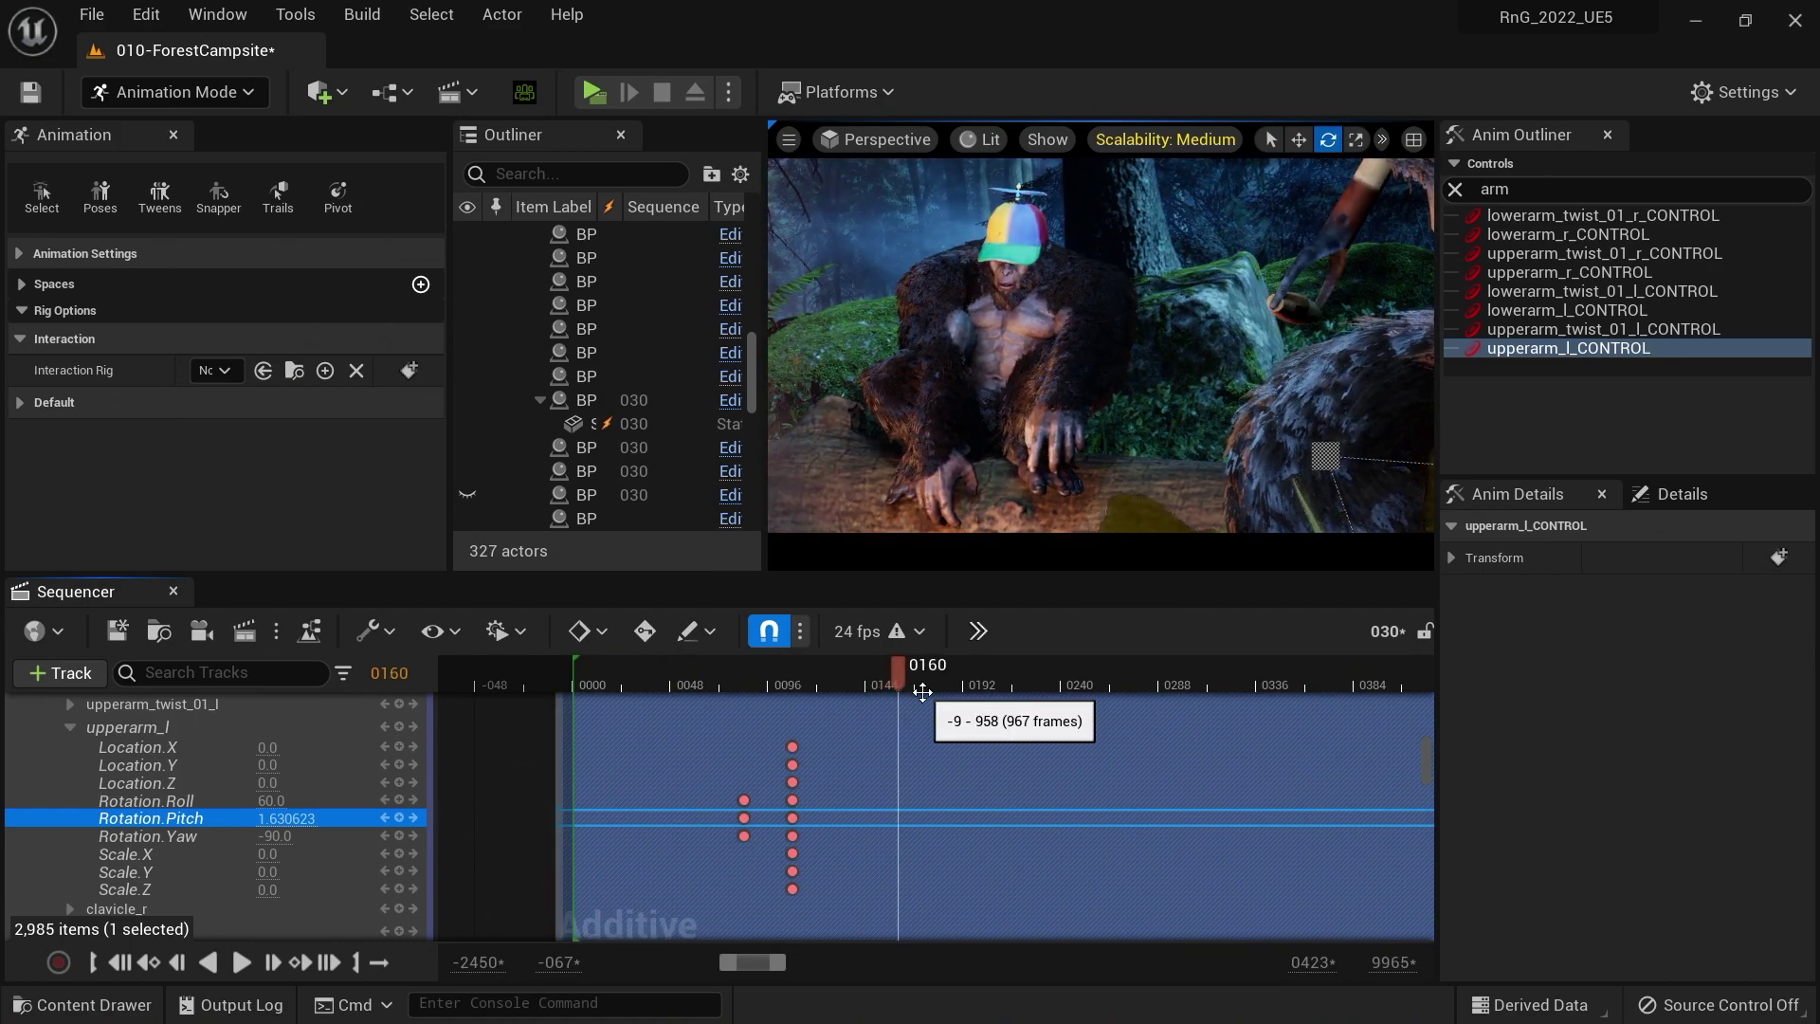
right_click_drag(673, 780, 455, 845)
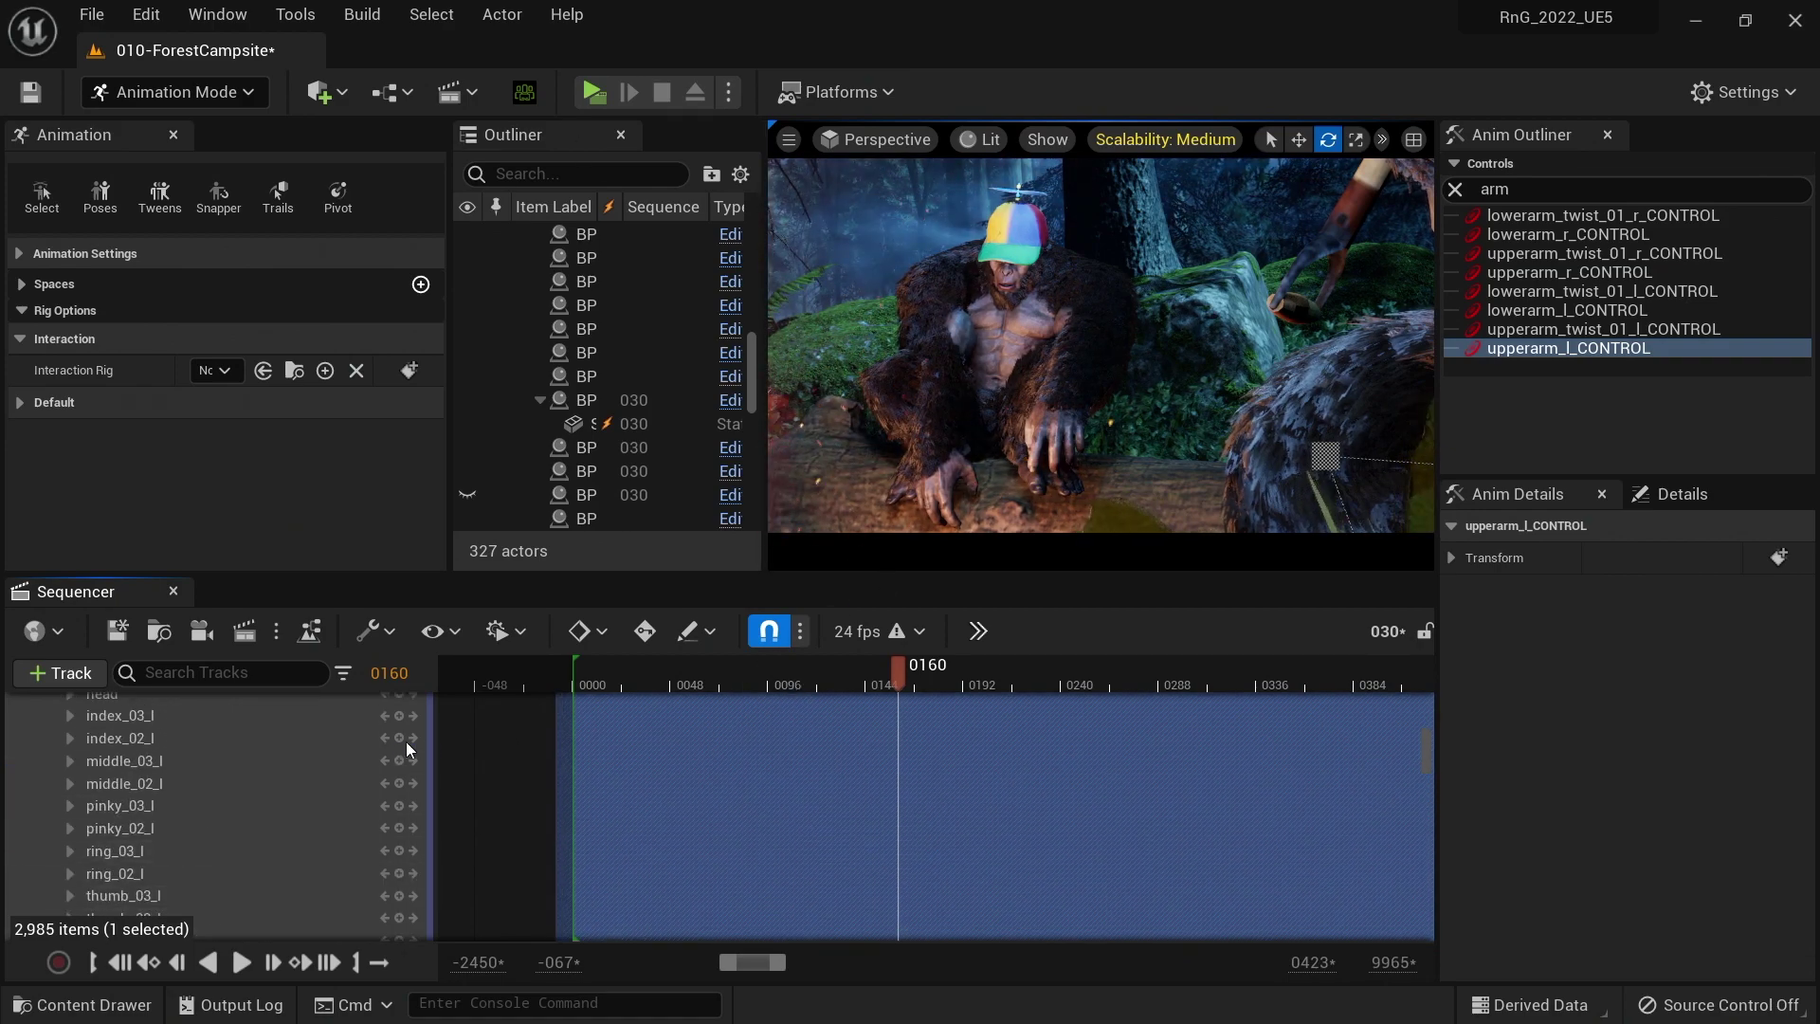
left_click(851, 687)
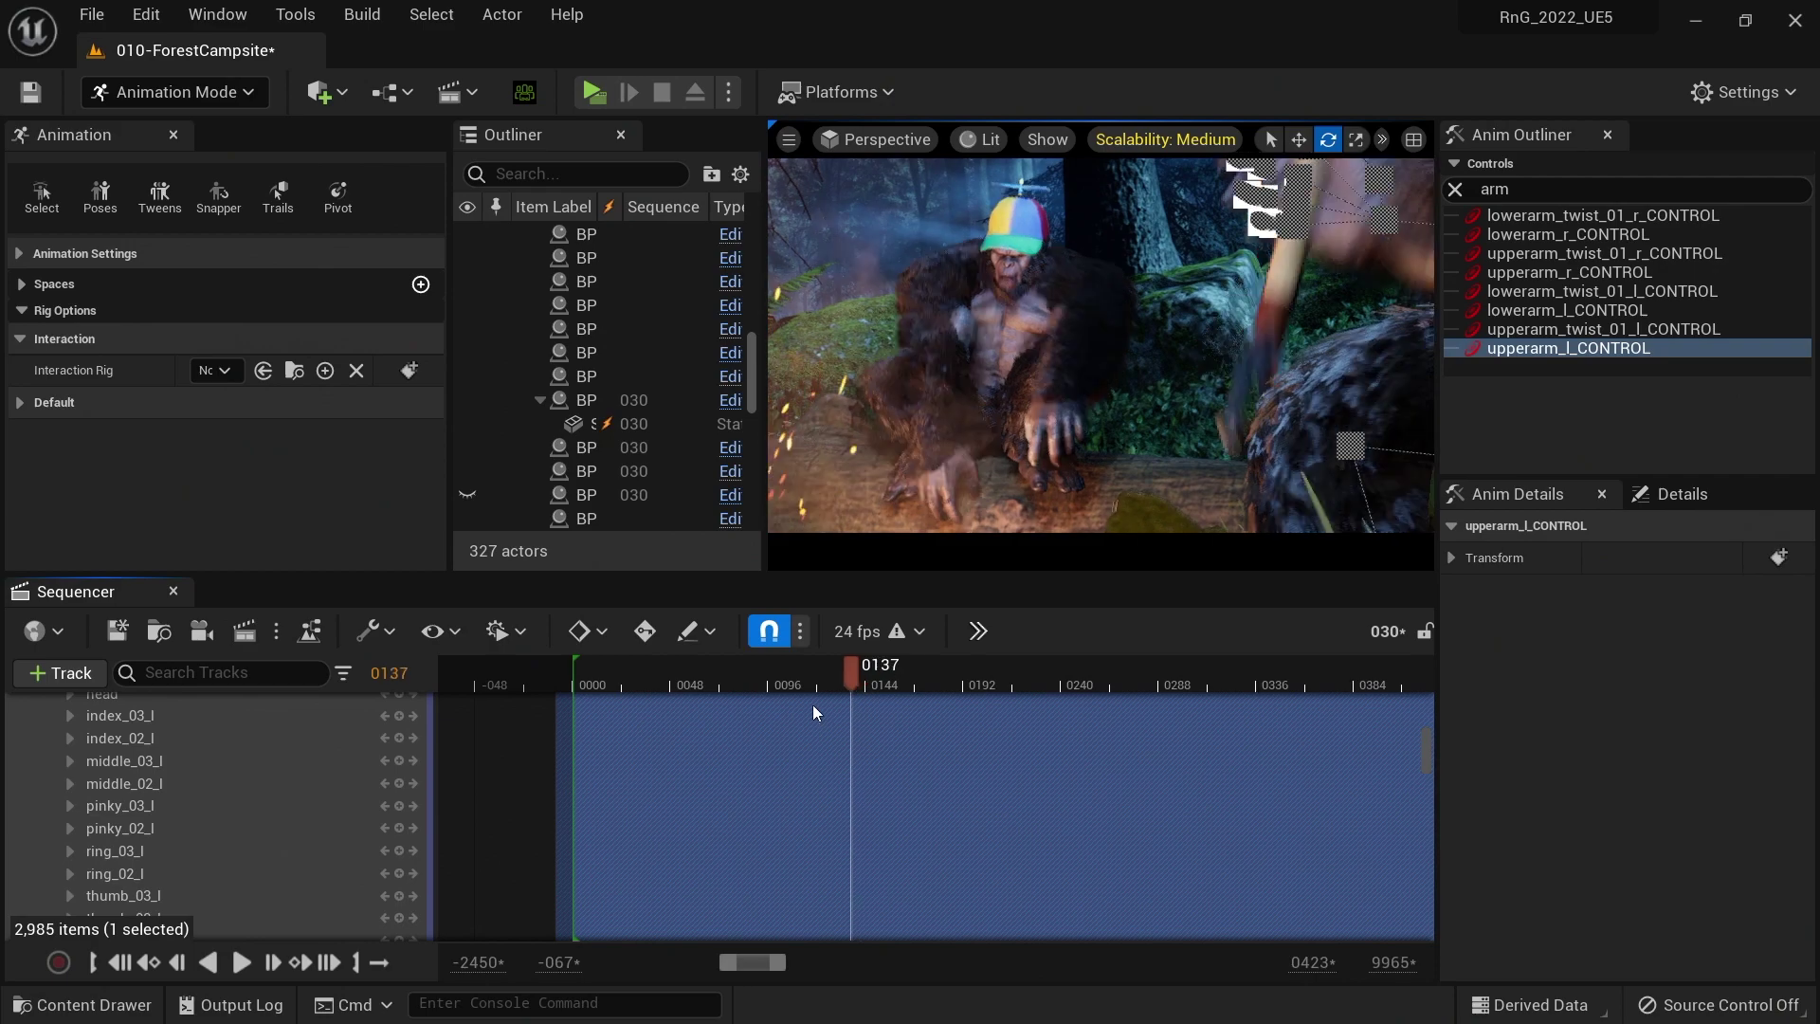
scroll(235, 800, "up", 10)
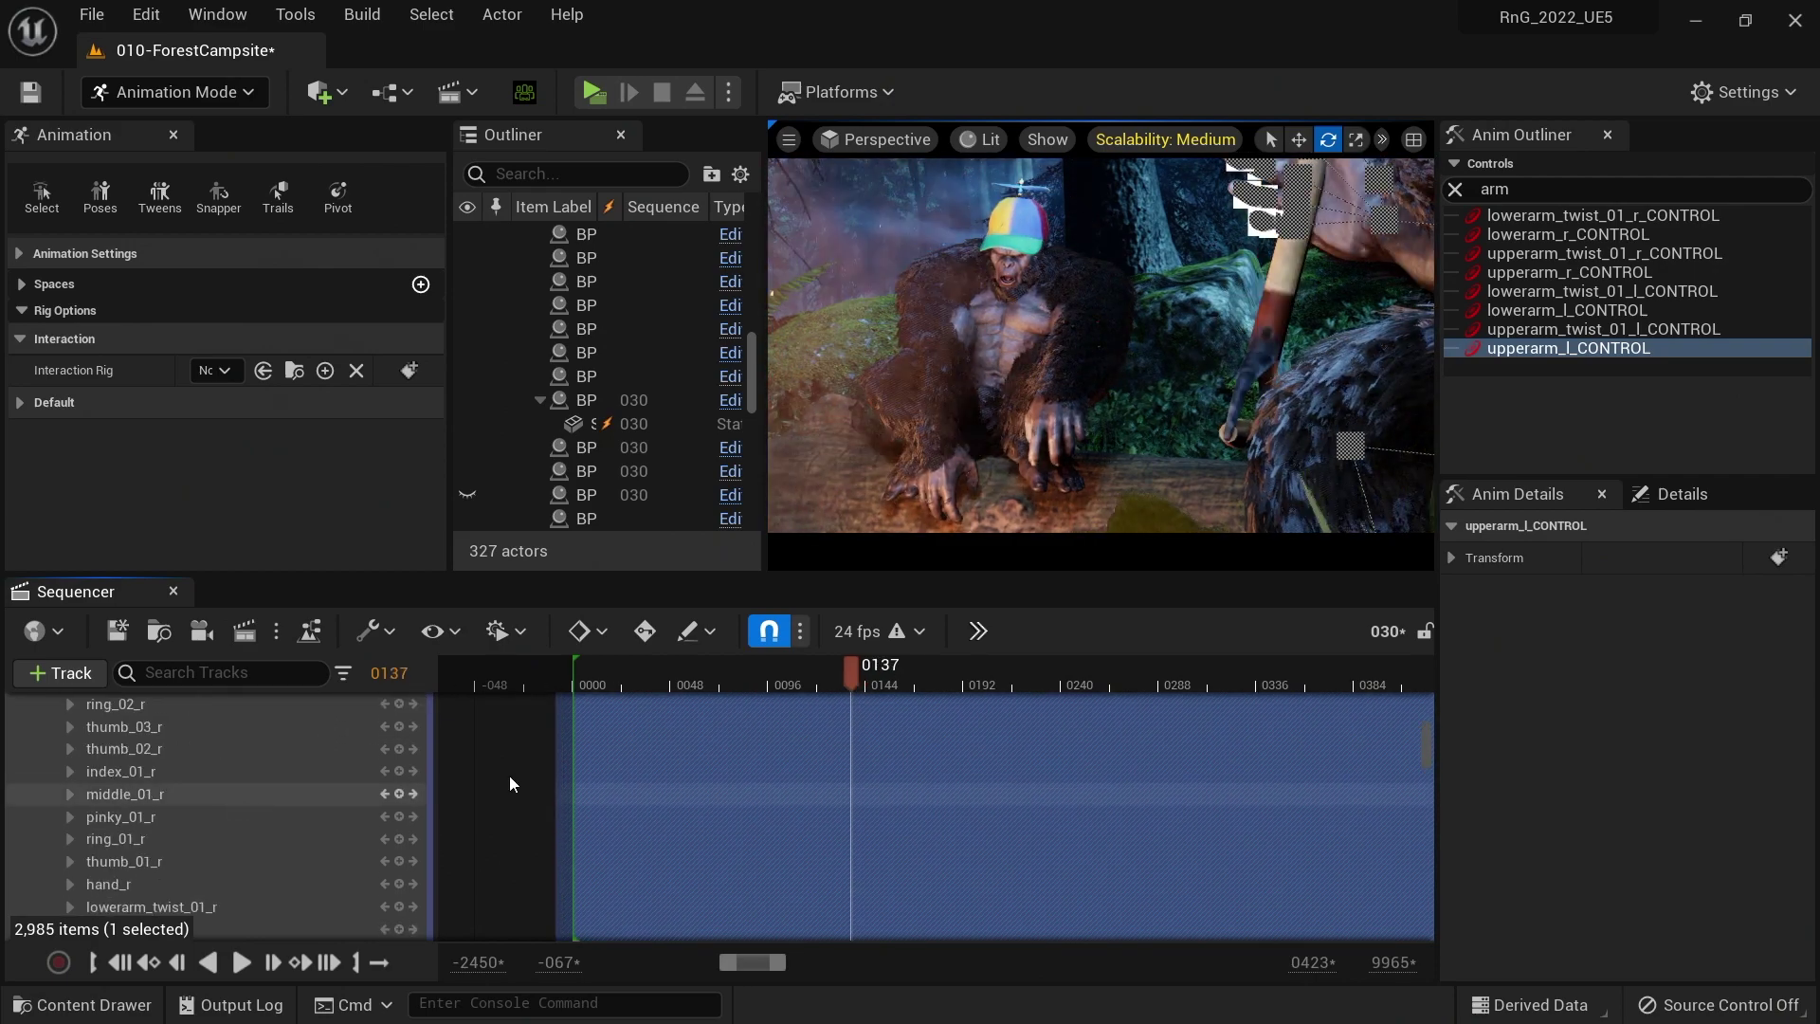
left_click(861, 679)
left_click_drag(921, 679, 1148, 674)
double_click(1080, 729)
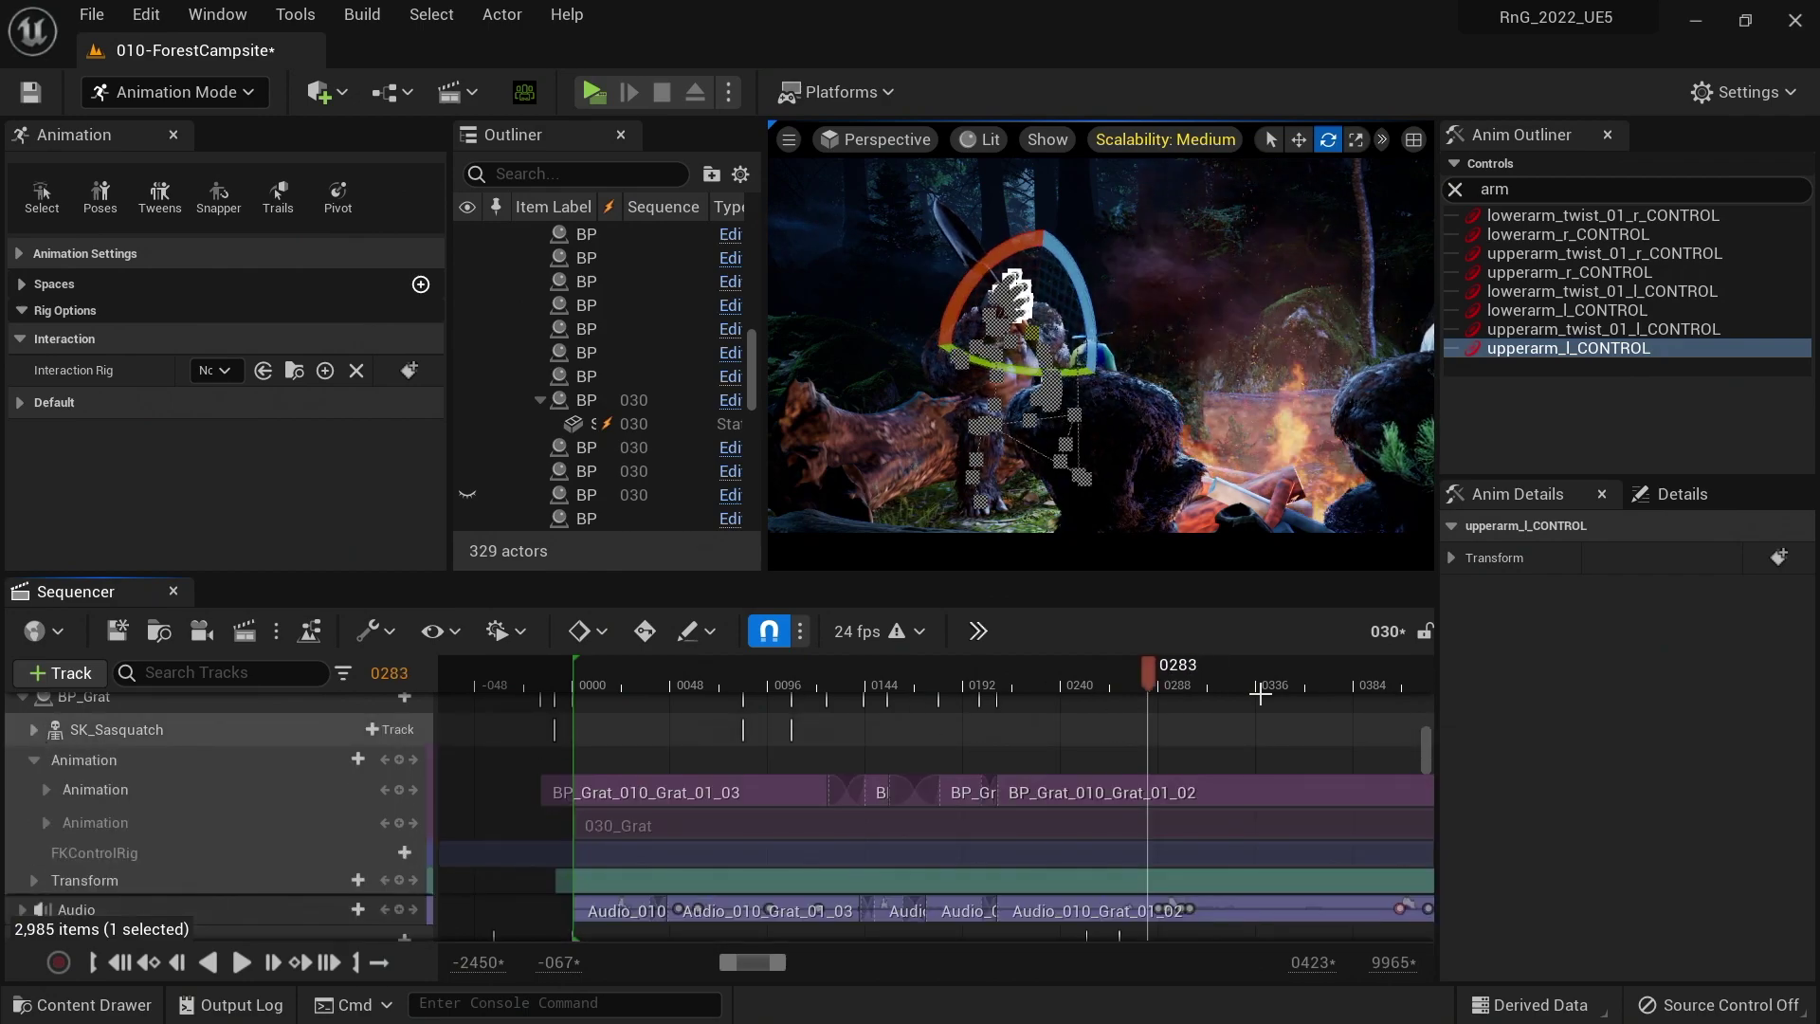
left_click(1180, 681)
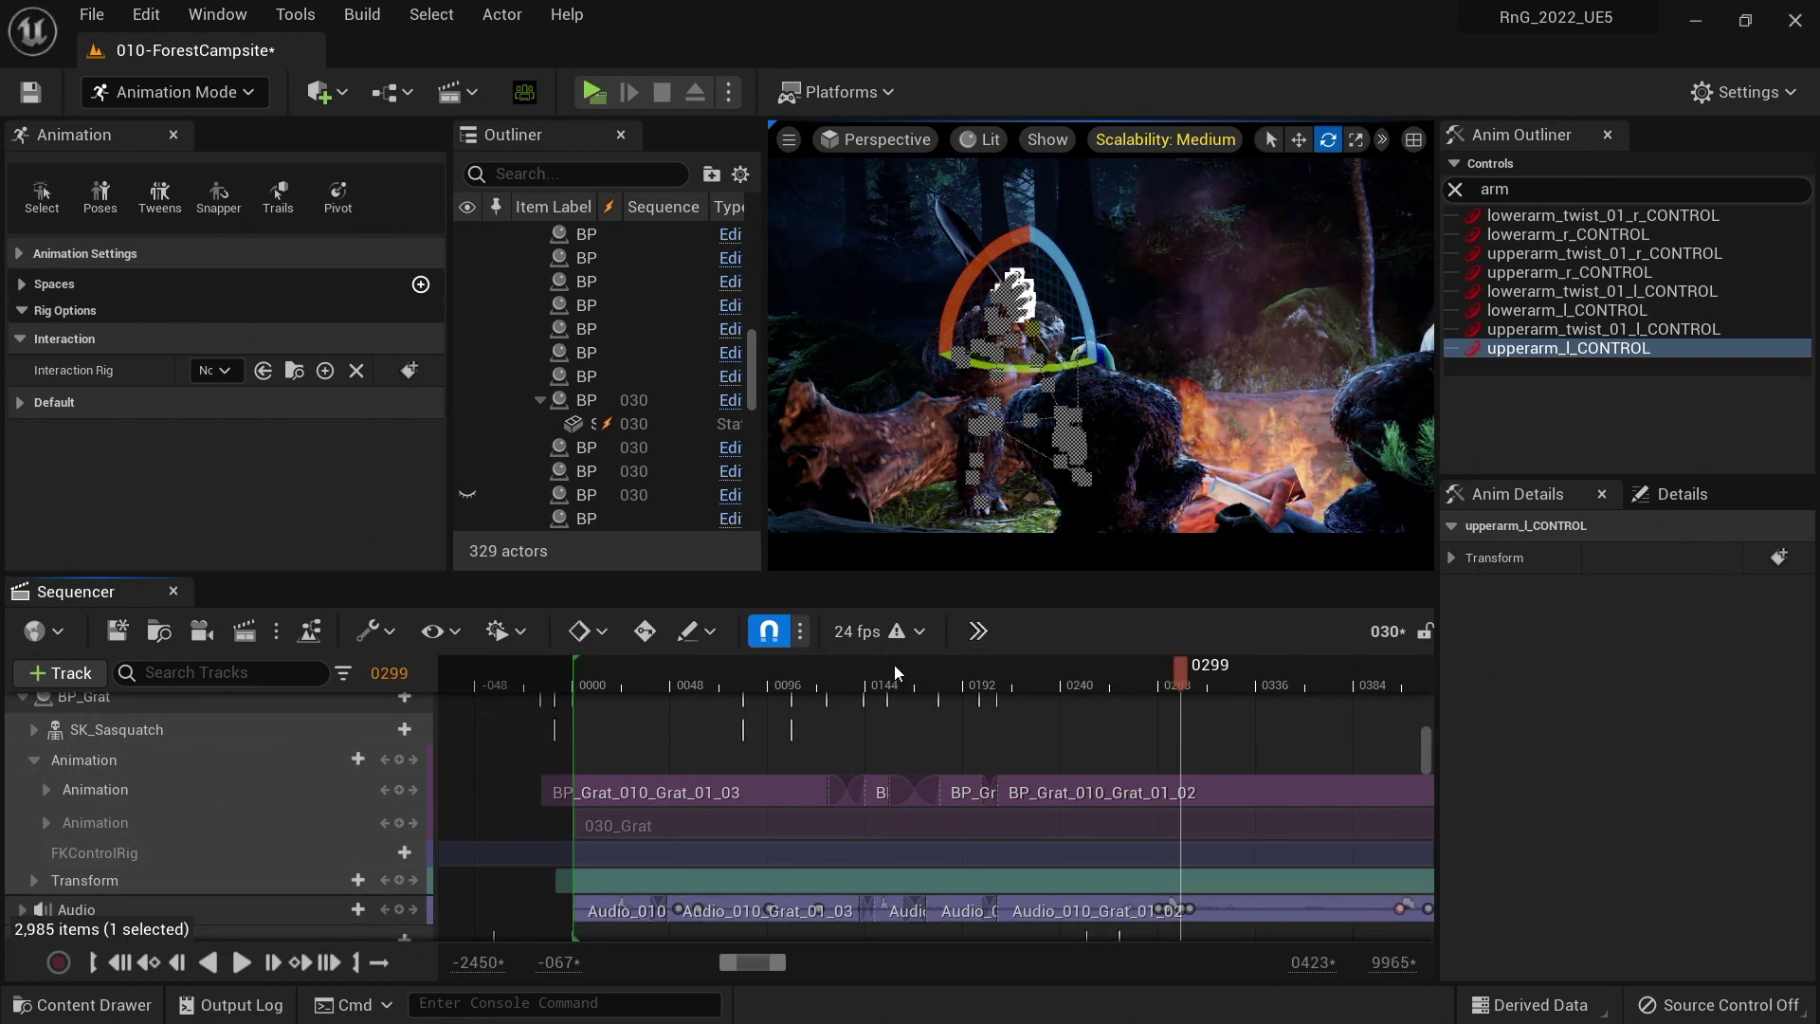
- Bake SK_Sasquatch's animation into a sequence named SK_Sasquatch_Skeleton_Sequence in the Mesh folder, with the default export options
left_click(97, 734)
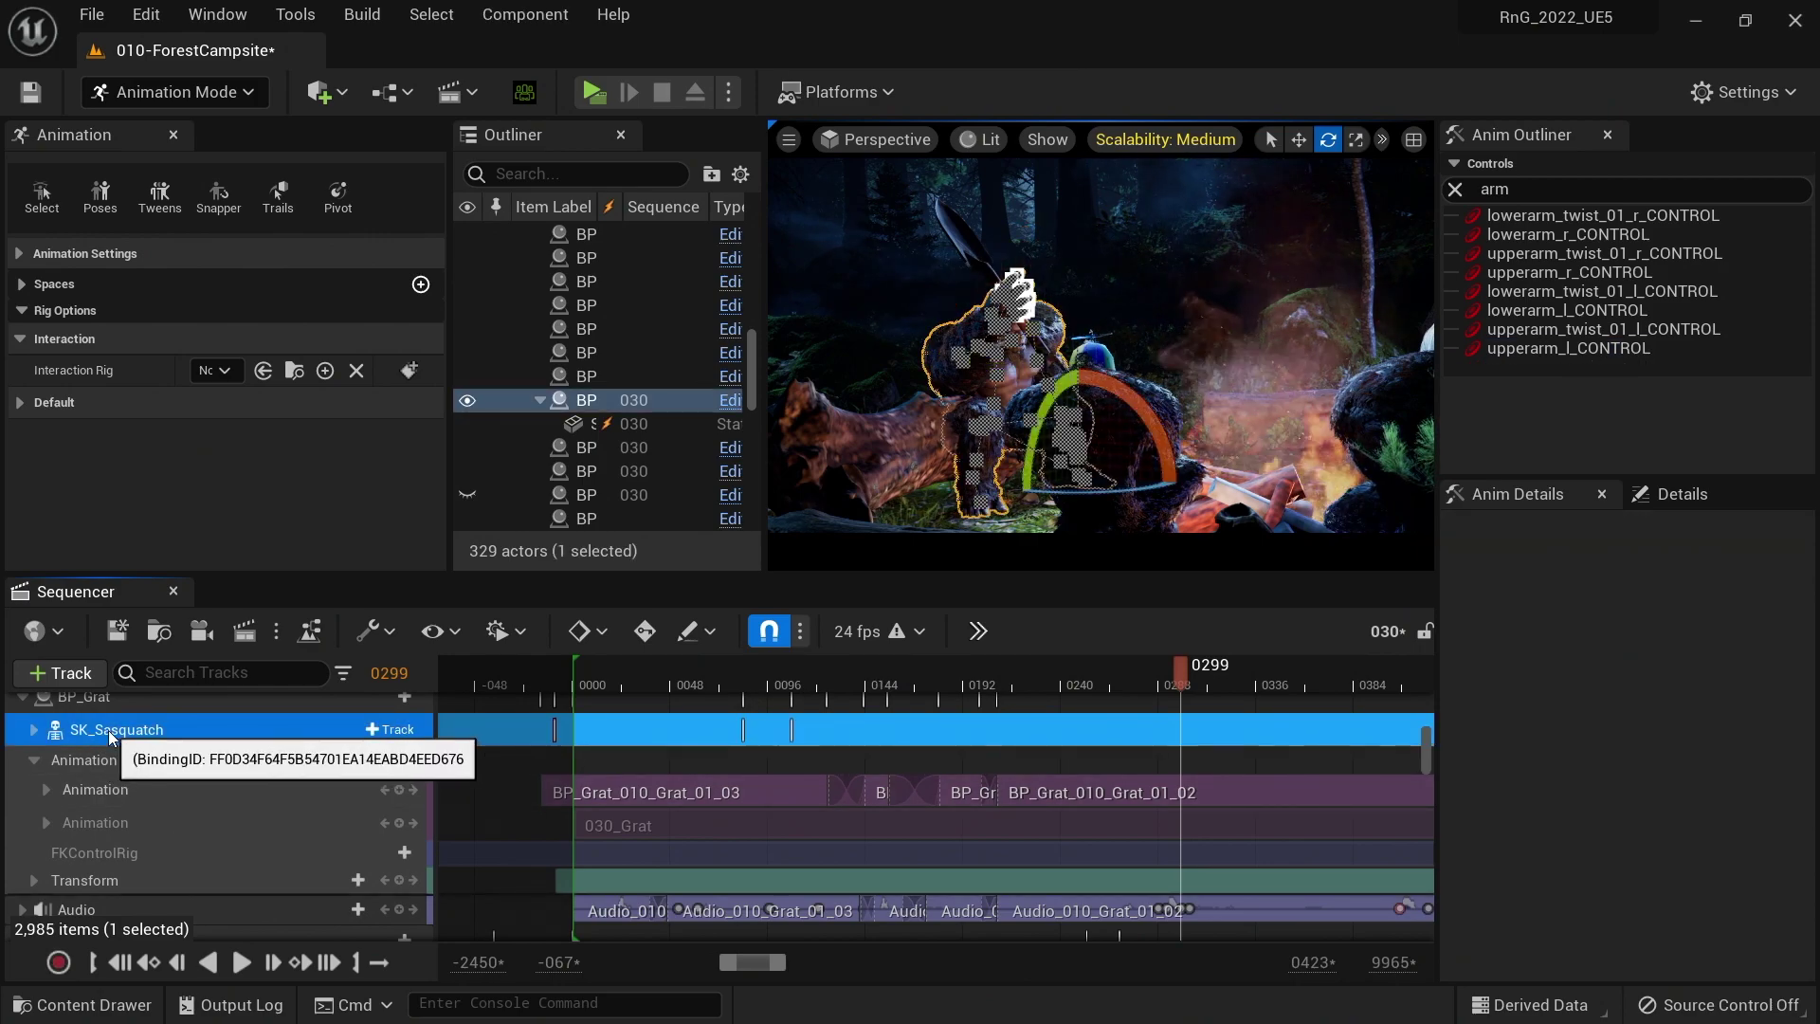
right_click(112, 724)
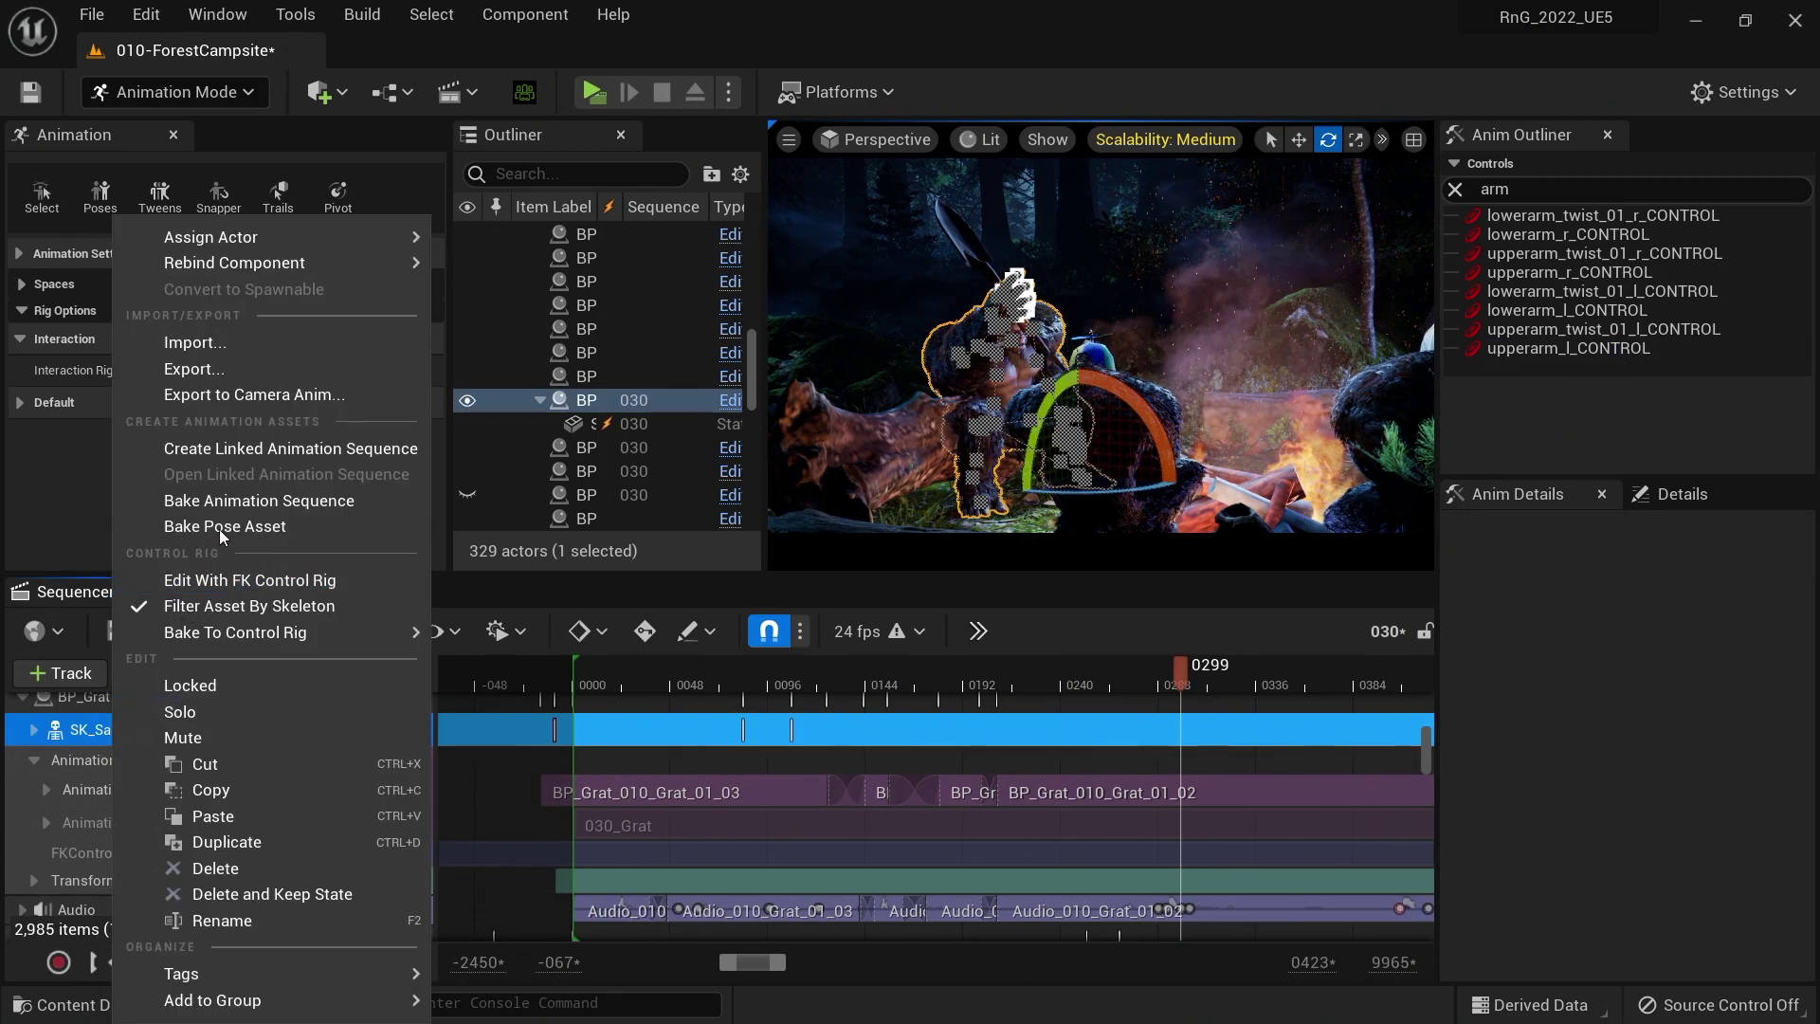
left_click(294, 497)
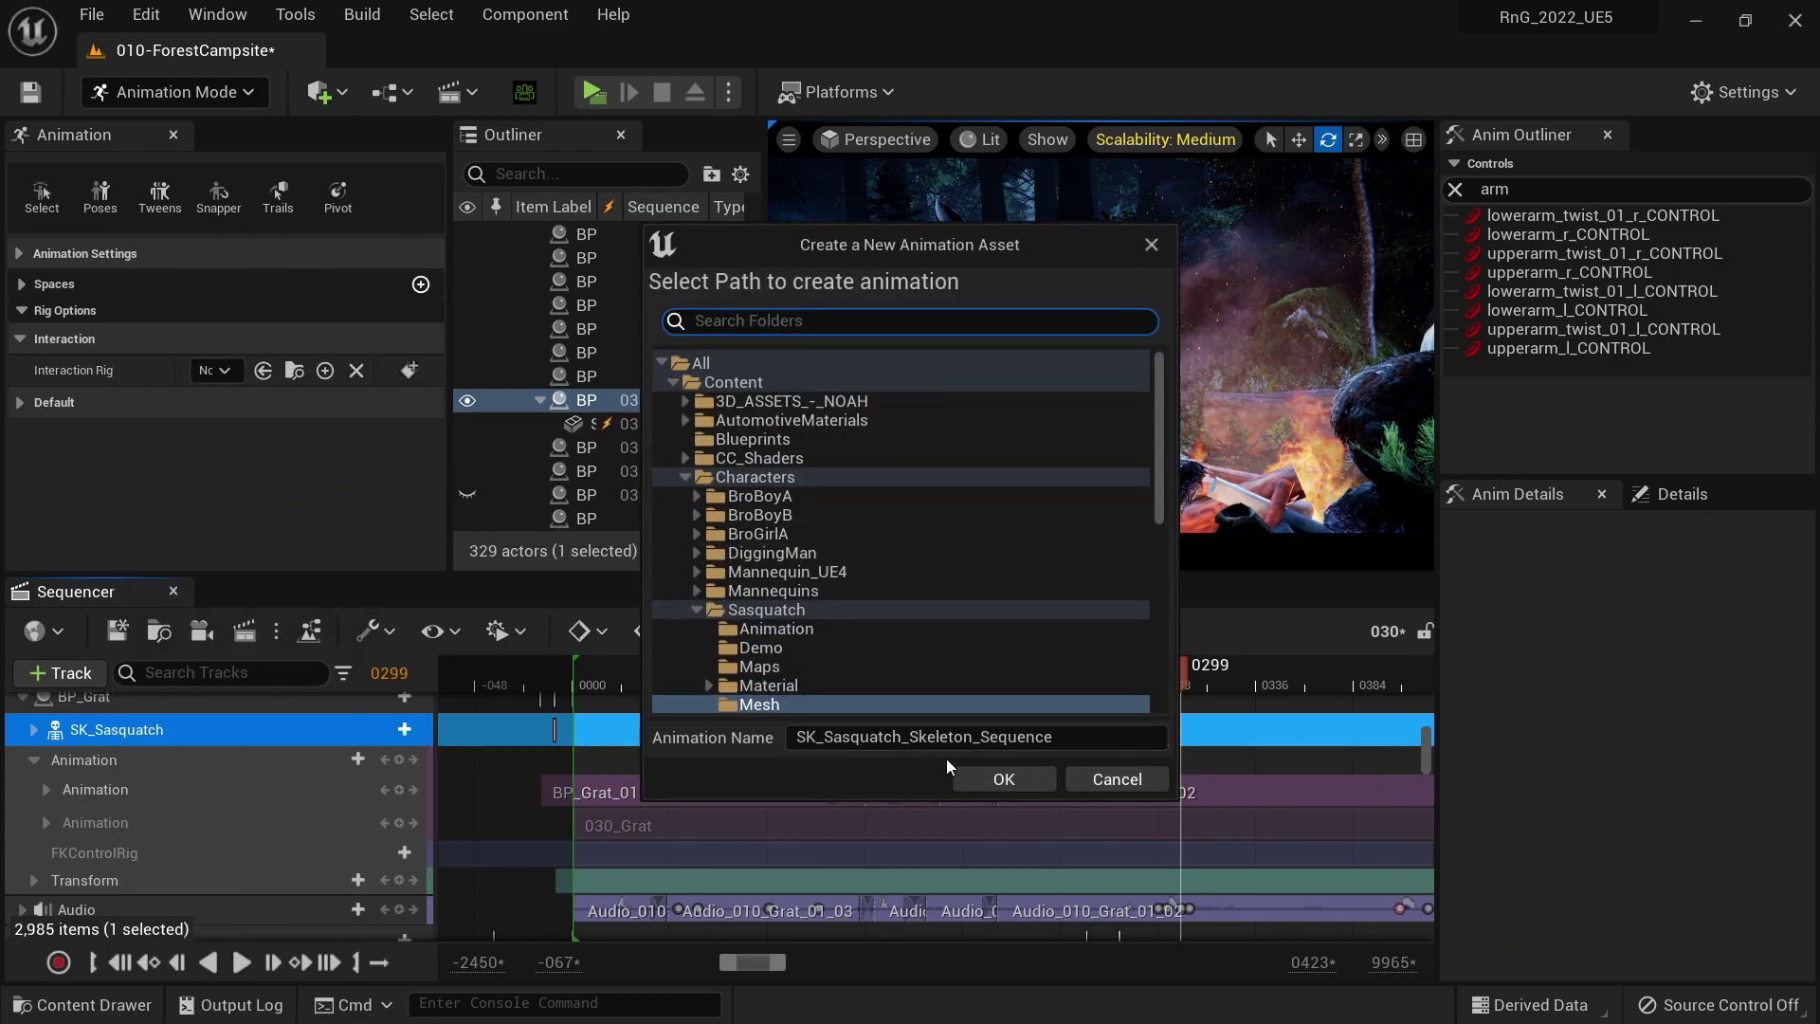
left_click(994, 777)
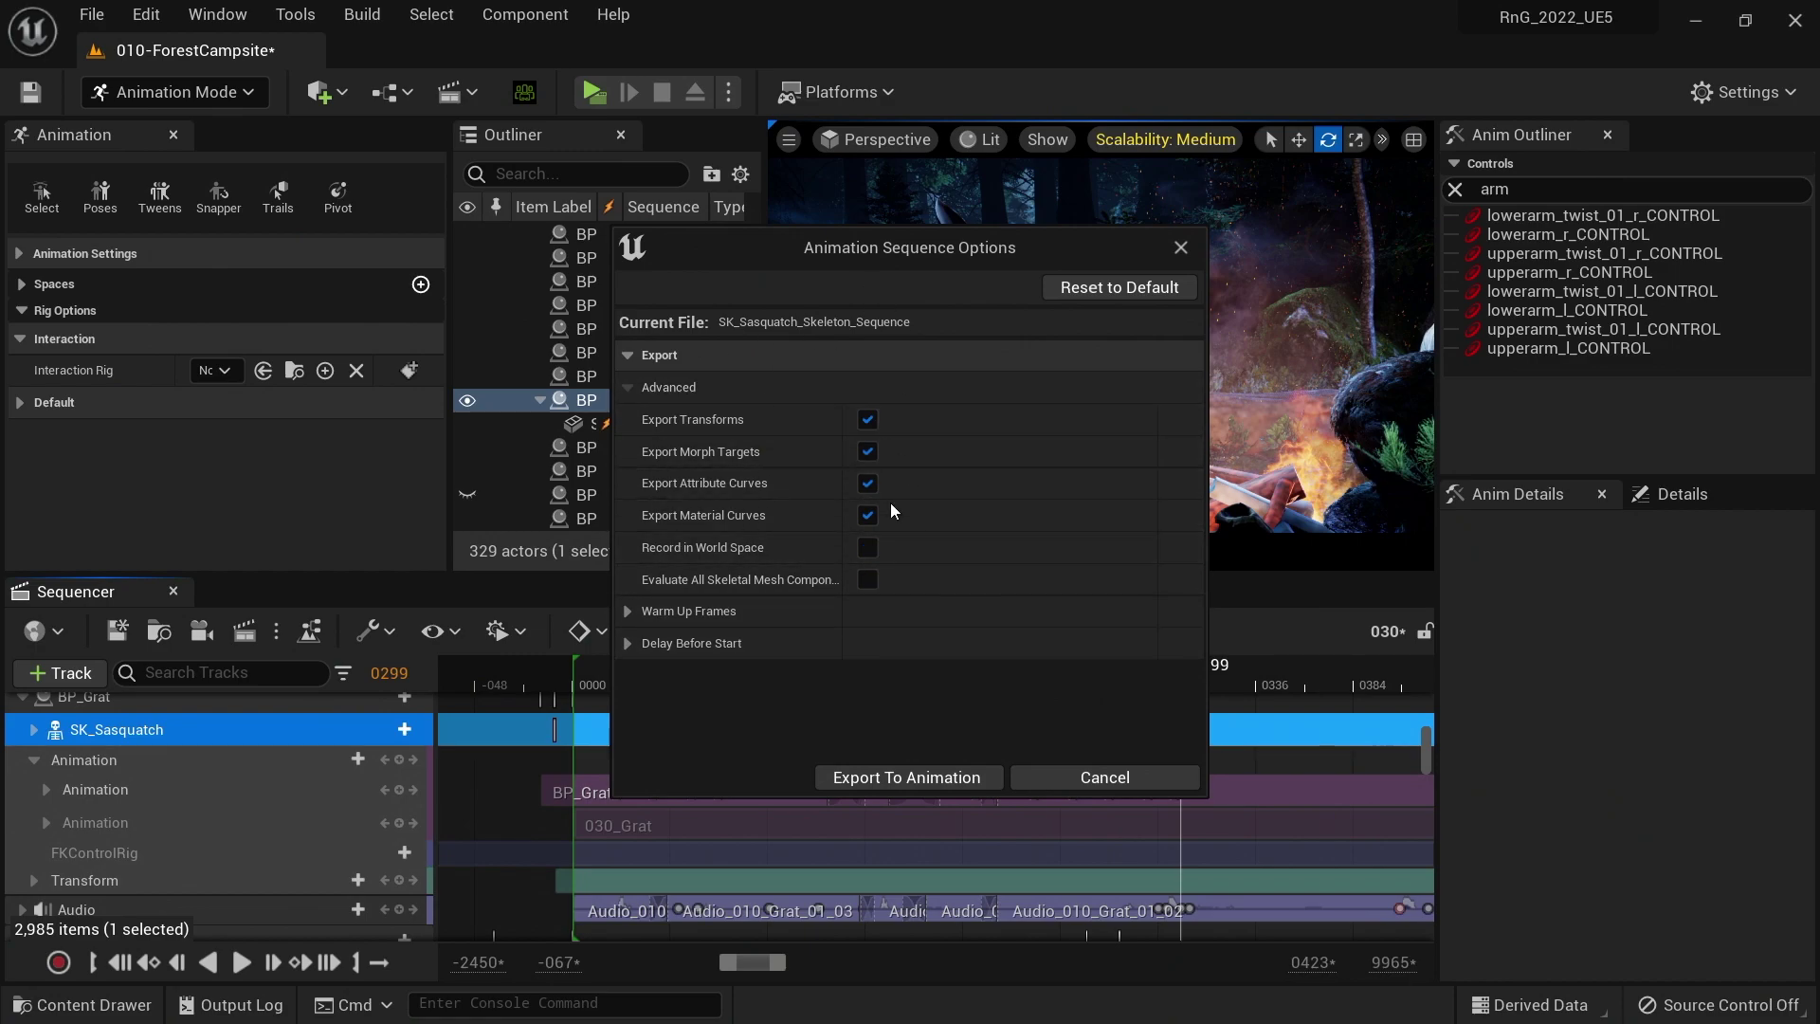
left_click(888, 778)
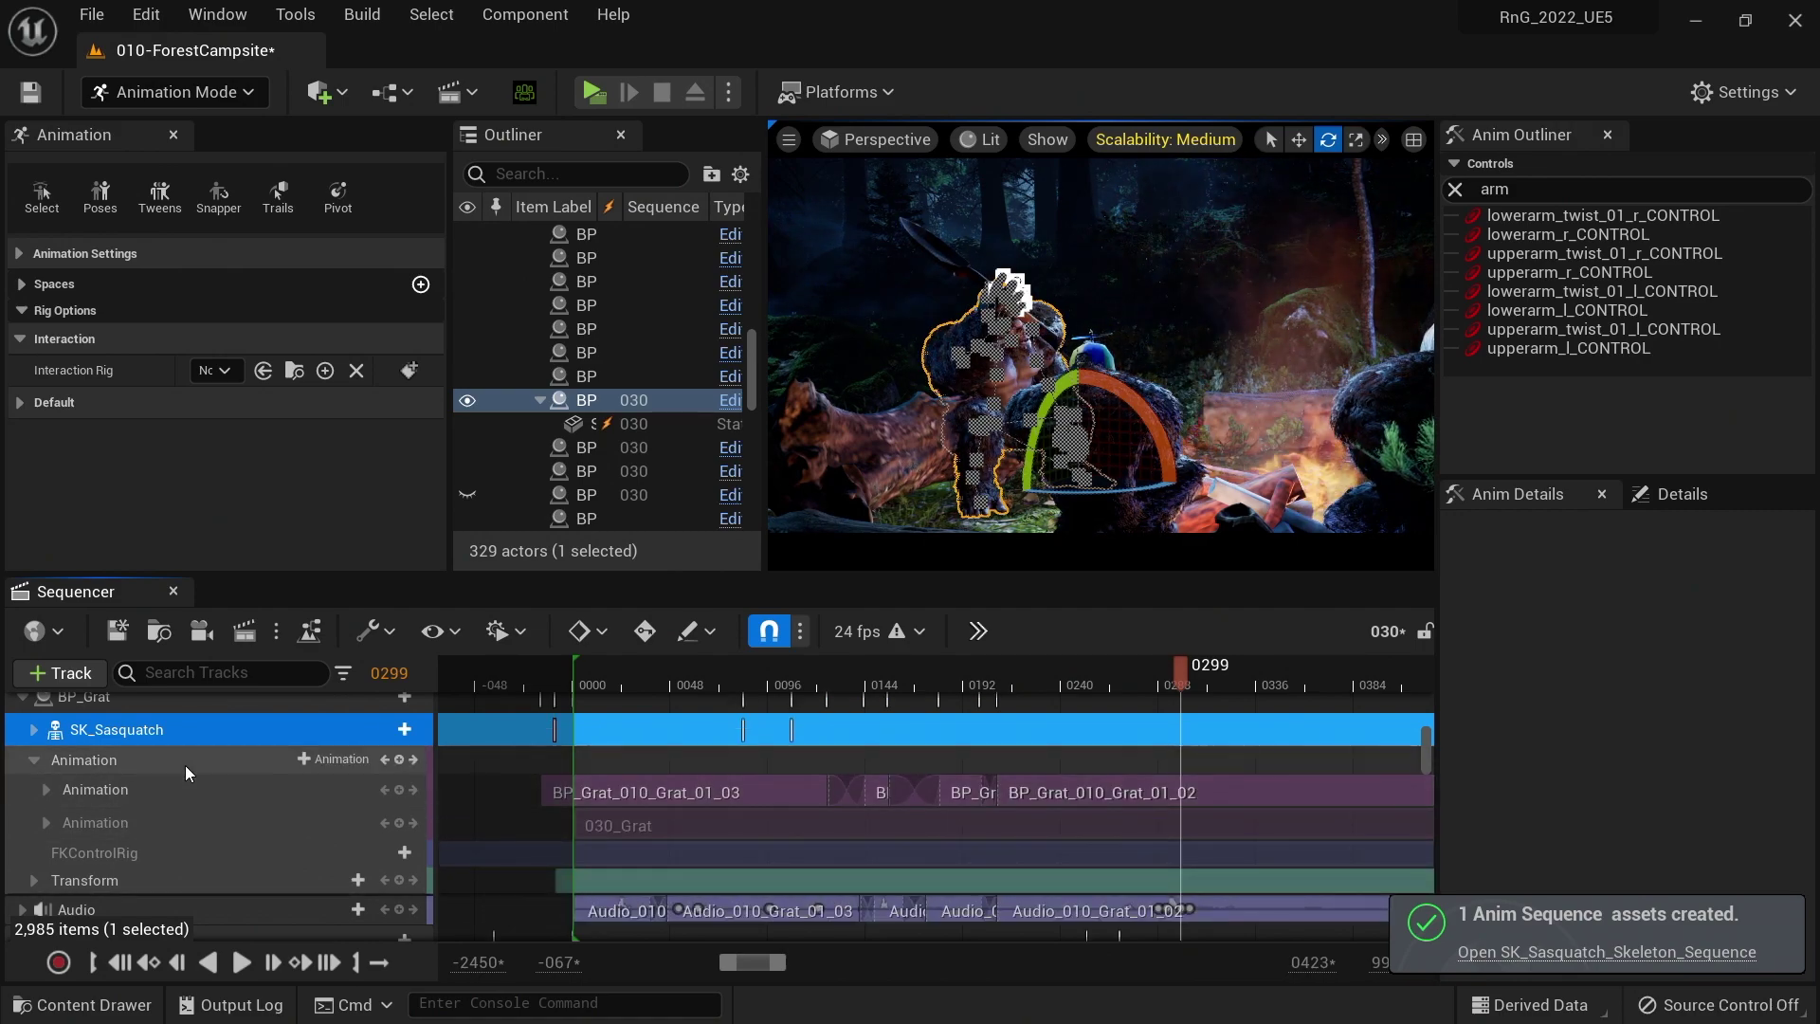
- Add the 030_Grat animation sequence to BP_Grat's Animation track, align the clip to frame 0, and scrub to frame 284 to check it
left_click(358, 759)
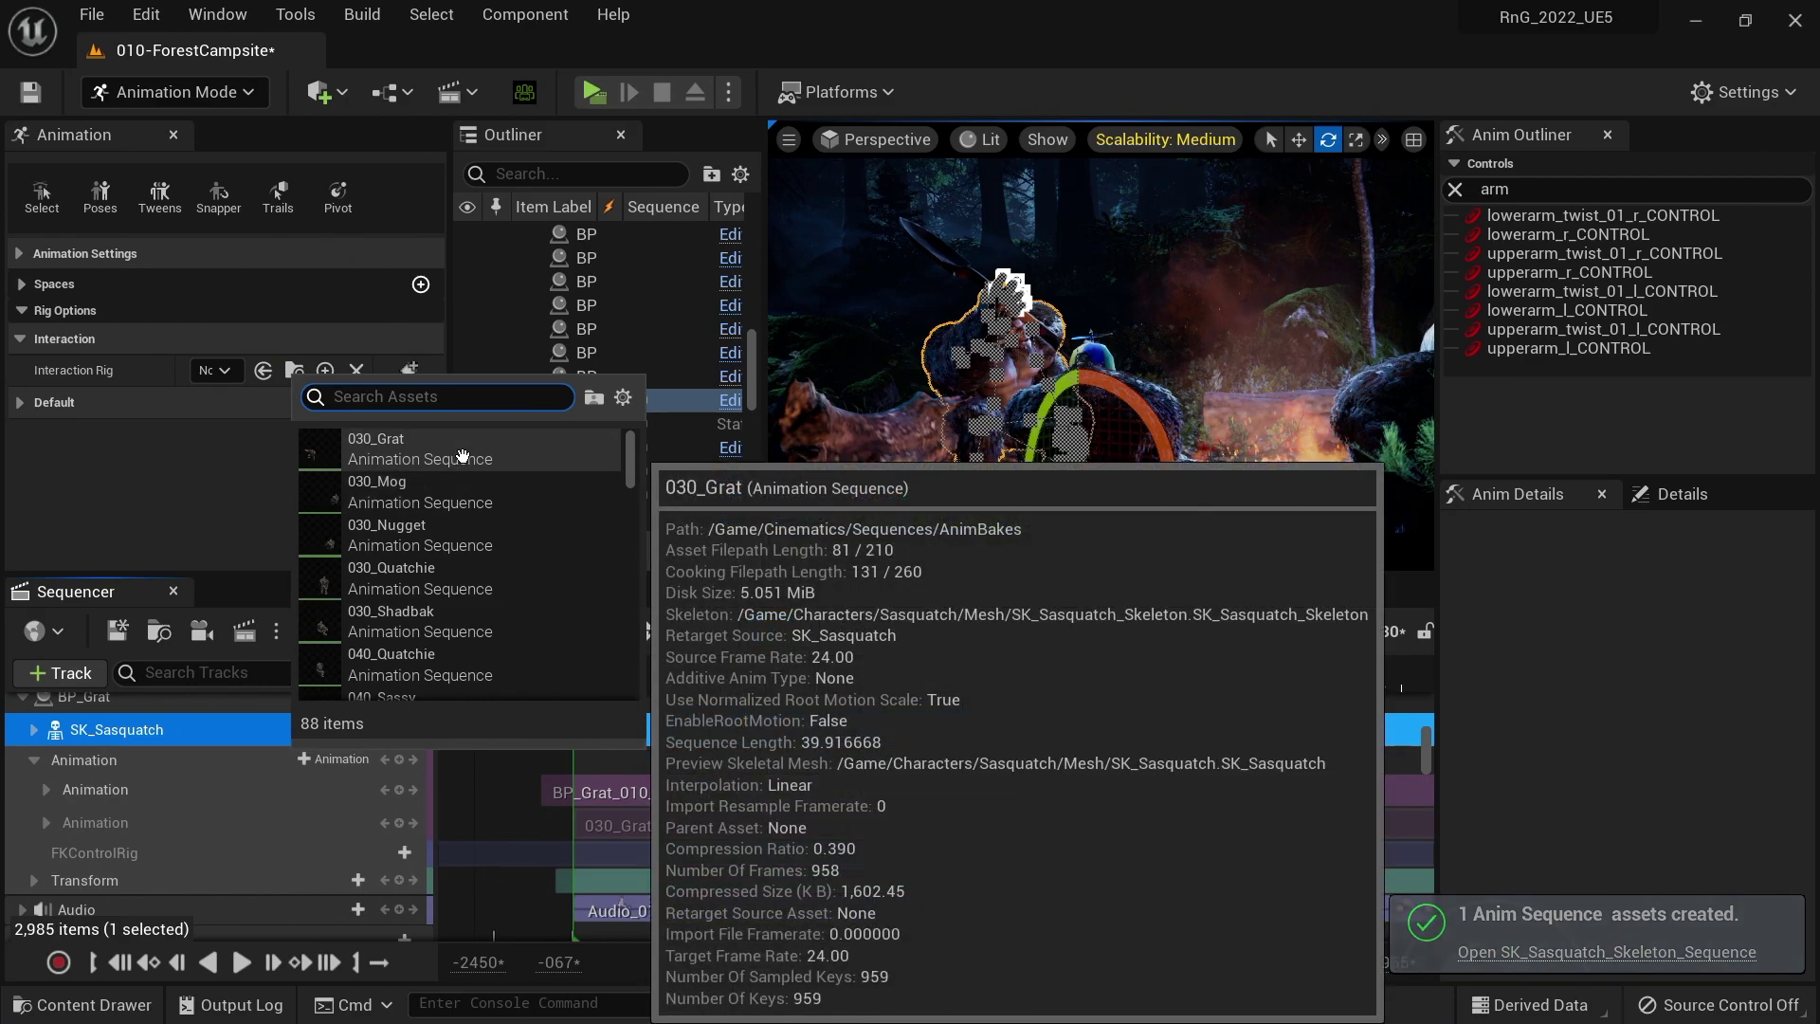
left_click(463, 457)
scroll(959, 792, "down", 2)
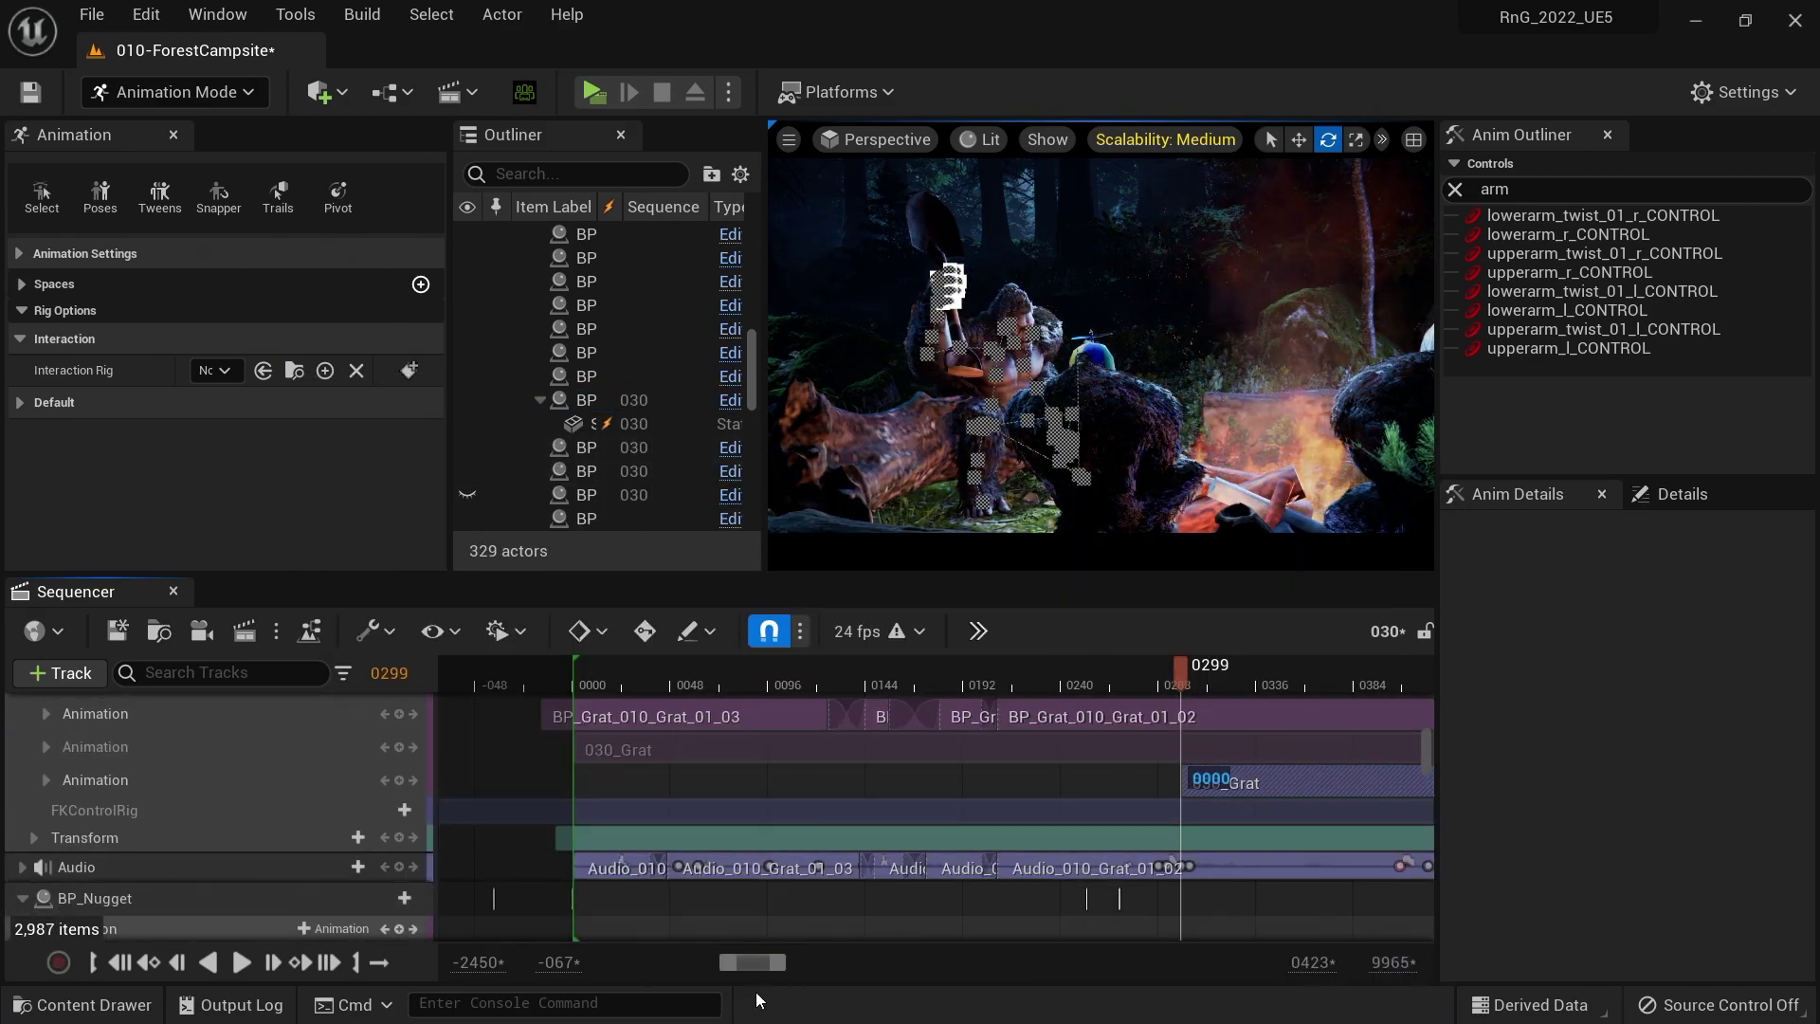
left_click_drag(780, 963, 944, 963)
left_click_drag(642, 775, 569, 789)
left_click_drag(562, 670, 517, 681)
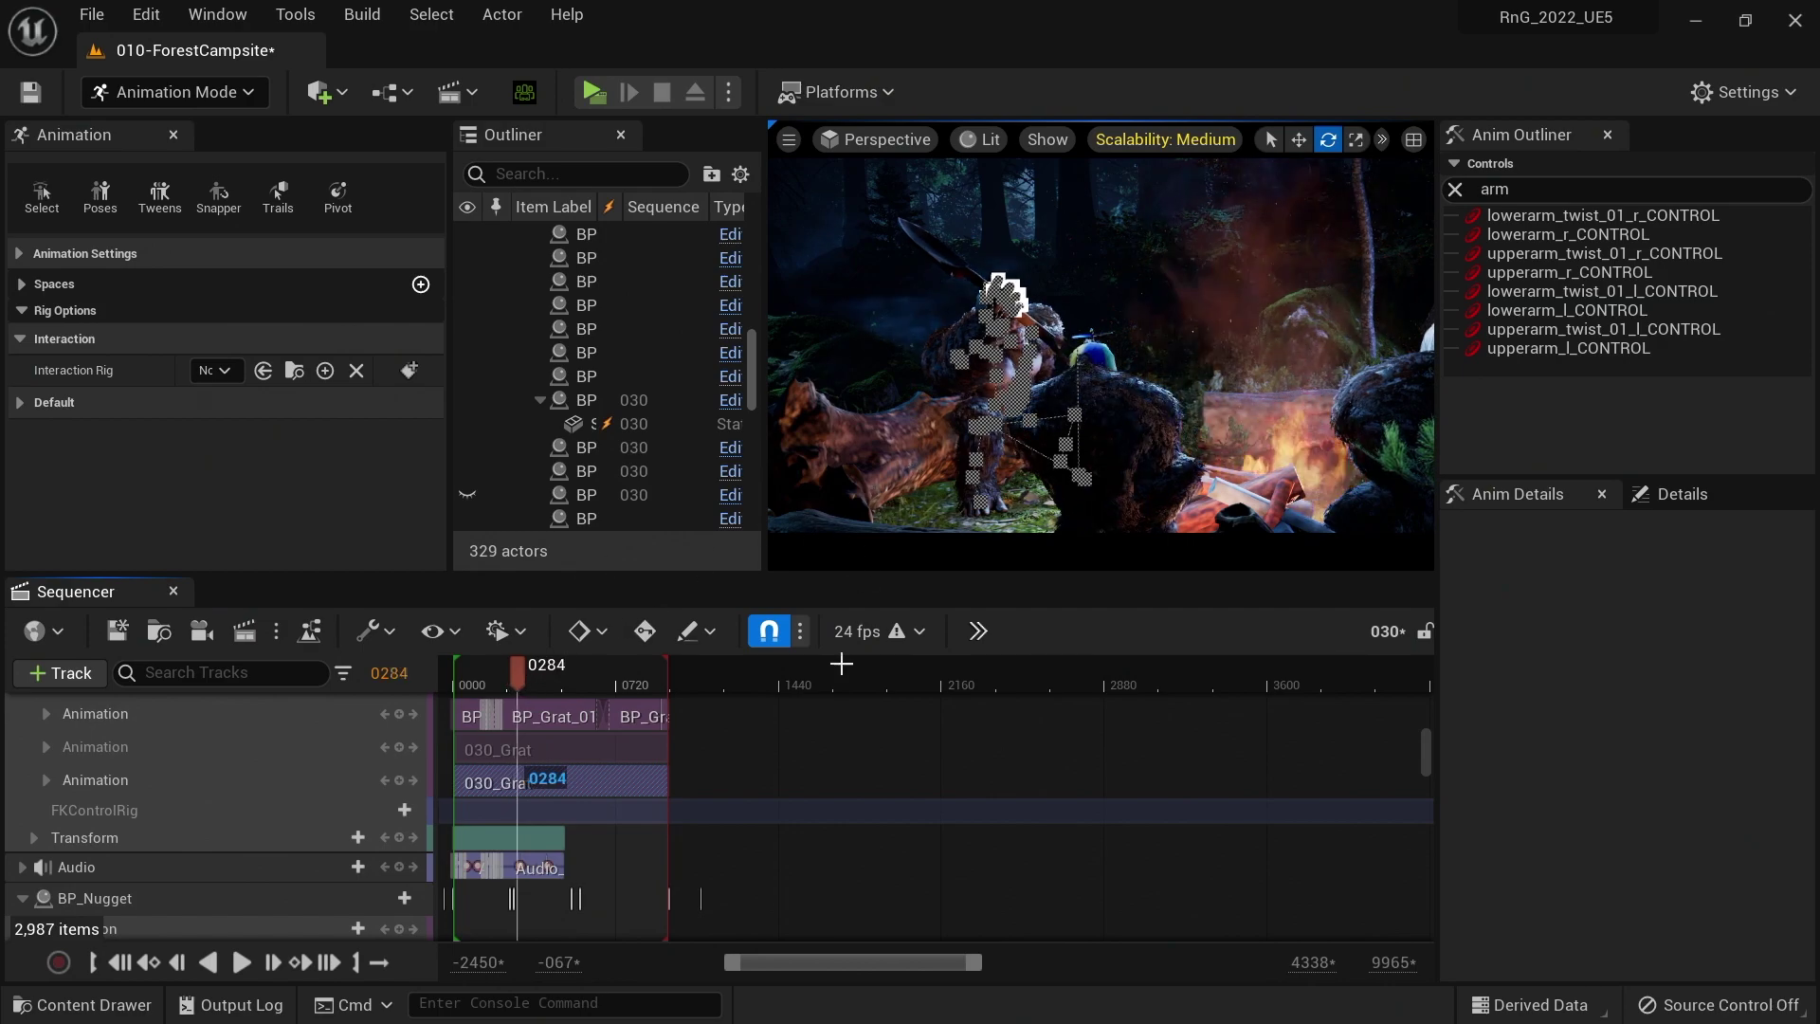
- Select the Shovel track above BP_Grat and scrub to frame 408 and back to frame 240 to review the shot
left_click_drag(794, 961, 776, 965)
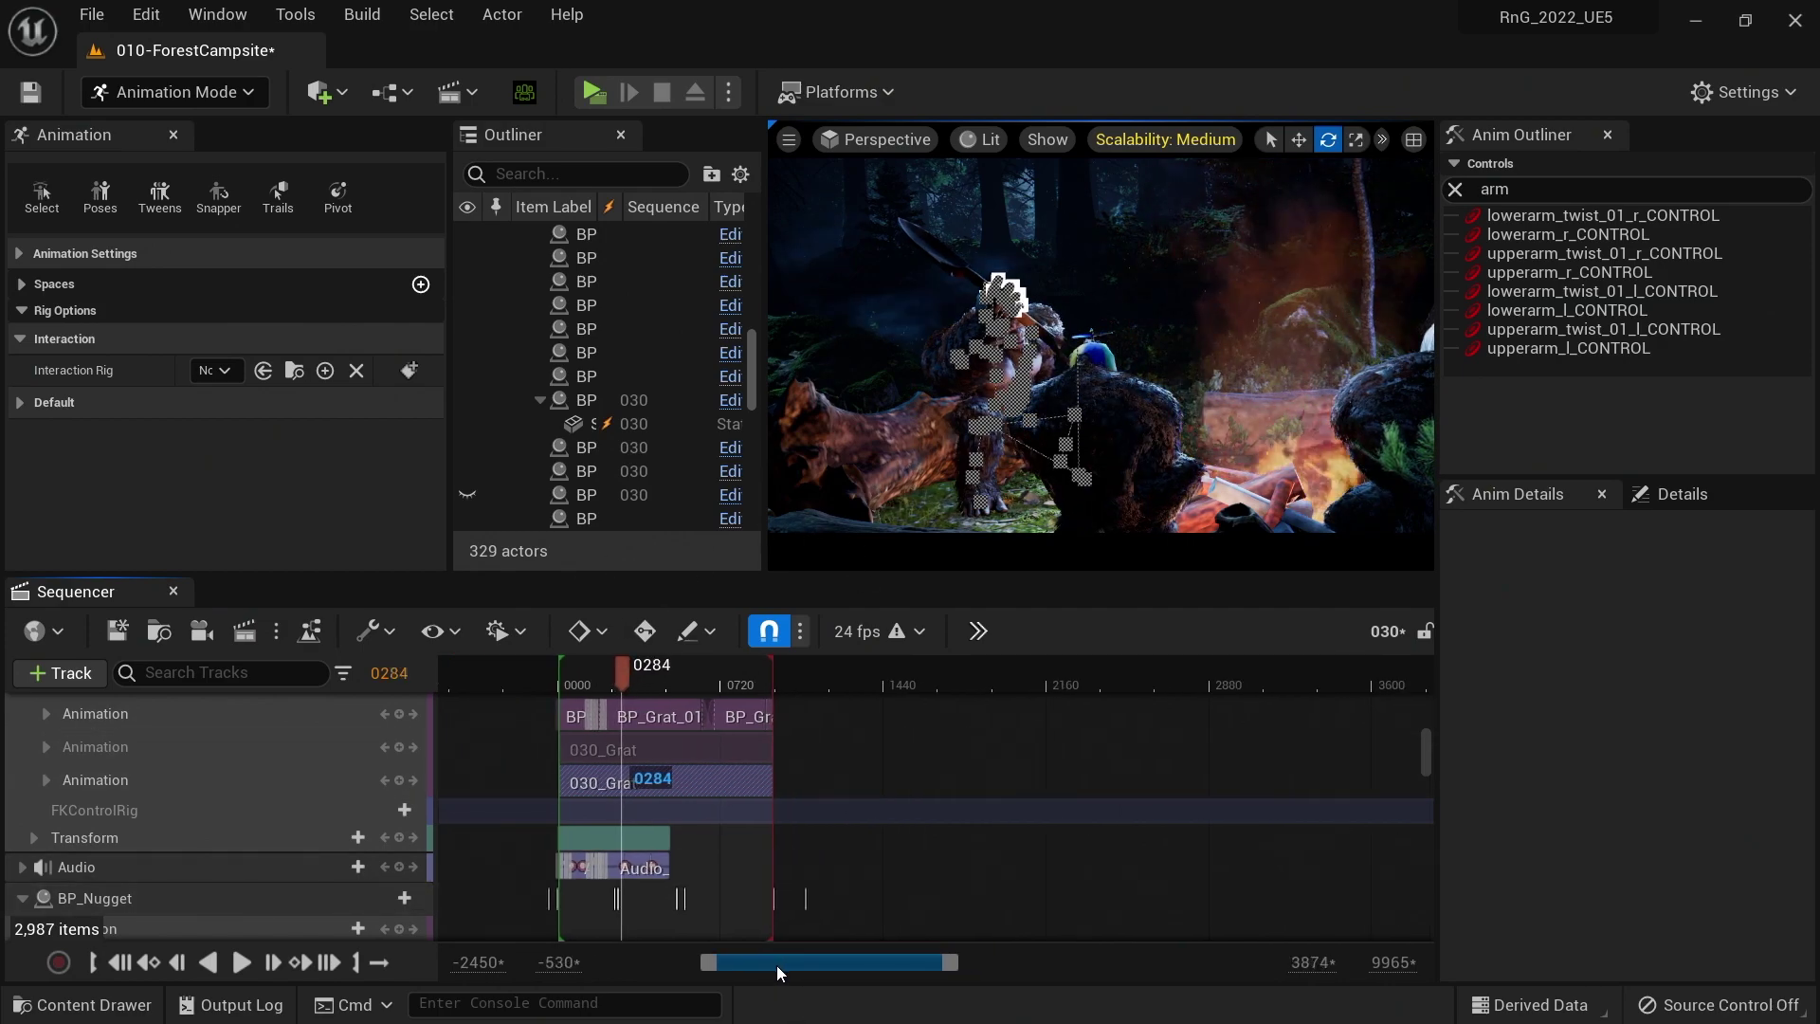
scroll(99, 811, "down", 5)
scroll(106, 820, "down", 5)
scroll(105, 802, "down", 2)
left_click(83, 778)
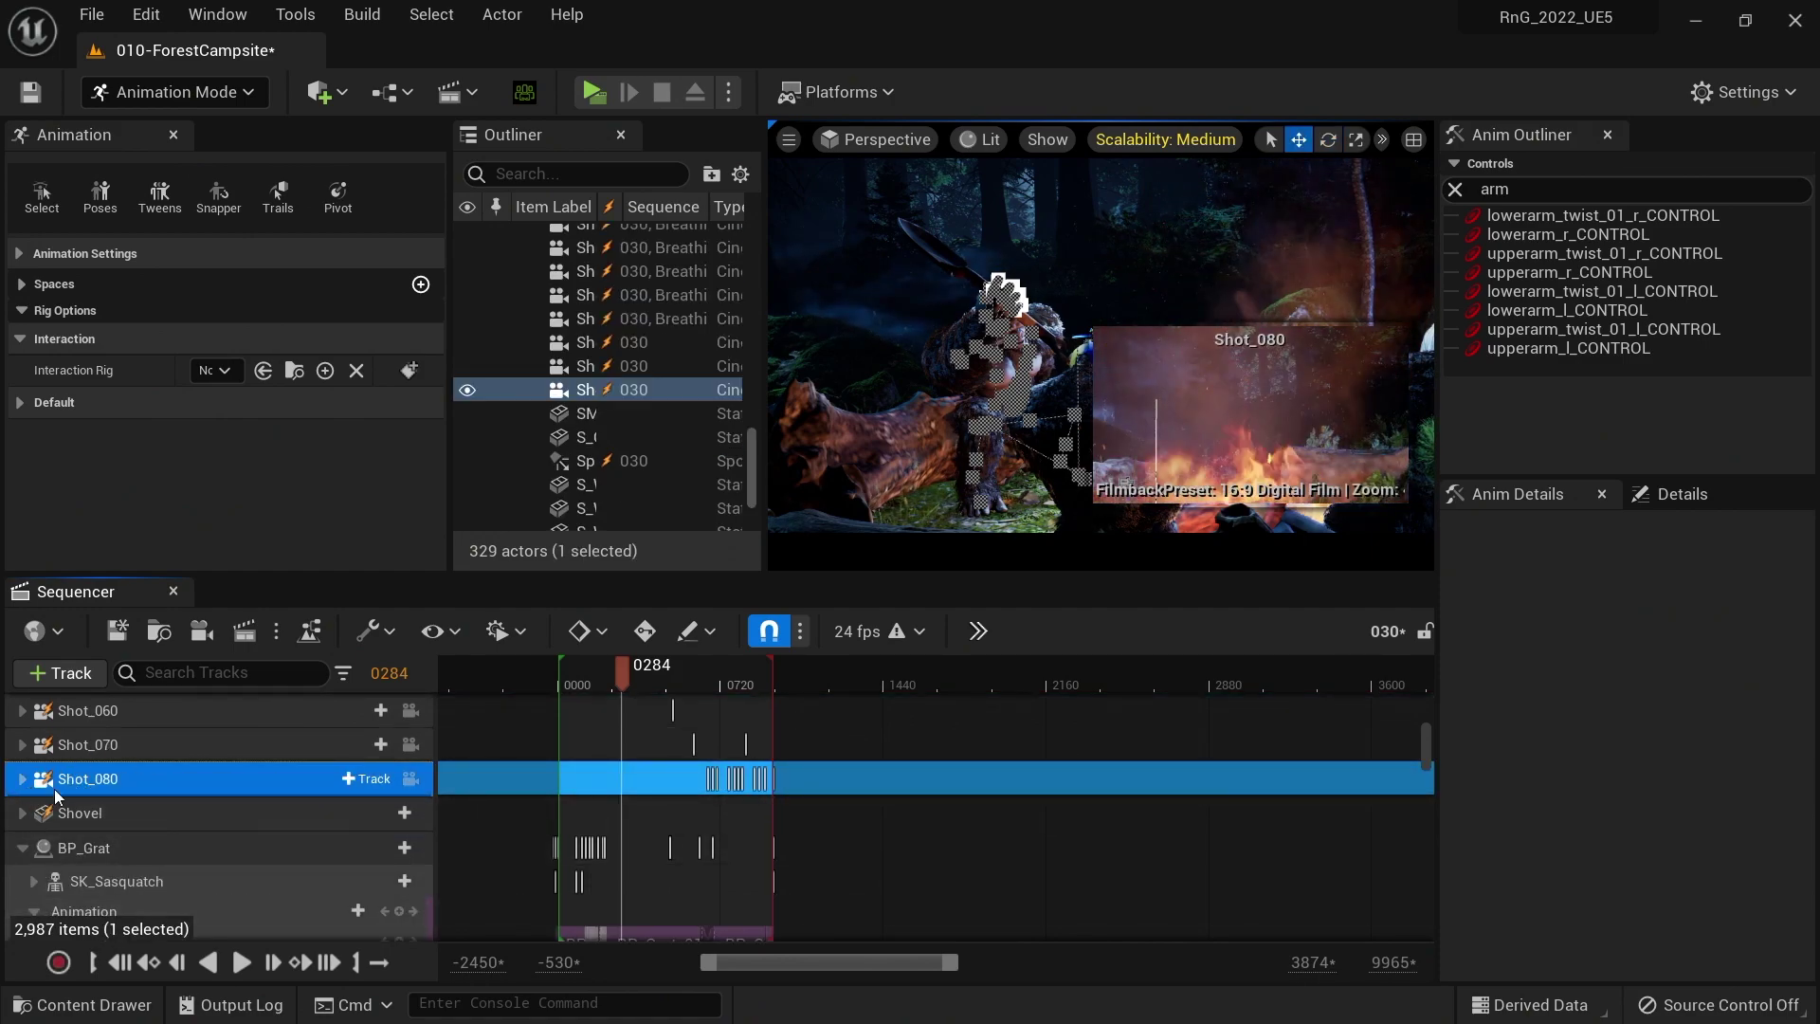
left_click(185, 809)
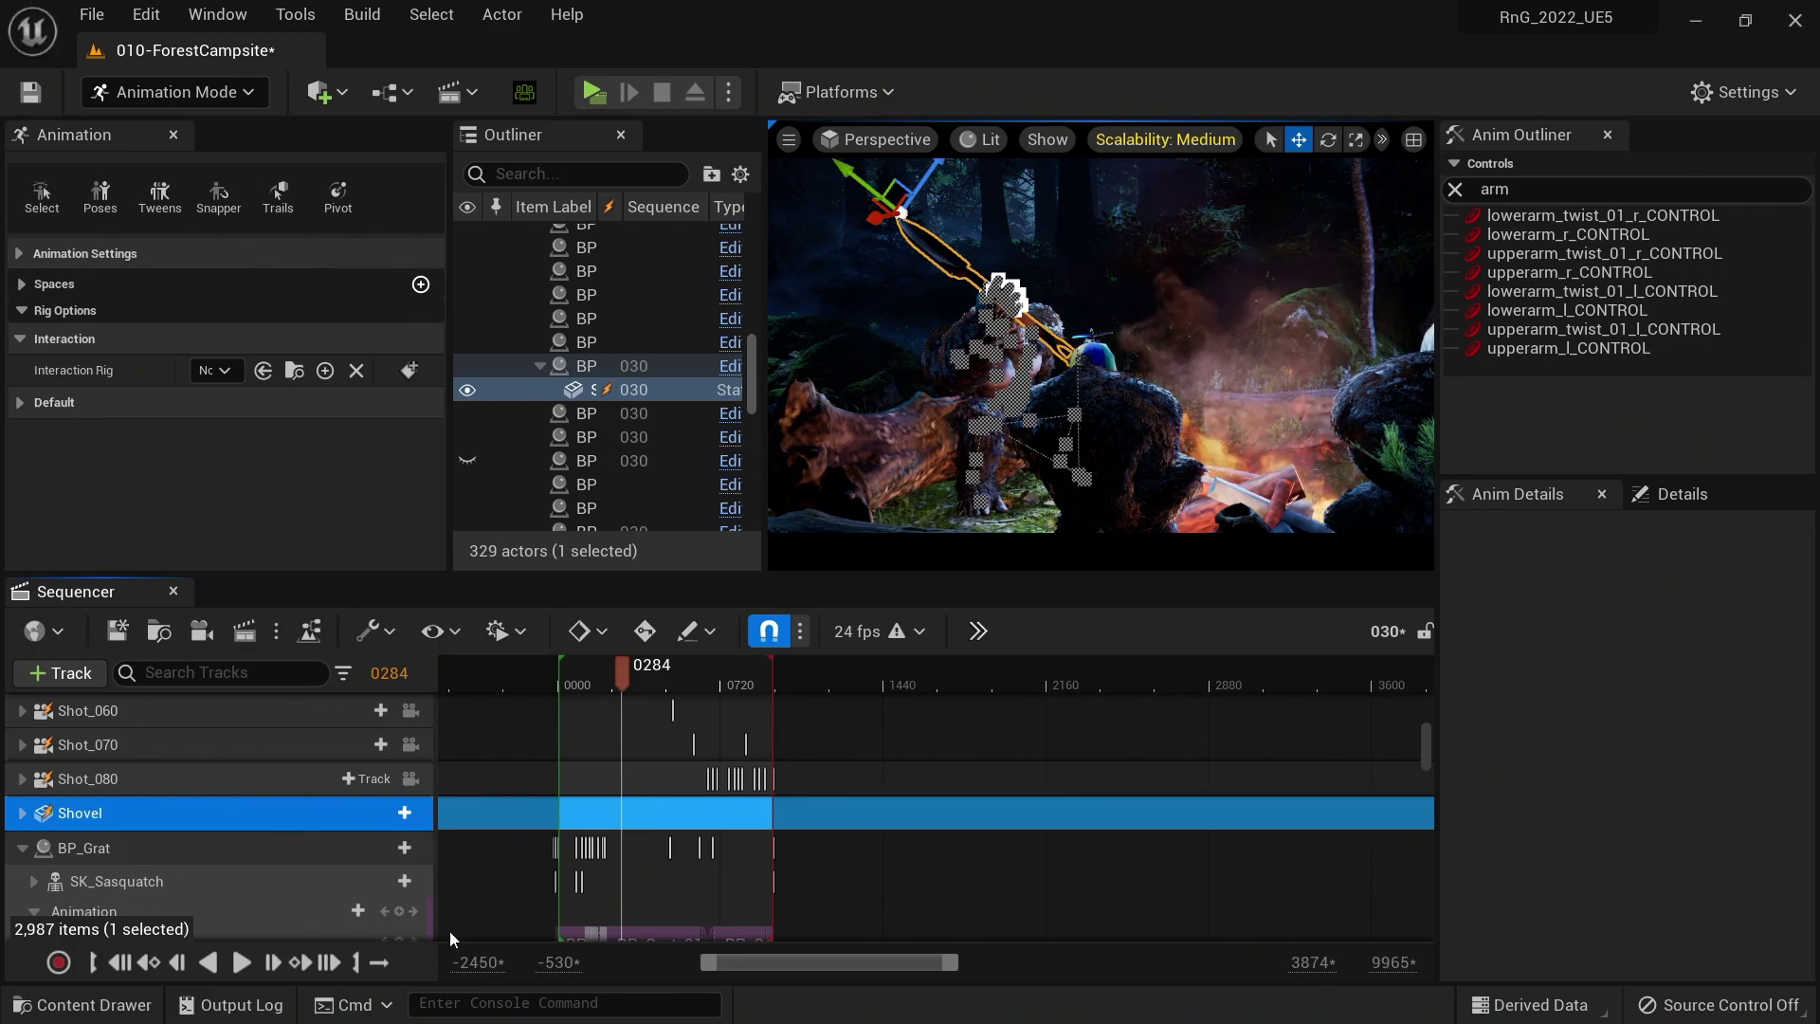
left_click_drag(645, 685, 664, 685)
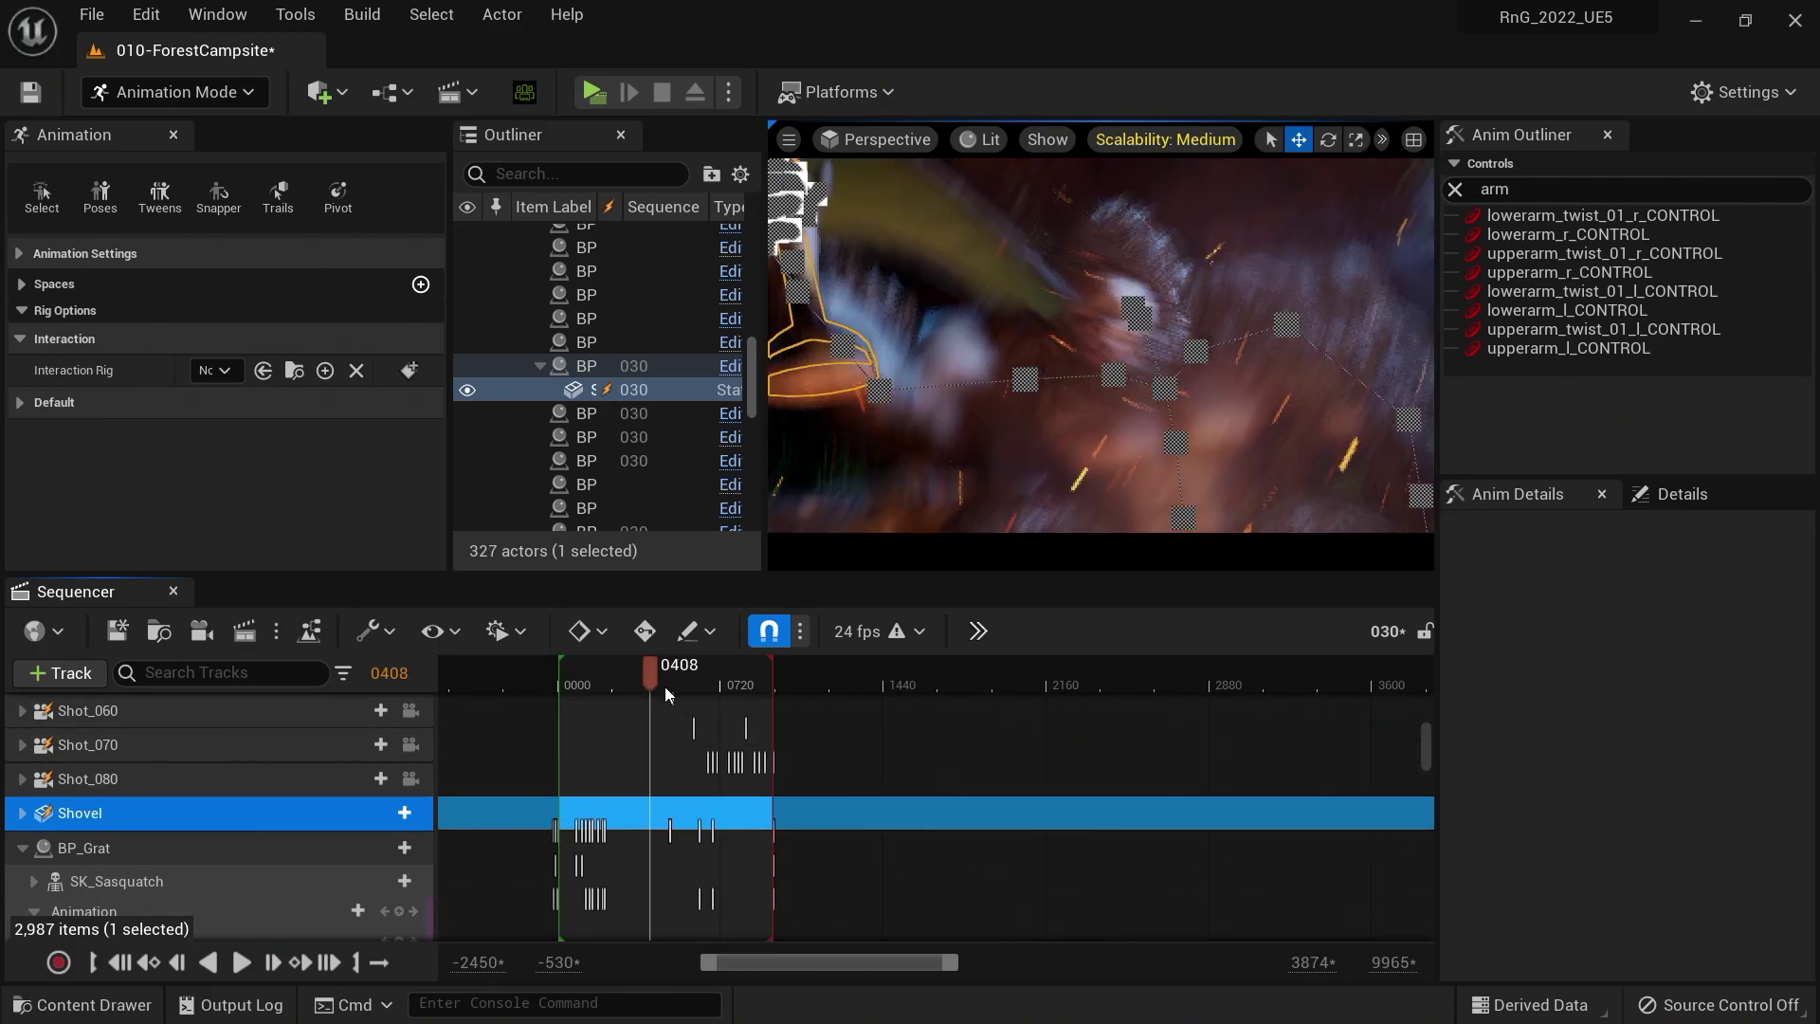
left_click_drag(639, 689, 619, 690)
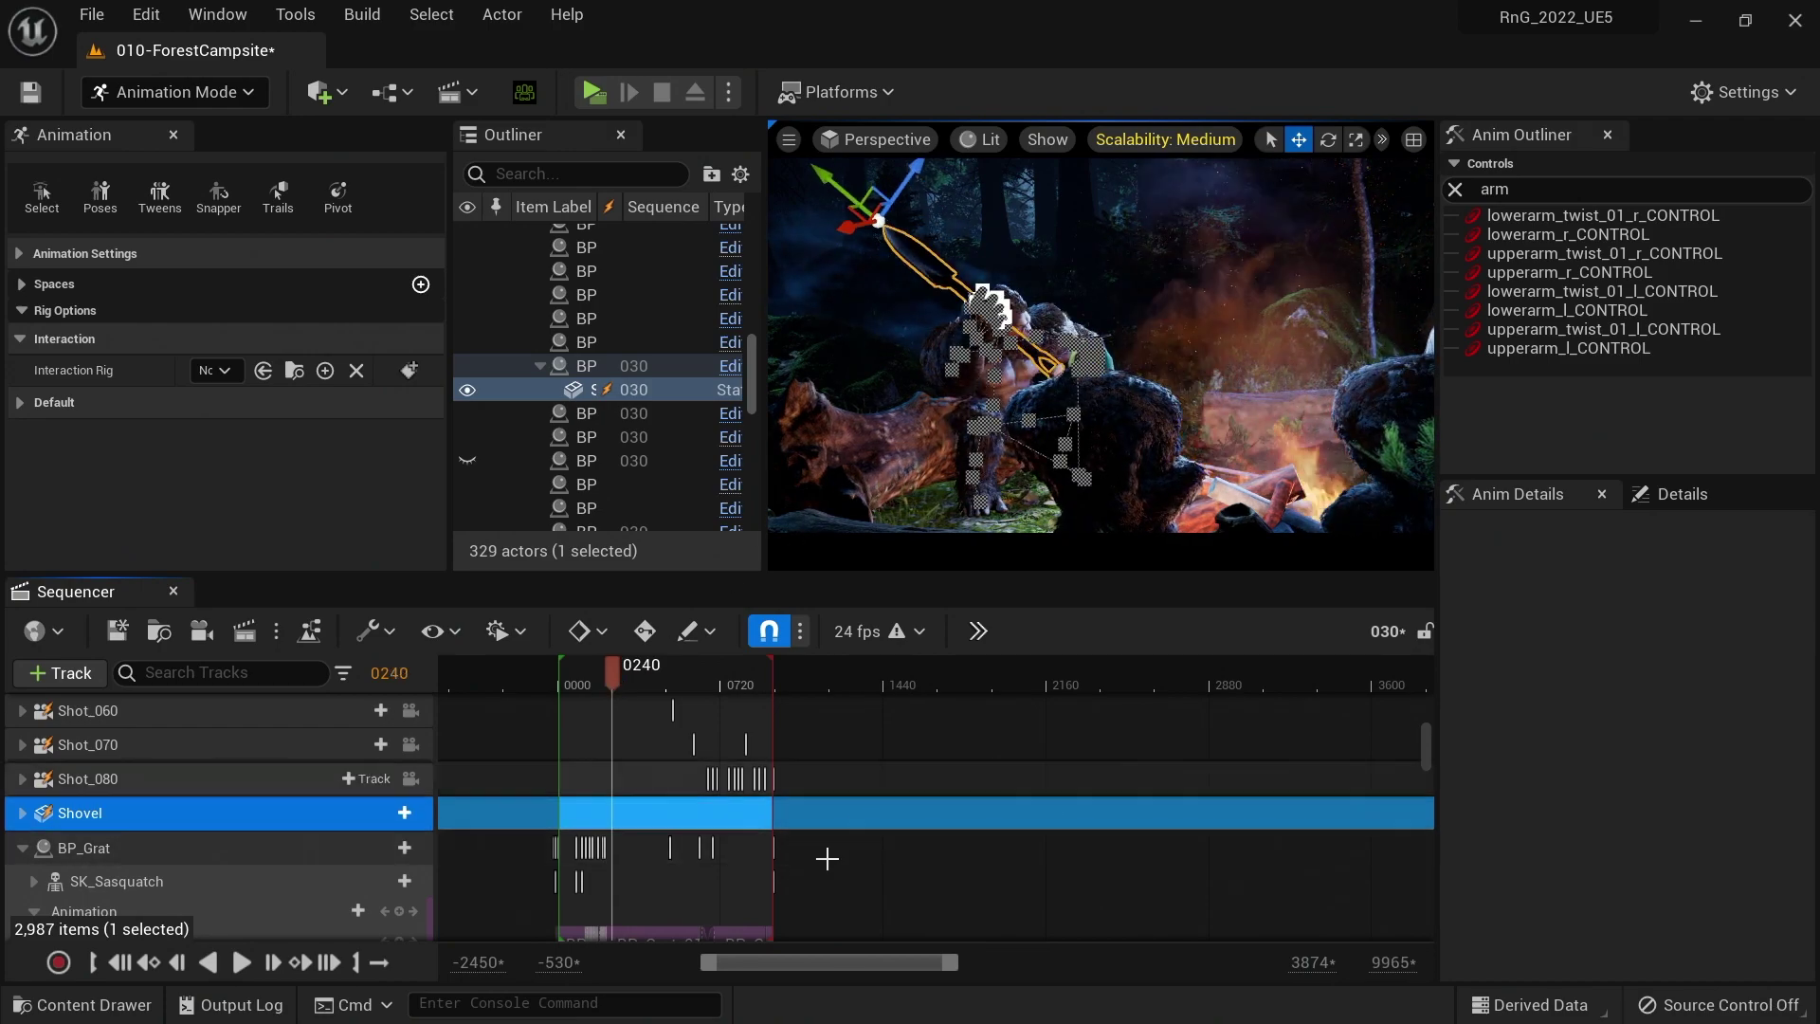
- Delete BP_Grat's FKControlRig track and scrub to frame 437 to check the shot without it
scroll(786, 826, "down", 1)
scroll(739, 827, "down", 5)
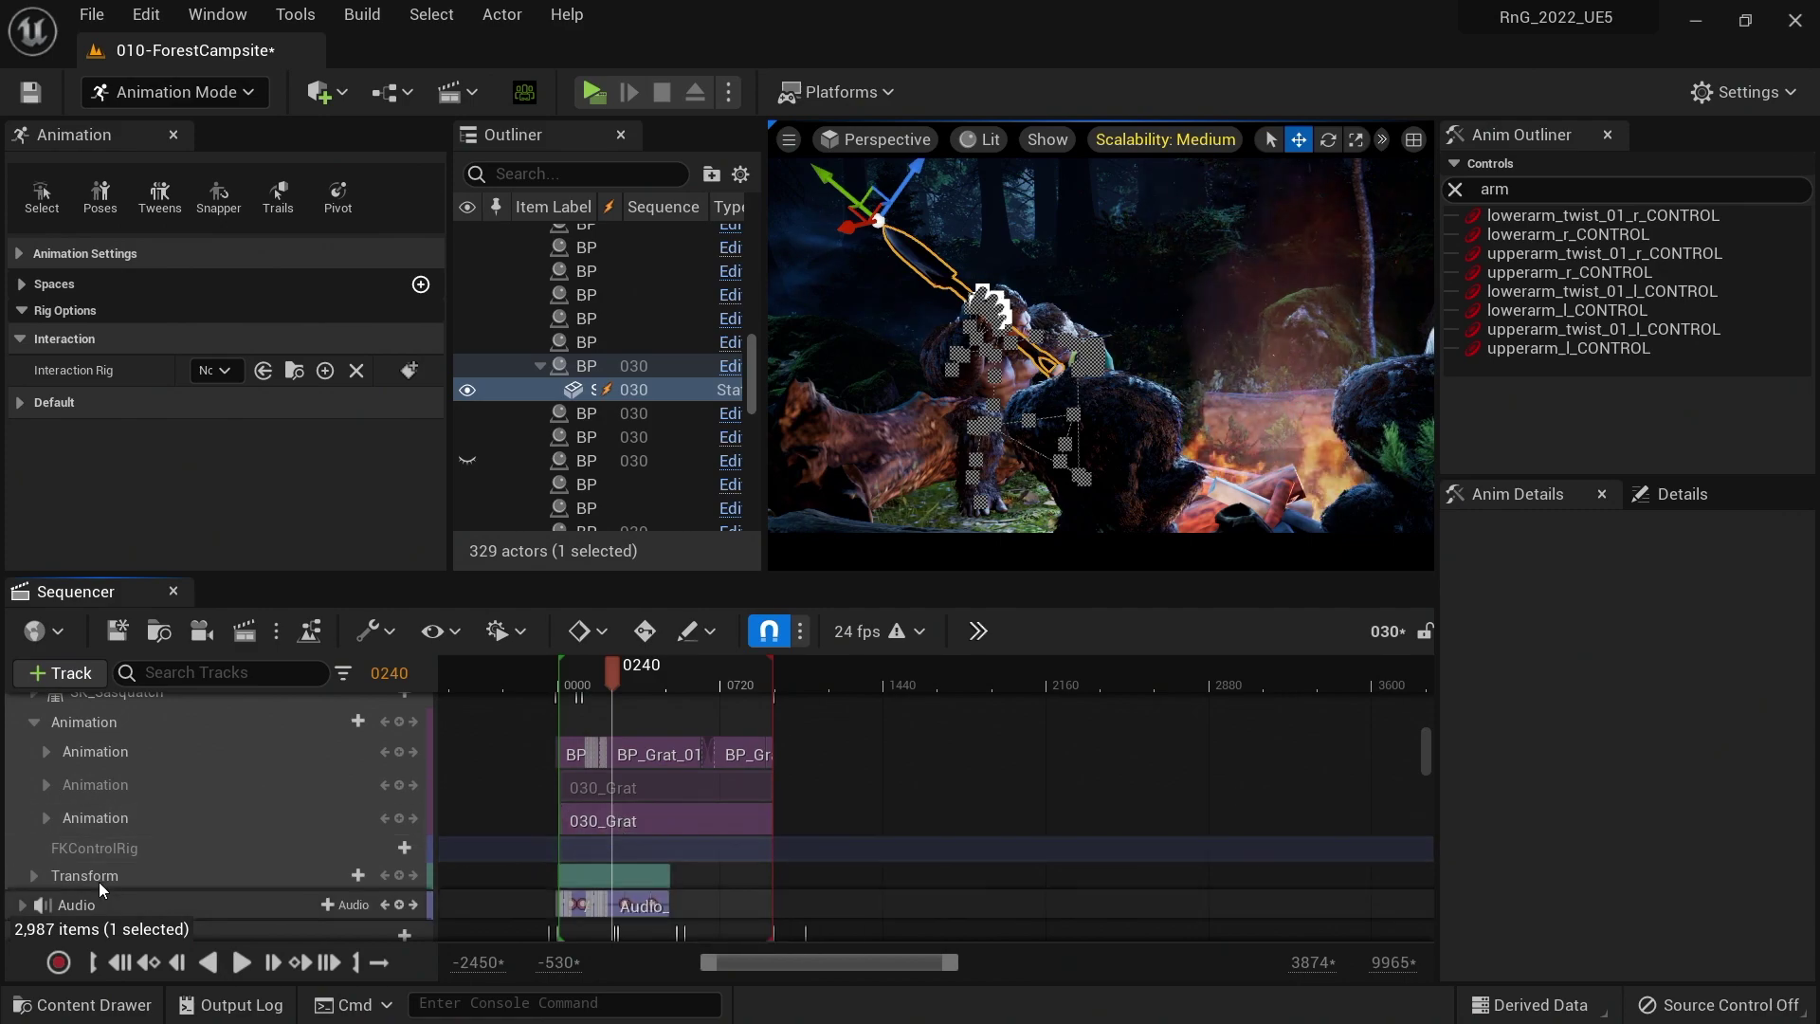
left_click(104, 850)
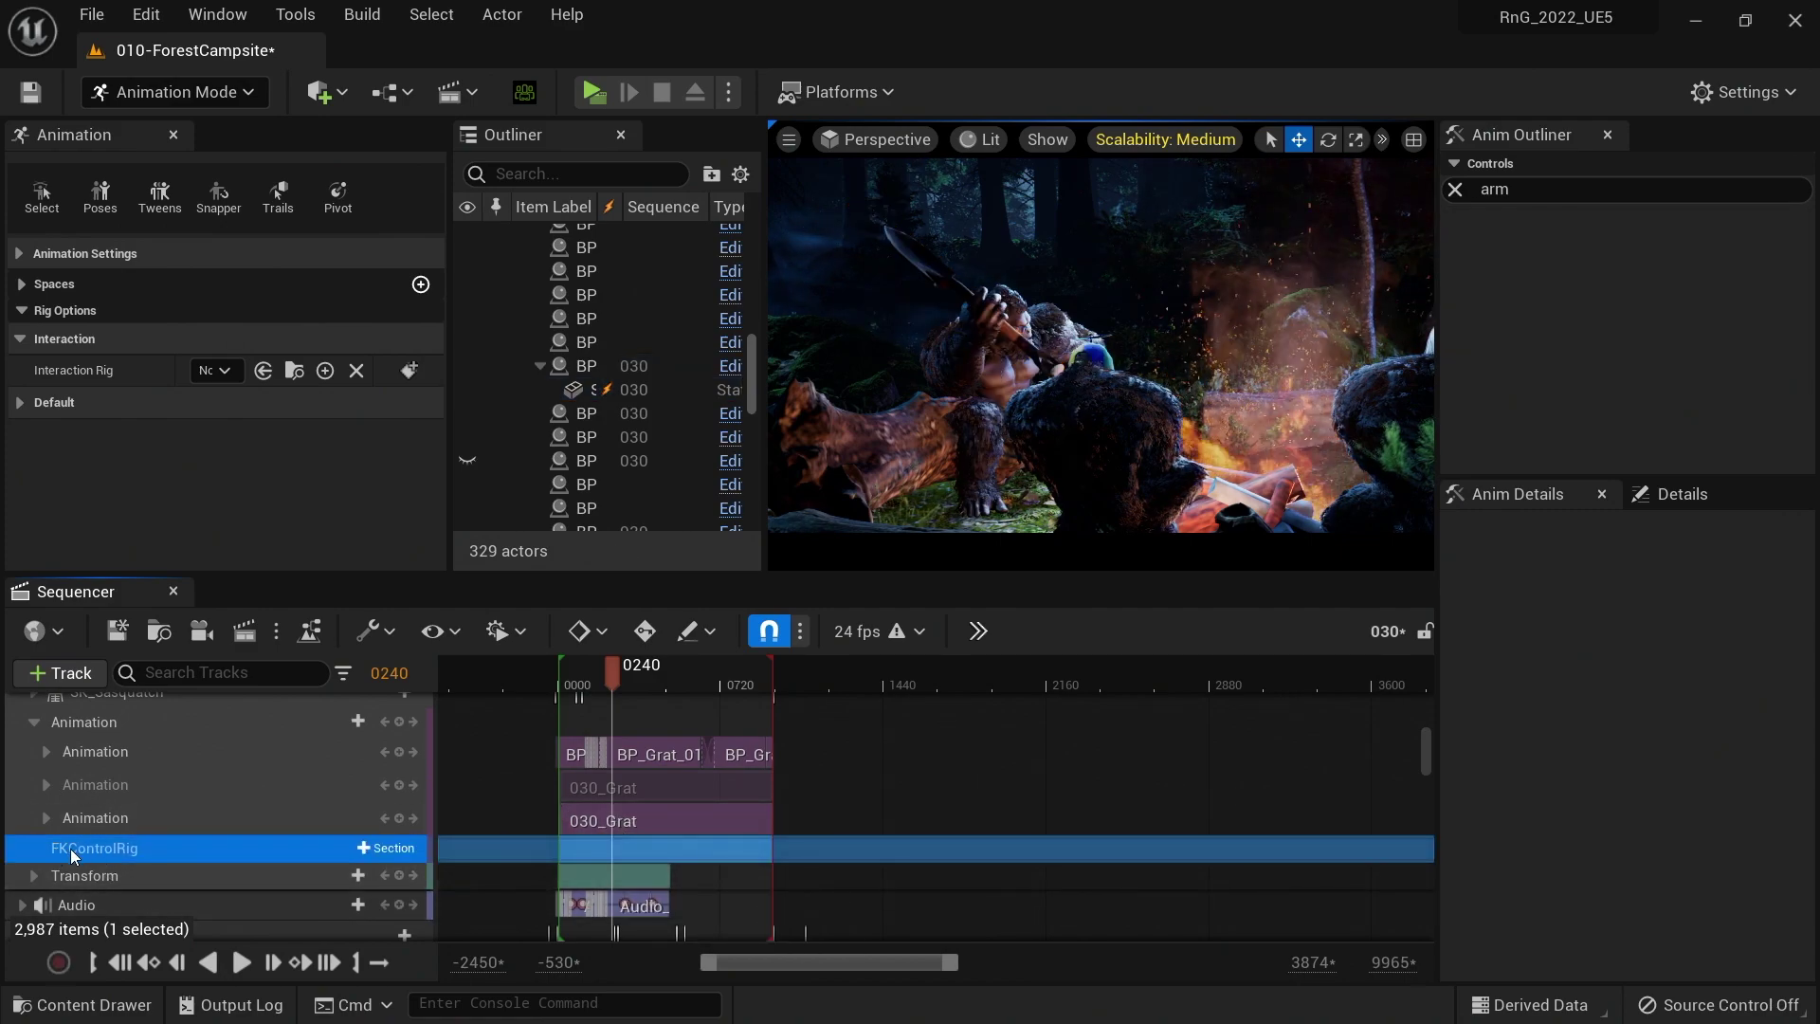
right_click(74, 857)
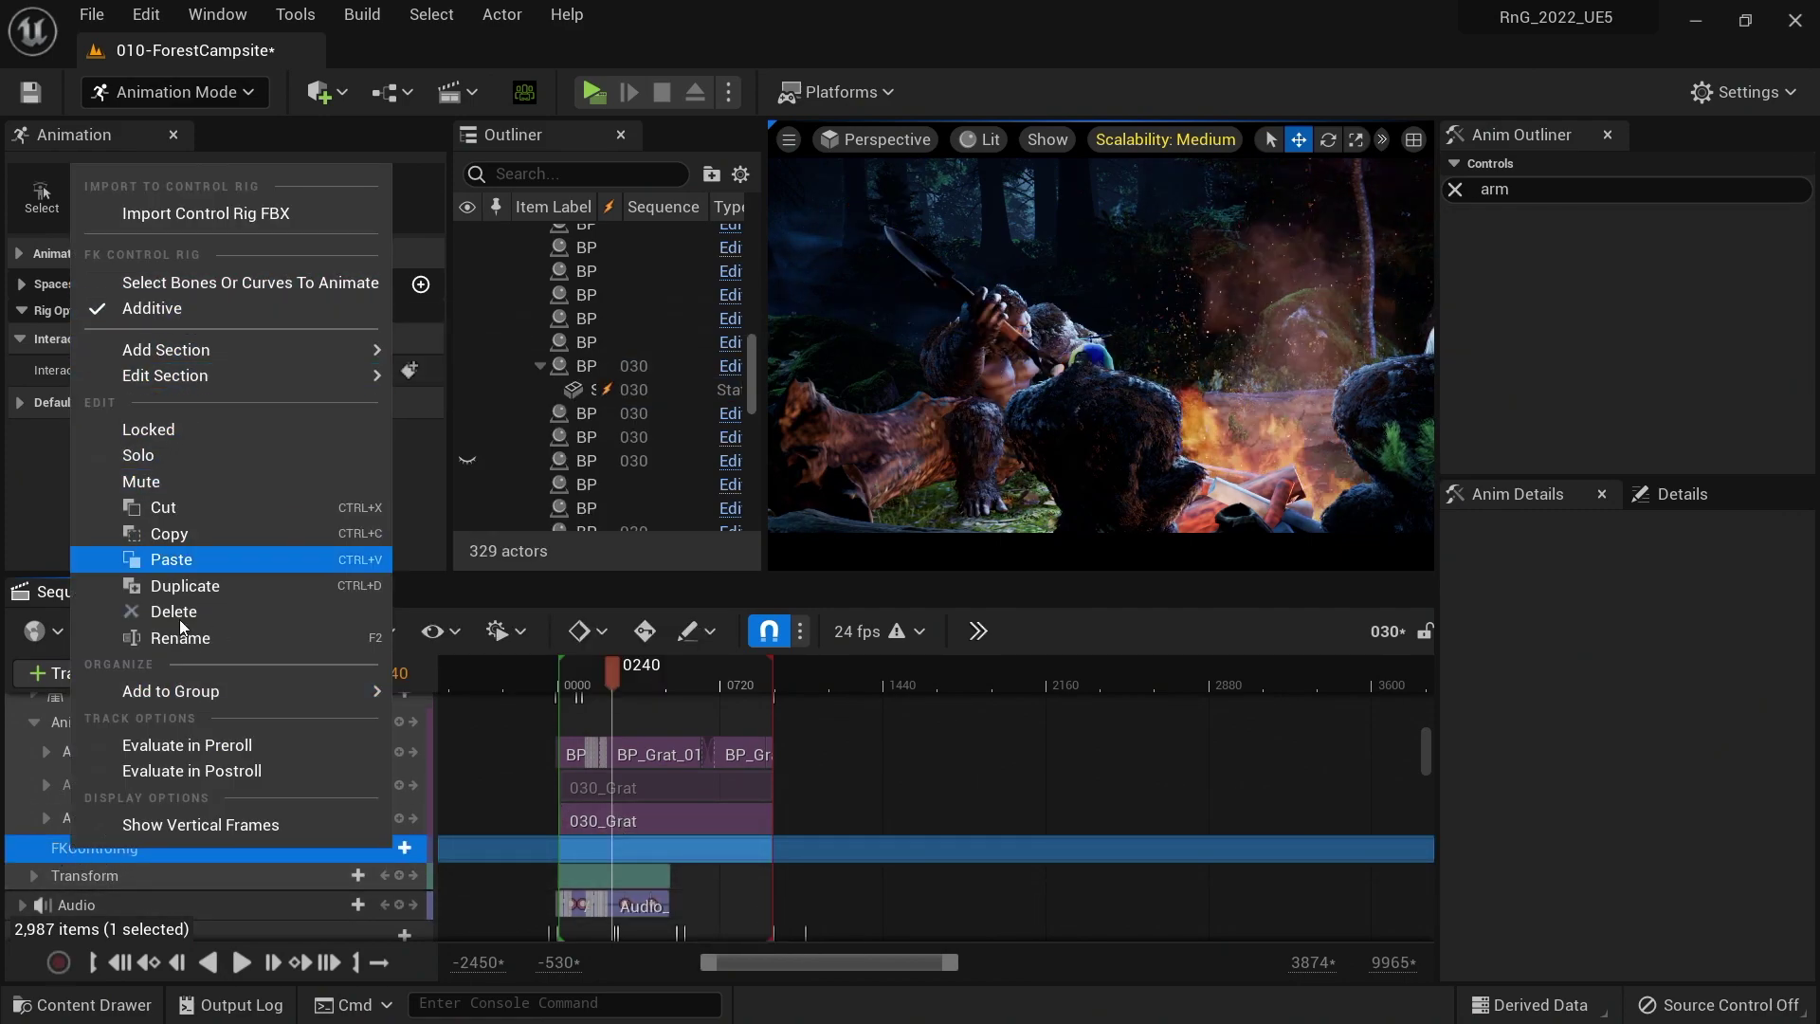
left_click(770, 855)
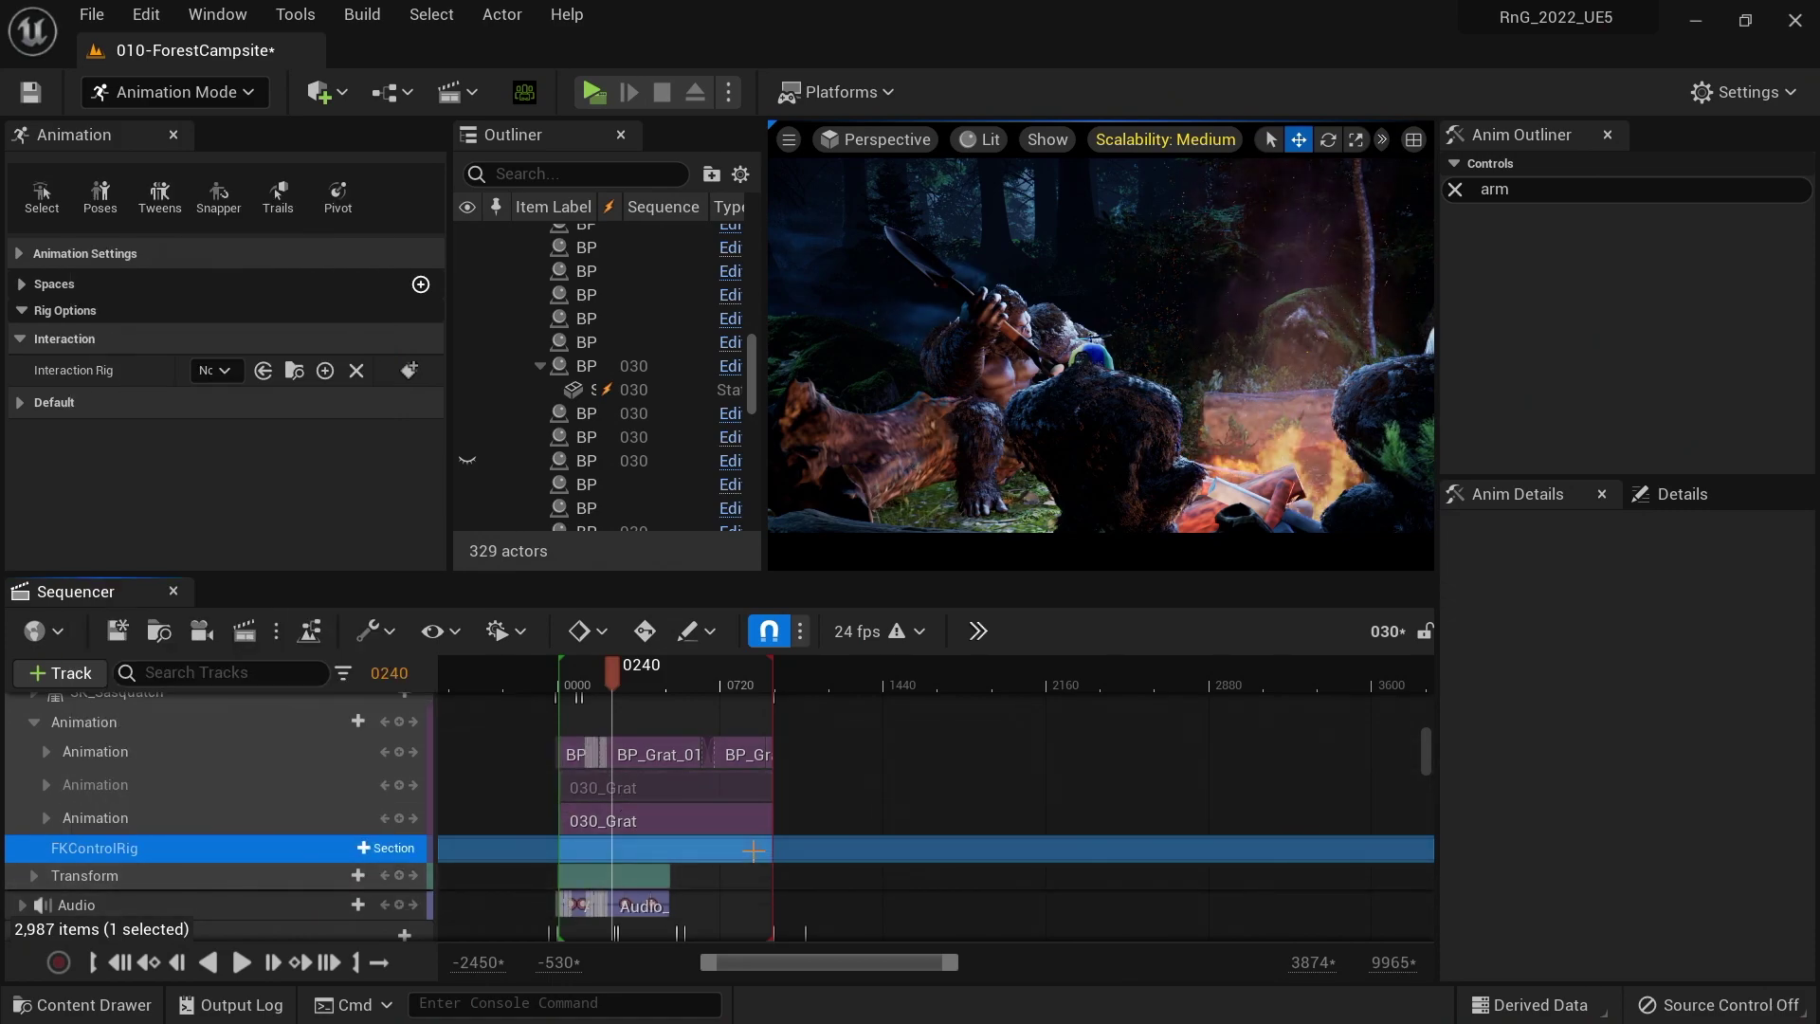
key("Delete")
left_click_drag(612, 667, 664, 671)
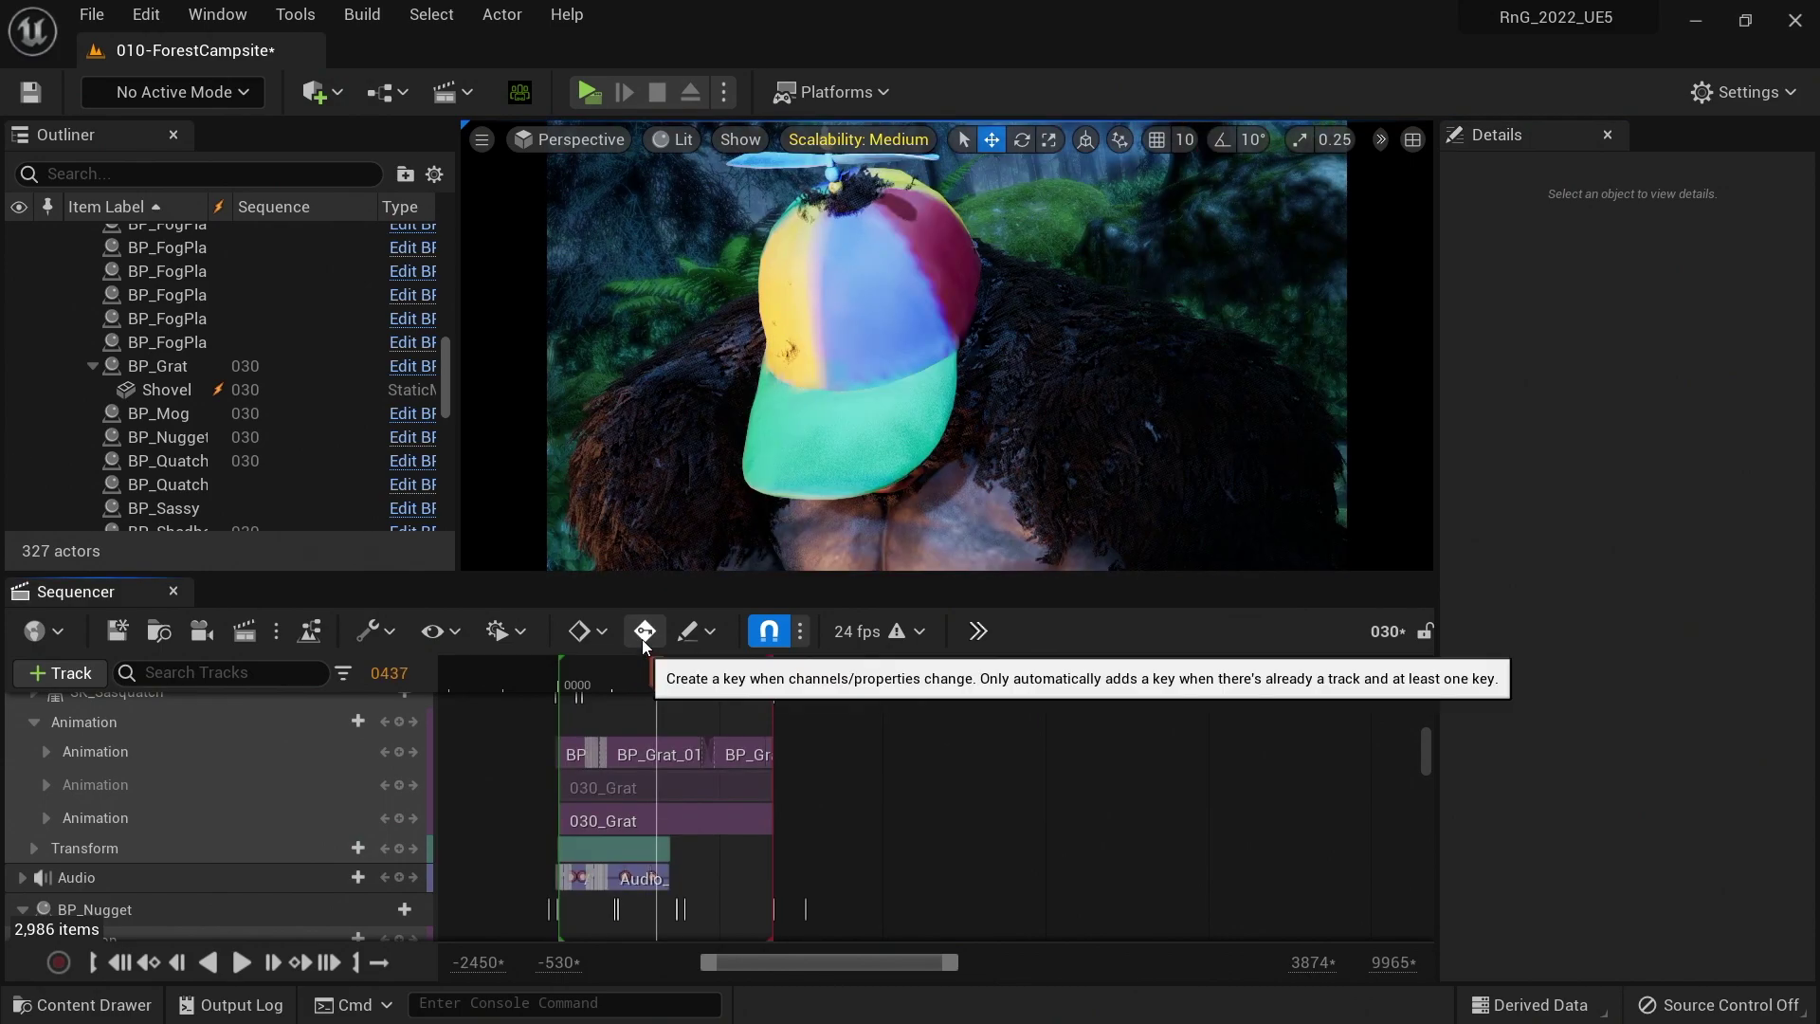
- Widen the Details panel, try setting BP_Grat's X location to 16543 at frame 194, and undo the location changes
left_click(673, 817)
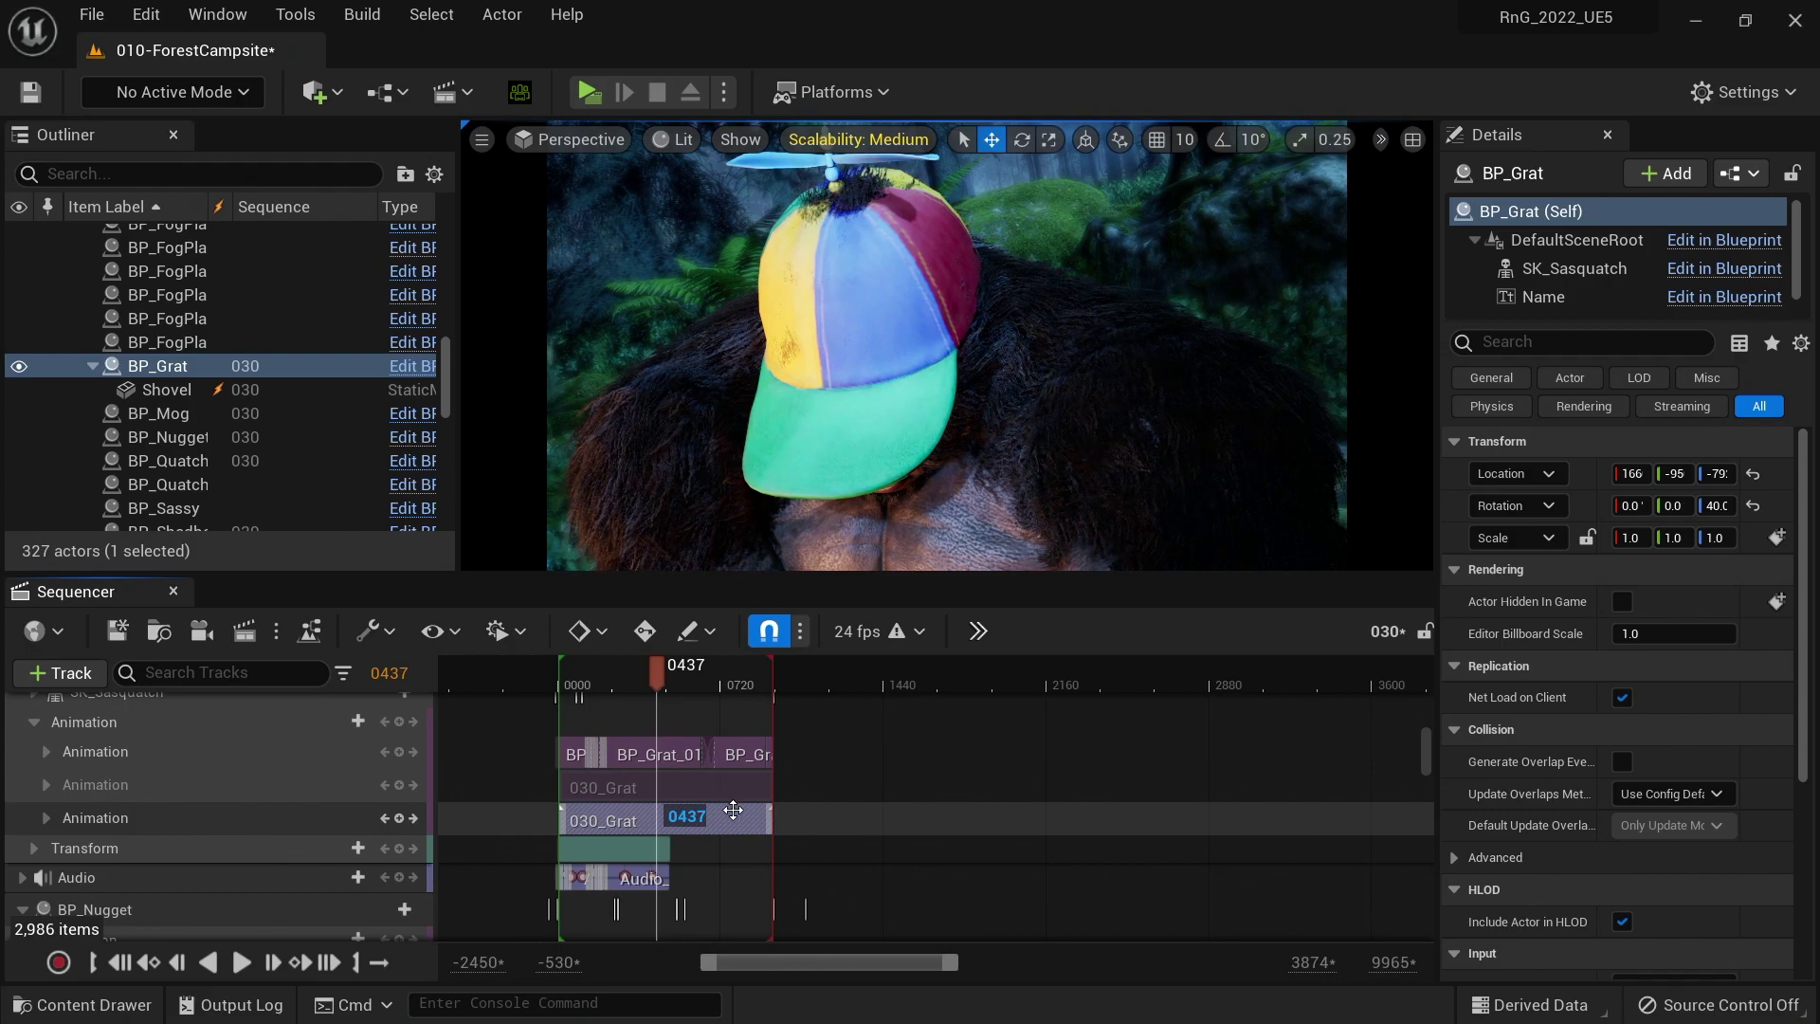
left_click(607, 674)
left_click(603, 674)
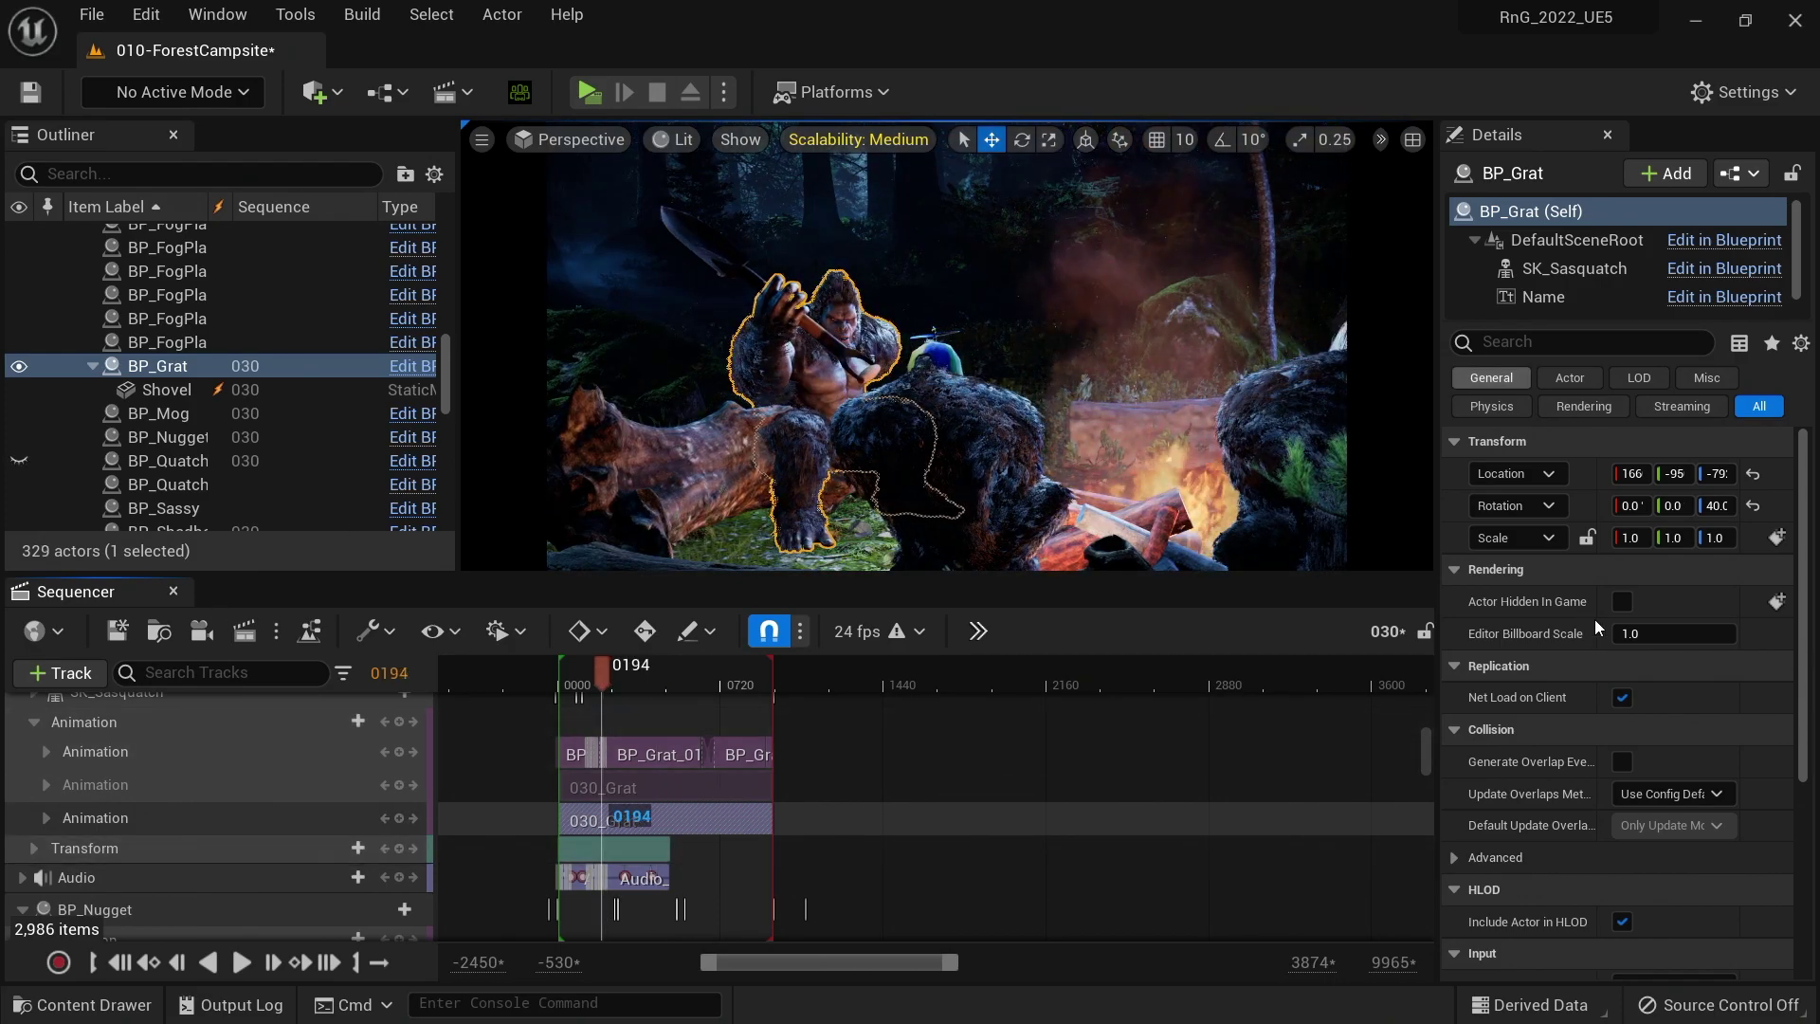
left_click_drag(1436, 431, 1098, 459)
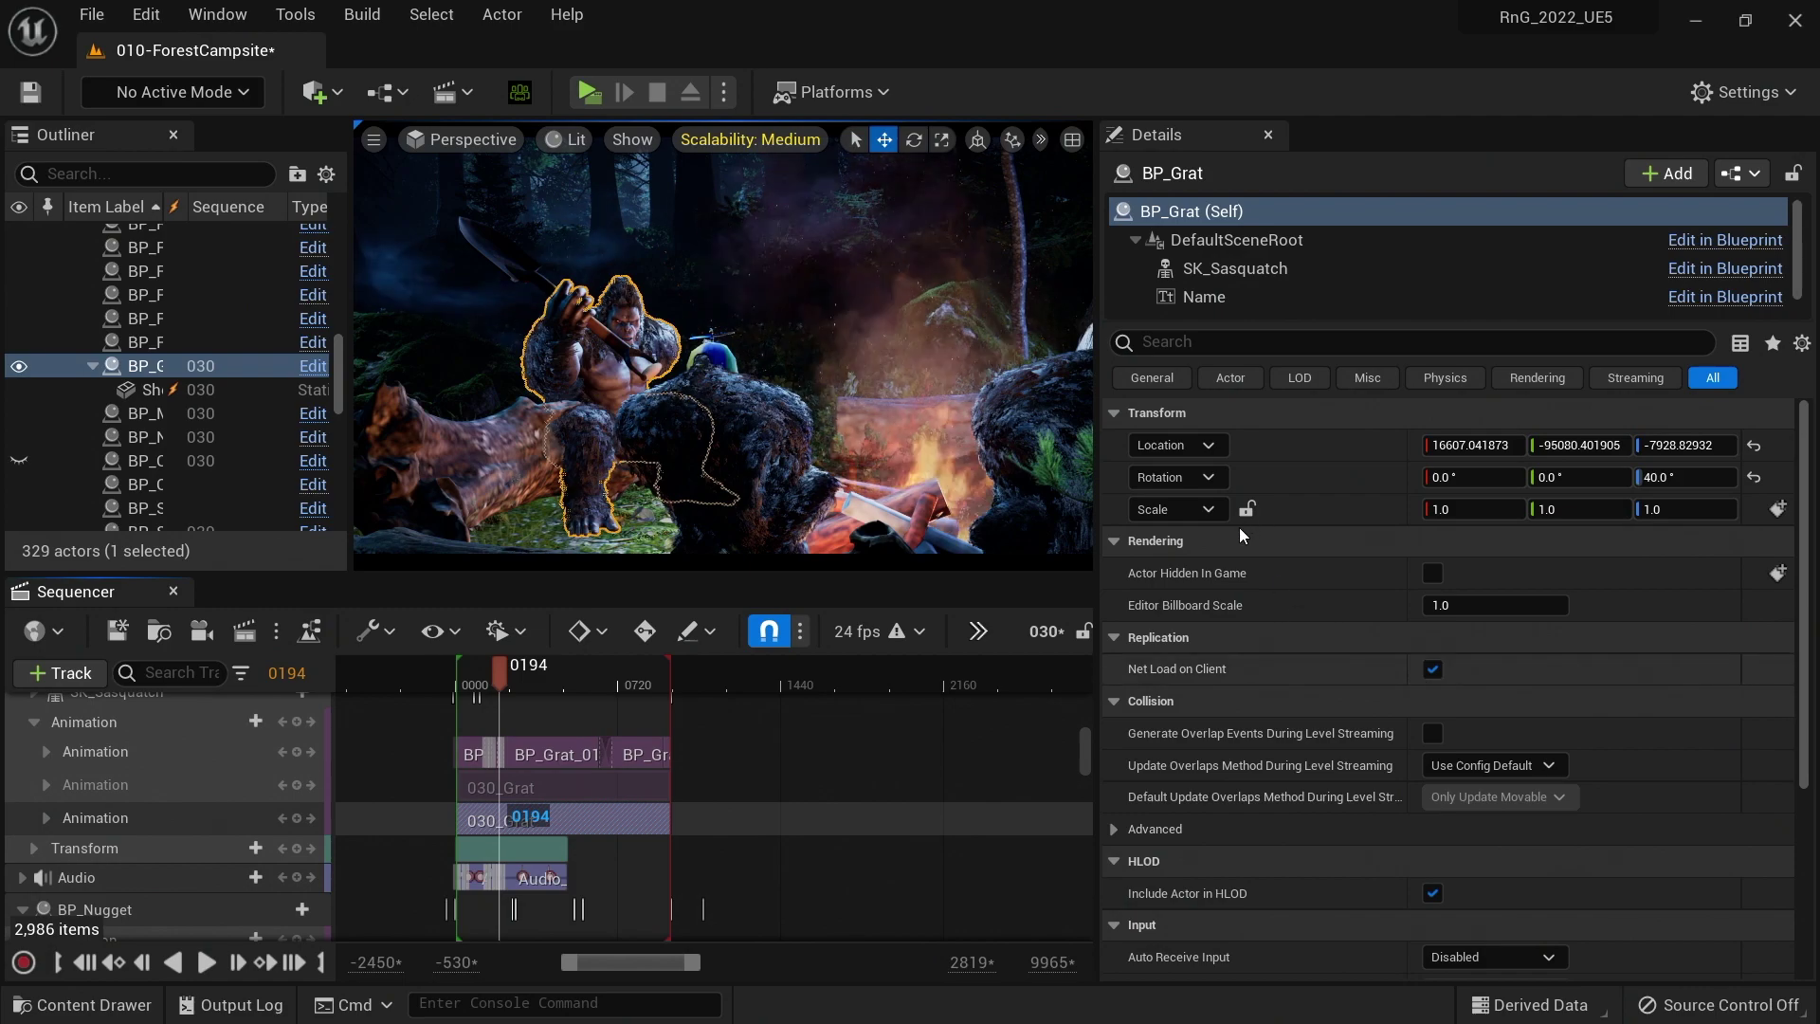
left_click(1479, 444)
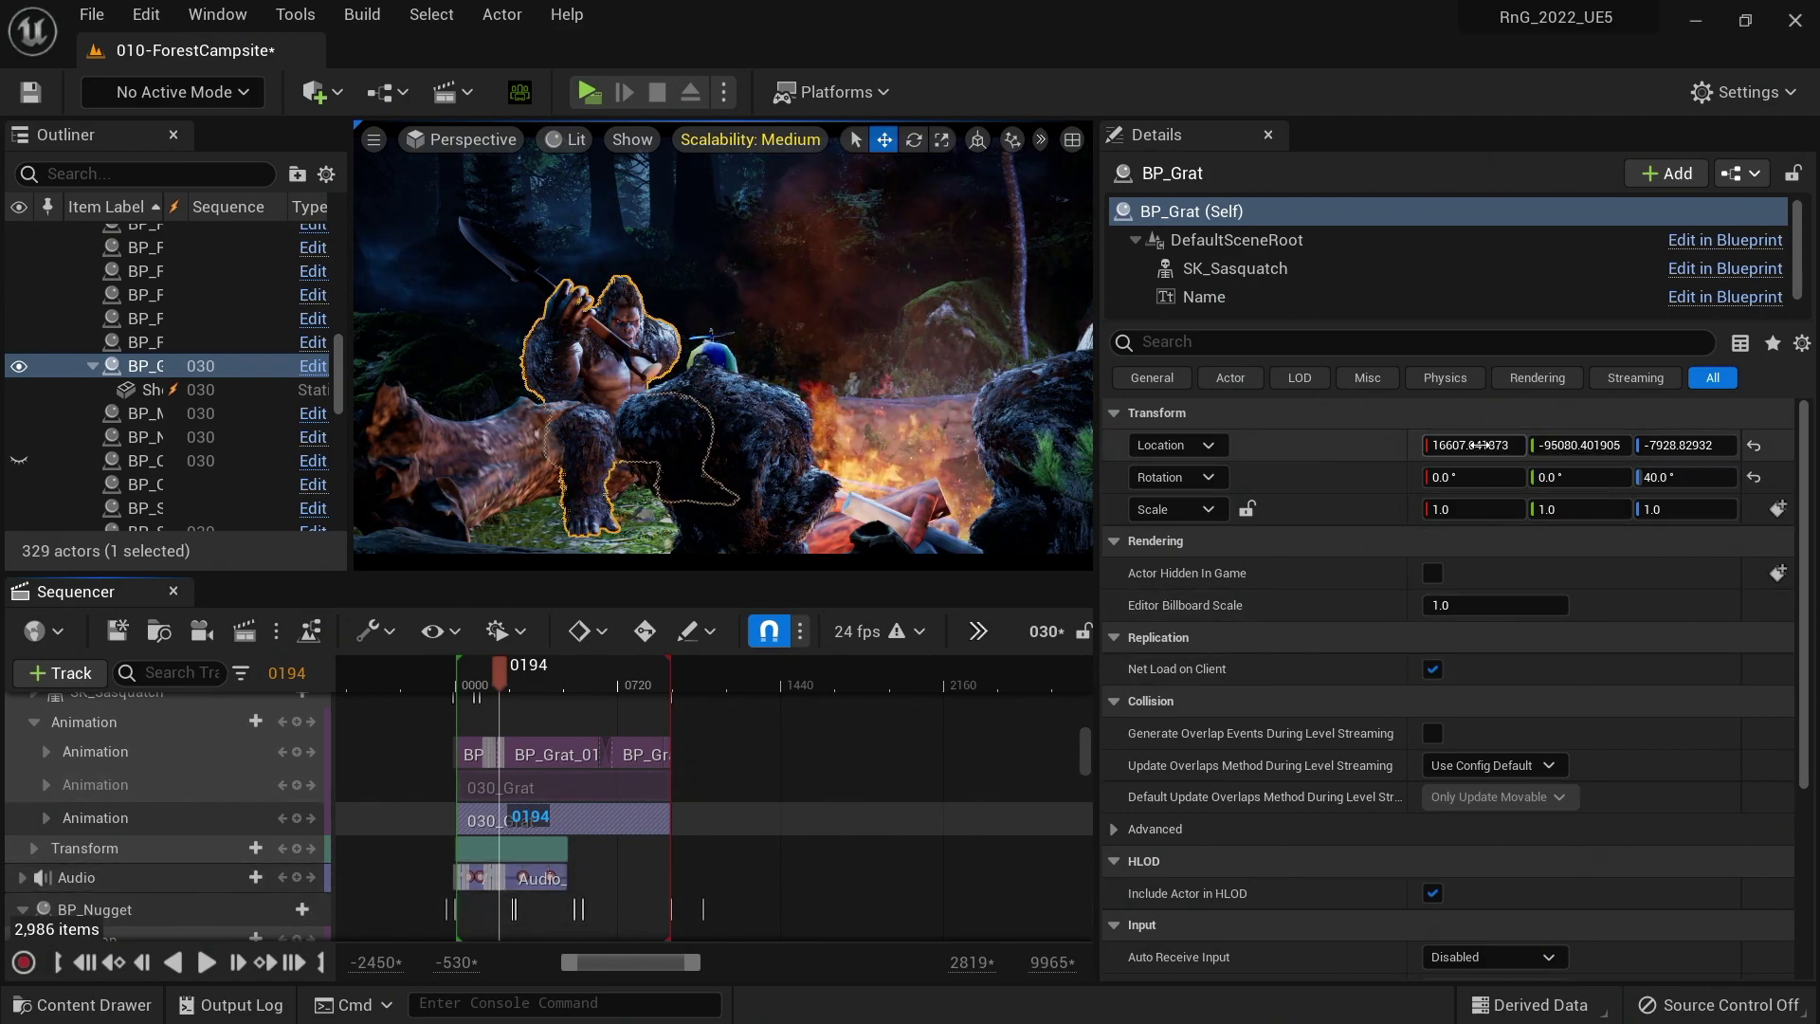
type("16578")
key("Return")
type("16543")
key("Return")
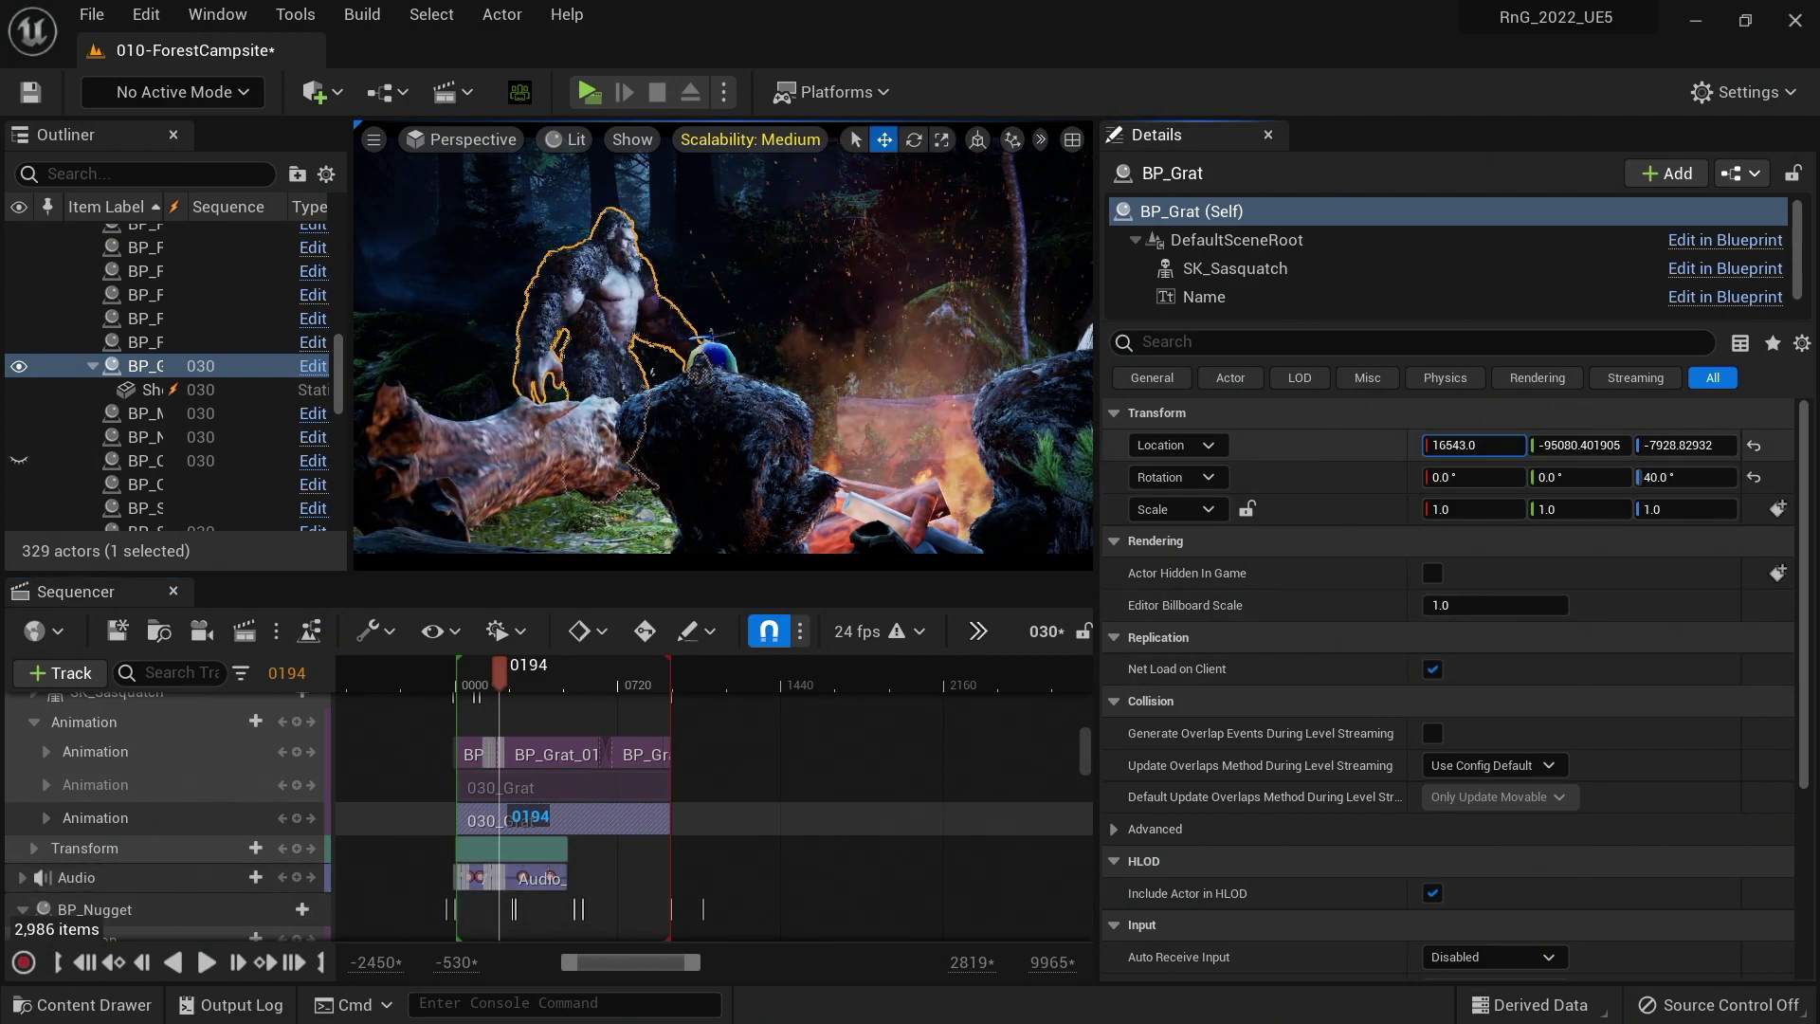
key("ctrl+z")
key("ctrl+z")
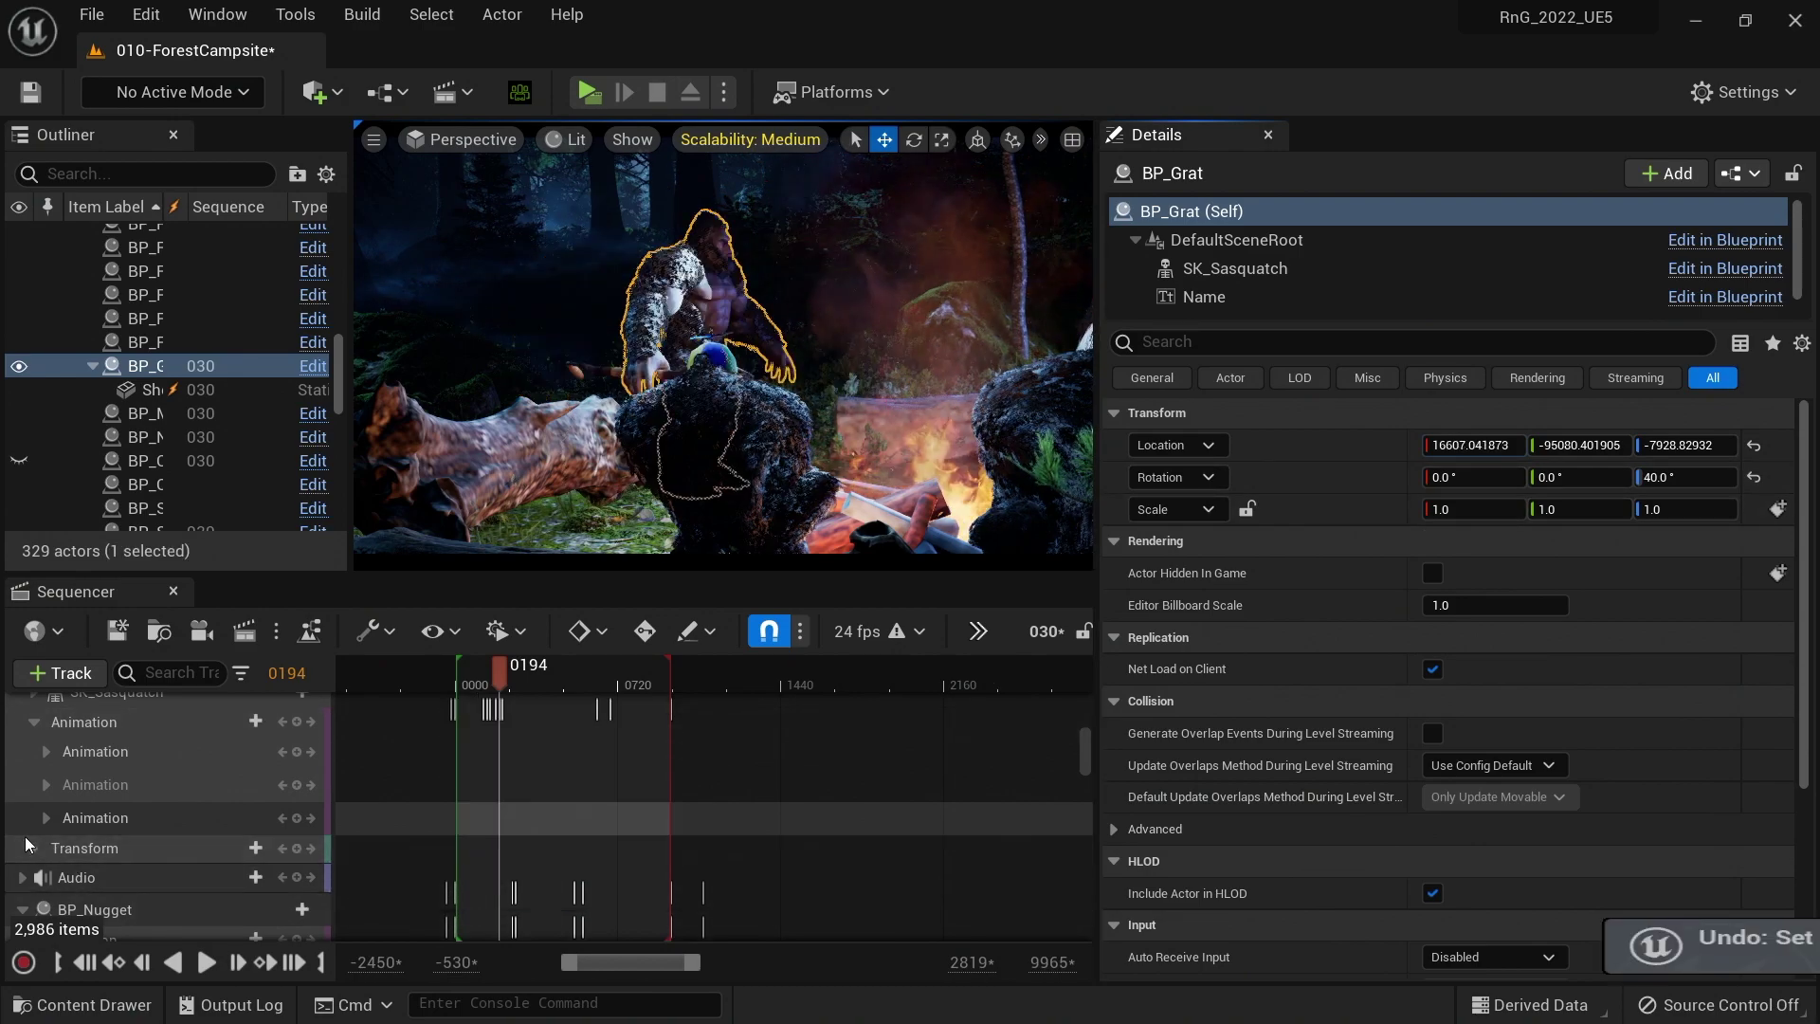
- Try shifting the X location in BP_Grat's Transform track to 17454.167864, and undo the change
left_click(35, 852)
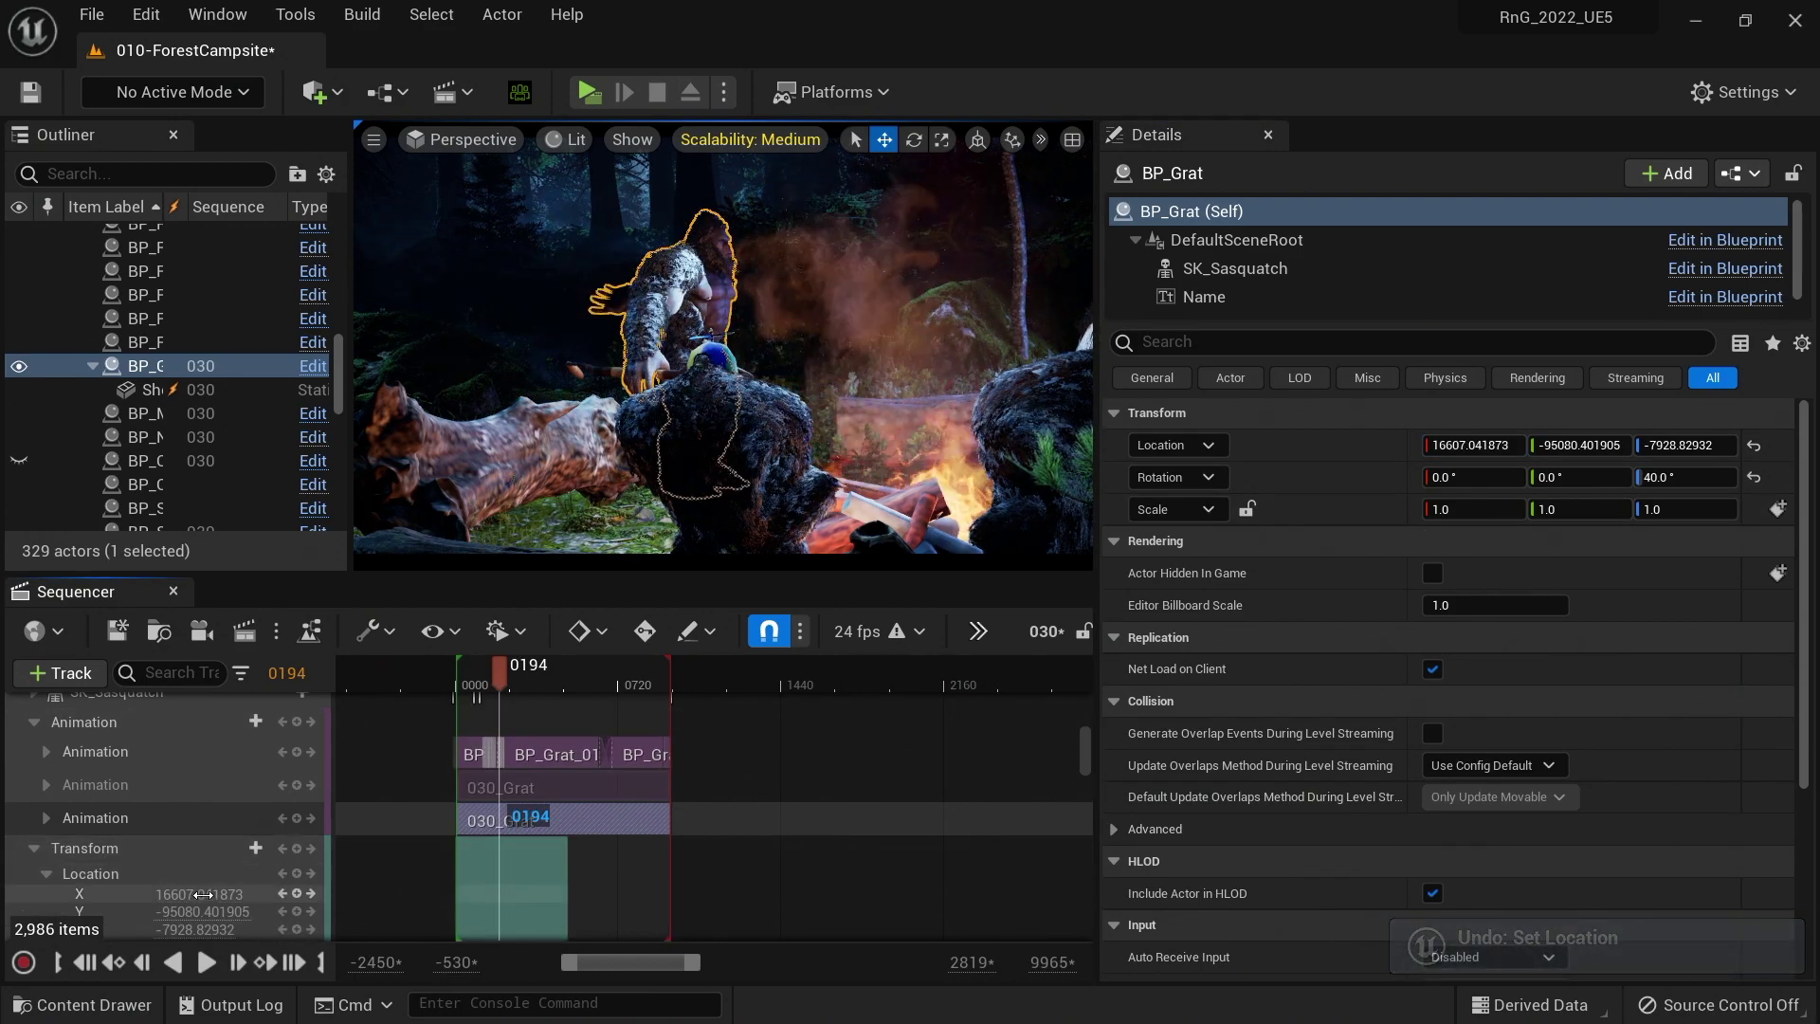
left_click_drag(206, 894, 247, 894)
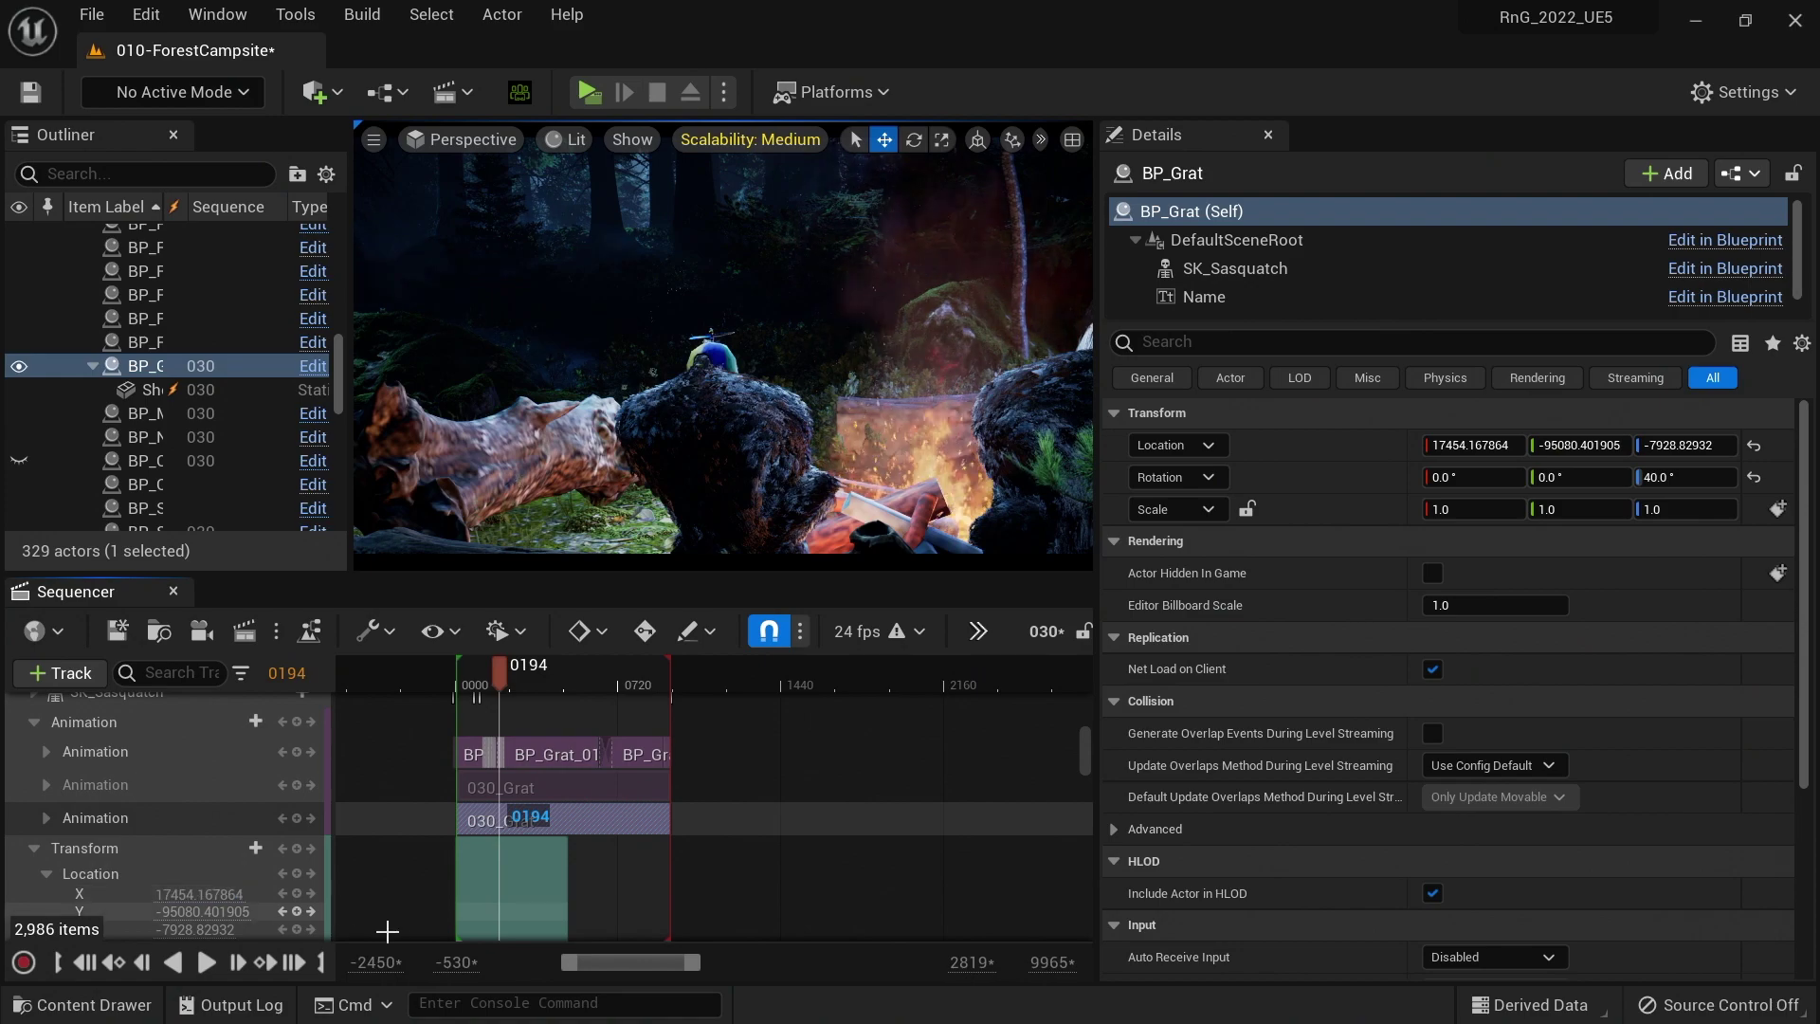
key("ctrl+z")
- Add an additive section to BP_Grat's Transform track and shift it to start at frame 0
scroll(163, 868, "down", 3)
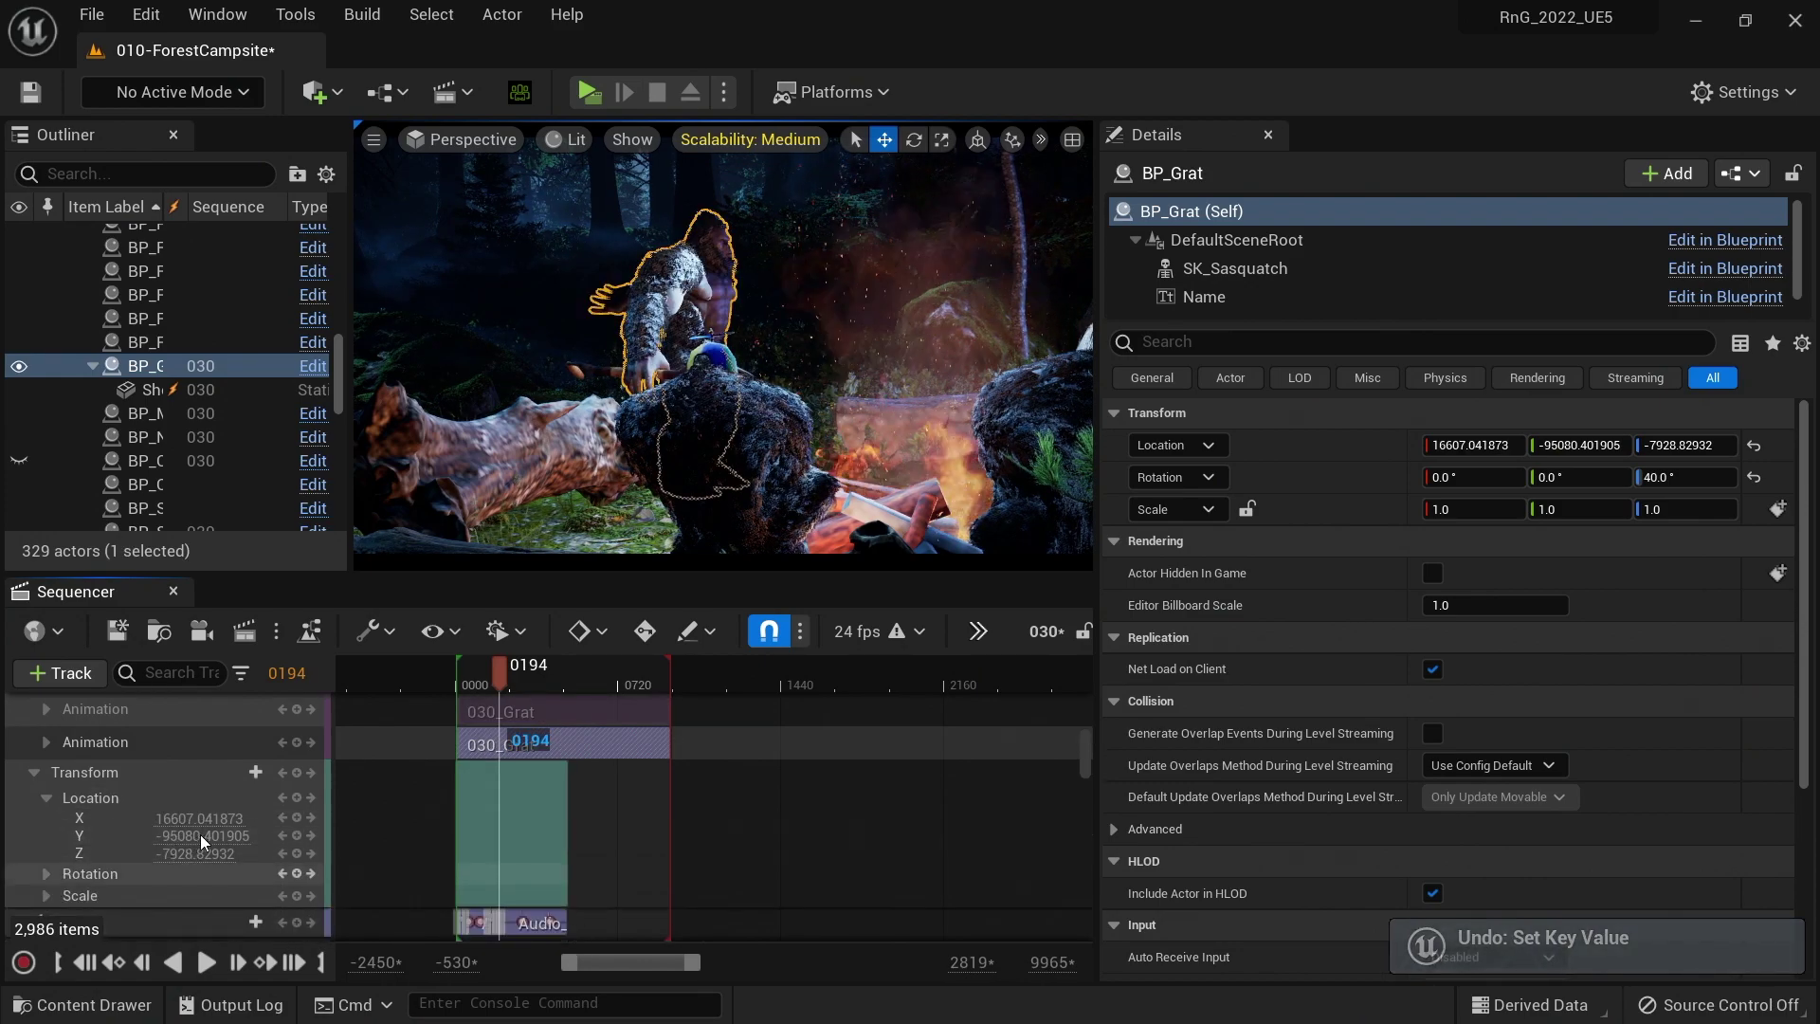
left_click(246, 735)
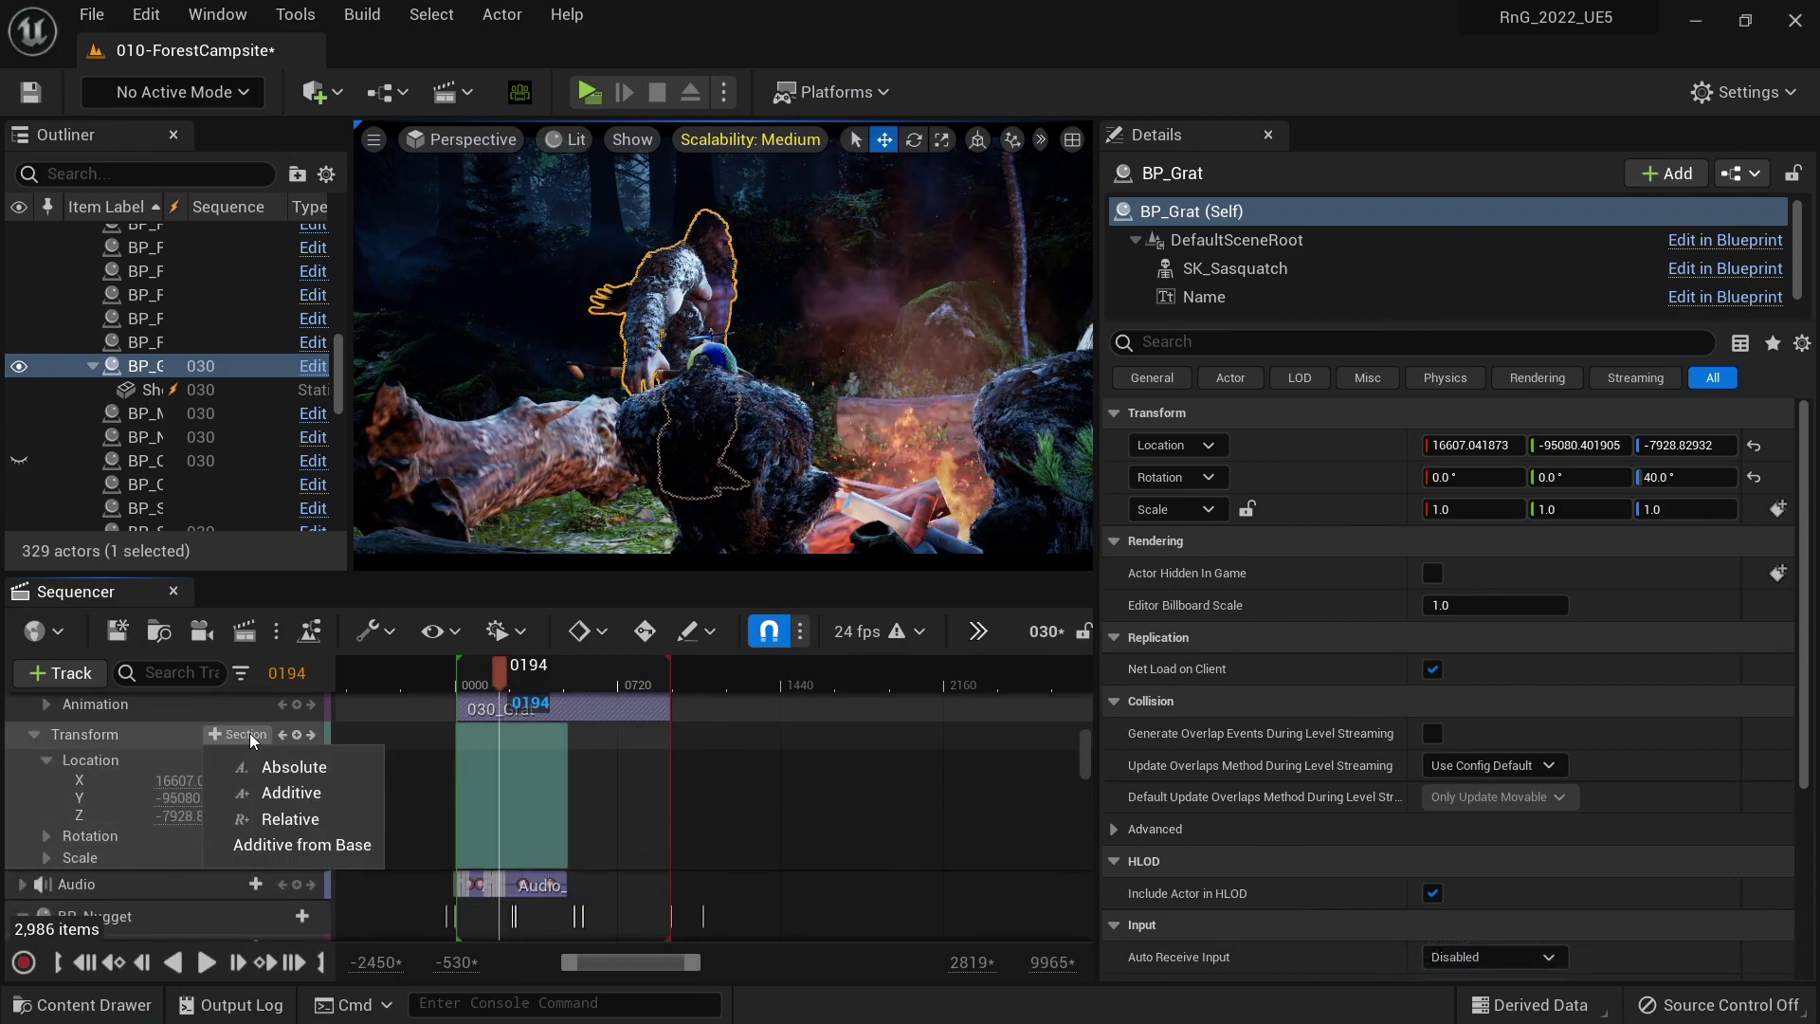
left_click(327, 792)
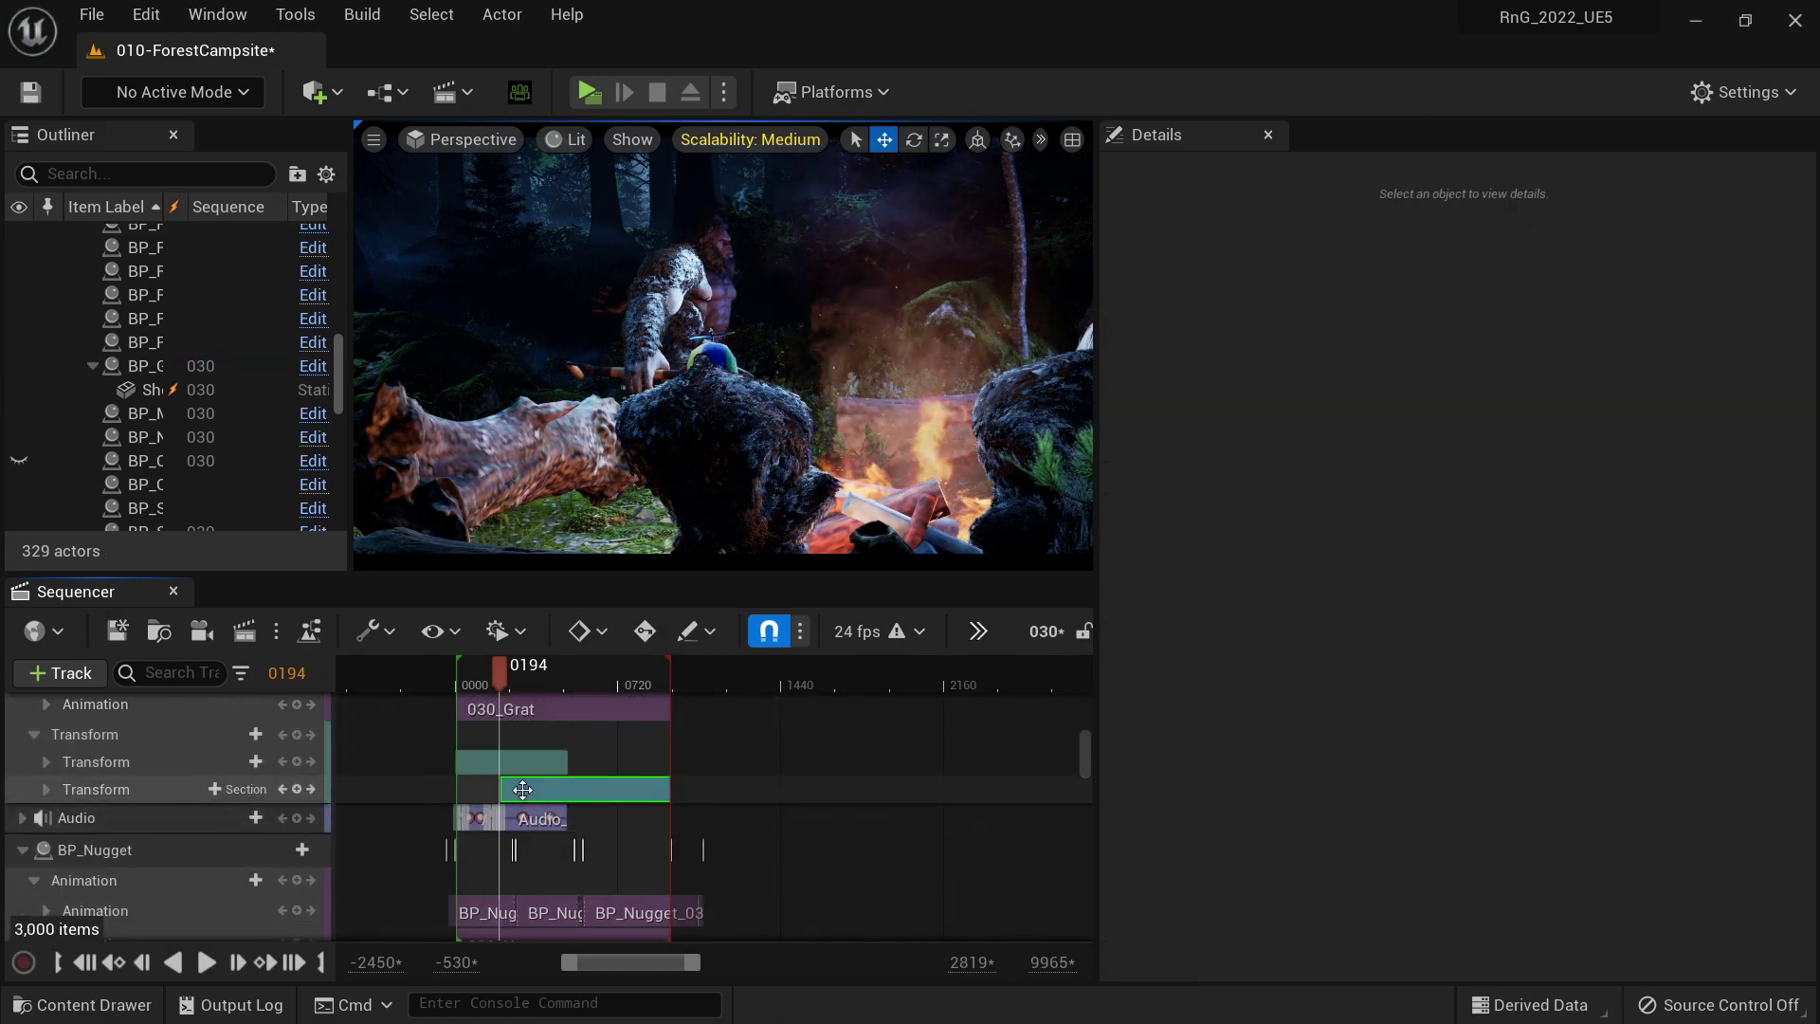
left_click_drag(529, 789, 485, 790)
- Set the additive Transform section's X location to about -51.05 and check the offset at frames 562 and 252
left_click(45, 789)
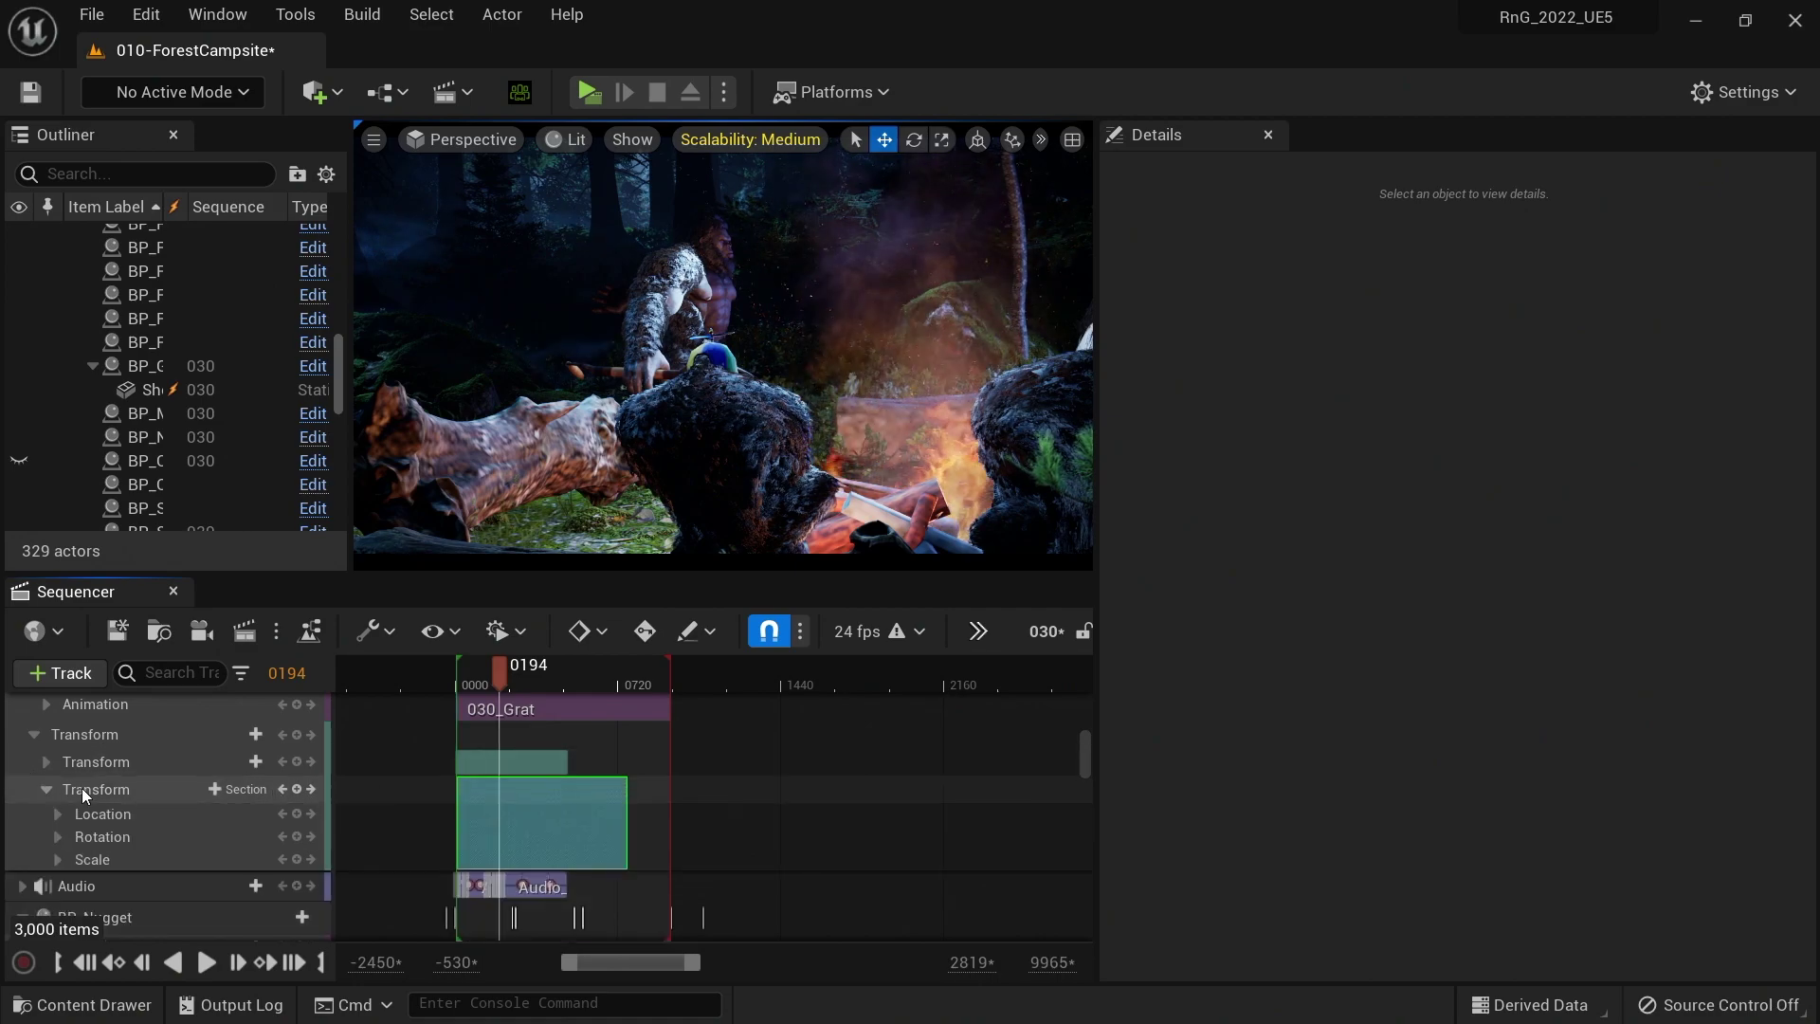
left_click(60, 815)
mouse_move(162, 833)
left_mouse_down()
mouse_move(129, 833)
mouse_move(150, 832)
left_mouse_up()
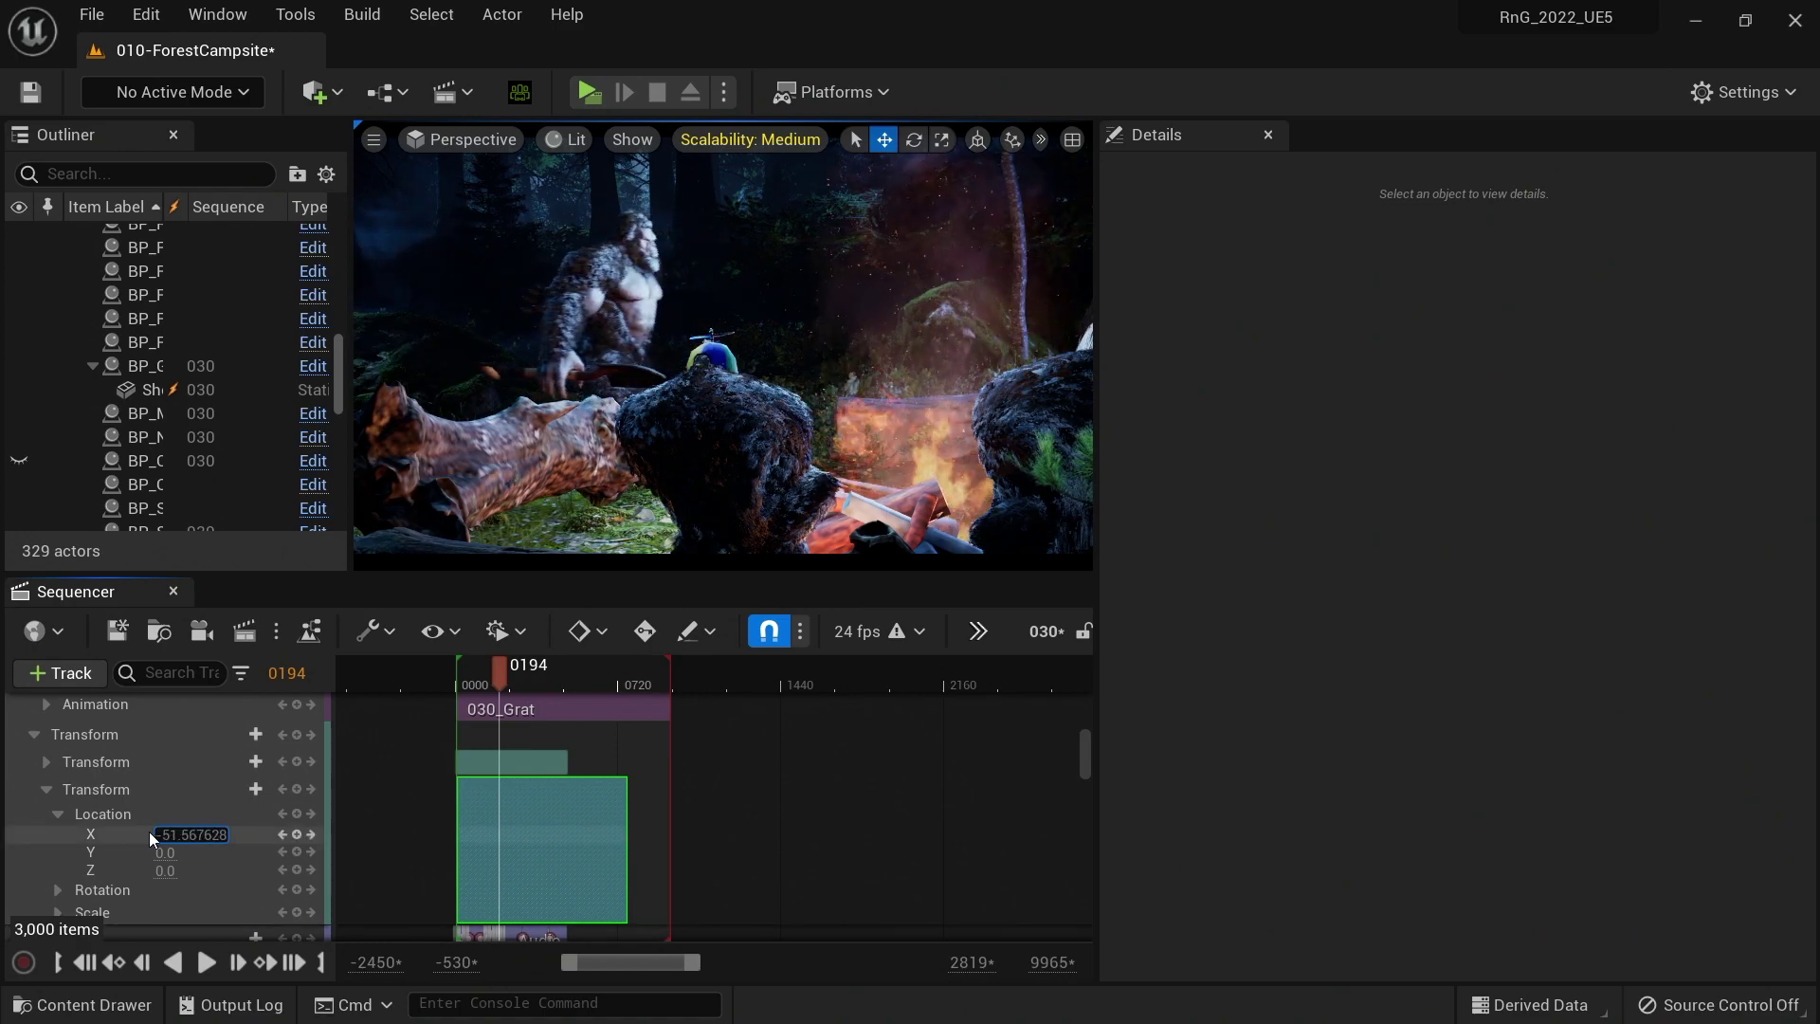
left_click(543, 677)
left_click(583, 668)
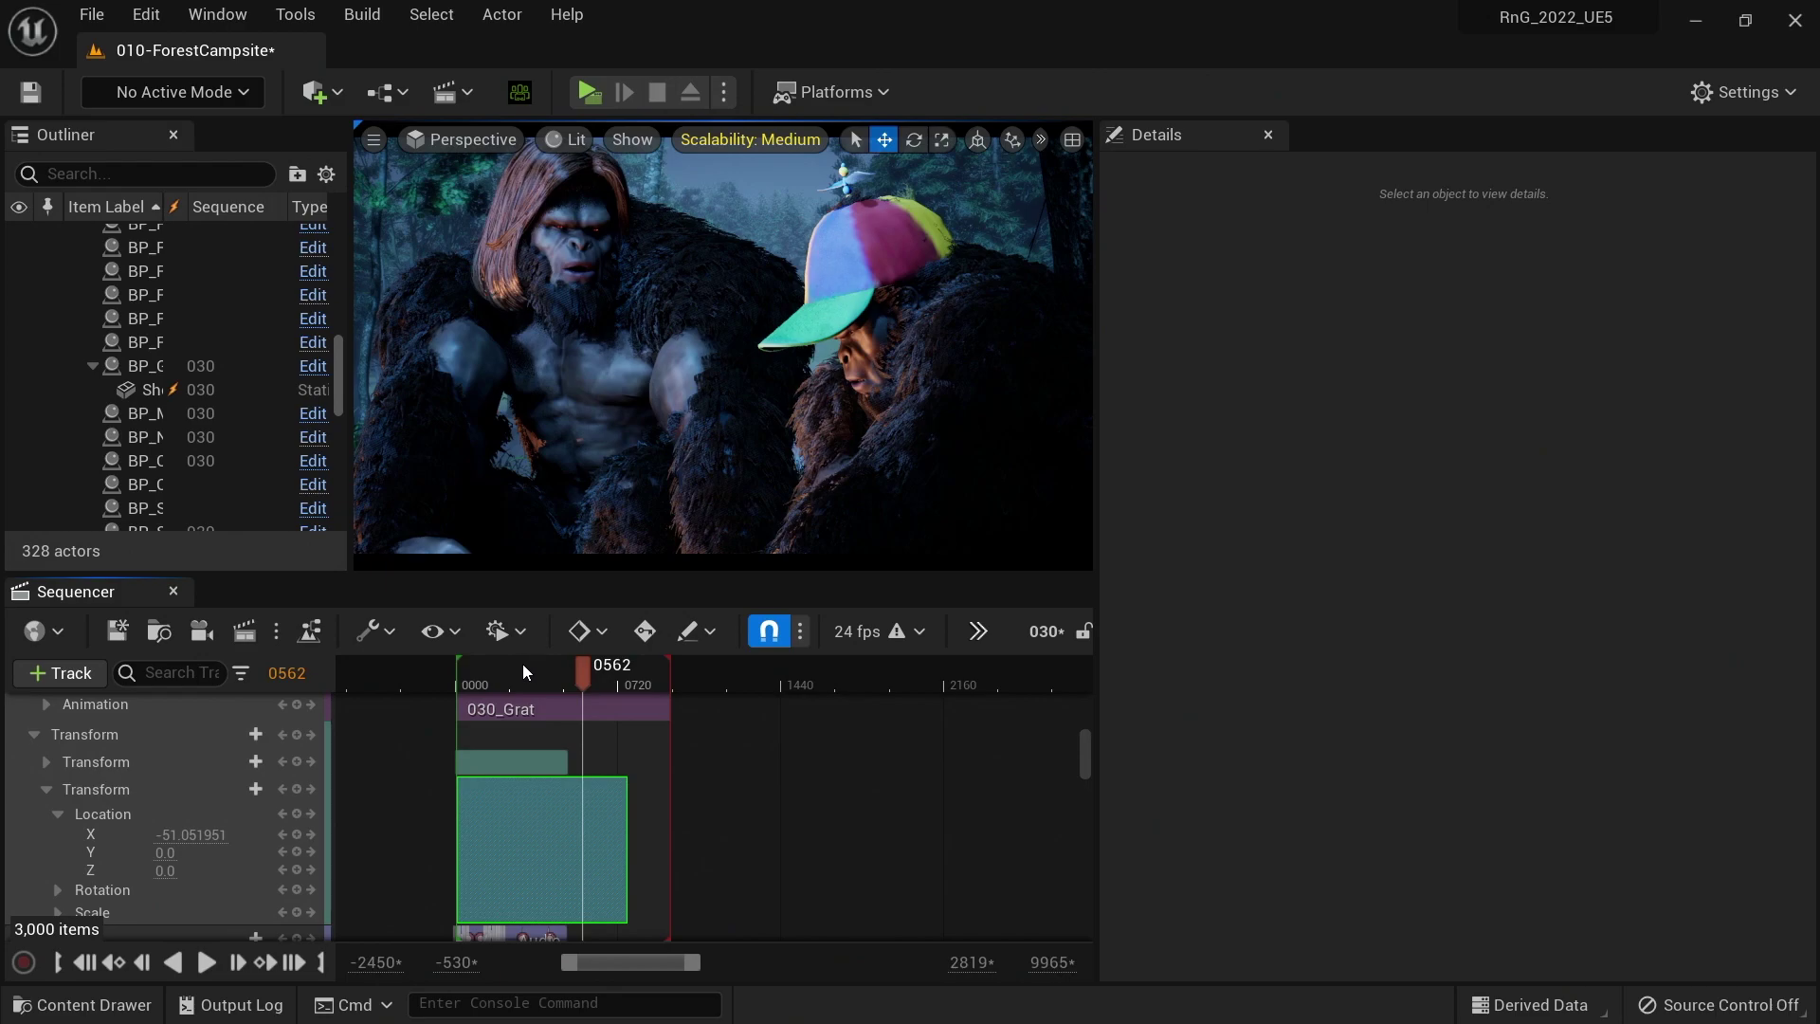
left_click(517, 669)
left_click_drag(517, 669, 507, 669)
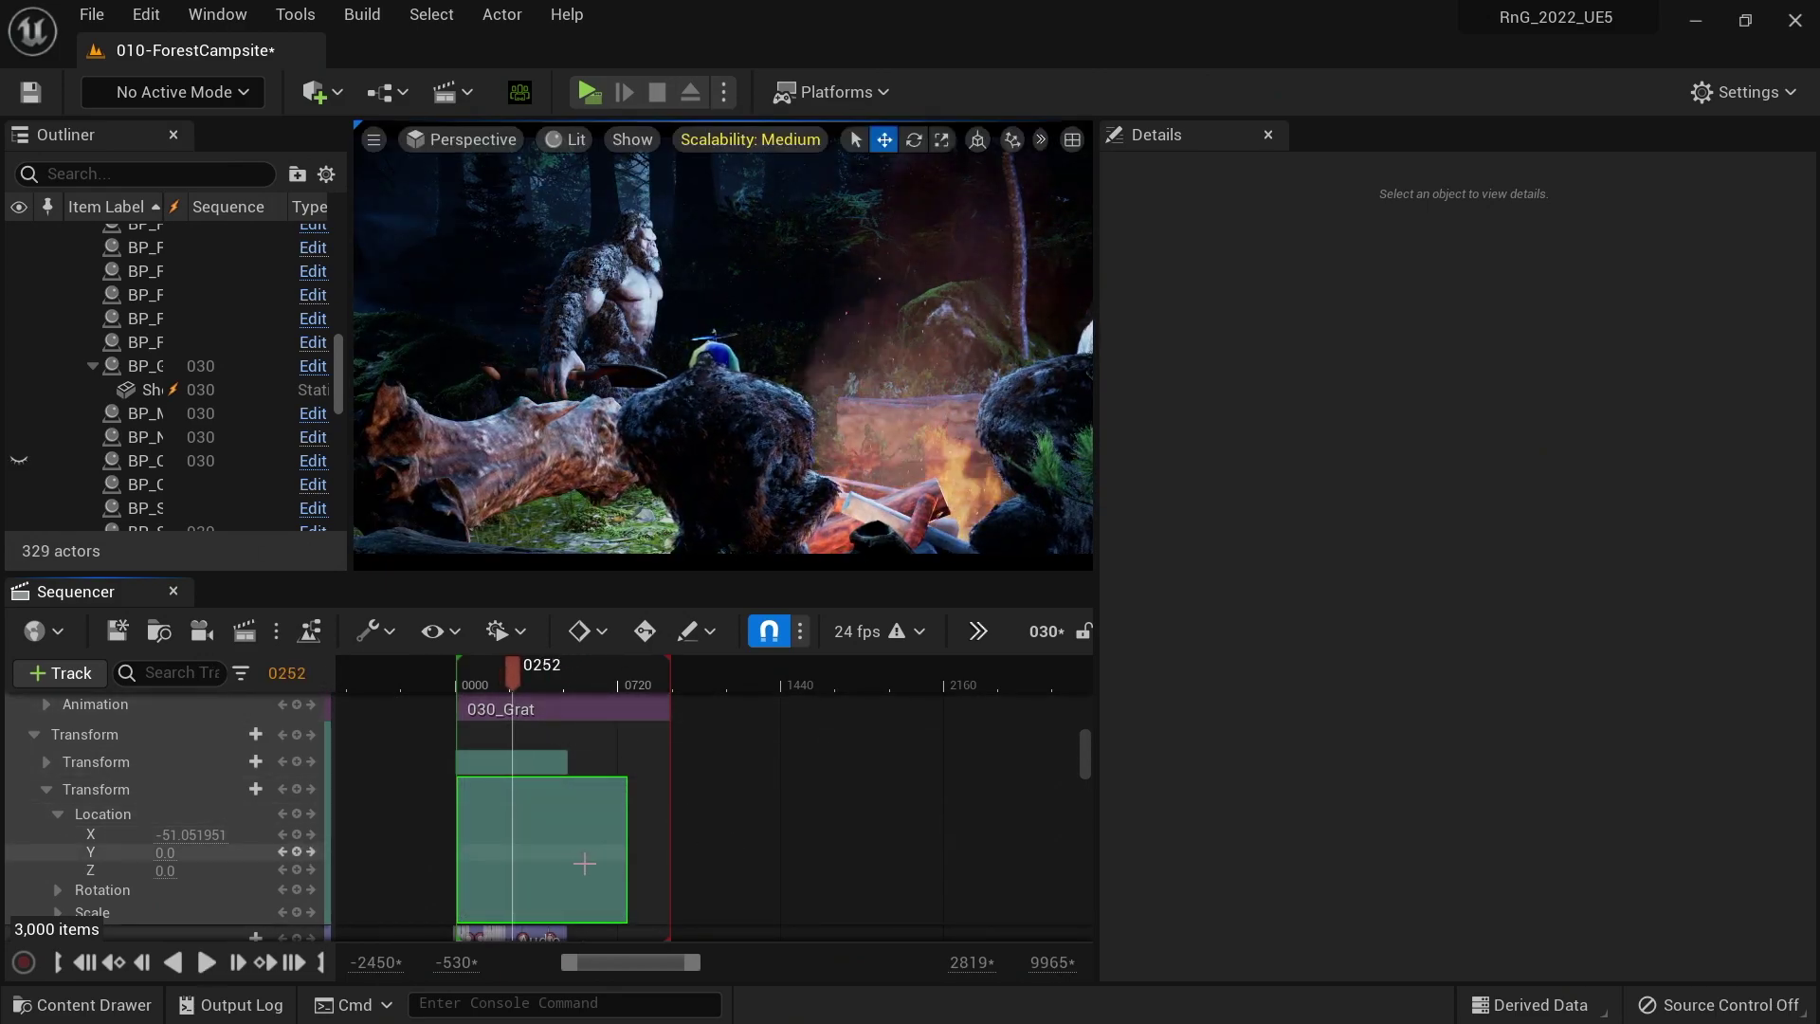
- Select BP_Grat's lower 030_Grat clip, close Sequencer, and open the 040 level sequence from the Cinematics folder
scroll(654, 877, "up", 3)
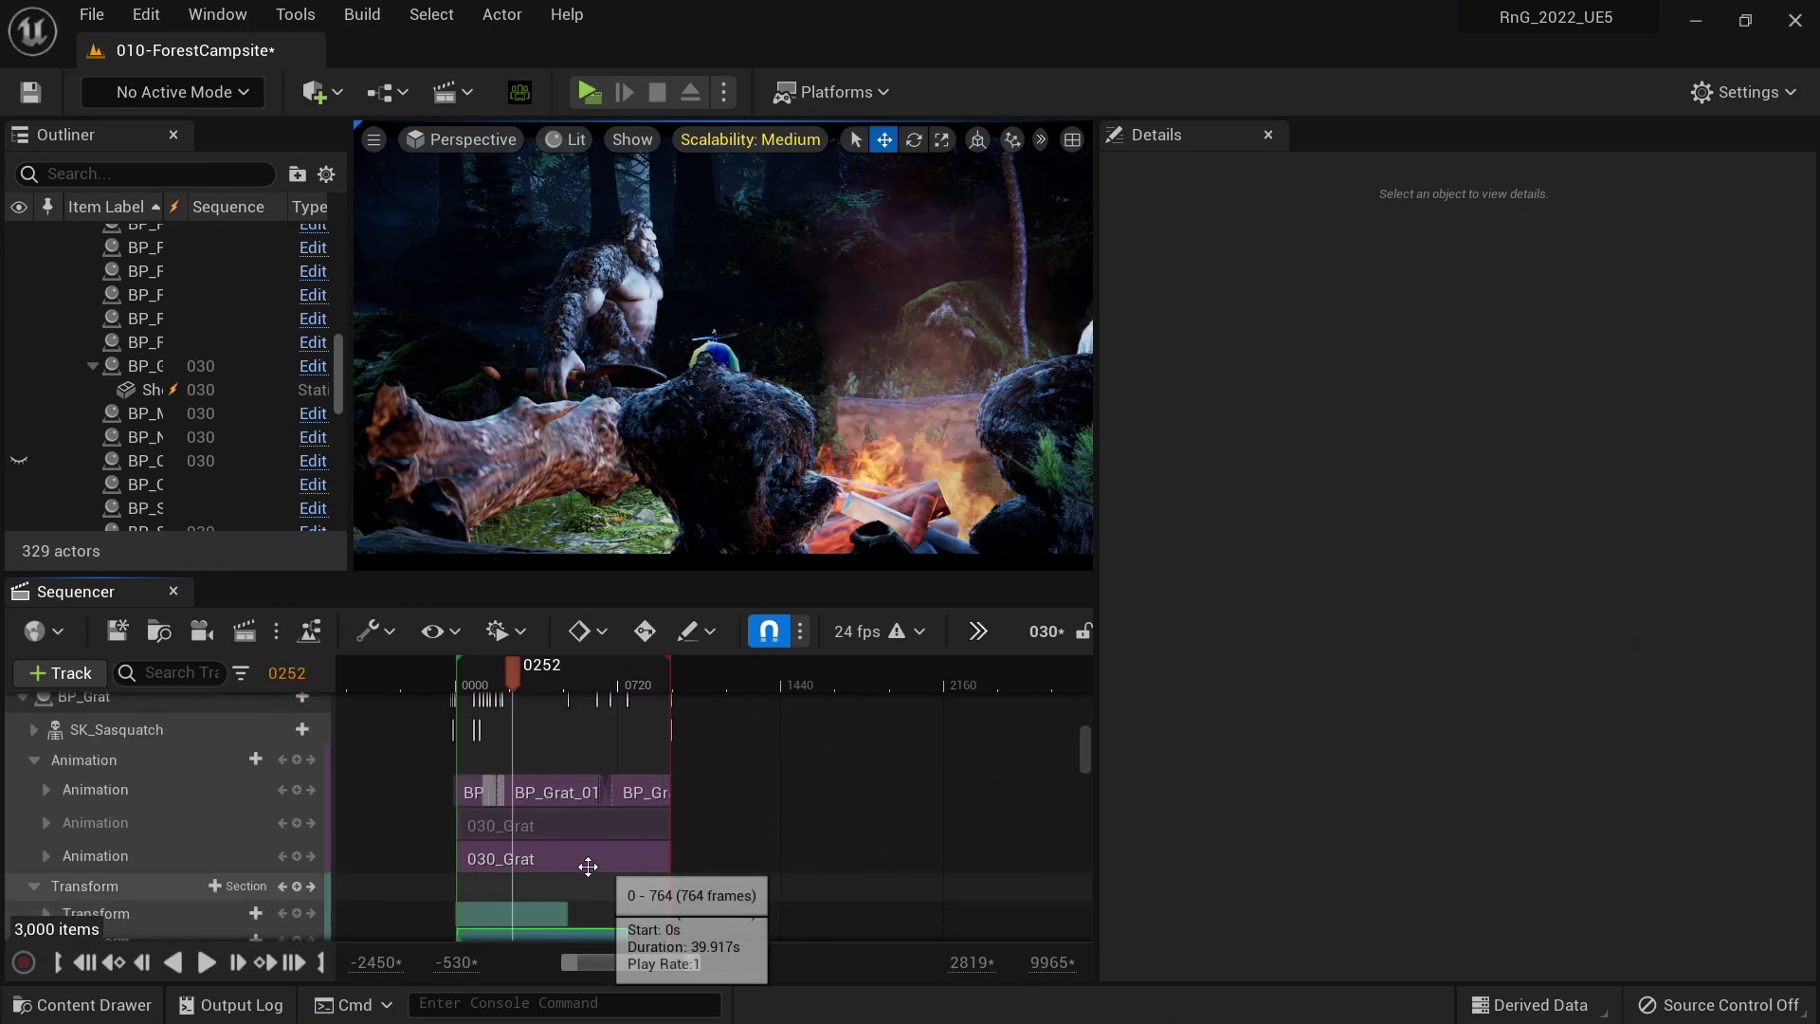
left_click(514, 857)
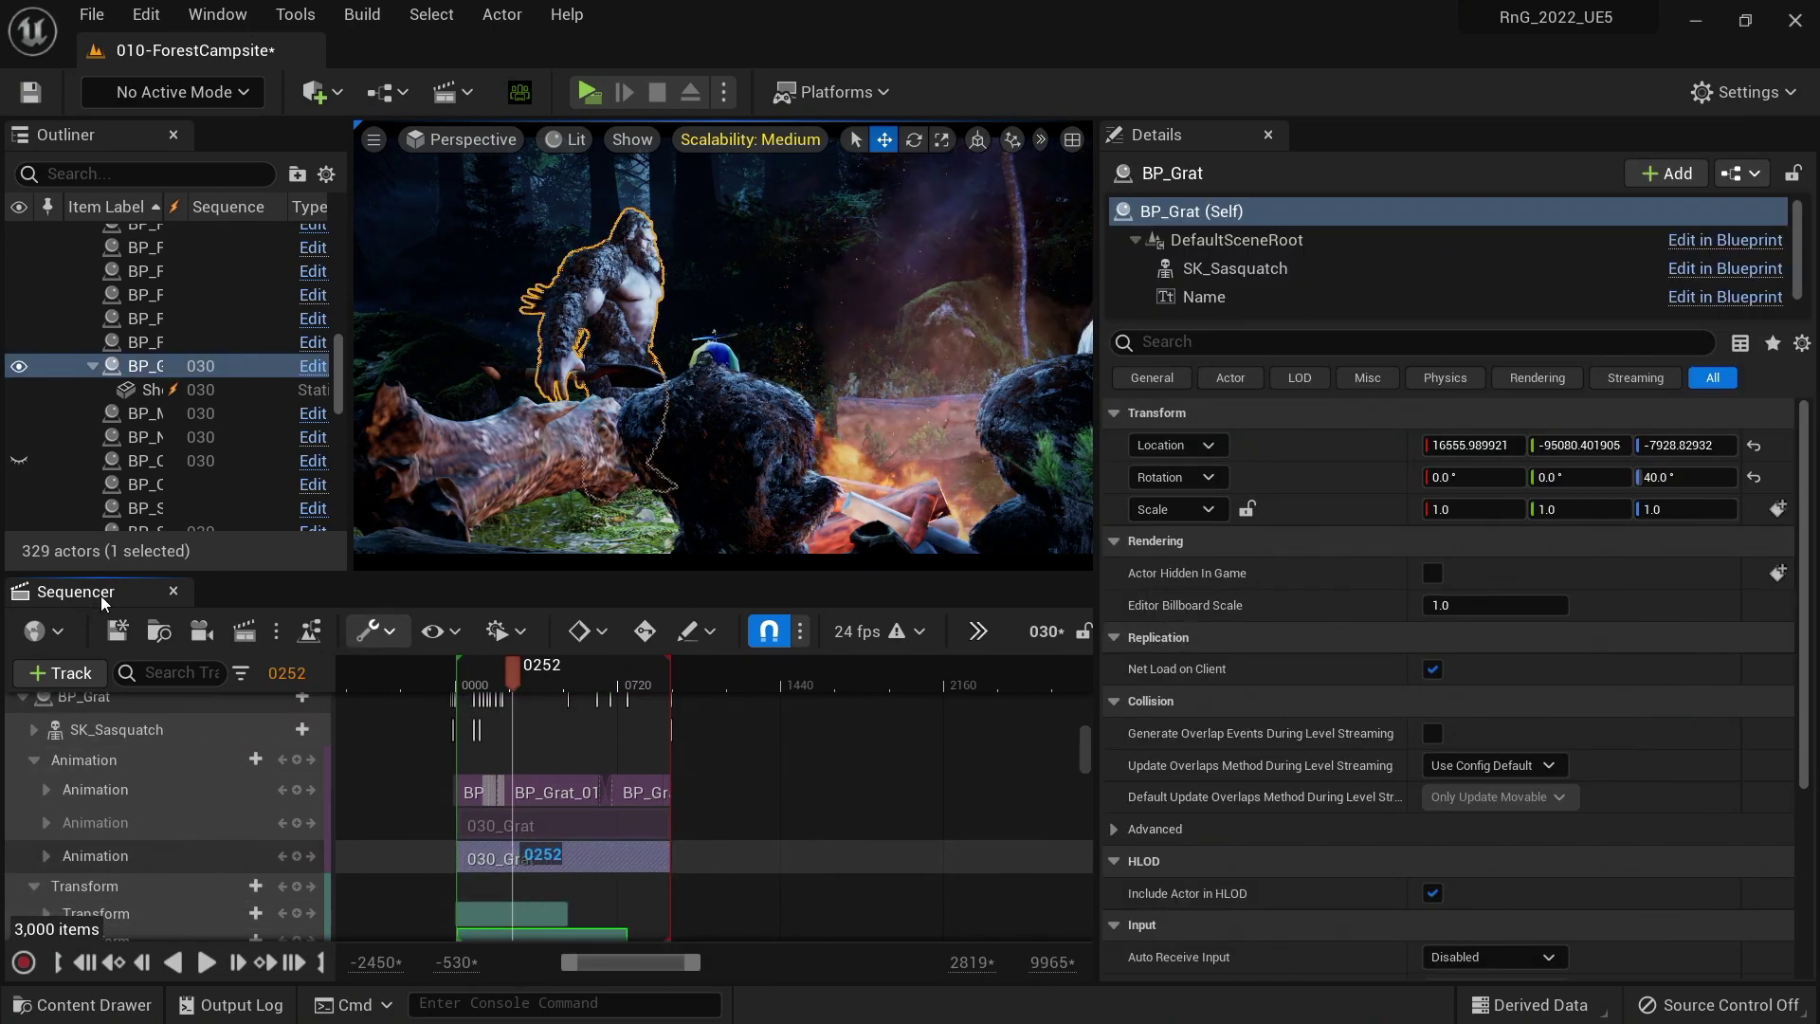
left_click(174, 591)
key("ctrl+space")
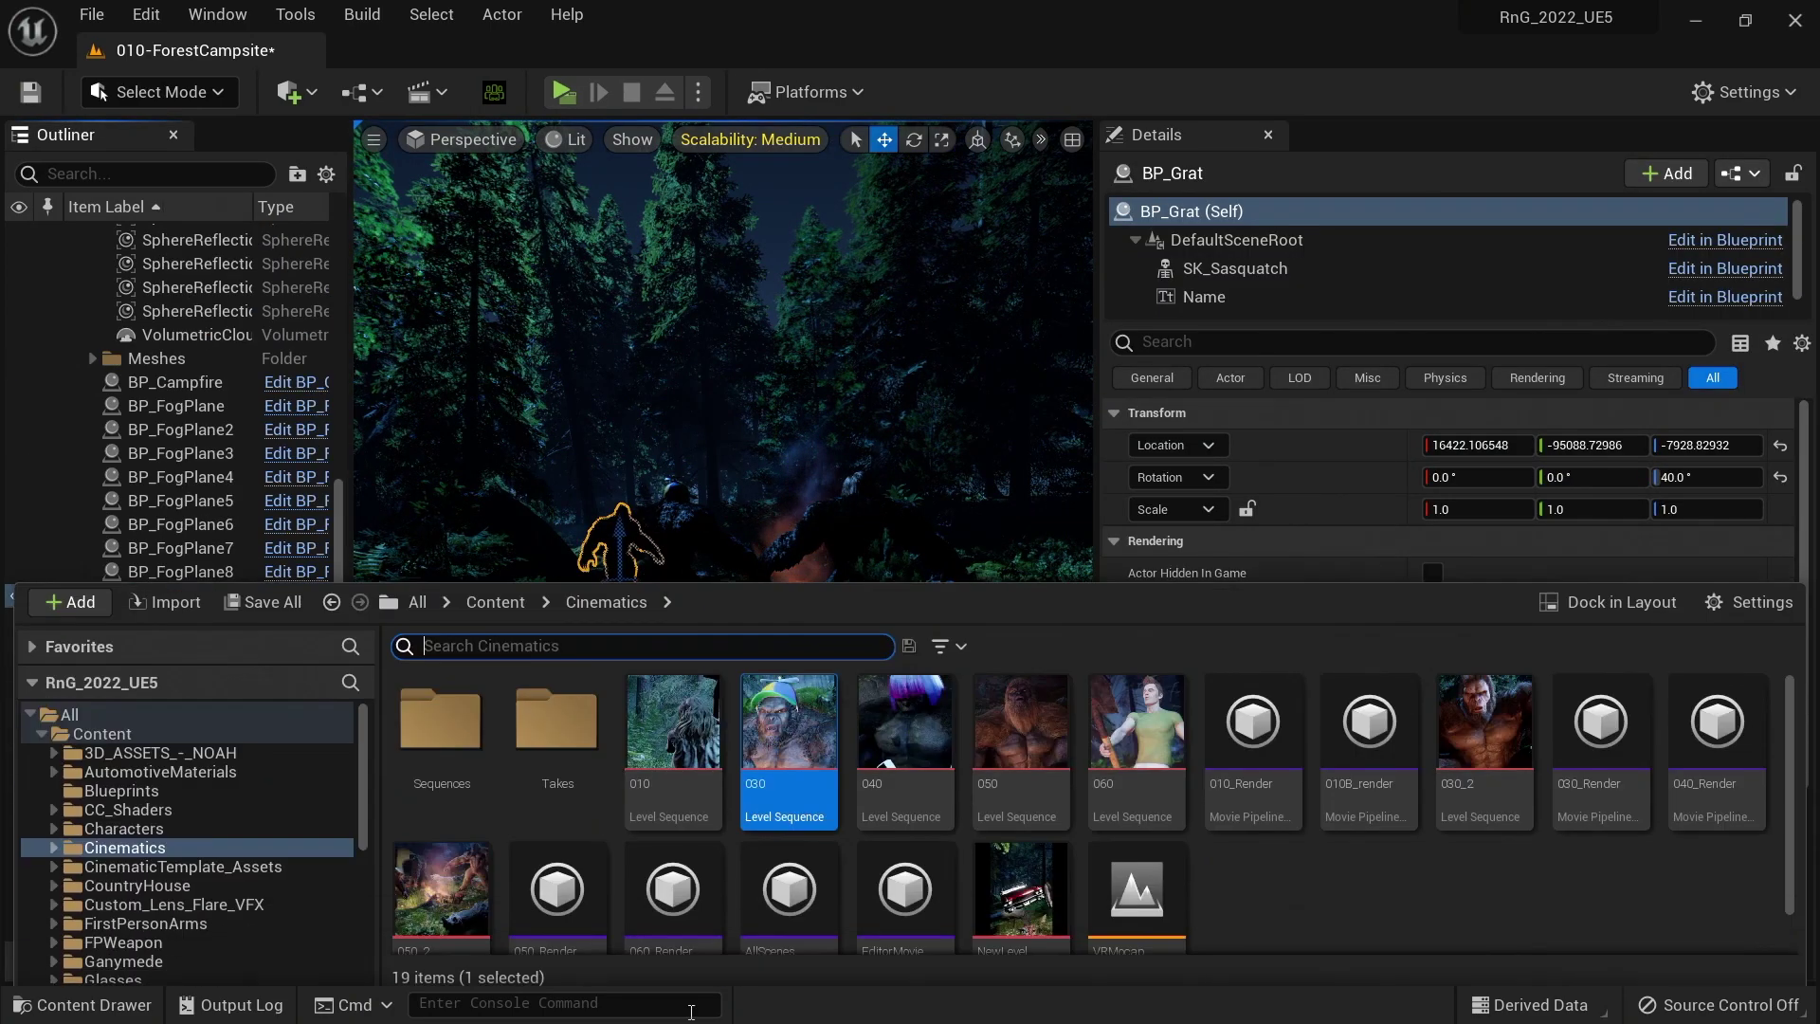
double_click(901, 721)
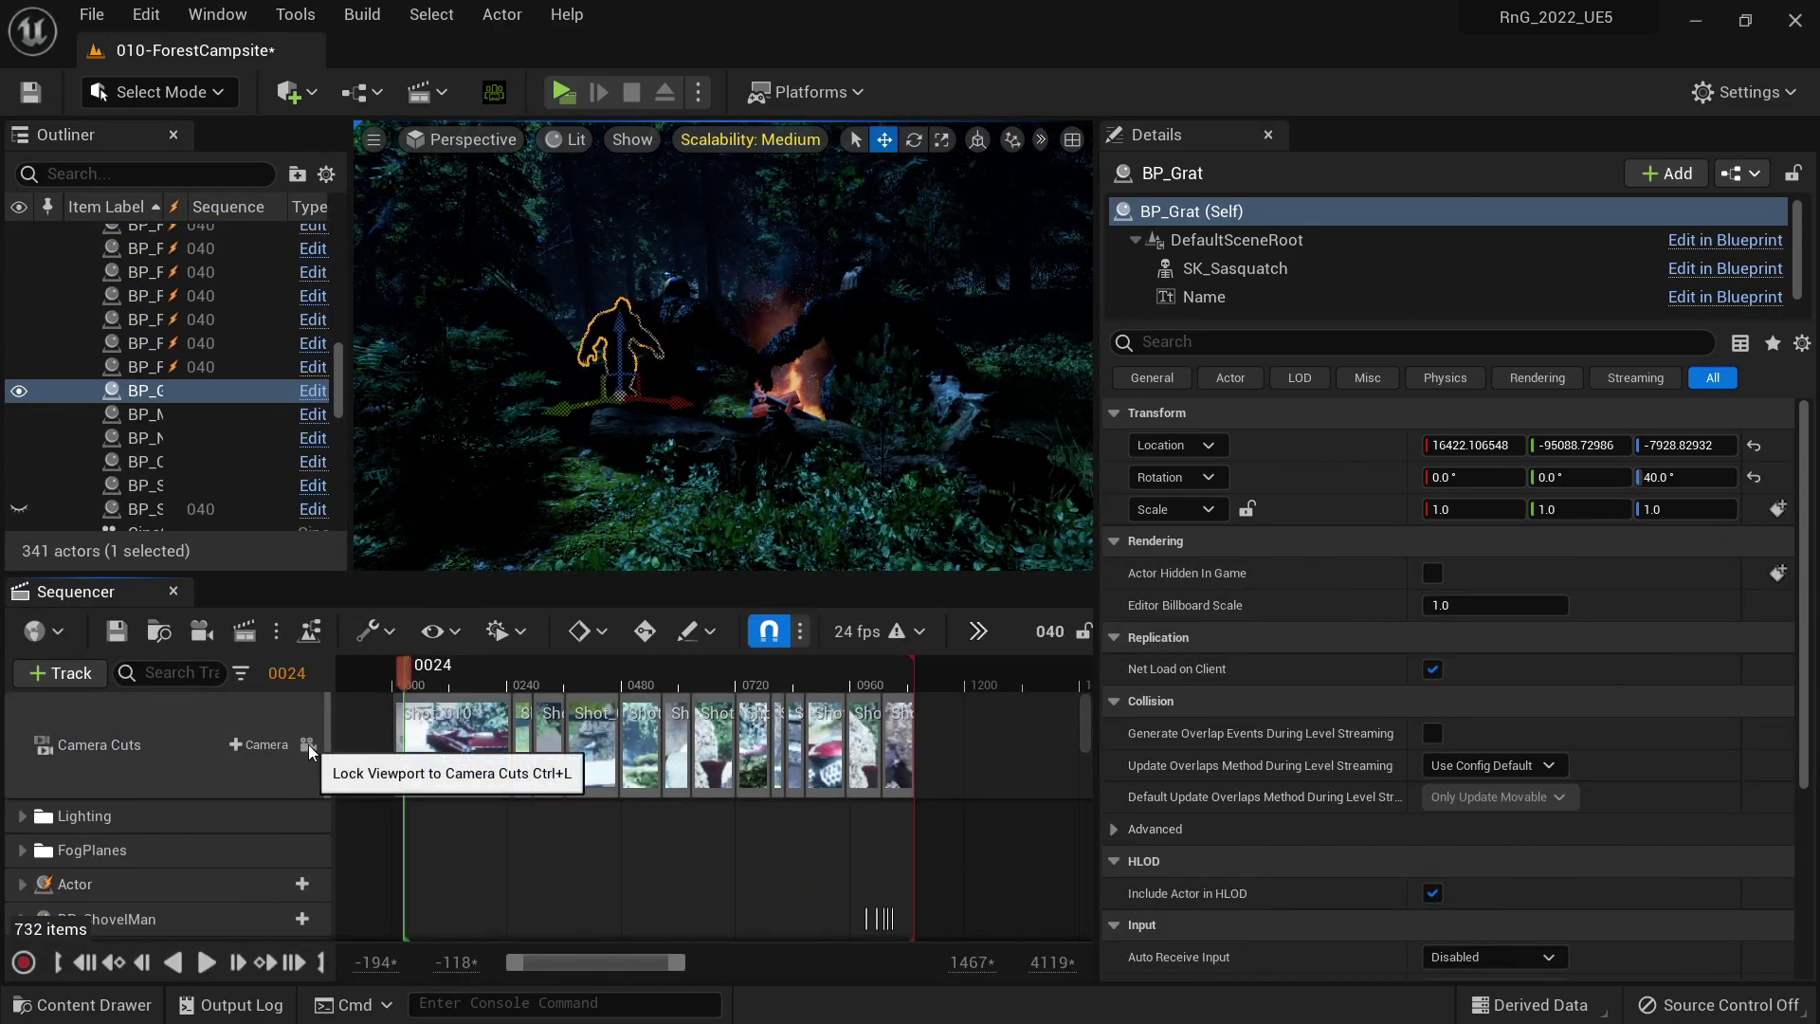
- Lock the viewport to the camera cuts and play the opening car shot of sequence 040, stopping at frame 143
left_click(308, 744)
left_click_drag(457, 674, 419, 674)
key("space")
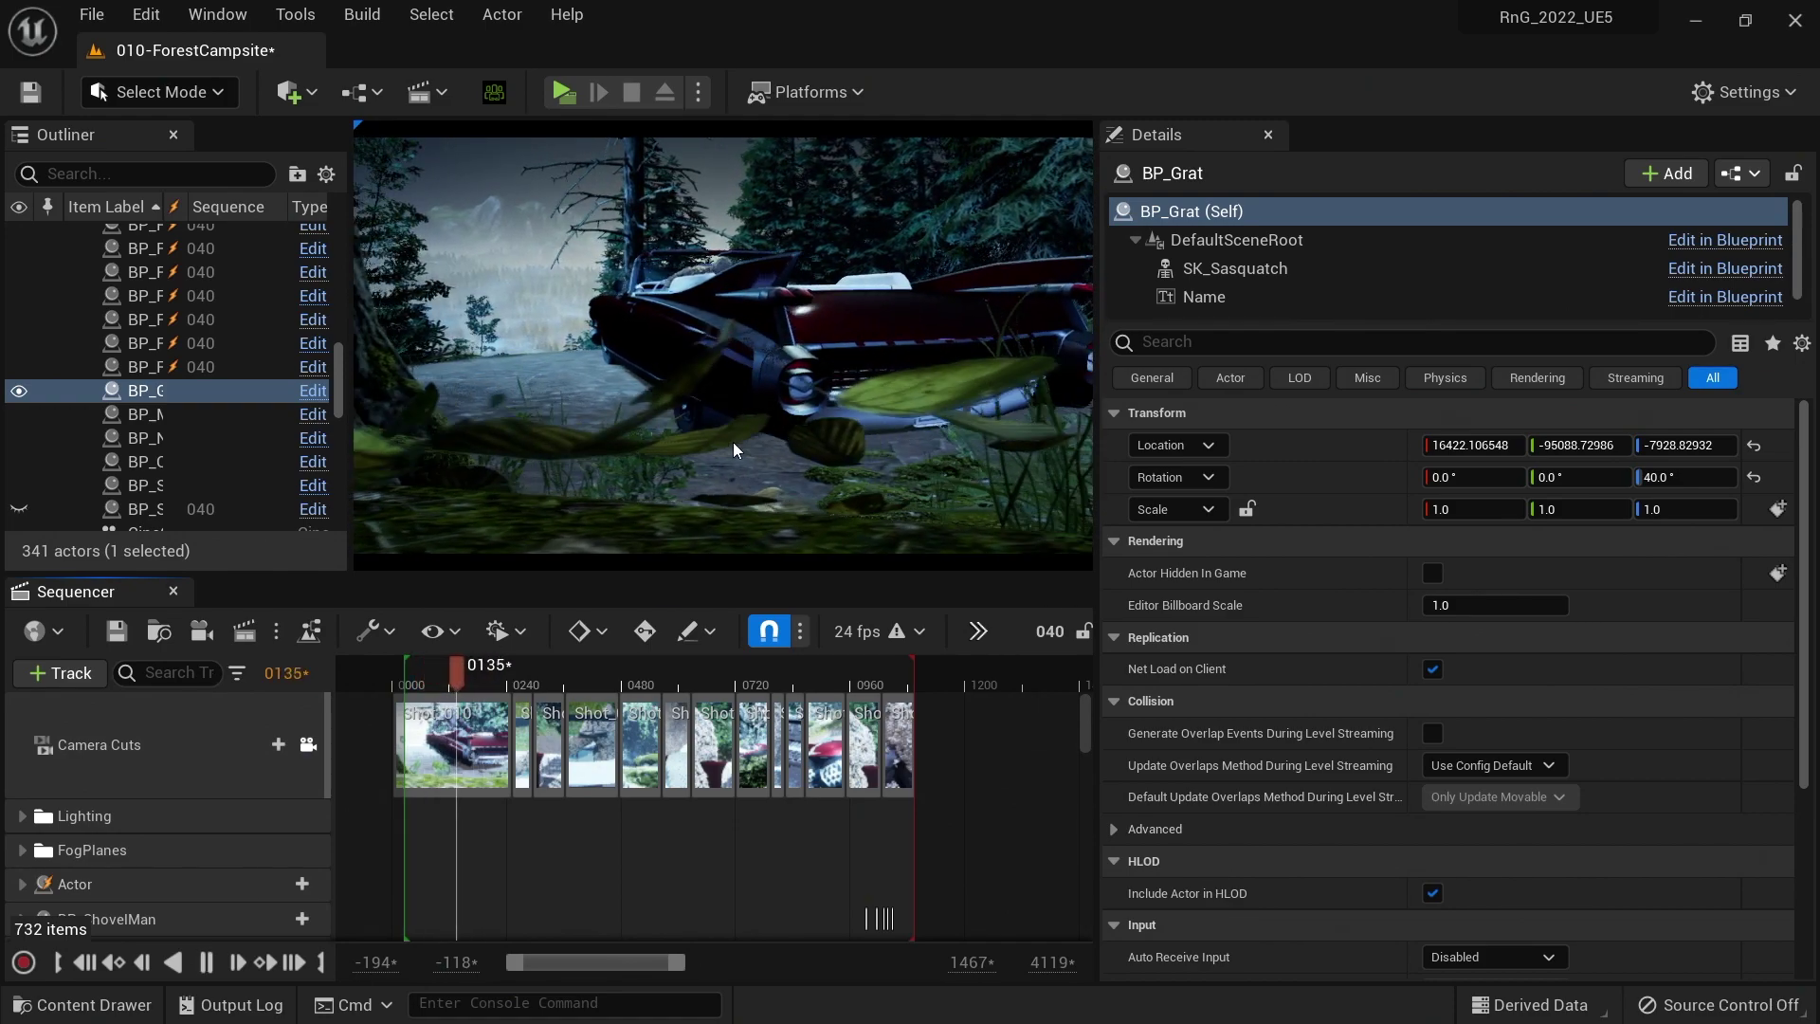
key("space")
- Select the Eldorado_GEO_v005fbx car in the shot and examine its track and the neighbouring tracks
left_click(777, 320)
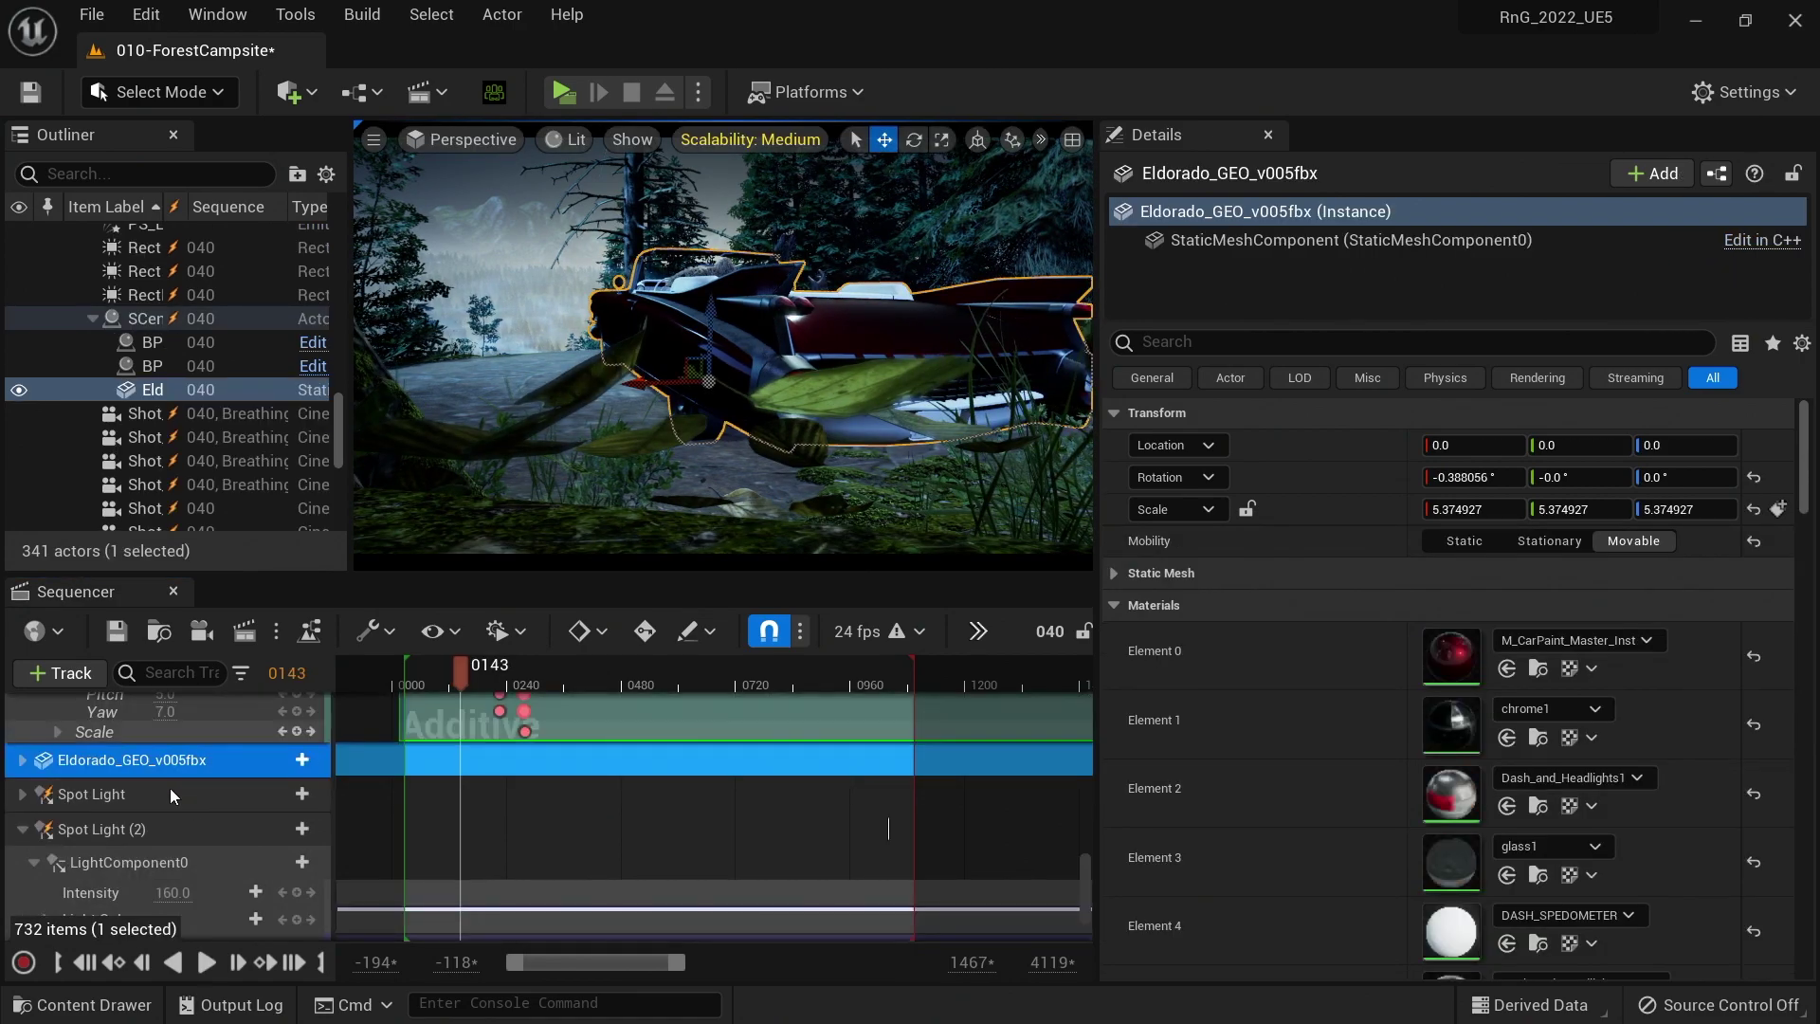
left_click(197, 802)
left_click(180, 766)
right_click(180, 766)
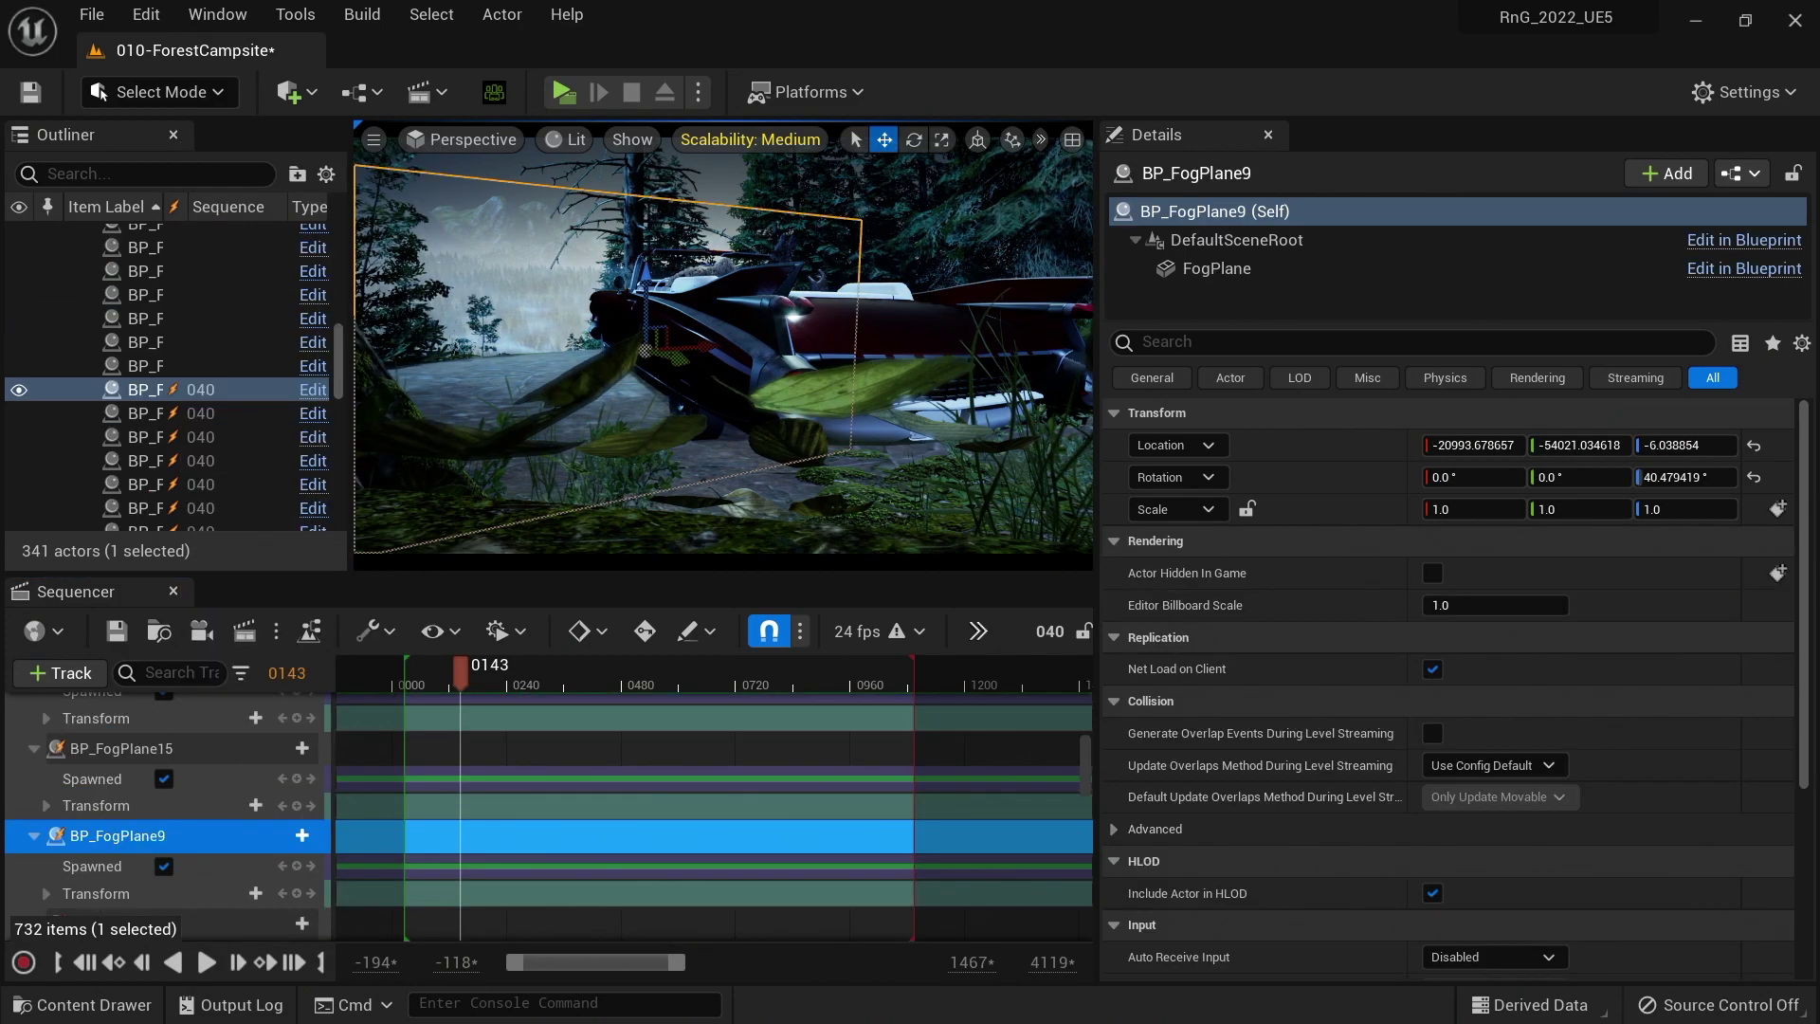
- Scrub to frame 276 and choose BP_FogPlane10 as the actor to add to the 040 sequence
mouse_move(488, 673)
left_mouse_down()
mouse_move(569, 675)
mouse_move(523, 675)
left_mouse_up()
left_click(71, 674)
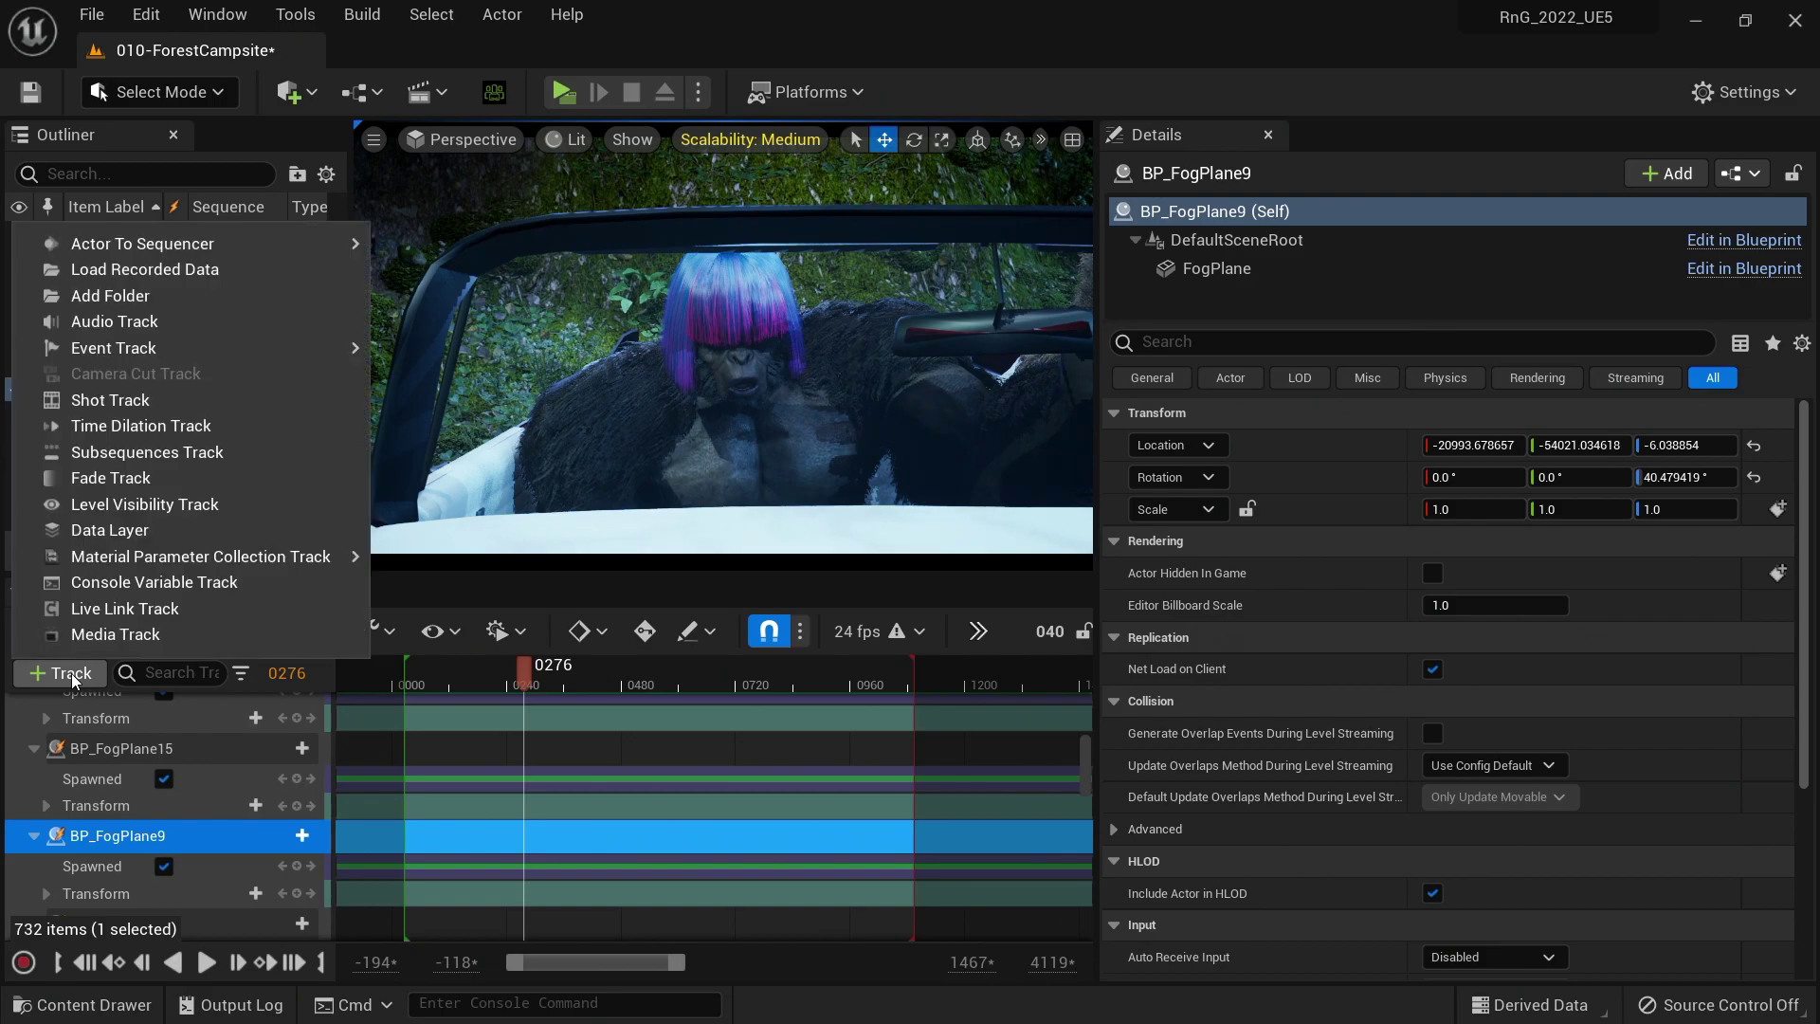
mouse_move(190, 249)
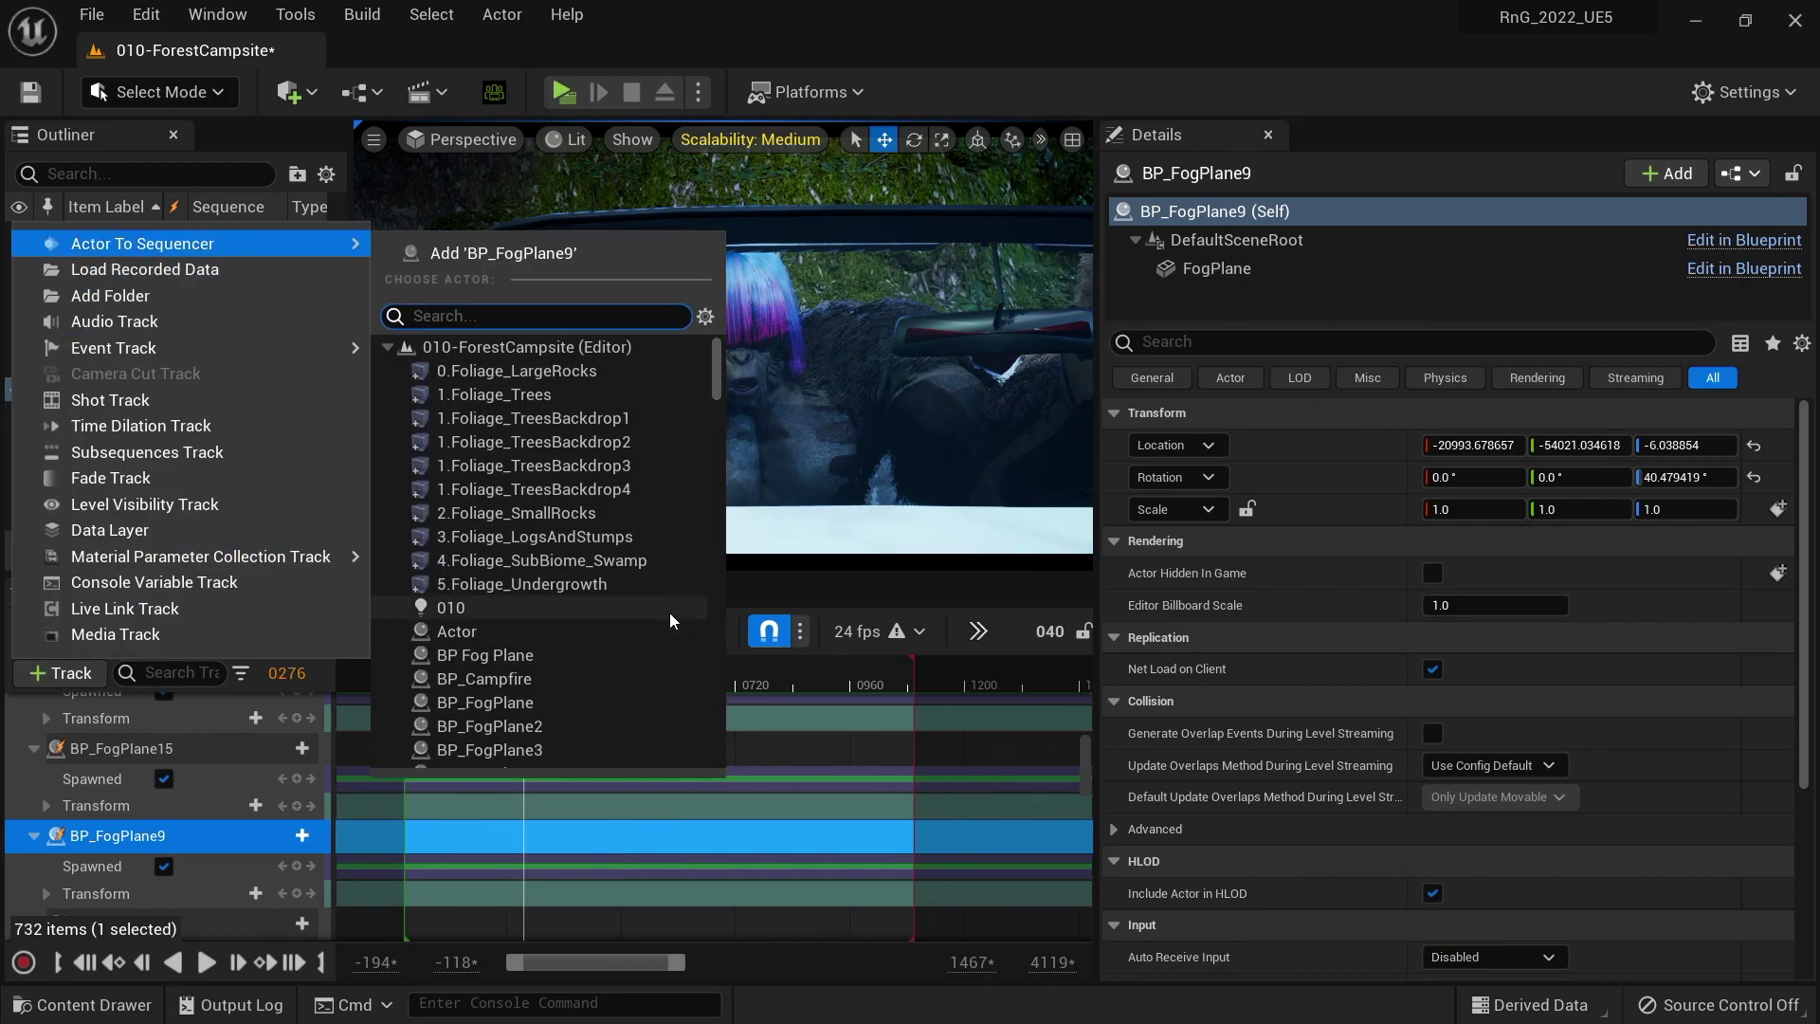
scroll(613, 623, "down", 6)
left_click(494, 538)
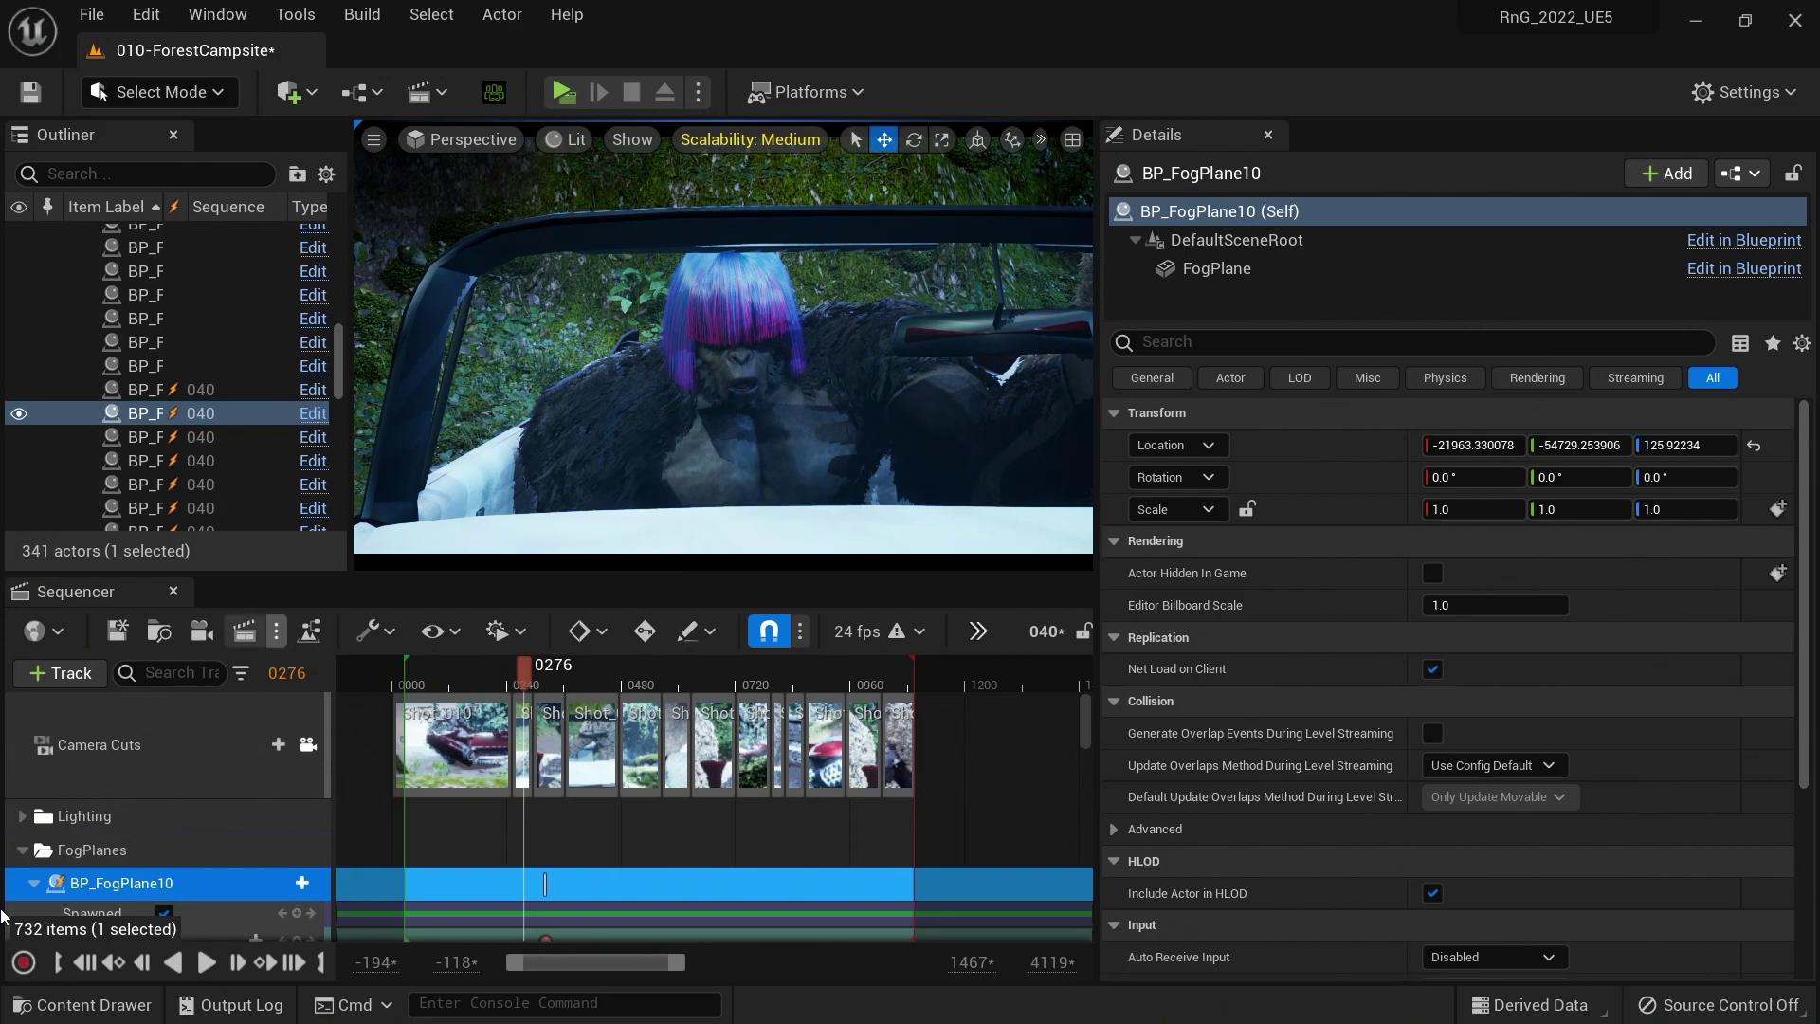
- Collapse the BP_FogPlane10 track and release the viewport from the camera cuts
double_click(104, 882)
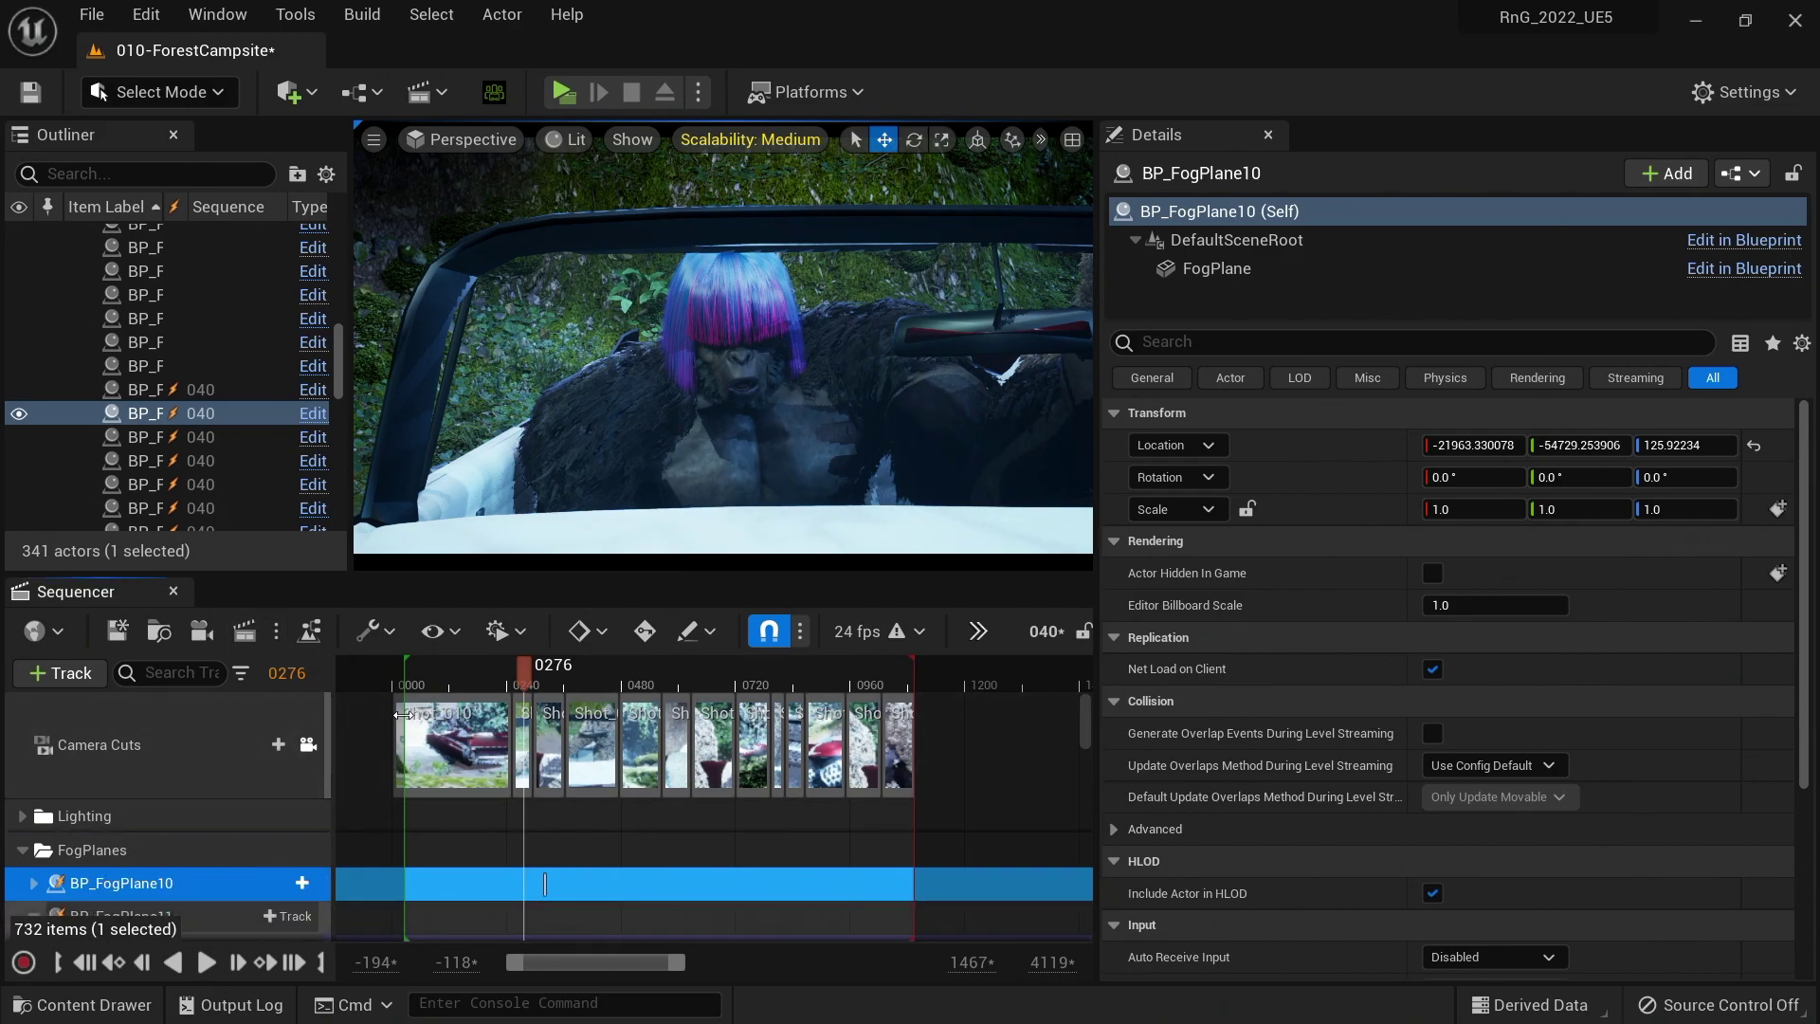
left_click(305, 747)
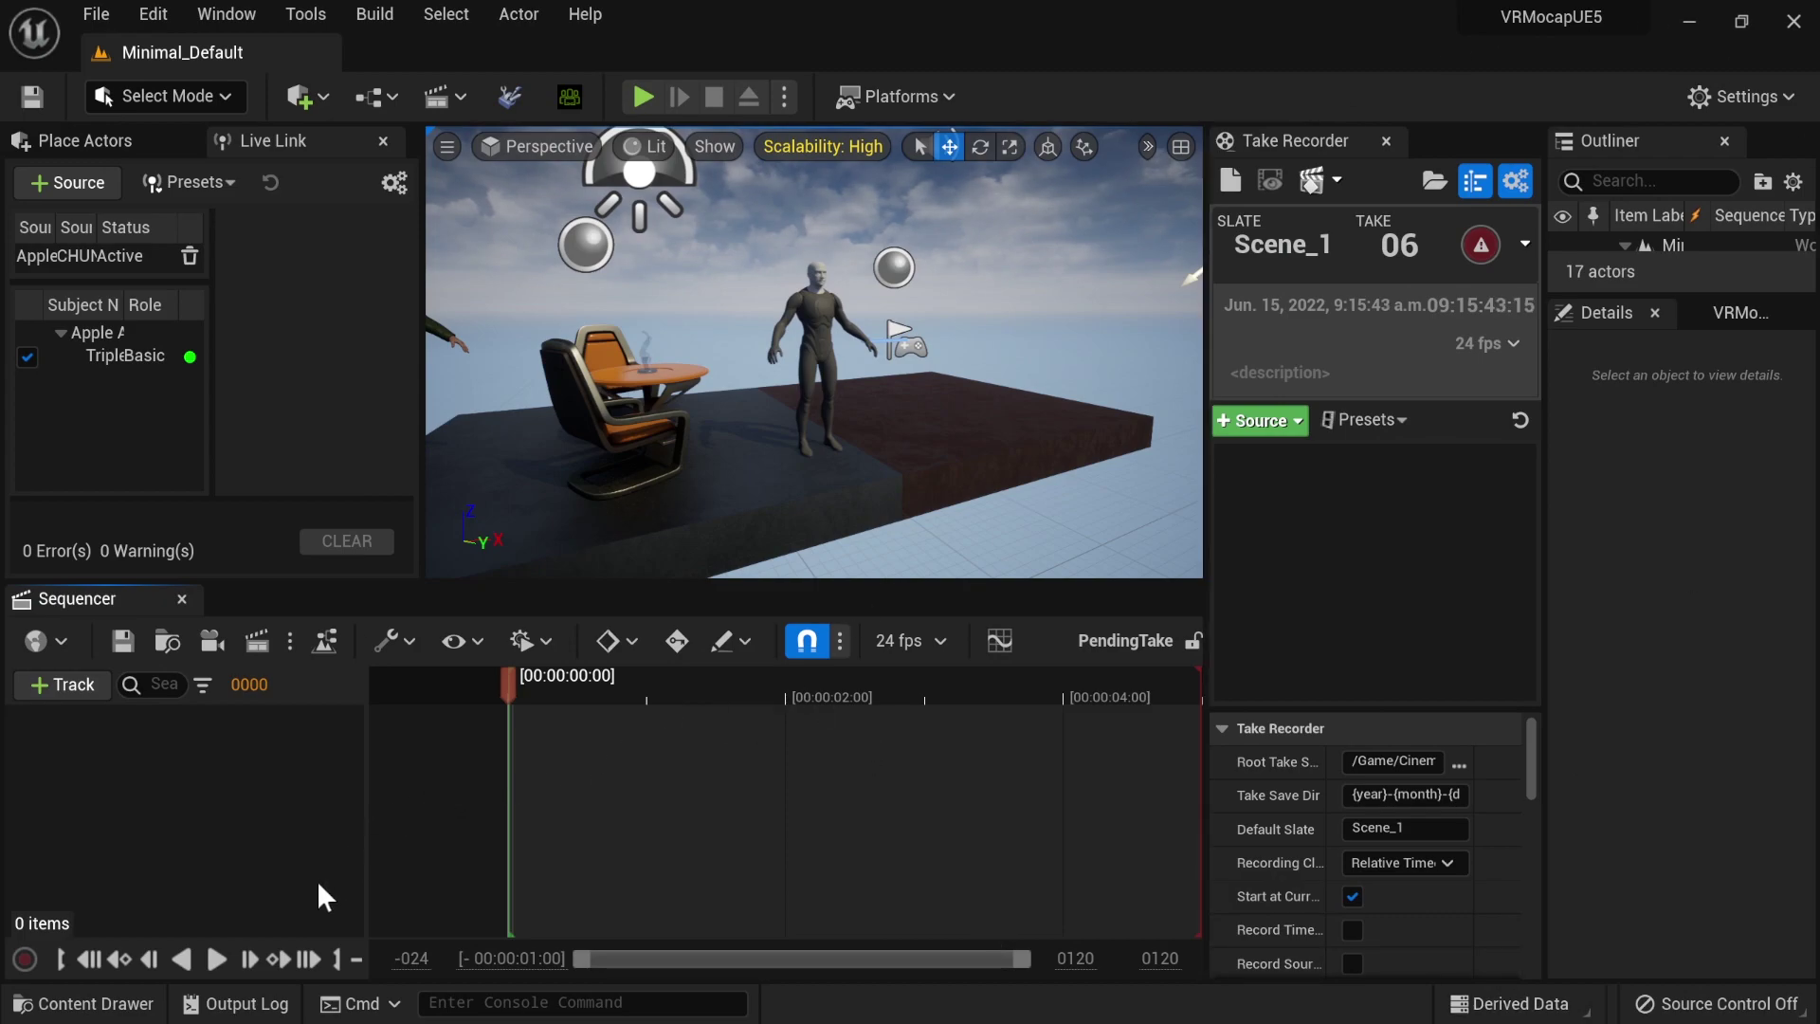
- Open the VRMocap_ExampleLevel level from the VRMocap folder and close the Take Recorder
key("ctrl+space")
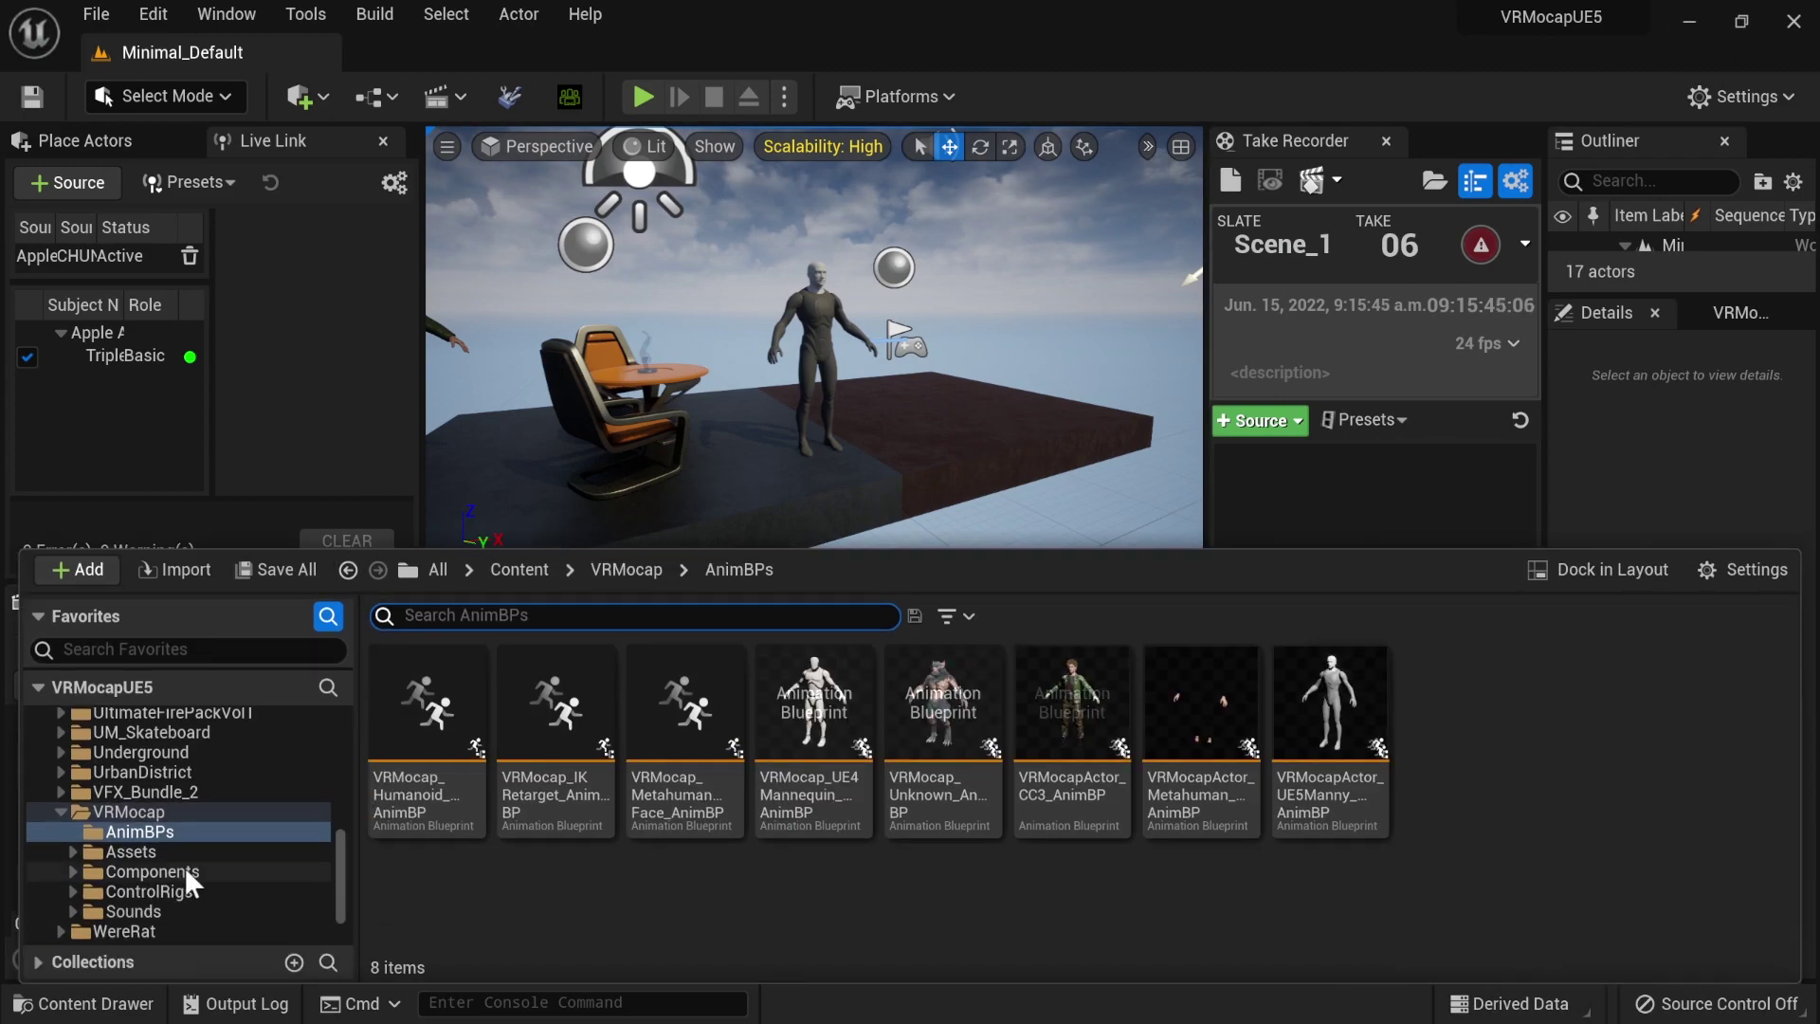
scroll(189, 874, "down", 2)
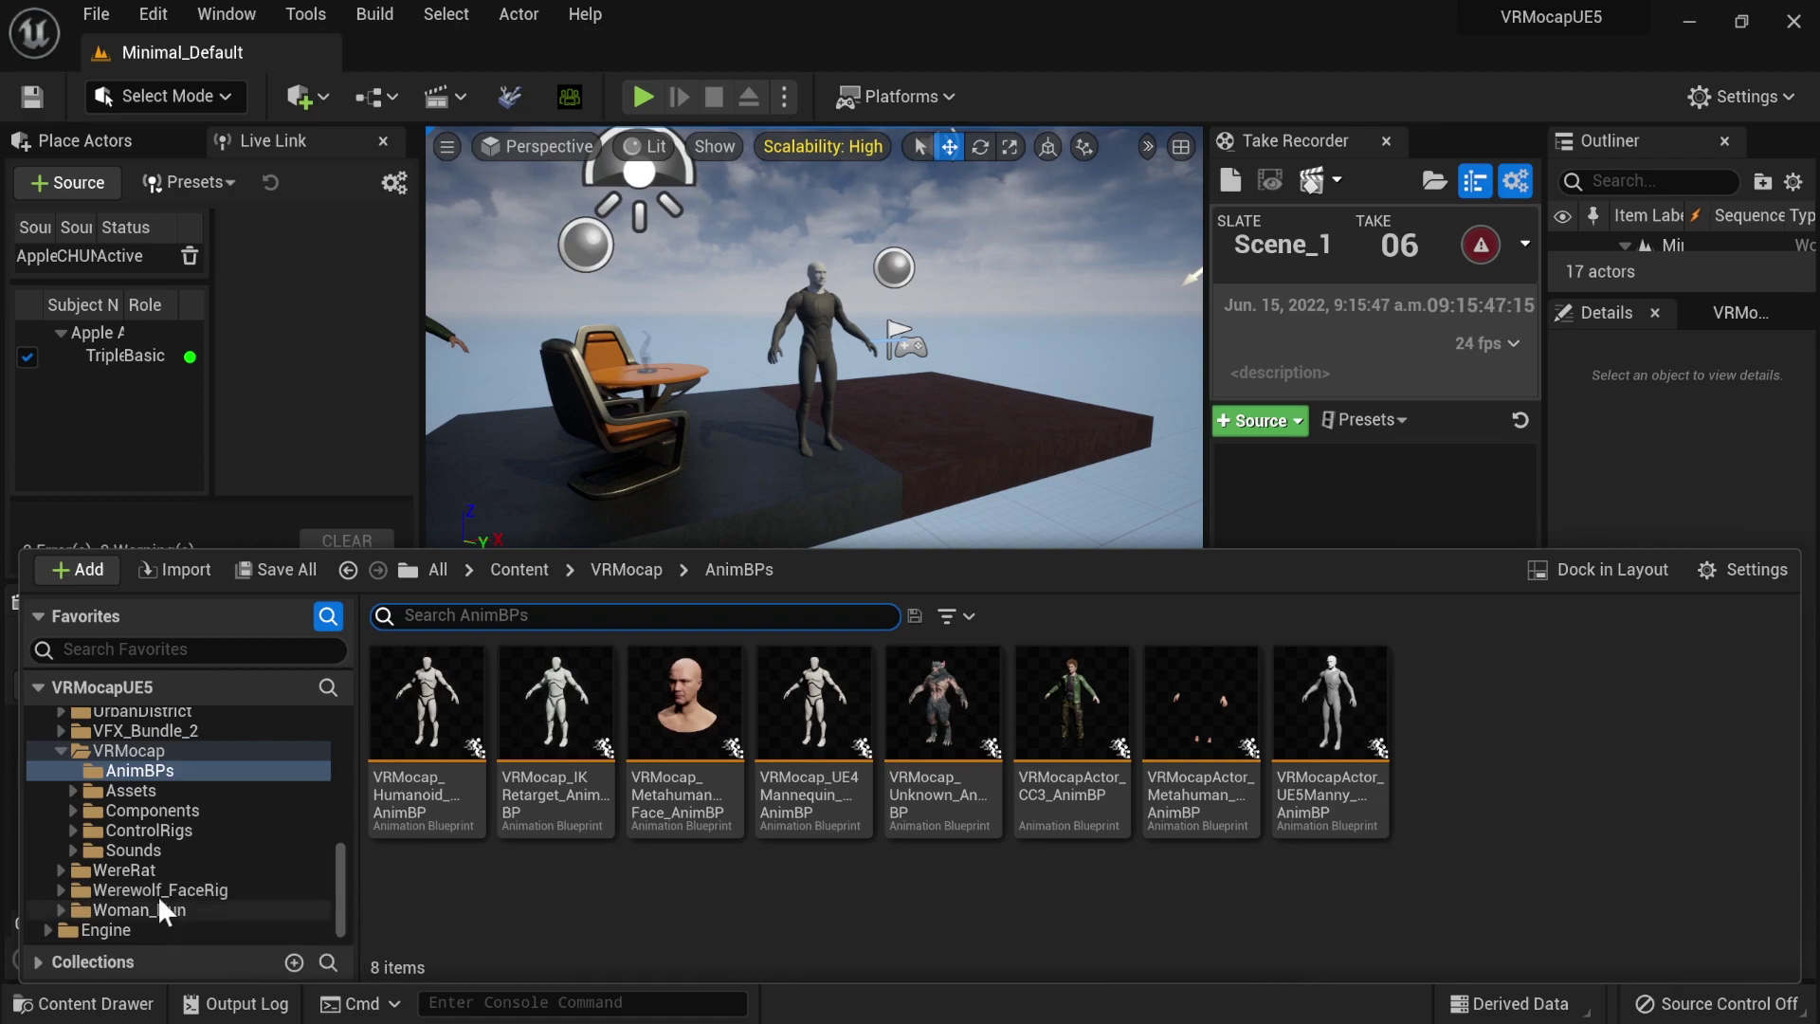
left_click(144, 736)
left_click(157, 750)
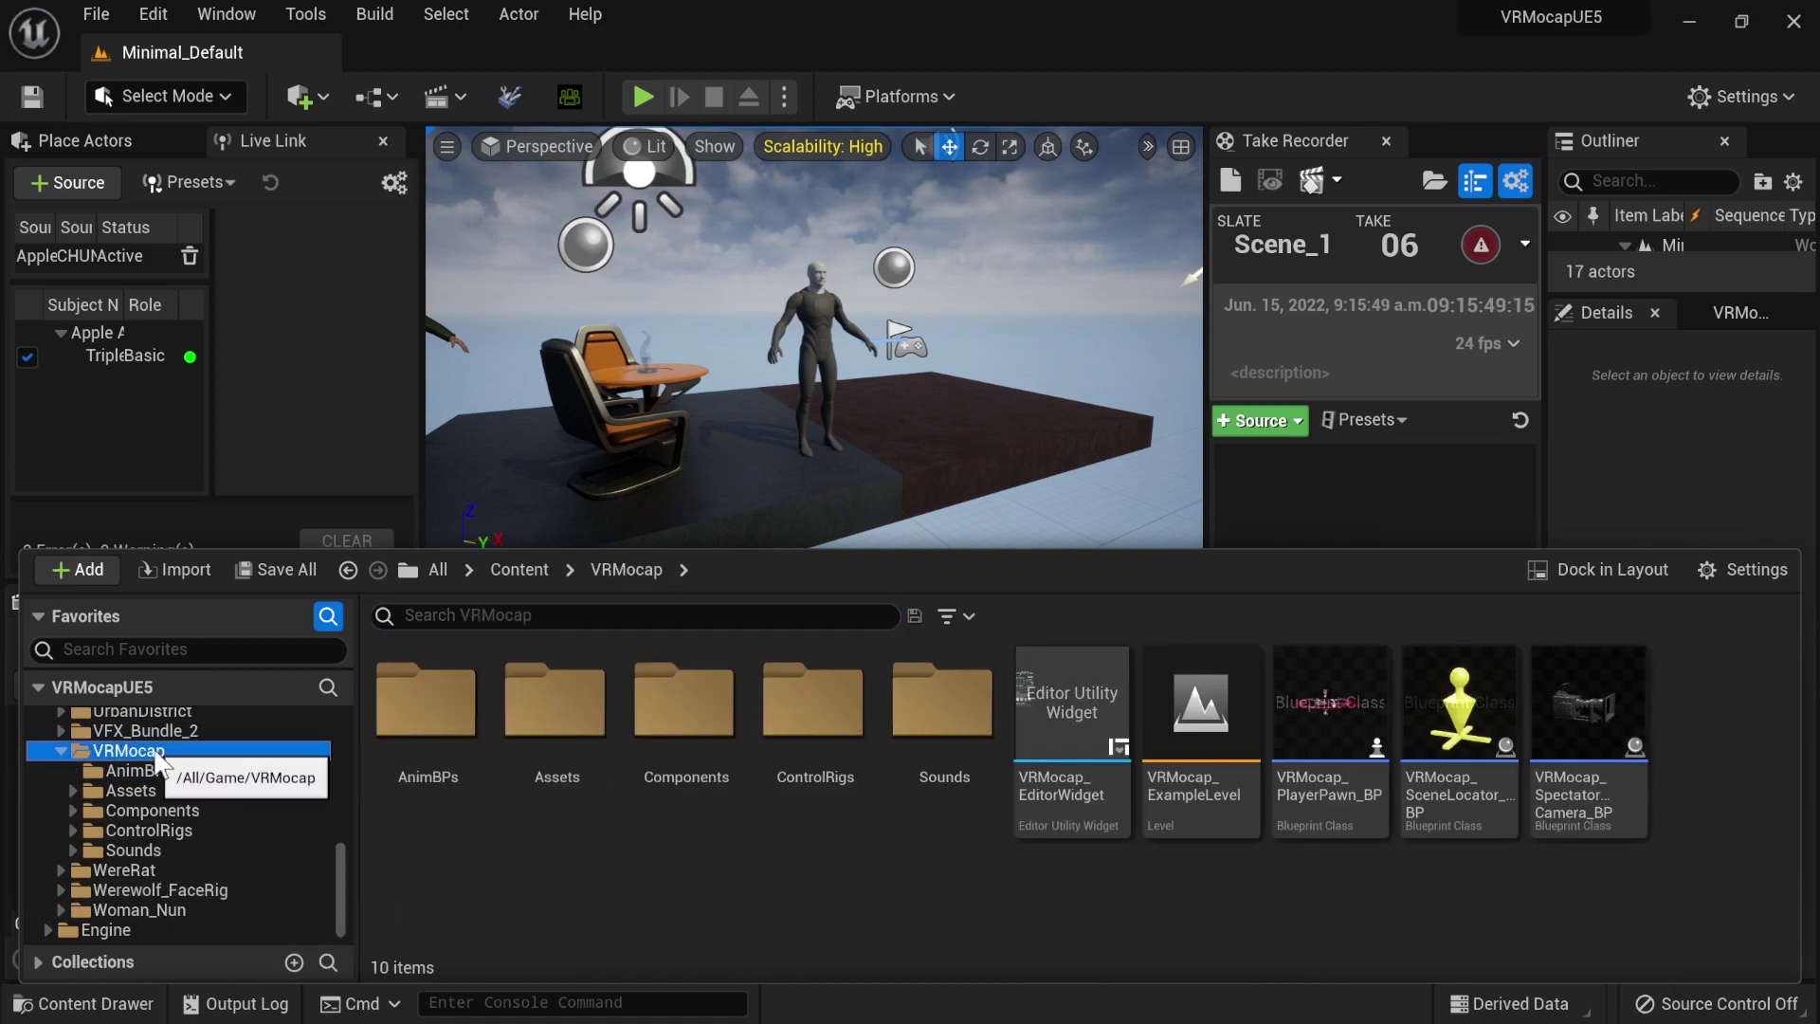
double_click(1187, 729)
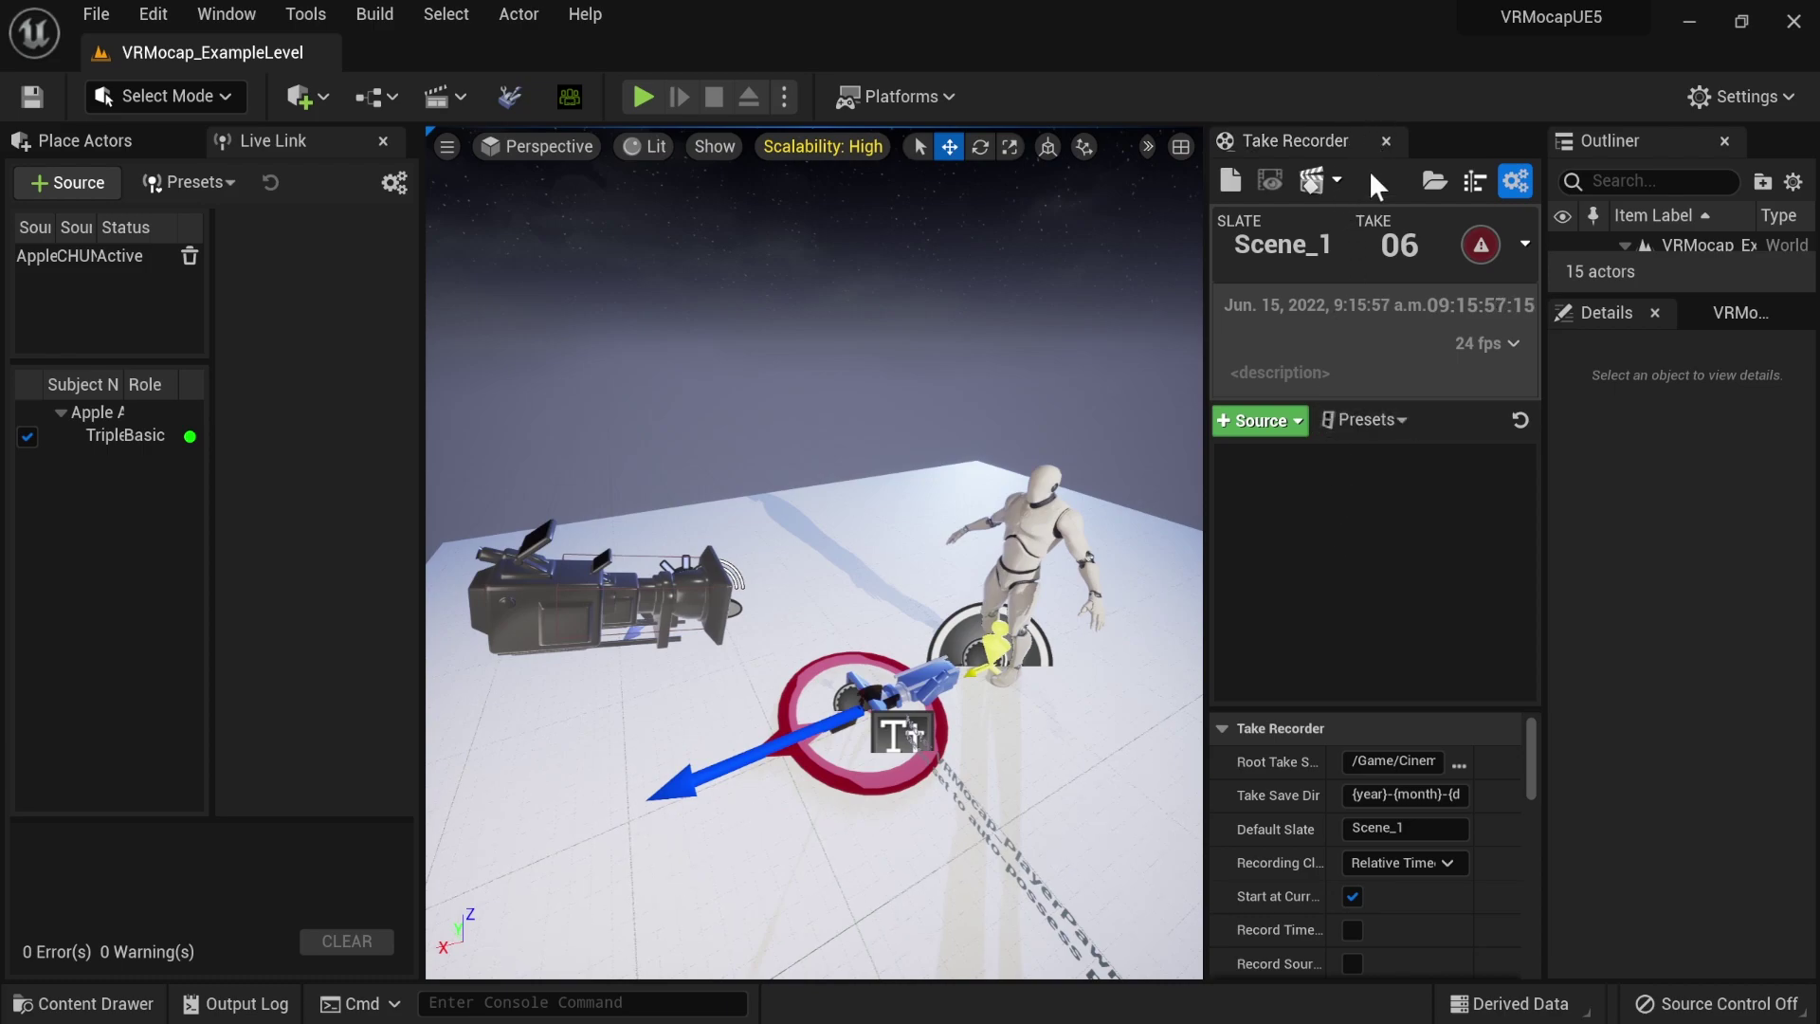
left_click(1384, 139)
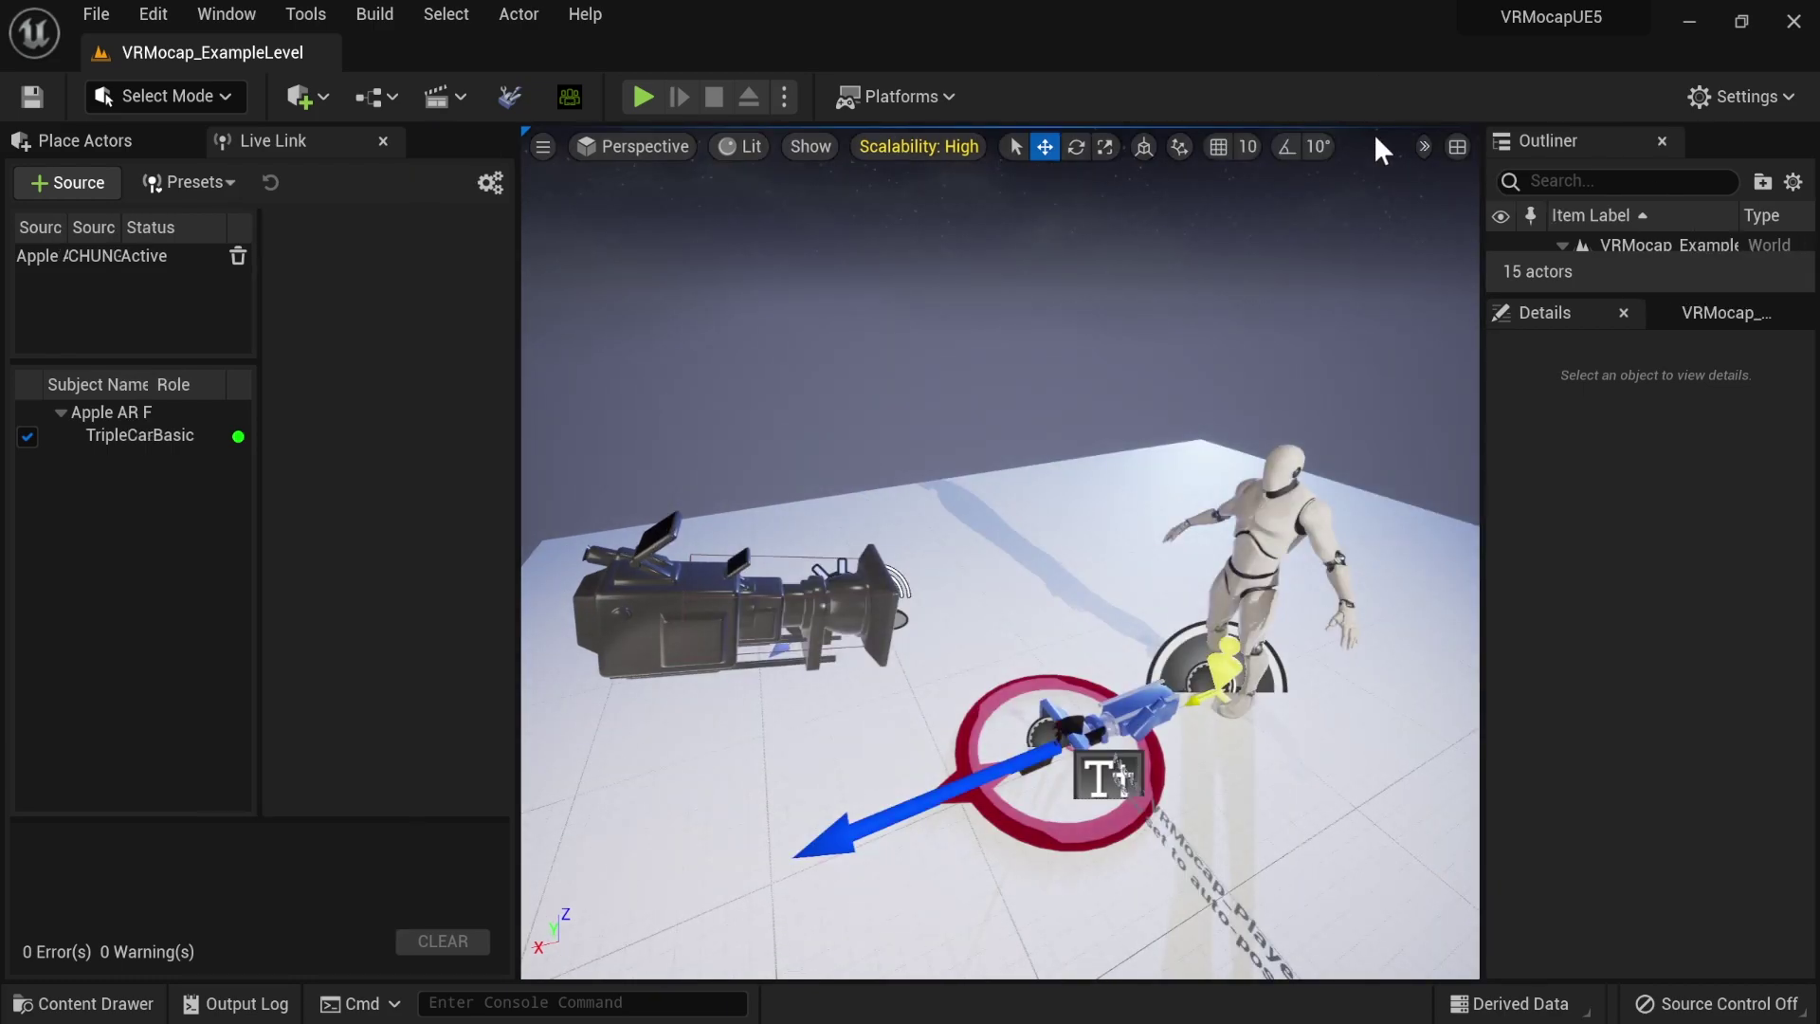
key("ctrl+space")
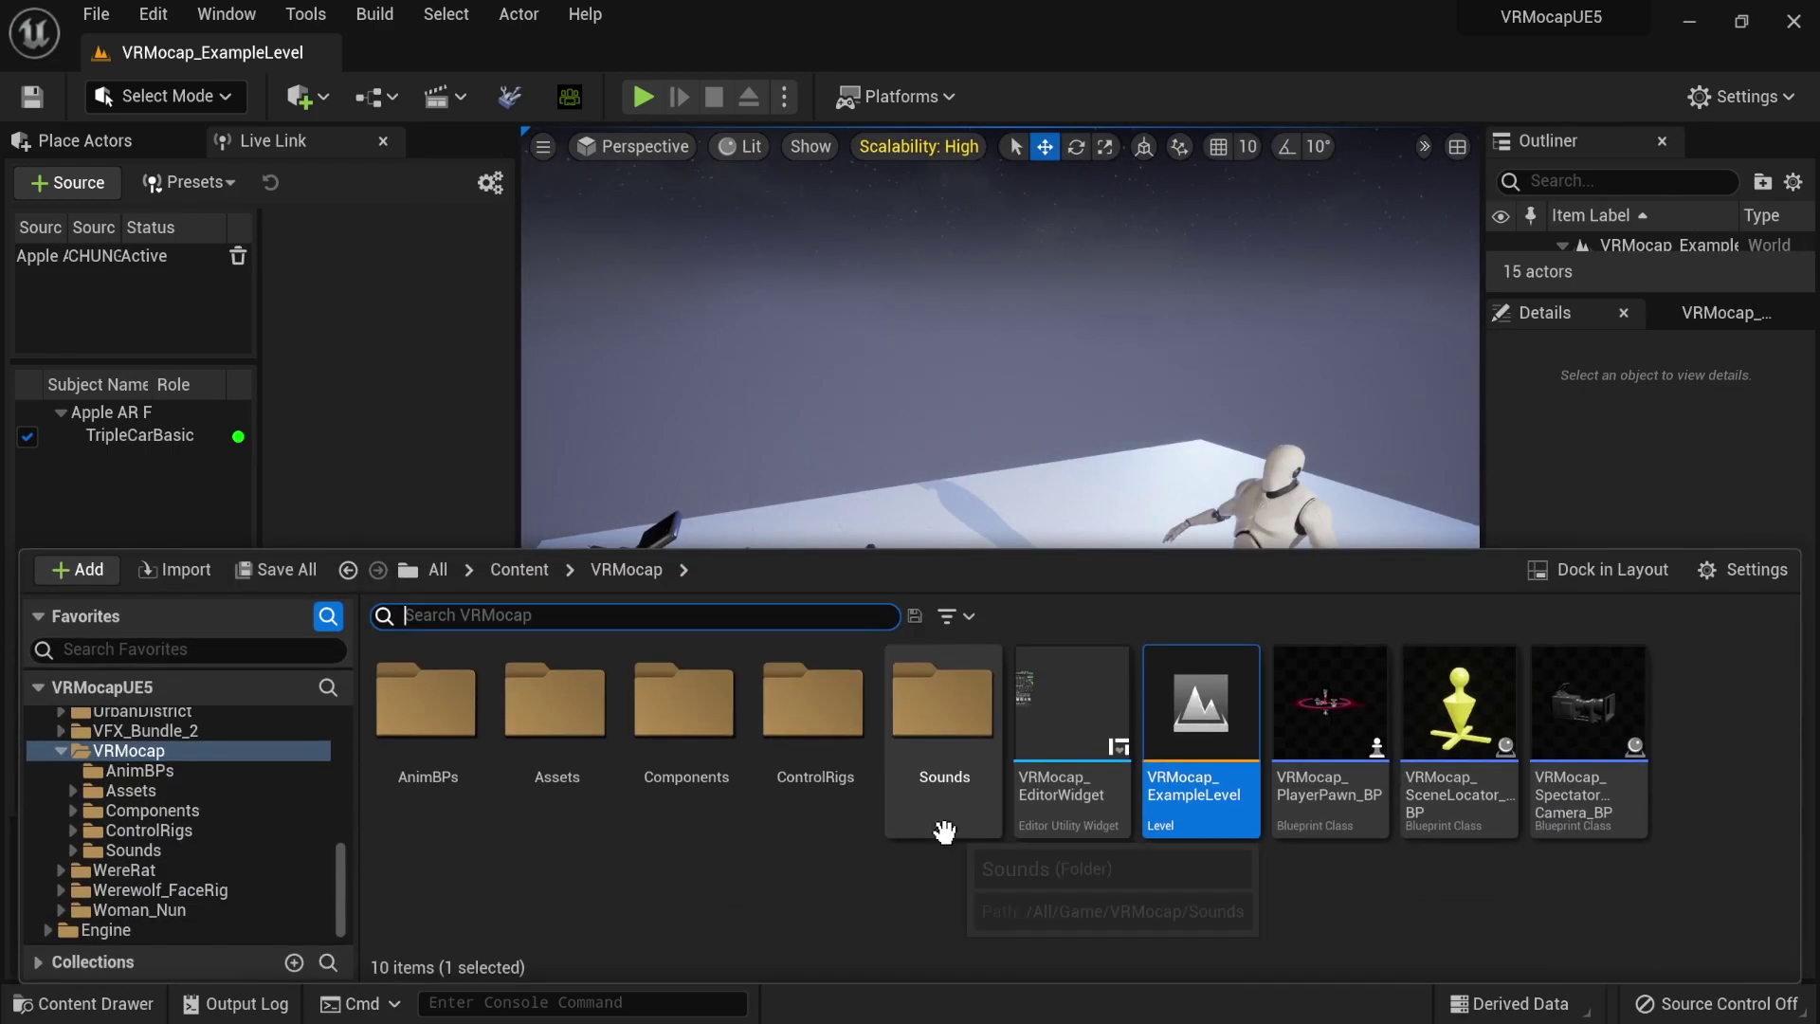
left_click(1204, 936)
key("ctrl+space")
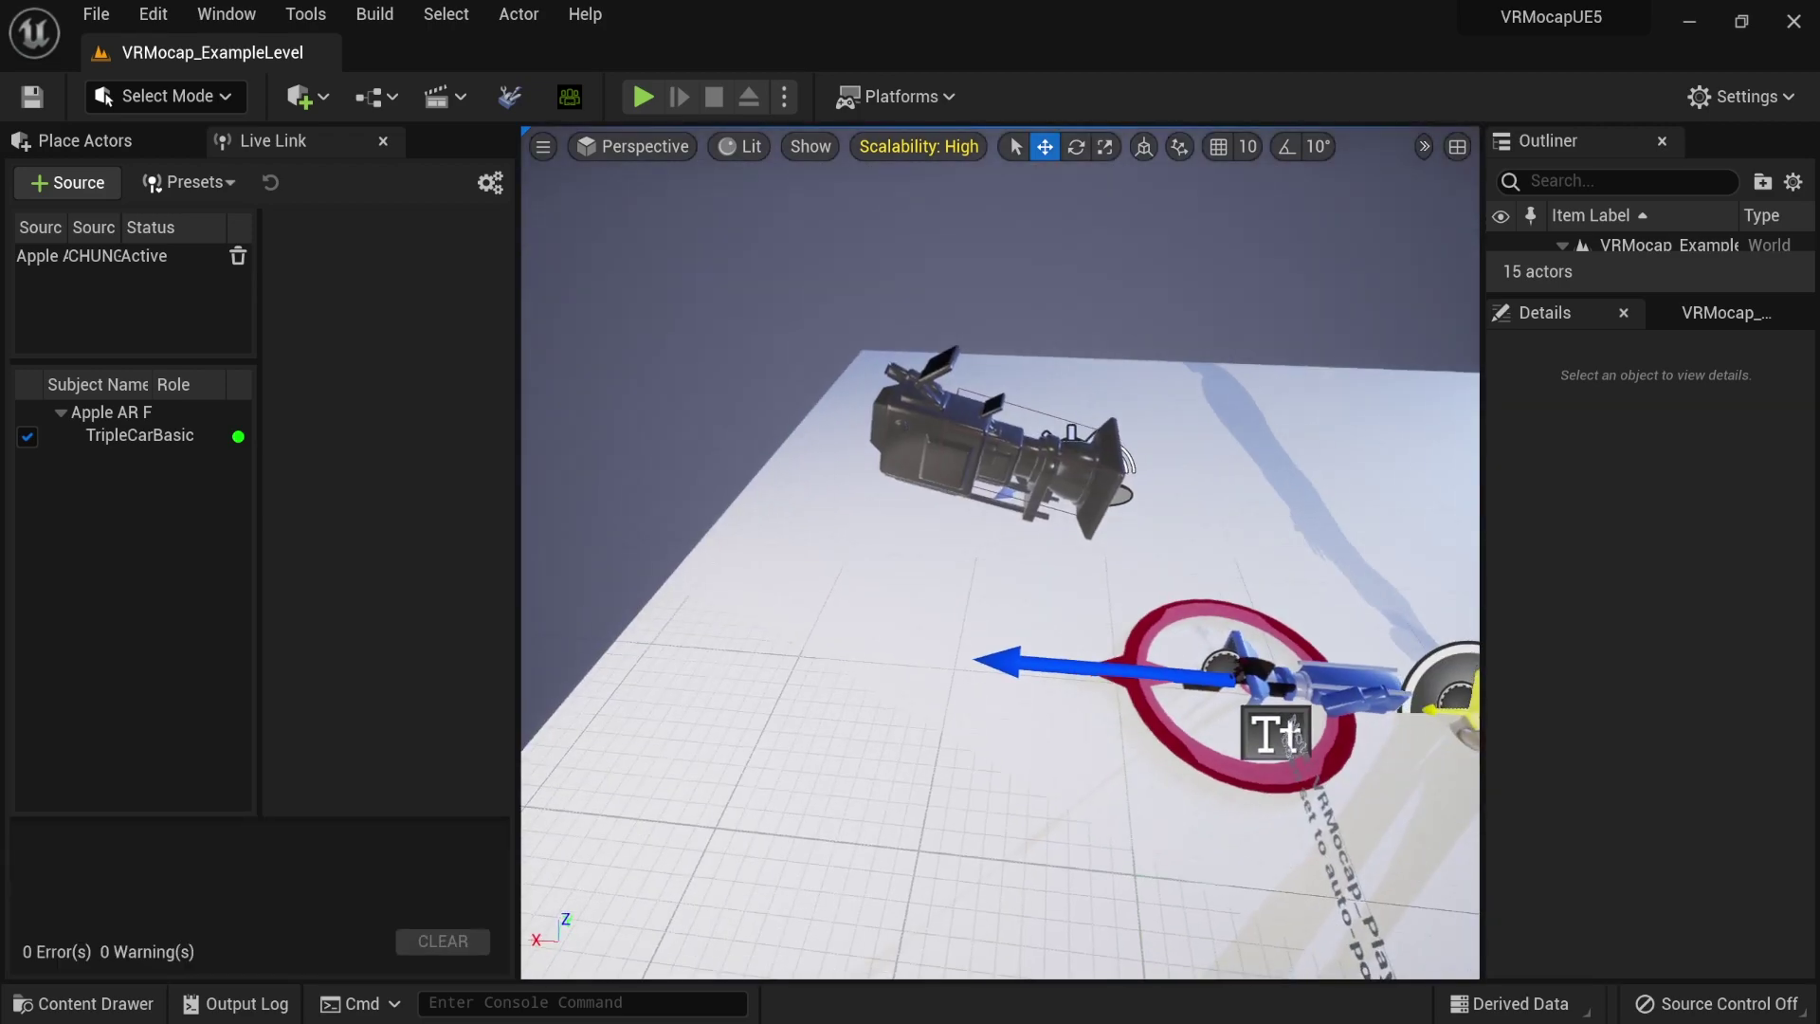
- Select VRMocap_PlayerPawn_BP in the level and filter its details by "auto" to examine the auto possess settings
left_click(1027, 669)
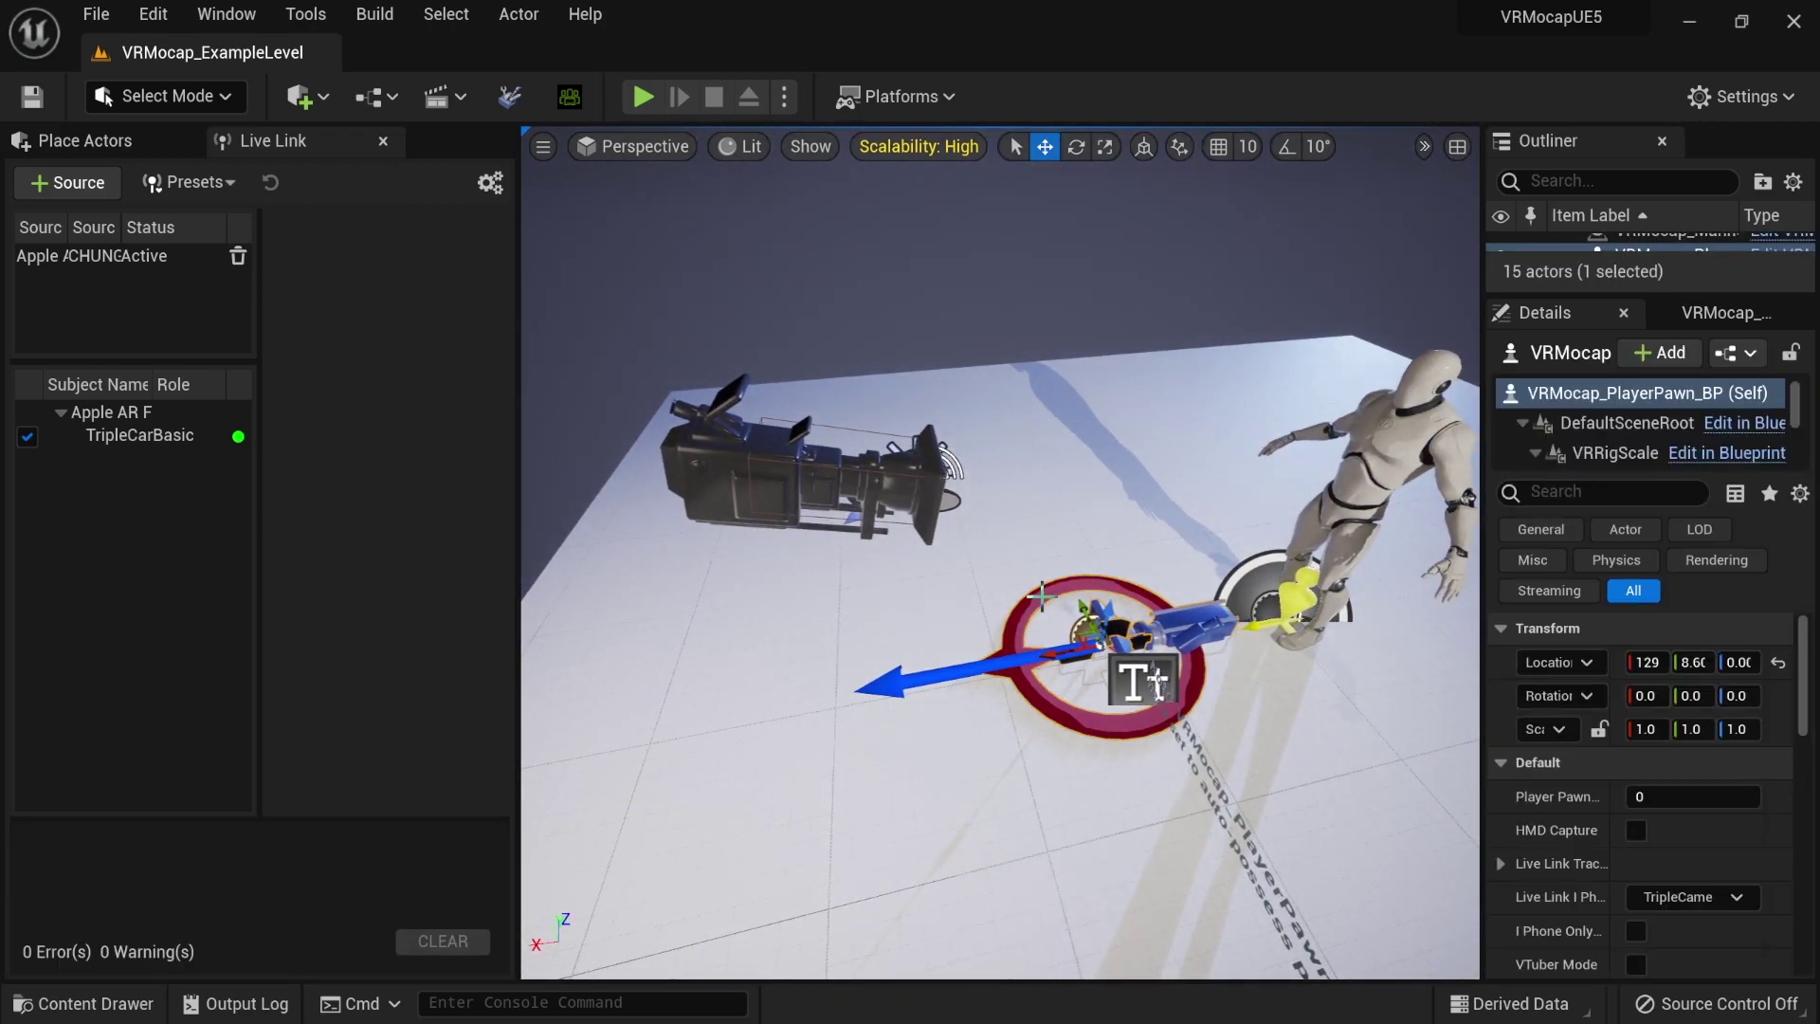
key("f")
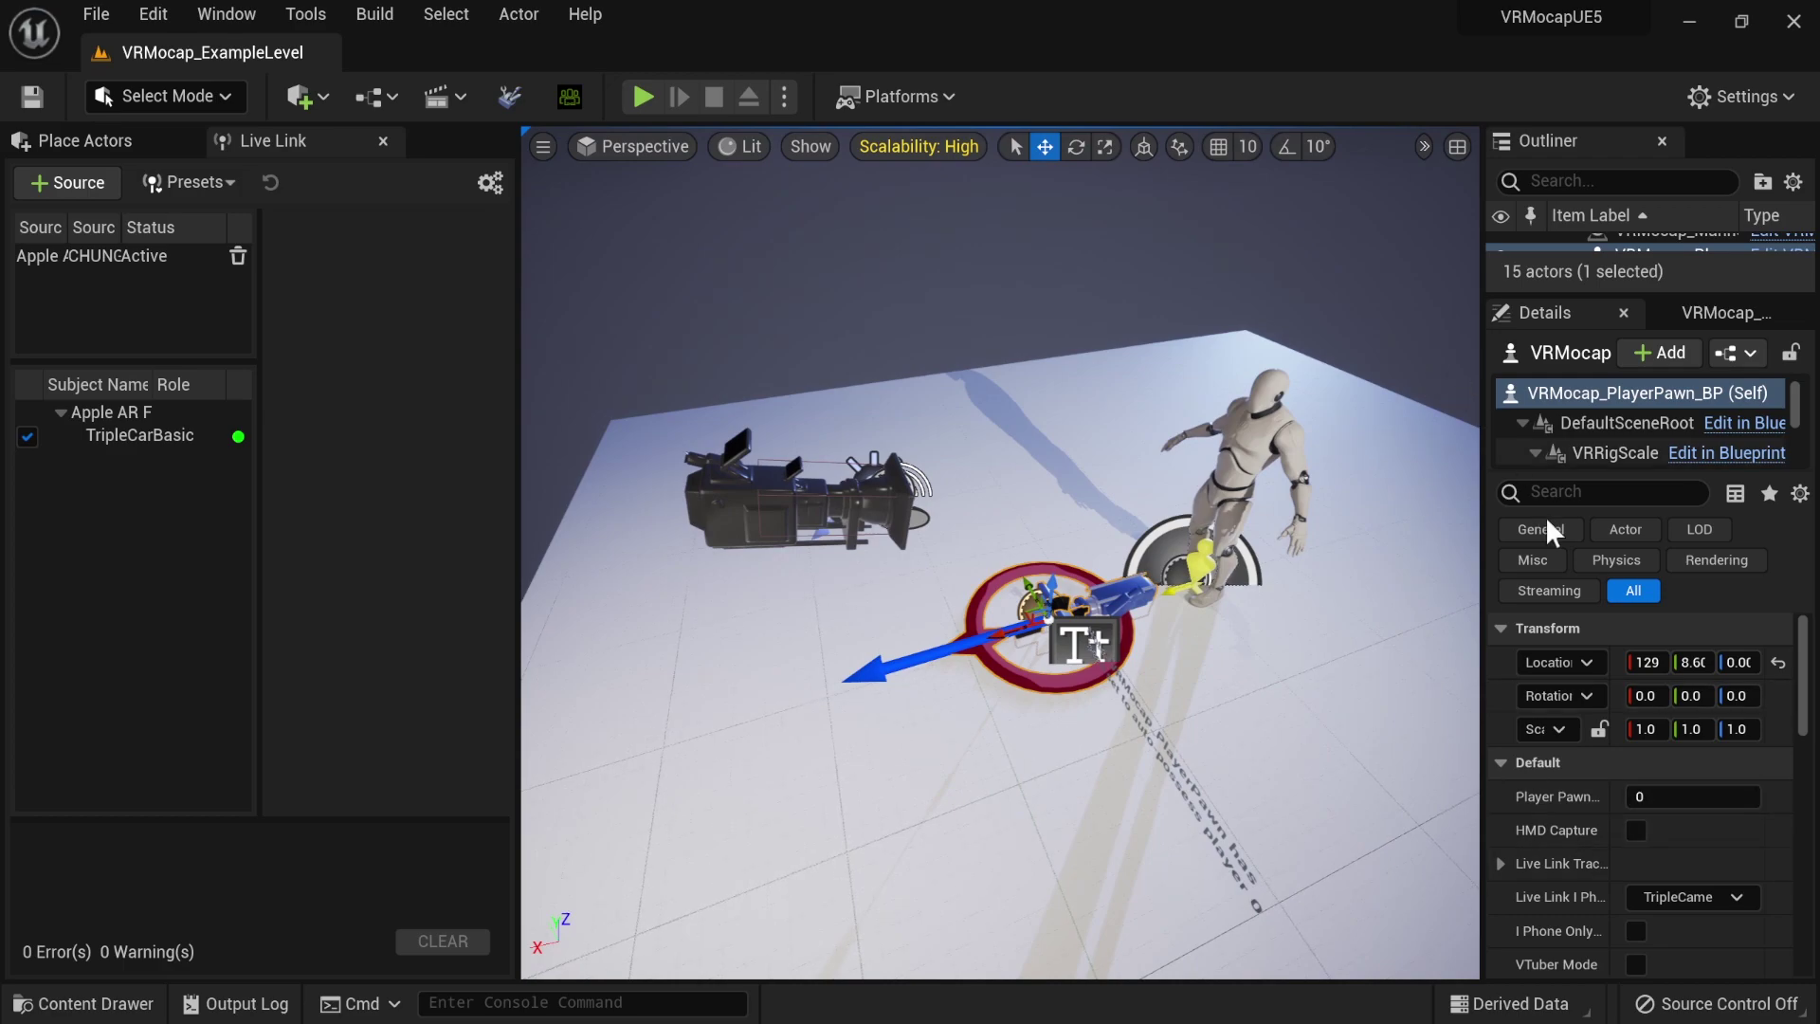
scroll(1566, 823, "down", 2)
scroll(1566, 823, "up", 1)
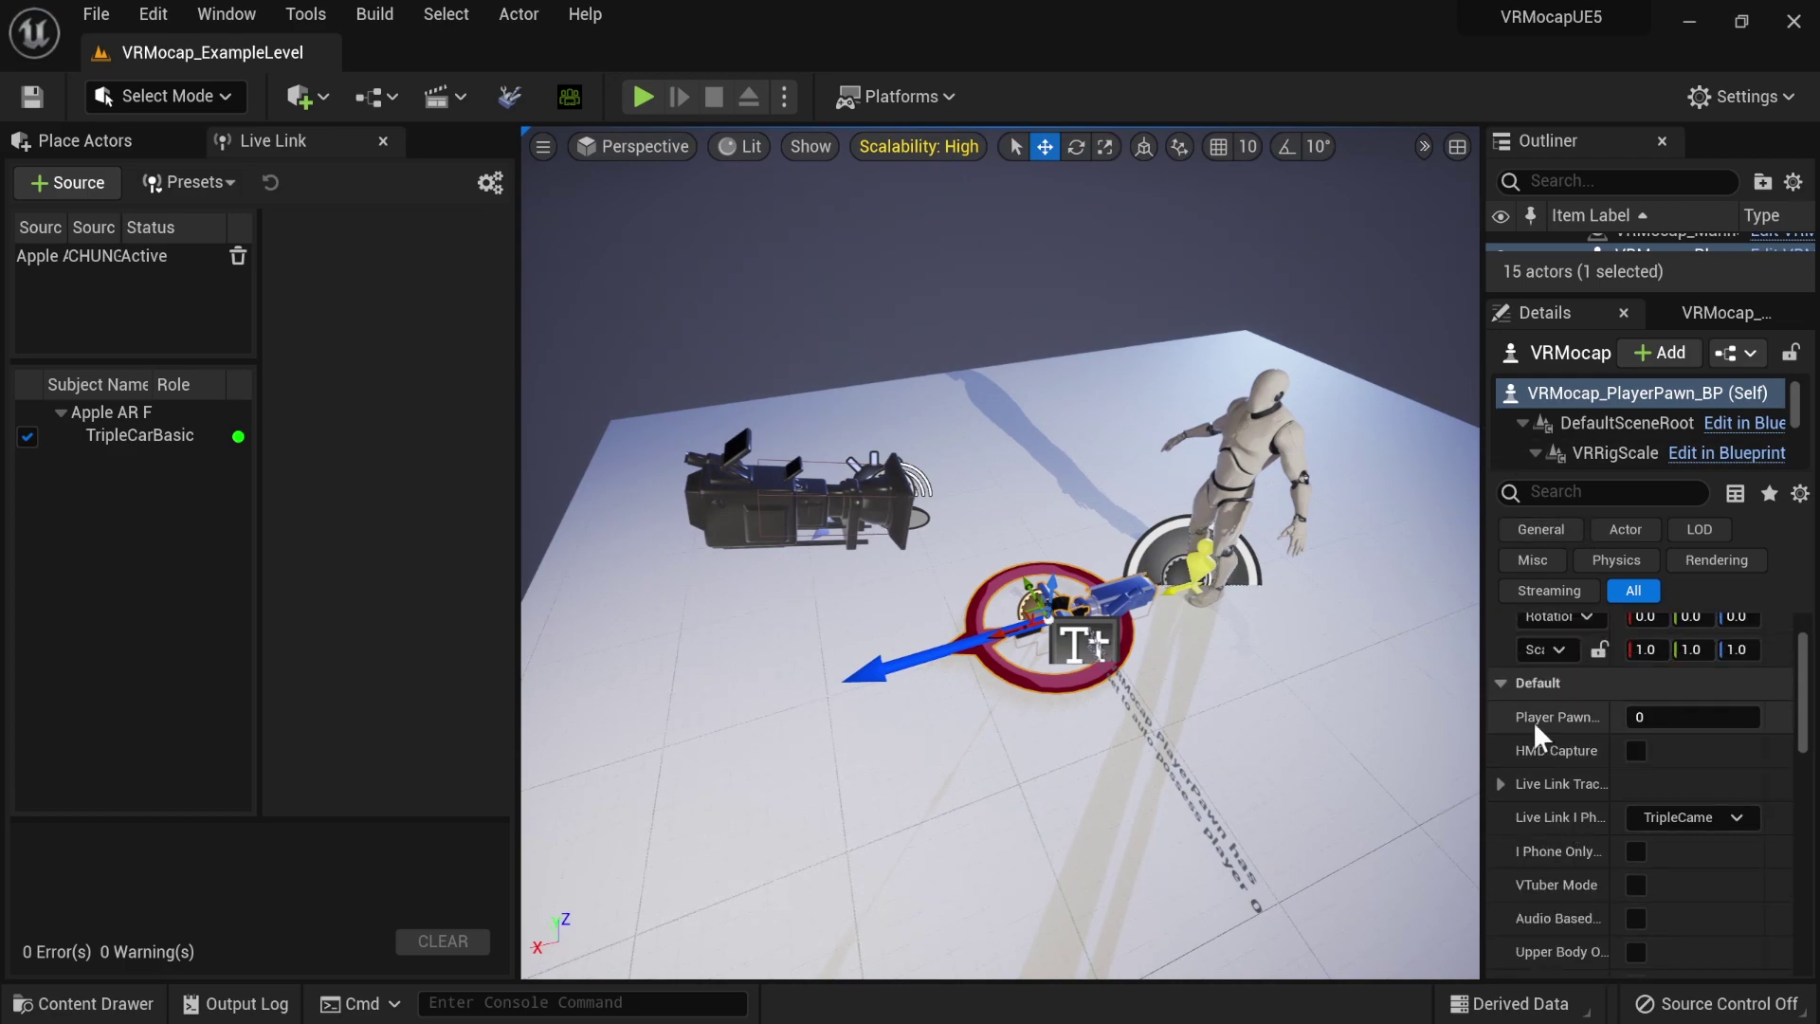
left_click(1574, 492)
type("auto")
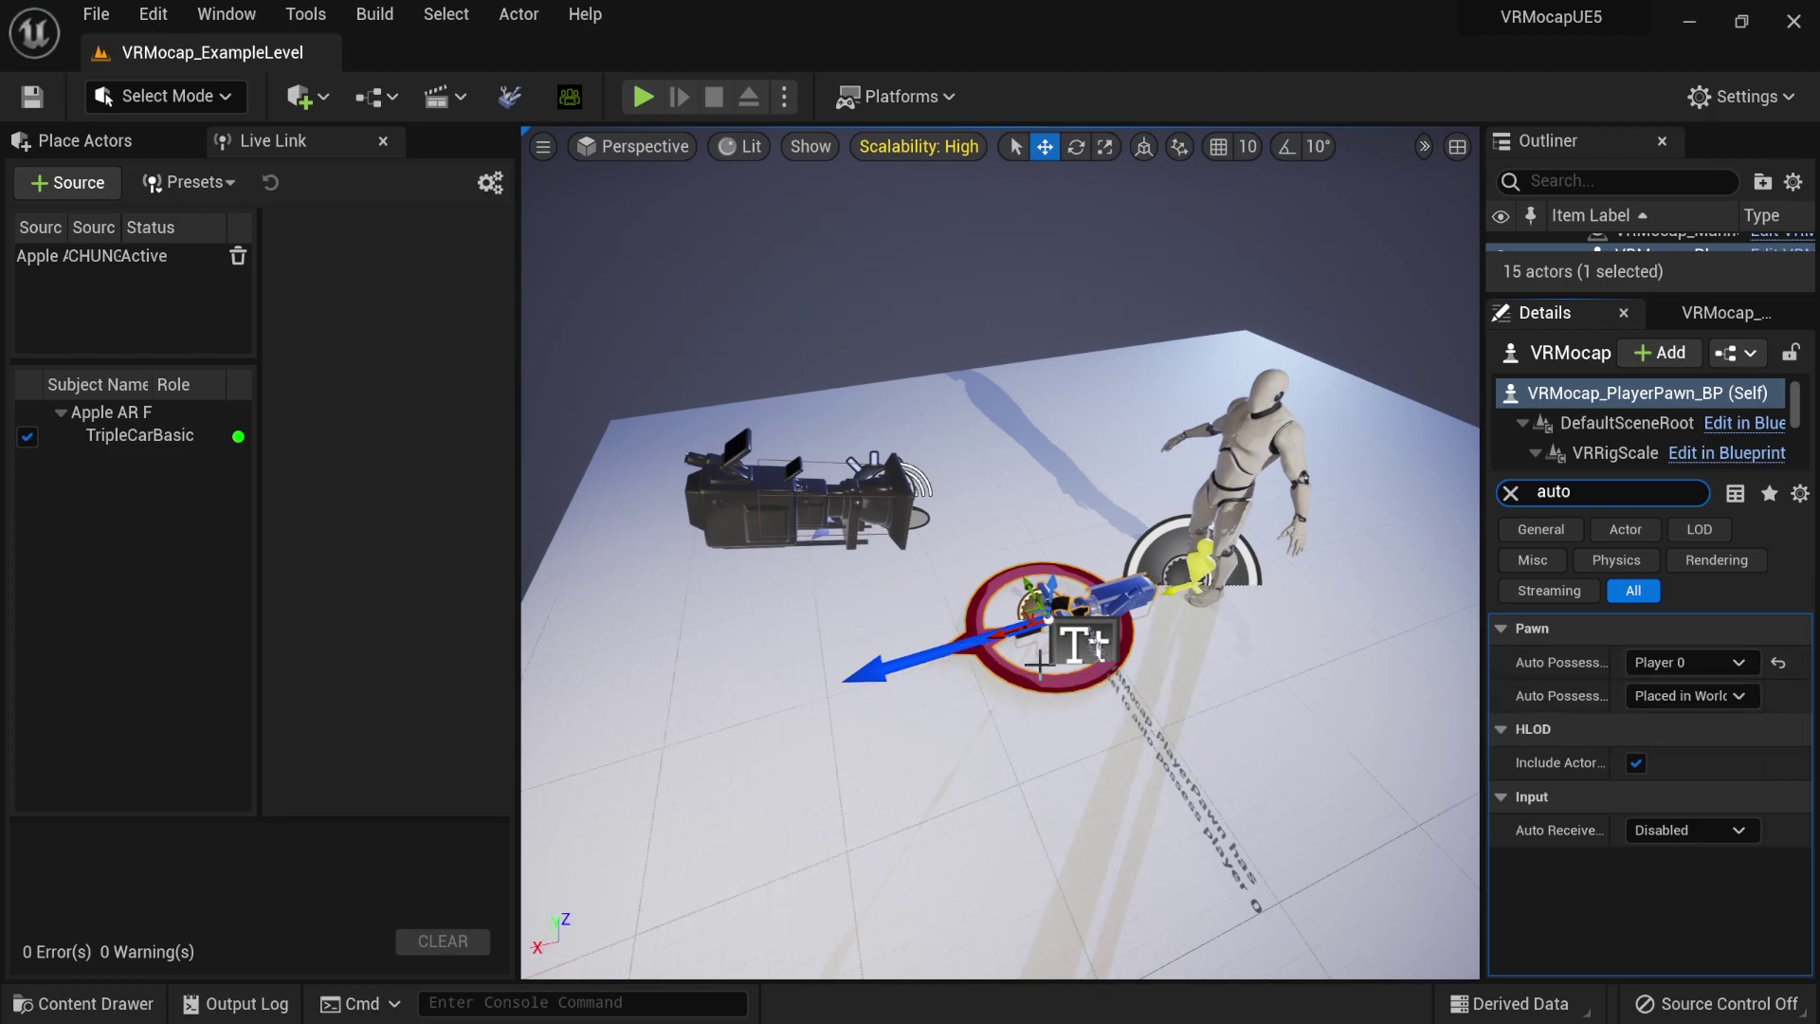
- Duplicate VRMocap_PlayerPawn_BP and place the two pawns side by side on the floor
type("eEnd SurfaceEnd Map")
left_click_drag(1020, 574, 1070, 661)
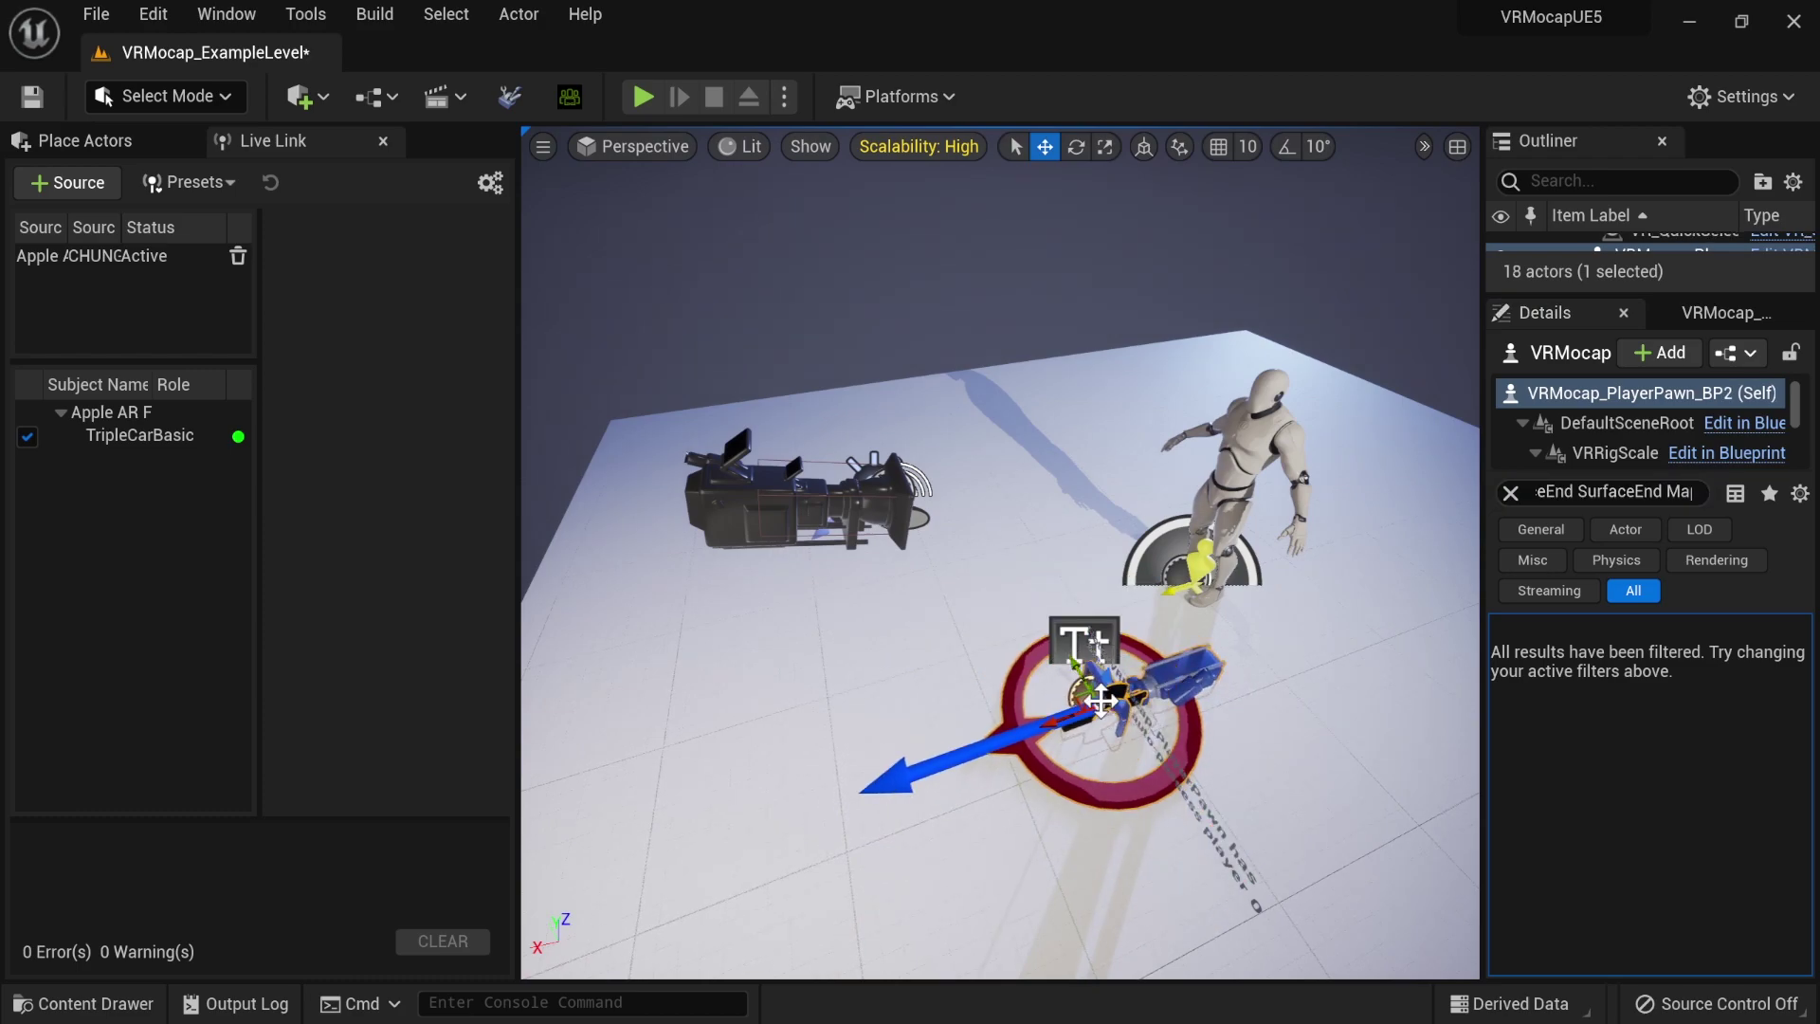
key("ctrl+v")
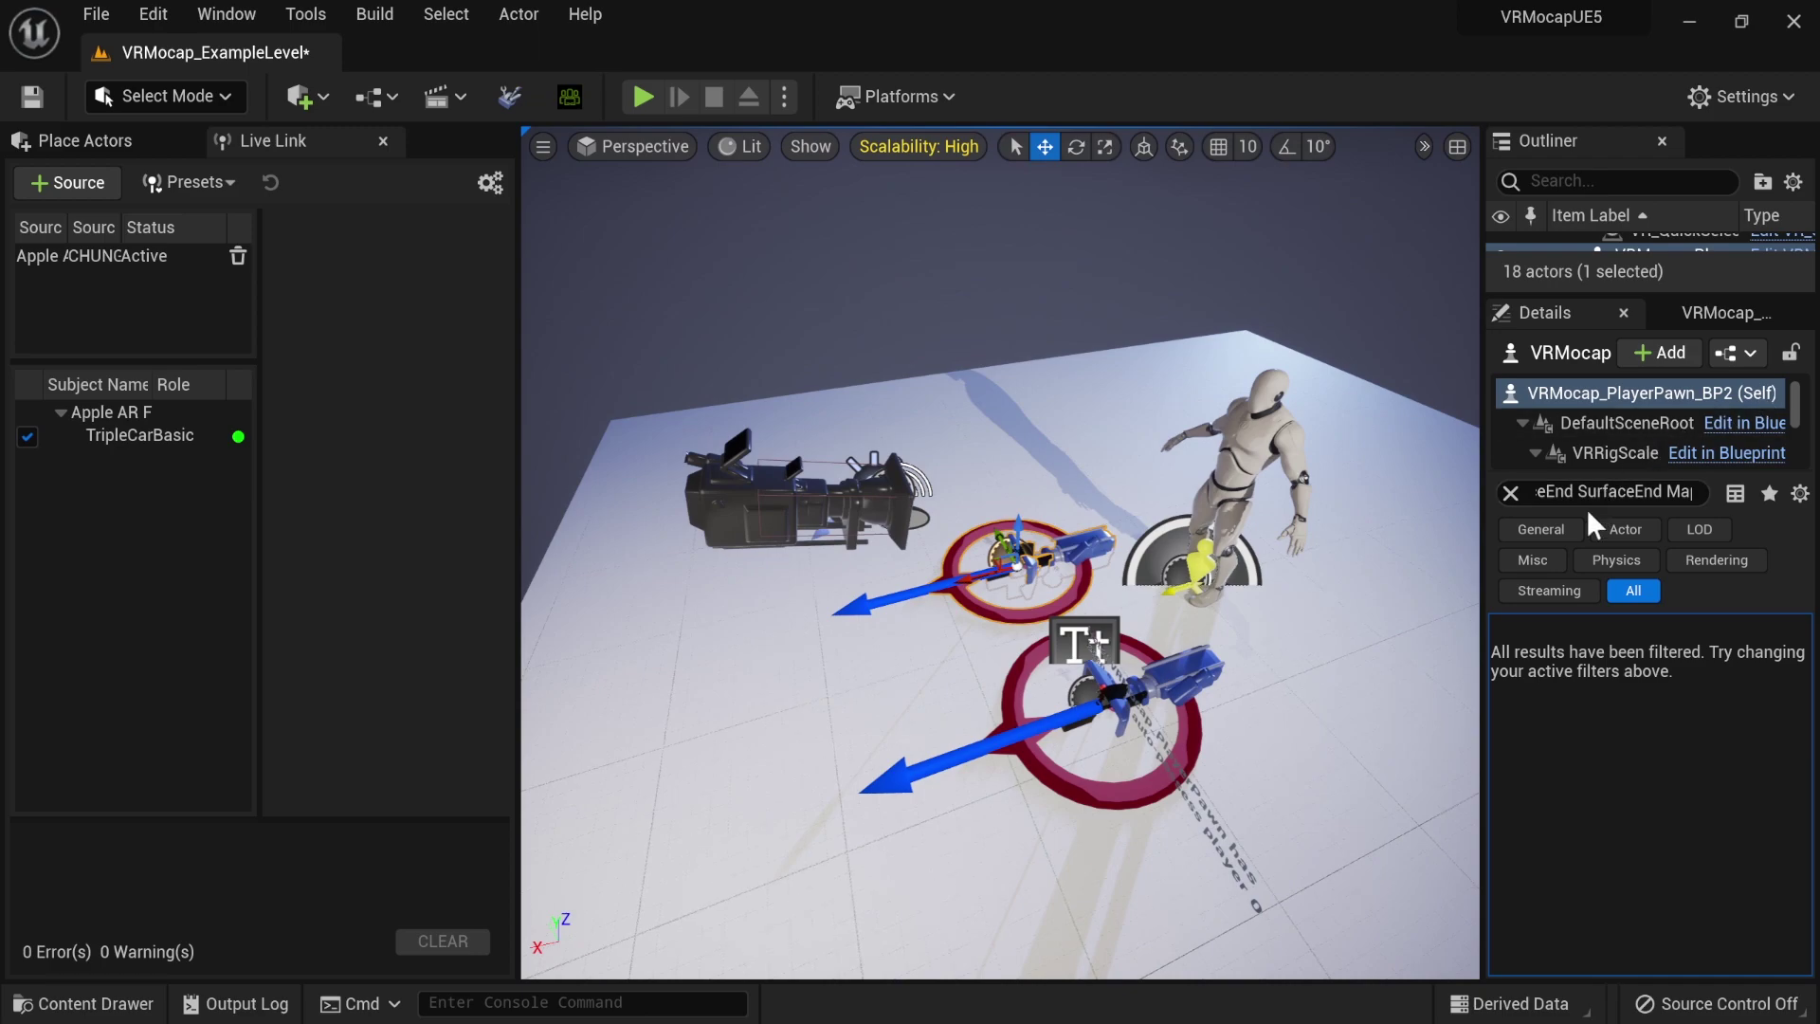
- Clear the details filter and set the duplicated pawn's Player Pawn Controller ID Index to 1
left_click(1507, 493)
left_click(1664, 798)
type("1")
key("Return")
right_click_drag(1401, 697, 1348, 702)
key("w")
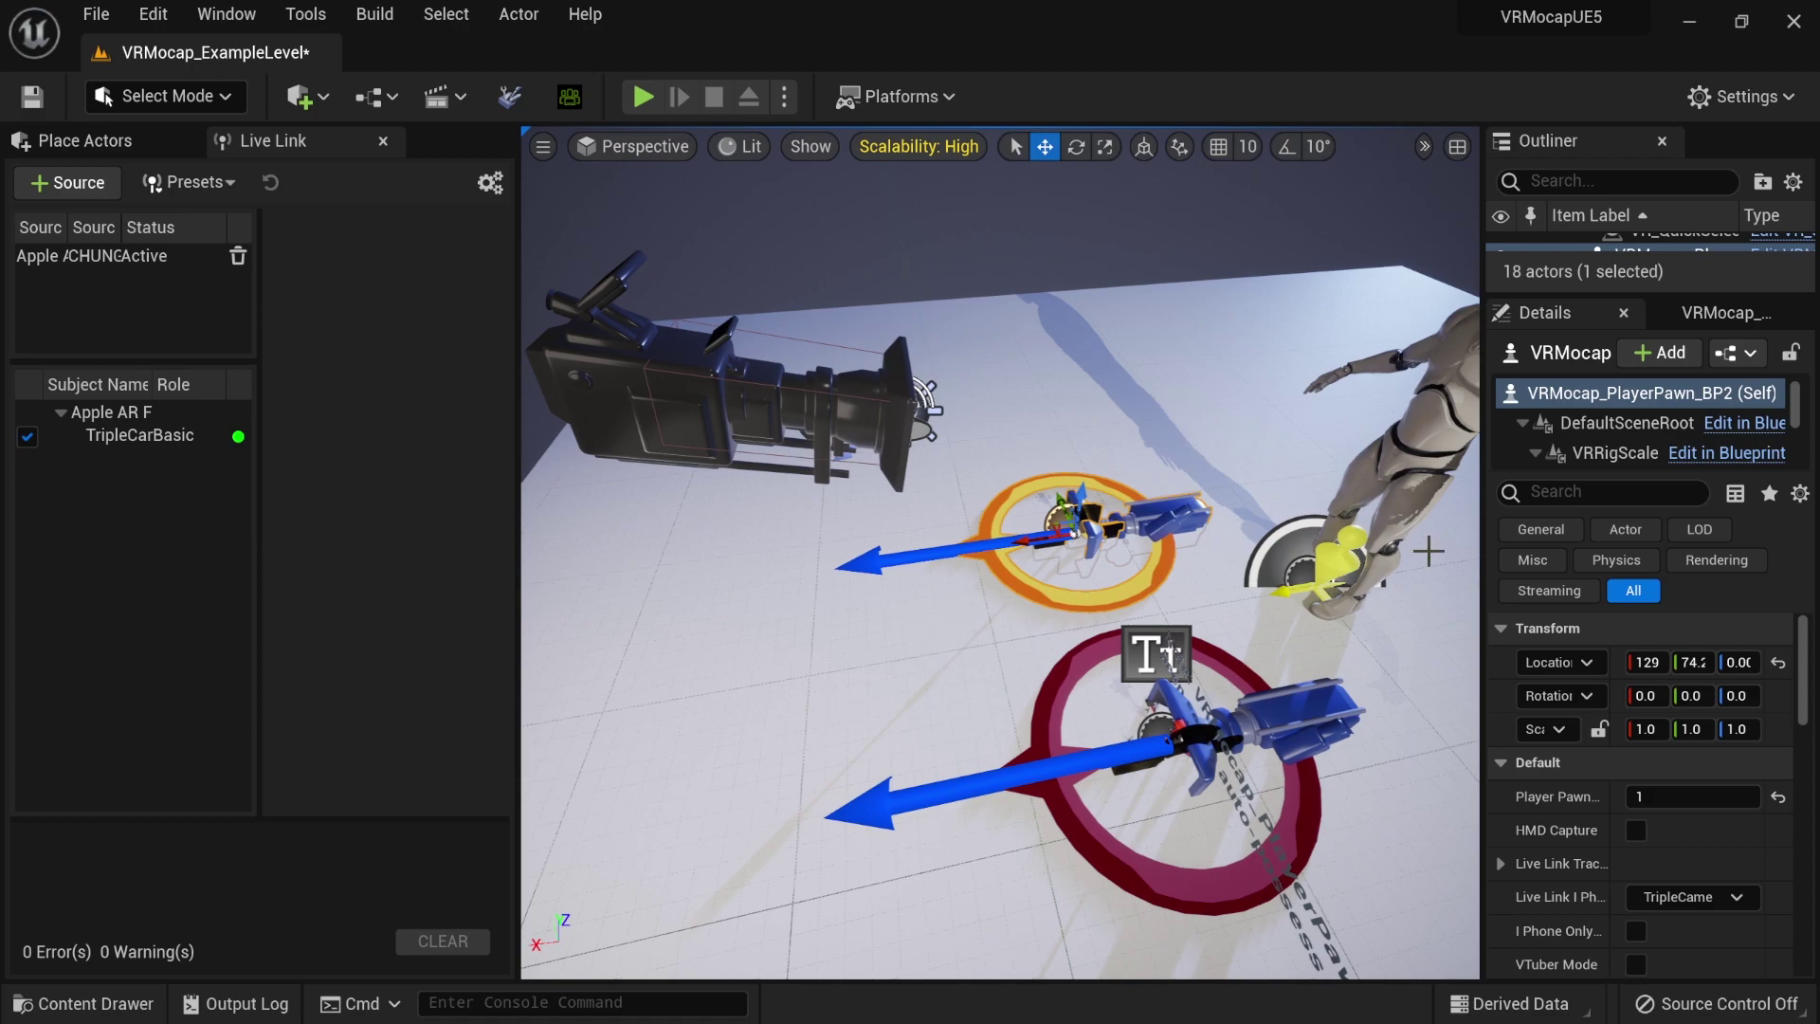
- Delete the duplicated VRMocap_PlayerPawn_BP2 from the level
key("Delete")
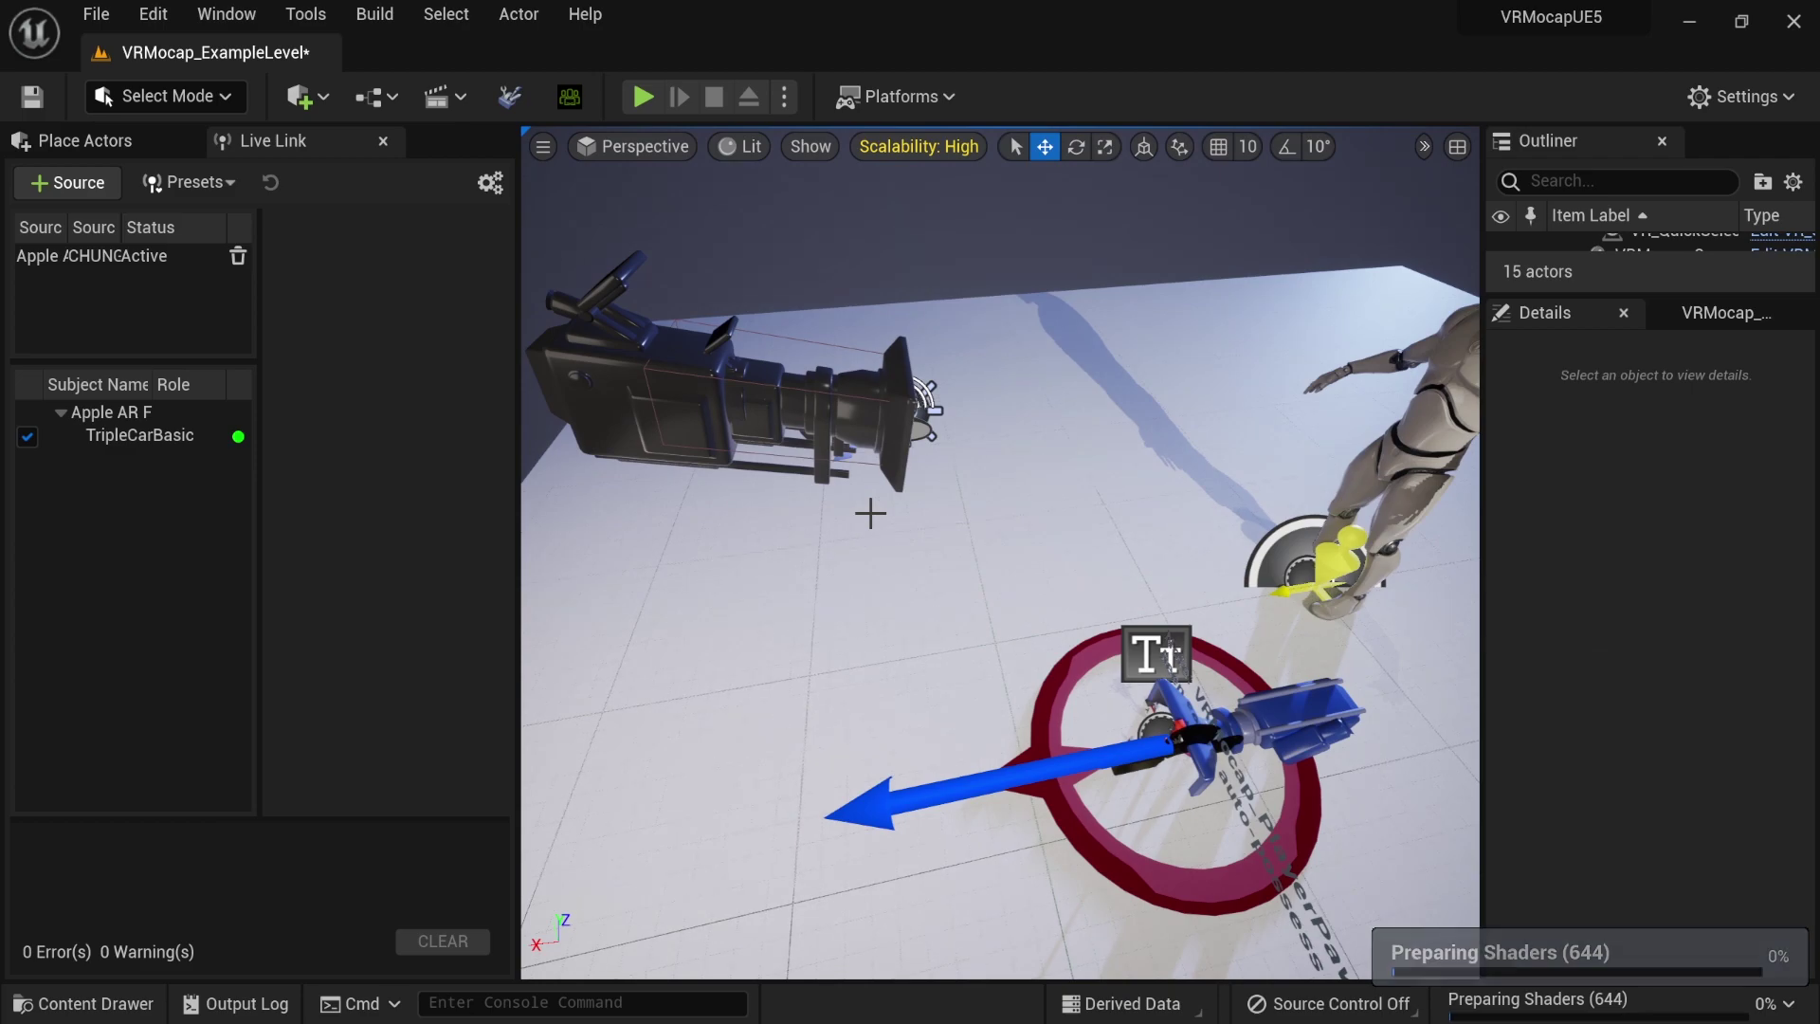
right_click_drag(1159, 273, 1347, 282)
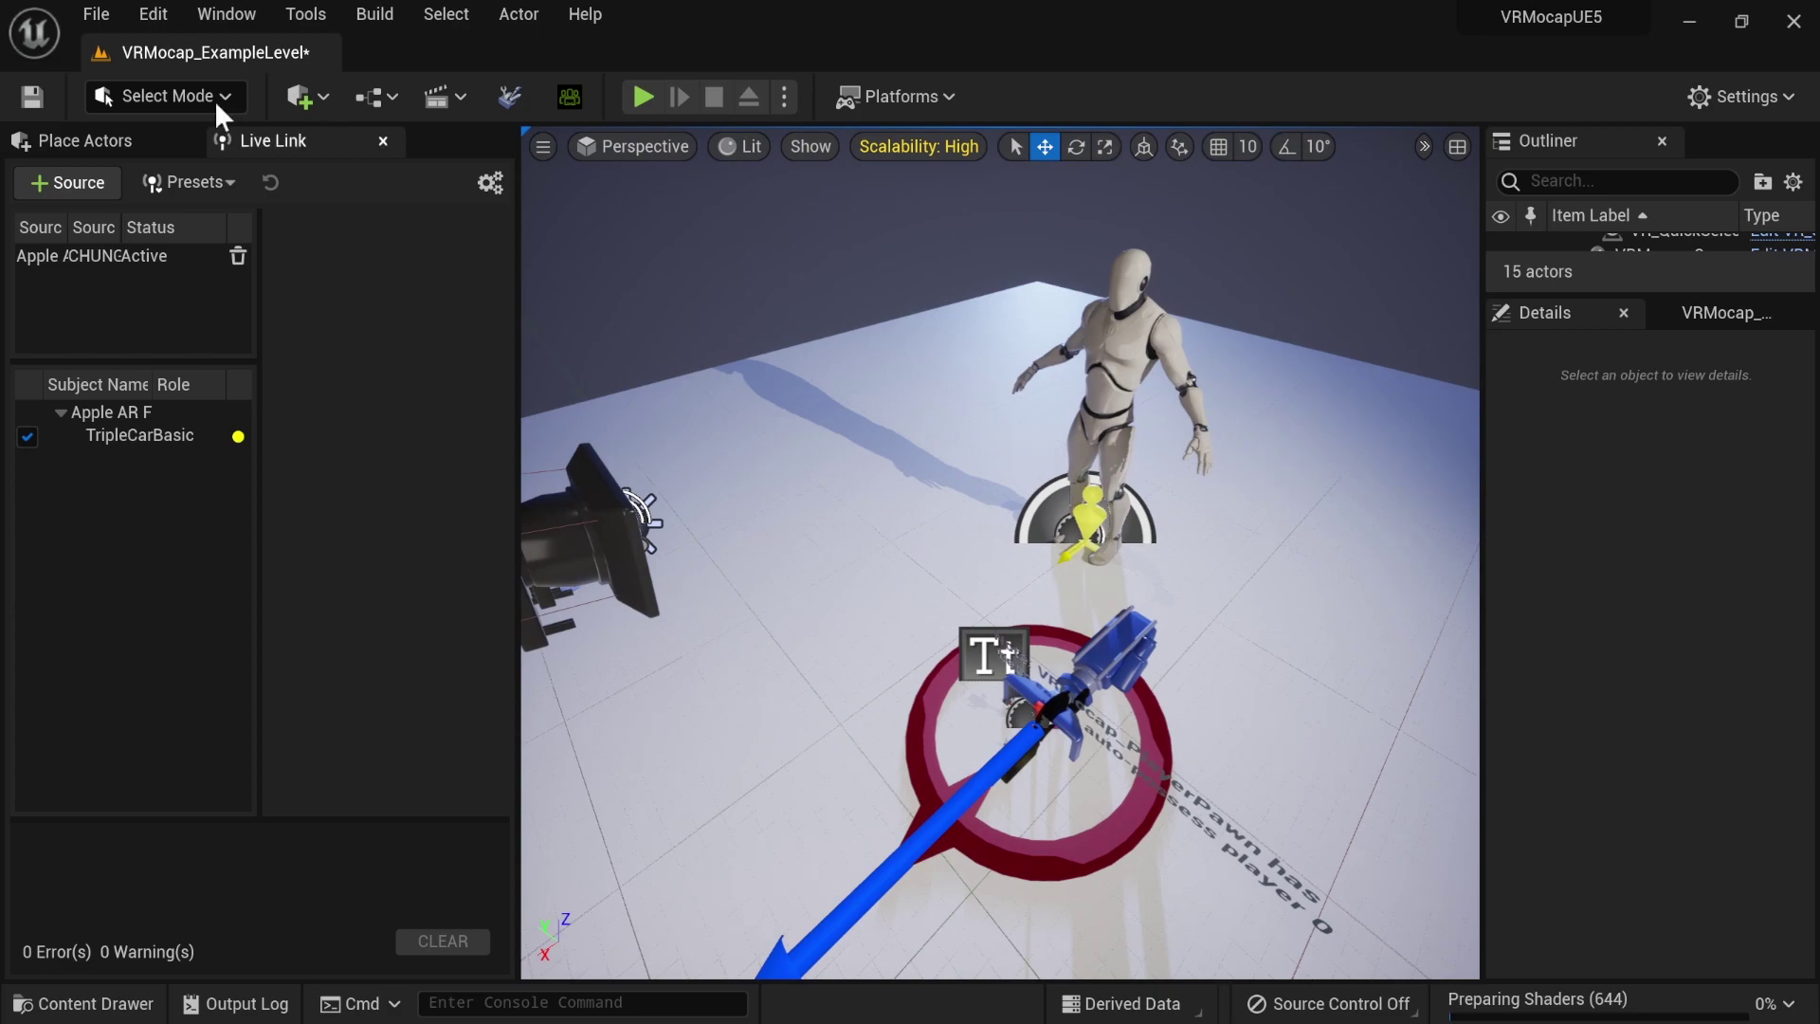
- Select the remaining VRMocap_PlayerPawn_BP and examine its tracker assignments under Live Link Tracker Set Struct
left_click(1104, 649)
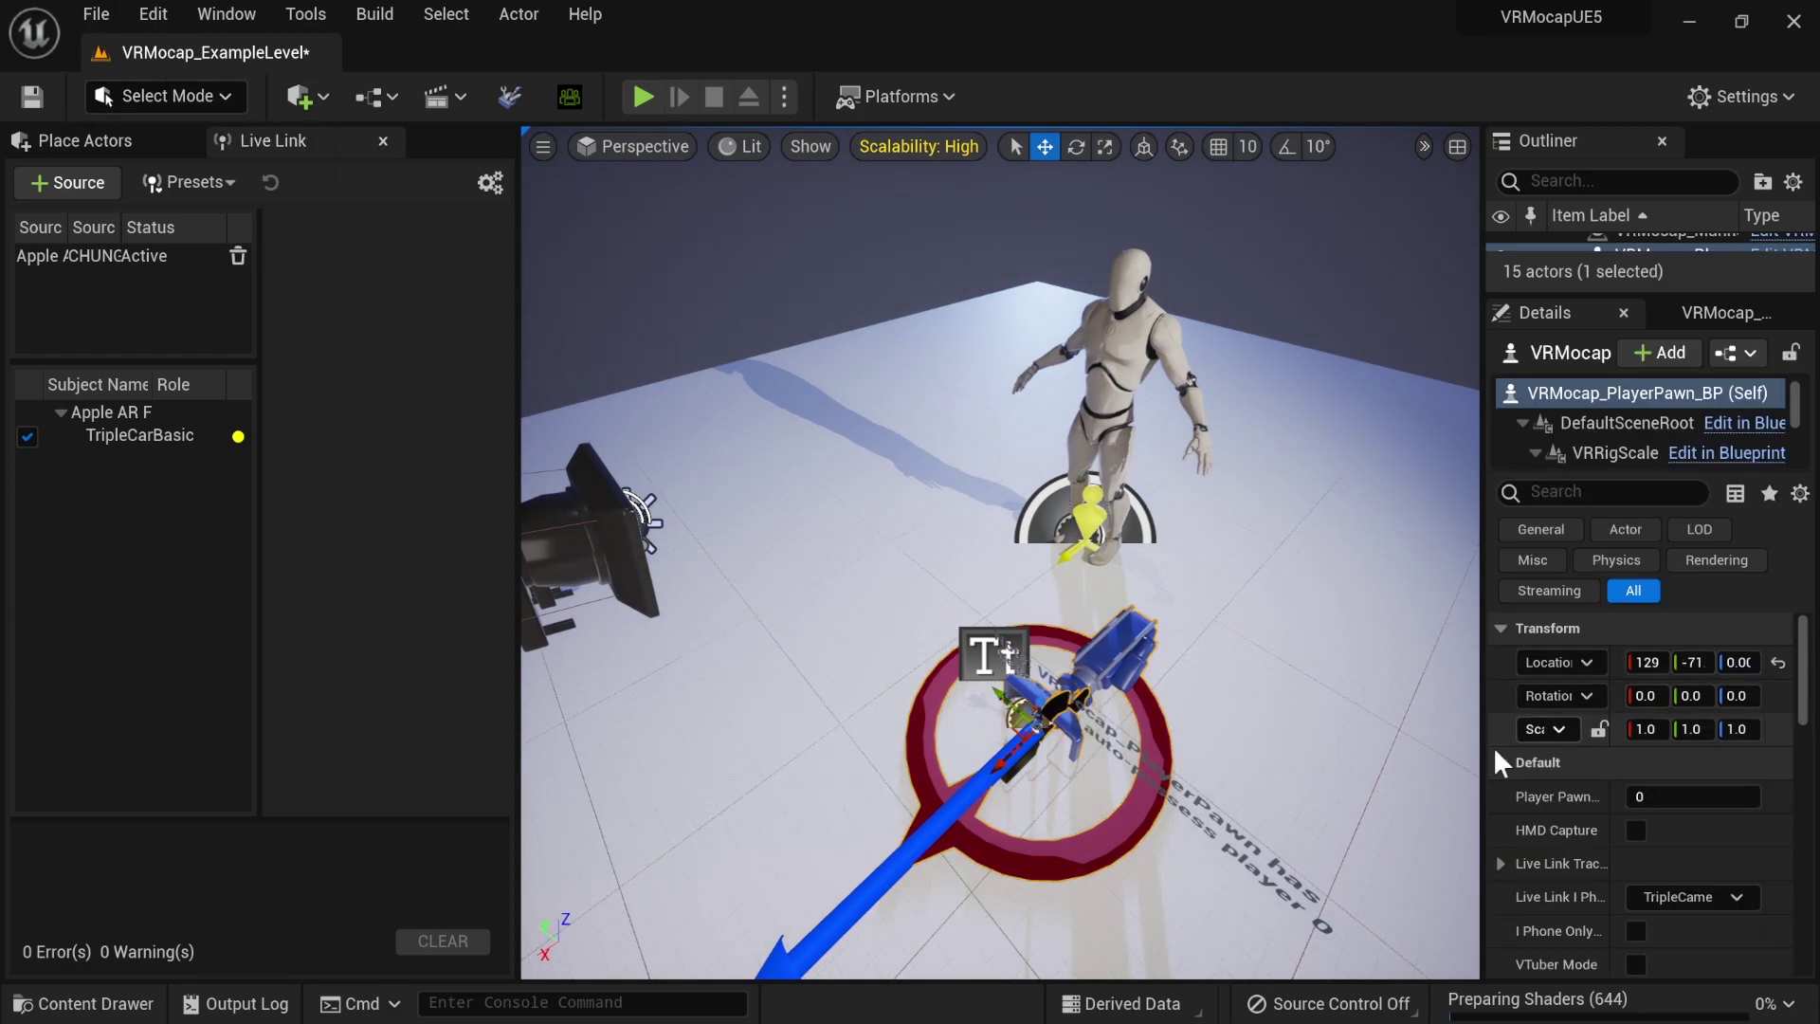
left_click_drag(1475, 715, 1239, 708)
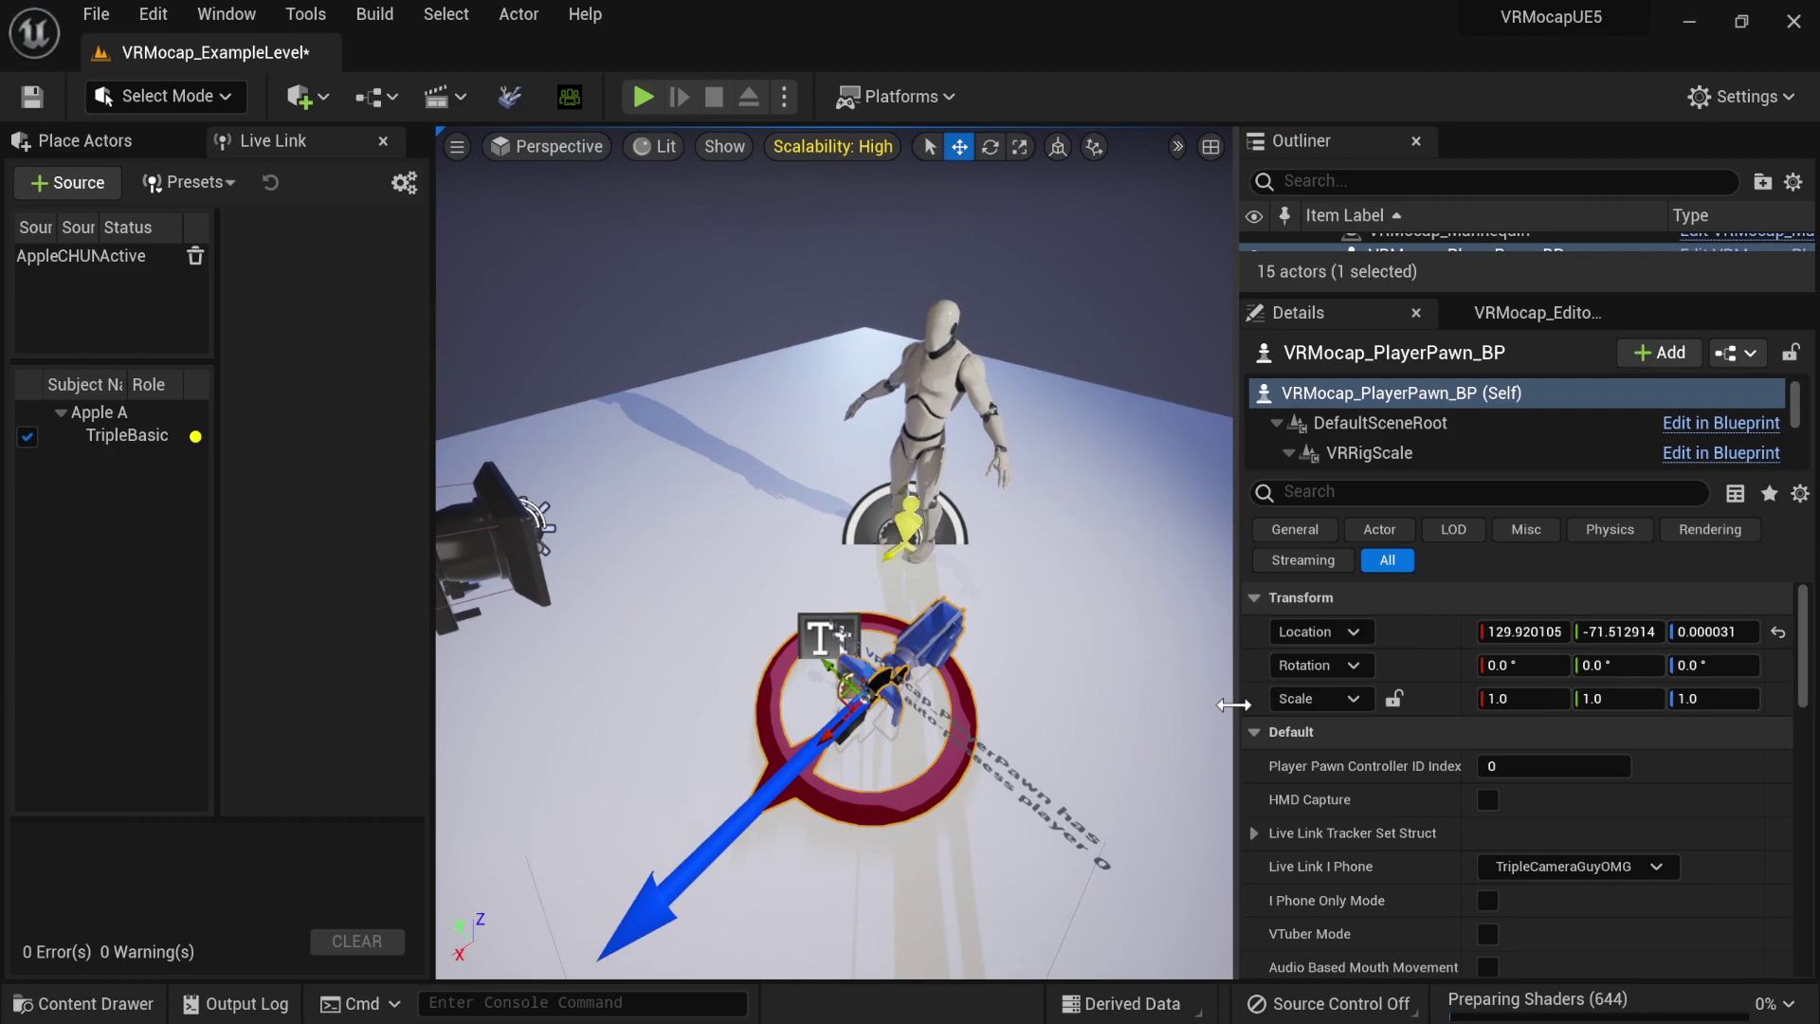
left_click(1255, 833)
scroll(1295, 827, "down", 3)
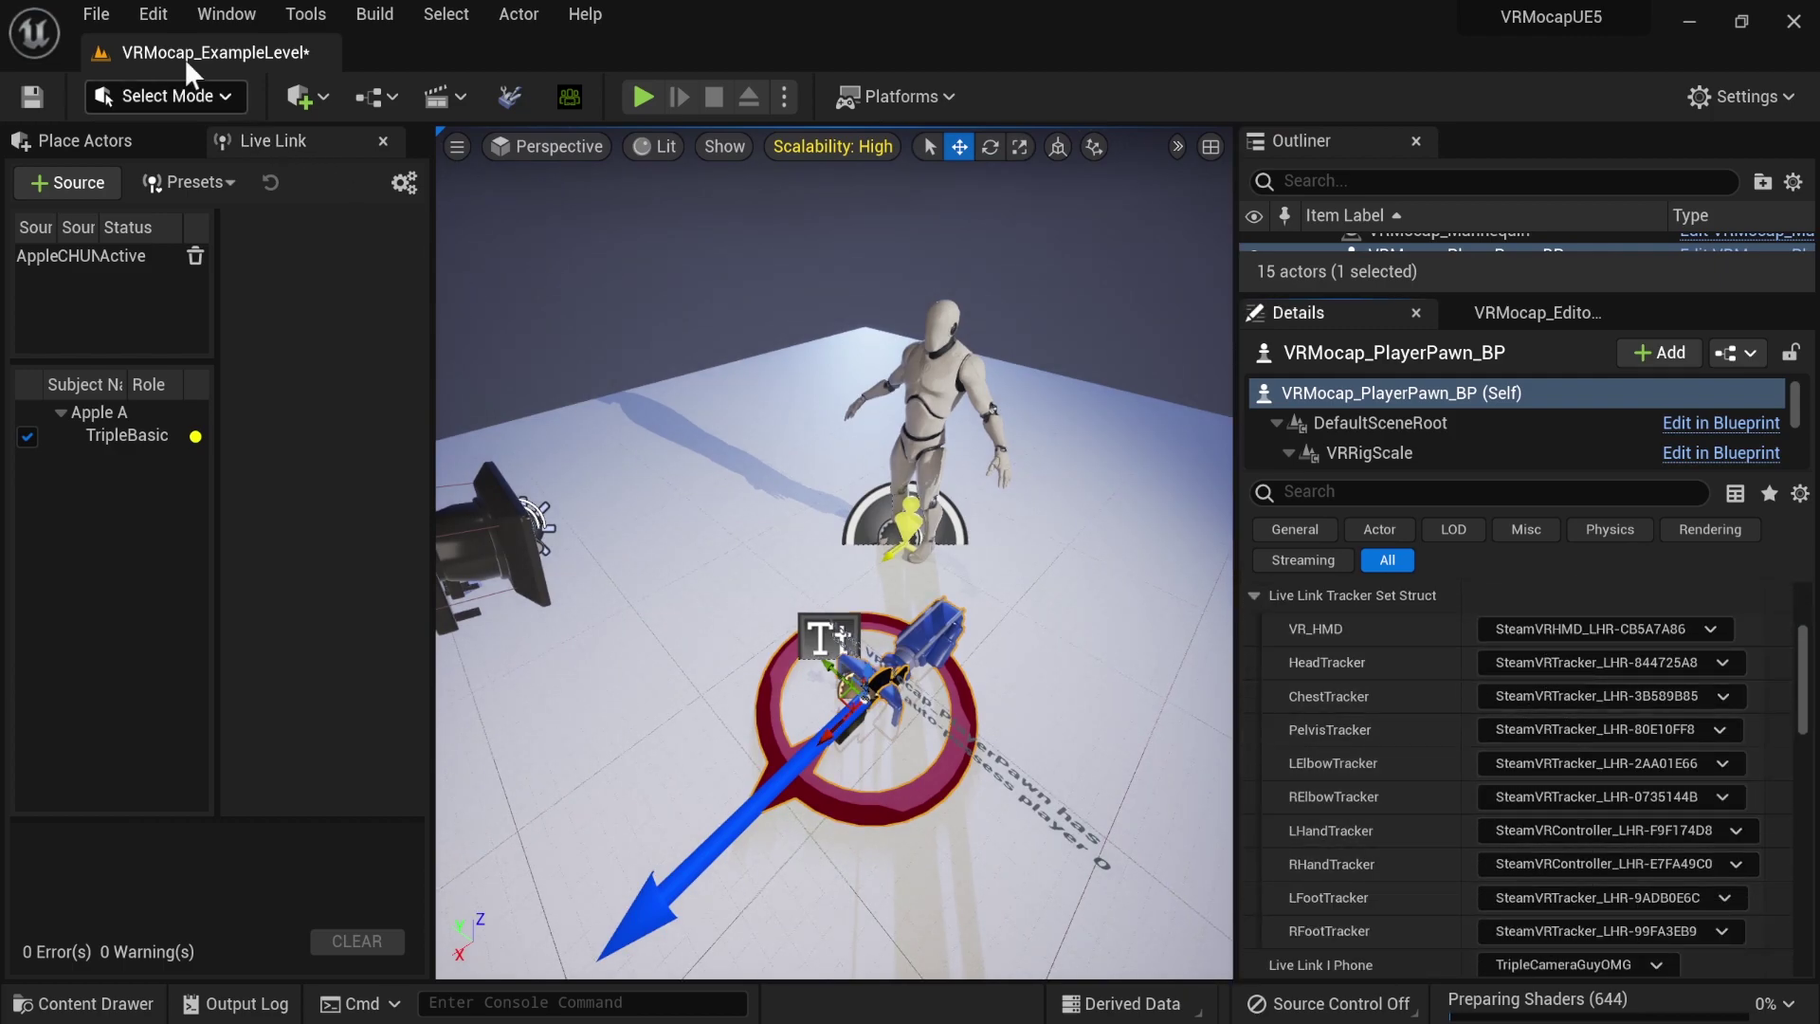
- Add a LiveLinkXR source in Live Link with both trackers and controllers tracked
left_click(224, 14)
left_click(55, 610)
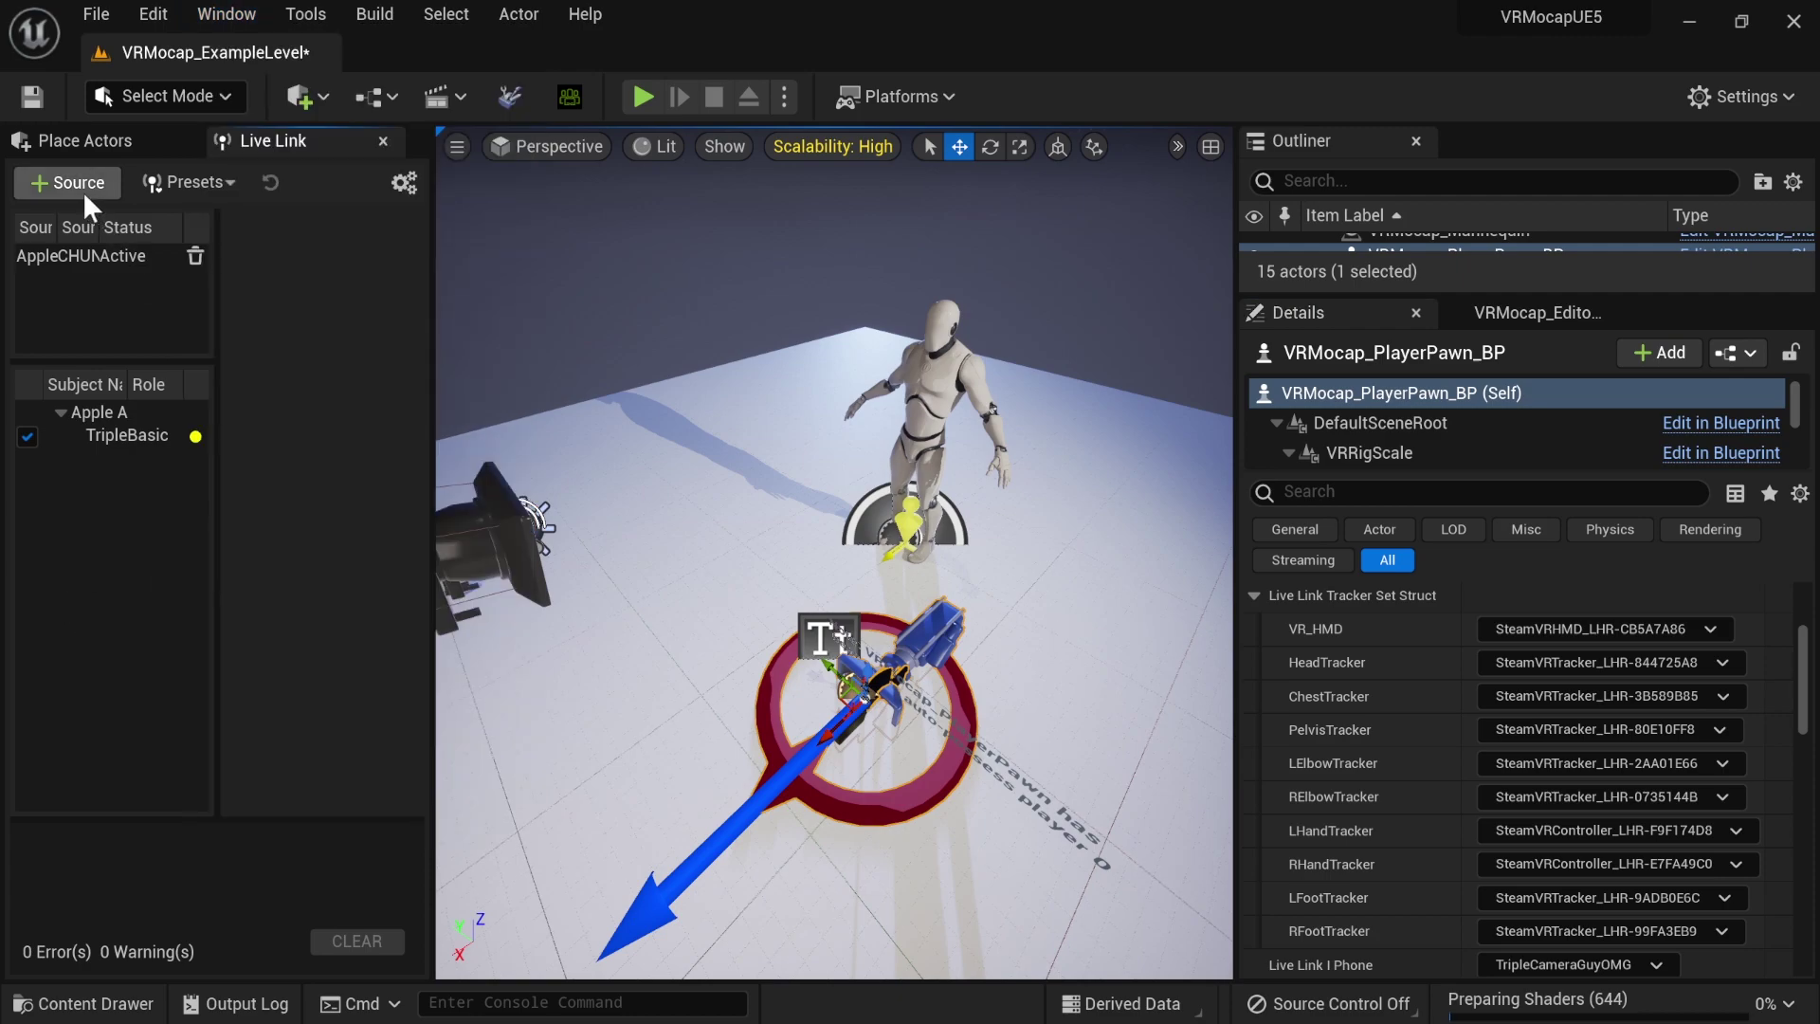
left_click(81, 188)
mouse_move(167, 248)
left_click(516, 332)
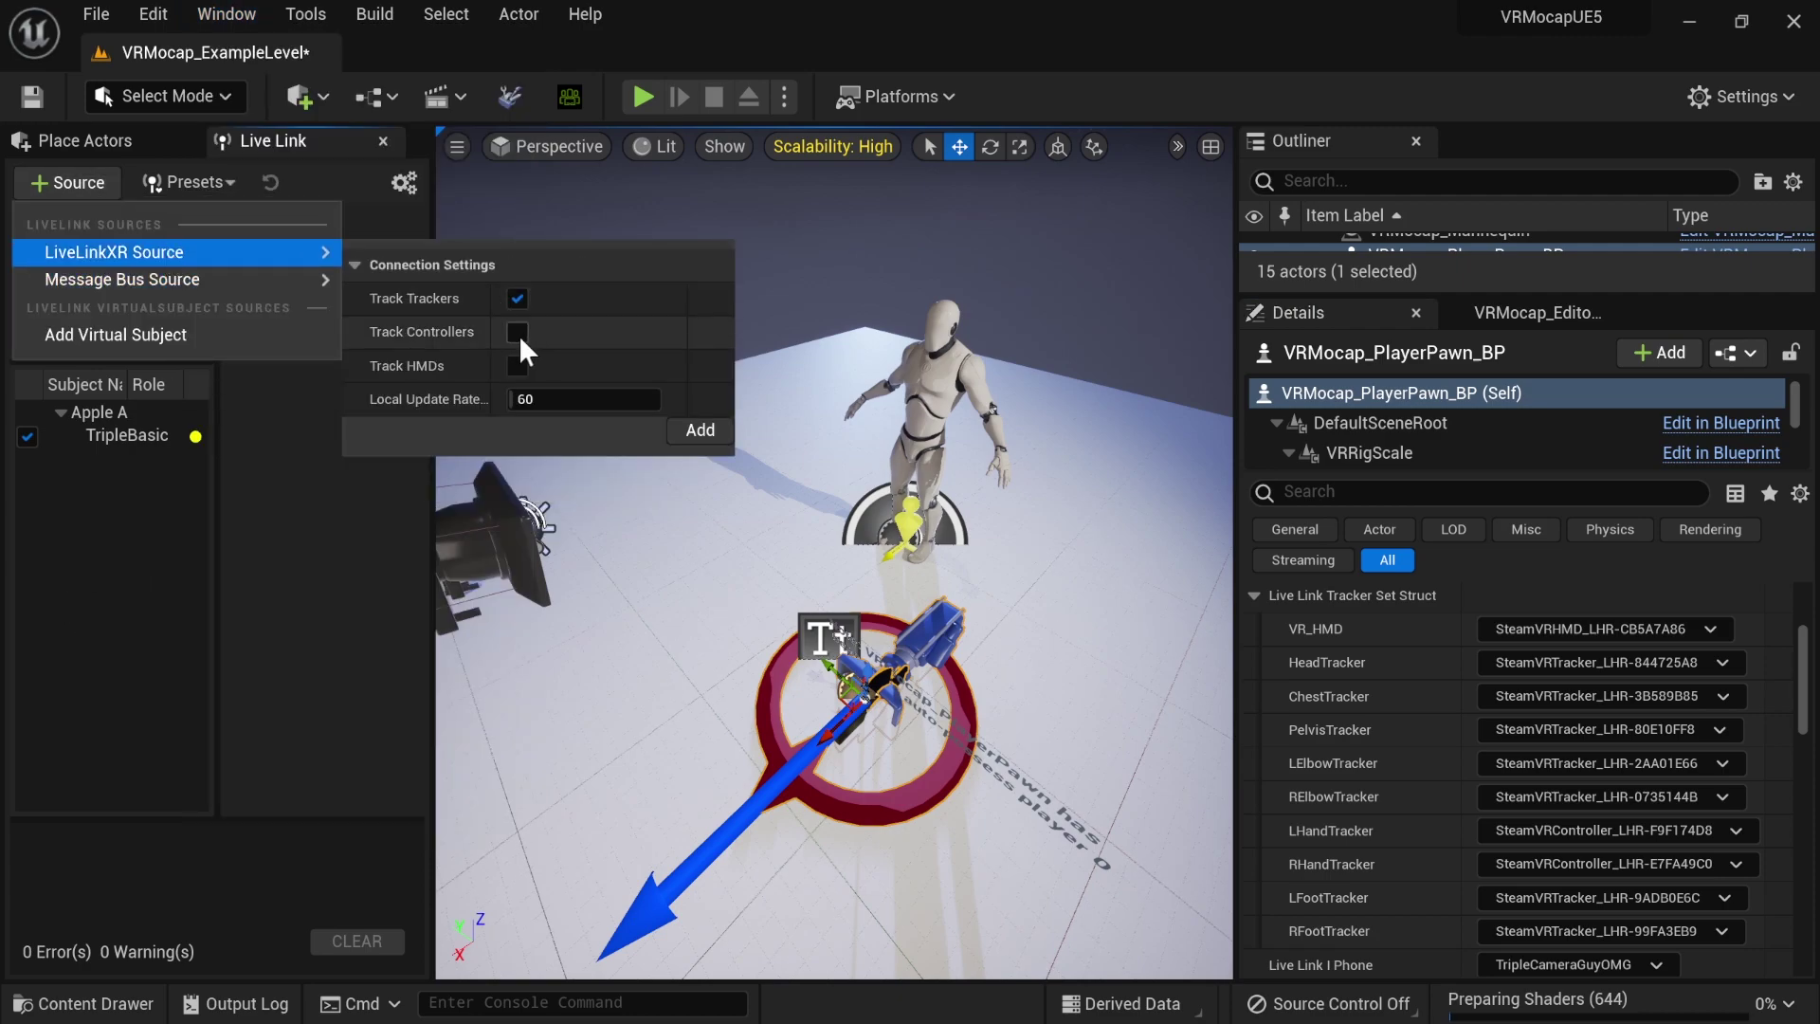
left_click(701, 429)
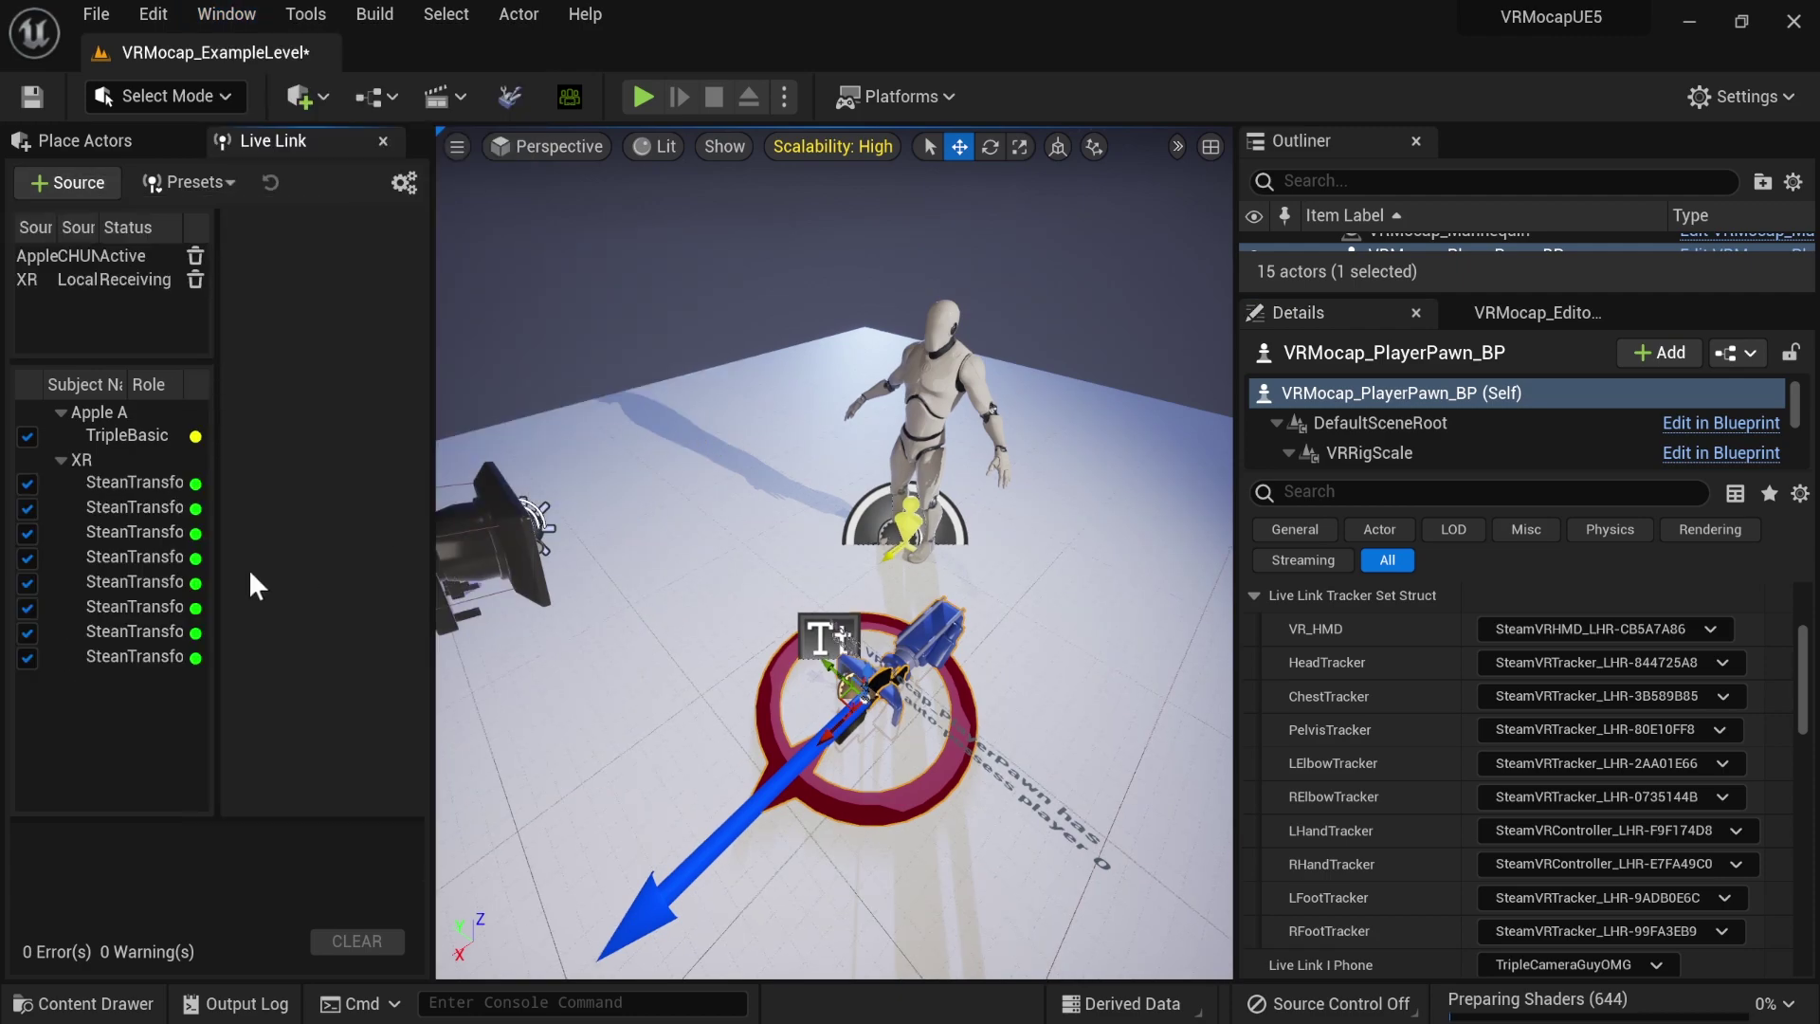
- Examine the full XR subject names in Live Link and play the level in the editor
left_click_drag(214, 578, 654, 554)
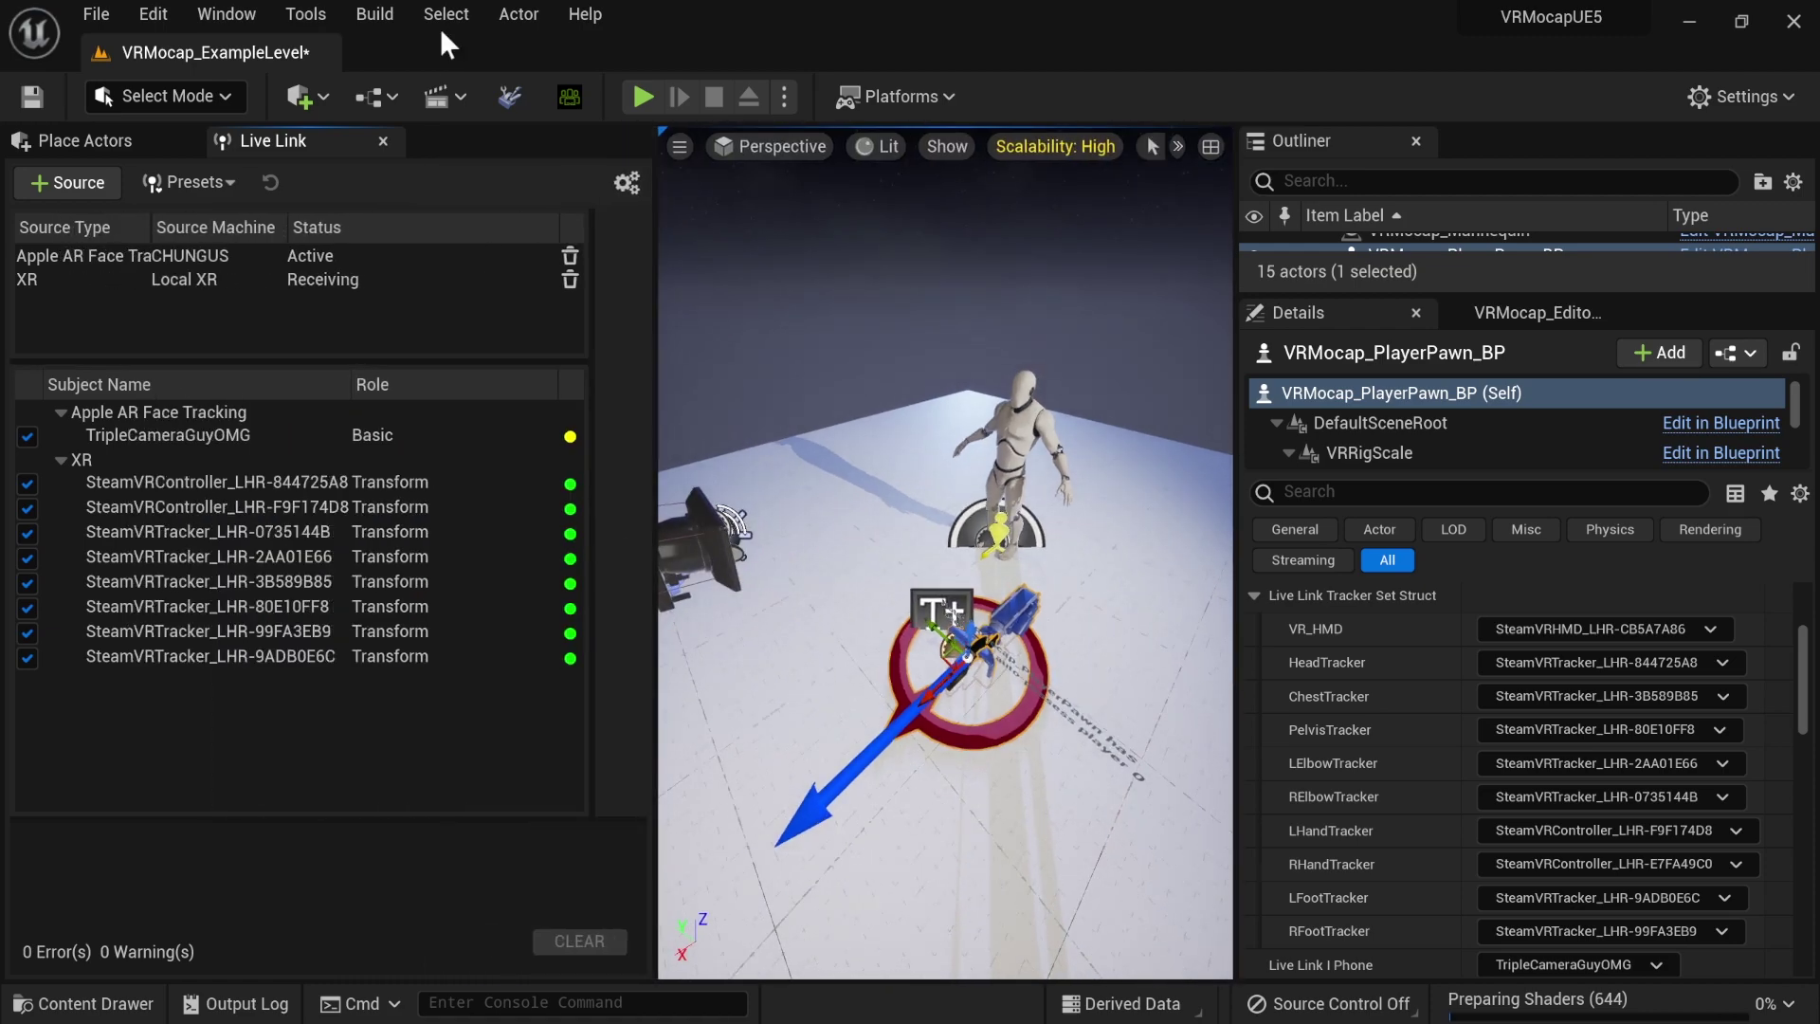
left_click_drag(653, 273, 410, 273)
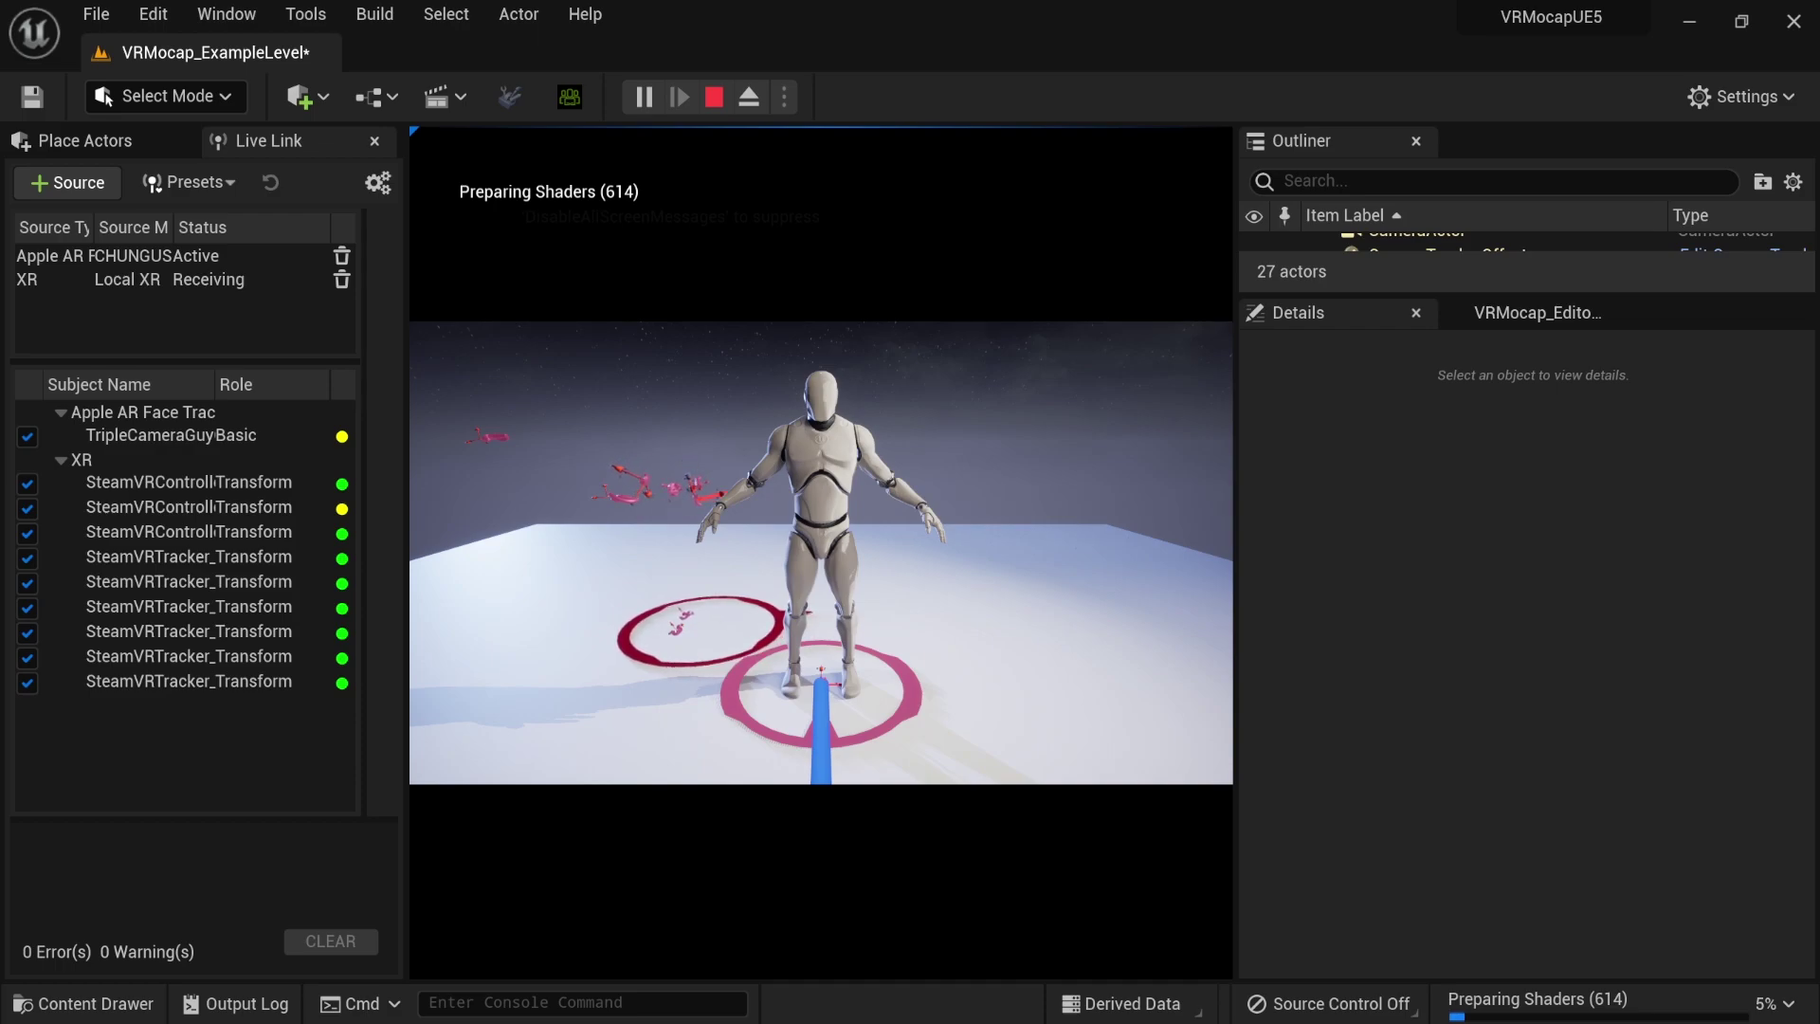
key("shift+F1")
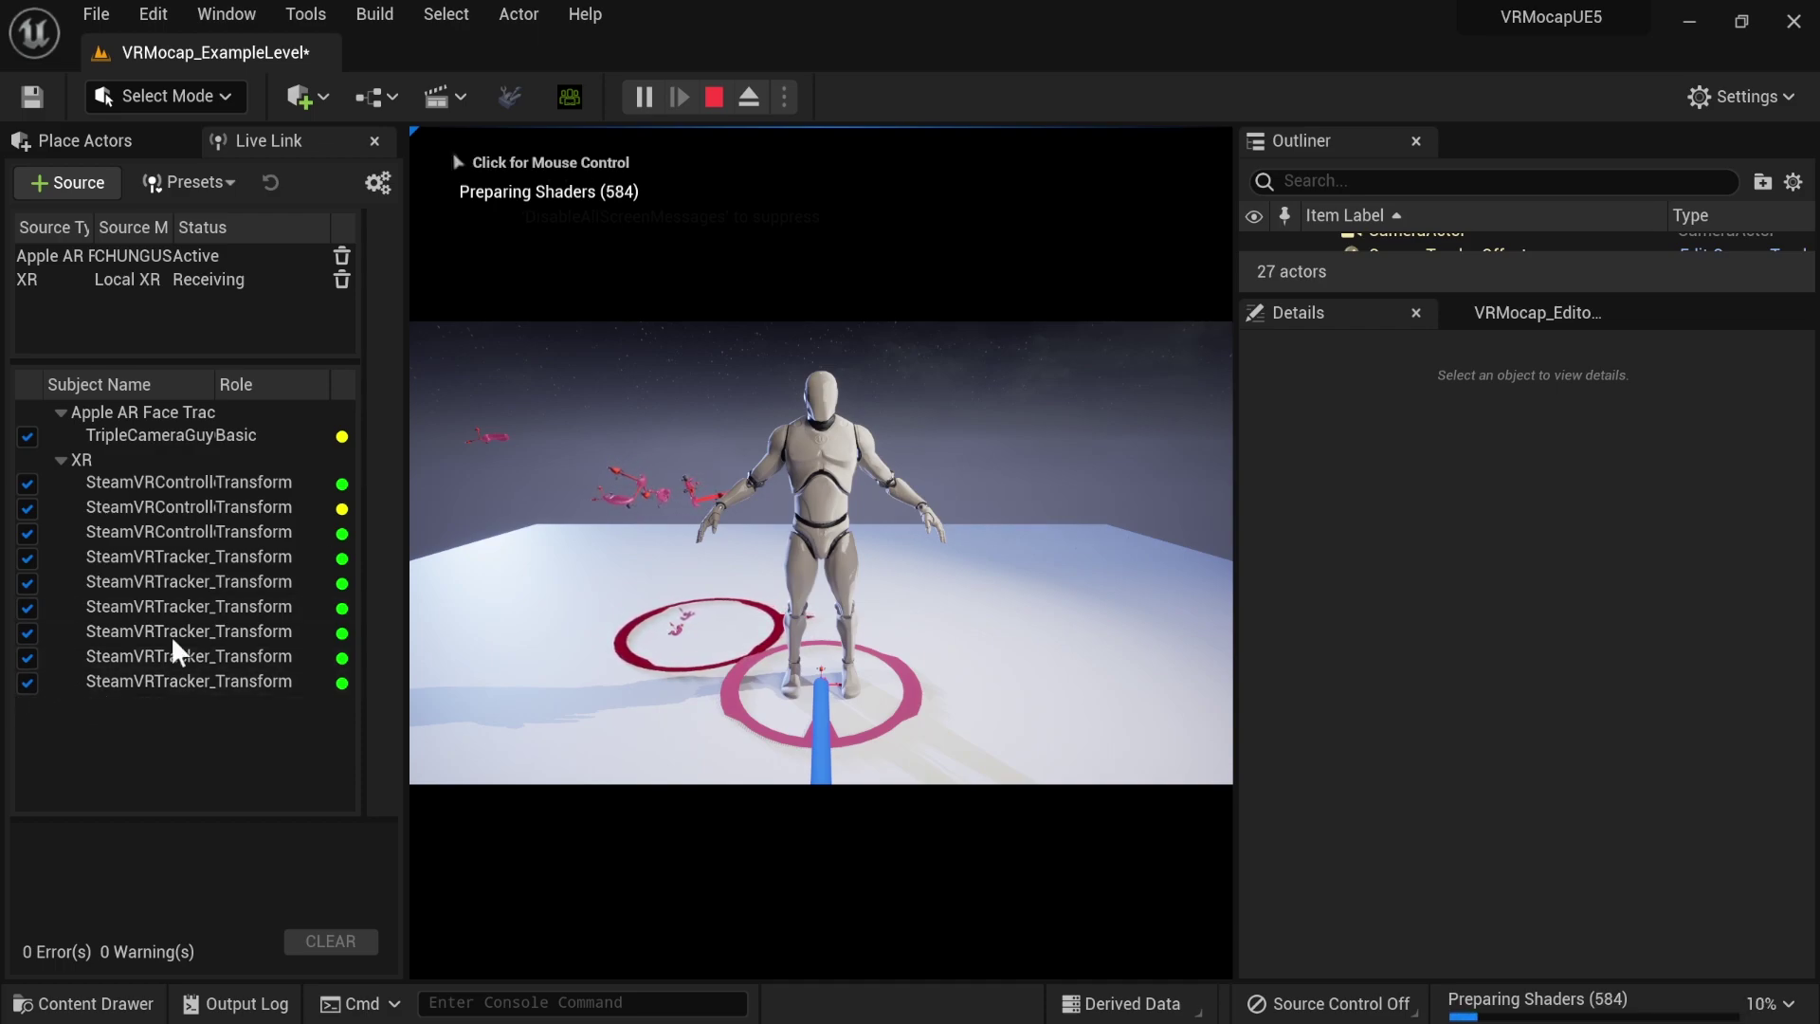
left_click_drag(365, 599, 663, 580)
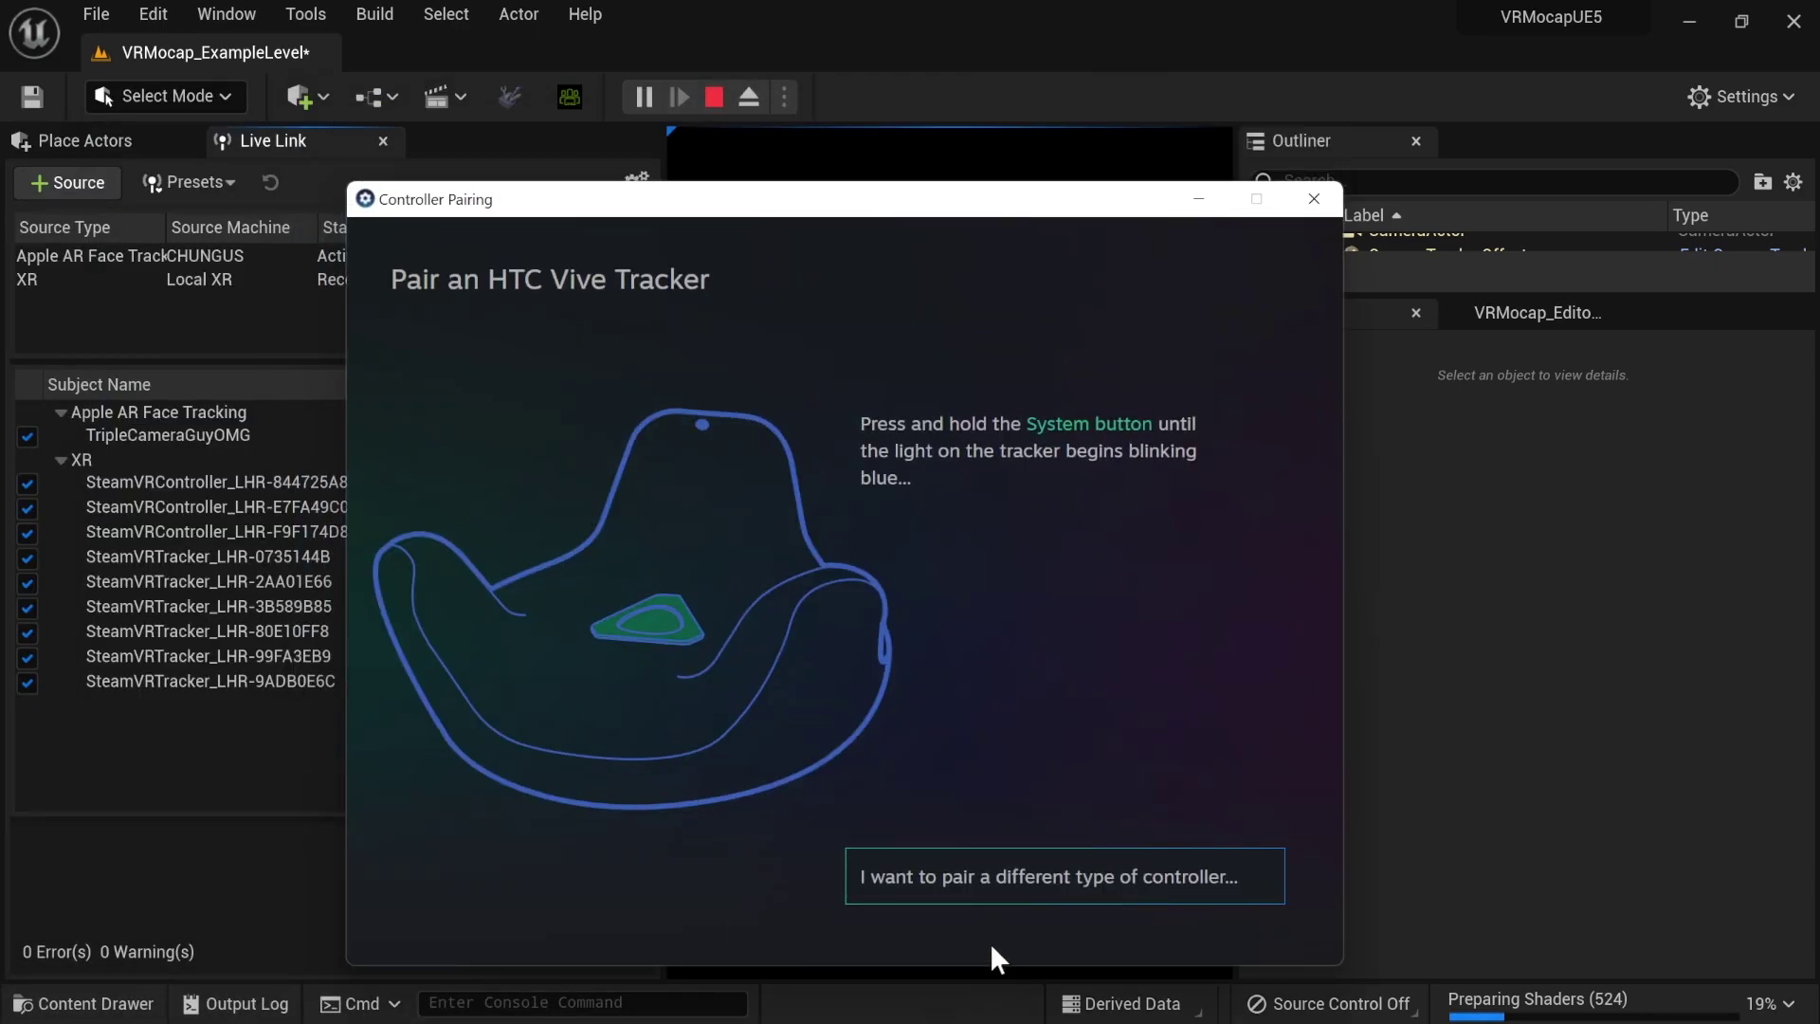
- Choose HTC Vive Tracker as the controller type in the SteamVR Controller Pairing window and close the window
left_click(961, 876)
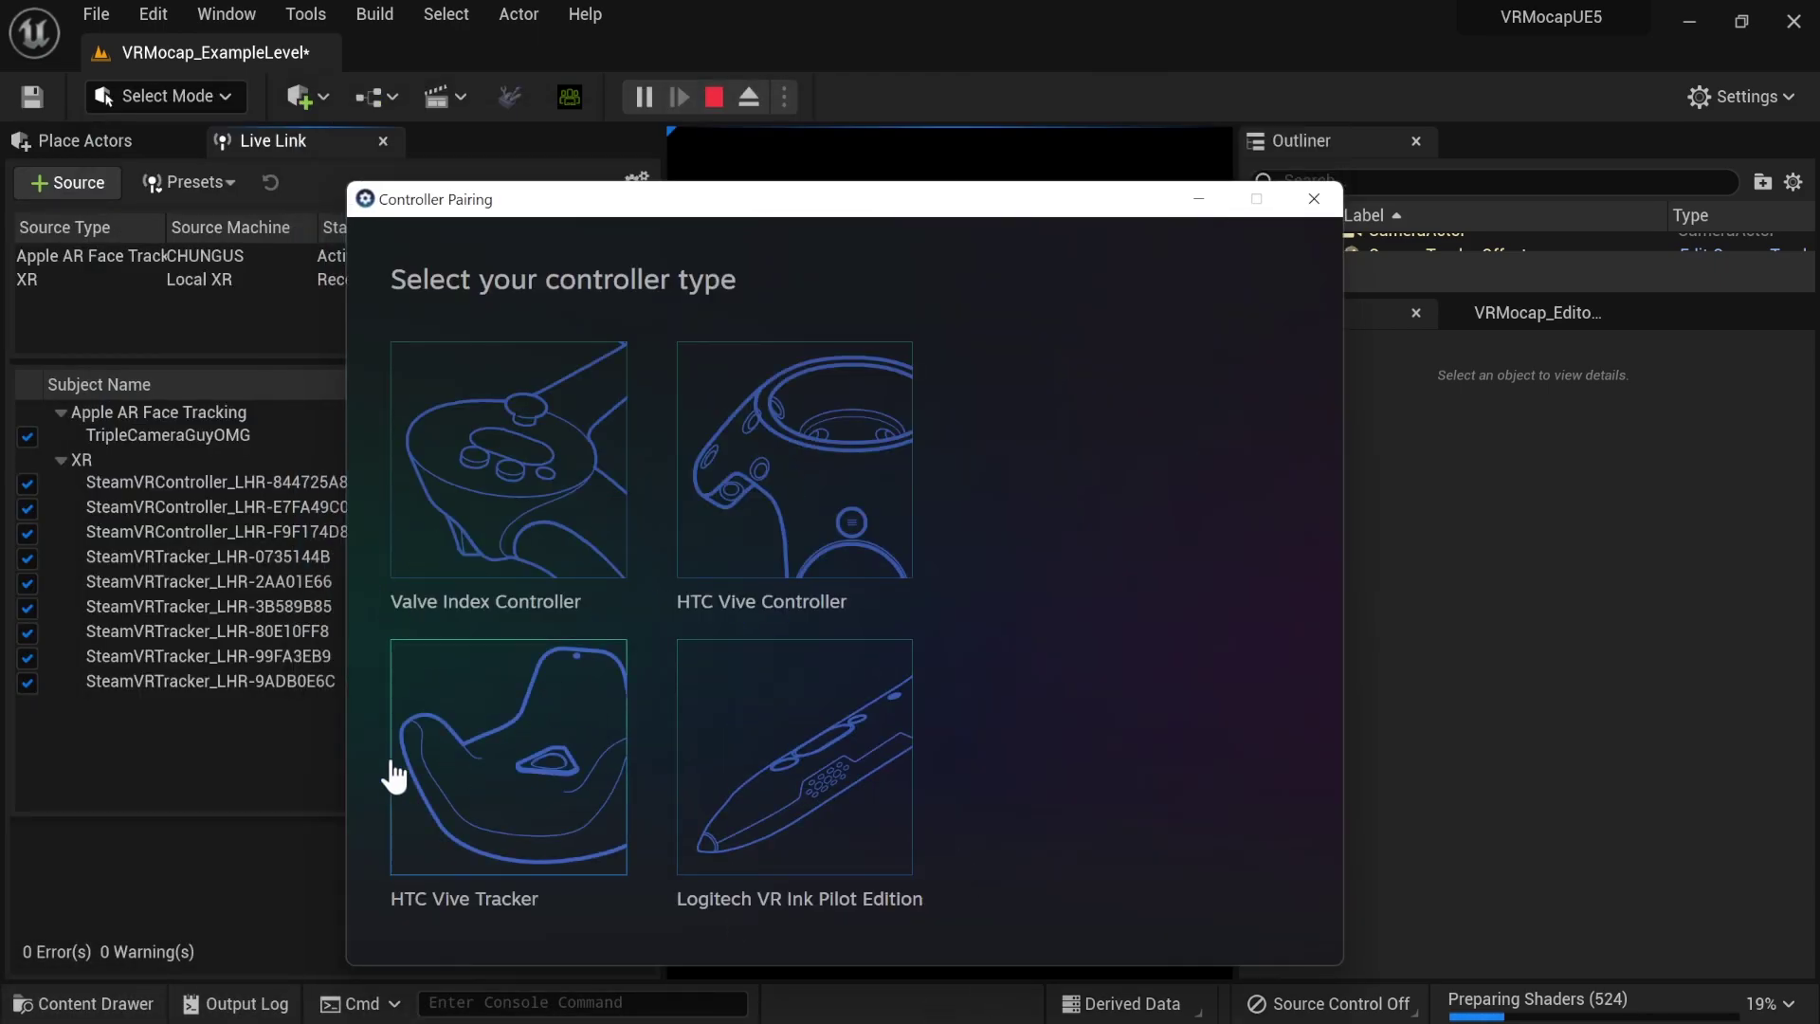
left_click(487, 740)
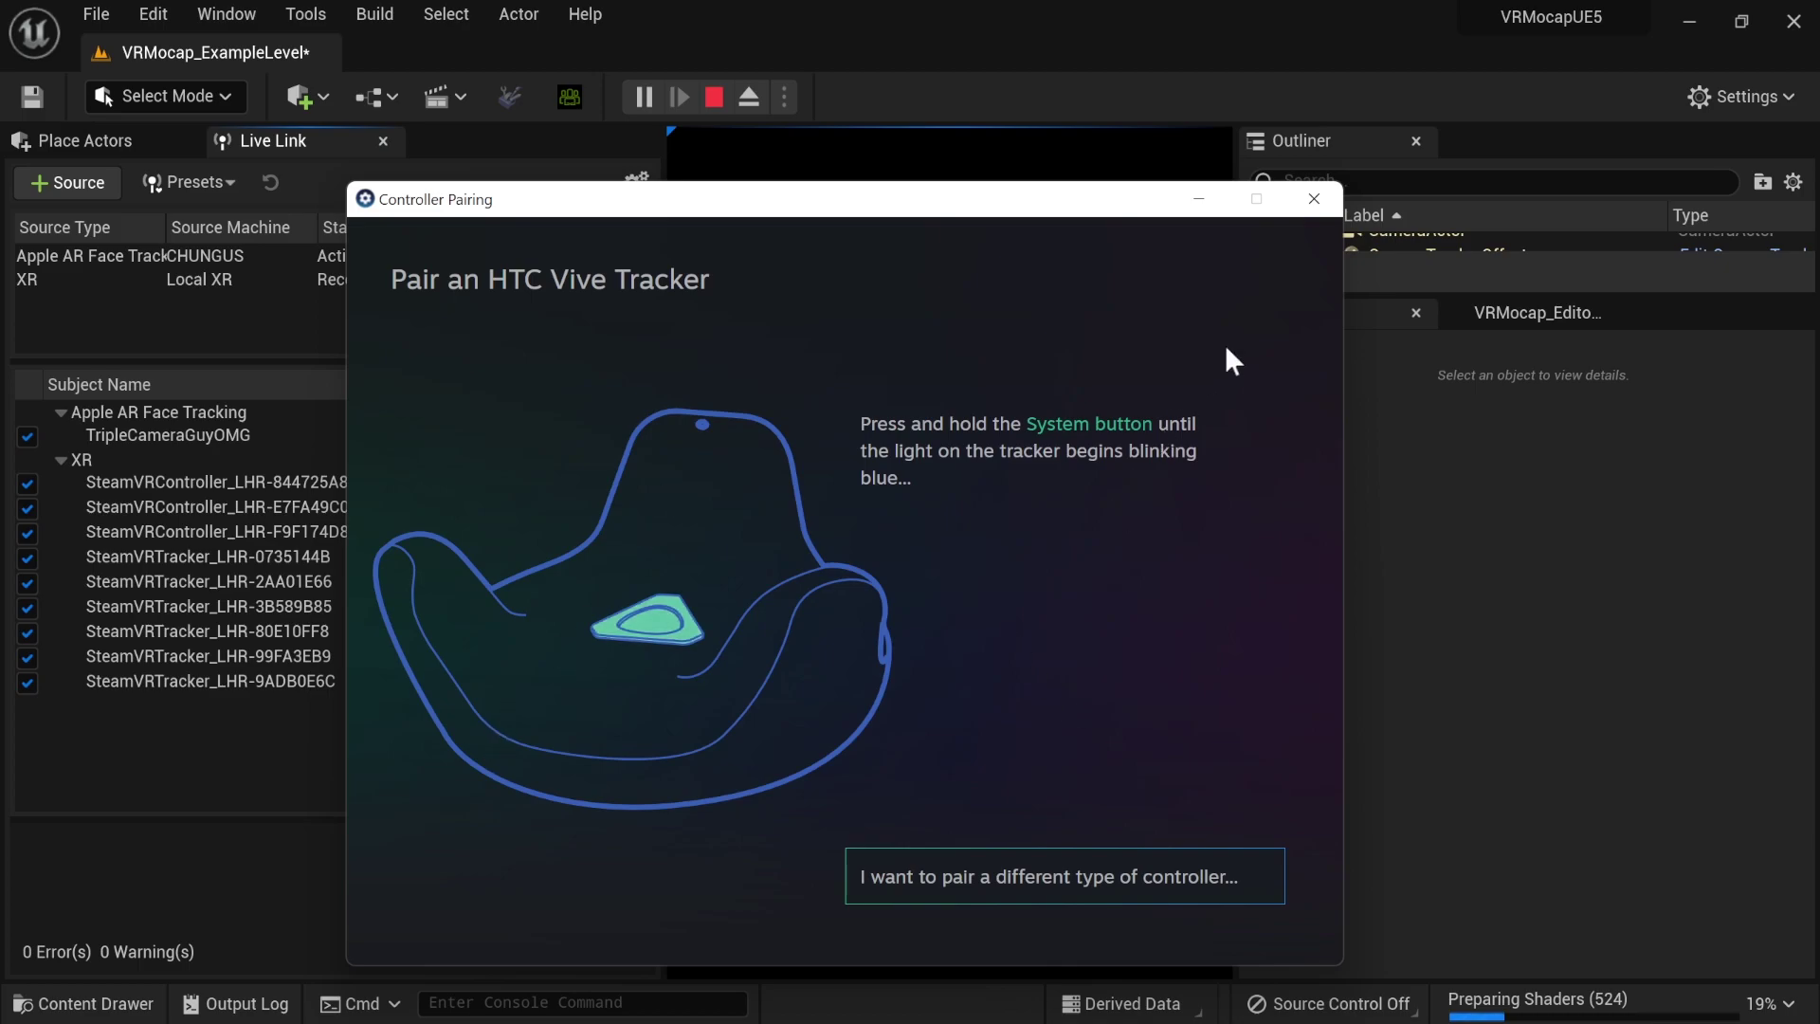
left_click(1314, 198)
- Start pairing a tracker from the SteamVR status window and choose HTC Vive Tracker as the controller type
left_click(343, 663)
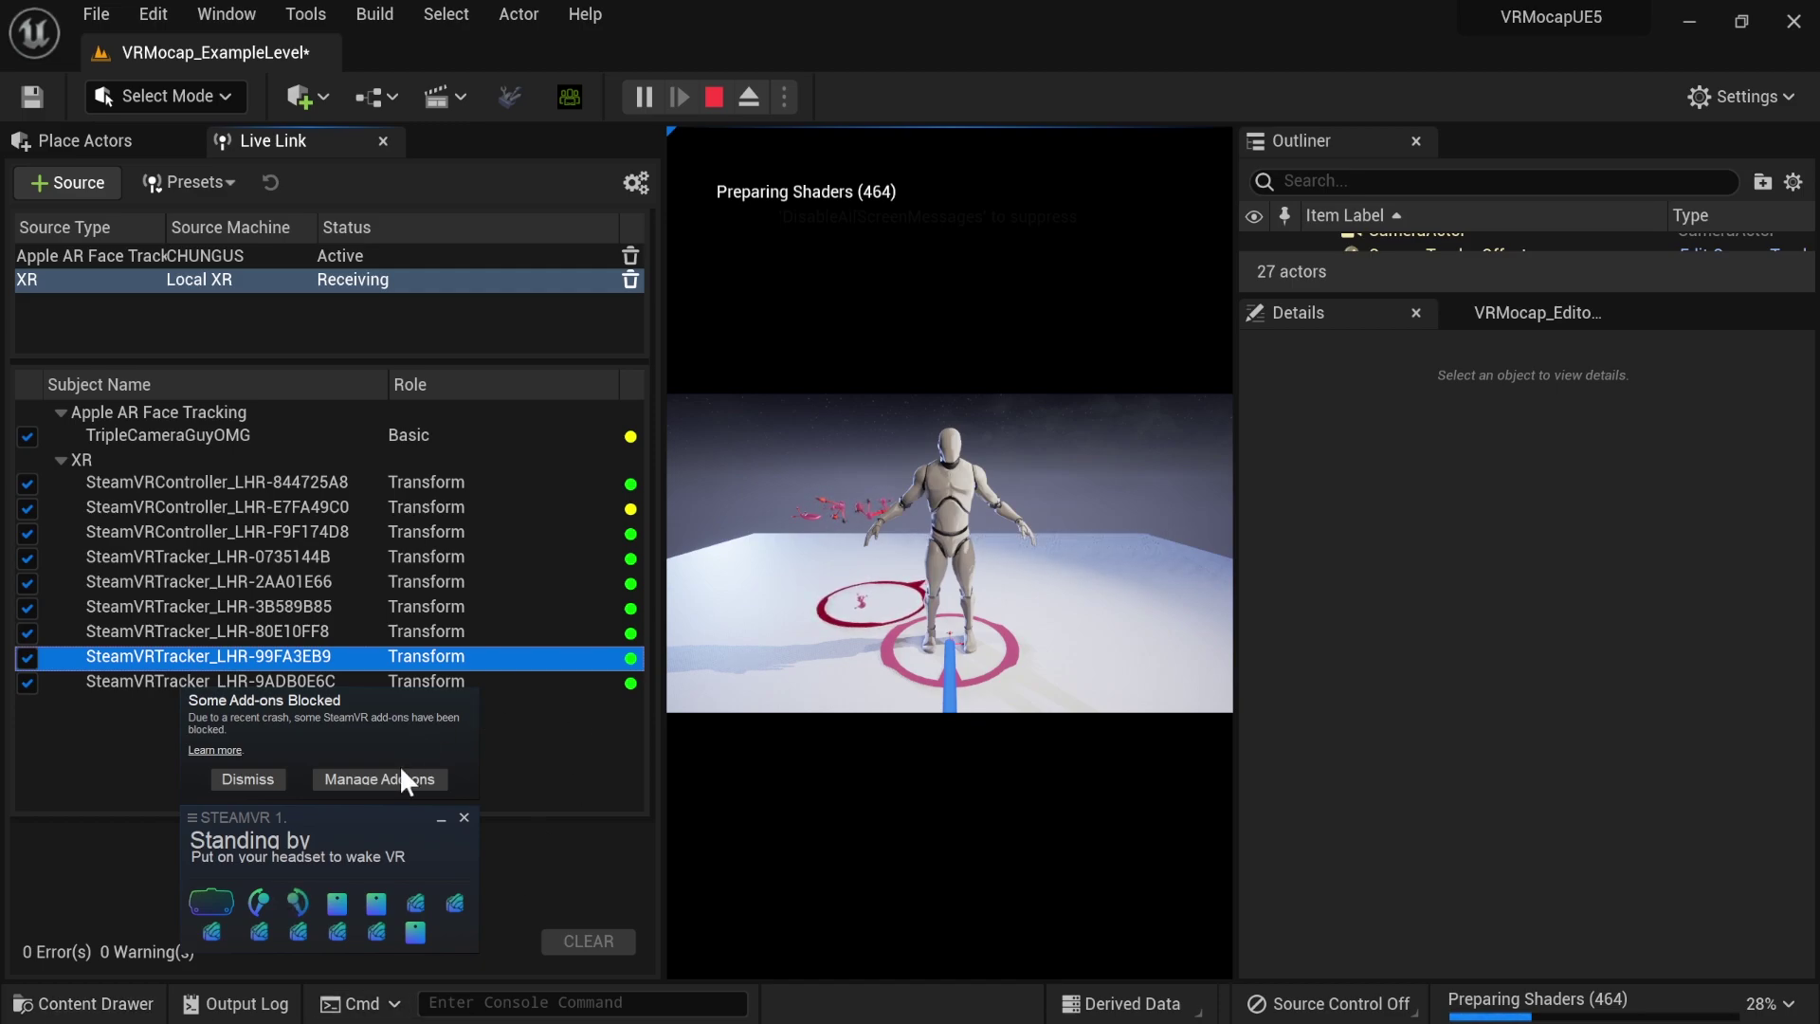
left_click_drag(362, 817, 332, 739)
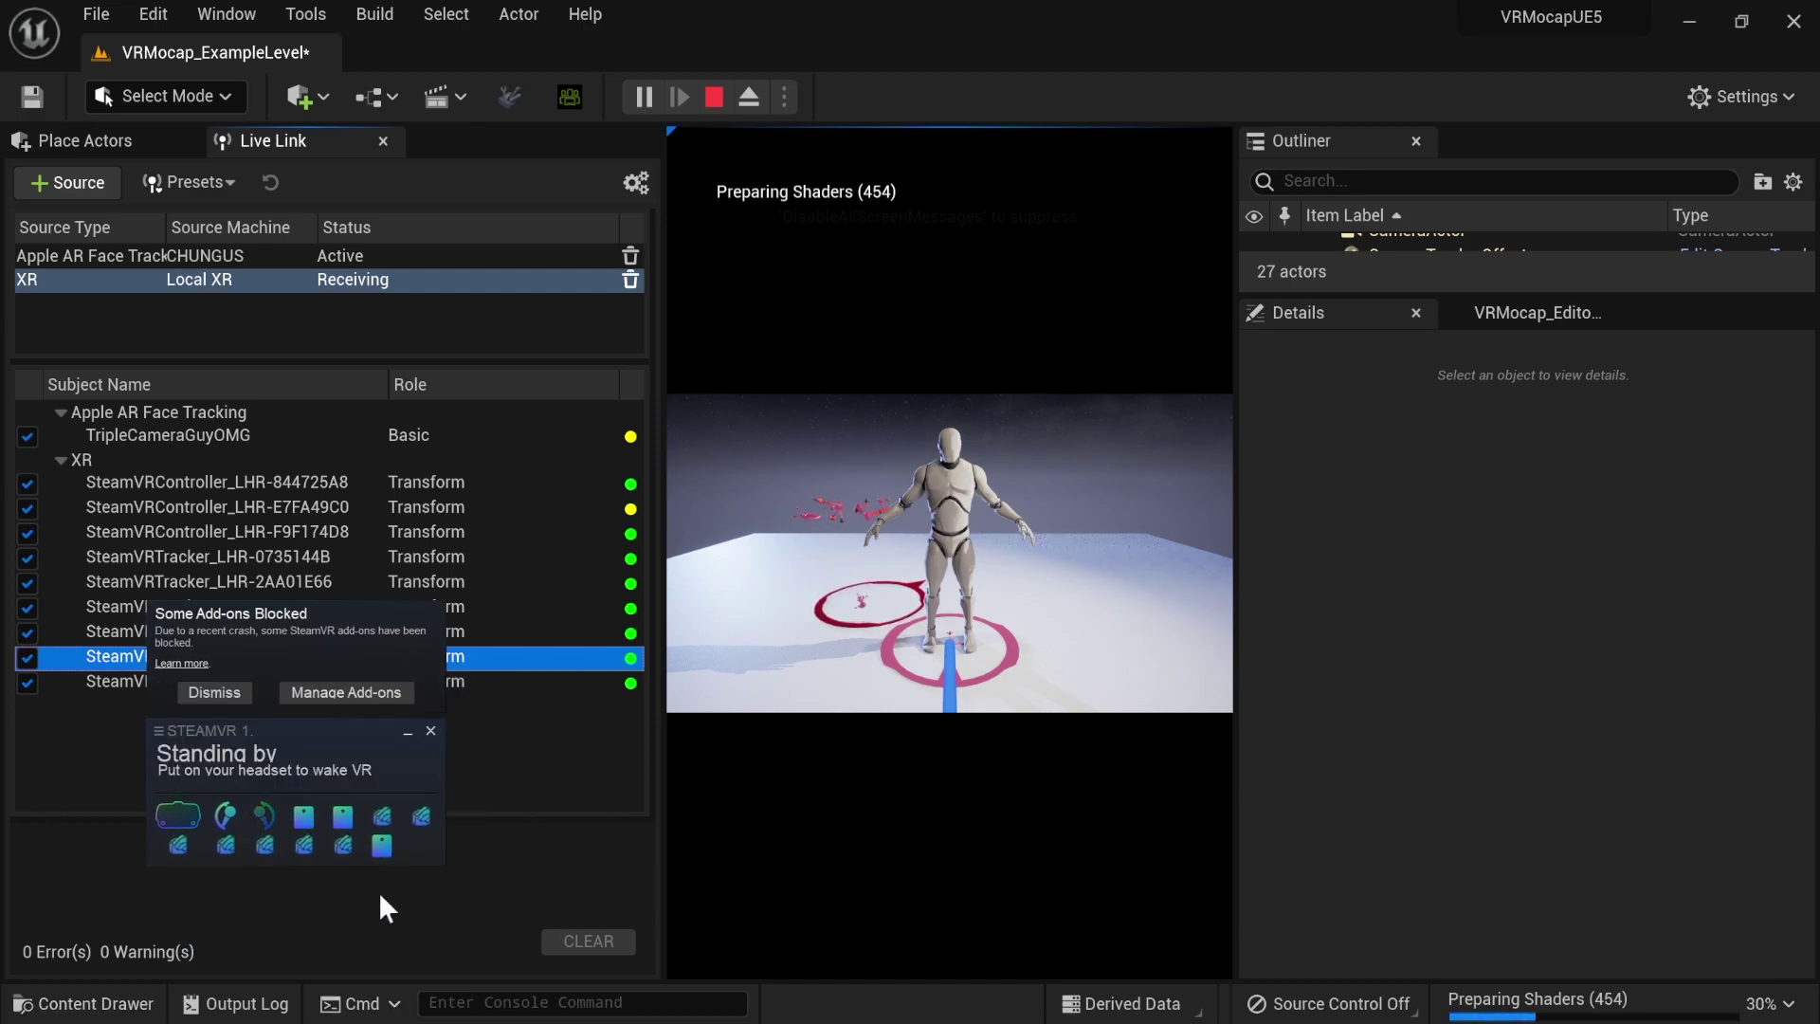
left_click(357, 847)
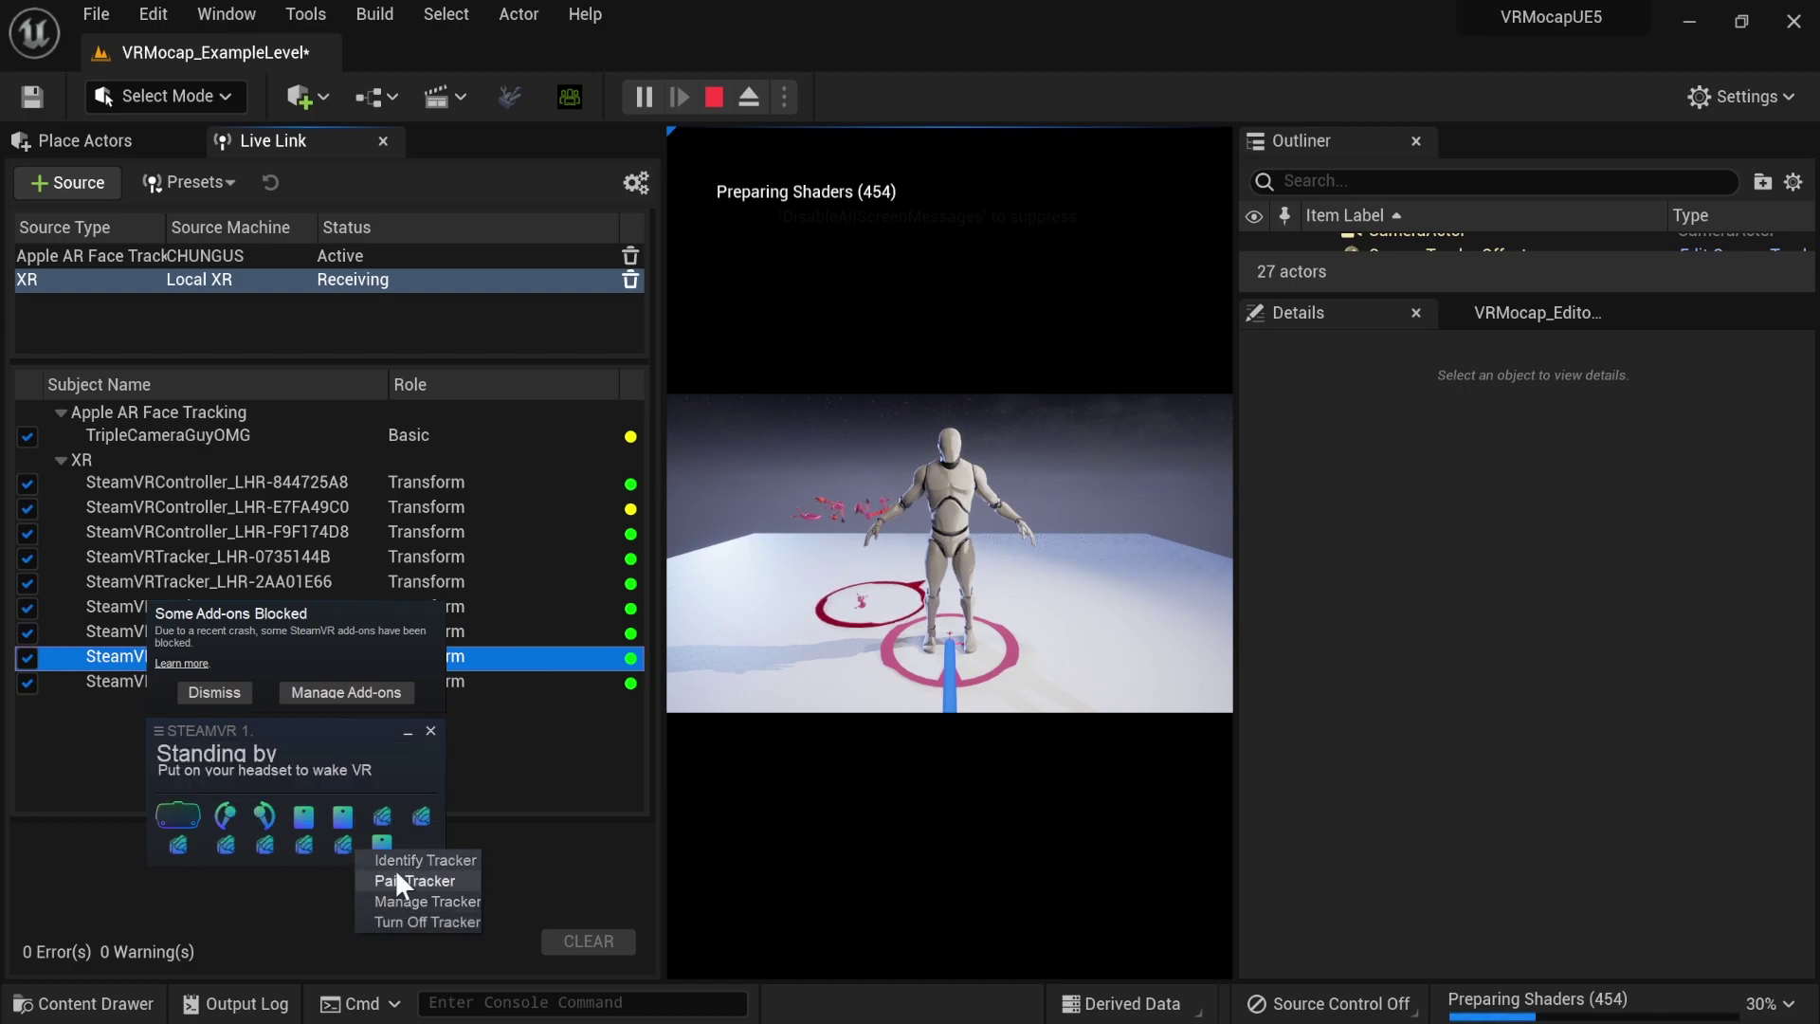
left_click(398, 884)
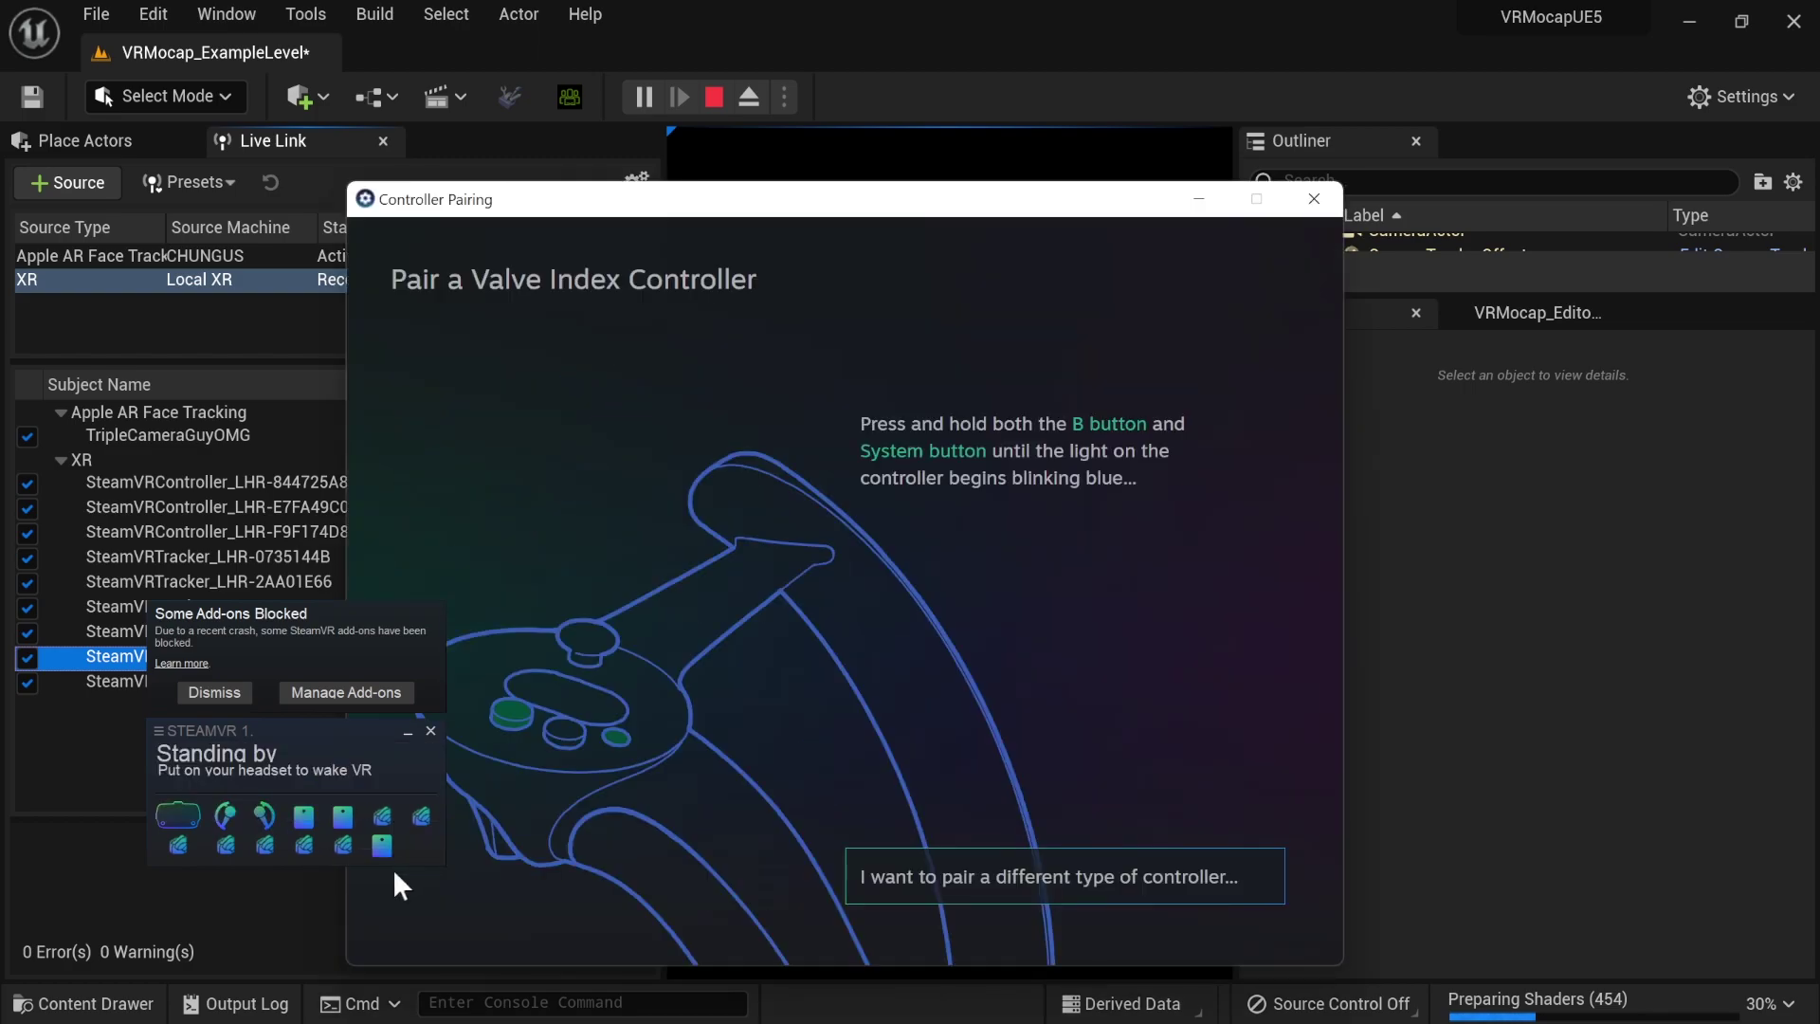
left_click(912, 877)
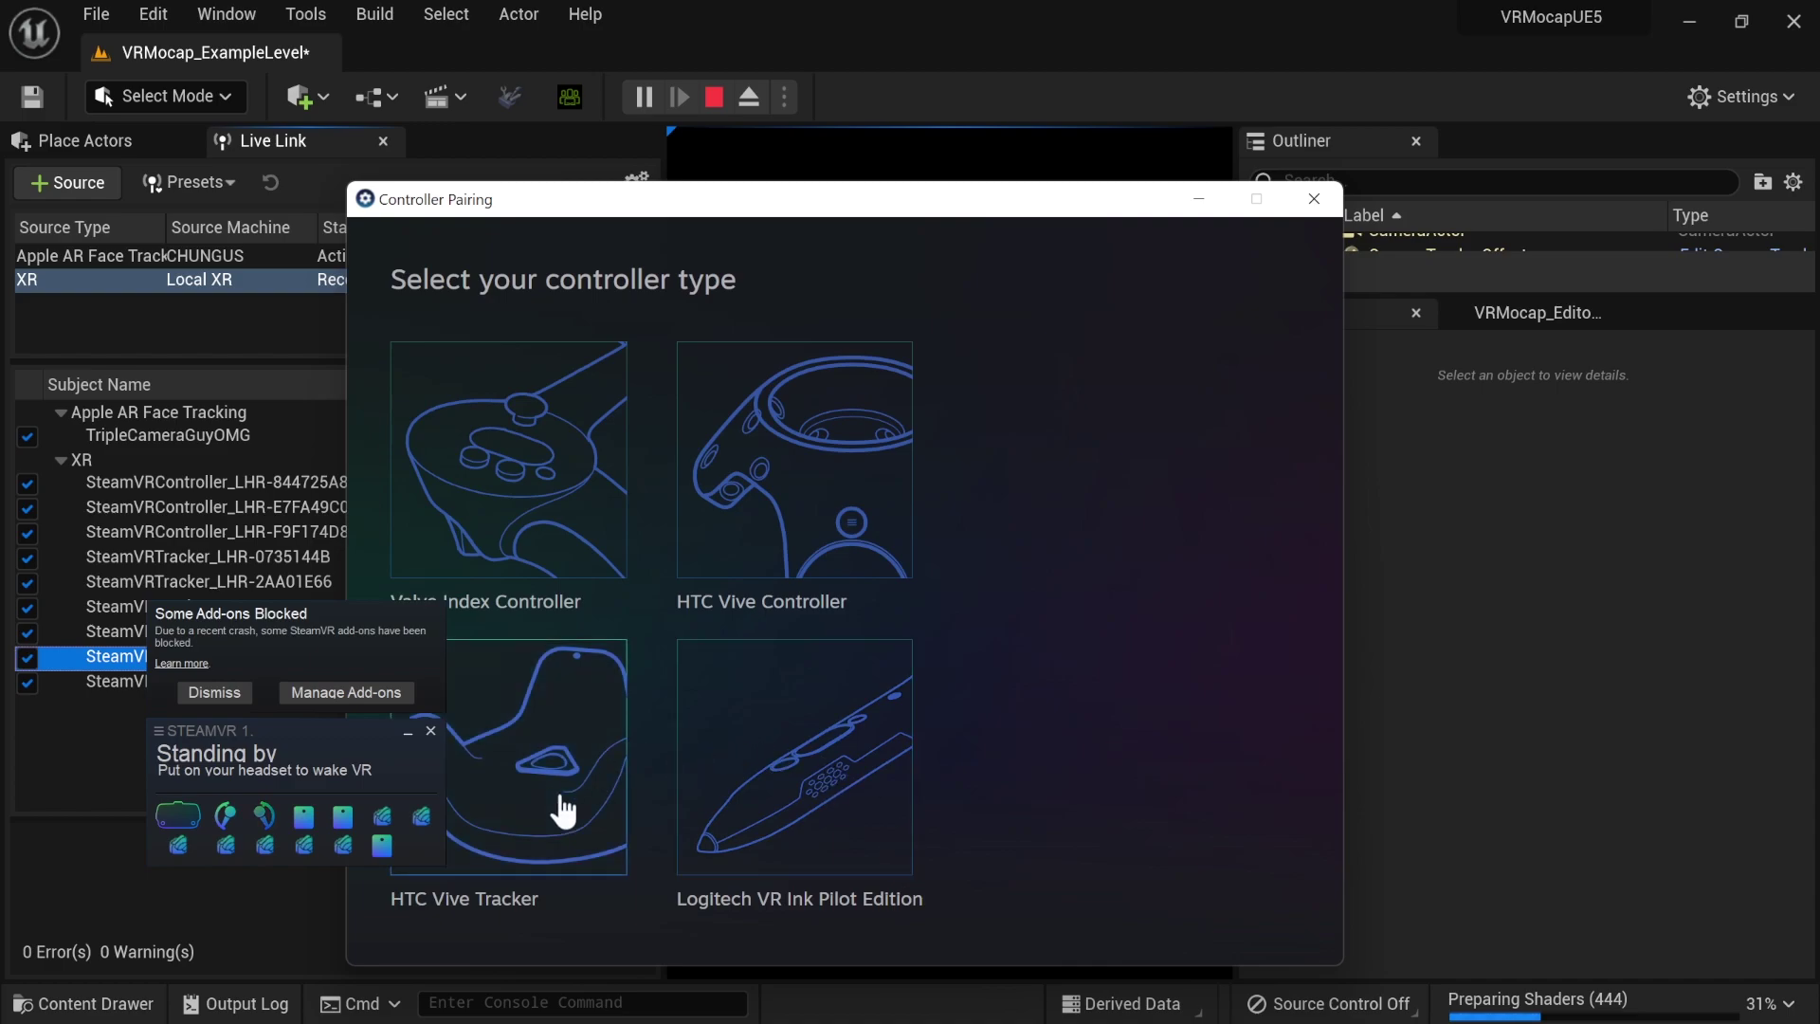
left_click(564, 810)
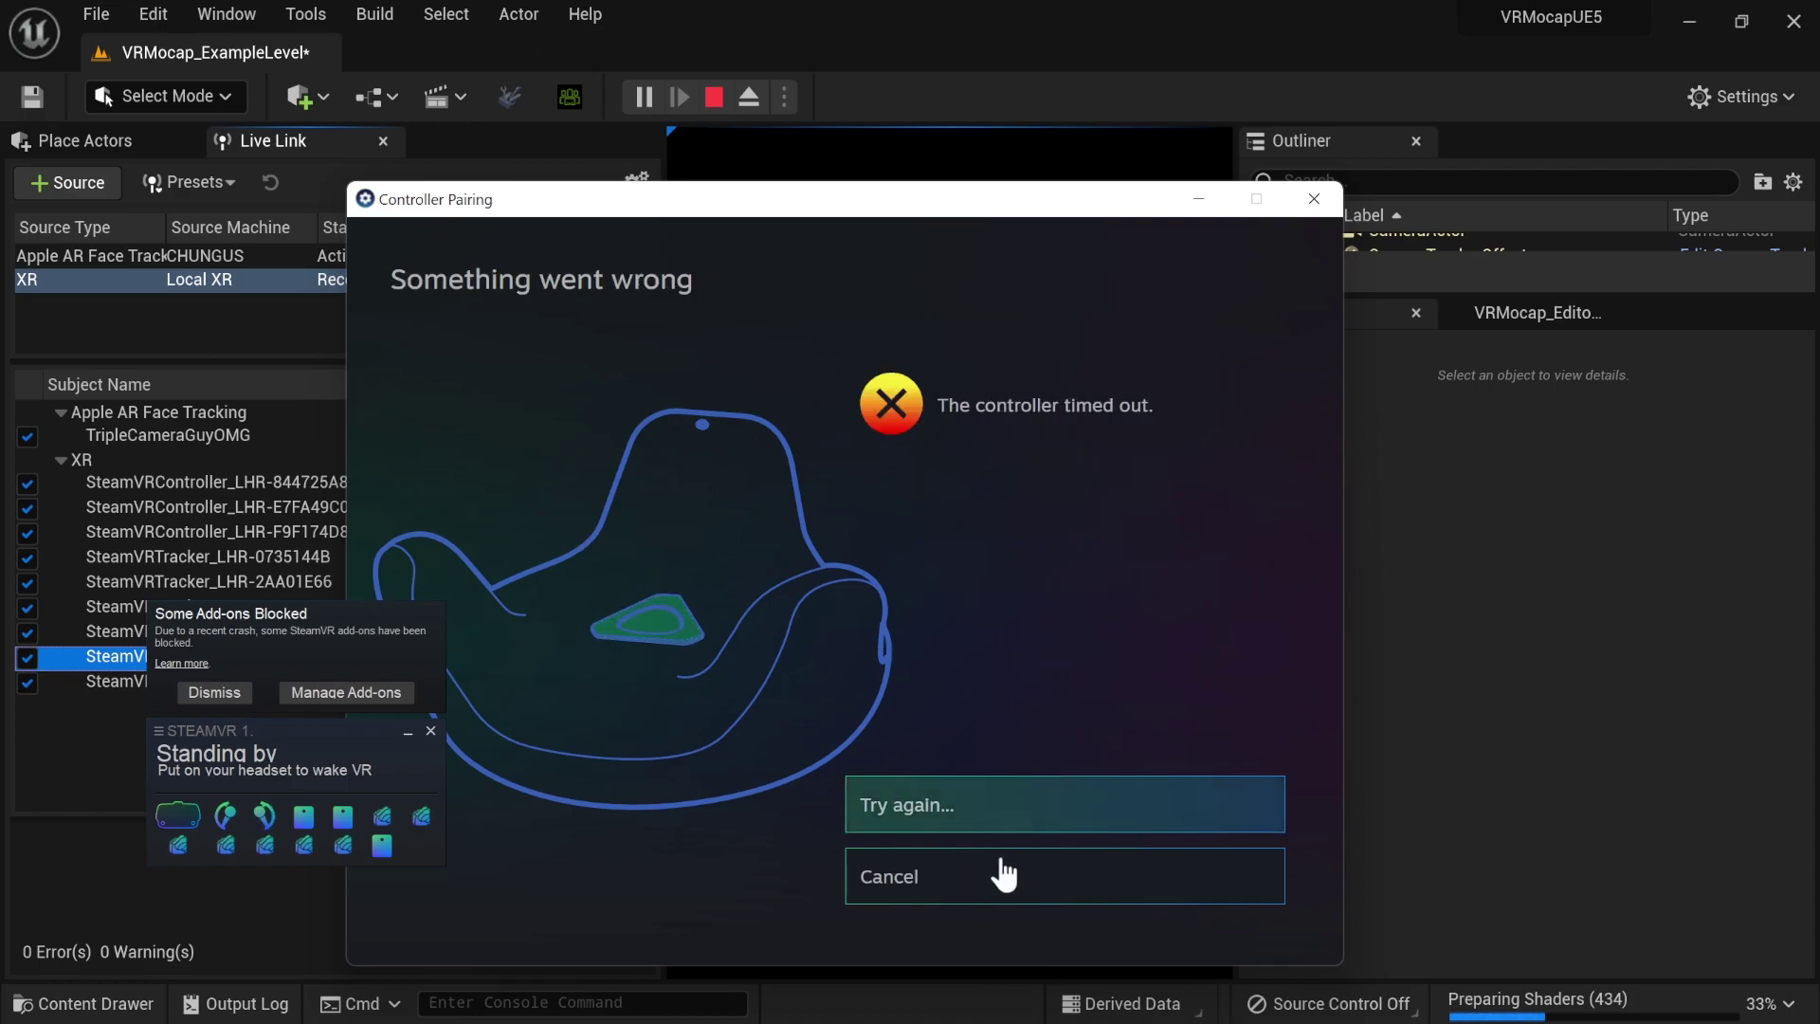
- Retry the HTC Vive Tracker pairing after each timeout and finish the Controller Pairing dialog
left_click(957, 821)
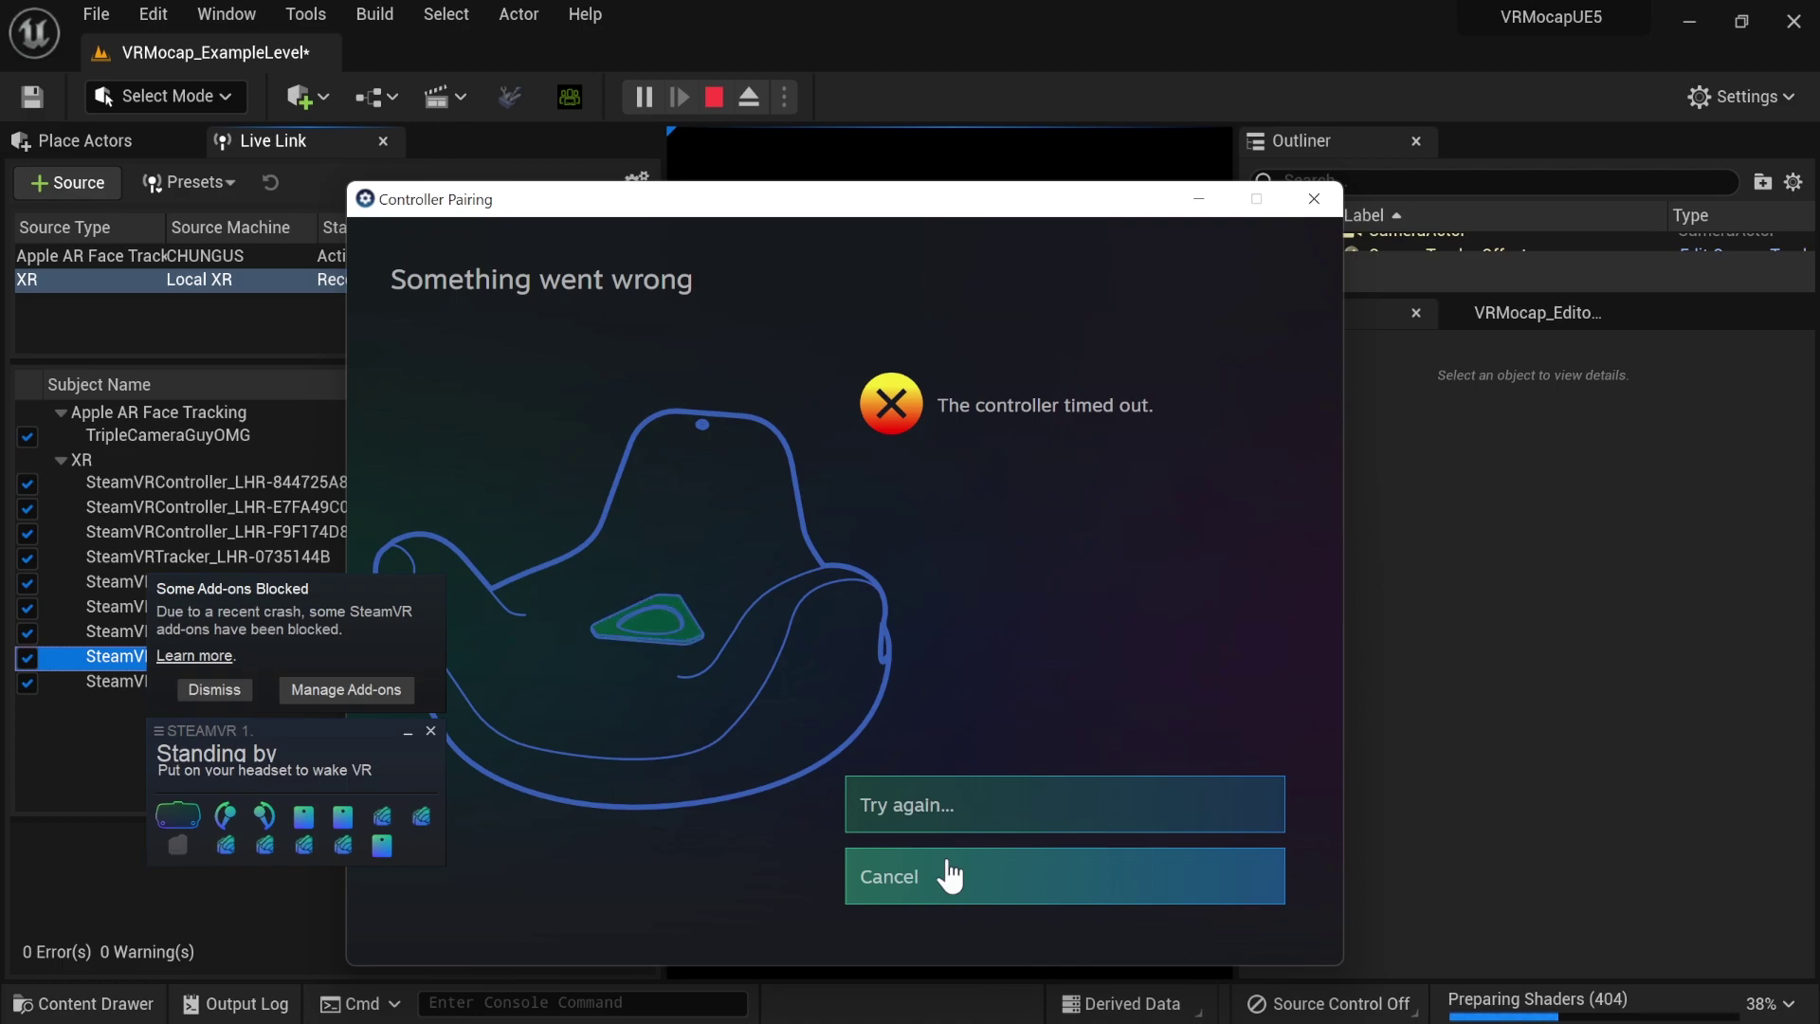
left_click(975, 794)
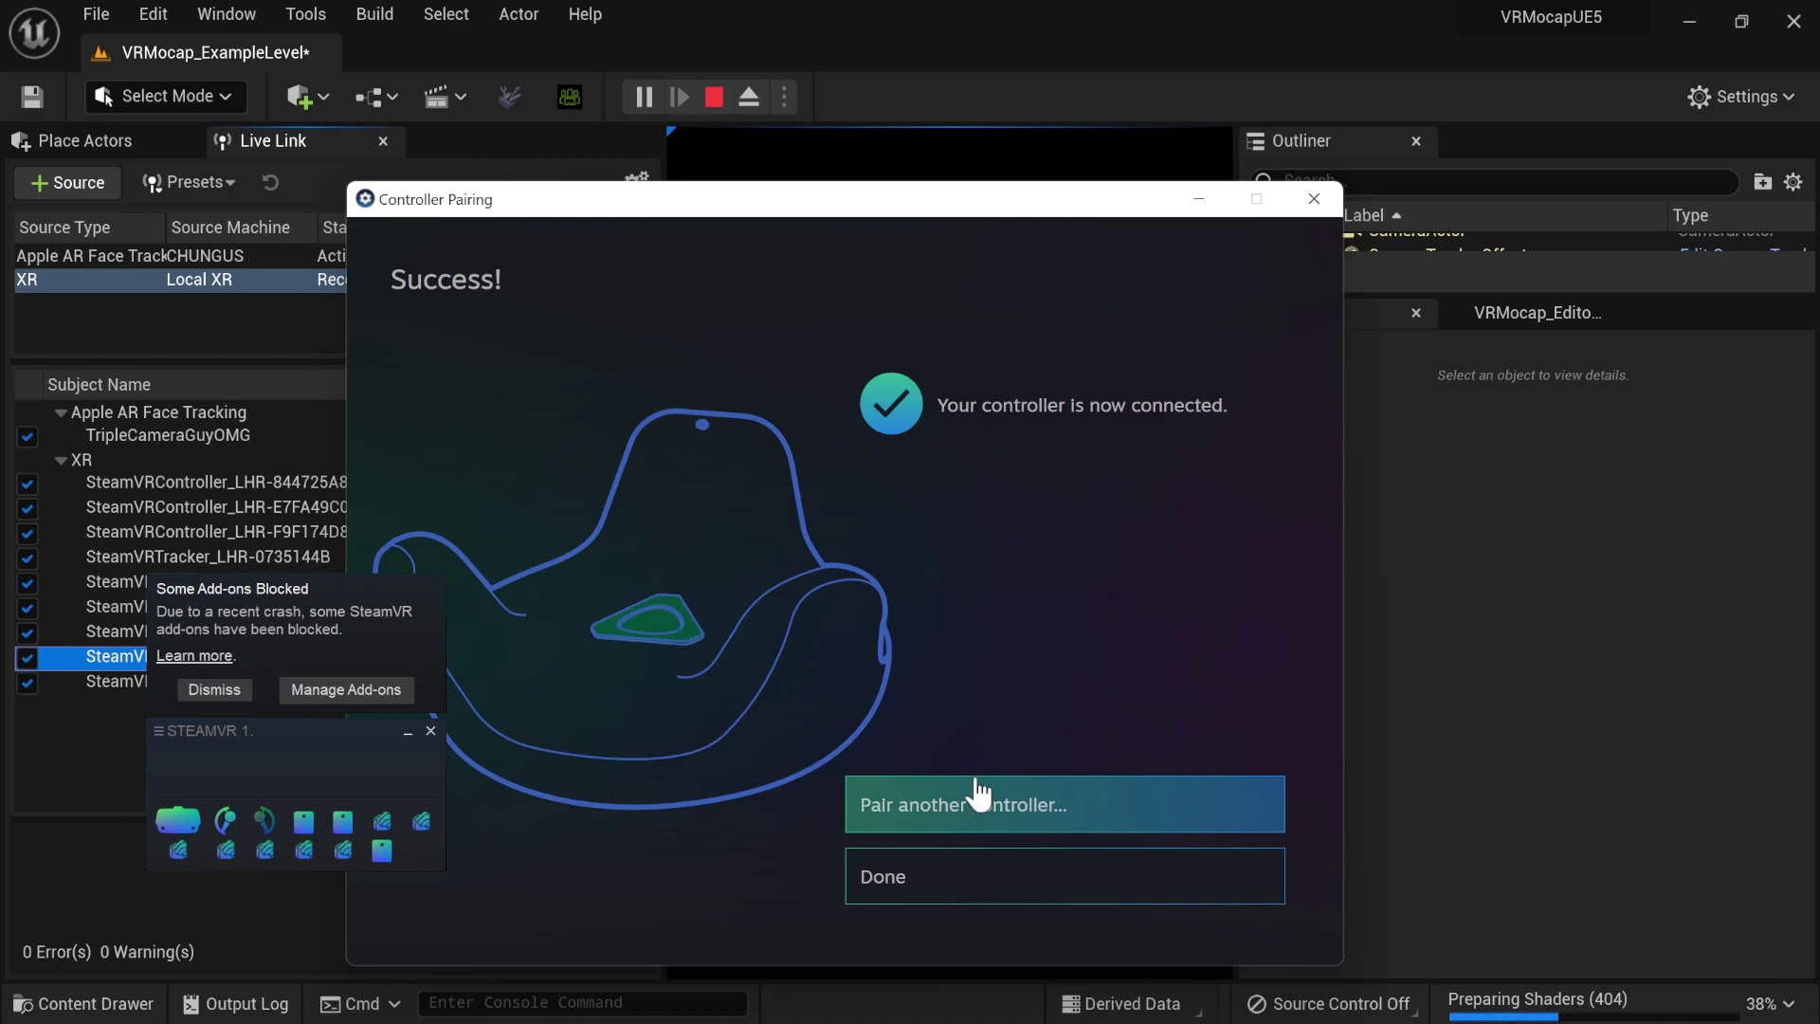
left_click(1024, 893)
- Move the SteamVR status window off Live Link, widen the viewport to inspect the tracked pawn, and stop the play session
left_click_drag(322, 732, 1524, 829)
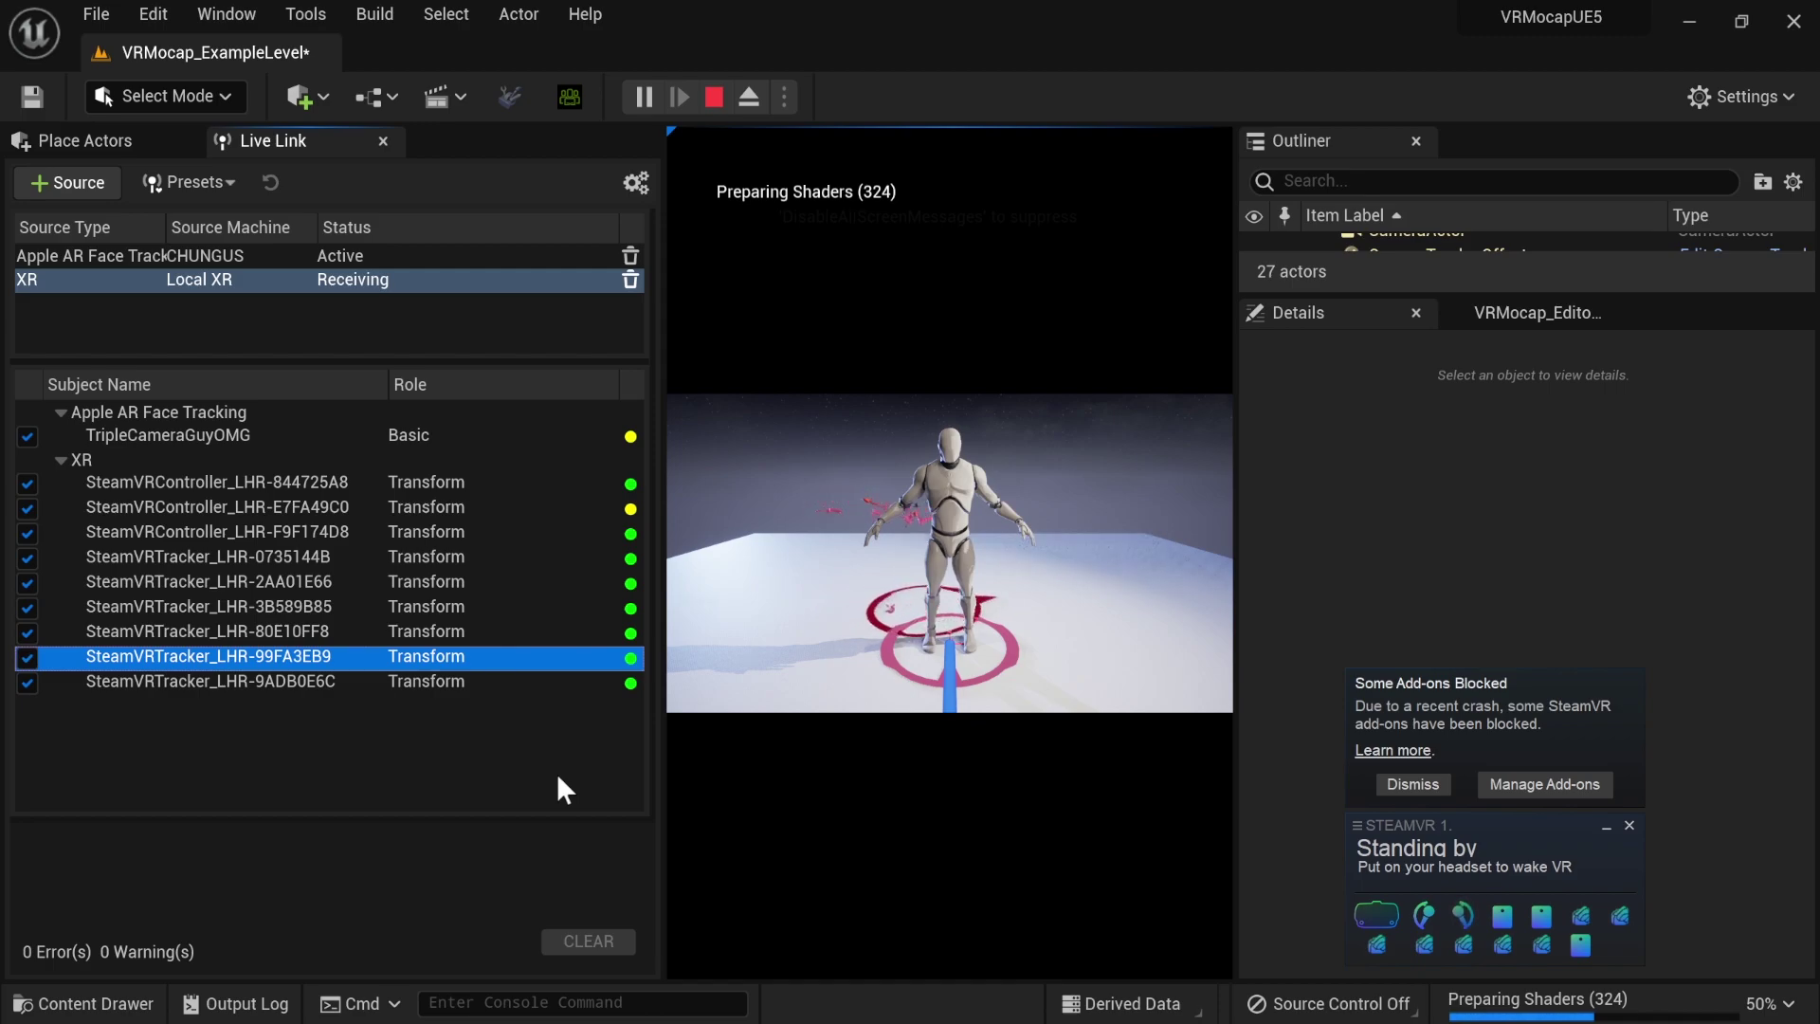
left_click_drag(662, 595, 244, 607)
left_click(601, 505)
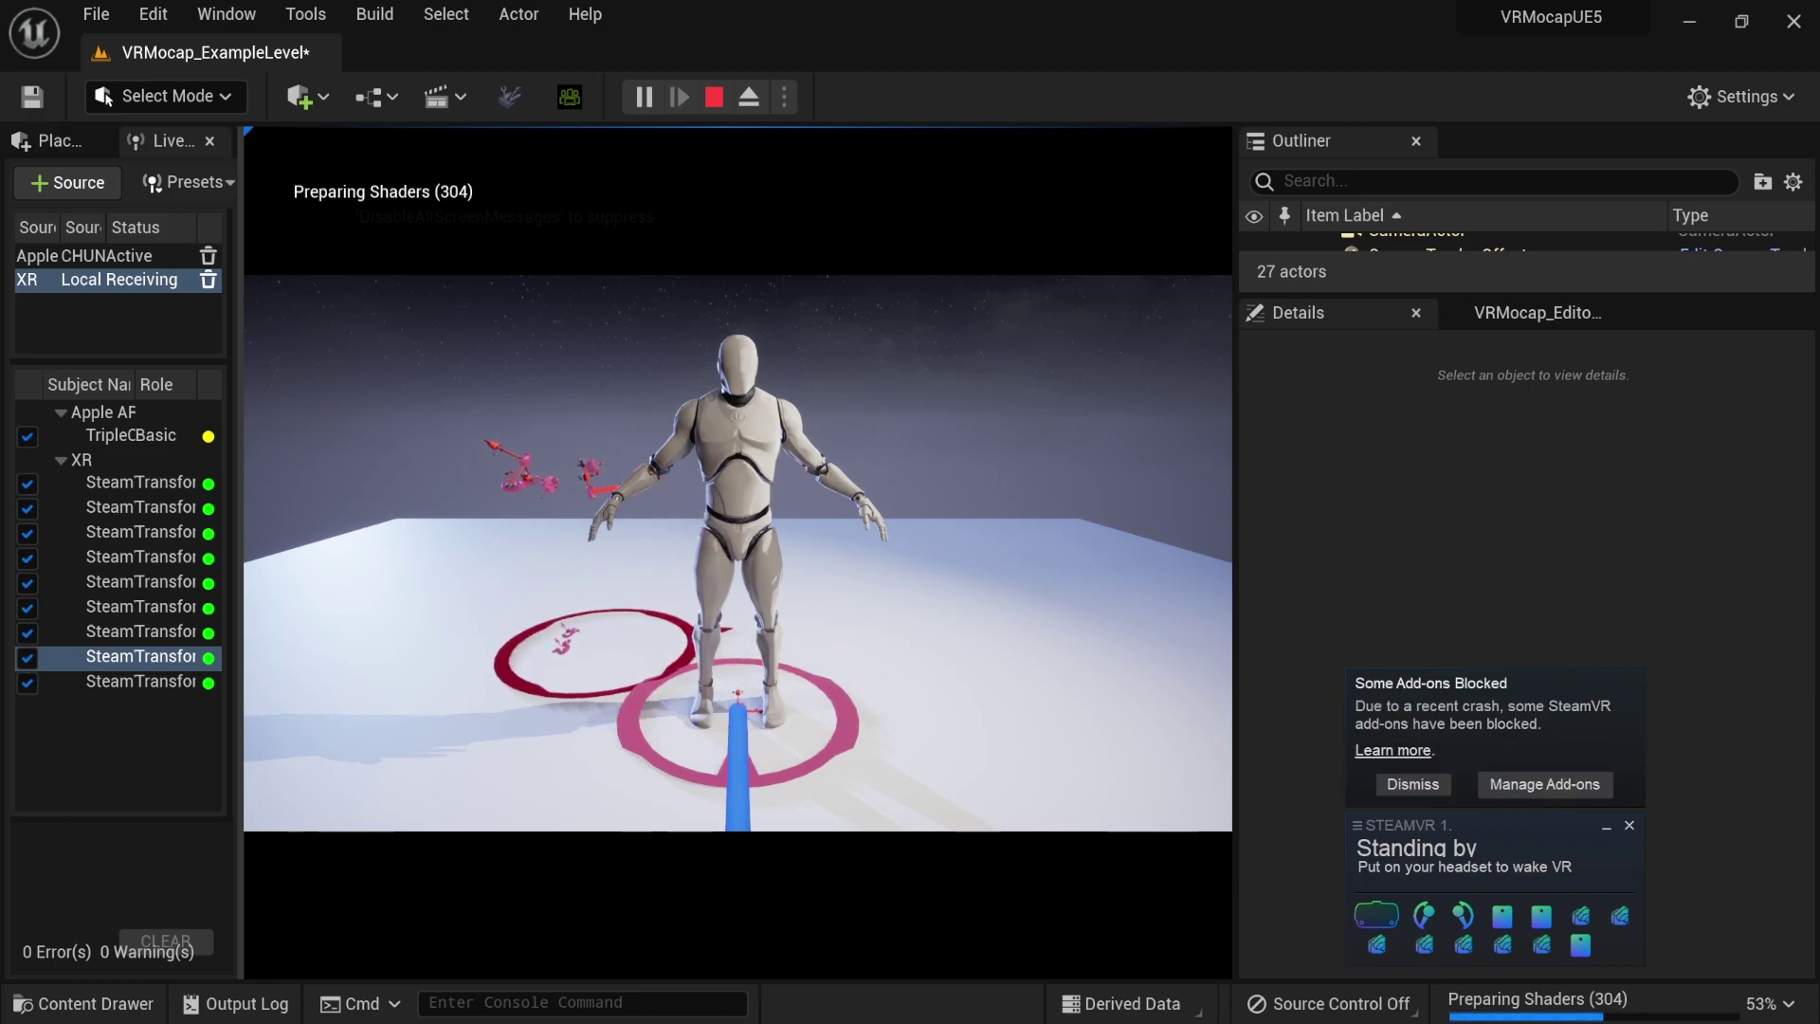
key("Escape")
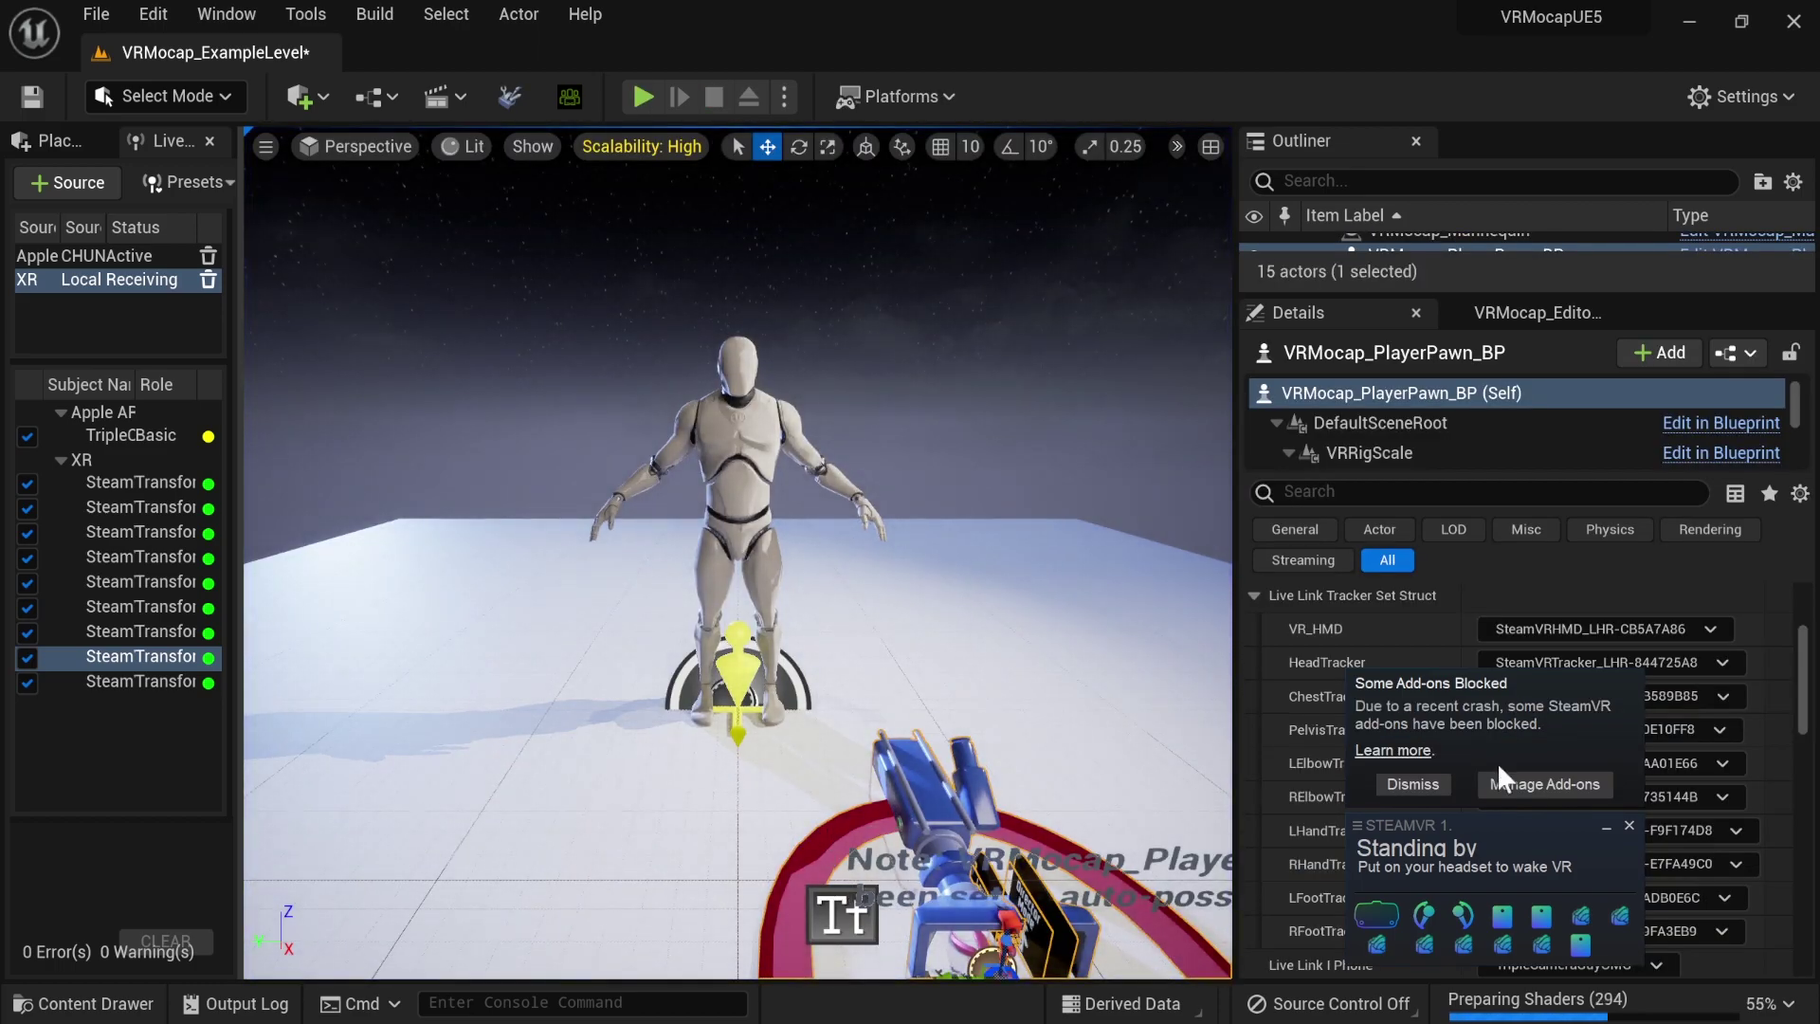
- Set the VRMocap_PlayerPawn_BP rotation applied to the actor when entering capture to -180
scroll(1310, 806, "down", 5)
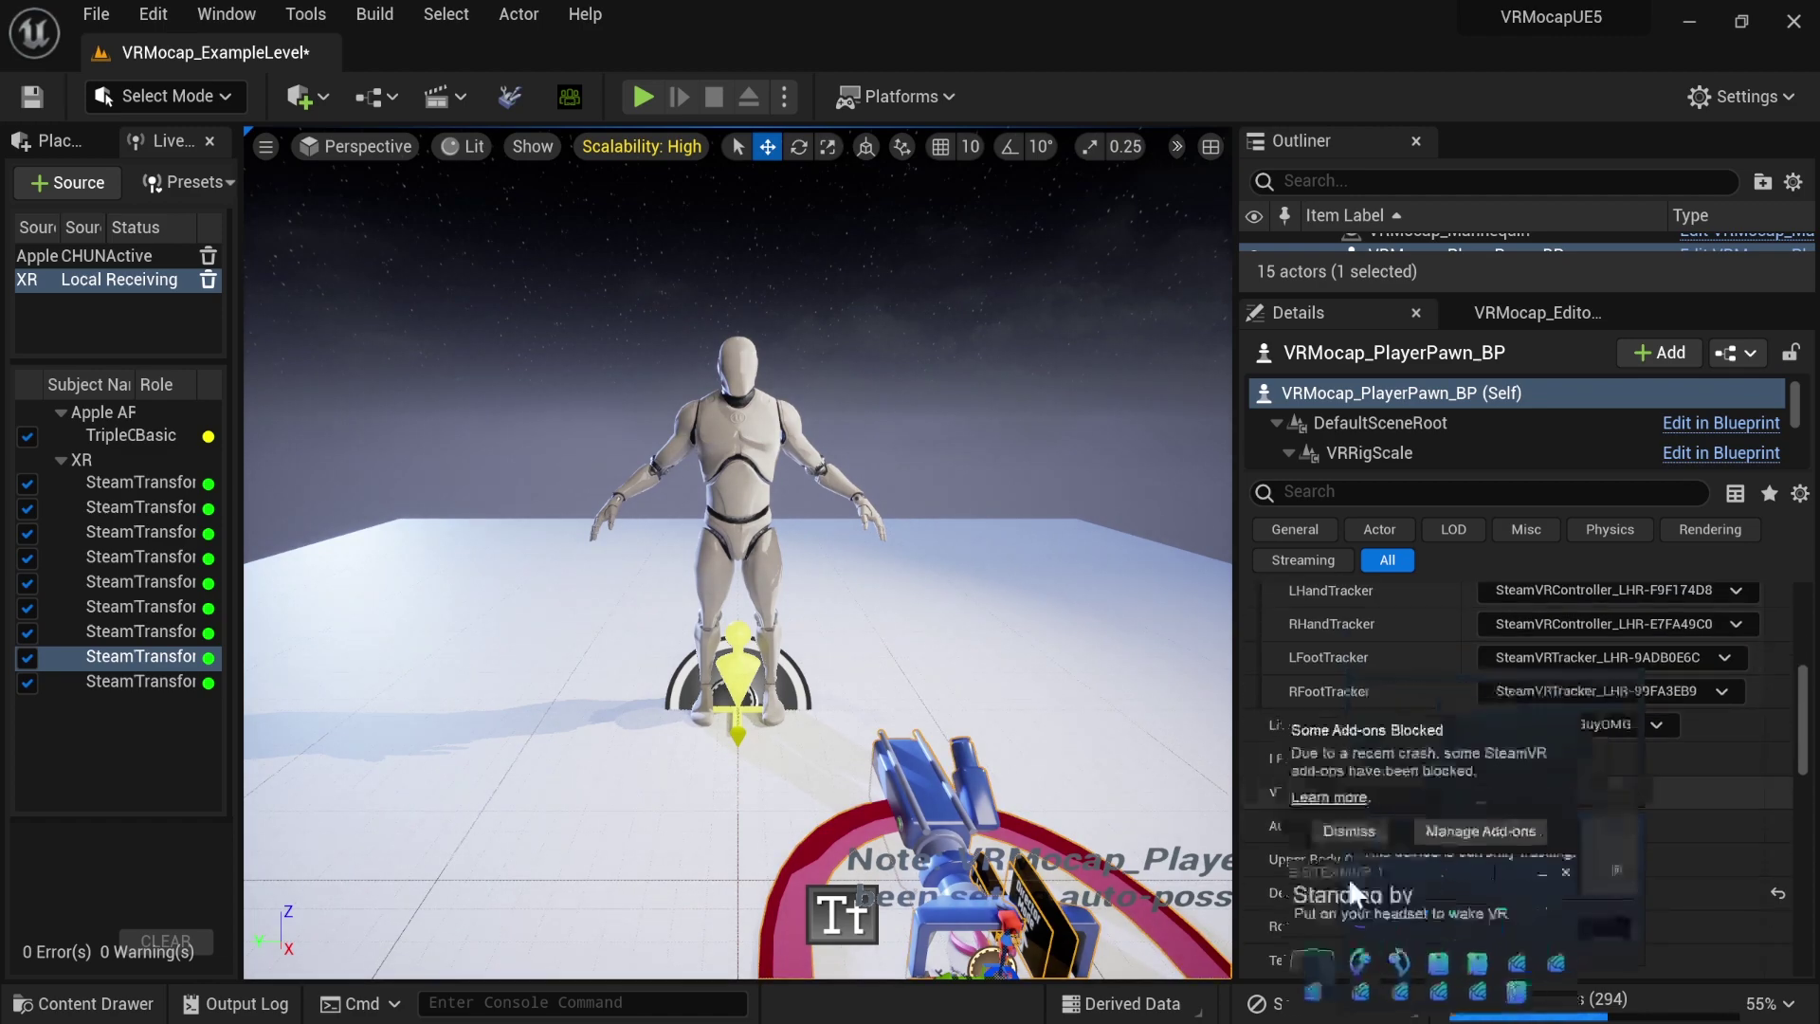
left_click(1568, 922)
type("\\")
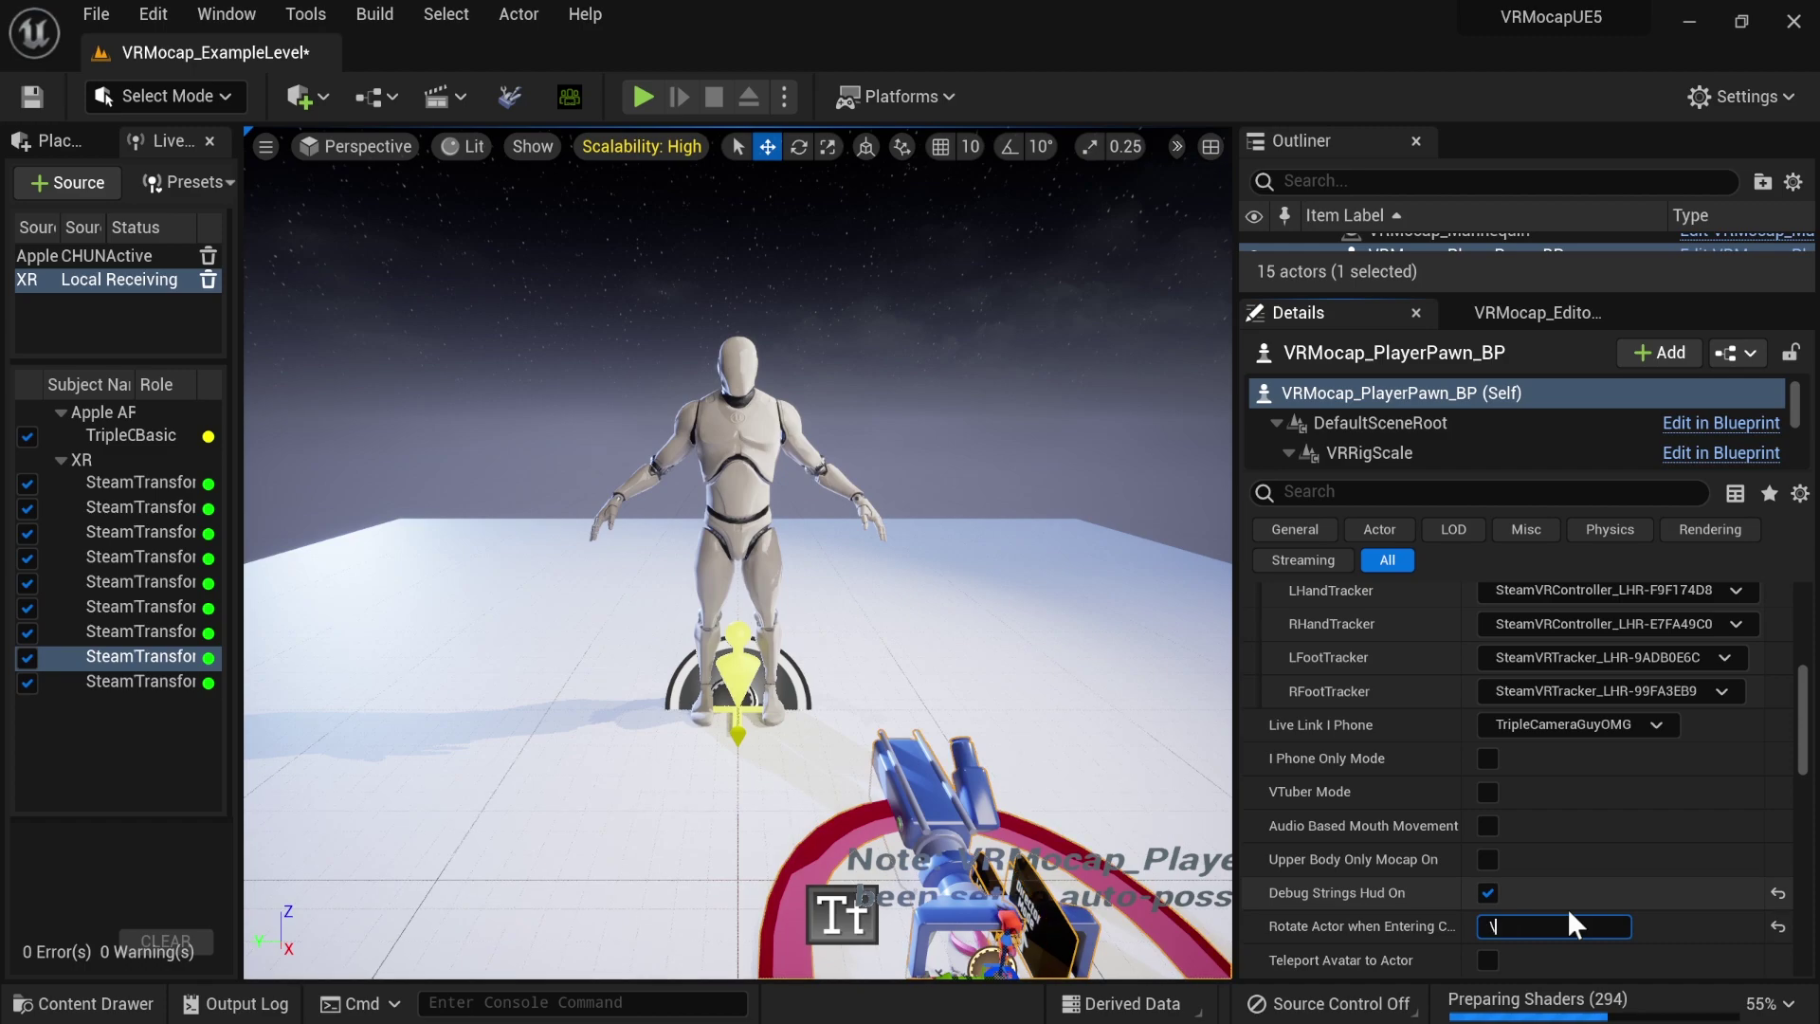
key("BackSpace")
type("-180")
key("Return")
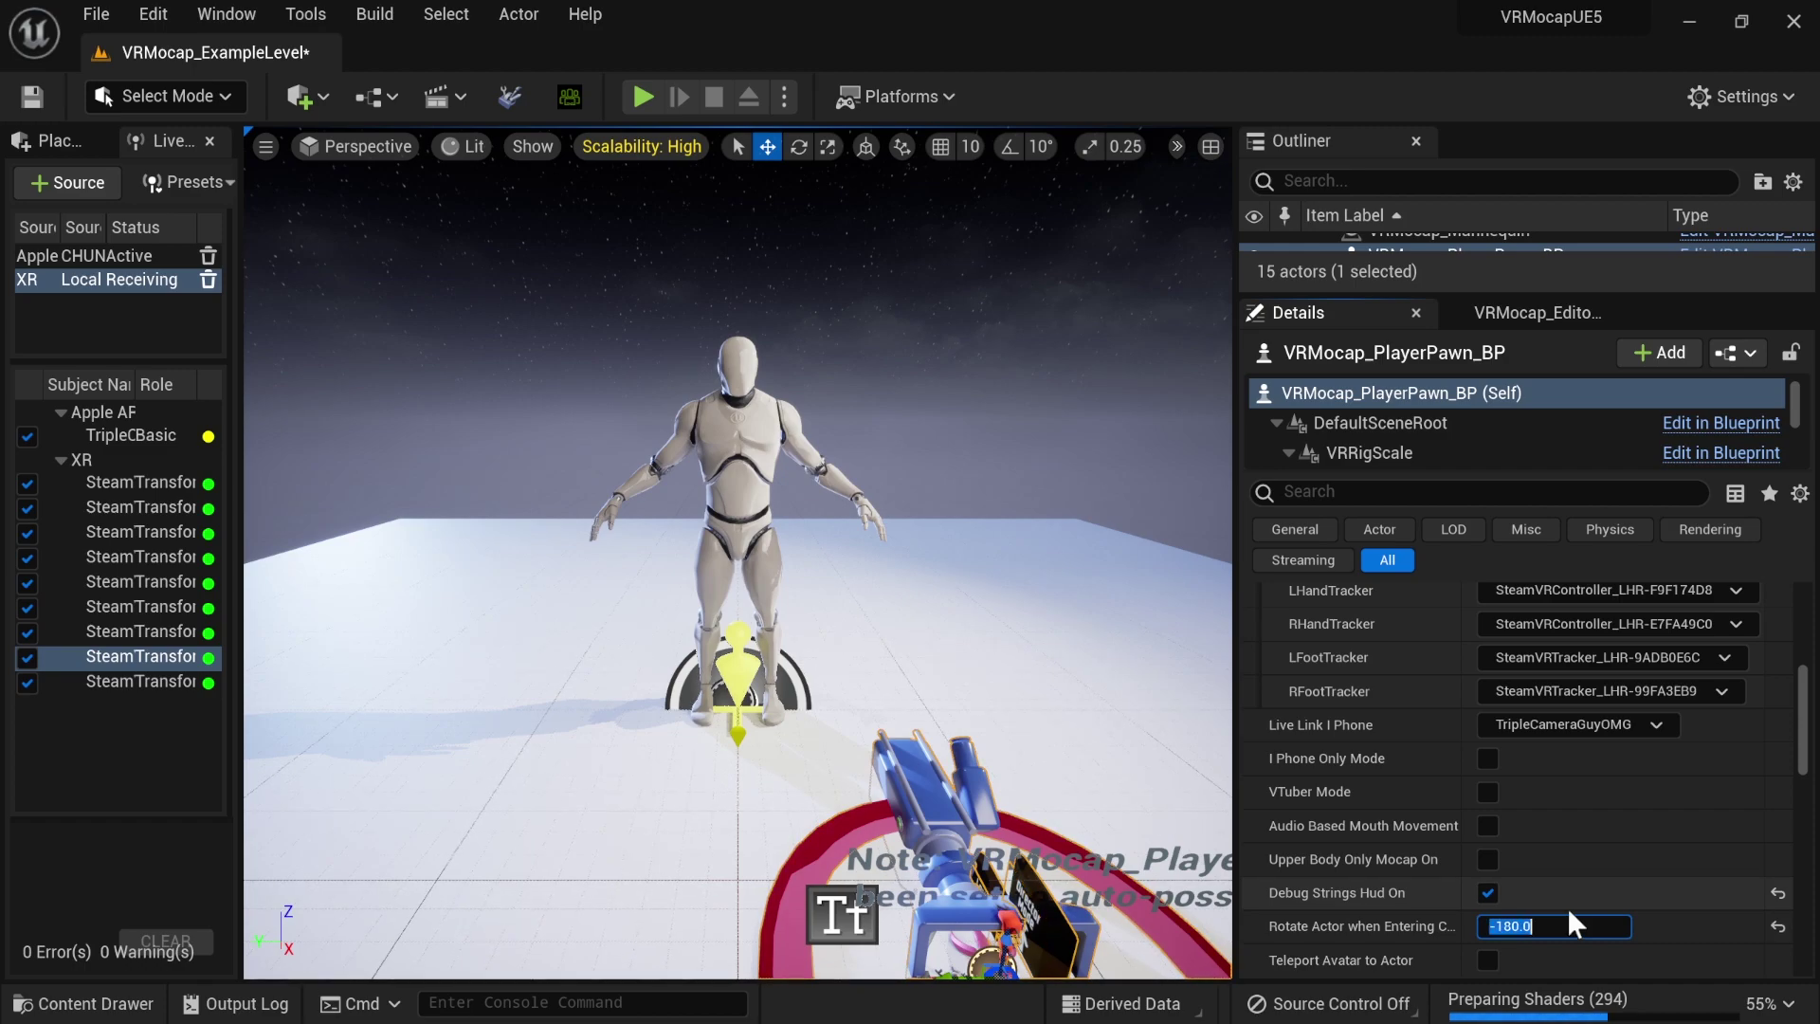
- Play the level to test the avatar's motion capture, stop it, and widen Live Link to show full subject names
left_click(643, 95)
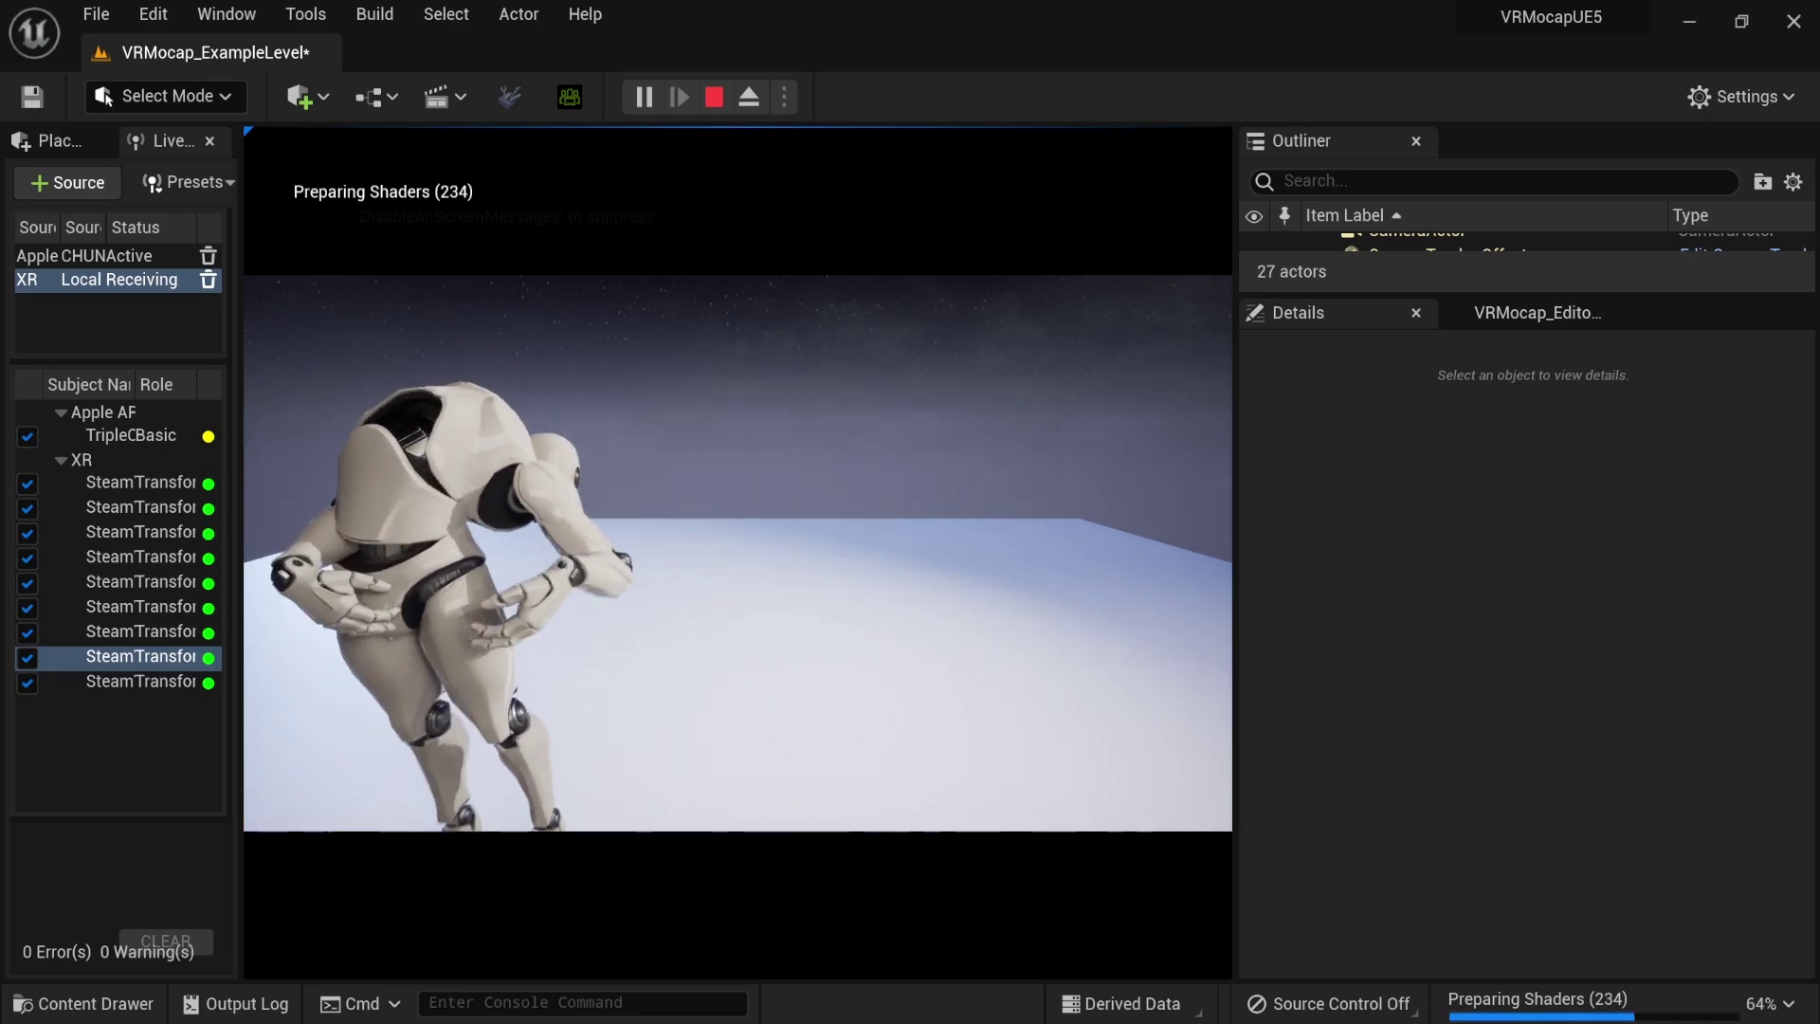
key("Escape")
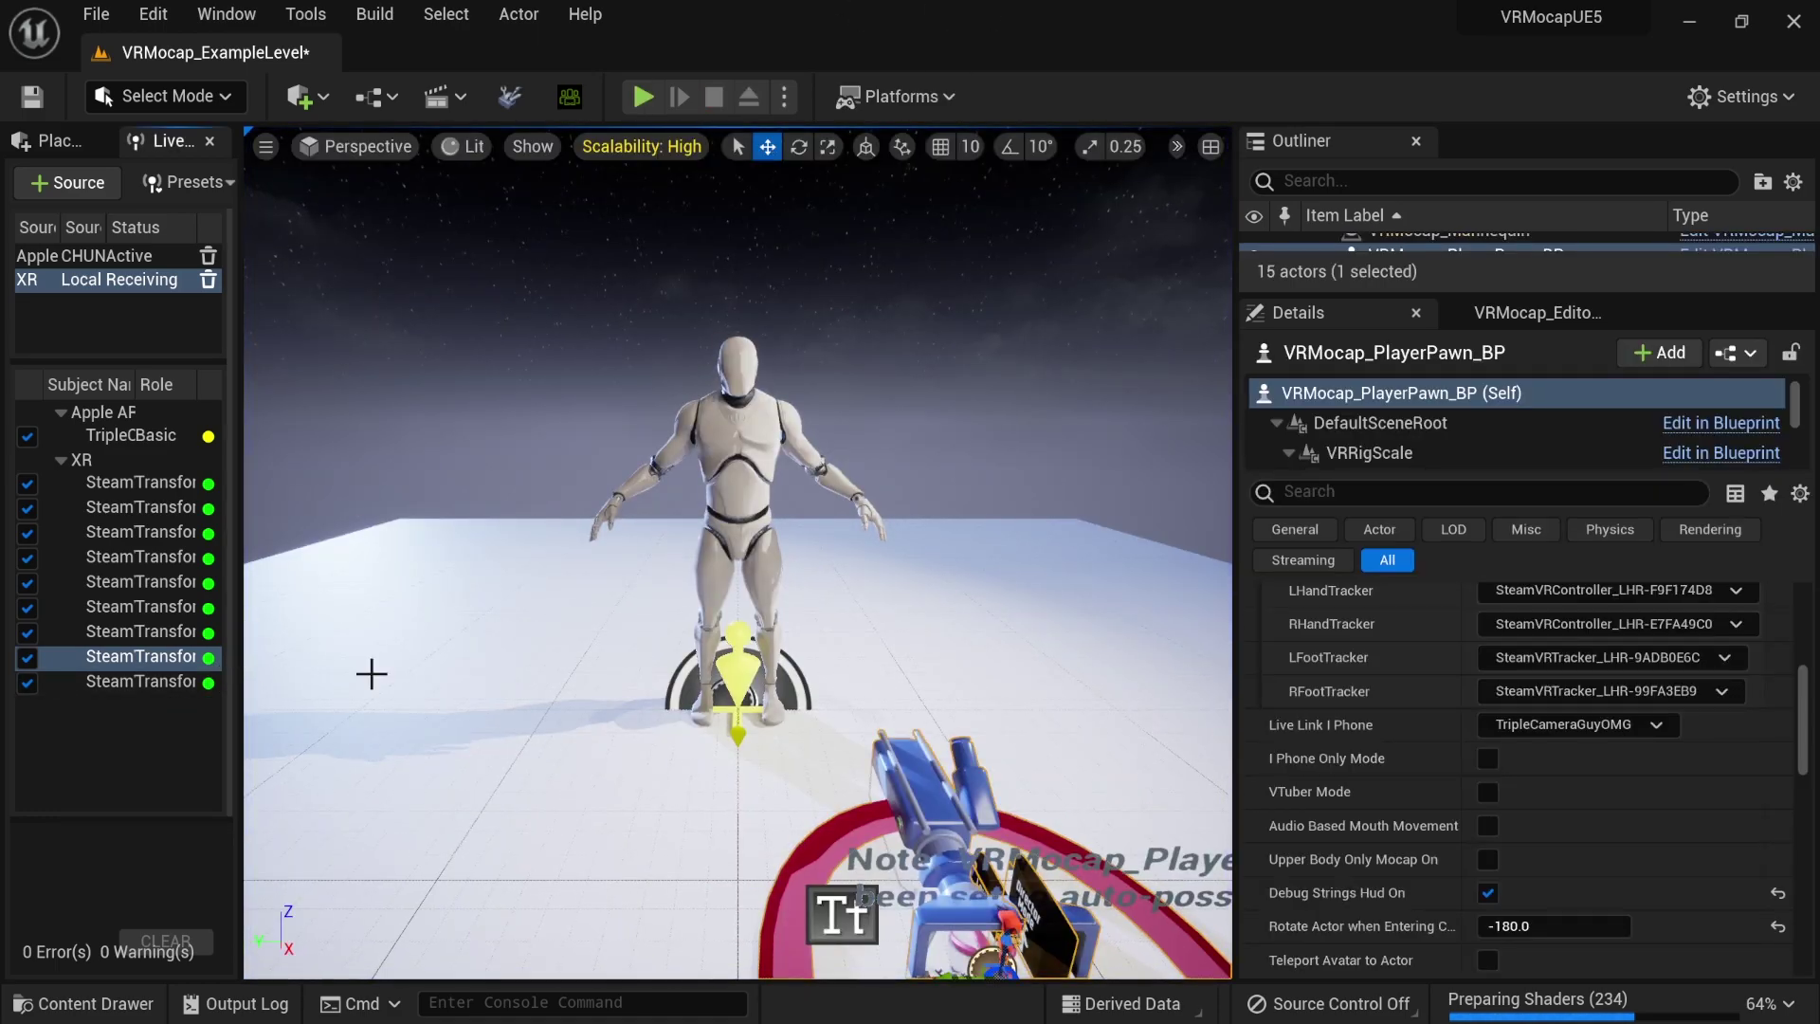
left_click_drag(242, 718, 519, 709)
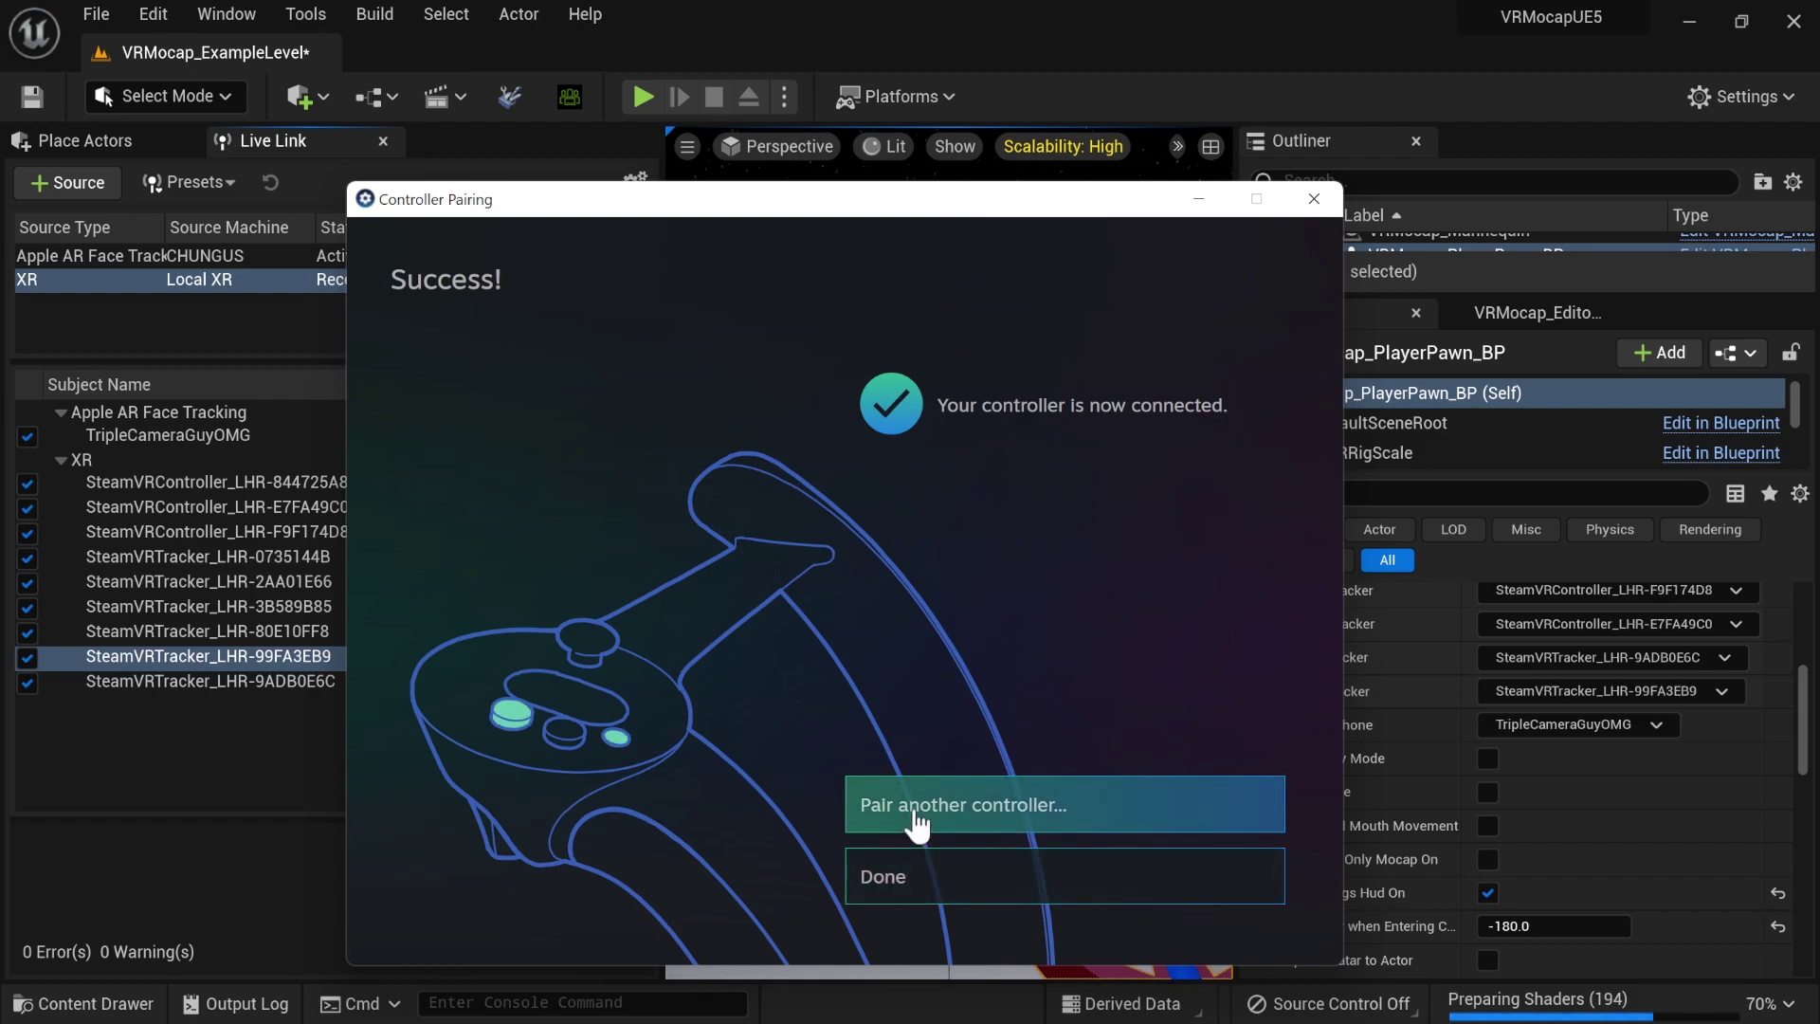
- Close the Controller Pairing window and assign SteamVRTracker_LHR-FDC9A0AE as the HeadTracker of VRMocap_PlayerPawn_BP
left_click(914, 825)
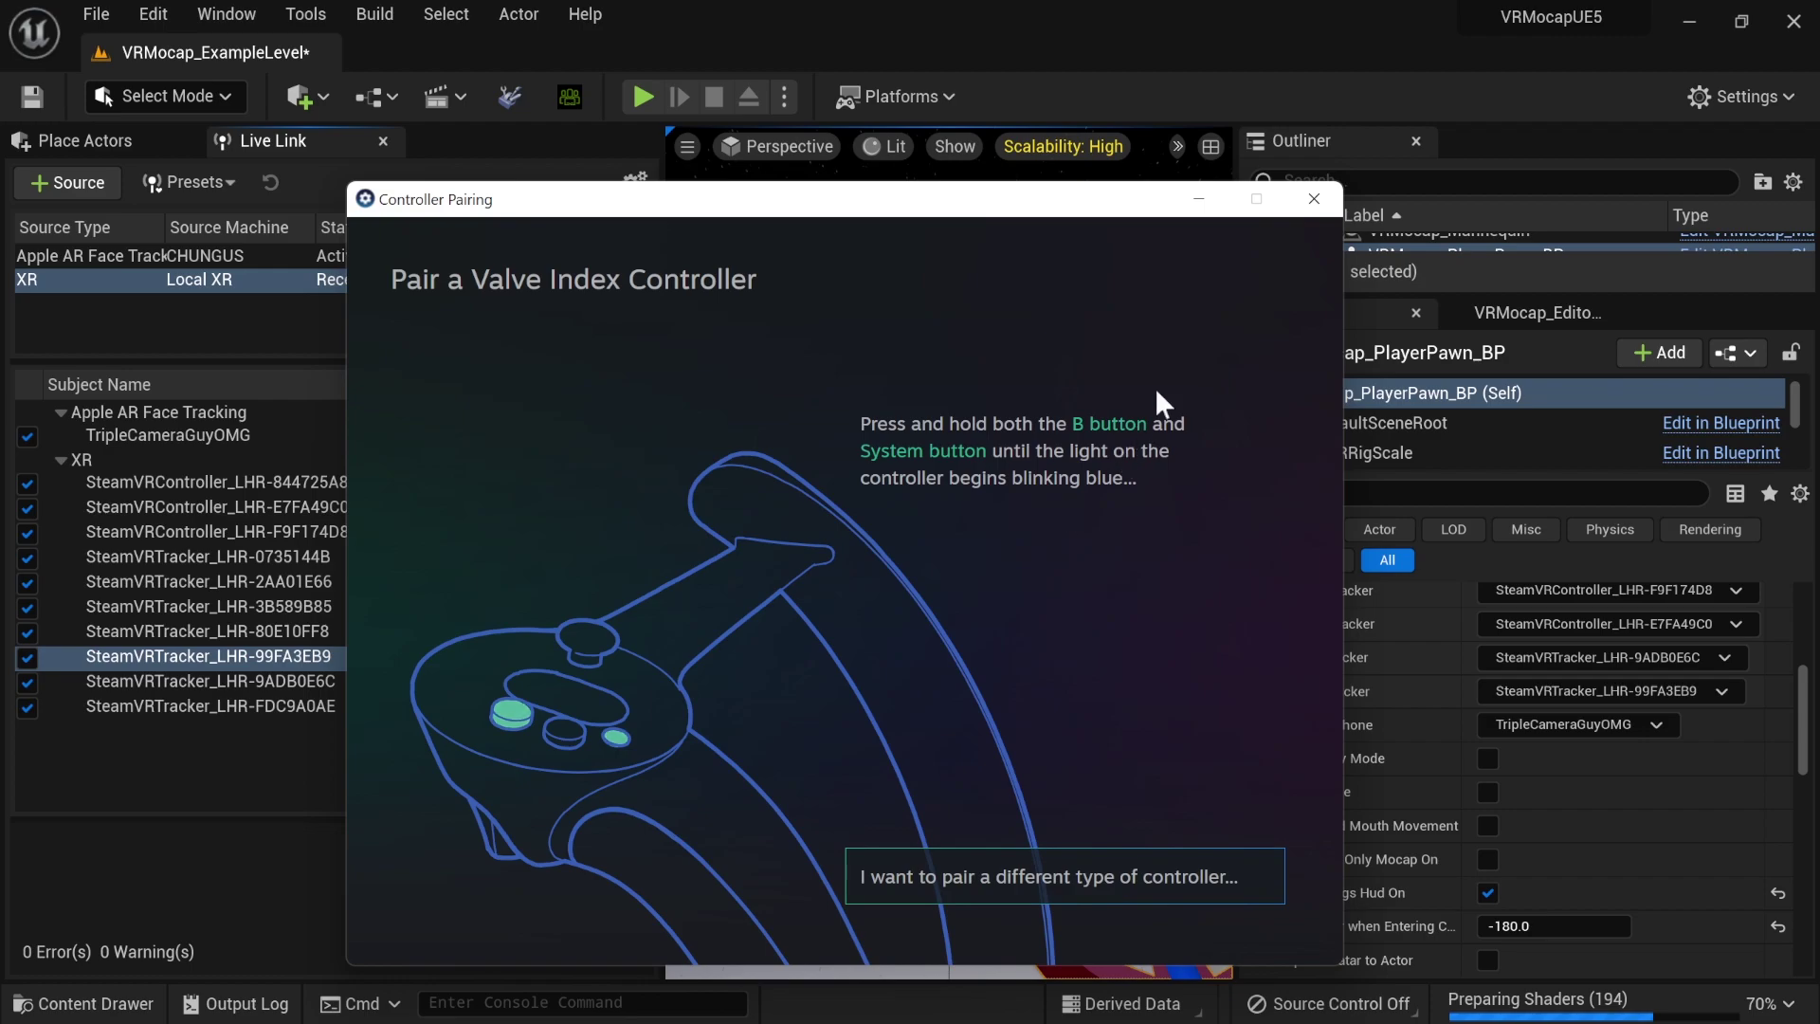
left_click(1314, 199)
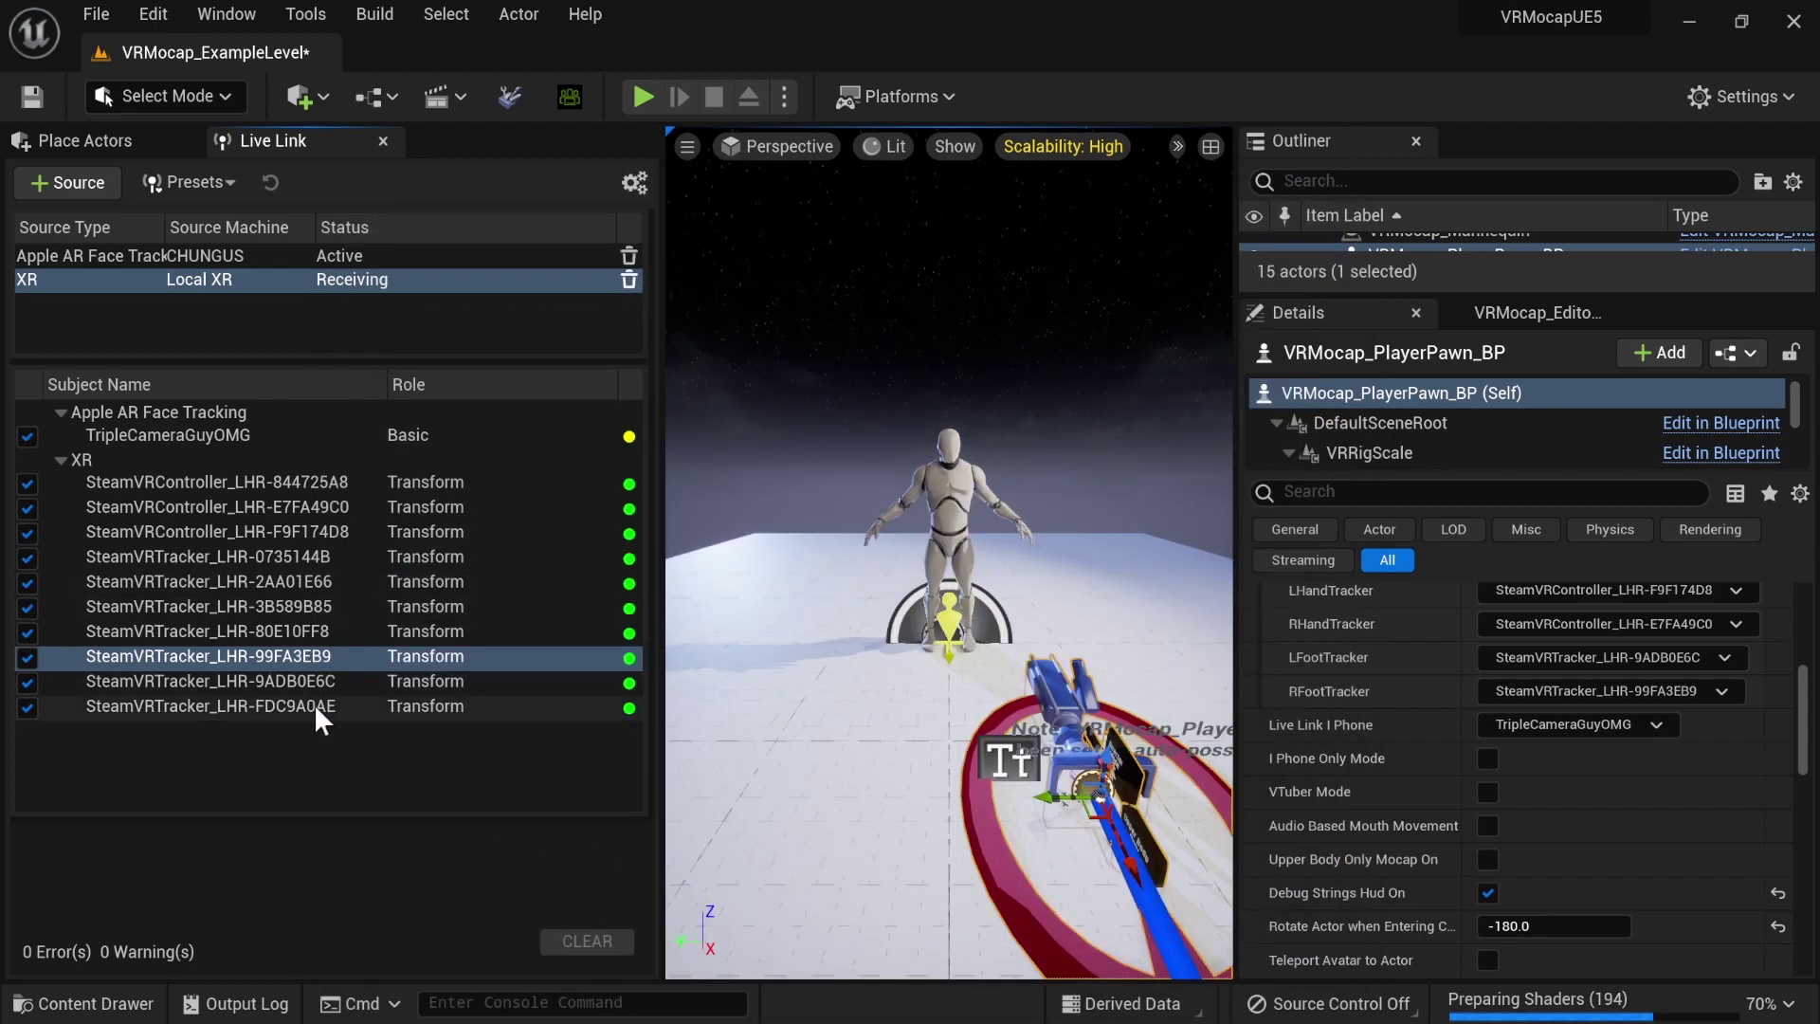
left_click(315, 703)
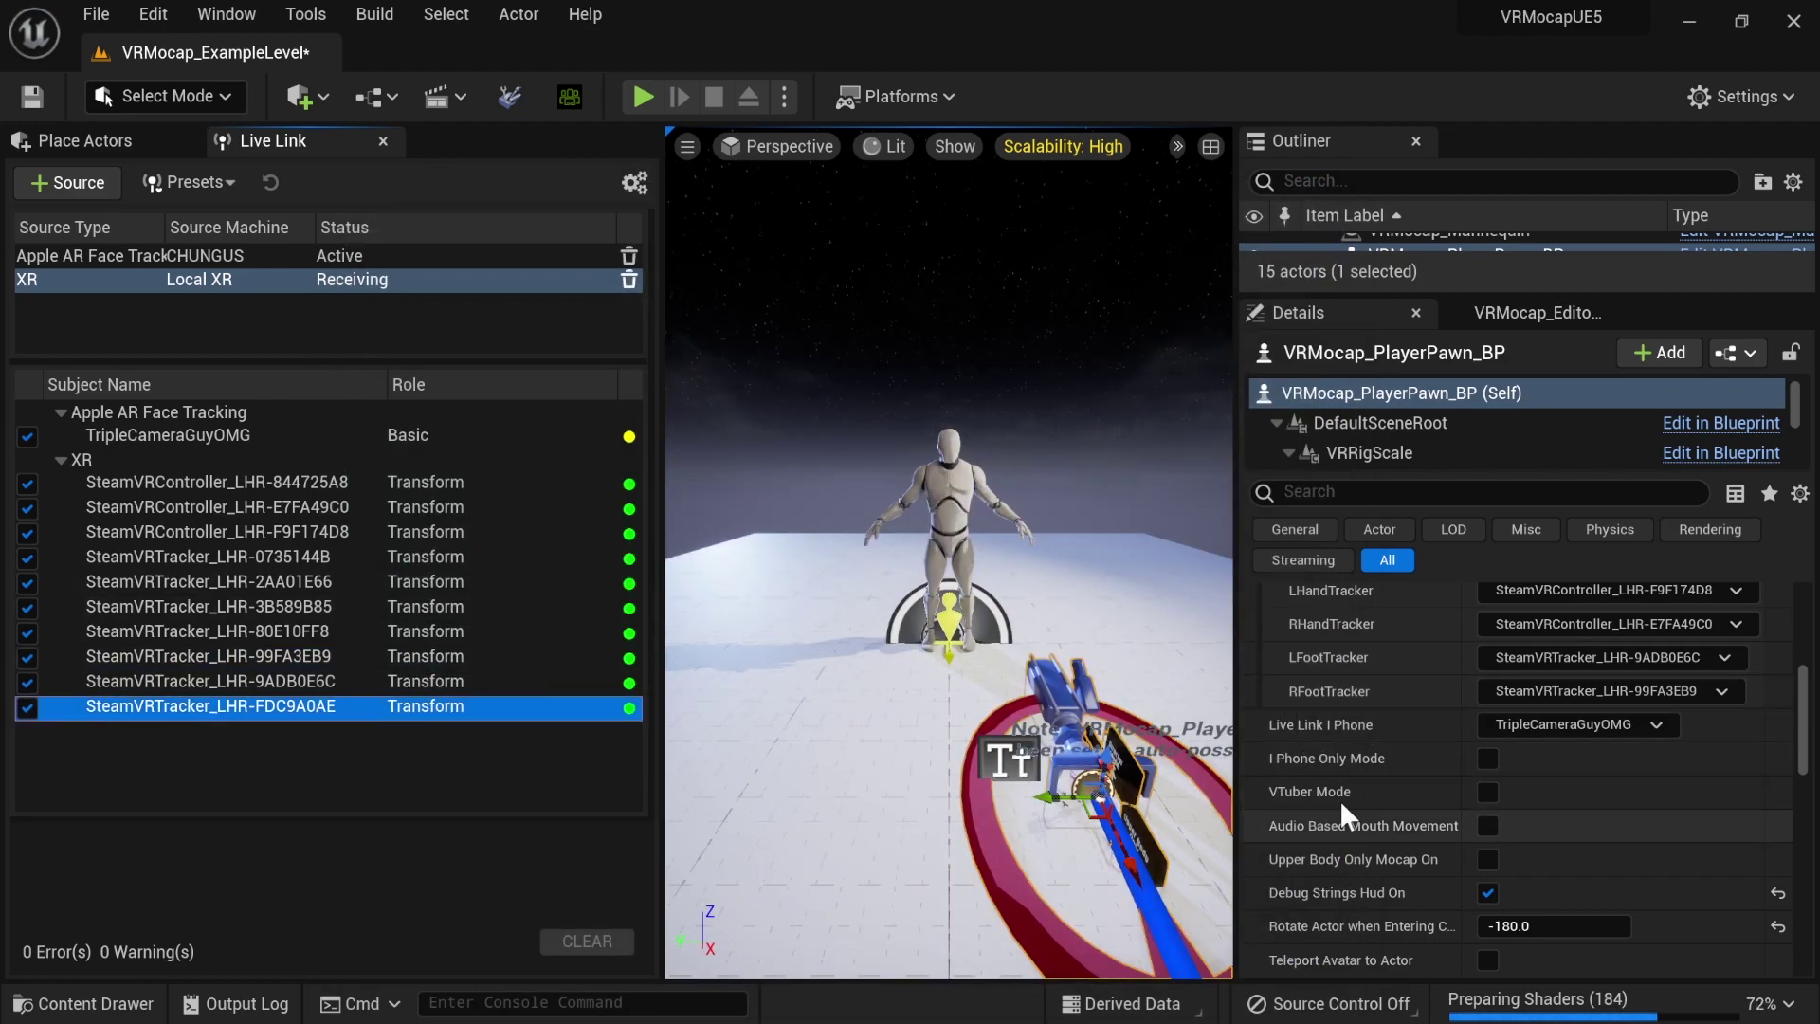
scroll(1339, 799, "up", 5)
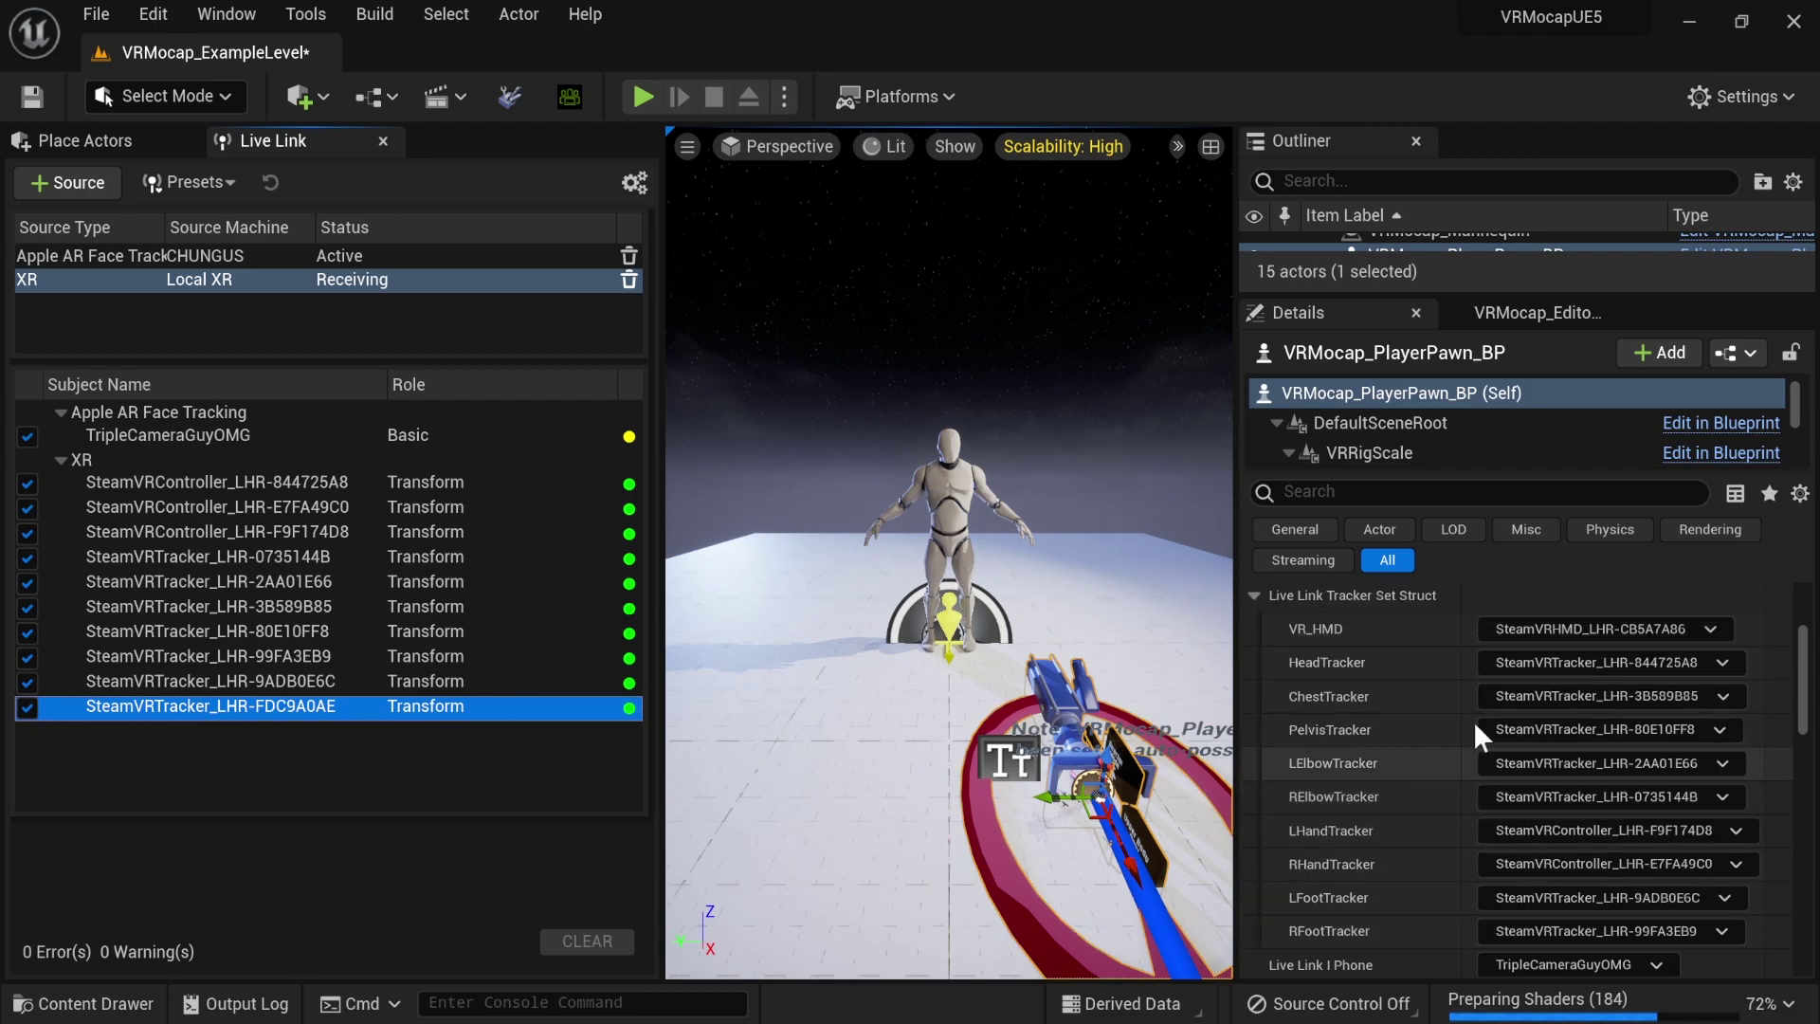
left_click(1720, 658)
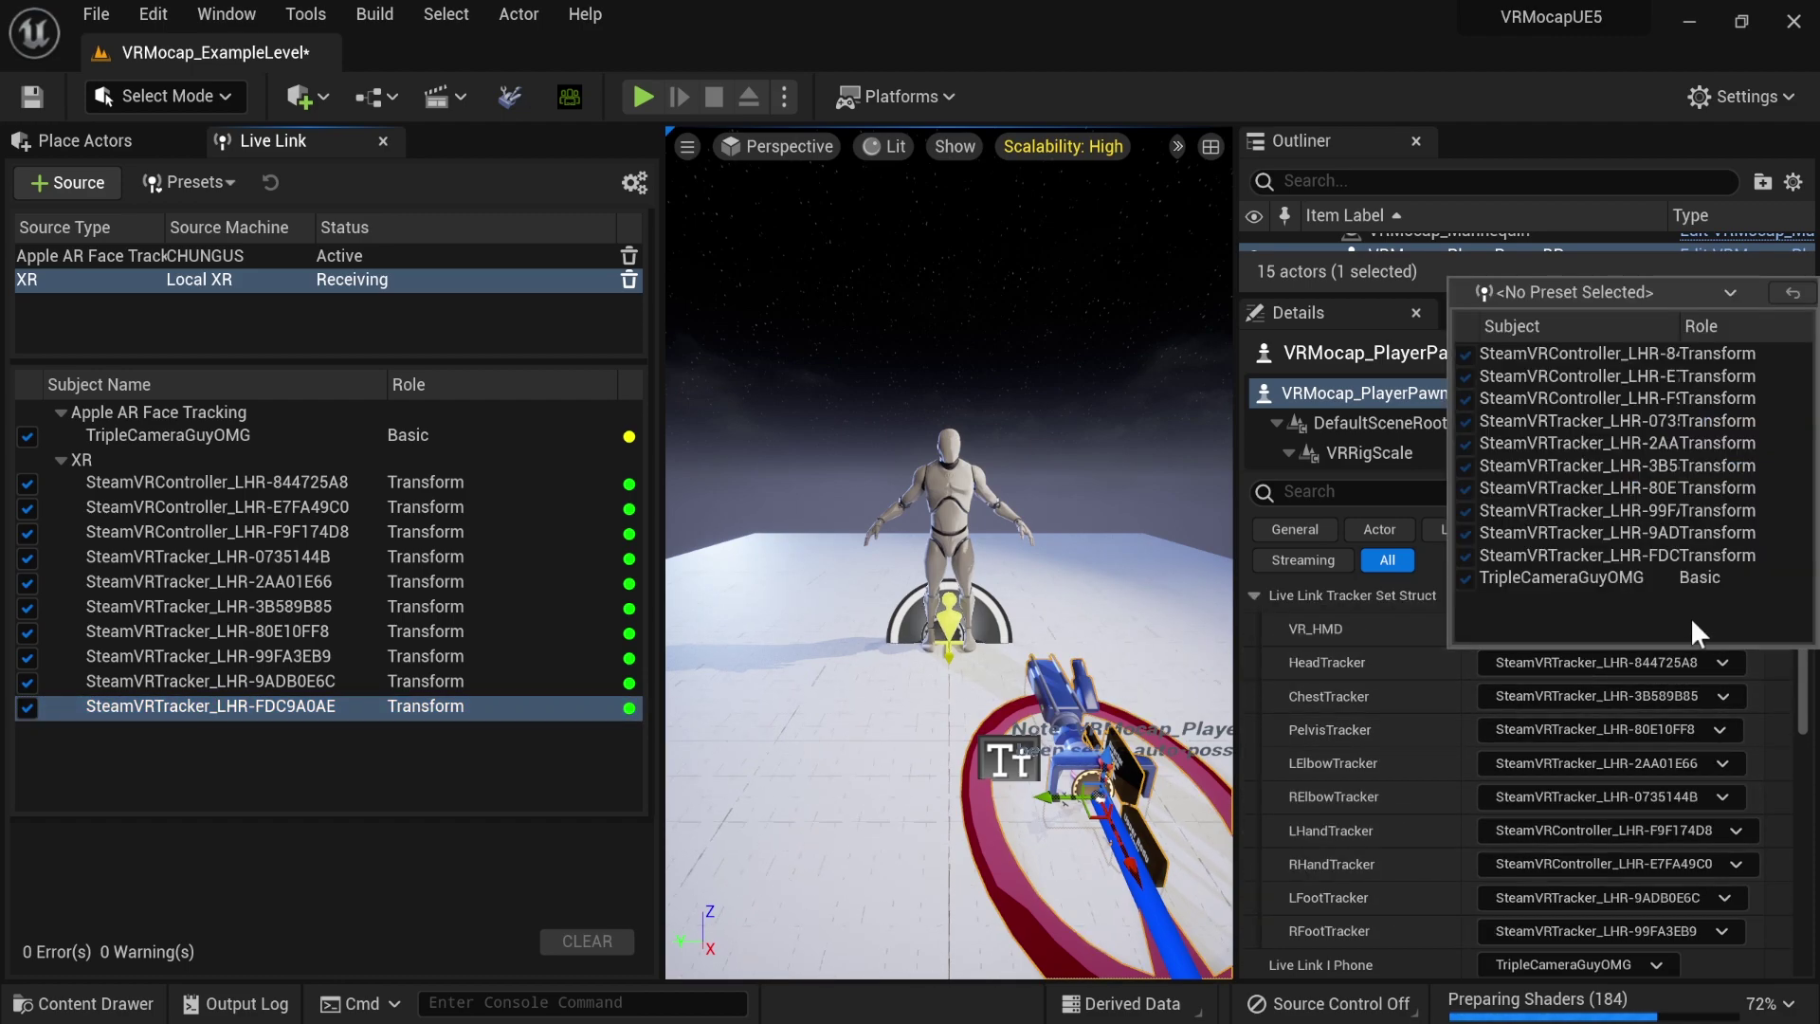
left_click(1642, 550)
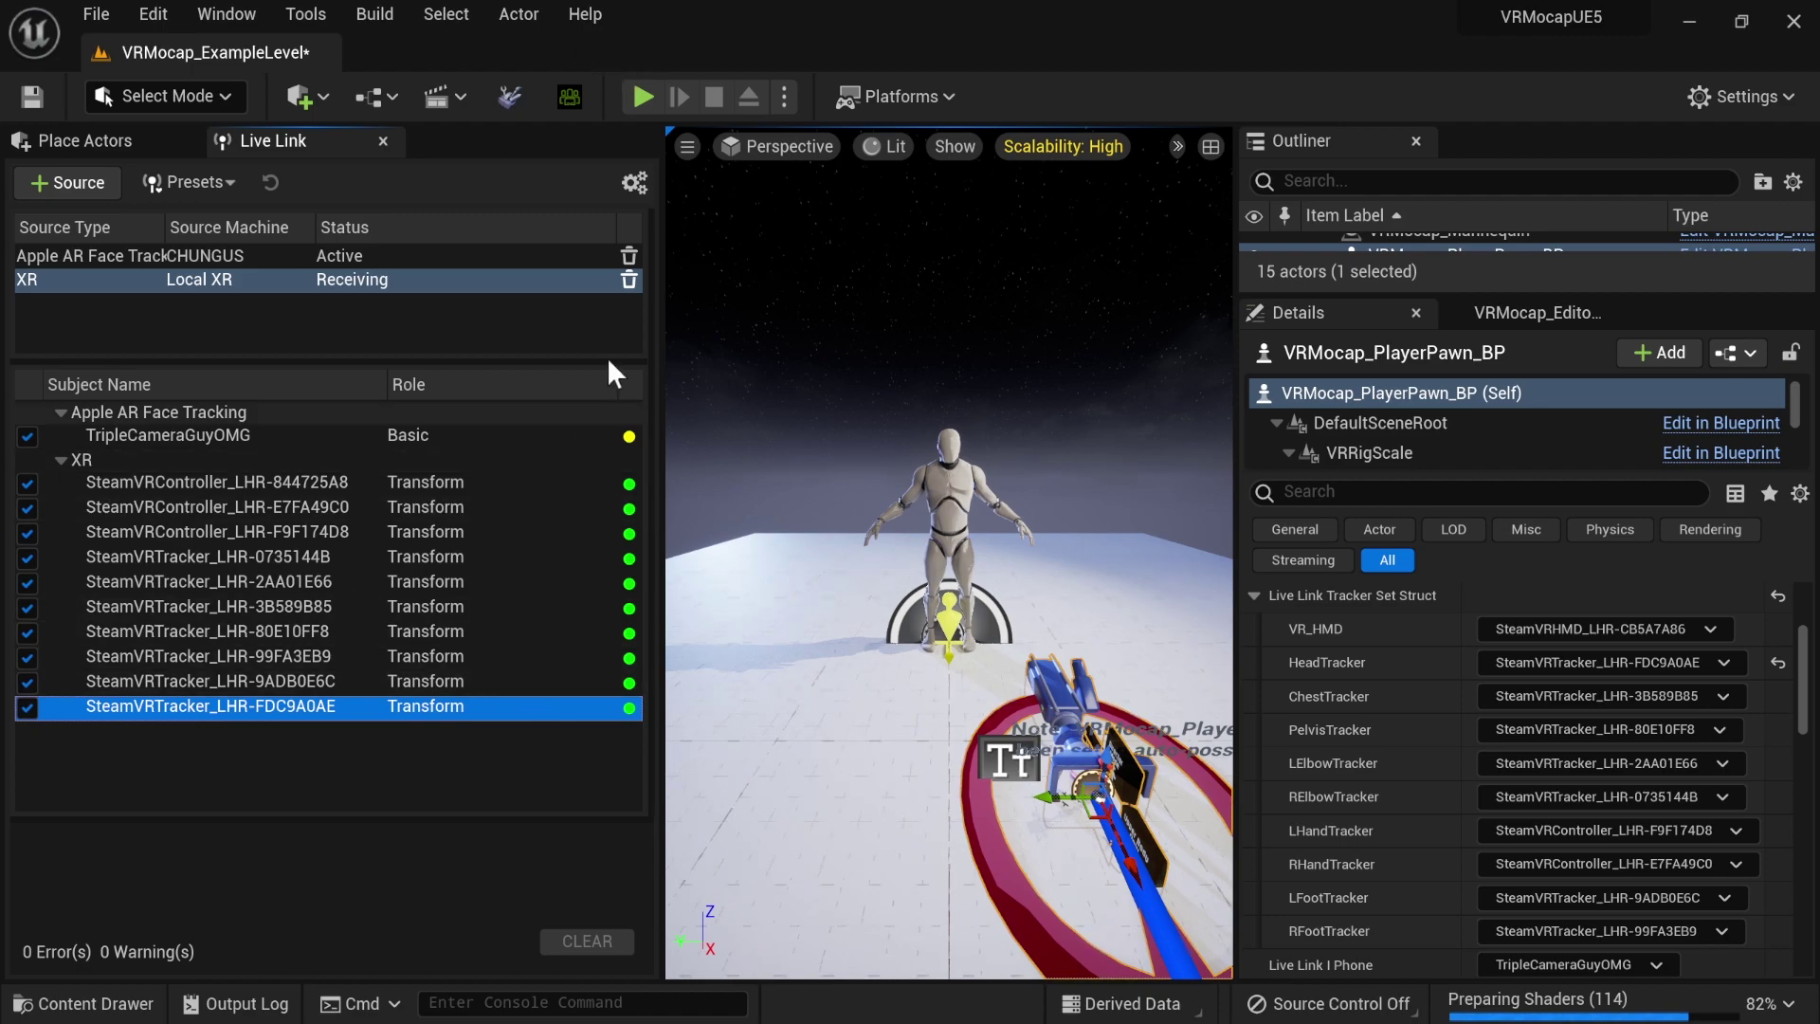
- Play the level to check the avatar's movement with the new head tracker, and stop the session
left_click(639, 94)
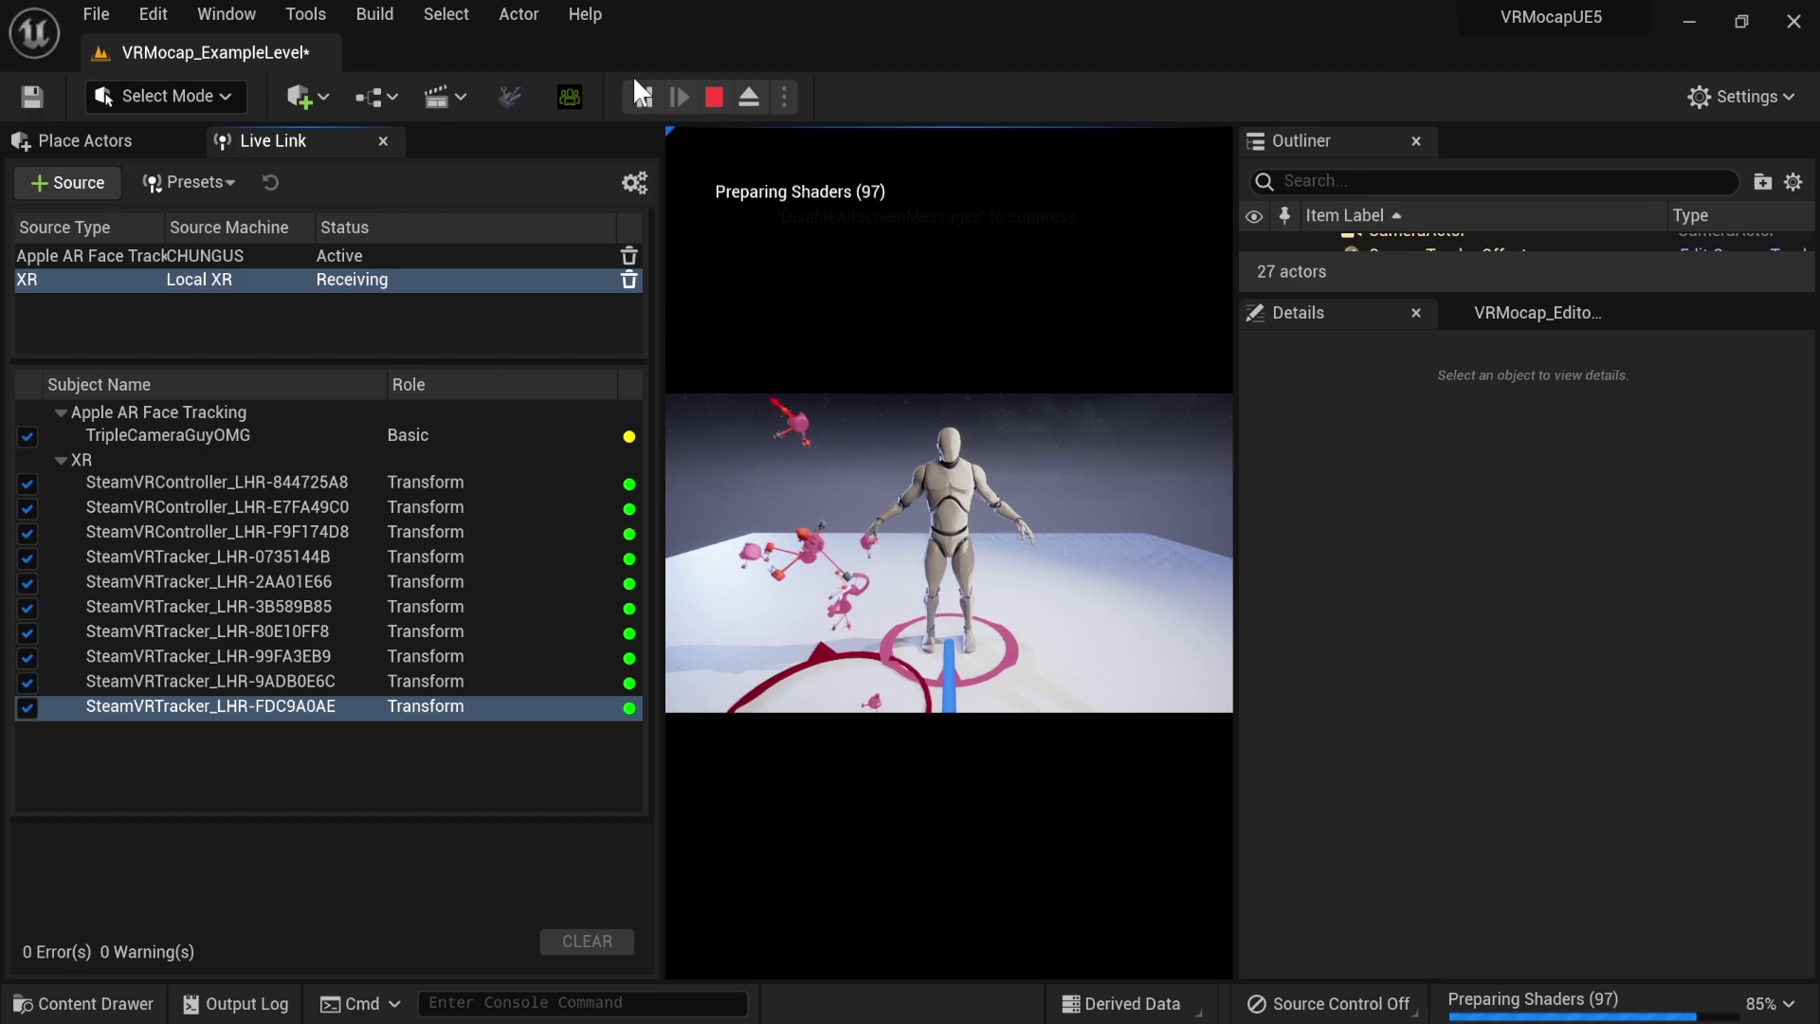
left_click(948, 550)
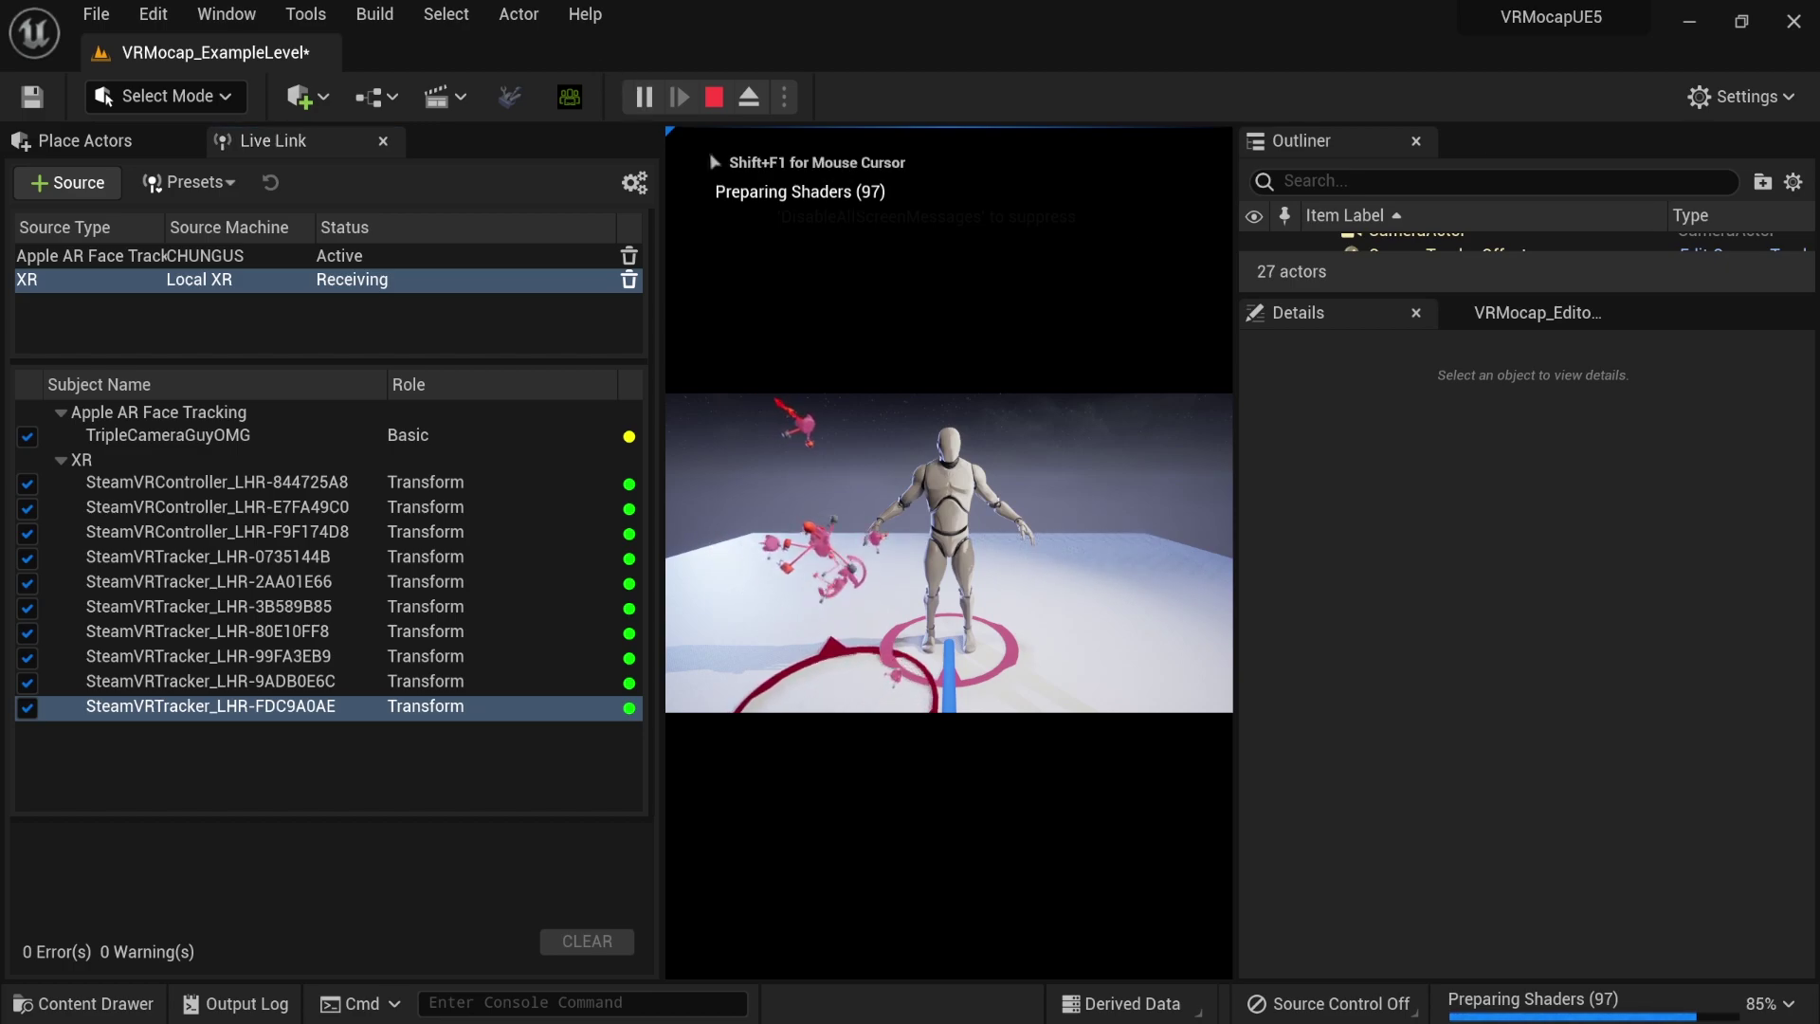
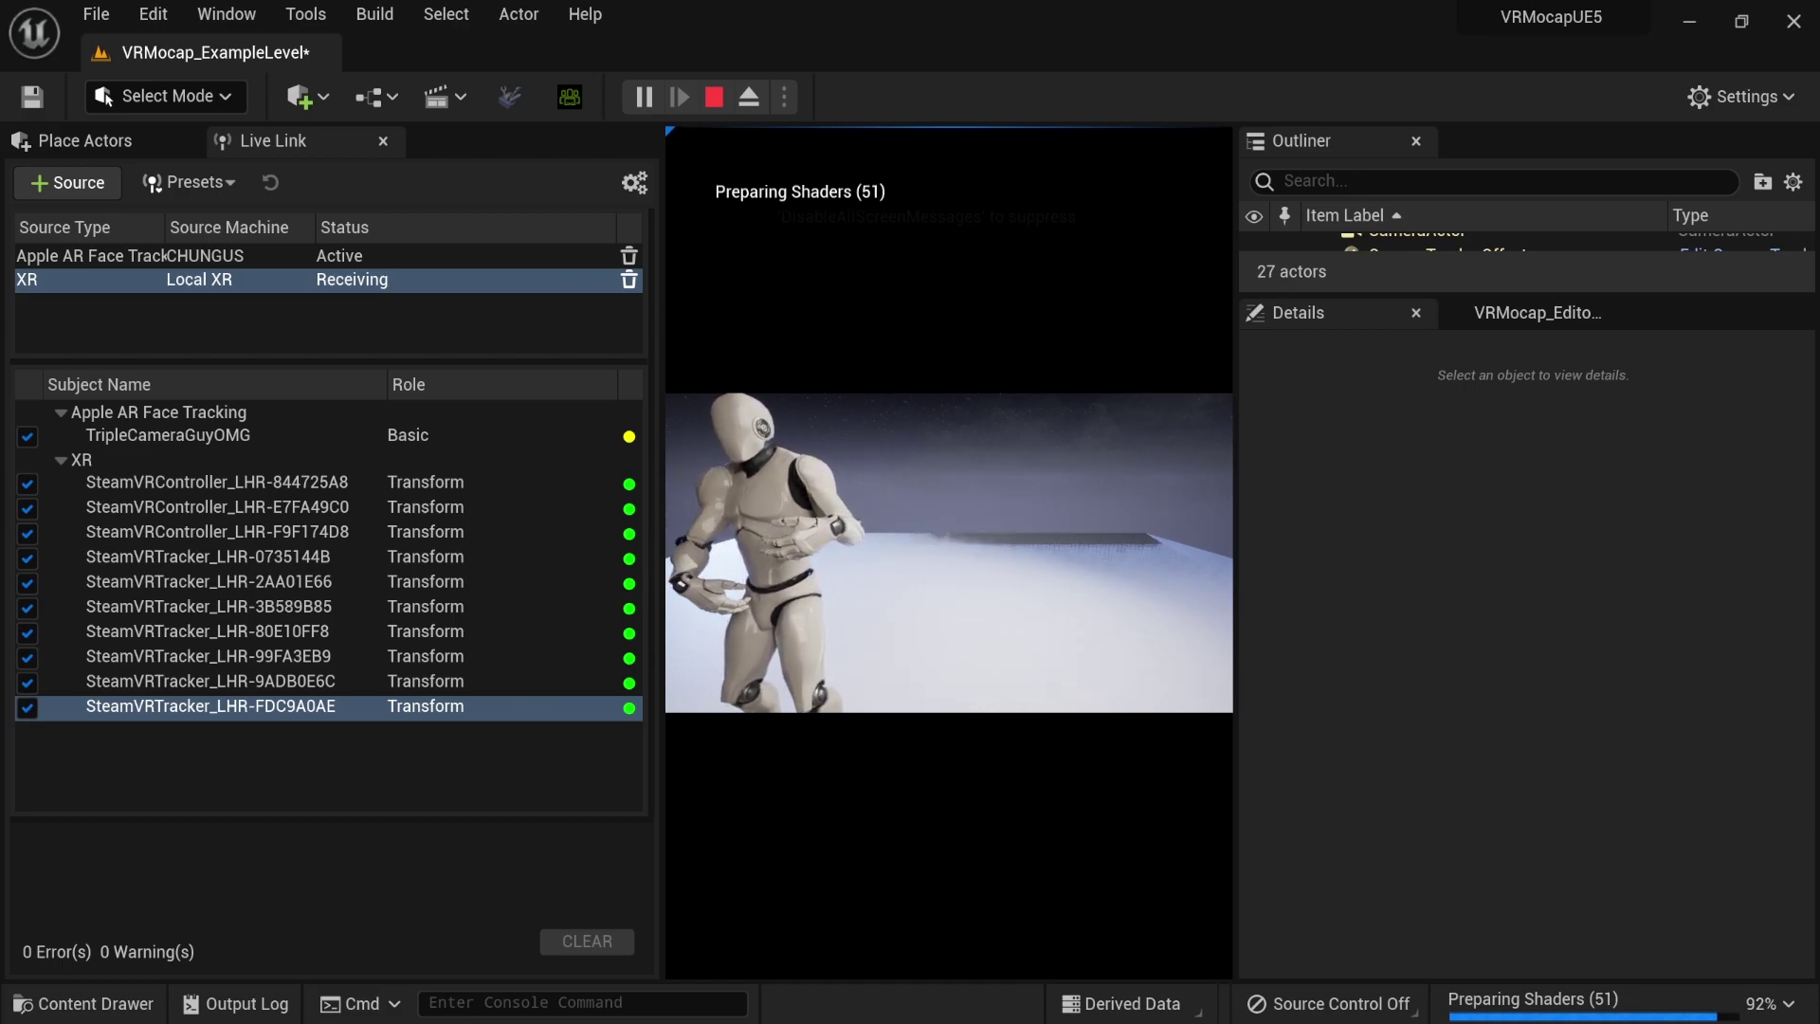
key("Escape")
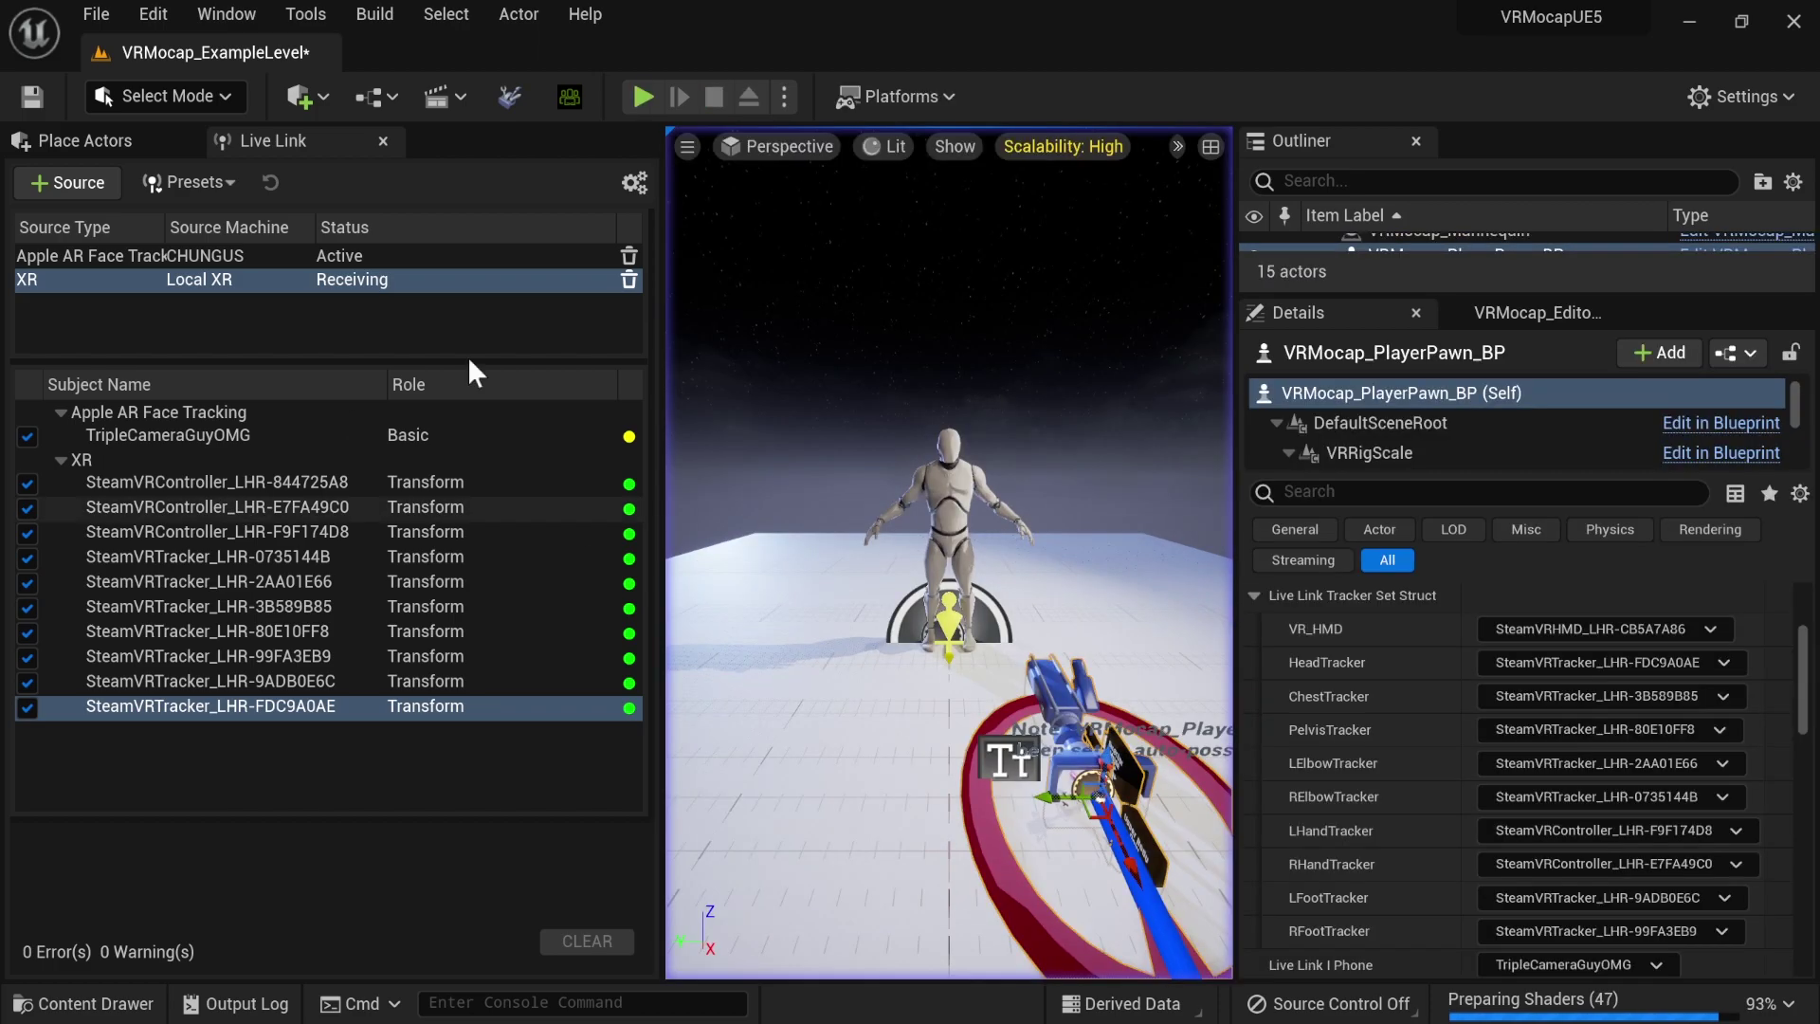
- Find the sewer assets in the project content and open the ModularSewerSystem folder
key("ctrl+space")
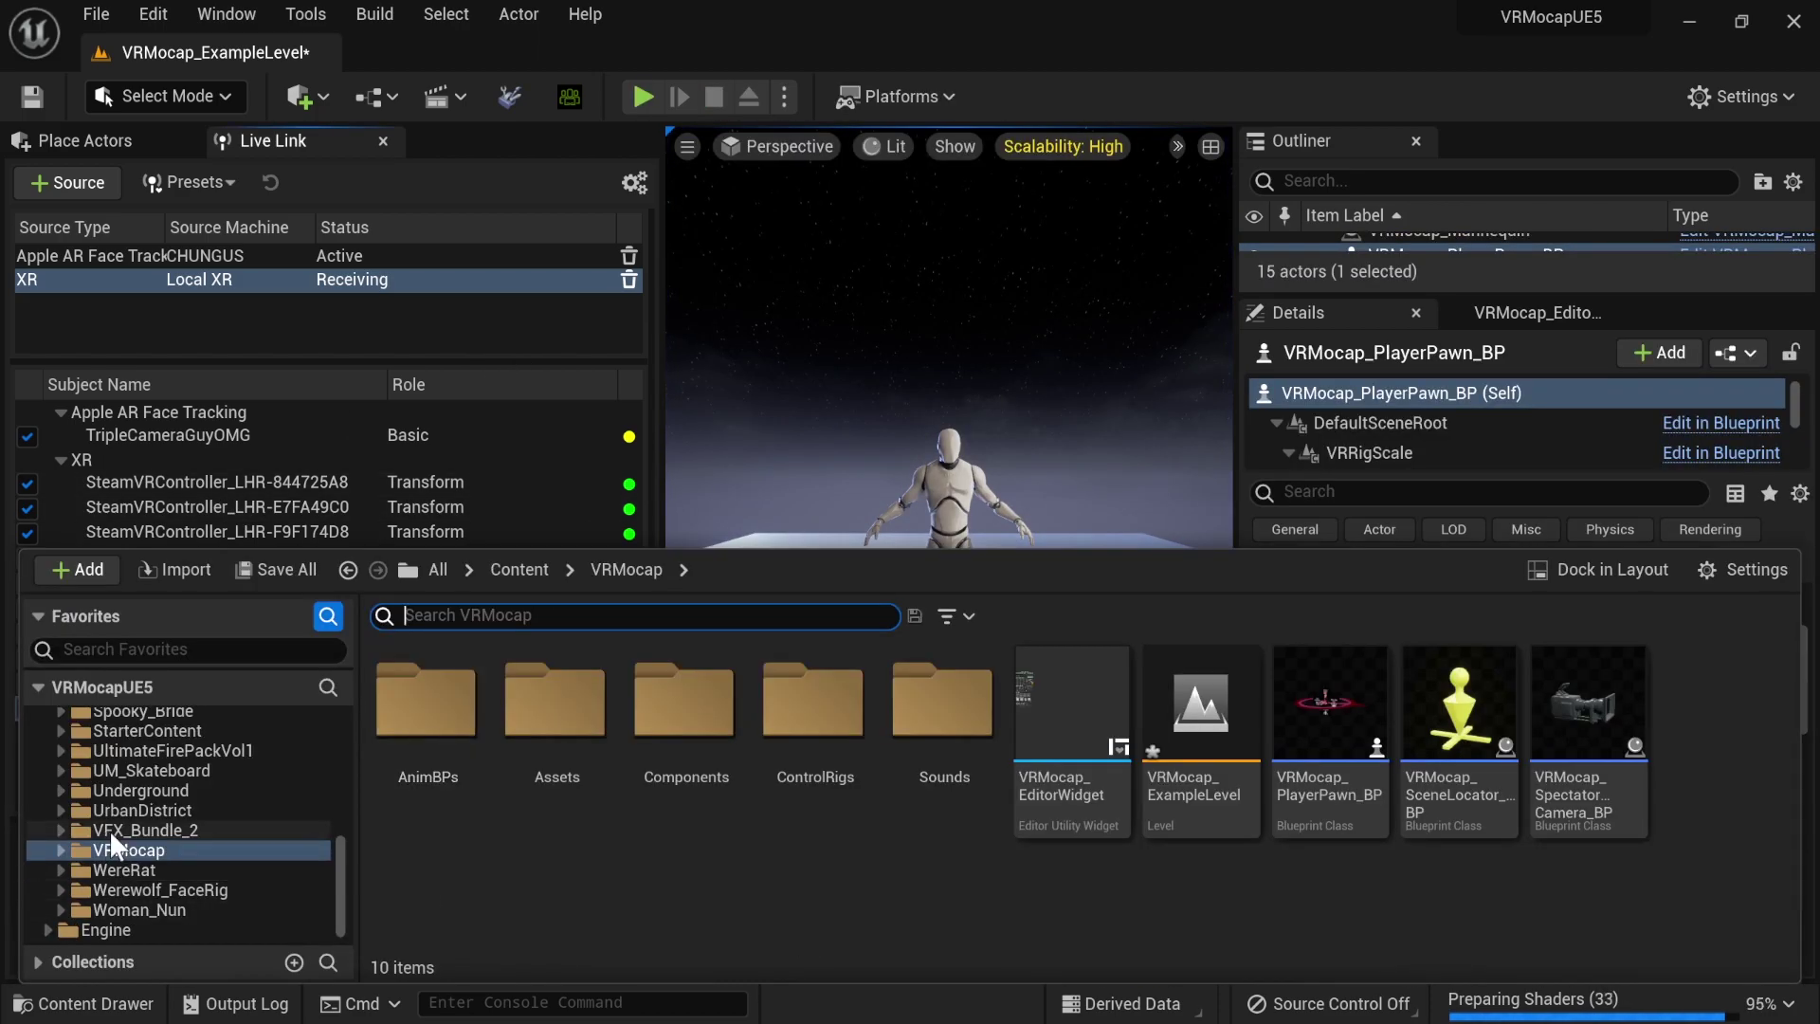
scroll(173, 893, "up", 5)
scroll(167, 862, "up", 2)
left_click(195, 650)
type("sw")
key("BackSpace")
type("ewer")
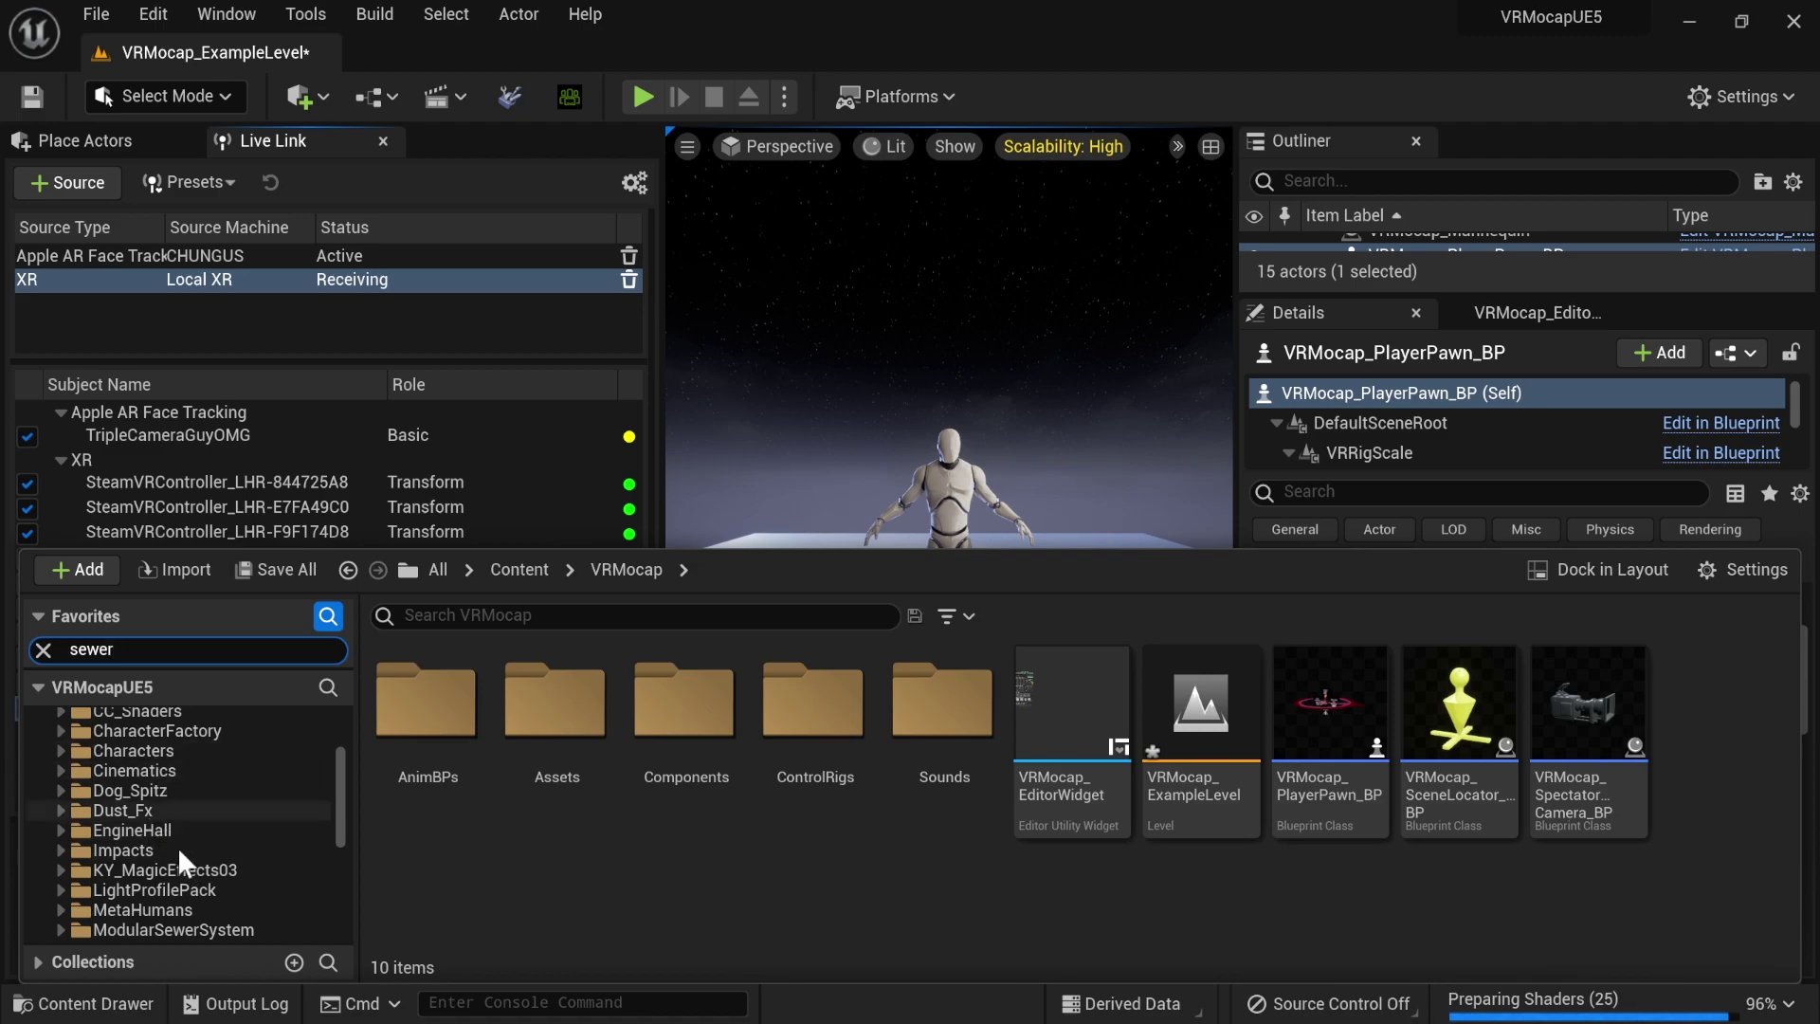
scroll(178, 861, "up", 2)
scroll(180, 821, "down", 4)
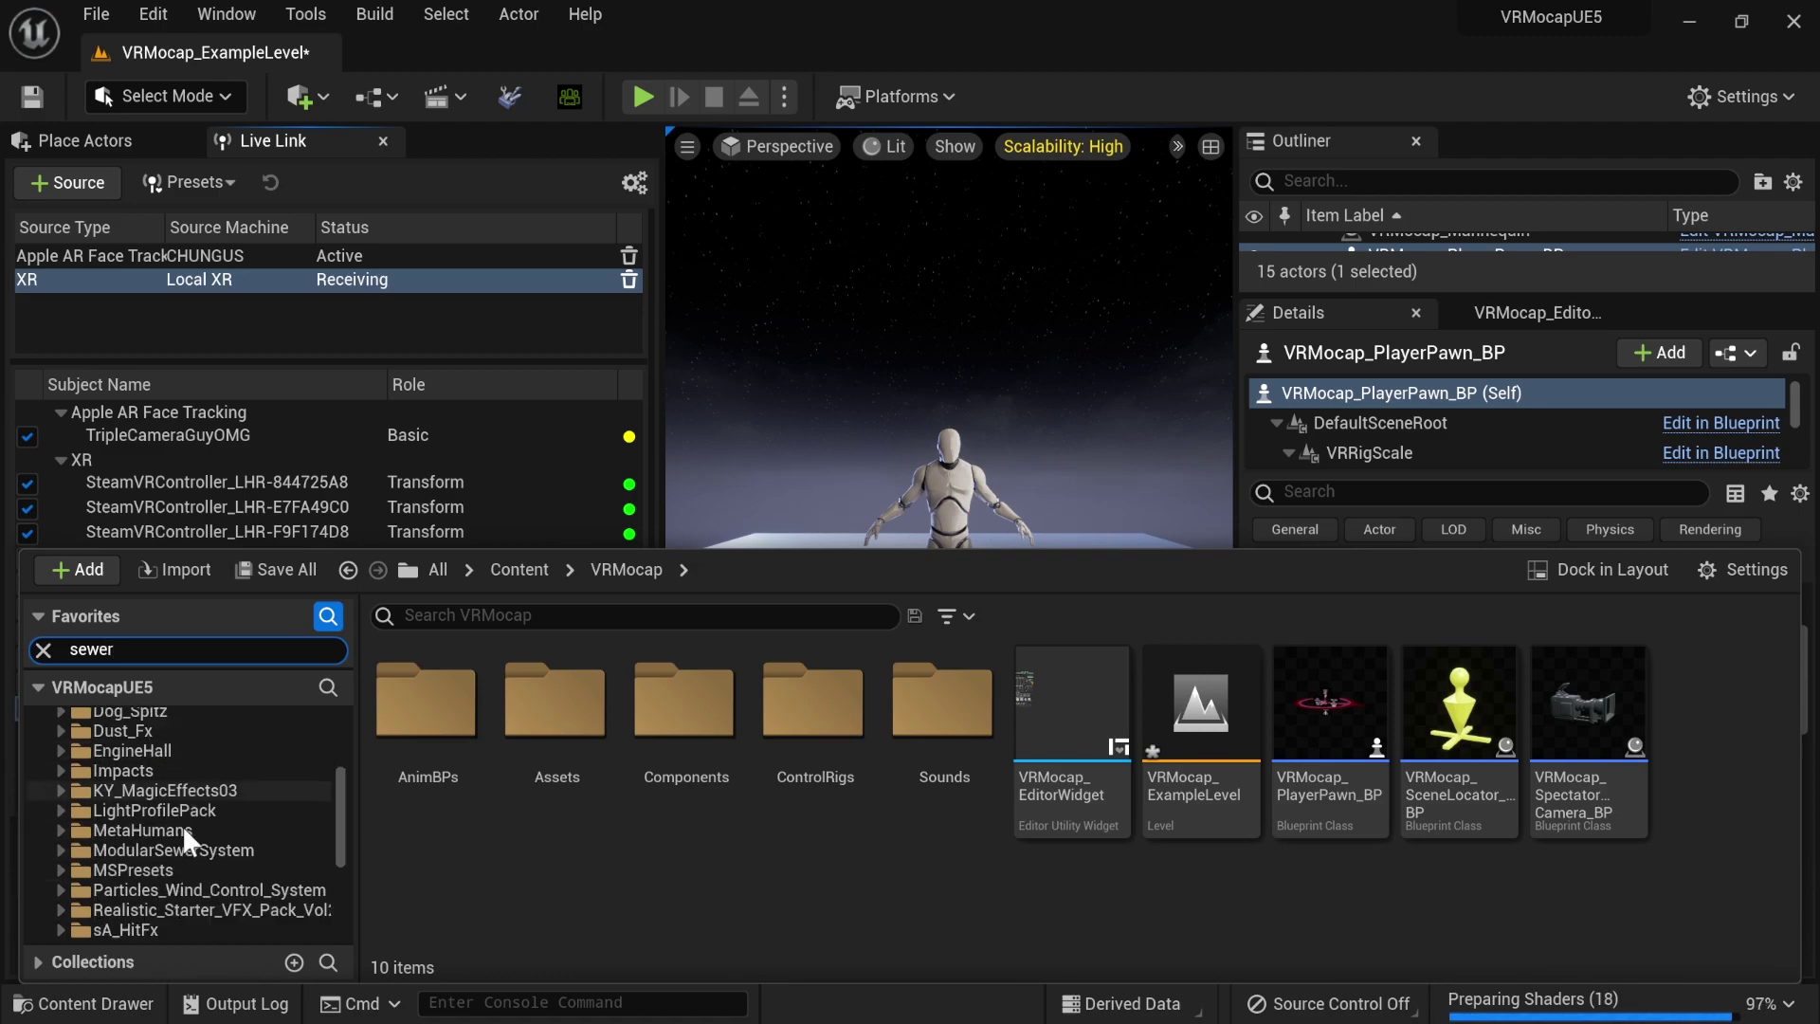
left_click(180, 851)
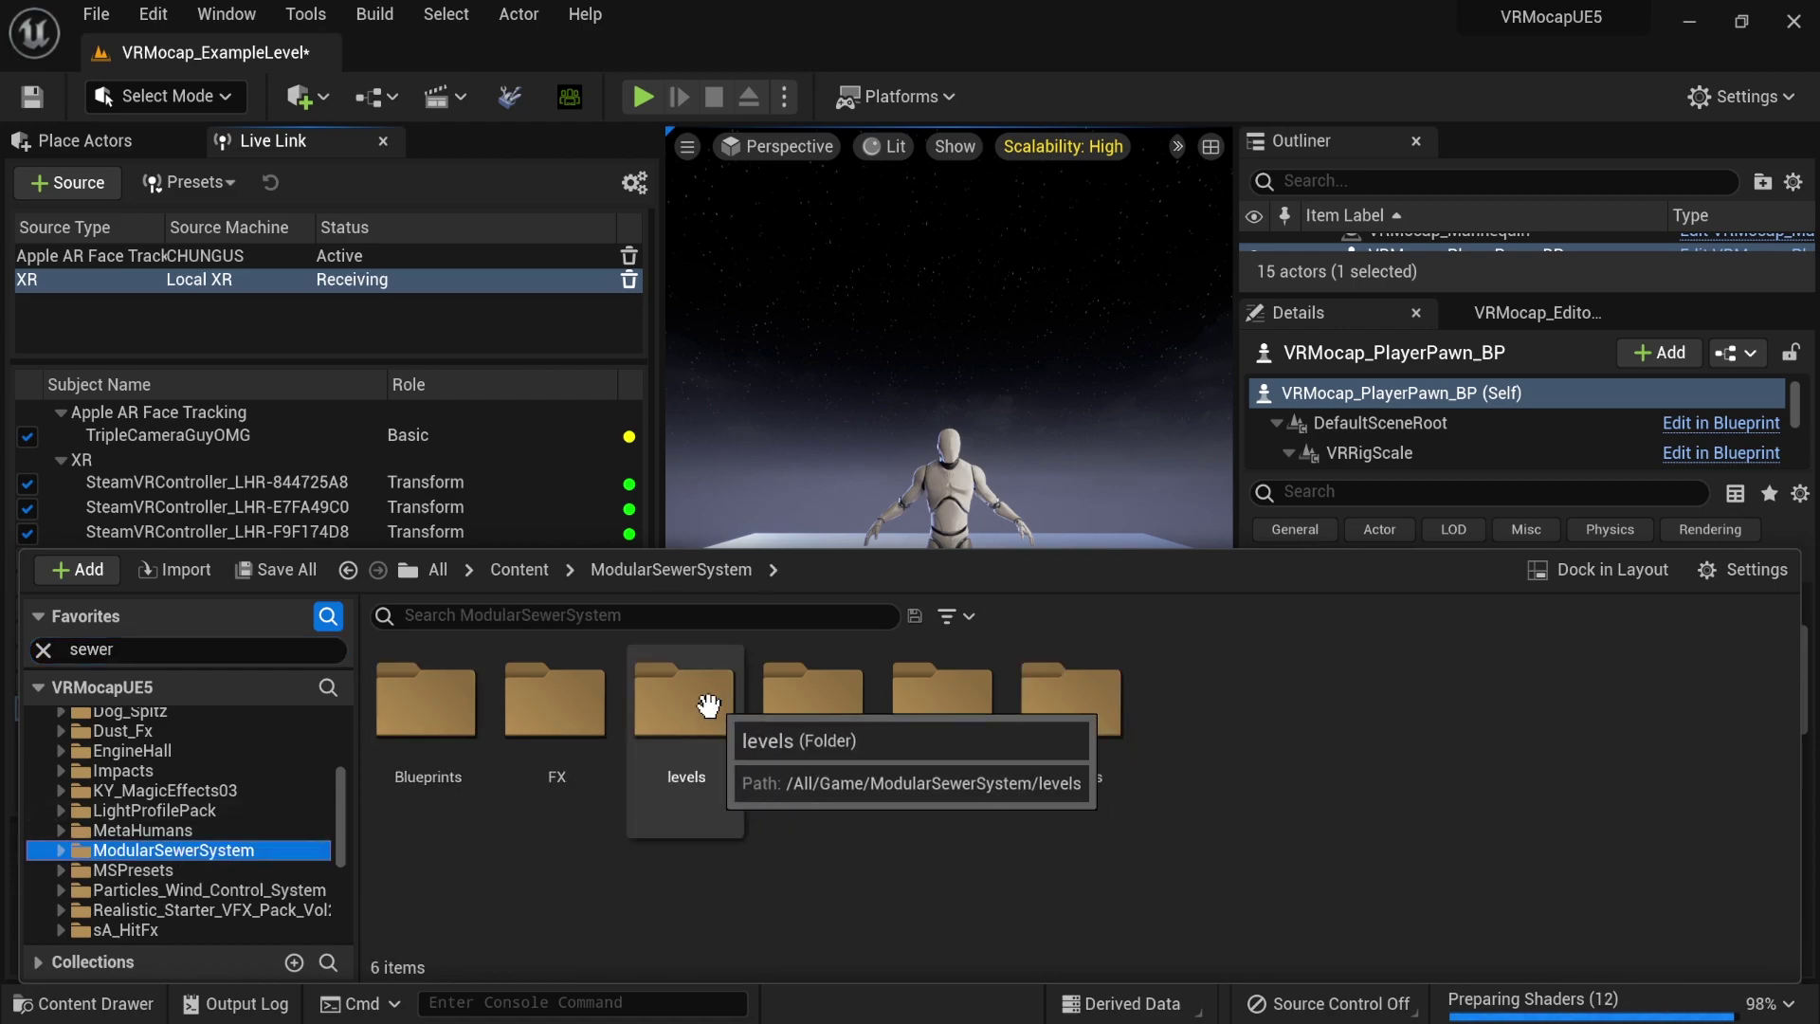
- Open the Demo level from the ModularSewerSystem levels folder without saving VRMocap_ExampleLevel
double_click(708, 705)
left_click(445, 703)
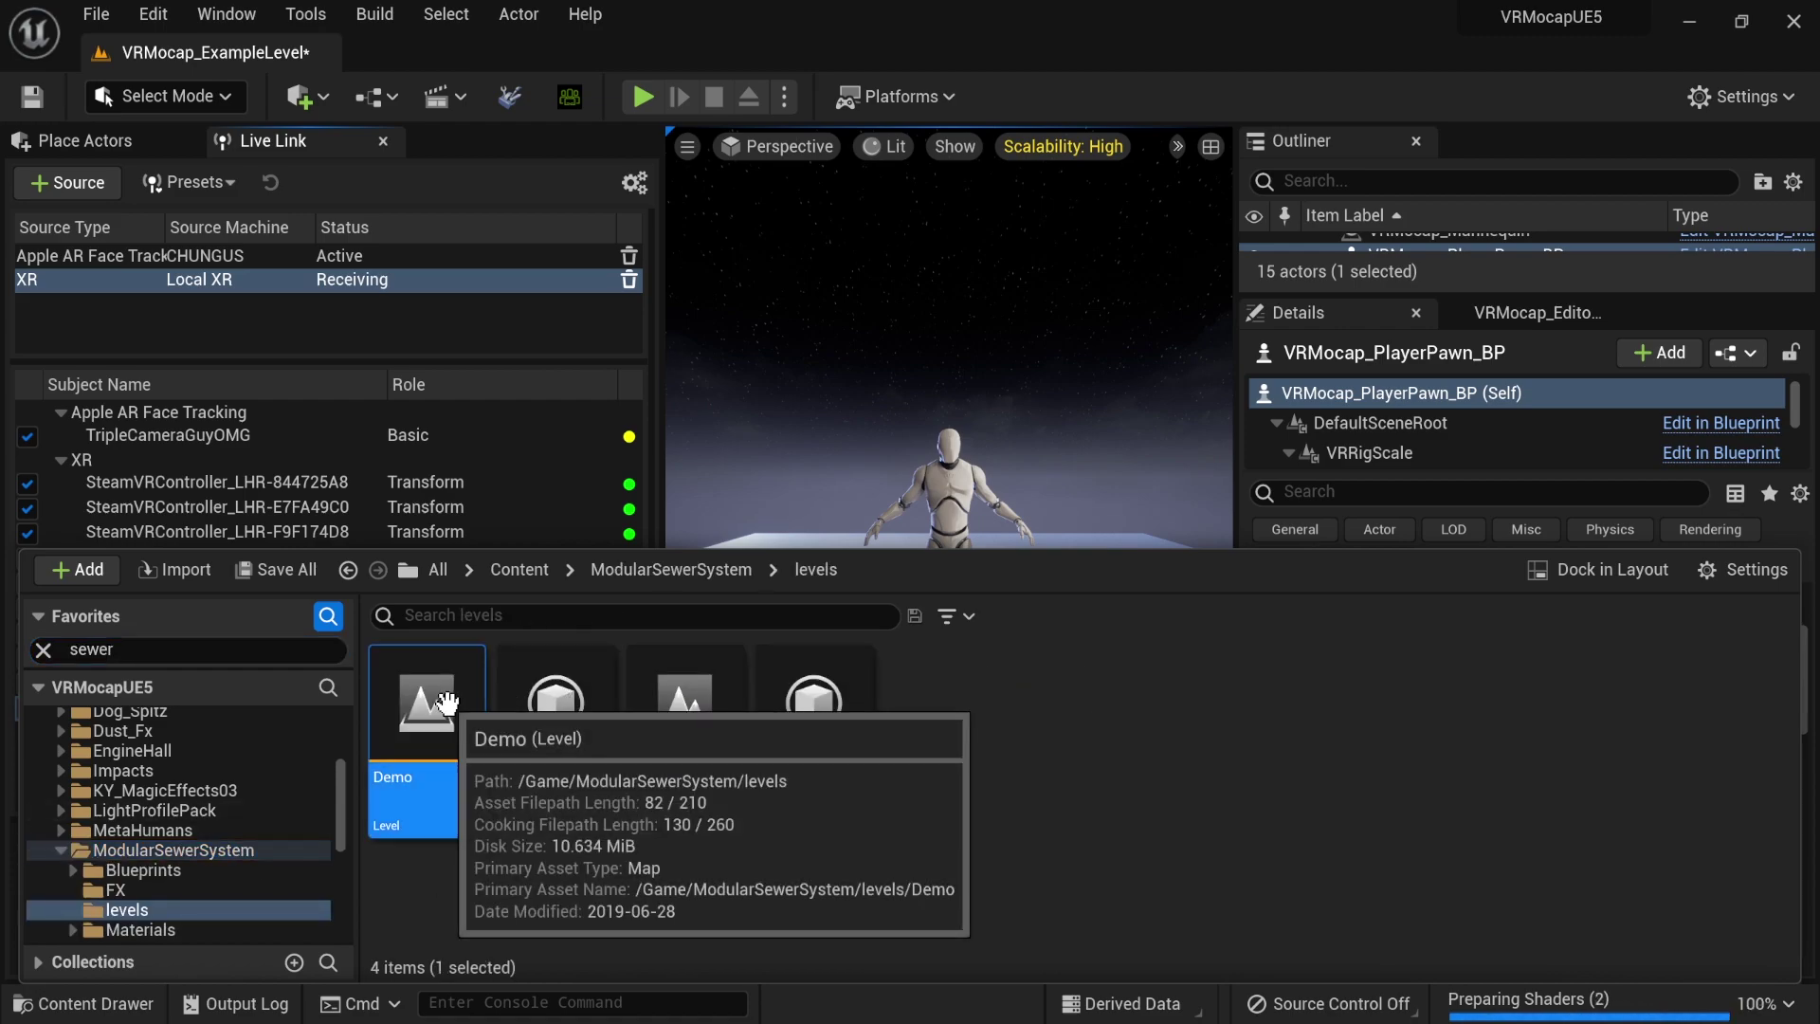
double_click(445, 703)
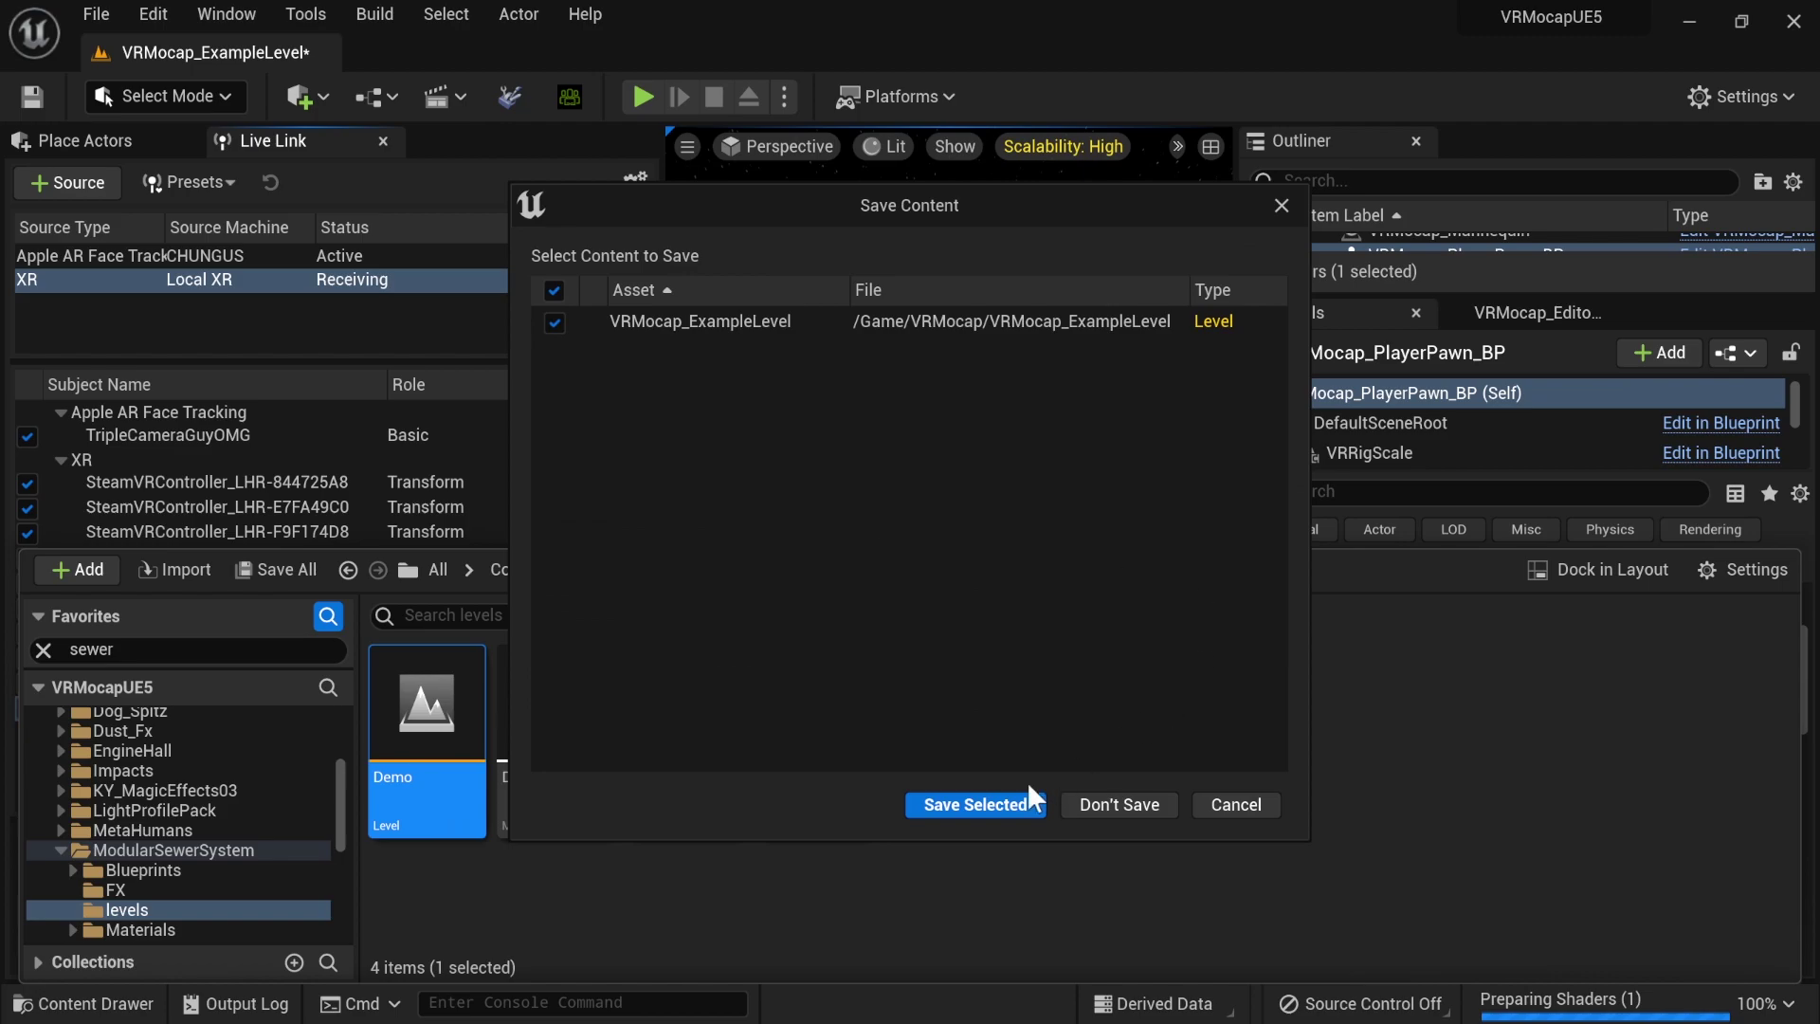
left_click(1111, 802)
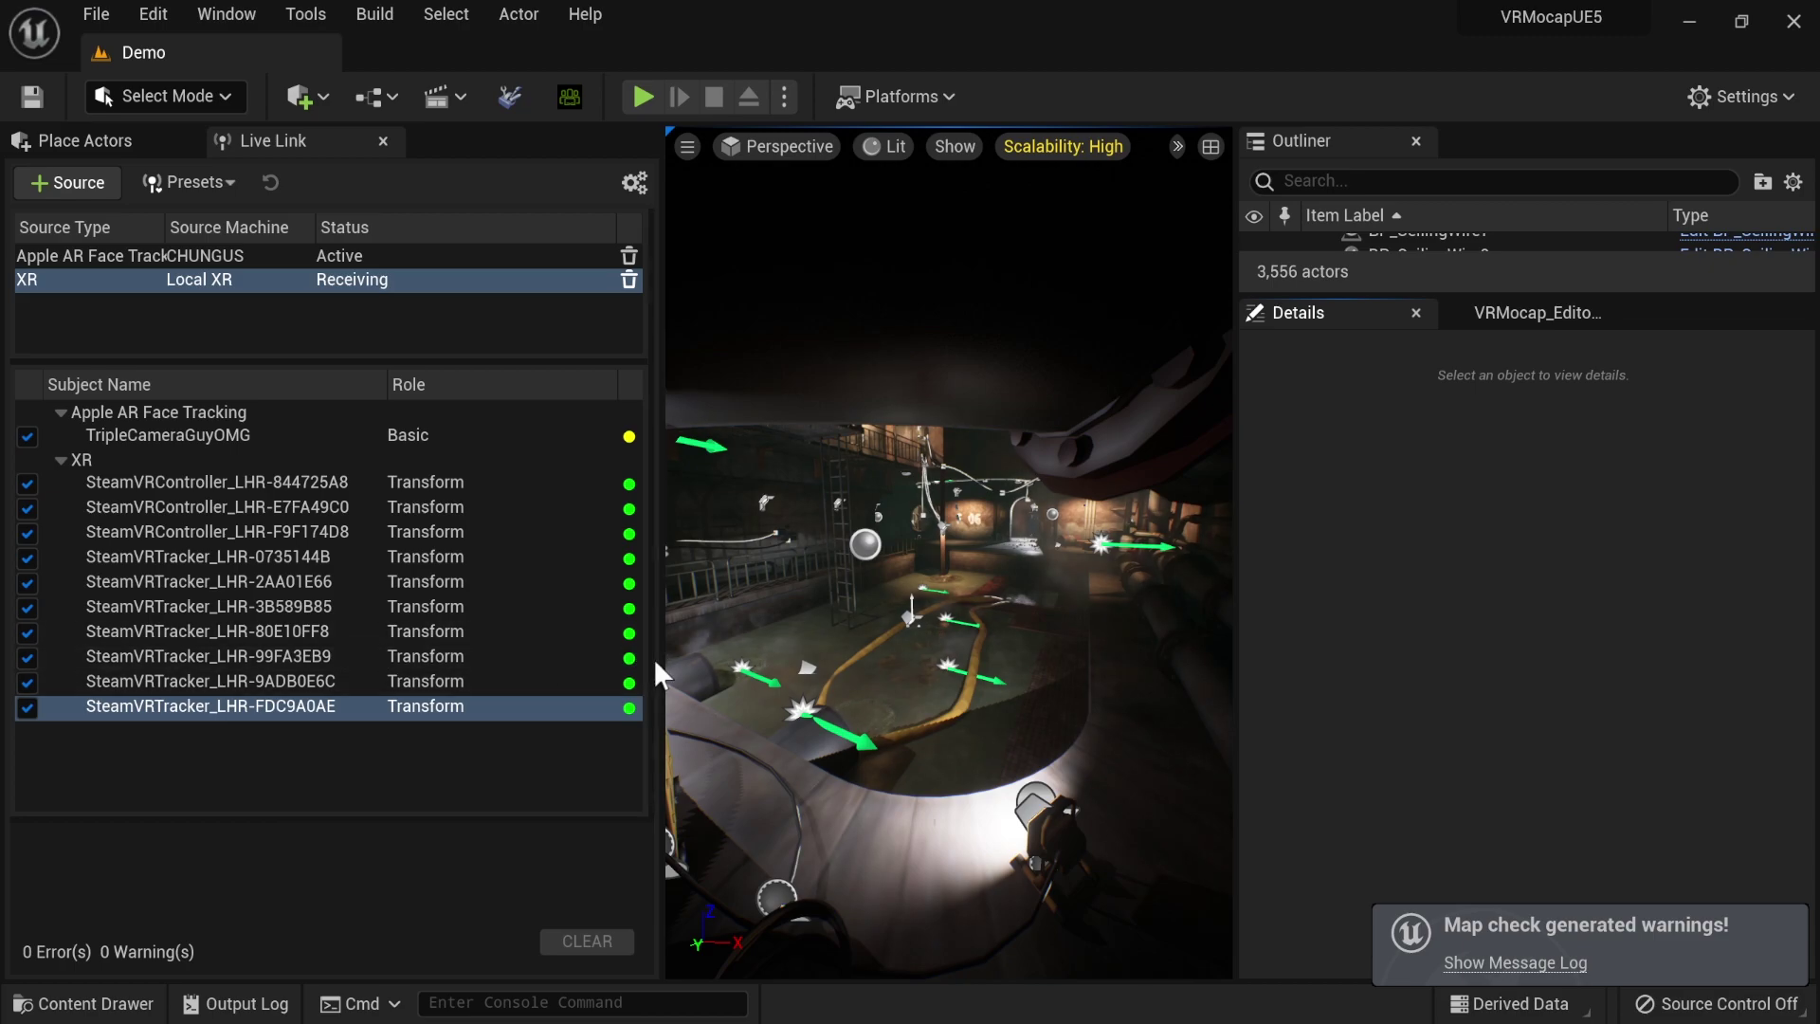
left_click_drag(654, 666, 479, 654)
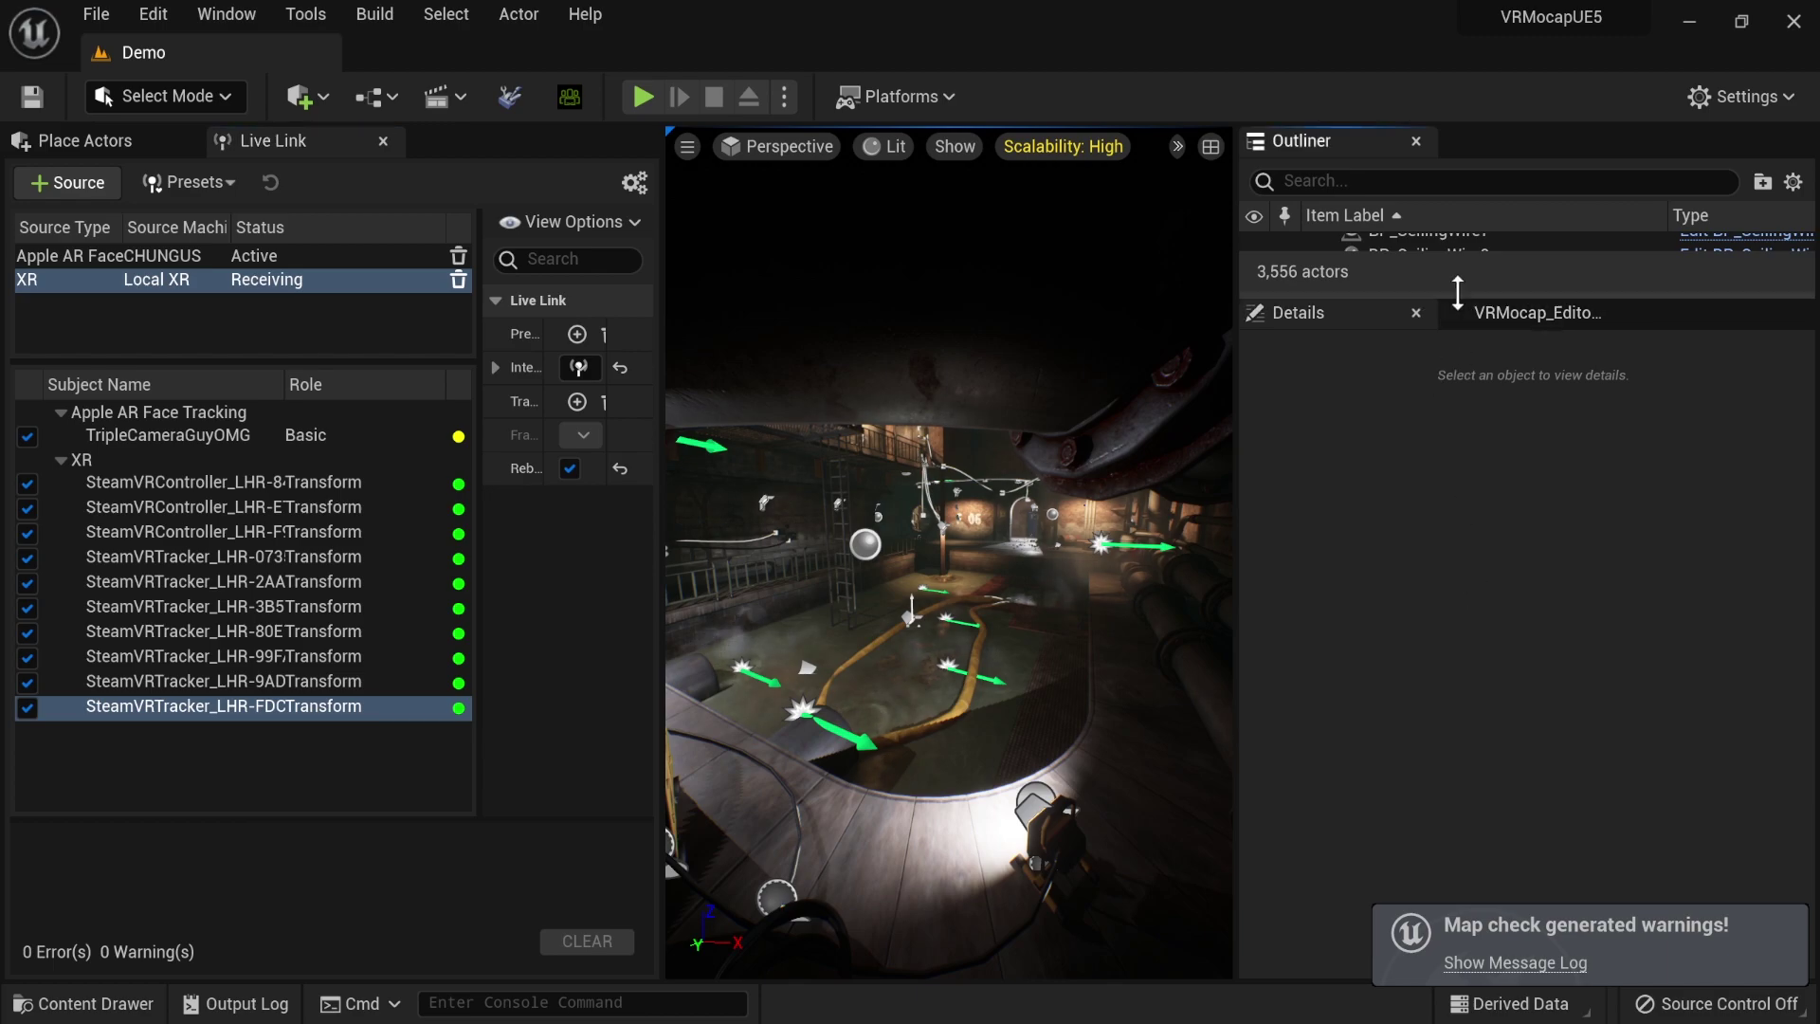
- Enlarge the Outliner, close the Live Link and Place Actors panels, and widen the viewport
left_click_drag(1456, 292, 1476, 529)
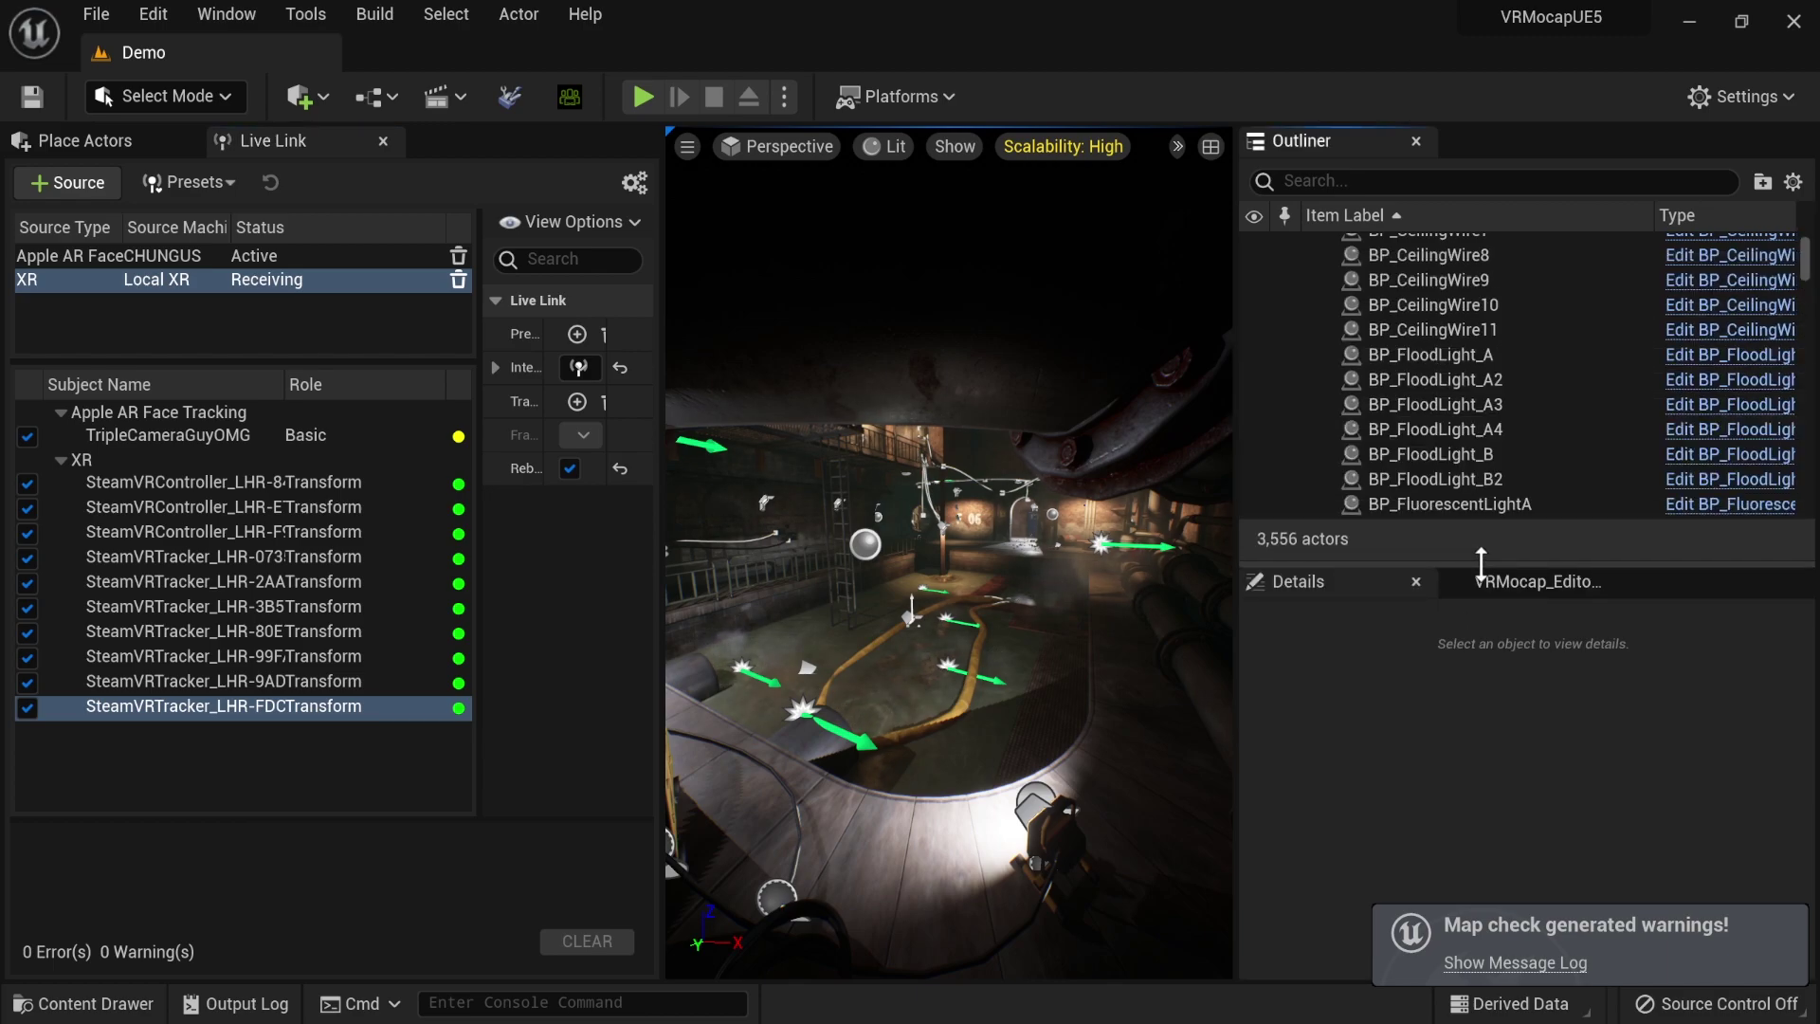
right_click_drag(825, 623, 848, 593)
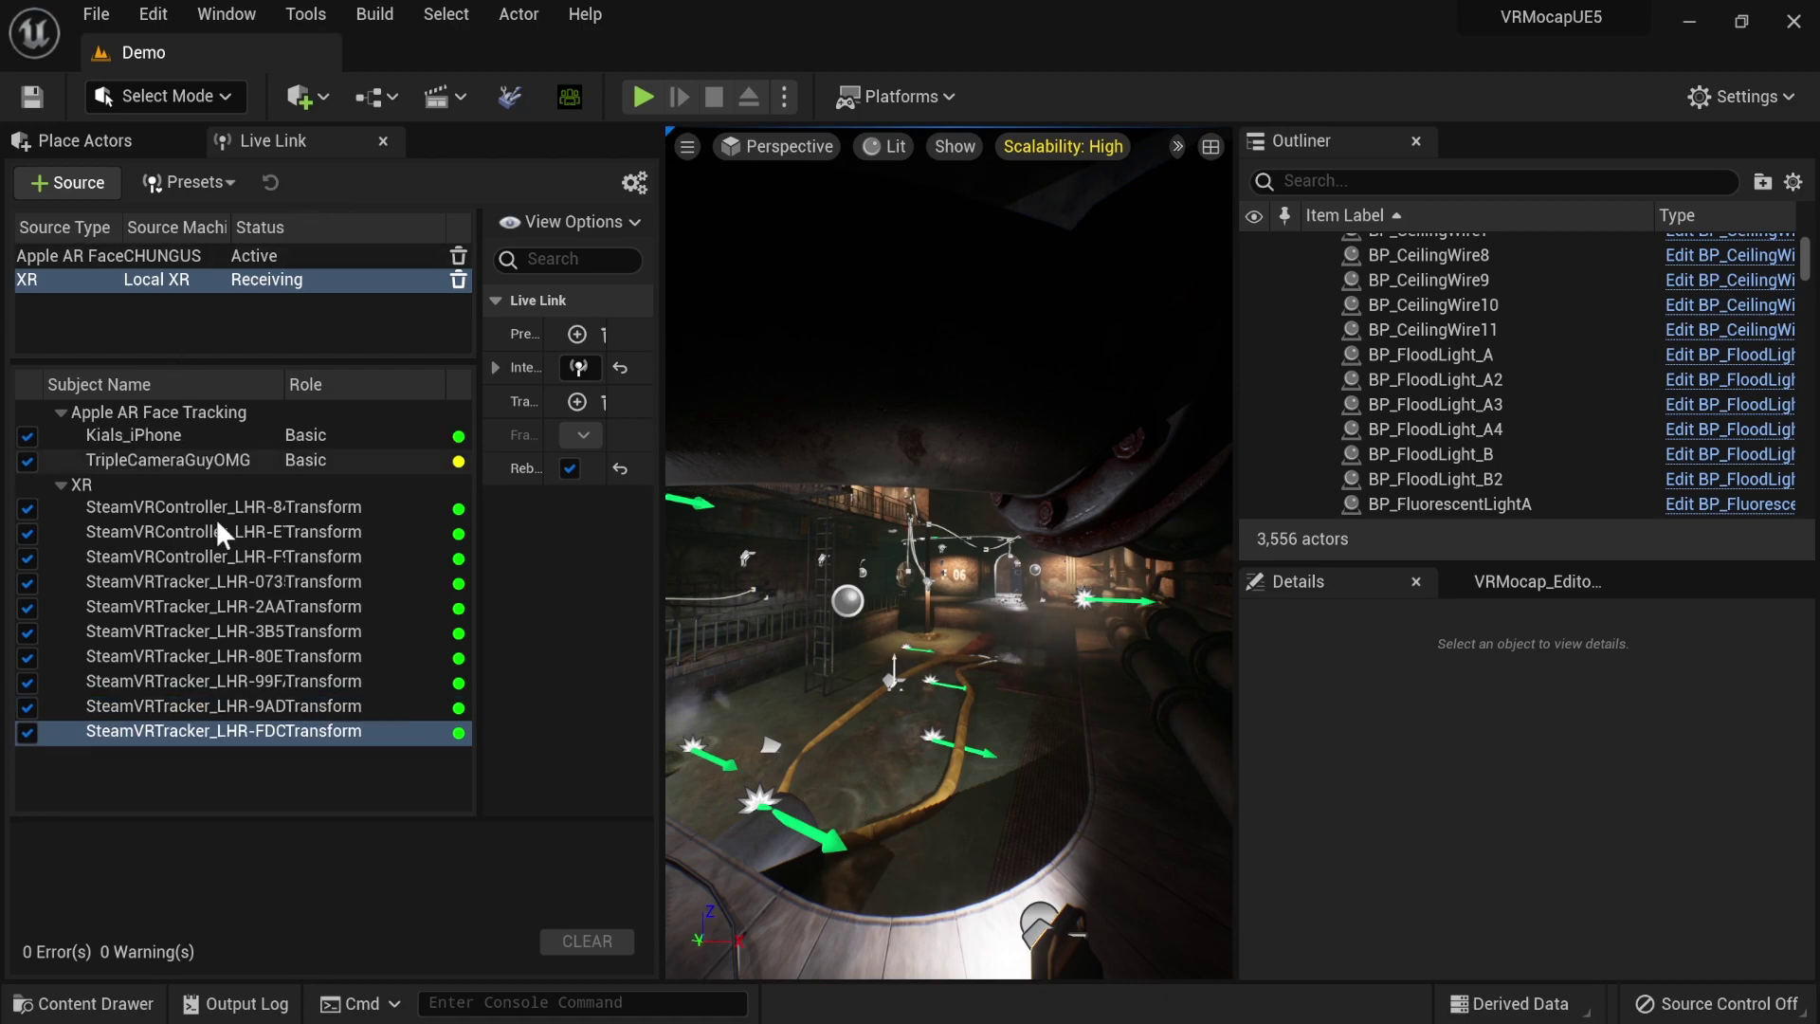
left_click(207, 323)
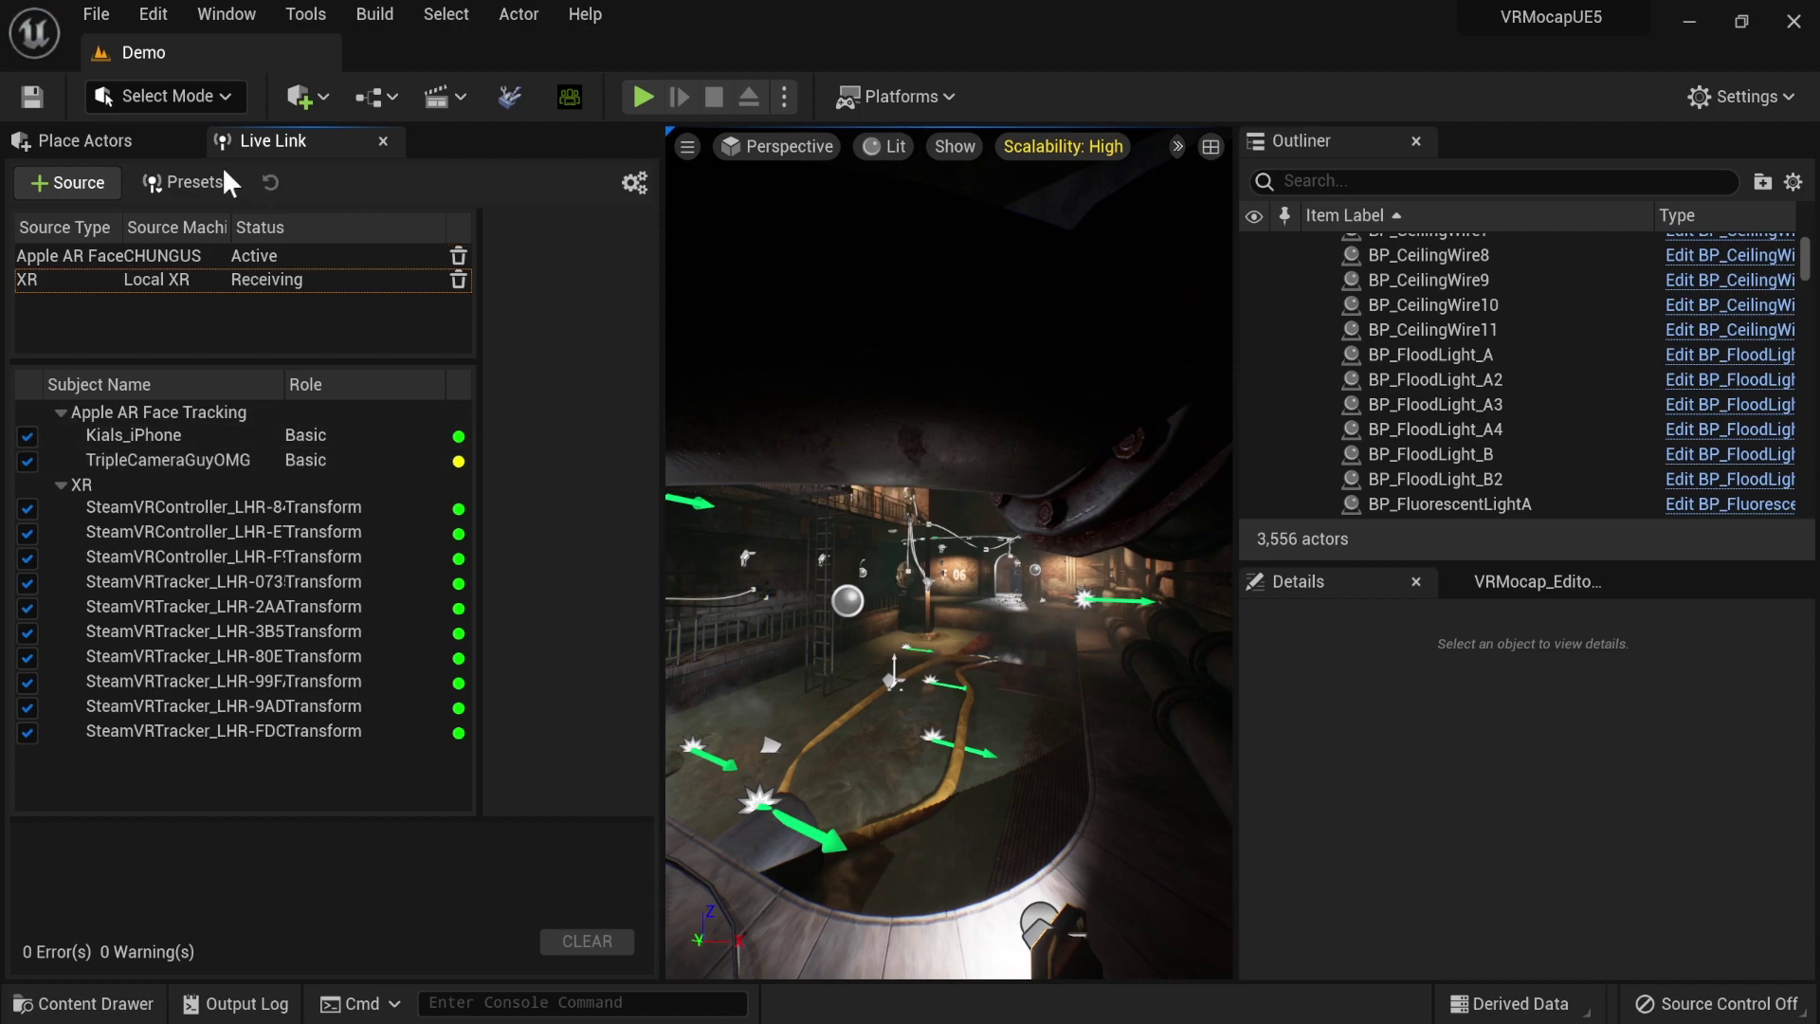
left_click(382, 141)
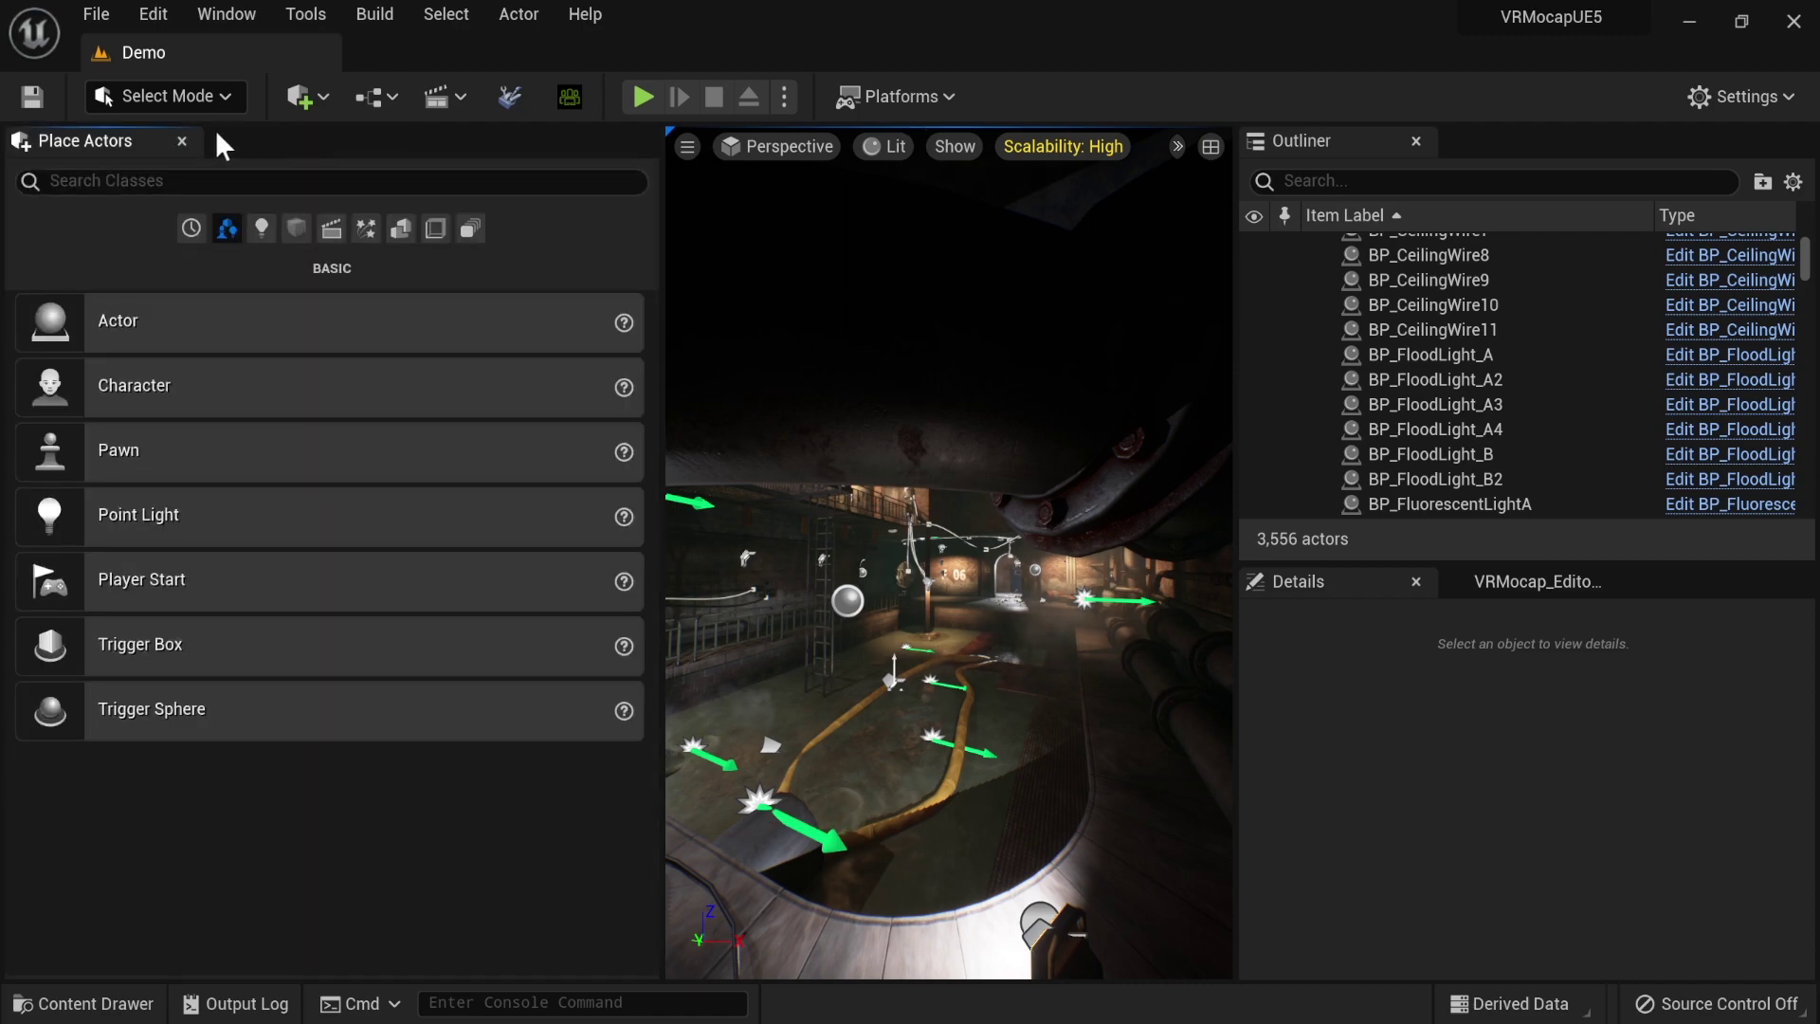
left_click(182, 141)
left_click_drag(1232, 387, 1313, 395)
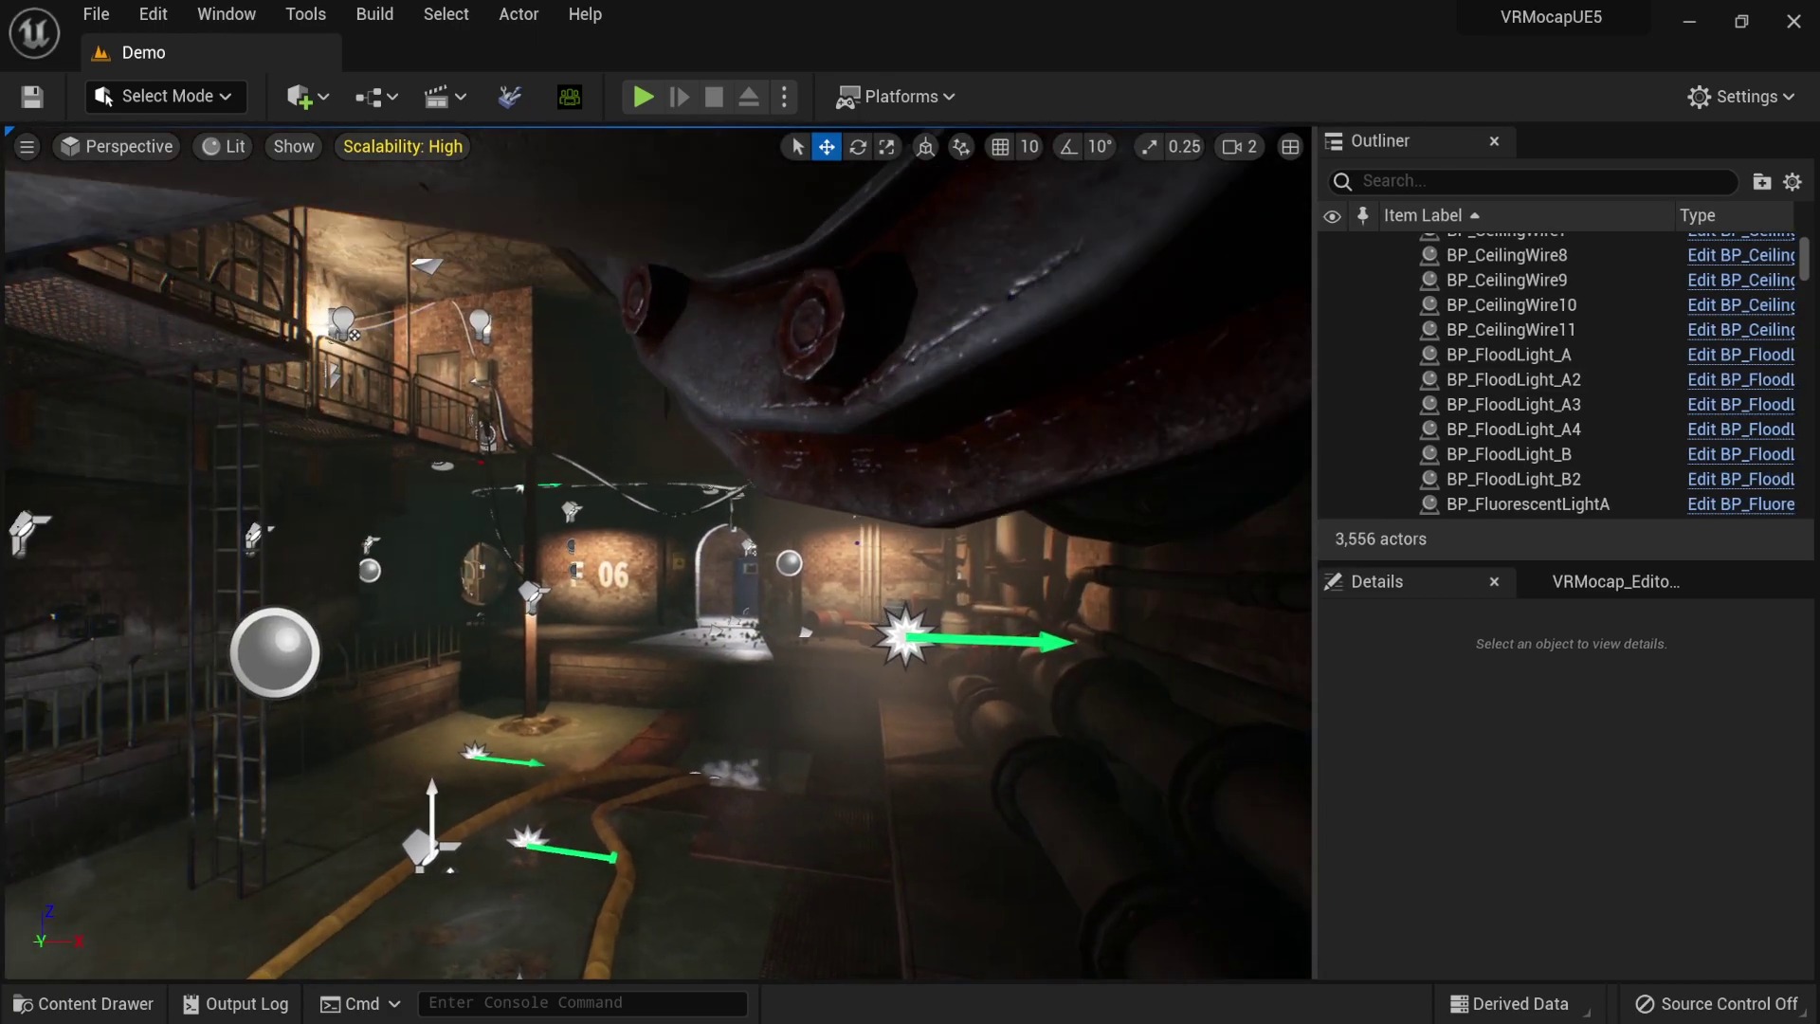
- Raise the viewport camera speed to 4 and fly up to the archway beside the wall marked 06
scroll(1008, 366, "up", 3)
left_click(1240, 147)
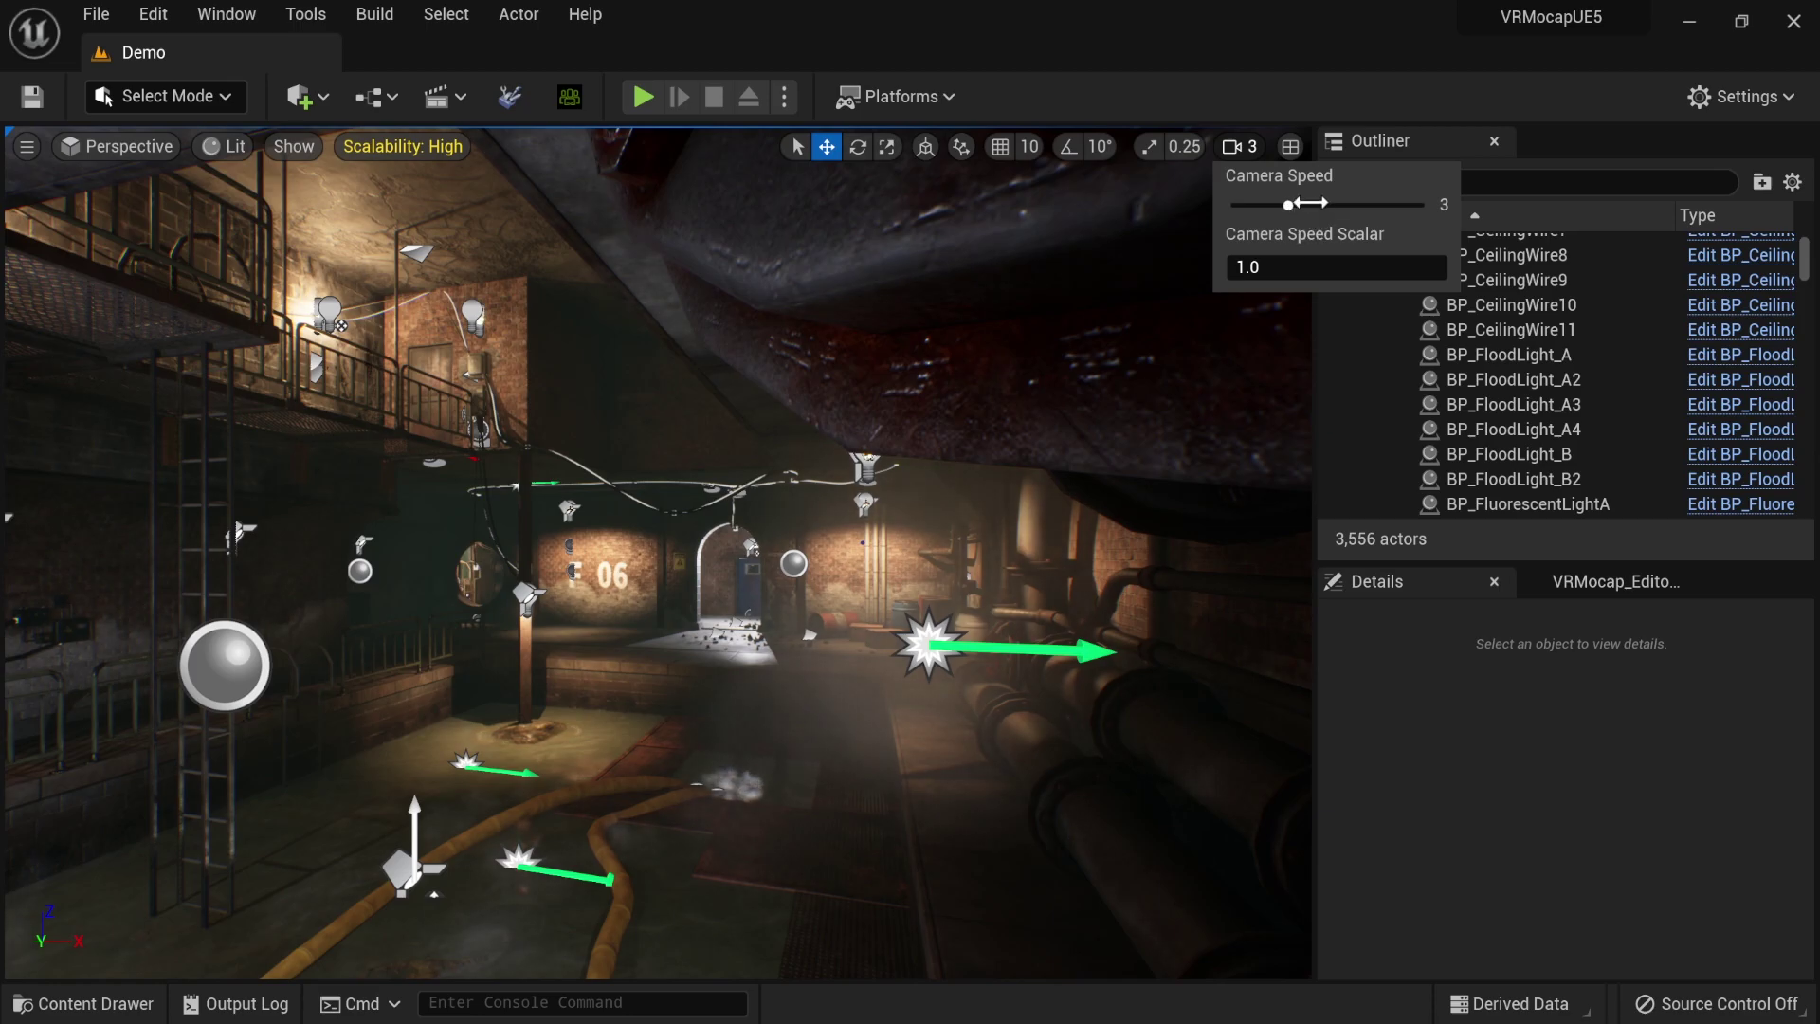
right_click_drag(866, 418, 866, 418)
- Place VRMocap_PlayerPawn_BP from the VRMocap content folder on the floor near the wall marked 06
key("ctrl+space")
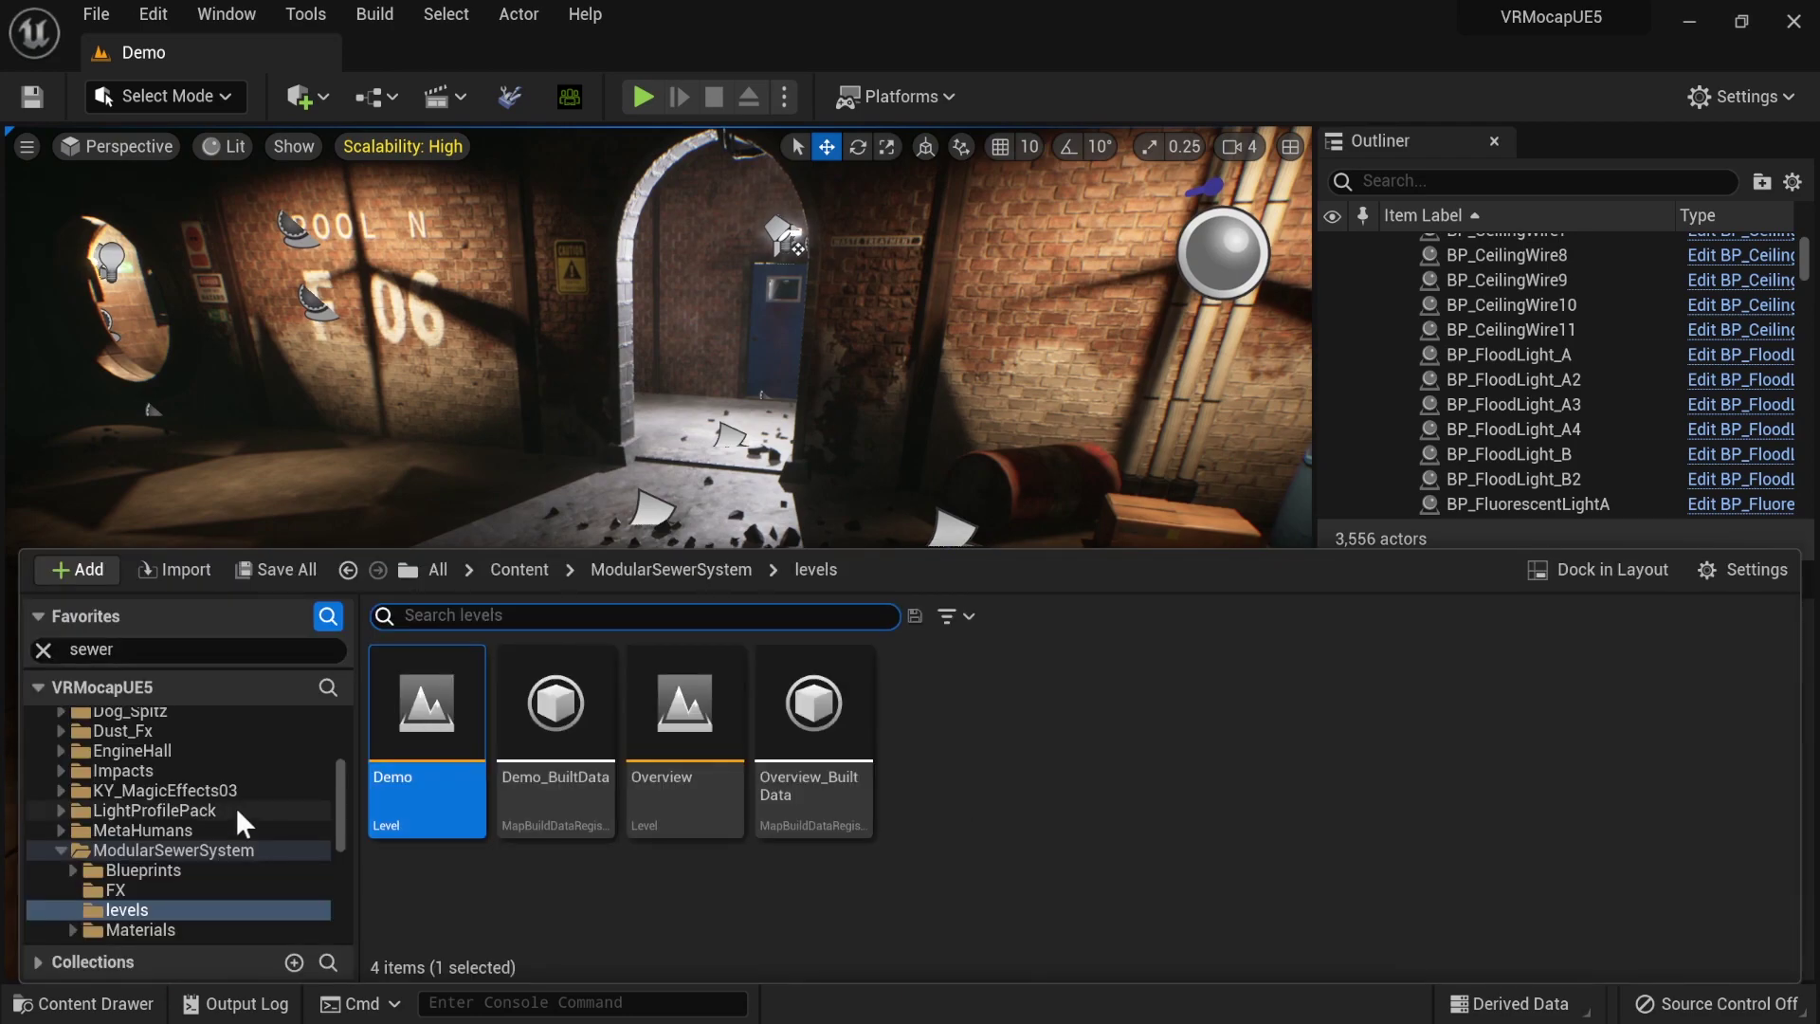
scroll(133, 866, "down", 6)
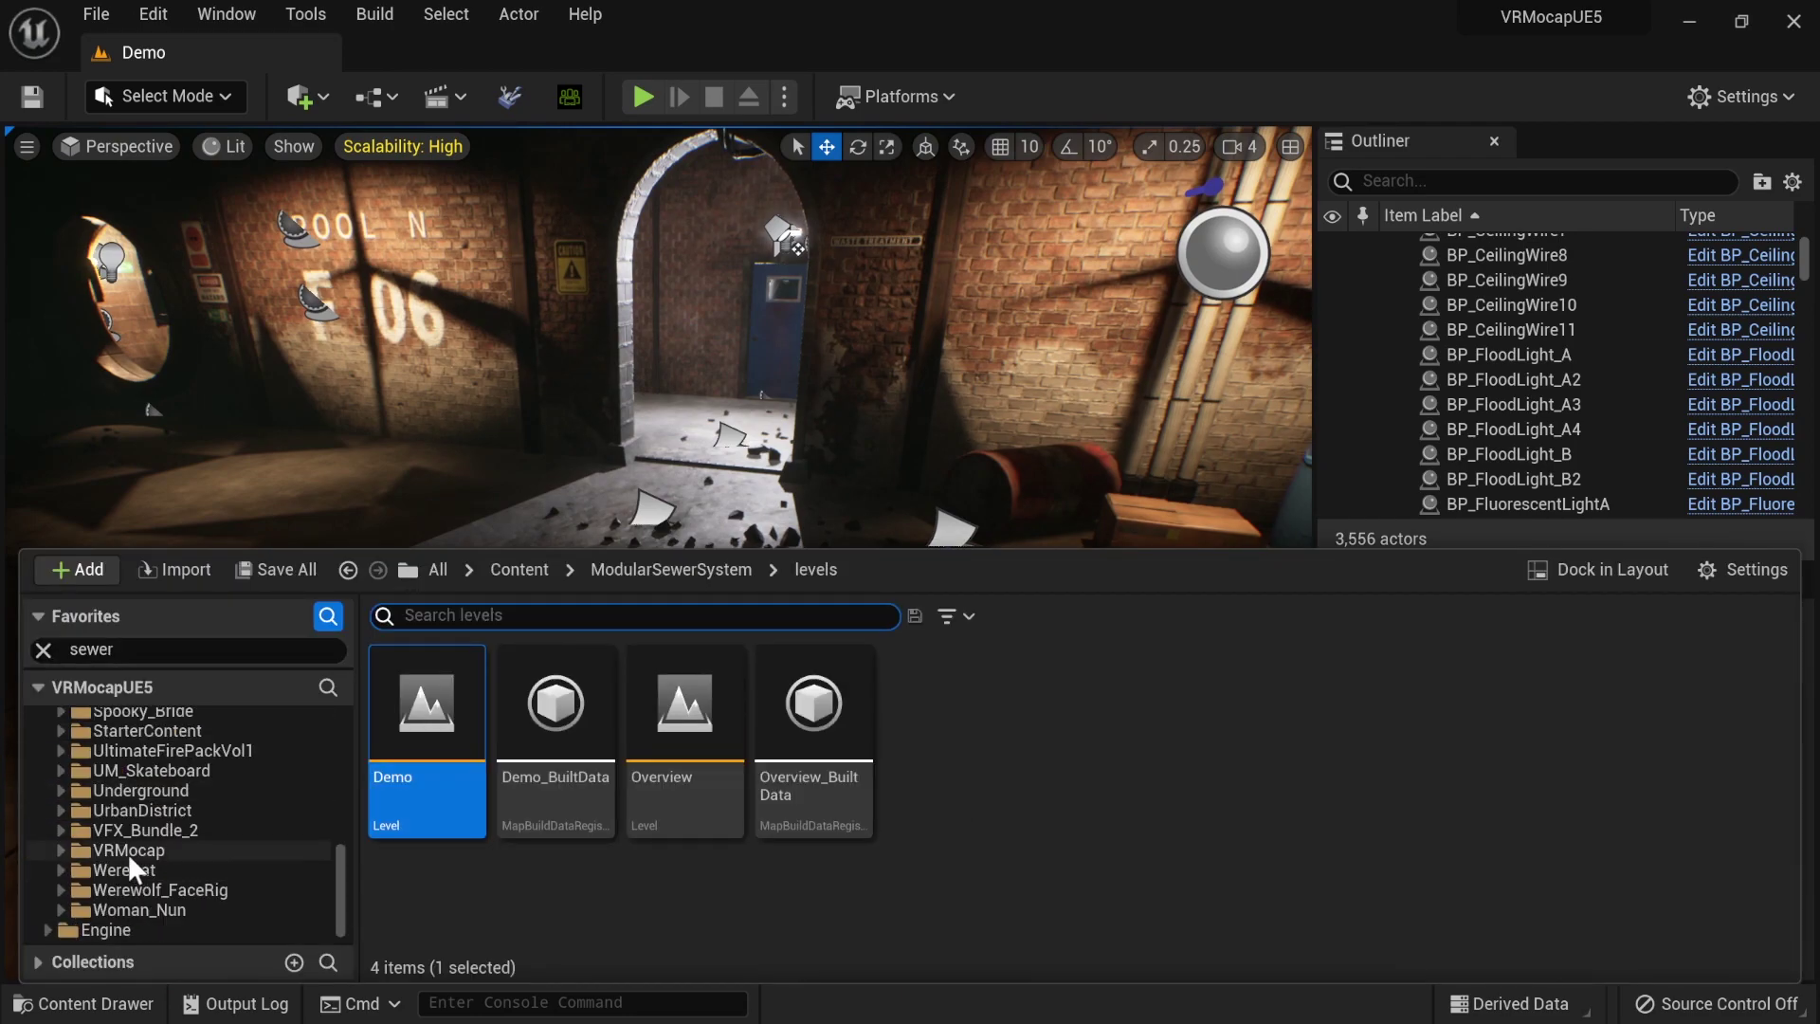
left_click(128, 850)
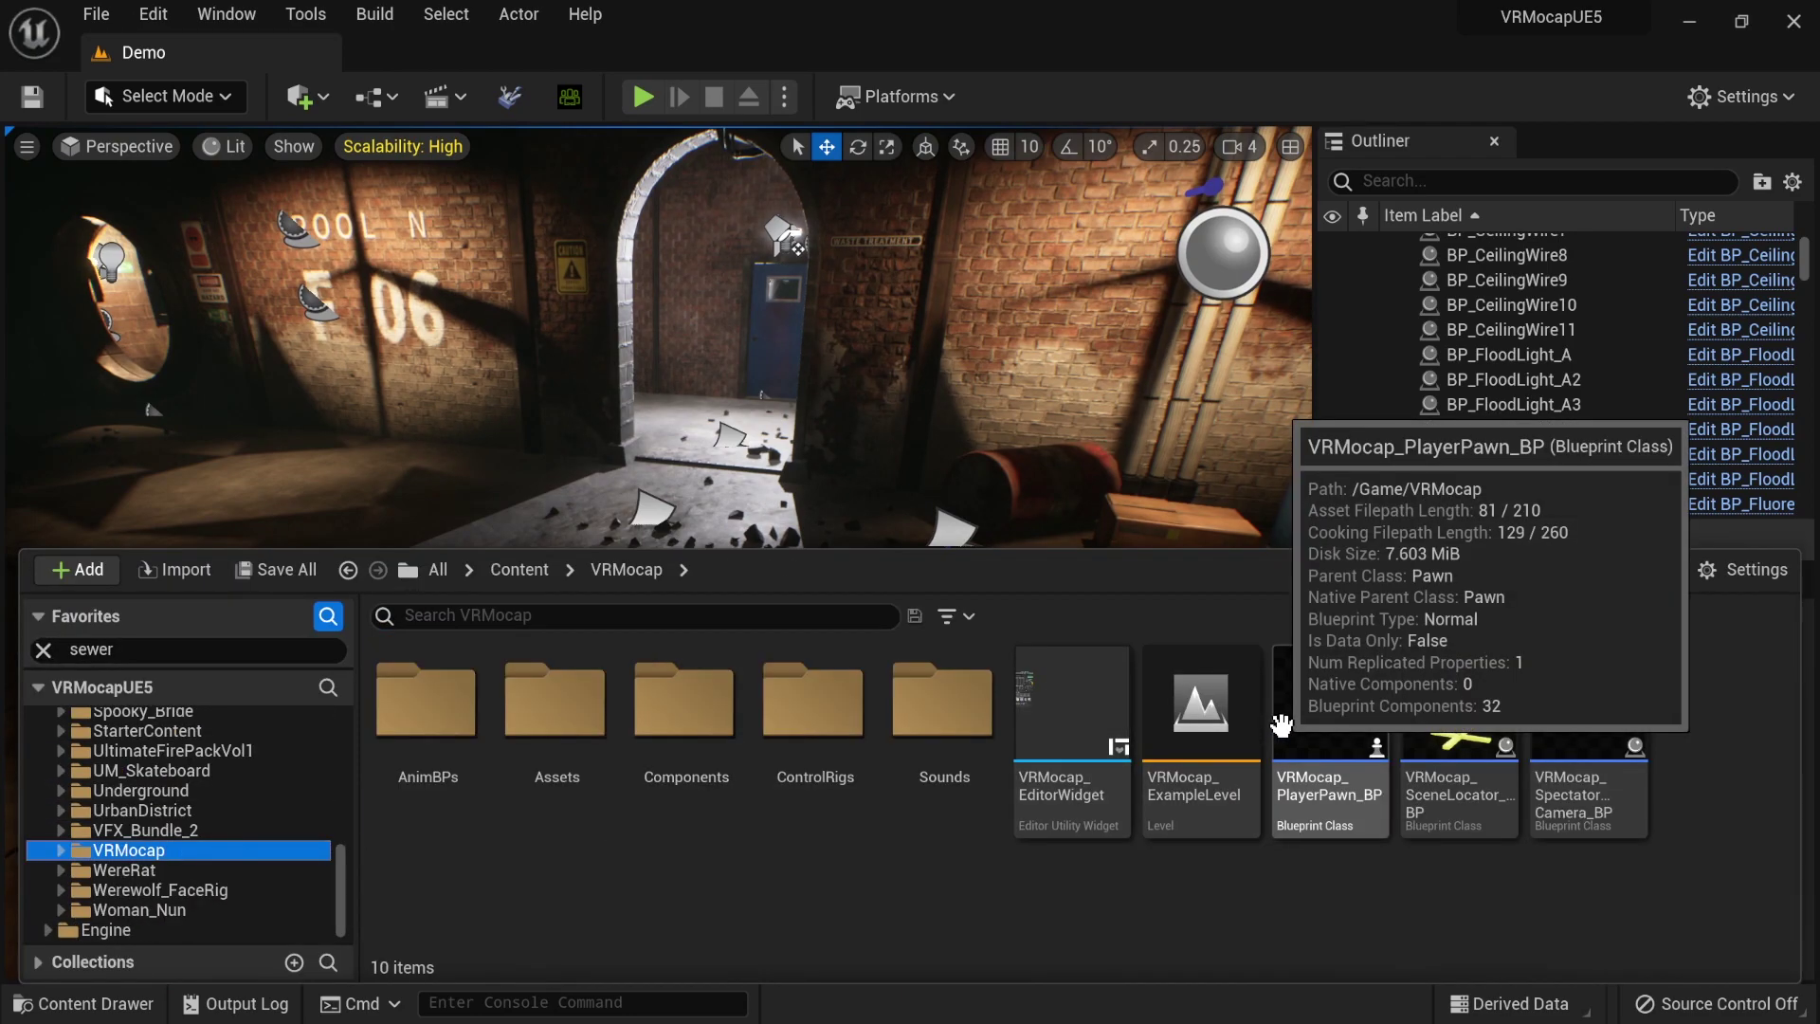
left_click_drag(1328, 730, 318, 507)
- Set Auto Possess Player of the placed VRMocap_PlayerPawn_BP to Player 0 and keep the pawn selected
scroll(1492, 872, "down", 5)
left_click(1475, 717)
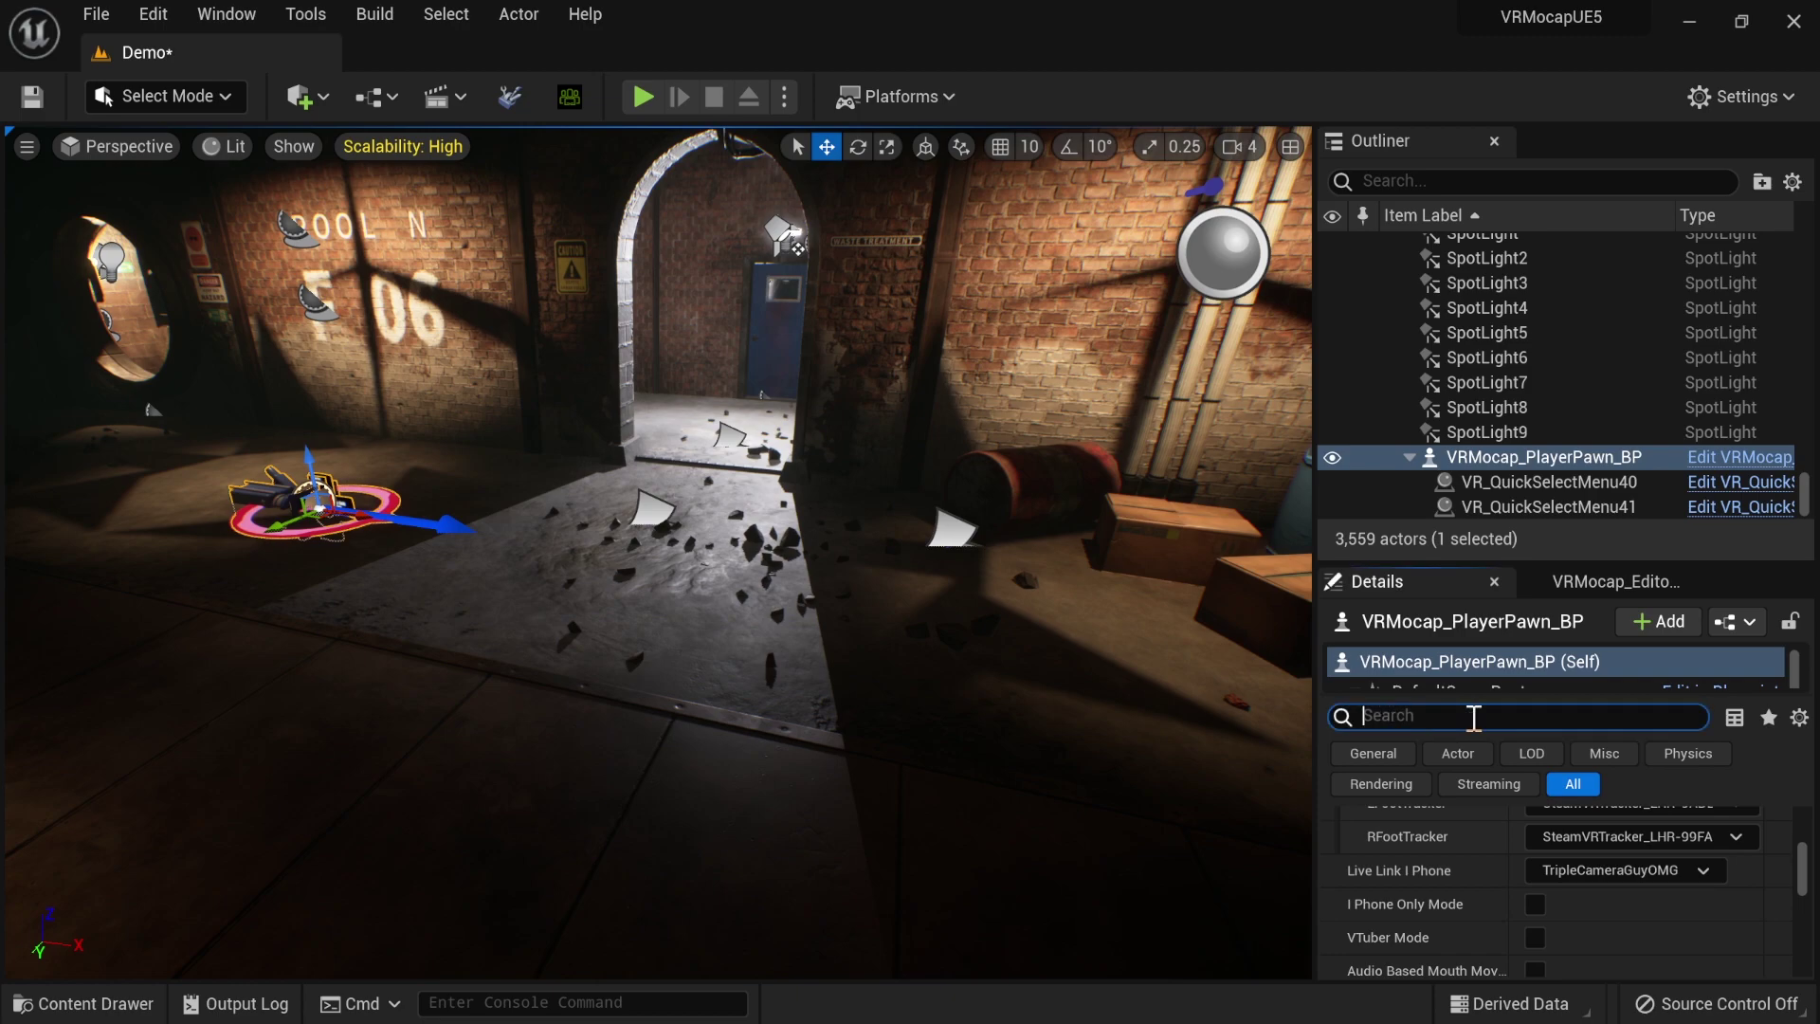
type("aut")
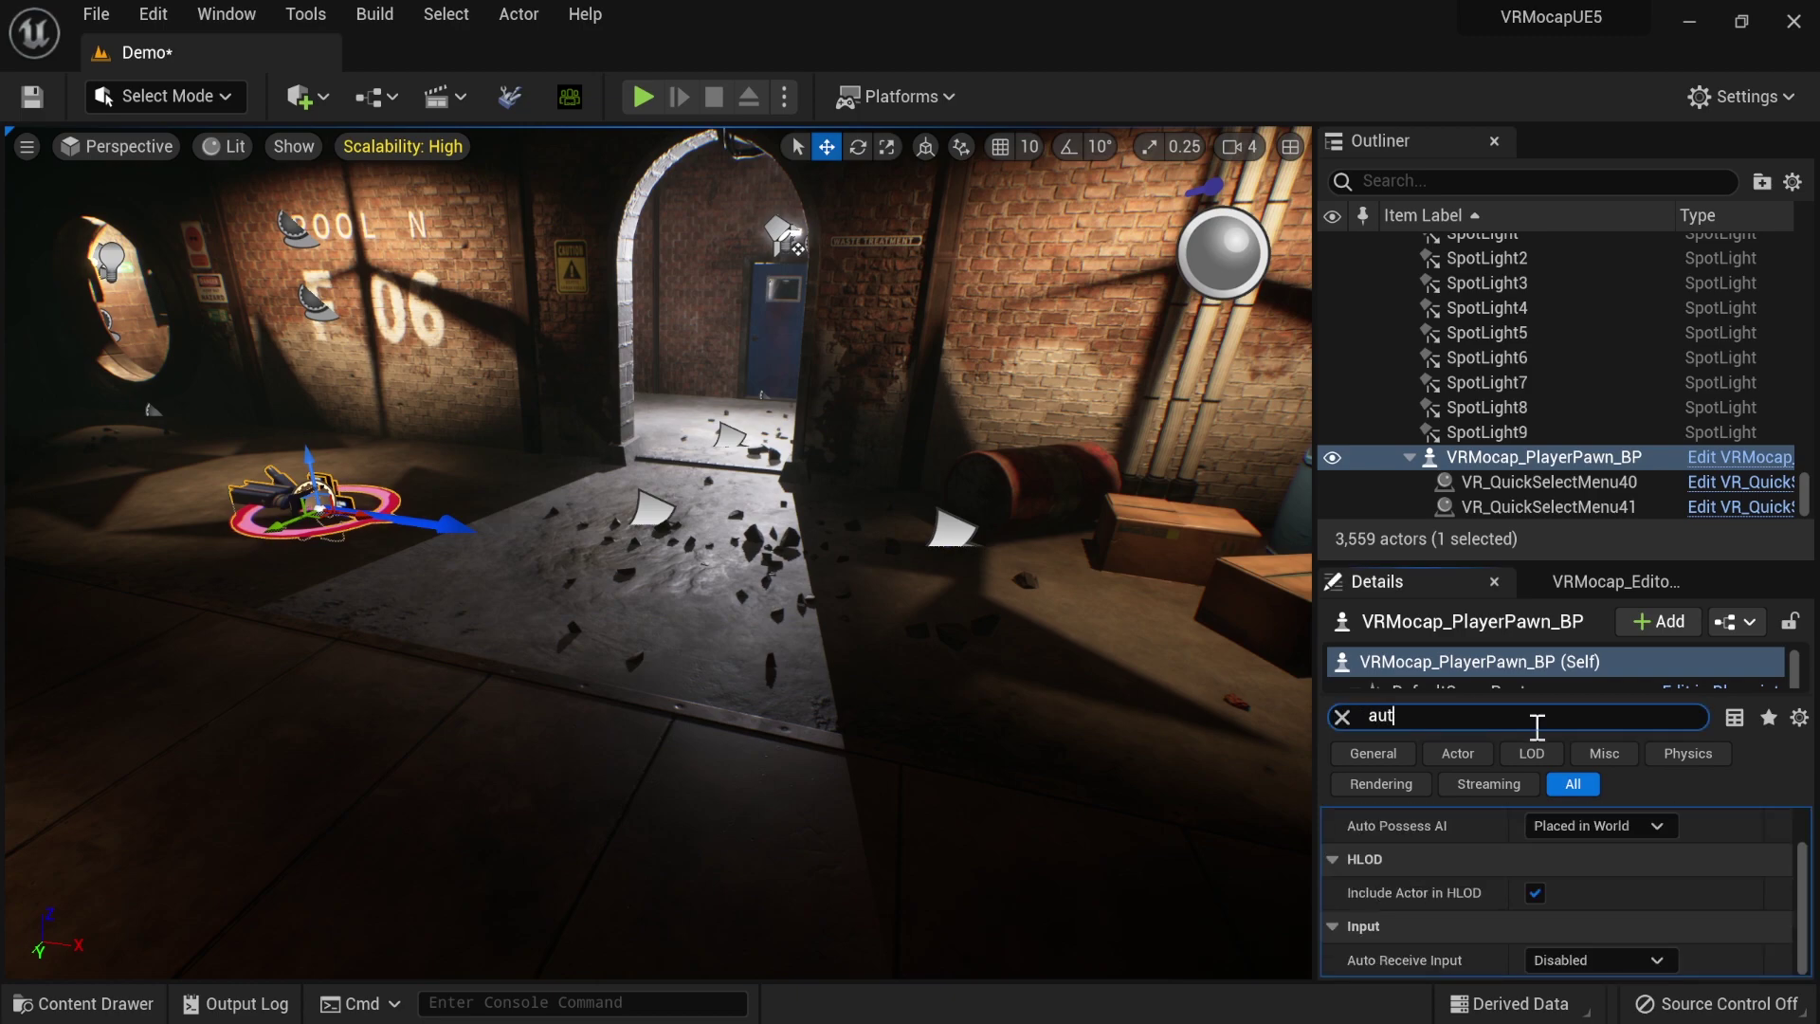
scroll(1444, 900, "up", 2)
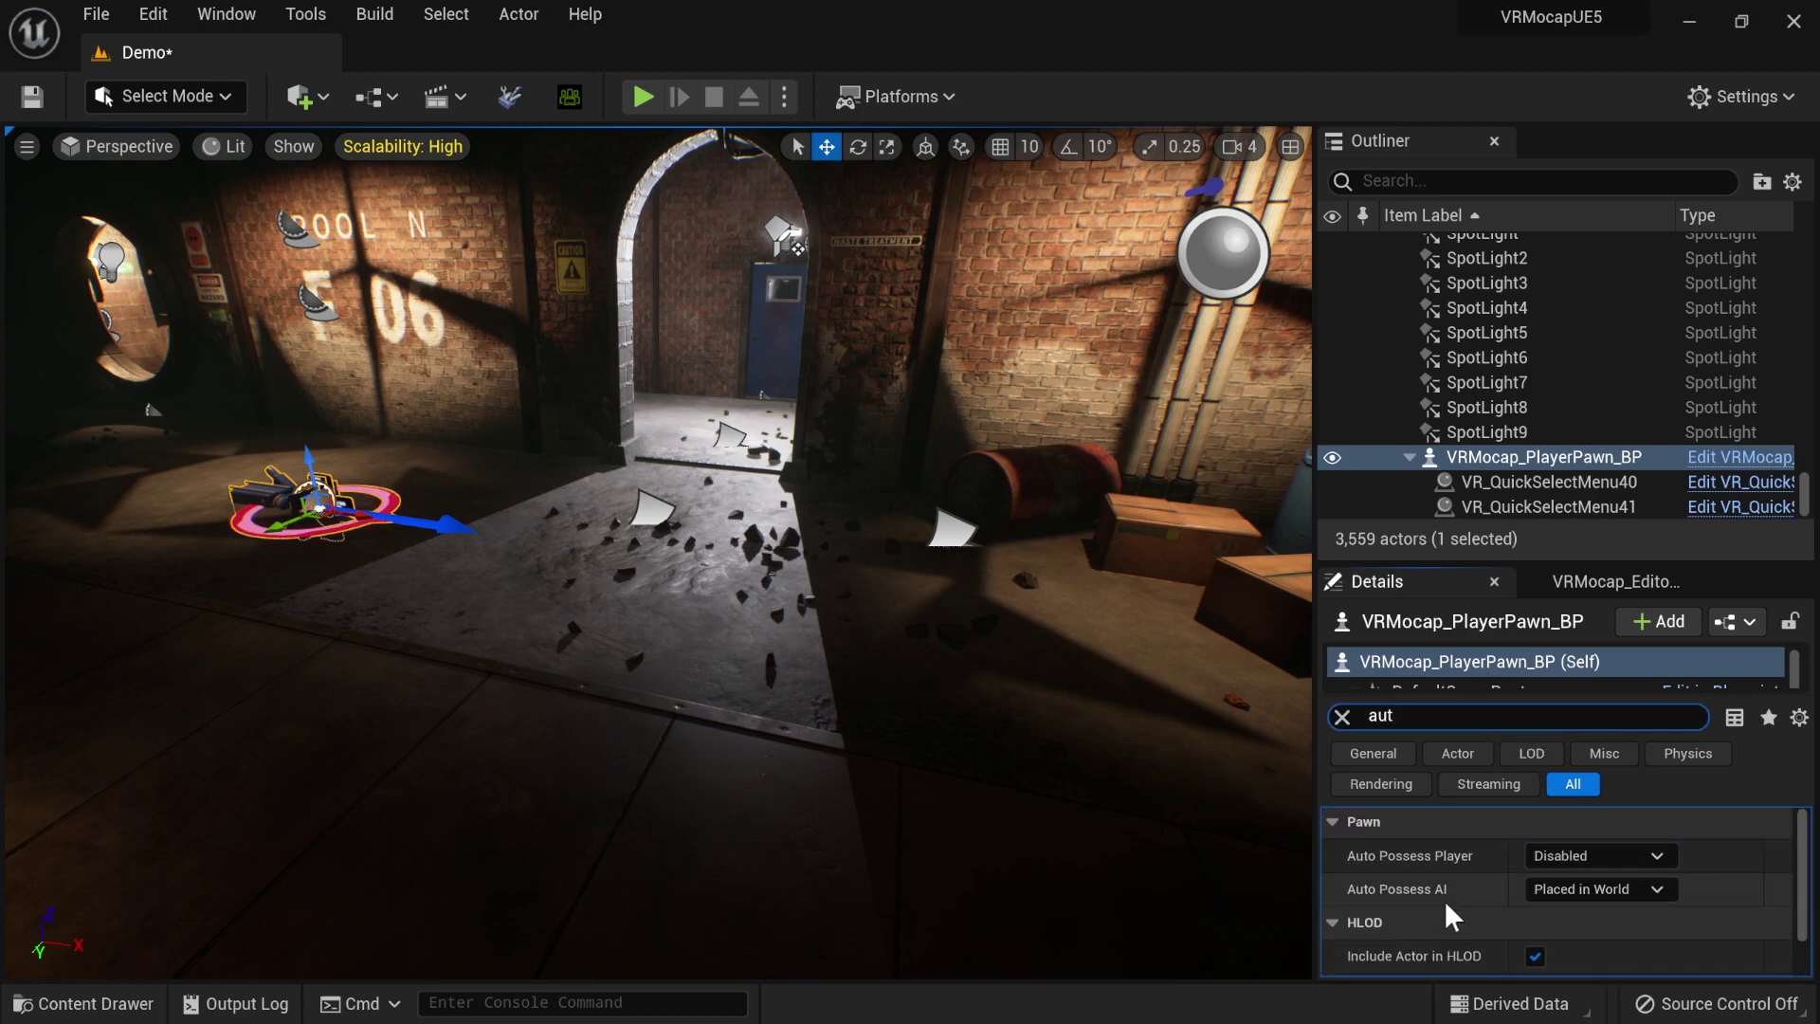
left_click(1561, 855)
left_click(1562, 659)
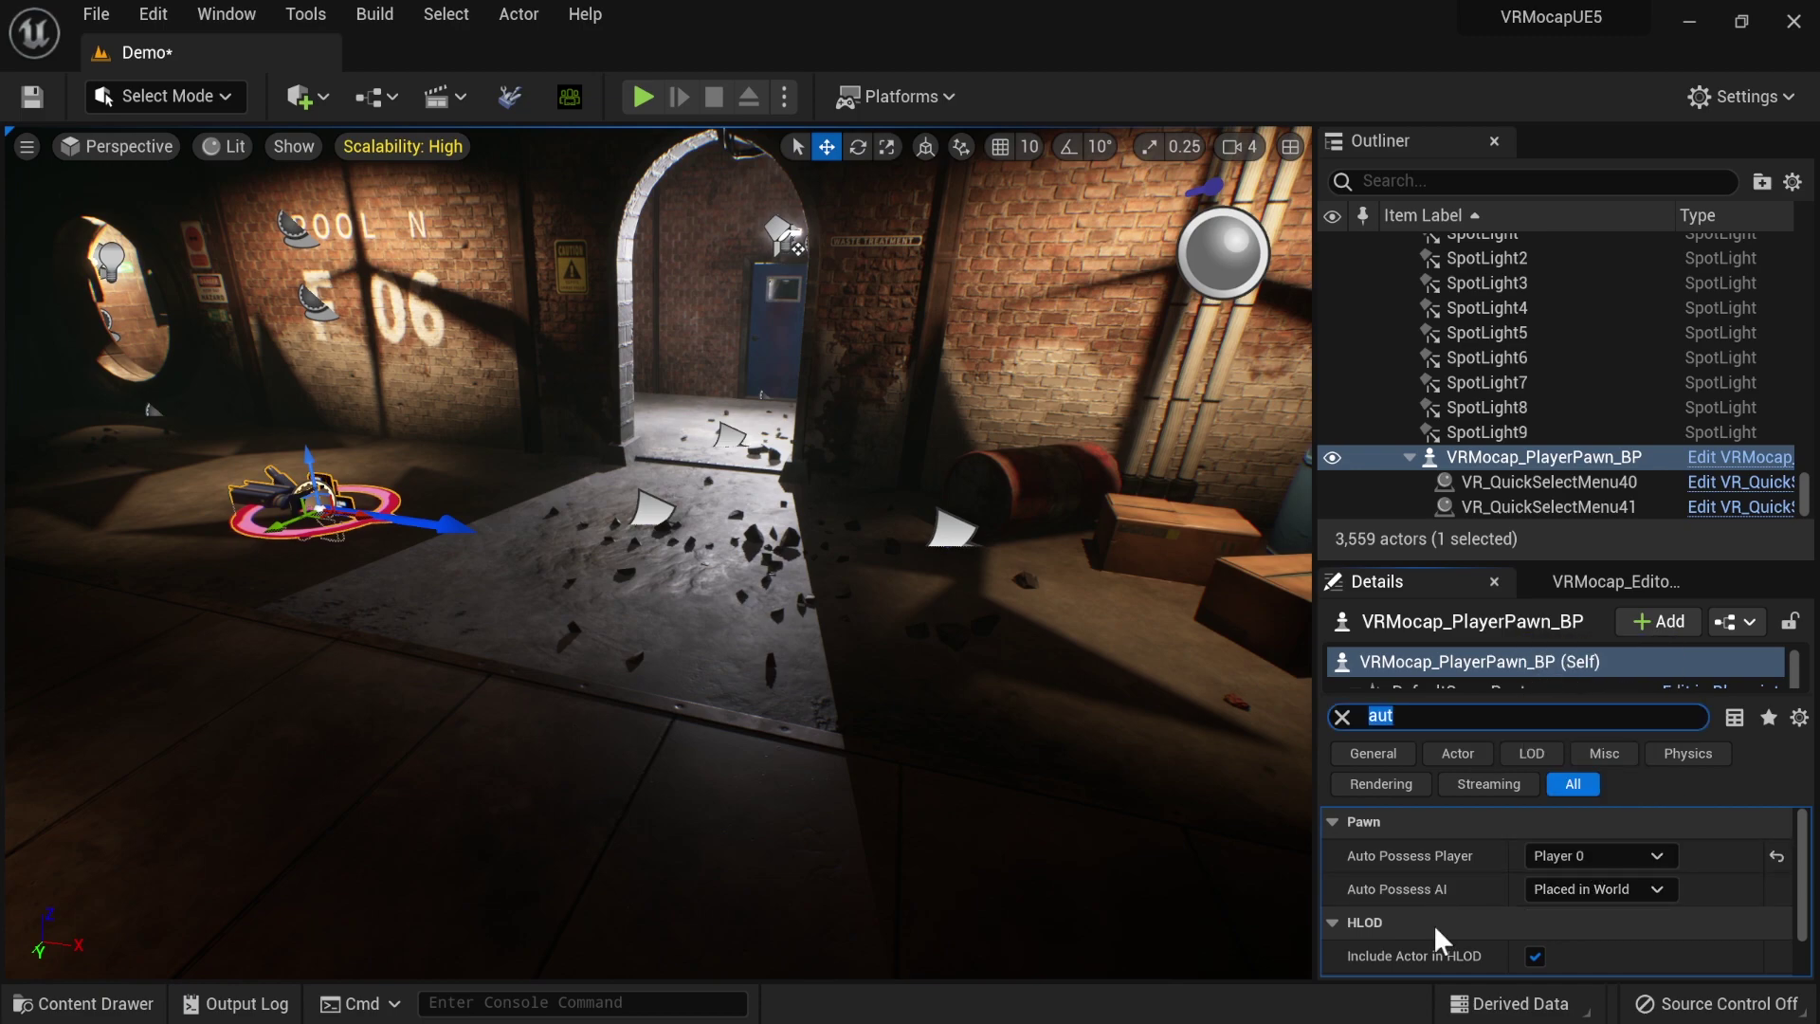
left_click(281, 491)
left_click(1461, 343)
left_click(1517, 457)
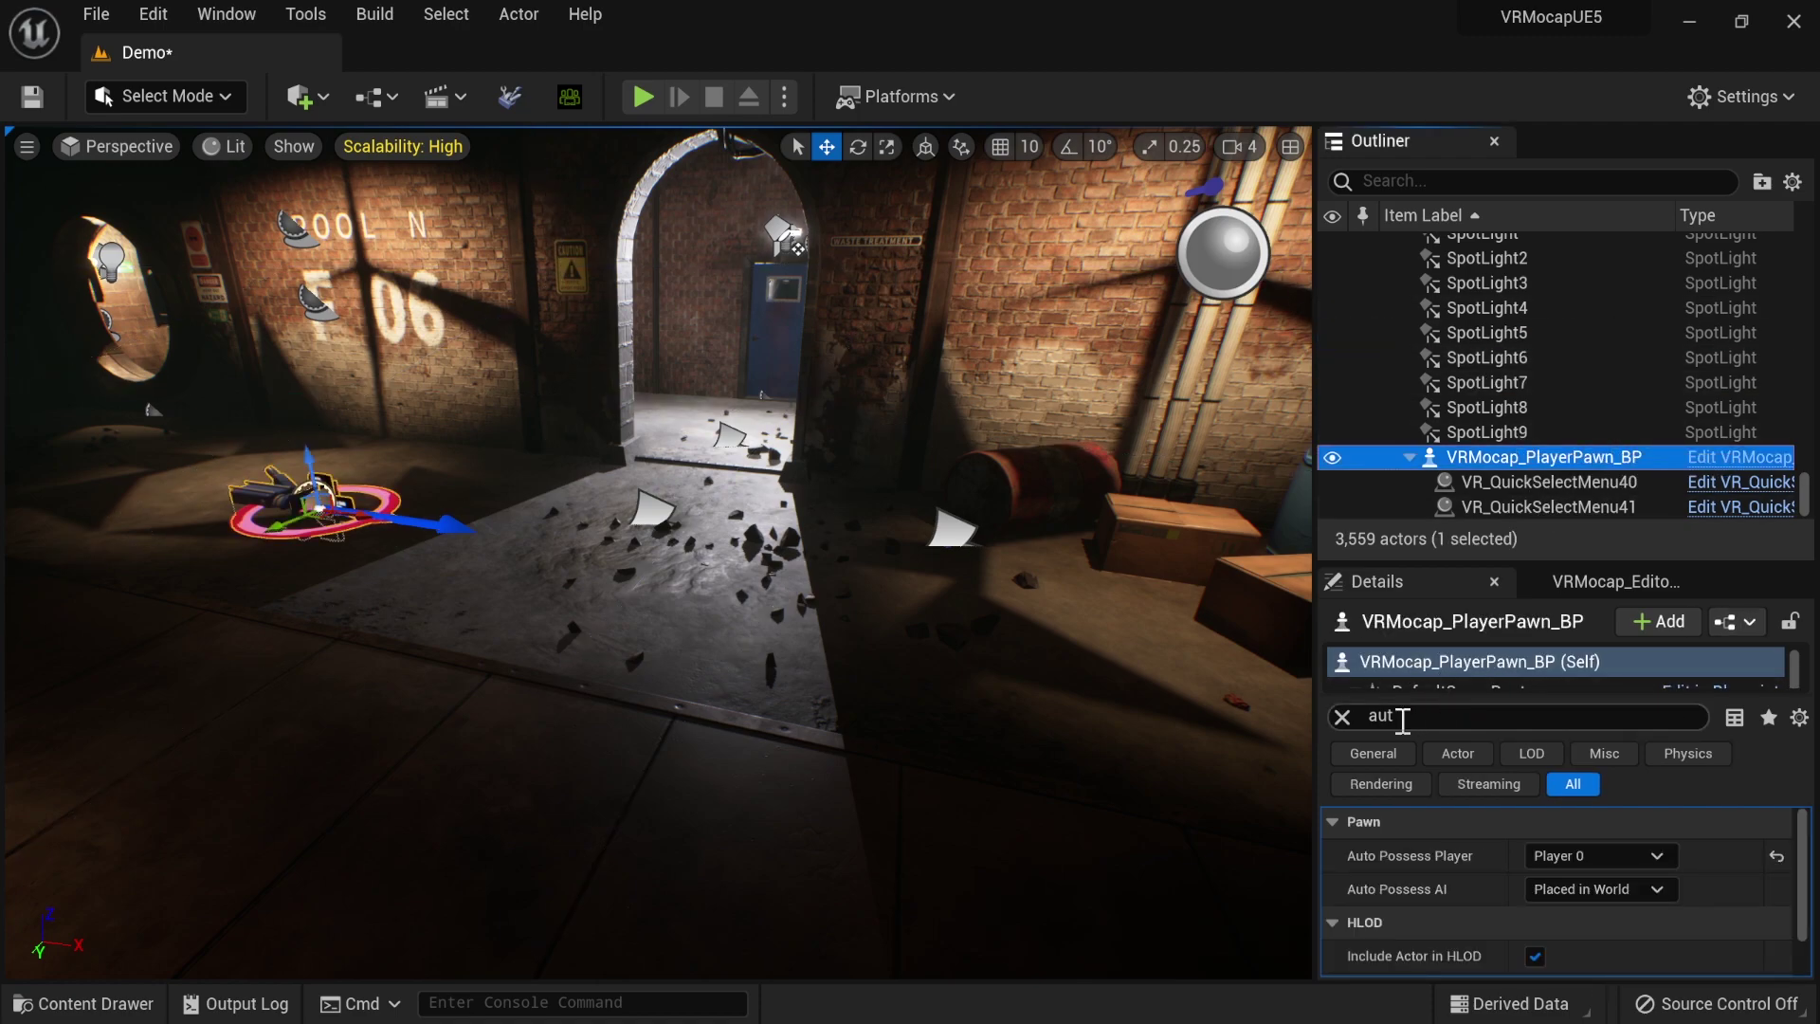
- Clear the pawn's property filter and dock the Outliner as a narrow column on the other side of the viewport
left_click(1341, 715)
left_click_drag(1413, 698, 1451, 844)
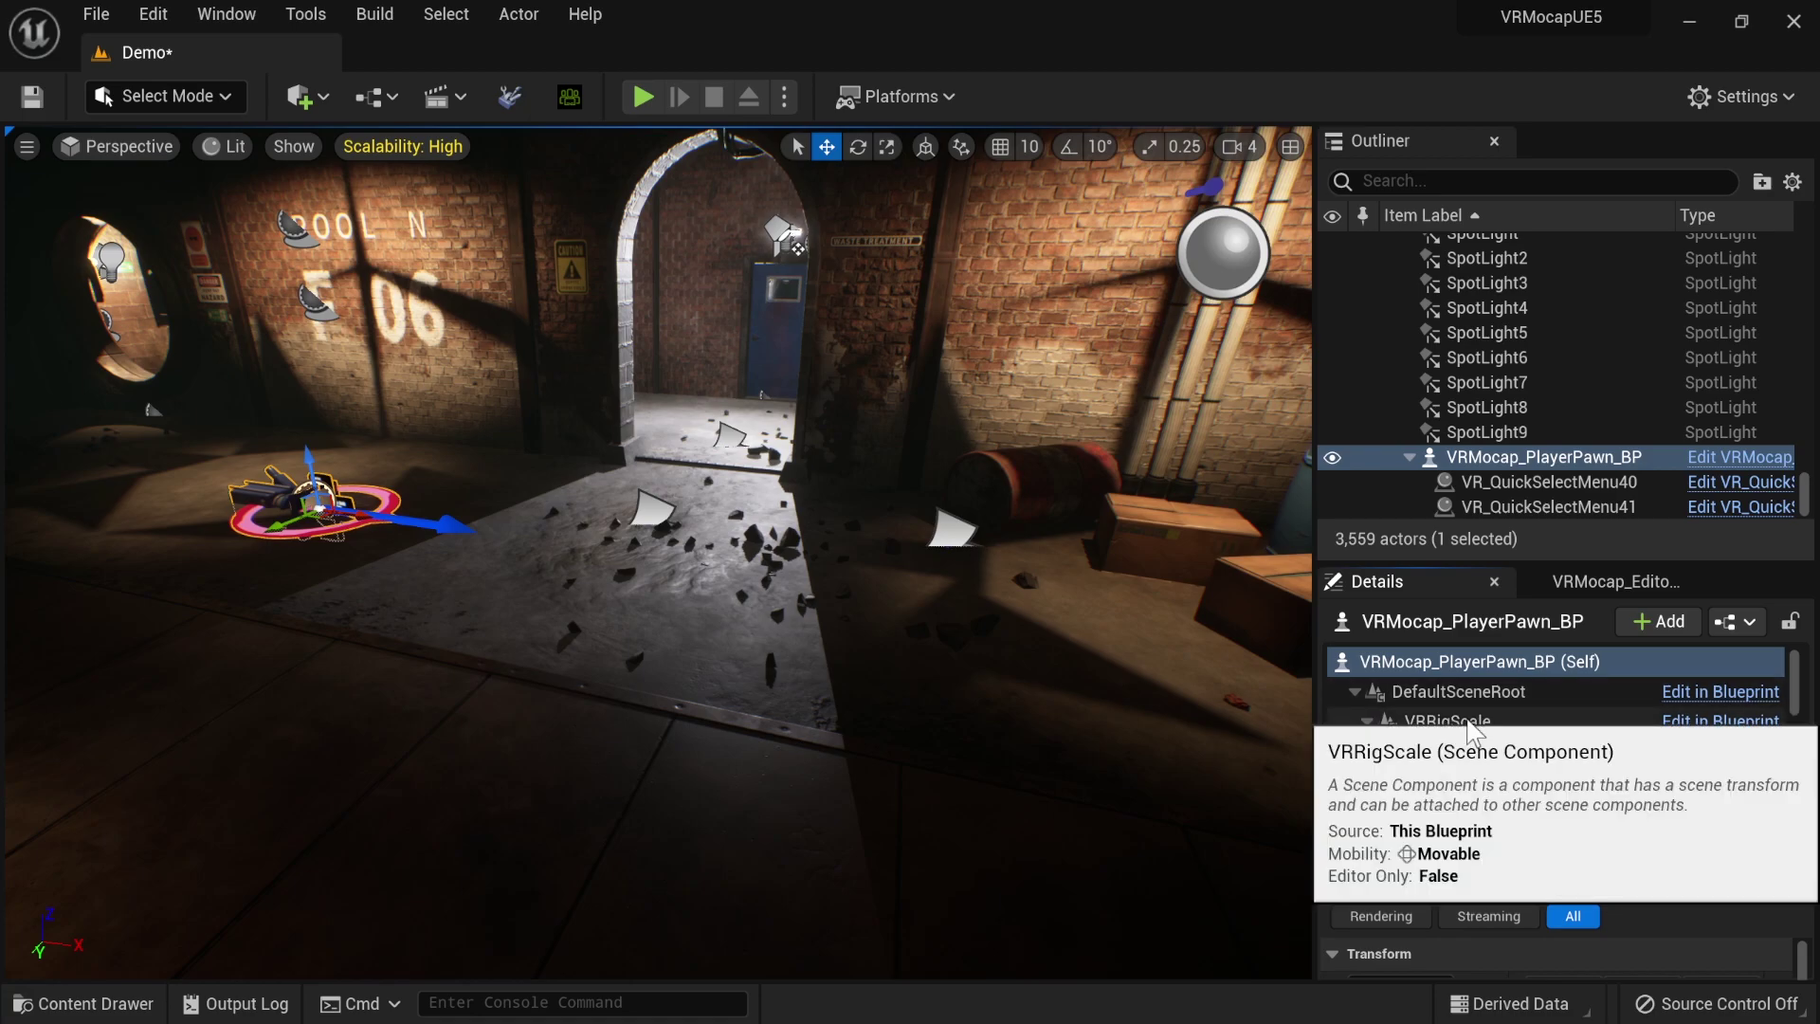
left_click_drag(1384, 142, 84, 487)
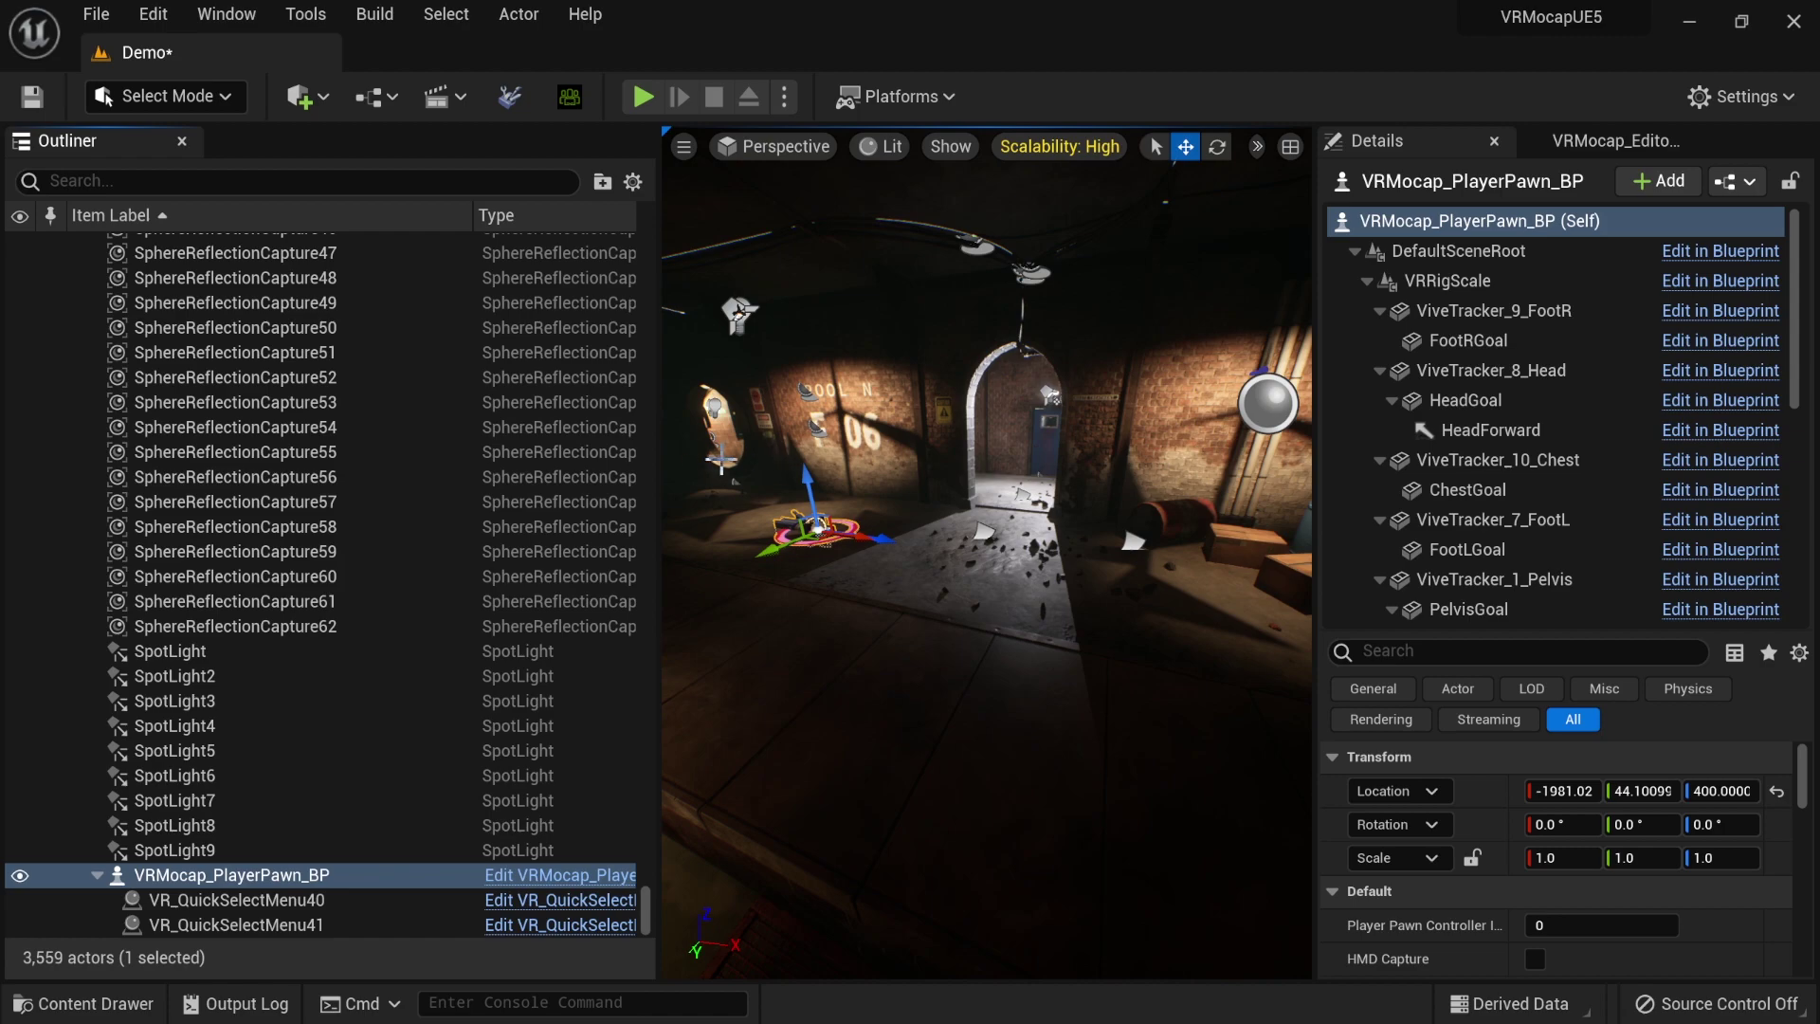
left_click_drag(654, 453, 315, 500)
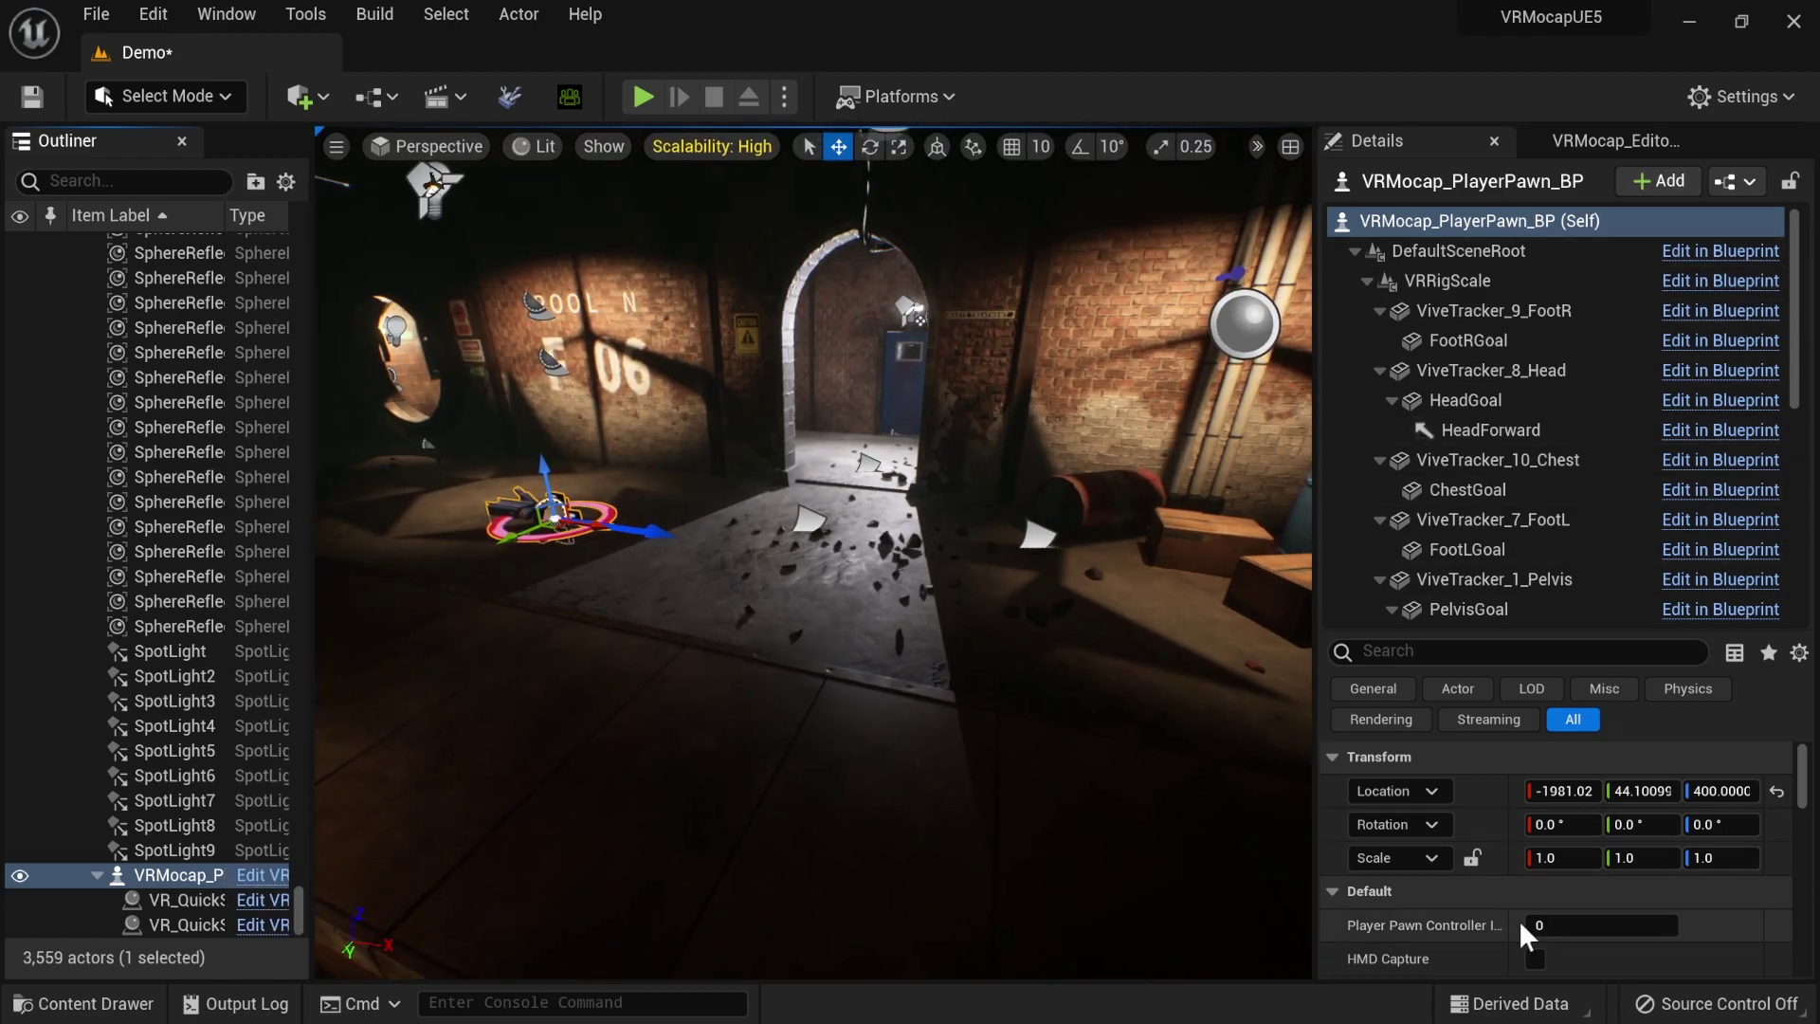
- Assign the SteamVRTracker_LHR-FDC subject as the HeadTracker of VRMocap_PlayerPawn_BP
scroll(1520, 919, "down", 3)
scroll(1531, 900, "down", 5)
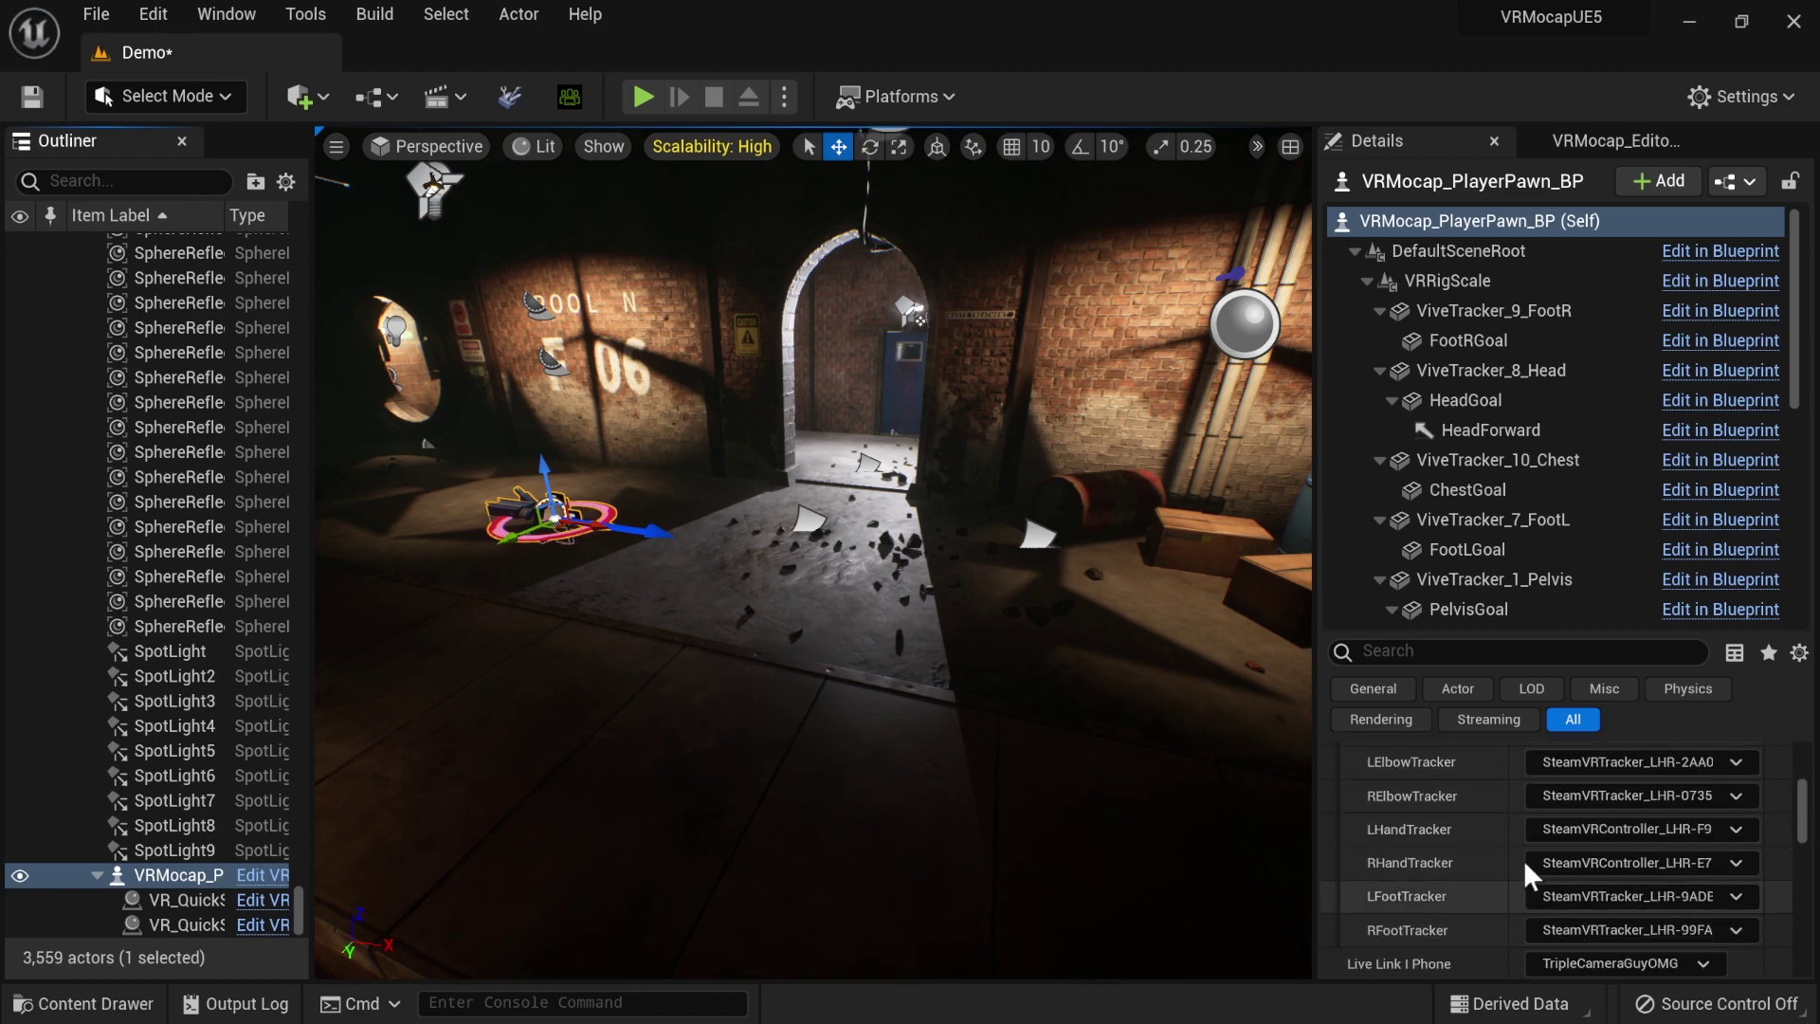
scroll(1521, 851, "up", 2)
scroll(1521, 852, "up", 1)
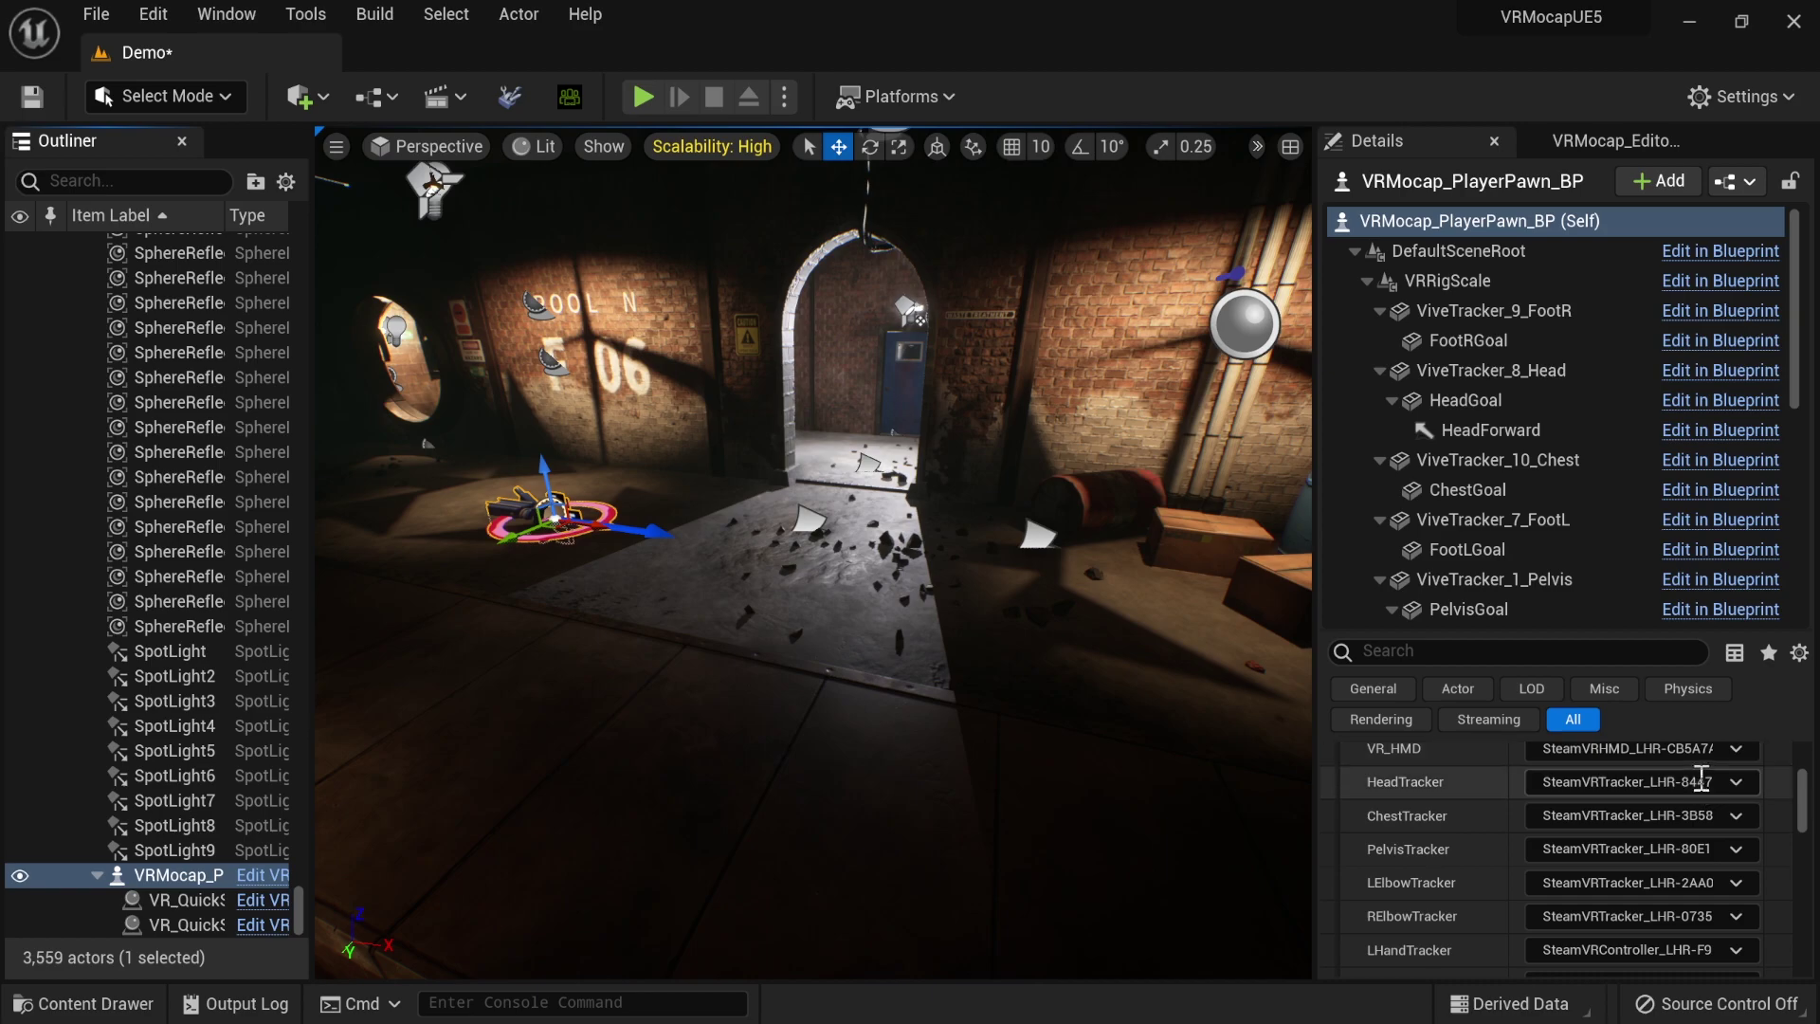
left_click(1731, 782)
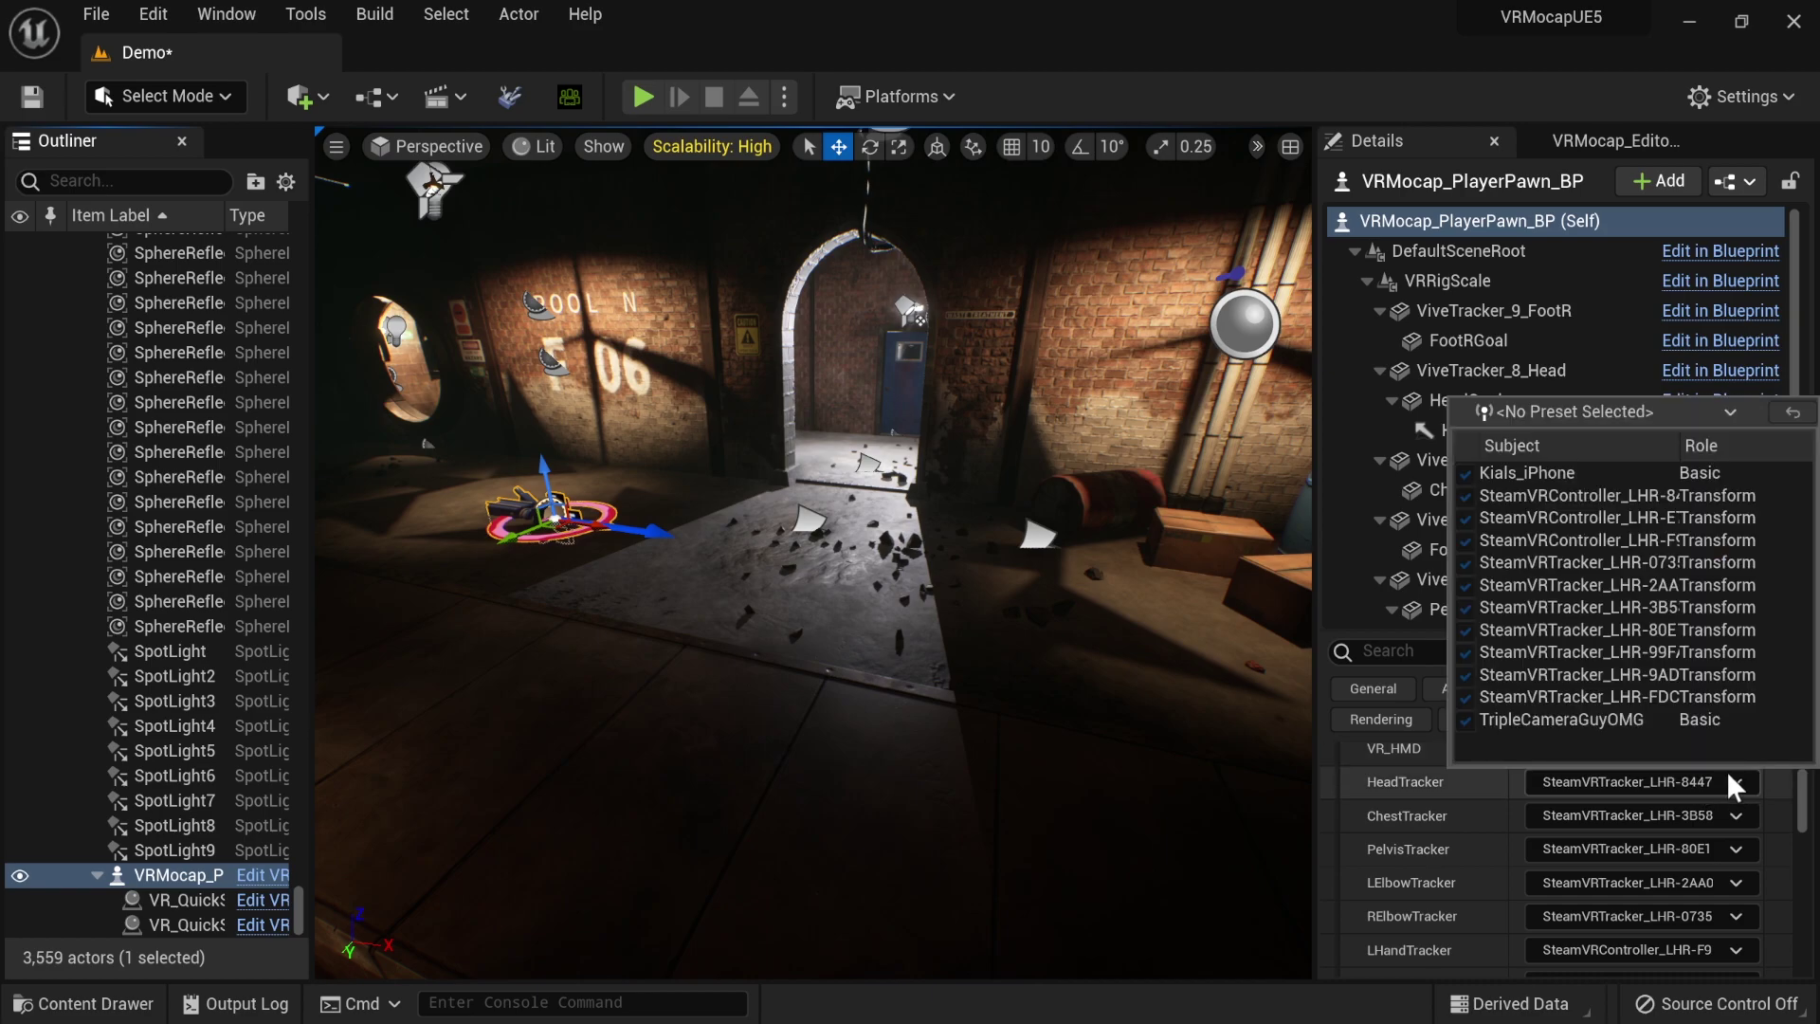
left_click(1642, 694)
- Set the pawn's Live Link I Phone to the connected iPhone subject instead of TripleCameraGuyOMG
scroll(1477, 838, "down", 1)
scroll(1477, 838, "down", 4)
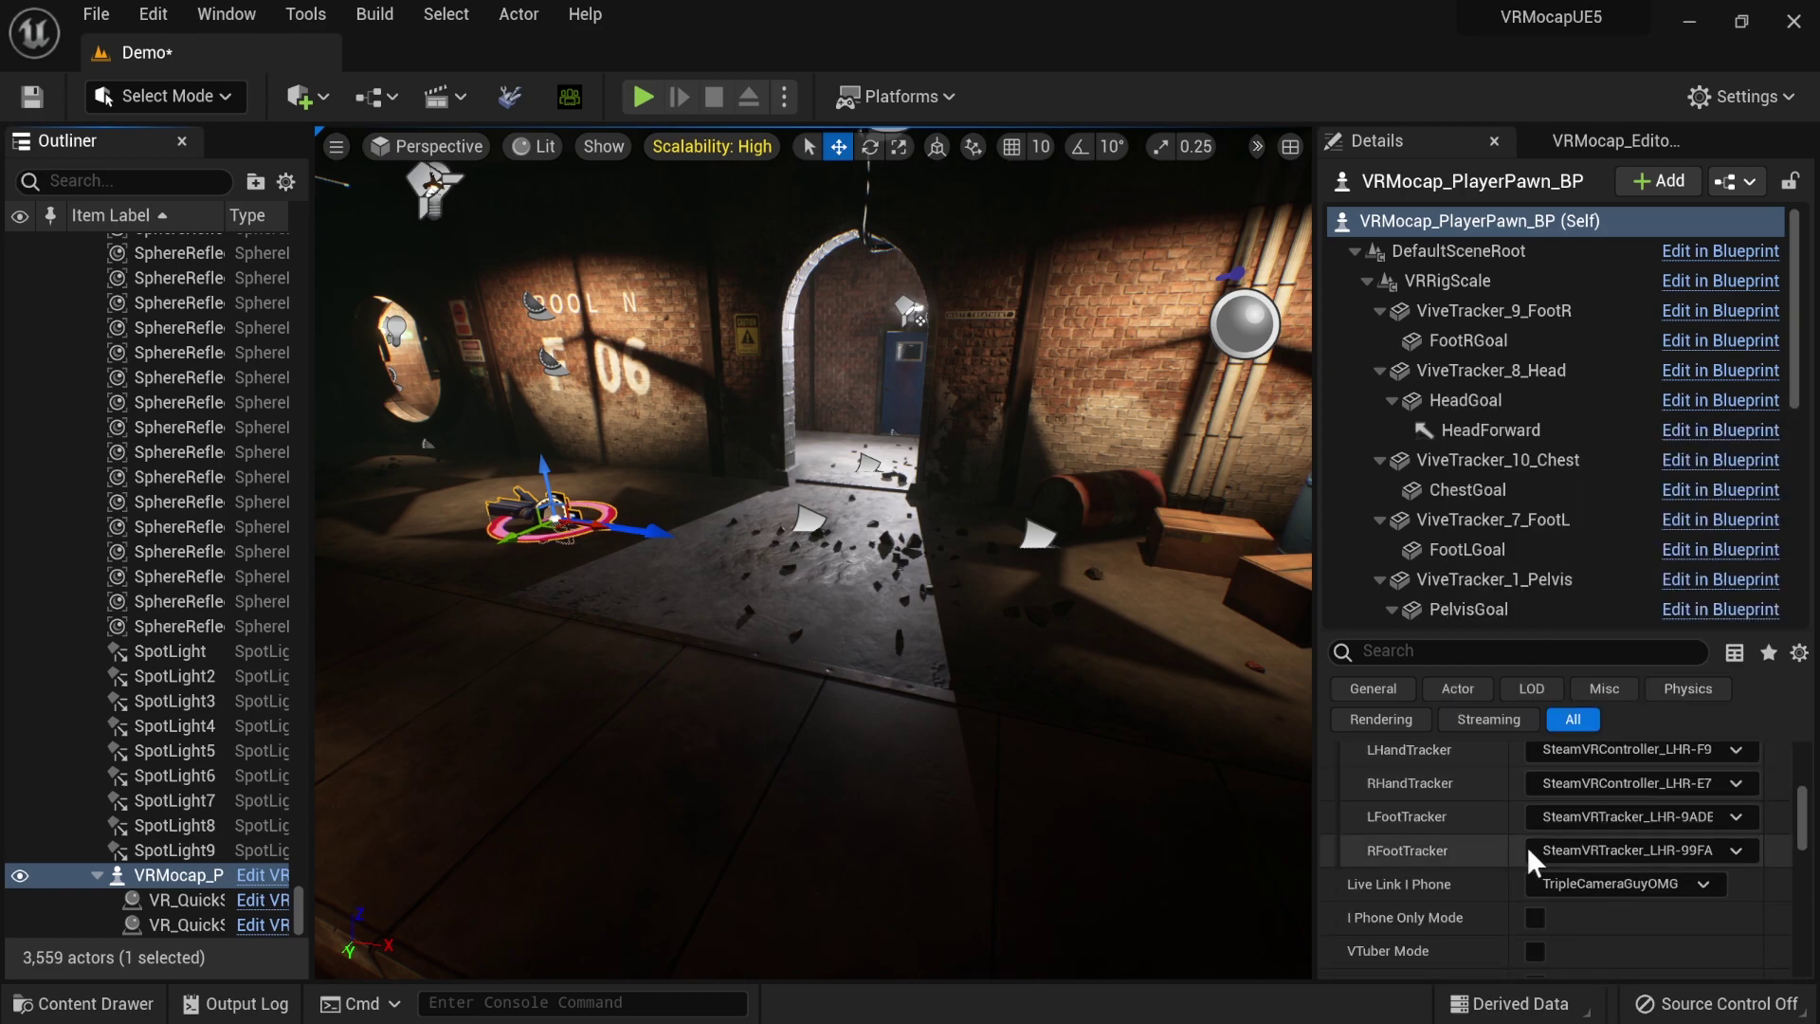
left_click(1699, 882)
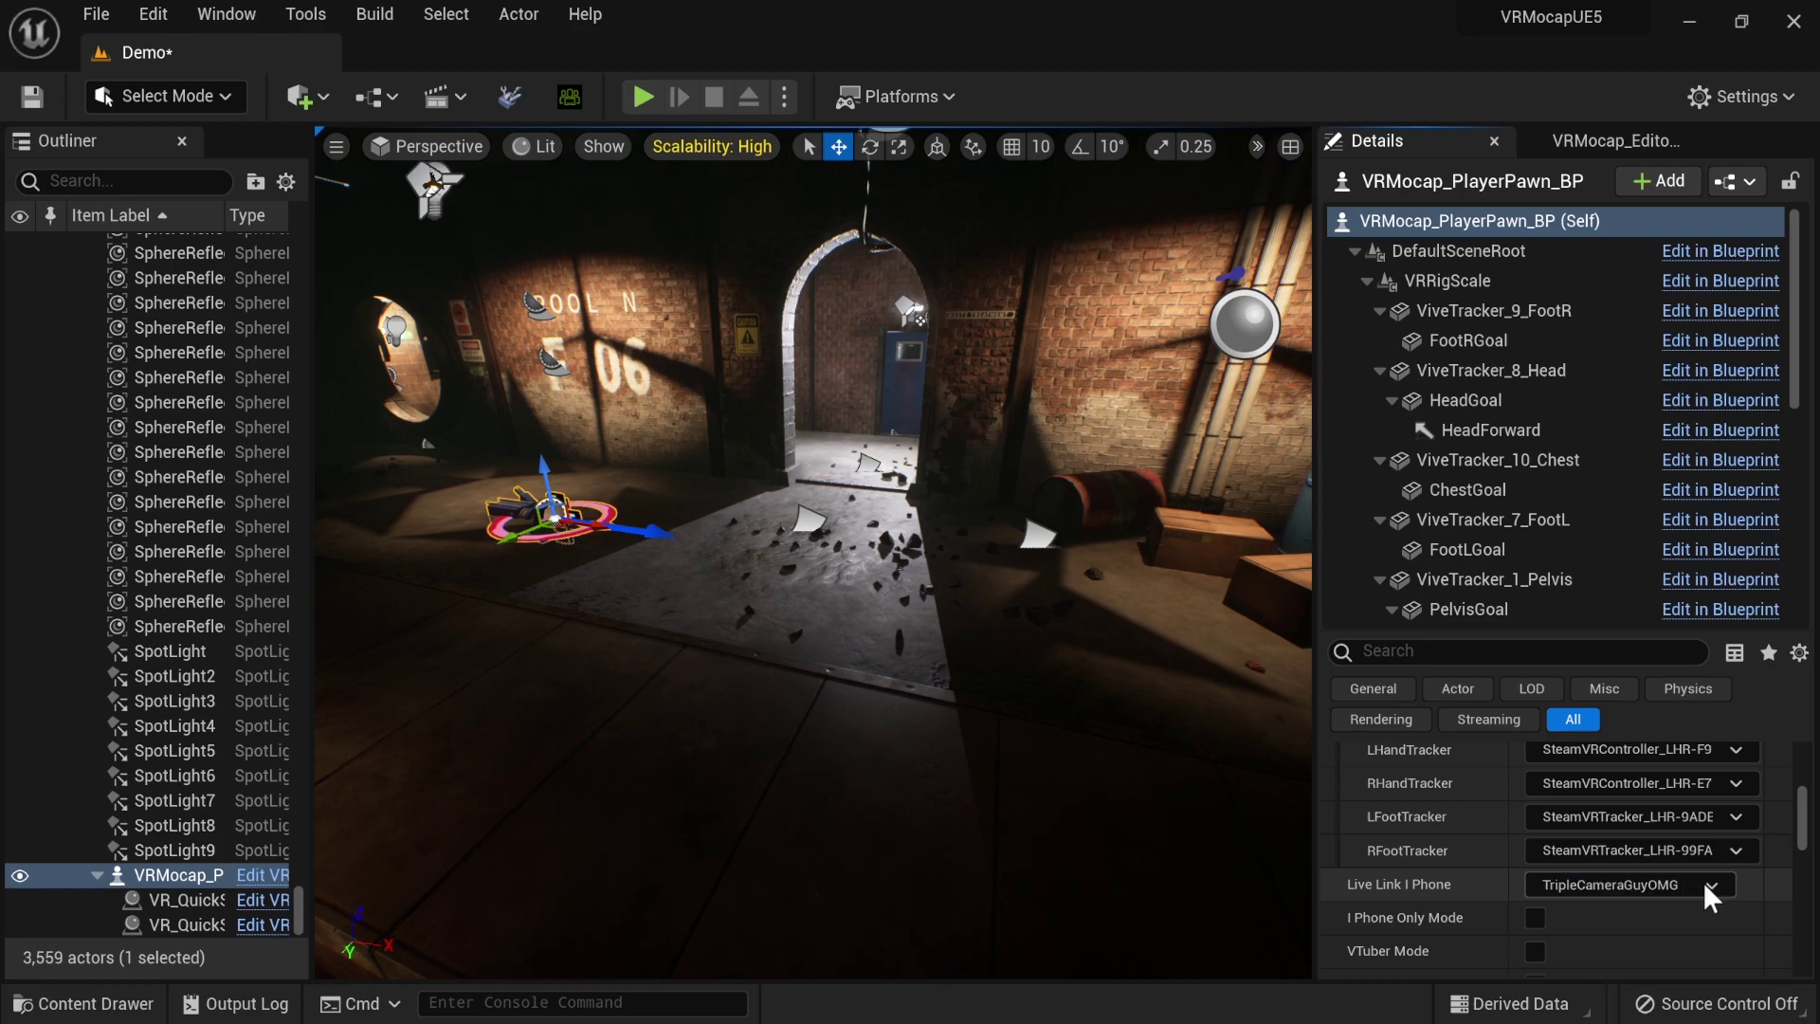
left_click(1703, 879)
left_click(1505, 567)
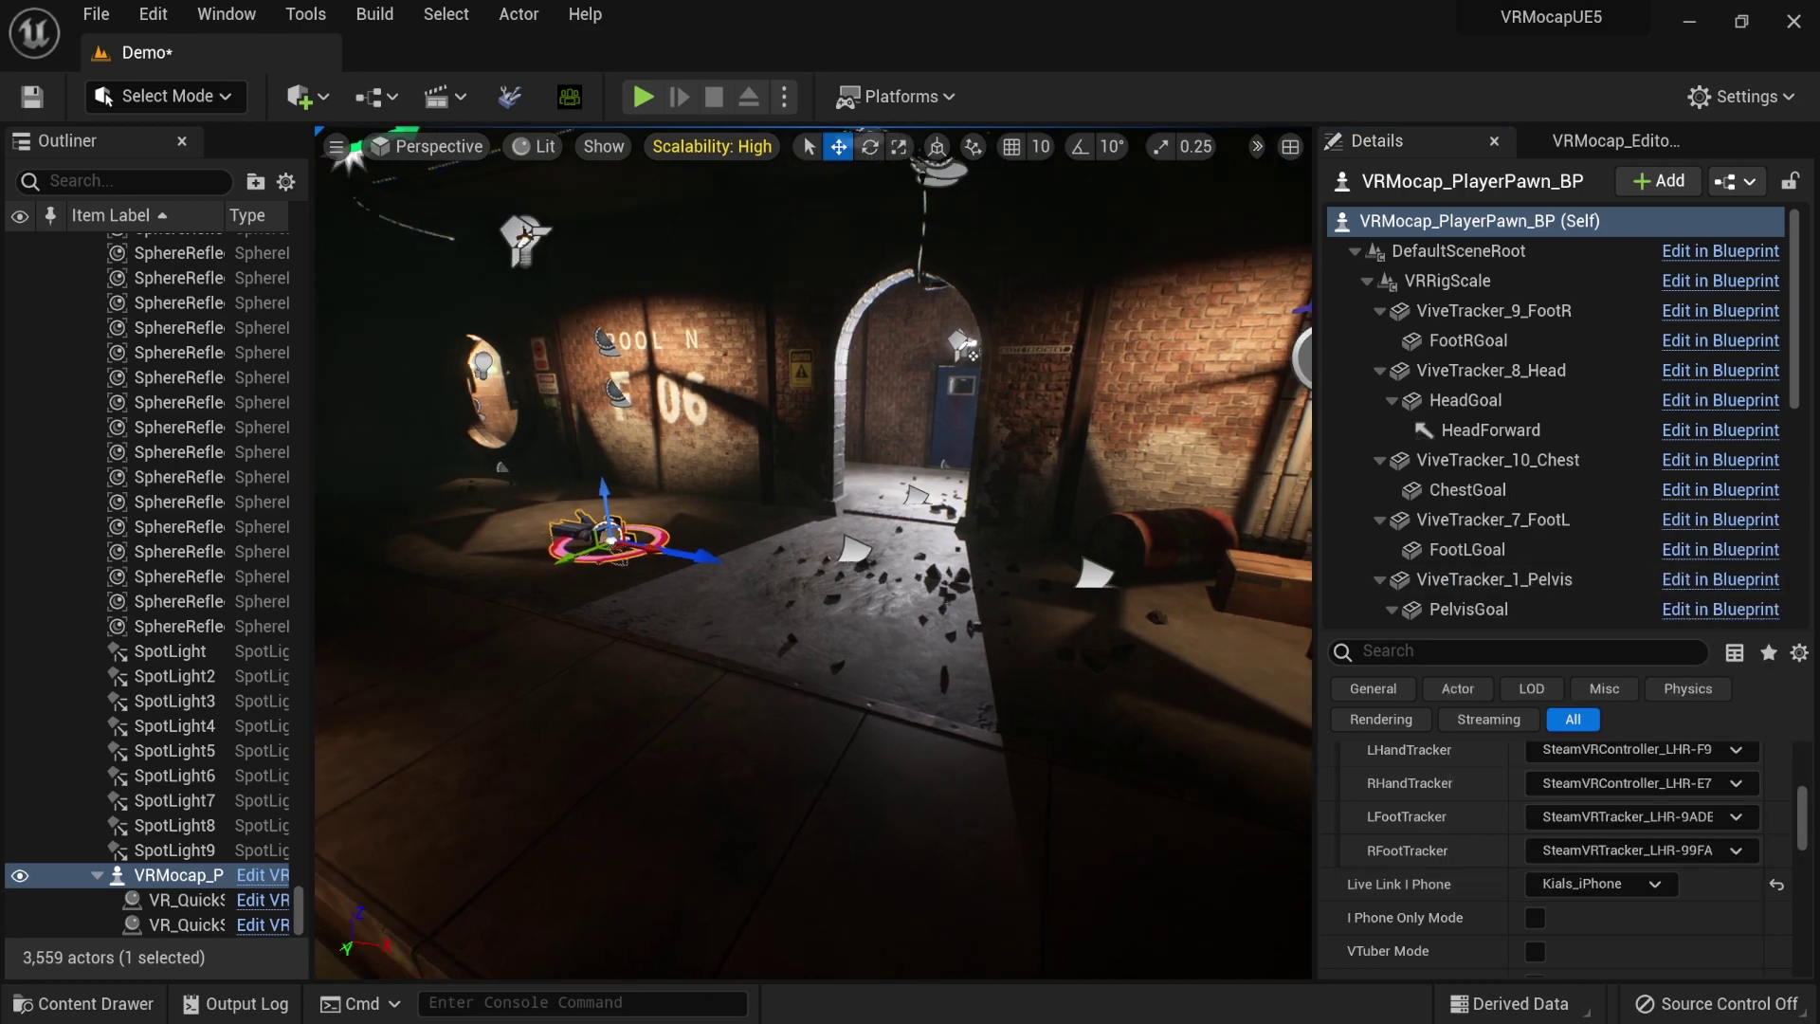
- Find the WereRat folder in the project content and open its Base_Mesh folder
key("ctrl+space")
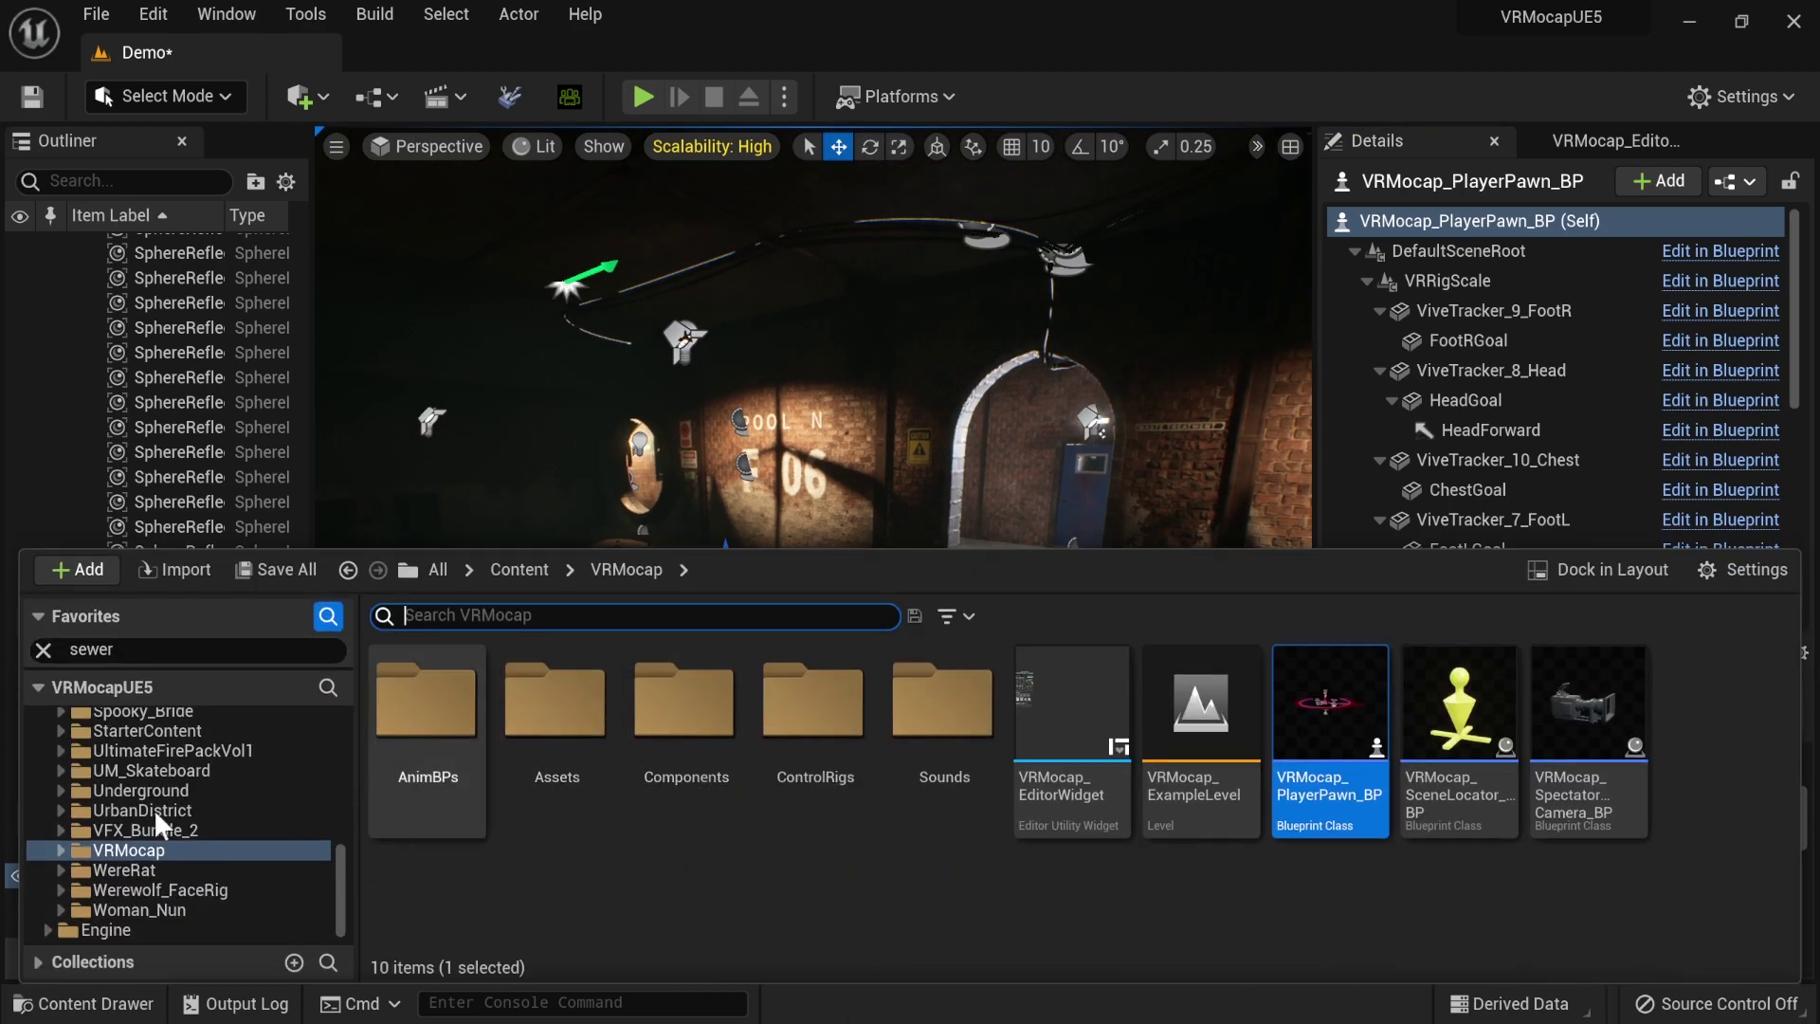
scroll(88, 850, "up", 3)
scroll(182, 896, "up", 6)
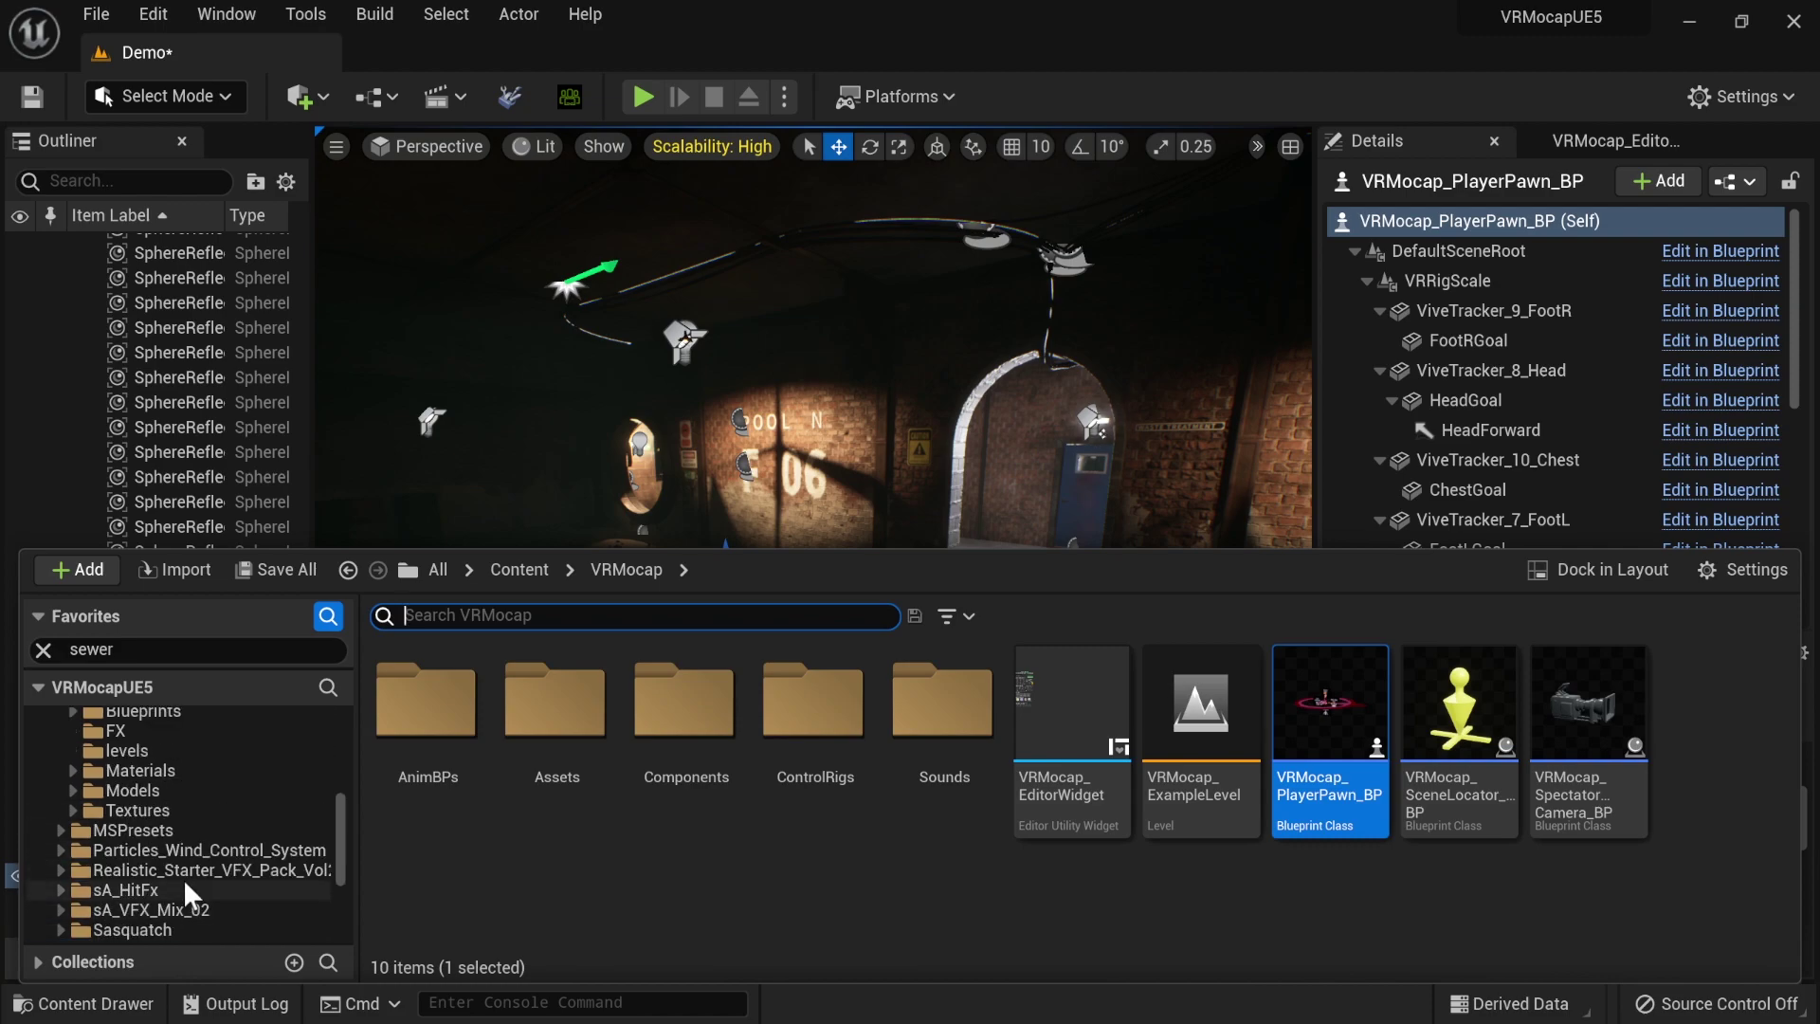
scroll(146, 788, "up", 3)
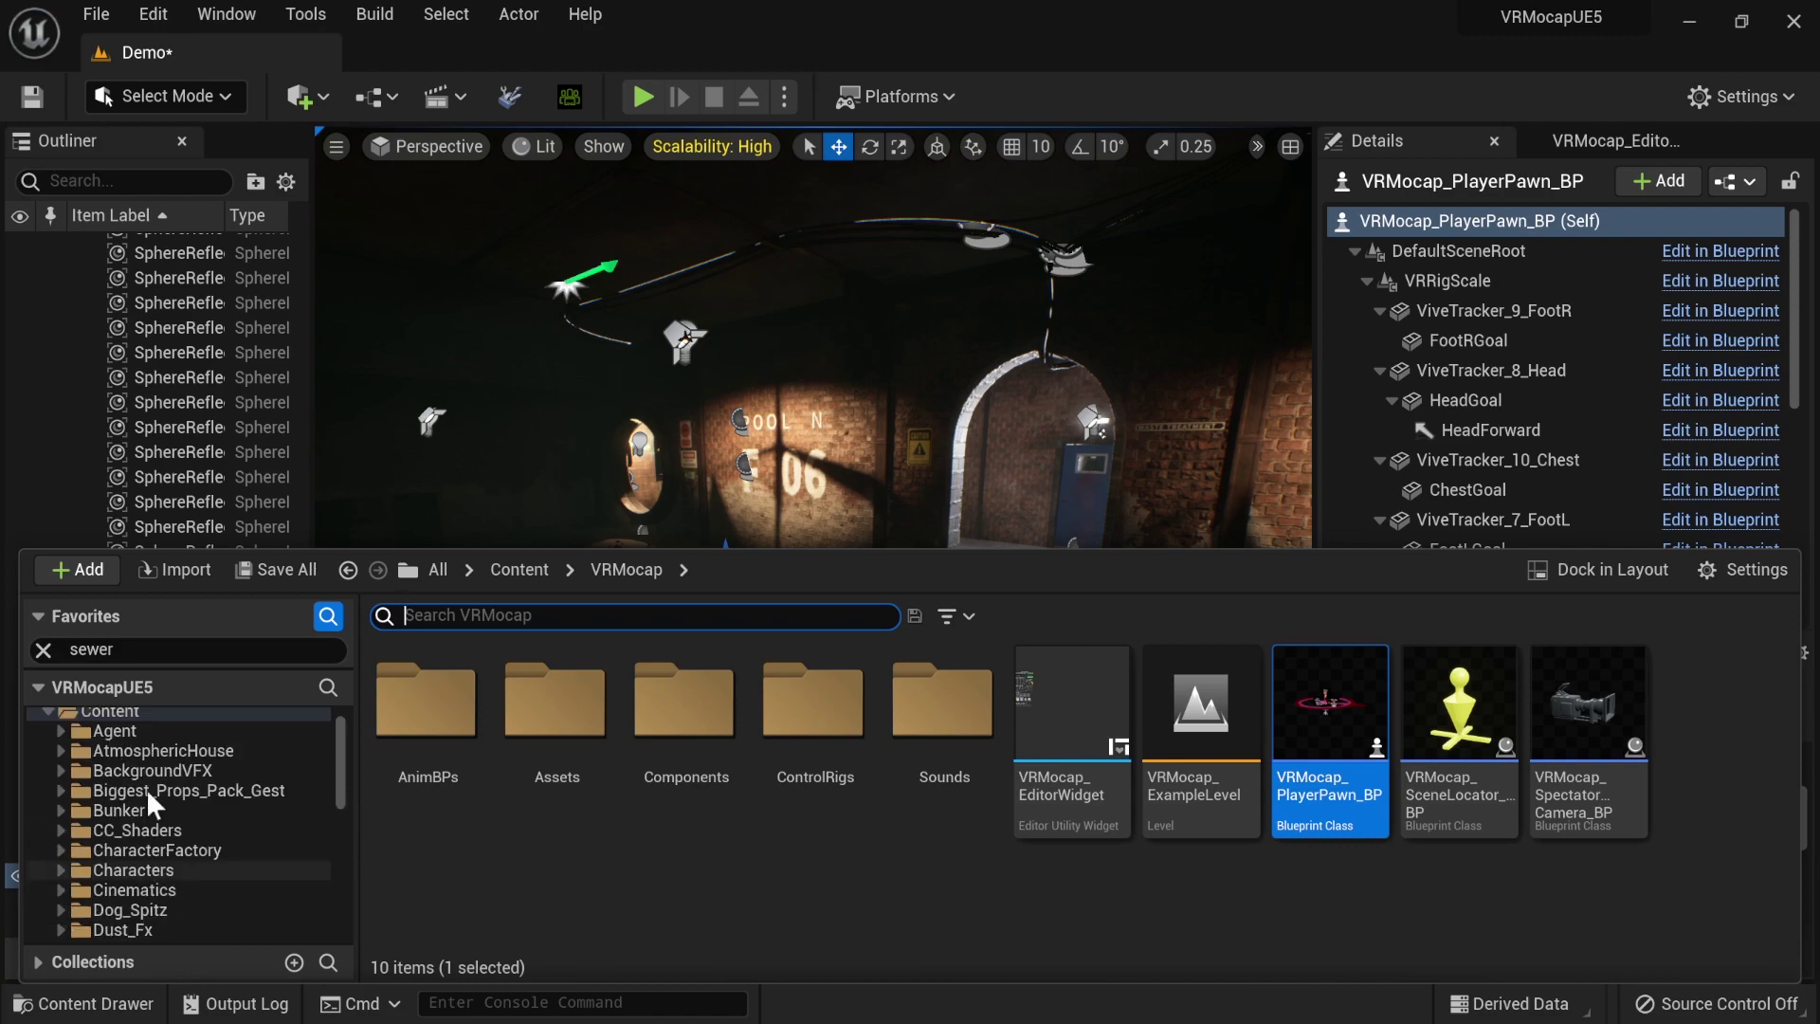
scroll(135, 821, "down", 10)
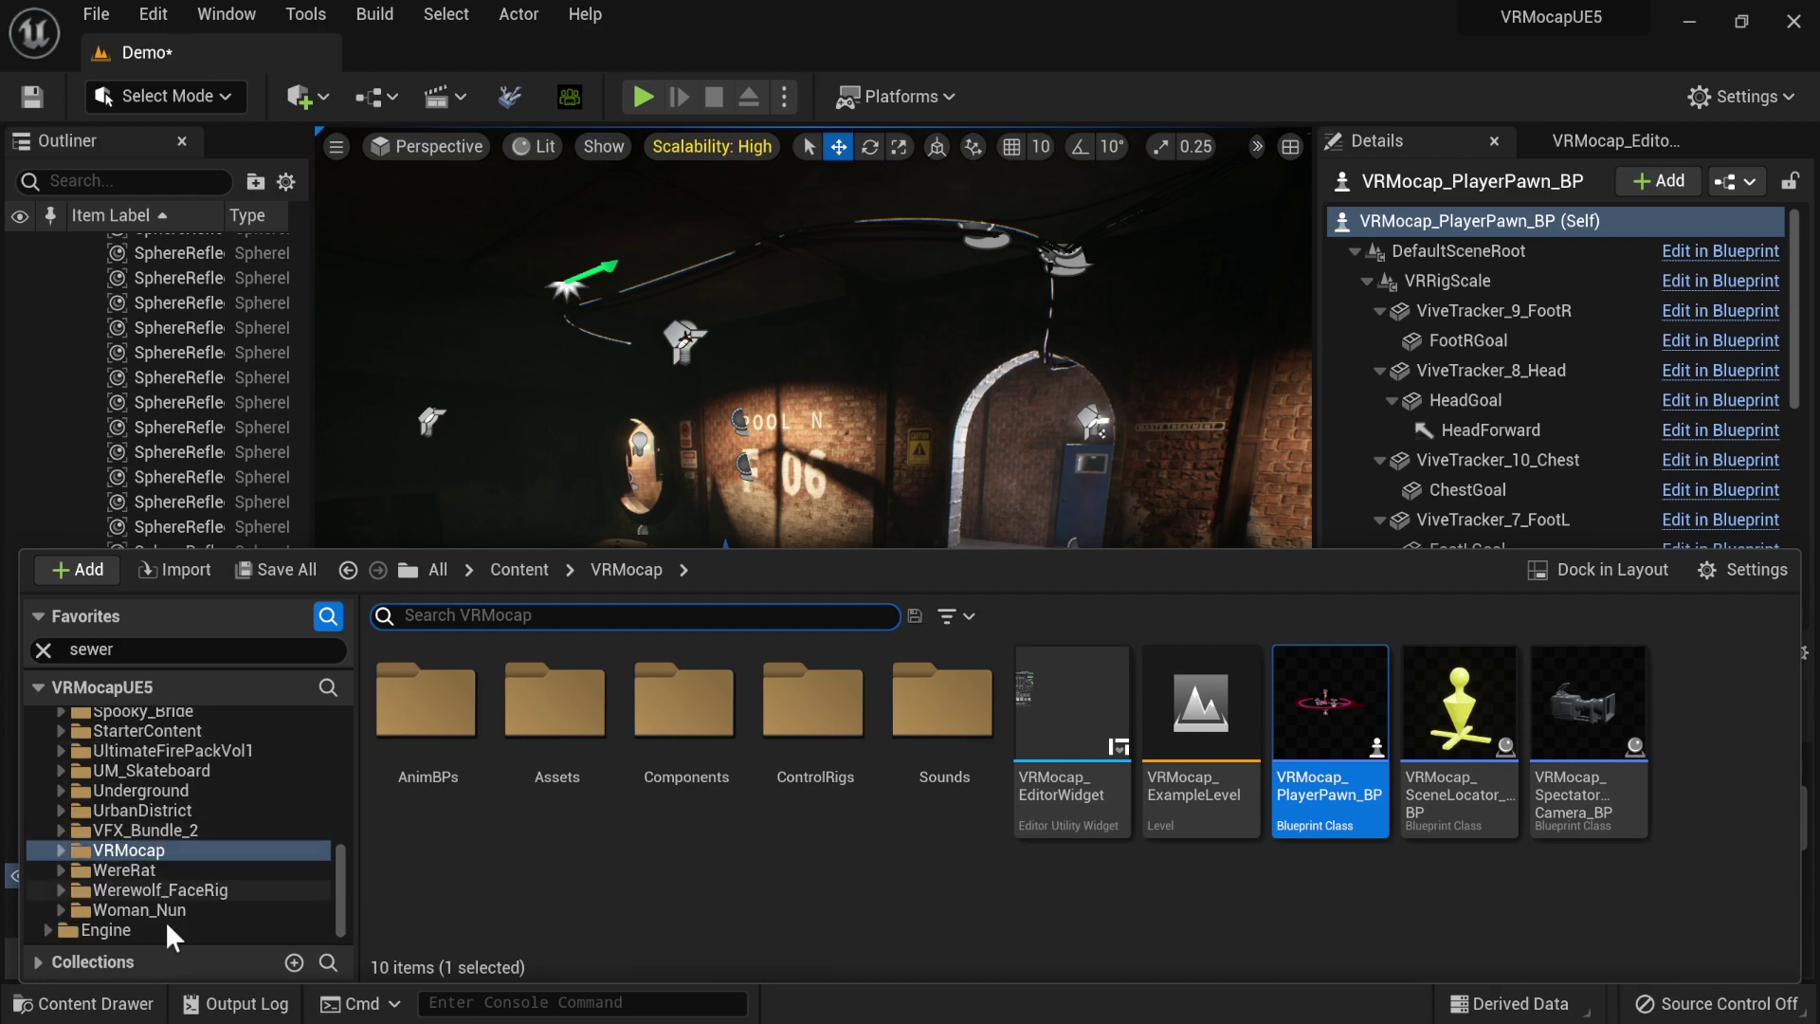
left_click(152, 887)
left_click(169, 869)
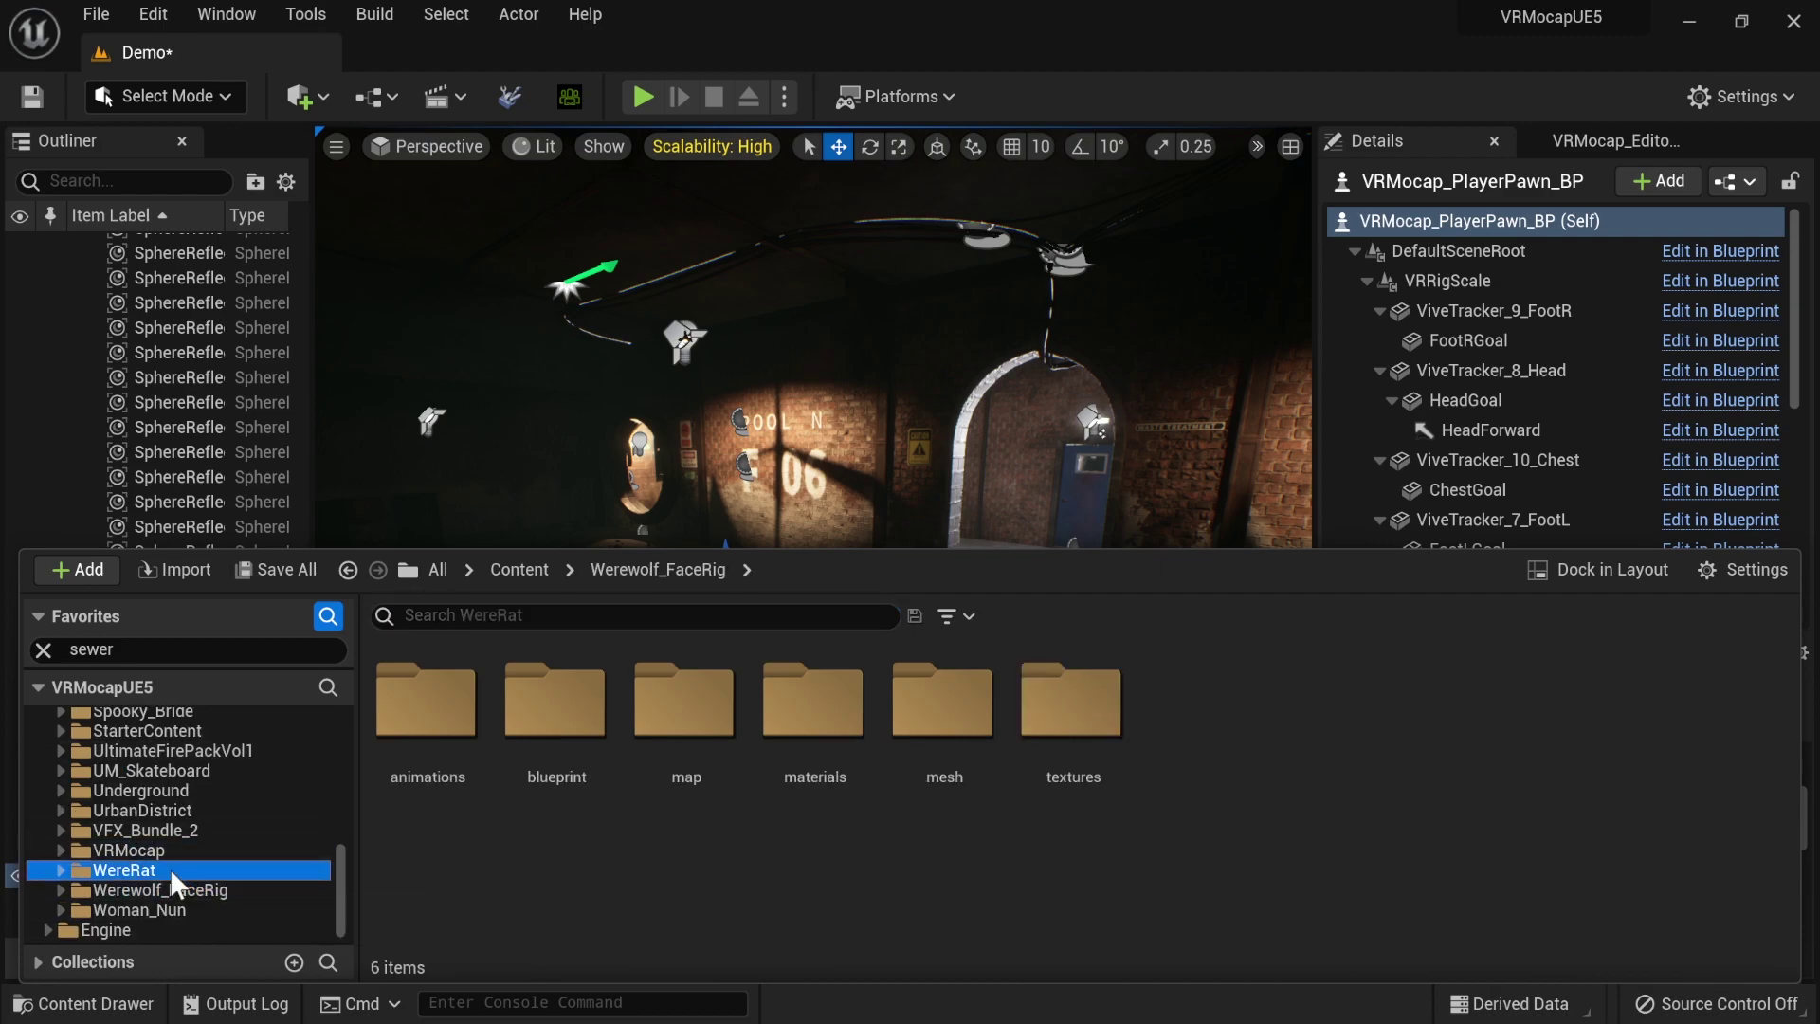
double_click(568, 698)
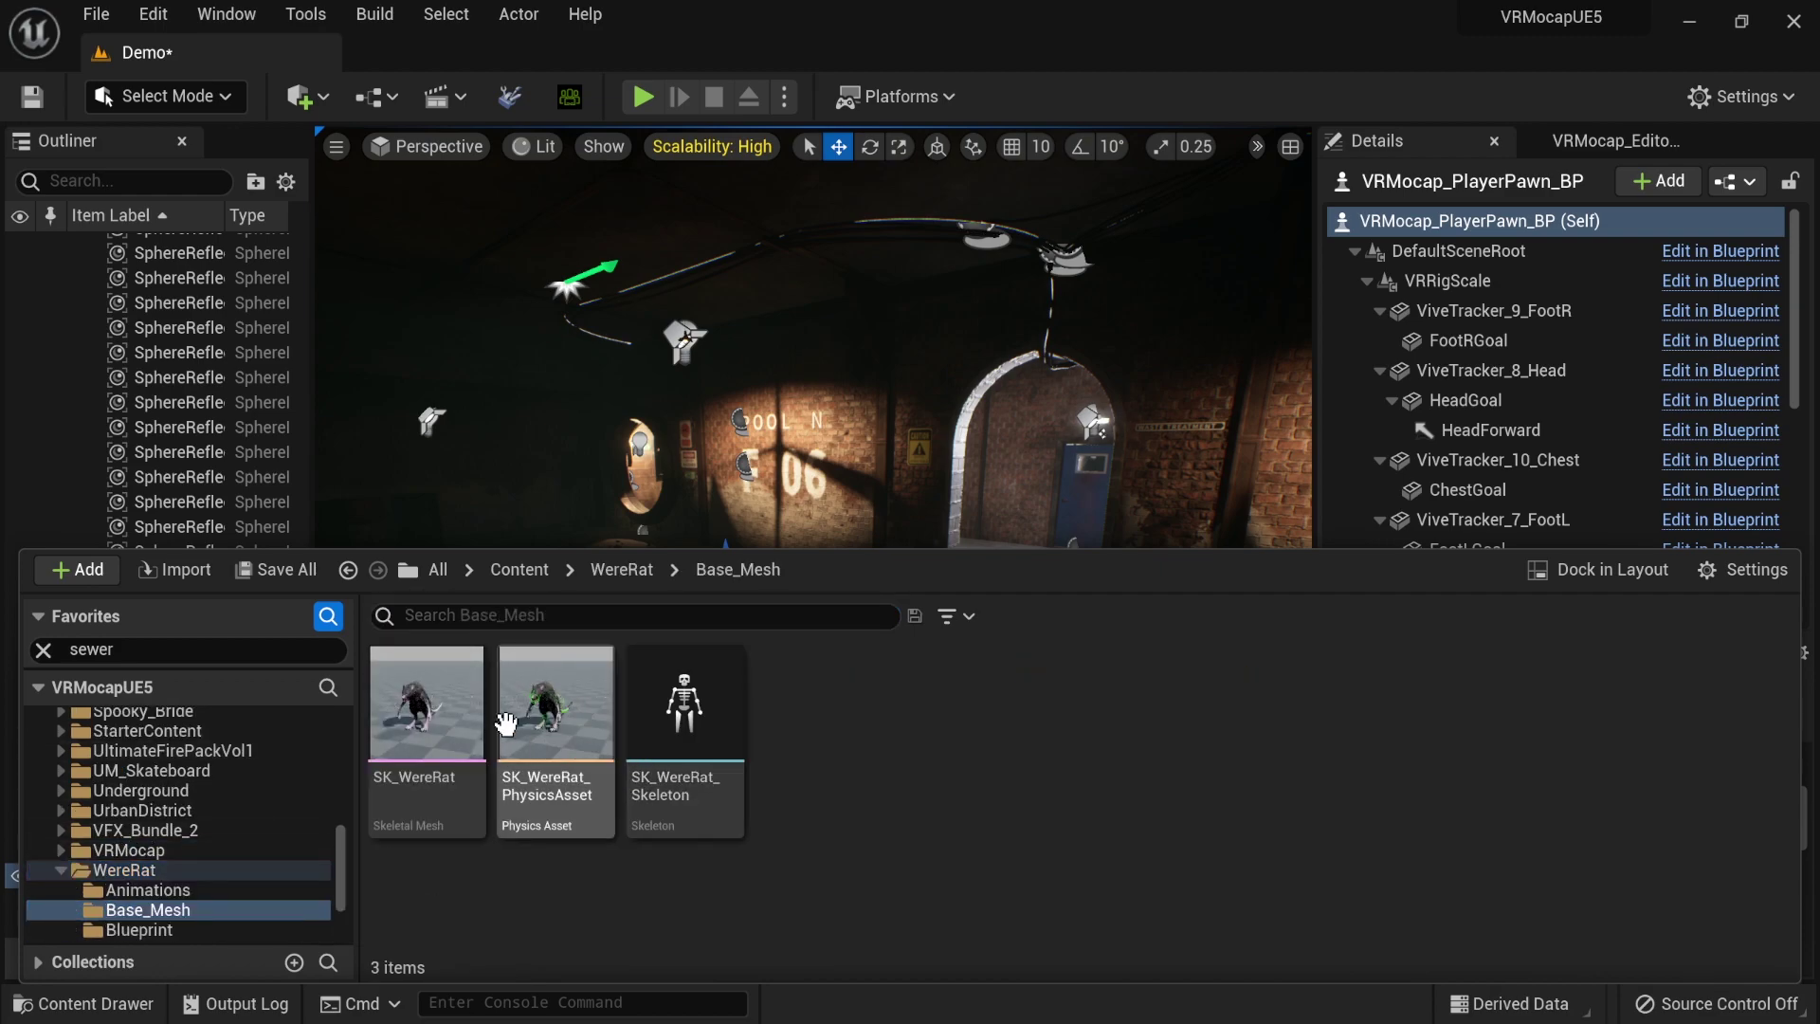
- Create a Blueprint Class with Actor as parent in the WereRat Base_Mesh folder and name it BP_Were
key("ctrl+space")
key("f")
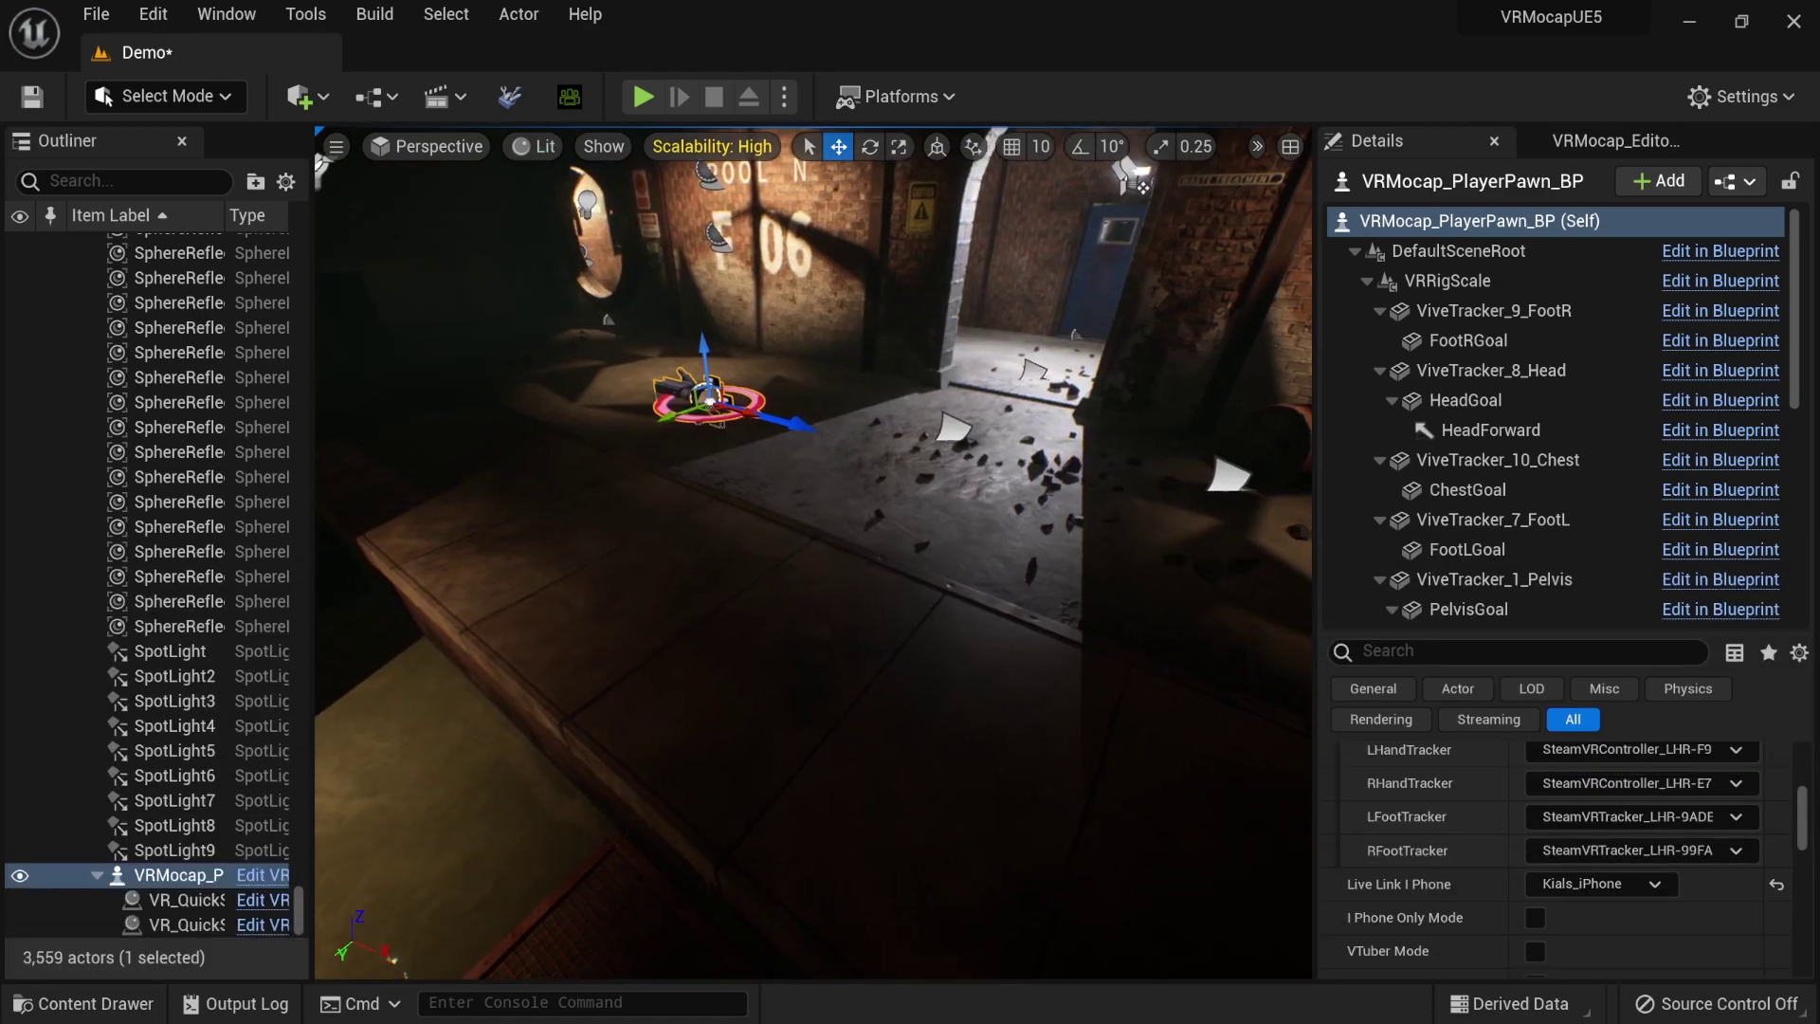
key("ctrl+space")
right_click(917, 695)
left_click(988, 429)
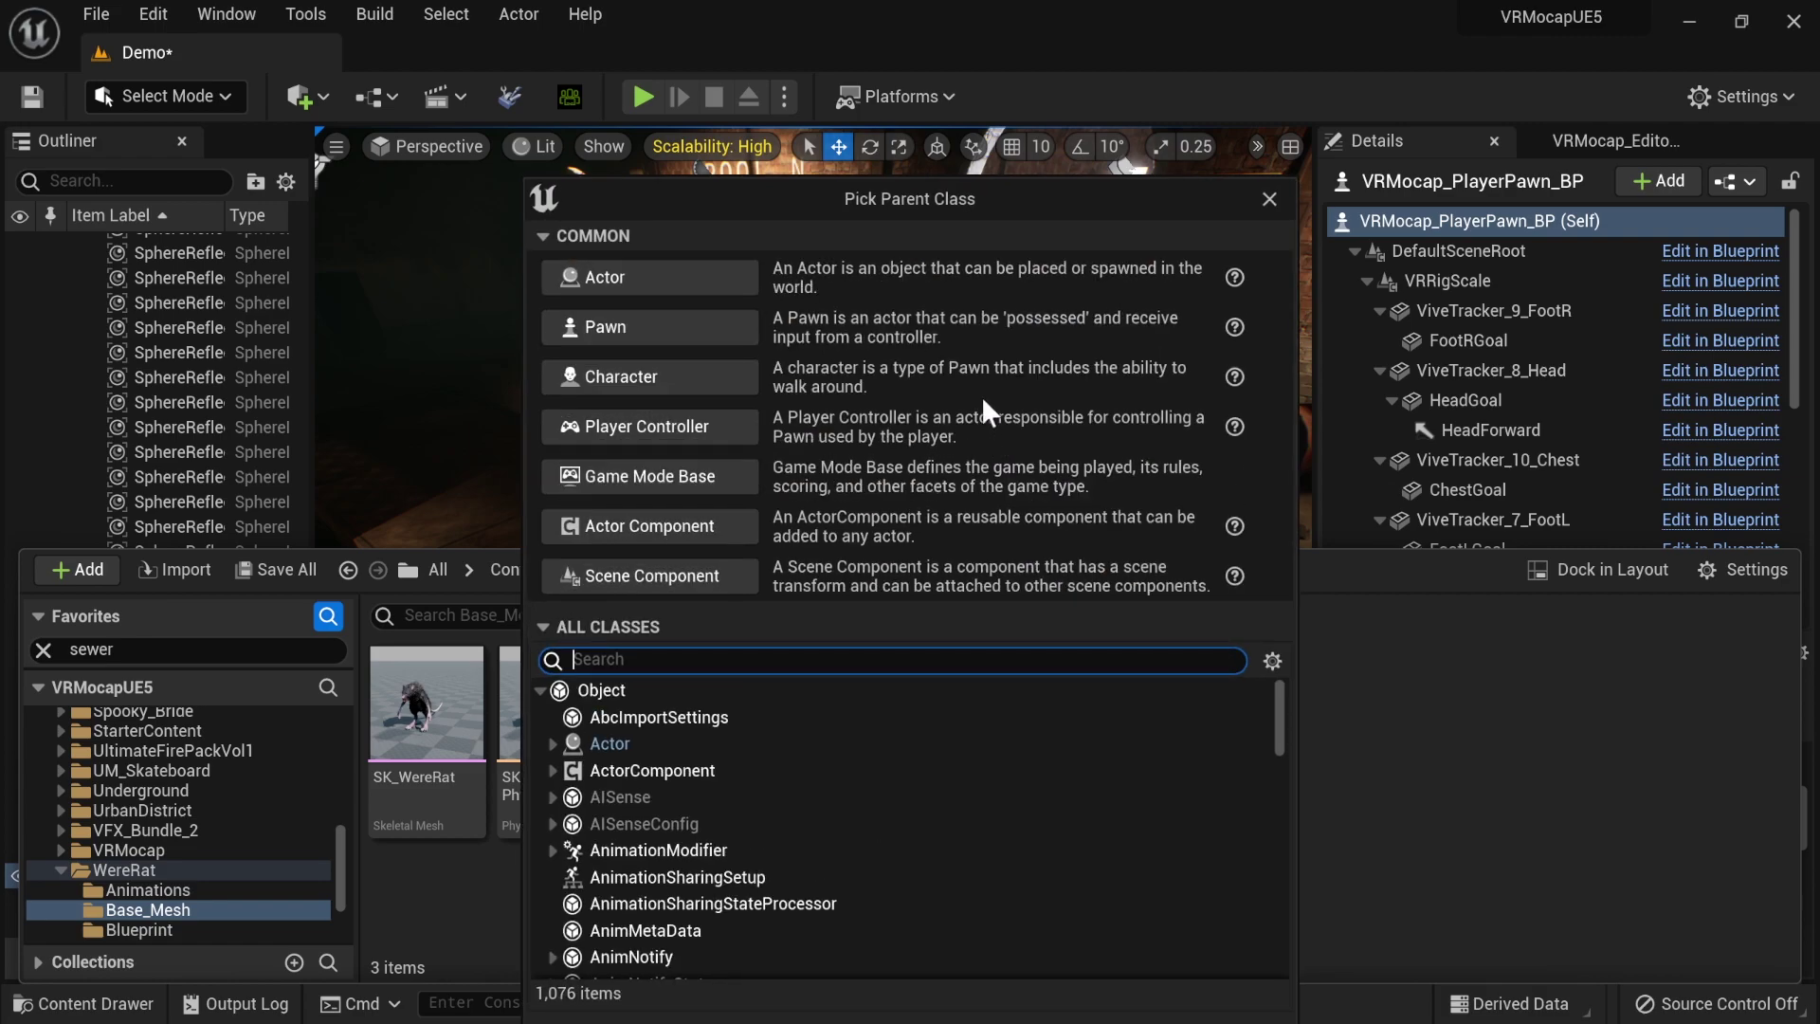
left_click(649, 276)
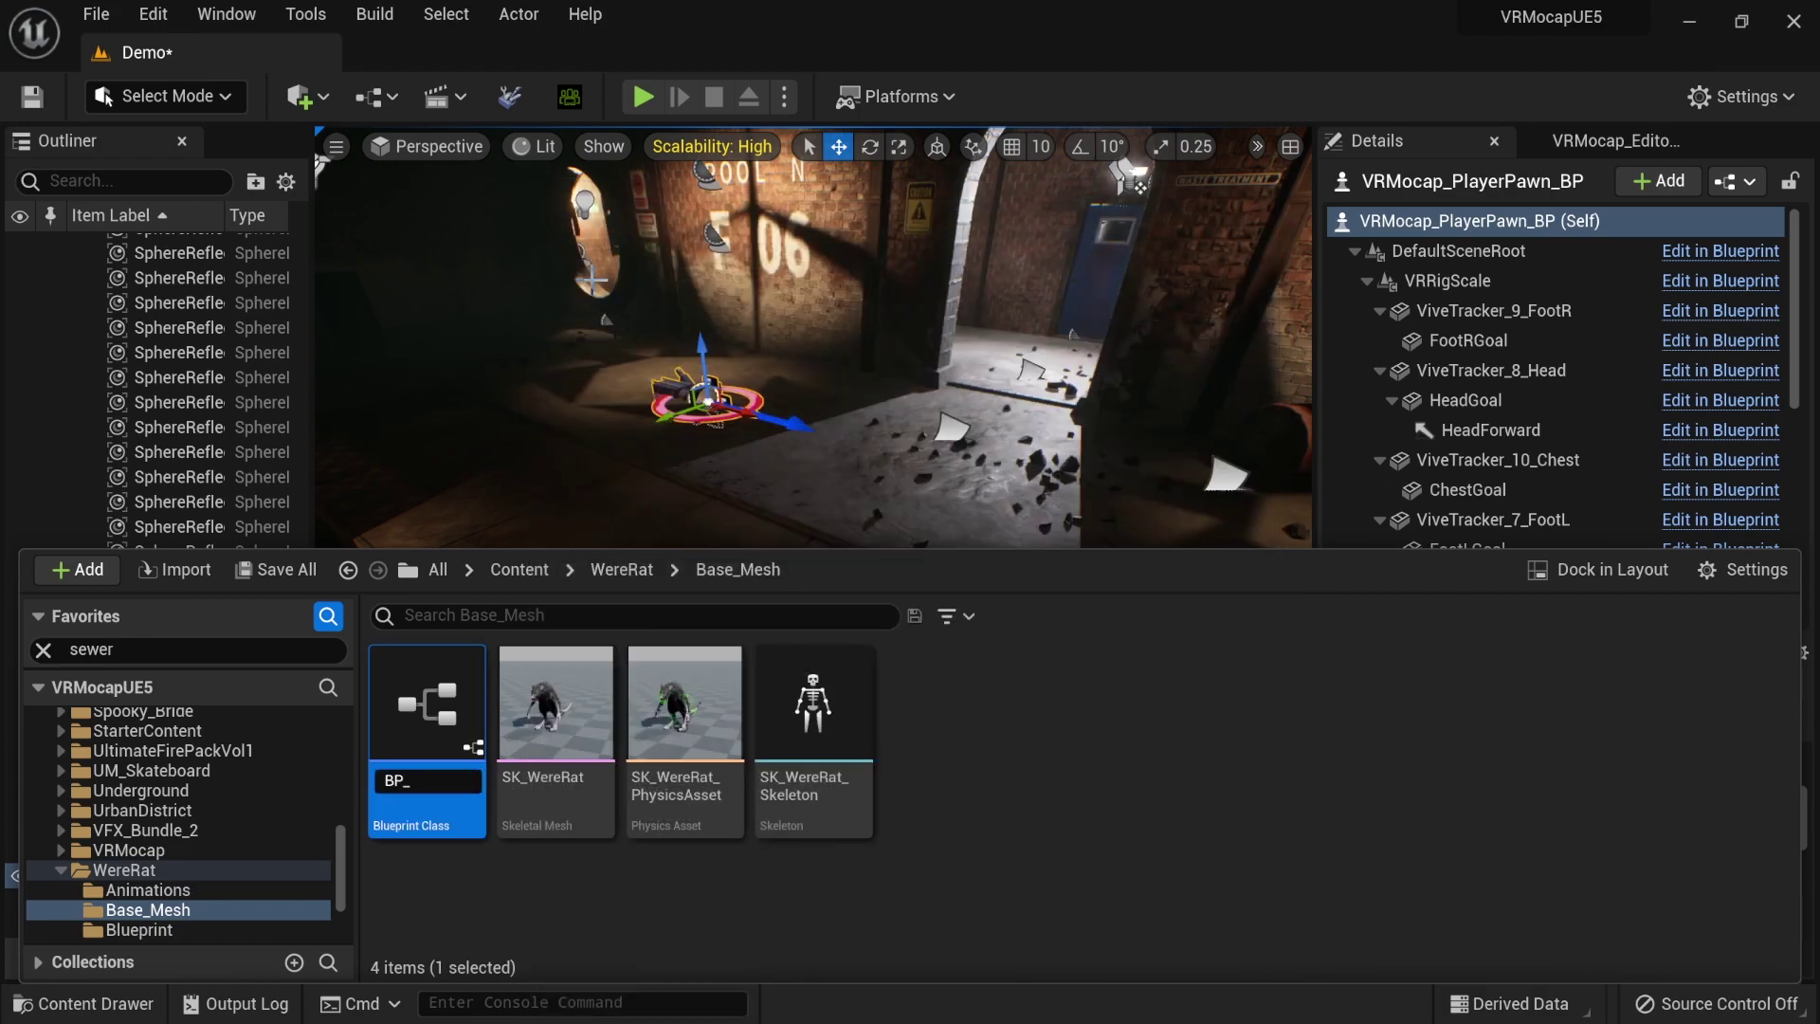
type("BP_Were")
key("Return")
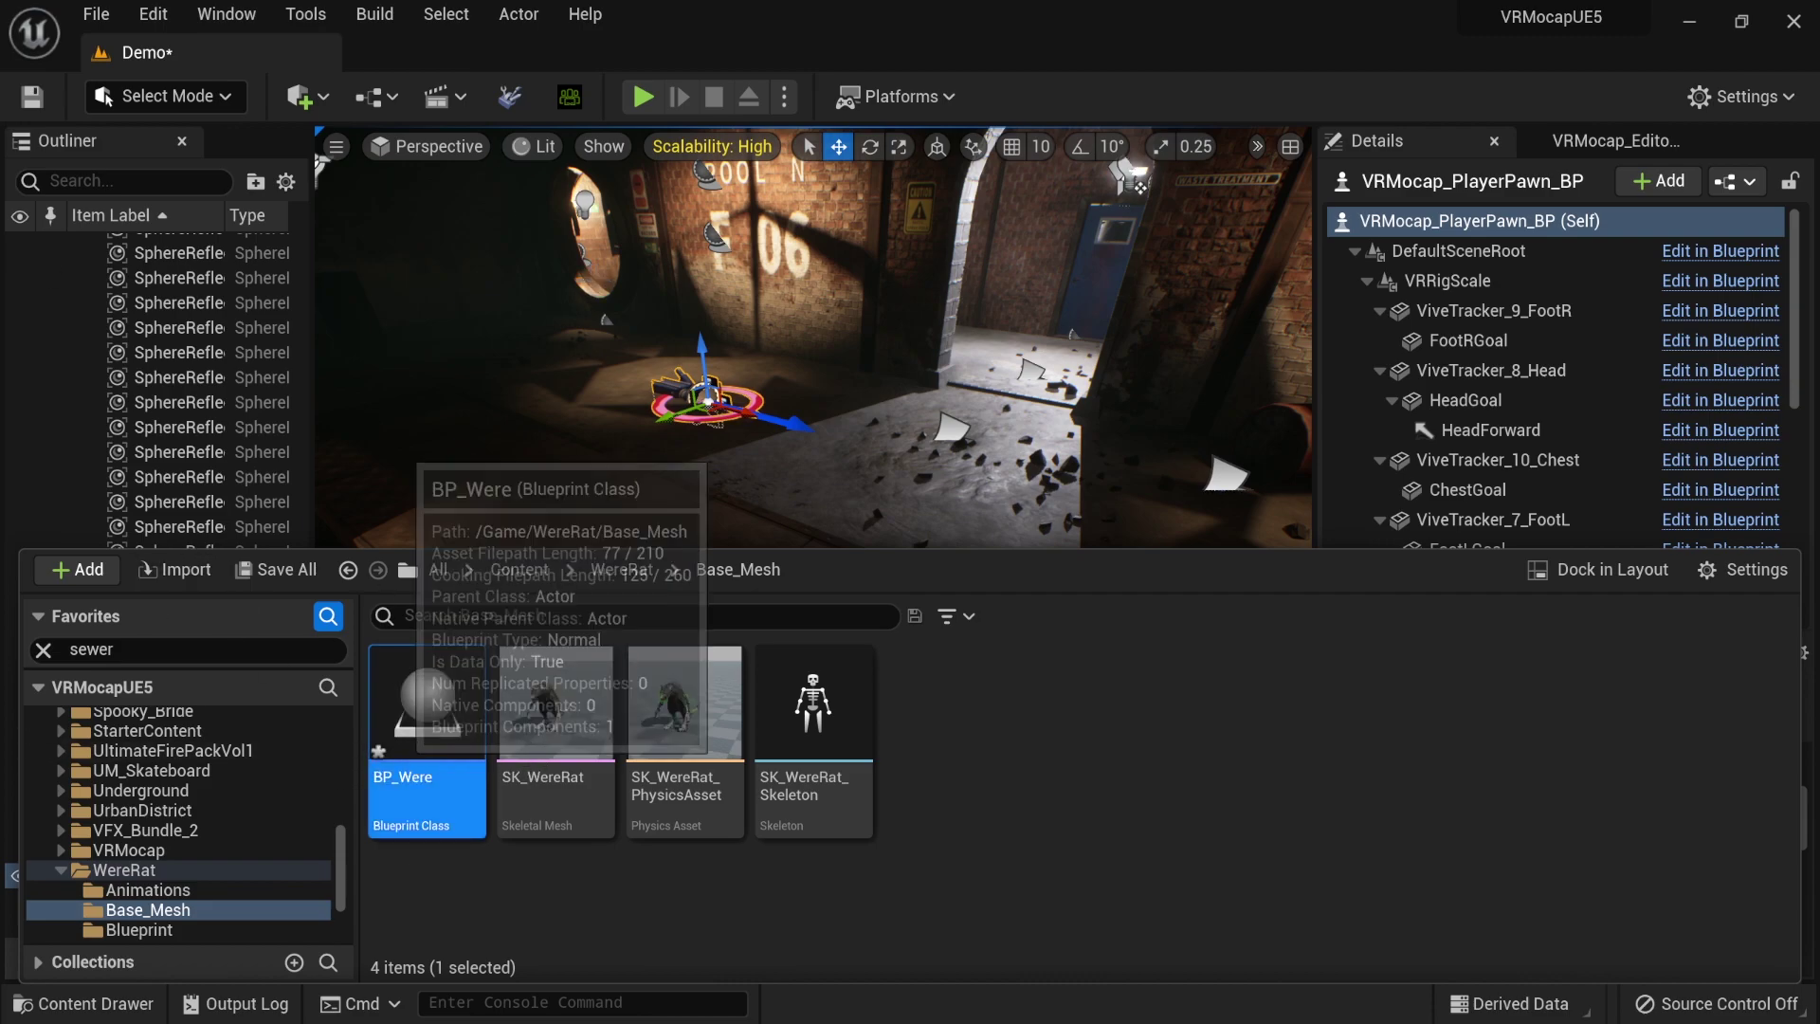
- Open BP_Were for editing and add the SK_WereRat skeletal mesh as a component under DefaultSceneRoot
key("ctrl+space")
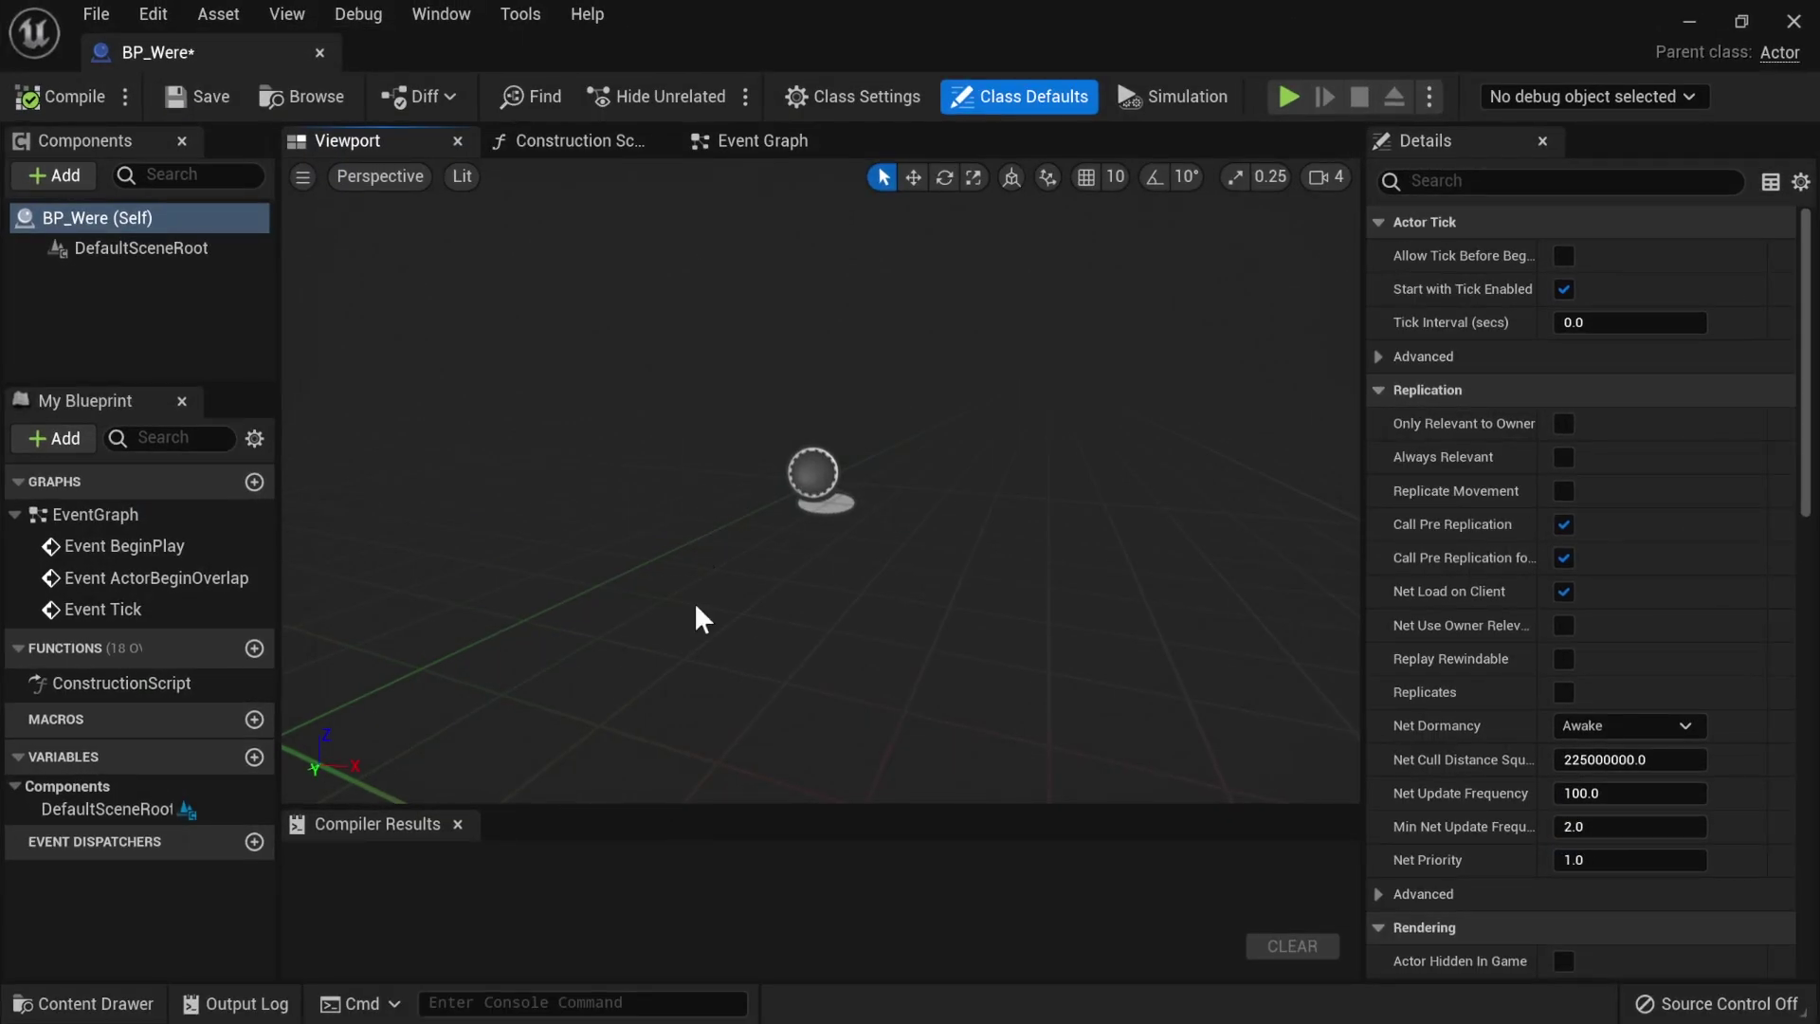
key("ctrl+space")
left_click_drag(541, 834, 137, 256)
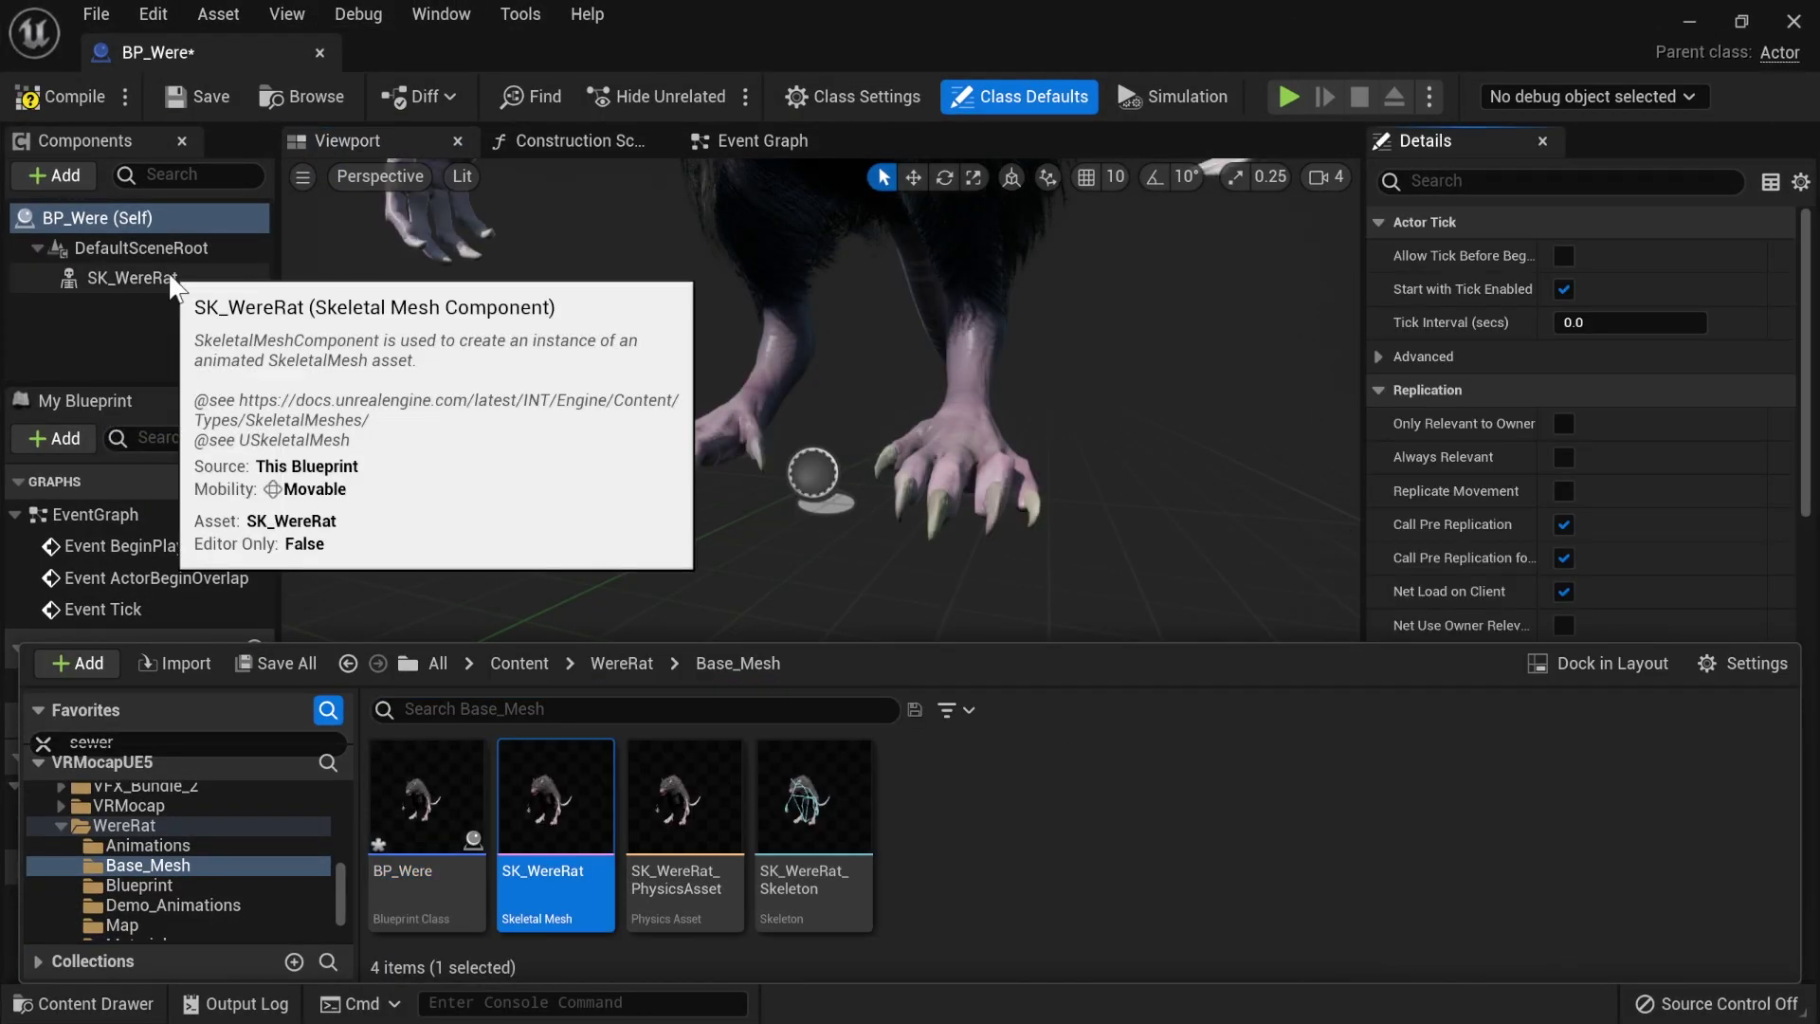
- Set the Z rotation of the SK_WereRat component to -90 degrees
left_click(173, 285)
left_click(1727, 457)
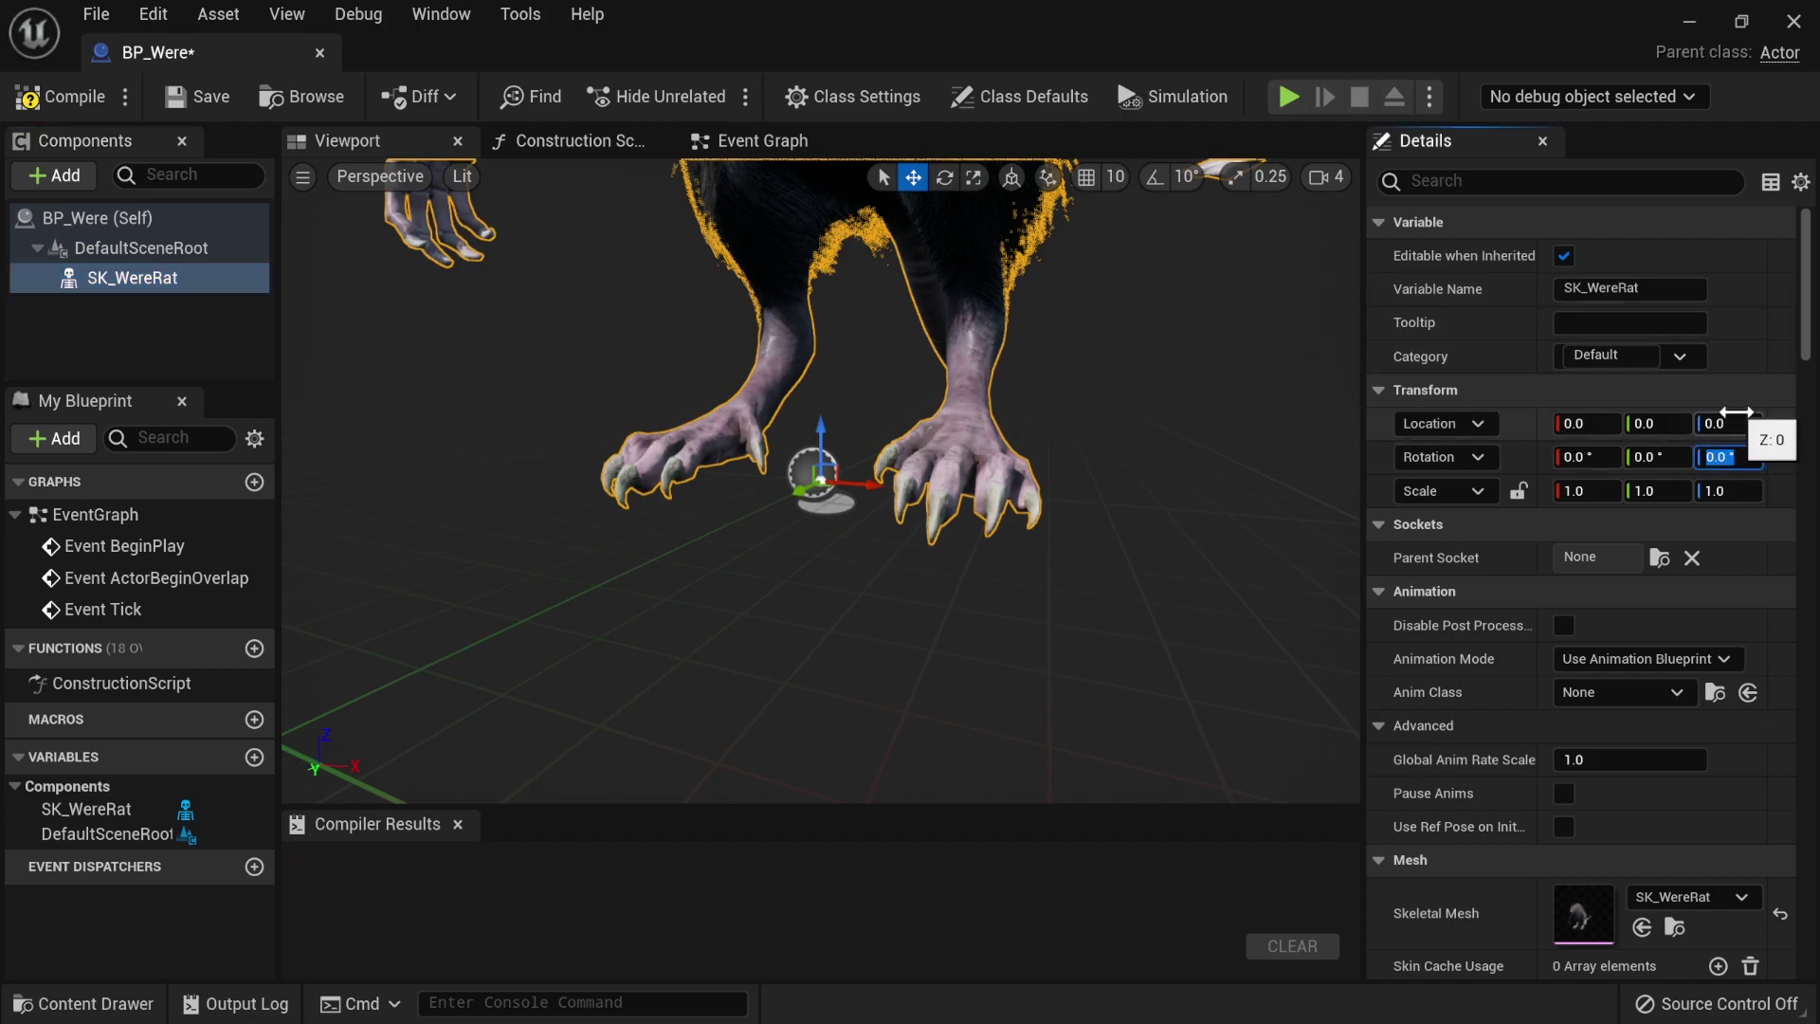
key("Return")
left_click_drag(1203, 475, 1203, 588)
mouse_move(365, 782)
right_mouse_down()
mouse_move(398, 739)
mouse_move(365, 782)
right_mouse_up()
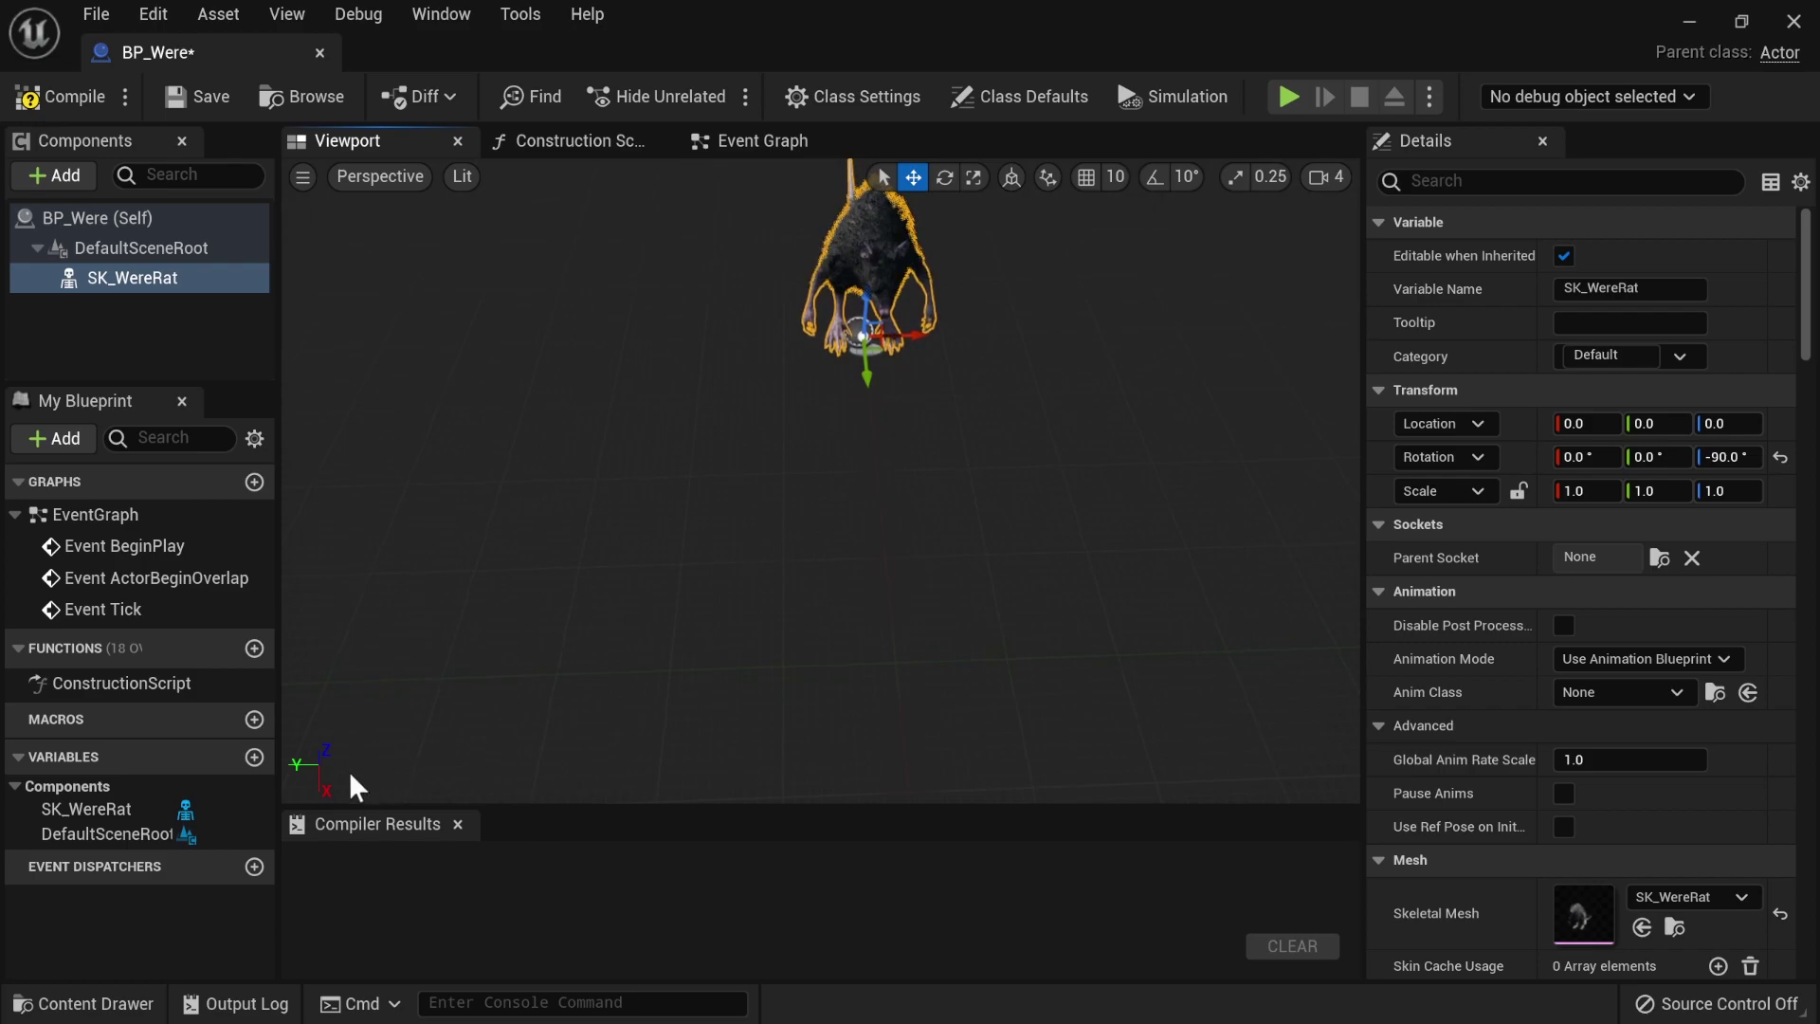
right_click_drag(888, 408, 962, 445)
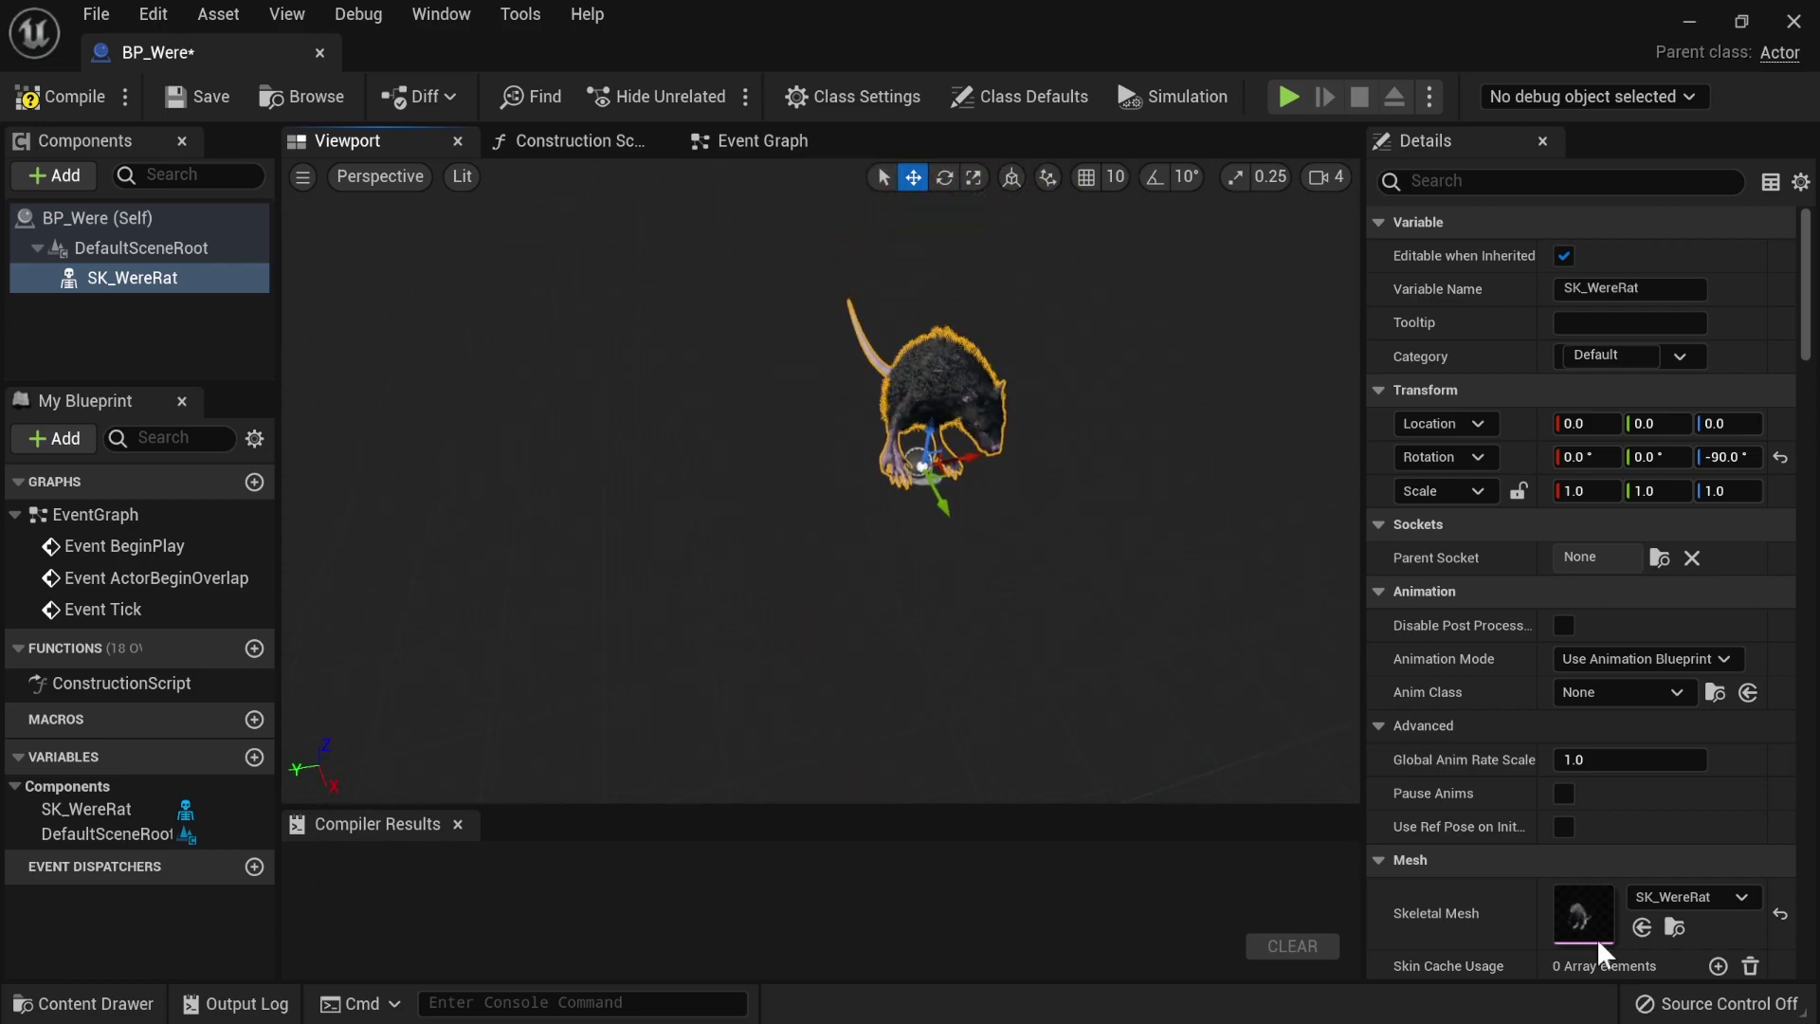
left_click(1654, 693)
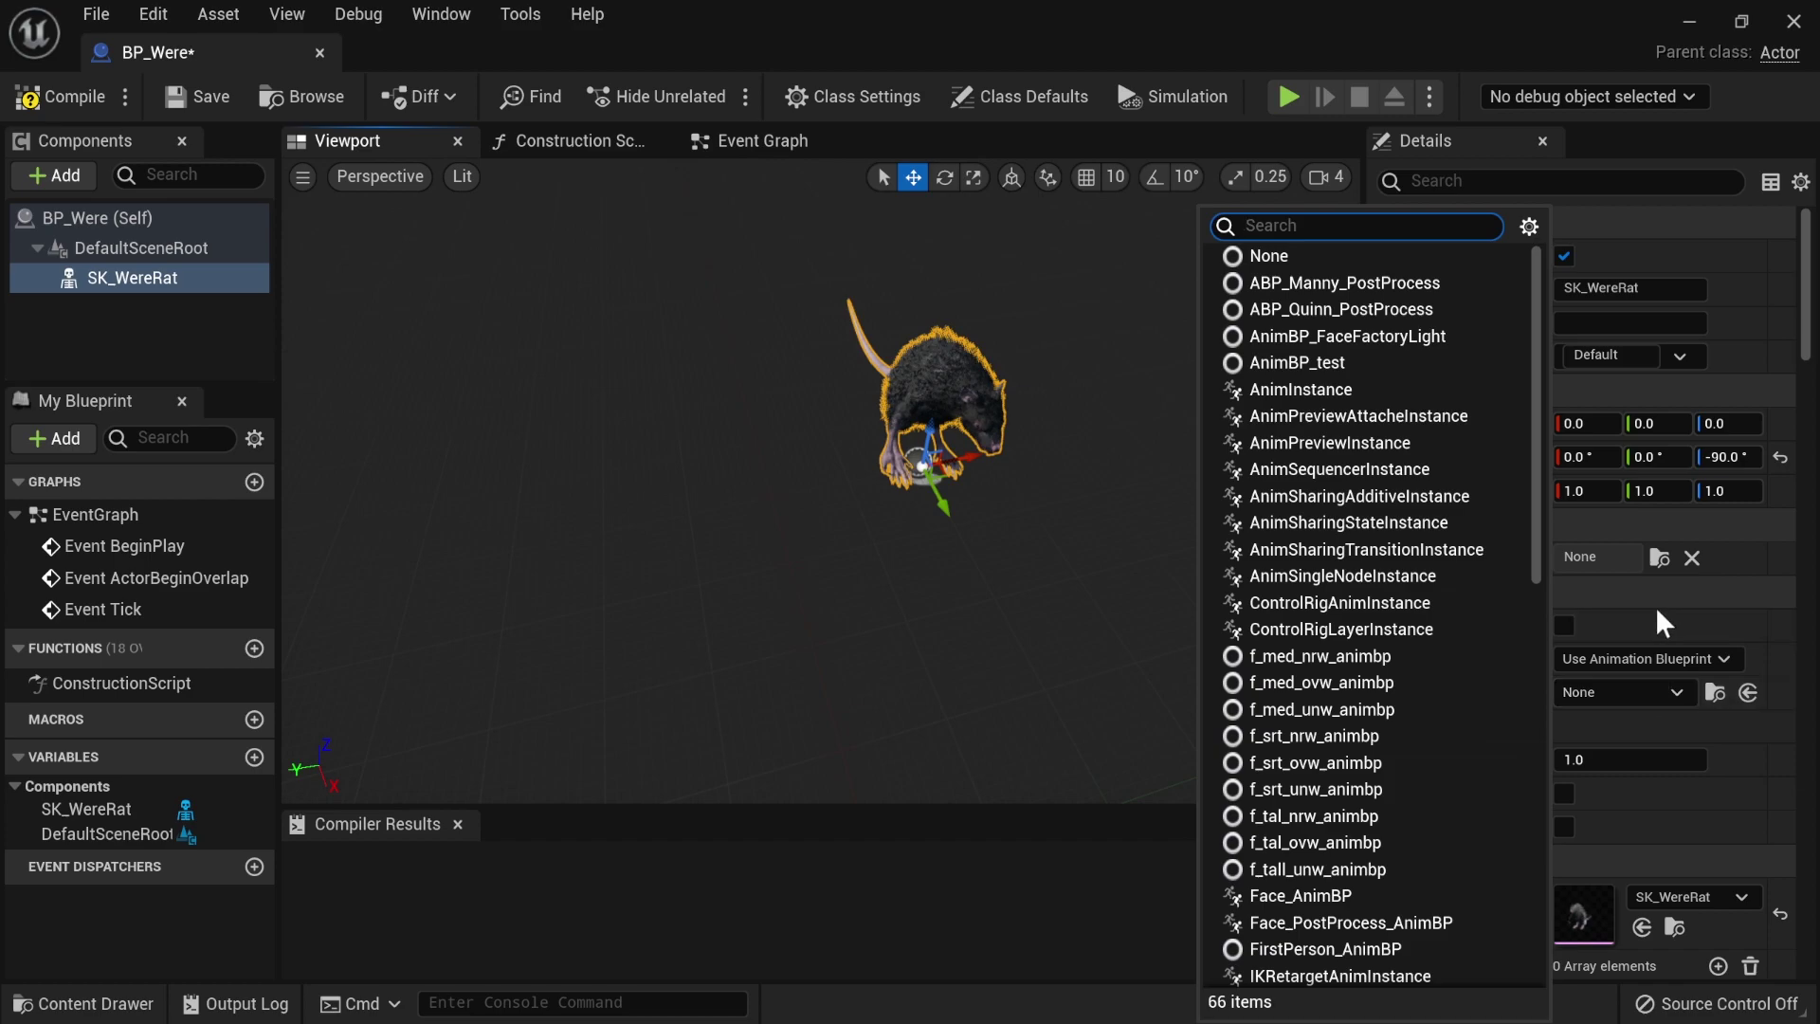
left_click(1012, 402)
left_click(978, 376)
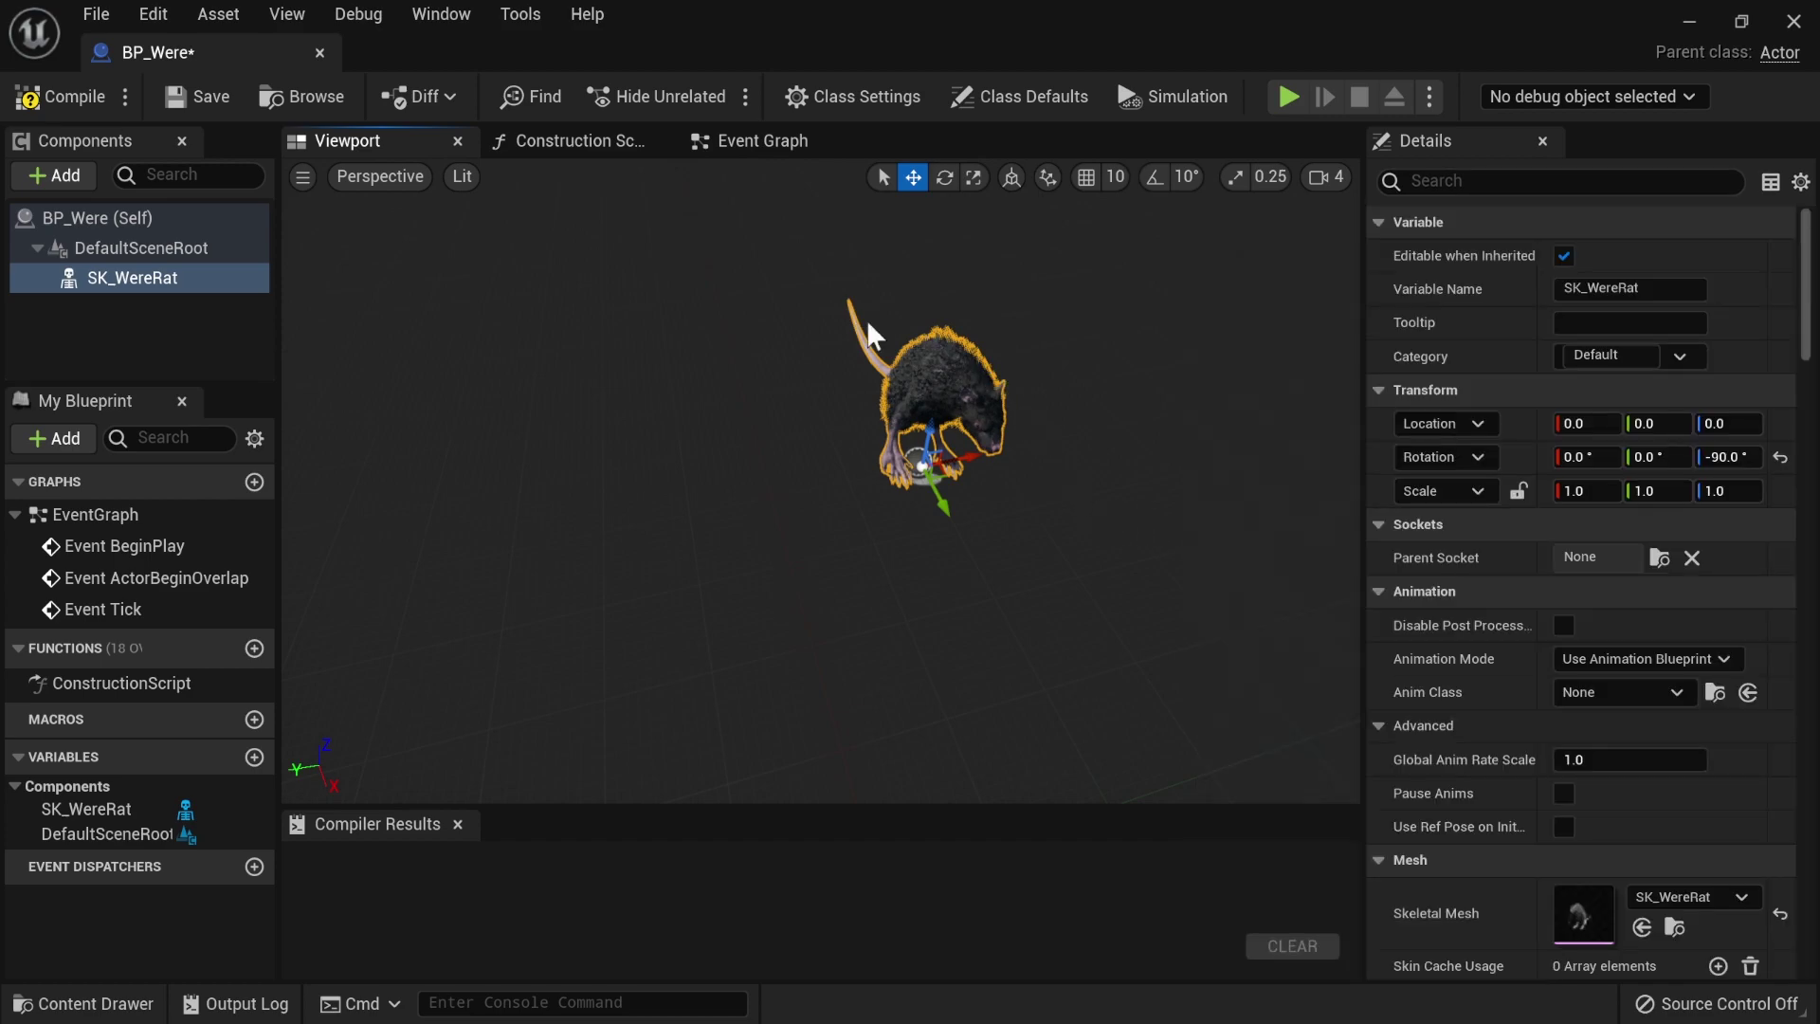
- Open SK_WereRat_Skeleton and examine the bone naming and hierarchy from the pelvis through the spine and left arm to the index finger
key("ctrl+space")
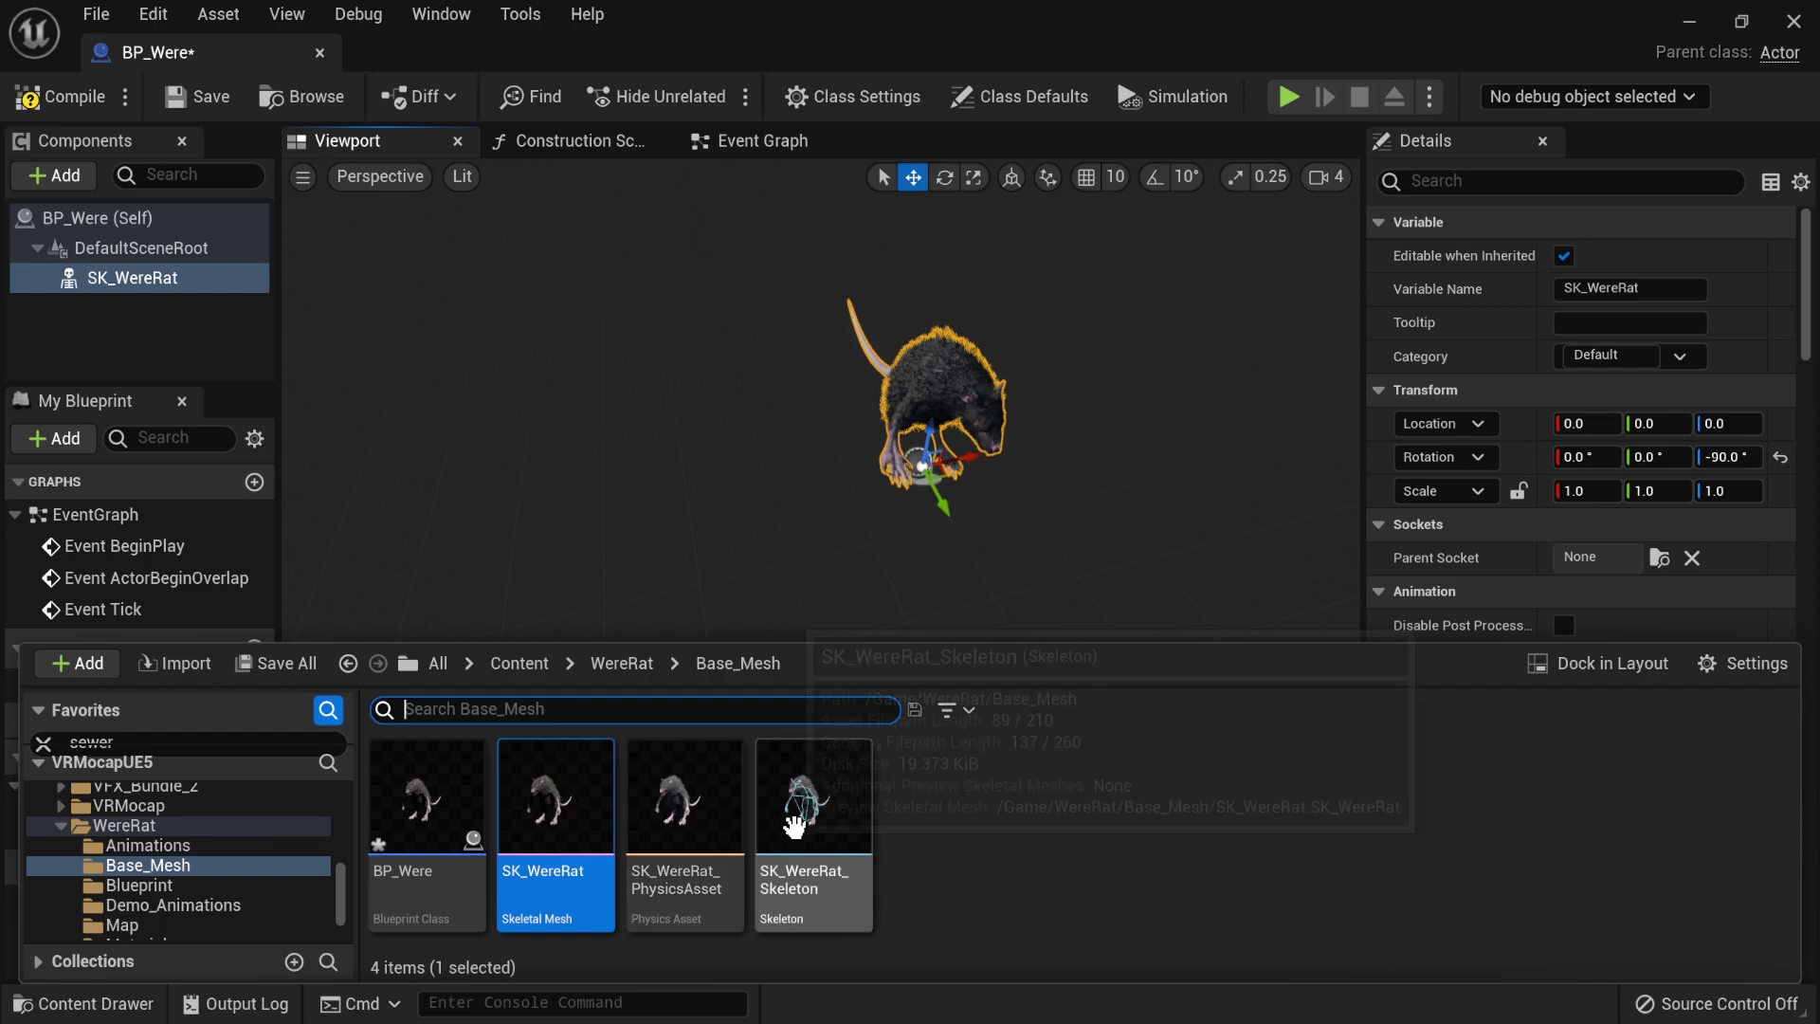
left_click(804, 811)
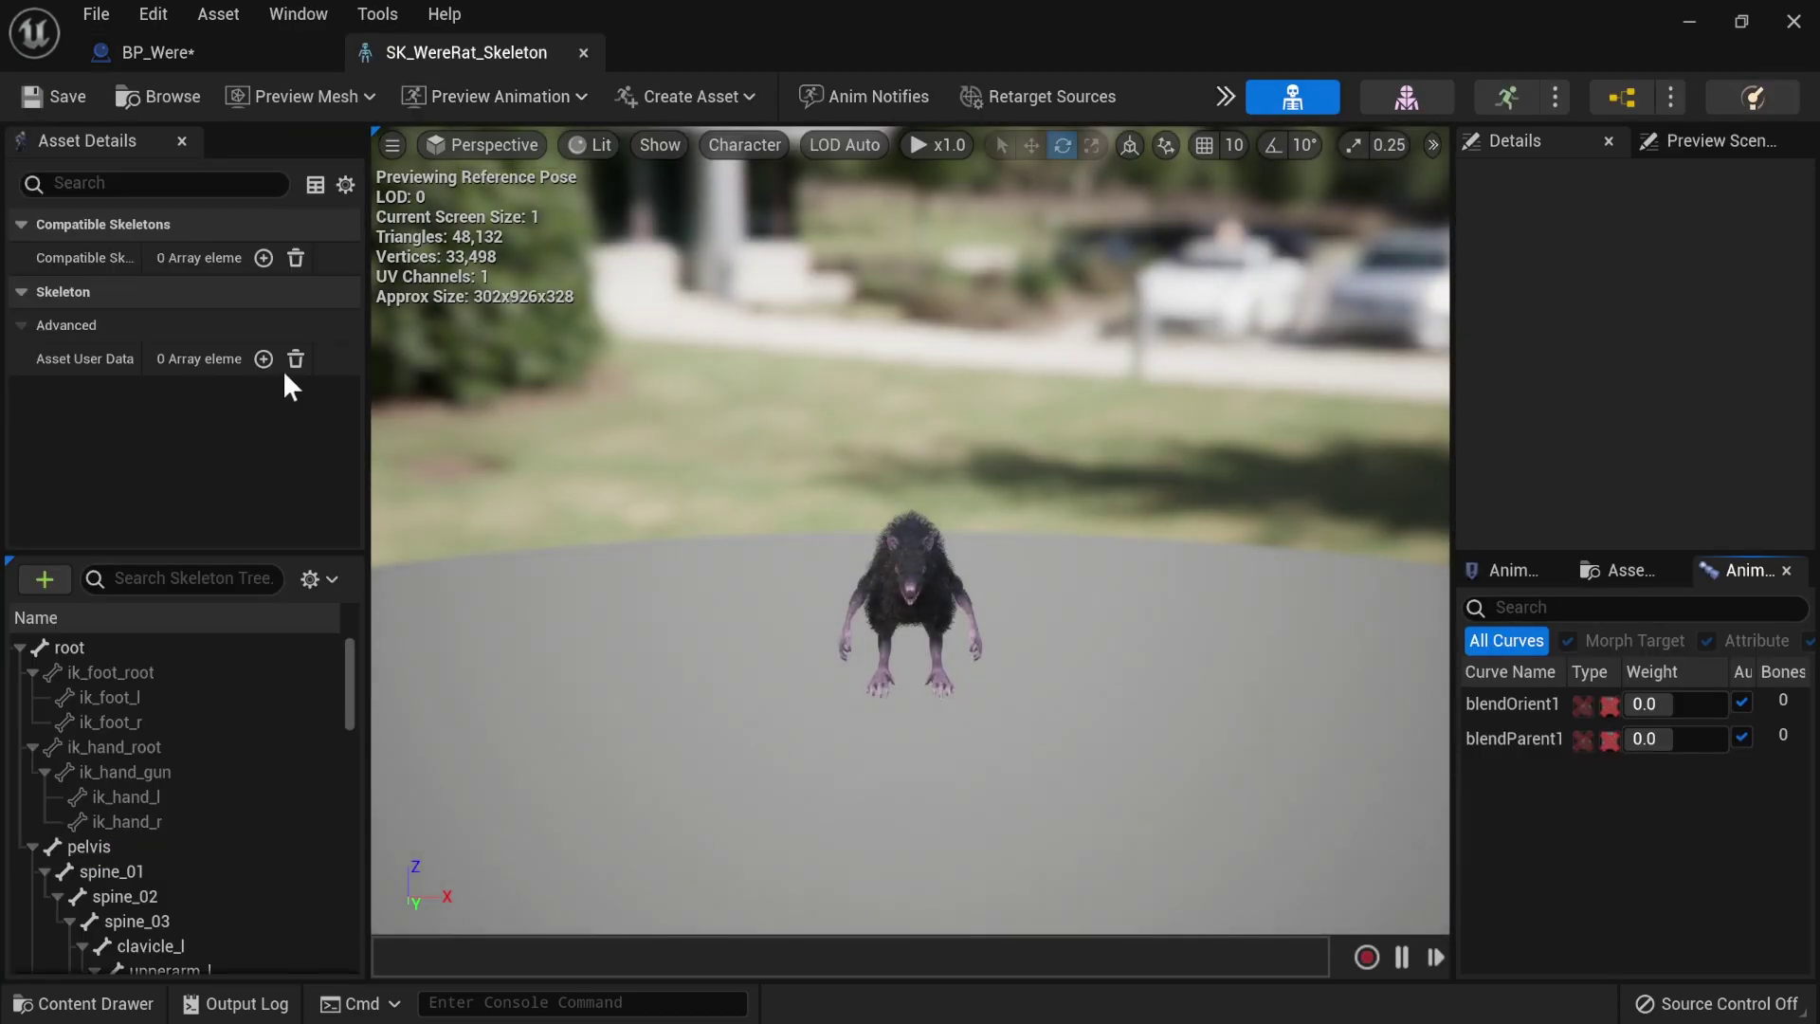
scroll(131, 851, "down", 2)
left_click(119, 689)
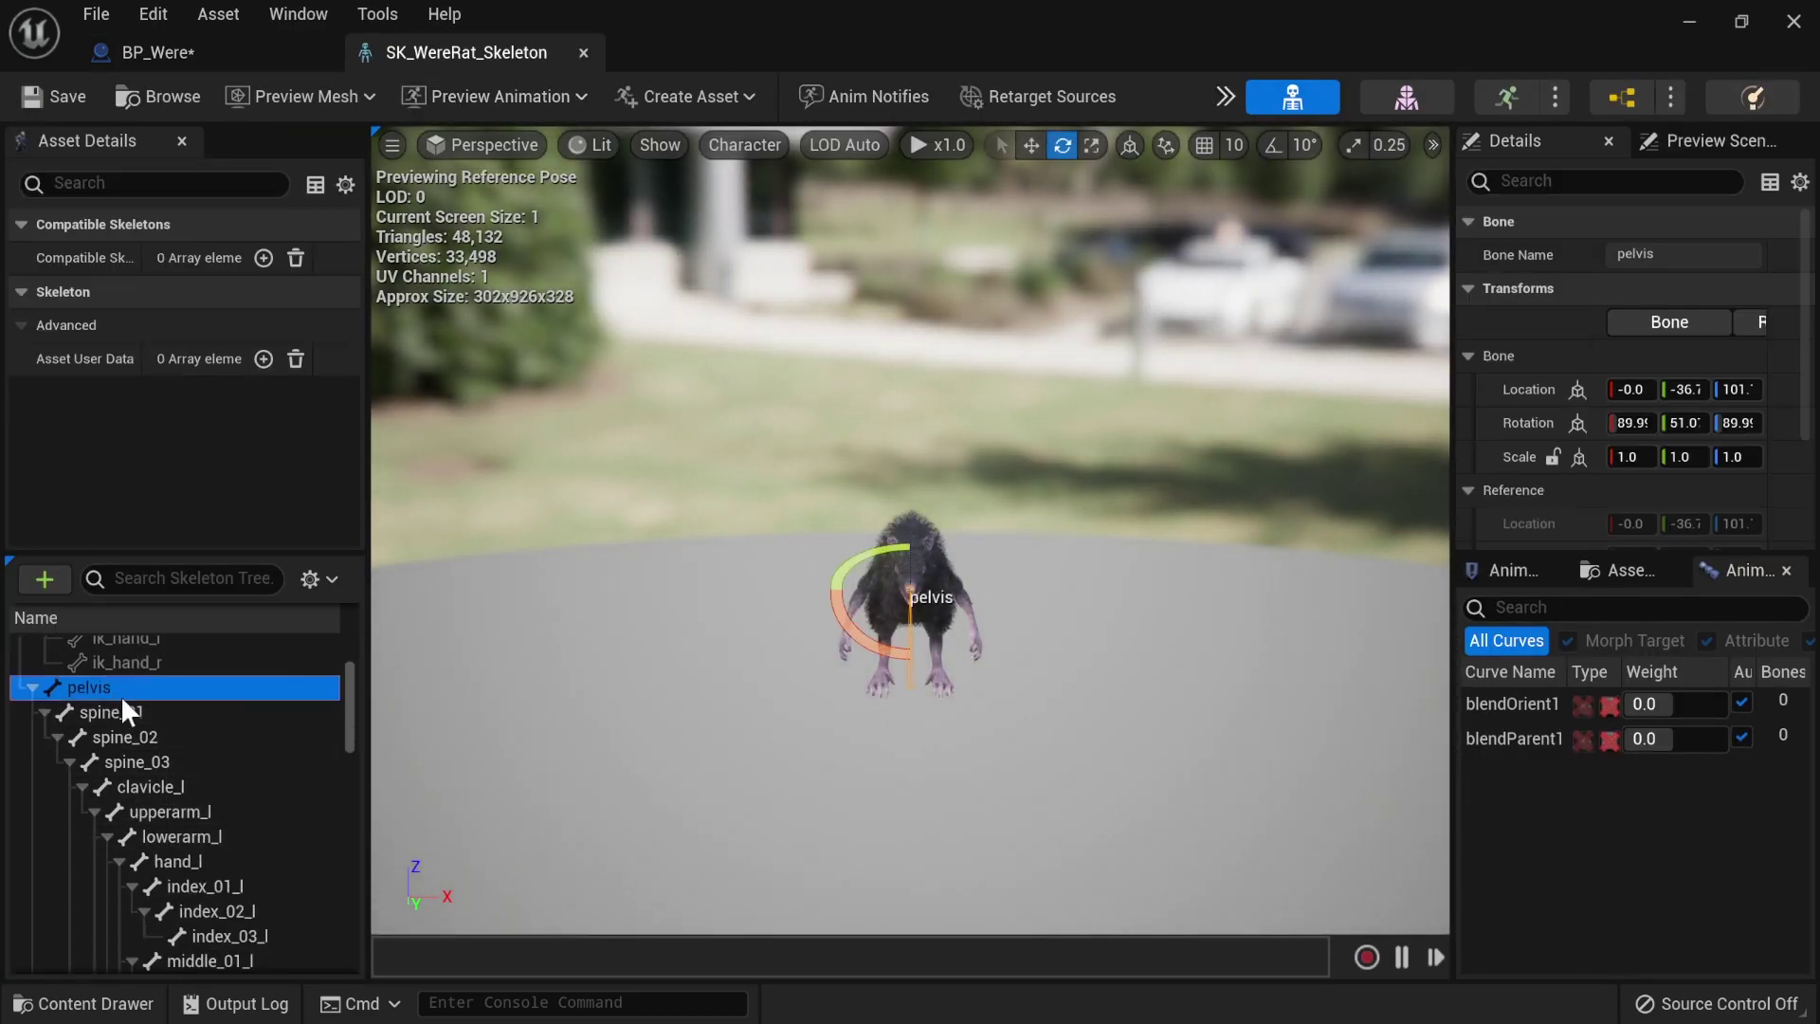
left_click(189, 762)
left_click(197, 787)
left_click(232, 858)
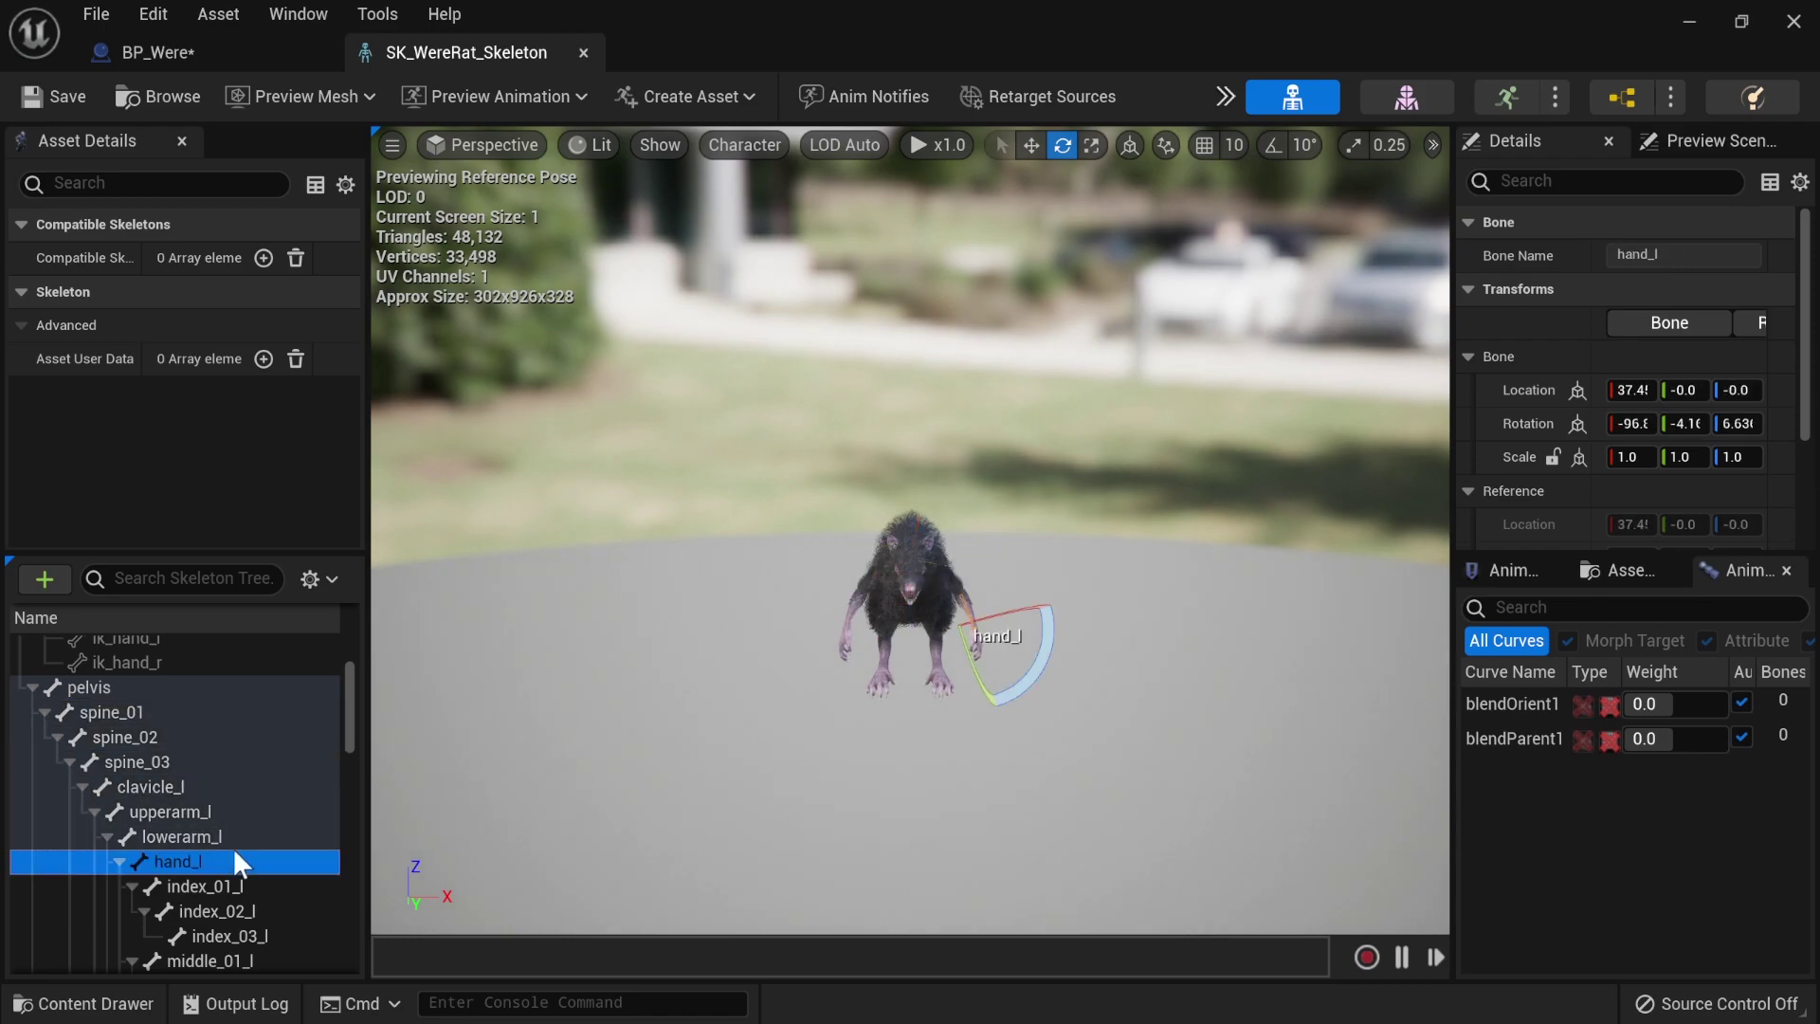
left_click(257, 886)
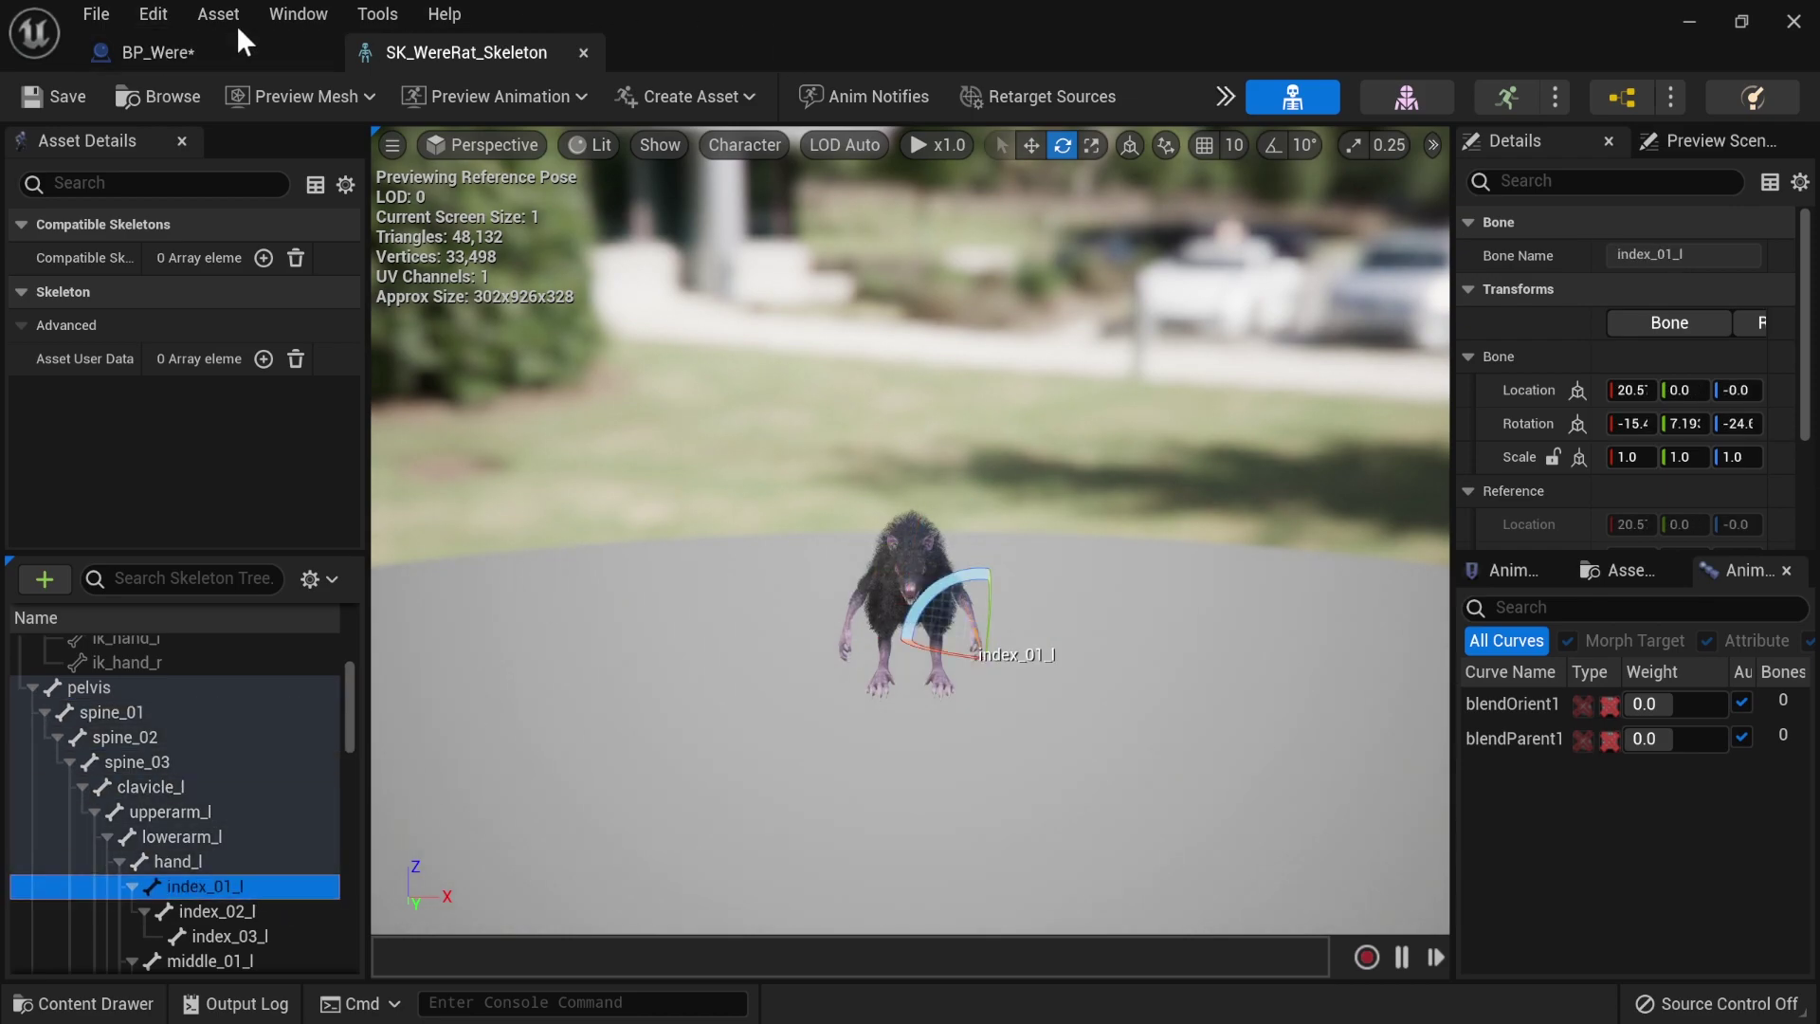
- Set the Anim Class of the SK_WereRat component in BP_Were to VRMocap_UE4Mannequin_AnimBP
left_click(209, 50)
right_click_drag(948, 568, 1035, 676)
scroll(1035, 676, "down", 5)
left_click(1630, 692)
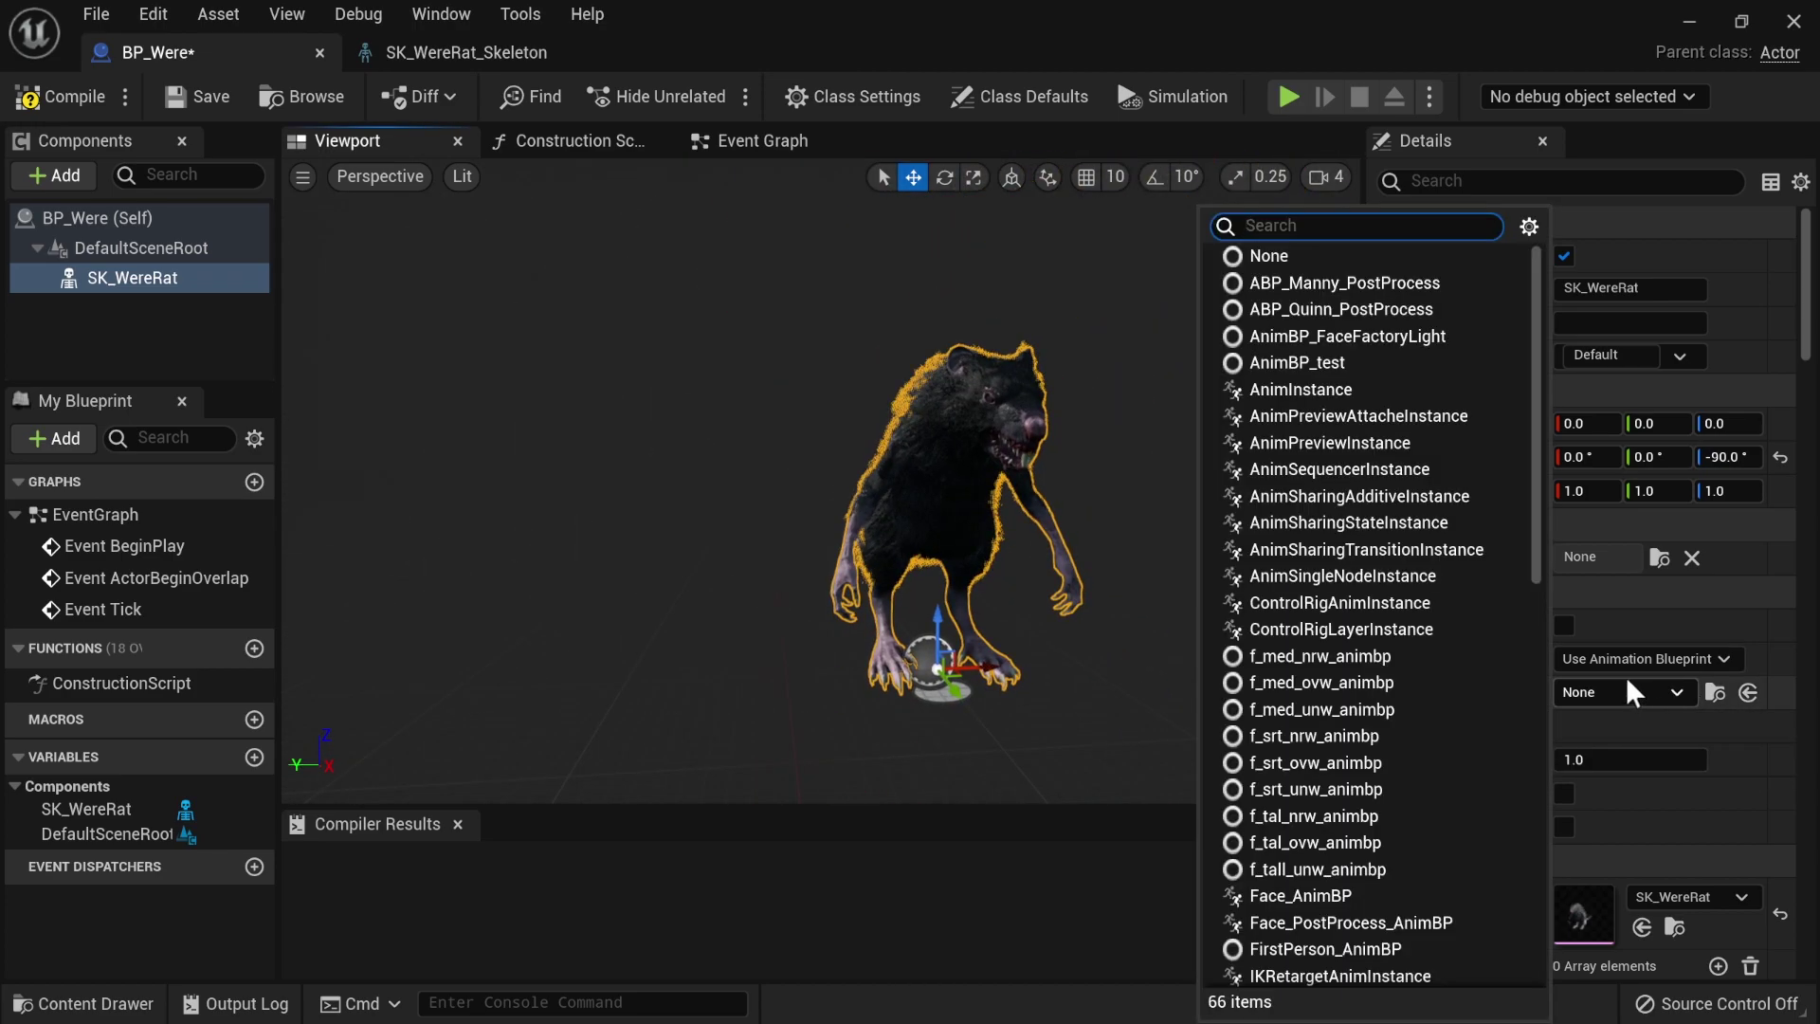
type("ue4")
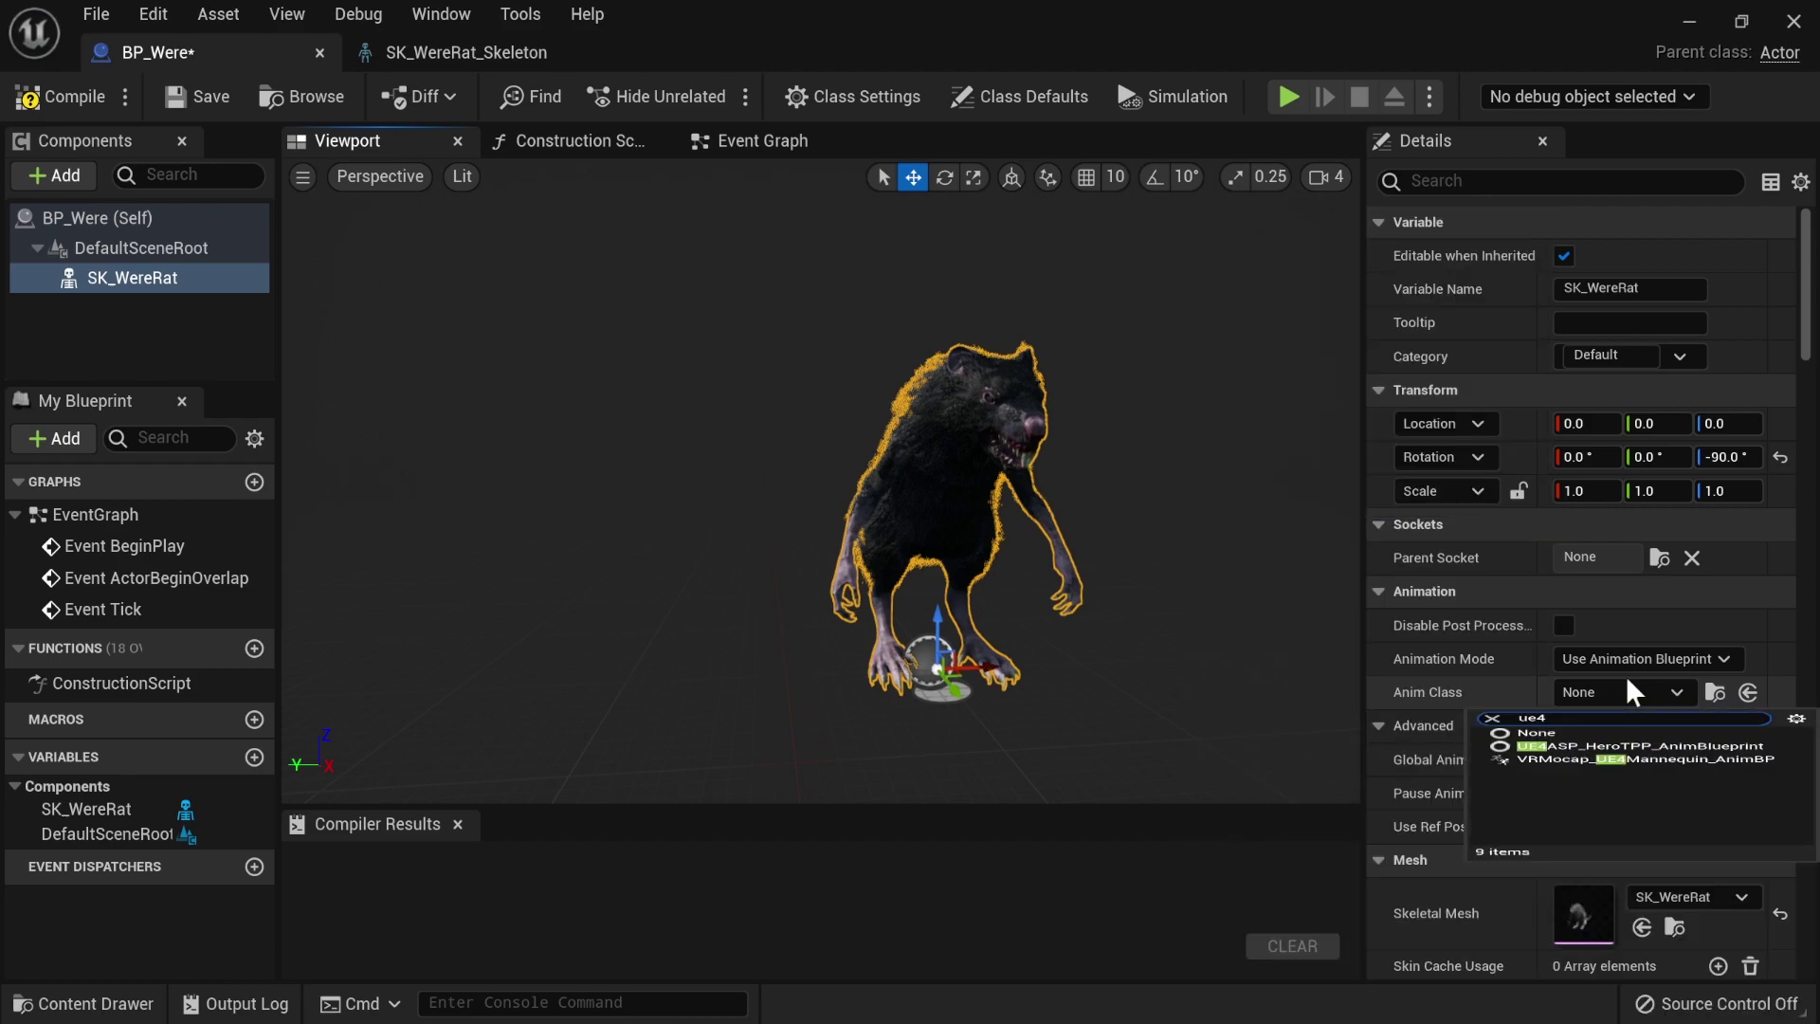
left_click(1613, 814)
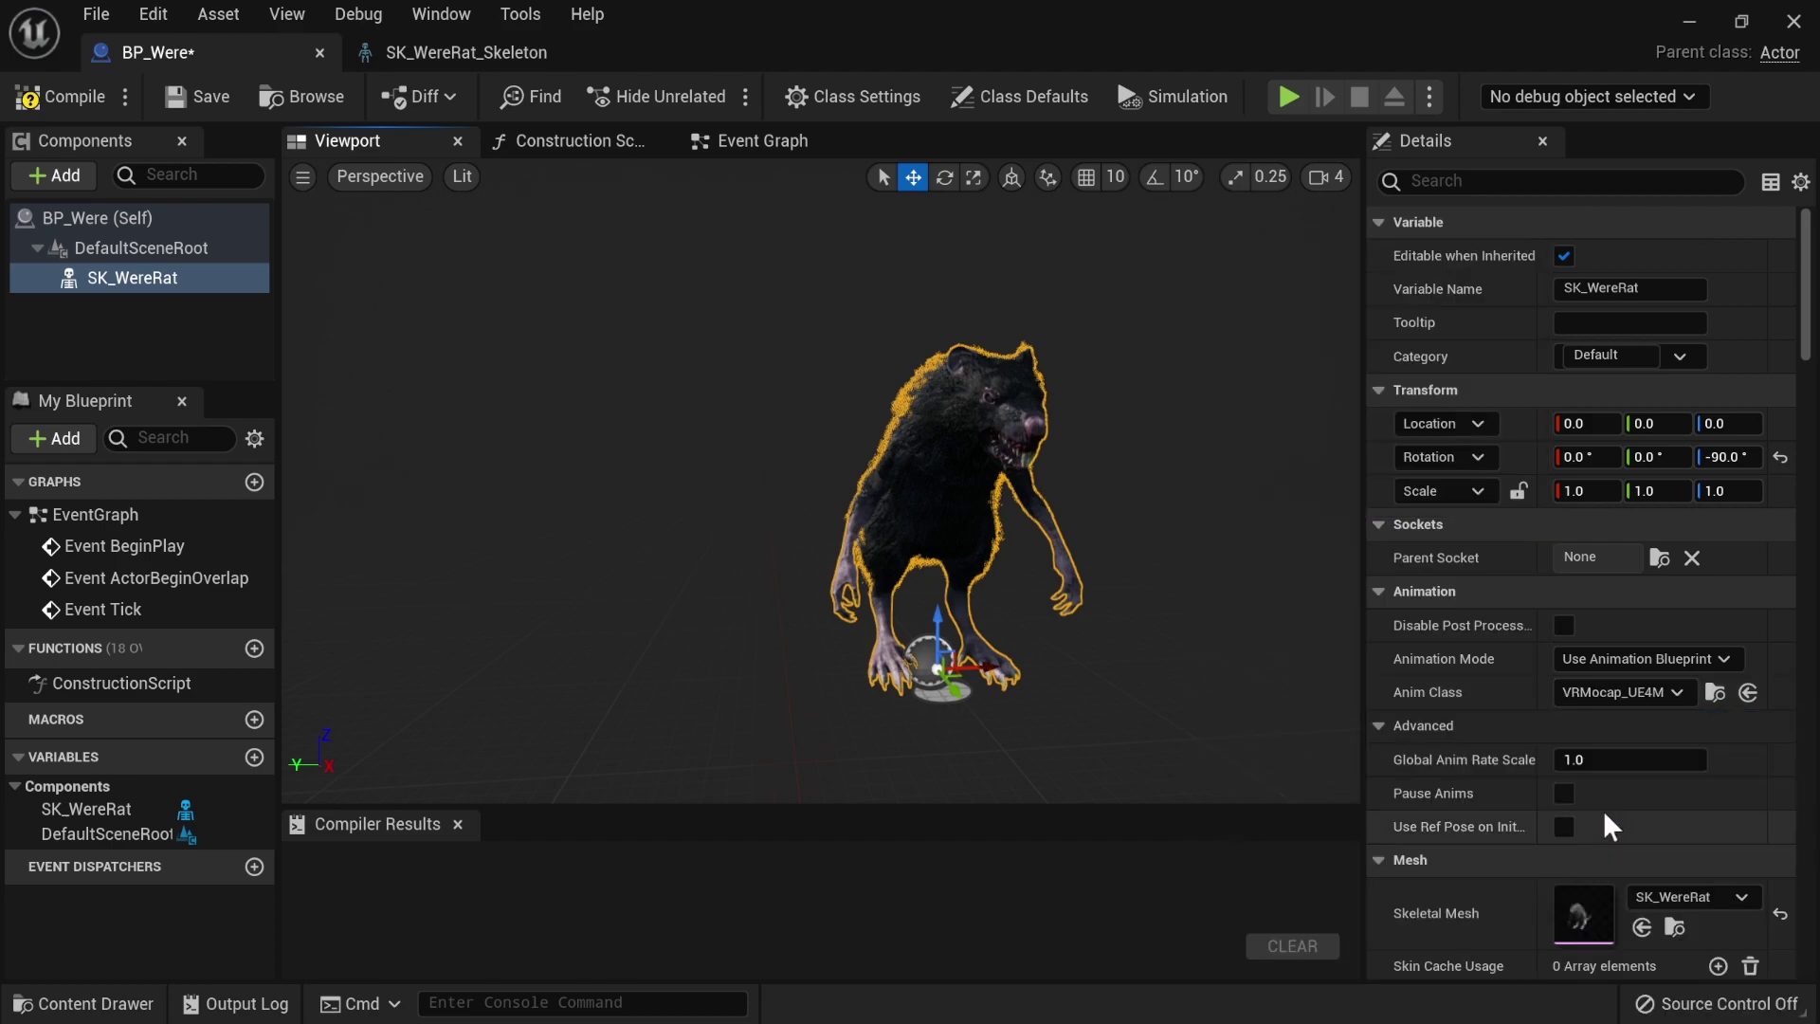
- Add a Mocap Actor Component to BP_Were and enable its Is Mocap Target option
left_click(121, 174)
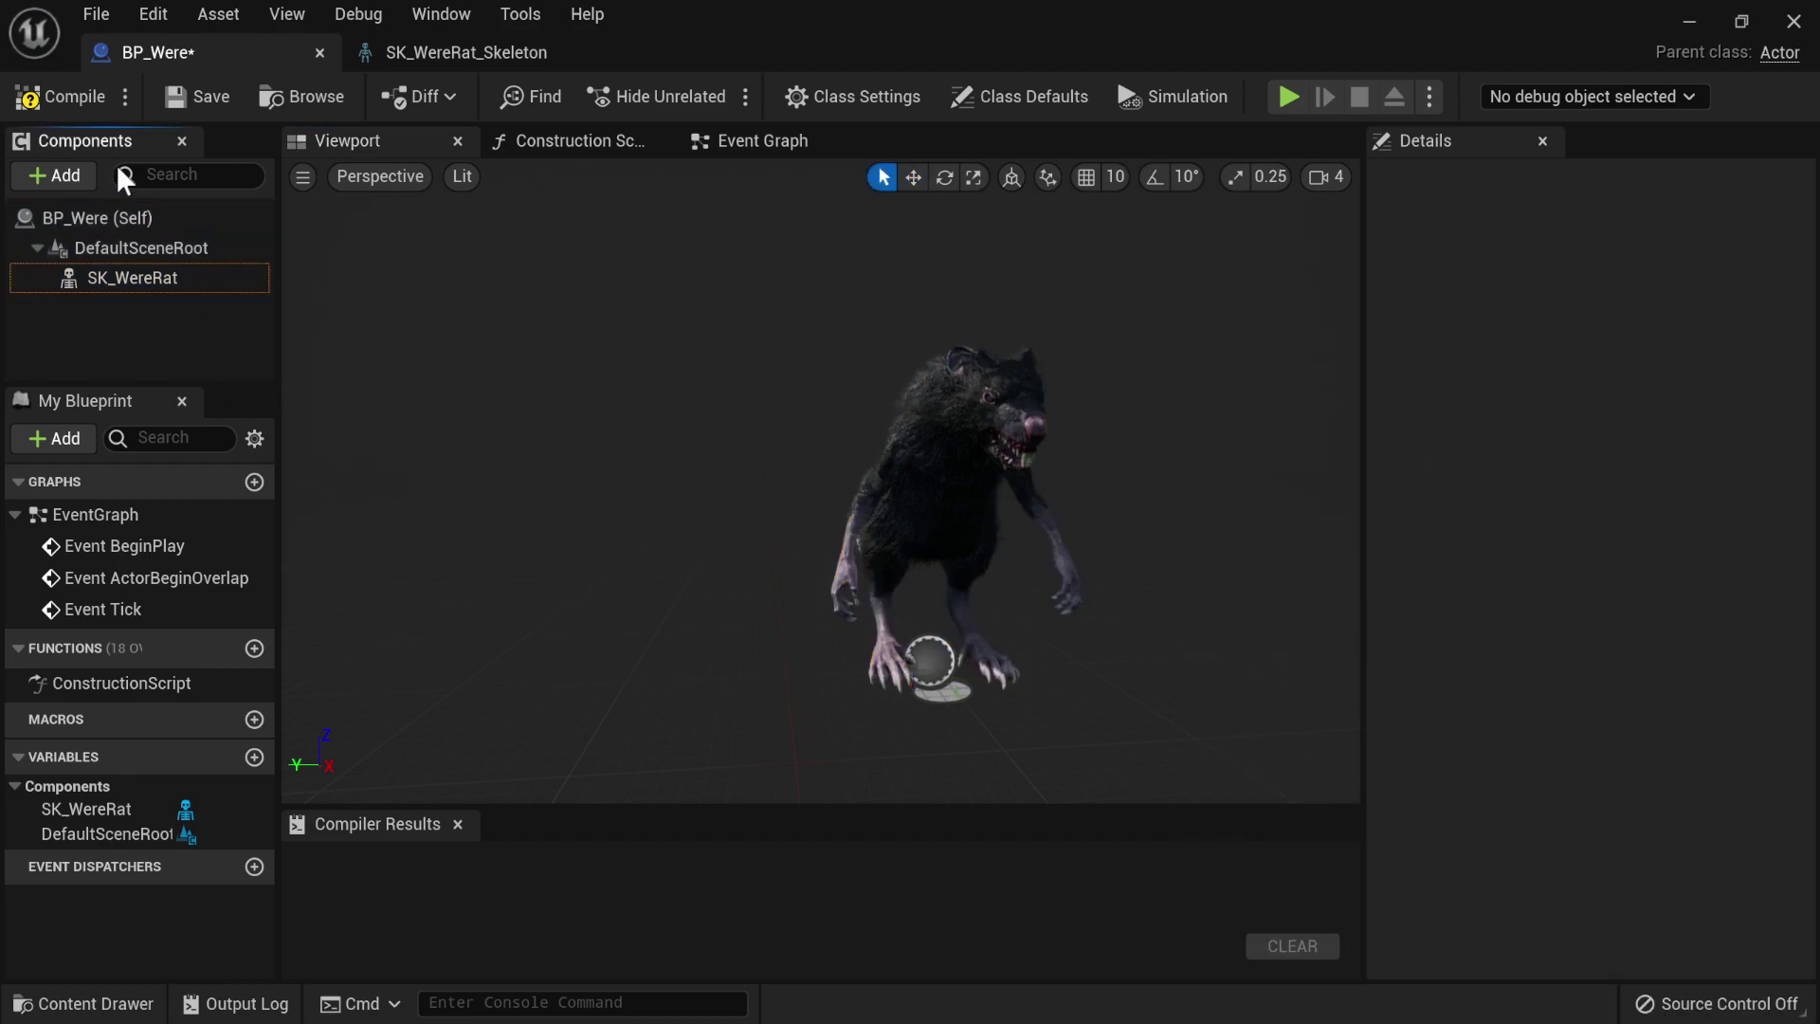
left_click(66, 175)
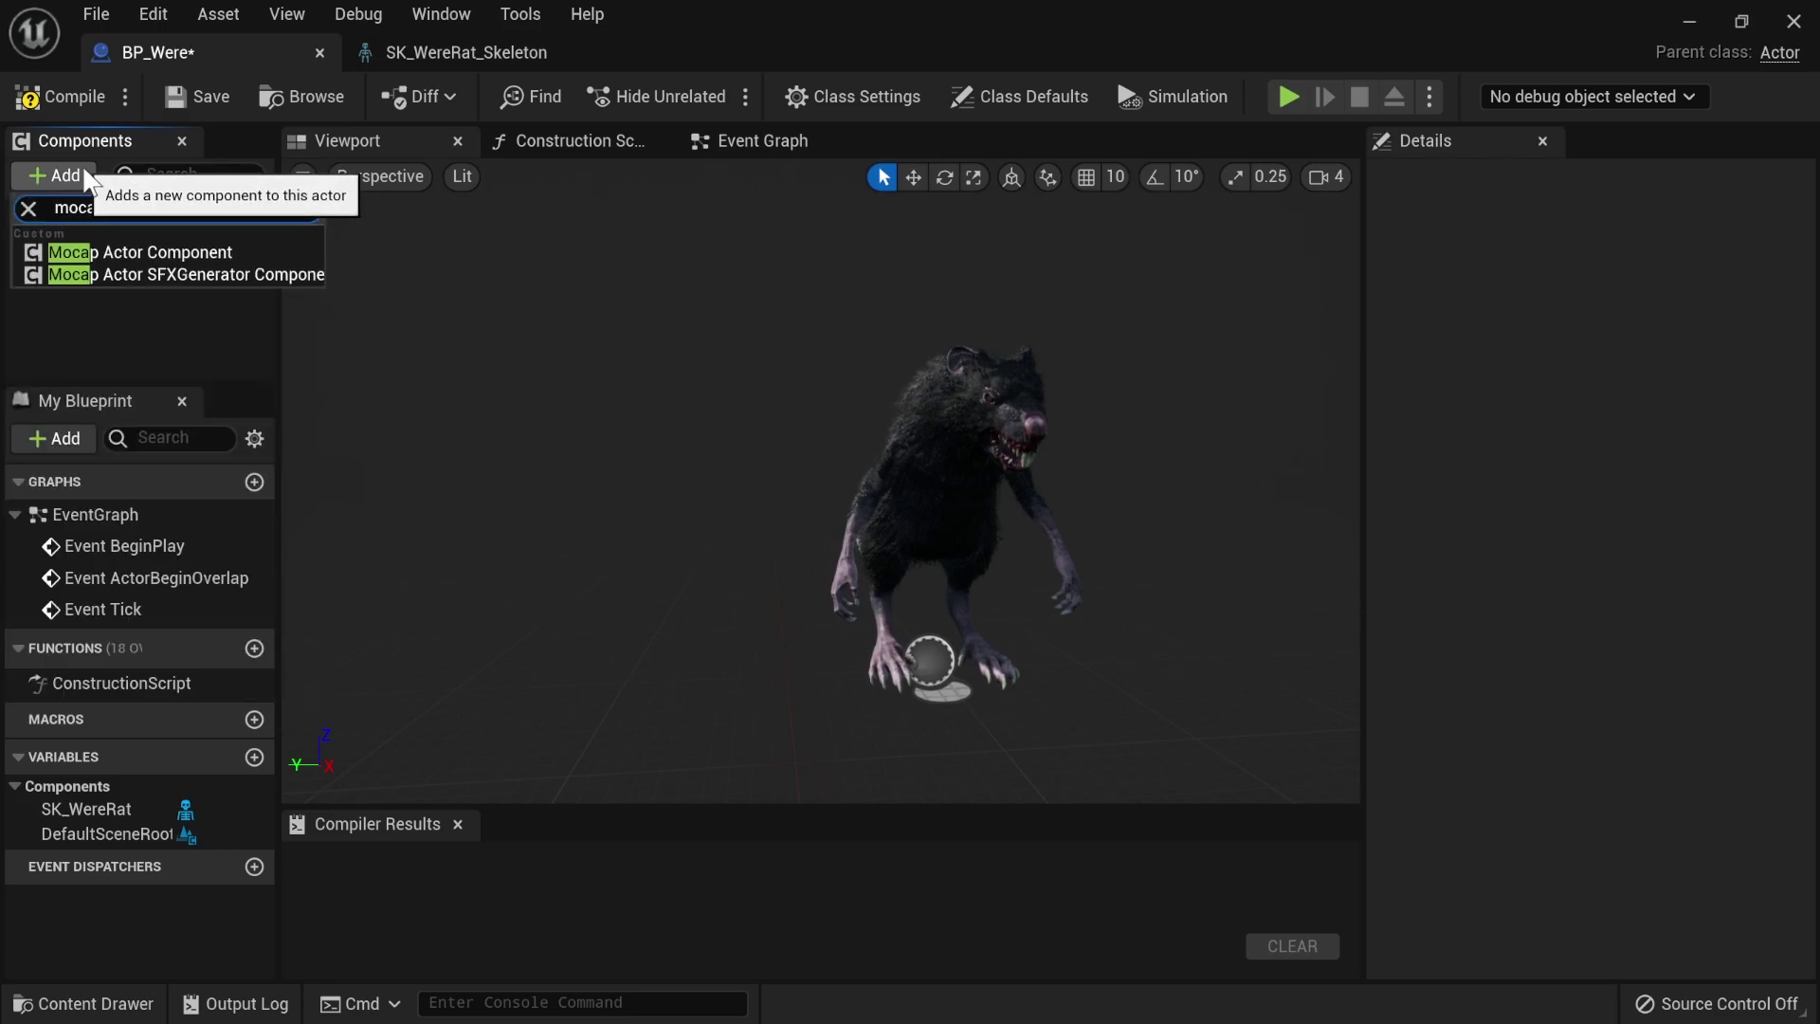
left_click(171, 252)
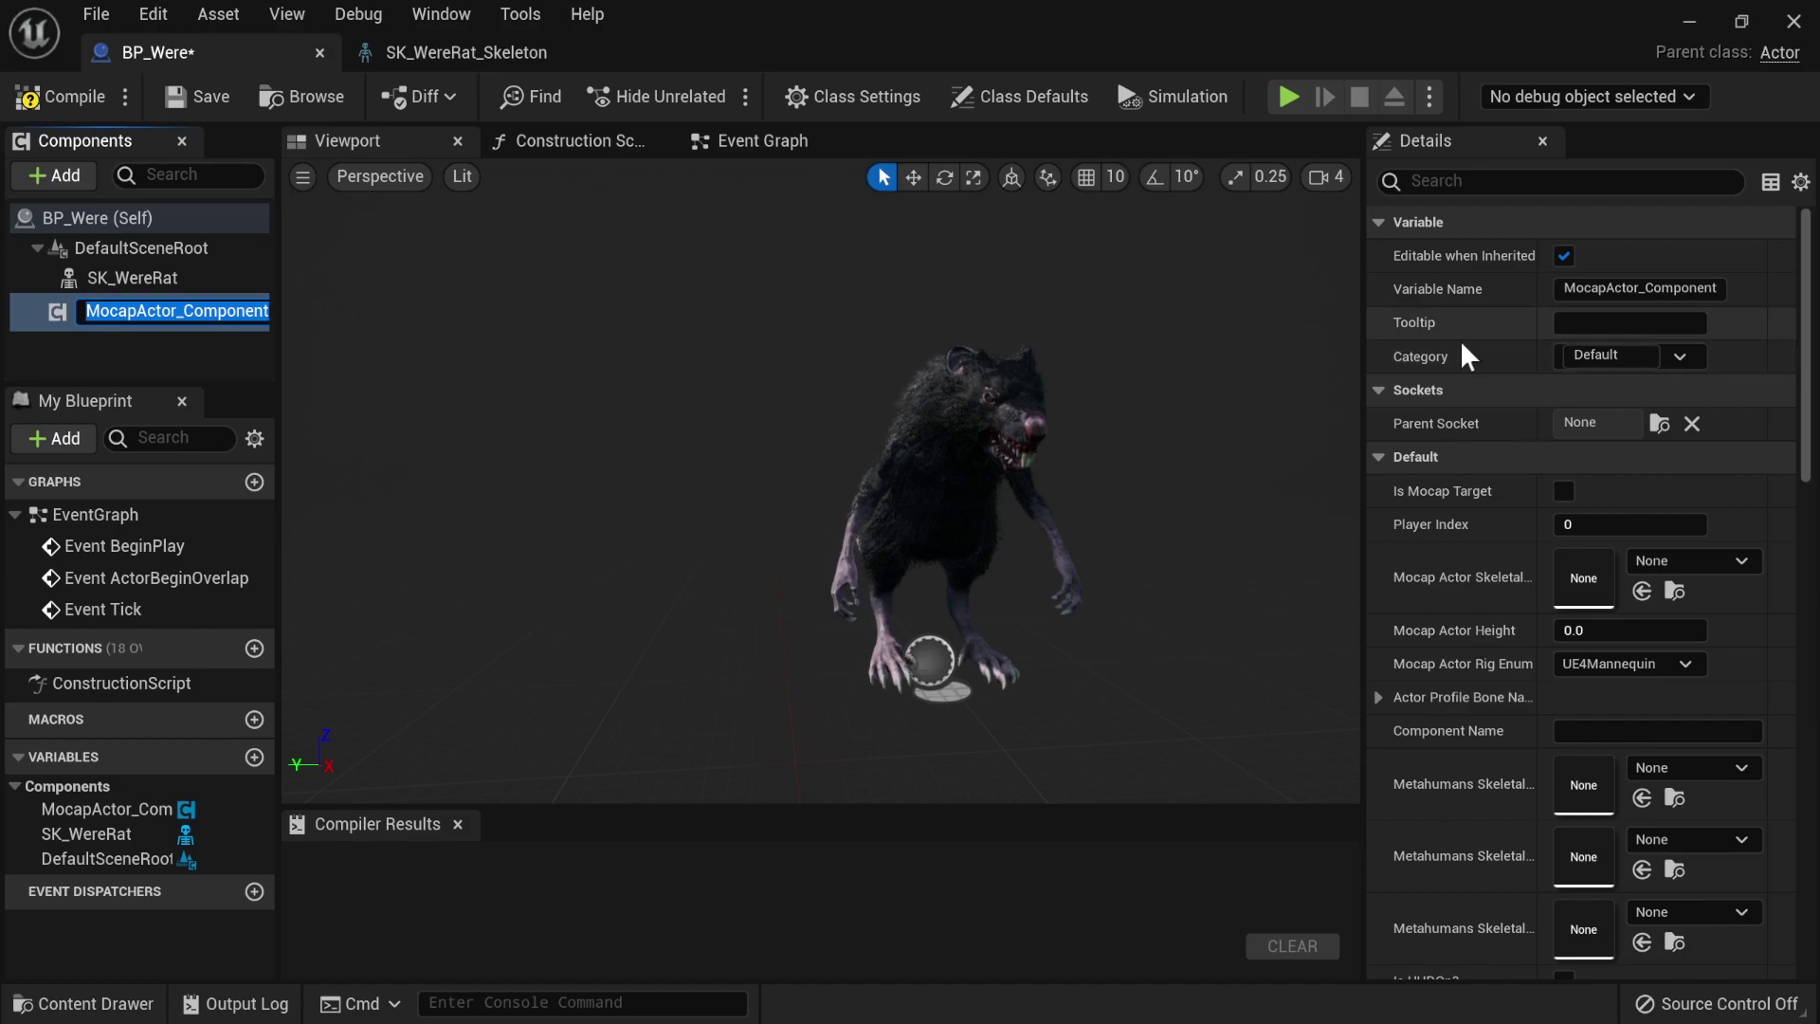
key("Return")
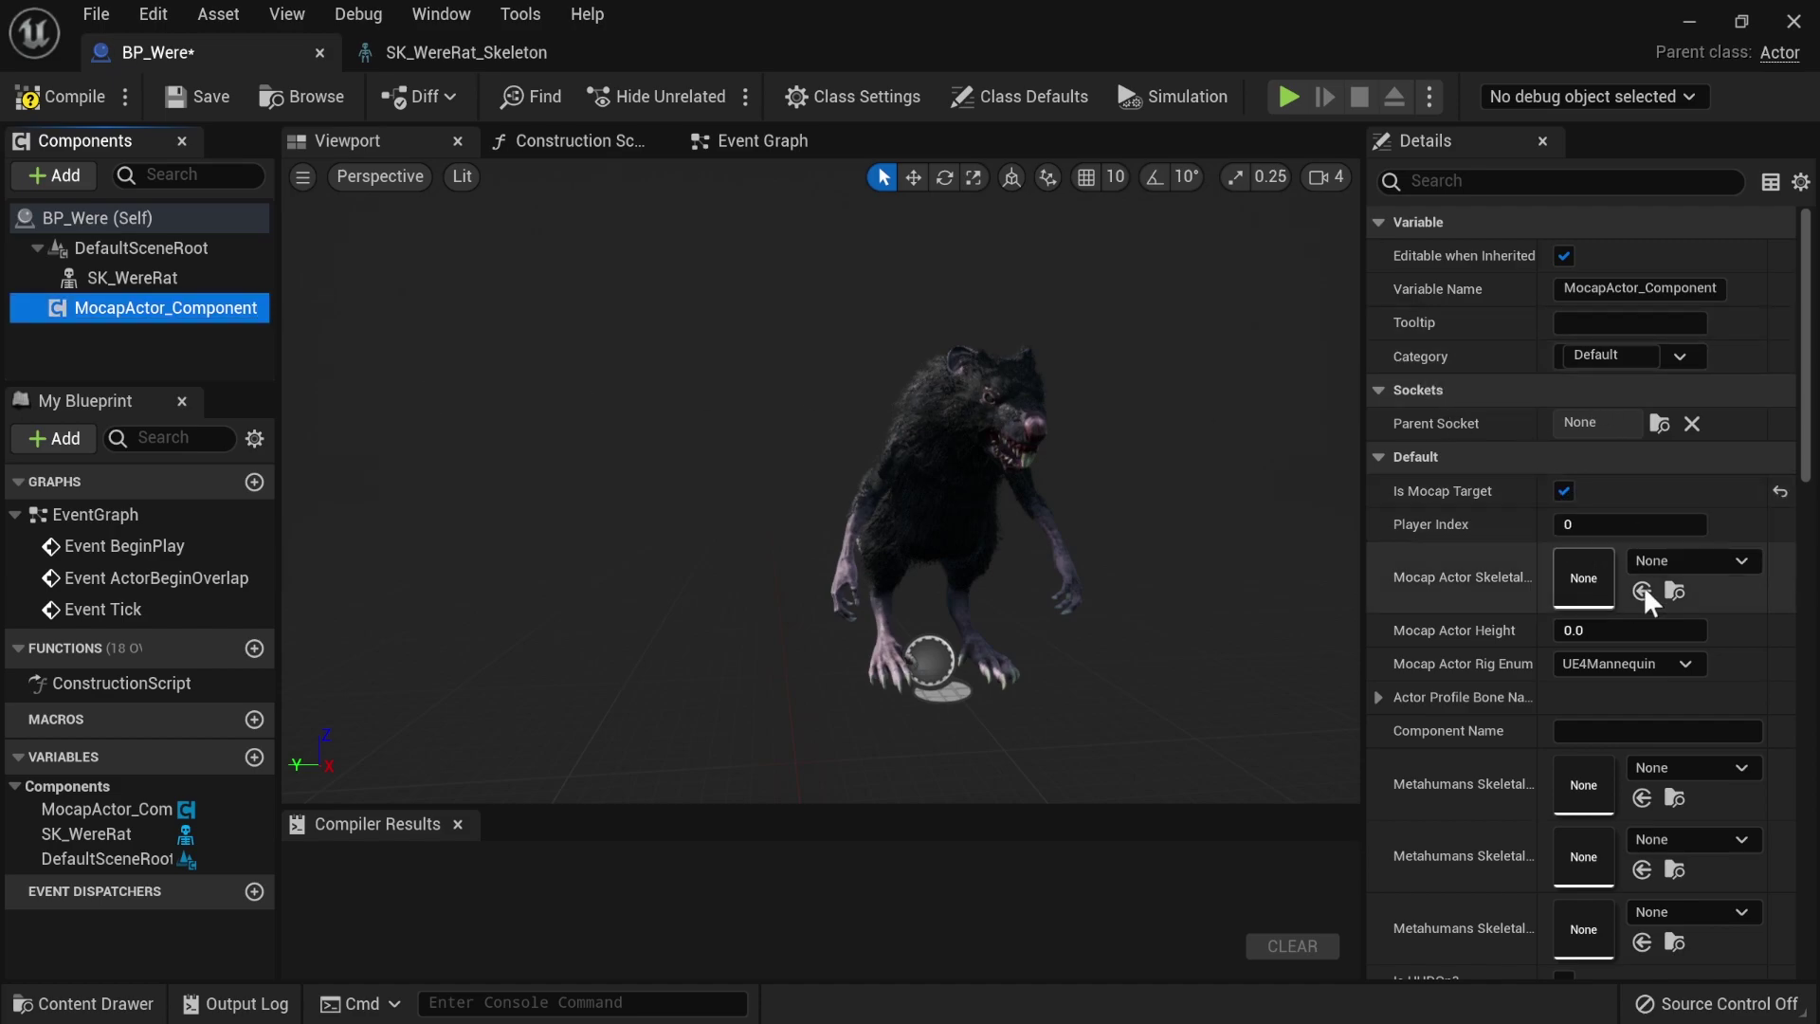
- Compile and save the BP_Were blueprint with the Mocap Actor Rig Enum left at UE4Mannequin
left_click(1634, 564)
left_click(1635, 567)
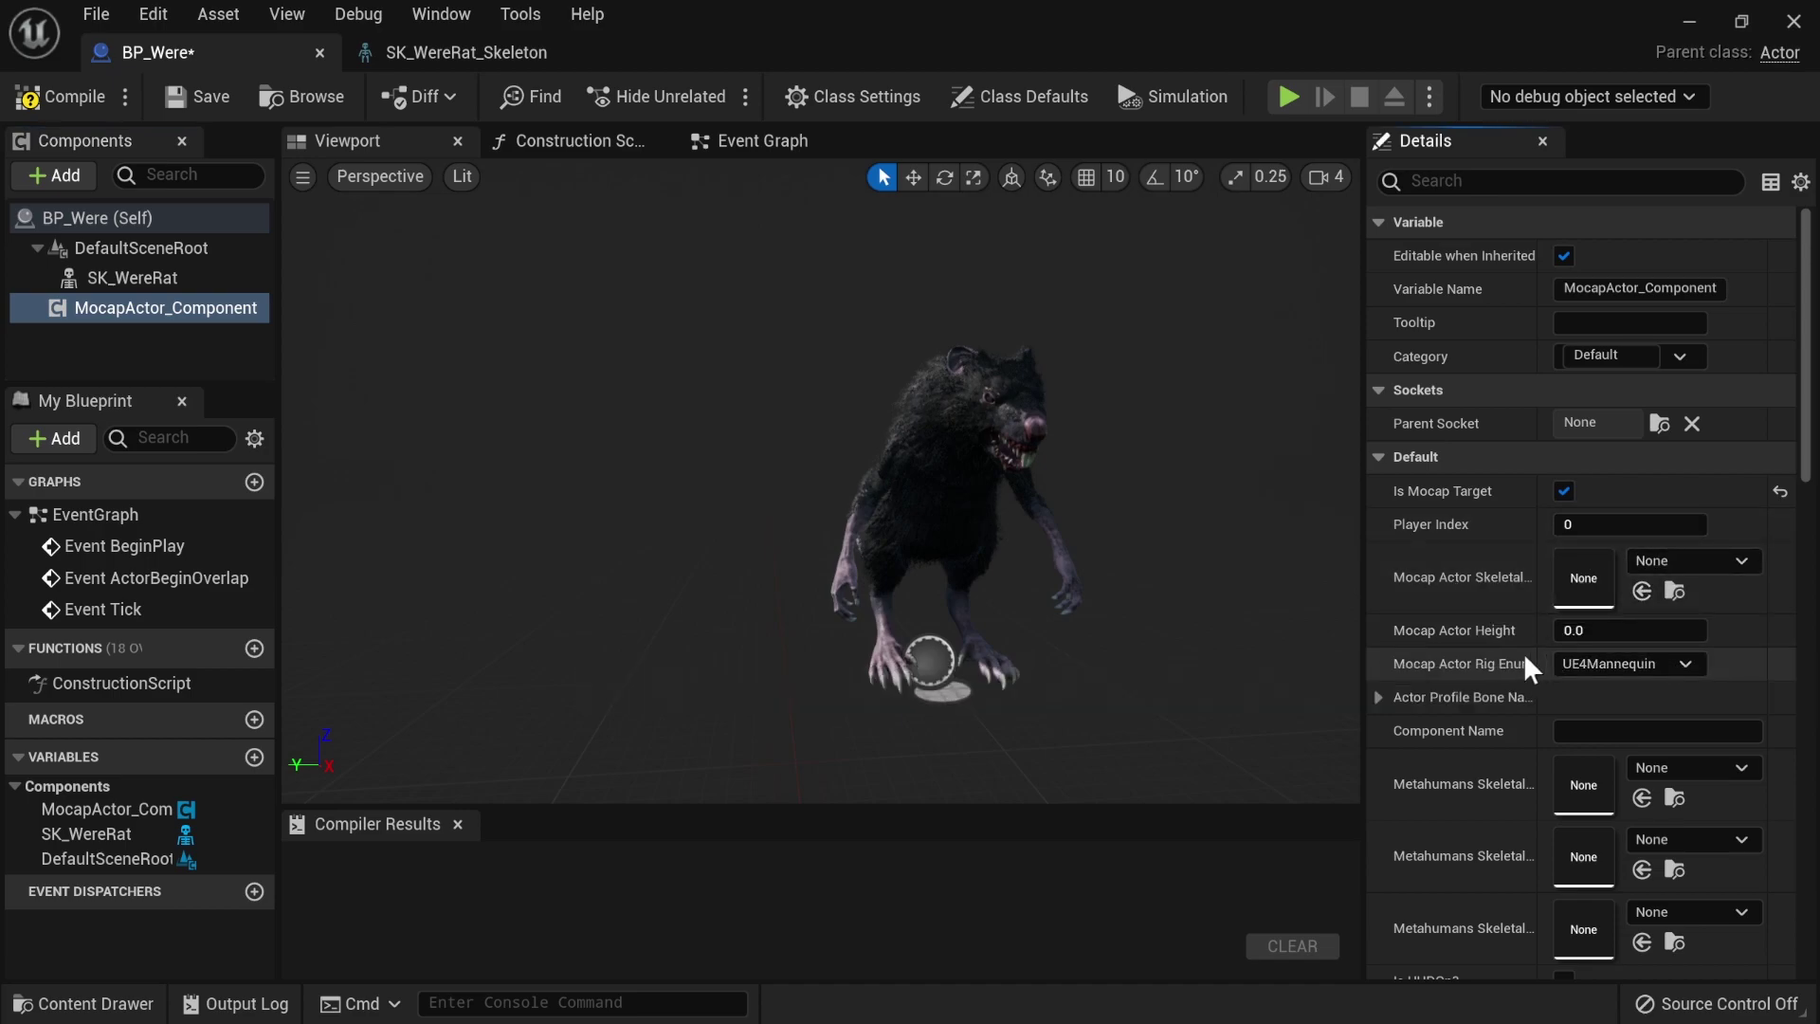
left_click(61, 95)
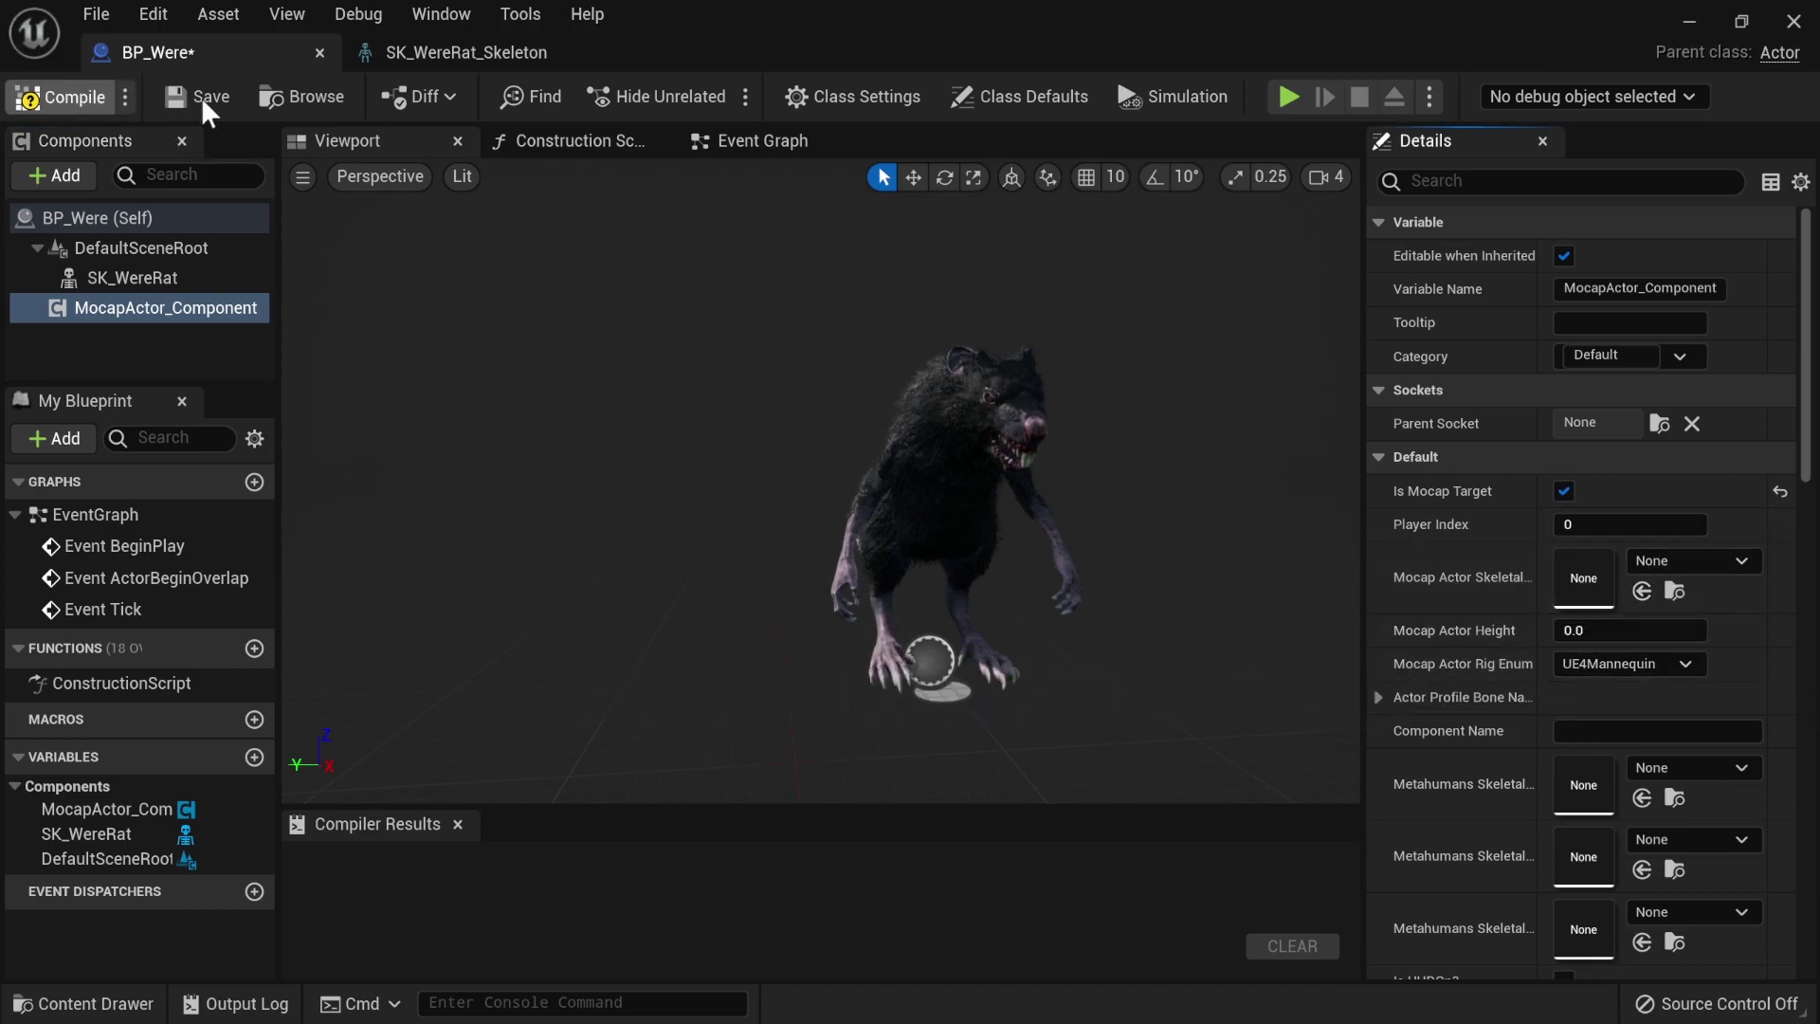
left_click(199, 96)
- Return to the Demo level, place BP_Were on the floor before the archway beside the player pawn, and rotate it
left_click_drag(834, 36, 447, 483)
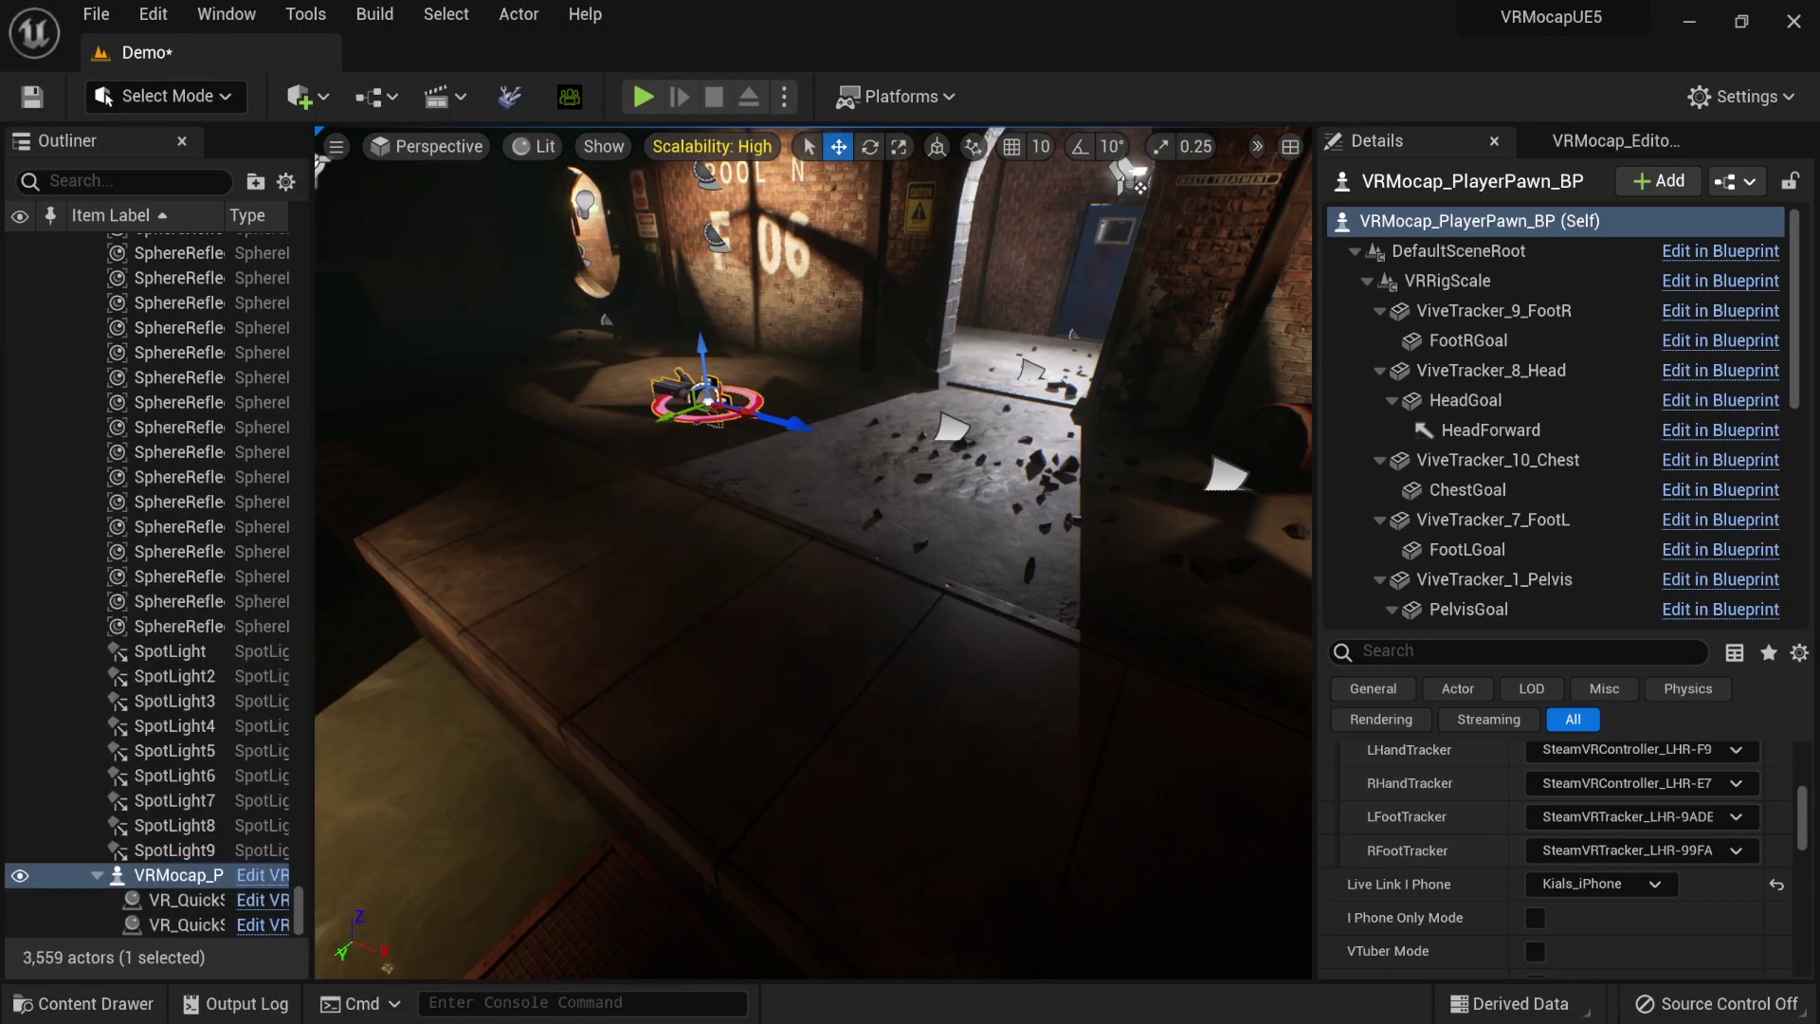
key("ctrl+space")
left_click(411, 763)
left_click_drag(411, 763, 971, 422)
key("e")
left_click_drag(973, 432, 924, 471)
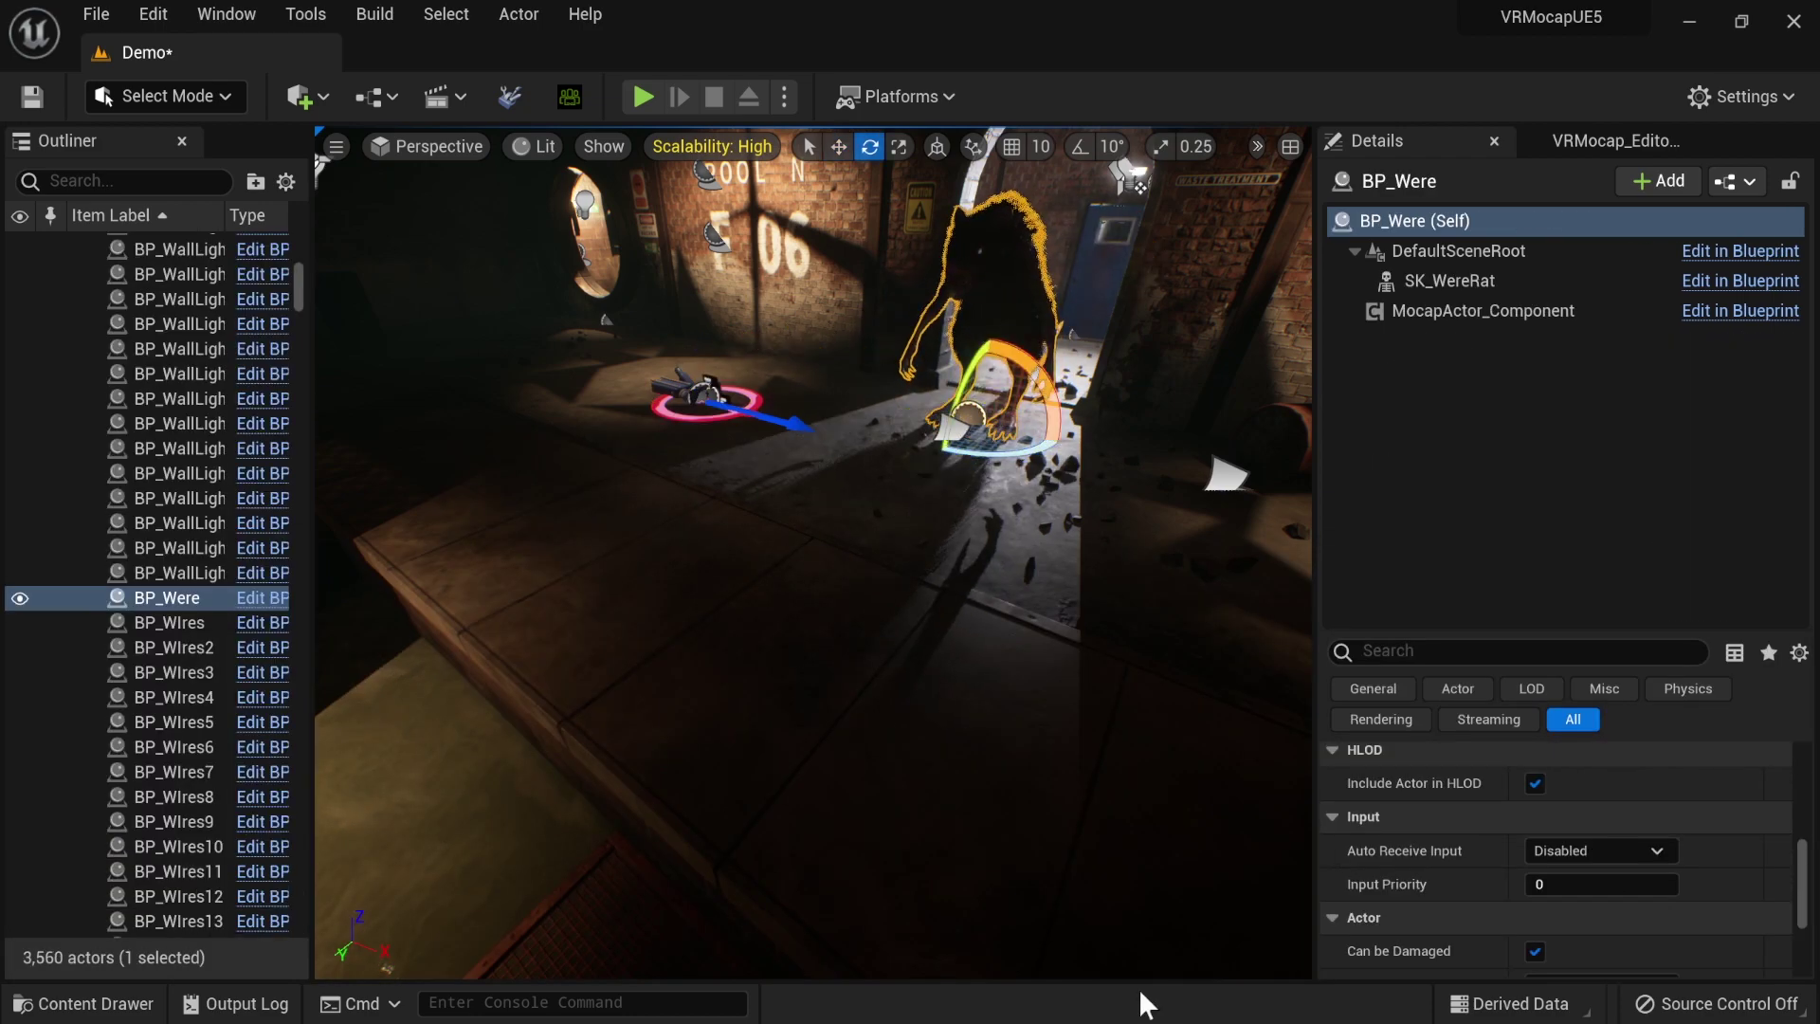
key("ctrl+b")
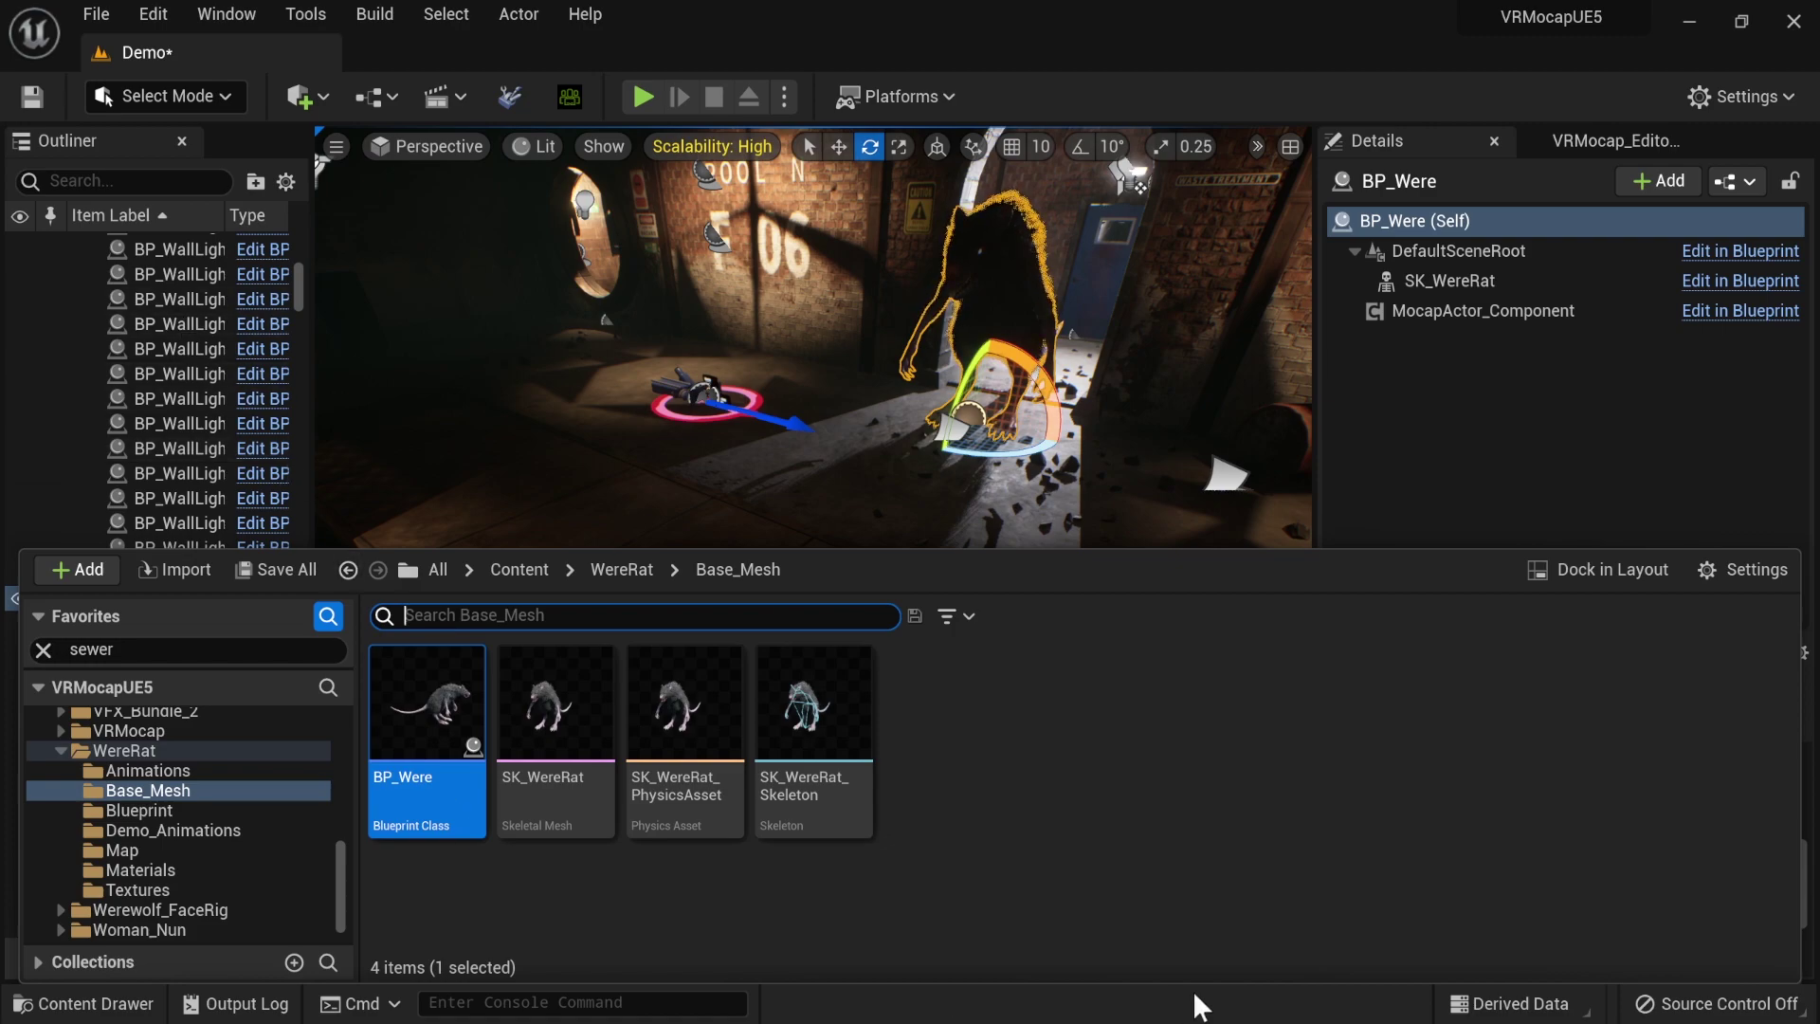
key("ctrl+space")
- Place a Rect Light in front of the WereRat, then raise and rotate it to illuminate the creature
left_click(229, 13)
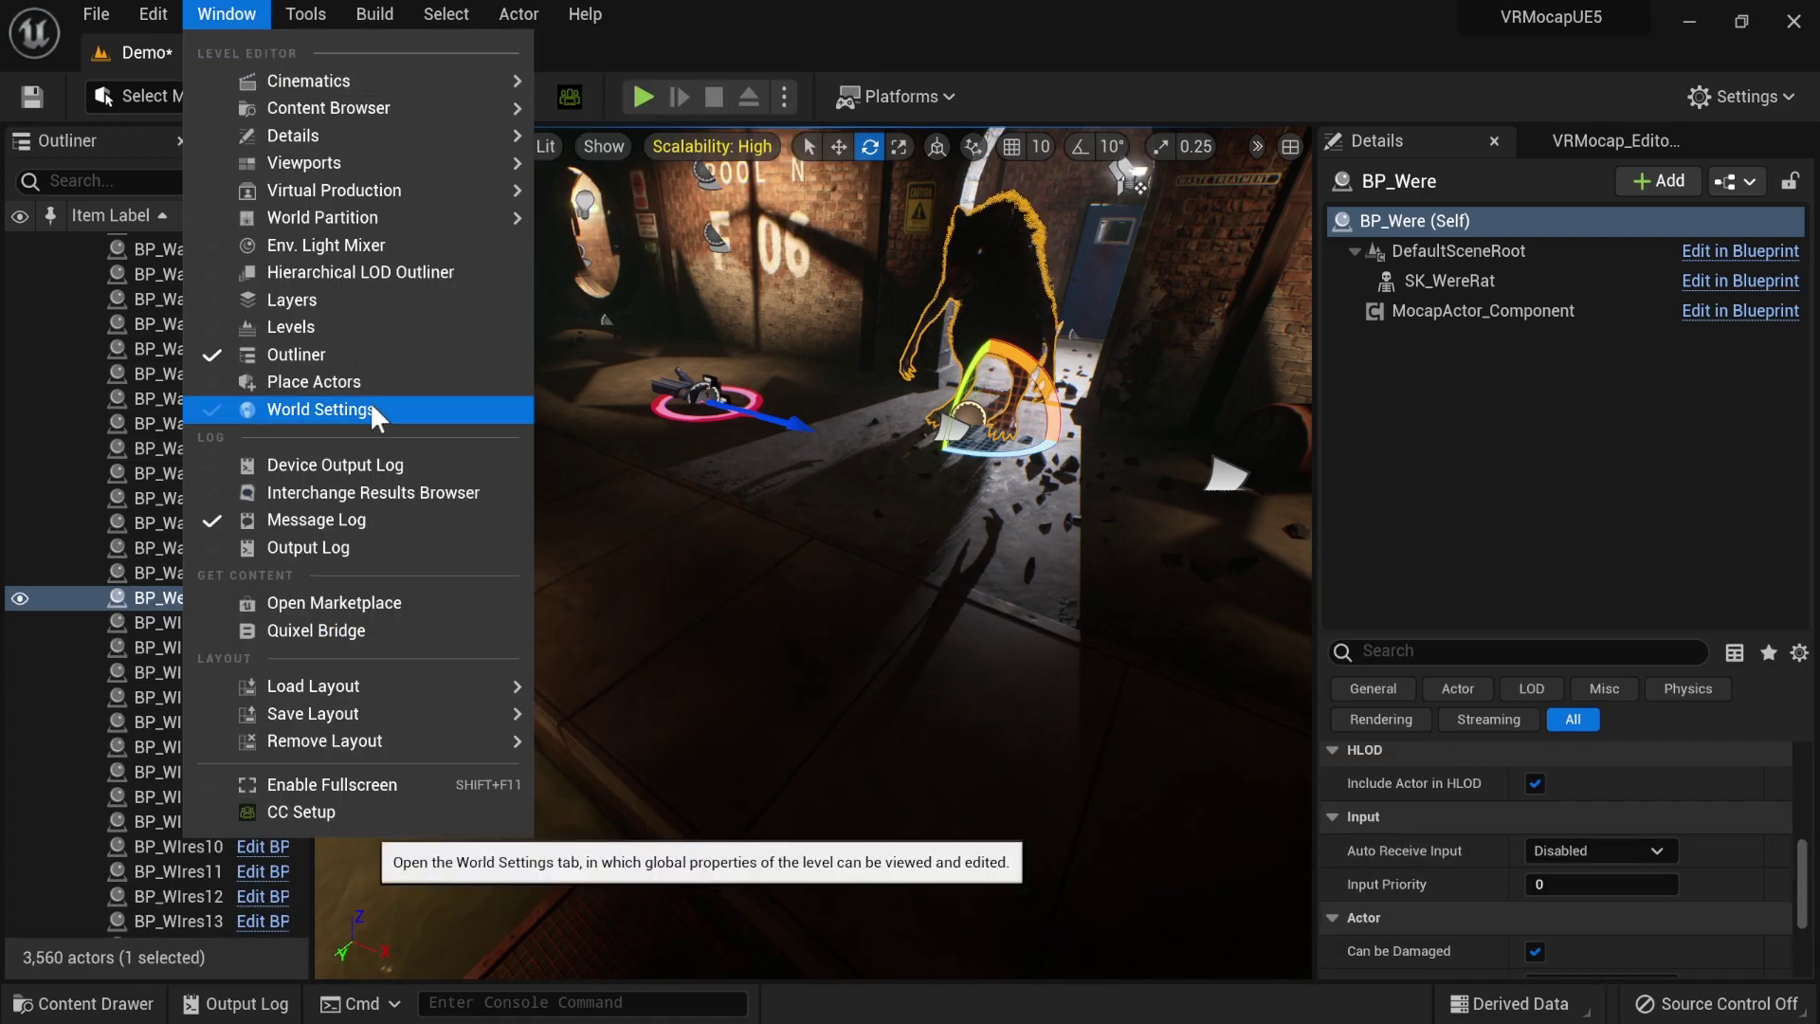
left_click(365, 382)
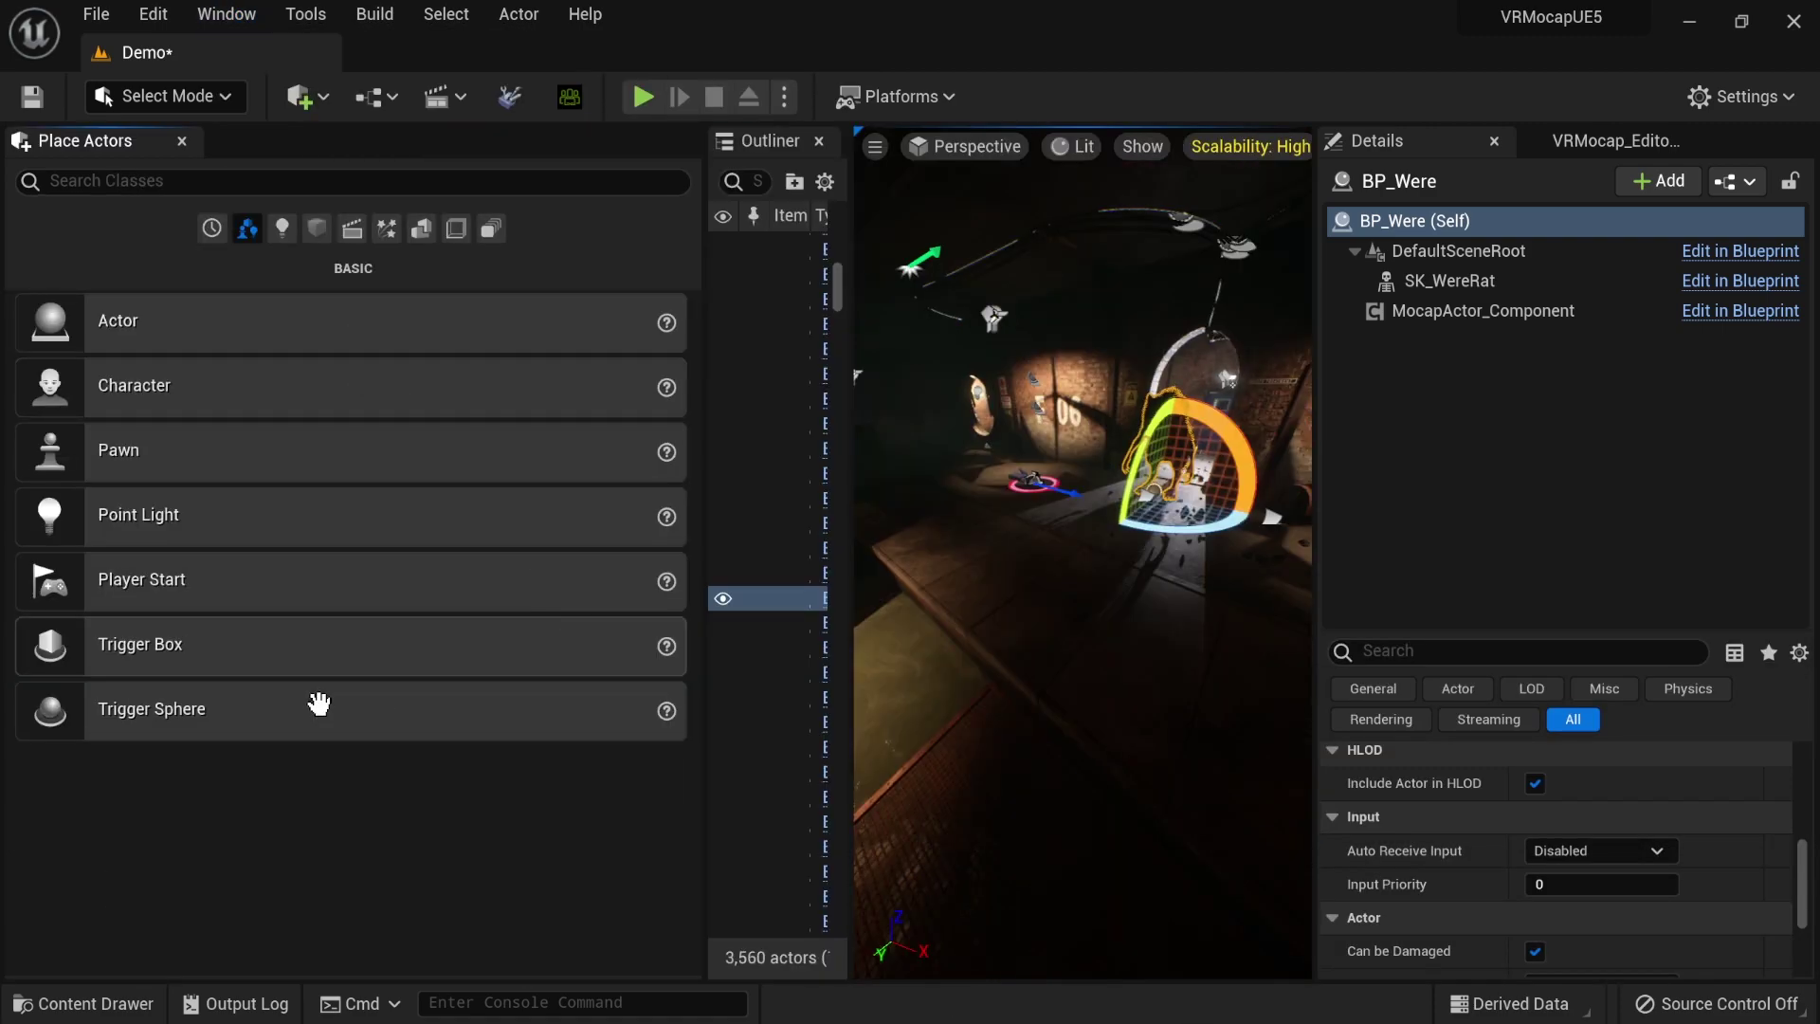
left_click(282, 228)
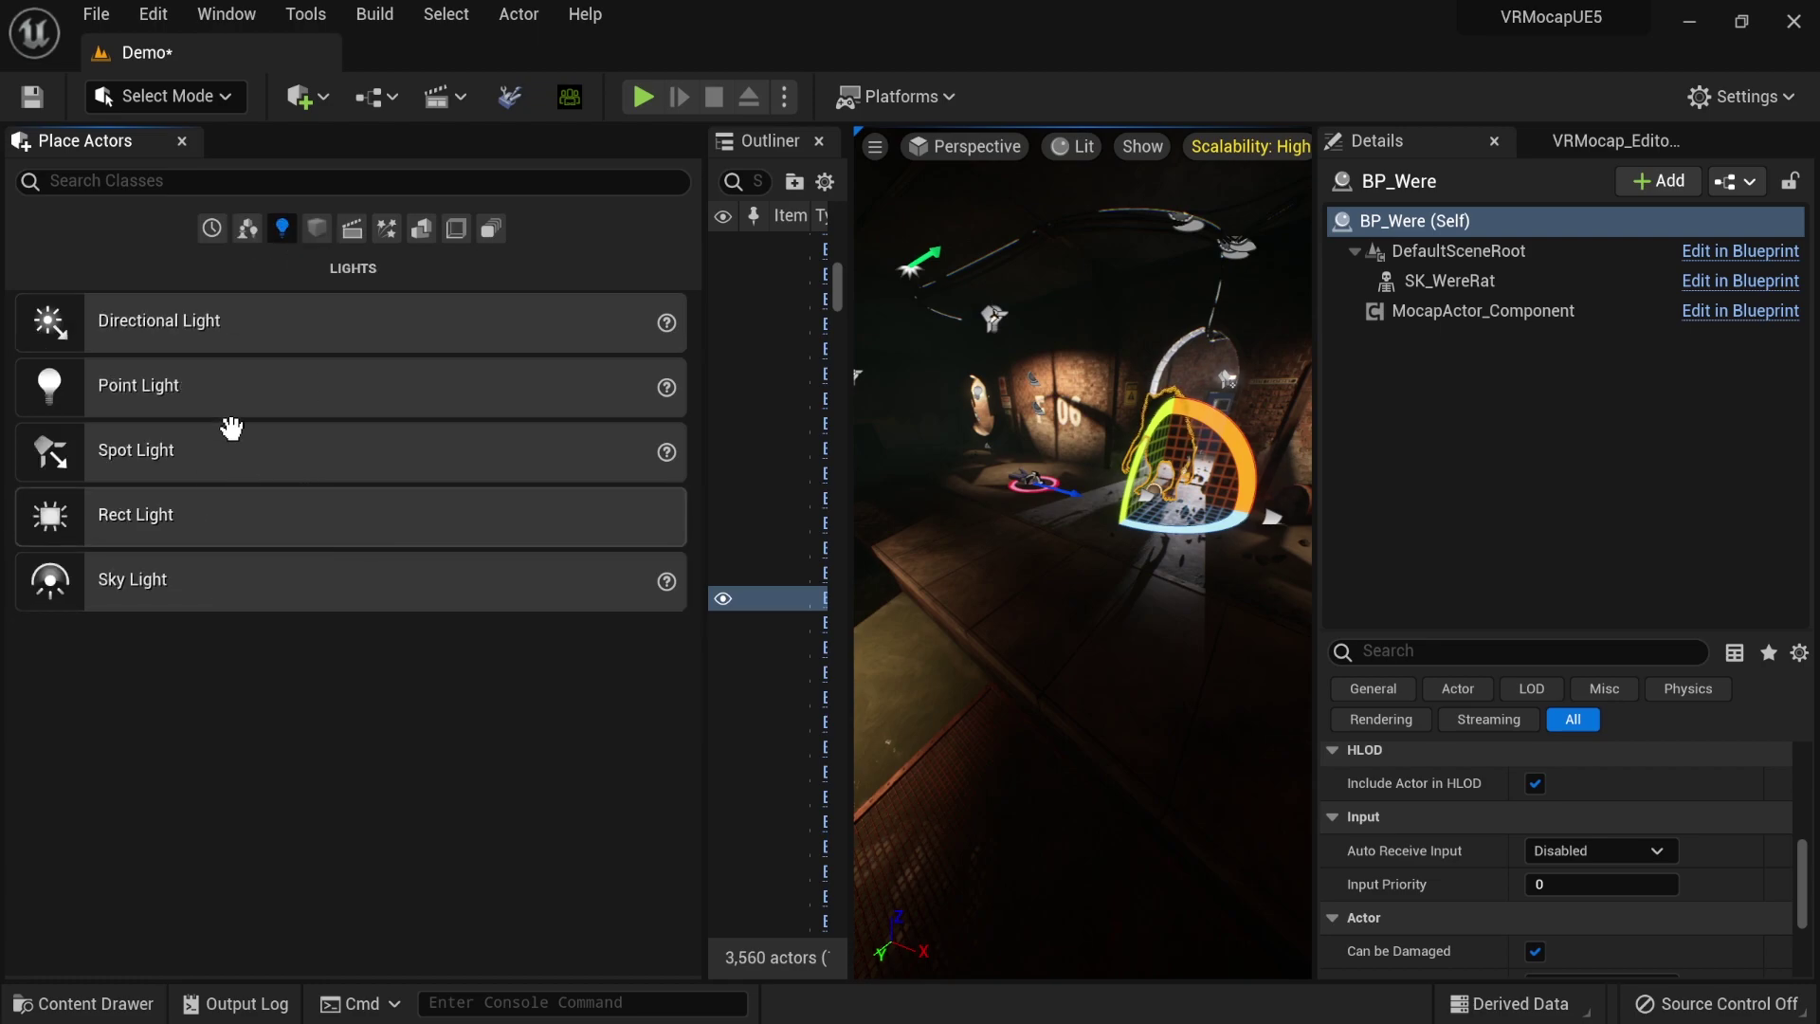
left_click_drag(231, 496, 1144, 582)
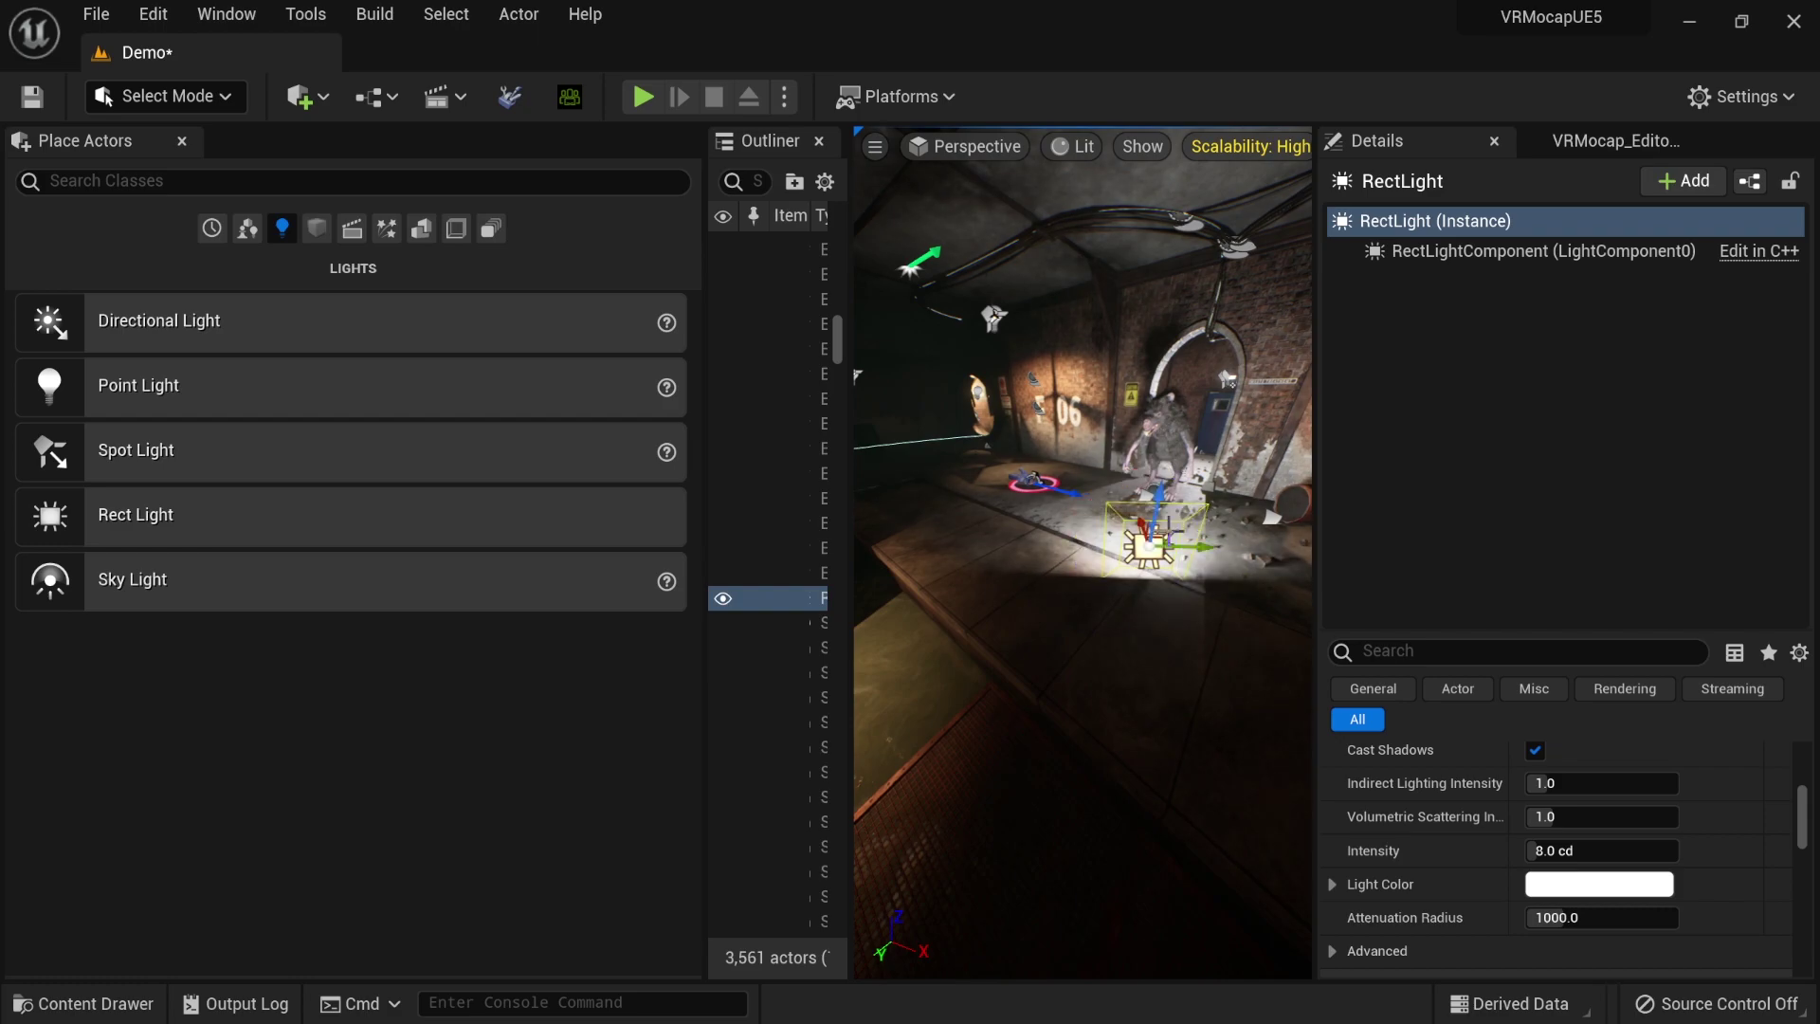
left_click_drag(1149, 526, 1239, 332)
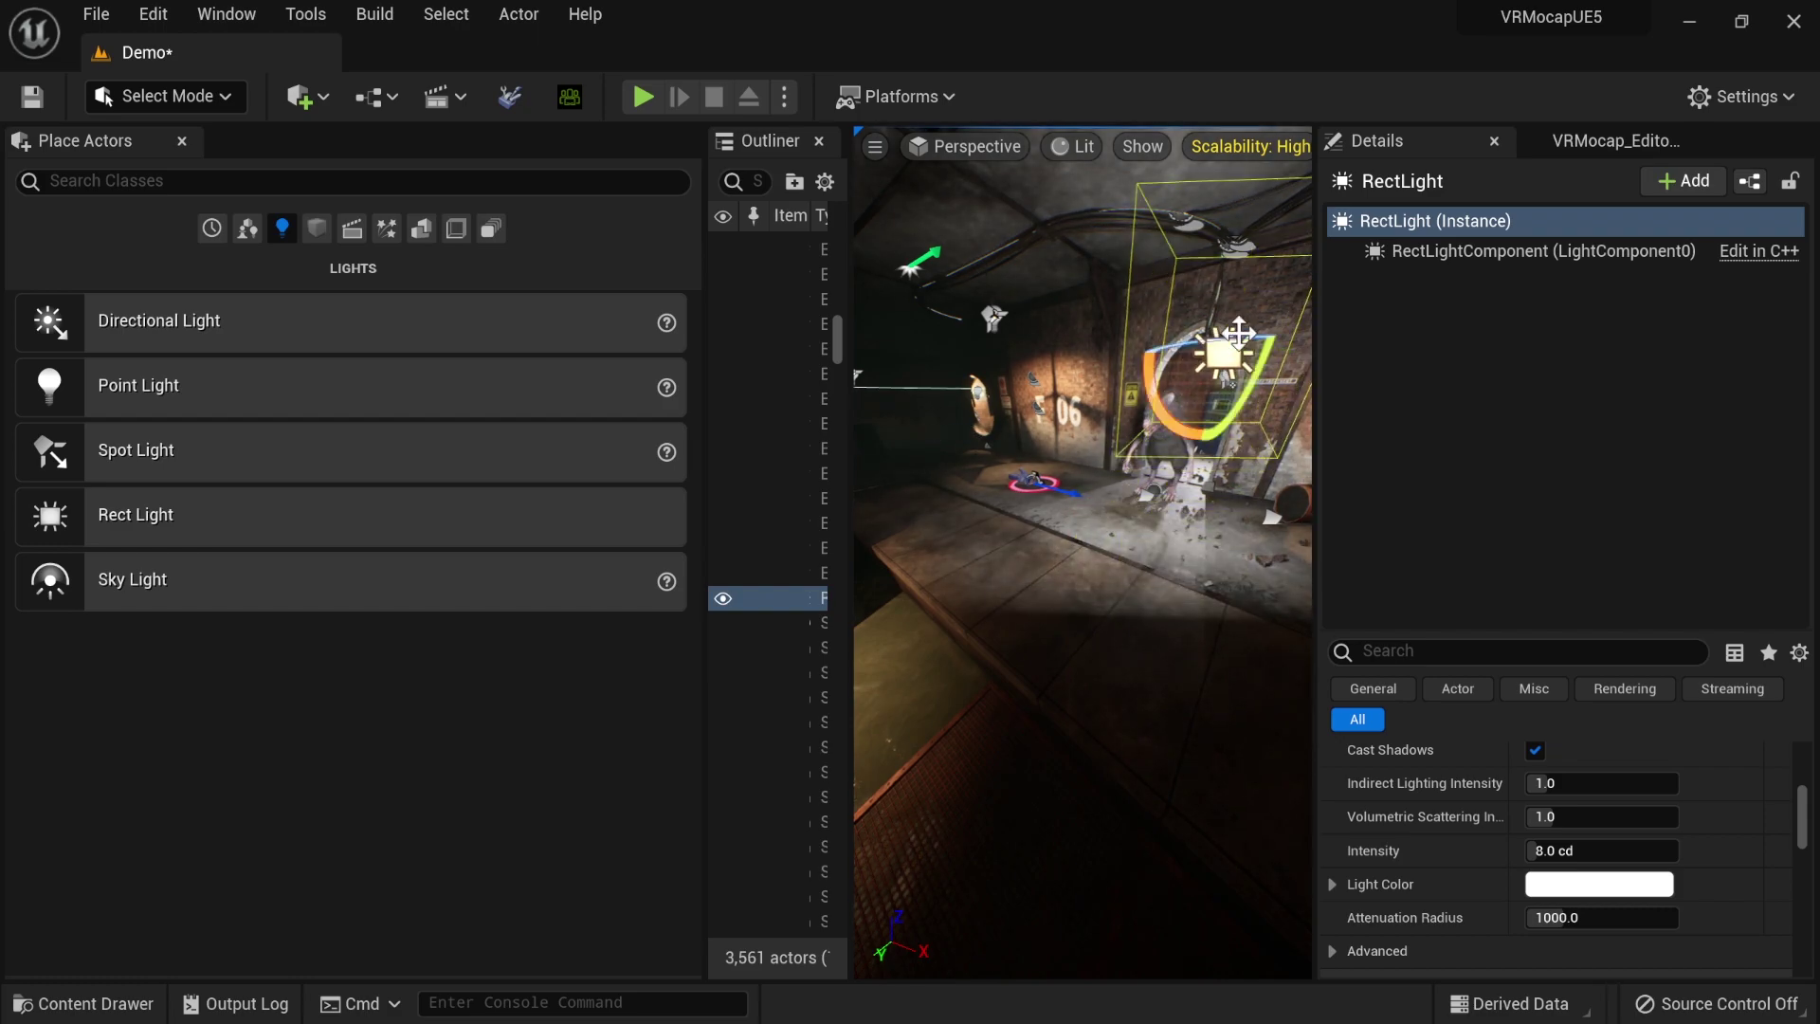
right_click_drag(1254, 375, 1254, 374)
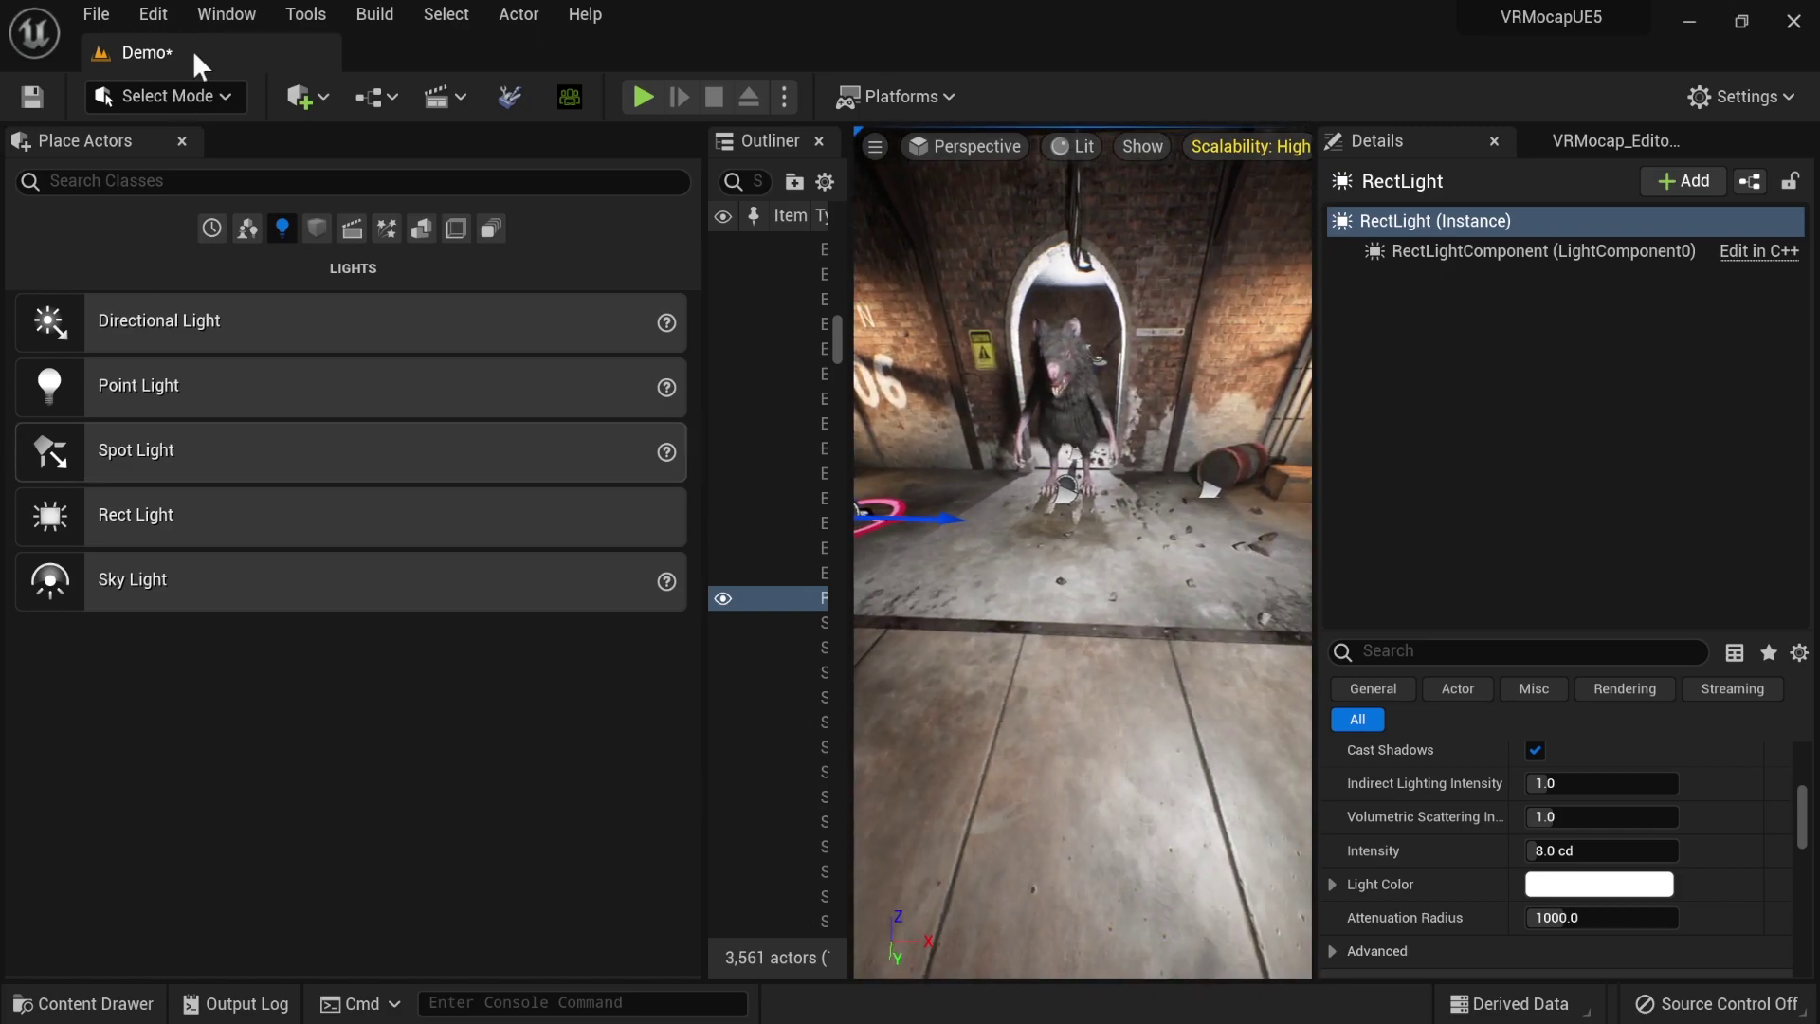
left_click(182, 141)
- Add VRMocap_SpectatorCamera_BP from the VRMocap folder to the level, on the floor in front of the WereRat
key("ctrl+space")
scroll(237, 872, "down", 1)
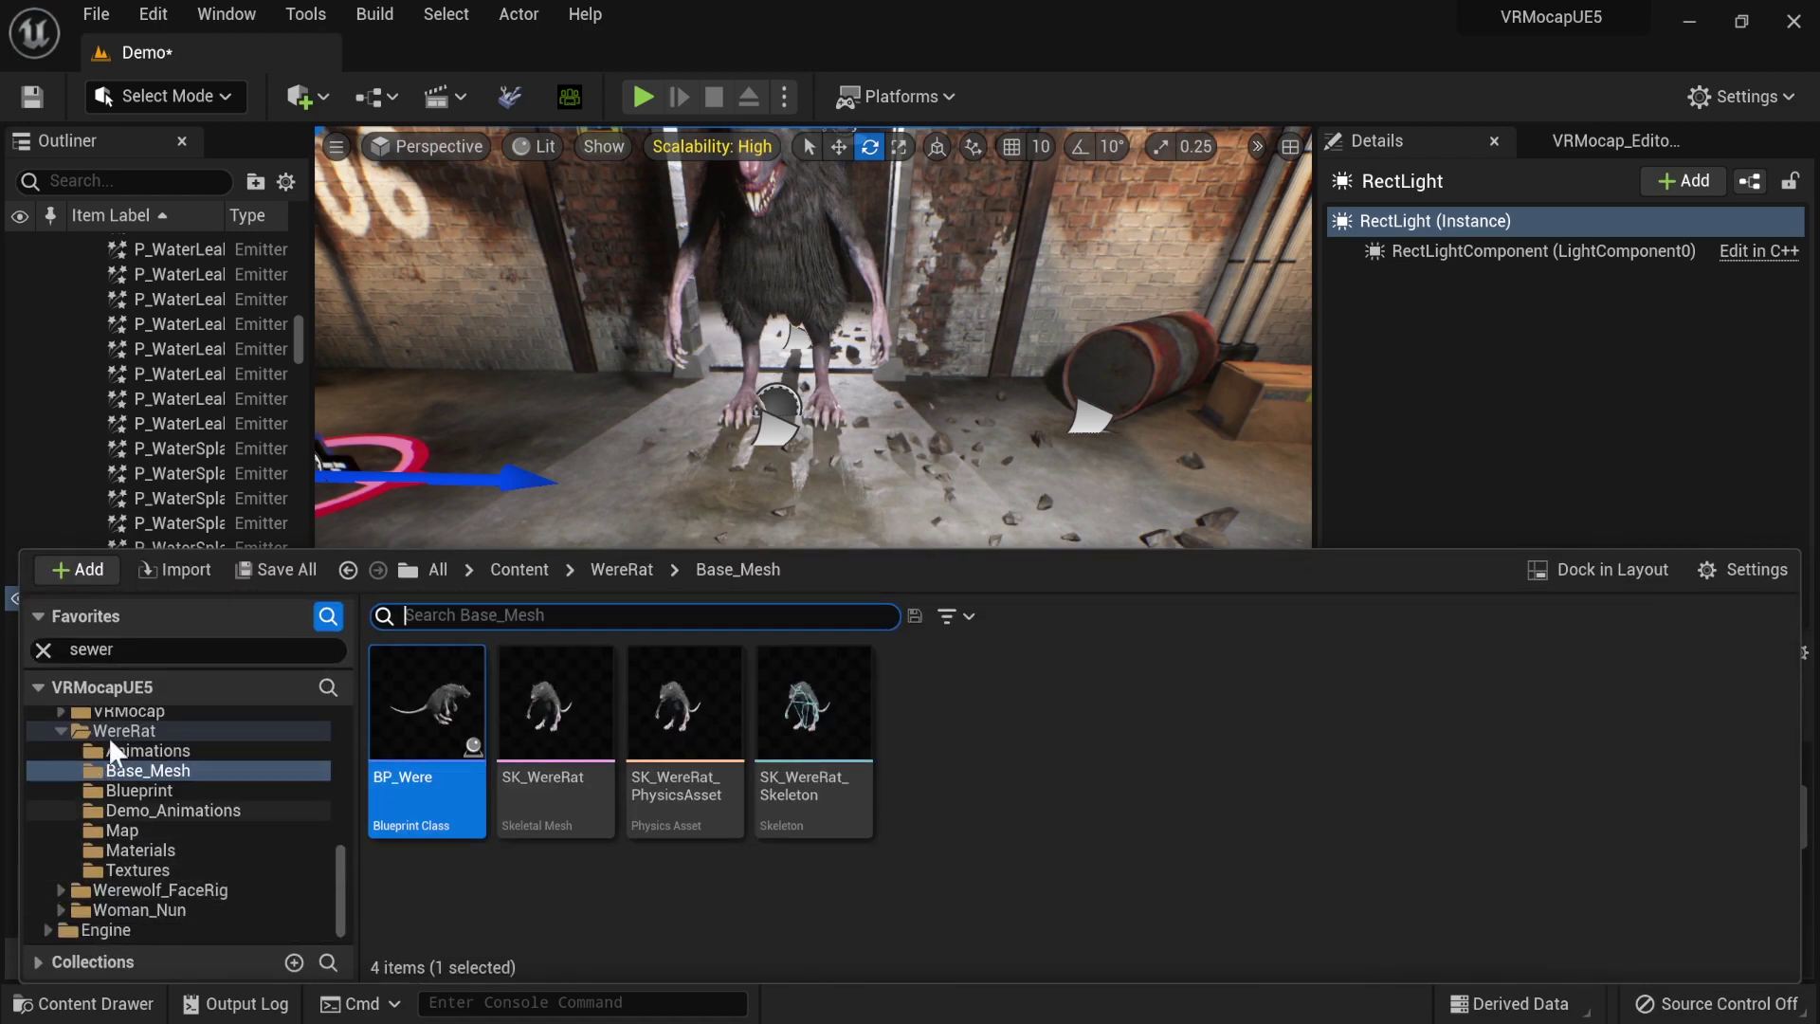
left_click(119, 712)
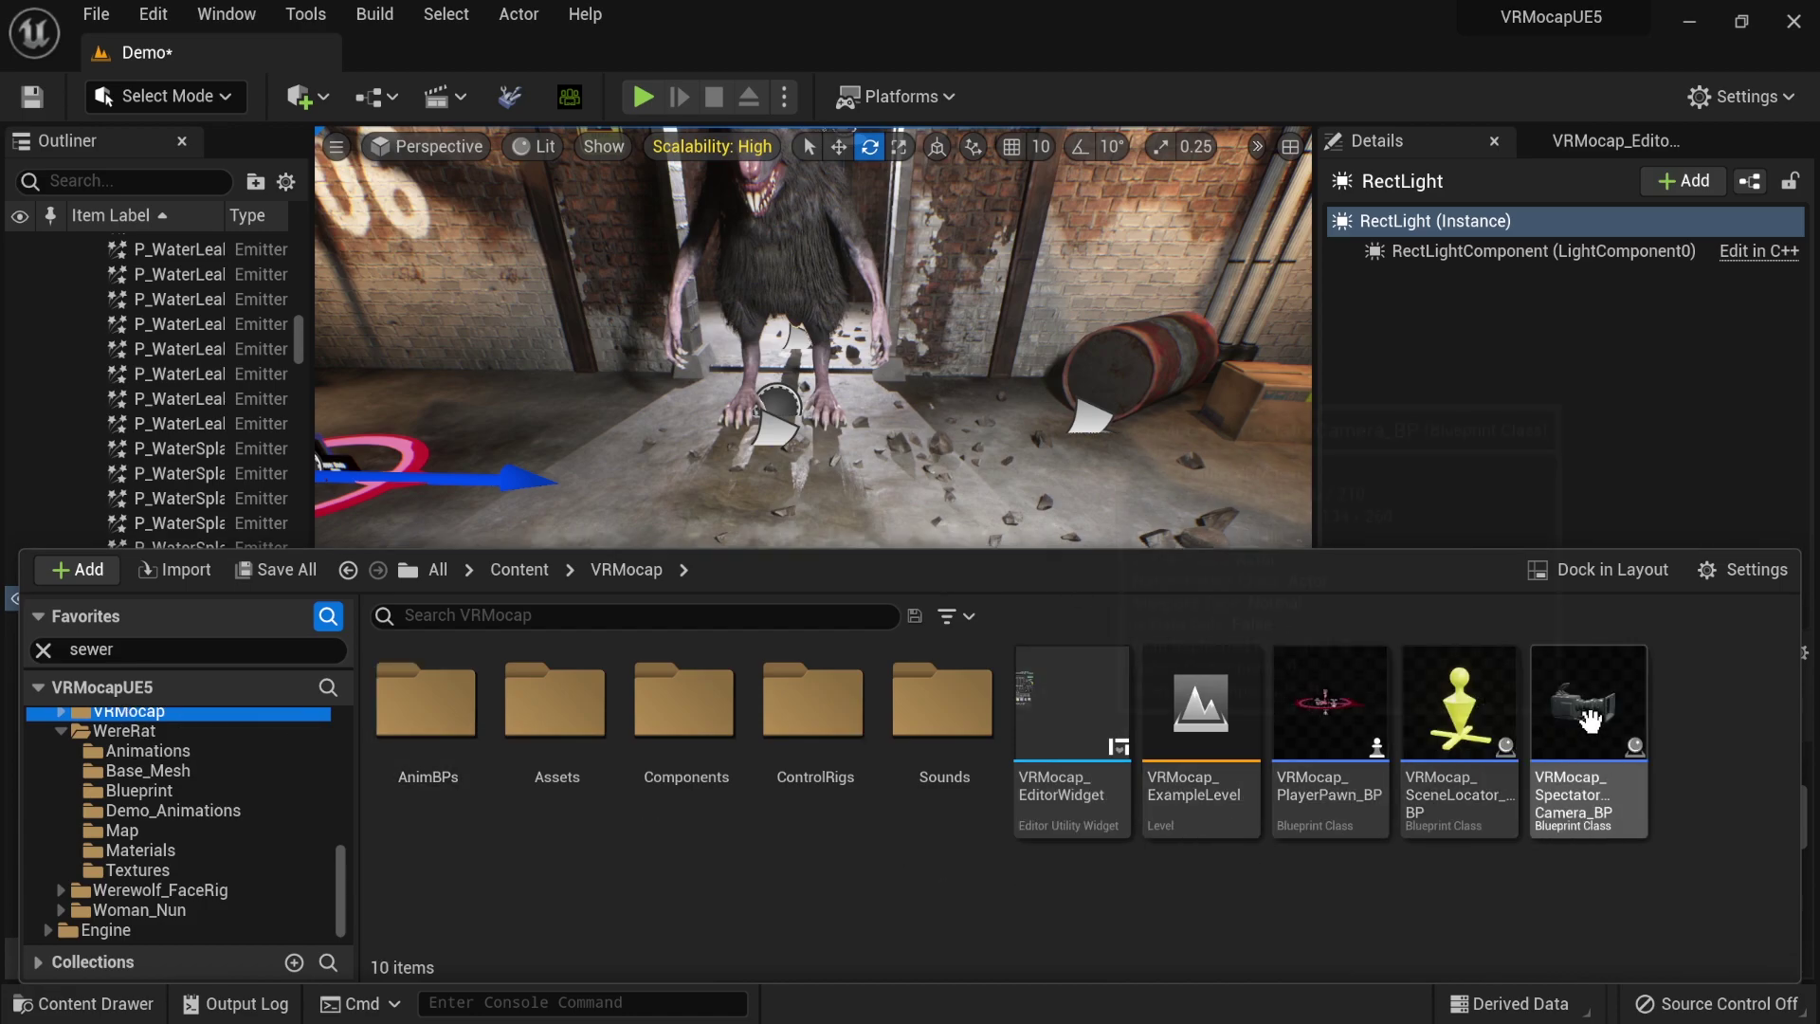
left_click_drag(1589, 711, 704, 821)
key("f")
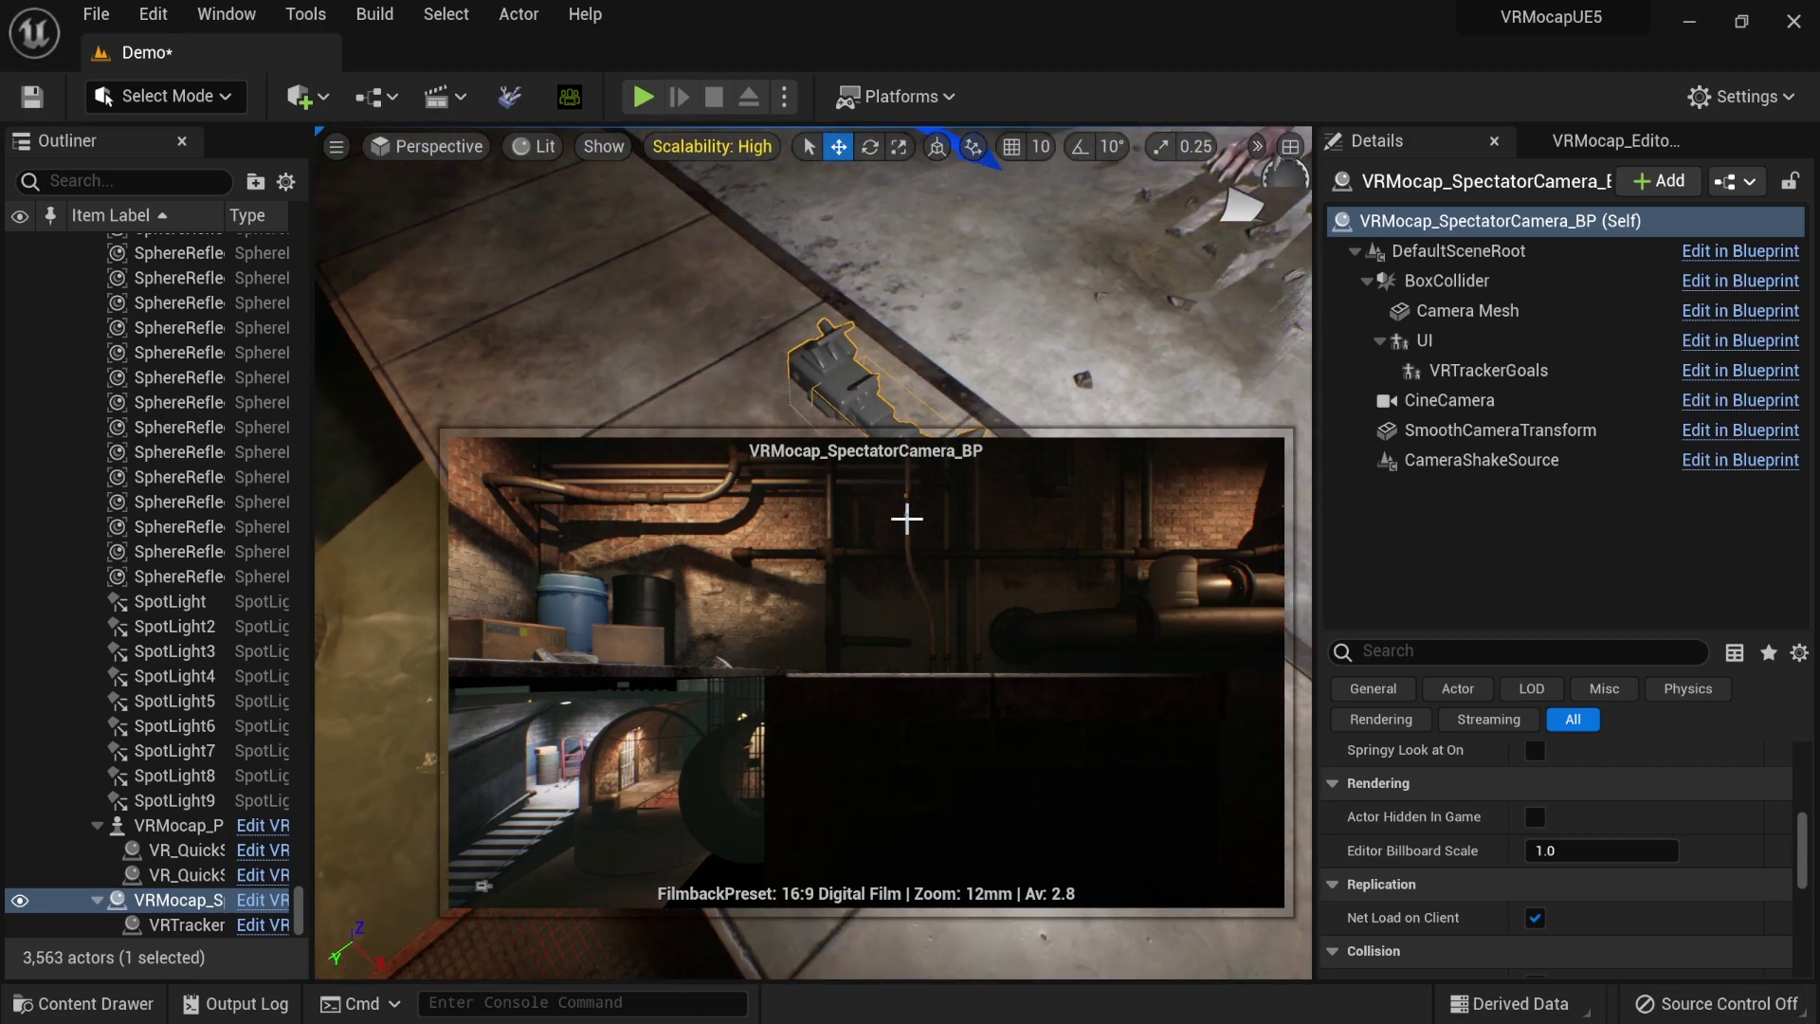
- Reposition and rotate the spectator camera so it frames the WereRat in front of the archway
right_click_drag(944, 322, 944, 328)
left_click_drag(948, 432, 1077, 176)
key("e")
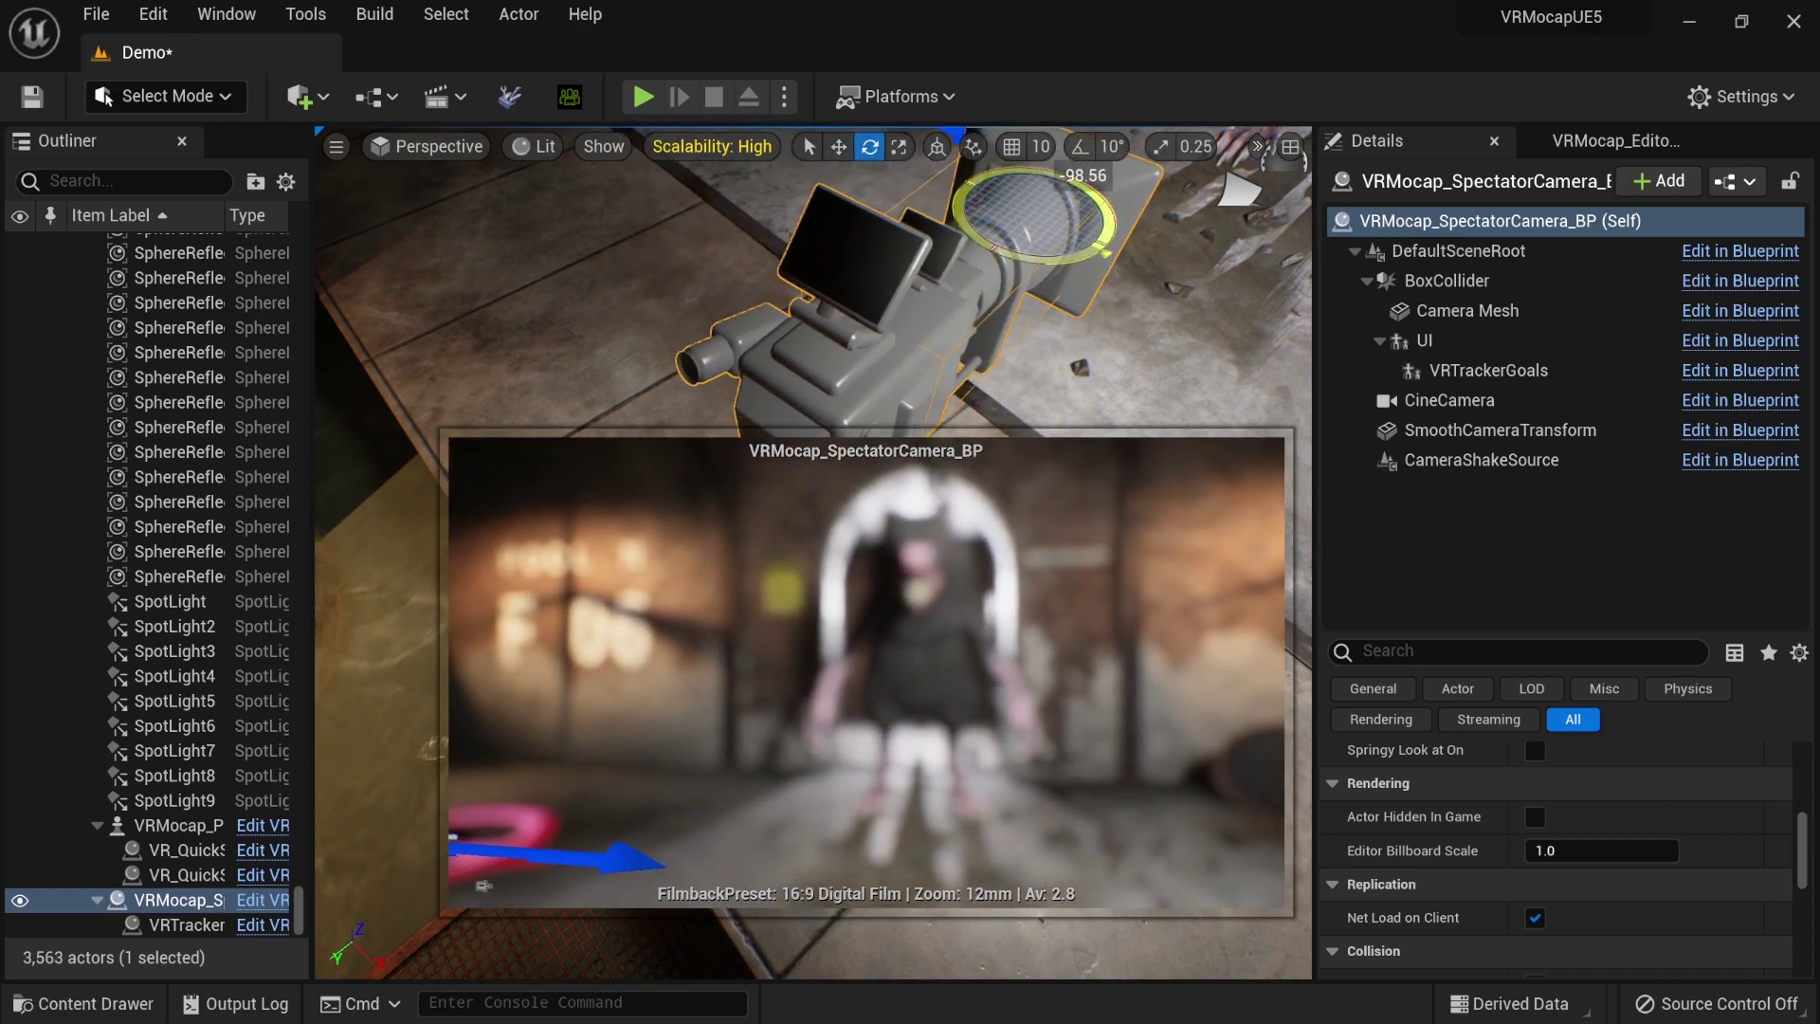
mouse_move(995, 293)
right_mouse_down()
mouse_move(986, 312)
mouse_move(996, 290)
right_mouse_up()
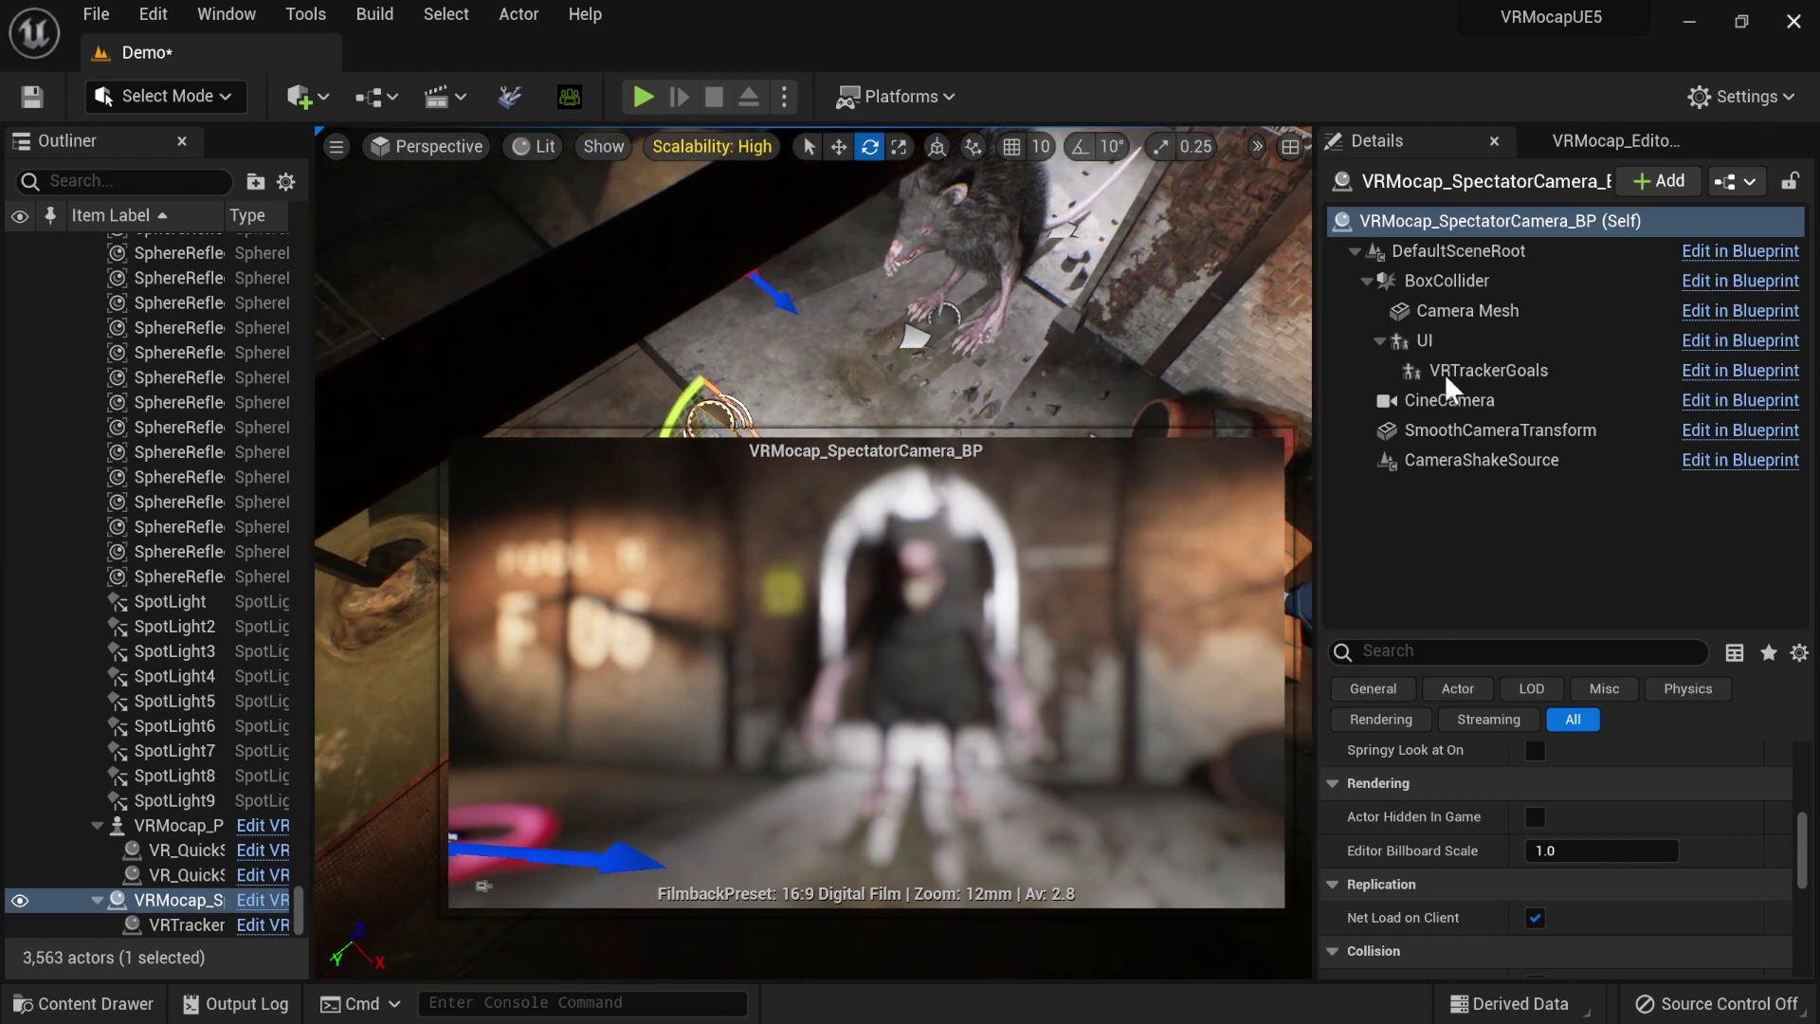
- Play the level in the editor and give the game view focus to test the WereRat motion capture
left_click(639, 97)
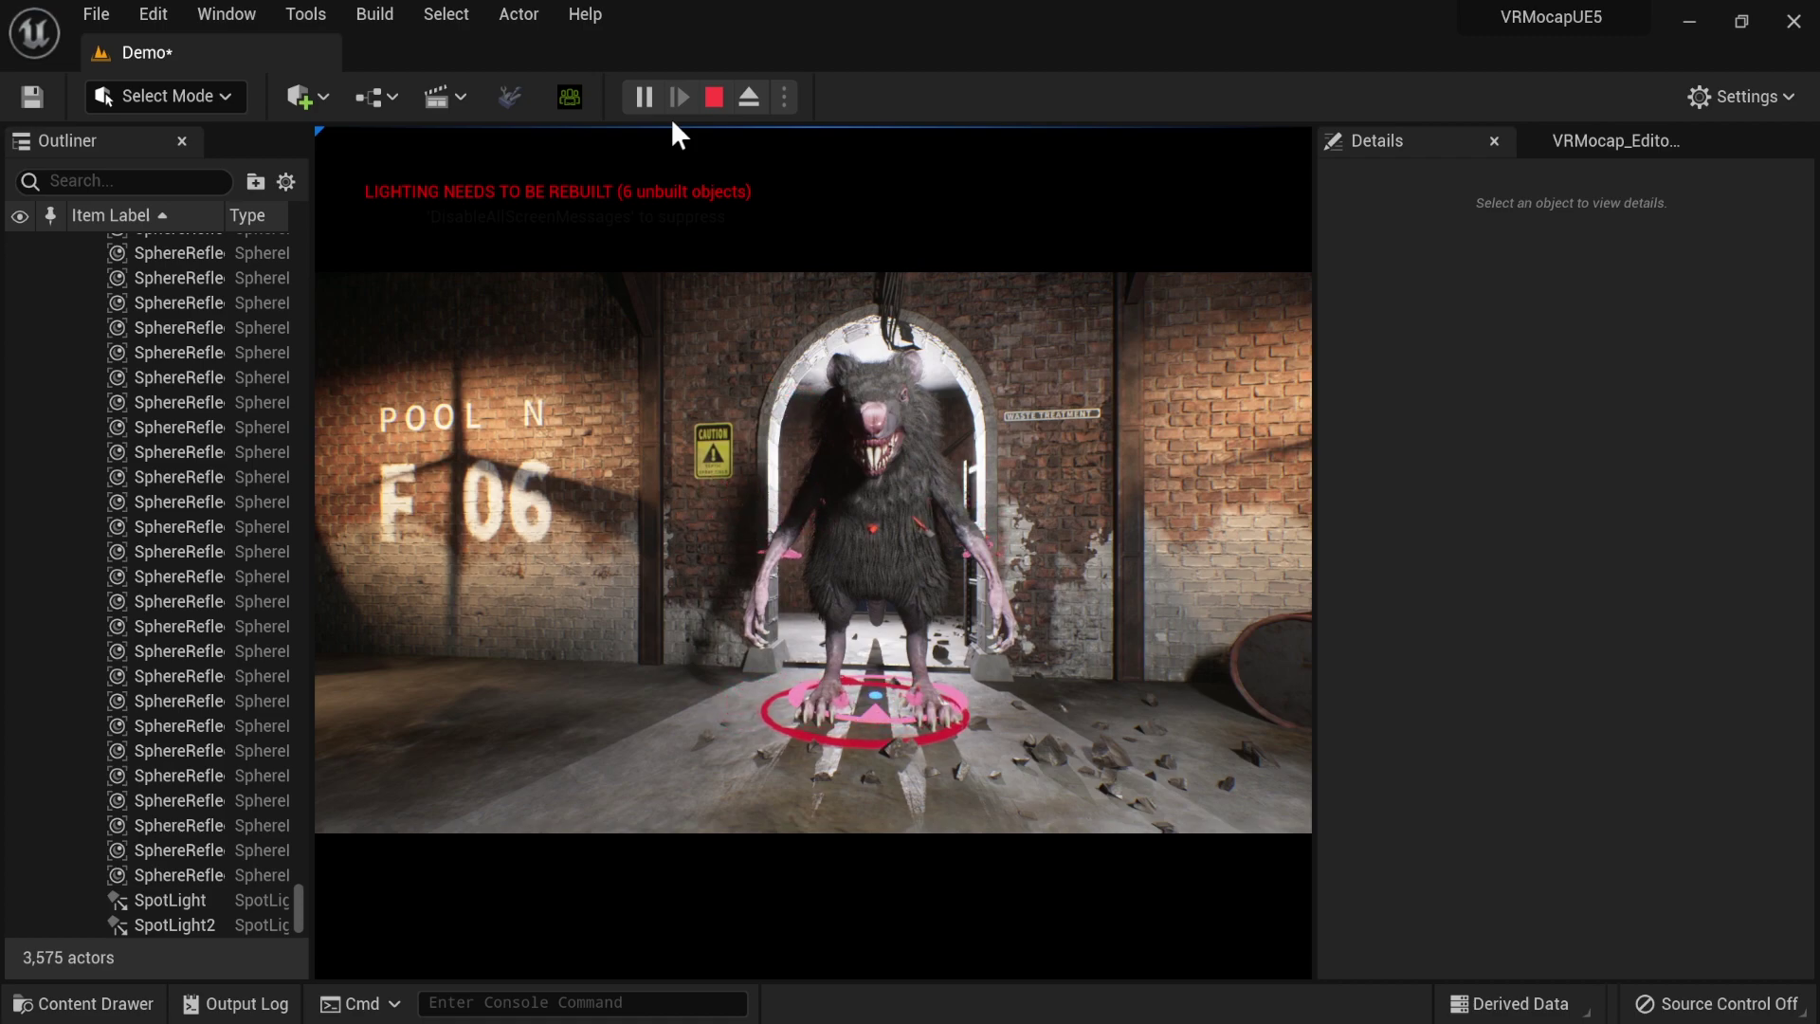
left_click(669, 190)
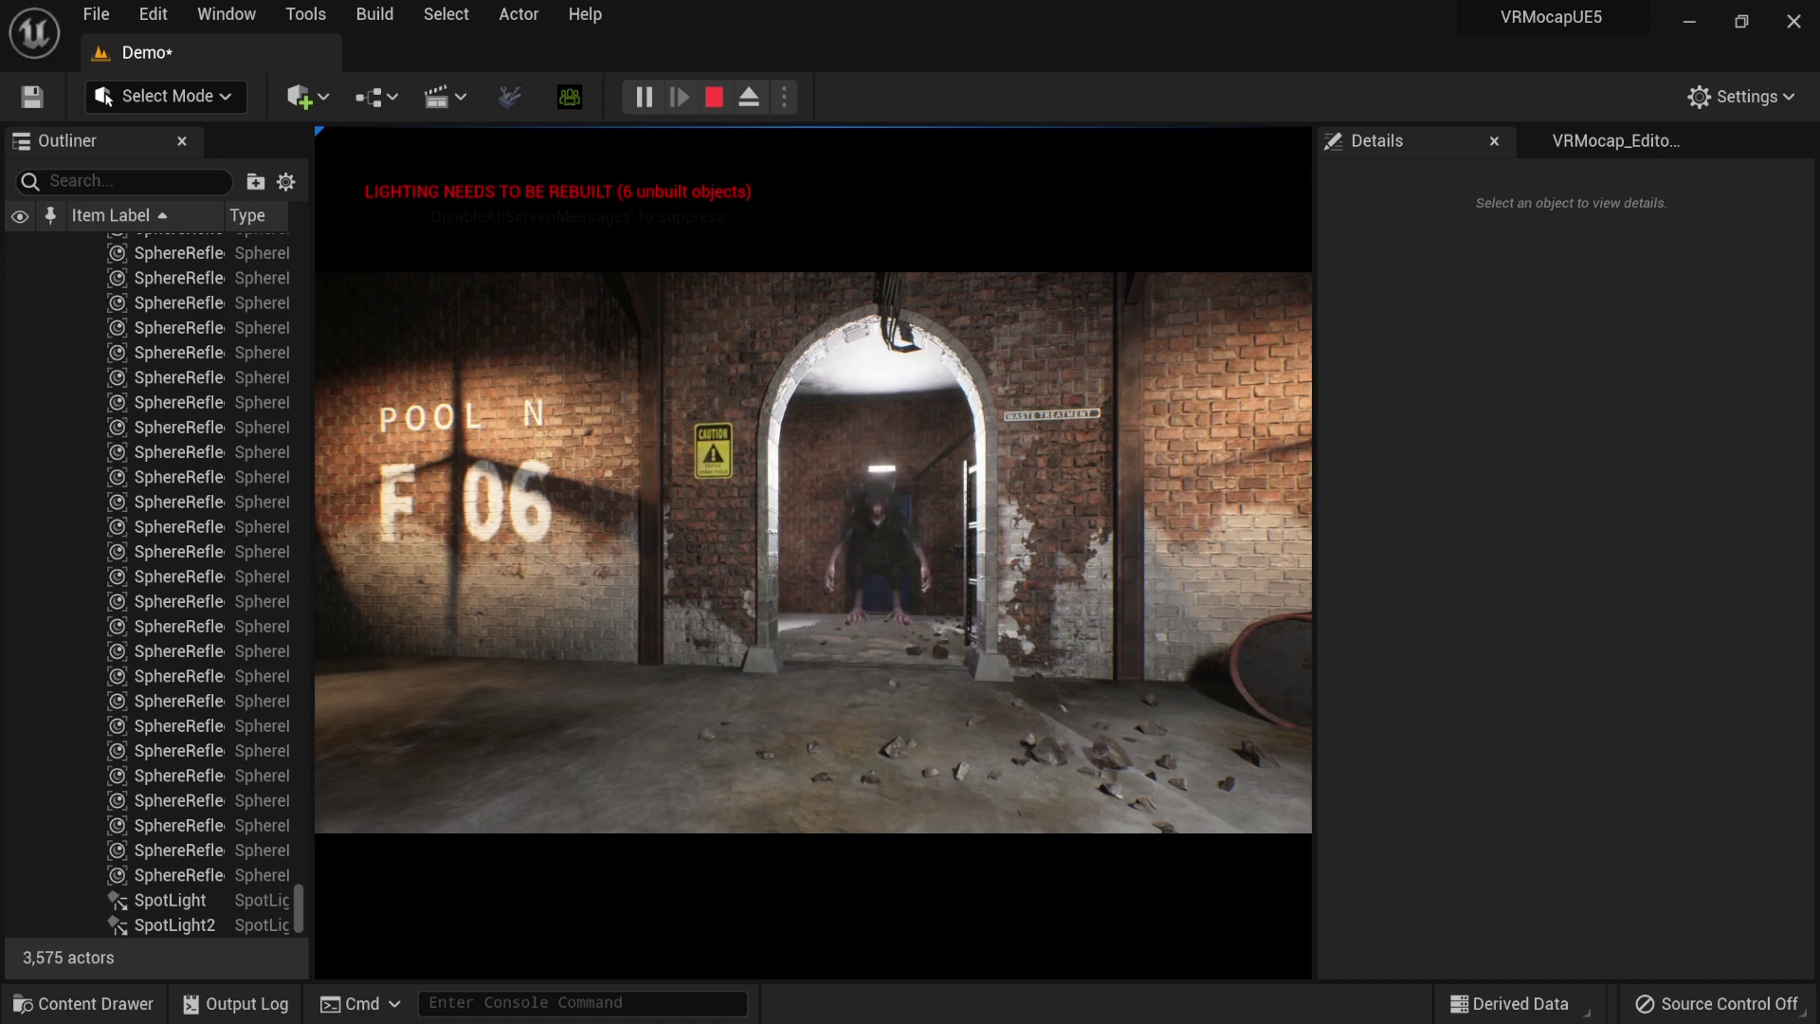
- Stop playing the level and browse the VRMocap assets to the Mesh folder of UE4_Mannequin_Mobile
key("Escape")
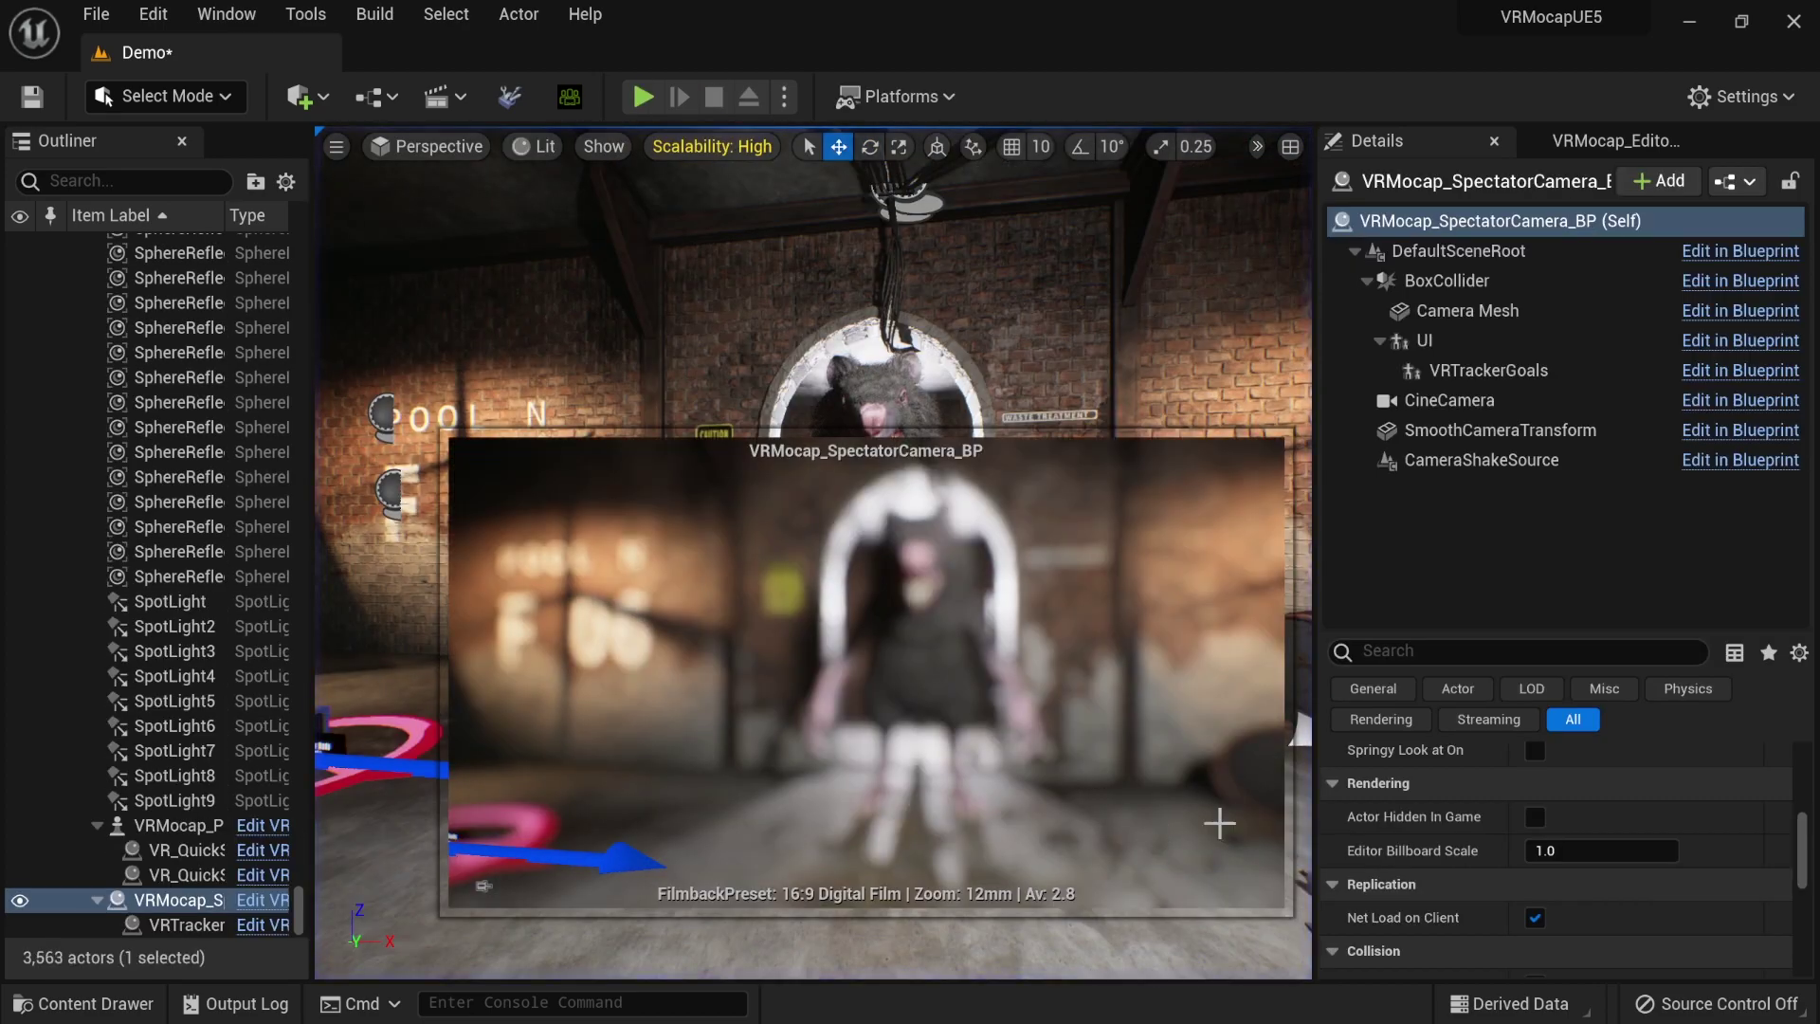
key("ctrl+space")
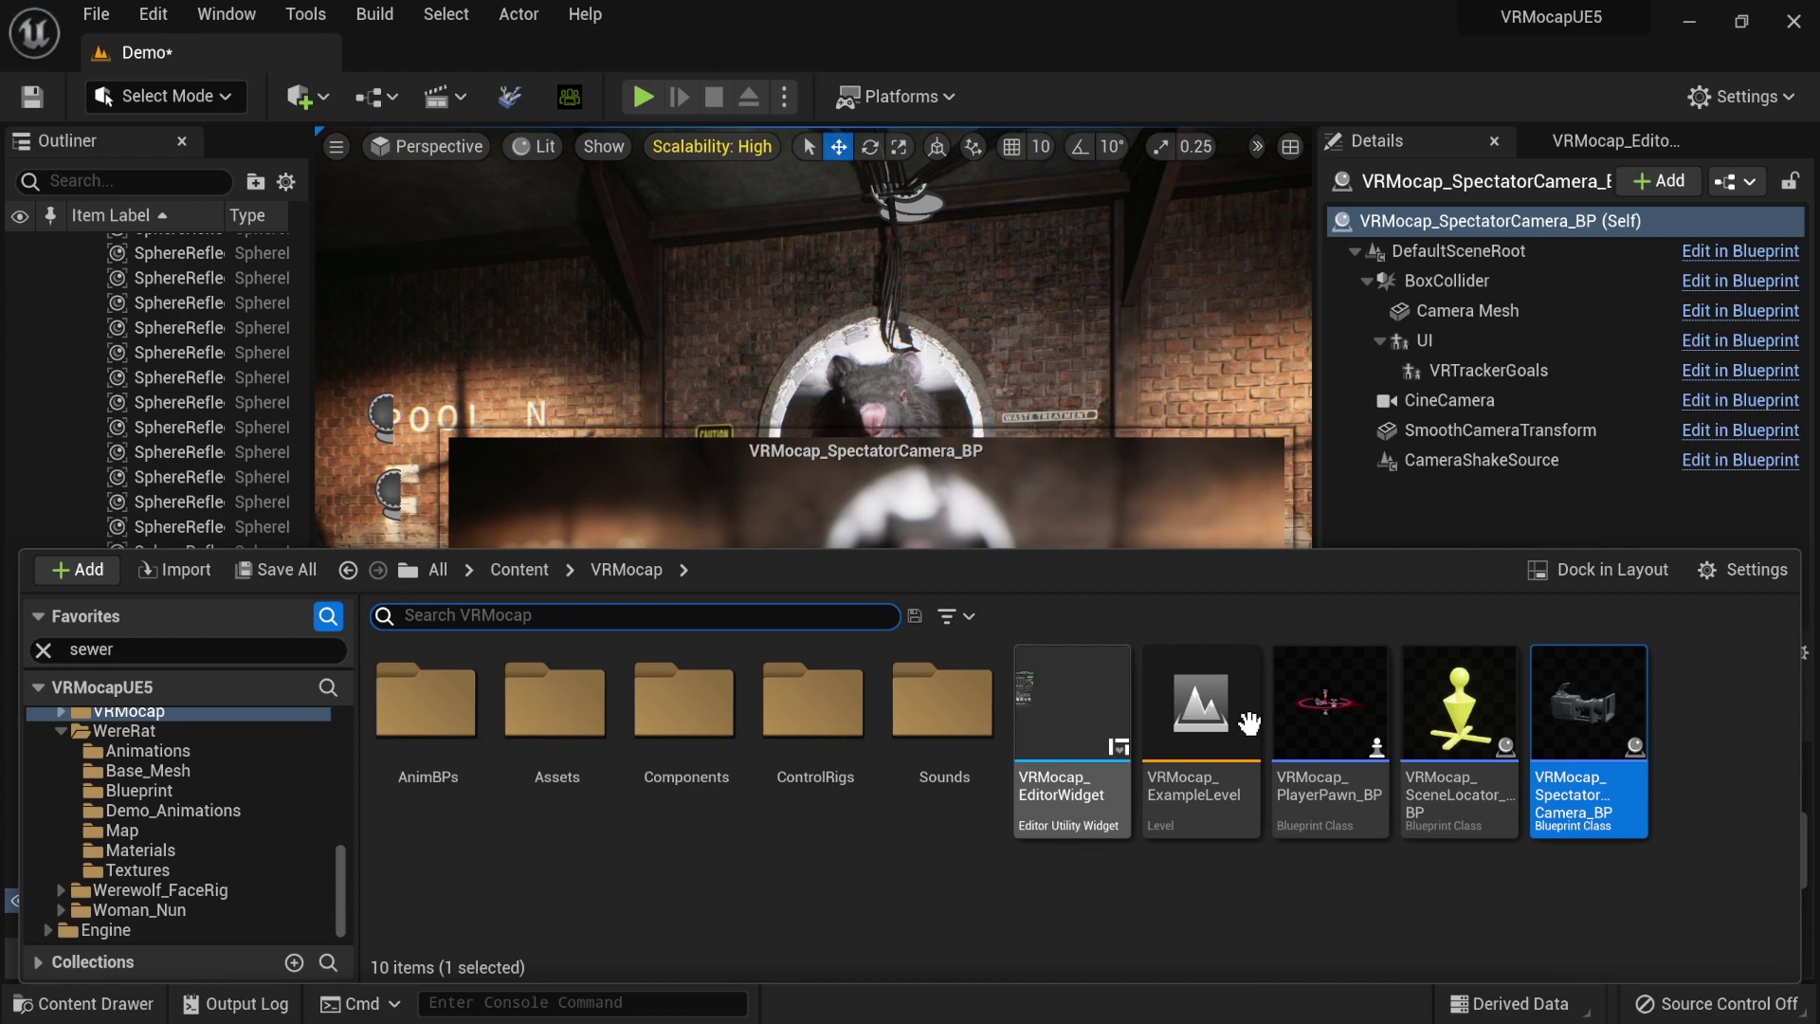
double_click(521, 679)
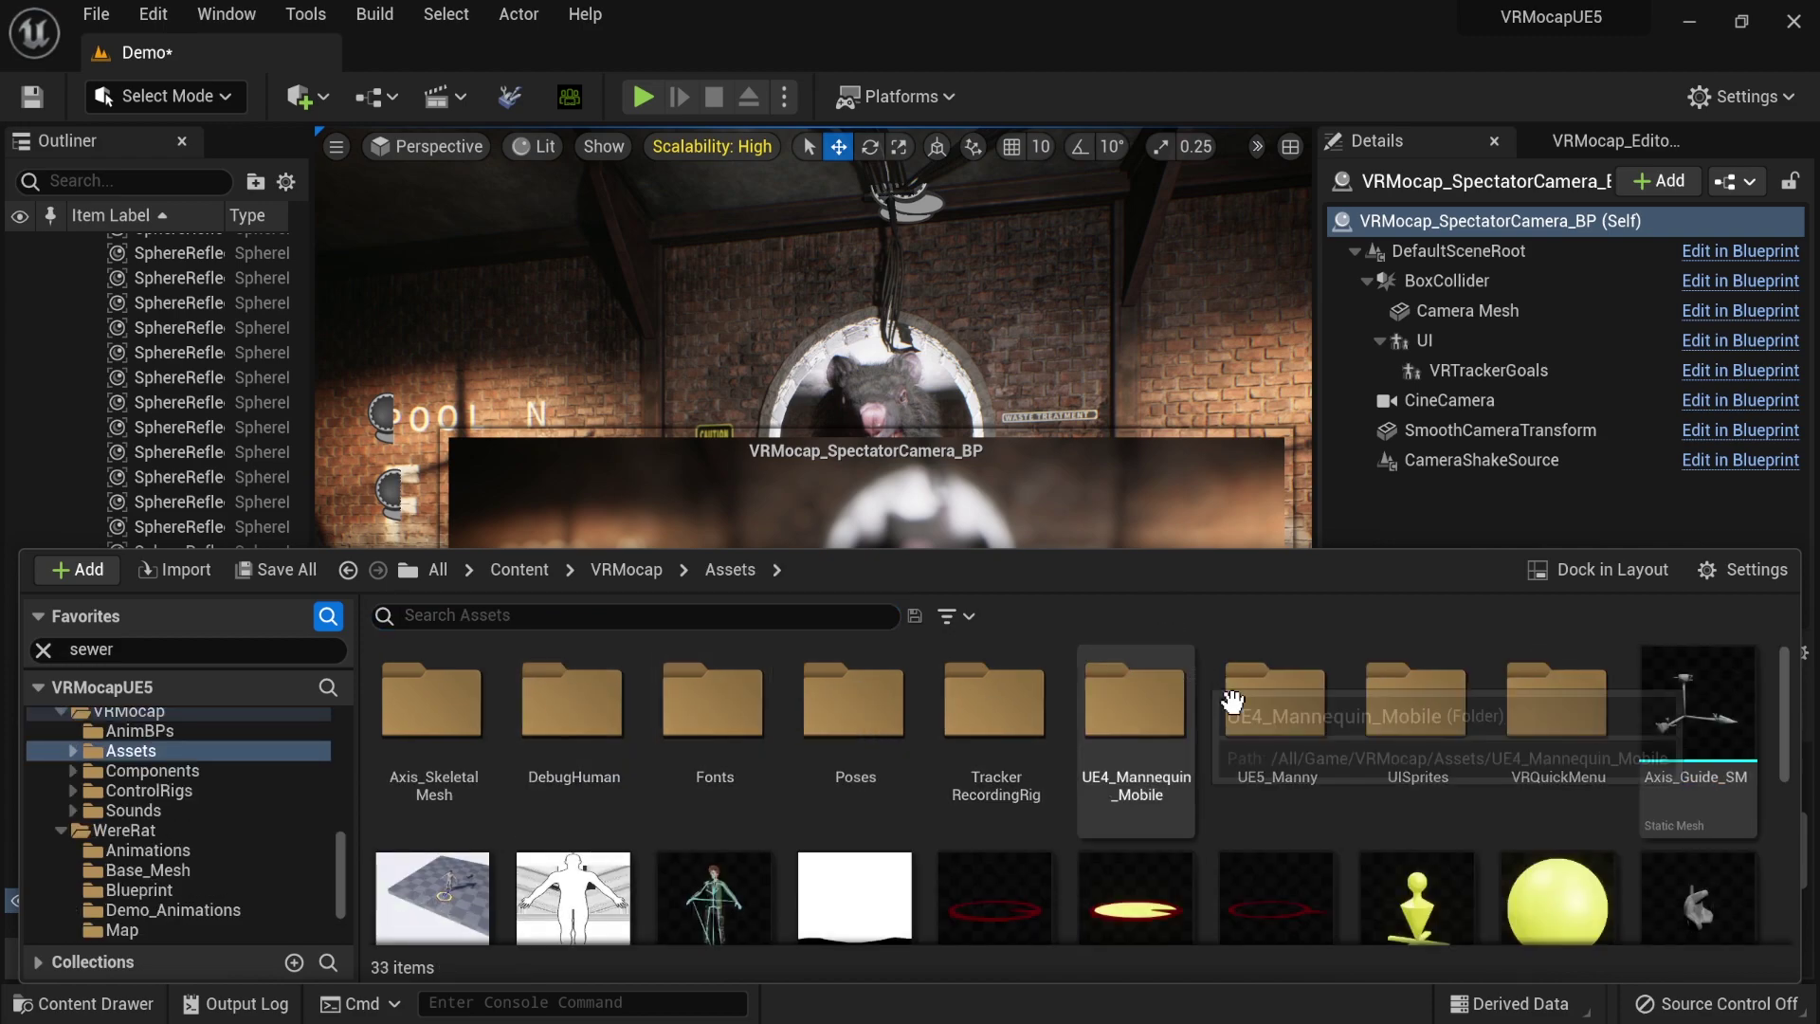
double_click(1135, 707)
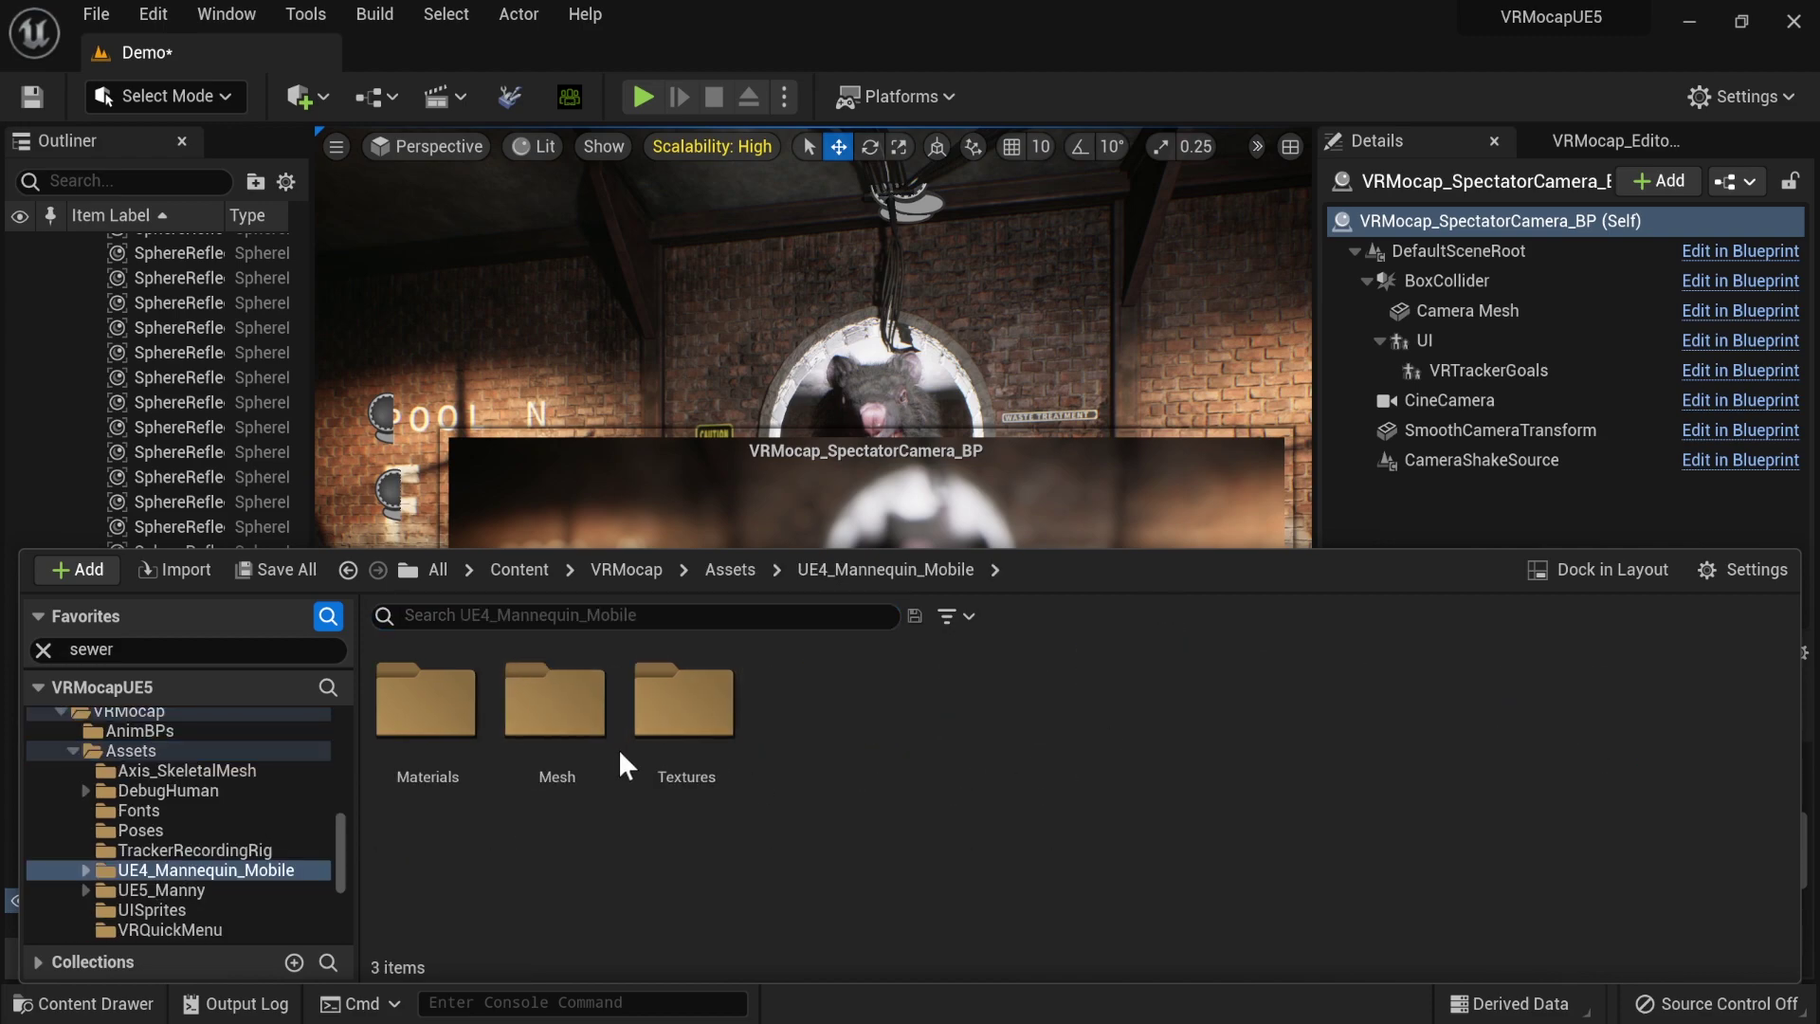
double_click(547, 697)
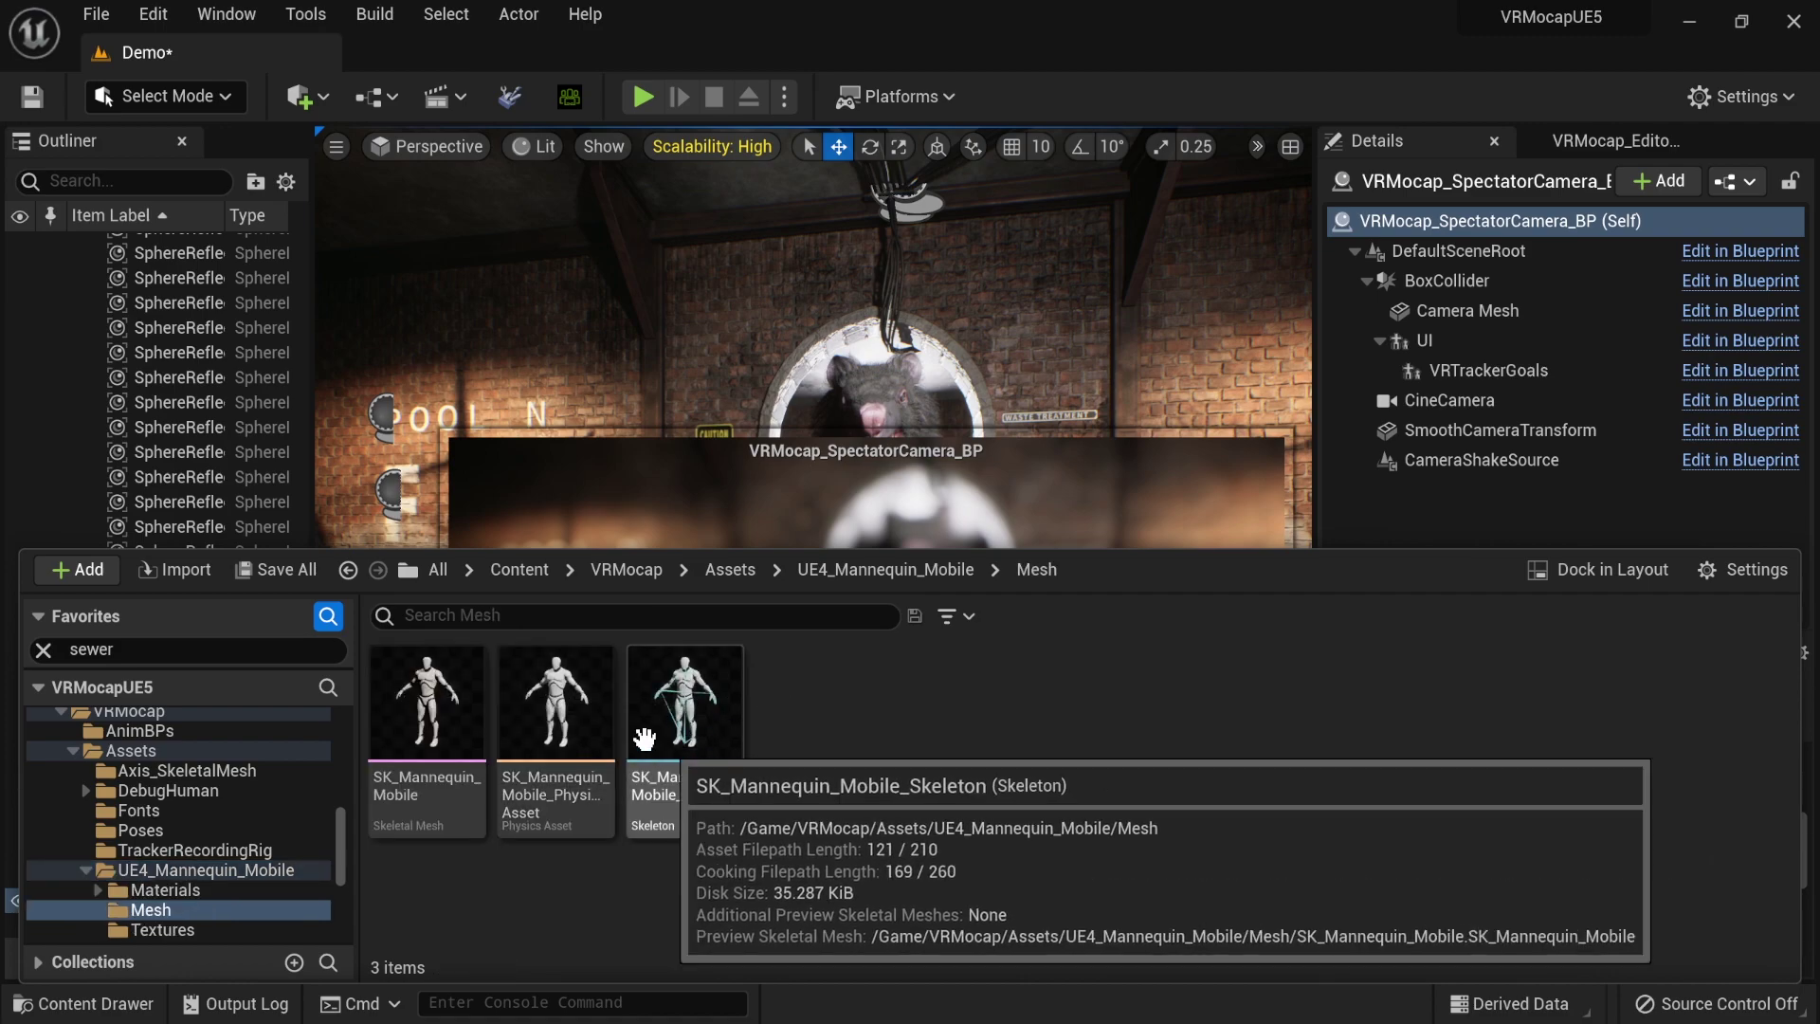
- Start duplicating and retargeting VRMocap_UE4Mannequin_AnimBP from VRMocap's AnimBPs folder
left_click(622, 572)
double_click(439, 691)
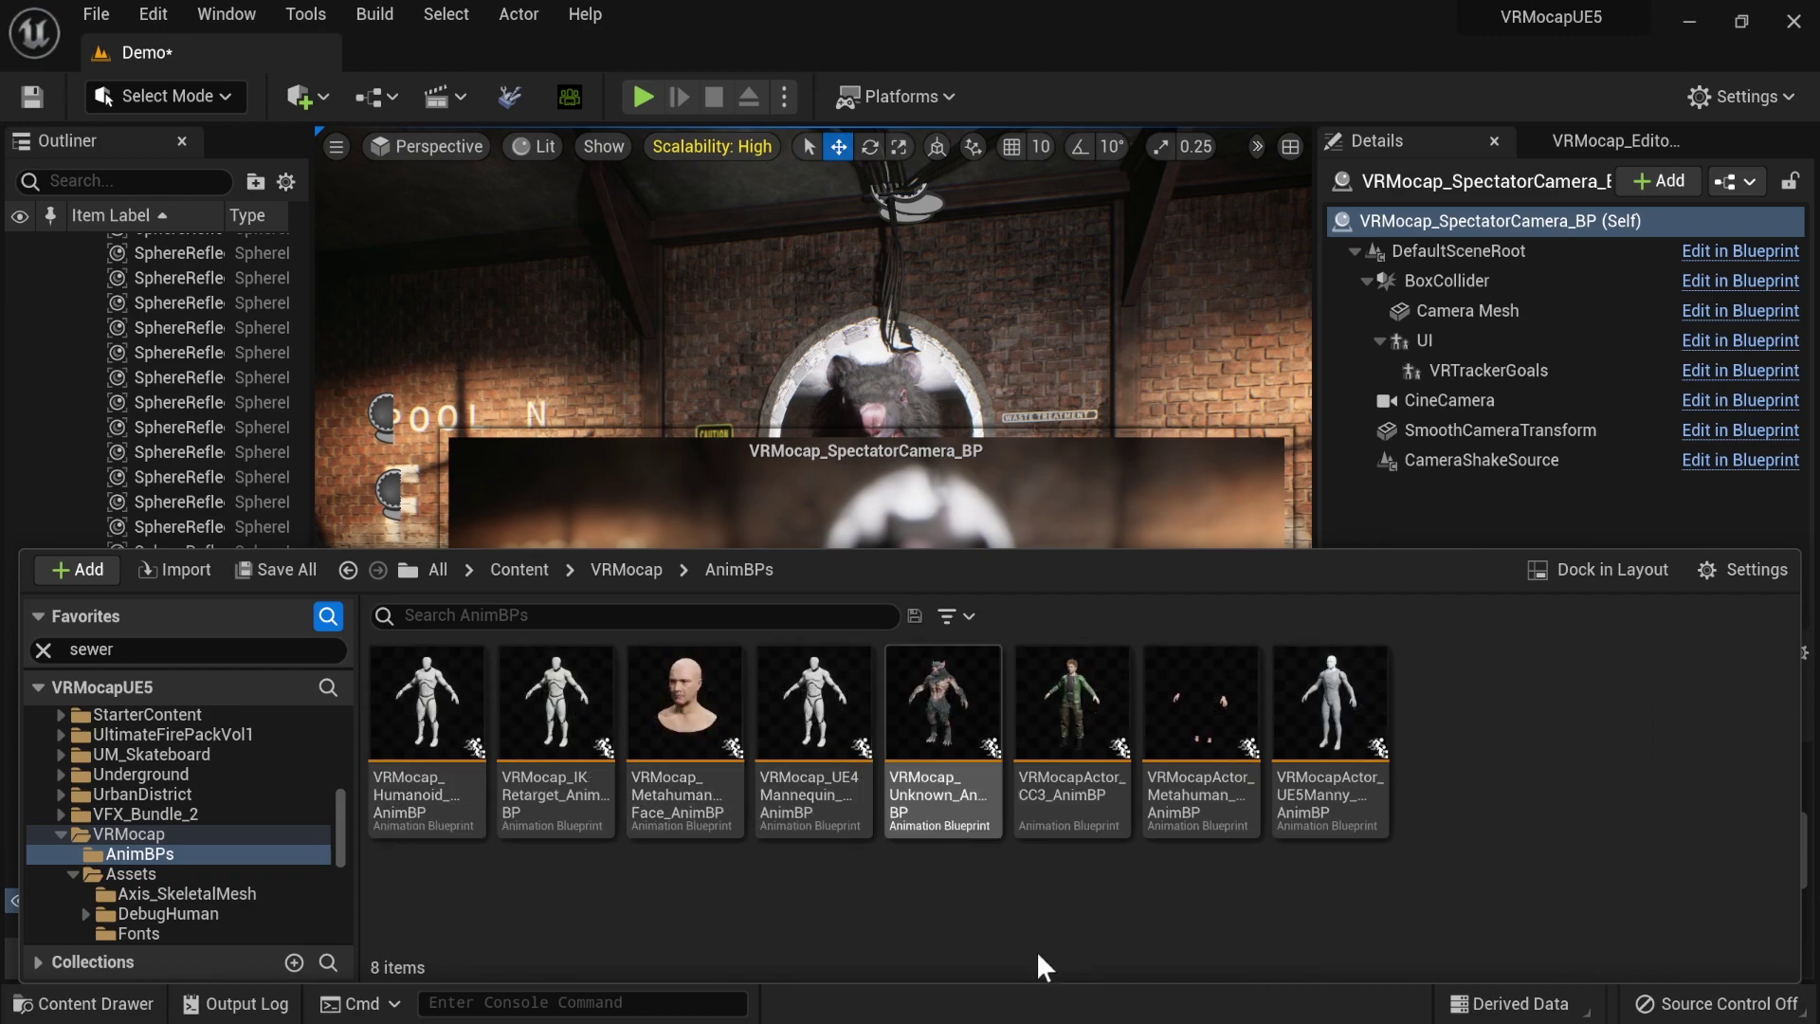
left_click(789, 702)
right_click(789, 702)
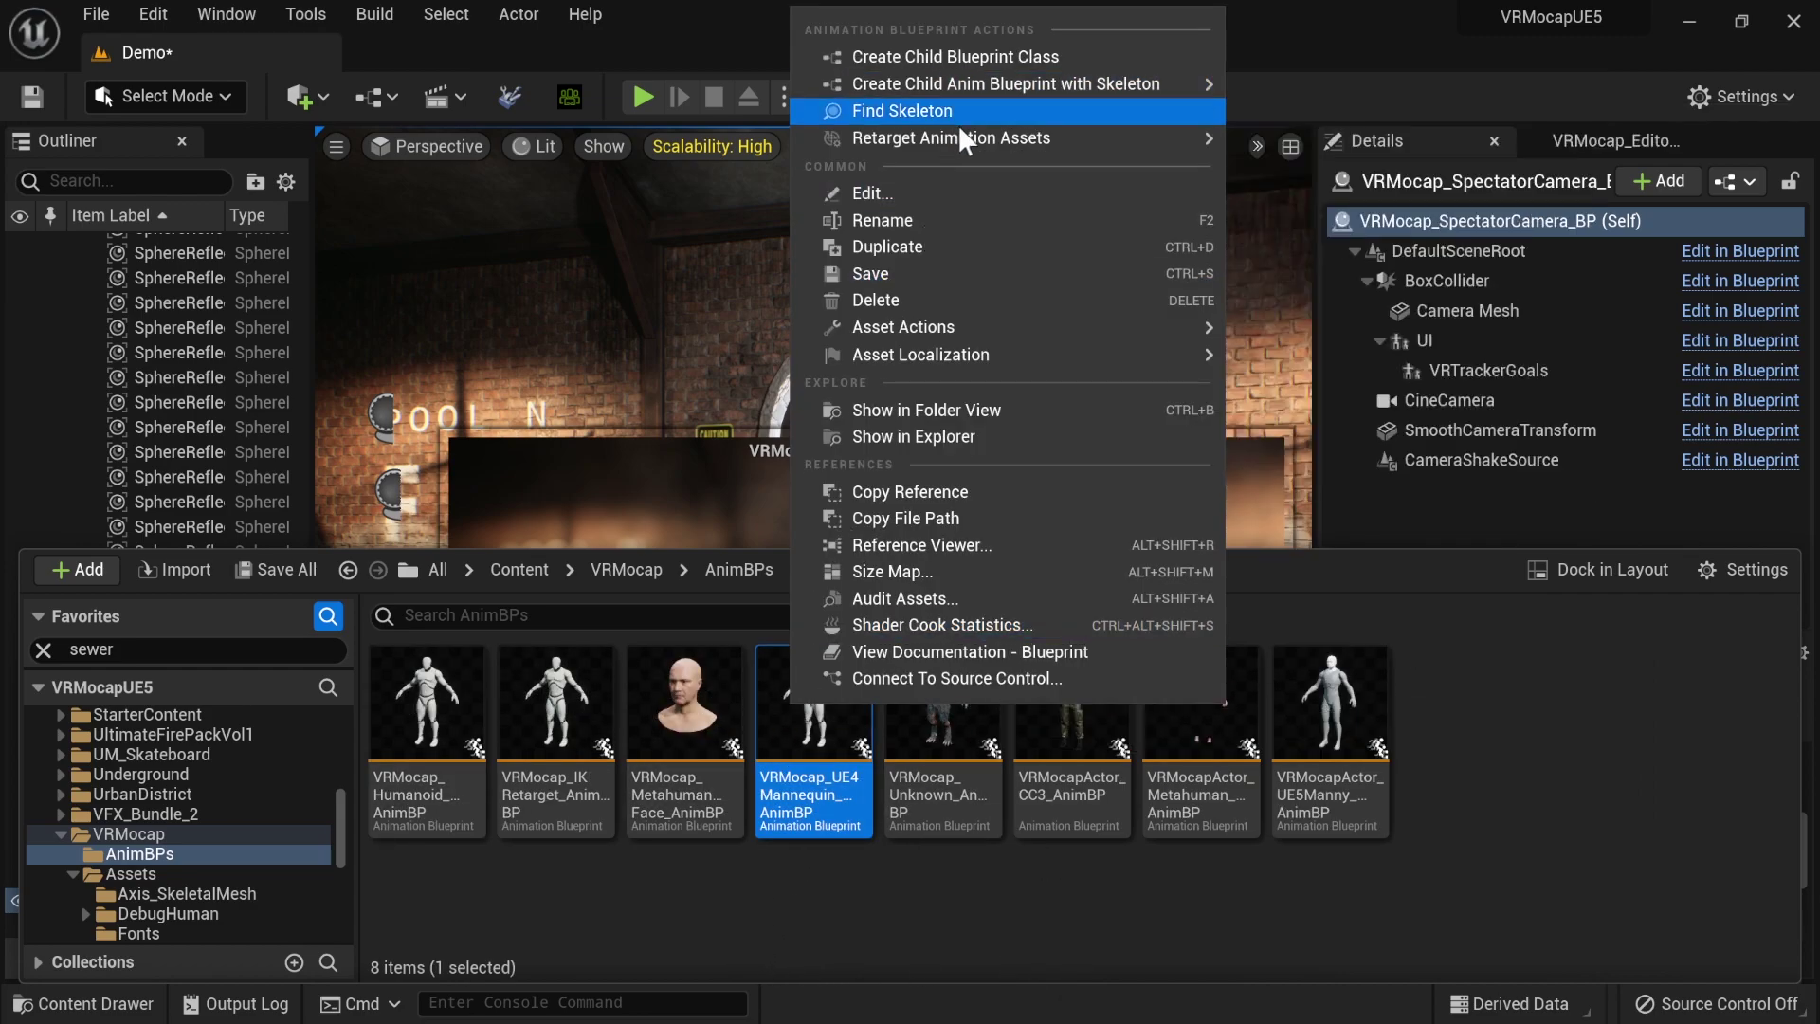
mouse_move(958, 136)
left_click(1337, 178)
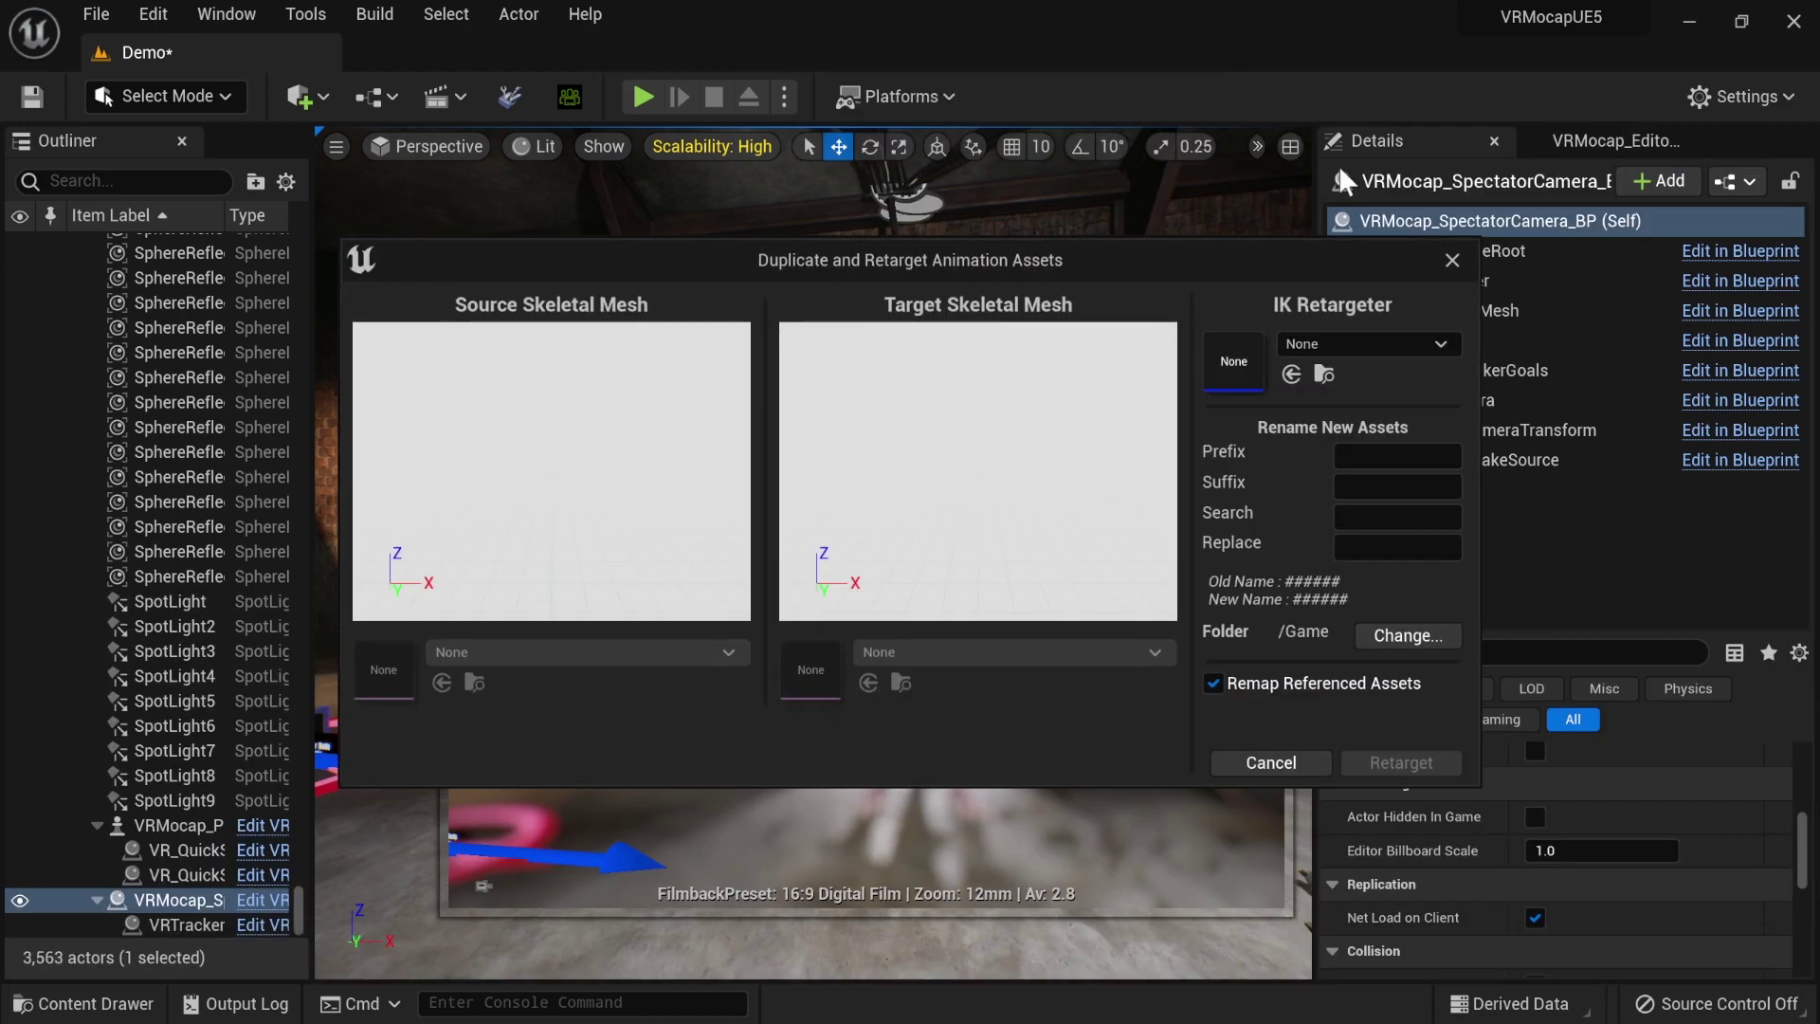
- Retarget the animation blueprint with IKRetargeter_UE4ToUE4, using SK_WereRat as the target skeletal mesh
left_click(1332, 343)
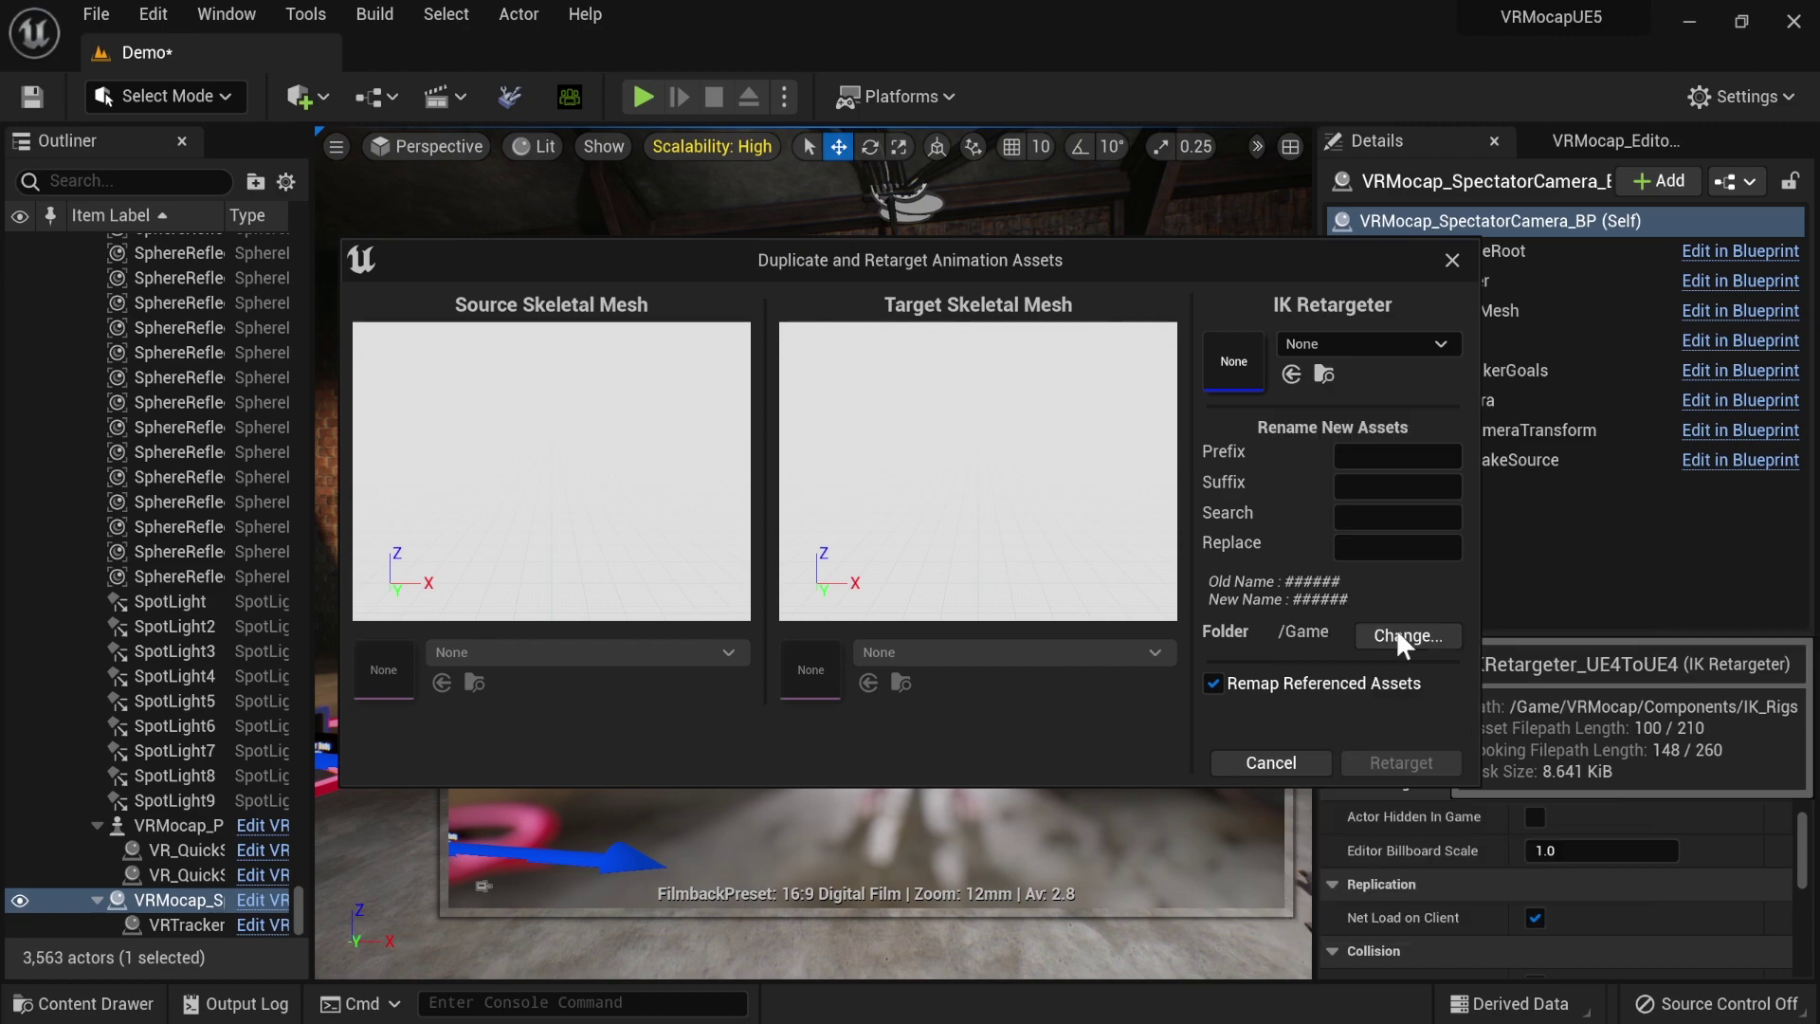
left_click(1395, 629)
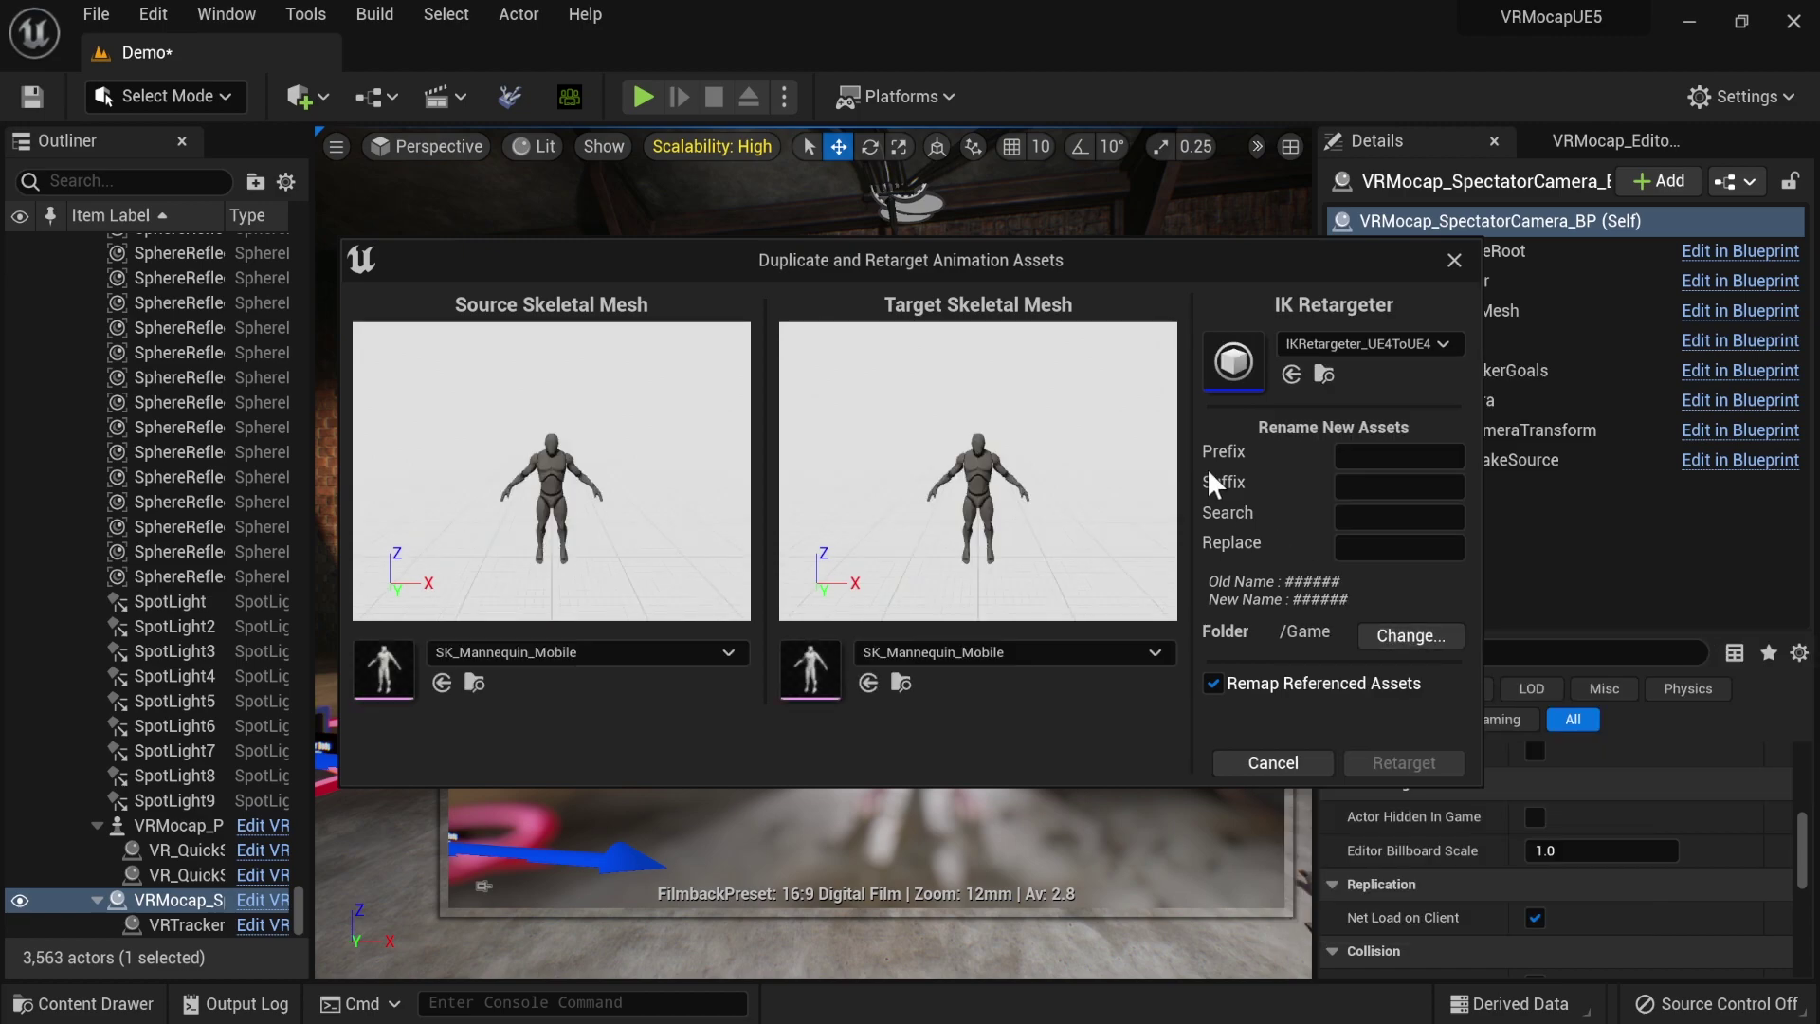
left_click(995, 652)
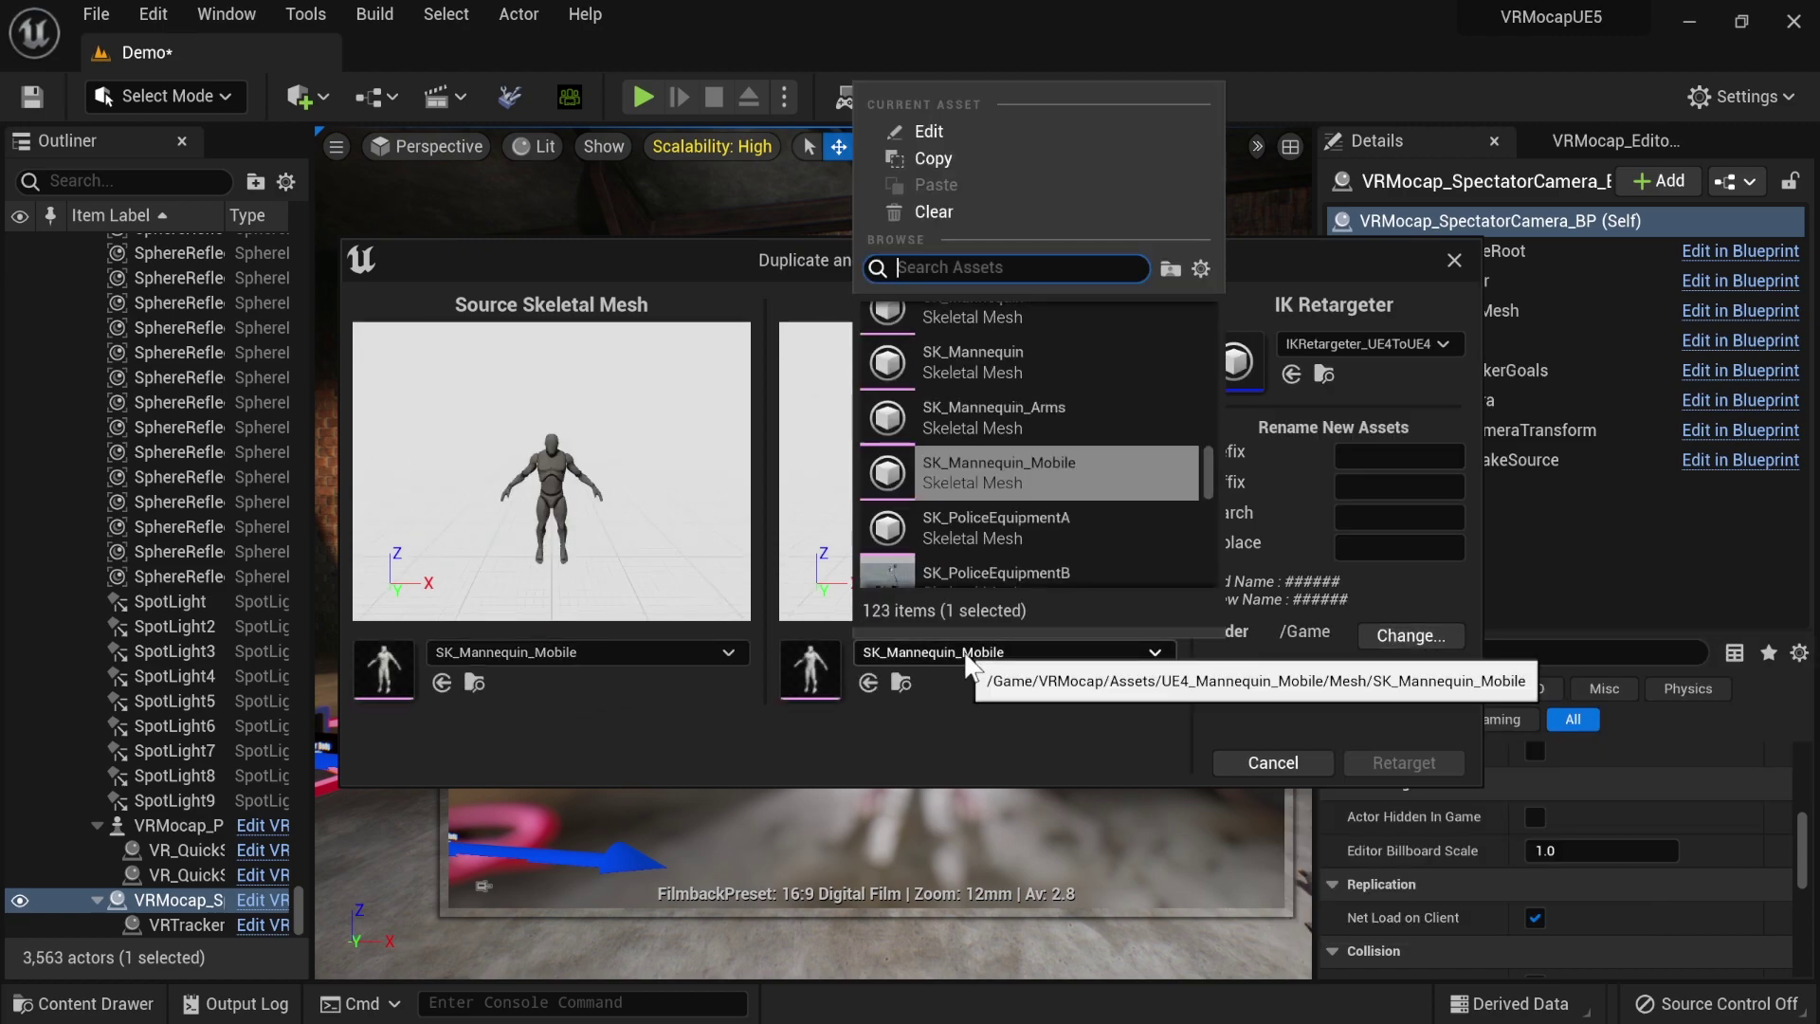
type("were")
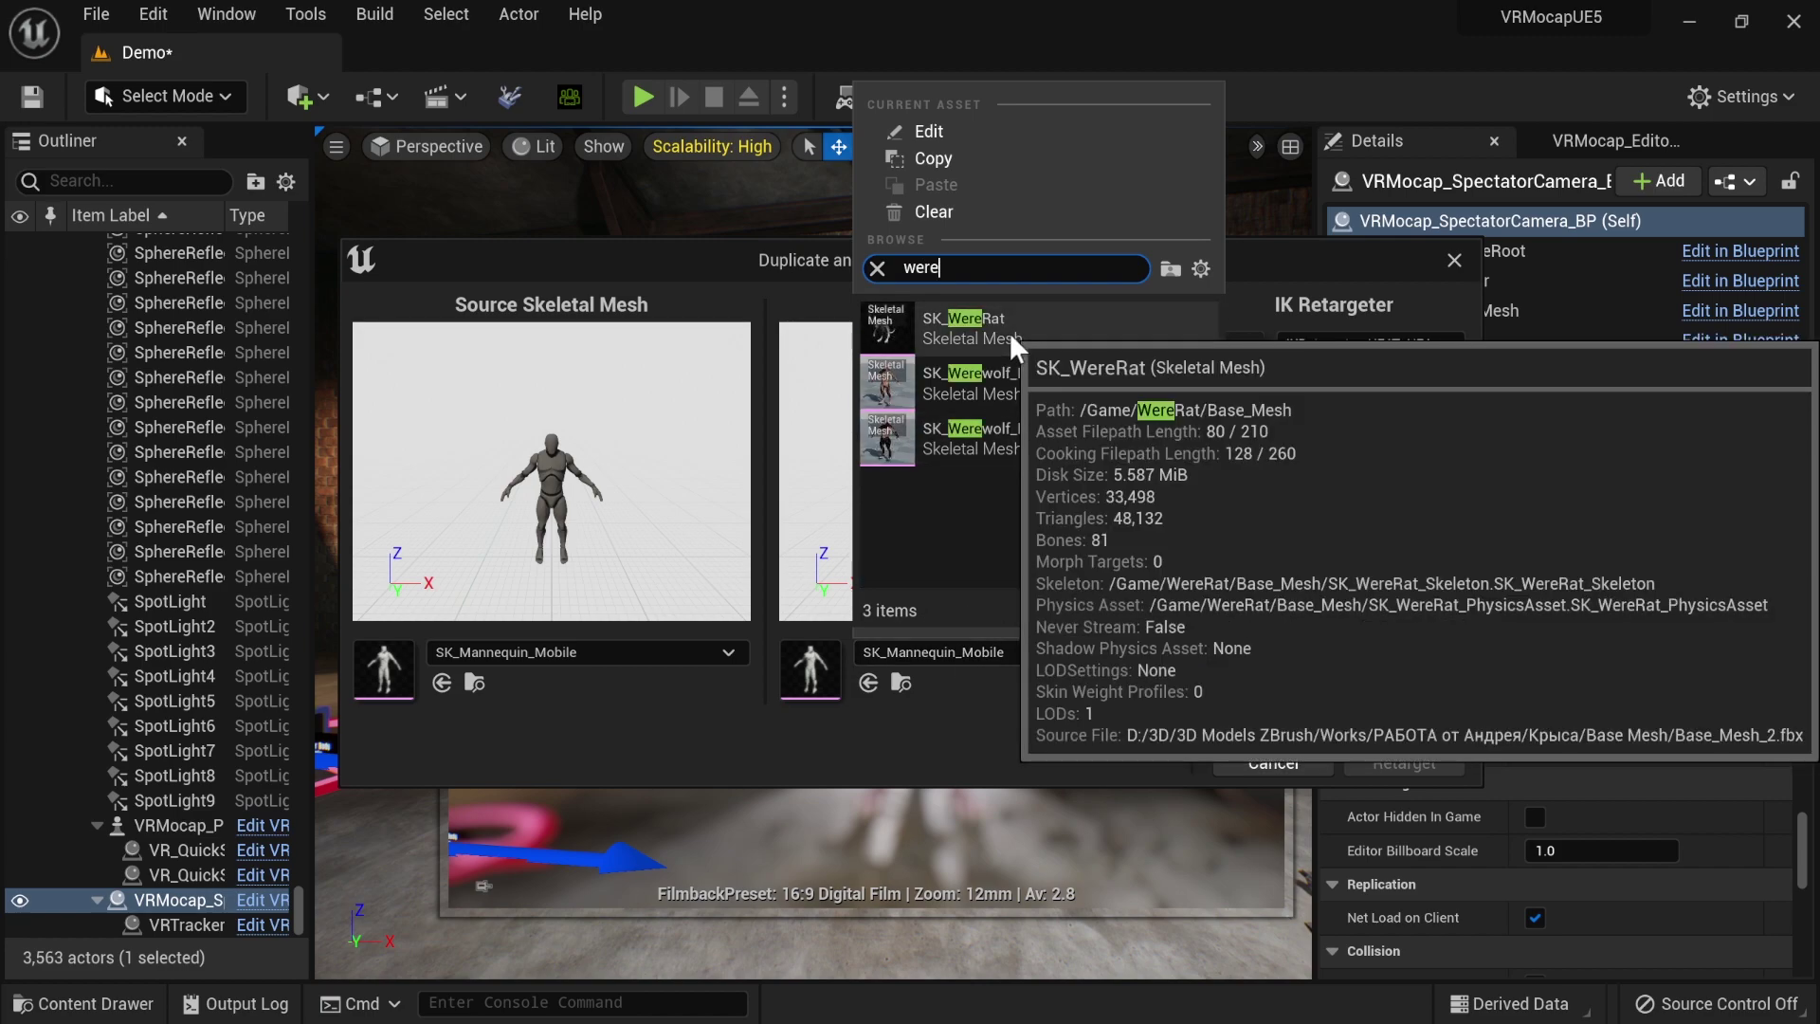
left_click(1009, 332)
left_click(1407, 763)
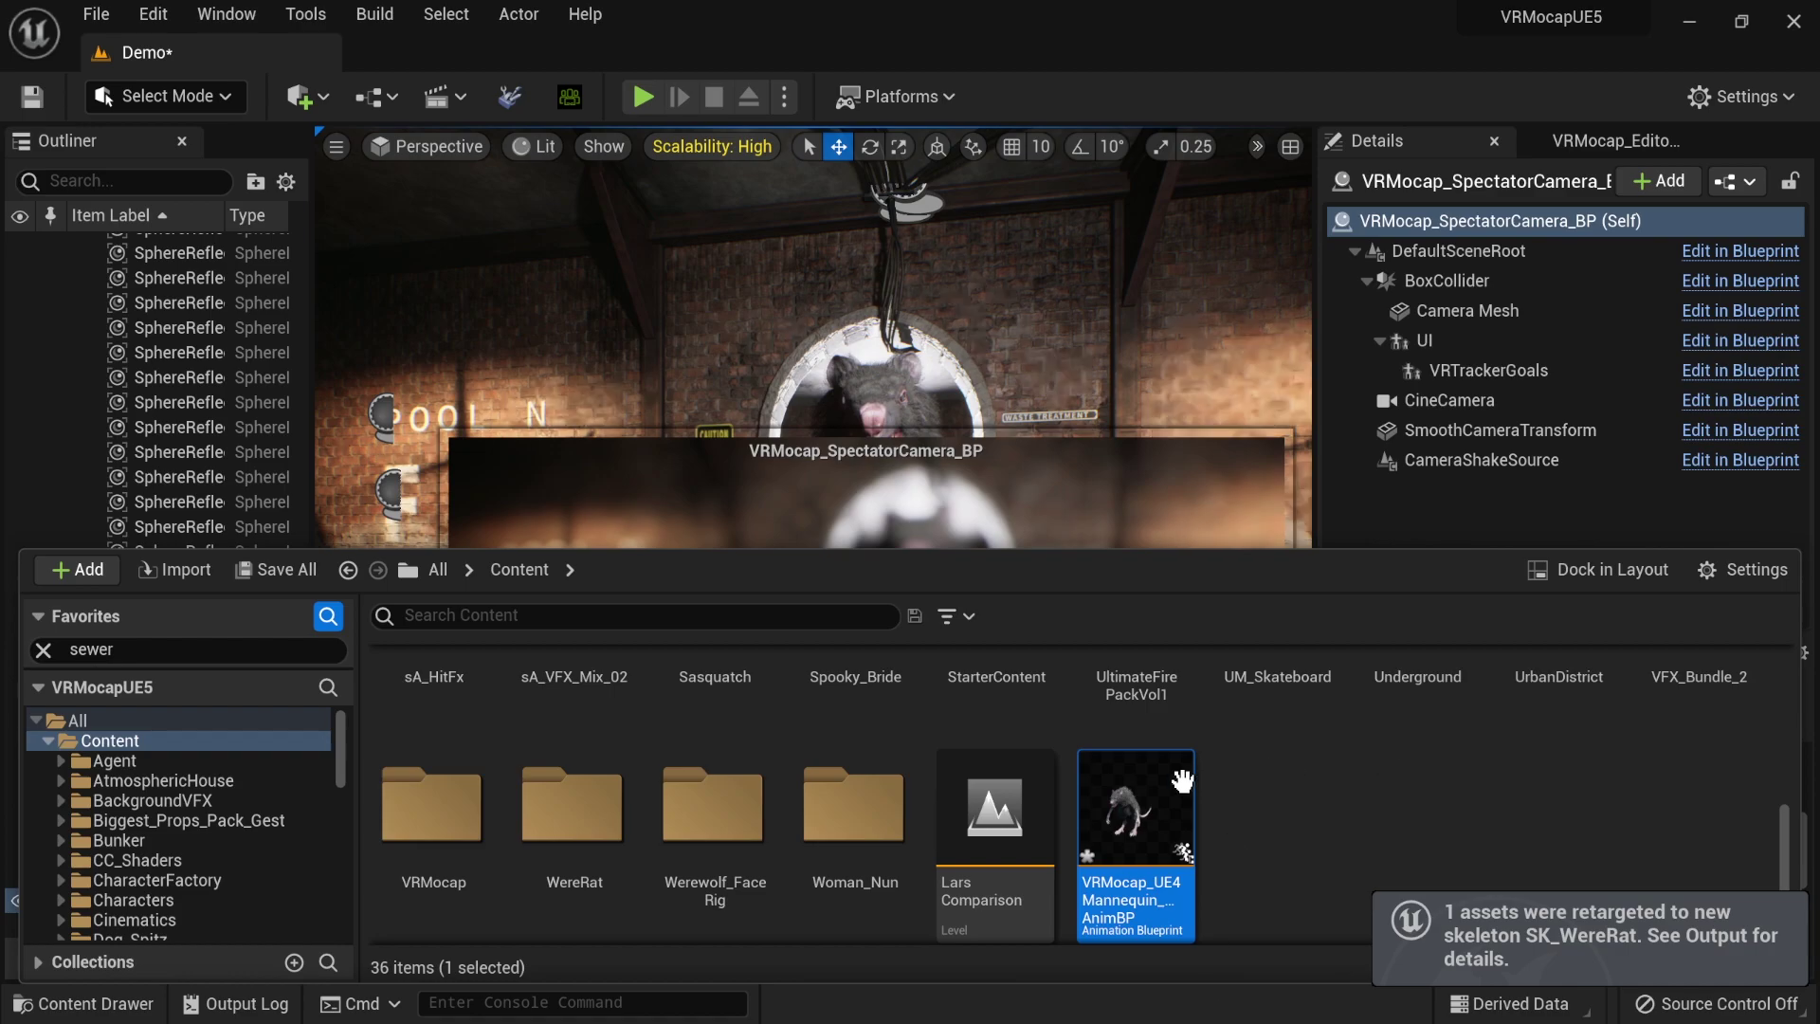
mouse_move(1114, 823)
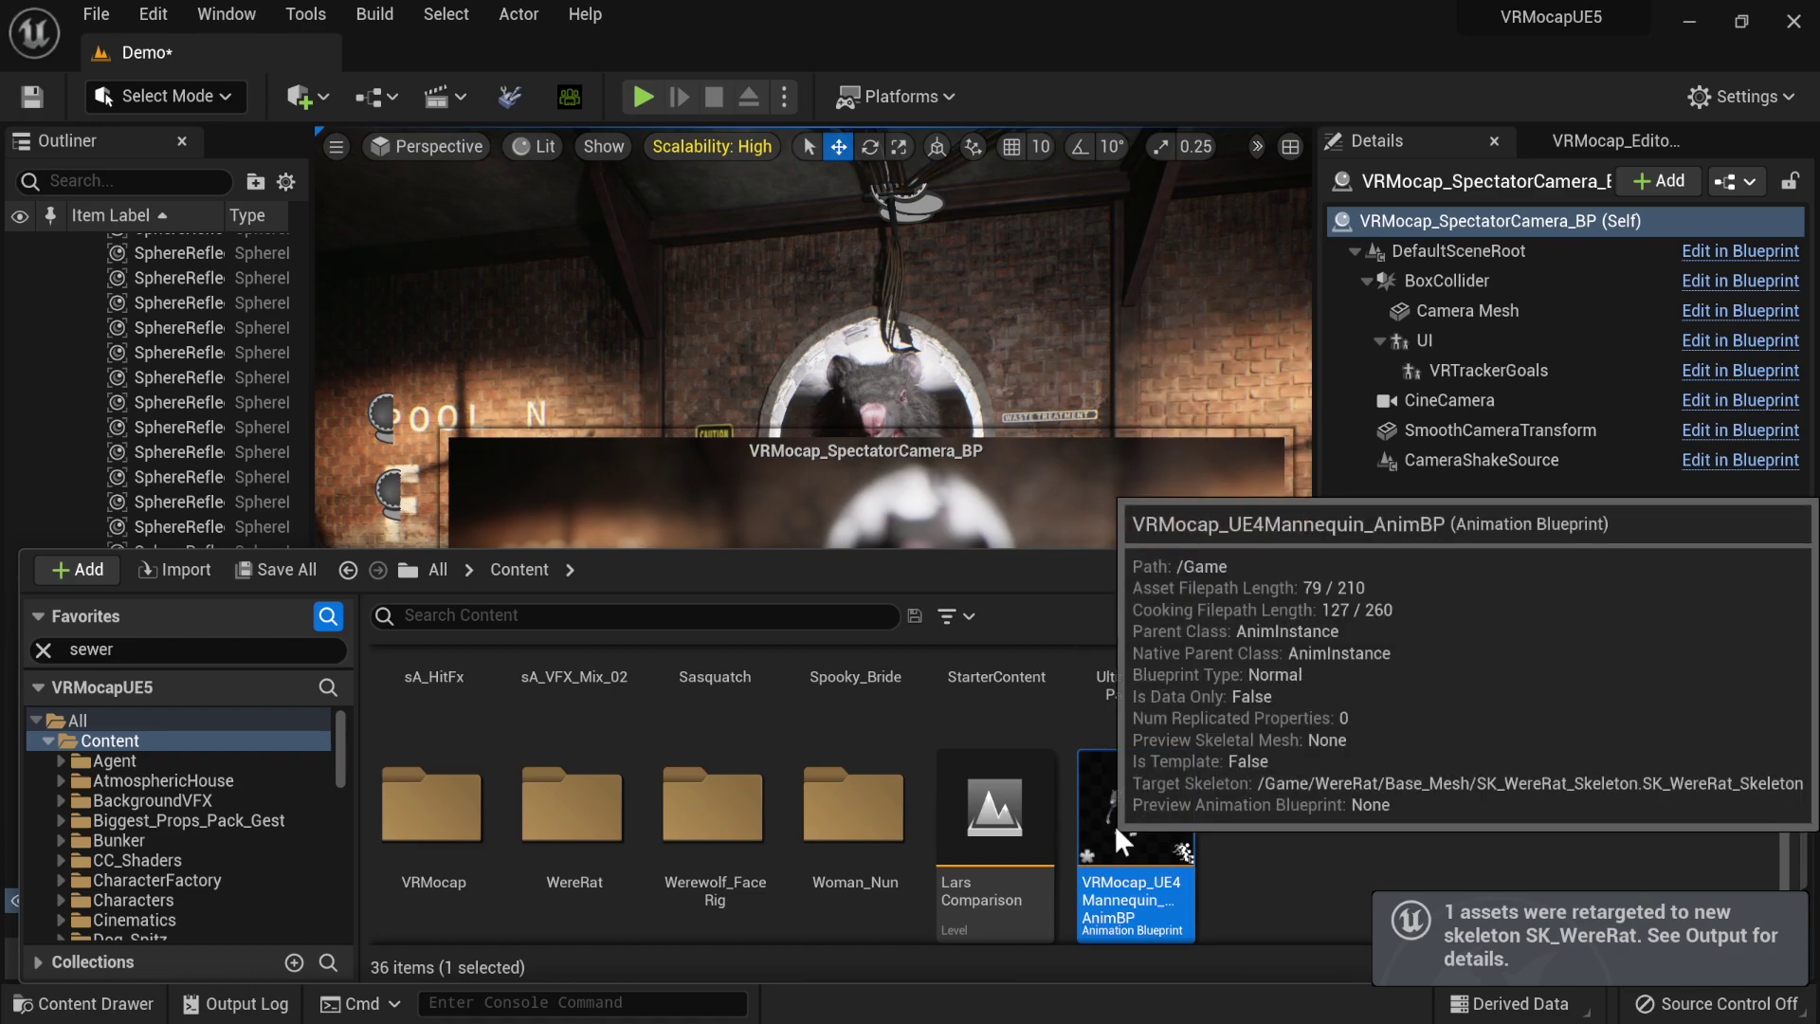
key("ctrl+space")
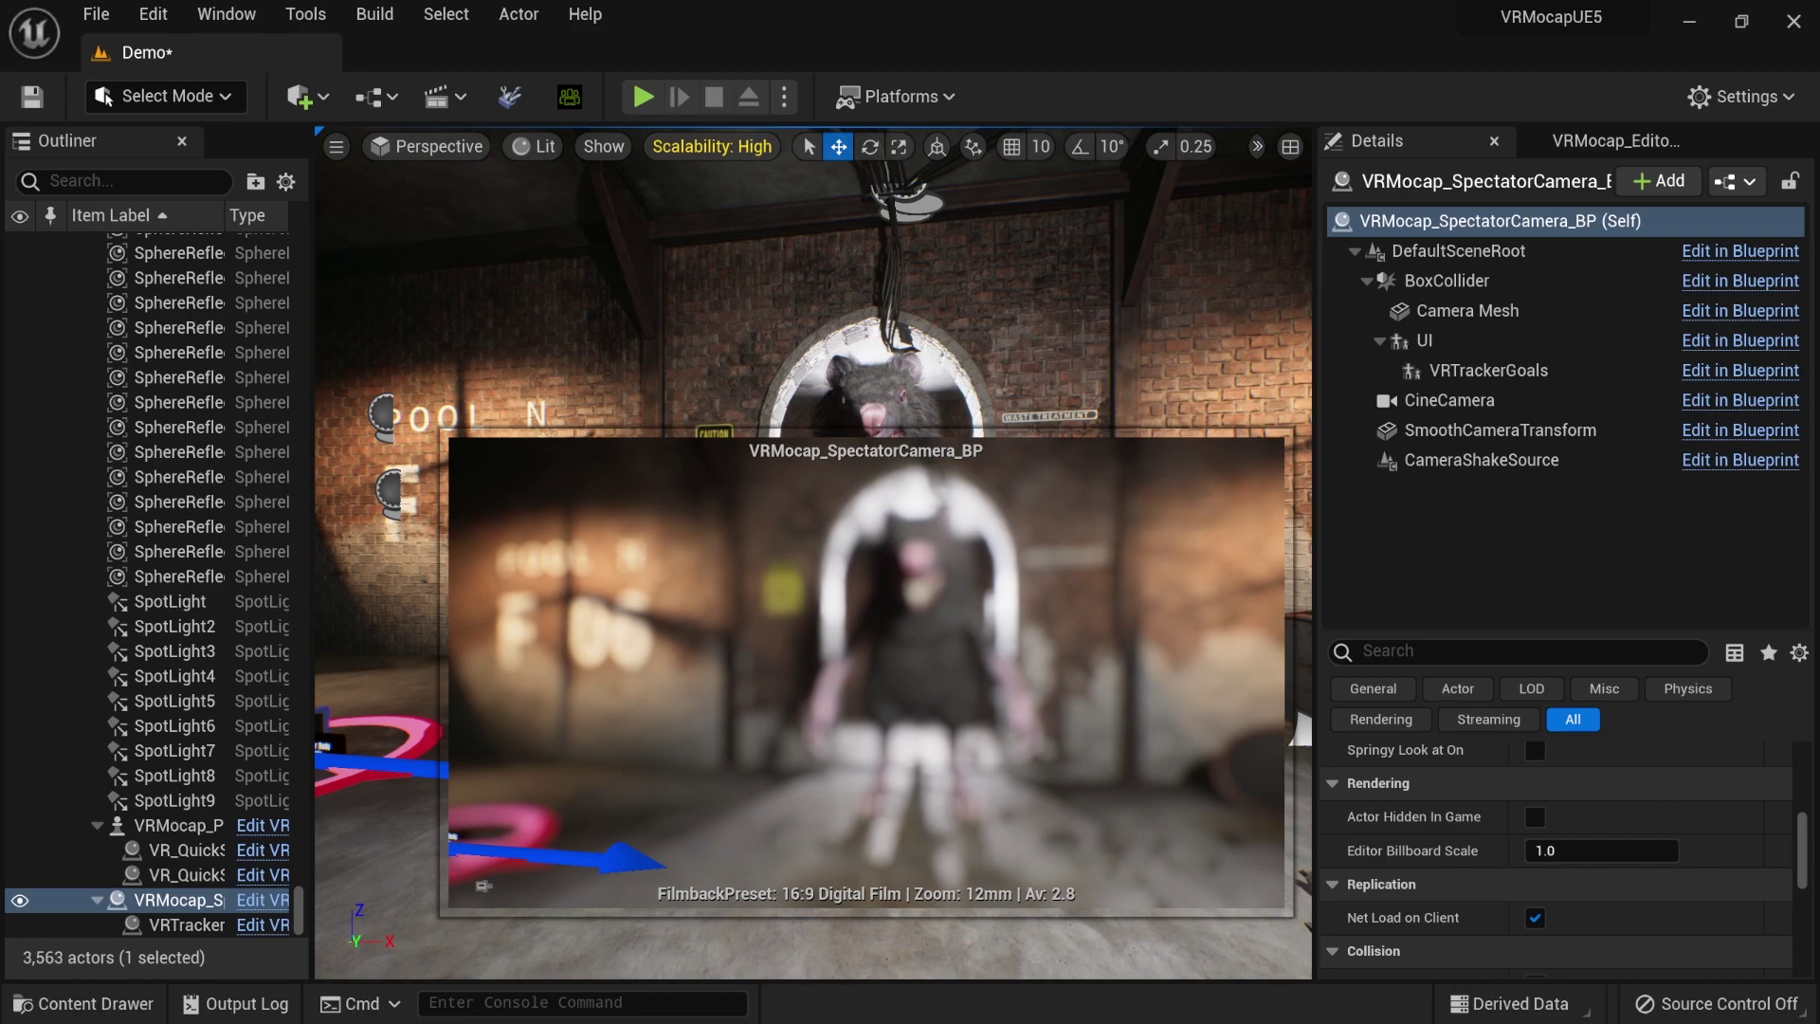
- Examine the Event Graph of the WereRat's VRMocap_UE4Mannequin_AnimBP, including its interface events and finger update nodes
key("alt+Tab")
right_click_drag(806, 466, 888, 647)
scroll(1209, 425, "up", 3)
scroll(888, 647, "up", 6)
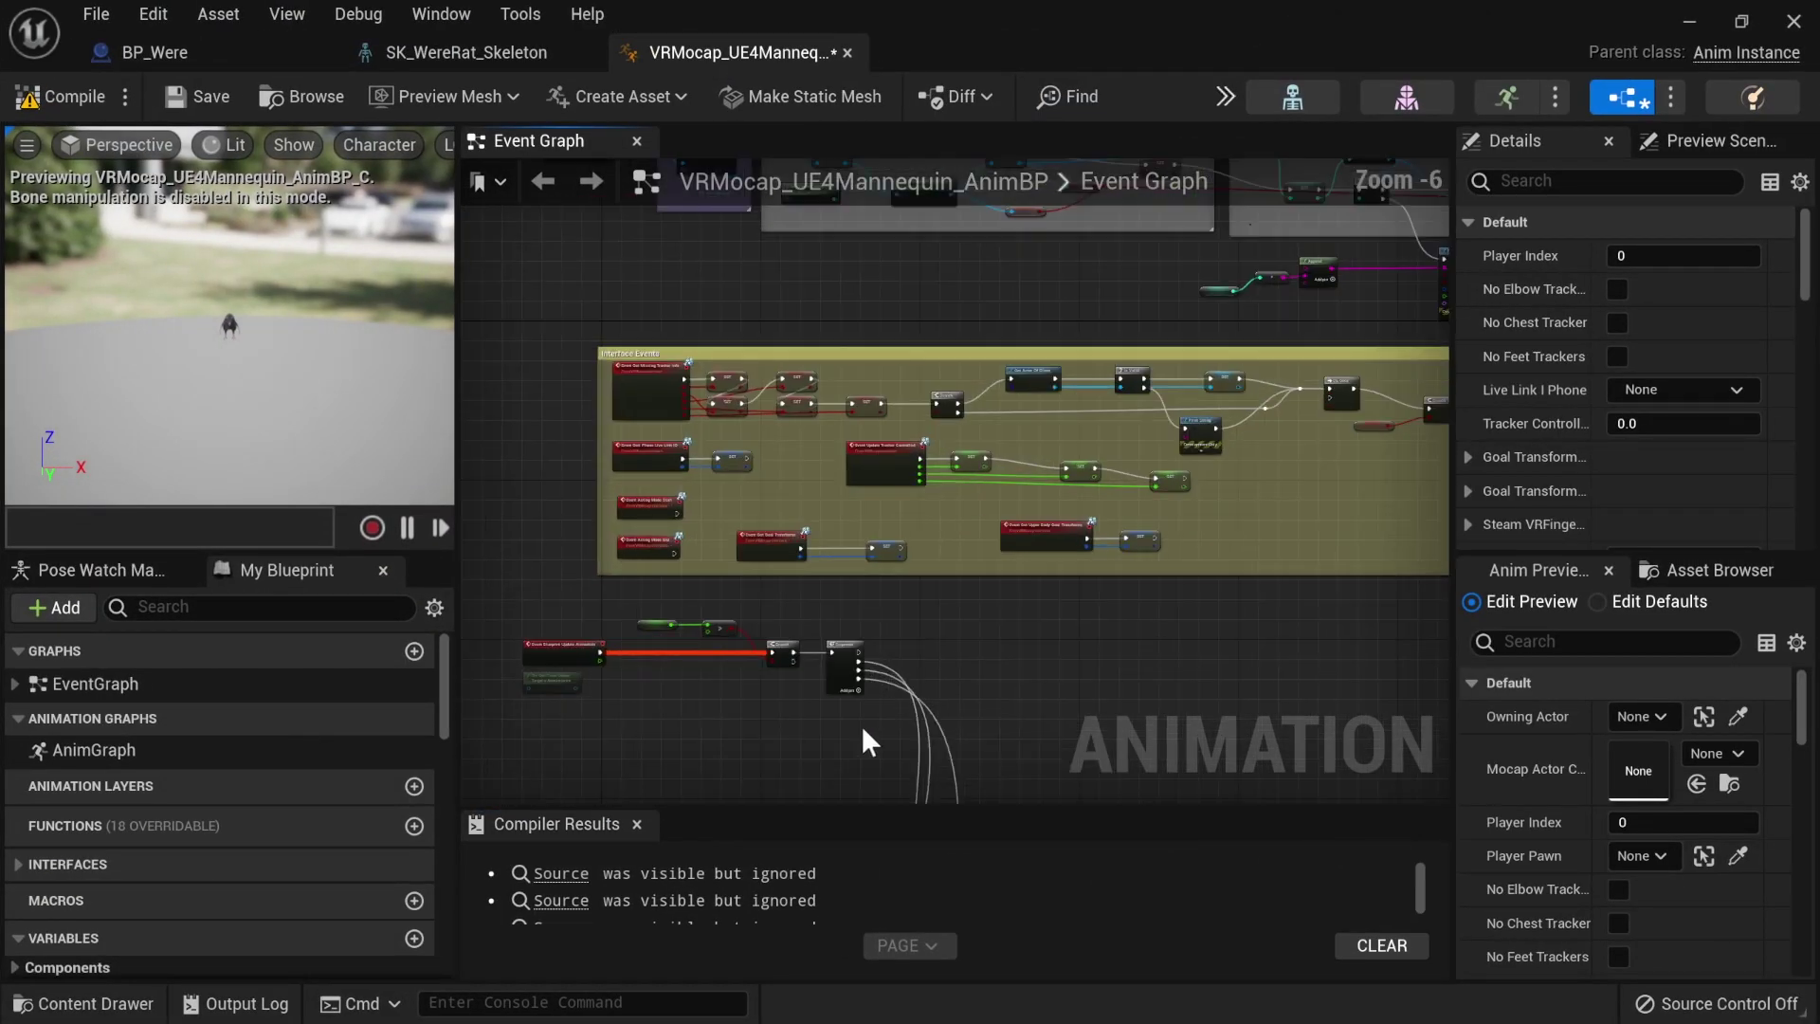
scroll(828, 356, "up", 3)
right_click_drag(830, 357, 807, 670)
scroll(605, 622, "down", 3)
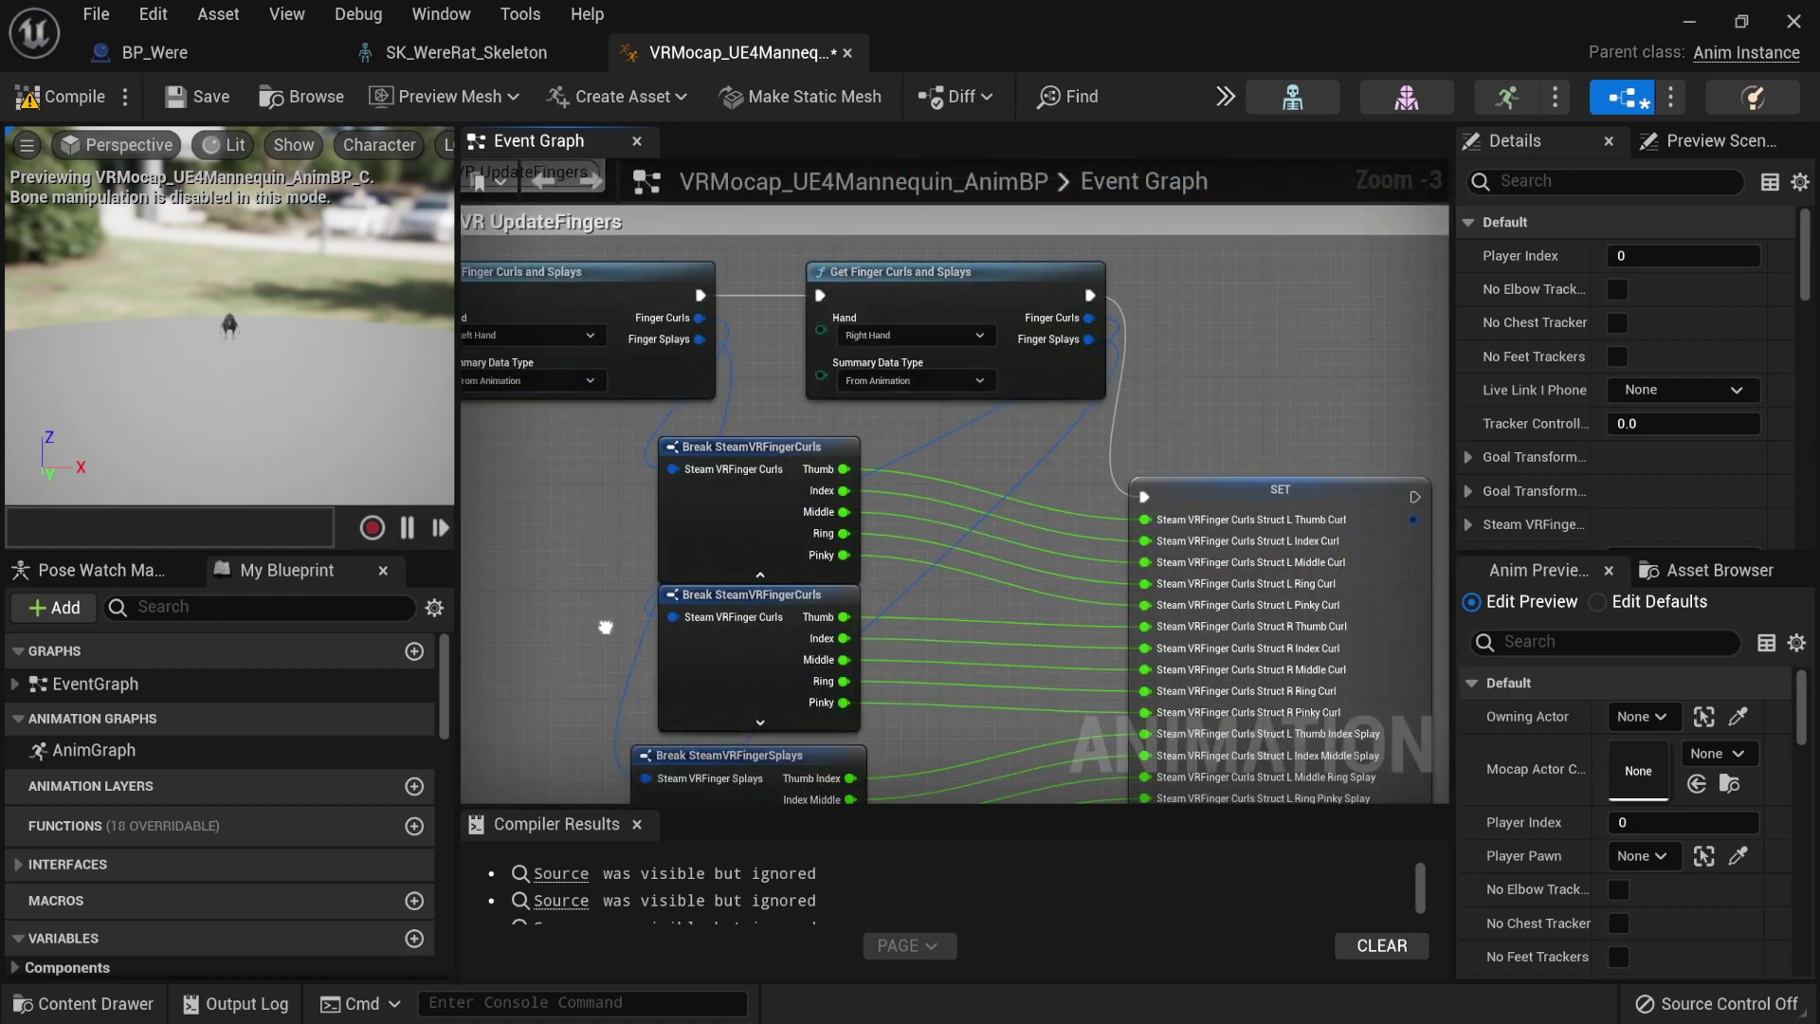
right_click_drag(1130, 395, 951, 678)
right_click_drag(1203, 565, 825, 586)
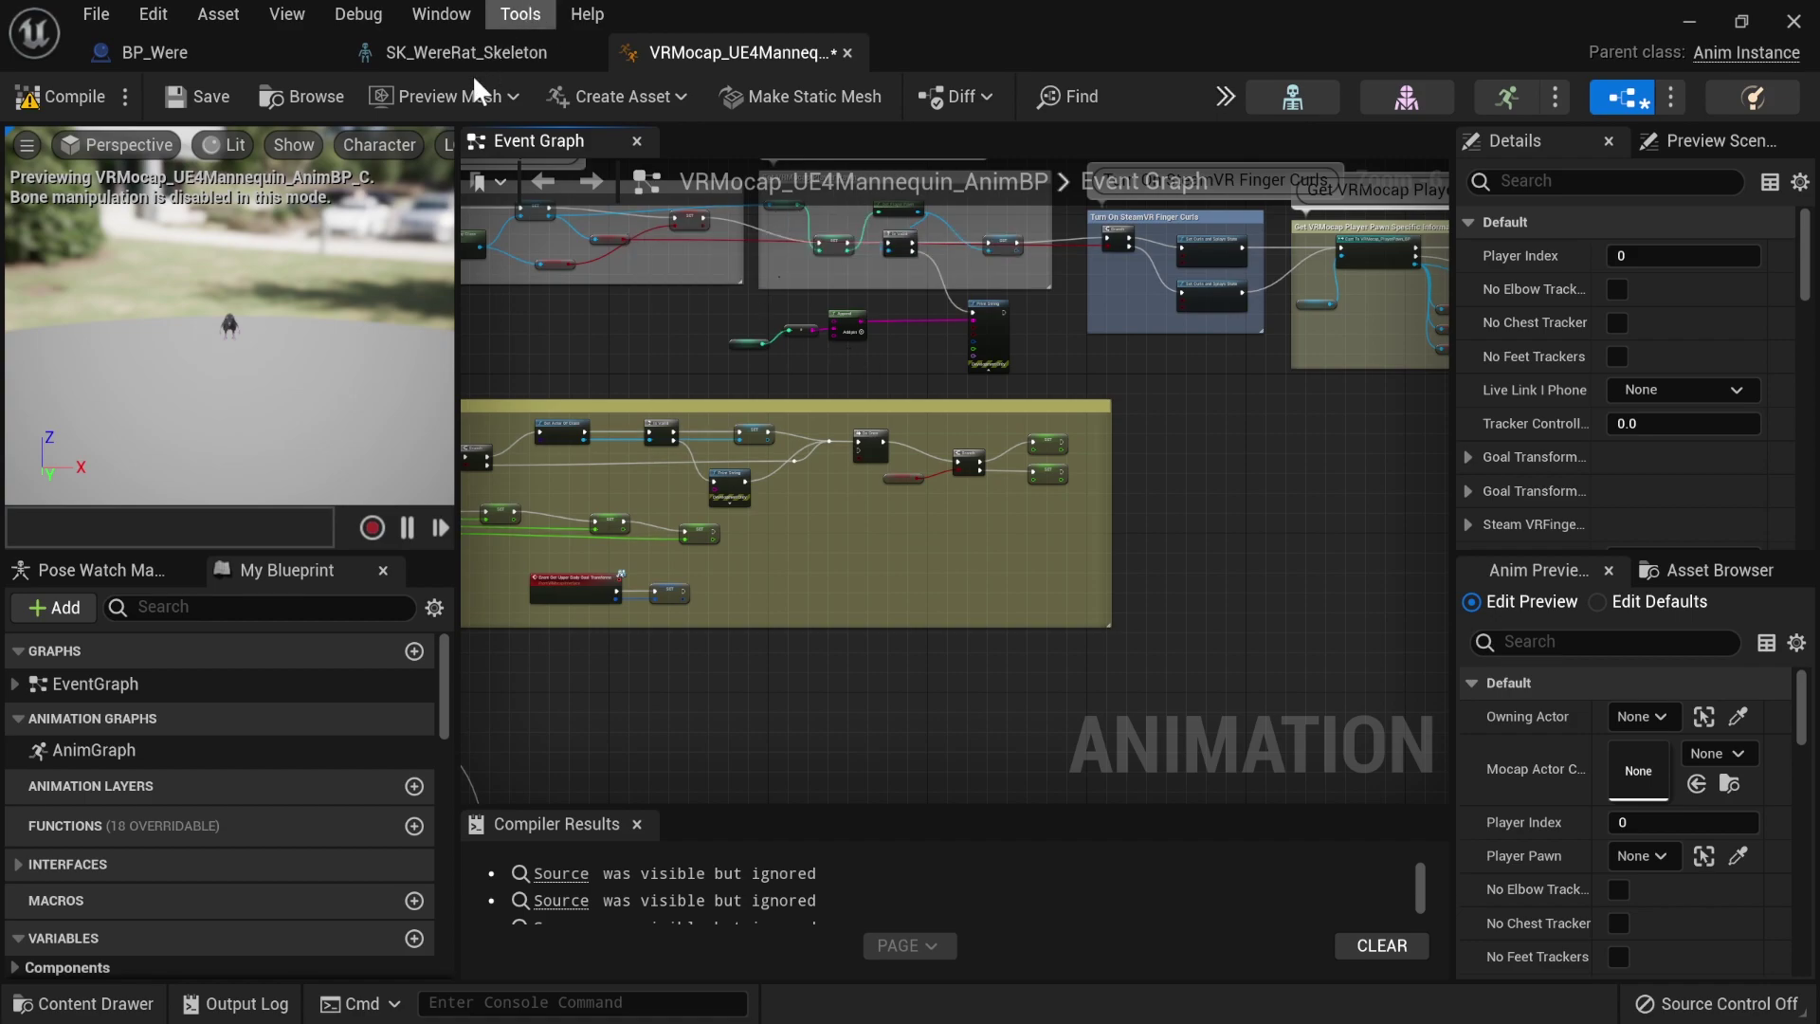
- Open the AnimGraph and examine the audio-based mouth movement section, then return to the level
left_click(175, 751)
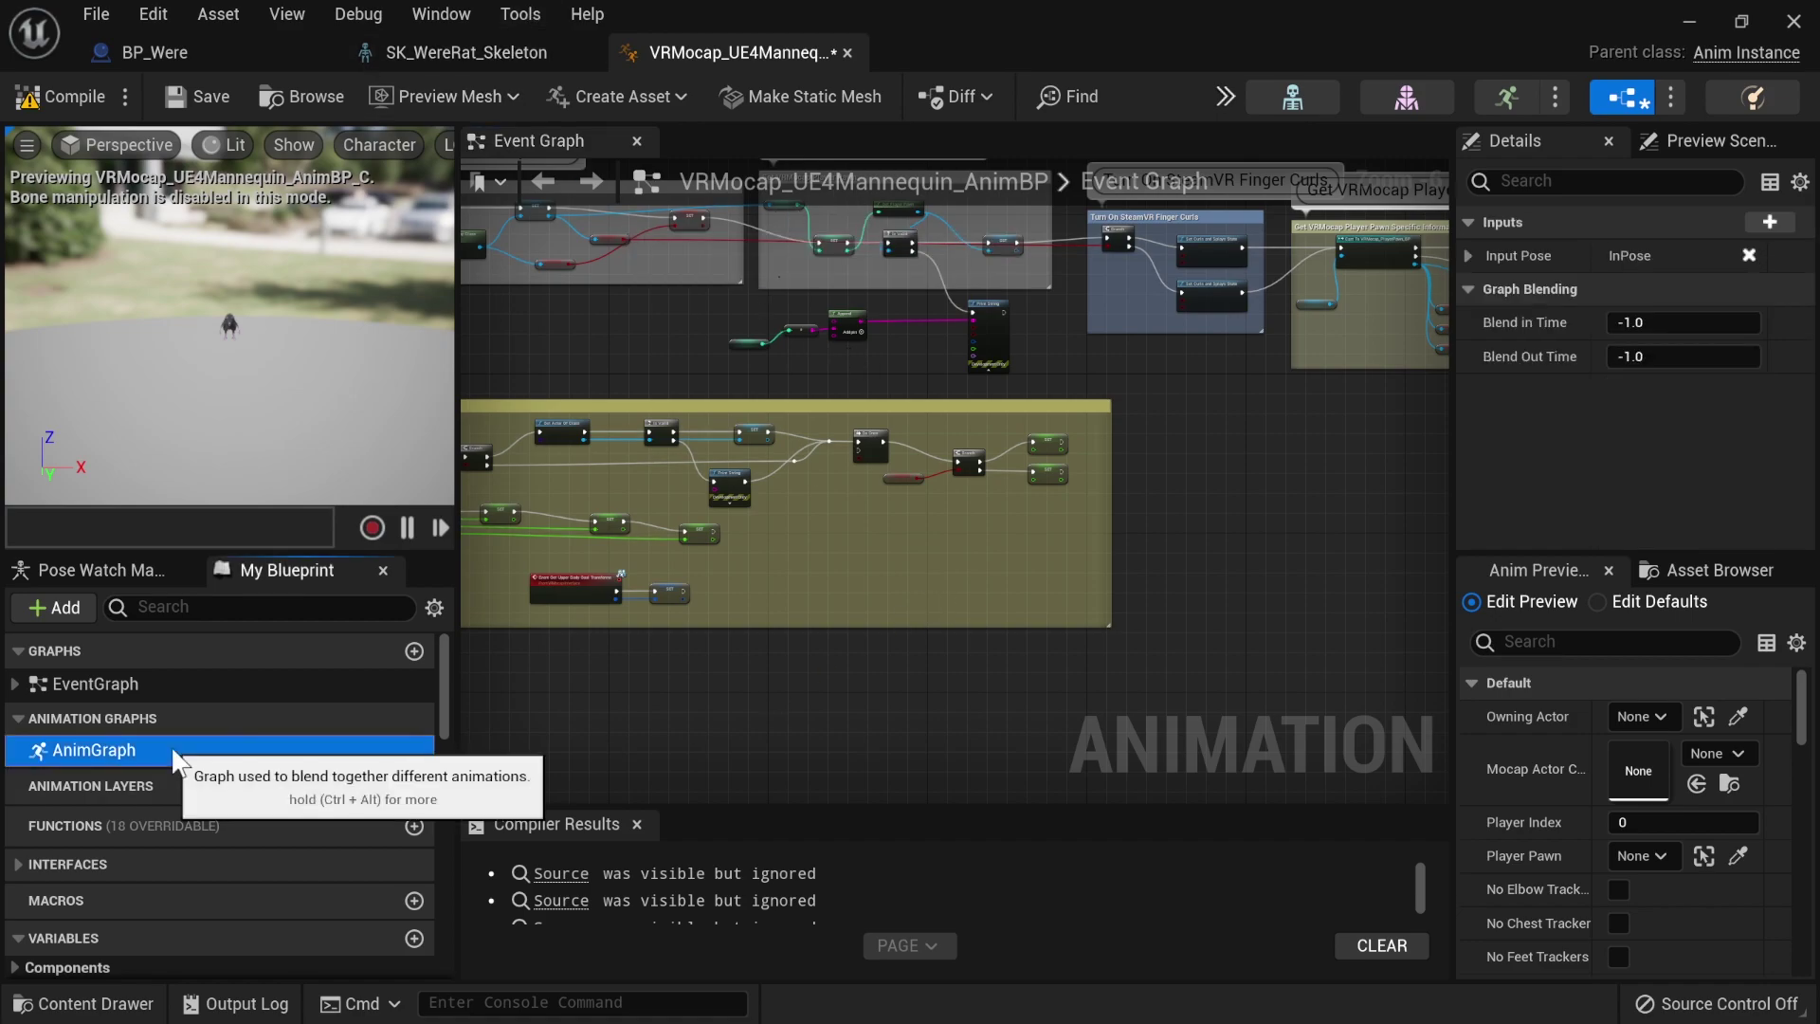
double_click(174, 751)
scroll(1206, 524, "up", 6)
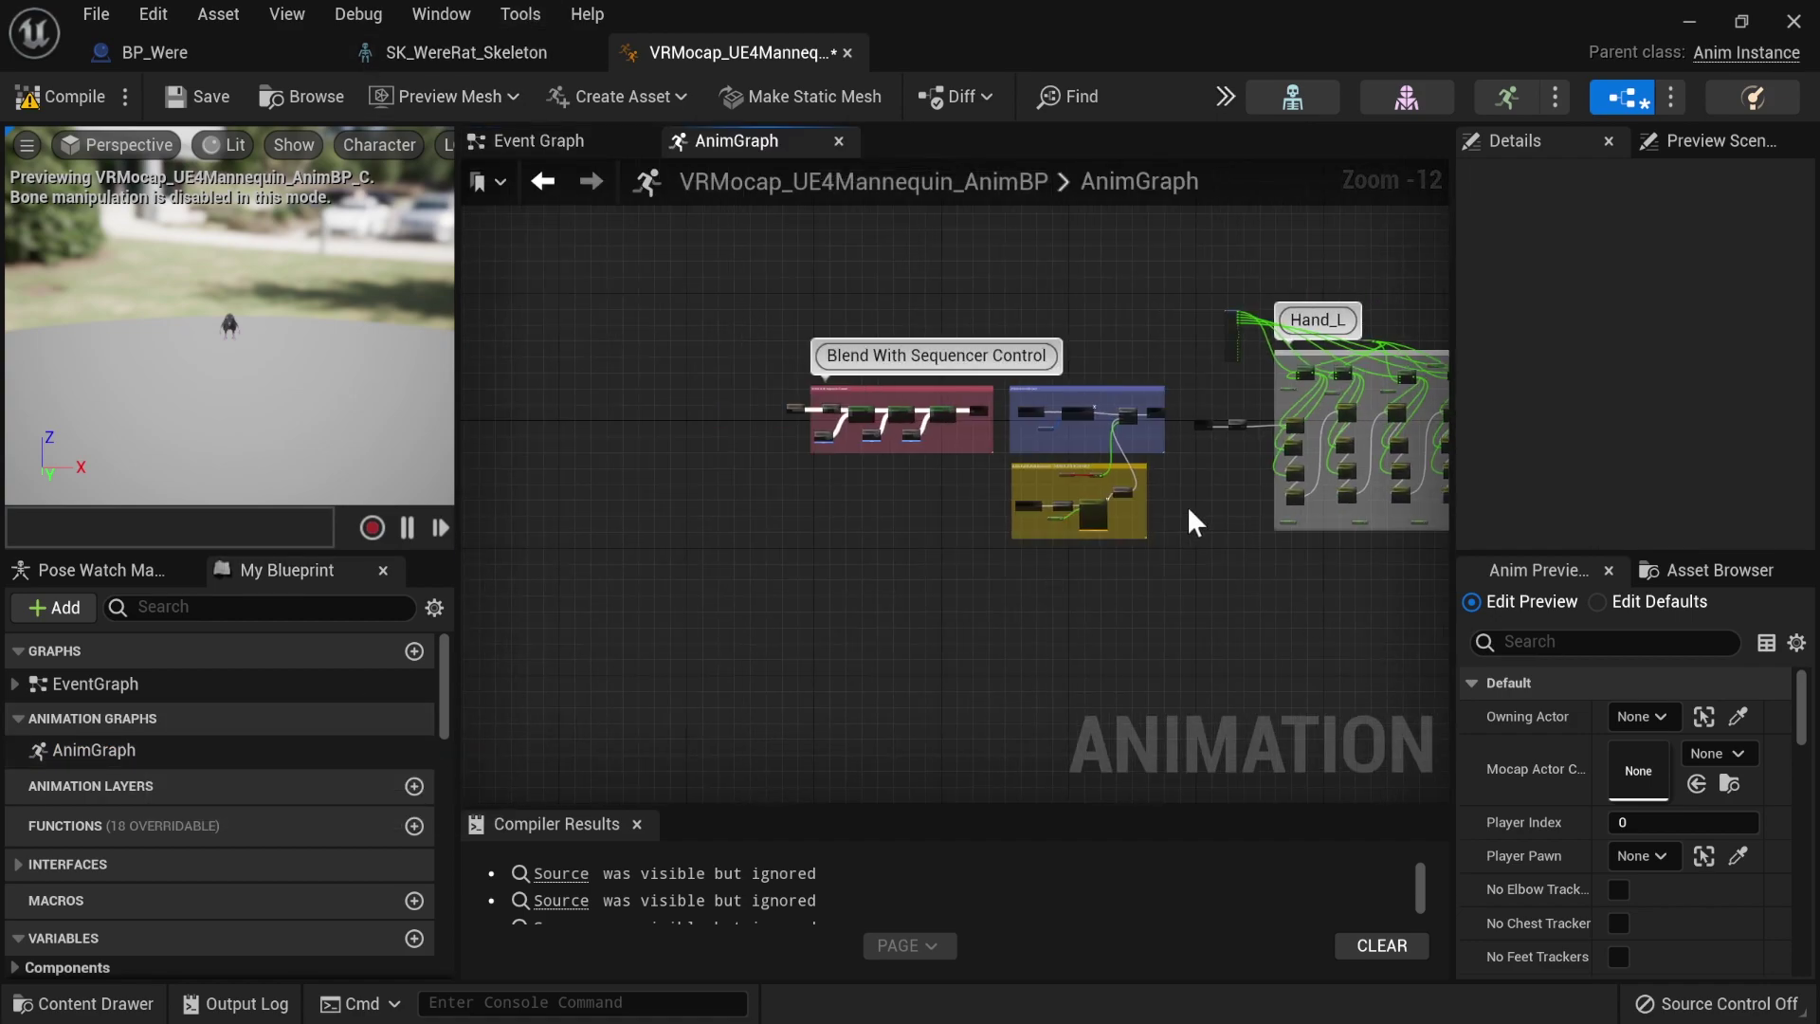
scroll(646, 533, "up", 3)
right_click_drag(827, 465, 488, 455)
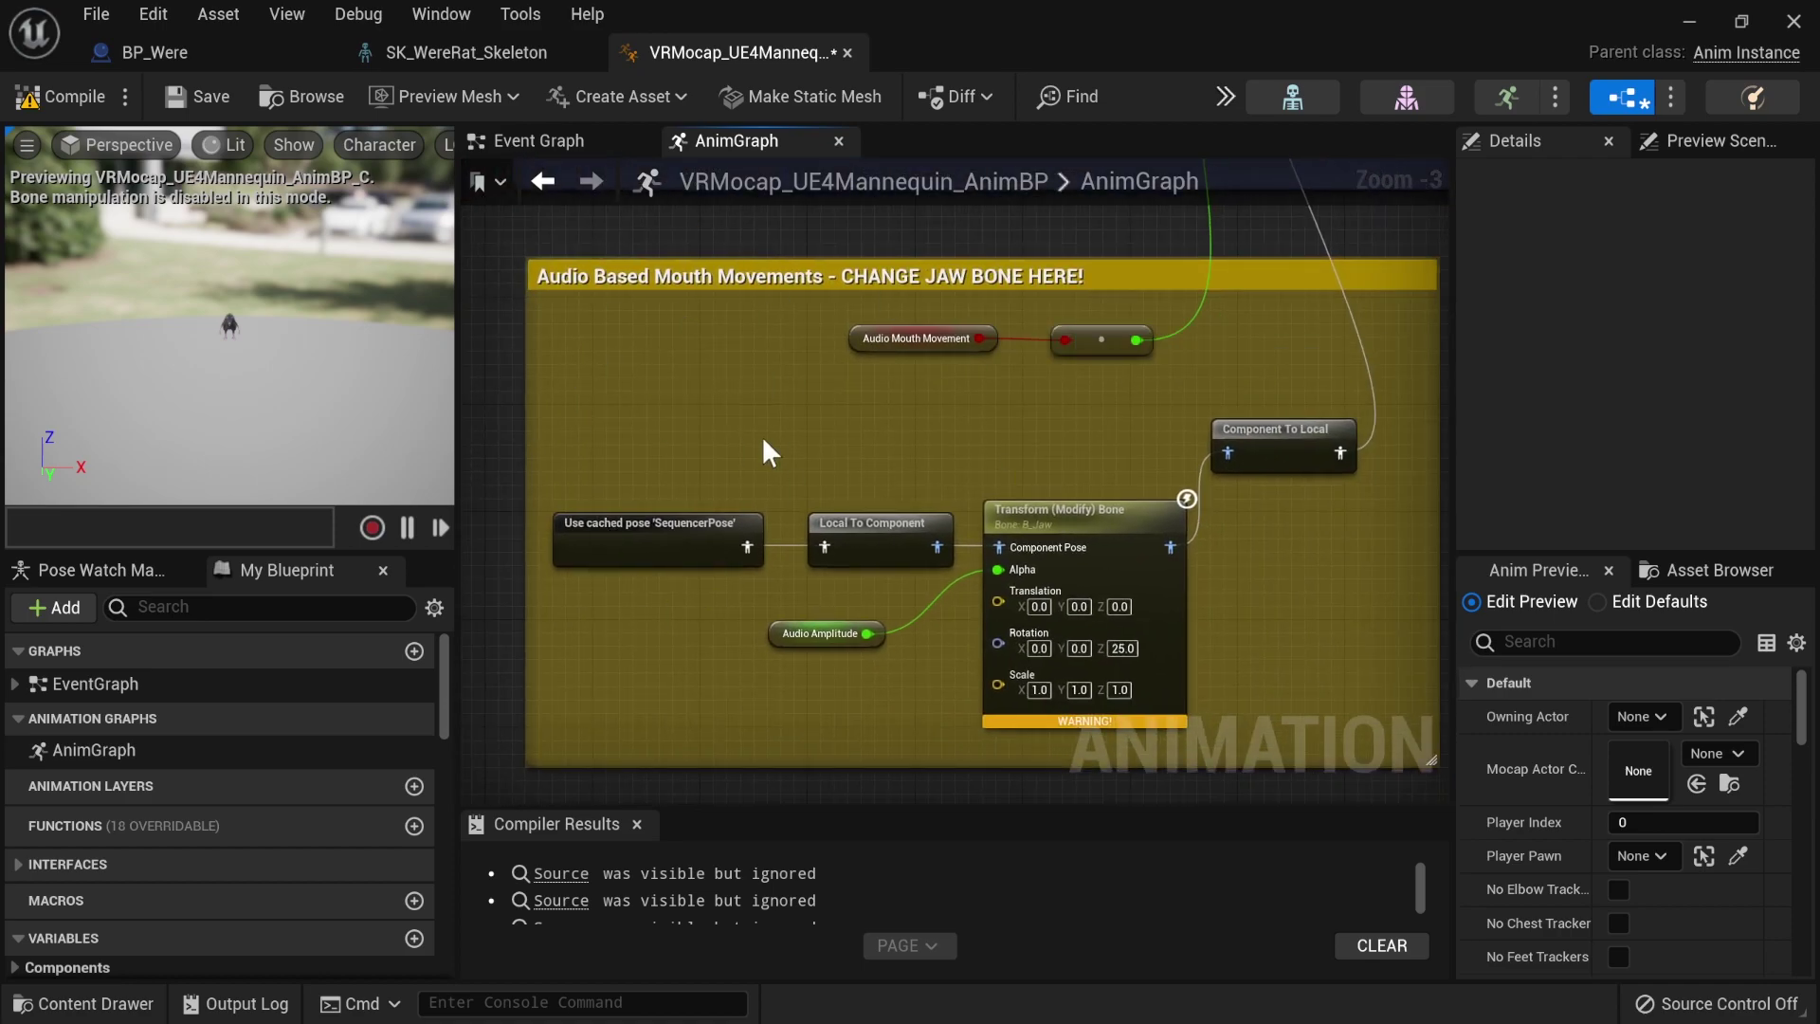
left_click_drag(770, 20, 357, 316)
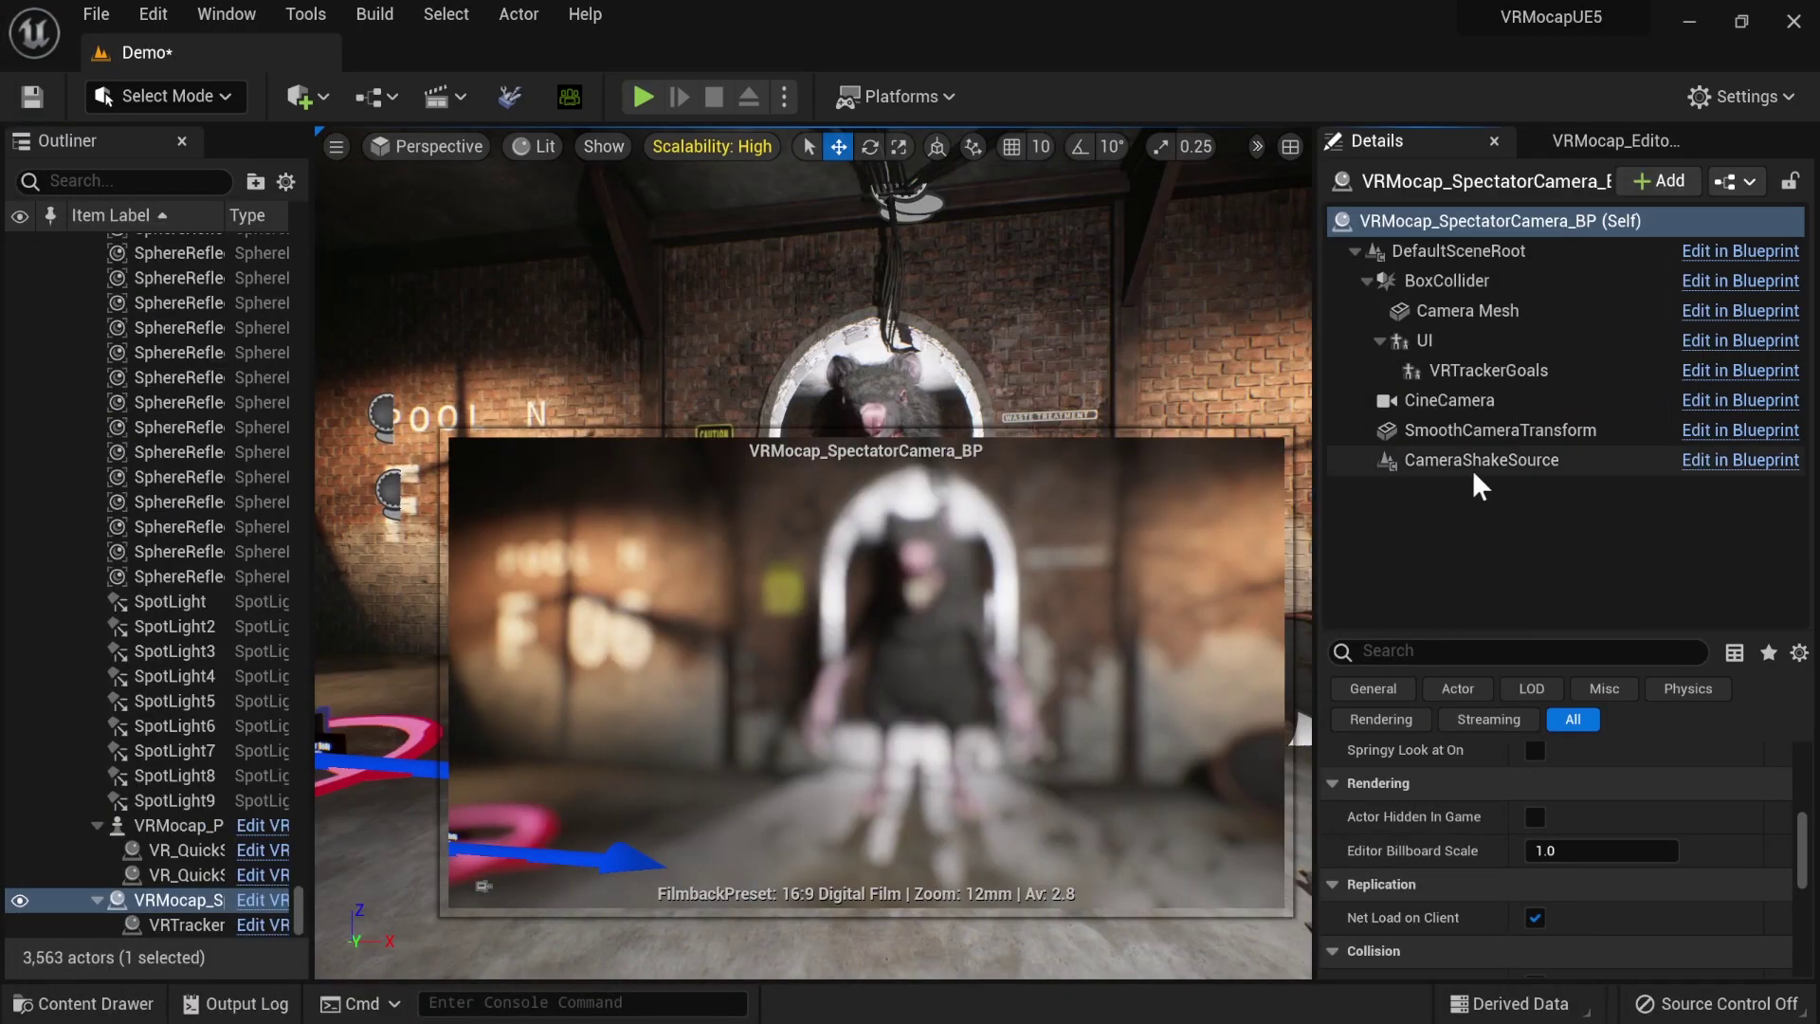
- Select VRMocap_PlayerPawn_BP to review its tracker settings, play the level, and calibrate the trackers for the WereRat
left_click(346, 759)
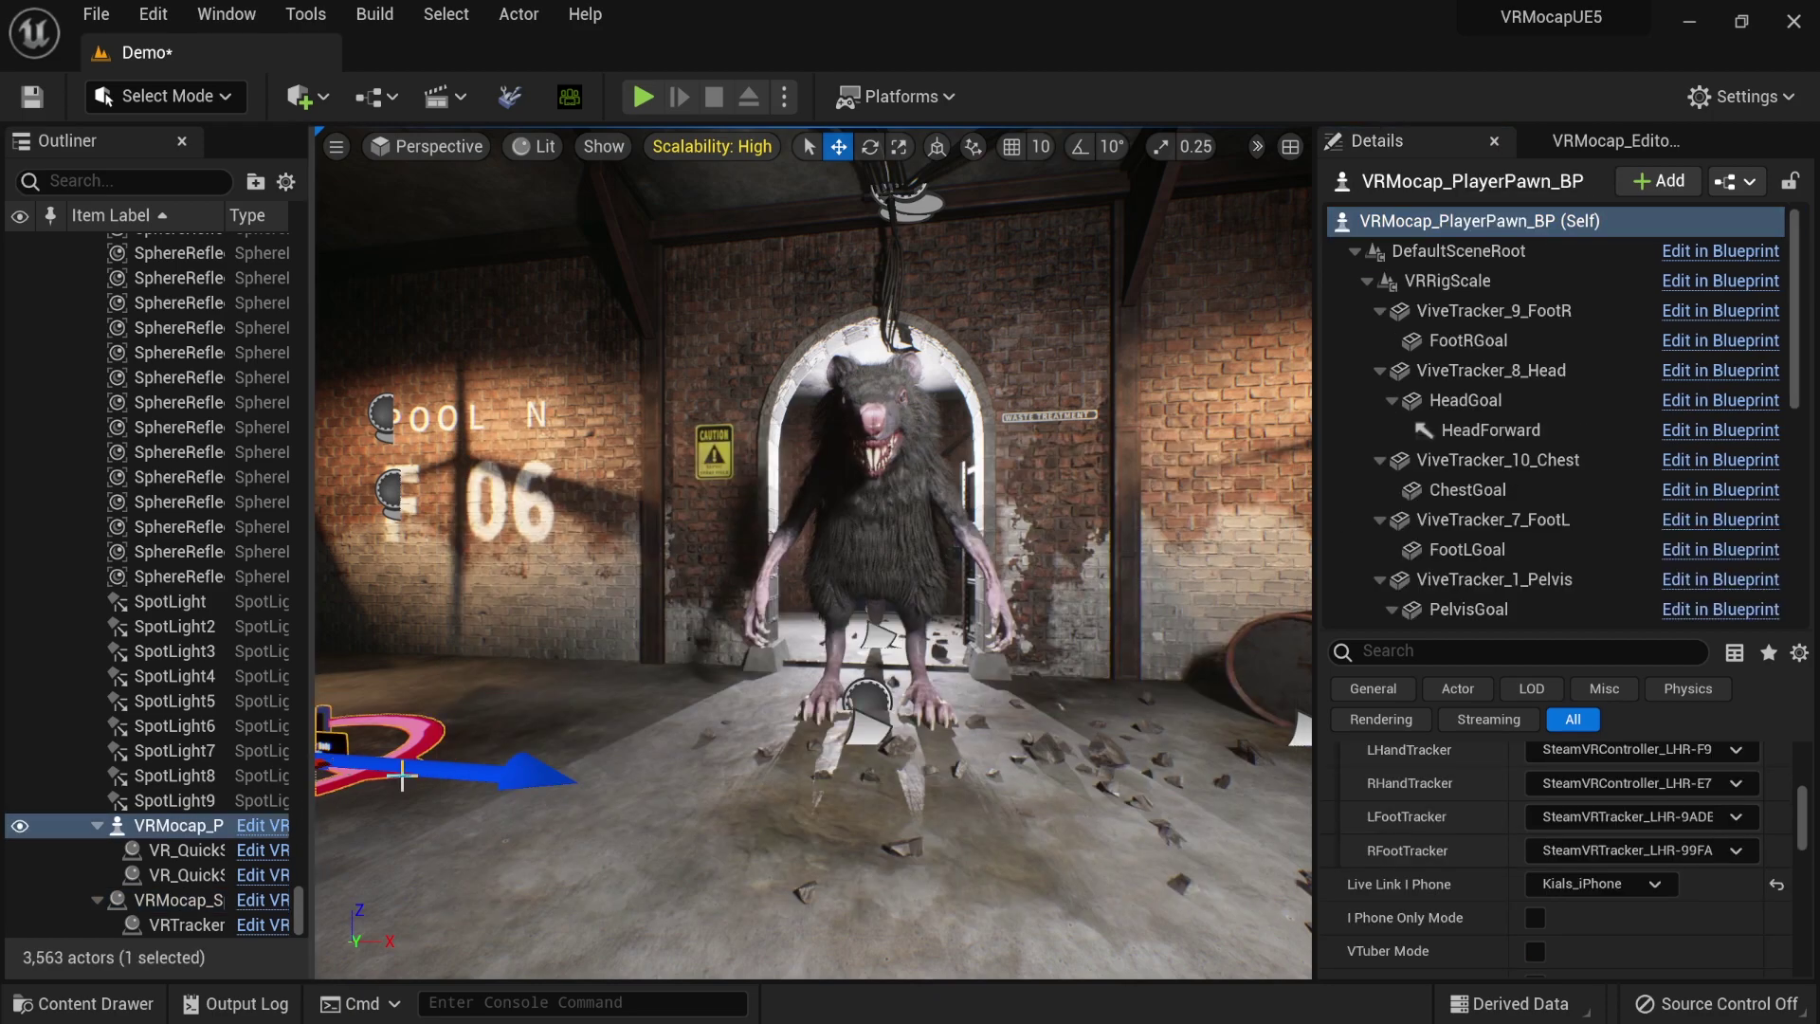
scroll(1443, 918, "down", 4)
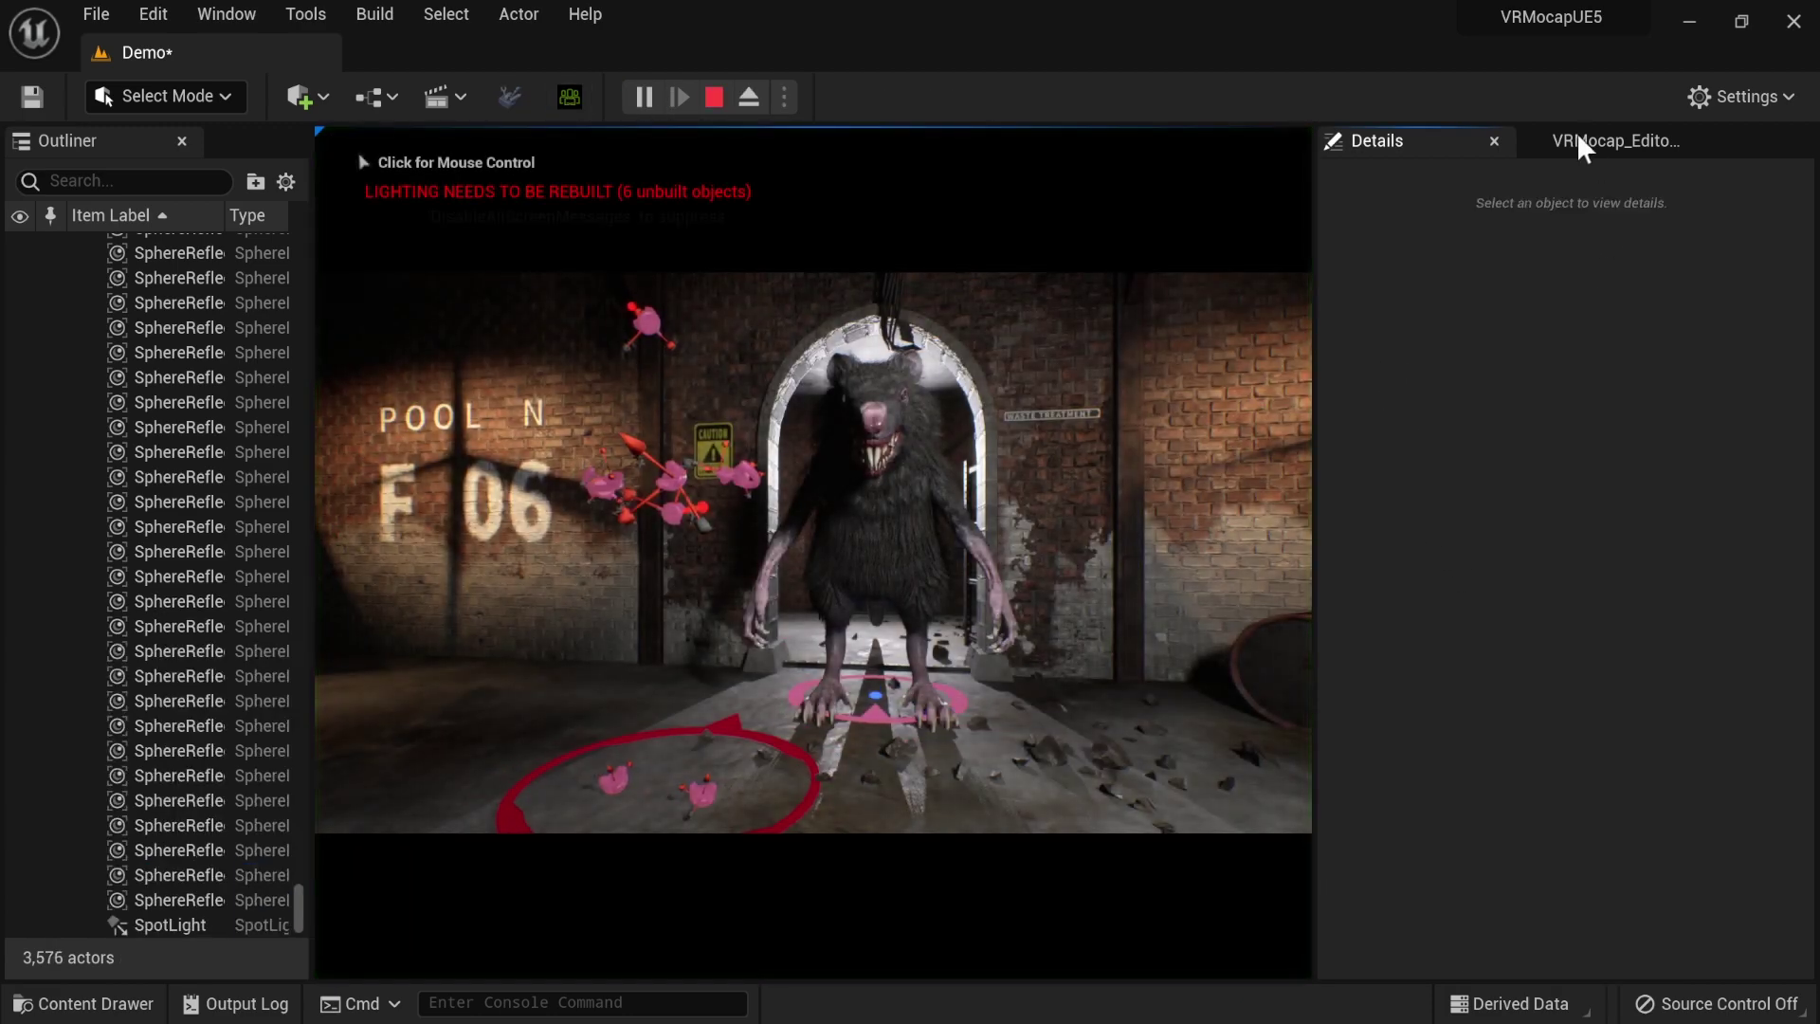
left_click(1582, 142)
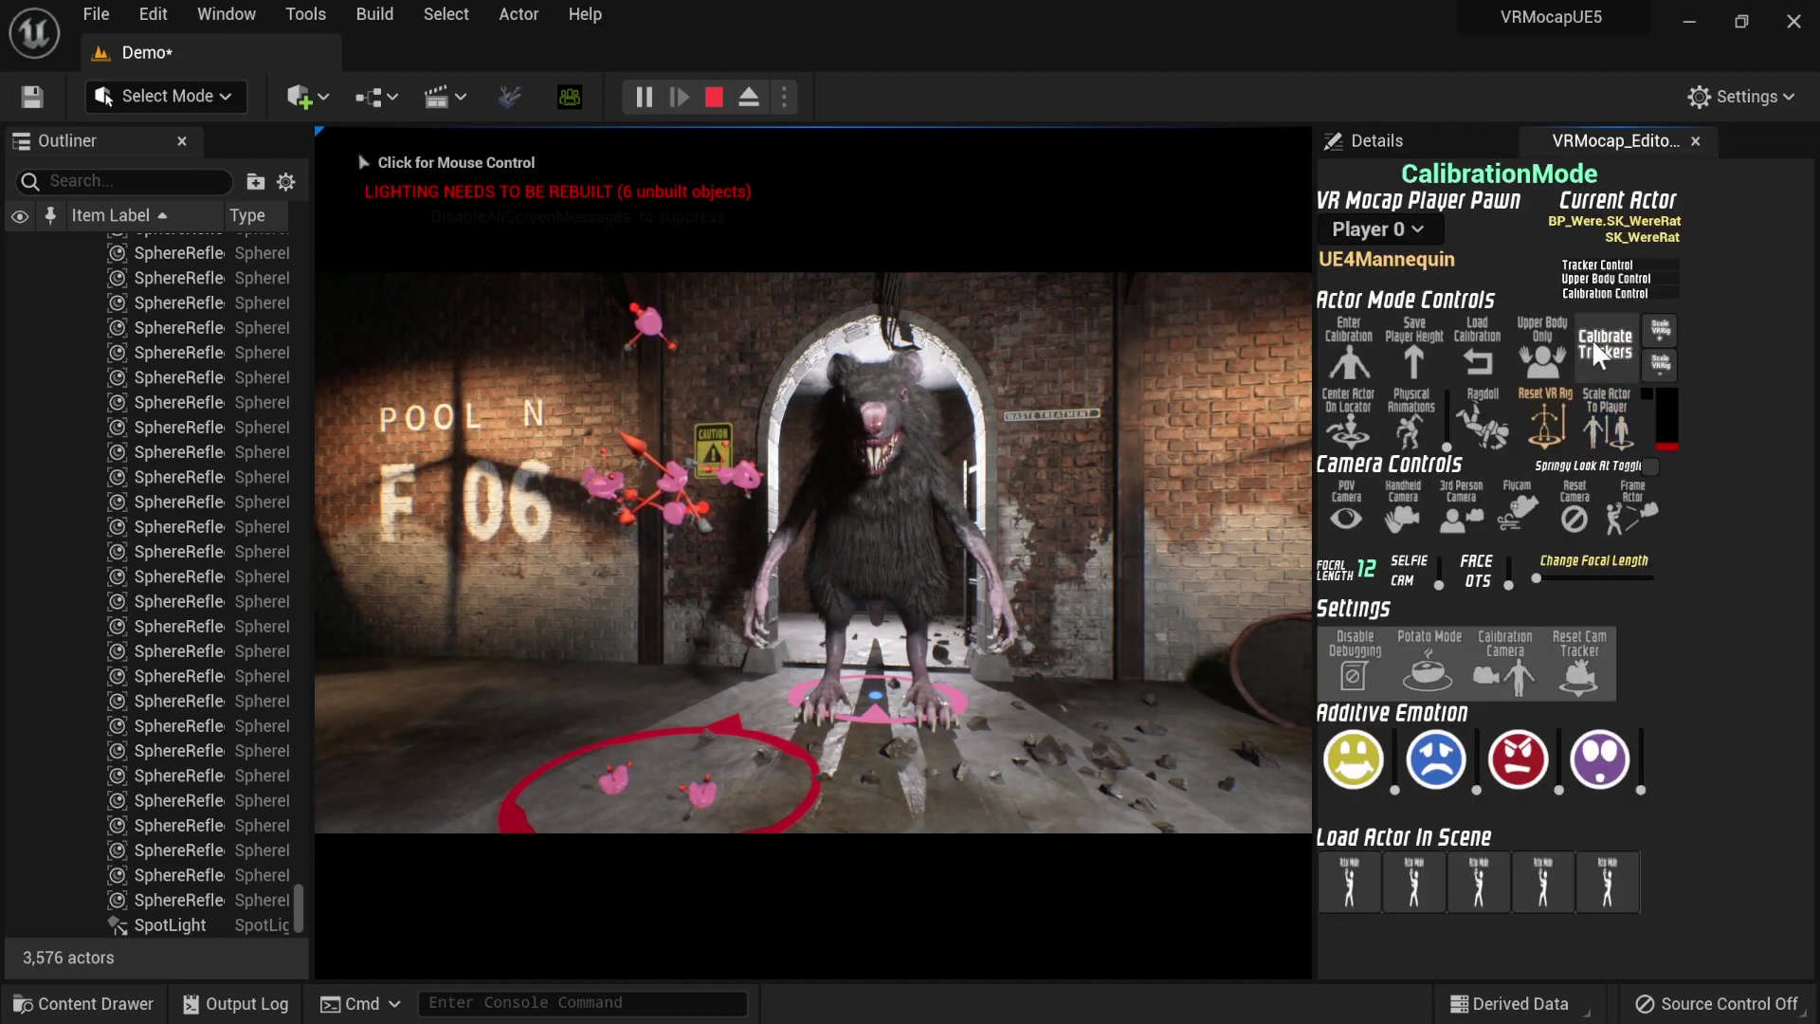
left_click(1595, 353)
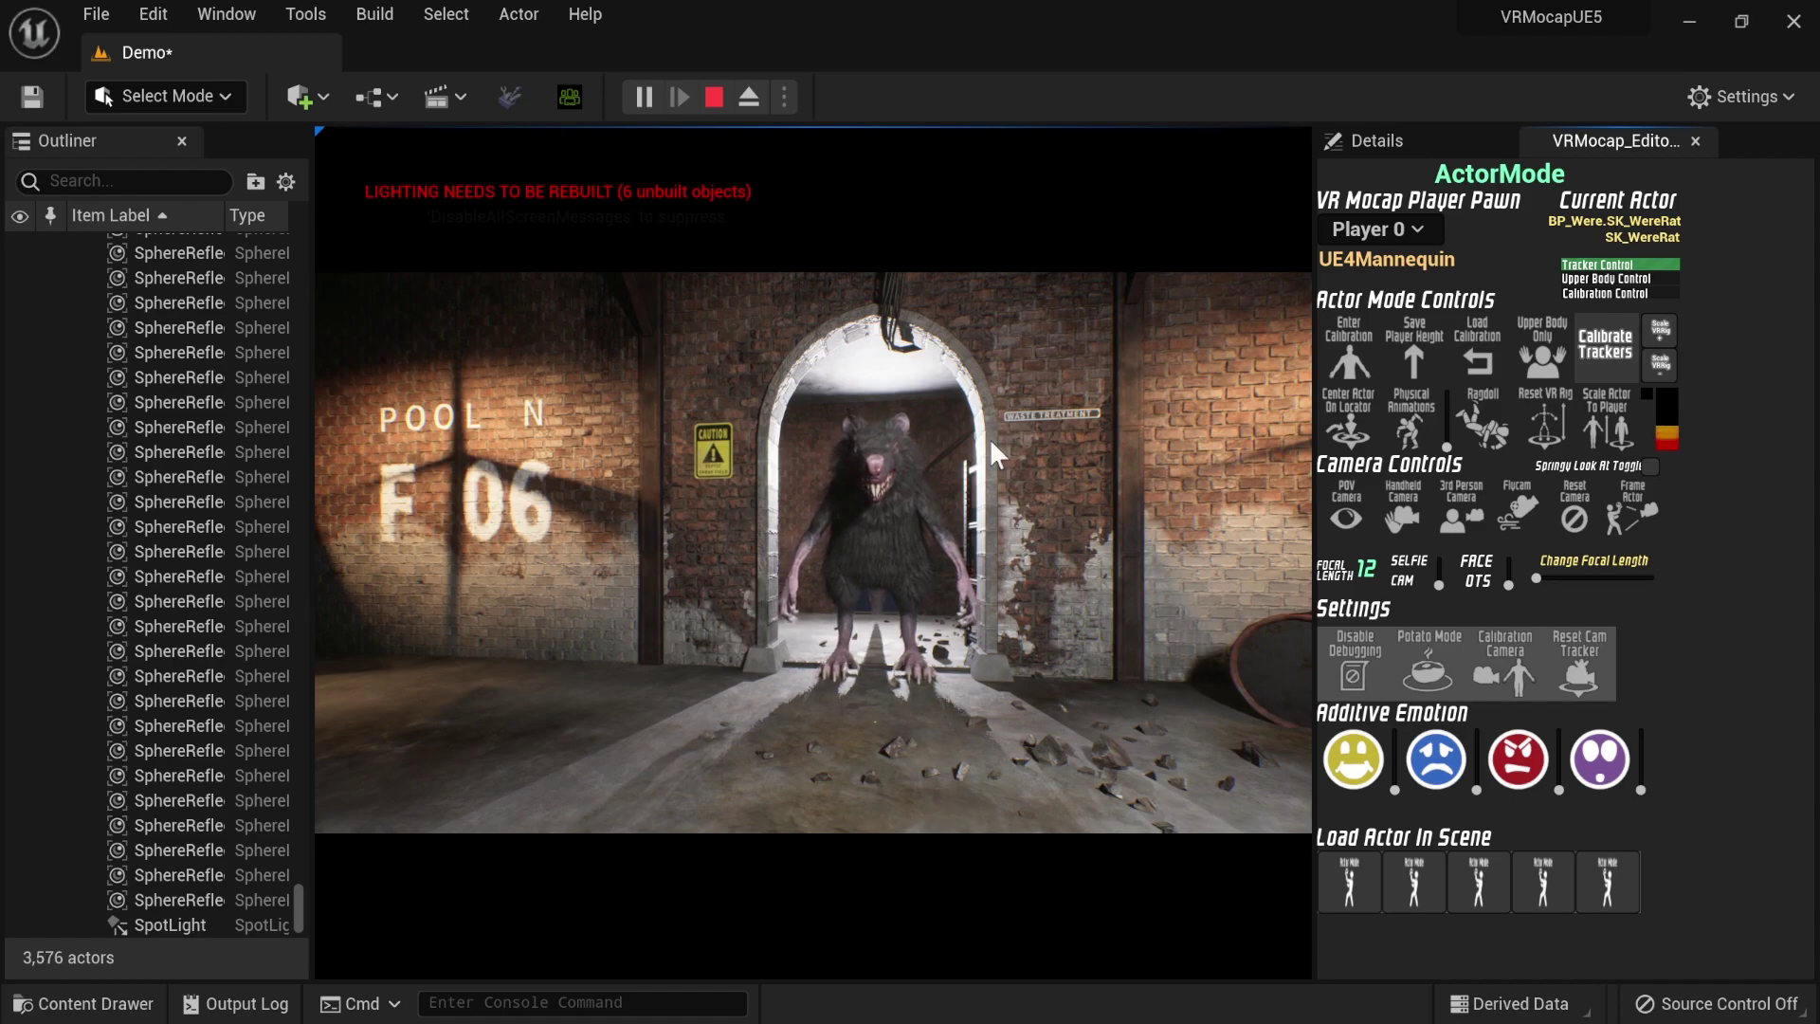
- Stop playing the level, select BP_Were's SK_WereRat component, and look through its Anim Class choices
left_click(714, 97)
left_click(896, 483)
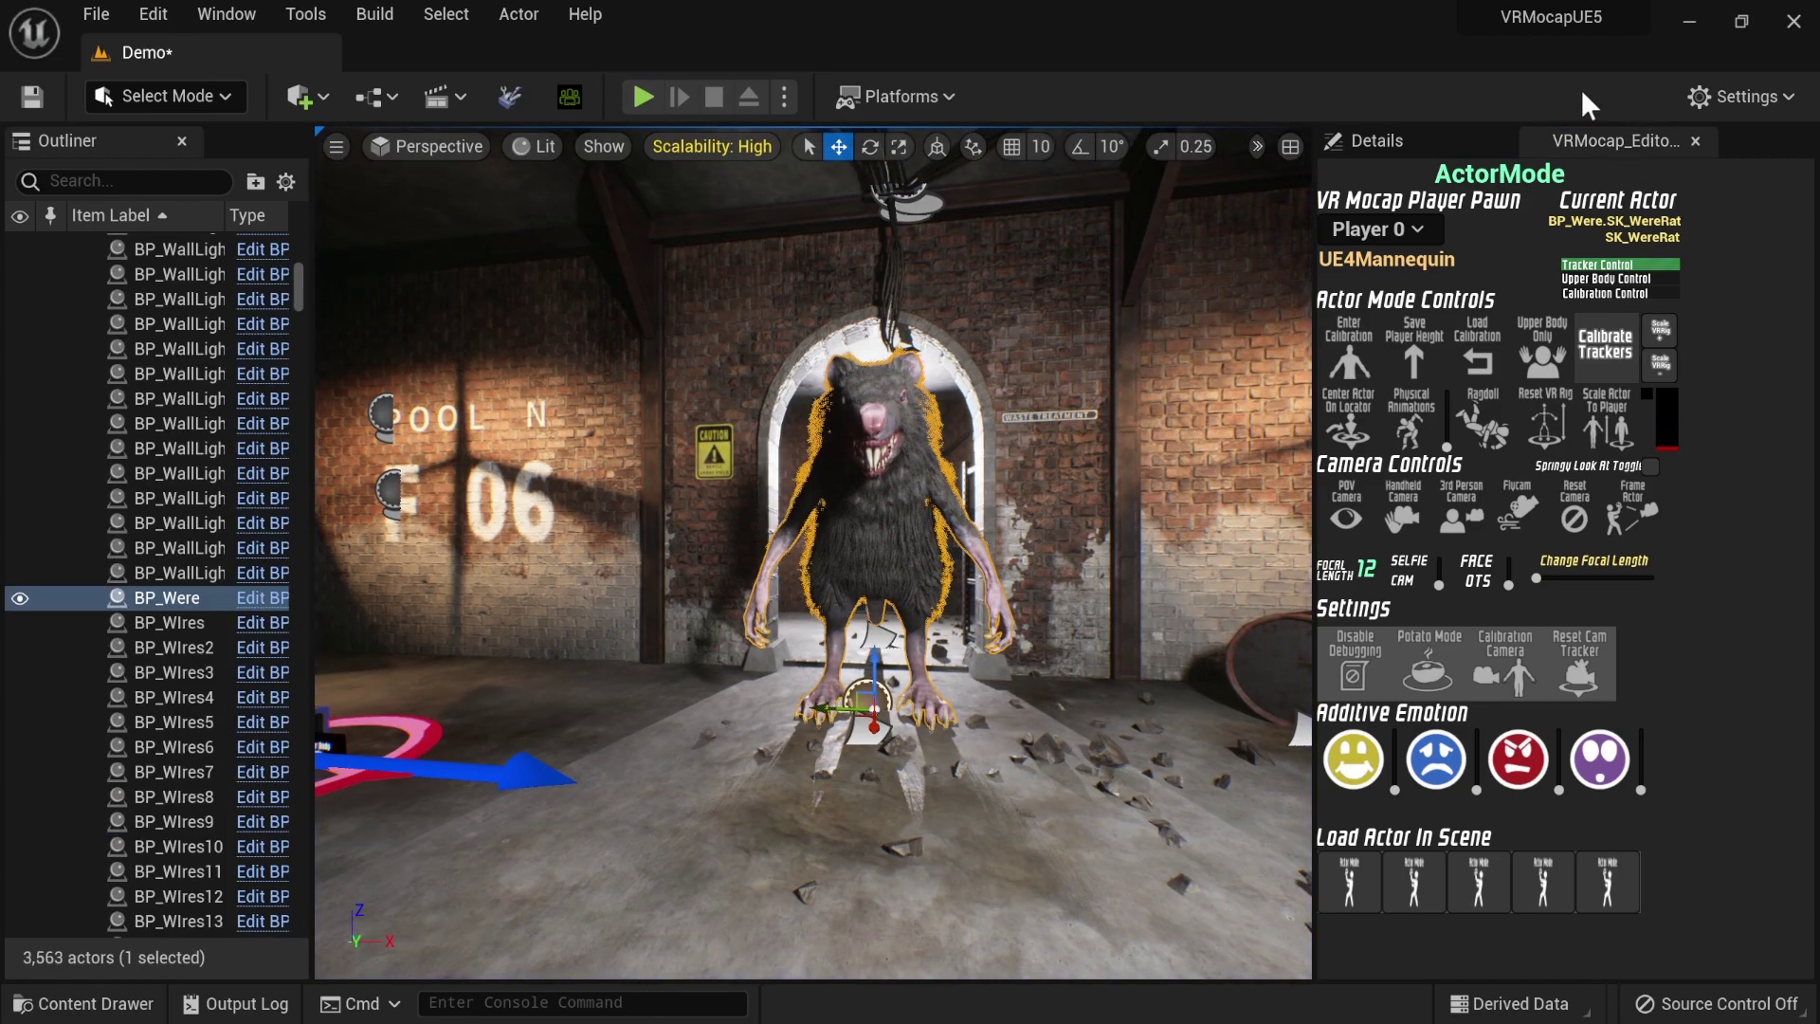
left_click(1376, 140)
left_click(1422, 281)
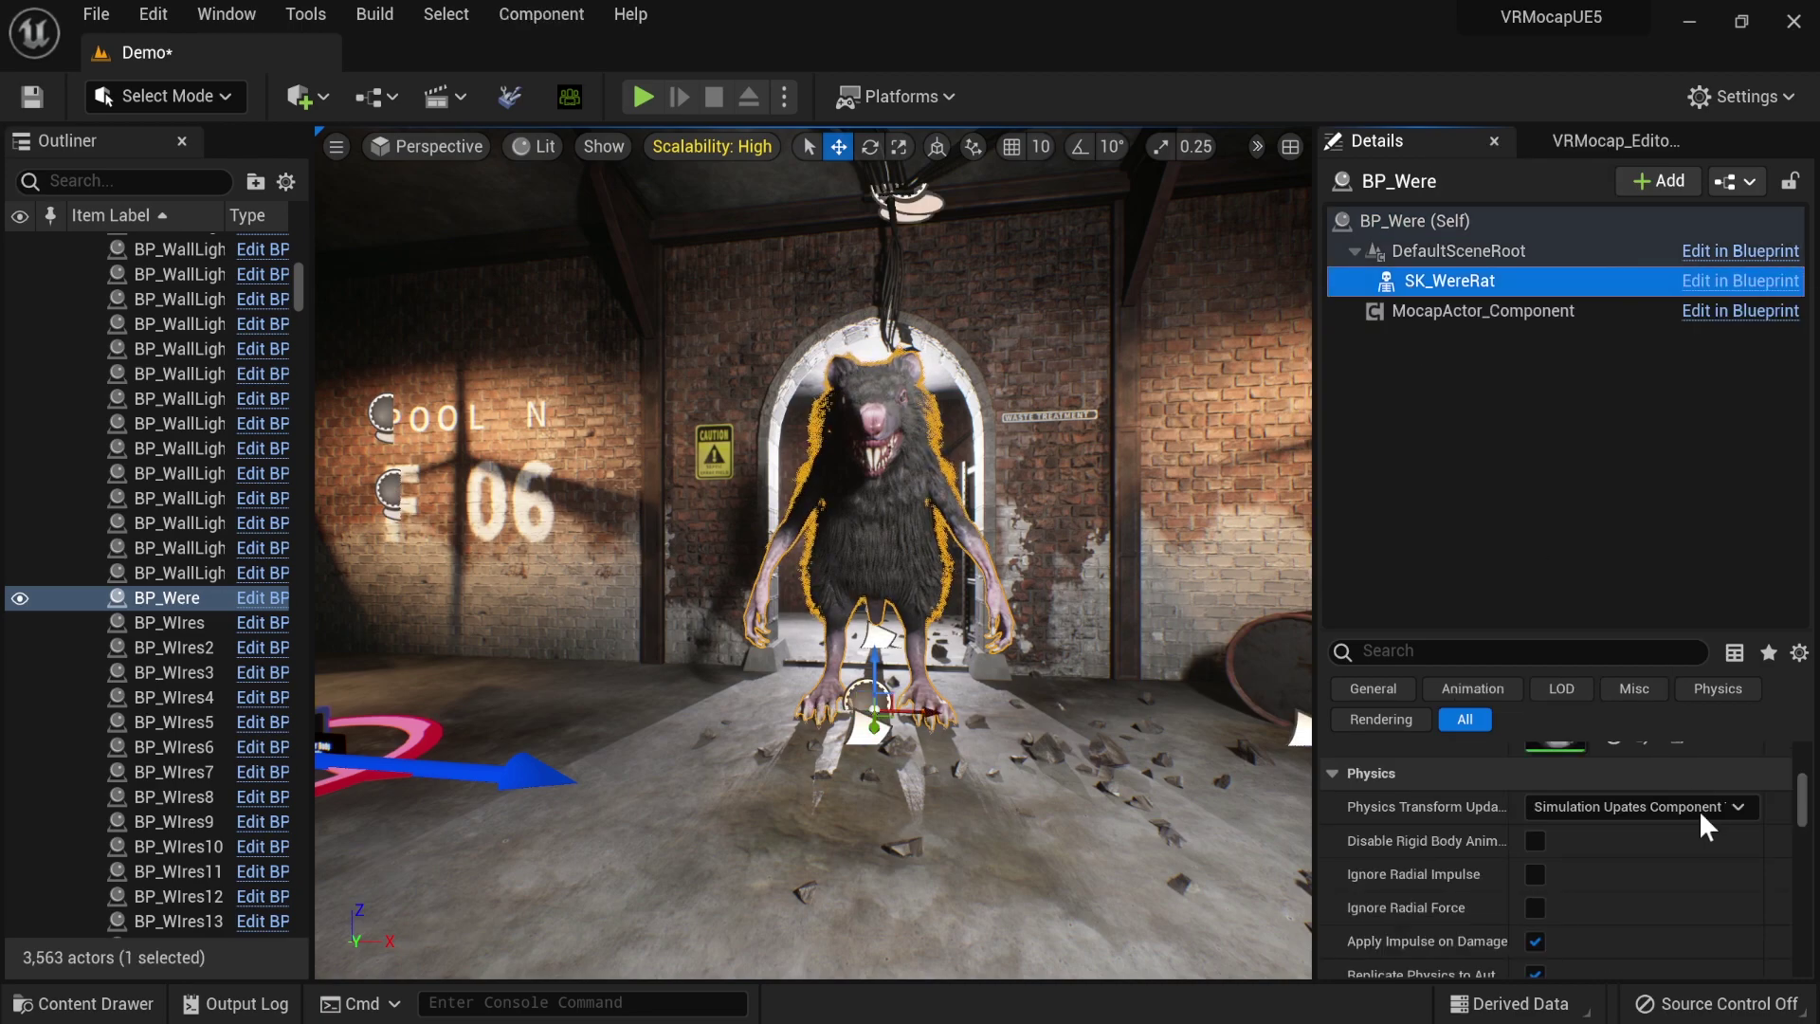
scroll(1680, 905, "up", 10)
scroll(1509, 862, "up", 5)
left_click(1676, 886)
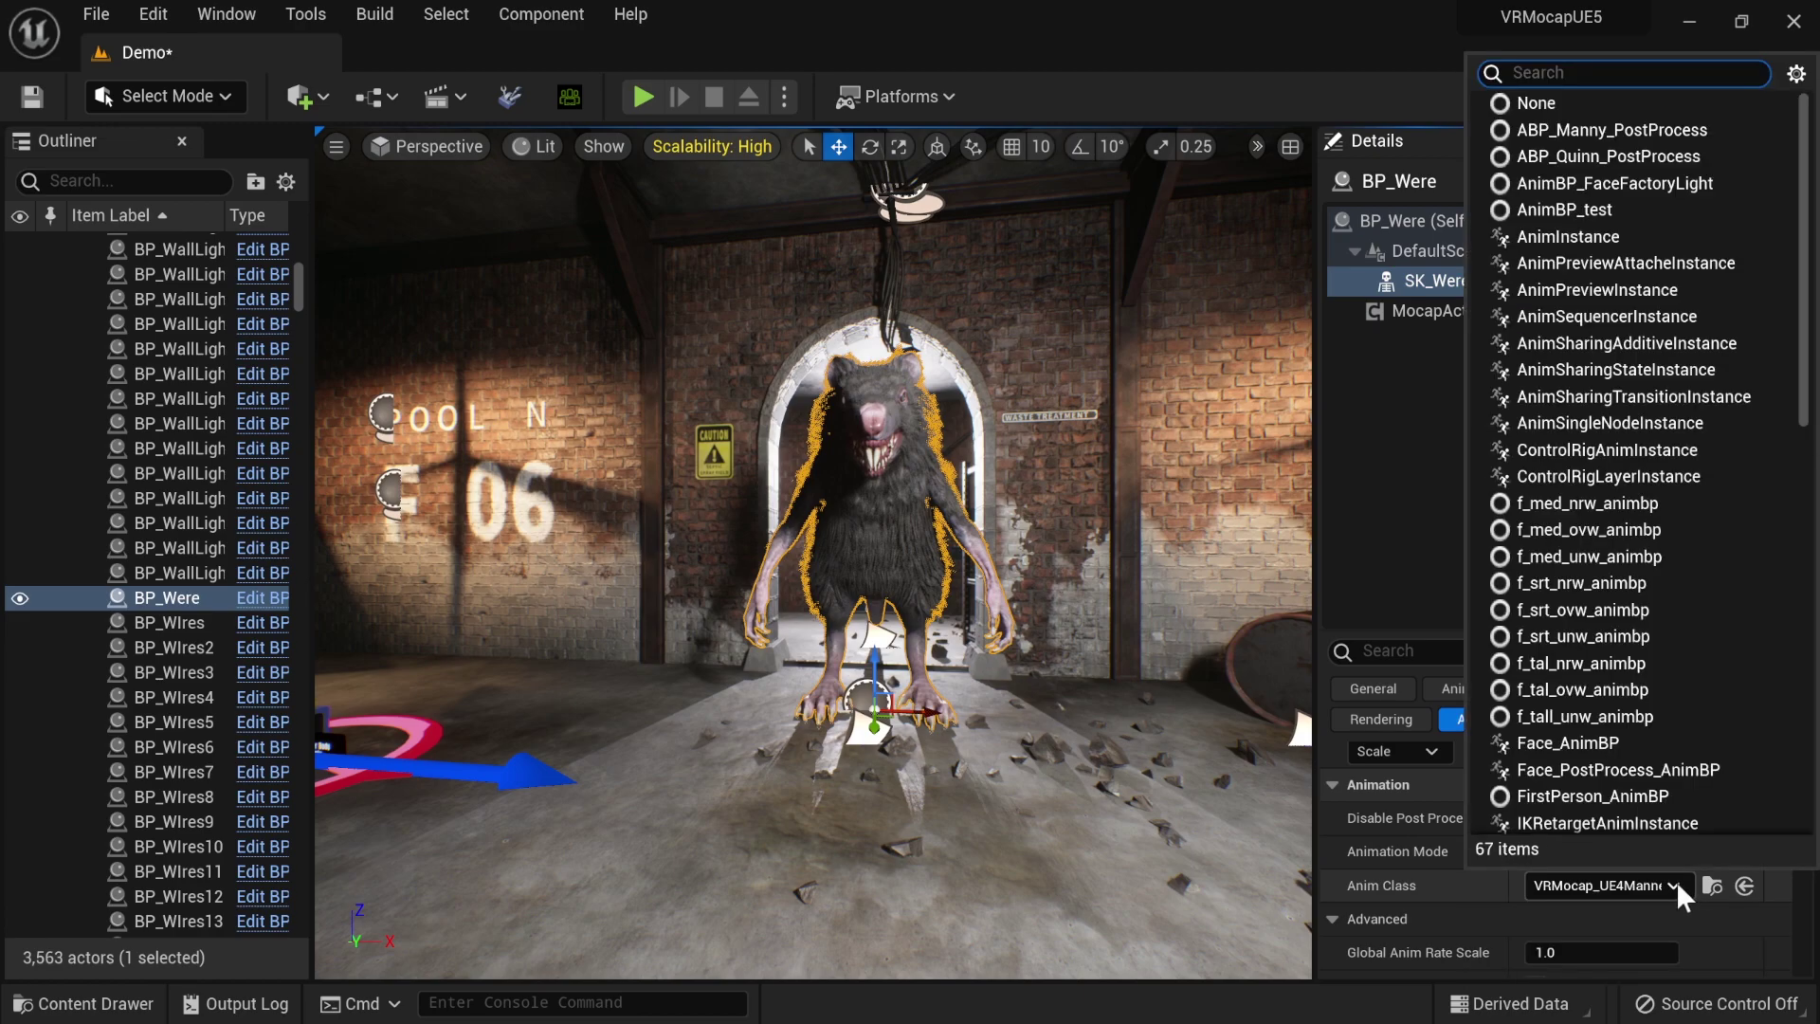
left_click(1458, 916)
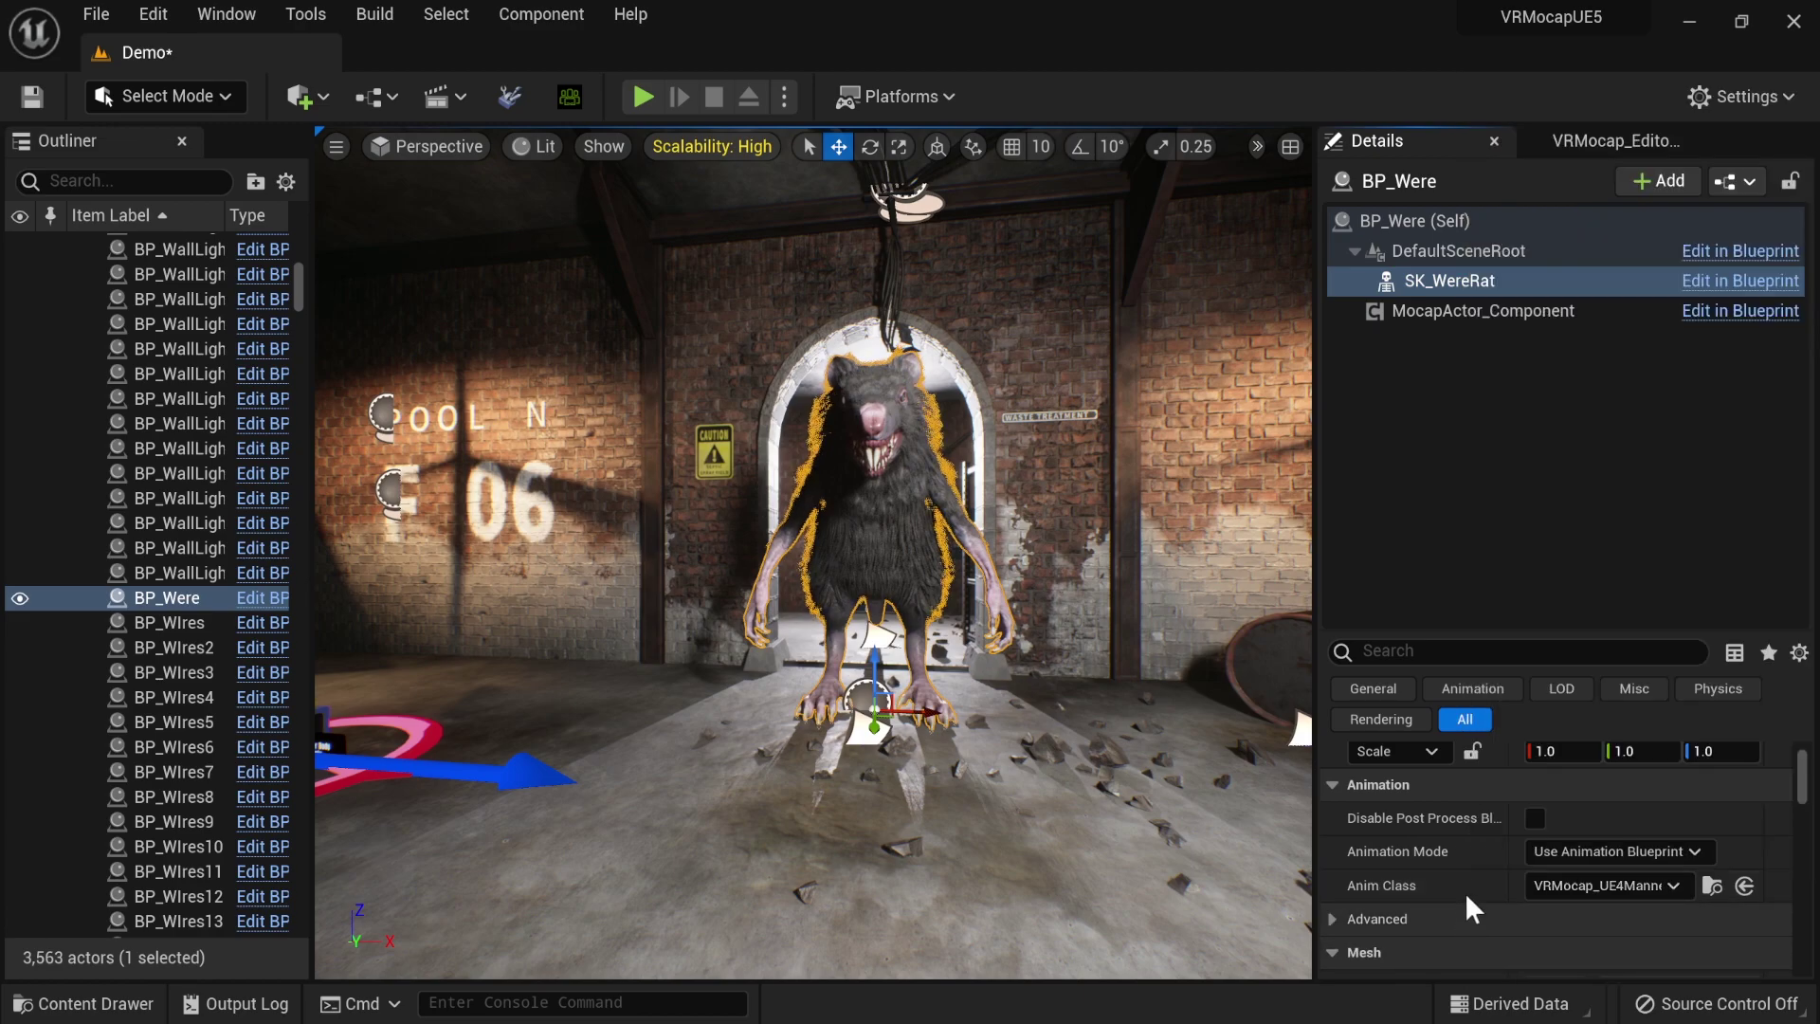
- Locate the animation blueprint assigned as SK_WereRat's Anim Class in the Content folder and check its target skeleton
left_click(1712, 886)
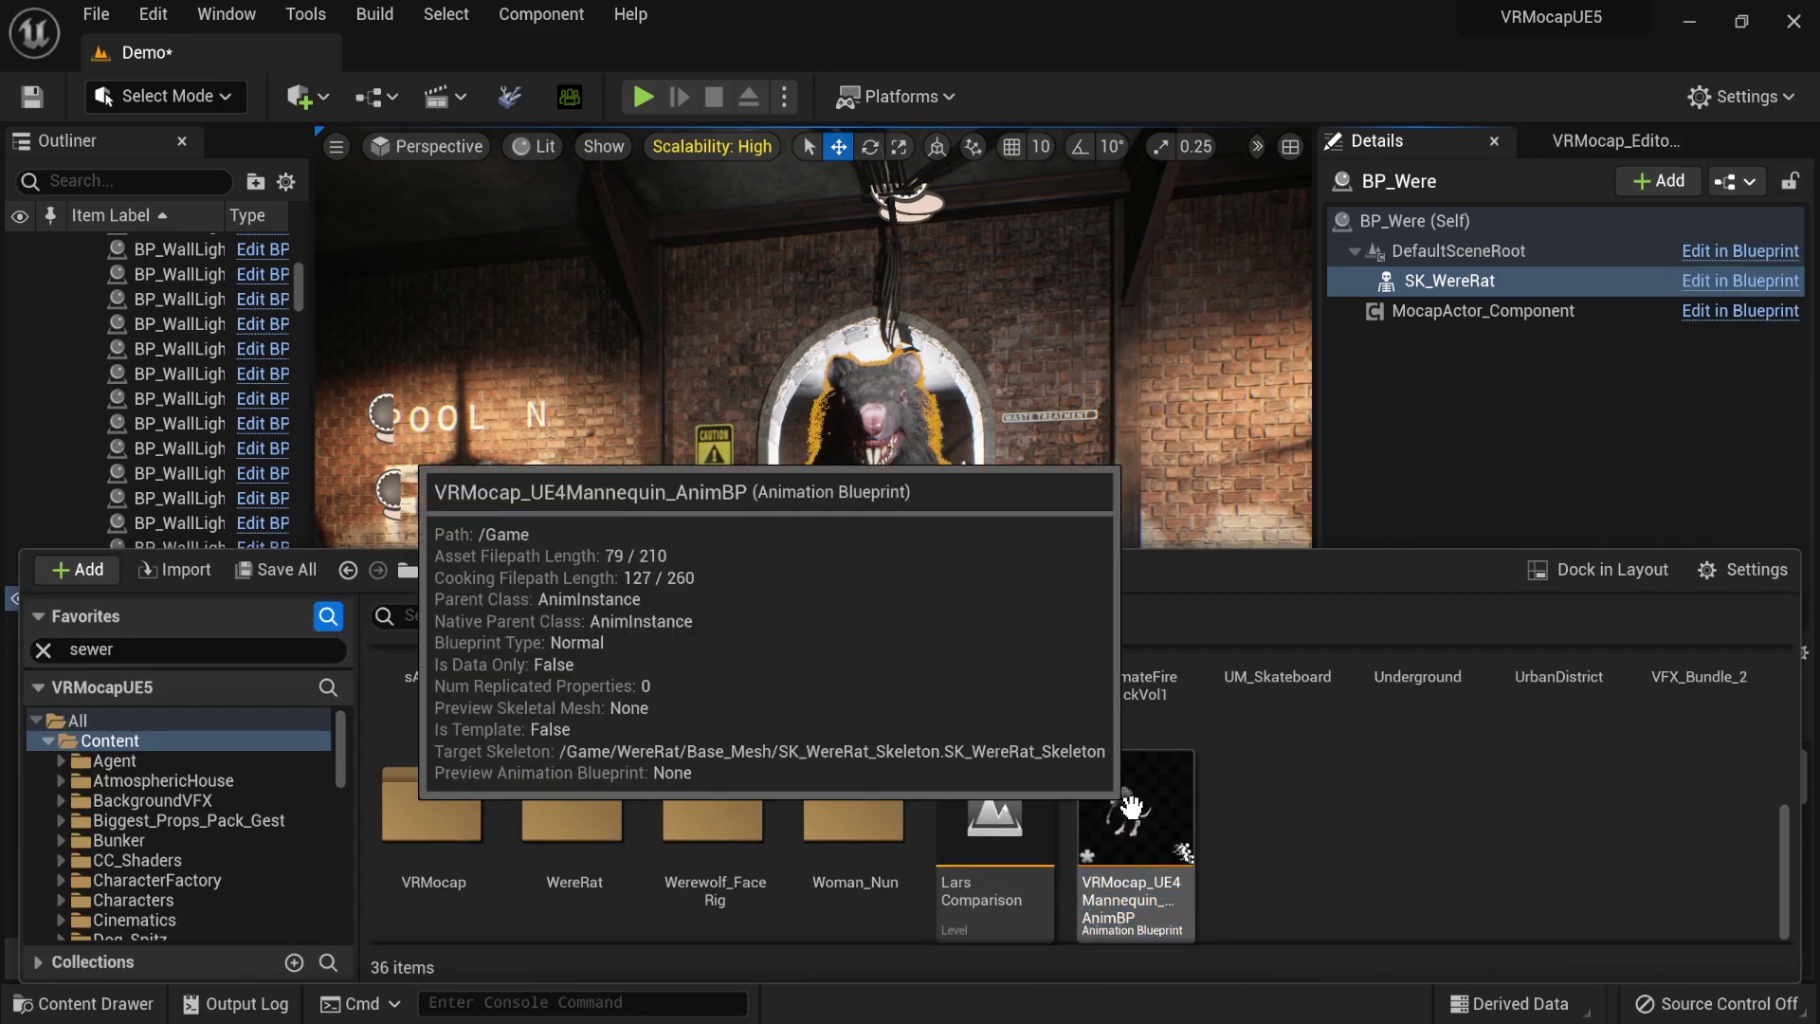
left_click(1468, 752)
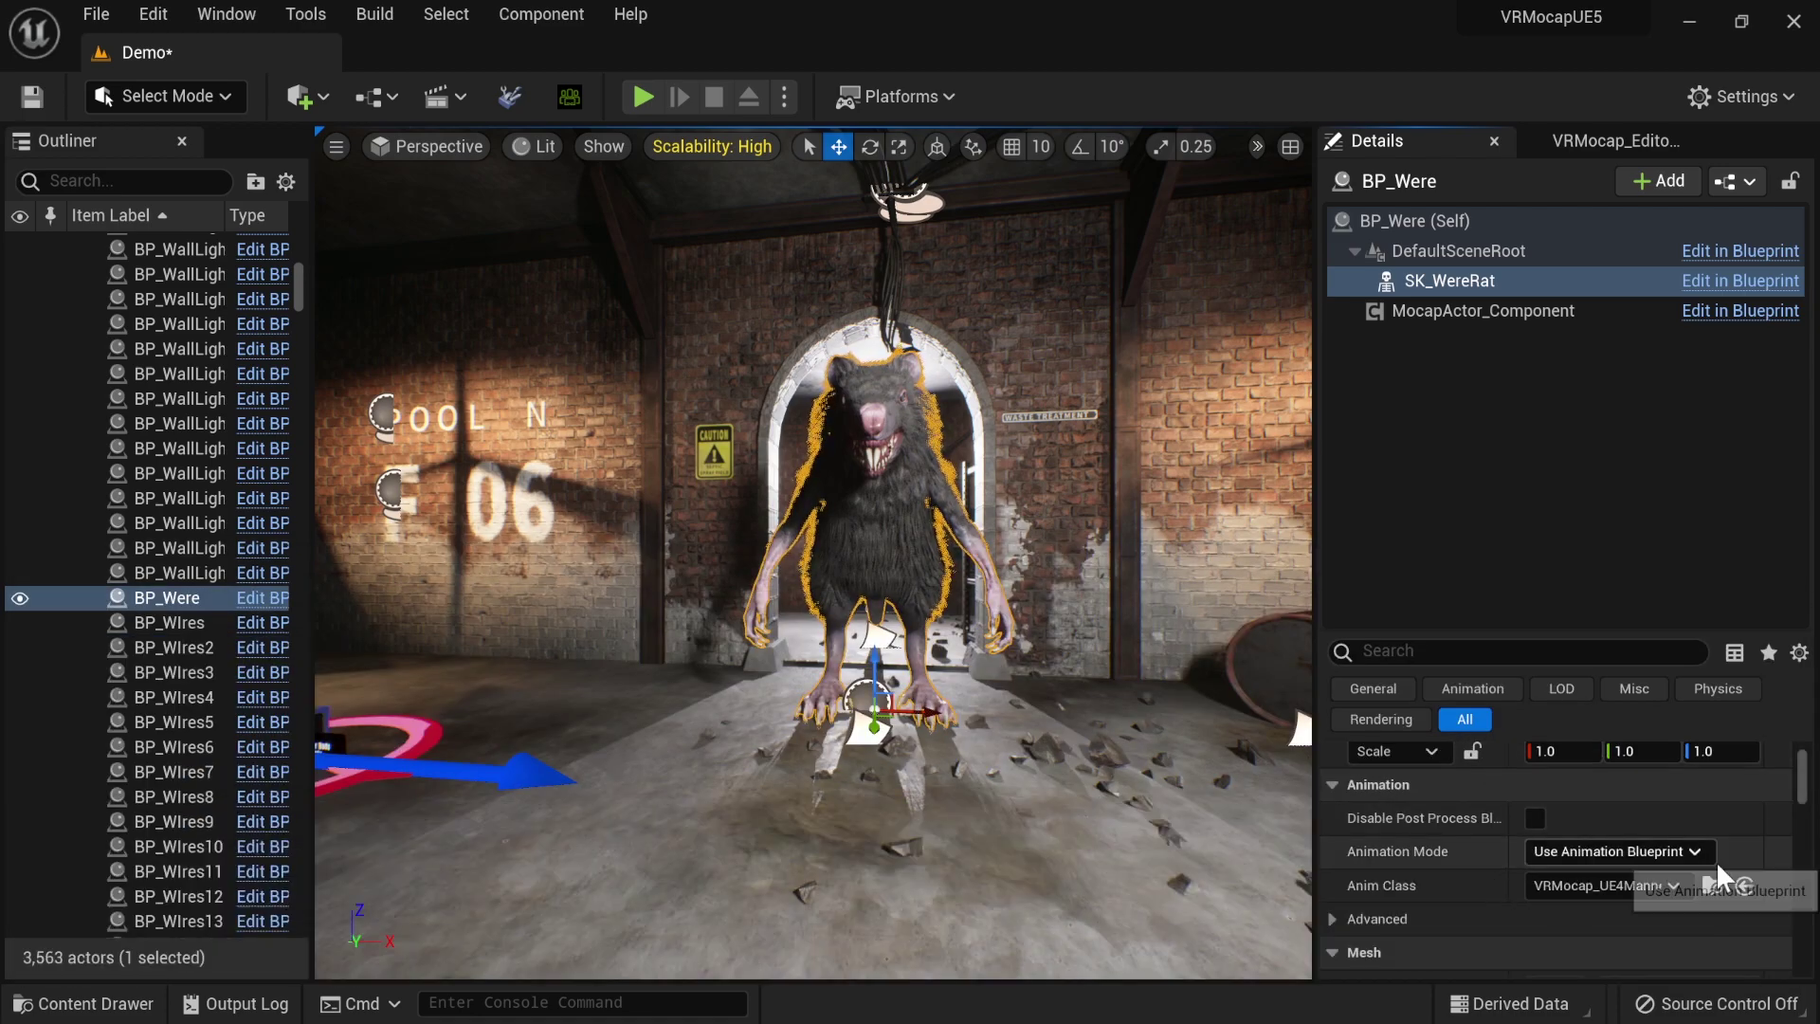
key("ctrl+space")
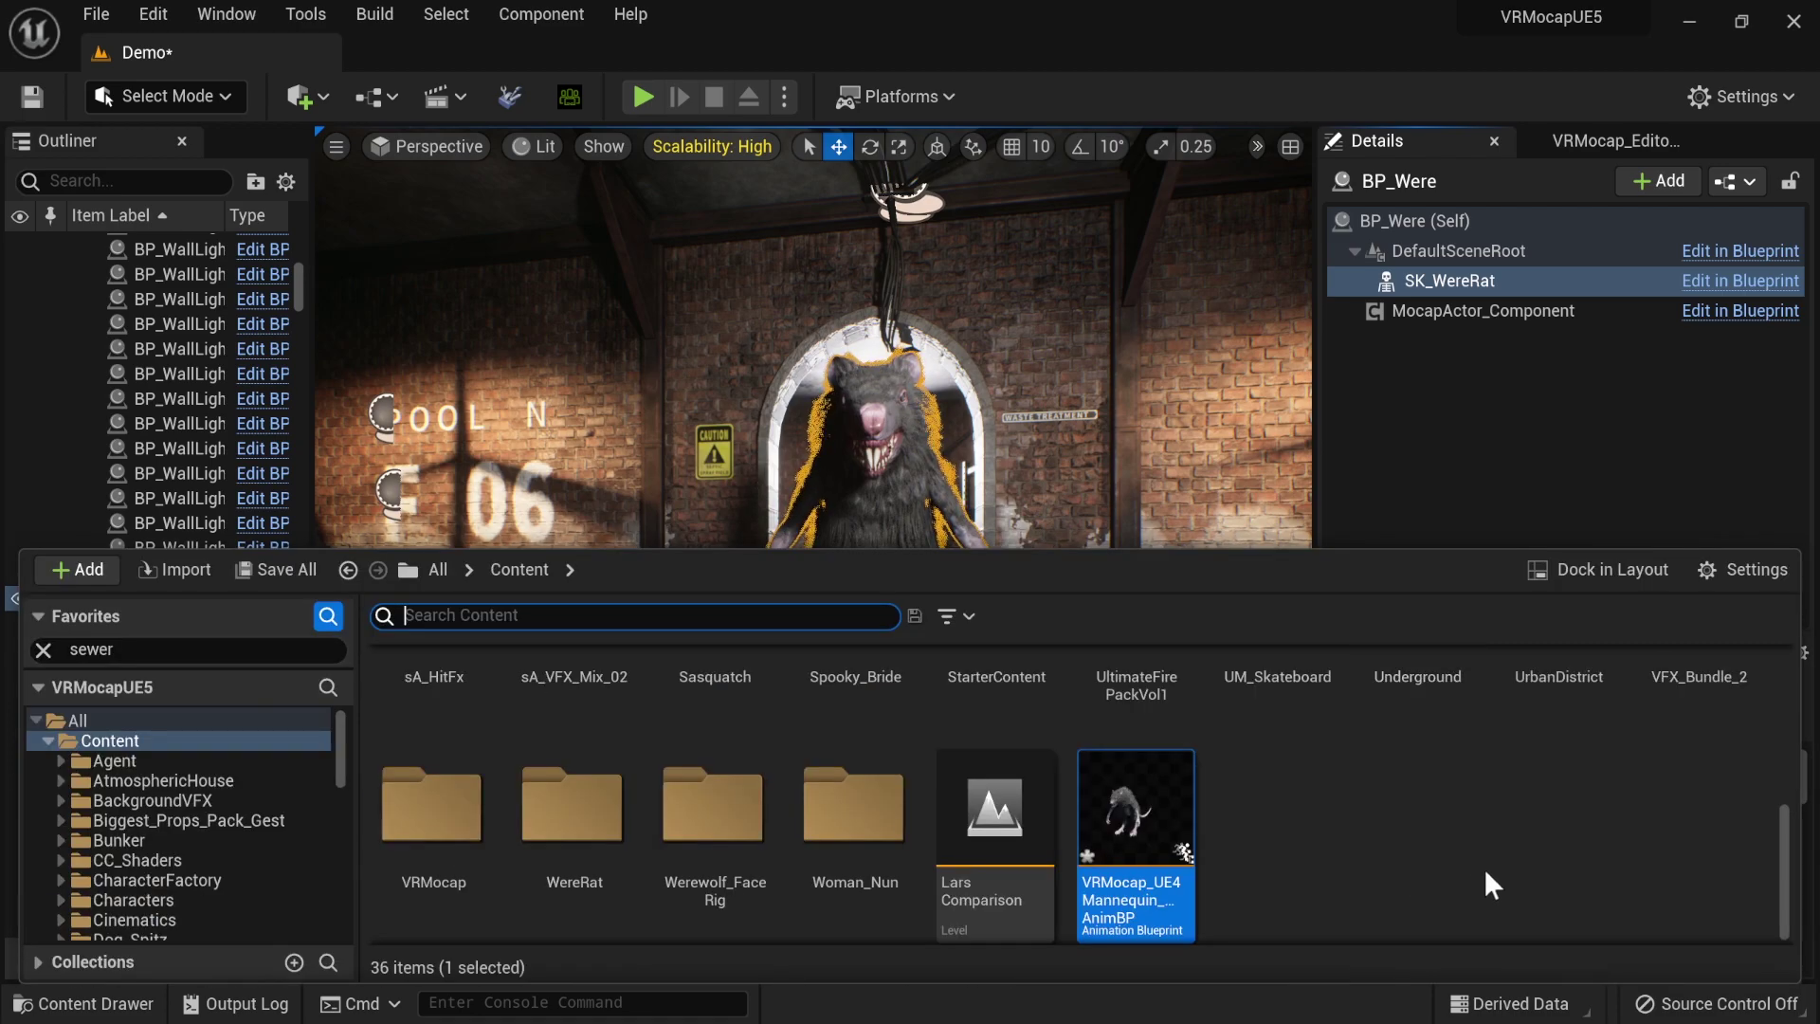
left_click(1642, 819)
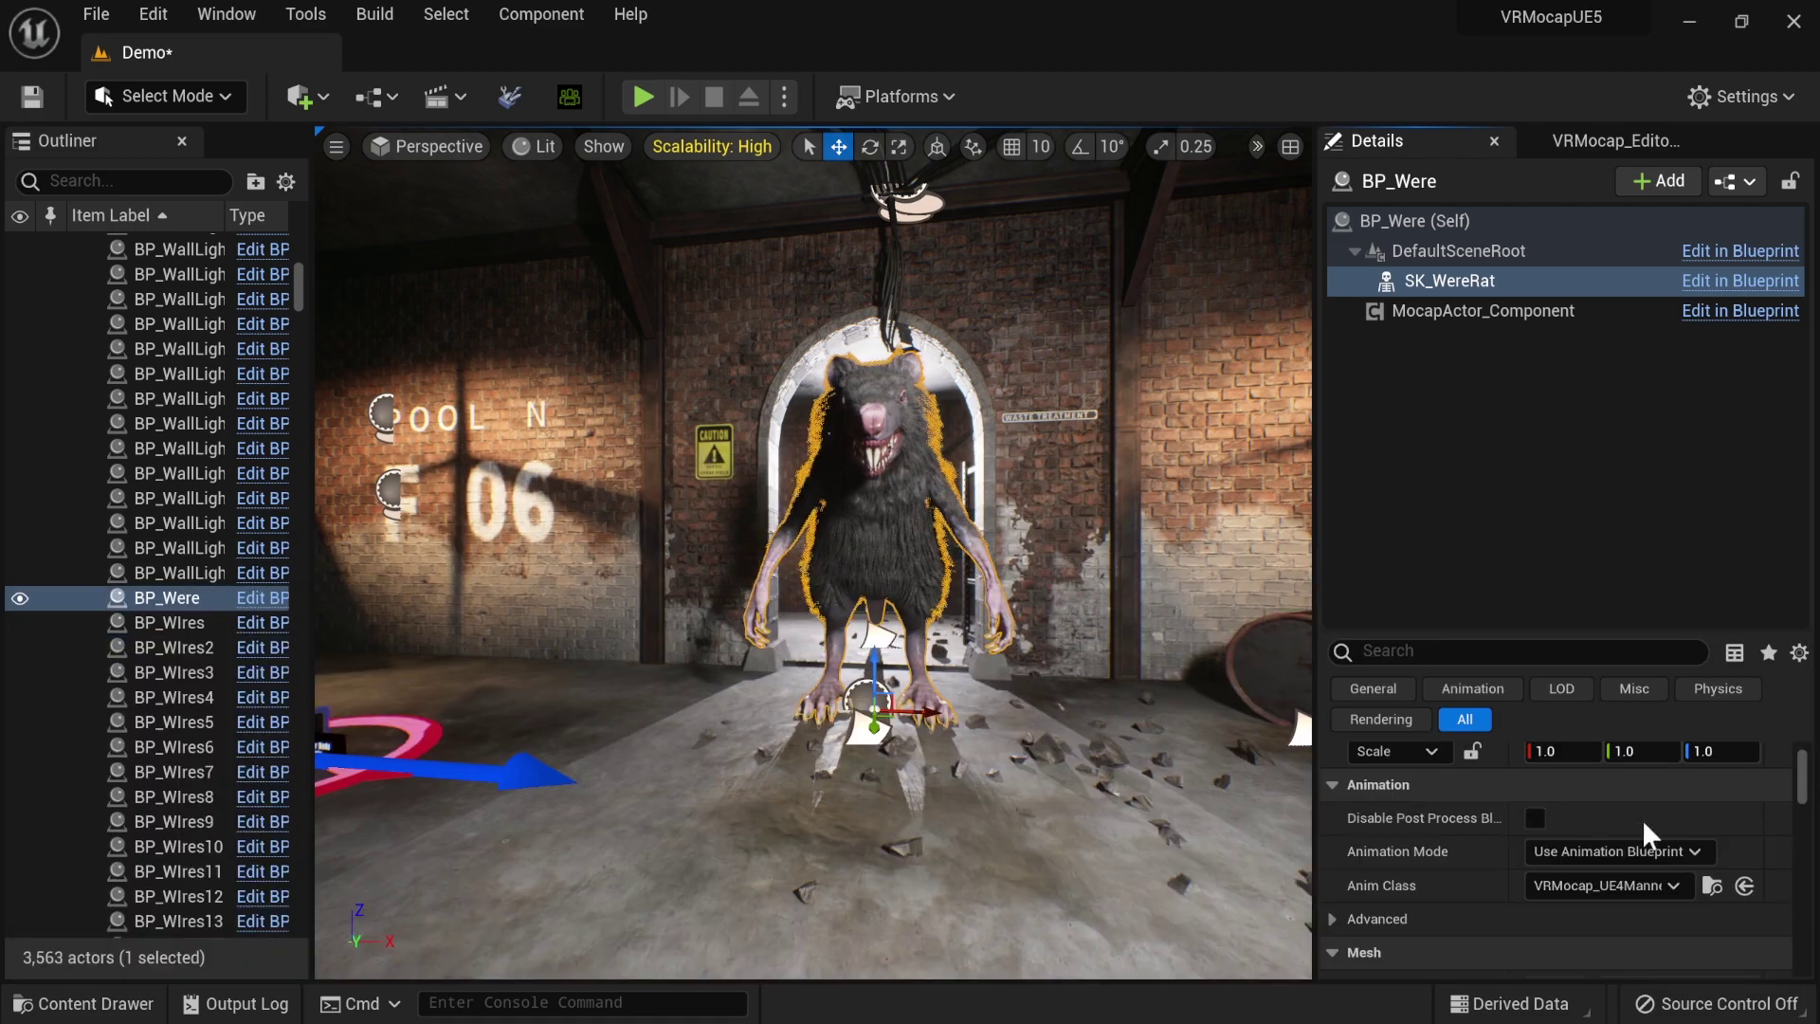
left_click(1712, 886)
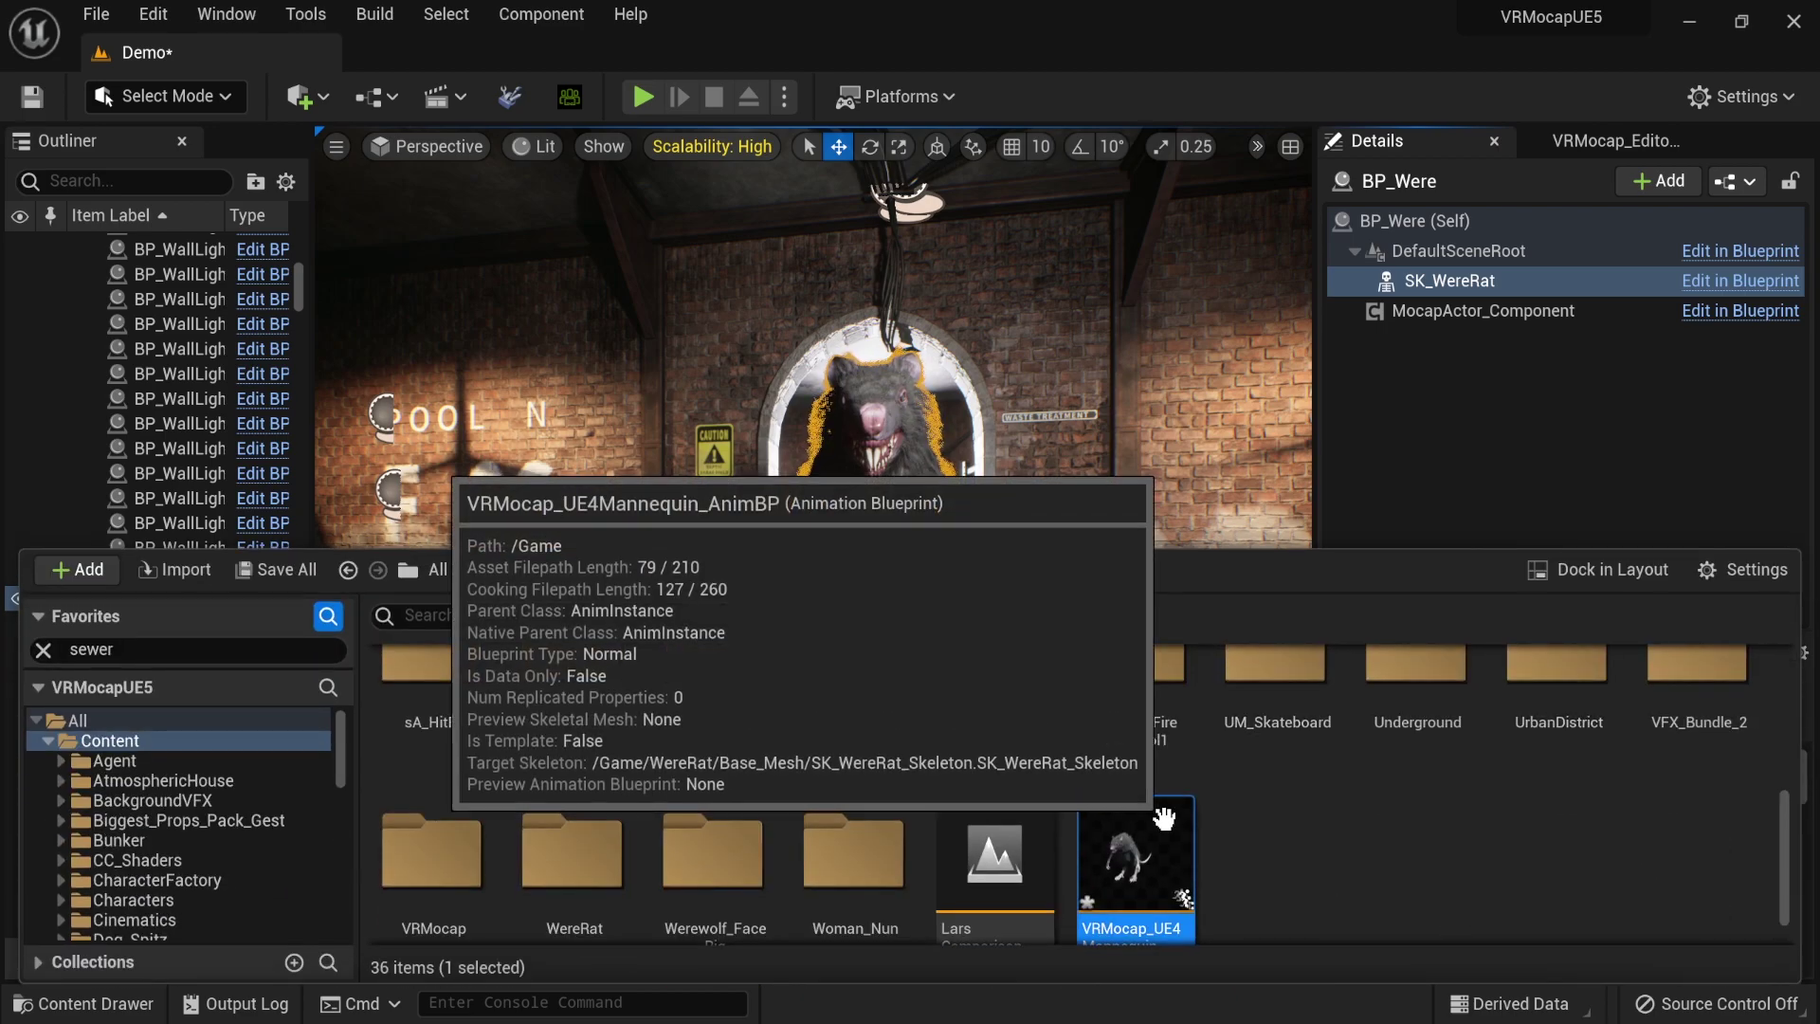
- Play the level, calibrate the trackers for the WereRat, and stop playing after observing its movement
left_click(643, 95)
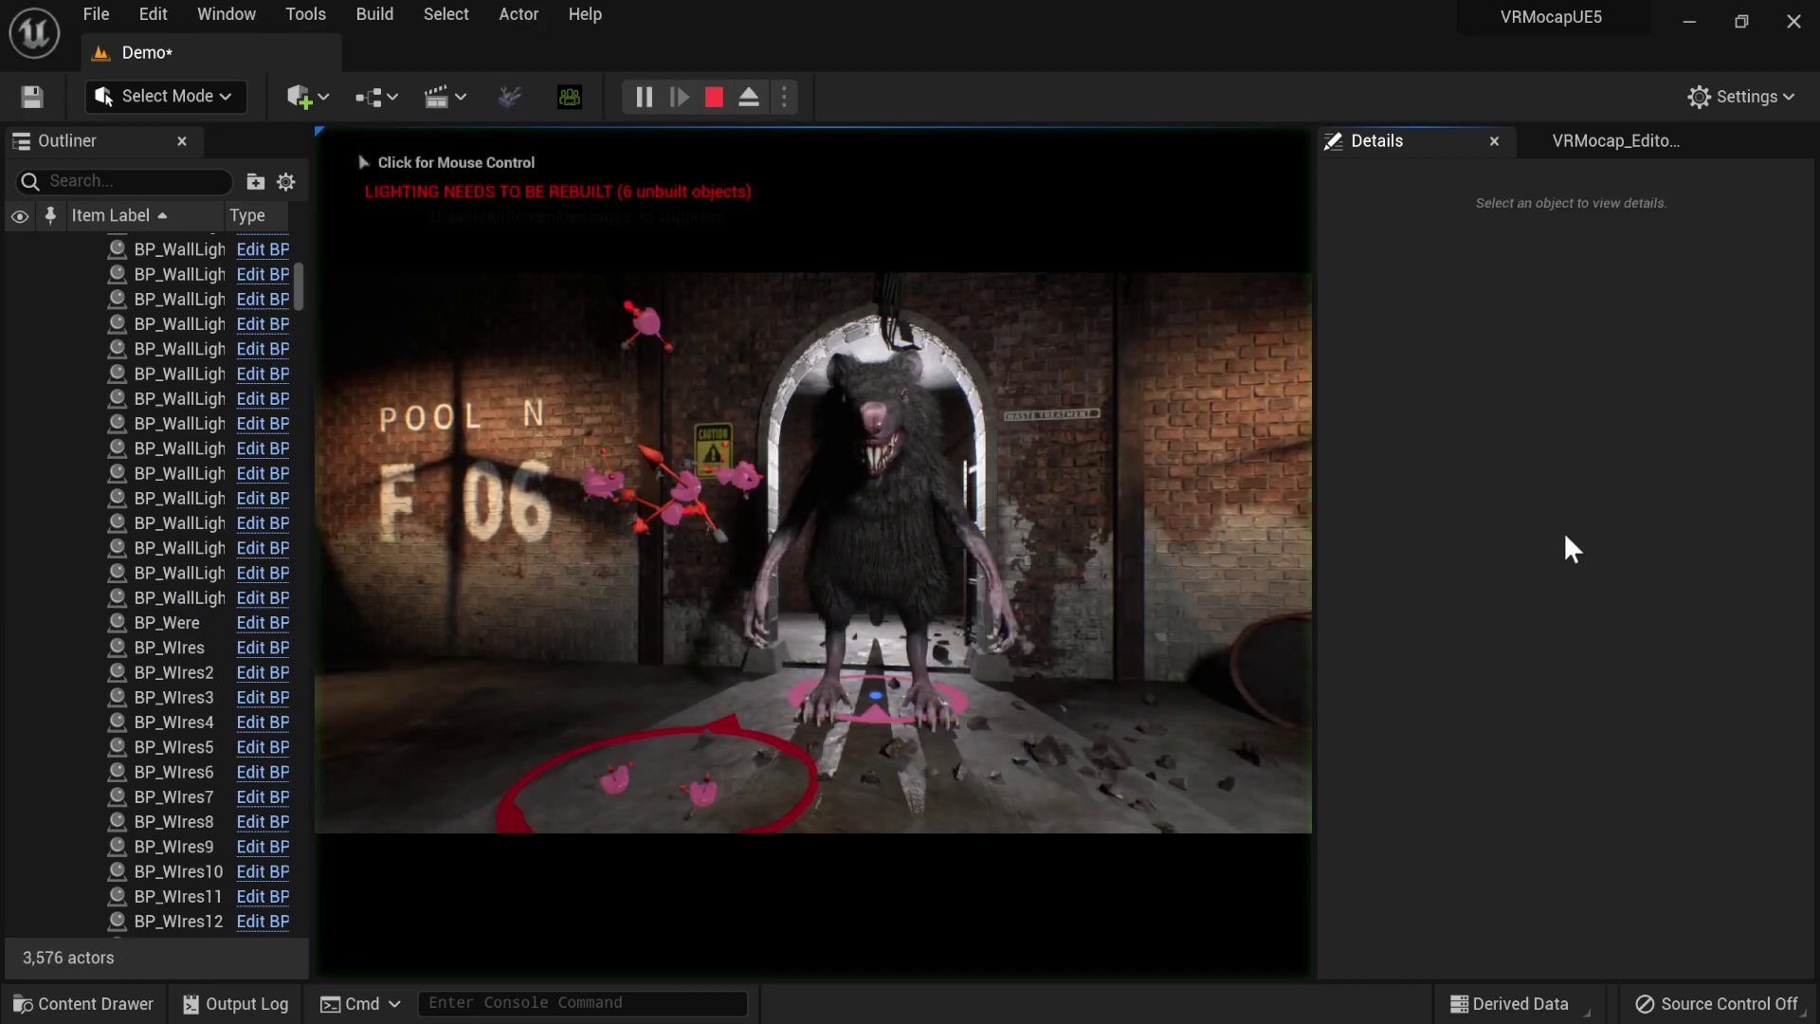
left_click(1582, 141)
left_click(1605, 341)
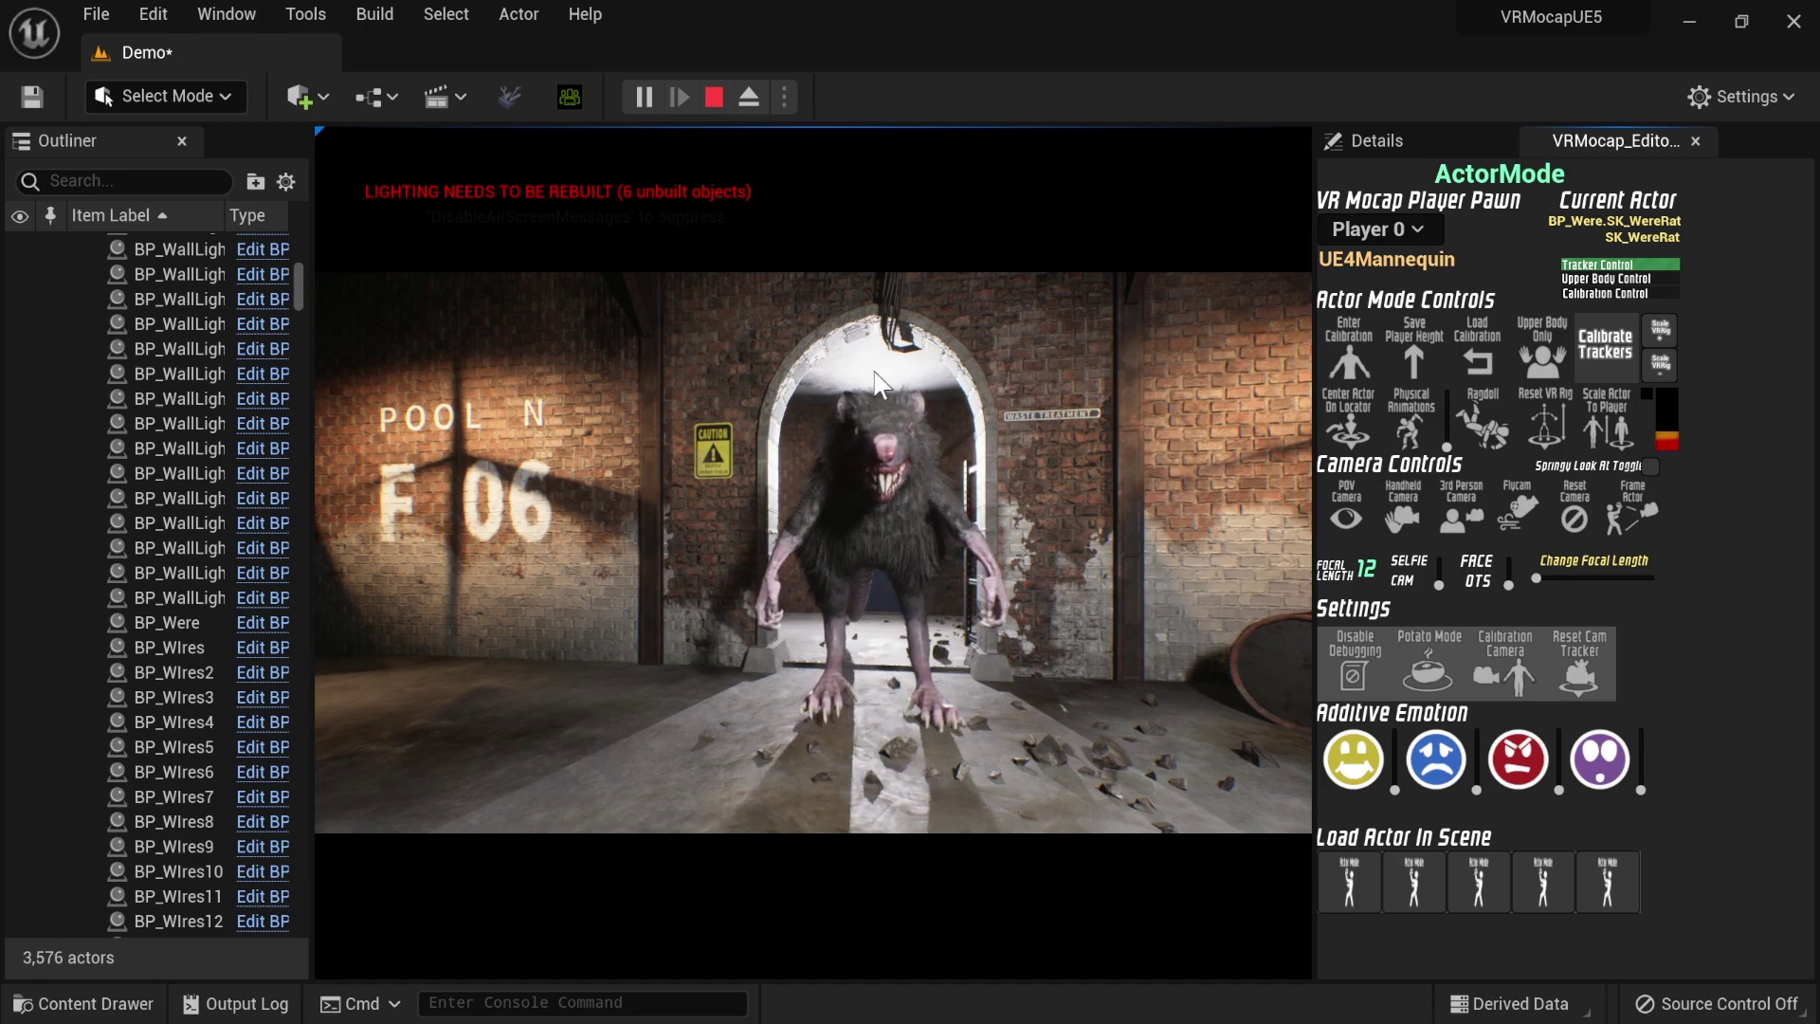
key("Escape")
- In the WereRat's VRMocap_UE4Mannequin_AnimBP, set the mouth Transform (Modify) Bone node's Bone to Modify to jaw, and compile and save the blueprint
key("ctrl+space")
left_click(1182, 870)
mouse_move(1168, 868)
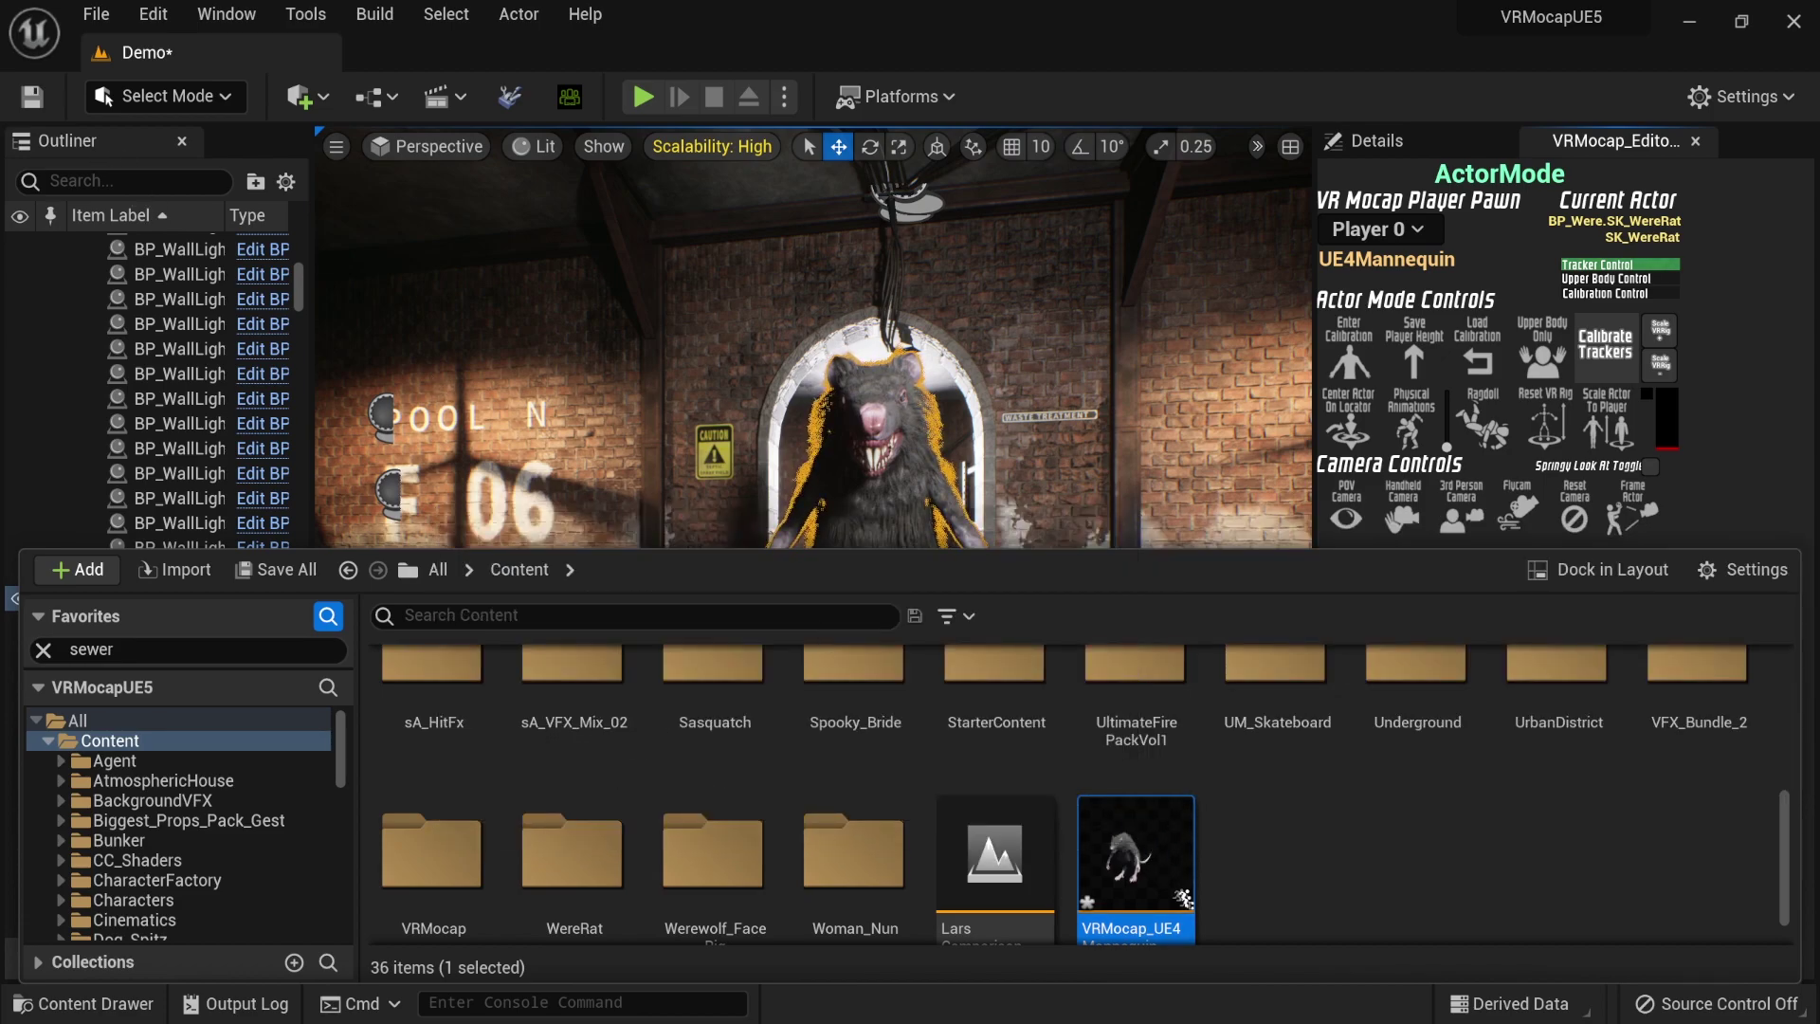
scroll(866, 638, "up", 3)
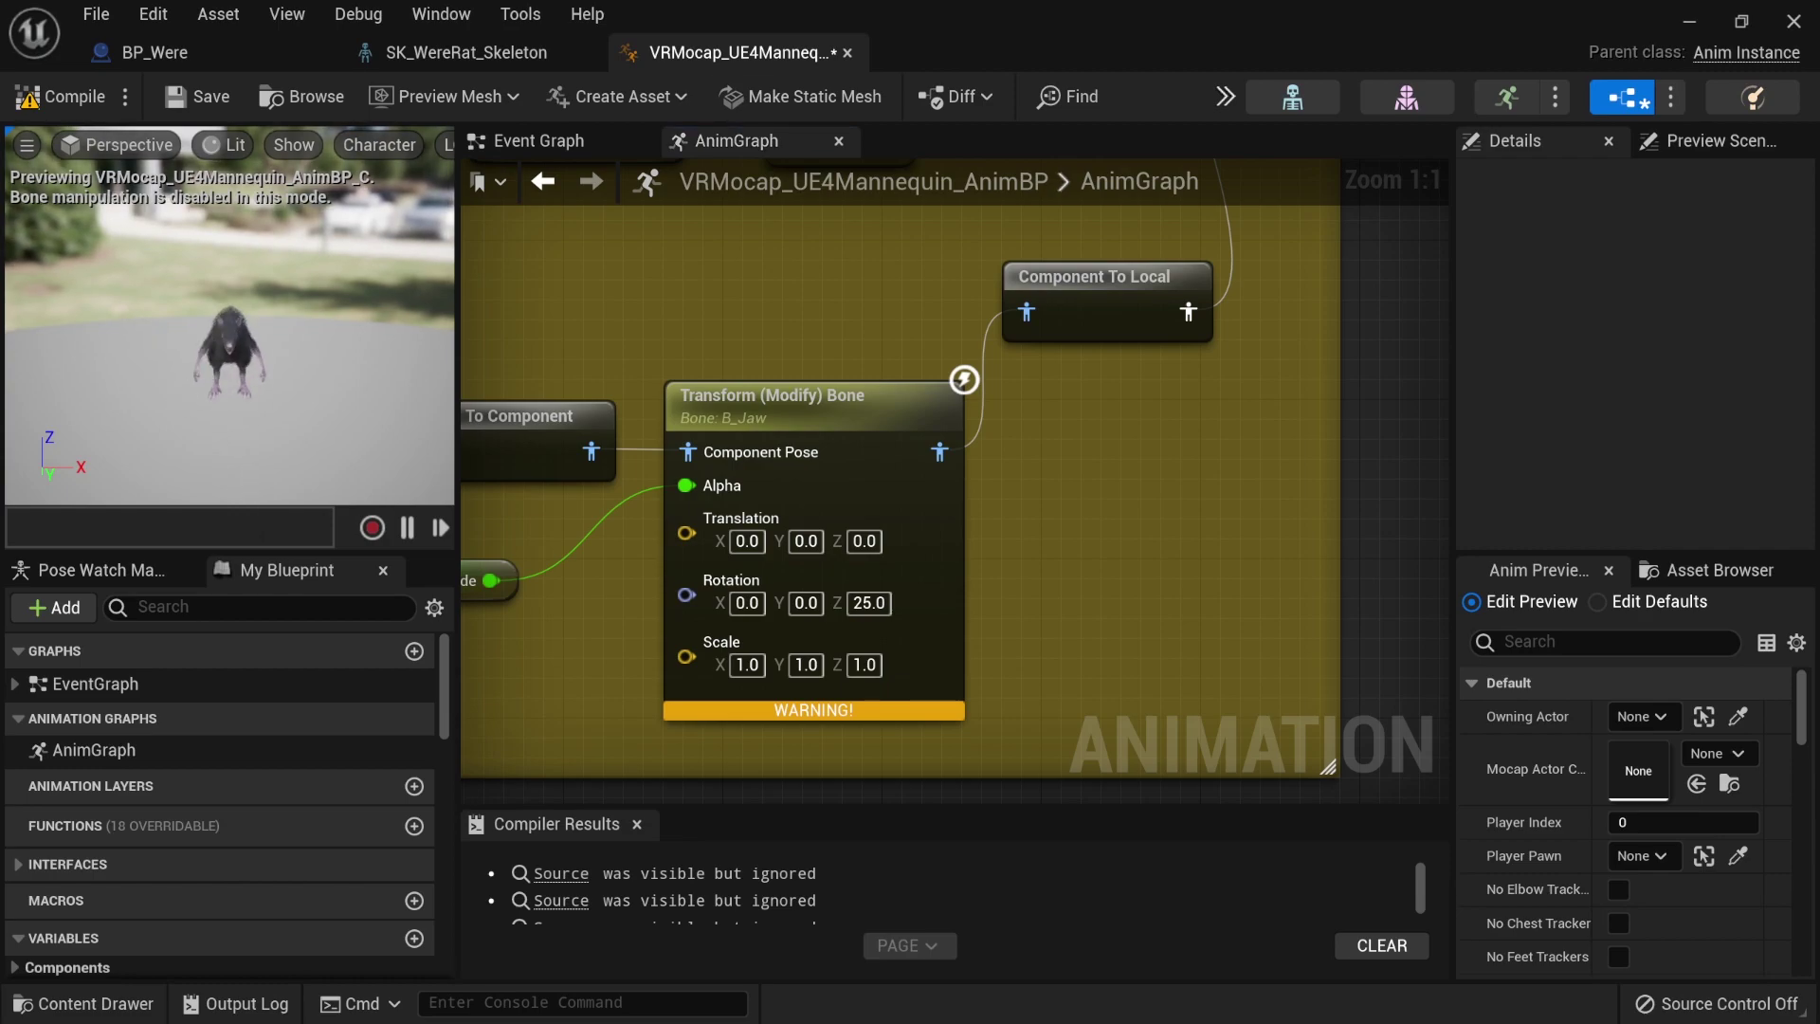
left_click(823, 419)
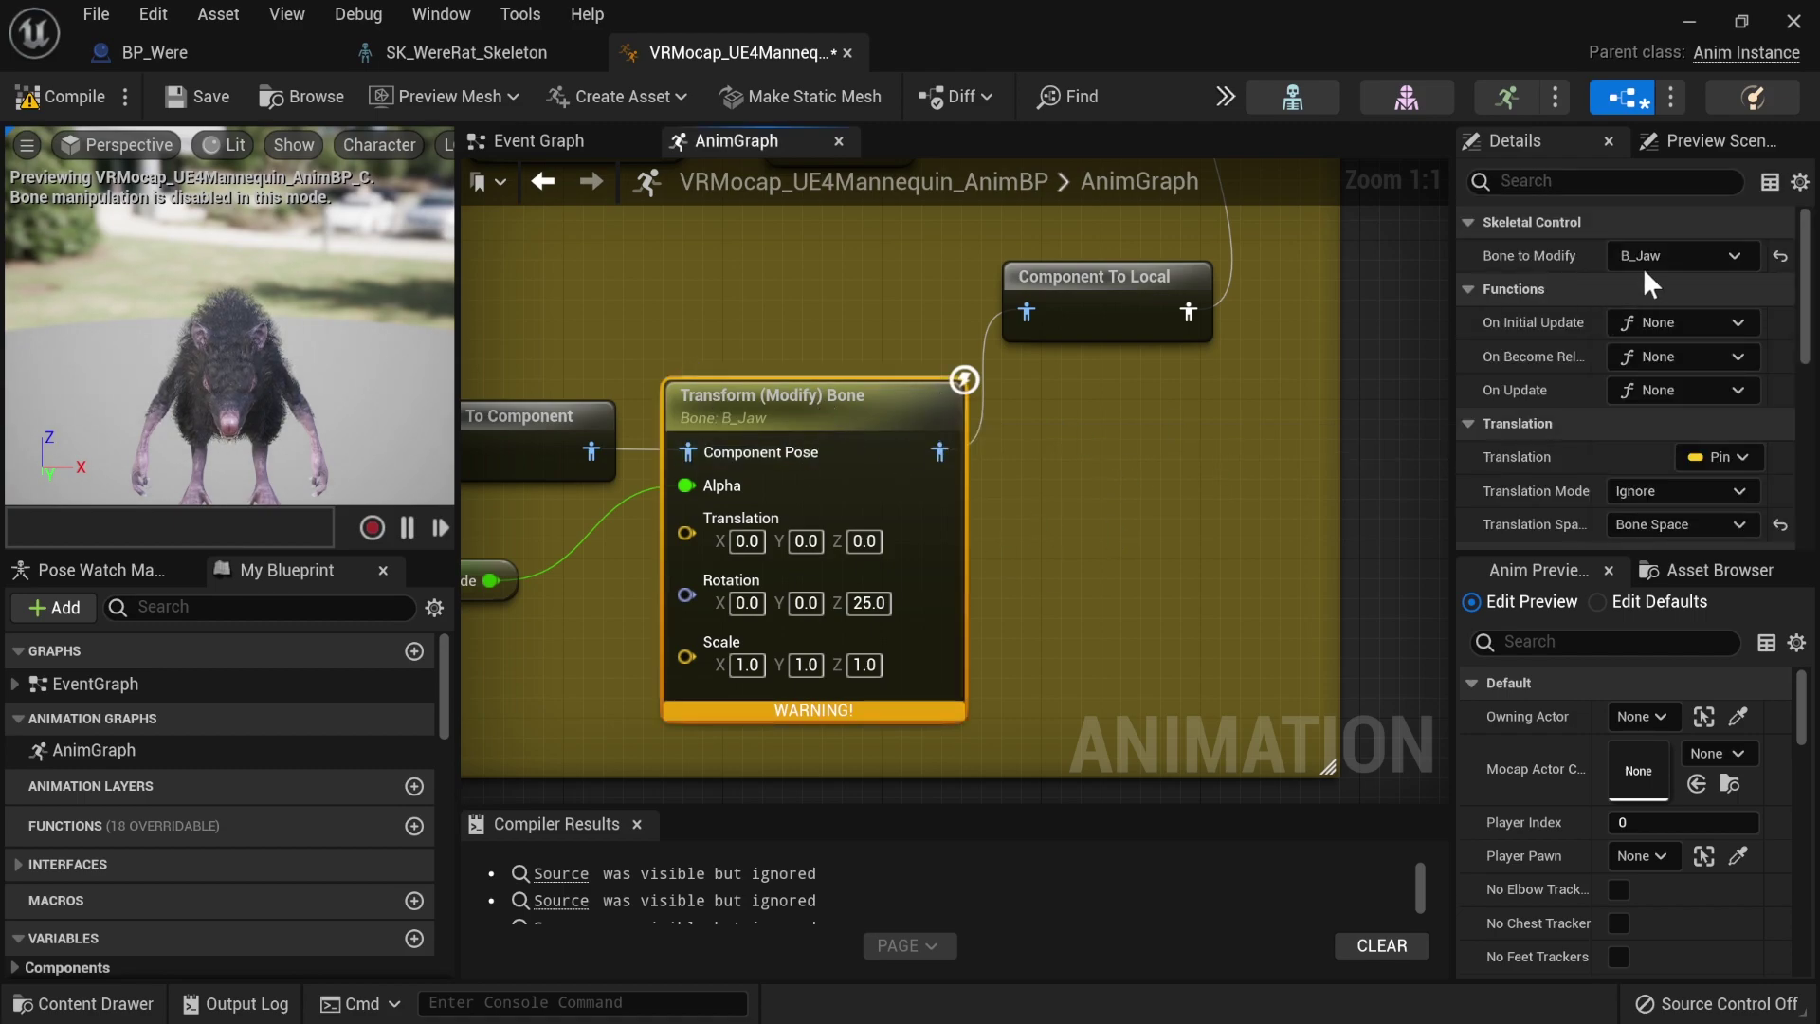
left_click(1644, 261)
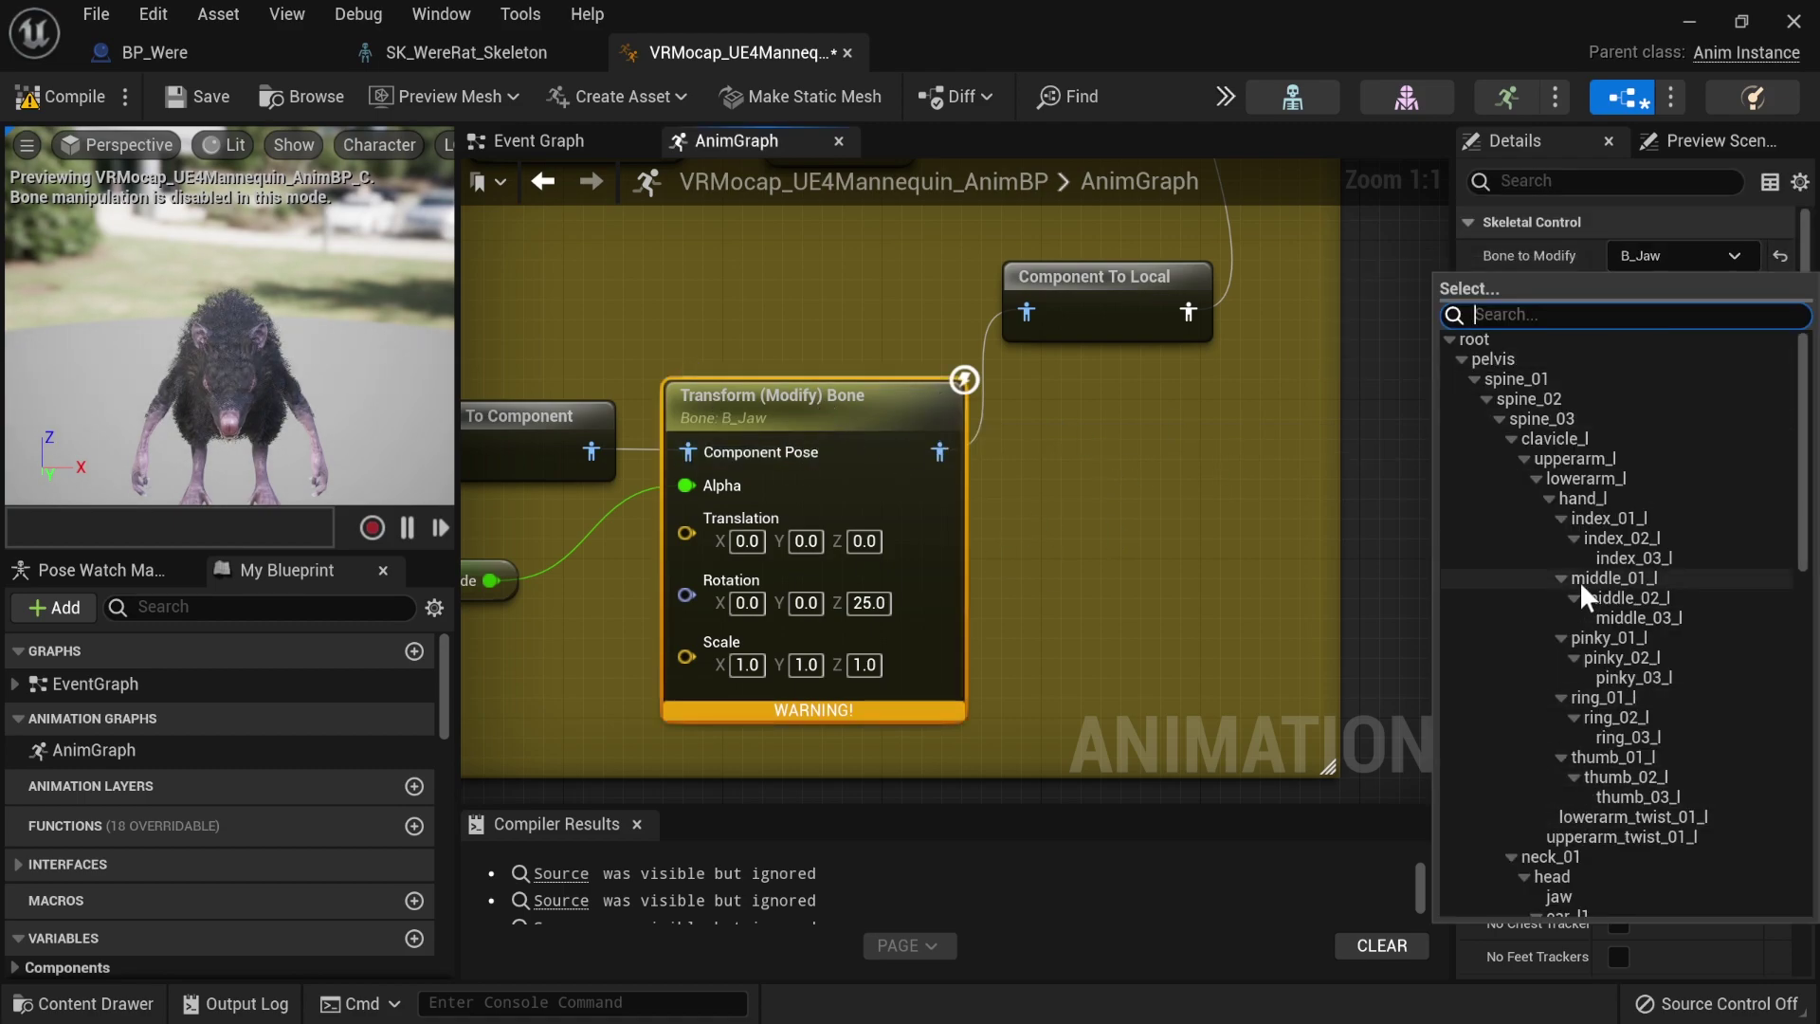
type("jaw")
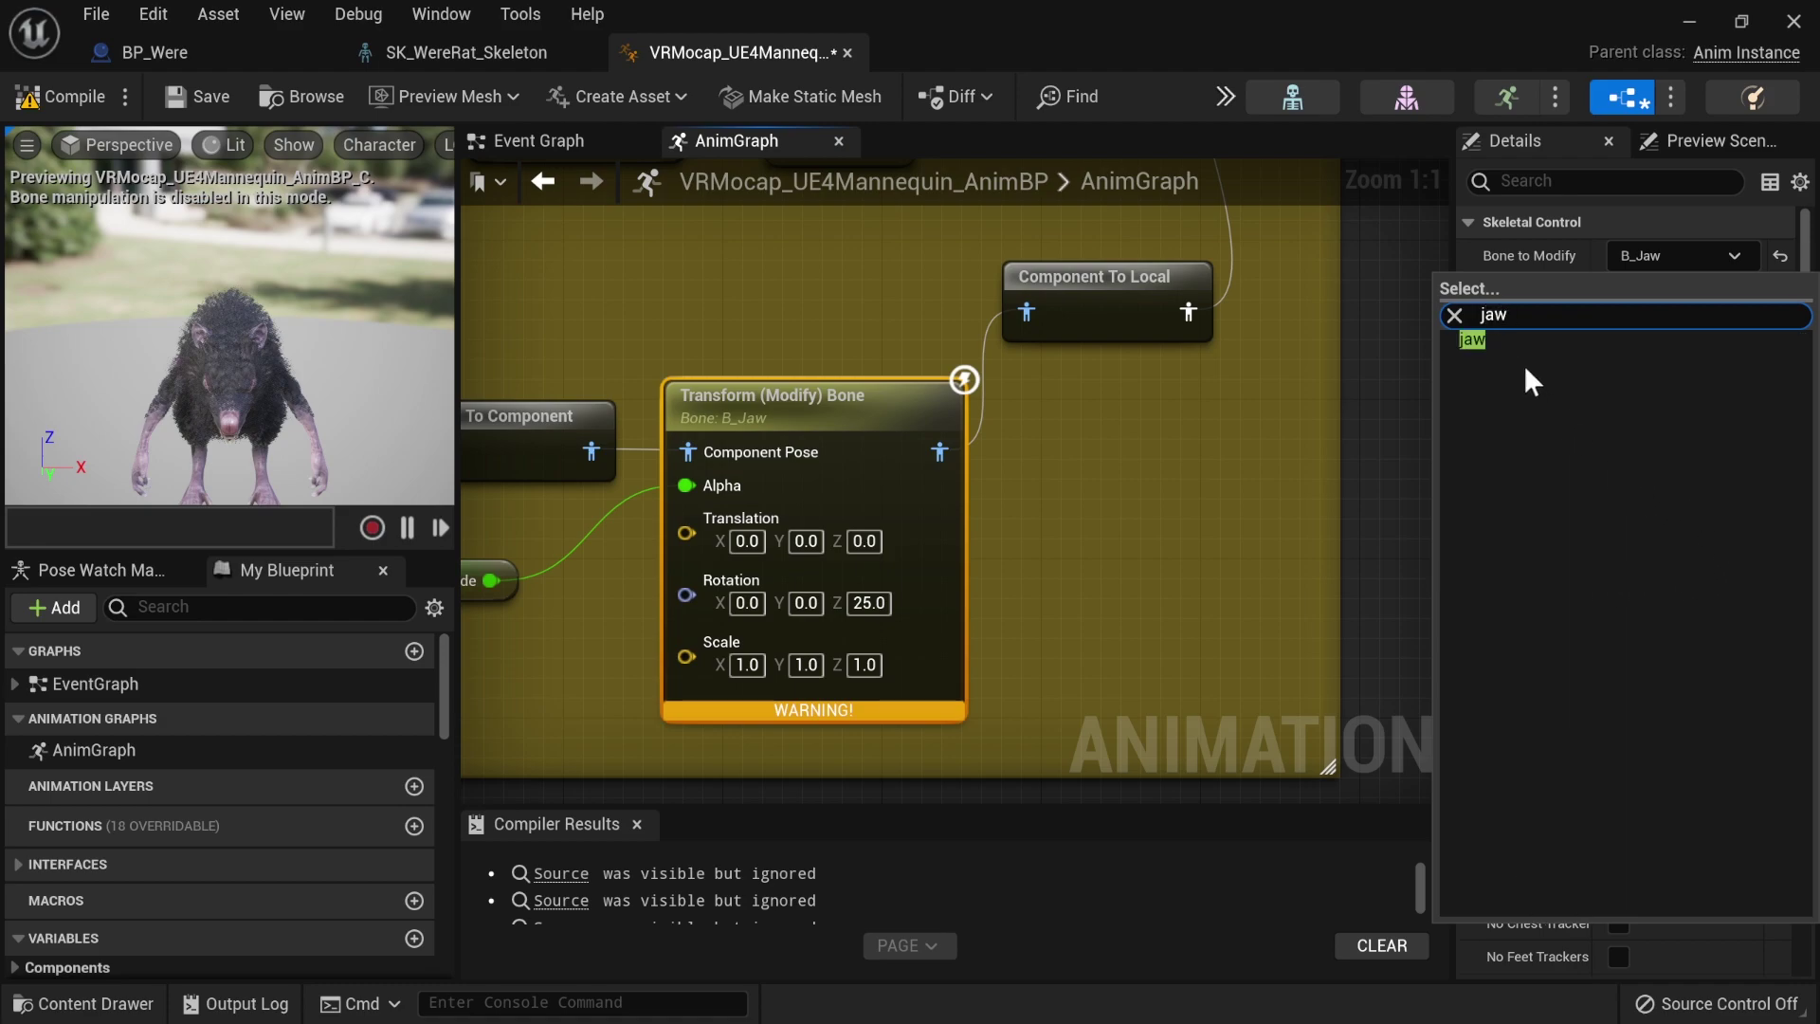
left_click(1475, 339)
left_click(65, 91)
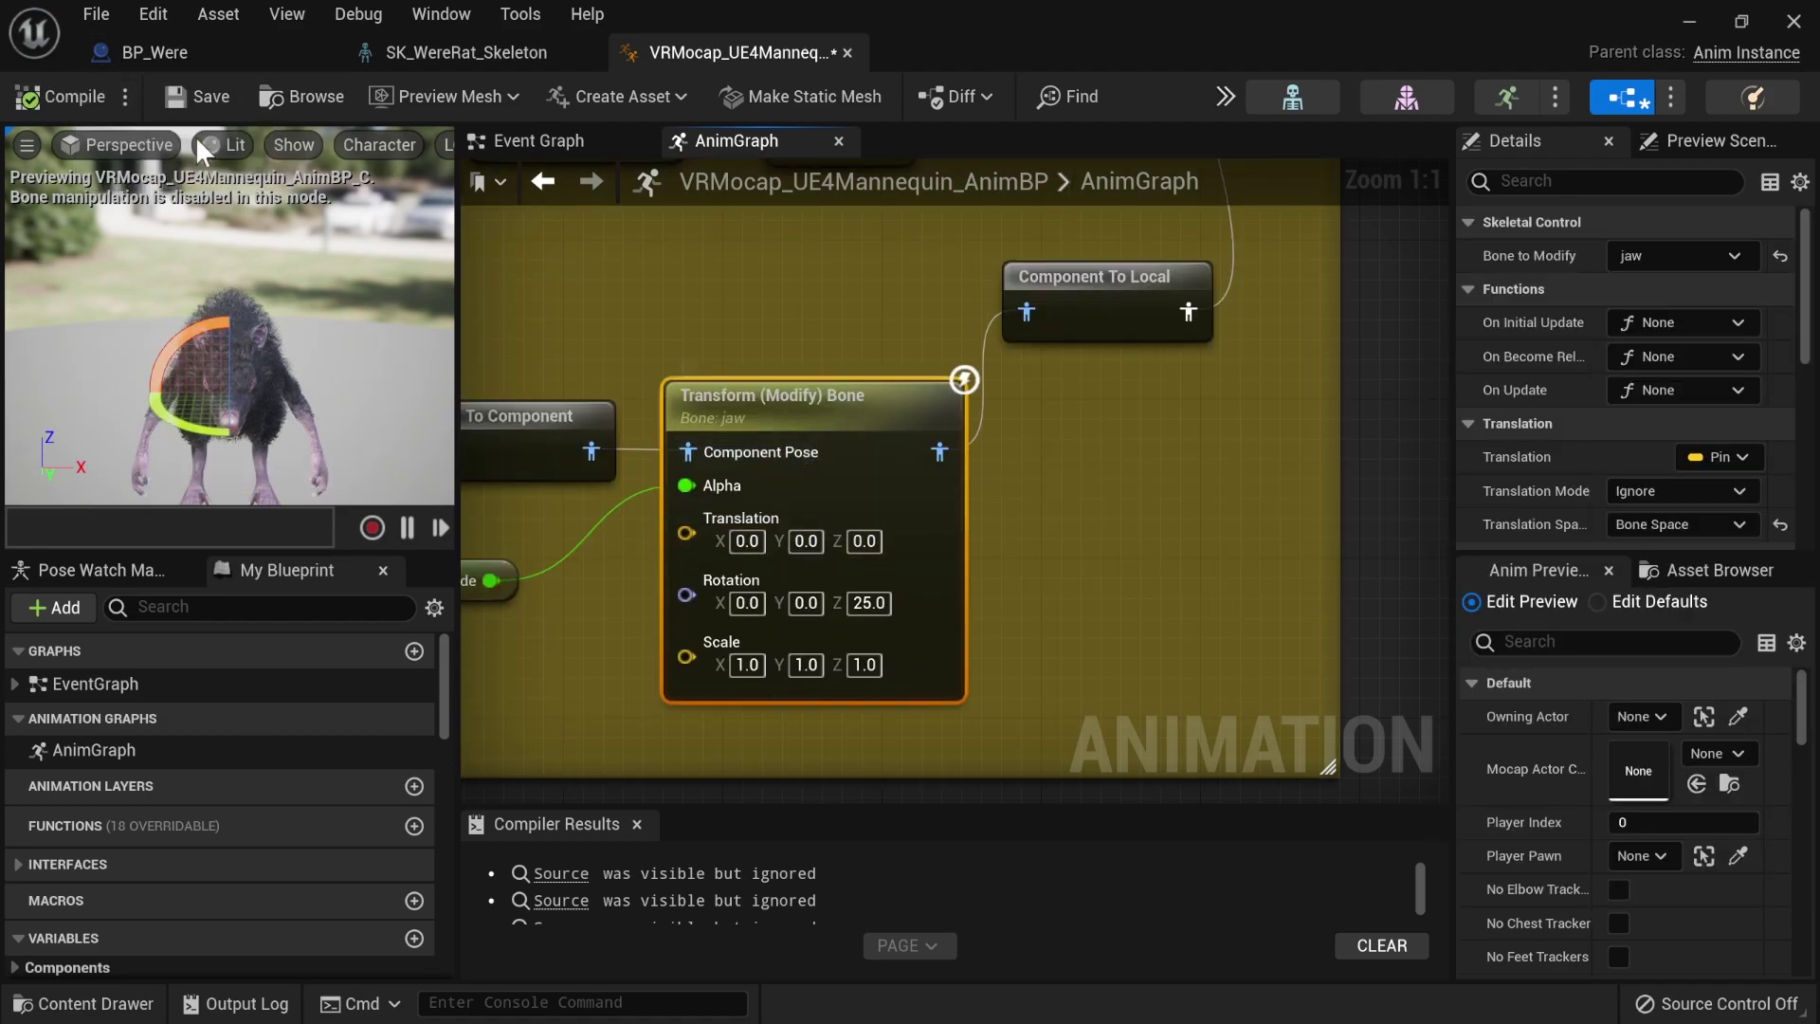
left_click(204, 96)
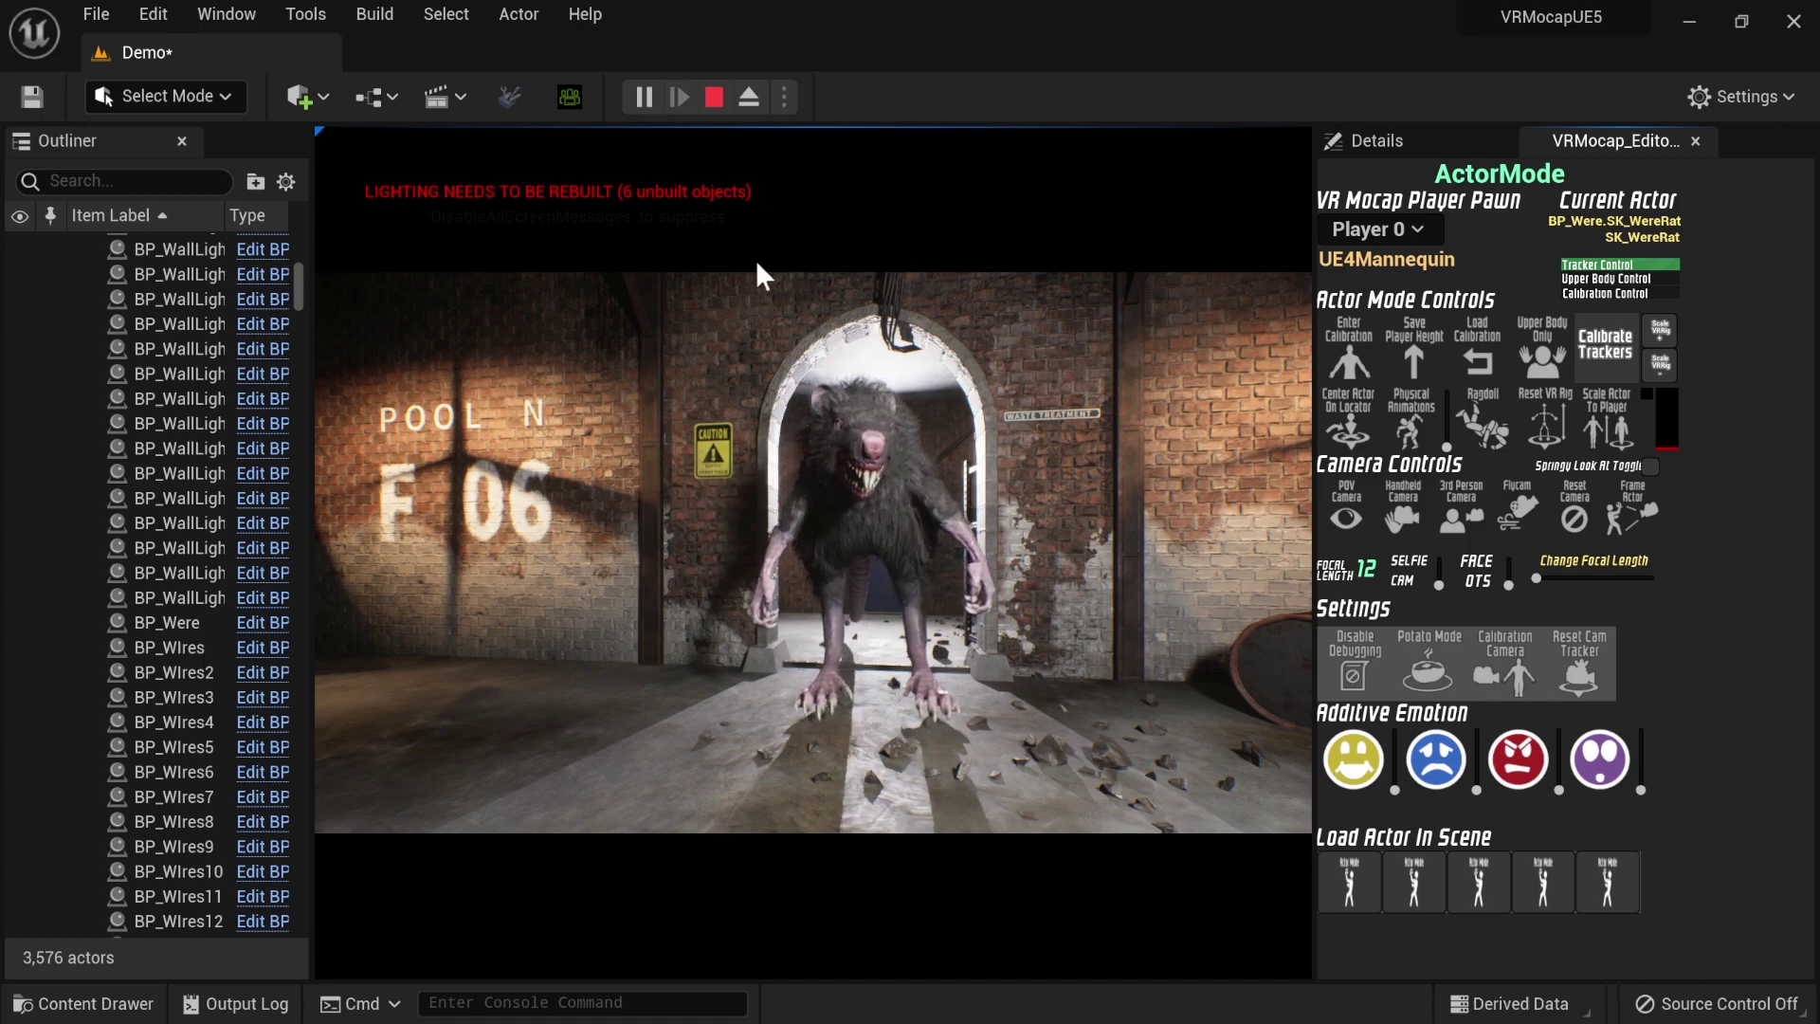
- Restart play in the Demo level to test the WereRat's live body and jaw movement, and stop playing
left_click(714, 98)
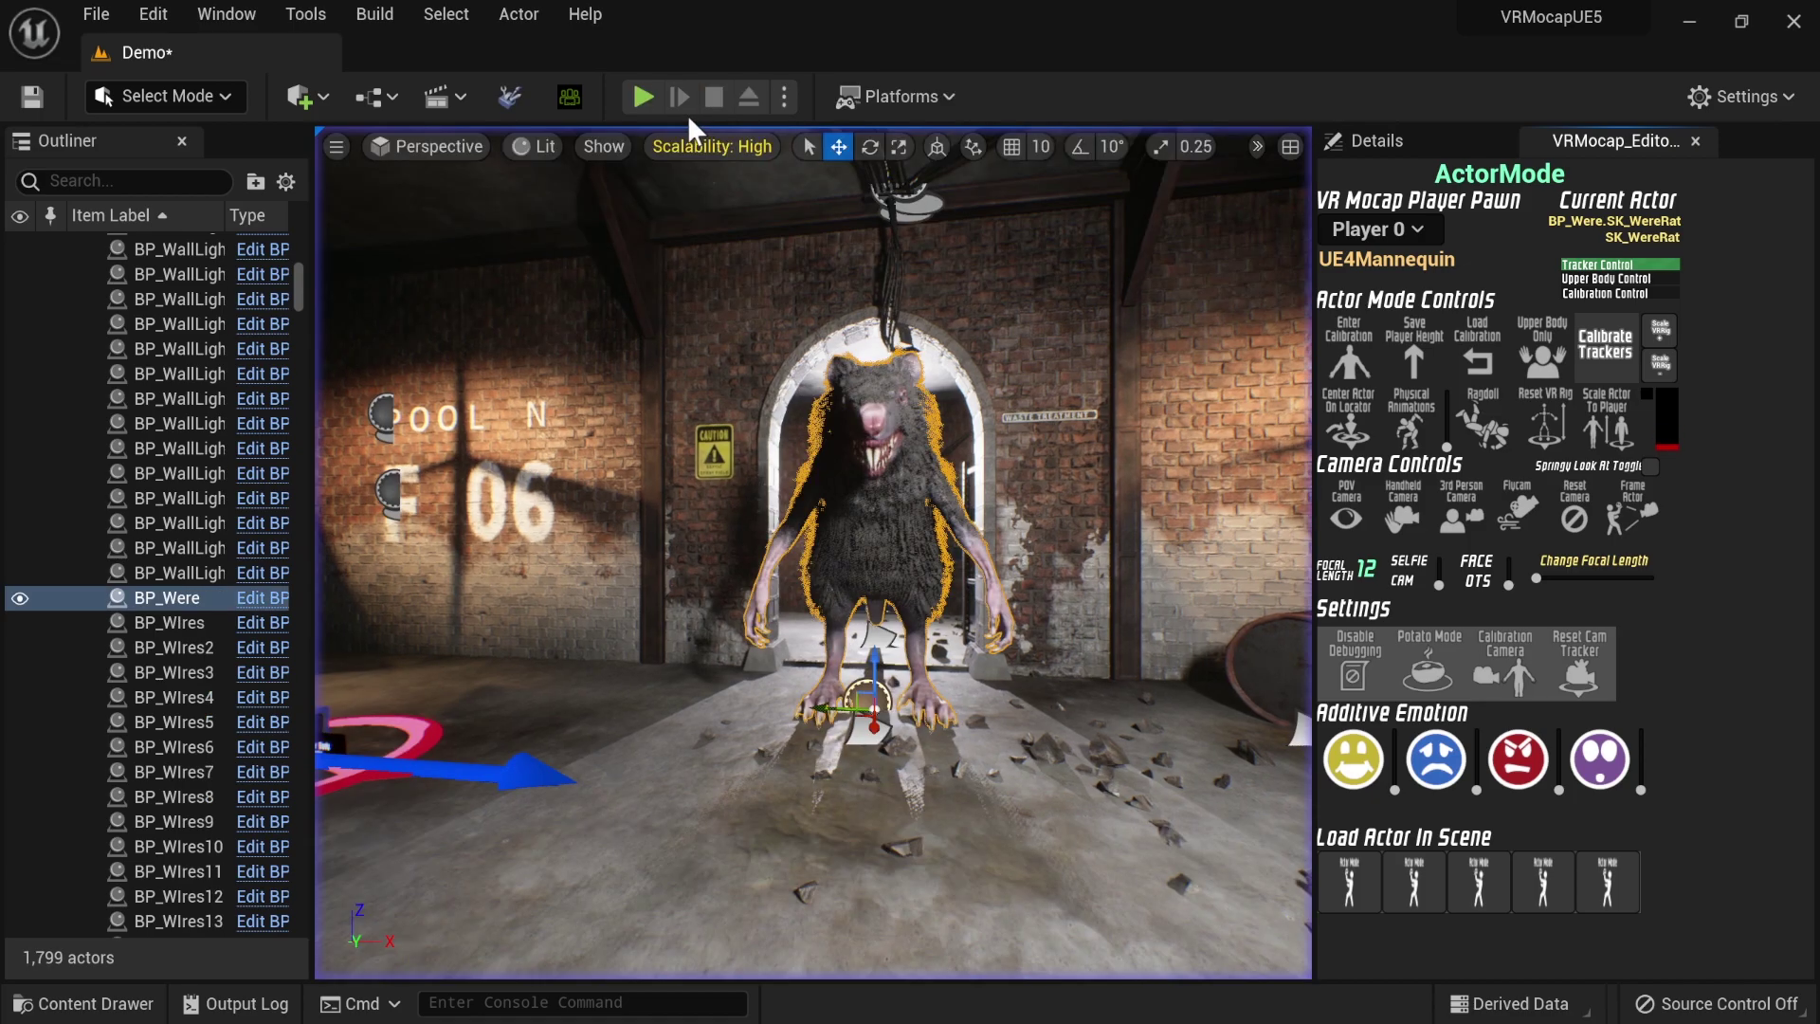
left_click(640, 99)
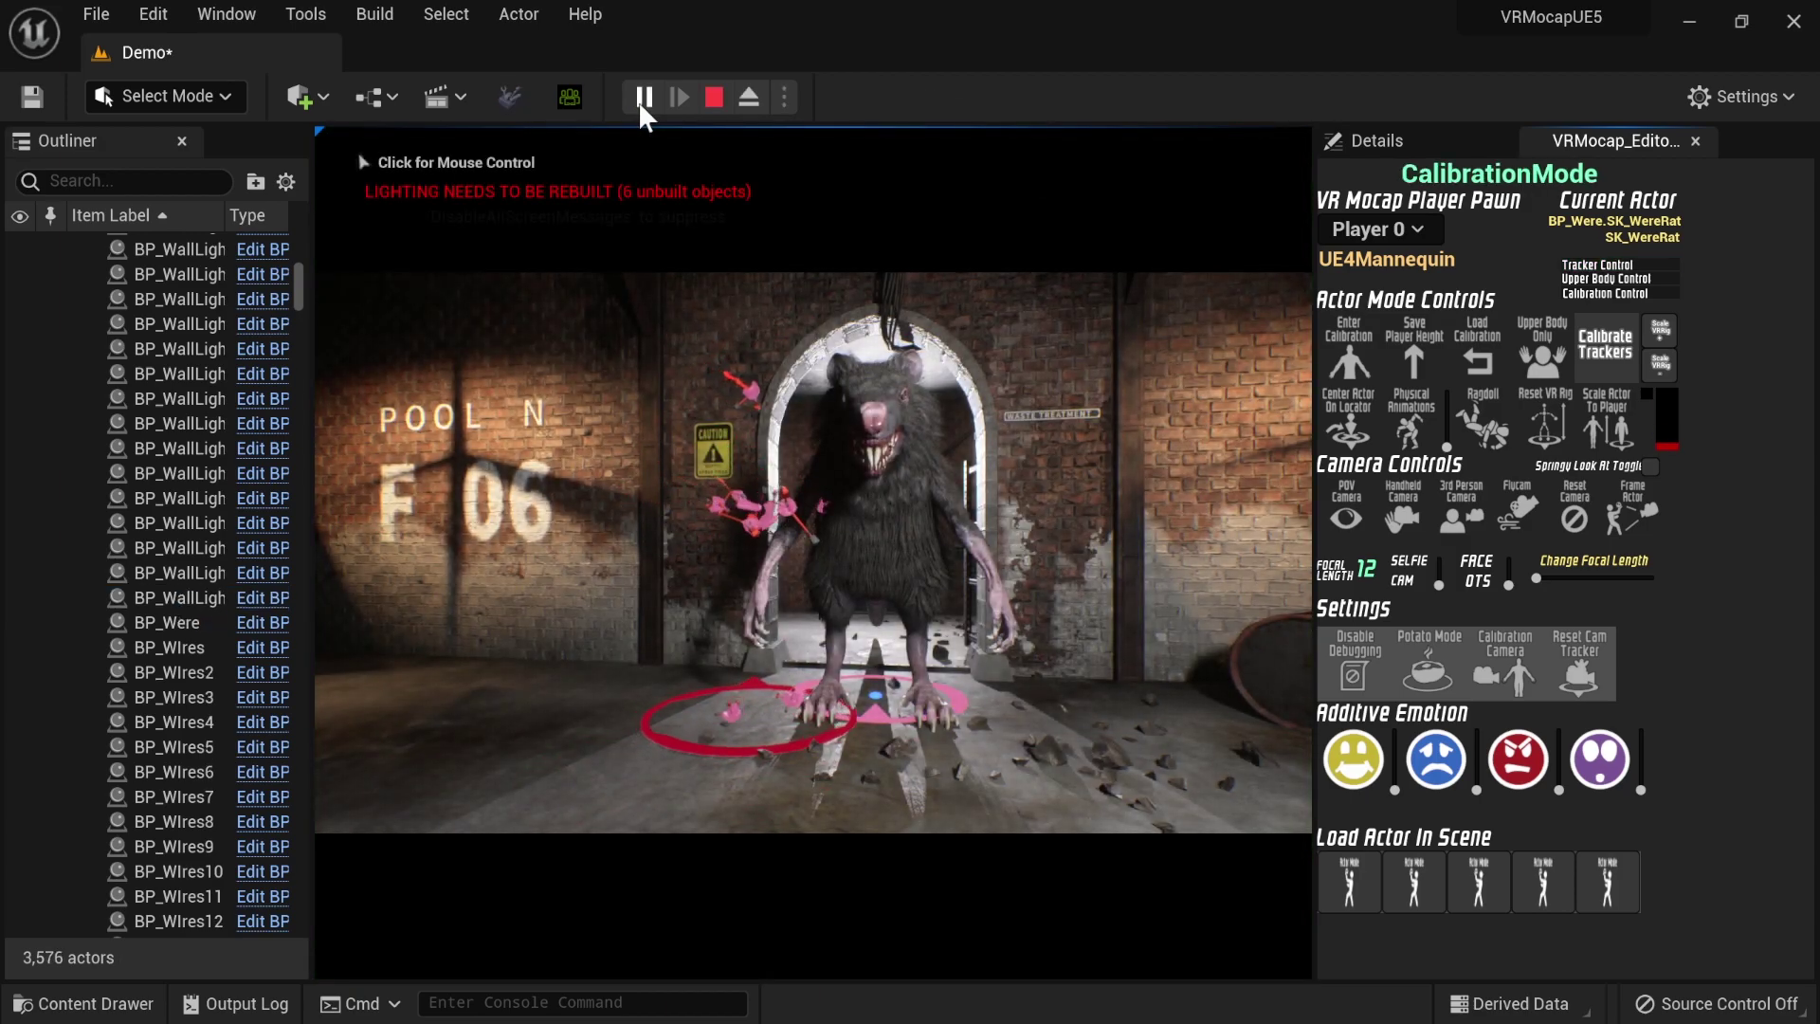
left_click(567, 424)
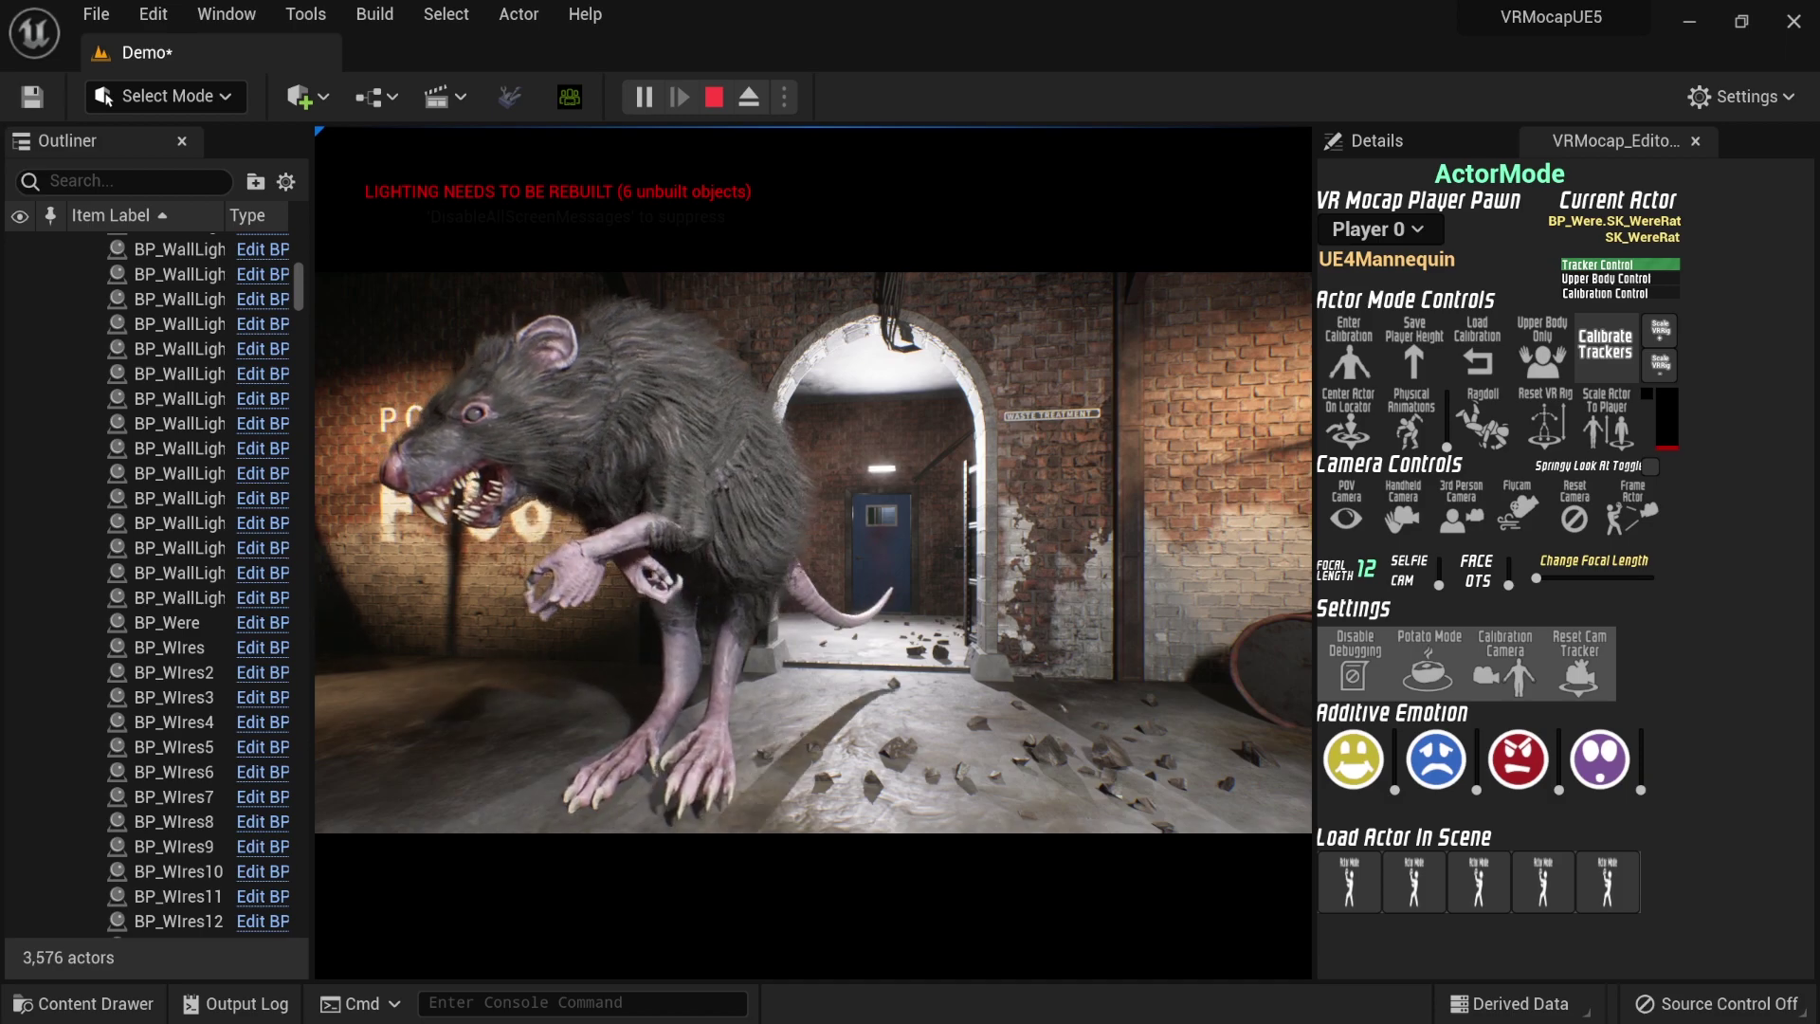
key("Escape")
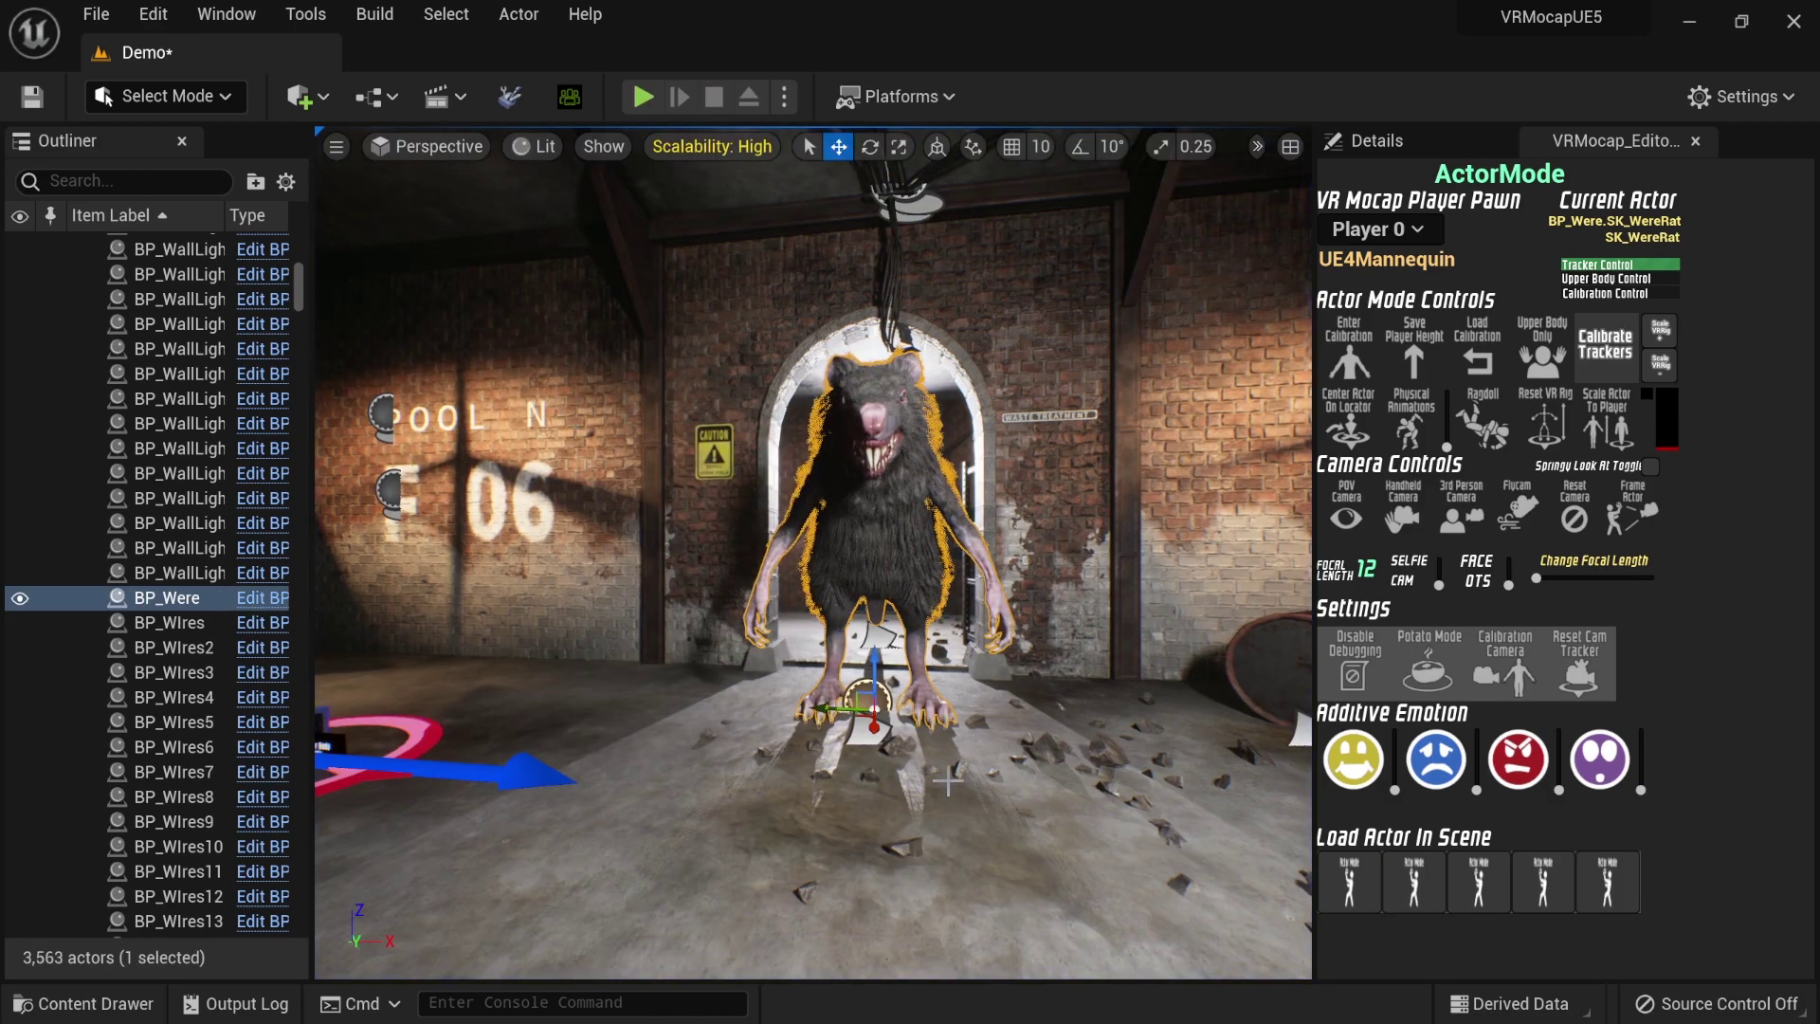
- Turn off Is Mocap Target on the MocapActor_Component of BP_Were
scroll(950, 784, "down", 10)
left_click_drag(950, 784, 846, 912, "alt")
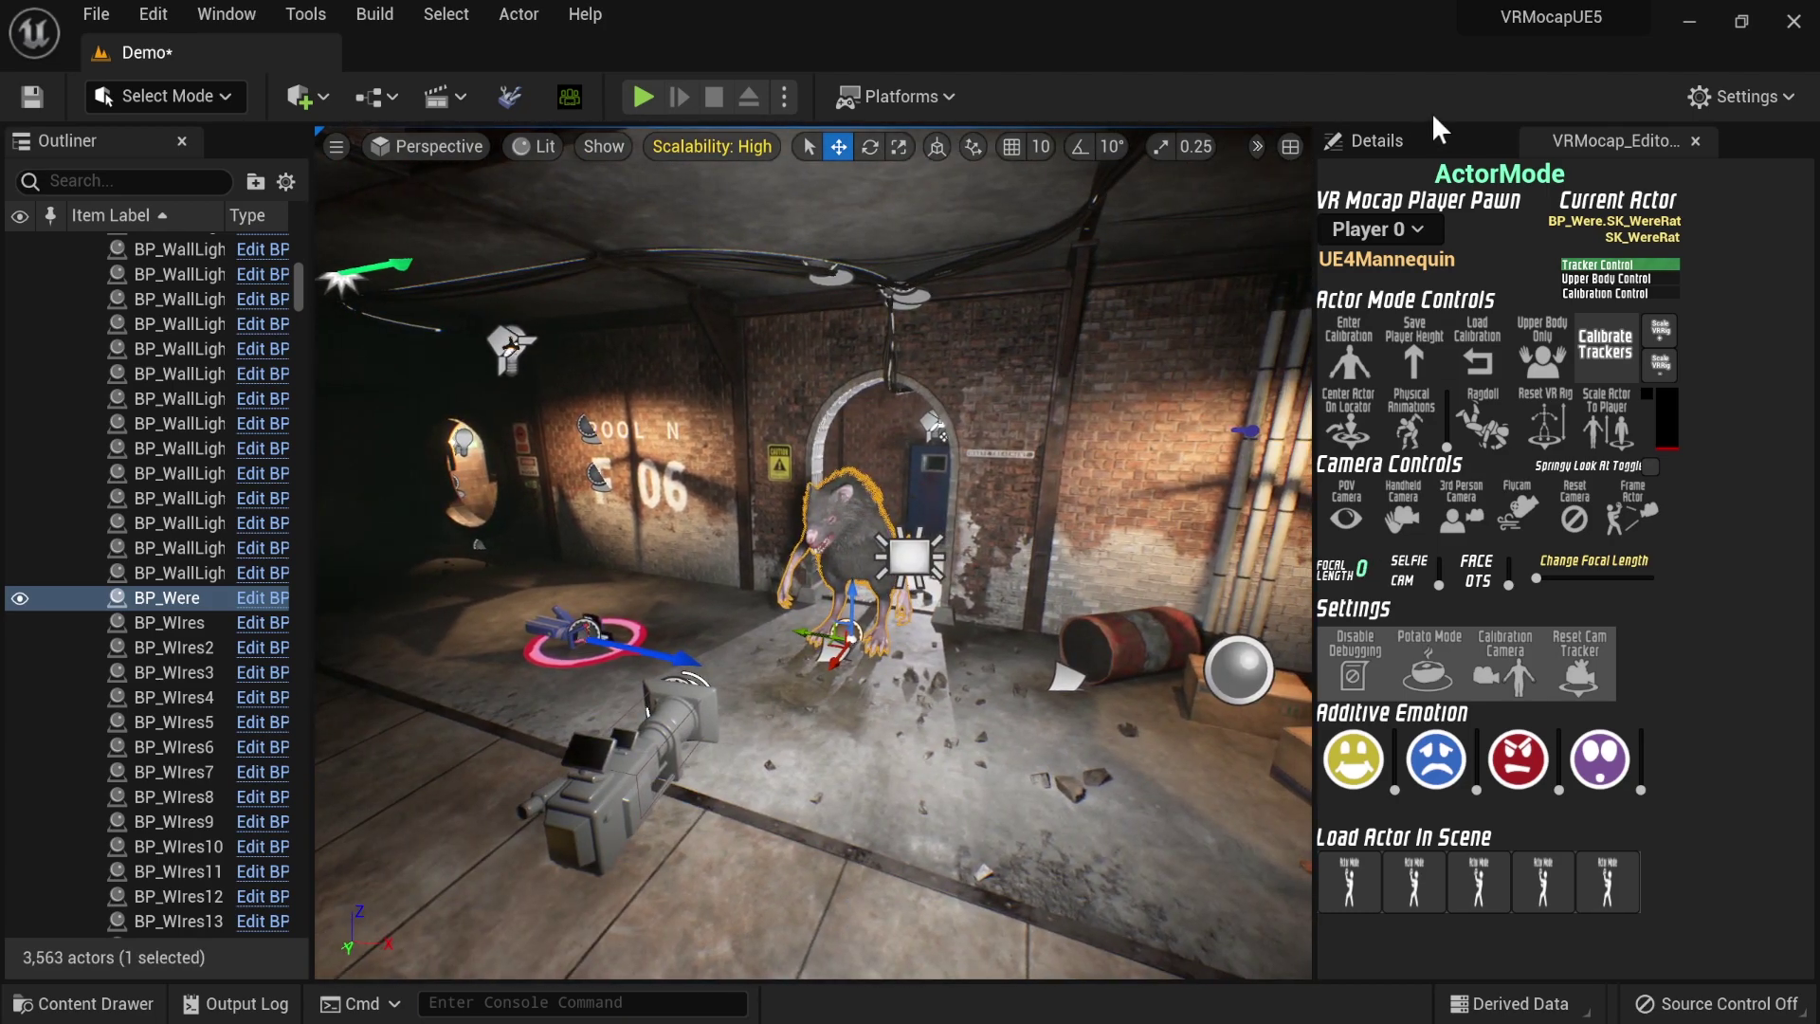
left_click(1412, 143)
left_click(1453, 310)
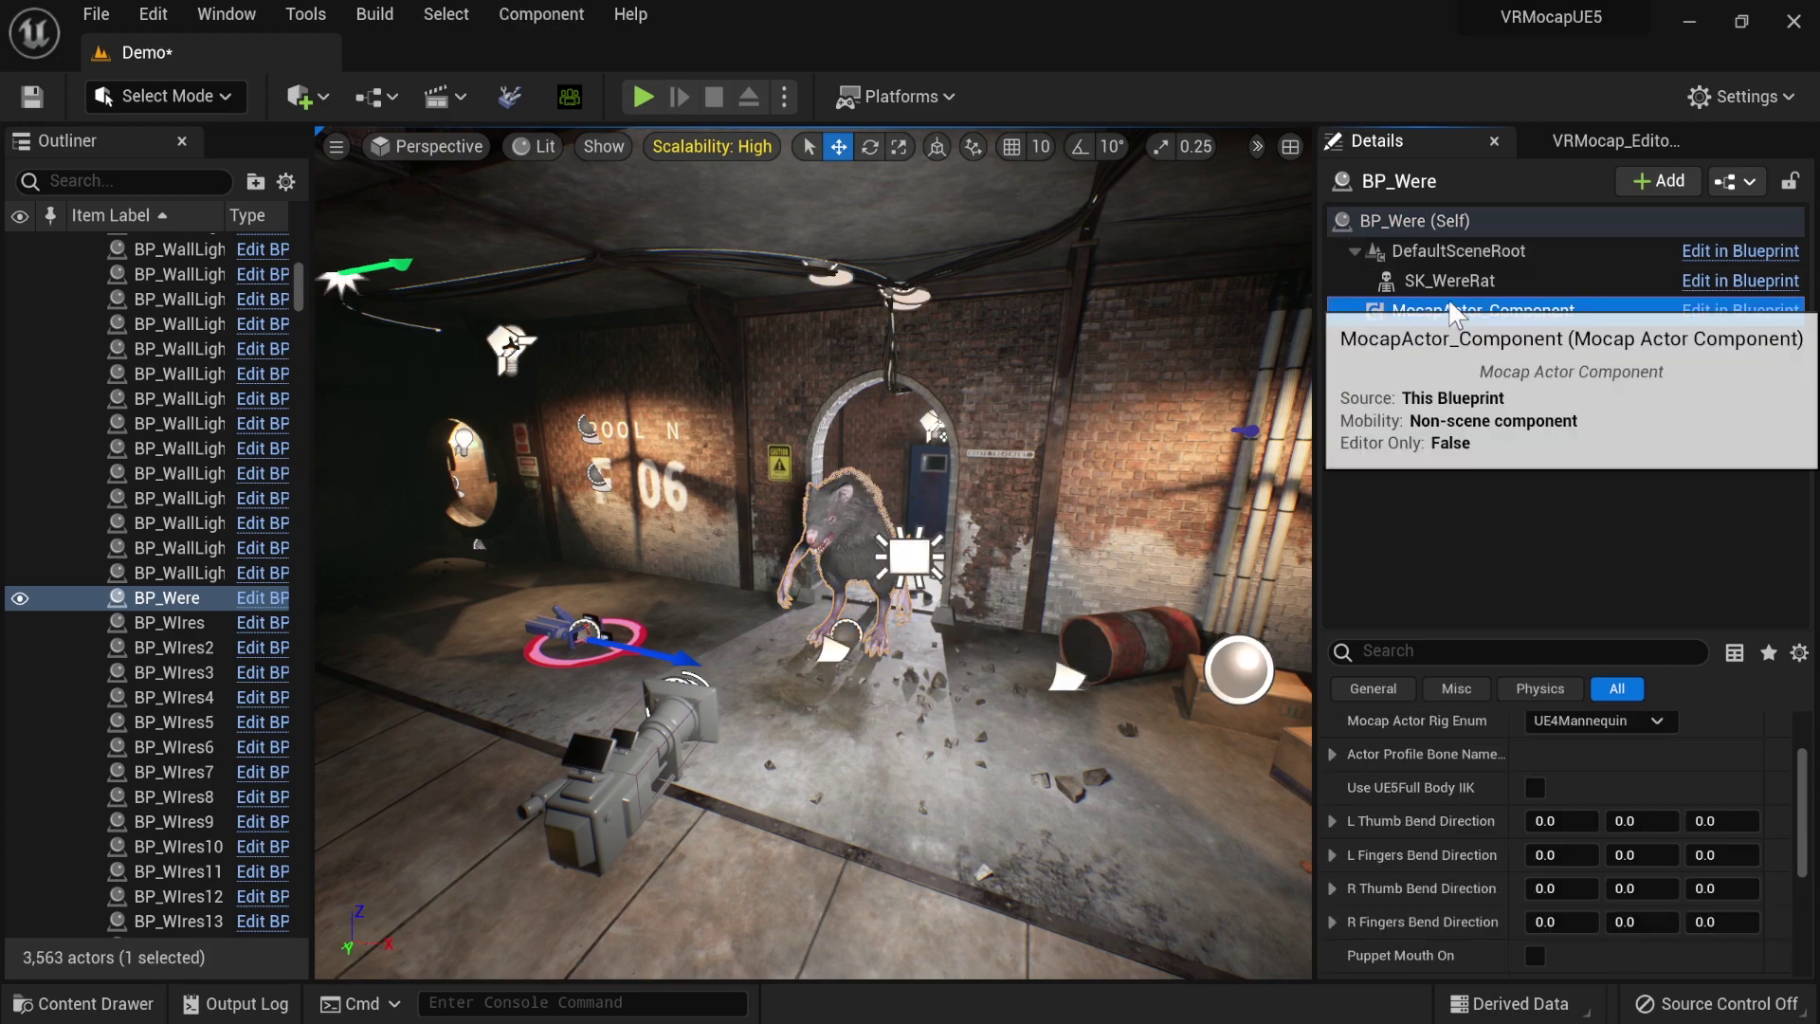
left_click(1452, 282)
left_click(1462, 308)
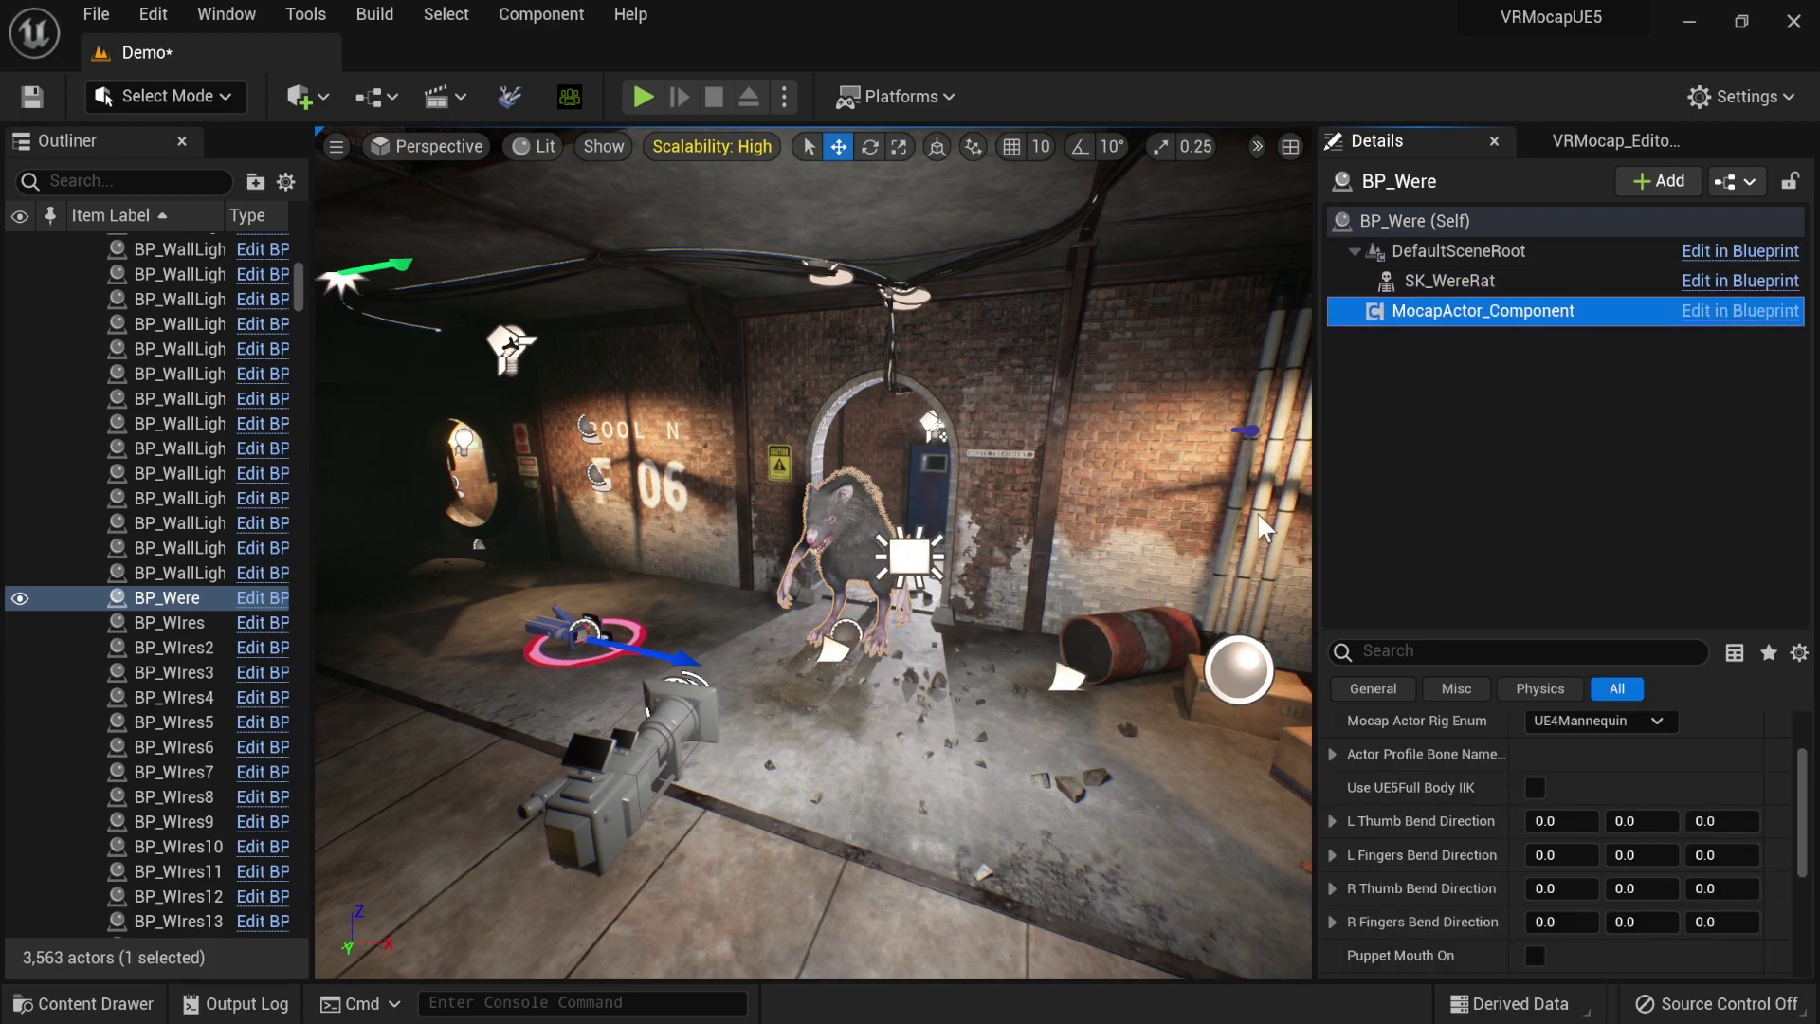
scroll(1475, 787, "up", 2)
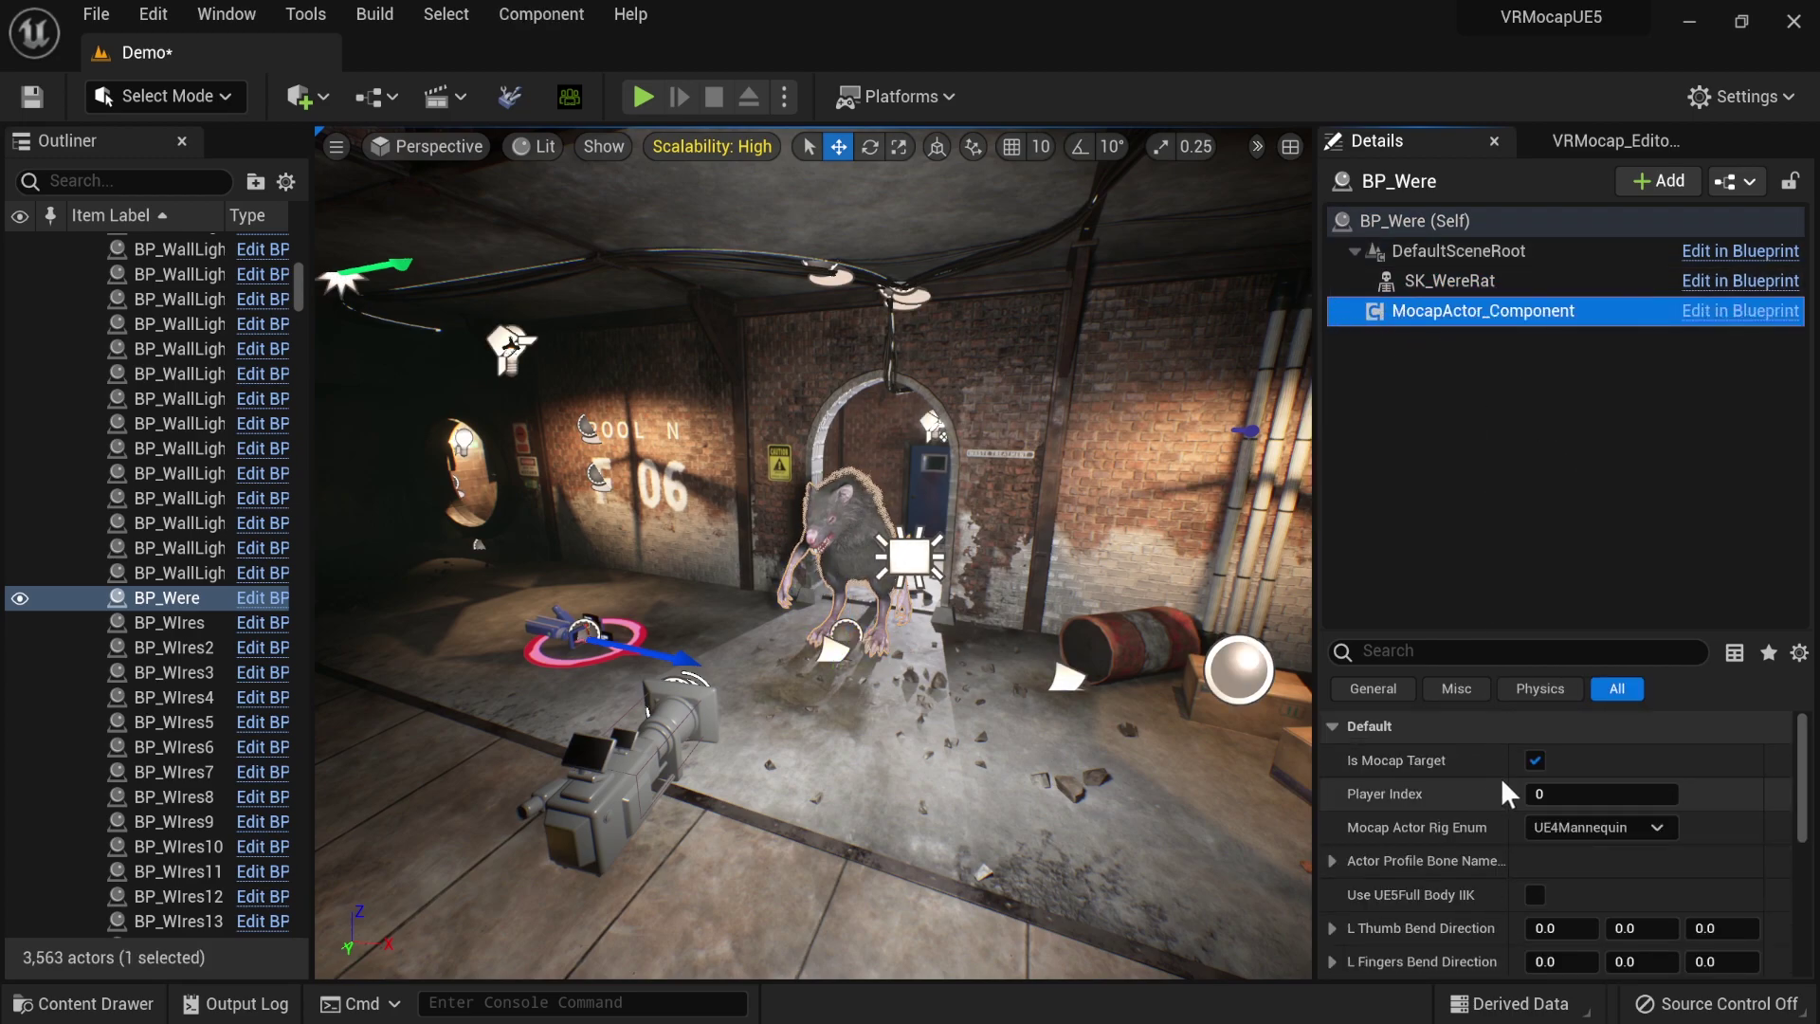
left_click(1535, 760)
- Place BP_BoyBoyA from Characters/BroBoyA in front of the WereRat and rotate it to about 98° around Z
right_click_drag(809, 540, 809, 540)
key("ctrl+space")
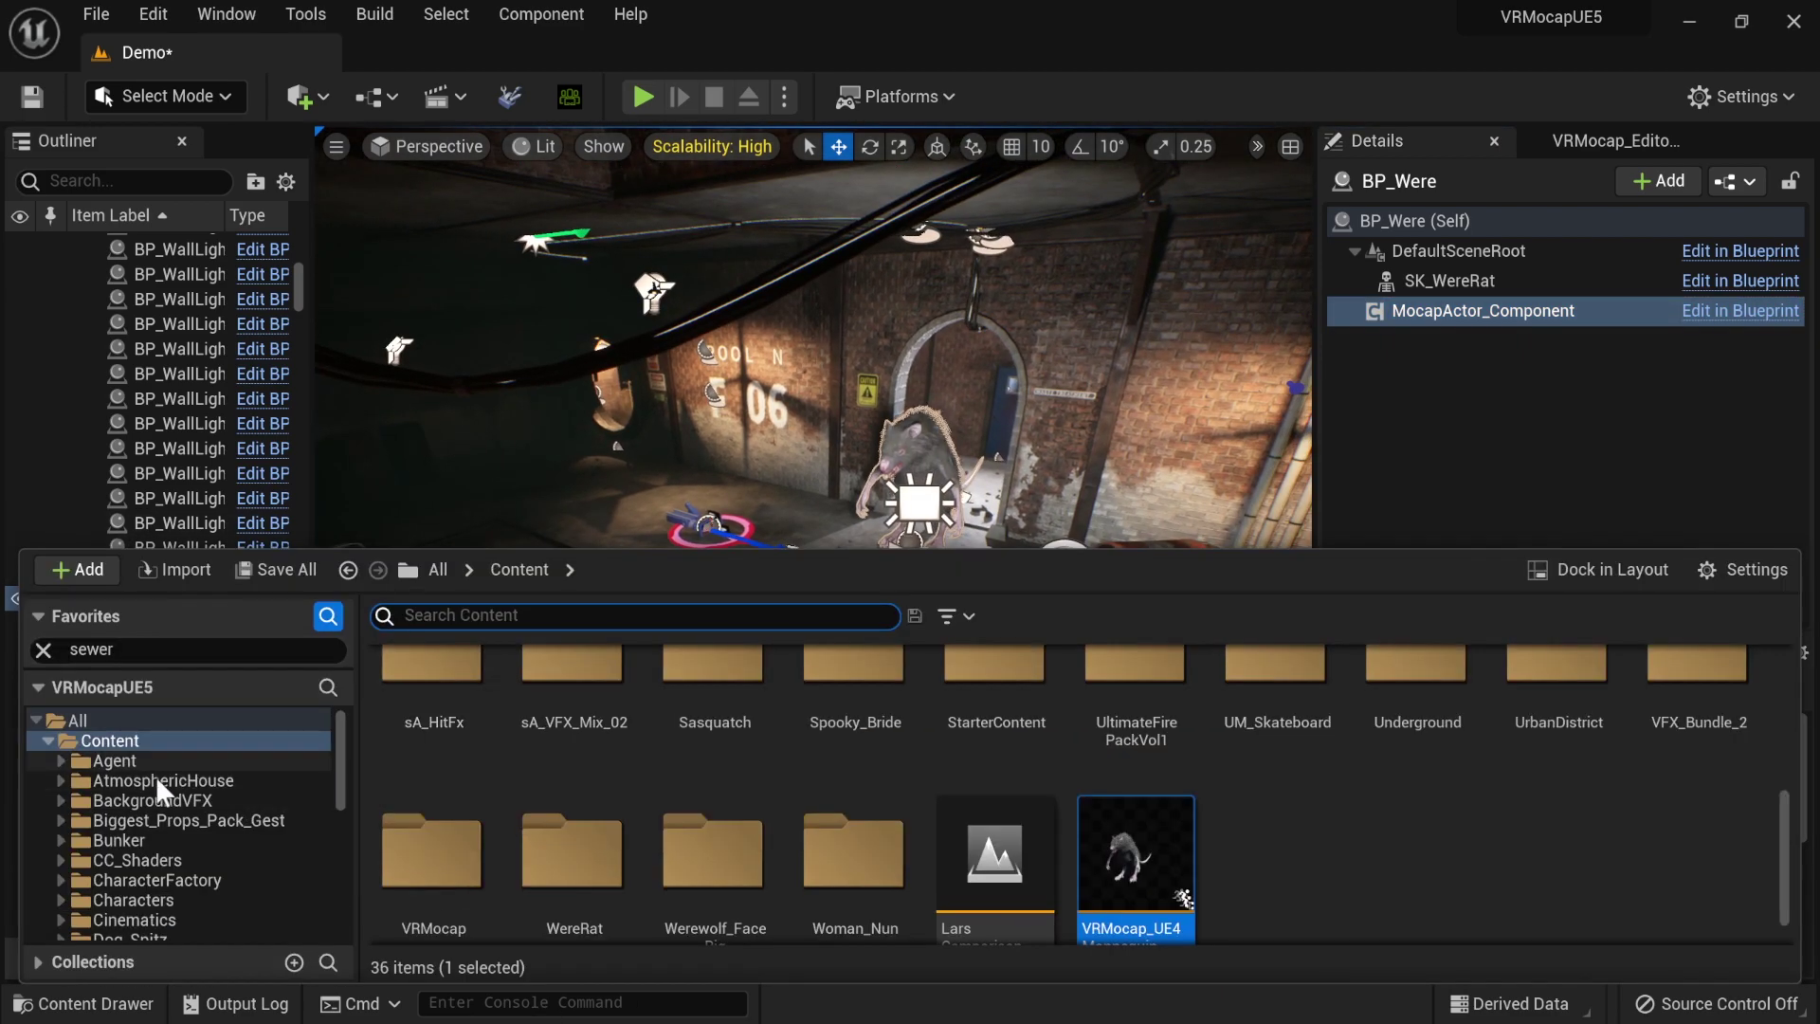
left_click(139, 865)
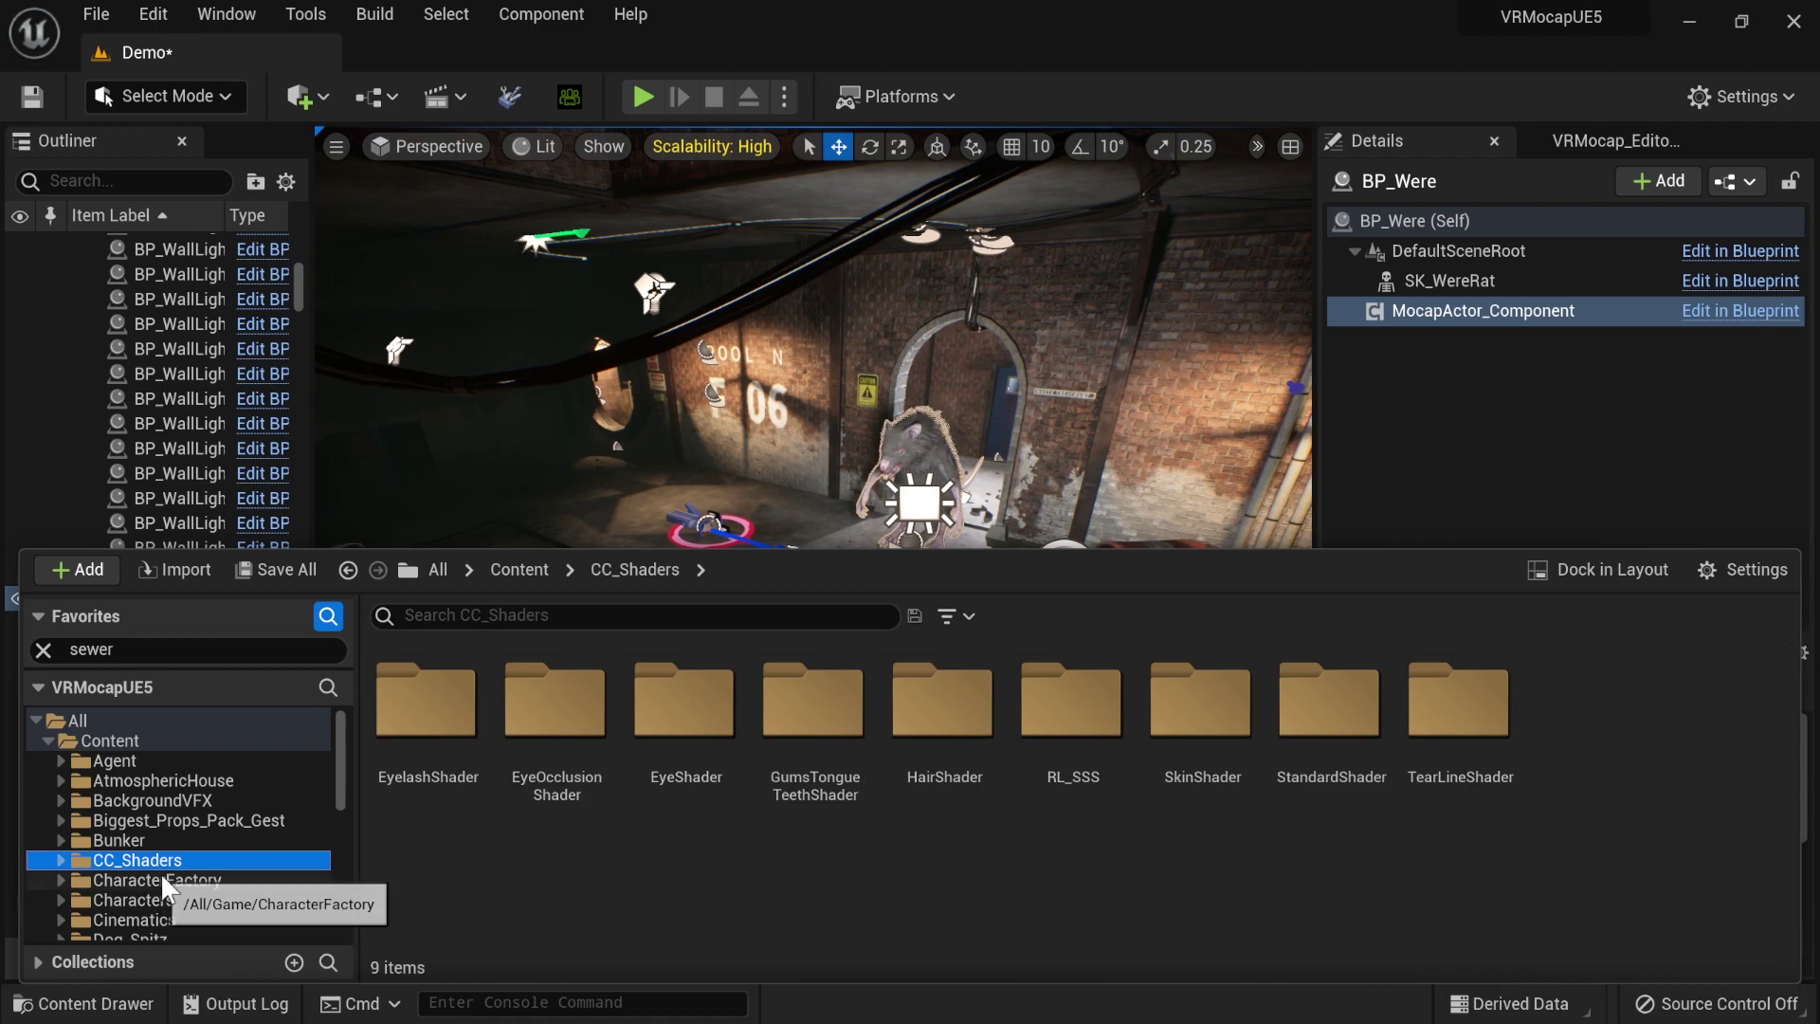
left_click(169, 903)
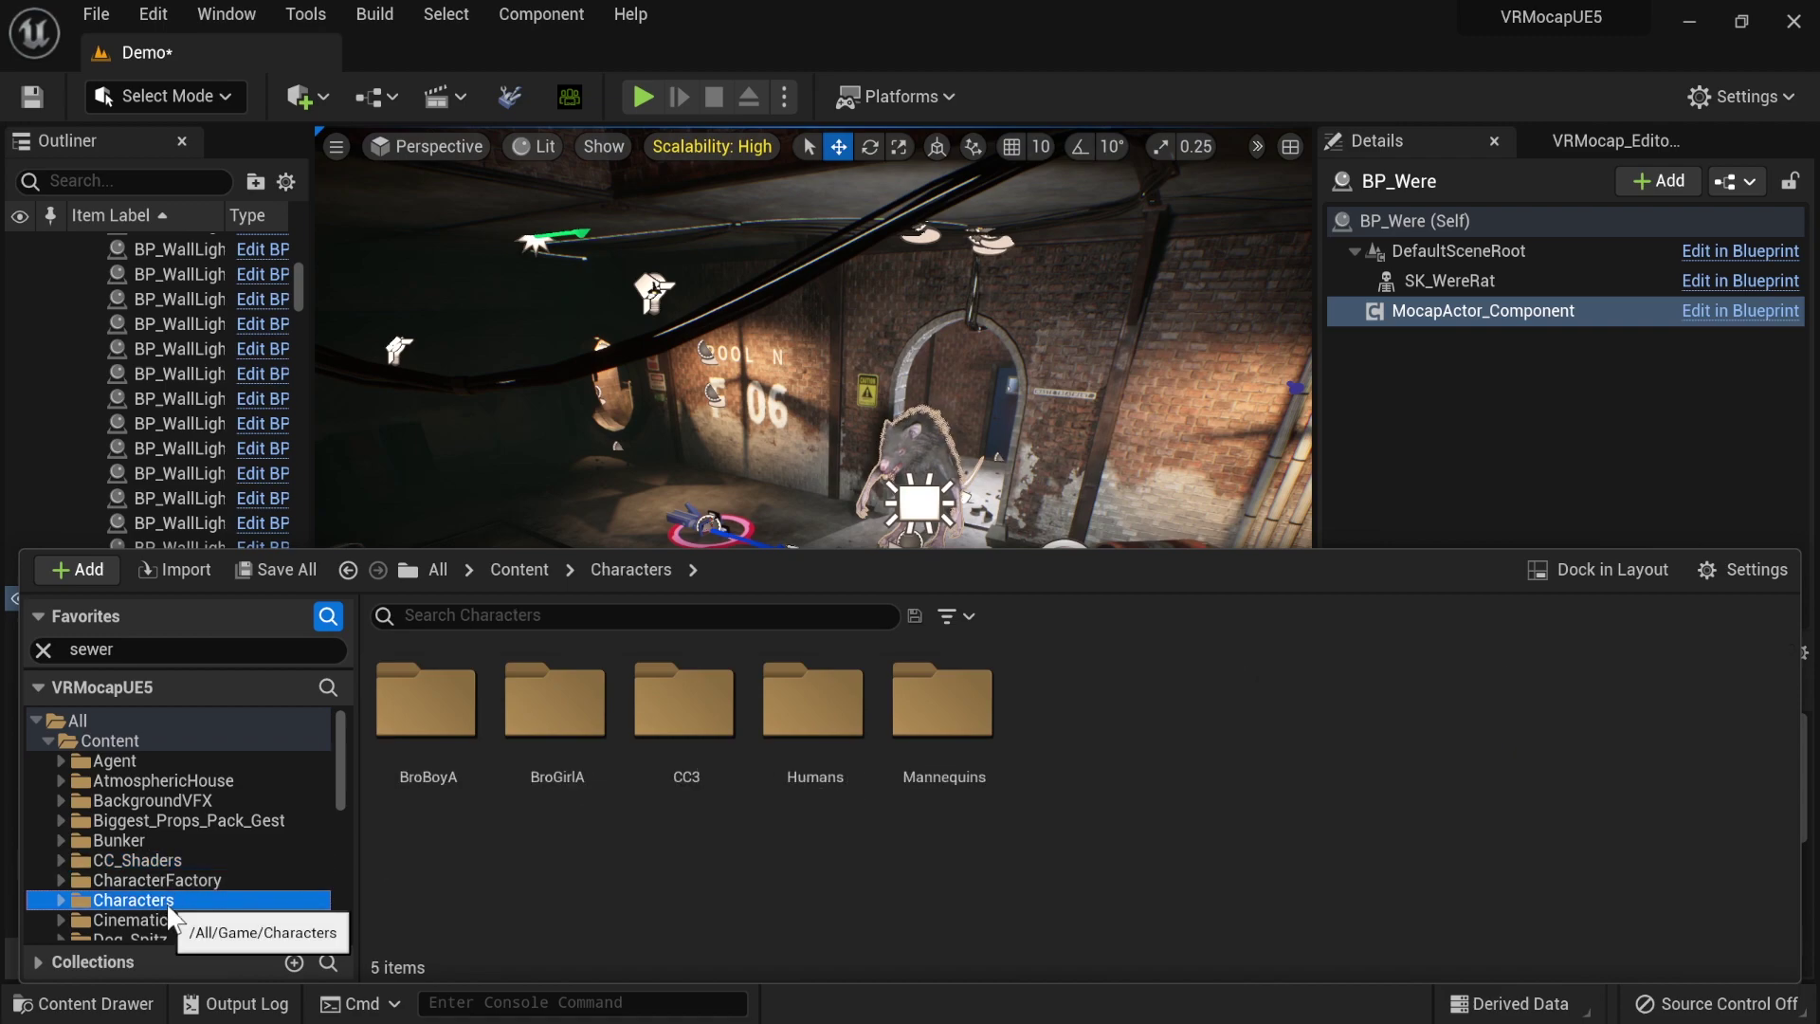
double_click(417, 706)
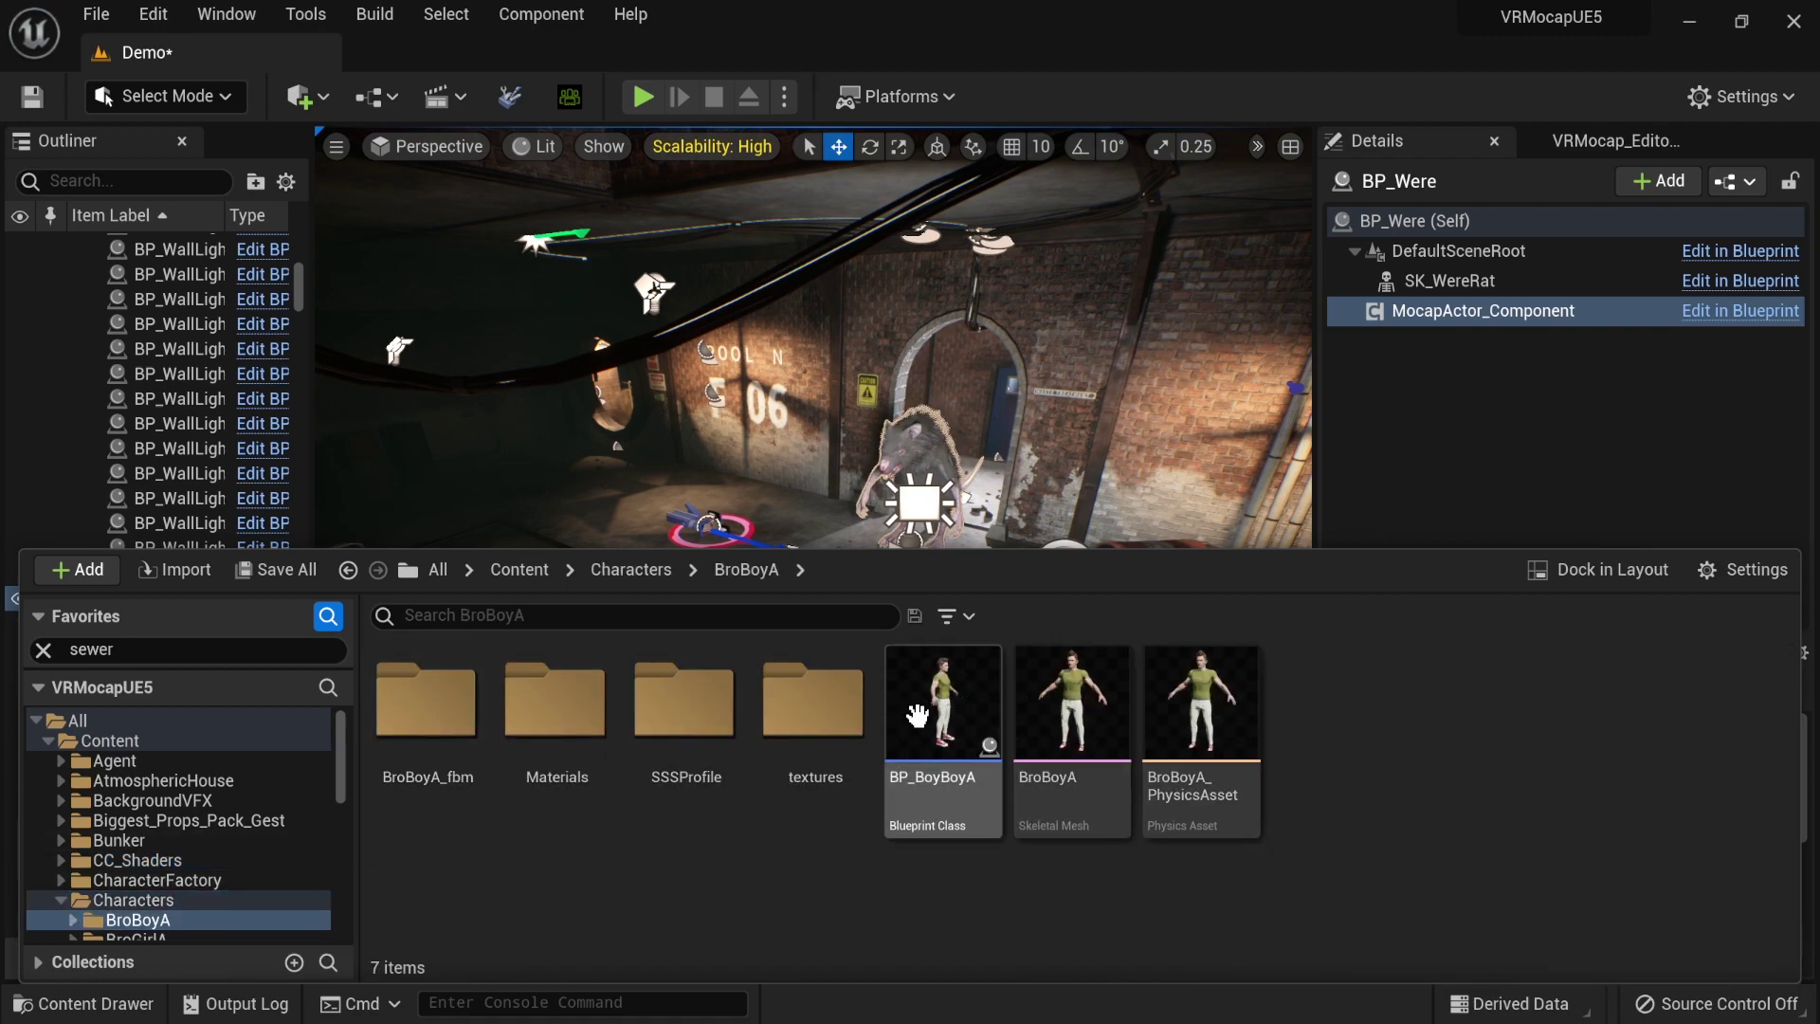
left_click_drag(843, 499, 864, 597)
key("e")
left_click_drag(735, 632, 871, 666)
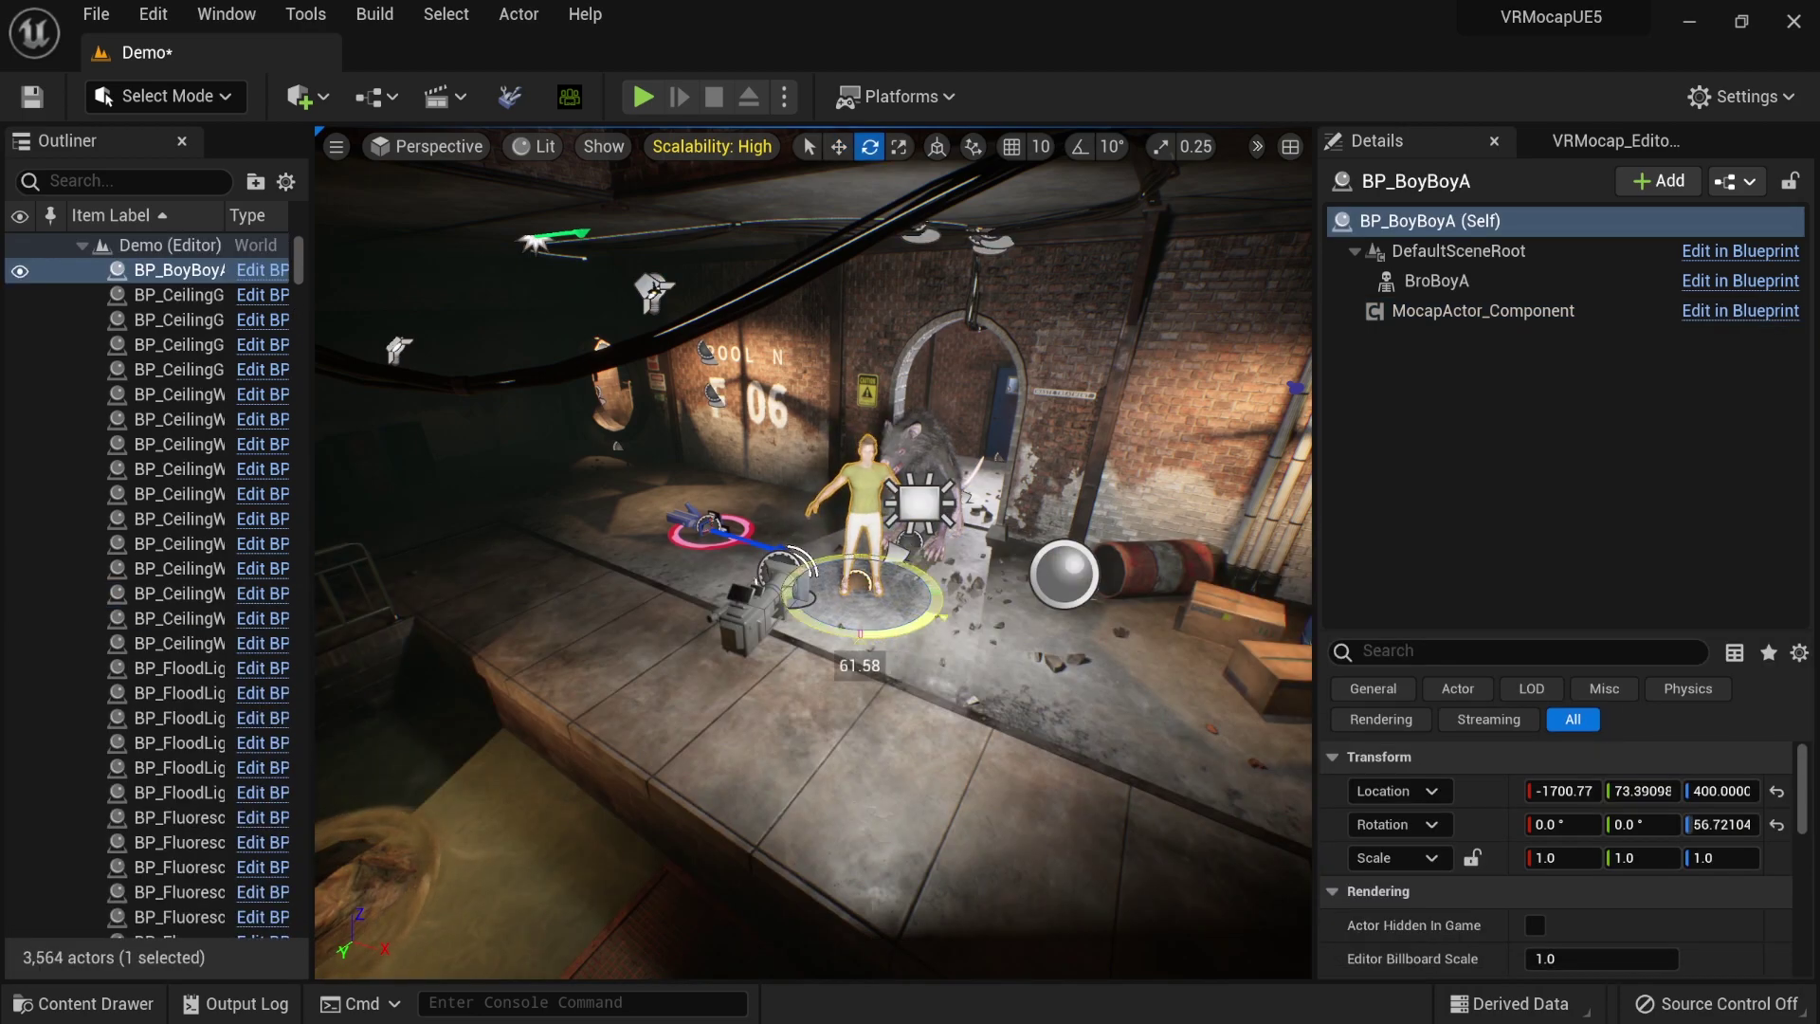
key("f")
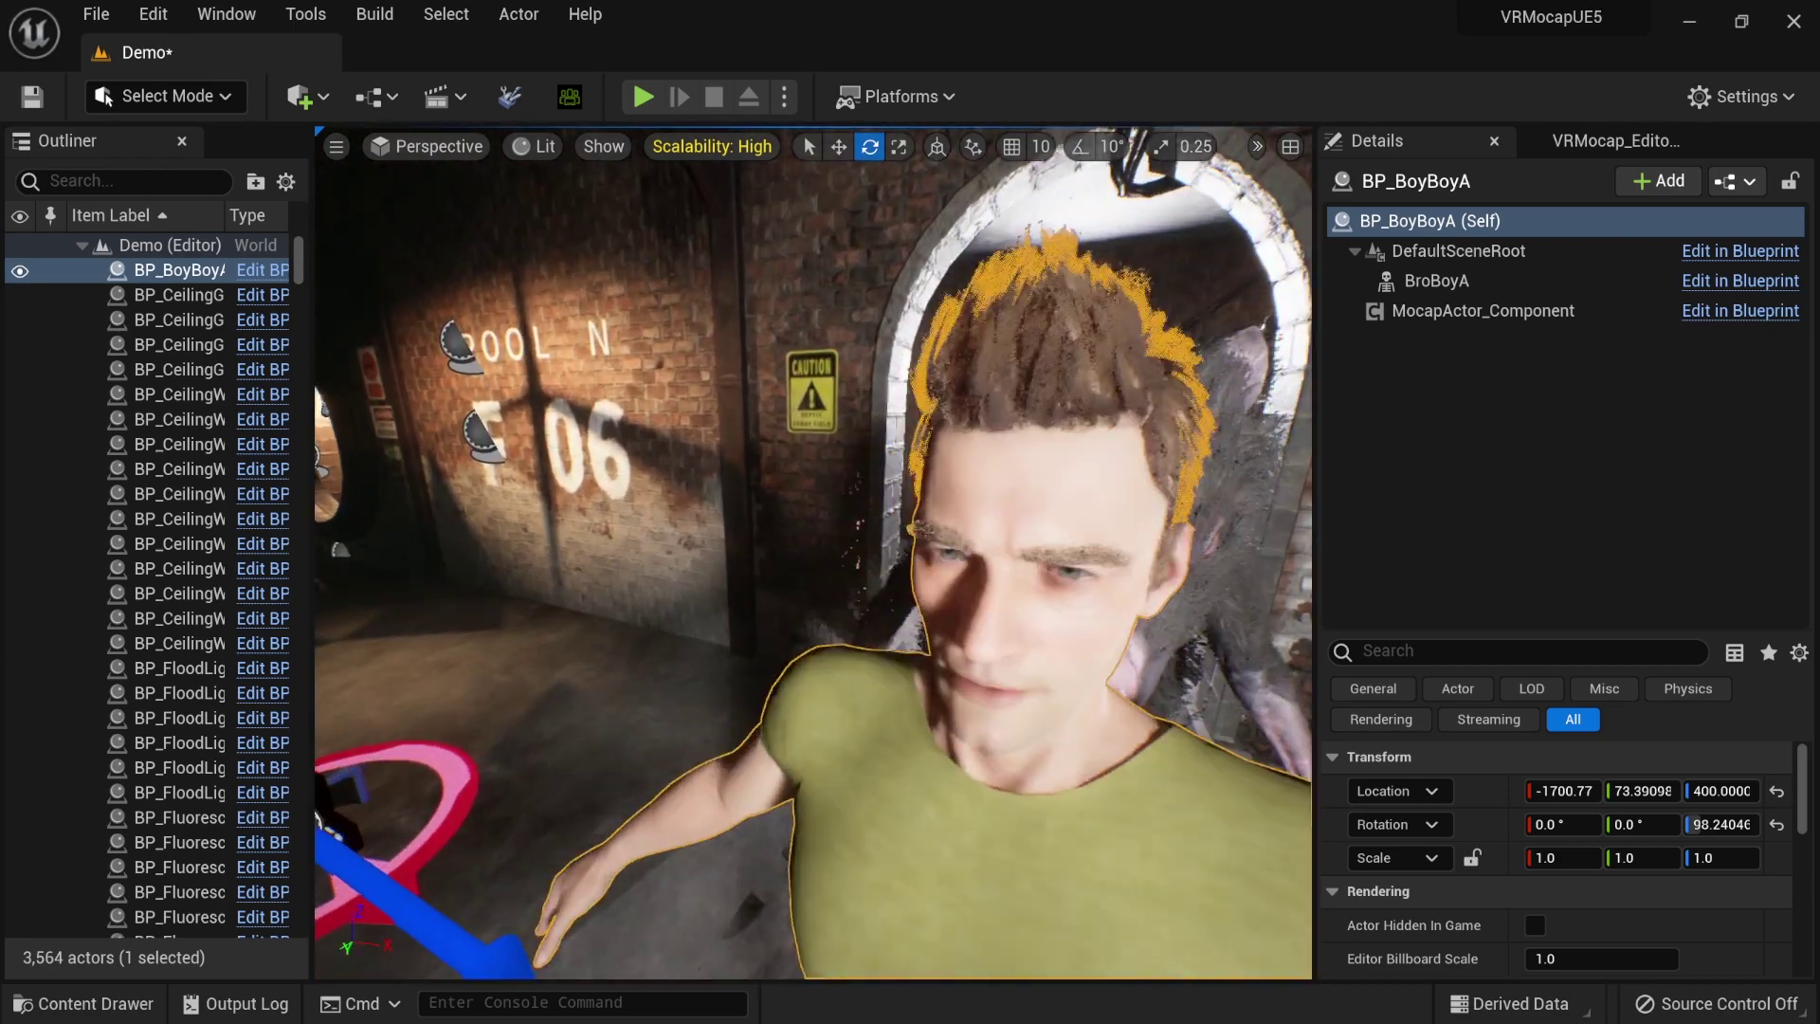
scroll(813, 553, "down", 8)
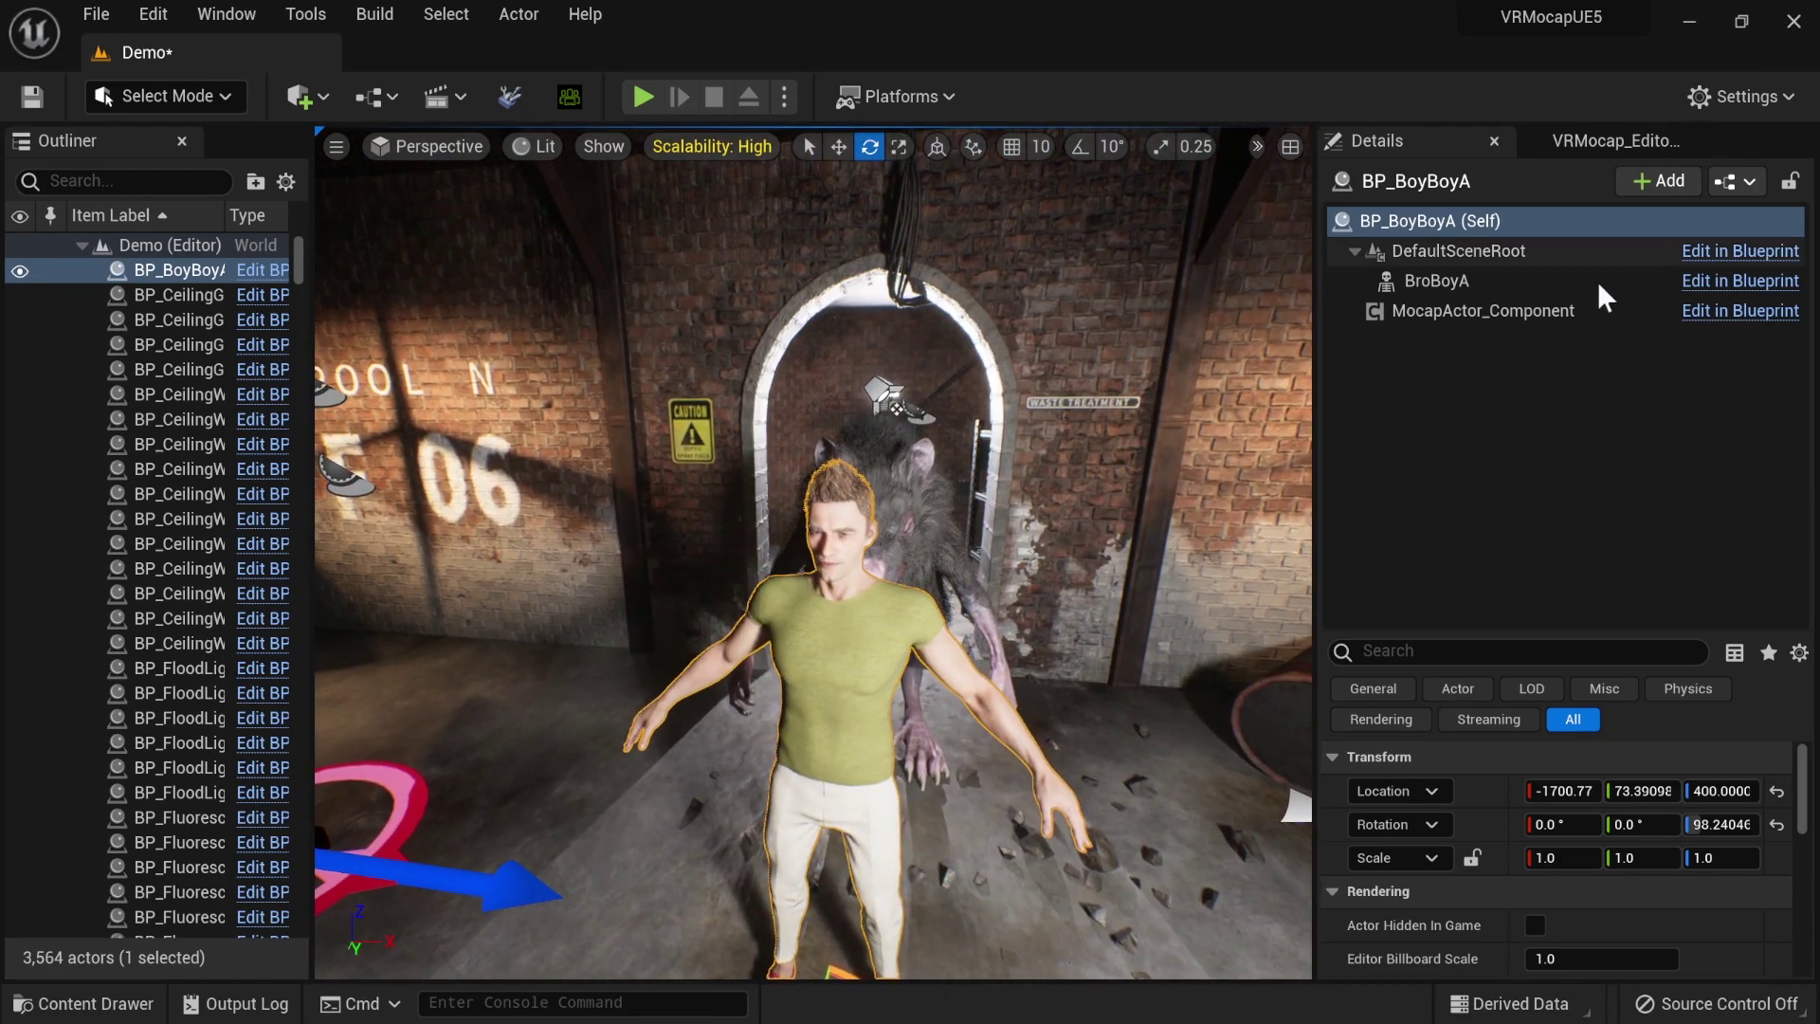
- Check the Anim Class of BP_BoyBoyA's BroBoyA mesh and review the animation blueprints in the VRMocap/AnimBPs folder
left_click(1450, 286)
scroll(1469, 939, "down", 2)
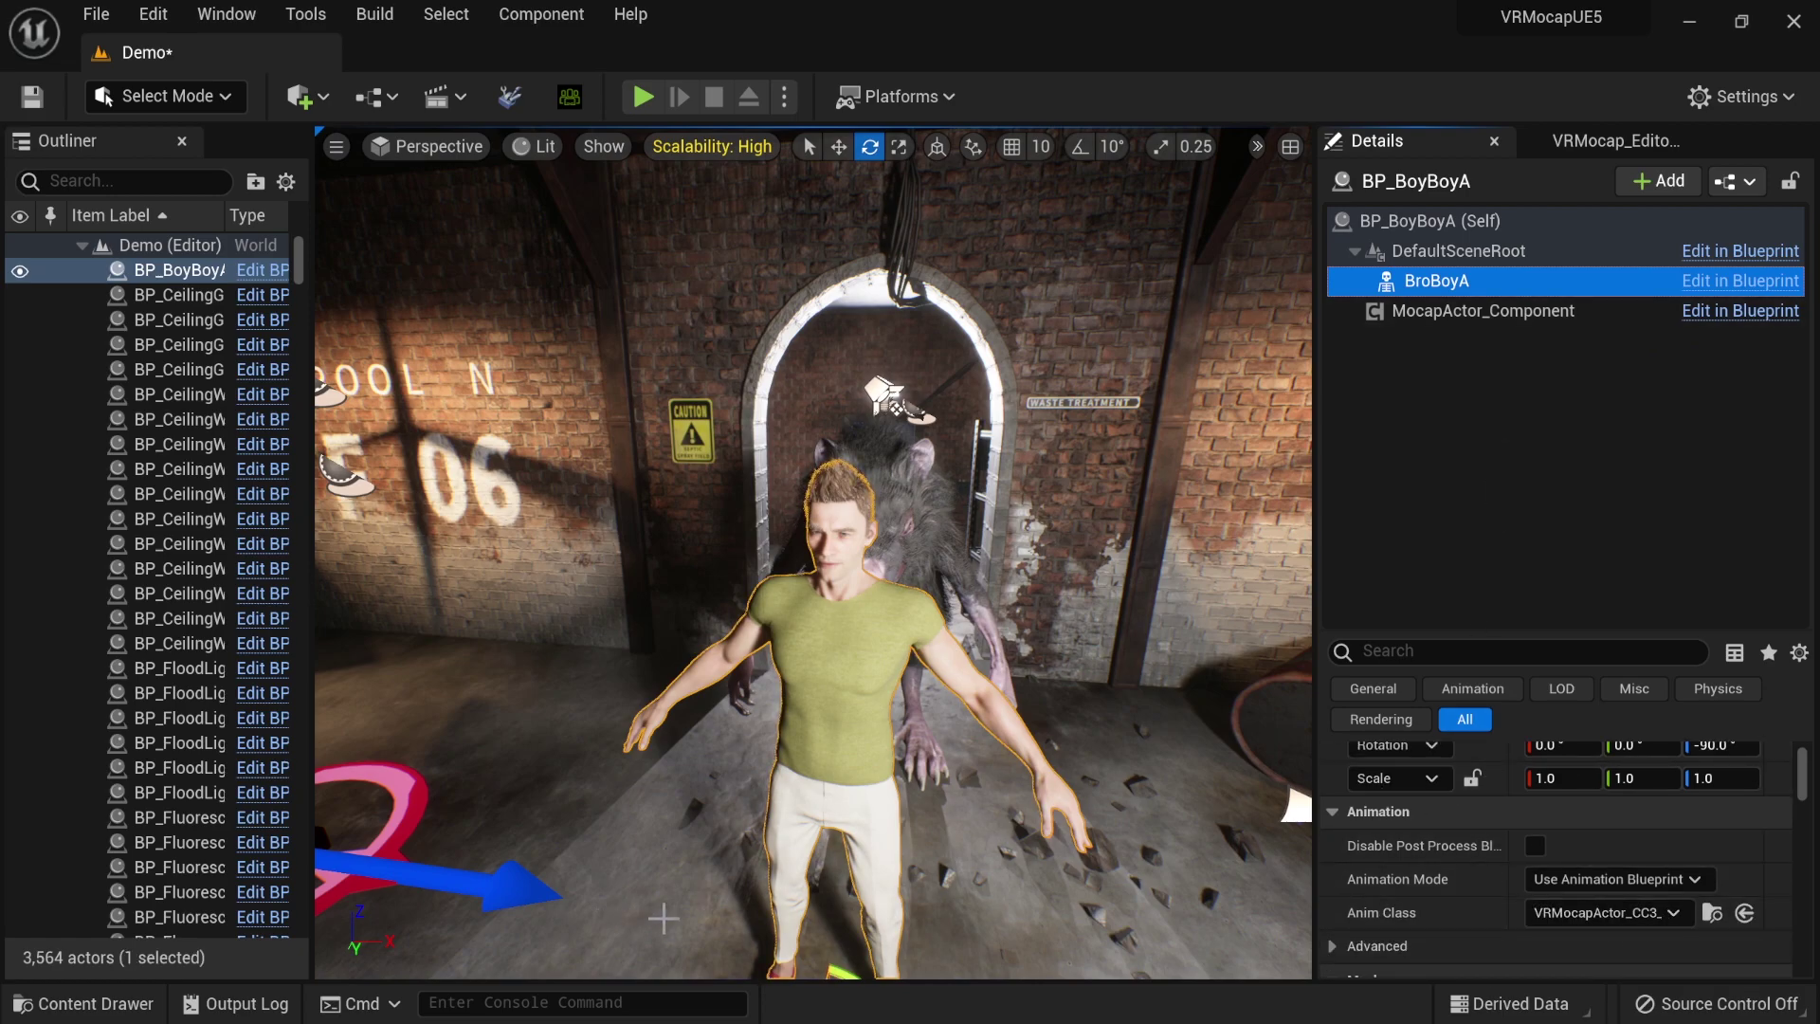
key("ctrl+b")
scroll(190, 891, "down", 10)
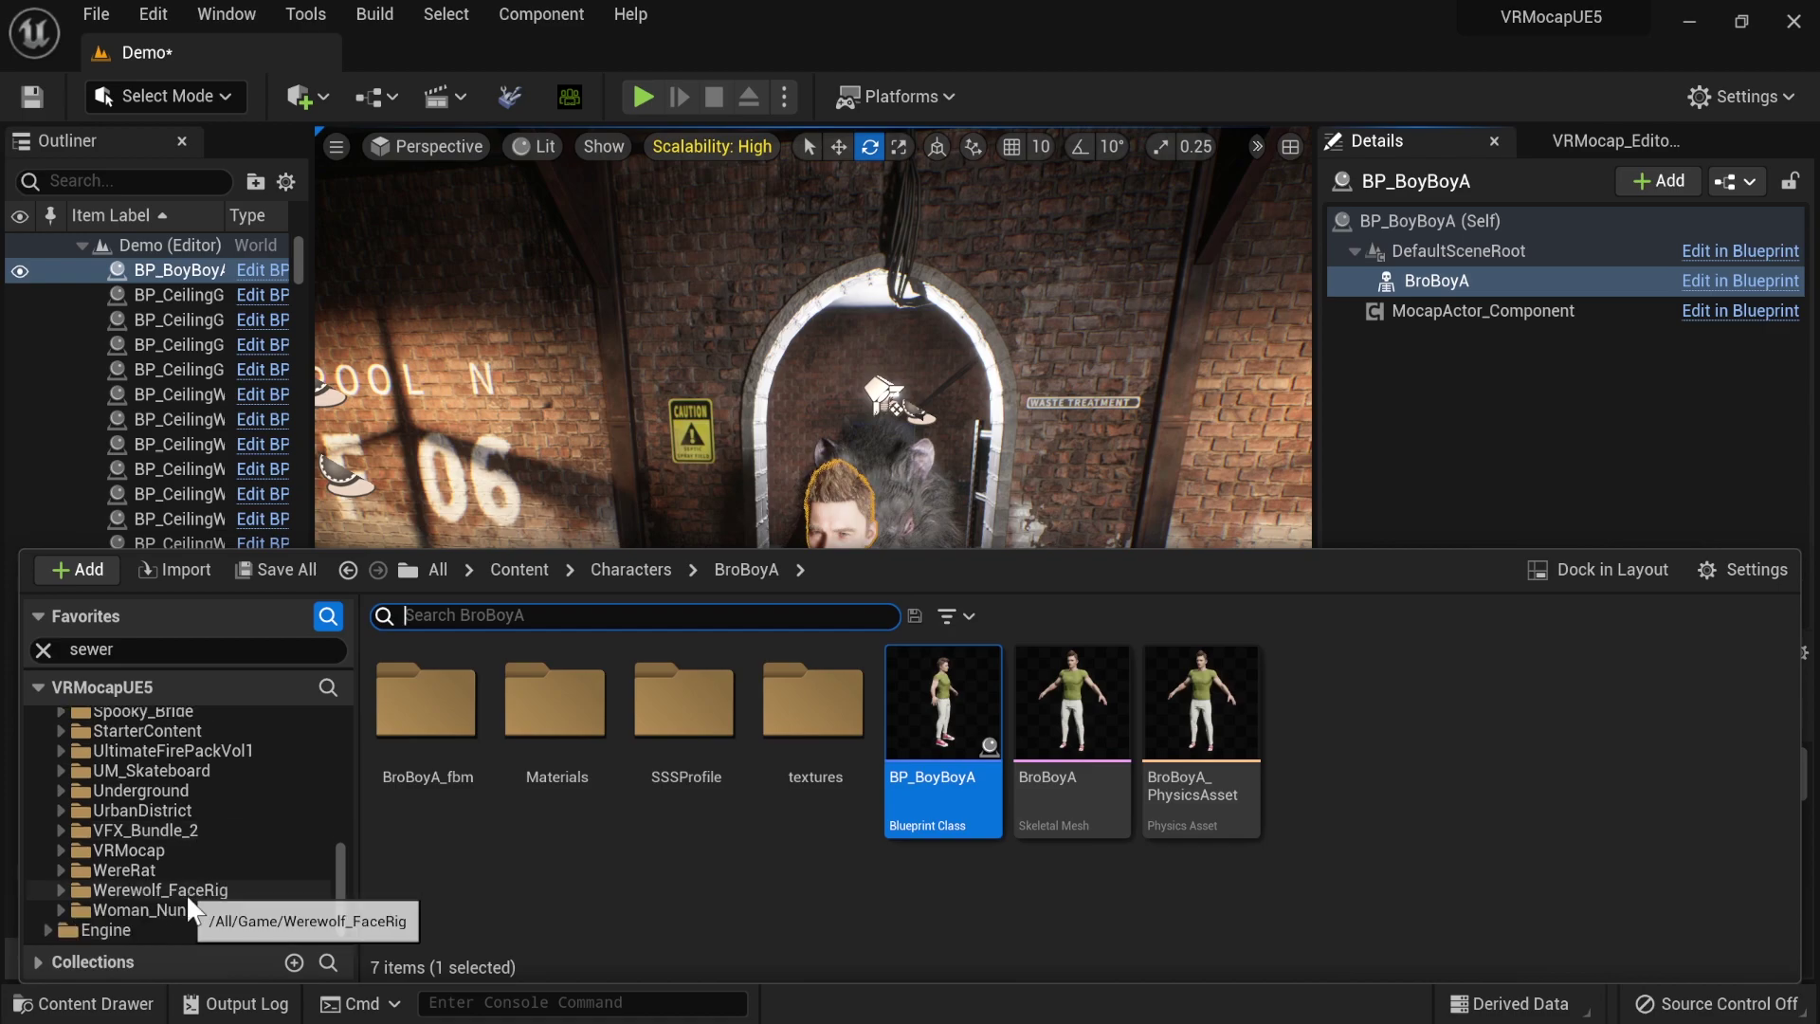
left_click(128, 832)
left_click(119, 850)
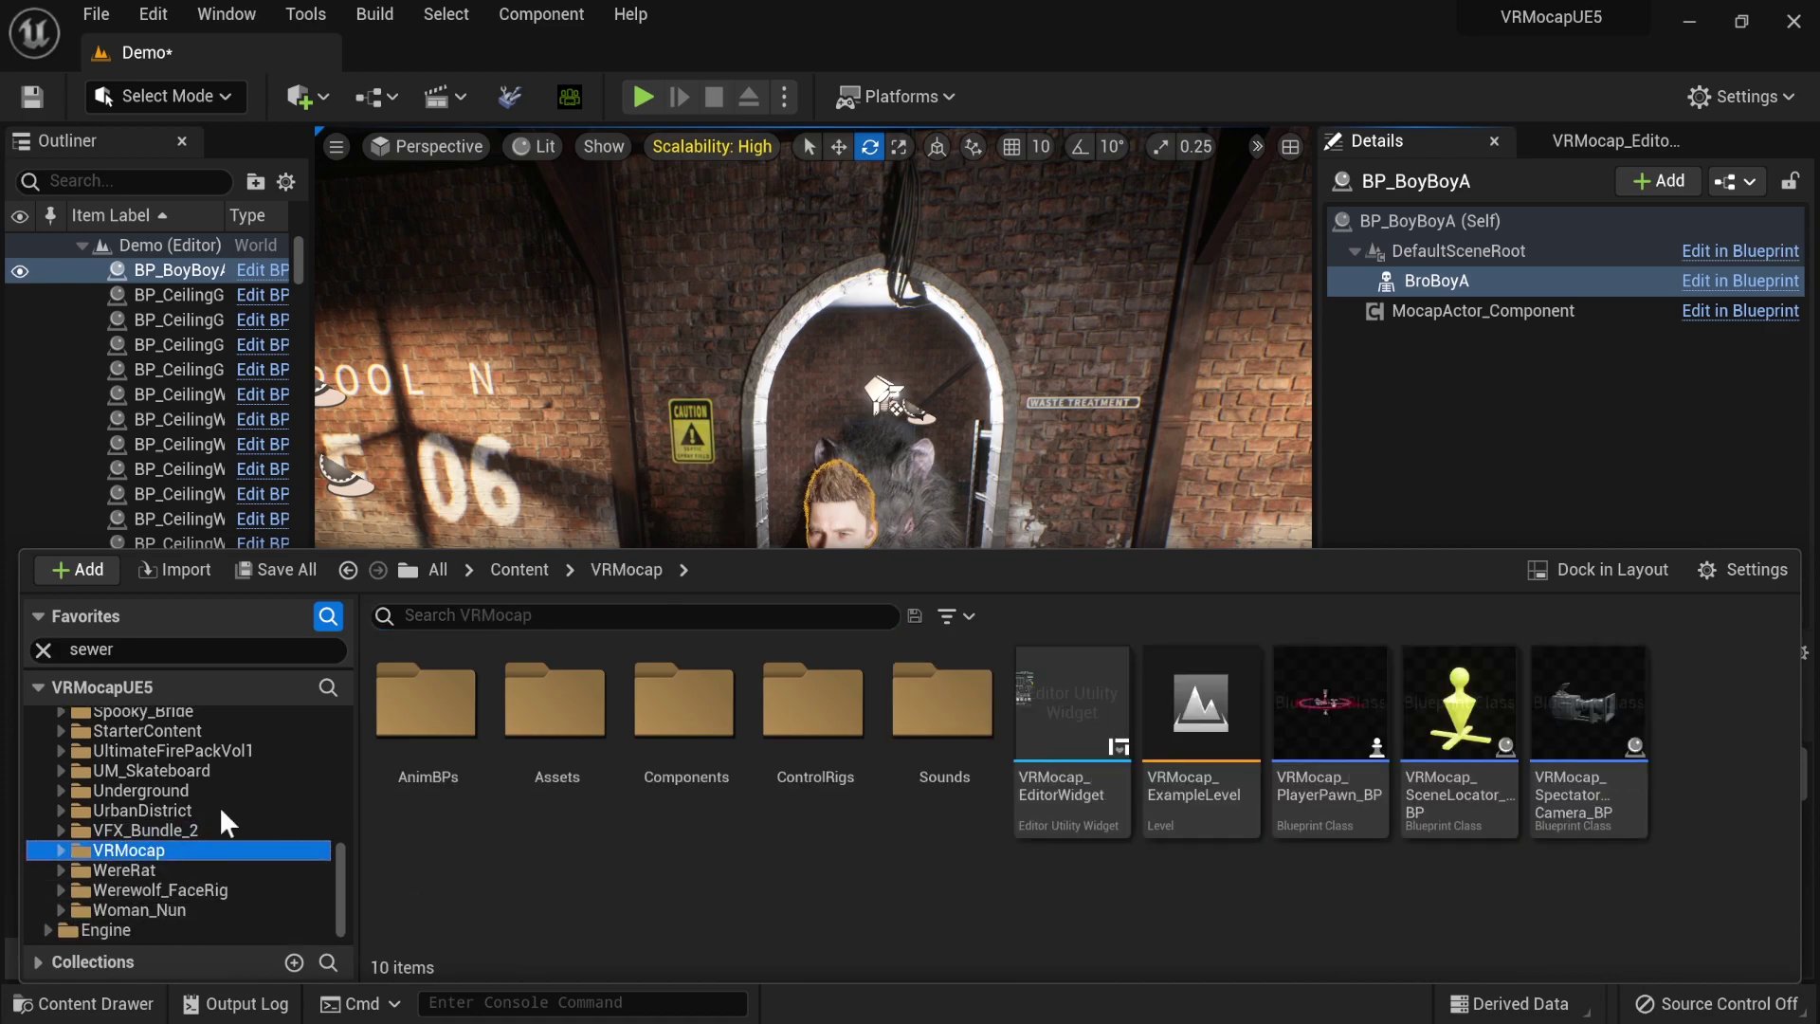
double_click(419, 690)
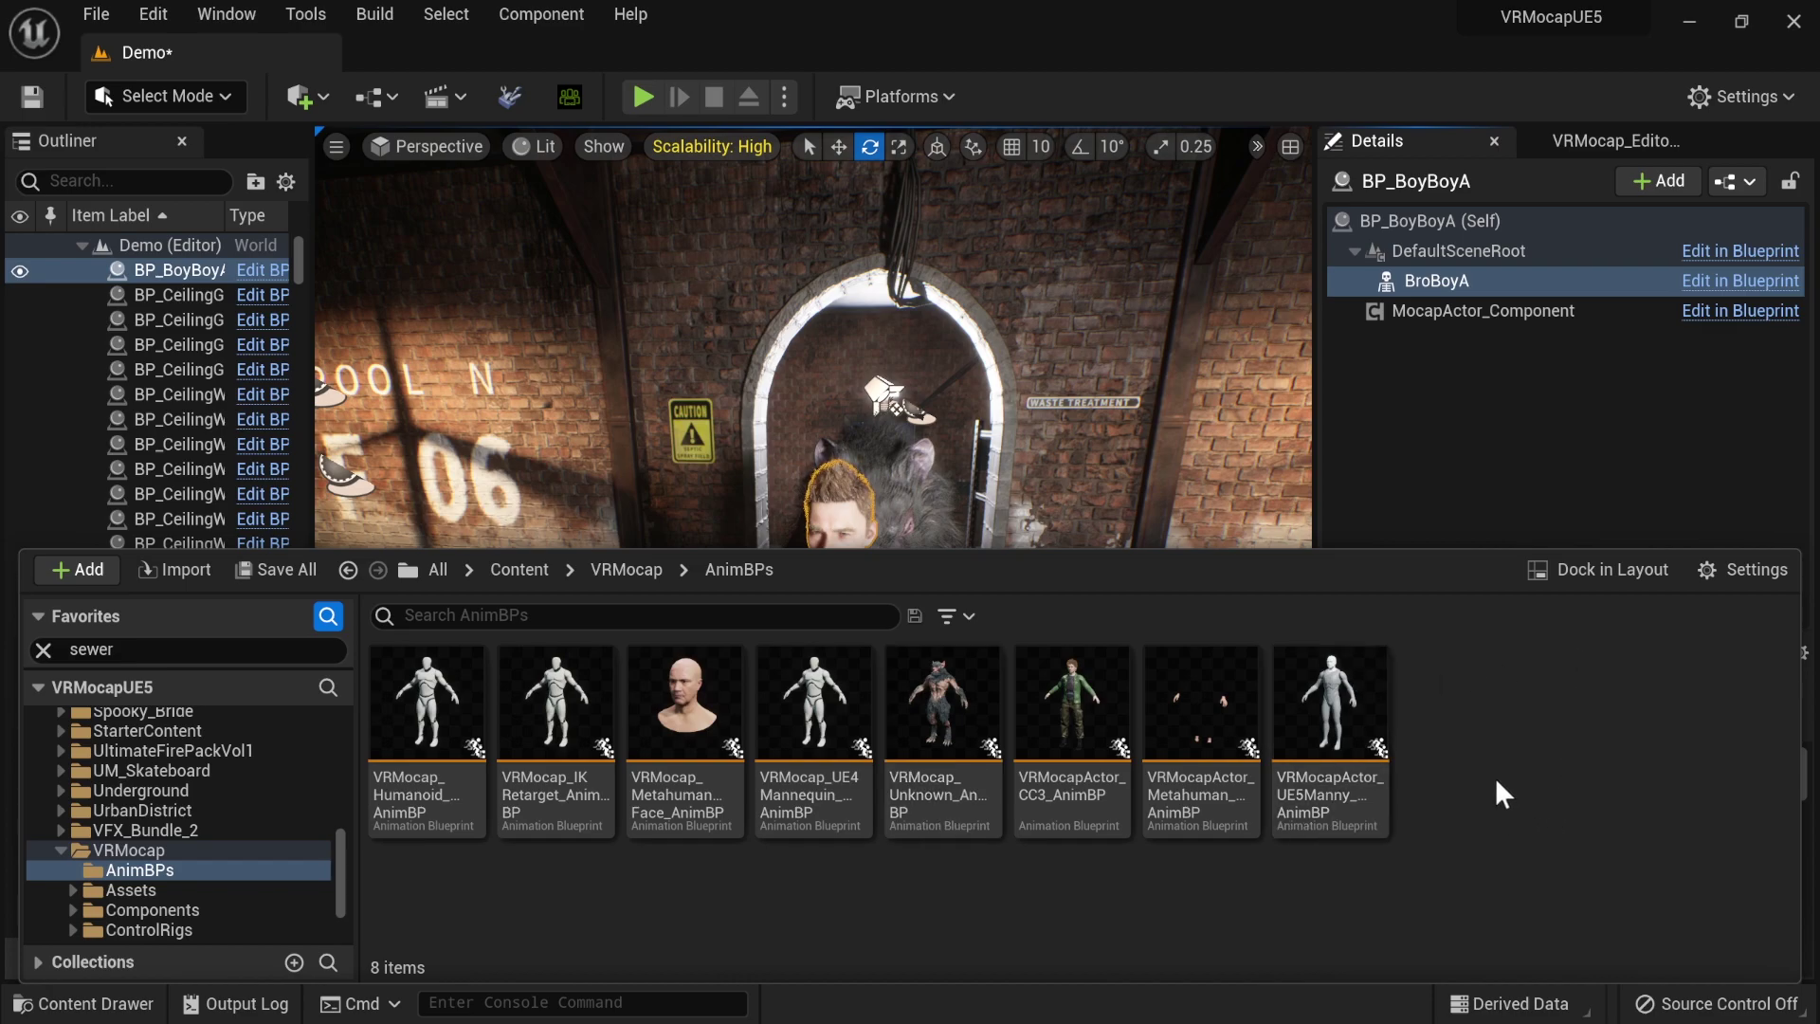
key("ctrl+space")
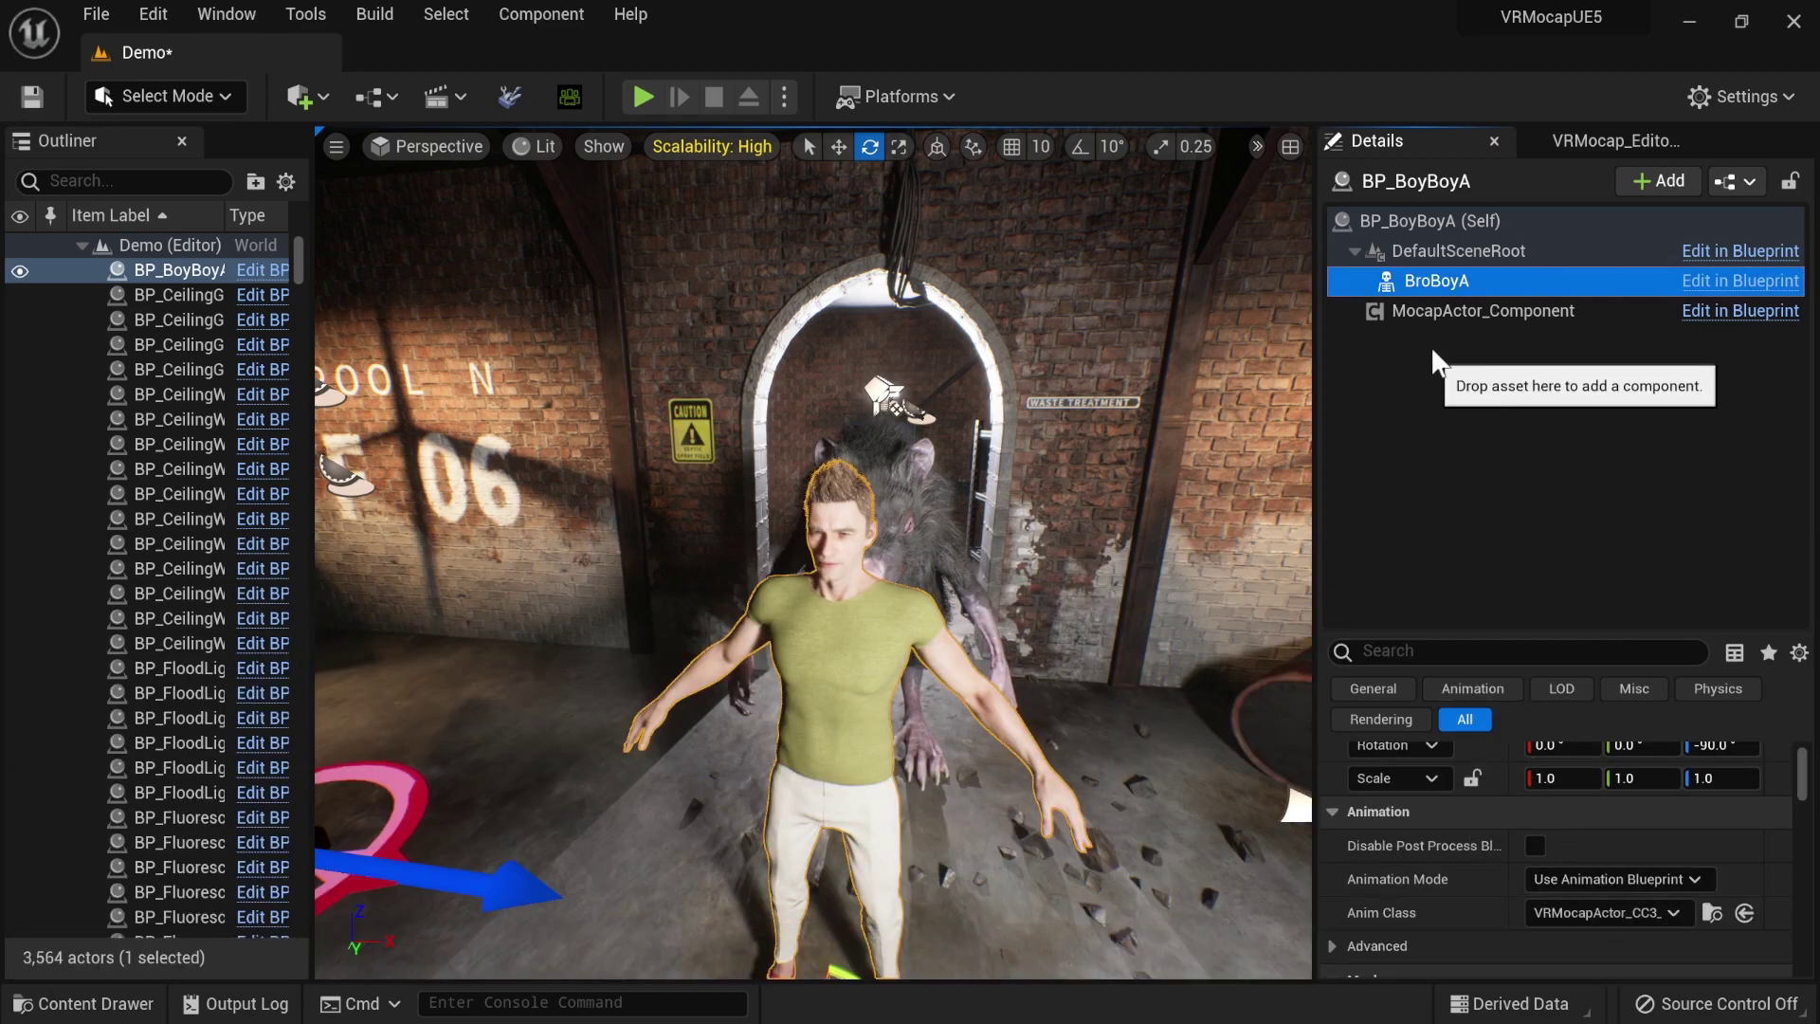
- Enable Is Mocap Target on the MocapActor_Component of BP_BoyBoyA
left_click(1432, 312)
scroll(1422, 787, "up", 2)
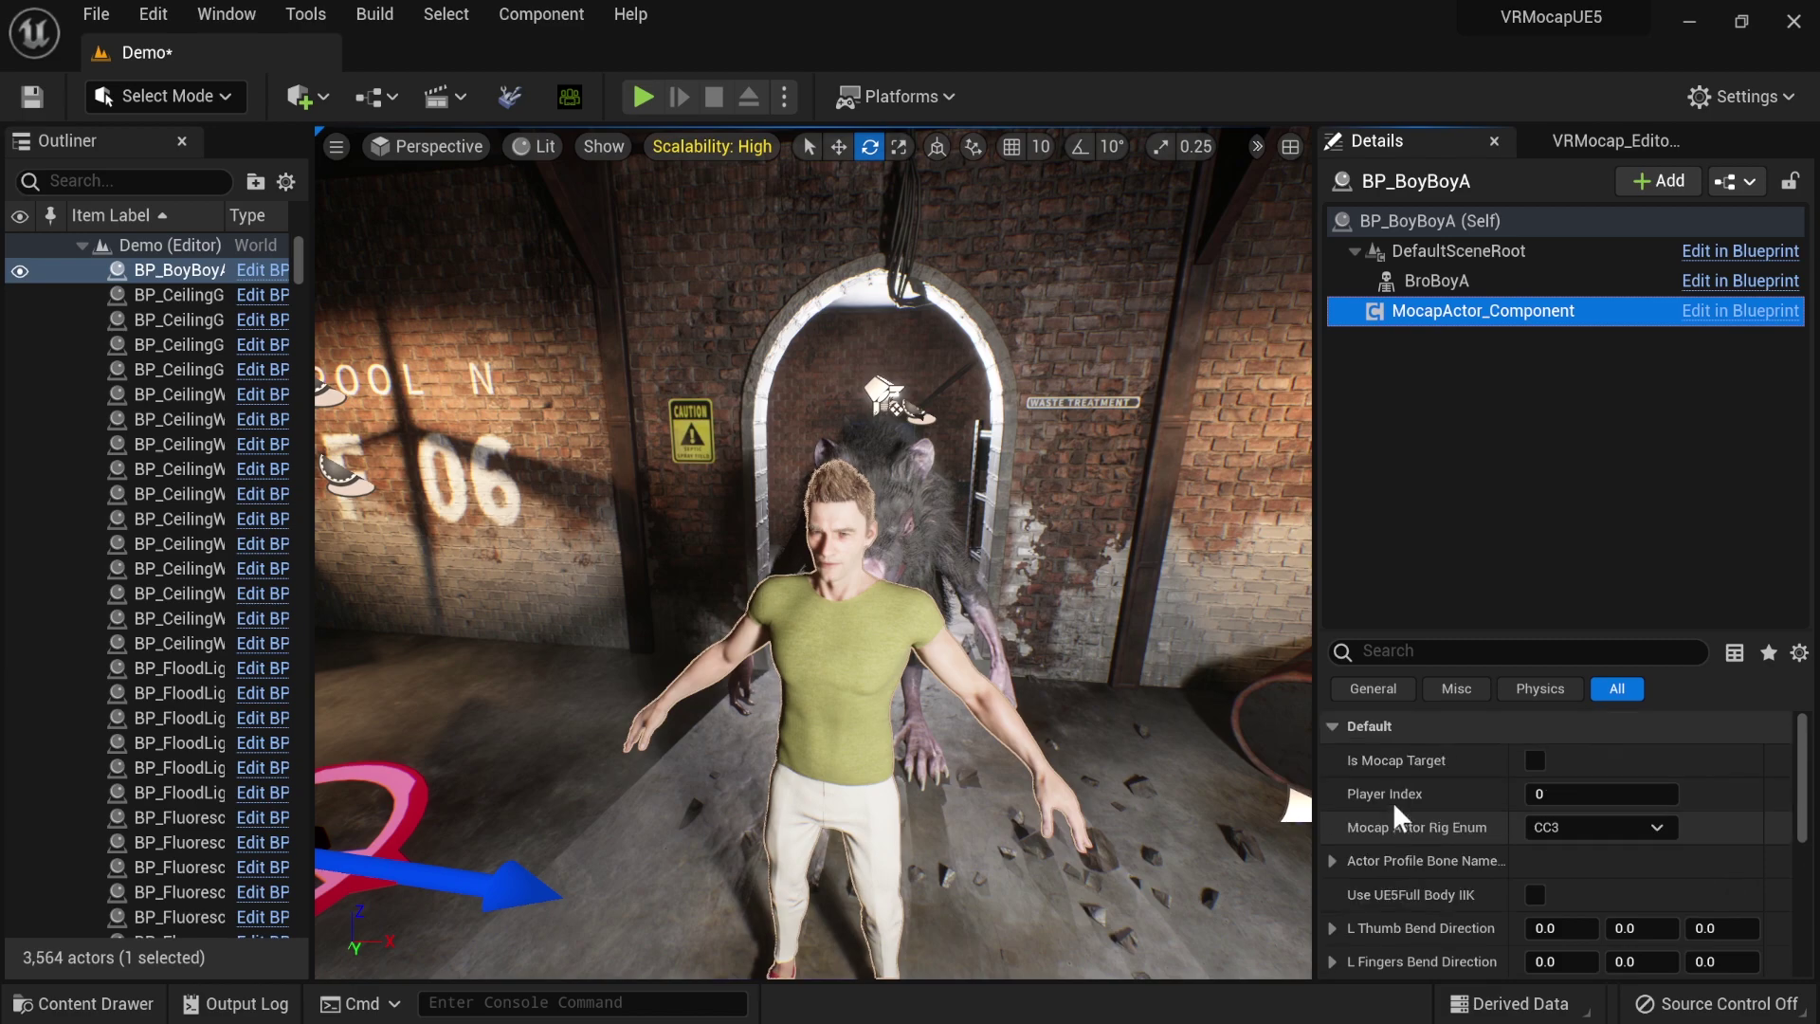
left_click(1536, 758)
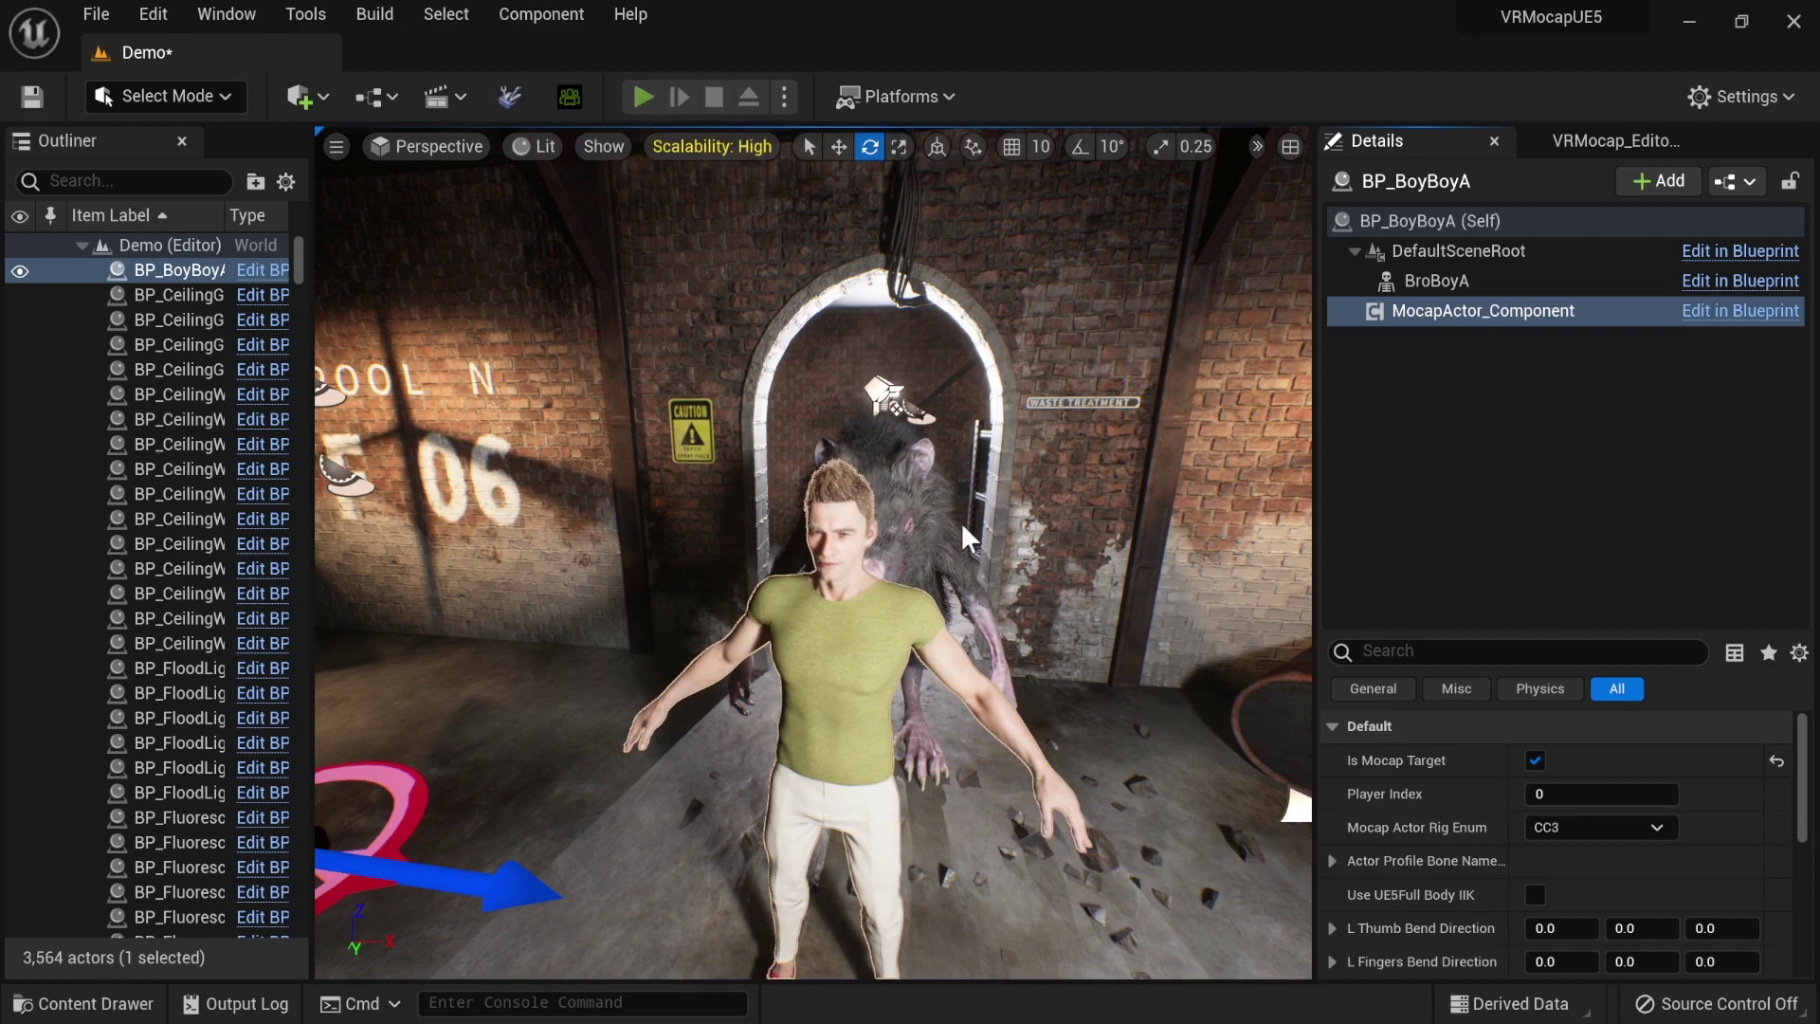
- Play the level to test live motion capture on BP_BoyBoyA, stop playing, and return to the VRMocap/AnimBPs assets
key("alt+p")
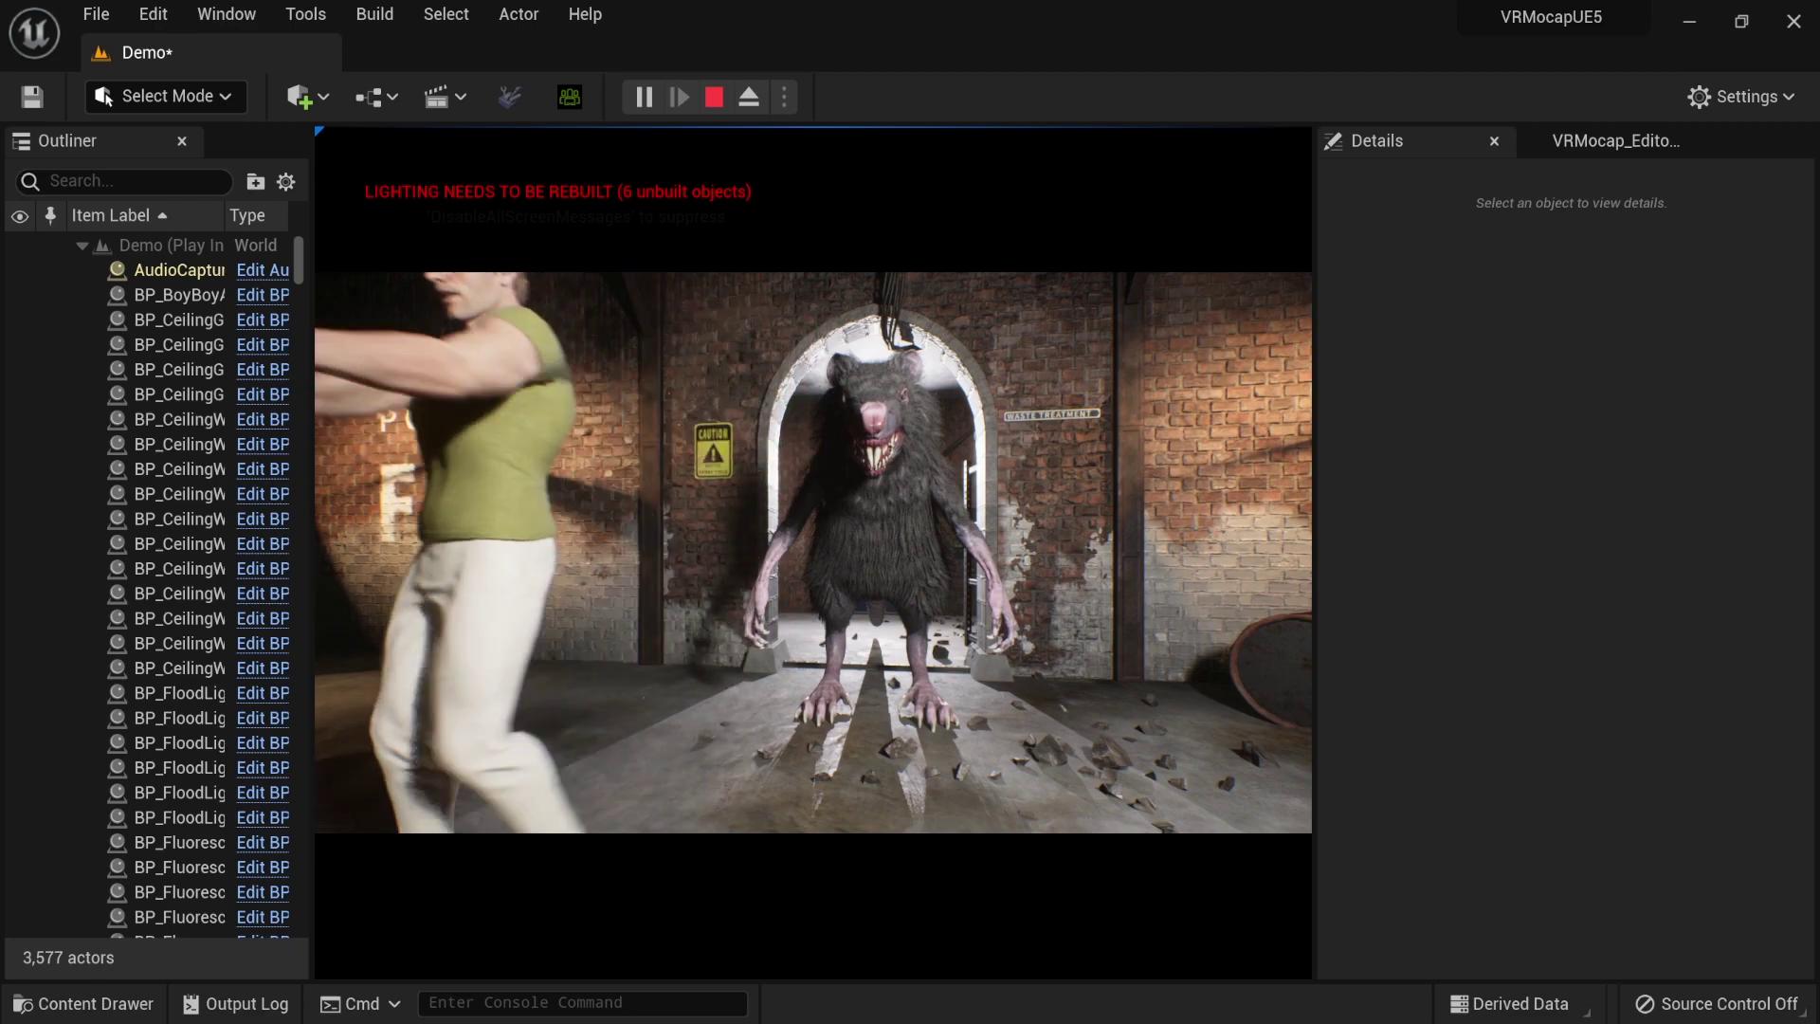
key("shift+F1")
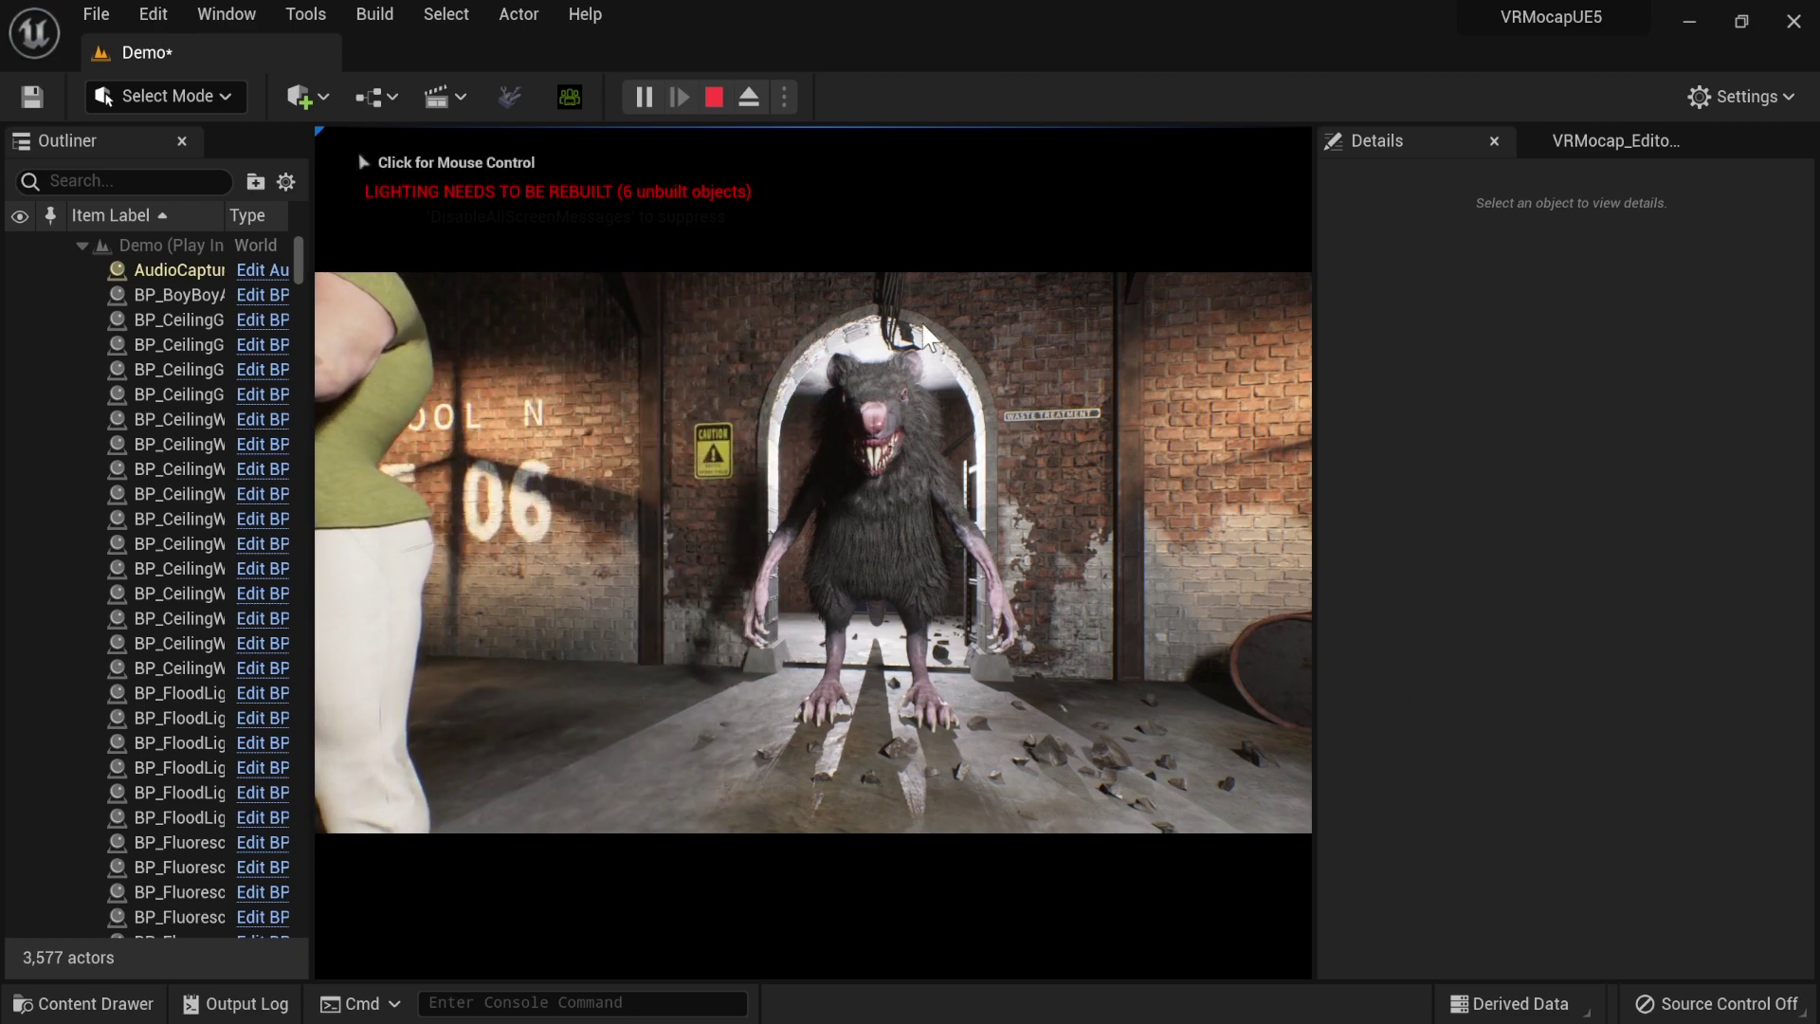
left_click(714, 96)
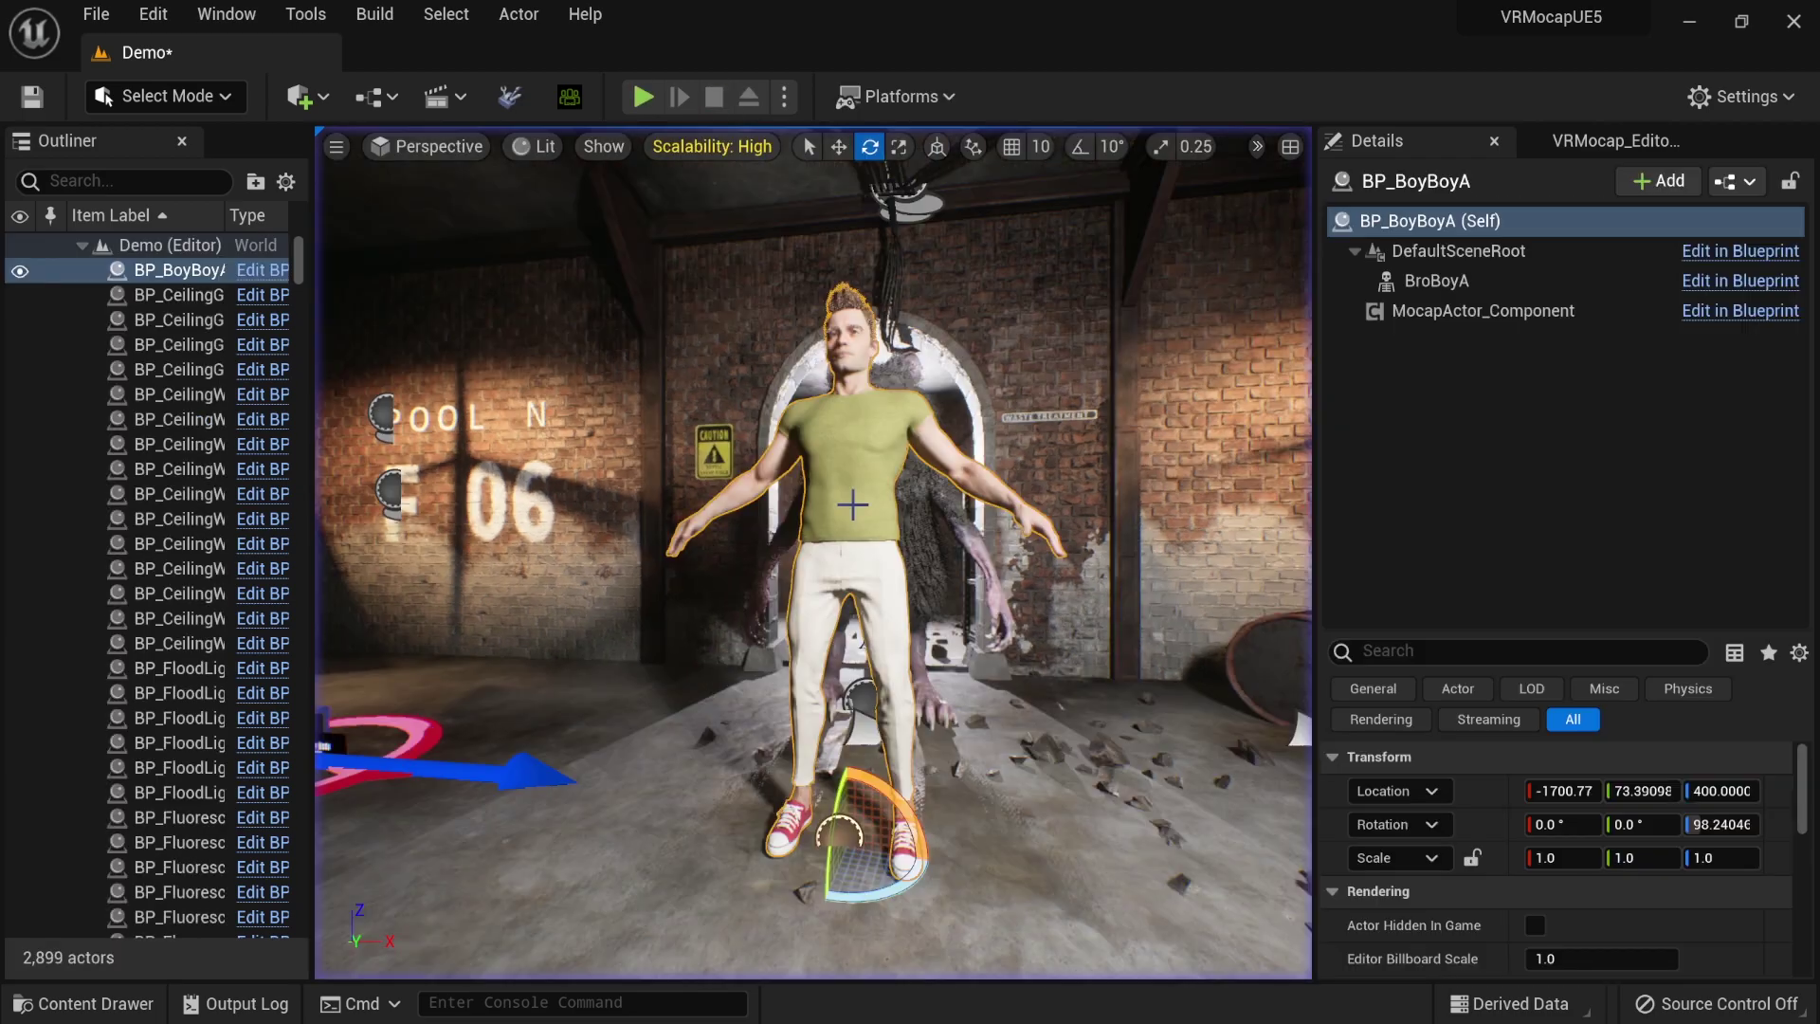
key("ctrl+space")
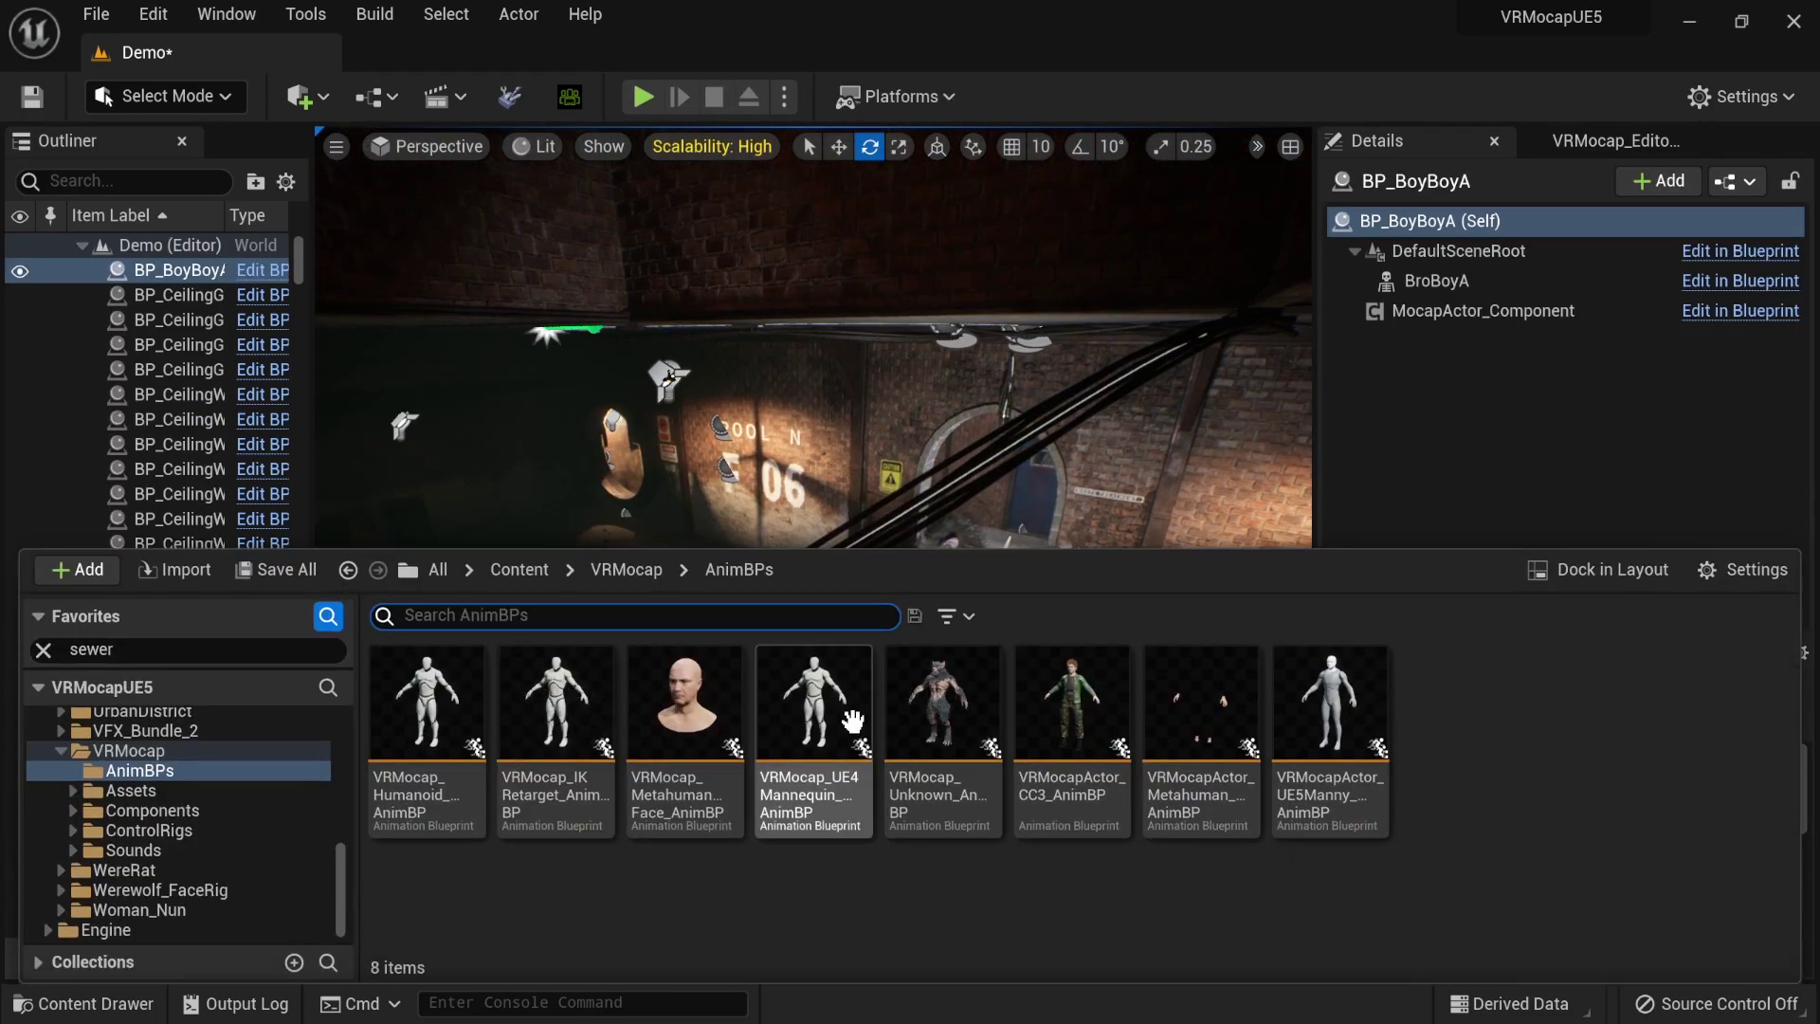
- Place VRMocap_SceneLocator_BP from the VRMocap folder between BP_BoyBoyA and the WereRat, and rotate it to about 90° around Z
left_click(129, 750)
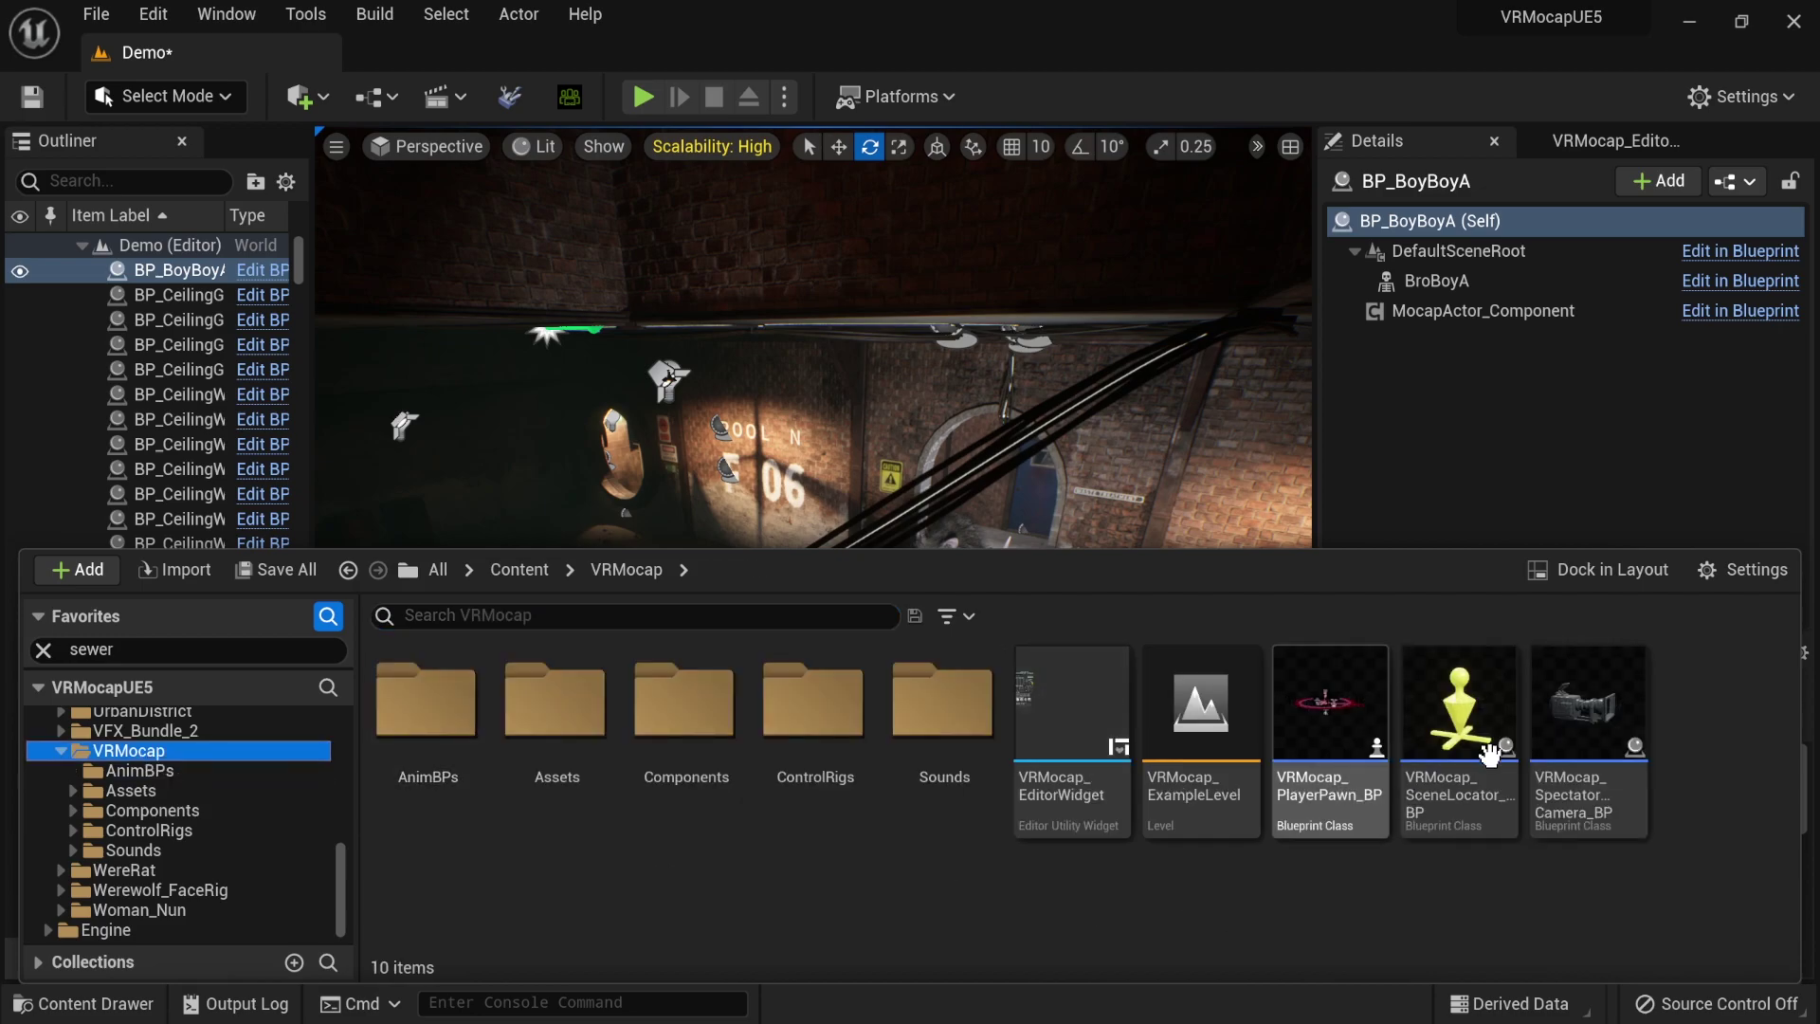
left_click(851, 531)
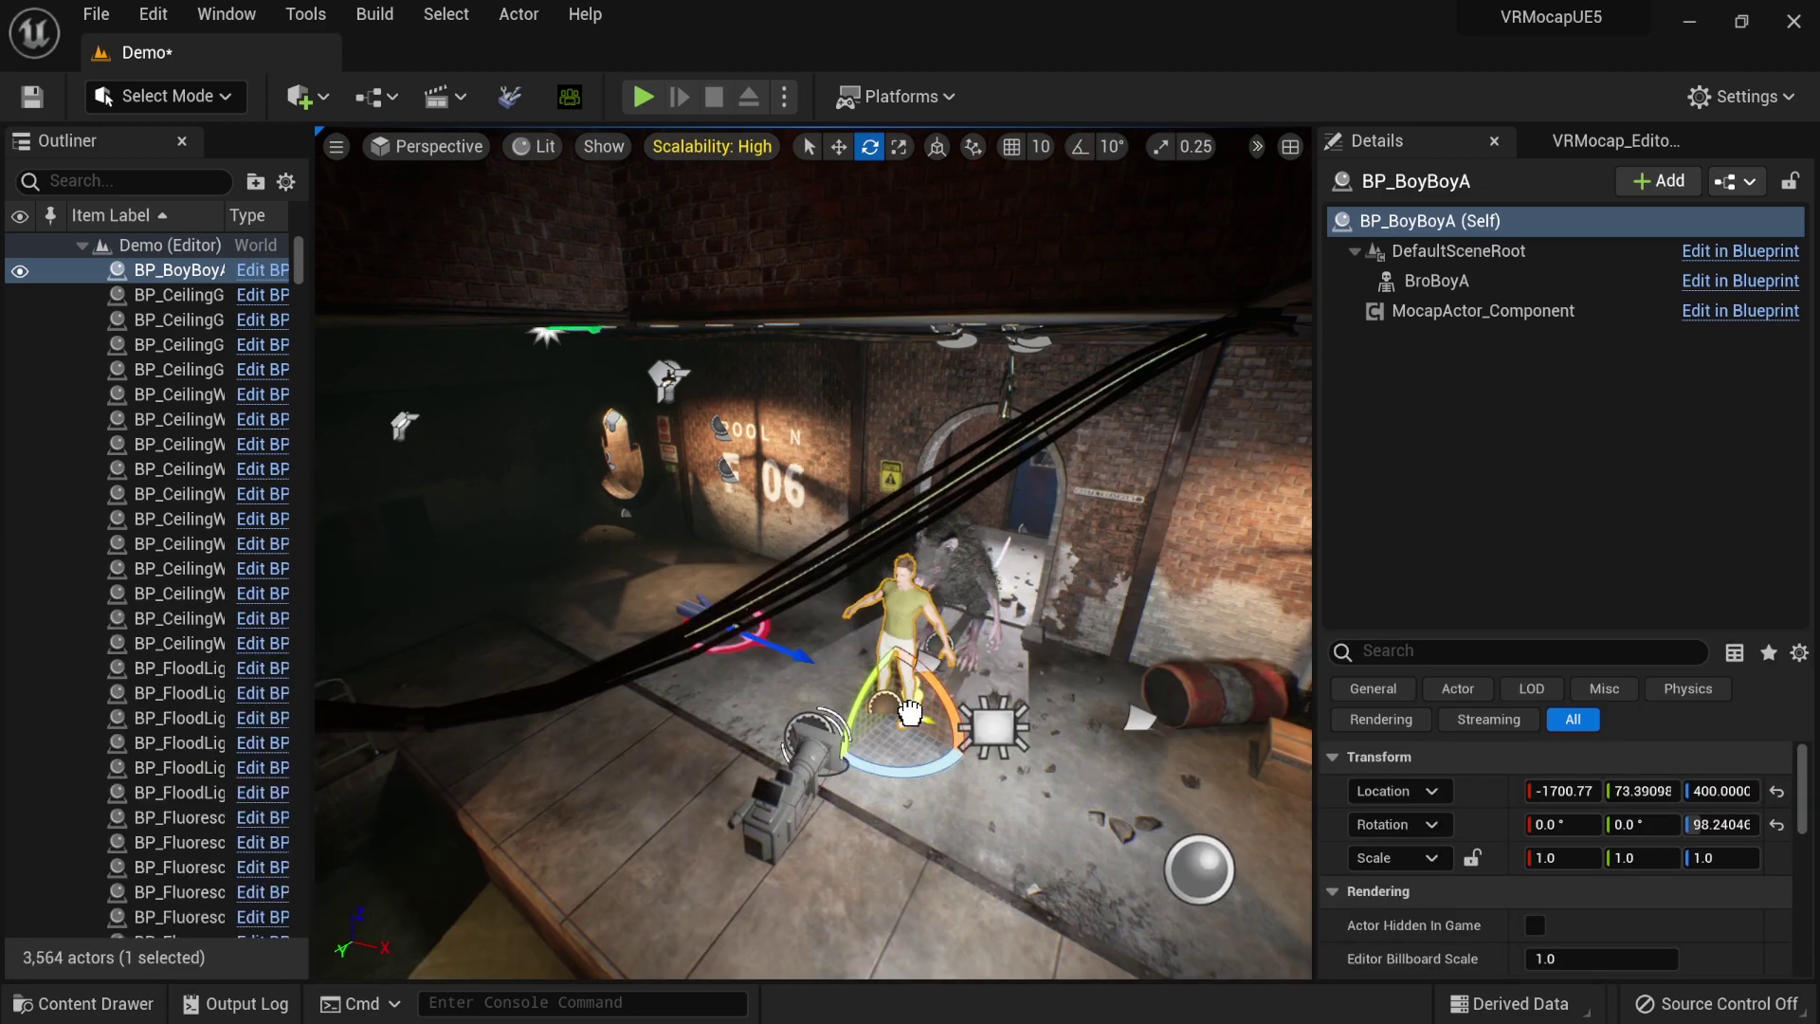
left_click_drag(910, 713, 901, 706)
key("f")
left_click_drag(733, 737, 800, 743)
key("w")
right_click_drag(749, 670, 749, 670)
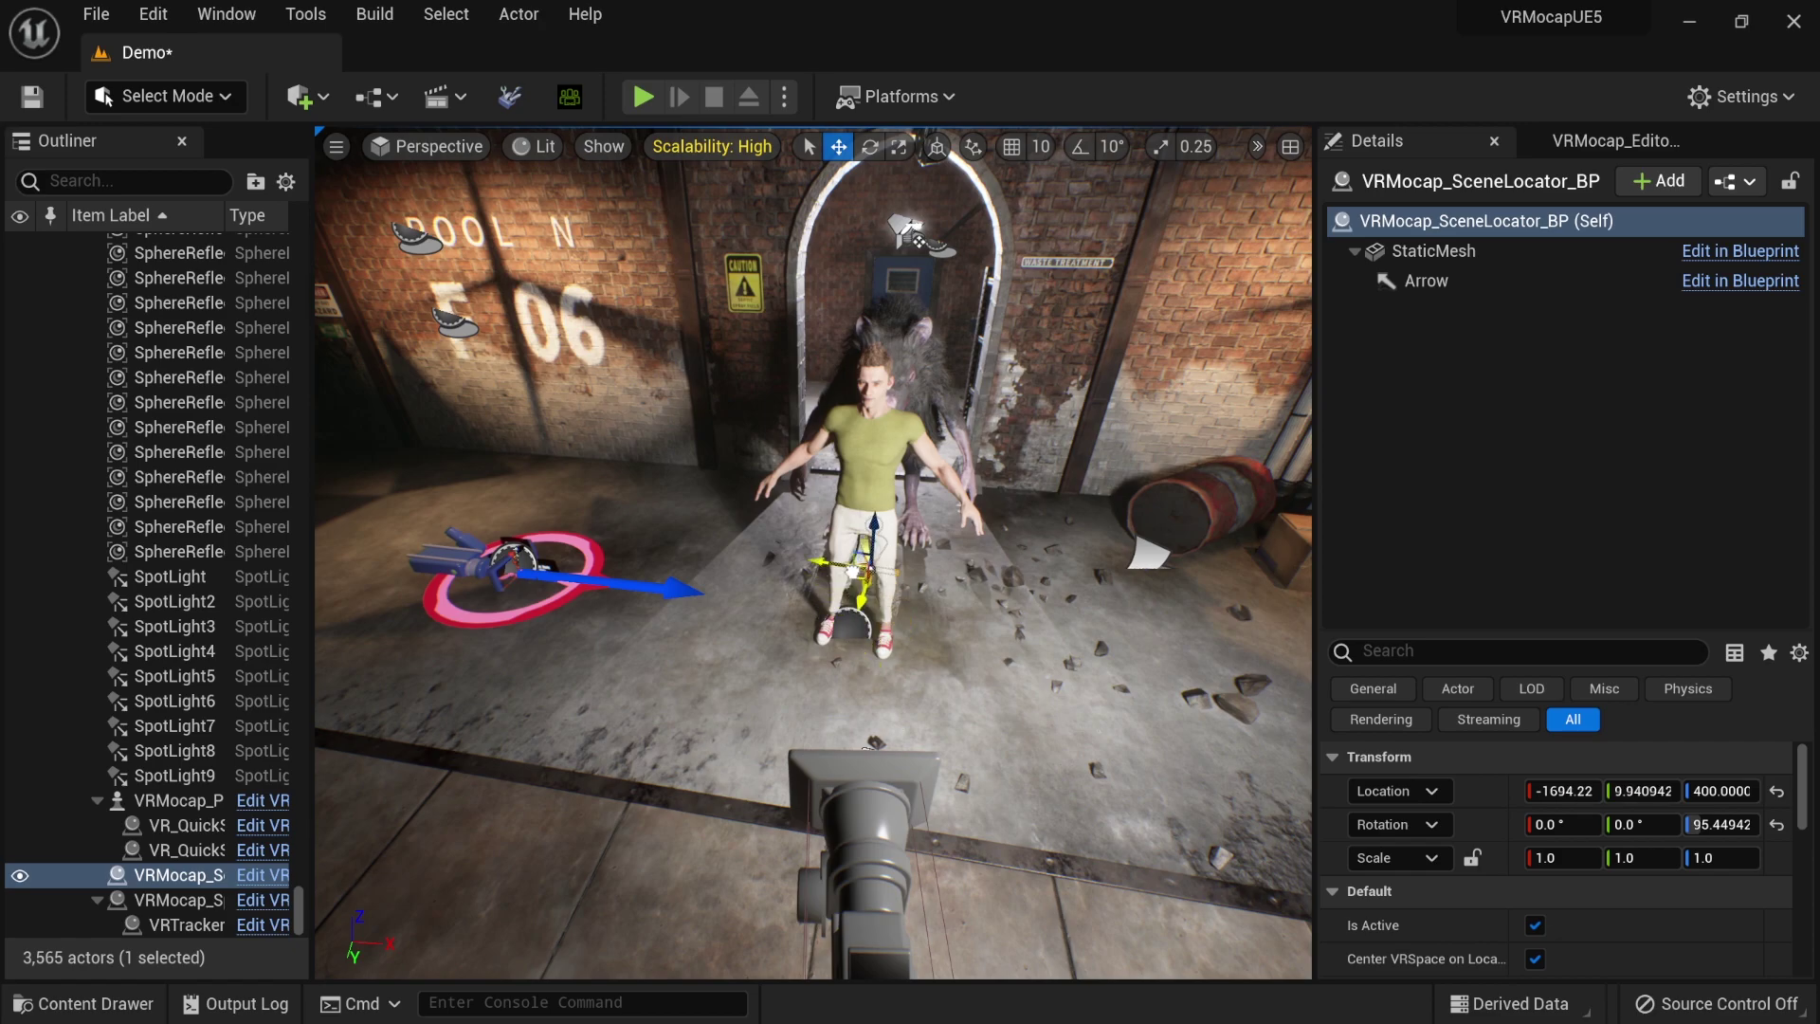
left_click_drag(892, 614, 843, 585)
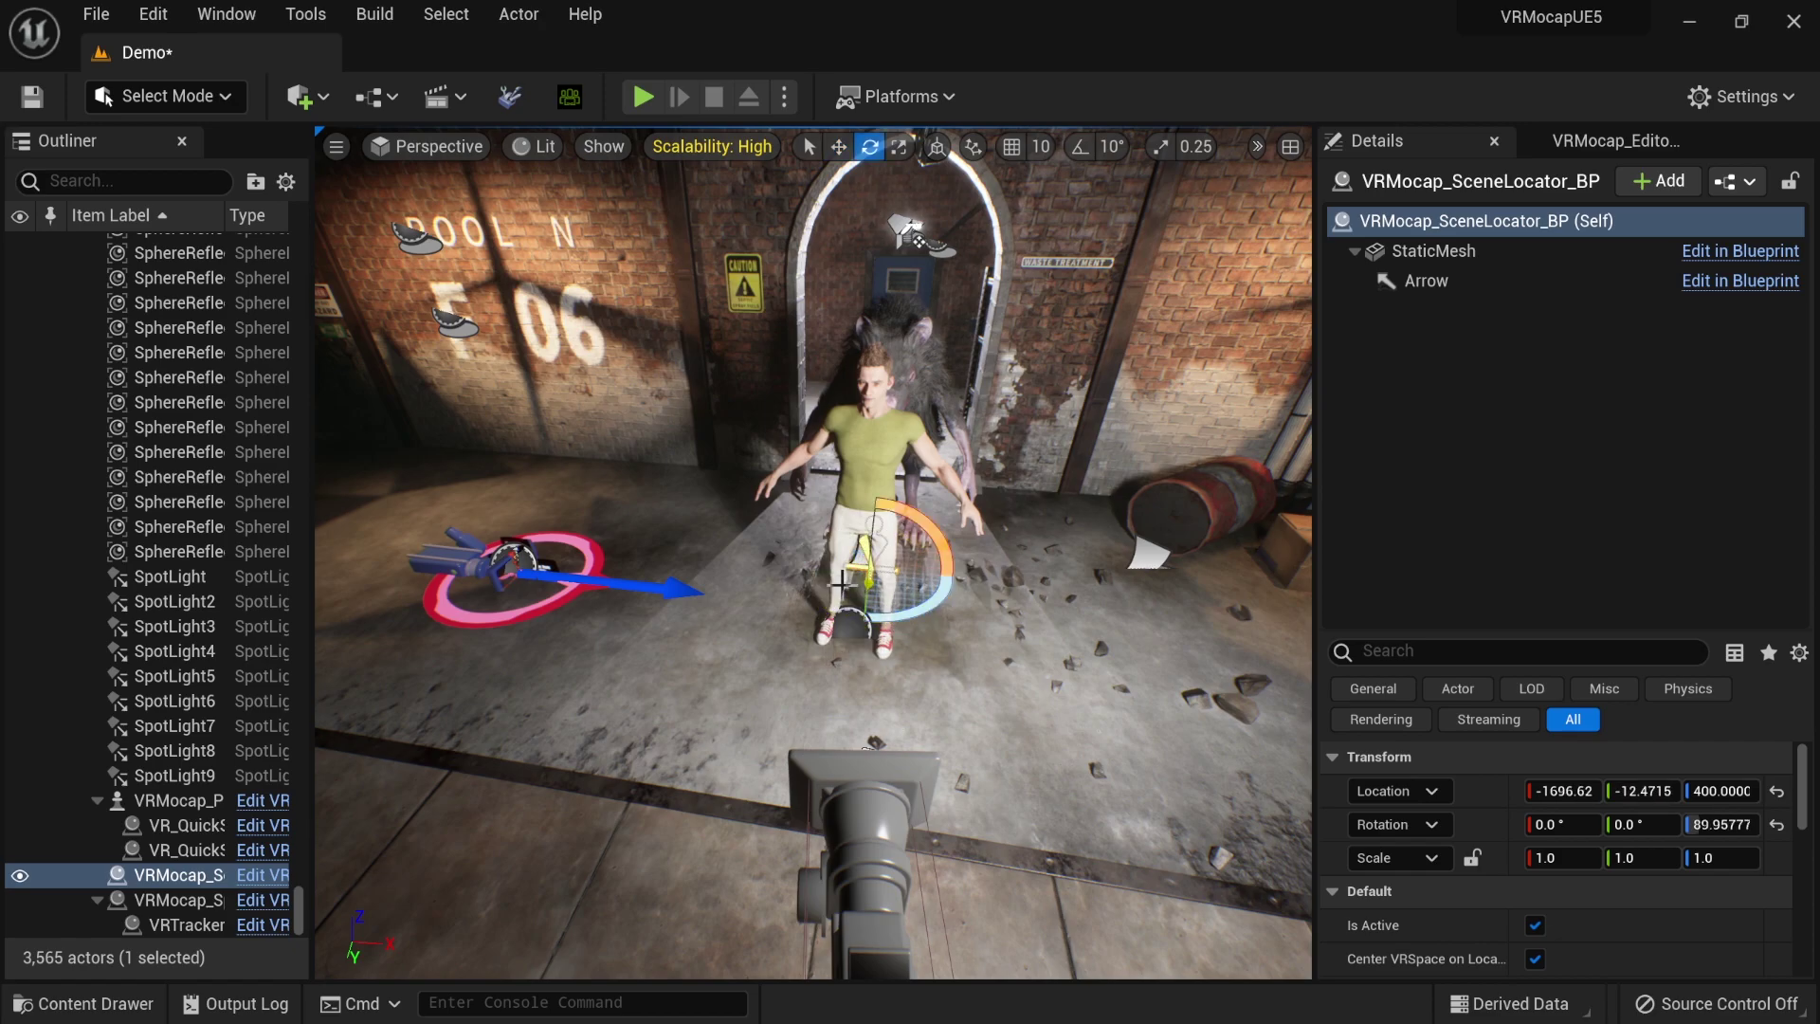
left_click_drag(872, 744, 967, 621, "alt")
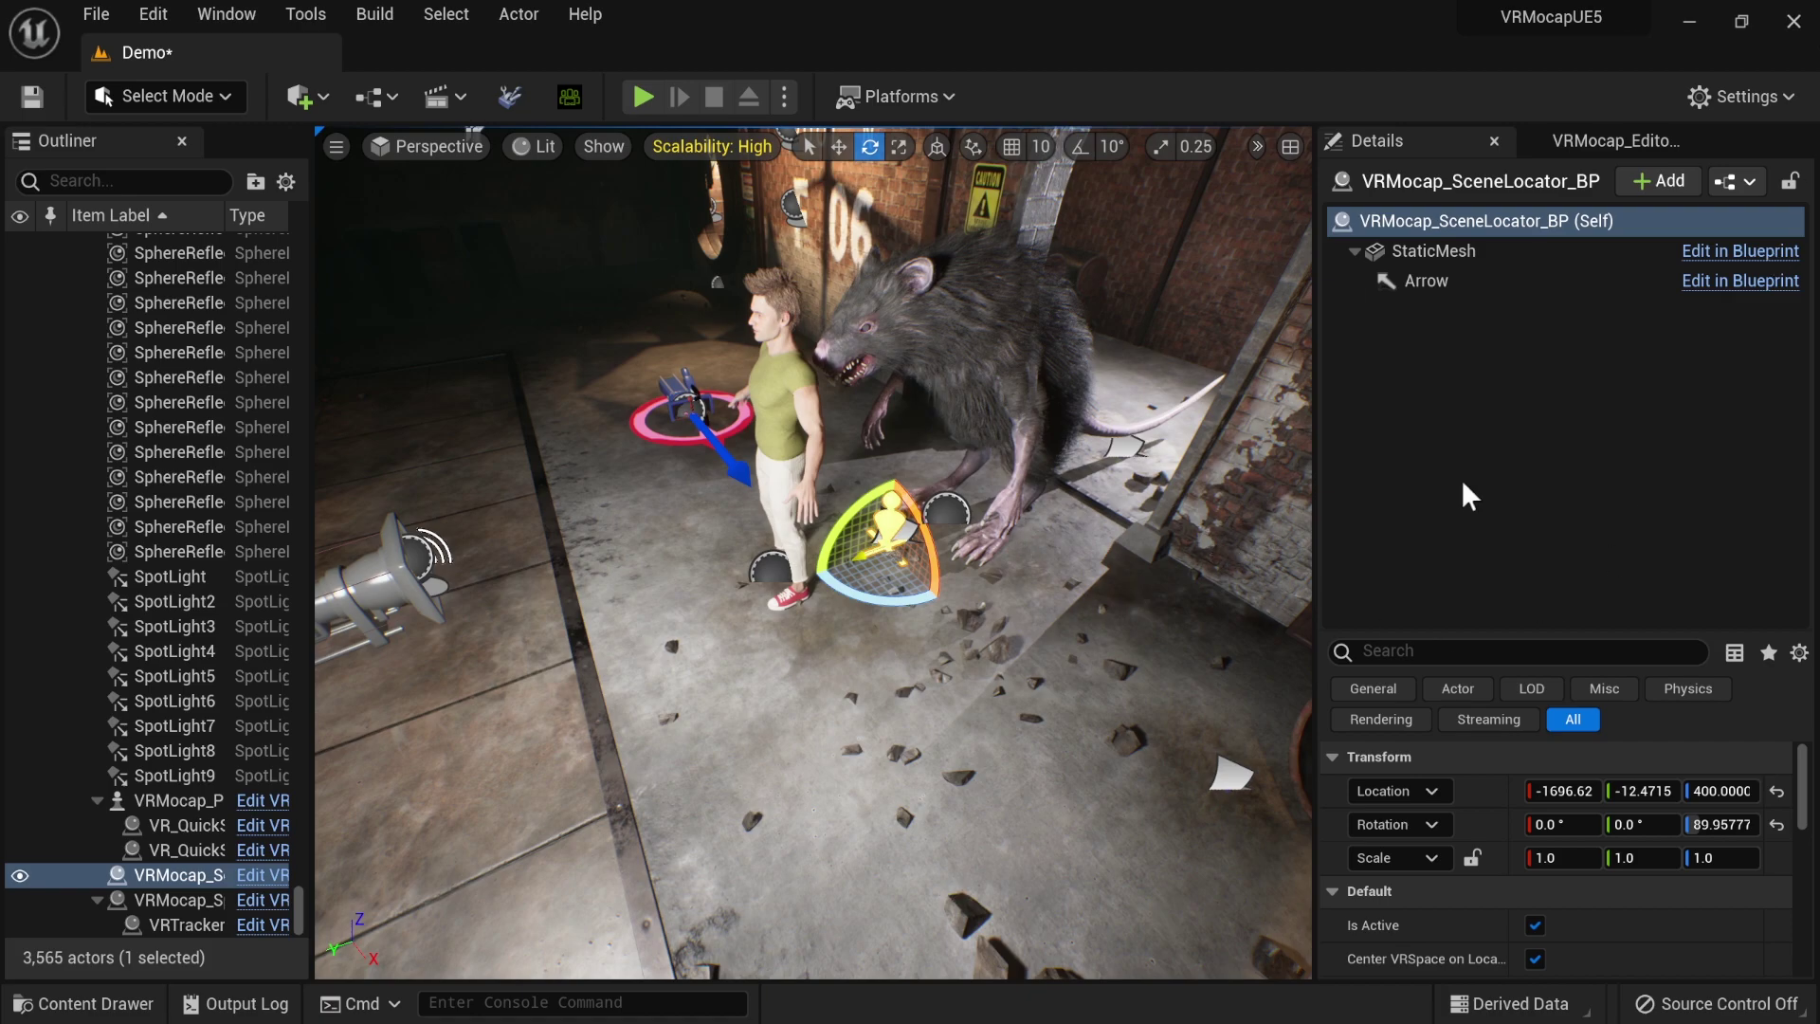
key("f")
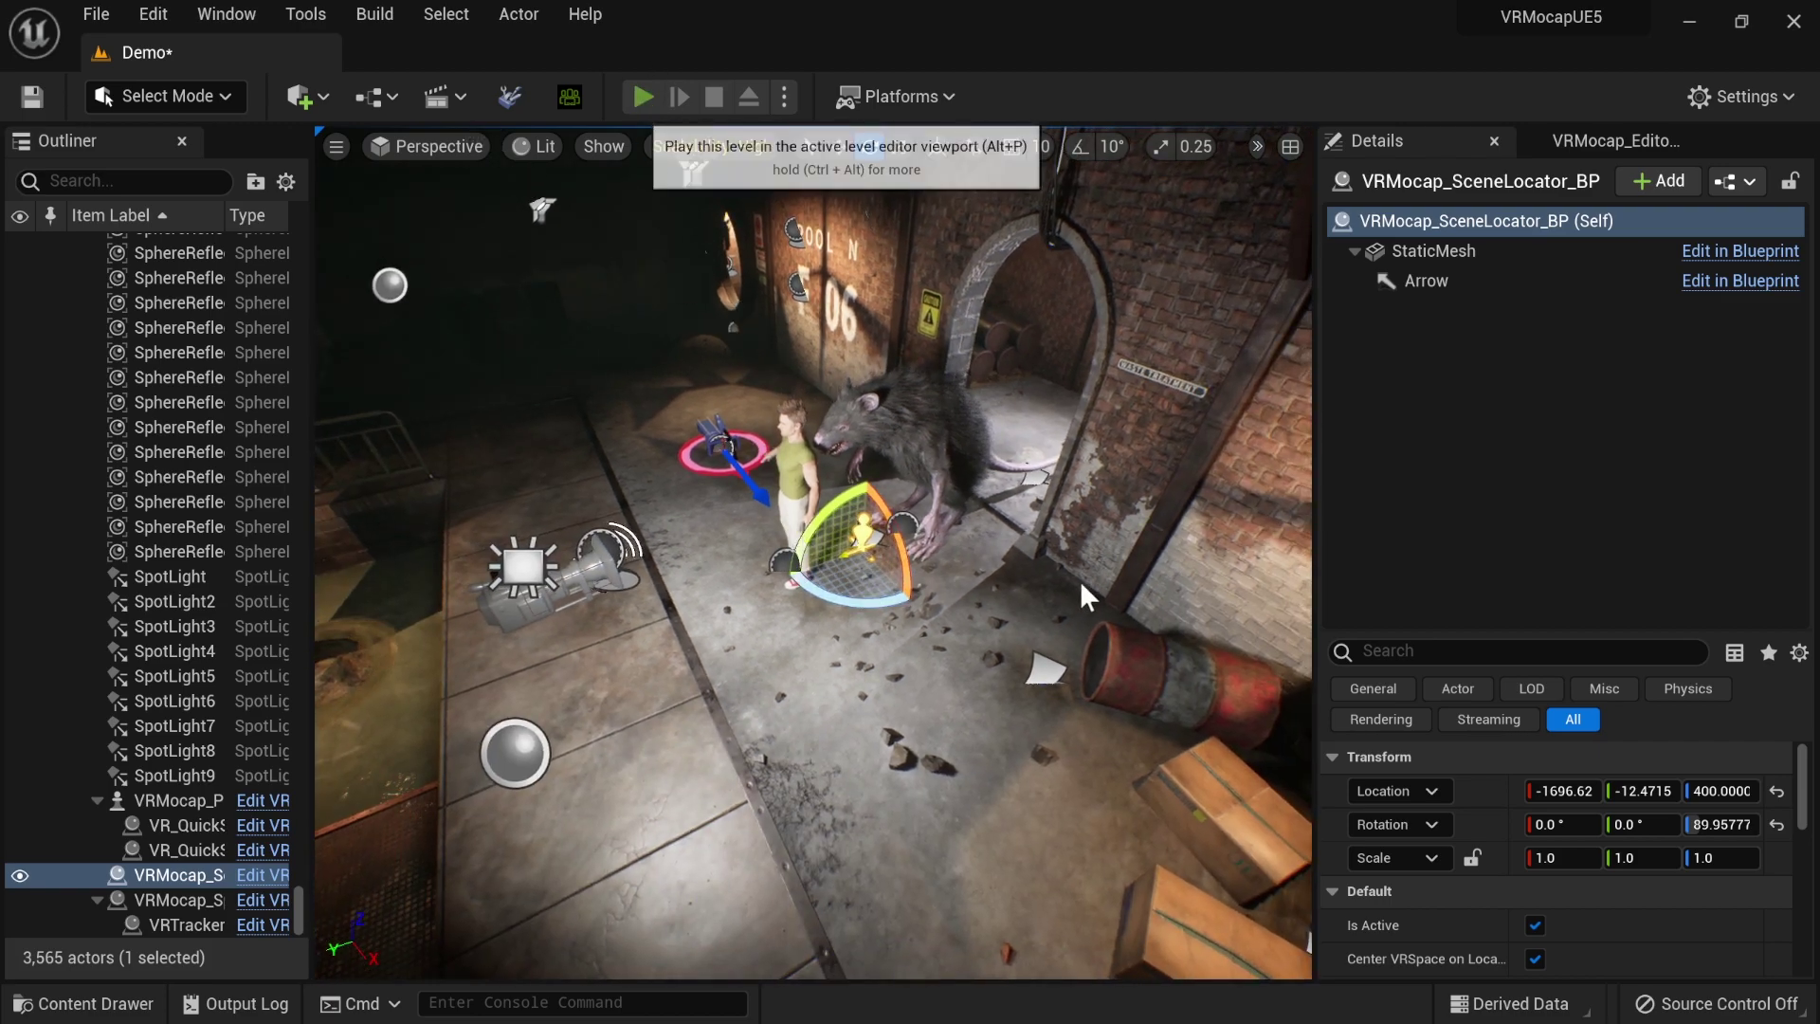
- Play the level to test BP_BoyBoyA's live motion capture at the scene locator, and free the mouse from the game
key("alt+p")
left_click(935, 565)
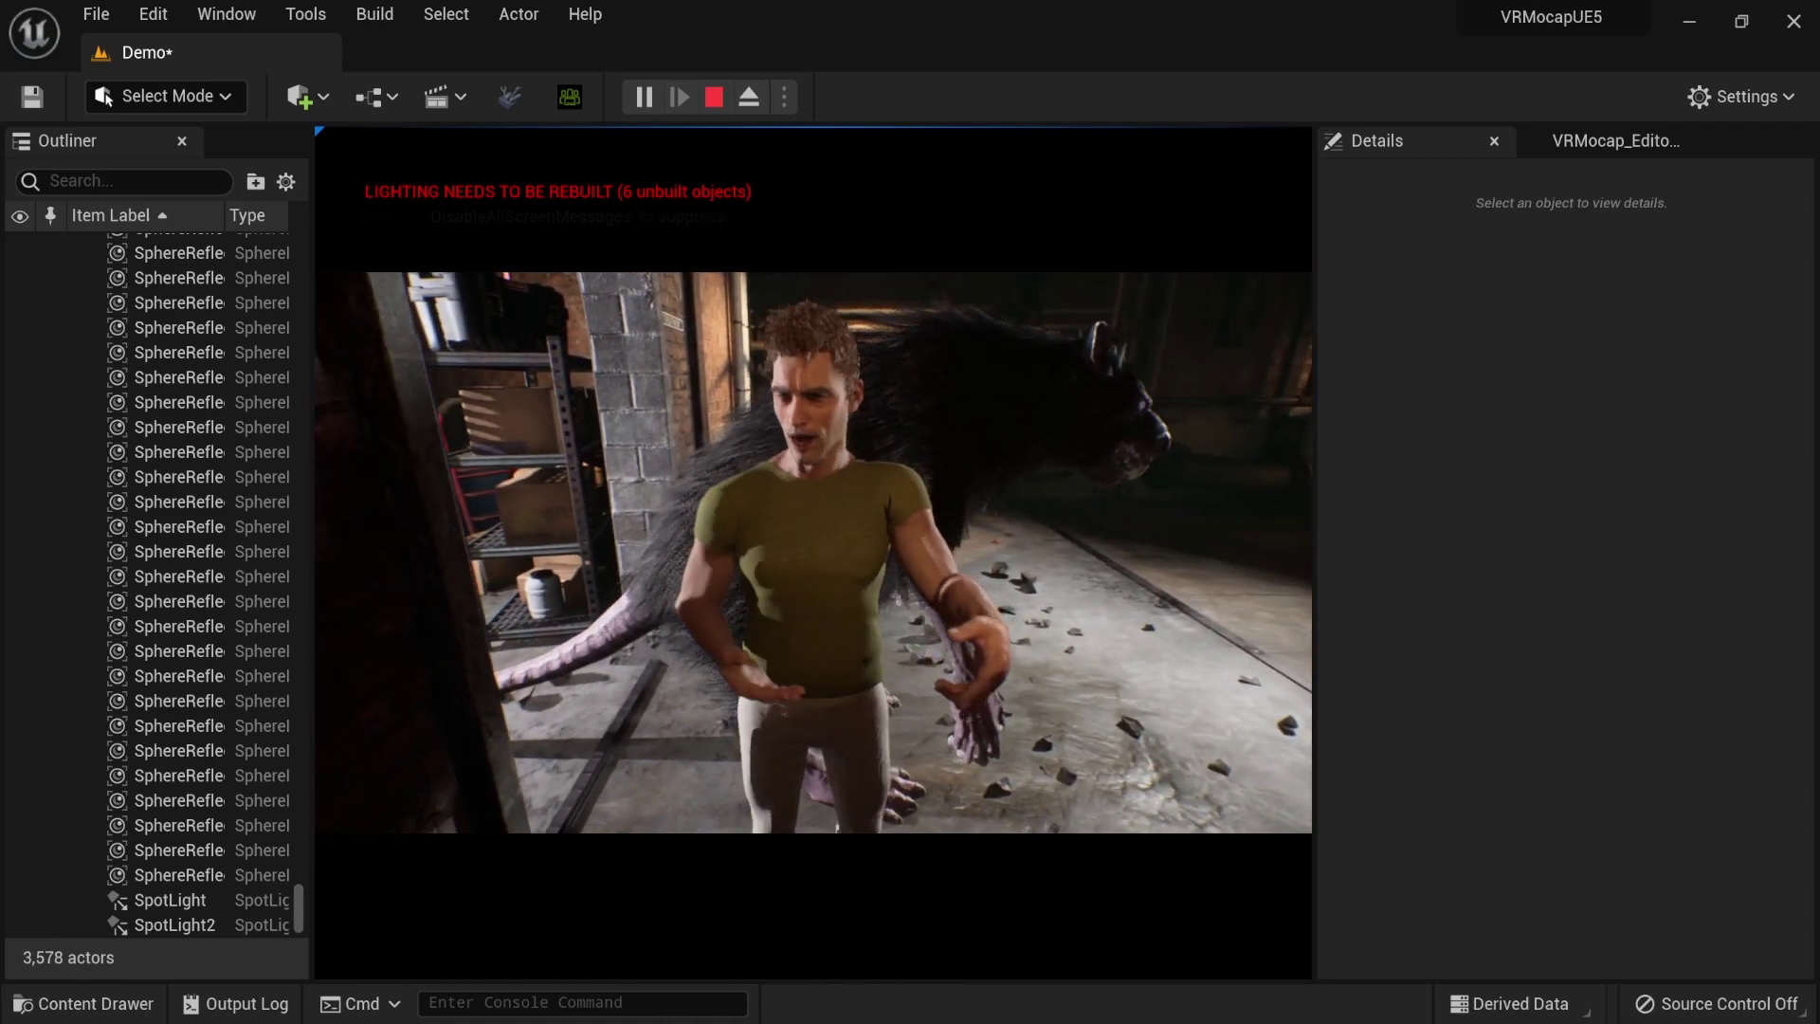
key("shift+F1")
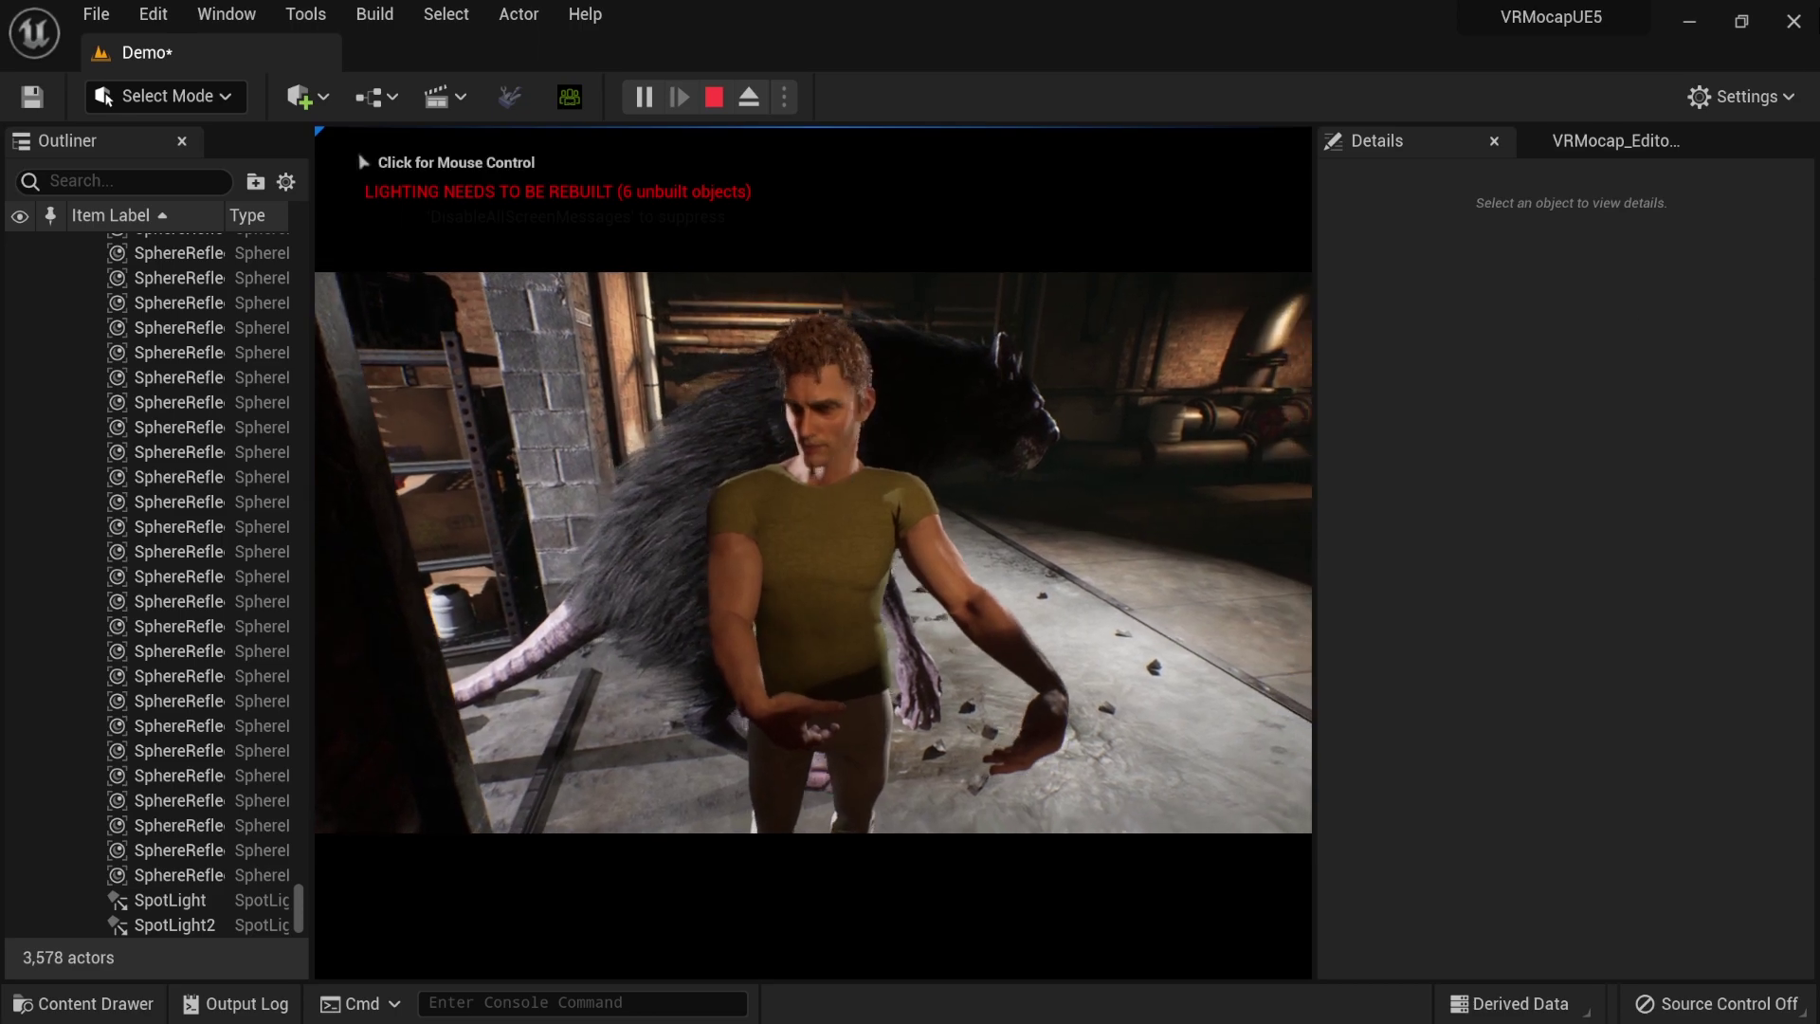
- Switch the VRMocap view from 3rd Person Camera to Handheld Camera and enable Potato Mode
left_click(1654, 142)
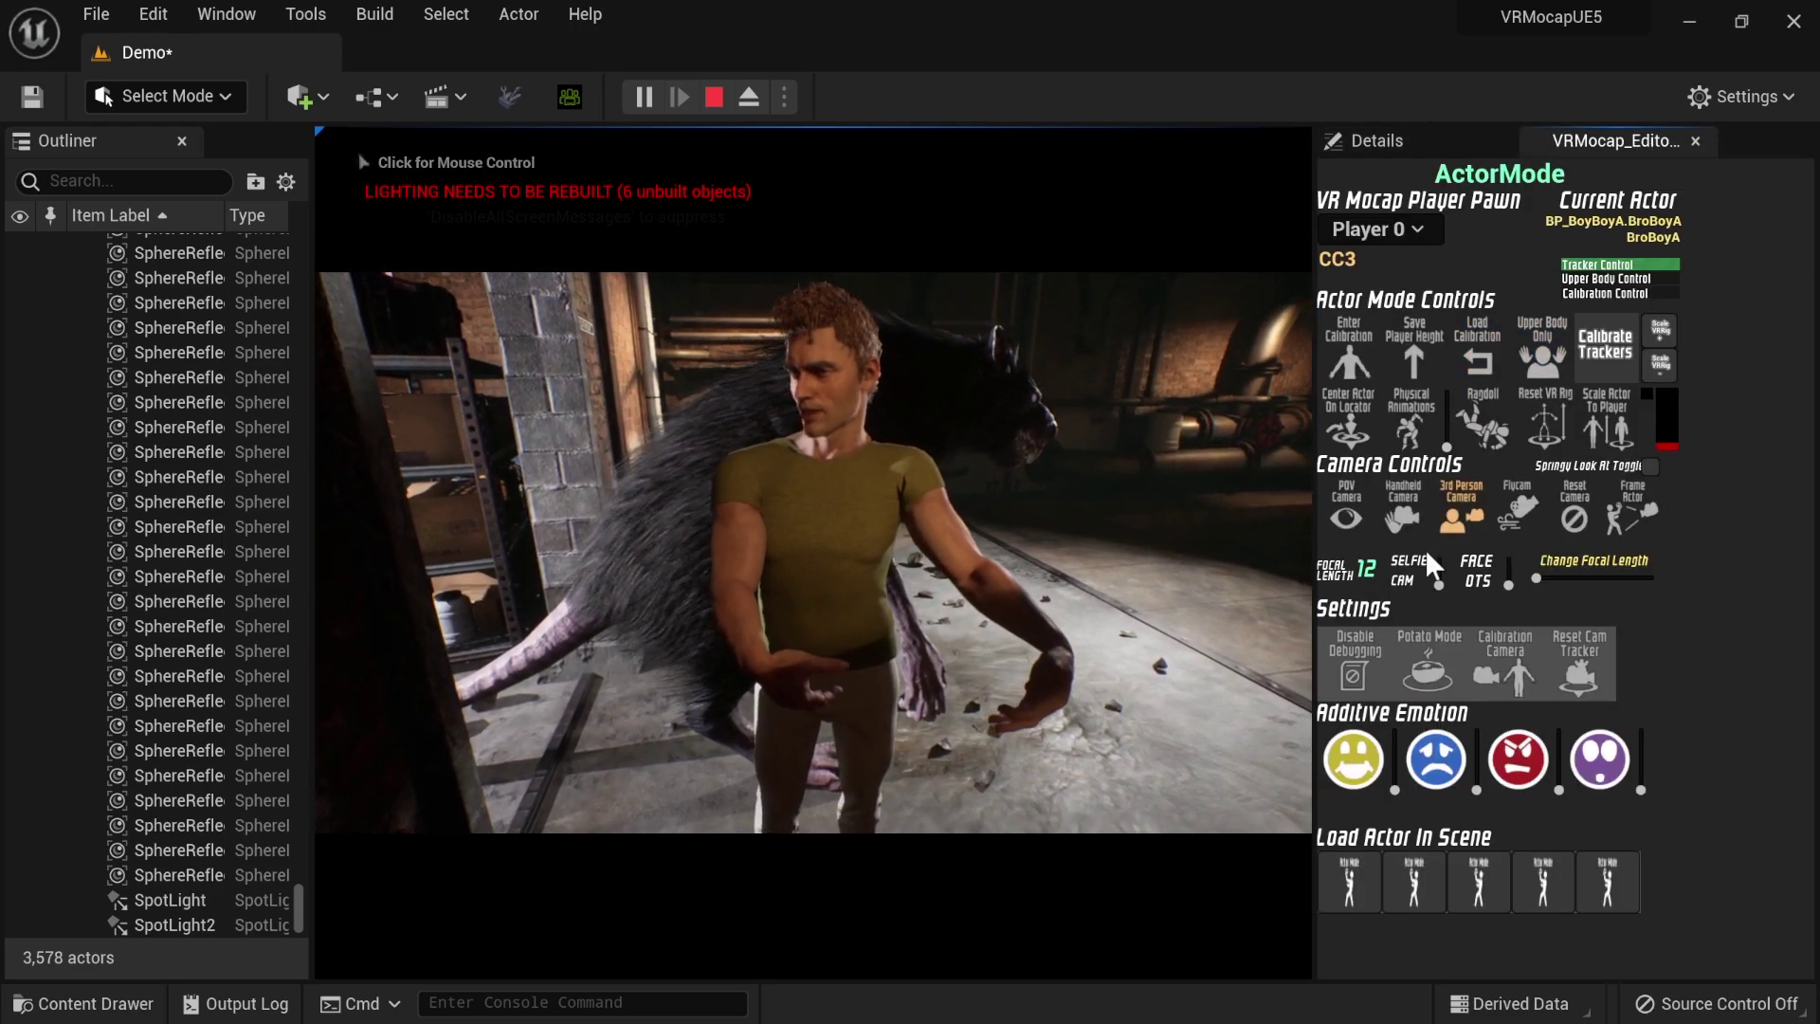
left_click(1403, 514)
left_click(1432, 655)
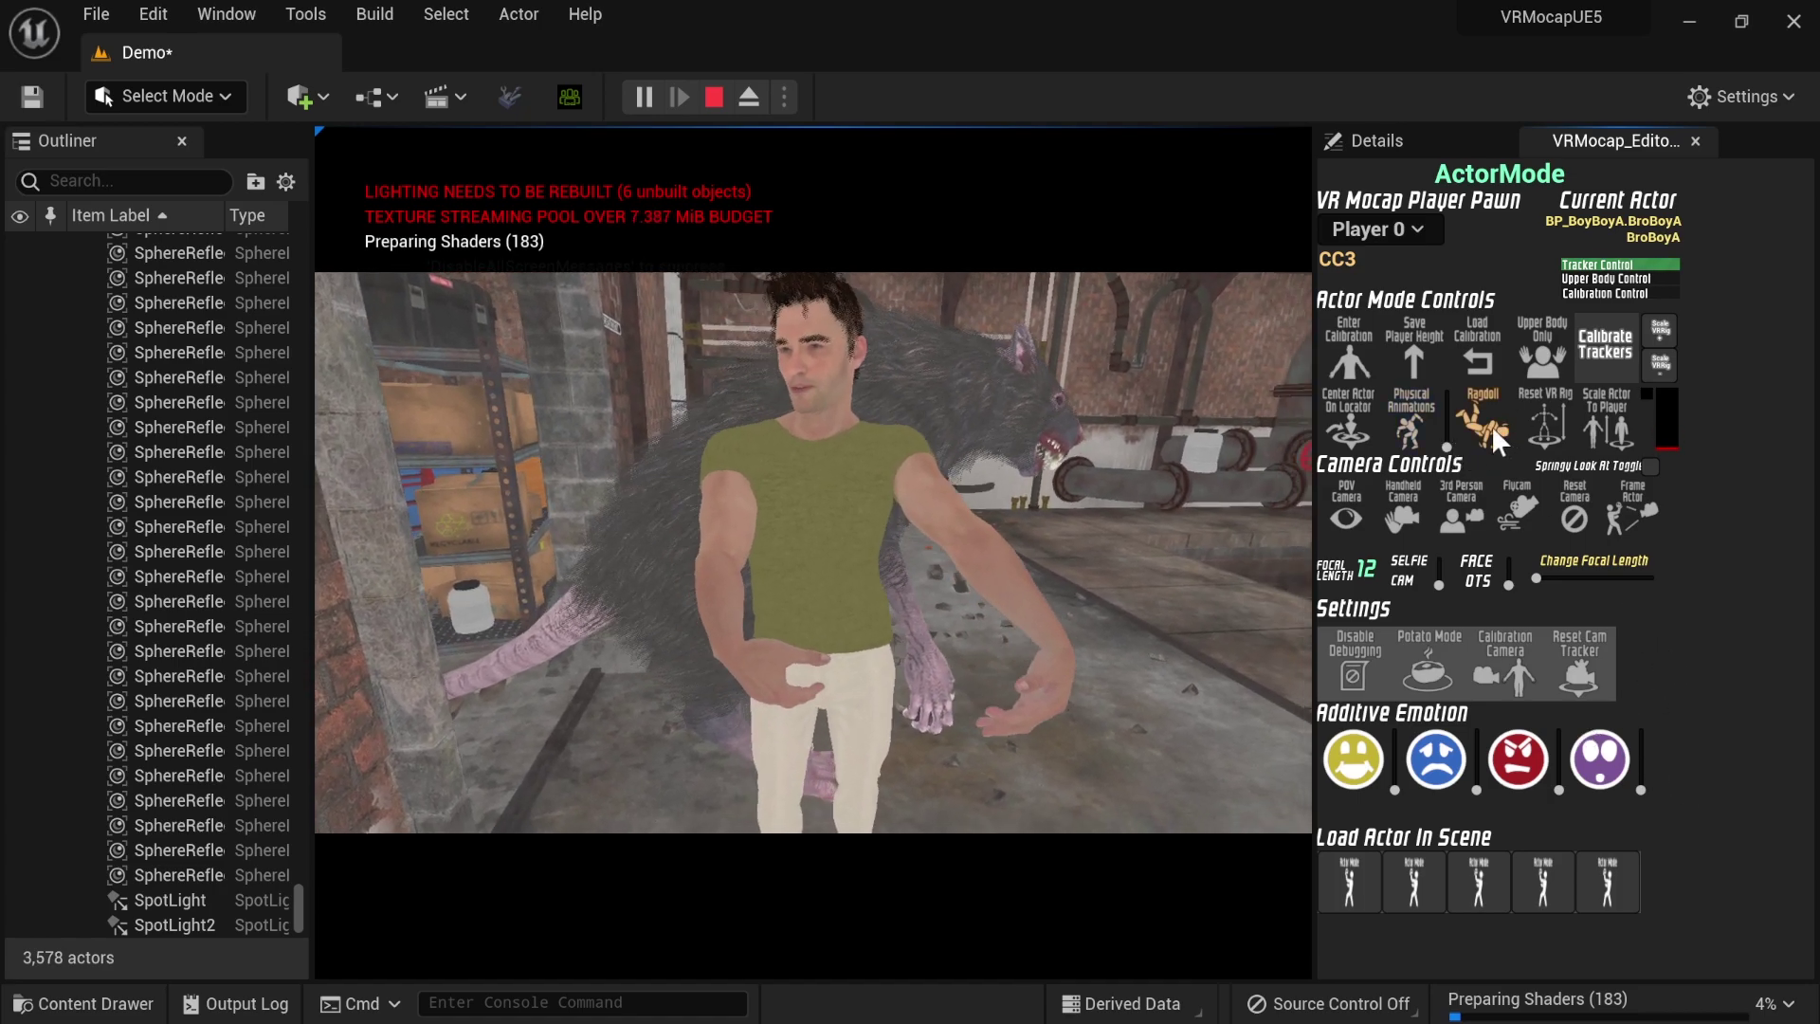
- Toggle BP_BoyBoyA's Ragdoll on and off, try Physical Animations, and raise then reset the angry Additive Emotion
left_click(1492, 427)
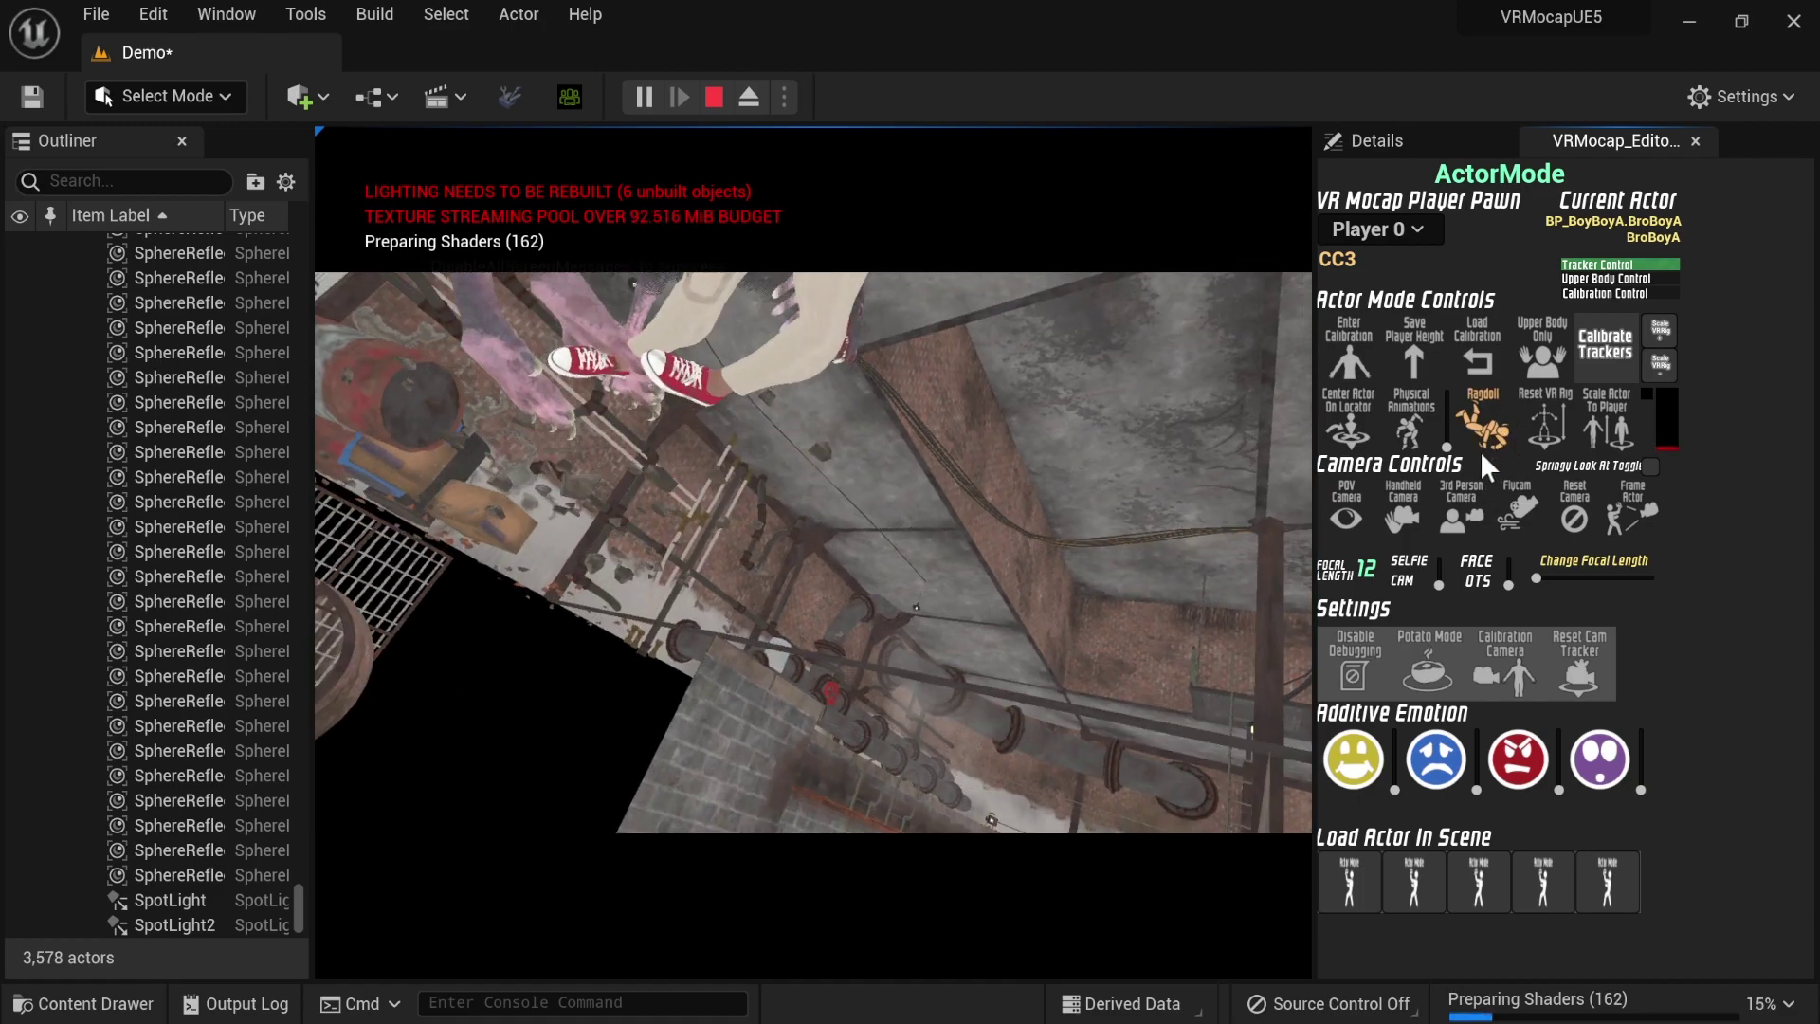
left_click(1485, 422)
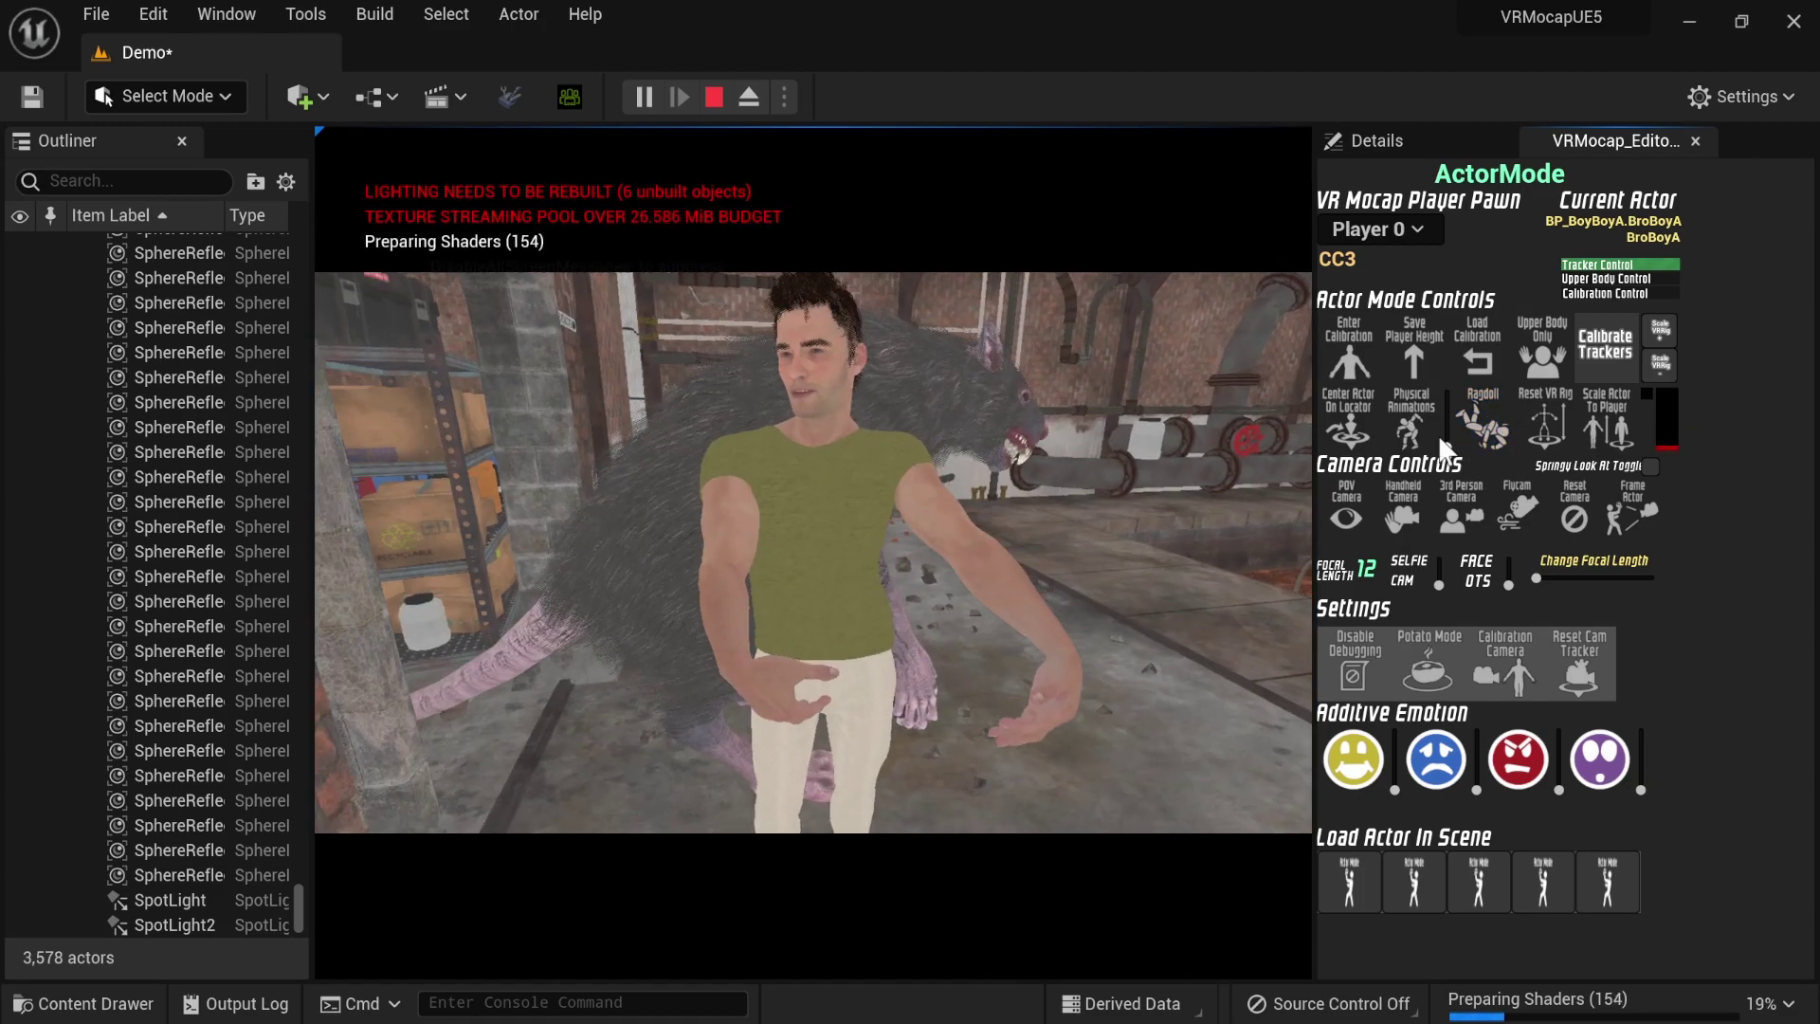
left_click(1405, 417)
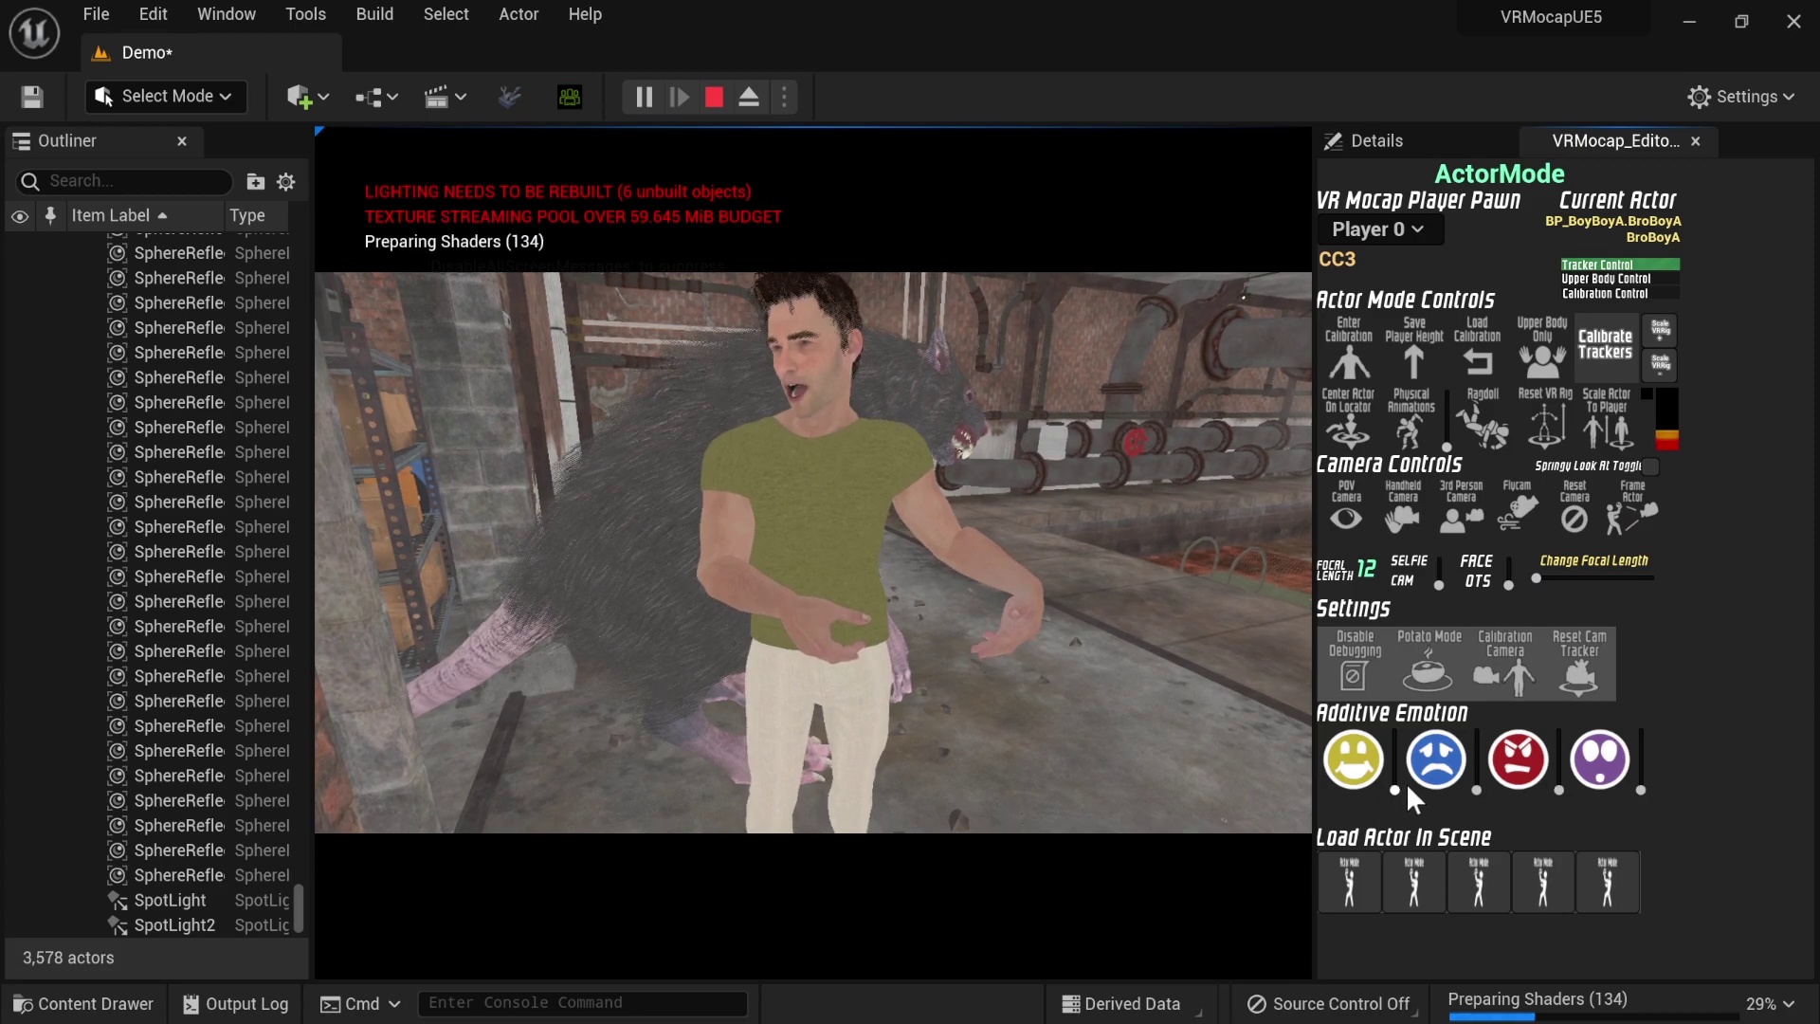
left_click_drag(1558, 789, 1576, 677)
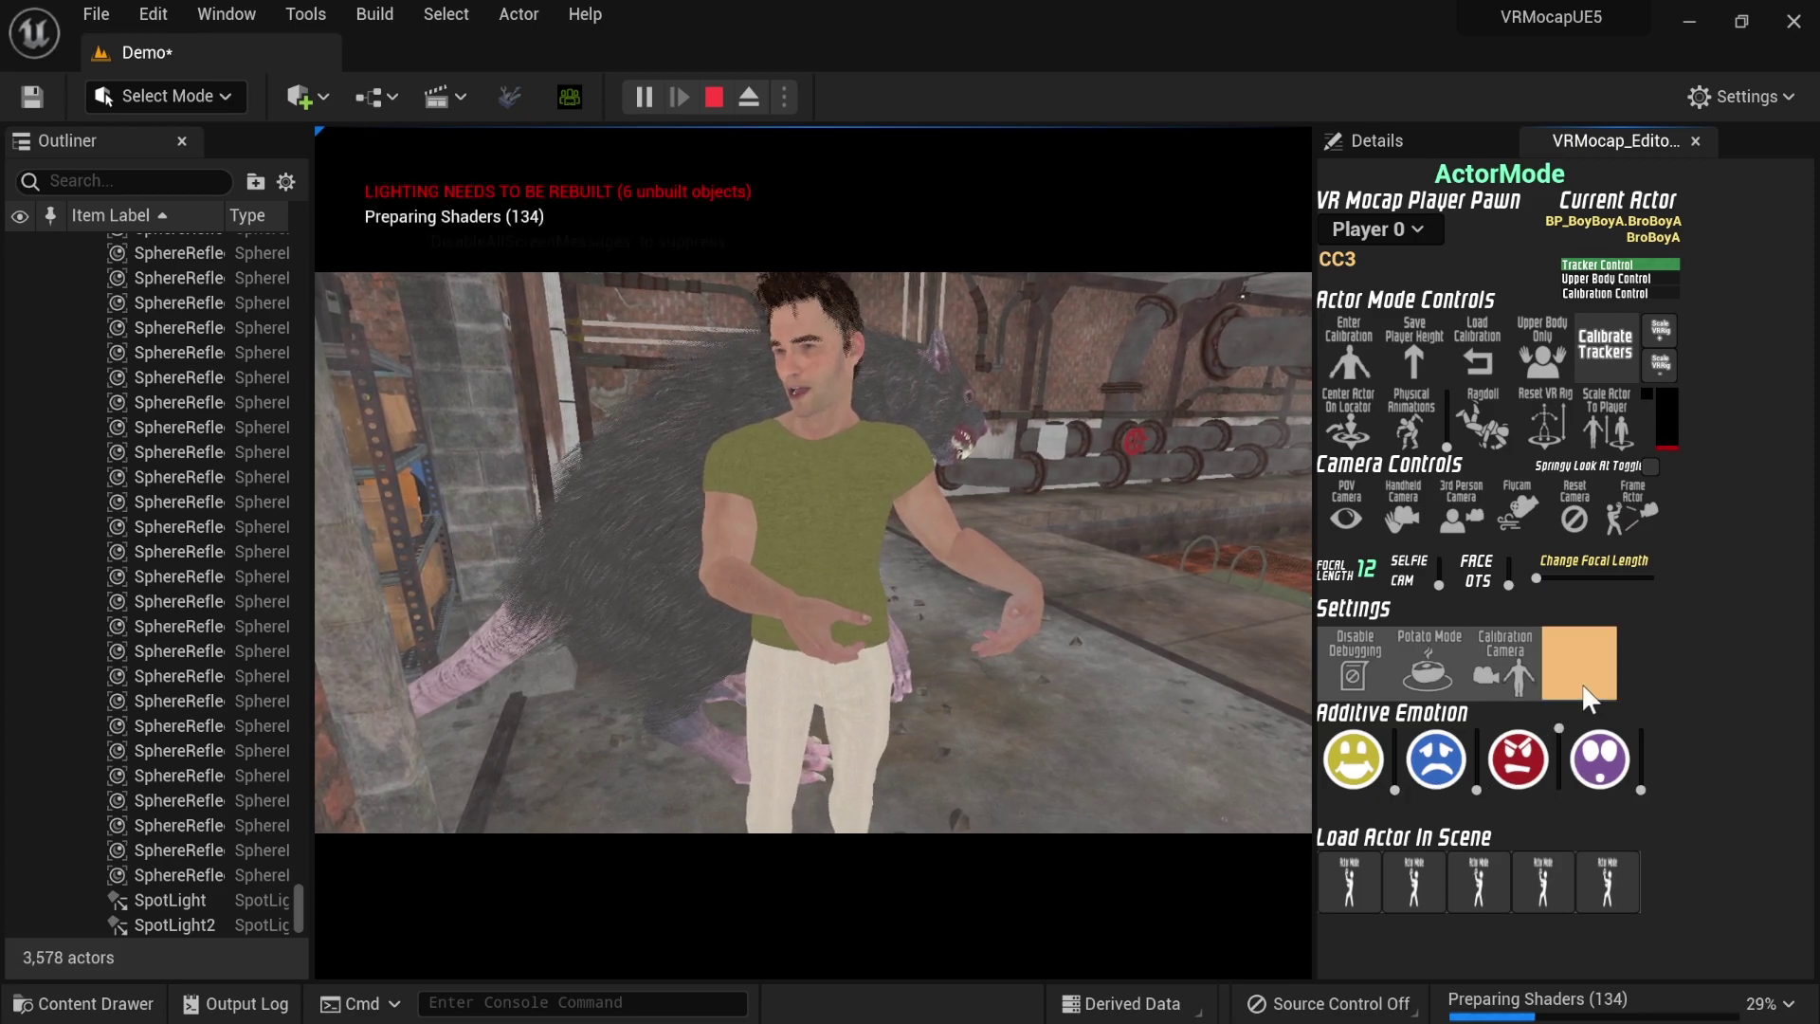
left_click_drag(1555, 741, 1559, 789)
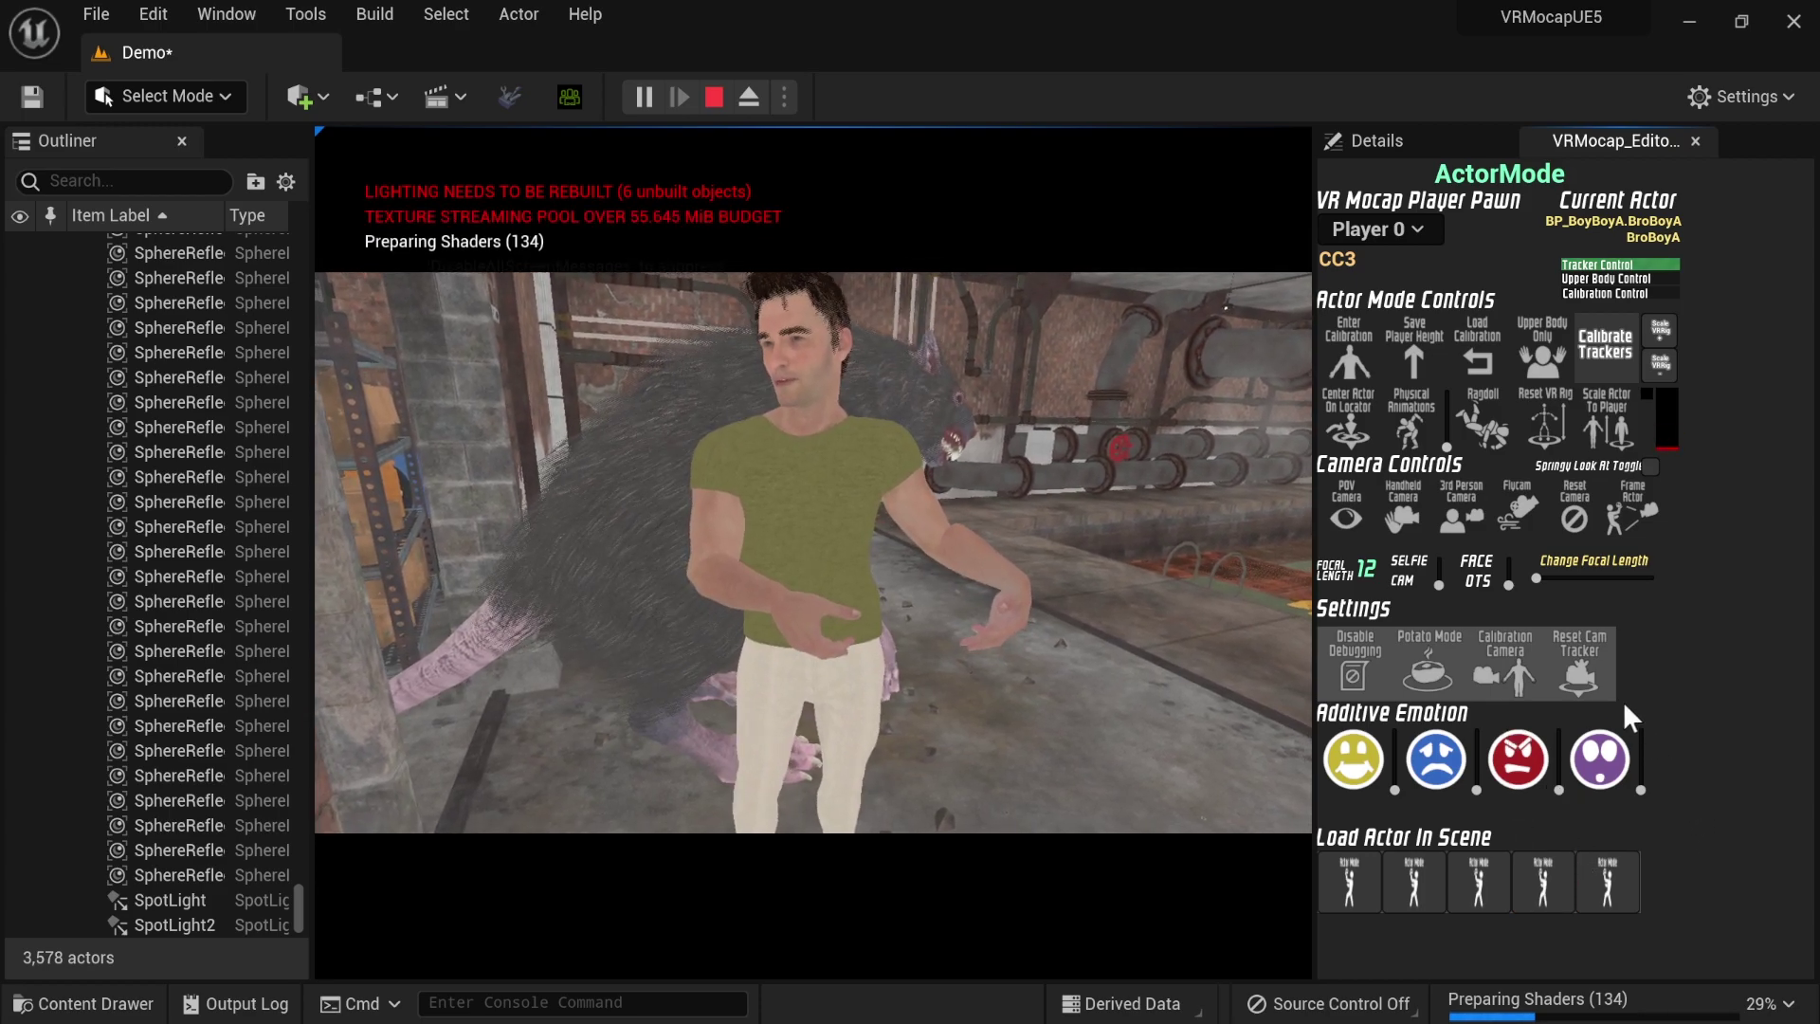
- Nudge the camera's focal length up slightly and try the Reset Camera, Frame Actor and Calibrate Trackers functions
mouse_move(1538, 578)
left_mouse_down()
mouse_move(1569, 580)
mouse_move(1544, 577)
left_mouse_up()
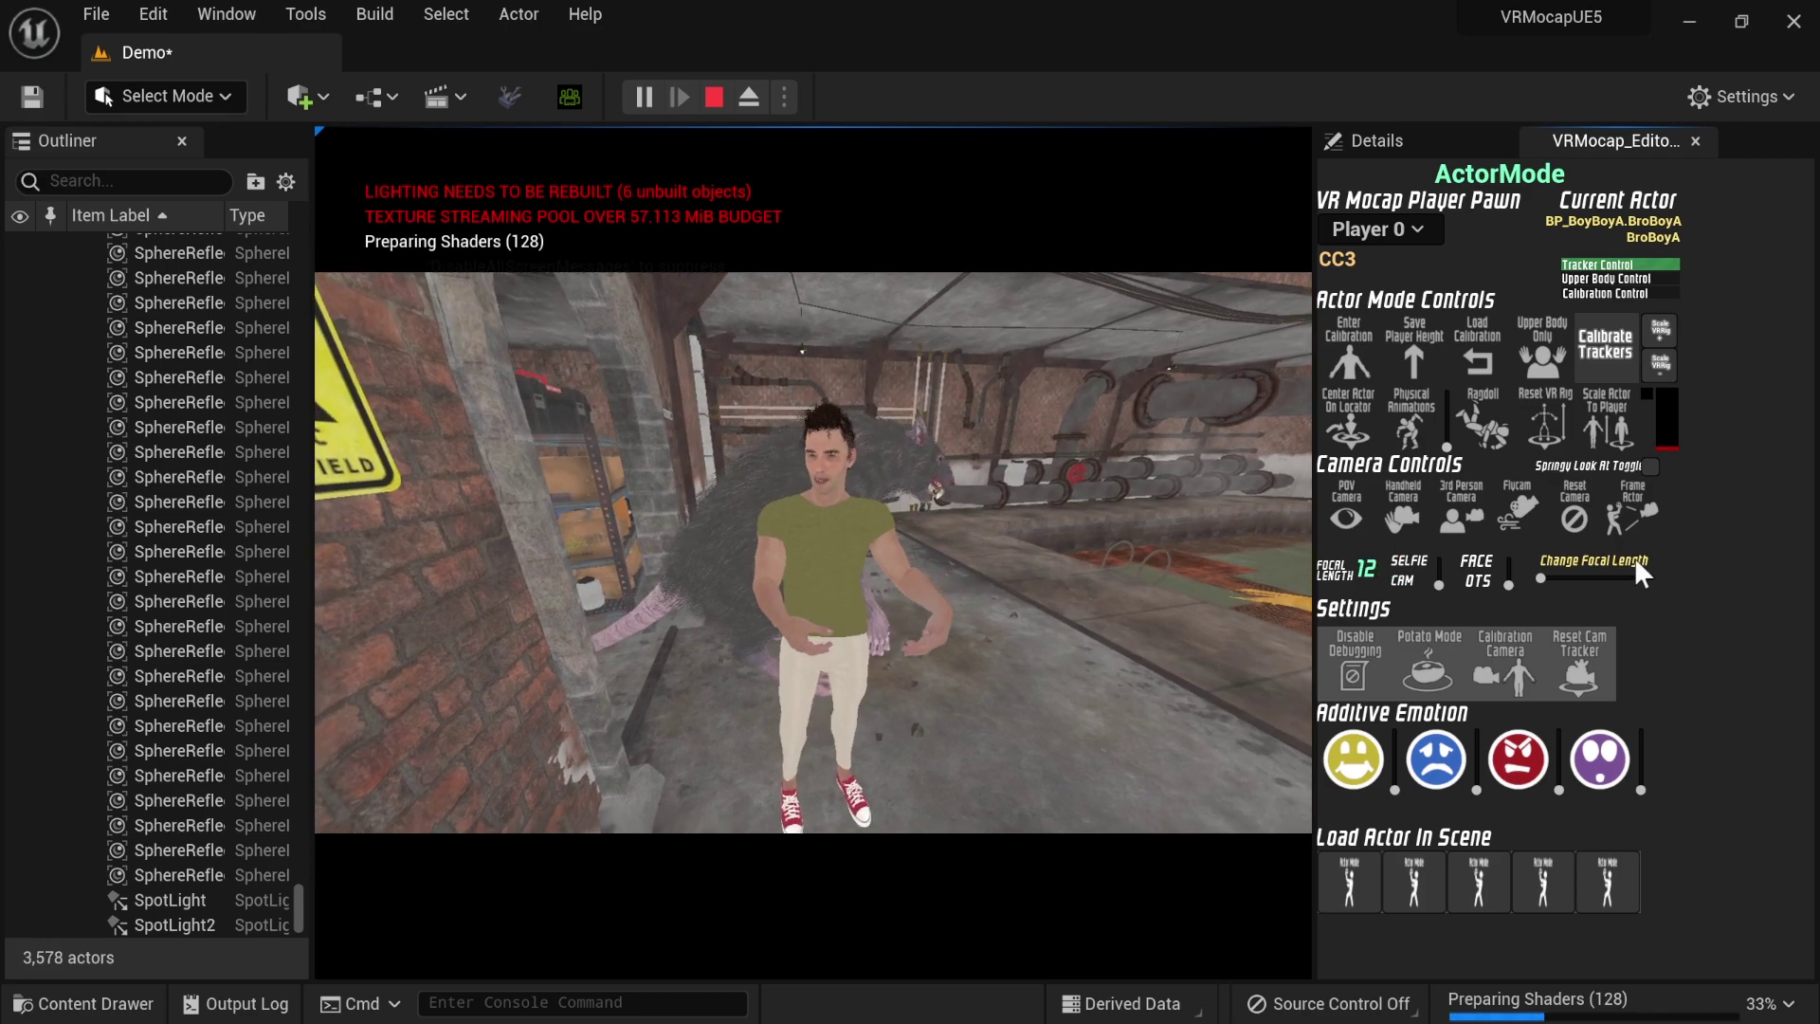
left_click(1574, 517)
left_click(1648, 514)
left_click(1603, 359)
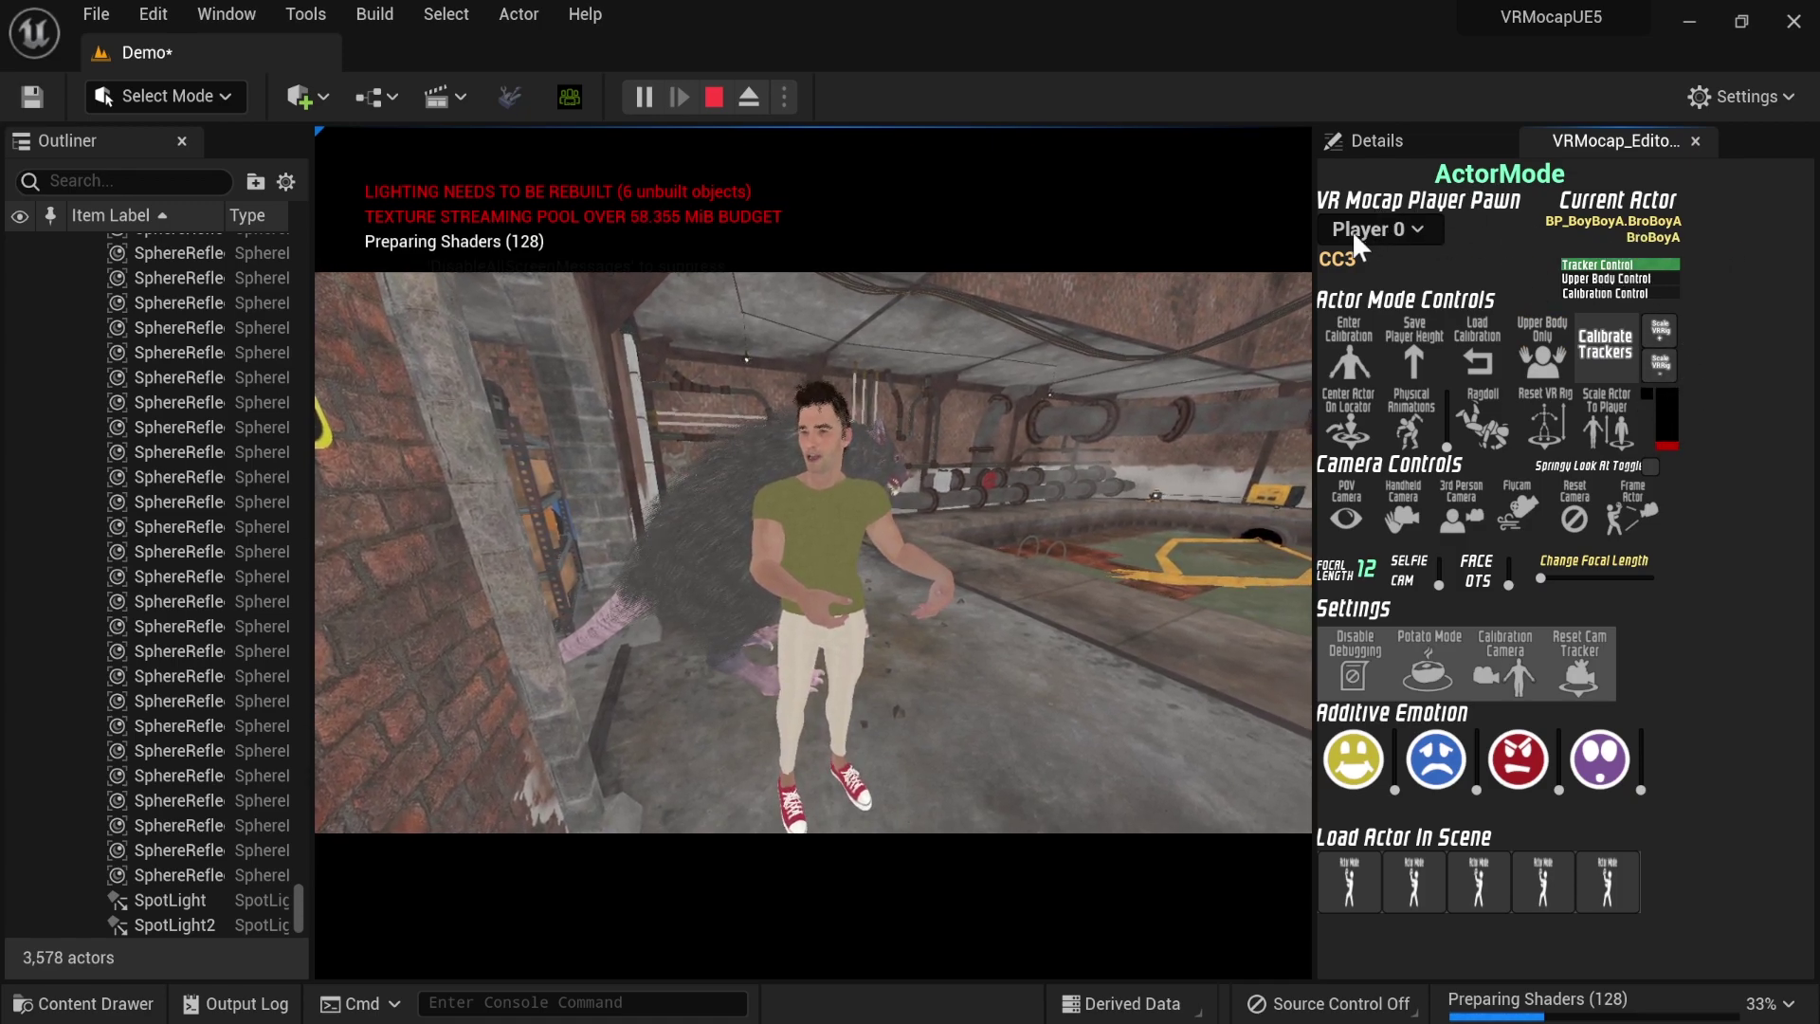
- Switch the VR Mocap Player Pawn to Player 1 and back to Player 0
left_click(1418, 231)
left_click(1404, 287)
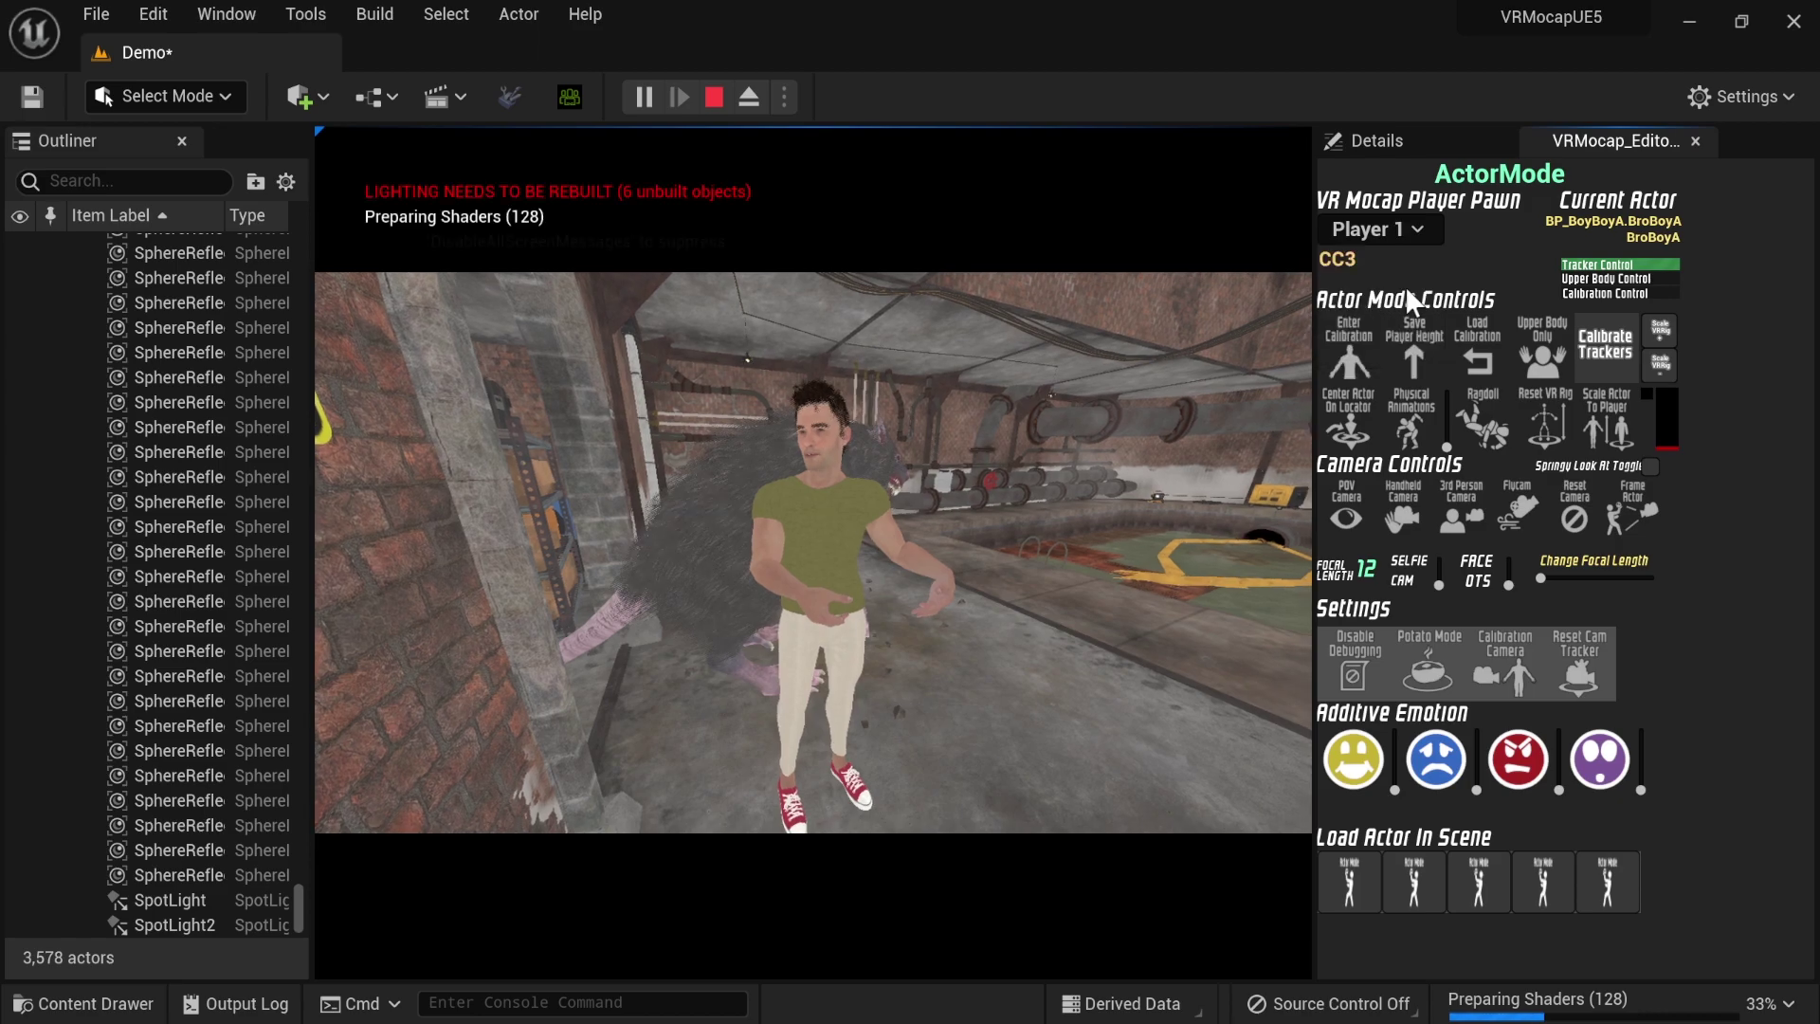
left_click(1418, 232)
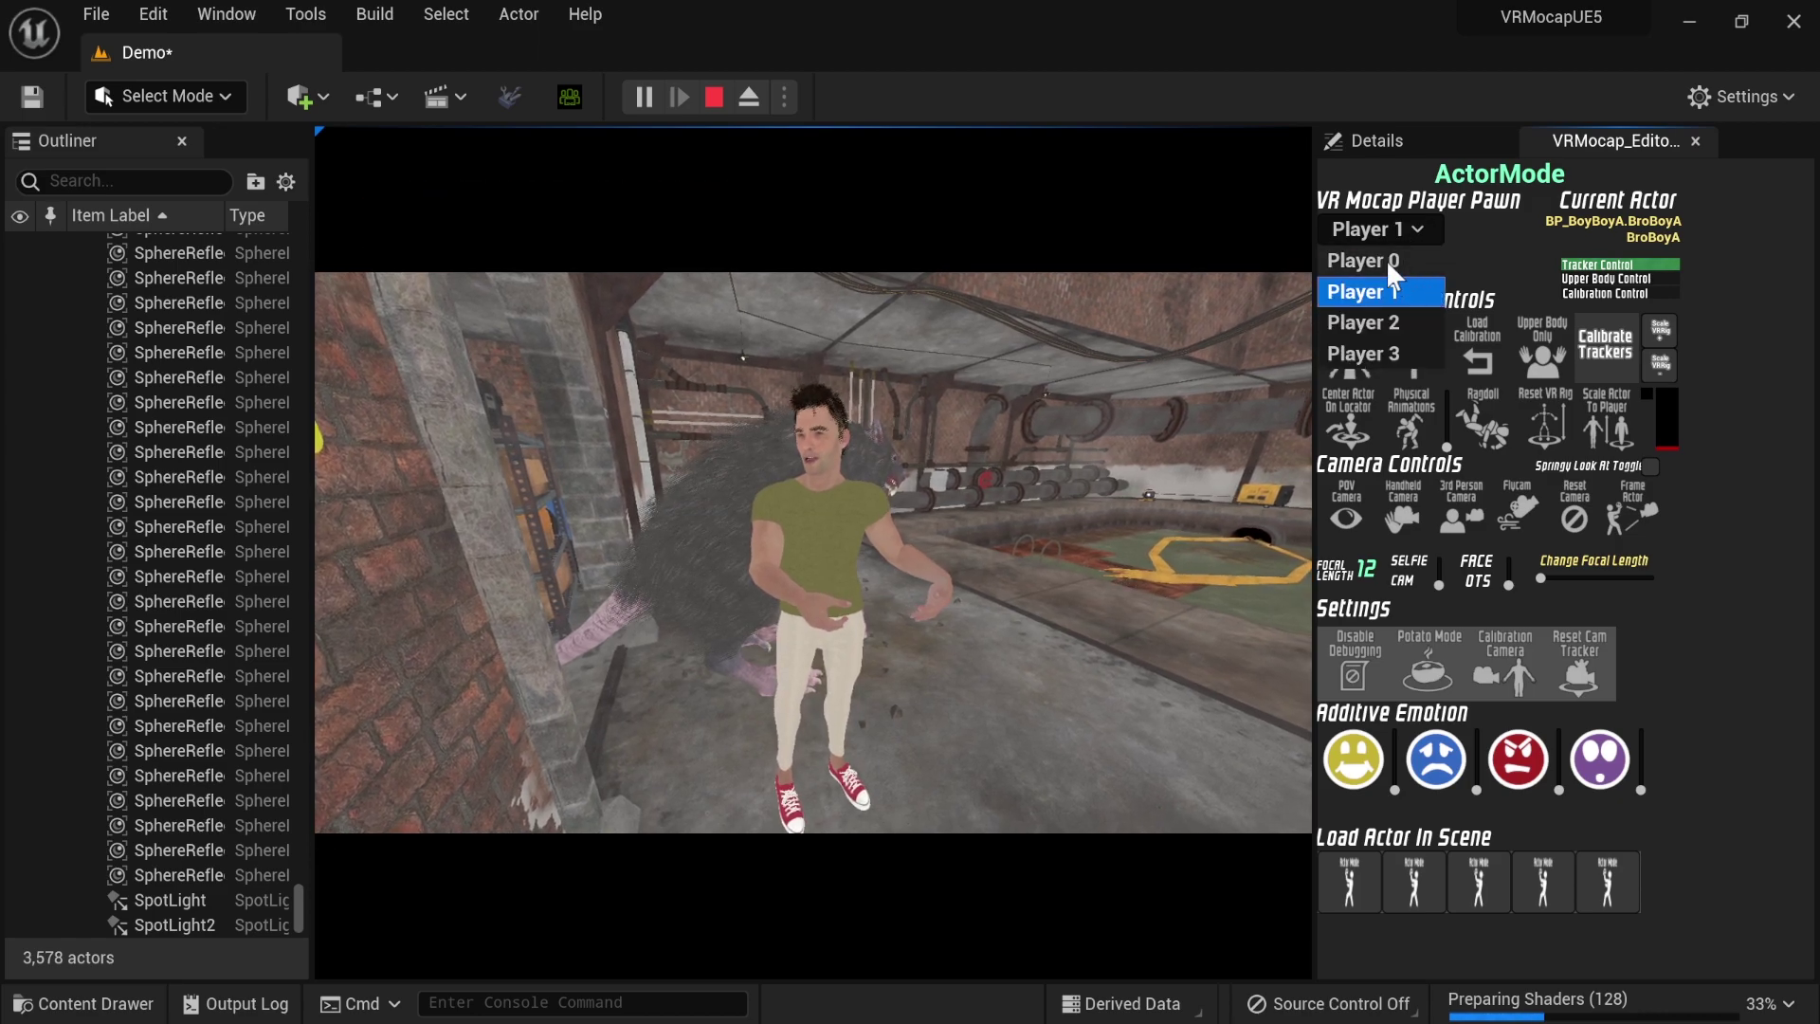
left_click(1386, 260)
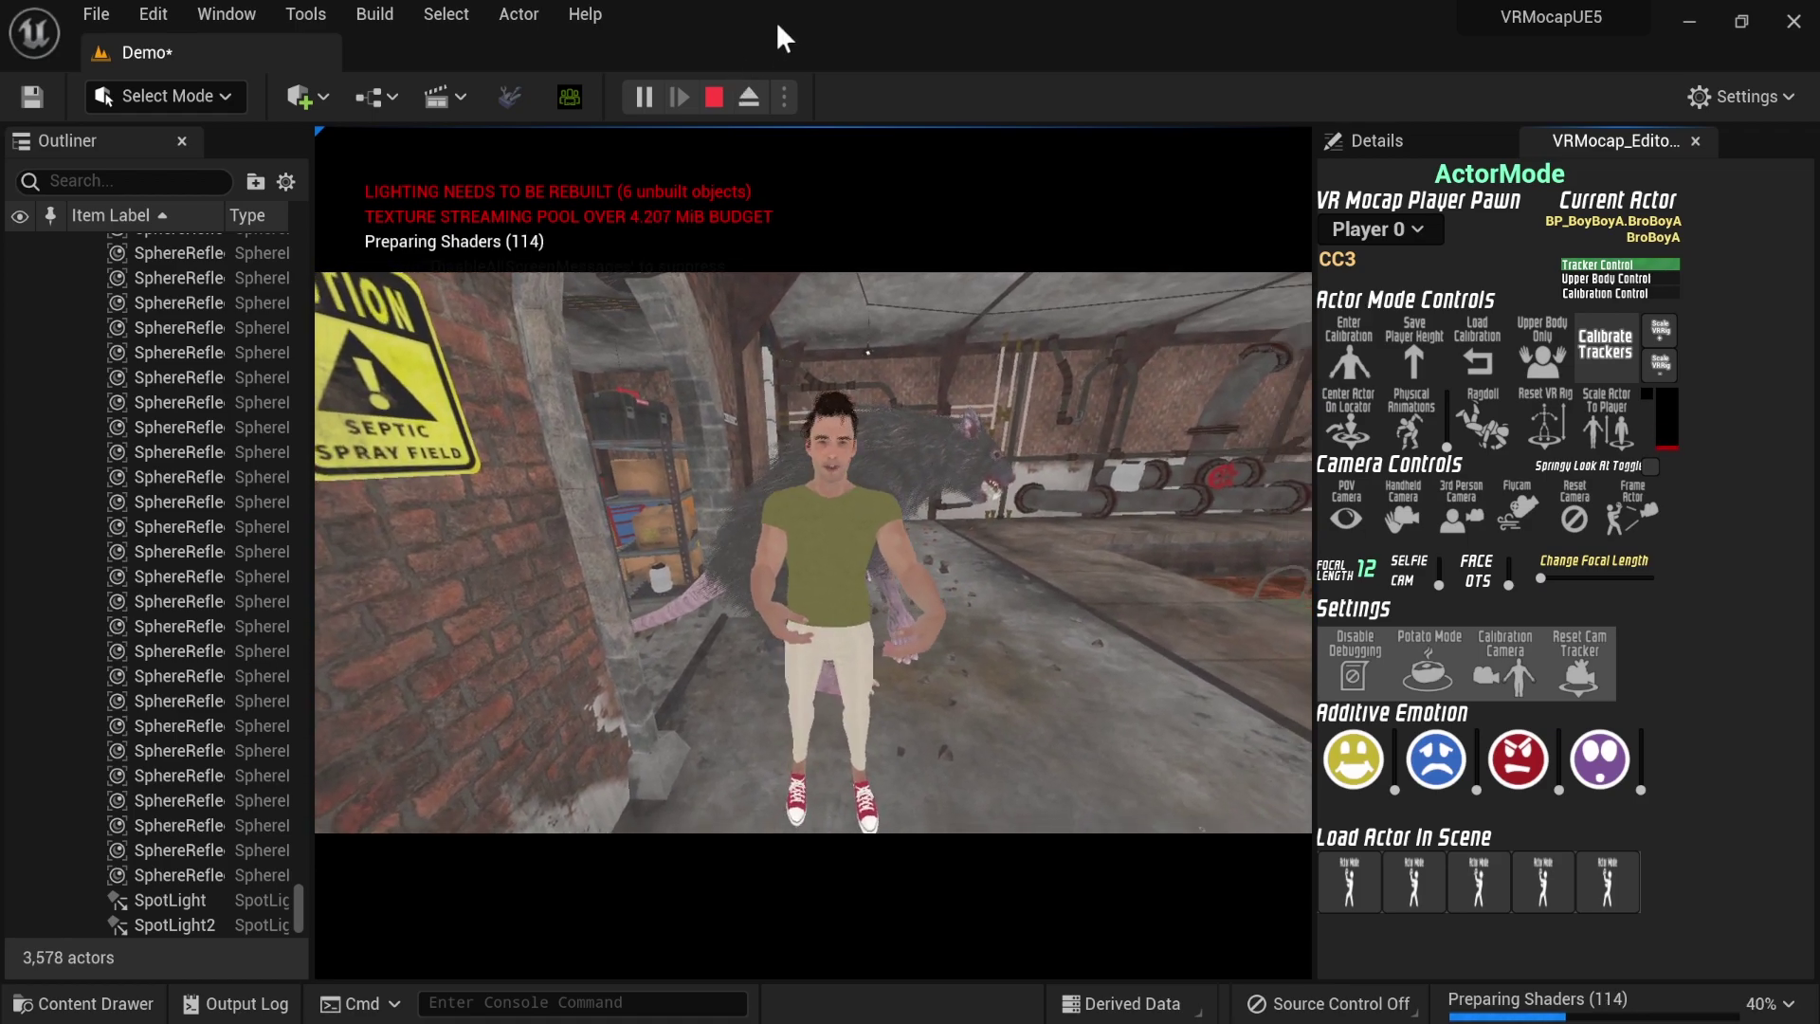
- Load BP_Were as the actor in the scene
left_click(1349, 881)
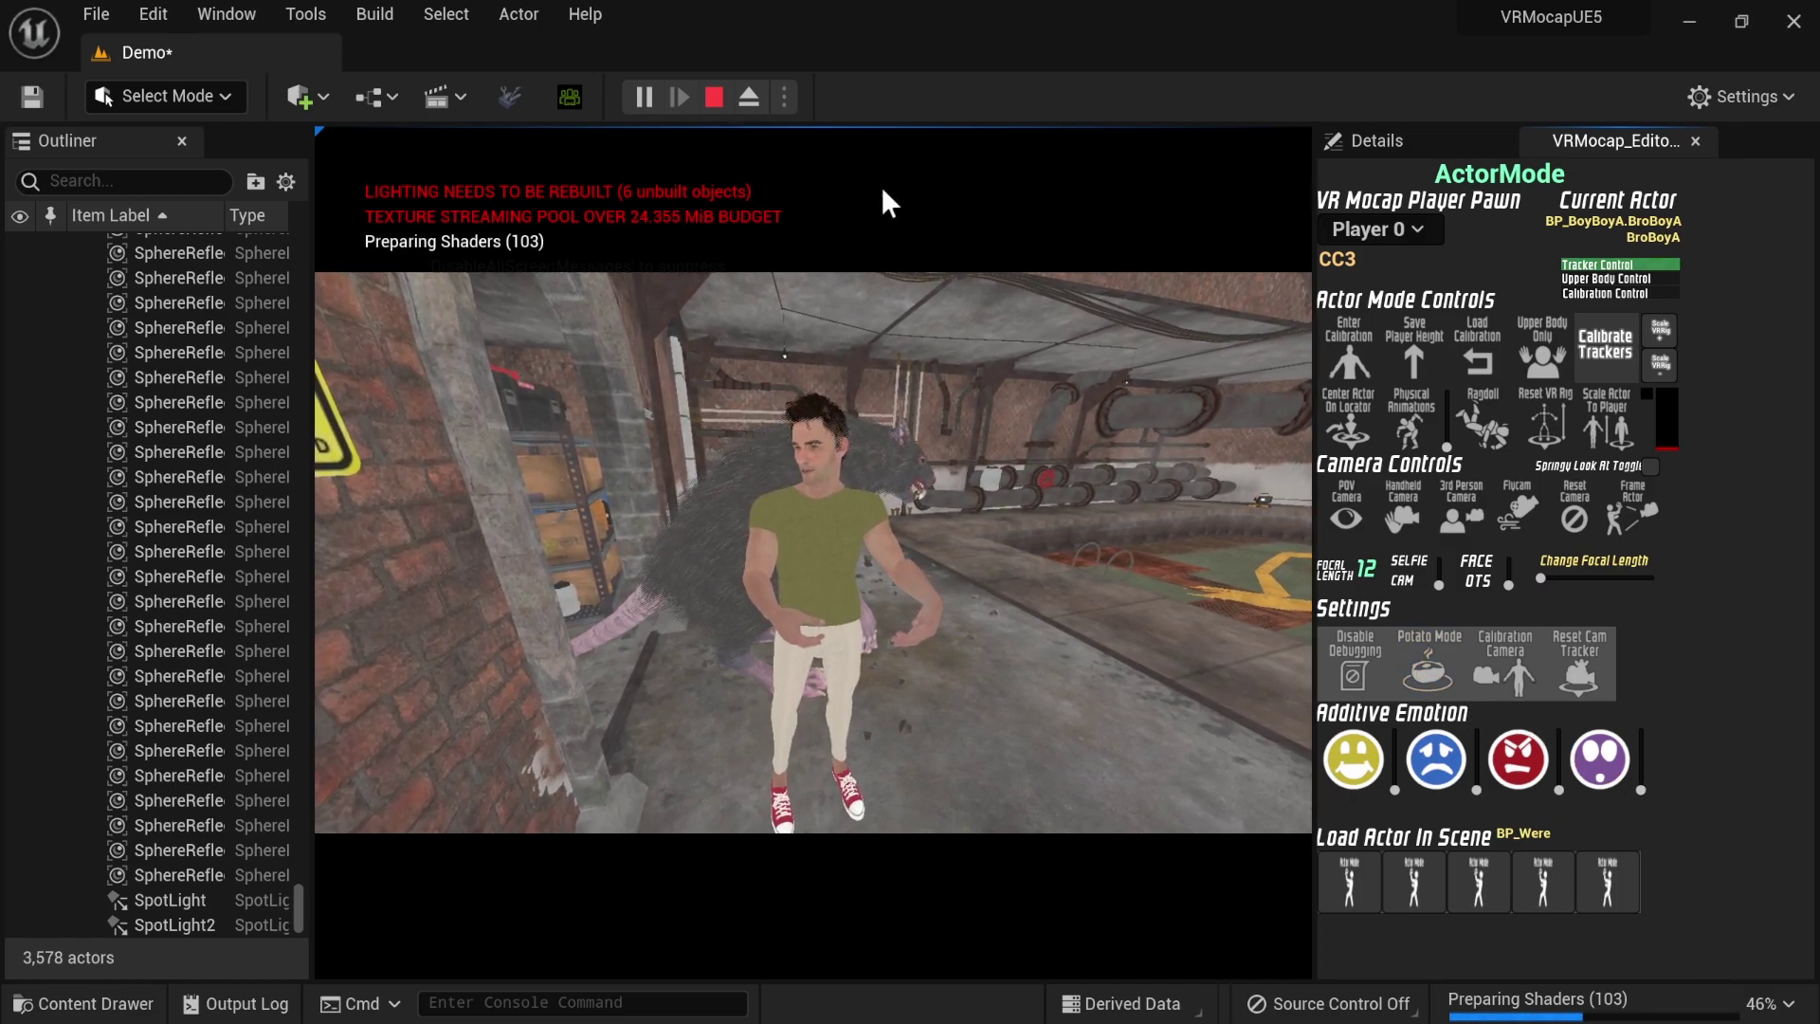
- Stop the play session and open the Meshes folder of Biggest_Props_Pack_Gest in the project content
left_click(714, 97)
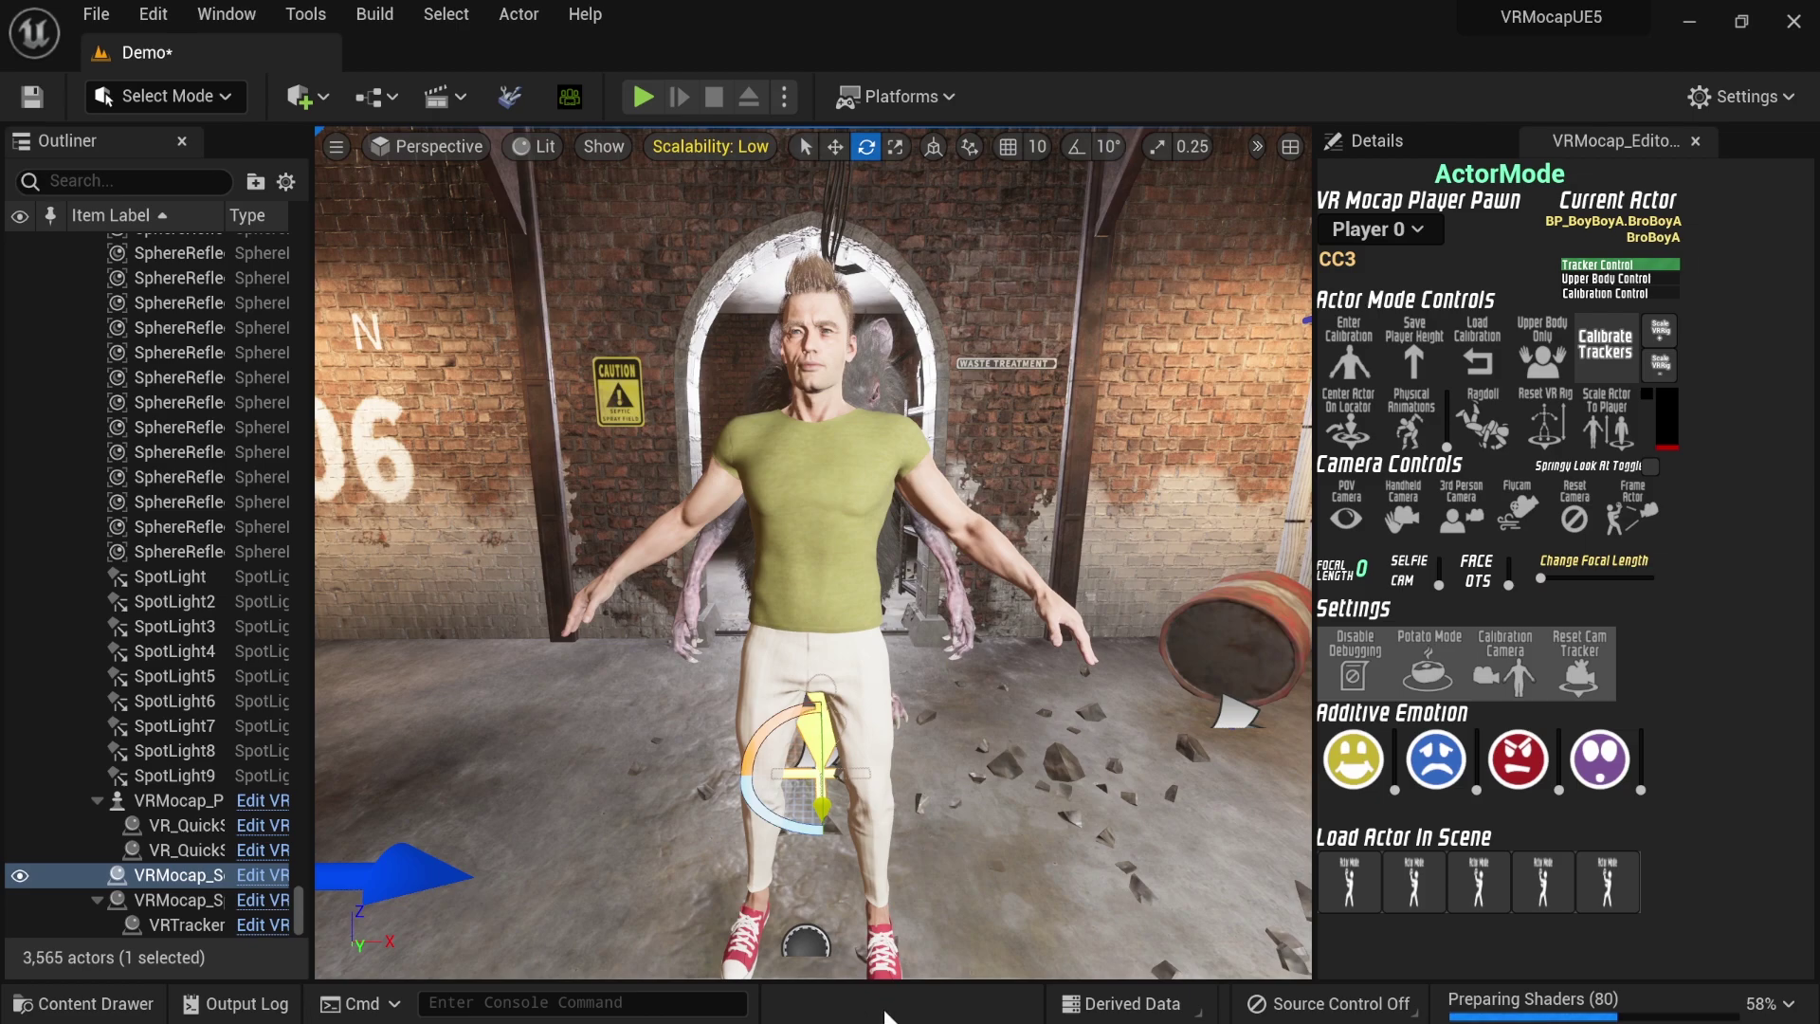
key("ctrl+space")
scroll(194, 859, "up", 2)
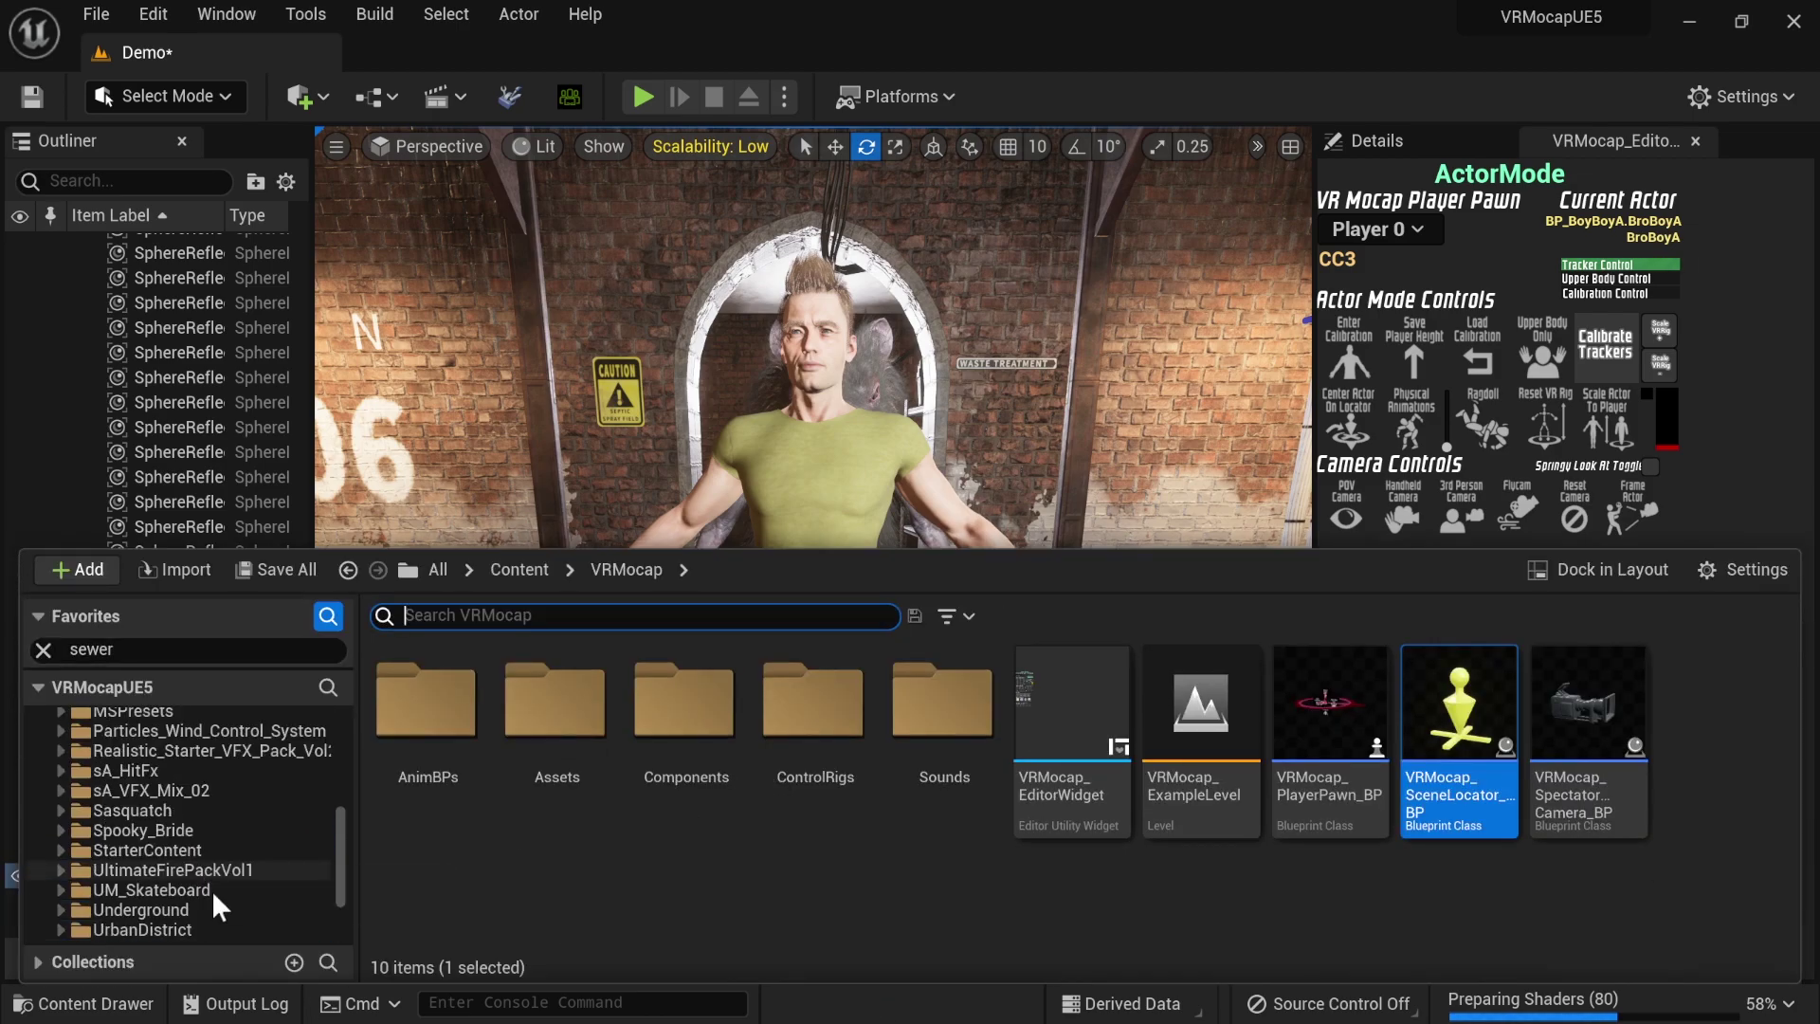
scroll(221, 912, "up", 5)
scroll(220, 910, "up", 2)
scroll(186, 862, "up", 2)
left_click(195, 836)
left_click(188, 823)
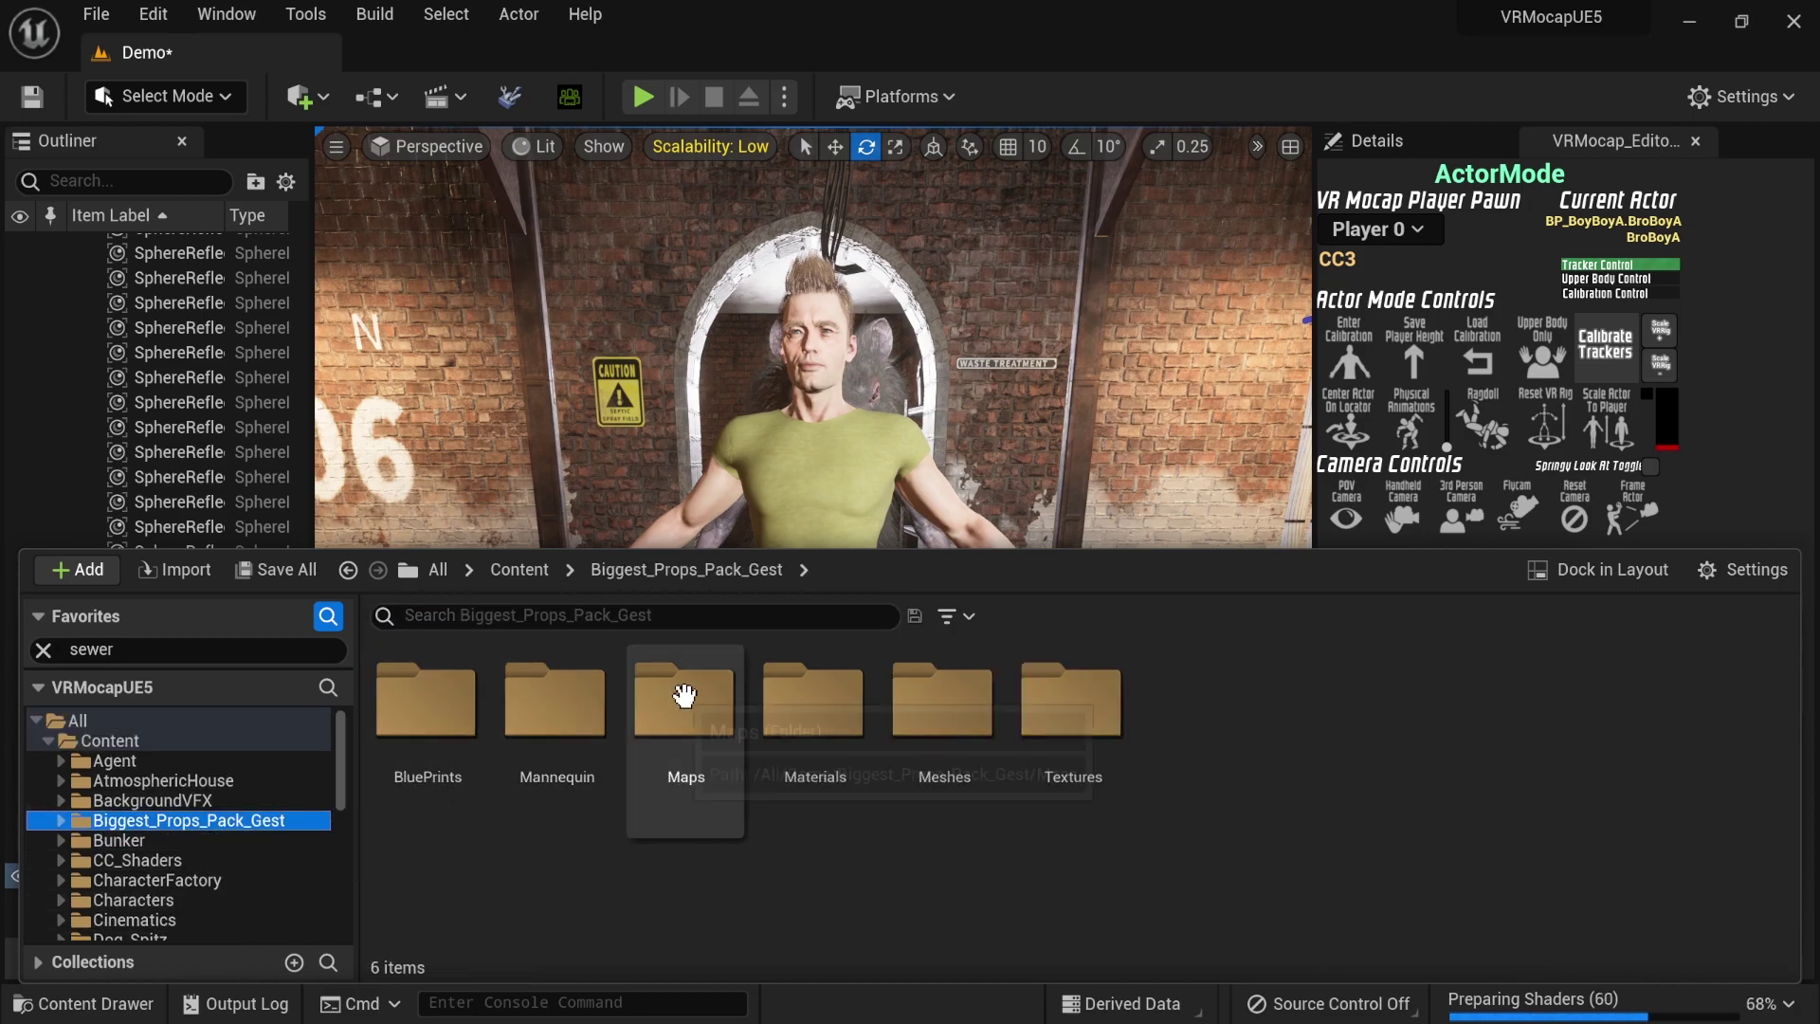
double_click(934, 711)
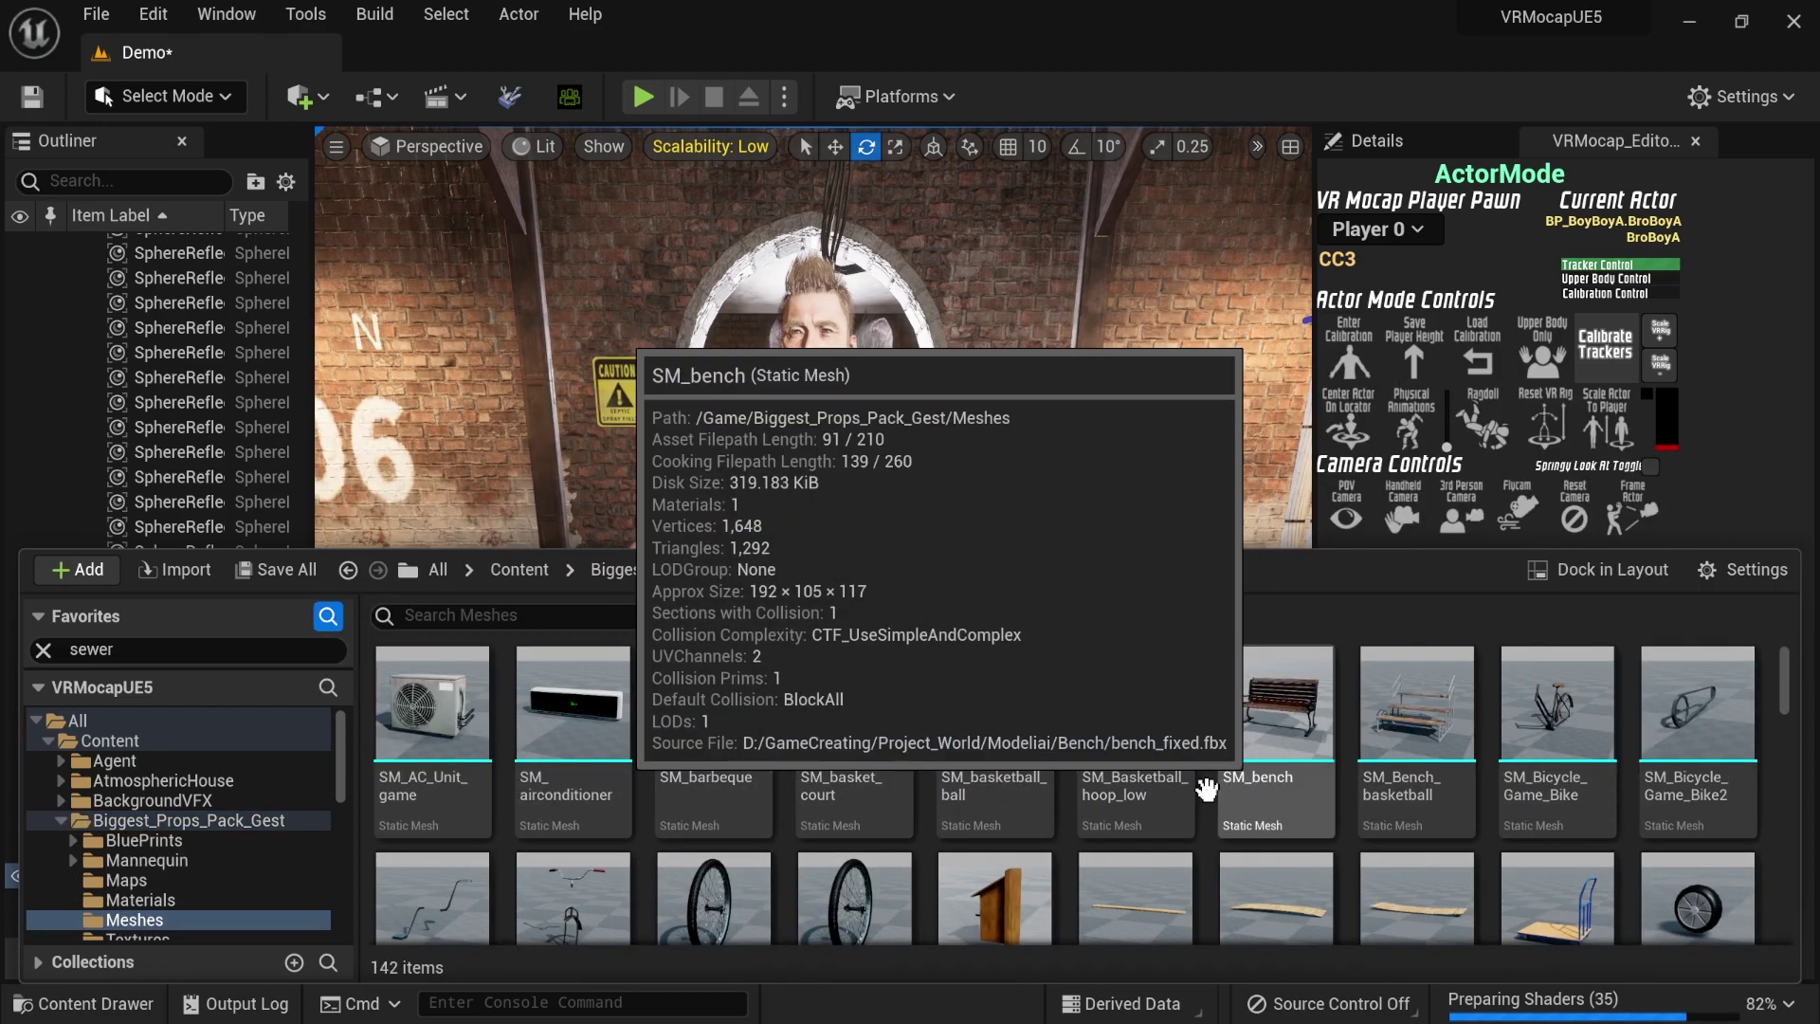
- Place the SM_IceCreamWagon mesh on the floor beside the man in the green shirt, on the POOL N wall side
scroll(1070, 787, "down", 1)
scroll(1069, 787, "down", 3)
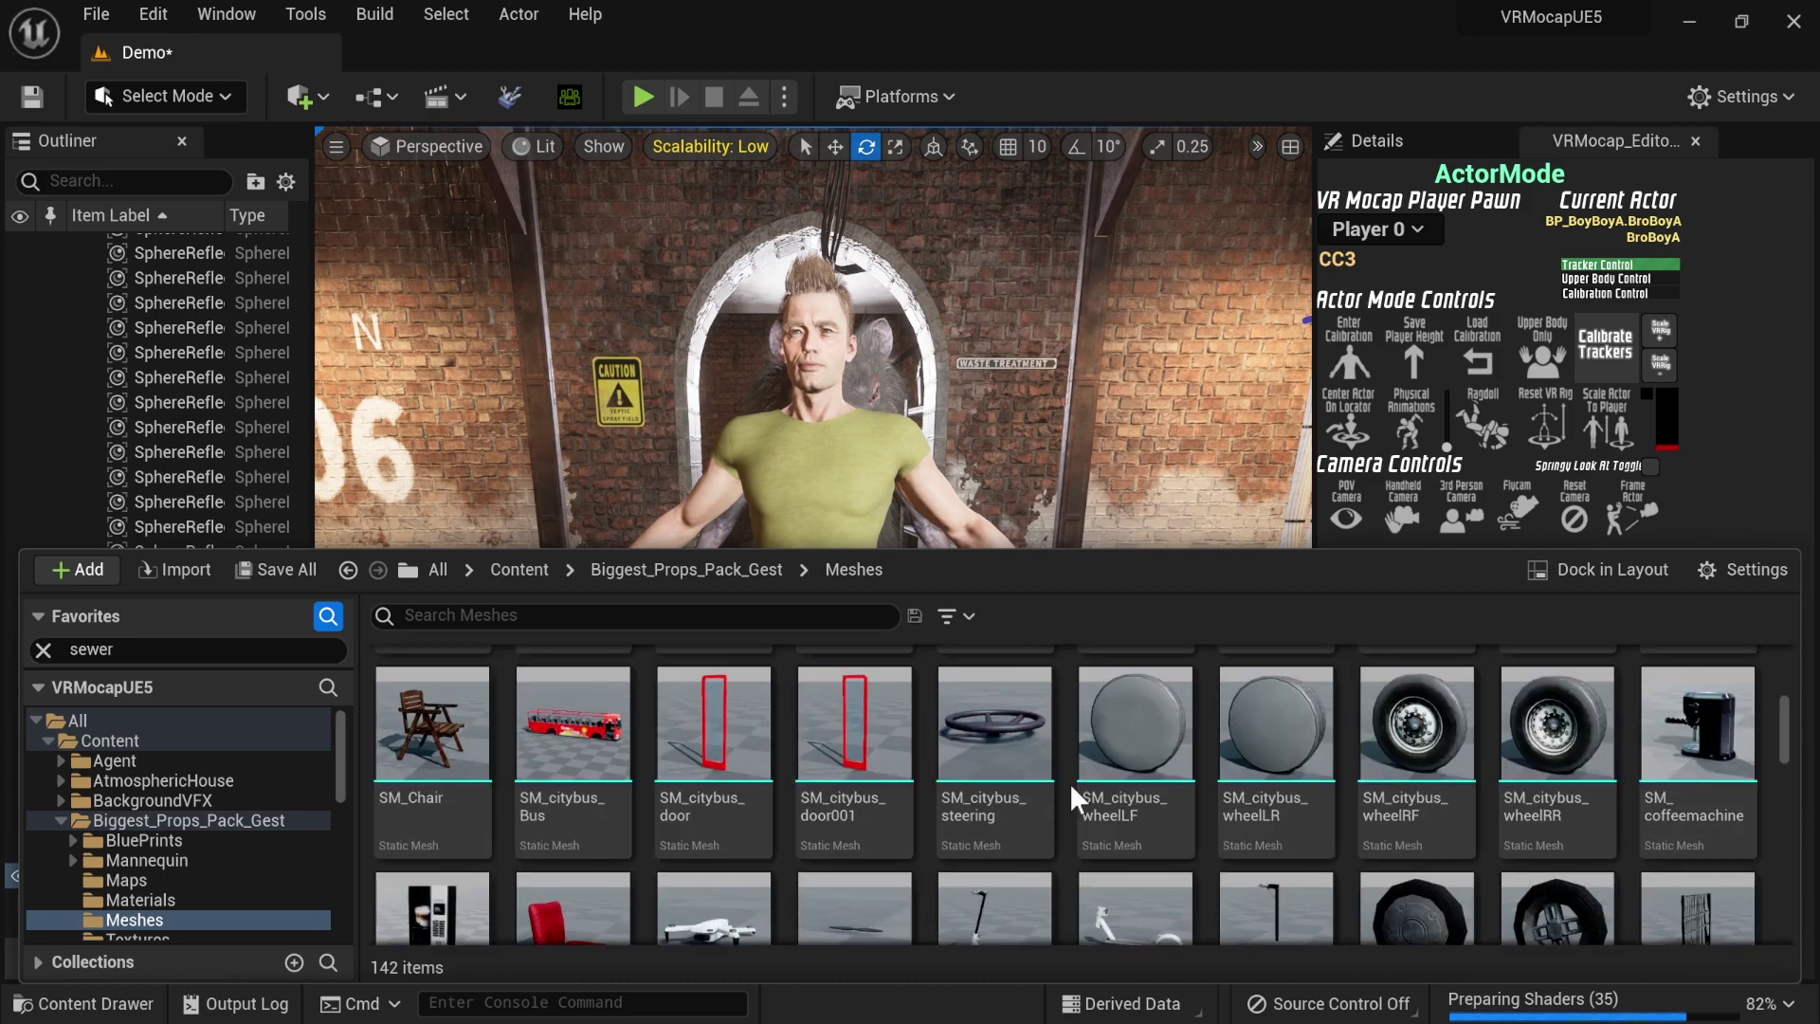
scroll(1069, 782, "down", 3)
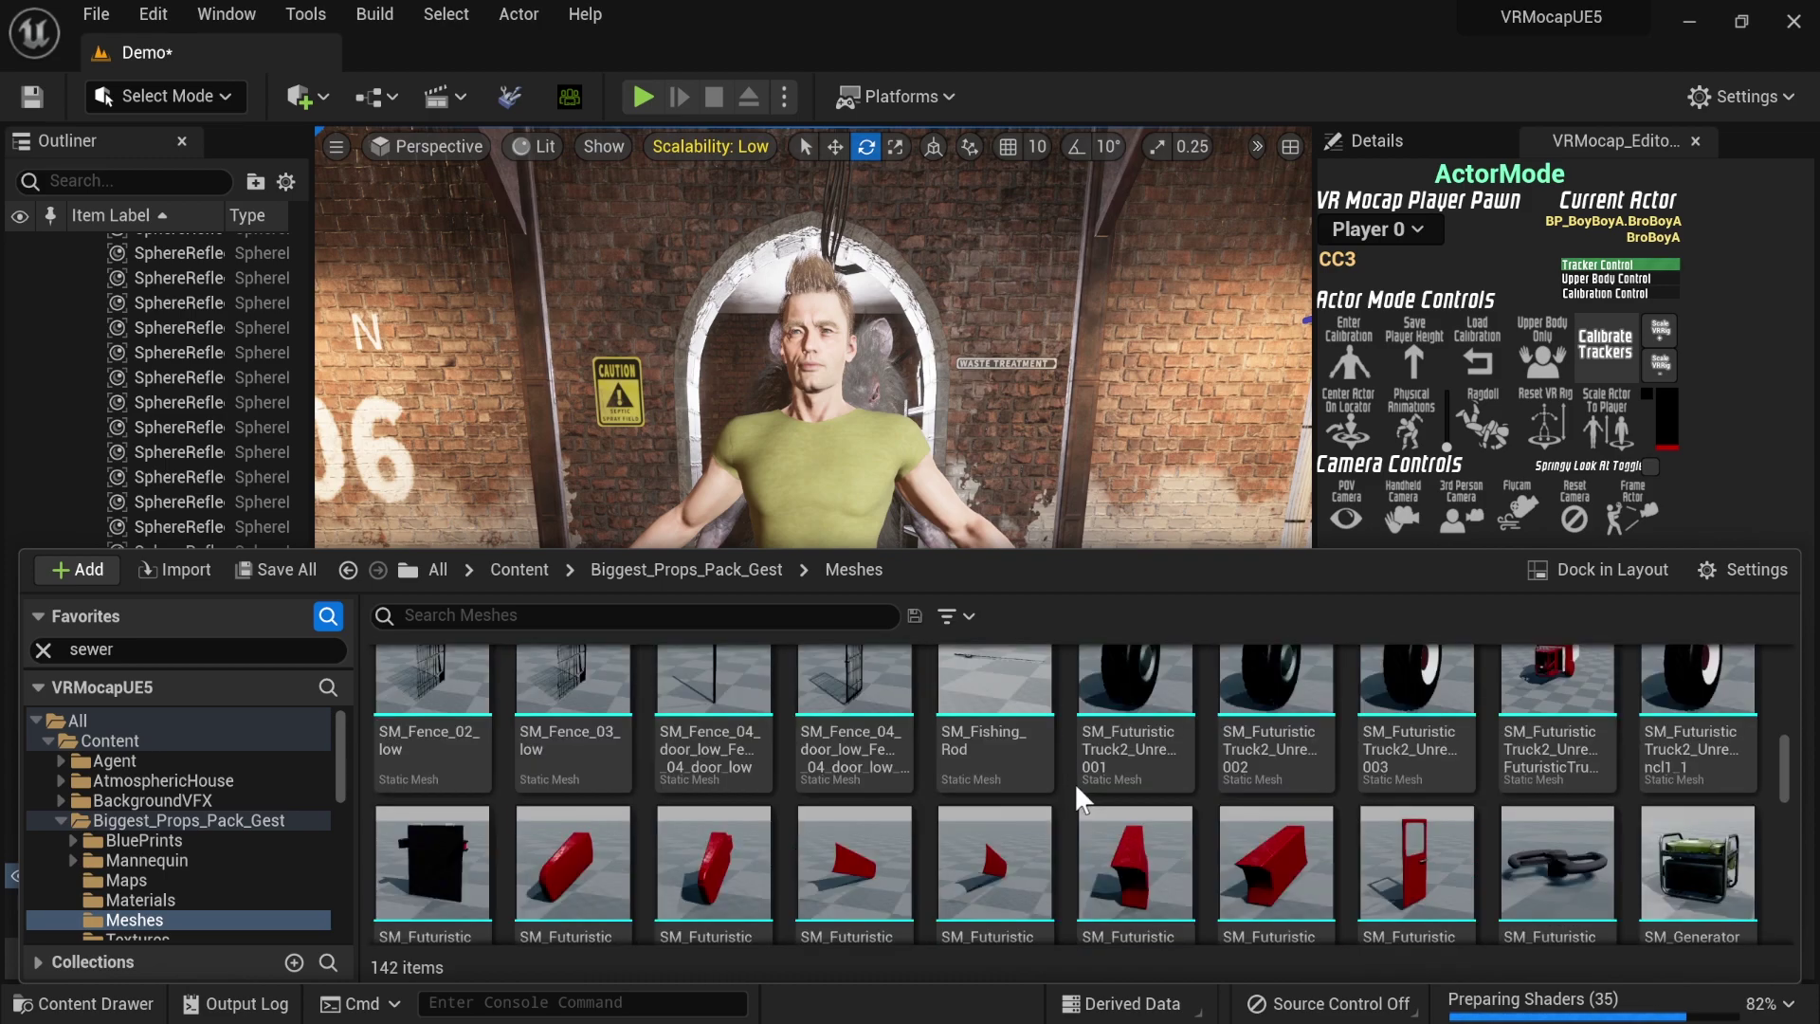
scroll(1075, 782, "down", 4)
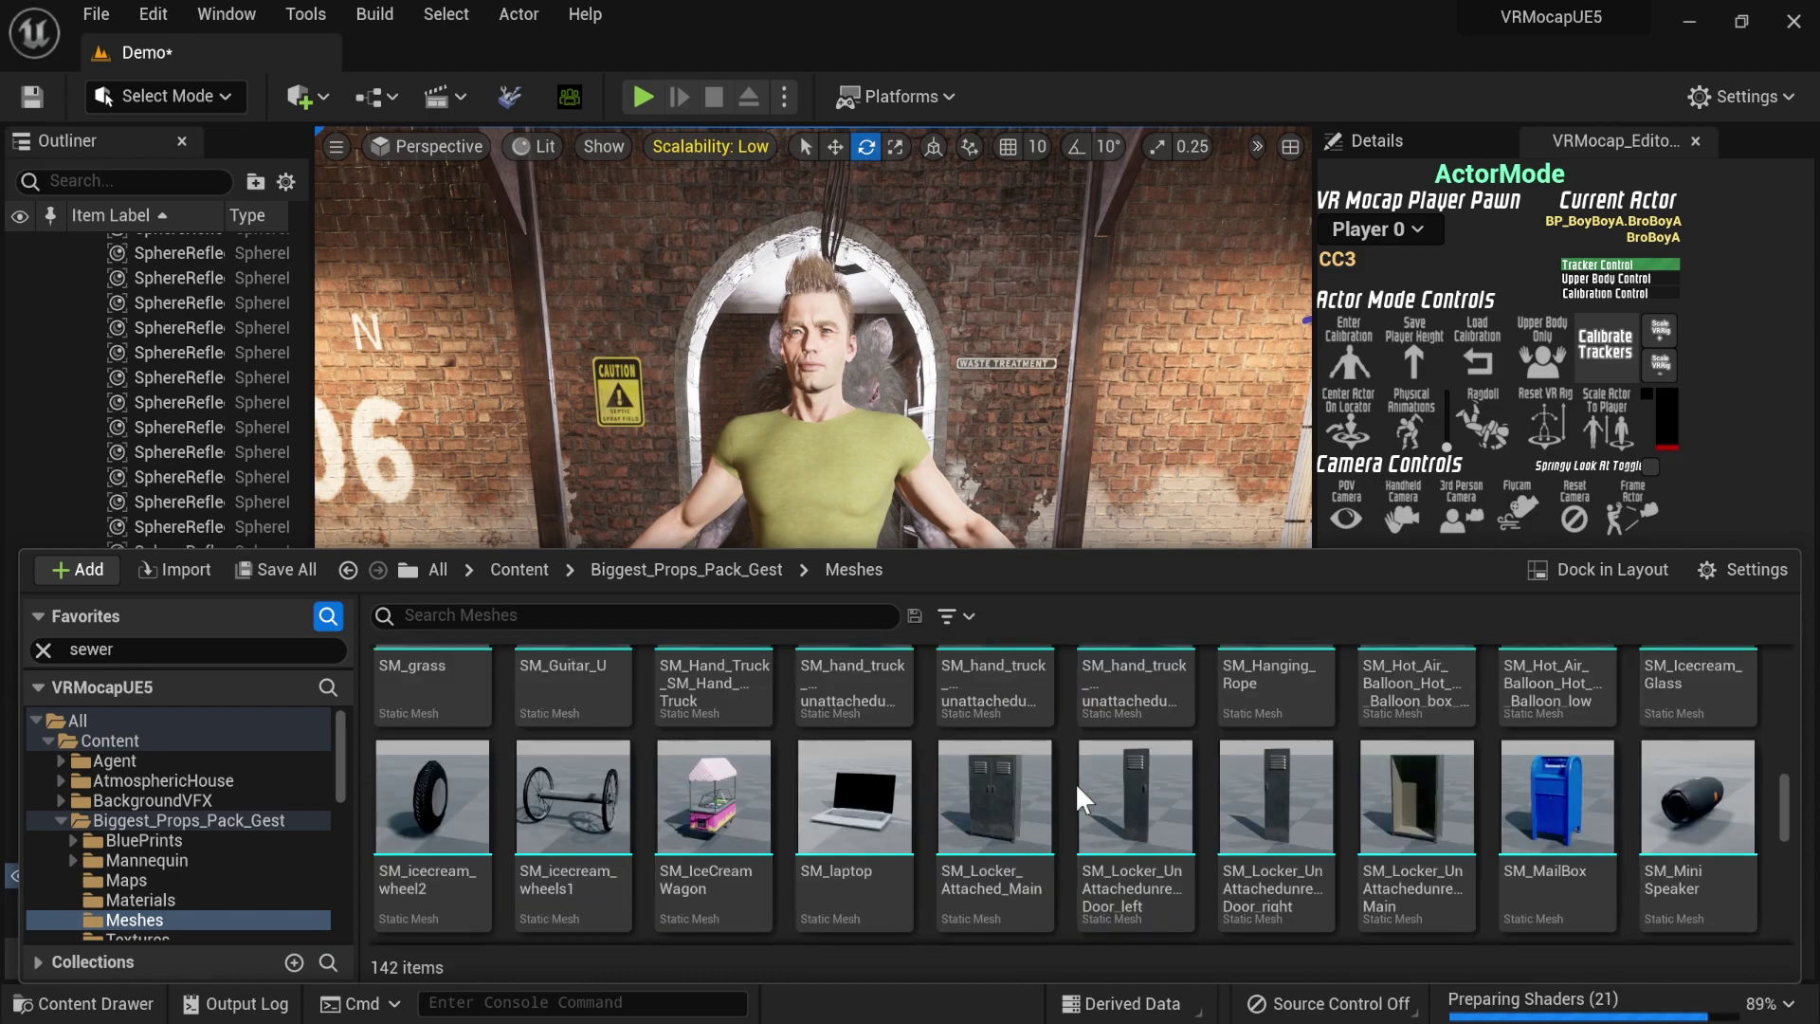
left_click(713, 810)
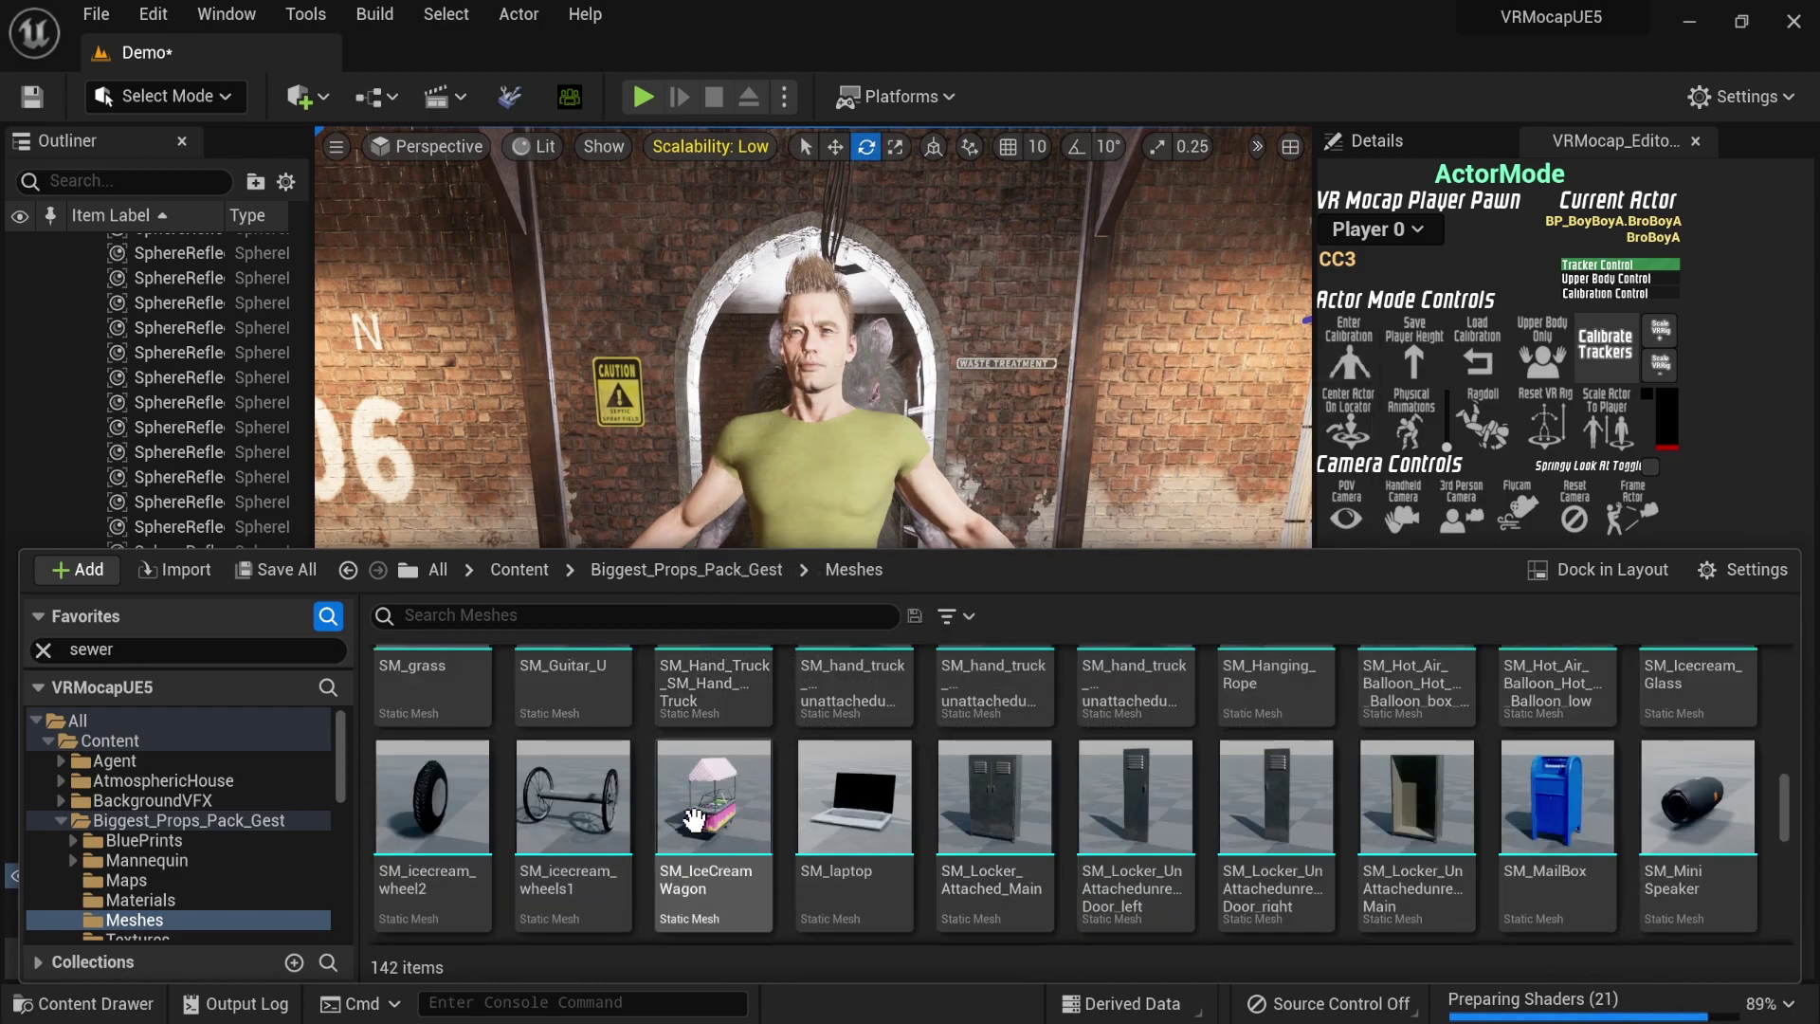
left_click_drag(713, 810, 566, 738)
- Place the SM_TrashLOW trash bag on the floor between the man and the fallen red barrel
key("ctrl+space")
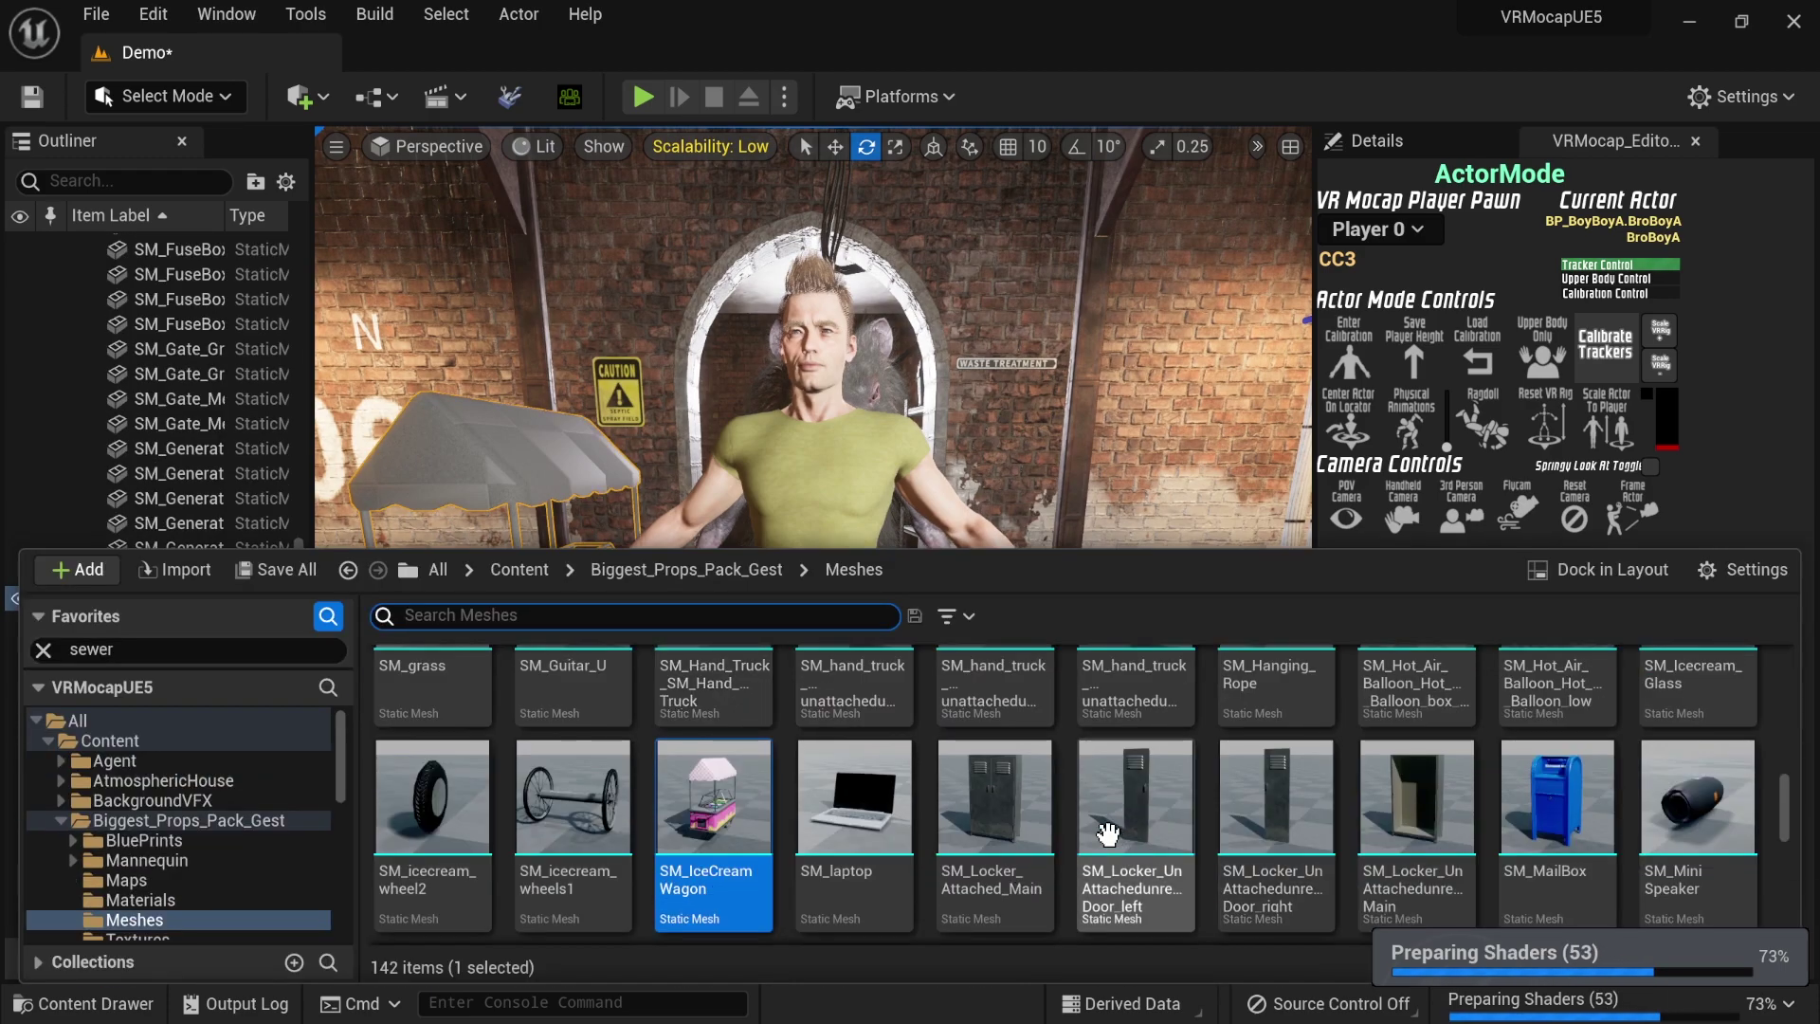
scroll(1106, 853, "down", 1)
scroll(1108, 834, "down", 8)
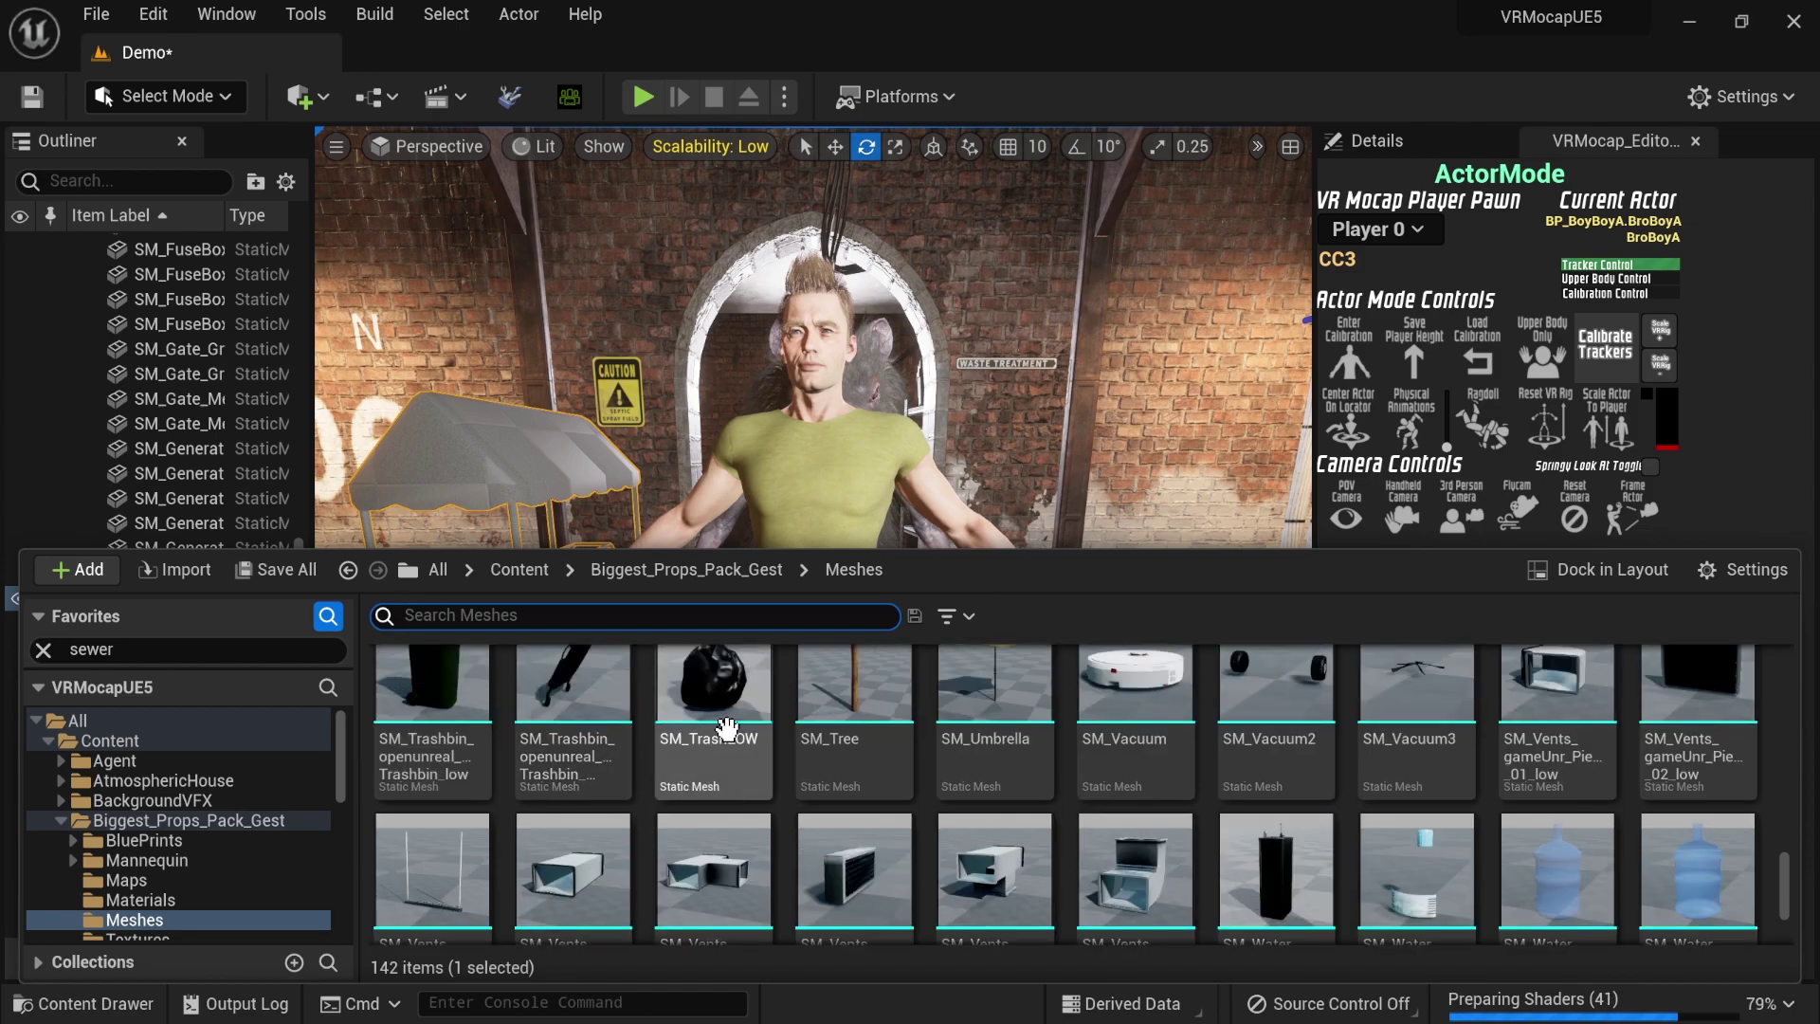
left_click(713, 692)
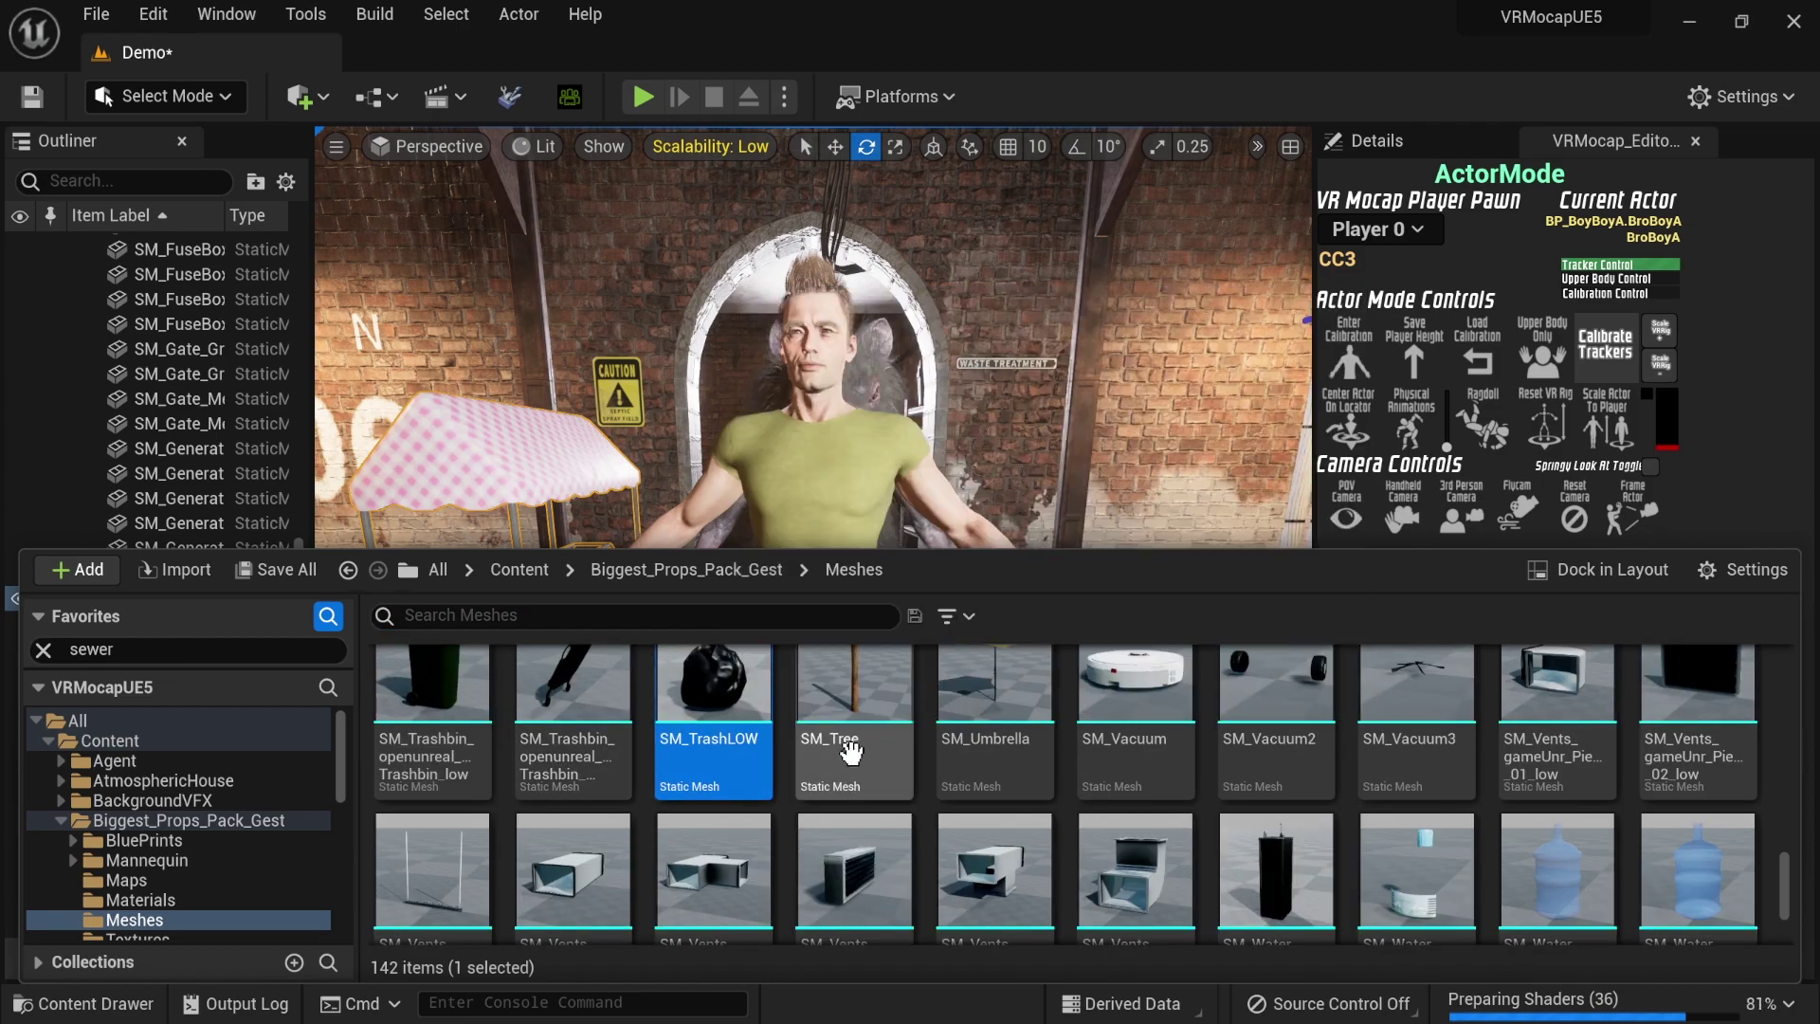
left_click_drag(752, 600, 1144, 793)
scroll(1143, 793, "down", 6)
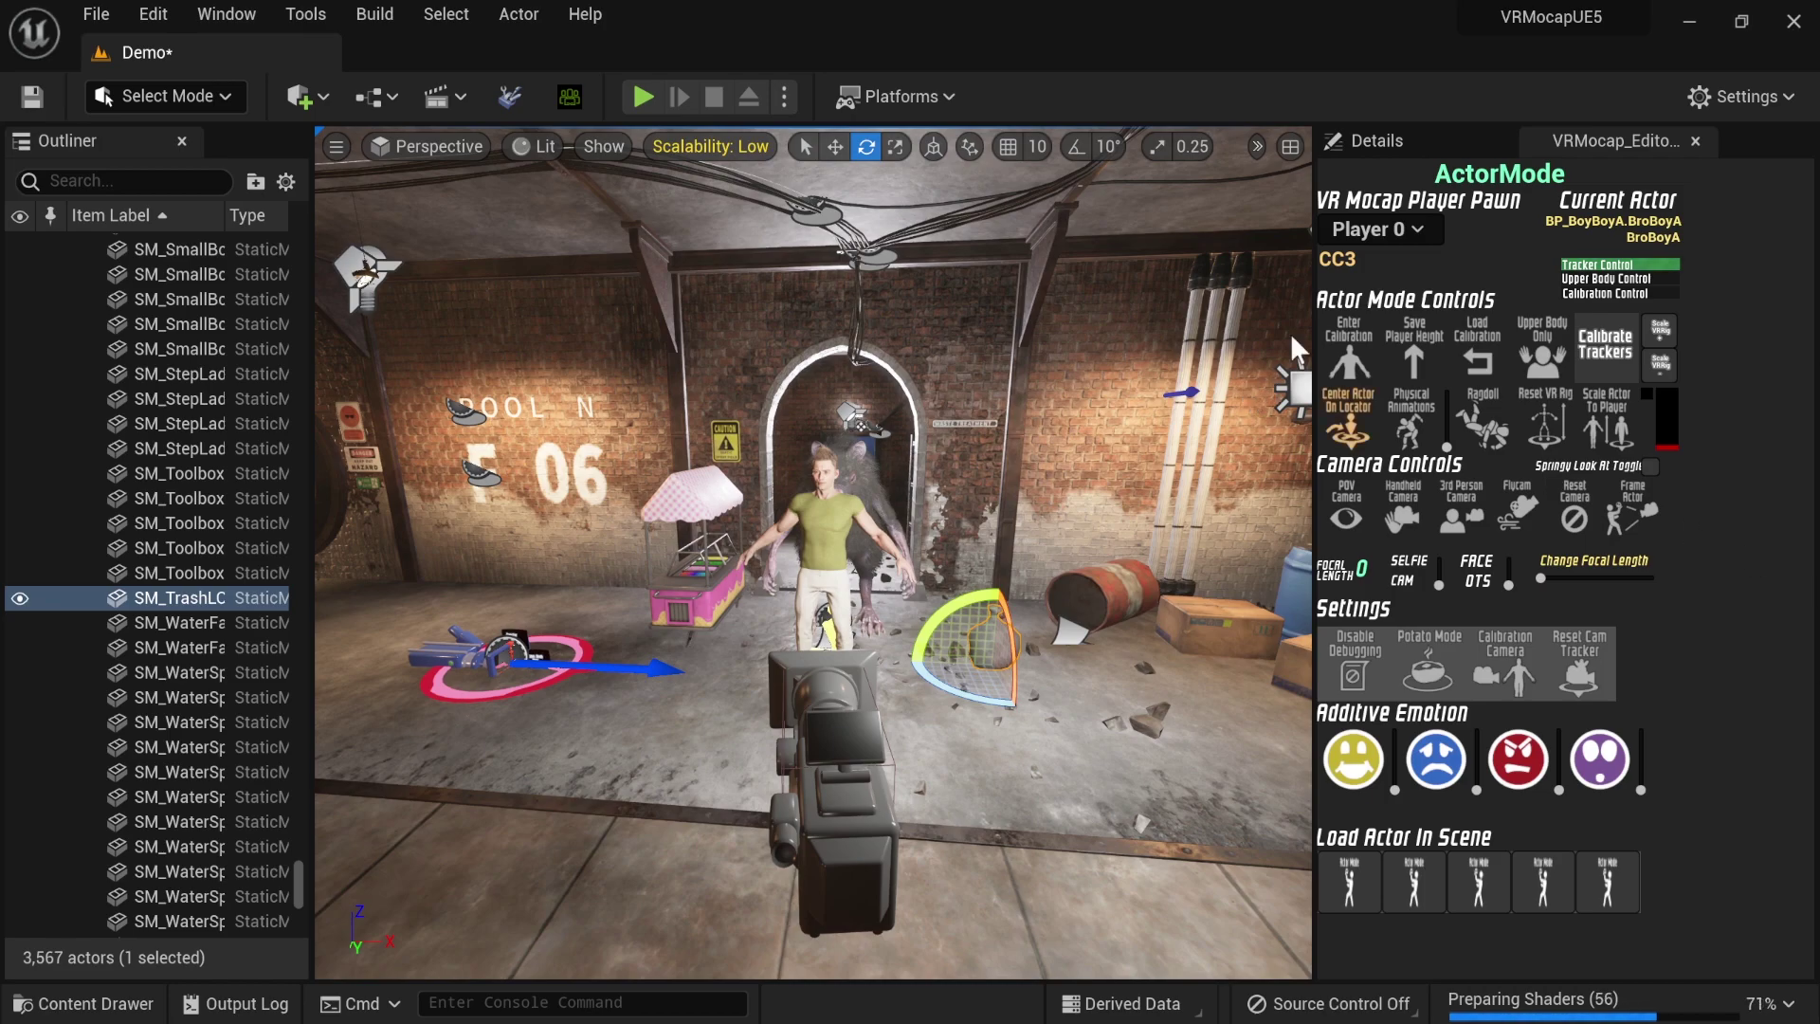
- Close the Outliner, widen the viewport, and show the trash bag's details
left_click(182, 141)
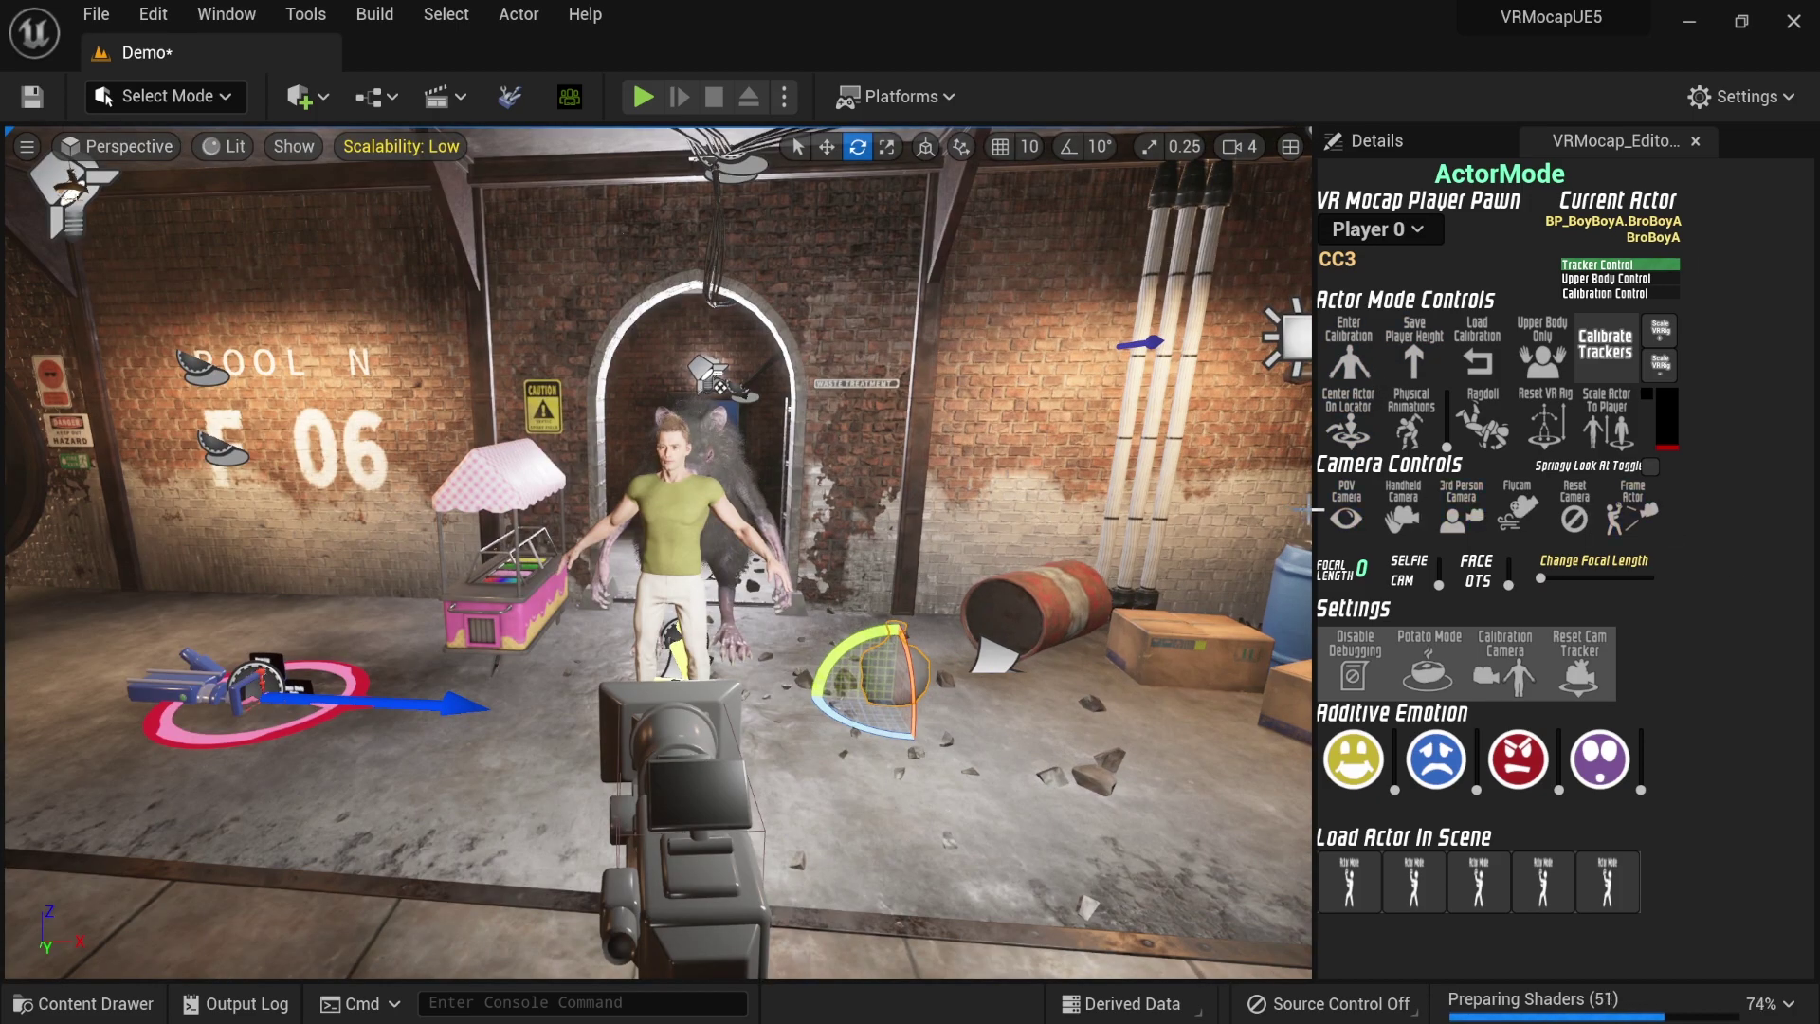
left_click_drag(1311, 512, 1408, 503)
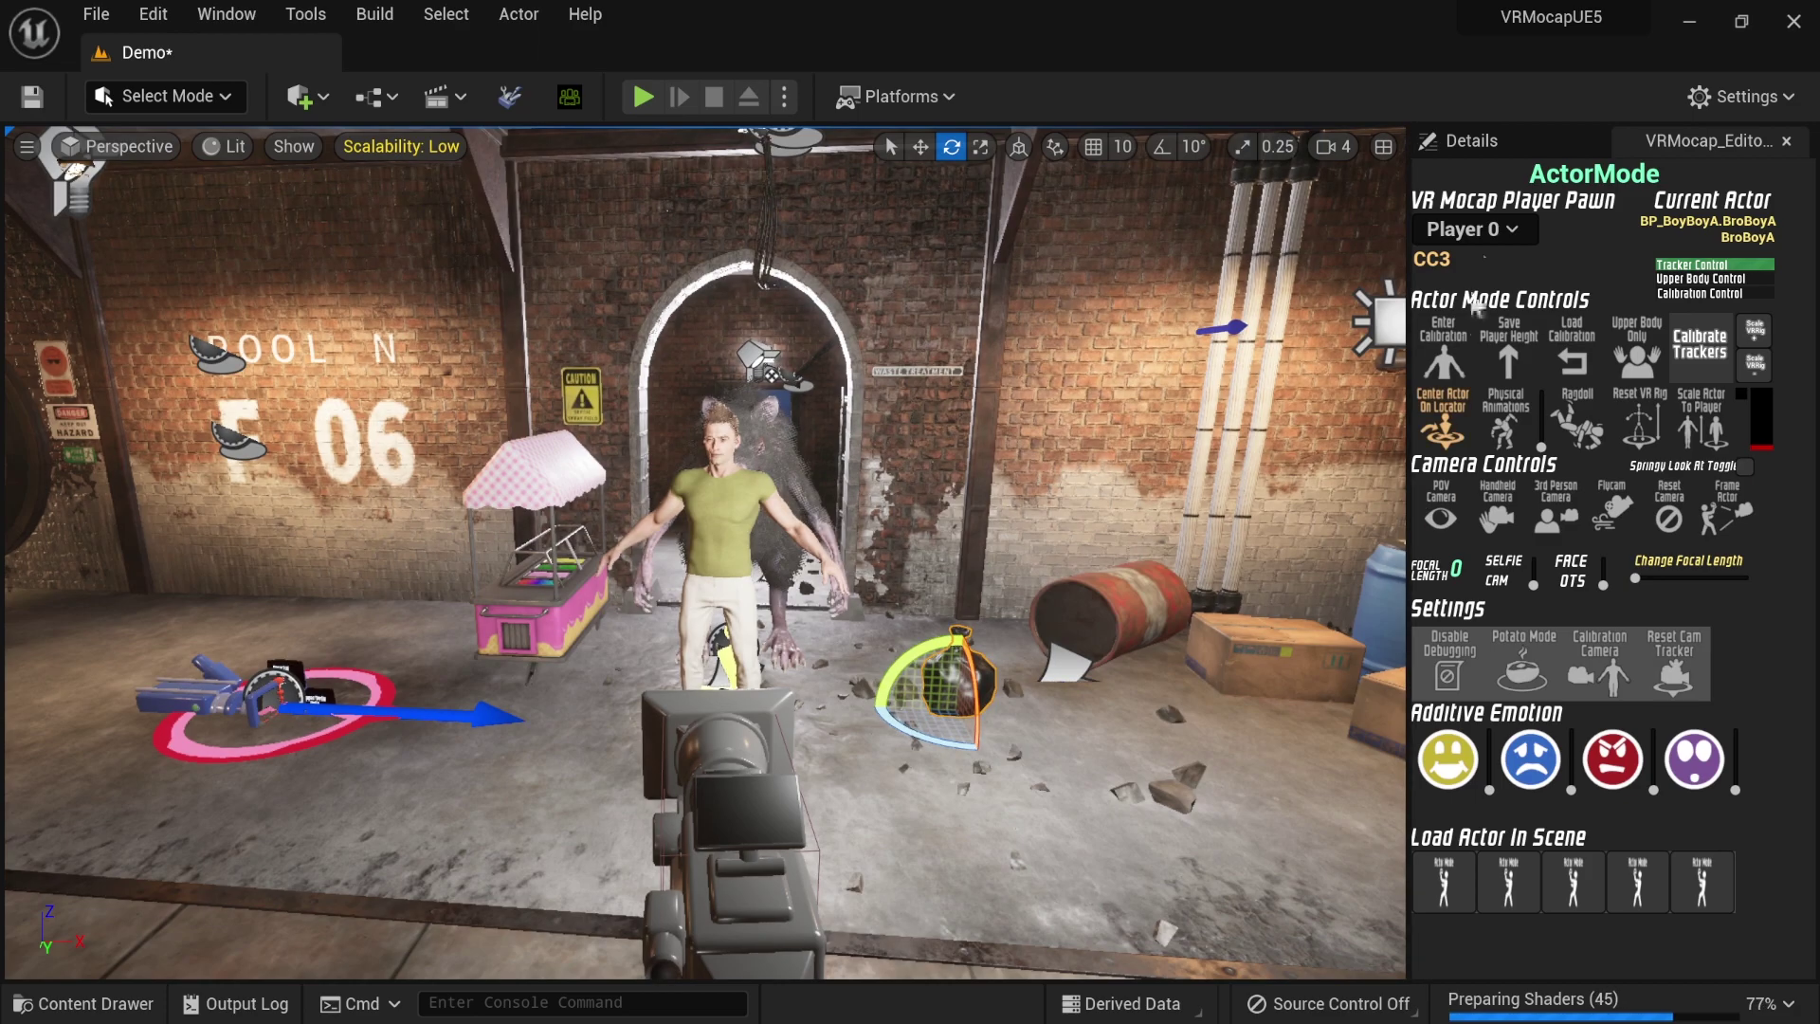
left_click(1486, 133)
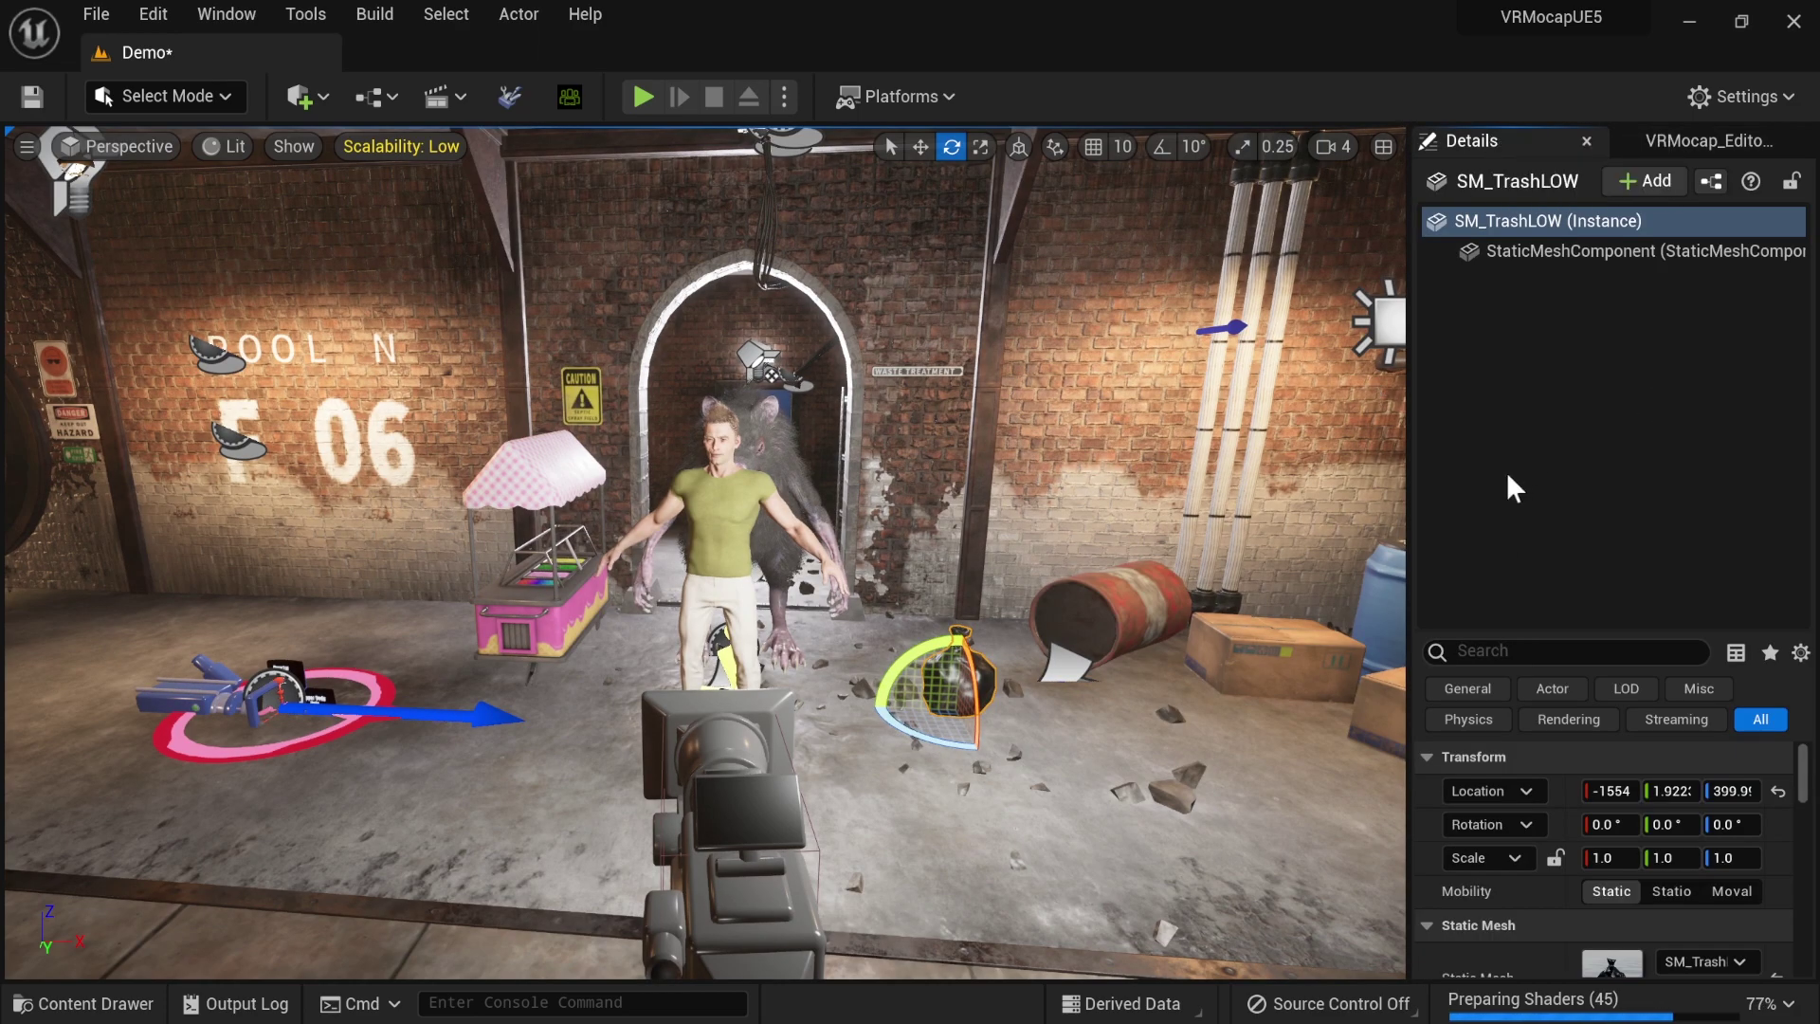
left_click(1555, 438)
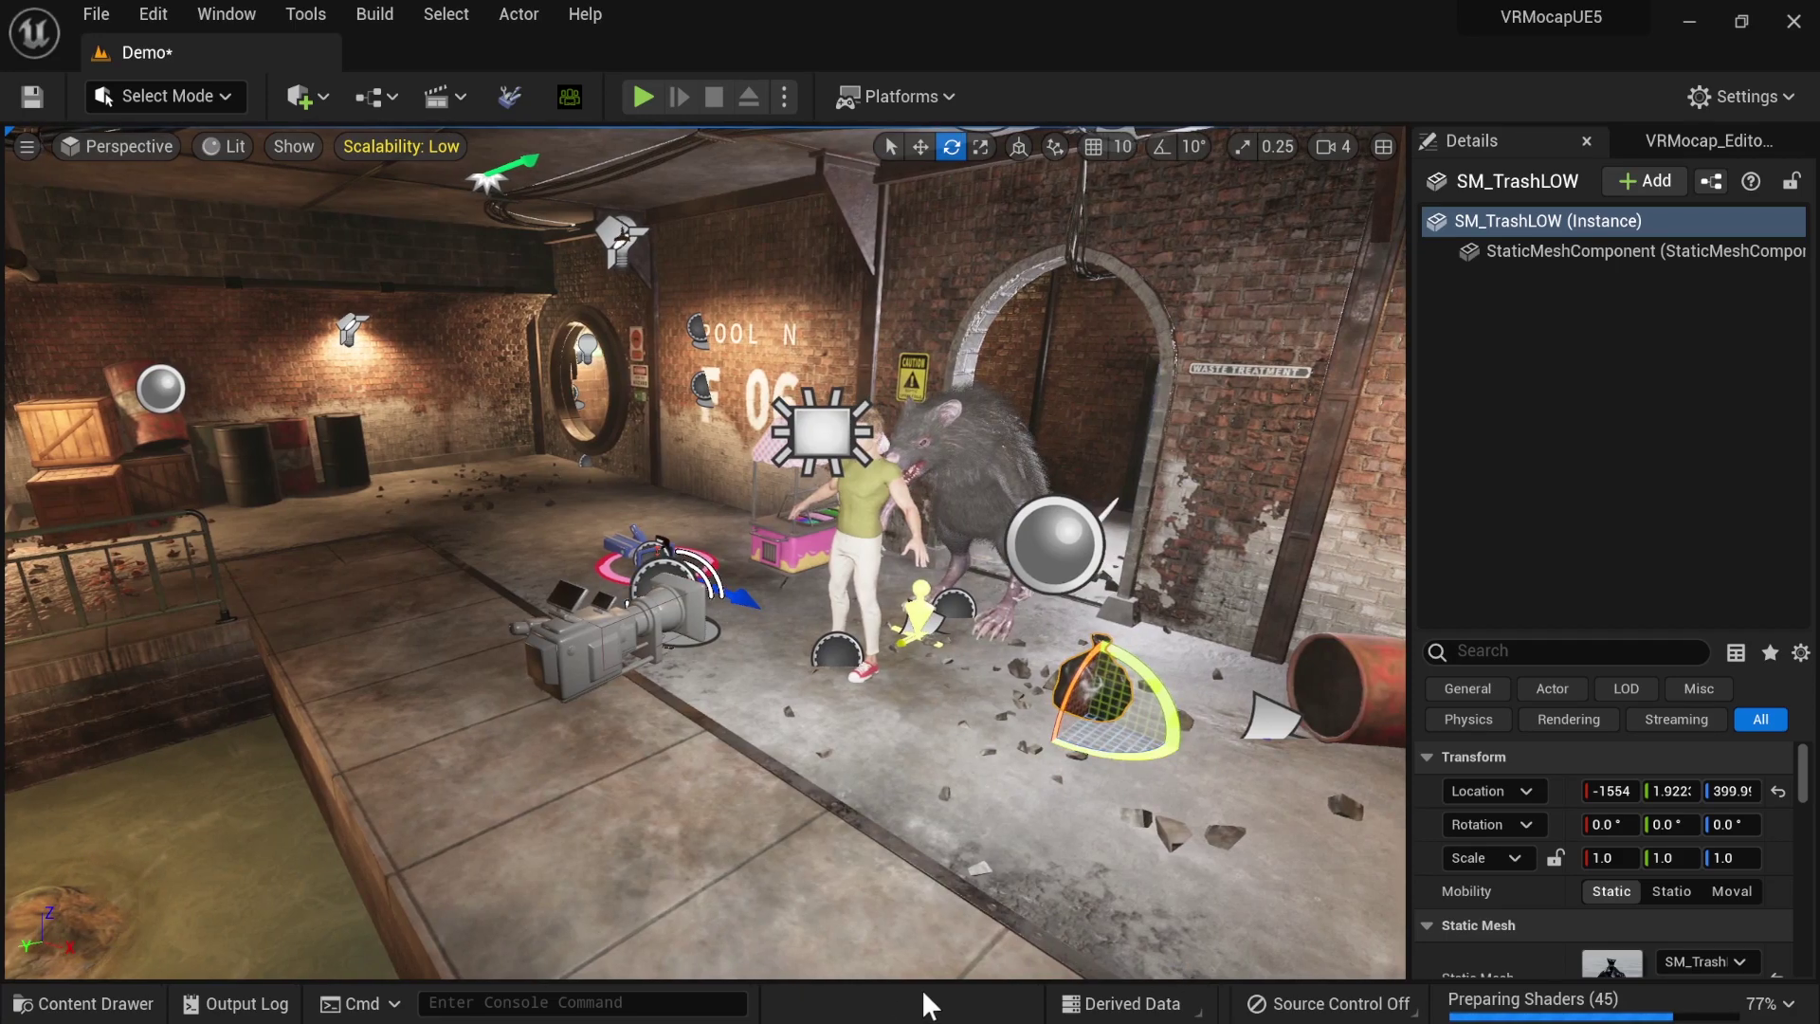
- Look through the VRMocap content folder and the controls of the VRMocap editor widget
key("ctrl+b")
scroll(118, 913, "down", 10)
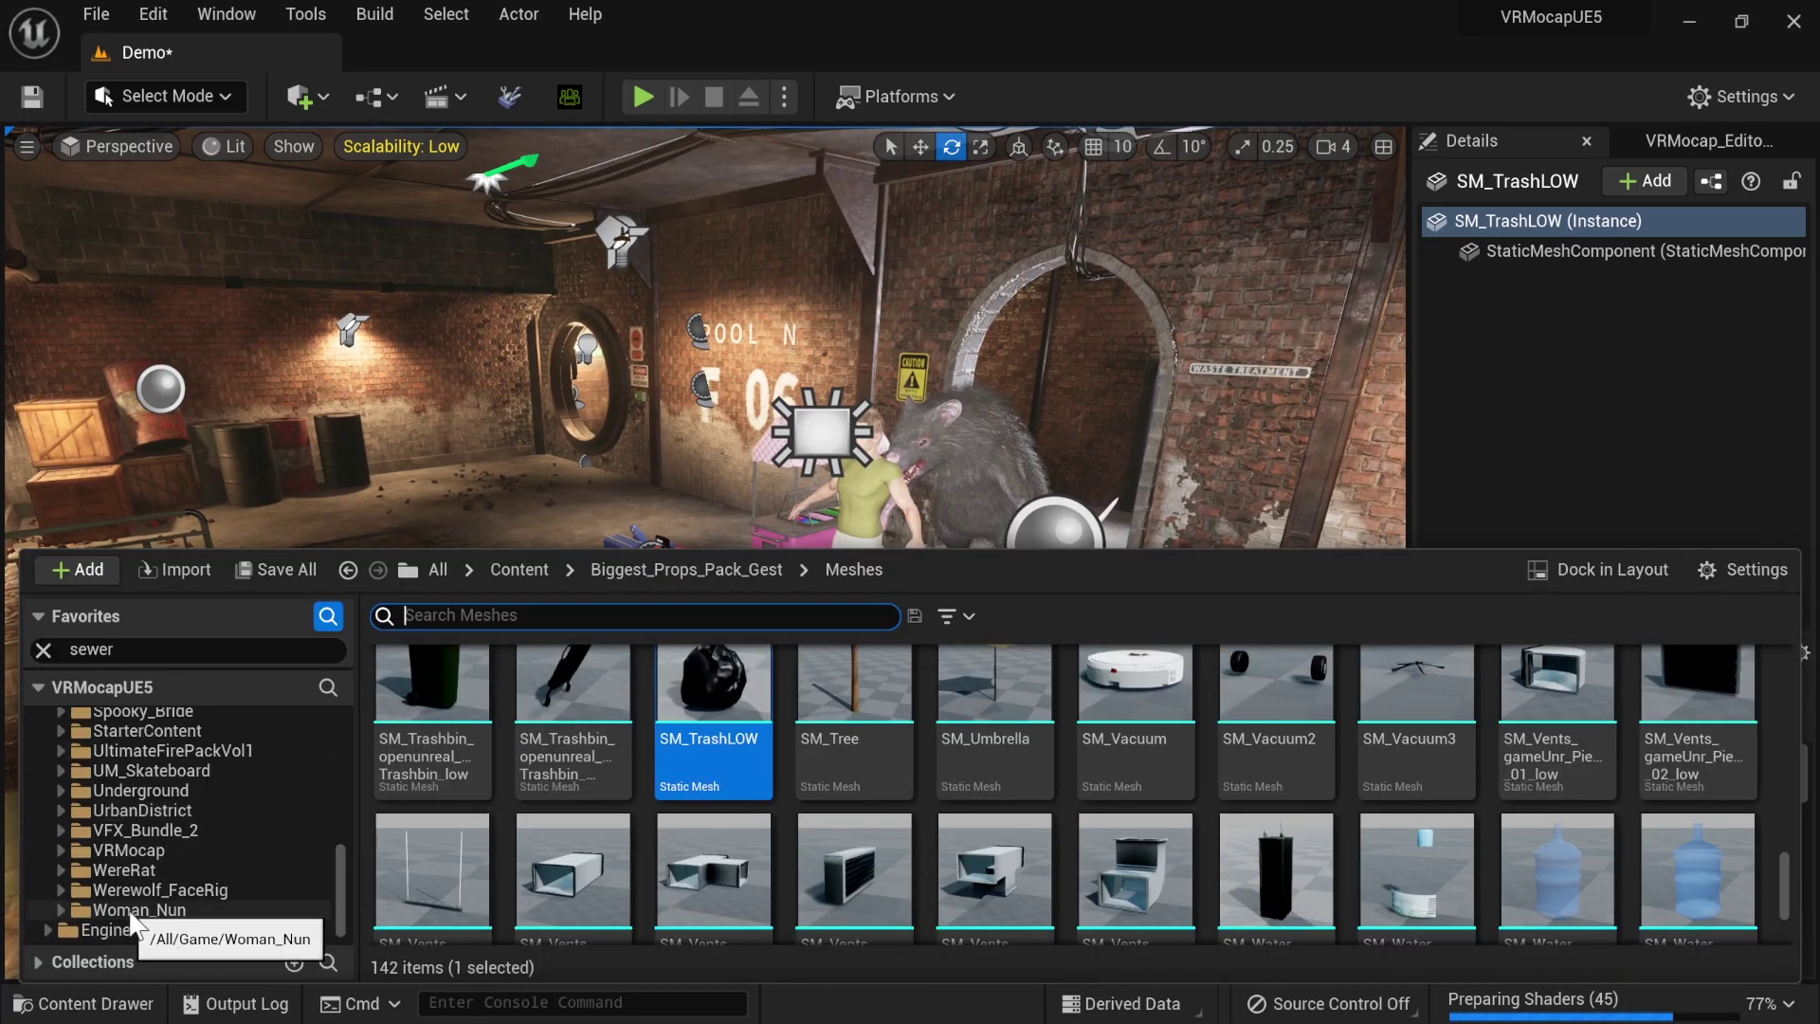
left_click(129, 850)
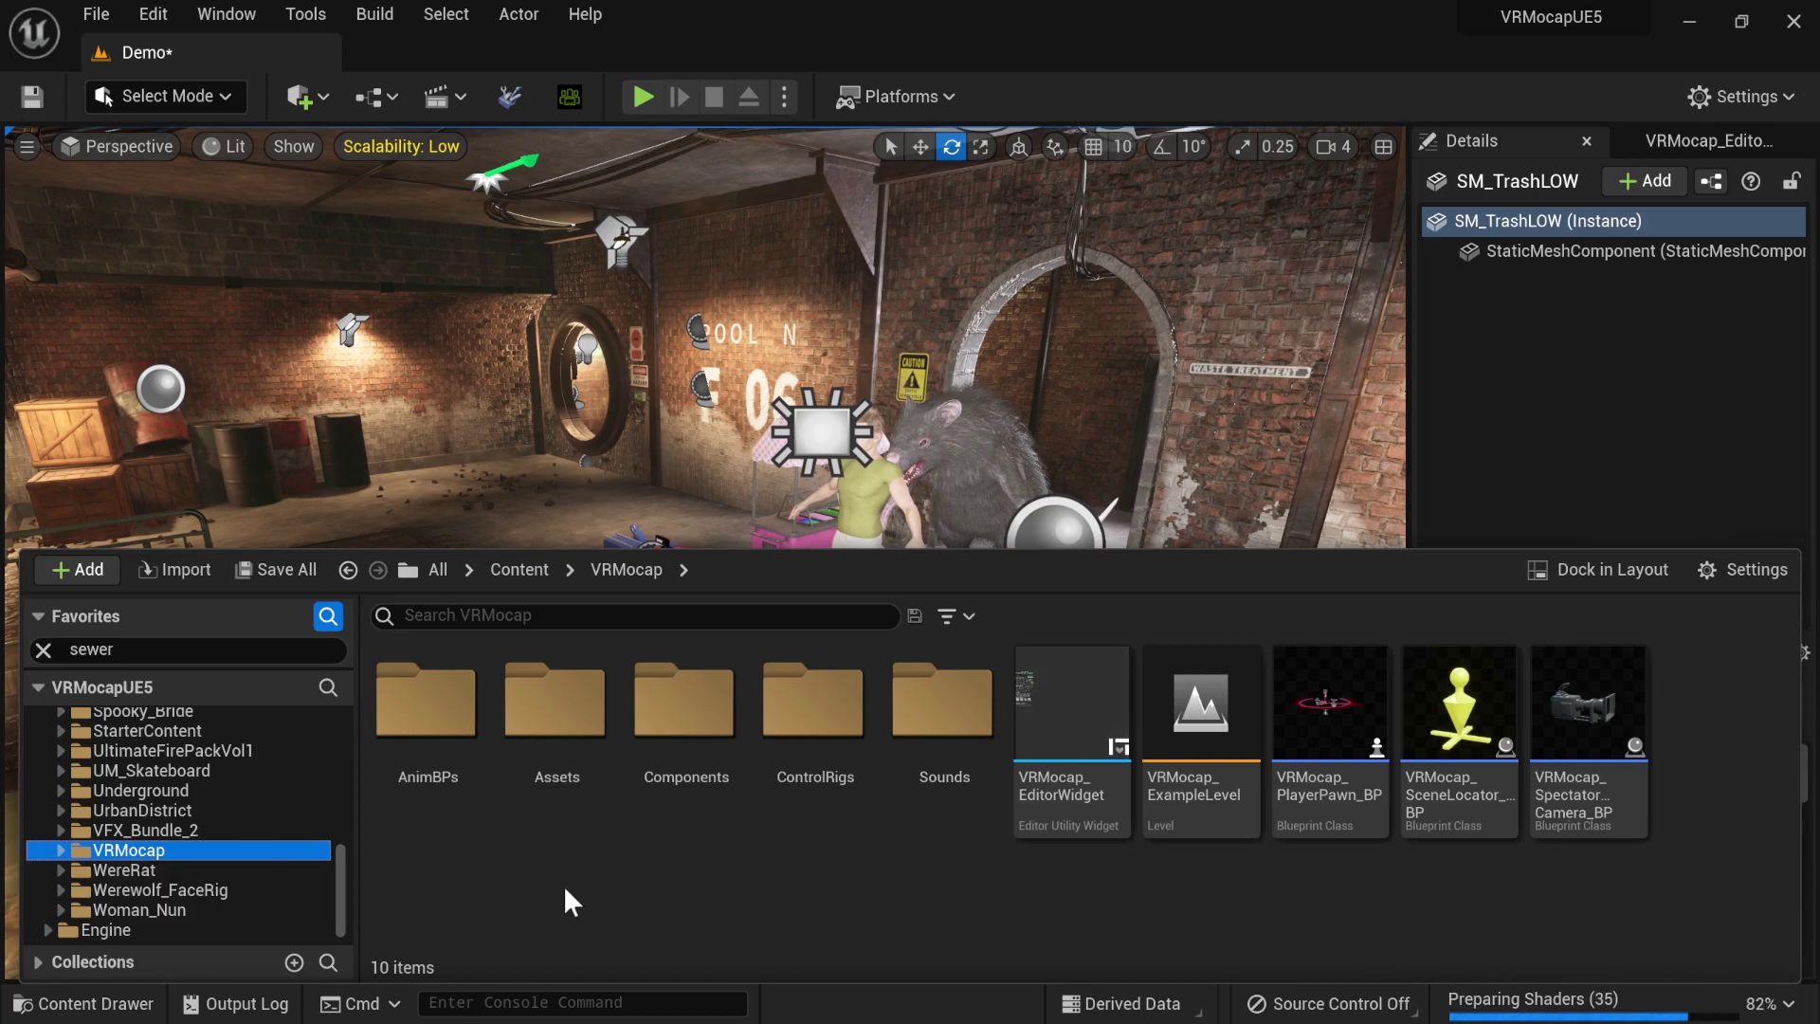
left_click(1559, 434)
left_click(1645, 142)
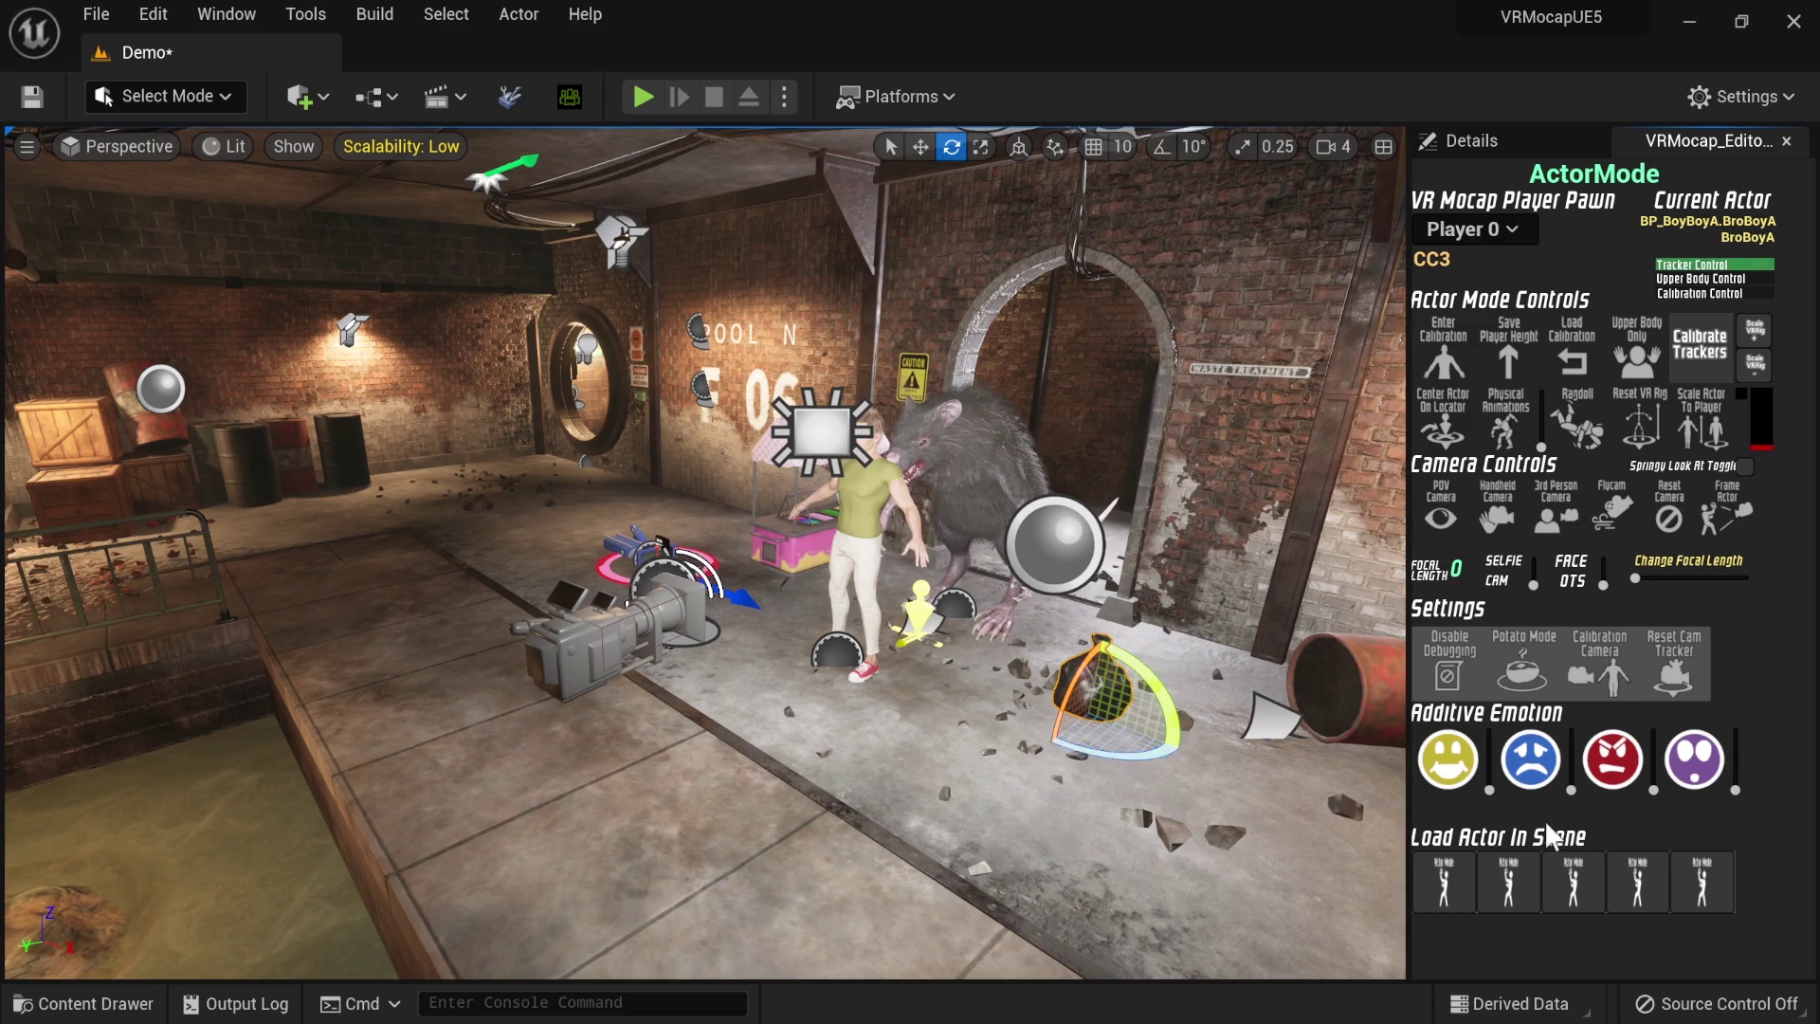
key("ctrl+space")
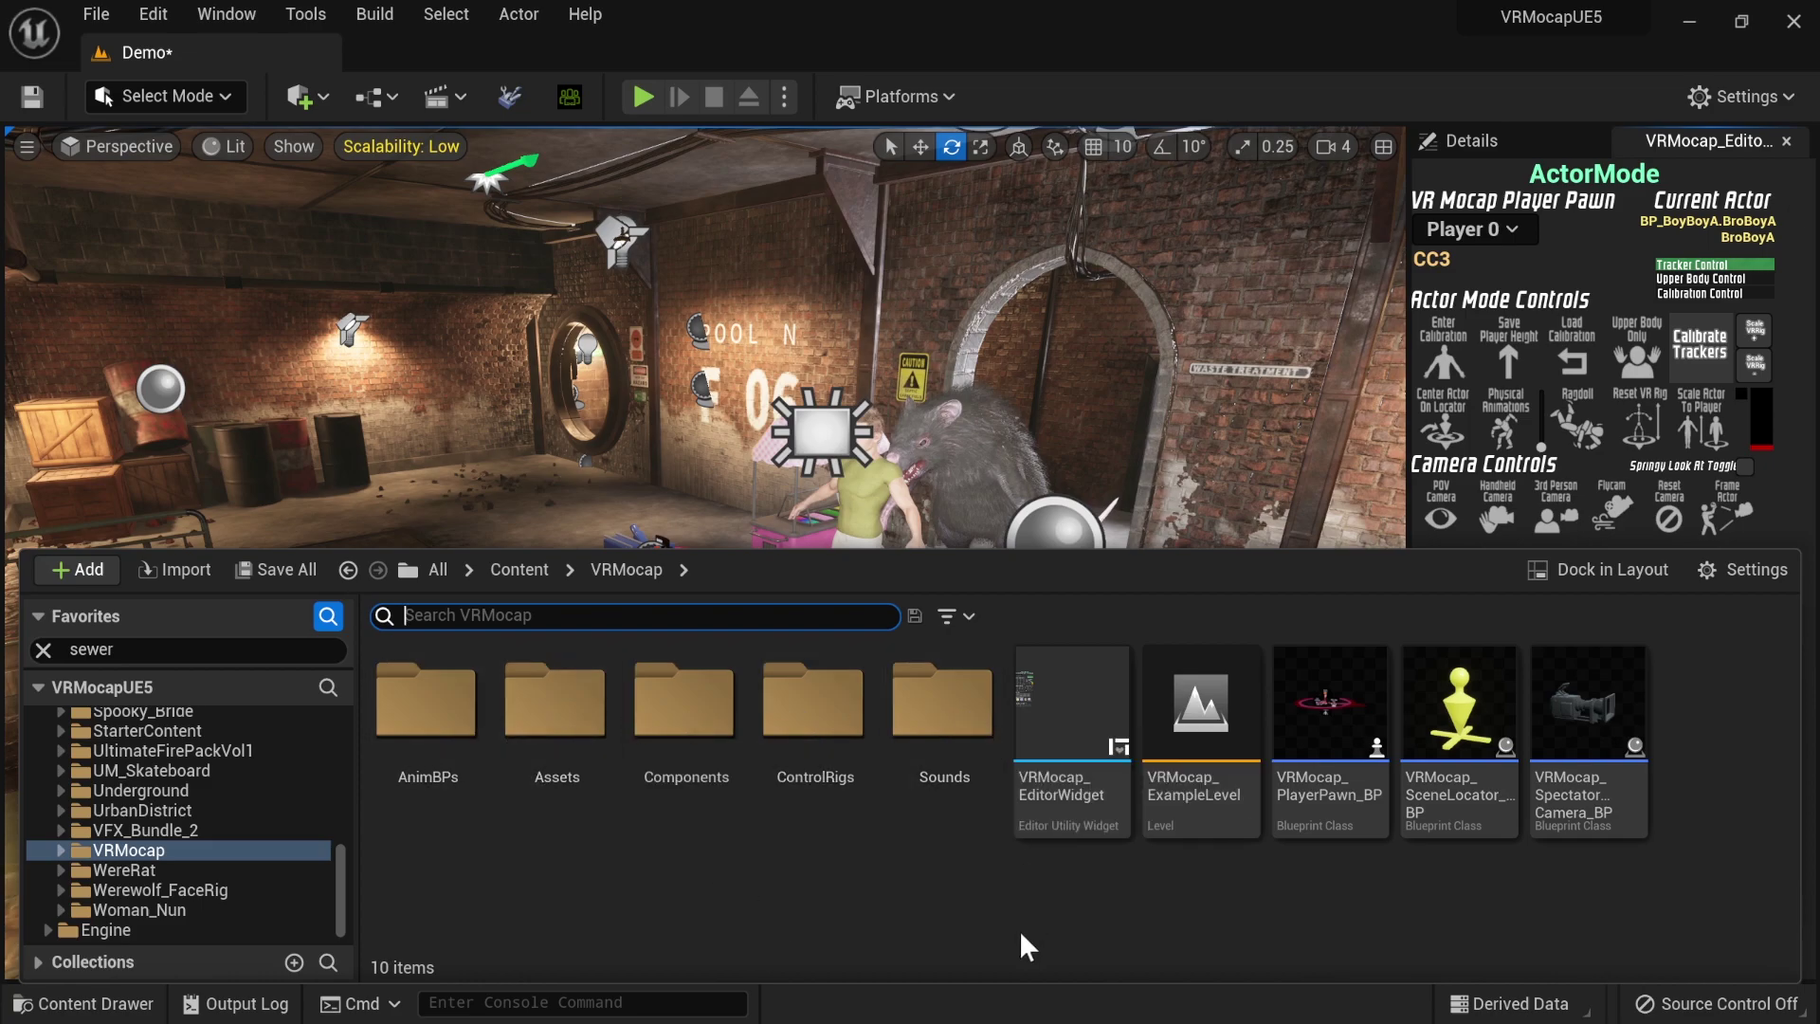
- Add a Mocap Actor SFXGenerator component to the BP_BoyBoyA actor
right_click(894, 370)
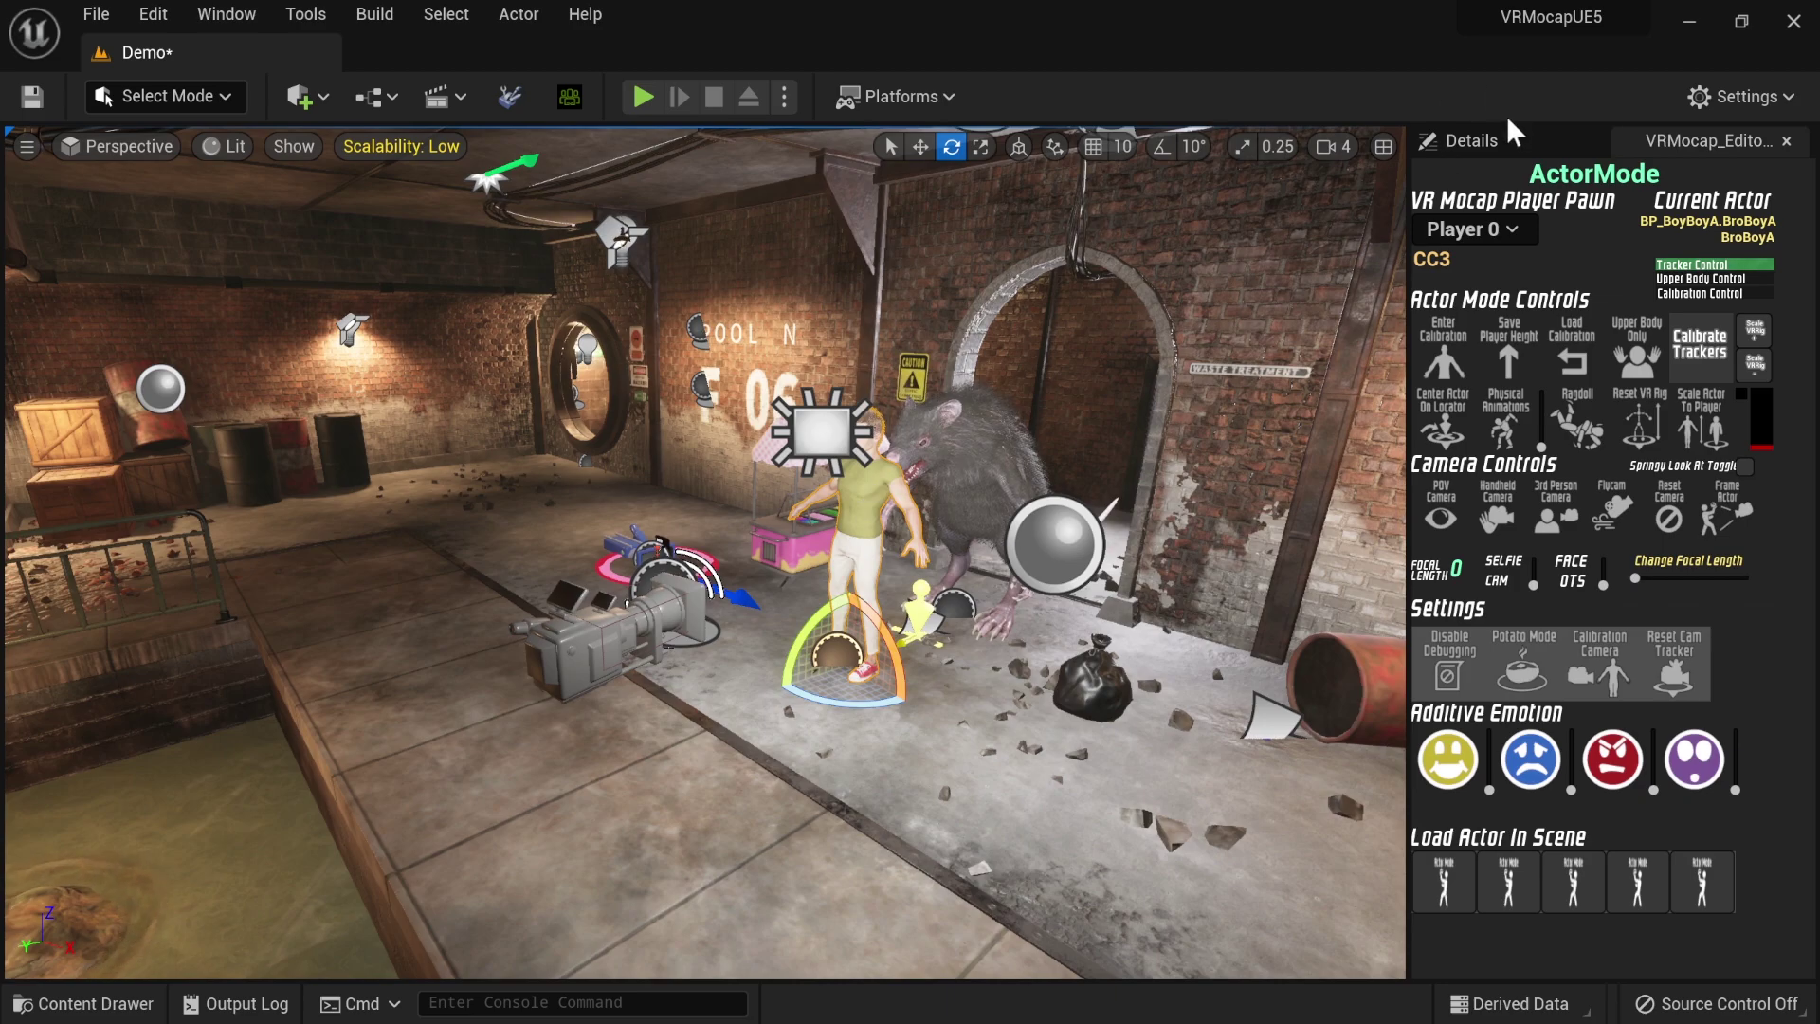
left_click(1493, 140)
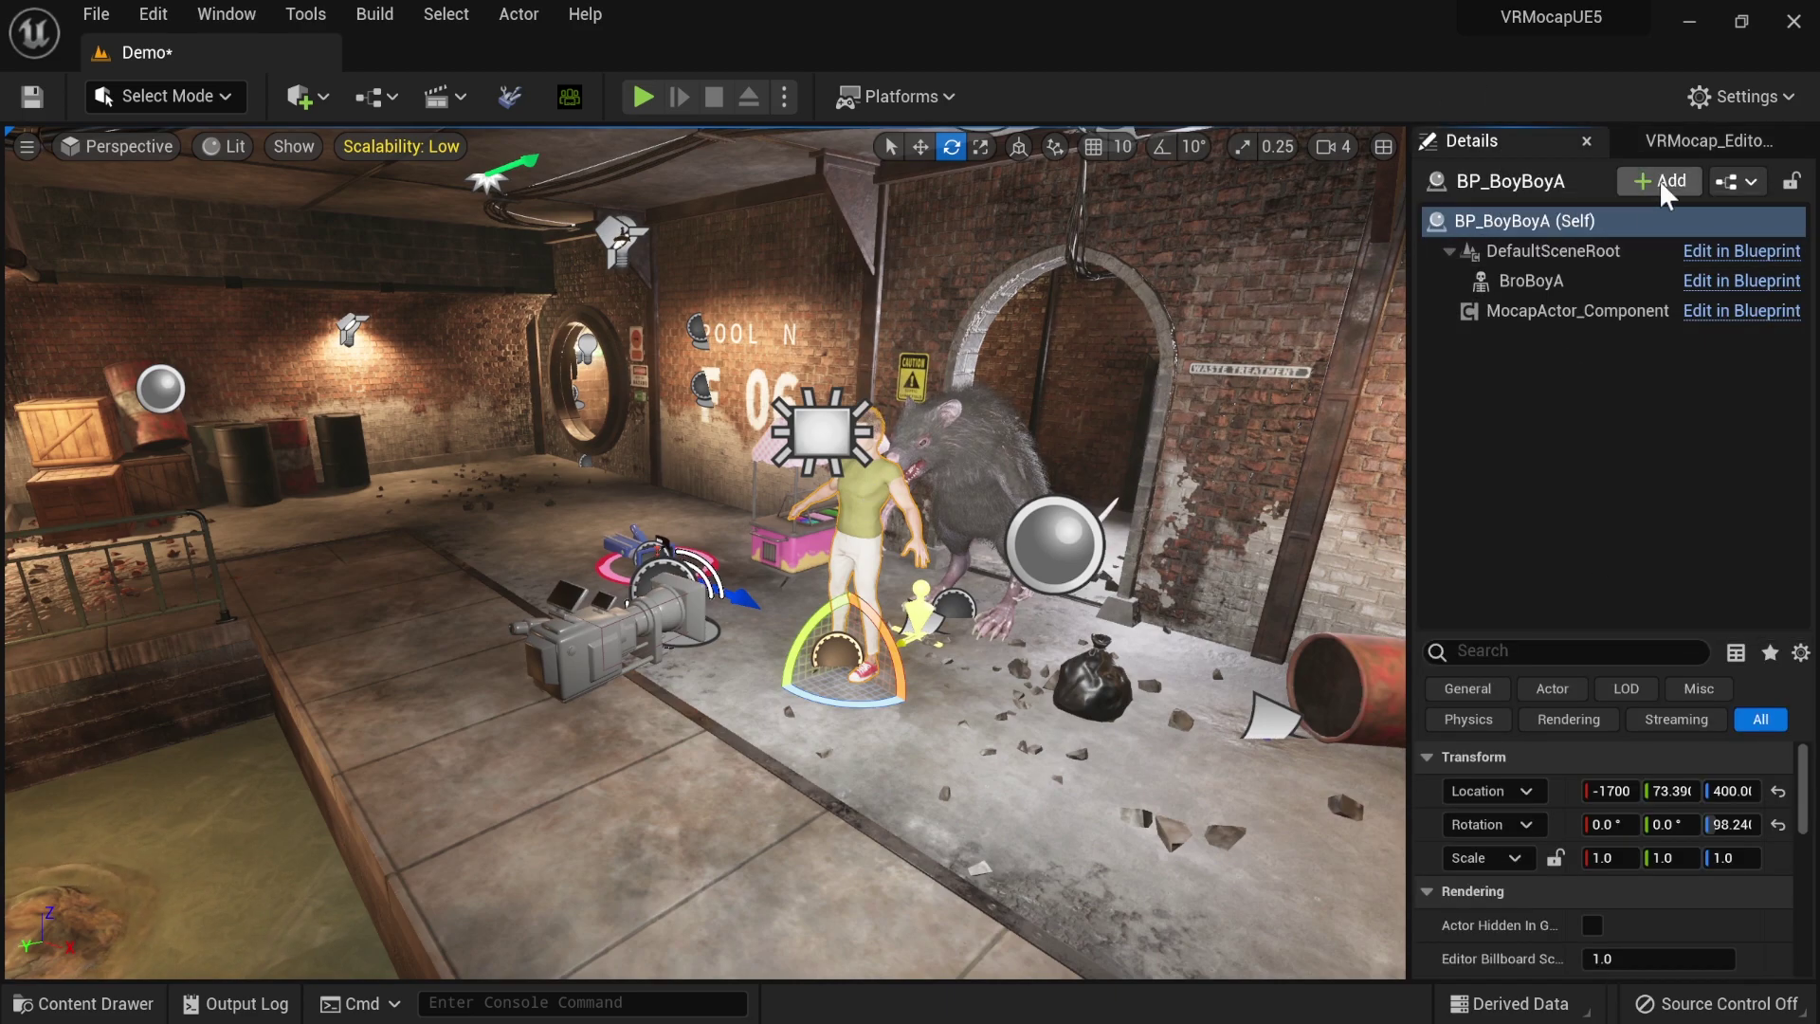
left_click(1659, 180)
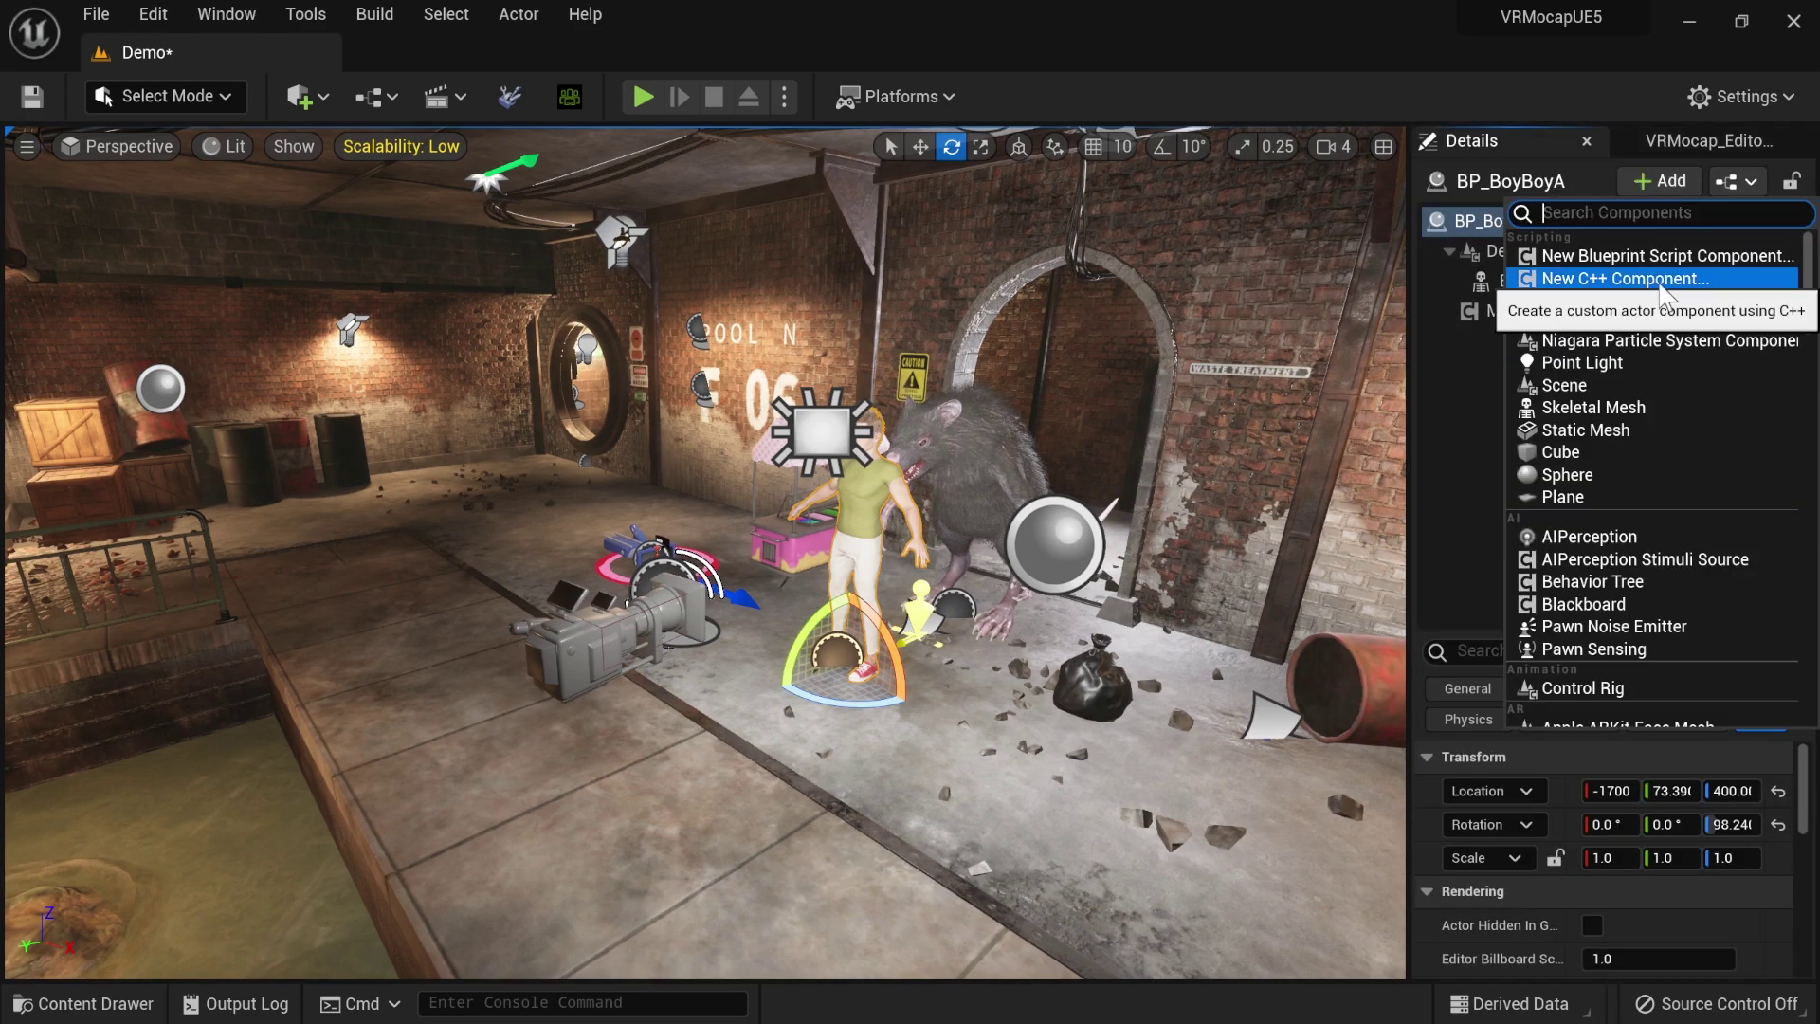
type("moca")
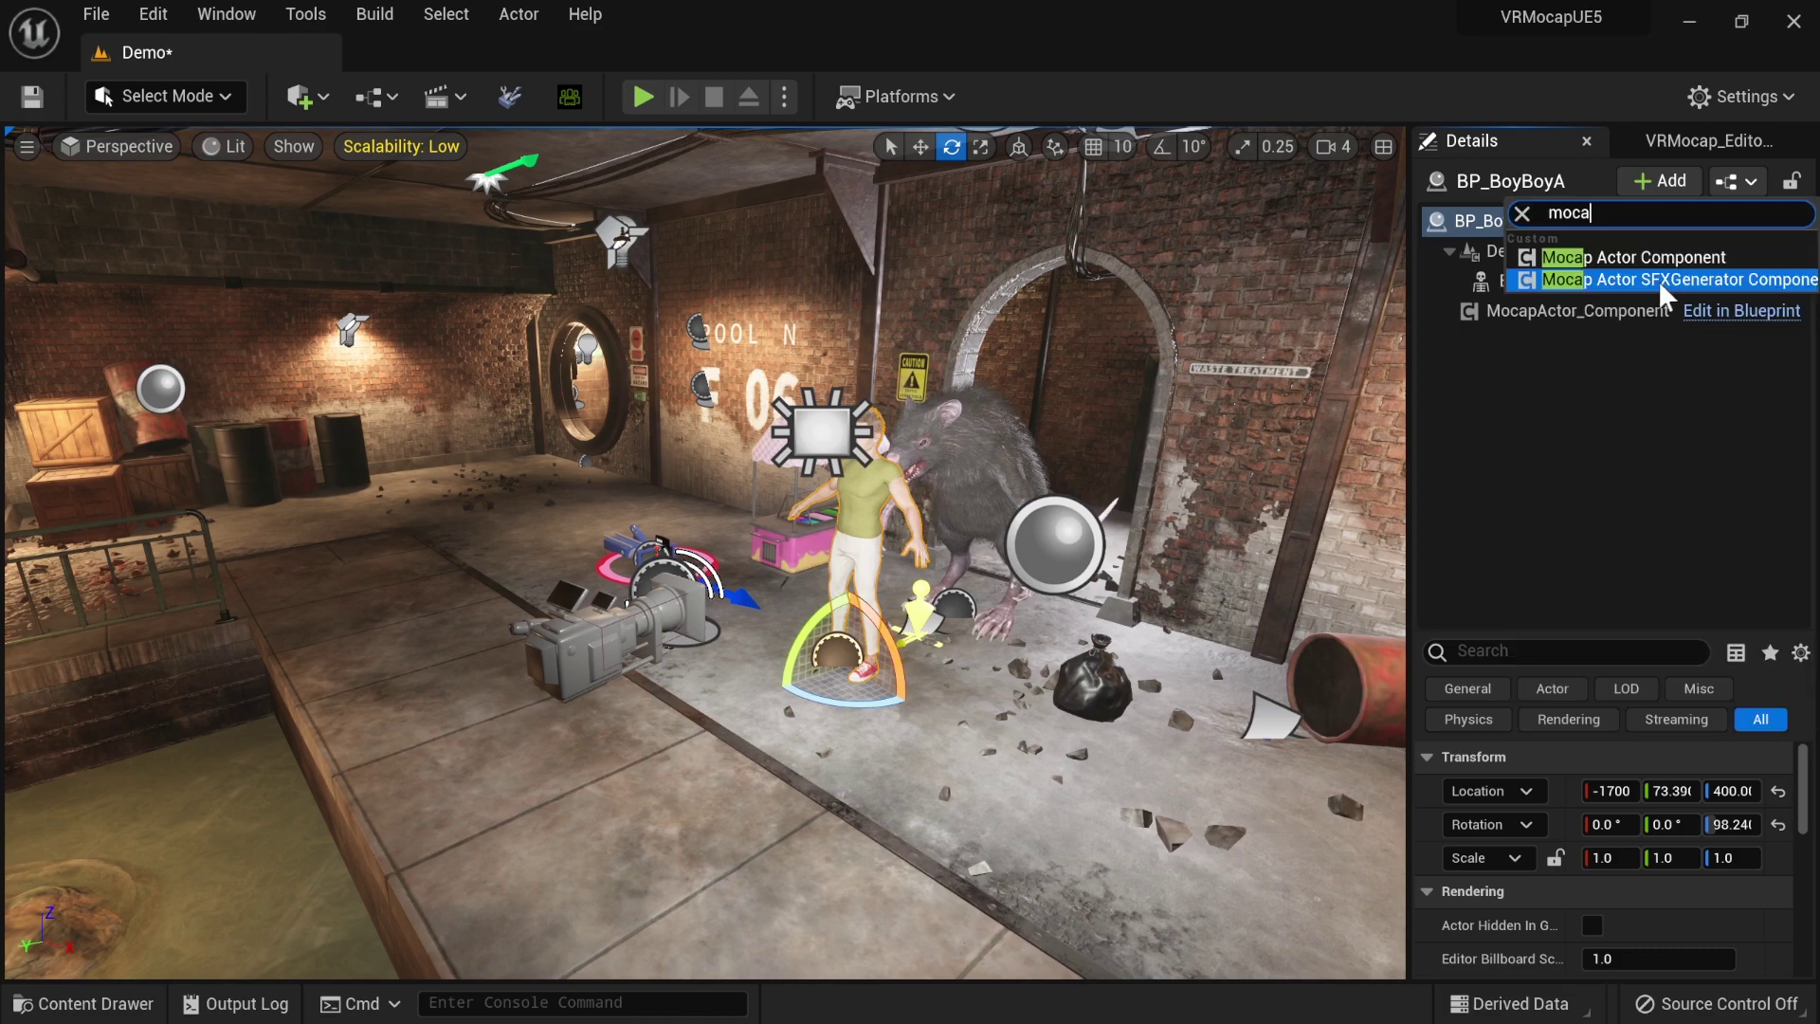
key("Escape")
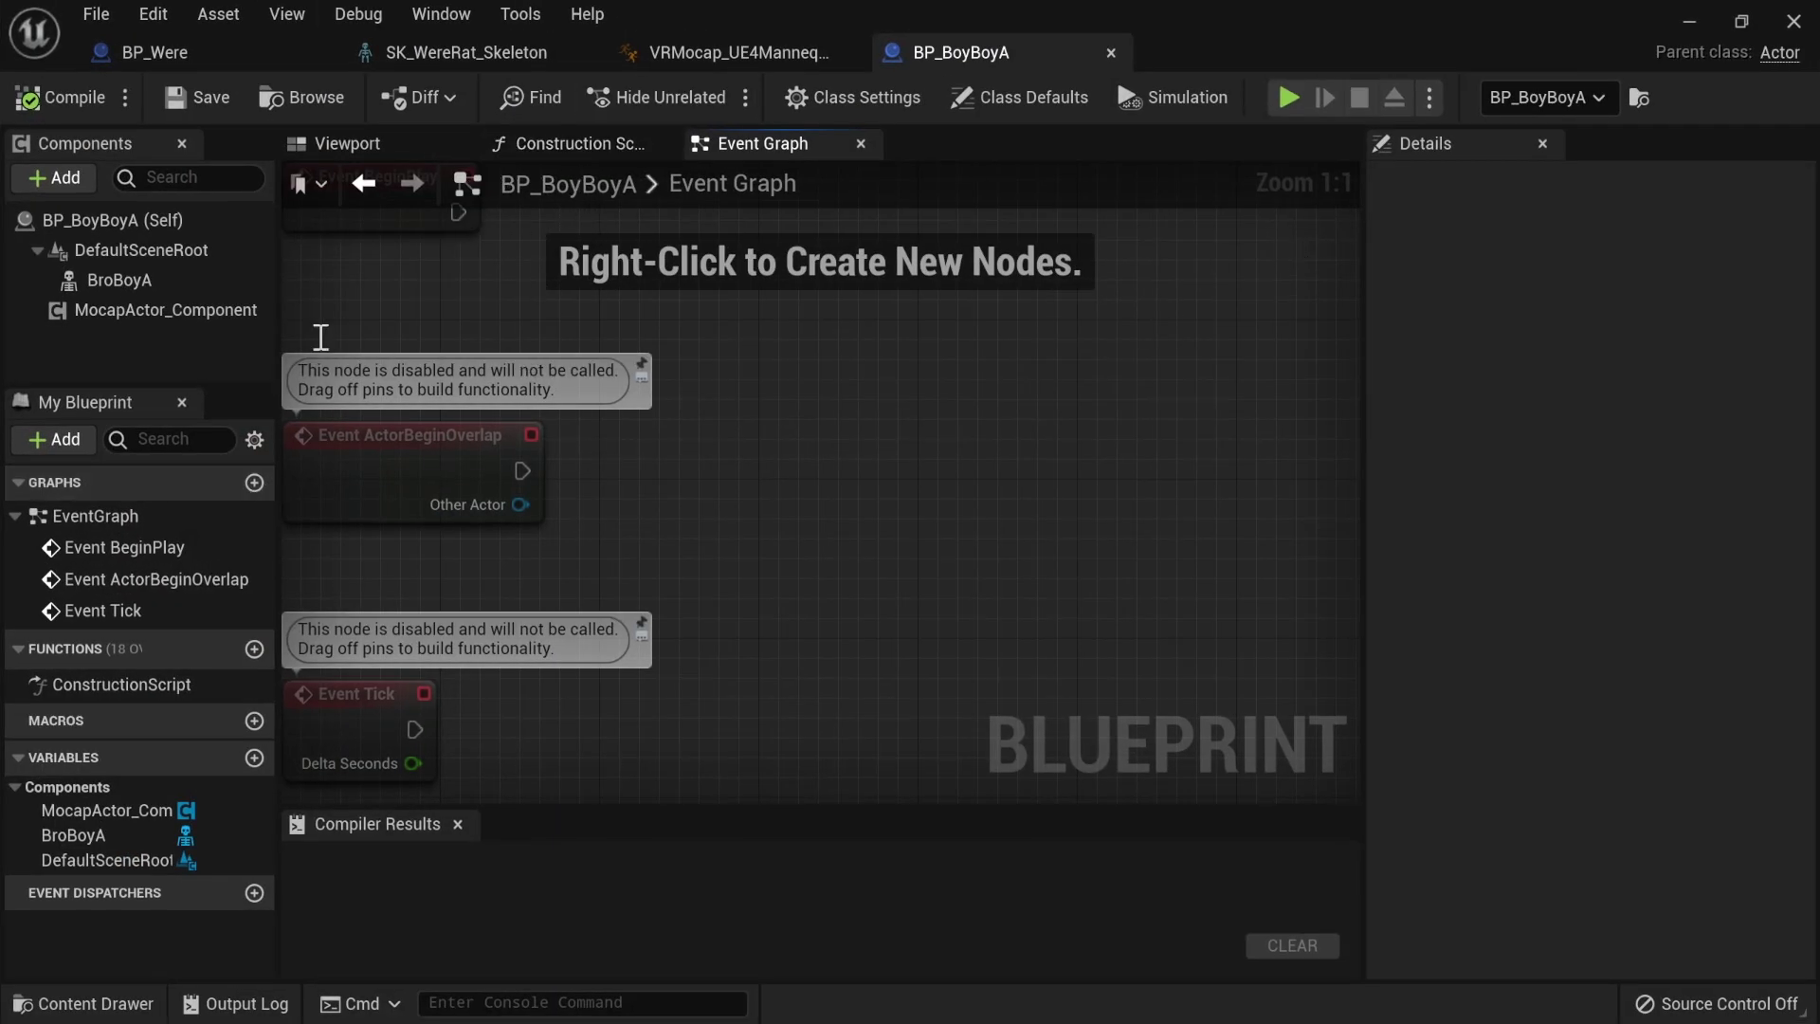
- Inspect the MocapActor component in the BP_BoyBoyA blueprint, move its window out of the way, and view the SFX generator component's settings
scroll(531, 540, "down", 3)
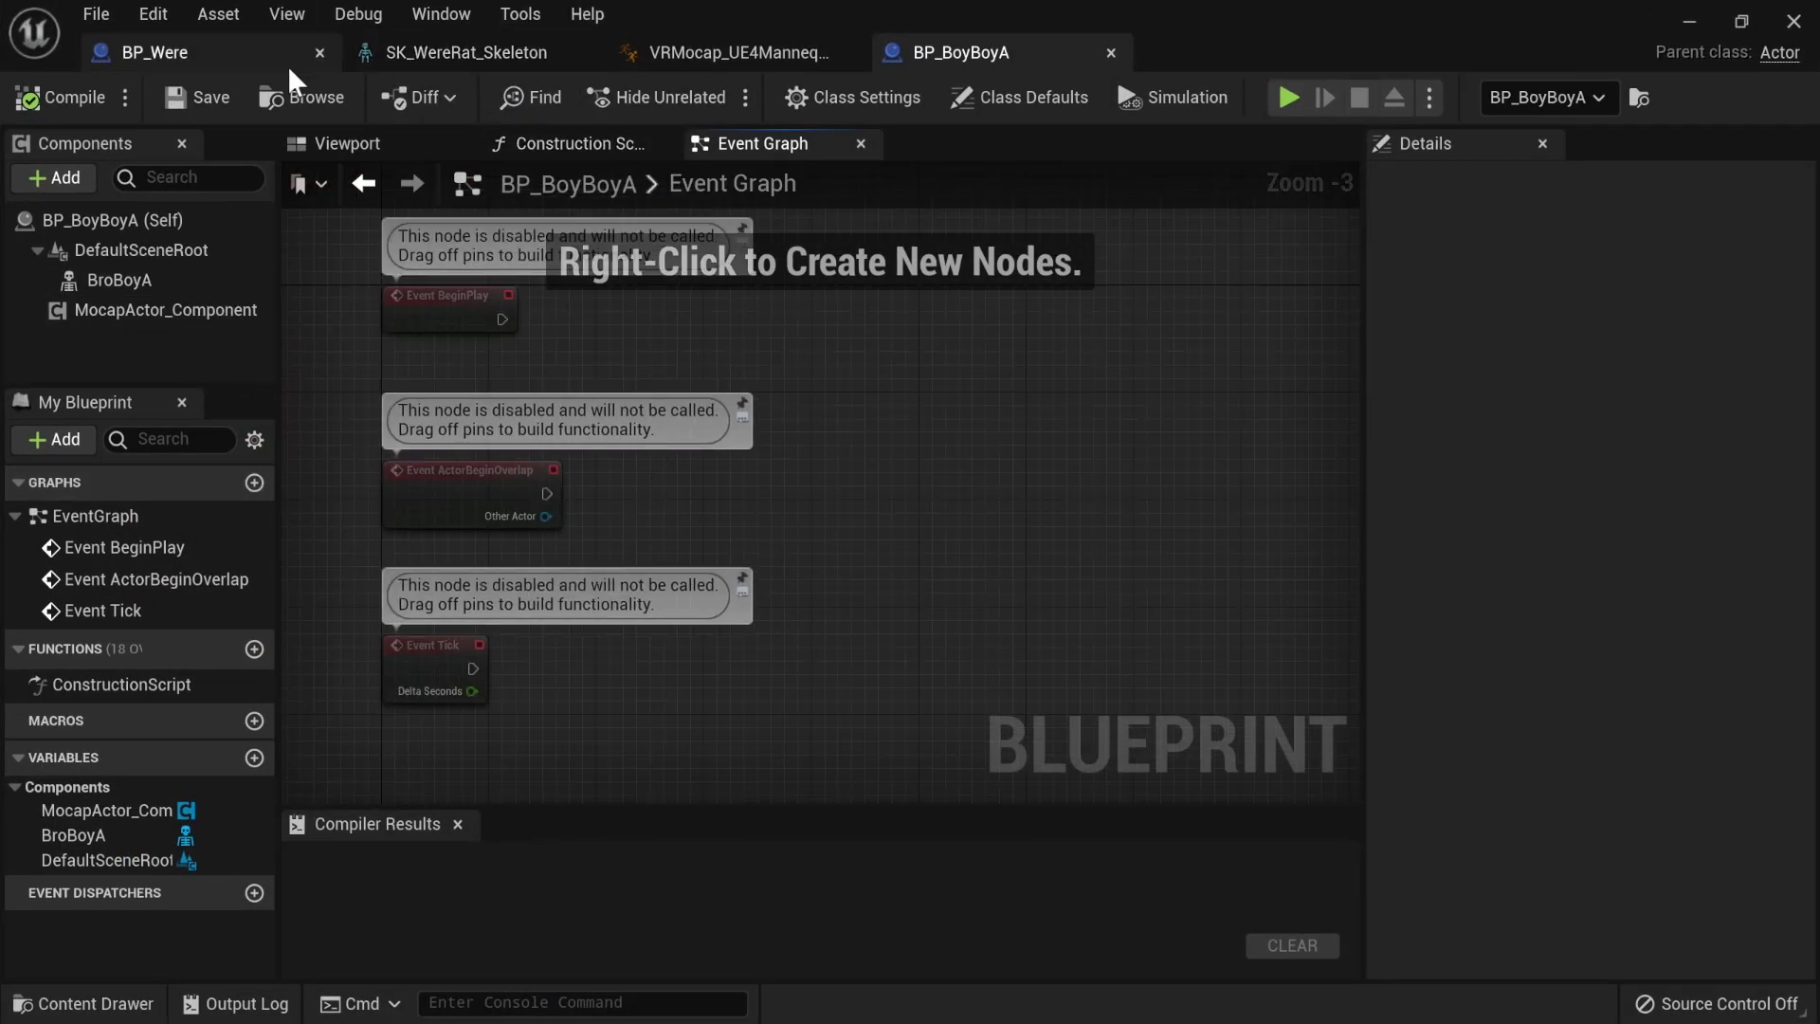
left_click_drag(1005, 15, 569, 409)
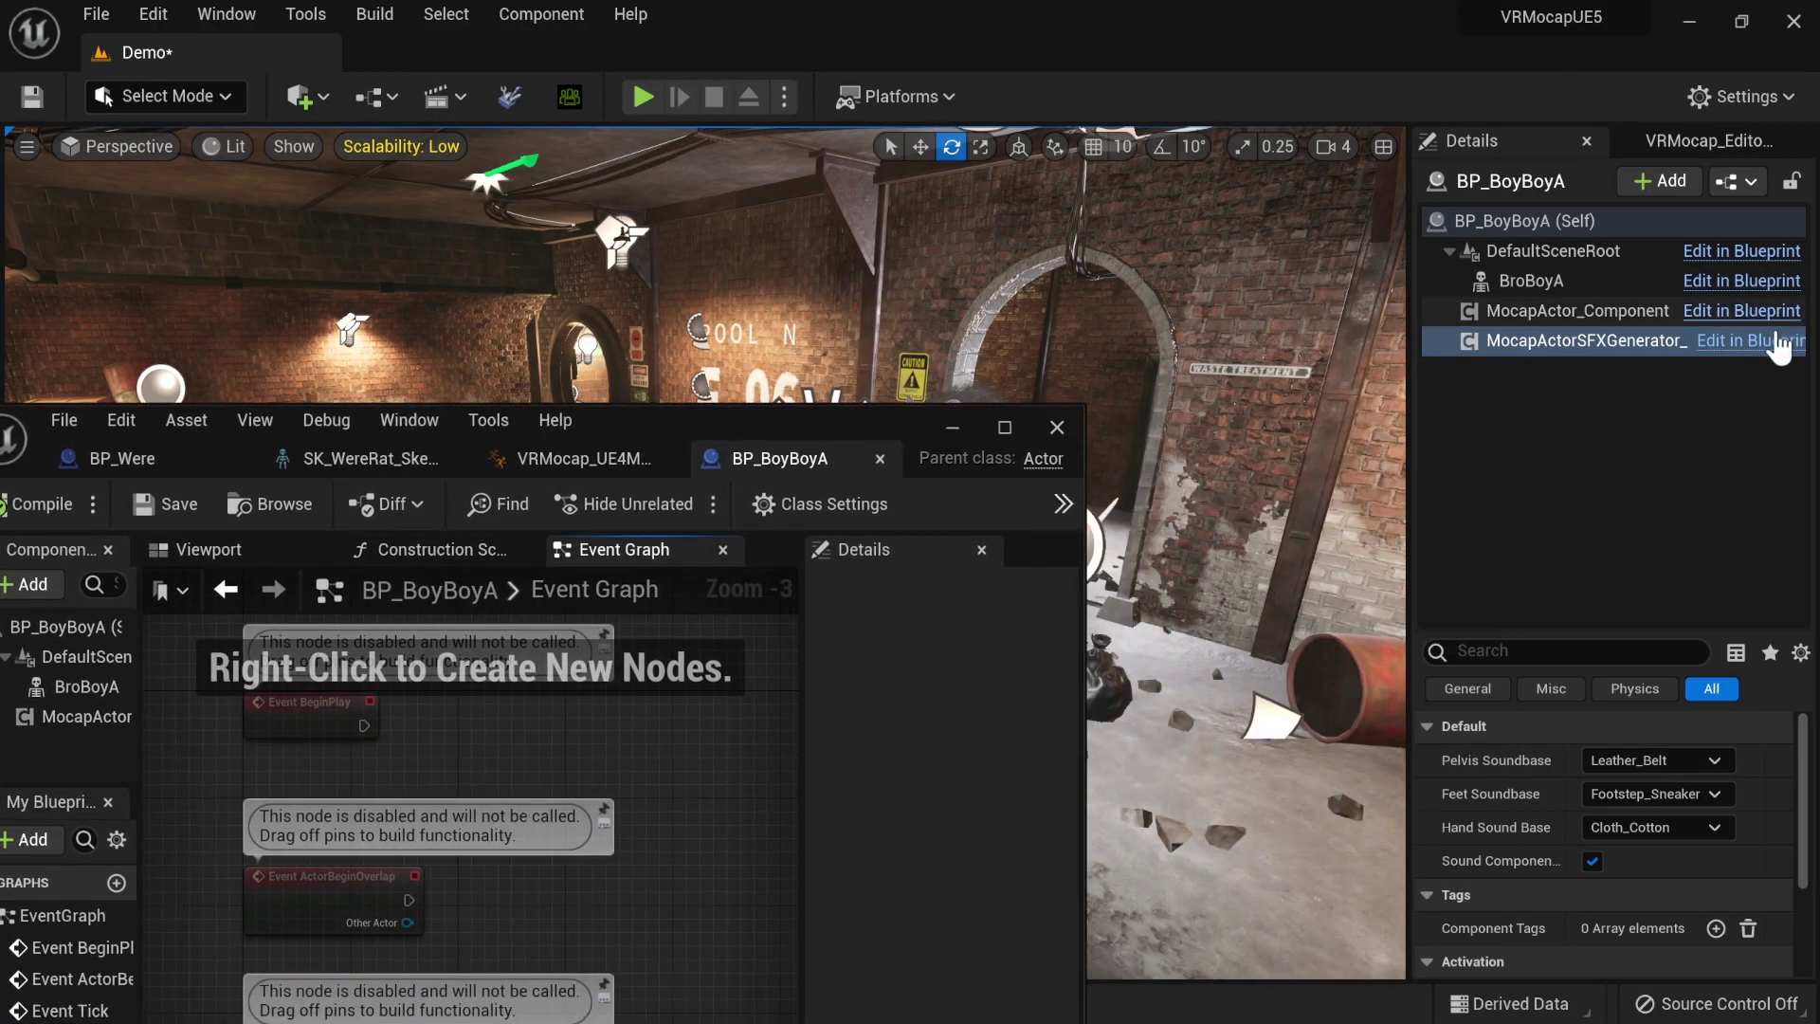
left_click(90, 720)
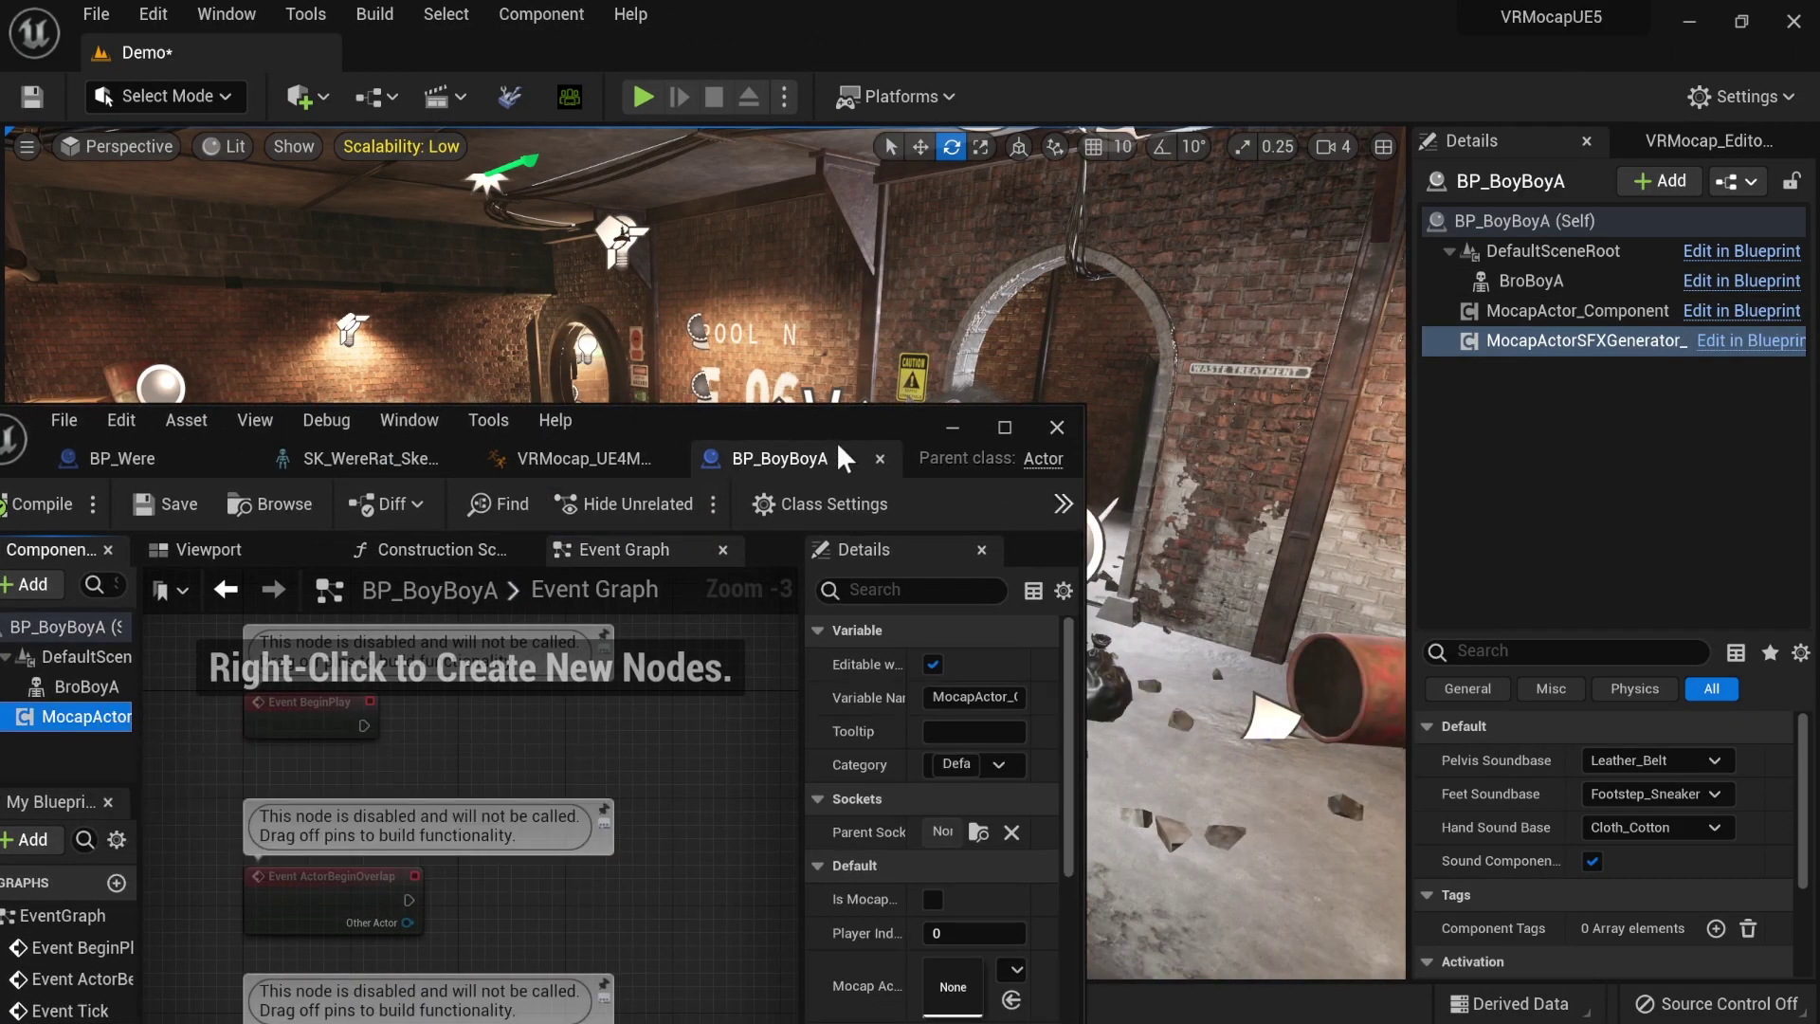
left_click_drag(943, 419, 0, 209)
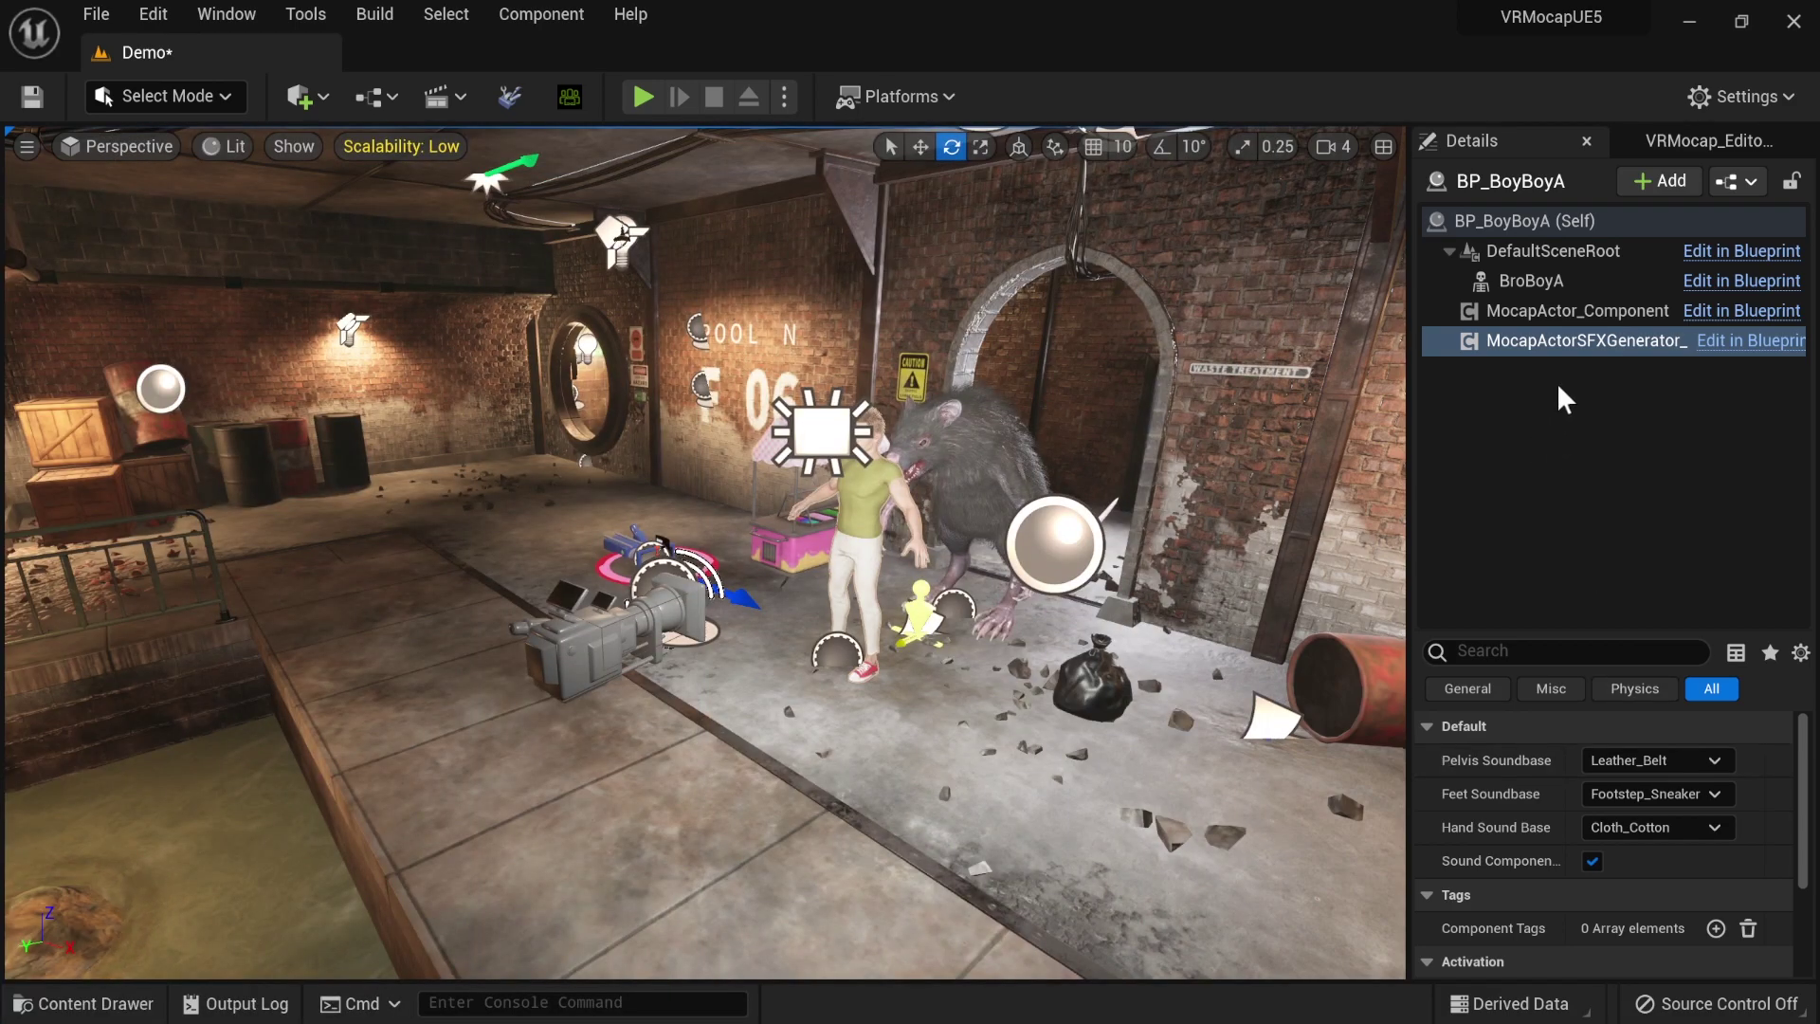
left_click(1522, 337)
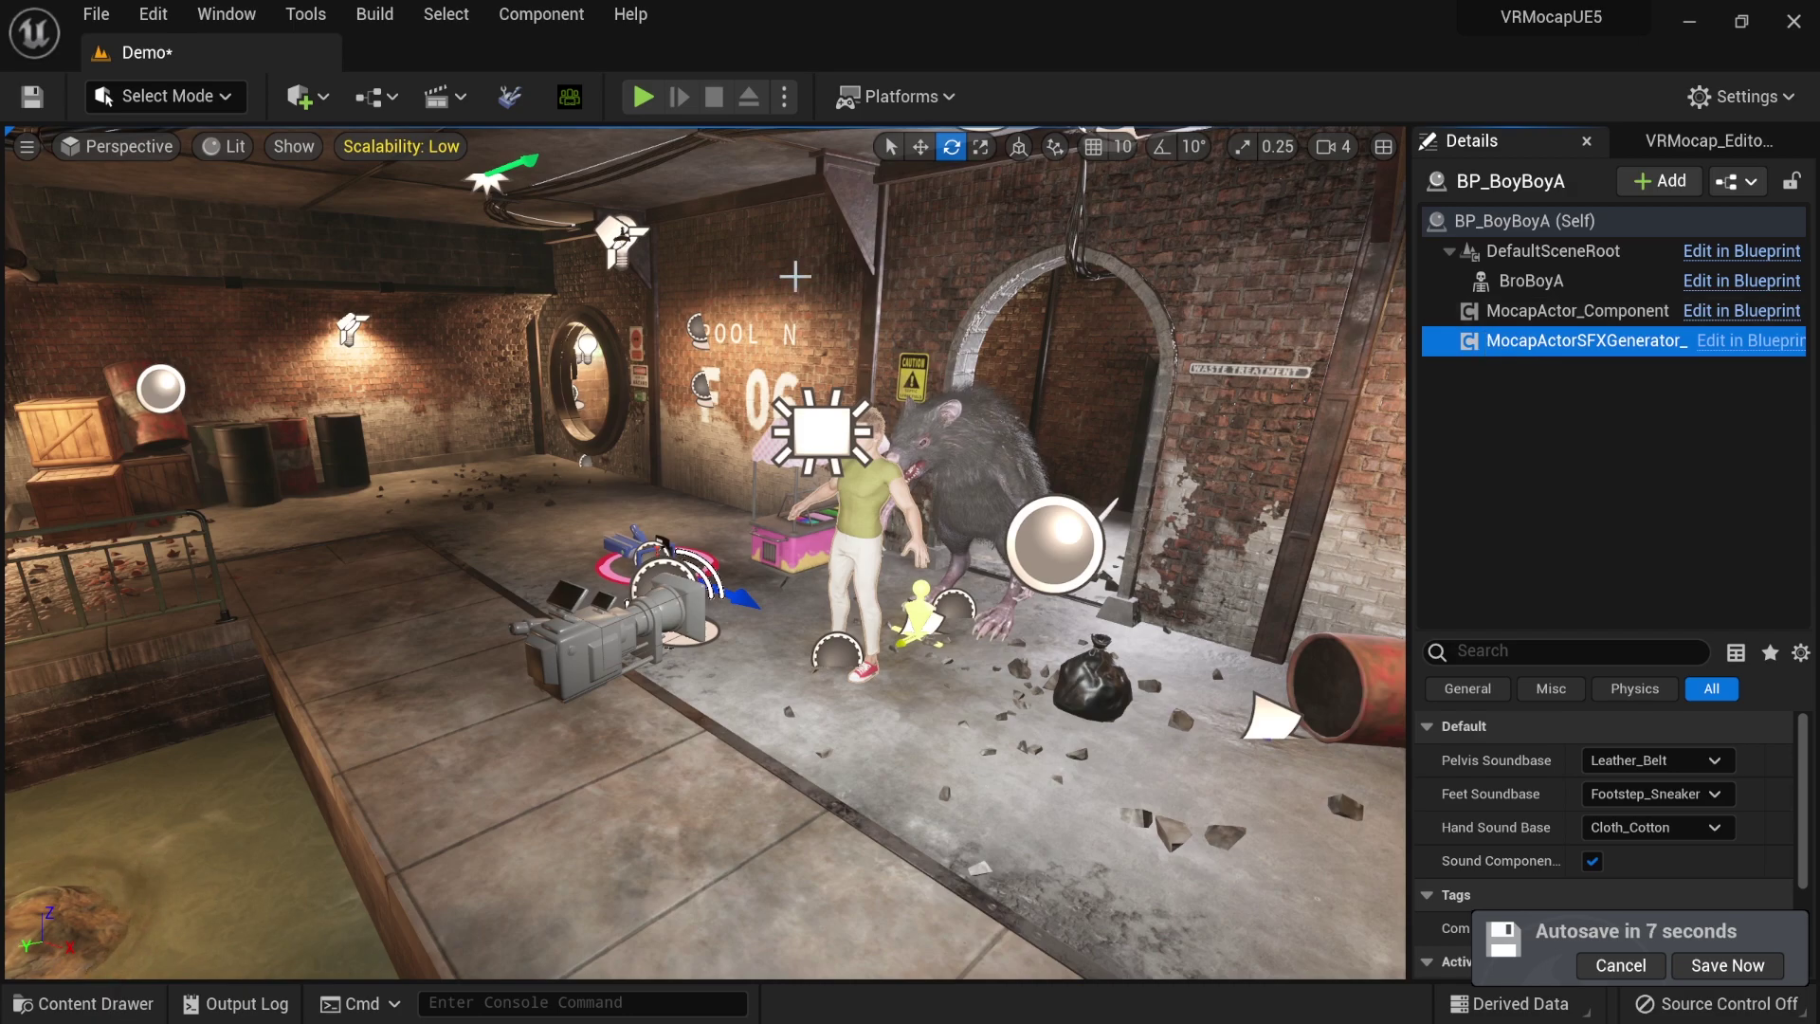
- Play the level to test BP_BoyBoyA beside the ice cream wagon, and end the play session
left_click(643, 97)
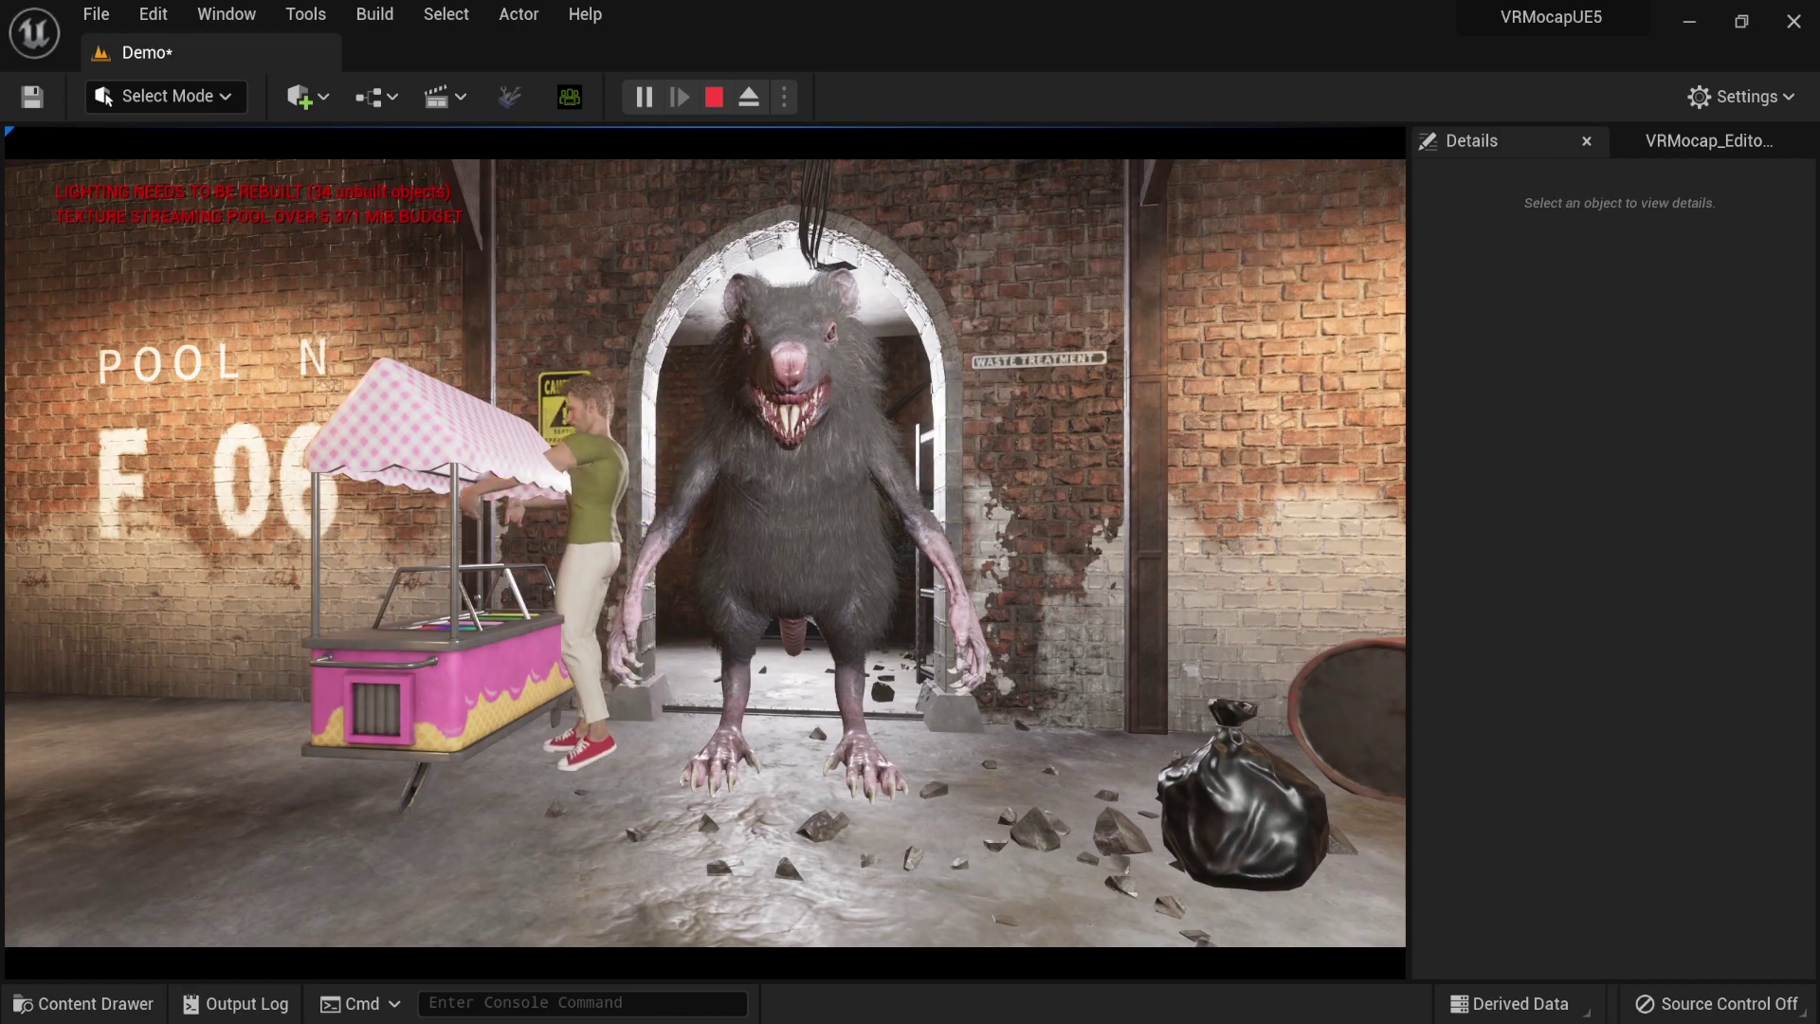
key("Escape")
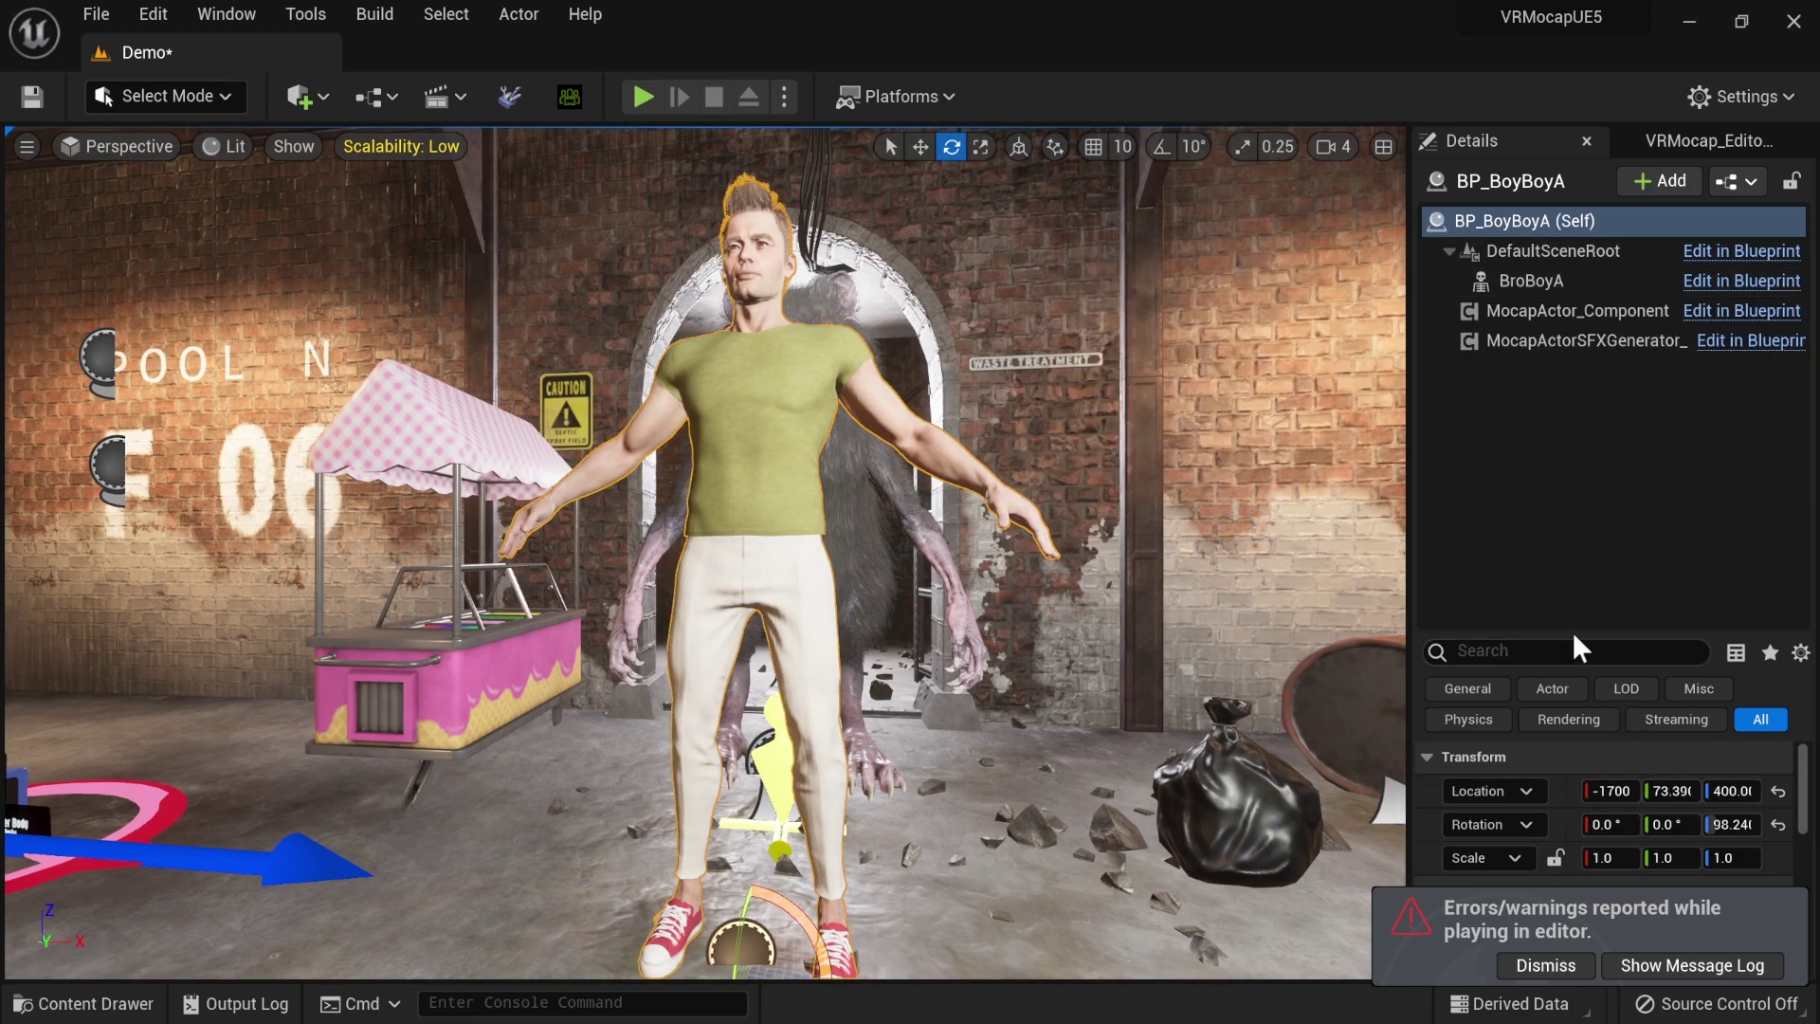
- Enlarge the property area and disable Is Mocap Target on BP_BoyBoyA's MocapActor_Component
left_click_drag(1573, 630, 1580, 379)
left_click(1578, 311)
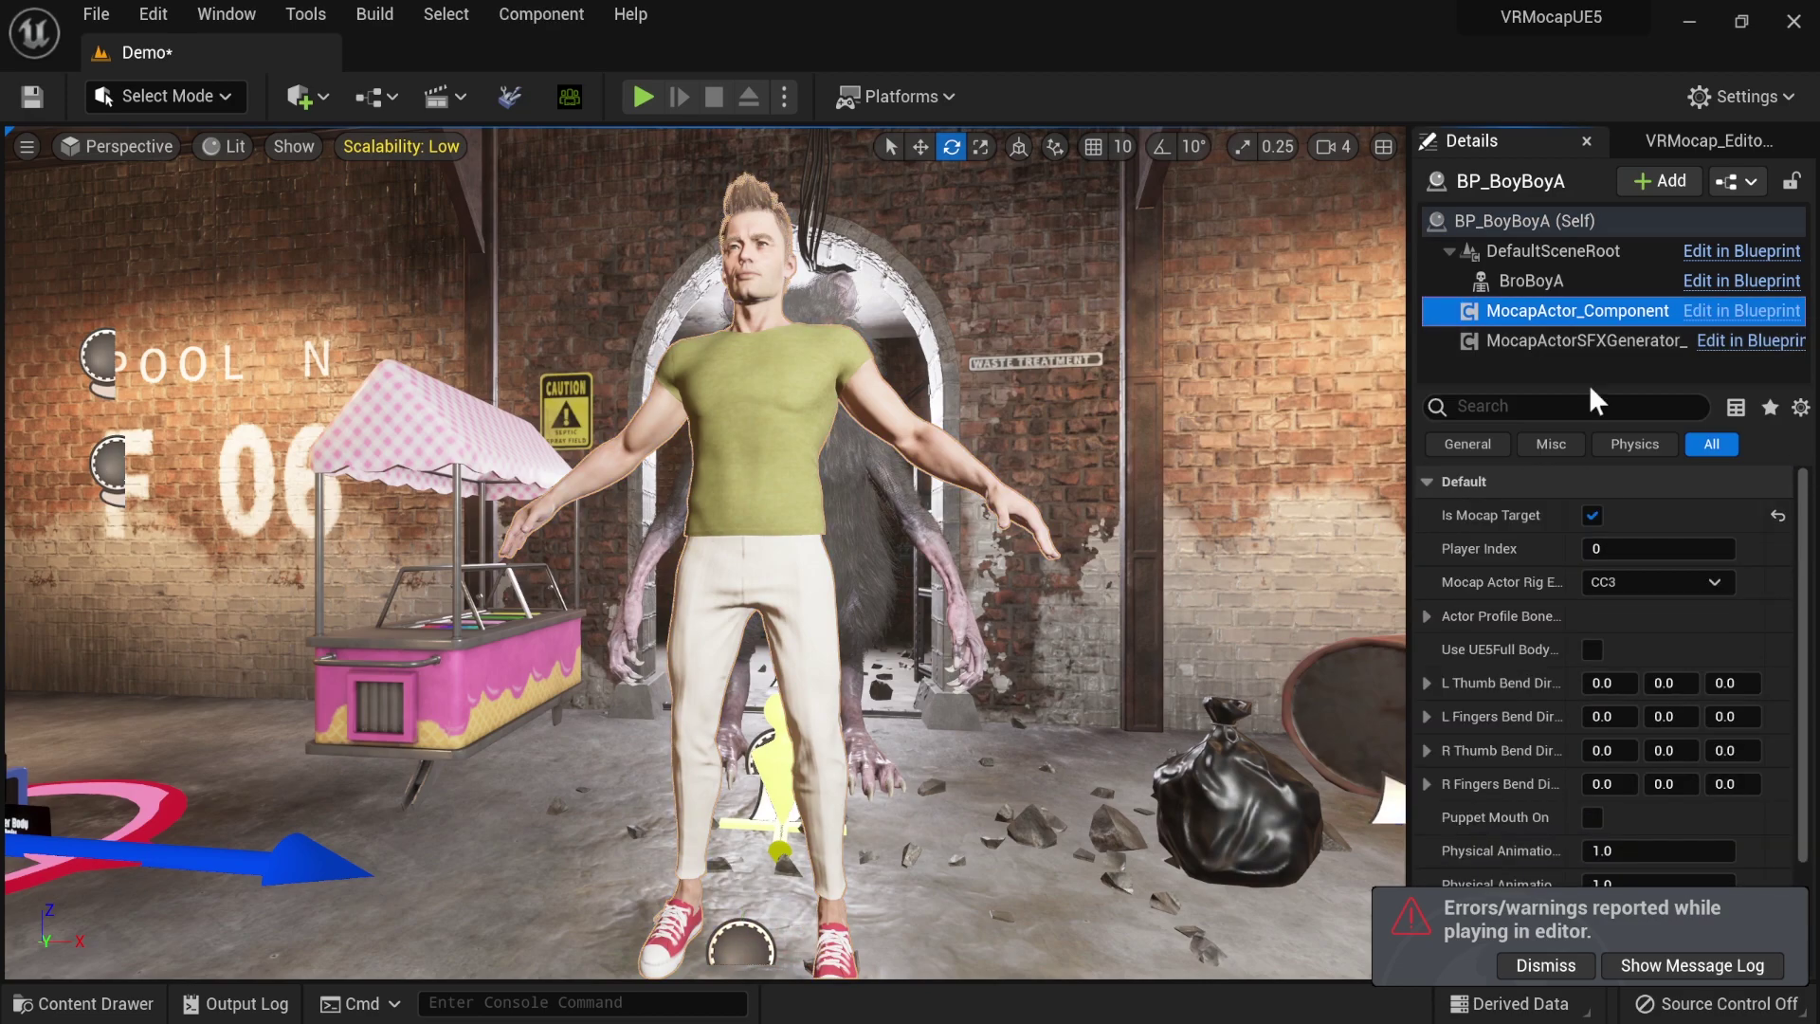
left_click(1592, 515)
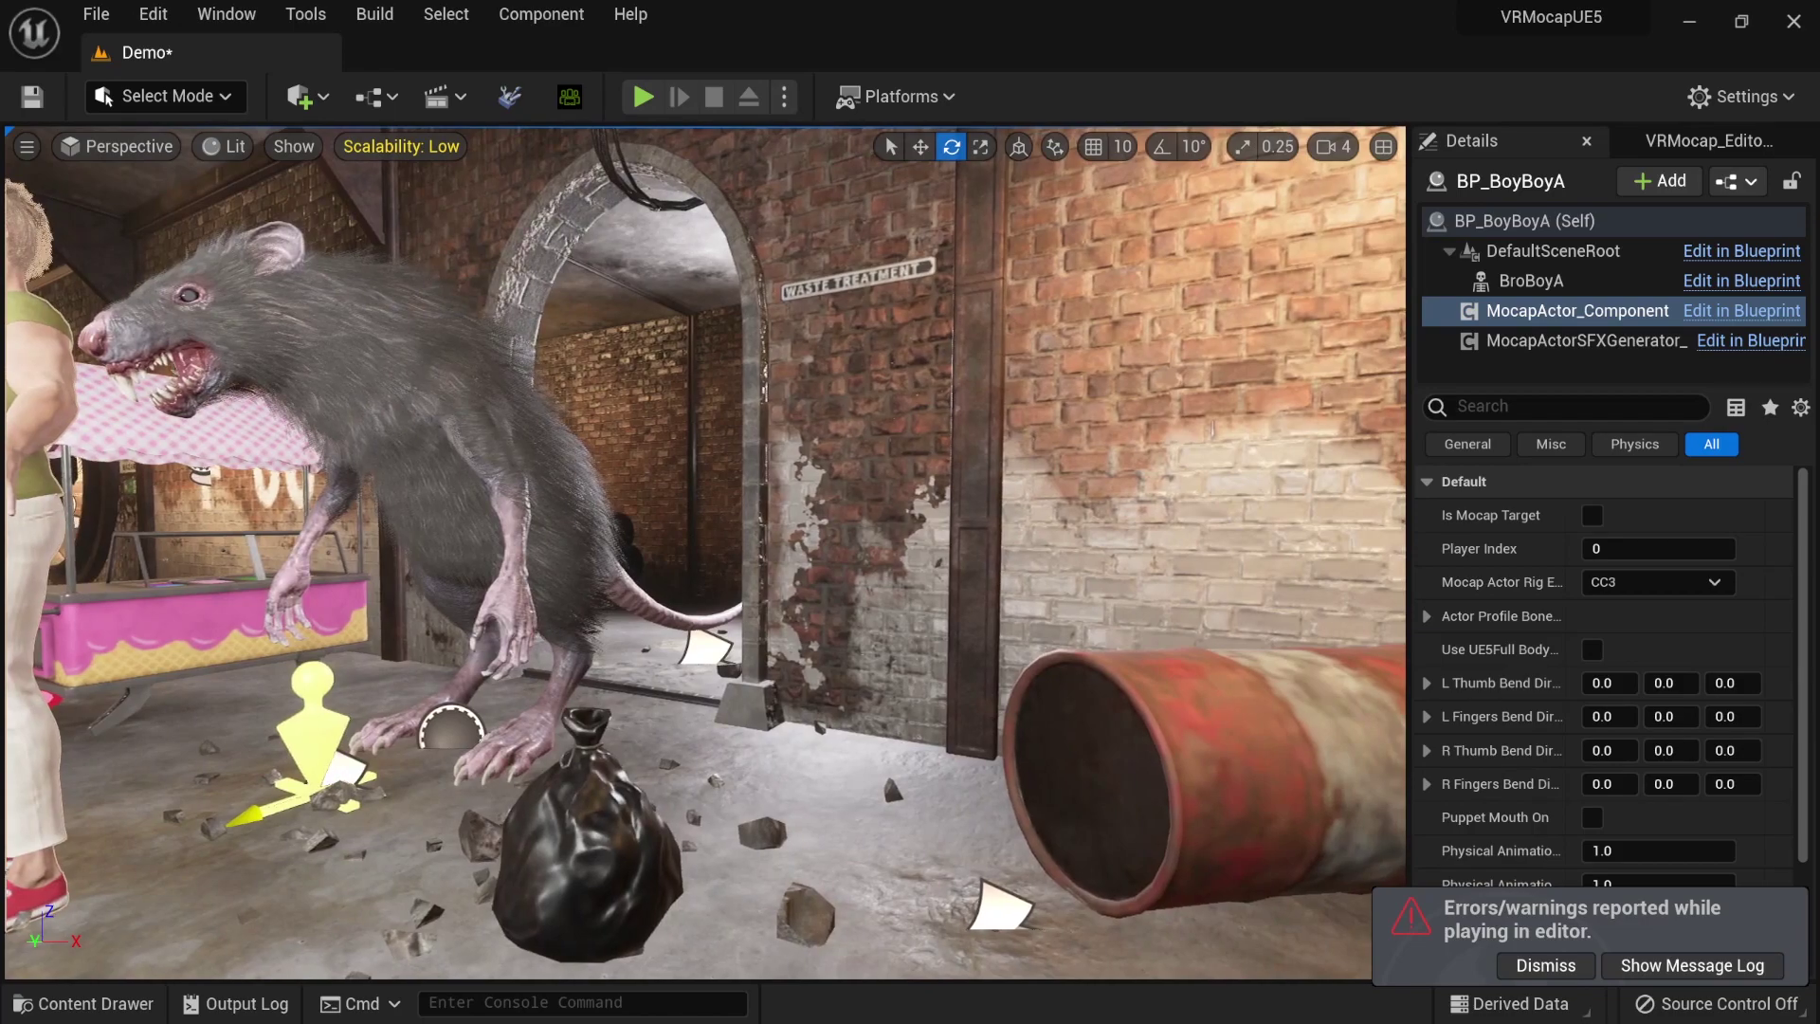
- Enable Is Mocap Target on BP_Were's MocapActor_Component and play the level briefly to test the rat as the mocap character
left_click(351, 426)
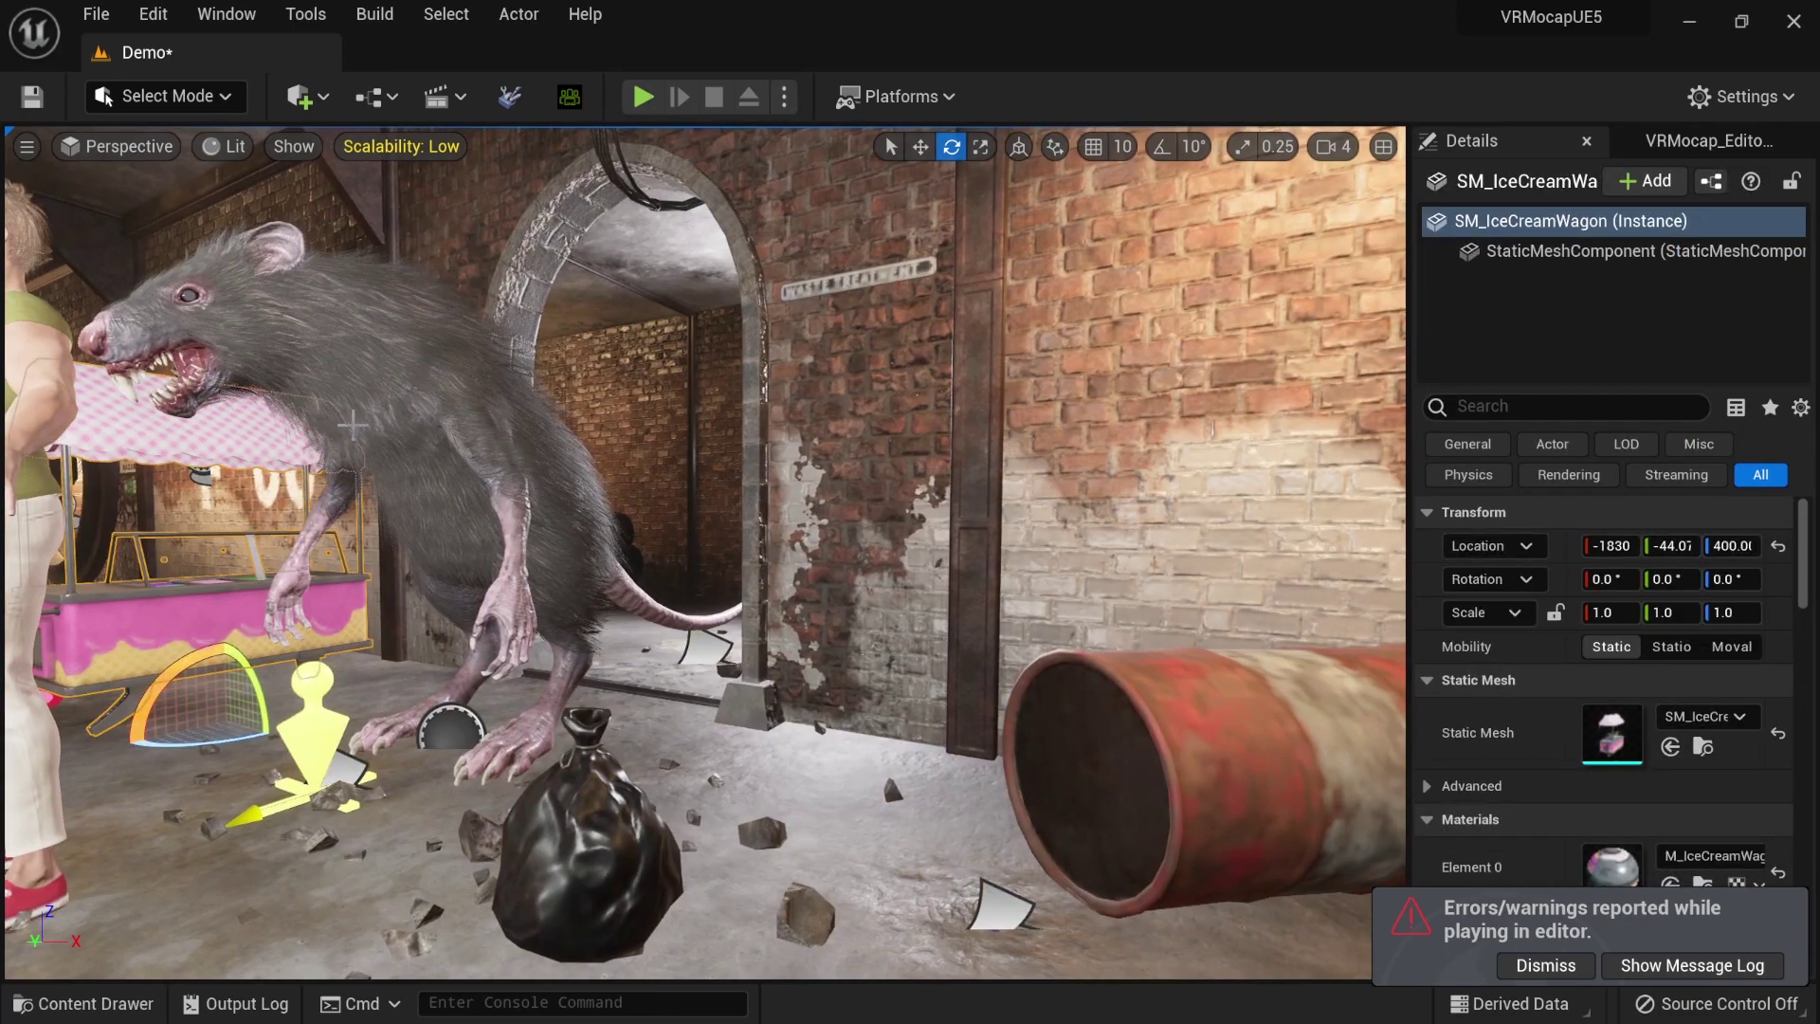
left_click(351, 427)
left_click(1578, 311)
left_click(1592, 515)
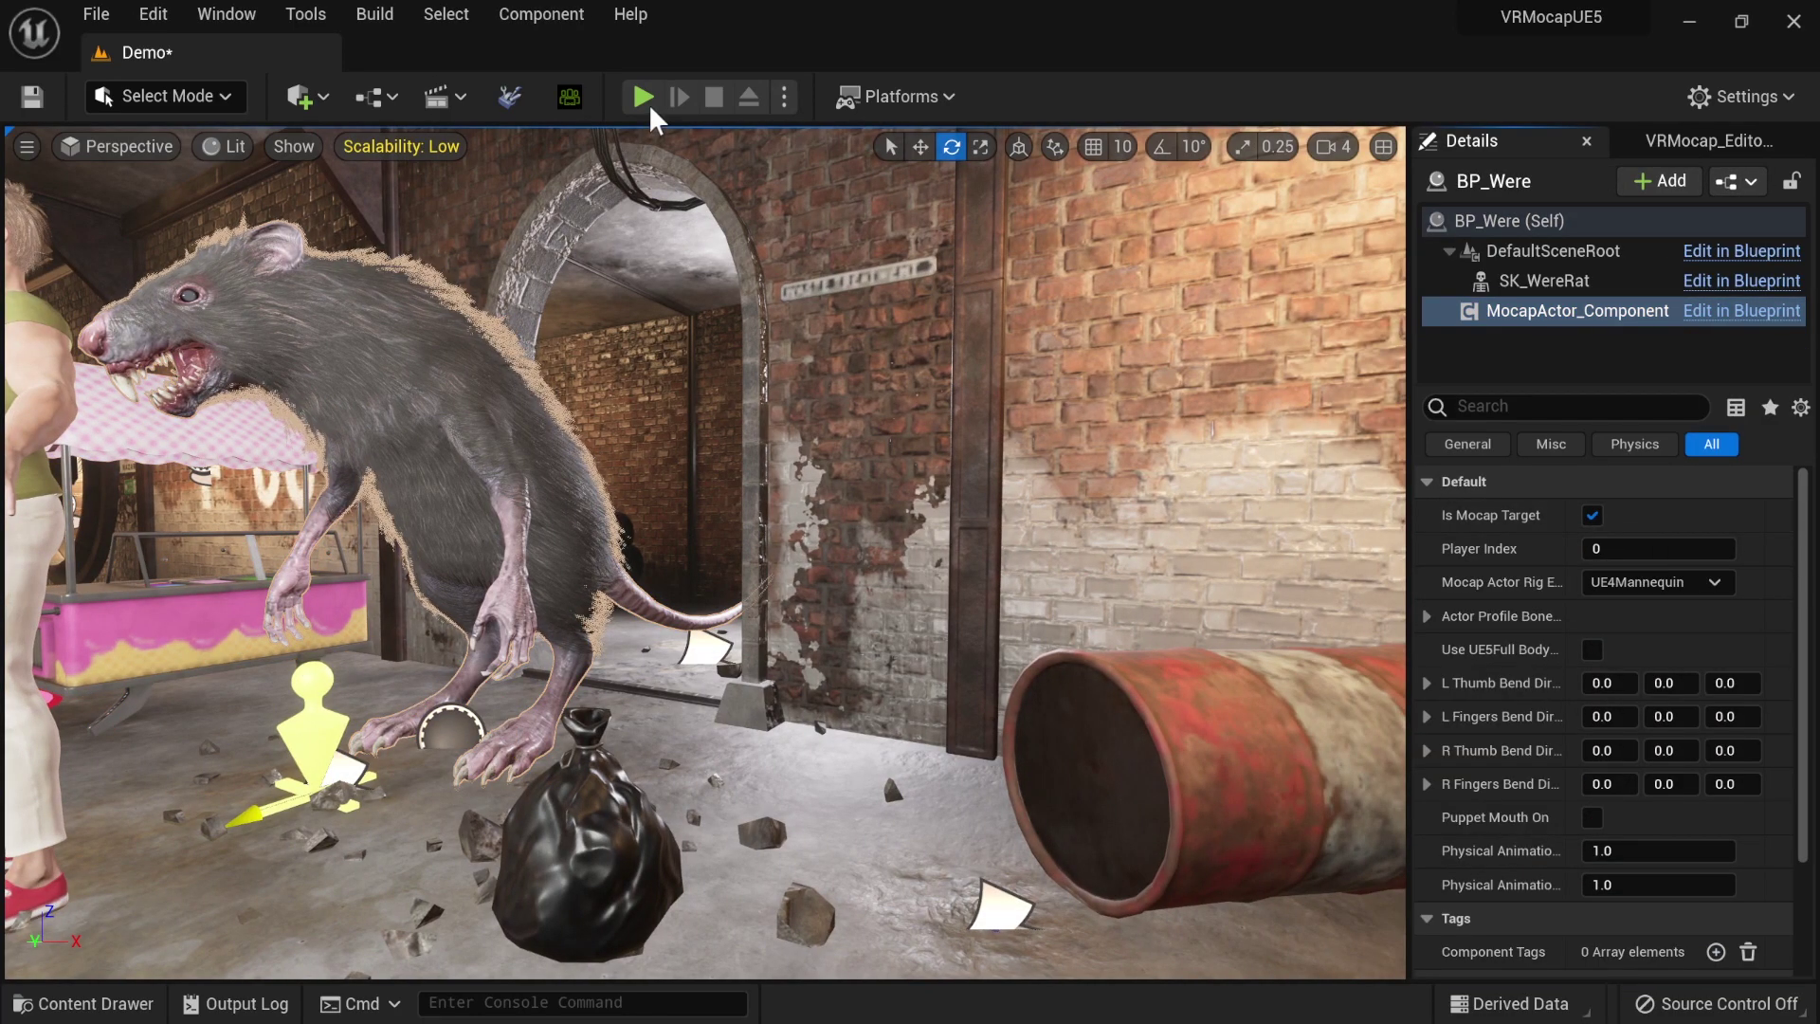
key("alt+p")
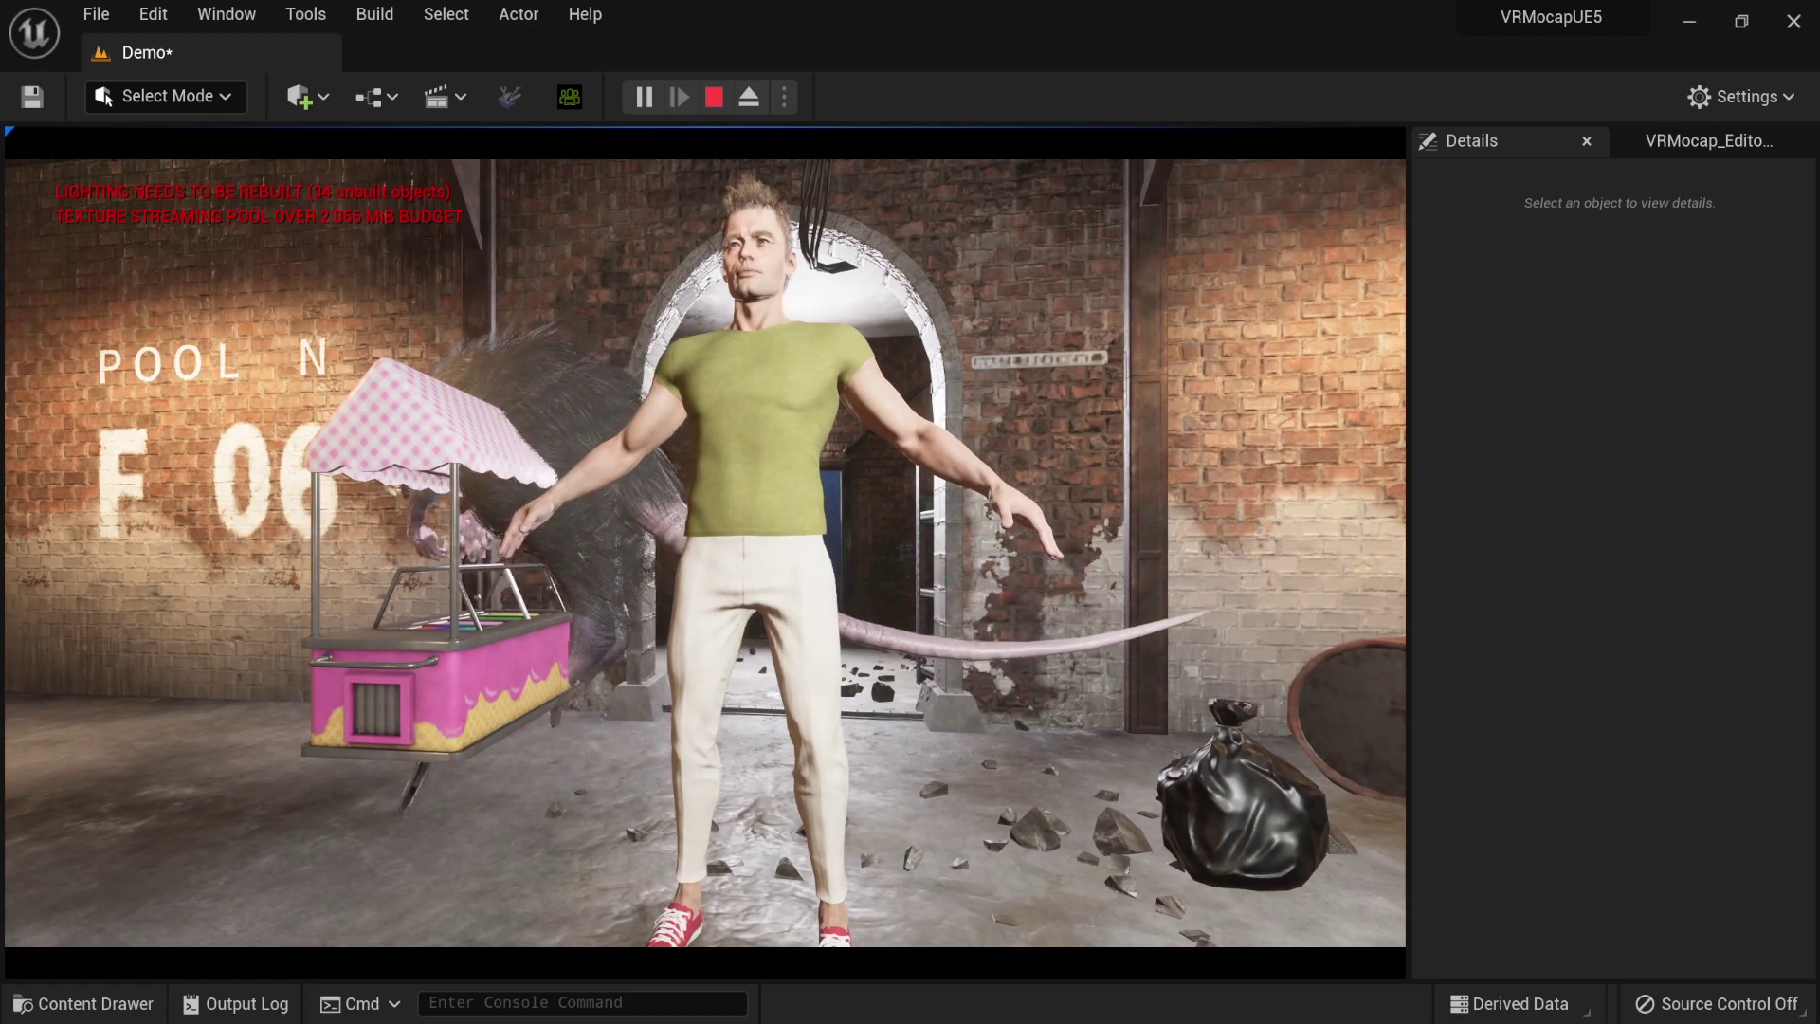
key("Escape")
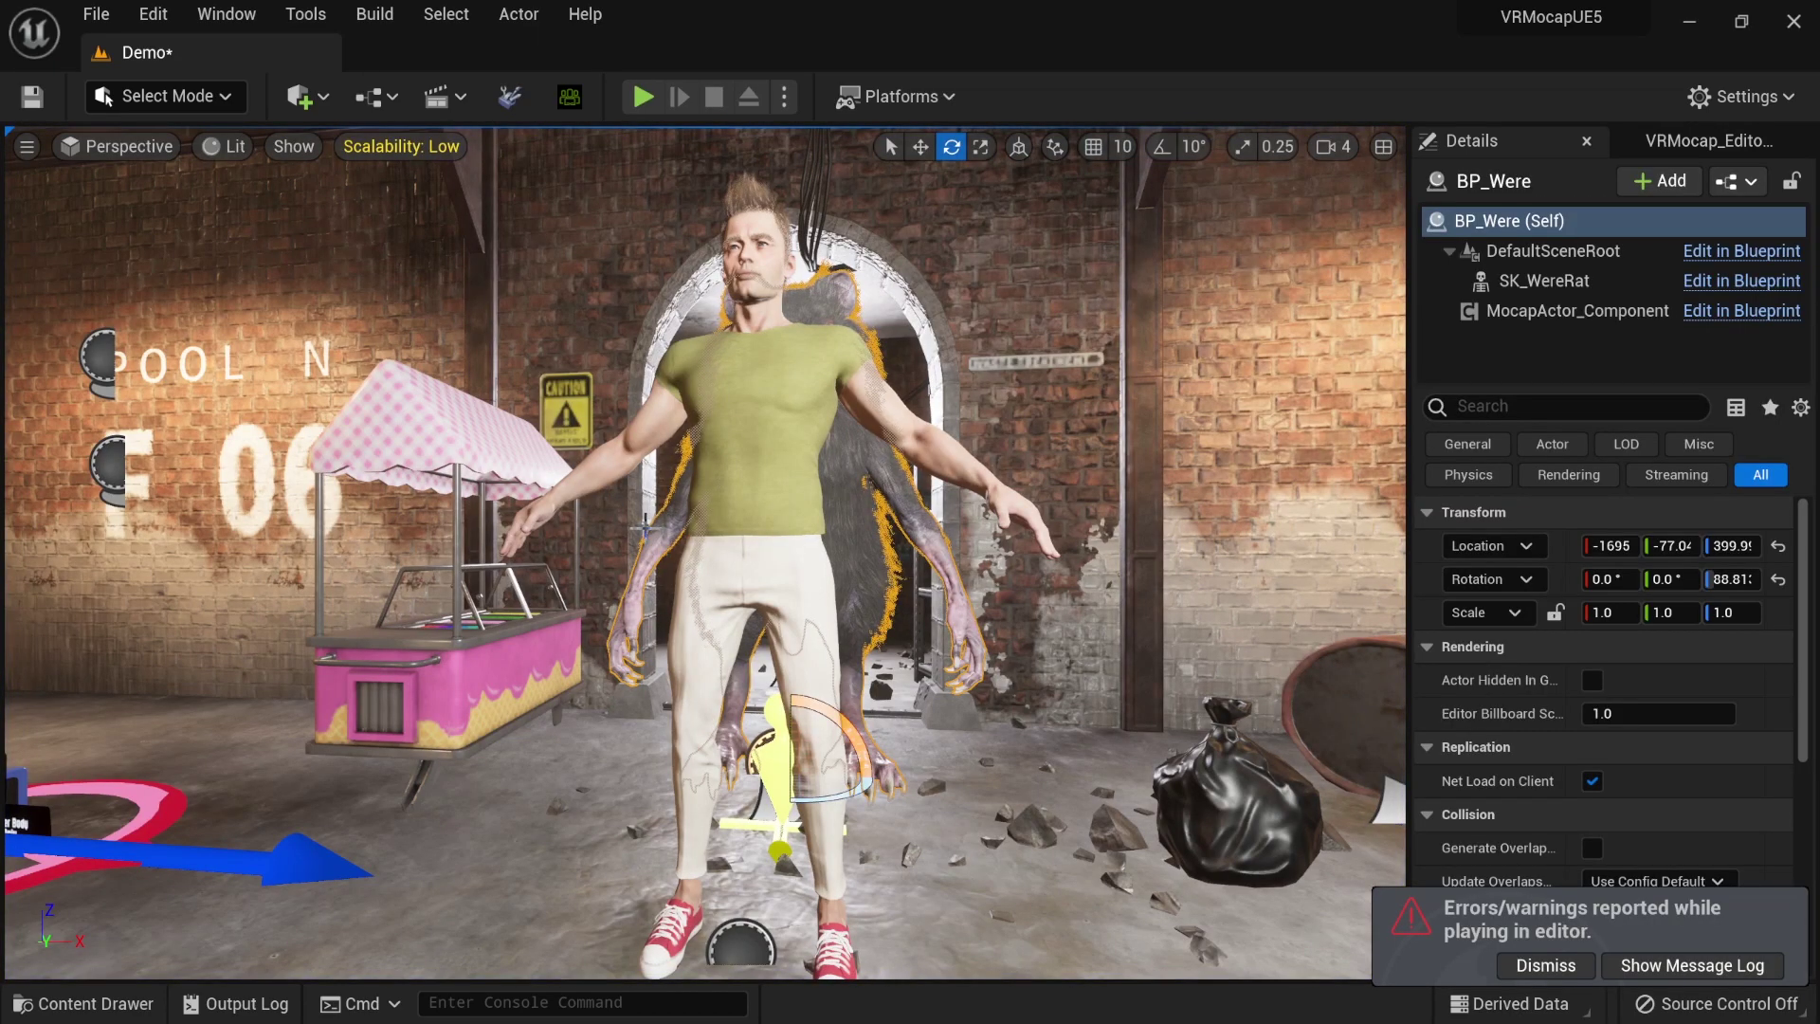
- Disable Is Mocap Target on BP_Were's MocapActor_Component and enable it on BP_BoyBoyA's MocapActor_Component
key("f")
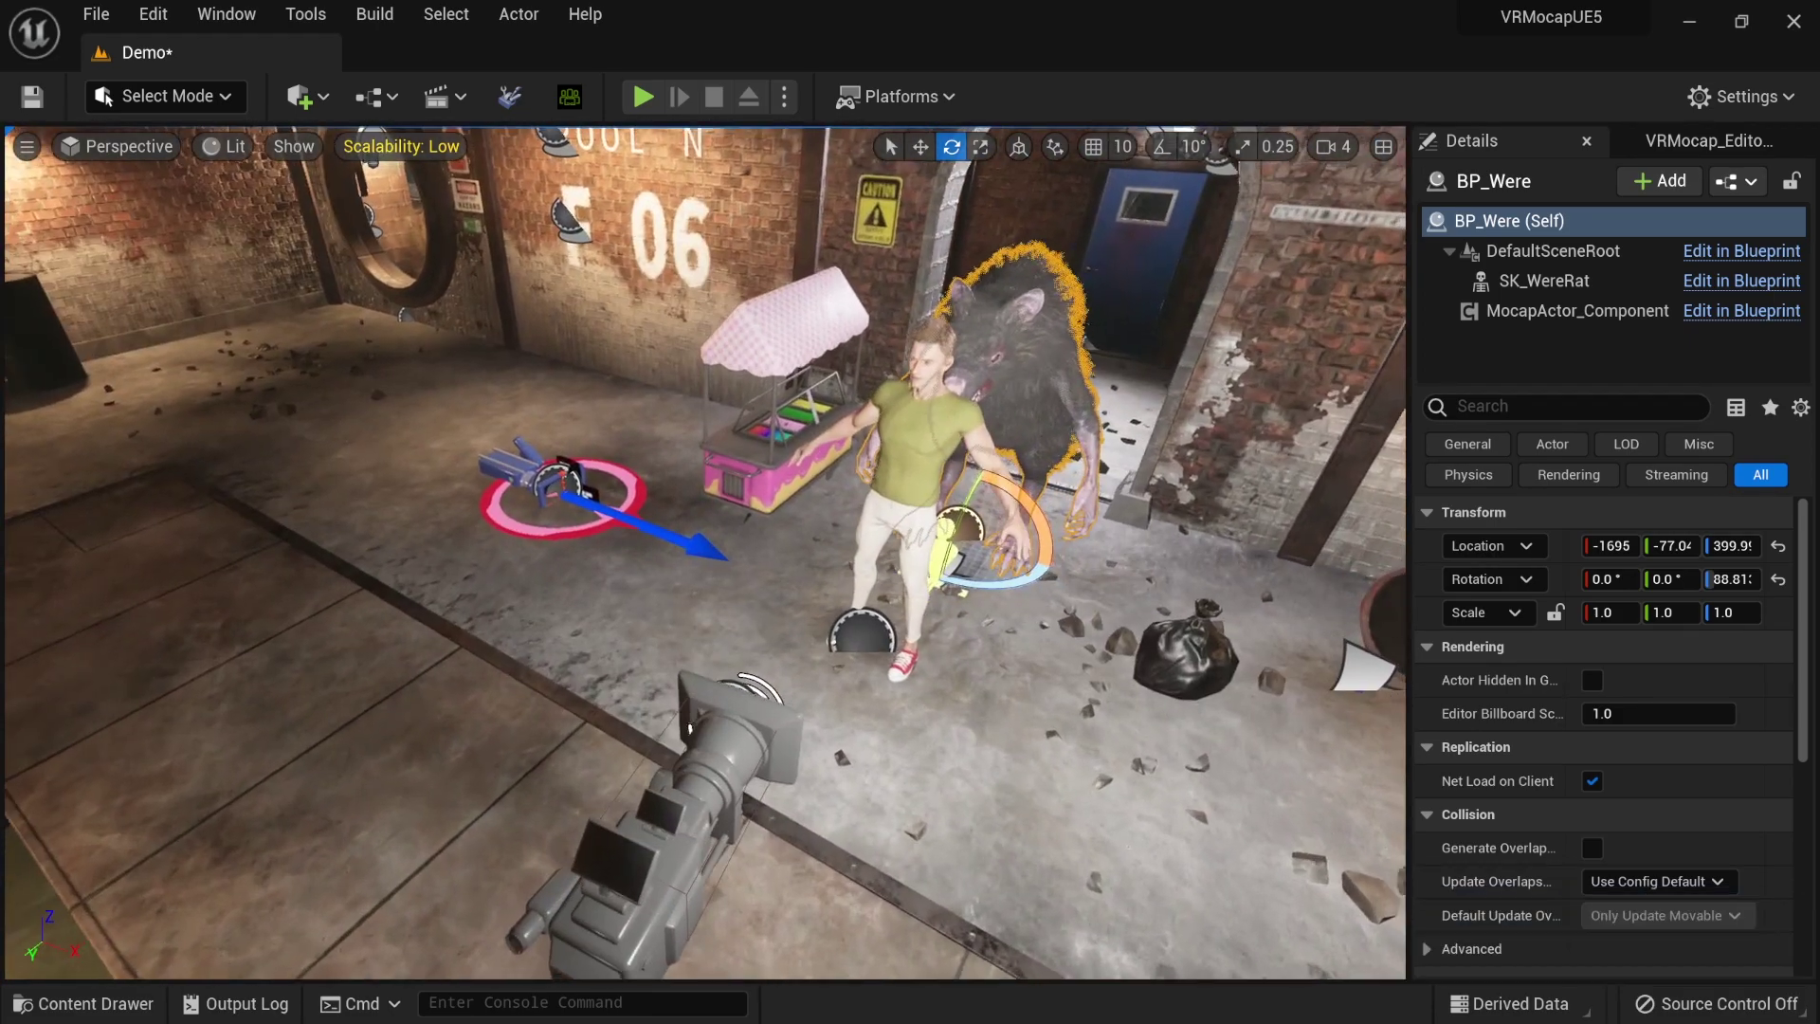
left_click(908, 459)
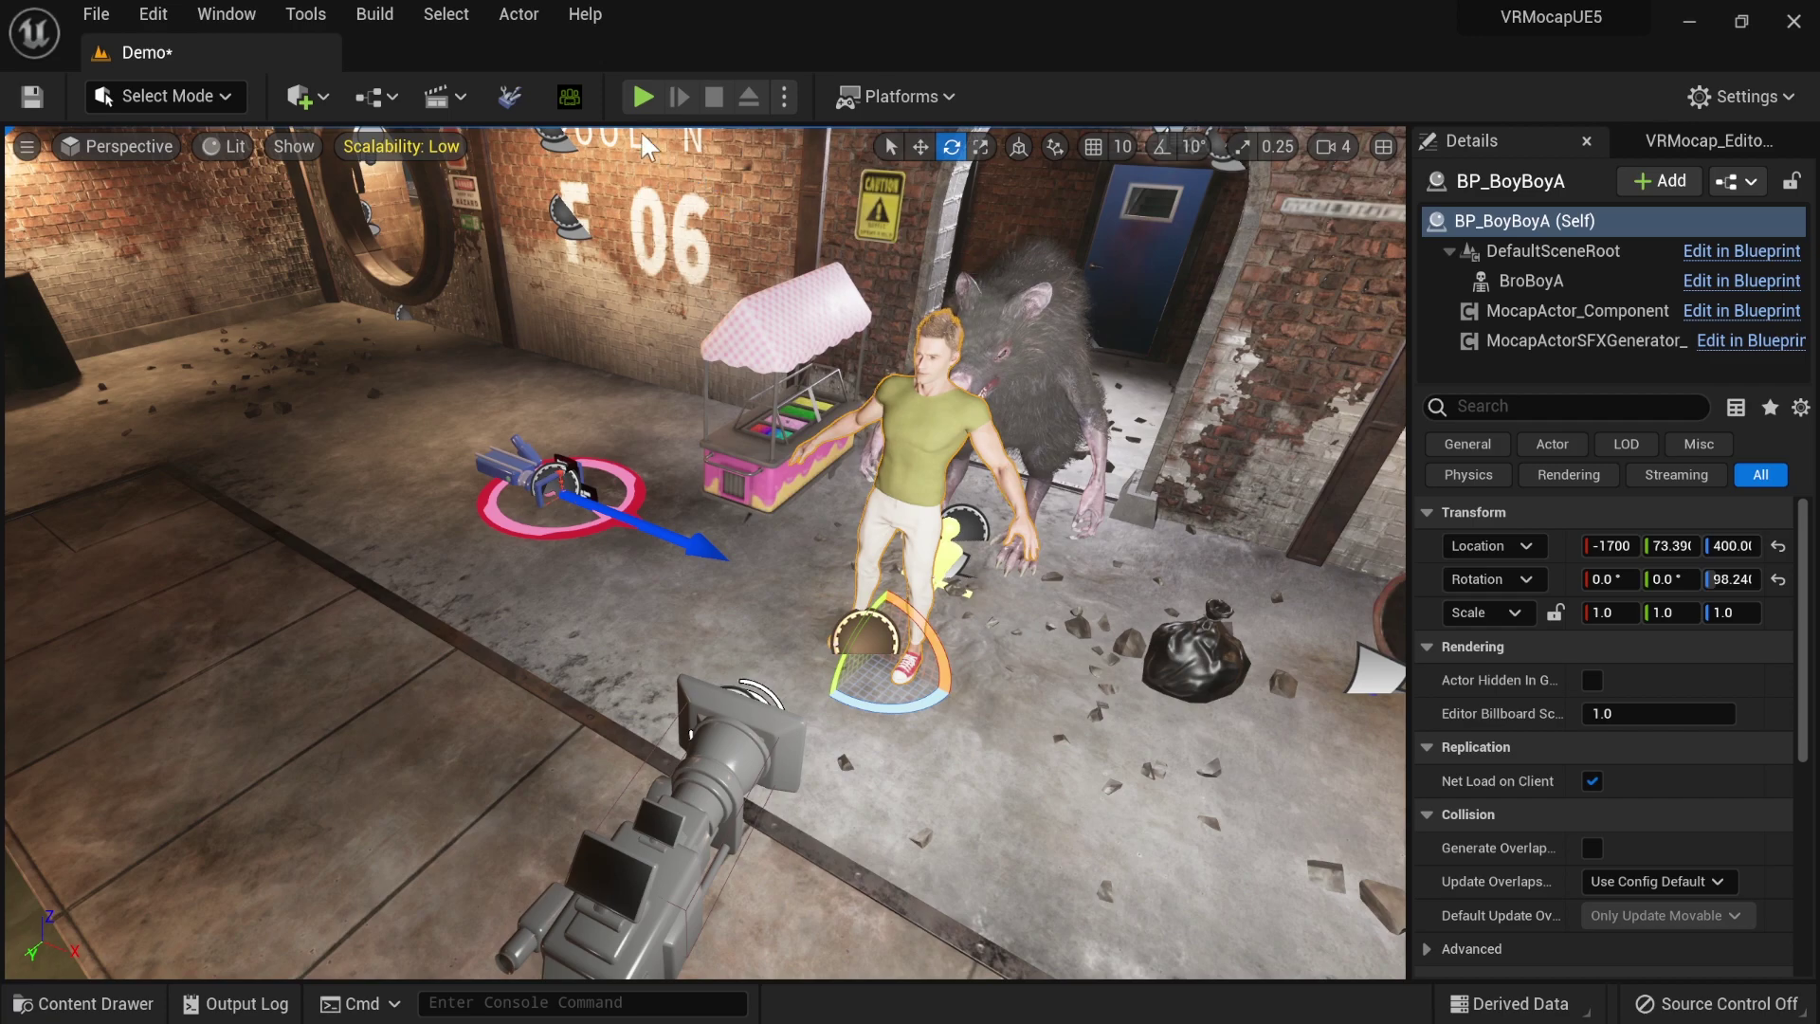
left_click(1052, 420)
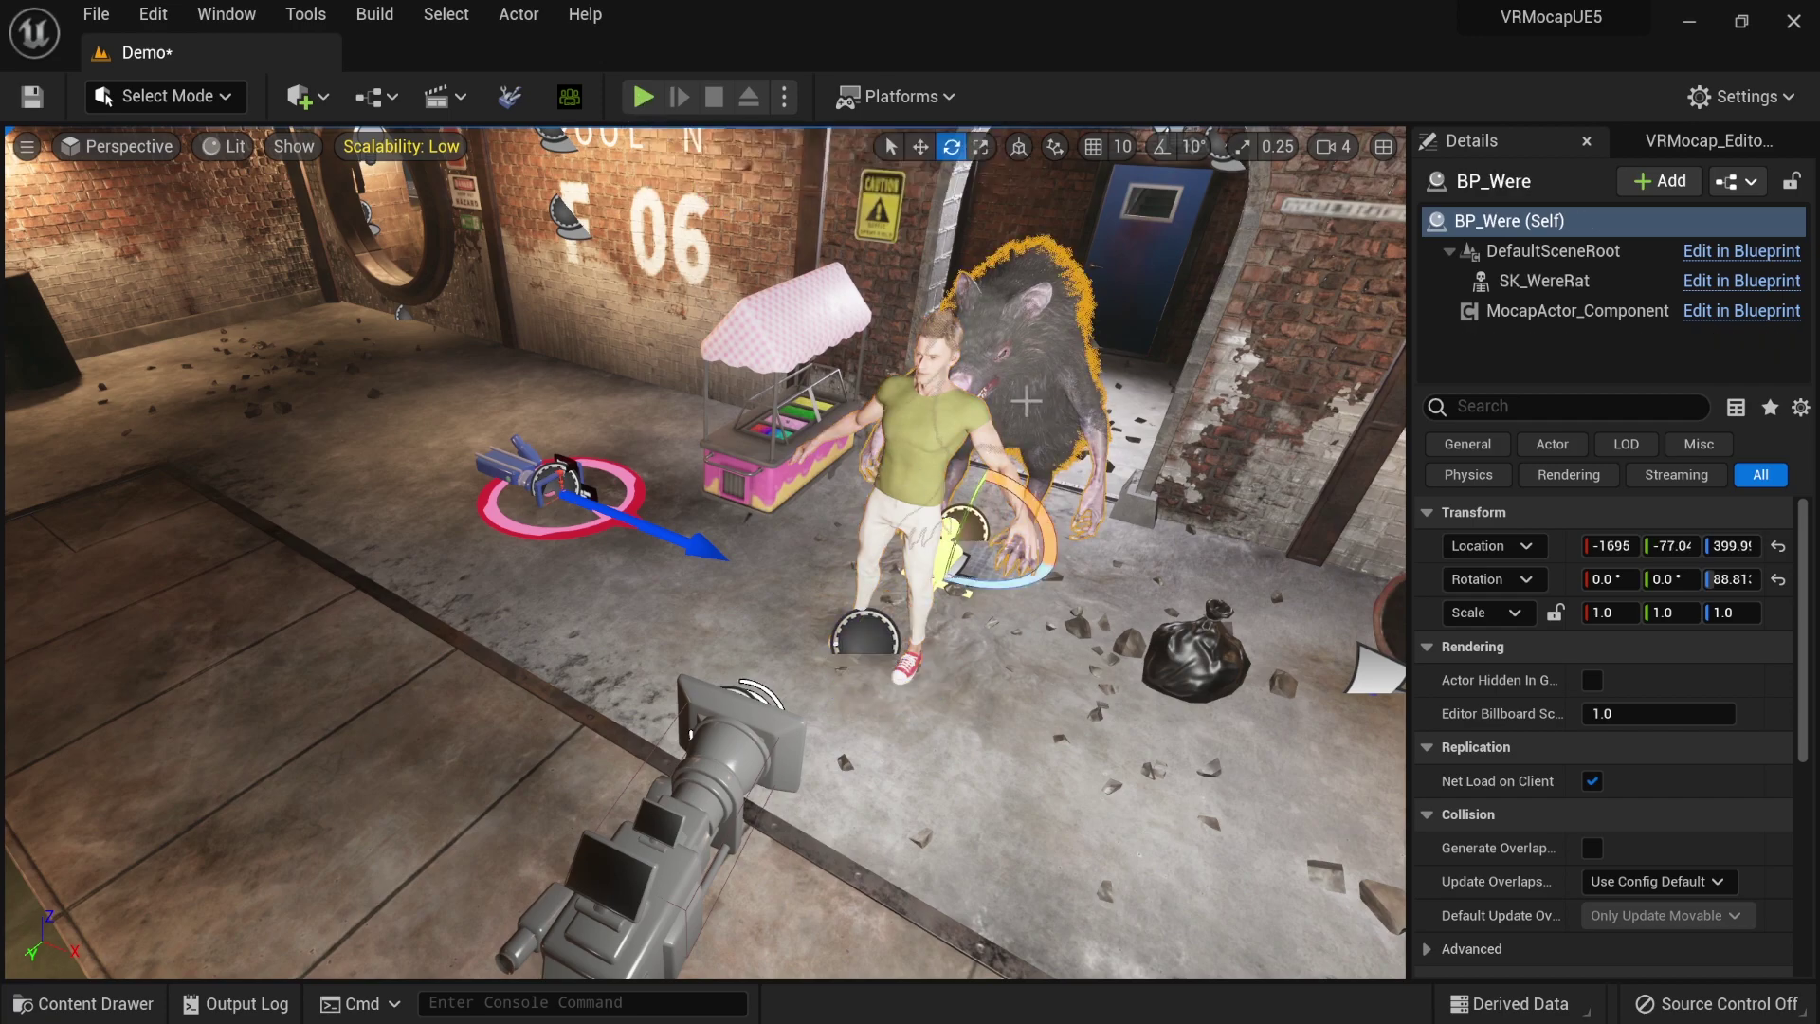
left_click(1517, 311)
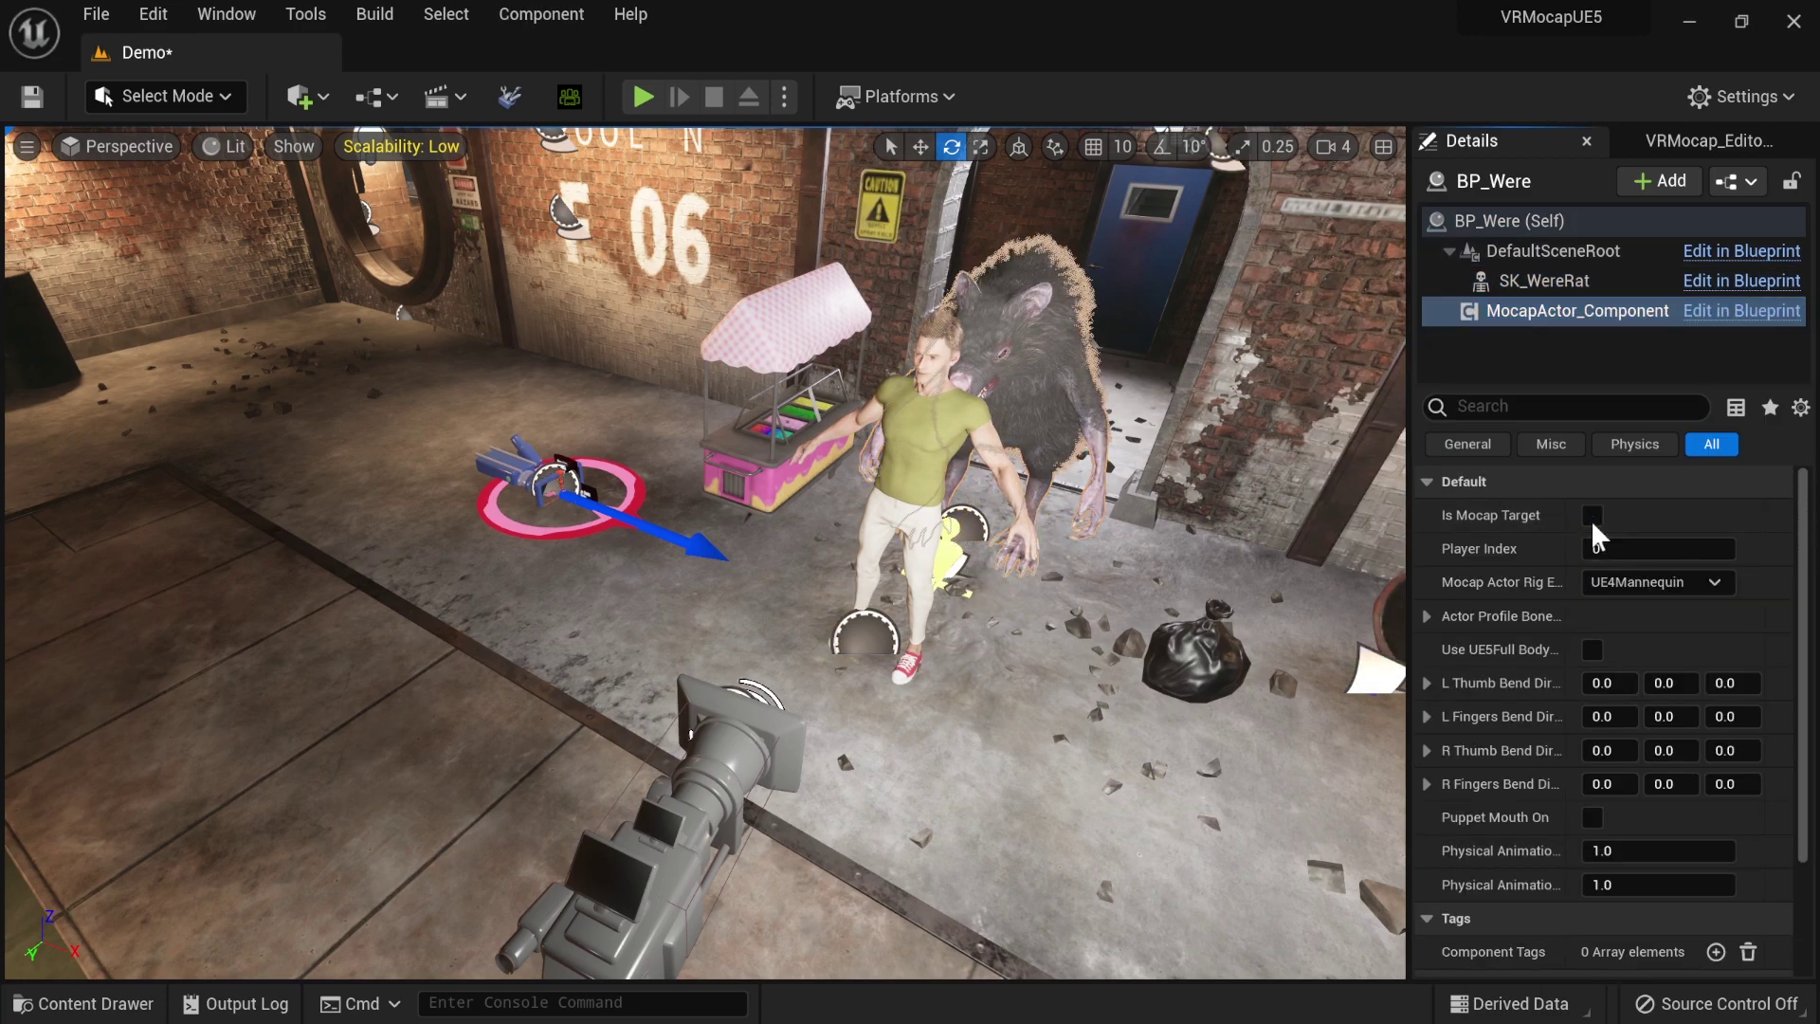
left_click(904, 489)
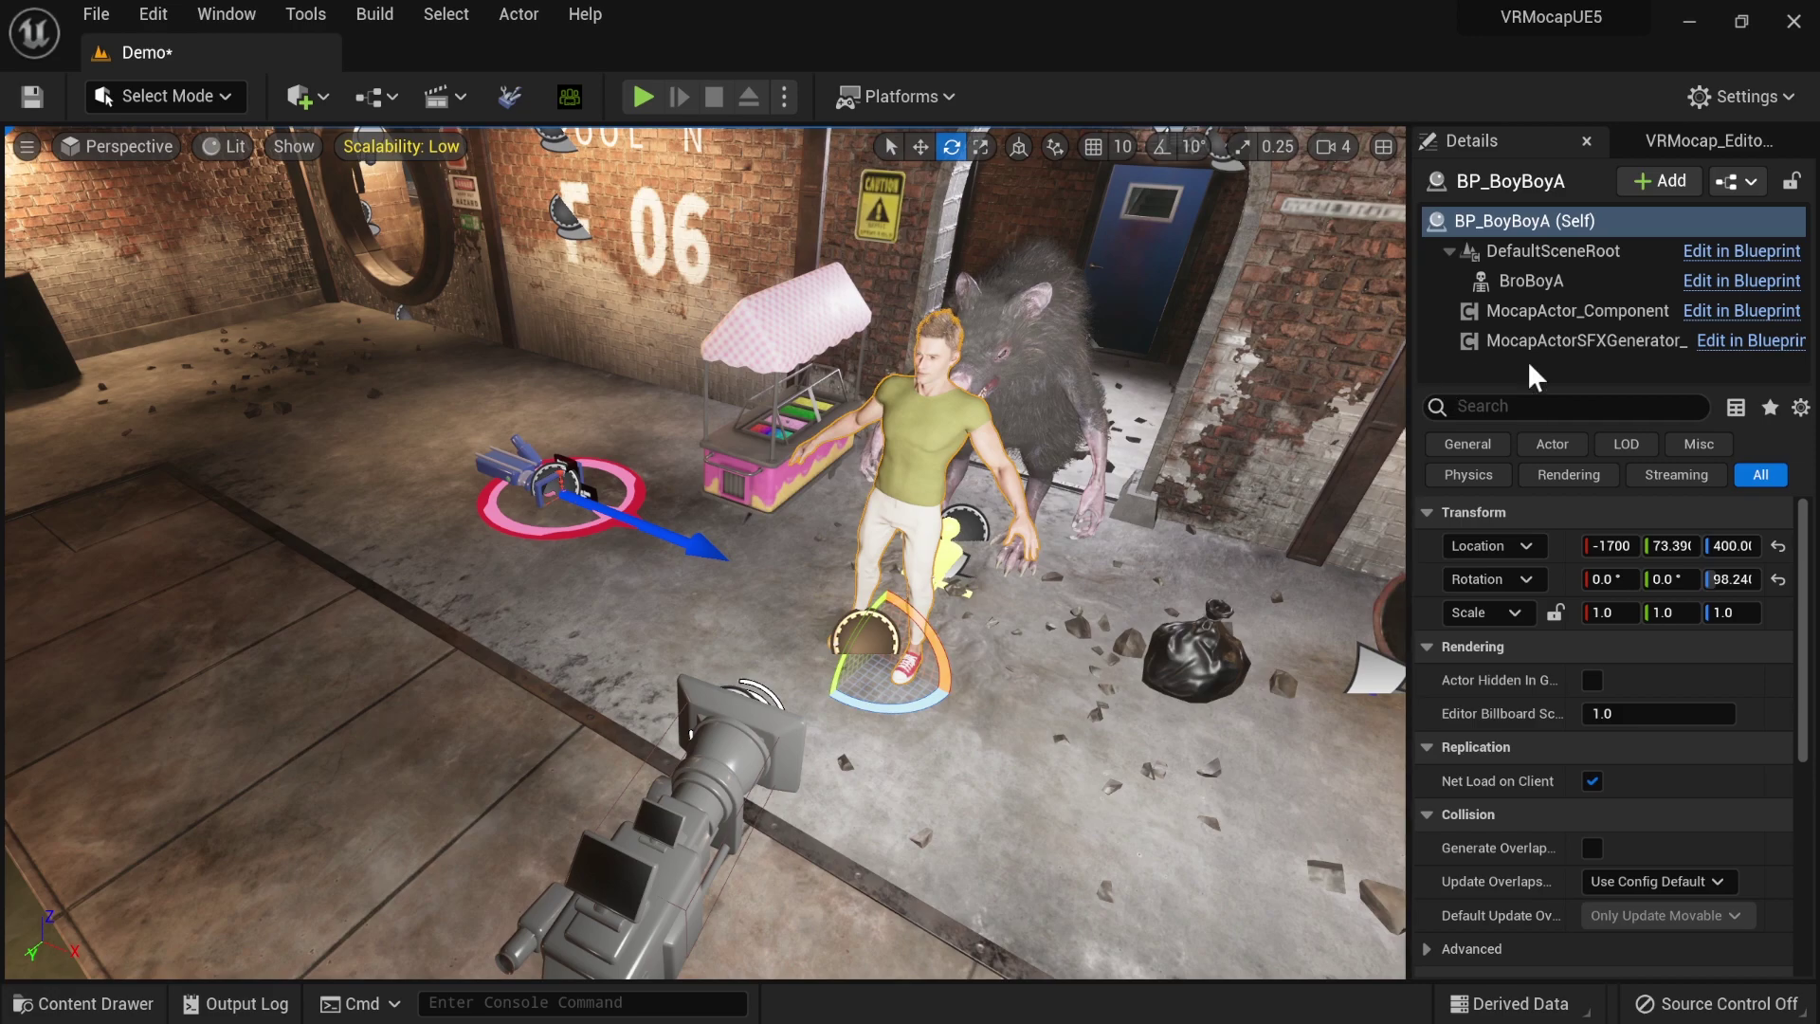
left_click(1533, 313)
left_click(1593, 513)
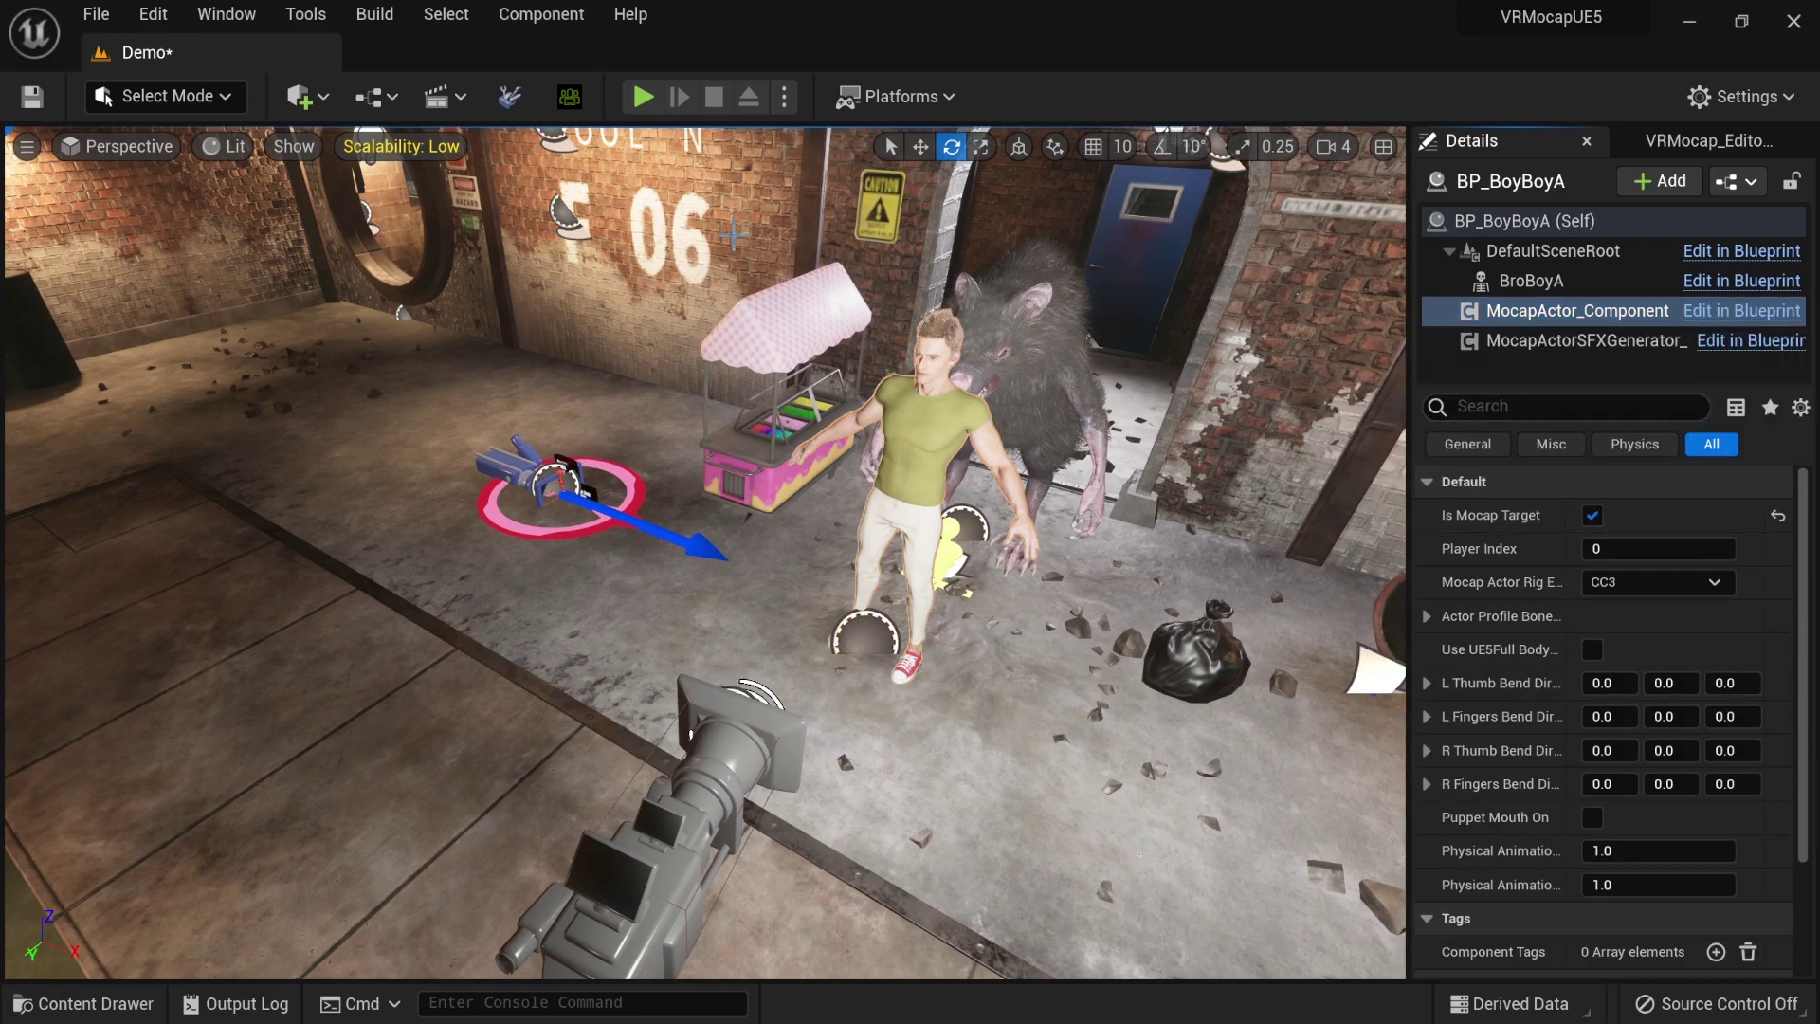
- Play the level, eject from the player, and move BP_BoyBoyA away from the archway to a Y location of about 84.5
left_click(643, 95)
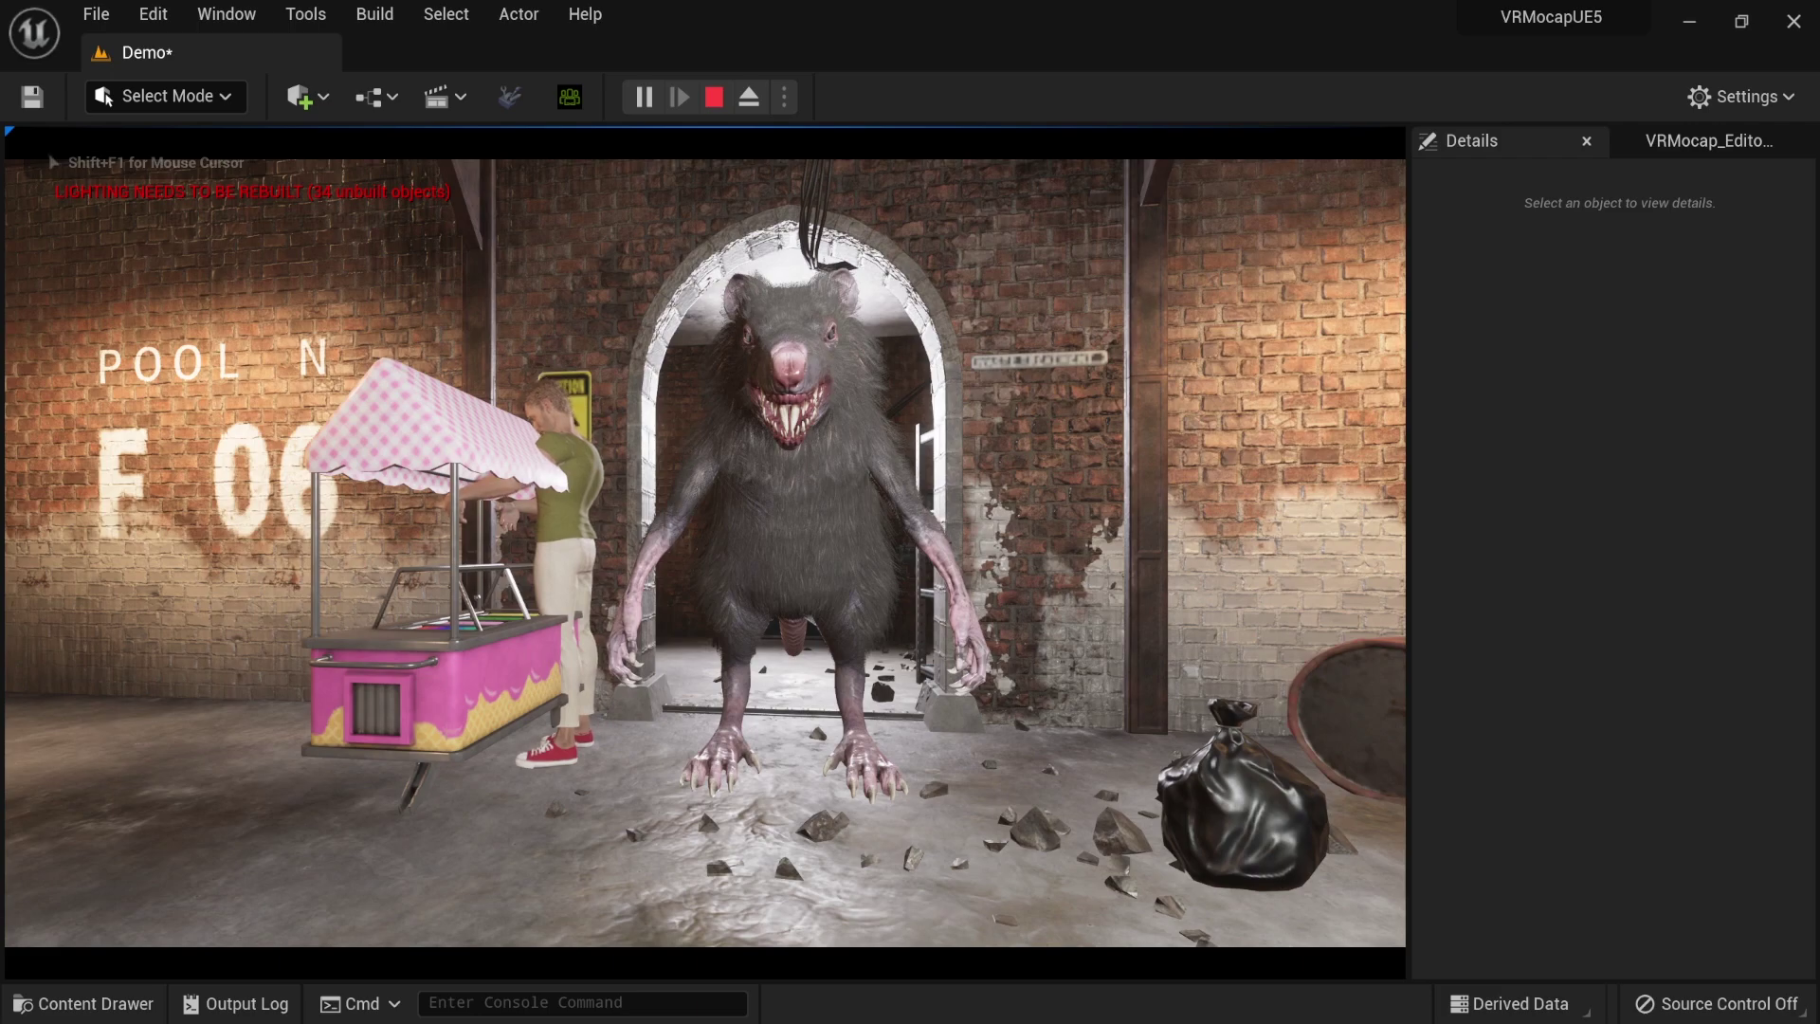
key("F8")
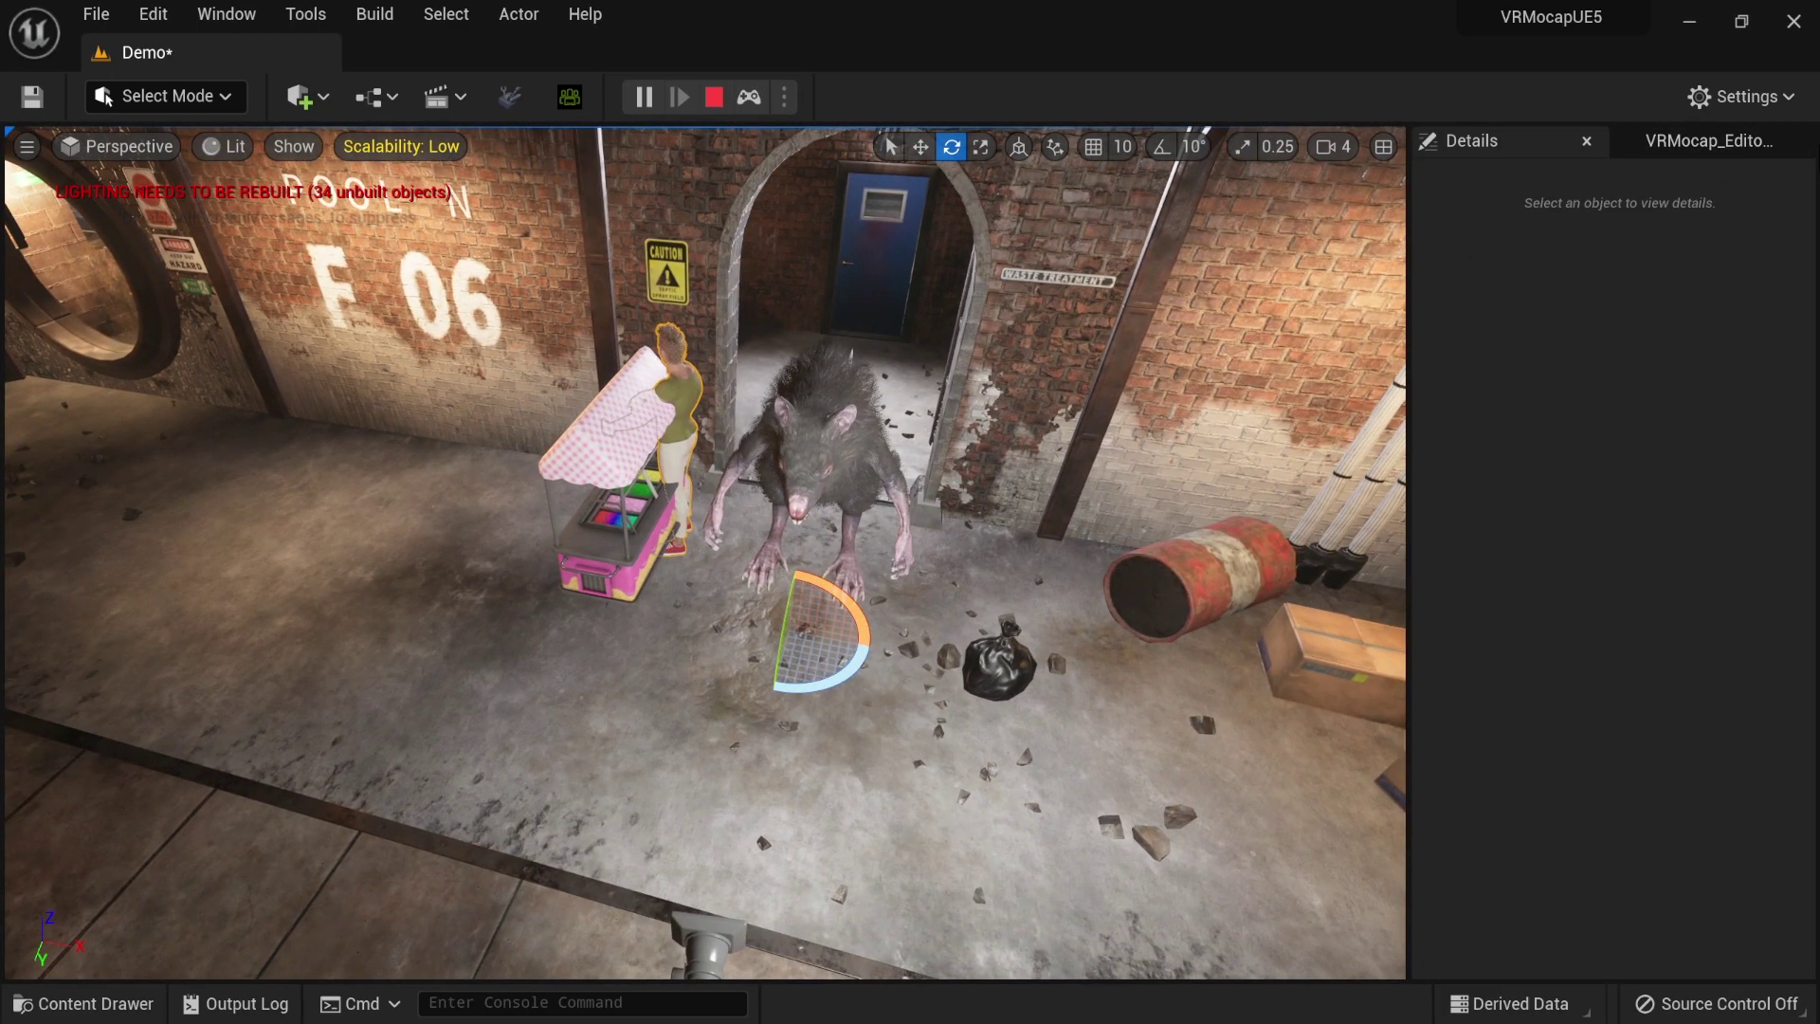
left_click(689, 380)
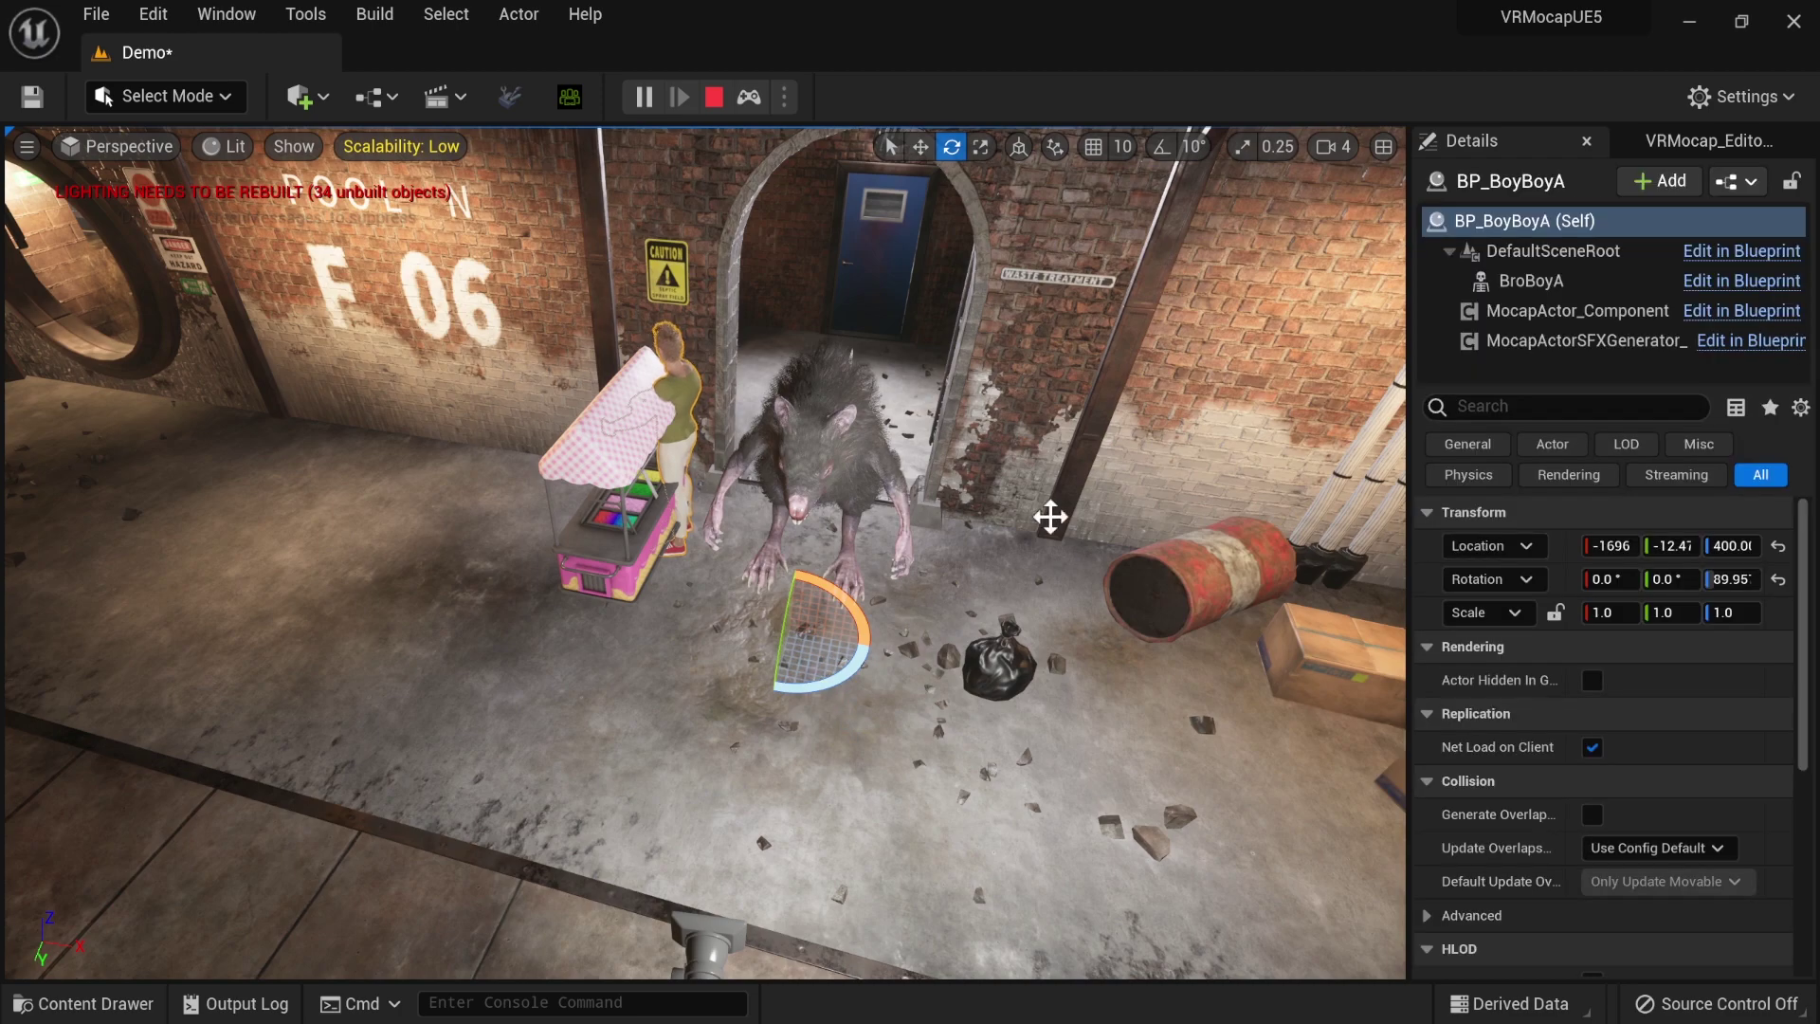
key("r")
key("e")
key("w")
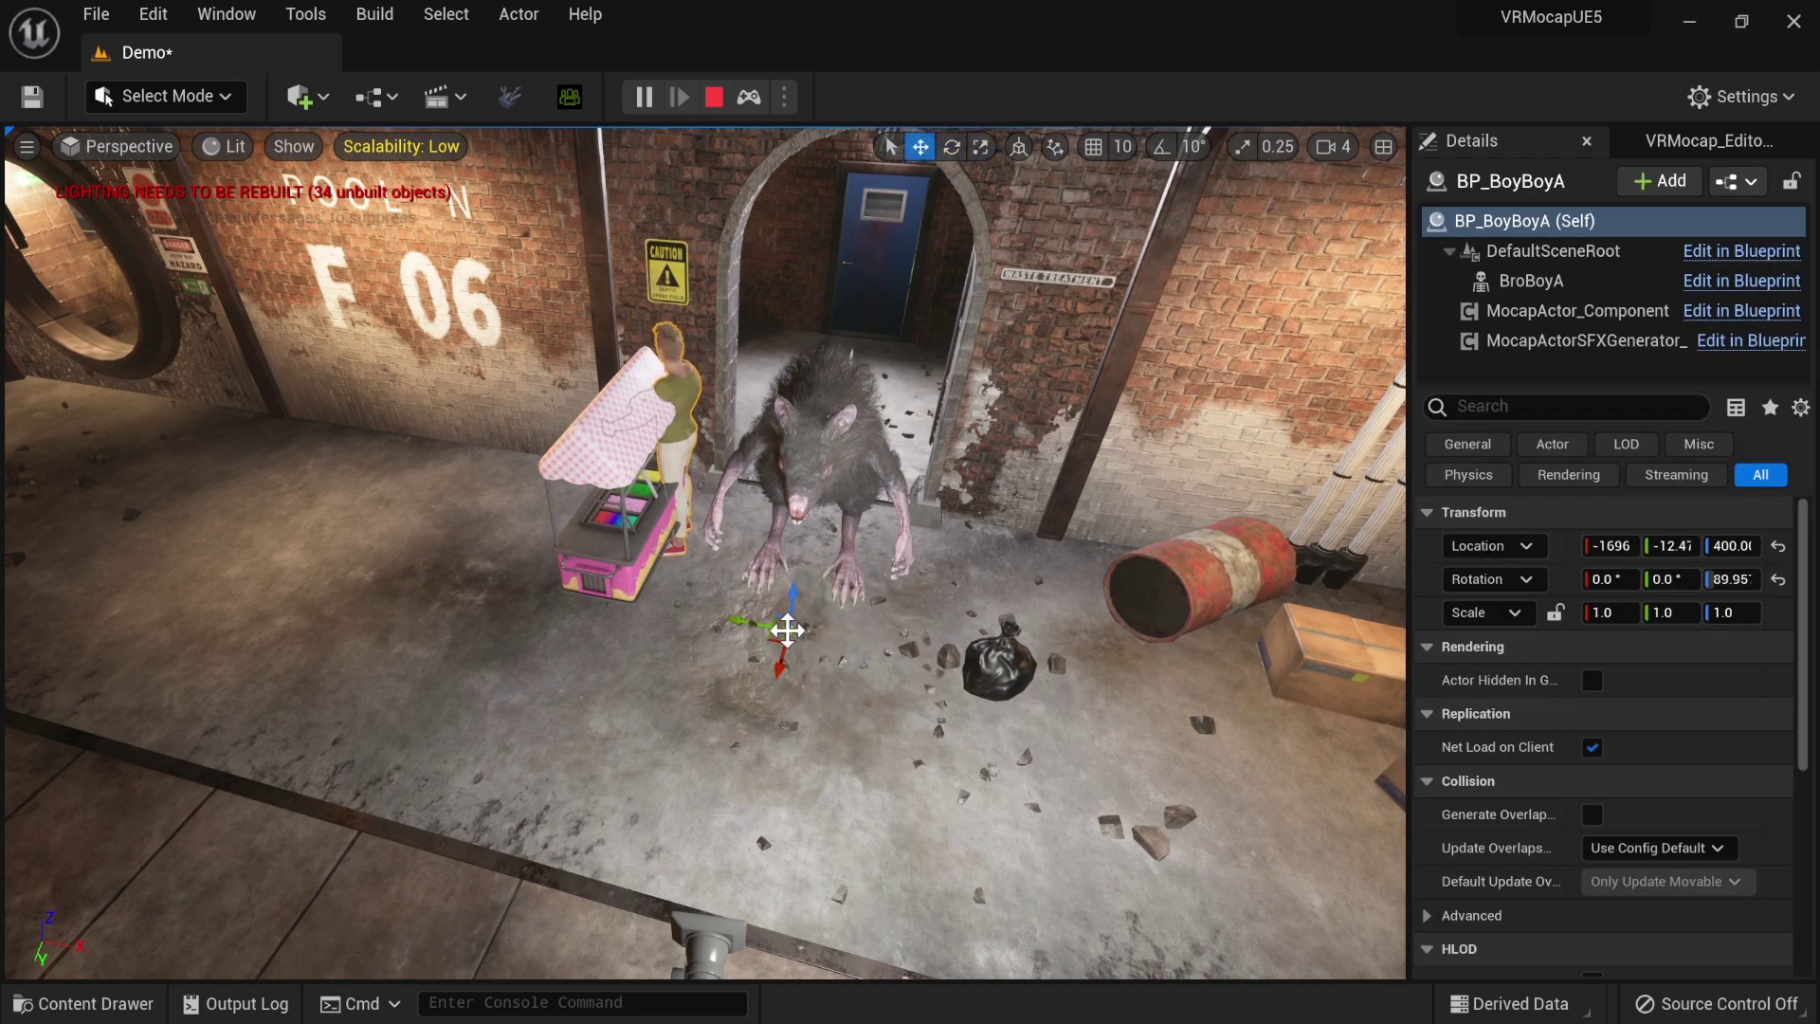
left_click_drag(778, 662, 754, 764)
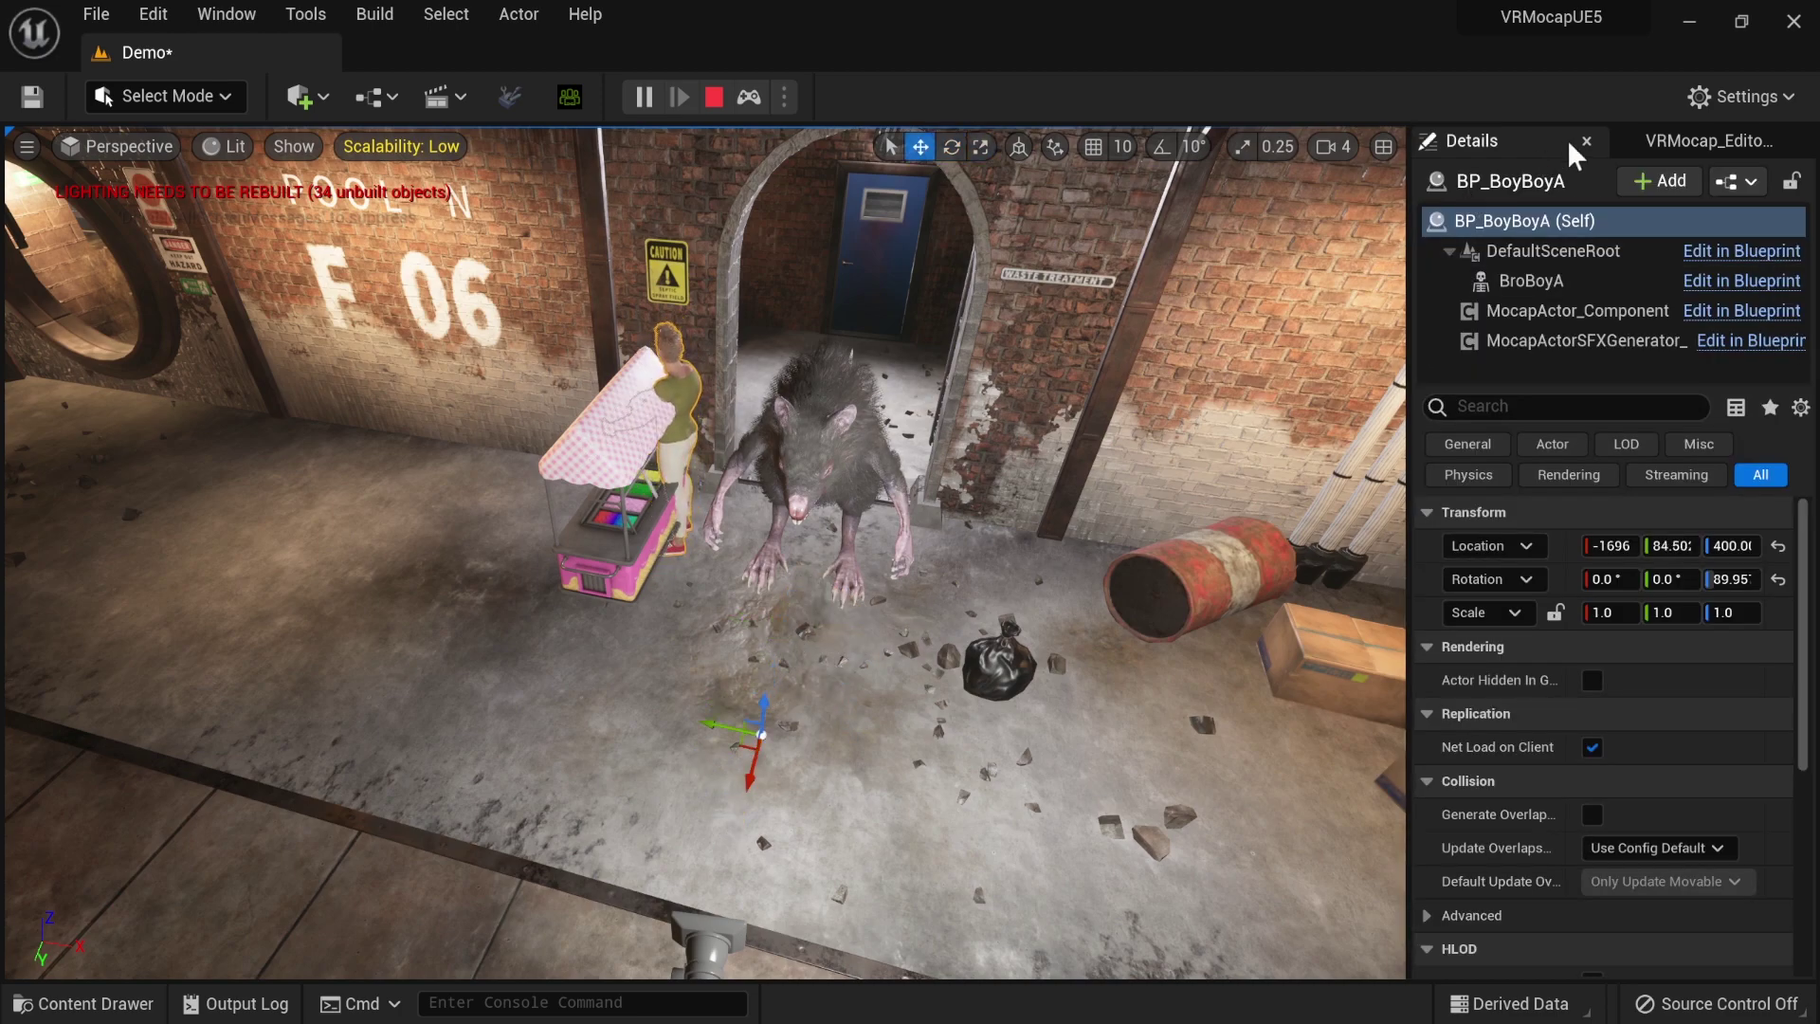
- Show the Outliner and filter its actors first by "player" and again by "vrmo" to find the VRMocap player pawn
left_click(297, 15)
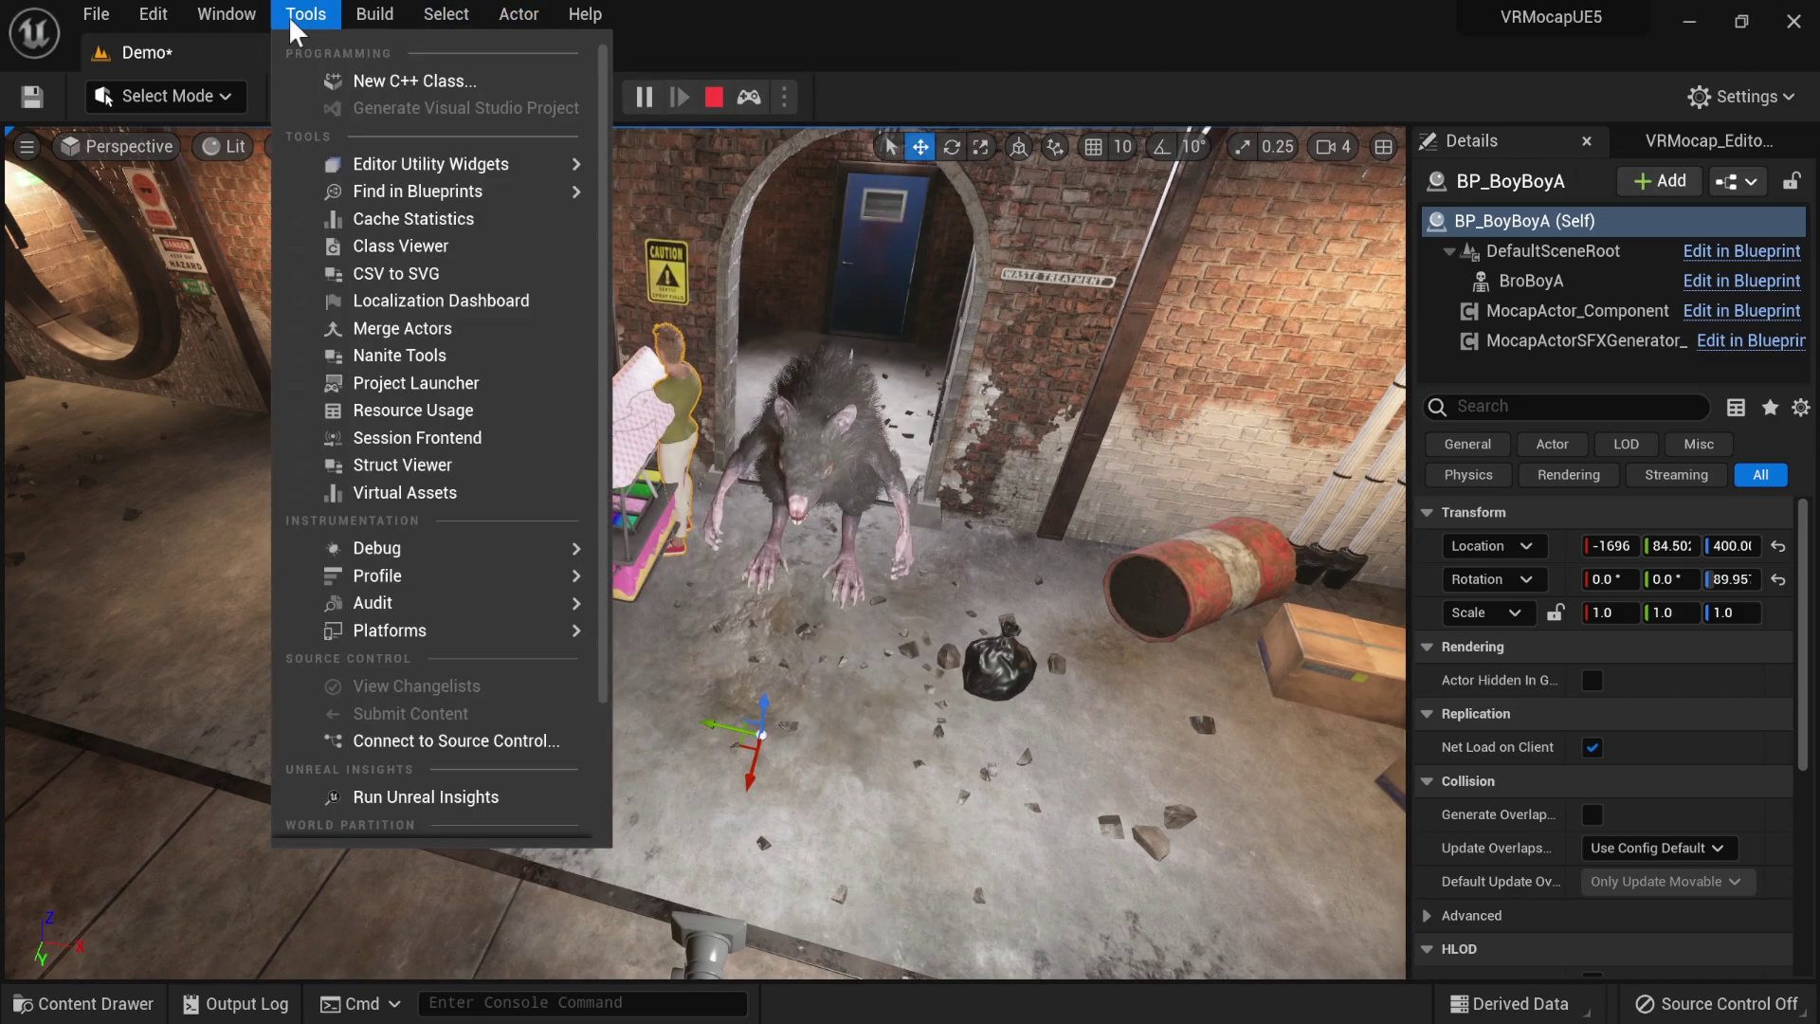
mouse_move(228, 15)
mouse_move(375, 115)
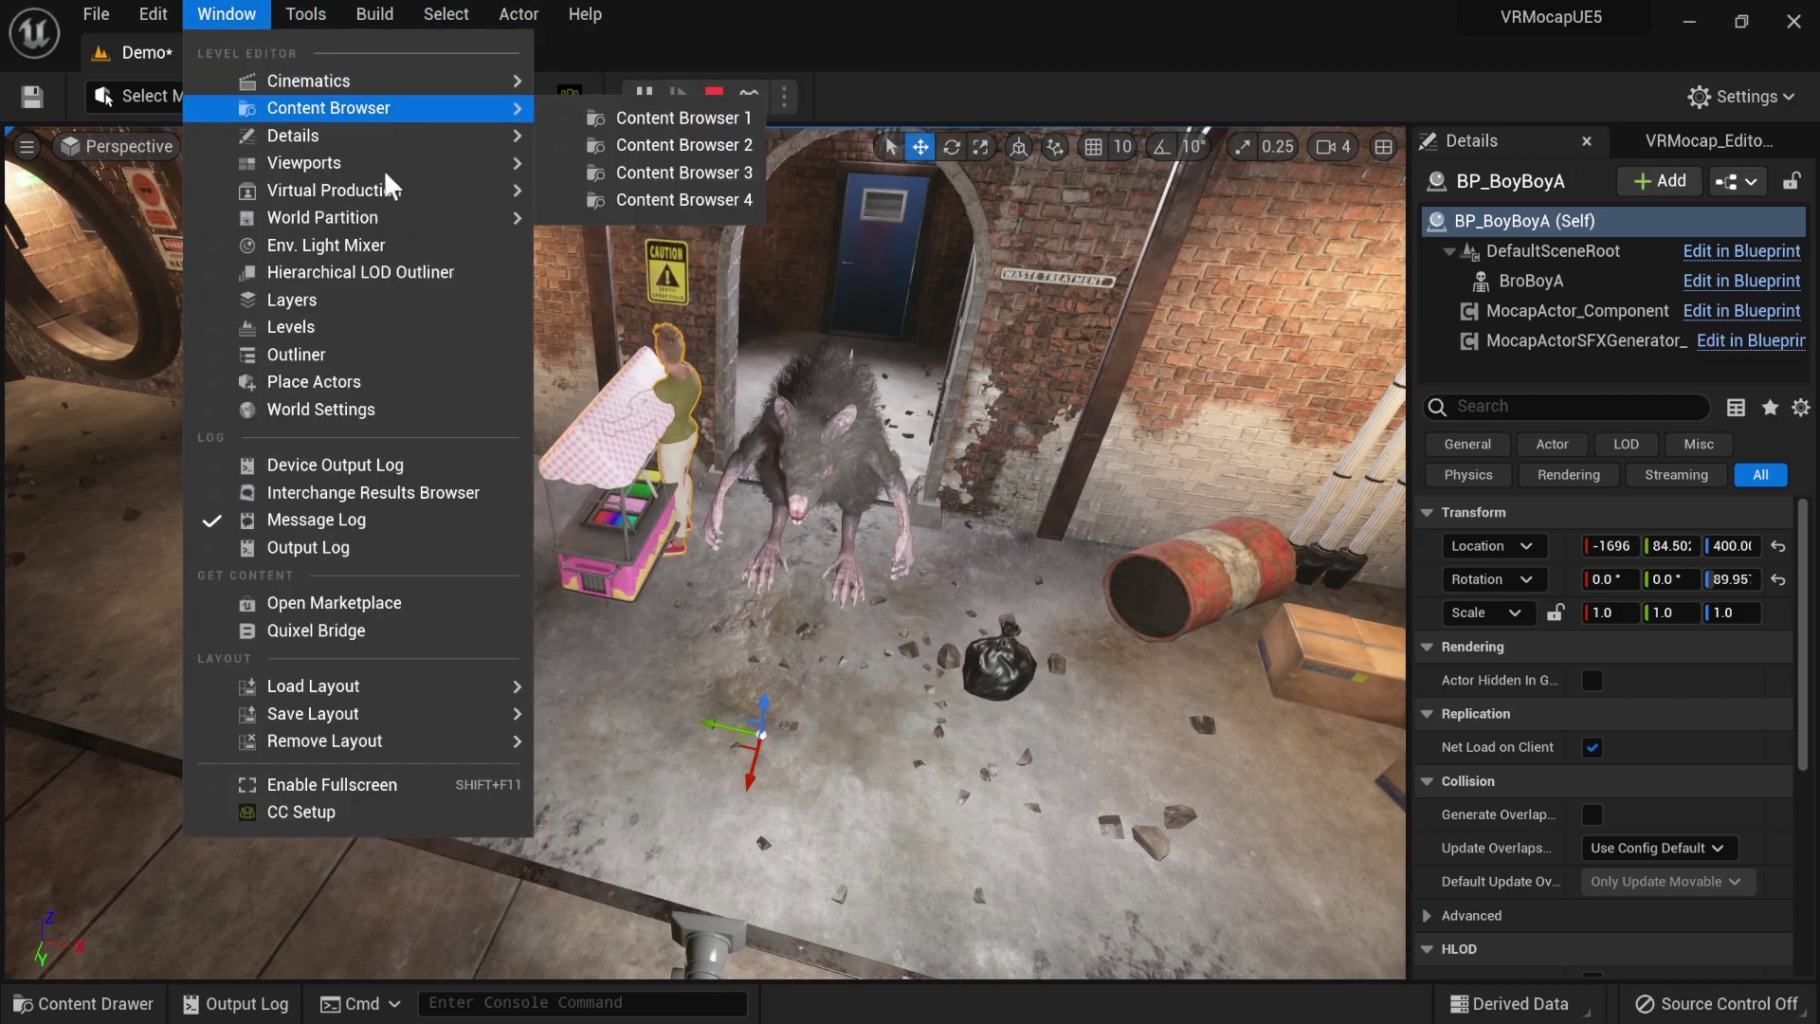
left_click(383, 354)
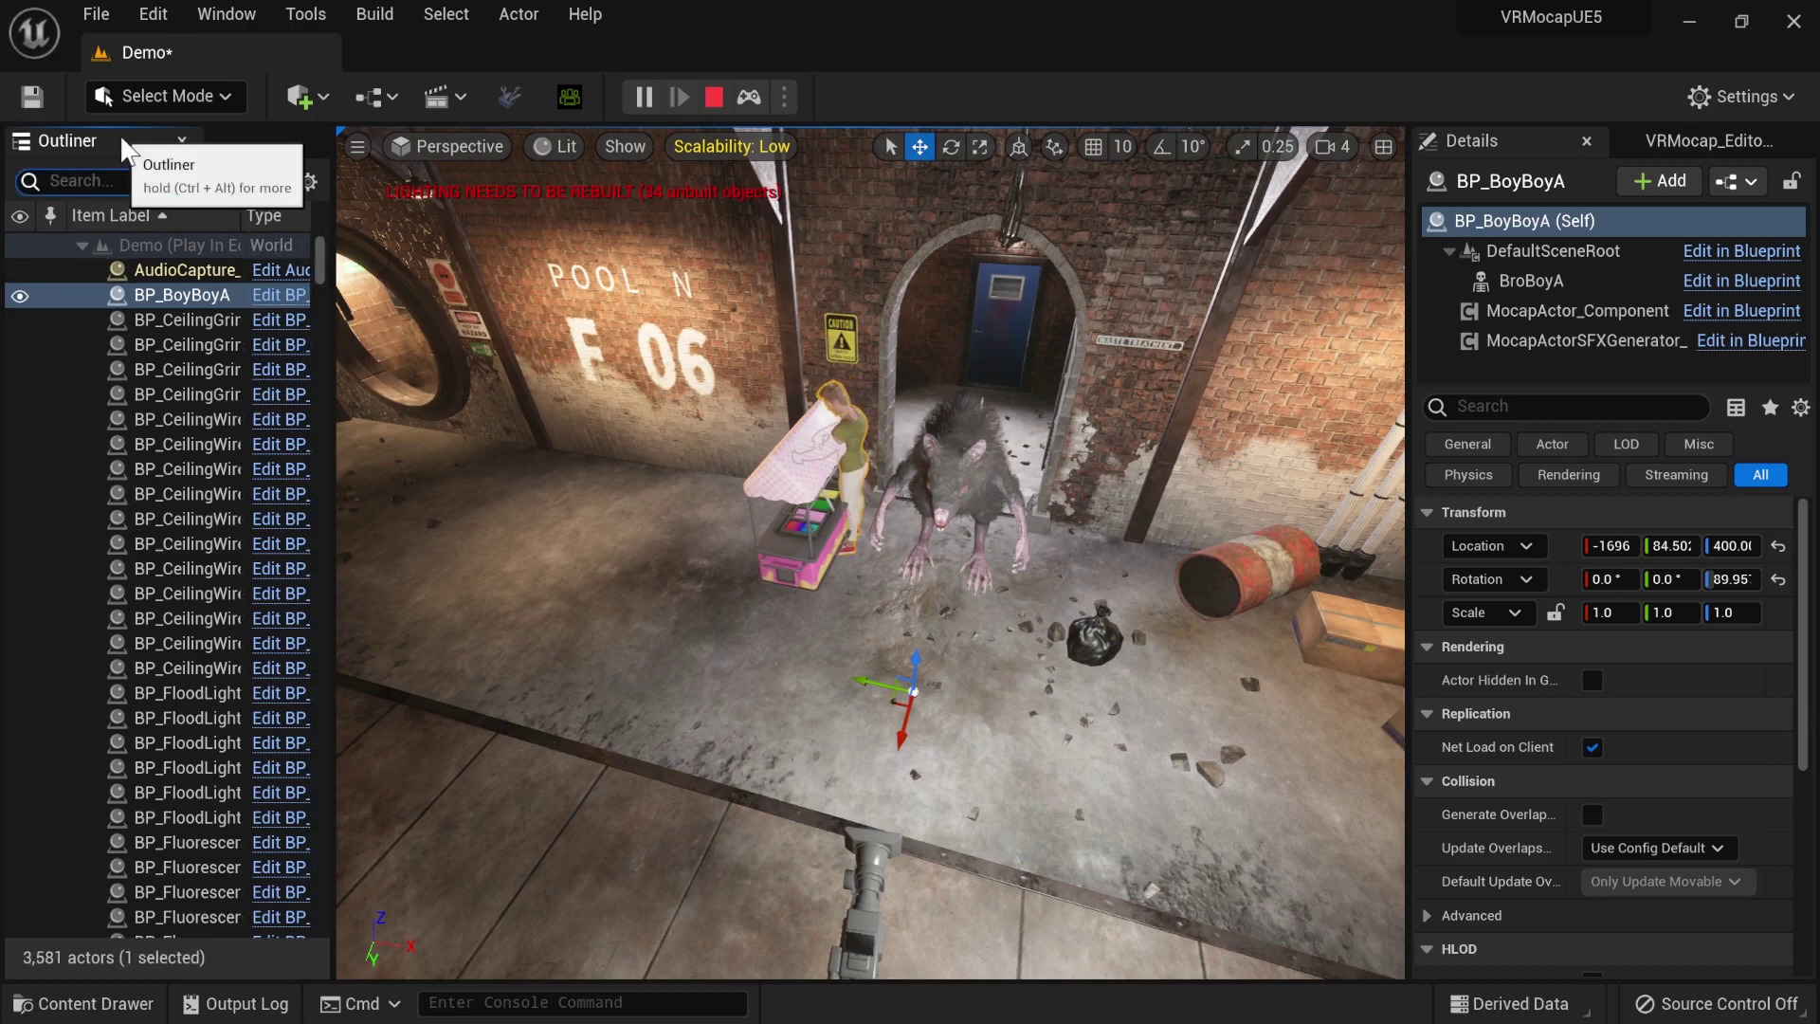
type("player")
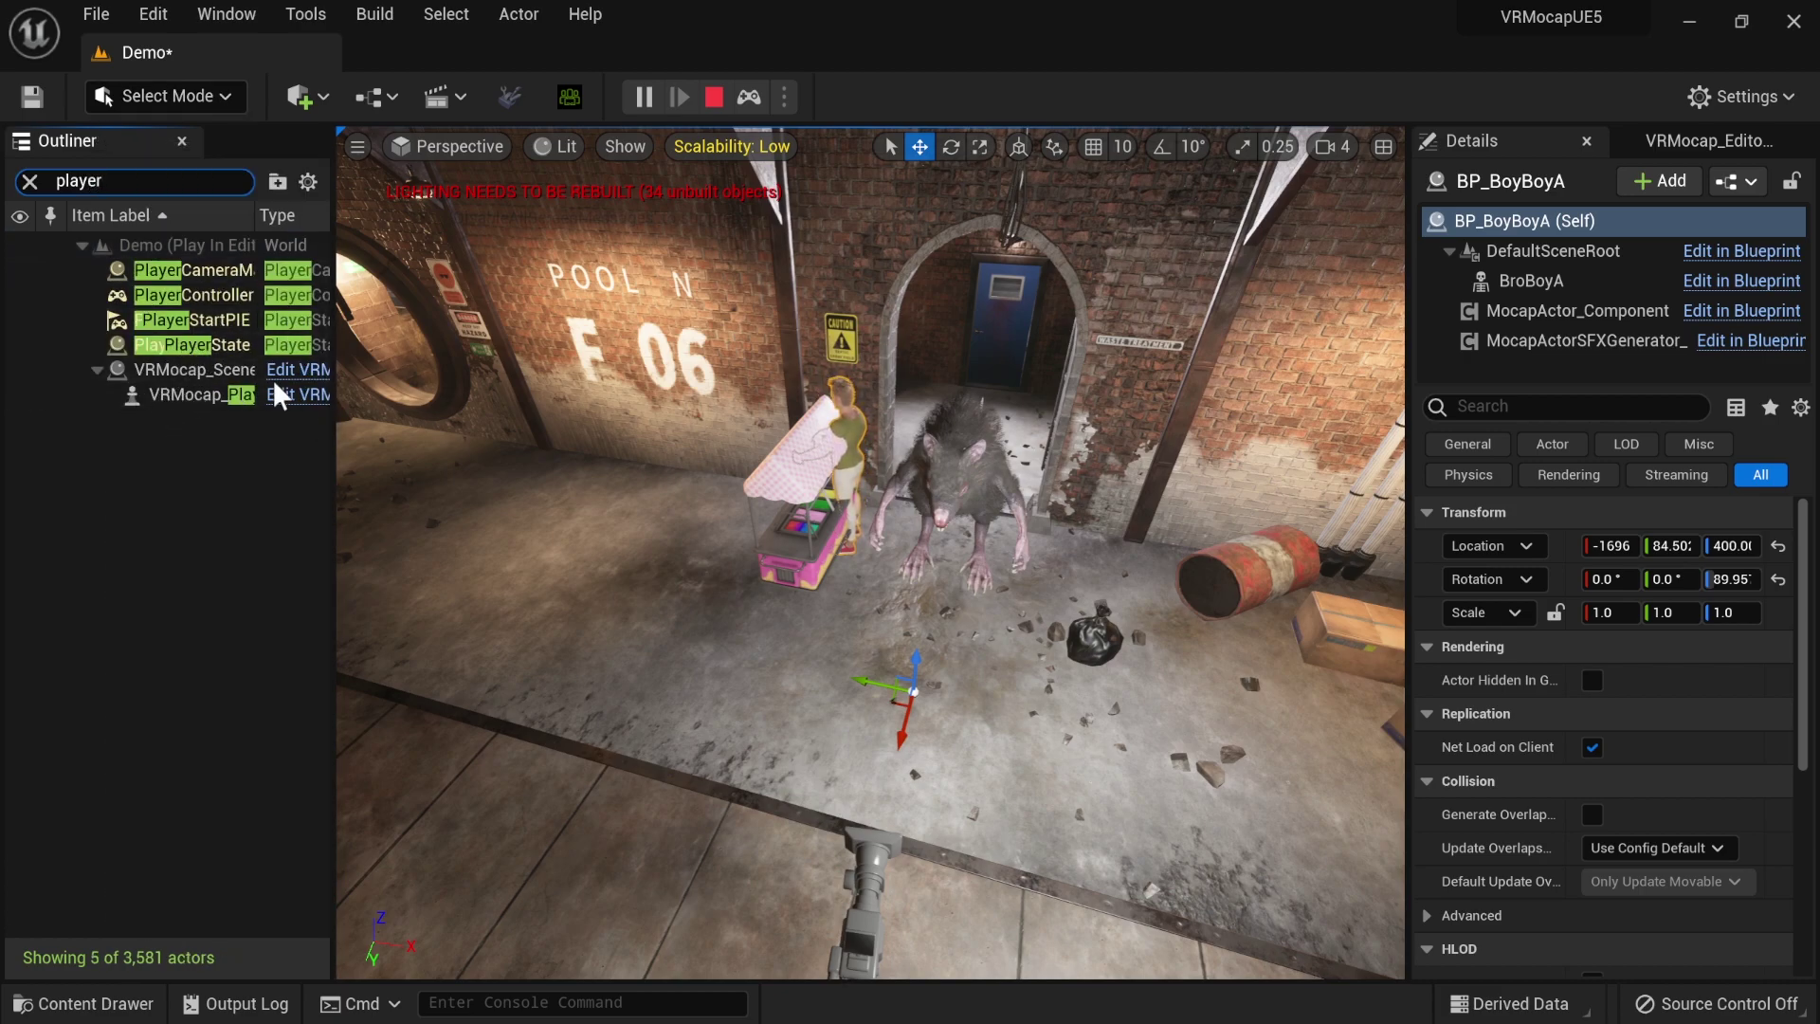
mouse_move(337, 517)
right_mouse_down()
mouse_move(426, 517)
mouse_move(338, 519)
right_mouse_up()
mouse_move(336, 501)
left_mouse_down()
mouse_move(646, 493)
mouse_move(338, 494)
left_mouse_up()
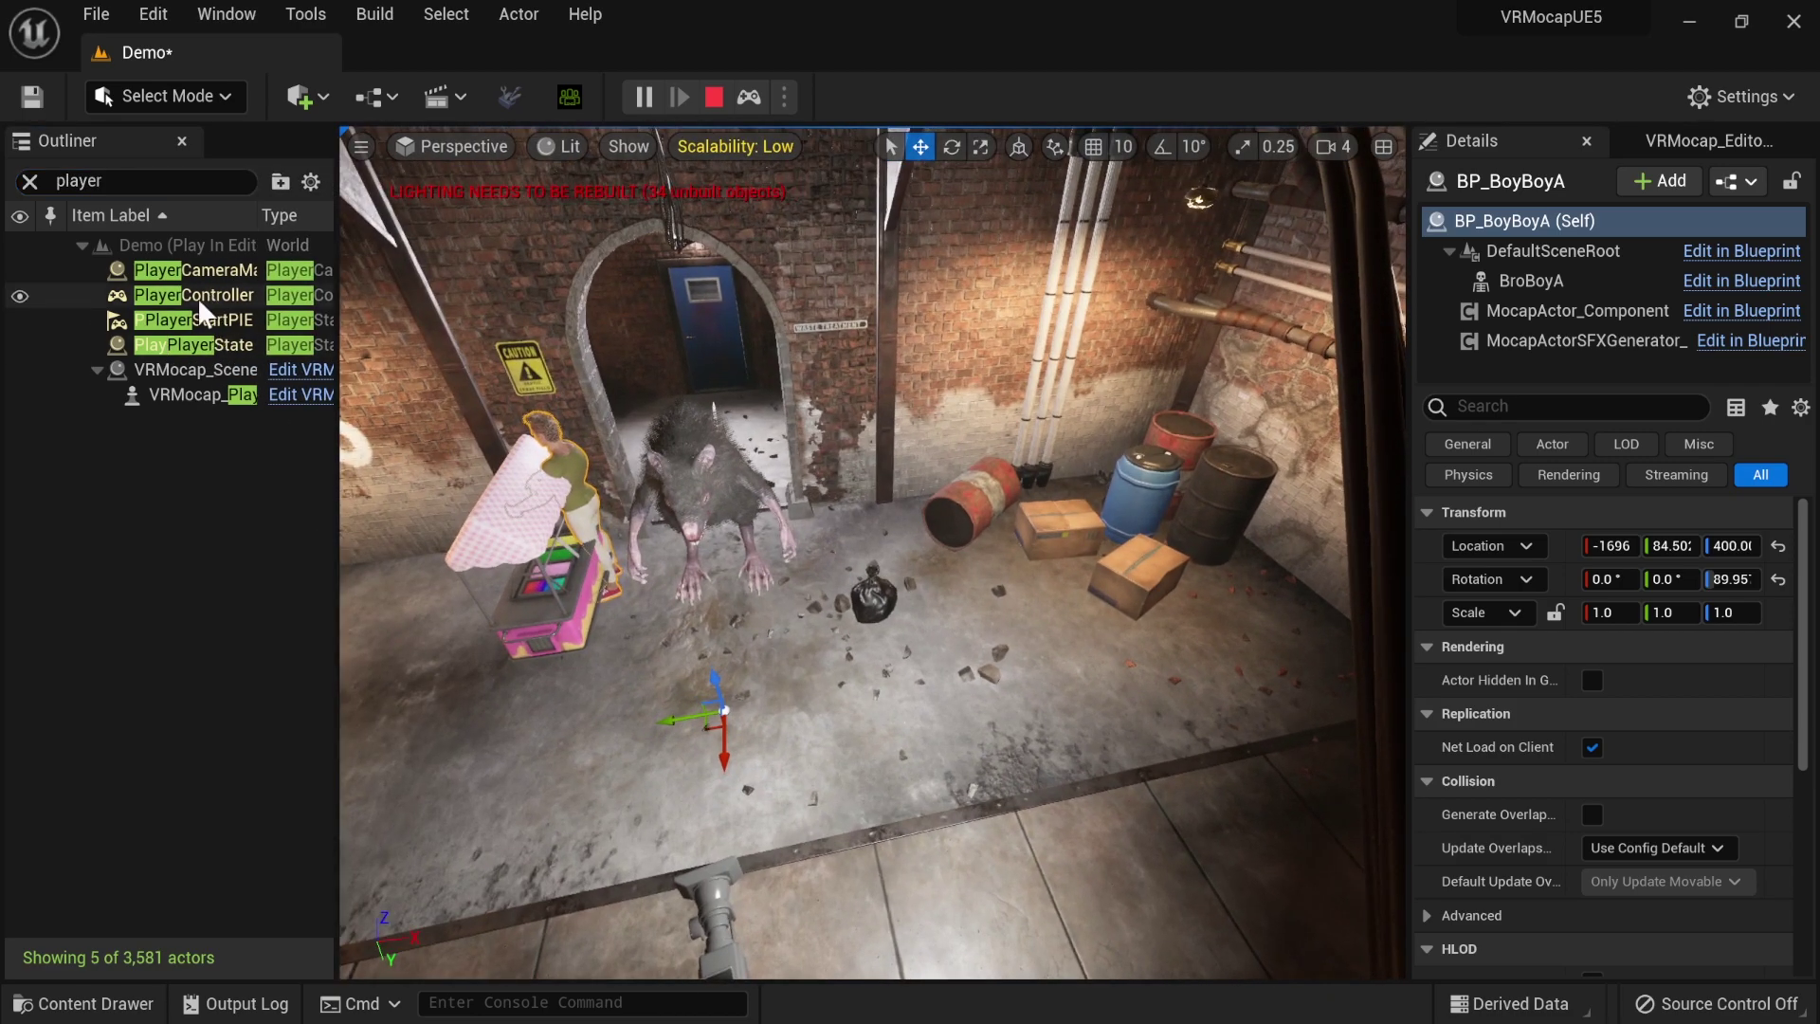
left_click(180, 179)
type("vrmo")
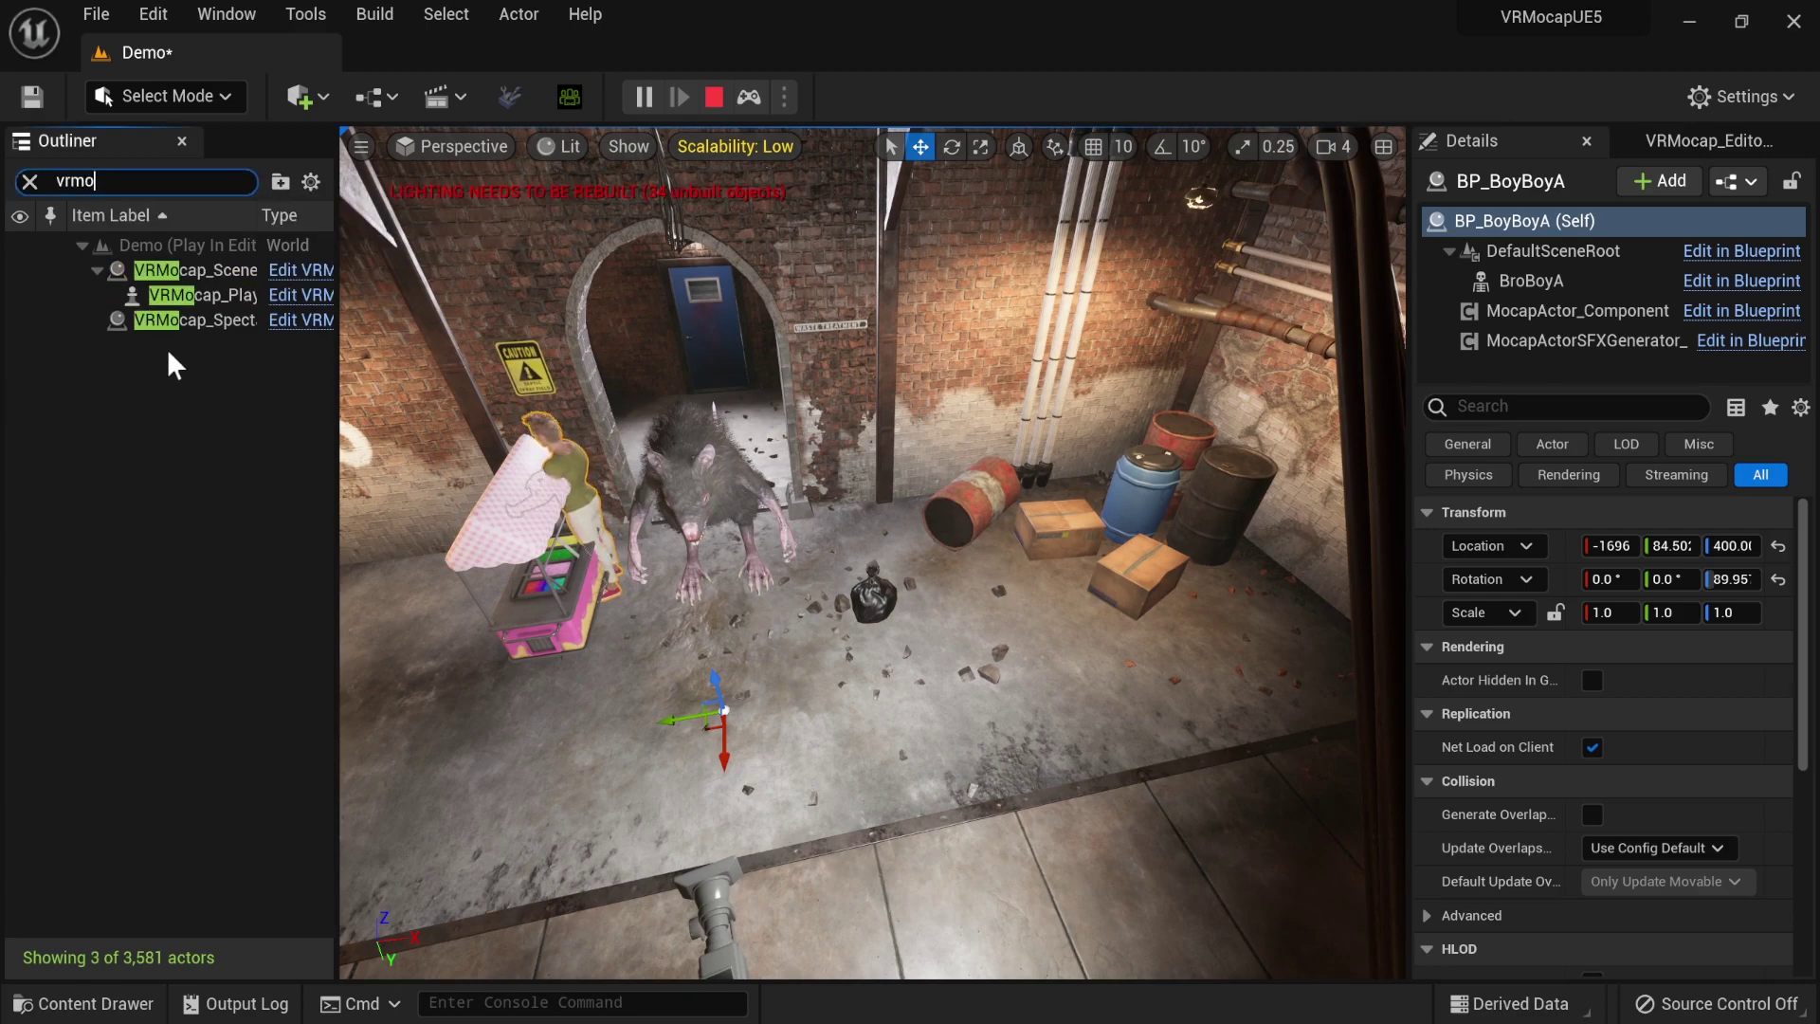
- Move the VRMocap player pawn to about X 216, Y 193 so the man stands in front of the wagon, and return to the game view
left_click(195, 295)
left_click_drag(742, 631, 368, 948)
key("e")
key("w")
key("f")
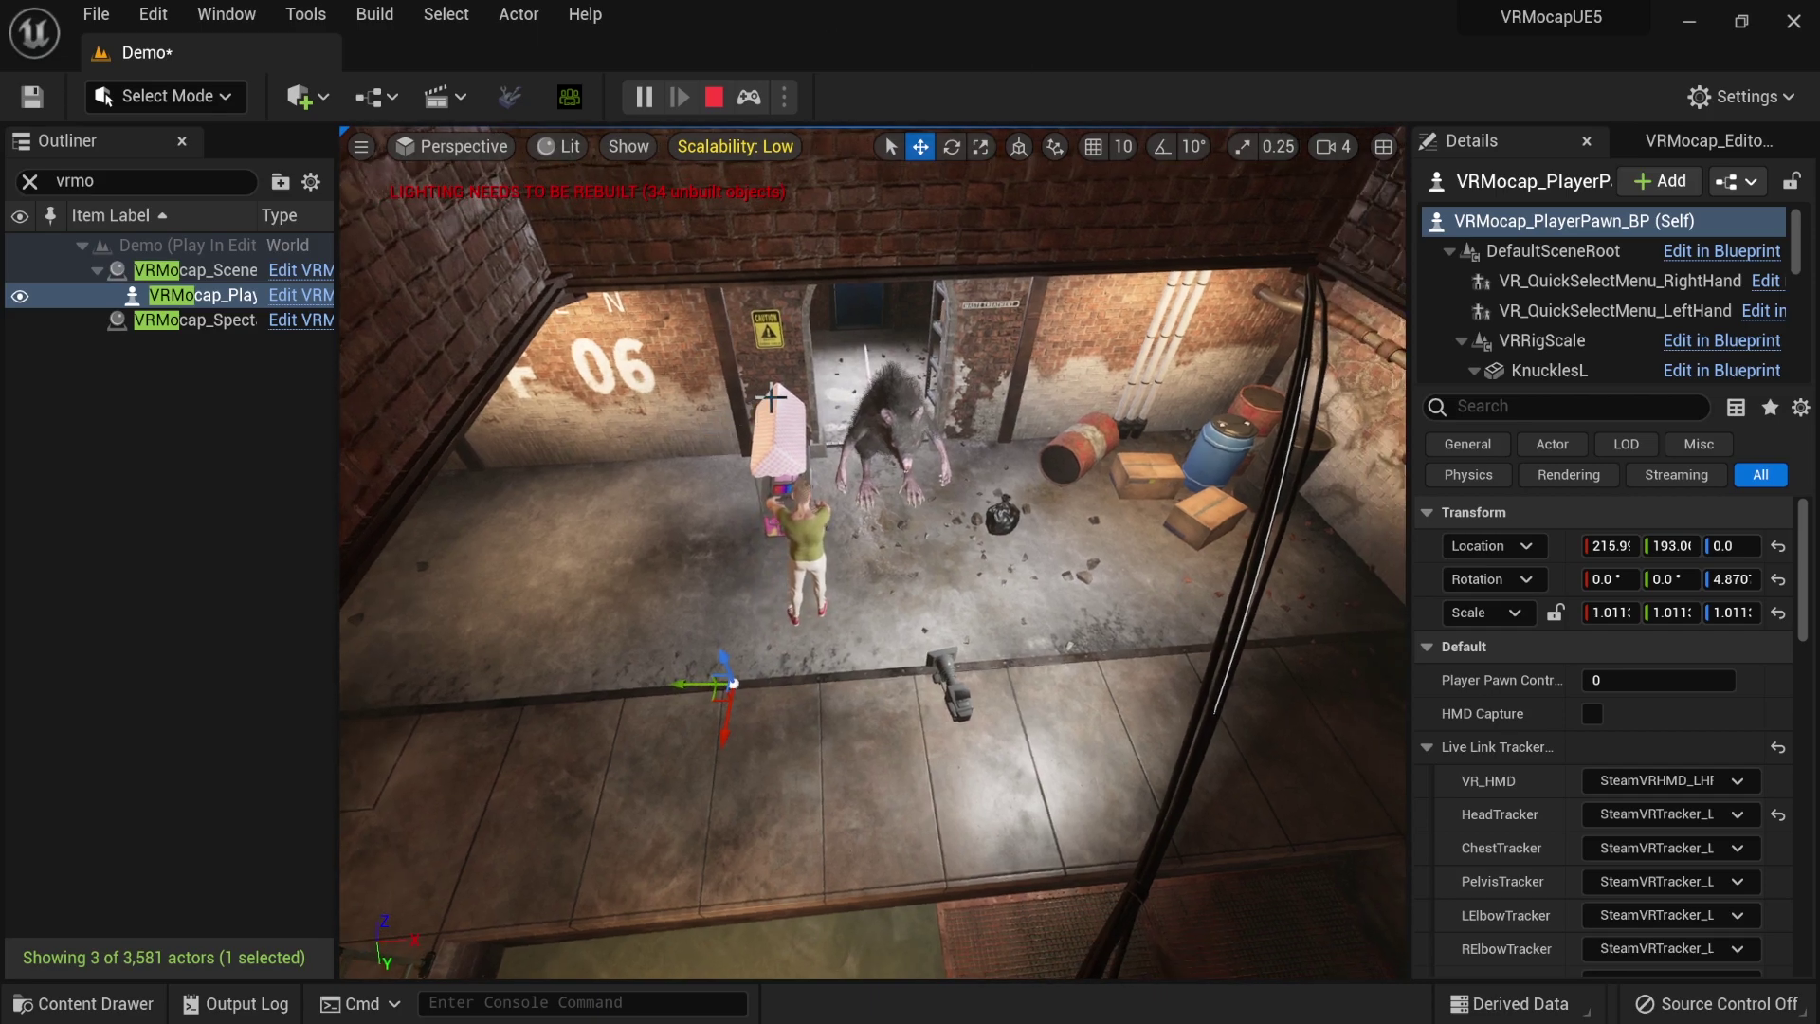
key("F8")
- Open the Take Recorder while the level is playing
left_click(241, 13)
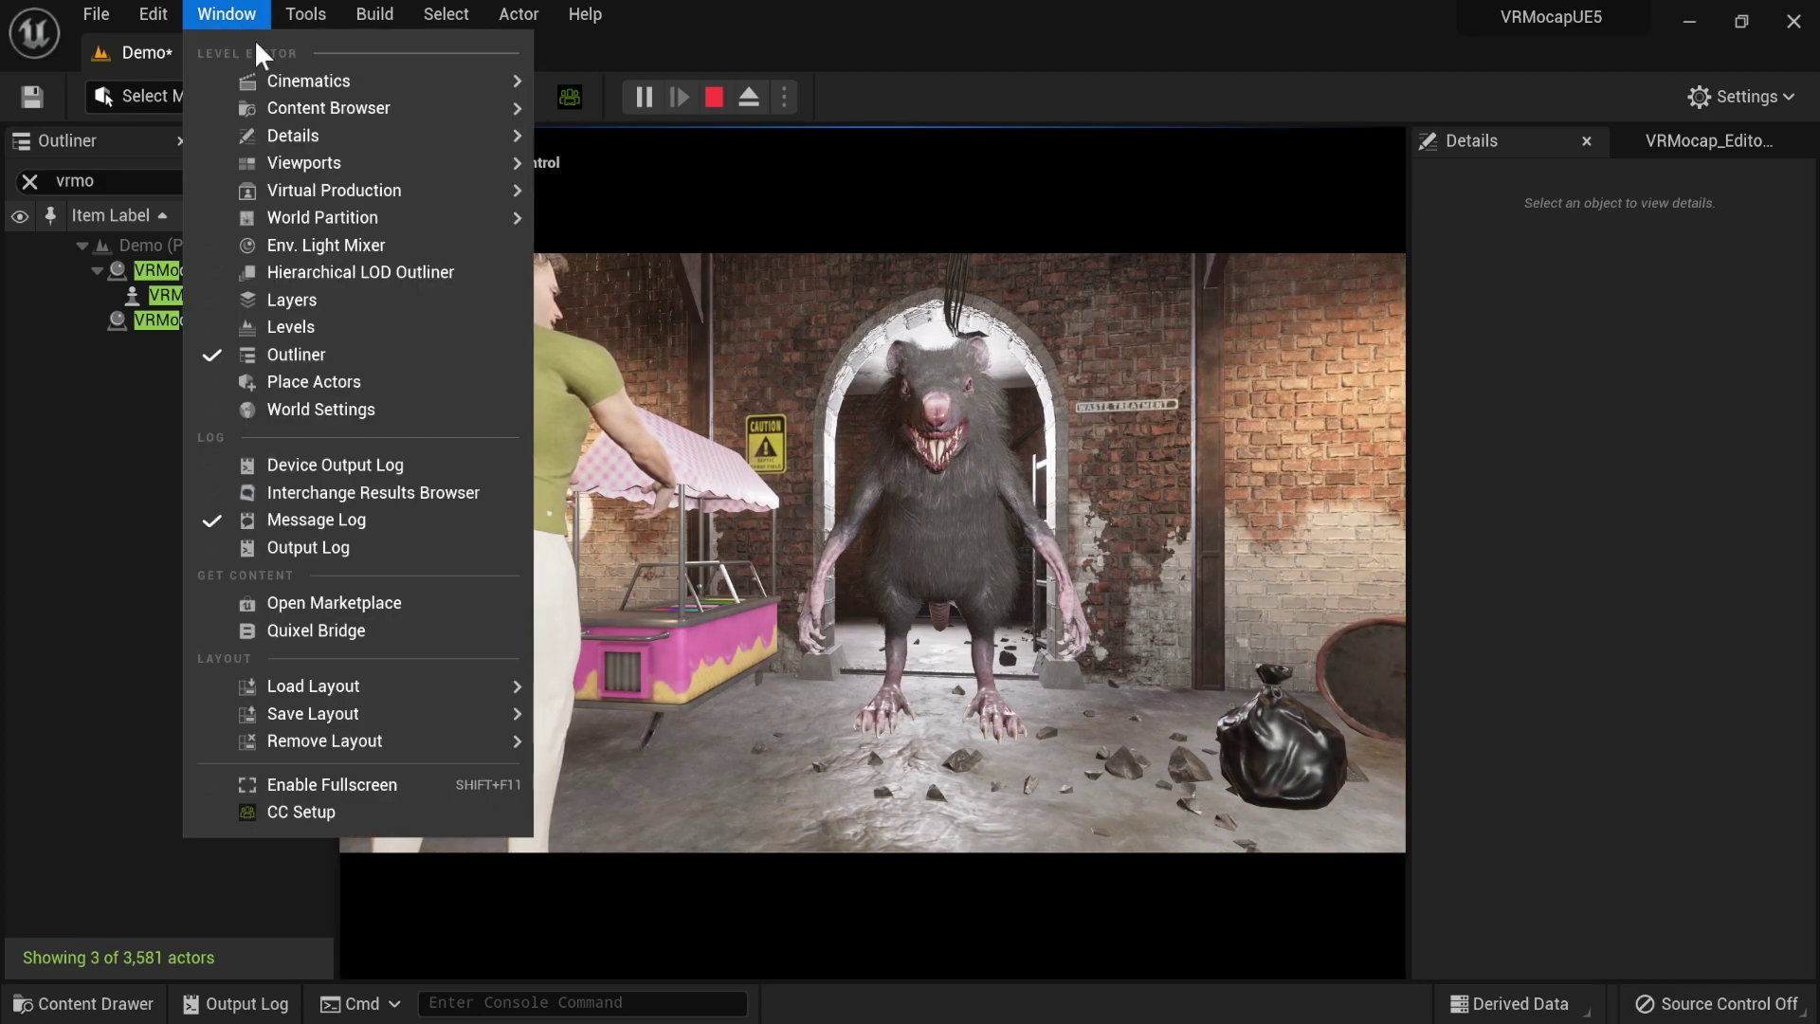
mouse_move(277, 78)
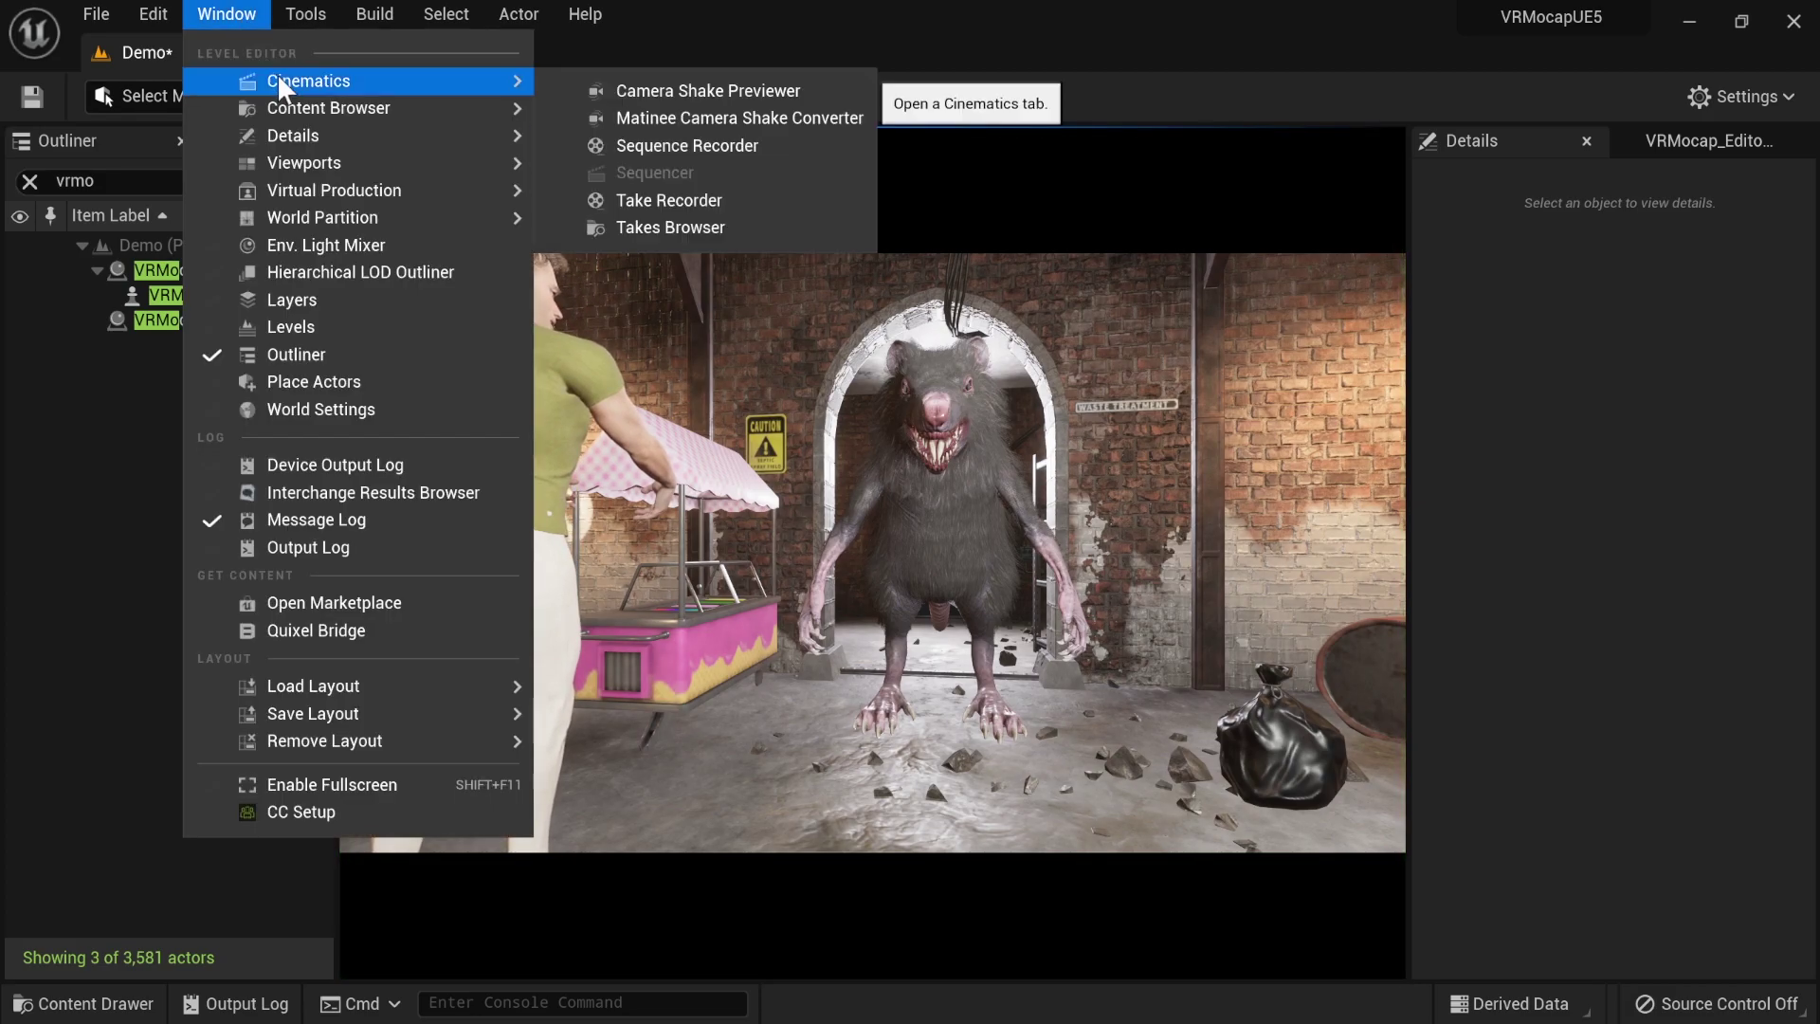
left_click(696, 201)
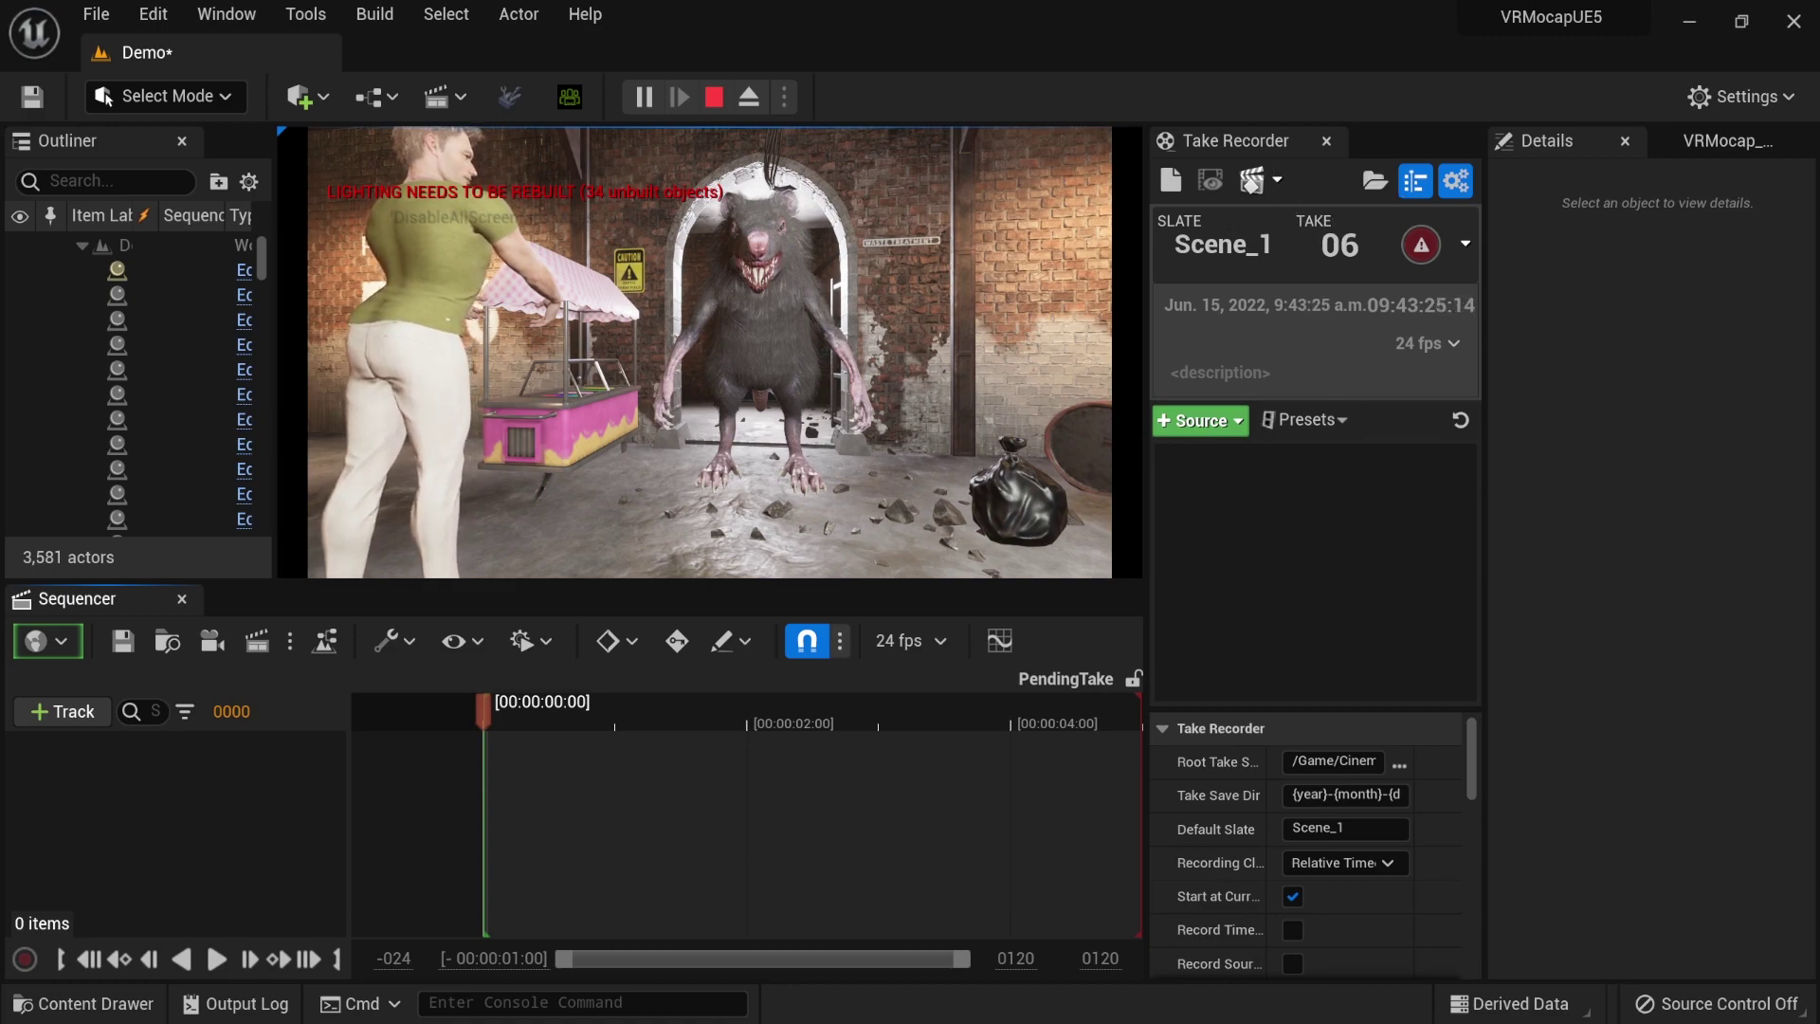
- Eject from the player and add BP_BoyBoyA and Microphone Audio as recording sources for the take
left_click(465, 305)
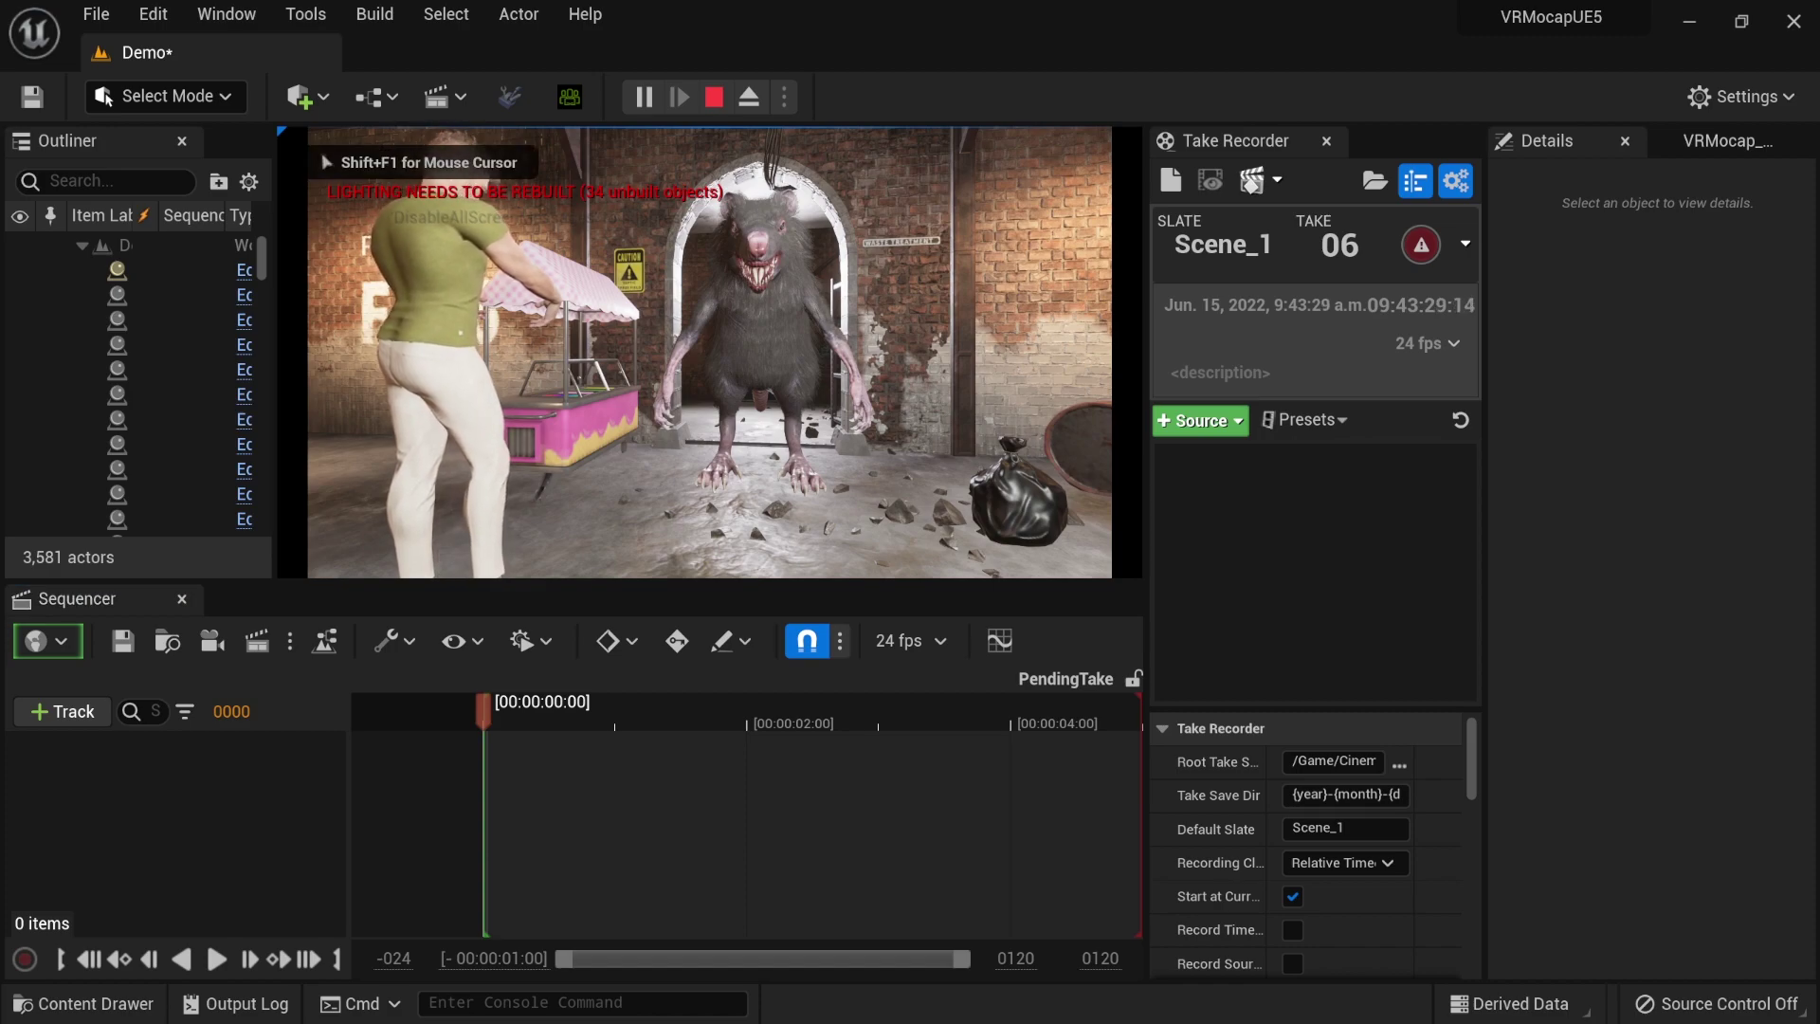
key("F8")
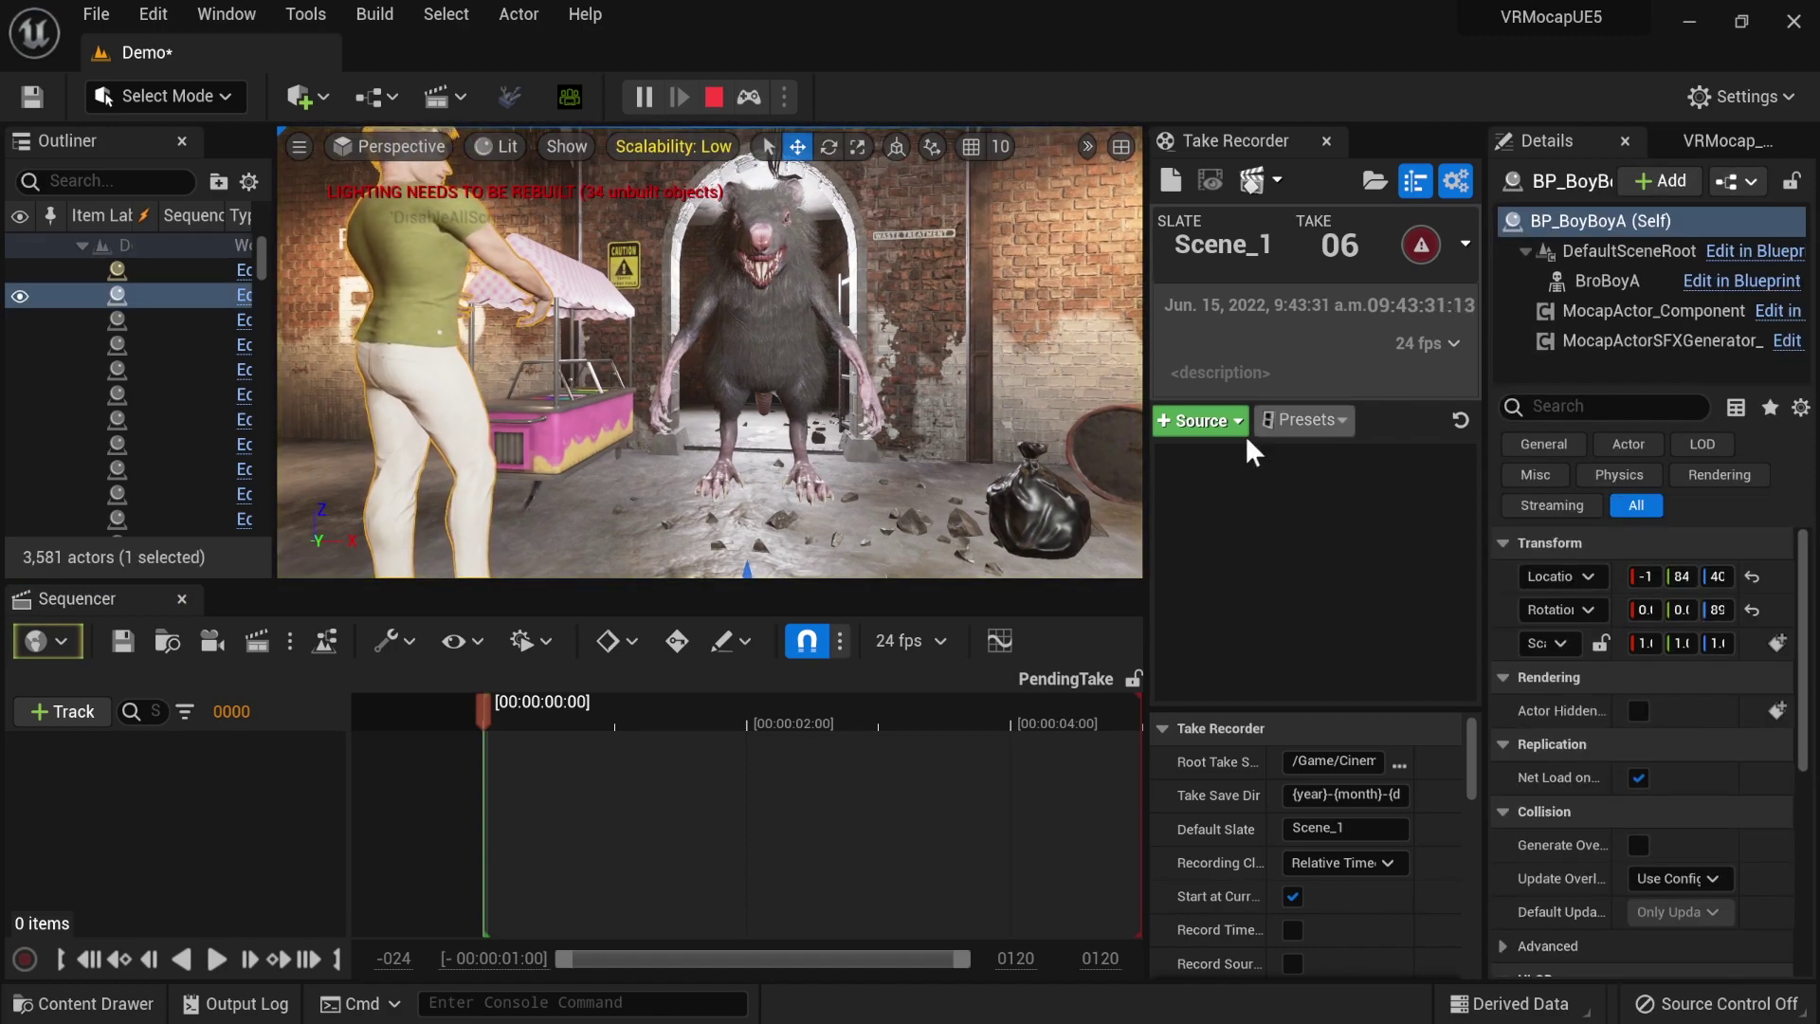
left_click(1197, 421)
mouse_move(1240, 455)
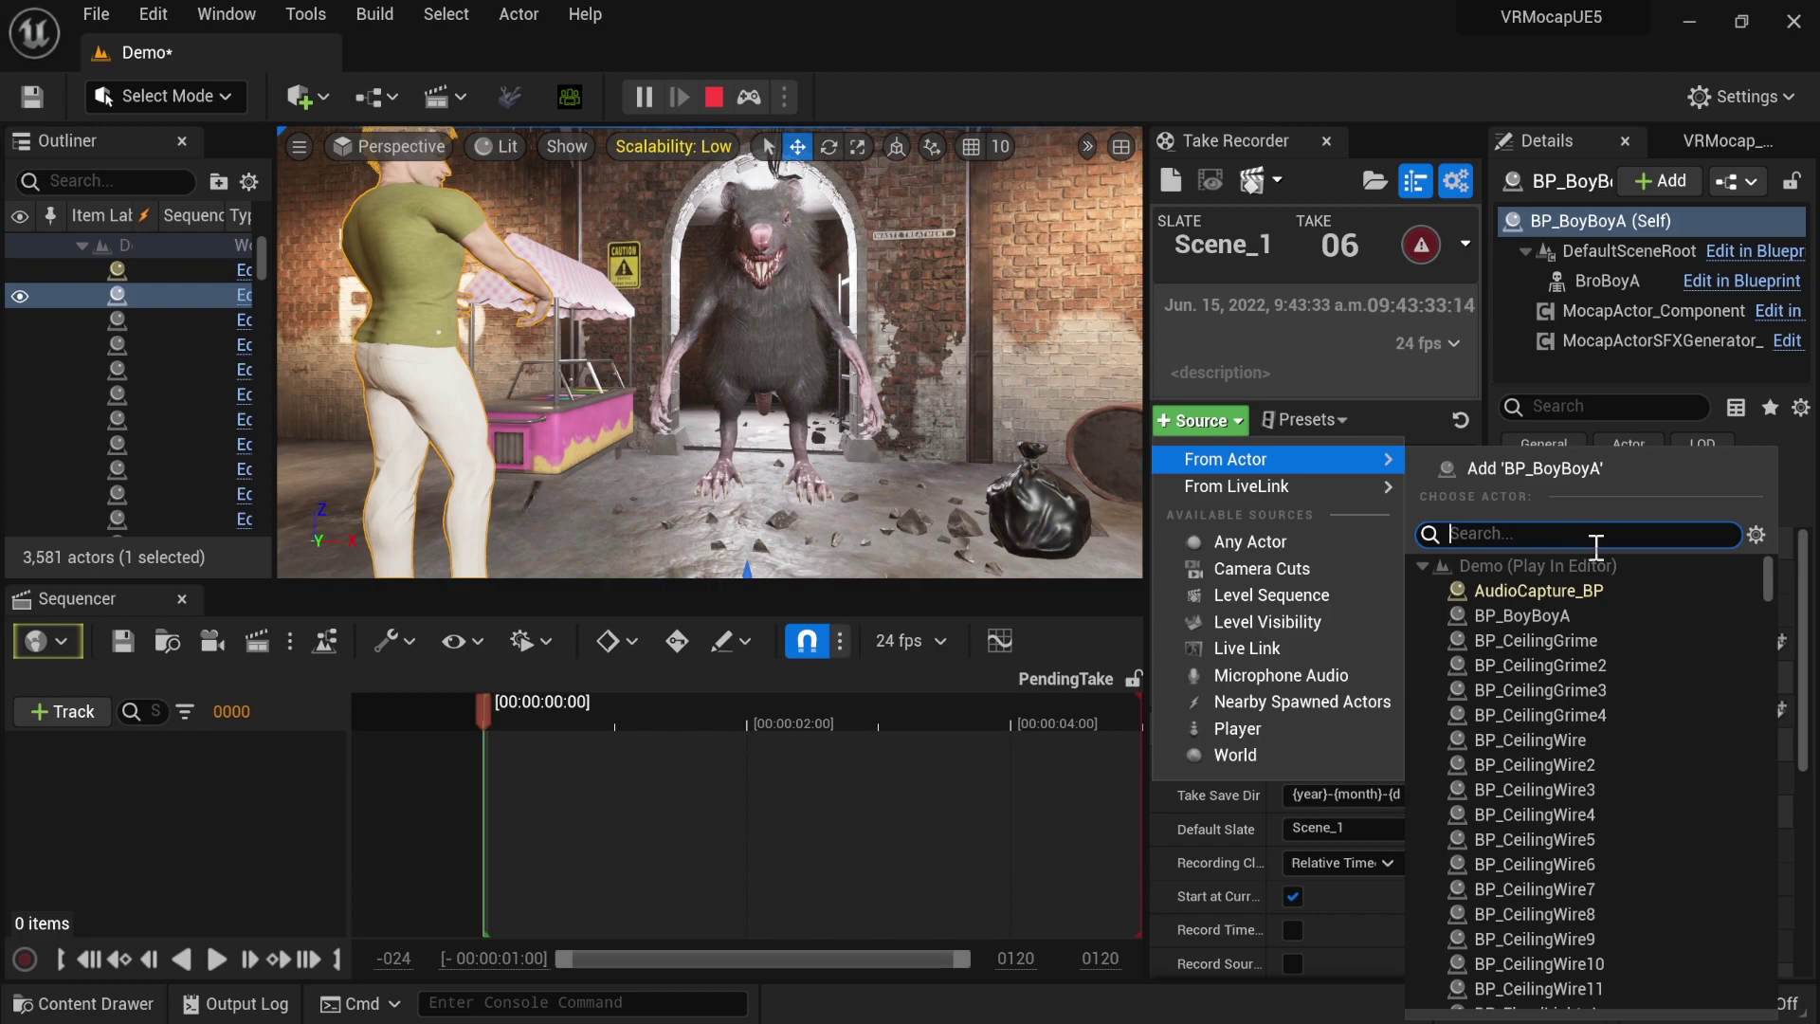
left_click(1507, 472)
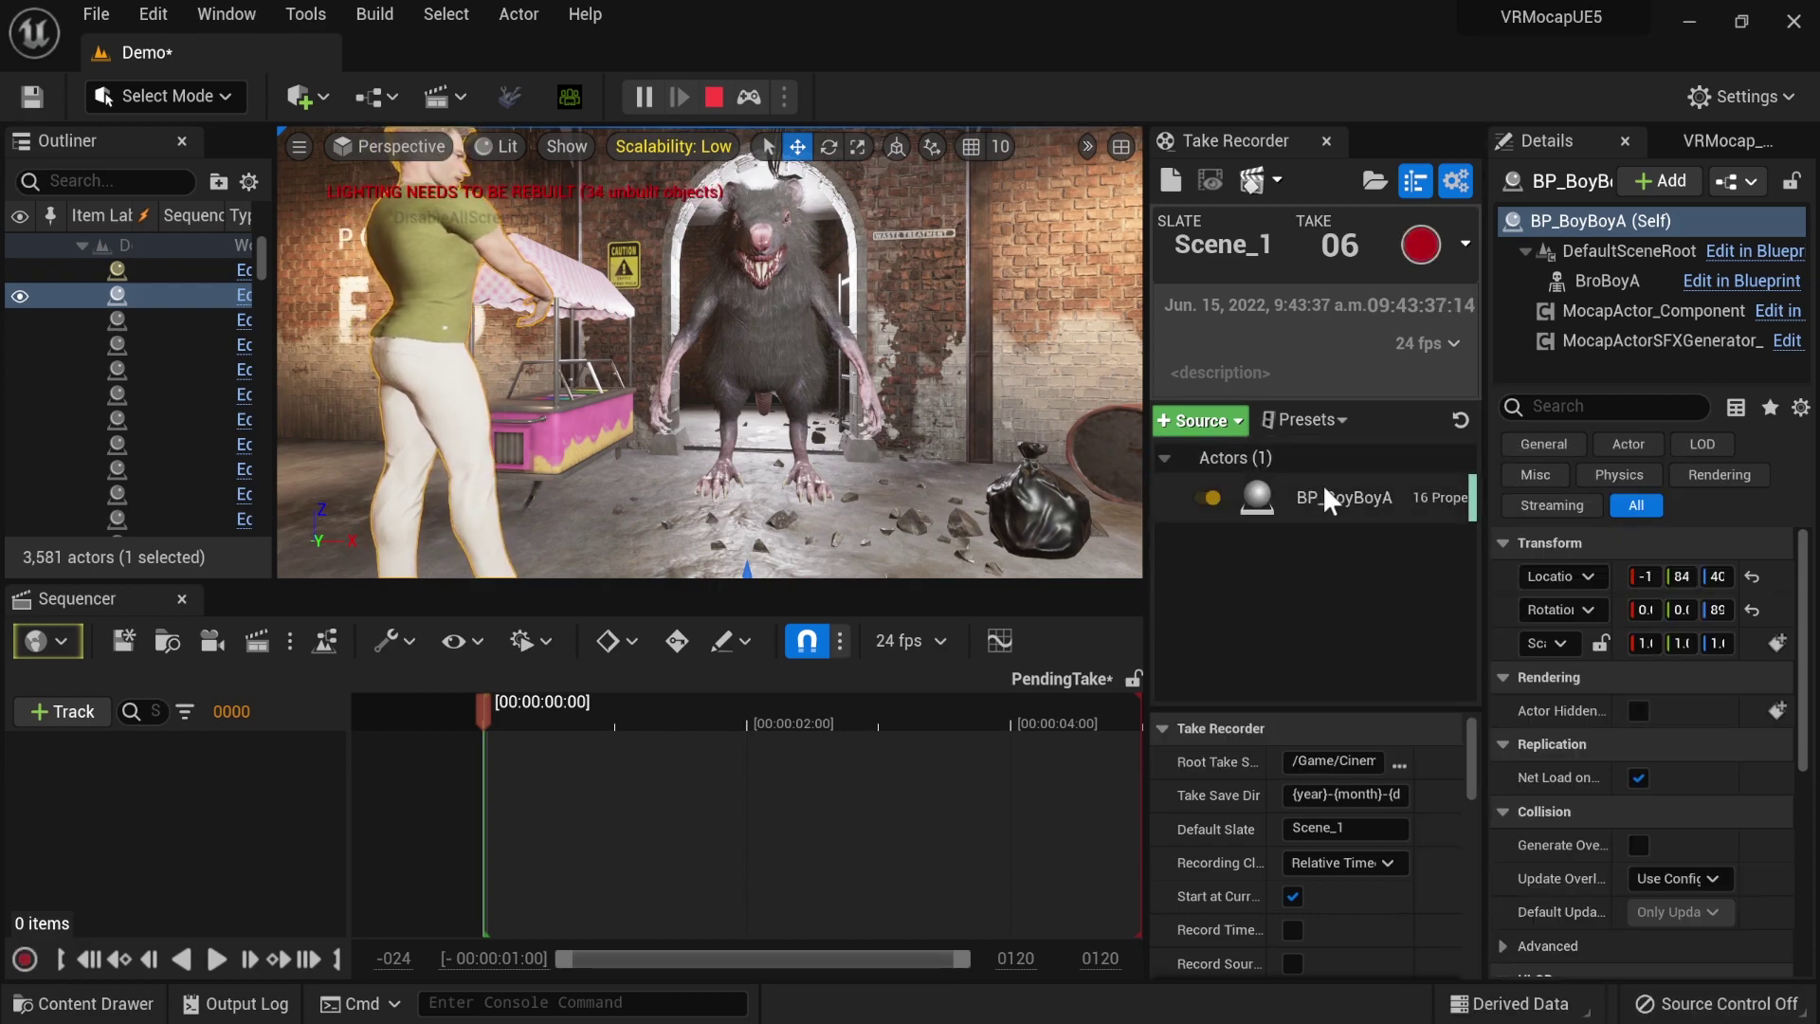
left_click(1202, 420)
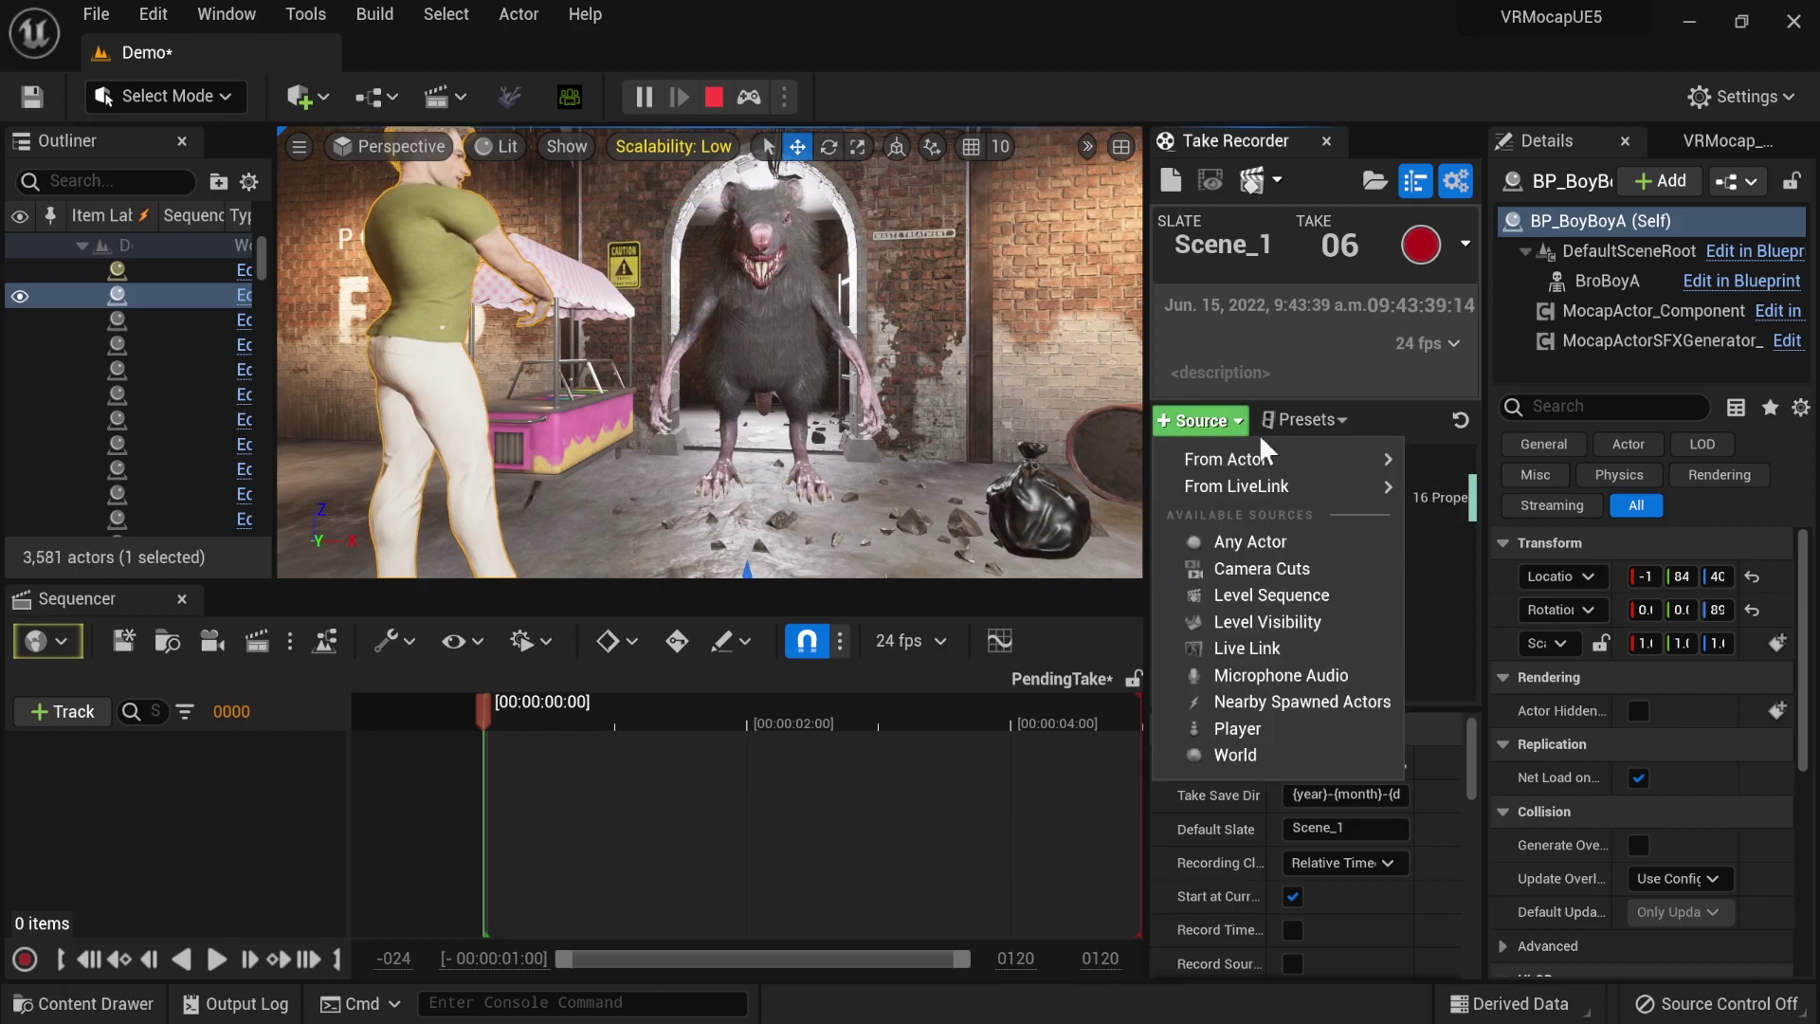
left_click(1287, 685)
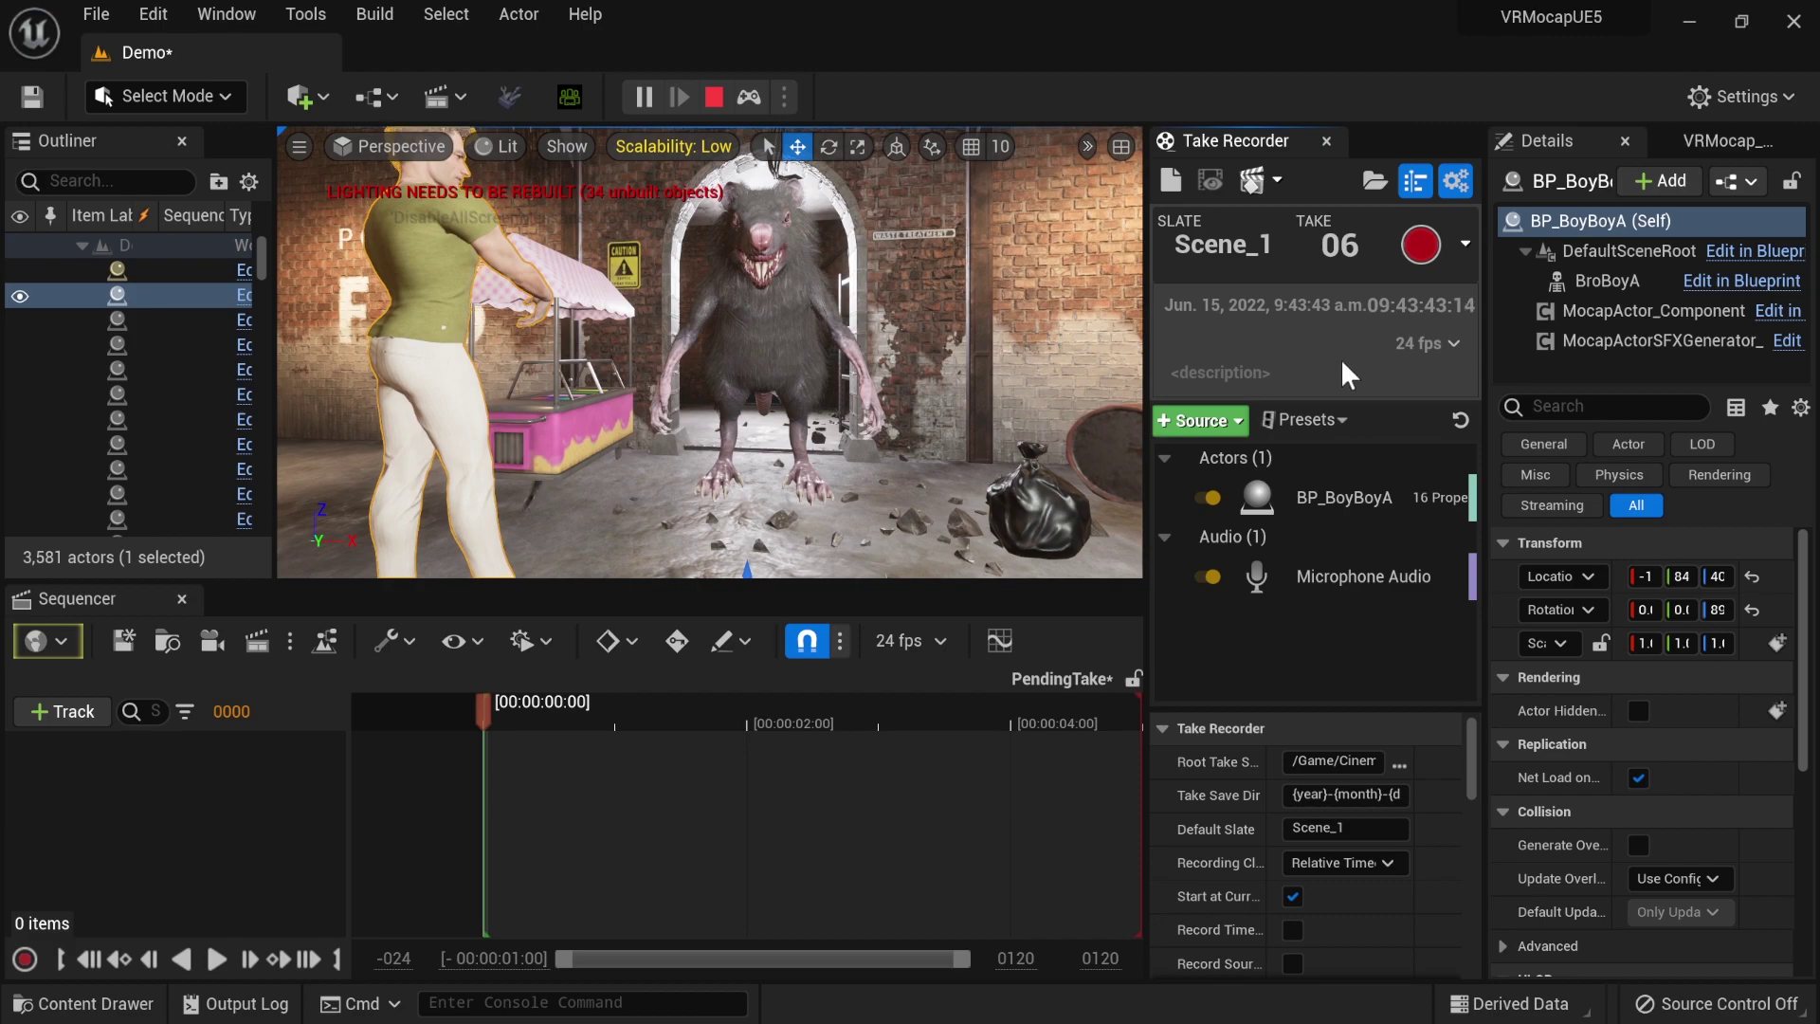
- Record take 06 of slate Scene_1 with the game view in full screen, stop the recording, and leave full screen
left_click(804, 247)
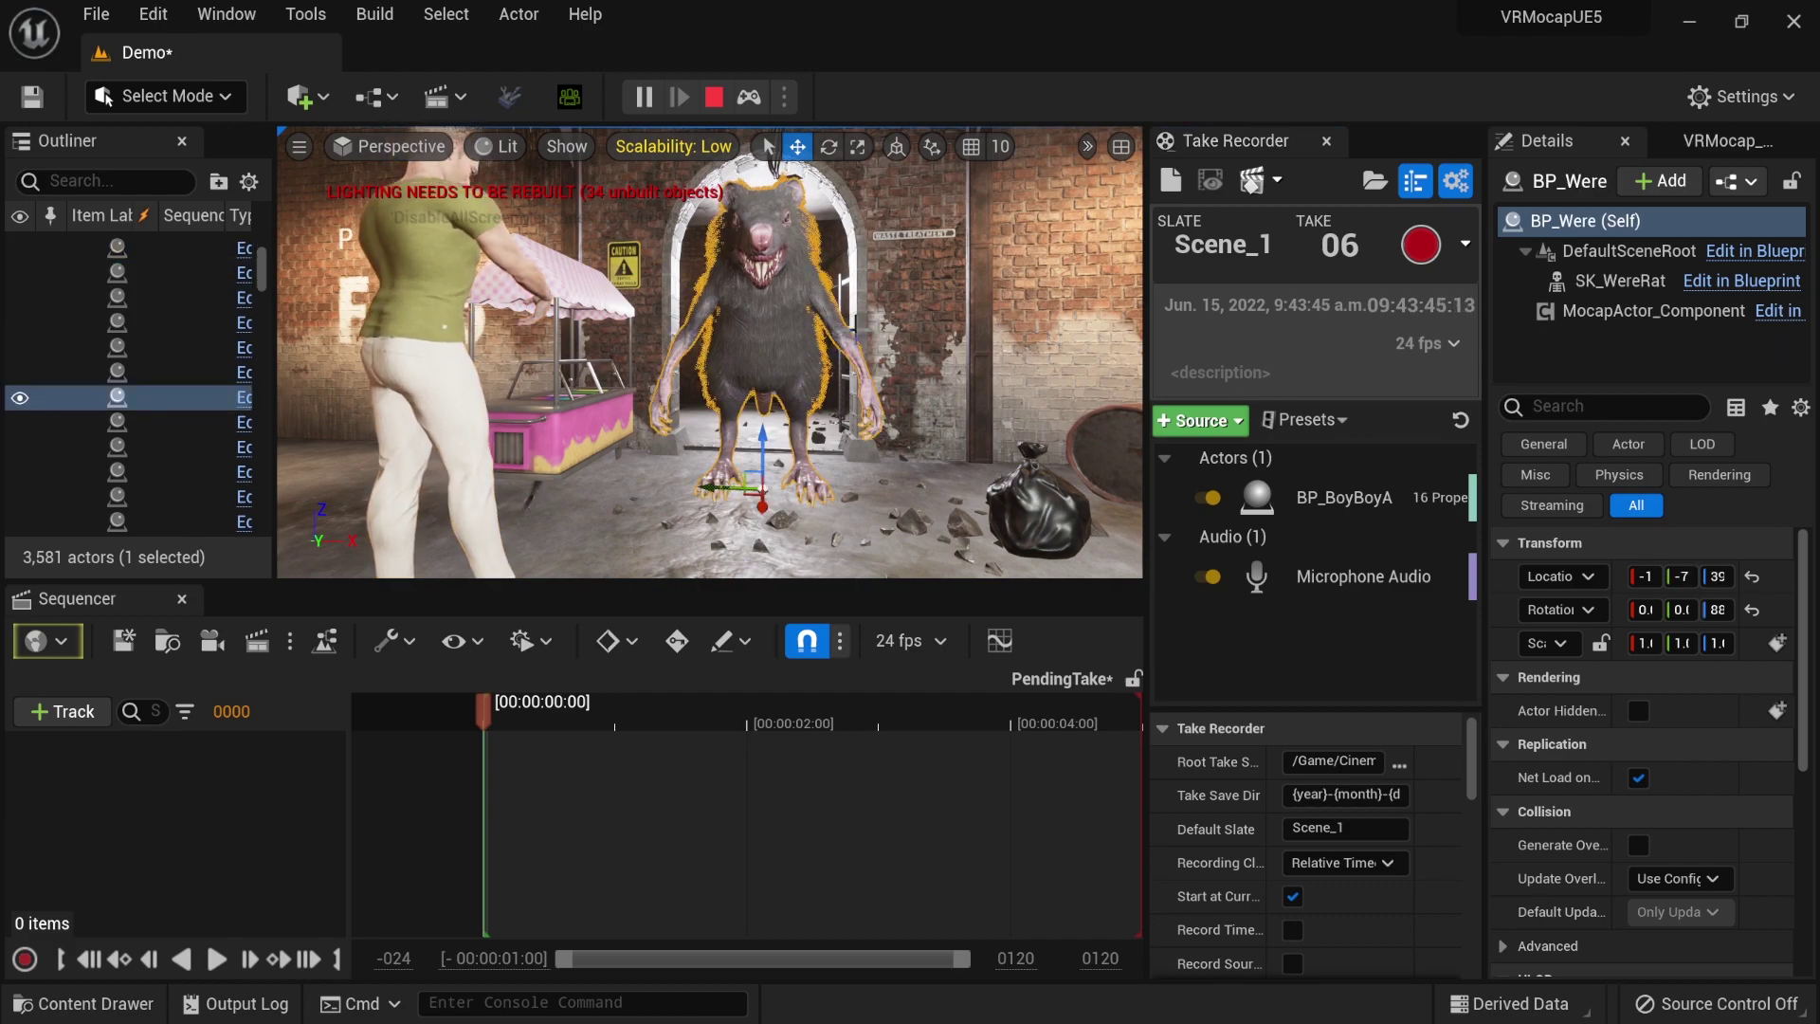
left_click(1420, 246)
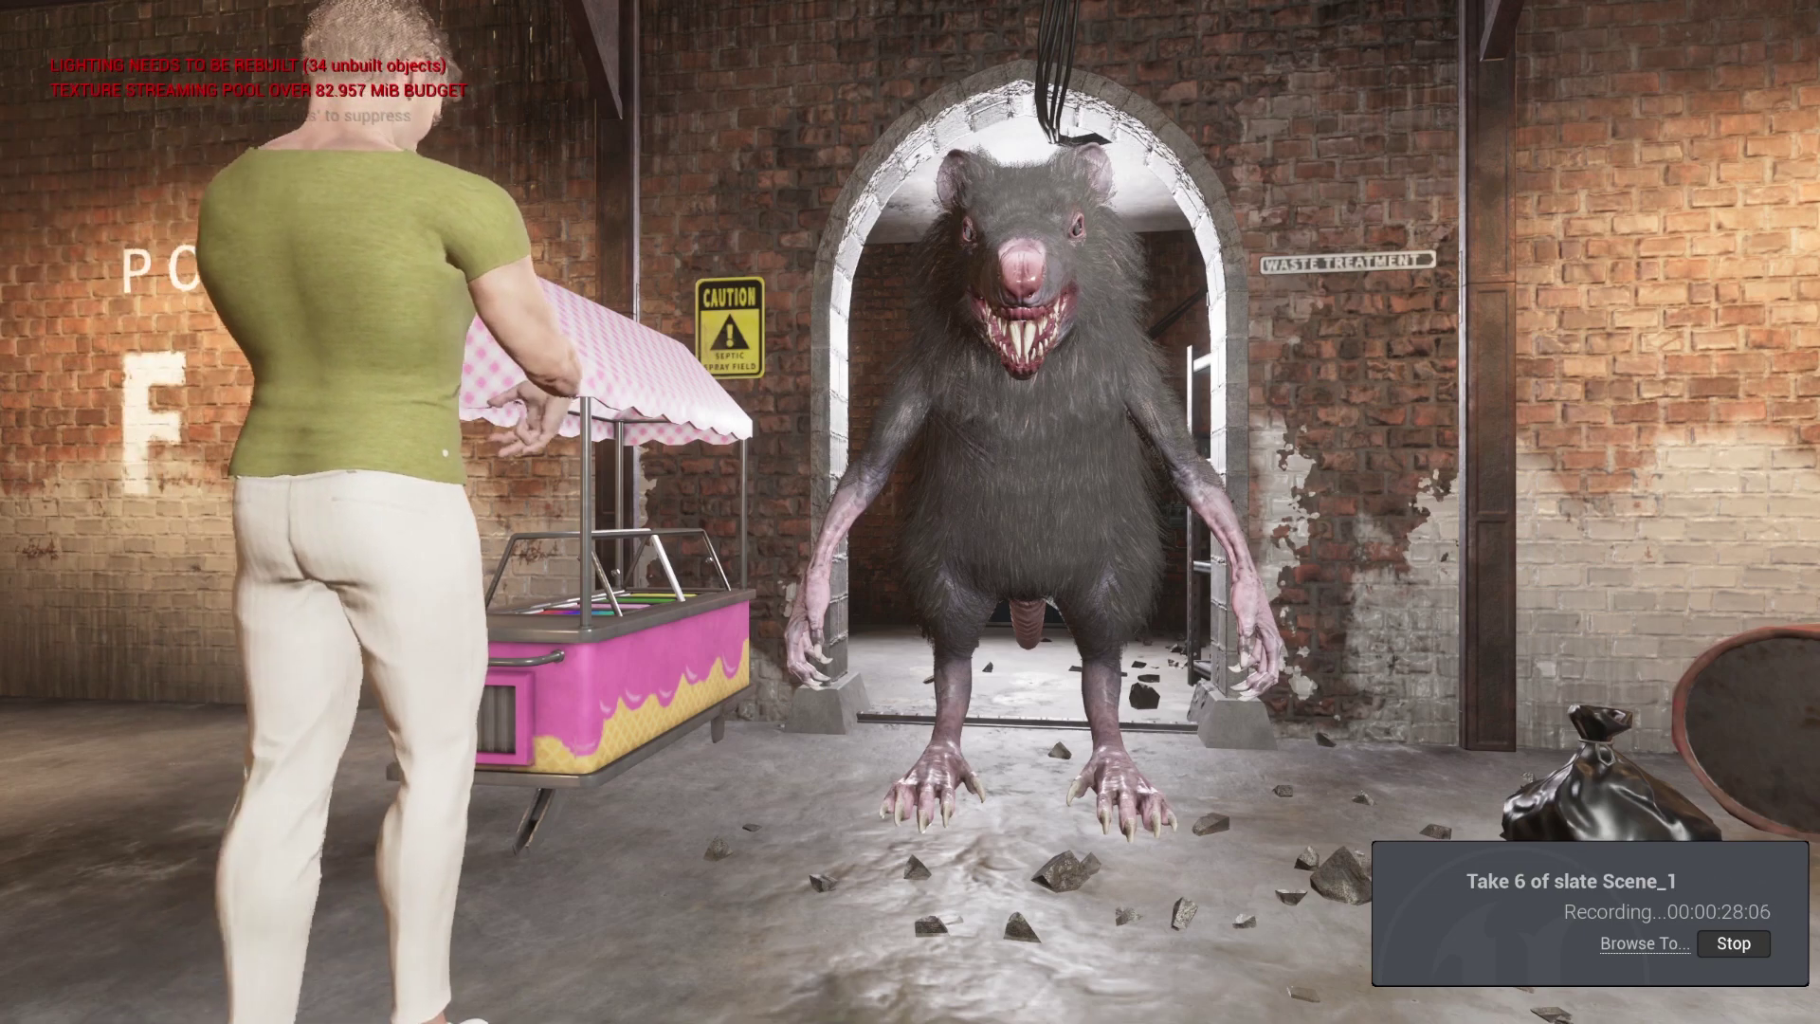
key("shift+F1")
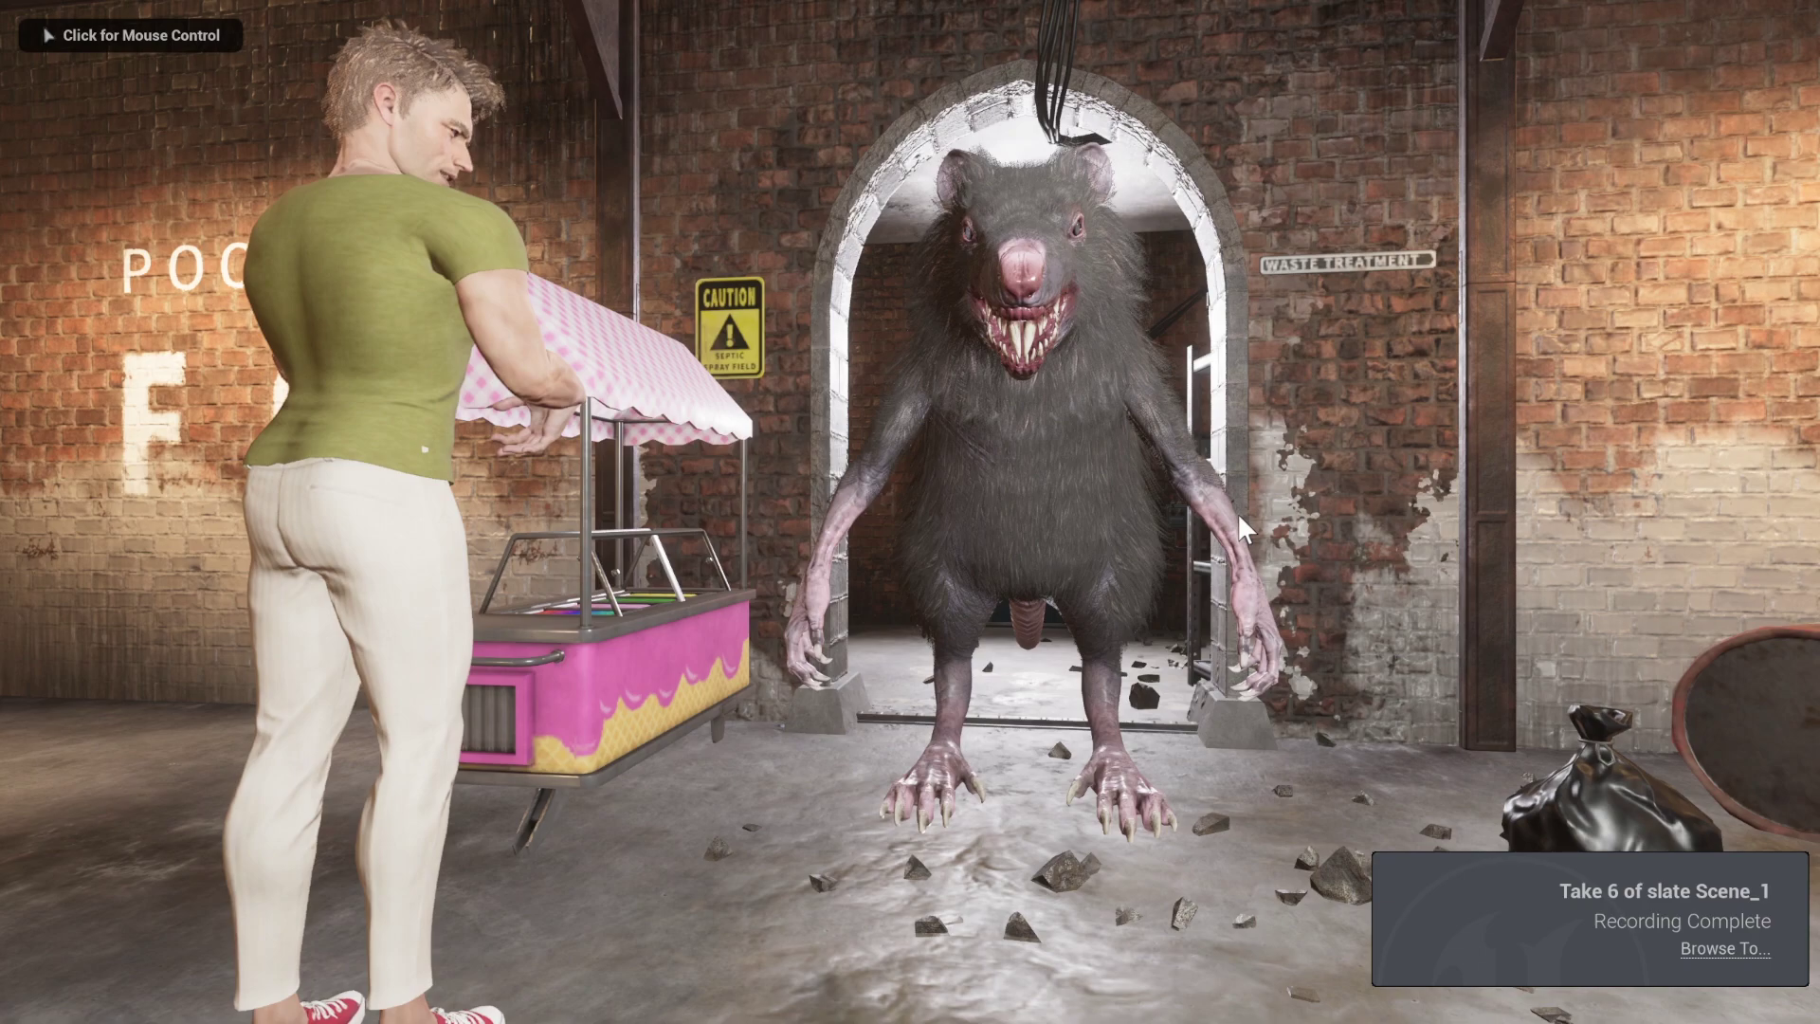
key("F11")
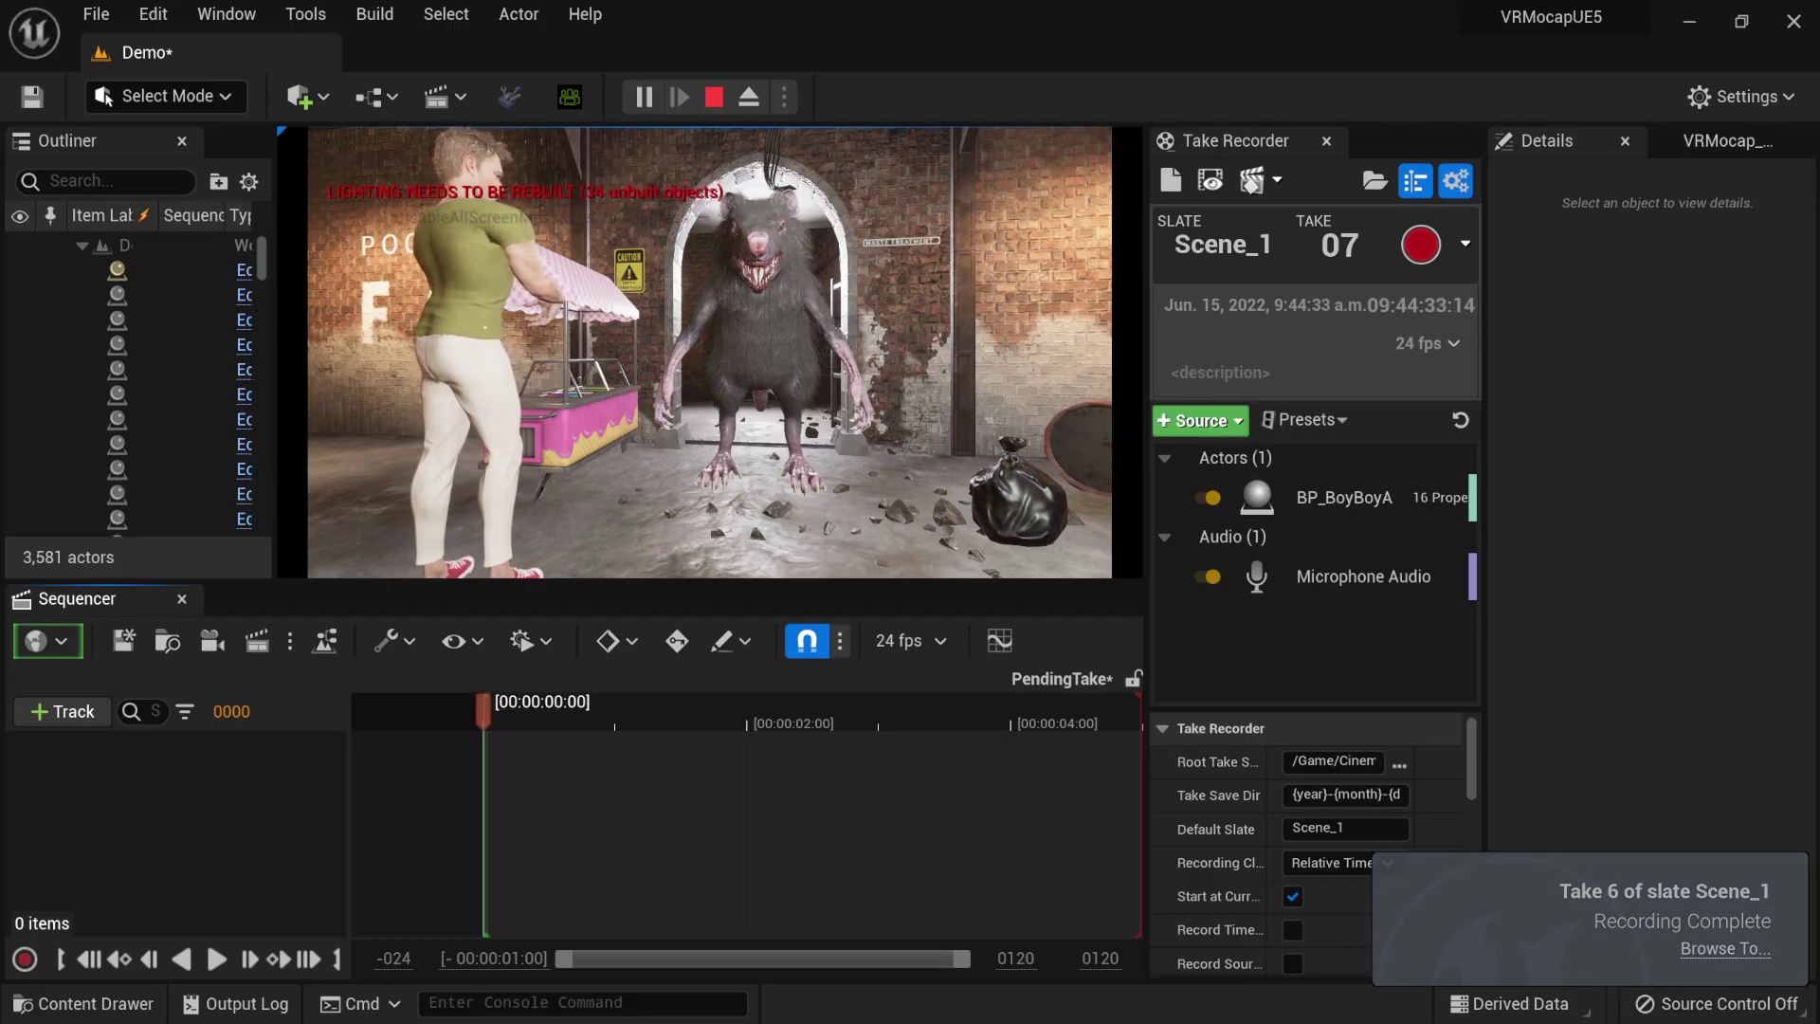
- Stop playing the level and move BP_BoyBoyA away from the wagon toward the back of the tunnel near the round opening
key("Escape")
right_click_drag(813, 386, 537, 152)
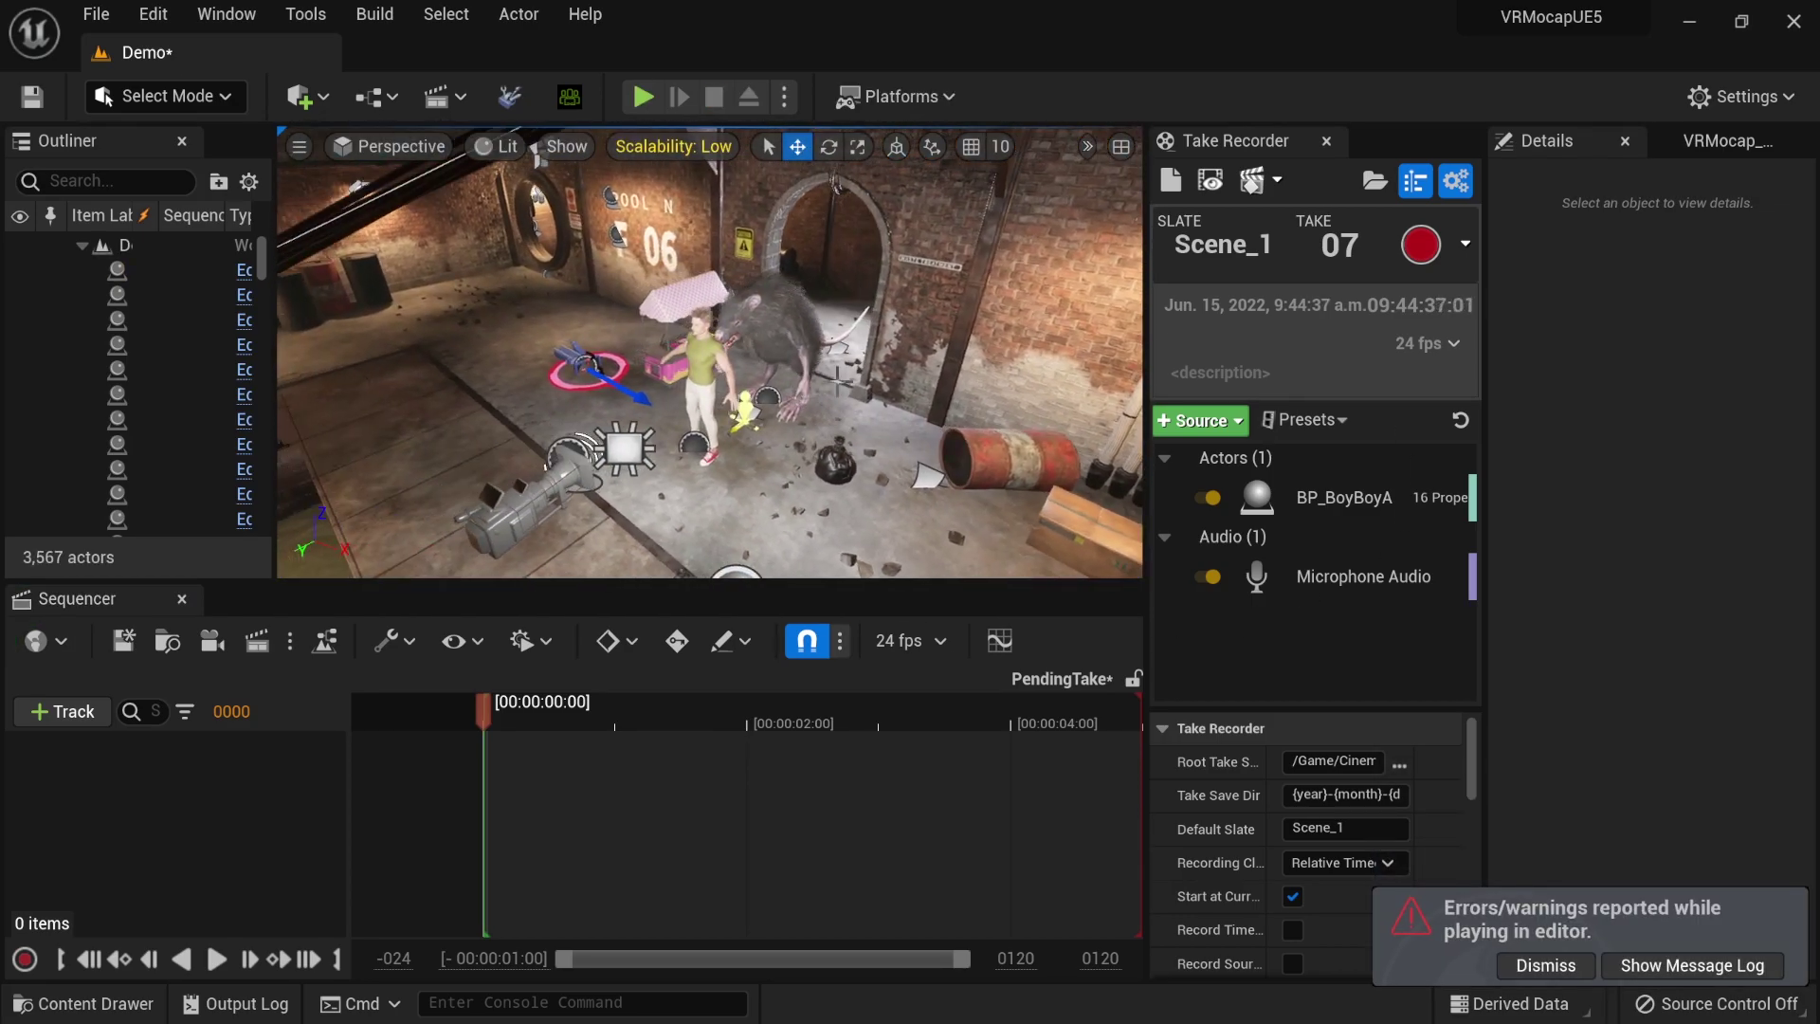
left_click(712, 373)
left_click_drag(692, 437, 550, 381)
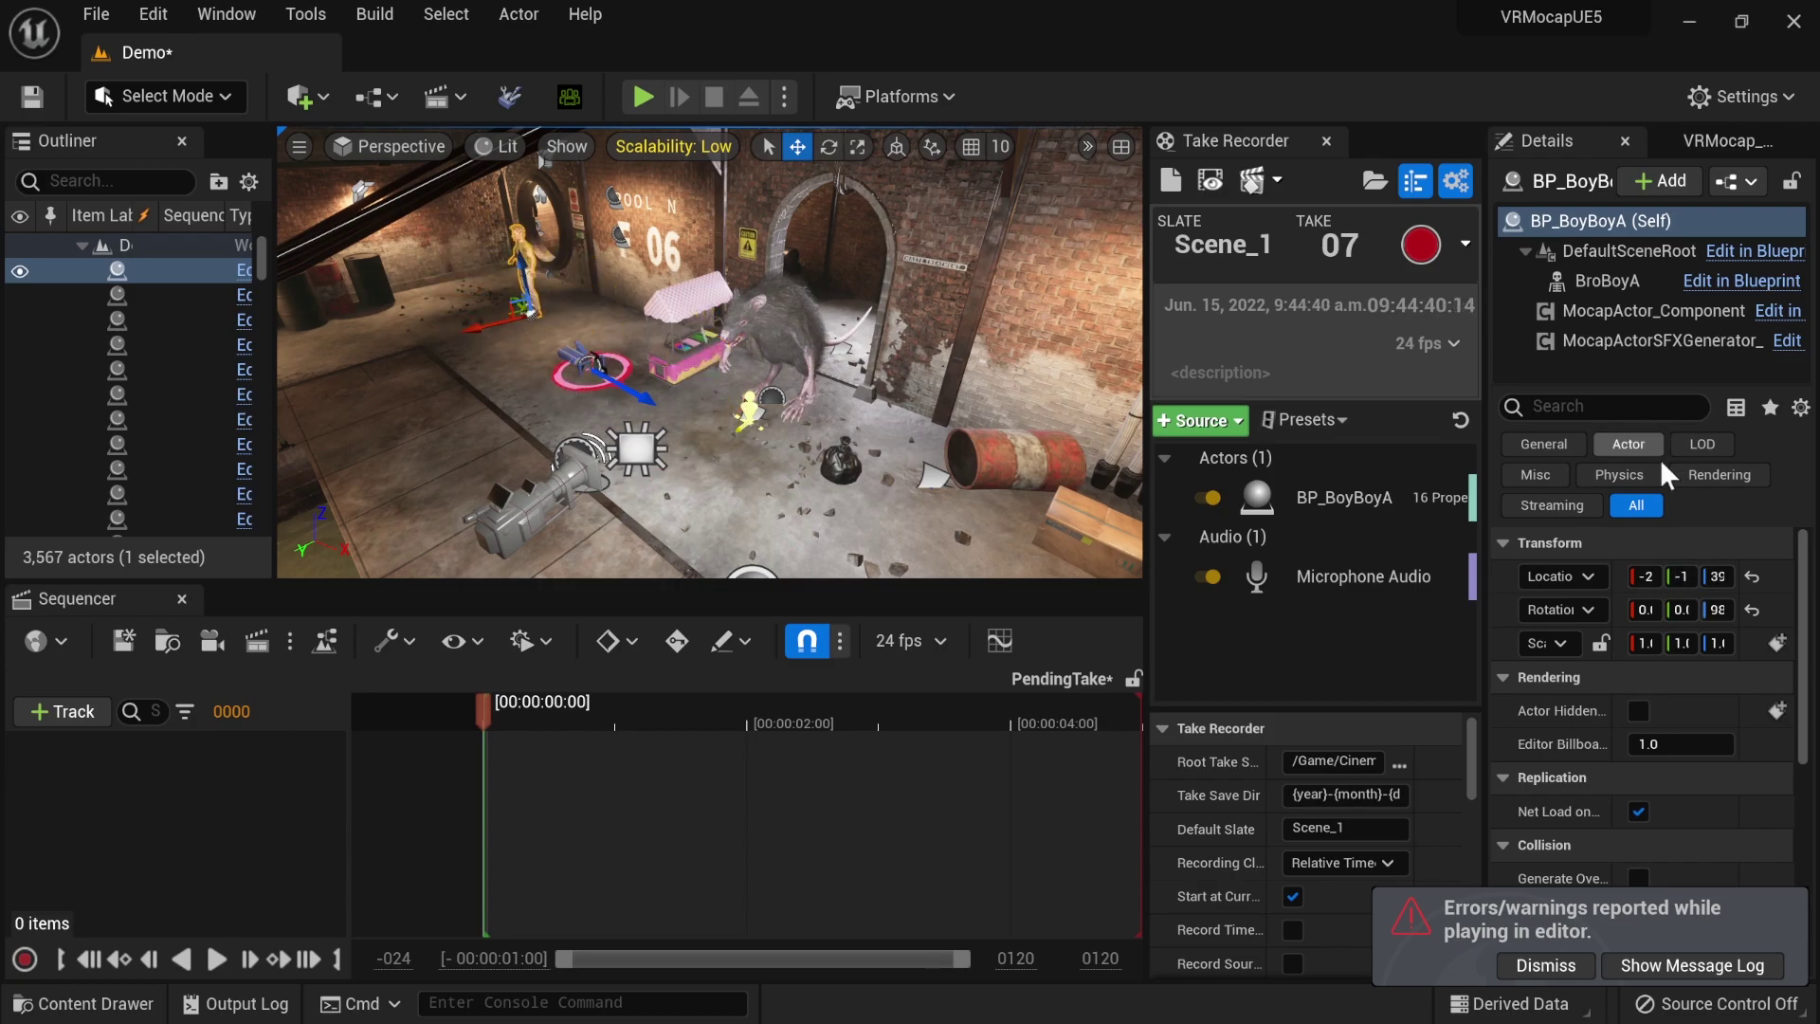
- Turn off Is Mocap Target on BP_BoyBoyA's MocapActor_Component and turn it on for BP_Were's MocapActor_Component
left_click(1600, 309)
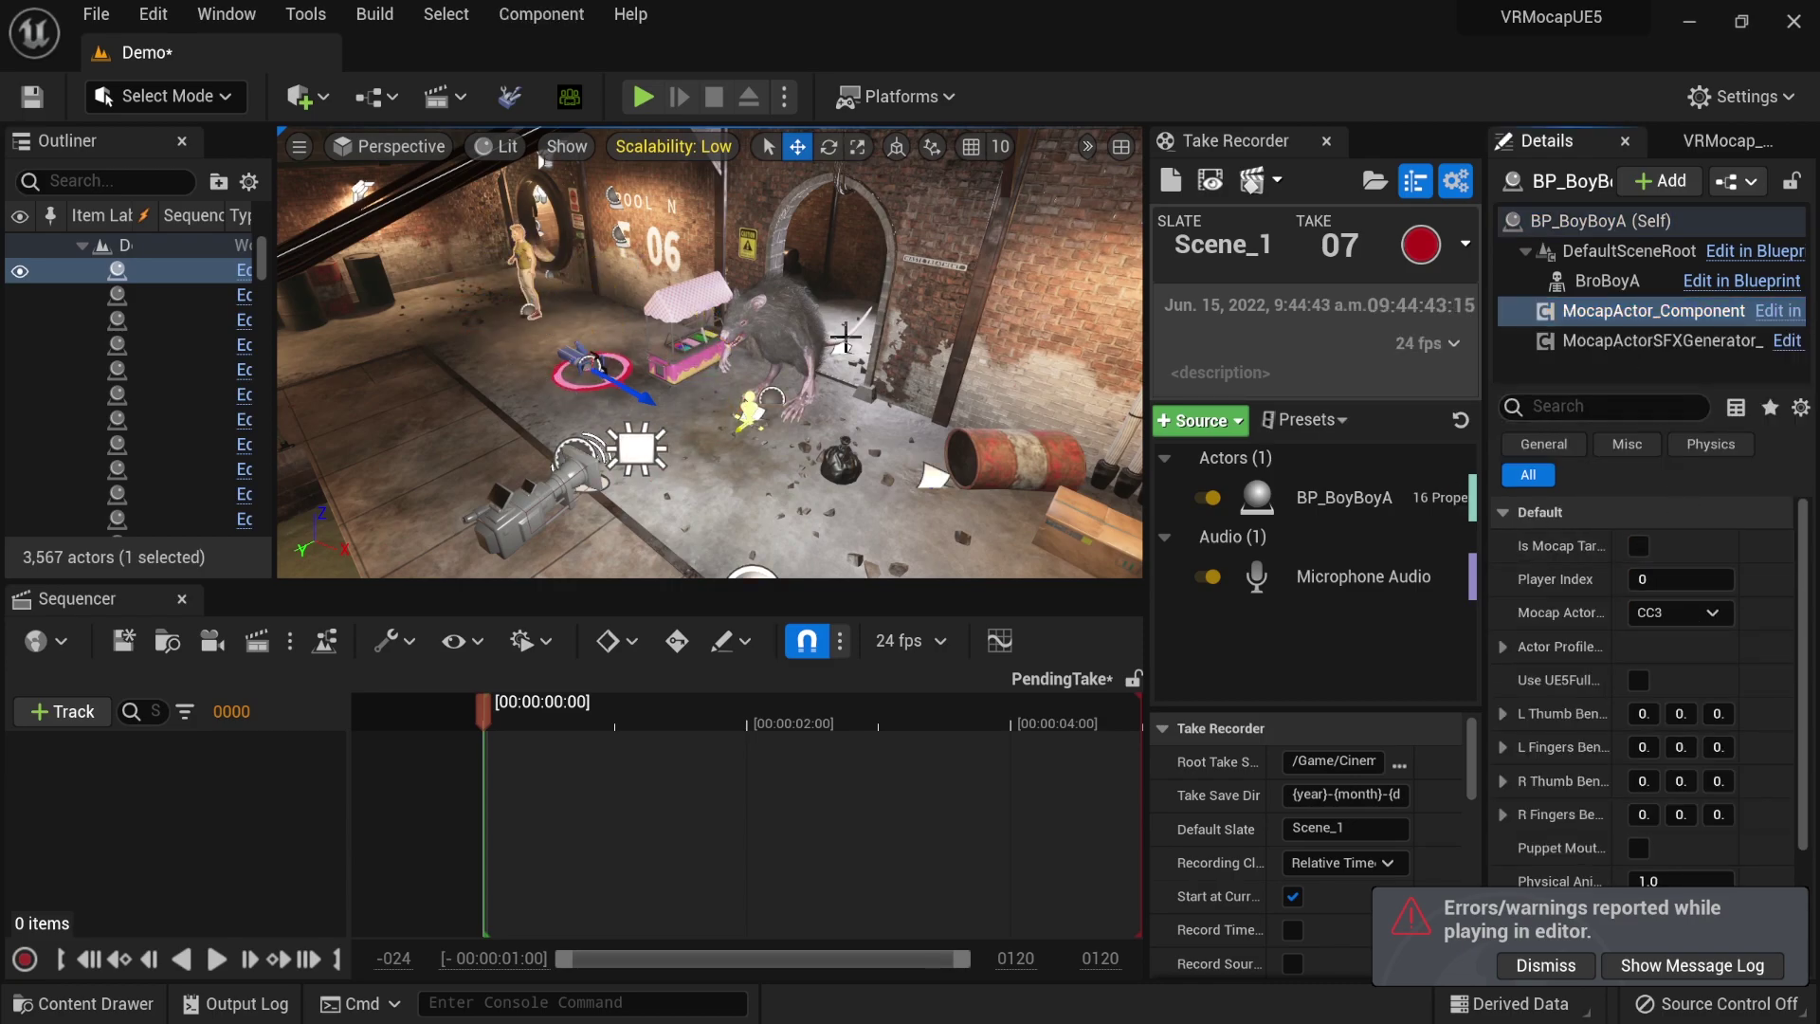
left_click(804, 316)
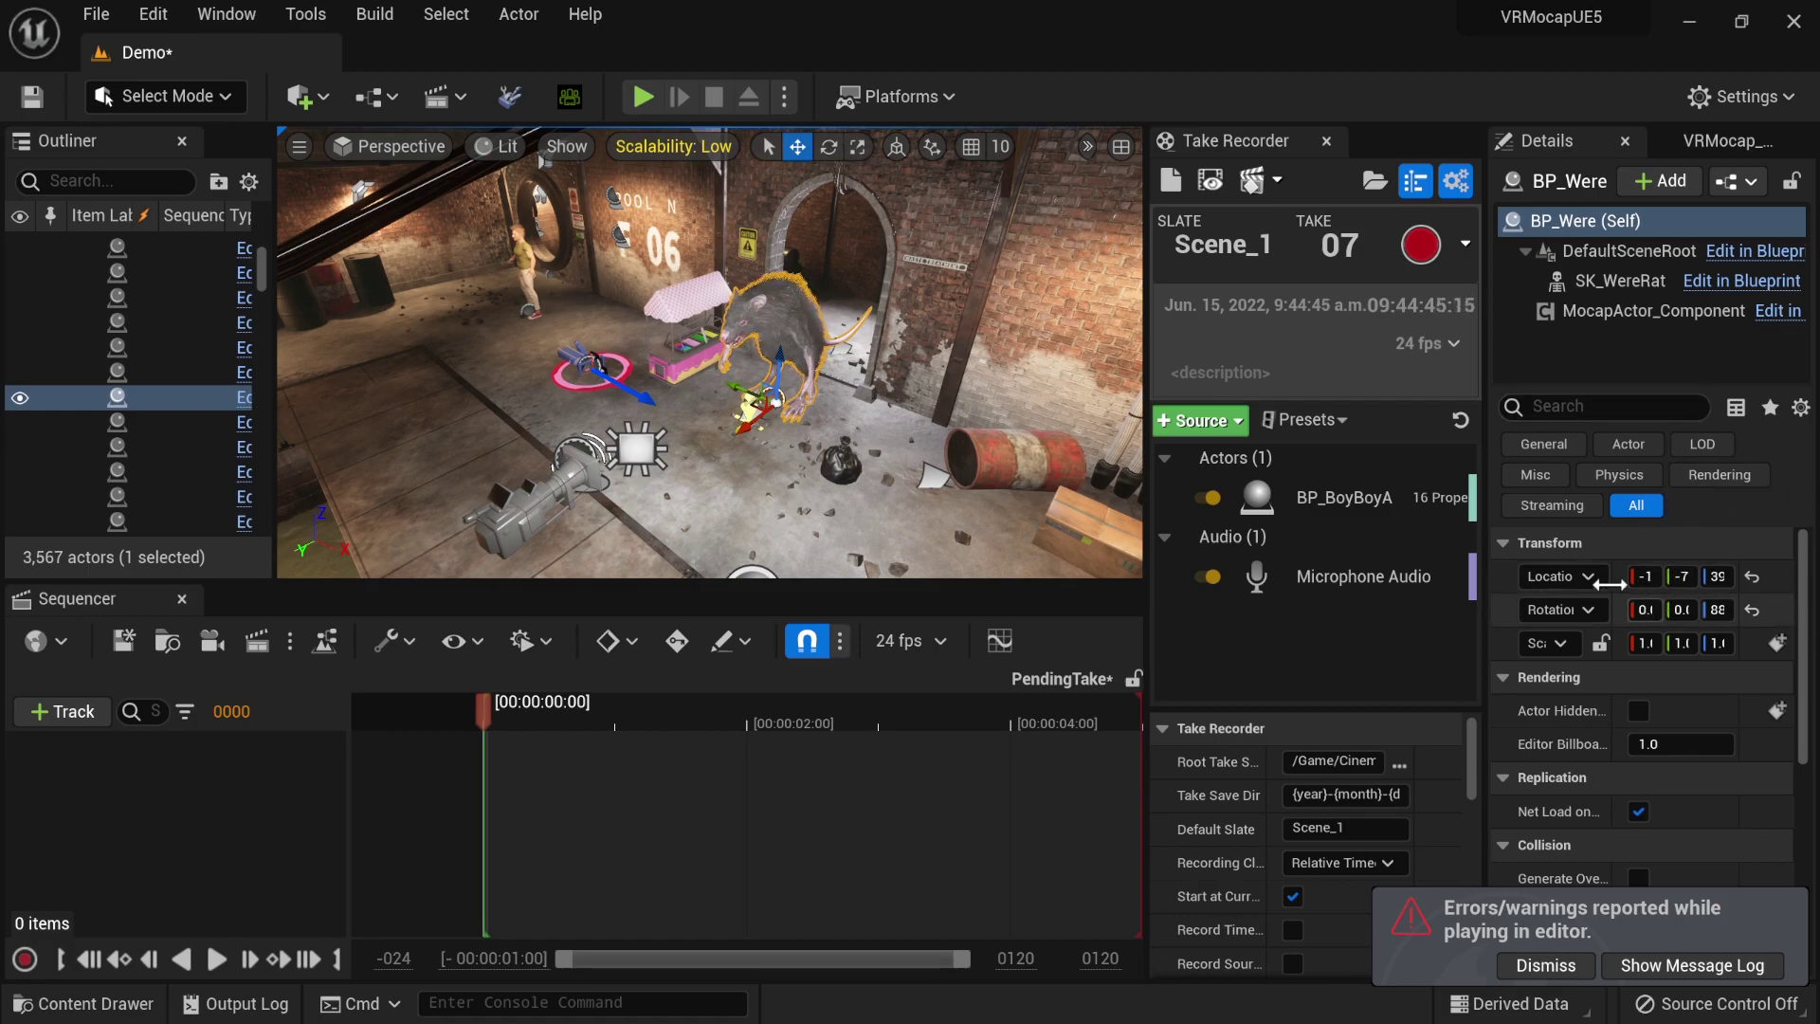
left_click(1589, 312)
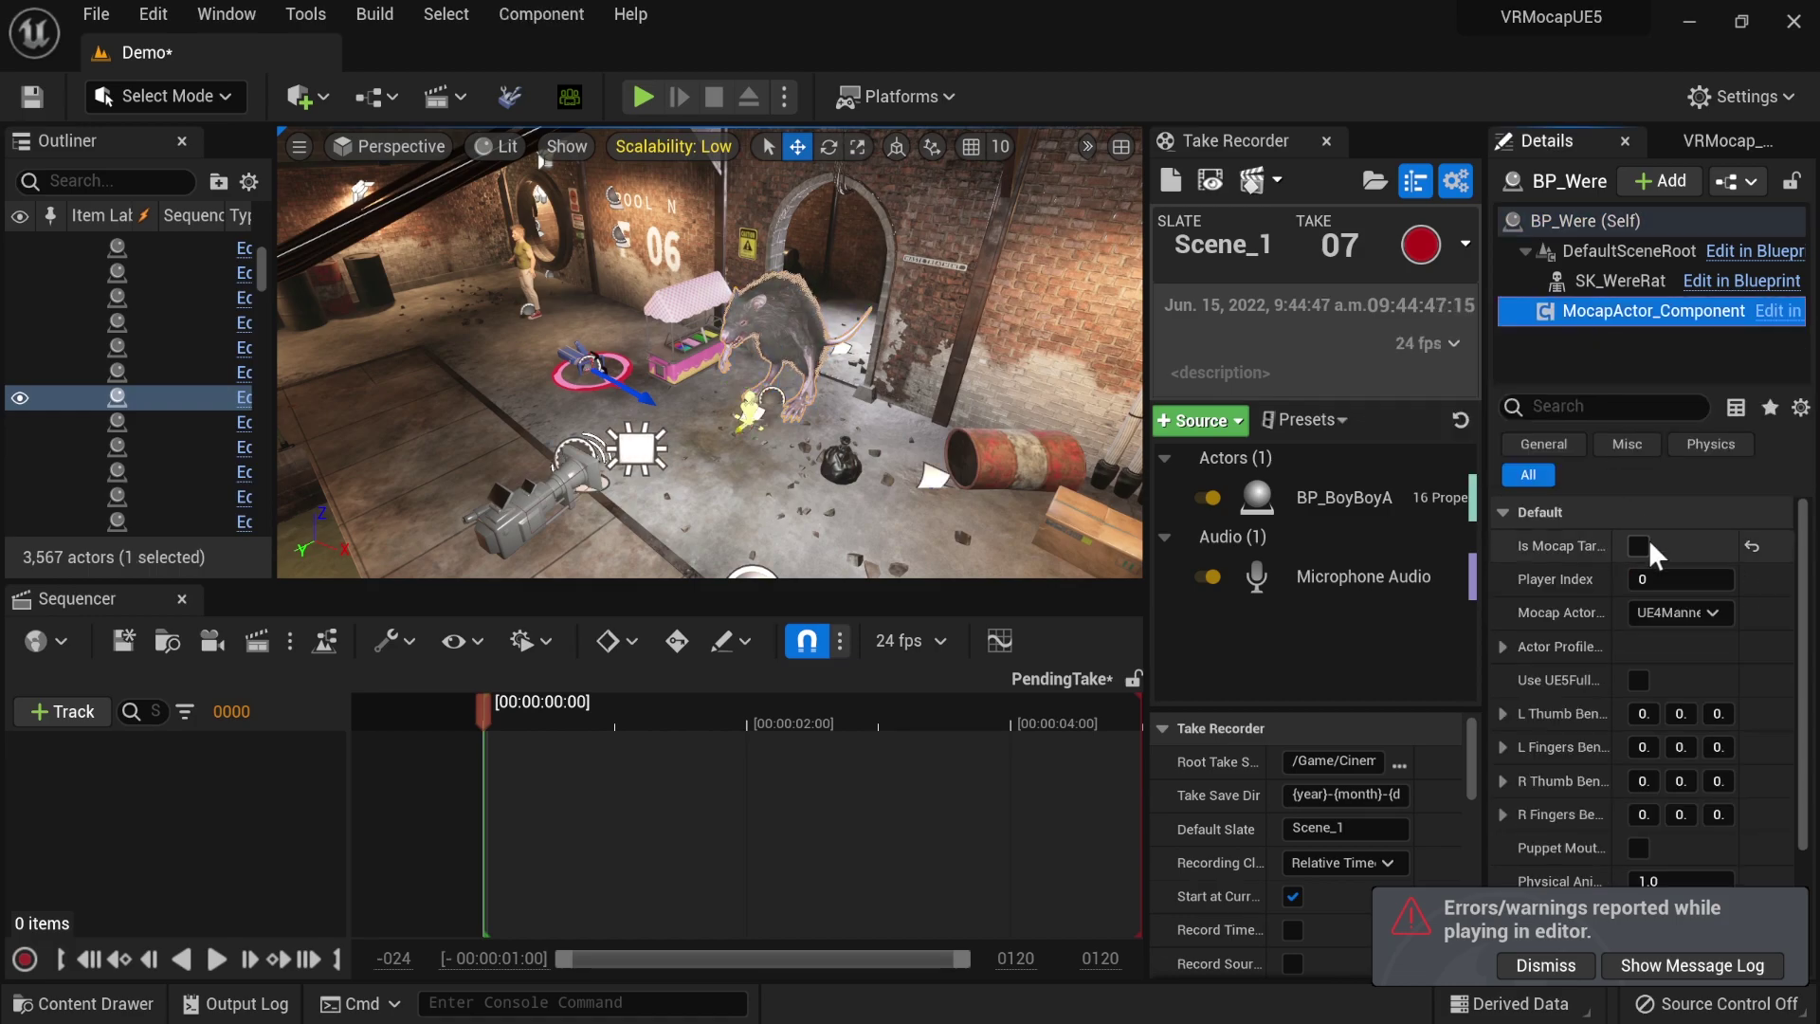
double_click(1346, 29)
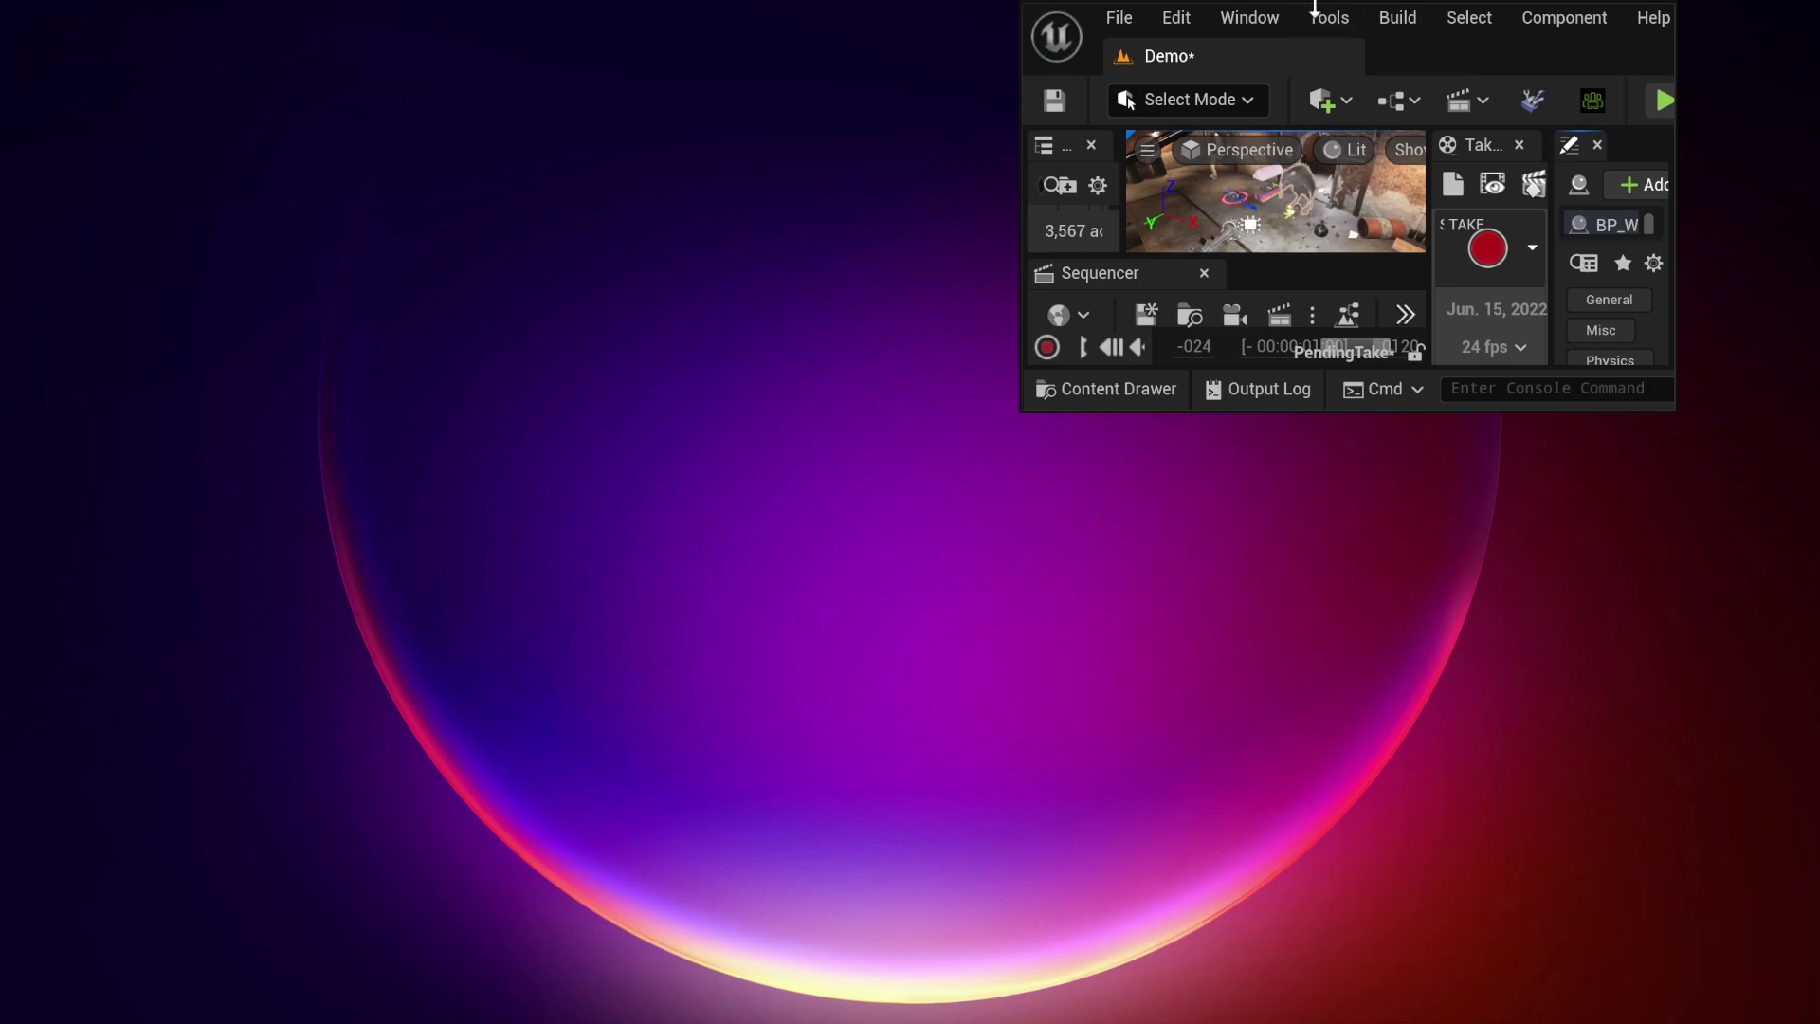
double_click(1528, 64)
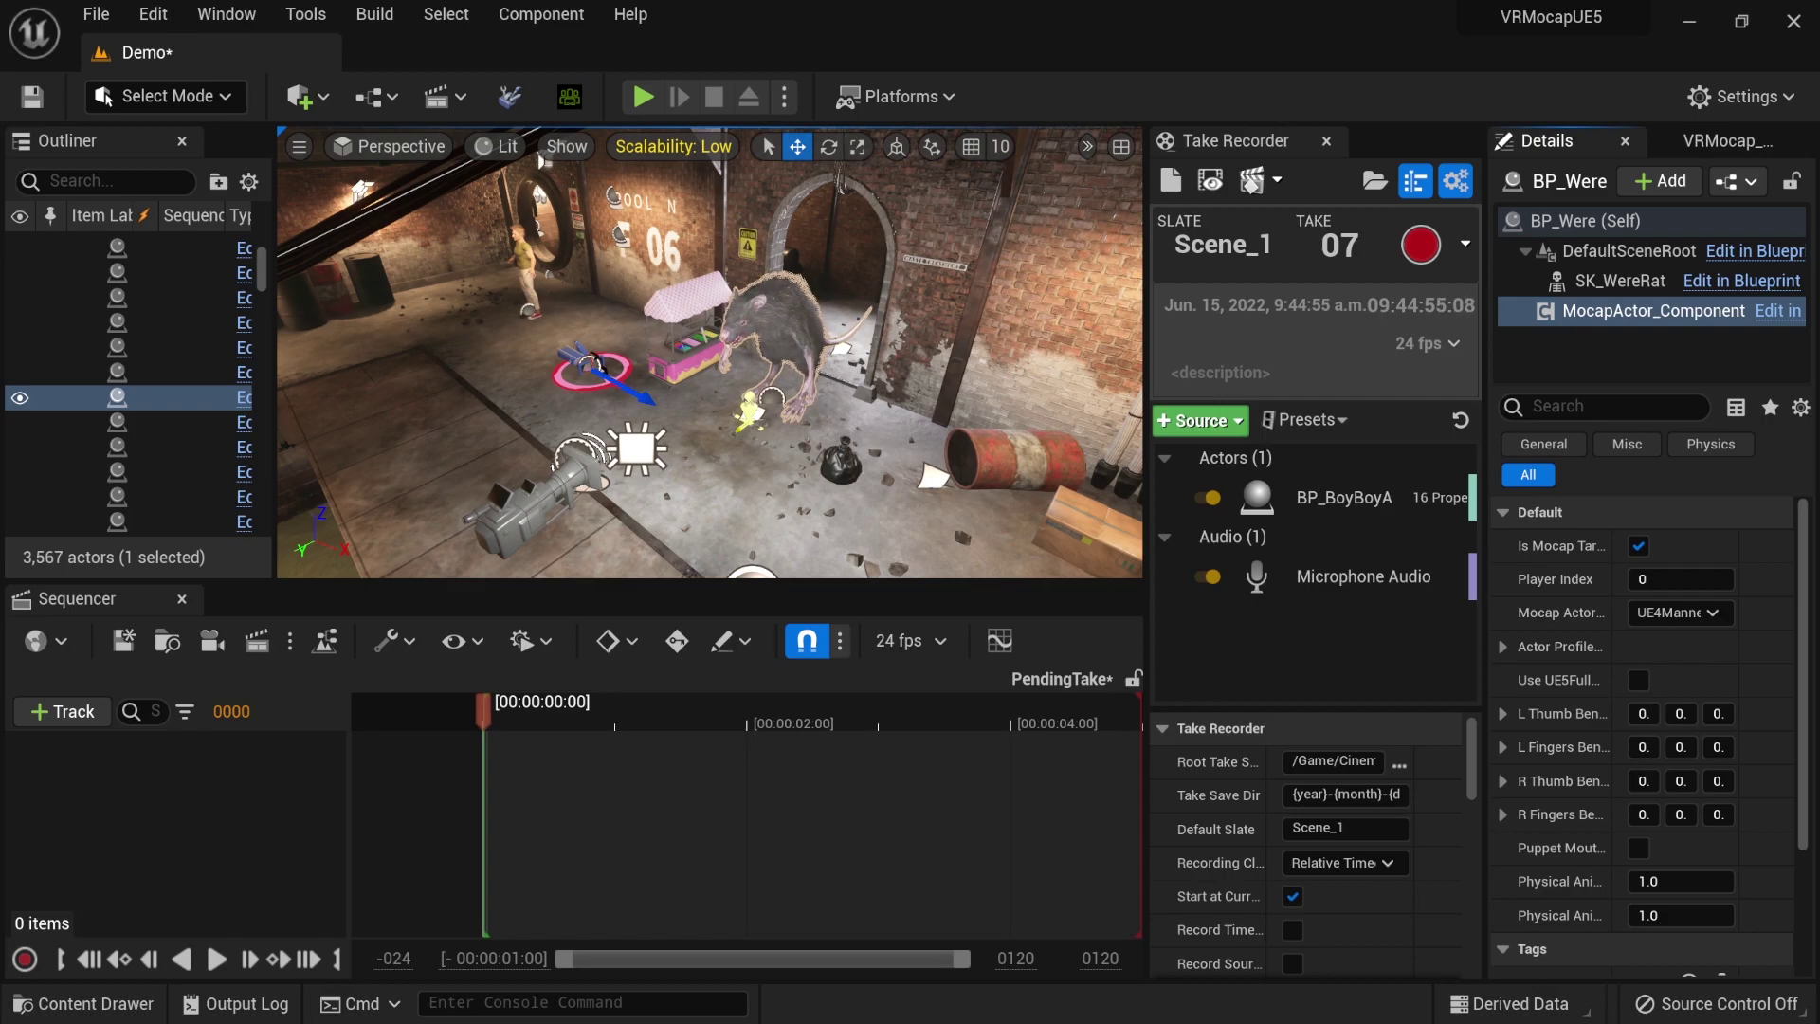
- Play the level and open the level sequence Scene_1_06 in the Take Recorder as the sequence to record into
left_click(643, 96)
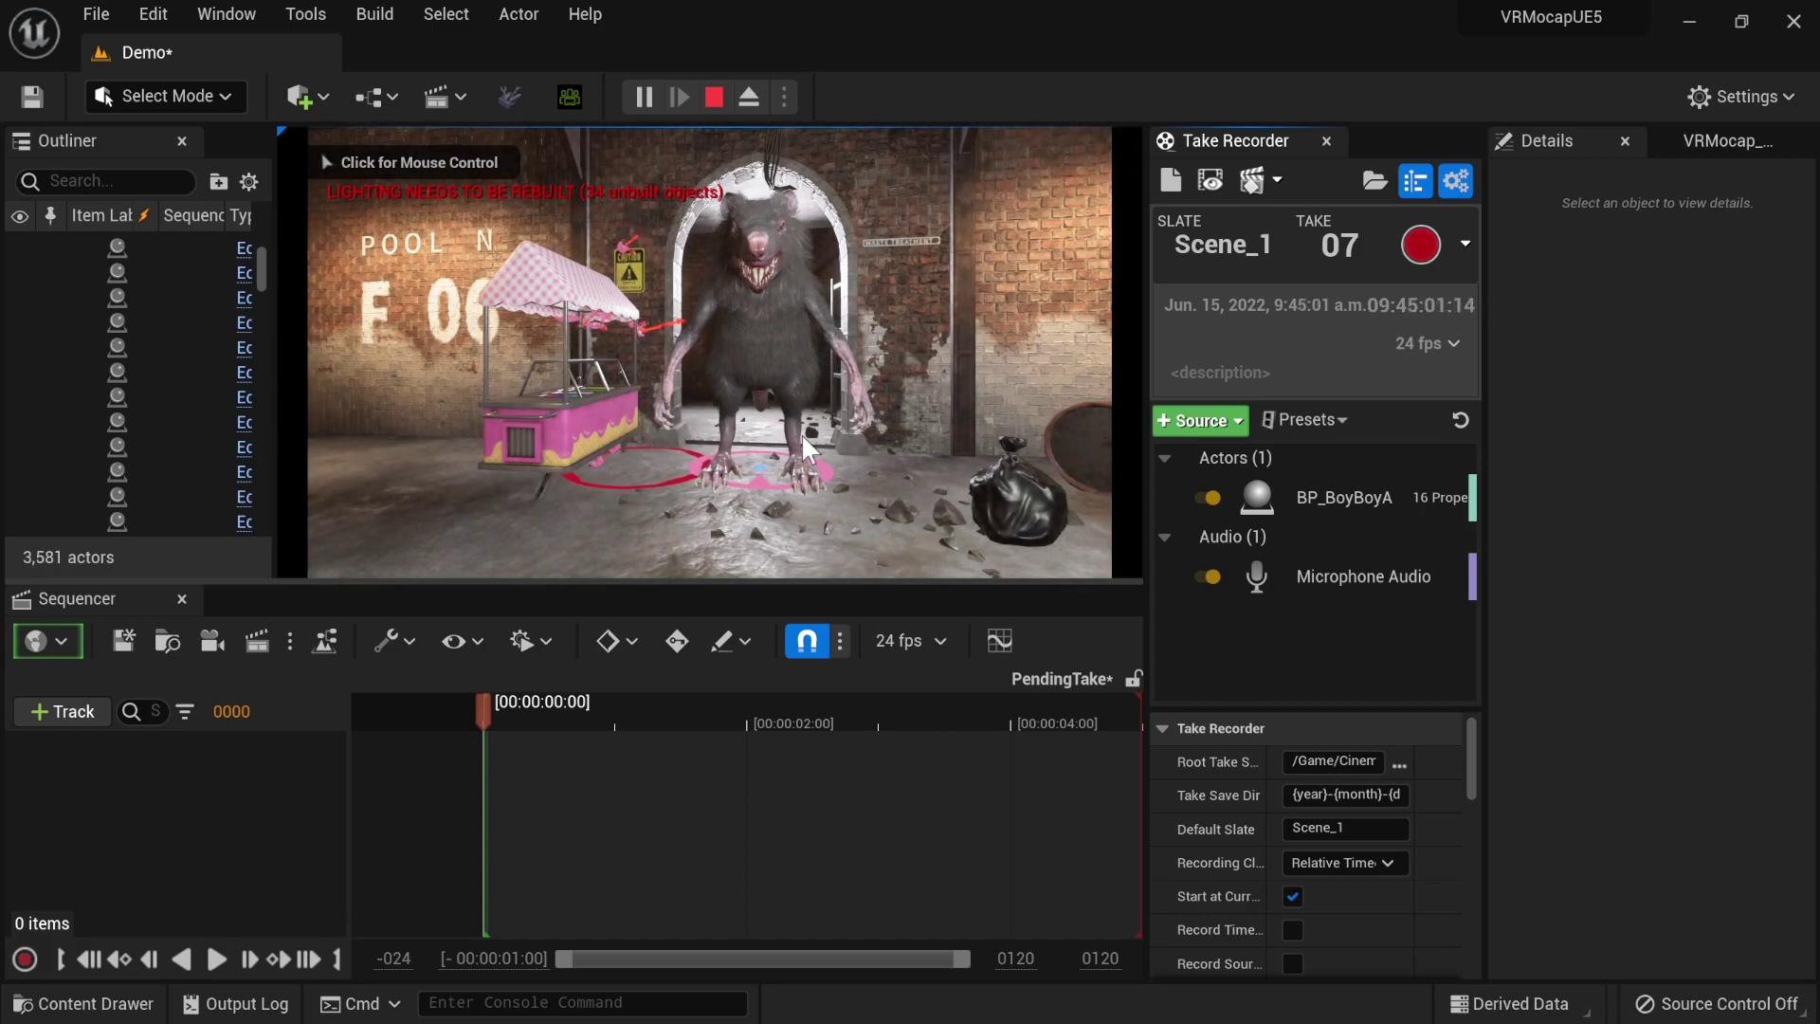
left_click(1278, 180)
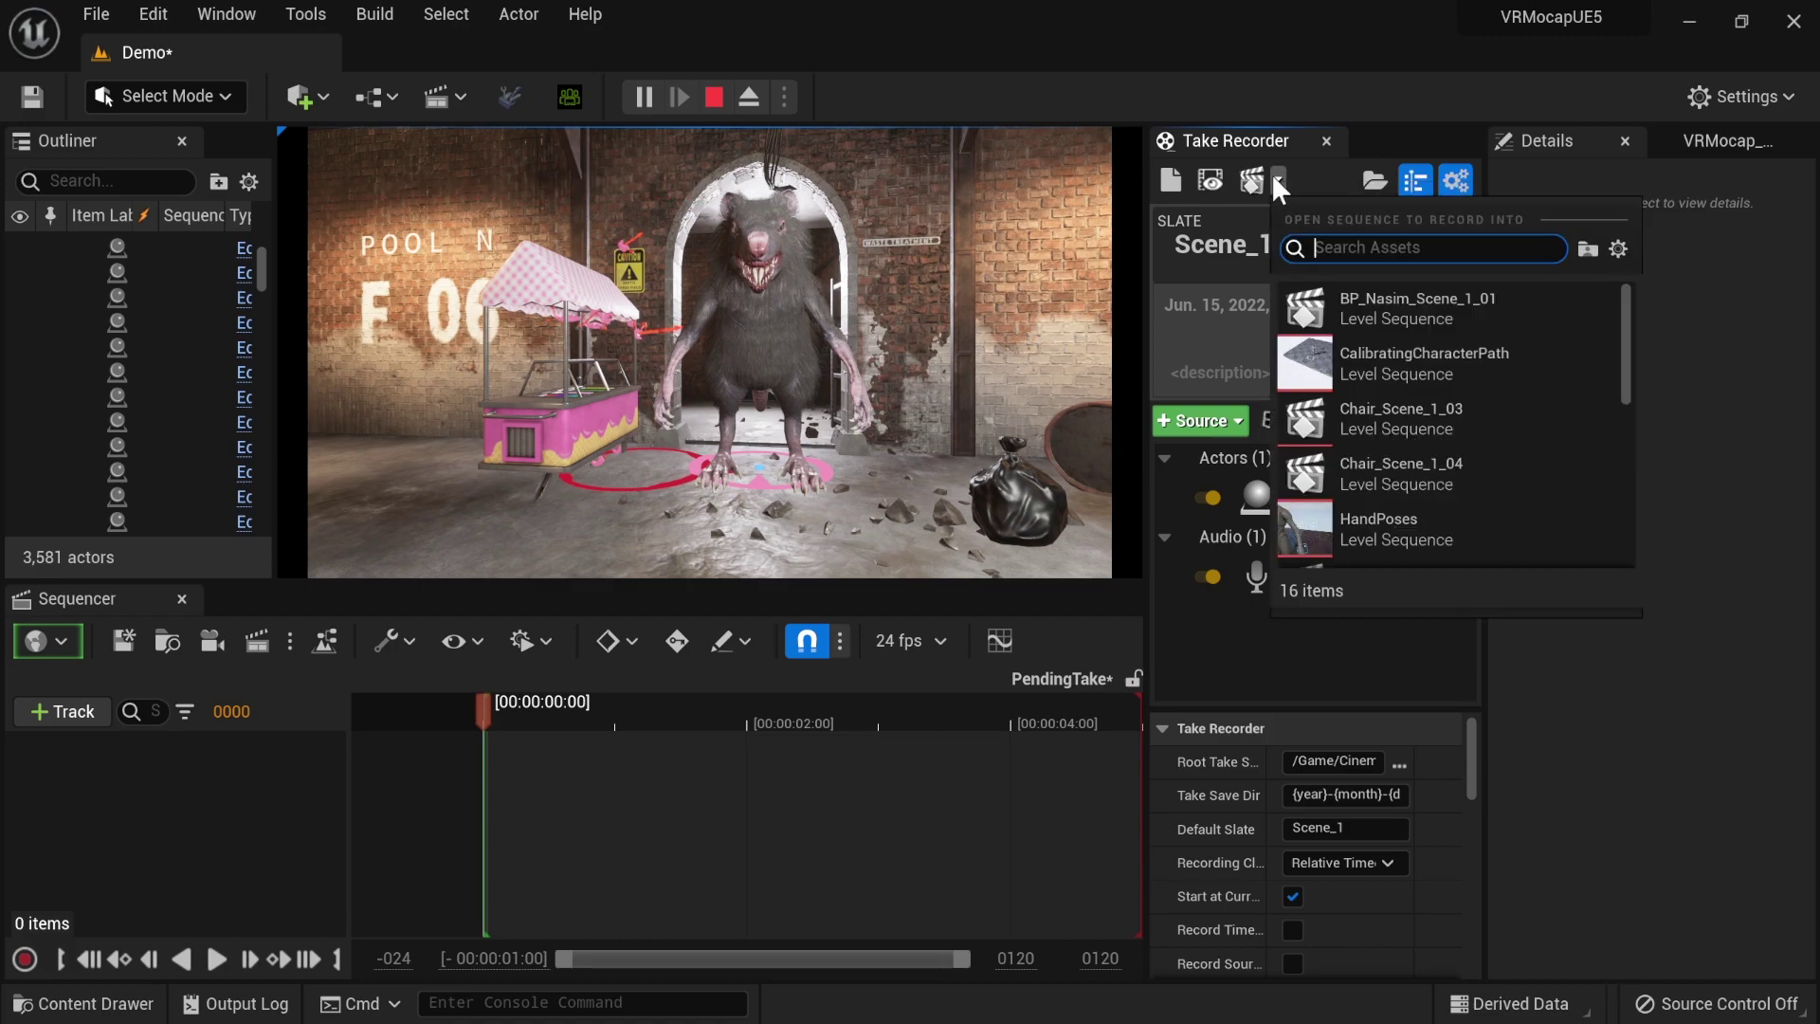
scroll(1460, 398, "down", 5)
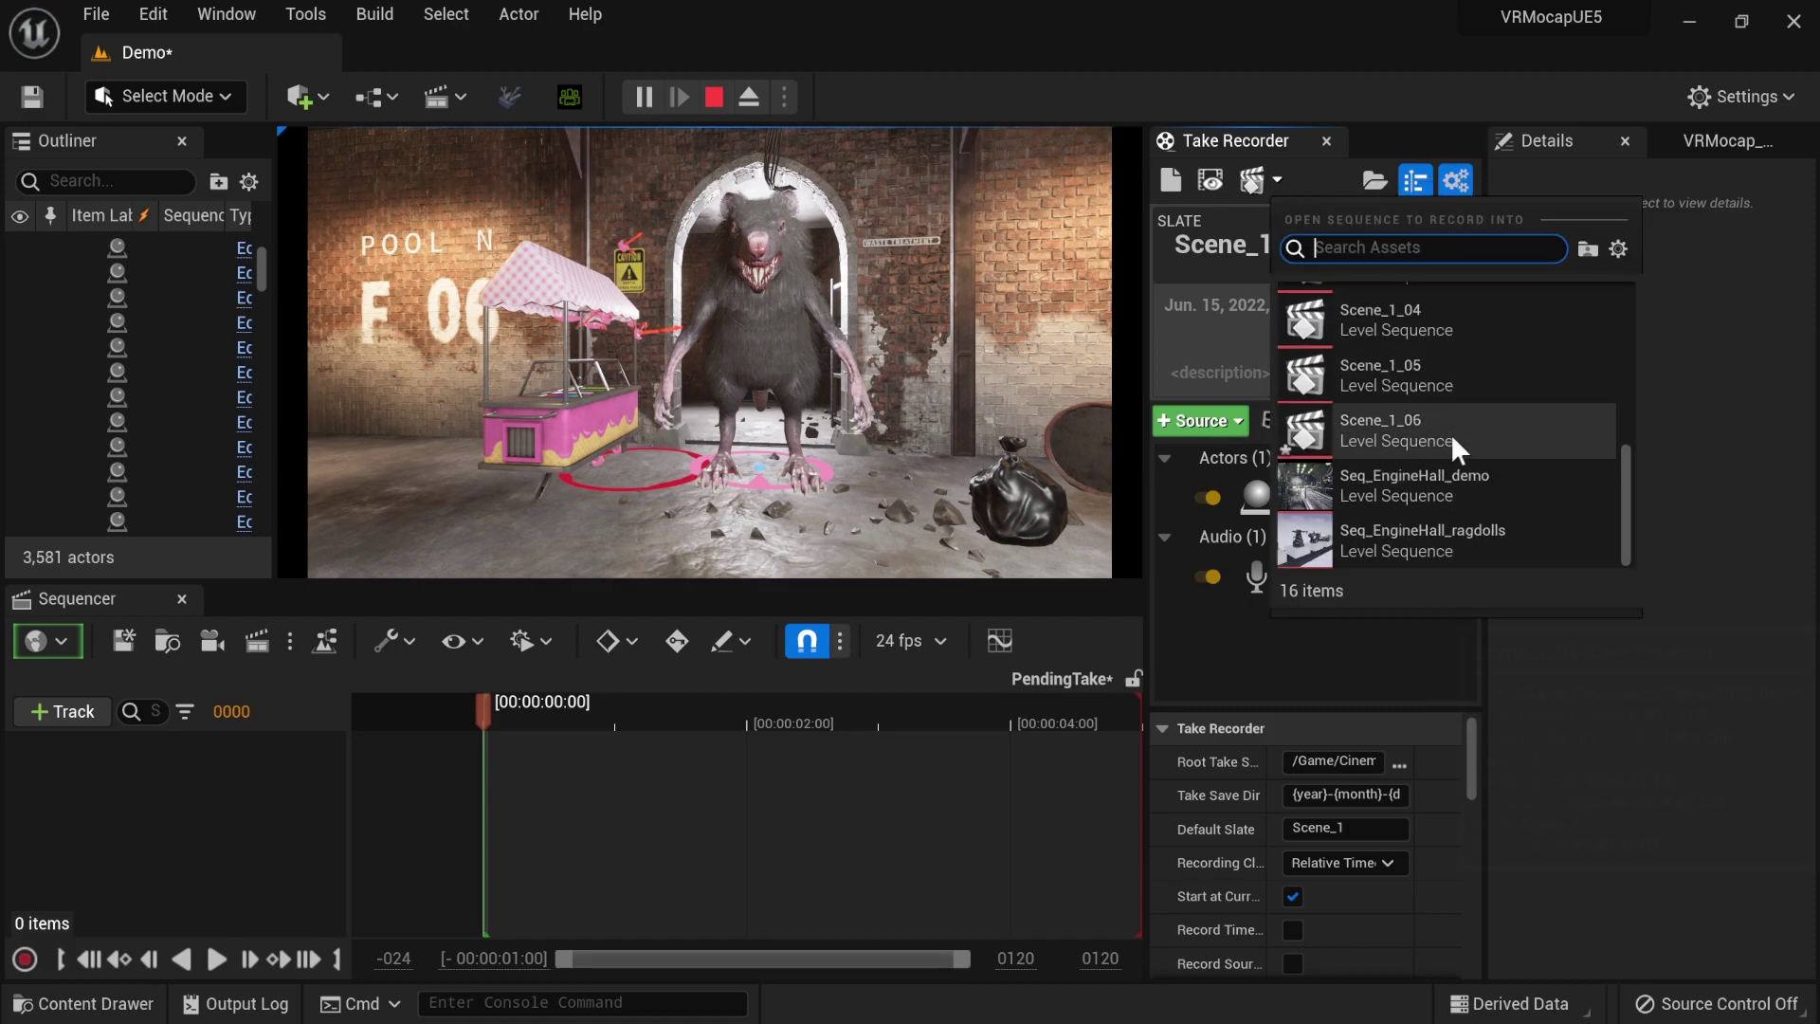
left_click(1403, 418)
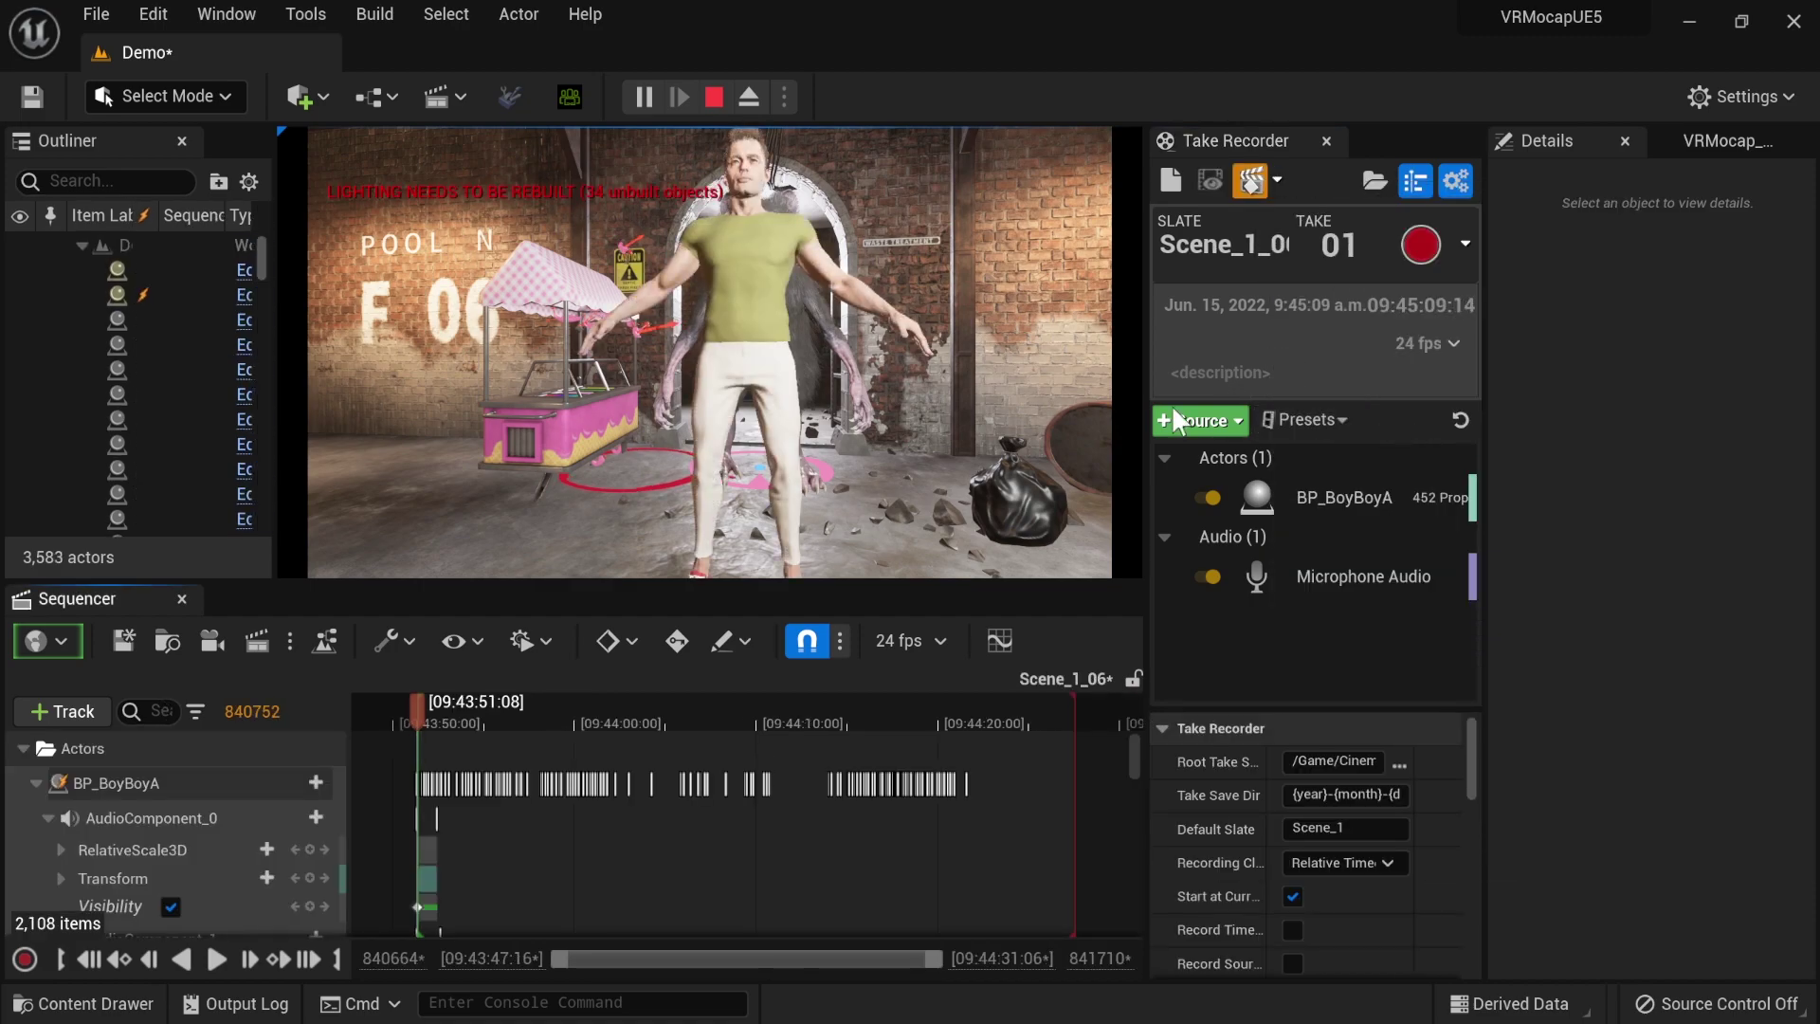
- Scrub through and play back Scene_1_06 to review the man's recorded motion
mouse_move(440, 720)
left_mouse_down()
mouse_move(414, 722)
mouse_move(445, 732)
mouse_move(425, 740)
left_mouse_up()
key("space")
scroll(871, 896, "down", 3)
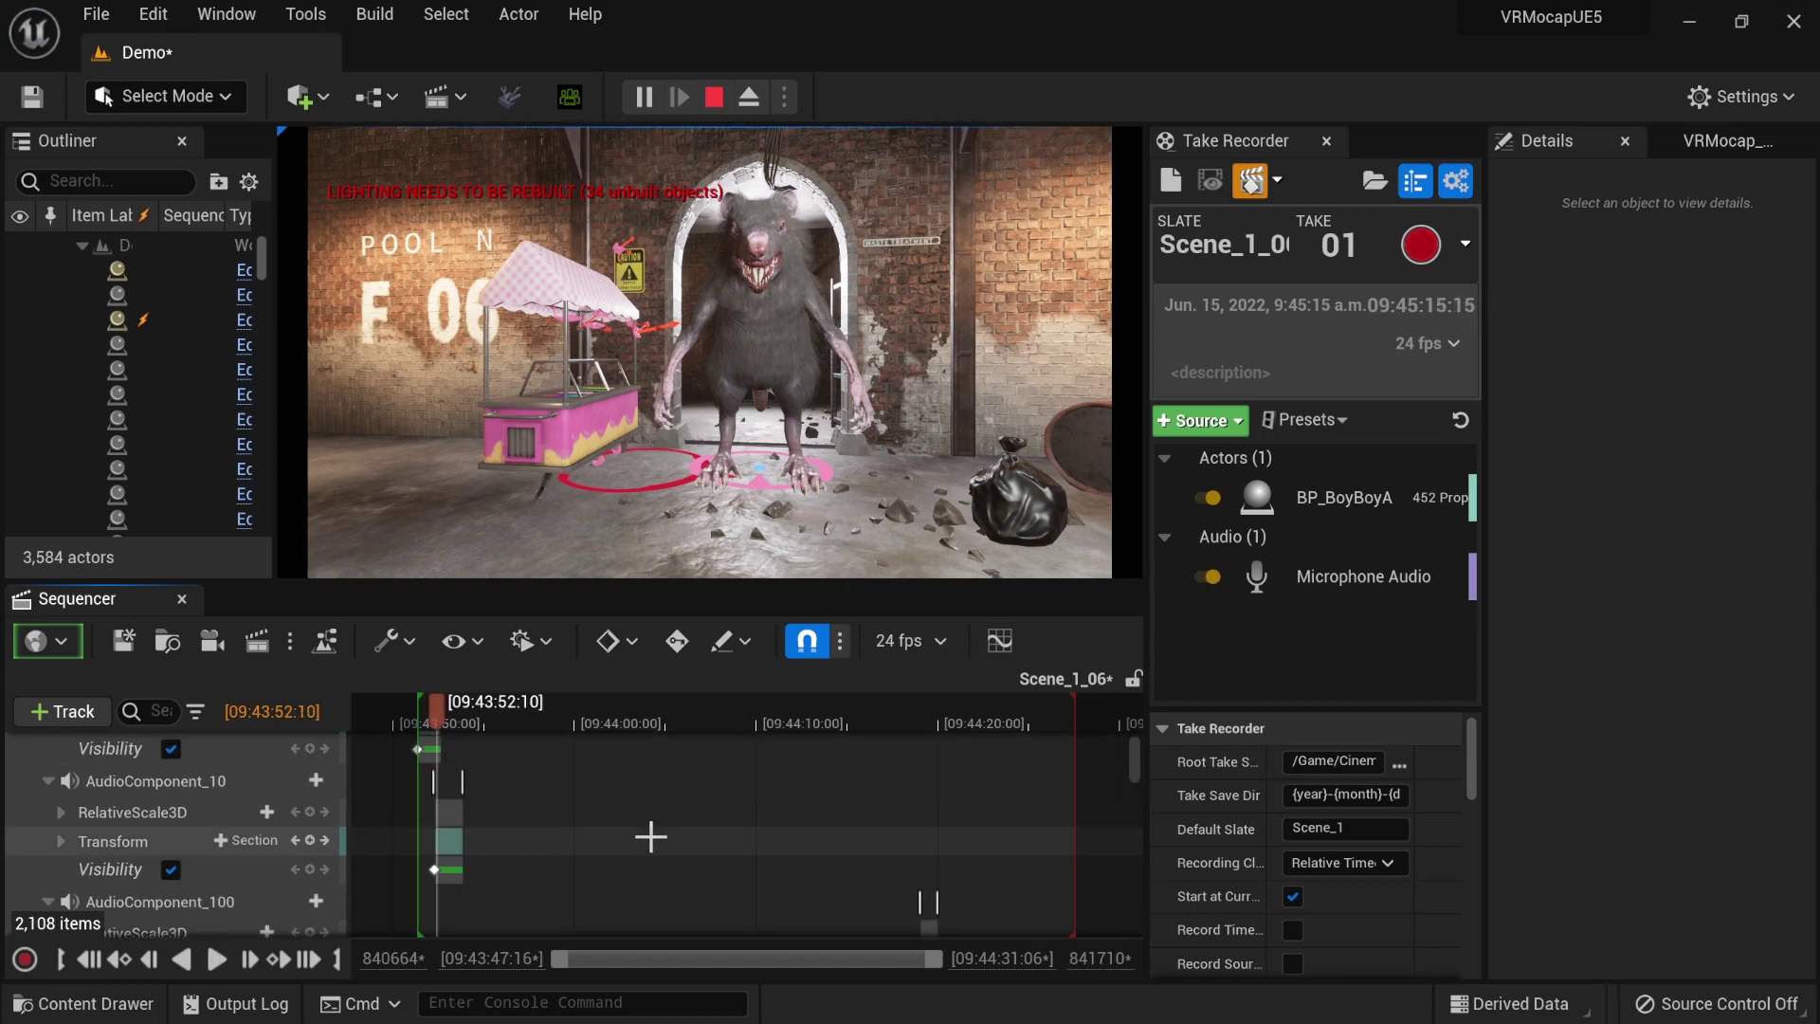
left_click_drag(606, 726, 832, 733)
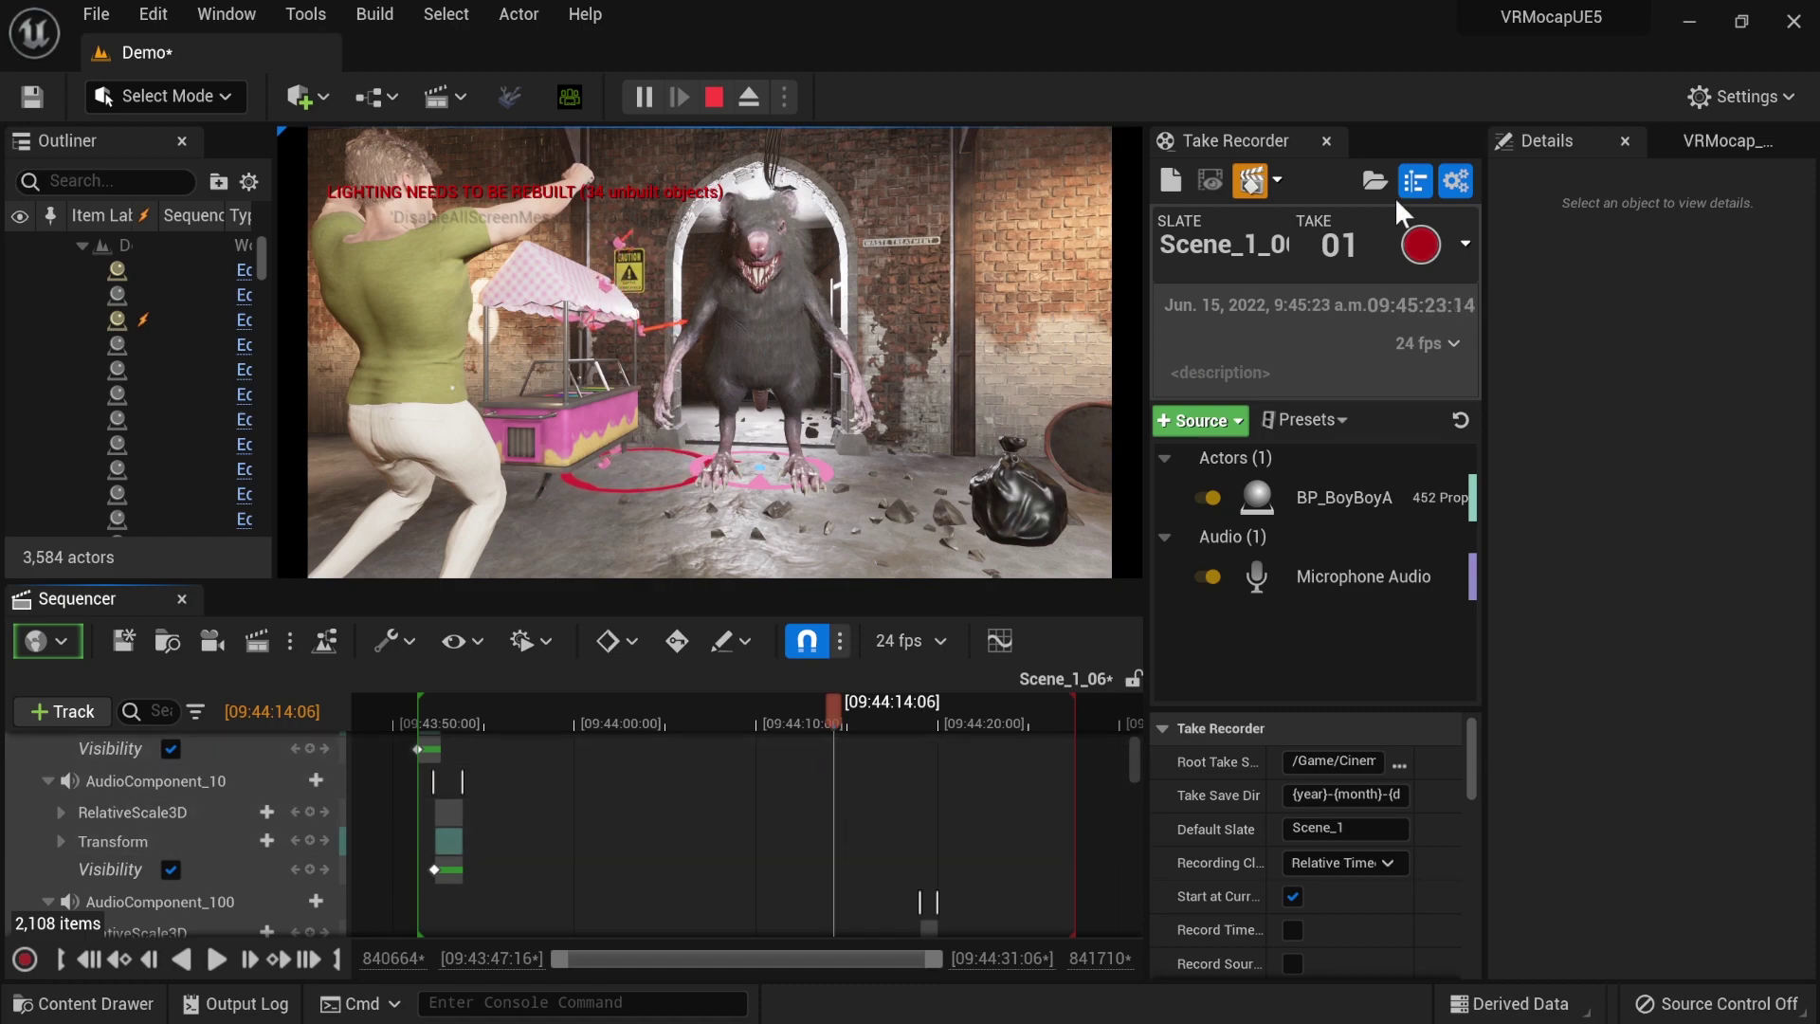
left_click(630, 723)
key("space")
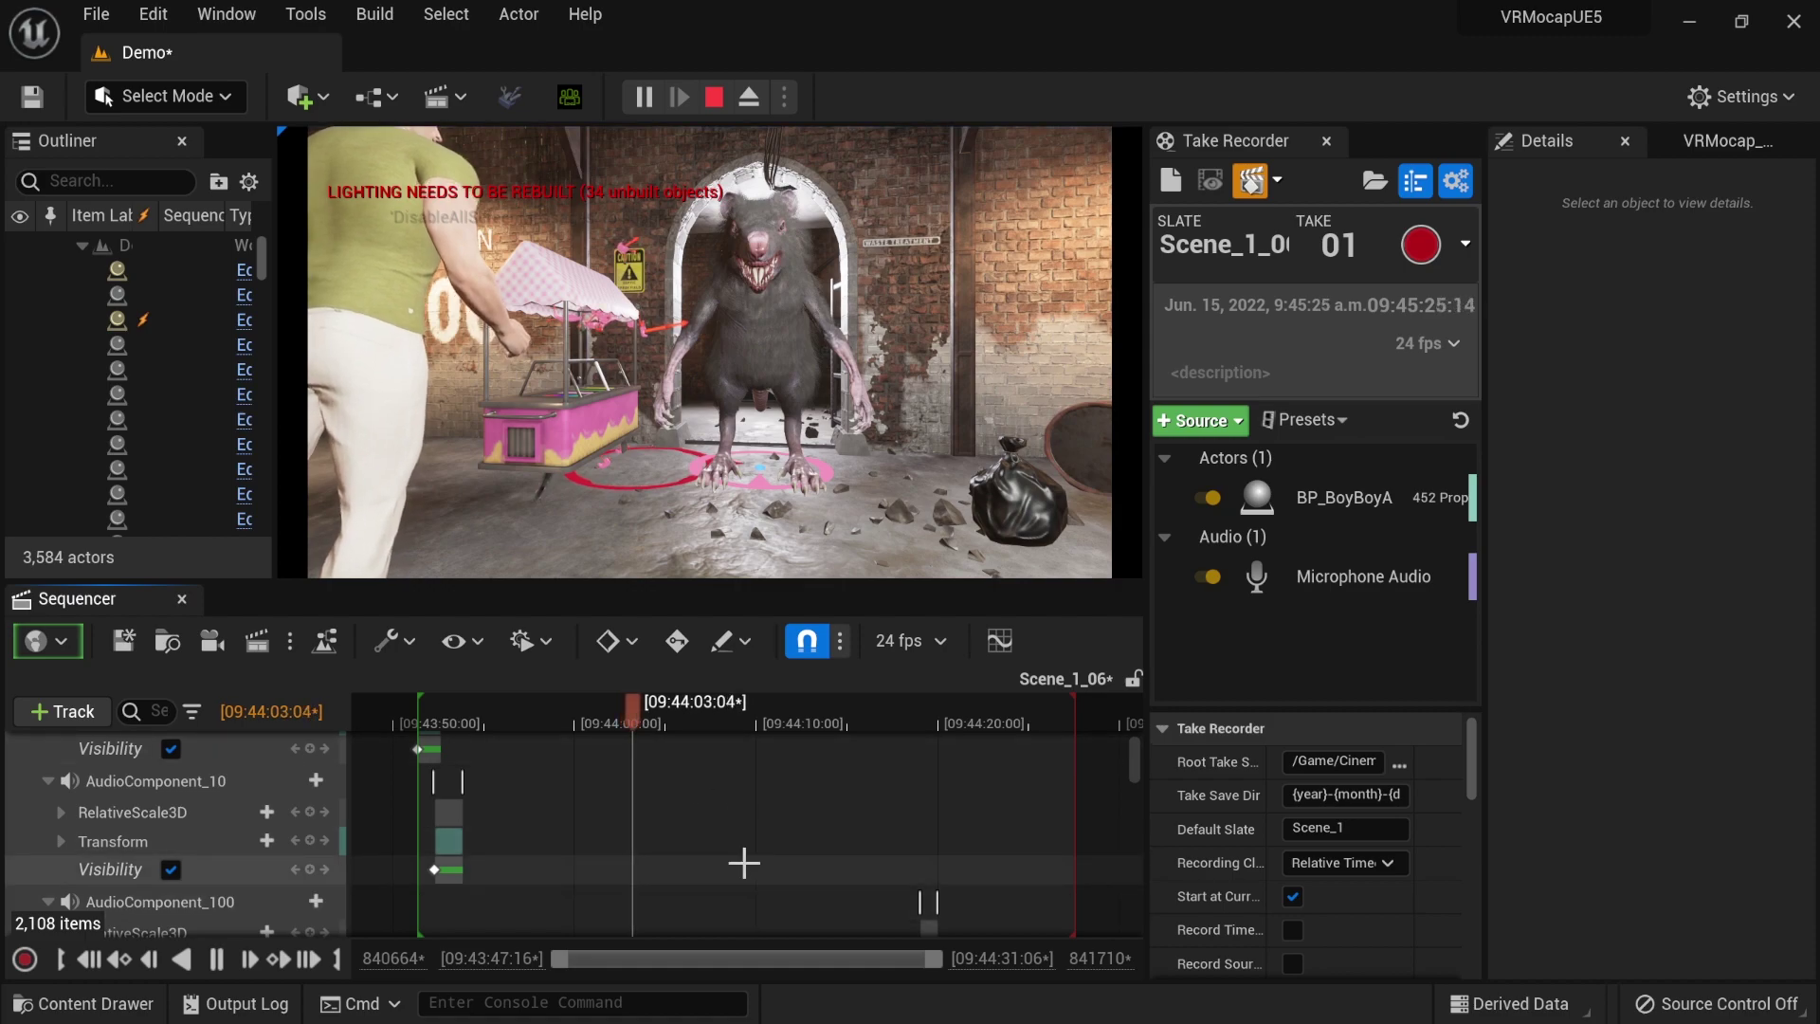
scroll(745, 863, "down", 5)
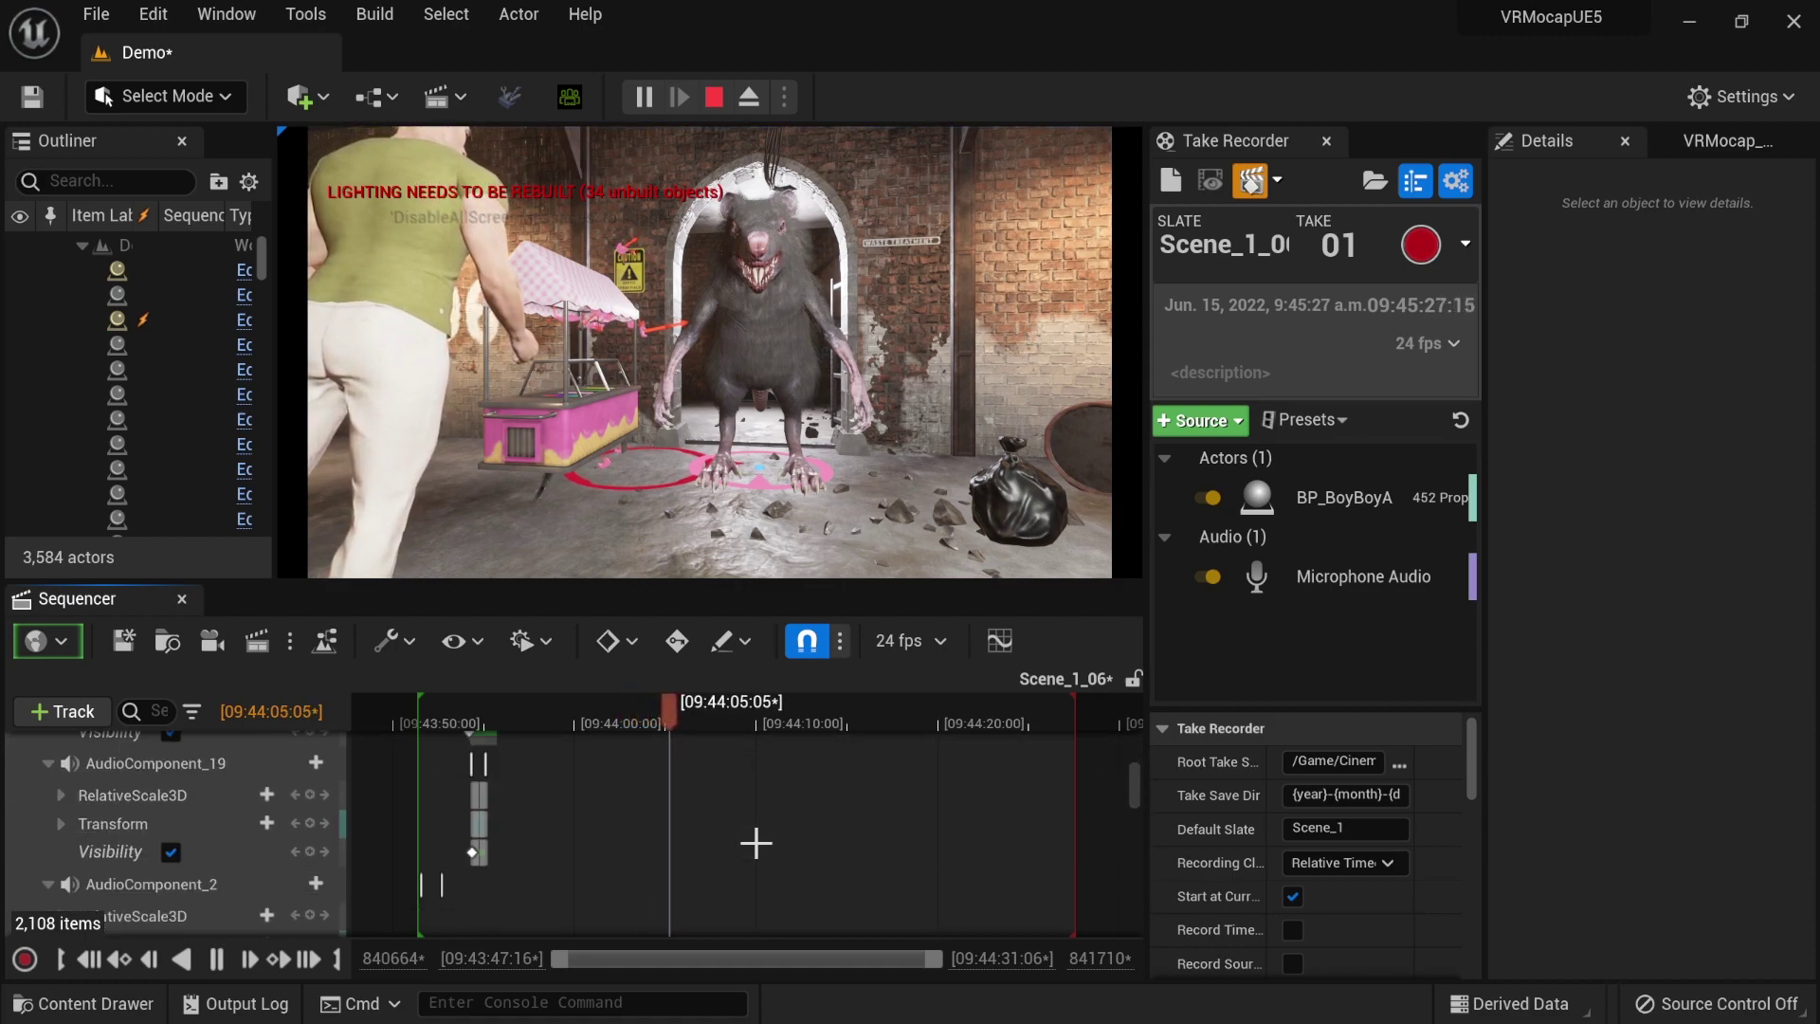
key("space")
- Examine the Recorded Audio track at the end of Scene_1_06's track list against the motion, and return to the first tracks
left_click_drag(1134, 784, 1131, 1016)
left_click(698, 865)
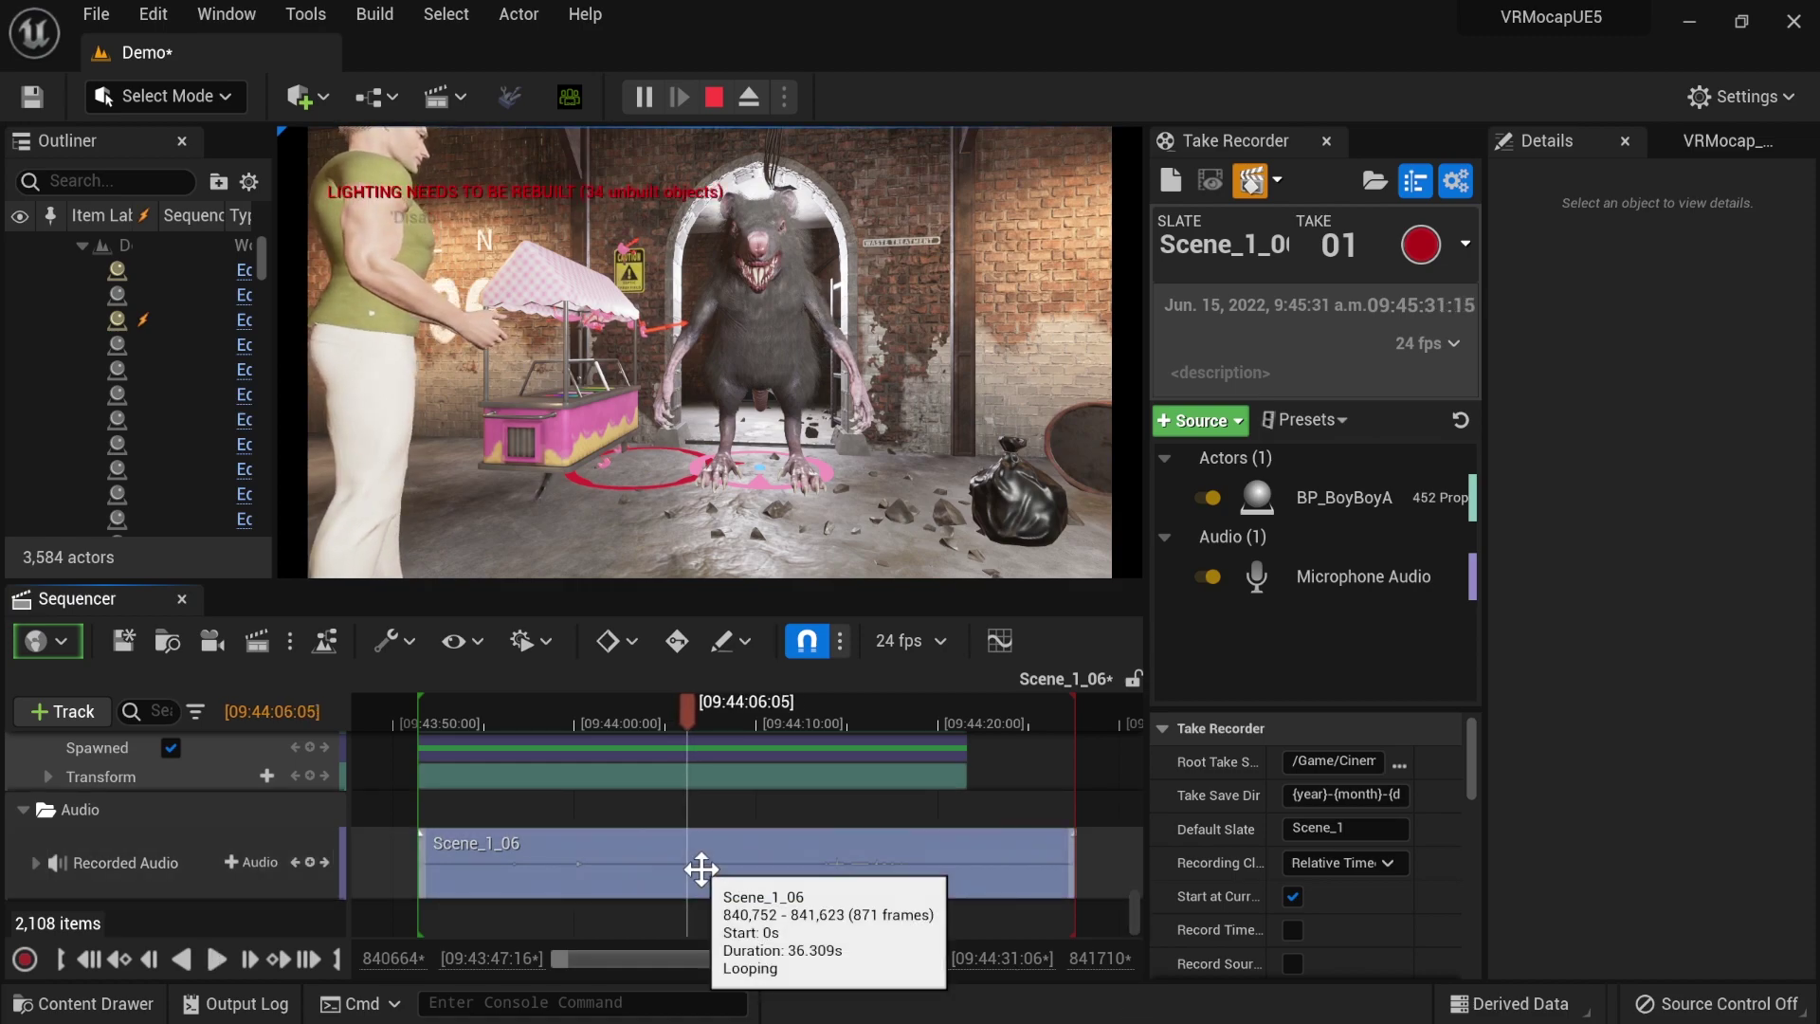
left_click(838, 713)
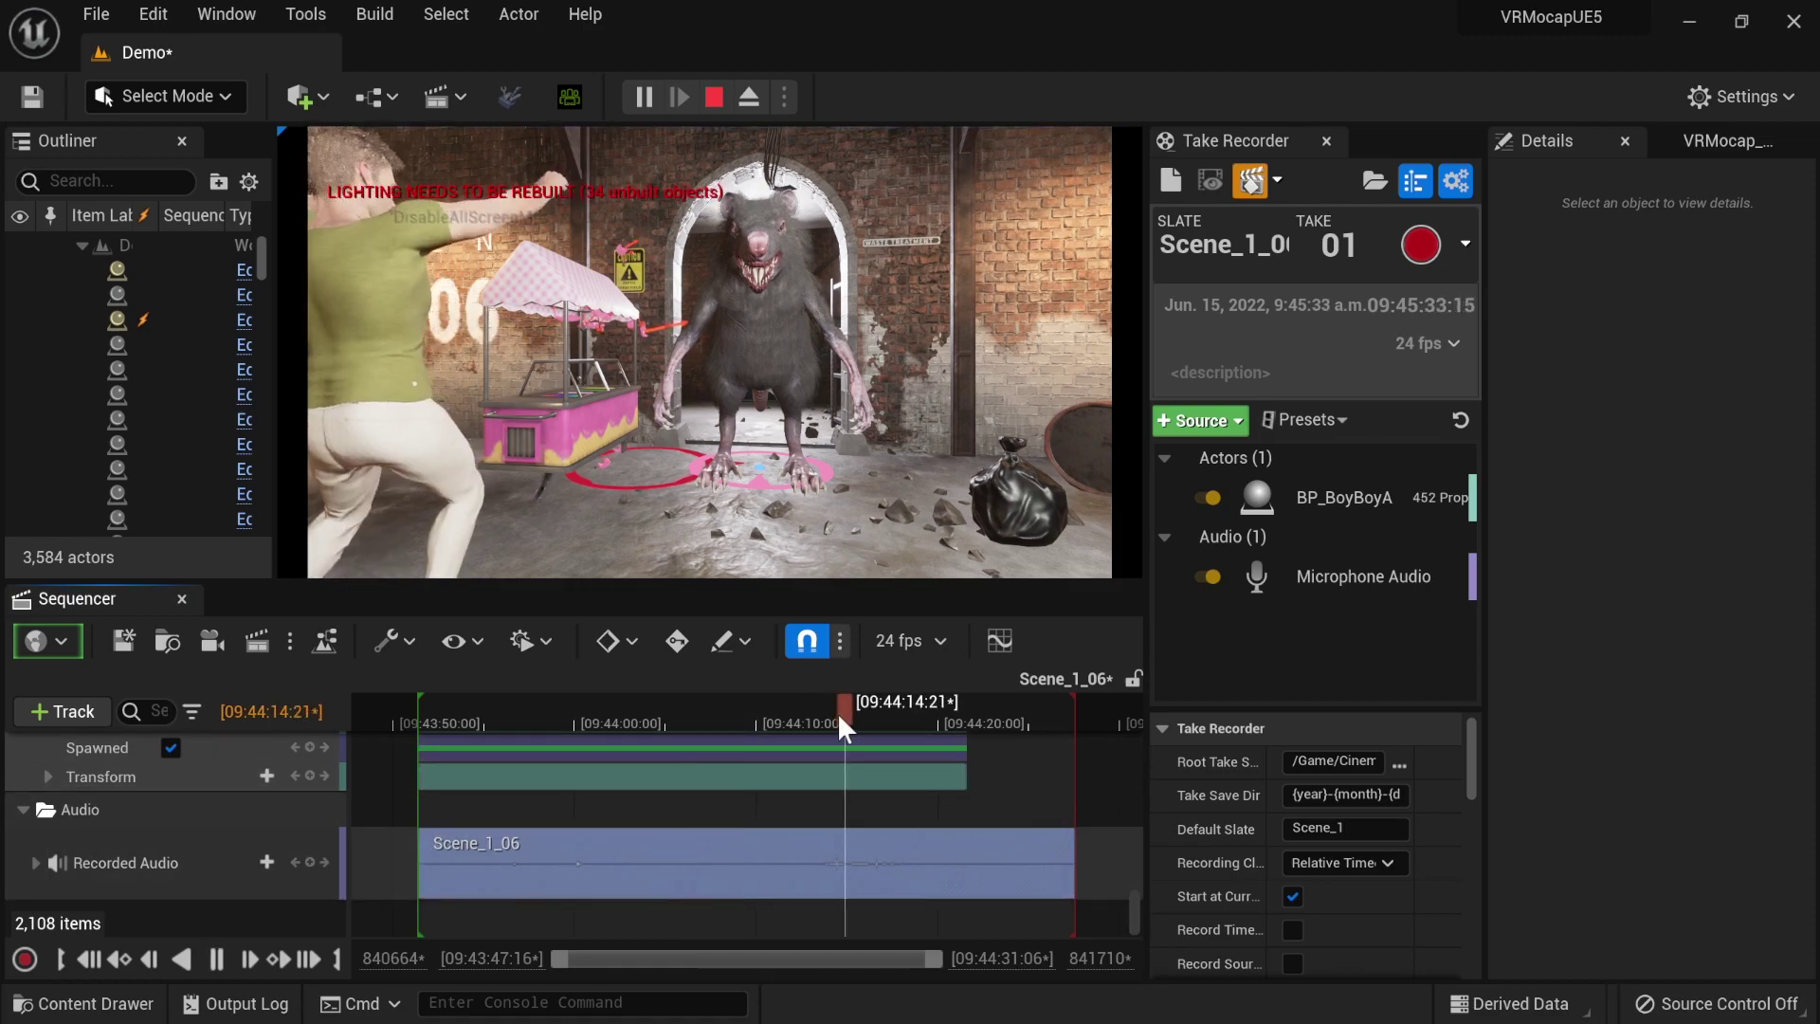
left_click_drag(846, 704, 815, 707)
scroll(512, 796, "up", 3)
scroll(483, 817, "up", 10)
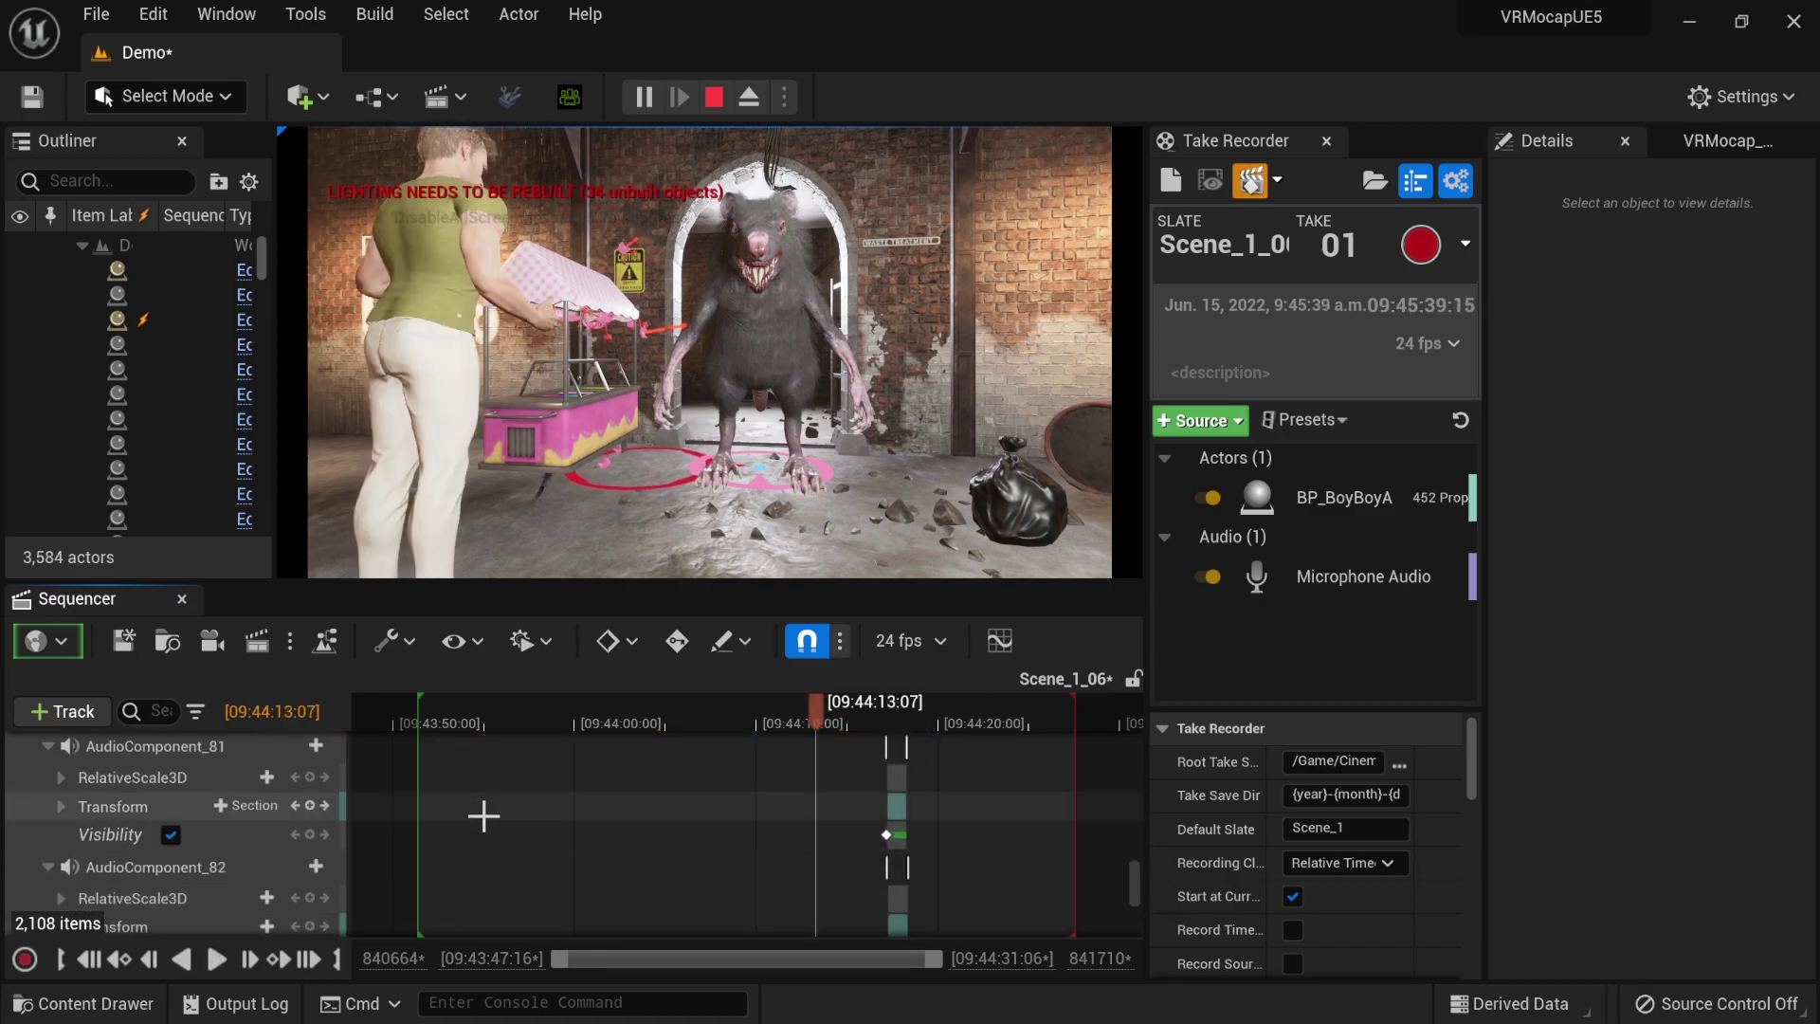
scroll(484, 816, "up", 5)
left_click_drag(1146, 872, 1168, 725)
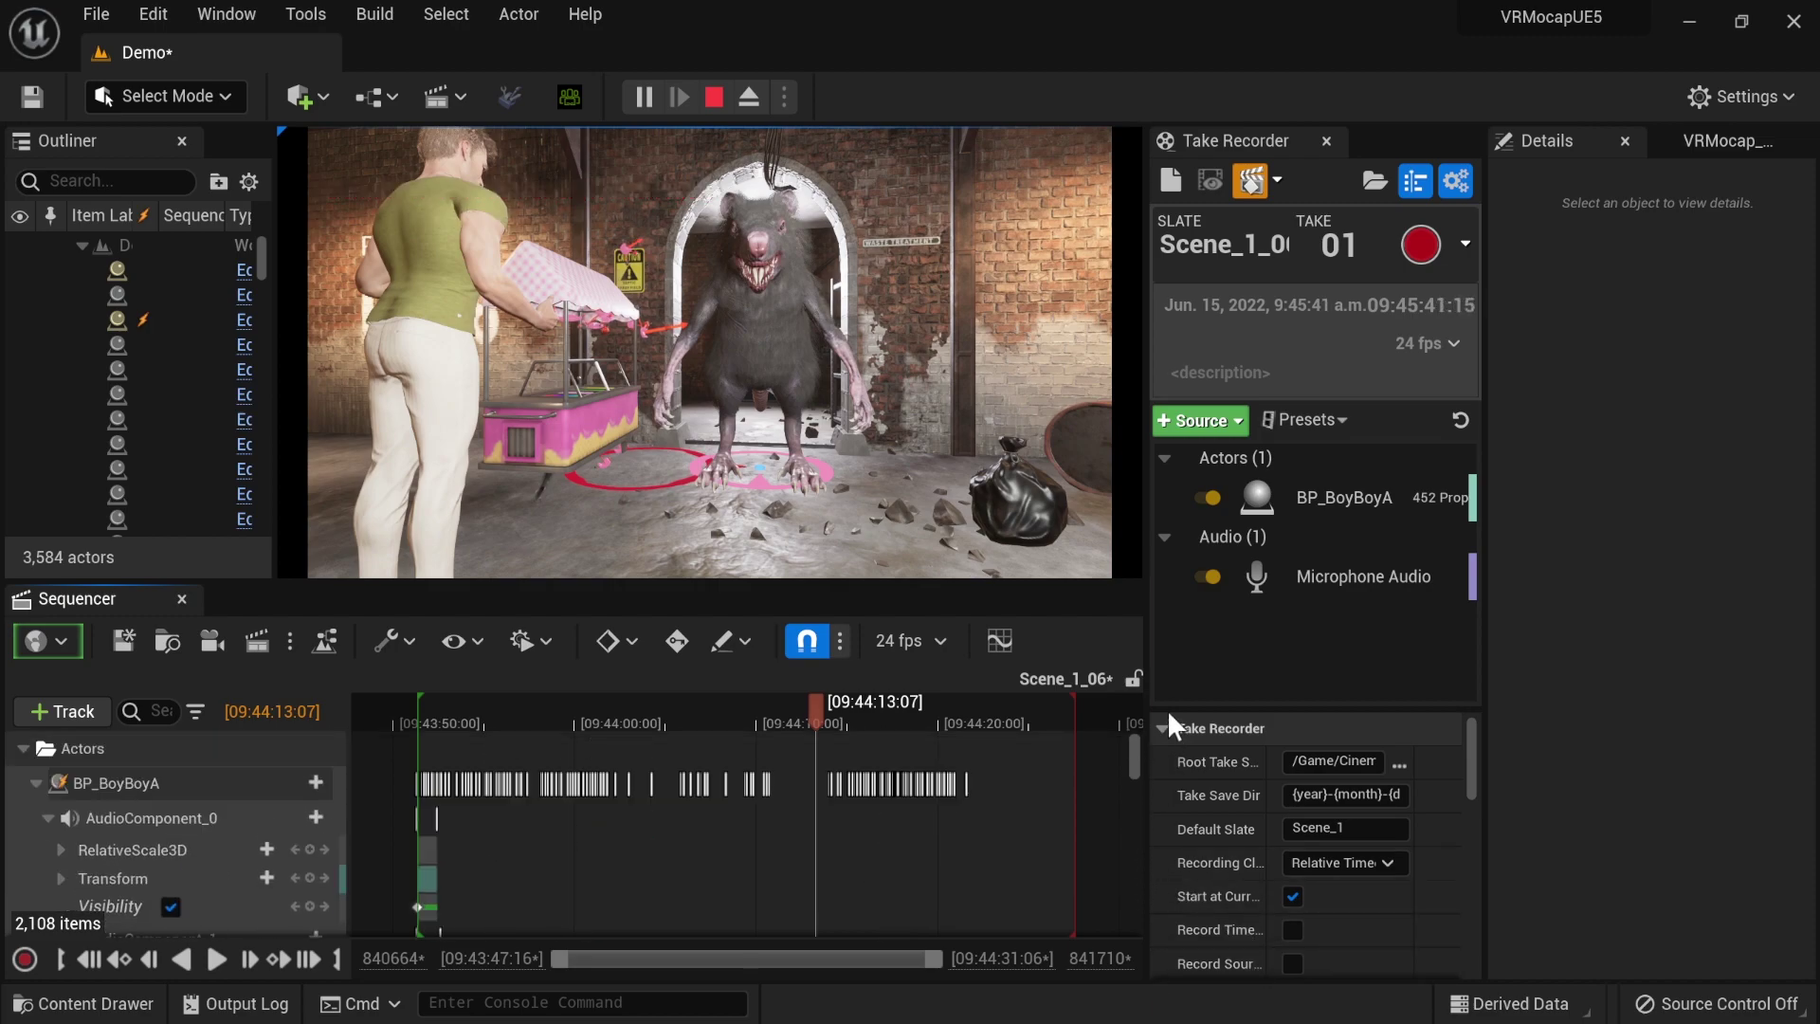
- Choose Scene_1_06 again as the sequence to record into, and disable the BP_BoyBoyA recording source
left_click(746, 305)
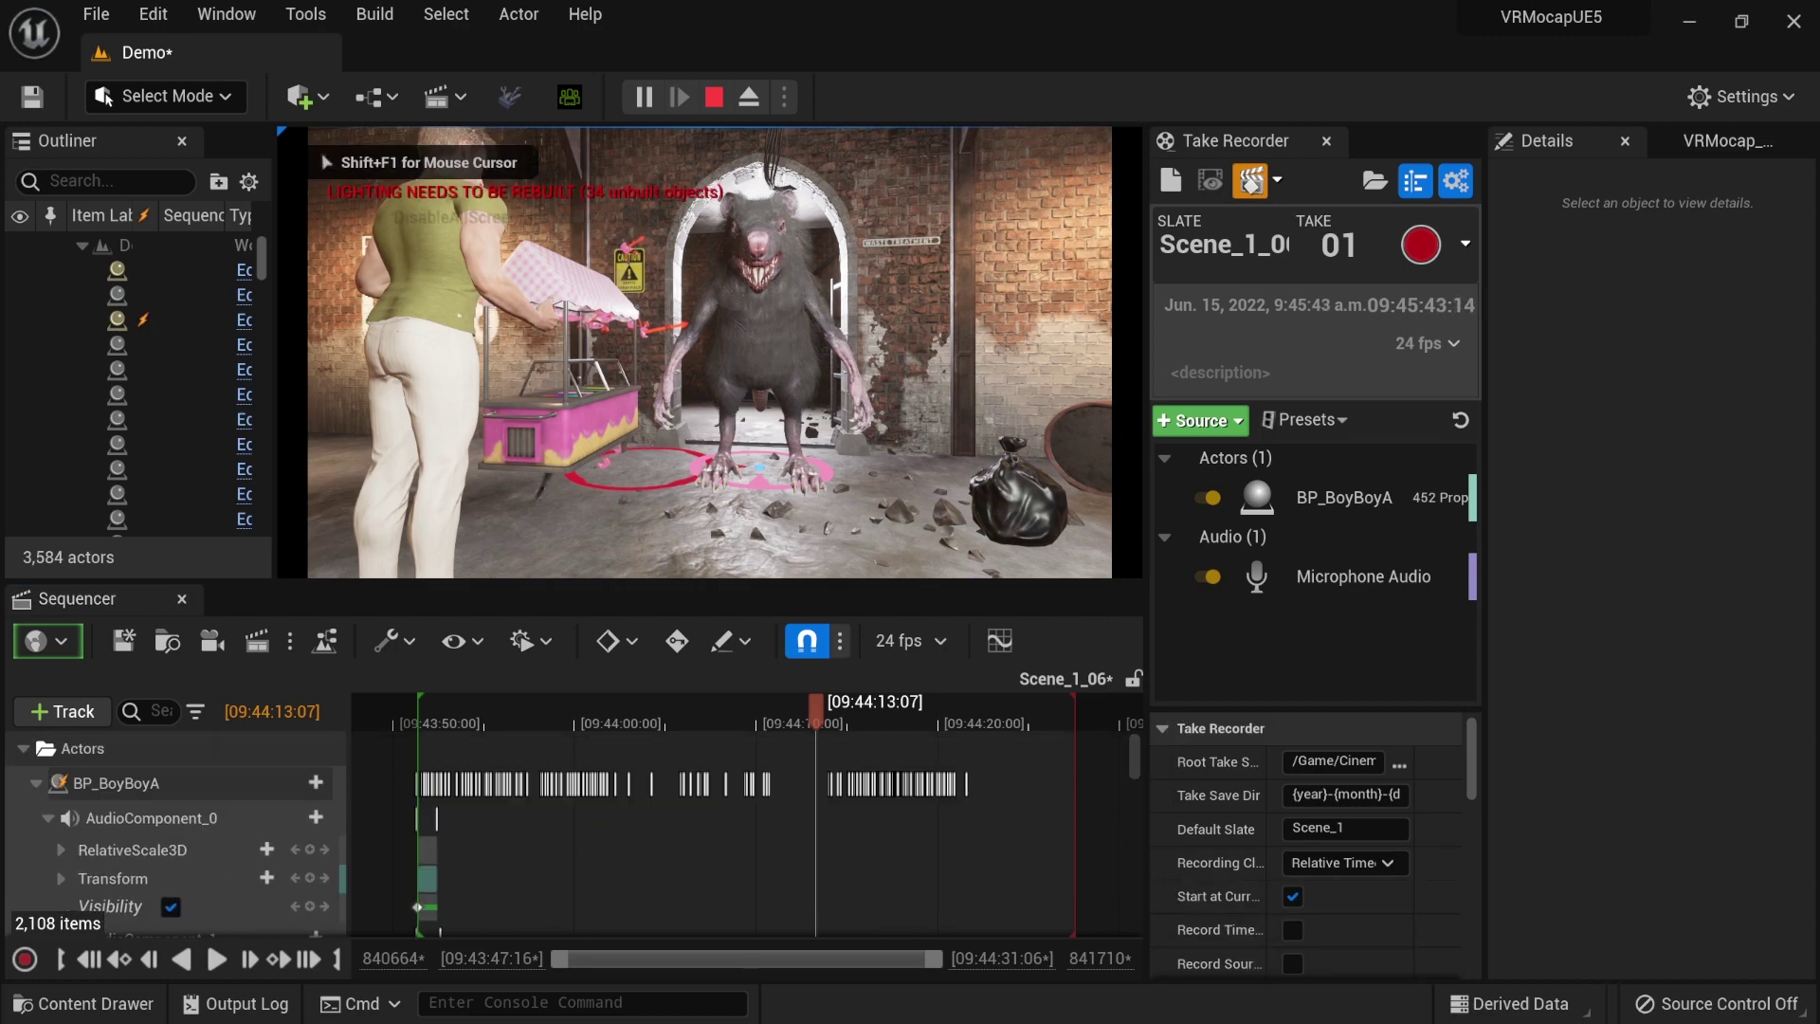
left_click(1250, 177)
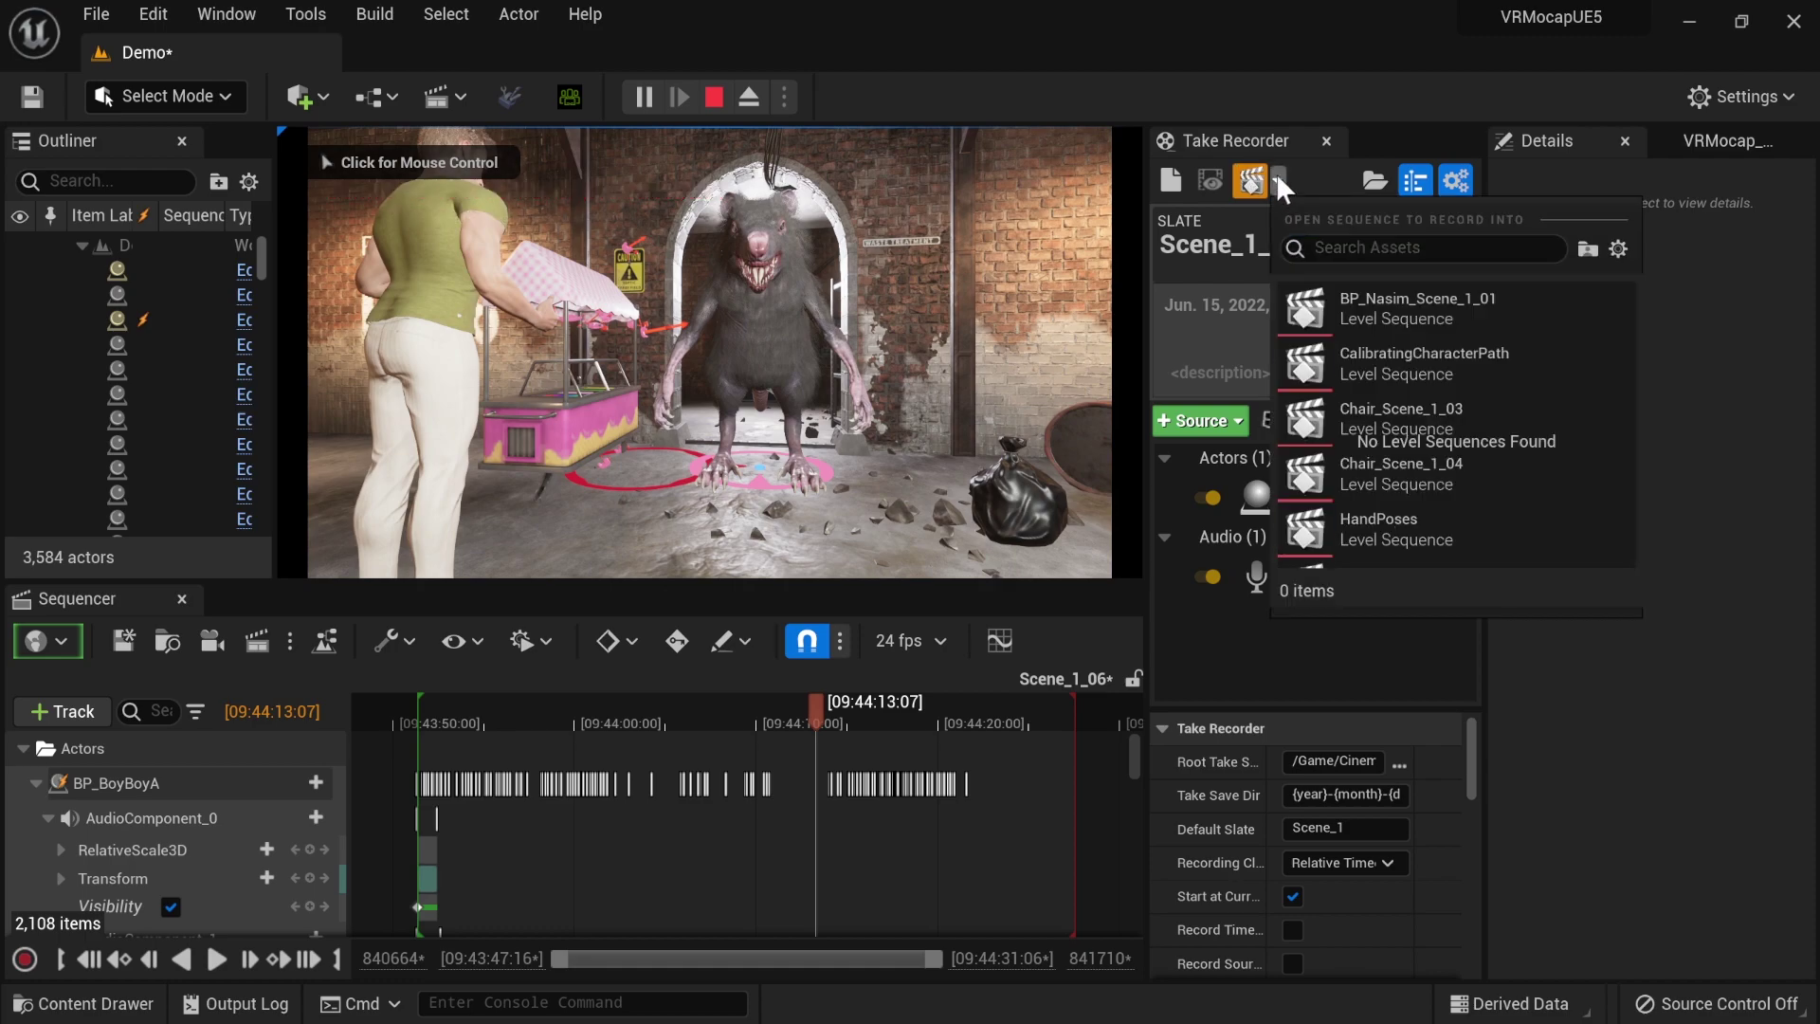
scroll(1464, 429, "down", 2)
scroll(1479, 455, "down", 3)
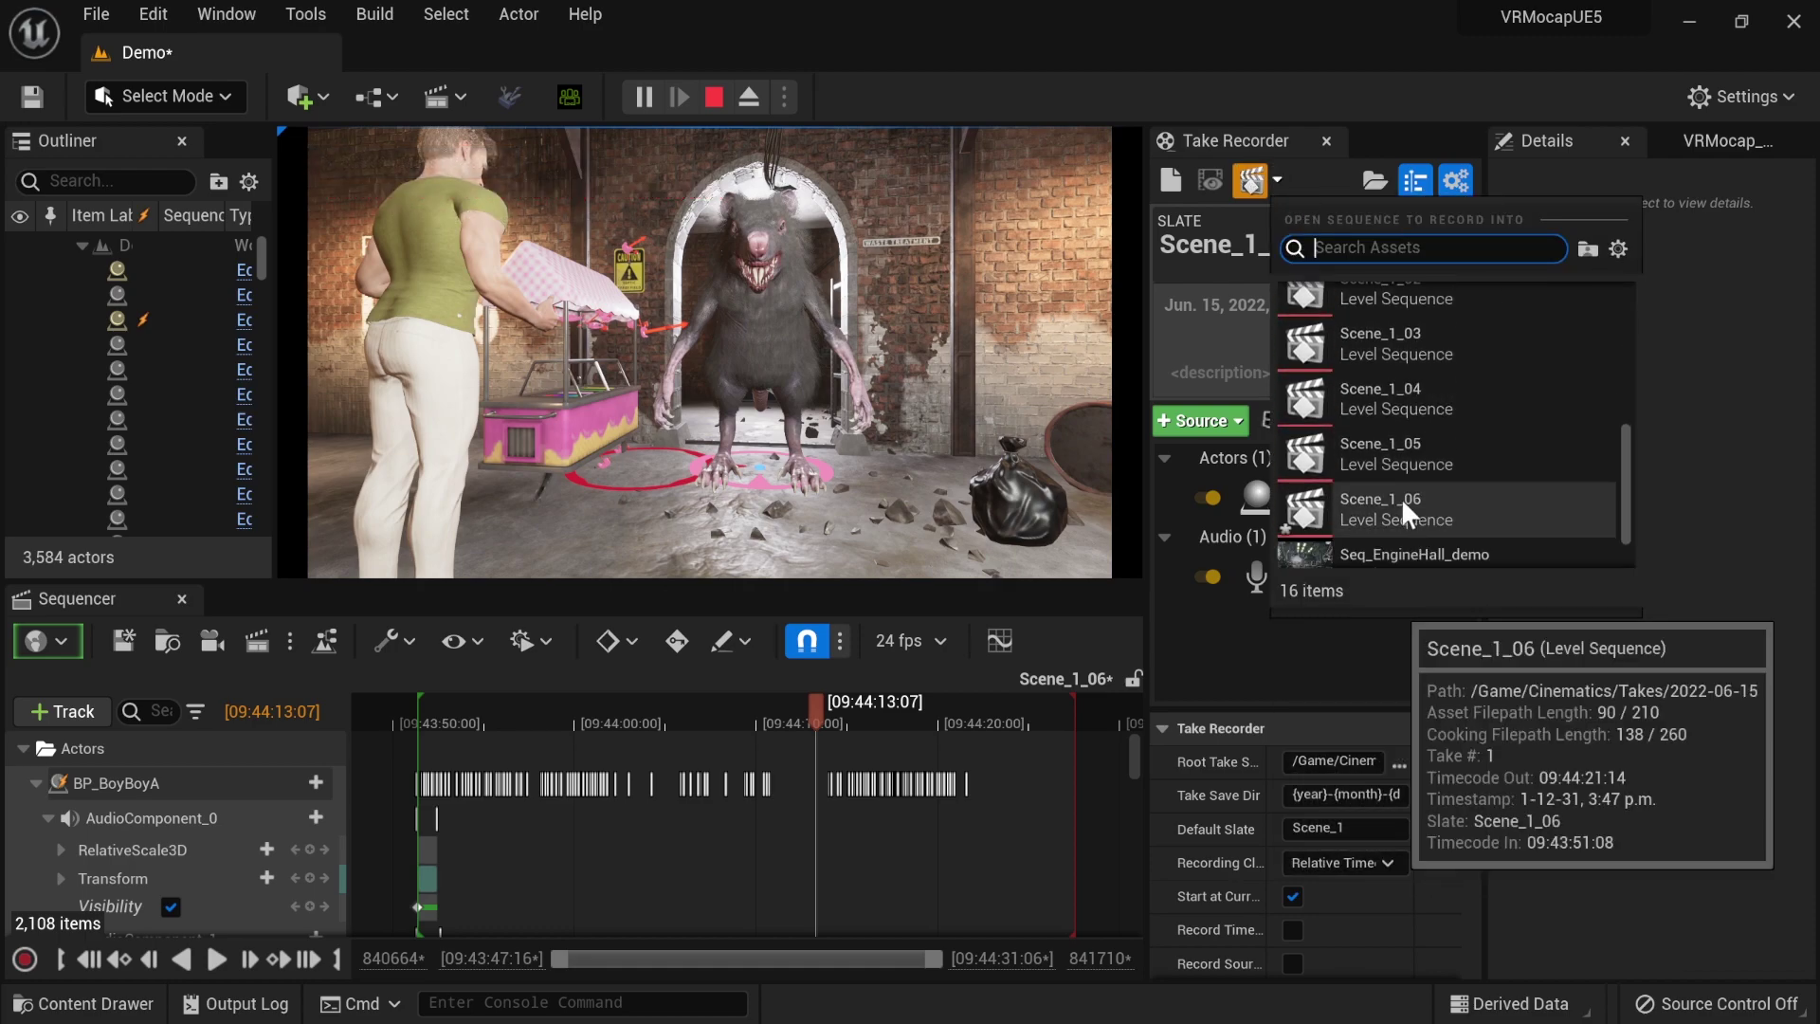
left_click(1402, 497)
left_click(1287, 497)
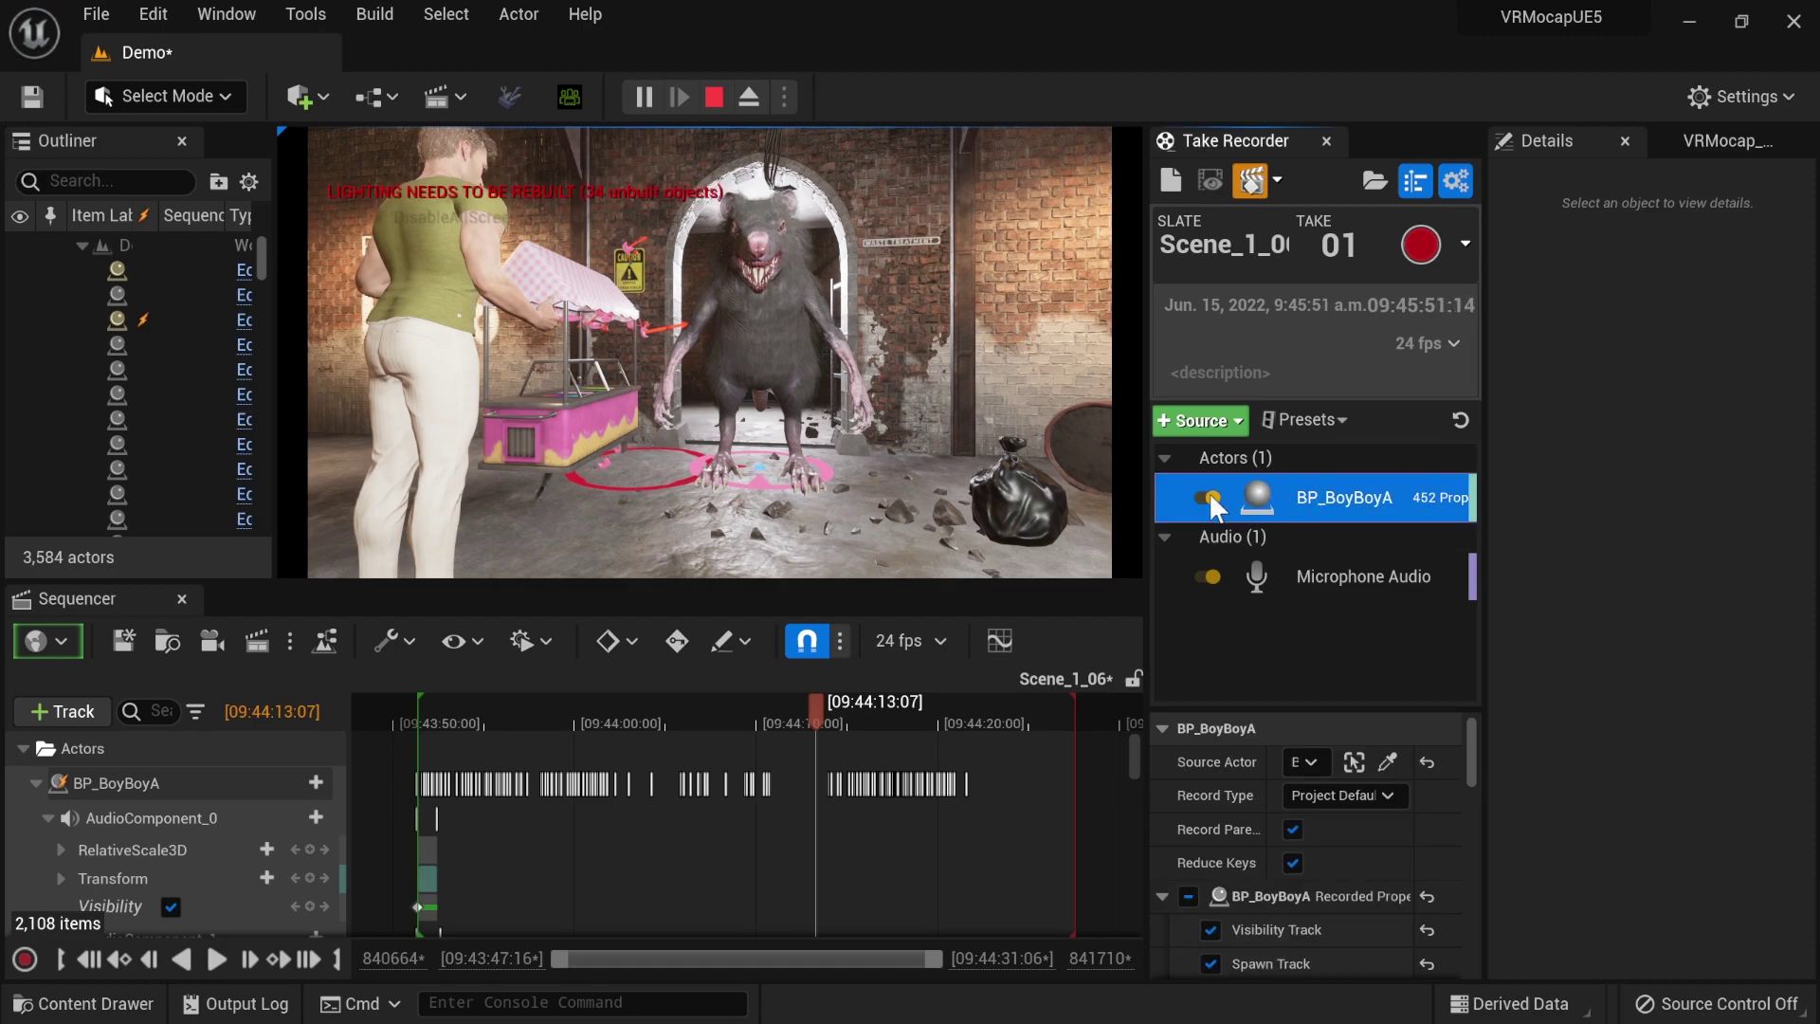
- Eject from the player and add the selected rat actor BP_Were as a recording source for the take
left_click(1188, 422)
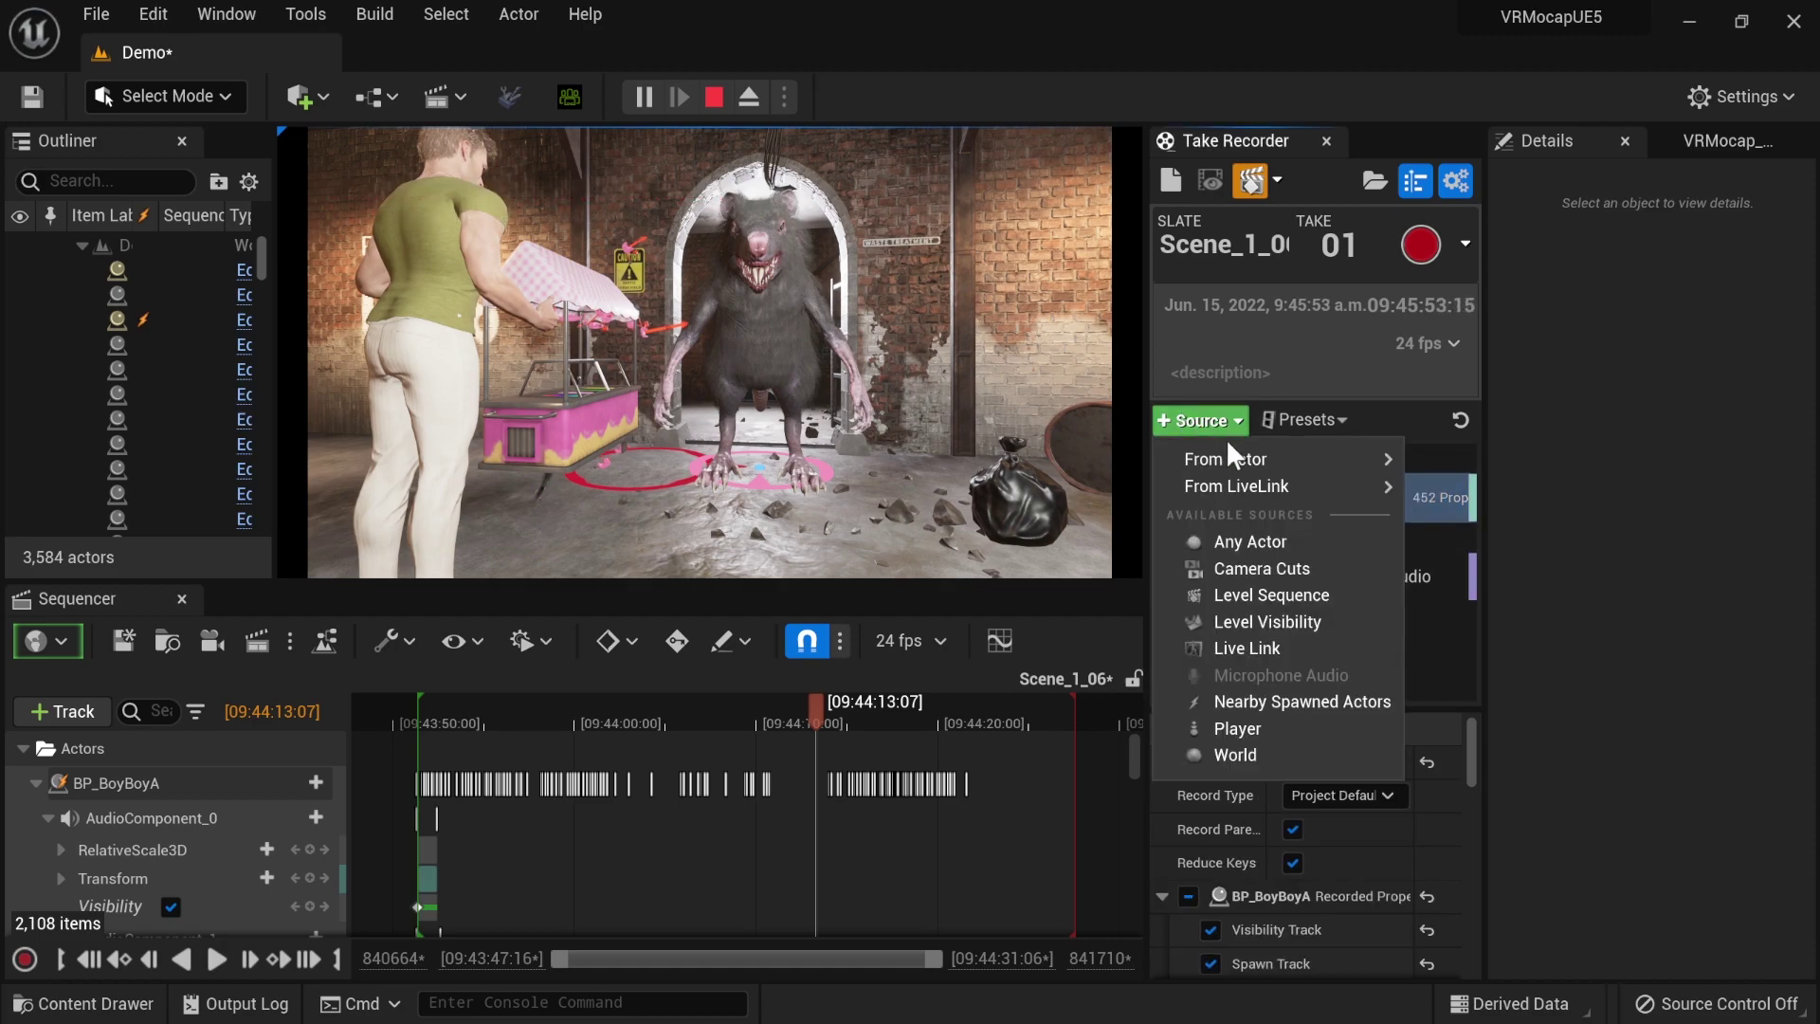
mouse_move(1243, 464)
left_click(763, 299)
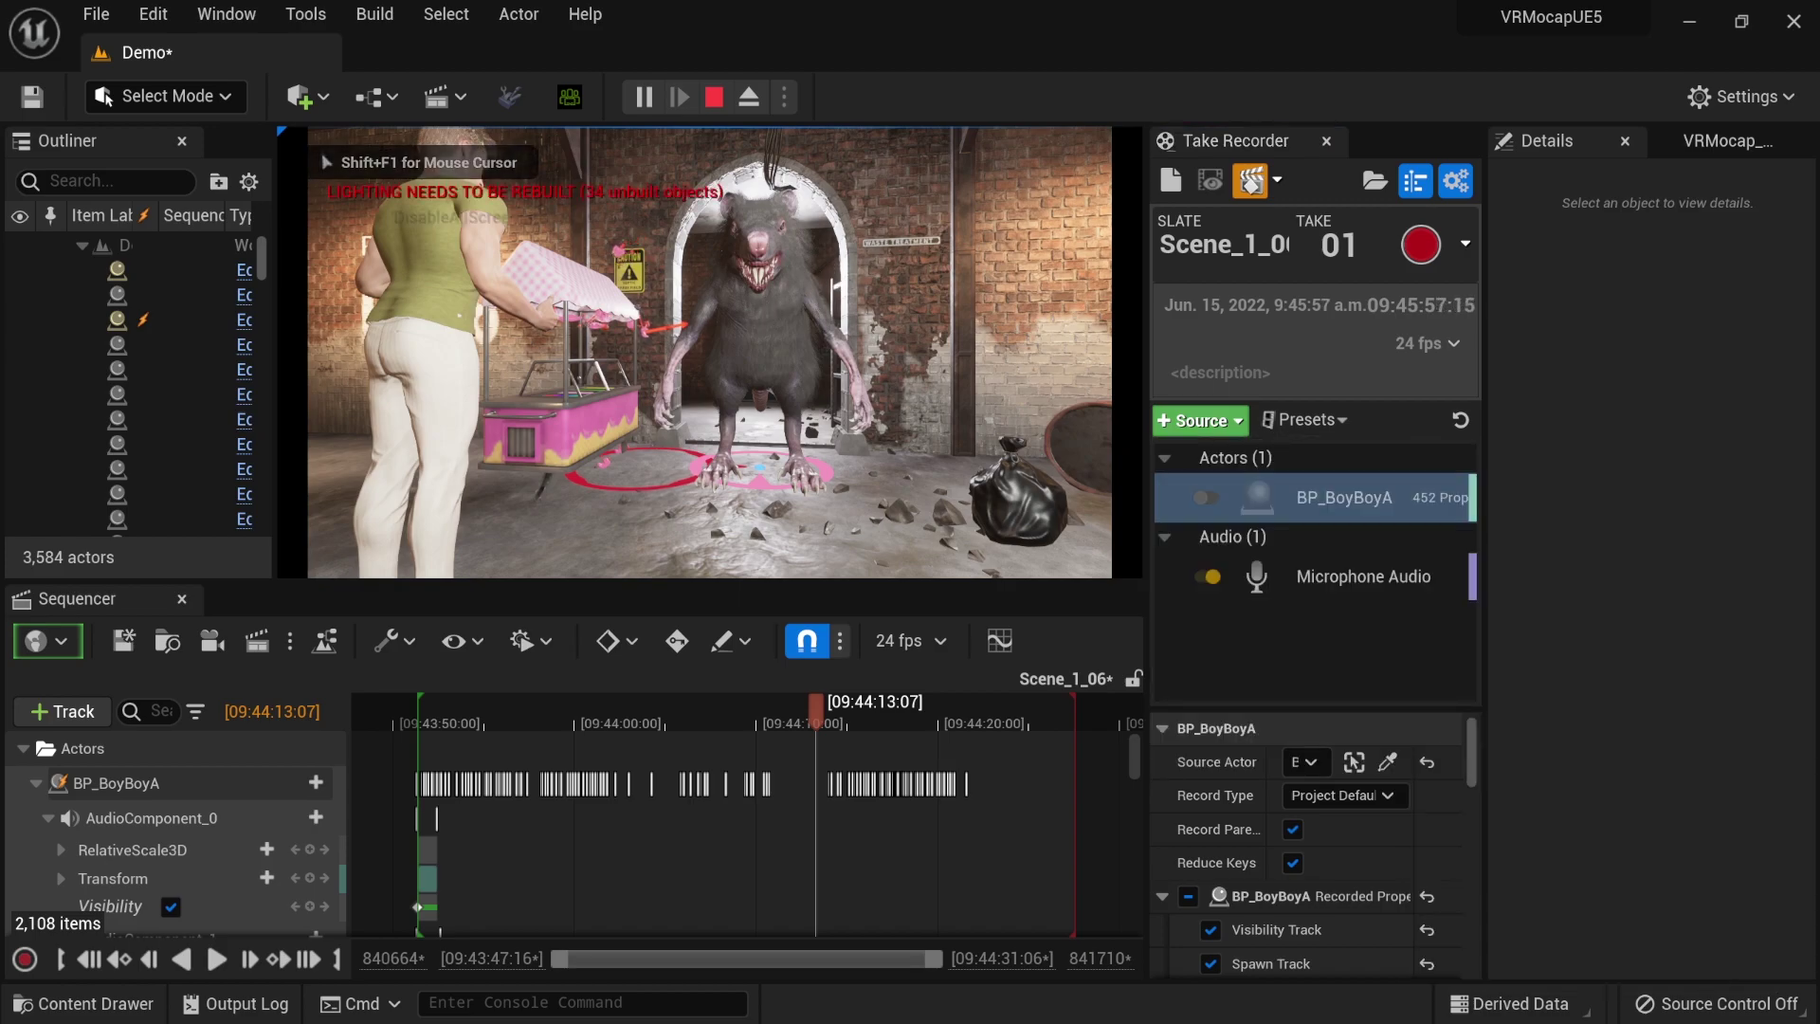
key("F8")
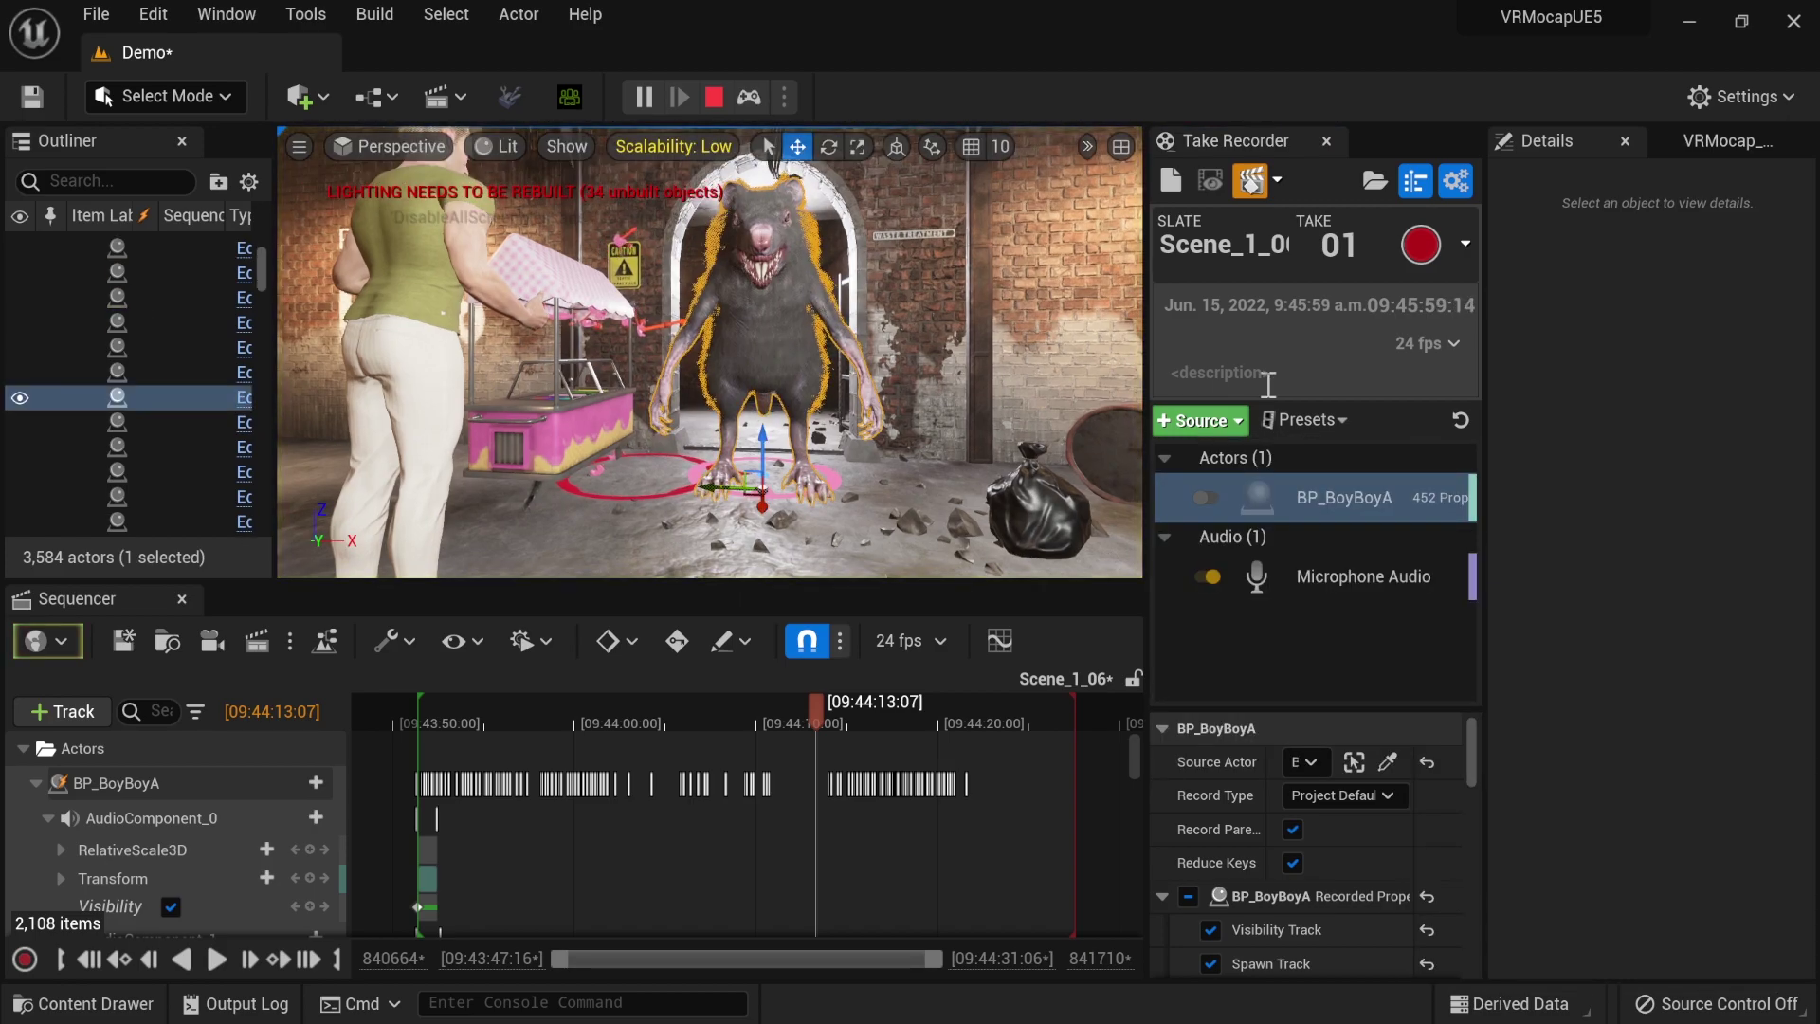
left_click(1197, 420)
mouse_move(1311, 461)
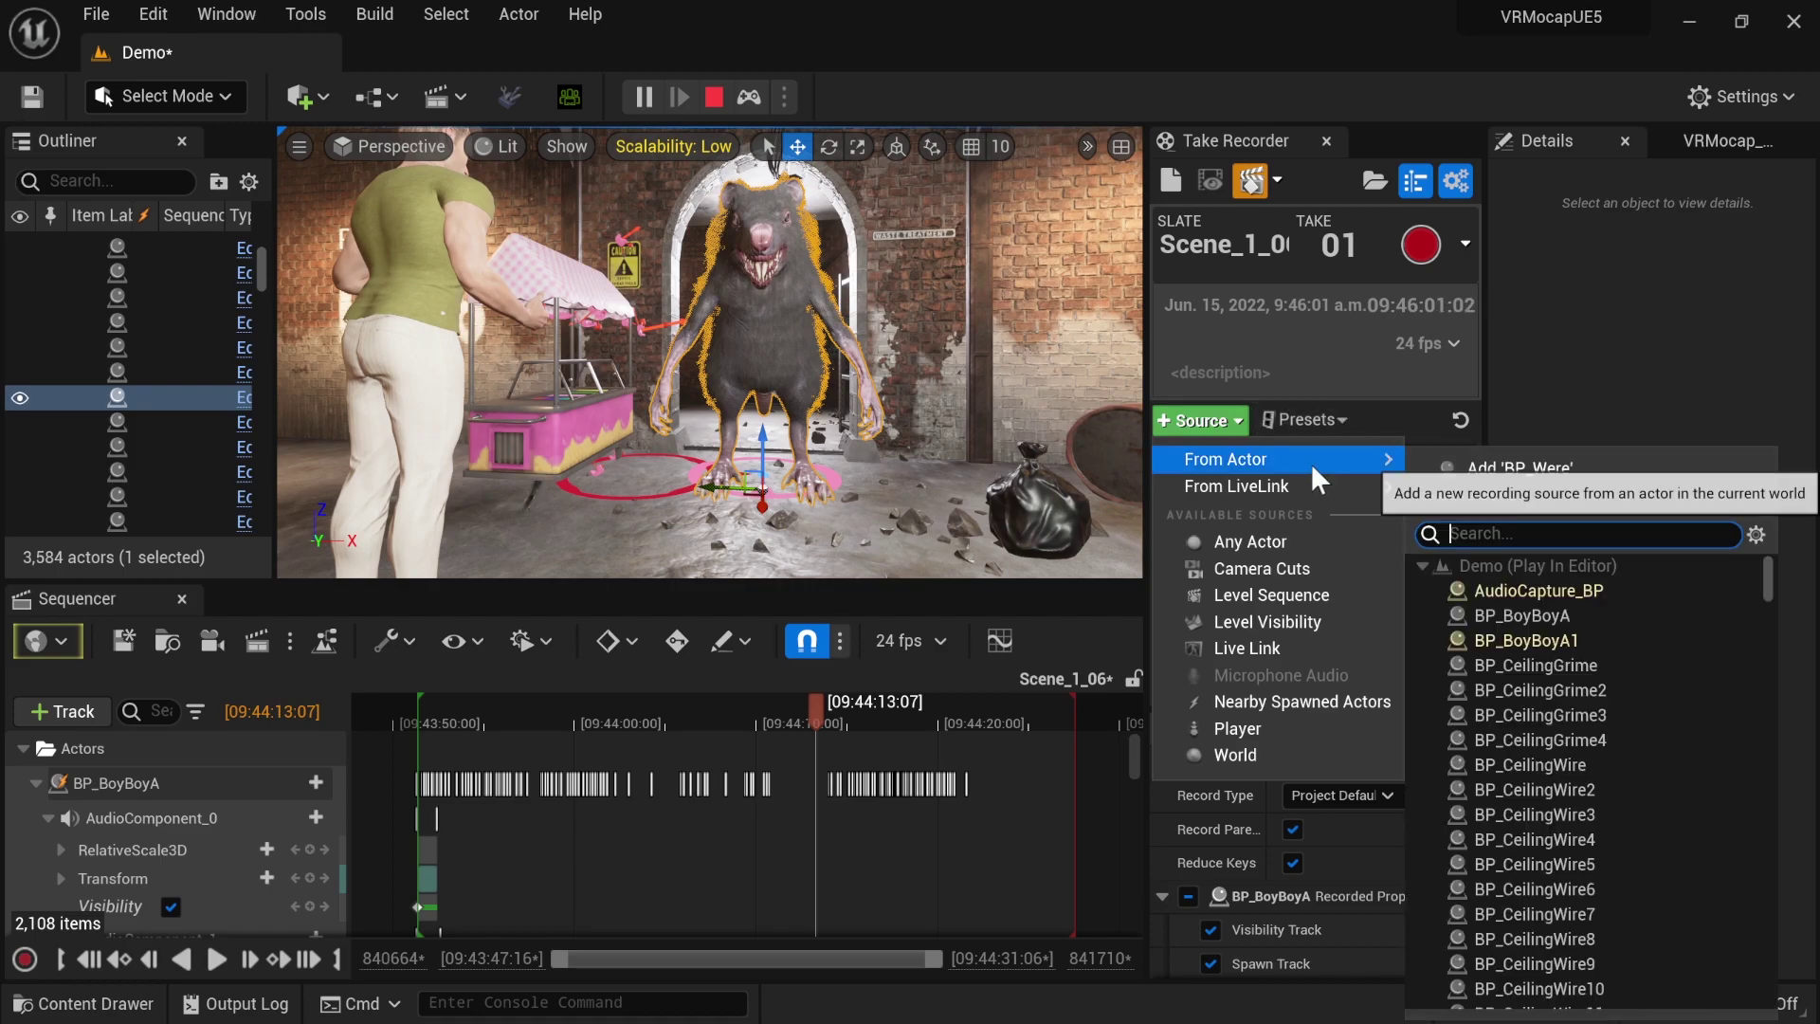
left_click(1502, 474)
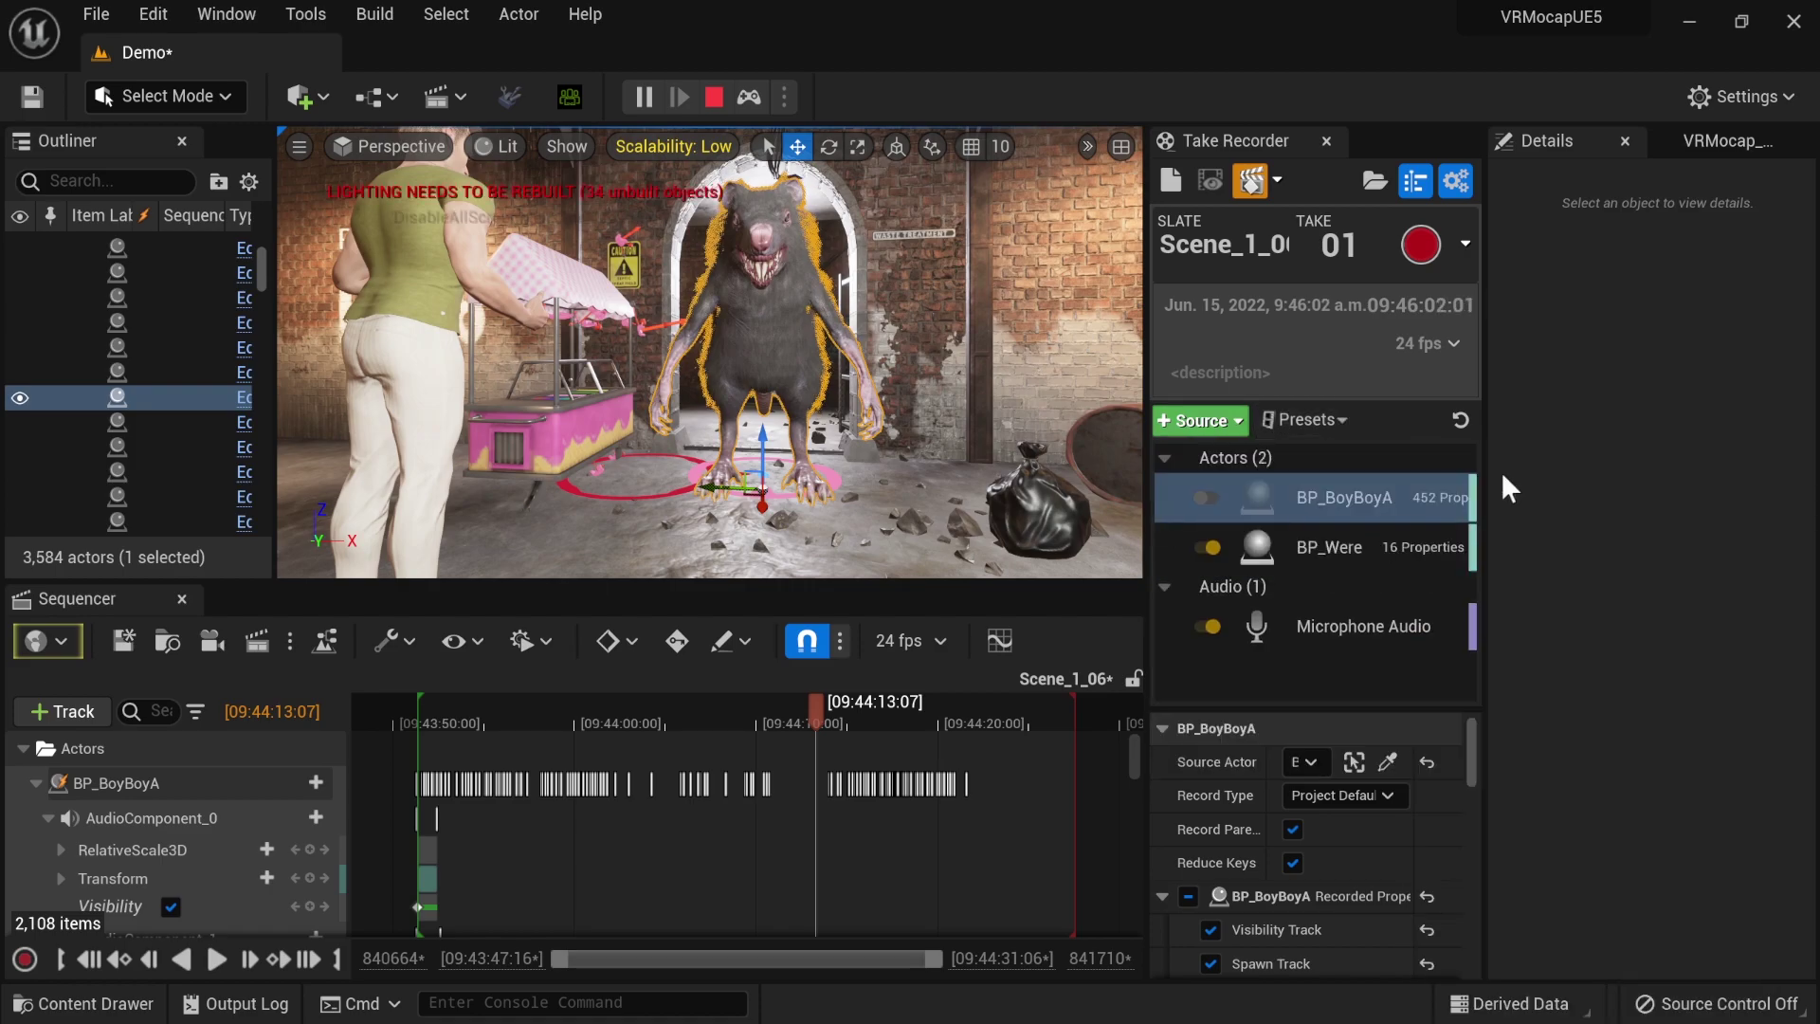
left_click(1295, 679)
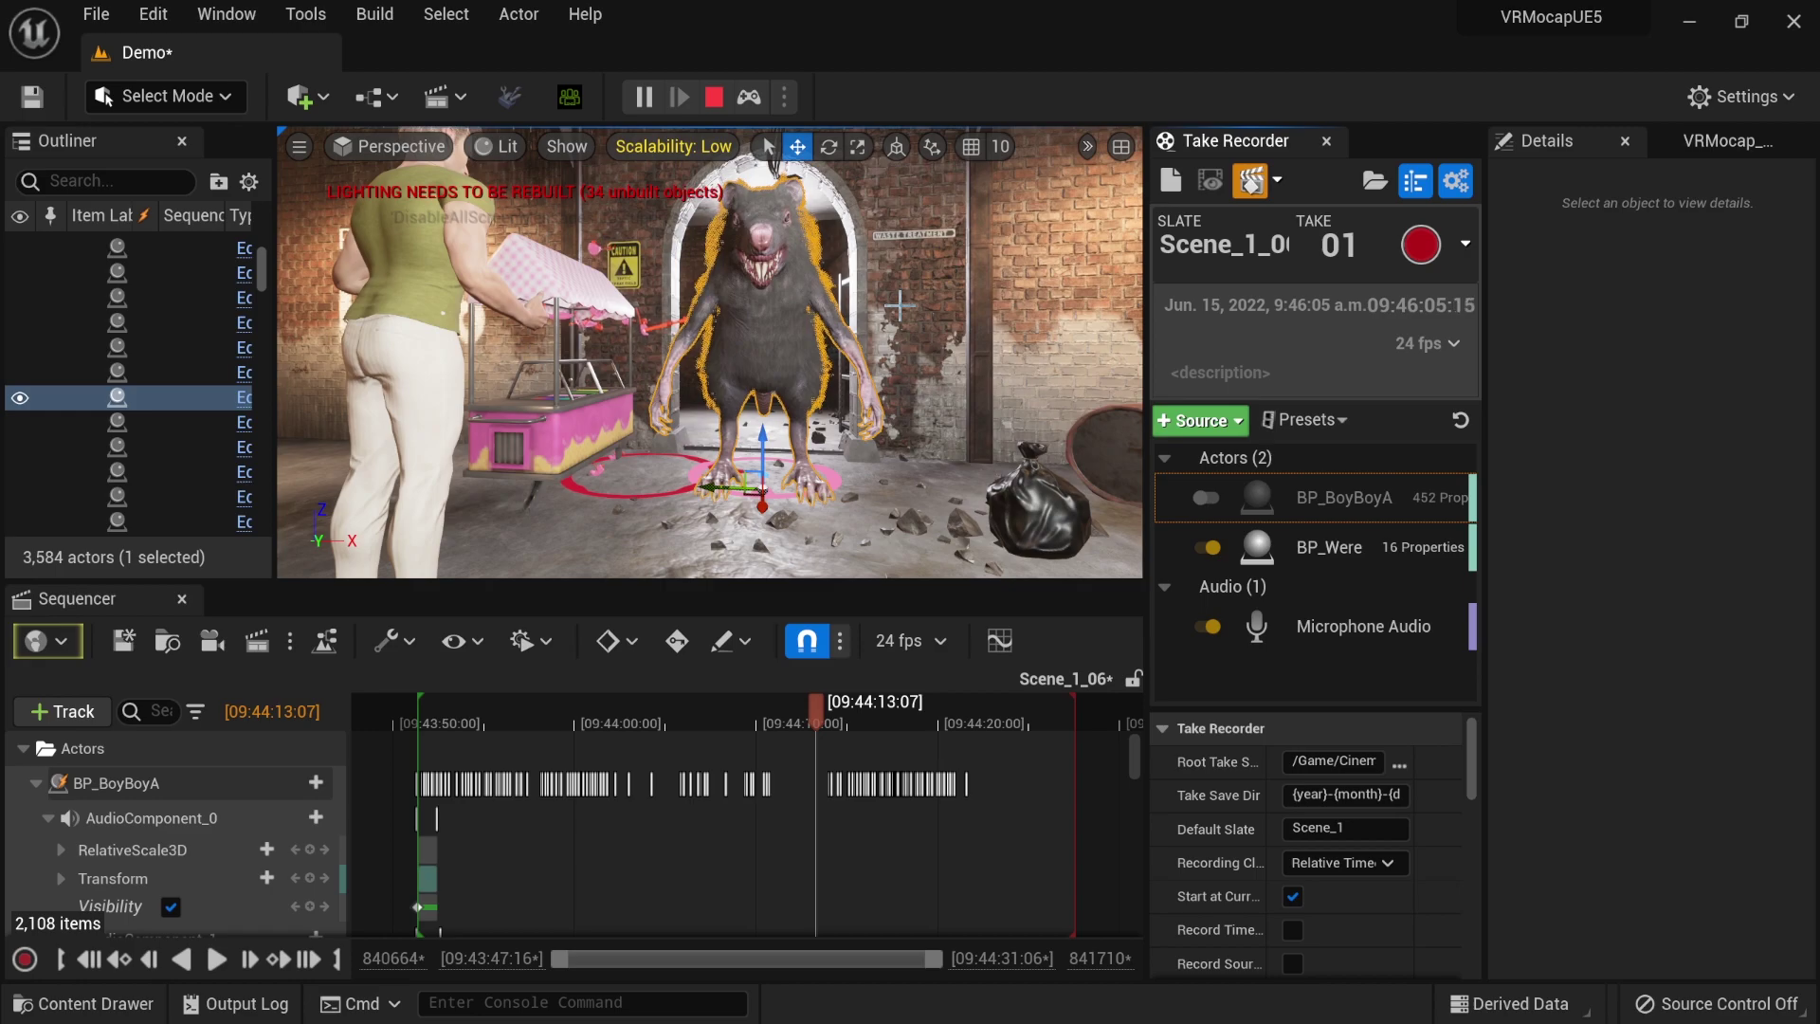
- Return to the game view and set the Sequencer playhead to 09:43:52:05 near the start of the recorded take
key("F8")
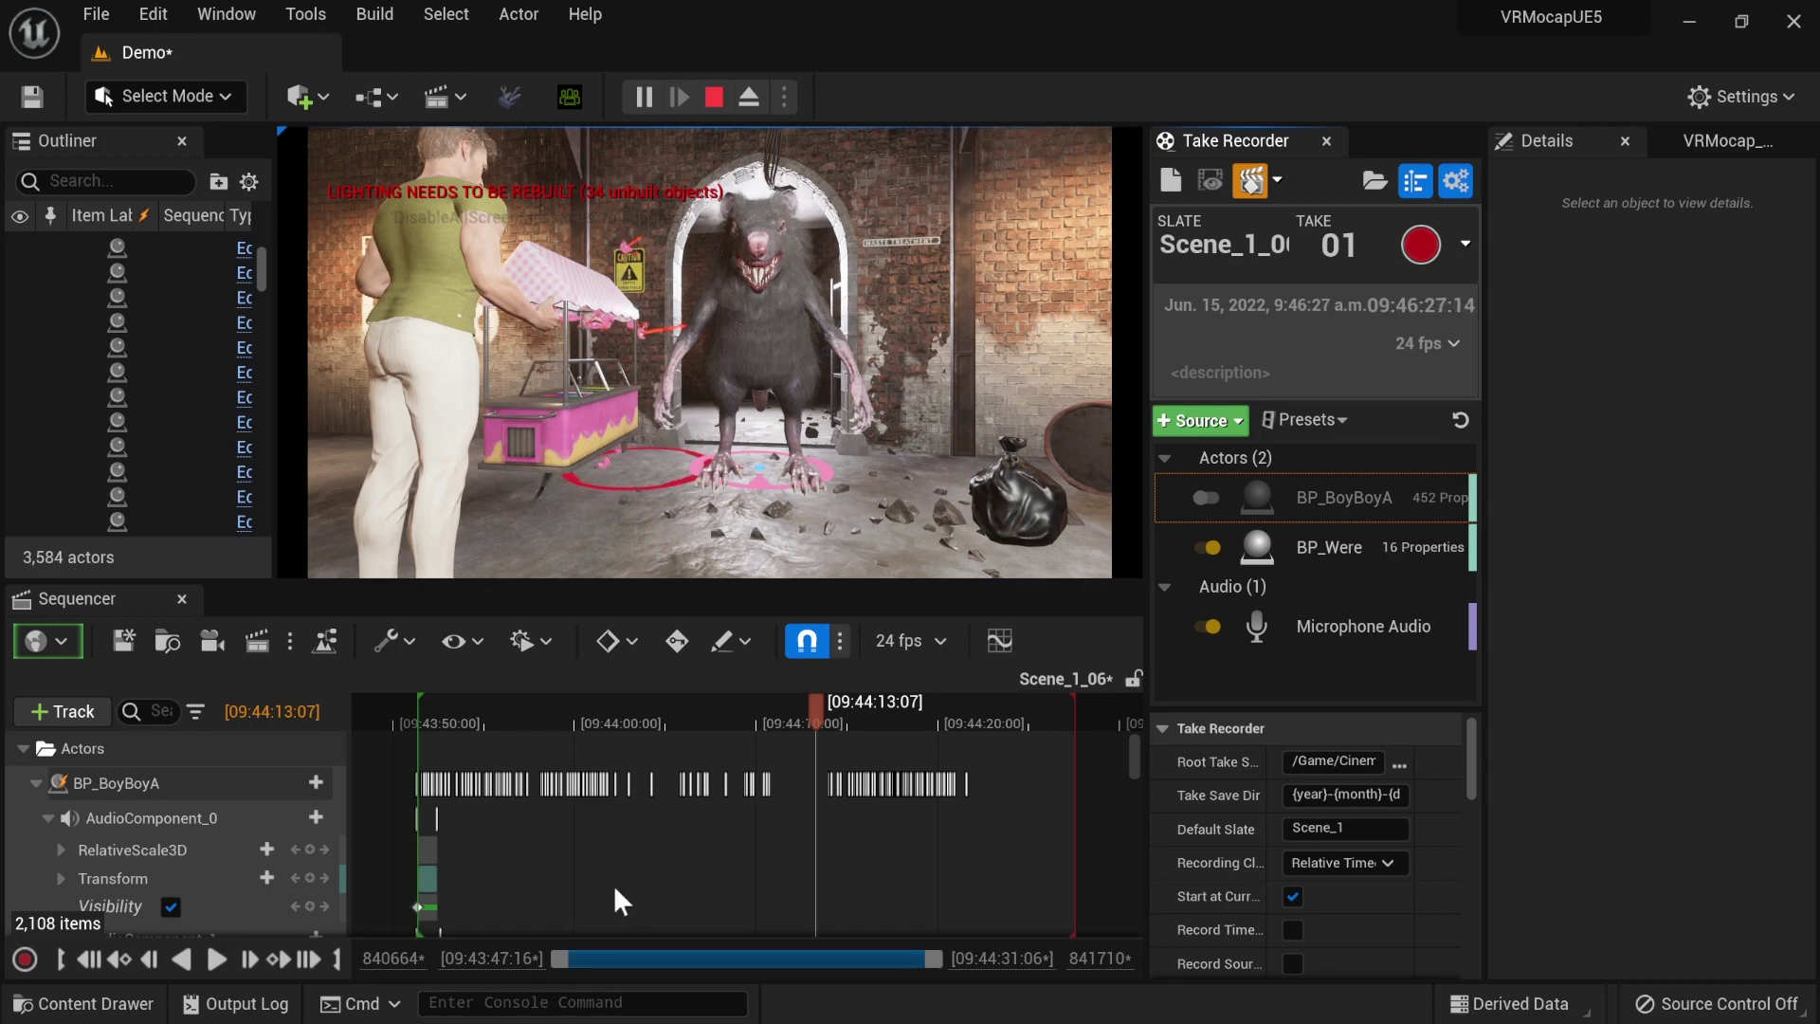
left_click(432, 702)
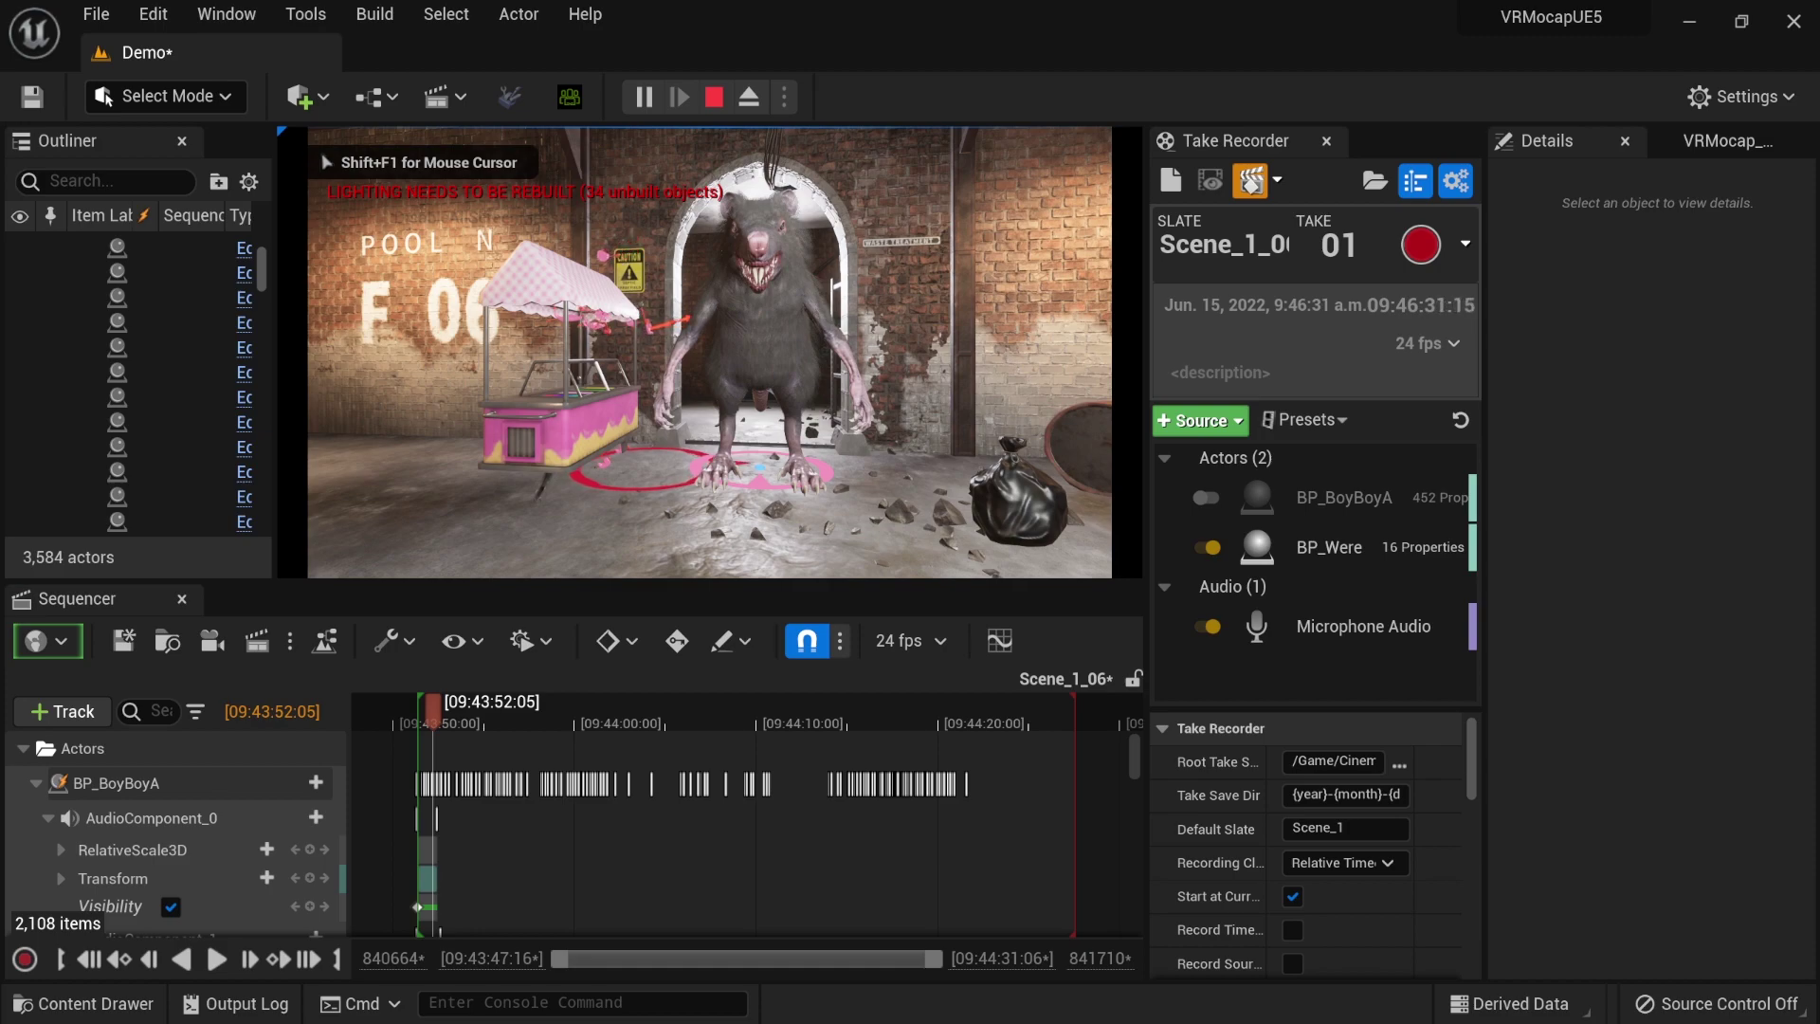
key("F8")
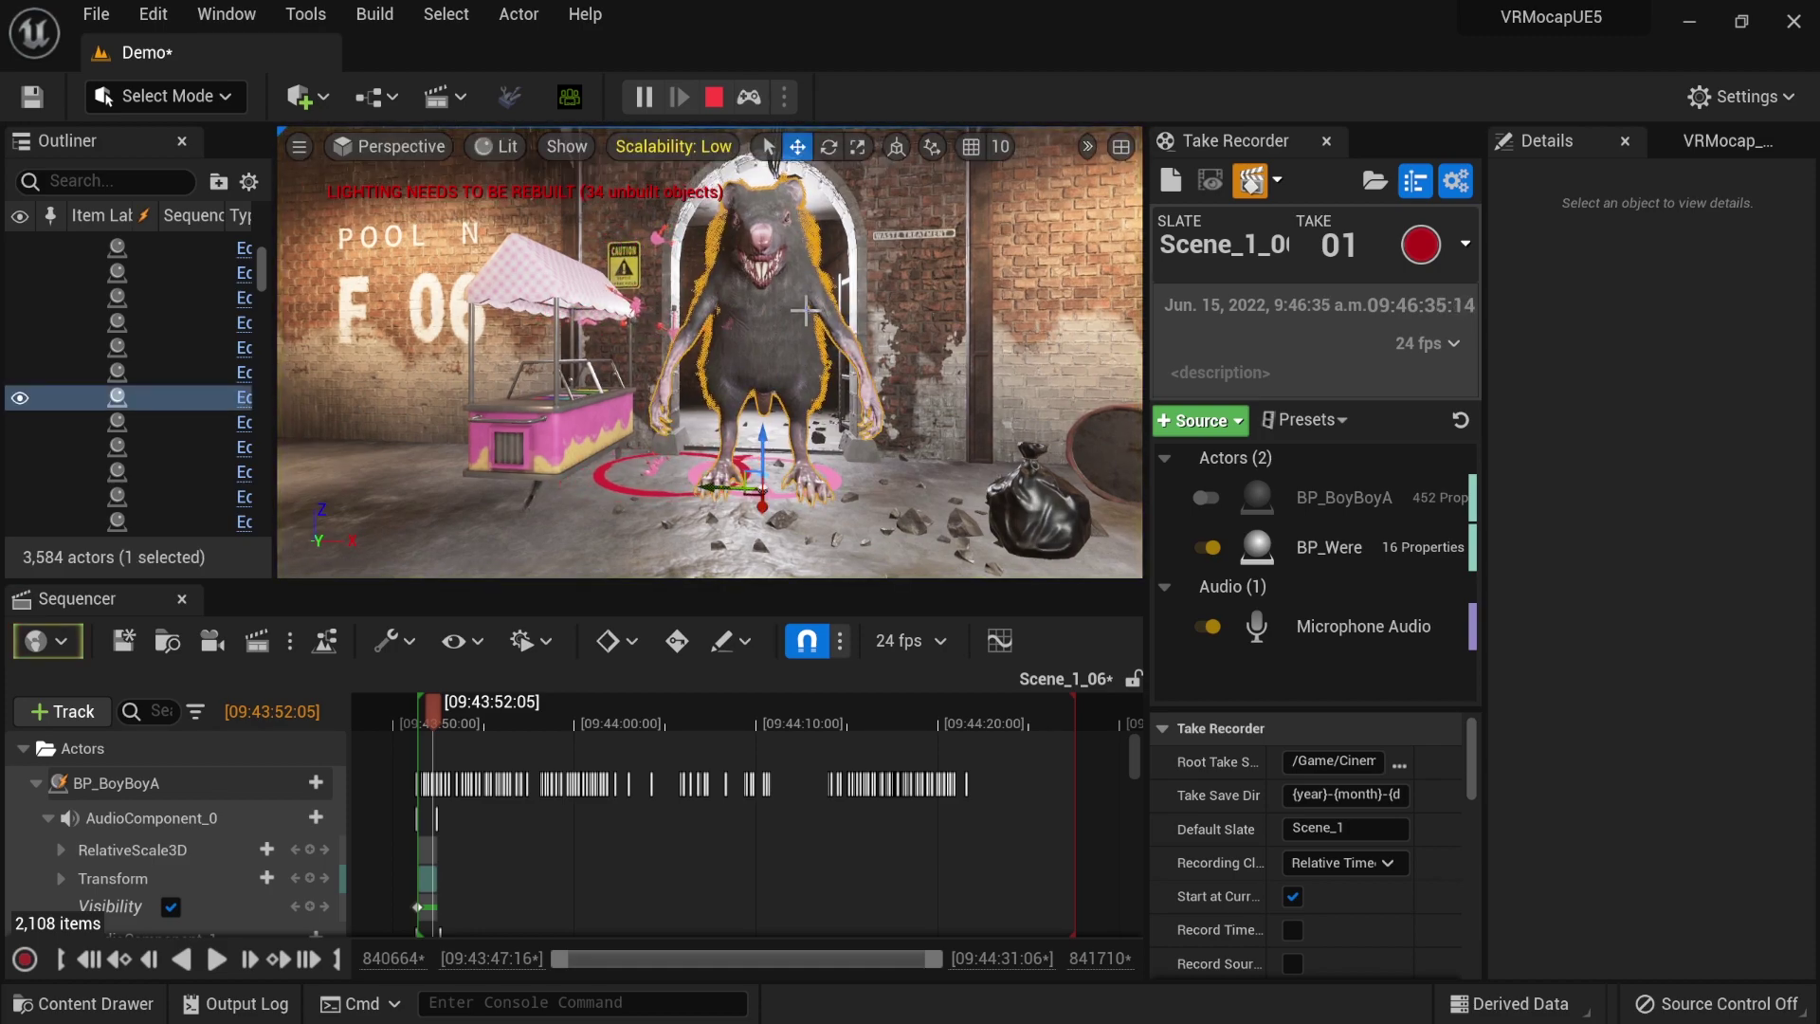
left_click(950, 366)
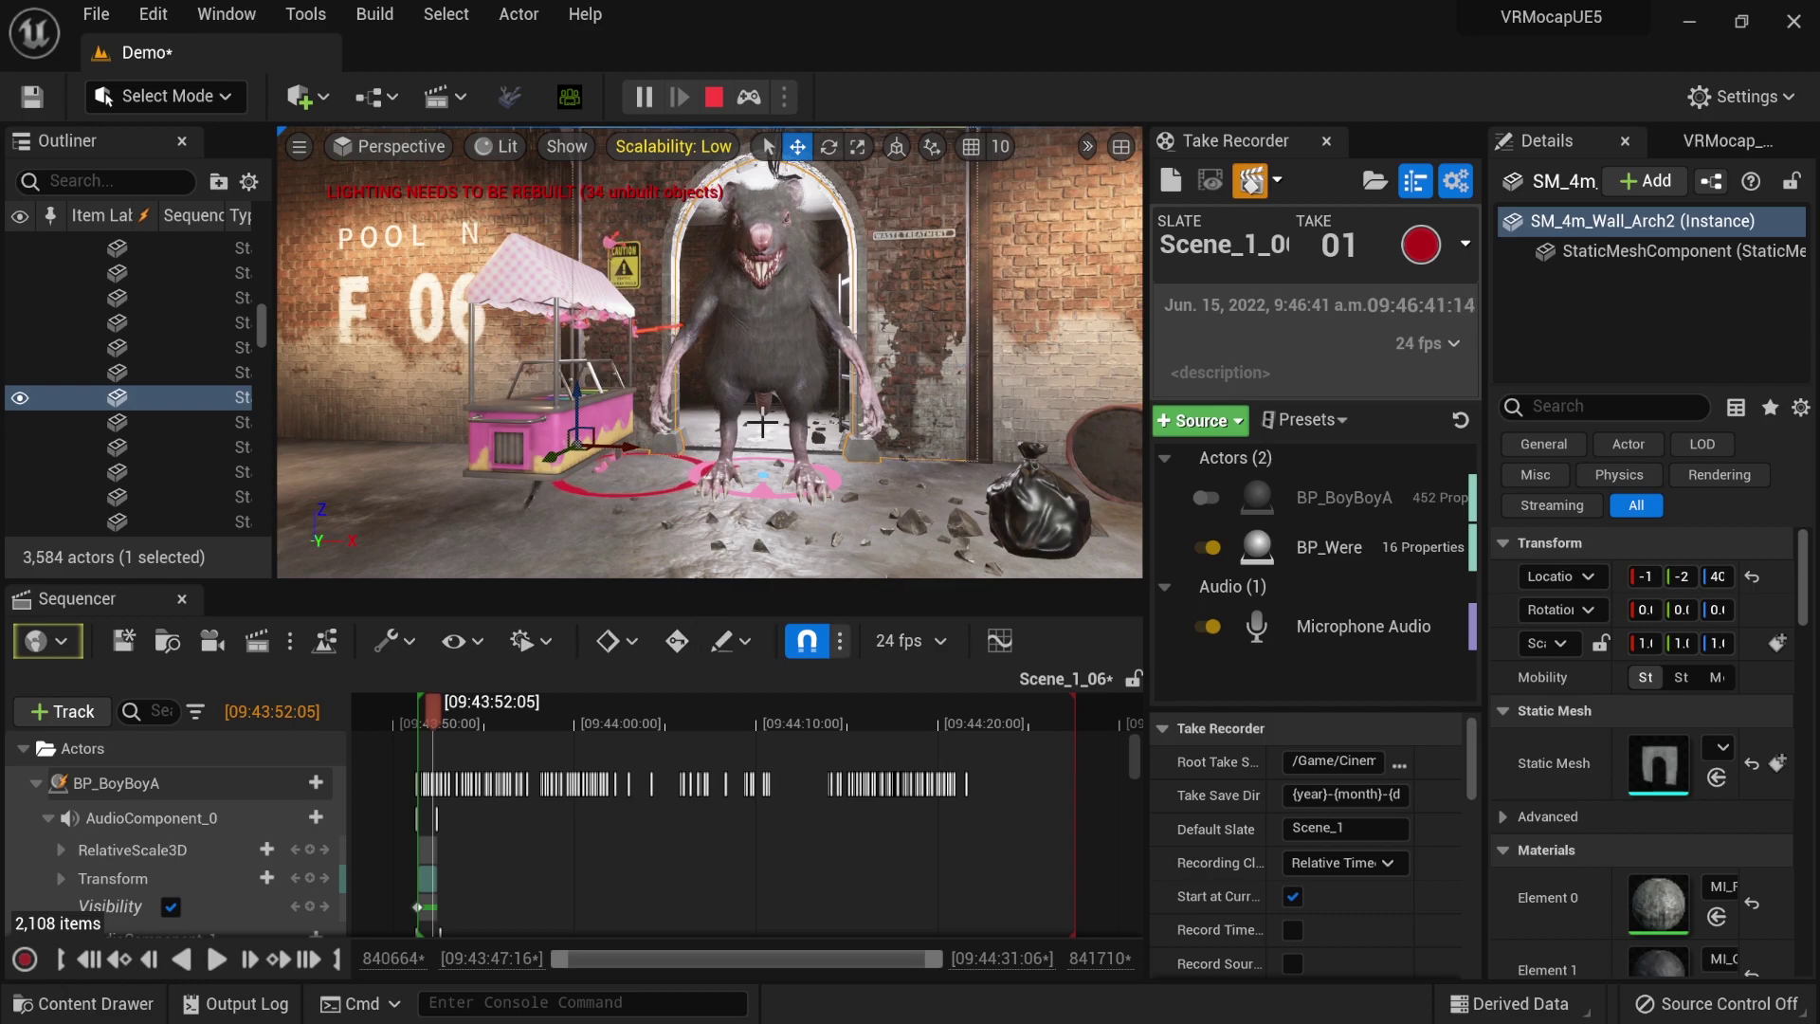
key("F8")
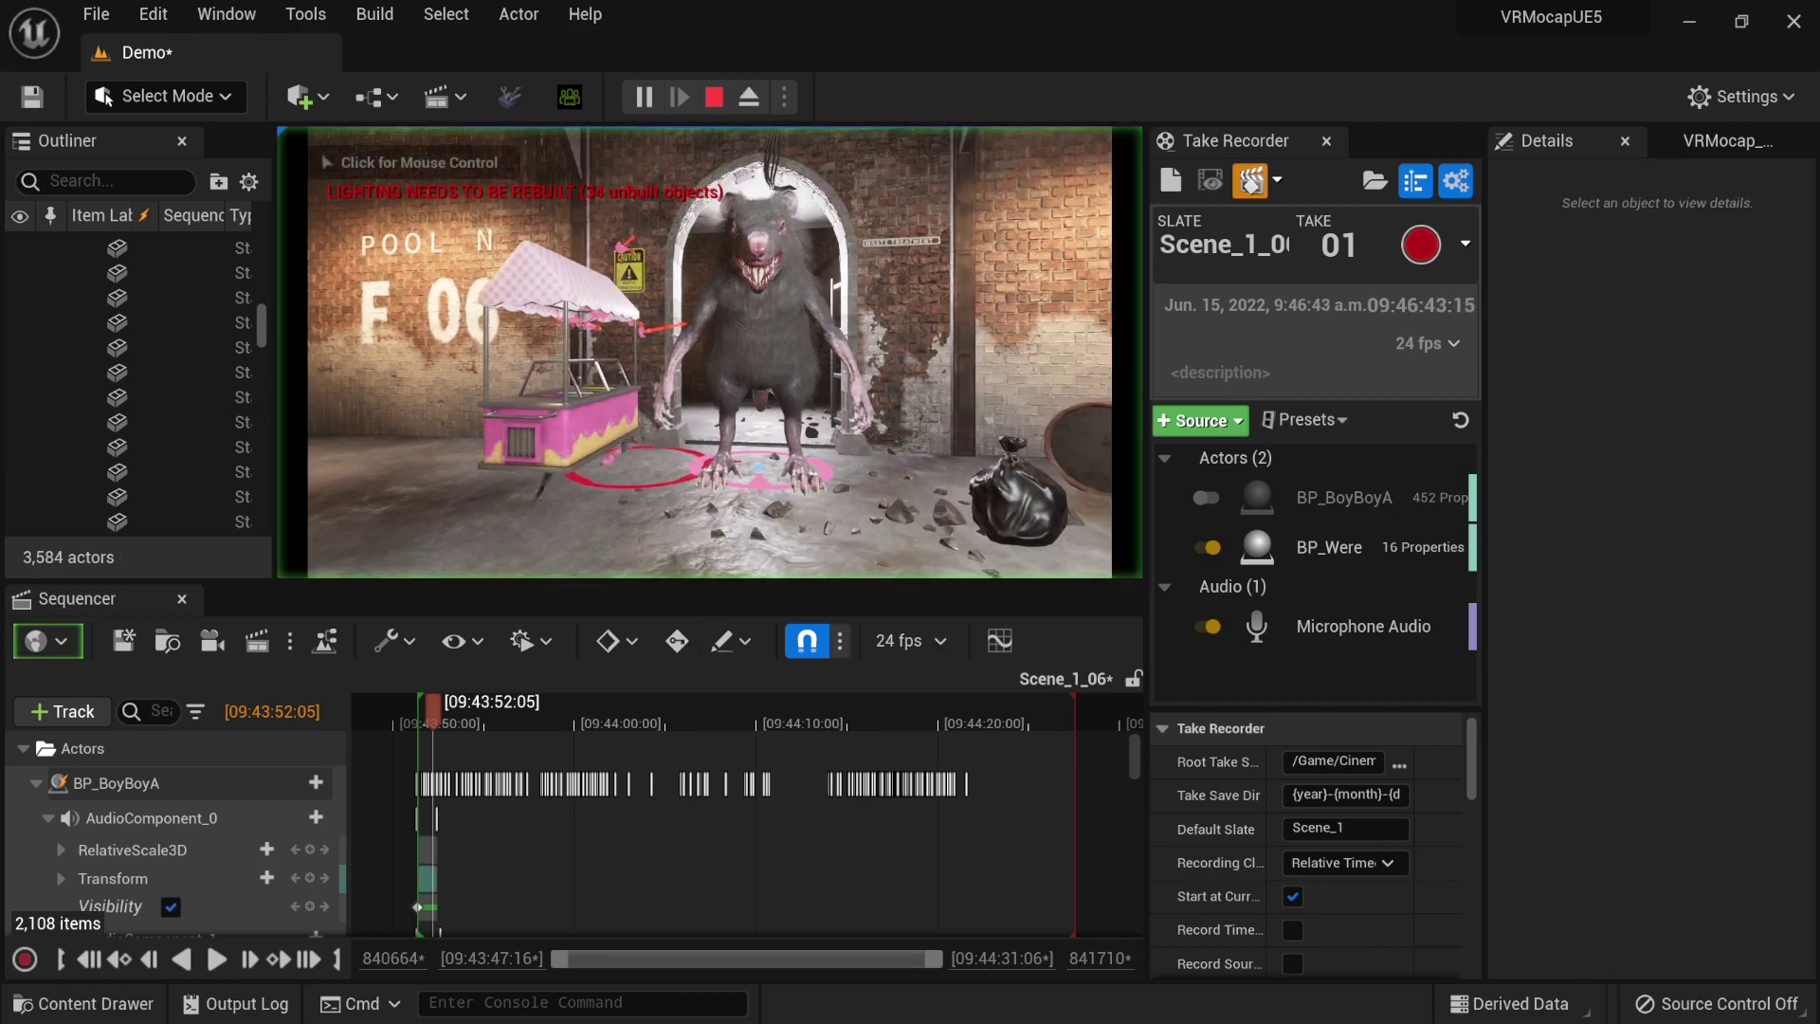
- Enlarge the viewport by shrinking the Sequencer area, pull the ejected camera back, and return to the game view
left_click_drag(982, 586, 948, 717)
key("F8")
right_click_drag(853, 559, 786, 438)
key("s")
key("F8")
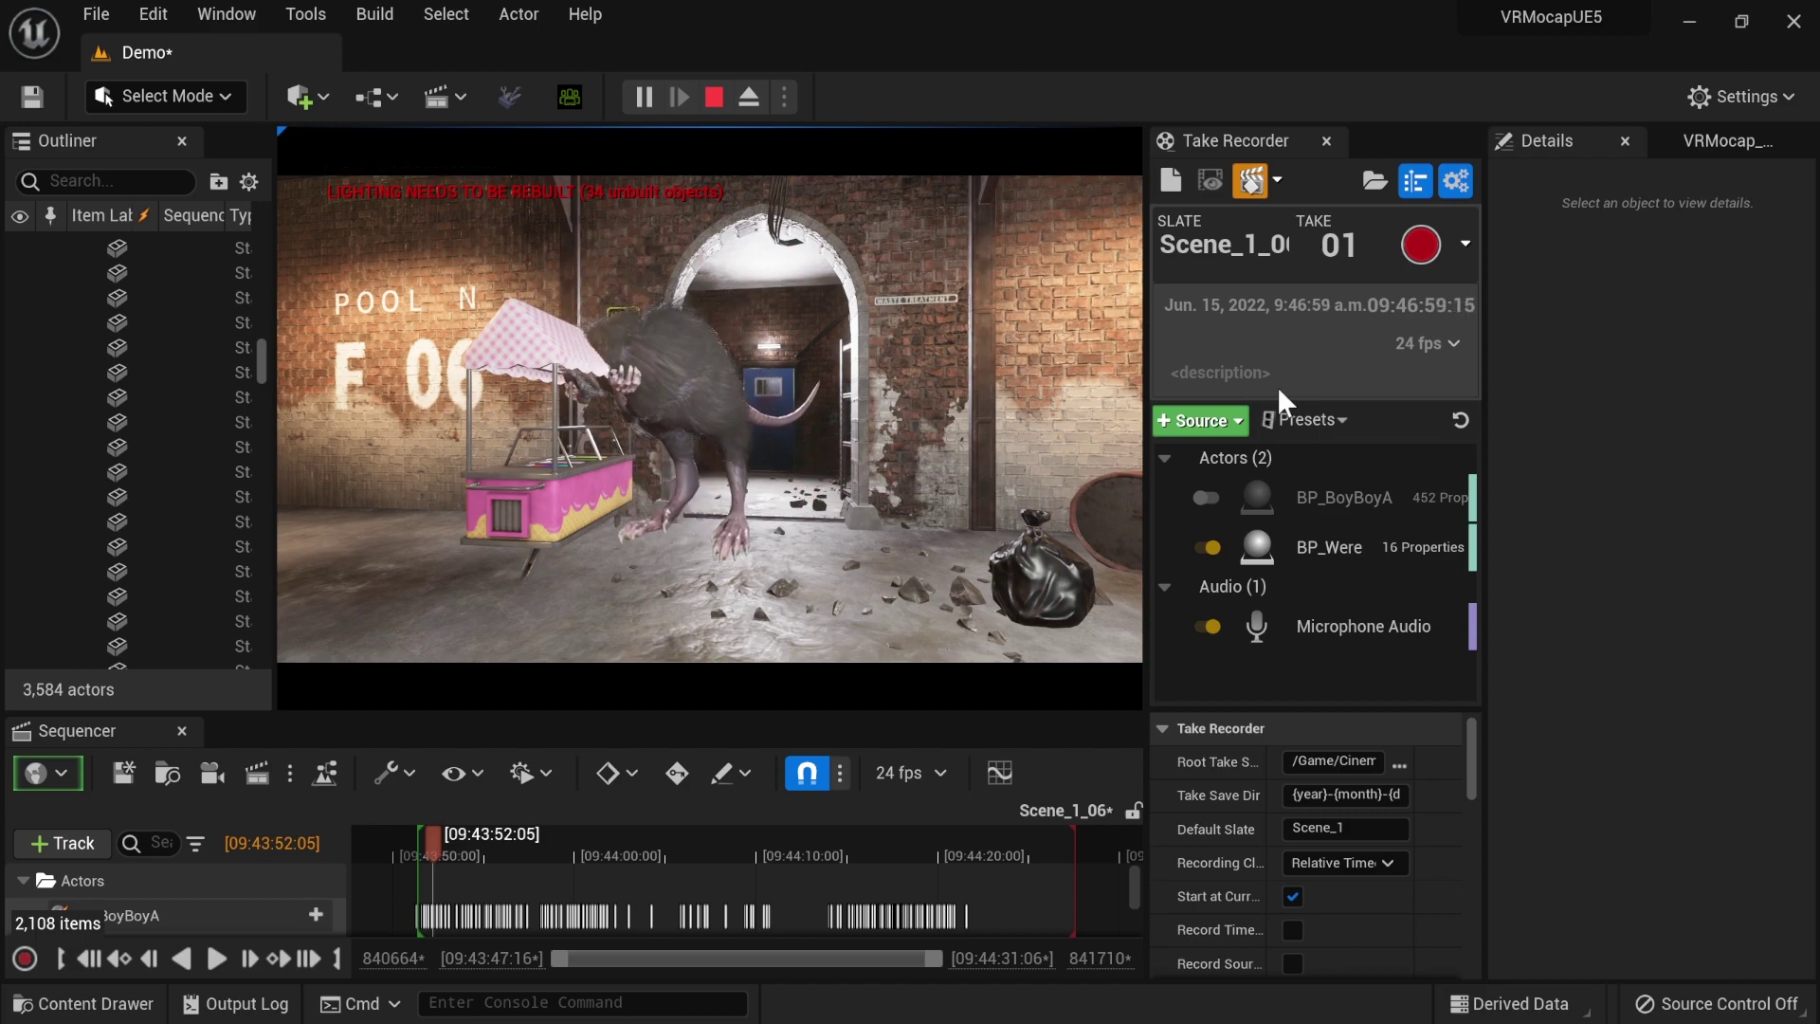
- Record the rat's performance as take 1 of Scene_1_06 for about 31 seconds, stop recording and end the play session
left_click(1422, 245)
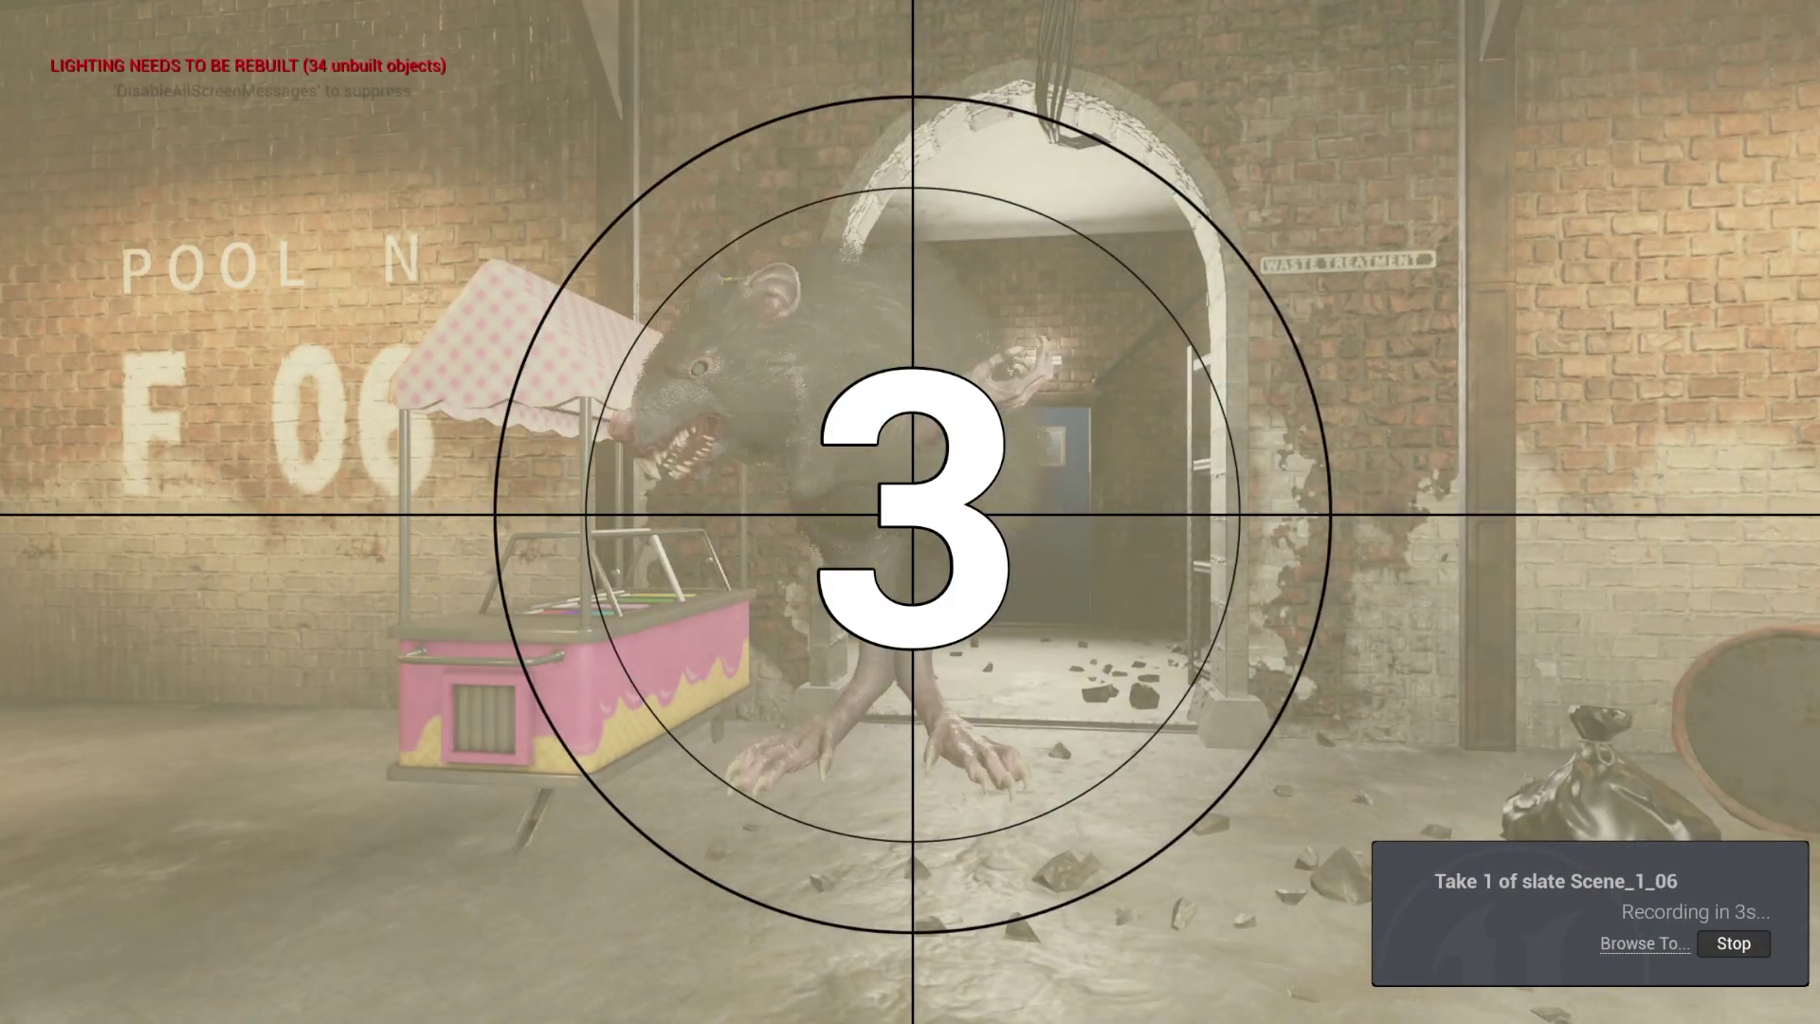
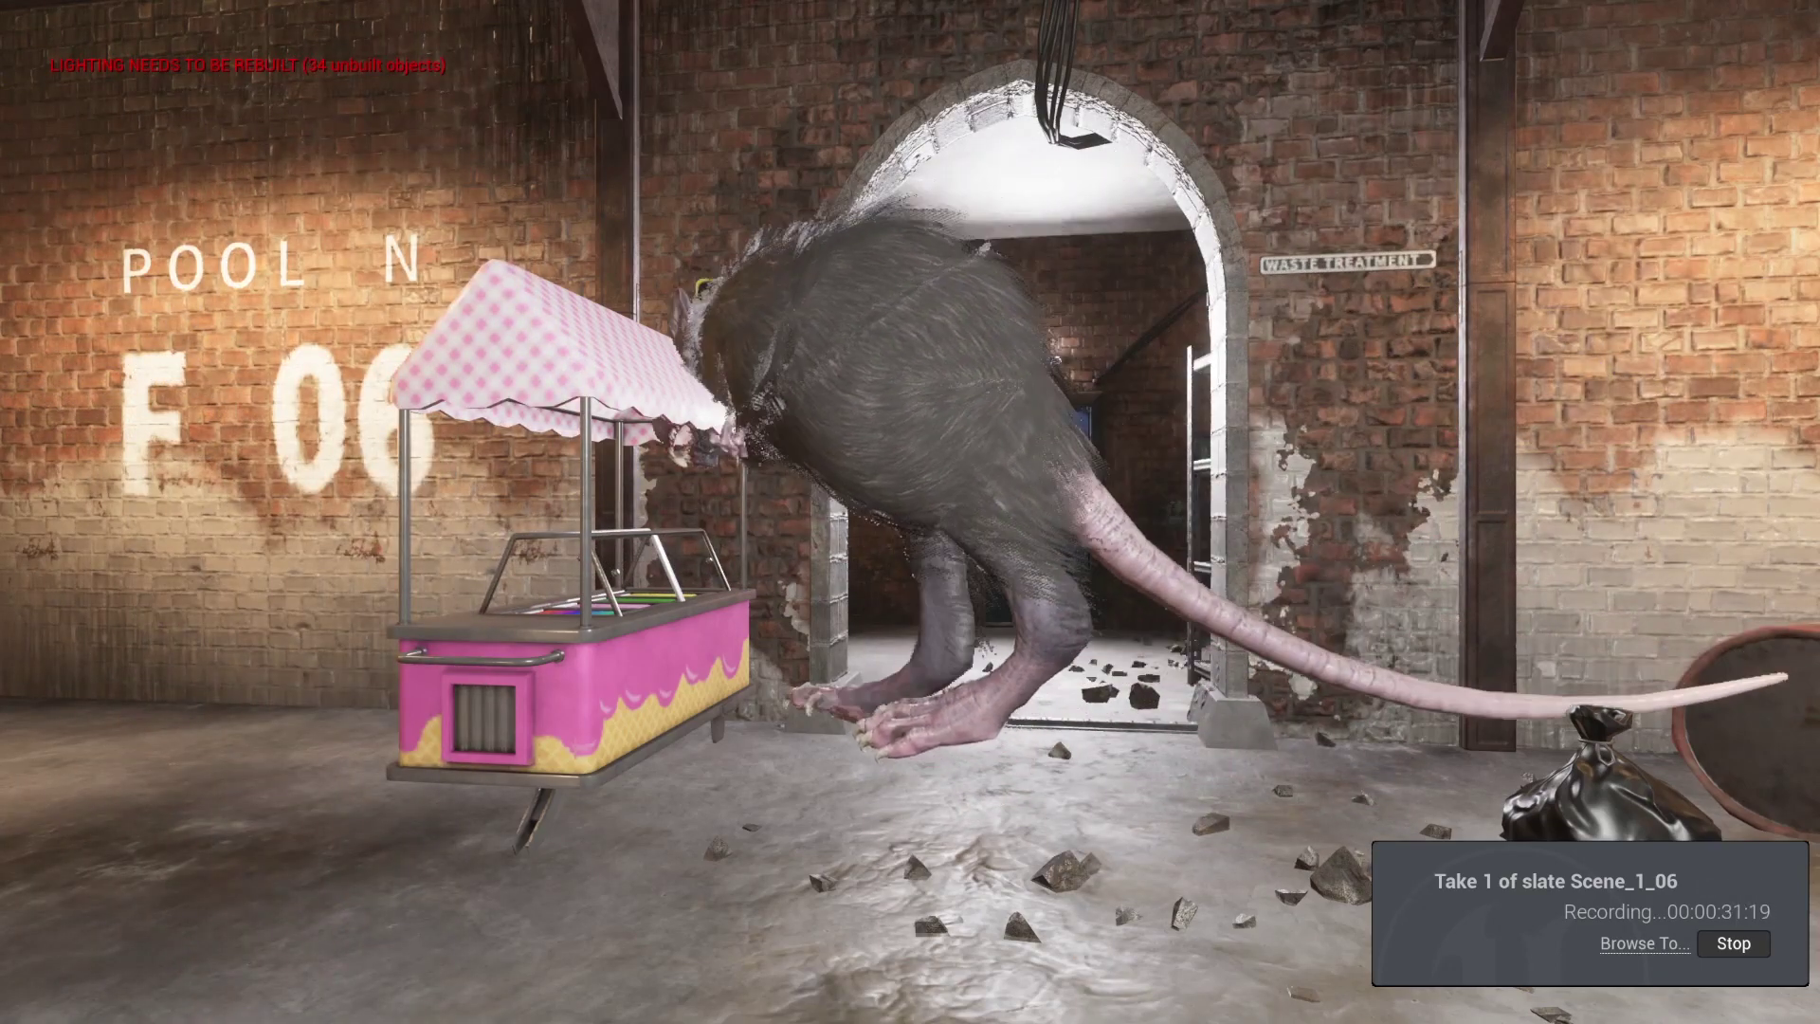
left_click(1733, 943)
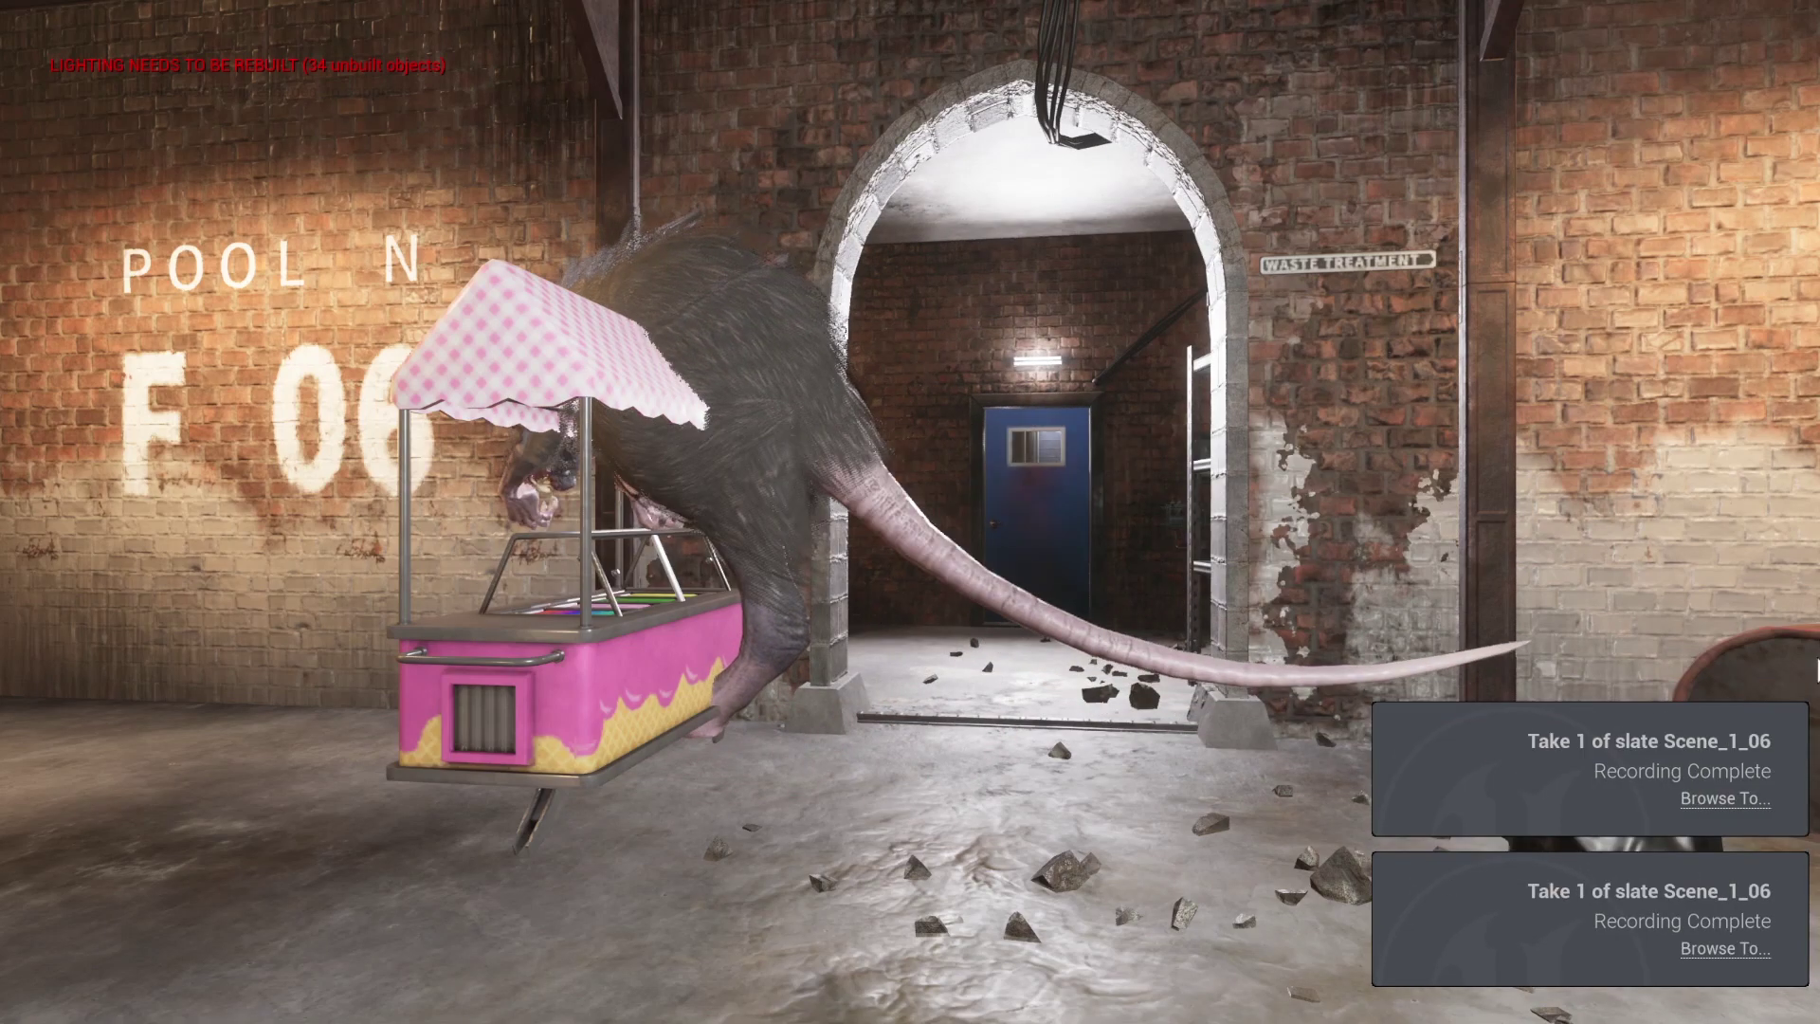
key("Escape")
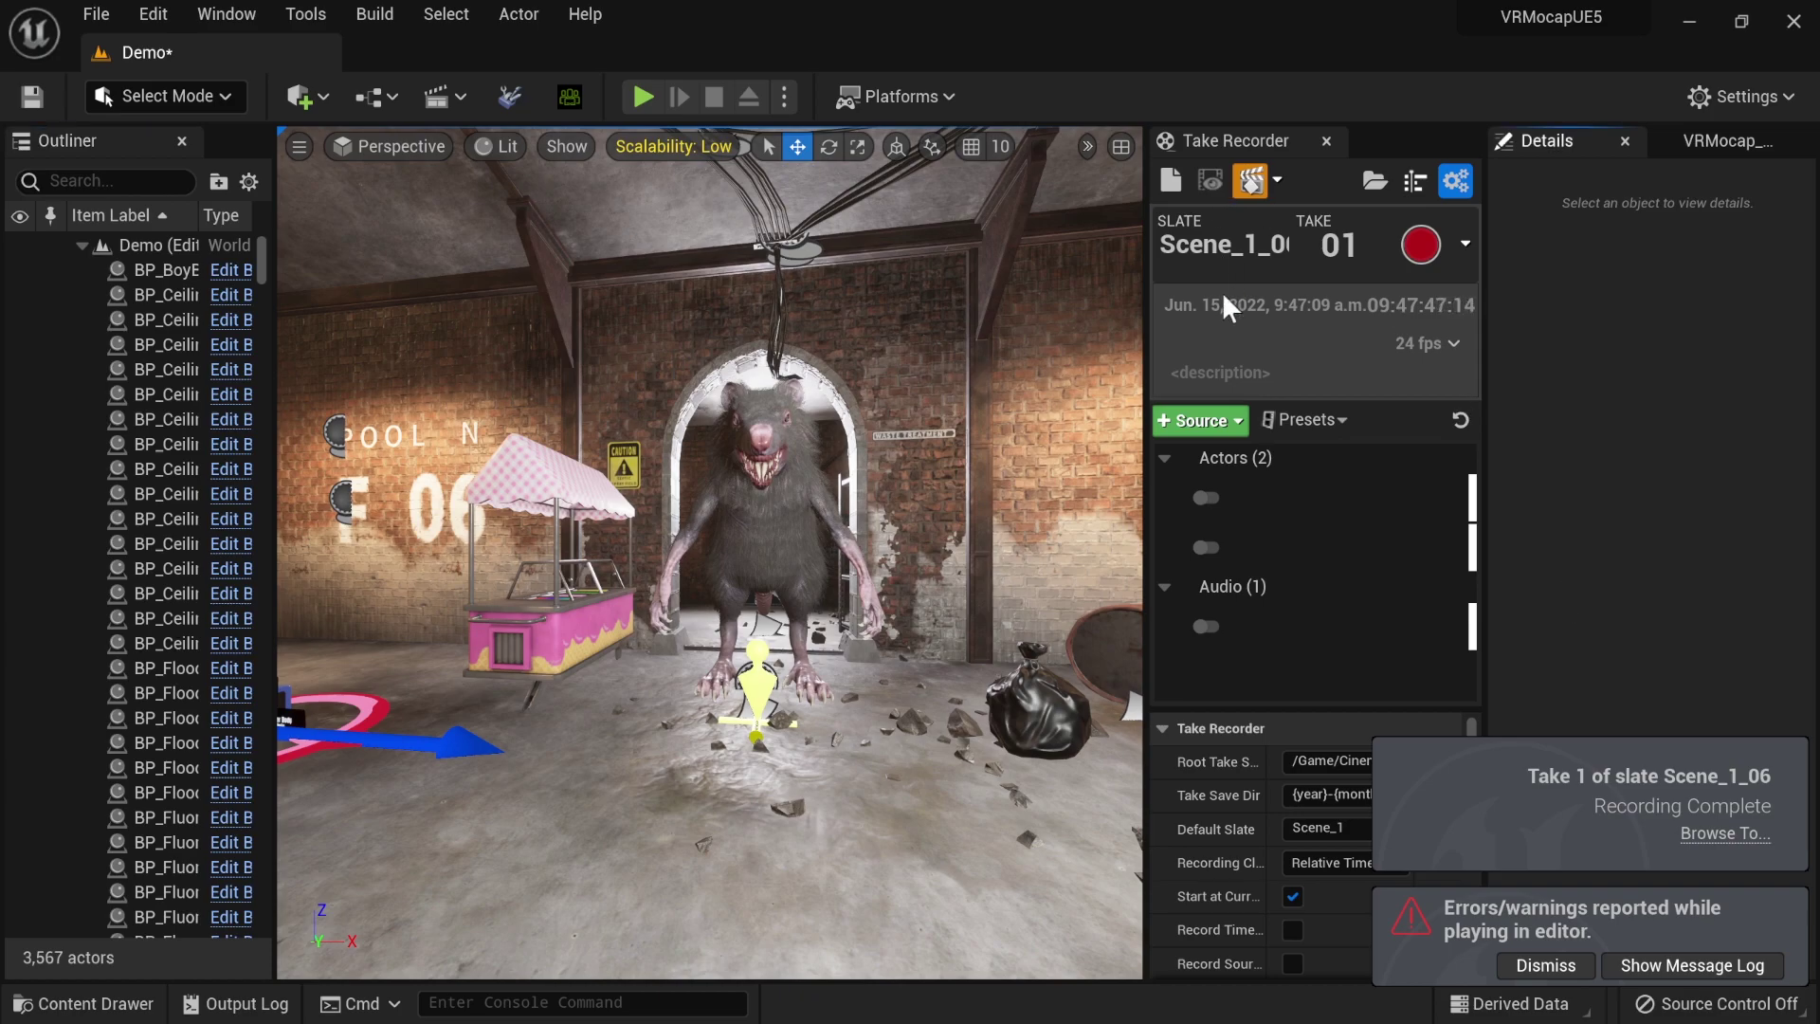
- Move the rat actor BP_Were away from the archway to the far side of the room, behind the camera prop
right_click_drag(1097, 351, 1166, 346)
left_click(697, 502)
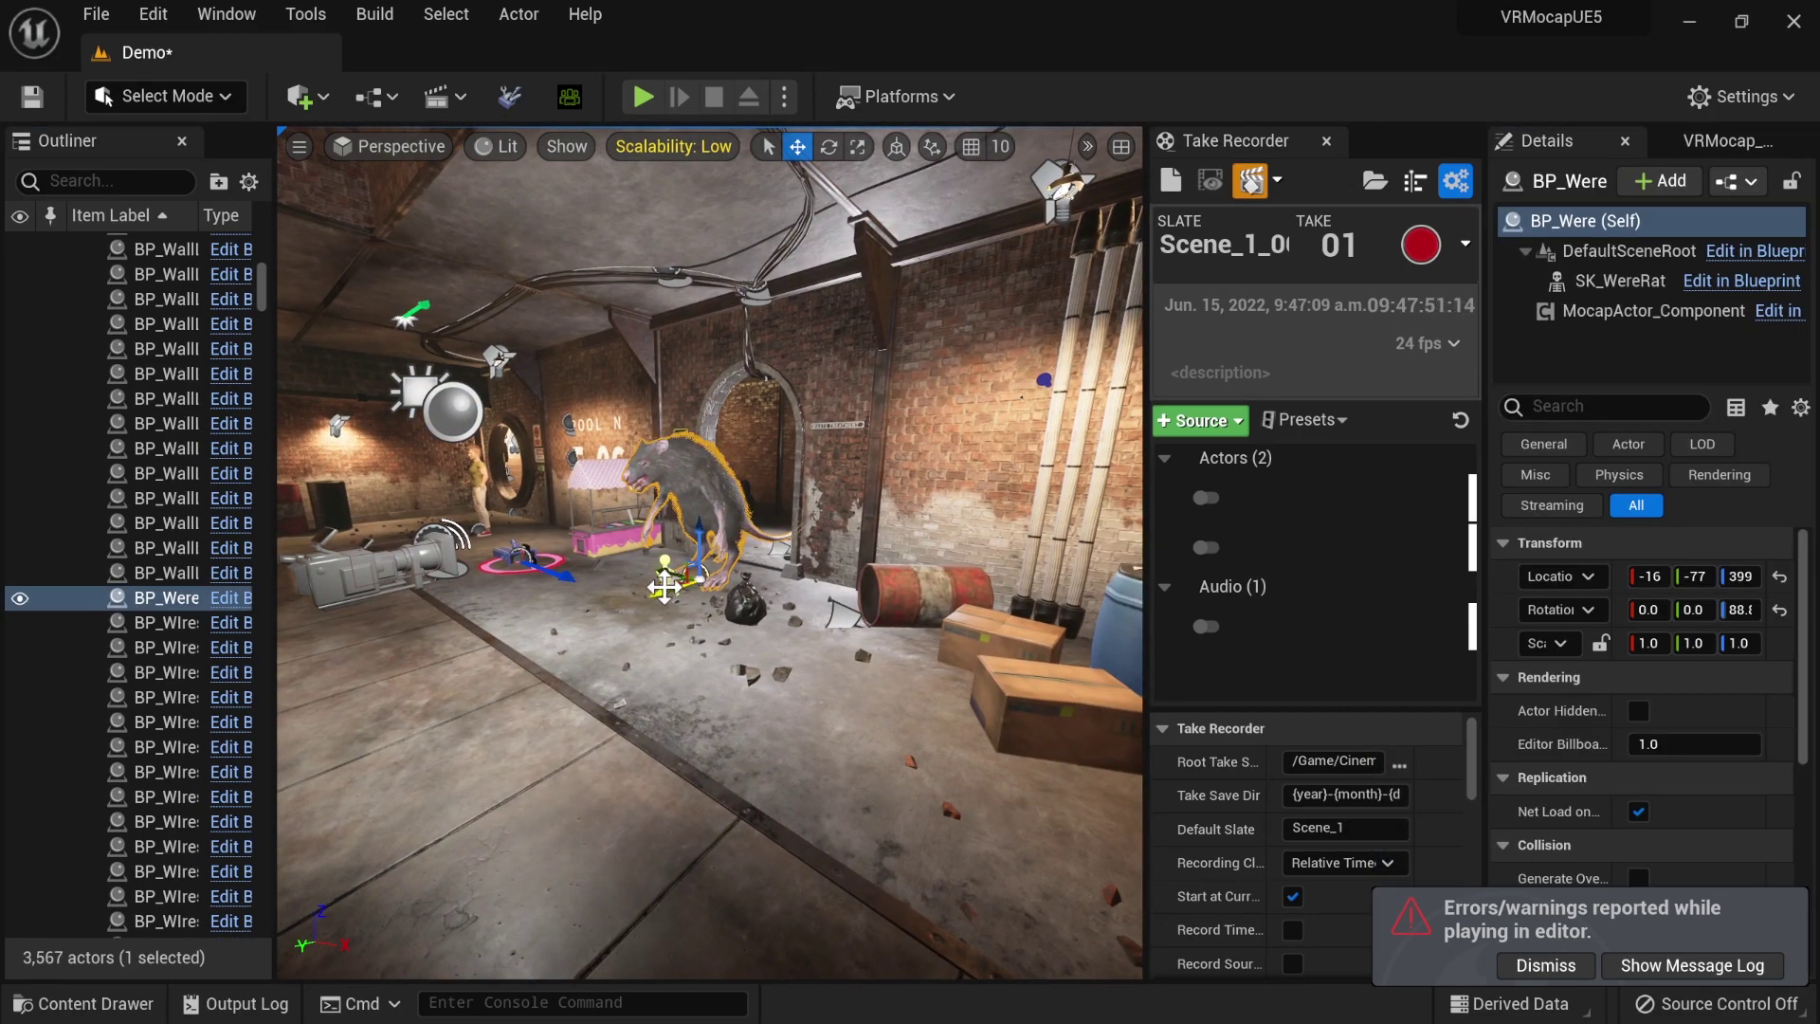
left_click_drag(660, 574, 457, 579)
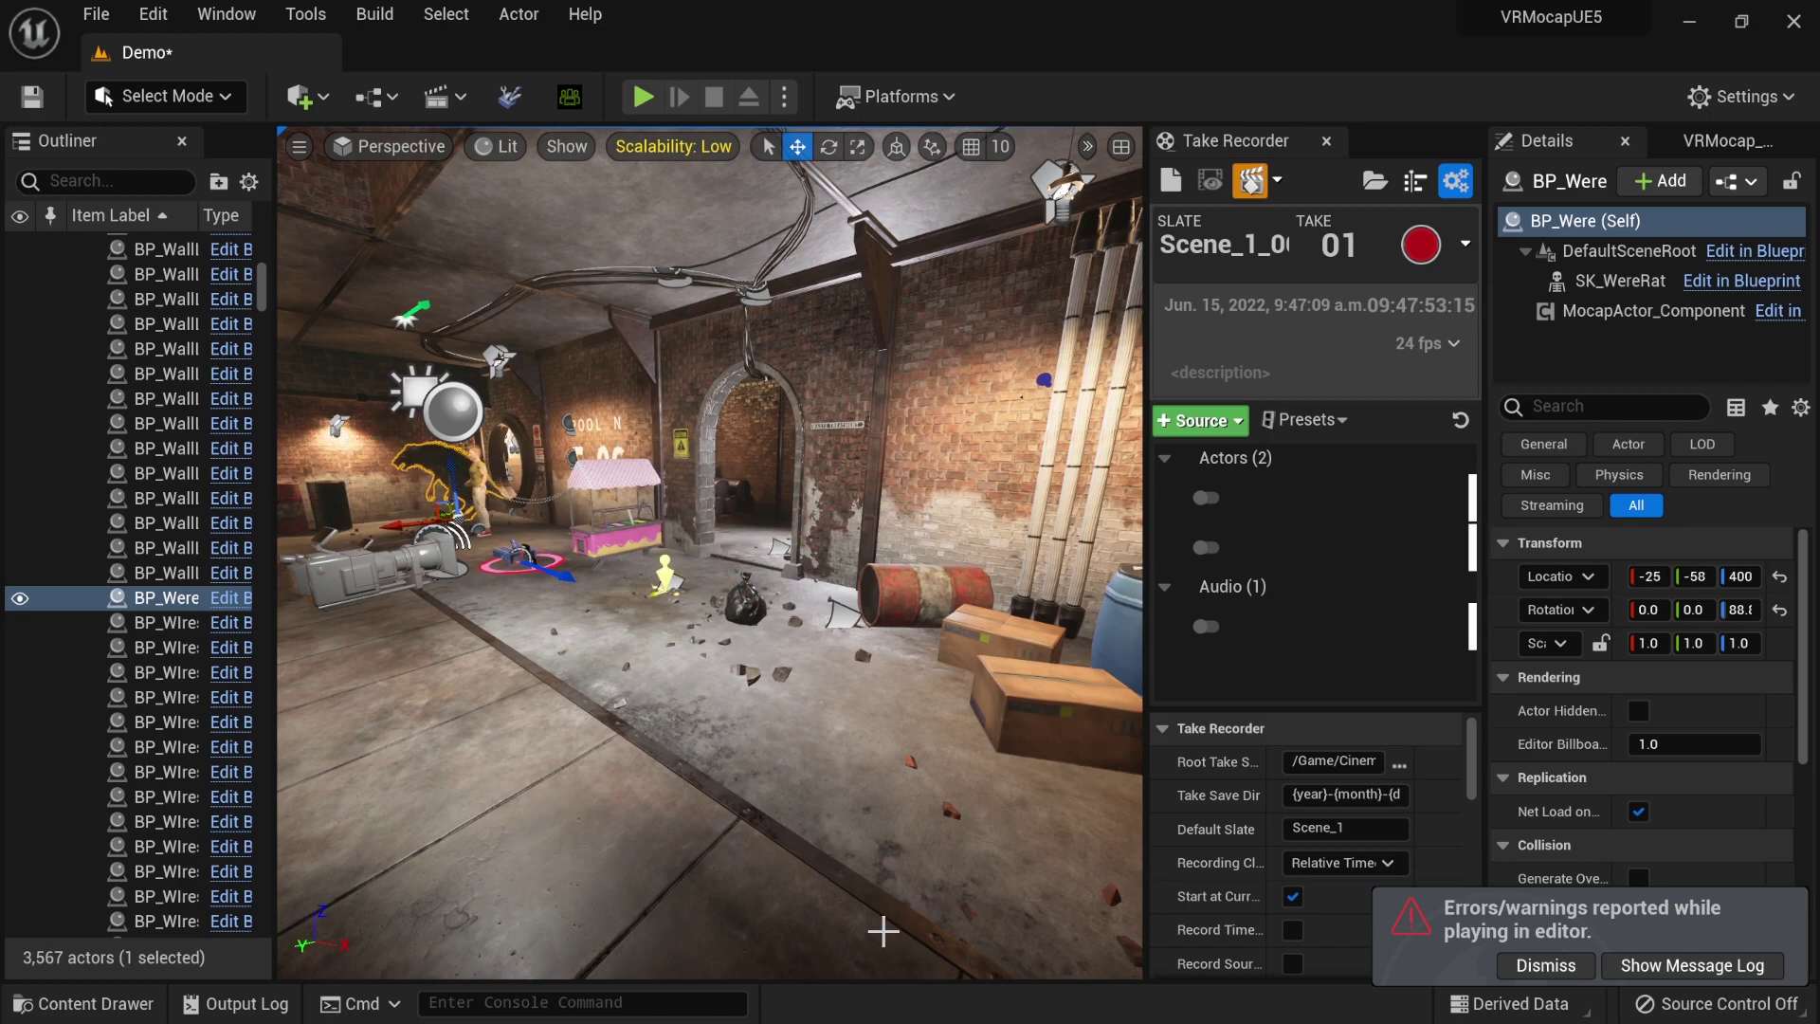
- Browse to the 2022-06-15 folder under Cinematics/Takes and open the Scene_1_06 level sequence
key("ctrl+space")
scroll(151, 811, "up", 15)
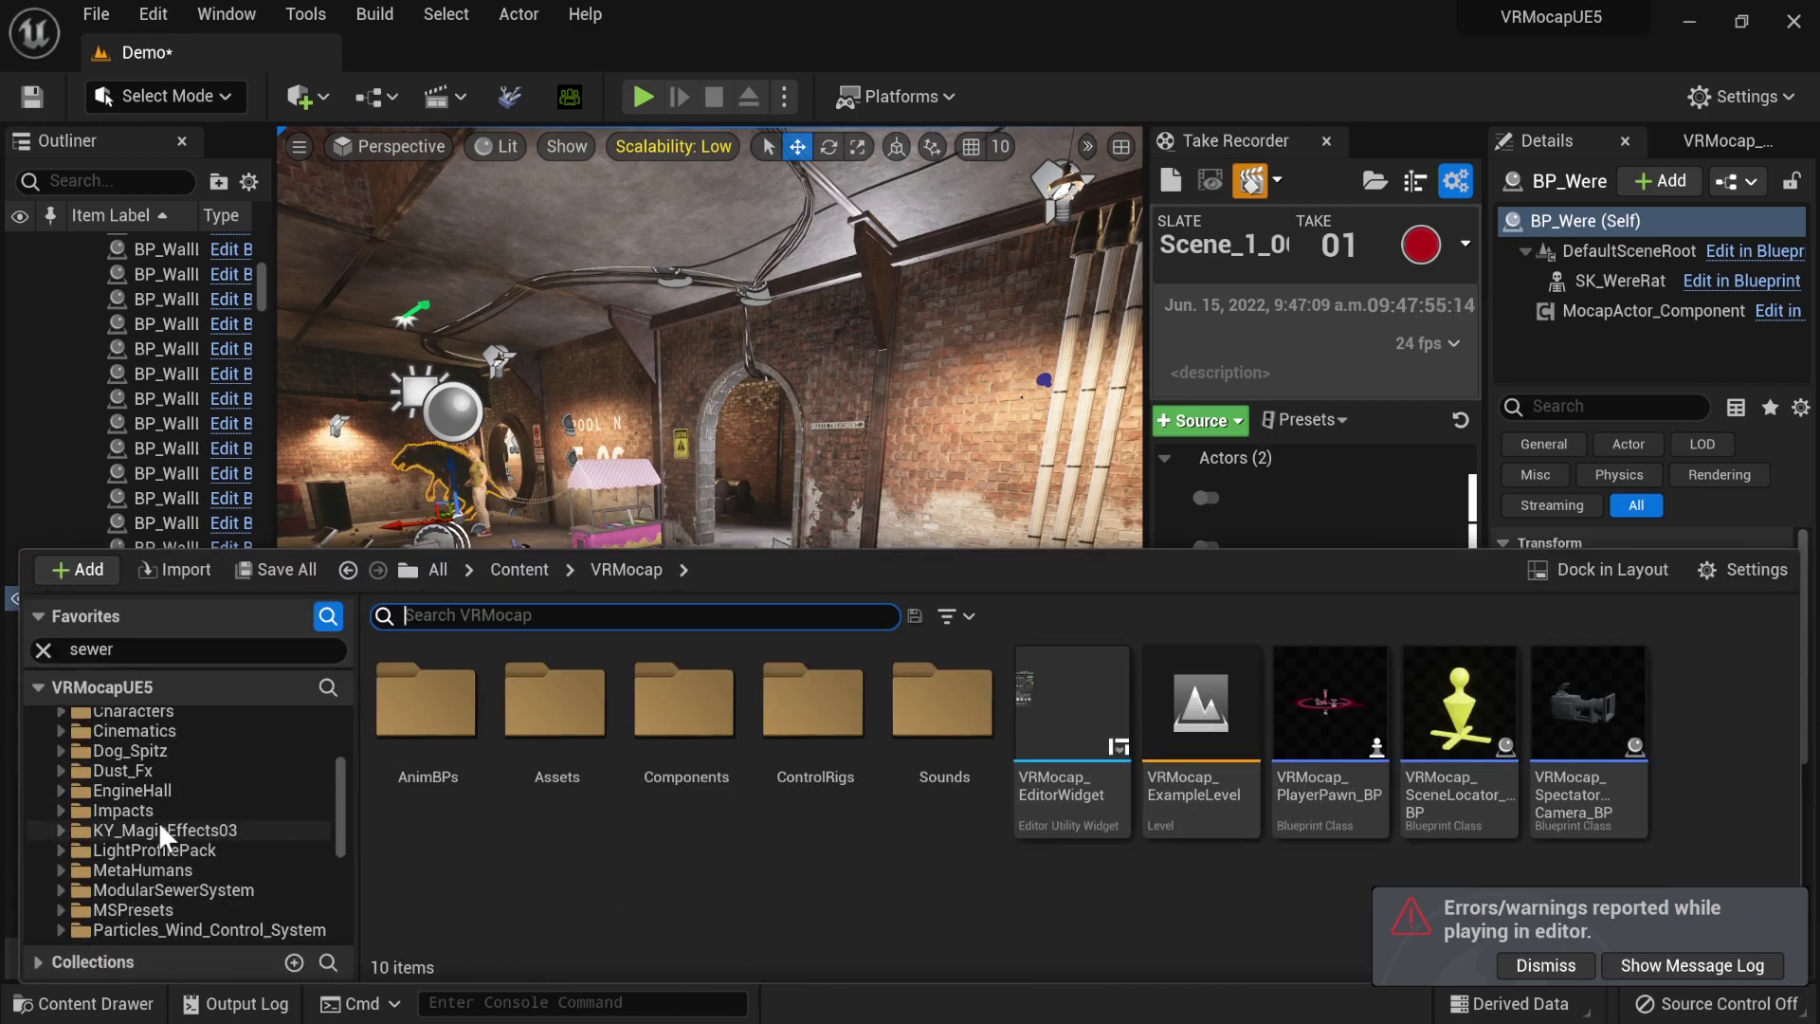
left_click(124, 900)
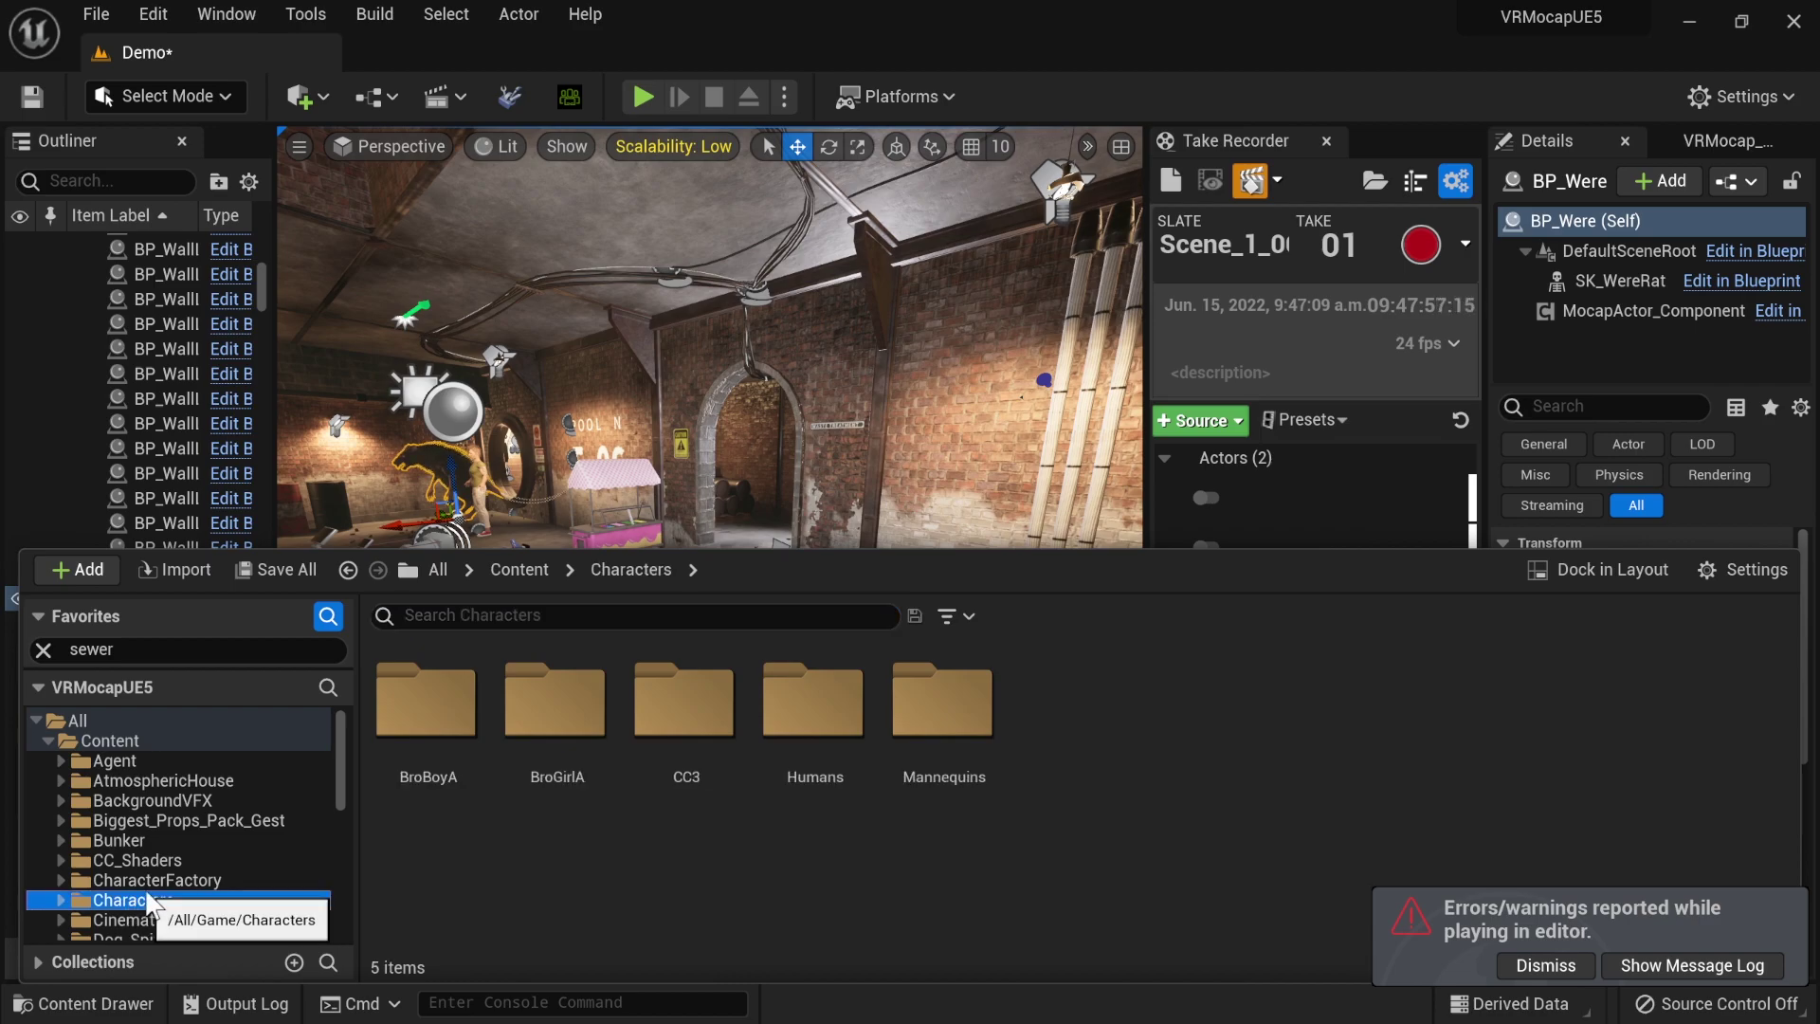
left_click(138, 919)
double_click(426, 702)
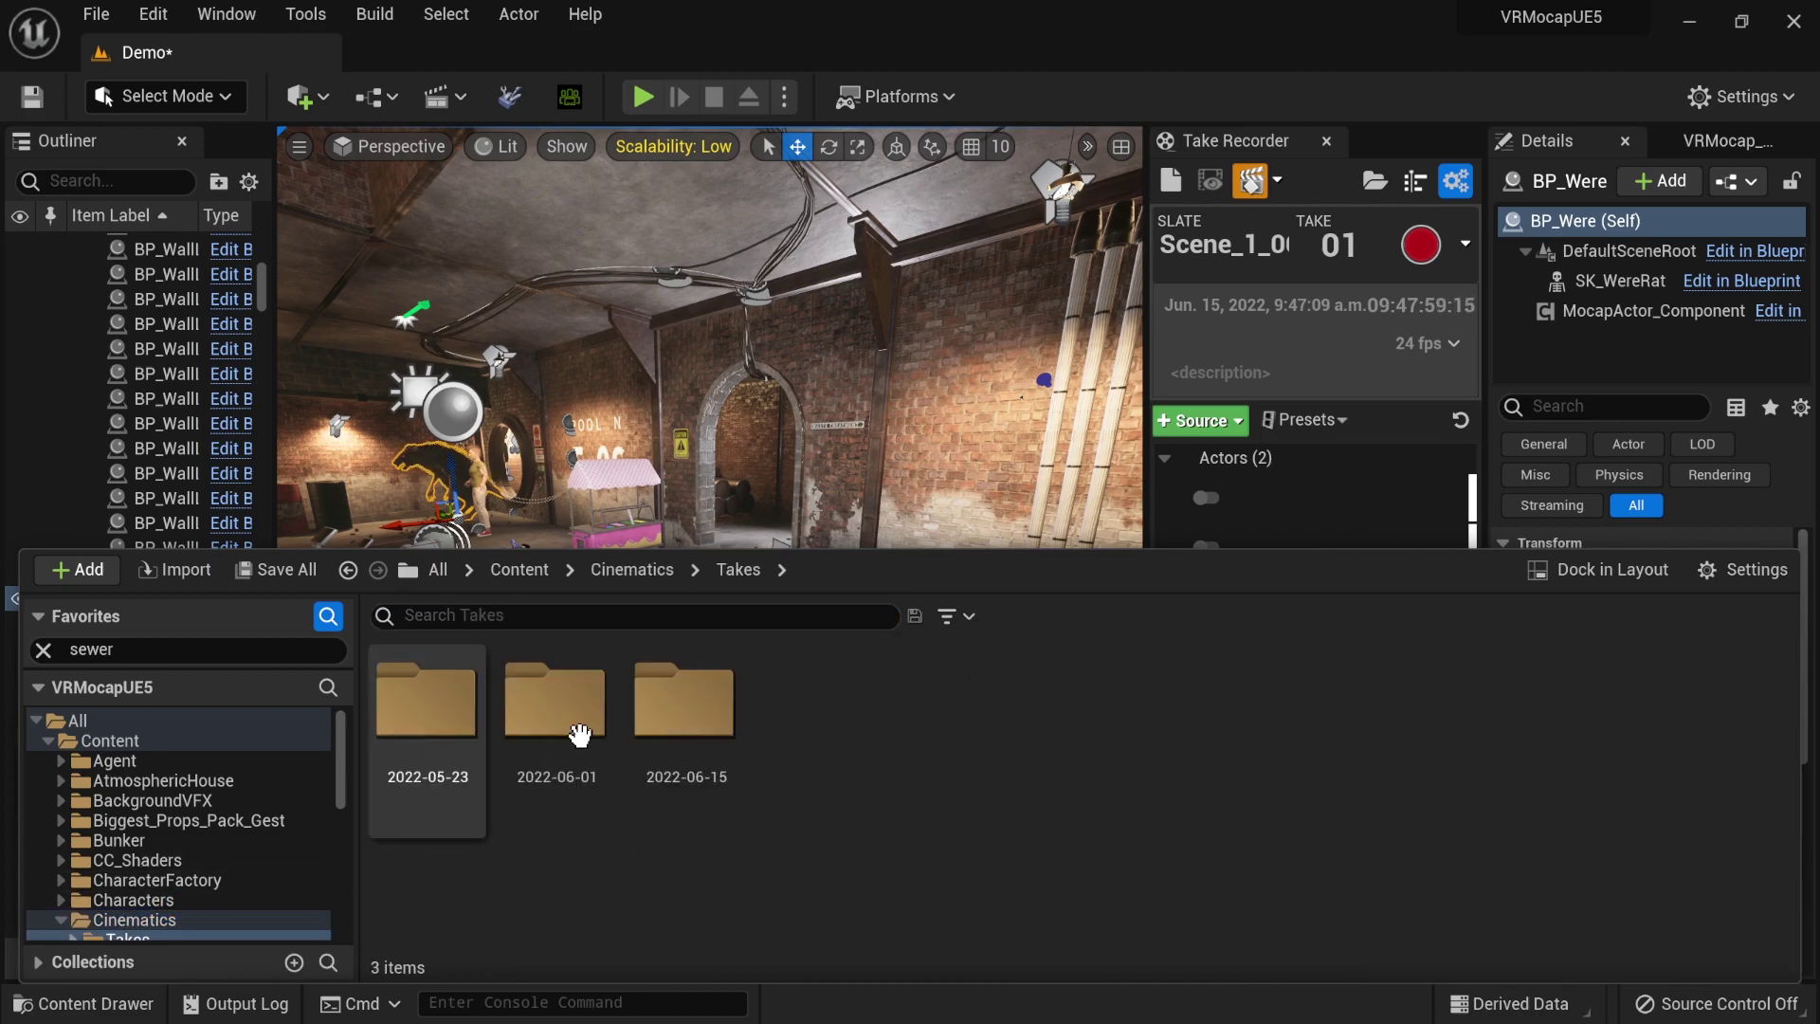
double_click(693, 706)
double_click(814, 706)
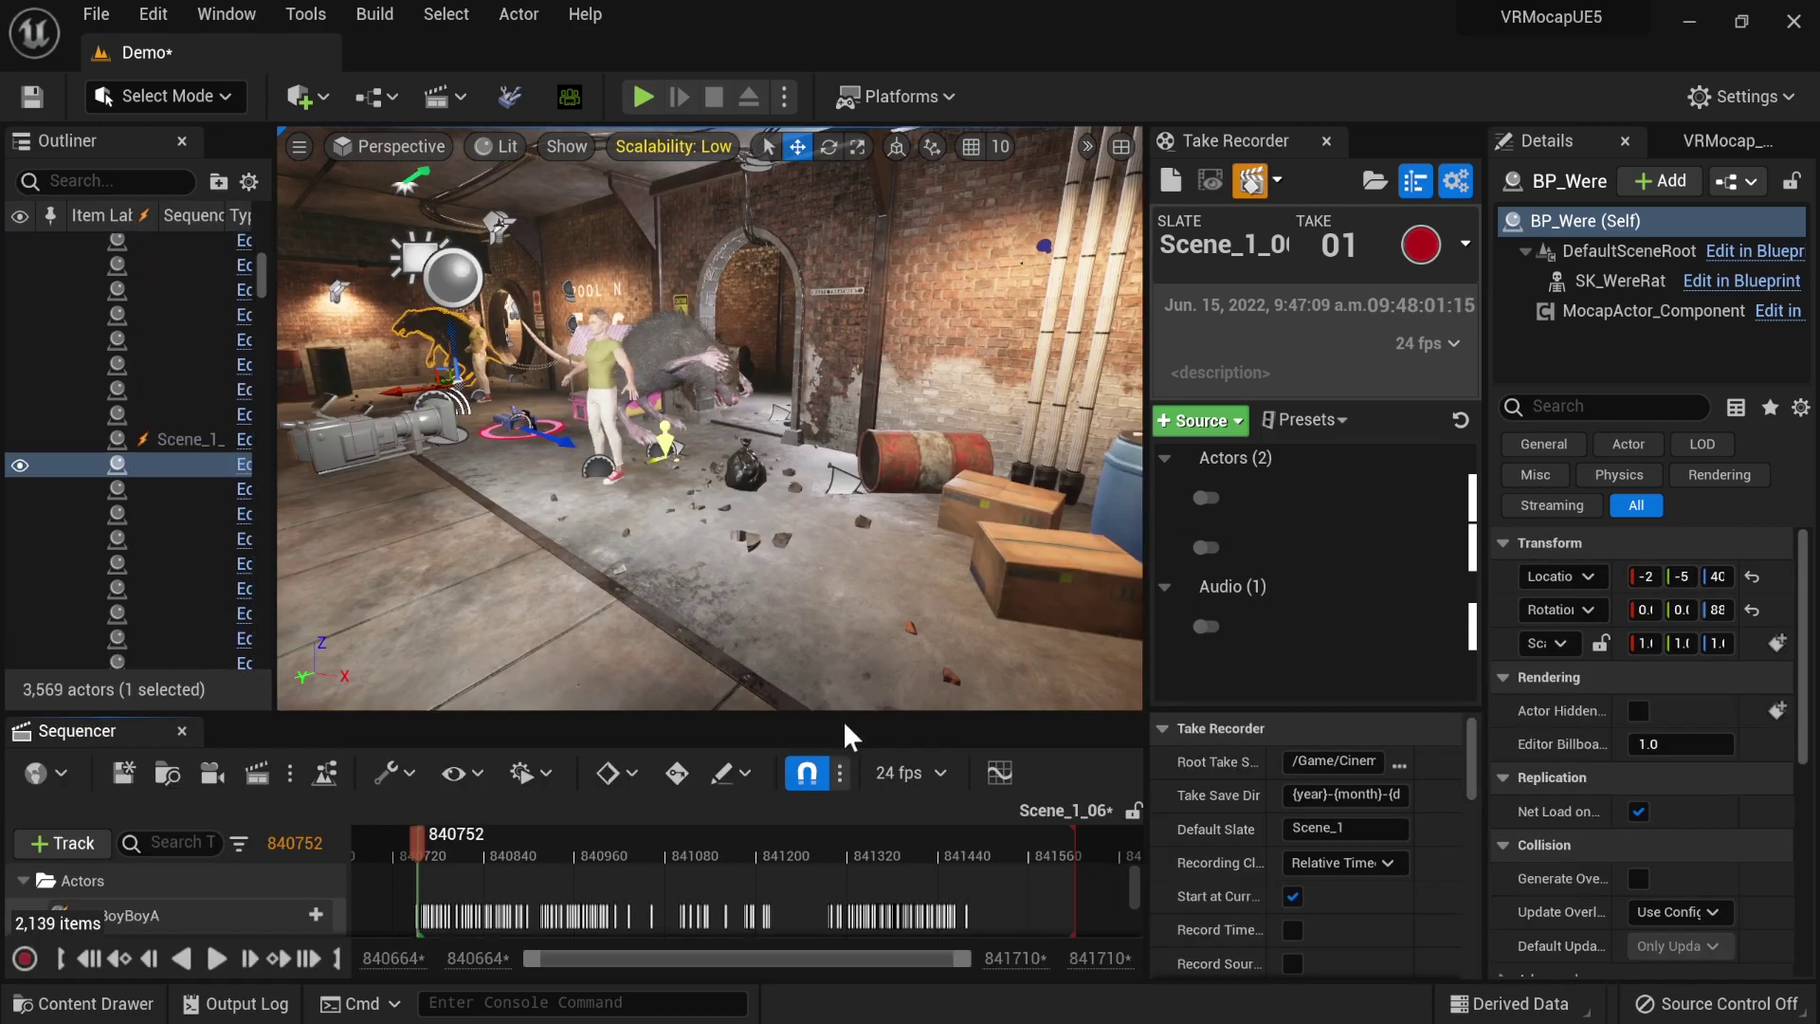
- Play the combined take in Sequencer from near its start and stop the playhead at frame 840996
key("super+Down")
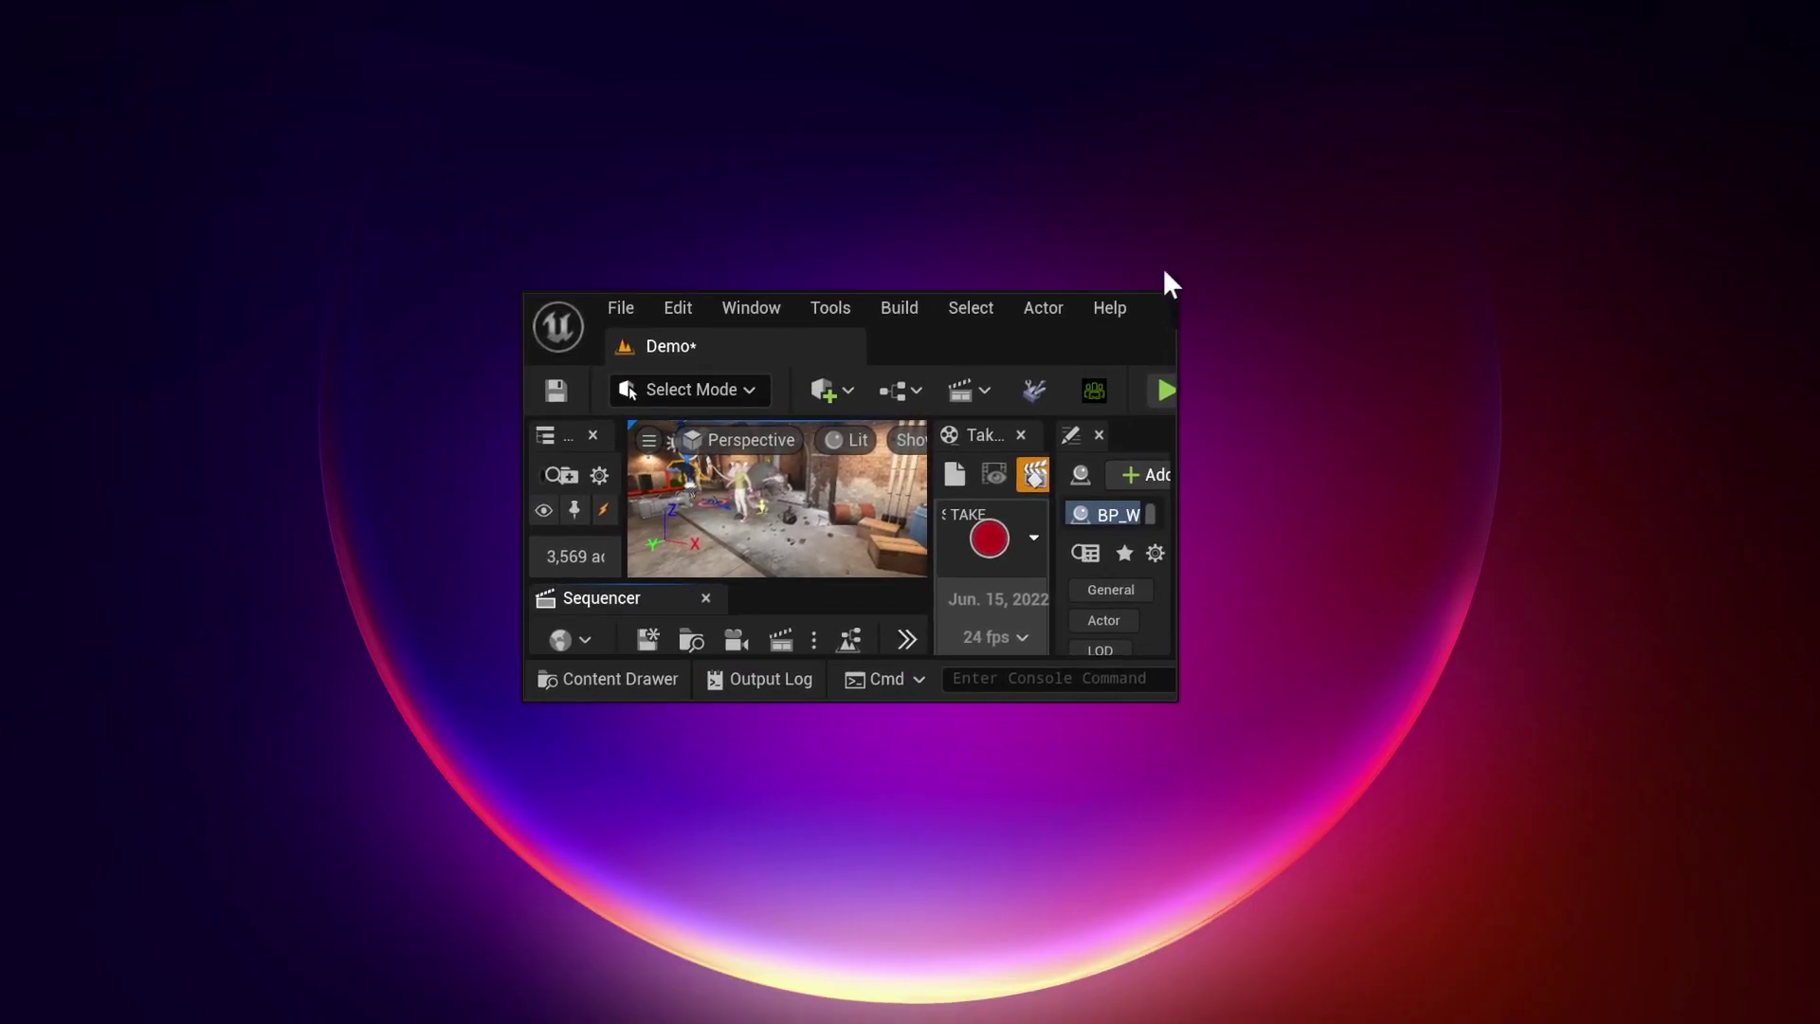
key("super+Up")
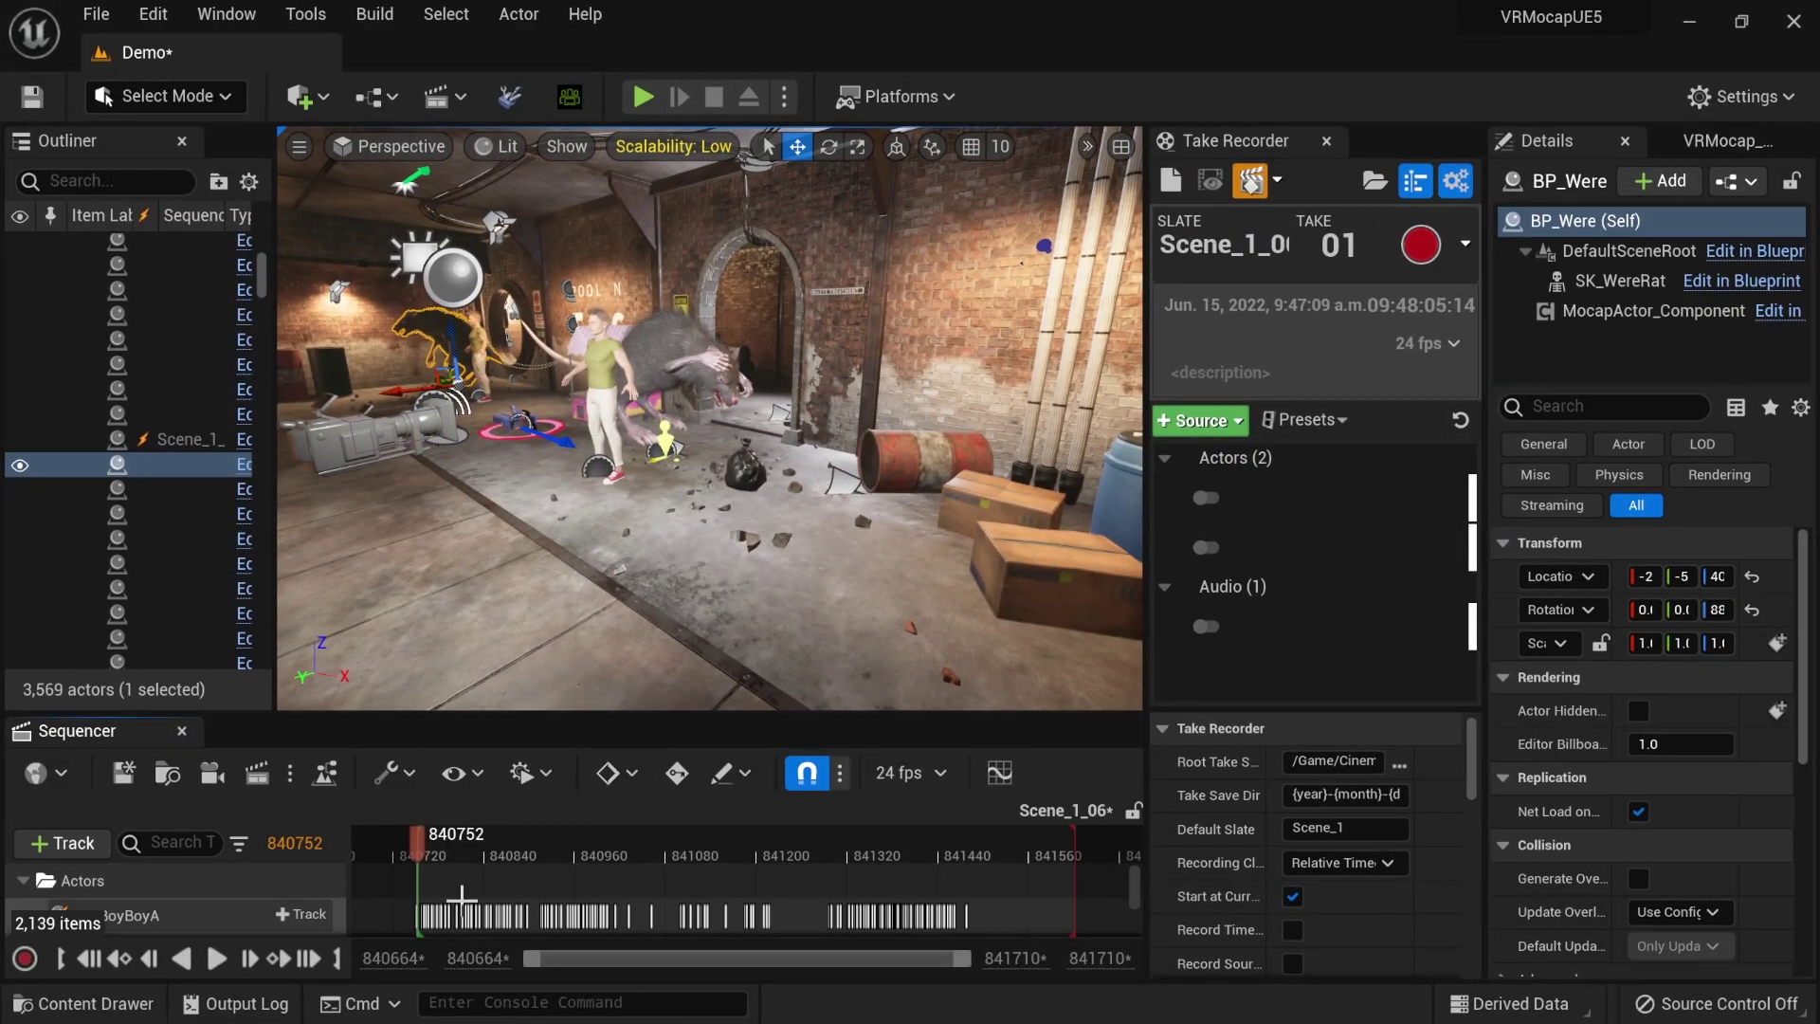
left_click(486, 840)
key("space")
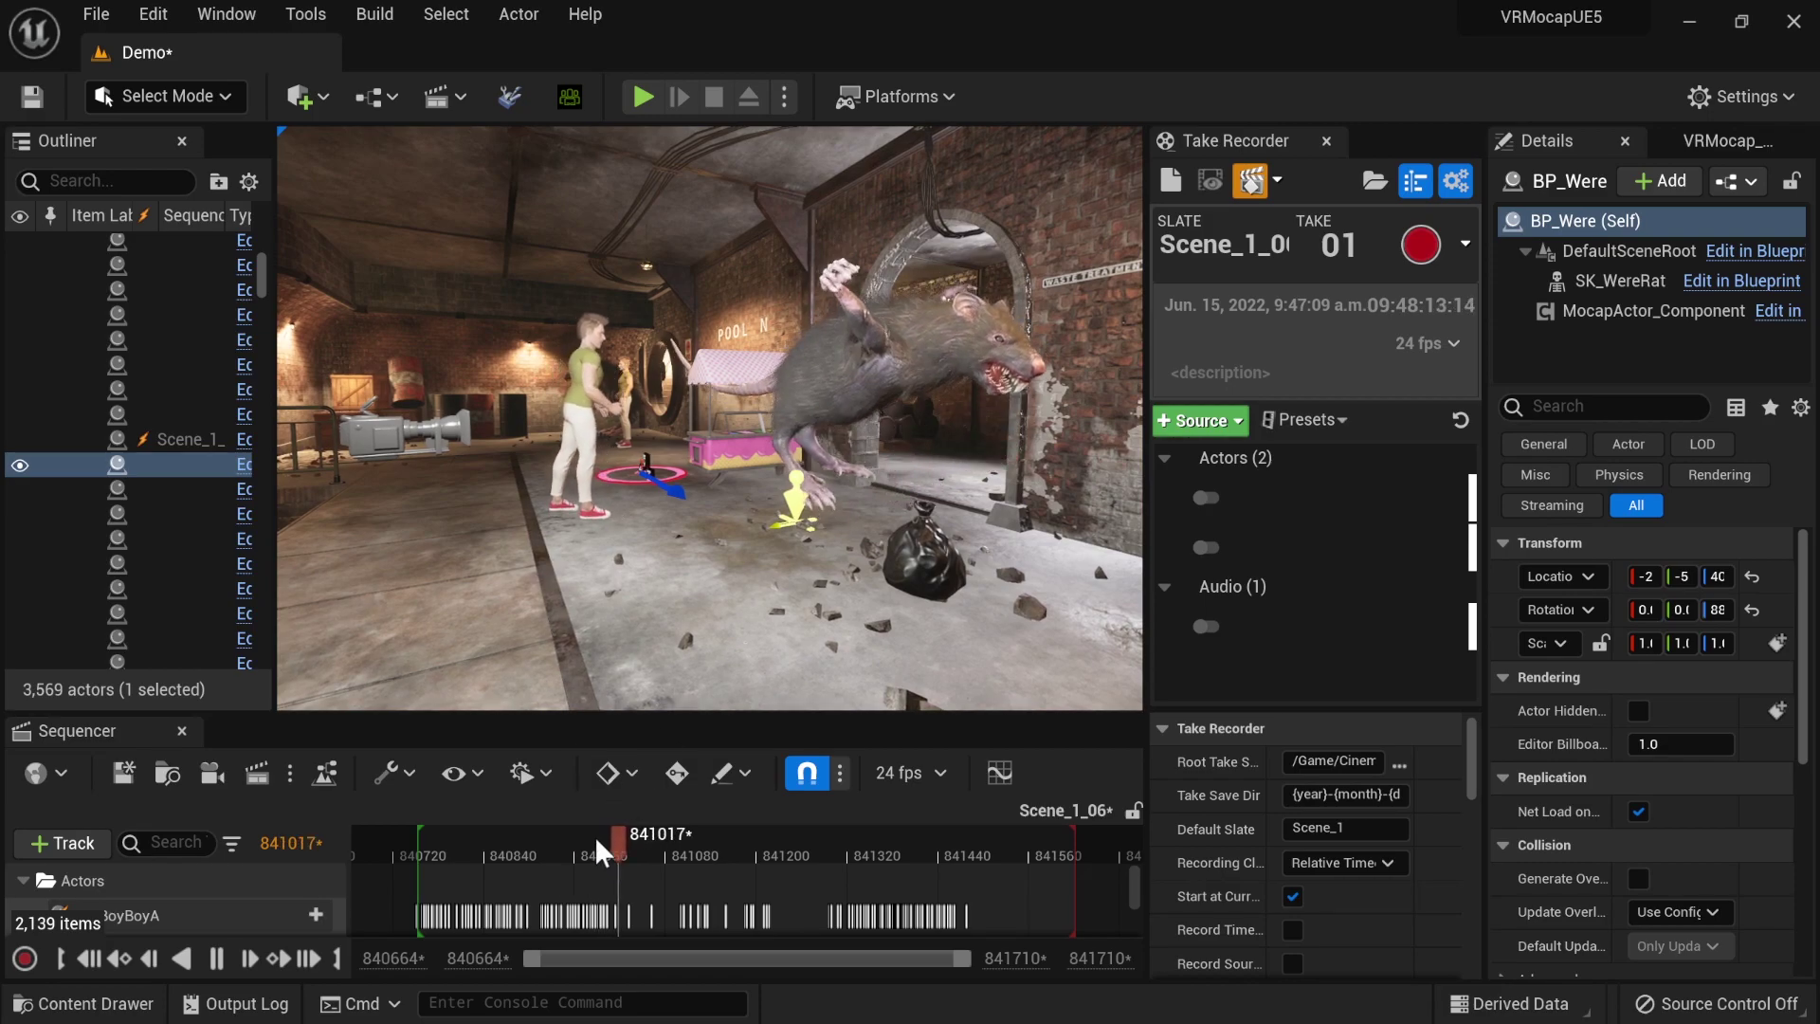
left_click_drag(594, 836, 604, 858)
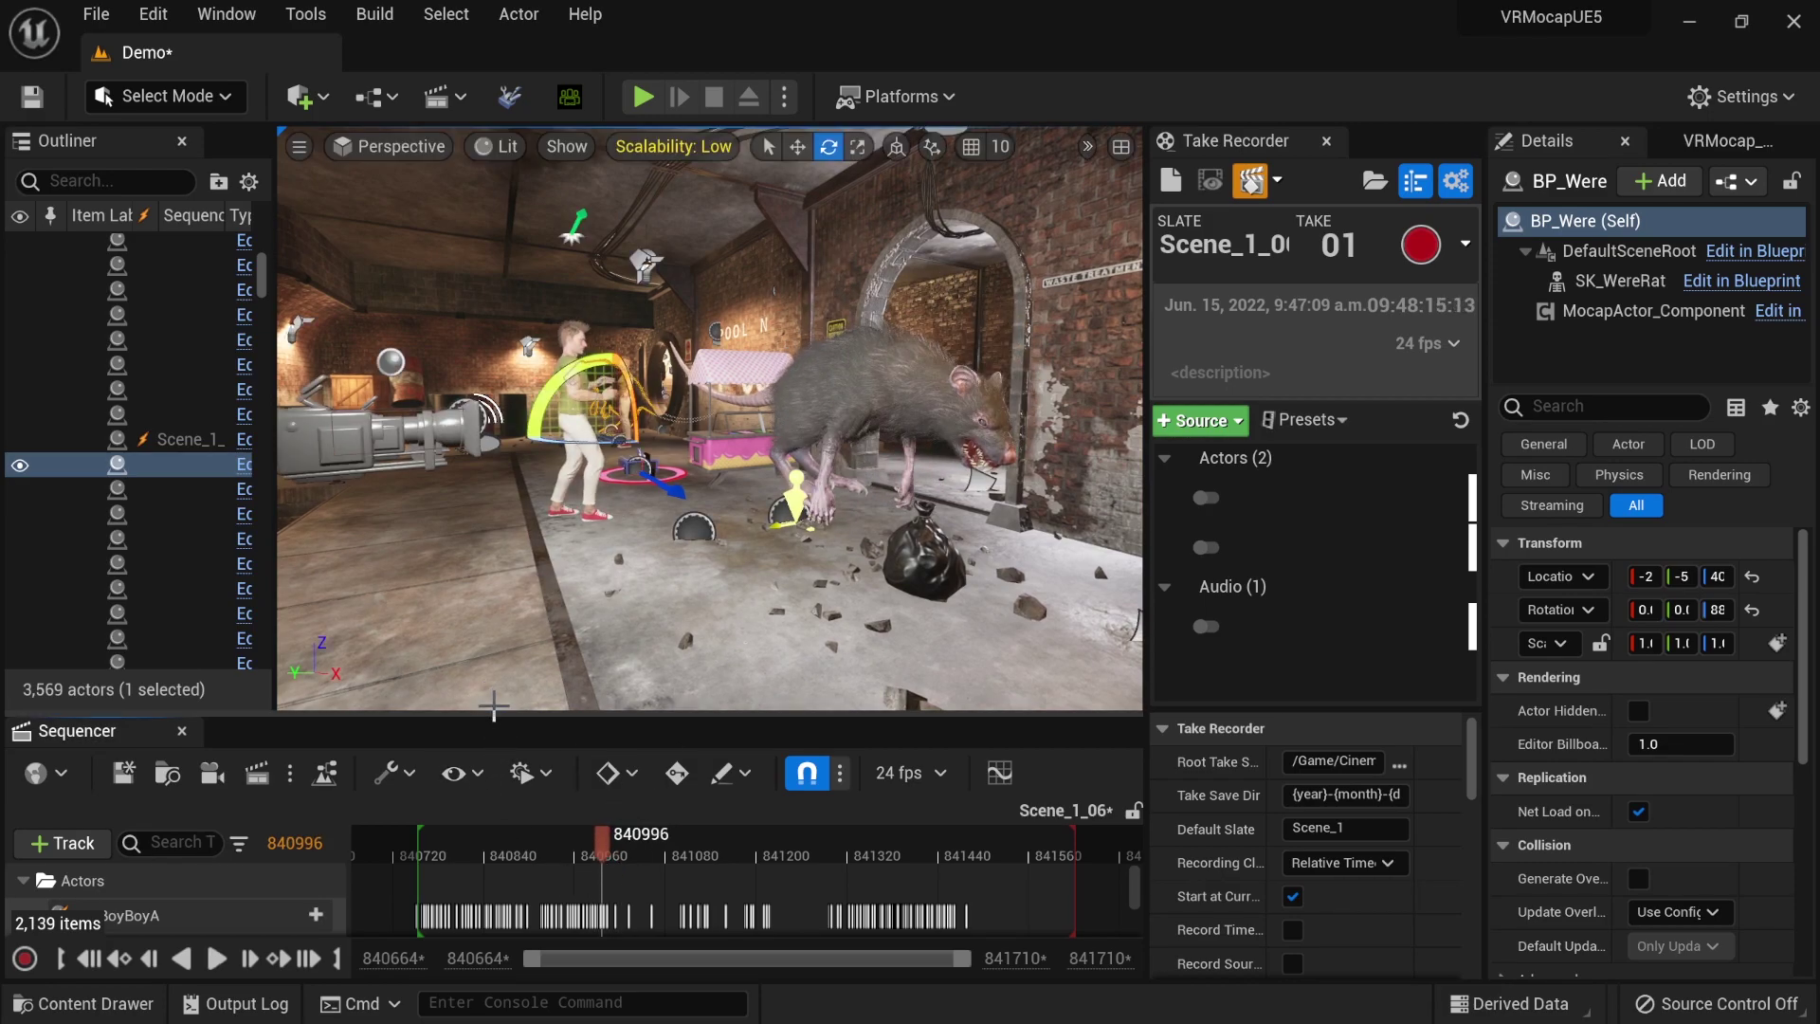
- Enlarge the Sequencer area, close the Take Recorder, reopen Scene_1_06 from the takes folder and save the sequence
left_click_drag(500, 714, 500, 528)
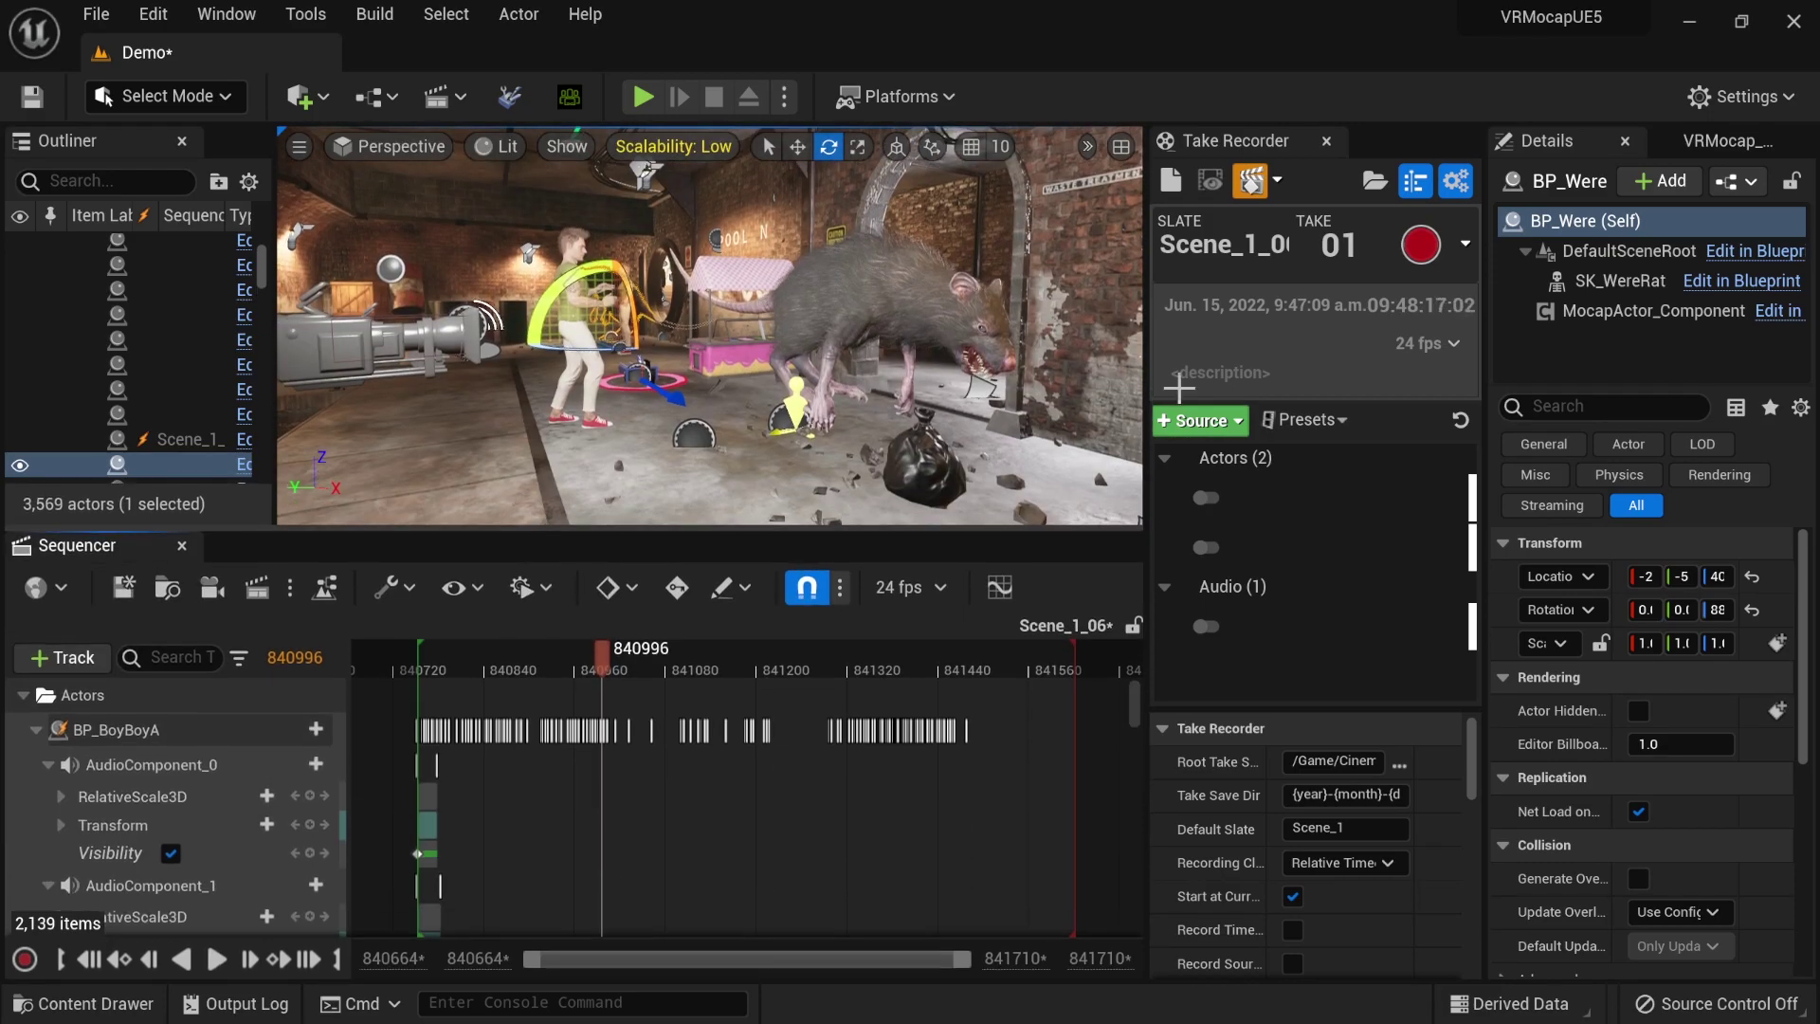
left_click(1326, 141)
key("ctrl+space")
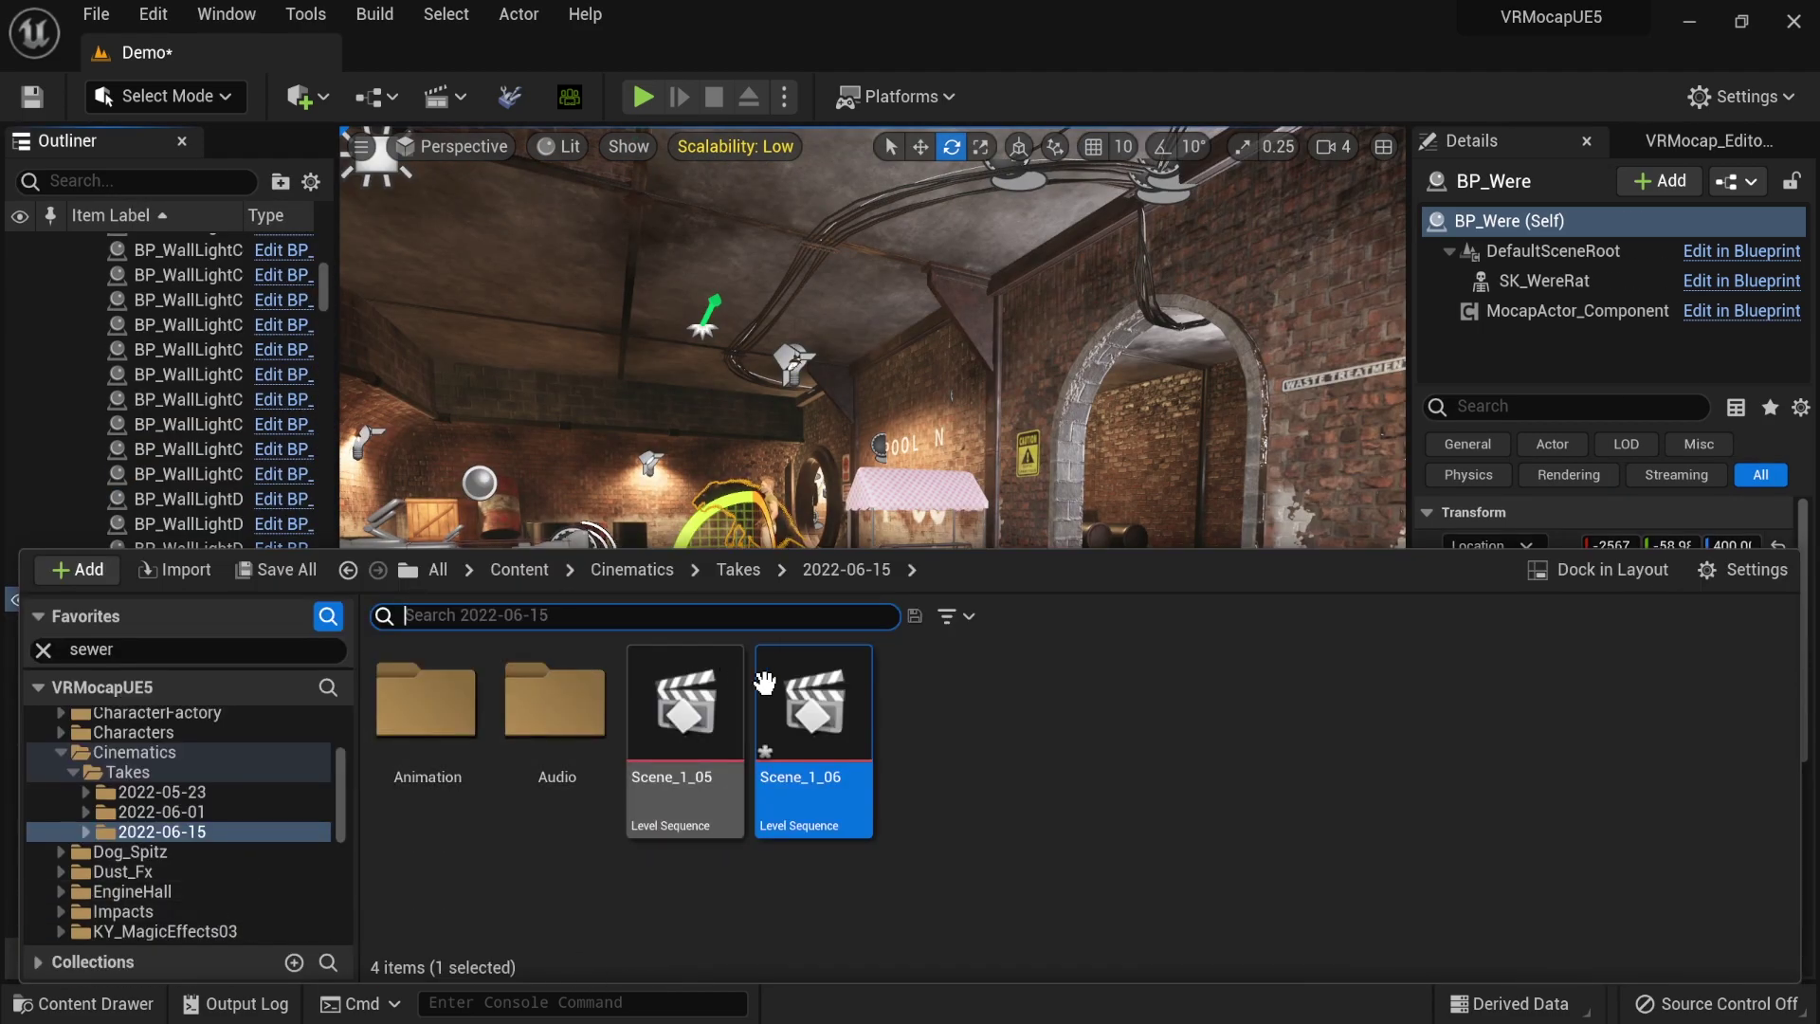
double_click(812, 723)
left_click(133, 589)
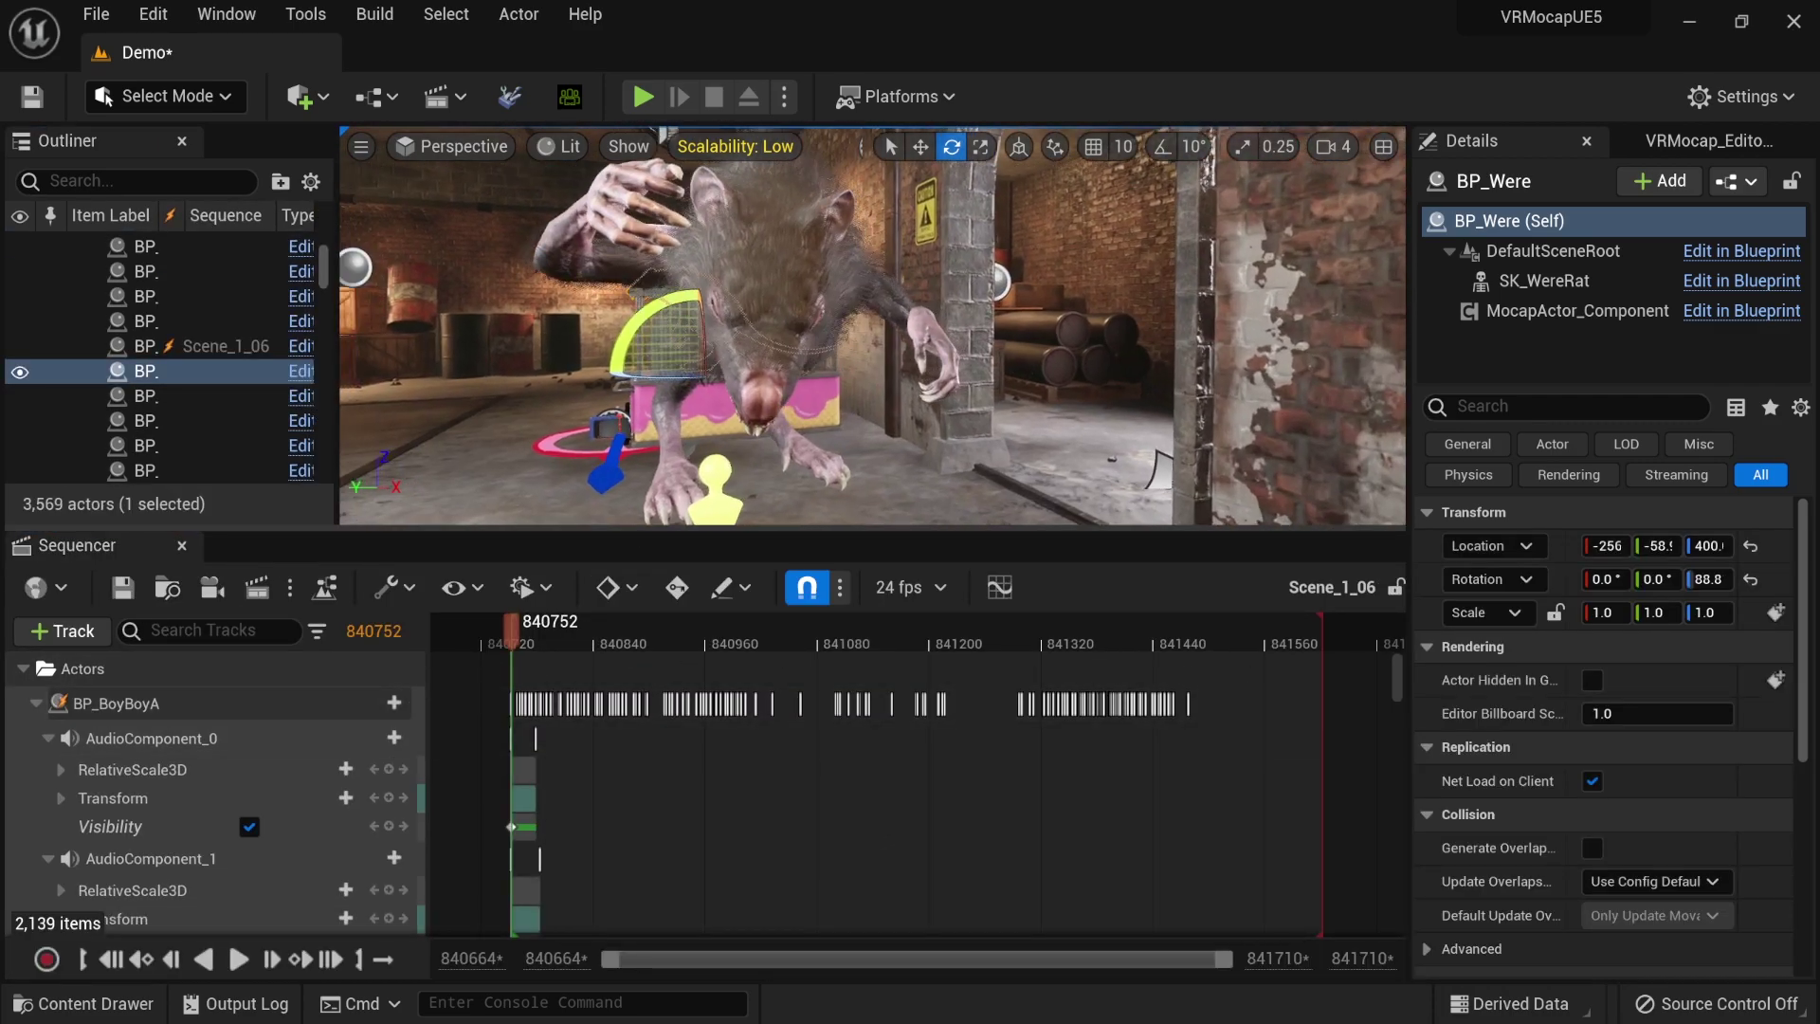
- Collapse the BP_BoyBoyA tracks and add an Additive section to BP_Were's actor-level Transform track
left_click(35, 704)
left_click(36, 736)
left_click(115, 743)
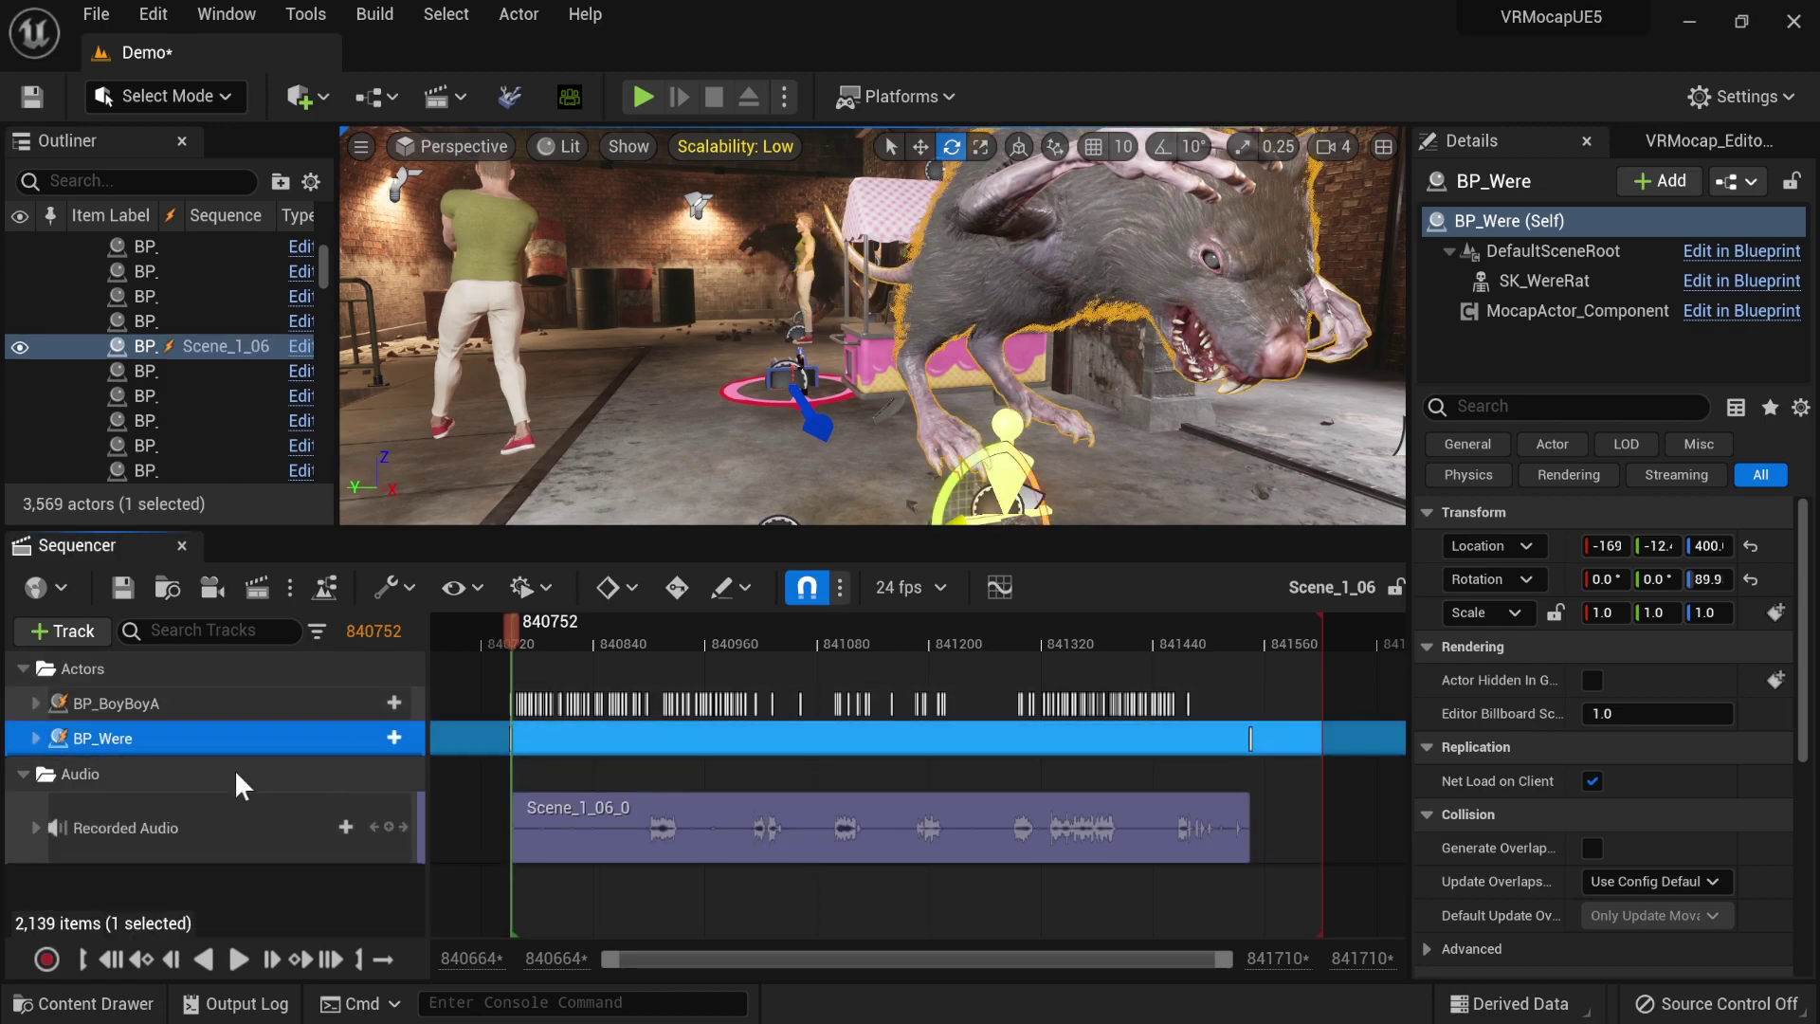
left_click(35, 737)
scroll(94, 870, "down", 1)
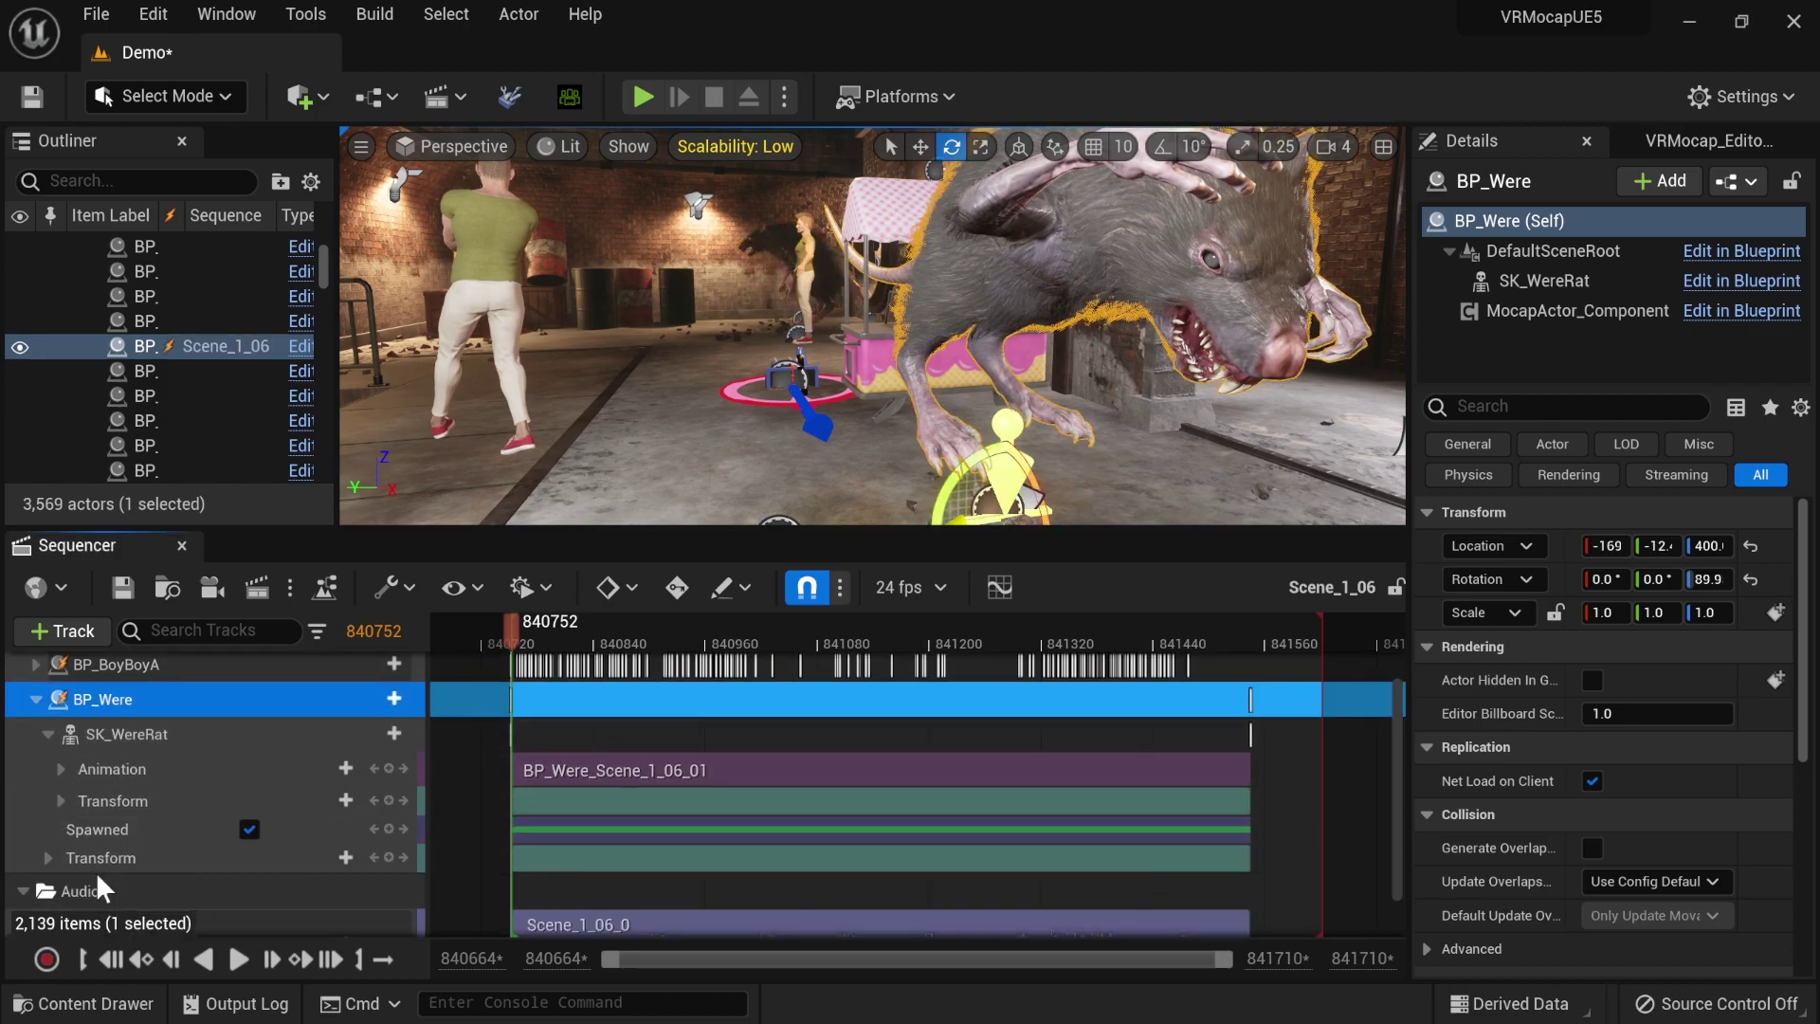
left_click(328, 857)
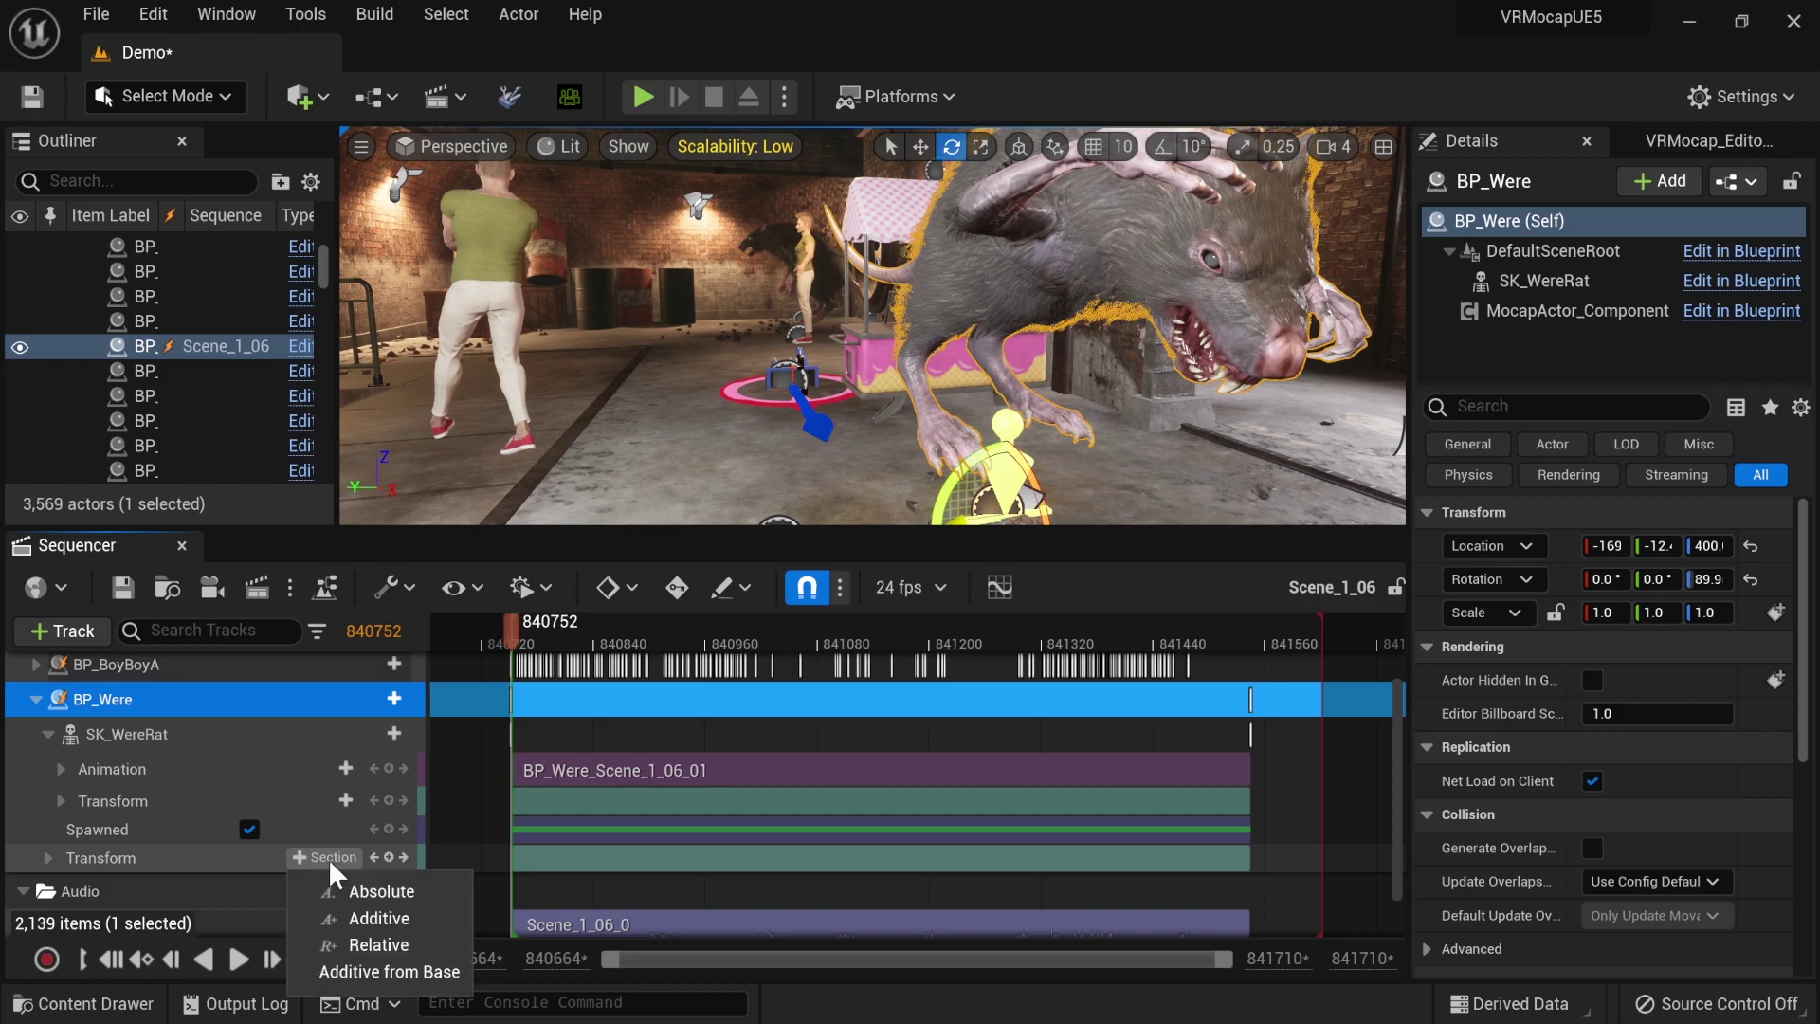
left_click(393, 914)
scroll(119, 895, "down", 1)
left_click(59, 876)
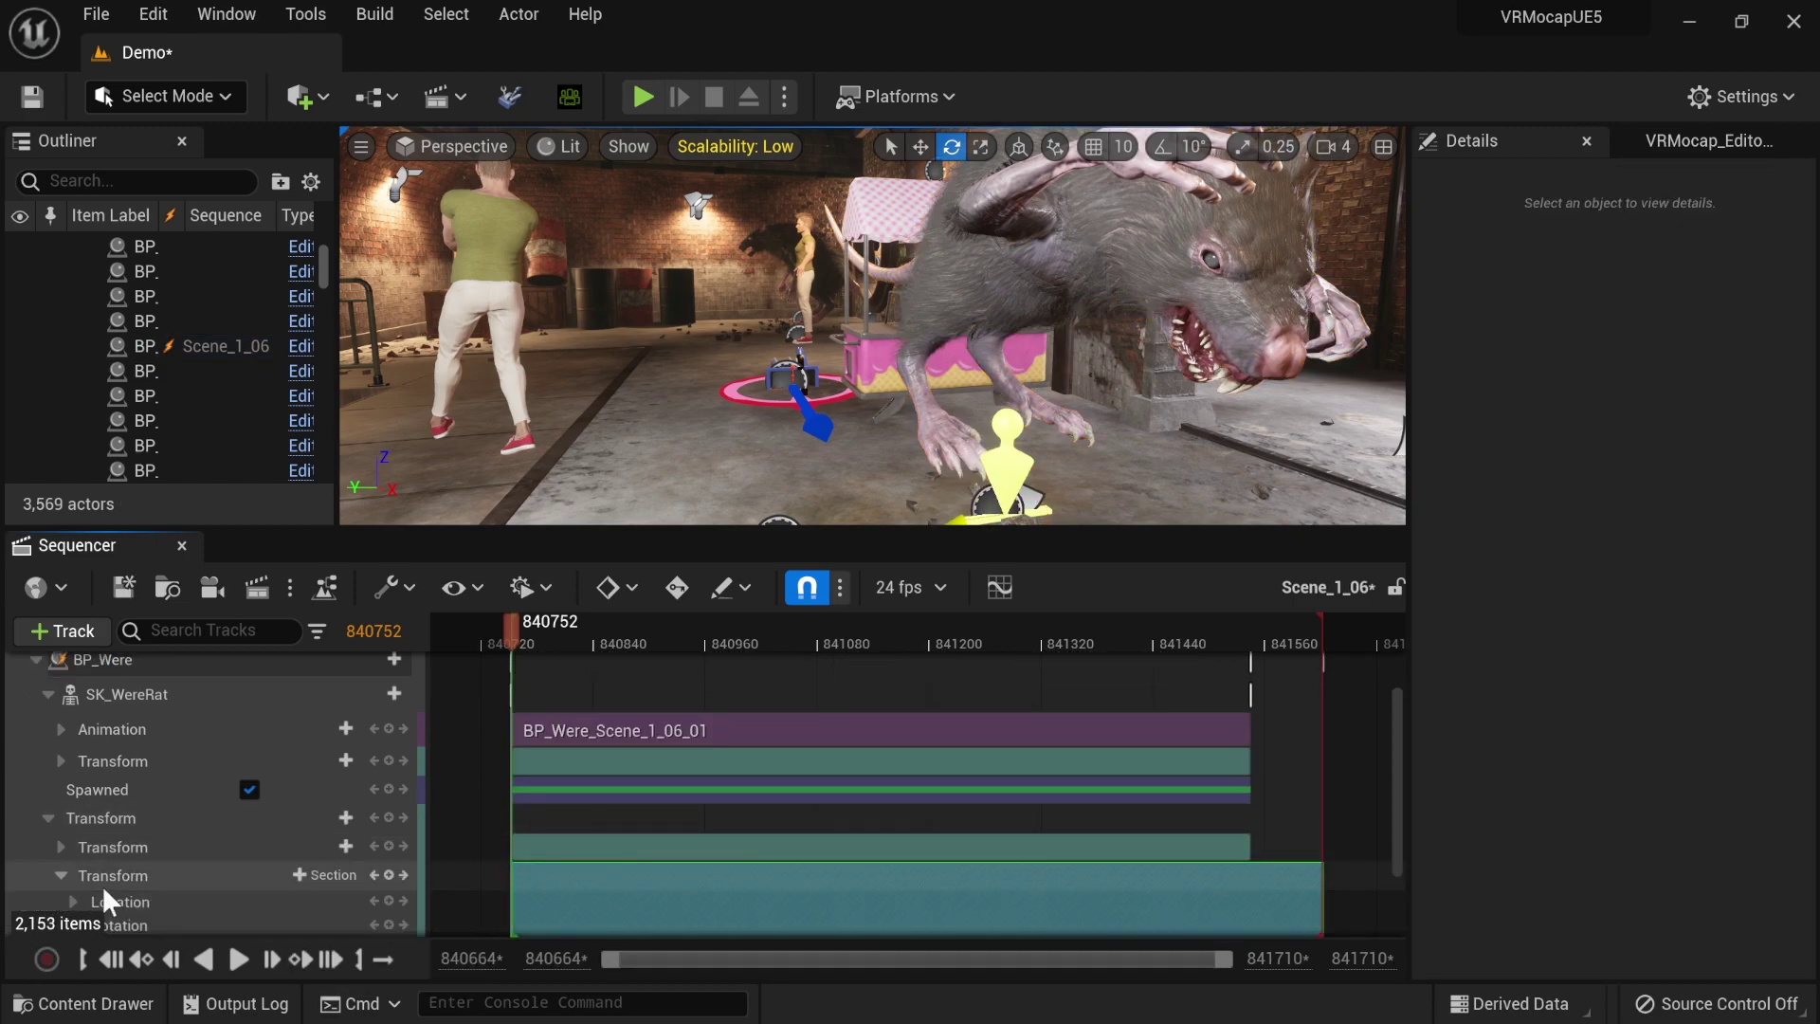
- Offset the rat in the additive section to a yaw of about 91.46 and location of about X 1.91, Y -376.59, Z -0.92
scroll(293, 902, "down", 4)
left_click(72, 803)
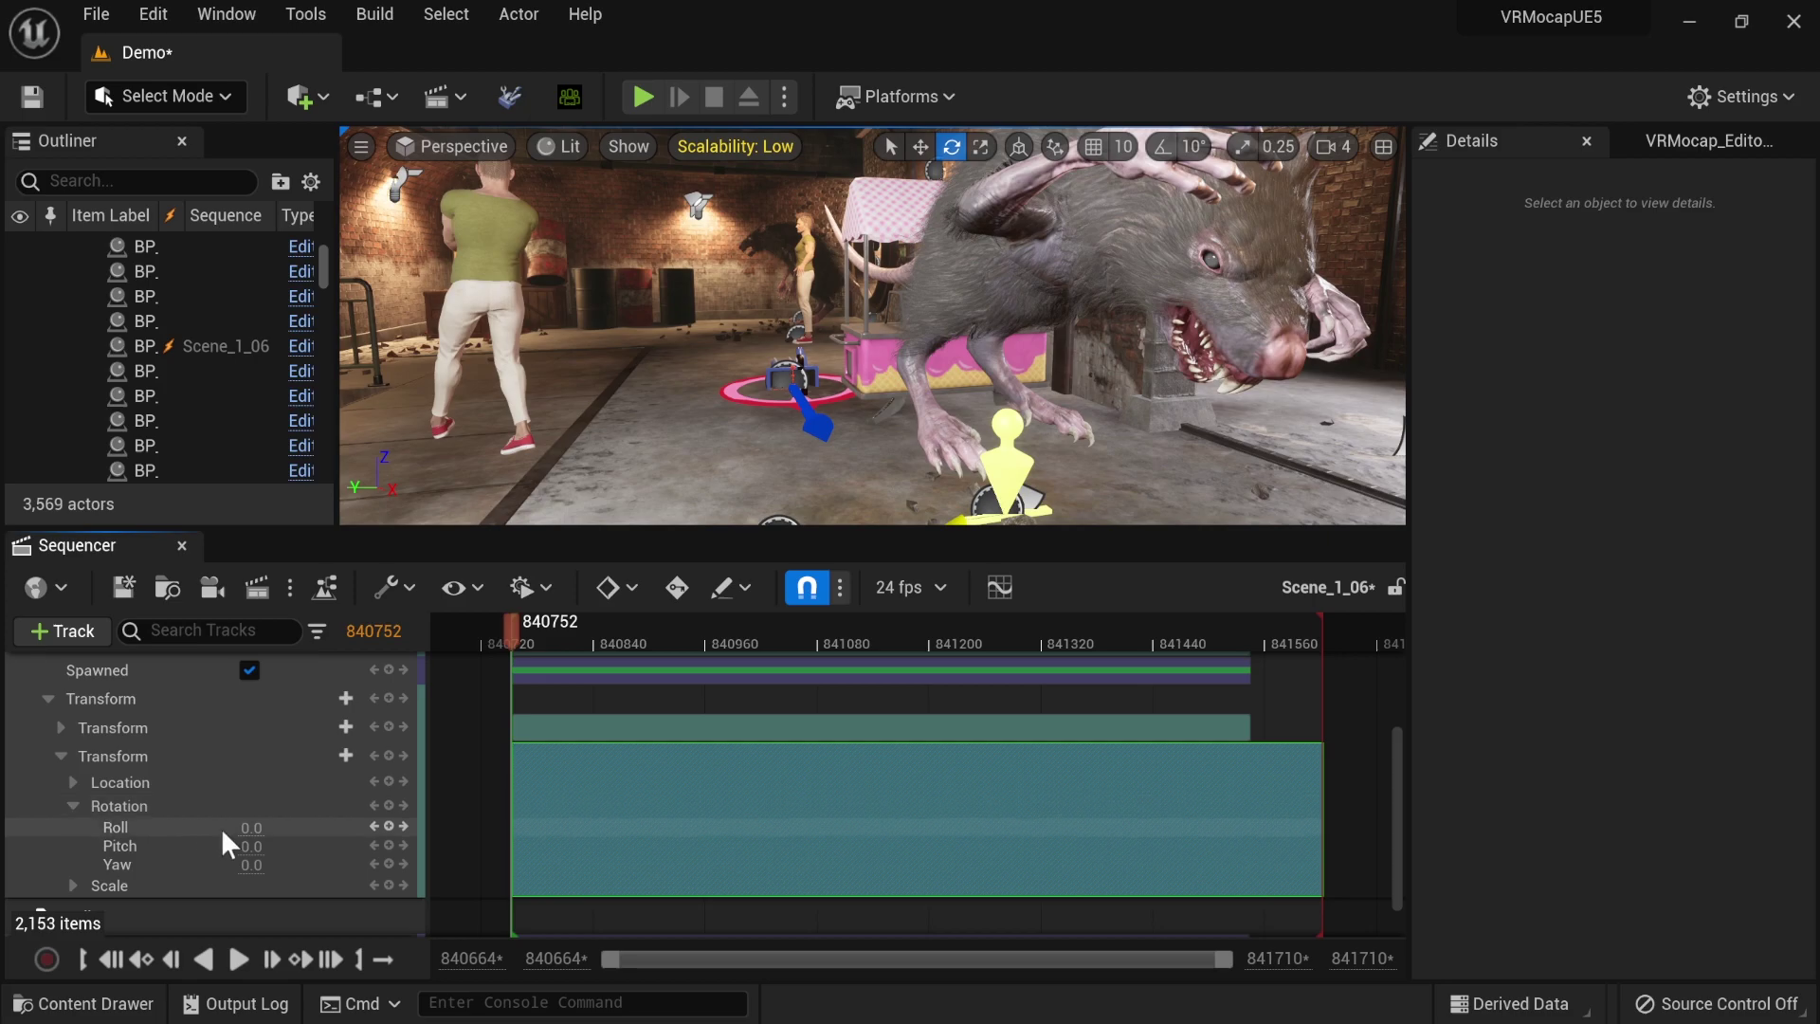
mouse_move(248, 865)
left_mouse_down()
mouse_move(370, 865)
mouse_move(236, 853)
left_mouse_up()
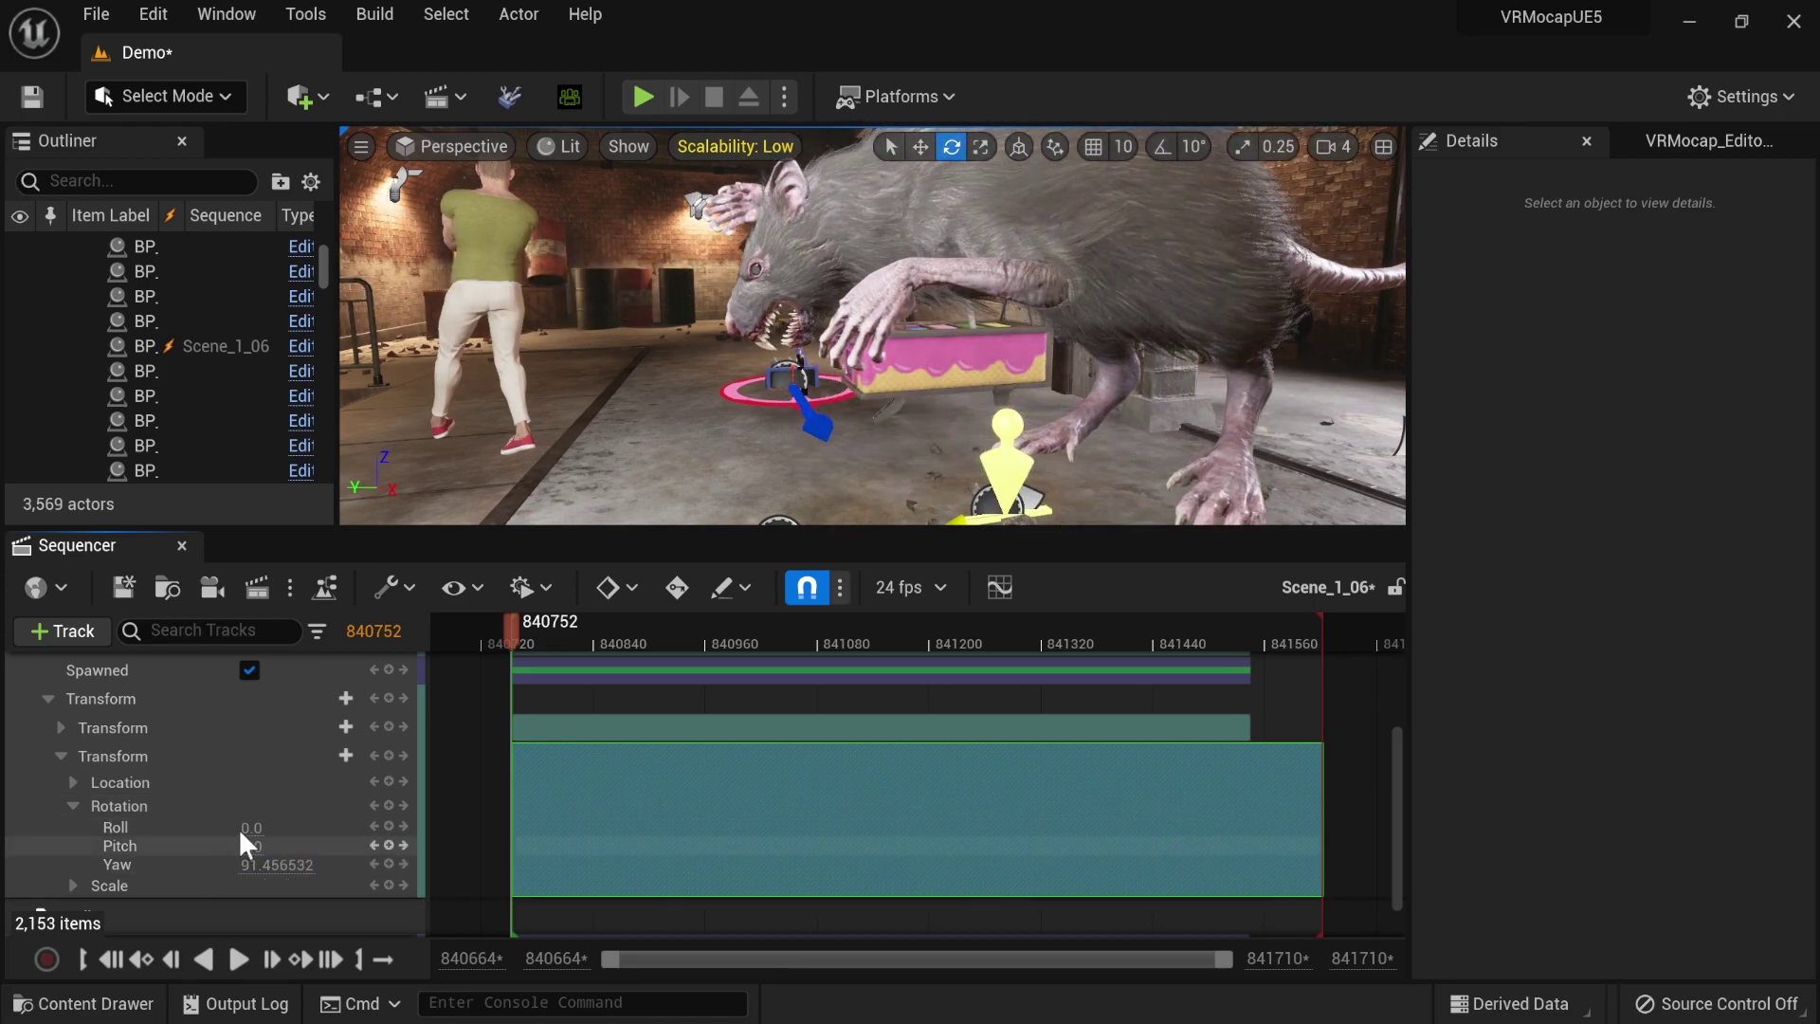
left_click(68, 781)
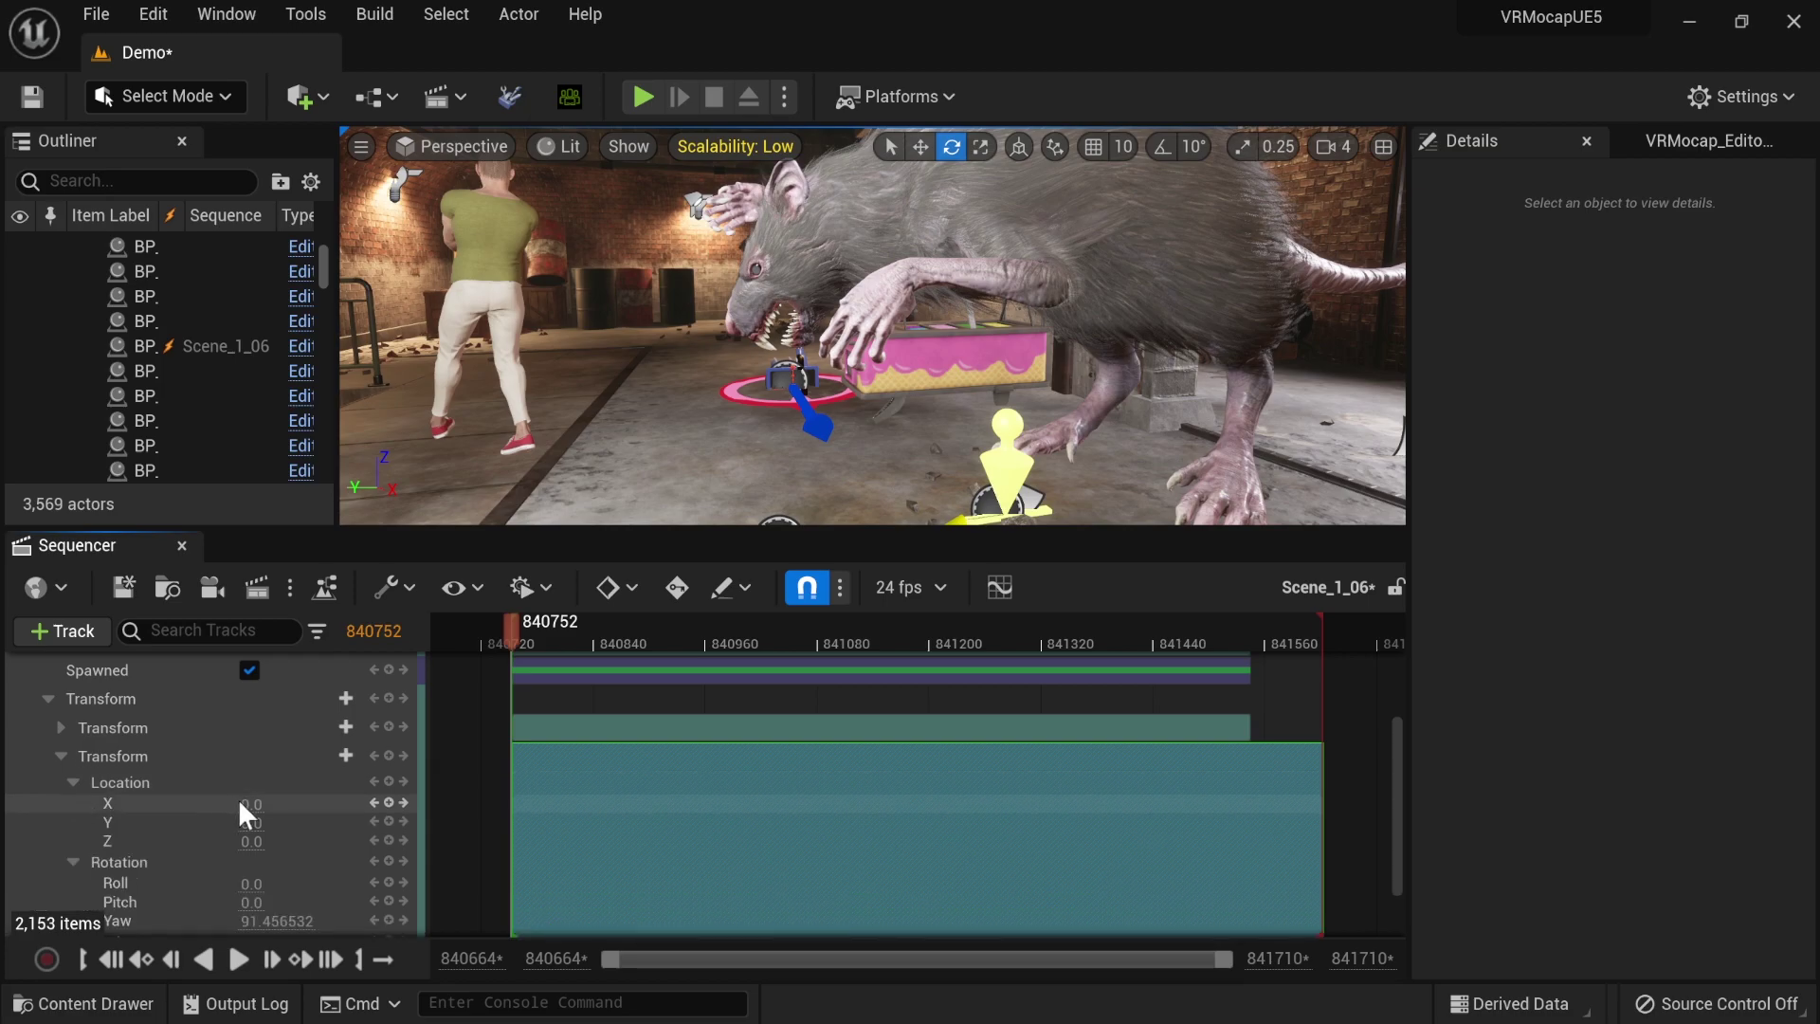
left_click_drag(250, 803, 204, 826)
left_click(245, 826)
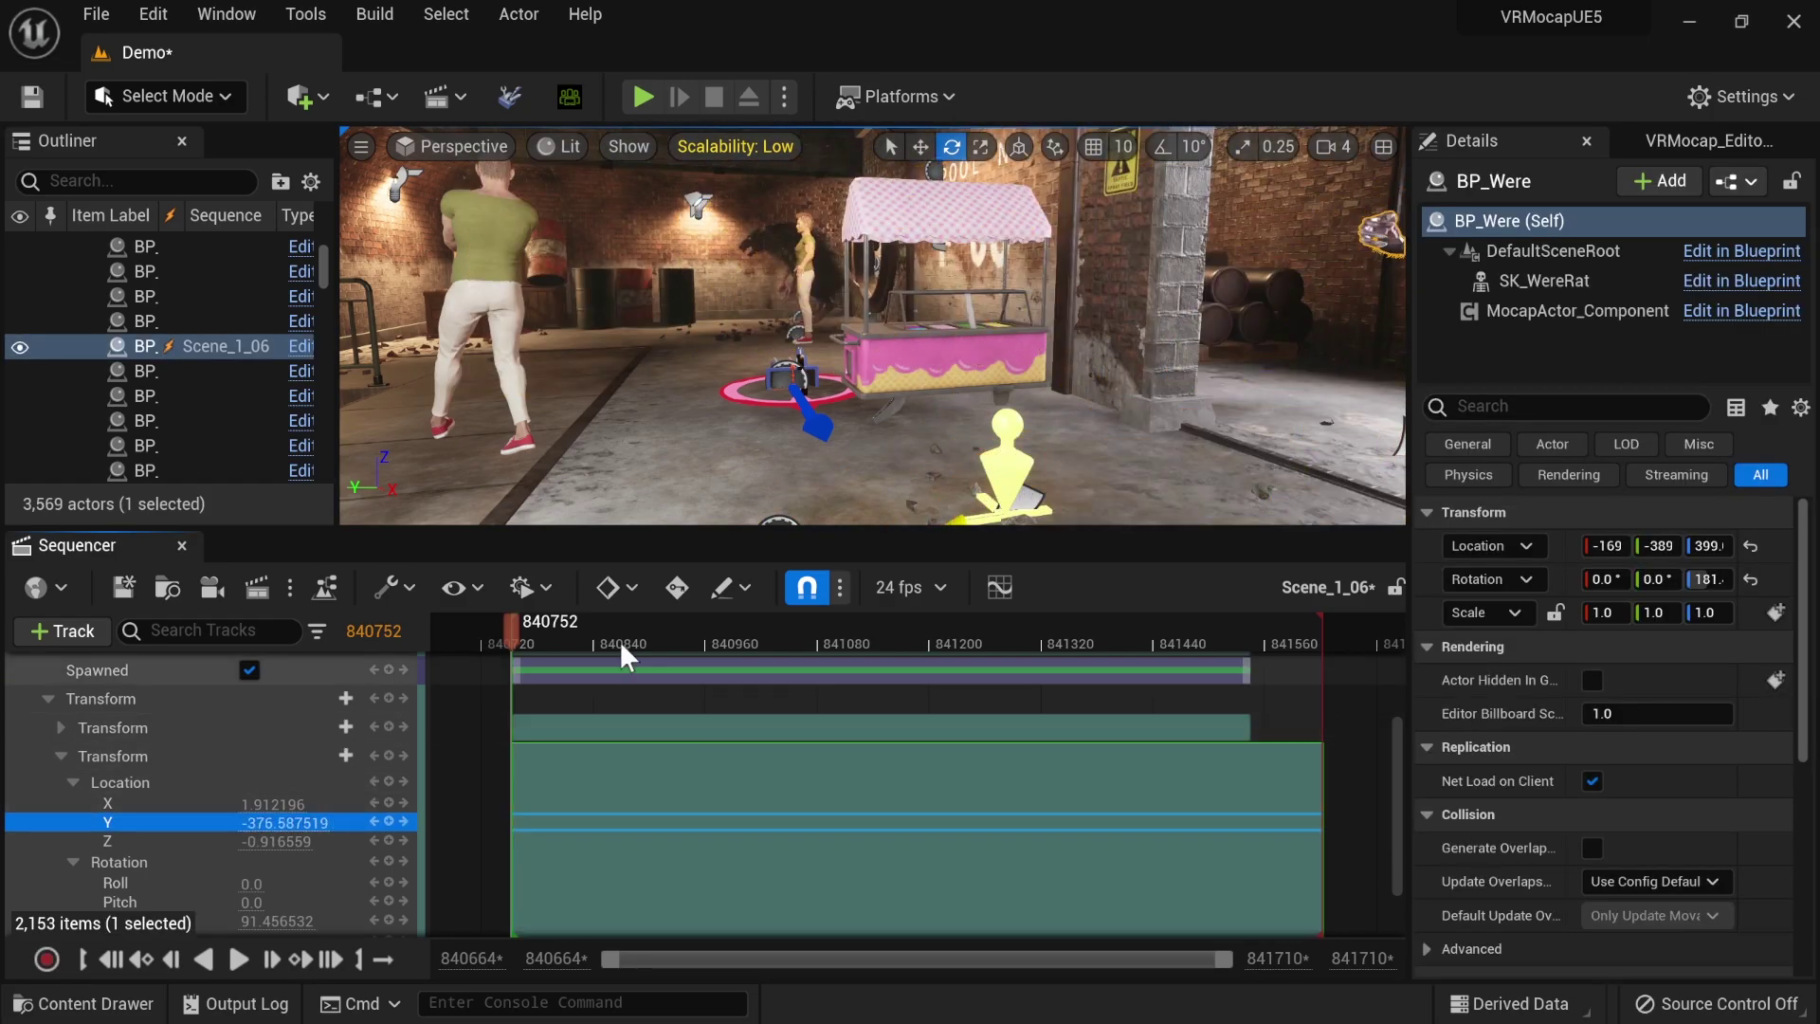
- Play the take from its start to review the repositioned rat with the man, stopping at frame 840976
left_click(548, 633)
left_click(510, 634)
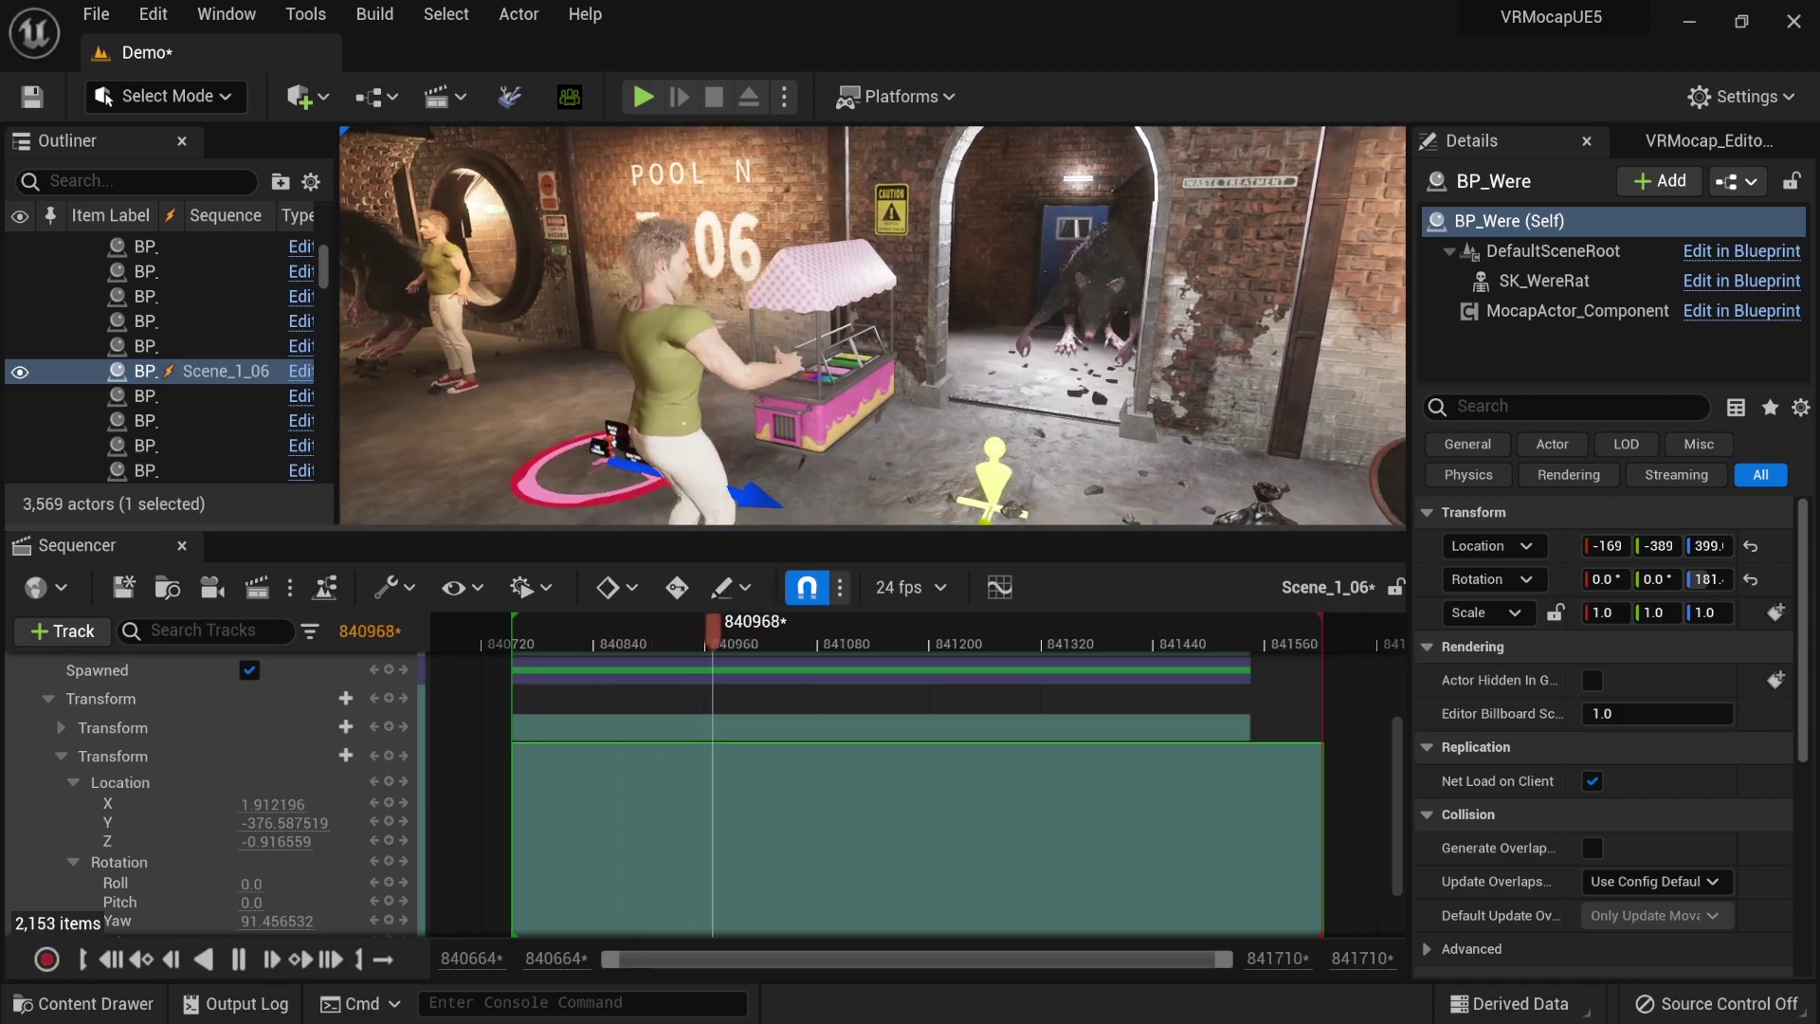
mouse_move(739, 637)
left_mouse_down()
mouse_move(697, 629)
mouse_move(720, 635)
left_mouse_up()
- Expand BP_BoyBoyA and examine its audio component tracks, the BroBoyA animation section, and the rat and Recorded Audio tracks
scroll(214, 764, "up", 5)
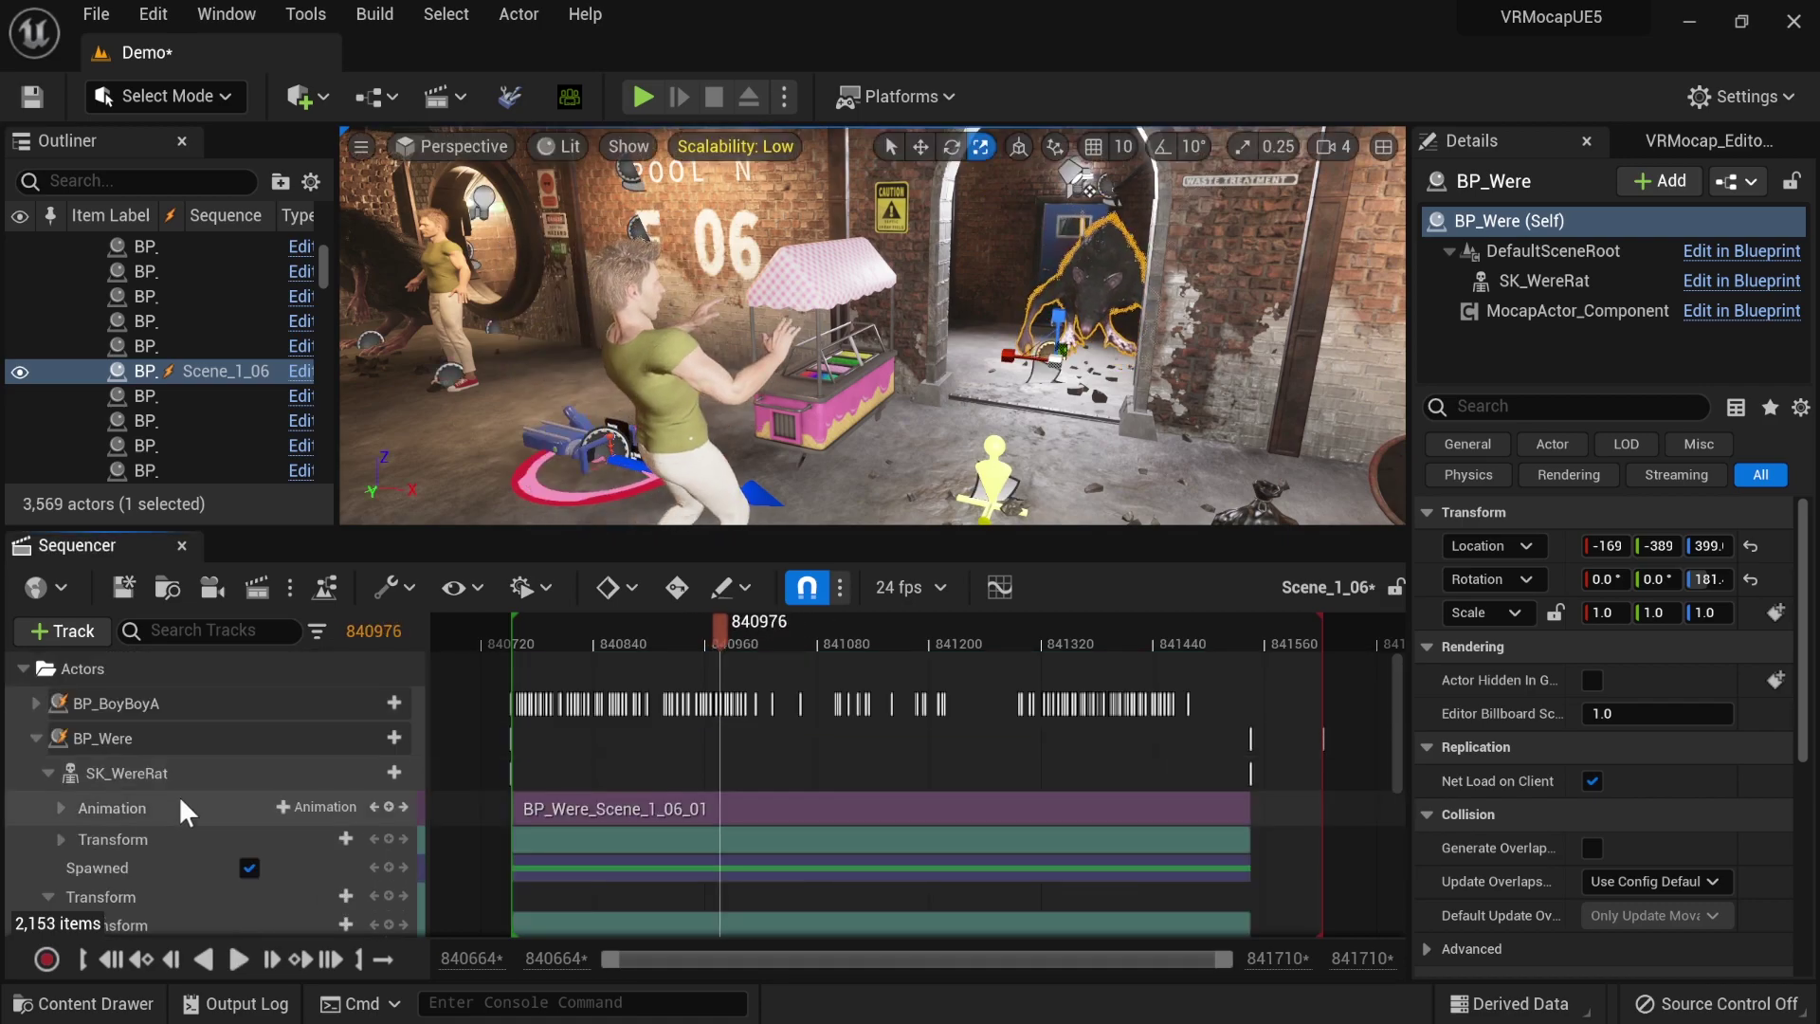
left_click(31, 704)
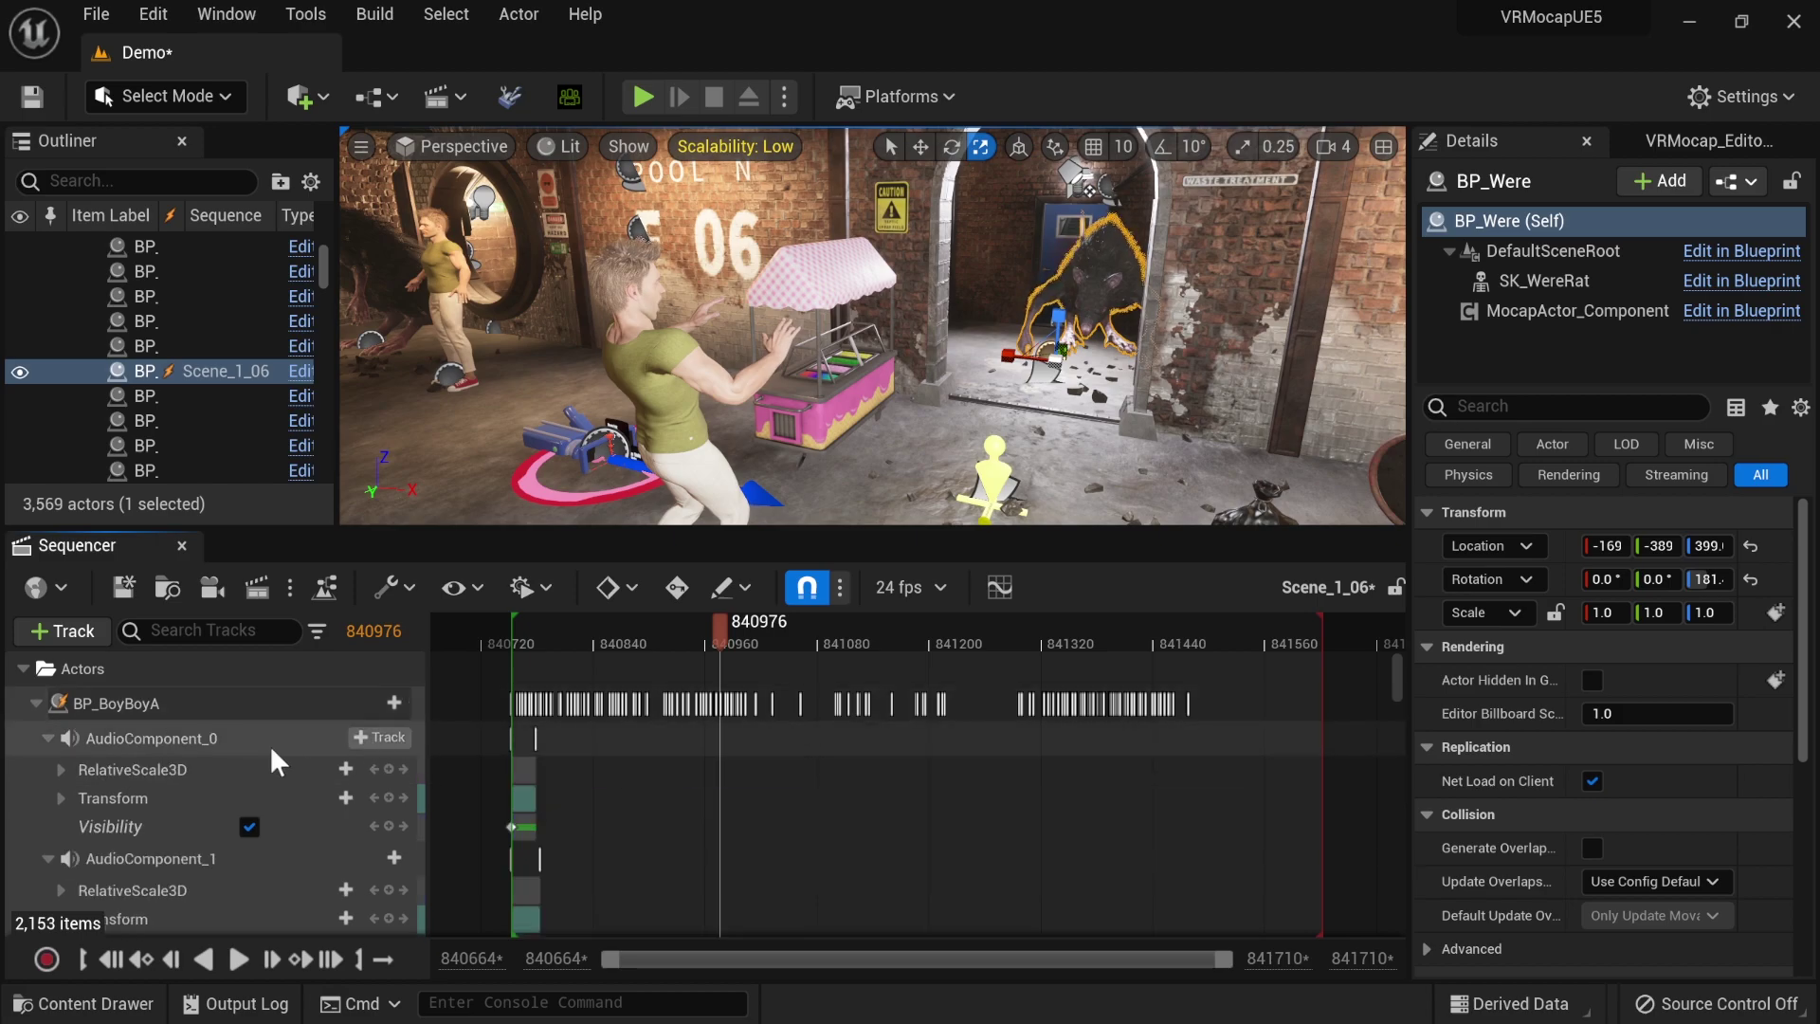
scroll(815, 856, "down", 10)
scroll(815, 856, "up", 15)
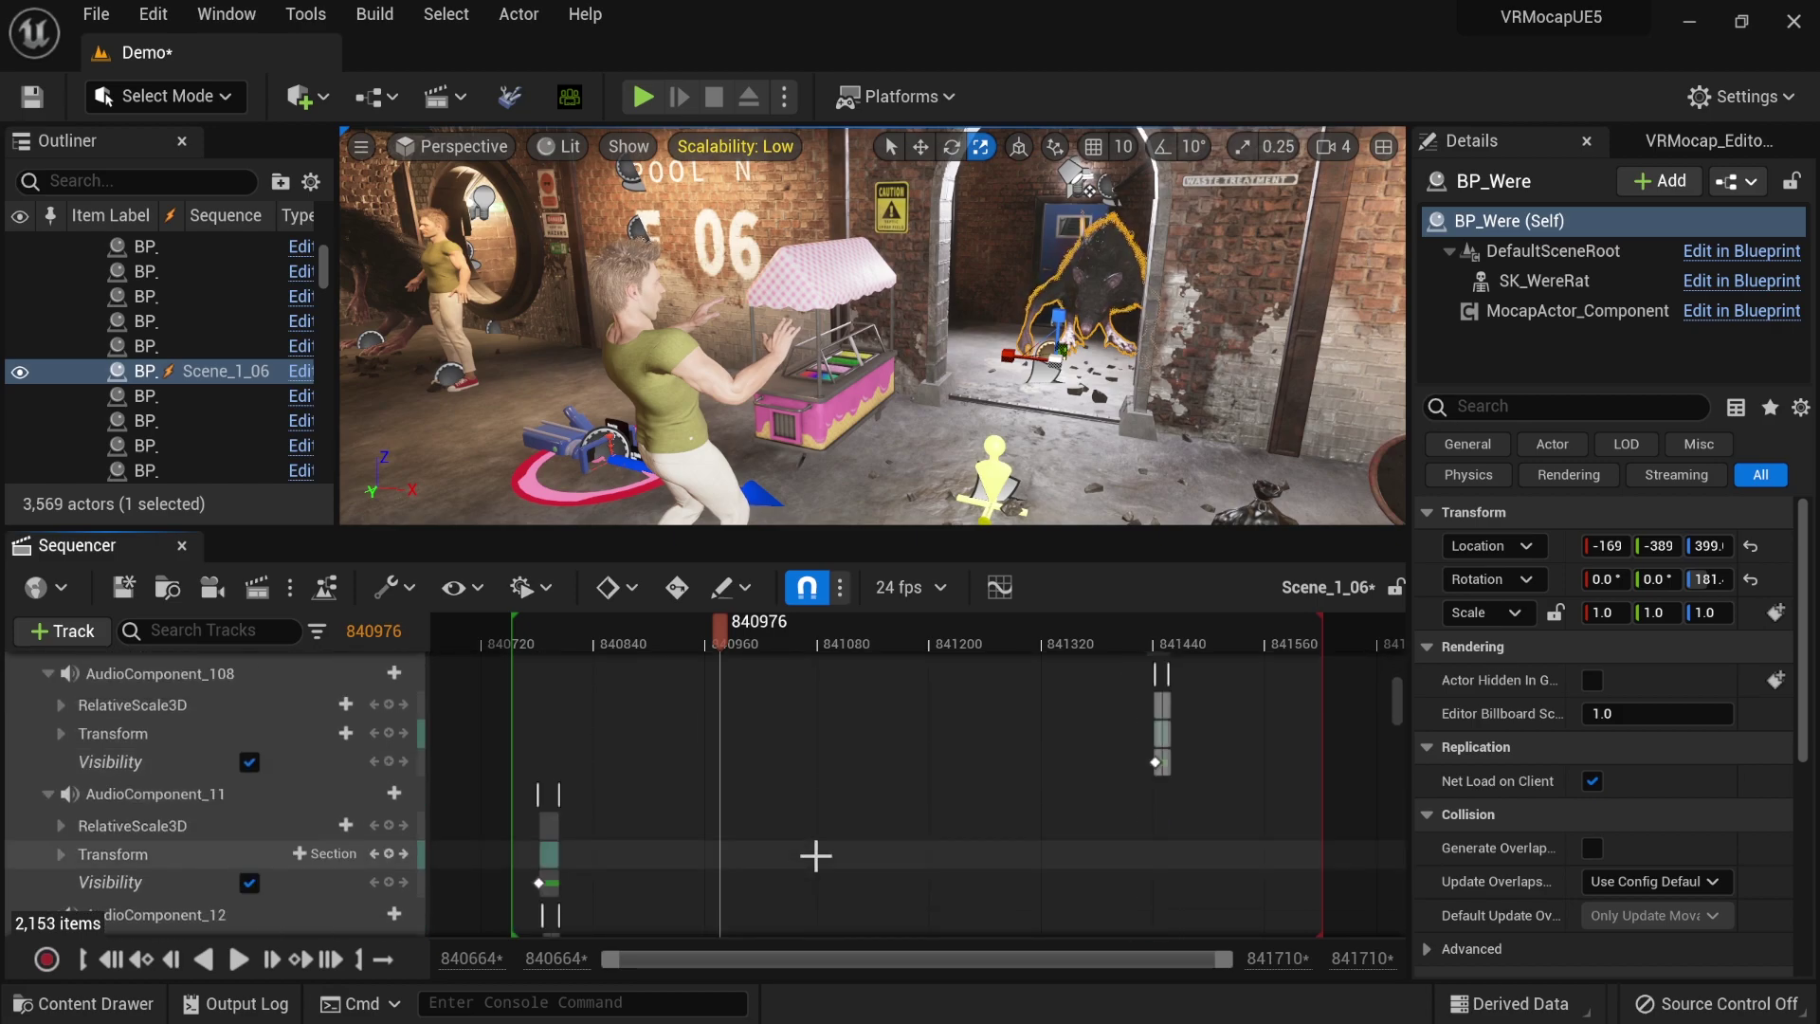
scroll(725, 846, "down", 3)
left_click_drag(1397, 726, 1367, 897)
left_click(755, 856)
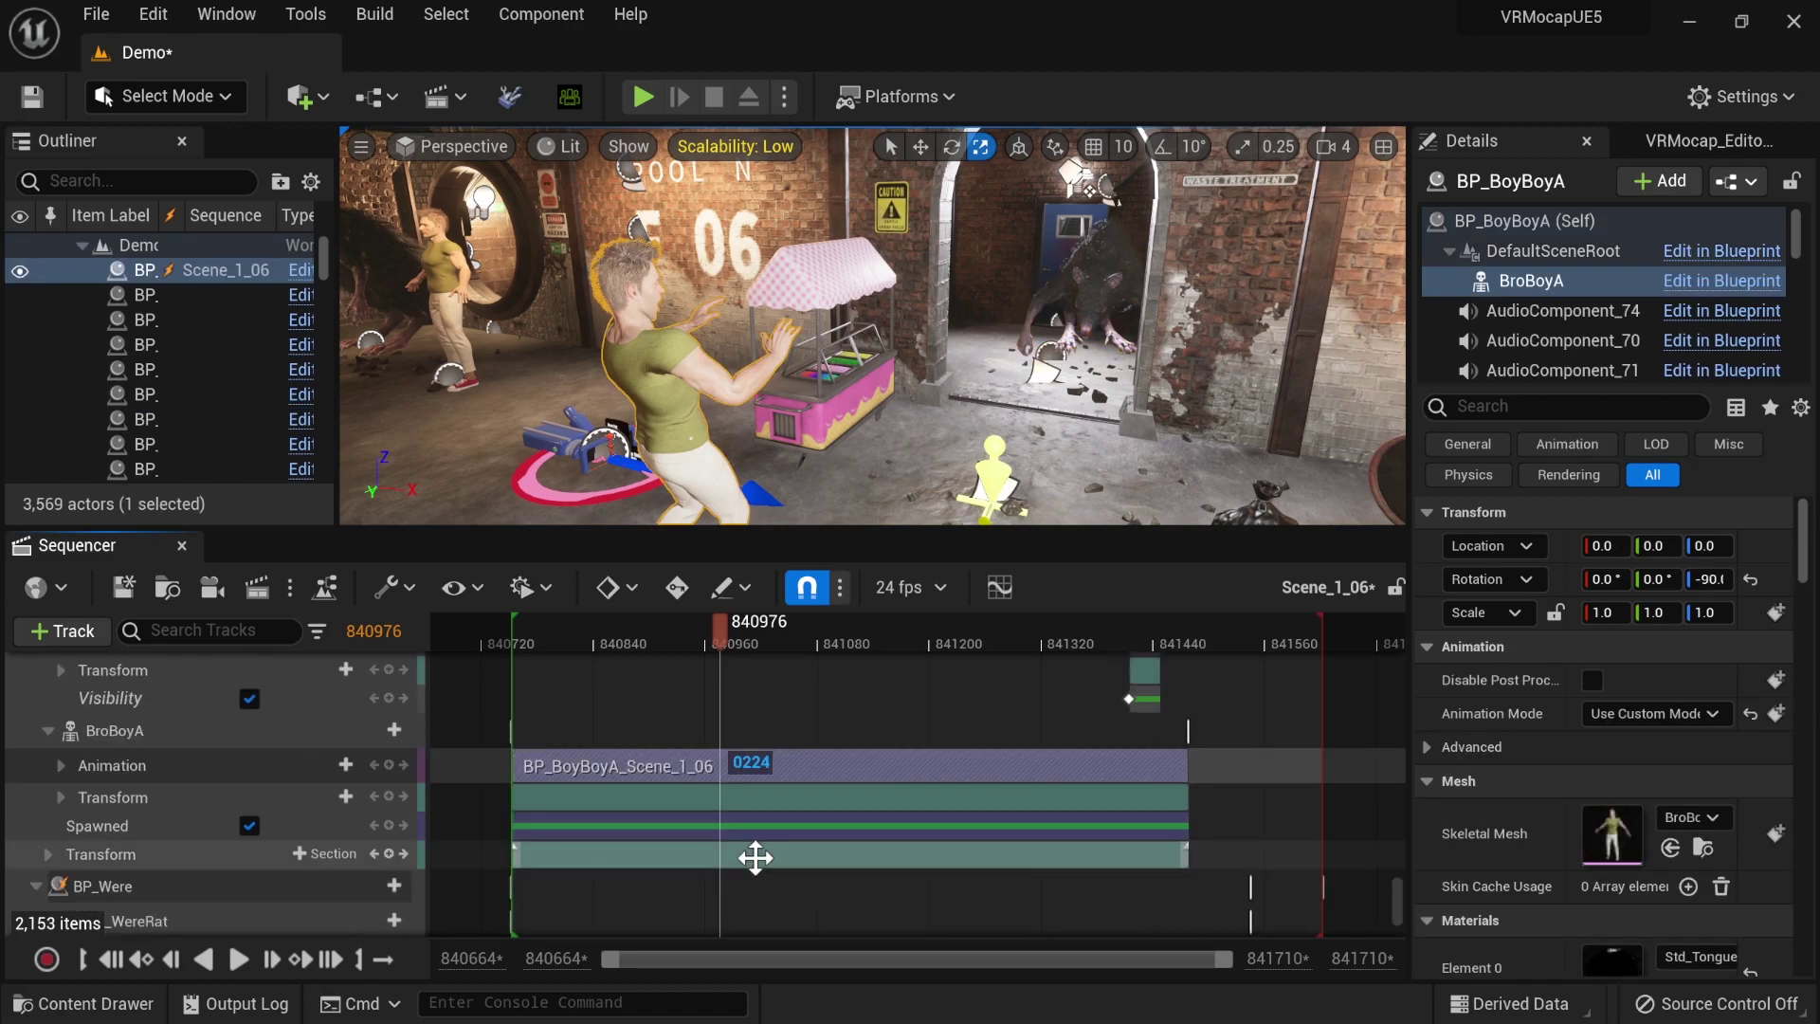
scroll(716, 815, "down", 1)
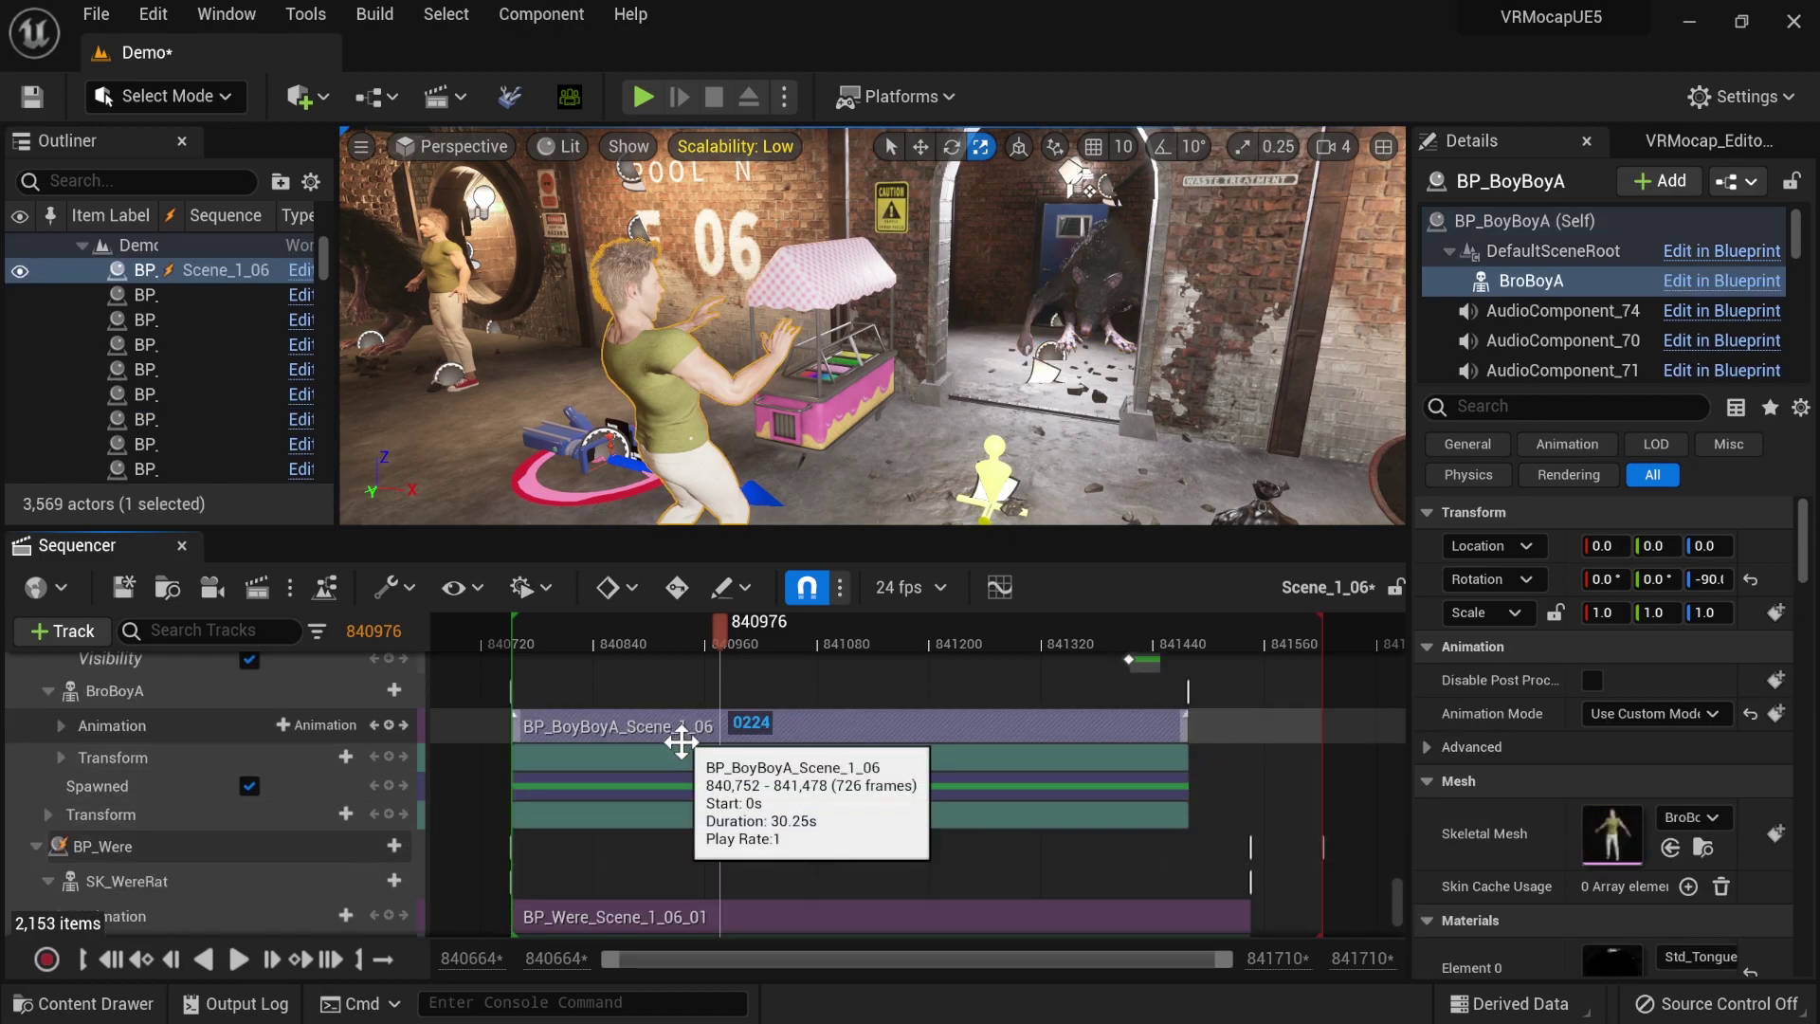
scroll(655, 786, "down", 4)
scroll(640, 806, "up", 9)
scroll(648, 768, "down", 3)
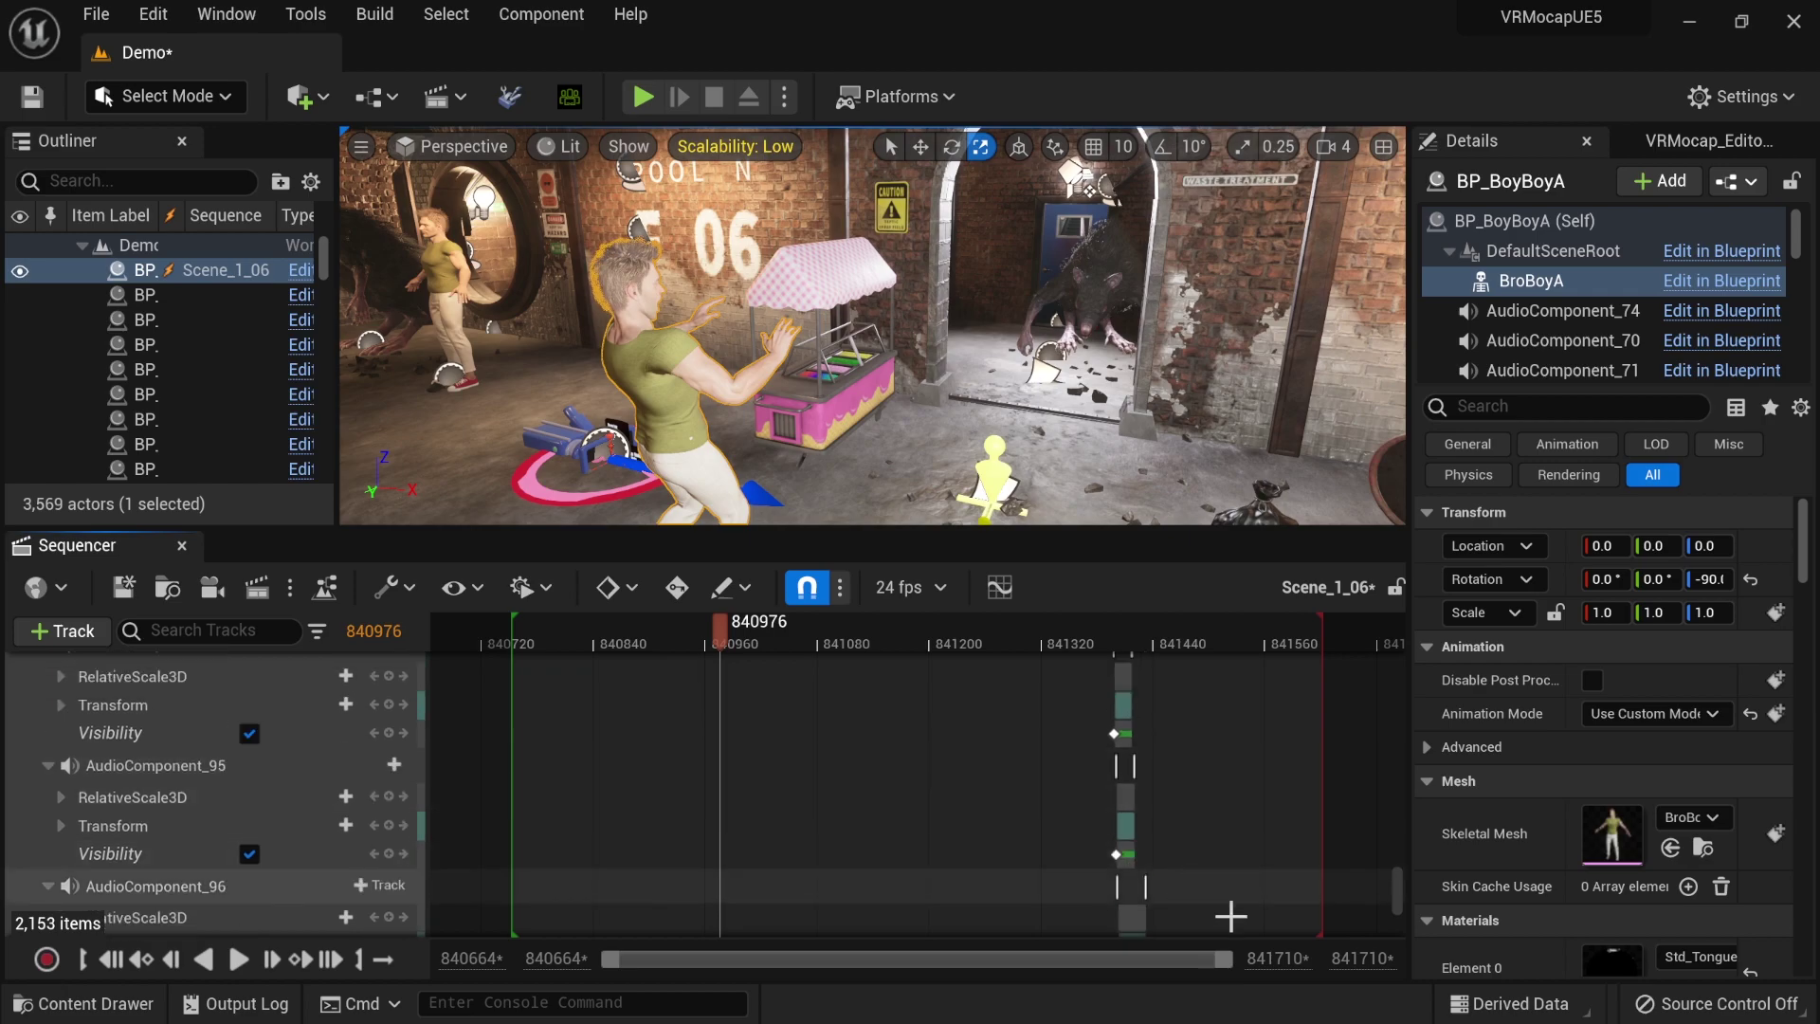
mouse_move(1391, 899)
left_mouse_down()
mouse_move(1395, 947)
mouse_move(1415, 912)
left_mouse_up()
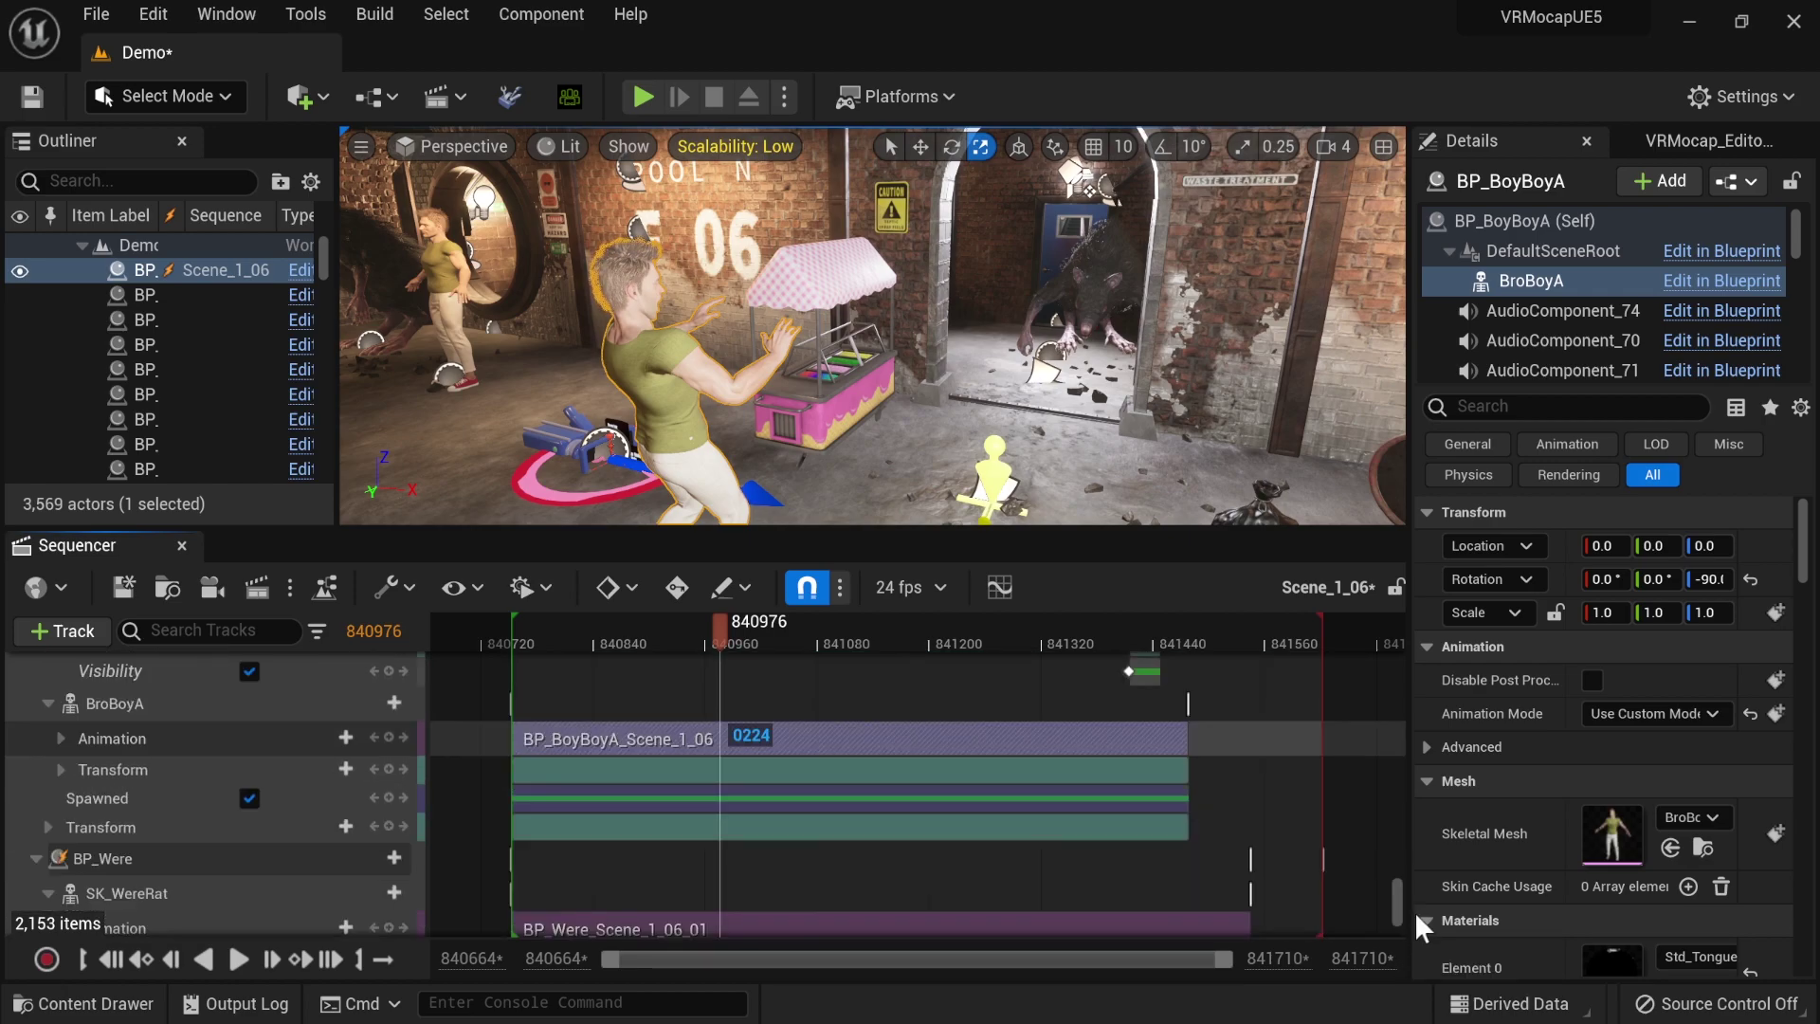
scroll(939, 855, "down", 6)
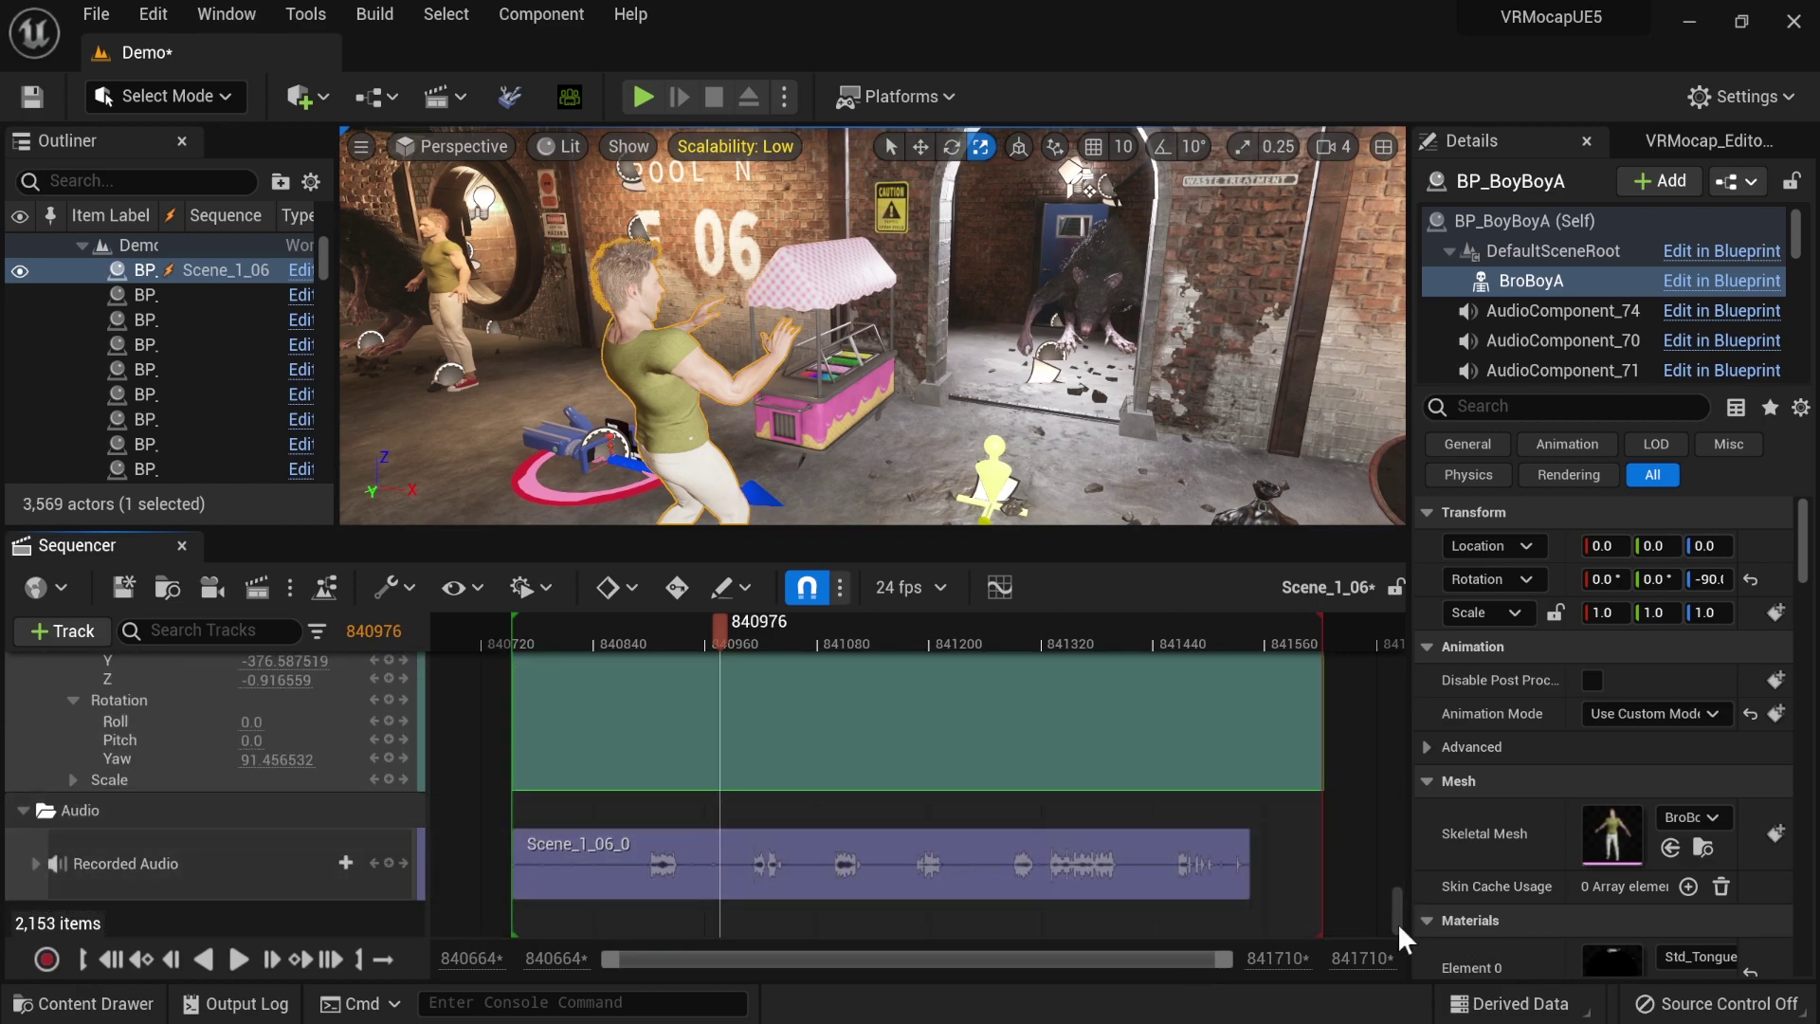
left_click_drag(1397, 912, 1406, 761)
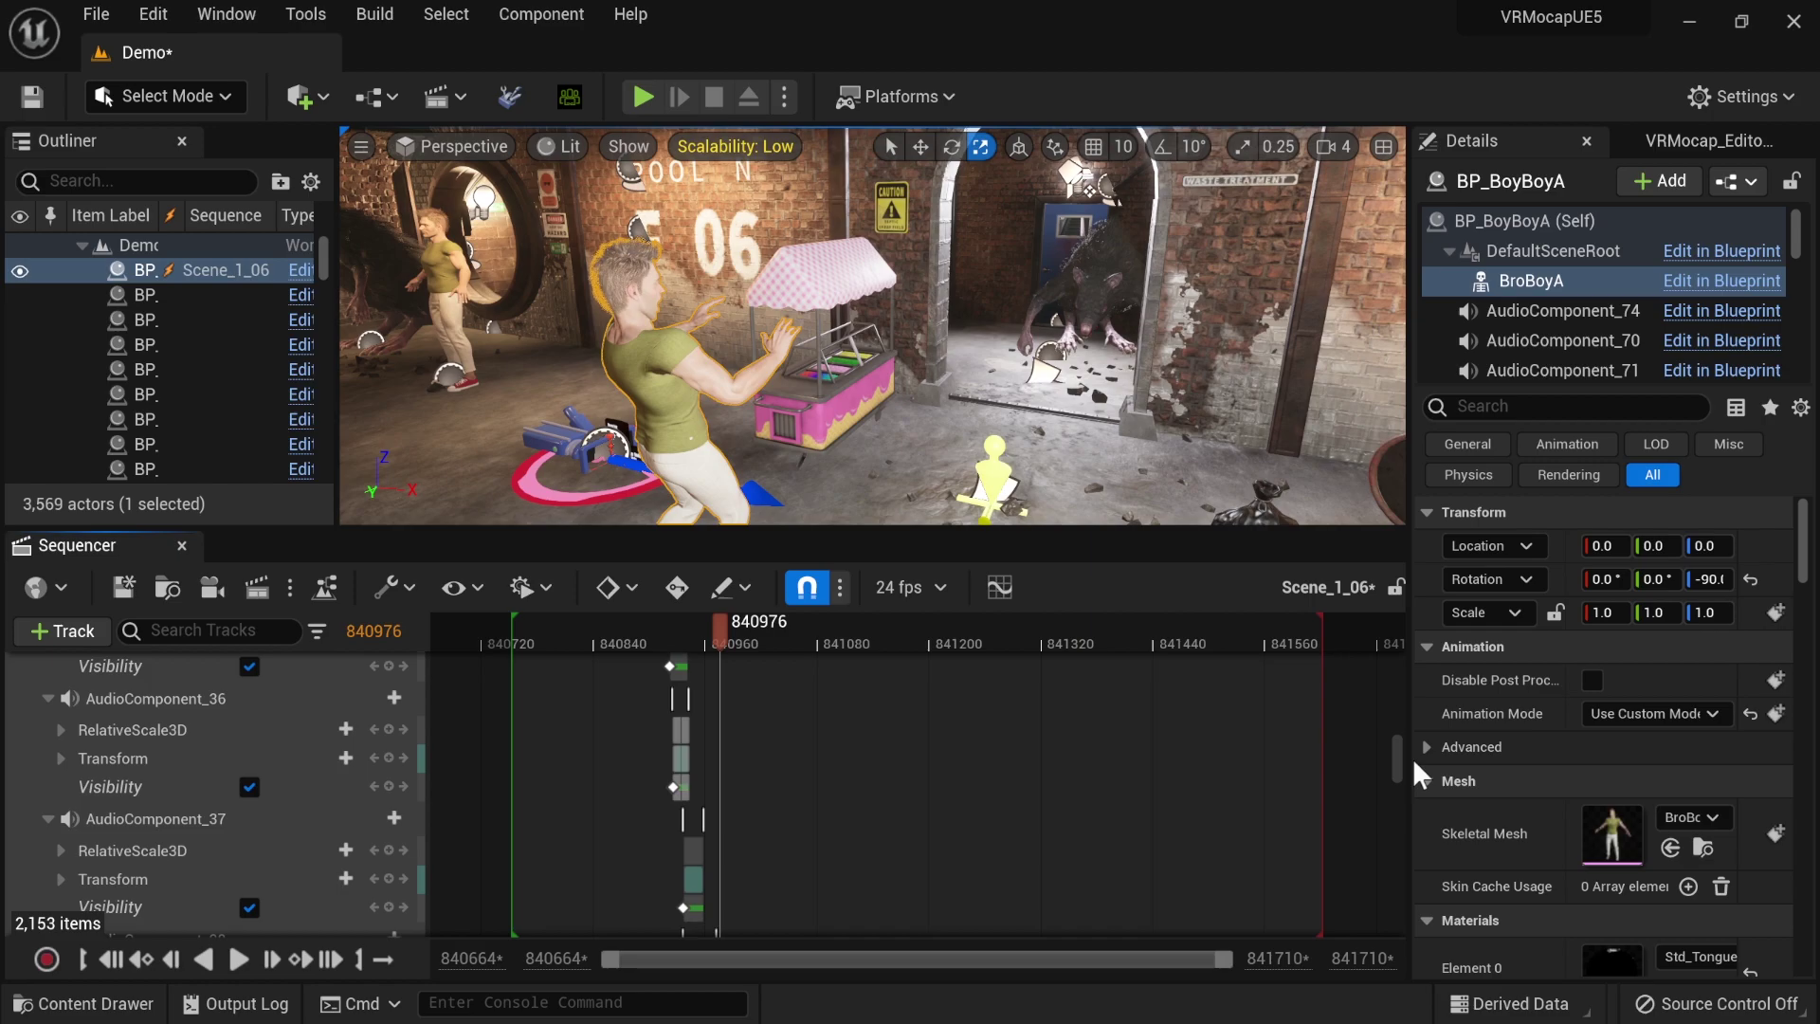
- Add a sequence-level audio track with the Scene_1_06 sound wave and align its section with the start of the take
scroll(1048, 736, "down", 8)
scroll(891, 825, "down", 20)
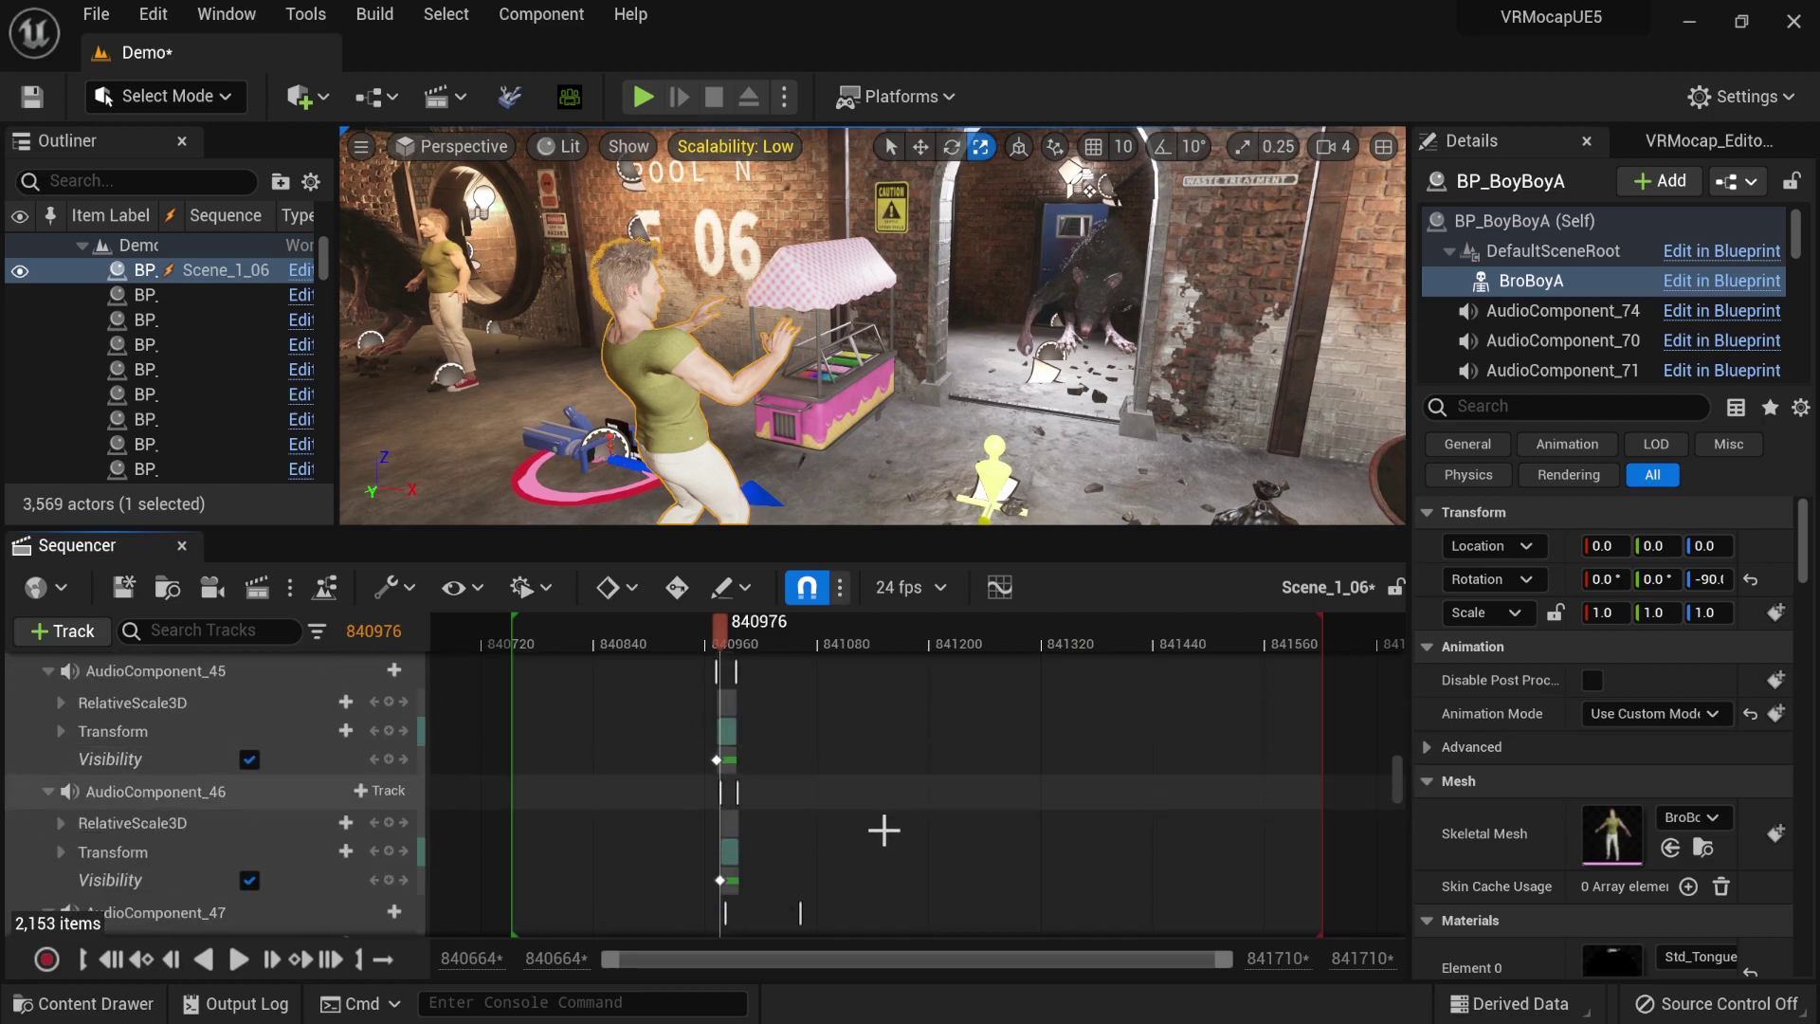
left_click(882, 783)
scroll(881, 783, "down", 20)
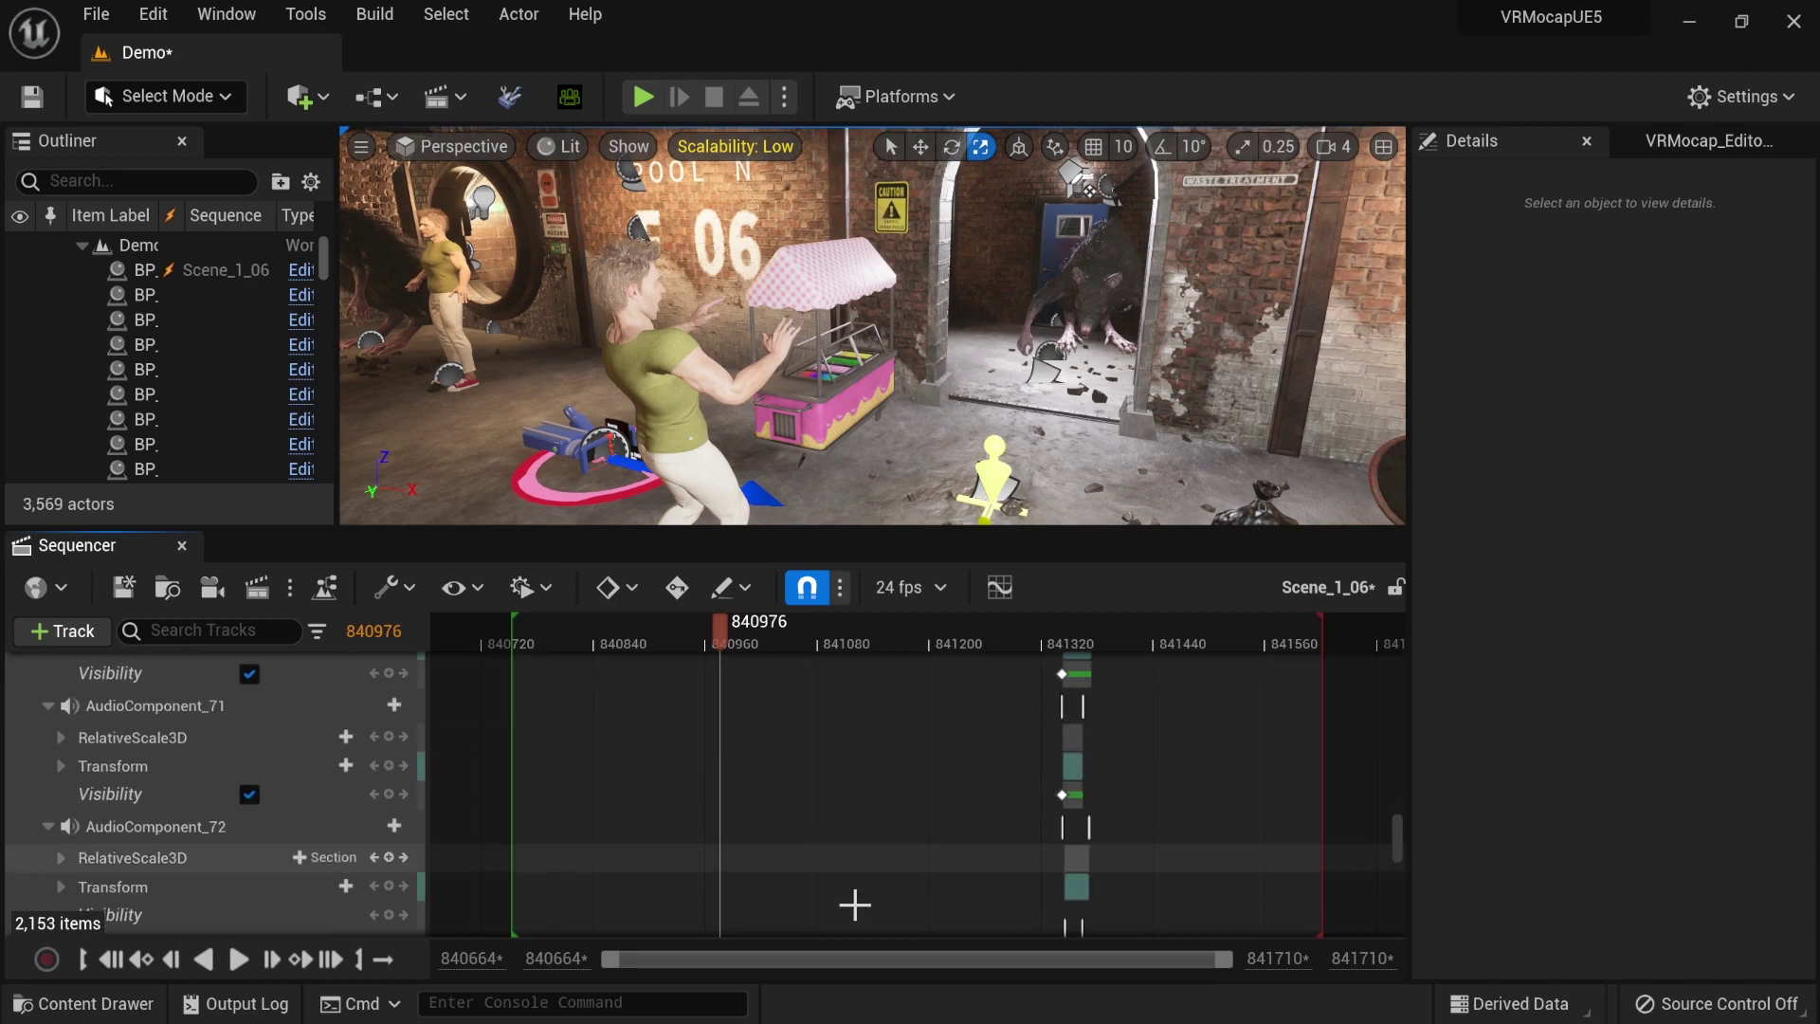
scroll(857, 793, "down", 15)
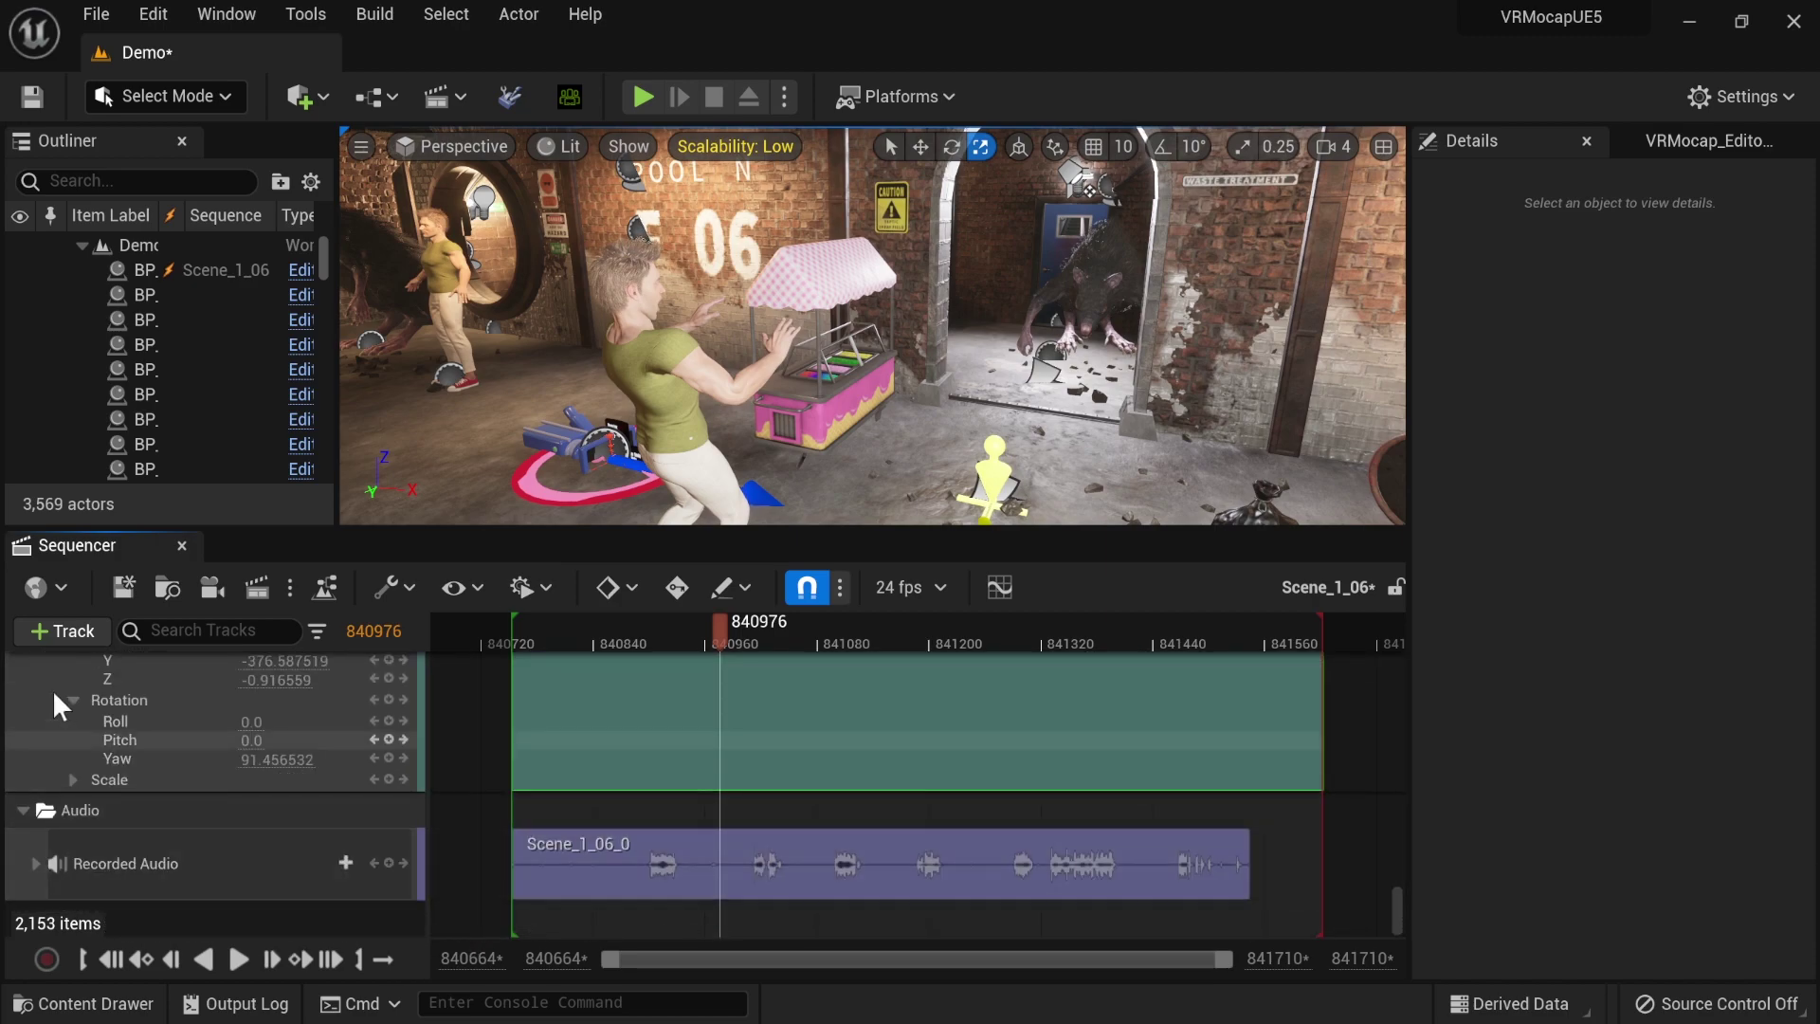
left_click(59, 630)
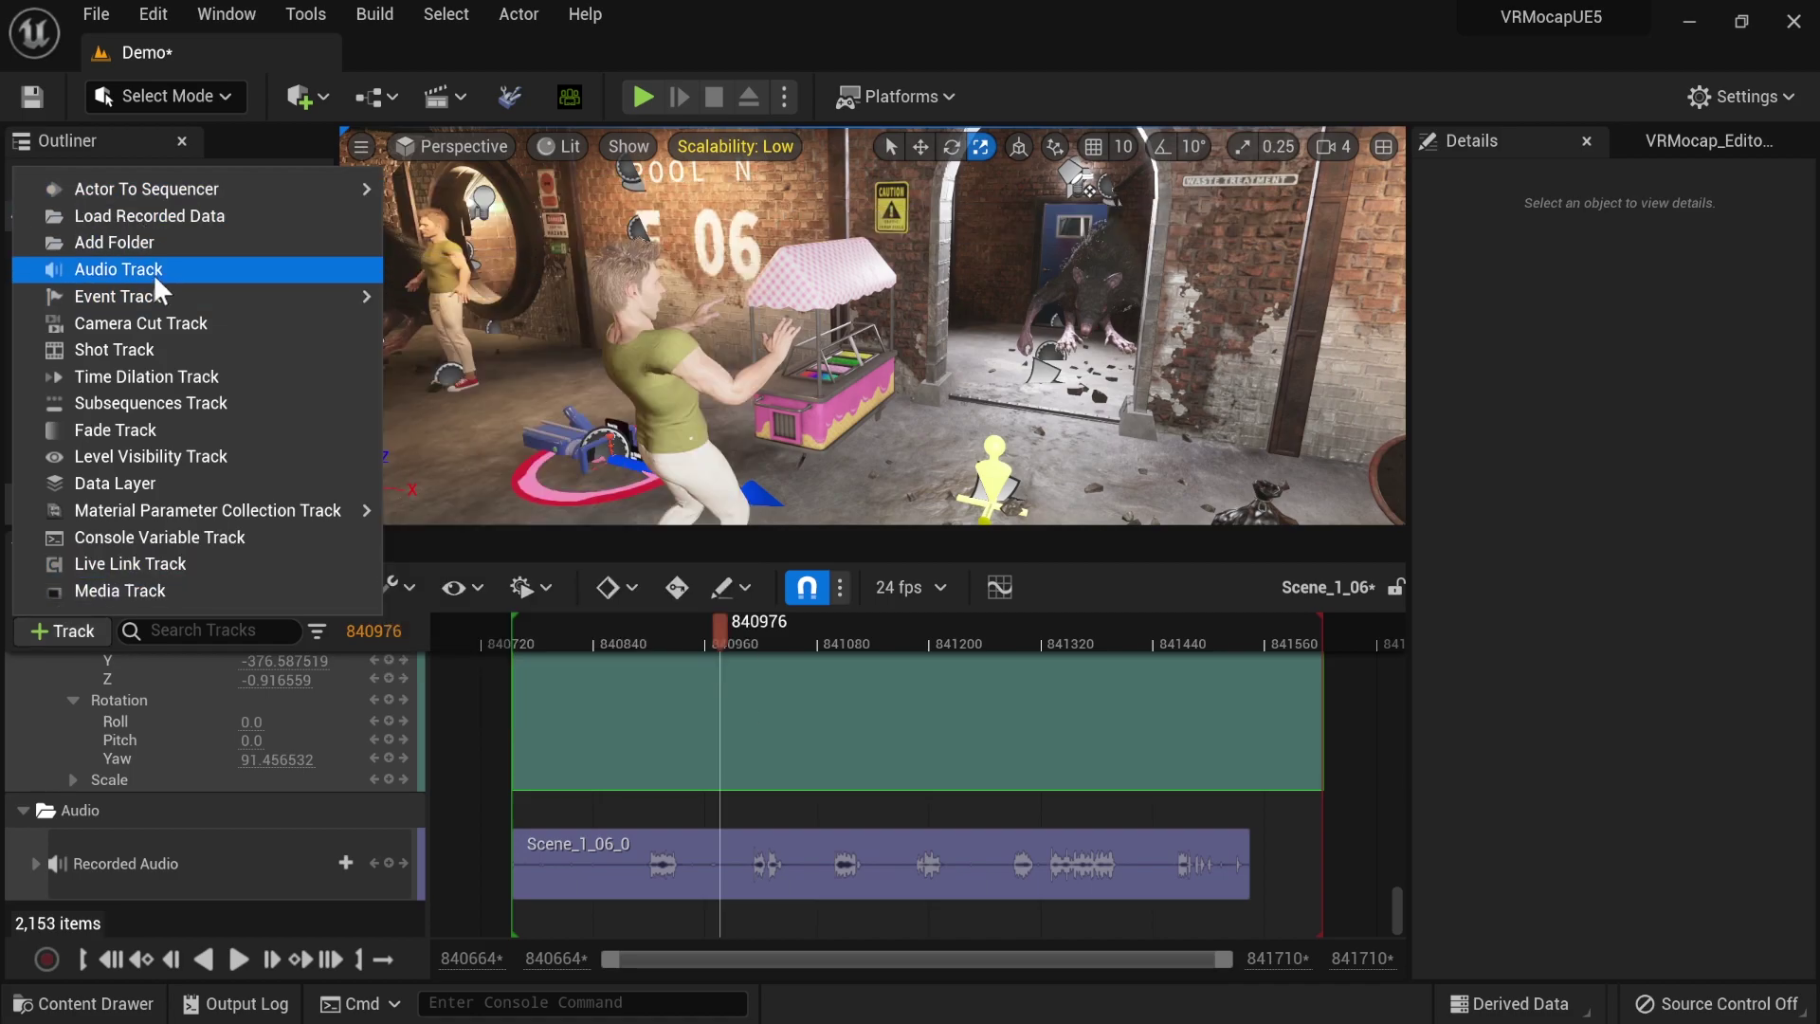
left_click(150, 271)
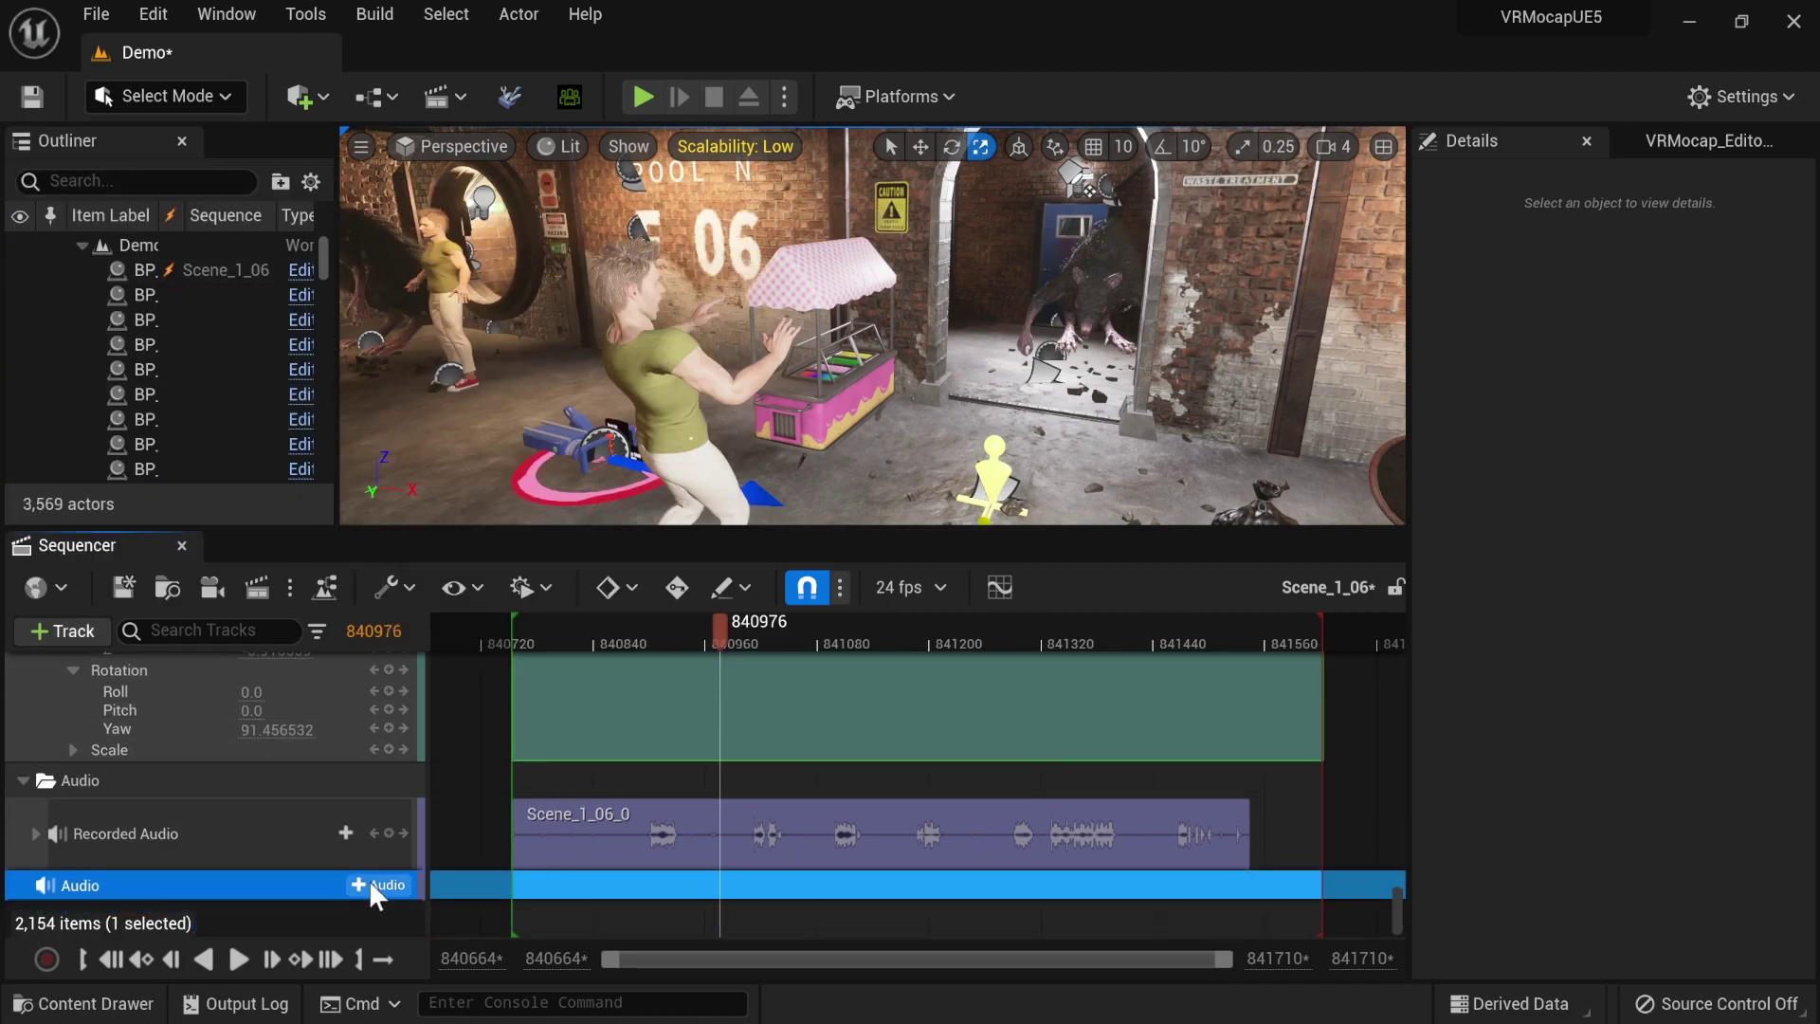
left_click(371, 884)
type("06")
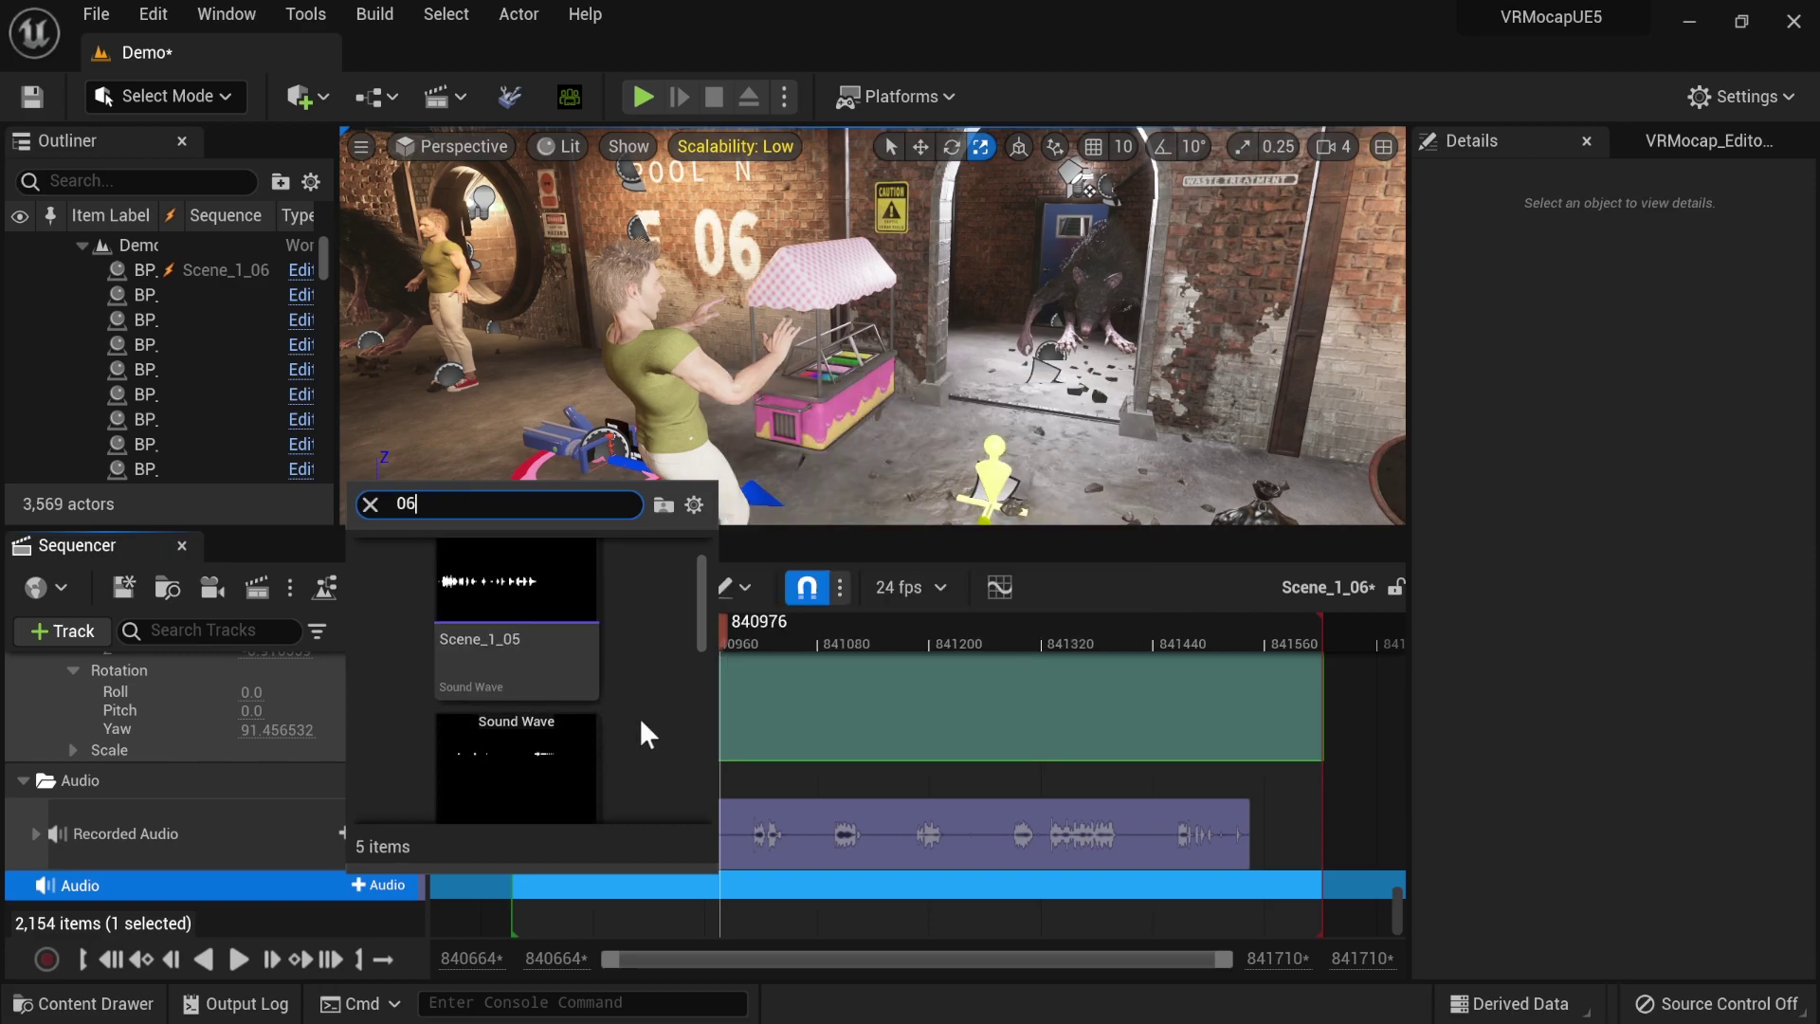
scroll(641, 722, "down", 2)
left_click(531, 730)
left_click_drag(902, 872, 654, 896)
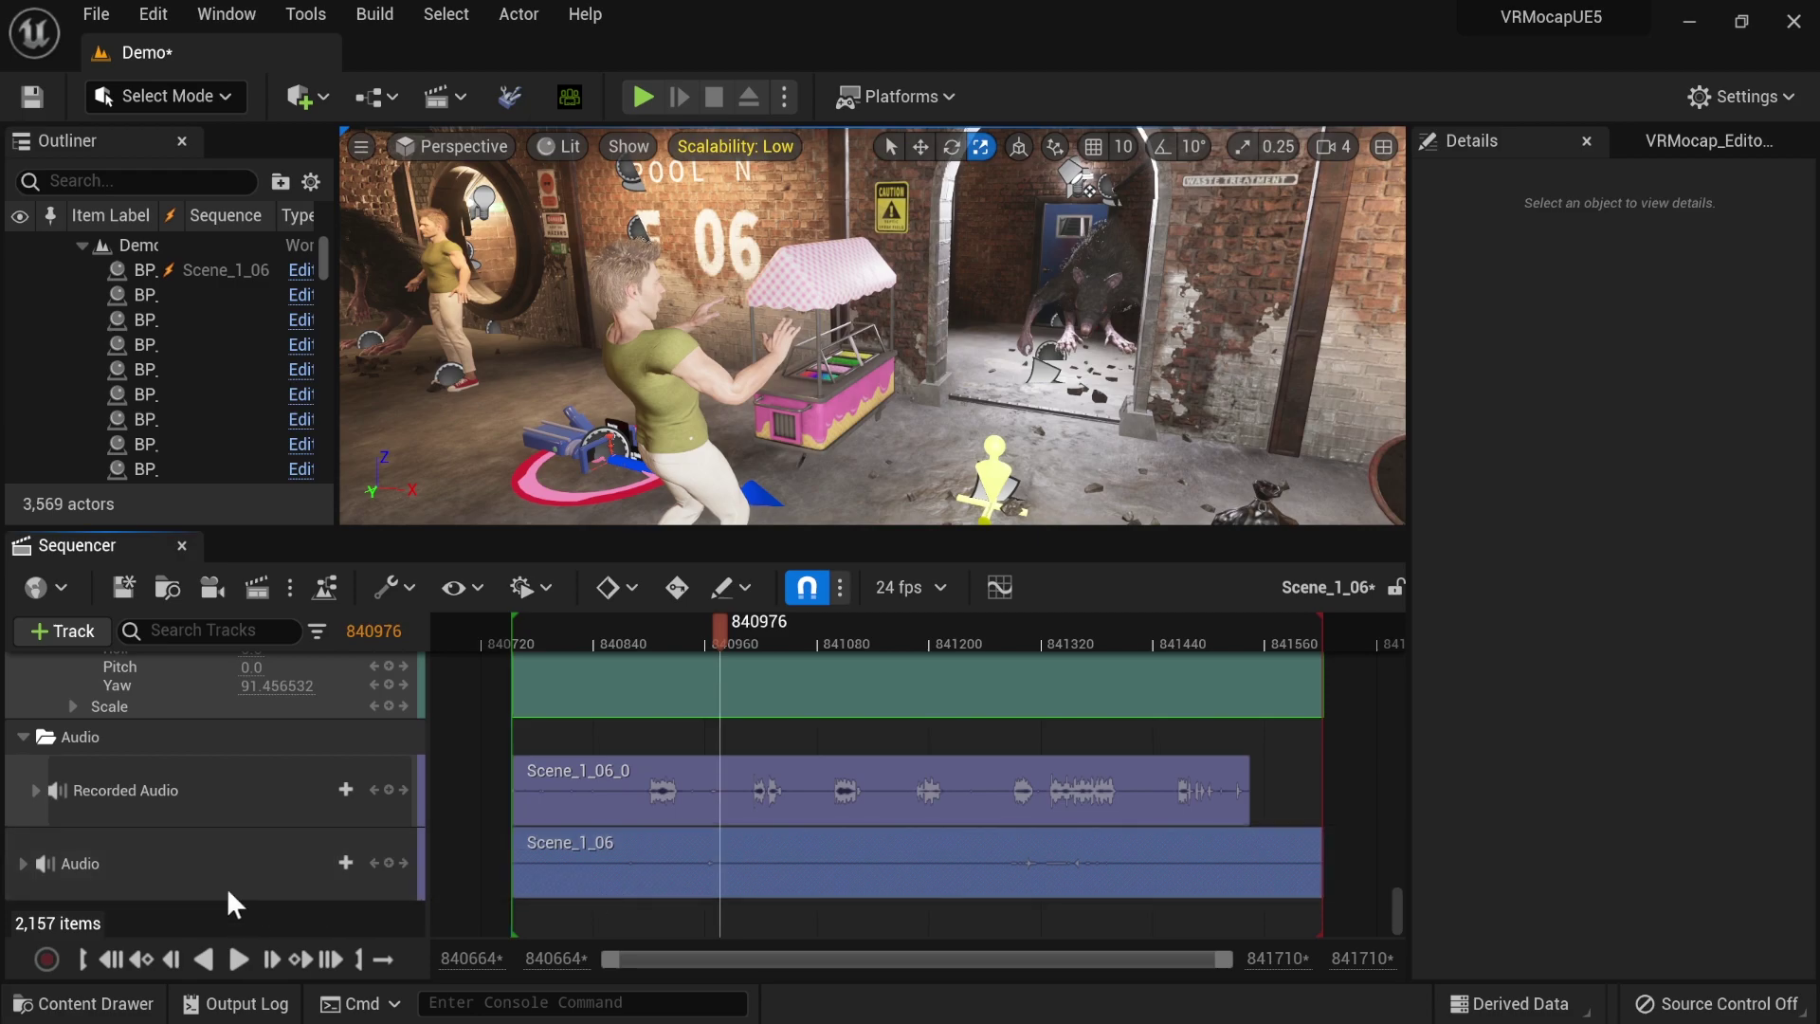
- Set the new Scene_1_06 audio track's volume to 10 and move the track directly below BP_Were's tracks
left_click(24, 863)
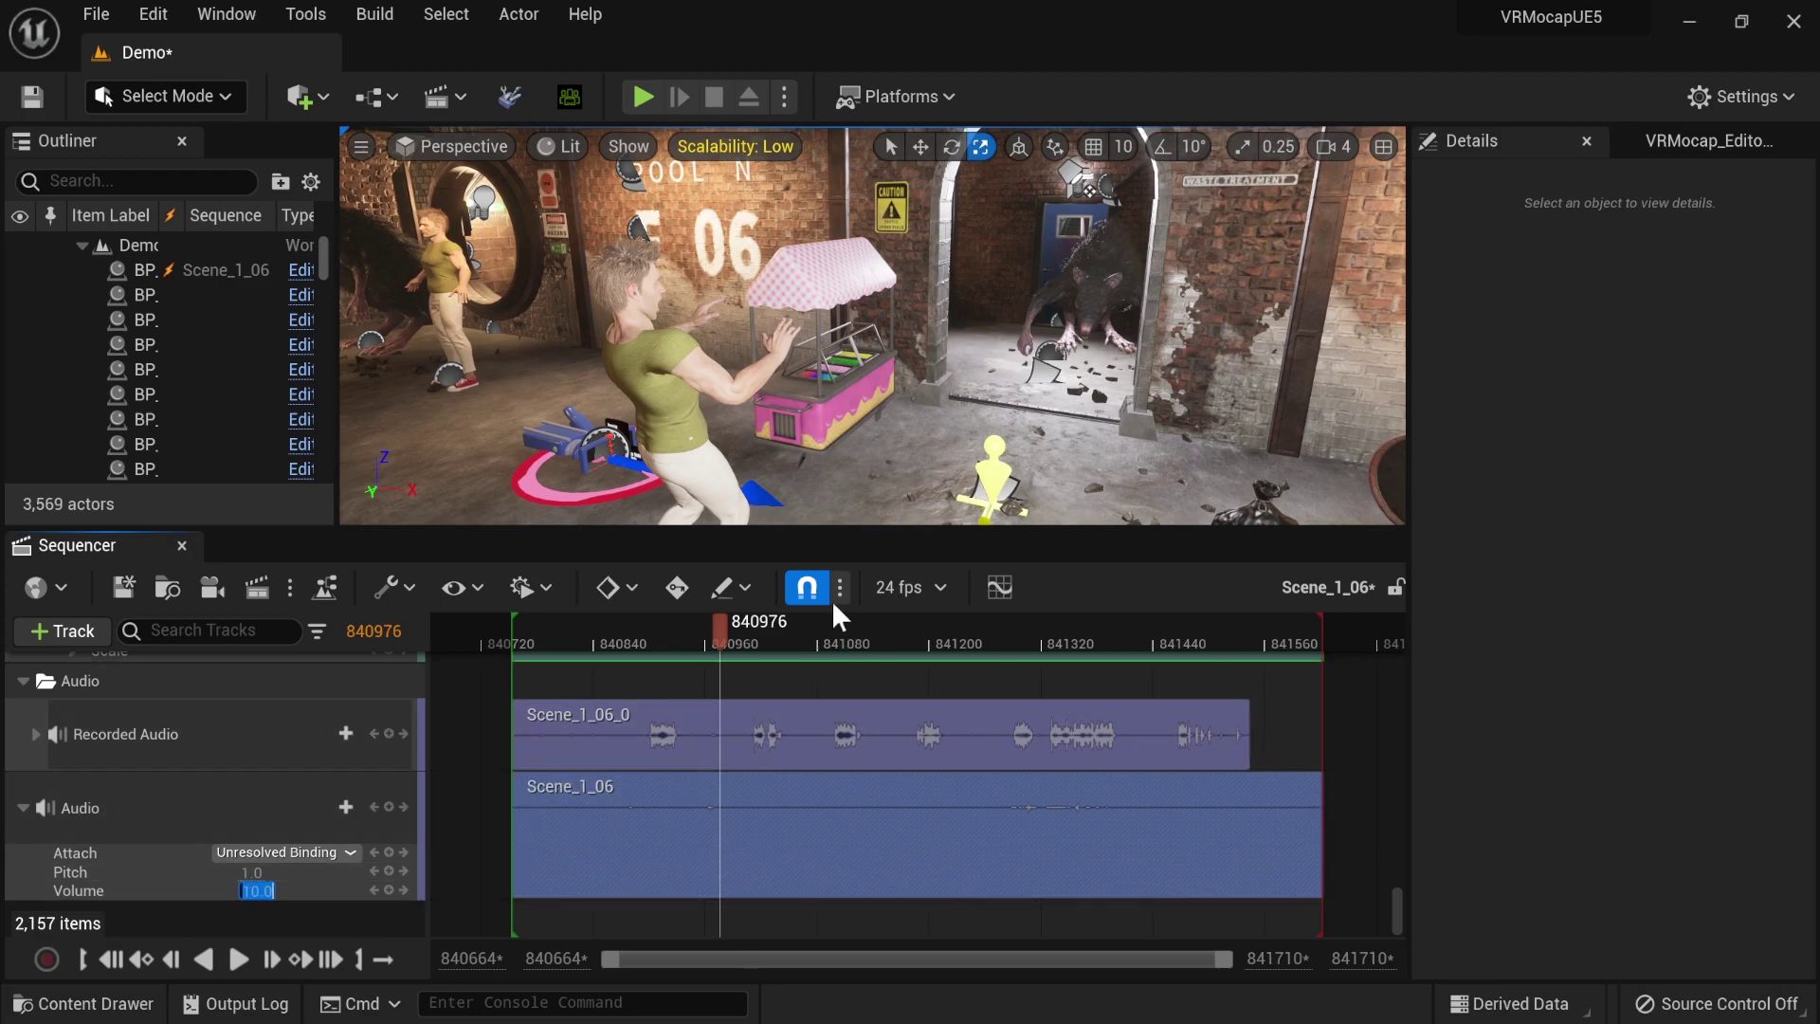
left_click_drag(706, 654, 723, 645)
scroll(232, 862, "up", 2)
left_click(136, 899)
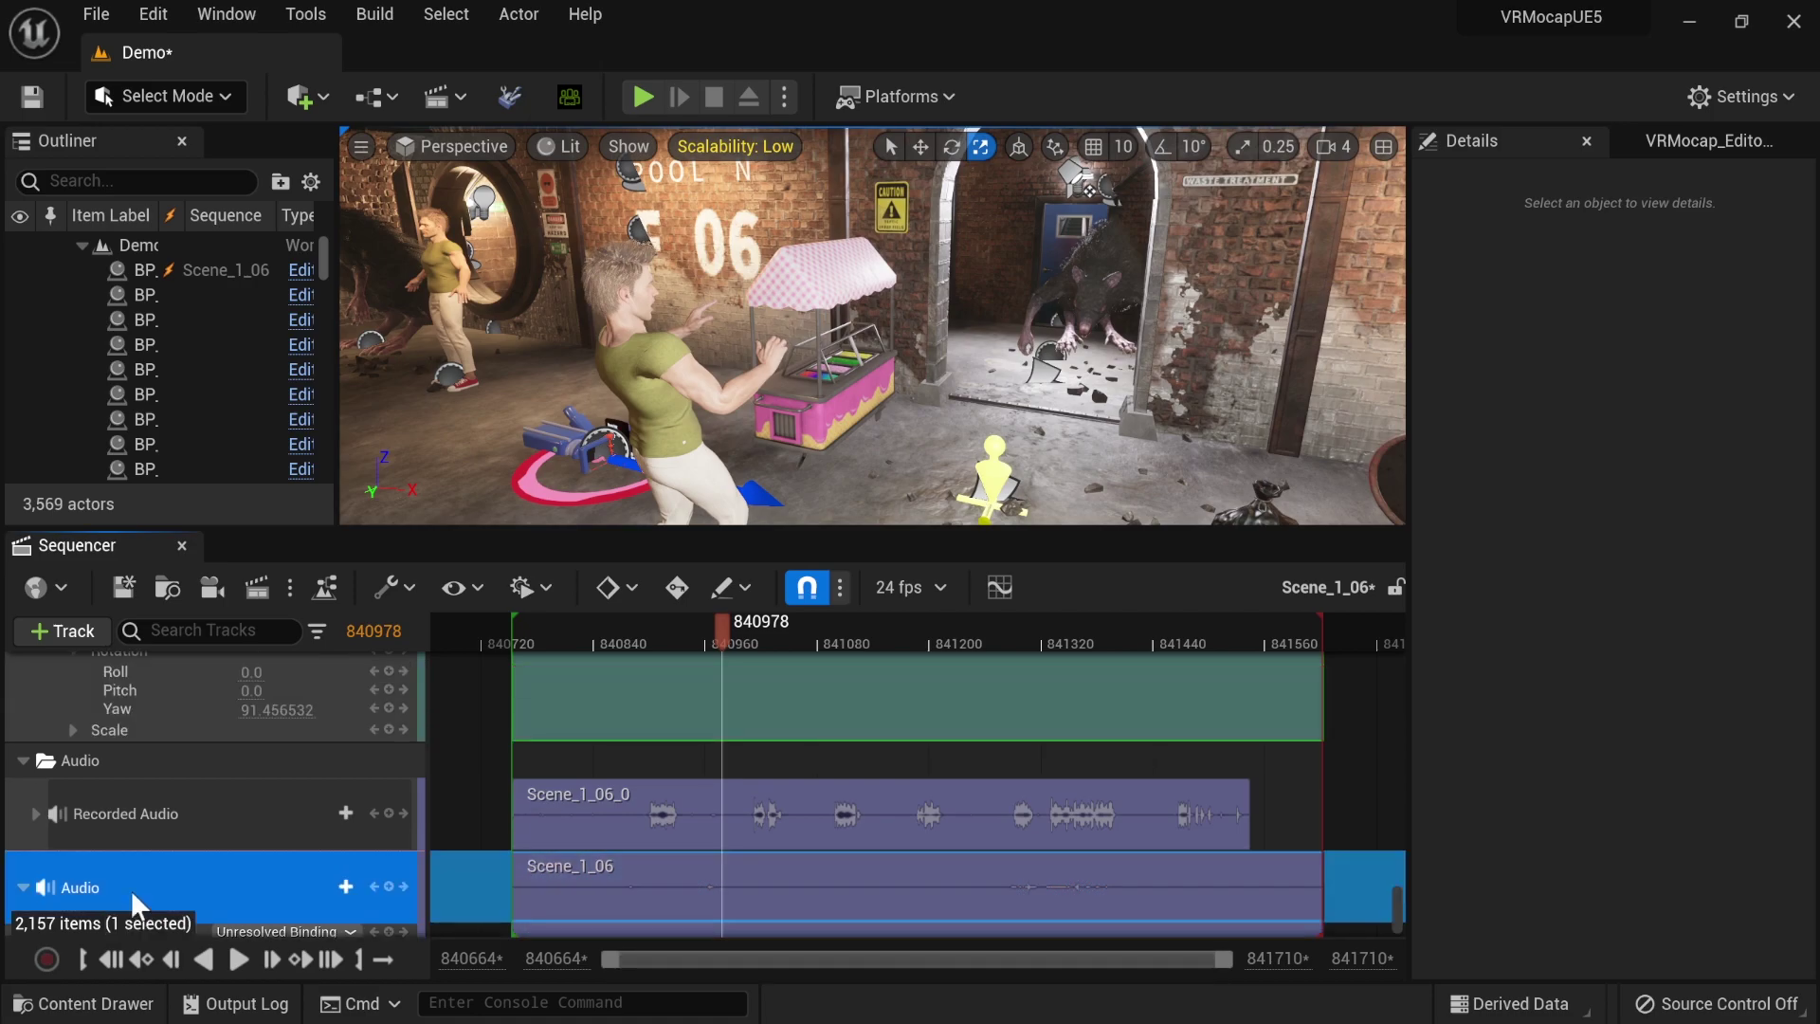
left_click_drag(135, 749, 136, 742)
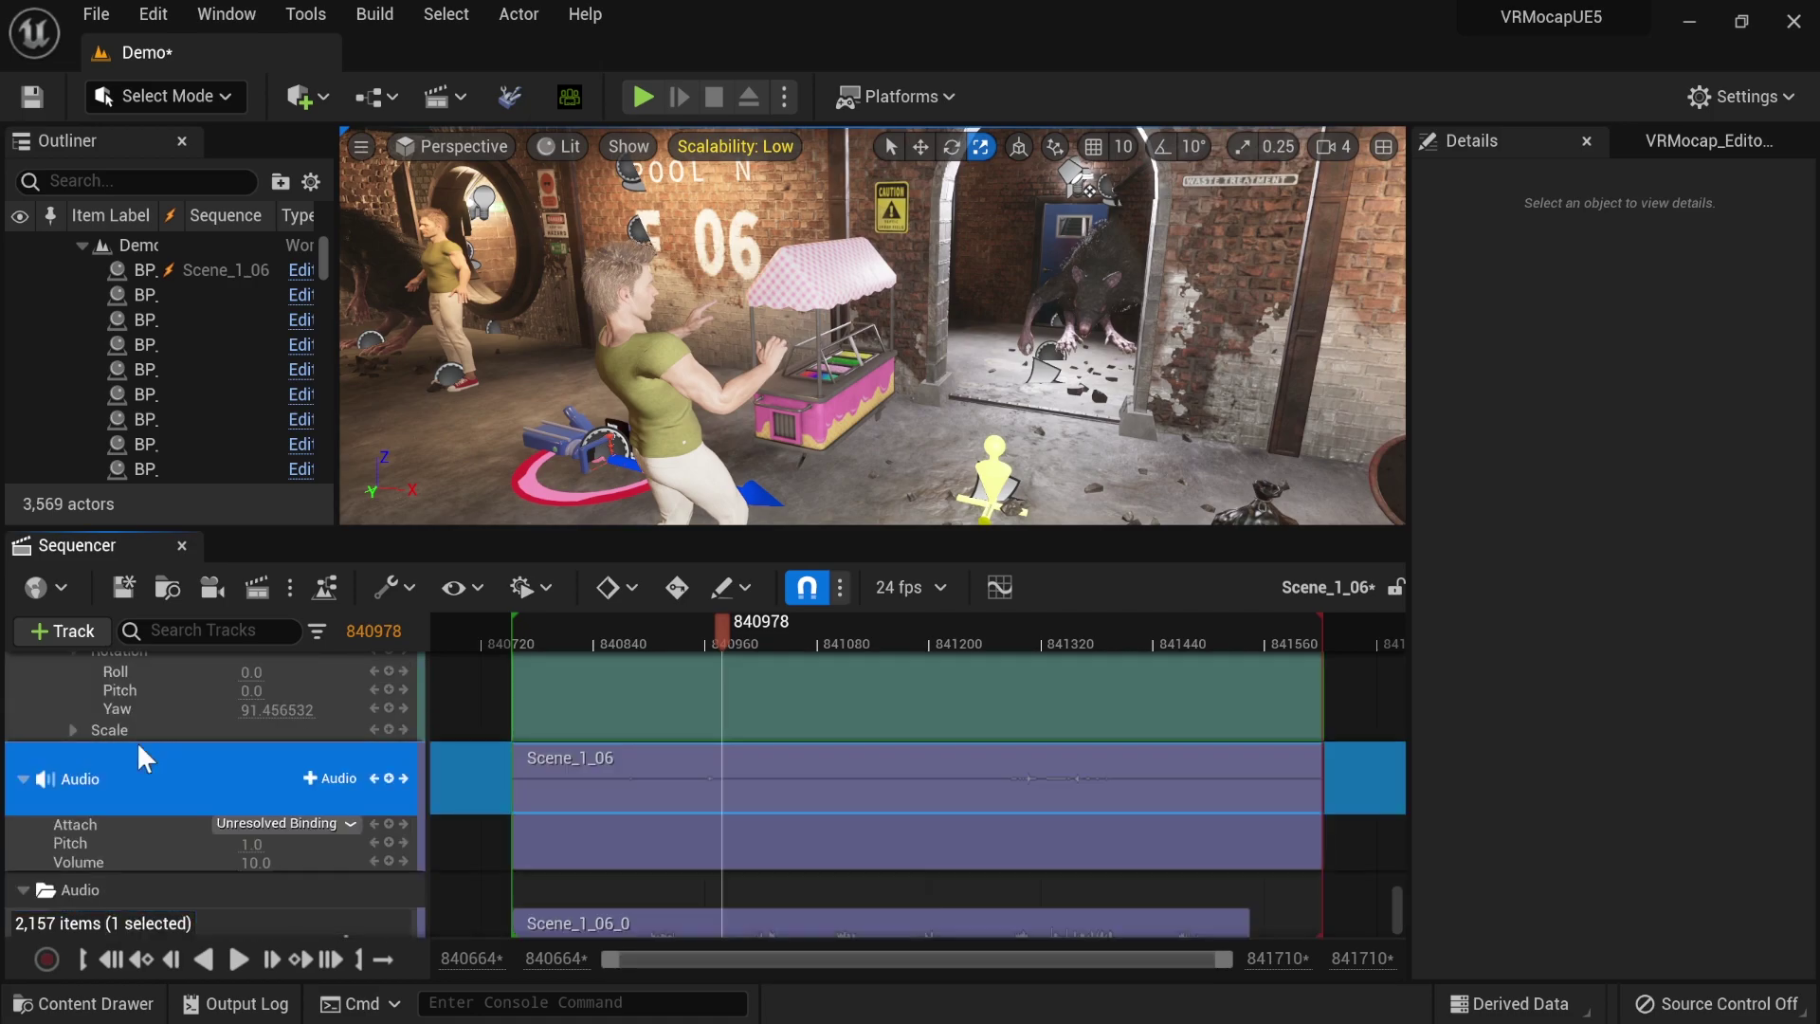
scroll(184, 812, "up", 5)
scroll(185, 812, "up", 2)
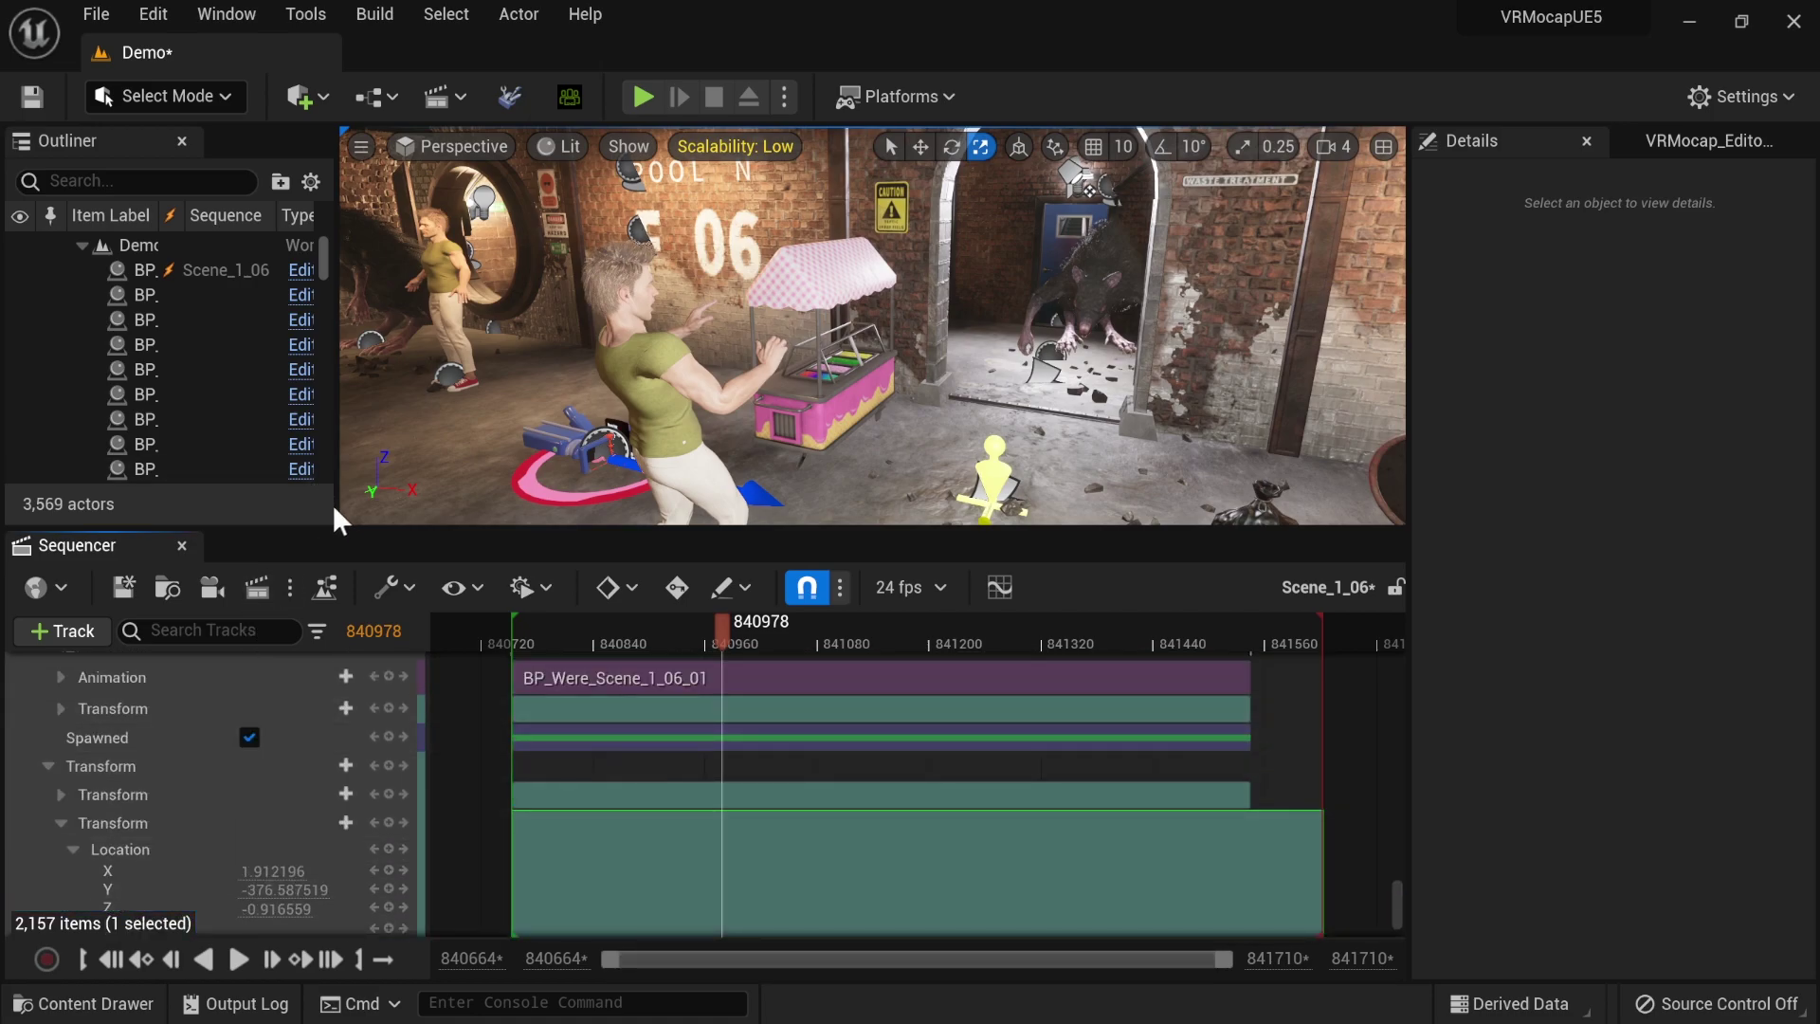
left_click_drag(351, 529, 352, 310)
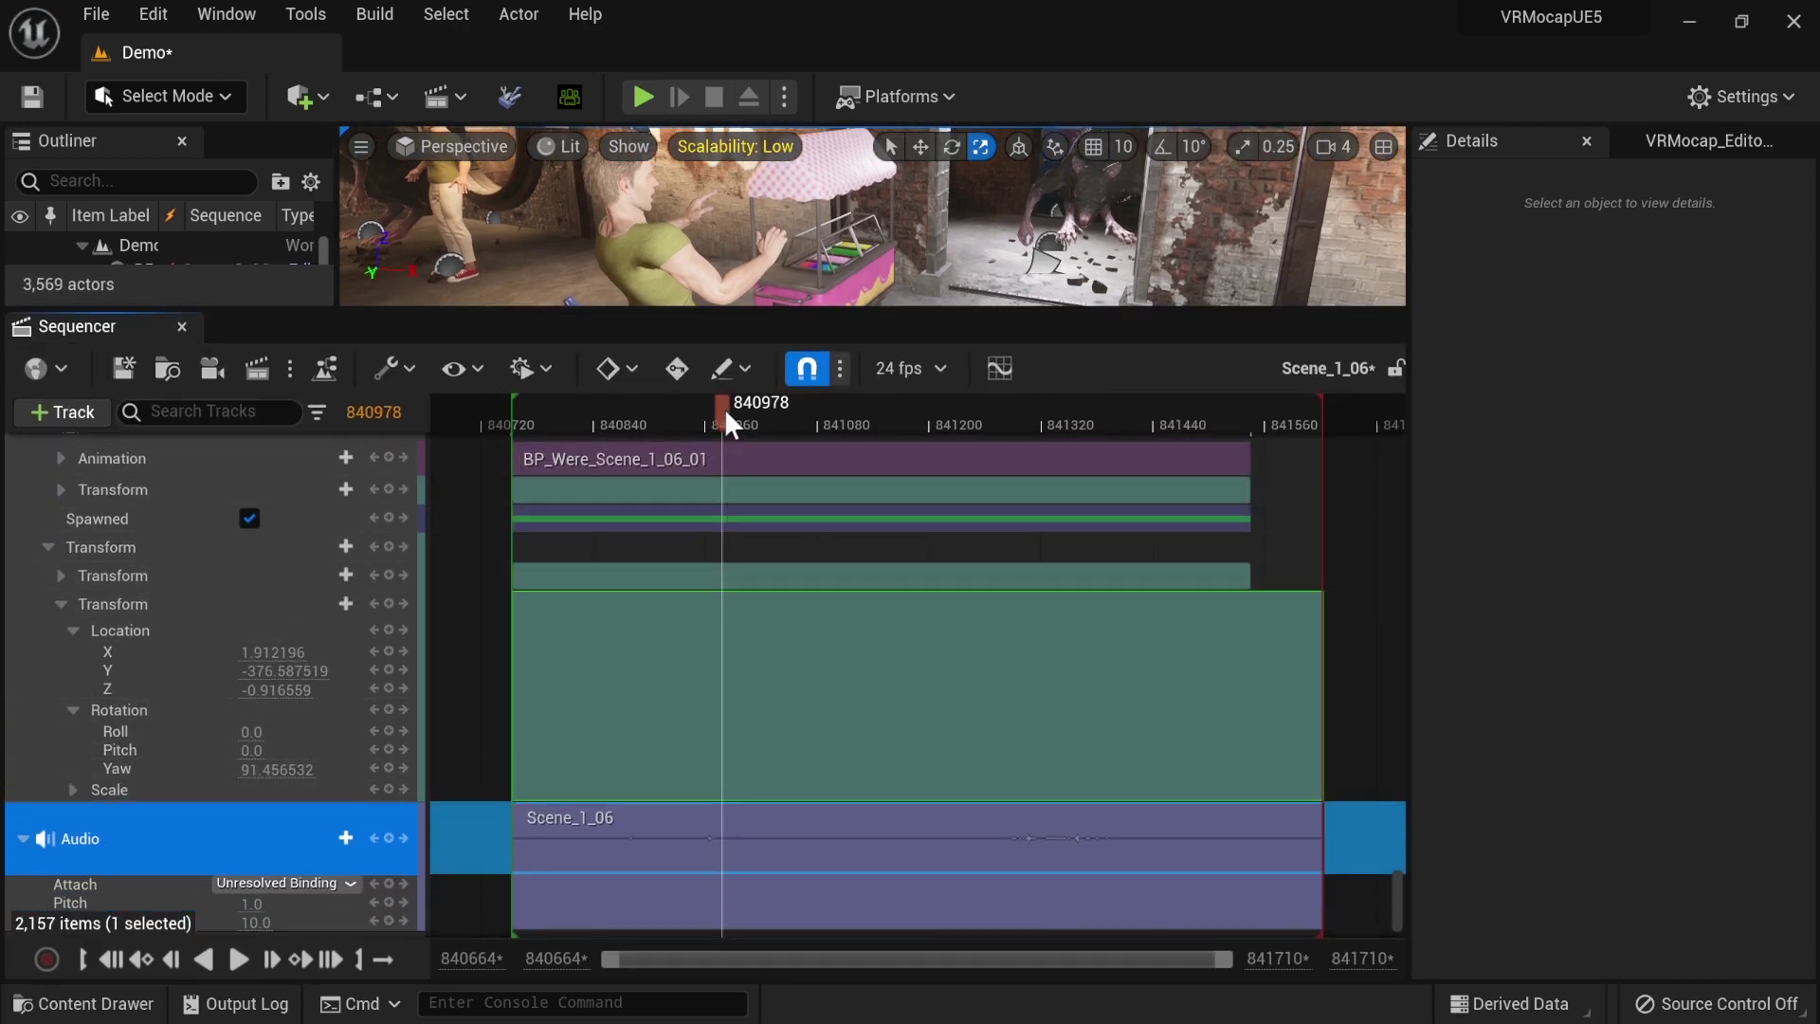
- Split the rat's animation and the Scene_1_06 audio sections together at frame 840958 and shorten the first part of each
left_click_drag(723, 408, 703, 409)
left_click(707, 459)
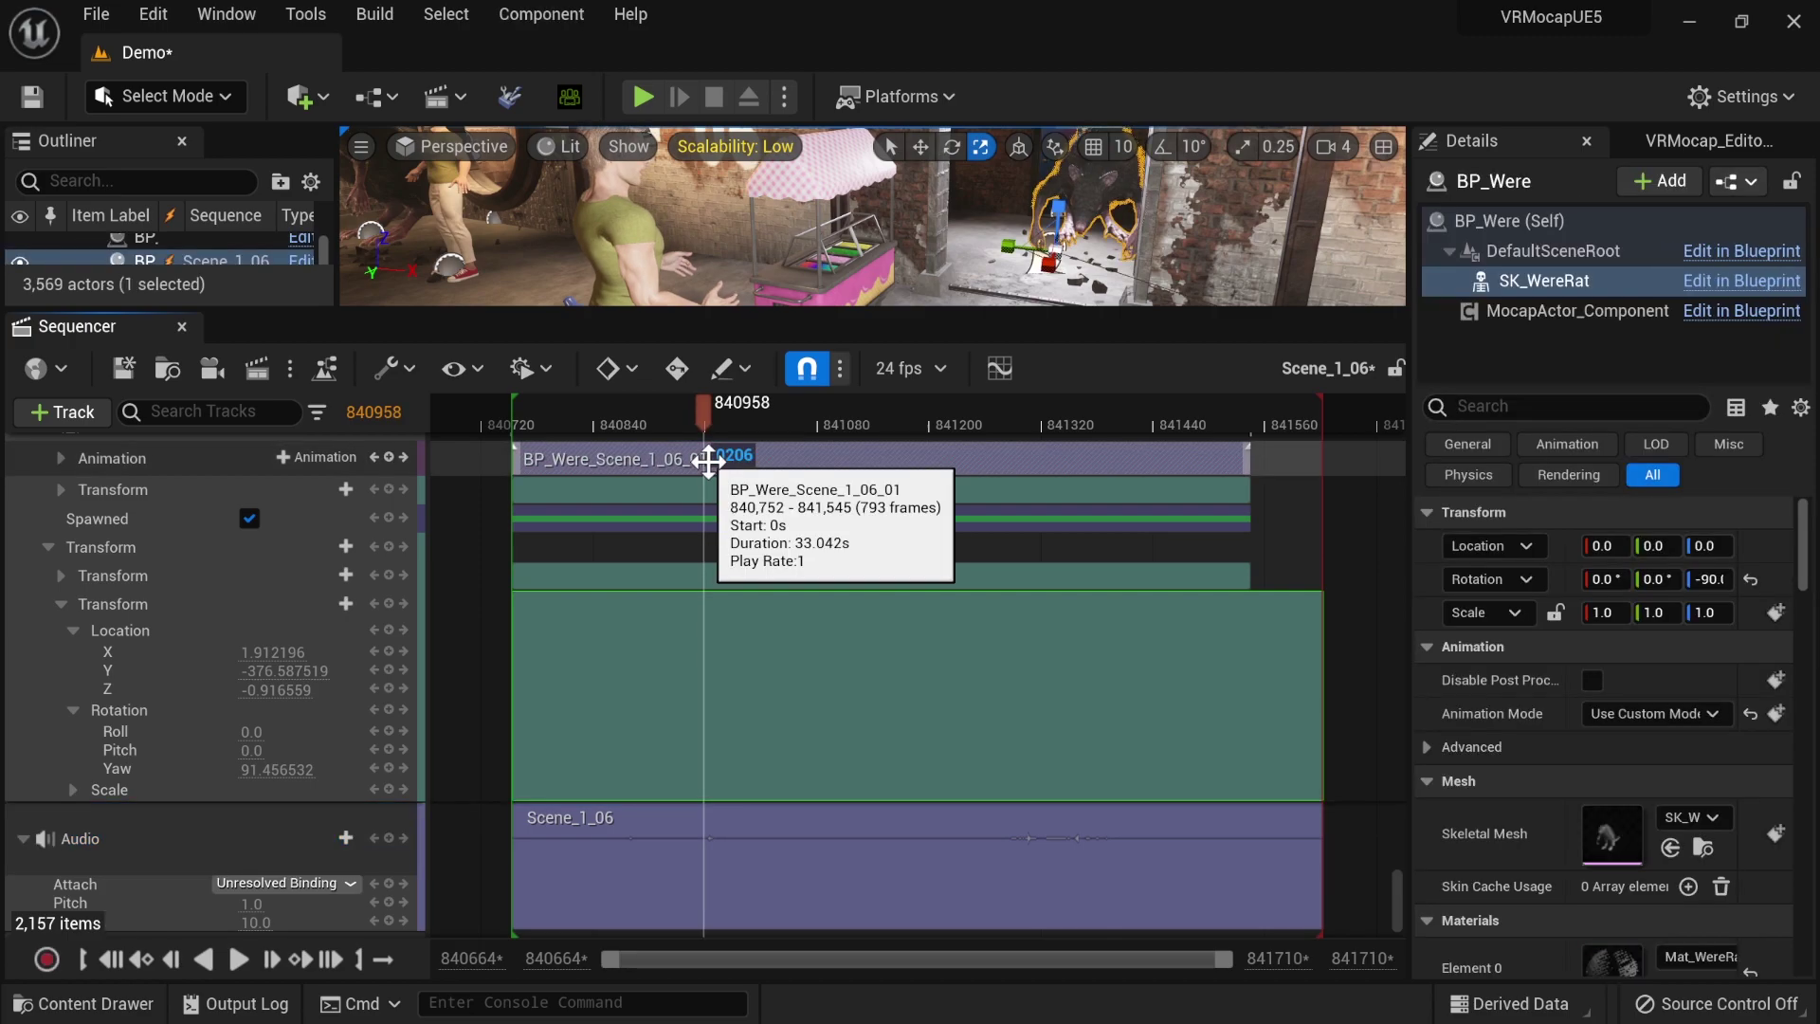
left_click(706, 823)
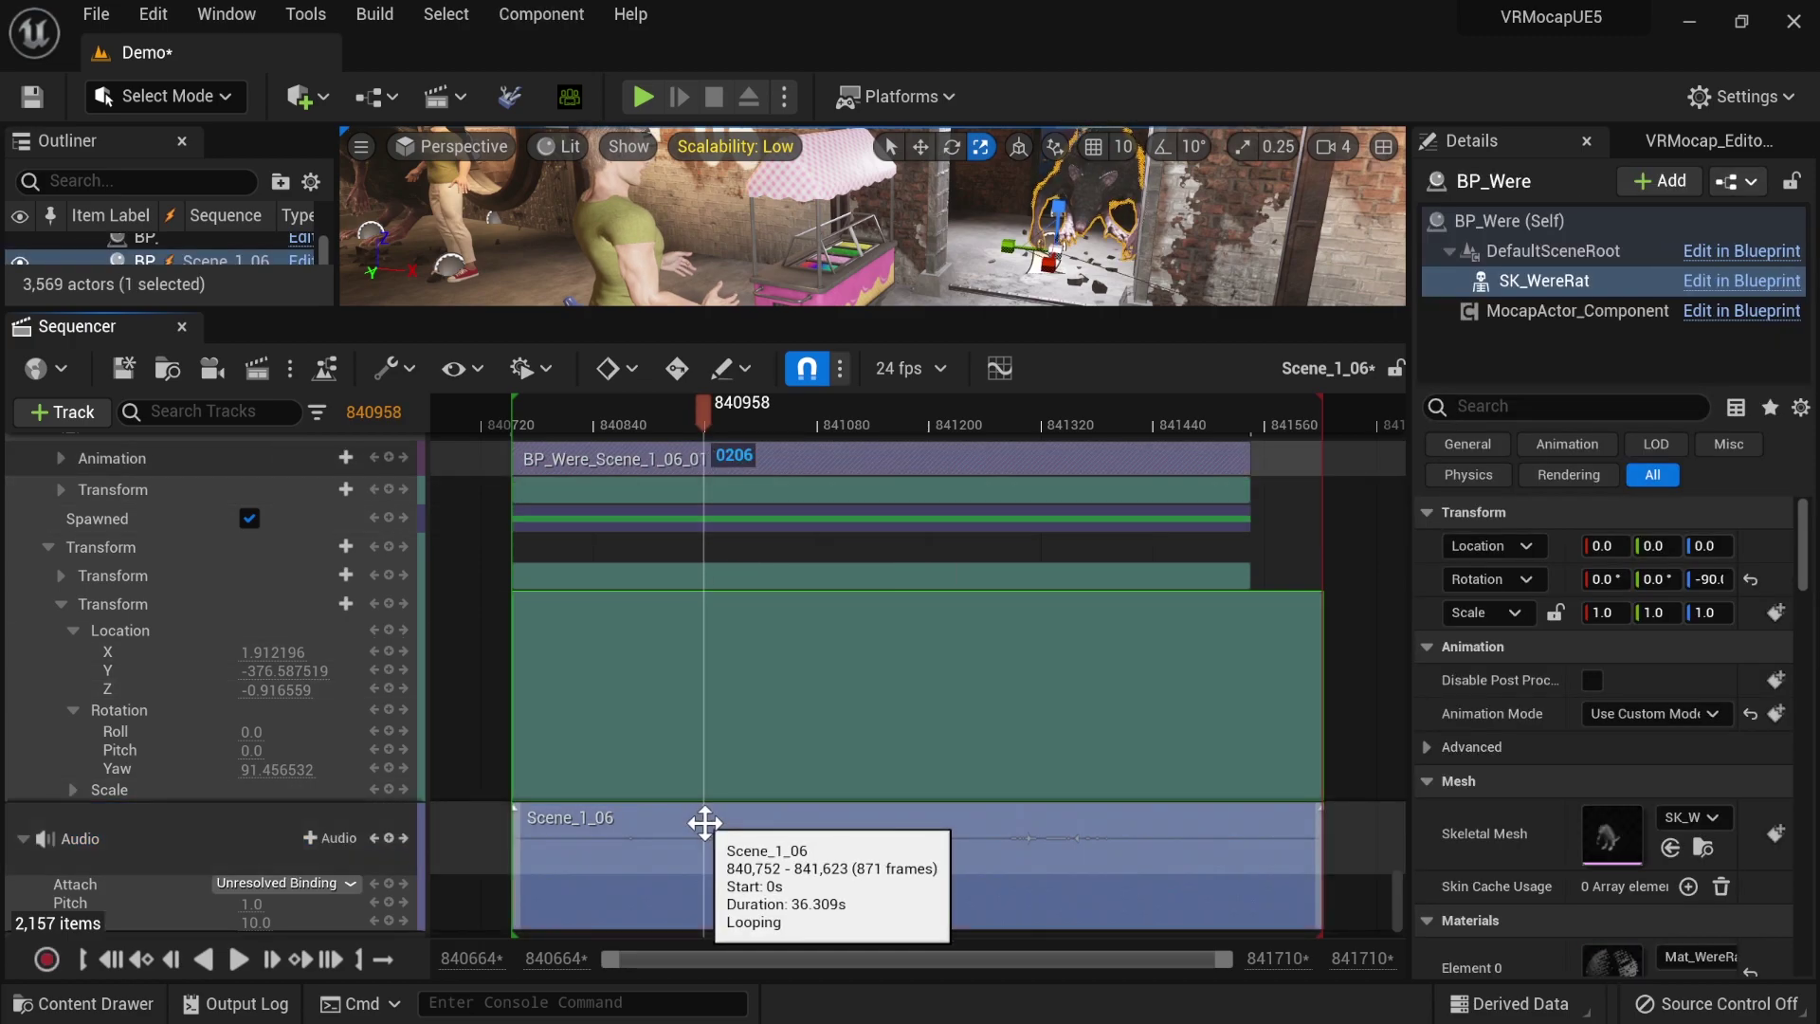
key("ctrl+slash")
left_click(700, 446)
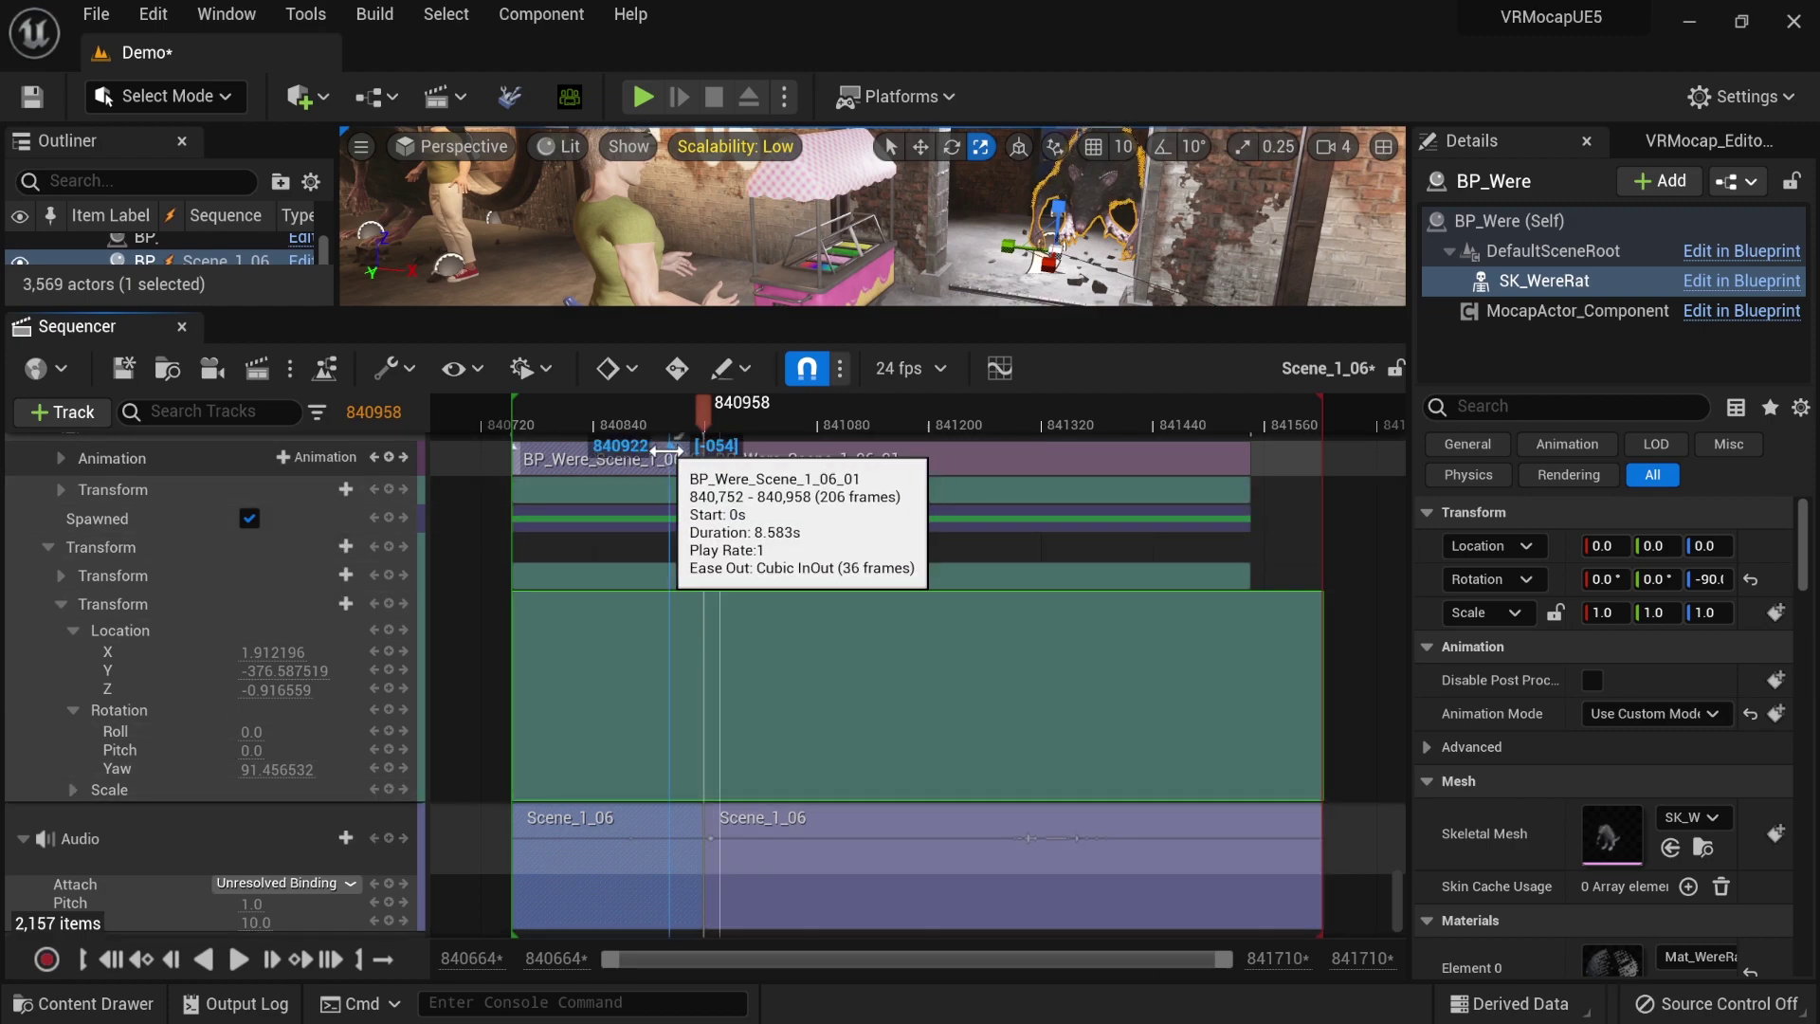
key("ctrl+slash")
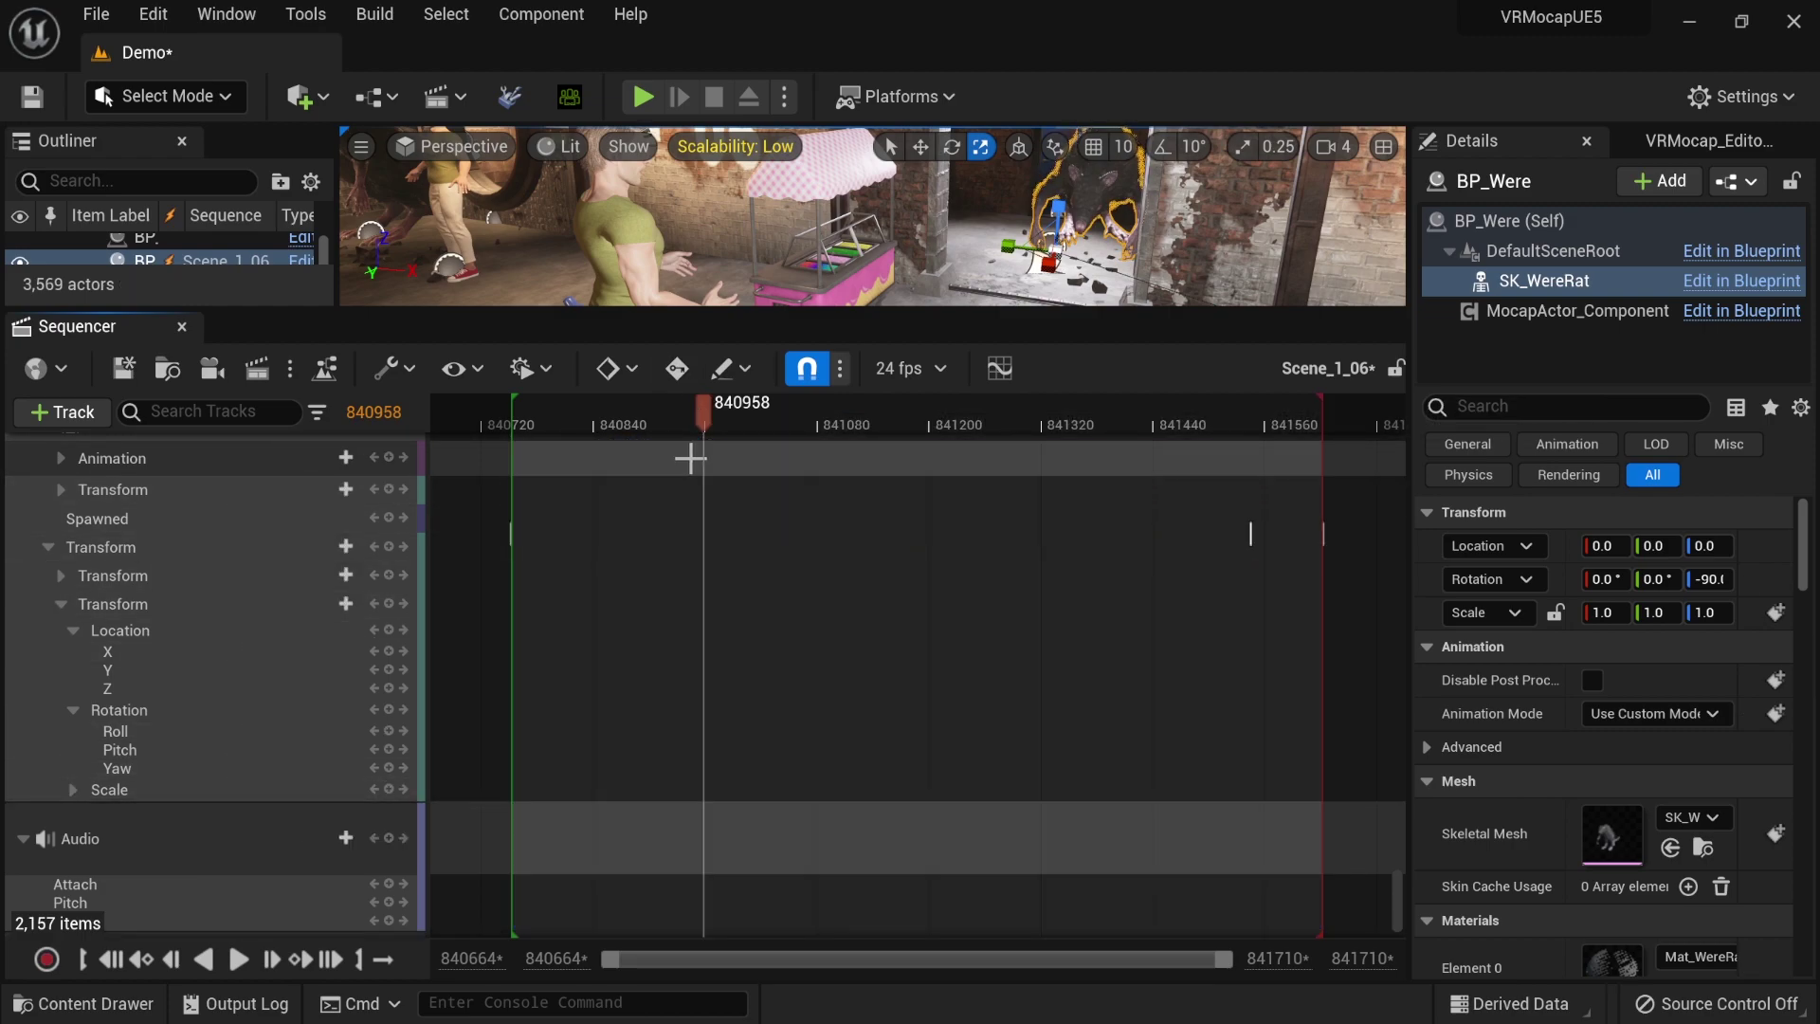
left_click_drag(704, 460, 656, 465)
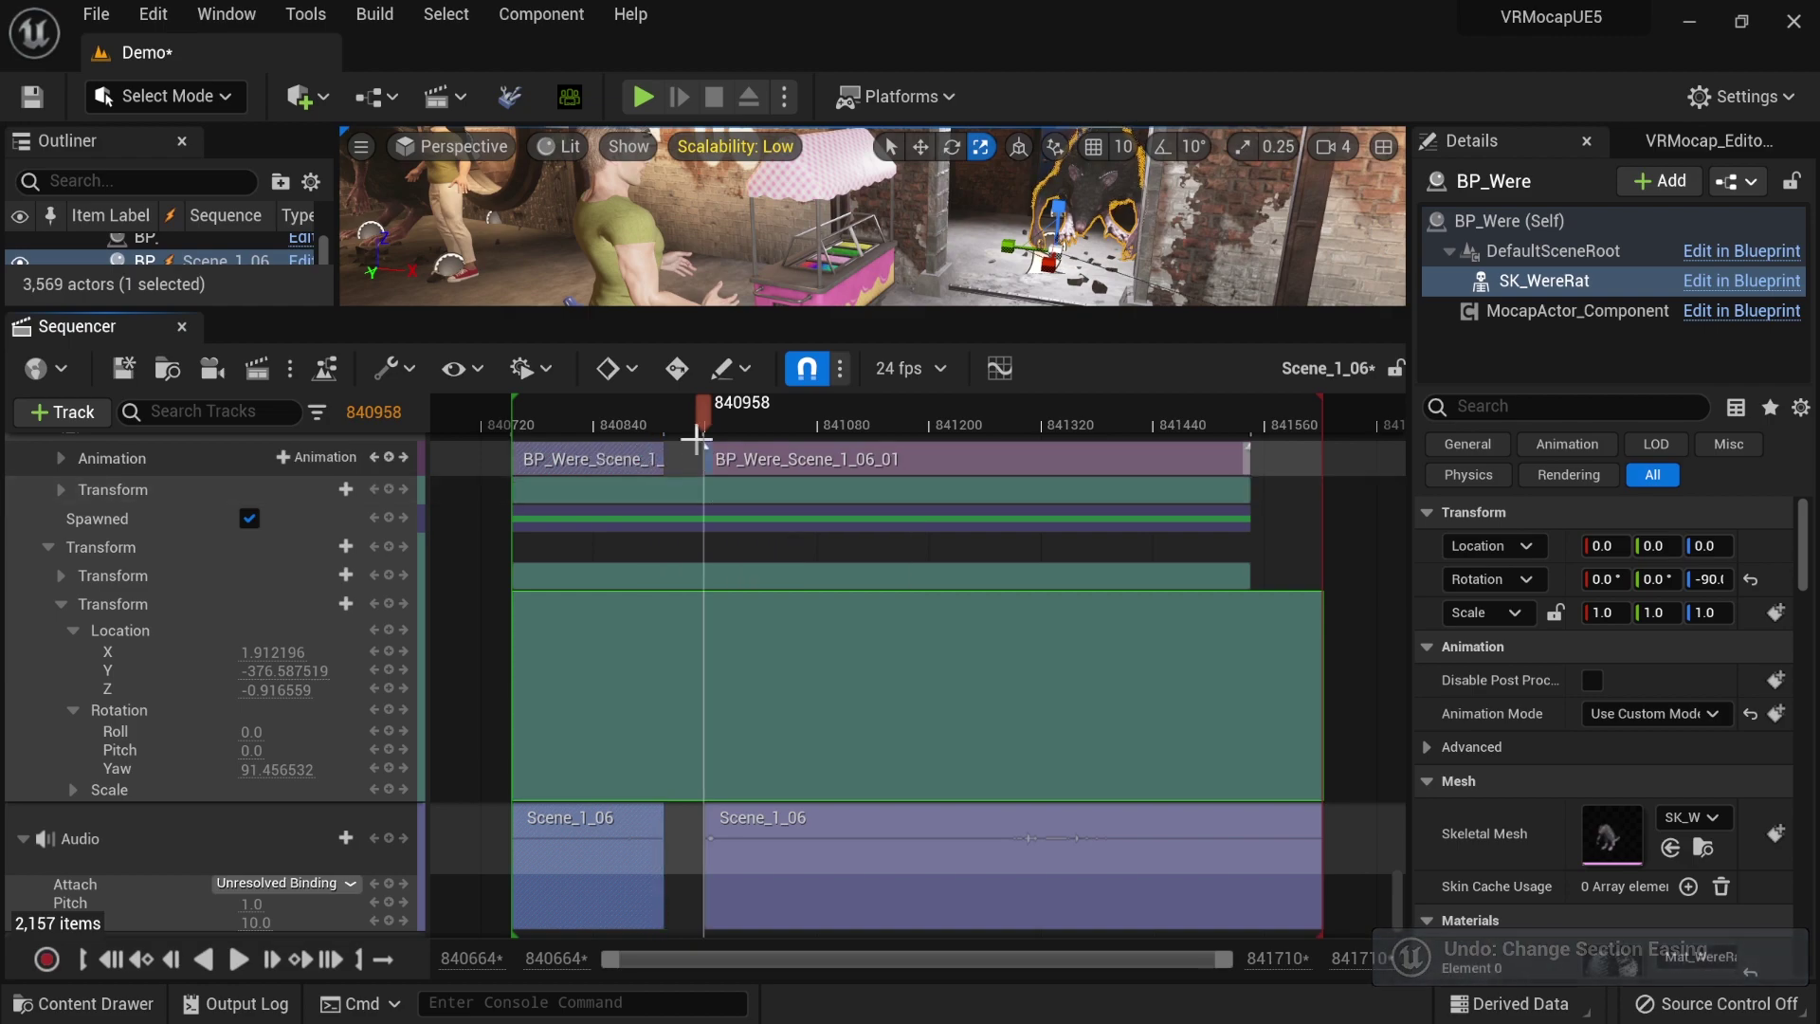
- Play across the gap between the split sections, and undo the trimming and the split
left_click(646, 418)
left_click(668, 423)
key("space")
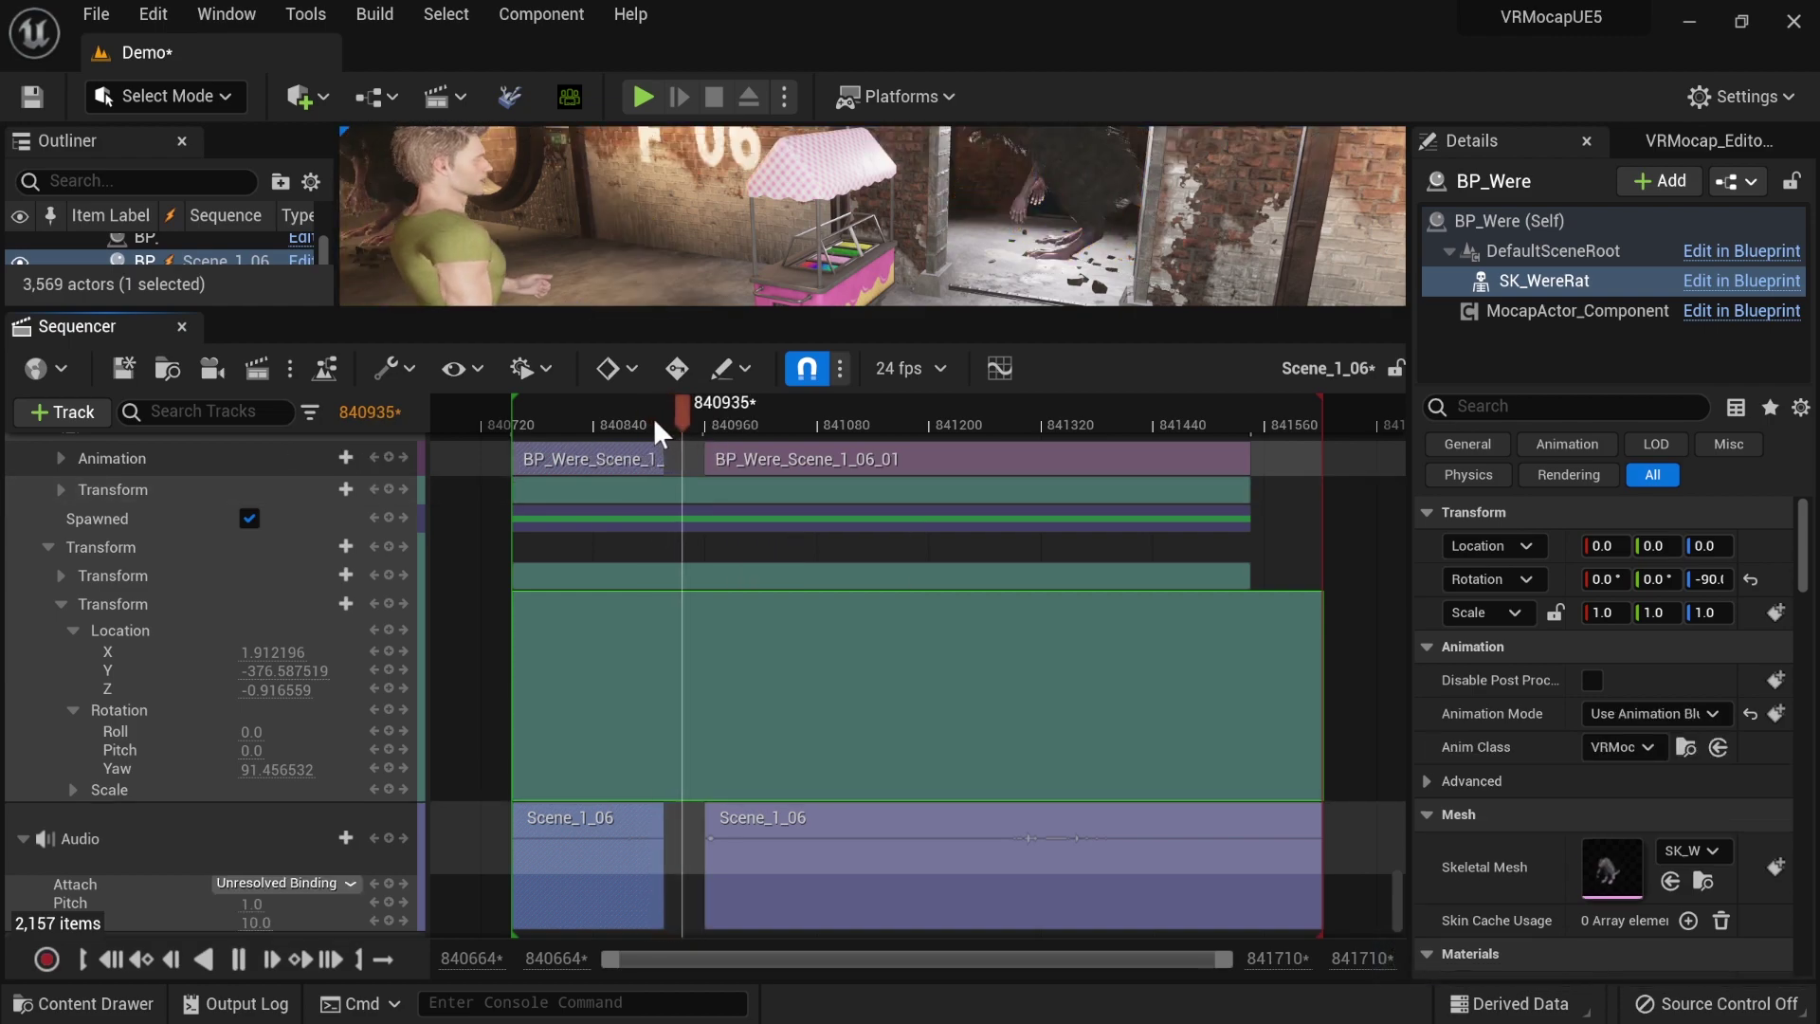
key("space")
key("ctrl+z")
key("ctrl+z")
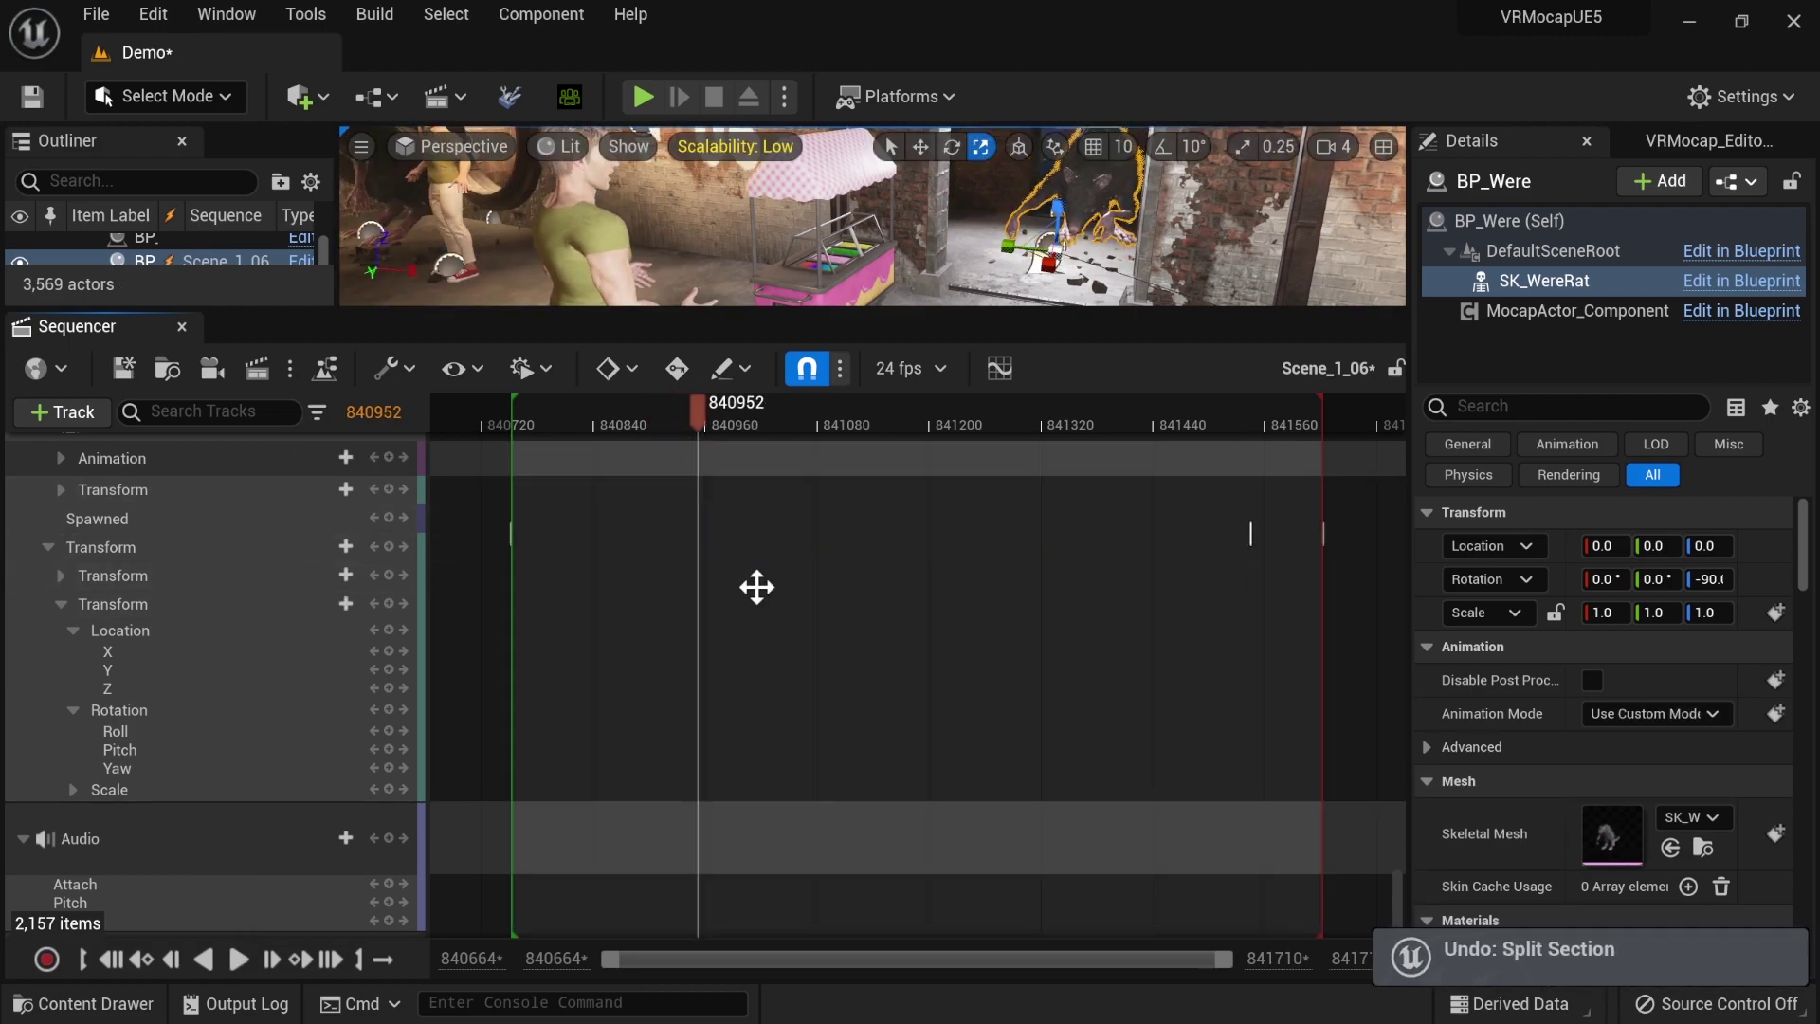
- Try to move the Scene_1_06 audio track under BP_Were, and check which tracks can be added to BroBoyA
scroll(303, 703, "up", 2)
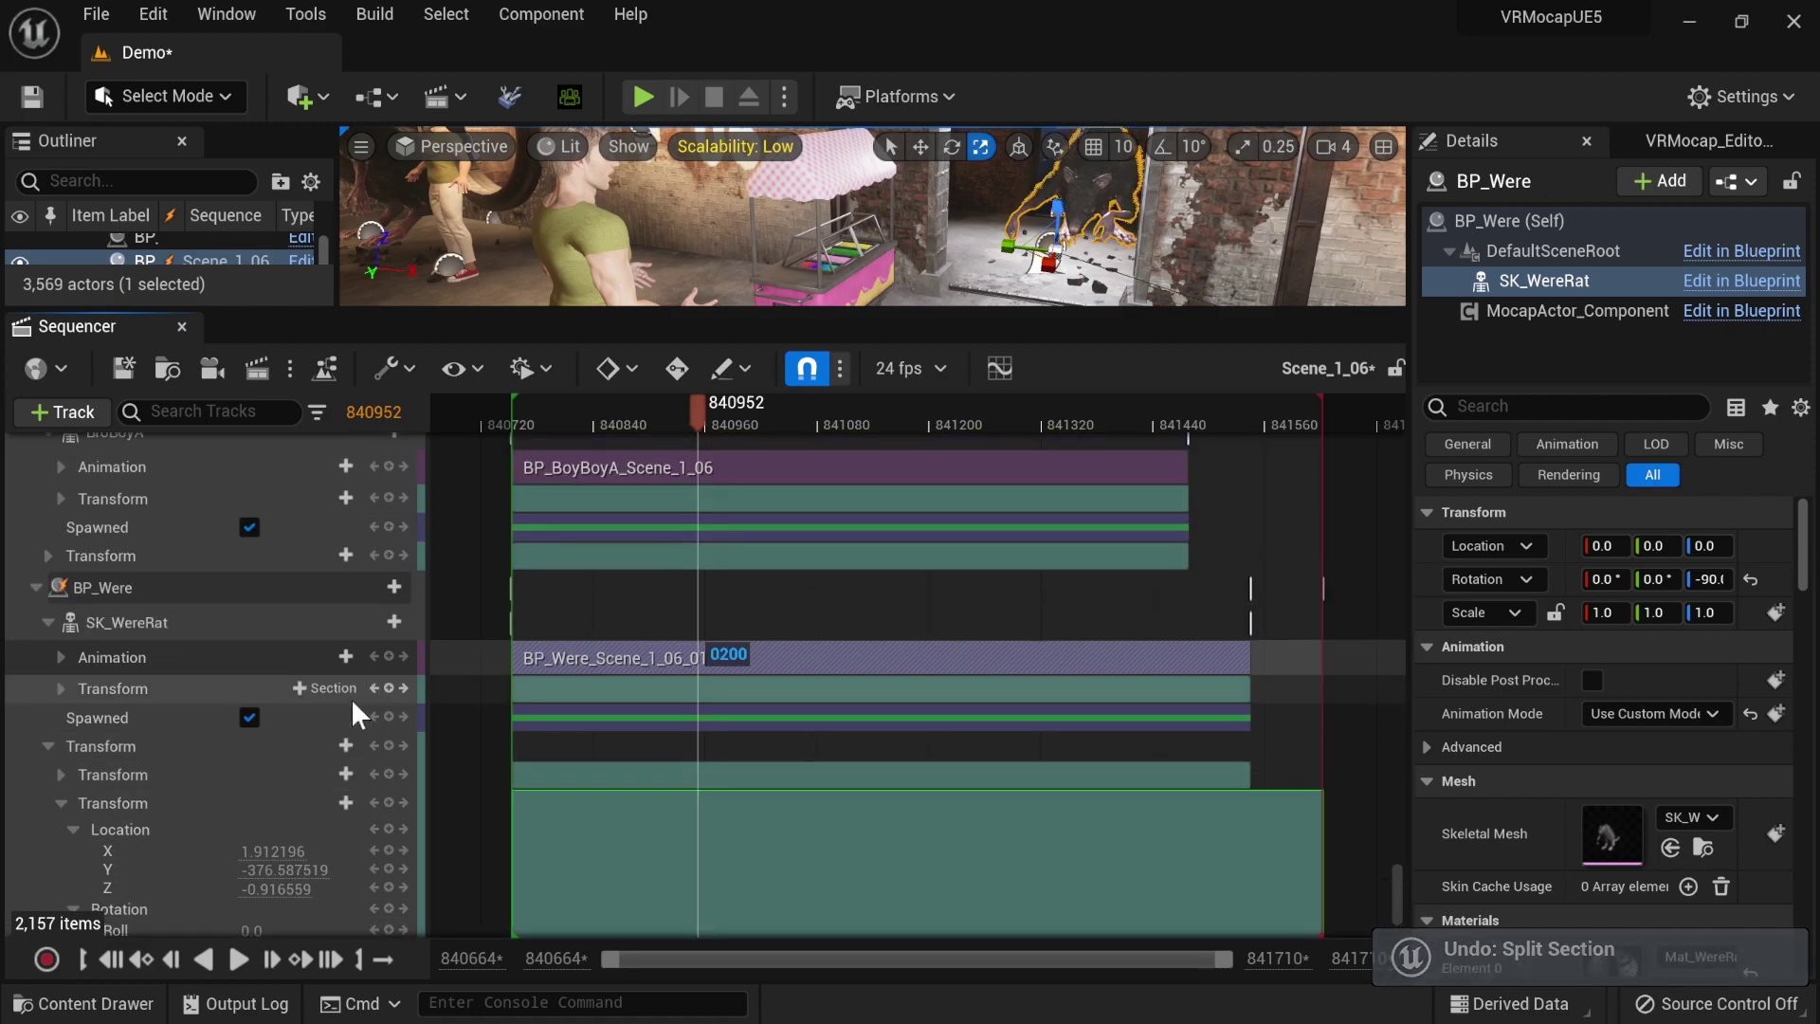
left_click(47, 623)
scroll(331, 684, "down", 3)
left_click_drag(112, 843, 224, 562)
scroll(224, 561, "up", 3)
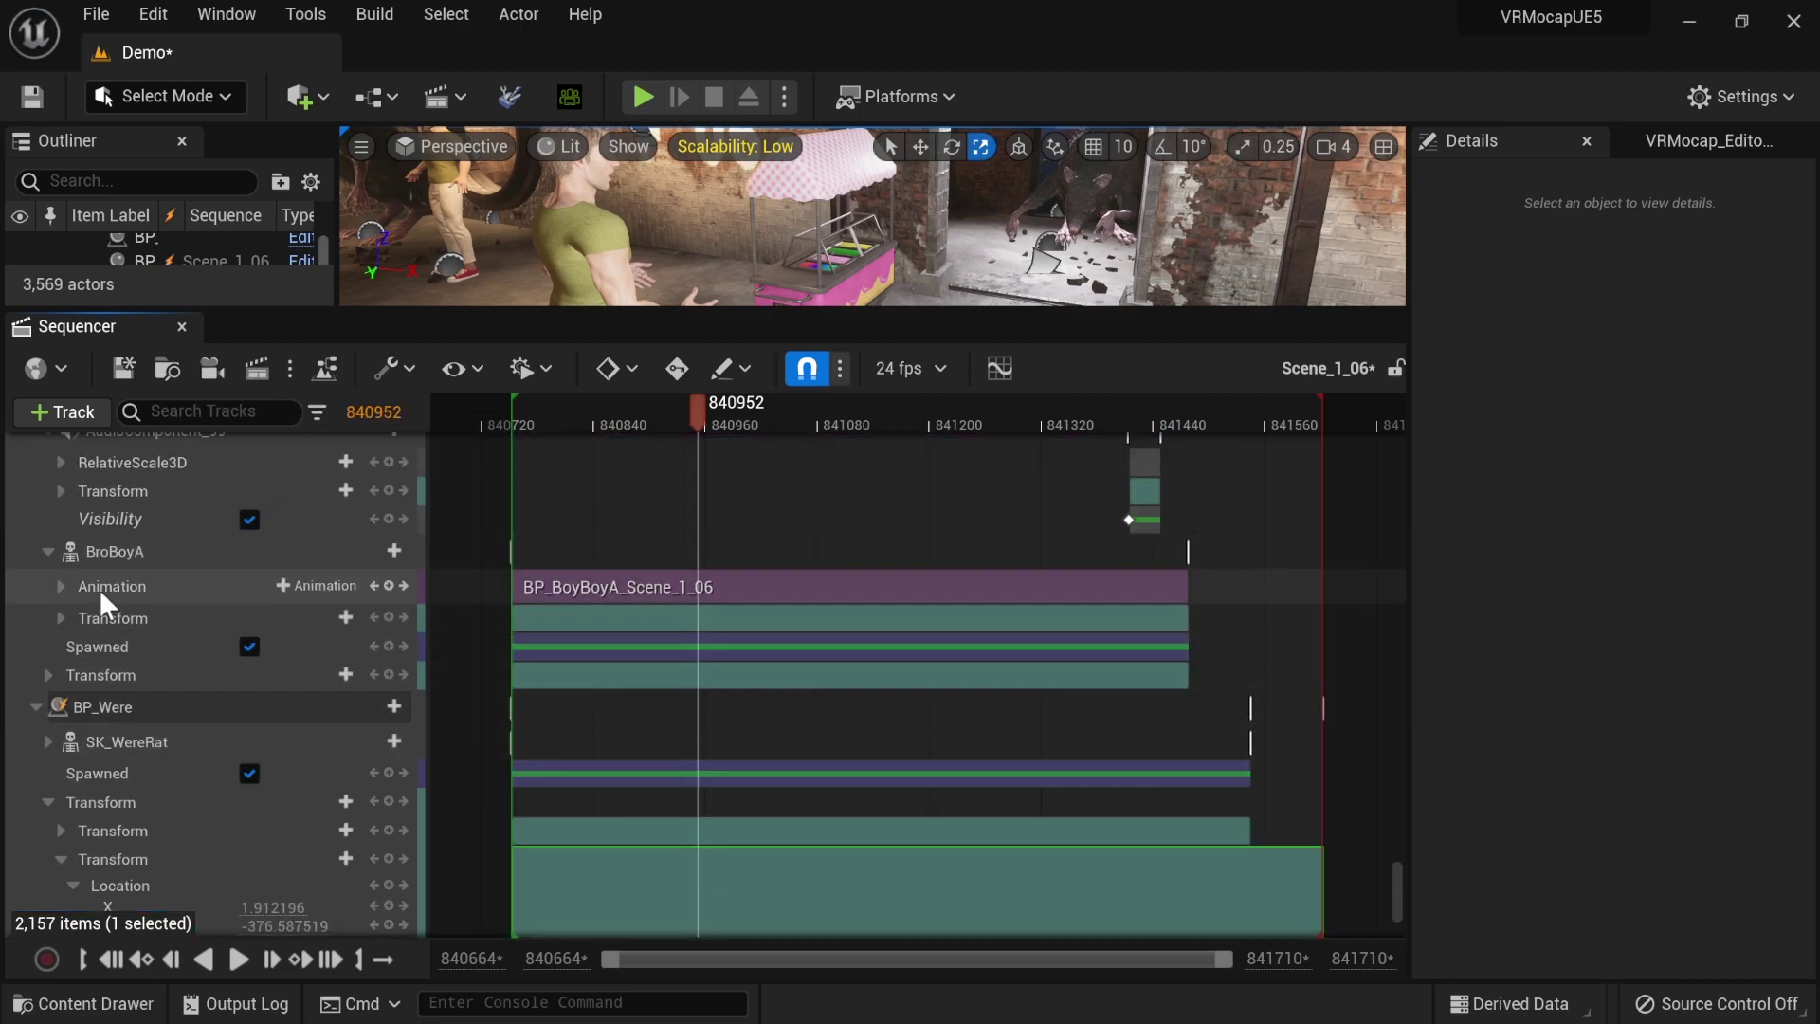
left_click(398, 552)
mouse_move(573, 340)
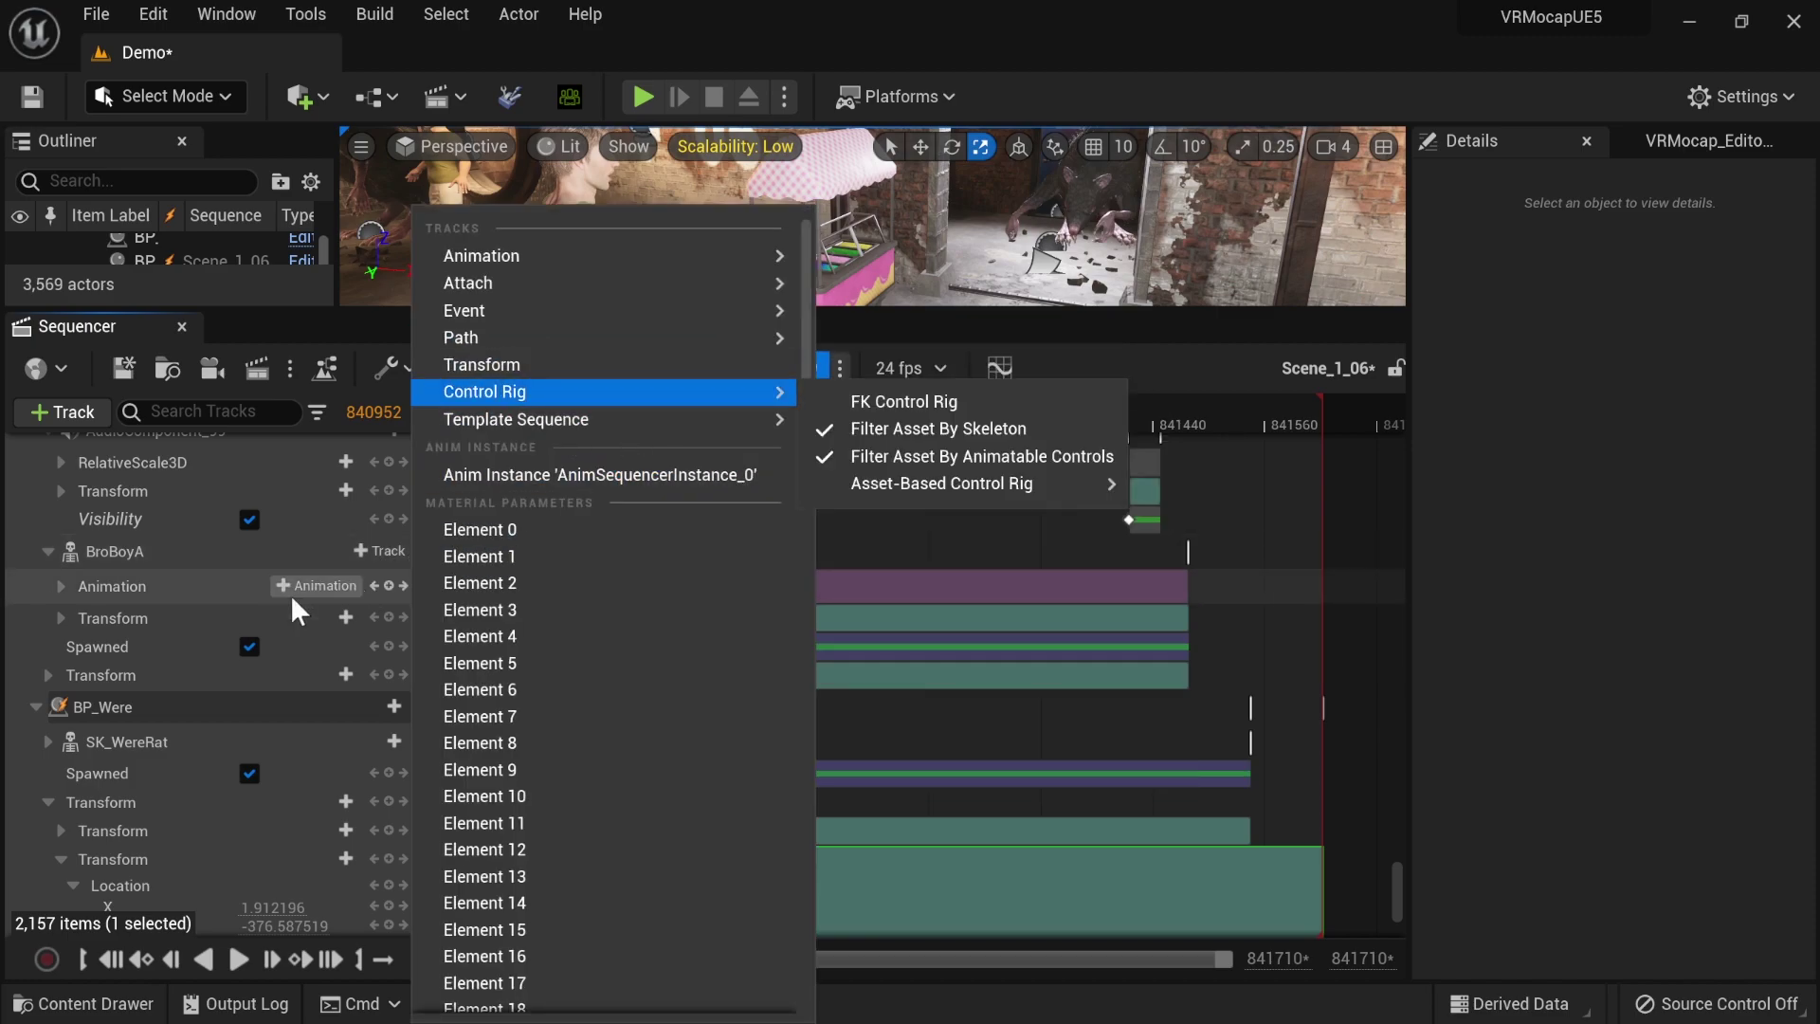
- Delete all of BP_BoyBoyA's audio component tracks listed from AudioComponent_0 through AudioComponent_97
scroll(140, 620, "up", 5)
left_click(142, 605)
scroll(144, 605, "down", 5)
mouse_move(1391, 888)
left_mouse_down()
mouse_move(1384, 857)
mouse_move(1378, 873)
left_mouse_up()
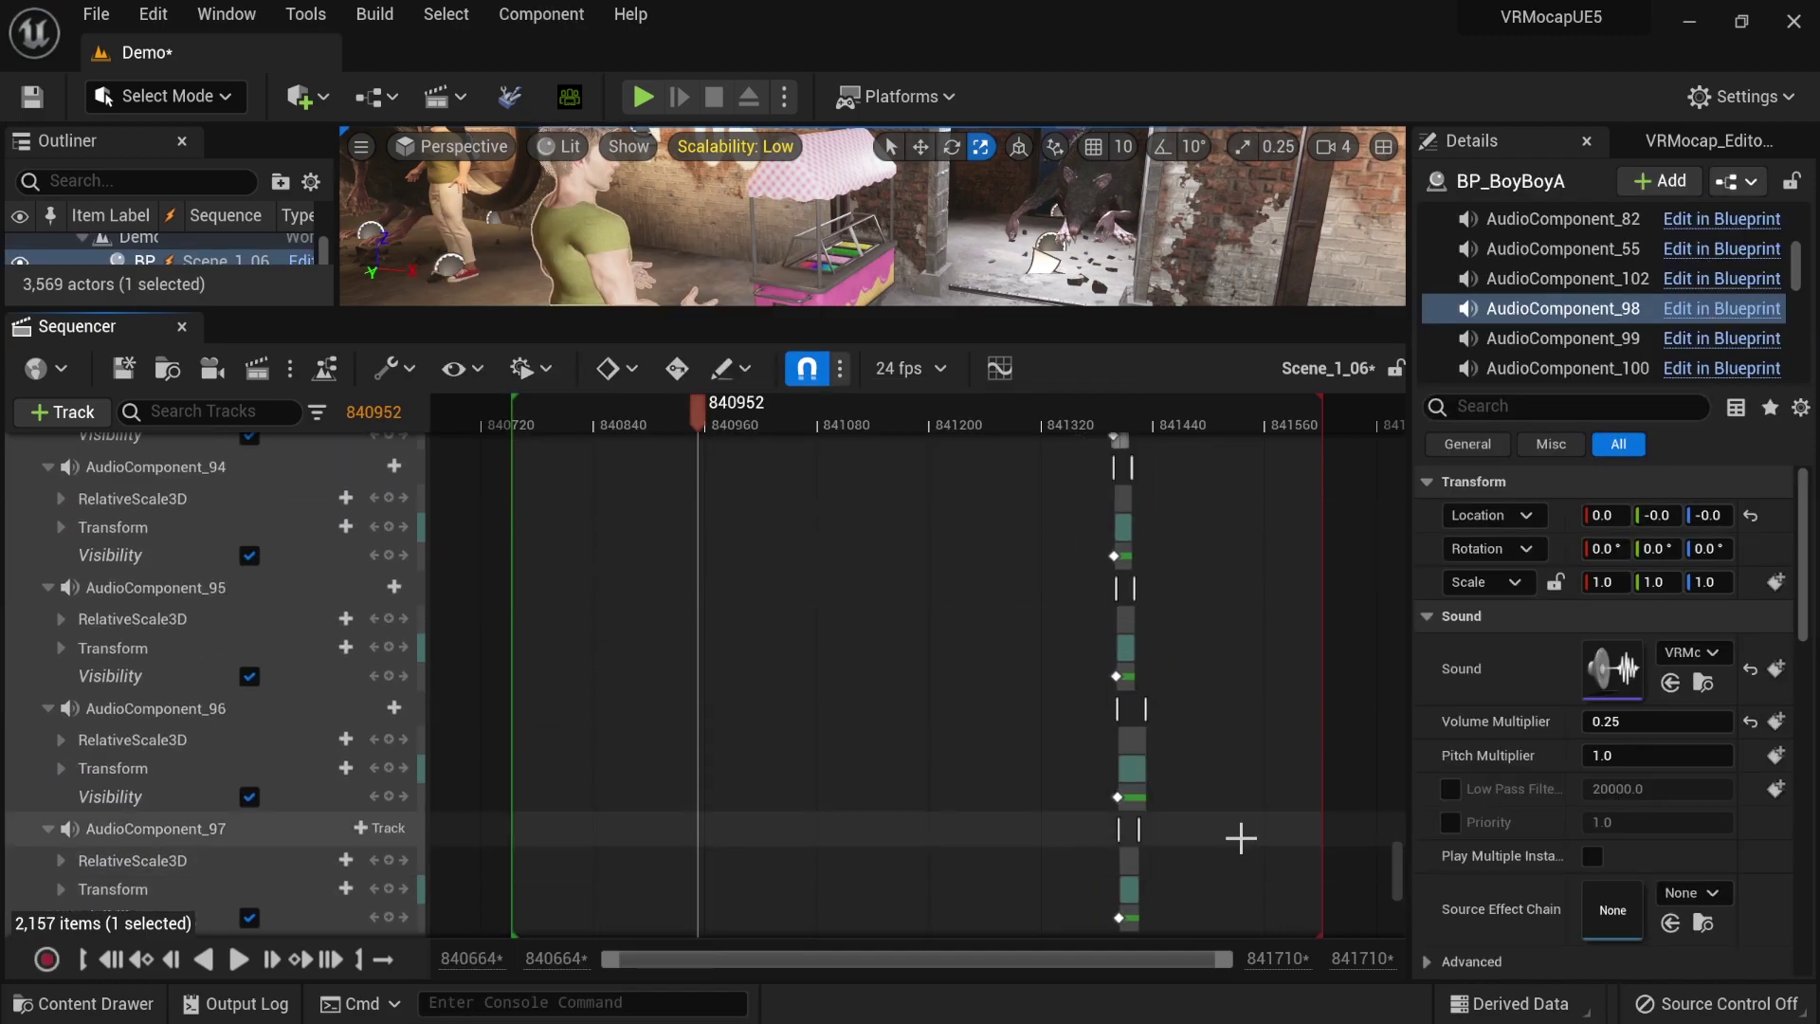
left_click(95, 838)
scroll(98, 806, "up", 8)
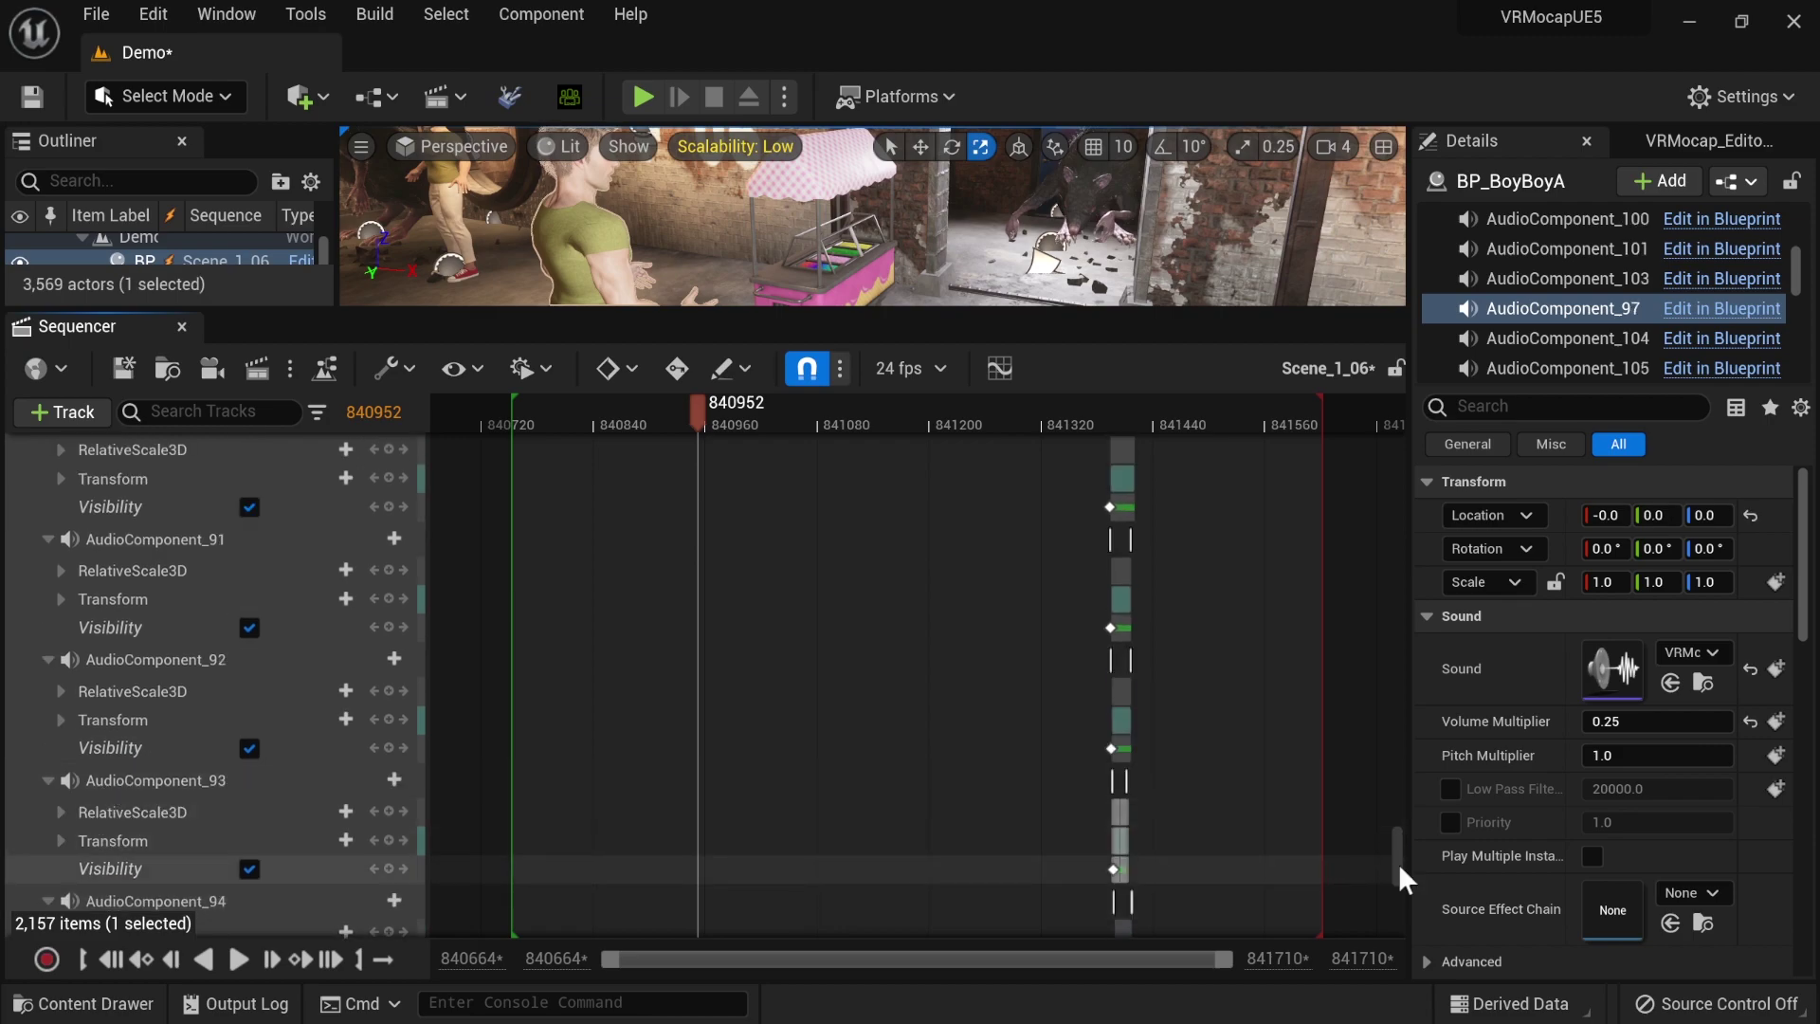
left_click_drag(1401, 863, 1395, 448)
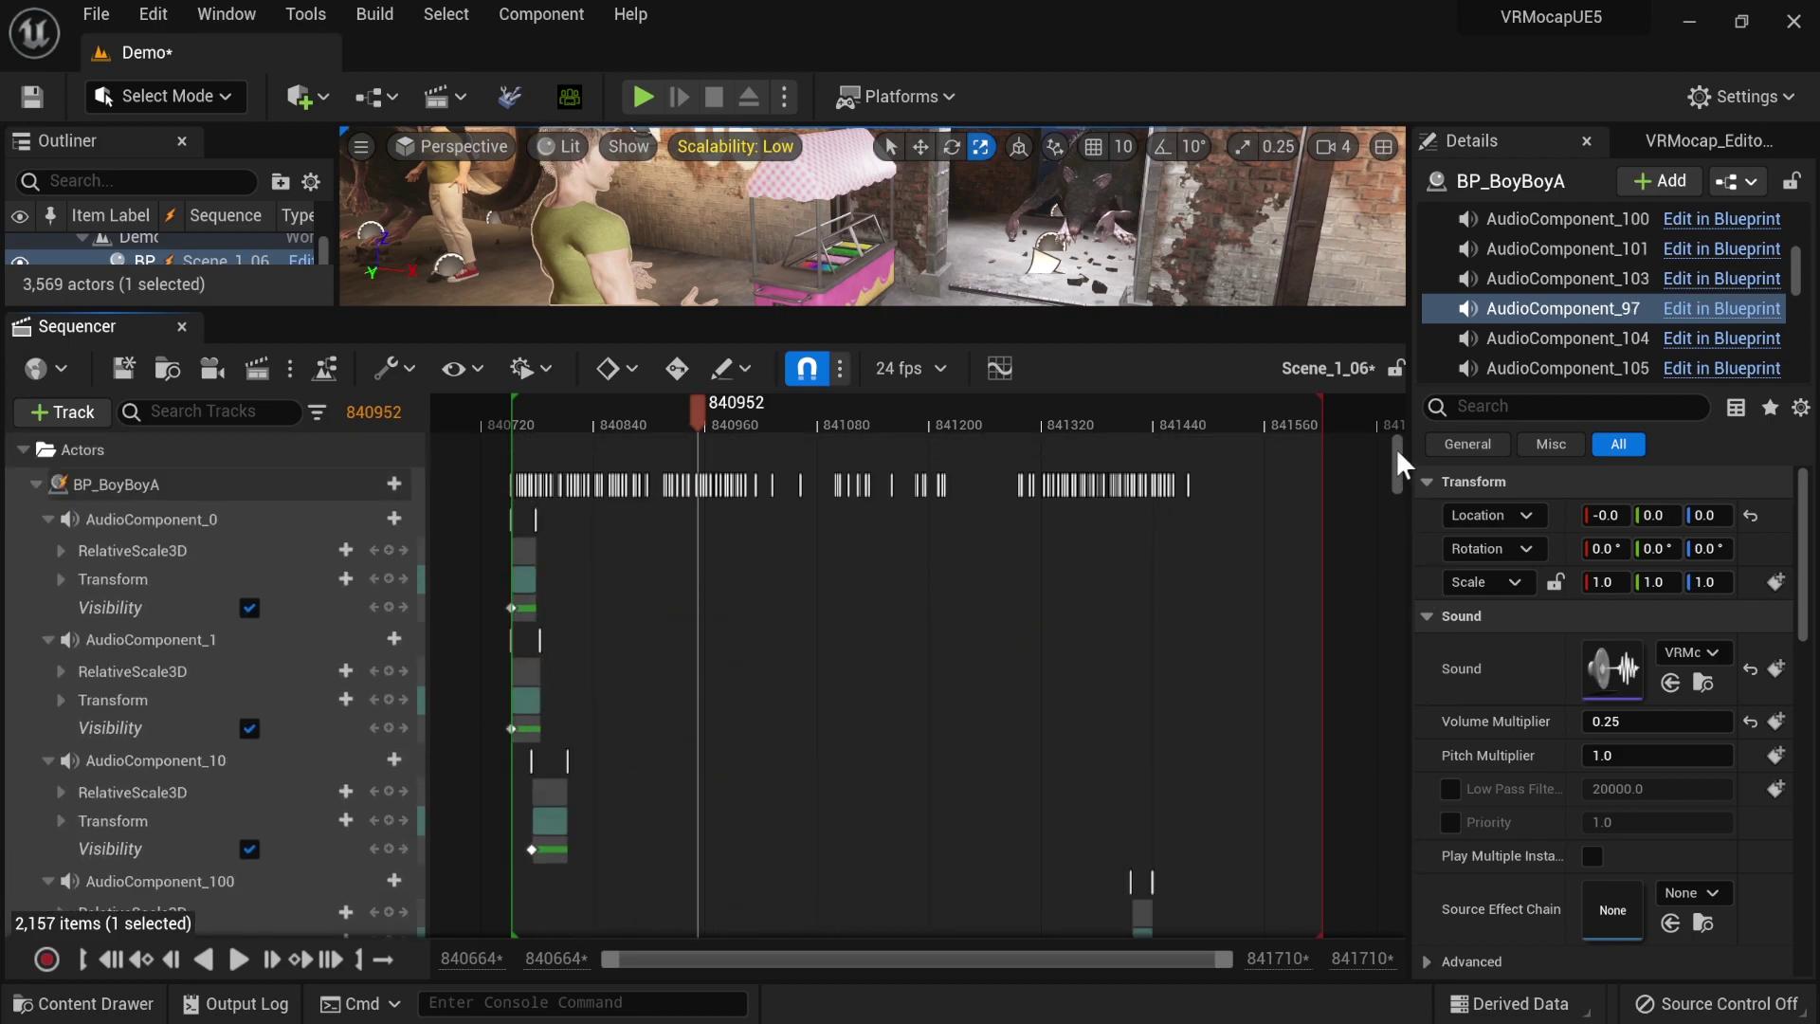
left_click(134, 526, "shift")
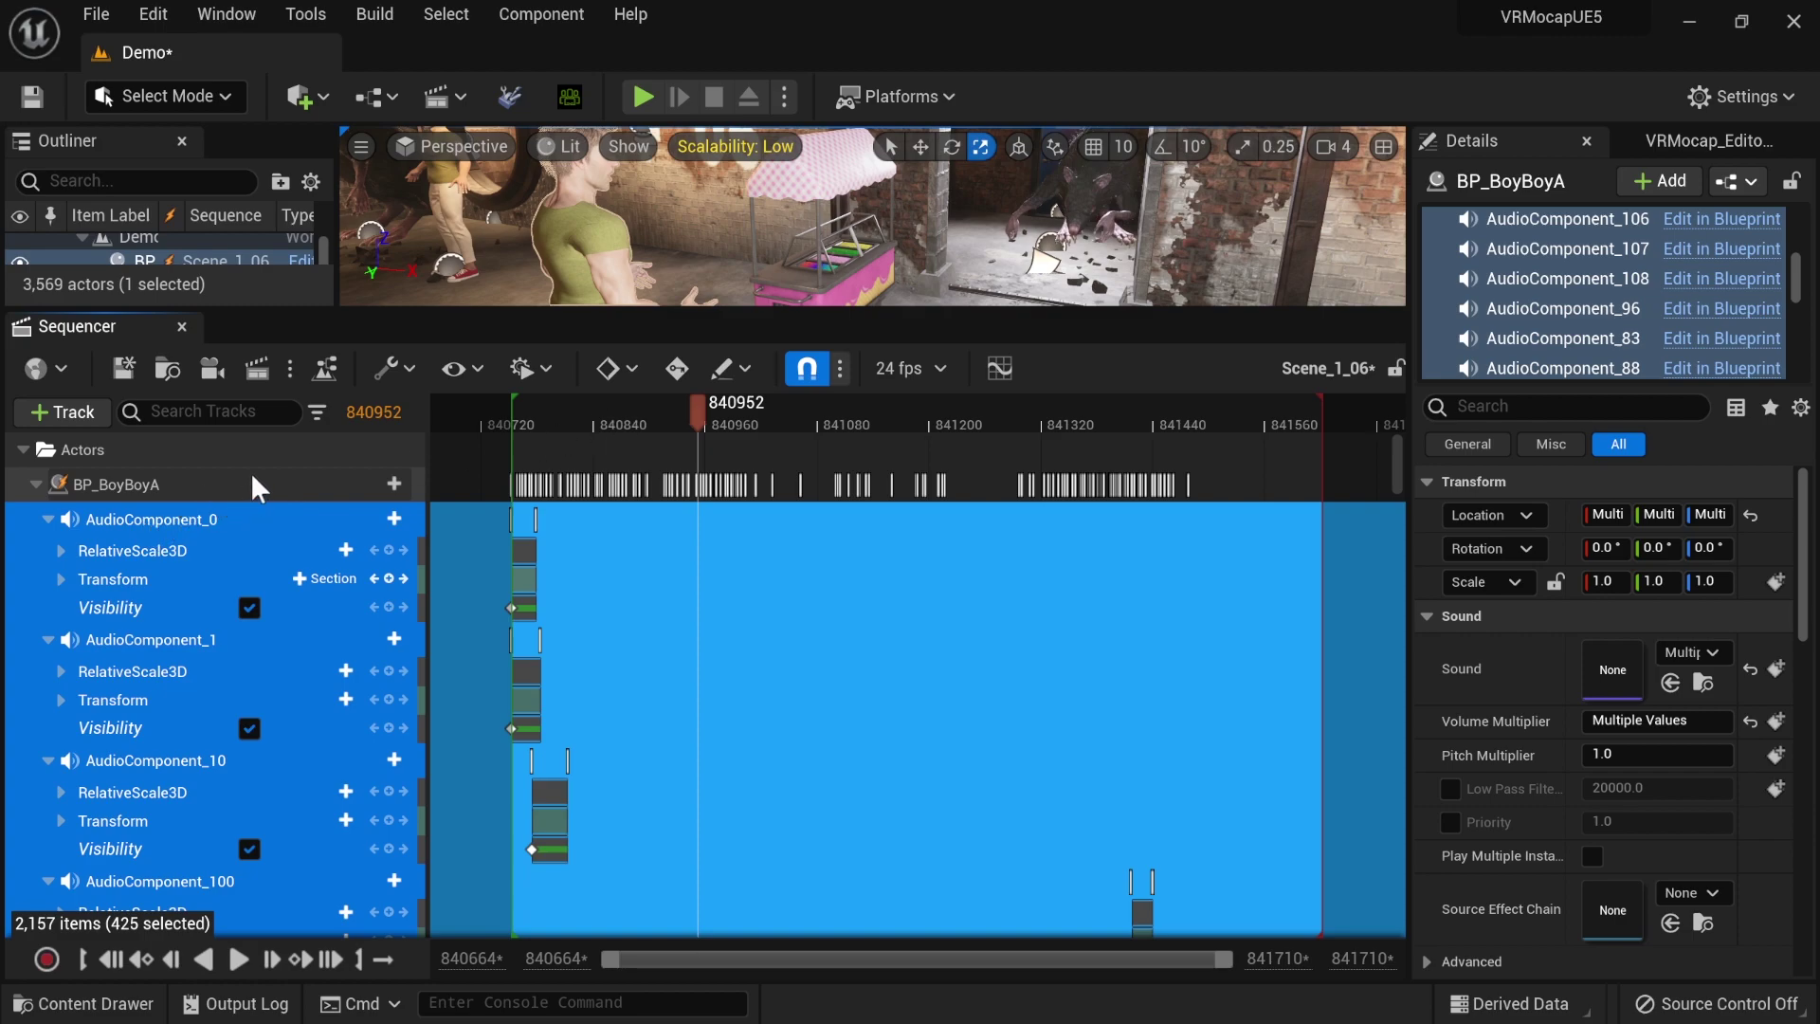
key("Delete")
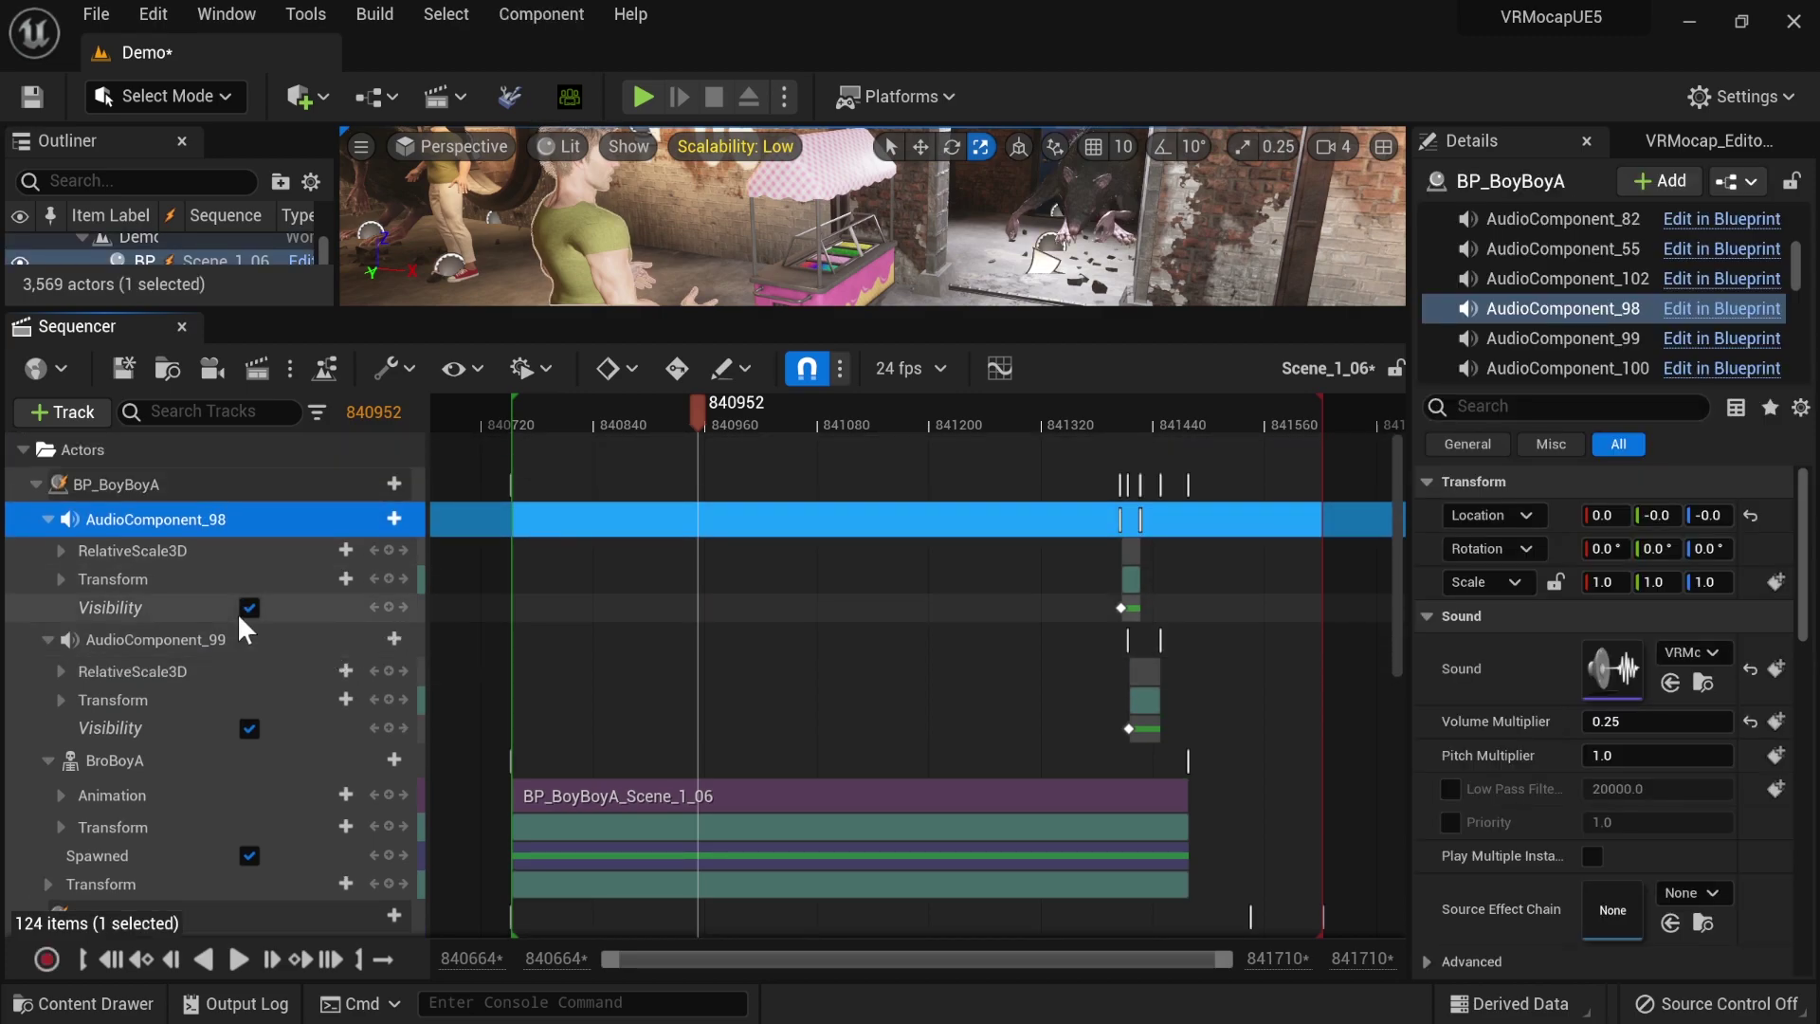
left_click(164, 576)
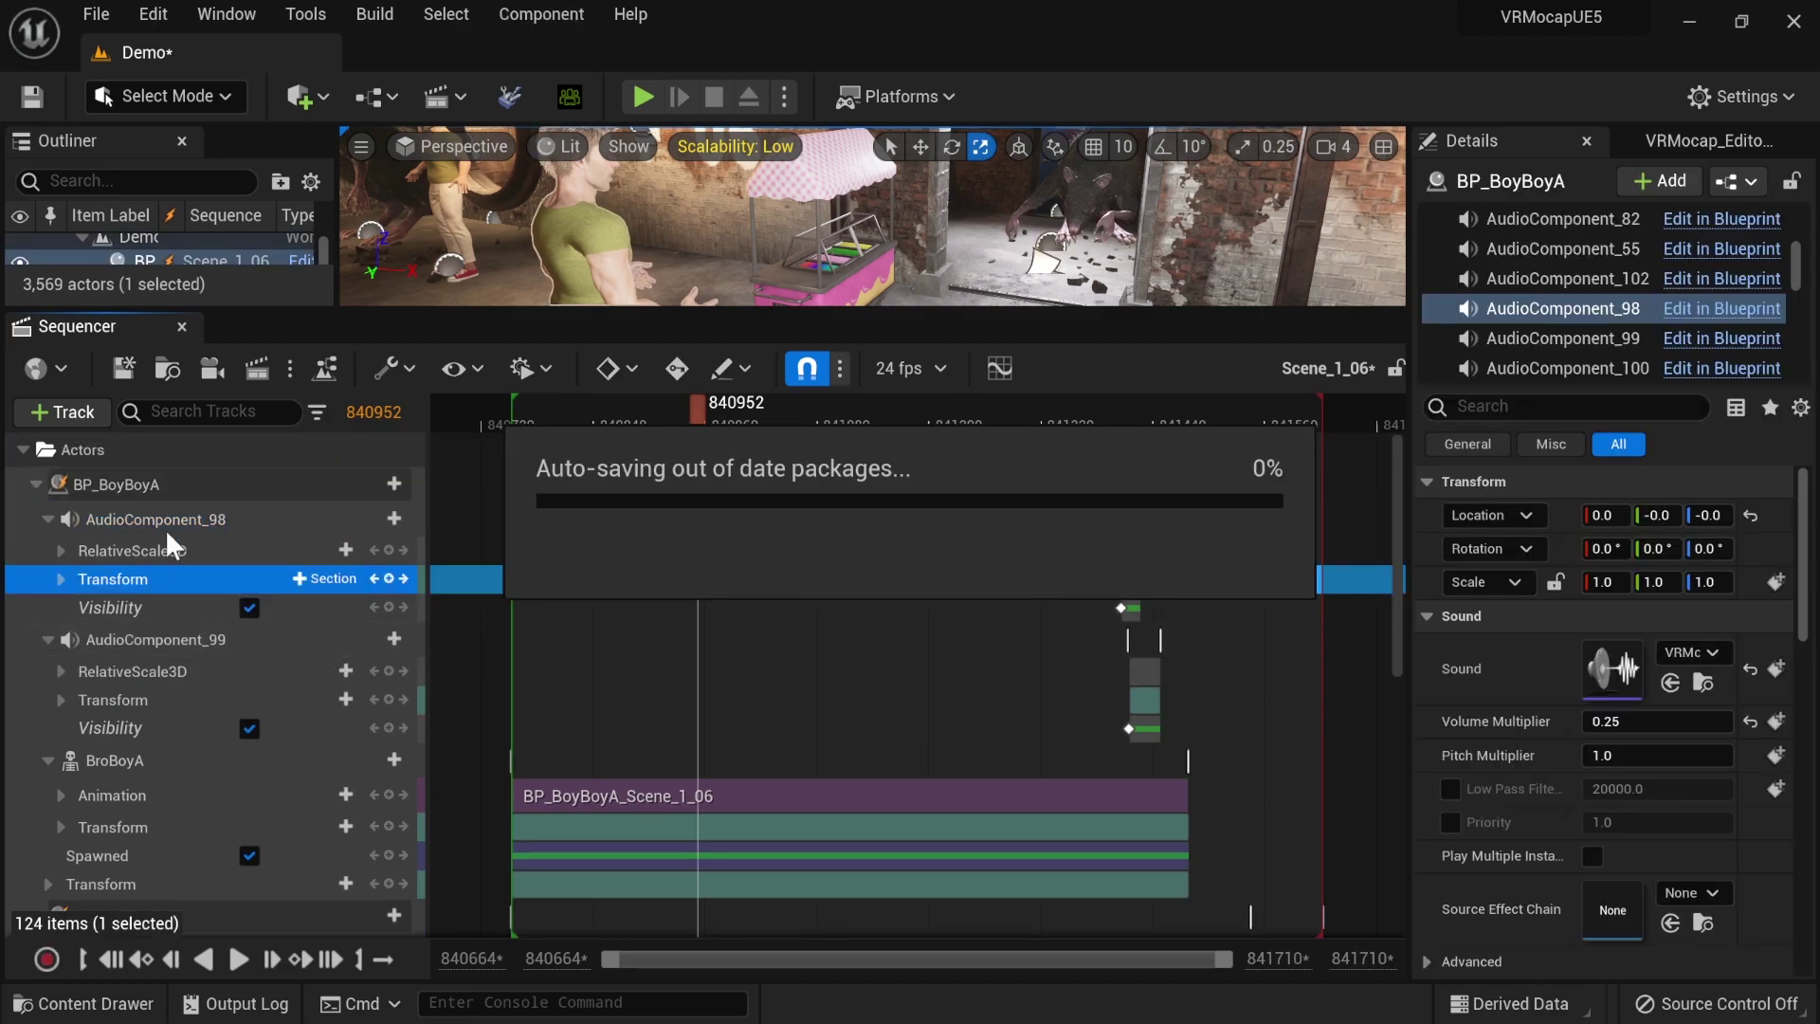
- Add an audio track with the Scene_1_06 sound wave to BP_BoyBoyA and align its section with the start of the take
left_click(381, 479)
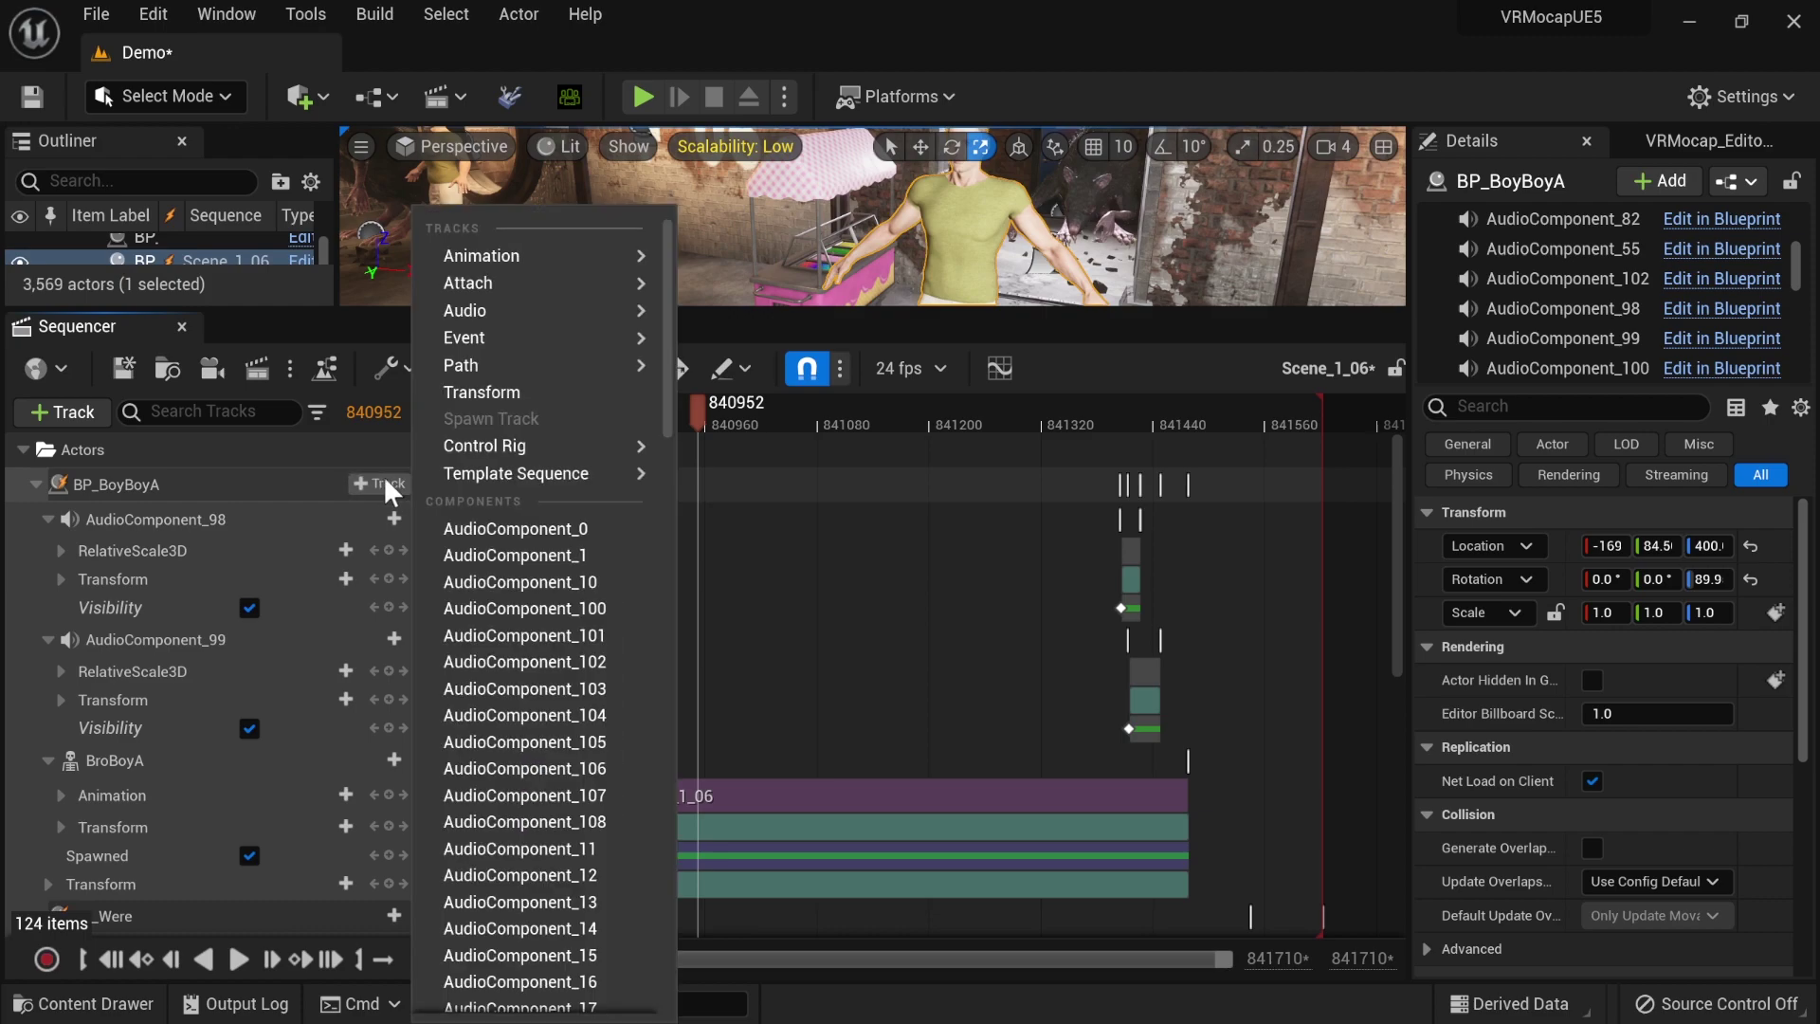
mouse_move(457, 305)
scroll(862, 417, "down", 1)
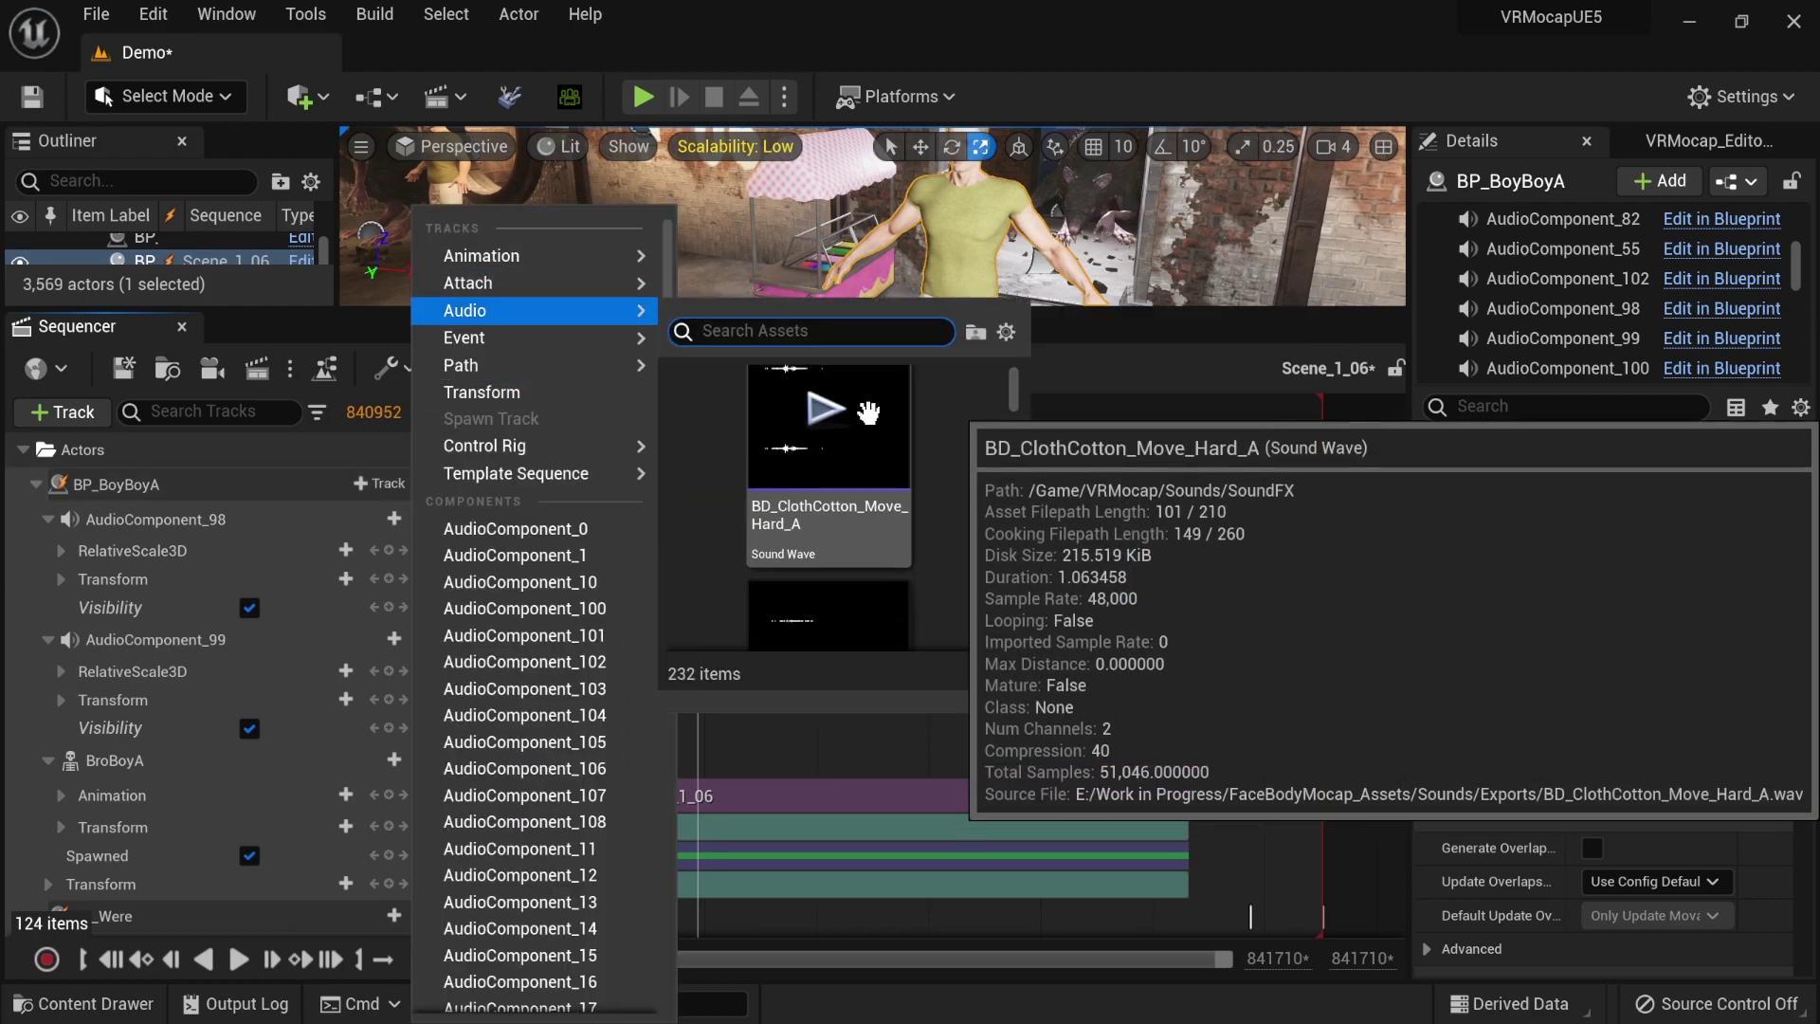
type("06")
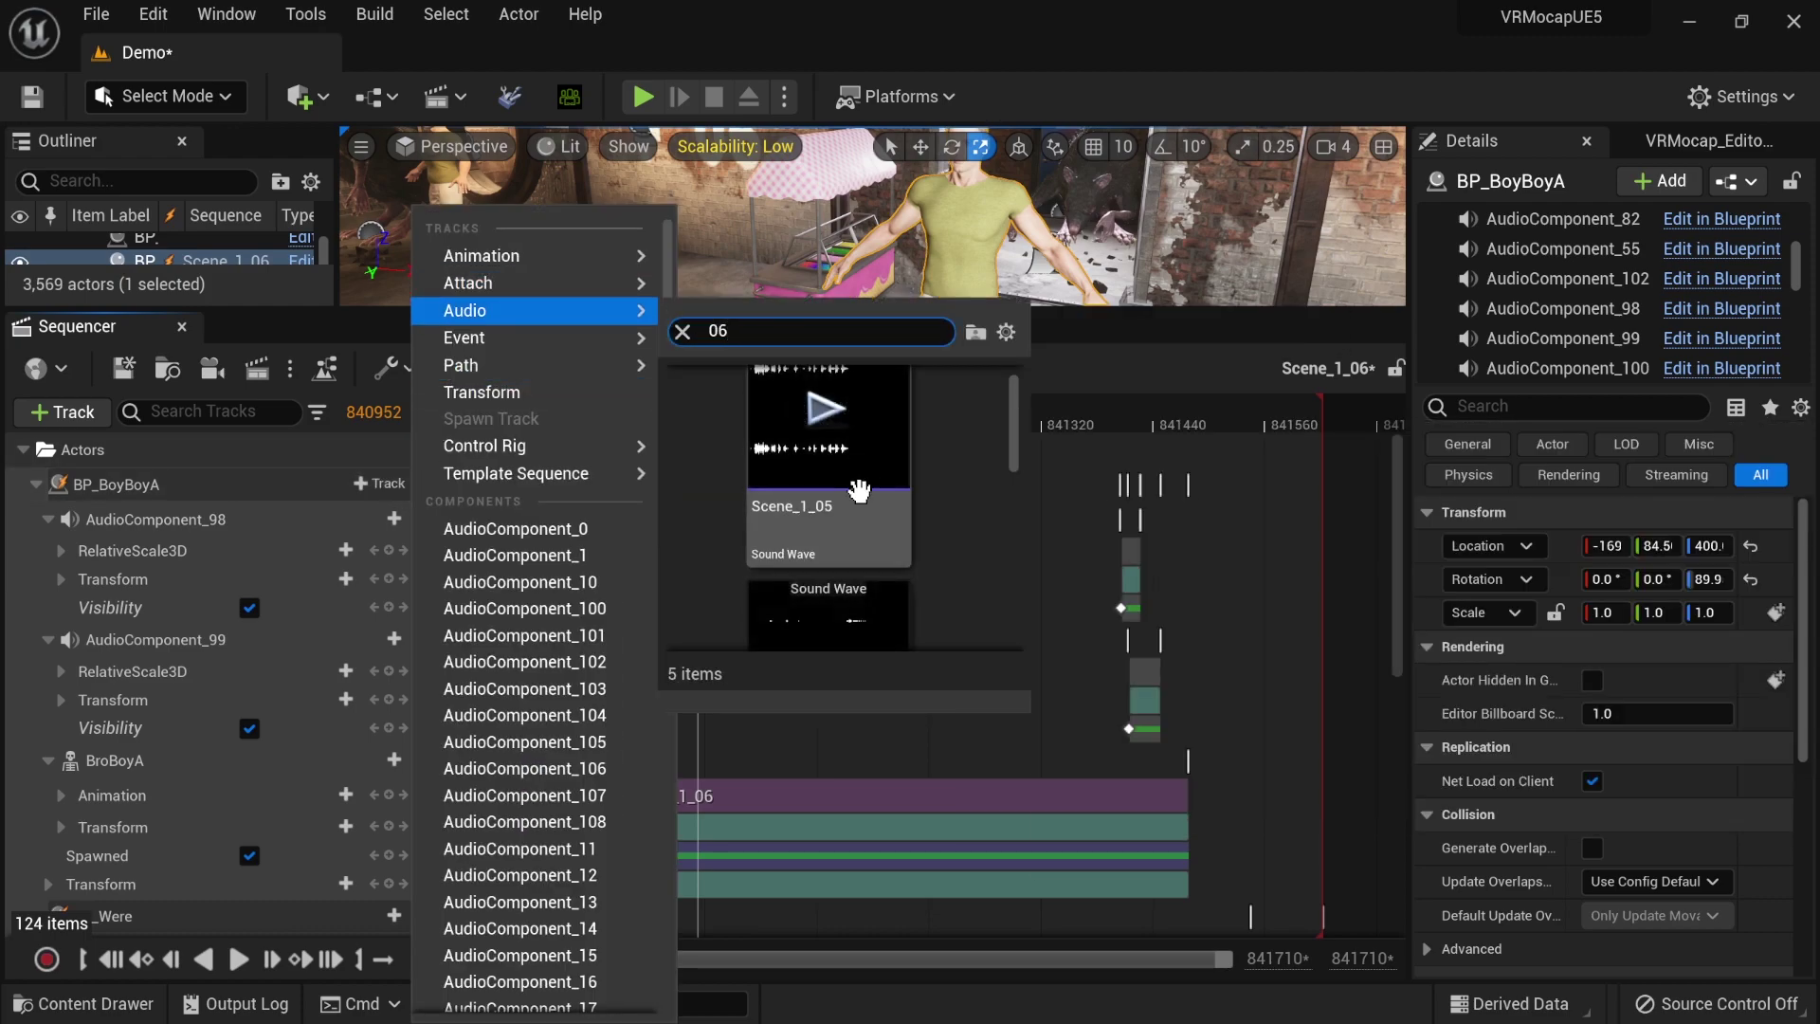
scroll(840, 540, "down", 1)
left_click(860, 536)
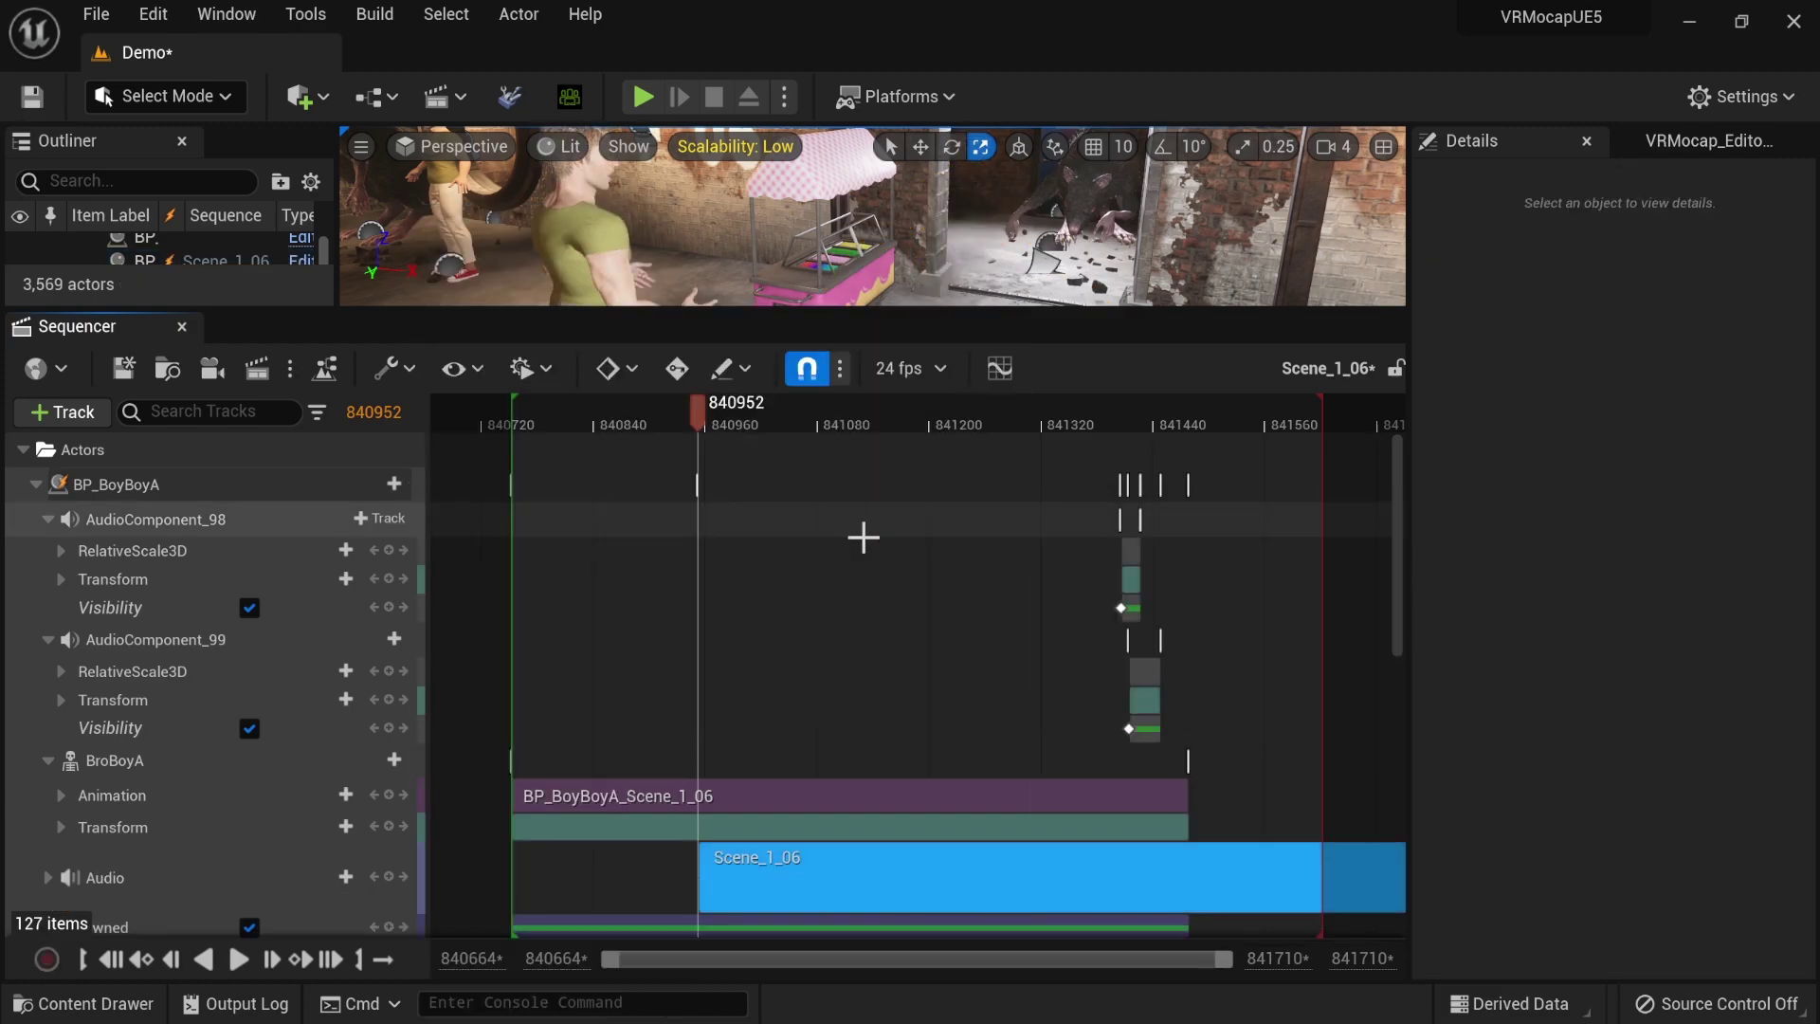
scroll(885, 760, "down", 1)
left_click_drag(797, 831, 606, 833)
- Set the volume of BP_BoyBoyA's audio track to 12
left_click(48, 838)
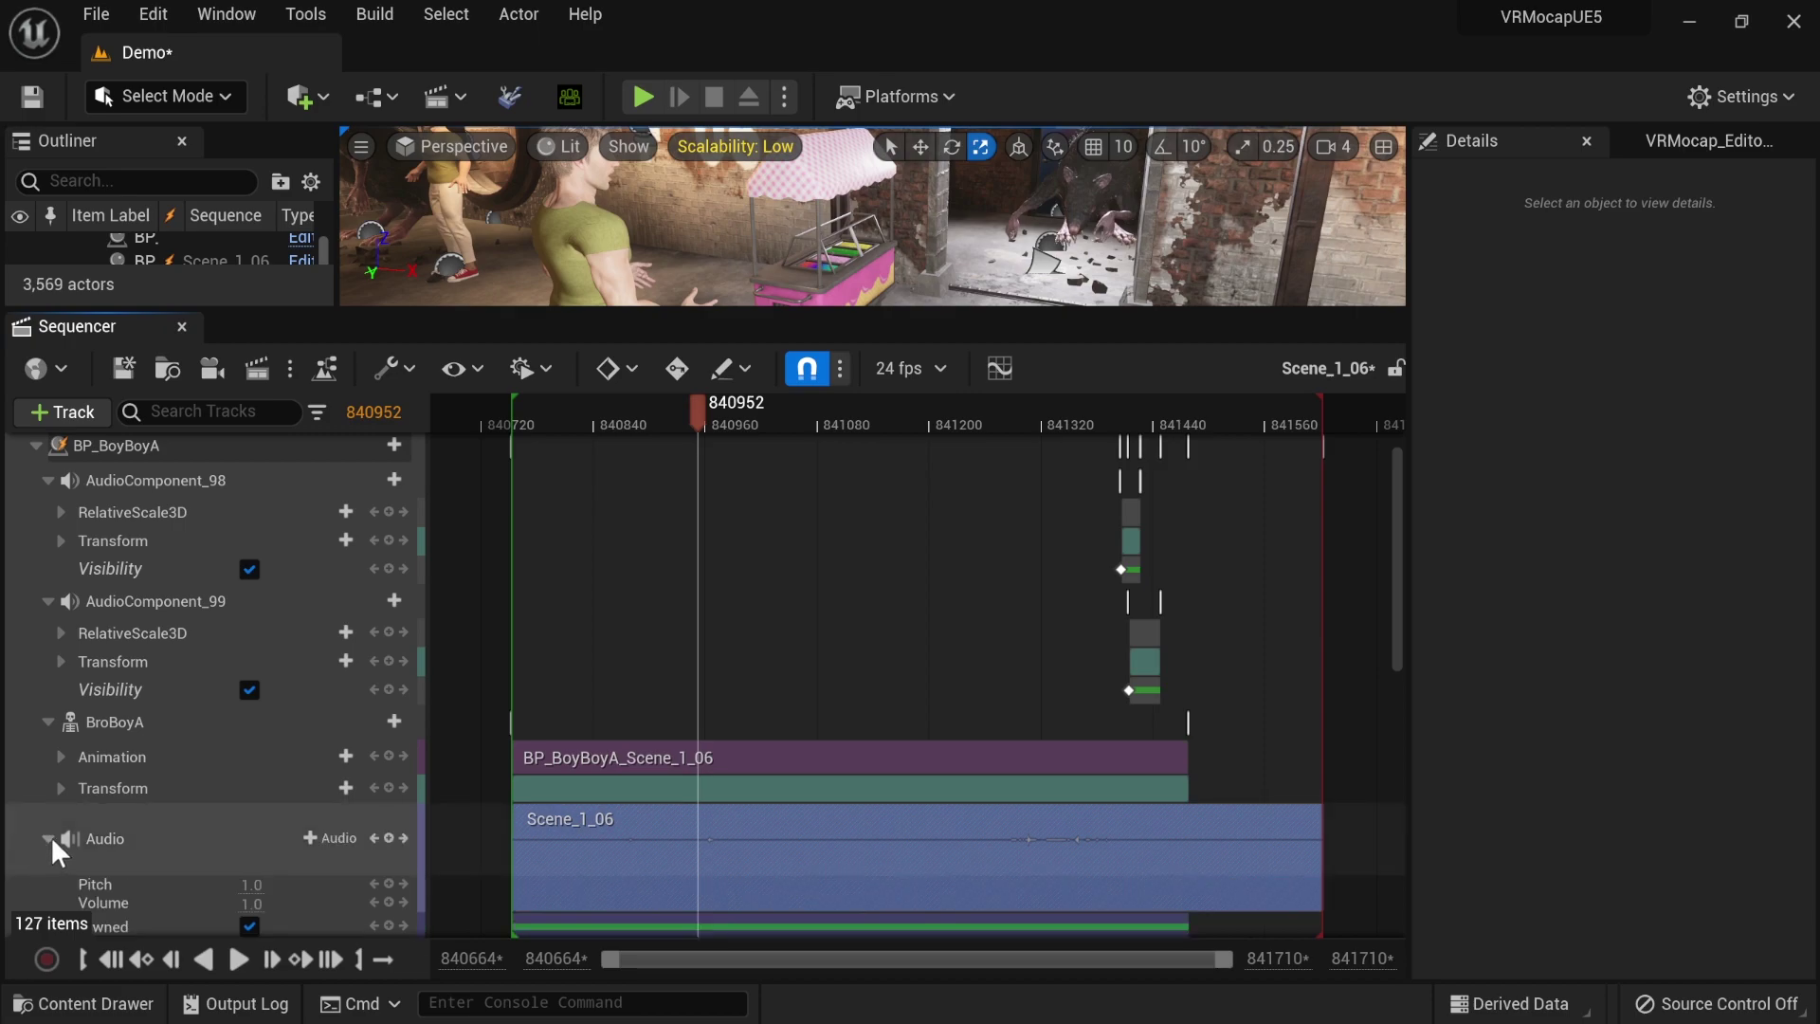
scroll(53, 834, "down", 3)
left_click(259, 734)
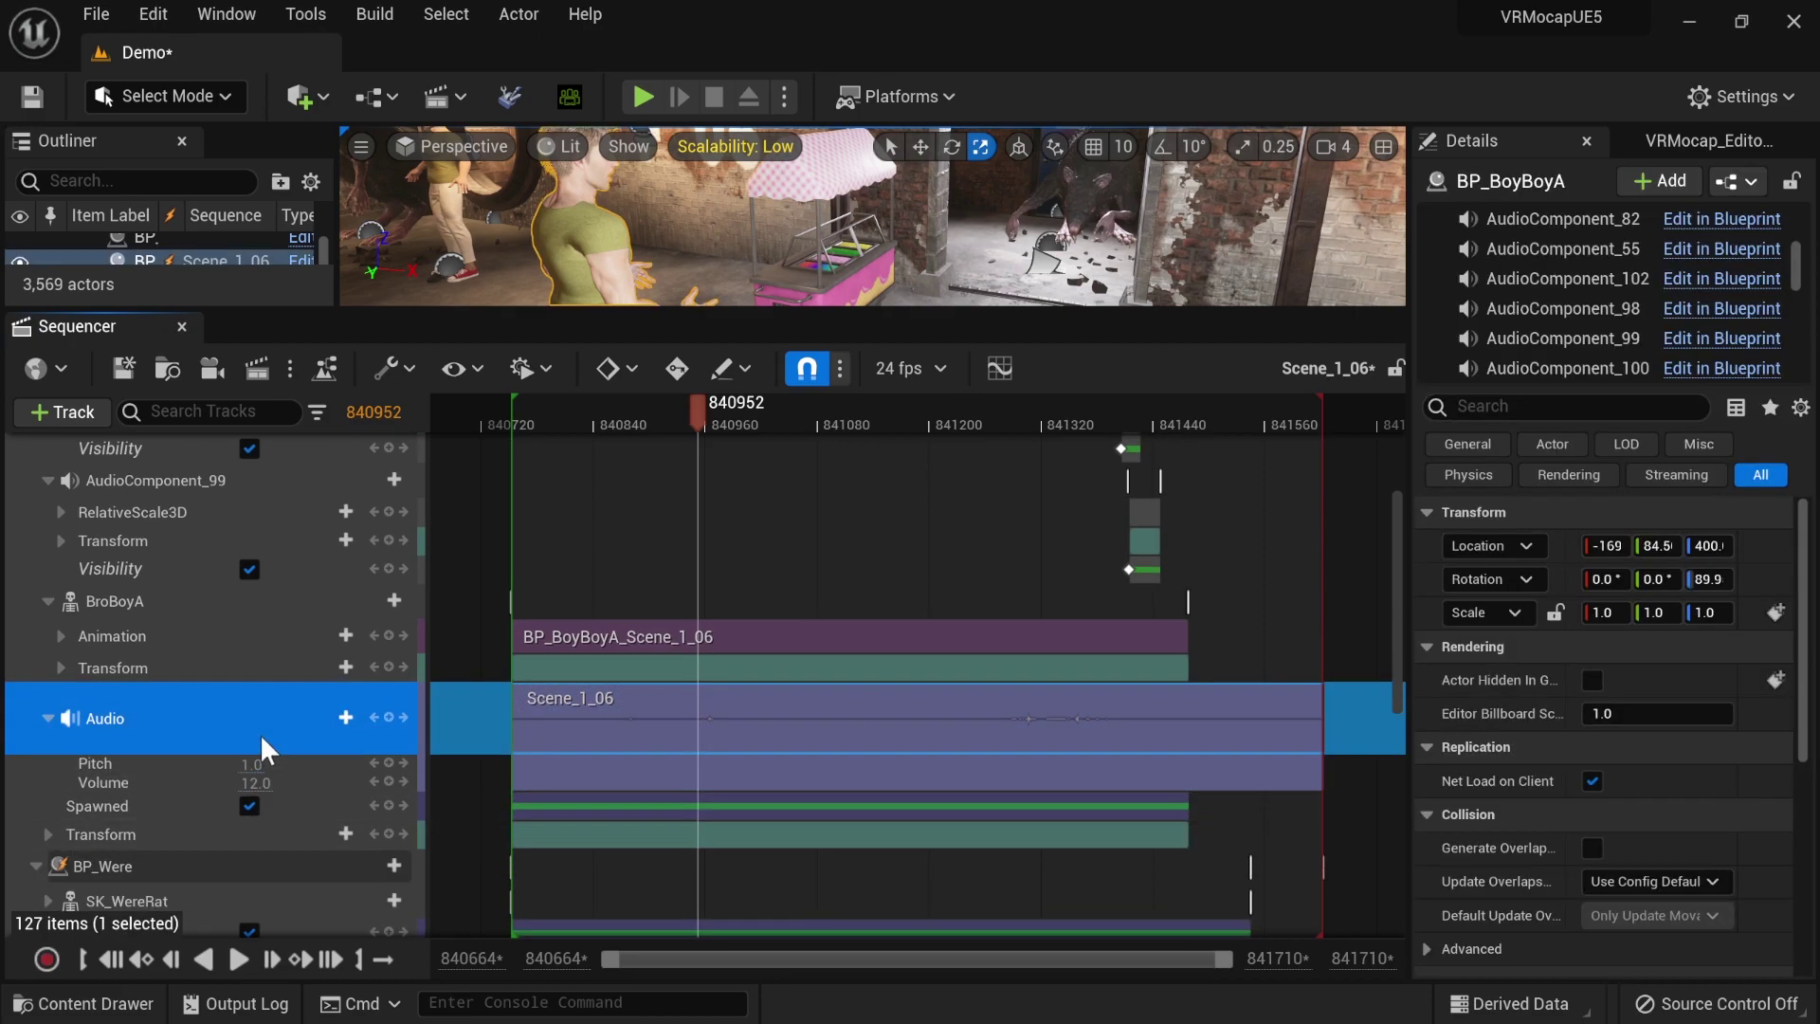
- Delete the Scene_1_06 section from the standalone Audio track that is not part of any actor
scroll(377, 759, "down", 15)
left_click(642, 720)
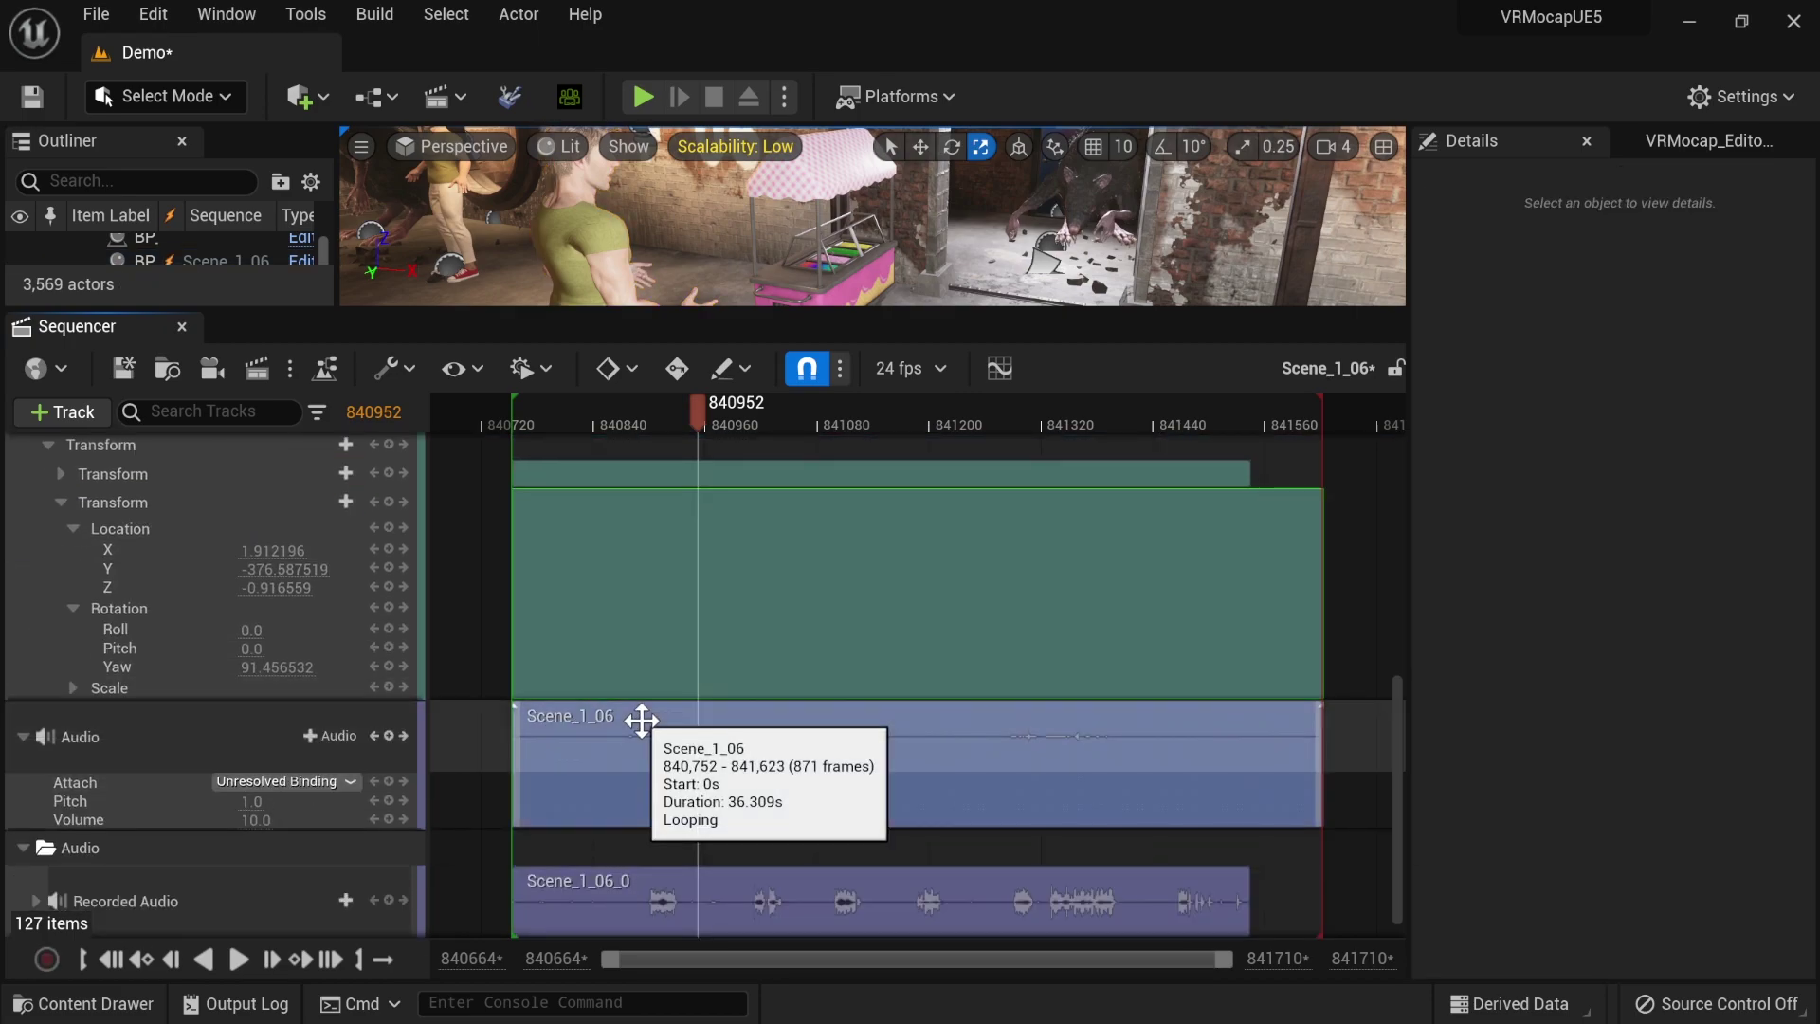
scroll(630, 754, "up", 10)
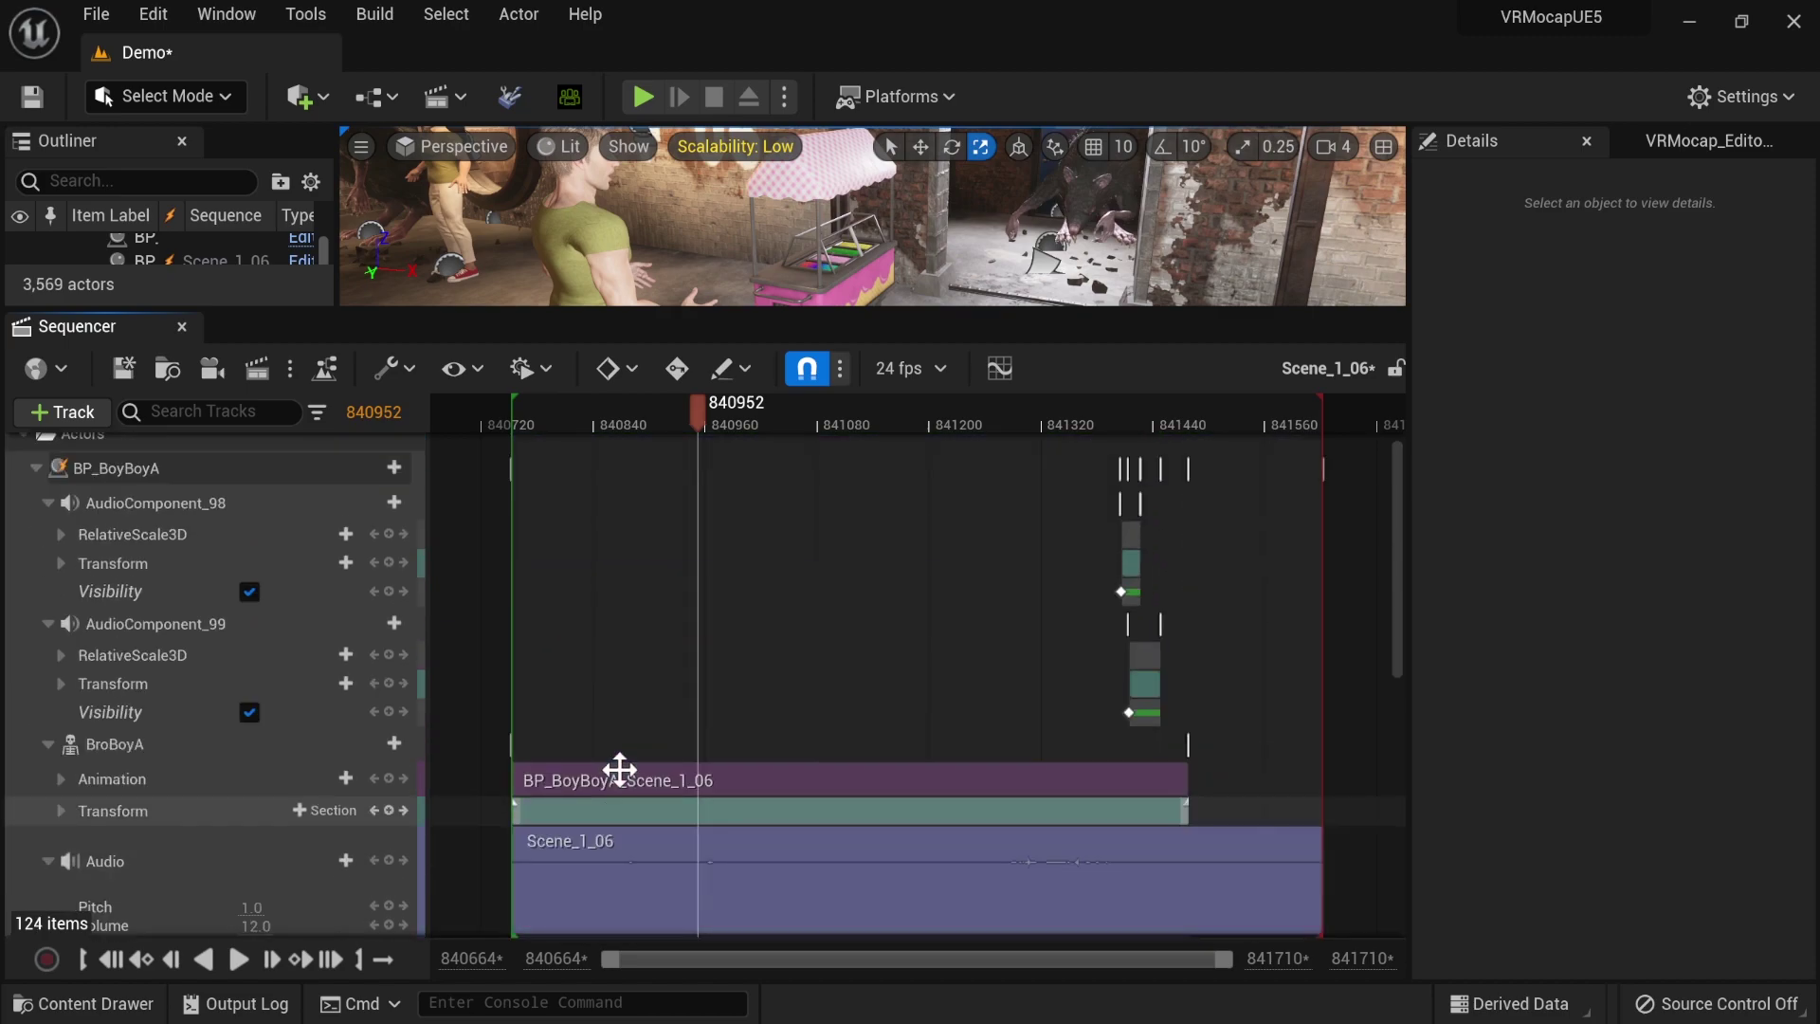
- Split BroBoyA's animation section and BP_BoyBoyA's Scene_1_06 audio section together at frame 840952
left_click(719, 413)
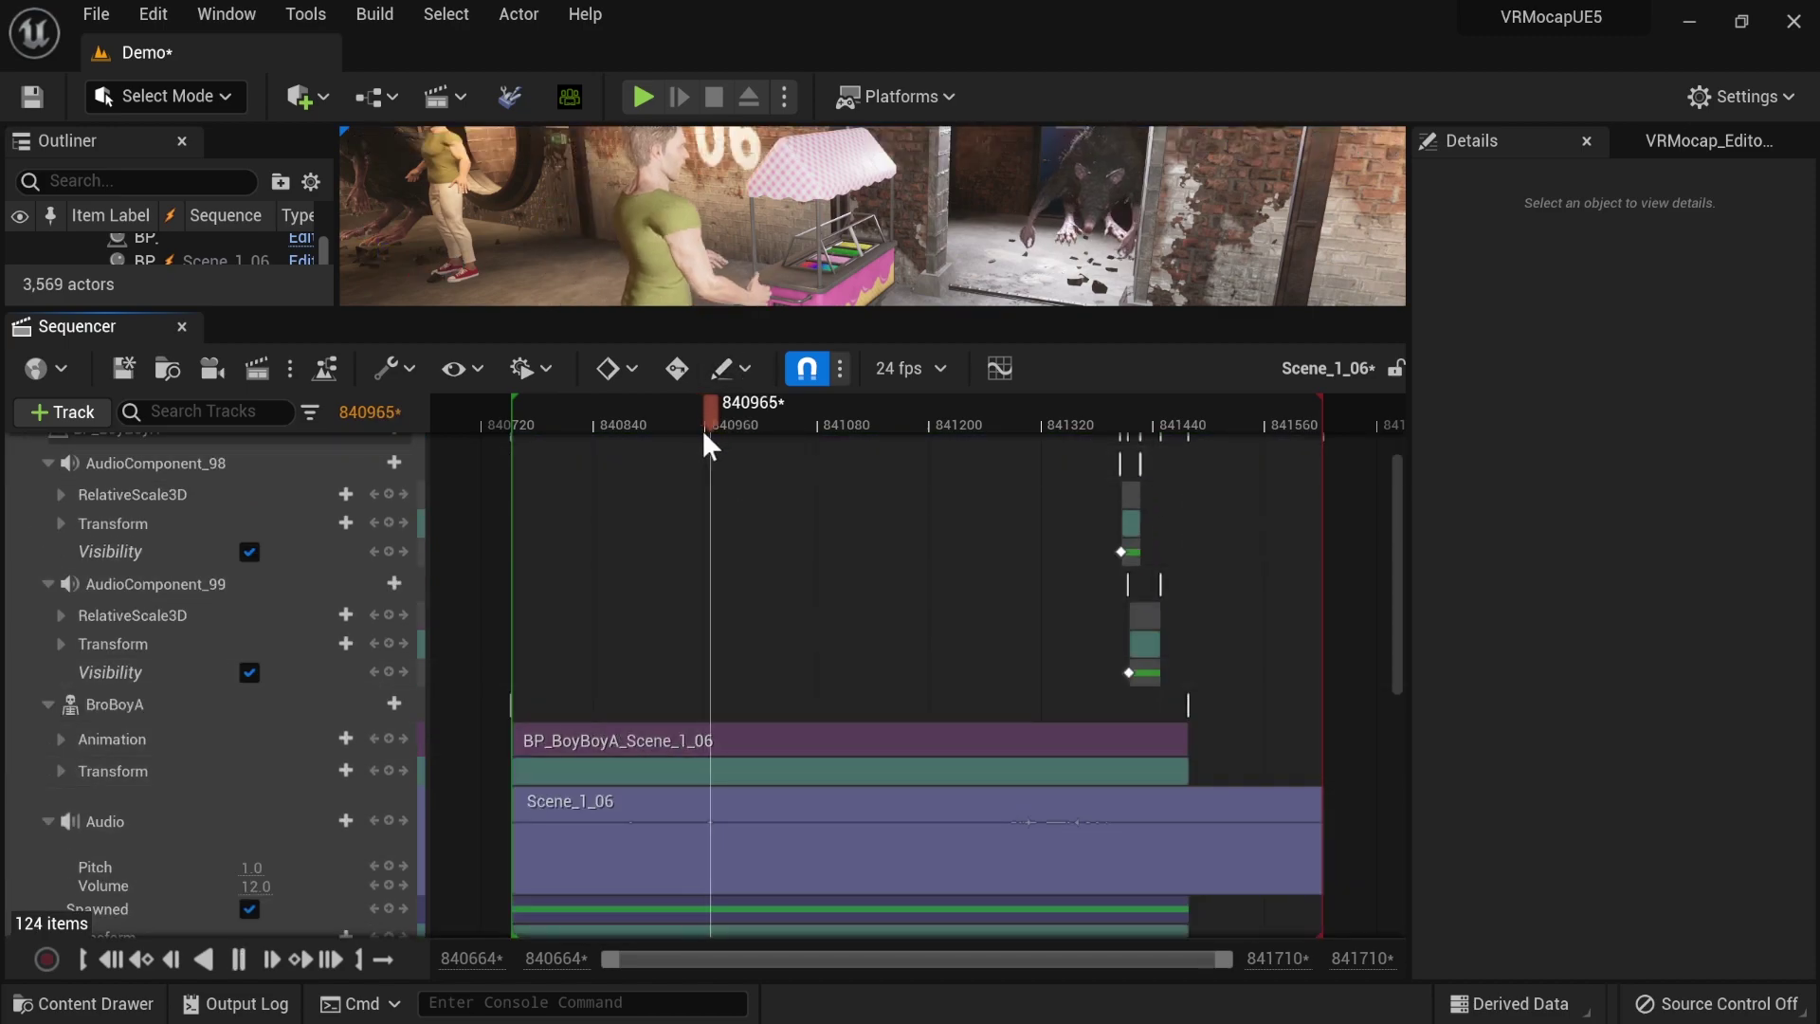
scroll(701, 428, "up", 3)
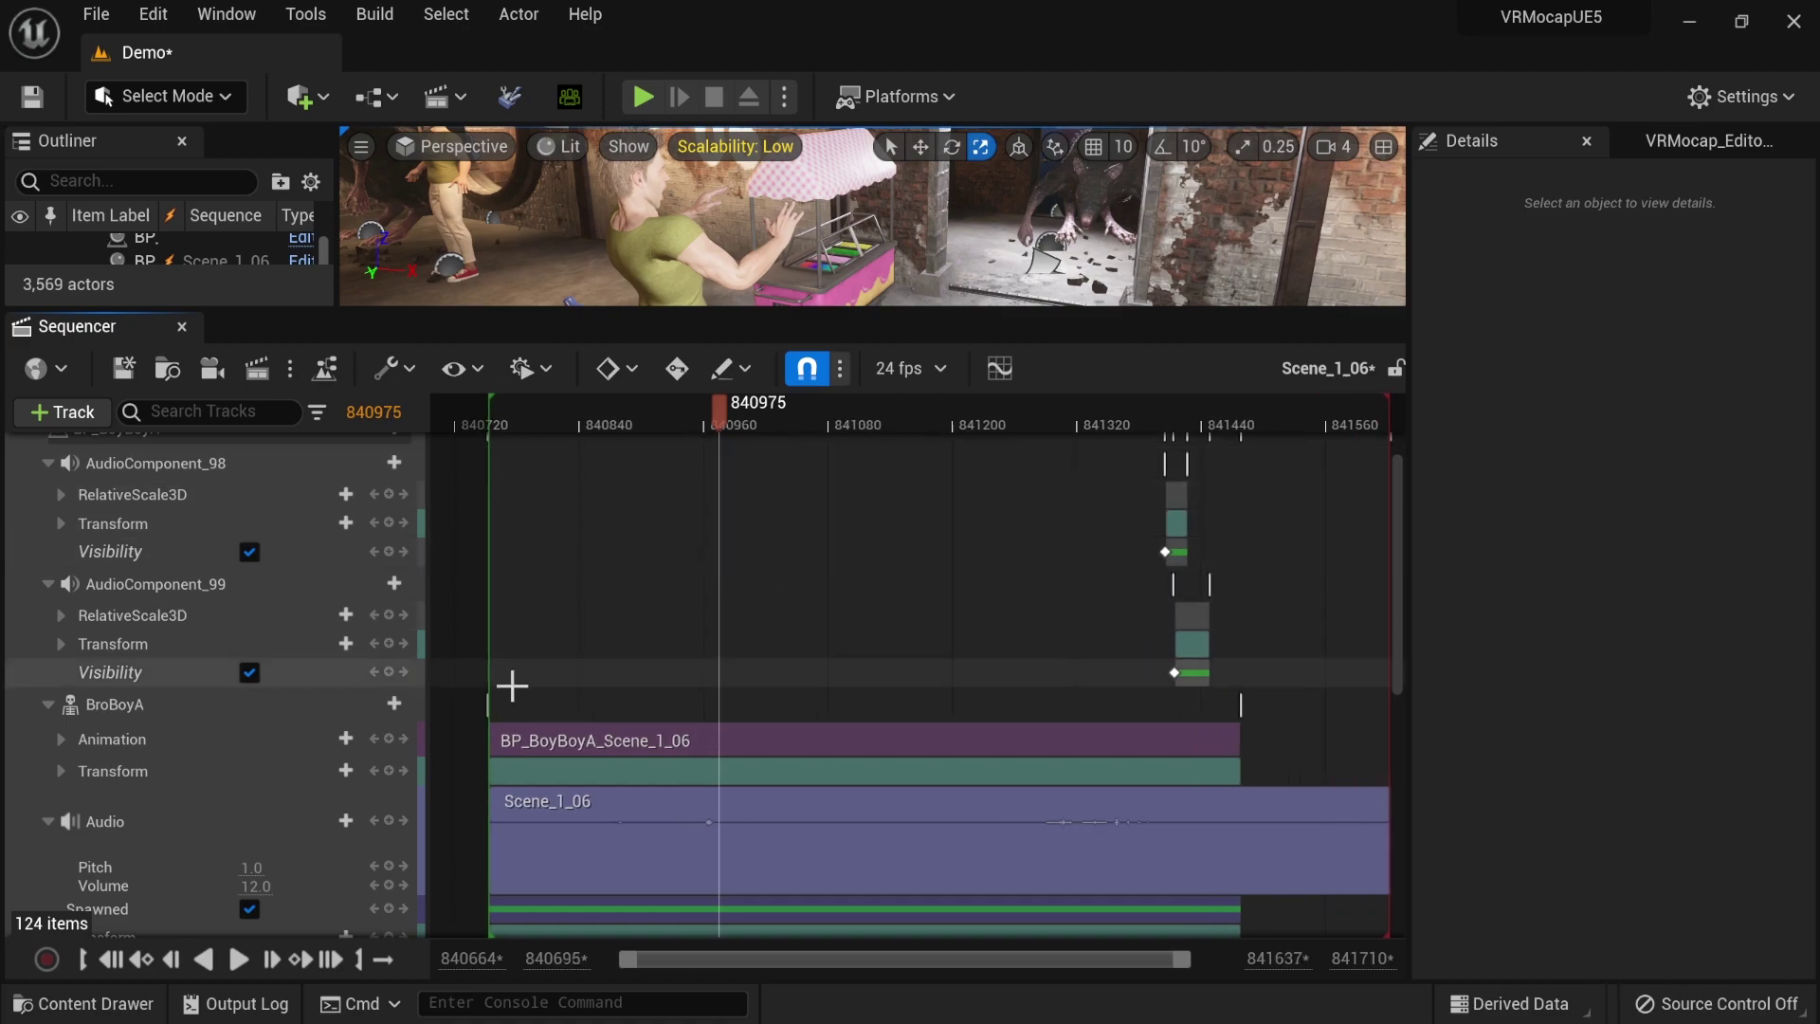
left_click(53, 703)
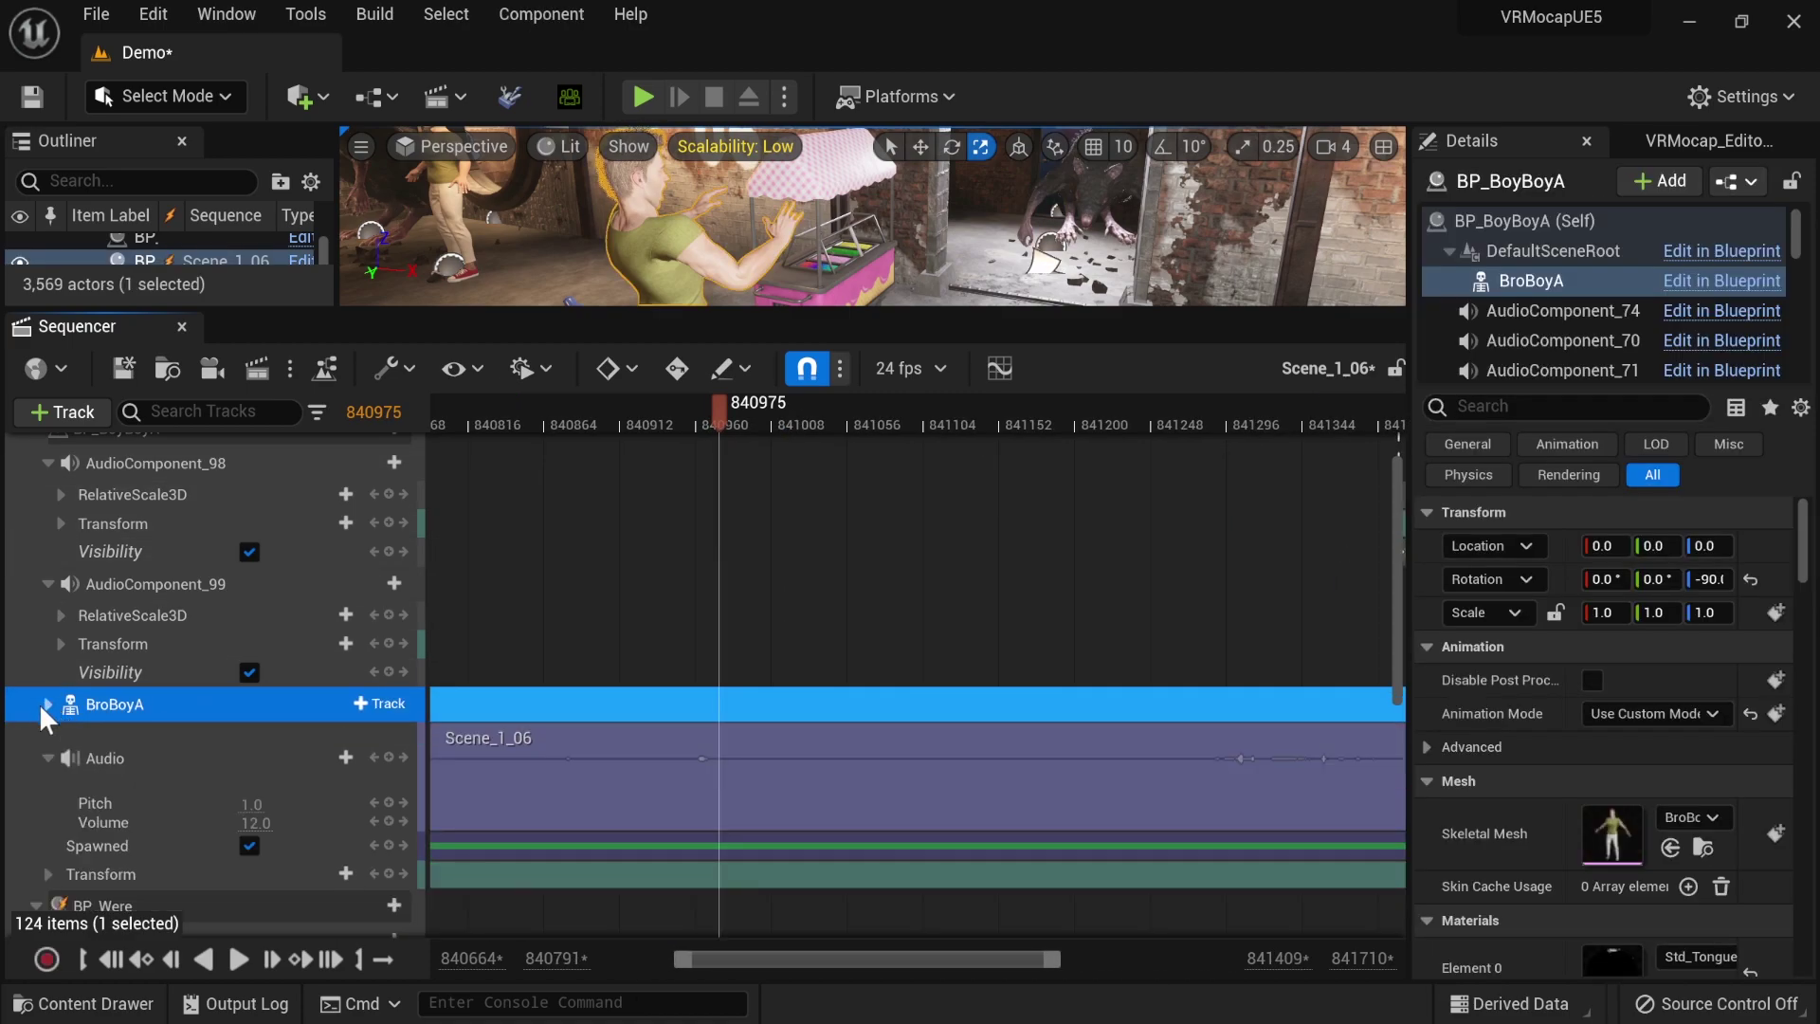
scroll(671, 784, "down", 1)
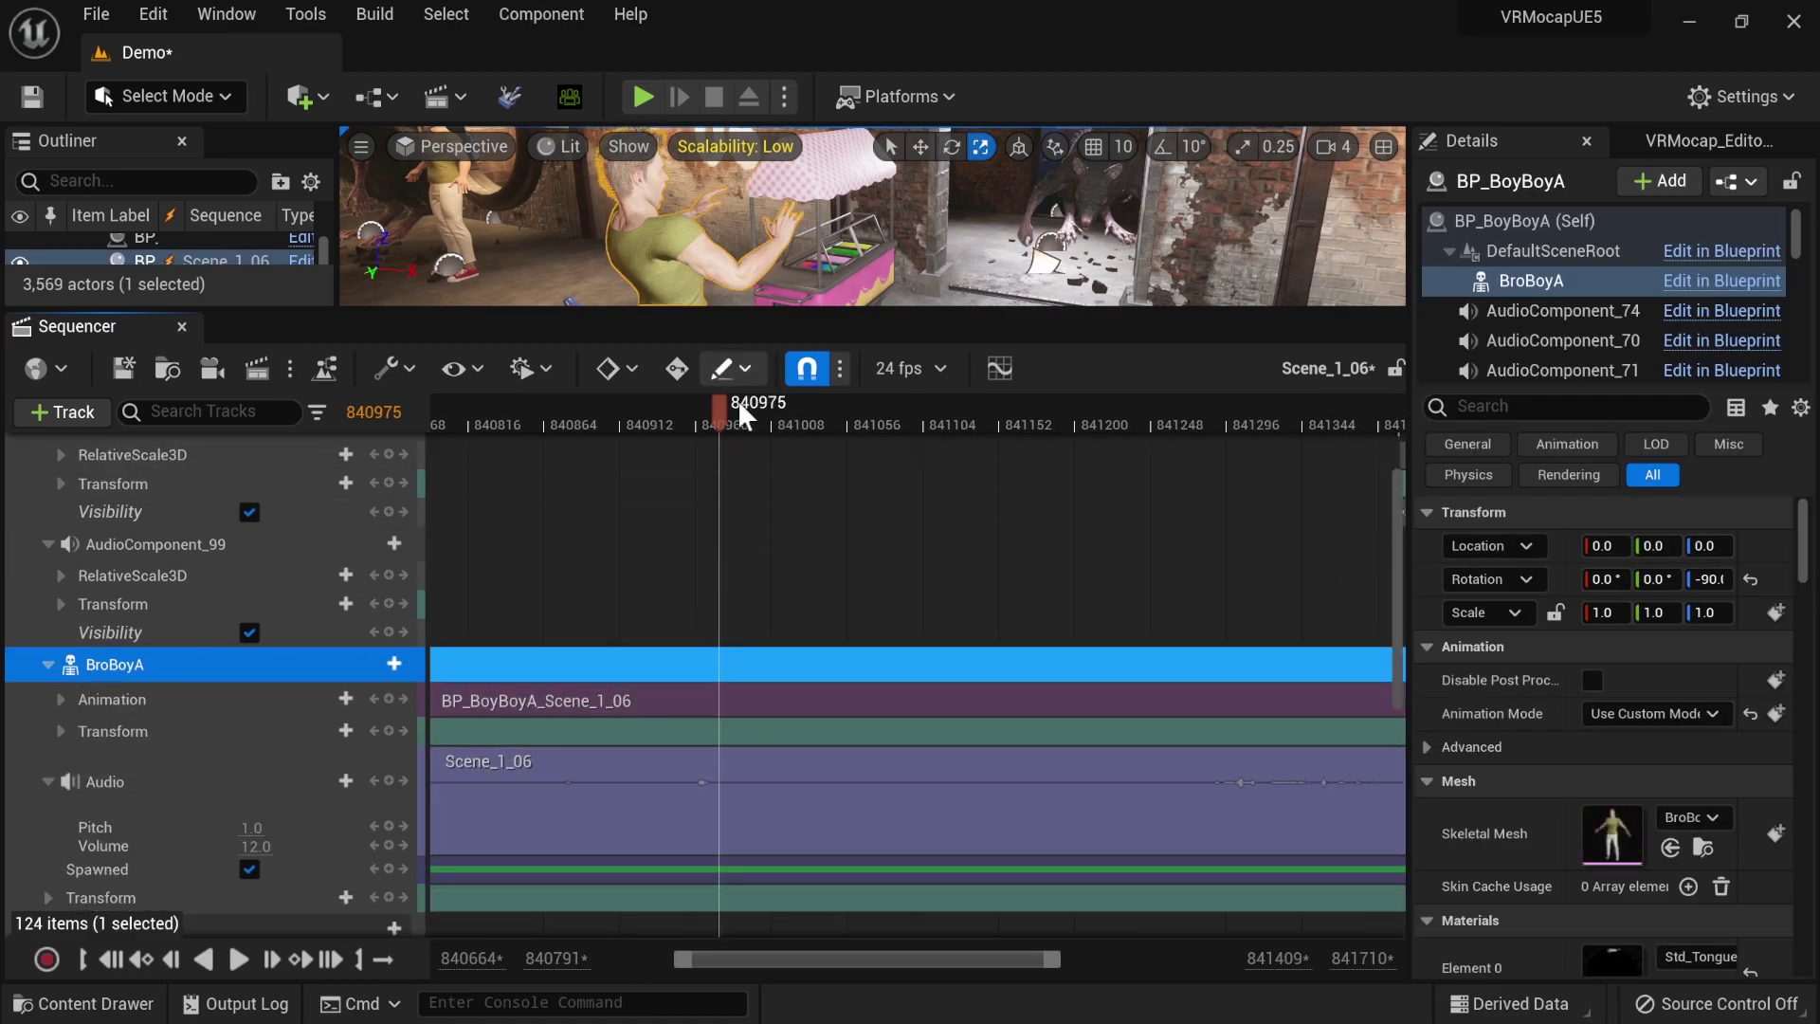
left_click_drag(674, 412, 683, 410)
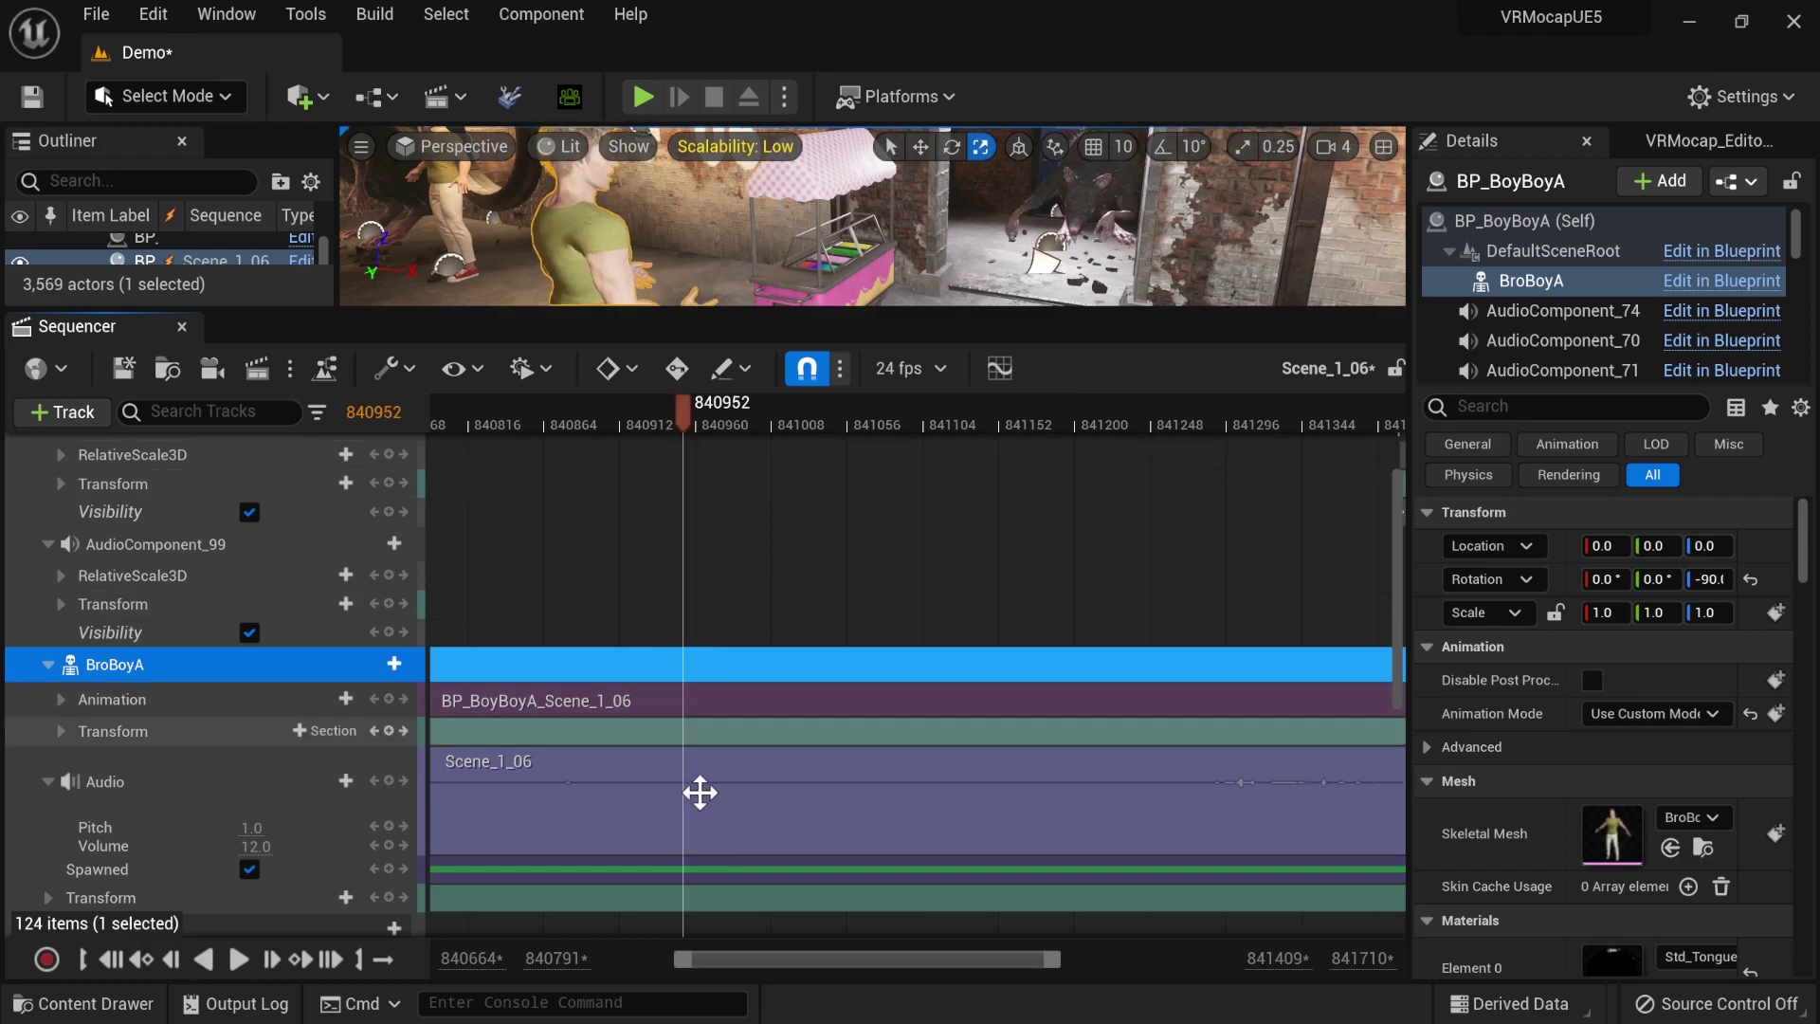
left_click(701, 806)
left_click(694, 701)
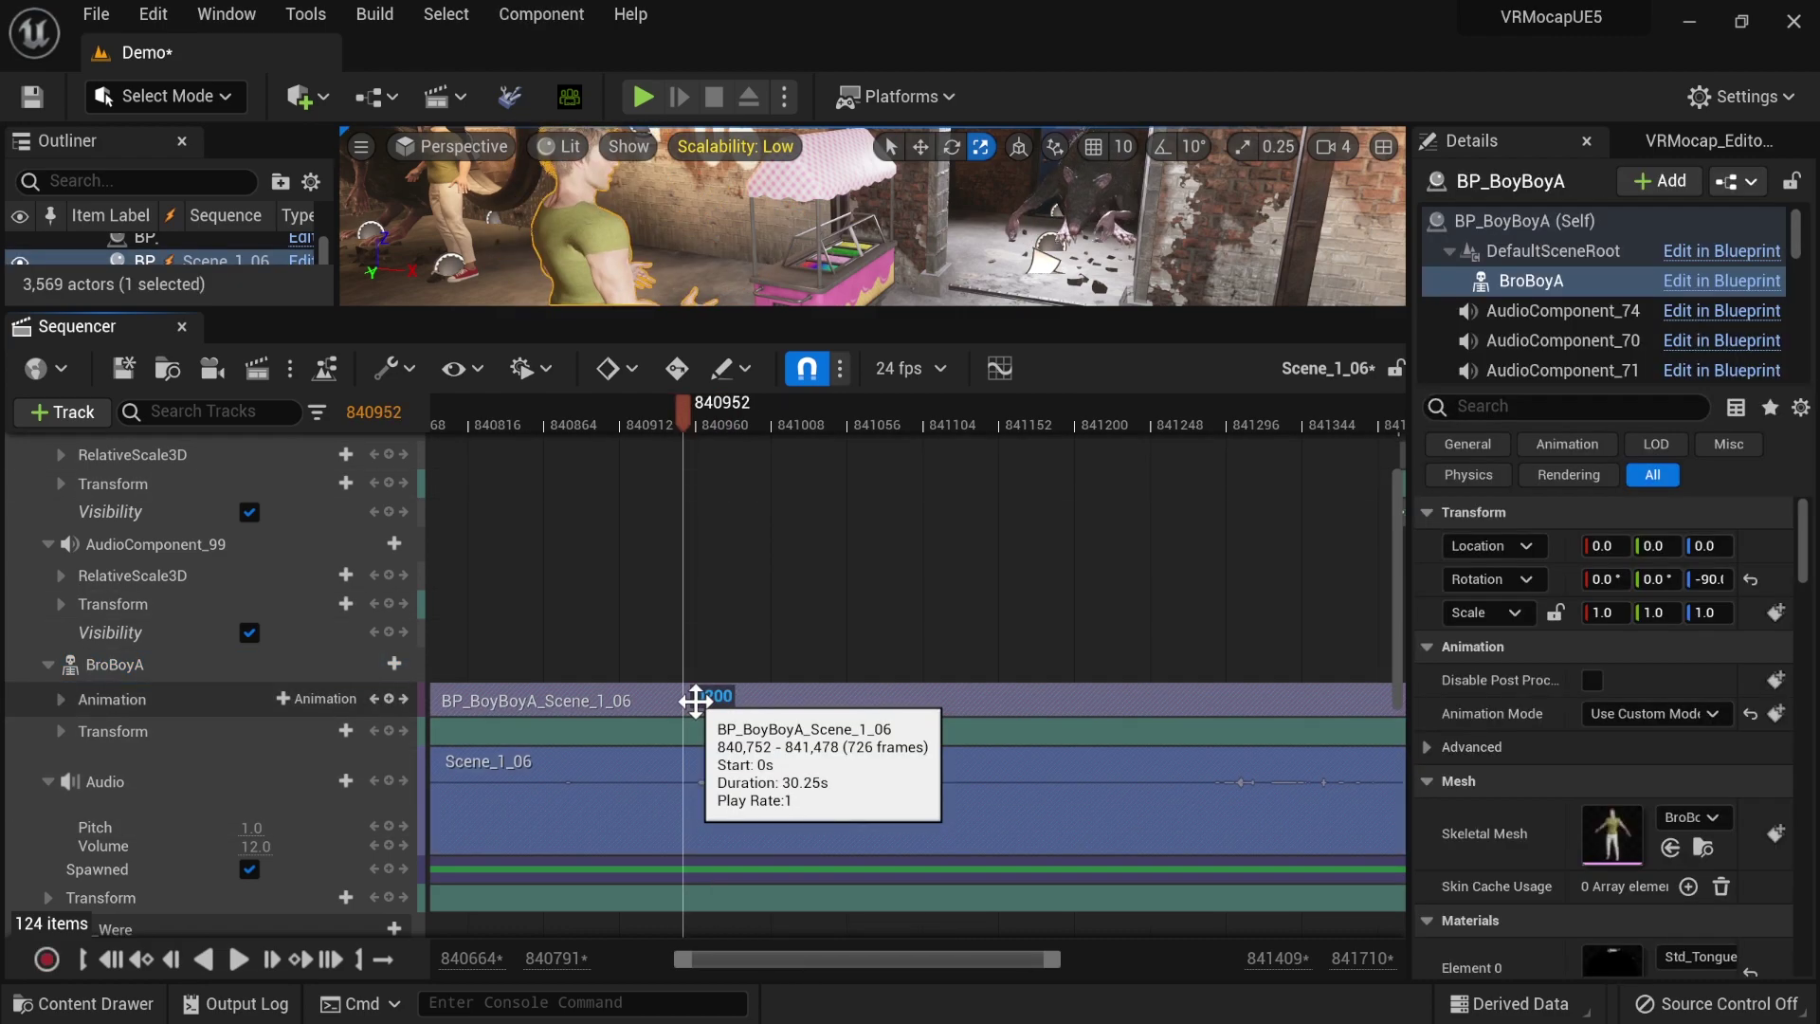
key("s")
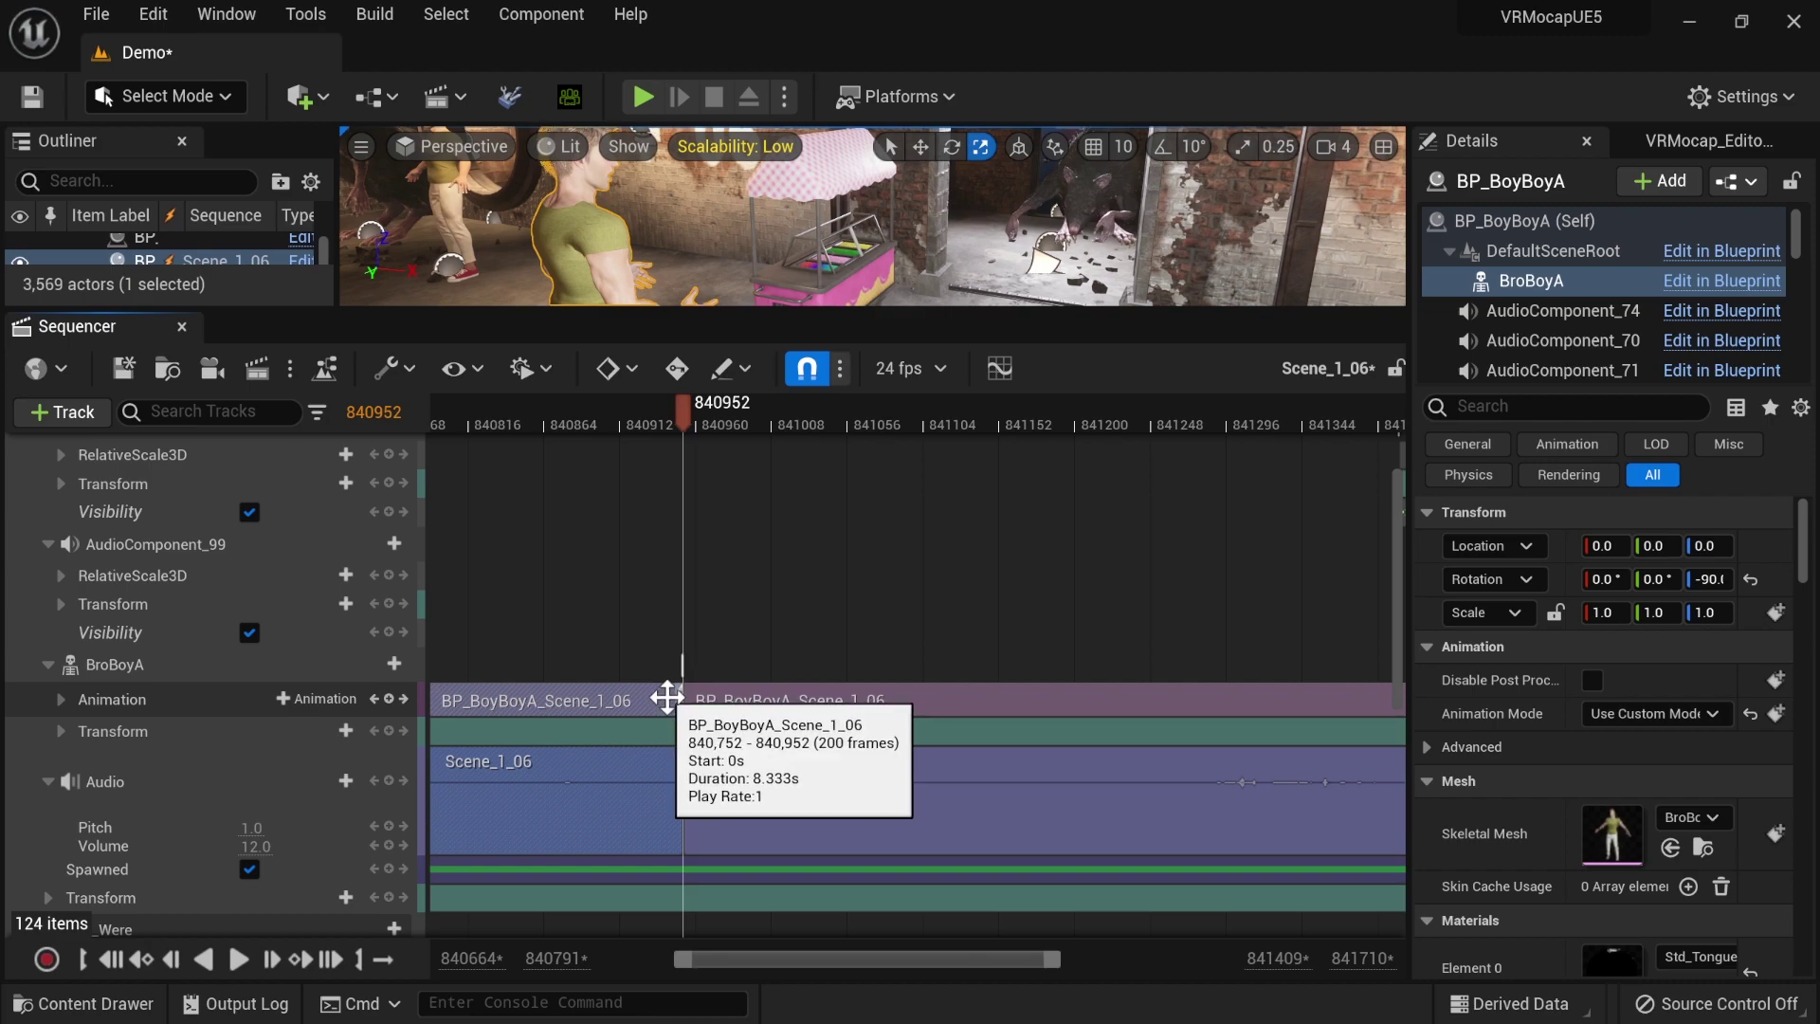
- Trim the first animation and audio sections back to frame 840922 and move the second pair back to close the gap
left_click_drag(630, 699, 635, 699)
left_click(749, 702)
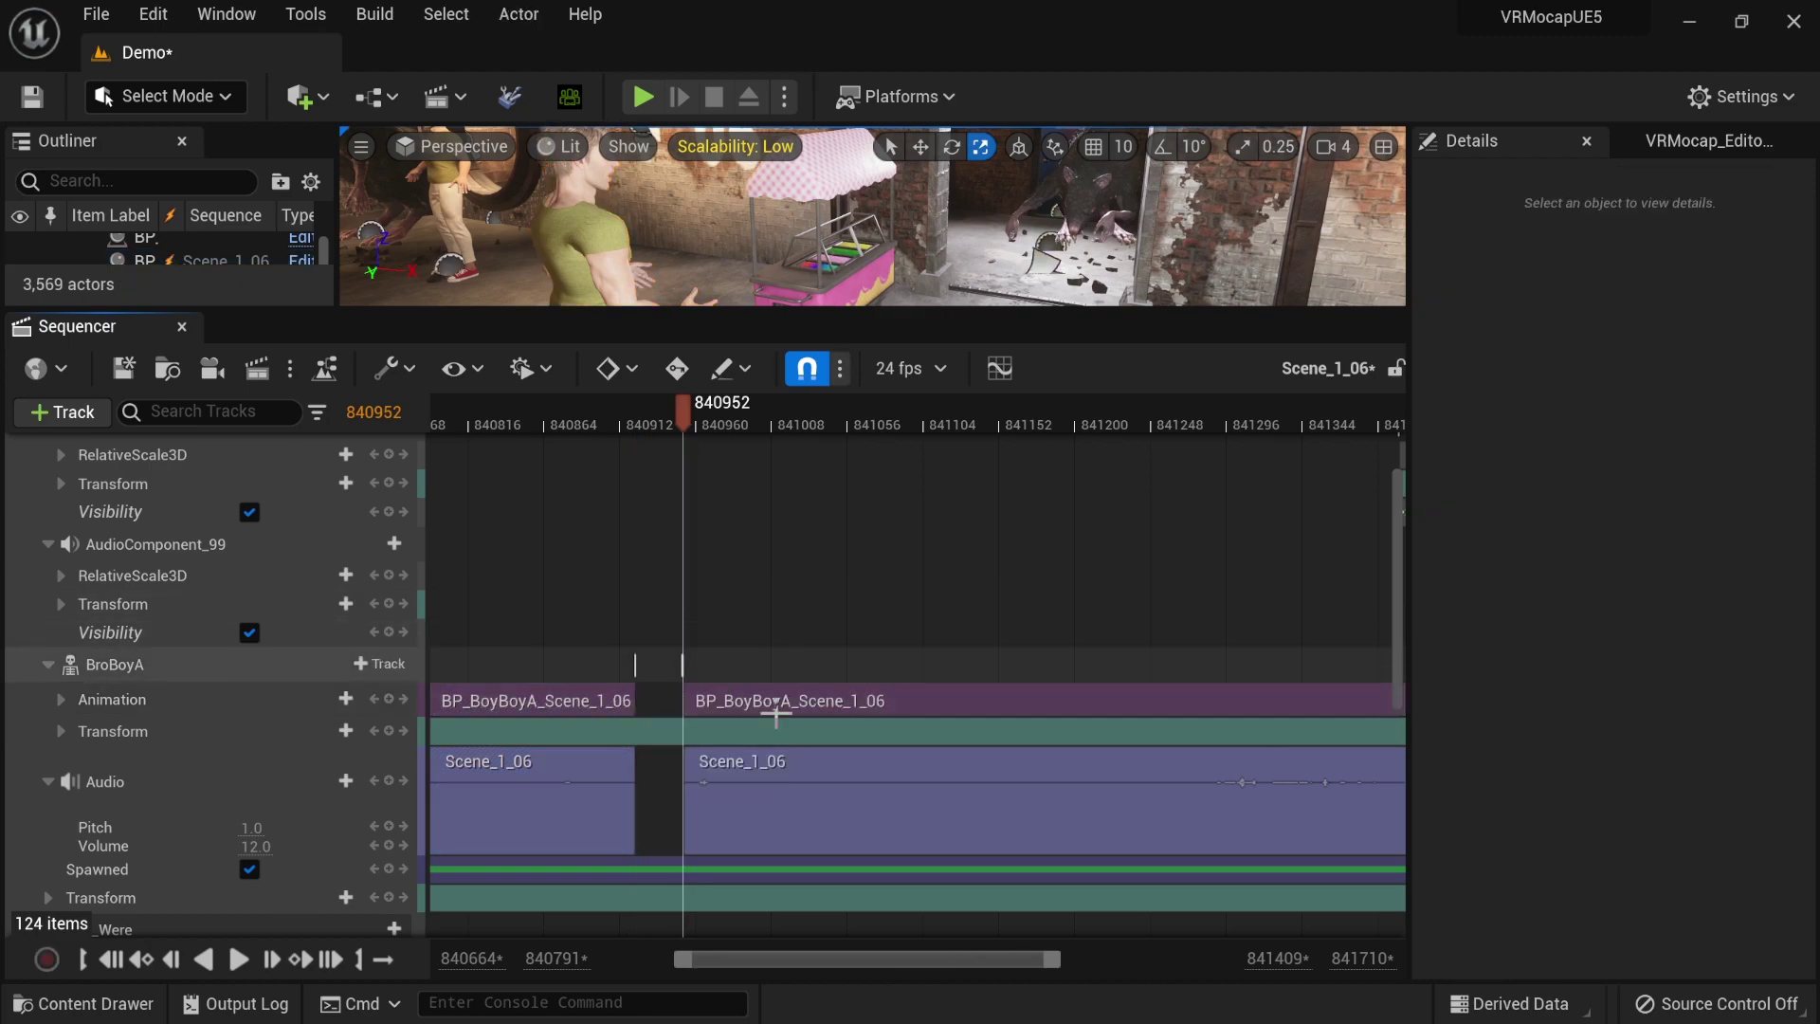
left_click(757, 702)
left_click_drag(756, 699, 707, 700)
left_click(621, 417)
left_click_drag(623, 412, 685, 418)
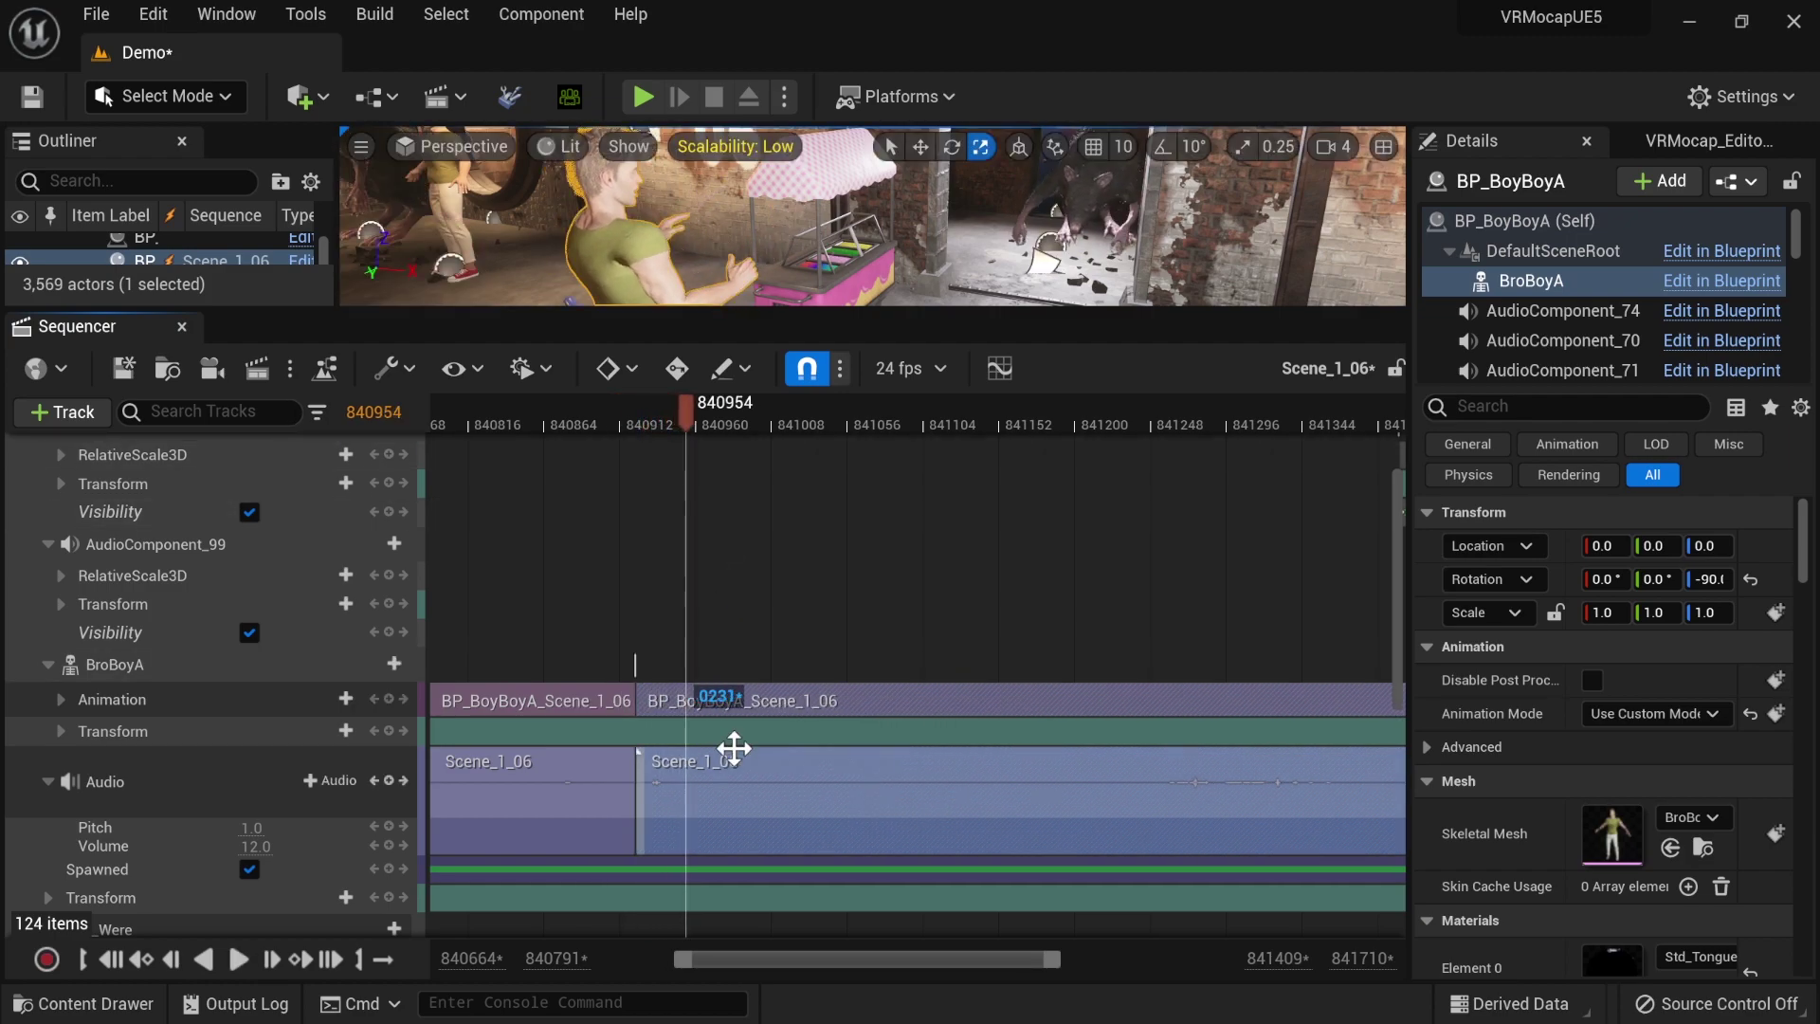
- Extend the end of BroBoyA's first animation section to frame 840931 so that it overlaps the second section
scroll(645, 768, "up", 3, "ctrl")
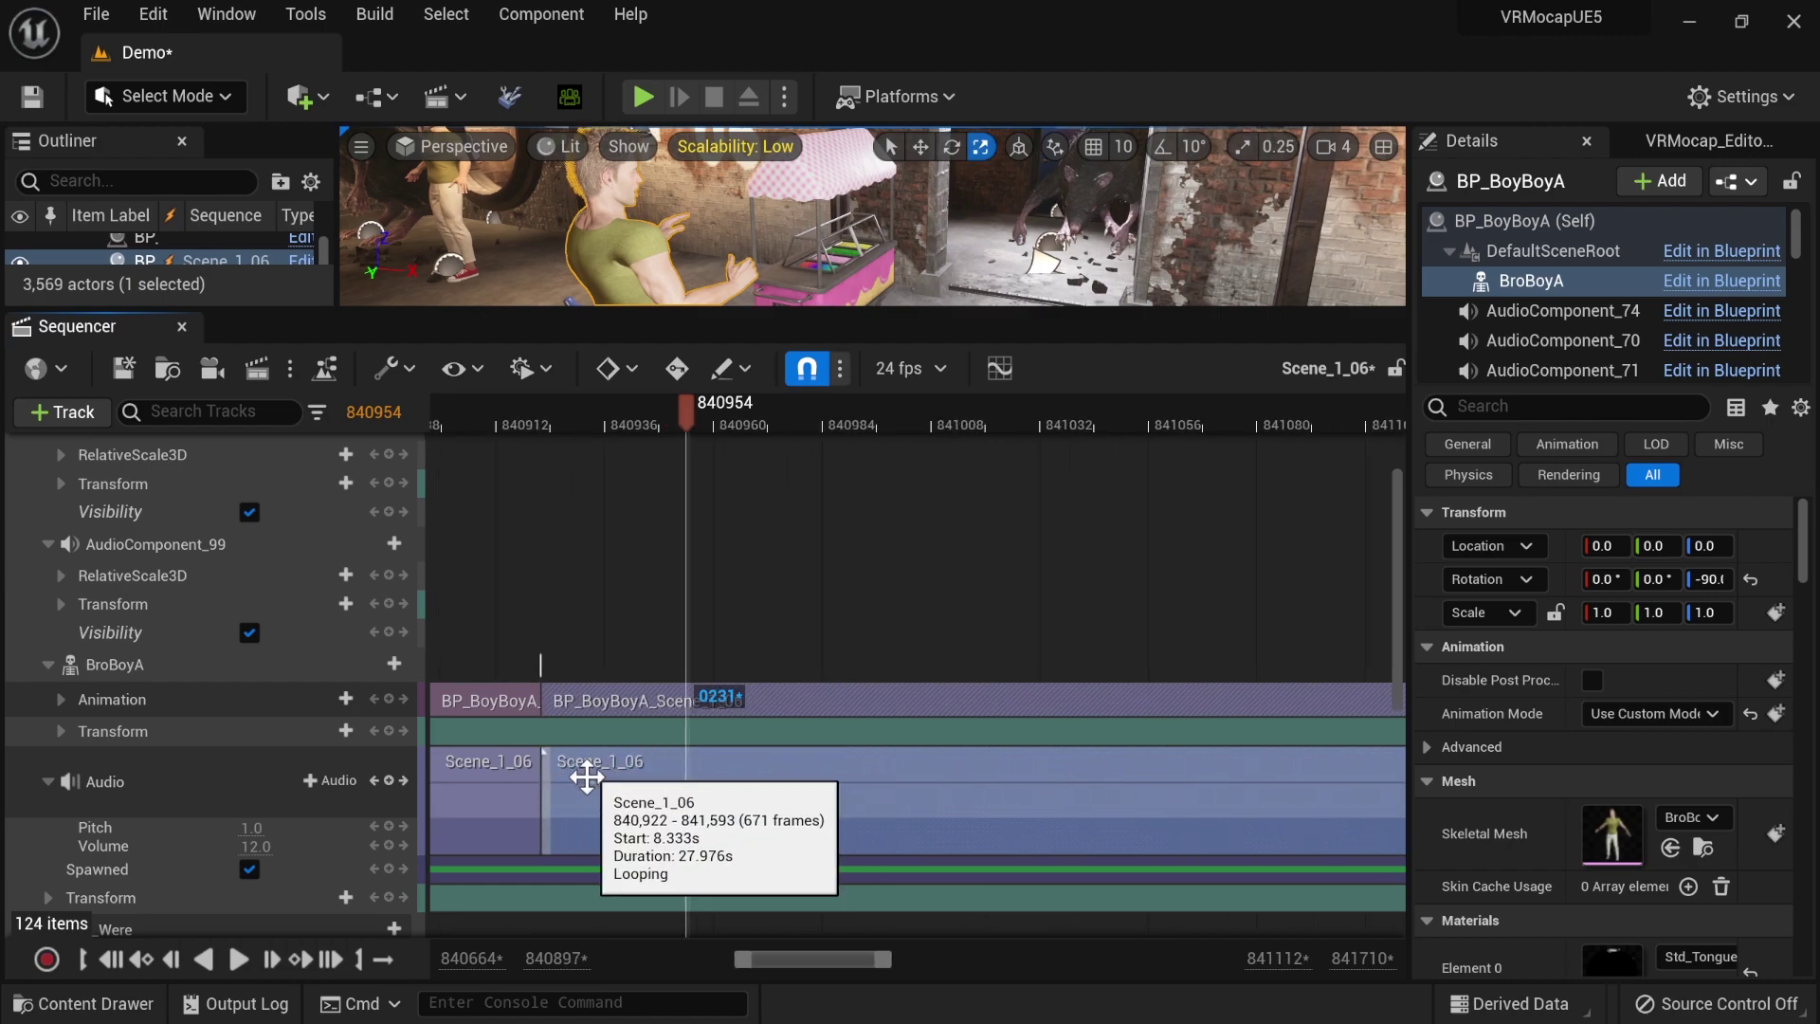
mouse_move(580, 446)
left_mouse_down()
mouse_move(528, 440)
mouse_move(582, 436)
left_mouse_up()
left_click_drag(560, 697, 581, 697)
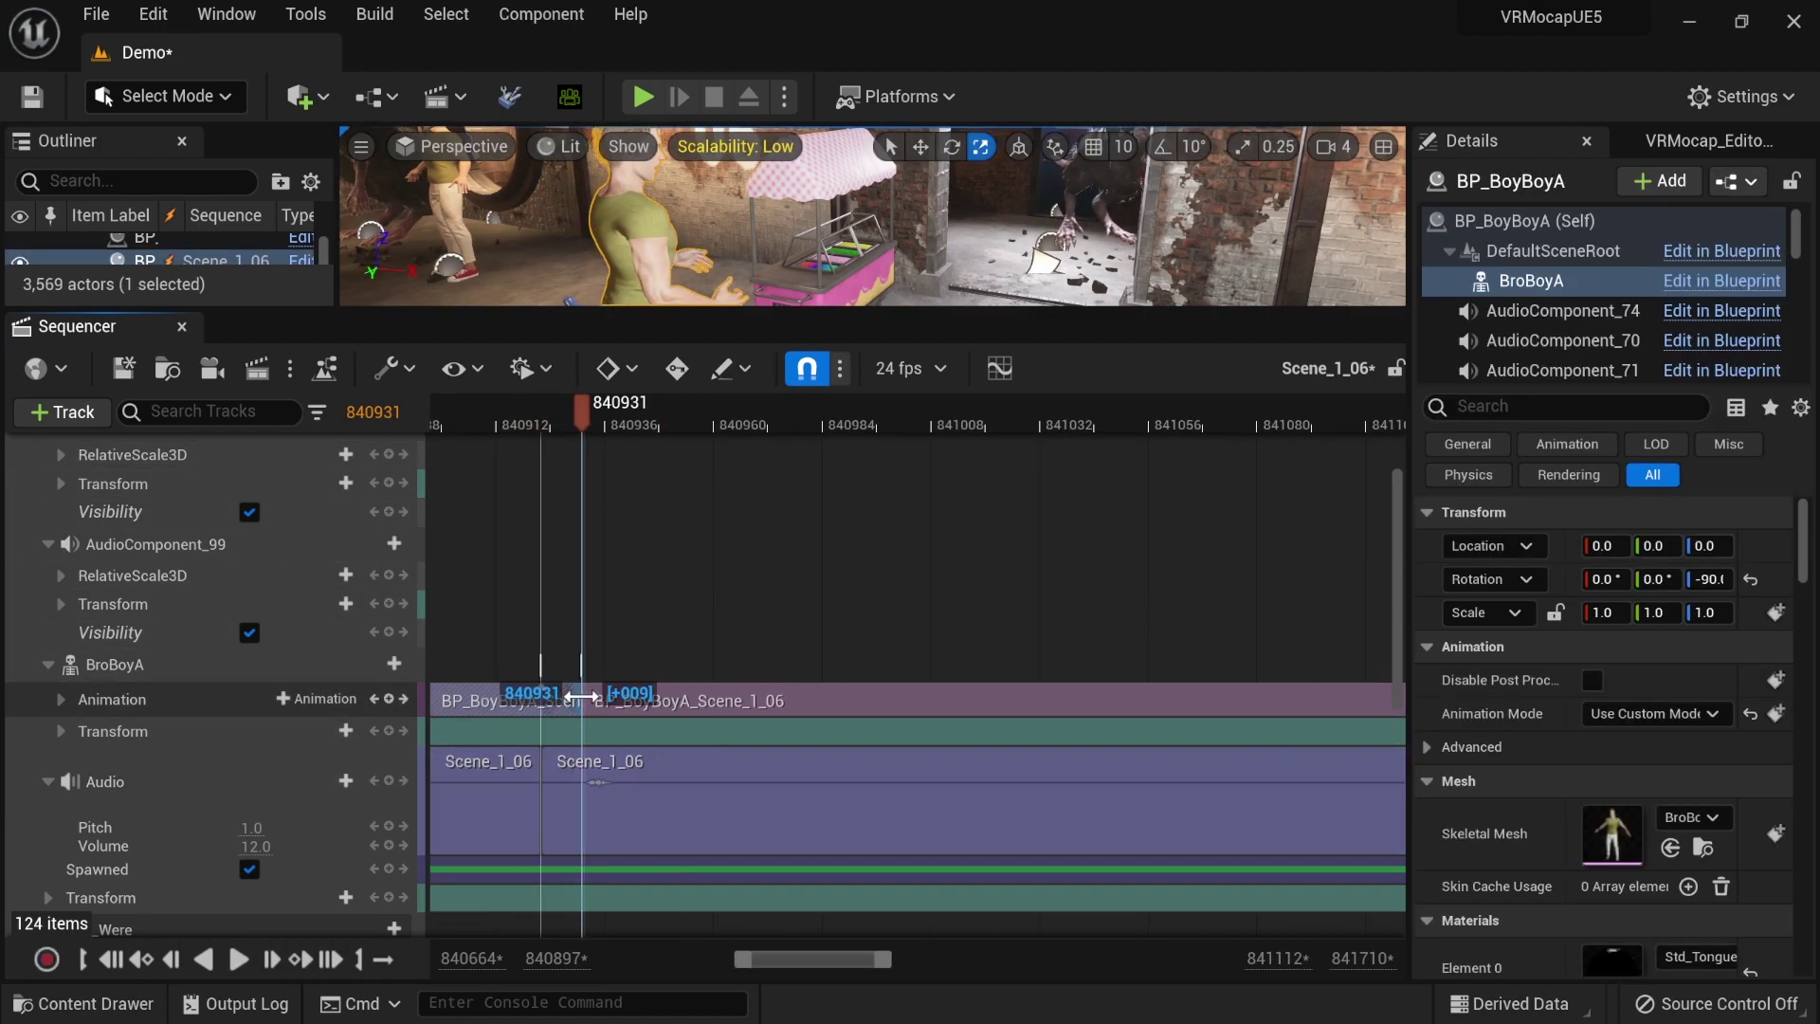
- Play back the blended cut and the following performance in an enlarged viewport to review the edit
left_click(492, 401)
key("space")
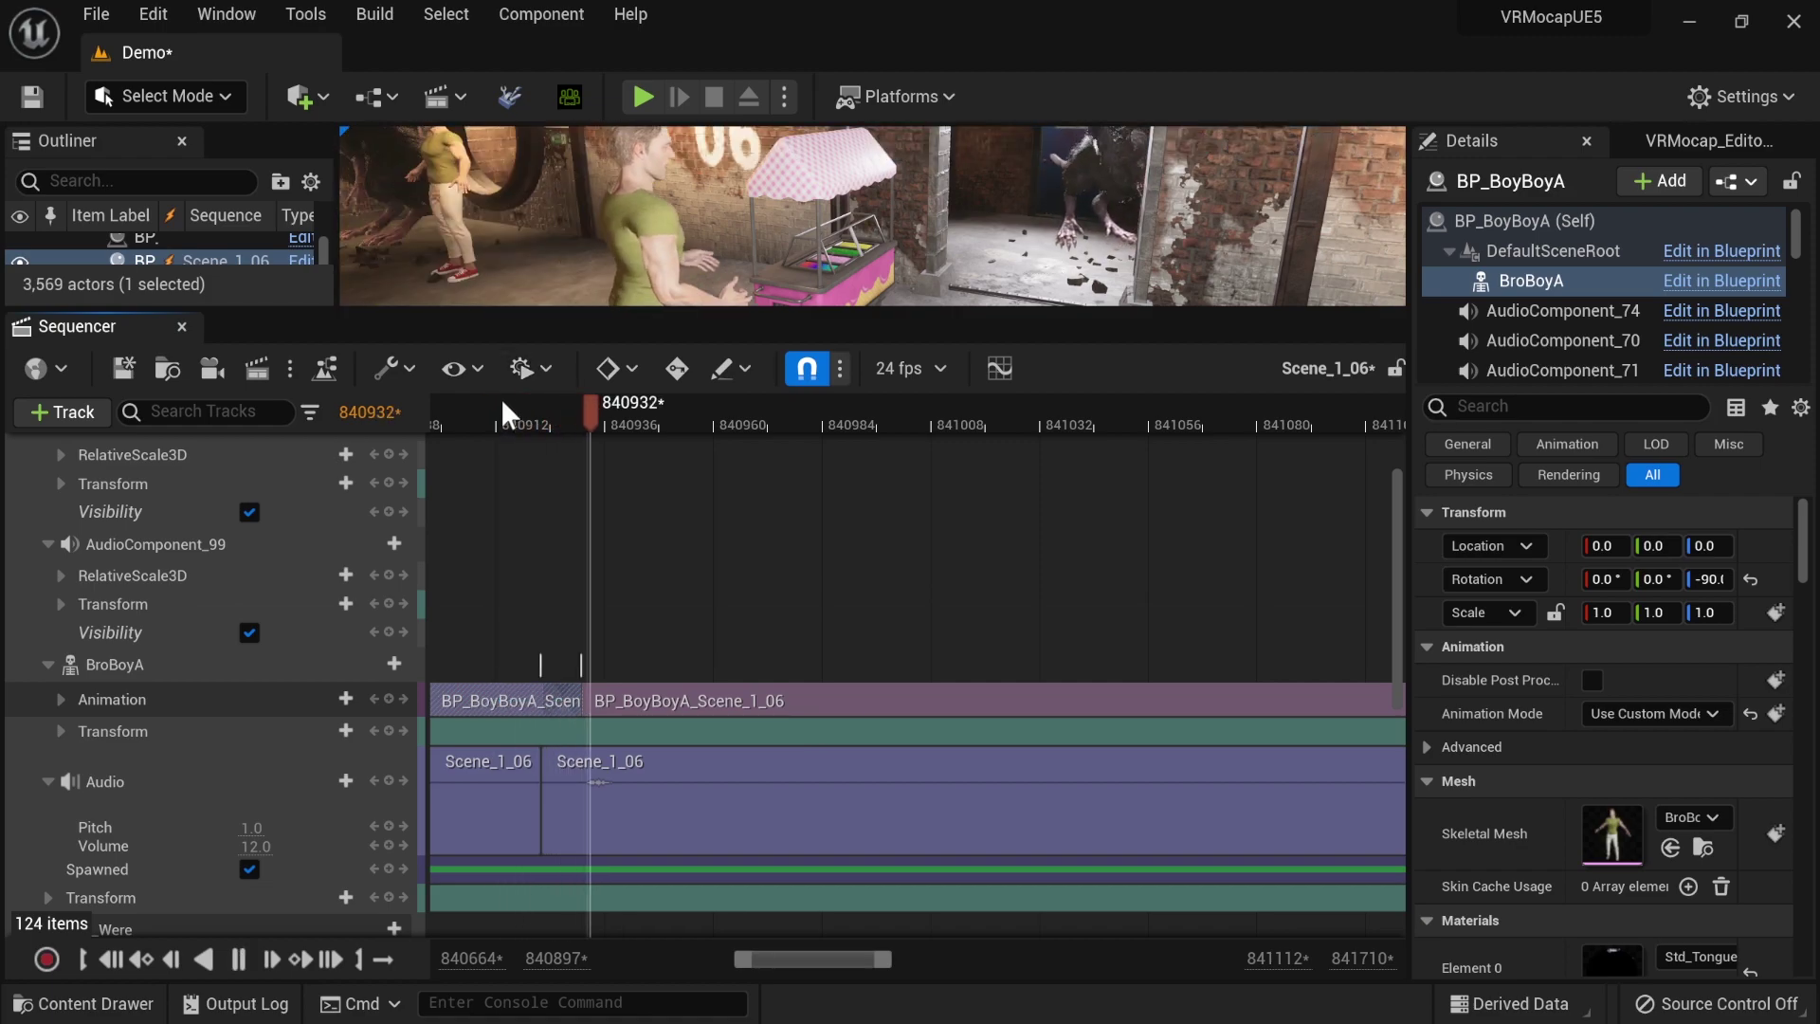
key("space")
left_click_drag(545, 413, 613, 417)
left_click_drag(716, 325, 718, 670)
scroll(764, 808, "down", 5)
left_click_drag(612, 764, 410, 770)
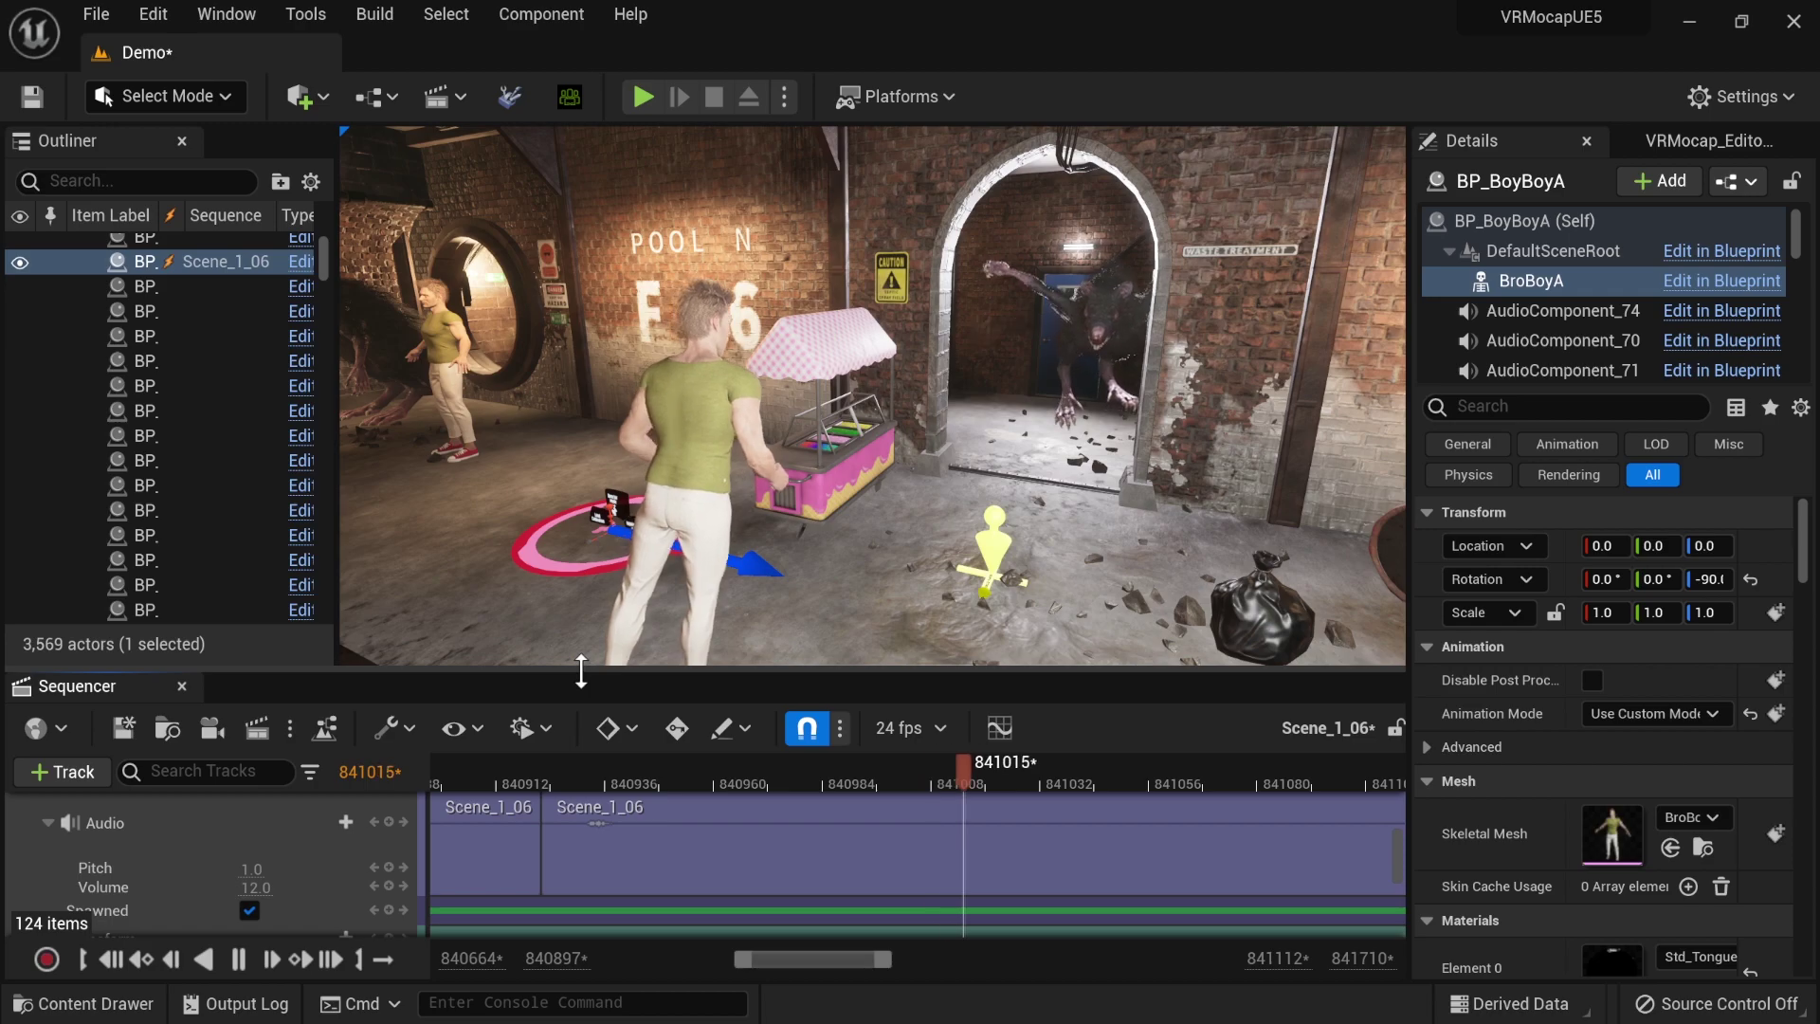
key("space")
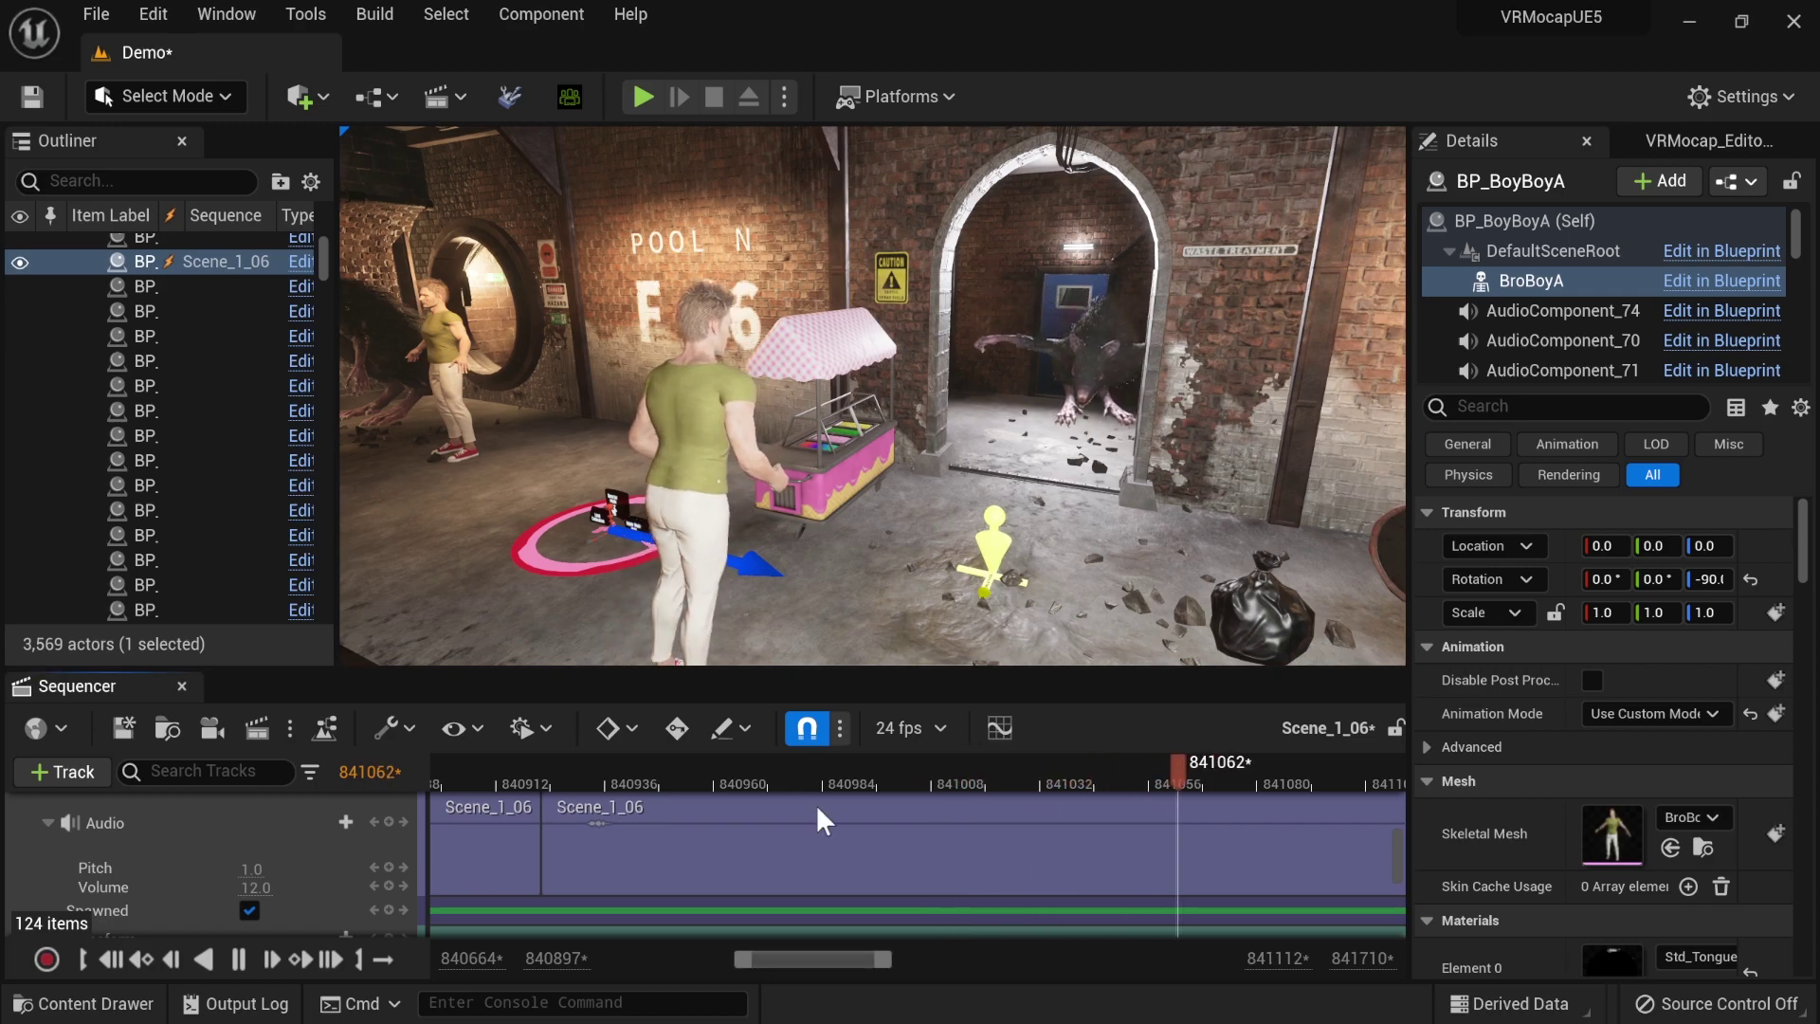
- Split the animation and audio sections at frame 841003 and shift the later pair back slightly to overlap and crossfade
left_click_drag(810, 671, 813, 525)
scroll(914, 885, "up", 3)
left_click_drag(1186, 707, 958, 625)
left_click(909, 634)
left_click(922, 813)
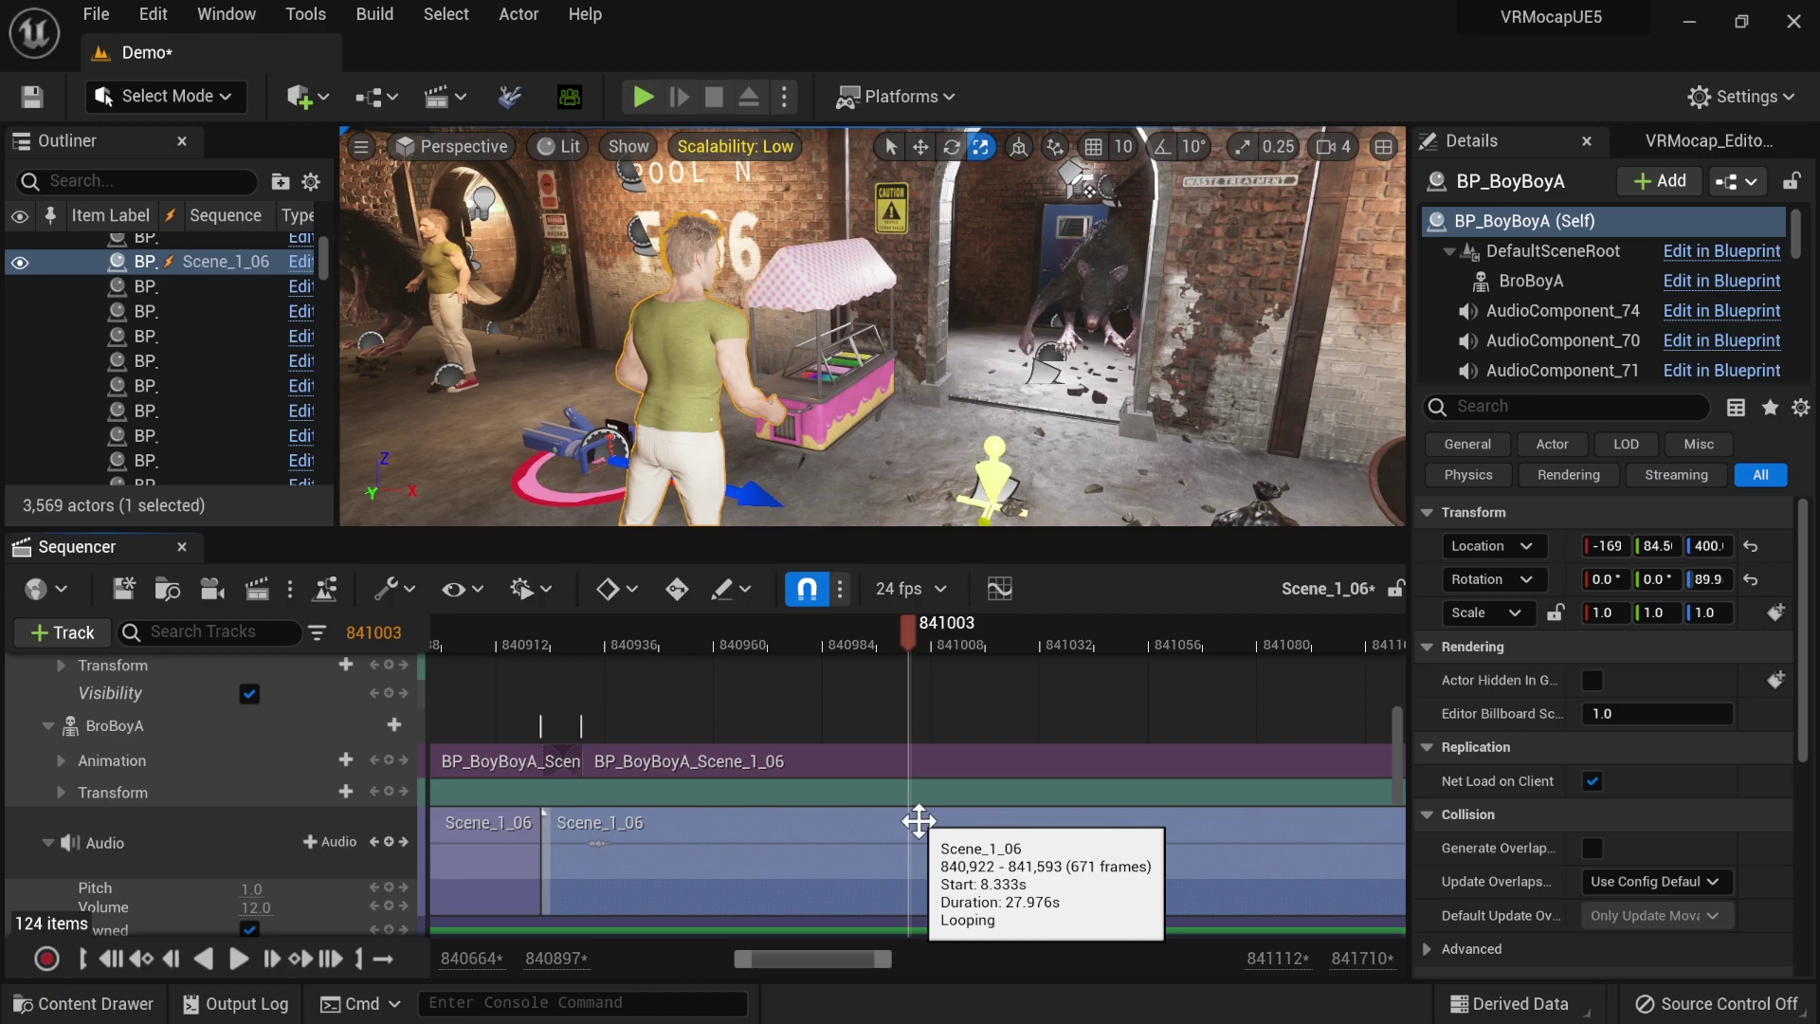
left_click(933, 767)
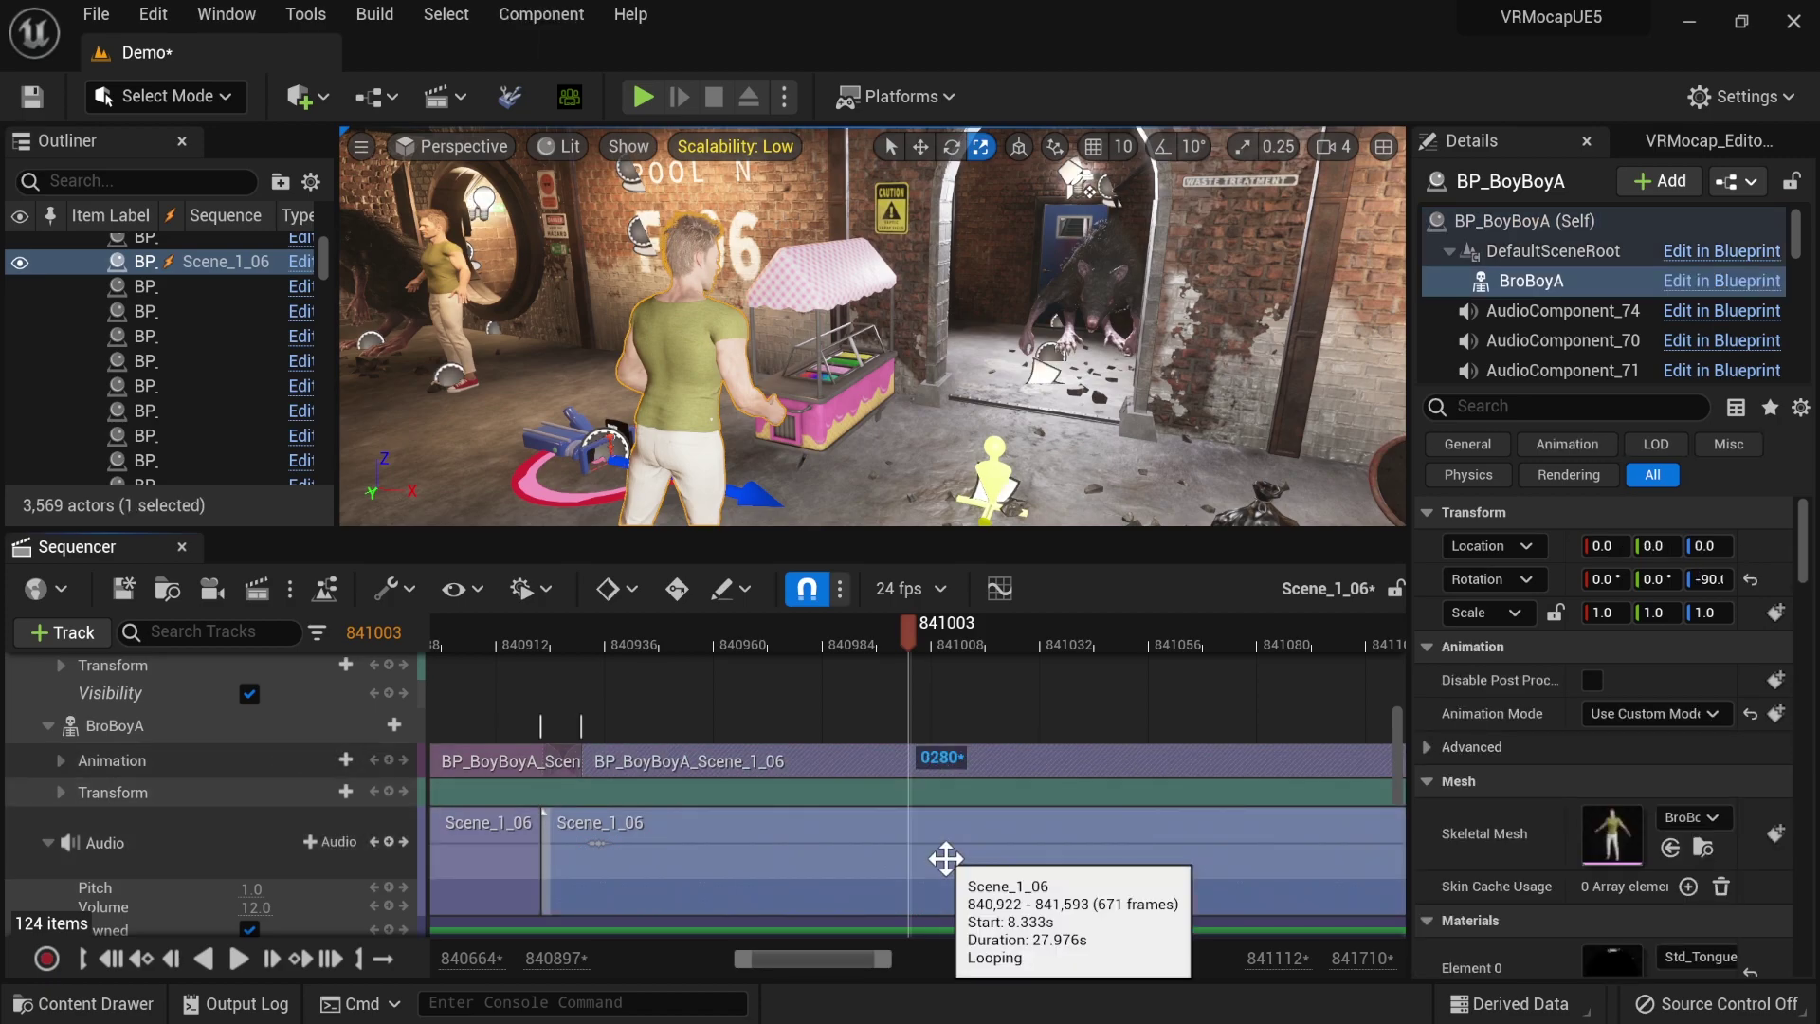
left_click_drag(959, 760, 910, 763)
left_click(971, 860)
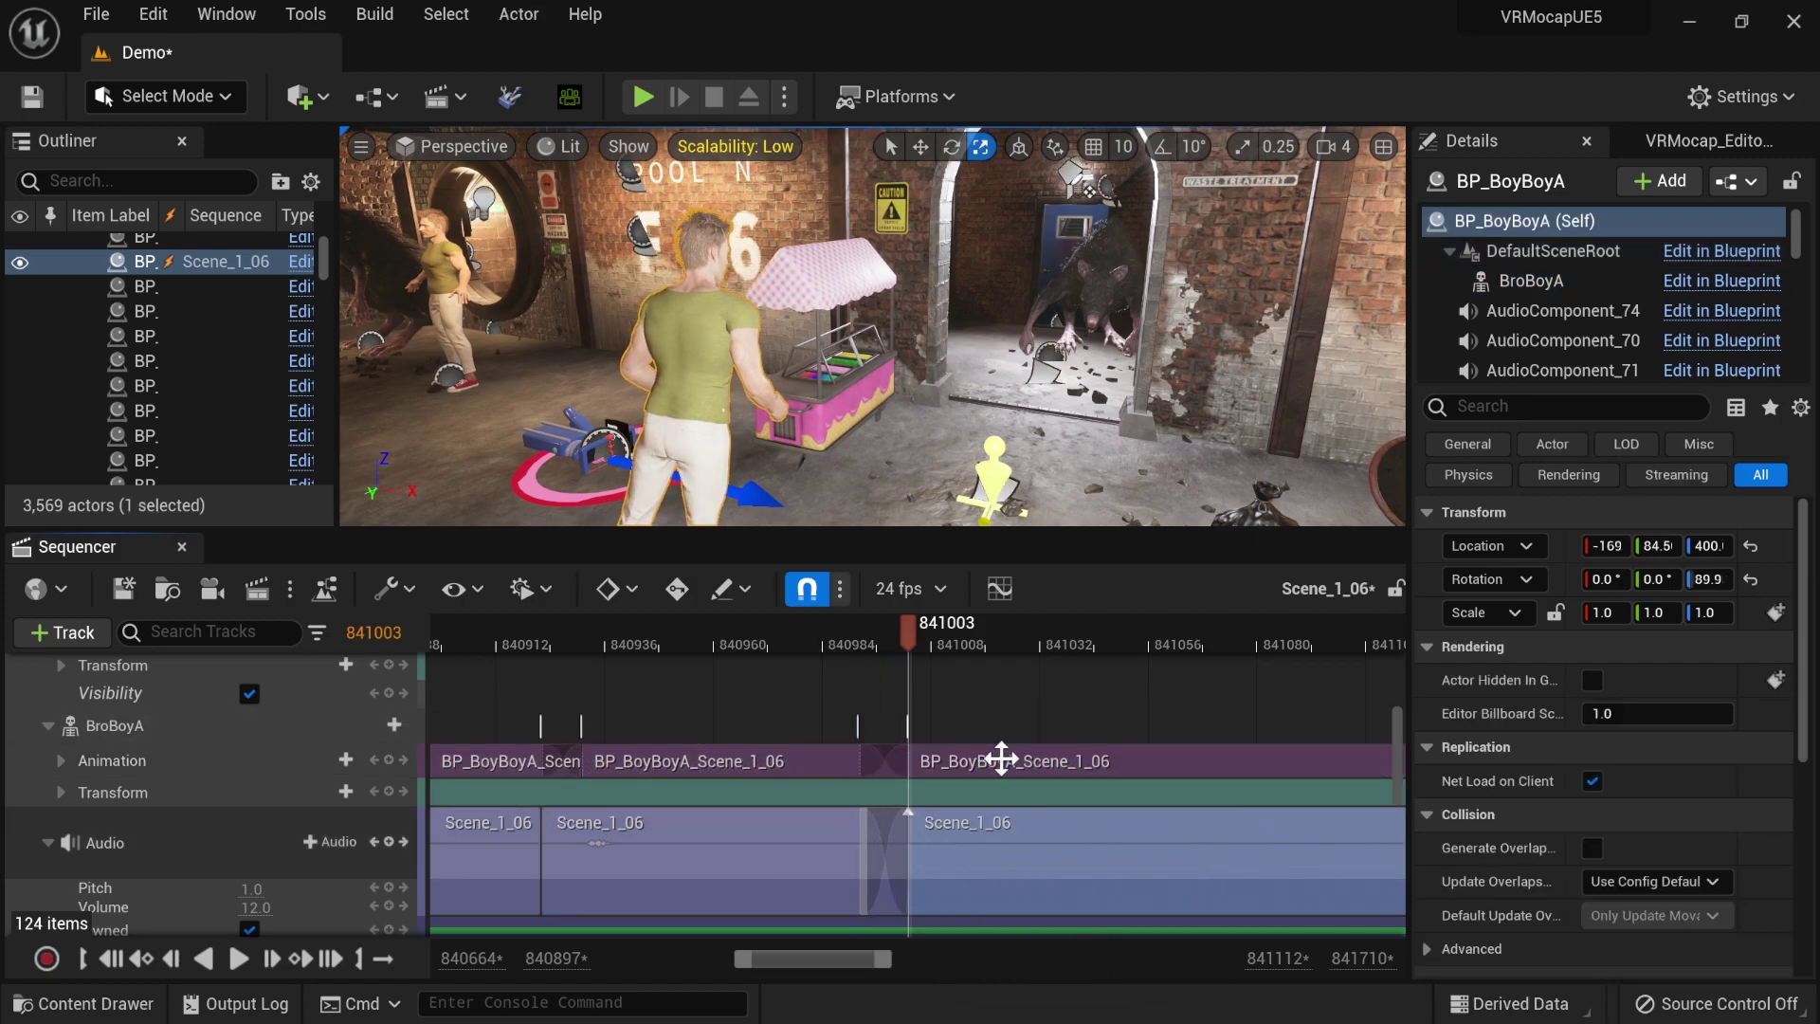
- Select the trash bag on the floor and add its actor SM_TrashLOW to the sequence
mouse_move(408, 530)
left_mouse_down()
mouse_move(446, 390)
mouse_move(432, 520)
left_mouse_up()
right_click_drag(722, 406, 962, 468)
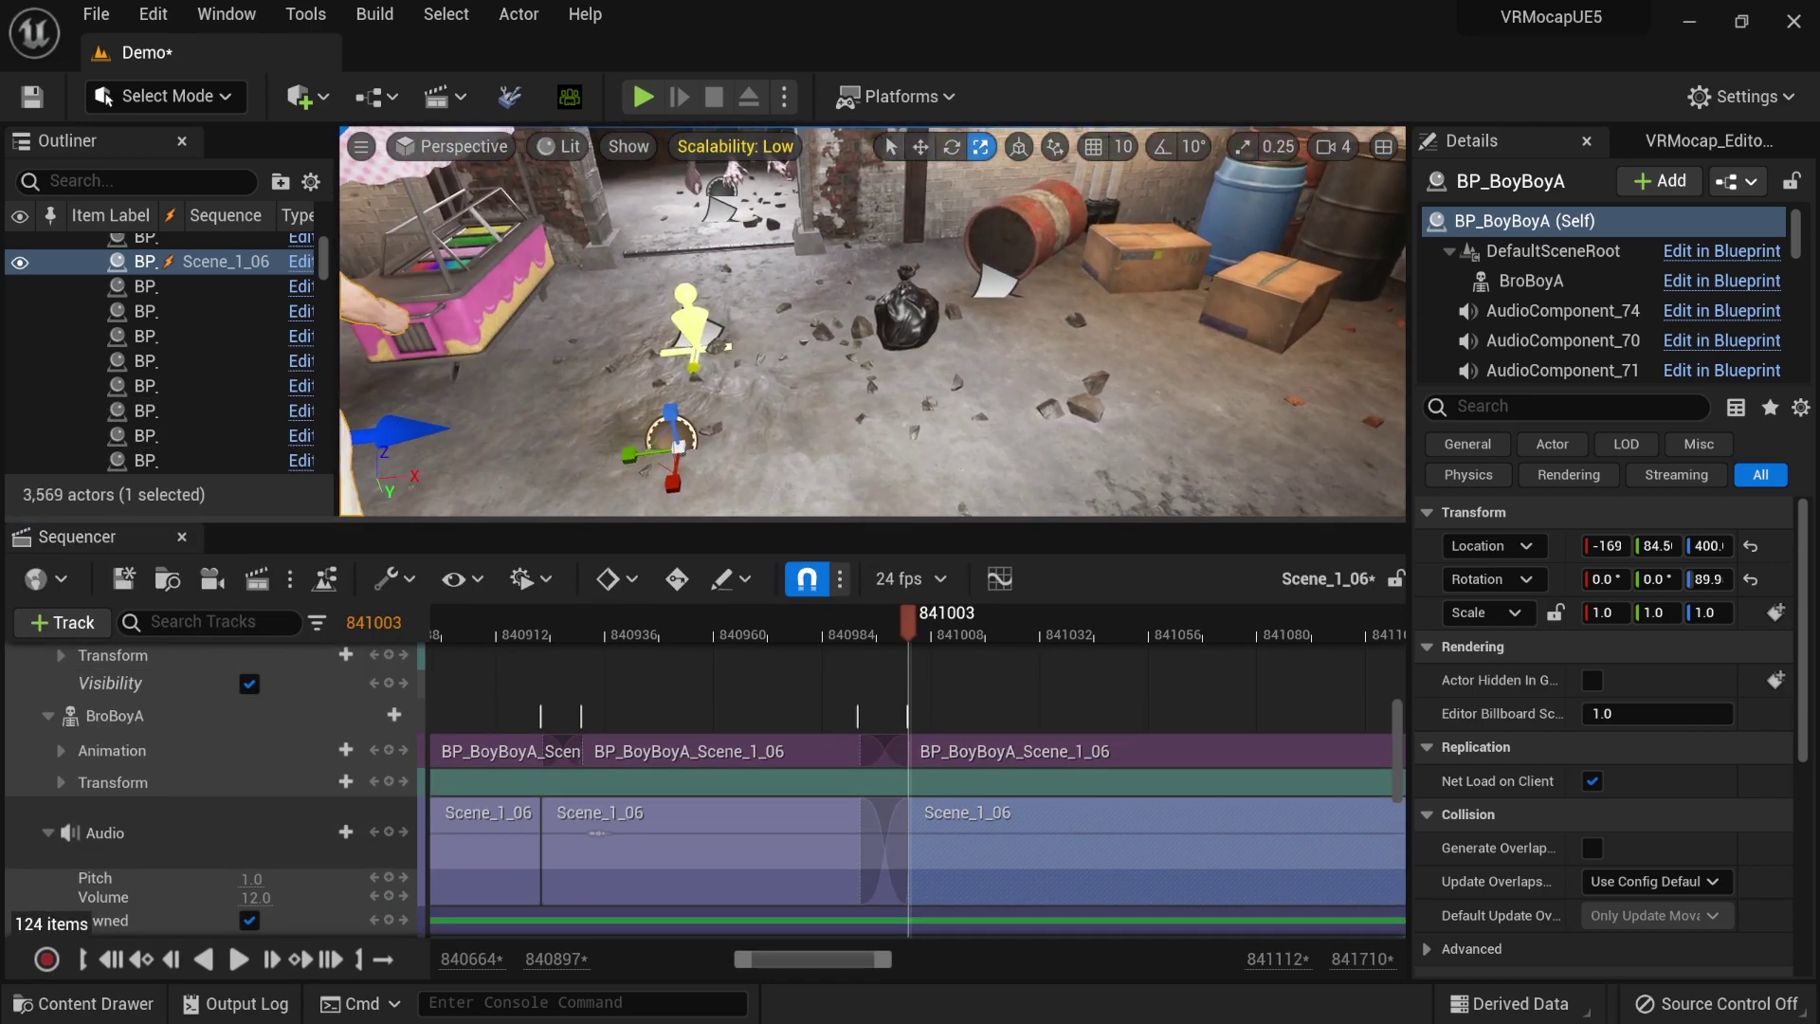
left_click(962, 469)
left_click(905, 313)
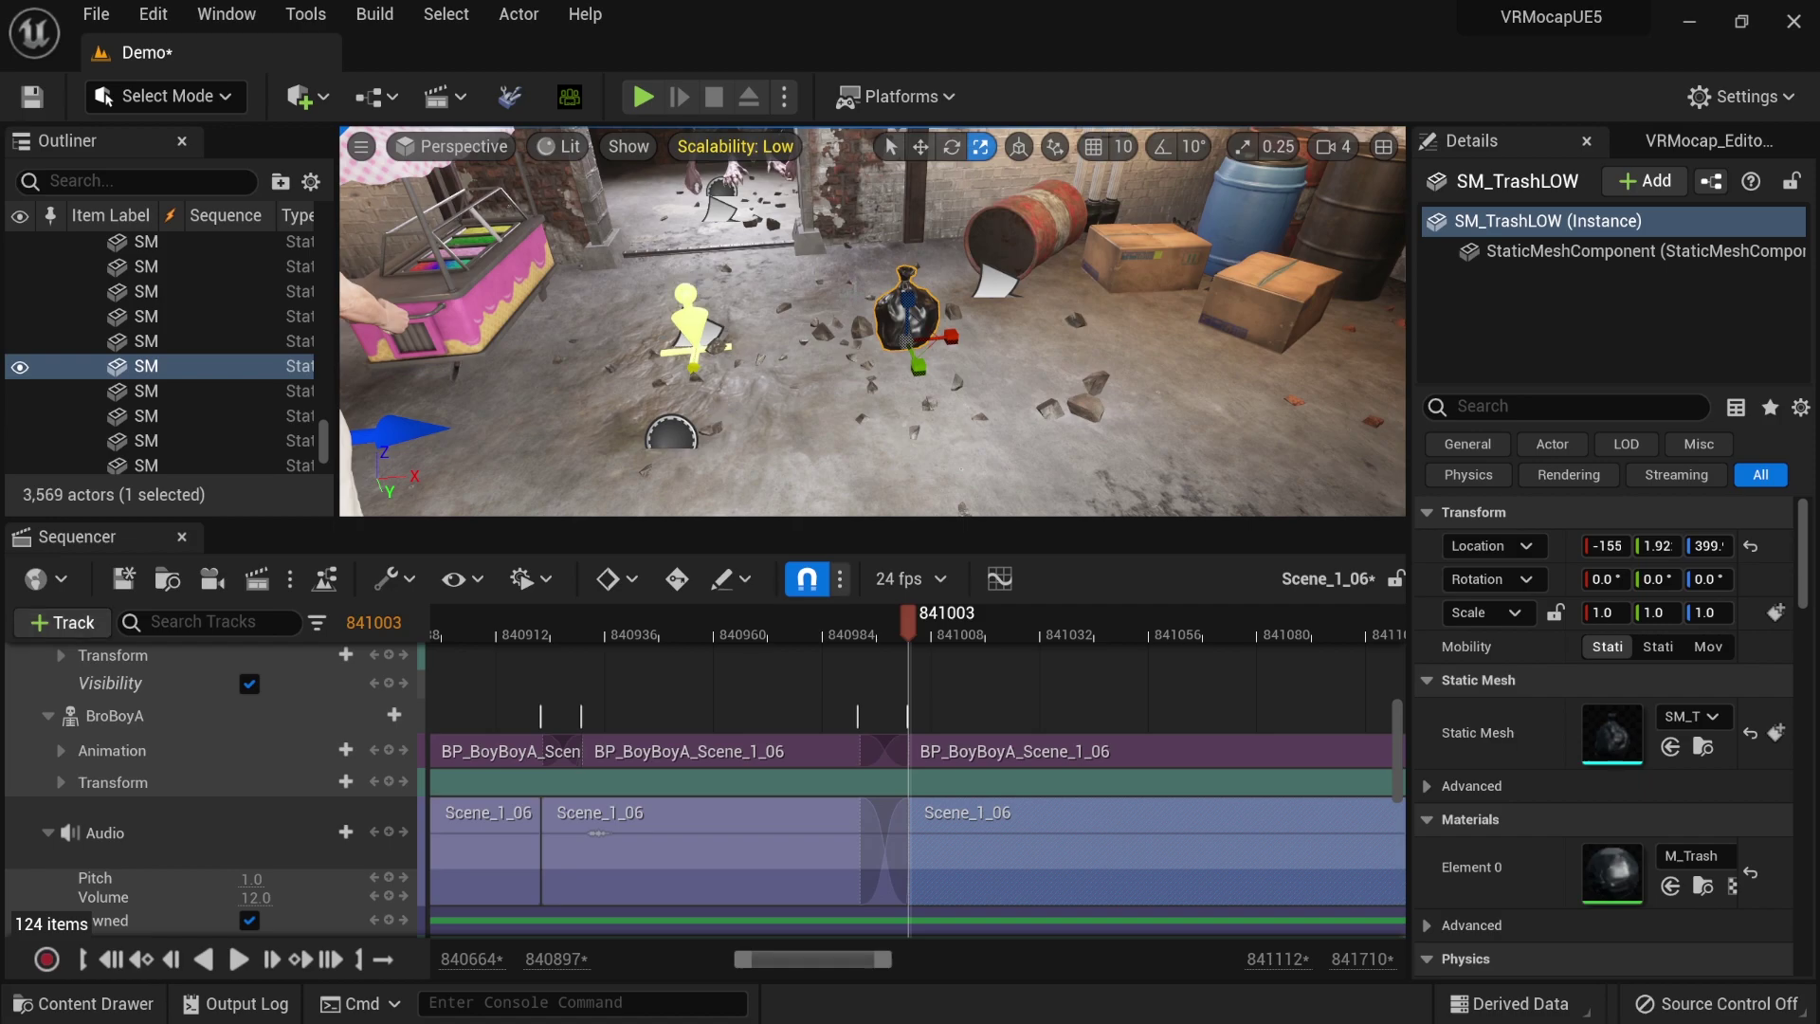
left_click(48, 622)
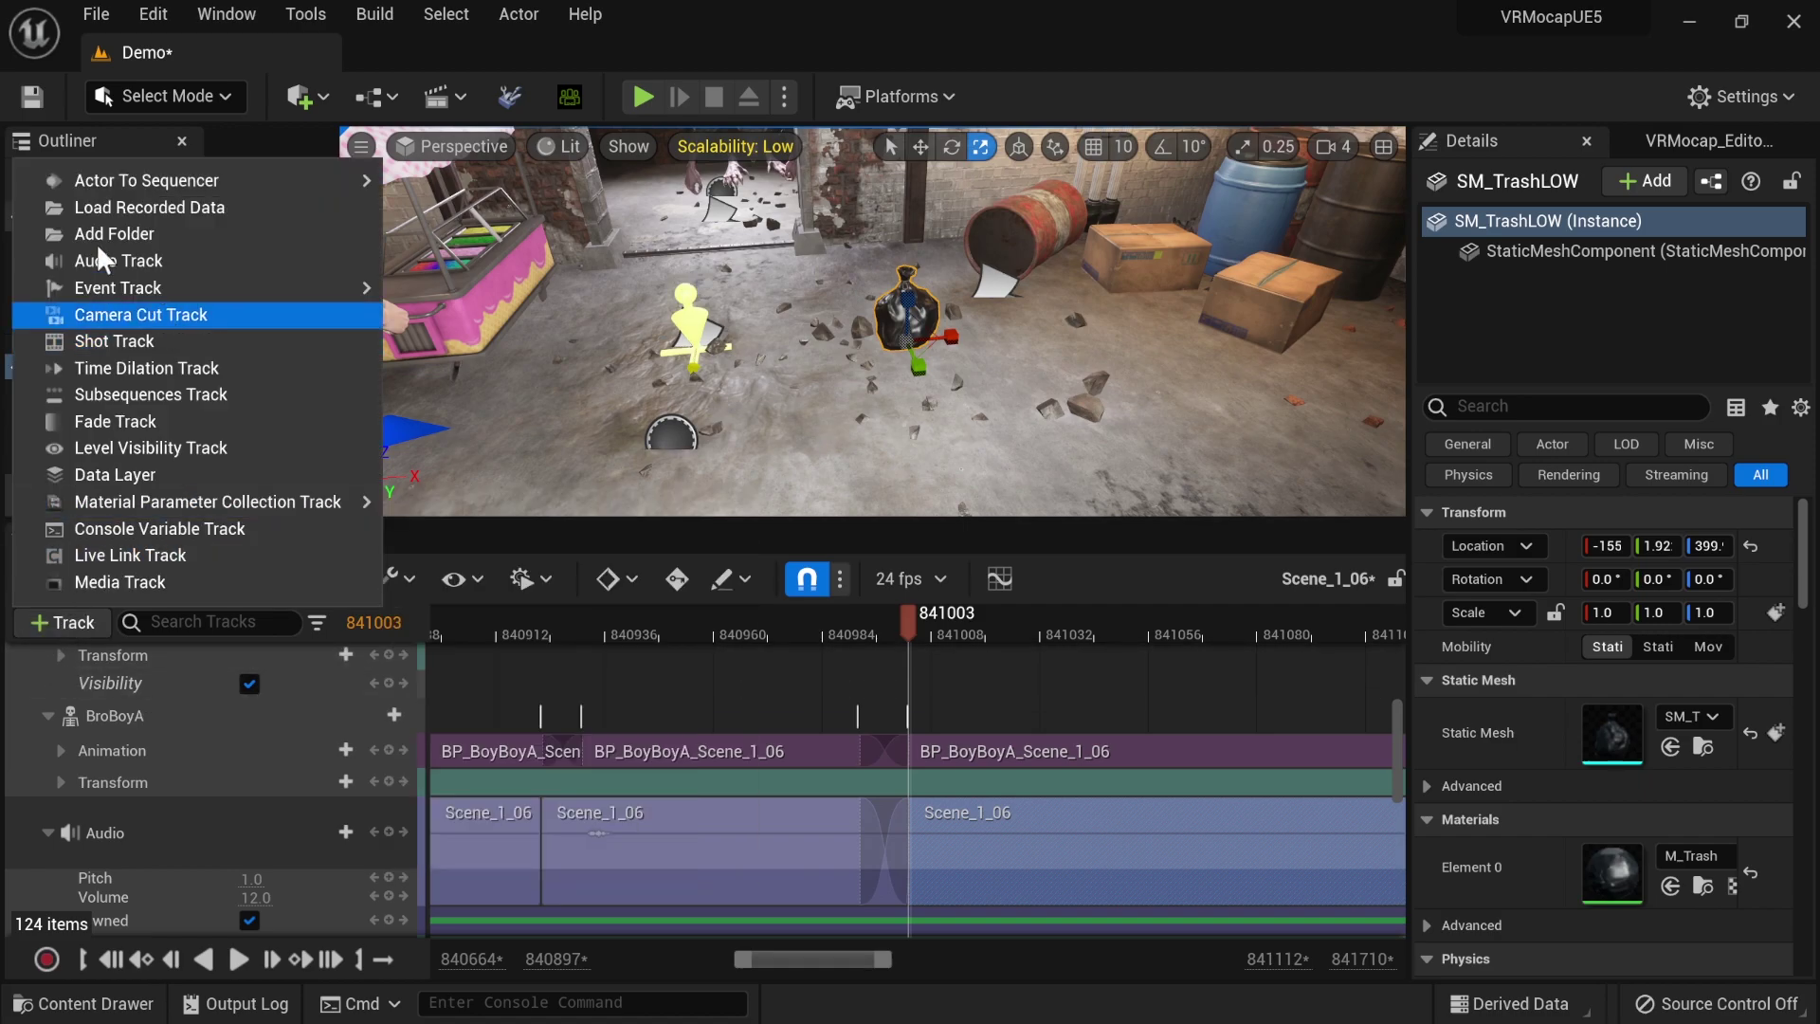
mouse_move(121, 178)
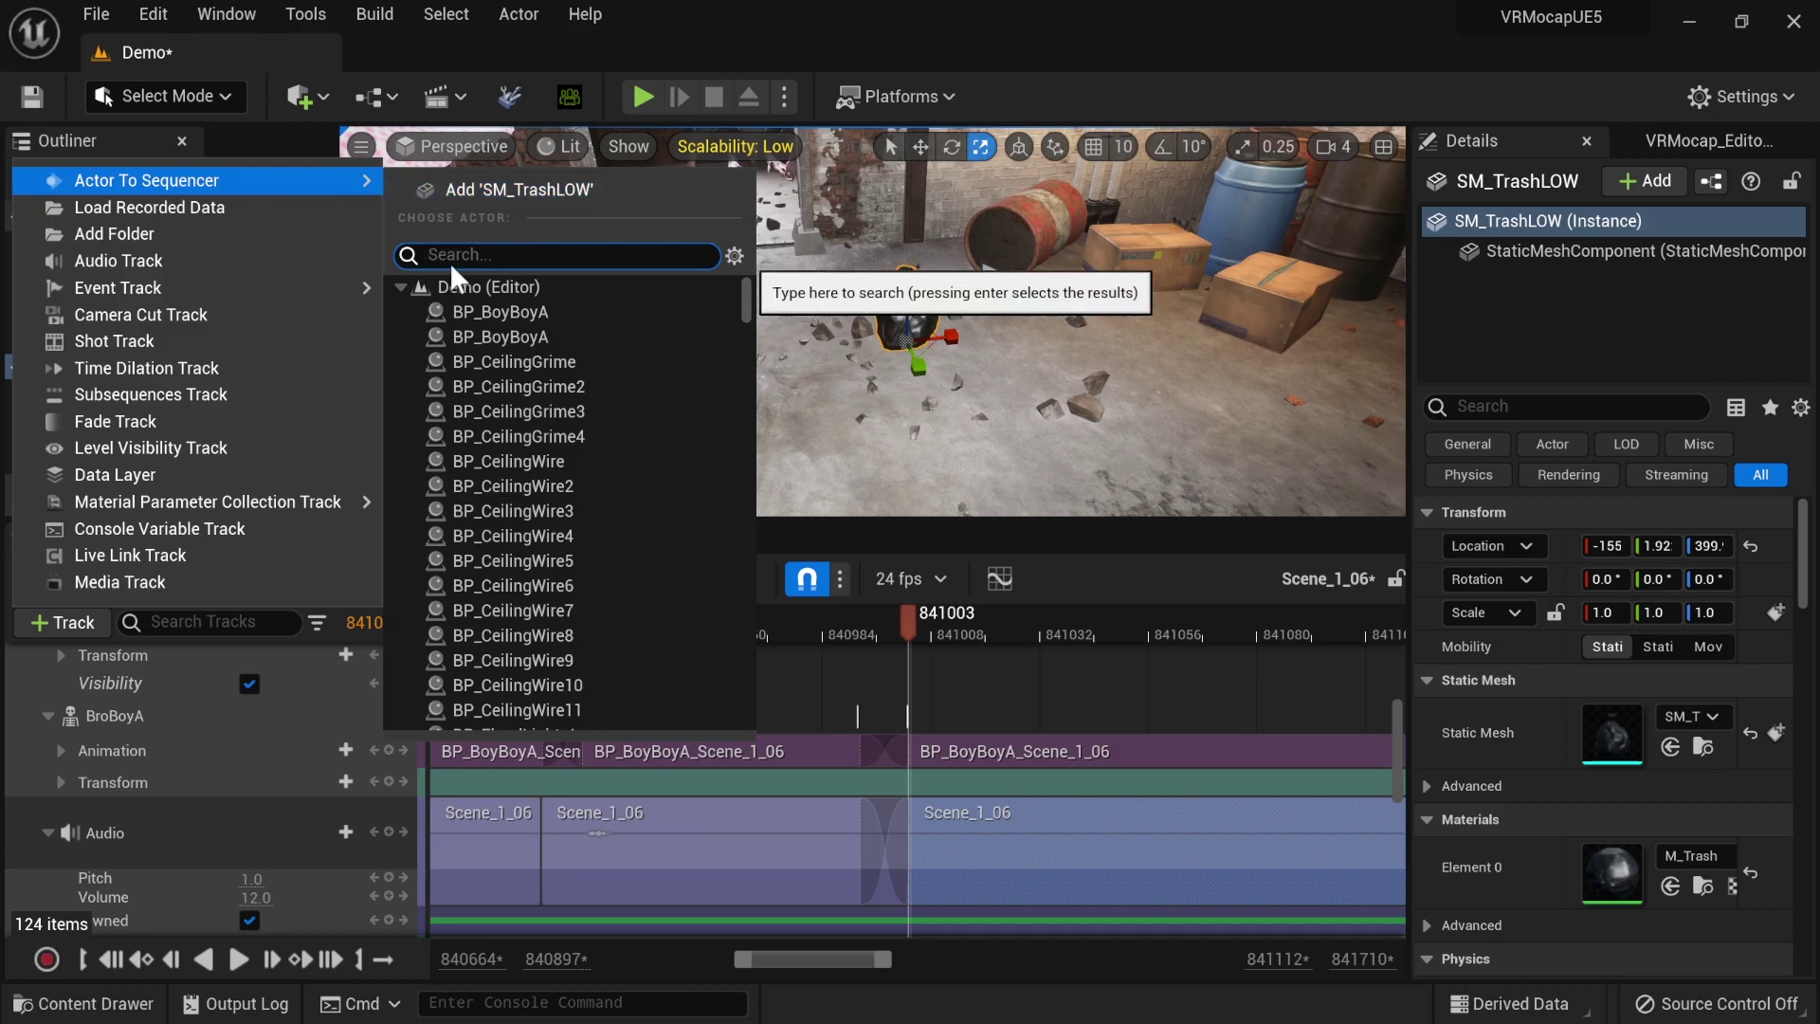
type("tras")
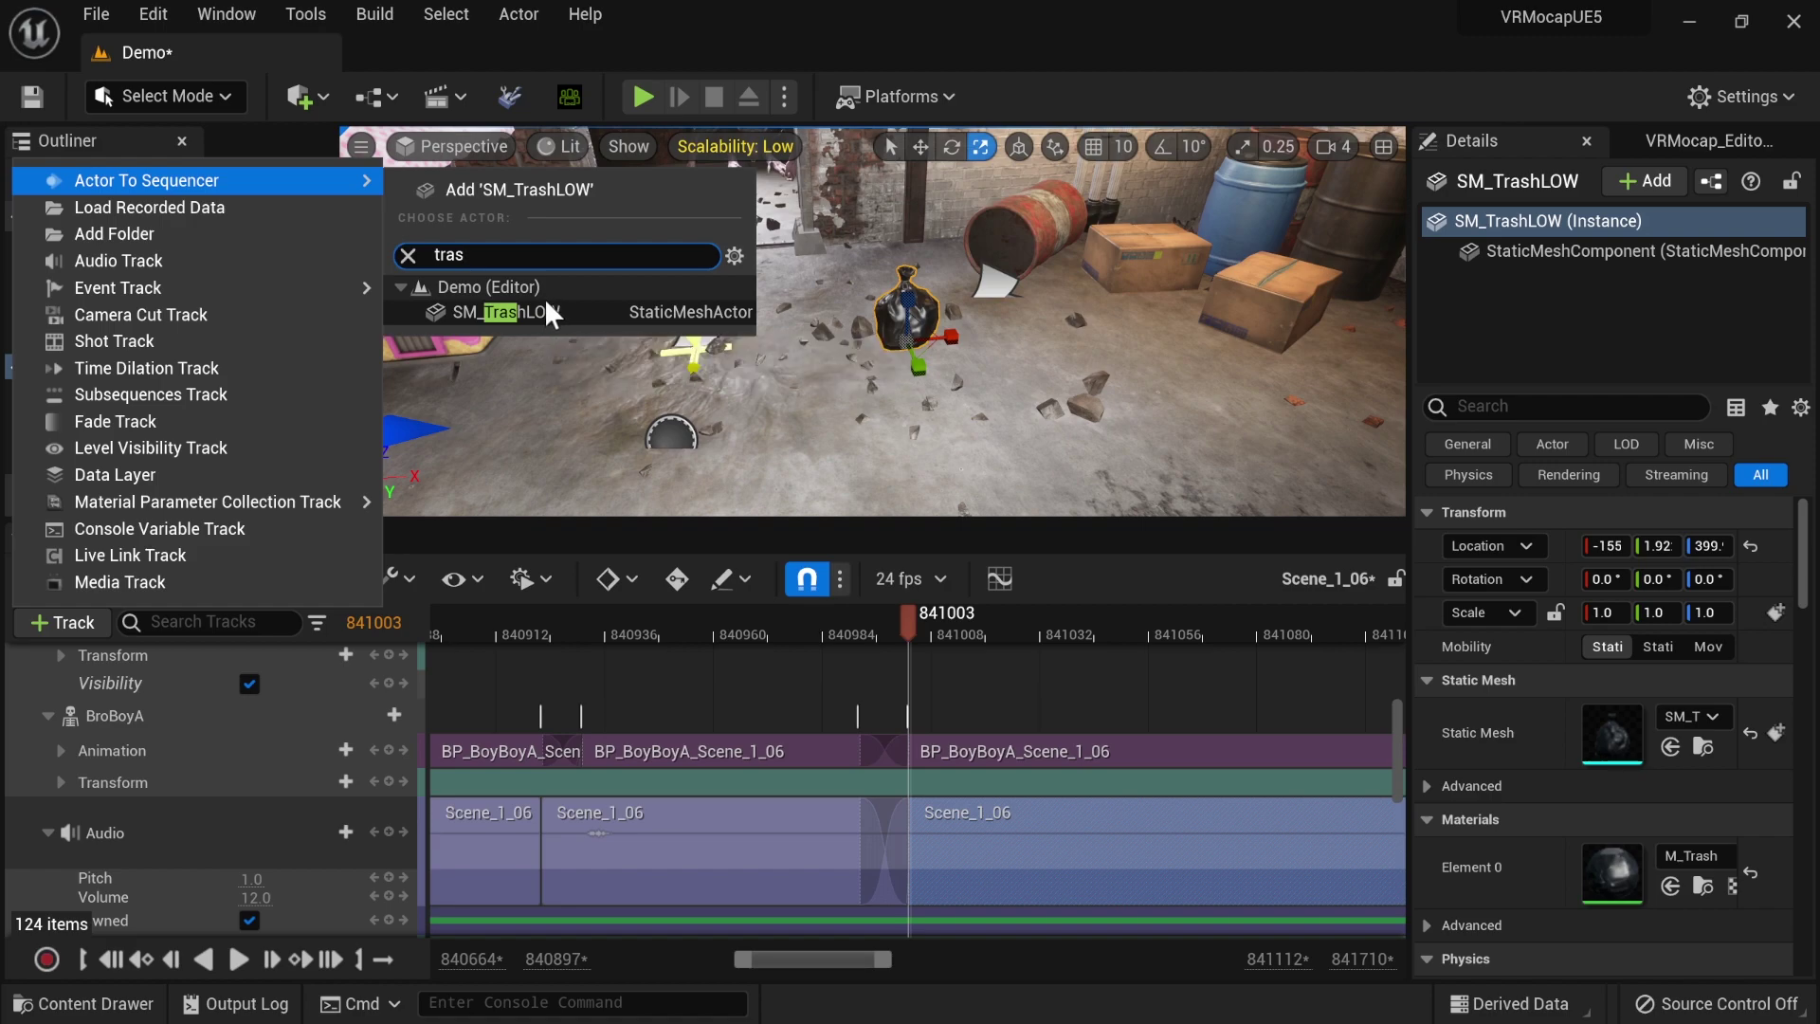
left_click(546, 301)
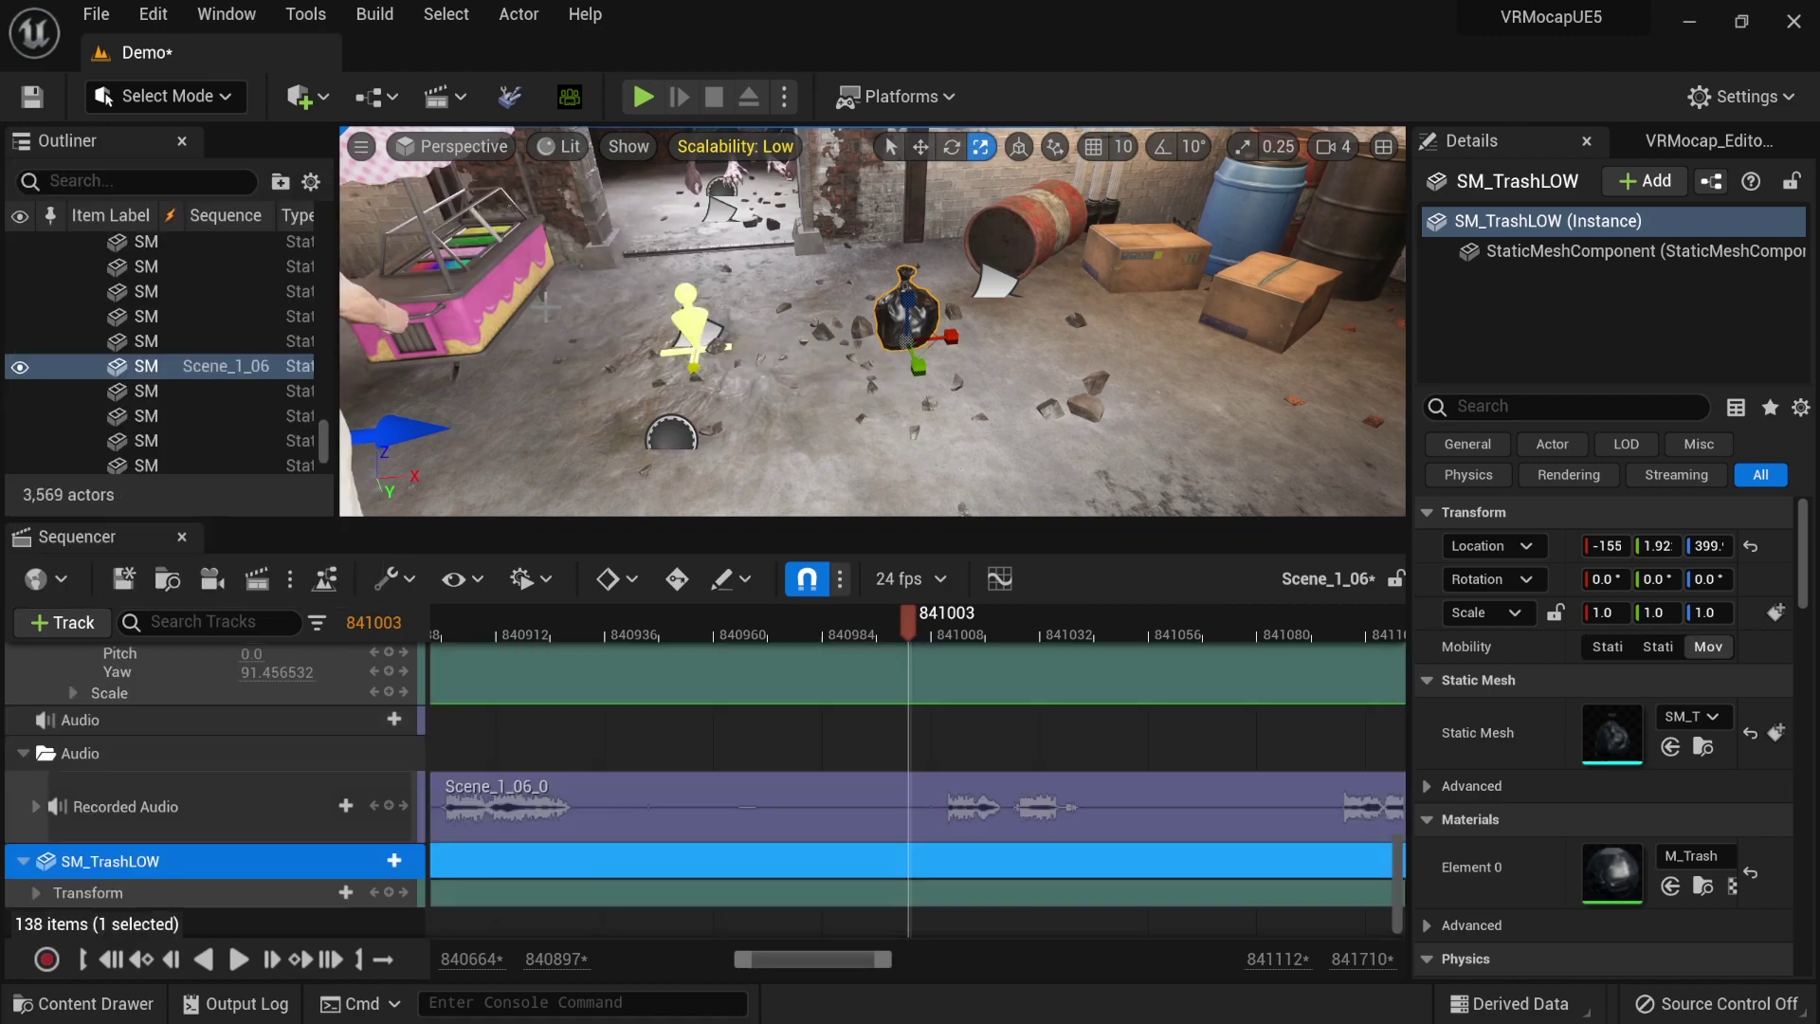
- Attach SM_TrashLOW to BP_Were's hand_l bone and extend the attach section back past the start of the take
left_click(398, 860)
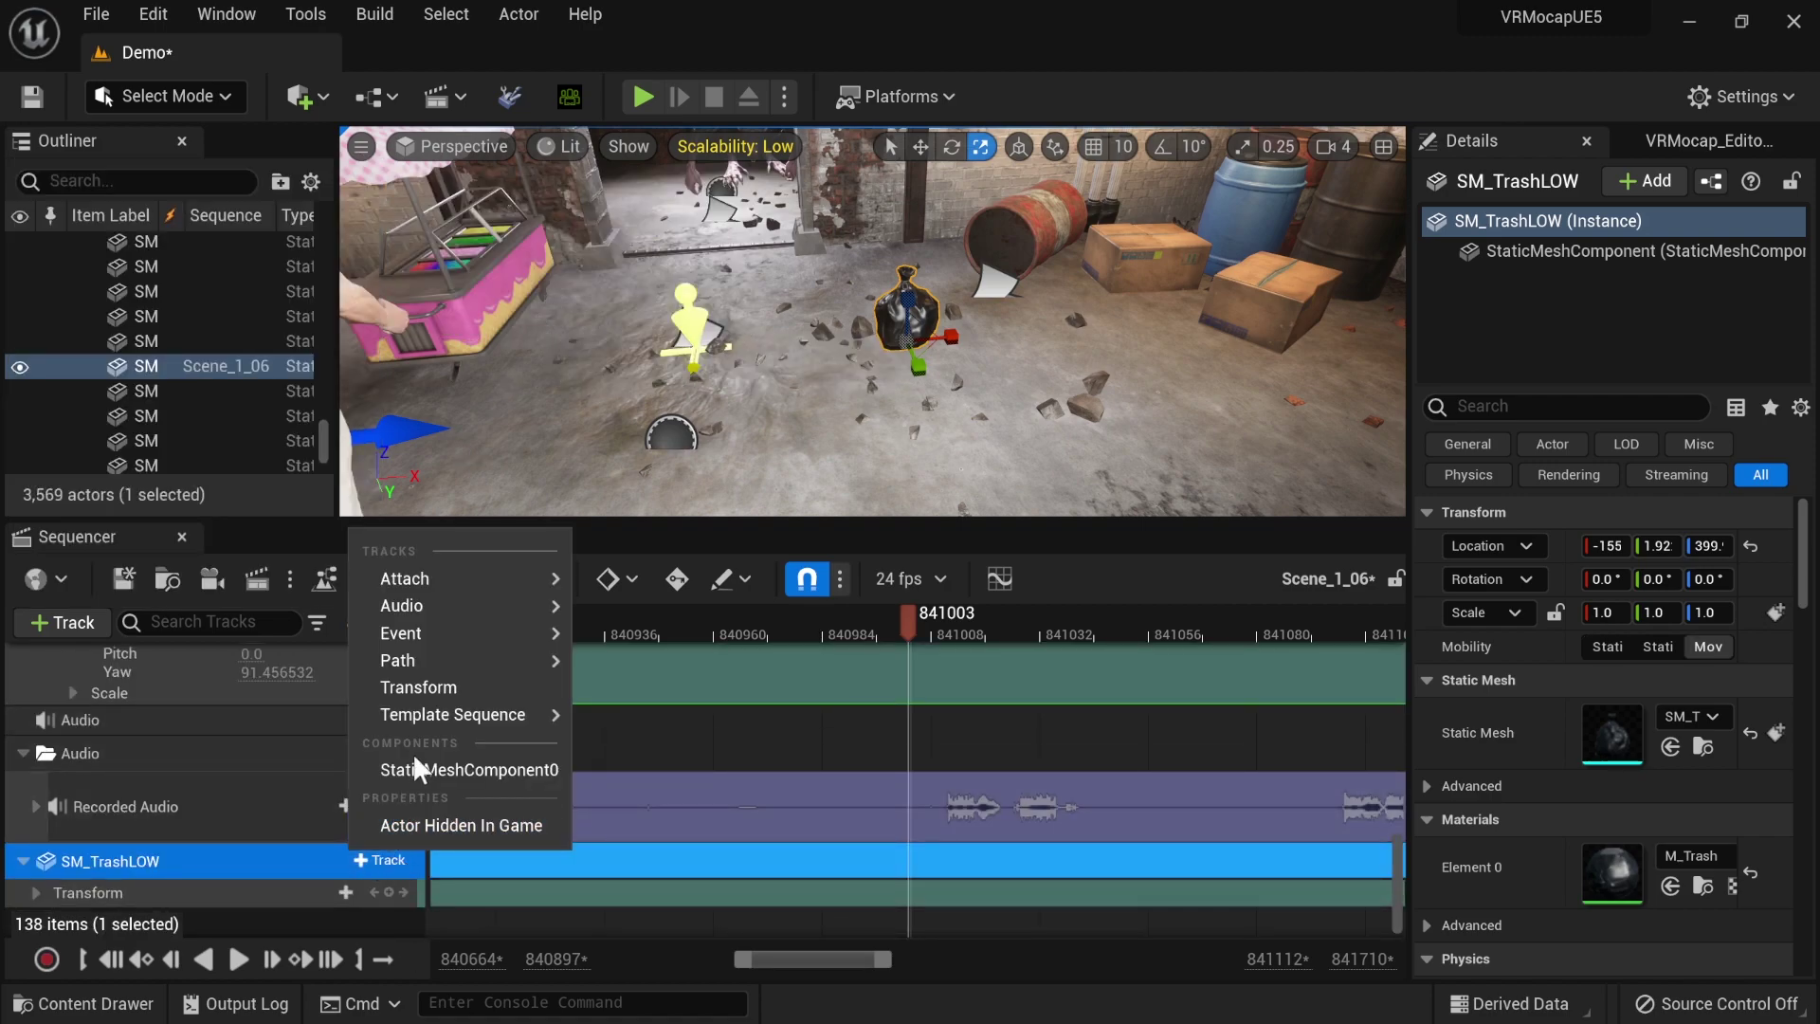
mouse_move(443, 632)
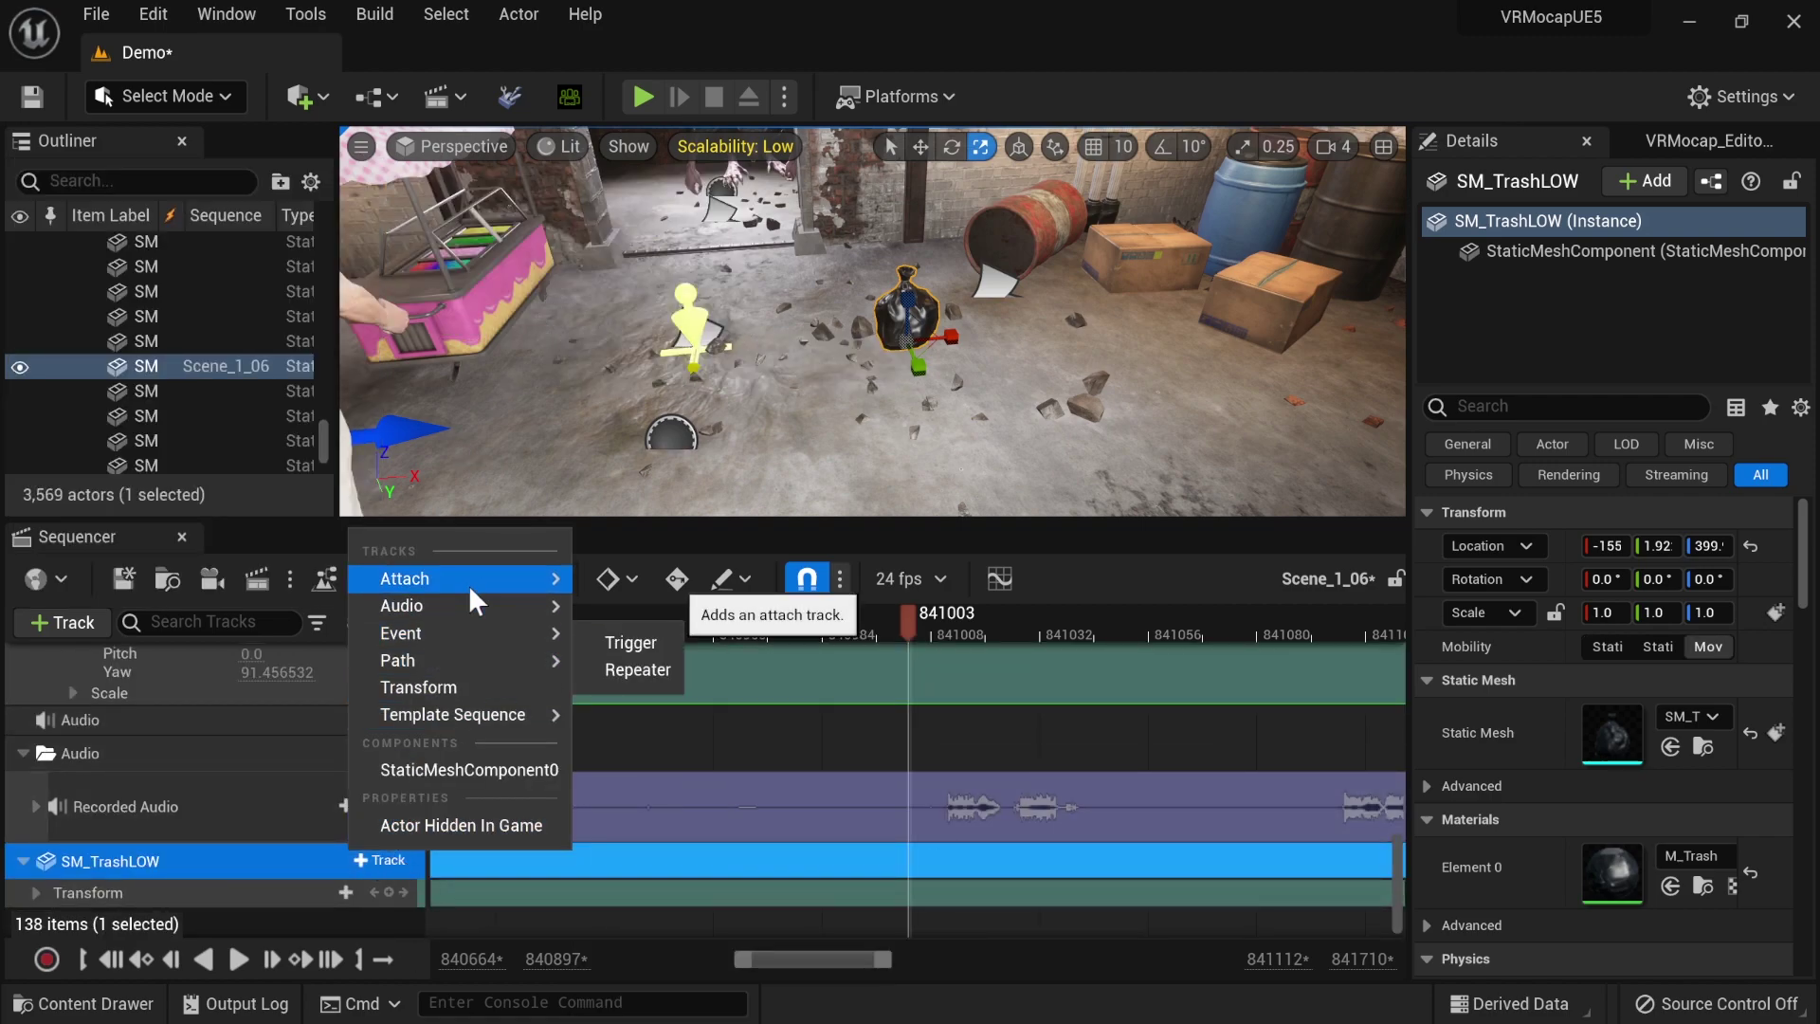
mouse_move(471, 590)
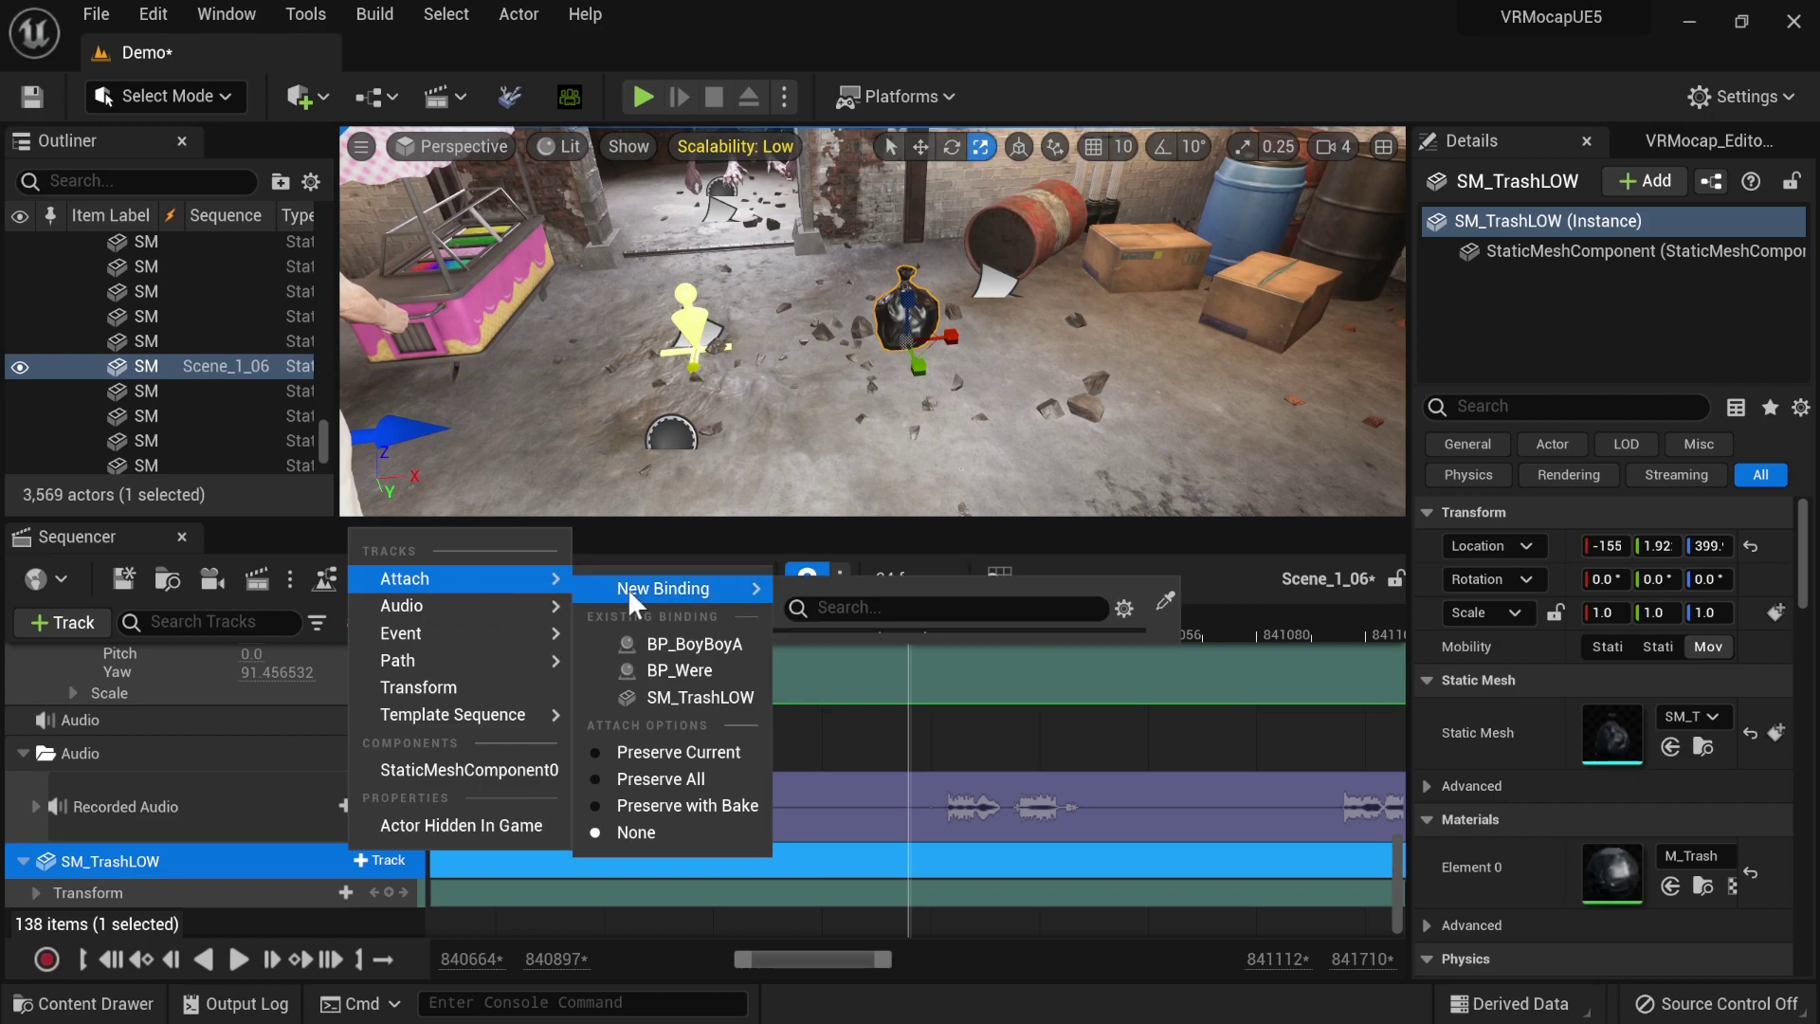
left_click(679, 667)
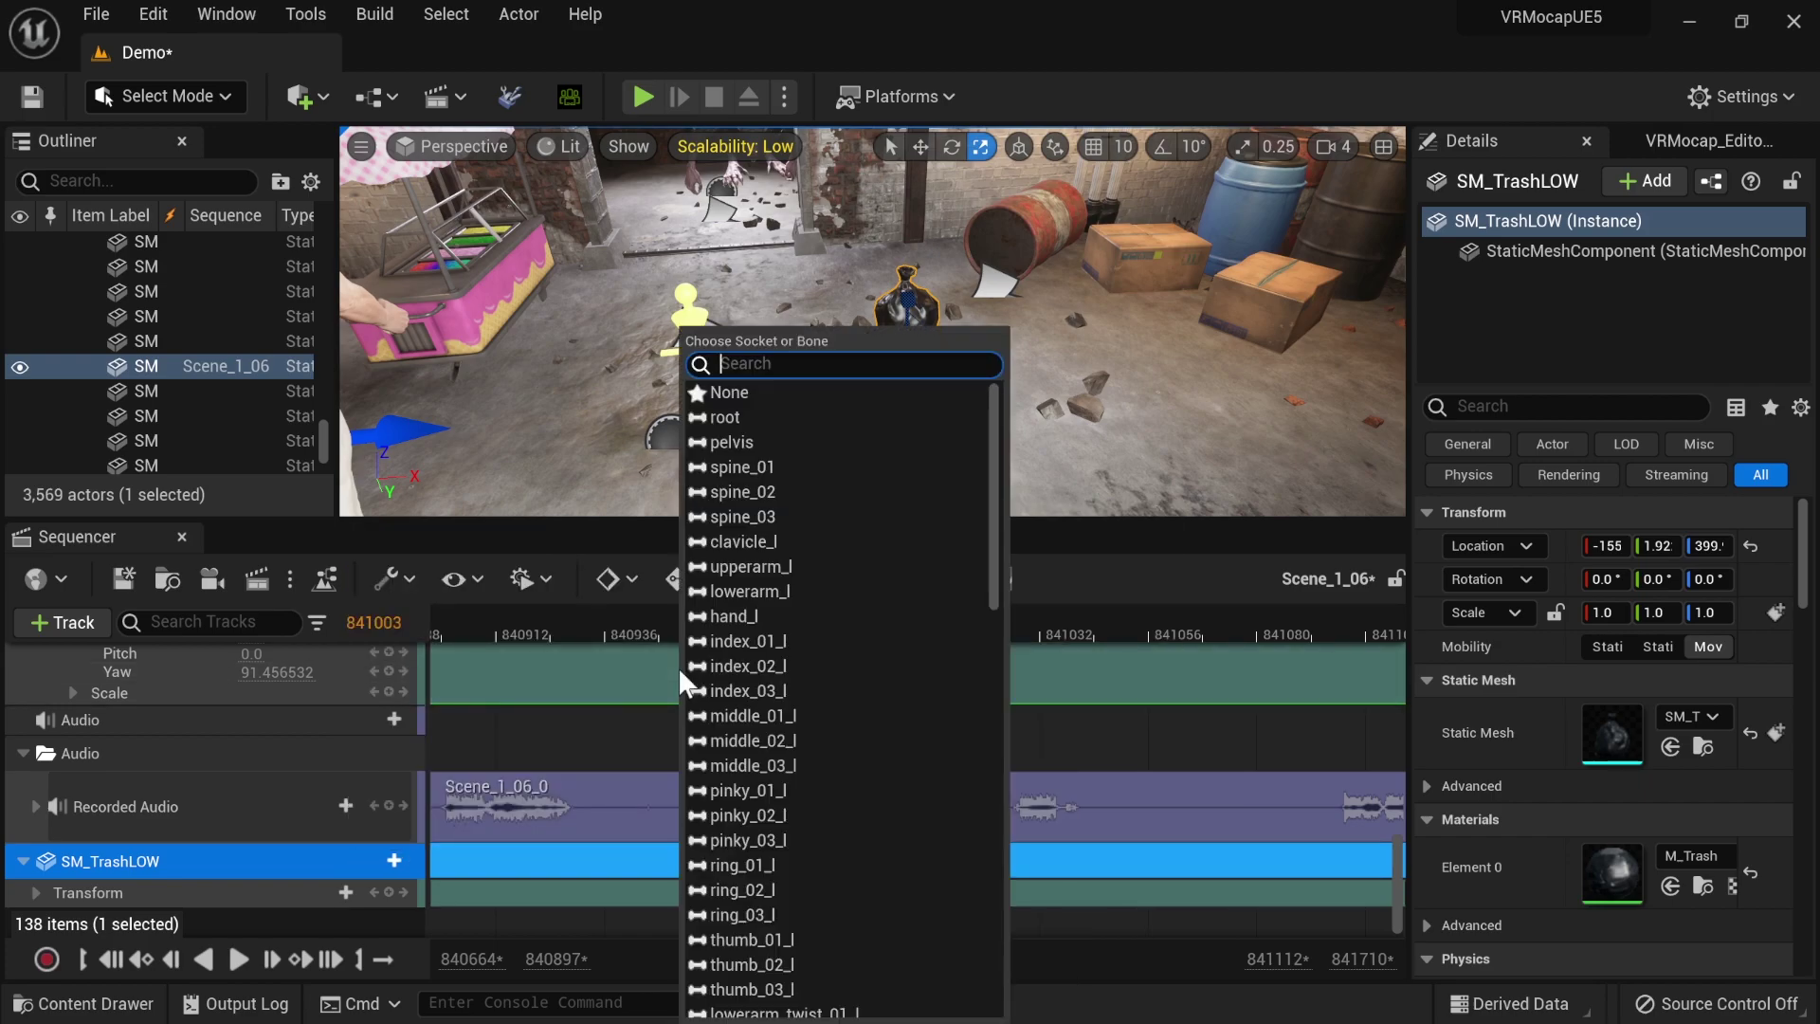
type("hand")
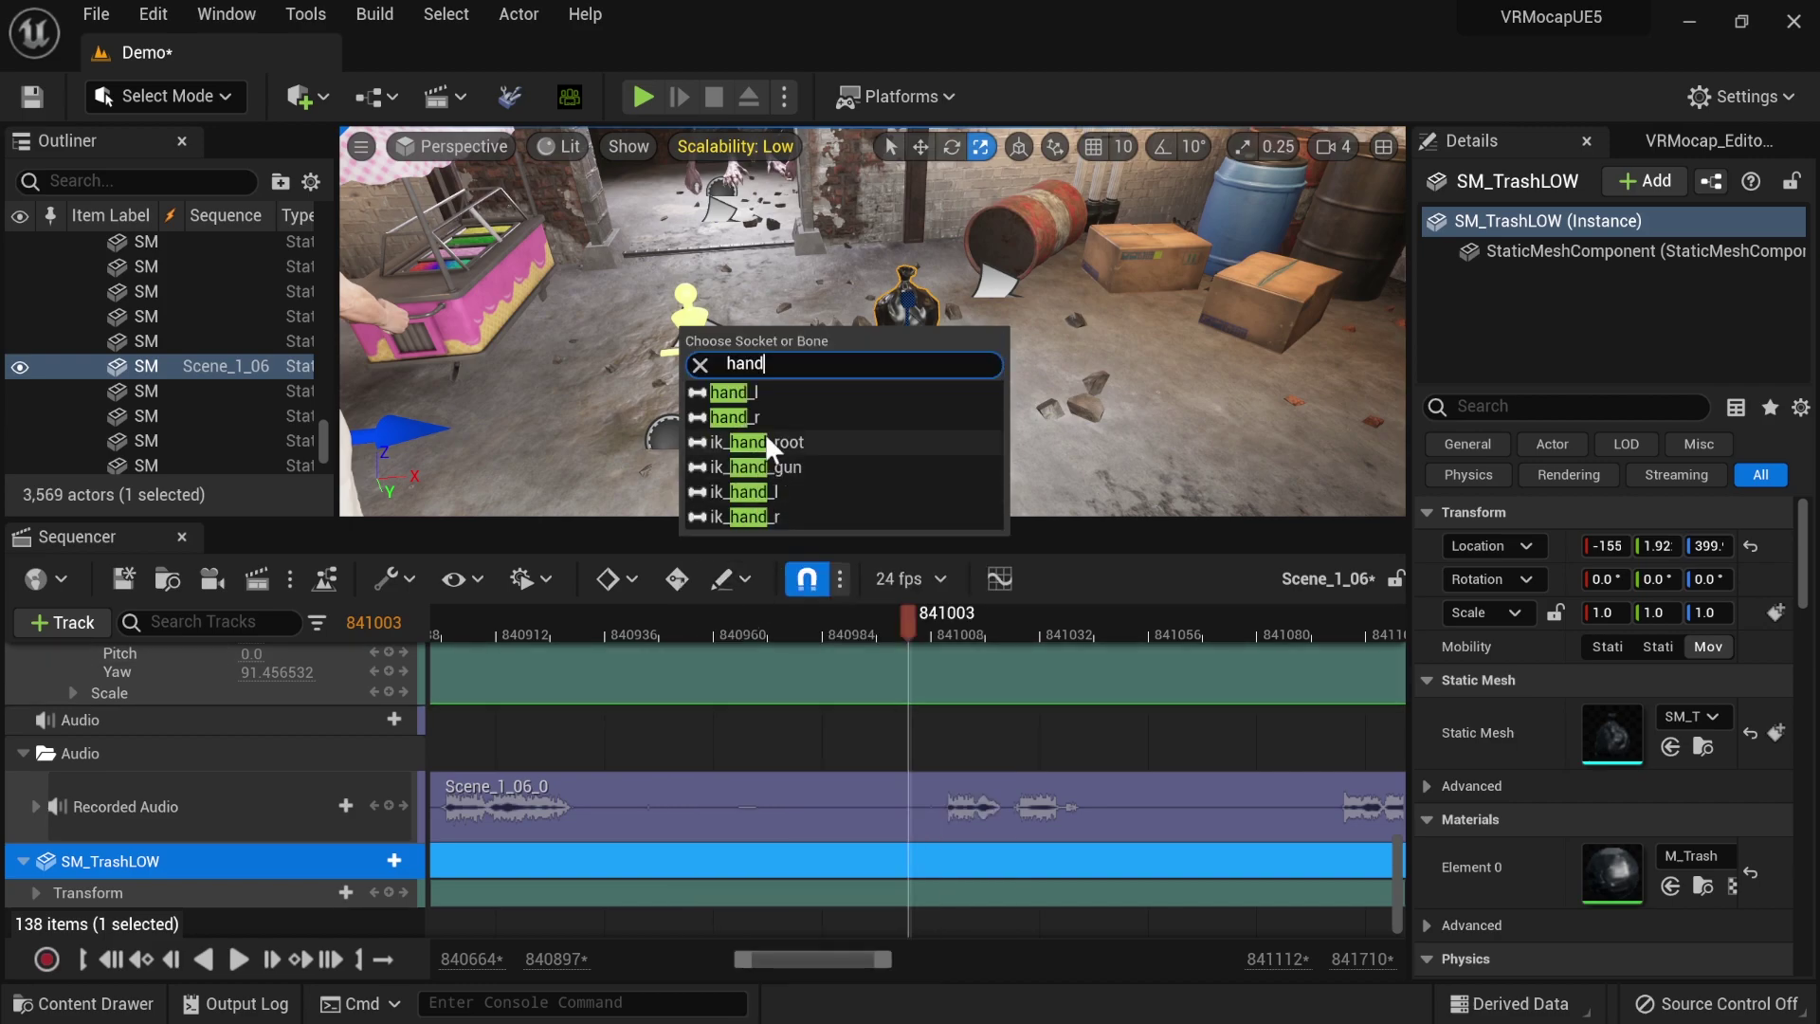
left_click(751, 392)
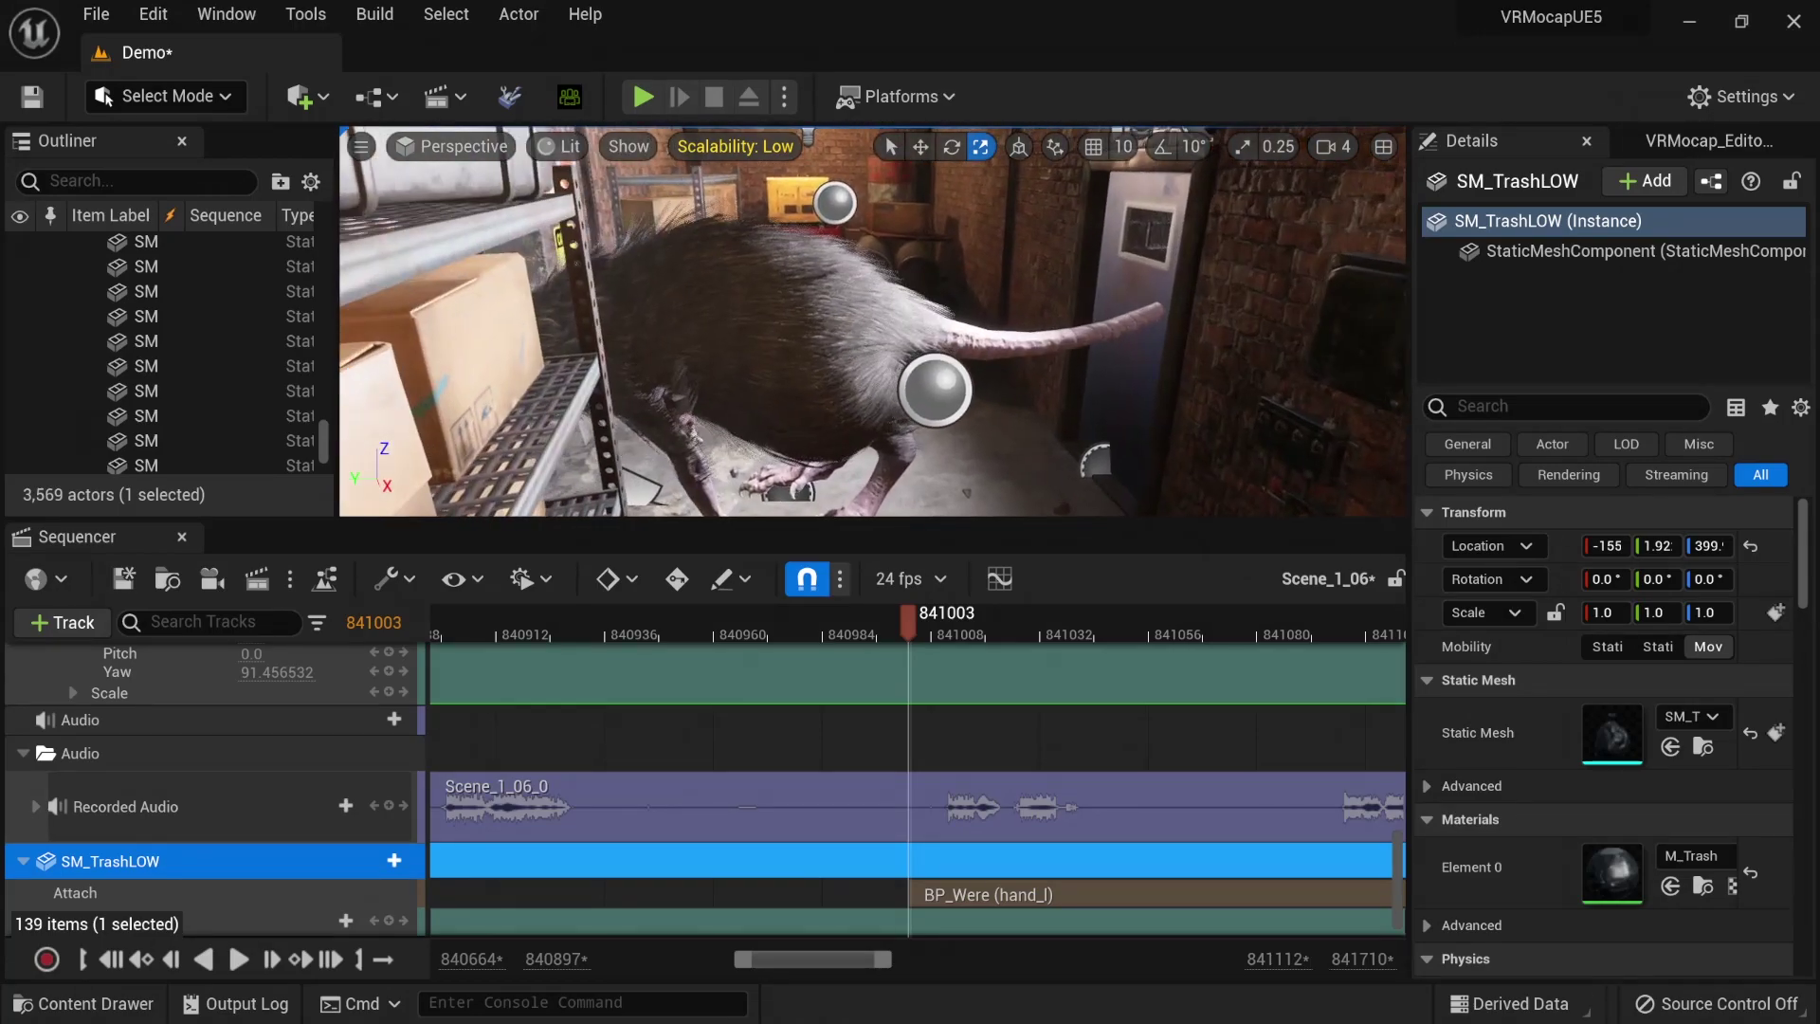
left_click_drag(913, 892, 347, 915)
scroll(601, 886, "down", 1)
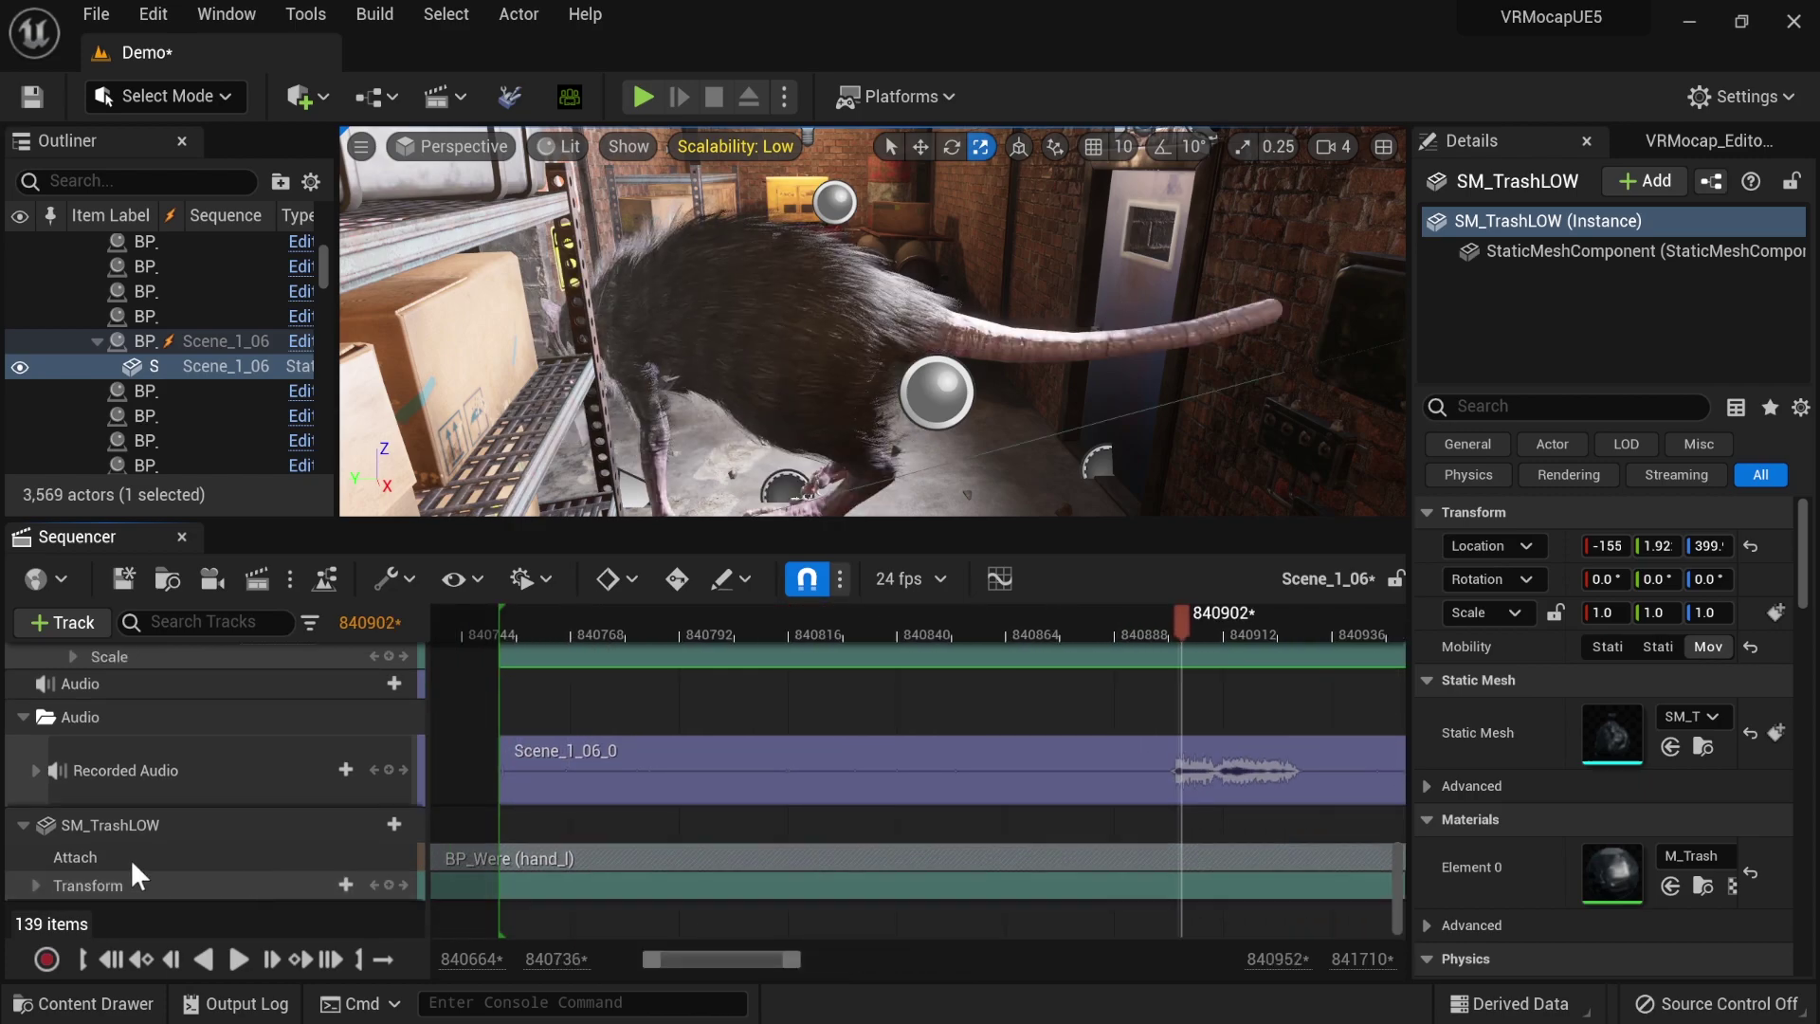
- Set the attached trash bag's location to 0, 0, 0 and focus the view on it
left_click(82, 864)
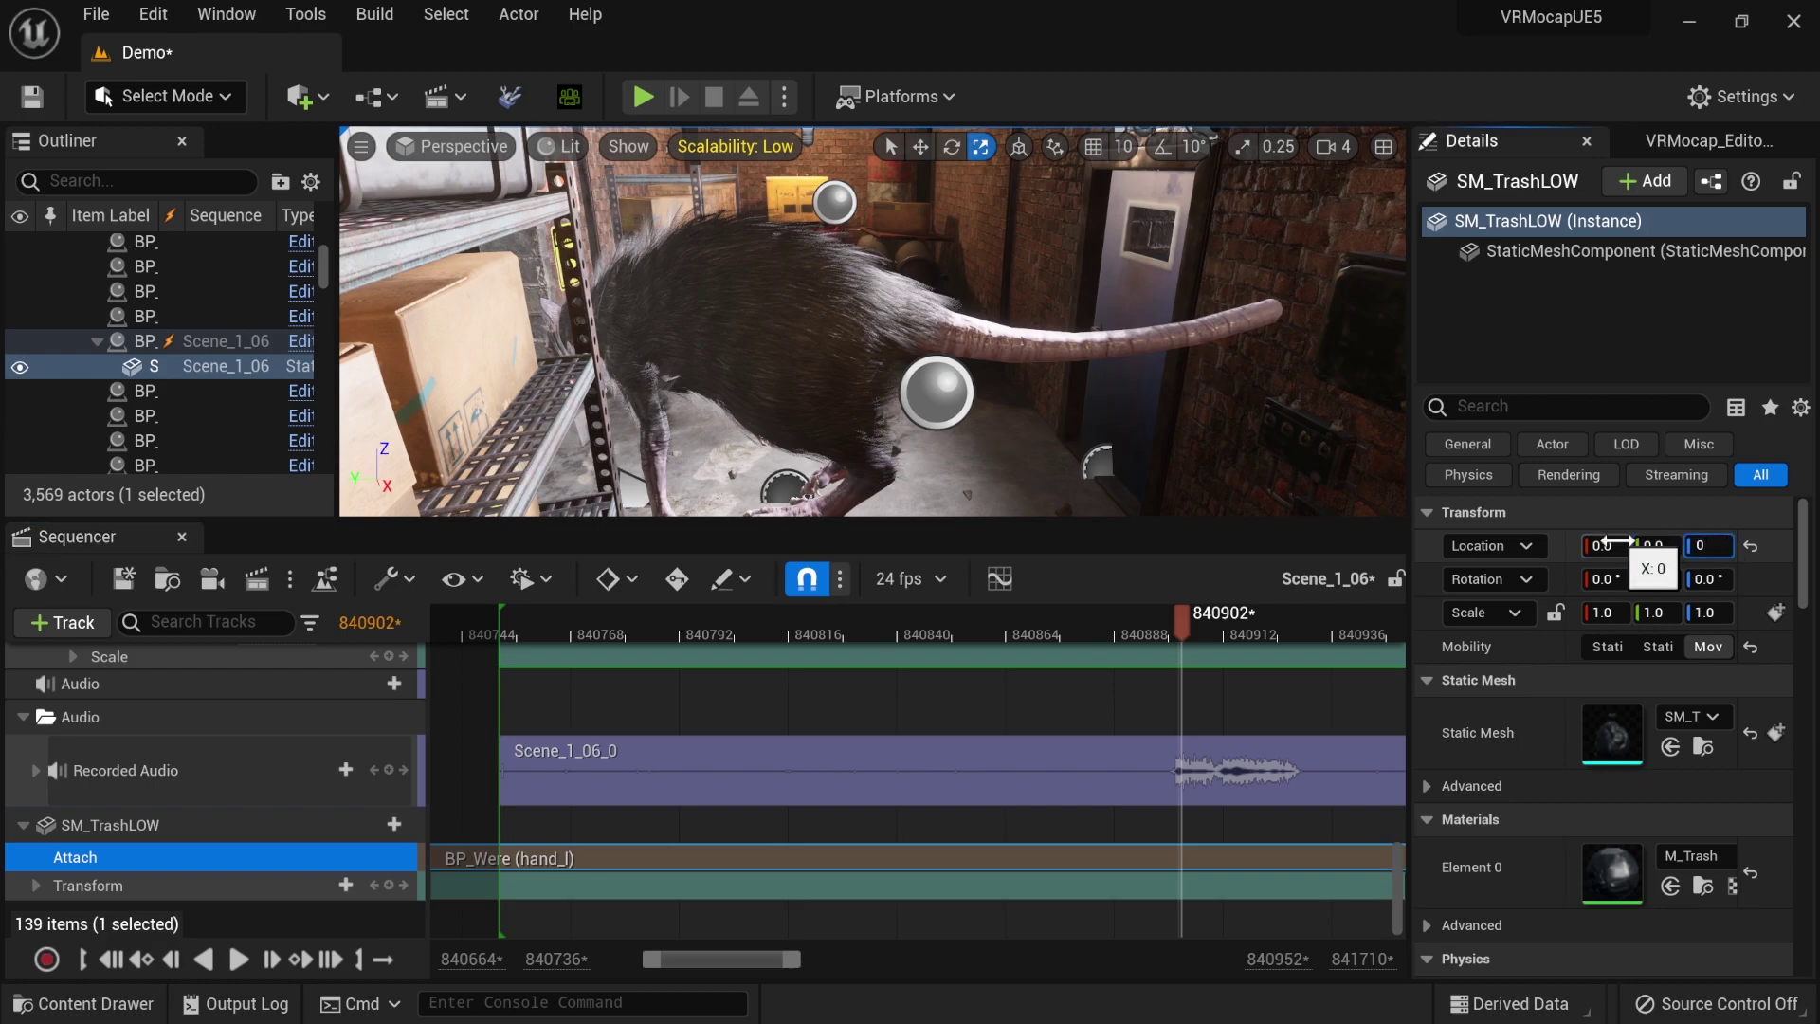
right_click_drag(875, 468, 887, 512)
key("w")
key("f")
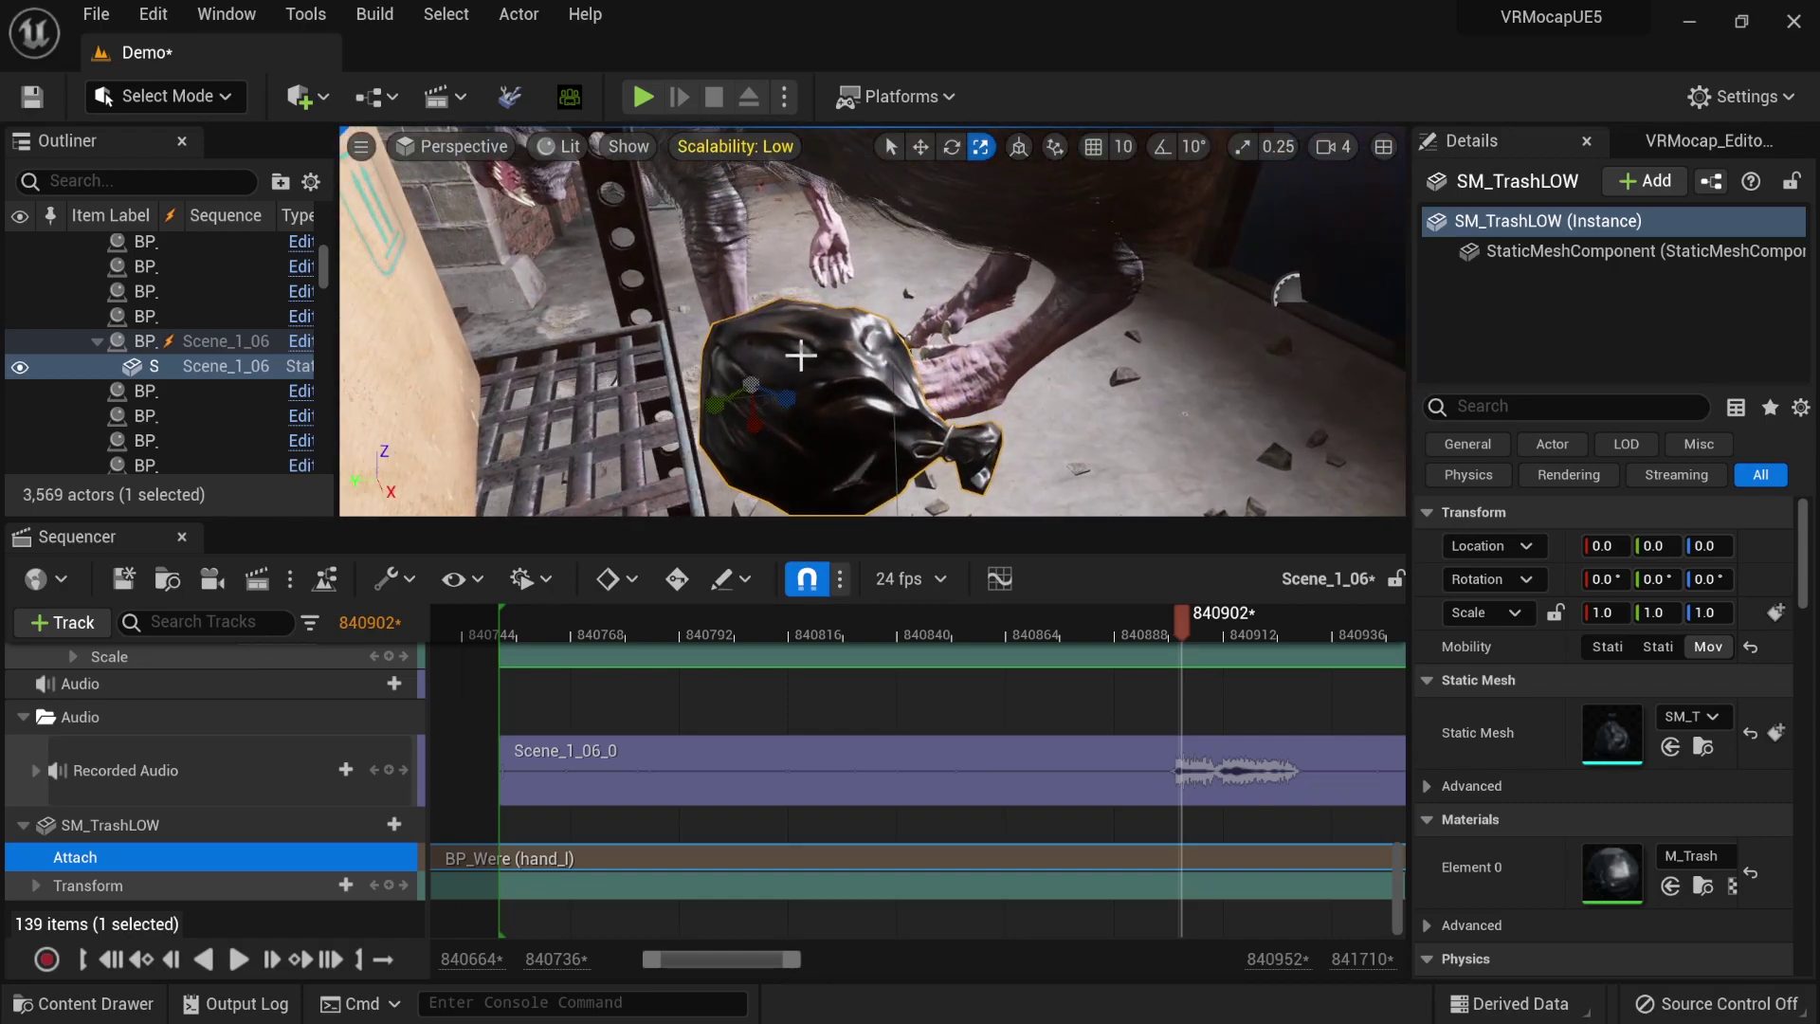
- Rotate the trash bag to about -180, -50, -180 and move it up into the rat's hand at about 9, -19, 9.5
key("e")
left_click_drag(785, 349, 847, 369)
key("e")
key("f")
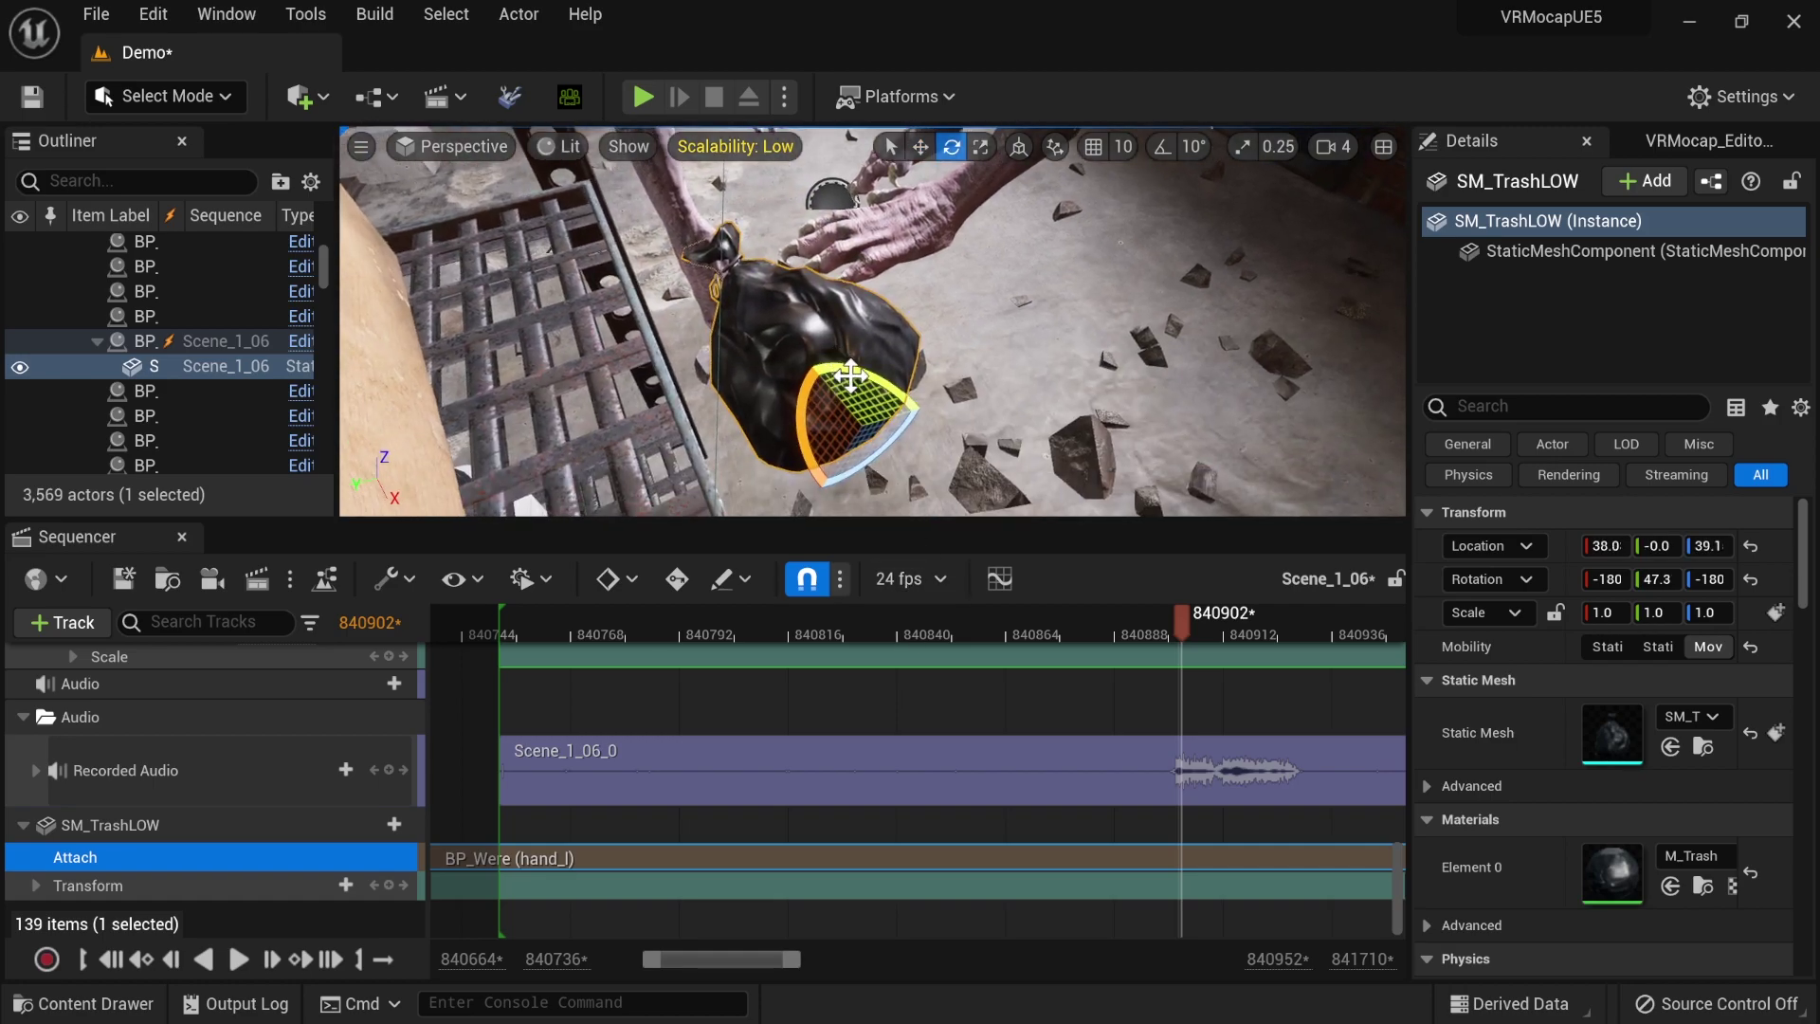
left_click_drag(853, 420, 711, 433, "alt")
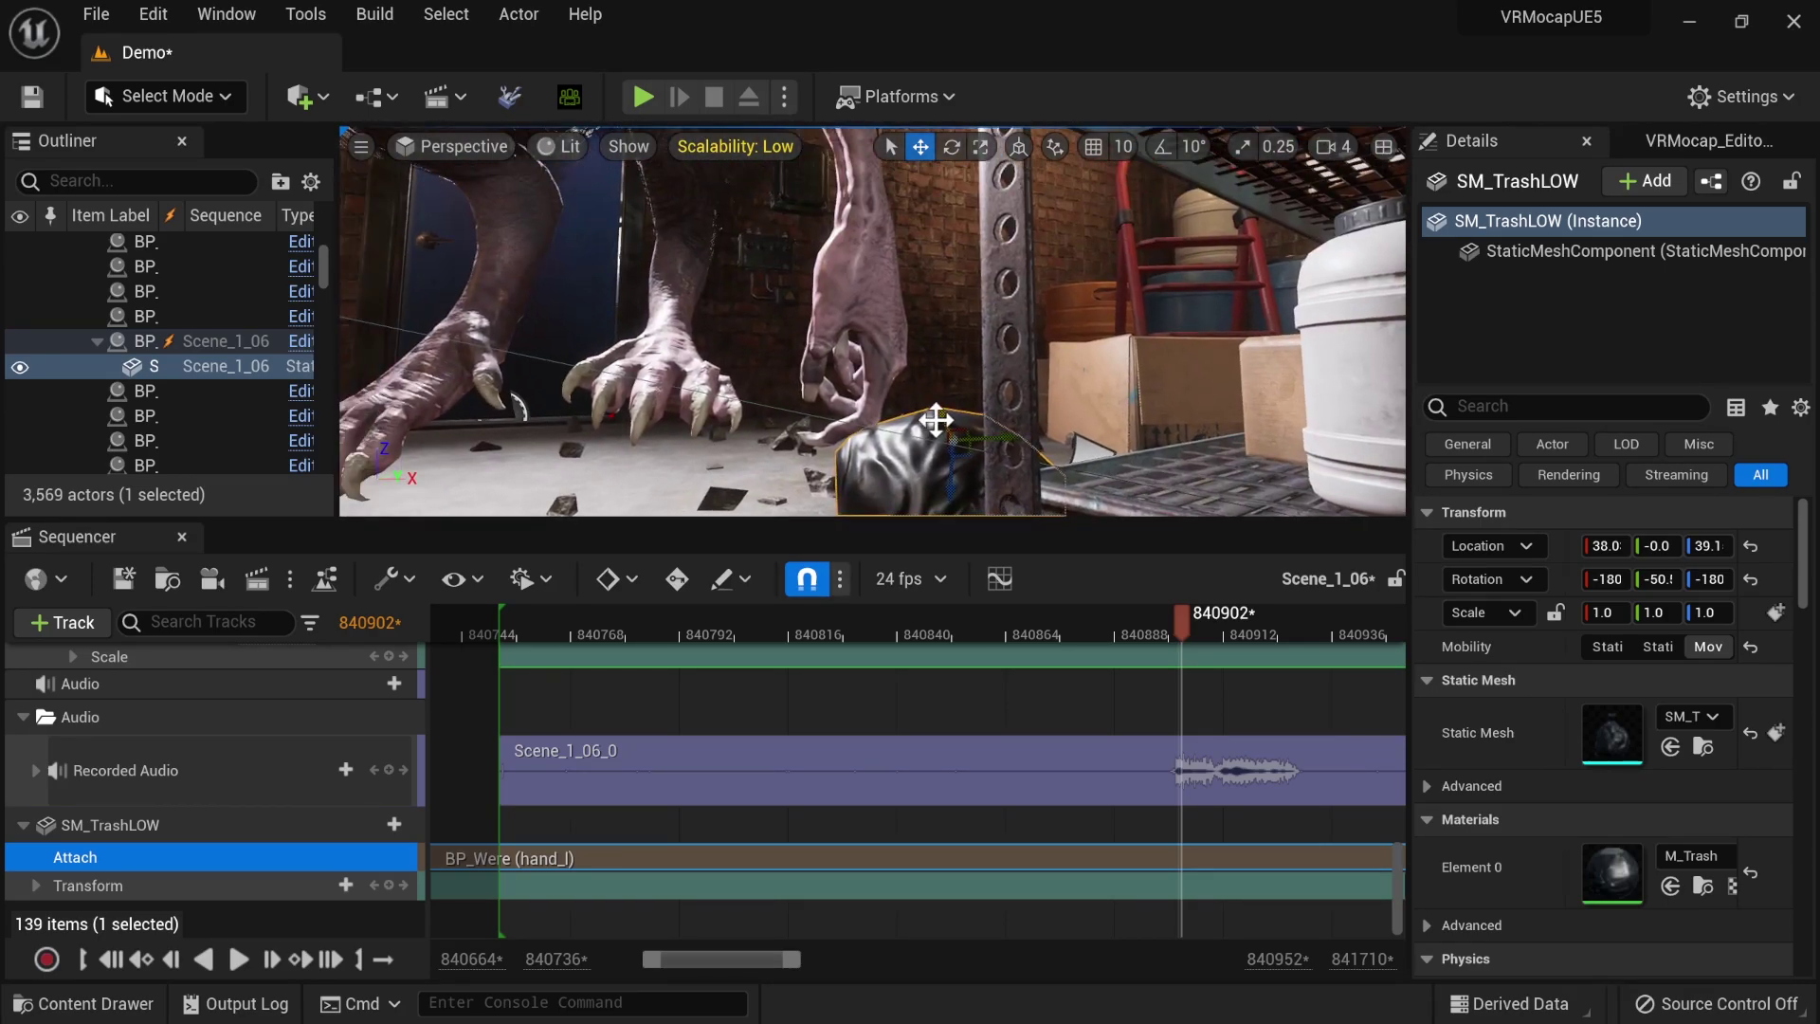
left_click_drag(939, 391, 835, 304)
mouse_move(983, 260)
right_mouse_down()
mouse_move(948, 266)
mouse_move(983, 261)
right_mouse_up()
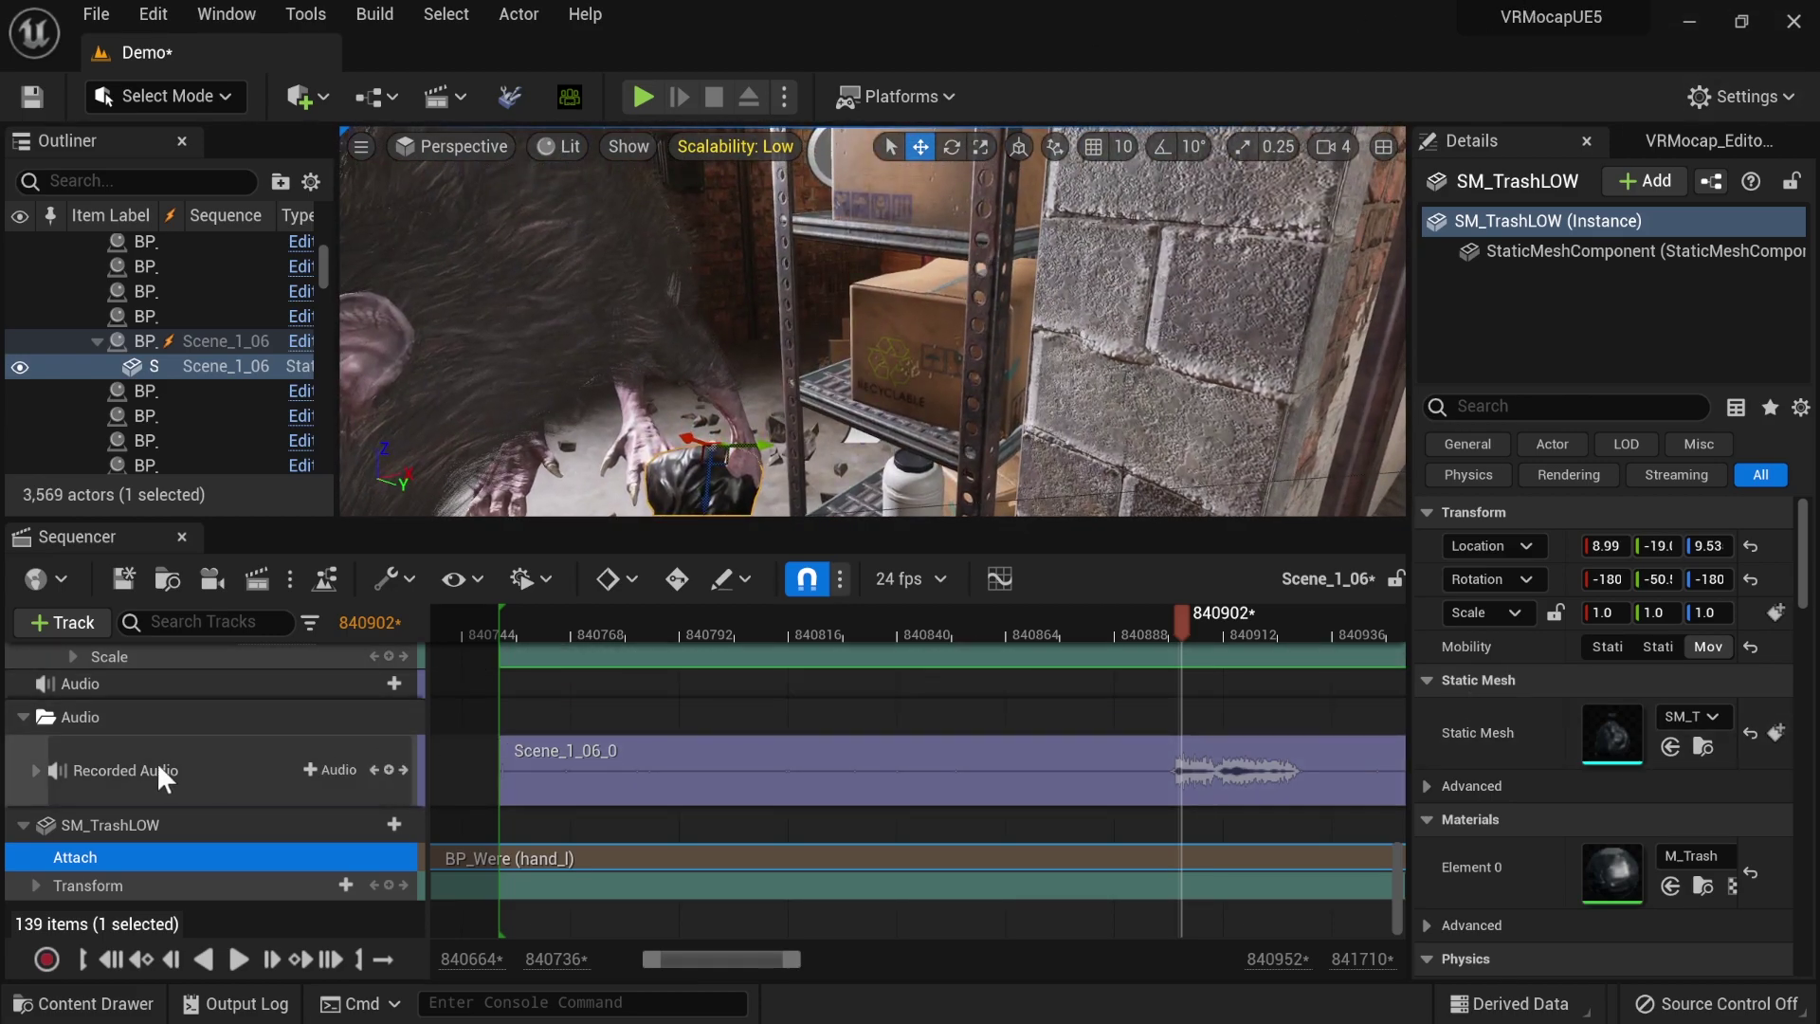
- Collapse the BP_BoyBoyA tracks in the sequence, select BP_Were and save Scene_1_06
scroll(142, 763, "up", 8)
scroll(140, 761, "up", 6)
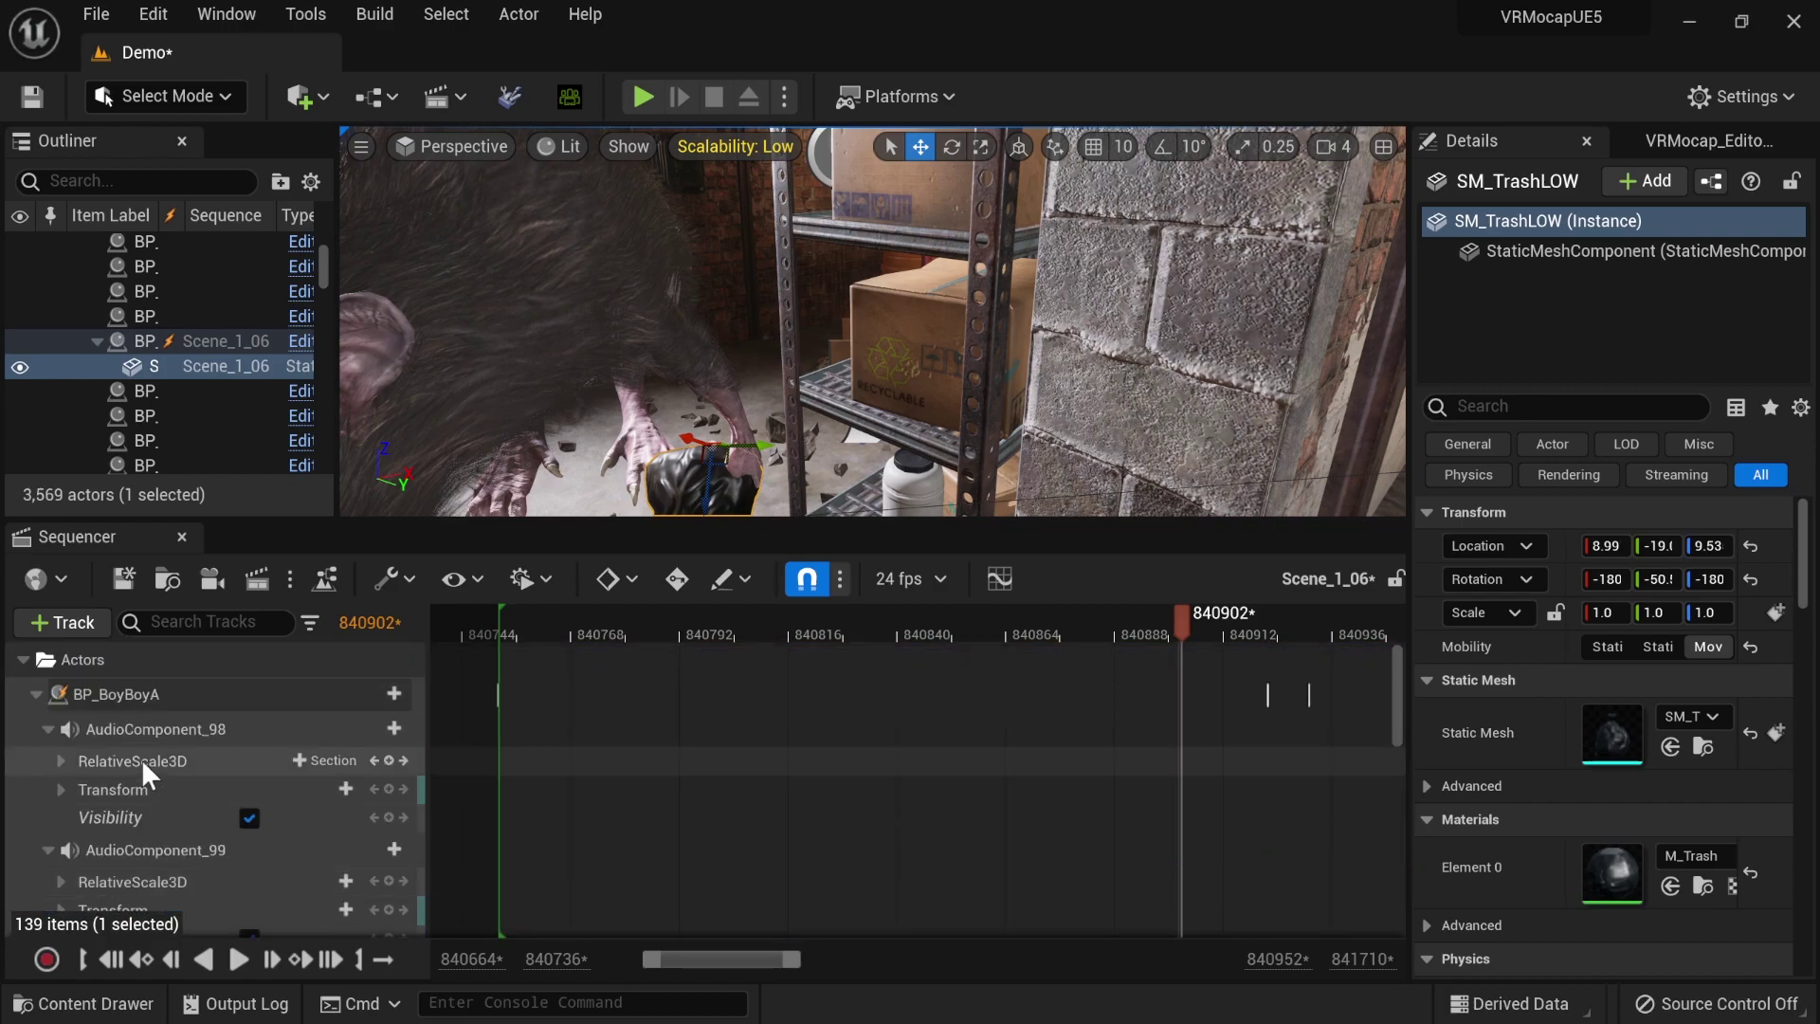
left_click(125, 695)
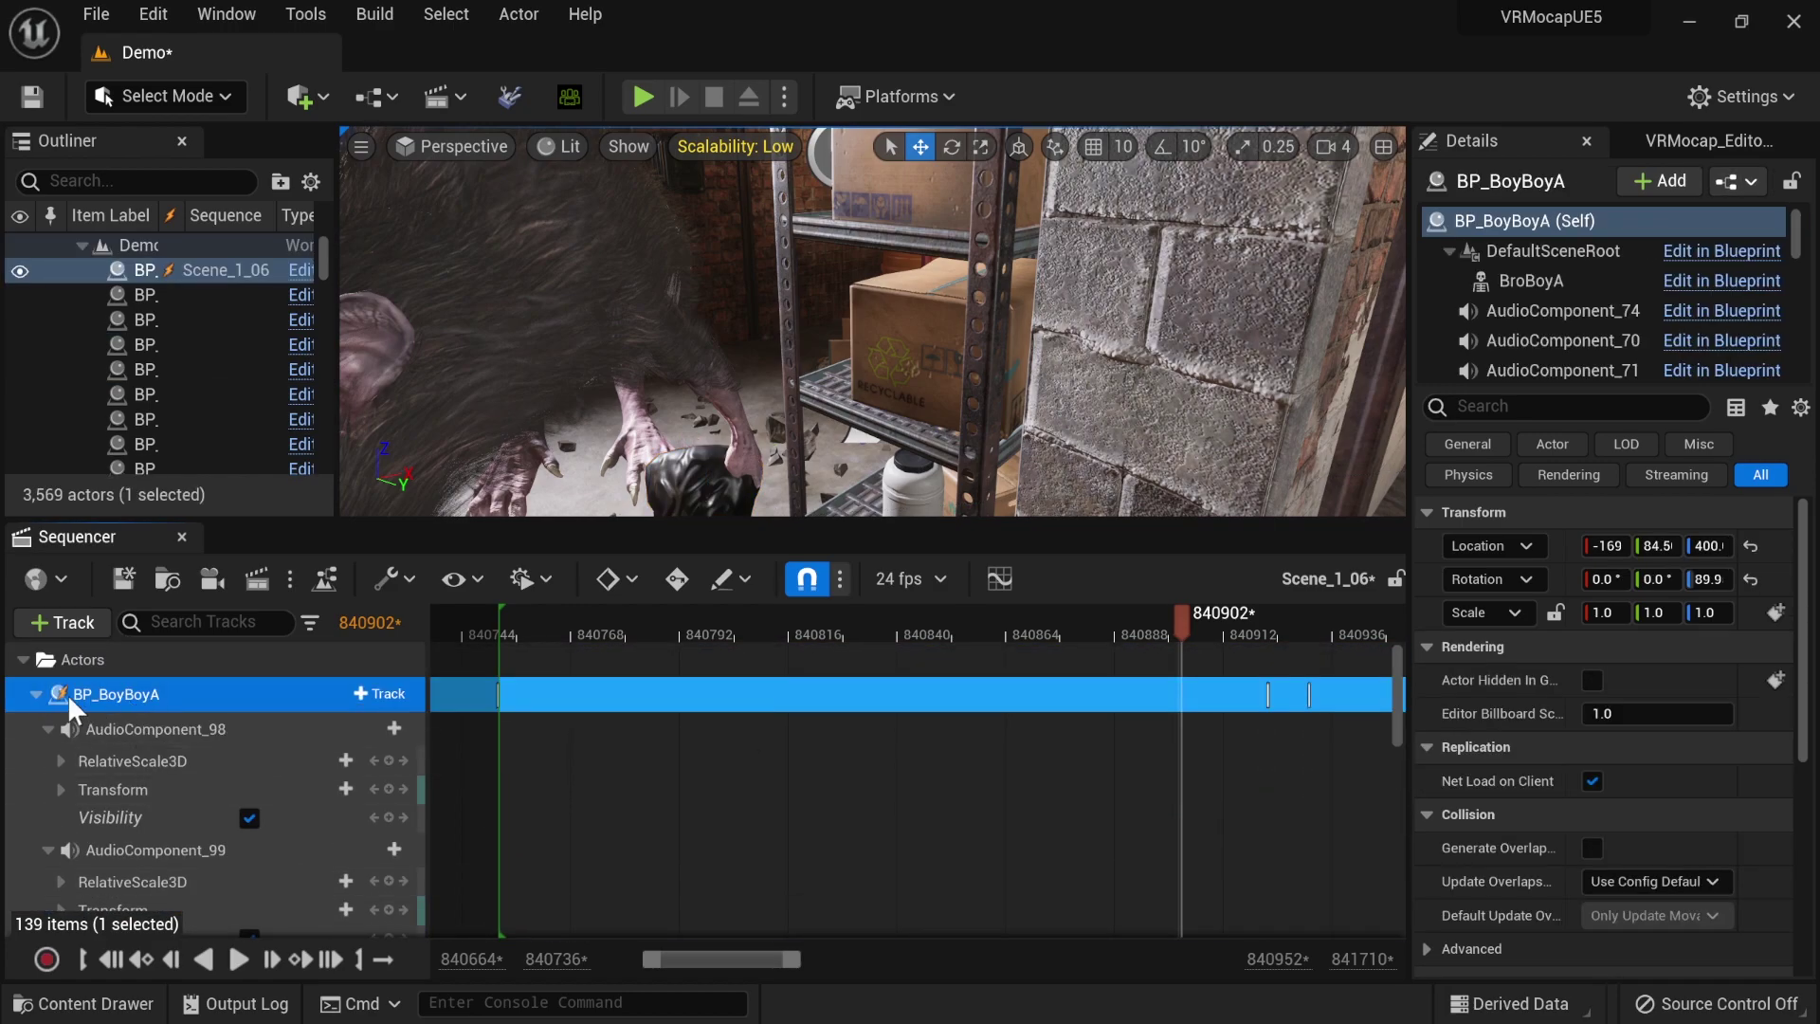
left_click(36, 702)
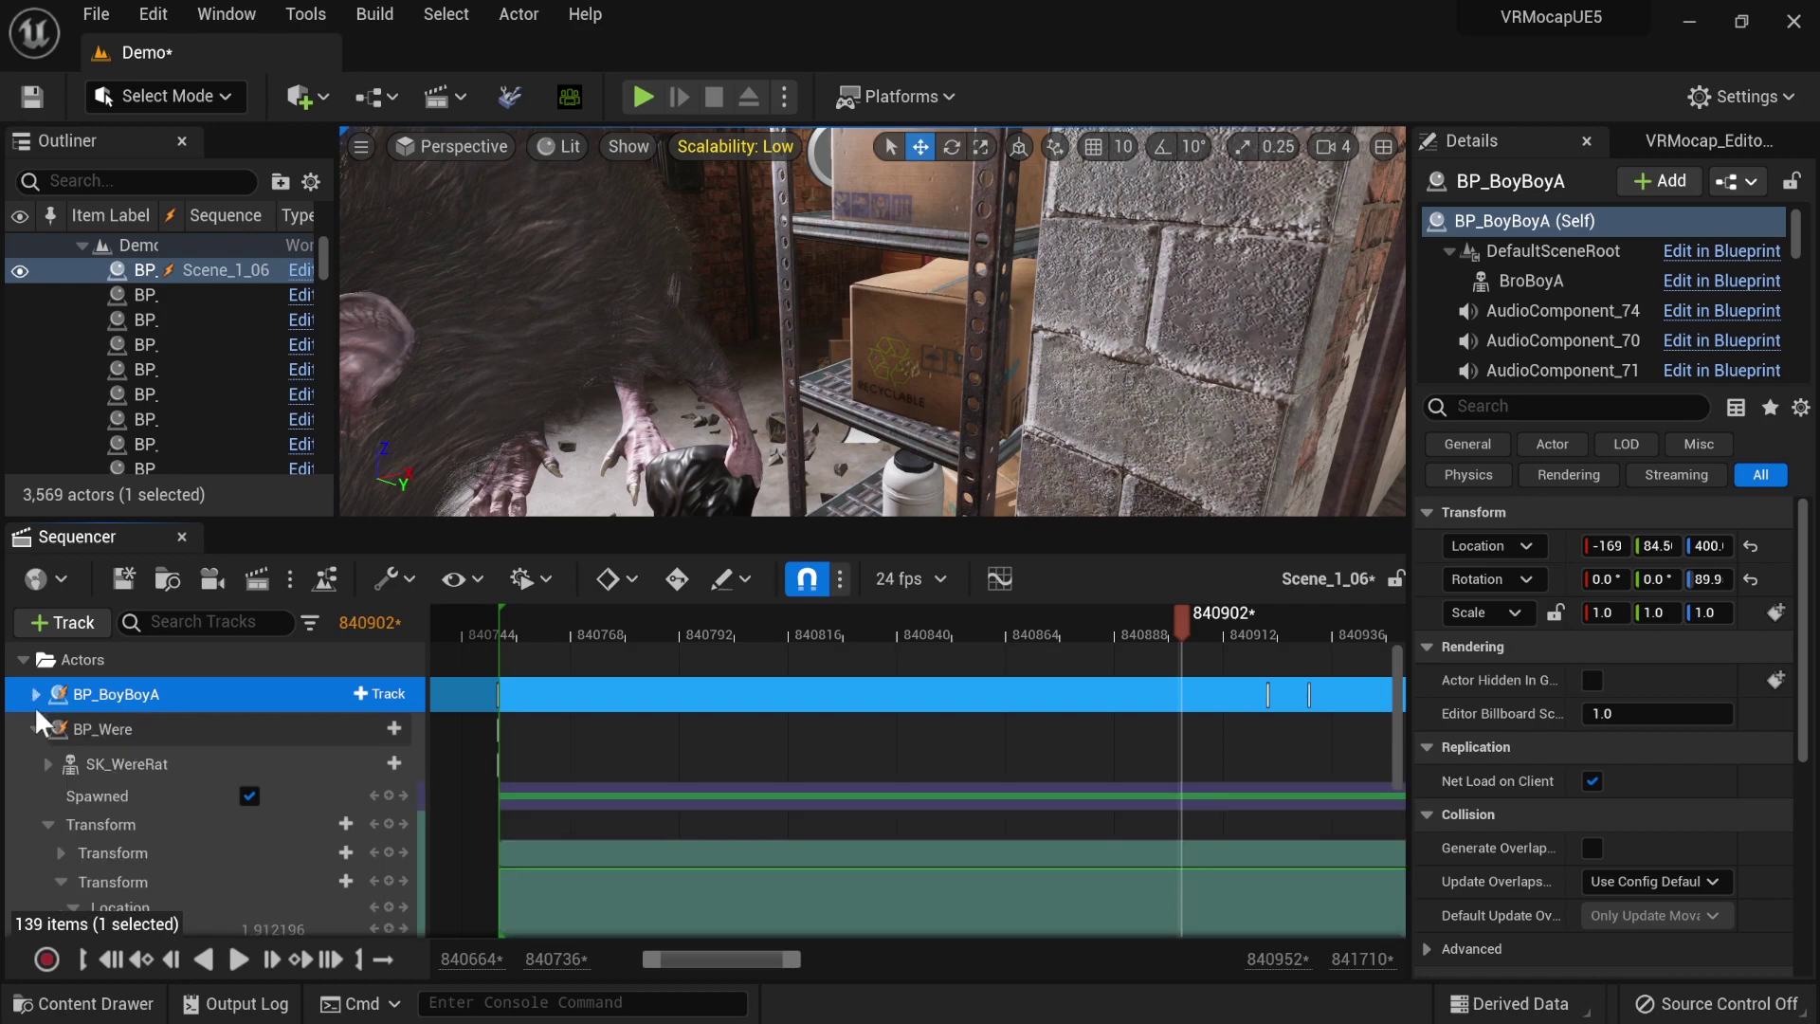
left_click(98, 732)
left_click(122, 579)
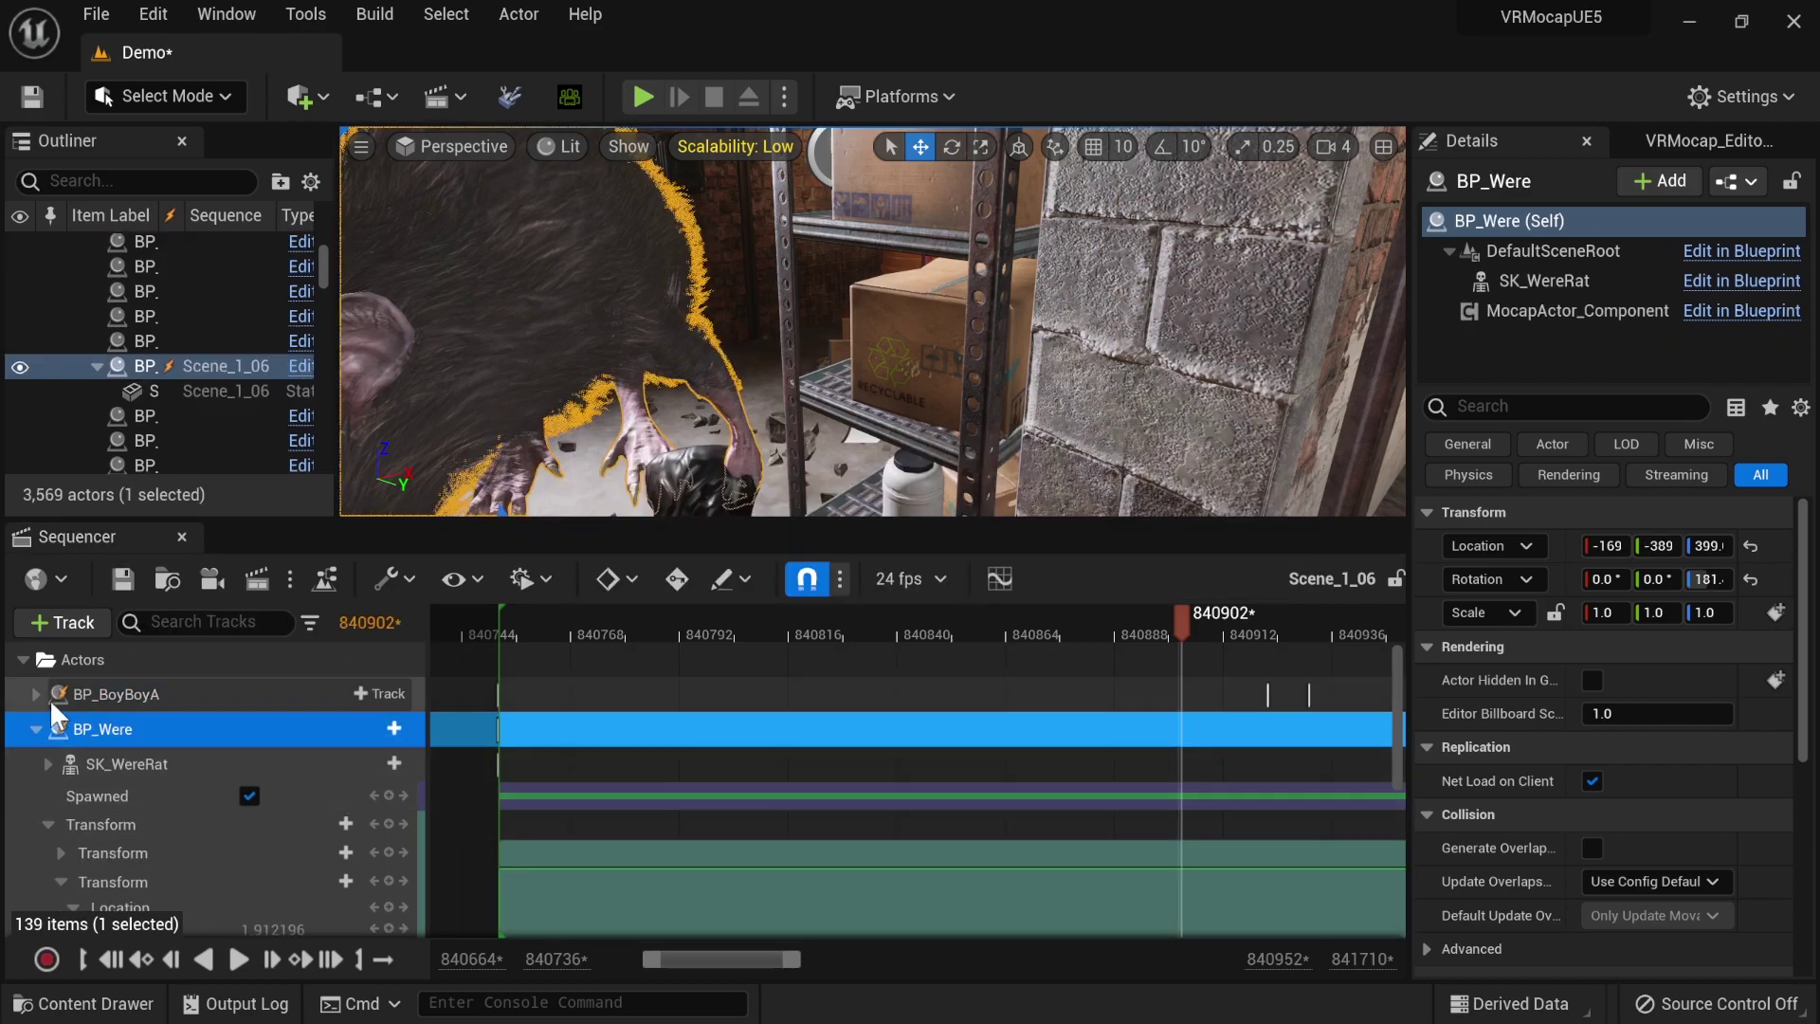
- Add the asset-based control rig VRMocap_HandRig to SK_WereRat with the Filter Asset By Skeleton option turned off
left_click(152, 765)
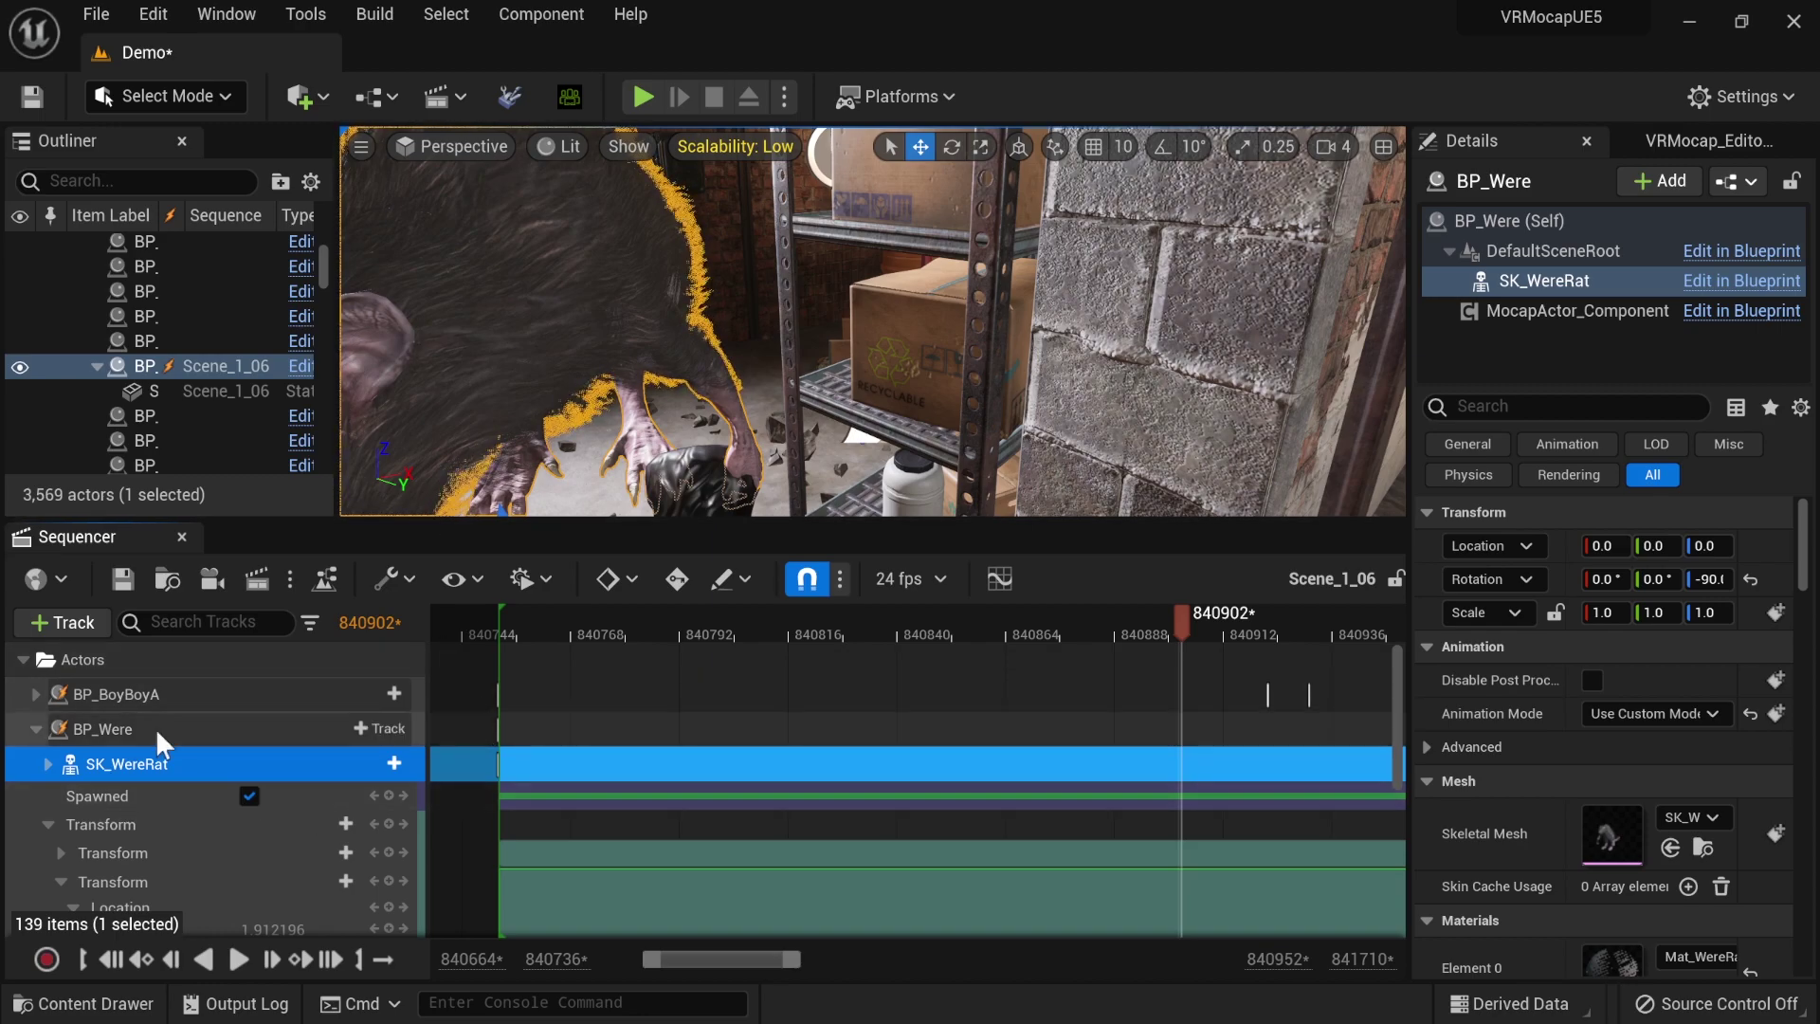
left_click(379, 765)
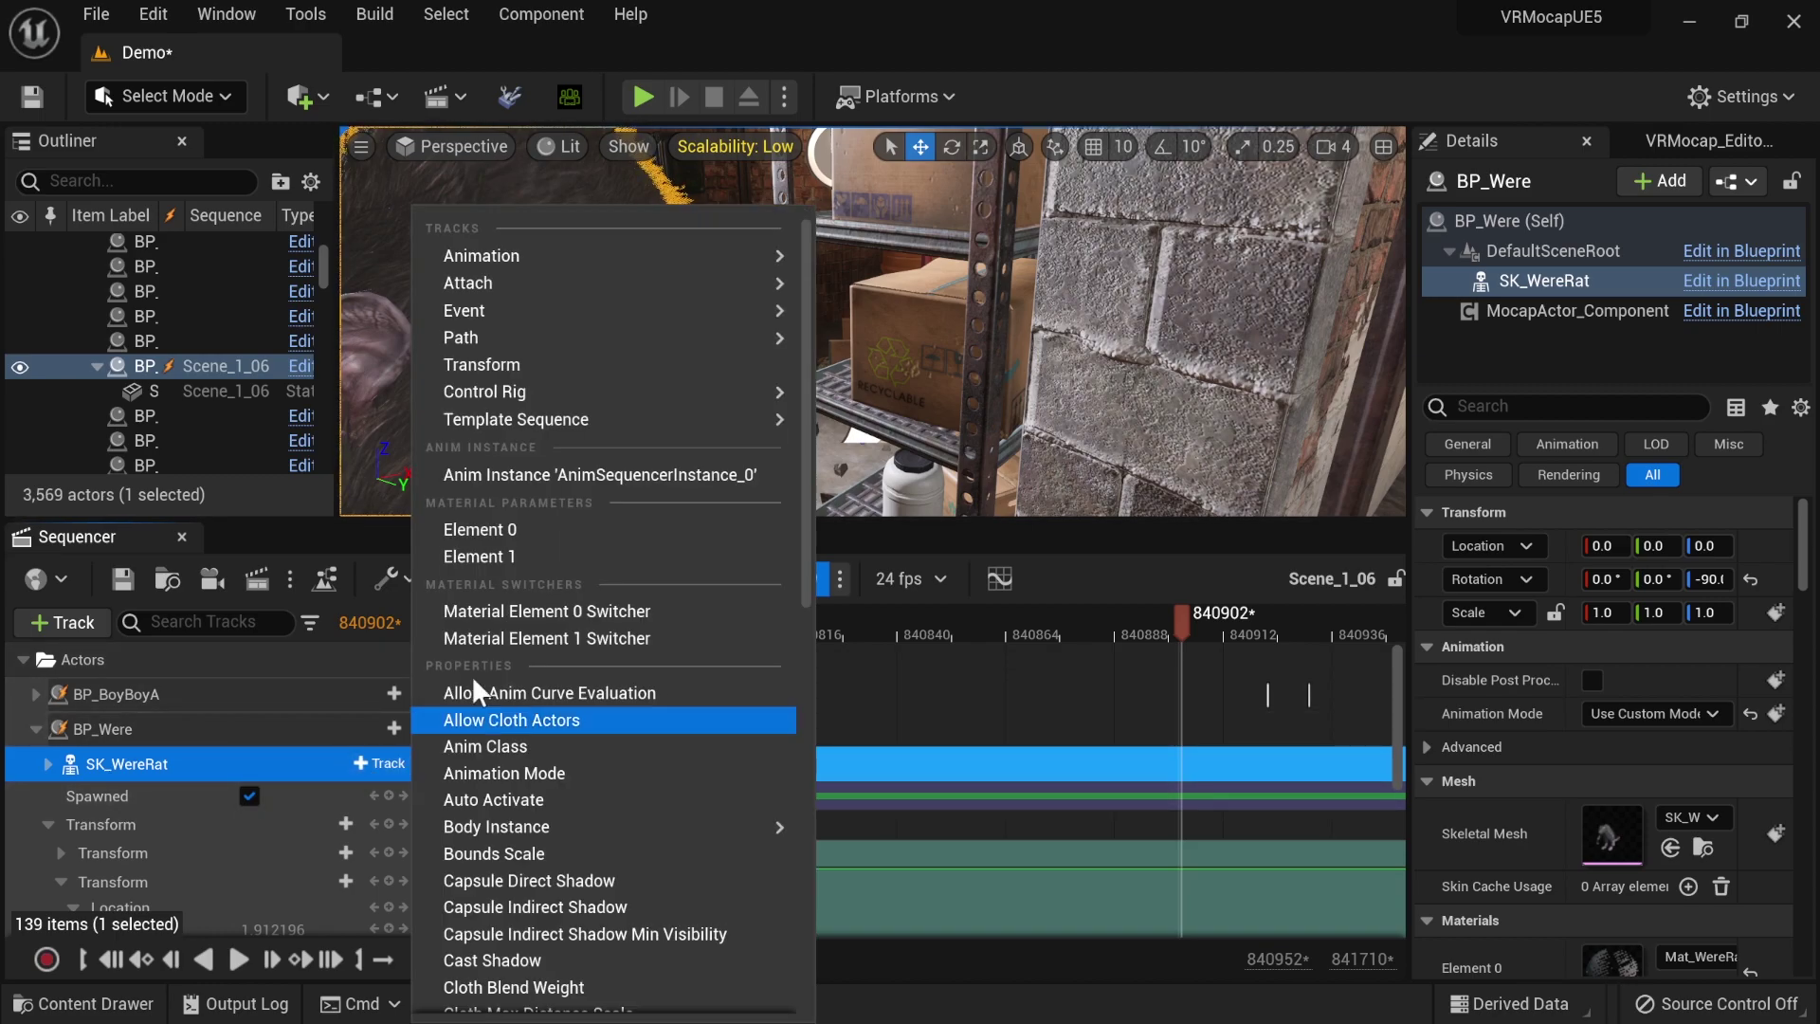
mouse_move(561, 389)
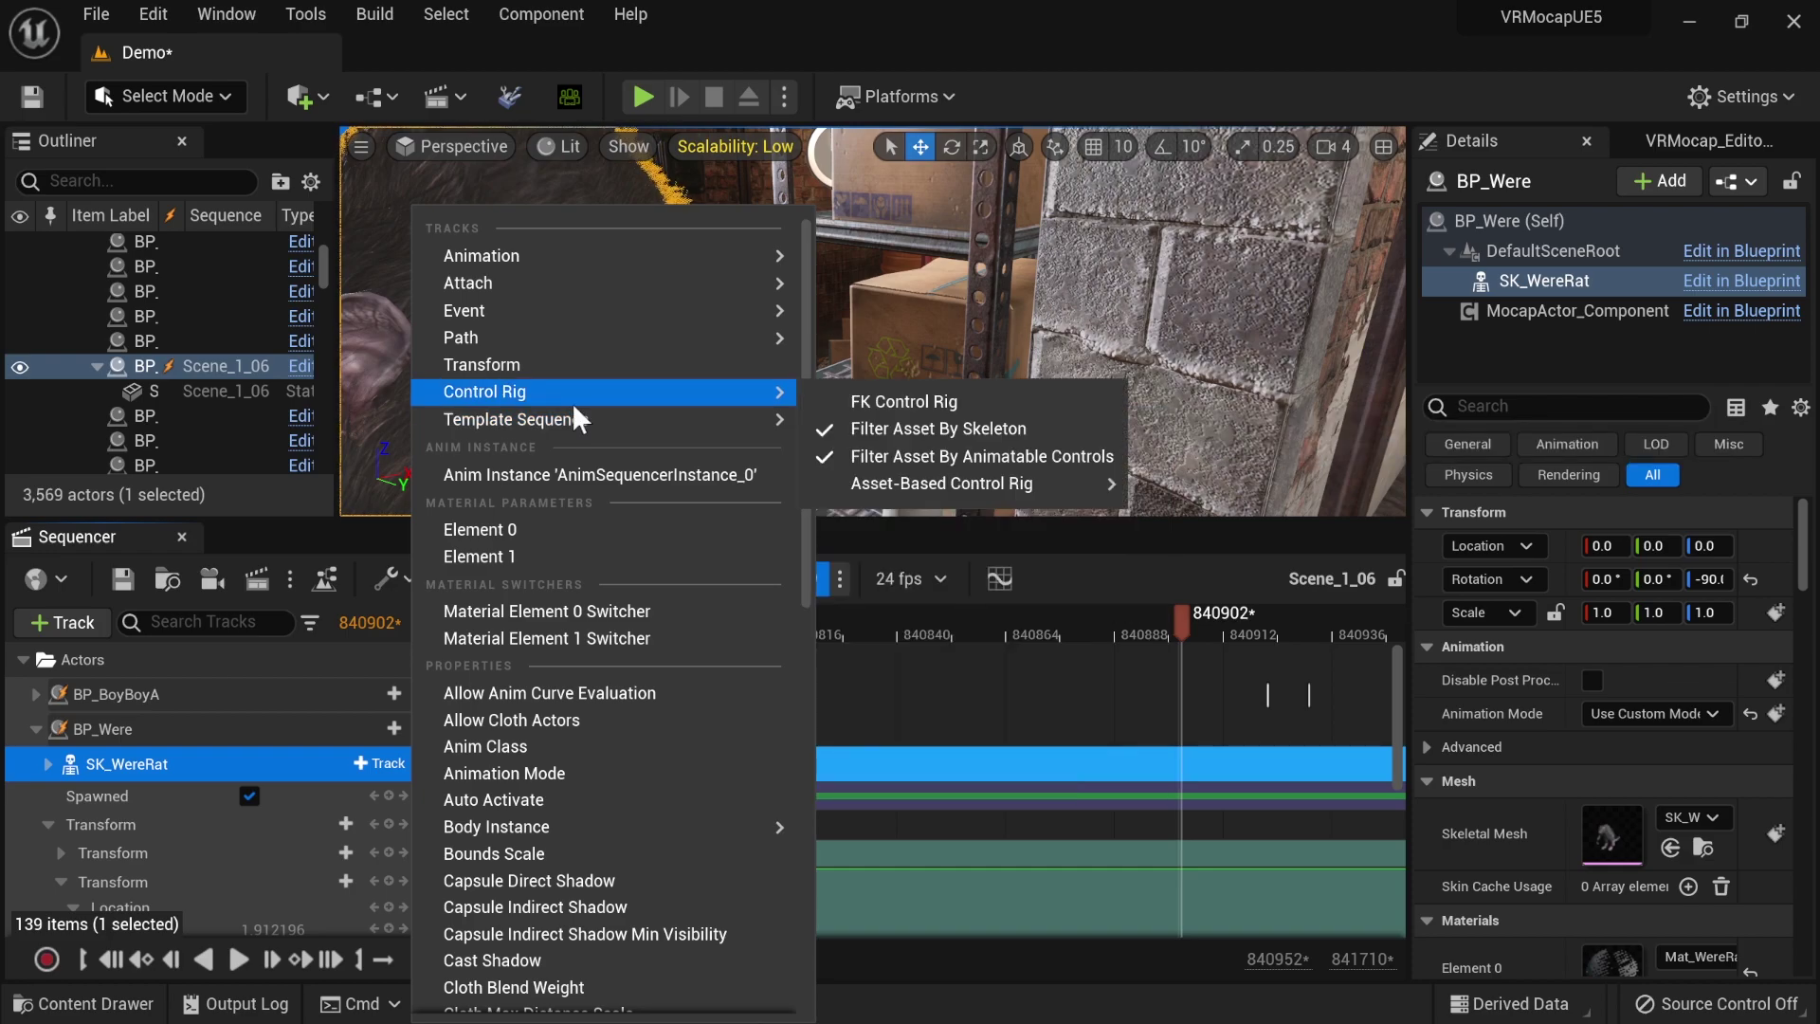
left_click(870, 453)
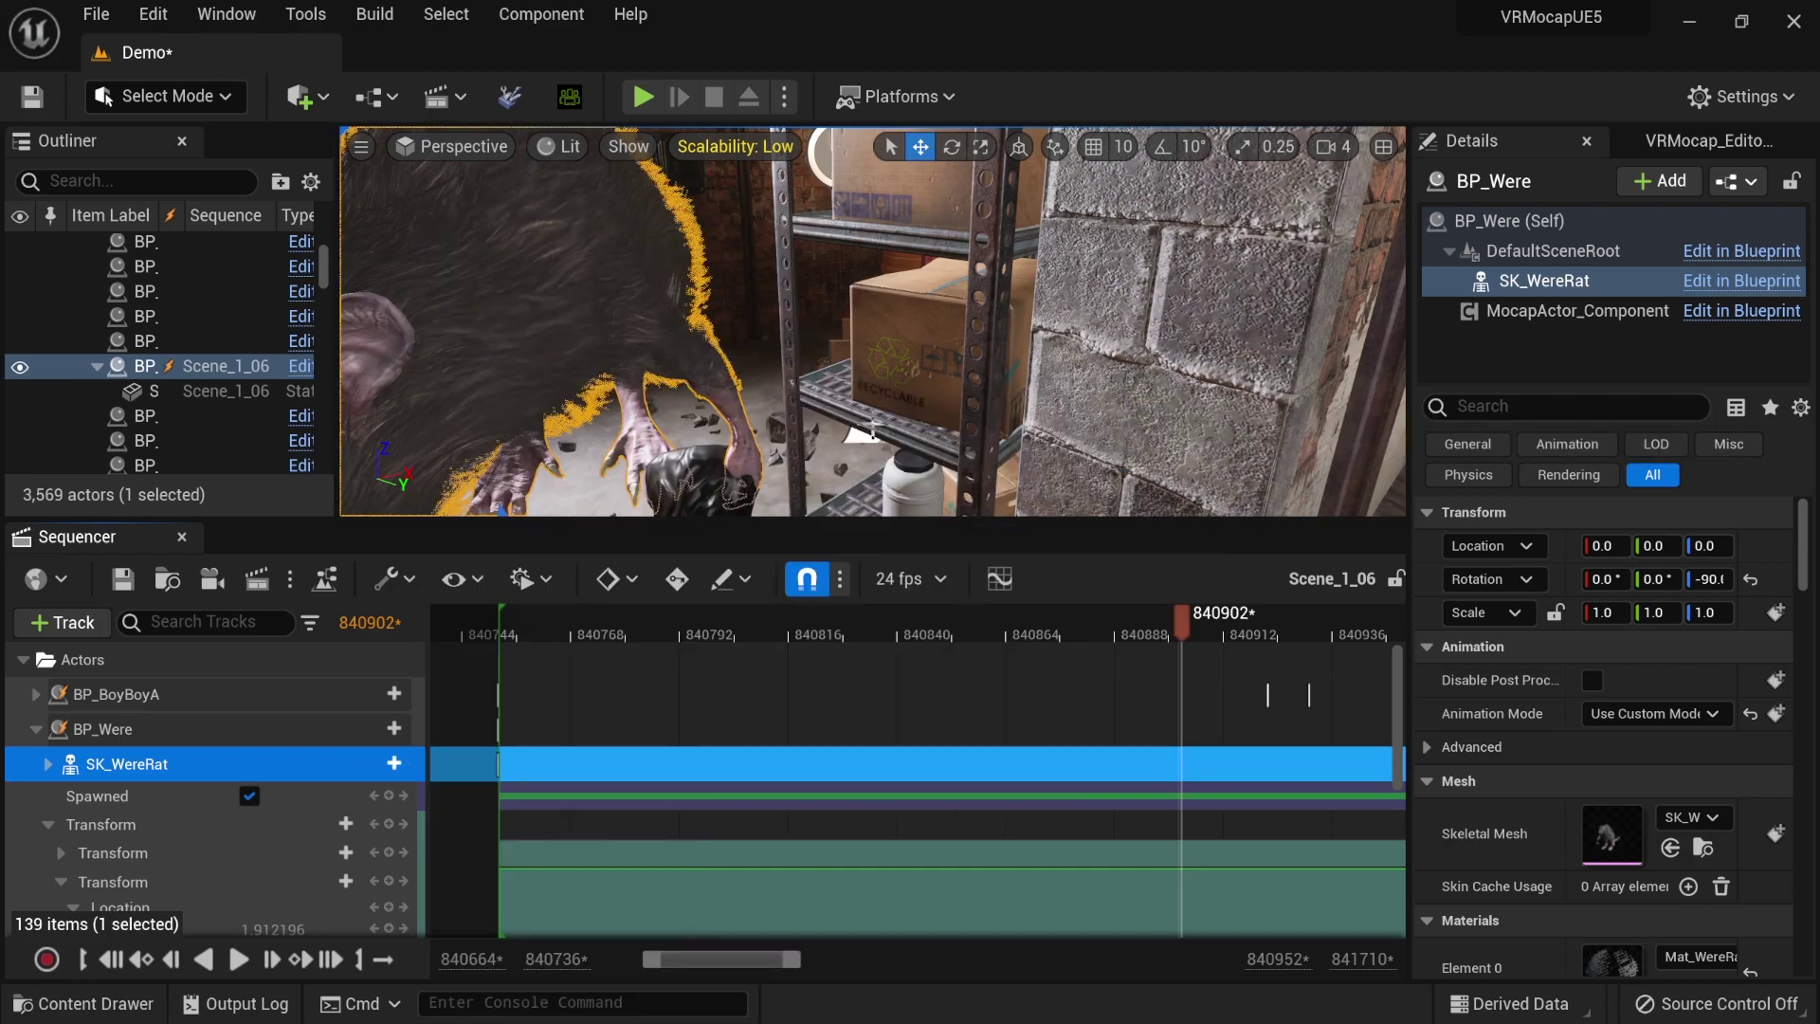
left_click(377, 763)
mouse_move(679, 394)
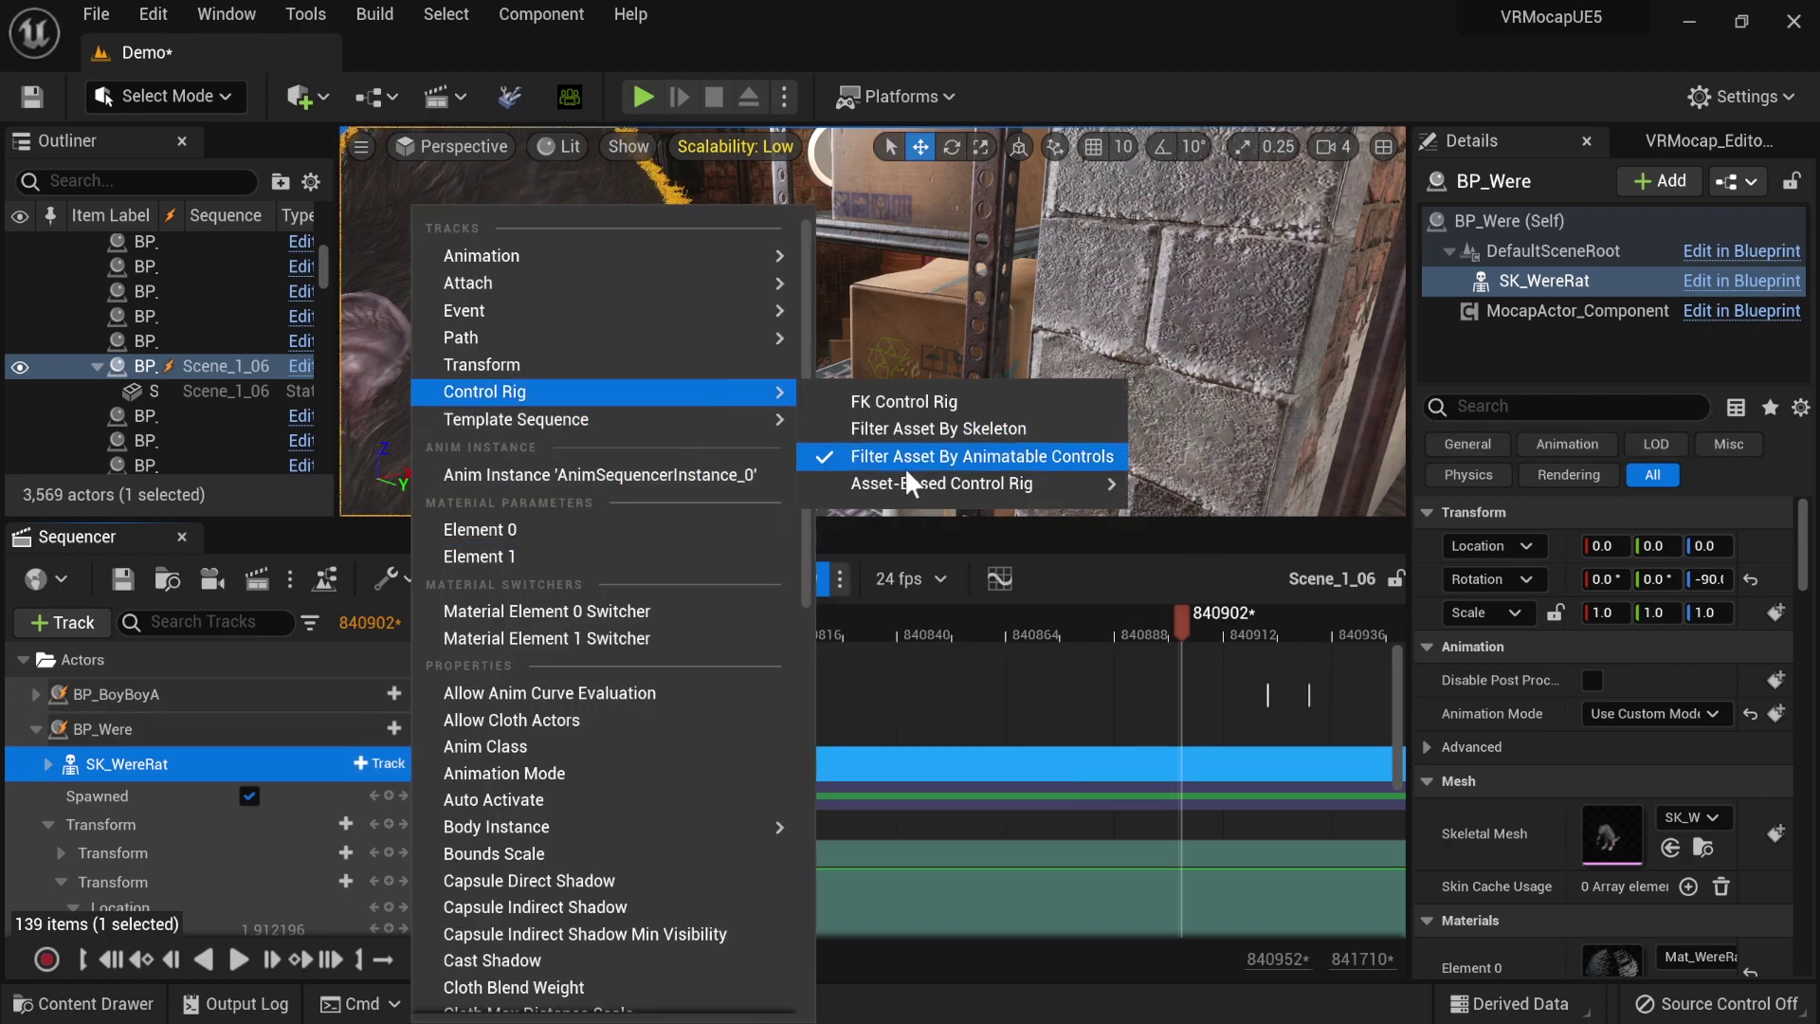
mouse_move(930, 479)
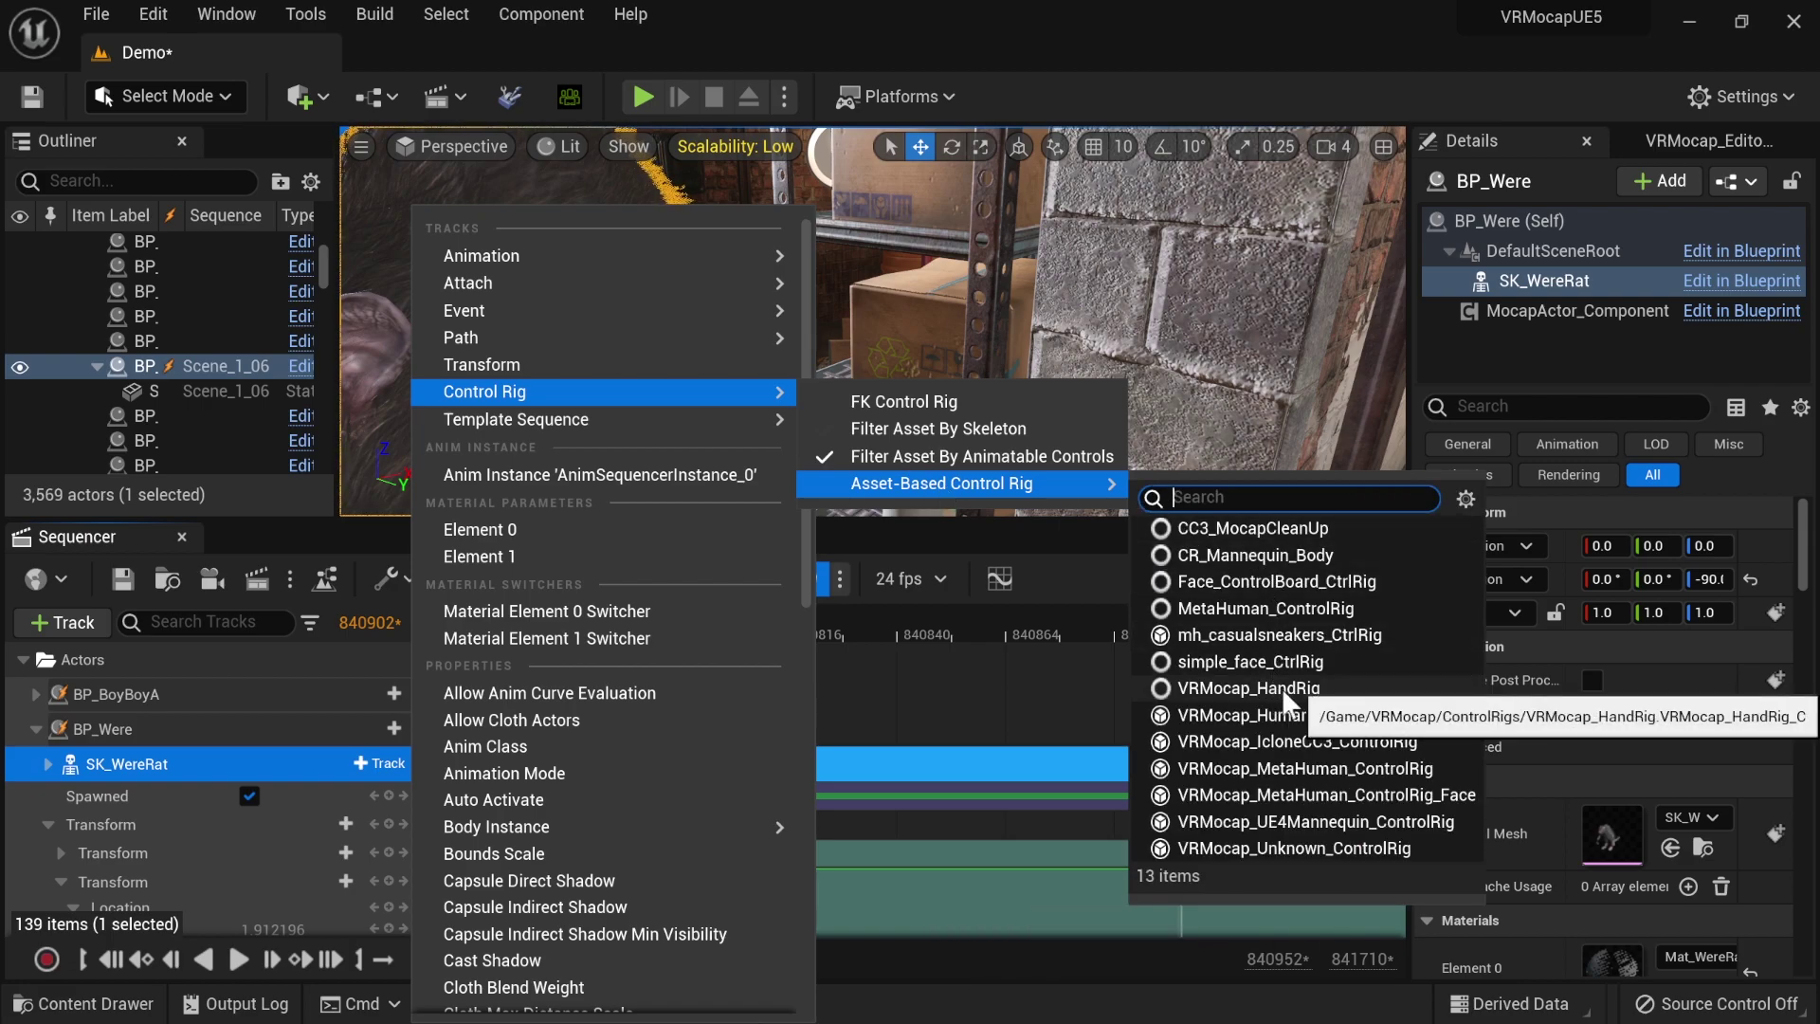
type("han")
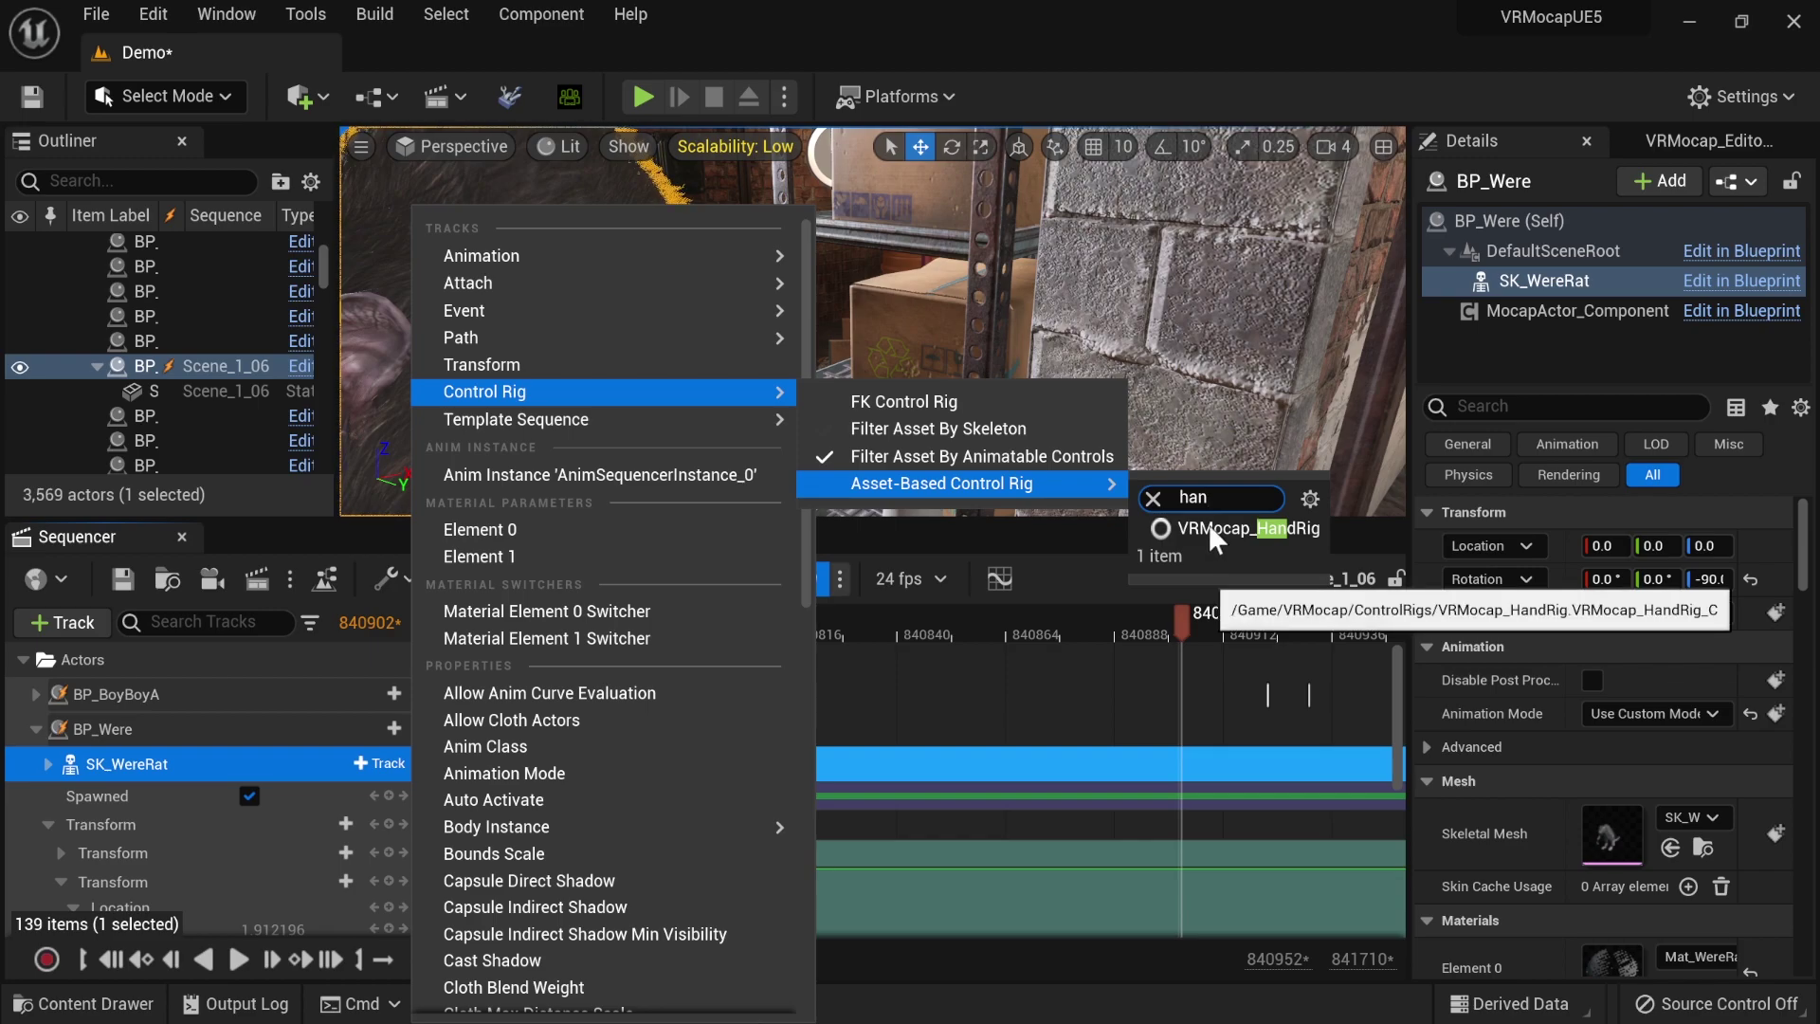
left_click(1208, 527)
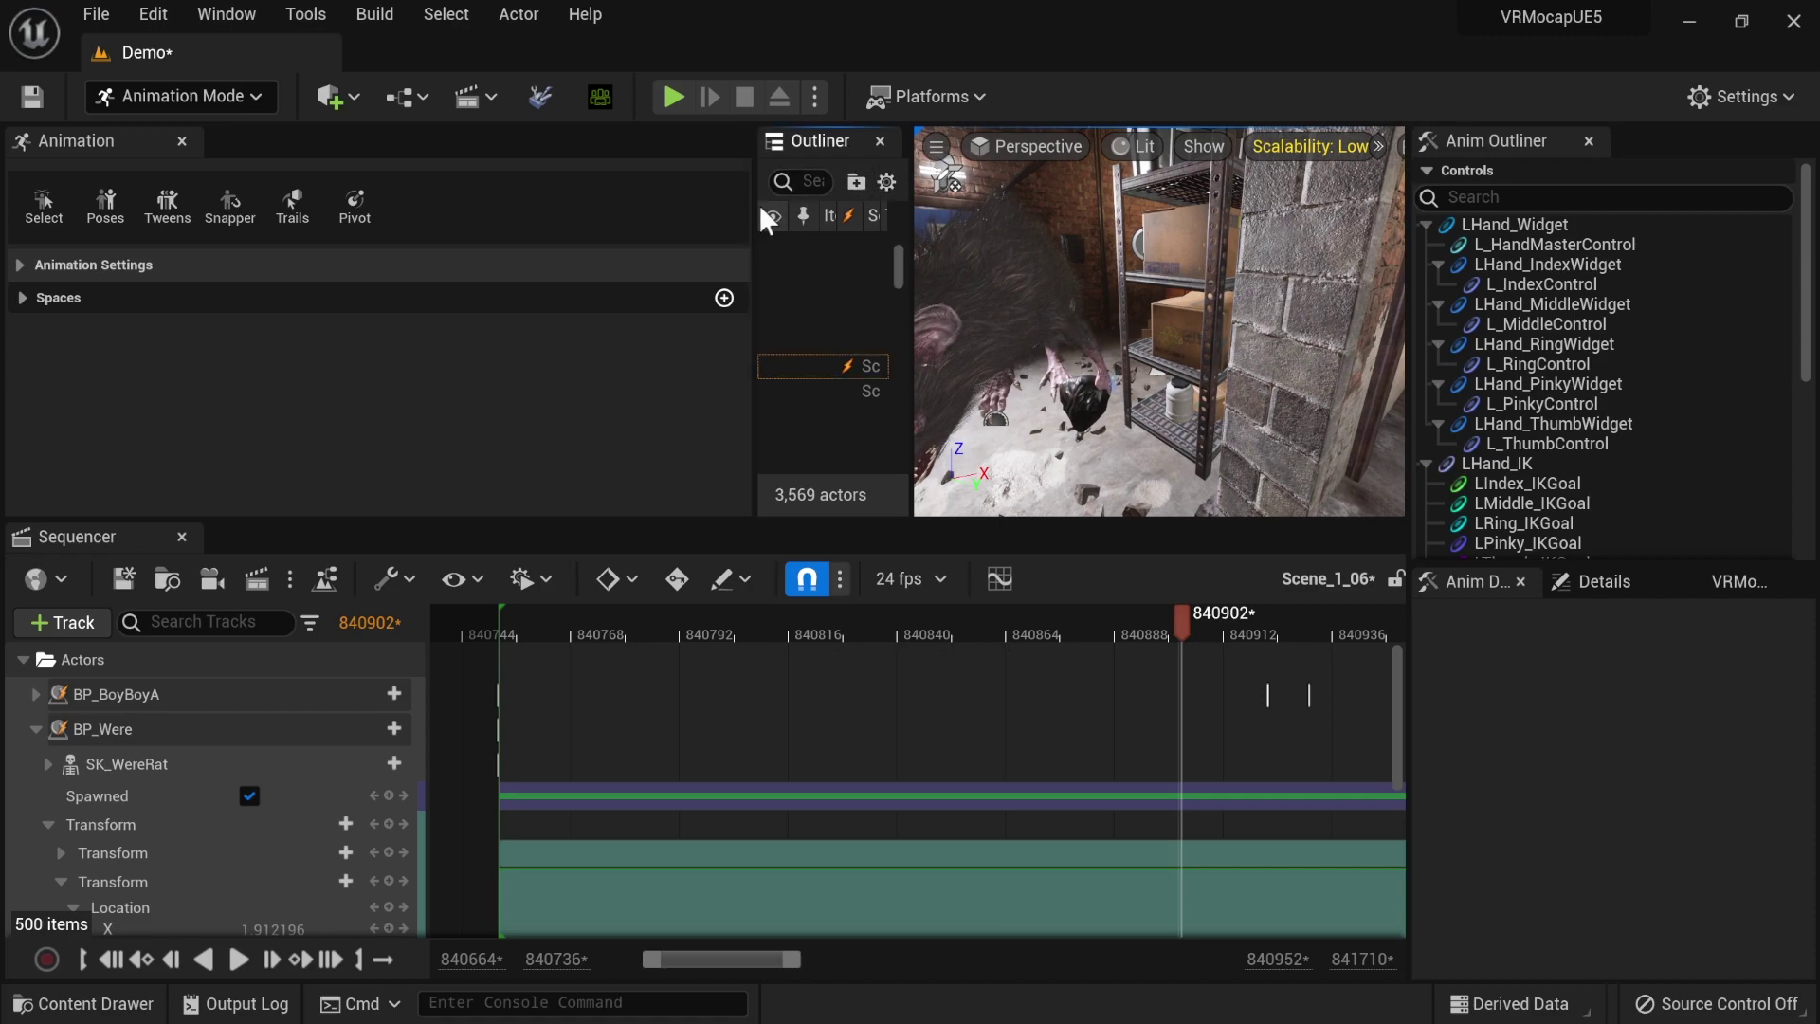
- Enlarge the viewport, then open the control rig pose library at the VR mocap Poses folder and dock it beside the Animation panel
left_click_drag(756, 207, 415, 223)
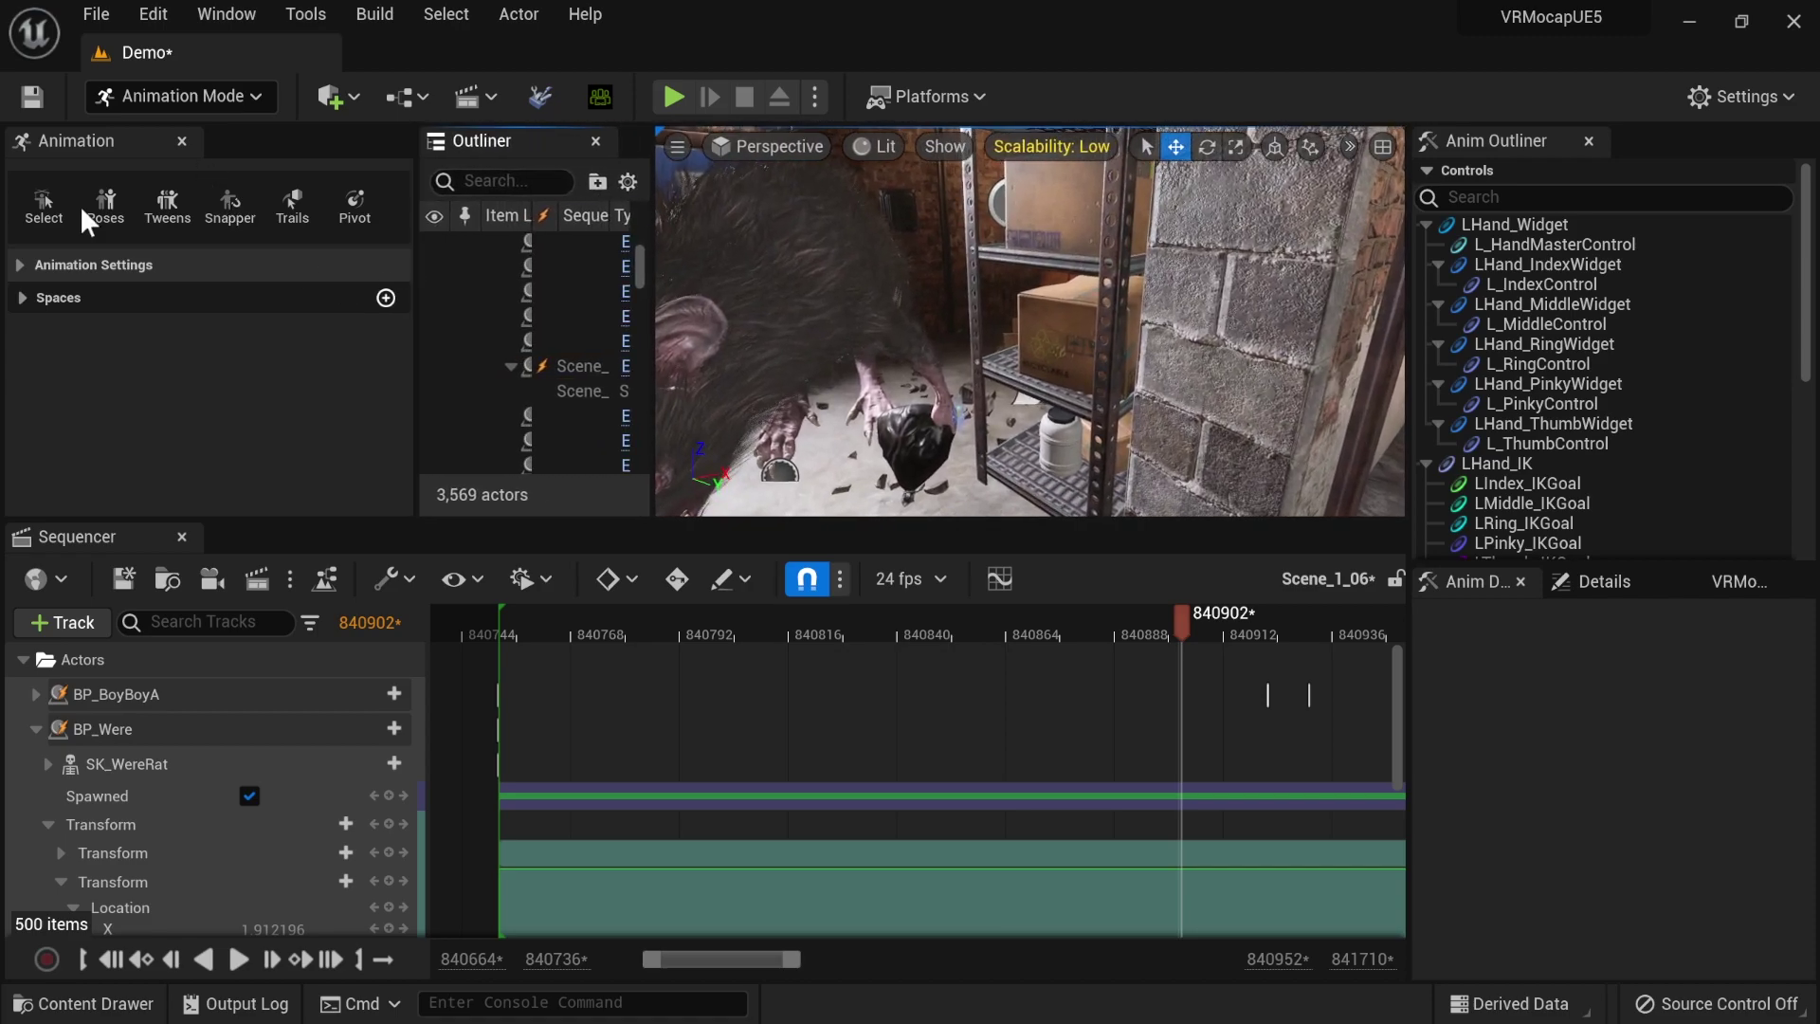
left_click_drag(865, 520, 864, 779)
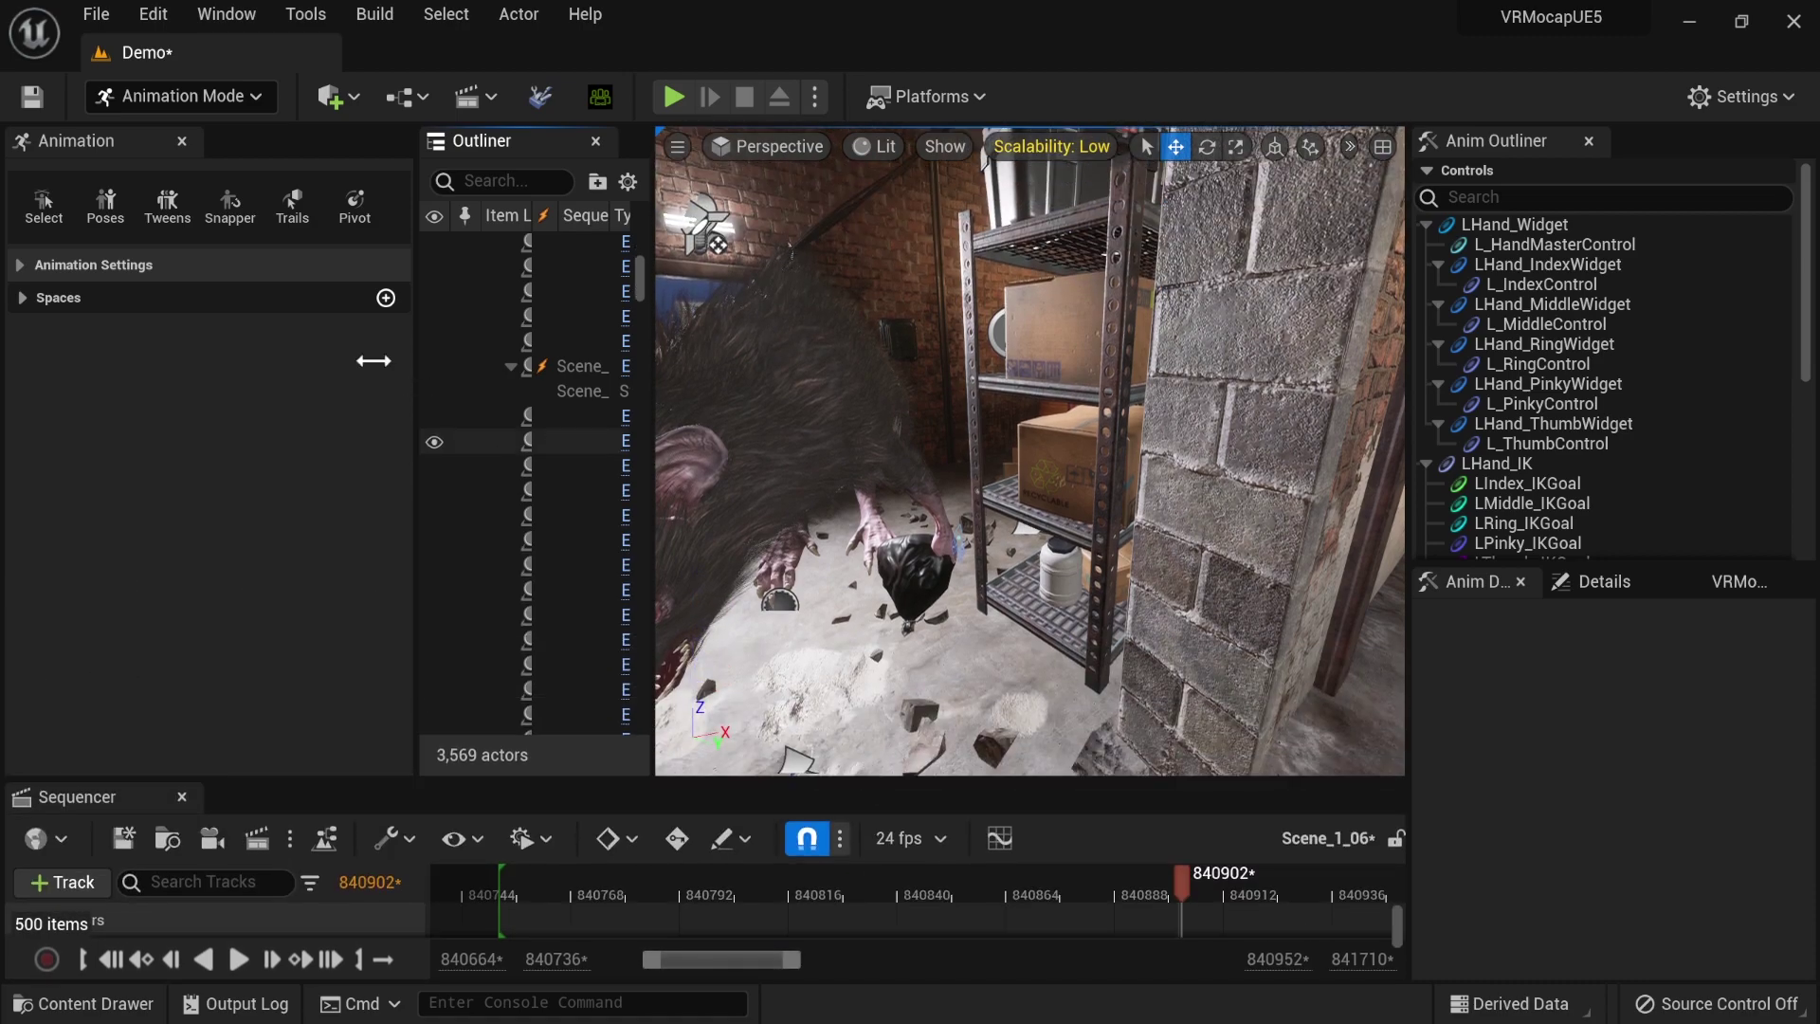
left_click(106, 204)
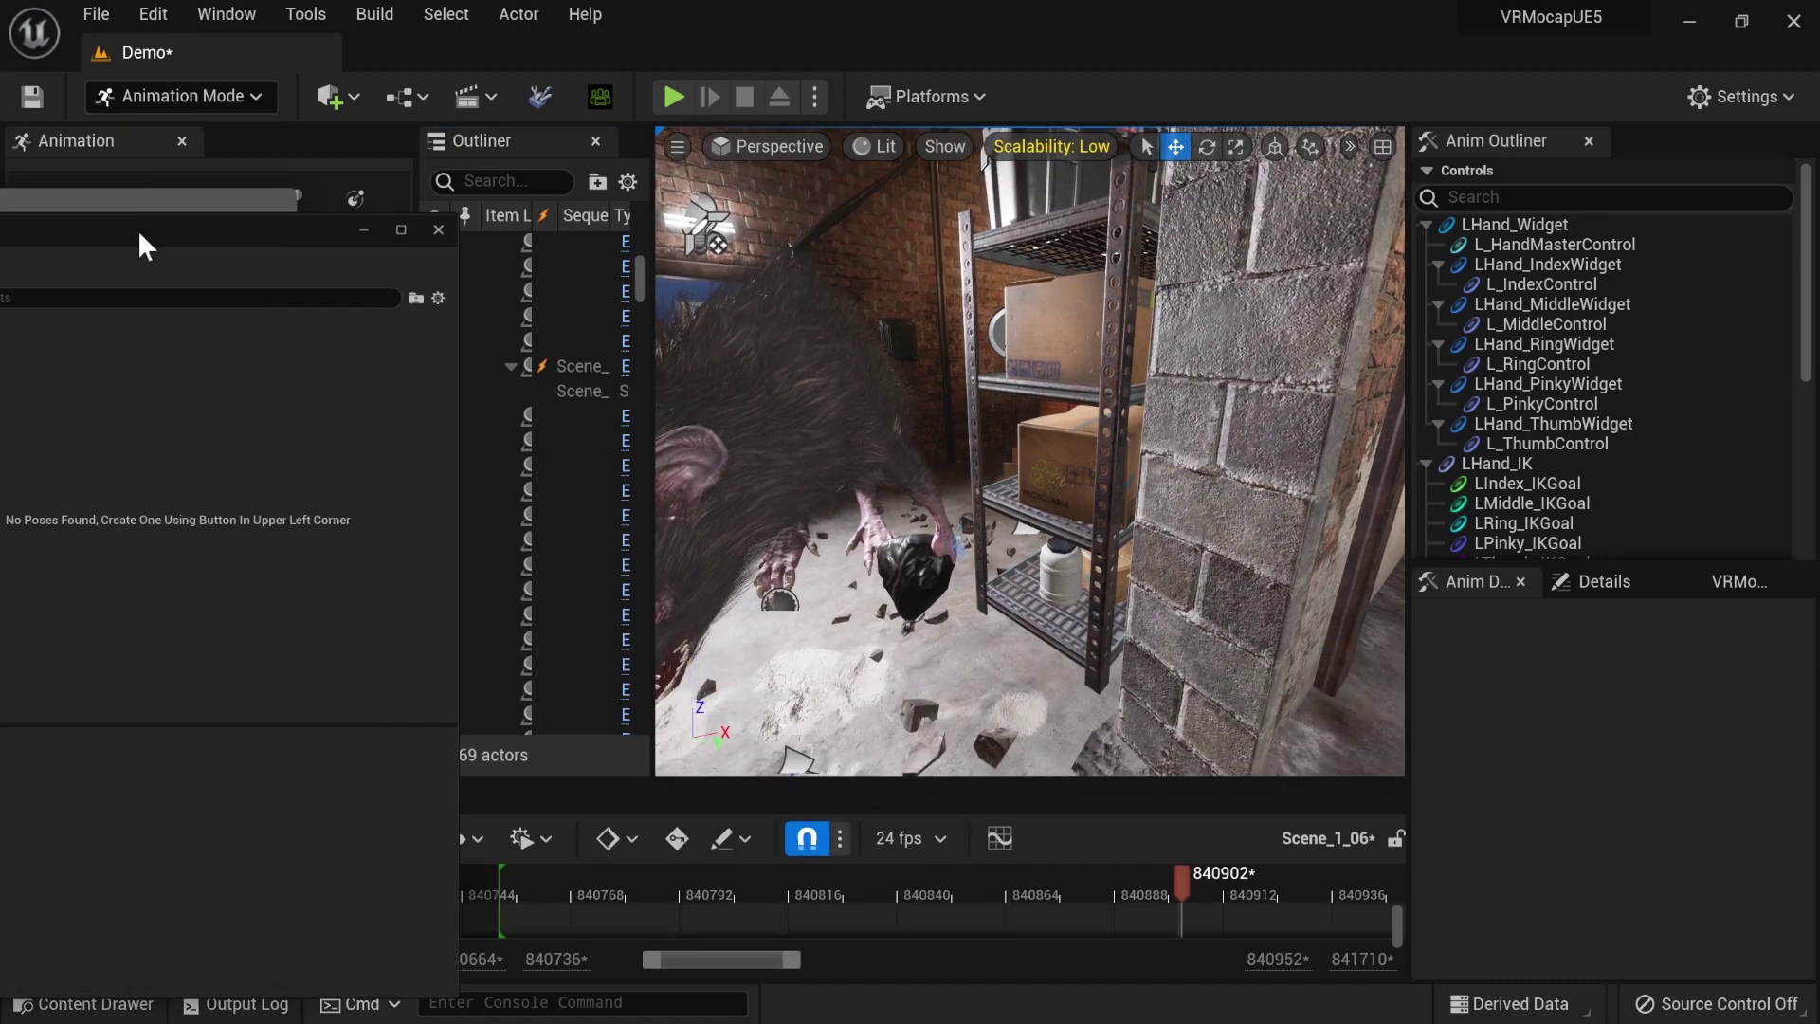
left_click(505, 287)
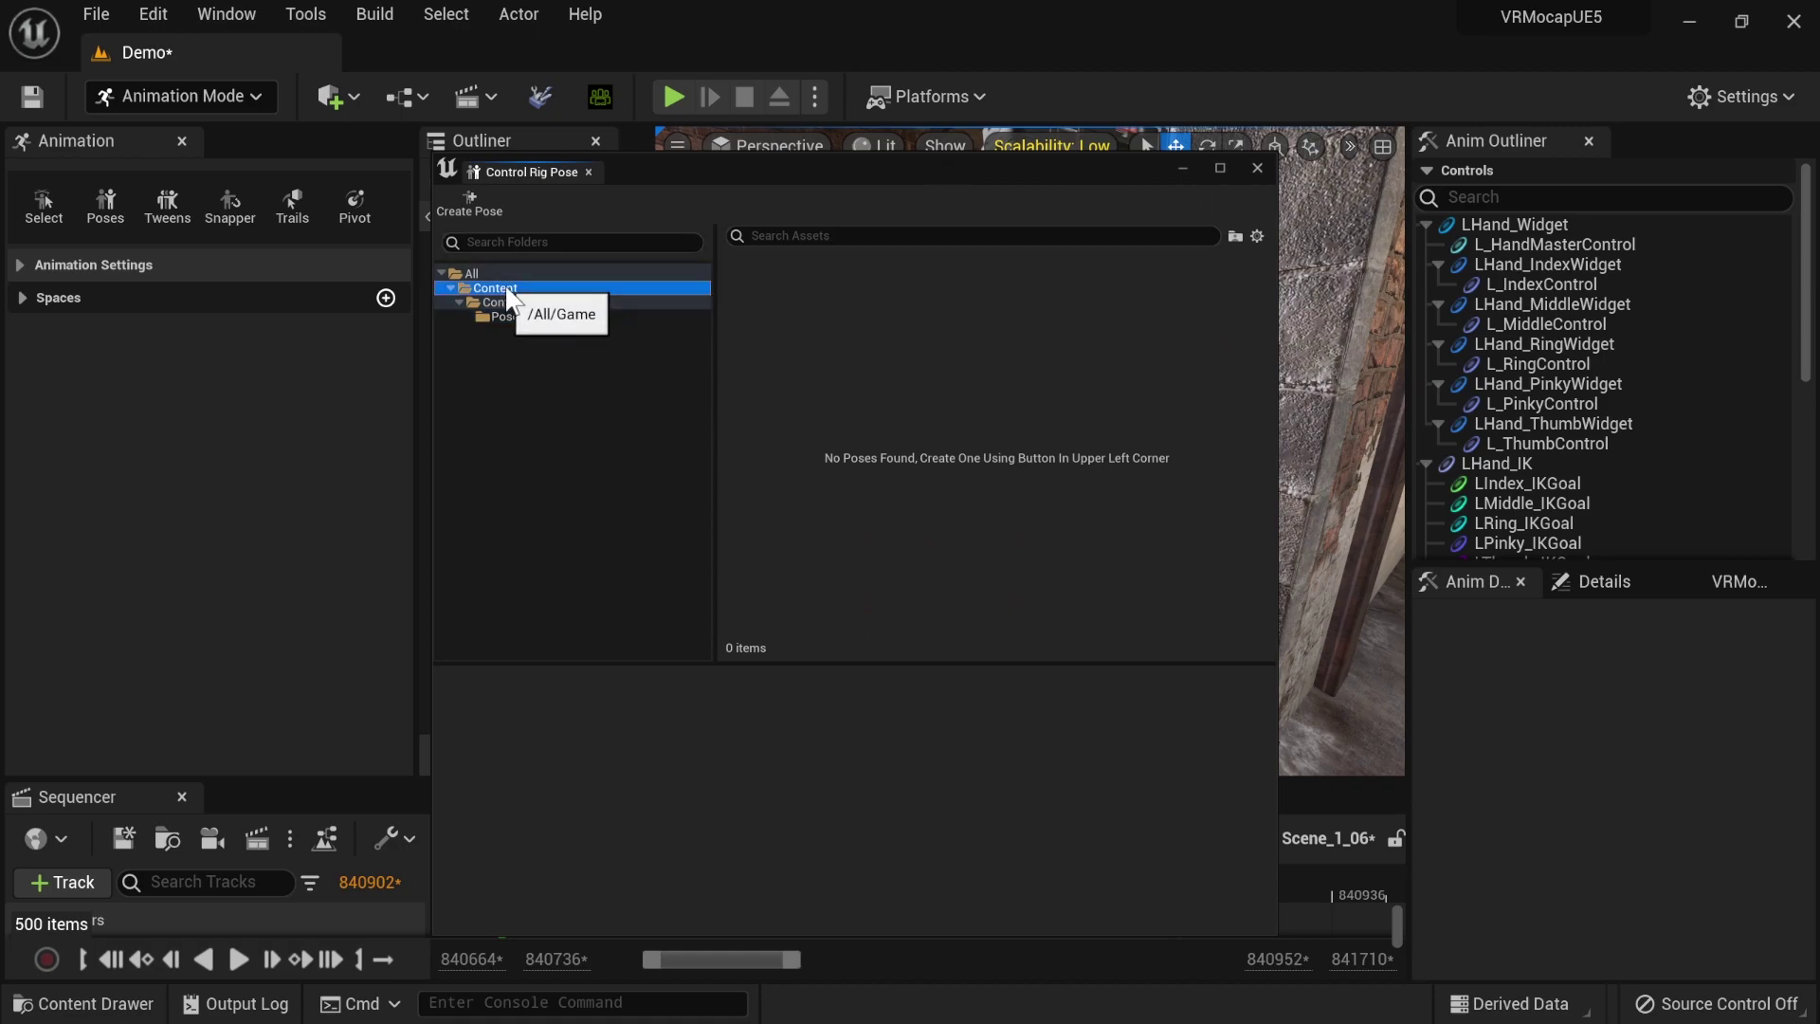
scroll(891, 500, "down", 6)
scroll(1055, 520, "down", 2)
double_click(1071, 371)
double_click(910, 325)
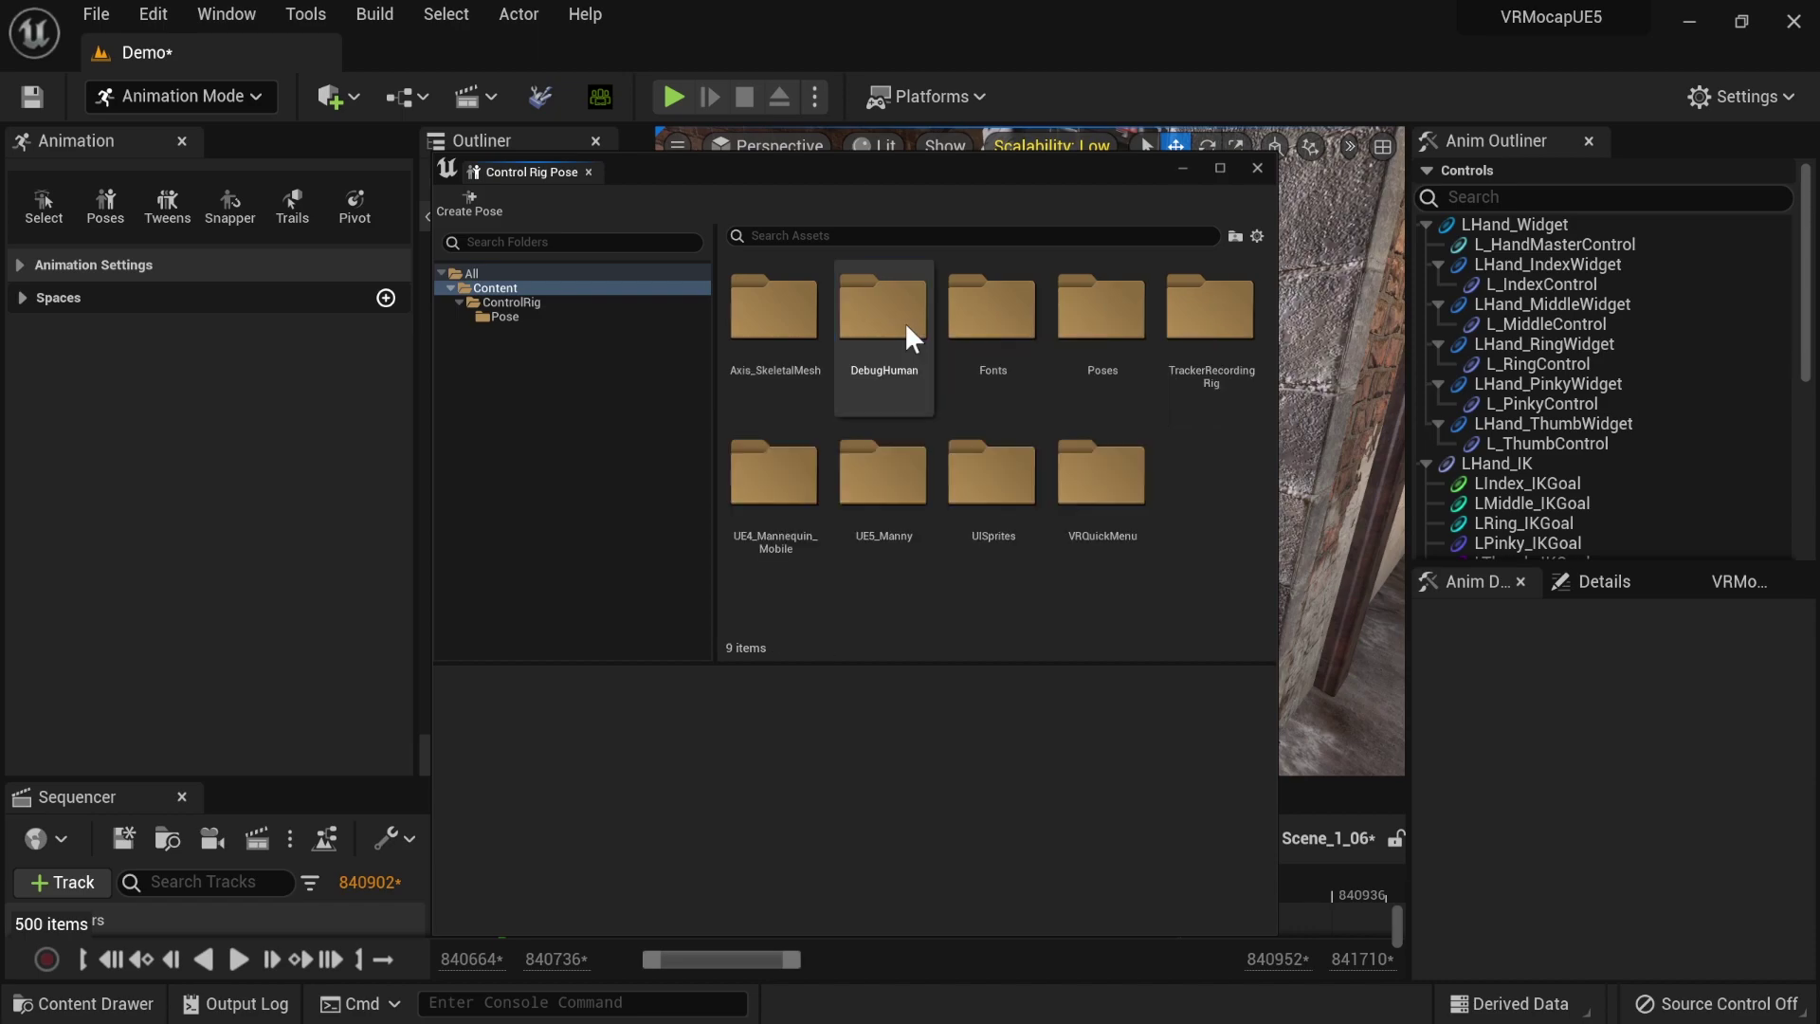
double_click(1102, 334)
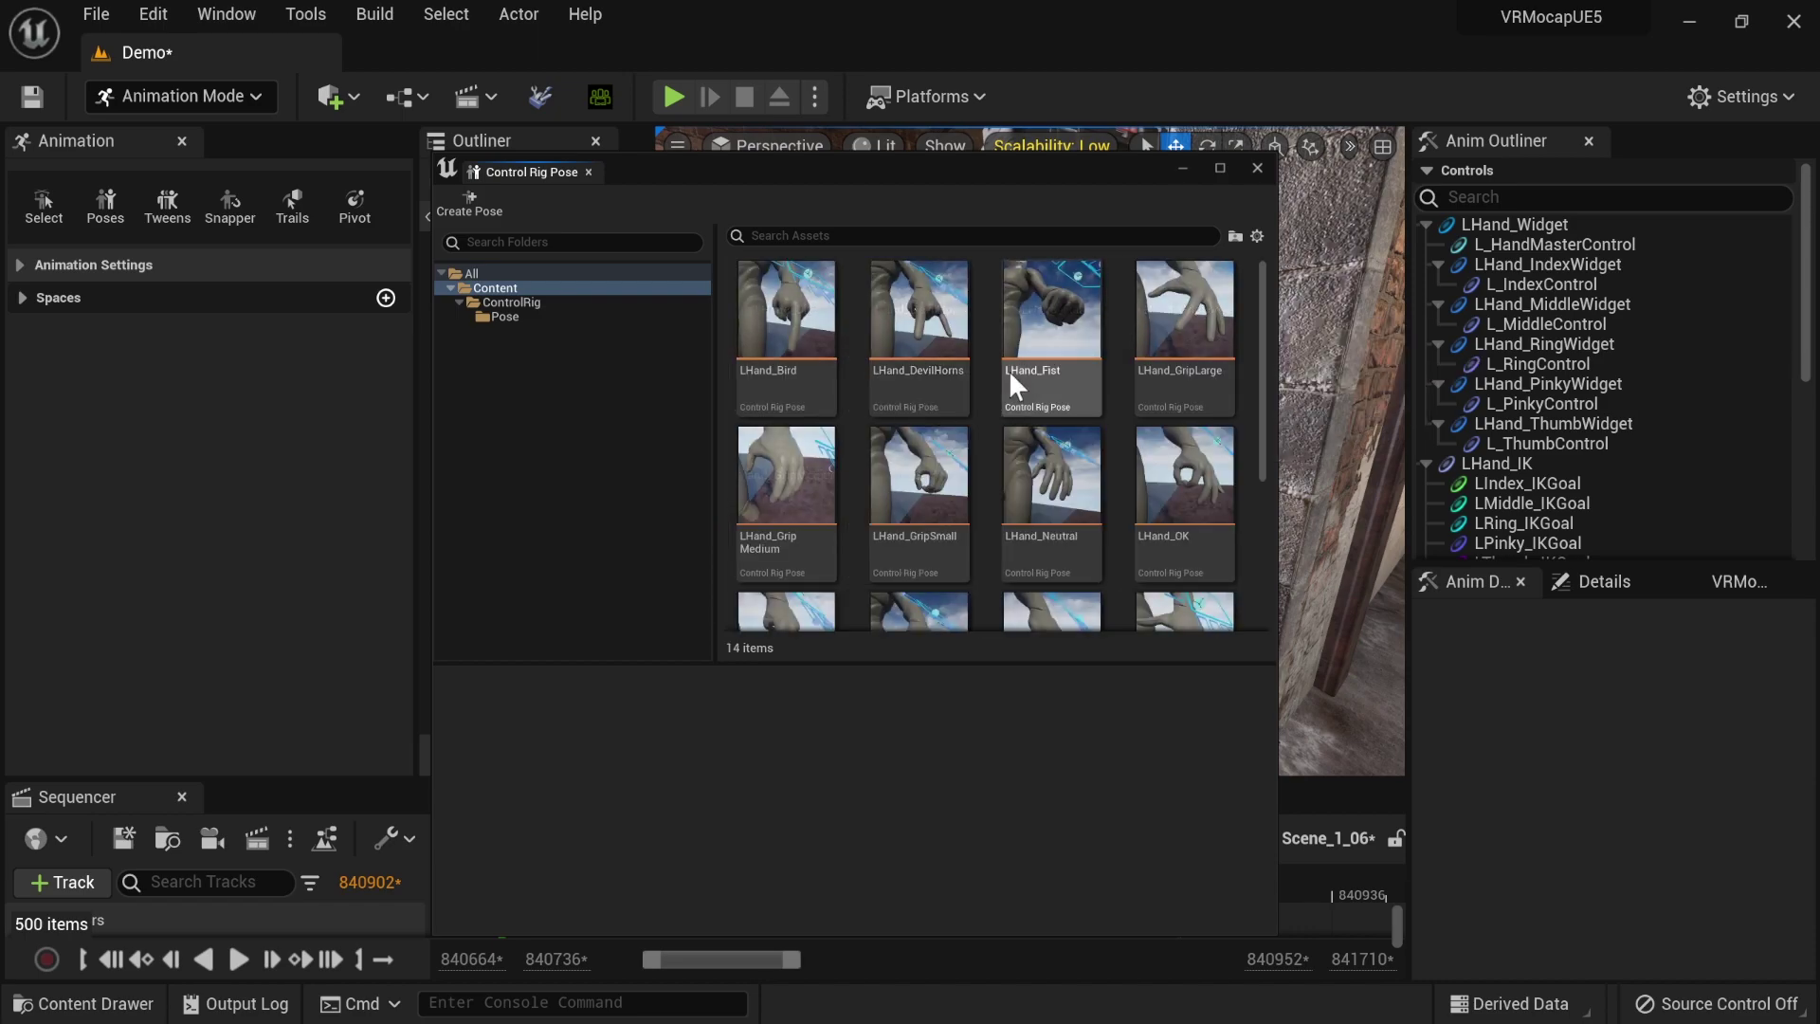
left_click_drag(559, 176, 325, 135)
- Select the hand controls matching the LHand_GripLarge pose and paste that pose onto the rat's left hand
scroll(312, 474, "down", 5)
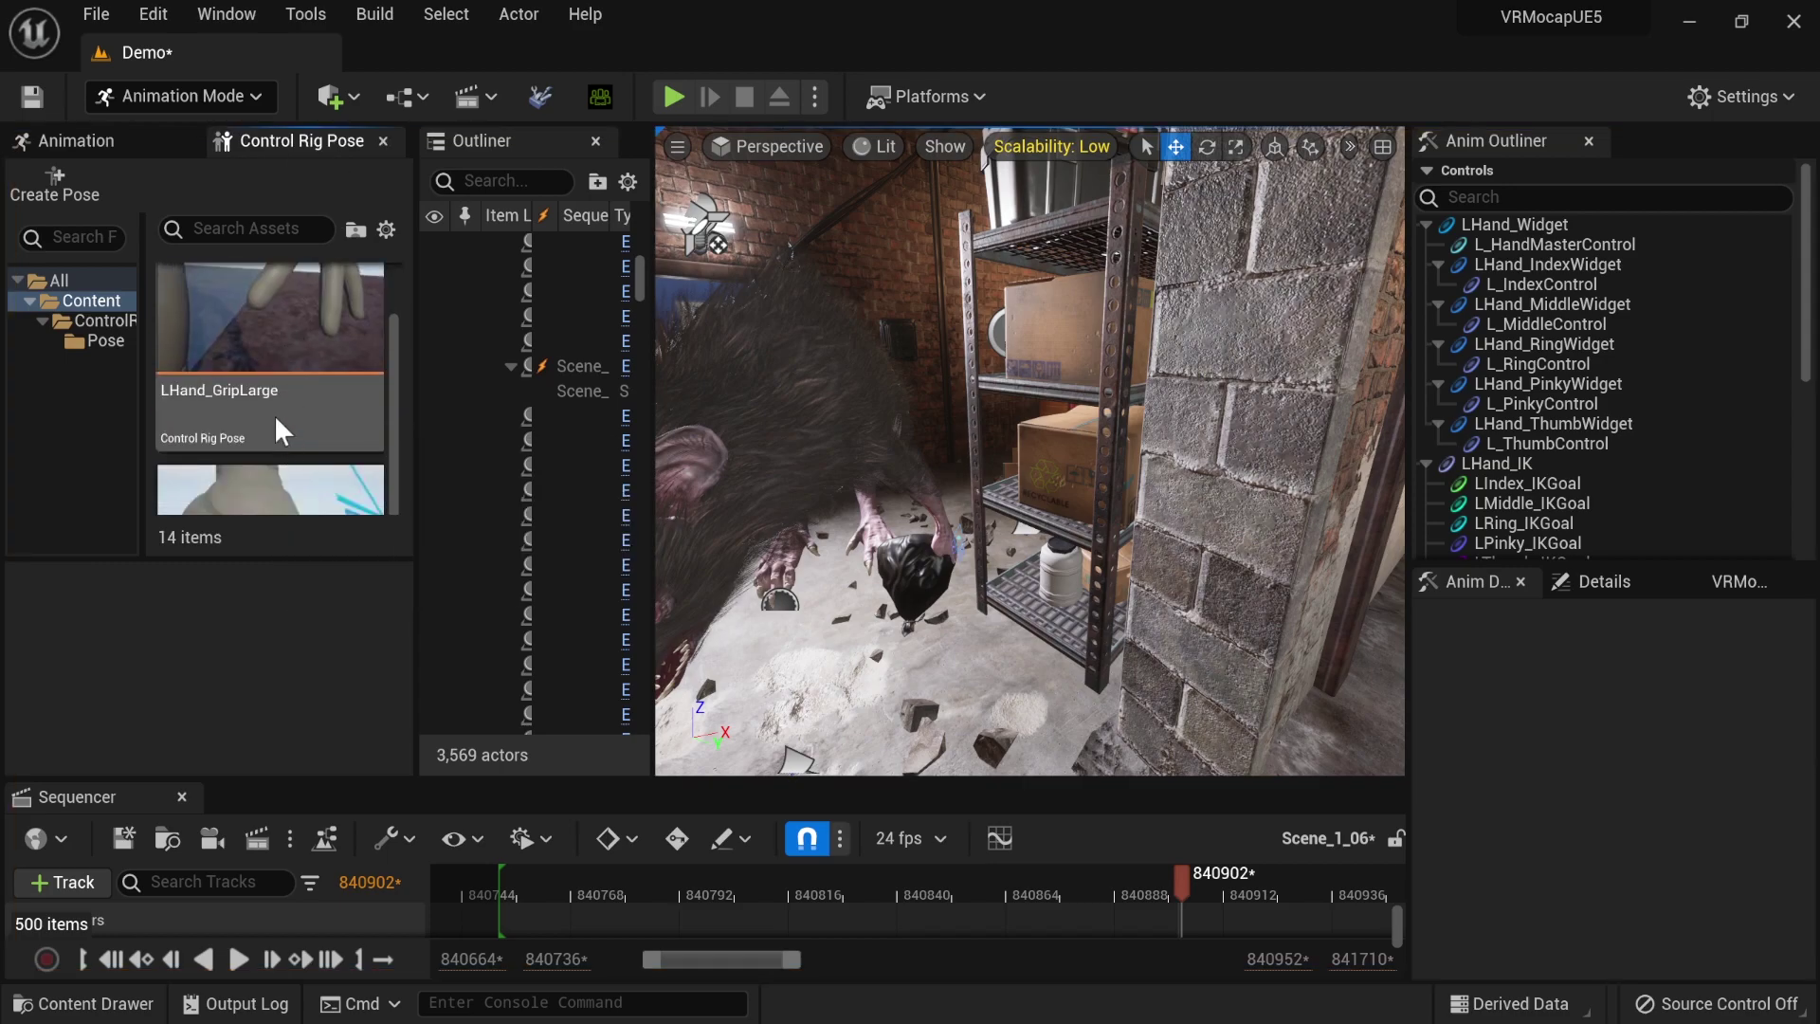
left_click(279, 422)
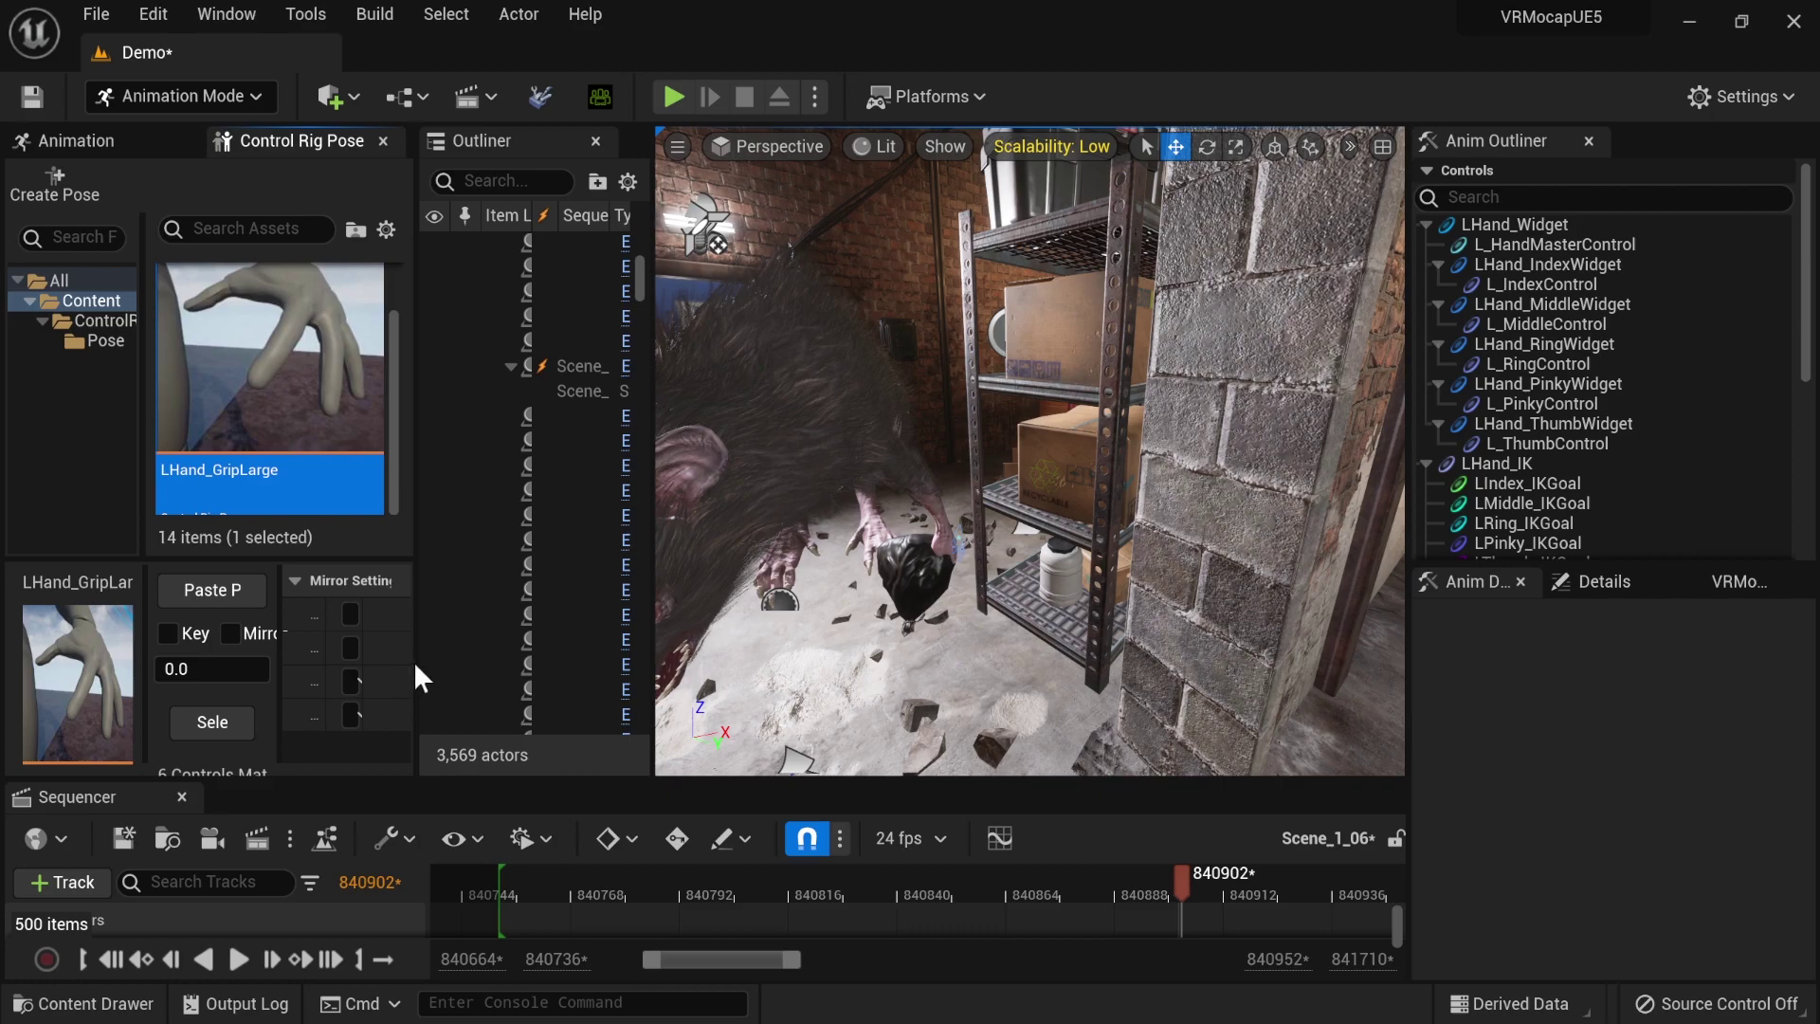
left_click_drag(411, 657, 603, 652)
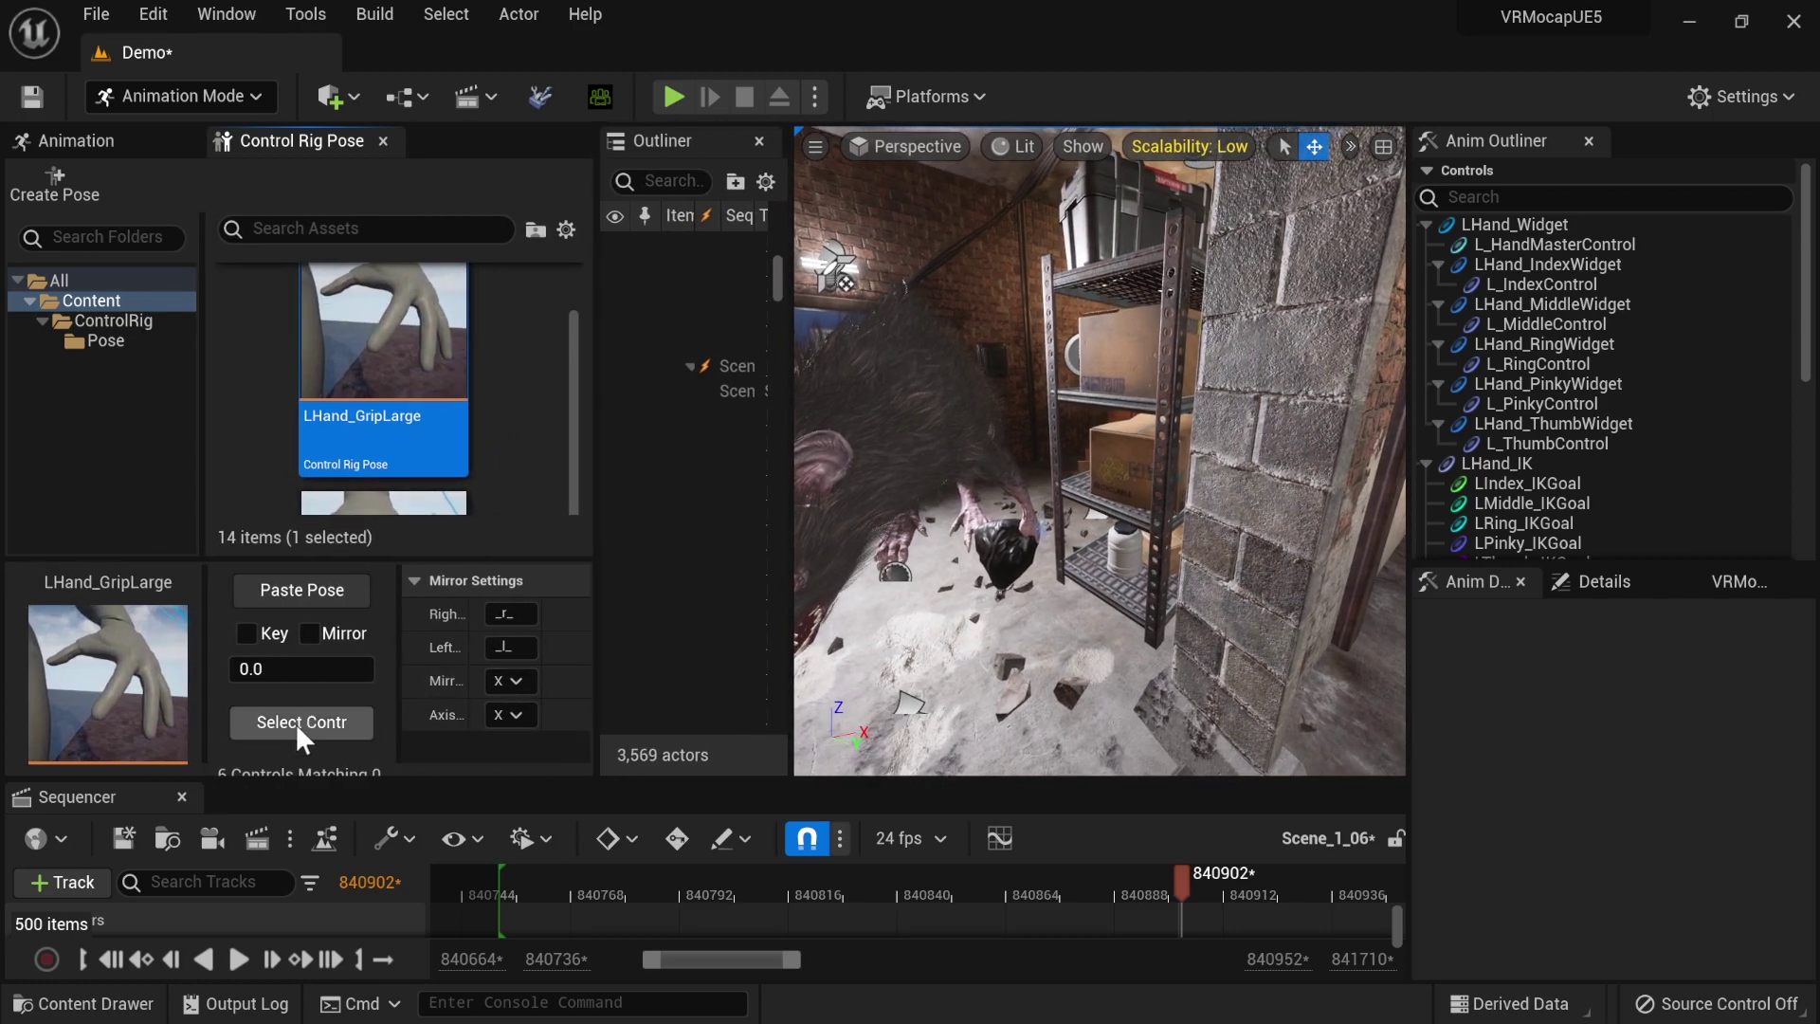
left_click(294, 721)
left_click(273, 594)
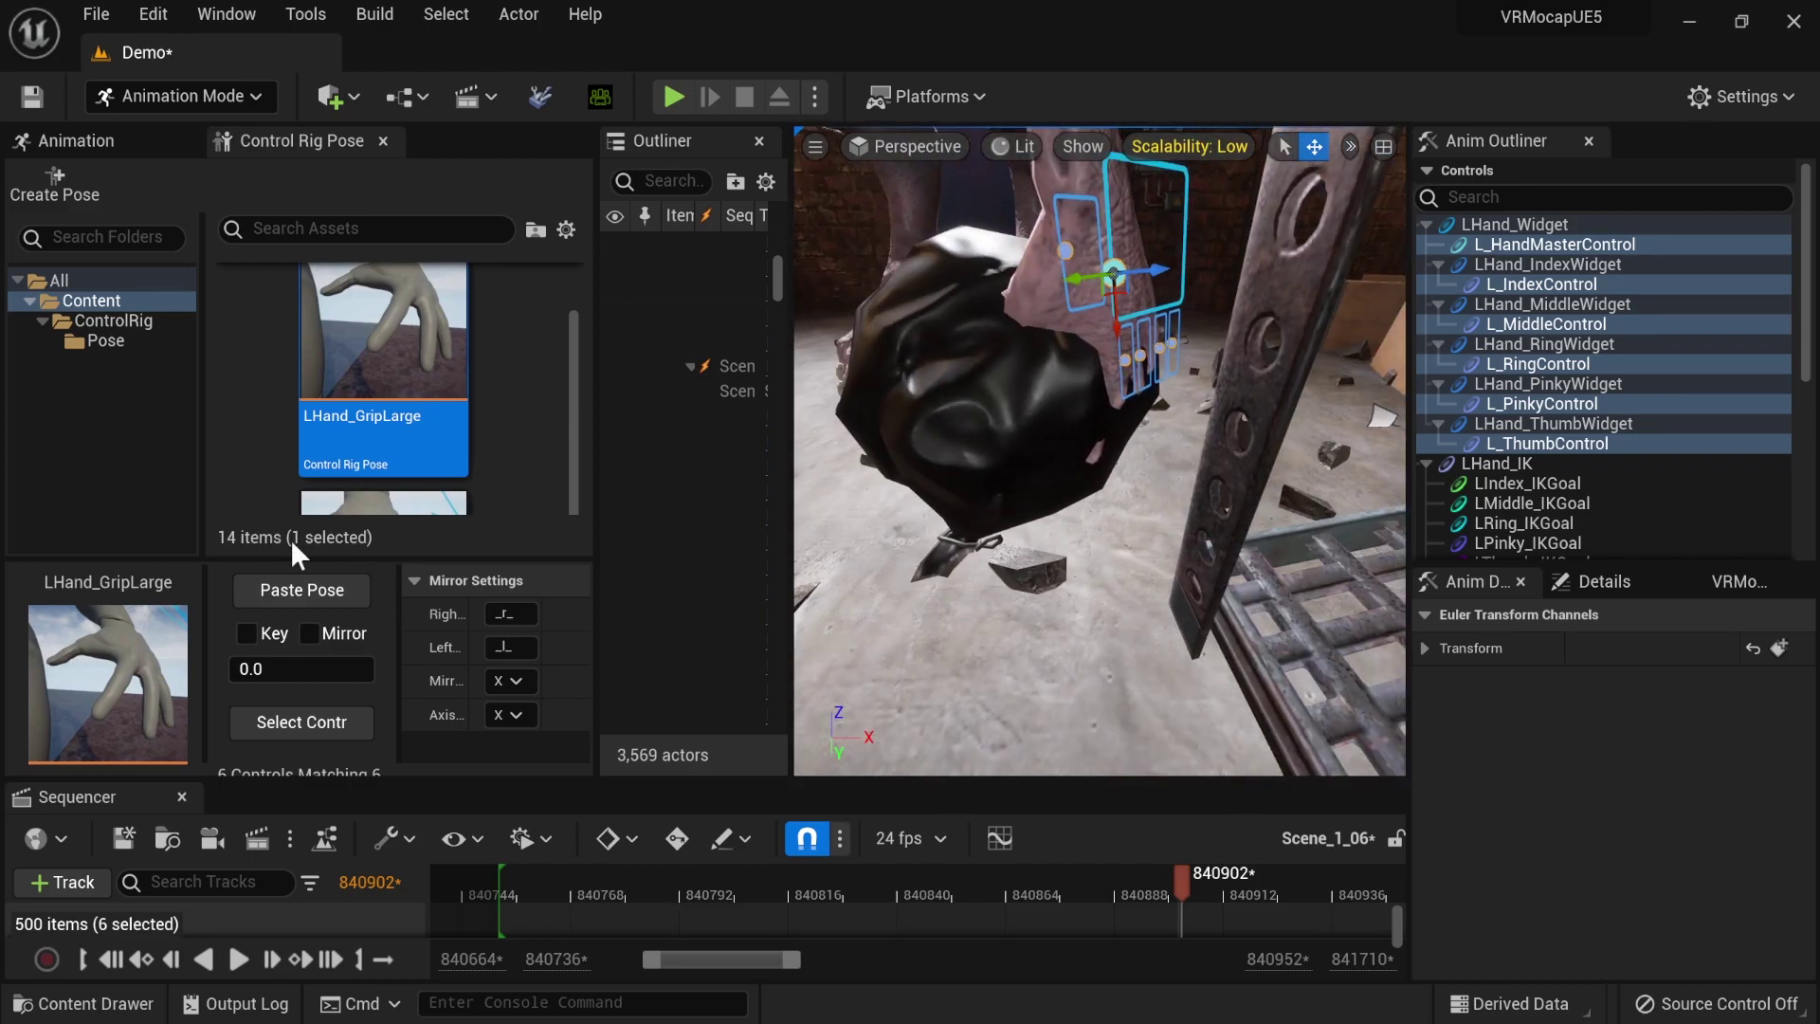
- Try choosing the LHand_GripMedium pose for the left hand and switch back to LHand_GripLarge
scroll(285, 440, "down", 1)
left_click(332, 417)
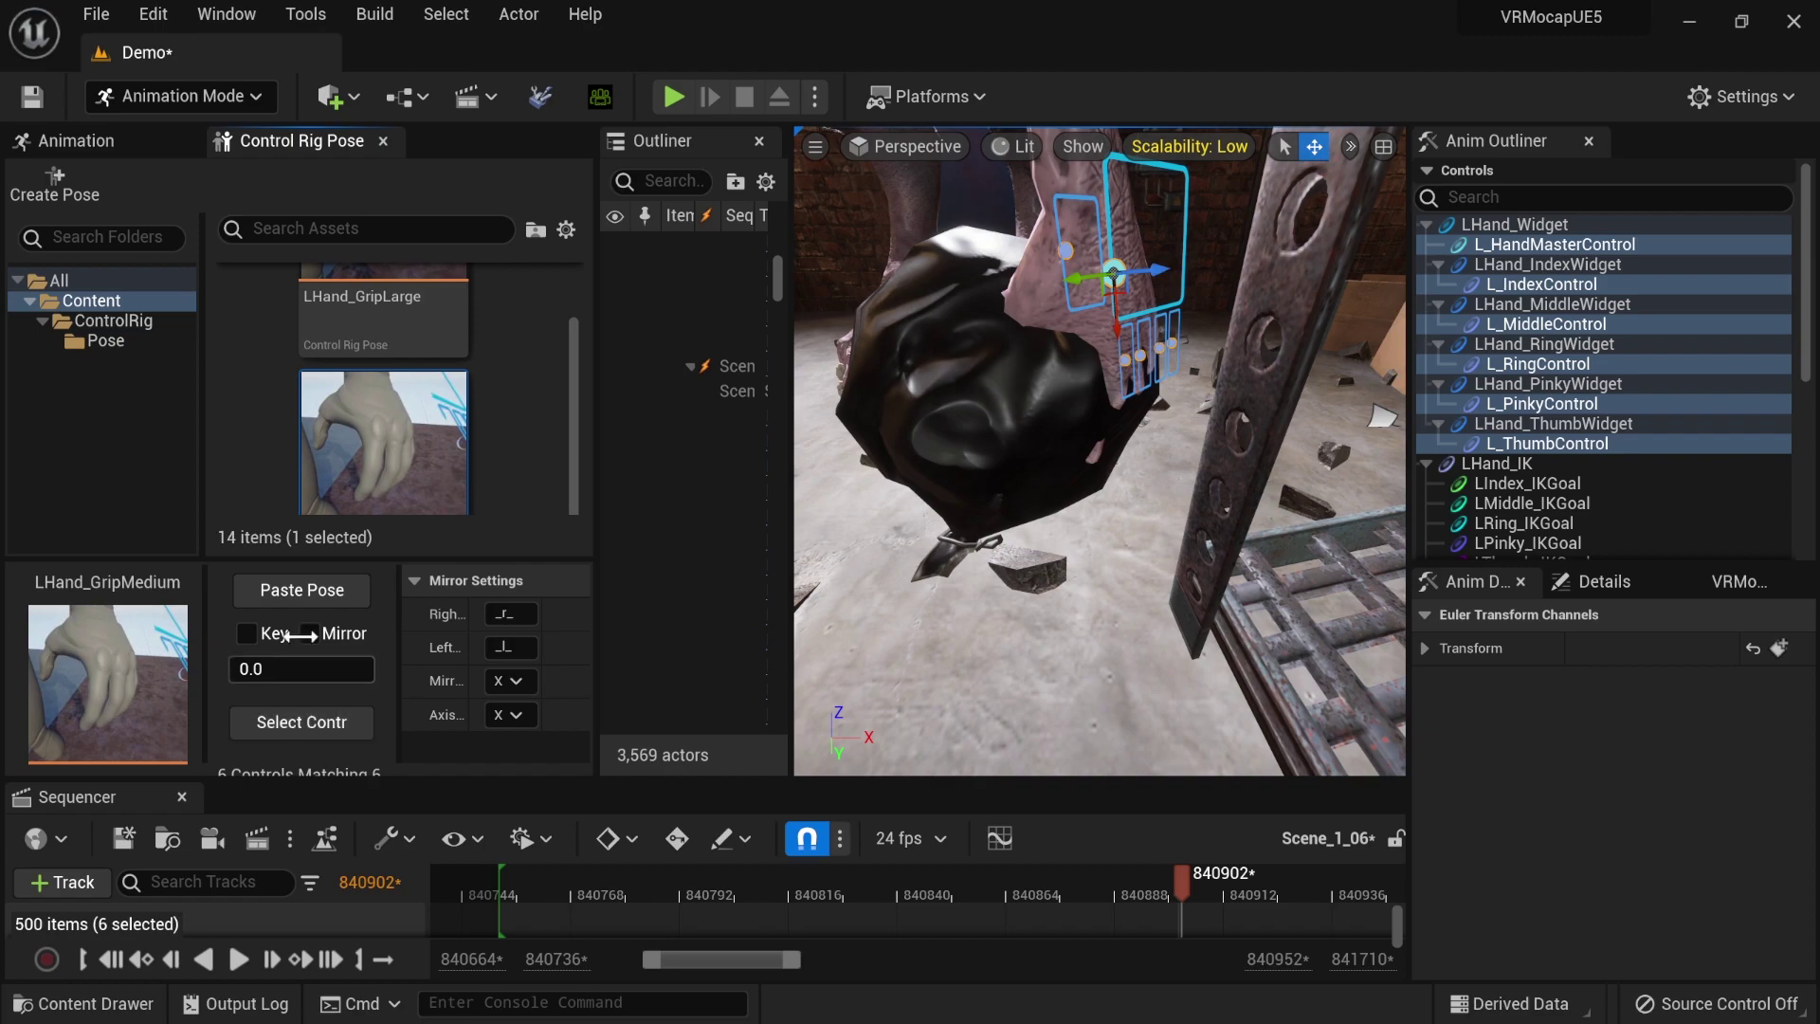
scroll(344, 469, "up", 1)
left_click(360, 447)
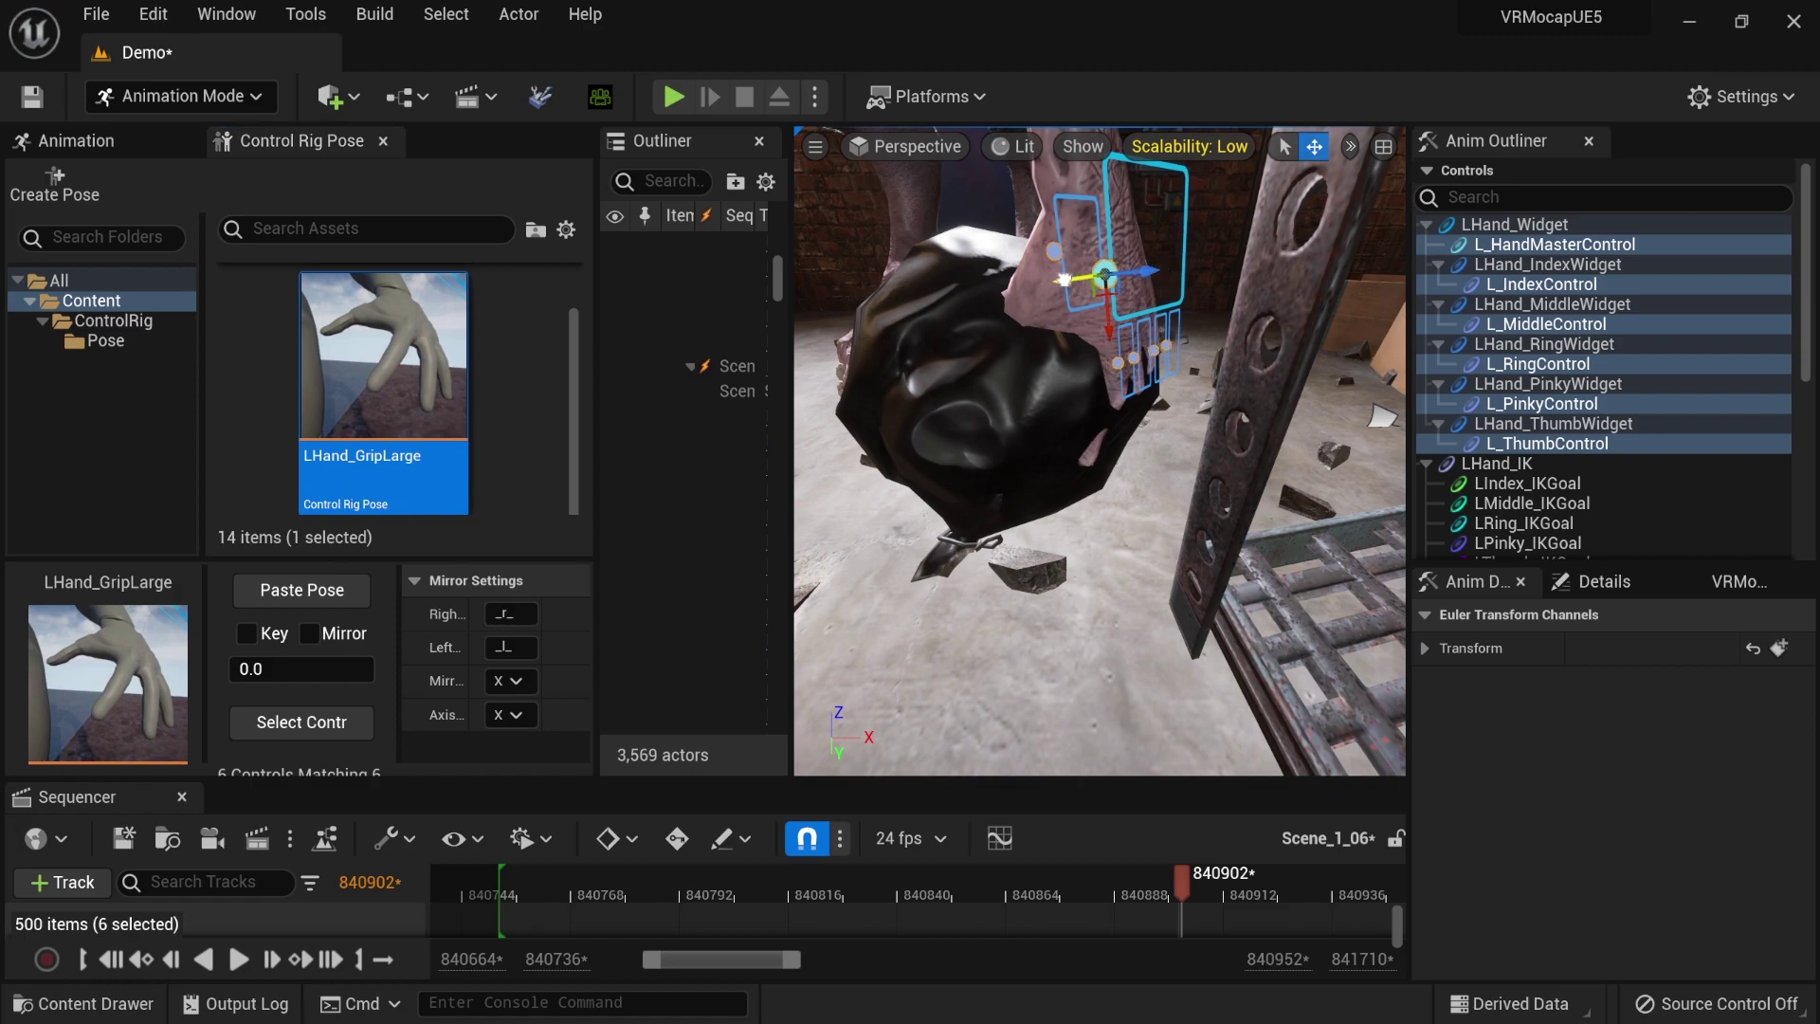
- Adjust the left index, middle and thumb controls and L_HandMasterControl to curl the rat's fingers into a grip
left_click(1147, 368)
left_click(1136, 356)
mouse_move(1135, 356)
right_mouse_down()
mouse_move(1166, 377)
mouse_move(1128, 389)
right_mouse_up()
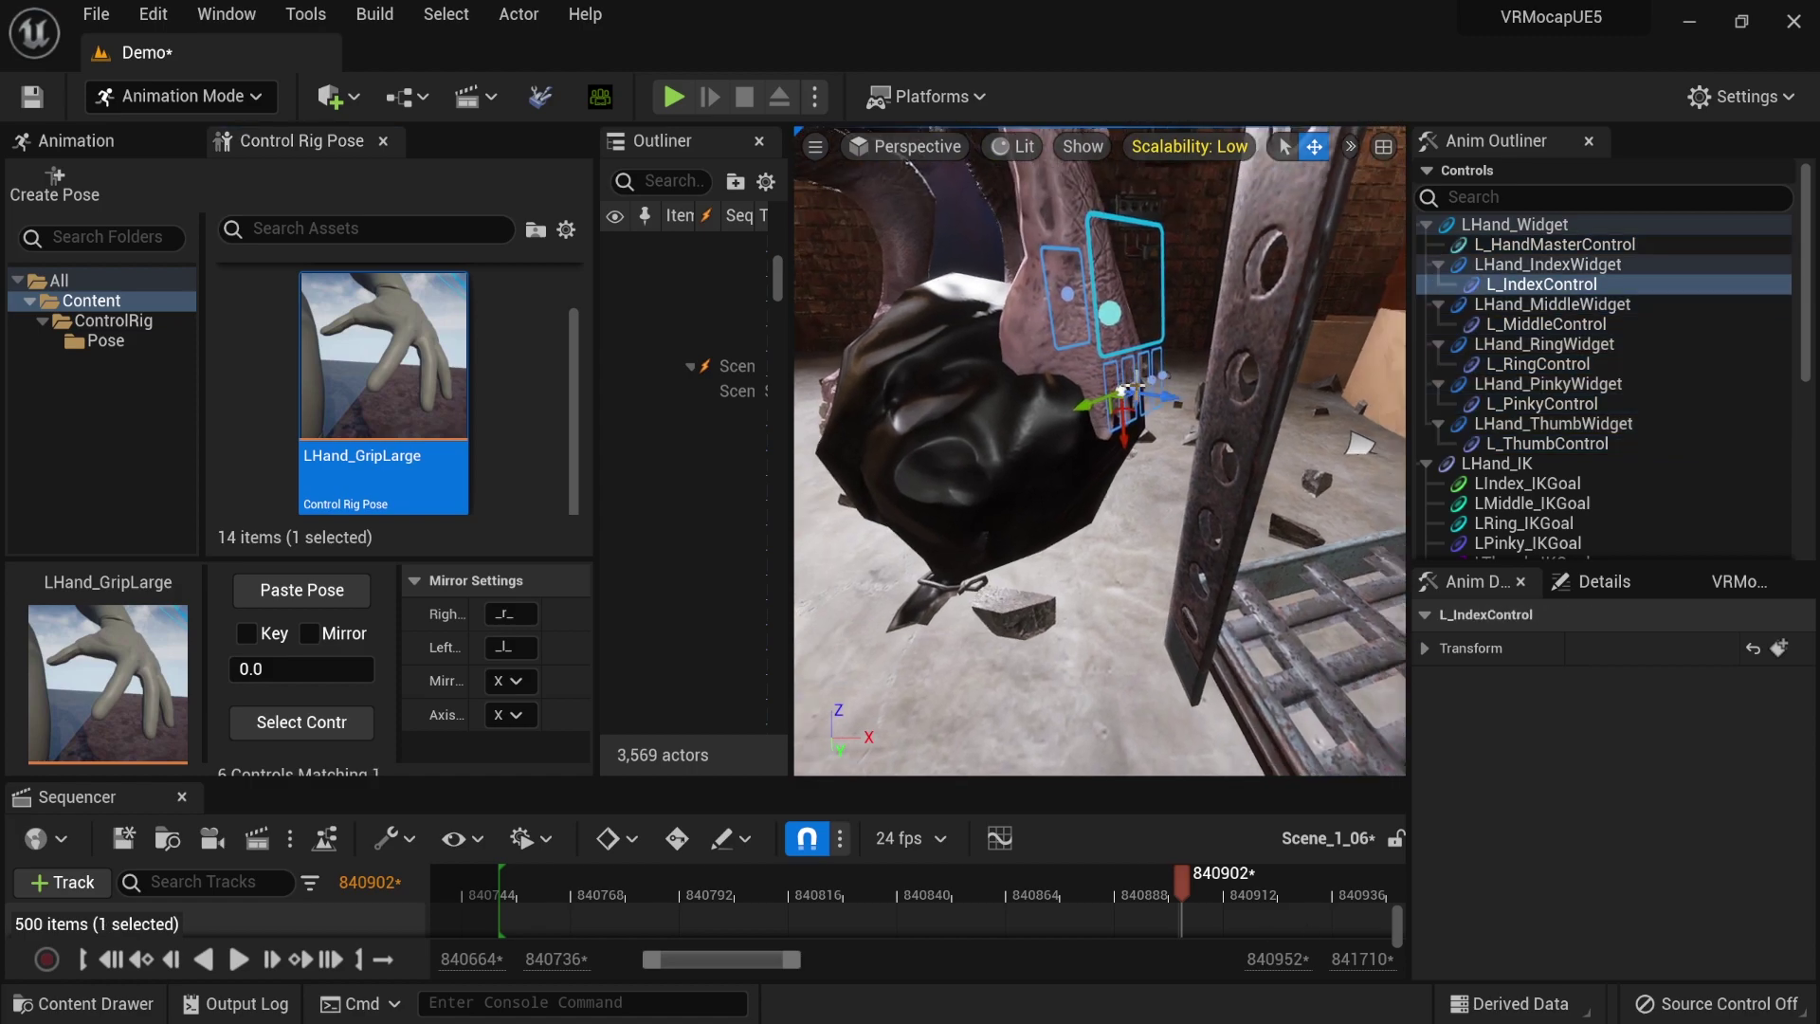
left_click(1135, 379, "ctrl")
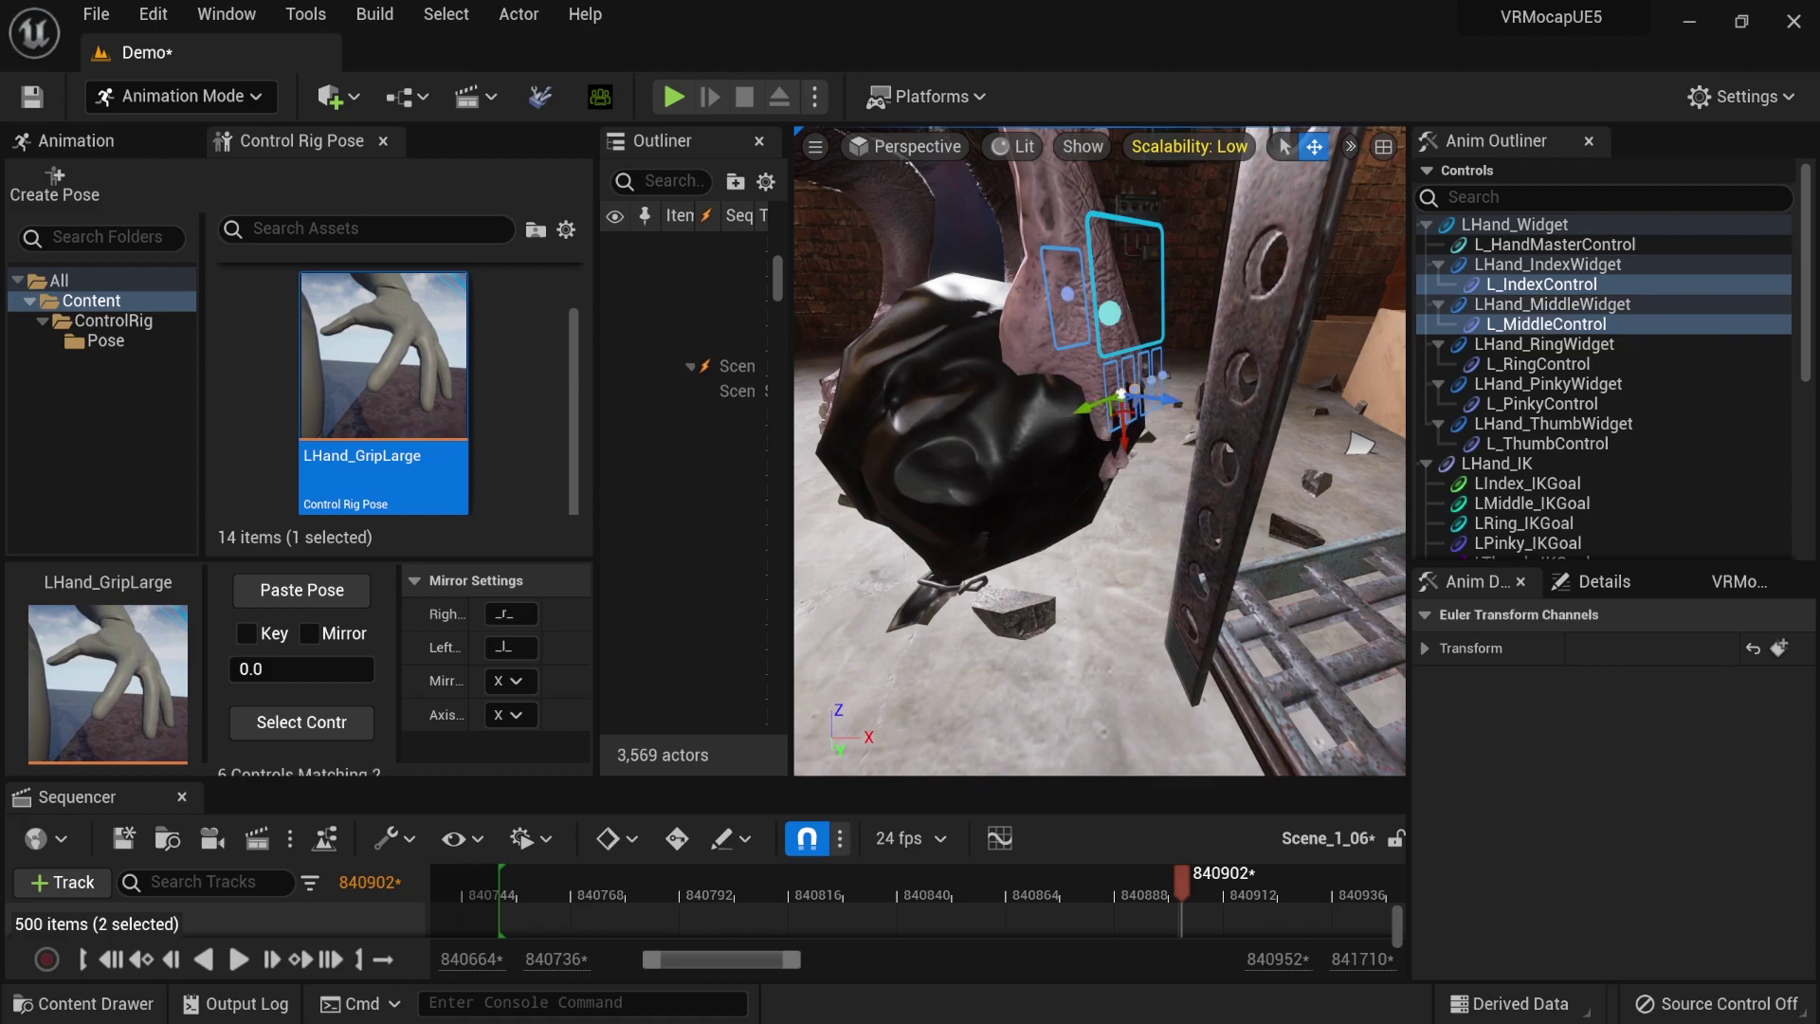
left_click(1076, 357)
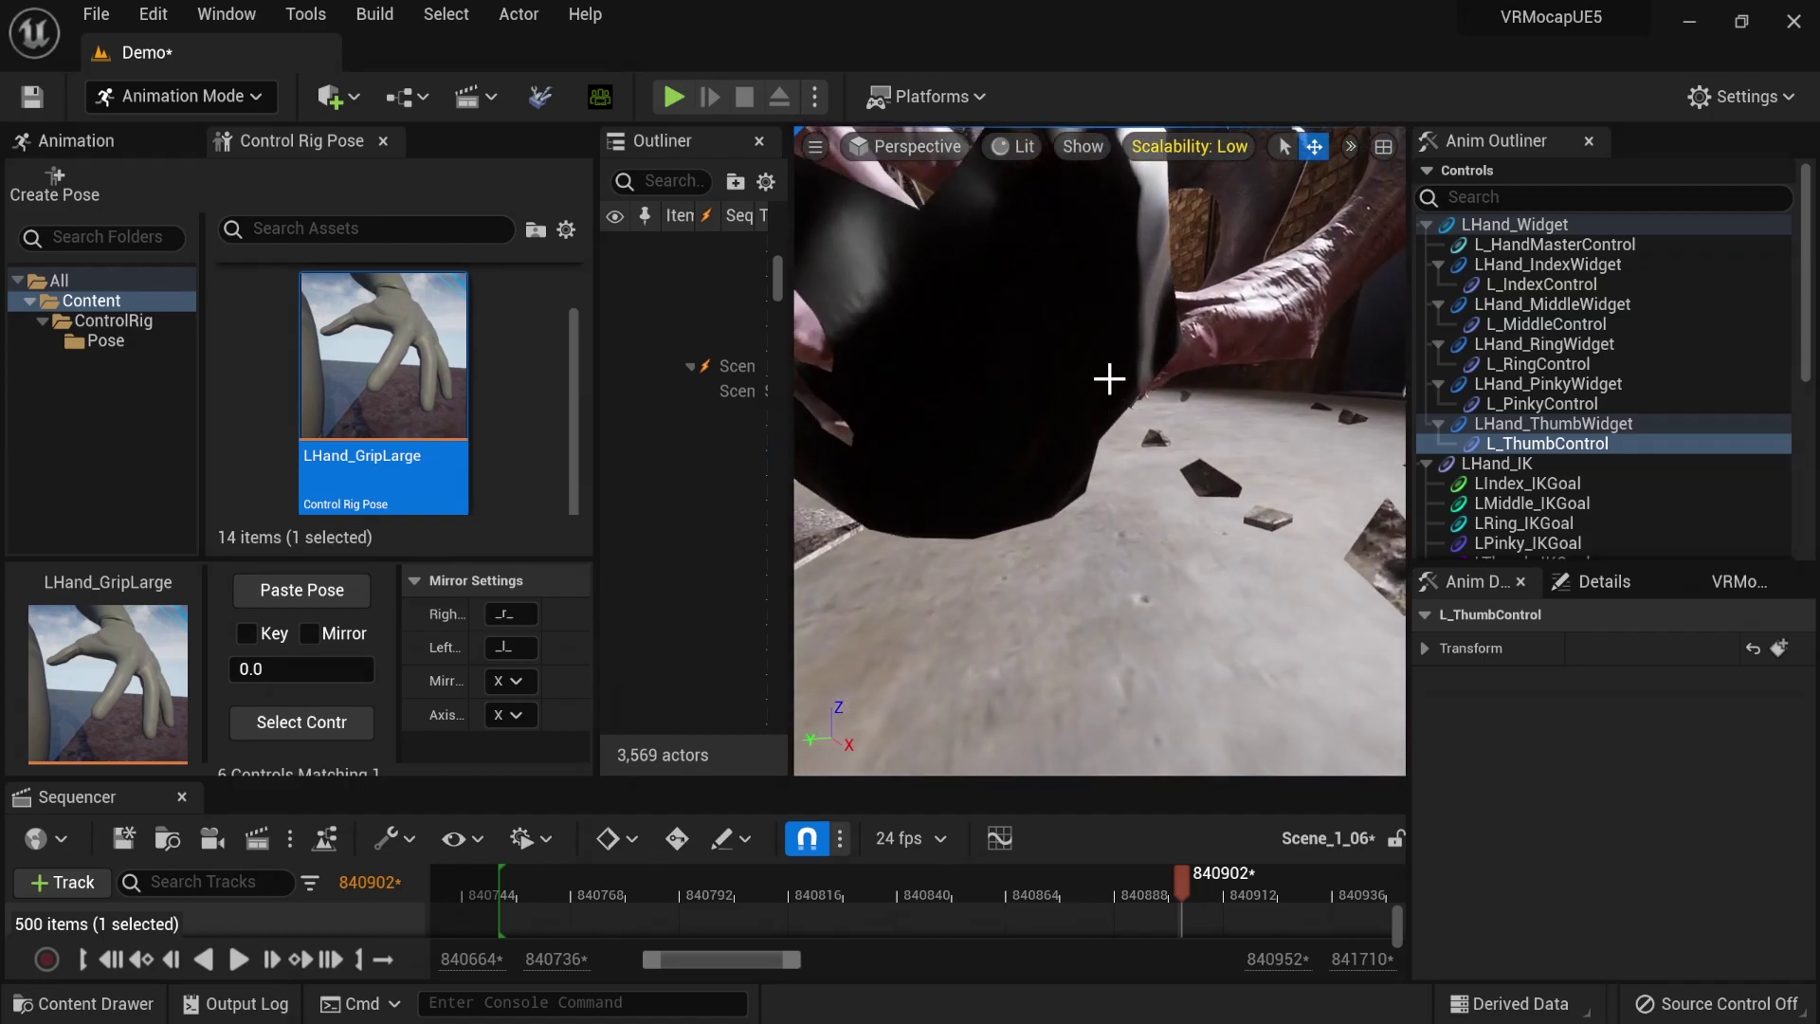
left_click(958, 332)
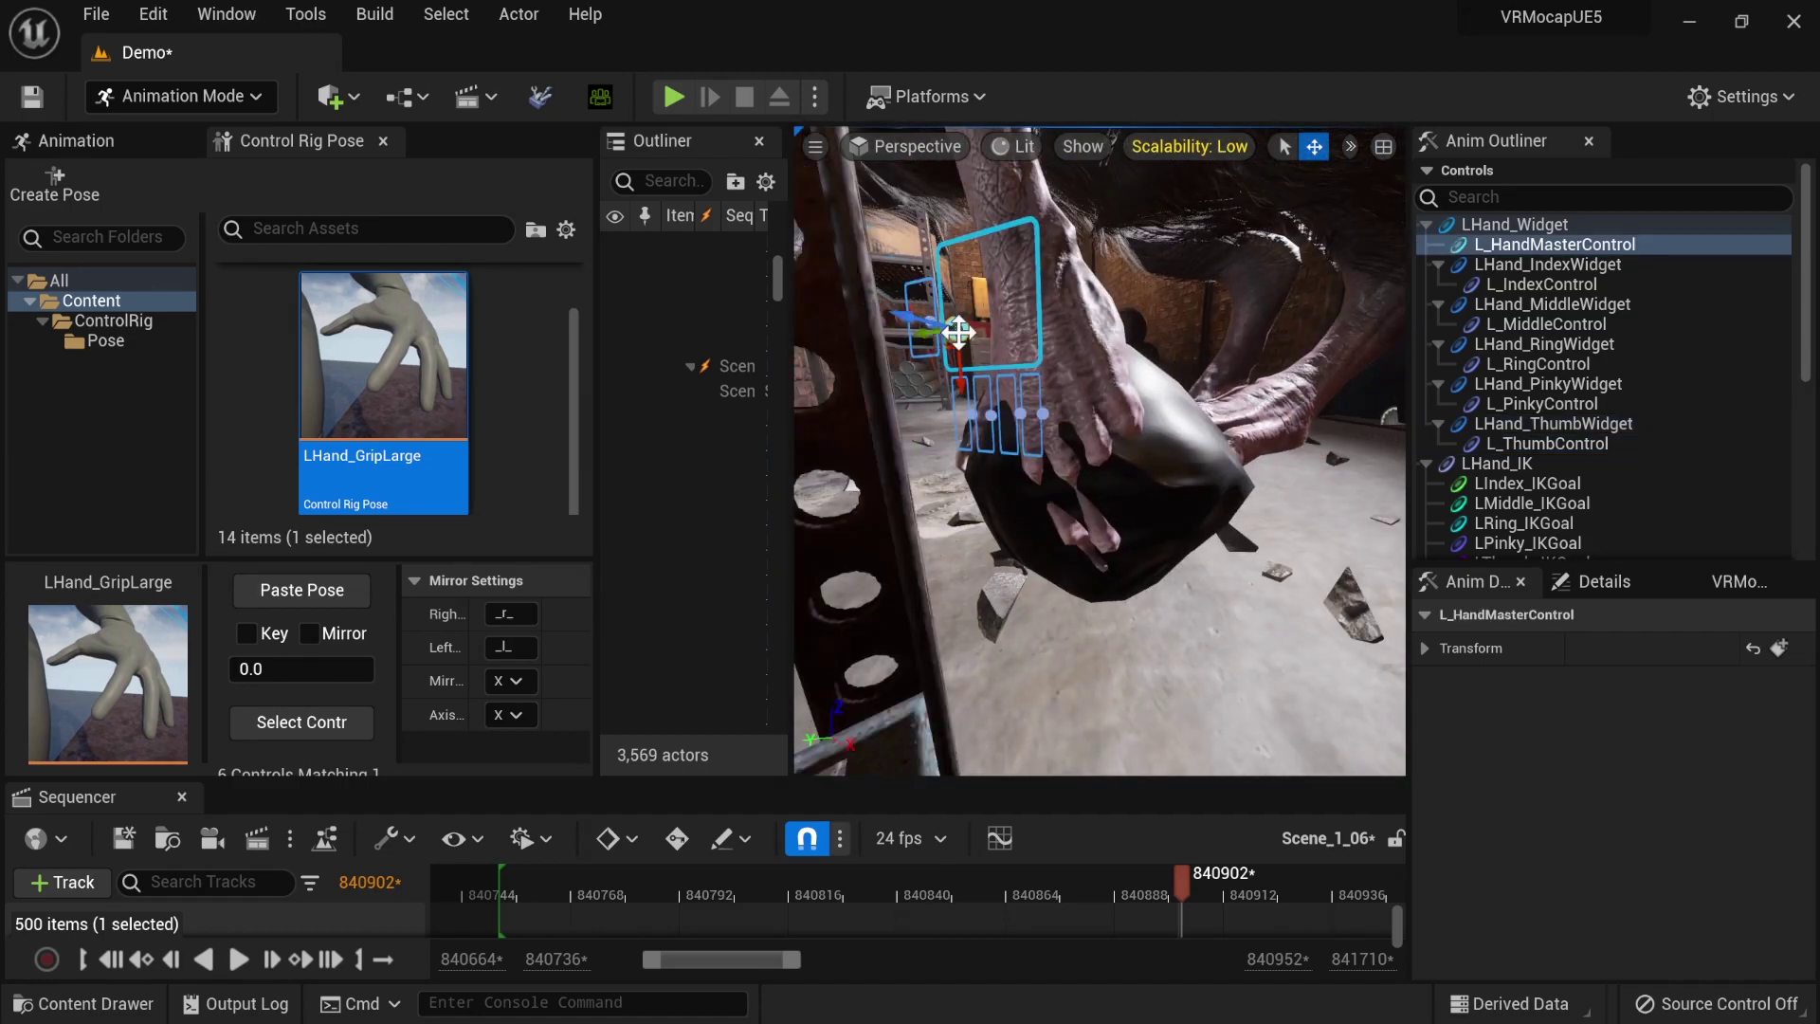
left_click_drag(1002, 365, 1012, 303)
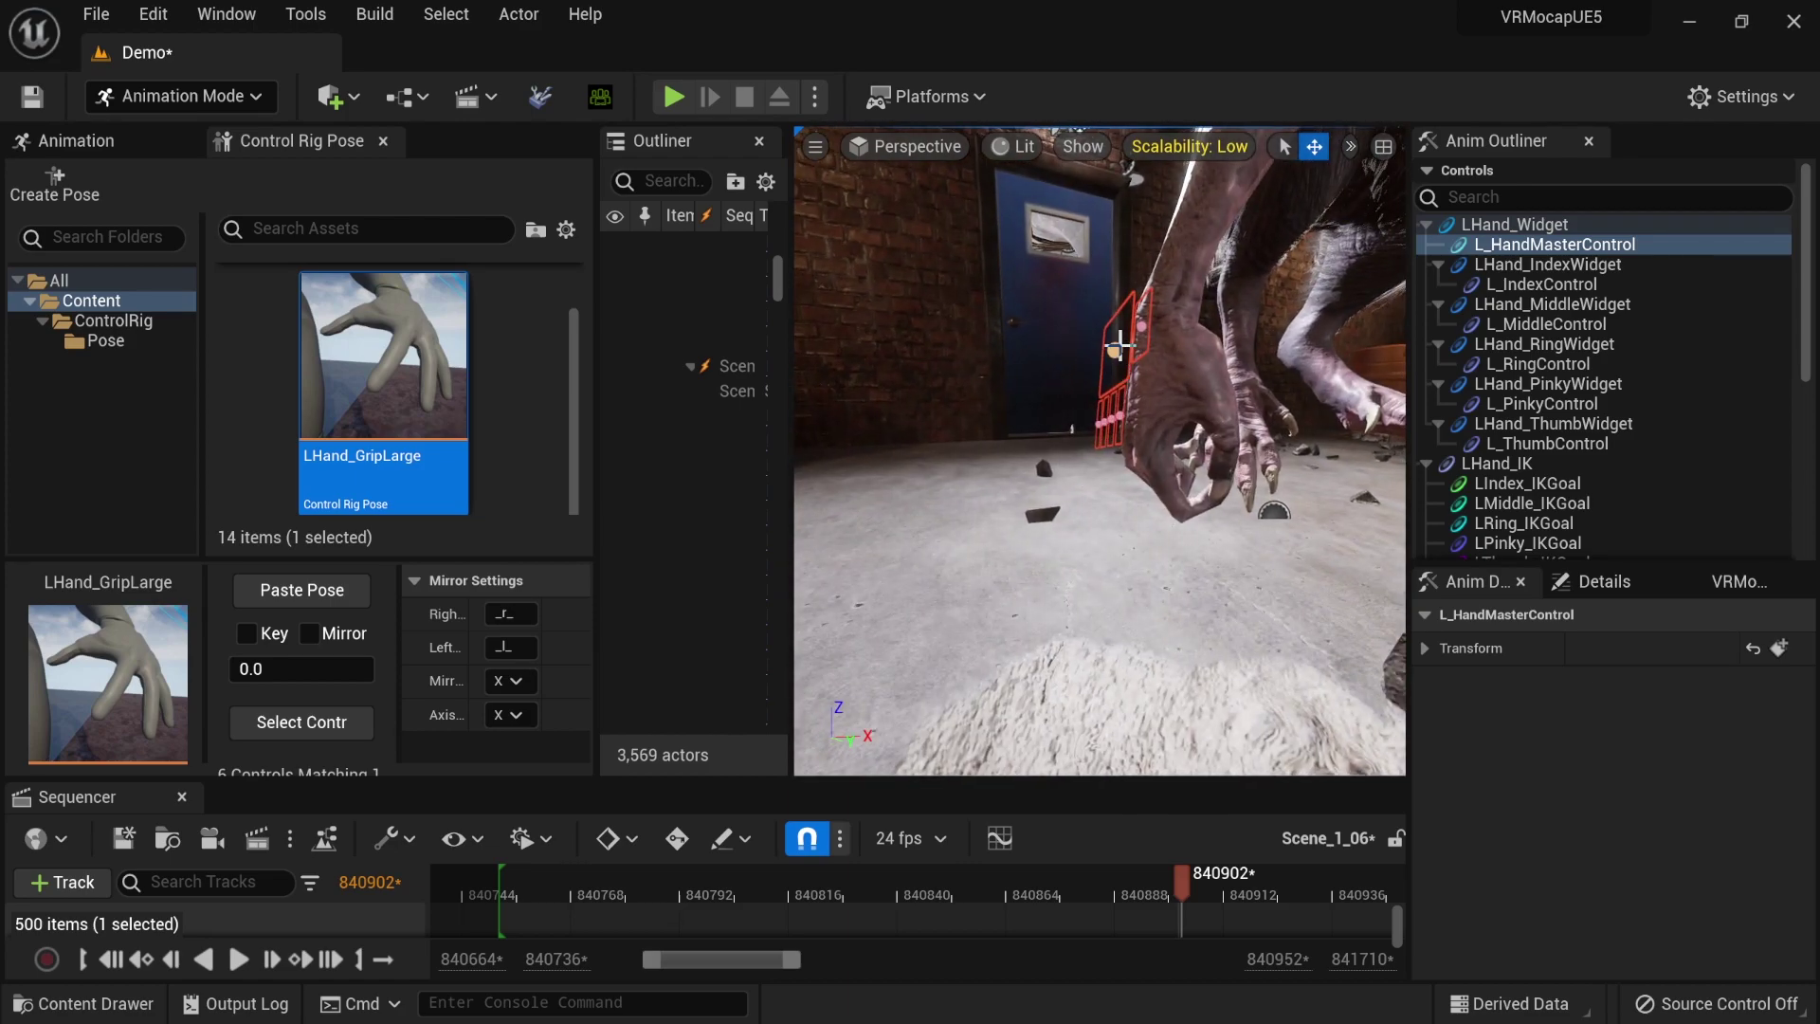
- Select SM_TrashLOW, enlarge the Sequencer area and shift the bag slightly to fit the gripping hand
left_click(1118, 374)
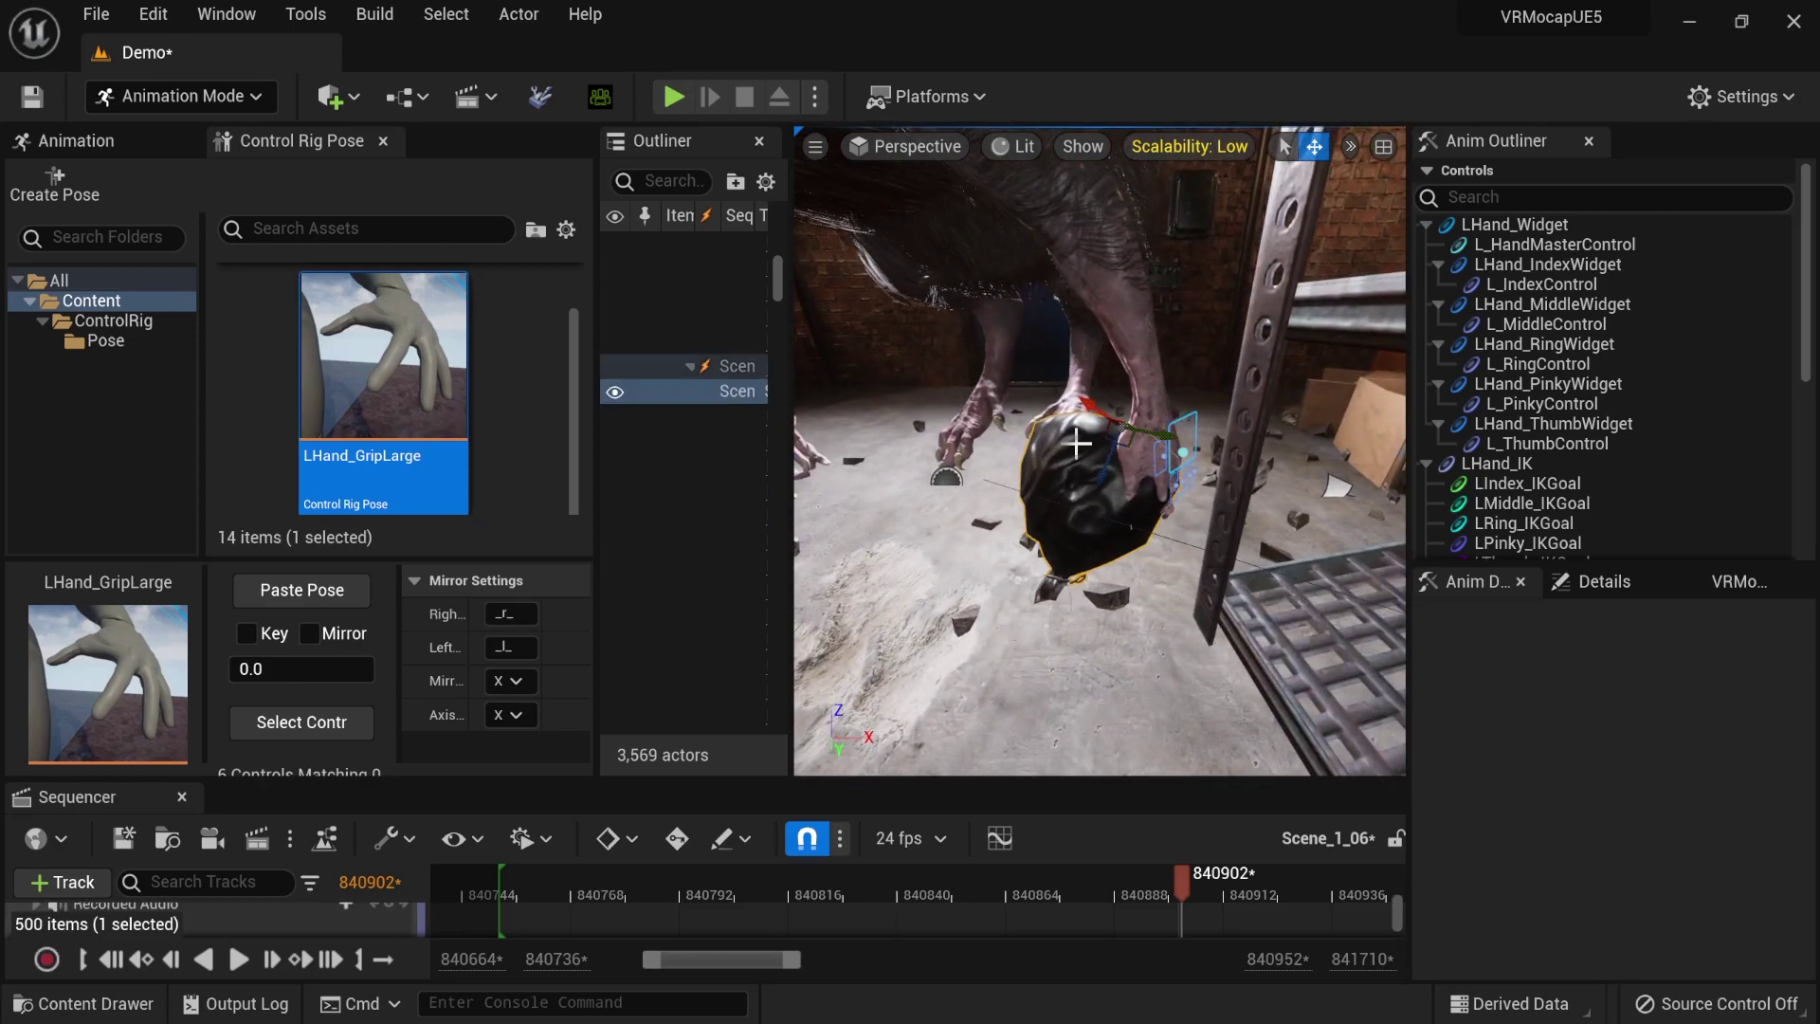
left_click_drag(384, 782, 389, 649)
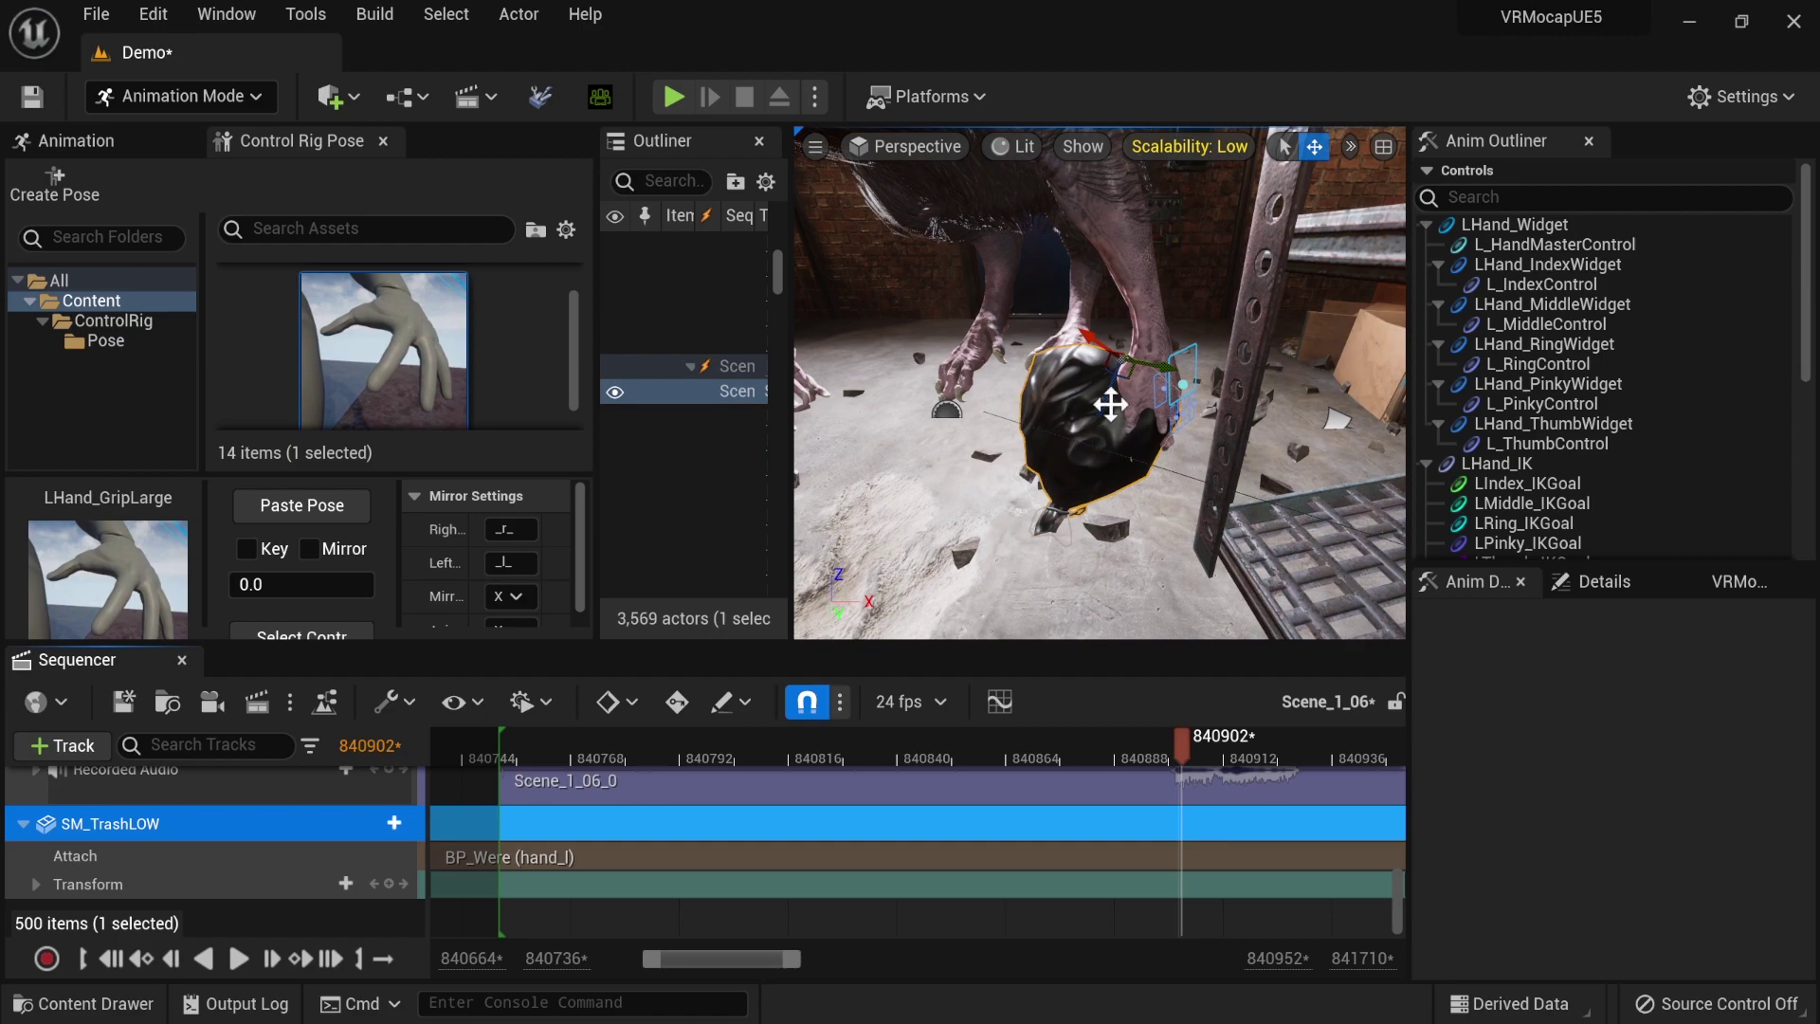
left_click_drag(1112, 362, 1130, 384)
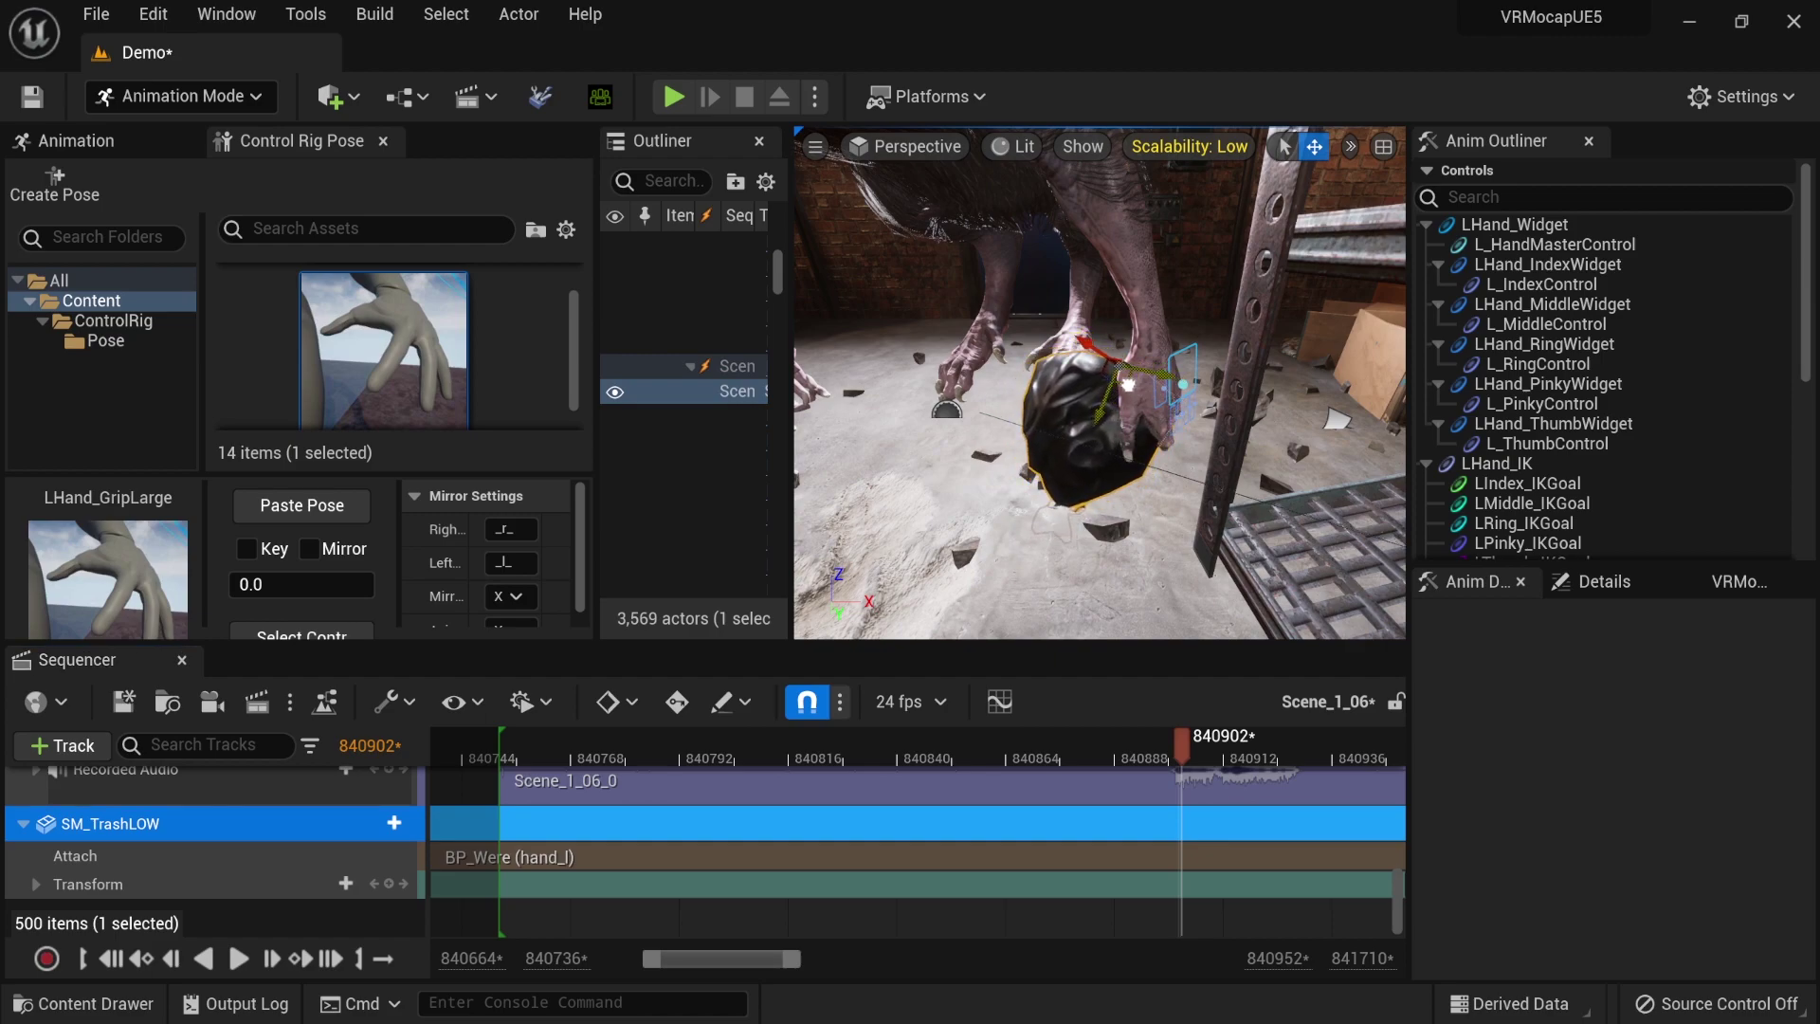
- Adjust L_IndexControl to fit the rat's left hand around the trash bag, and select L_PinkyControl at frame 840853
mouse_move(1132, 386)
right_mouse_down()
mouse_move(1062, 432)
mouse_move(1119, 384)
right_mouse_up()
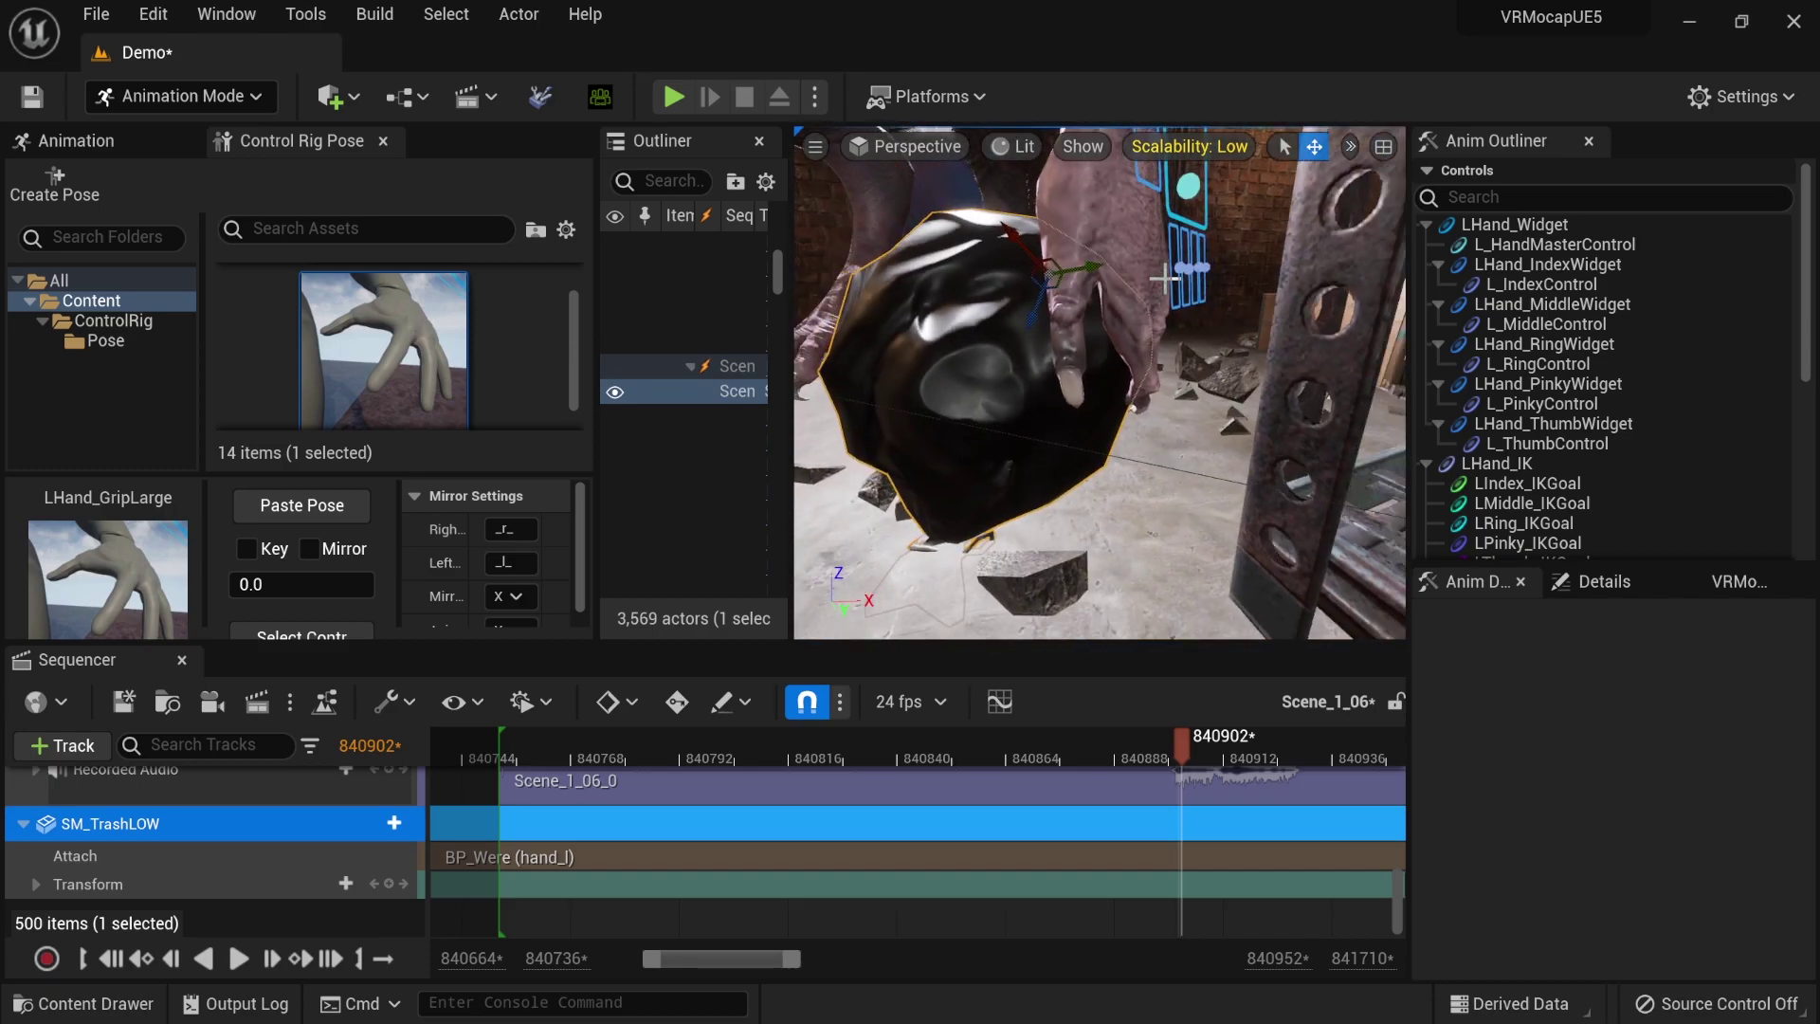
left_click(1185, 266)
left_click_drag(1162, 270, 1149, 269)
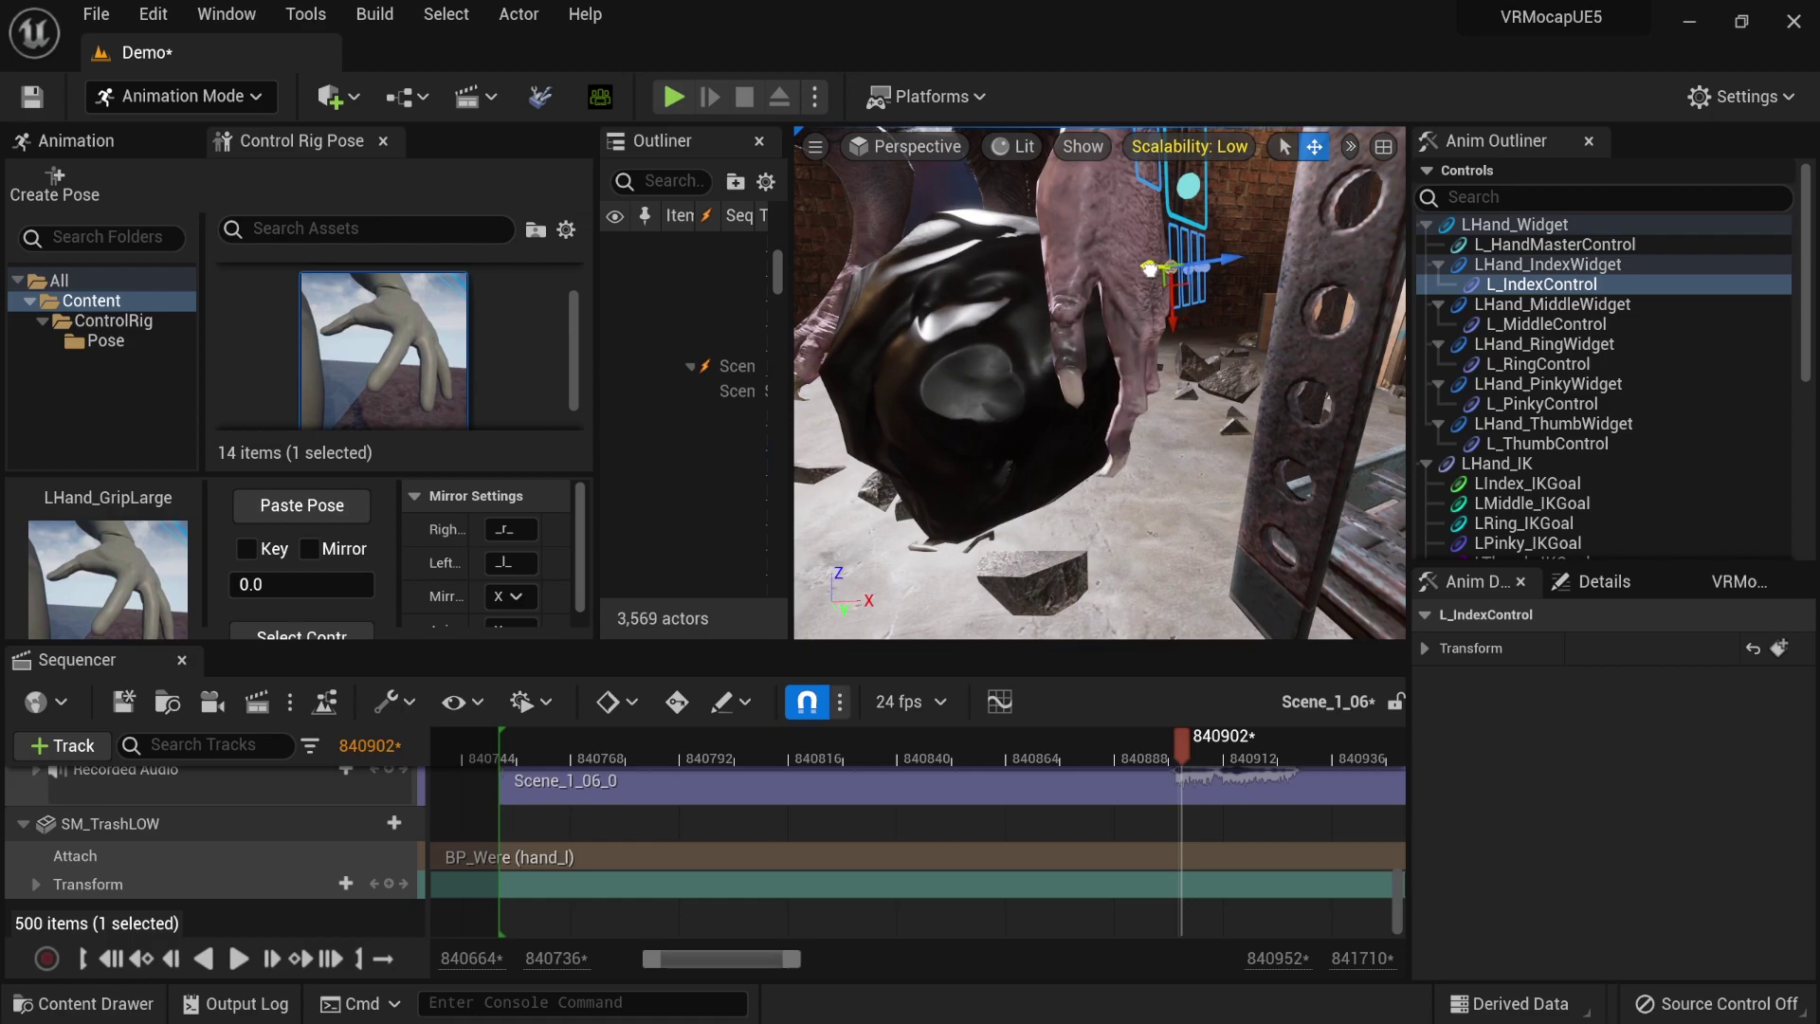
right_click_drag(1150, 269, 1006, 648)
left_click_drag(1021, 731, 955, 730)
right_click_drag(1001, 225, 1025, 565)
left_click(1002, 601)
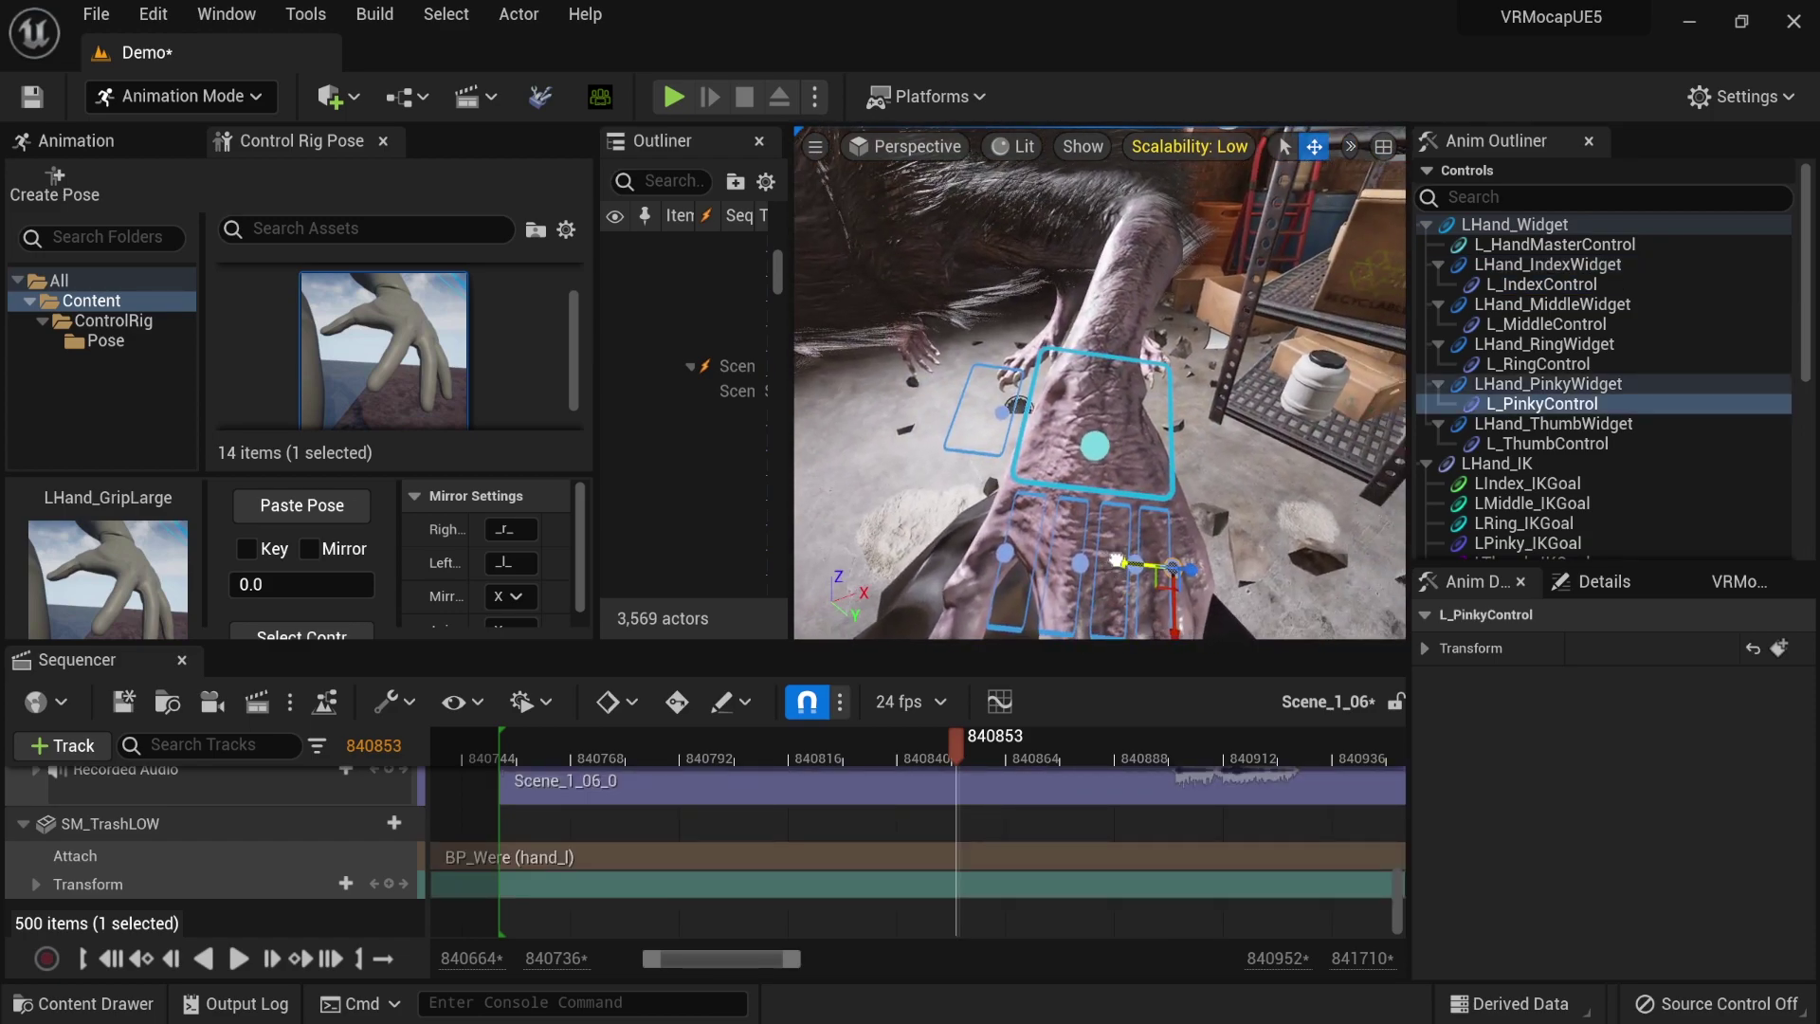
- Inspect the rat's grip on the trash bag from several angles and review the scene at frame 840763
right_click_drag(1158, 587, 1132, 427)
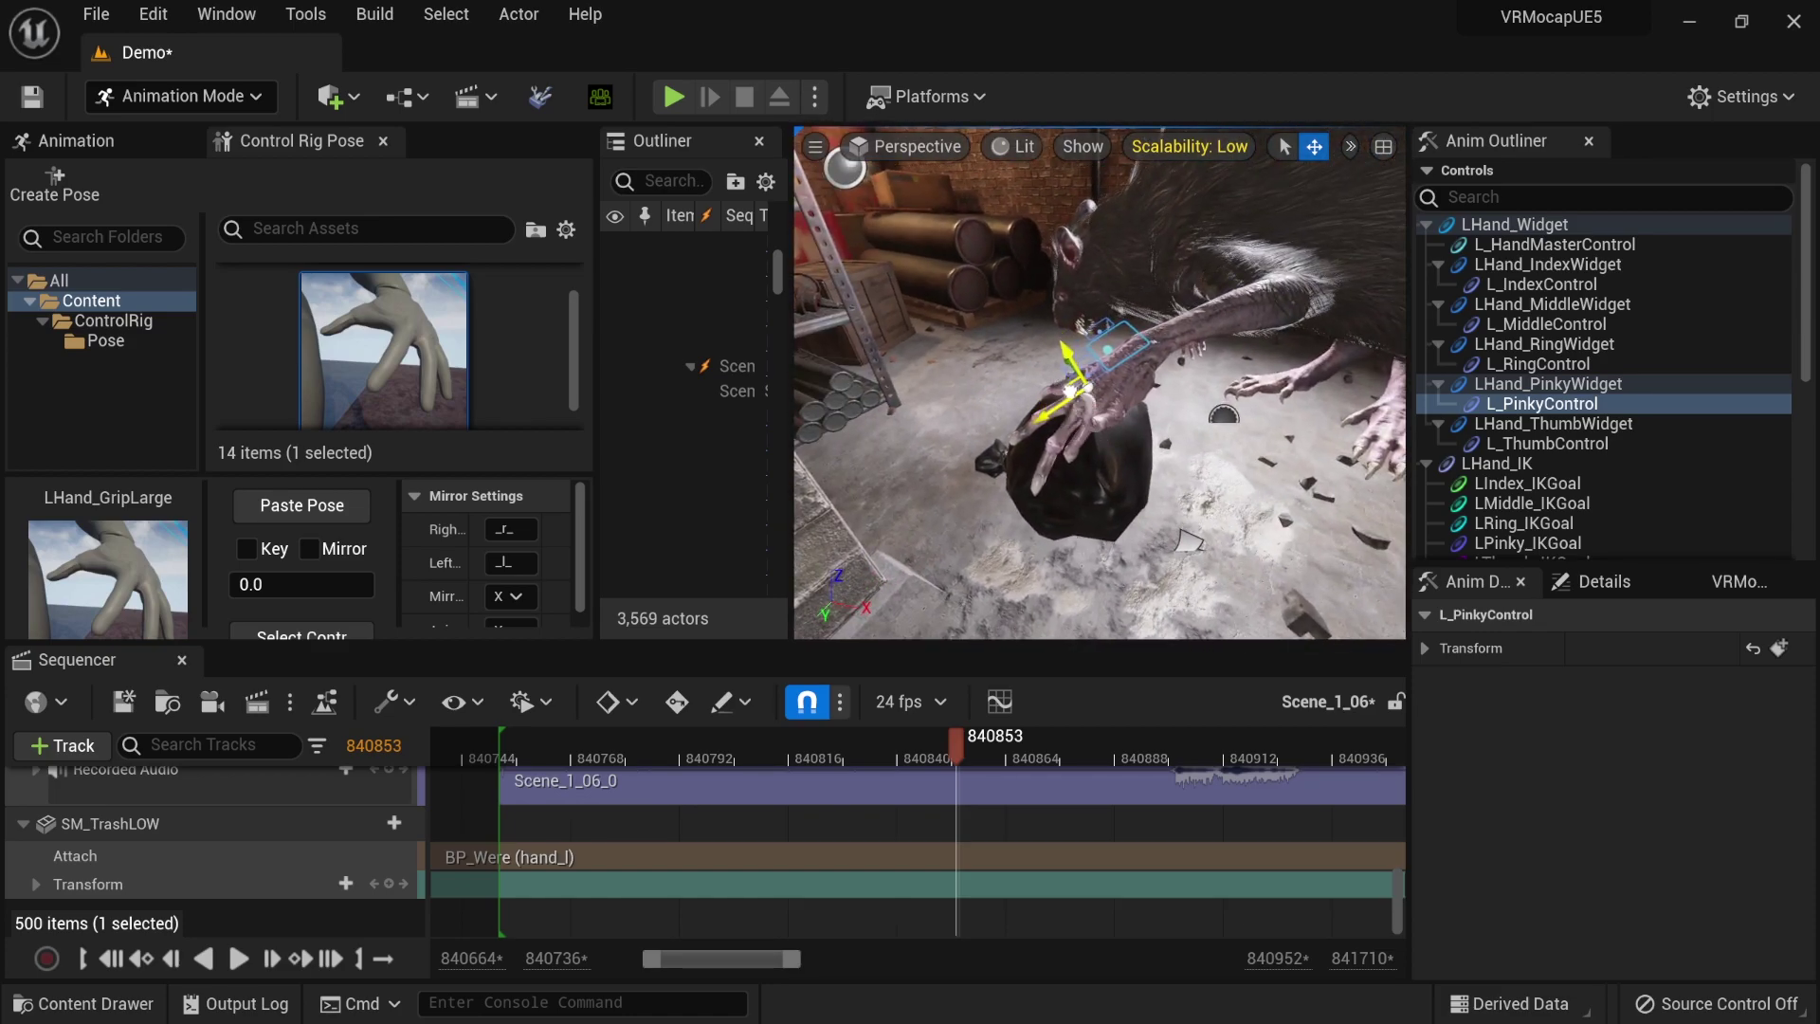
right_click_drag(1065, 387, 1063, 355)
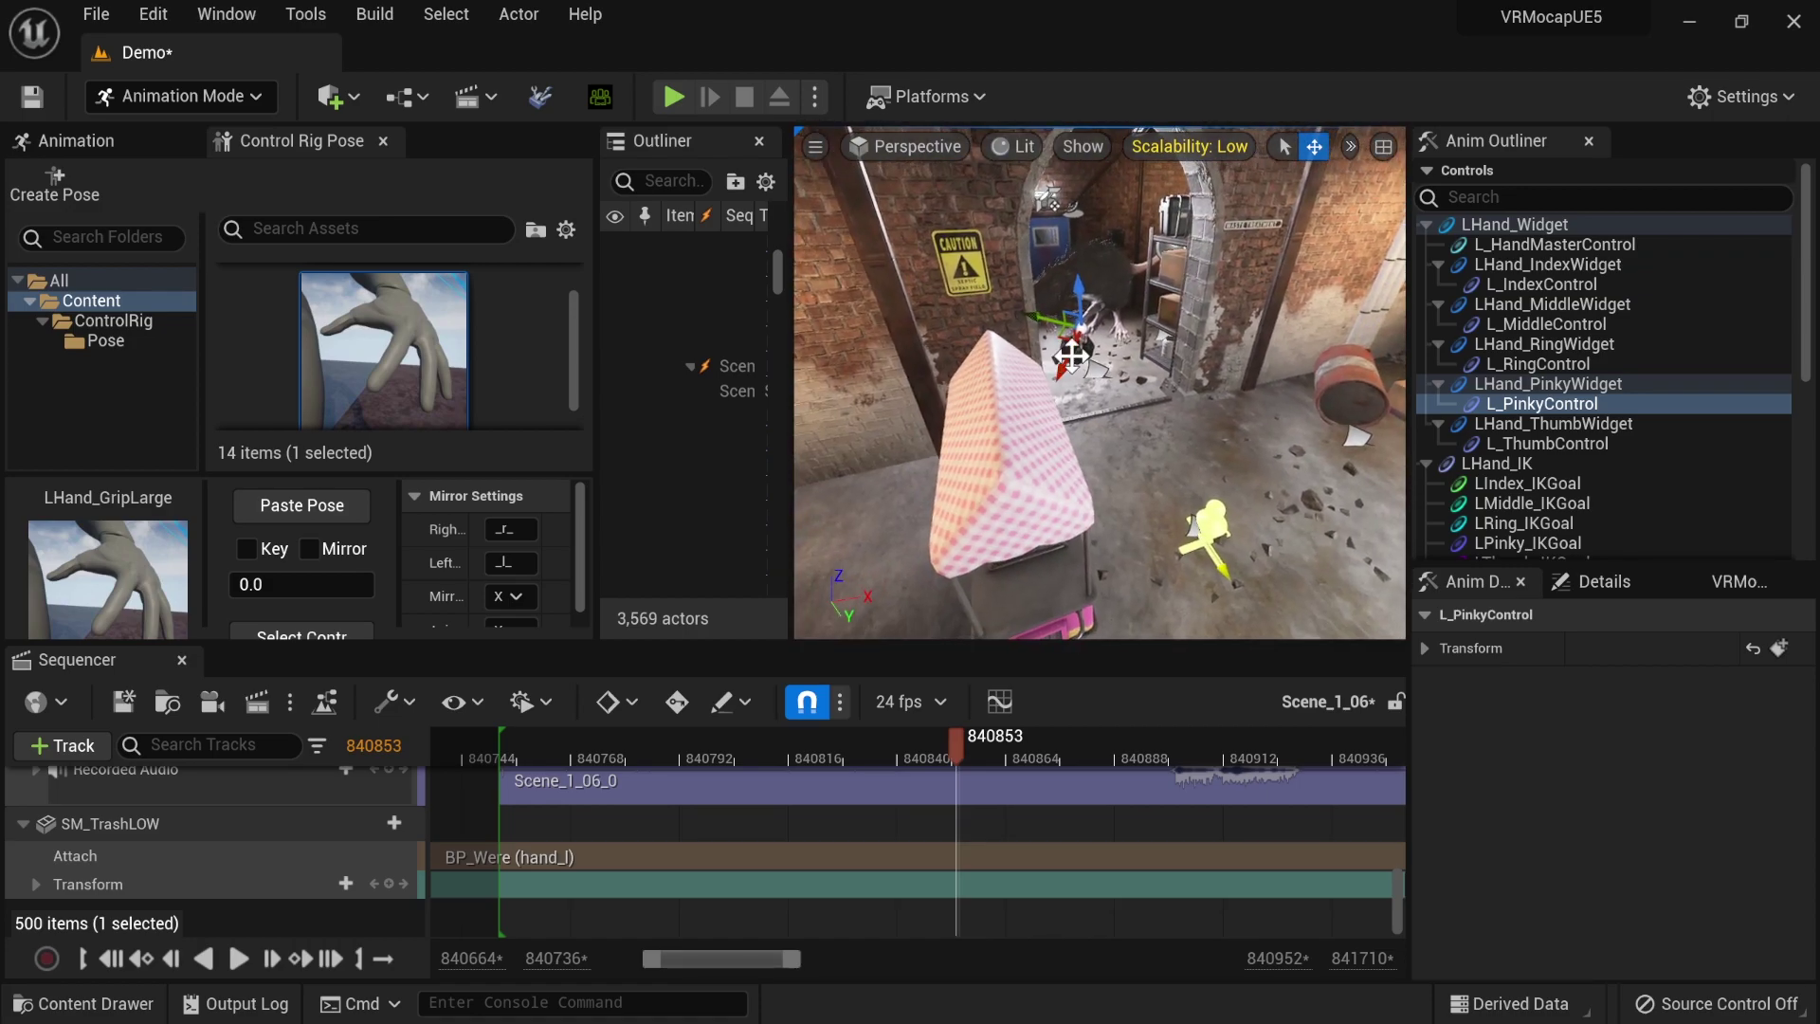
left_click_drag(823, 748, 548, 817)
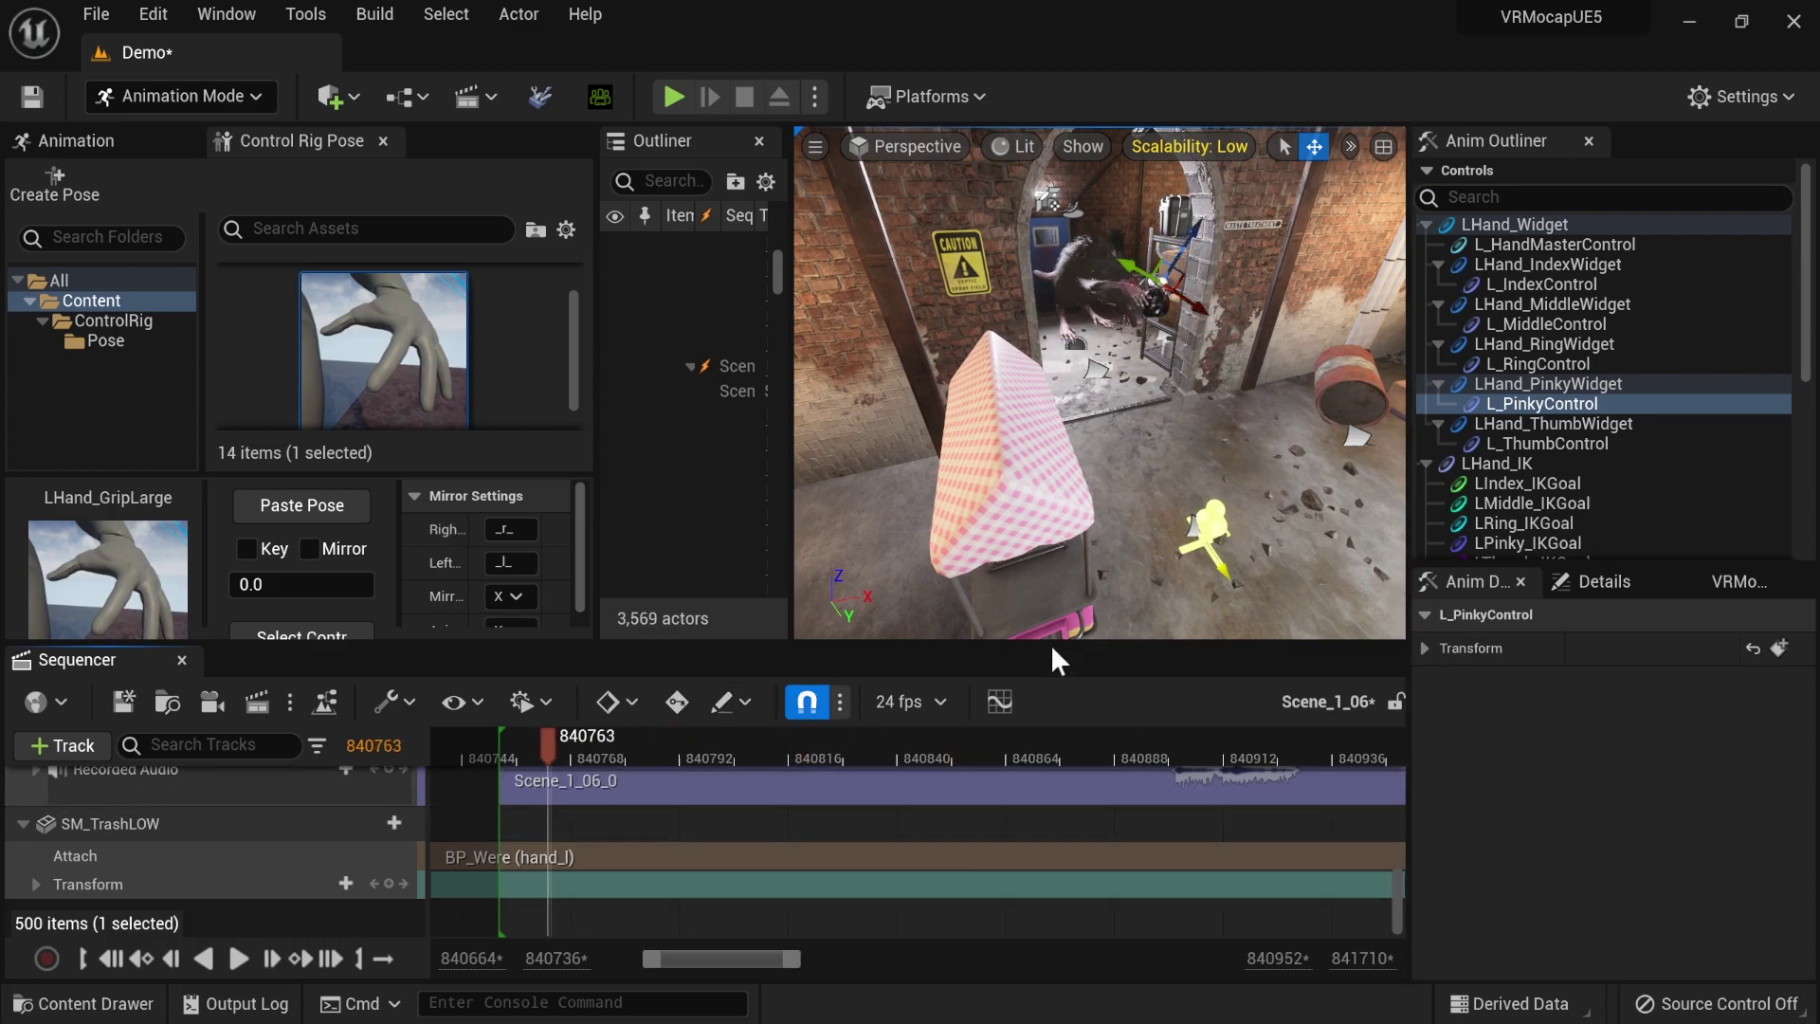
left_click_drag(1050, 645, 1051, 624)
right_click_drag(1136, 540, 1249, 375)
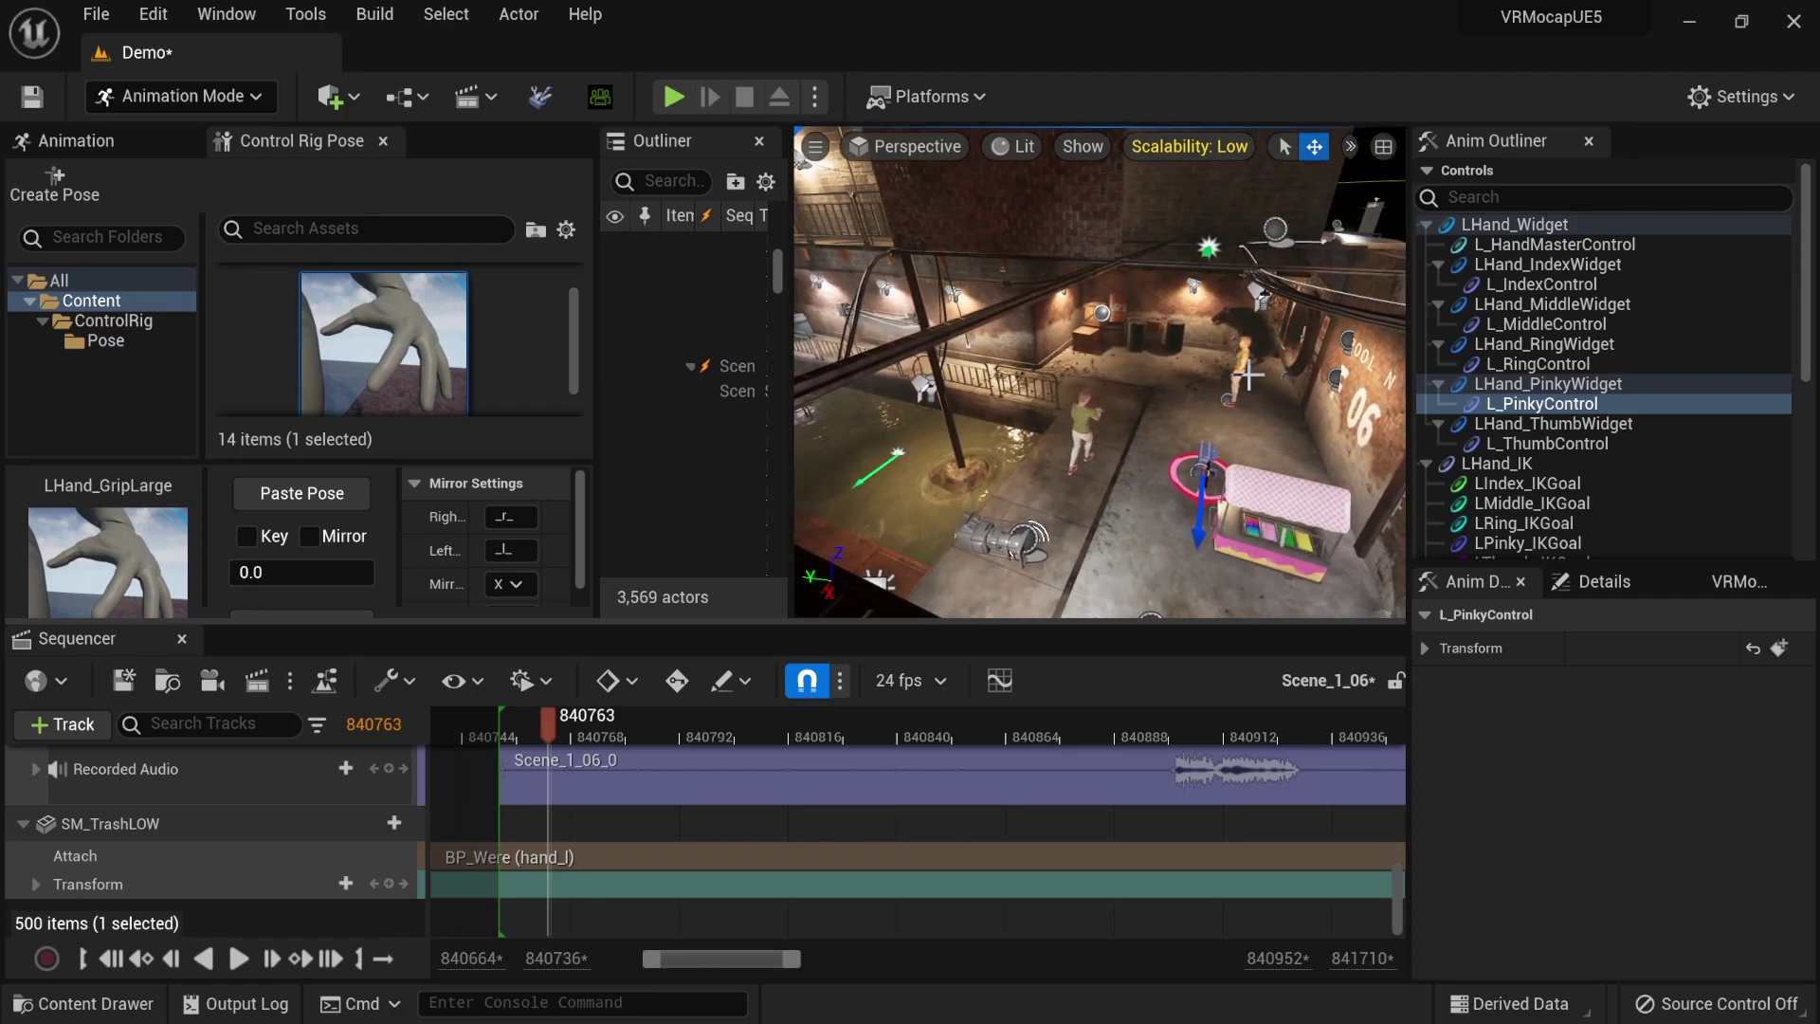
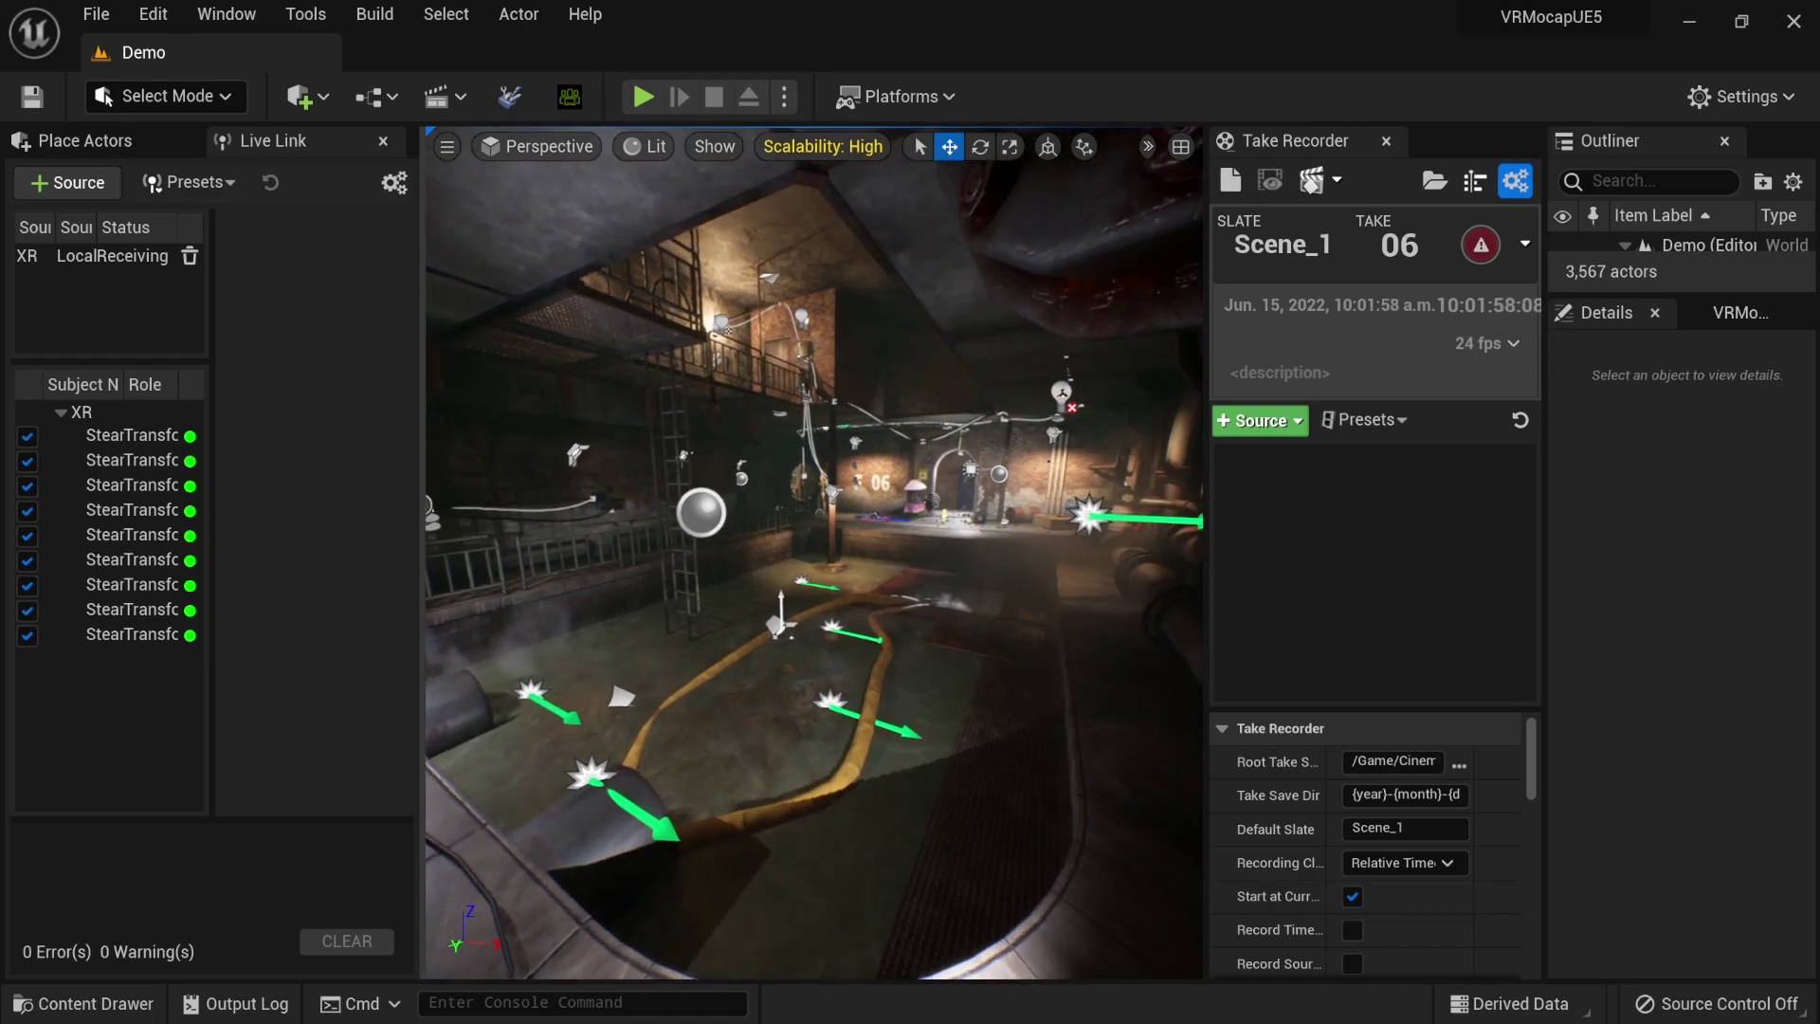
- Open the Scene_1_06 level sequence from Cinematics/Takes/2022-06-15 and scrub it to frame 840817
key("ctrl+space")
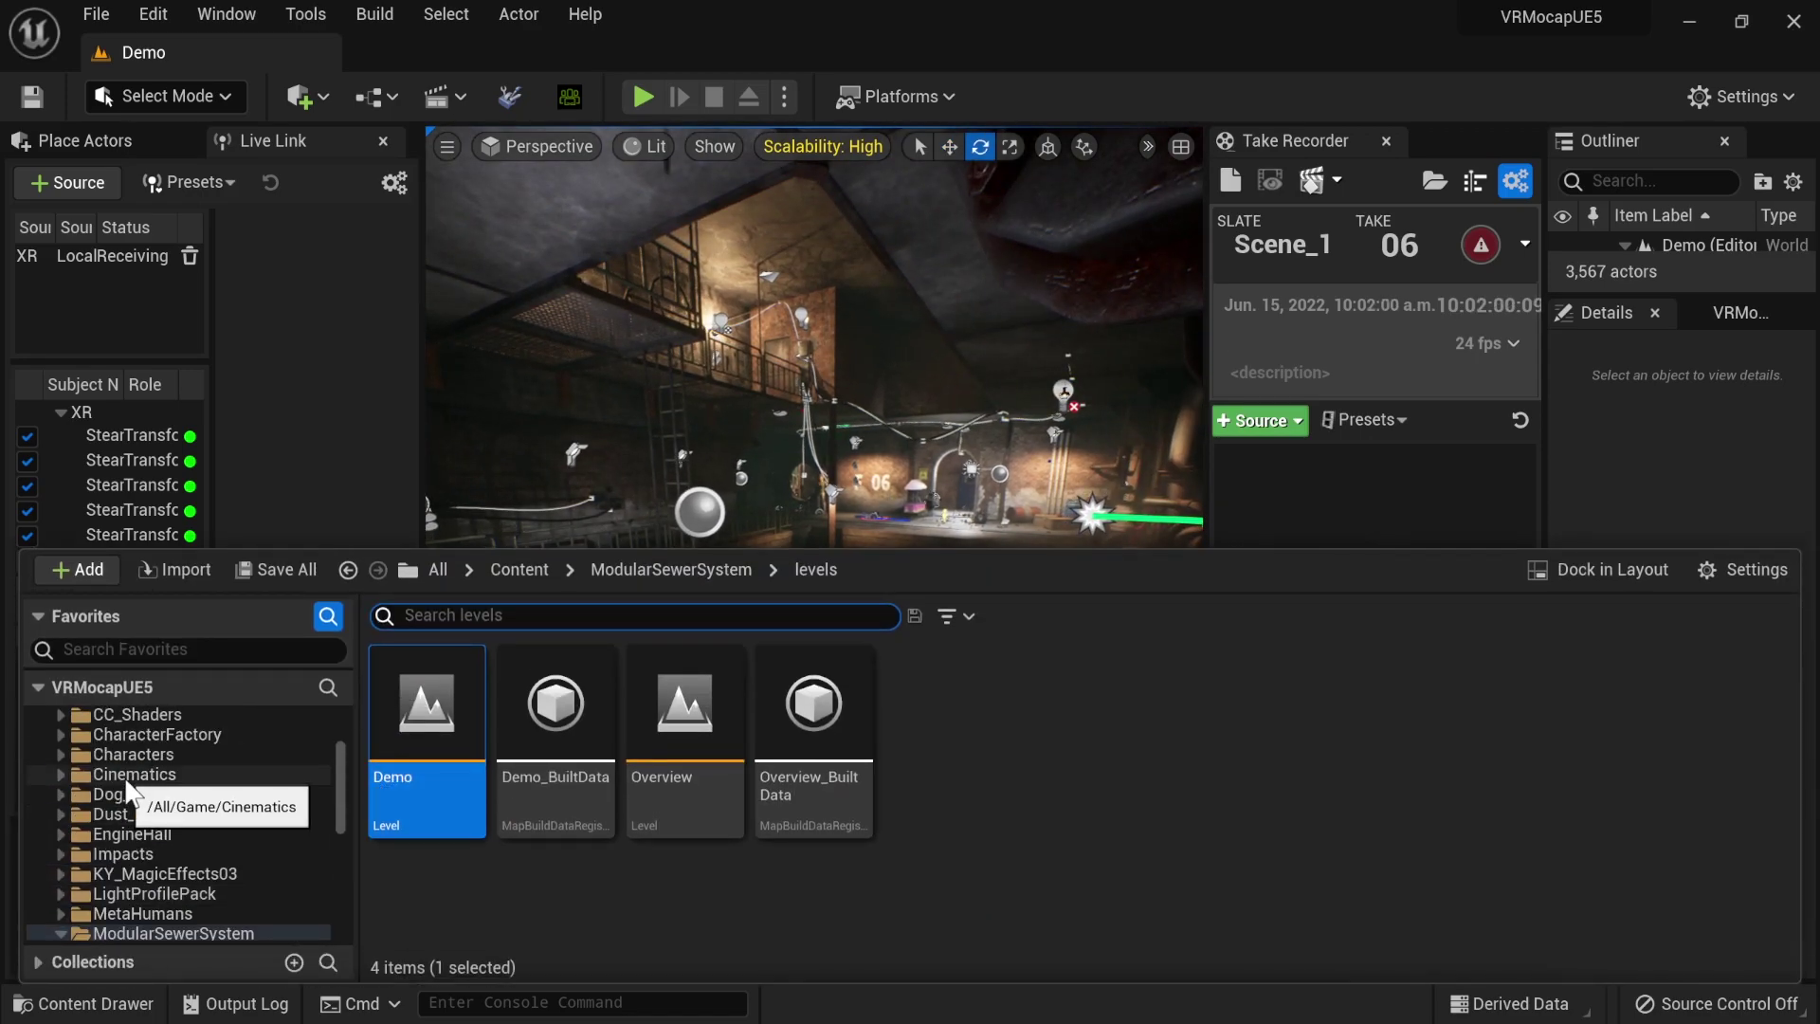
left_click(133, 775)
left_click(424, 697)
double_click(425, 697)
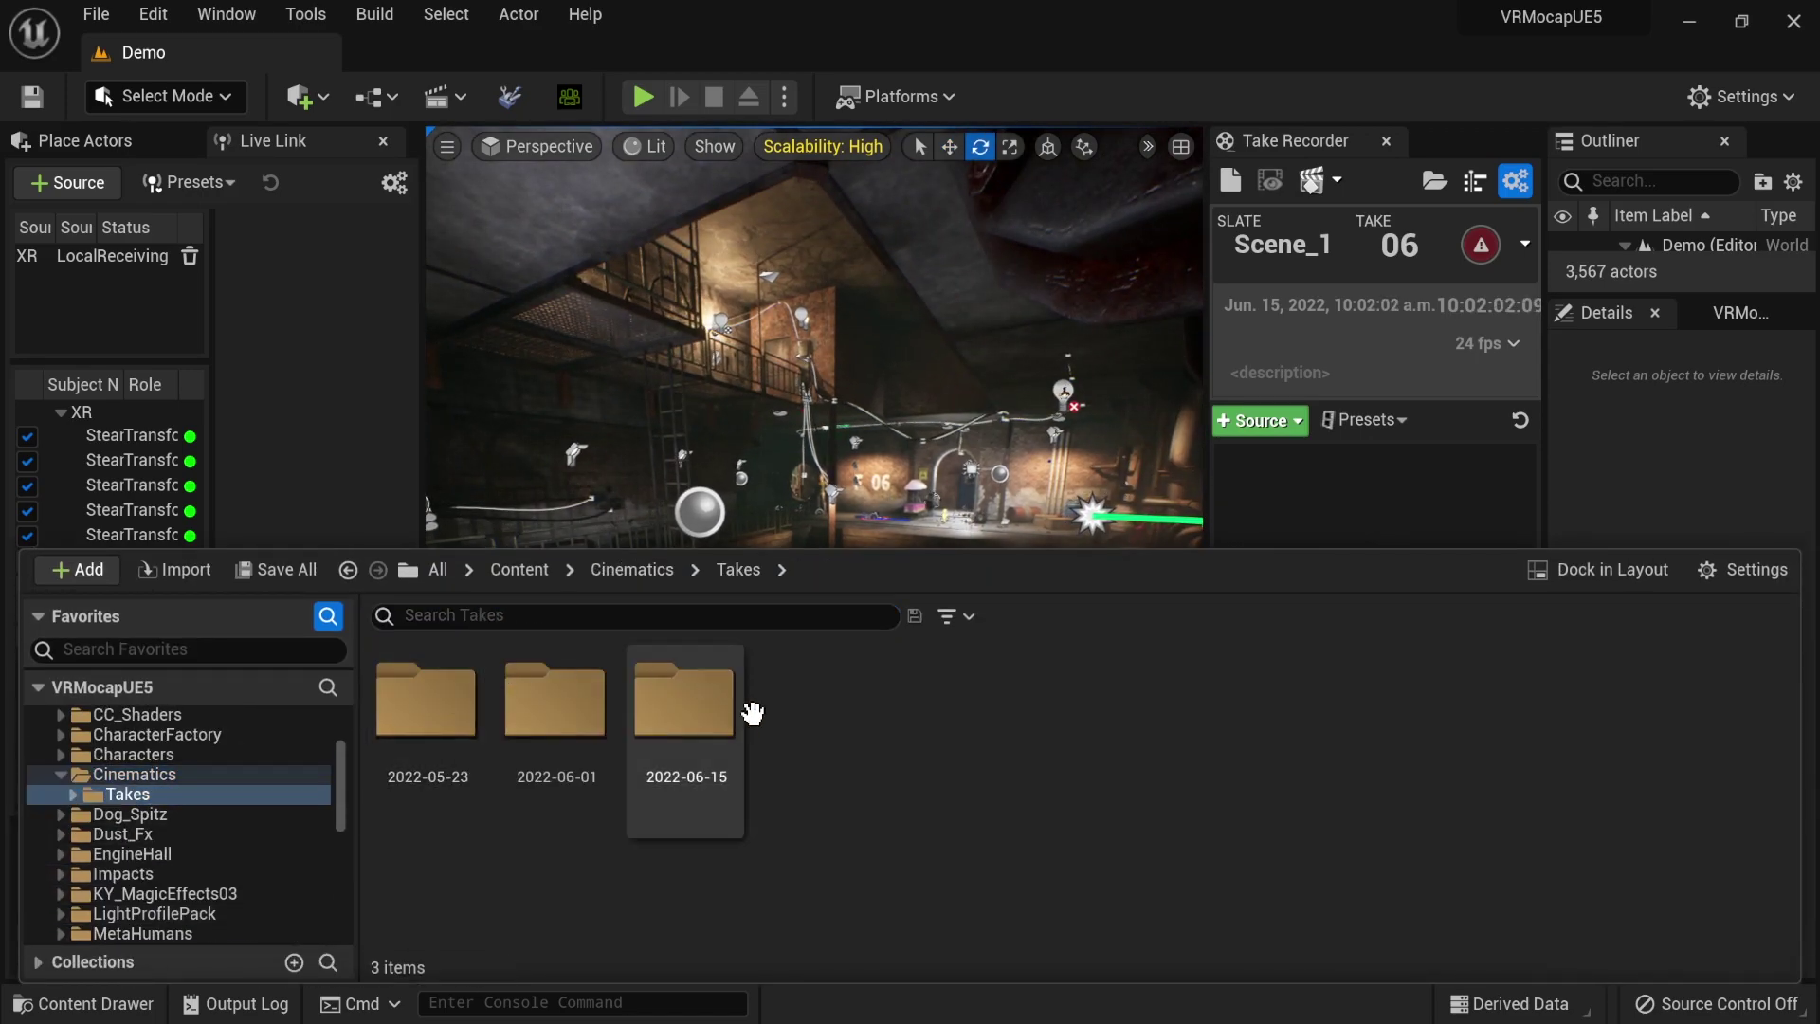
double_click(697, 711)
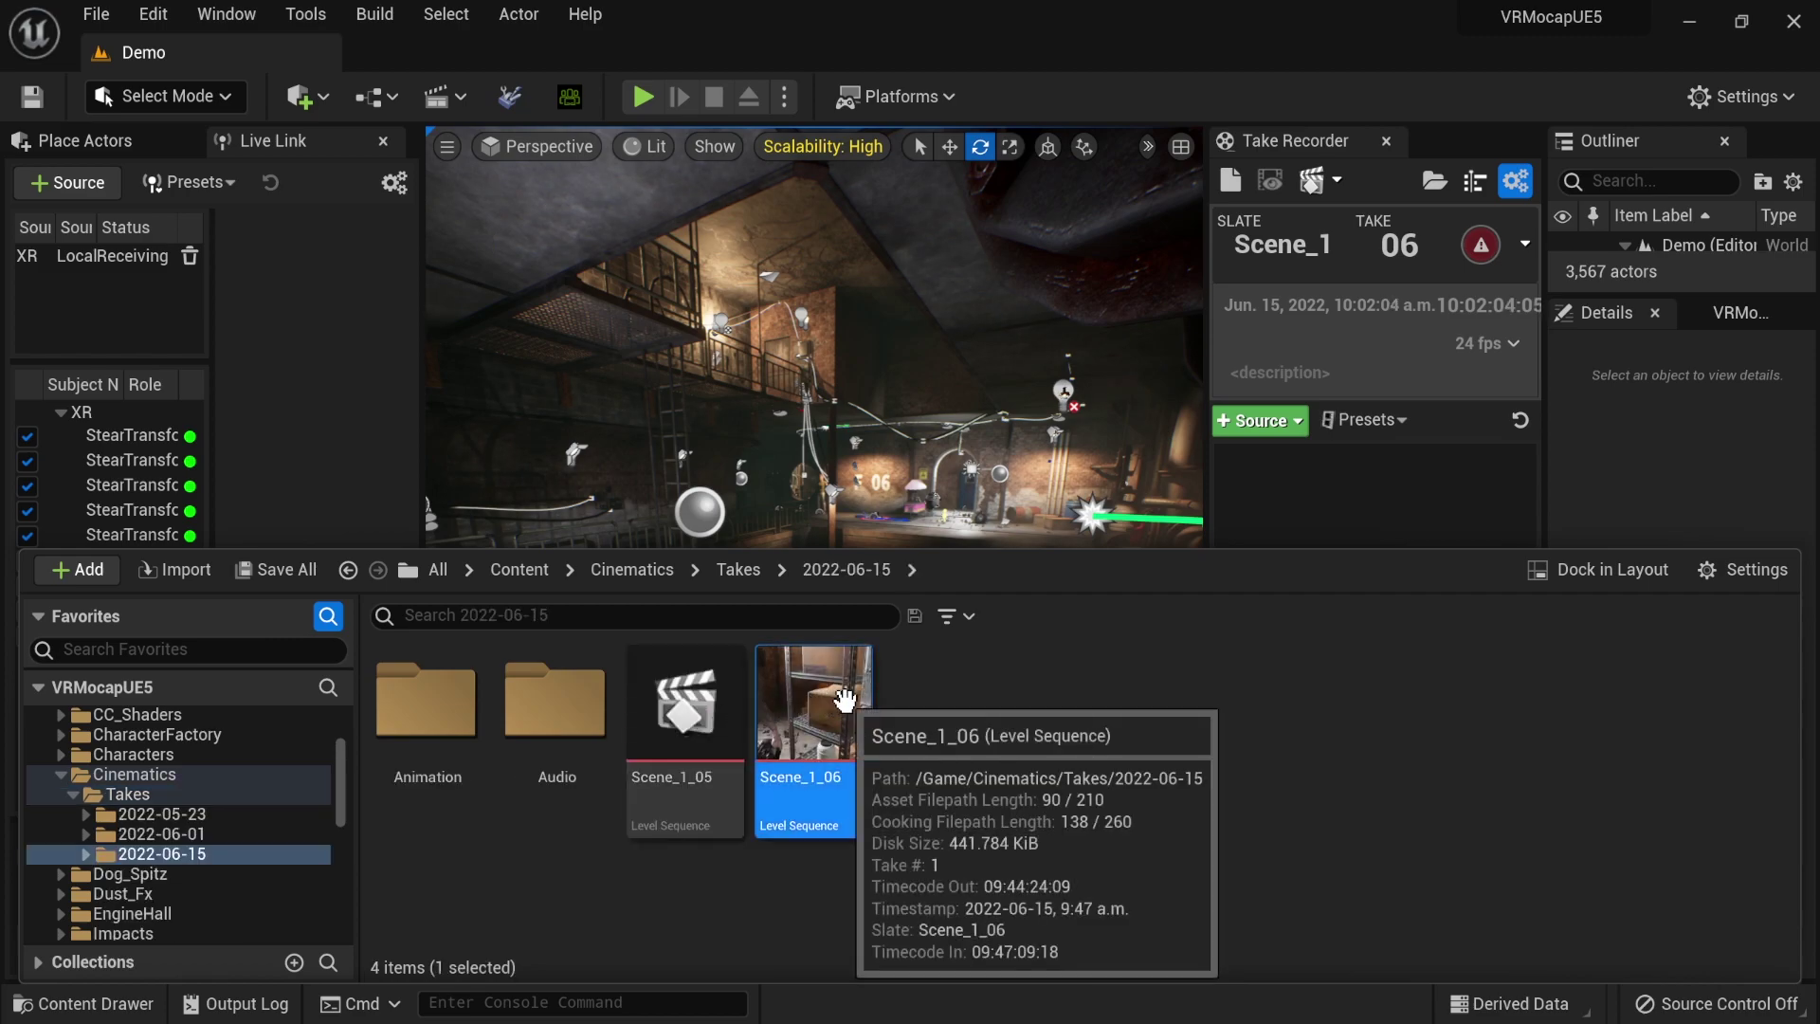
double_click(845, 700)
left_click_drag(542, 698, 636, 700)
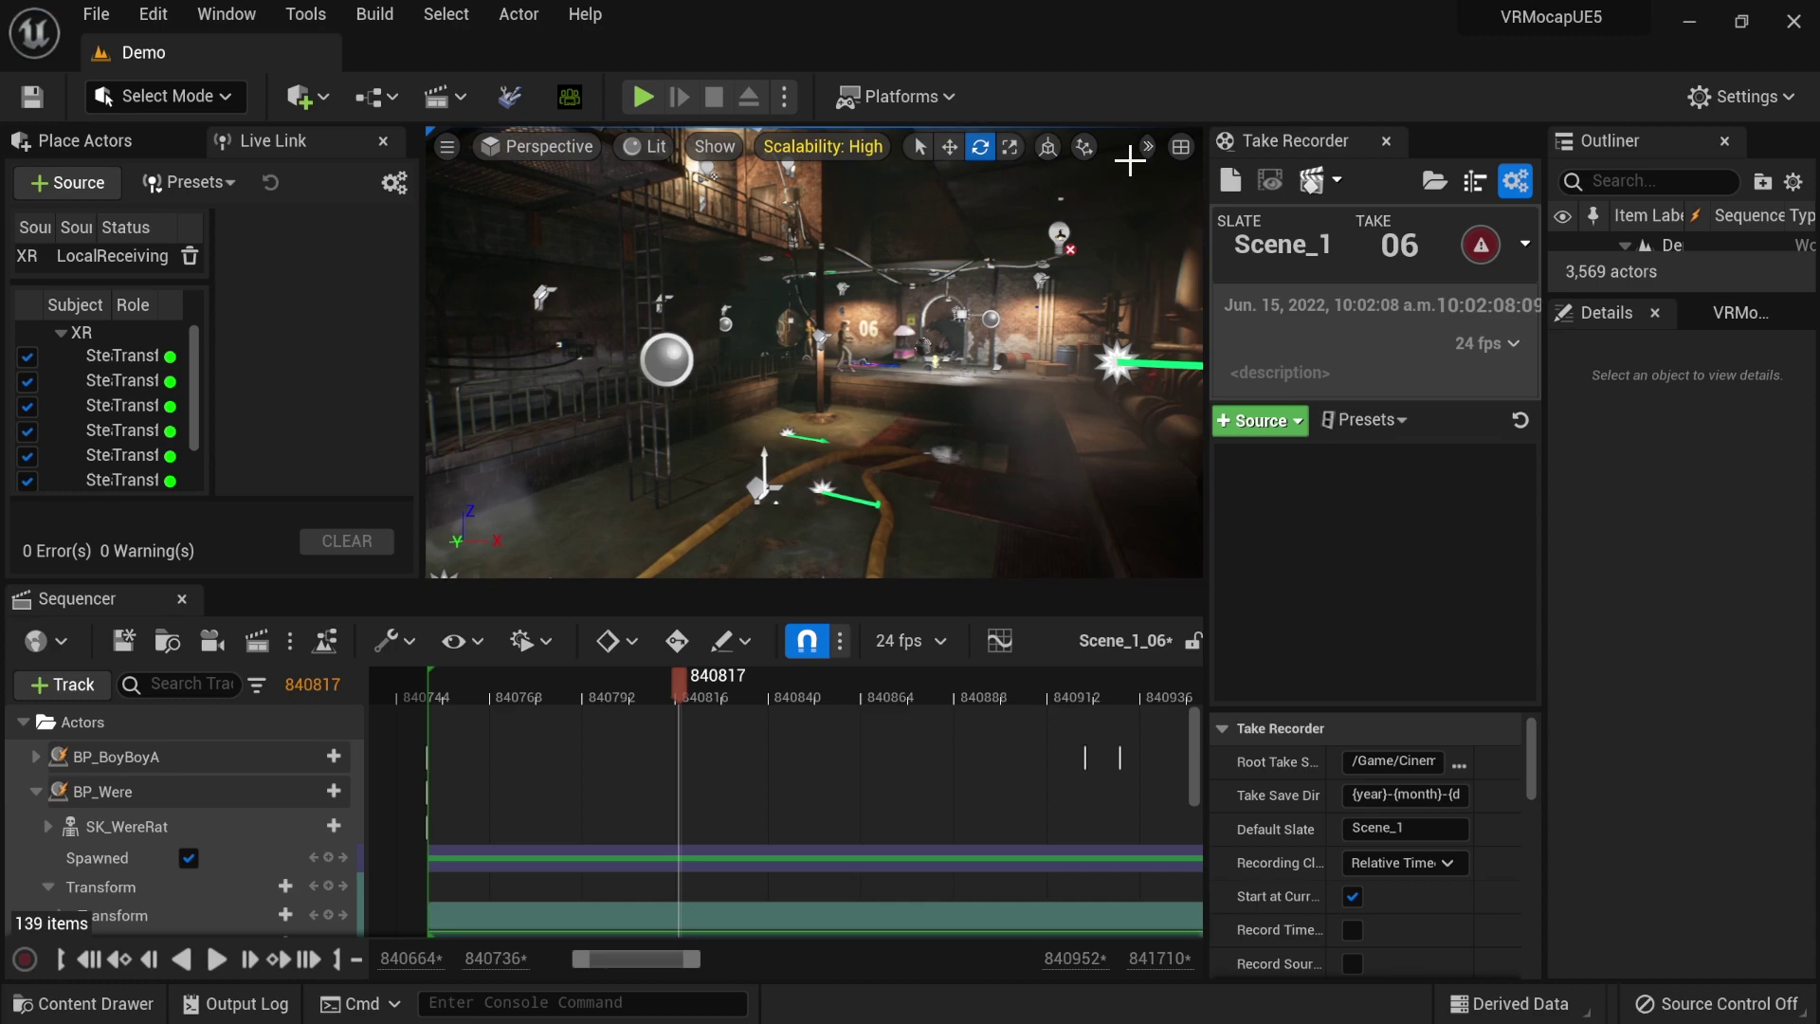
- Widen the viewport and set its camera speed to 4
left_click_drag(1204, 174, 1440, 173)
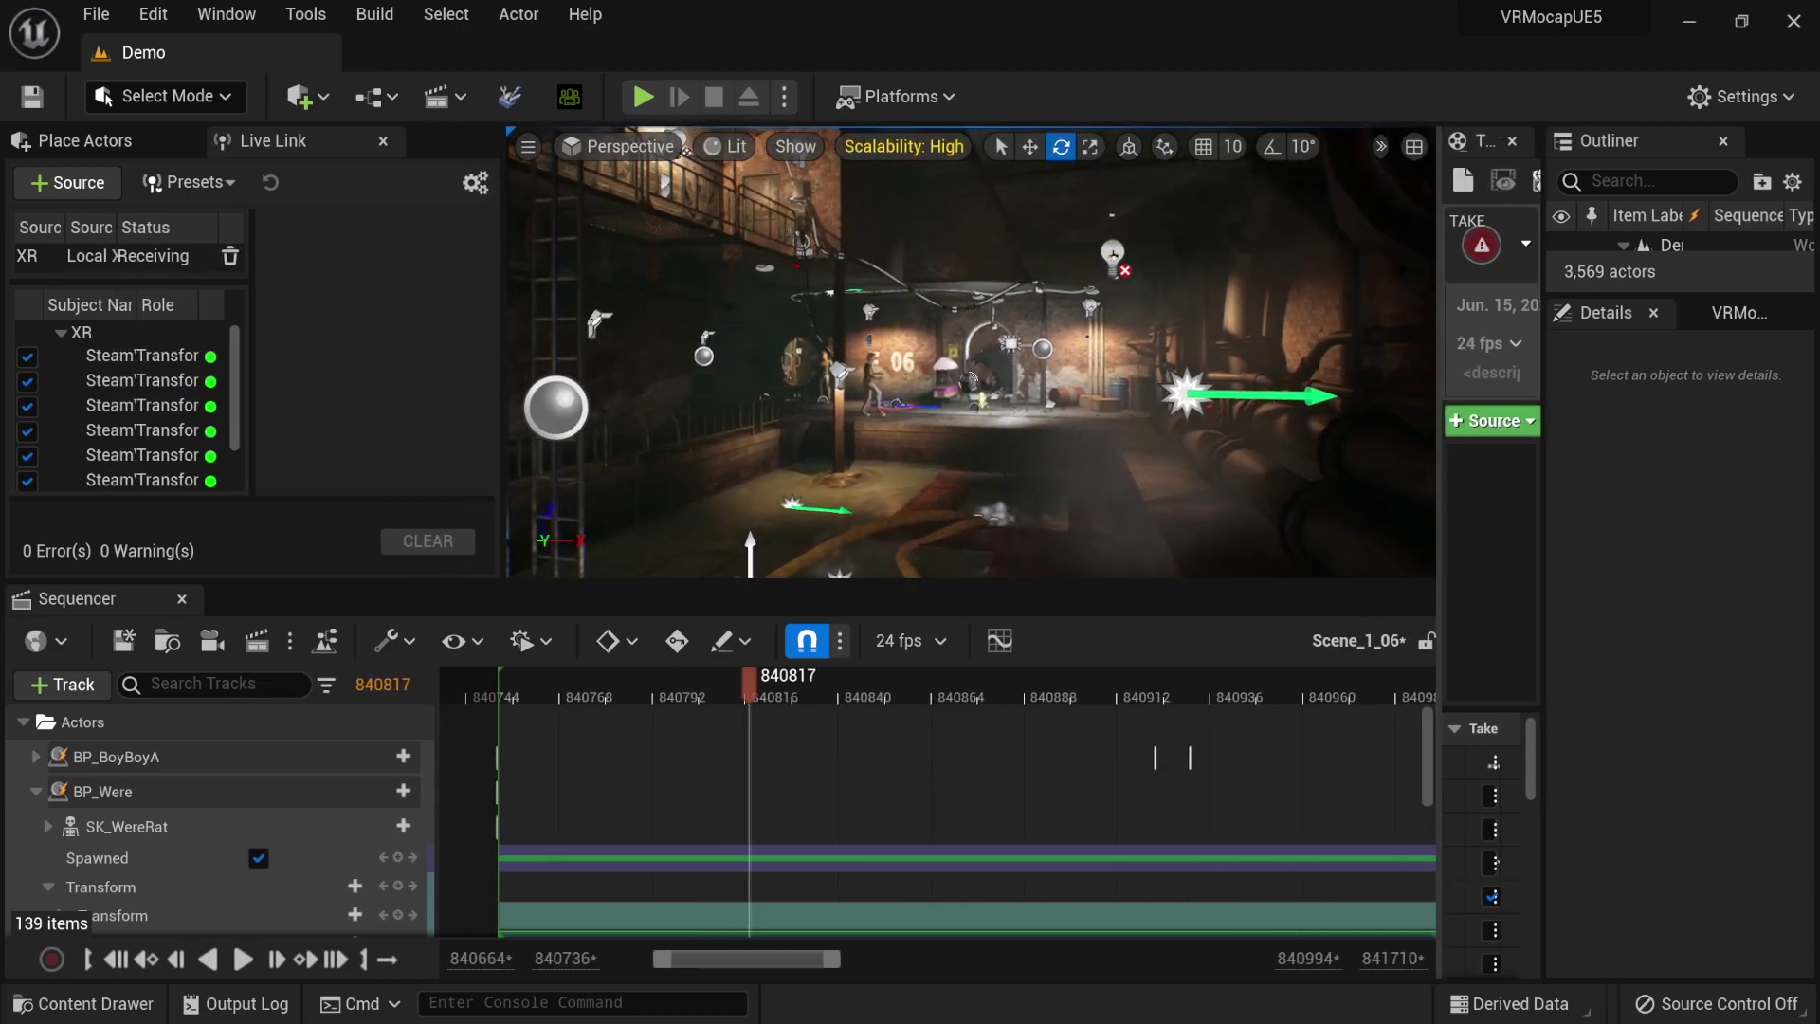
left_click(1381, 147)
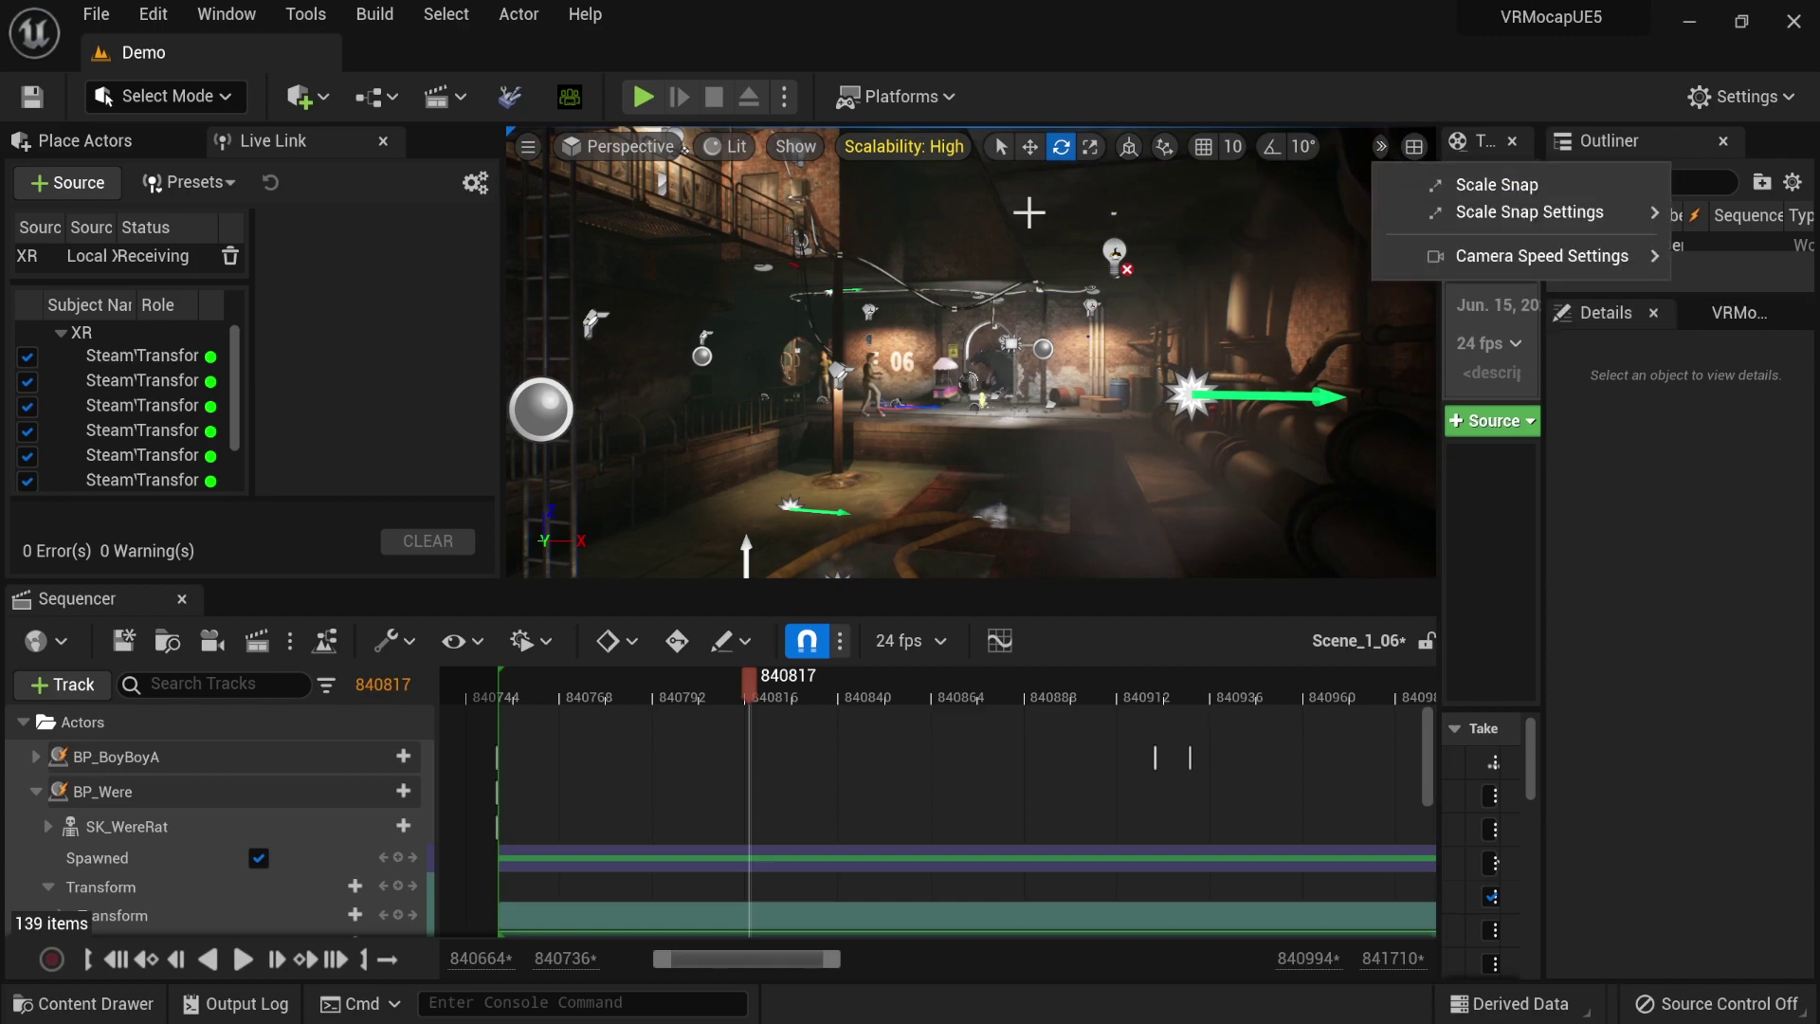
left_click(483, 361)
left_click_drag(502, 347, 376, 367)
left_click(1367, 147)
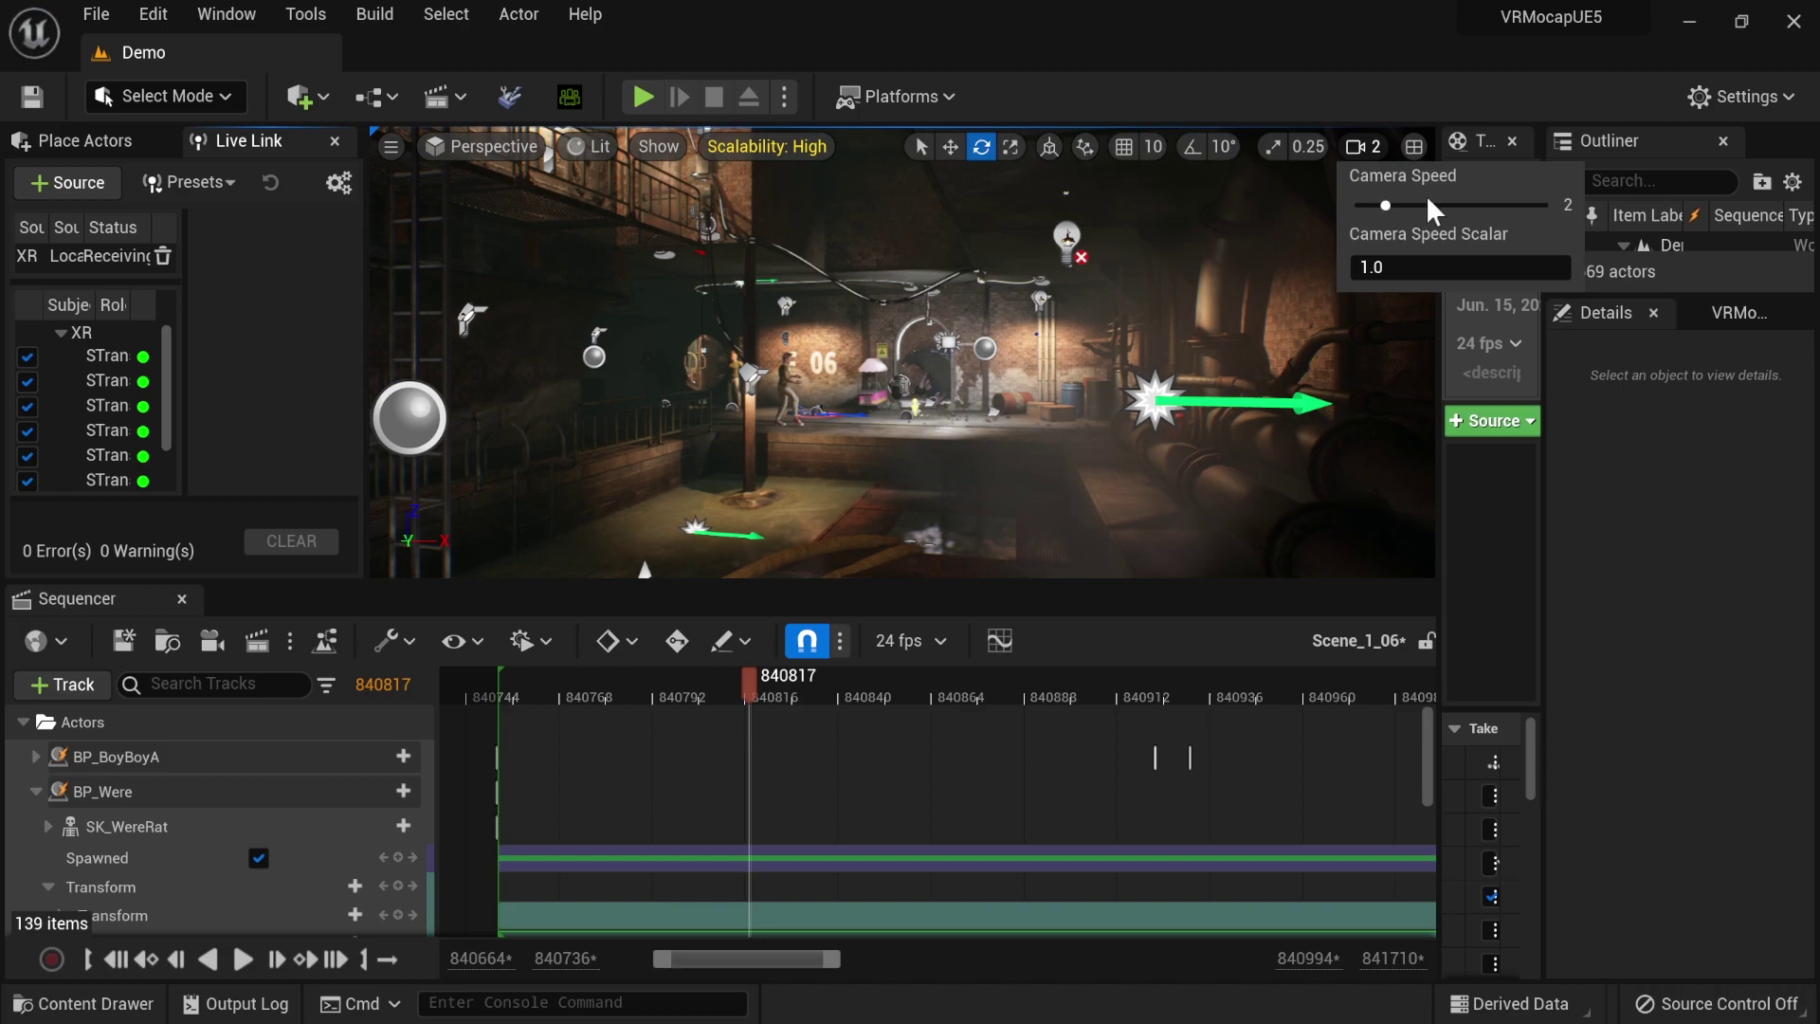
right_click_drag(1327, 398, 1308, 453)
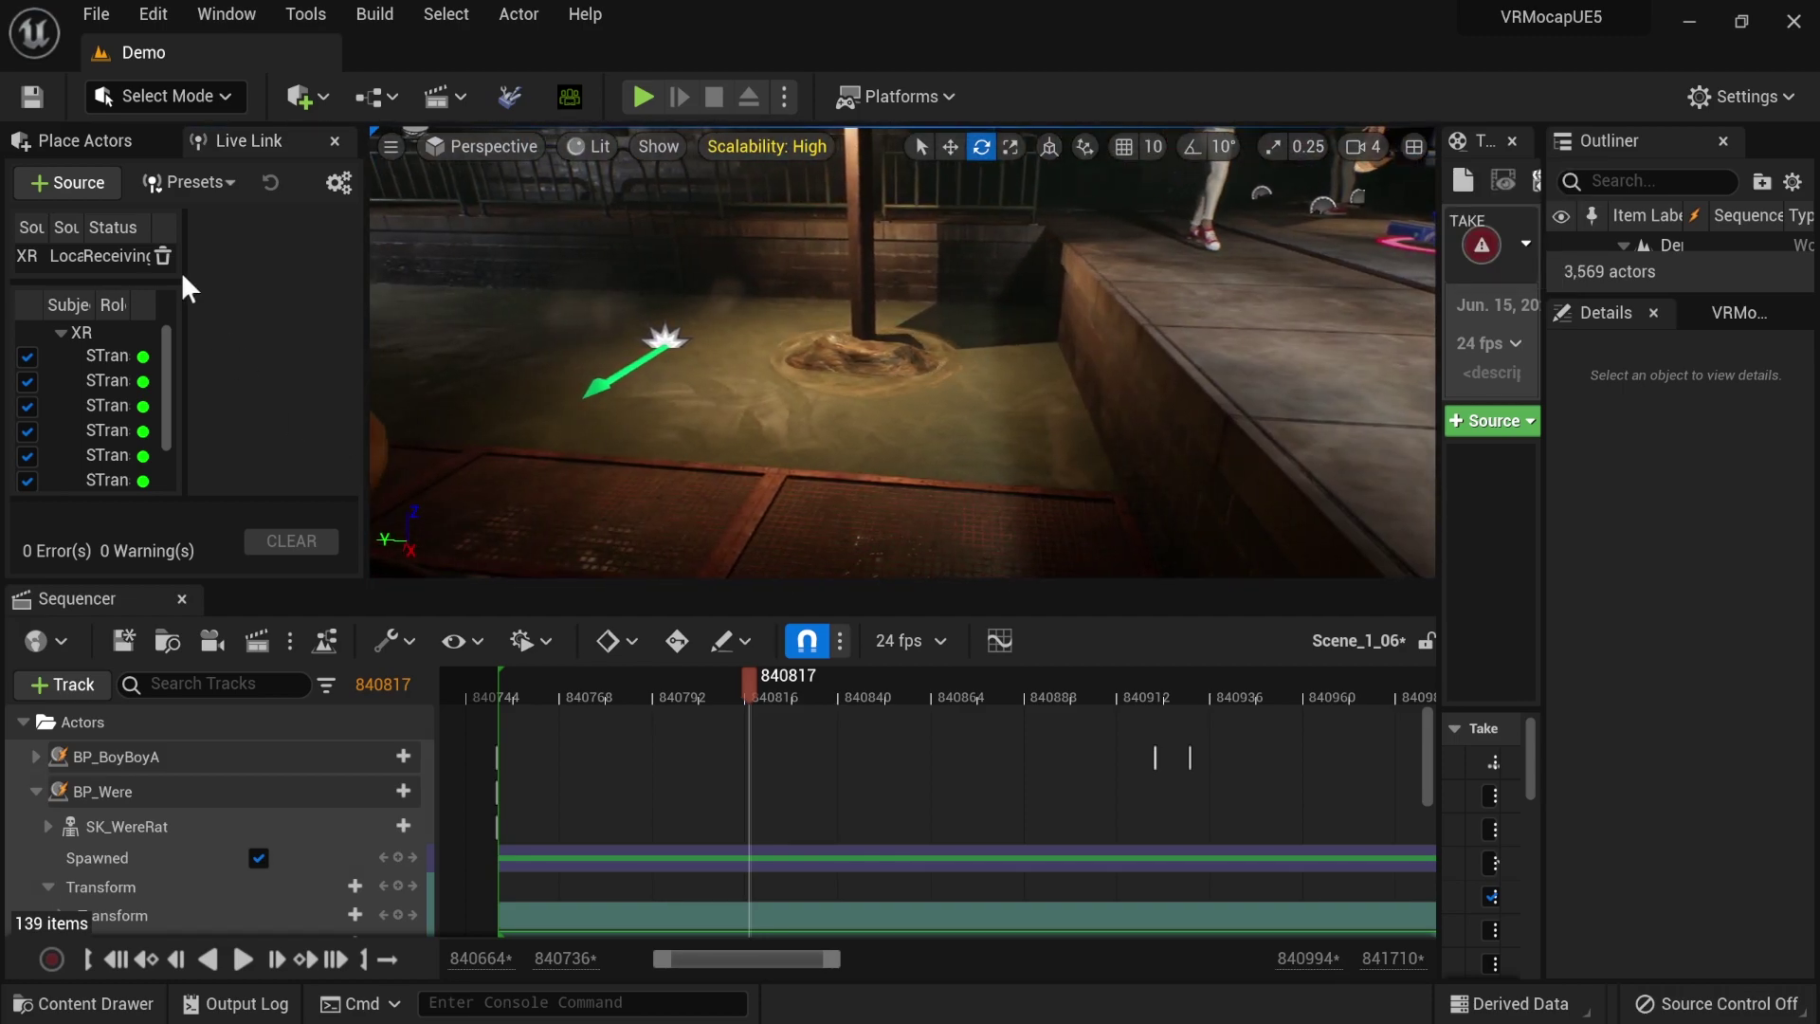
- Find the Cine Camera Actor by searching for "cine" and place one on the walkway beside the water
left_click(85, 152)
left_click(140, 183)
type("cine")
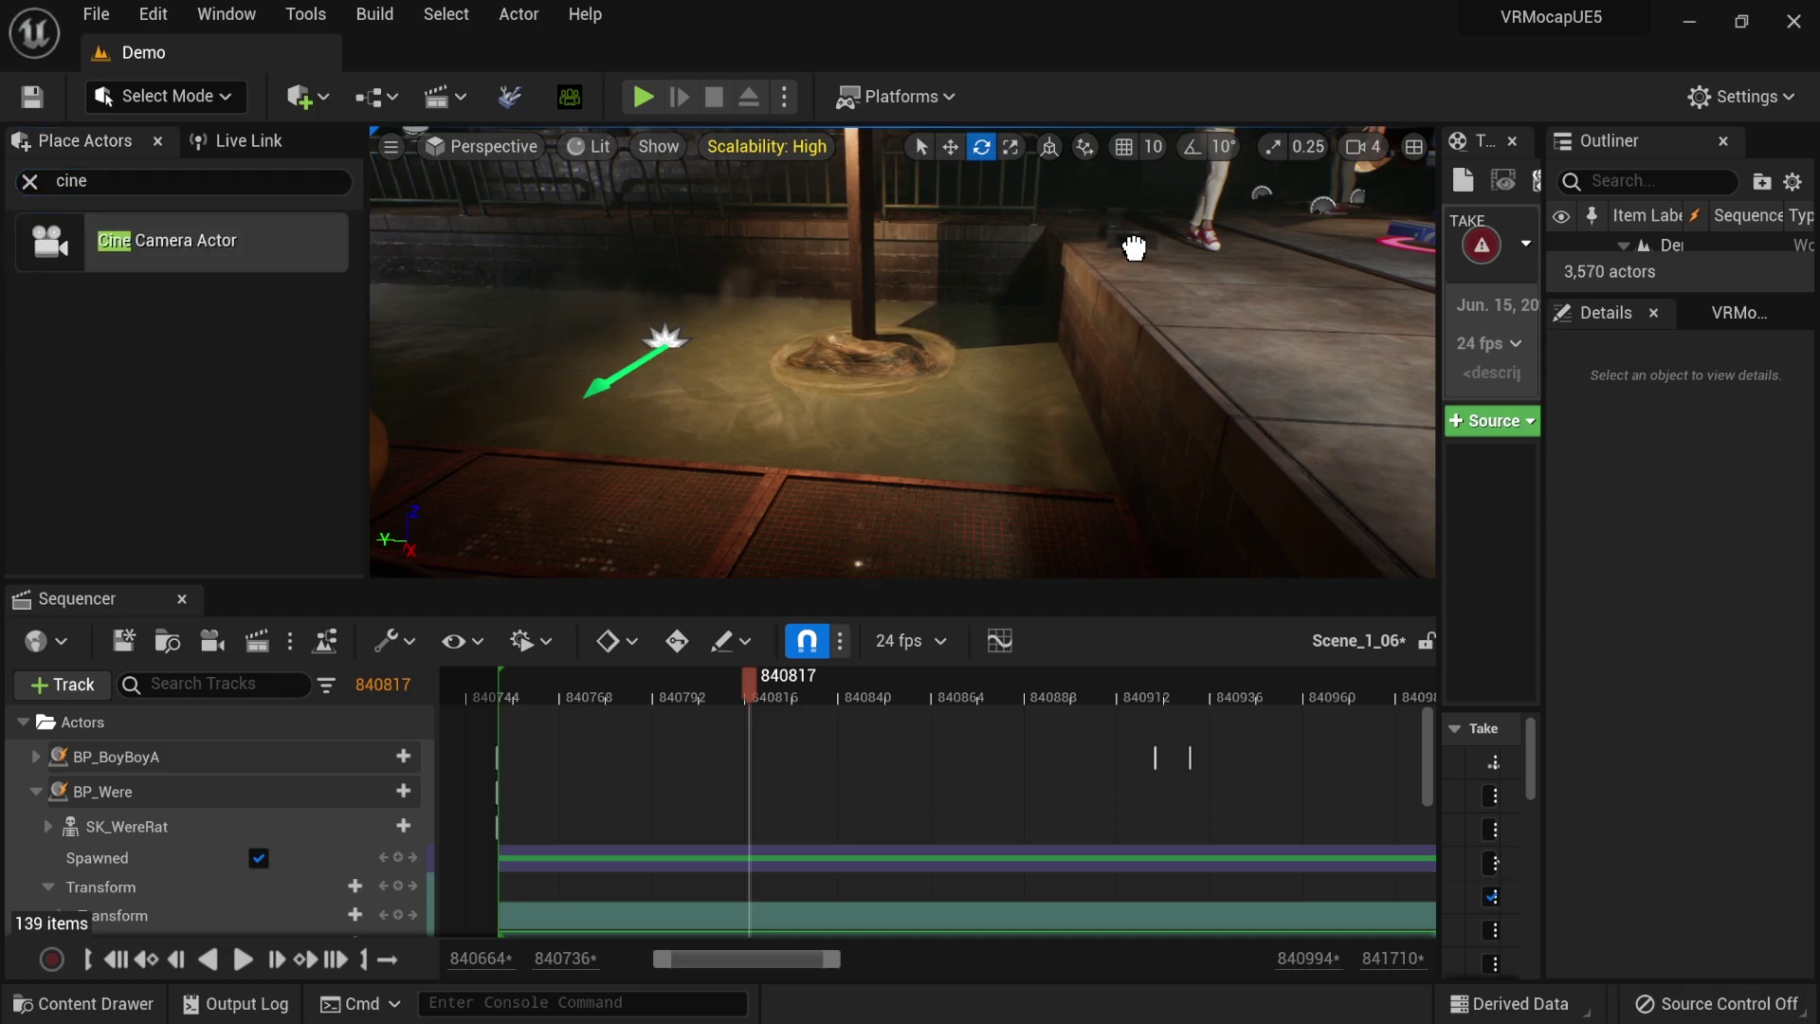
left_click_drag(1194, 337, 1196, 337)
key("f")
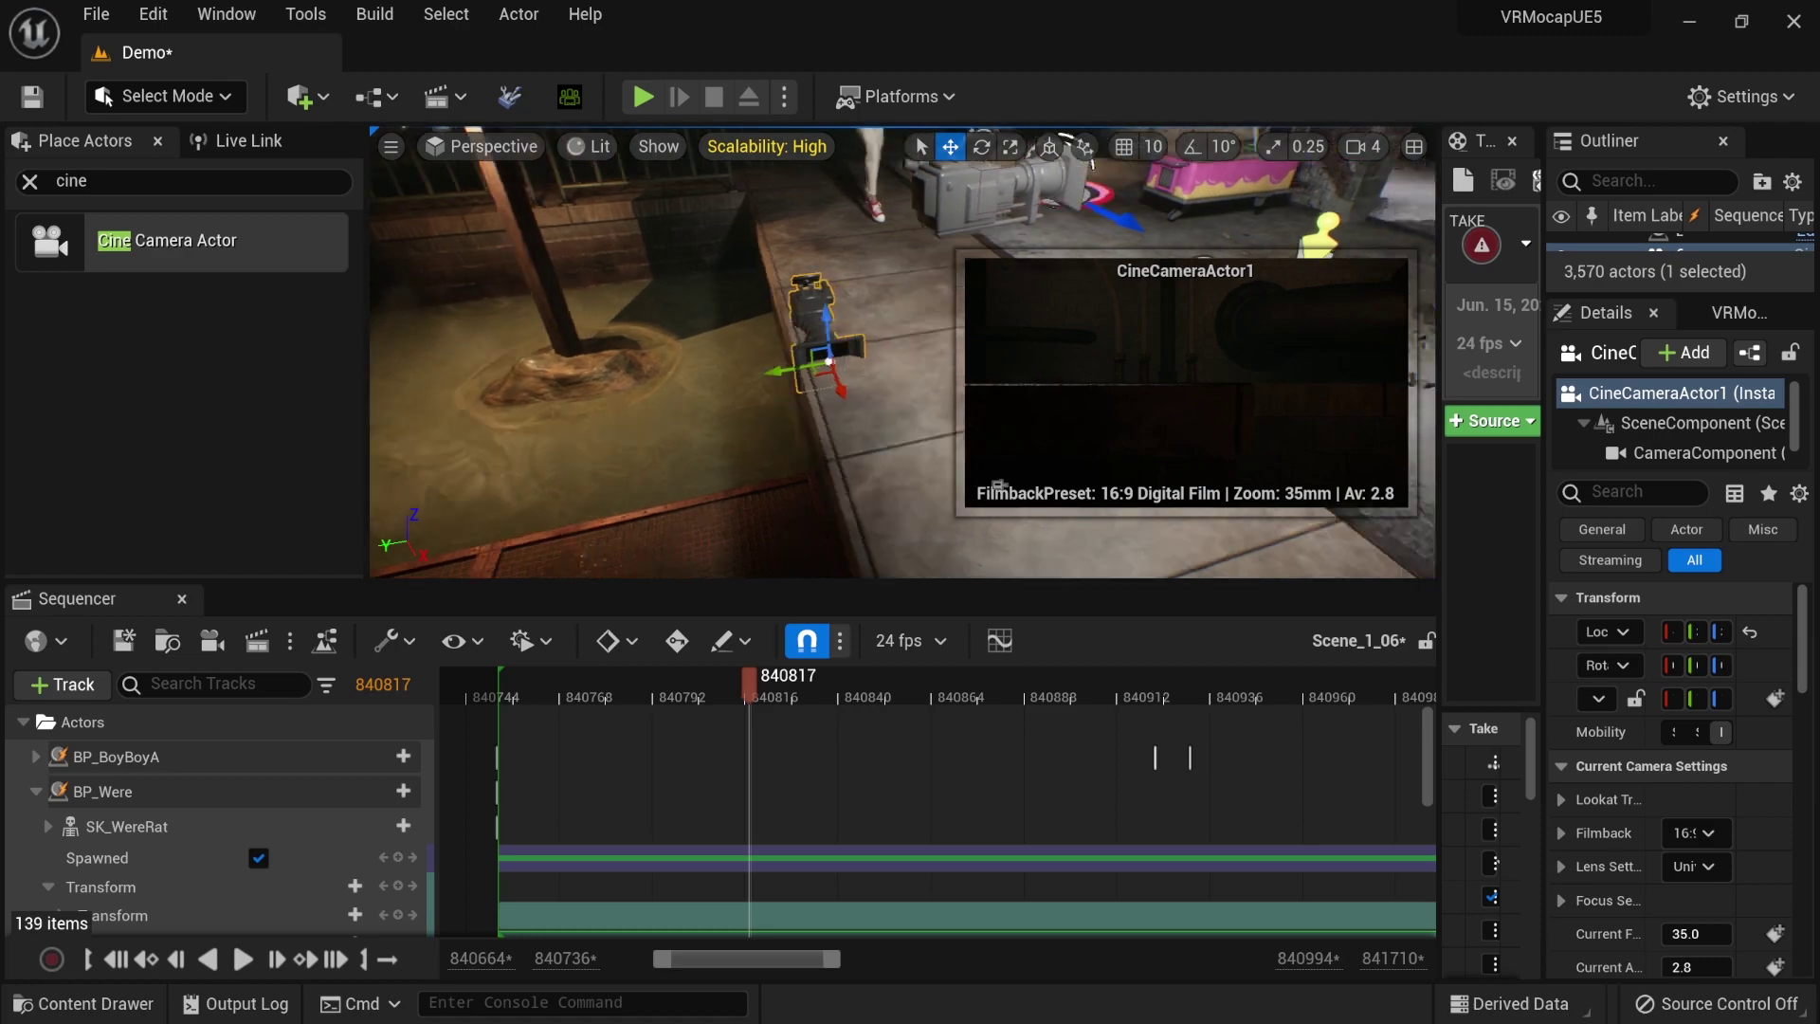
- Select VRMocap_SpectatorCamera_BP and set CineCameraActor1 as the external camera its data is applied to
key("w")
left_click(834, 189)
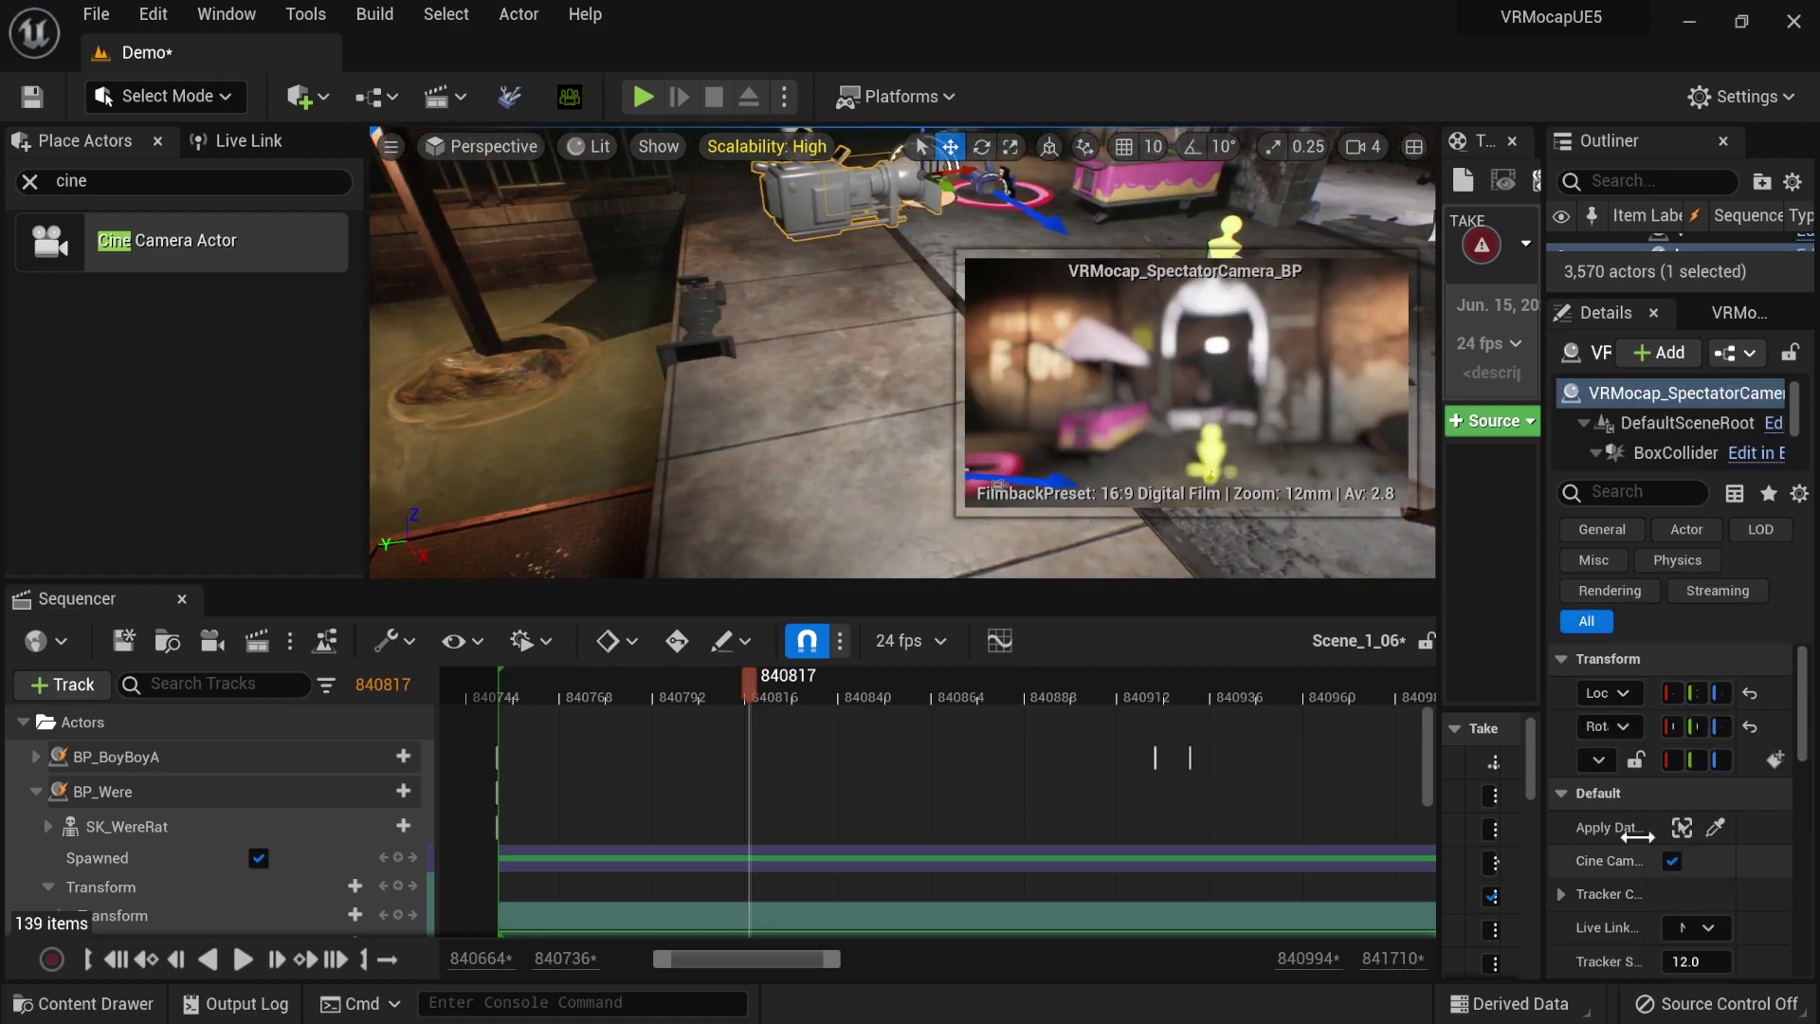
left_click(1683, 827)
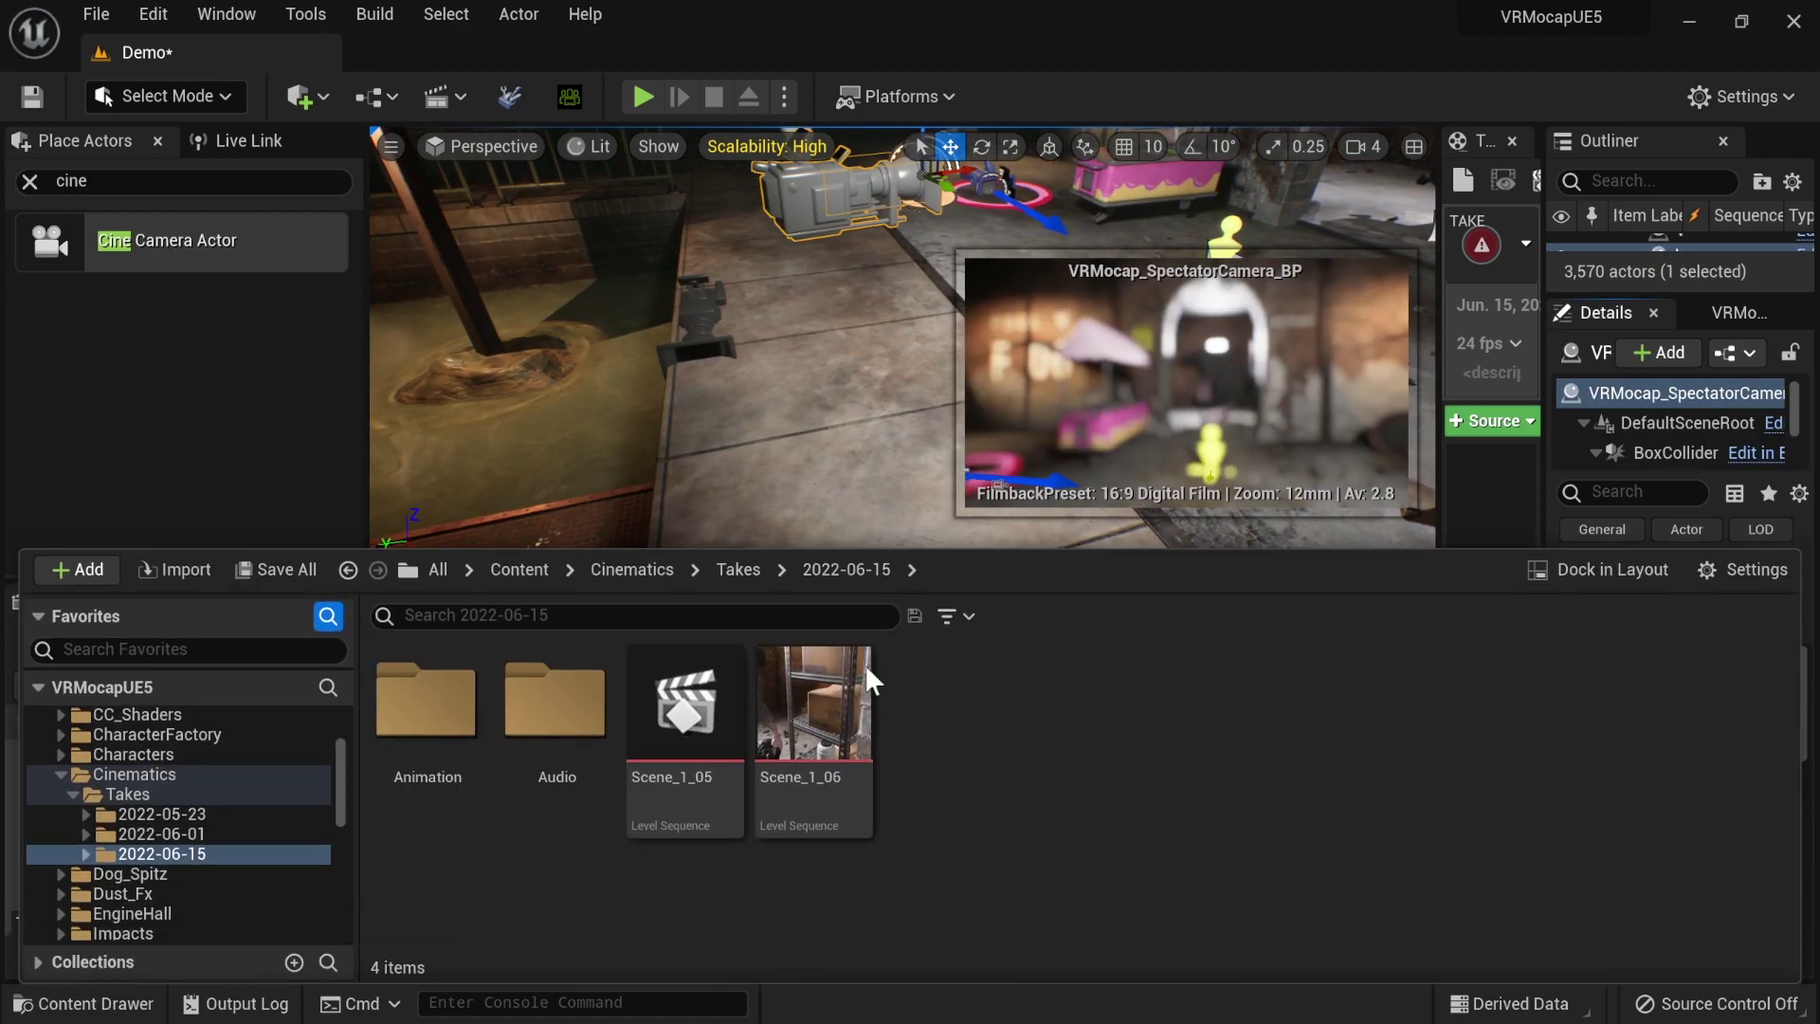
double_click(813, 721)
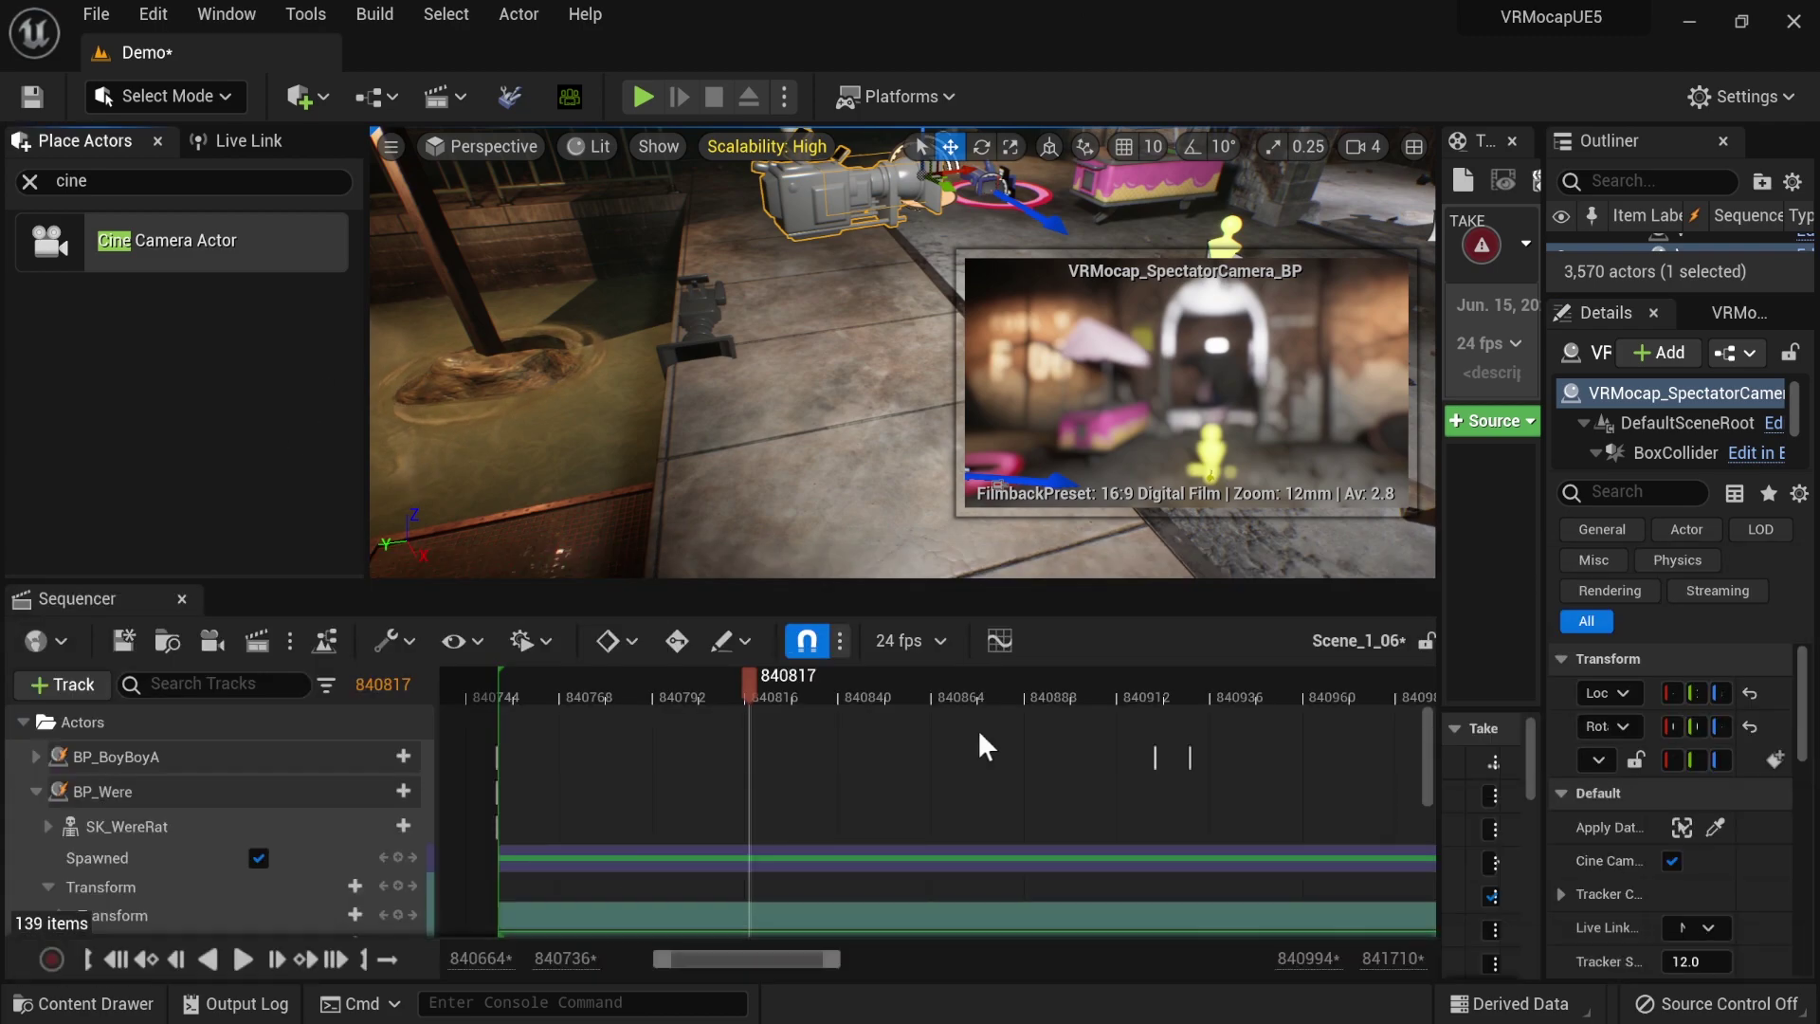
left_click_drag(1149, 776, 1144, 776)
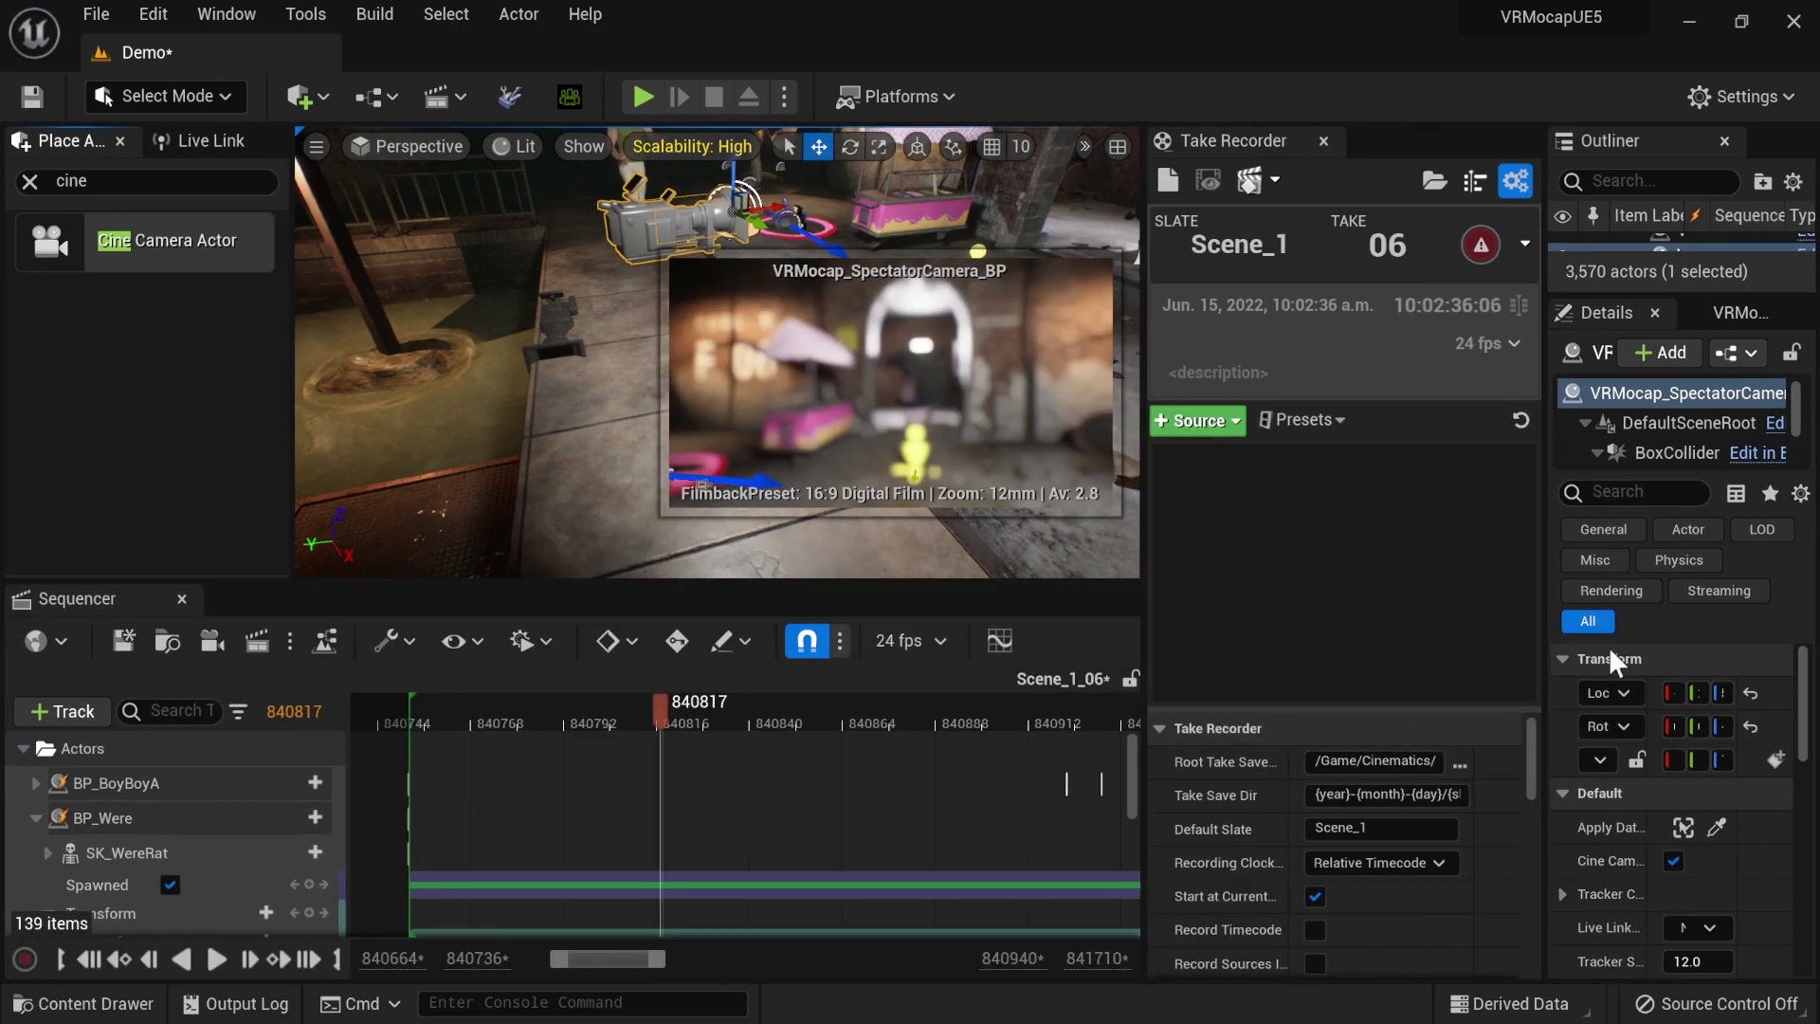
left_click_drag(1542, 633, 1371, 658)
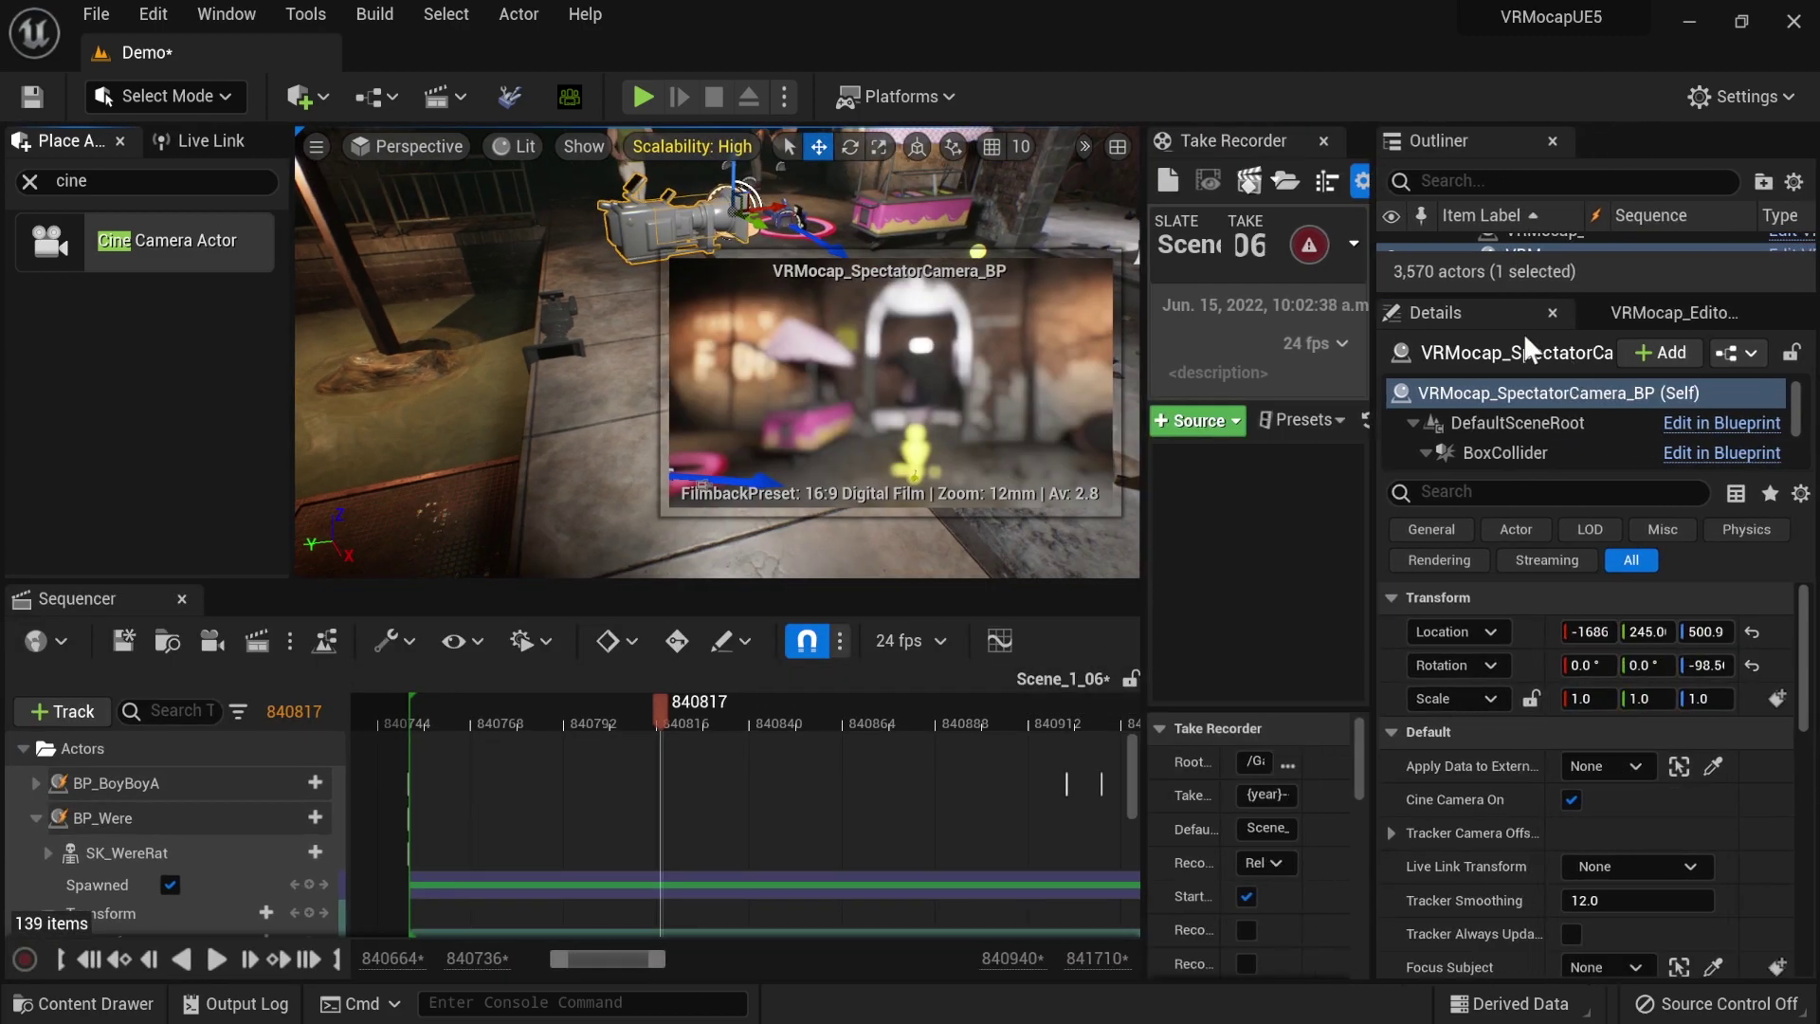
left_click(1634, 769)
left_click(1523, 482)
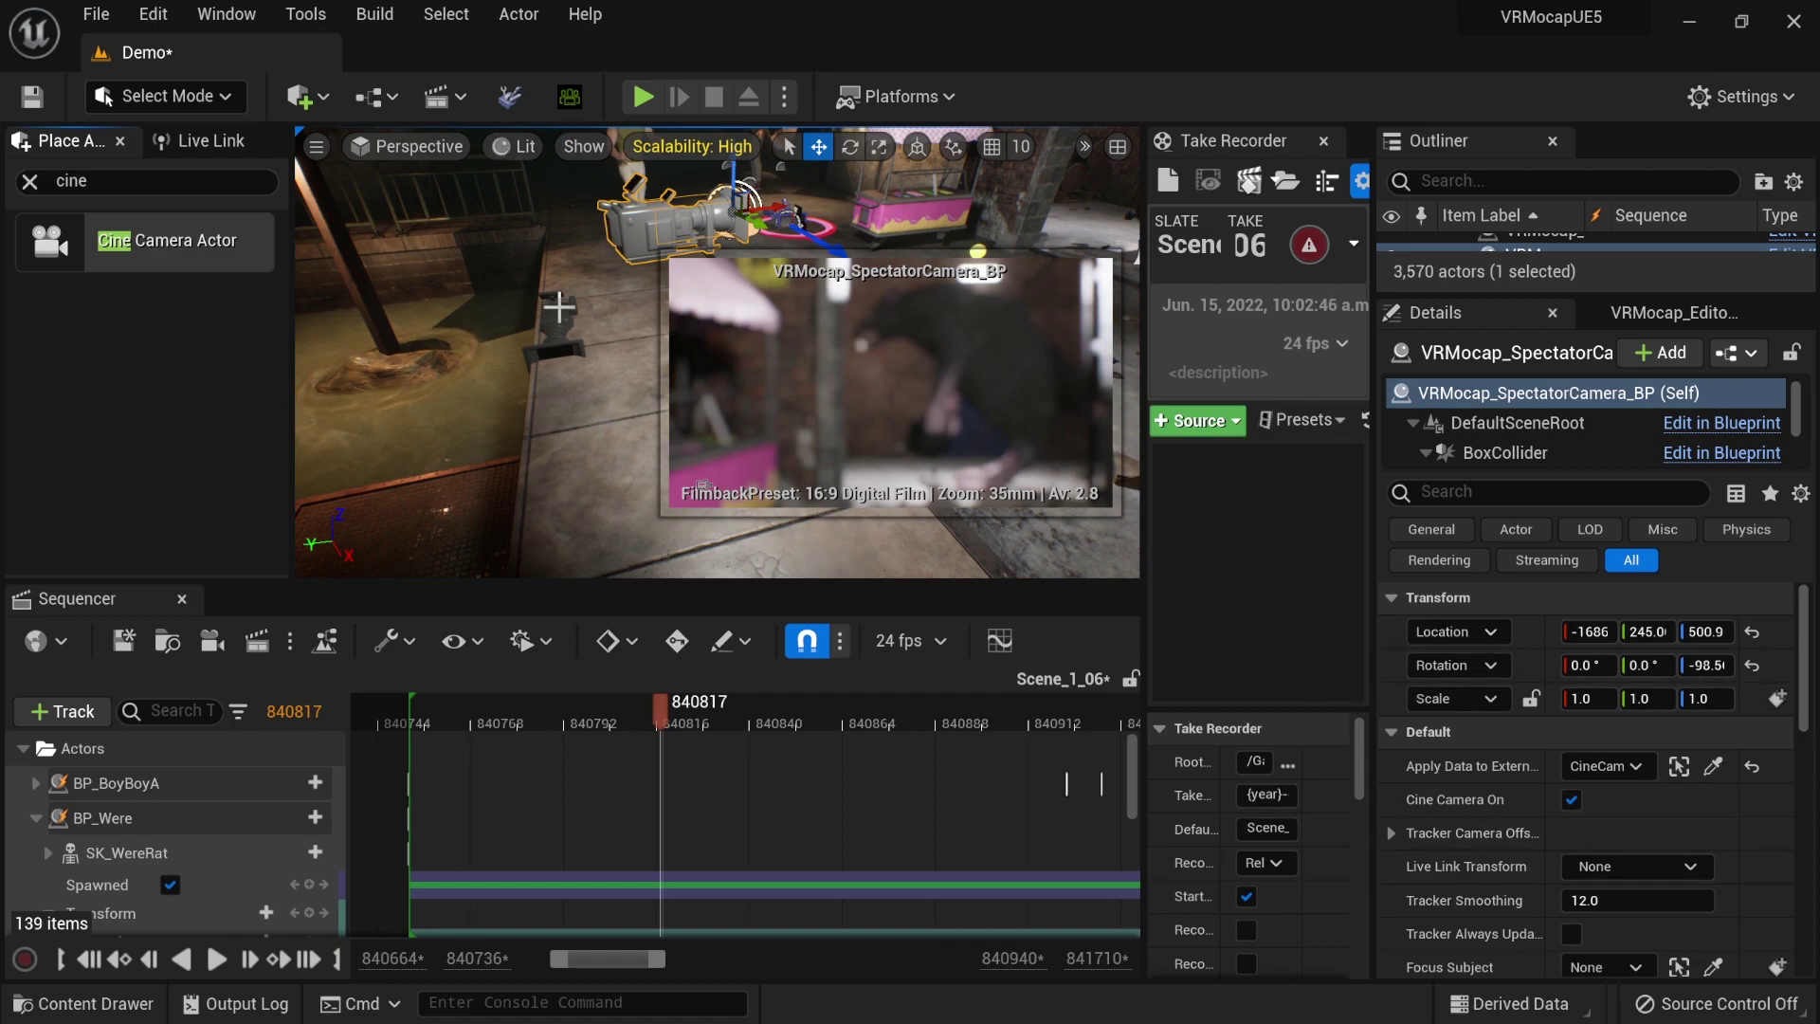
- Select CineCameraActor1 and add it as a recording source in Take Recorder
left_click_drag(180, 240, 555, 356)
left_click(1220, 420)
mouse_move(1250, 465)
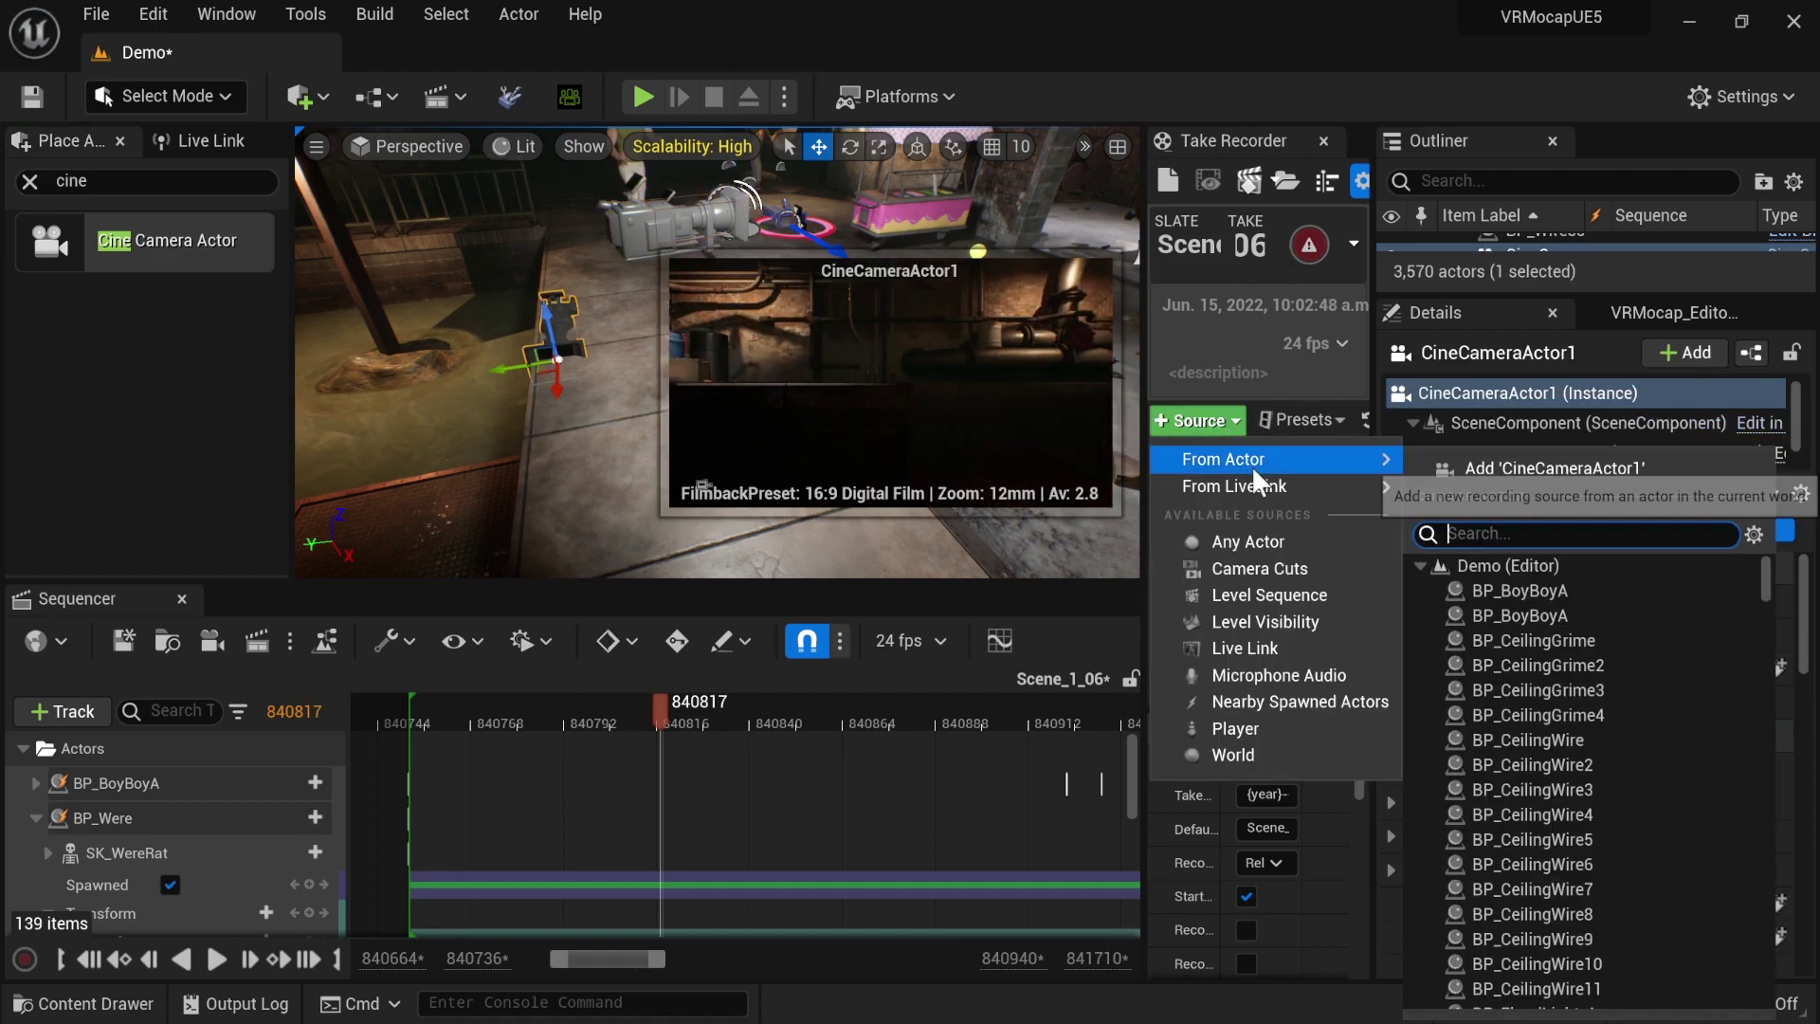
left_click(1555, 469)
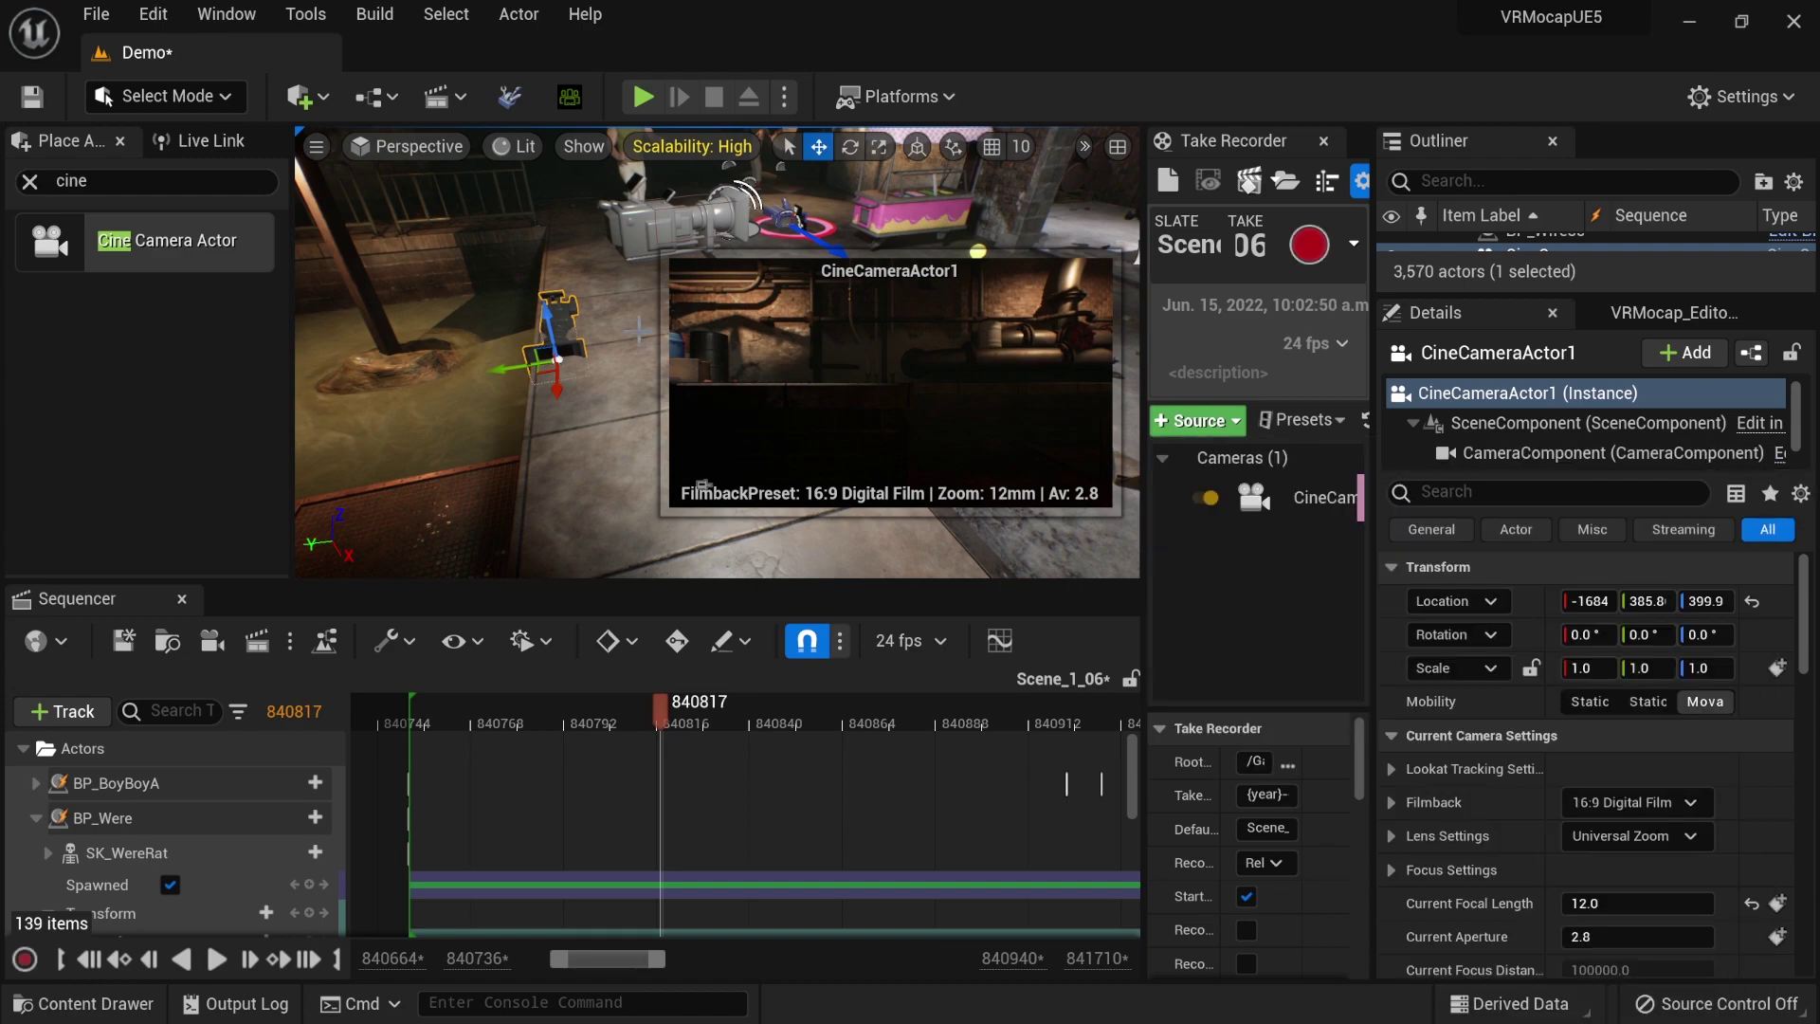
- Save the current level and load Scene_1_06 in Take Recorder as the sequence to record into
left_click(97, 21)
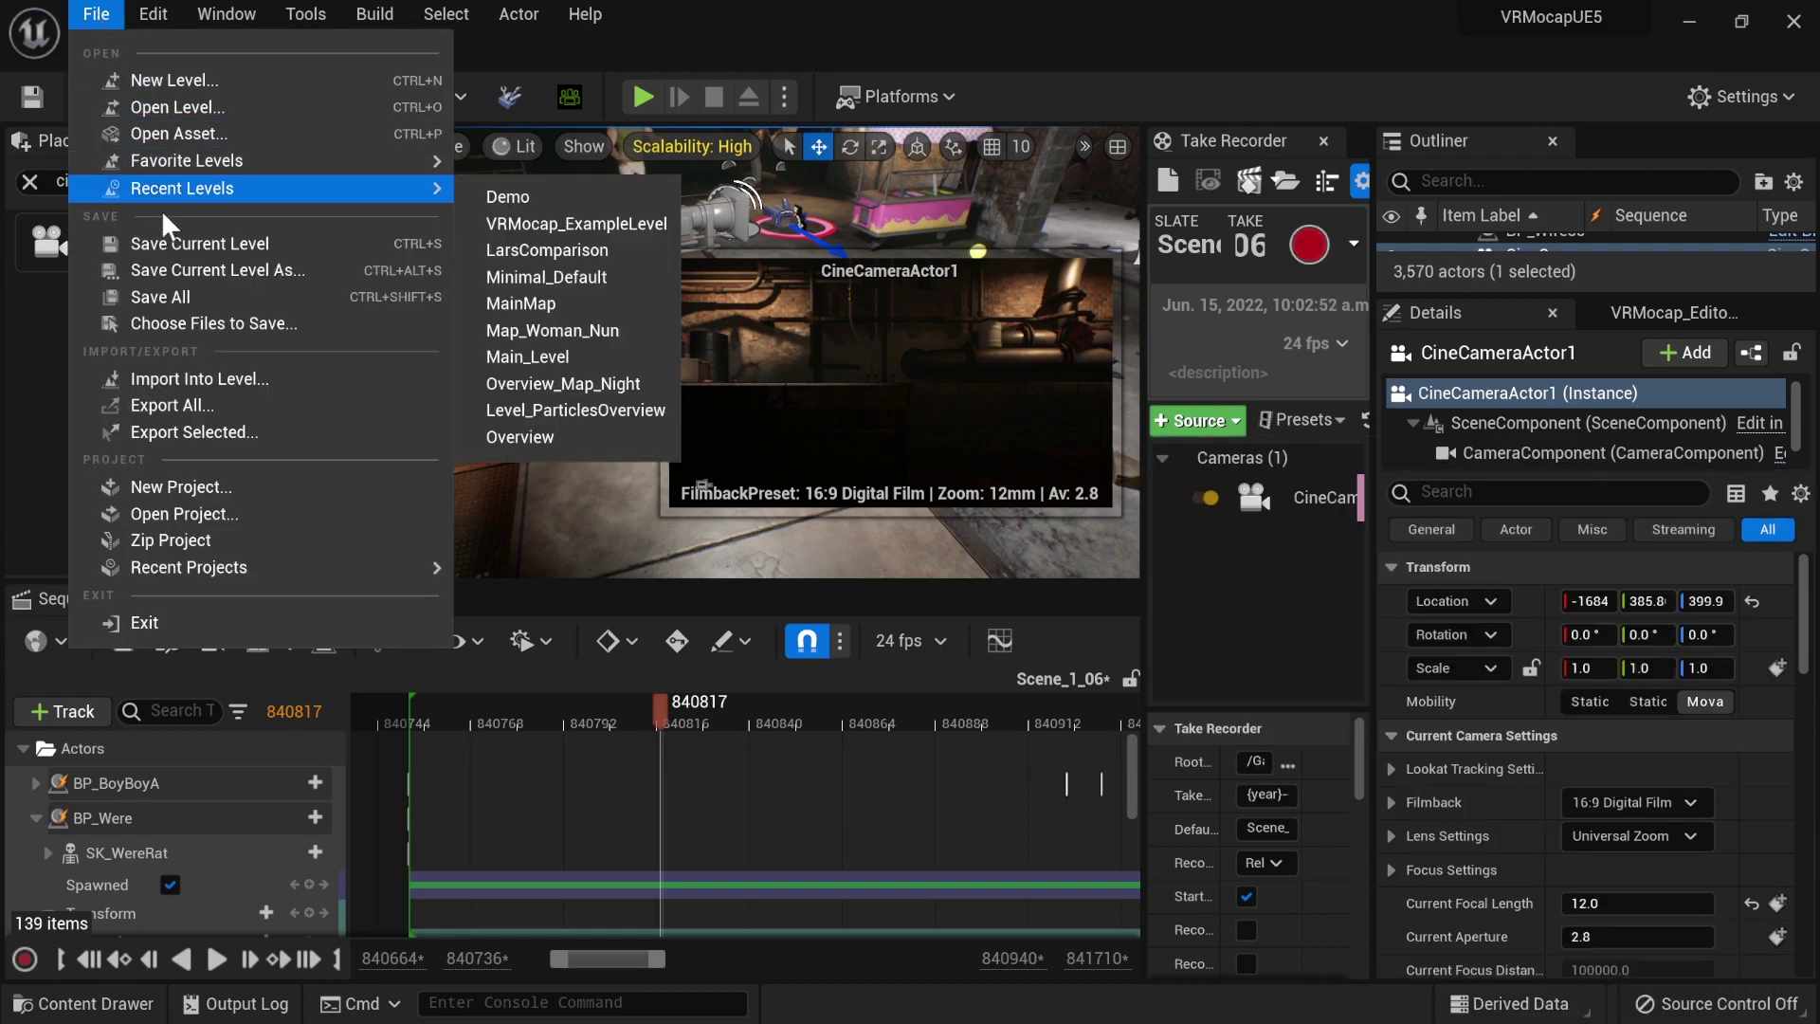
left_click(177, 243)
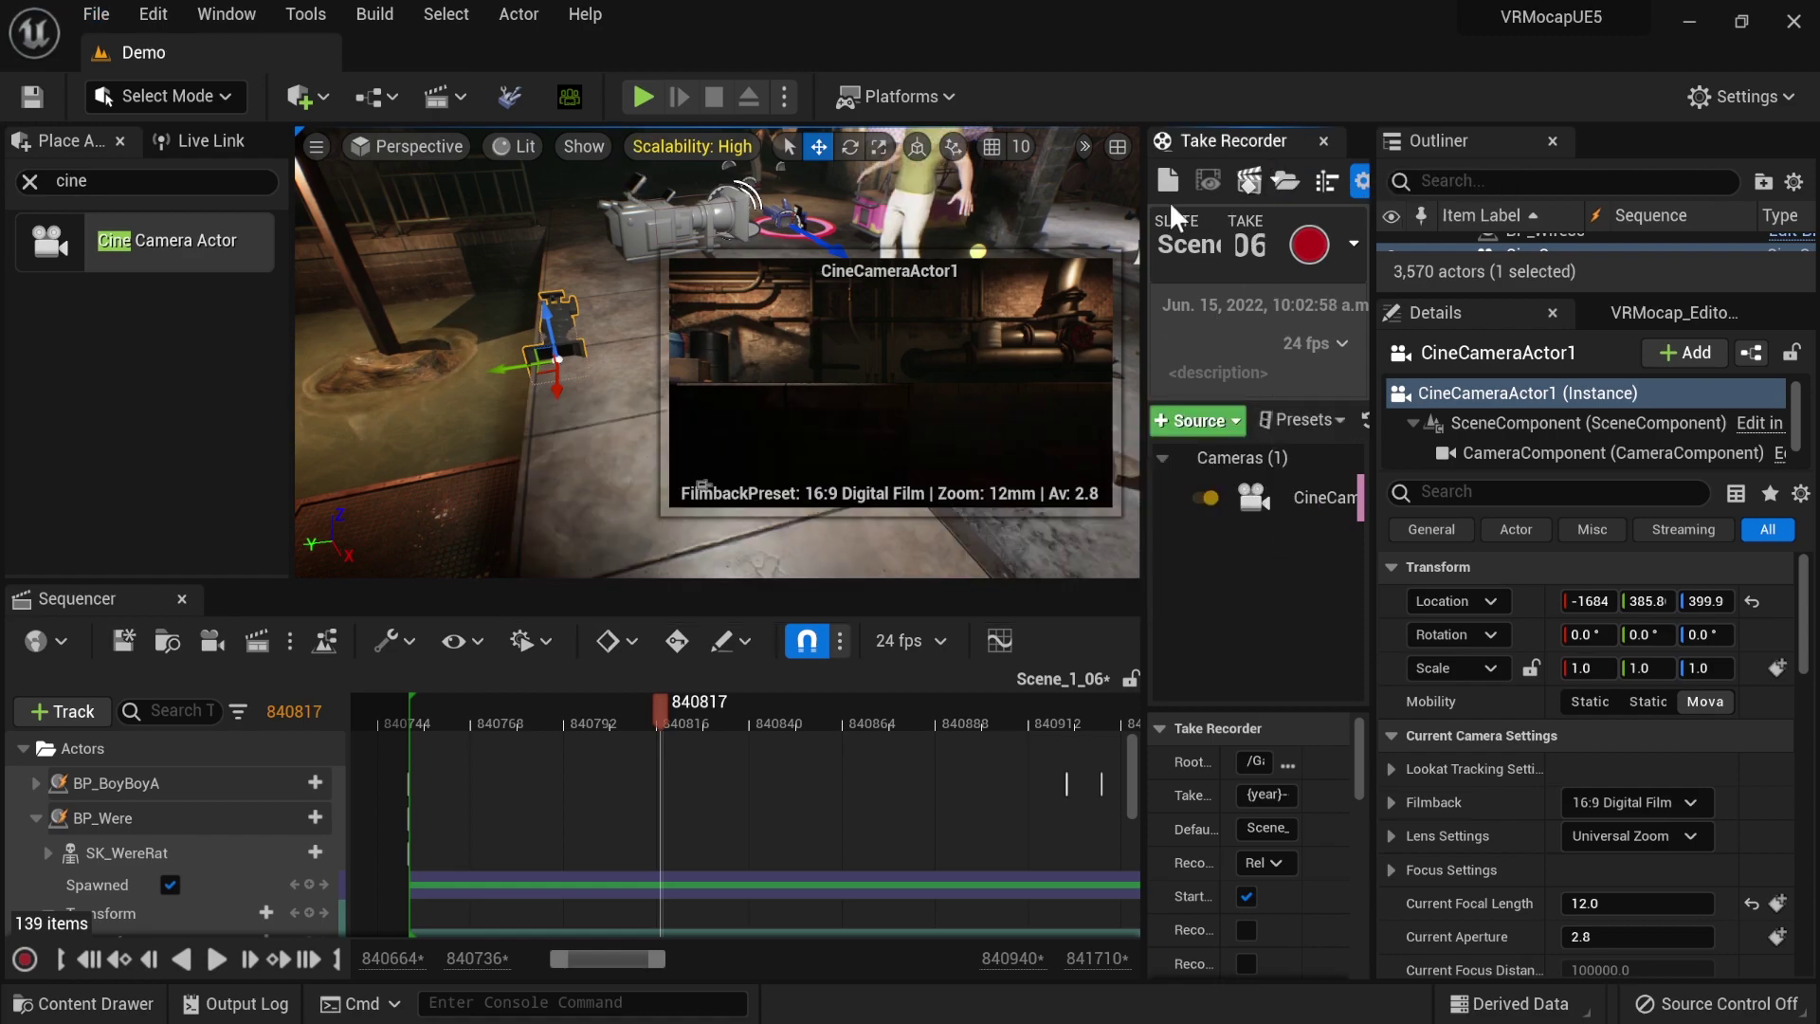
left_click_drag(1145, 201, 1070, 201)
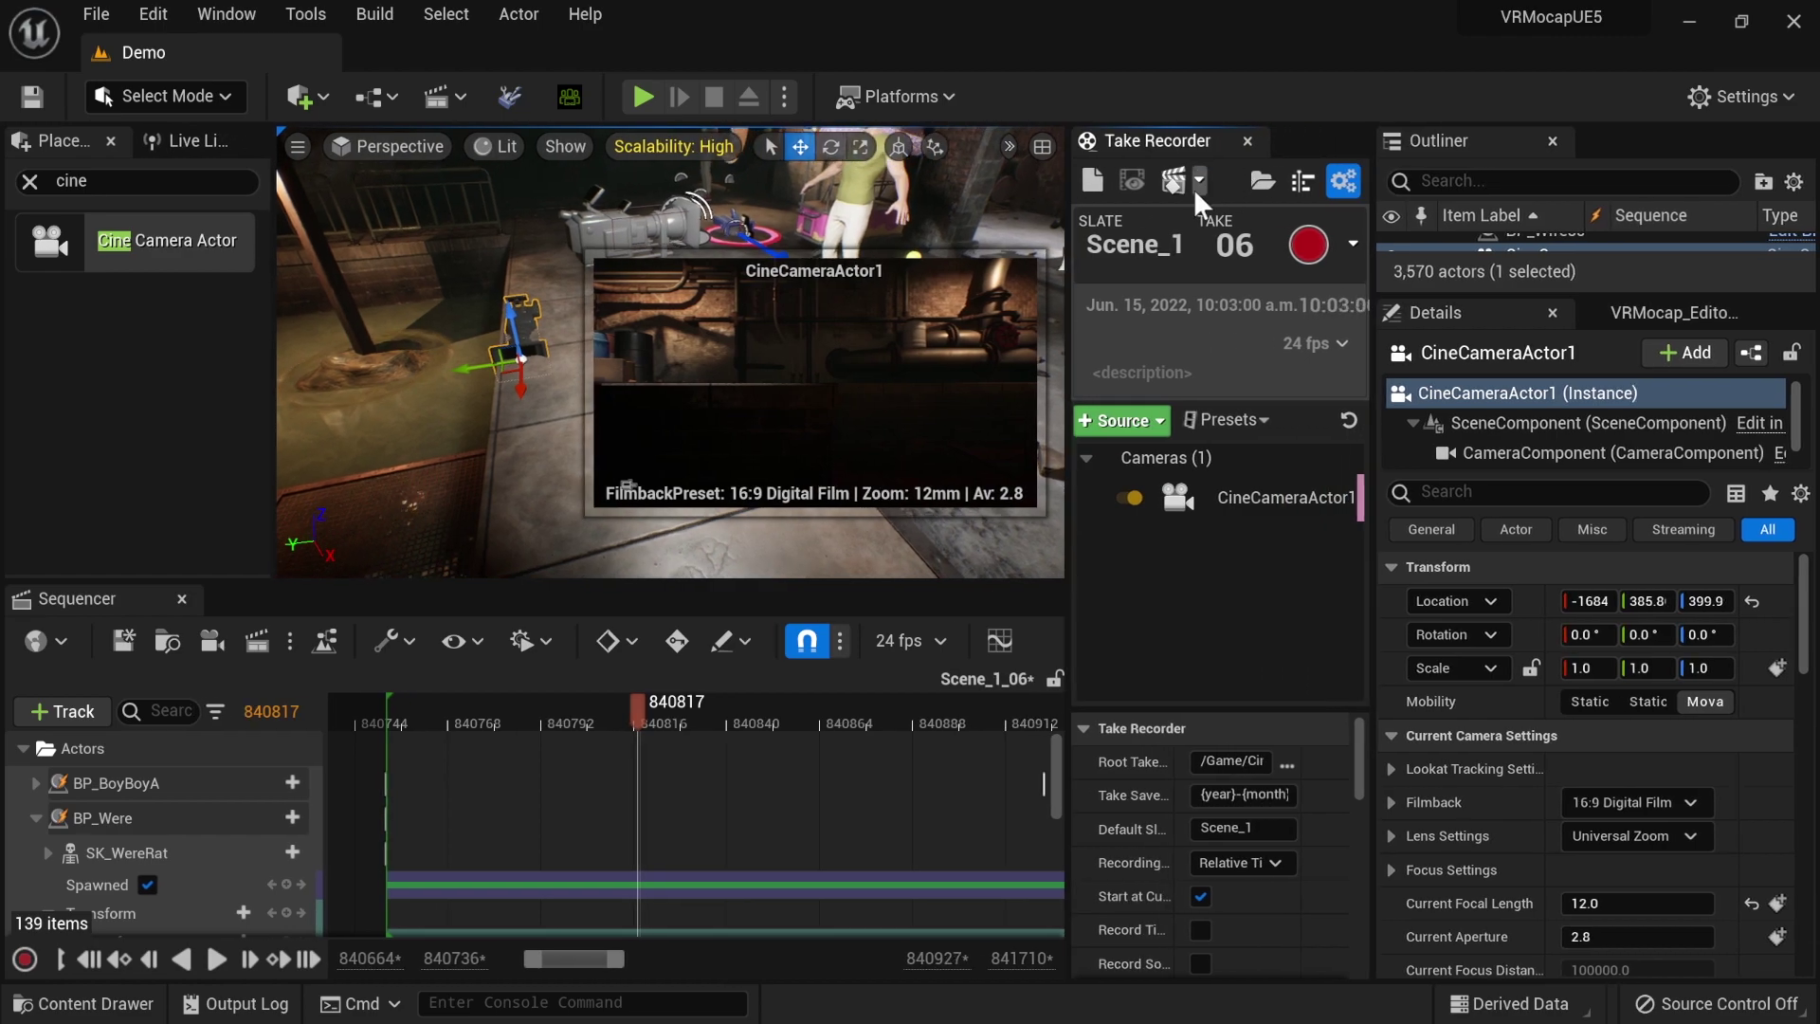
left_click(1198, 182)
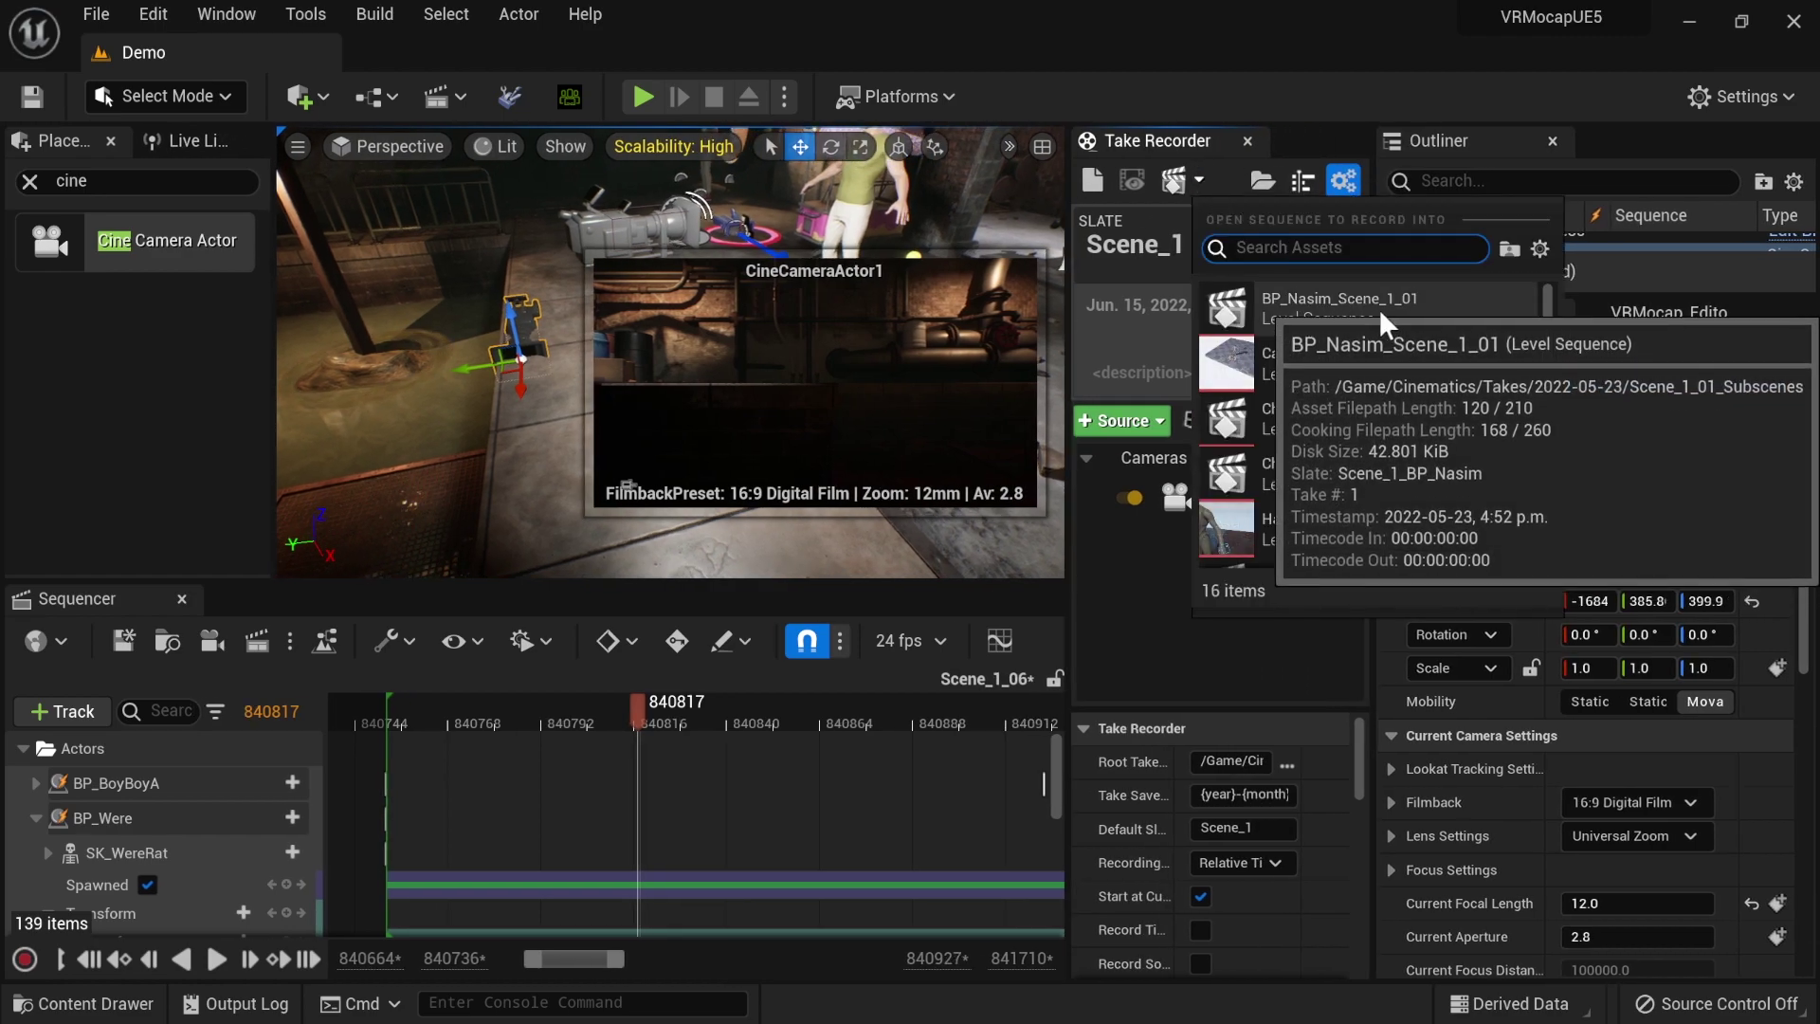
type("06")
scroll(1387, 492, "down", 1)
left_click(1338, 532)
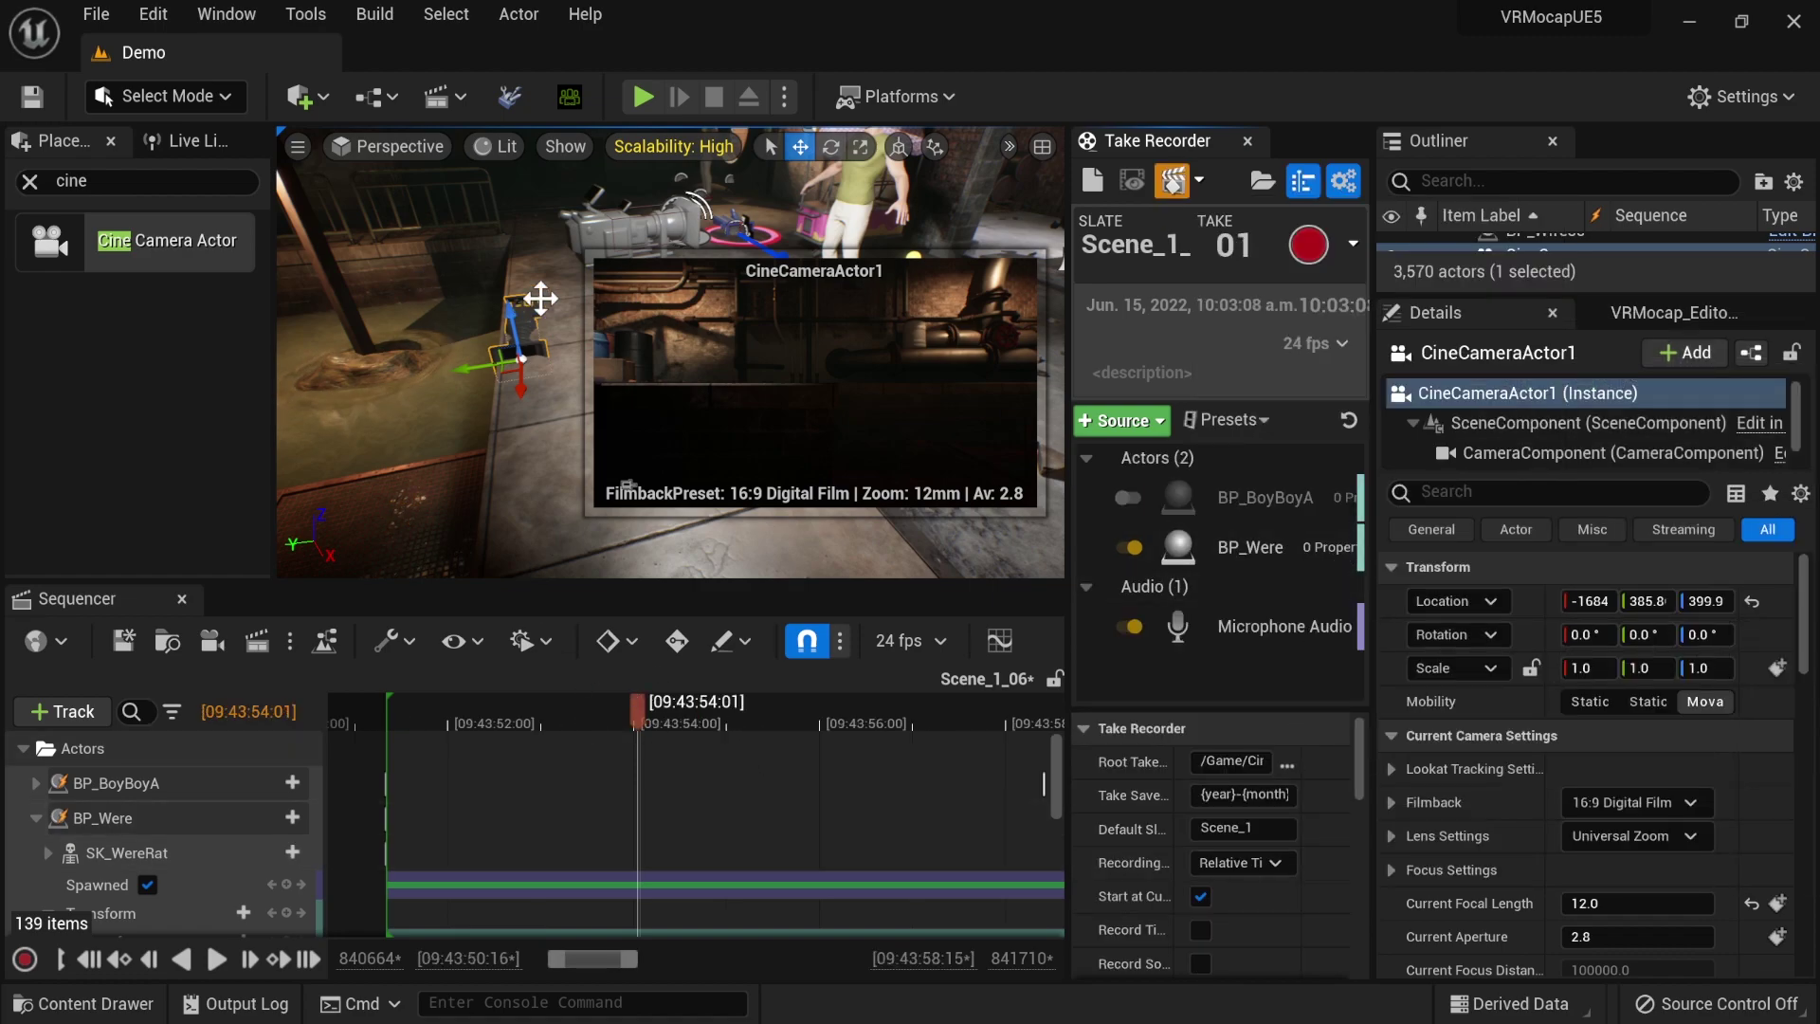
left_click(544, 721)
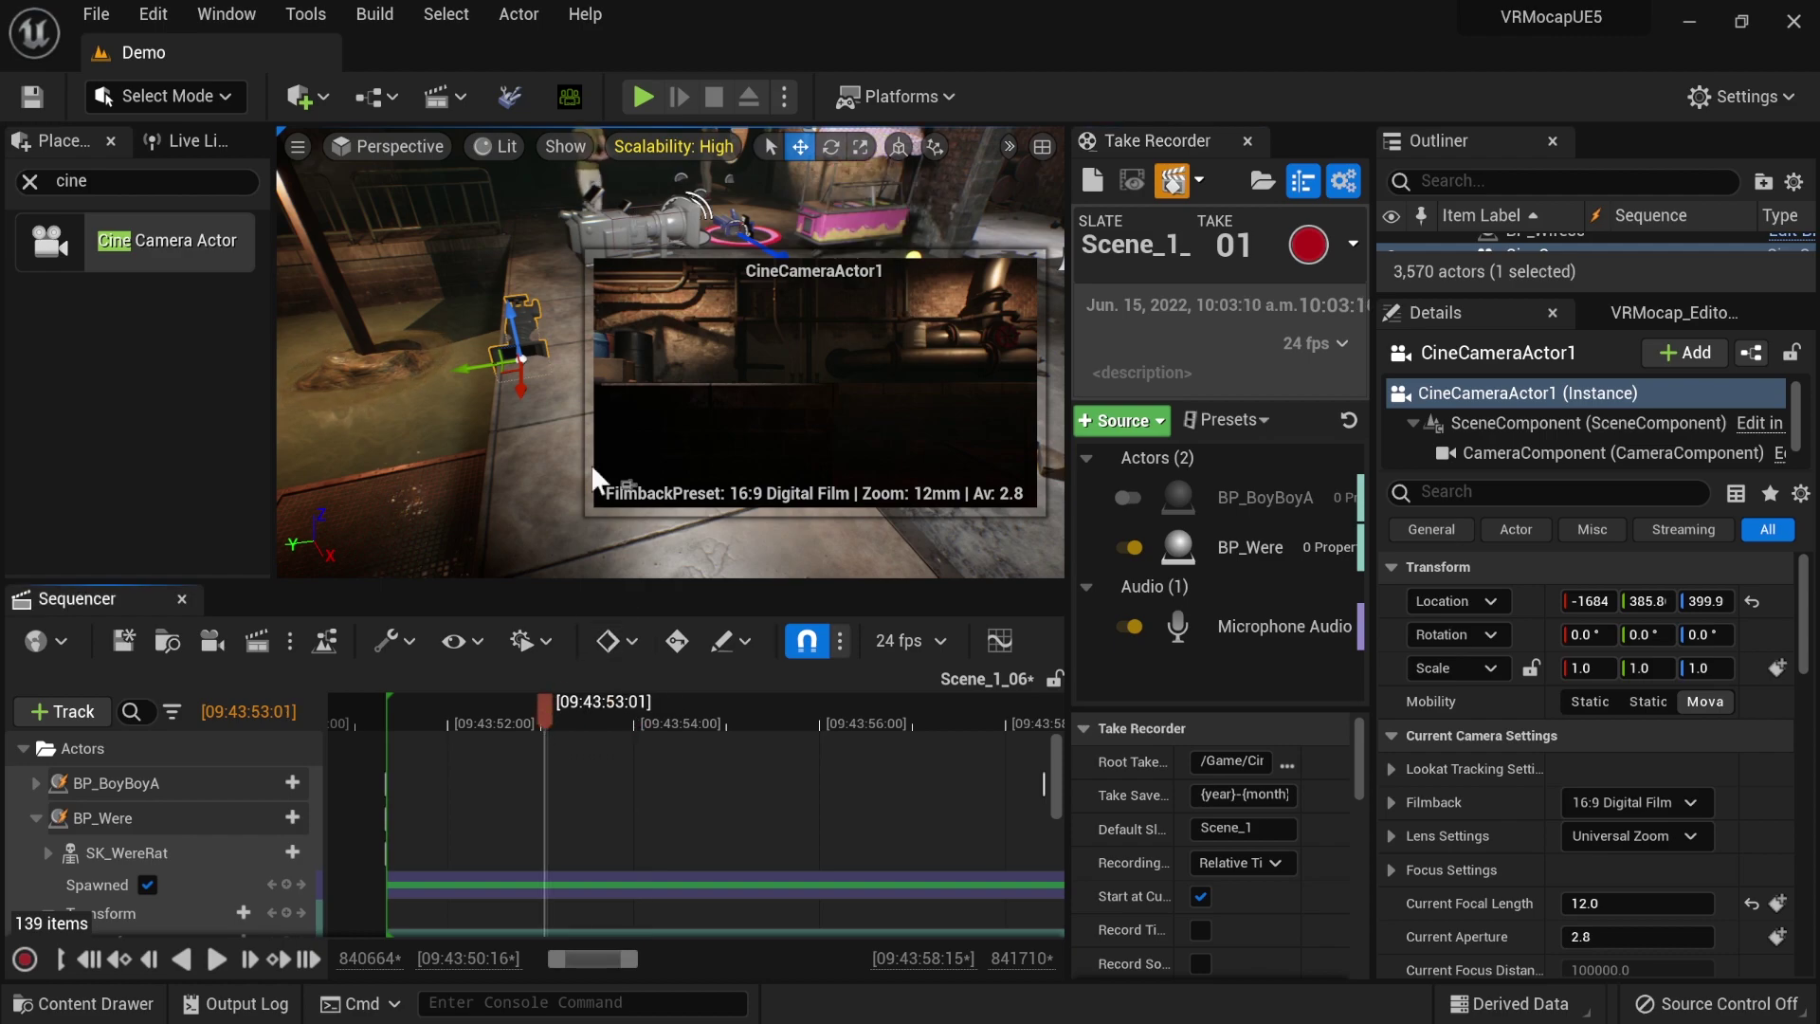
- Set the spectator camera's Live Link Transform to the SteamVRTracker subject and enable its Tracker Always Update option
left_click(634, 229)
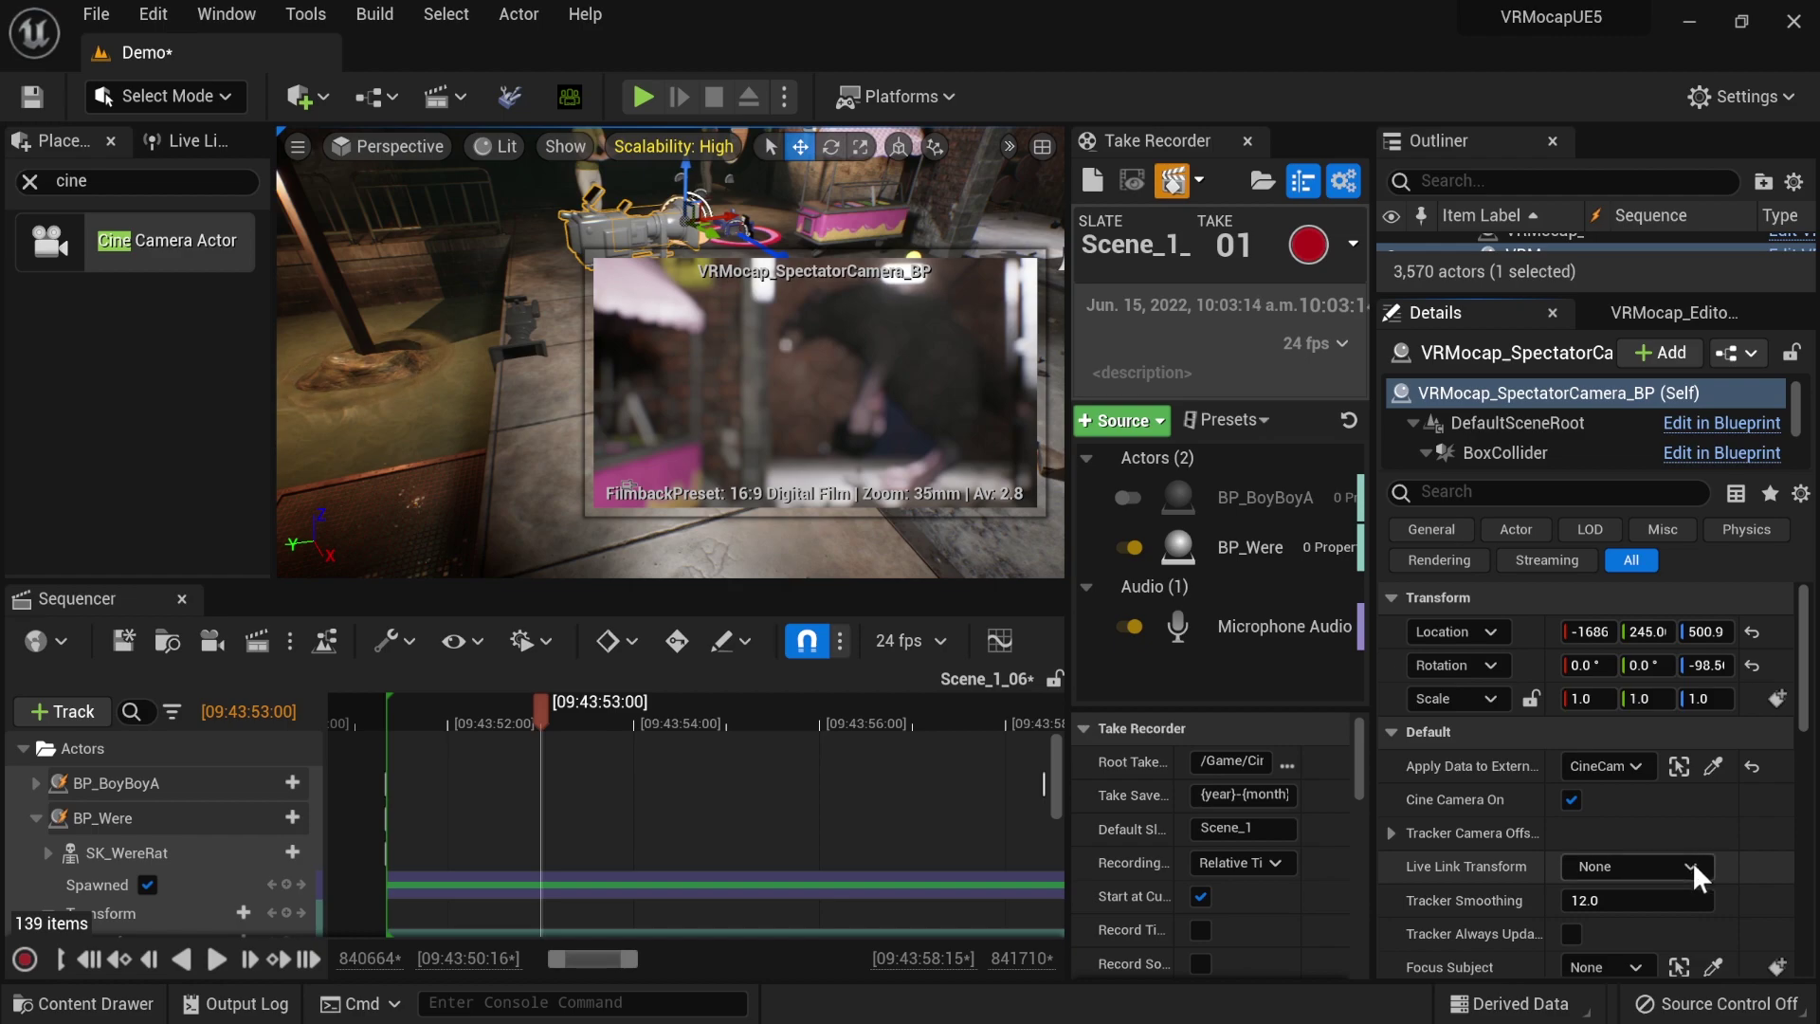
left_click(1631, 866)
left_click(1600, 736)
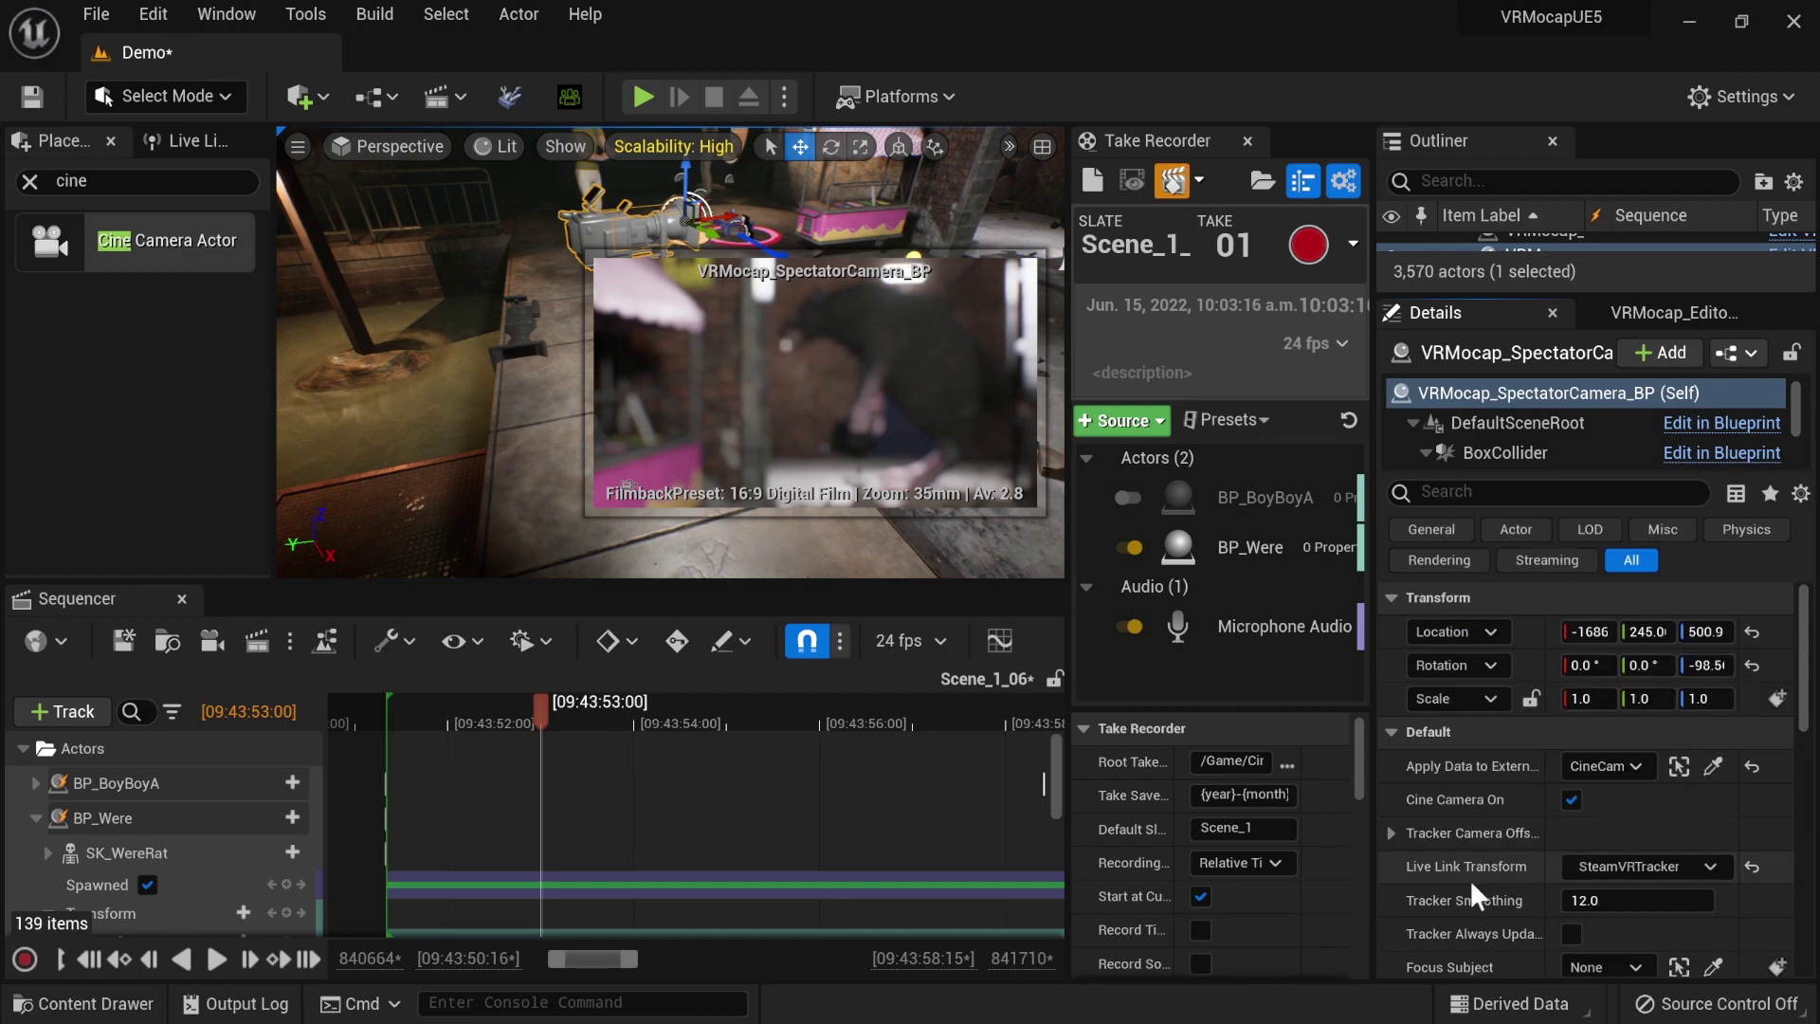
scroll(1562, 892, "down", 1)
left_click(1571, 894)
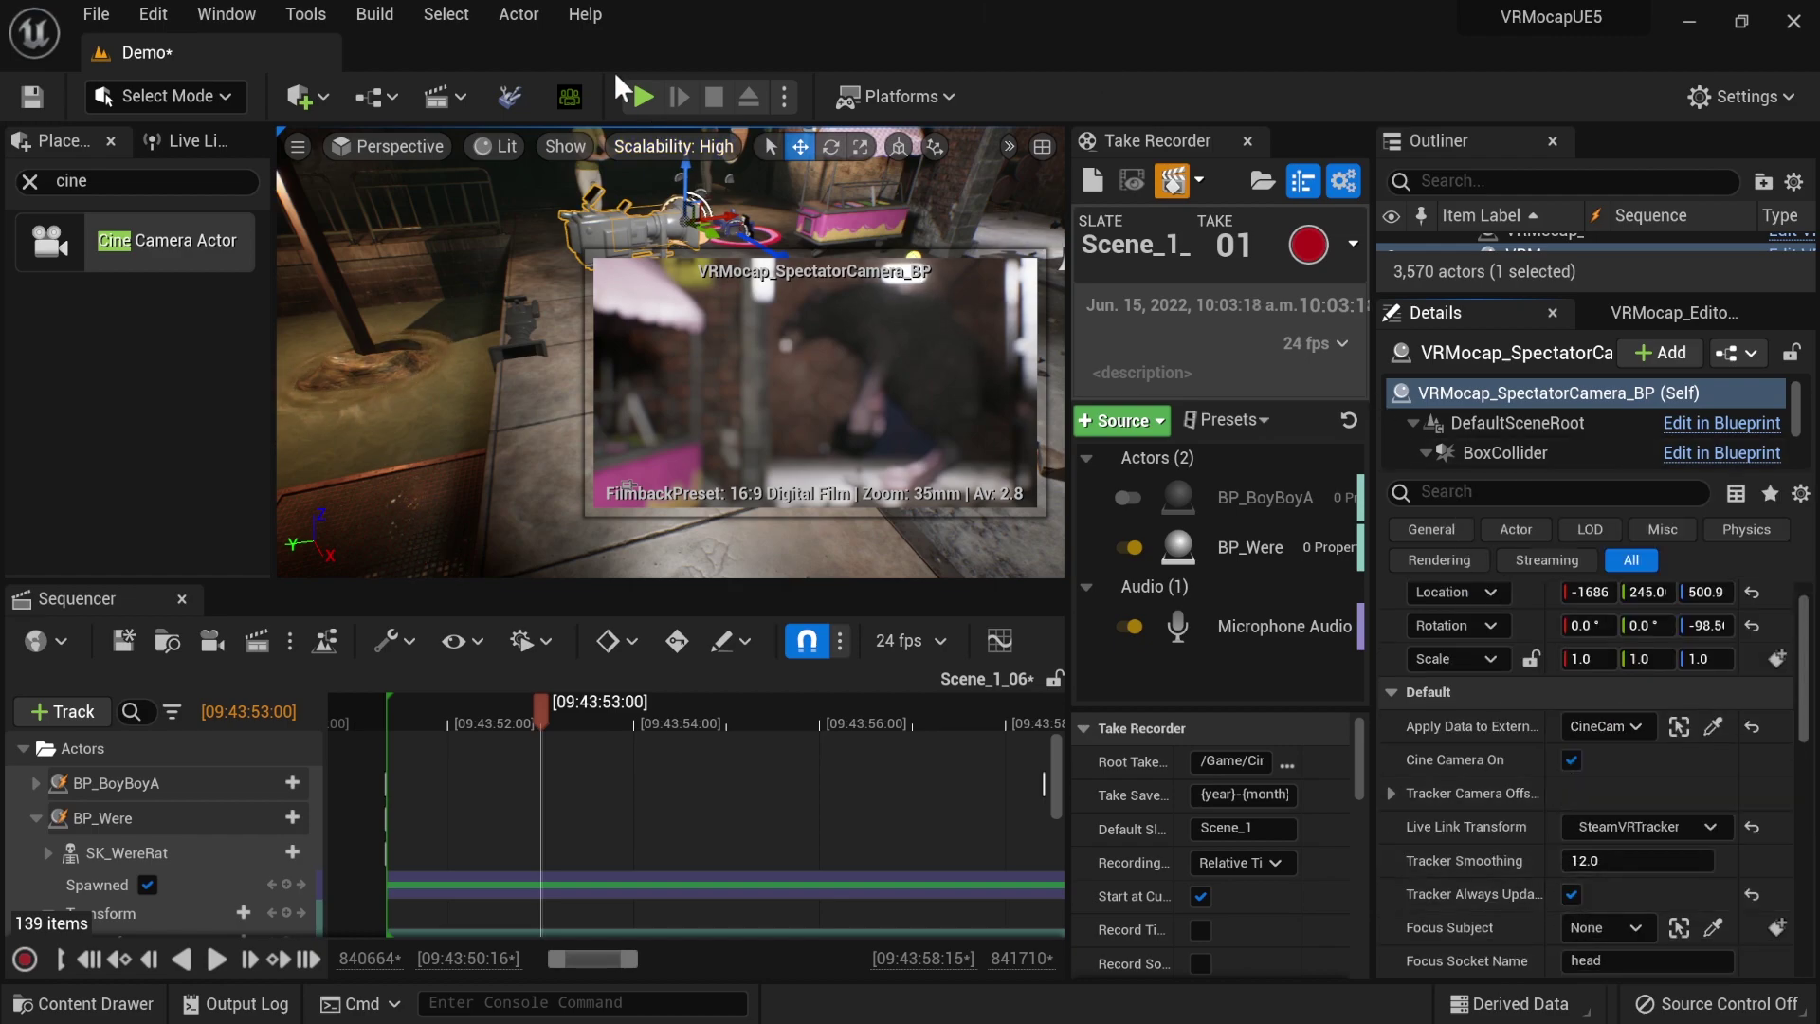
- Start playing the level in the editor and disable BP_Were as a Take Recorder source
left_click(642, 96)
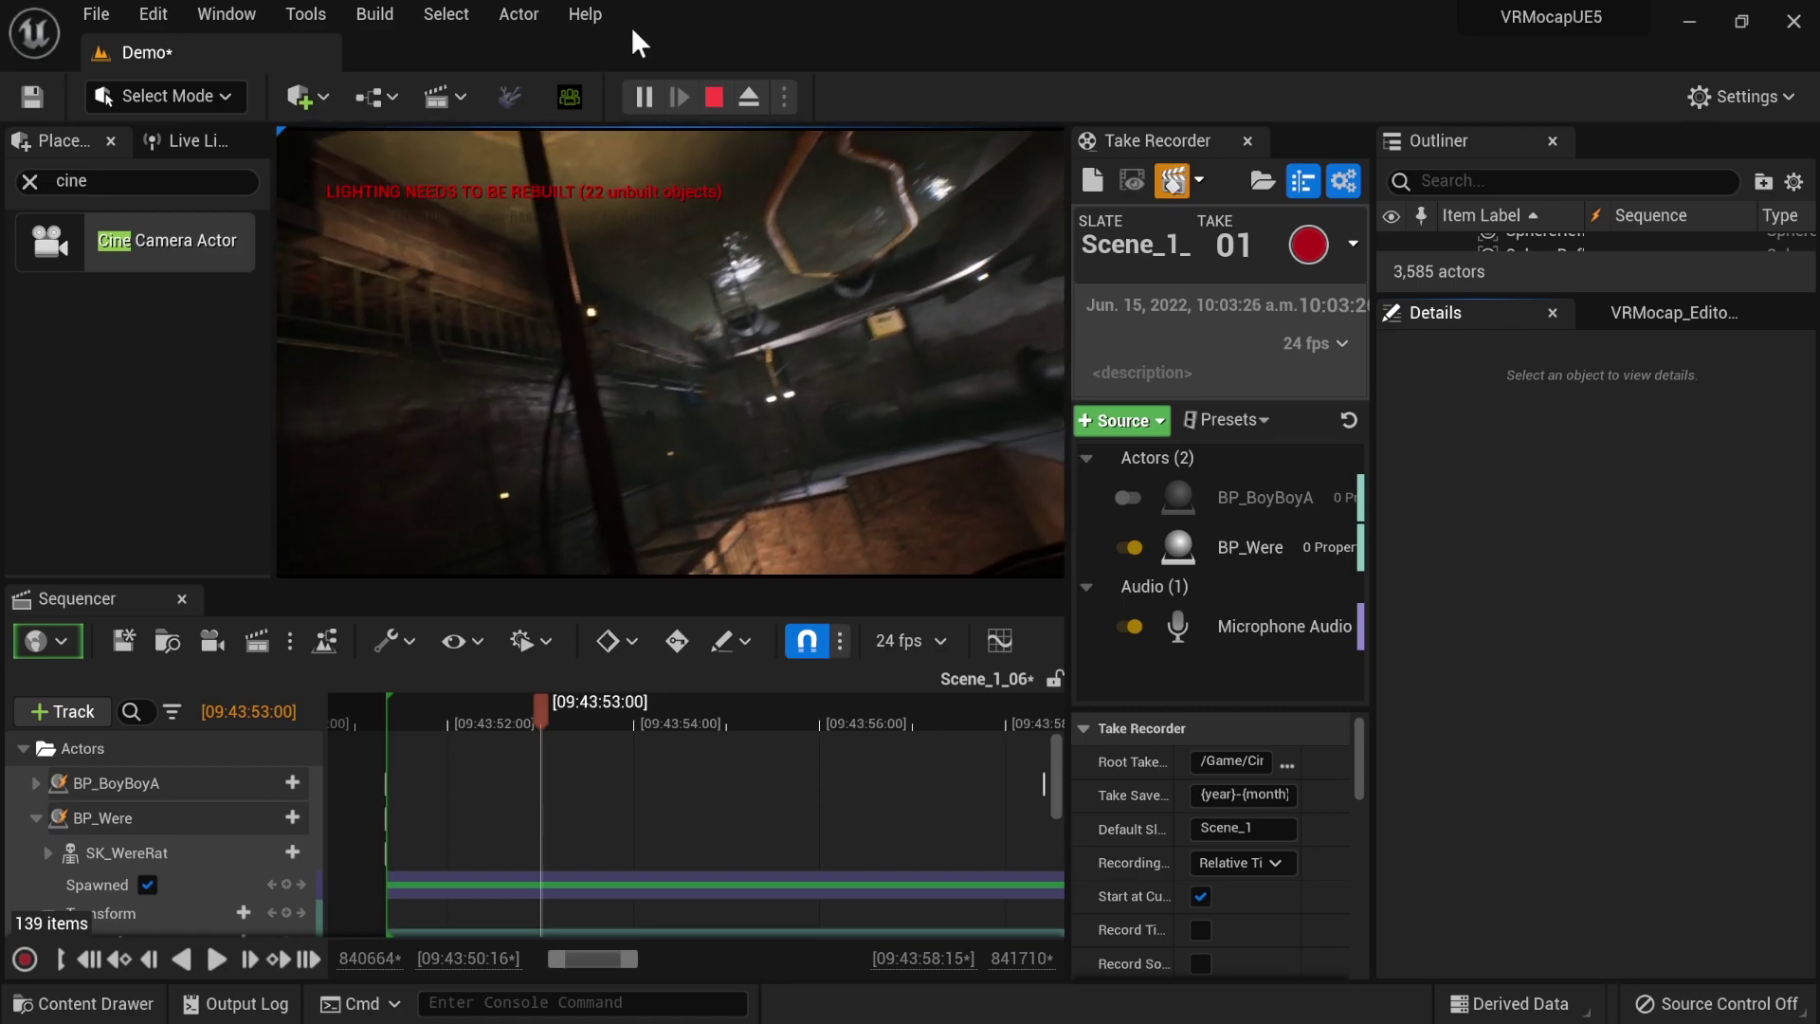
left_click(886, 420)
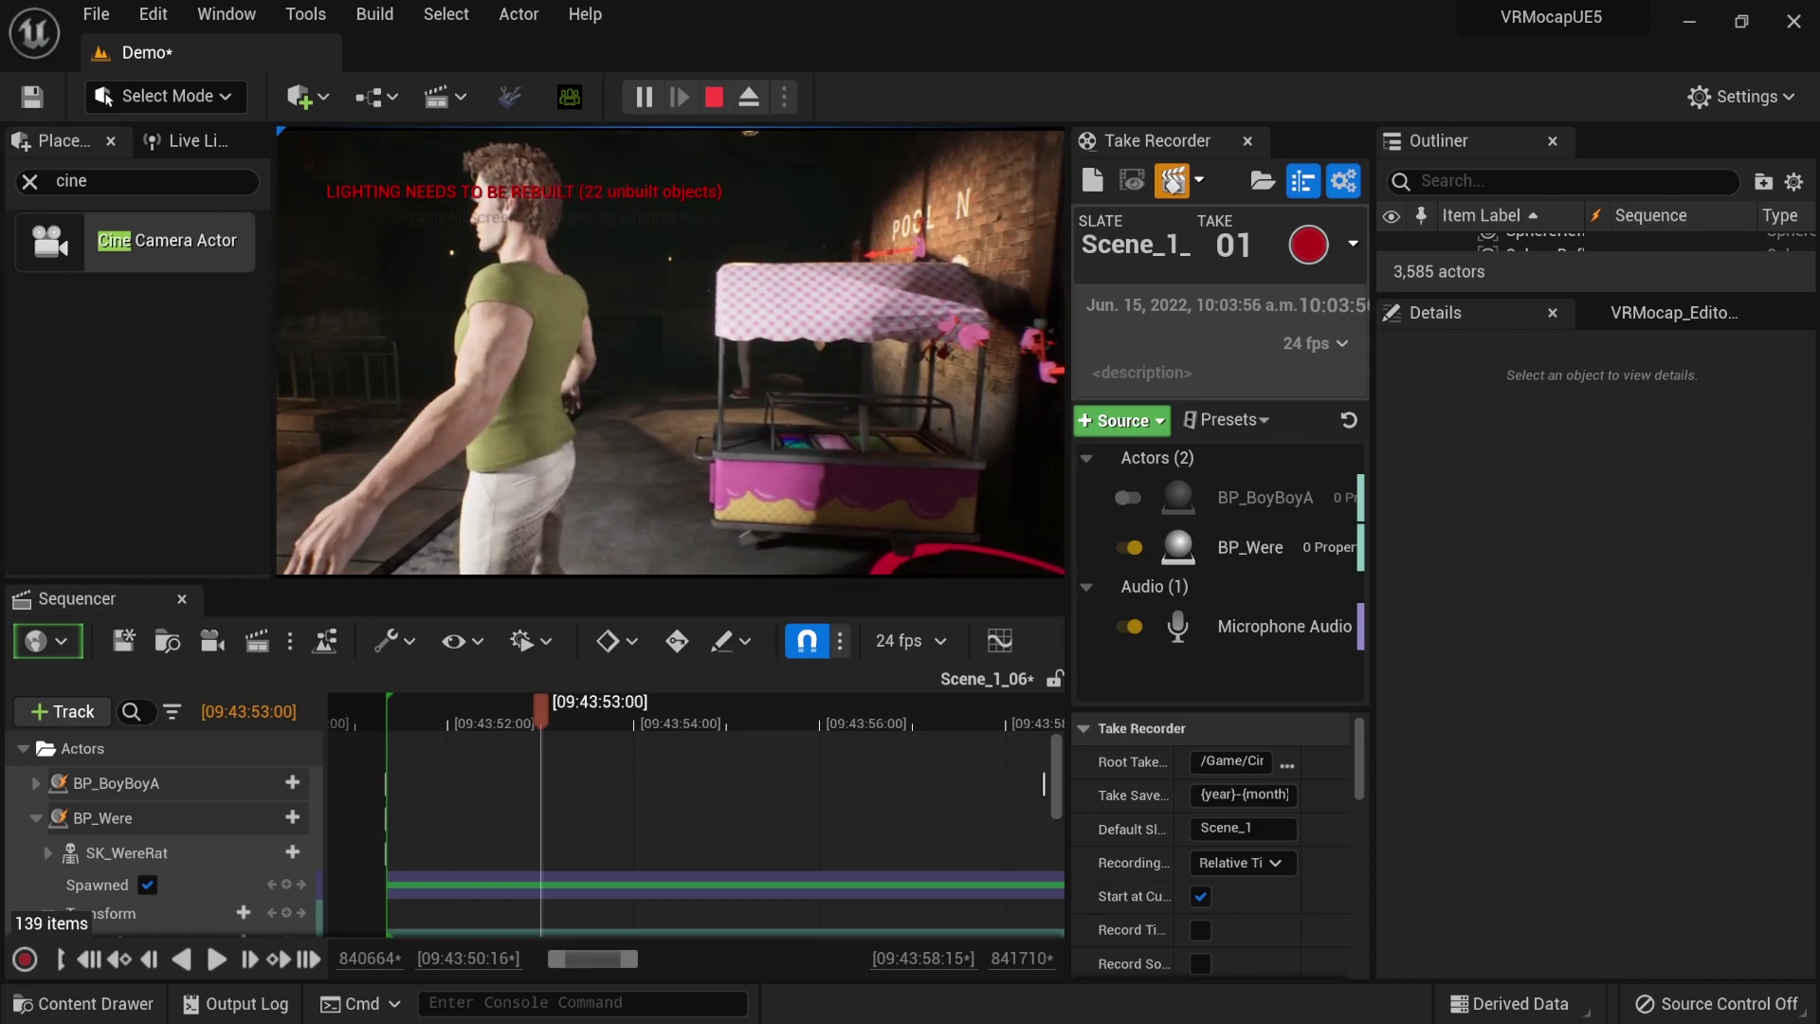
key("shift+F1")
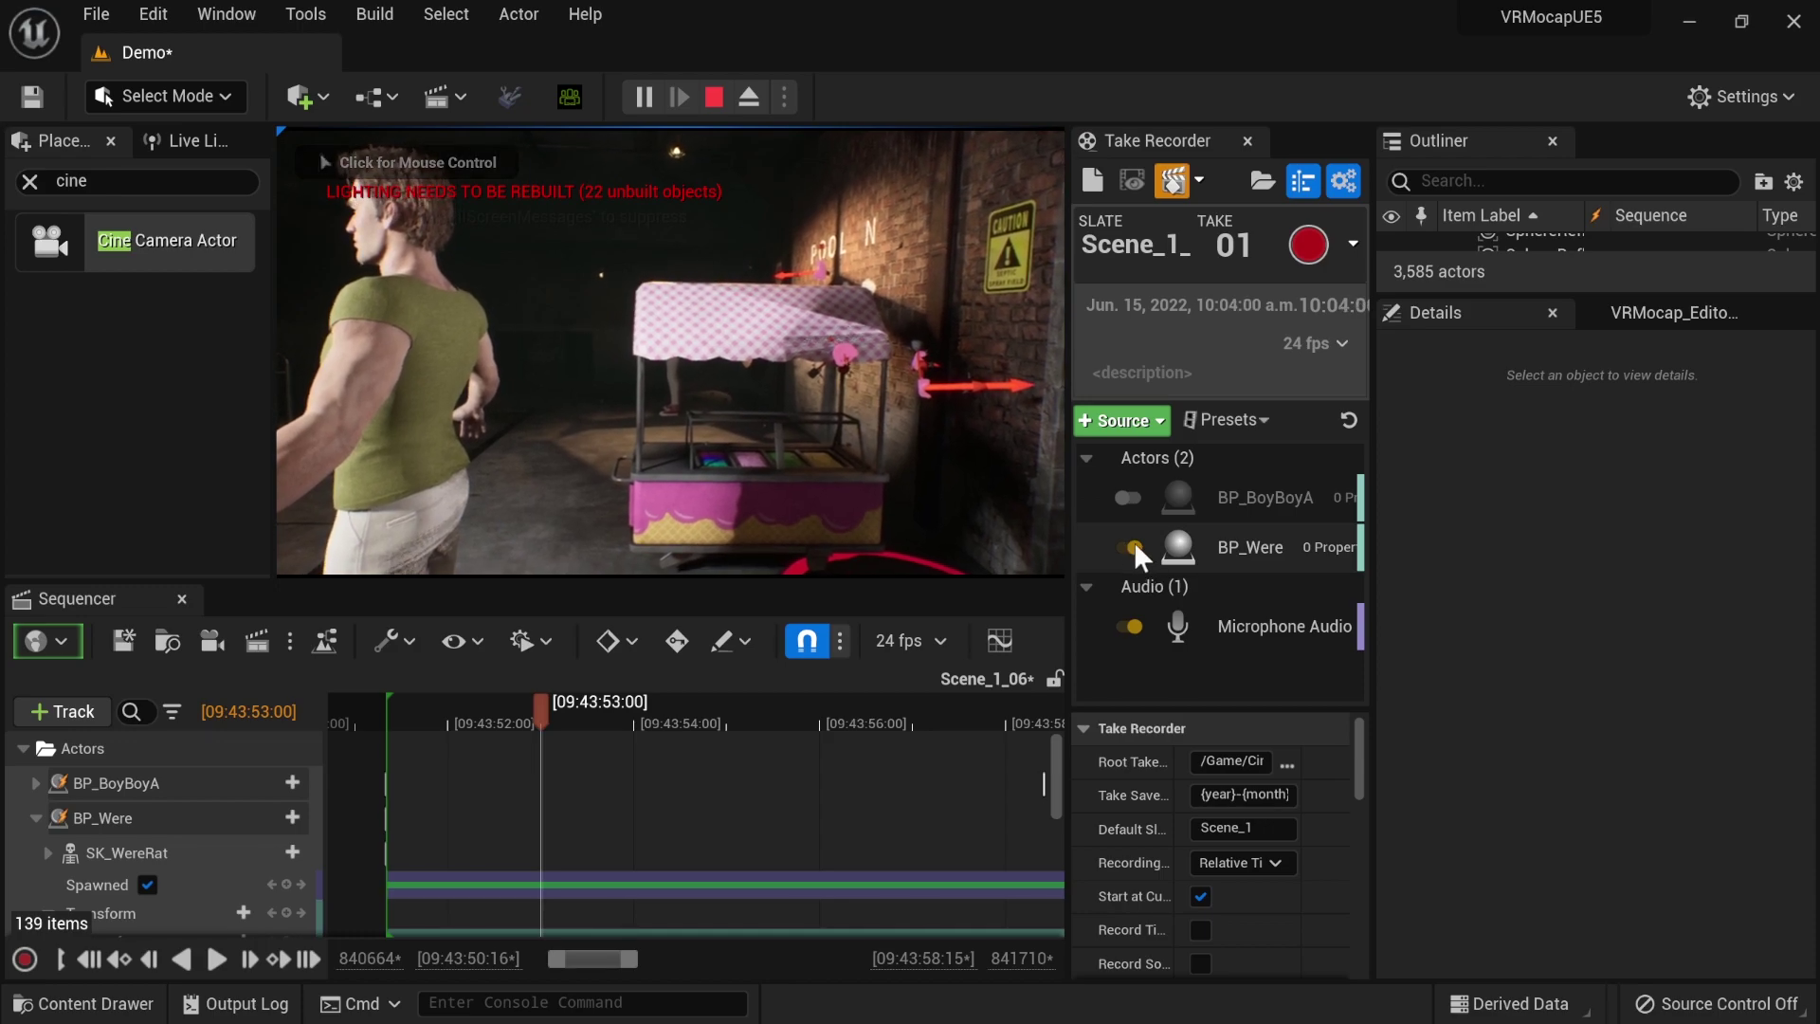
left_click(1132, 544)
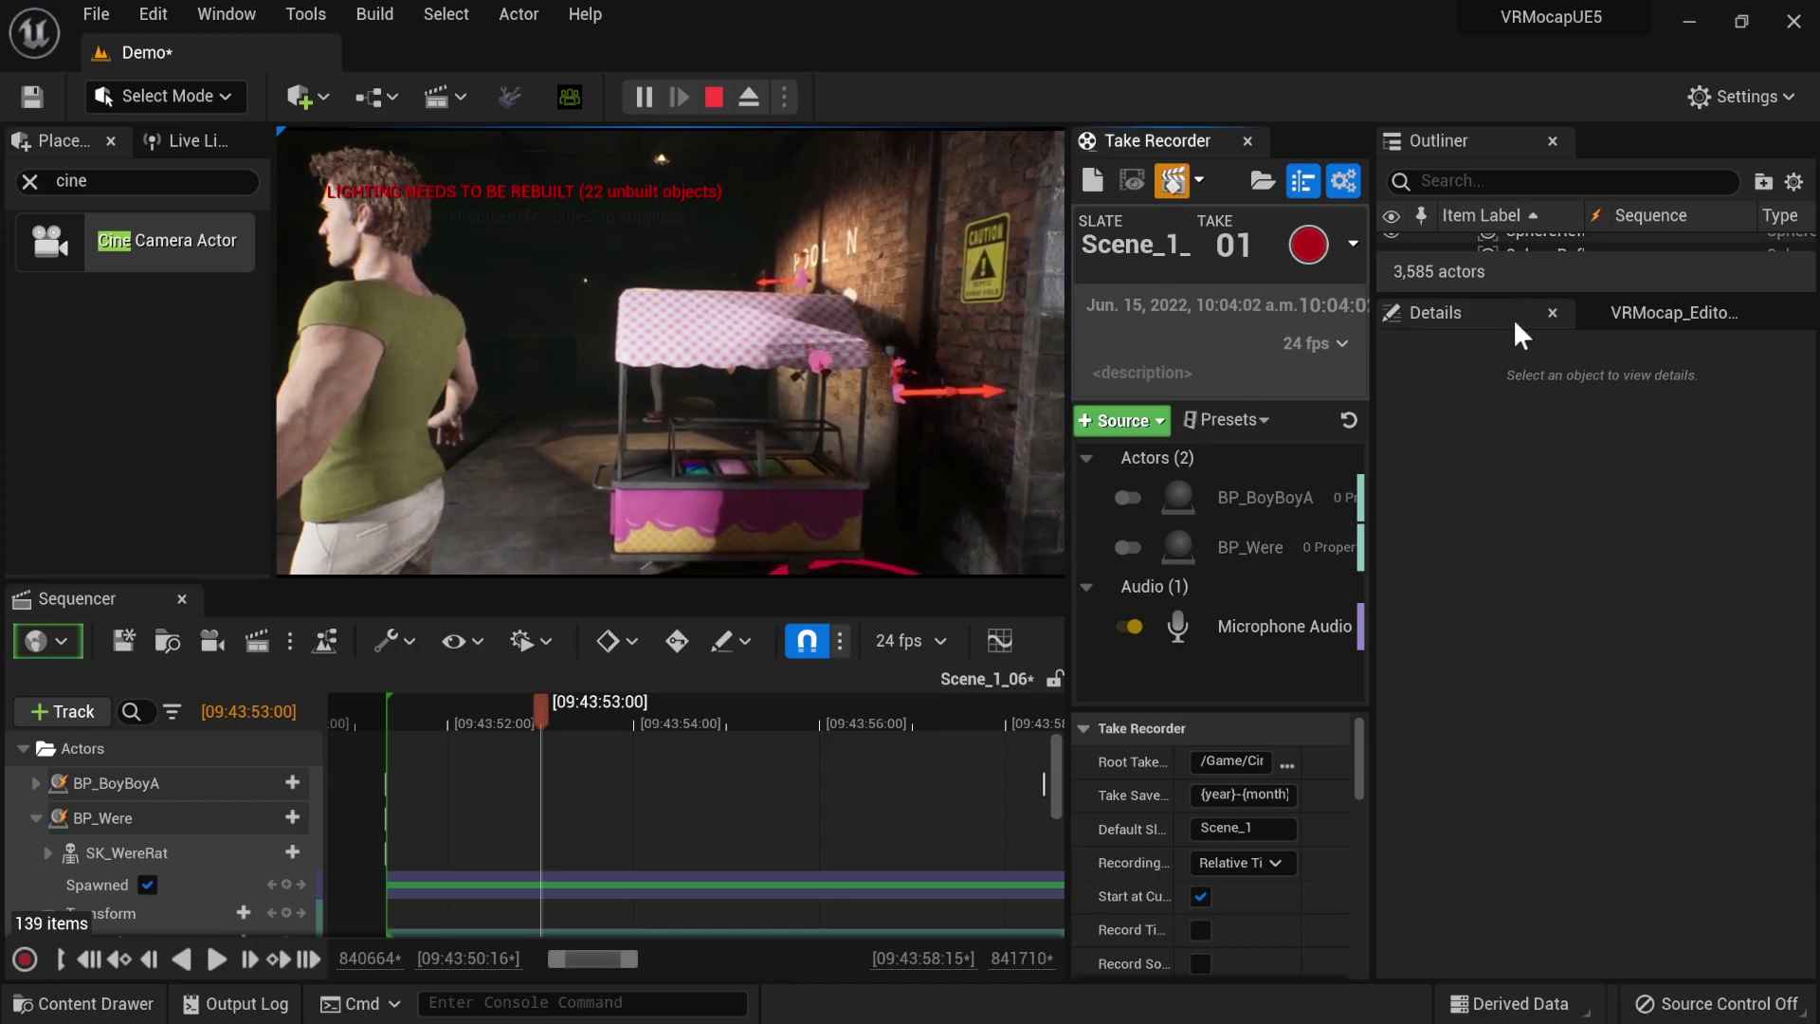
- Add CineCameraActor1 from the playing level as a Take Recorder source
left_click(1139, 417)
mouse_move(1190, 455)
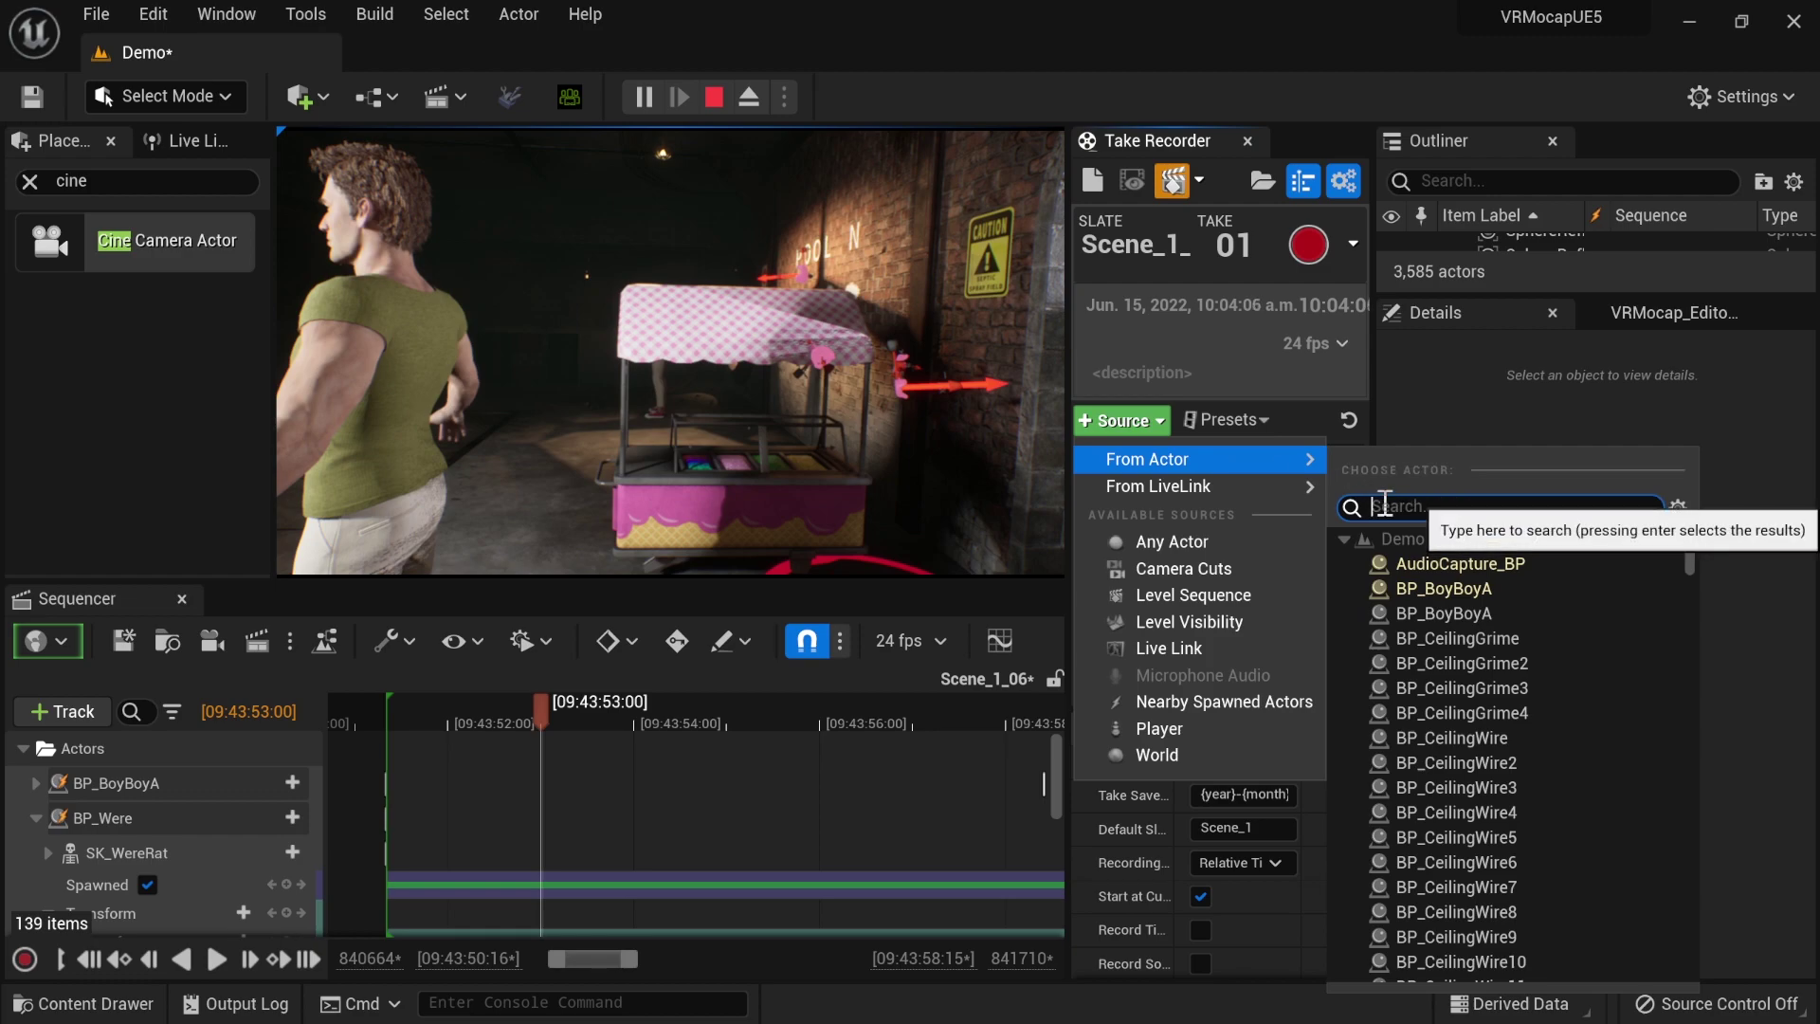
type("c")
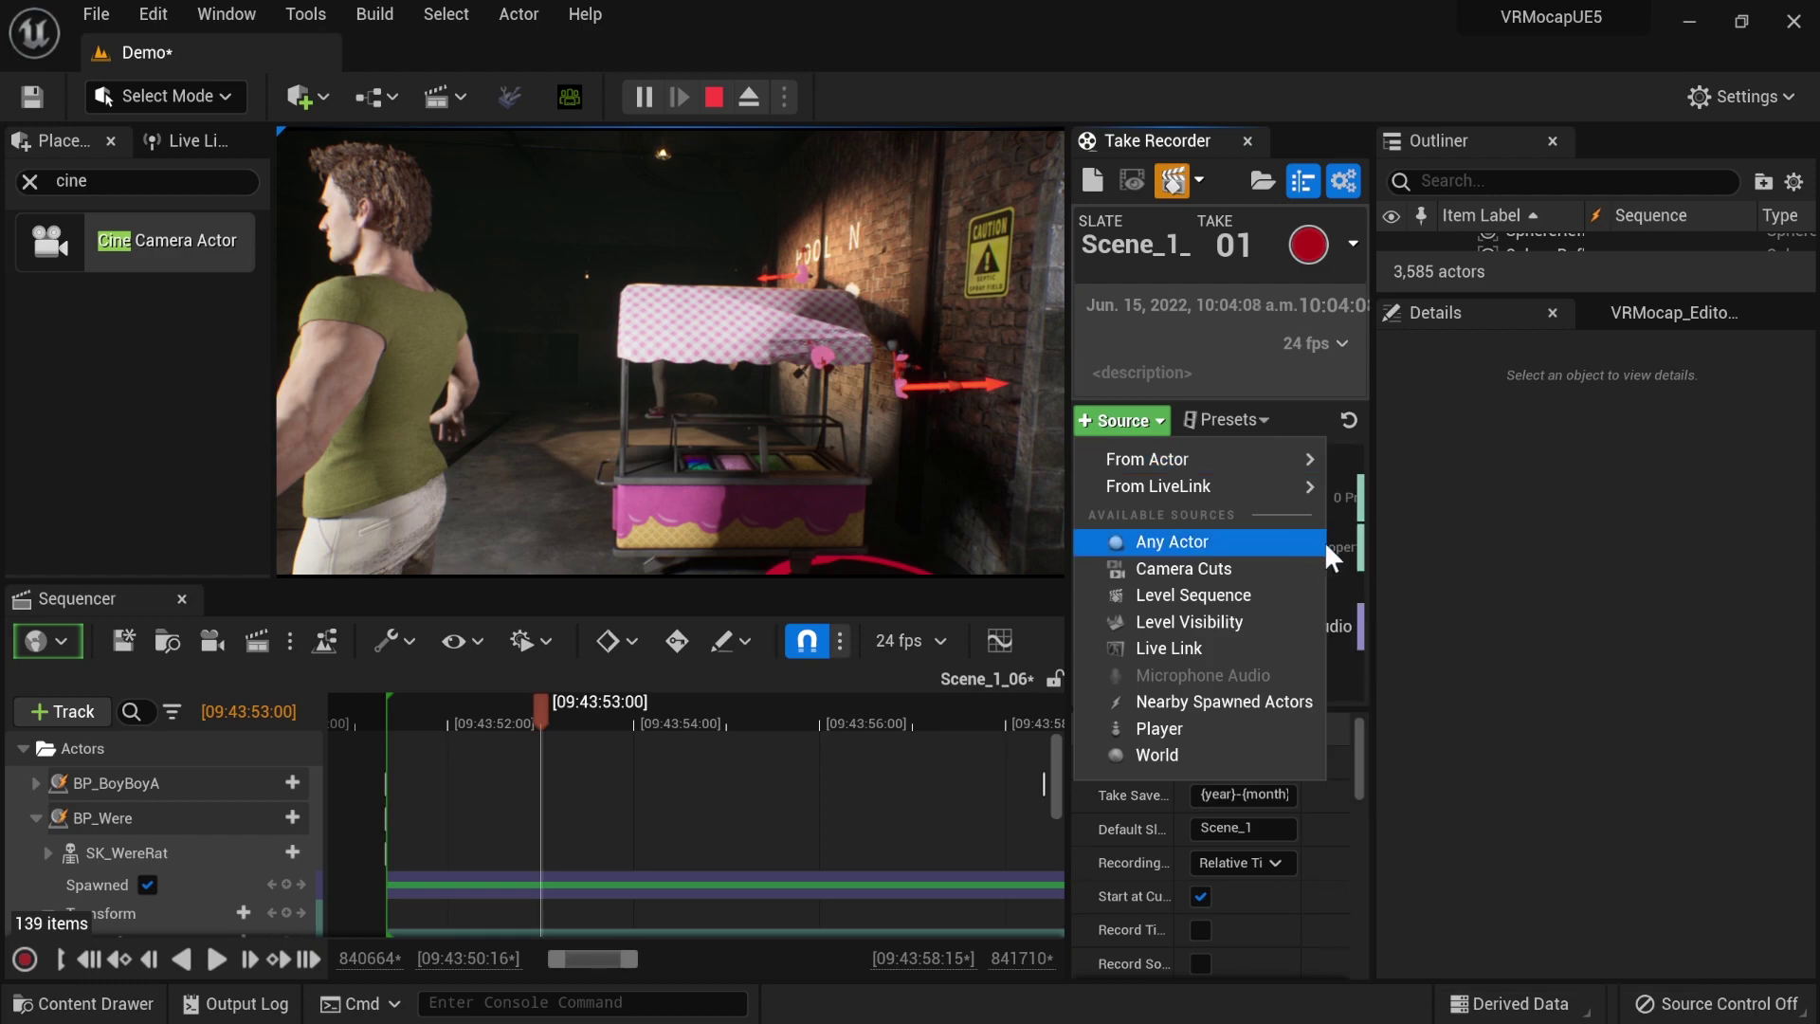
mouse_move(1279, 459)
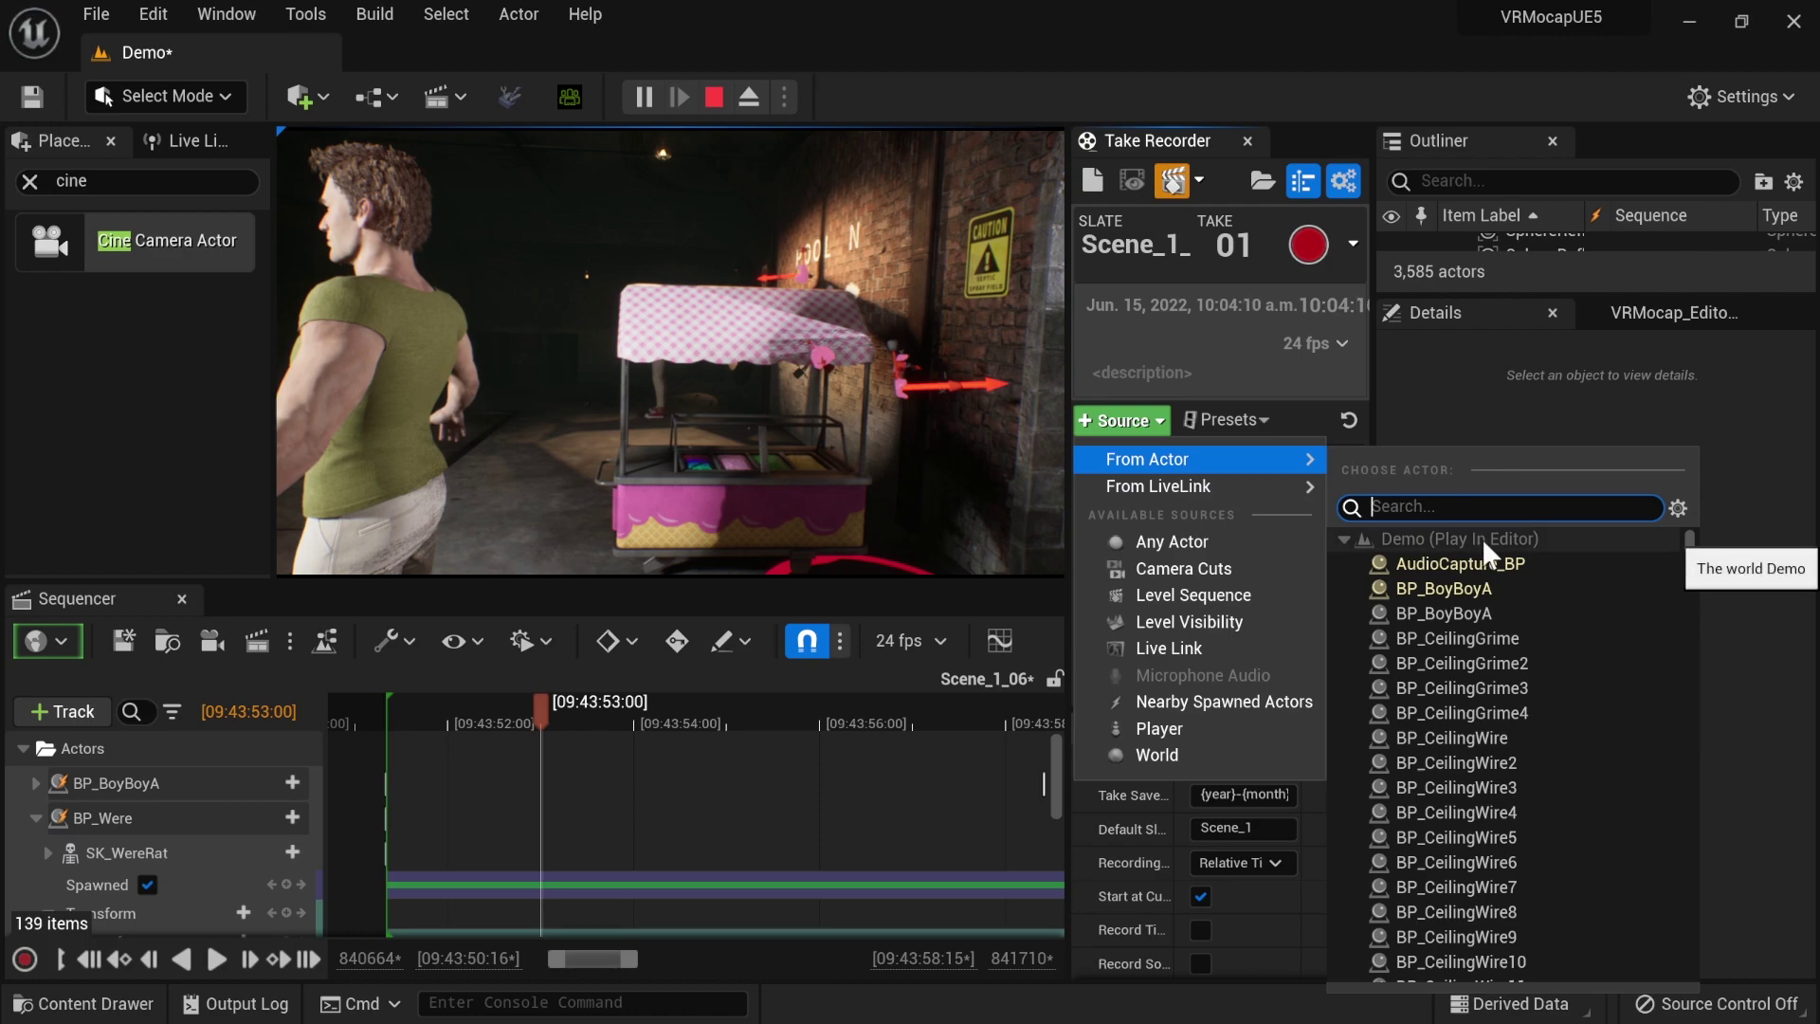
type("cin")
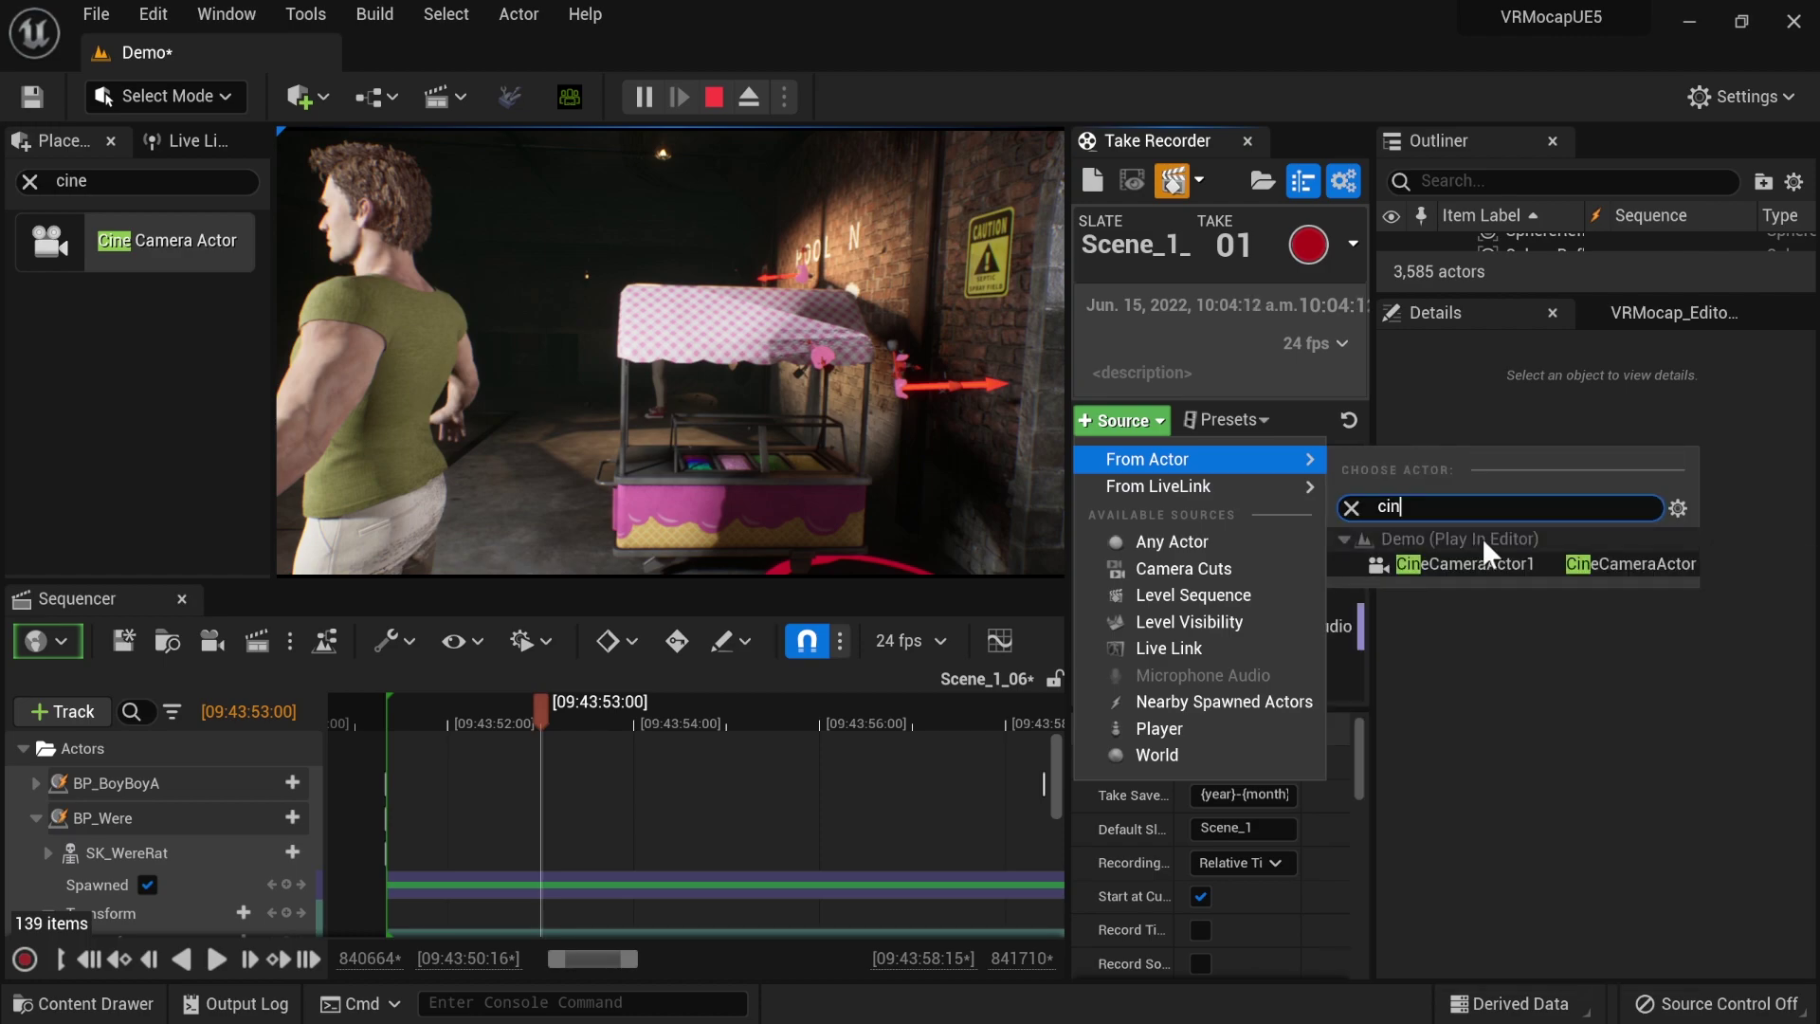
left_click(1458, 561)
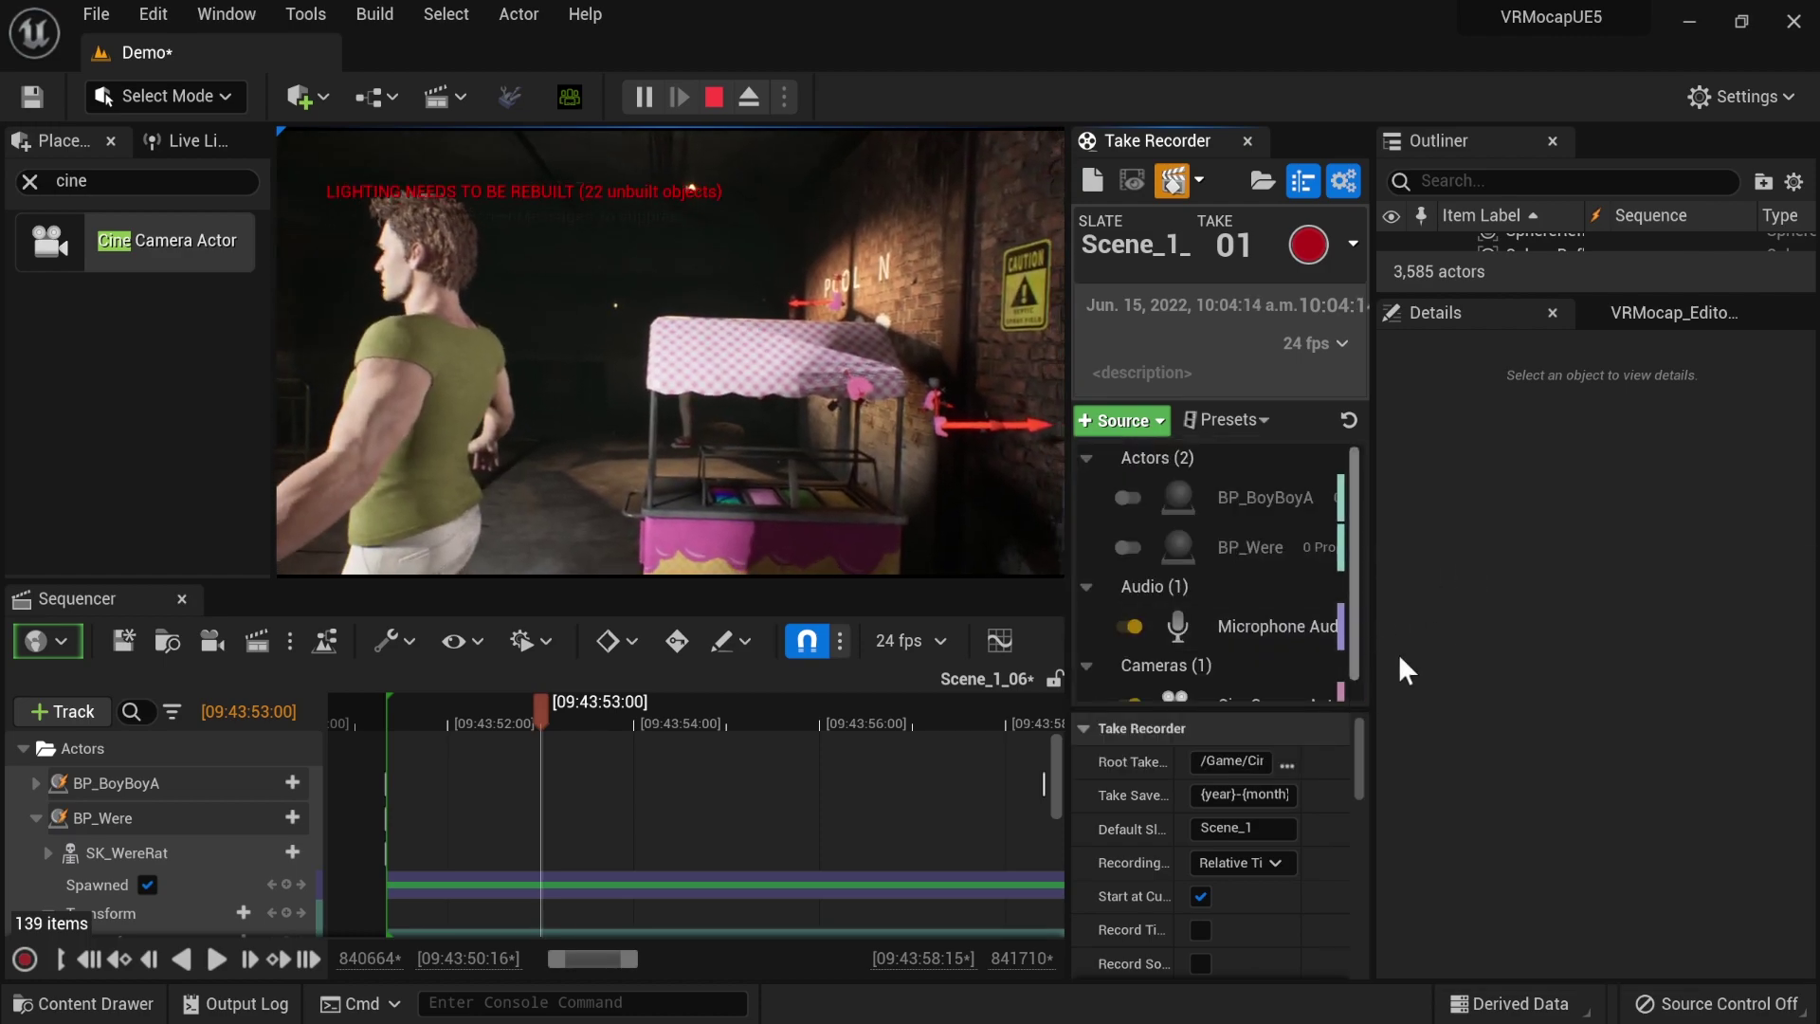
- Disable the Microphone Audio source and select the CineCameraActor1 source to show its recording settings
left_click(1128, 626)
left_click_drag(1370, 595, 1484, 589)
scroll(1360, 599, "down", 1)
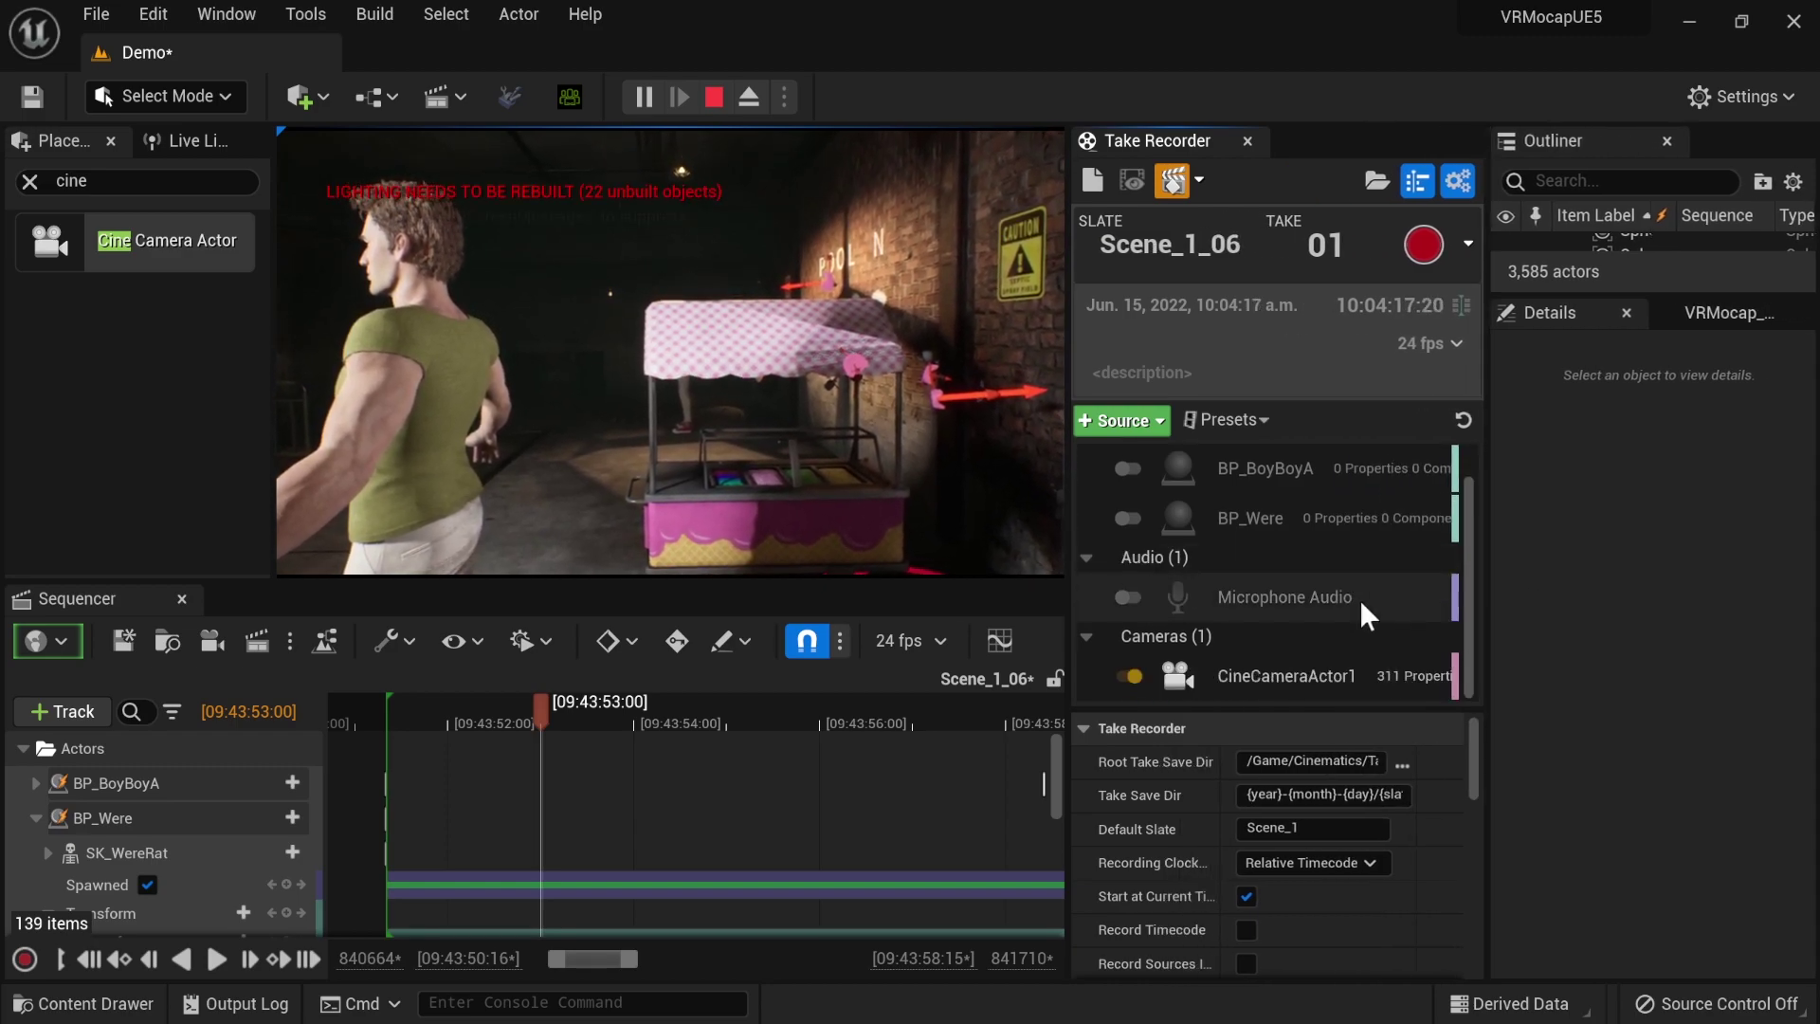
left_click(1304, 674)
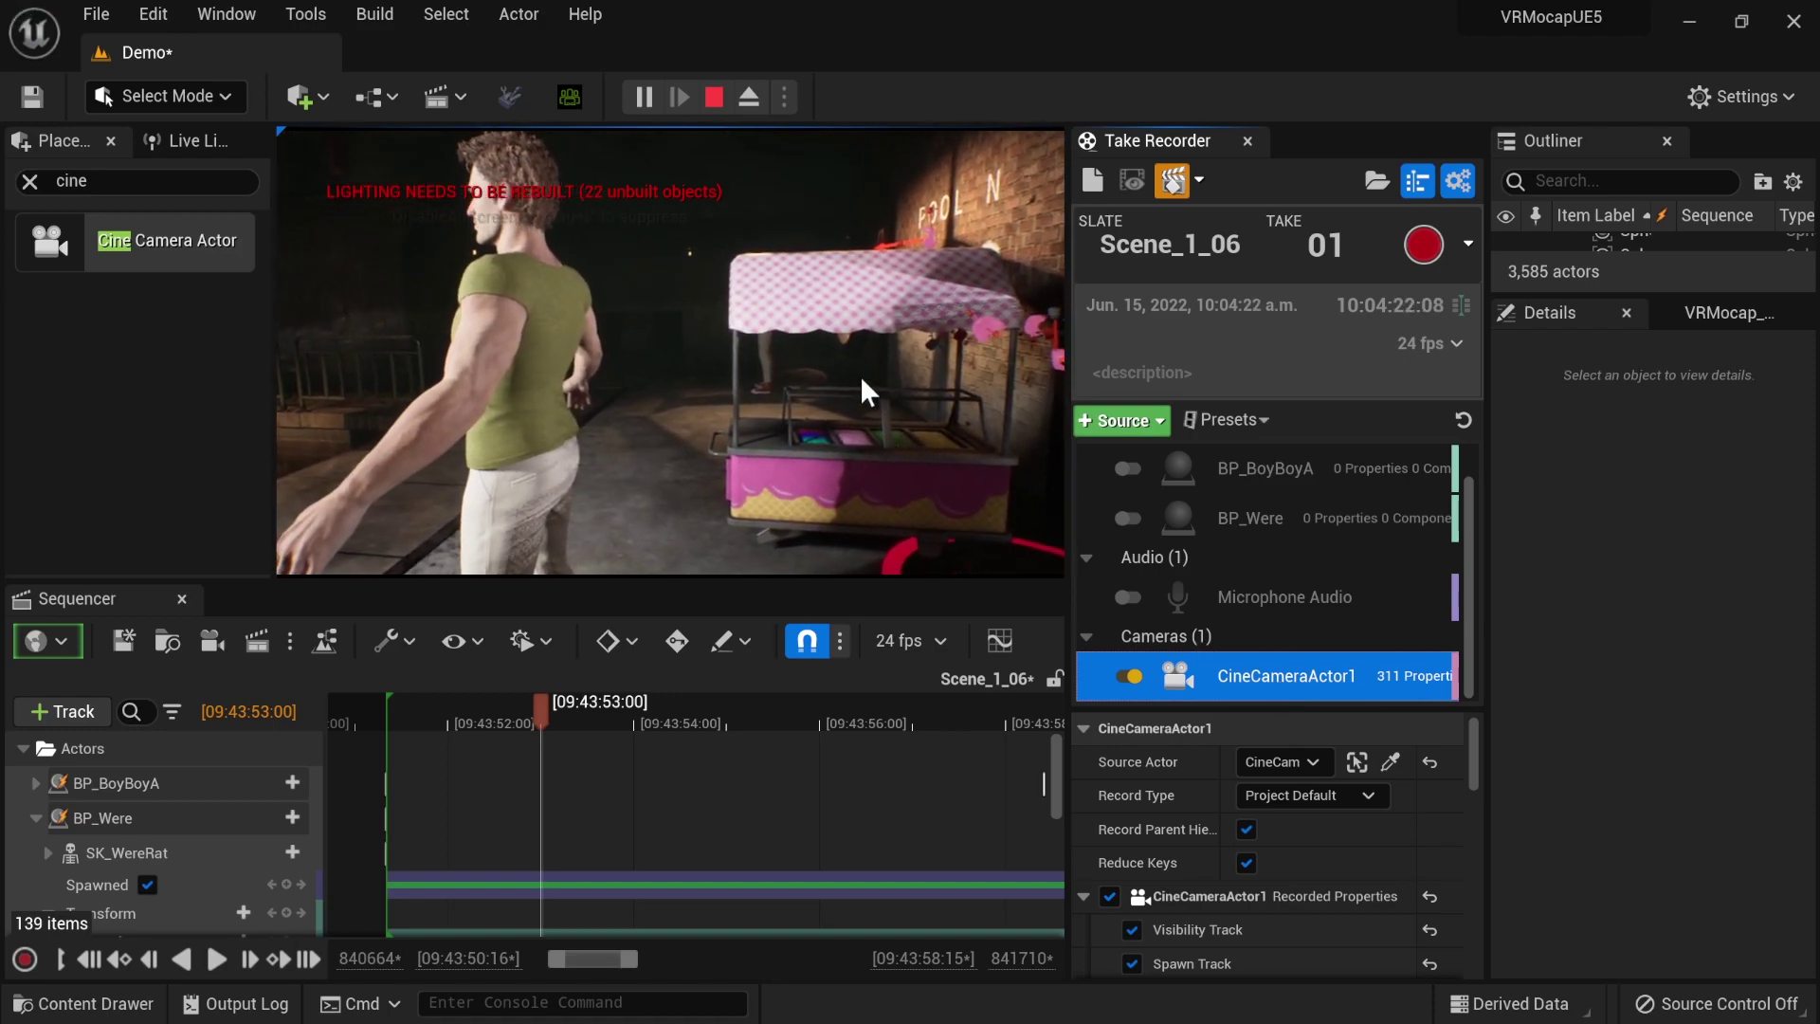
- Eject from the player, inspect the spectator camera and CineCameraActor1 in the playing level, and return to the player's view
key("F8")
right_click_drag(861, 375, 554, 292)
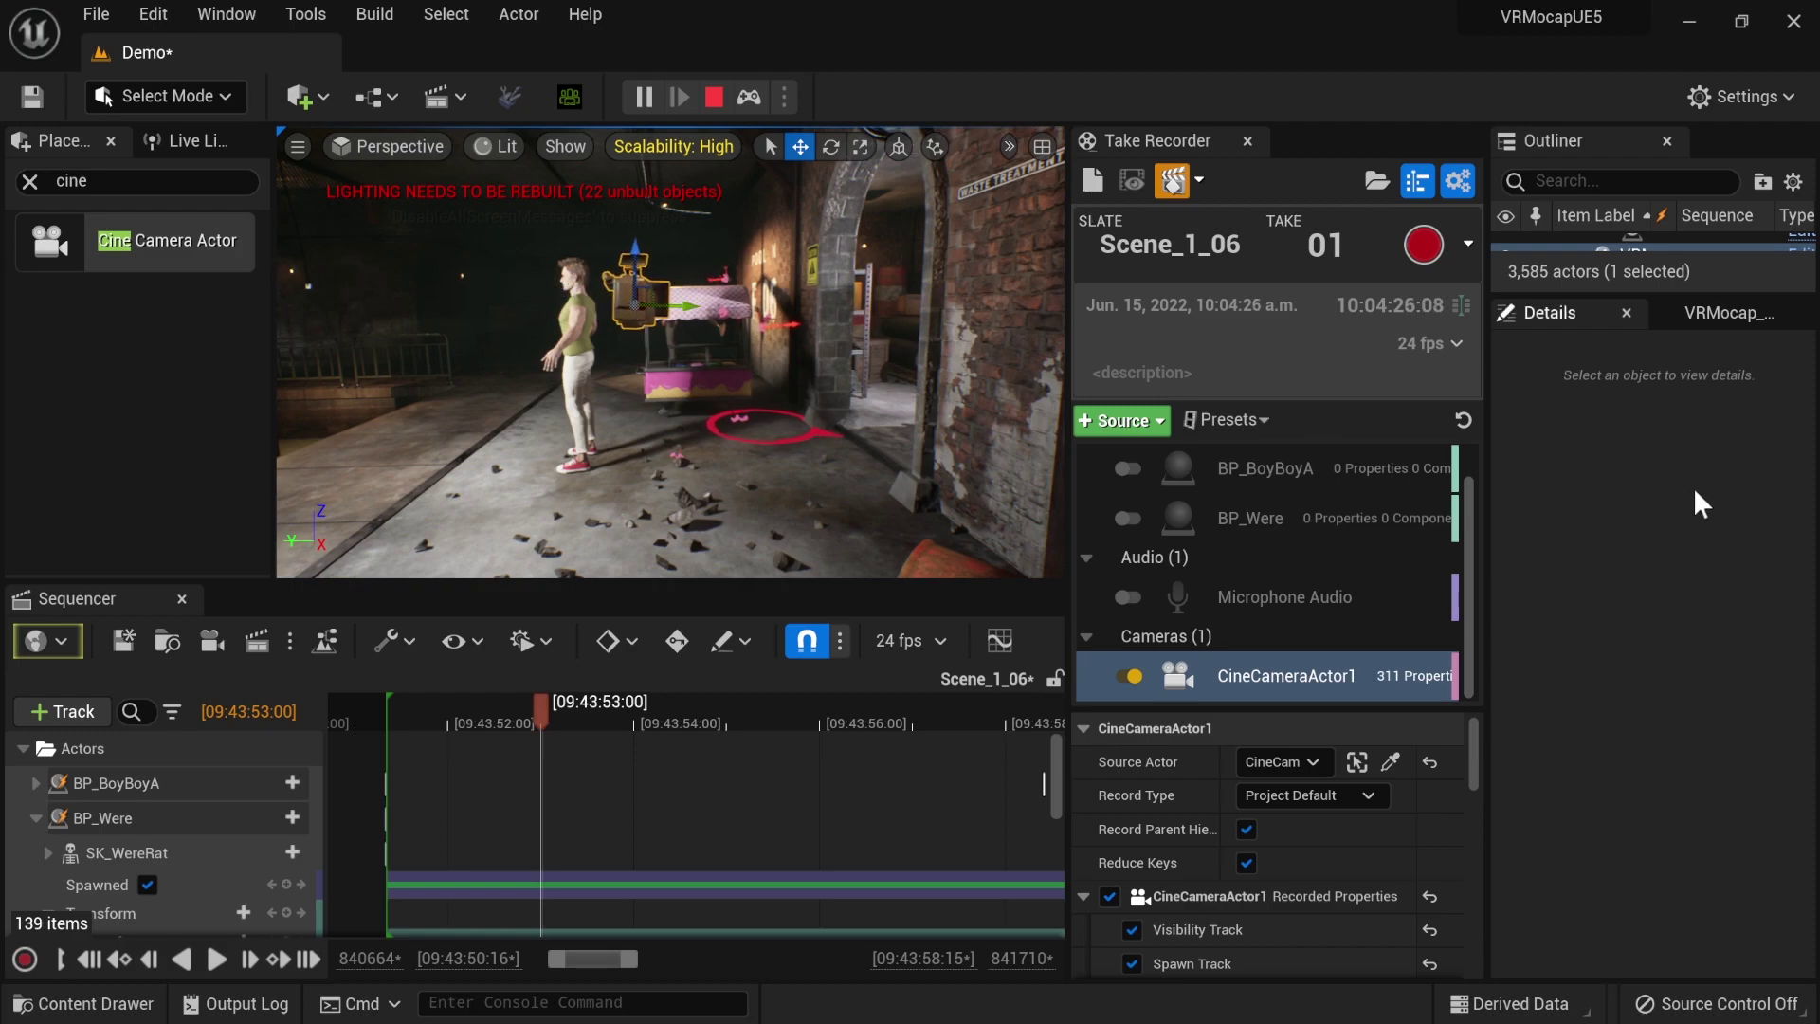
left_click(624, 282)
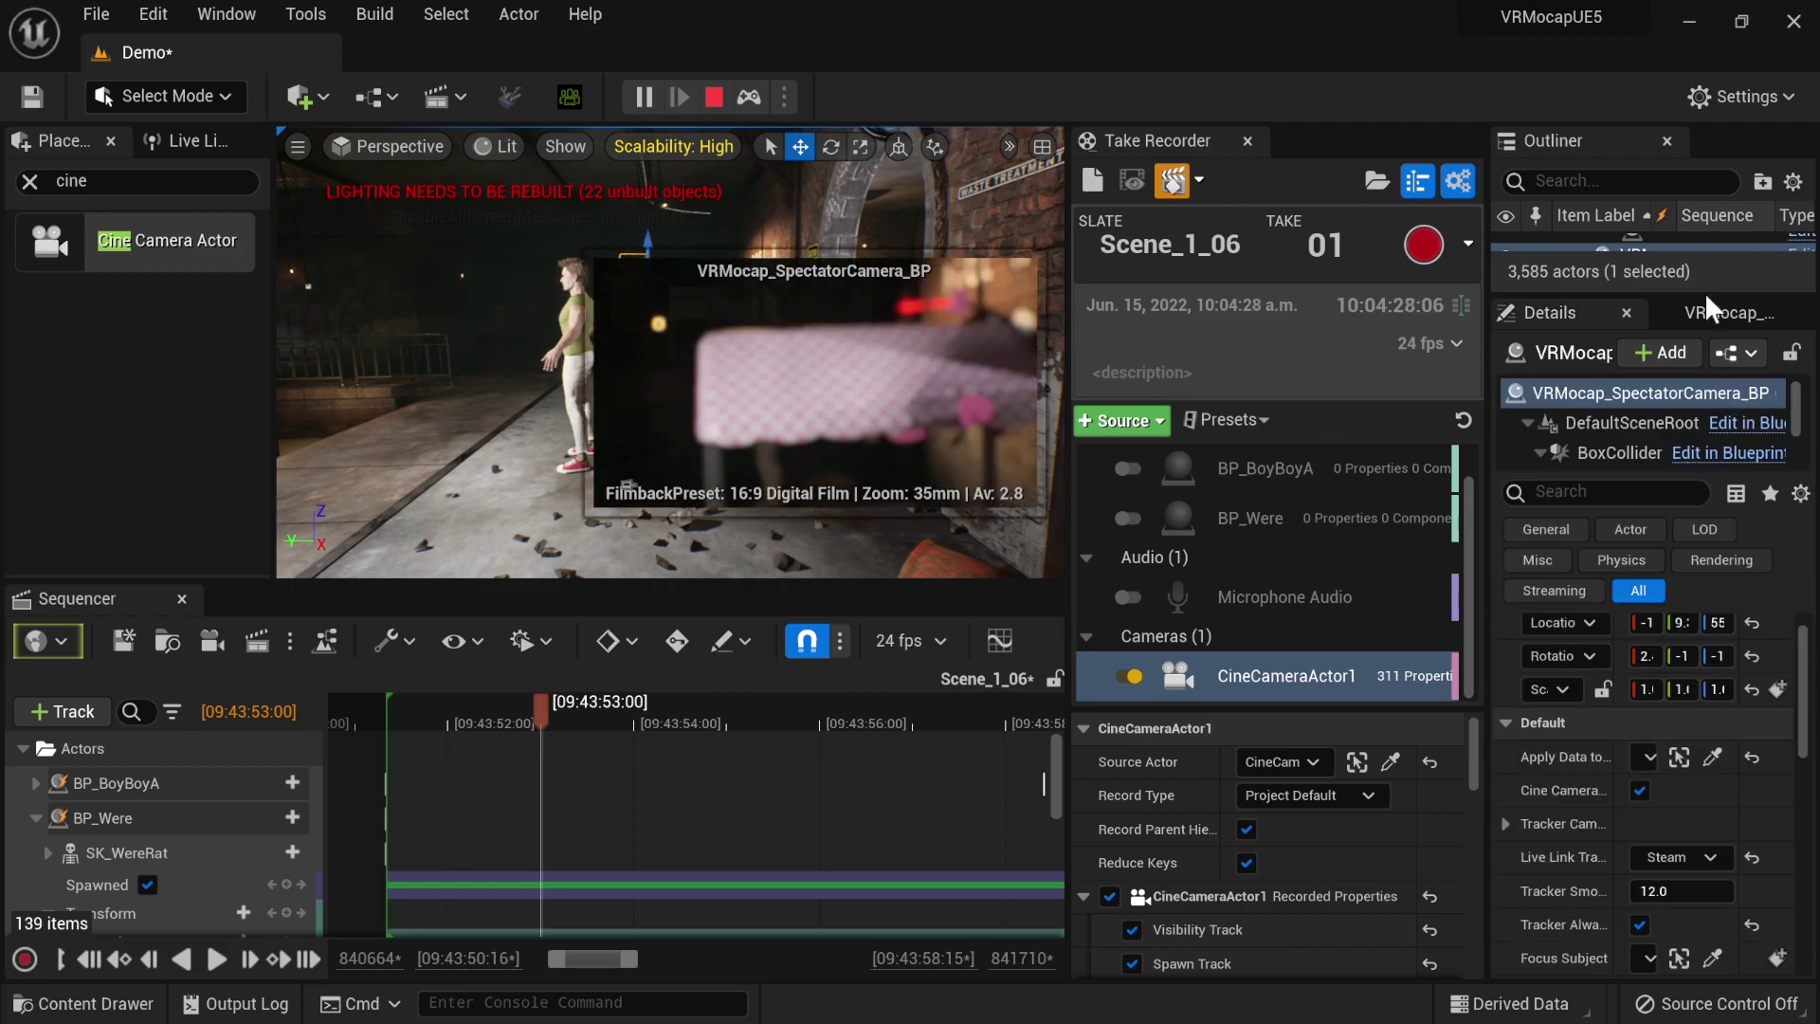
left_click_drag(1684, 295, 1684, 654)
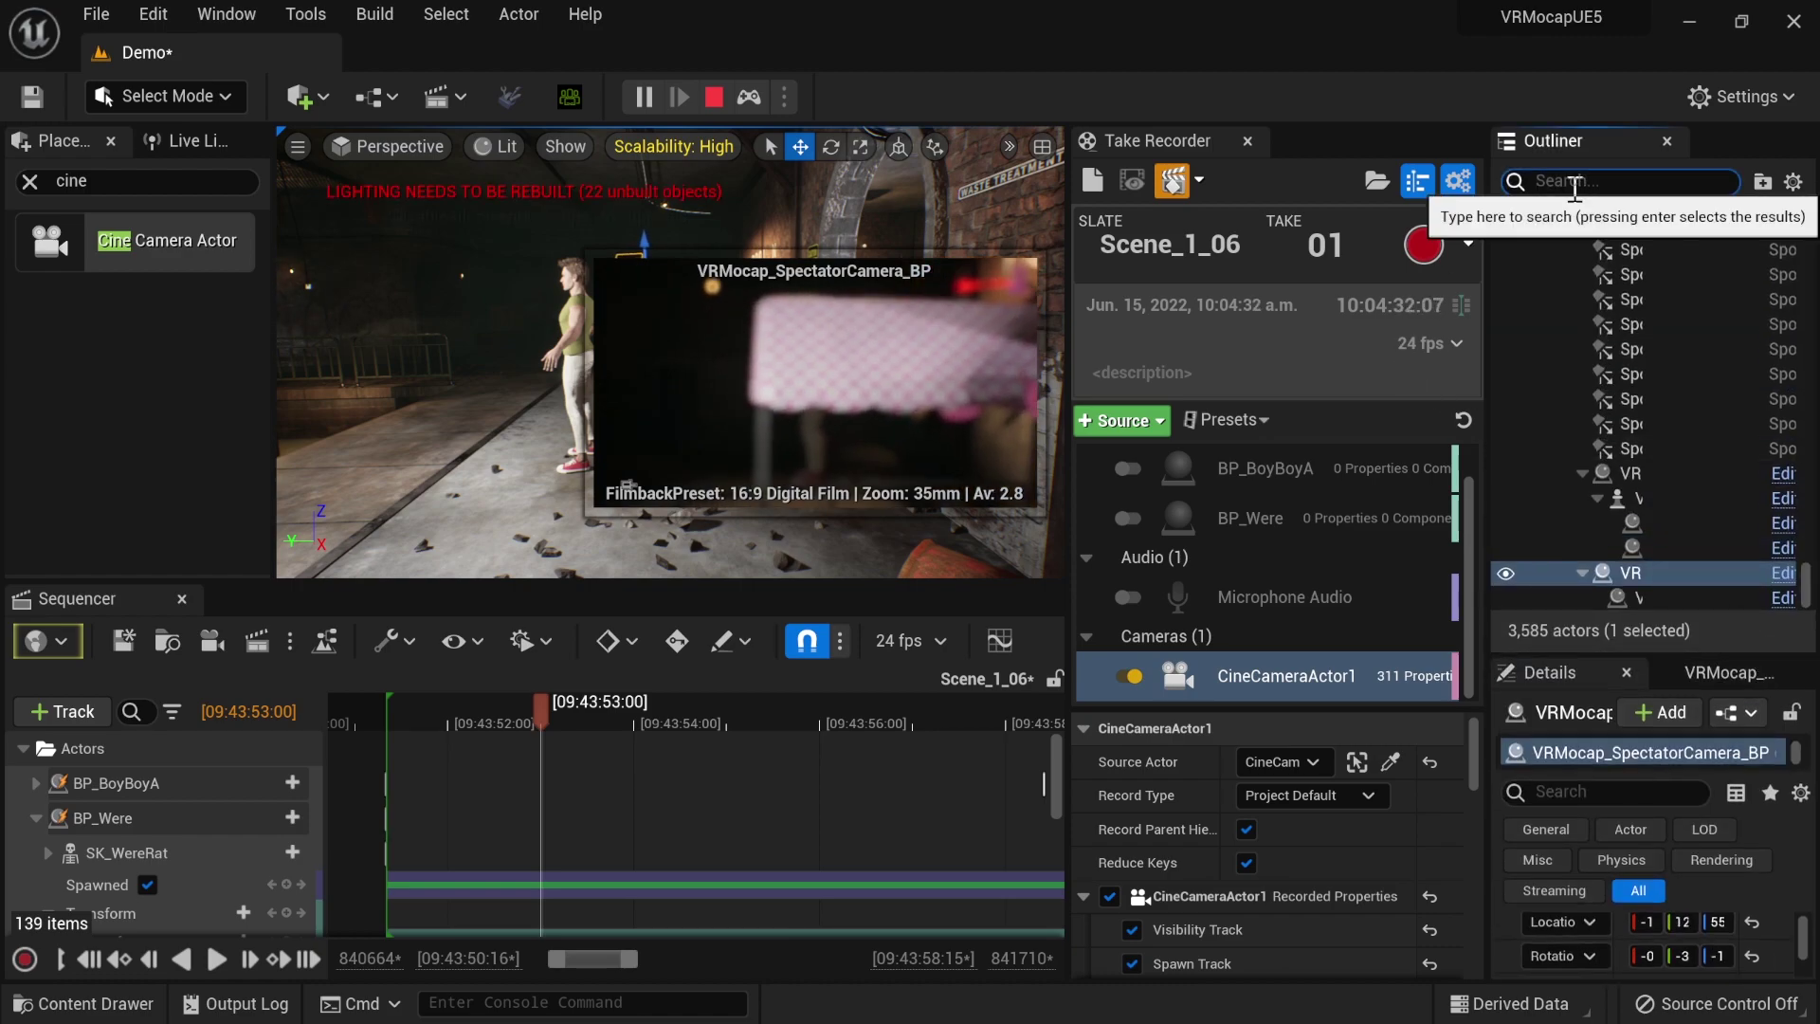
type("cine")
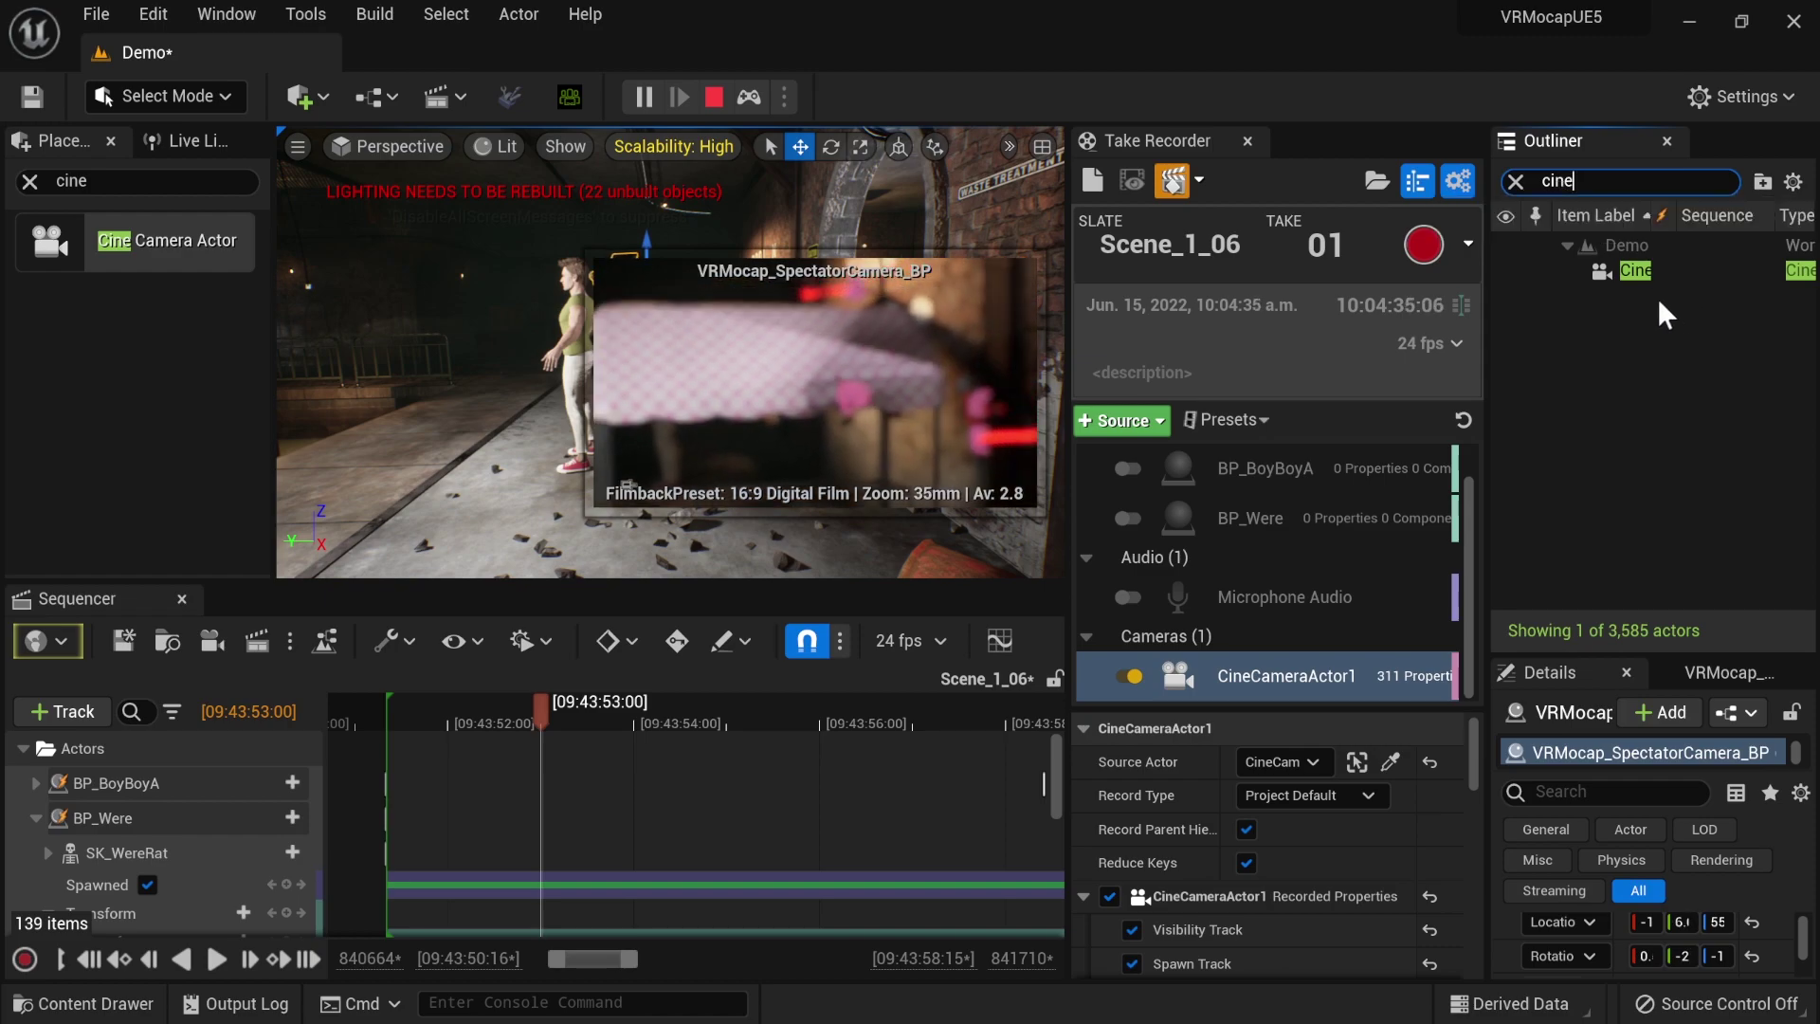
left_click(1619, 273)
double_click(1623, 273)
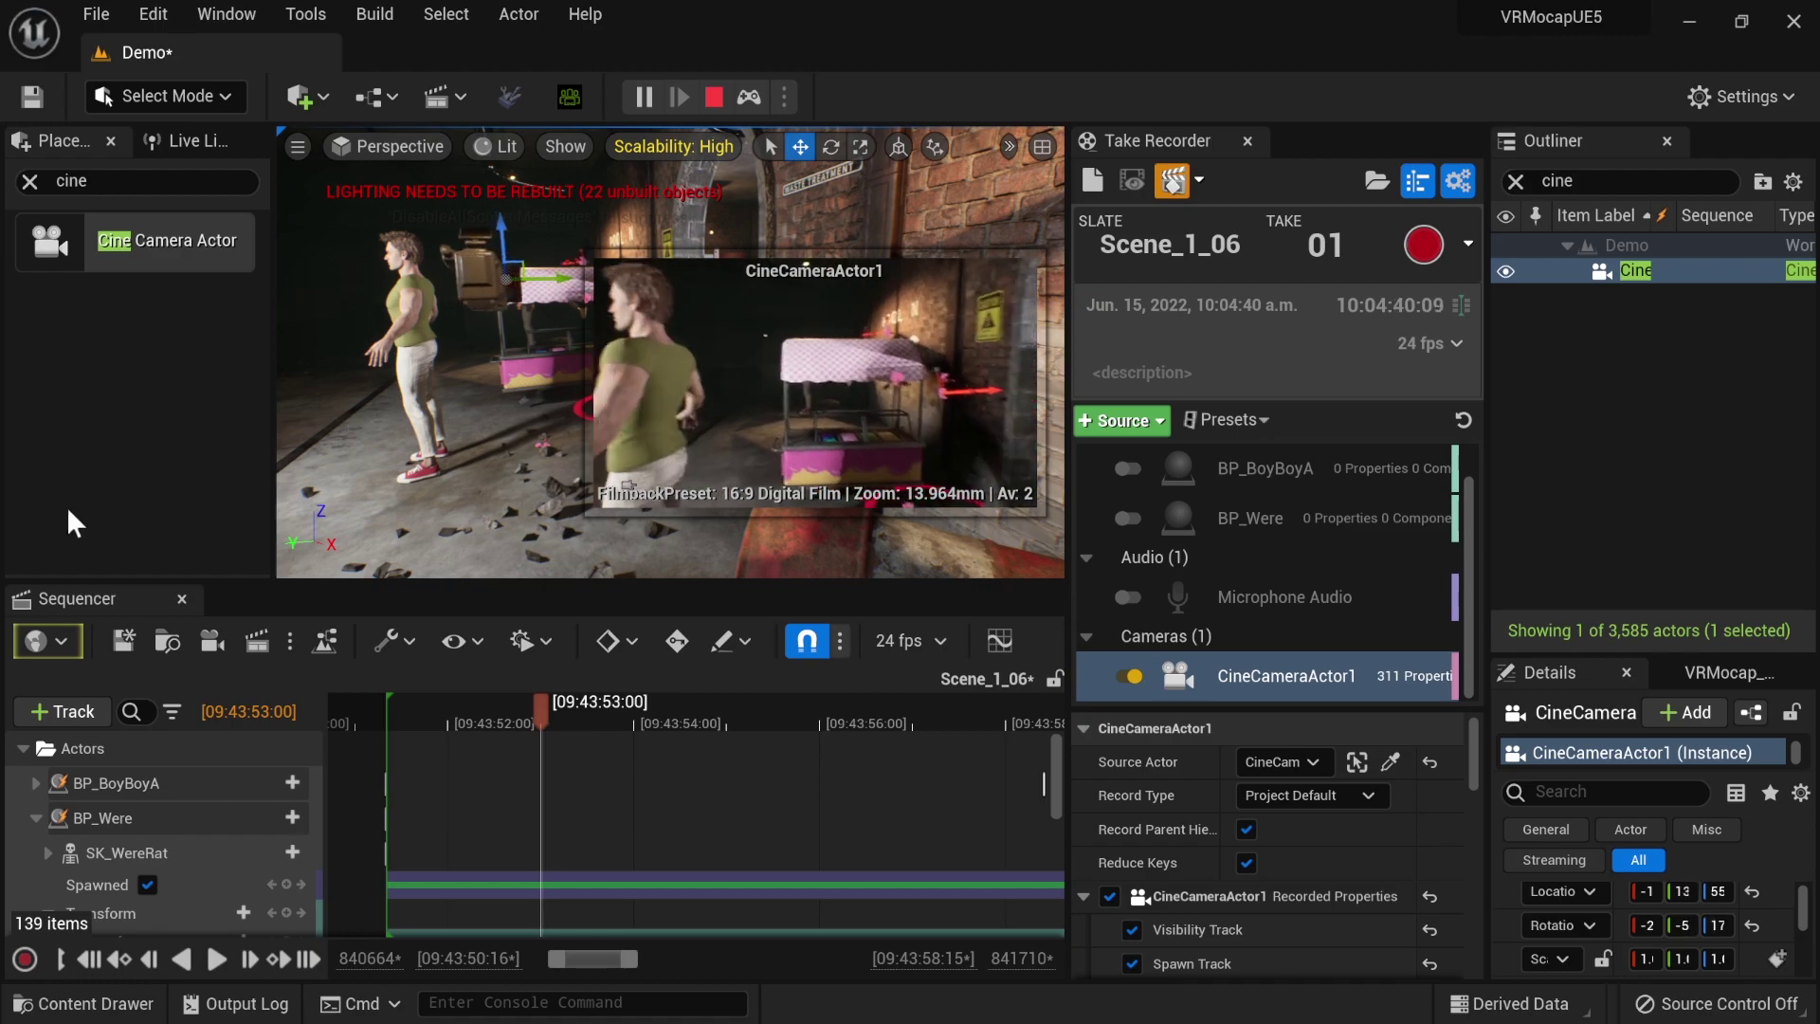
left_click(507, 346)
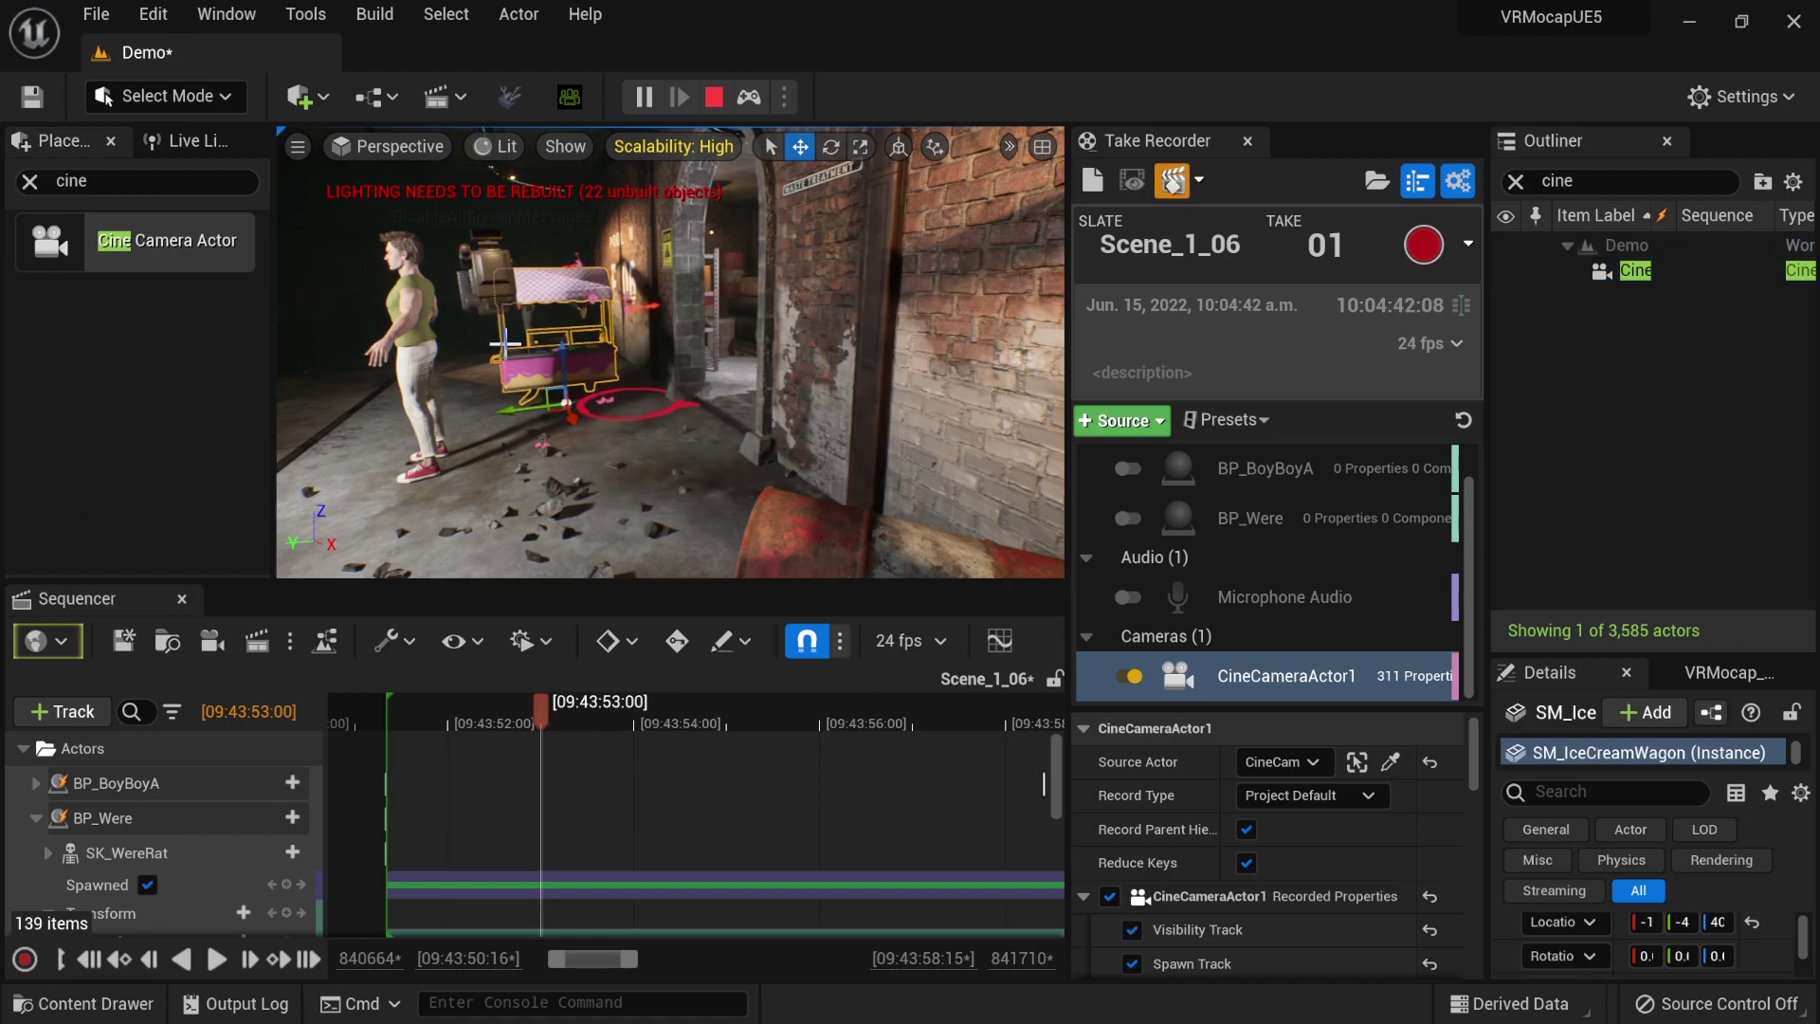
key("F8")
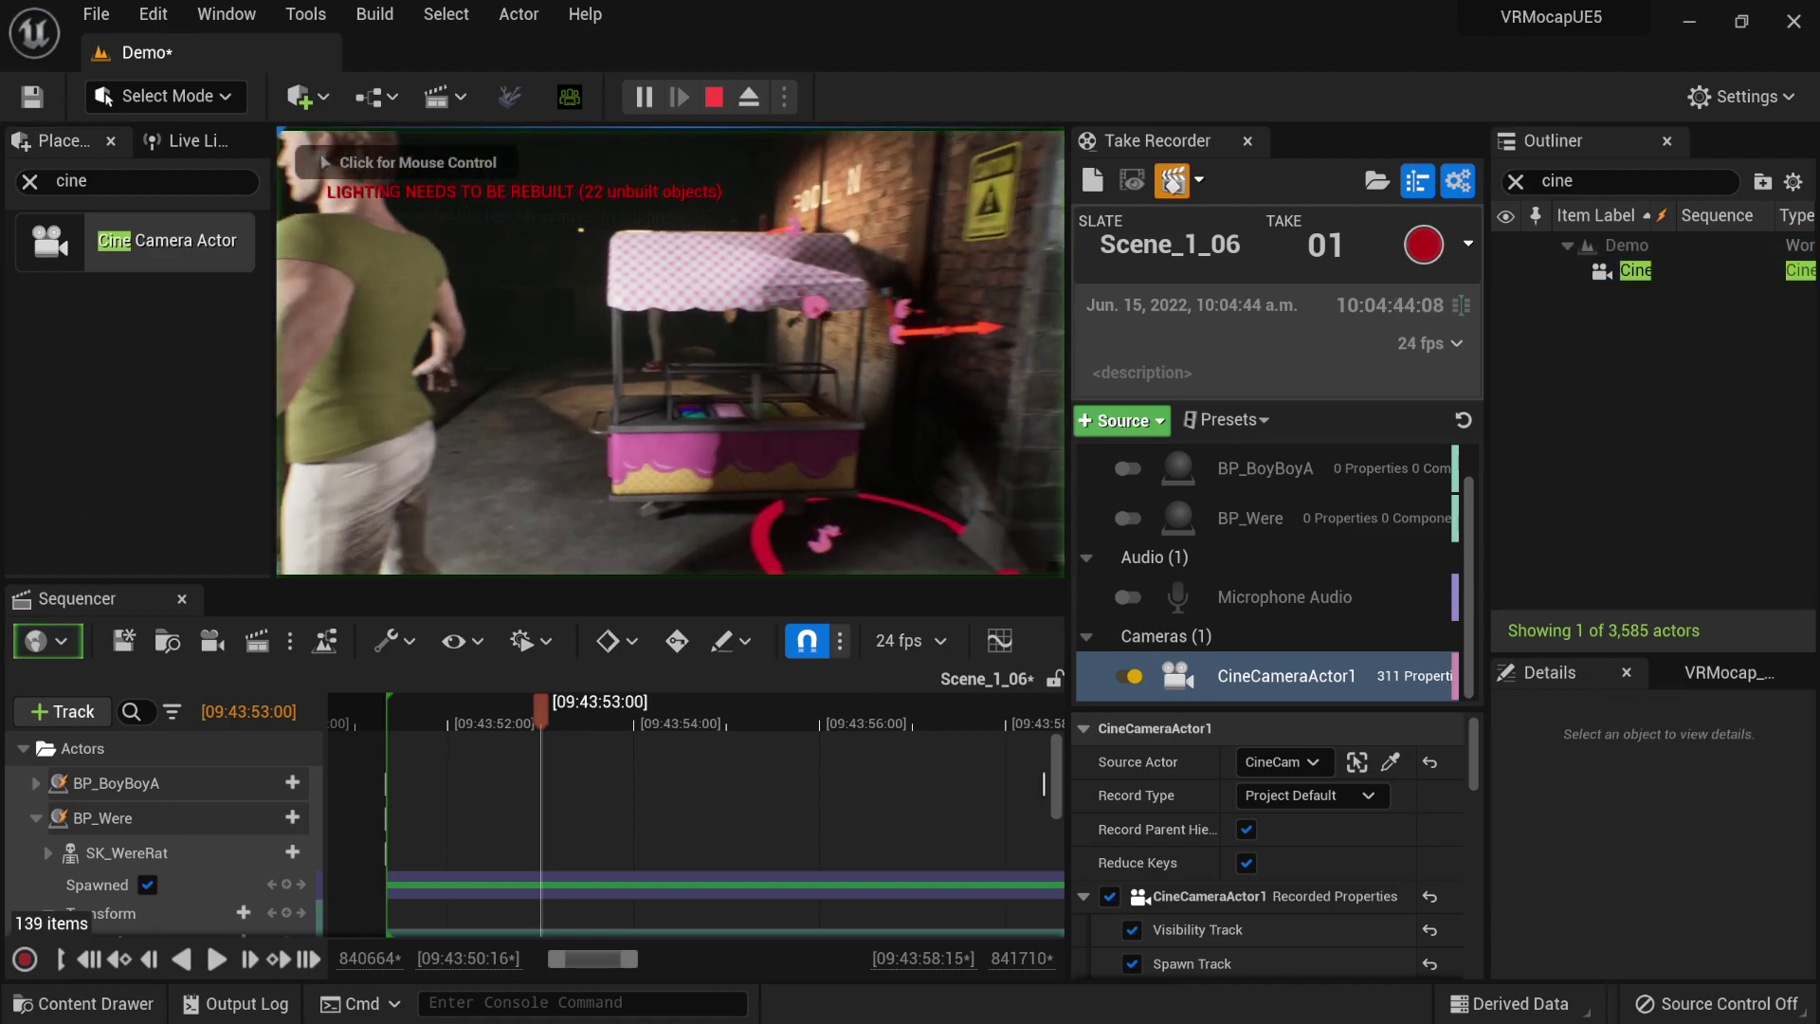
- Record take 1 of slate Scene_1_06 with the cine camera and end the play session
left_click(1423, 245)
left_click(1418, 243)
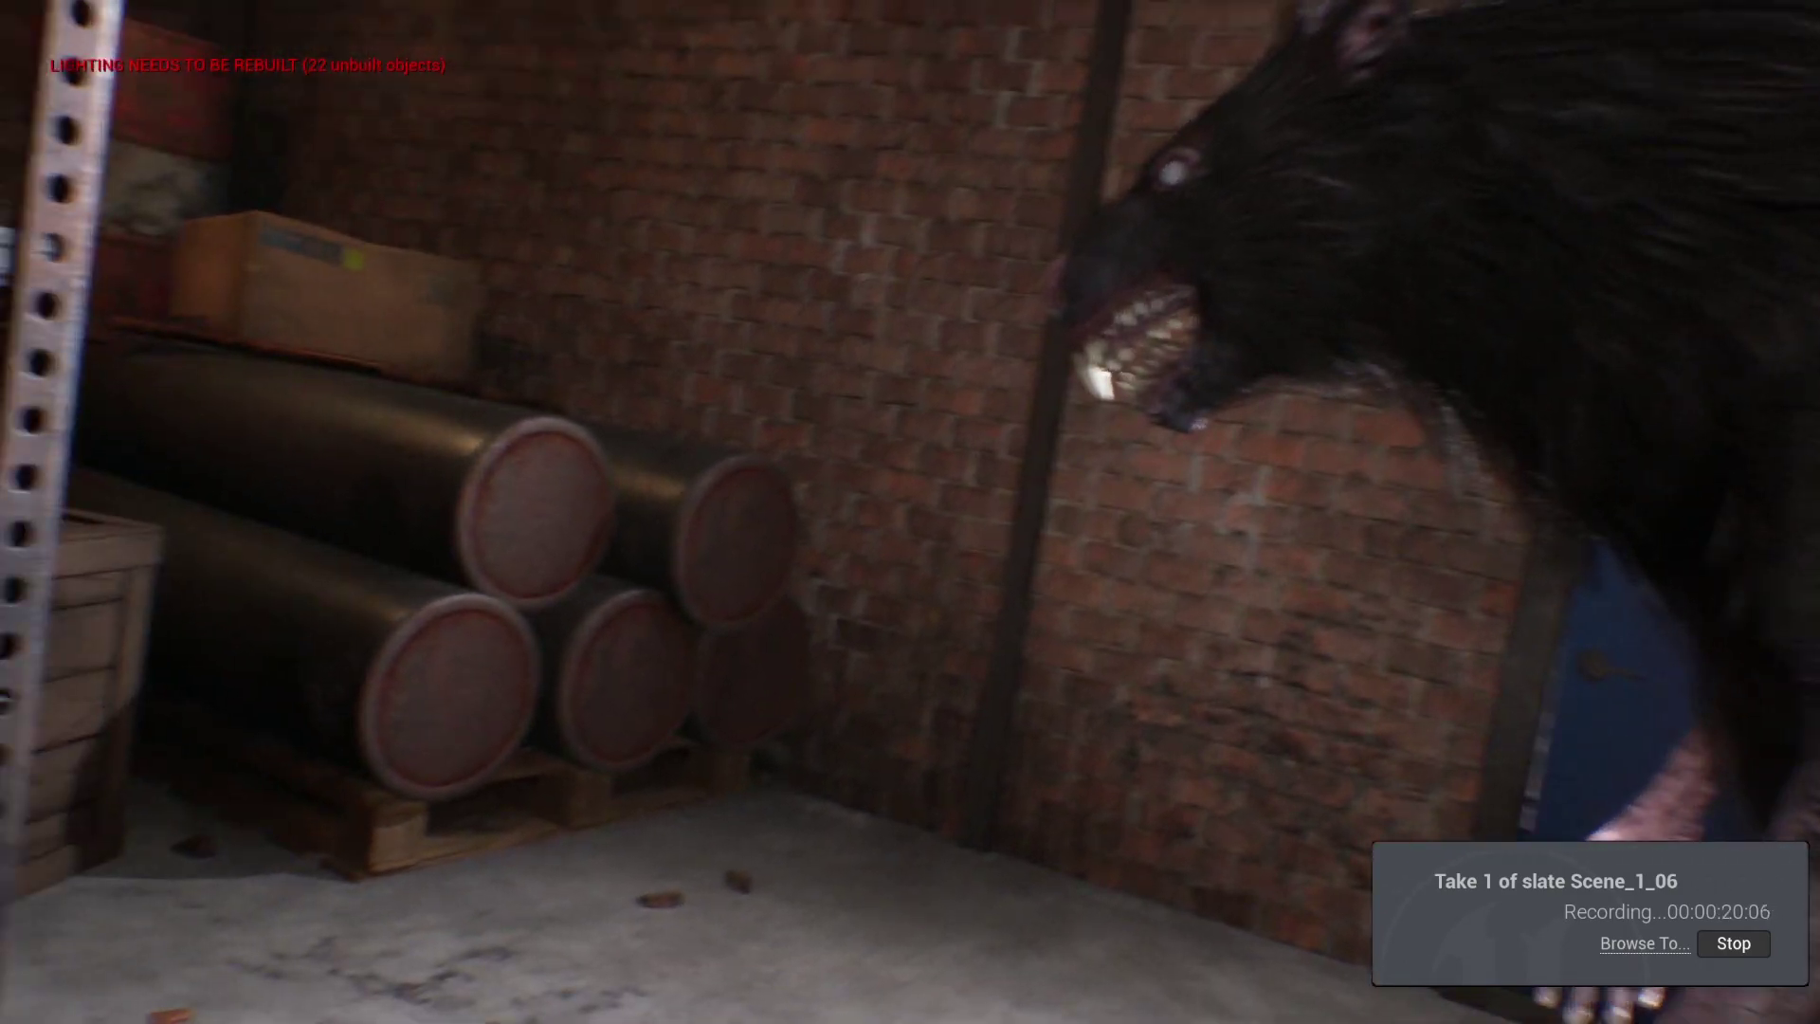
key("Escape")
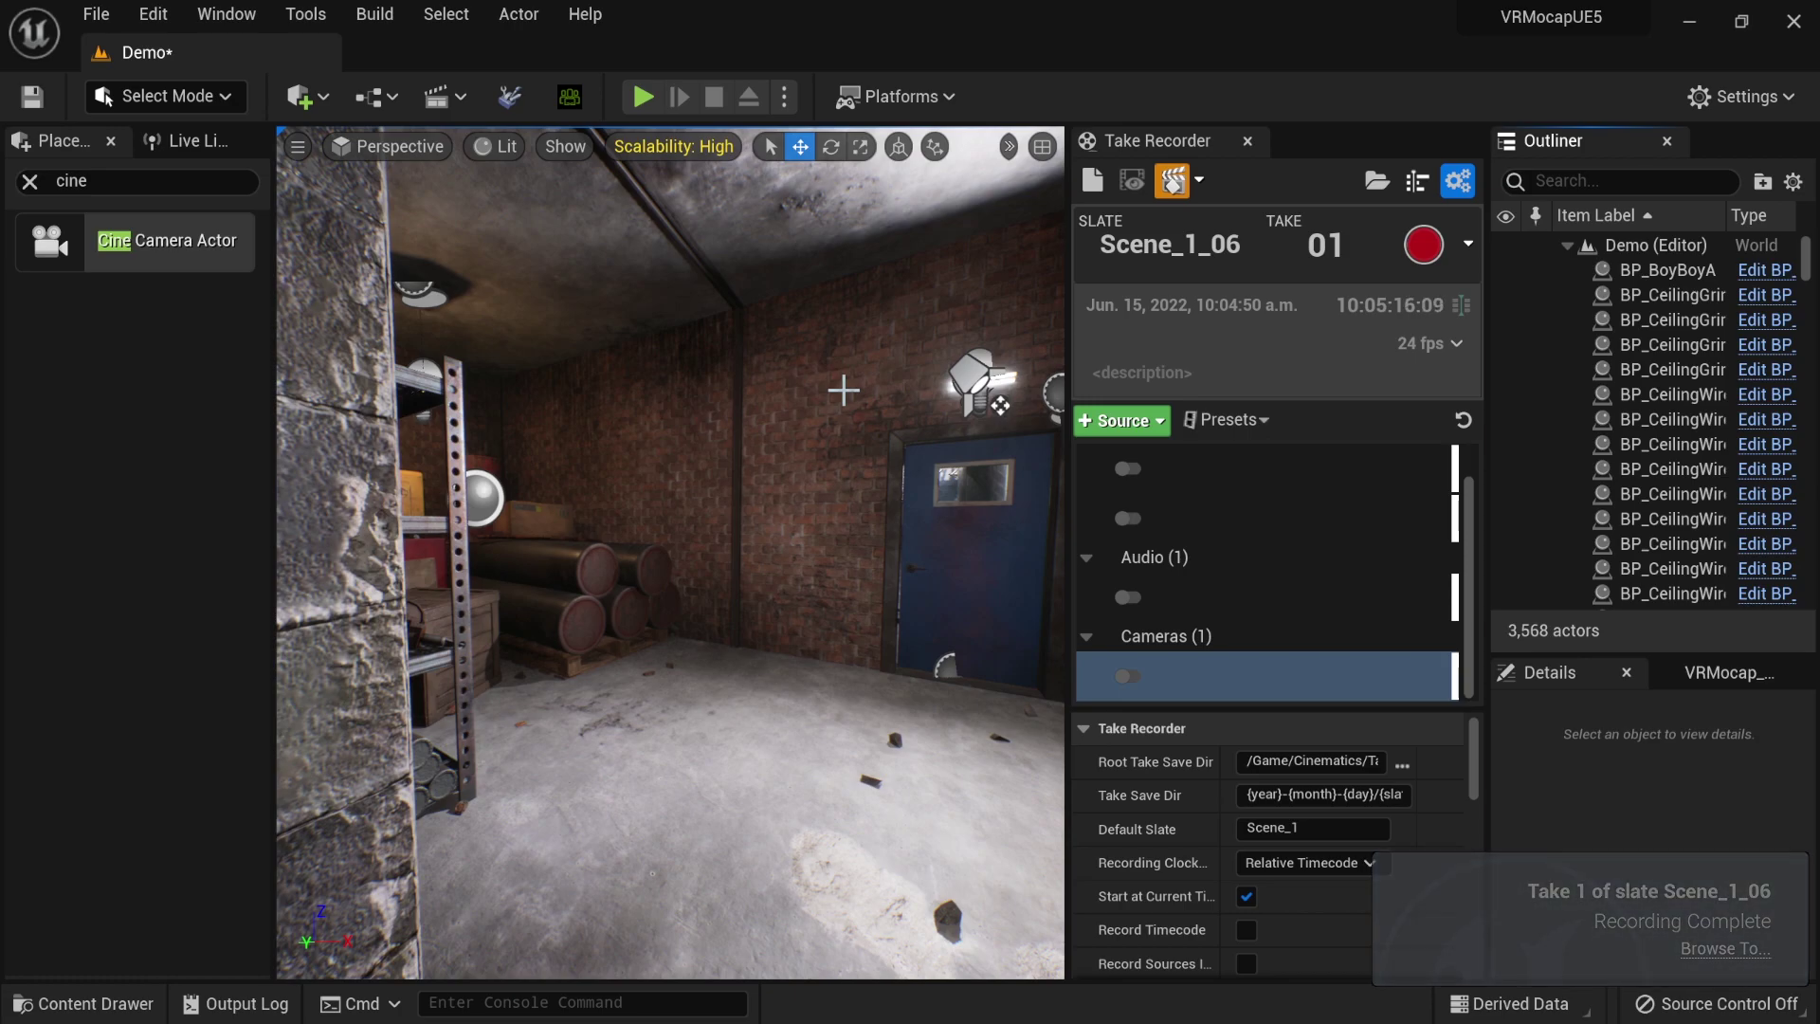
- Open the Scene_1_06 sequence and play back the recorded shot through its camera cuts
key("ctrl+space")
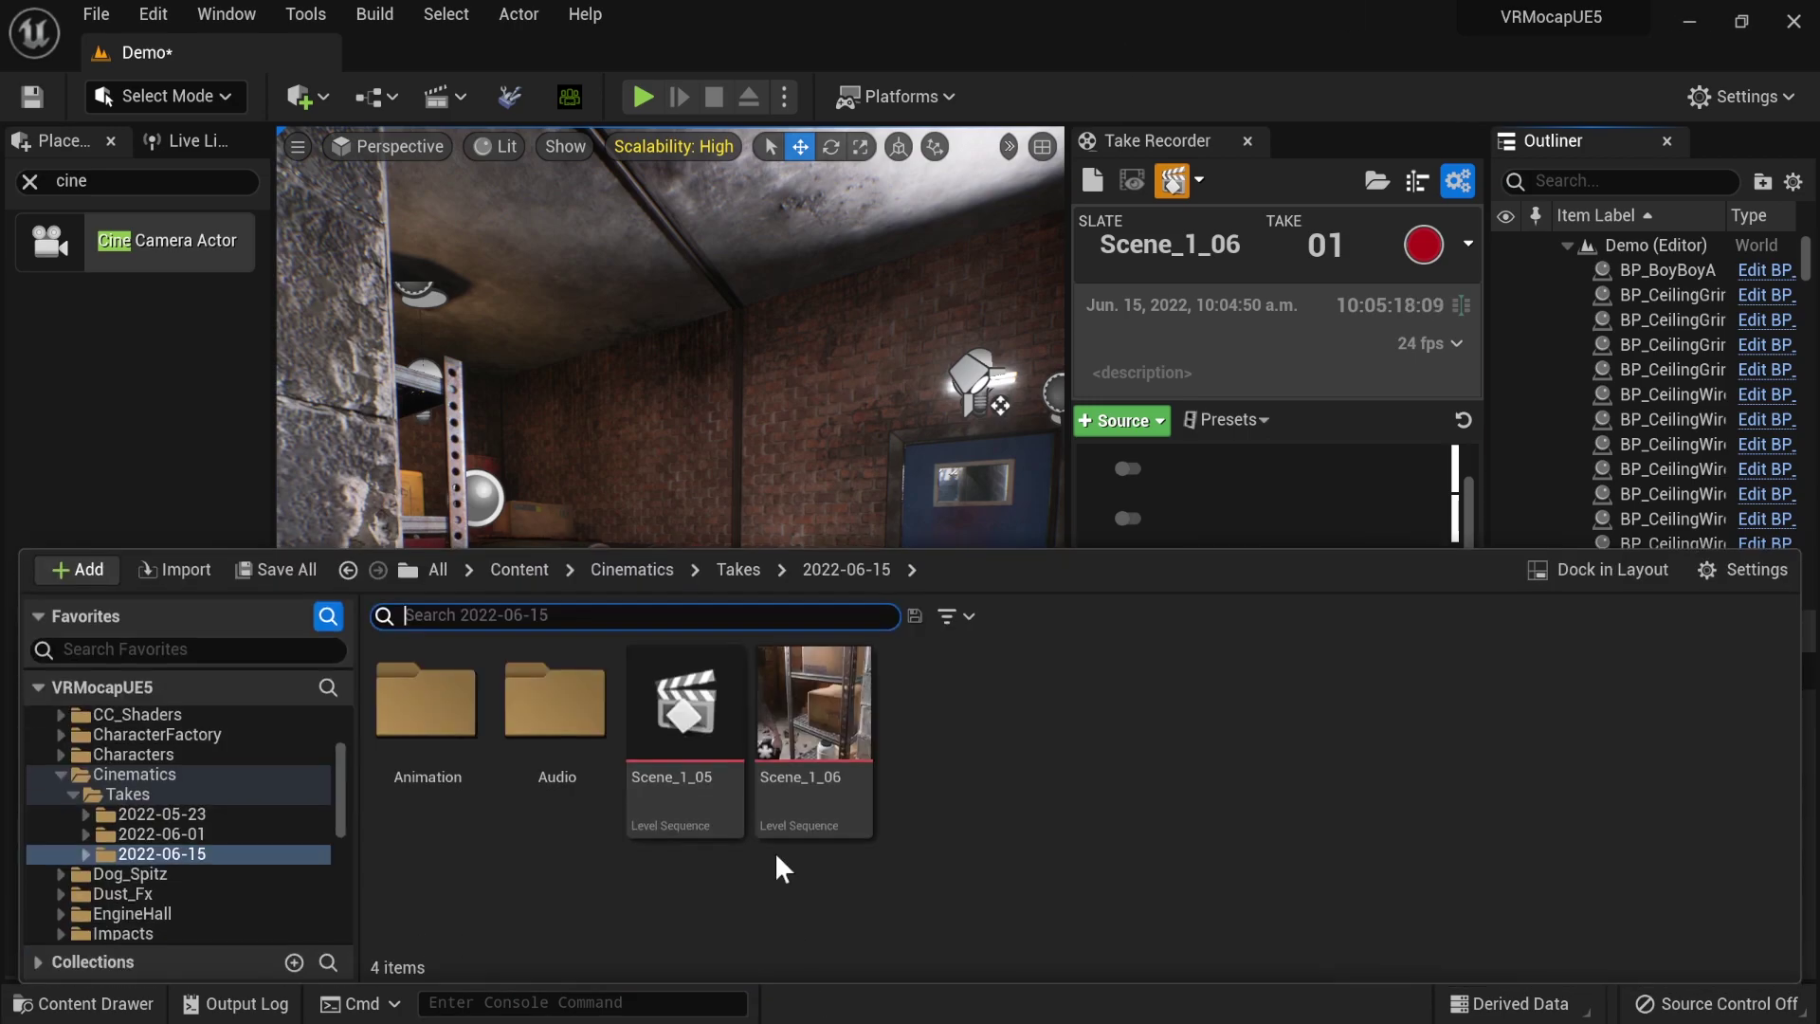
double_click(788, 716)
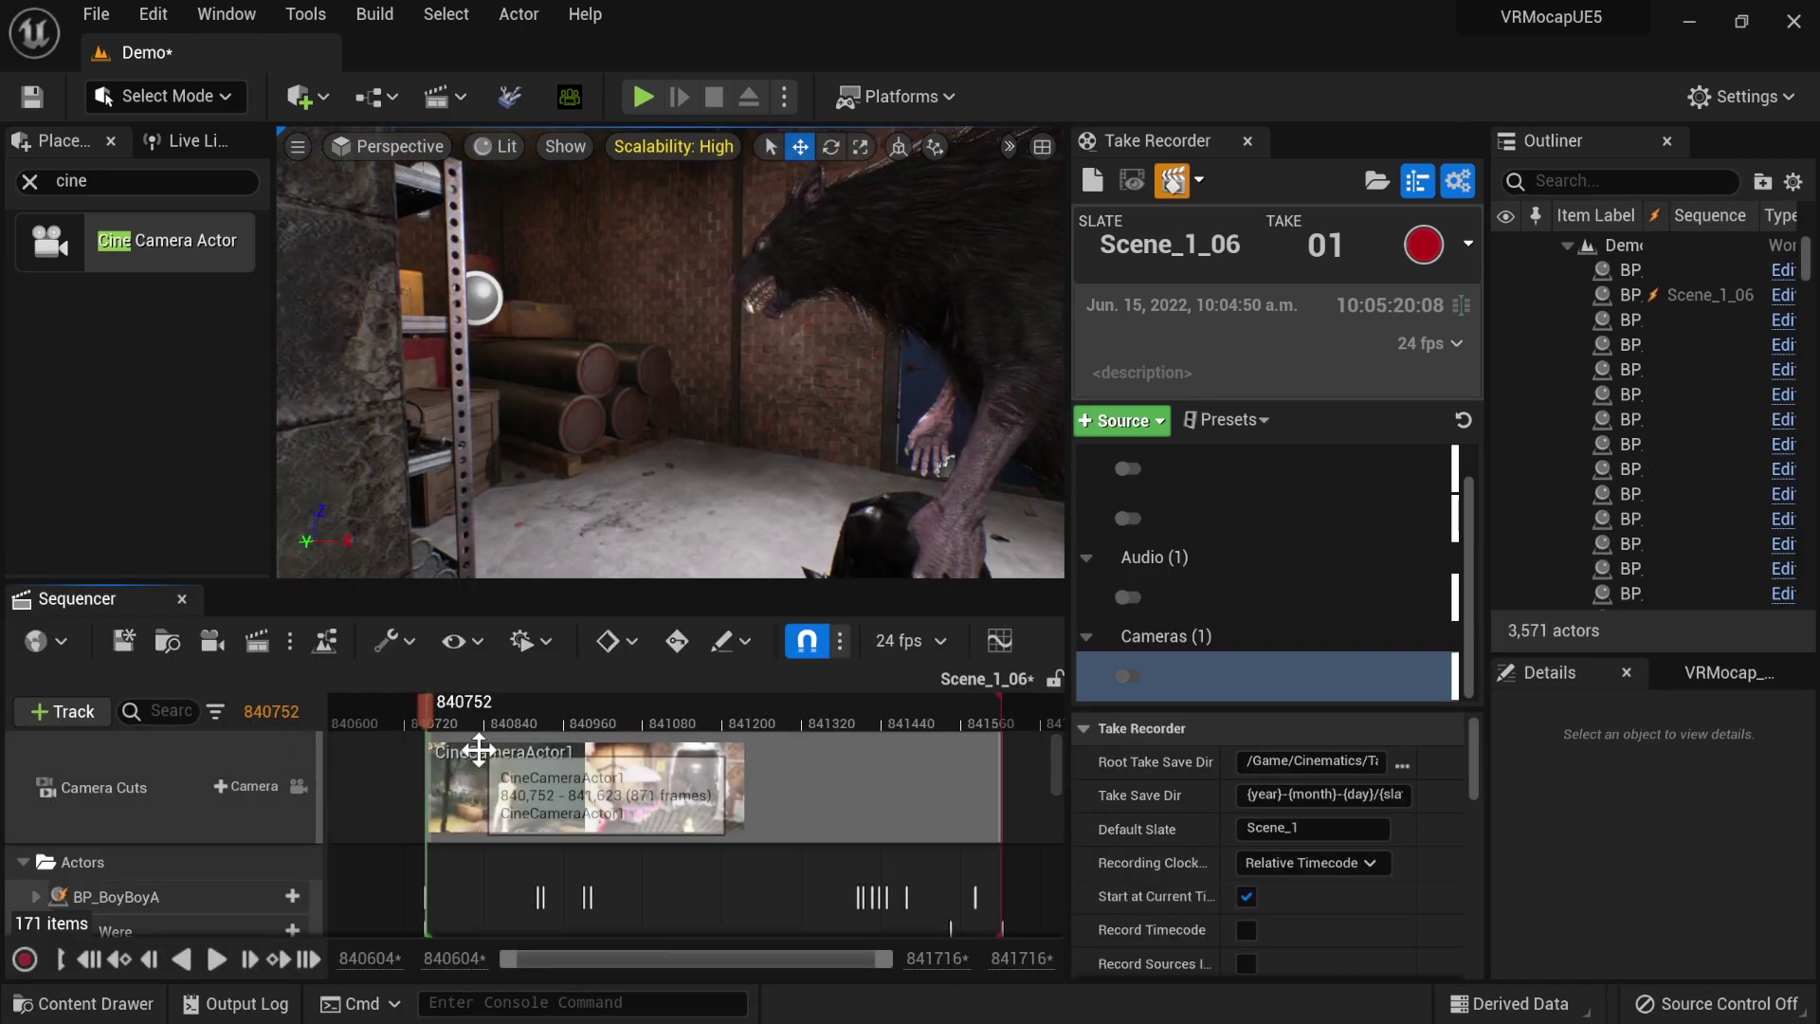
left_click(559, 716)
left_click(538, 717)
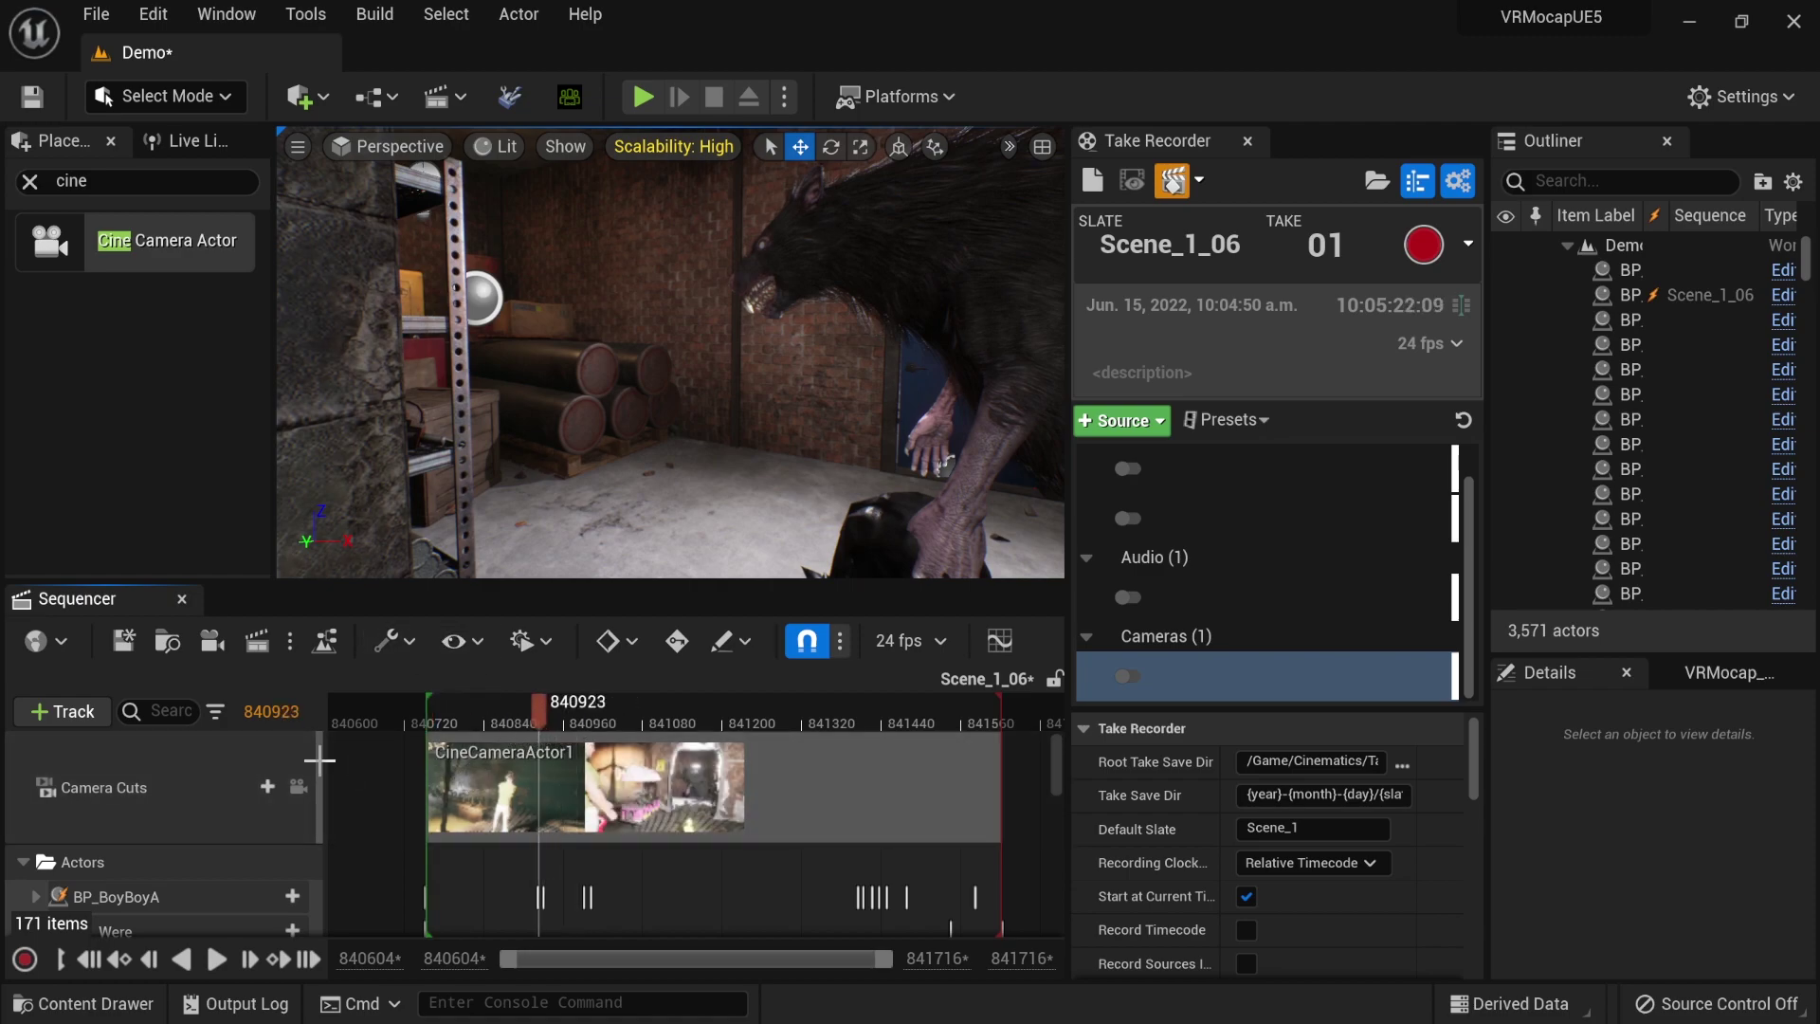
mouse_move(502, 718)
left_mouse_down()
mouse_move(570, 721)
mouse_move(499, 726)
mouse_move(515, 726)
left_mouse_up()
key("space")
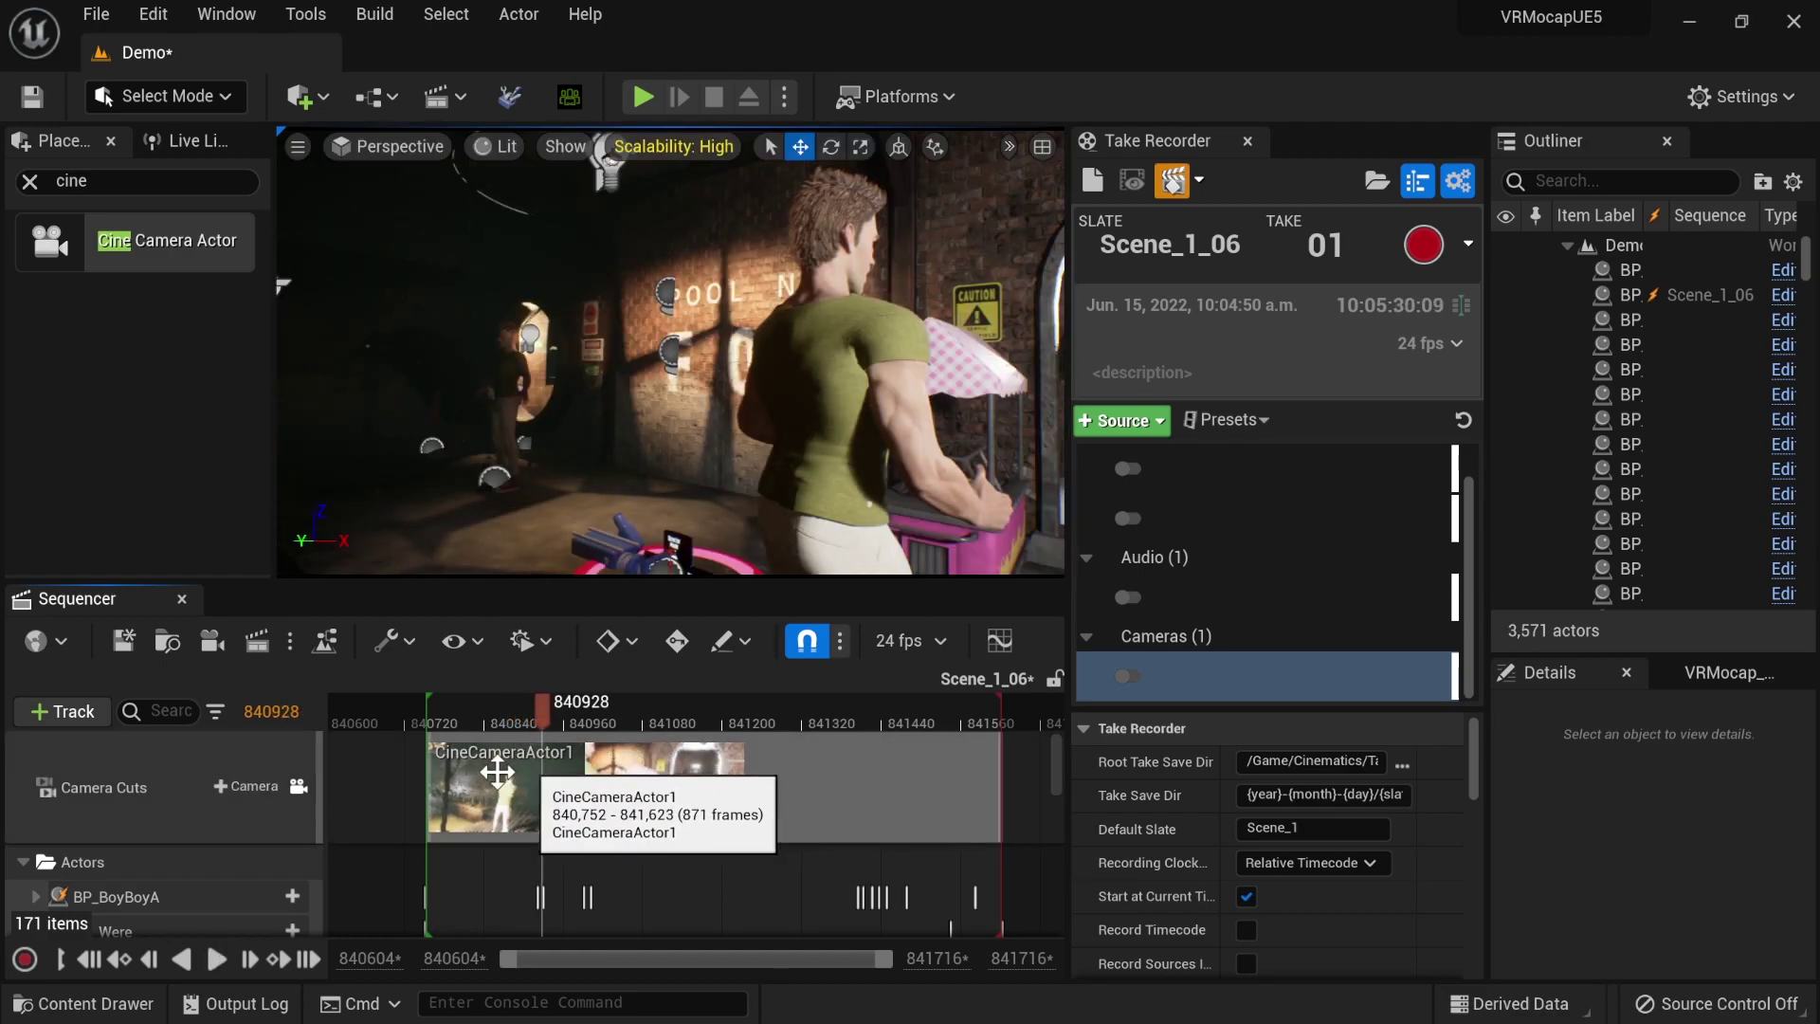
- Close Take Recorder and reopen the Scene_1_06 level sequence
left_click(1247, 141)
key("ctrl+space")
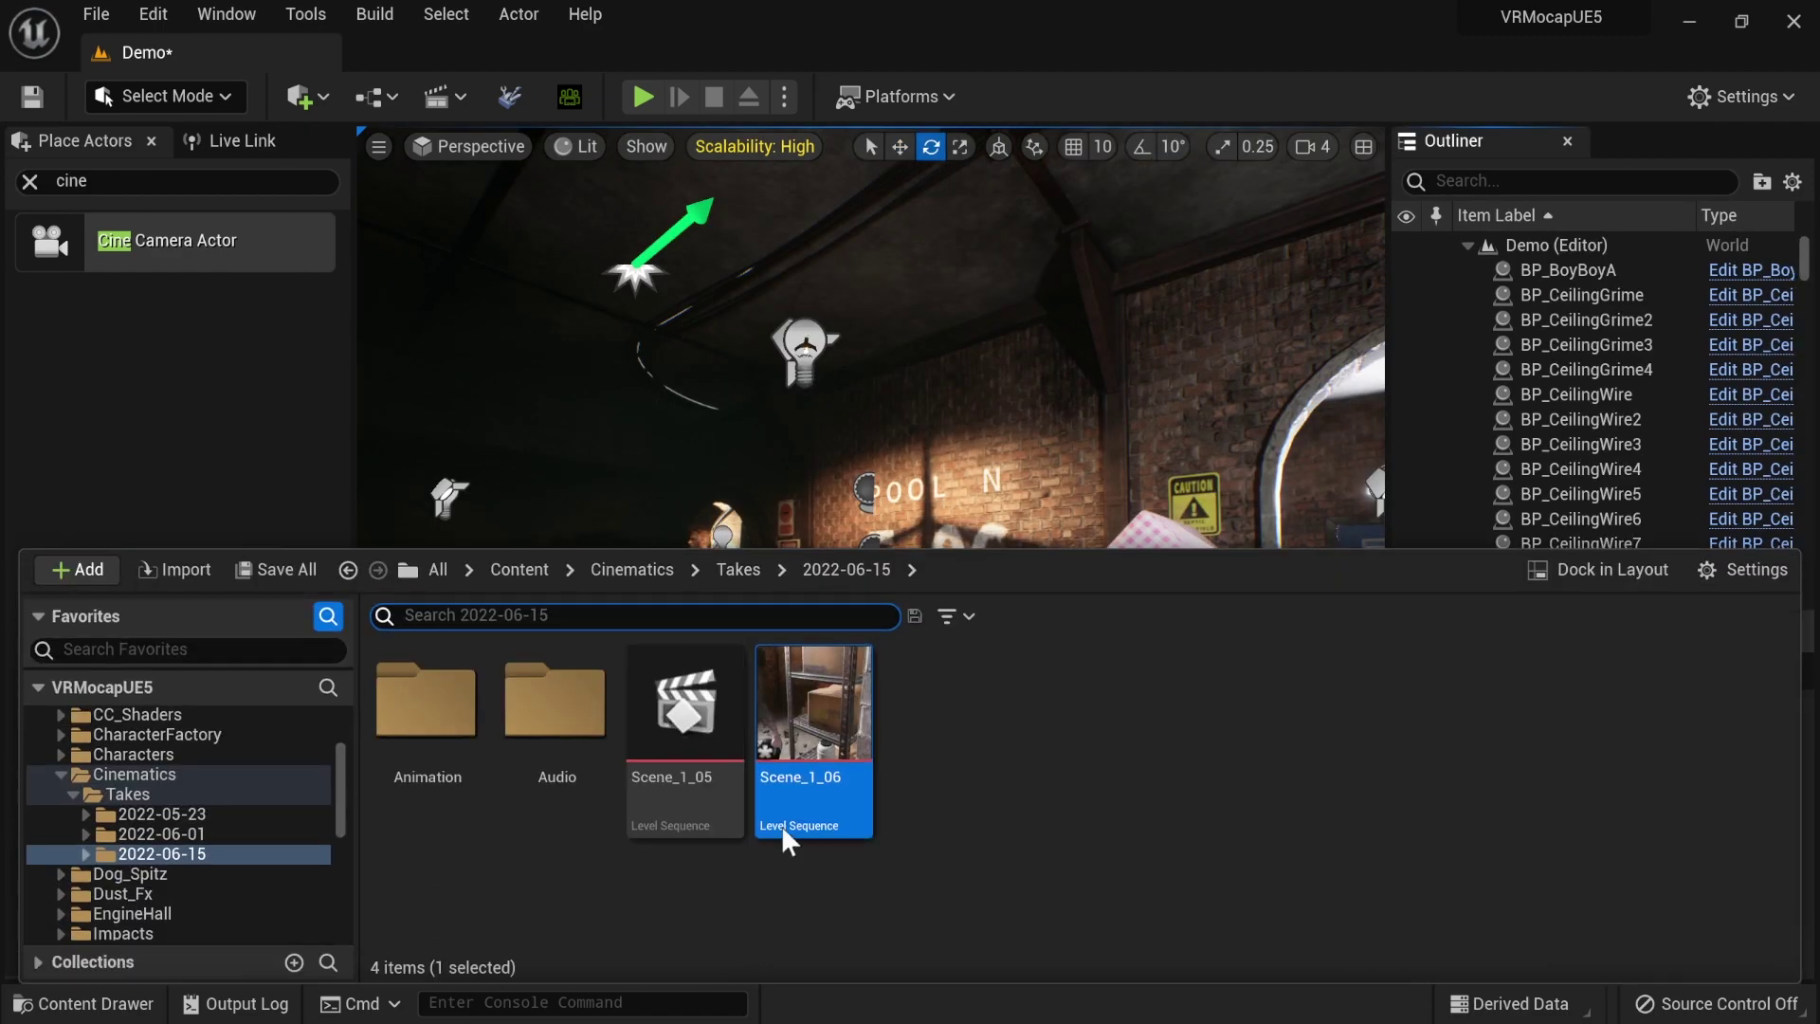
double_click(784, 830)
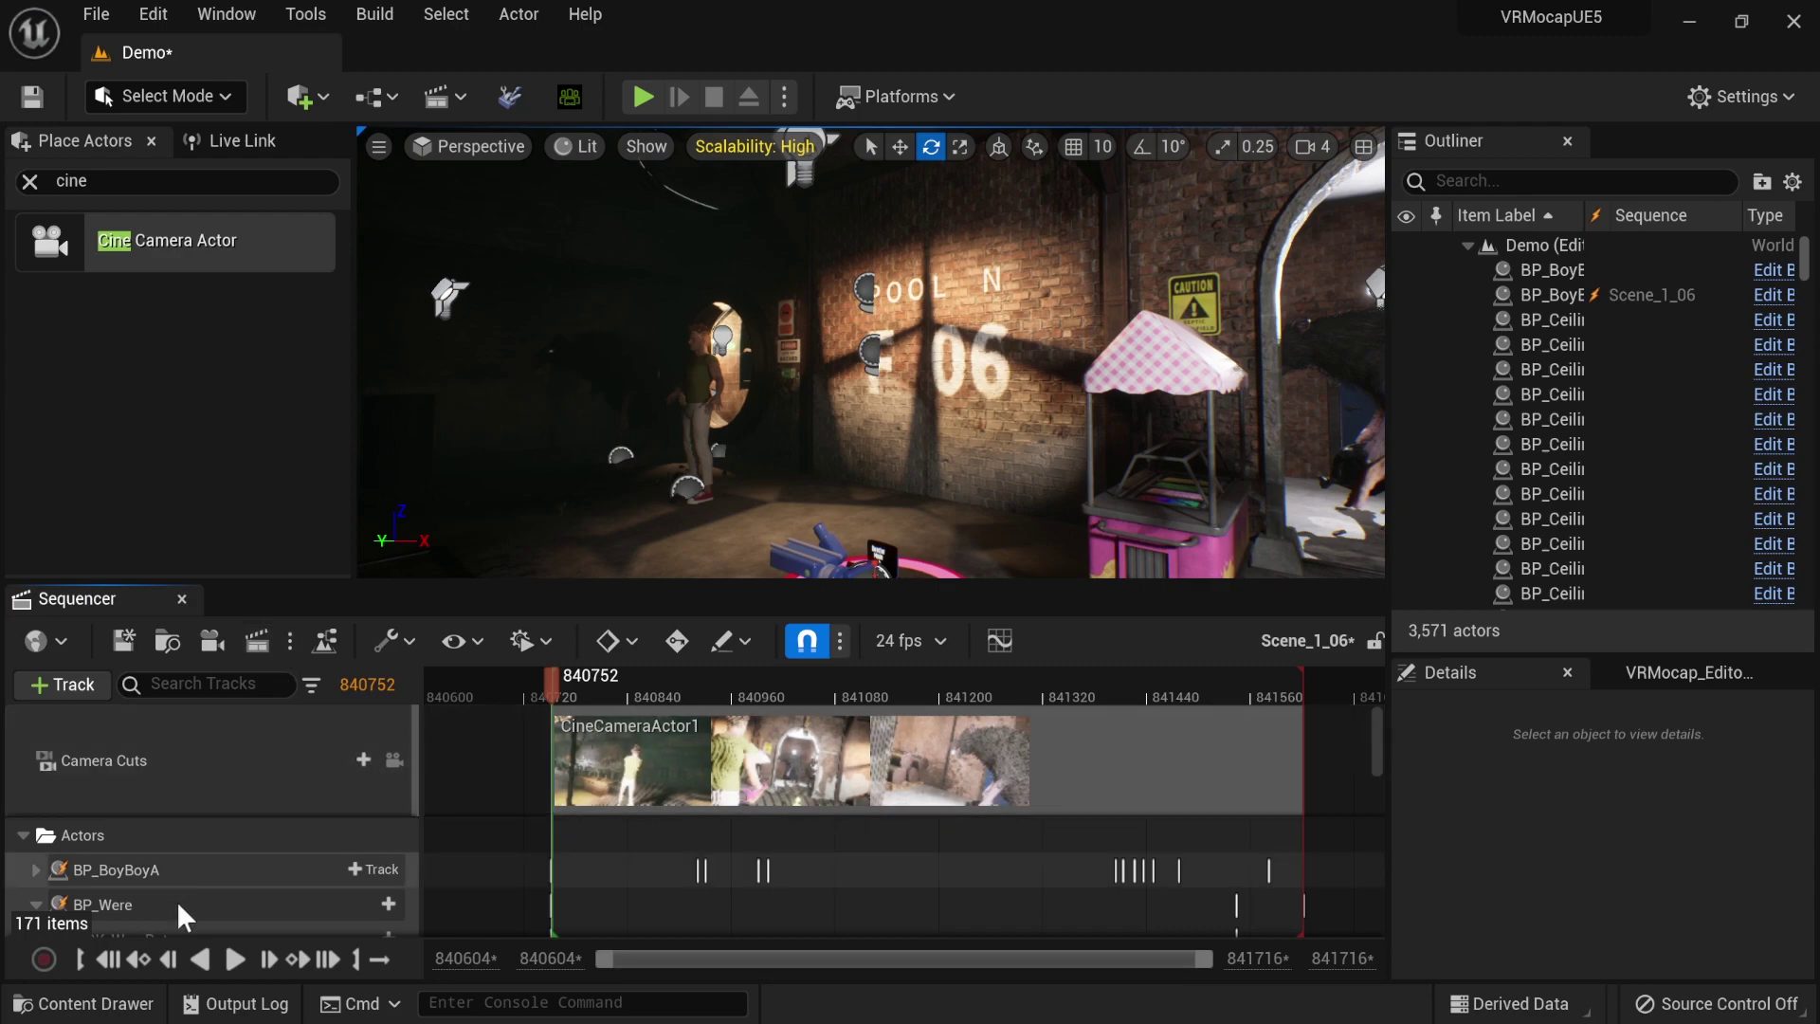
scroll(175, 900, "down", 2)
scroll(253, 808, "down", 3)
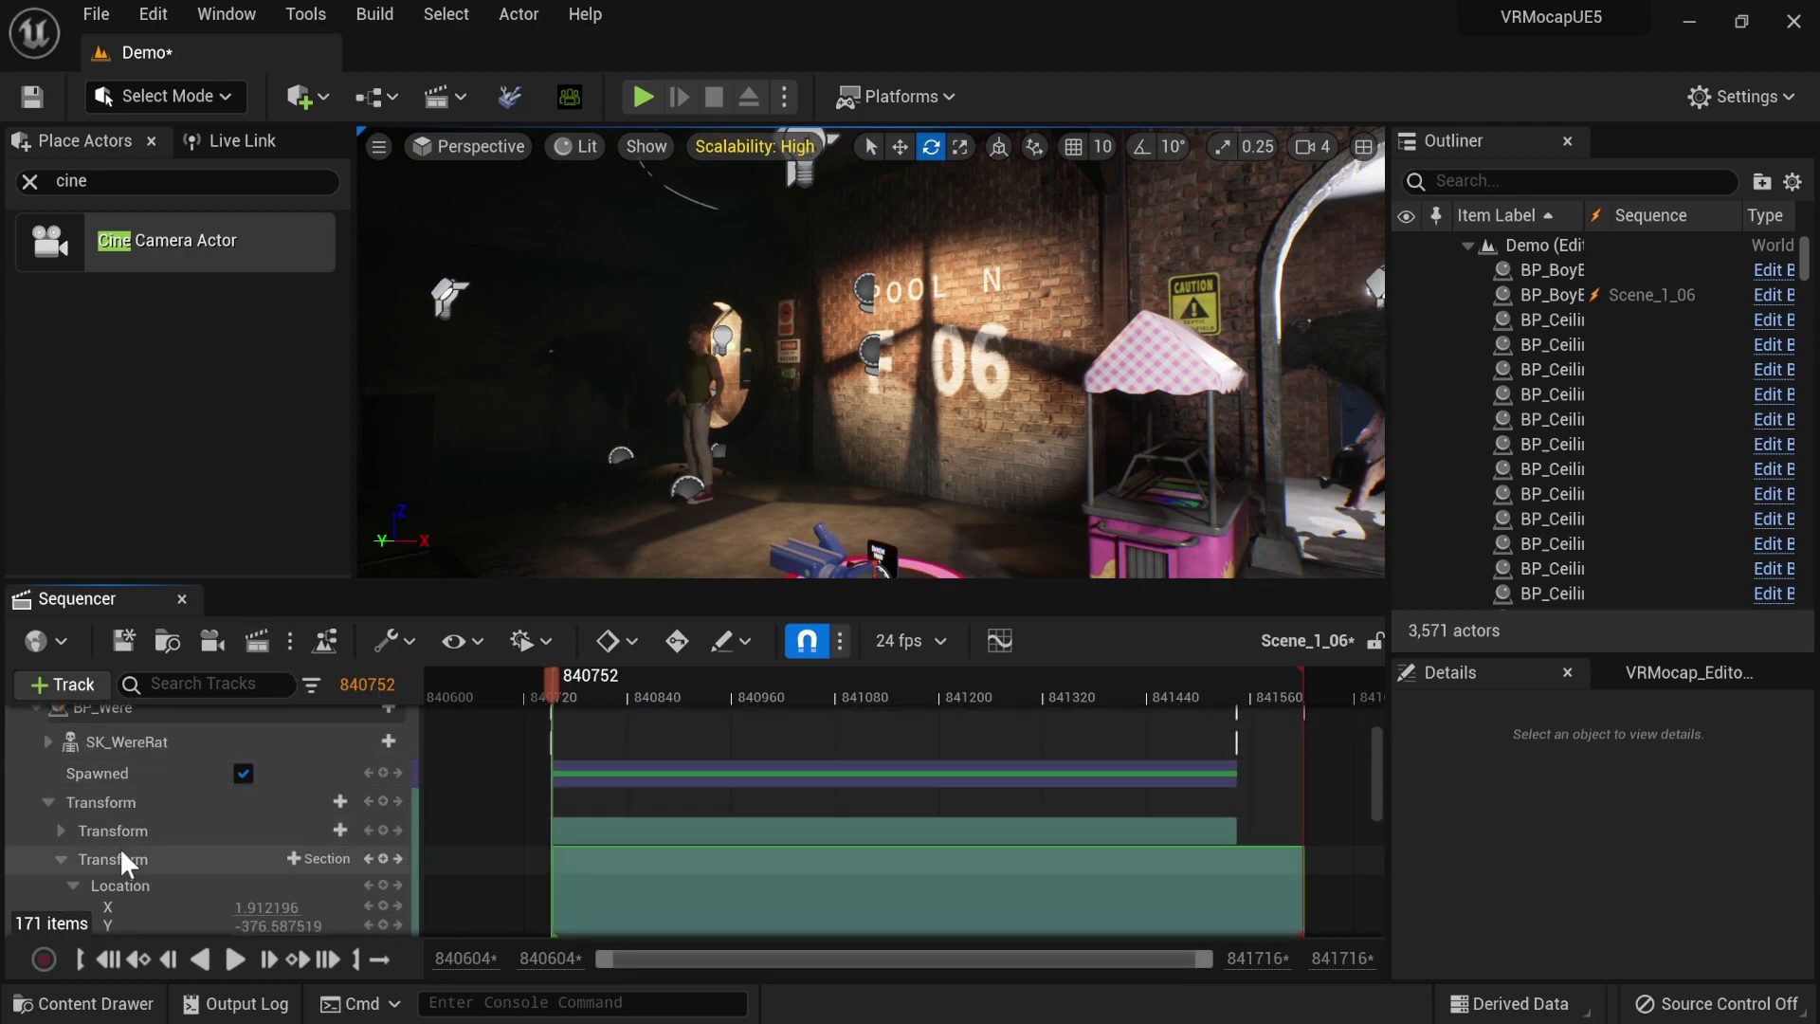
scroll(133, 853, "down", 5)
scroll(140, 859, "up", 4)
scroll(139, 859, "up", 4)
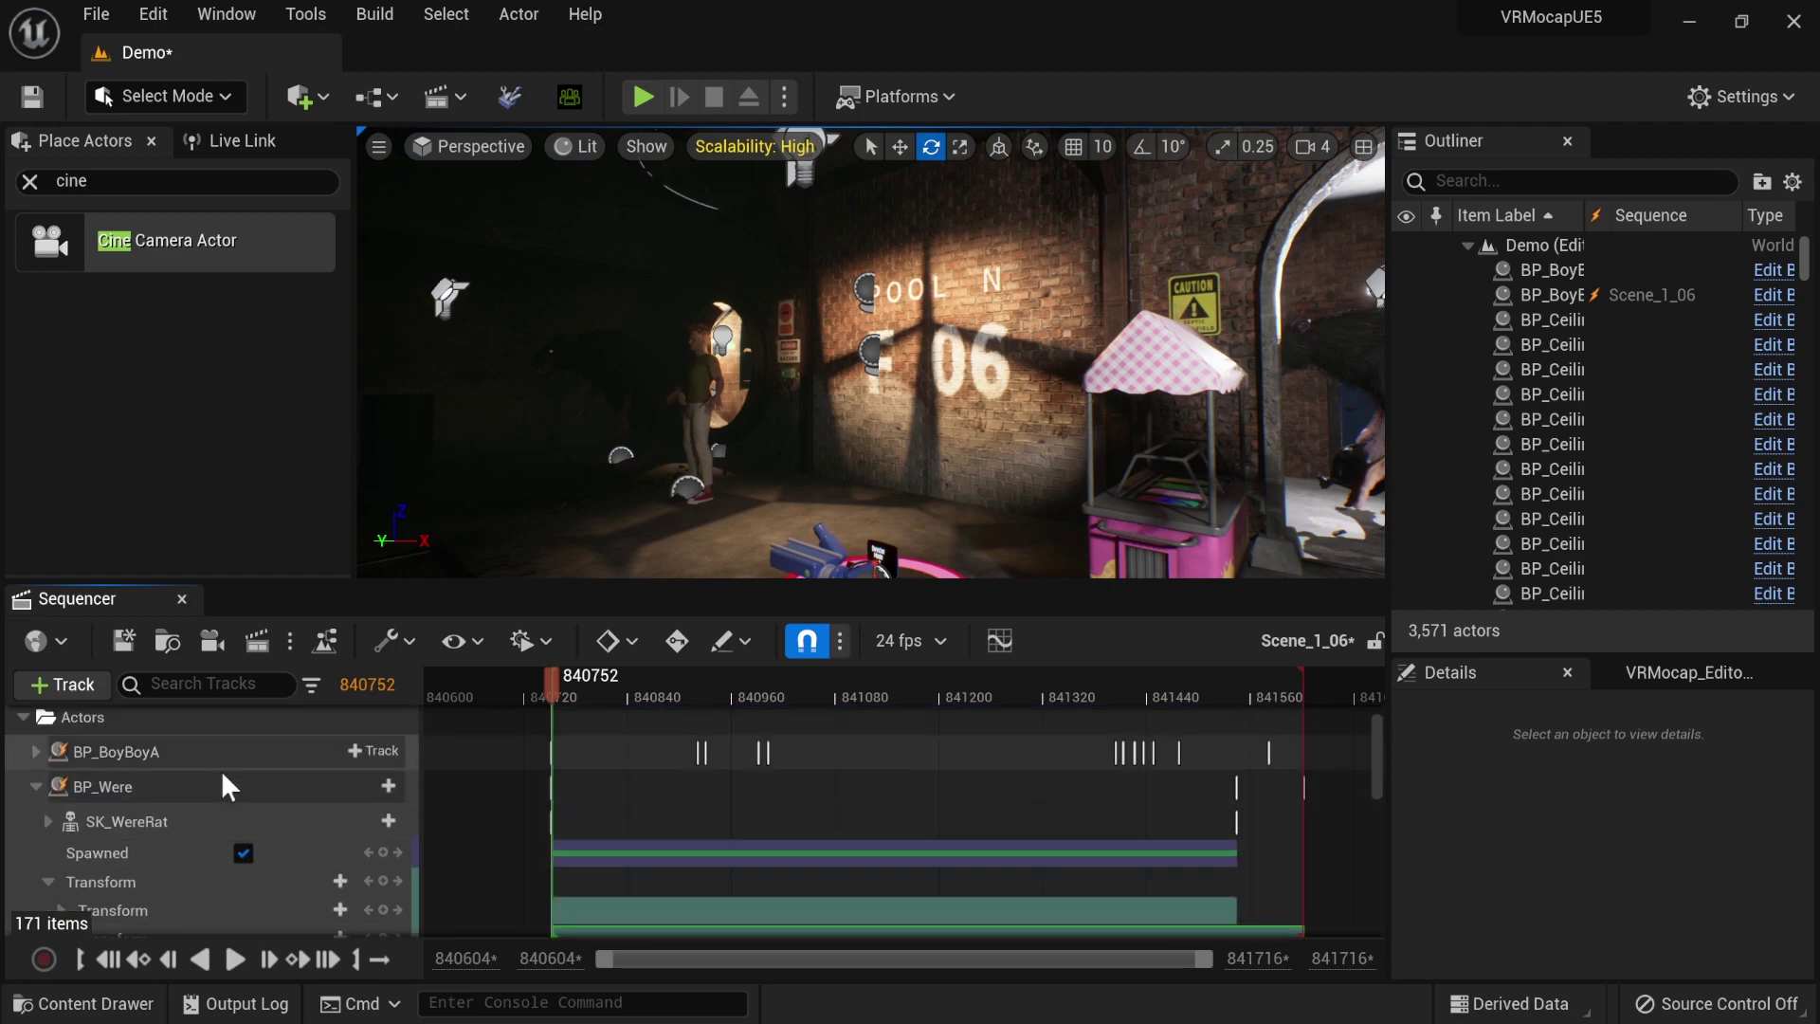
left_click(155, 817)
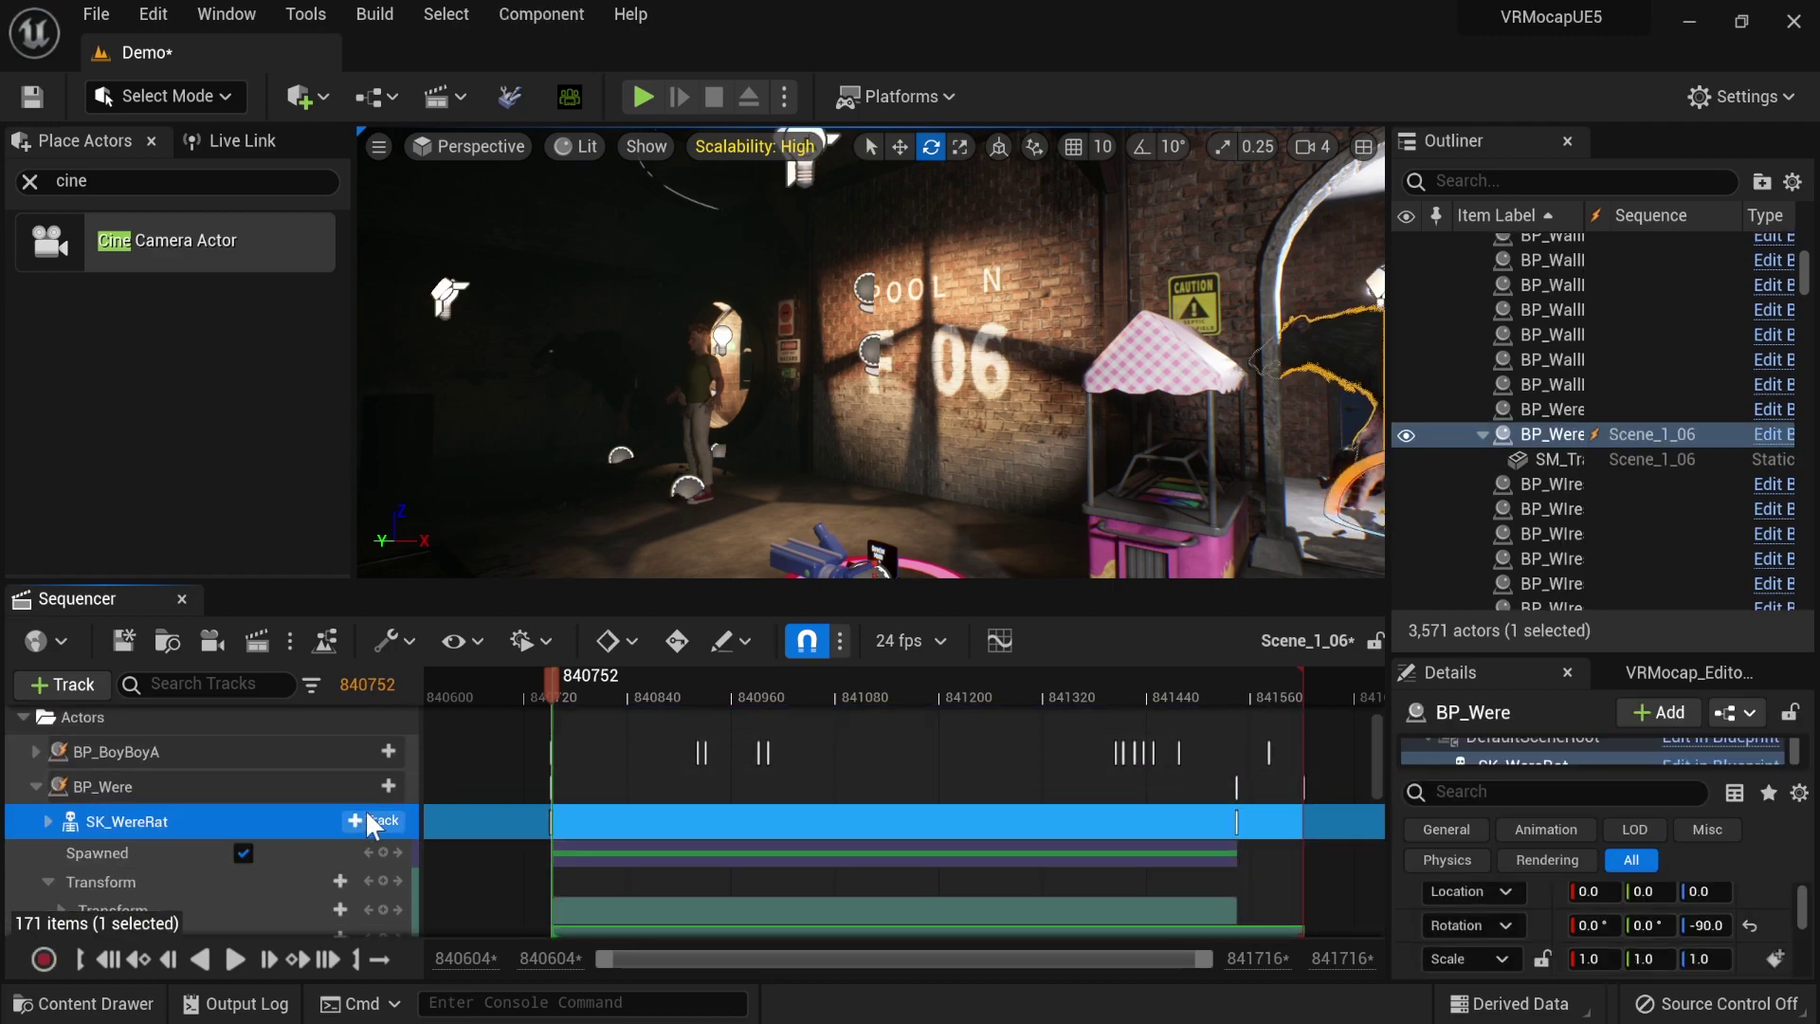
left_click(372, 785)
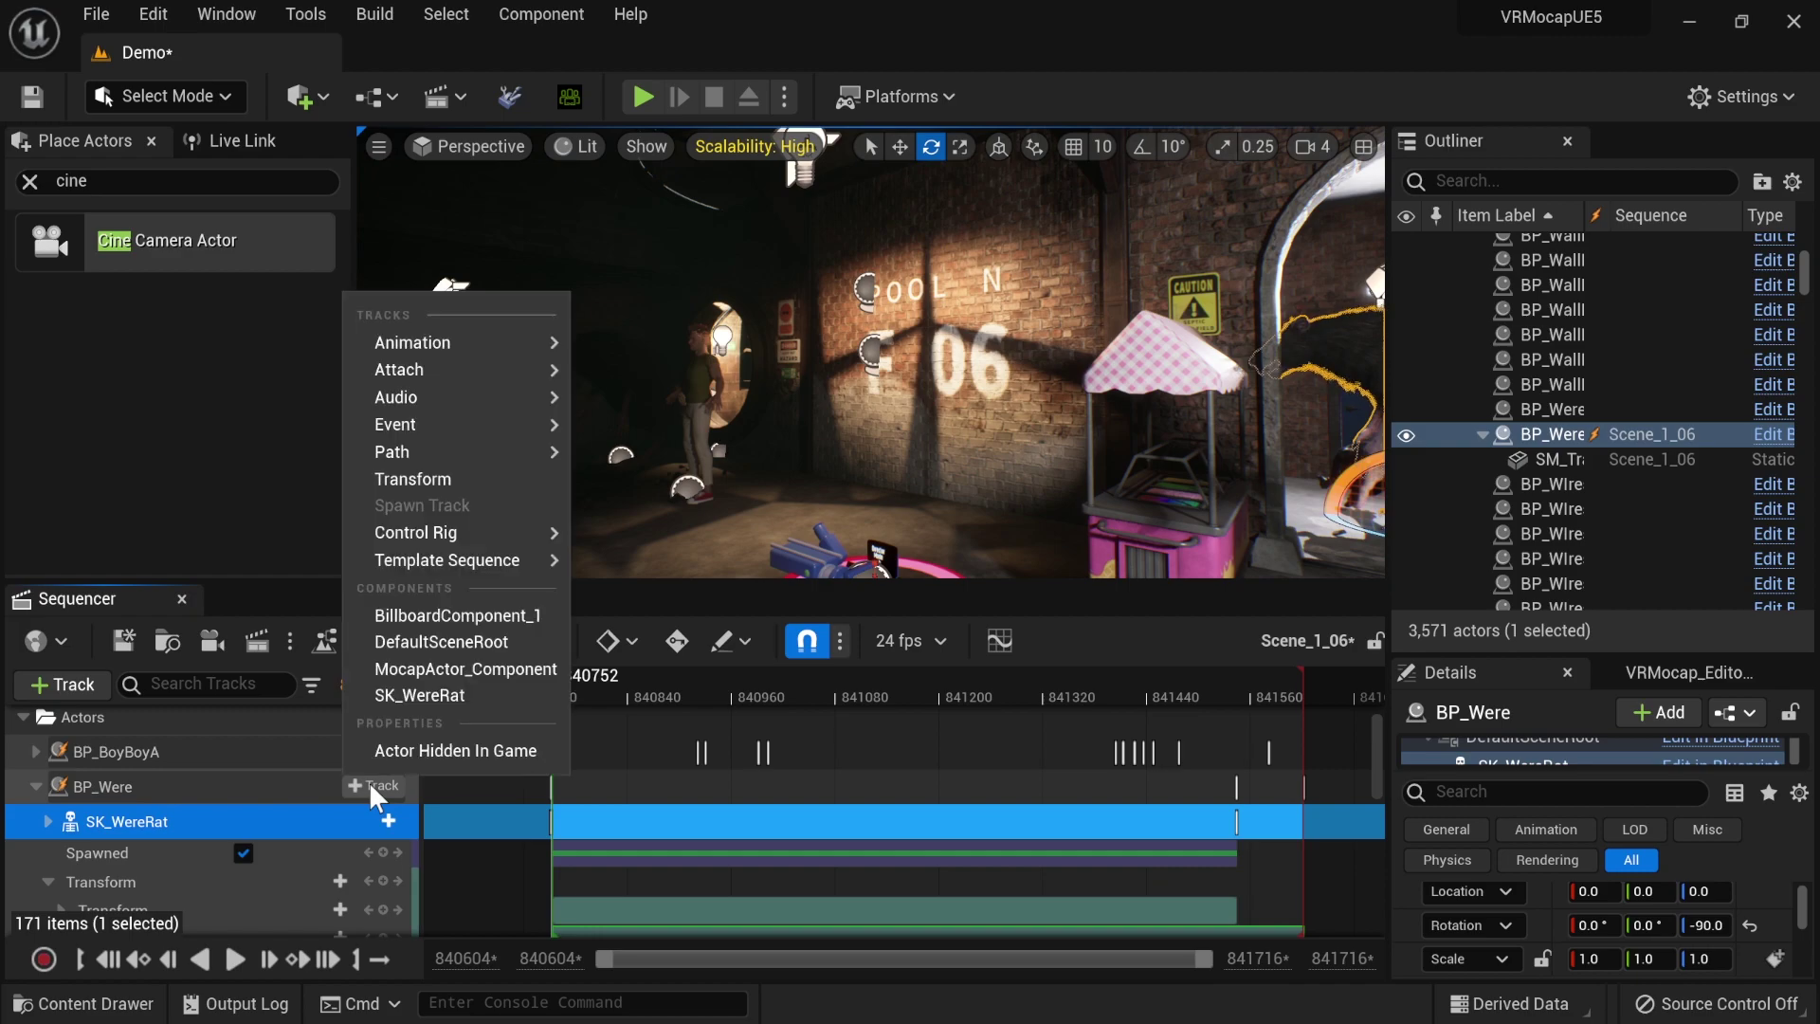
mouse_move(504, 338)
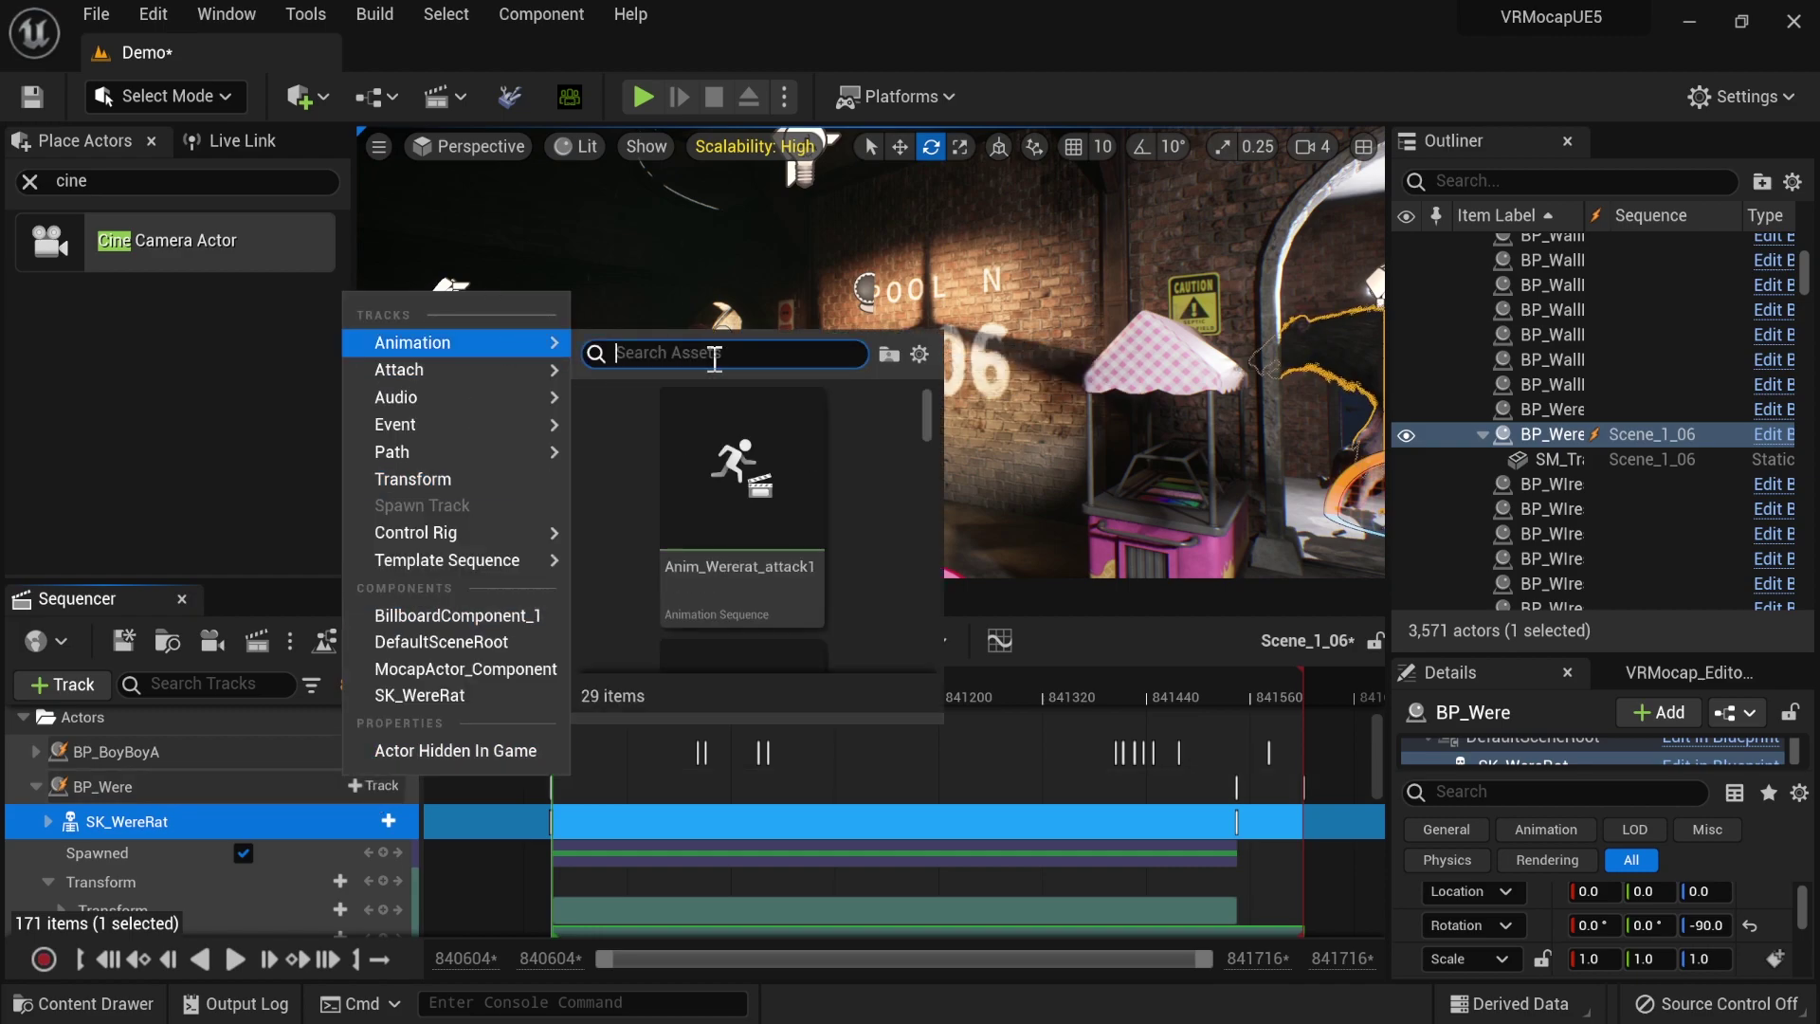
type("0")
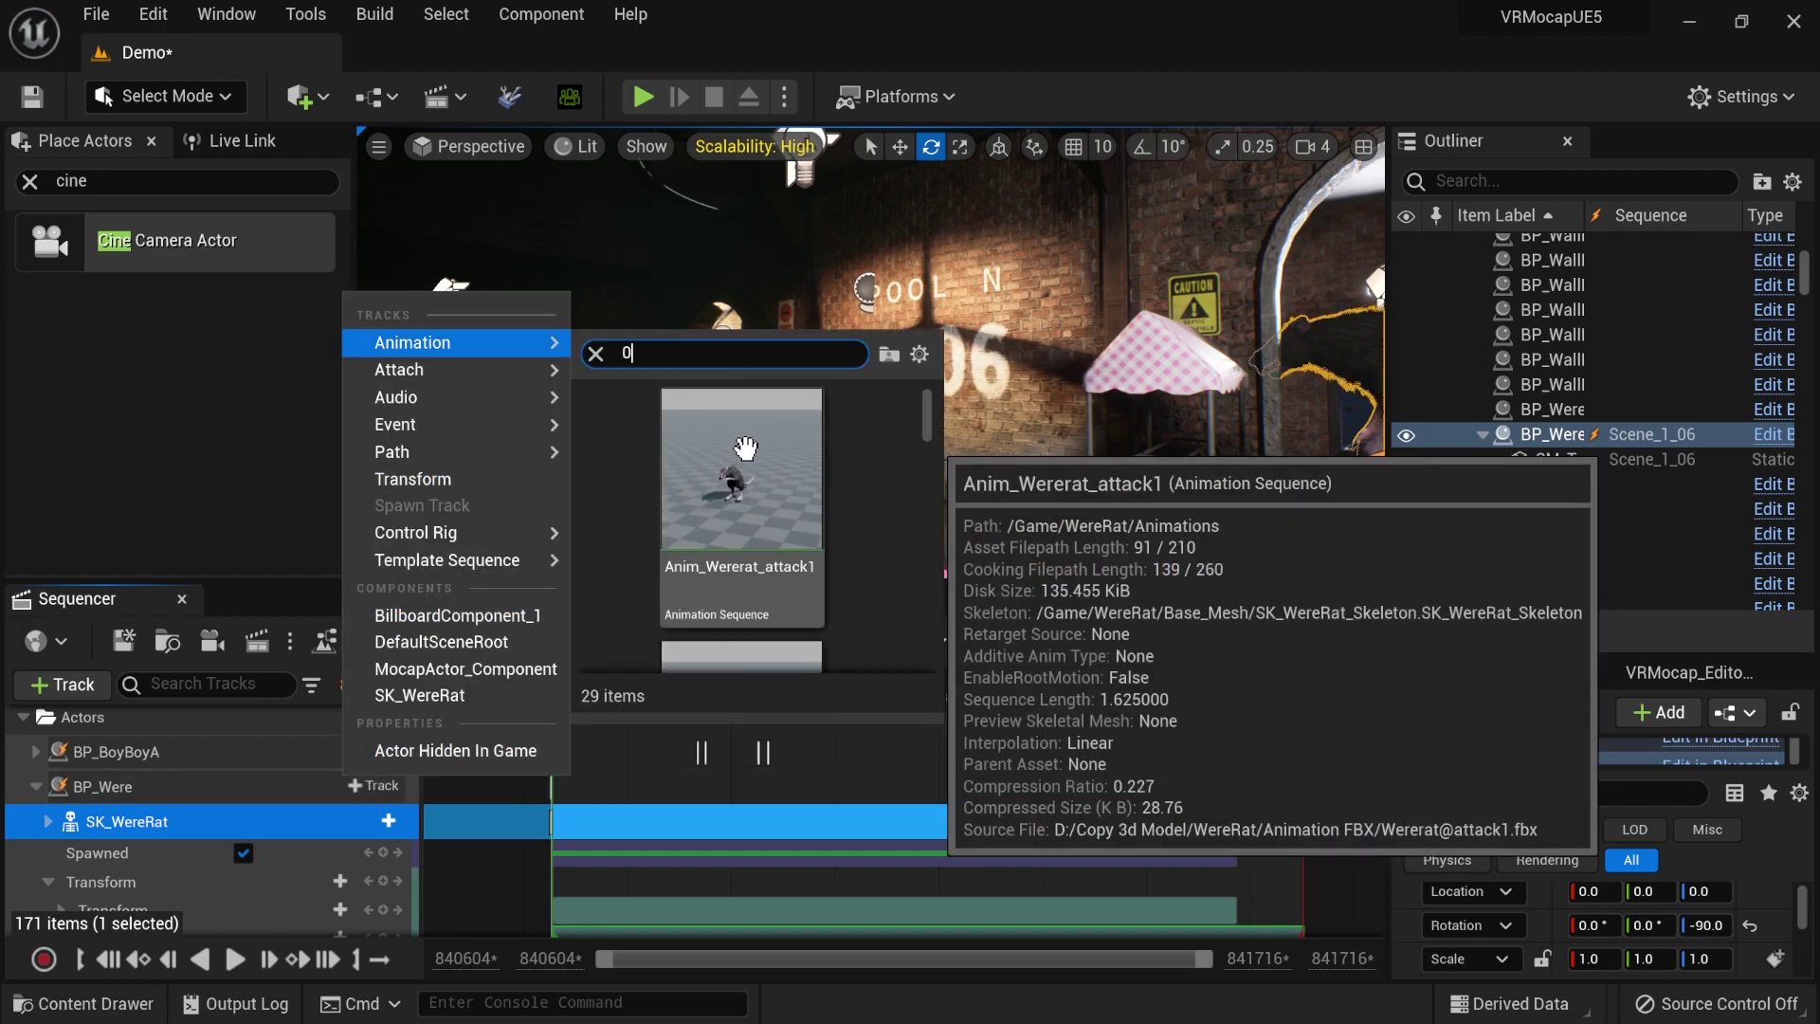
type("6")
key("BackSpace")
key("BackSpace")
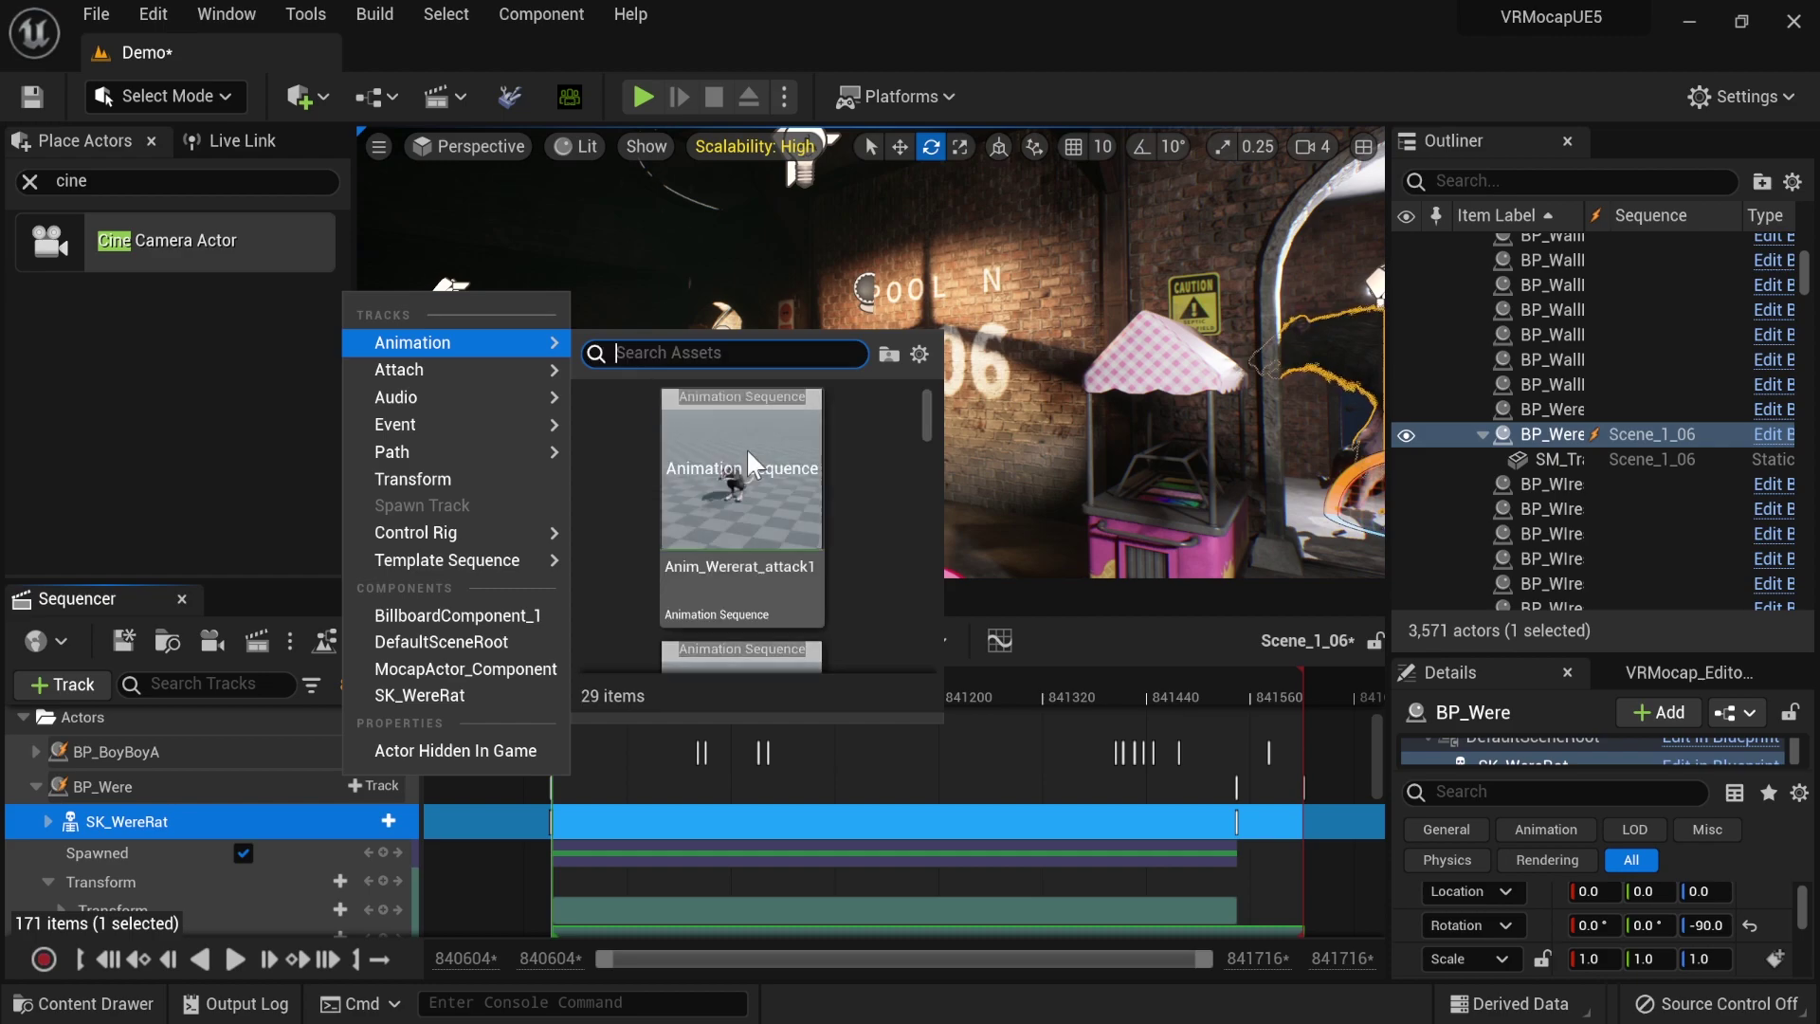
scroll(753, 483, "down", 5)
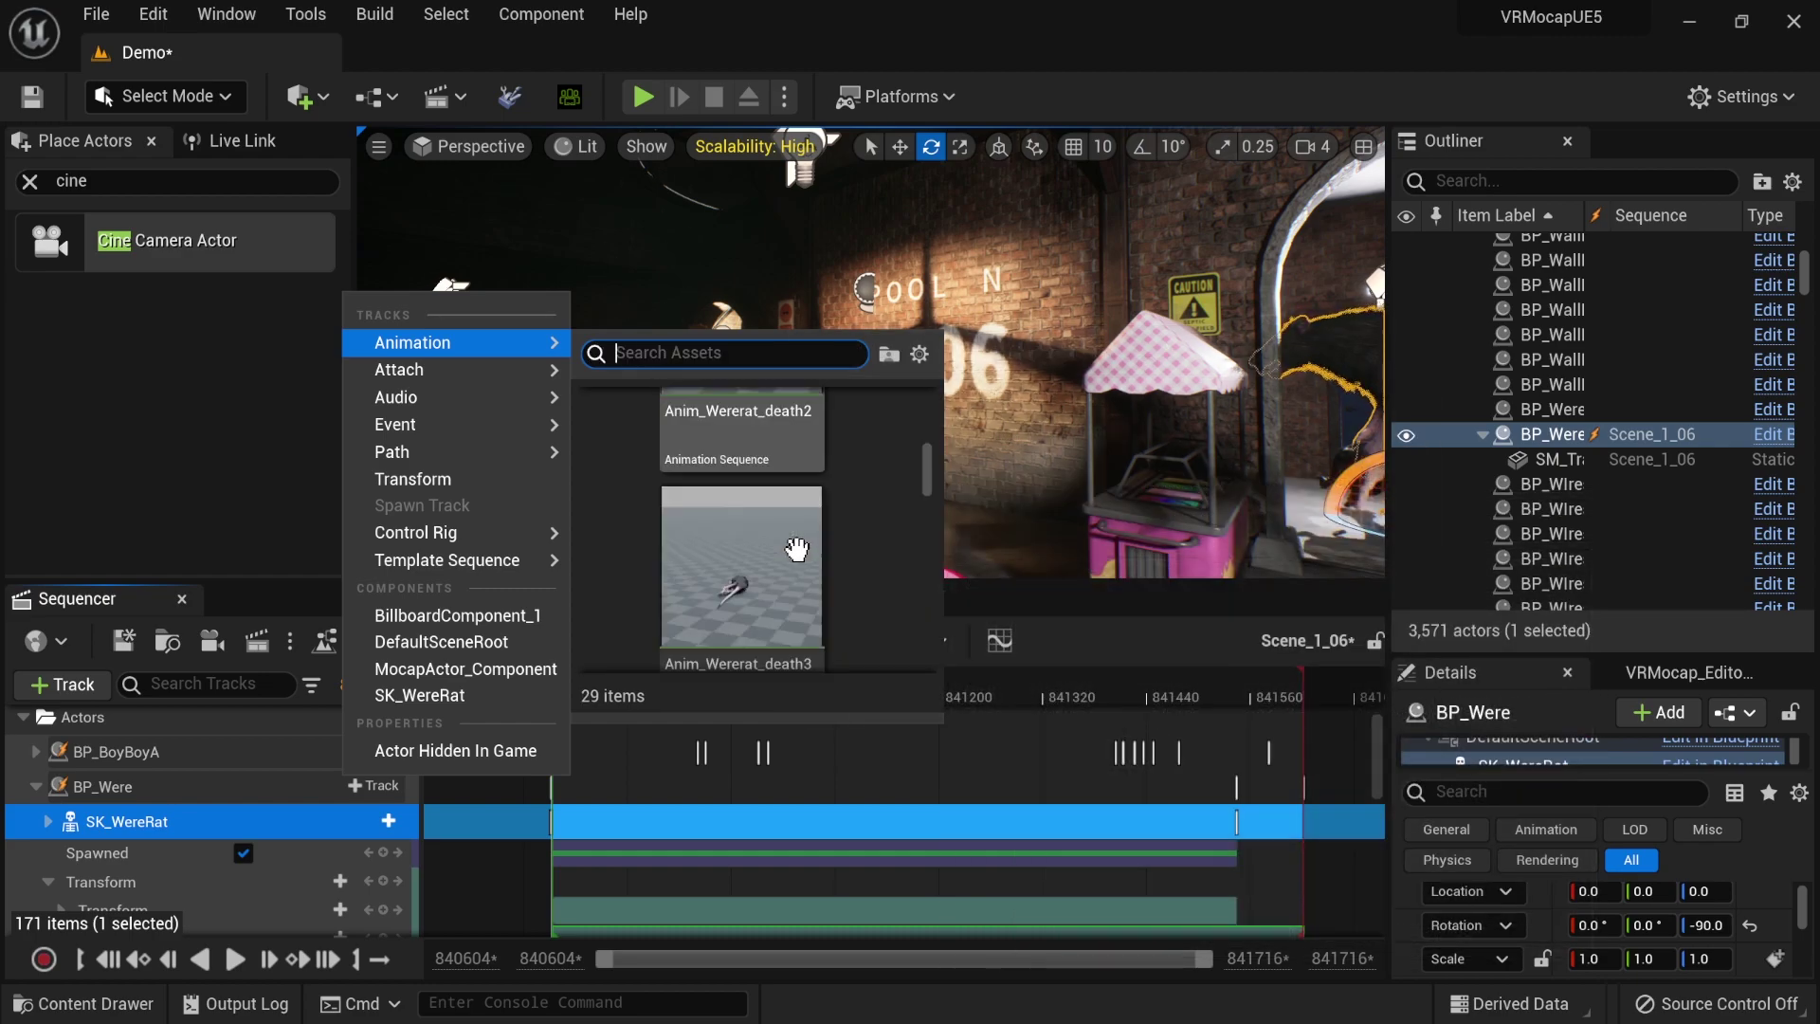
mouse_move(925, 482)
left_mouse_down()
mouse_move(913, 664)
mouse_move(930, 484)
left_mouse_up()
left_click(232, 418)
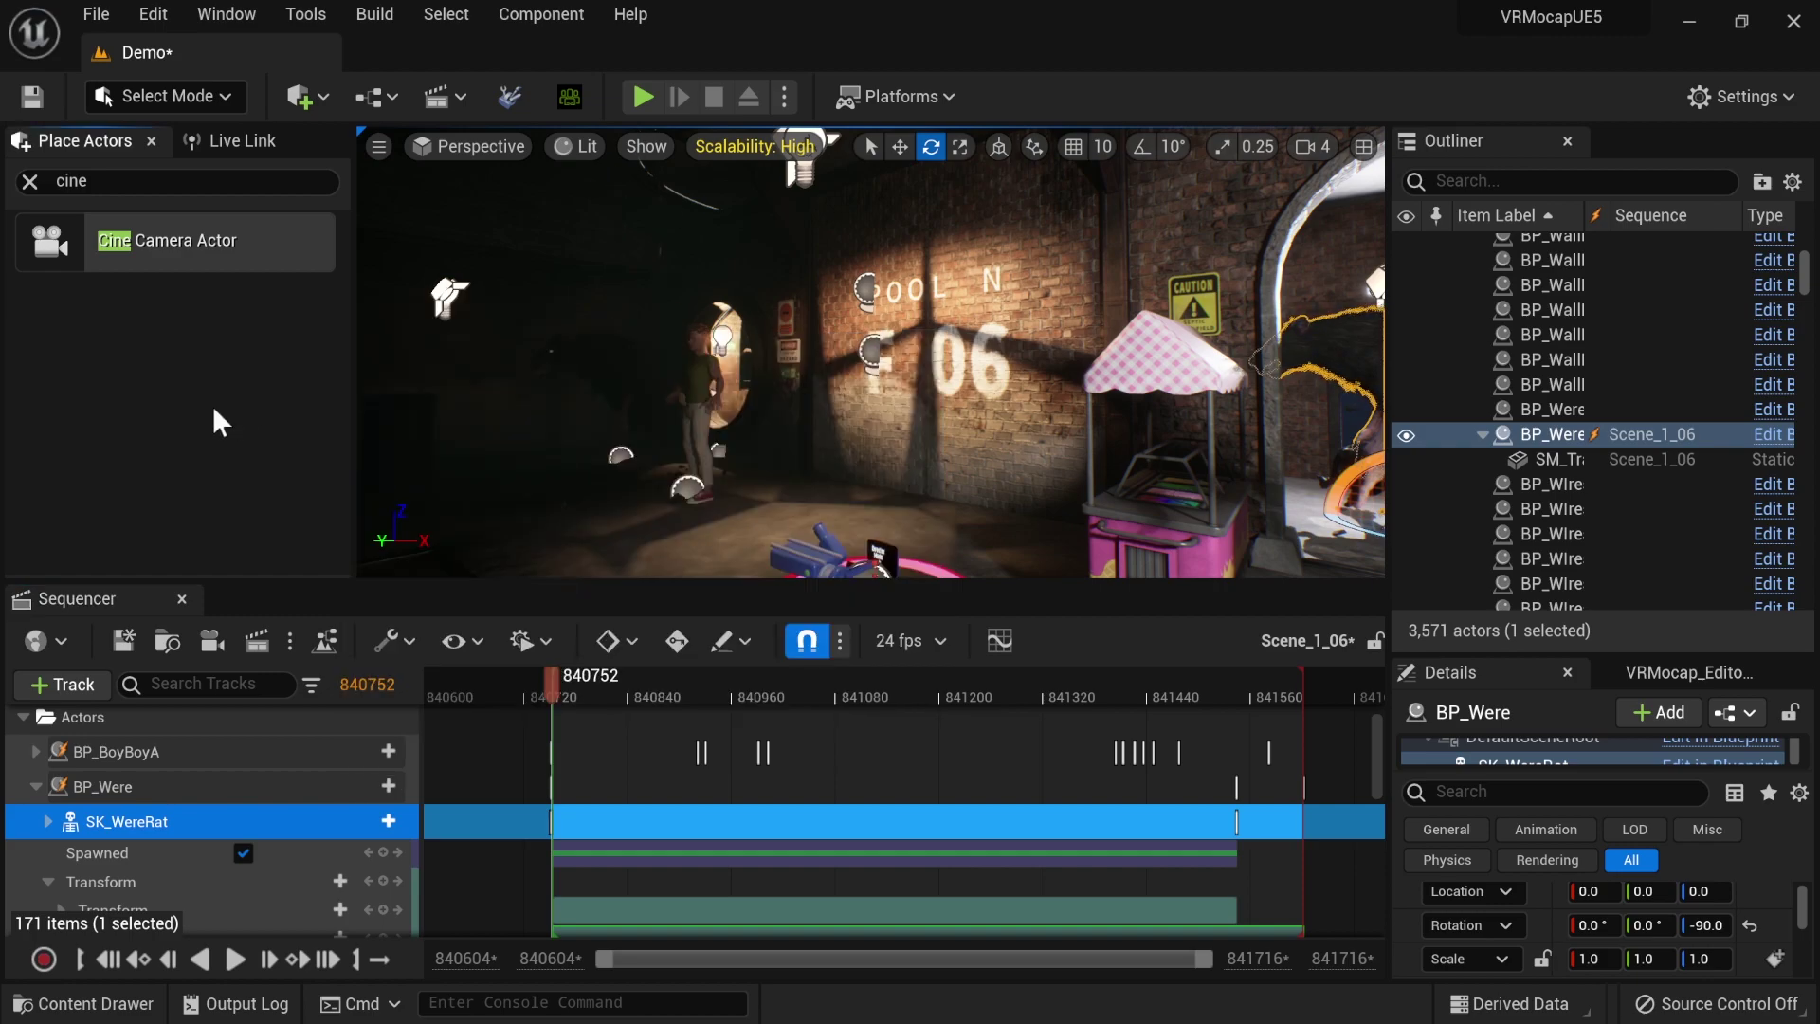
- Browse to the Animation folder of the 2022-06-15 takes and inspect the BP_BoyBoyA_Scene_1_05 animation sequence
key("ctrl+space")
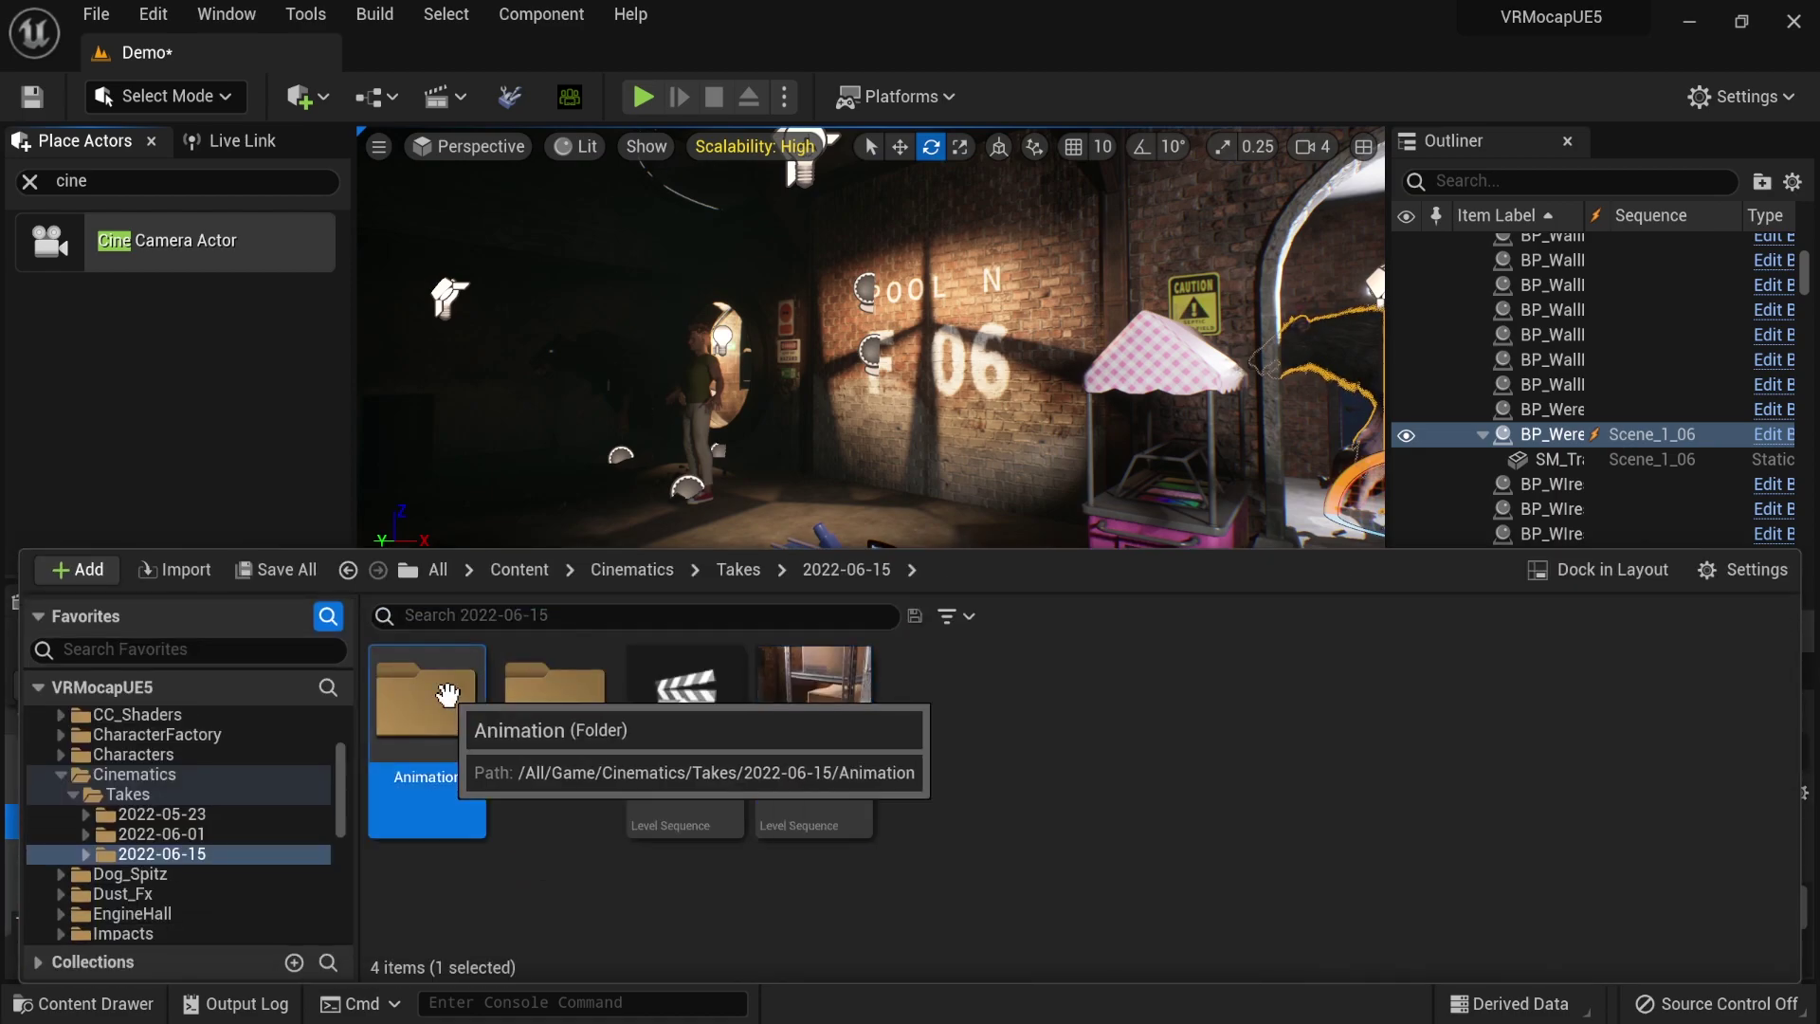
double_click(432, 706)
left_click(410, 705)
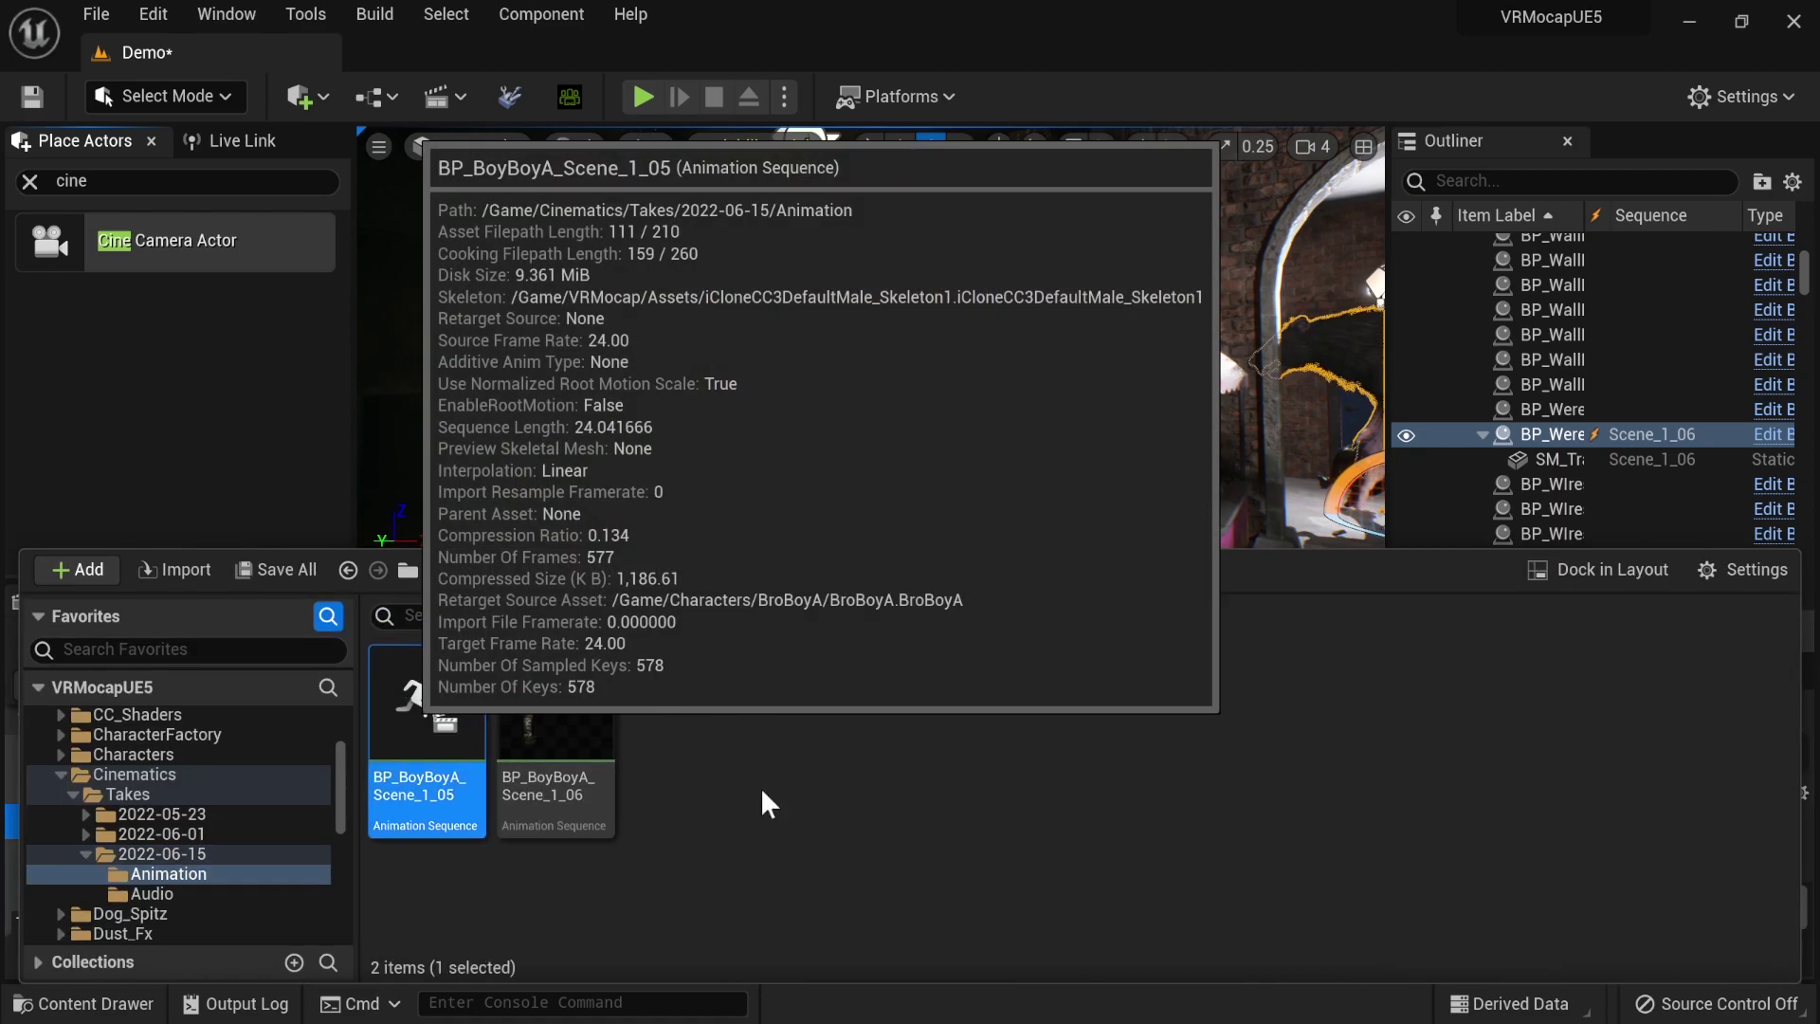
- Add the Anim_Wererat_attack1 animation to the SK_WereRat track at frame 840969
left_click(153, 821)
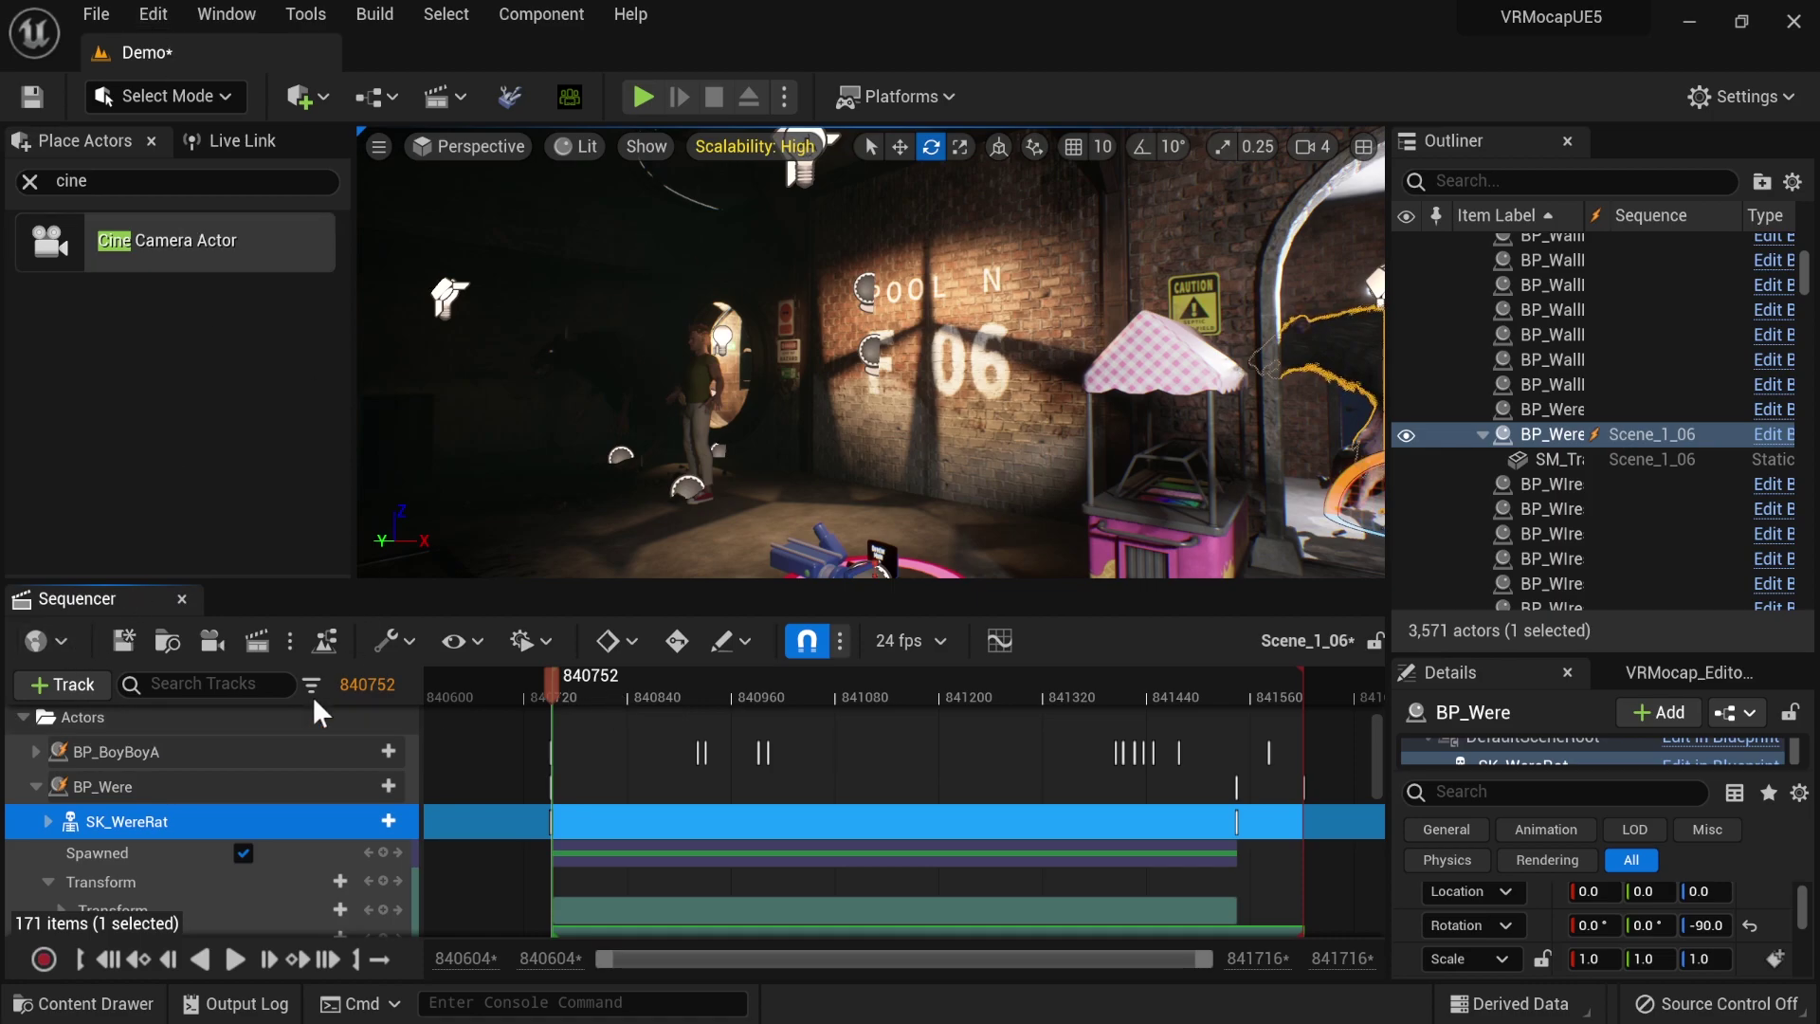
left_click_drag(595, 701, 738, 679)
key("f")
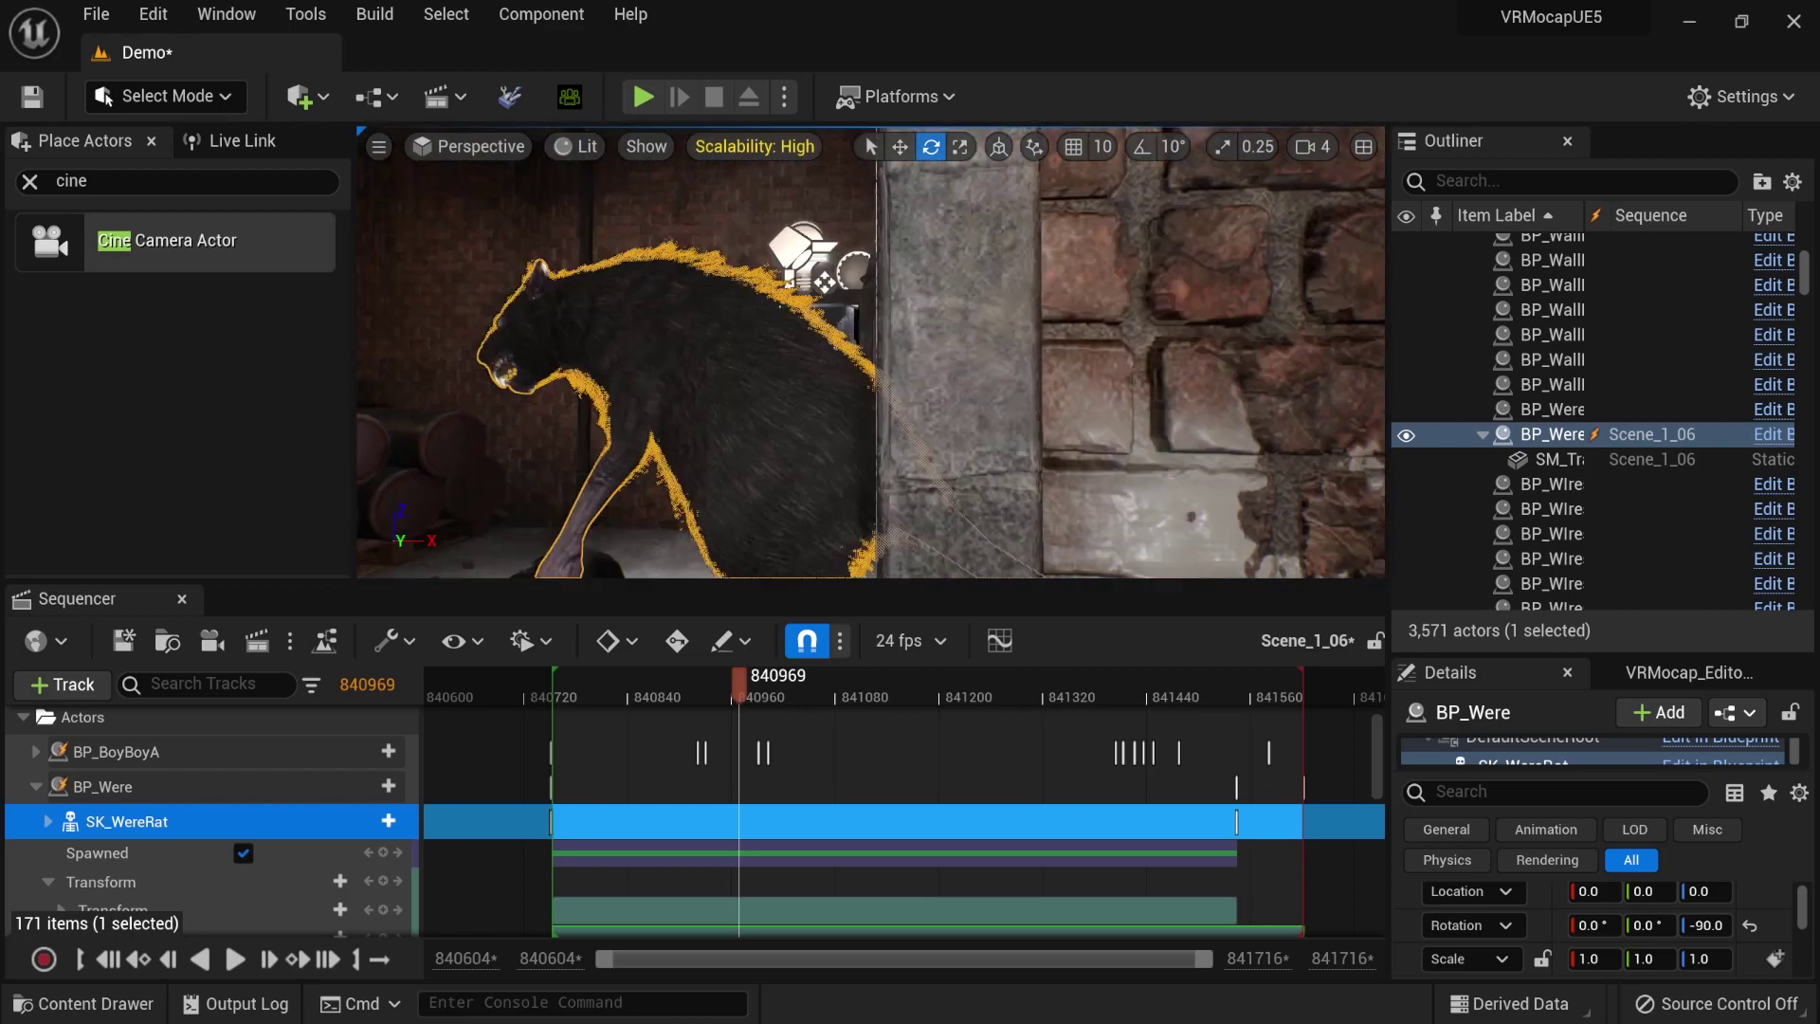
left_click(379, 819)
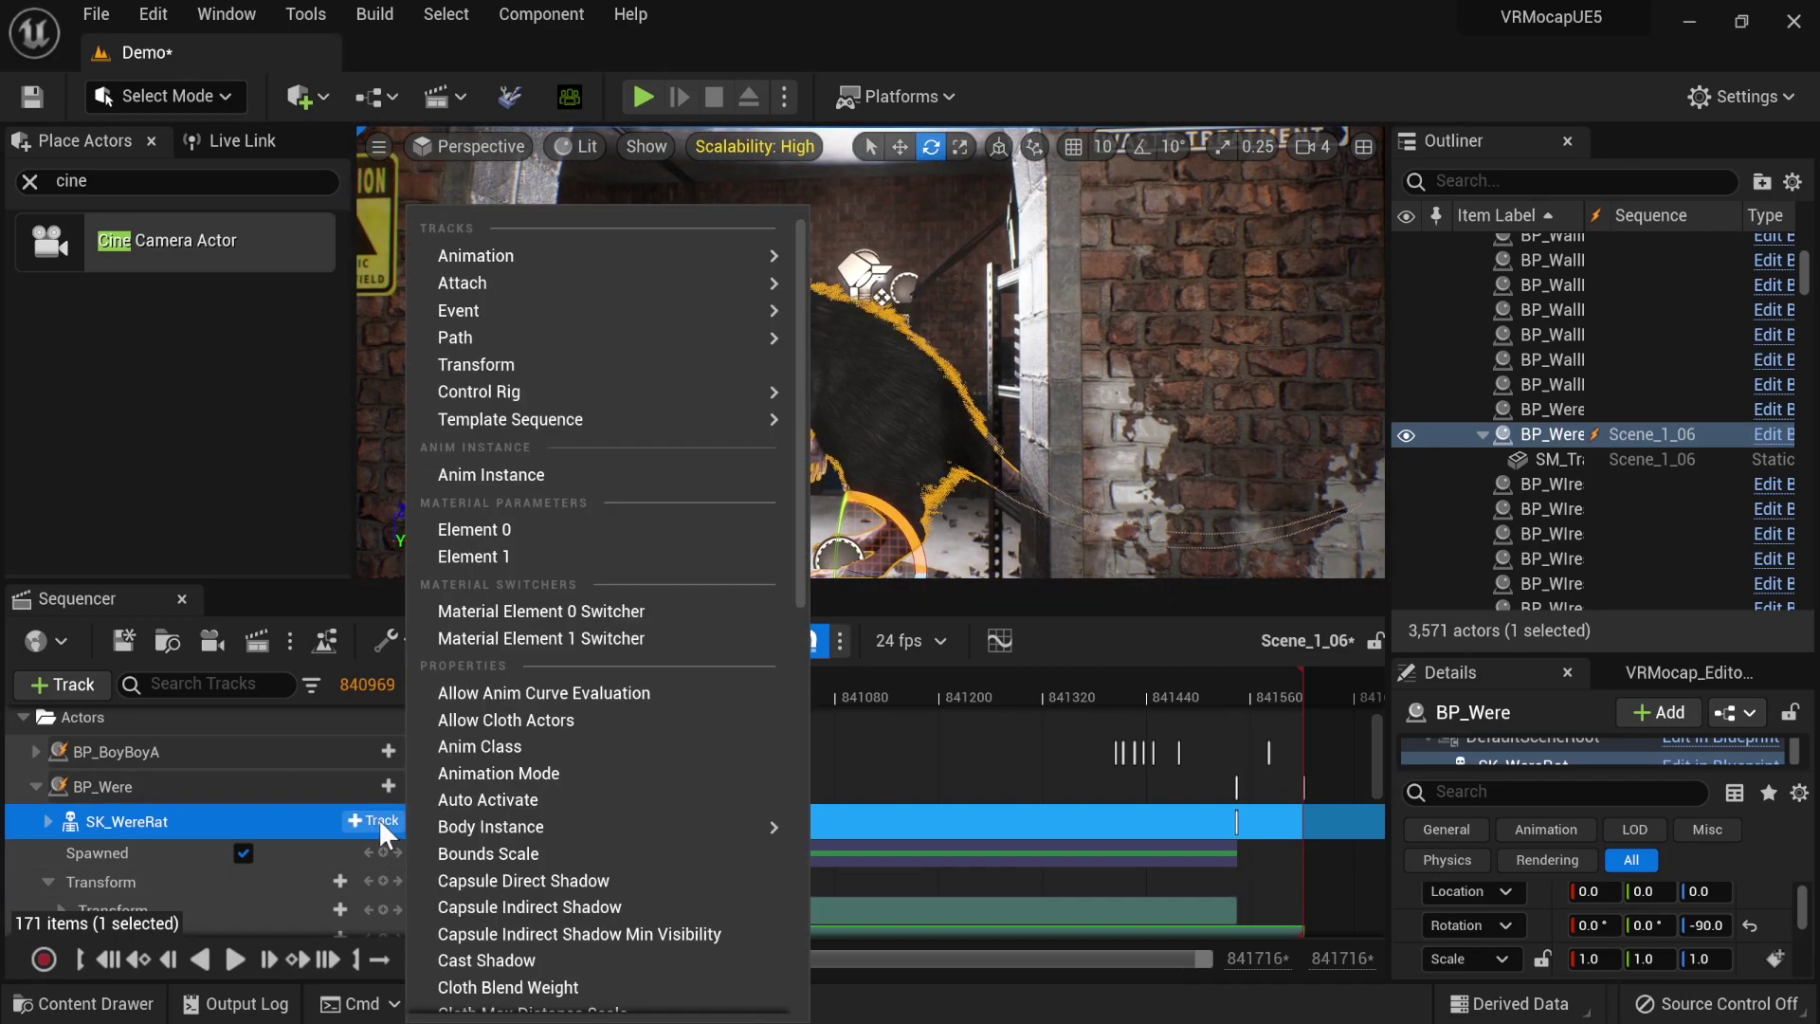
mouse_move(573, 281)
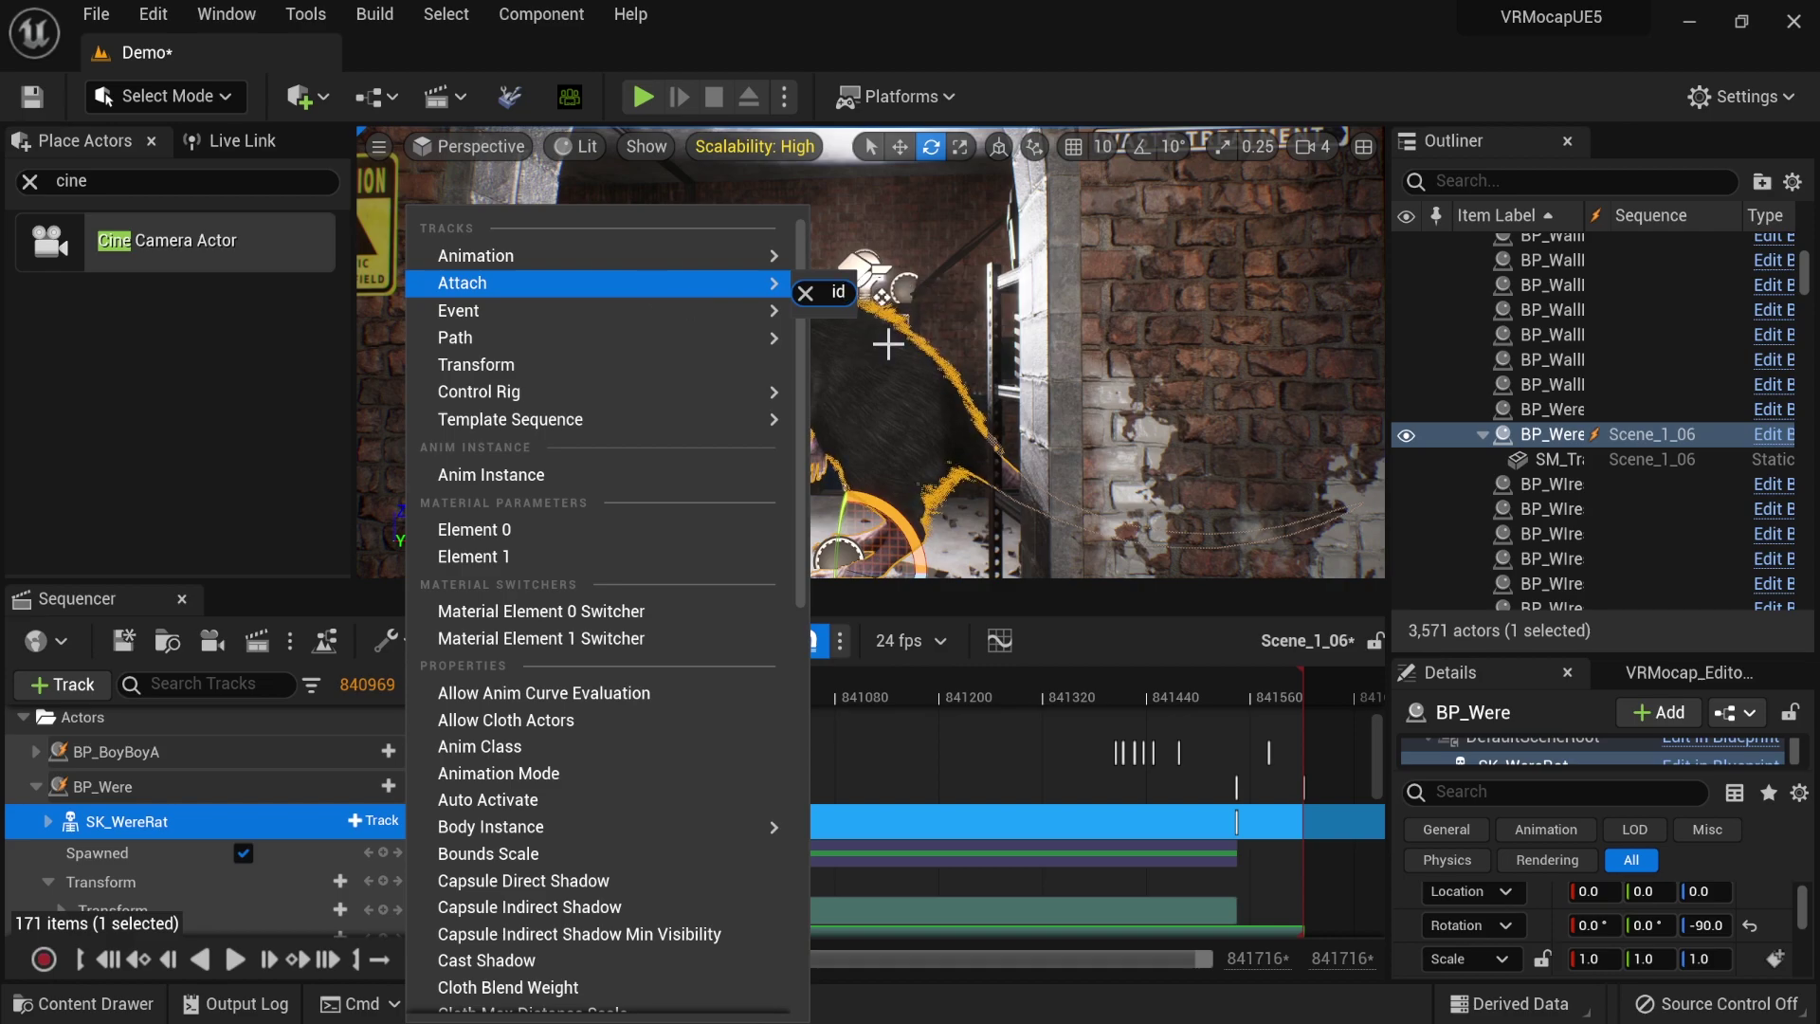
mouse_move(920, 293)
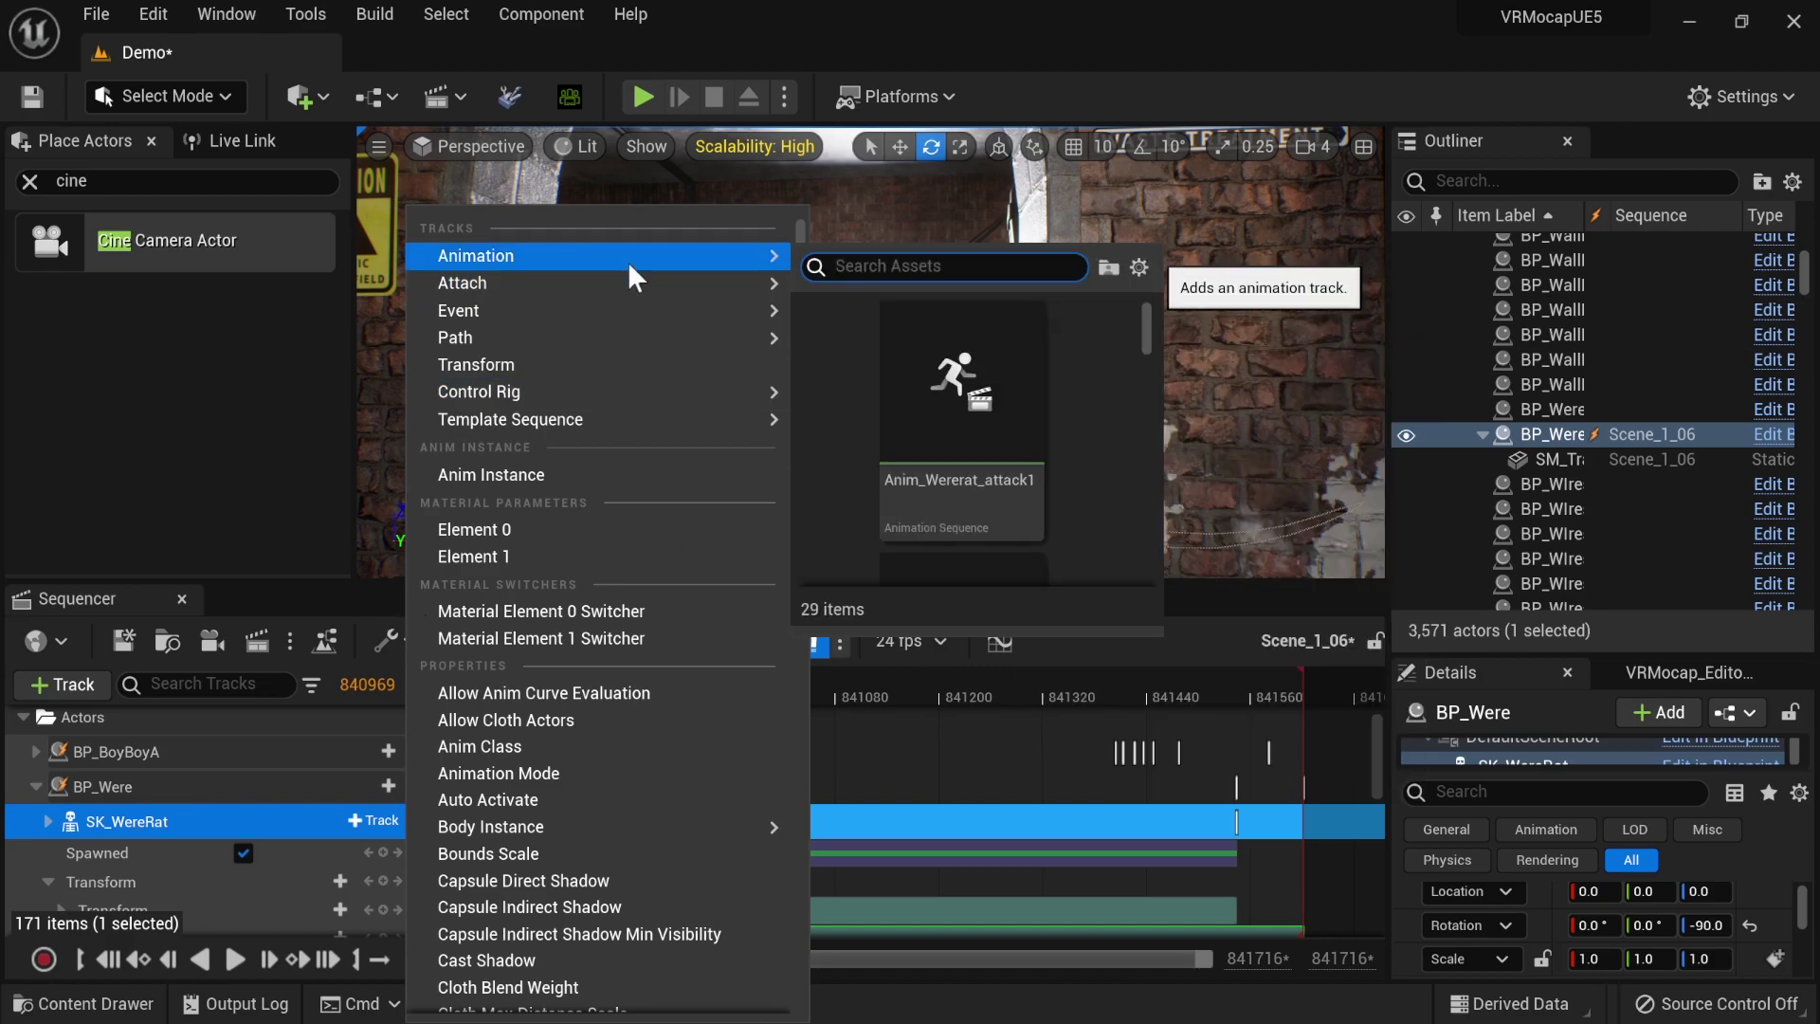
left_click(967, 384)
scroll(326, 834, "up", 3)
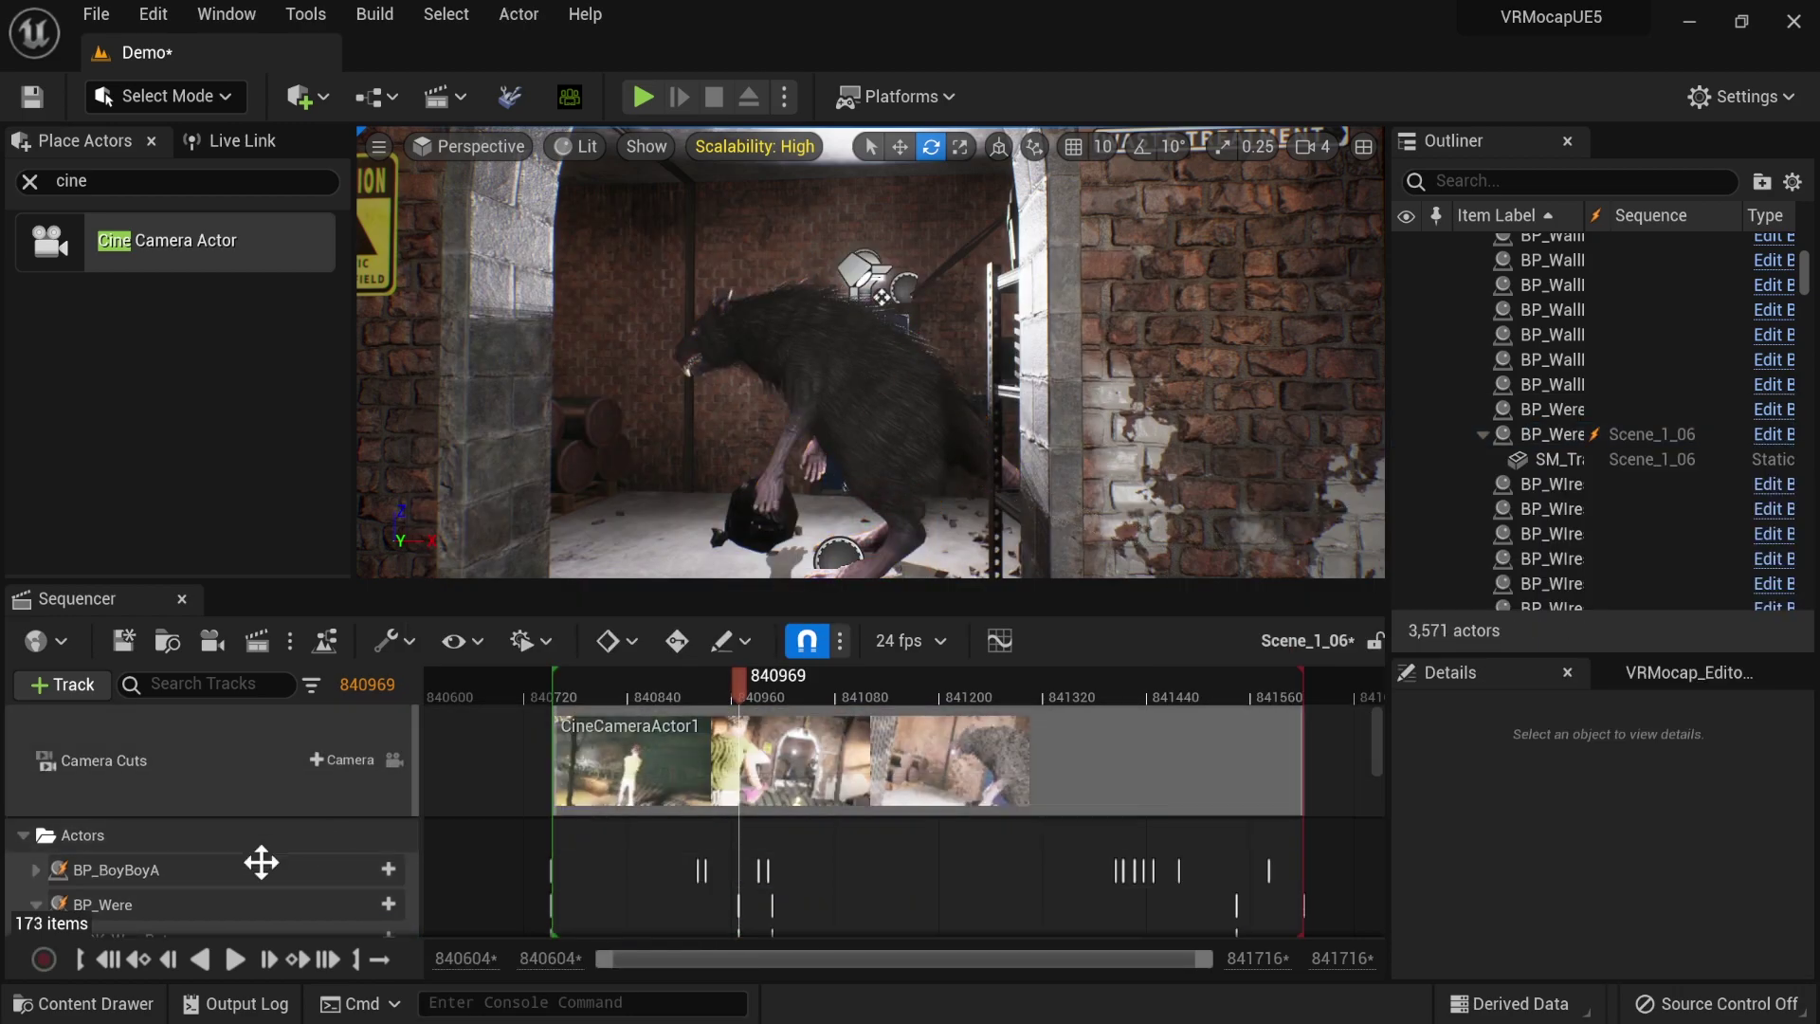
- Collapse the Transform tracks under BP_Were and select the BP_Were actor in the sequence
scroll(626, 815, "down", 3)
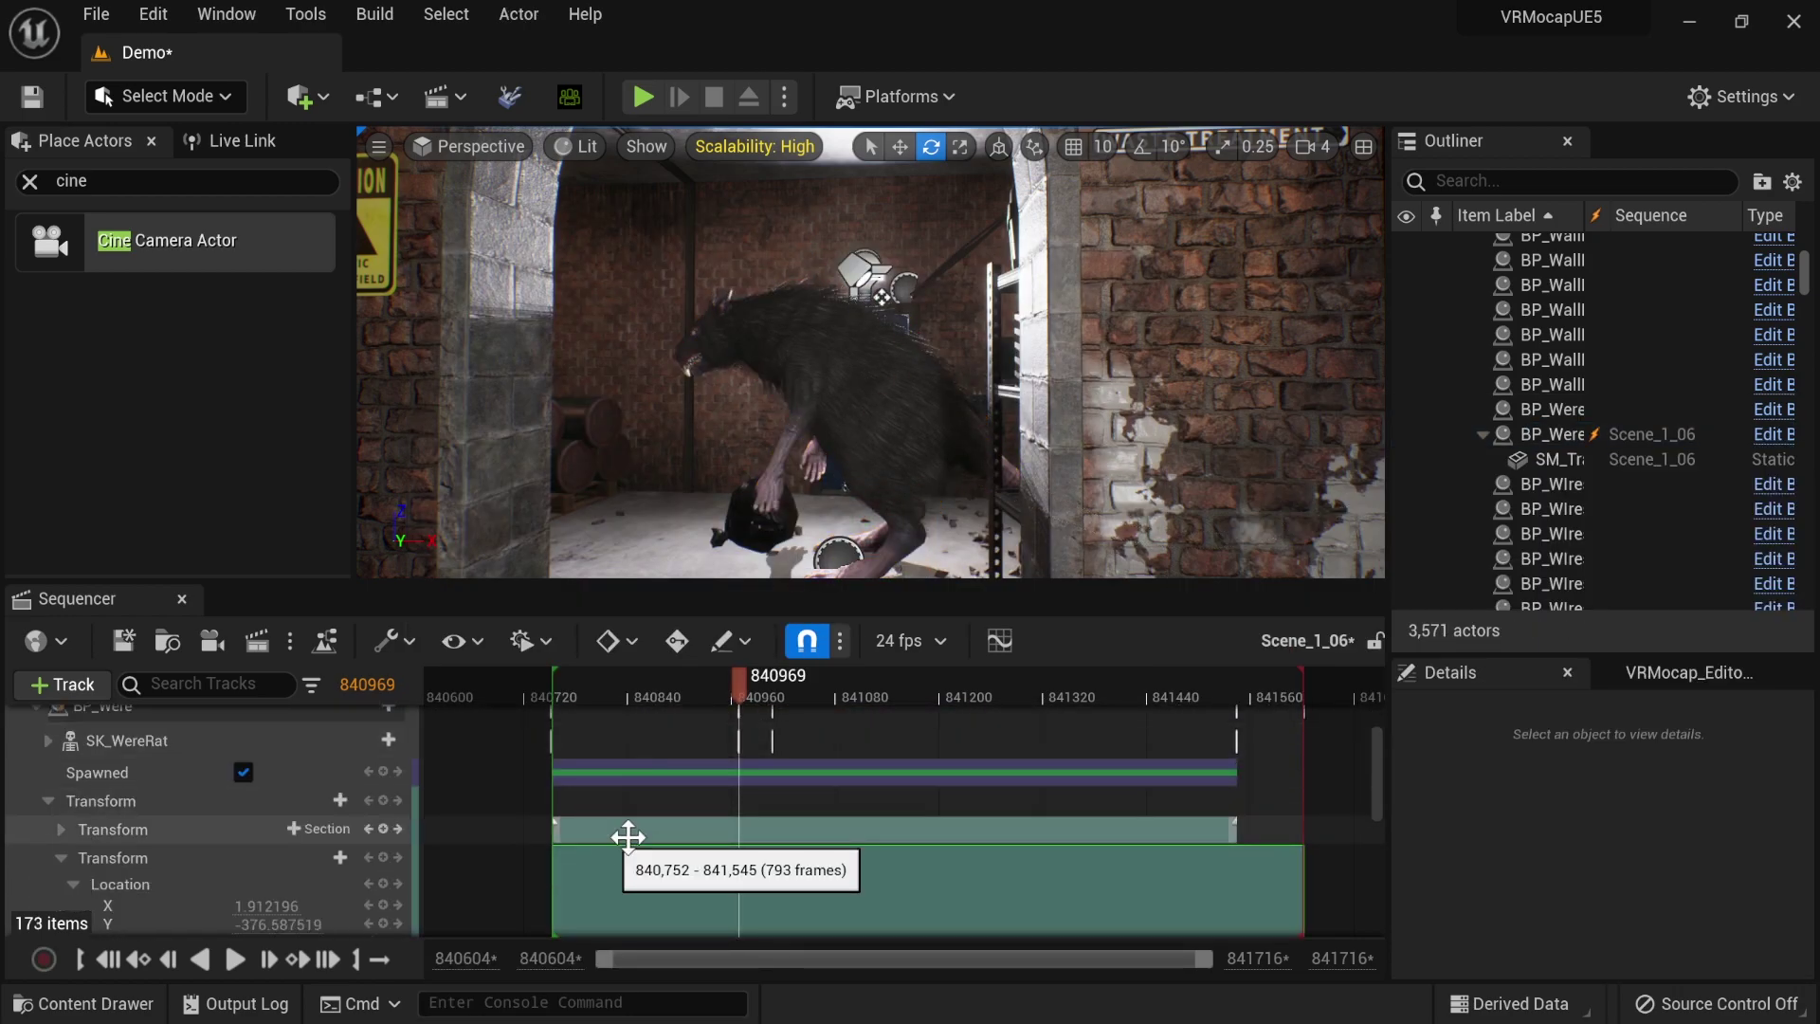
scroll(553, 853, "up", 1, "ctrl")
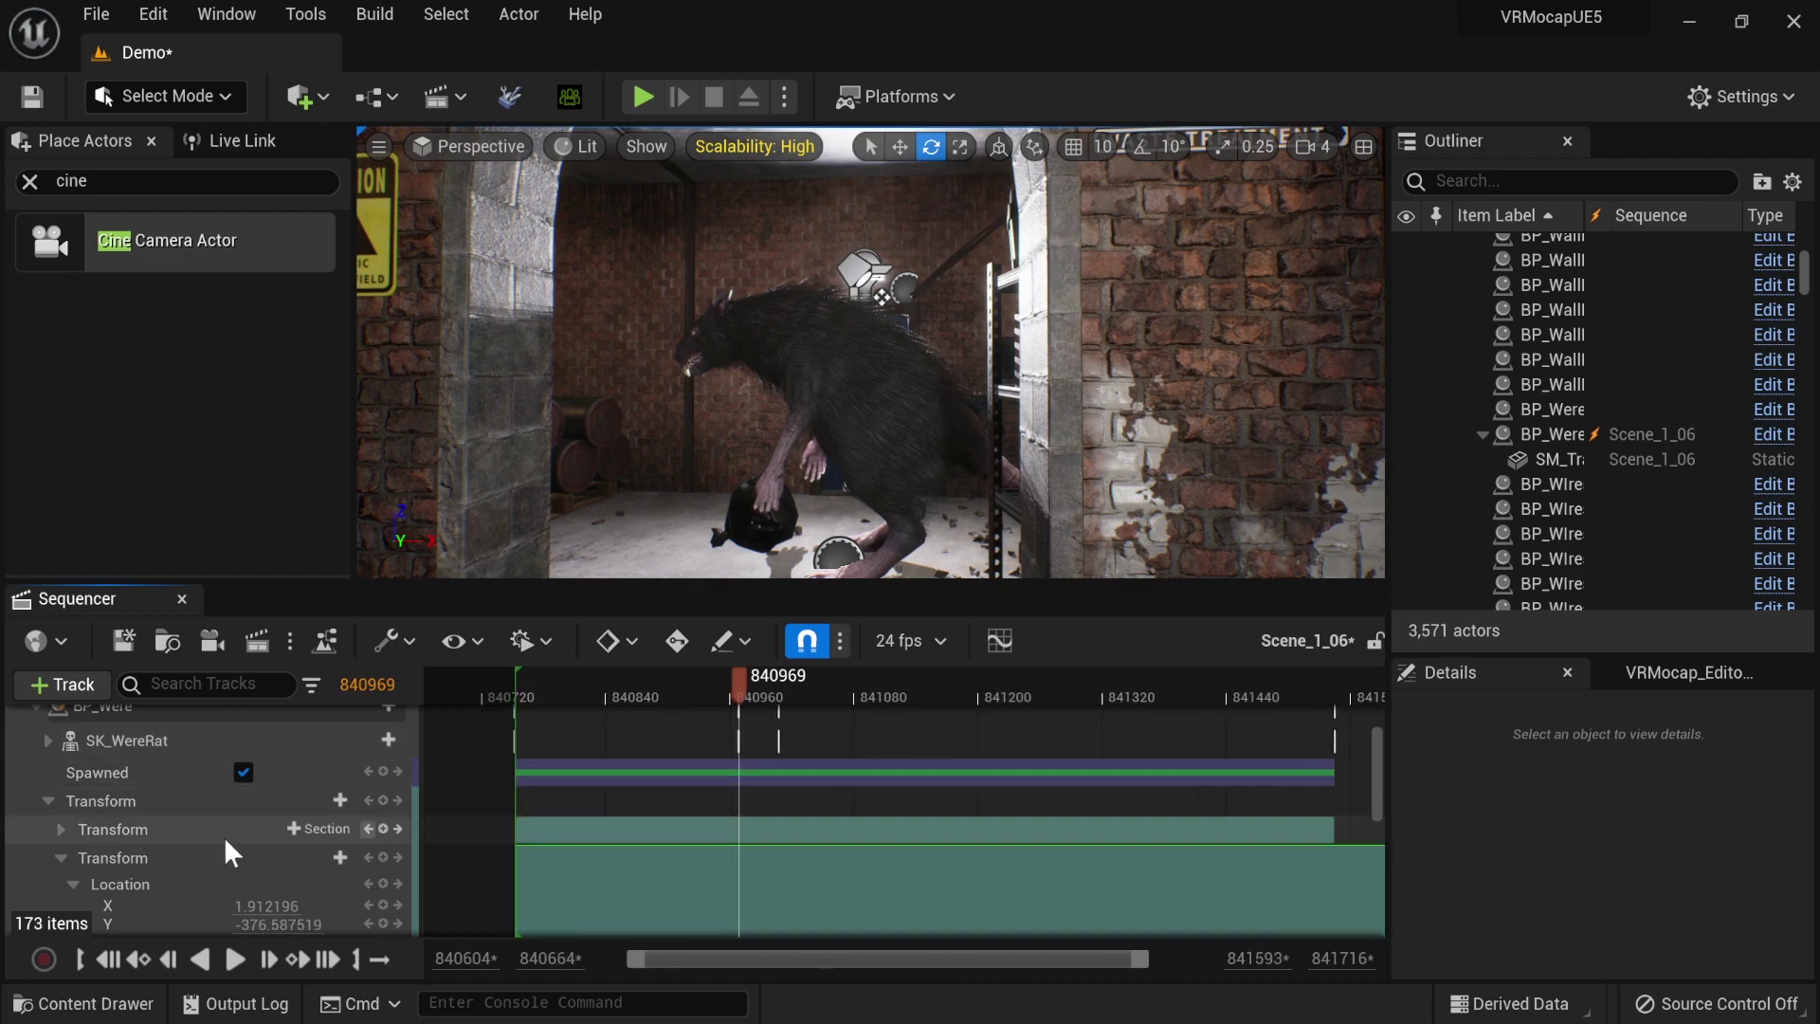
left_click(60, 857)
left_click(44, 798)
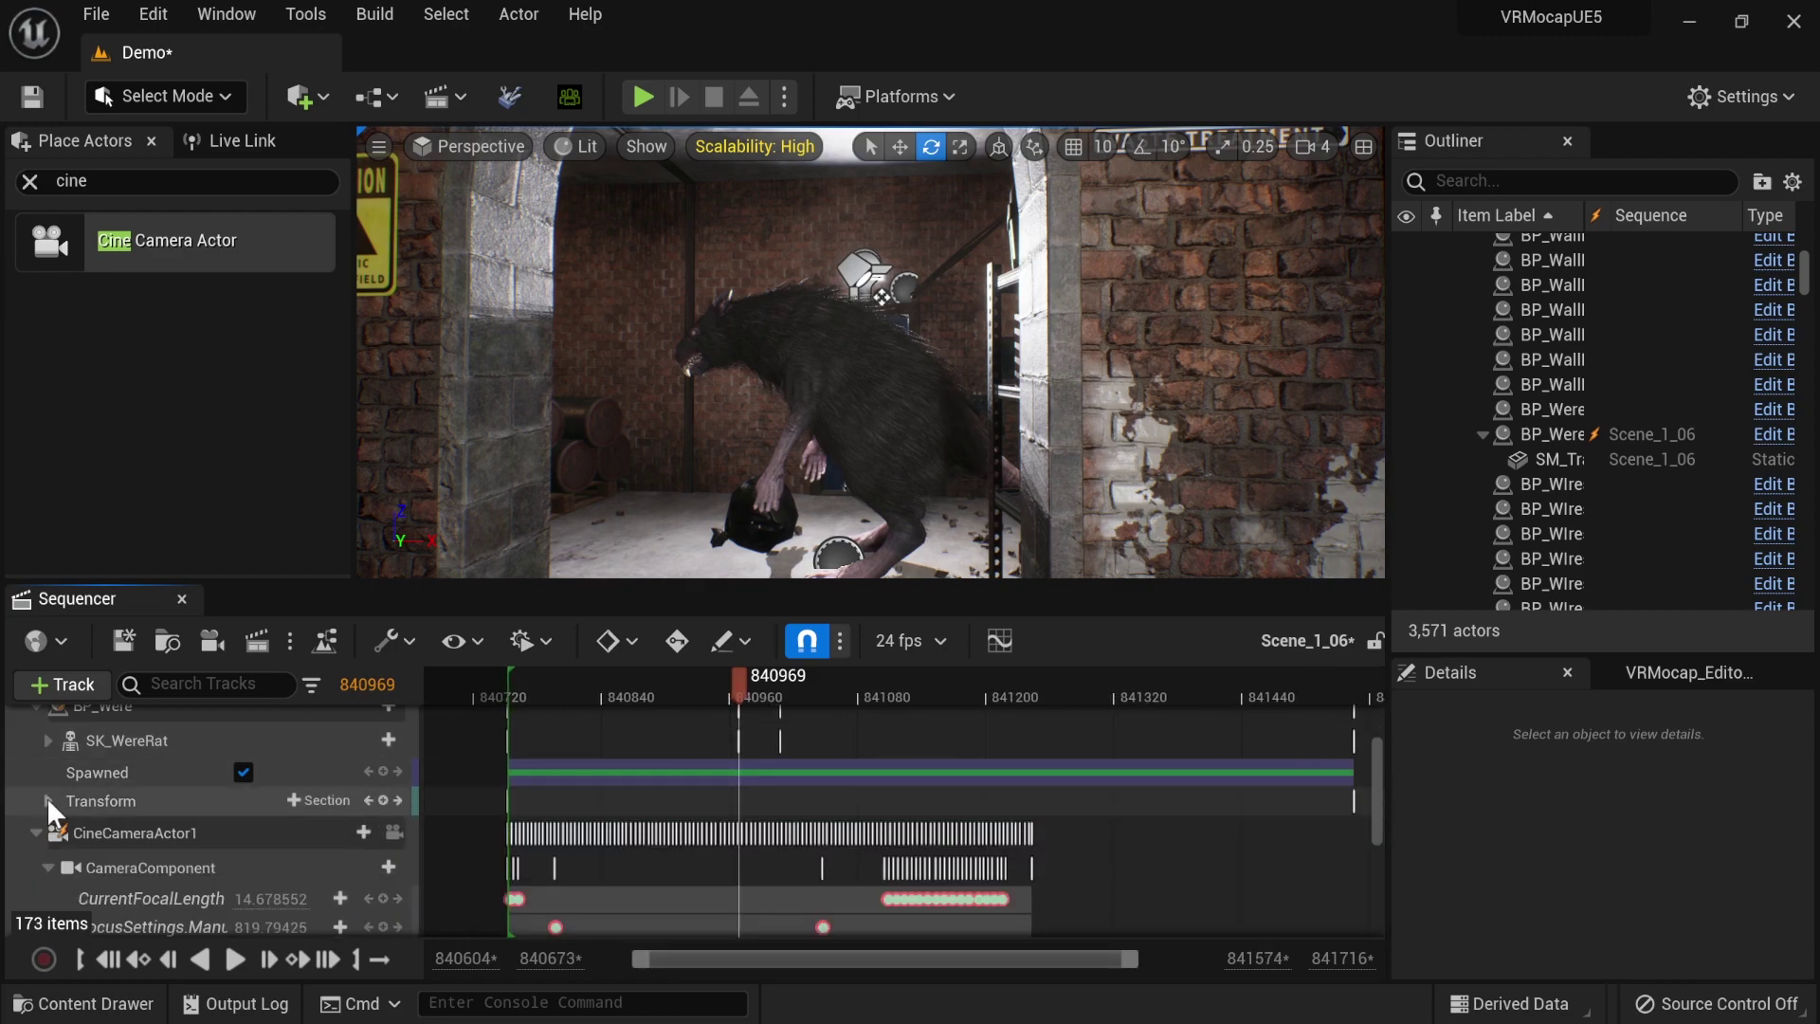
scroll(76, 801, "up", 1)
scroll(194, 787, "down", 1)
scroll(171, 782, "up", 2)
left_click(156, 819)
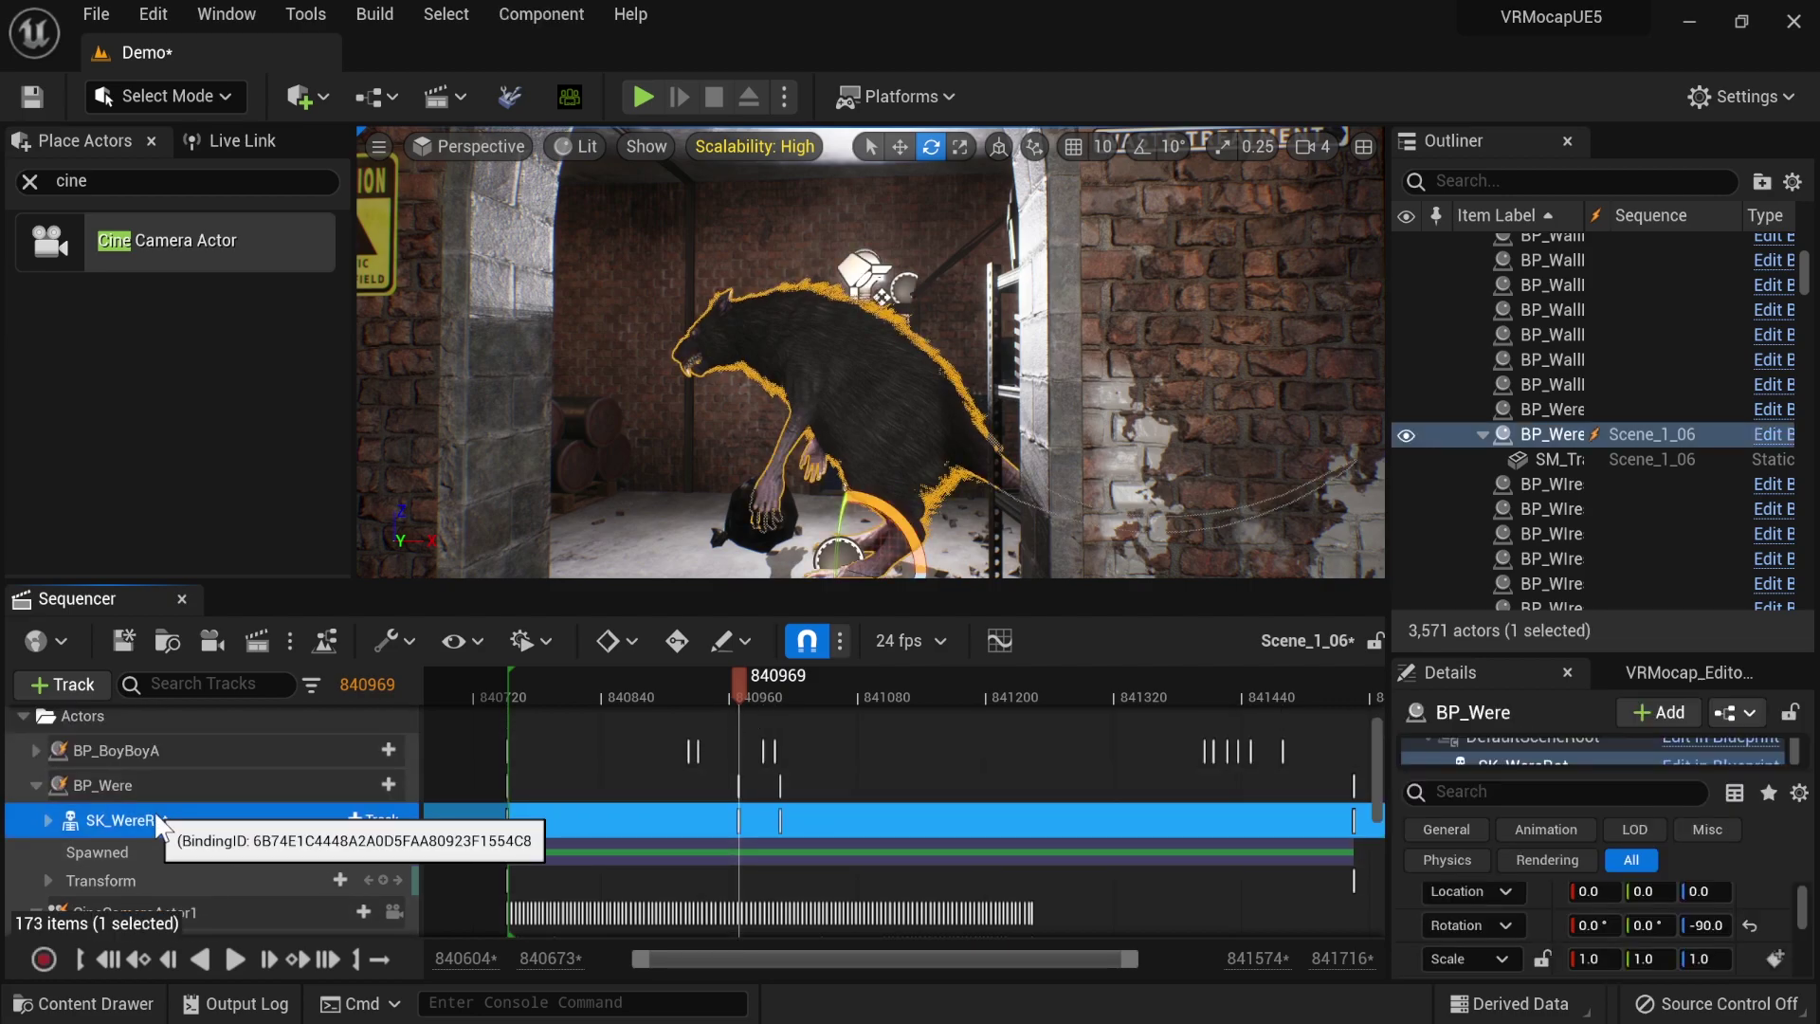
scroll(171, 827, "up", 1)
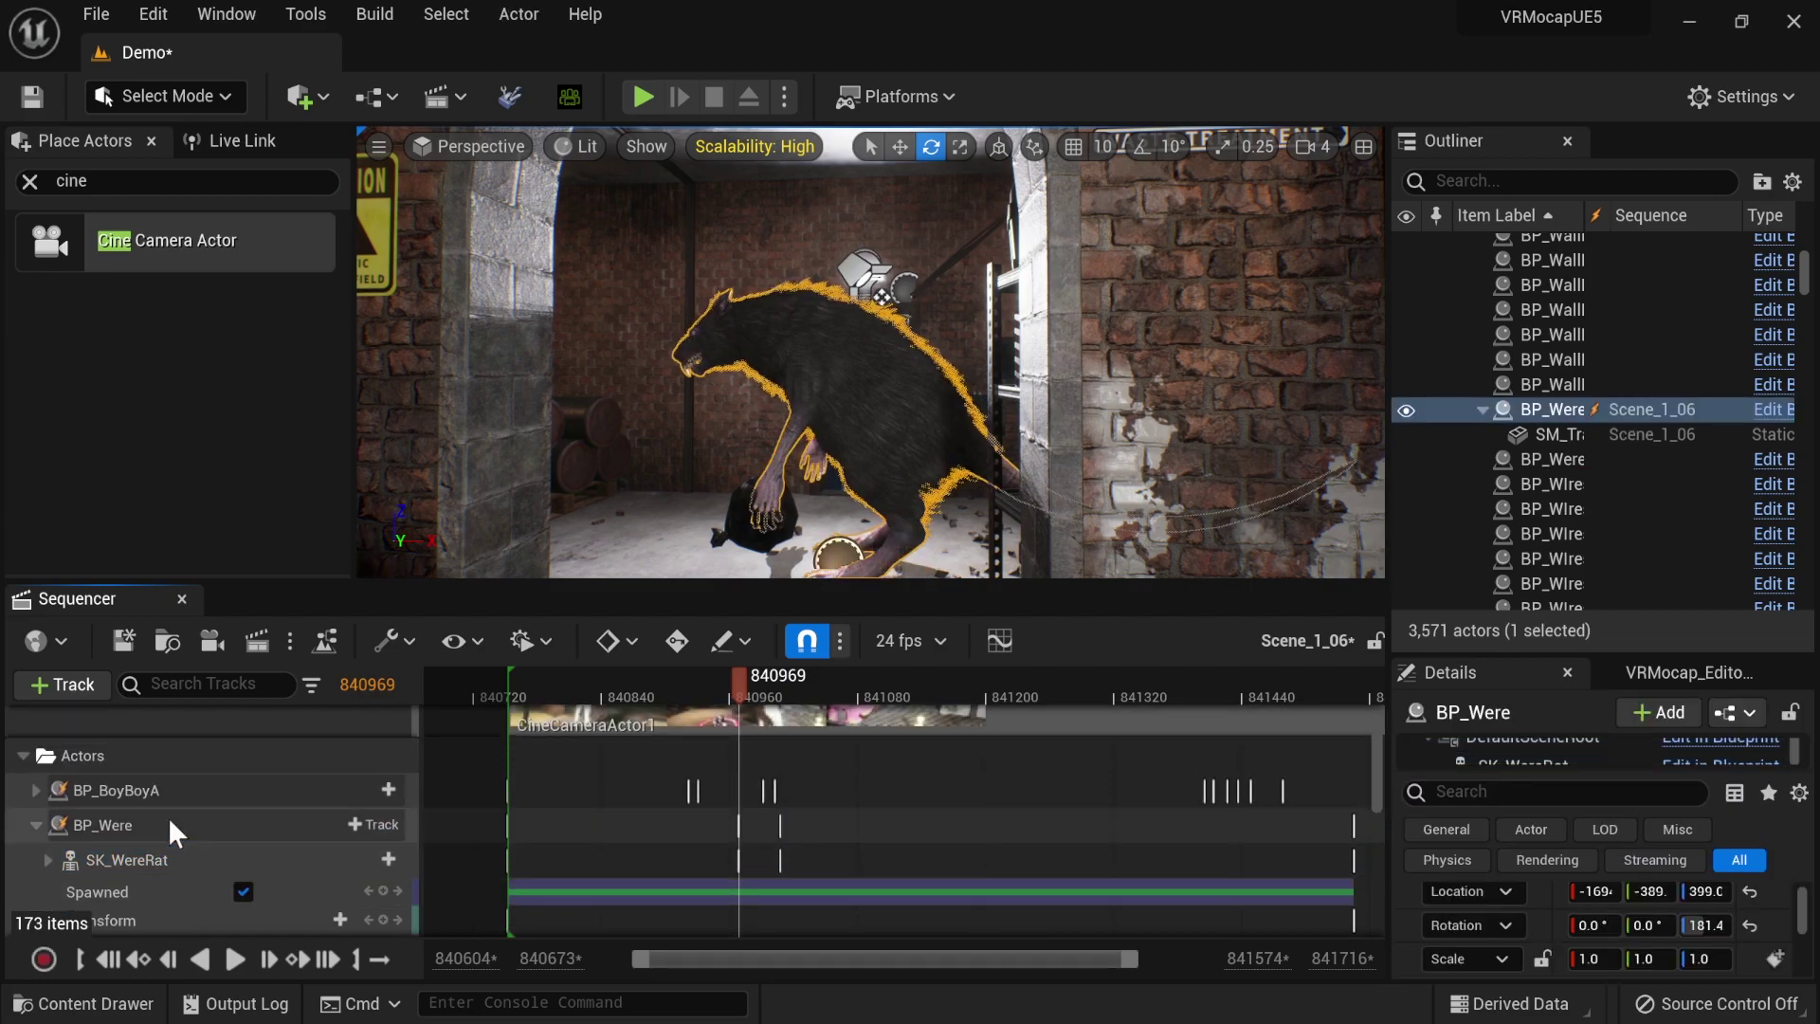
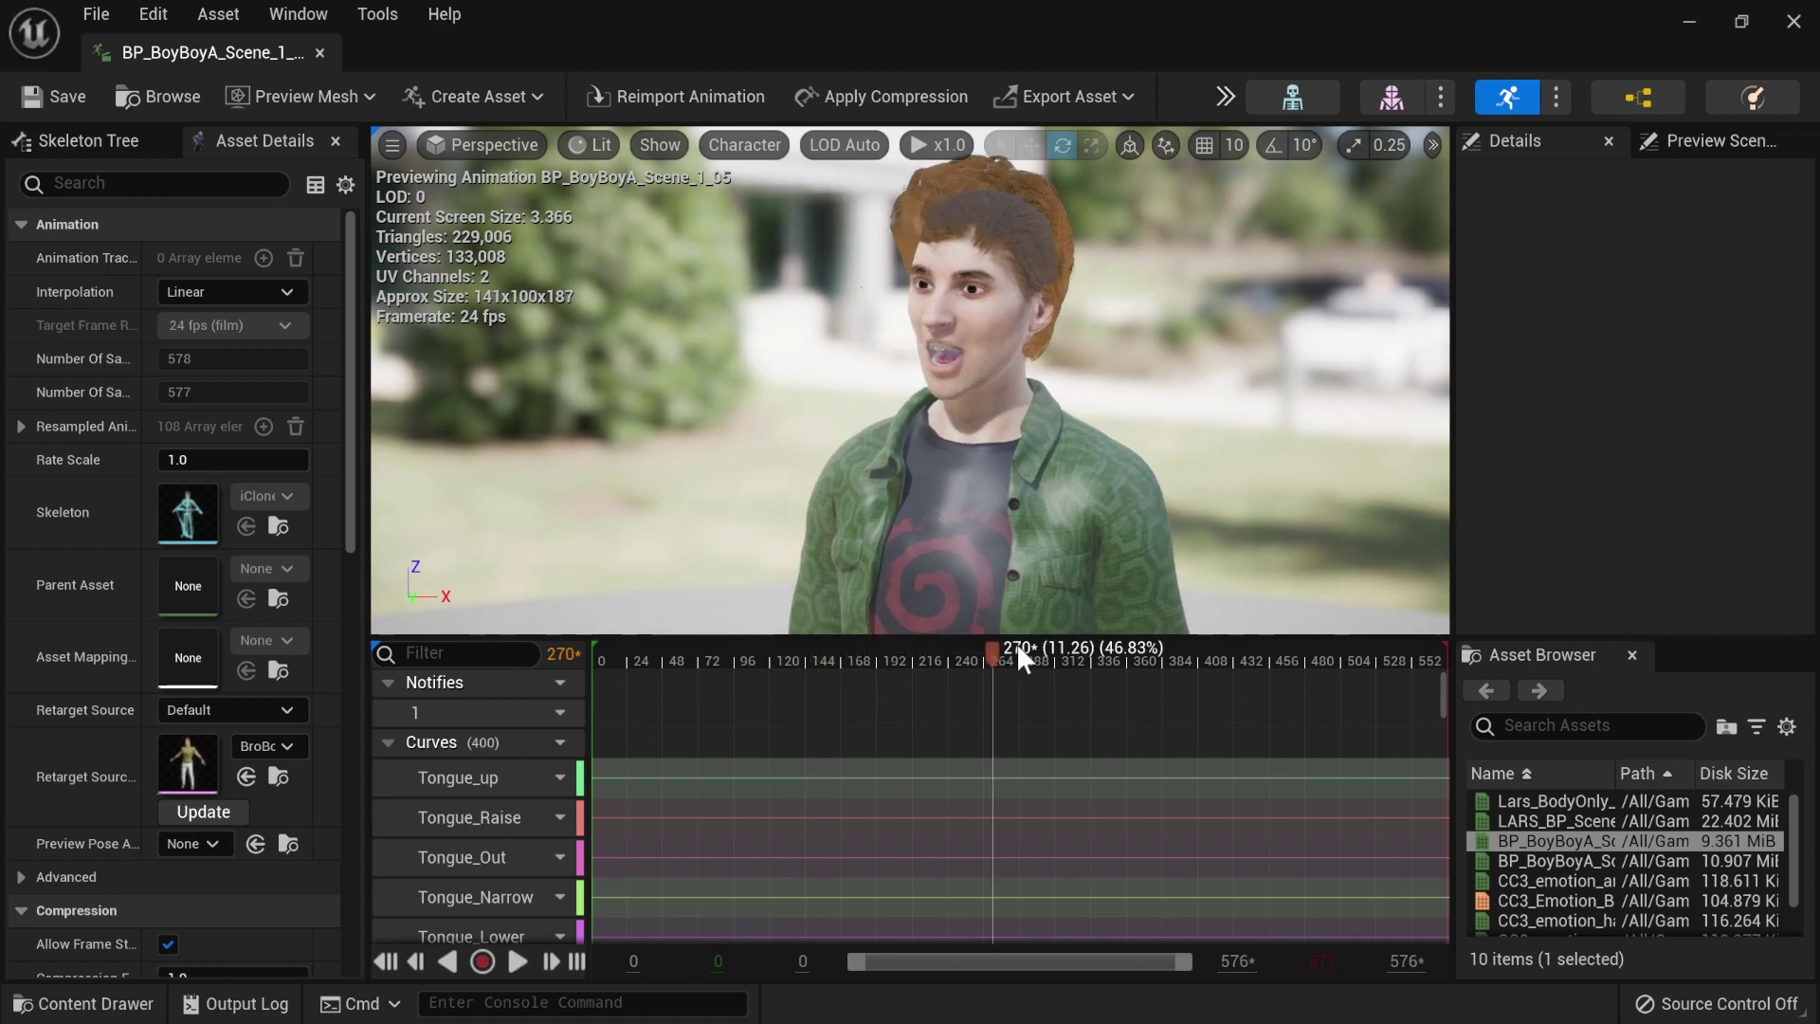
- Close the animation editor and view the FBX export dialog for the BP_BoyBoyA_Scene_1_05 asset, leaving it without saving
left_click(1794, 22)
key("ctrl+space")
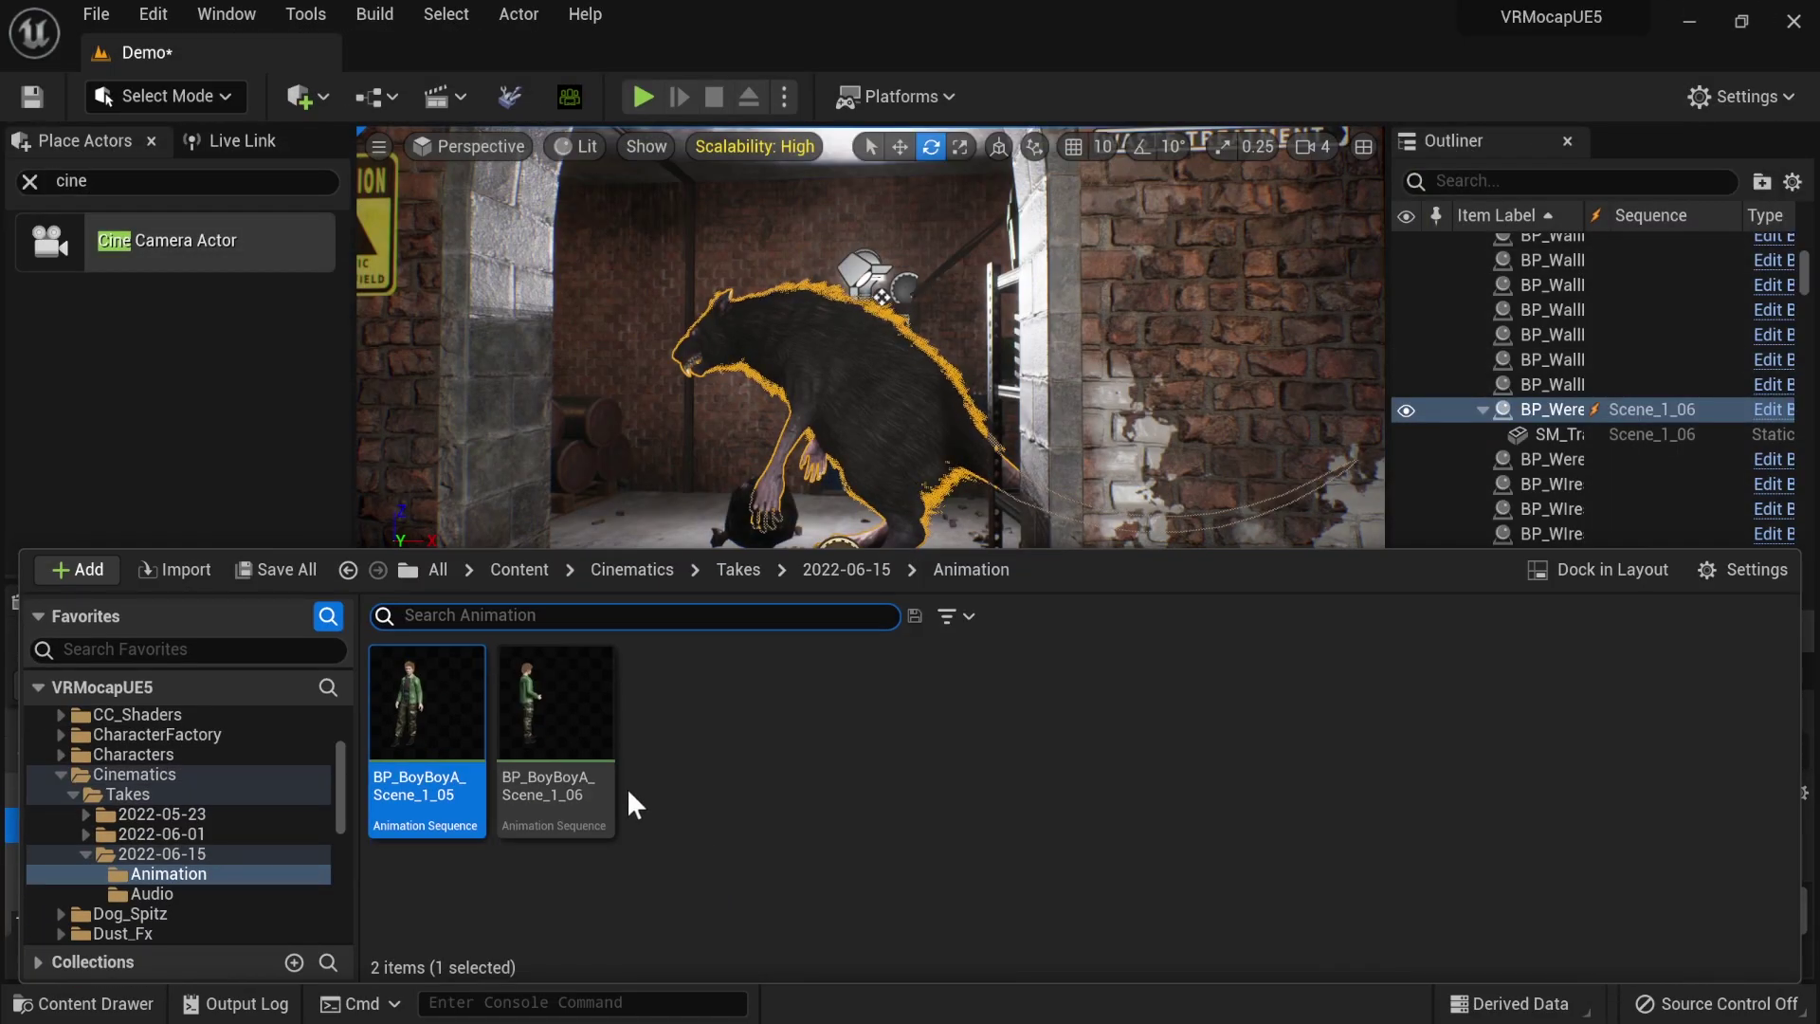
right_click(447, 698)
mouse_move(569, 741)
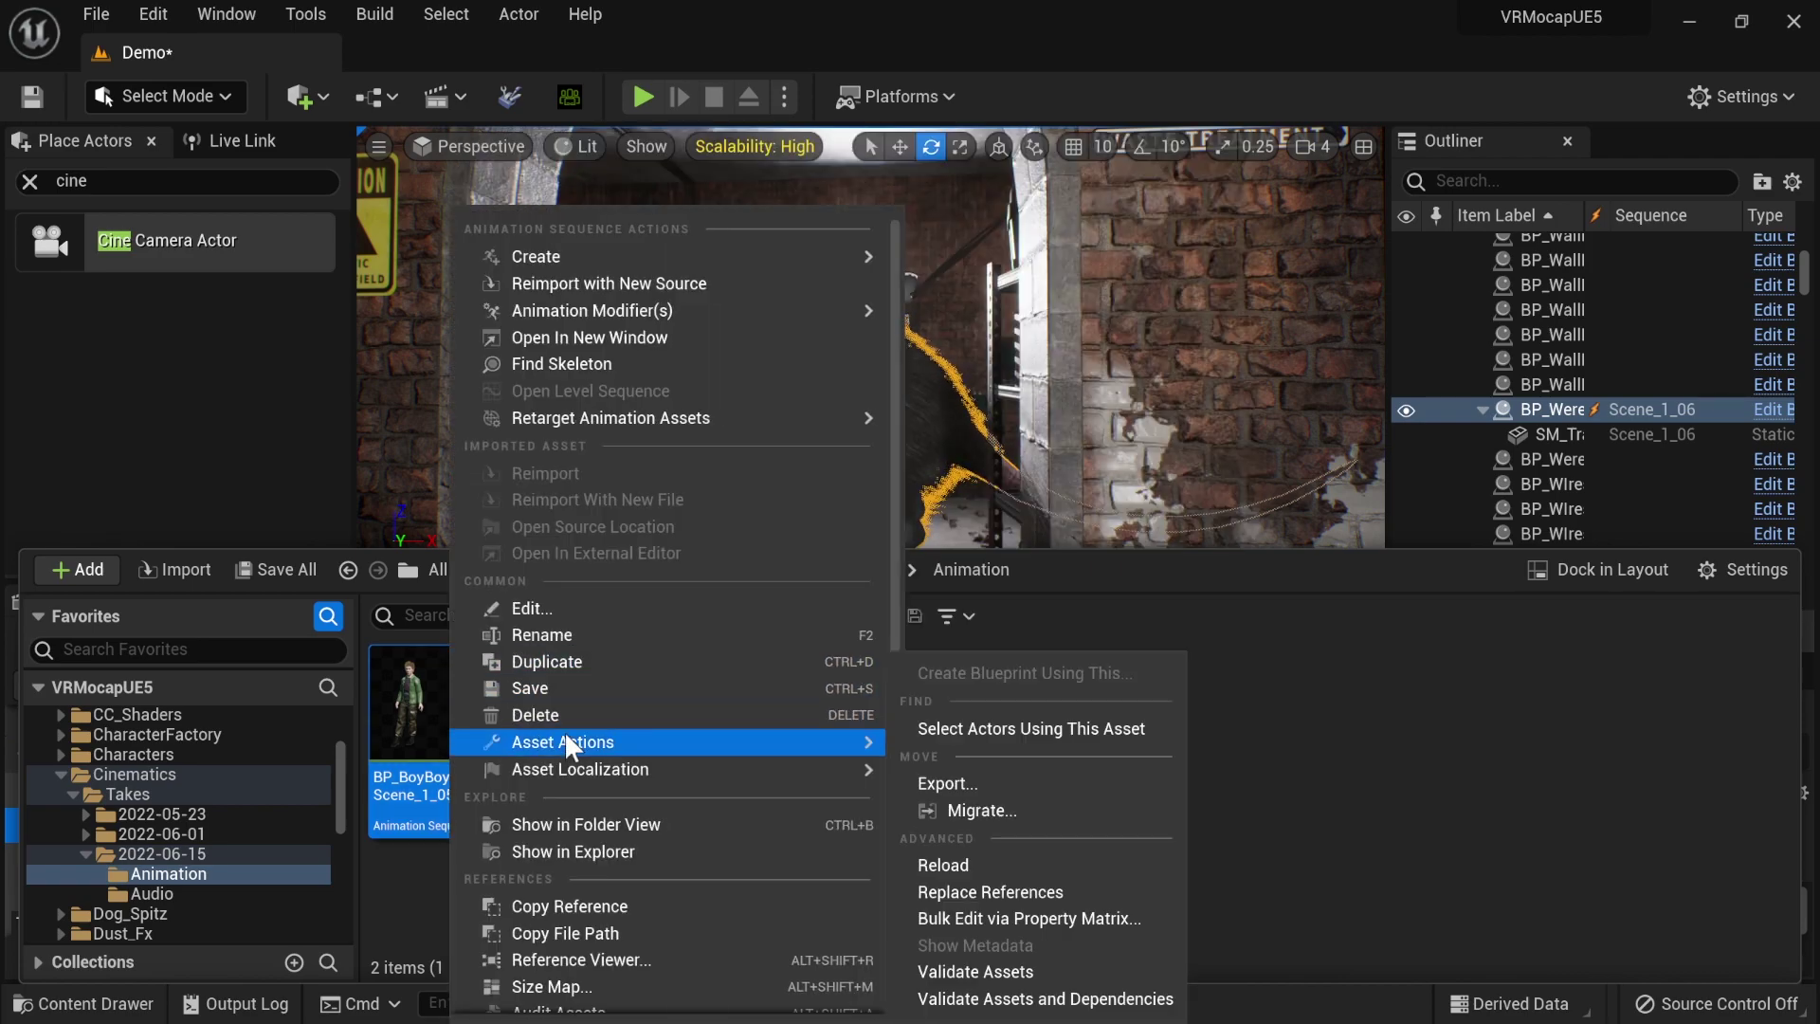
left_click(981, 781)
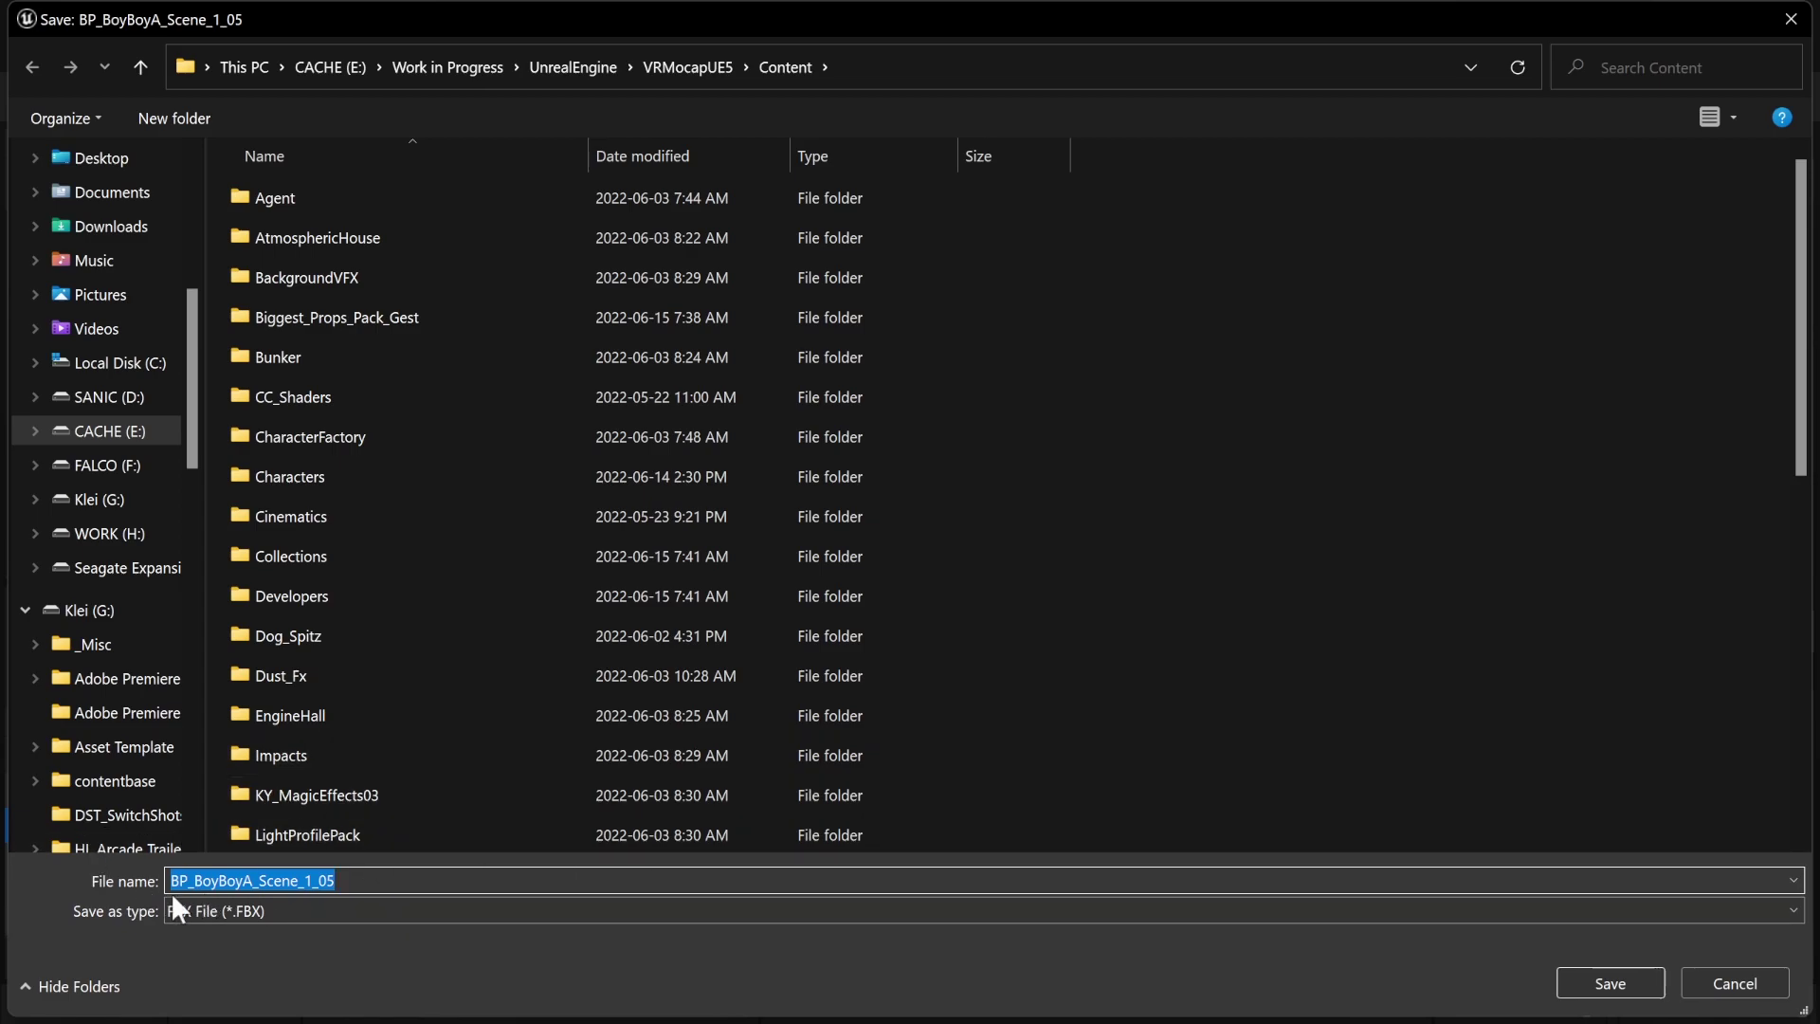
left_click(1710, 985)
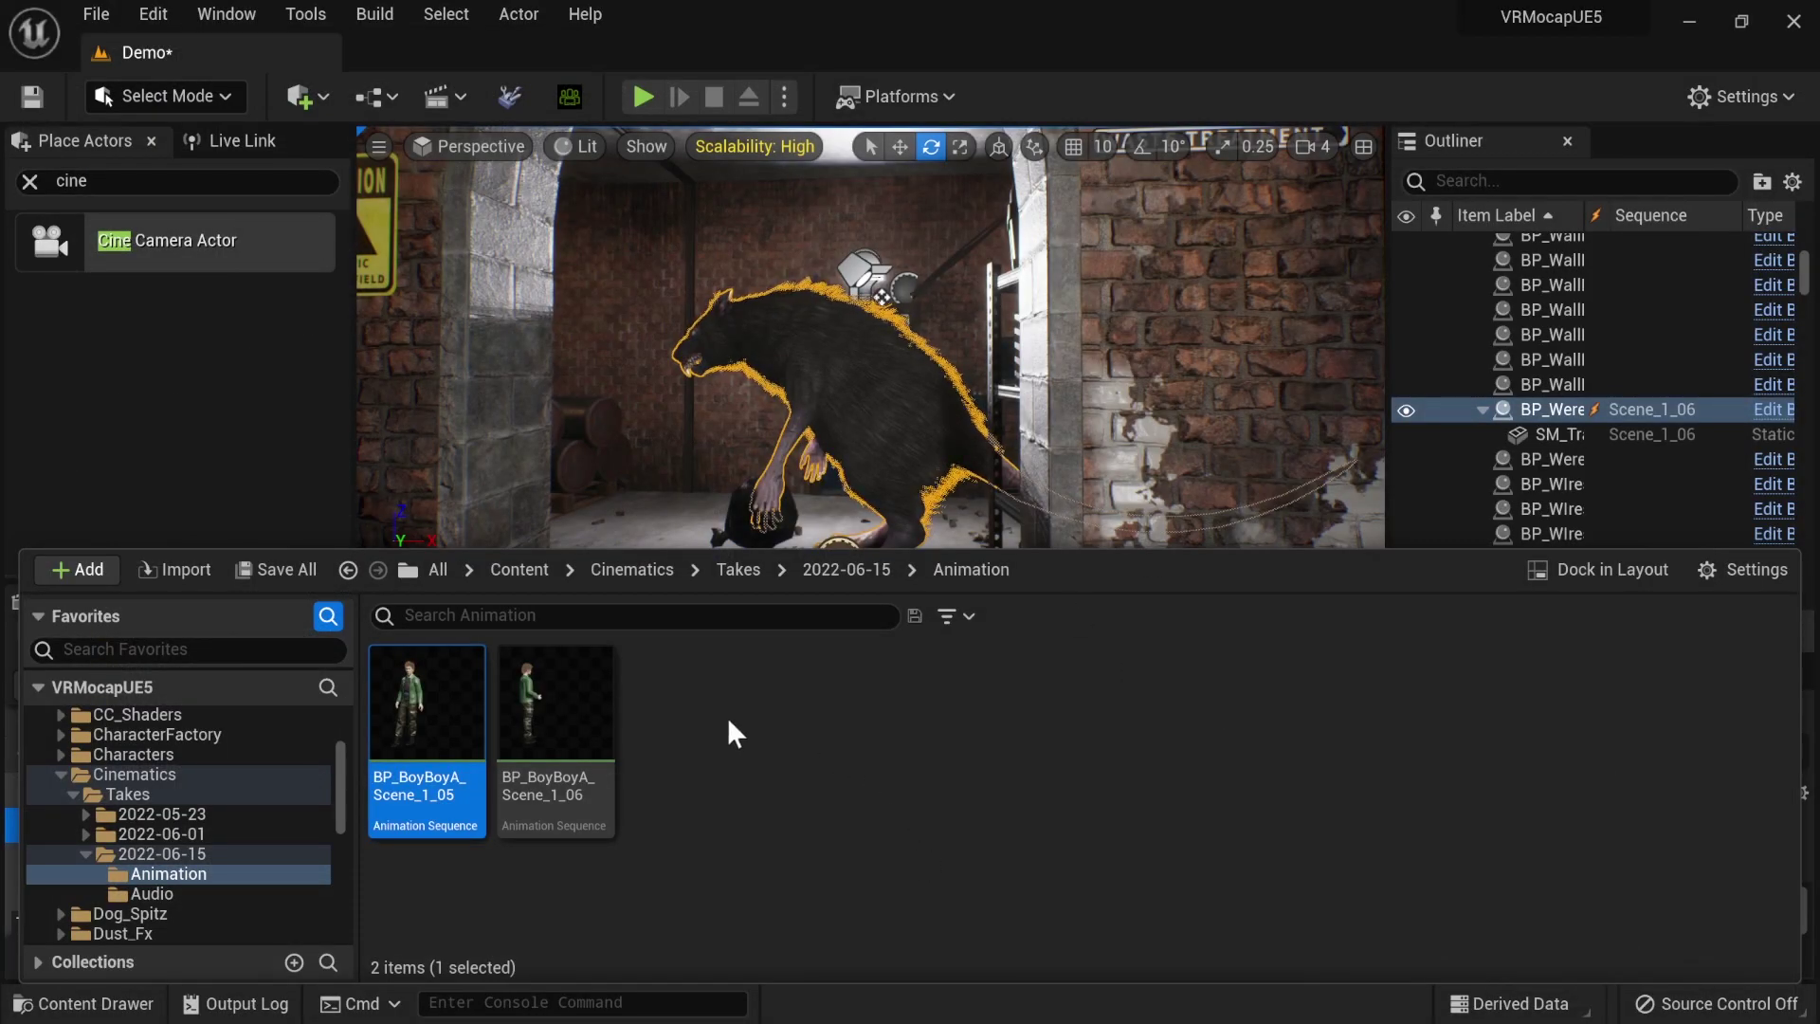
- Look over the contents of the Cinematics folder and return to the sequence
double_click(153, 773)
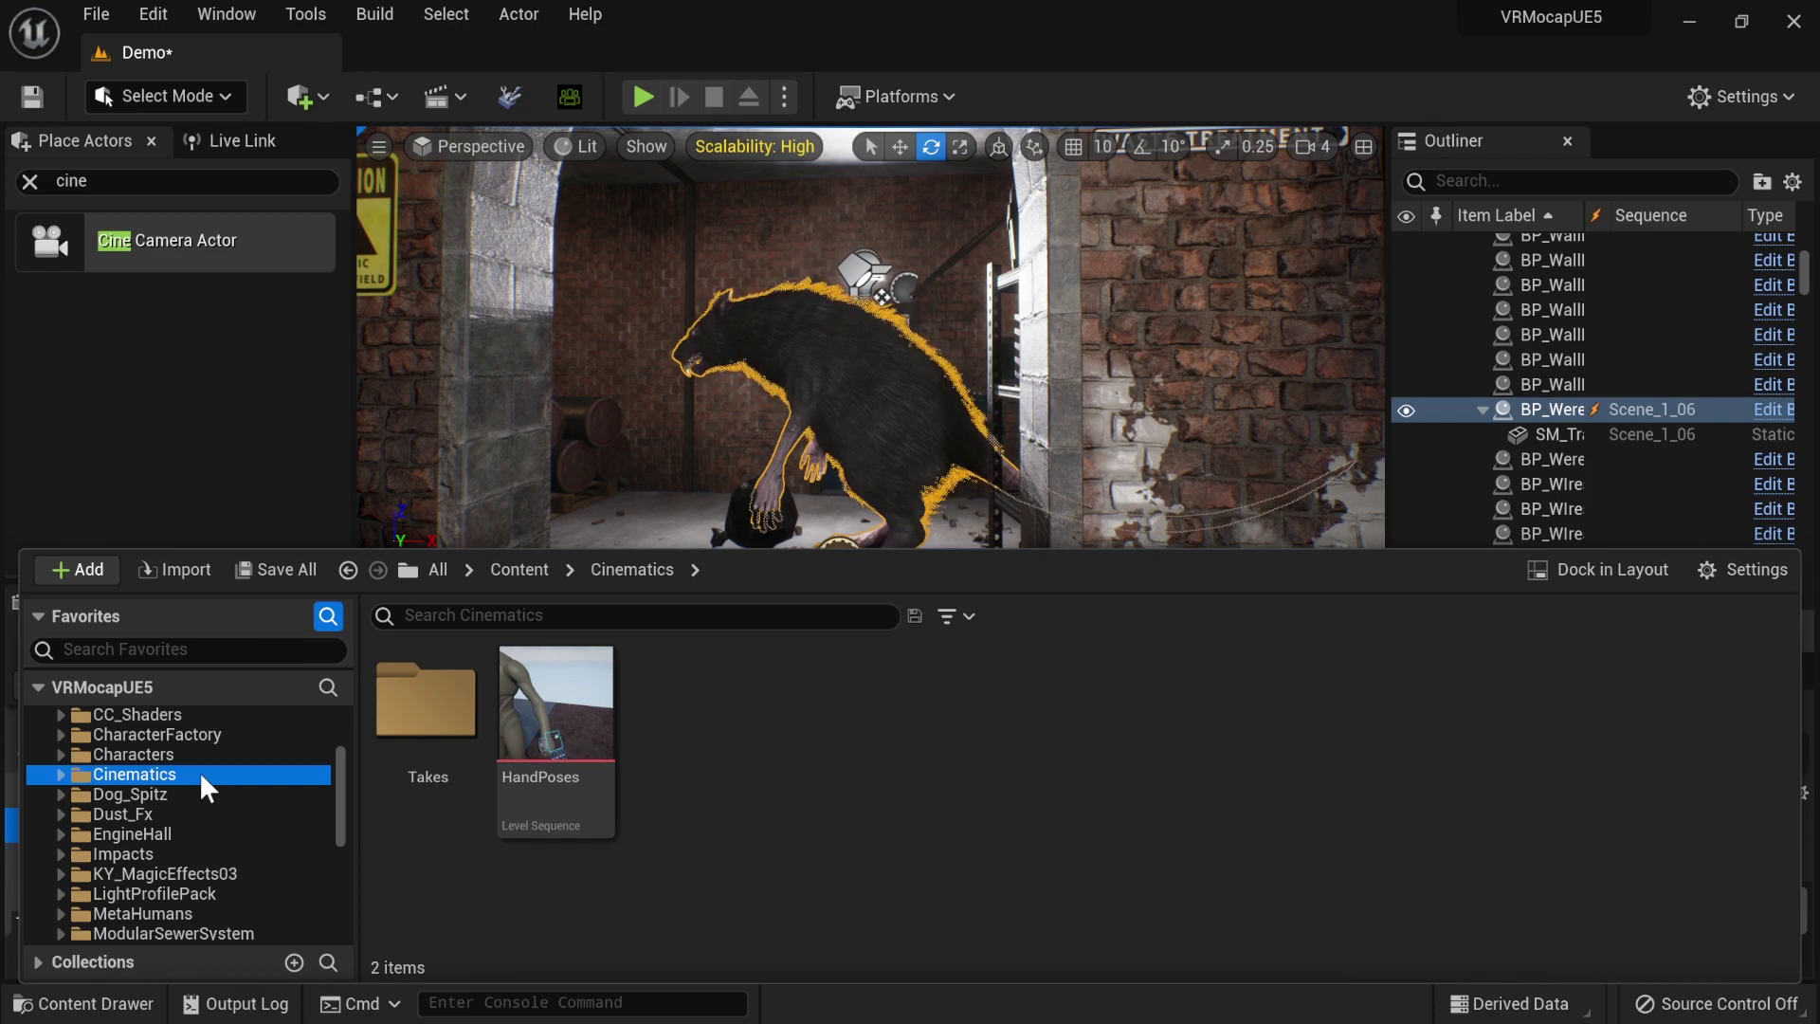
left_click(846, 715)
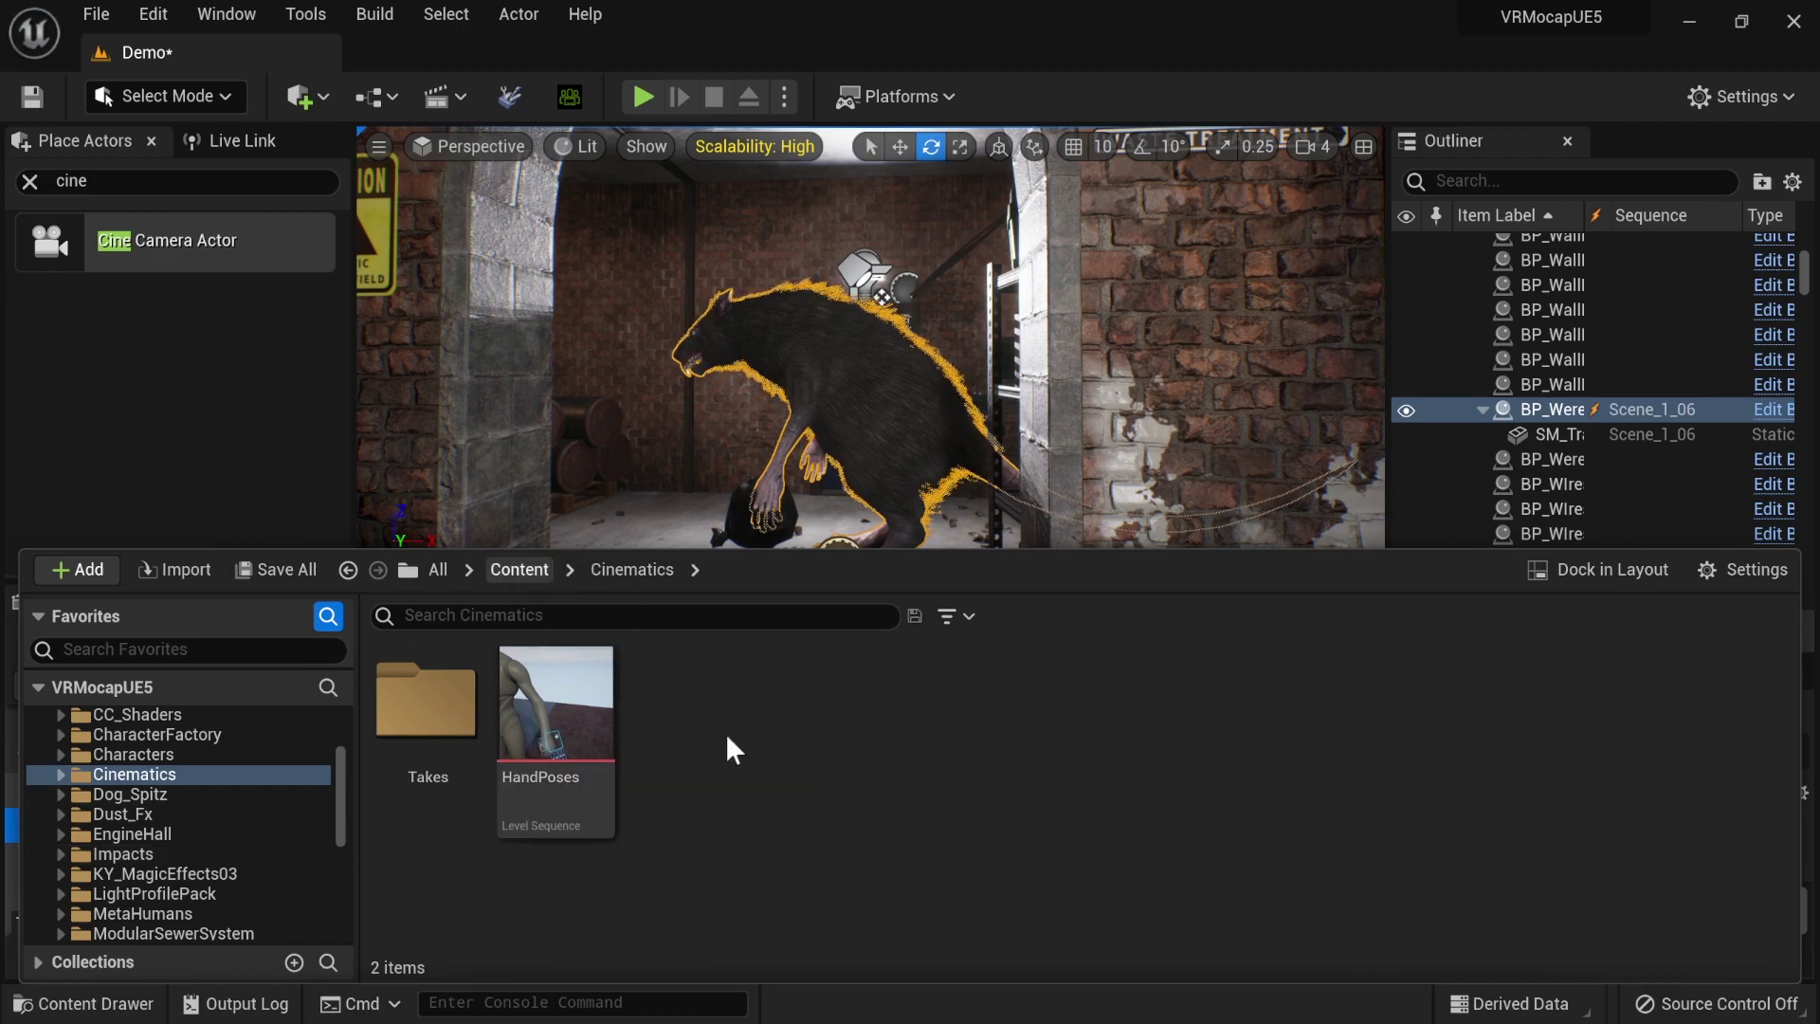
key("ctrl+space")
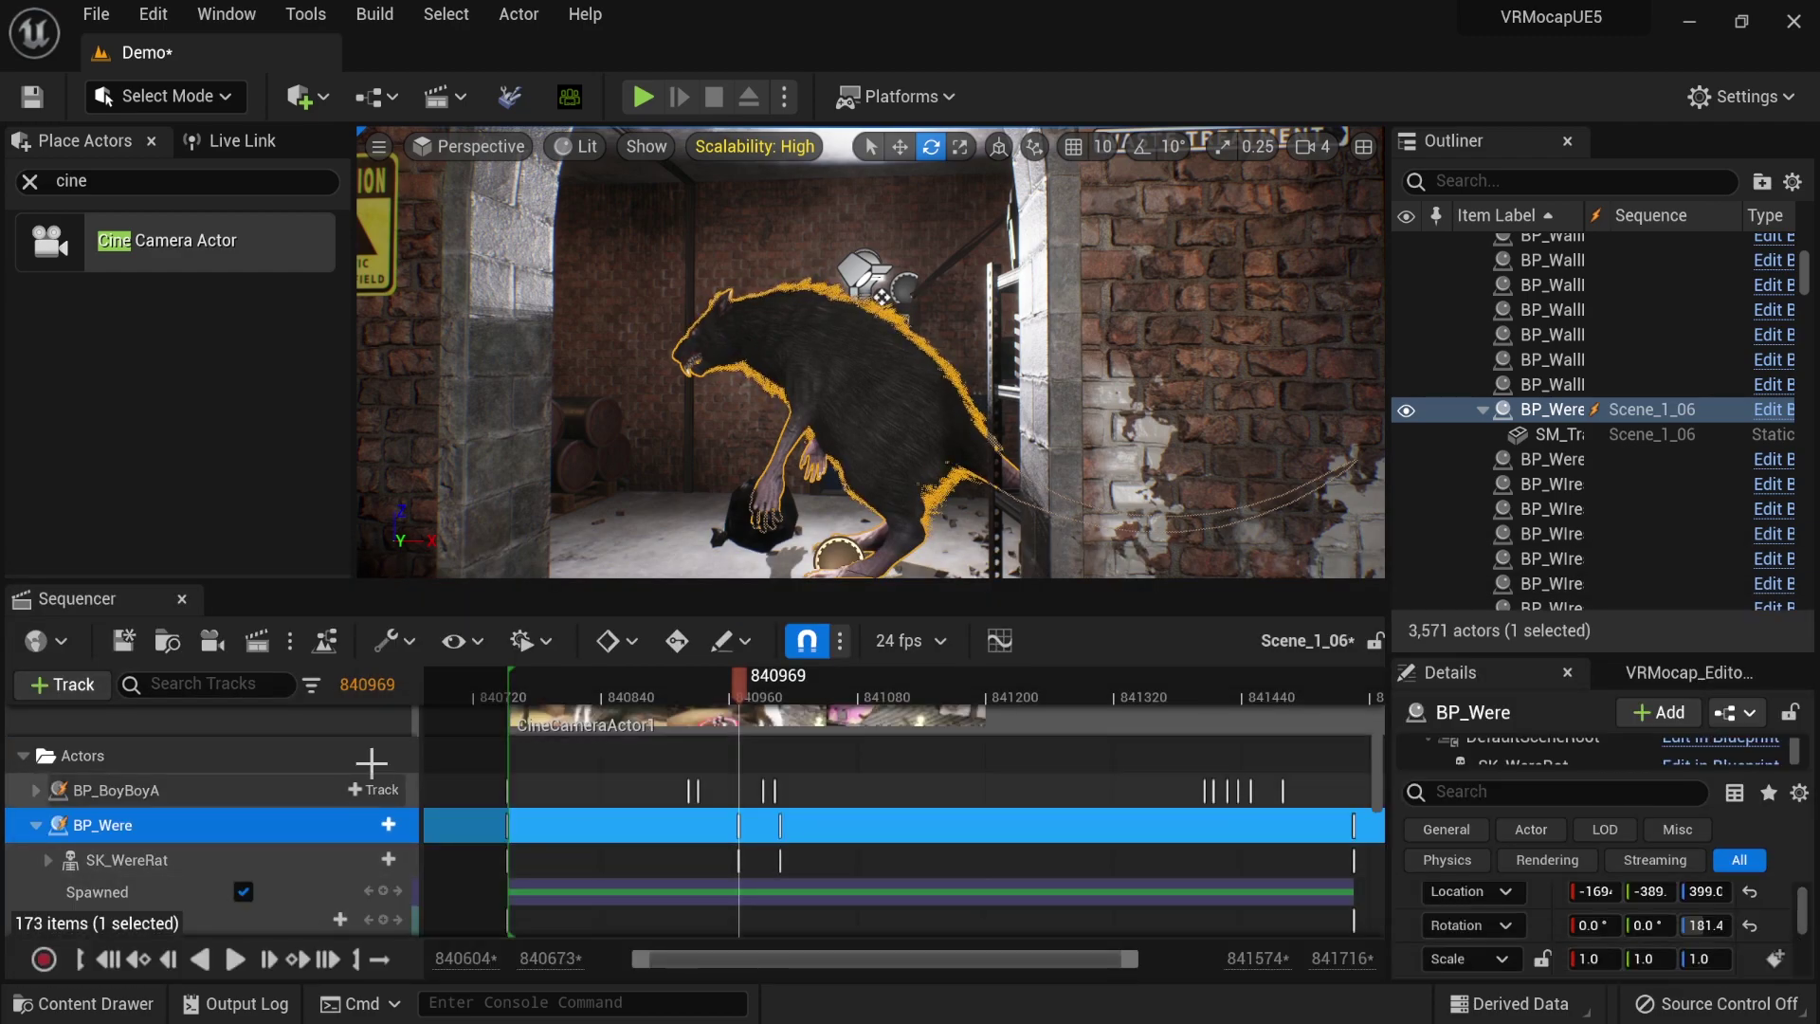
- Enlarge the Sequencer area and collapse the BP_Were track
scroll(178, 764, "up", 2)
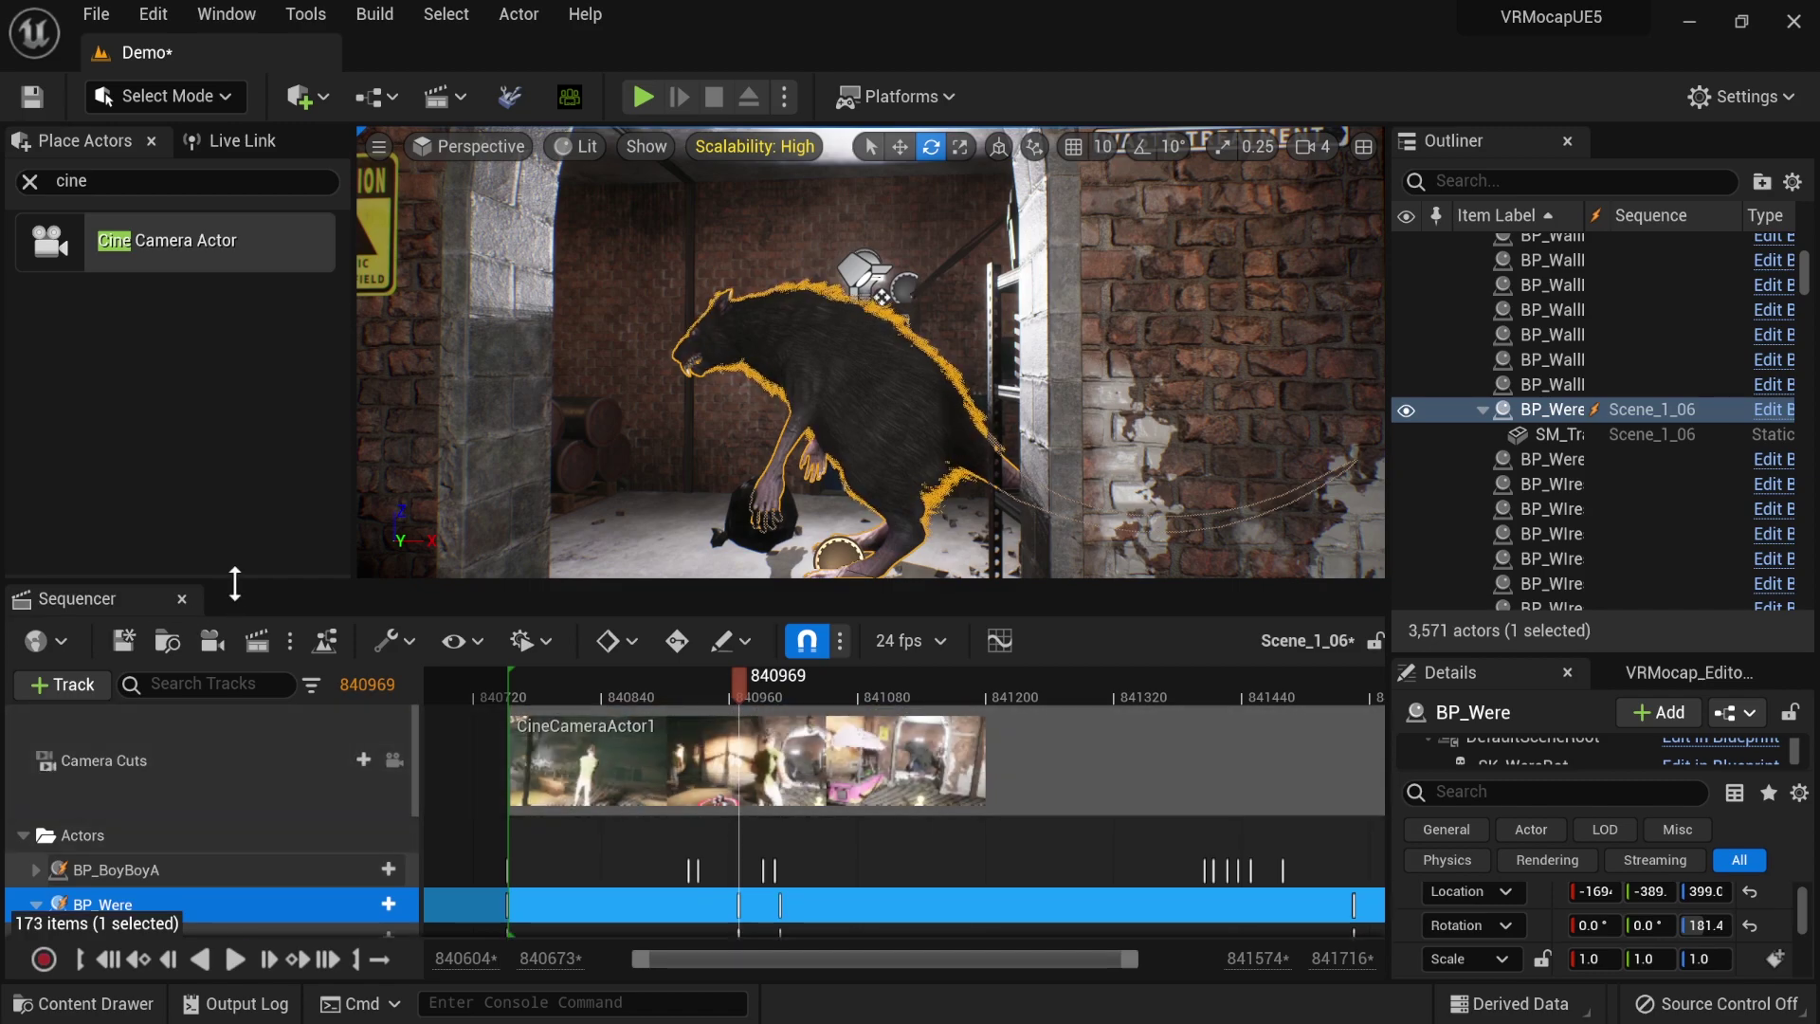
left_click_drag(231, 586, 280, 396)
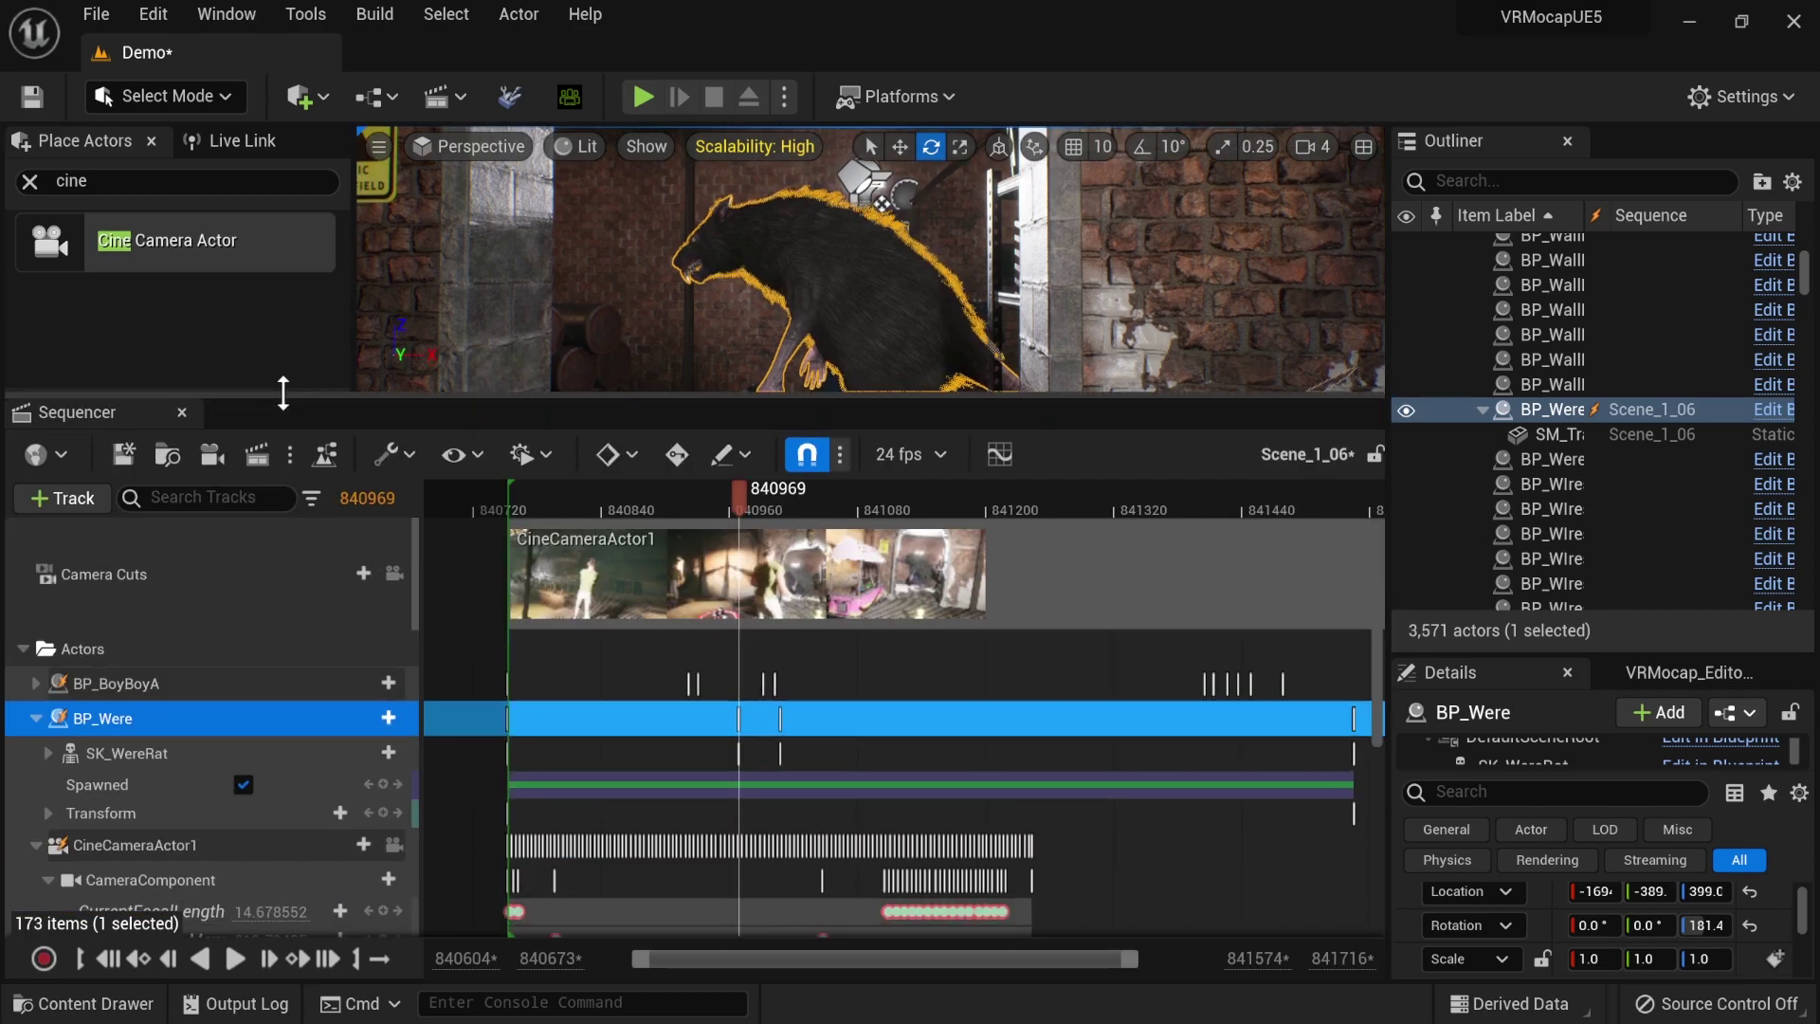
left_click(35, 717)
- Examine the export options for BP_Were, for the actors and camera selected together, and for BP_BoyBoyA alone
right_click(105, 714)
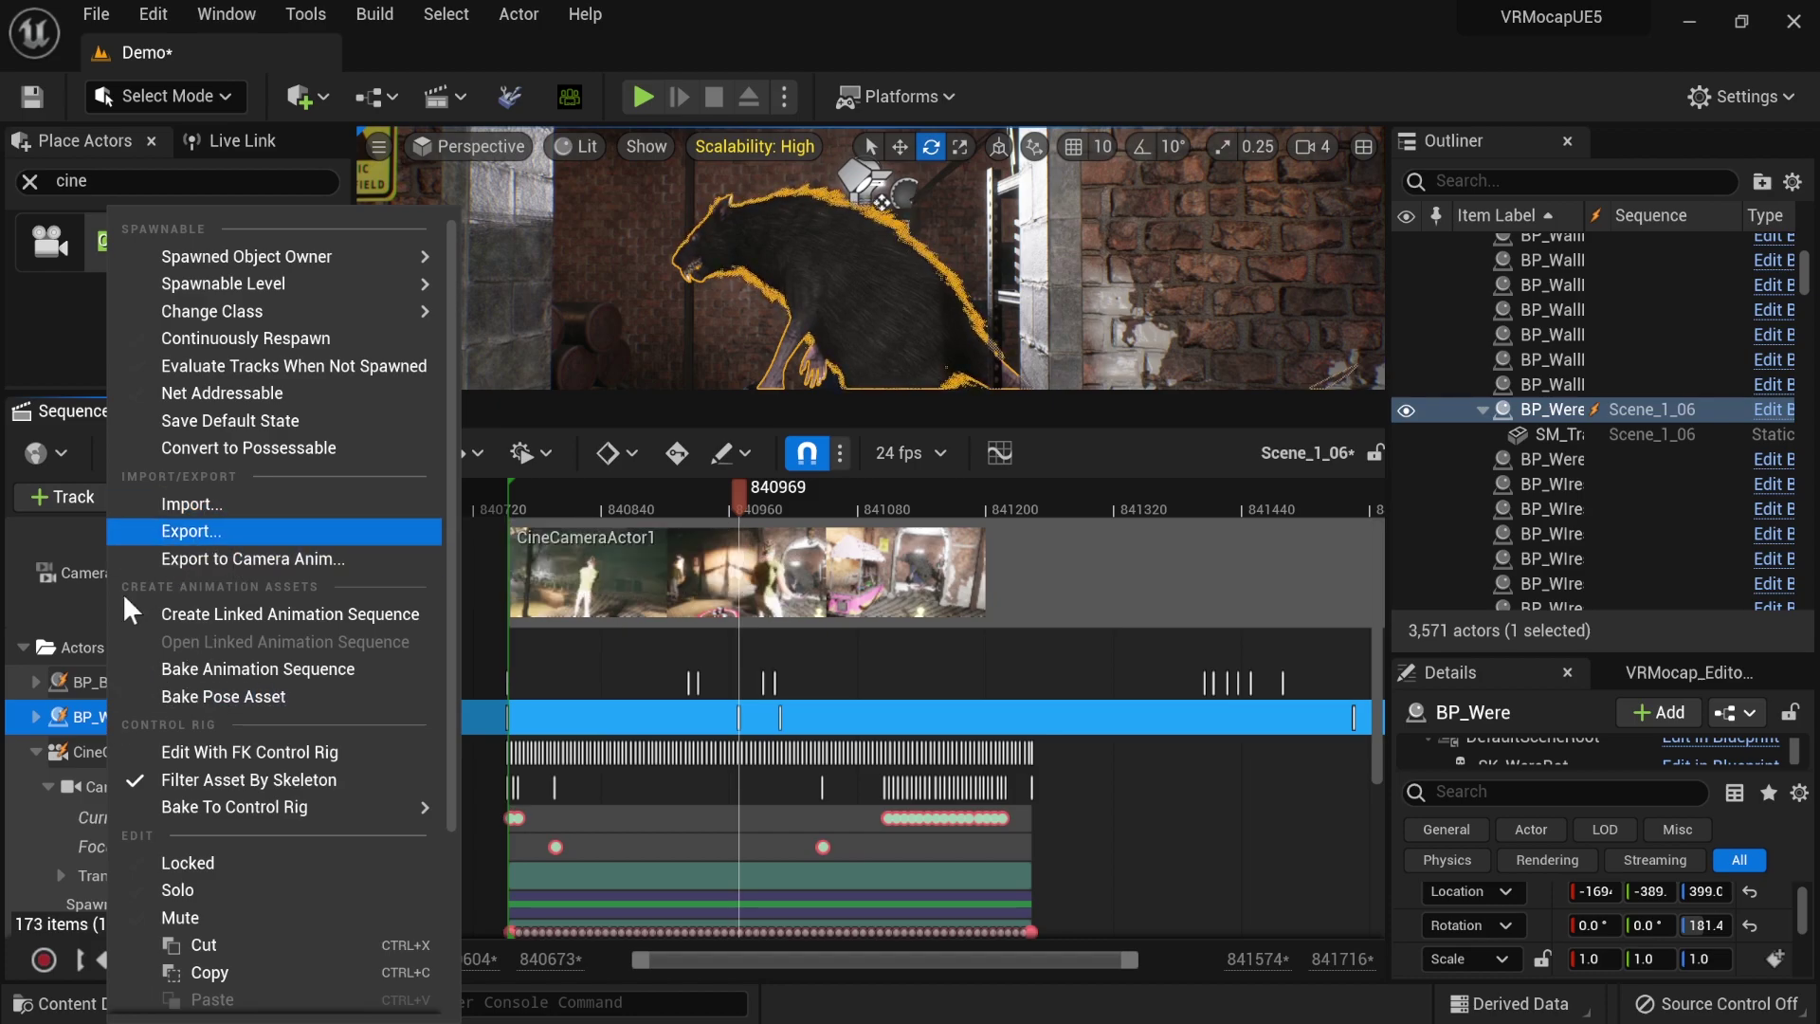
left_click(91, 647)
left_click(121, 690, "shift")
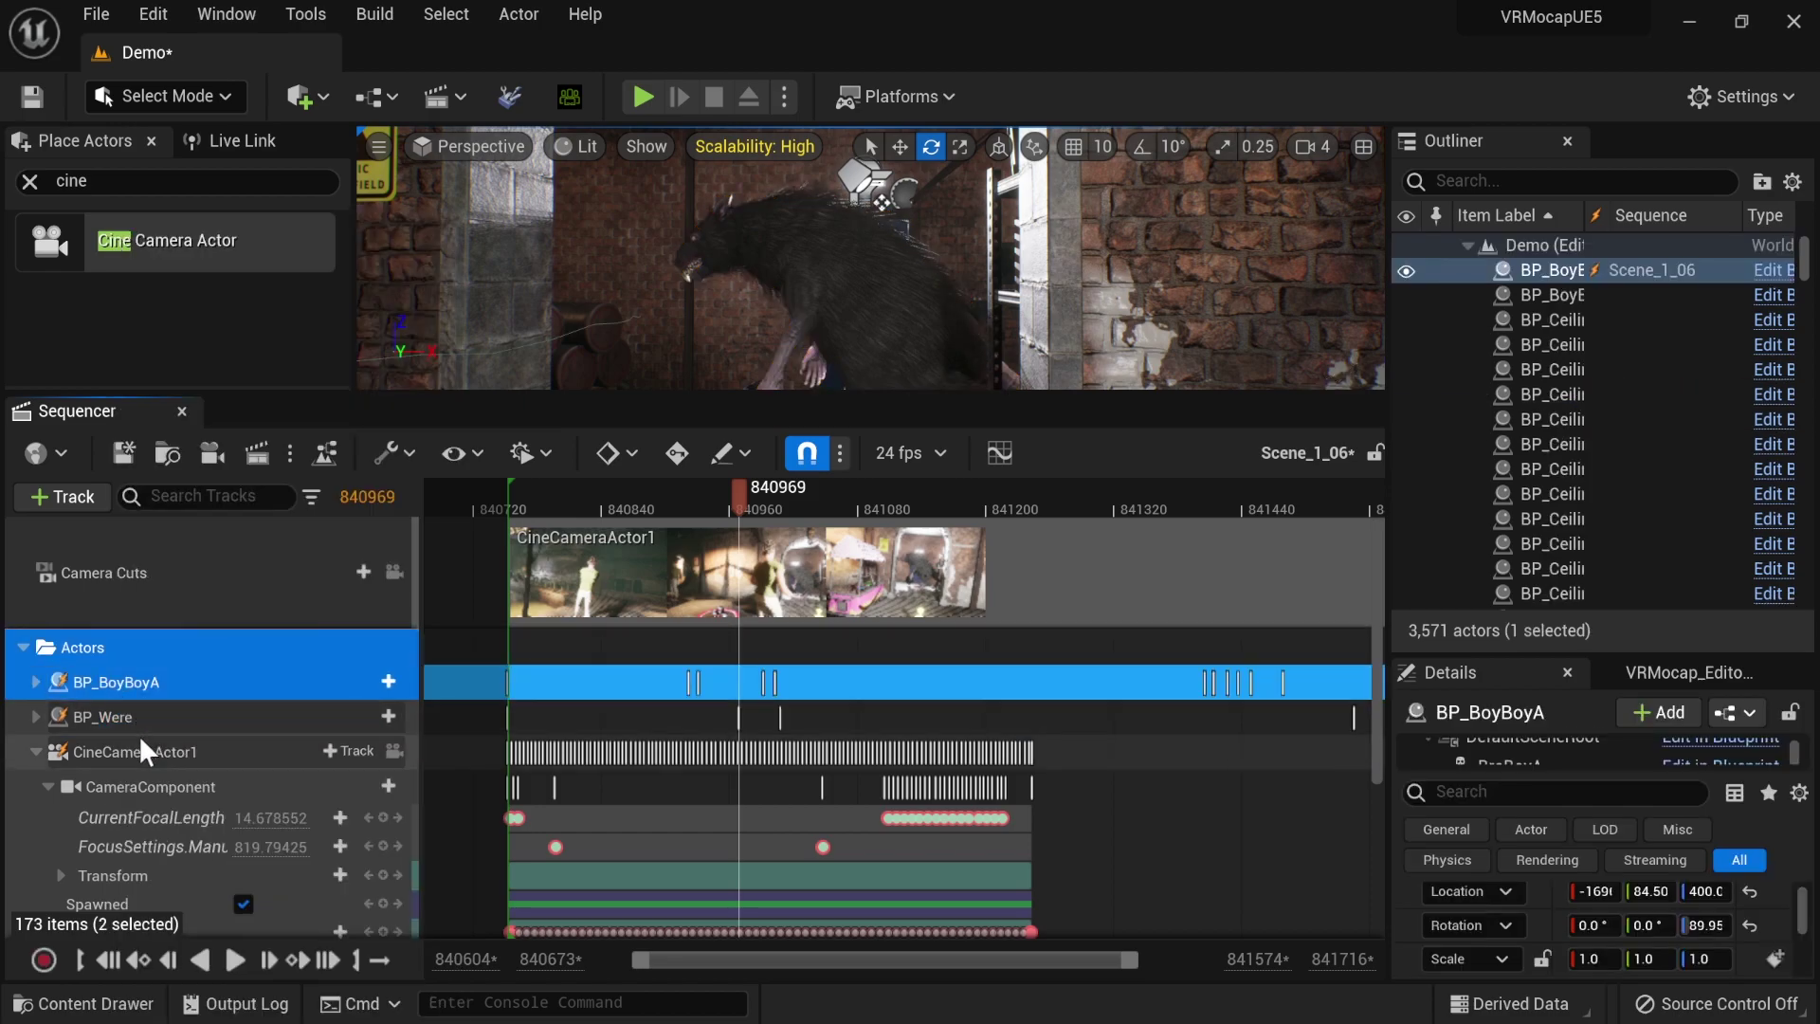
left_click(136, 753, "shift")
right_click(137, 753)
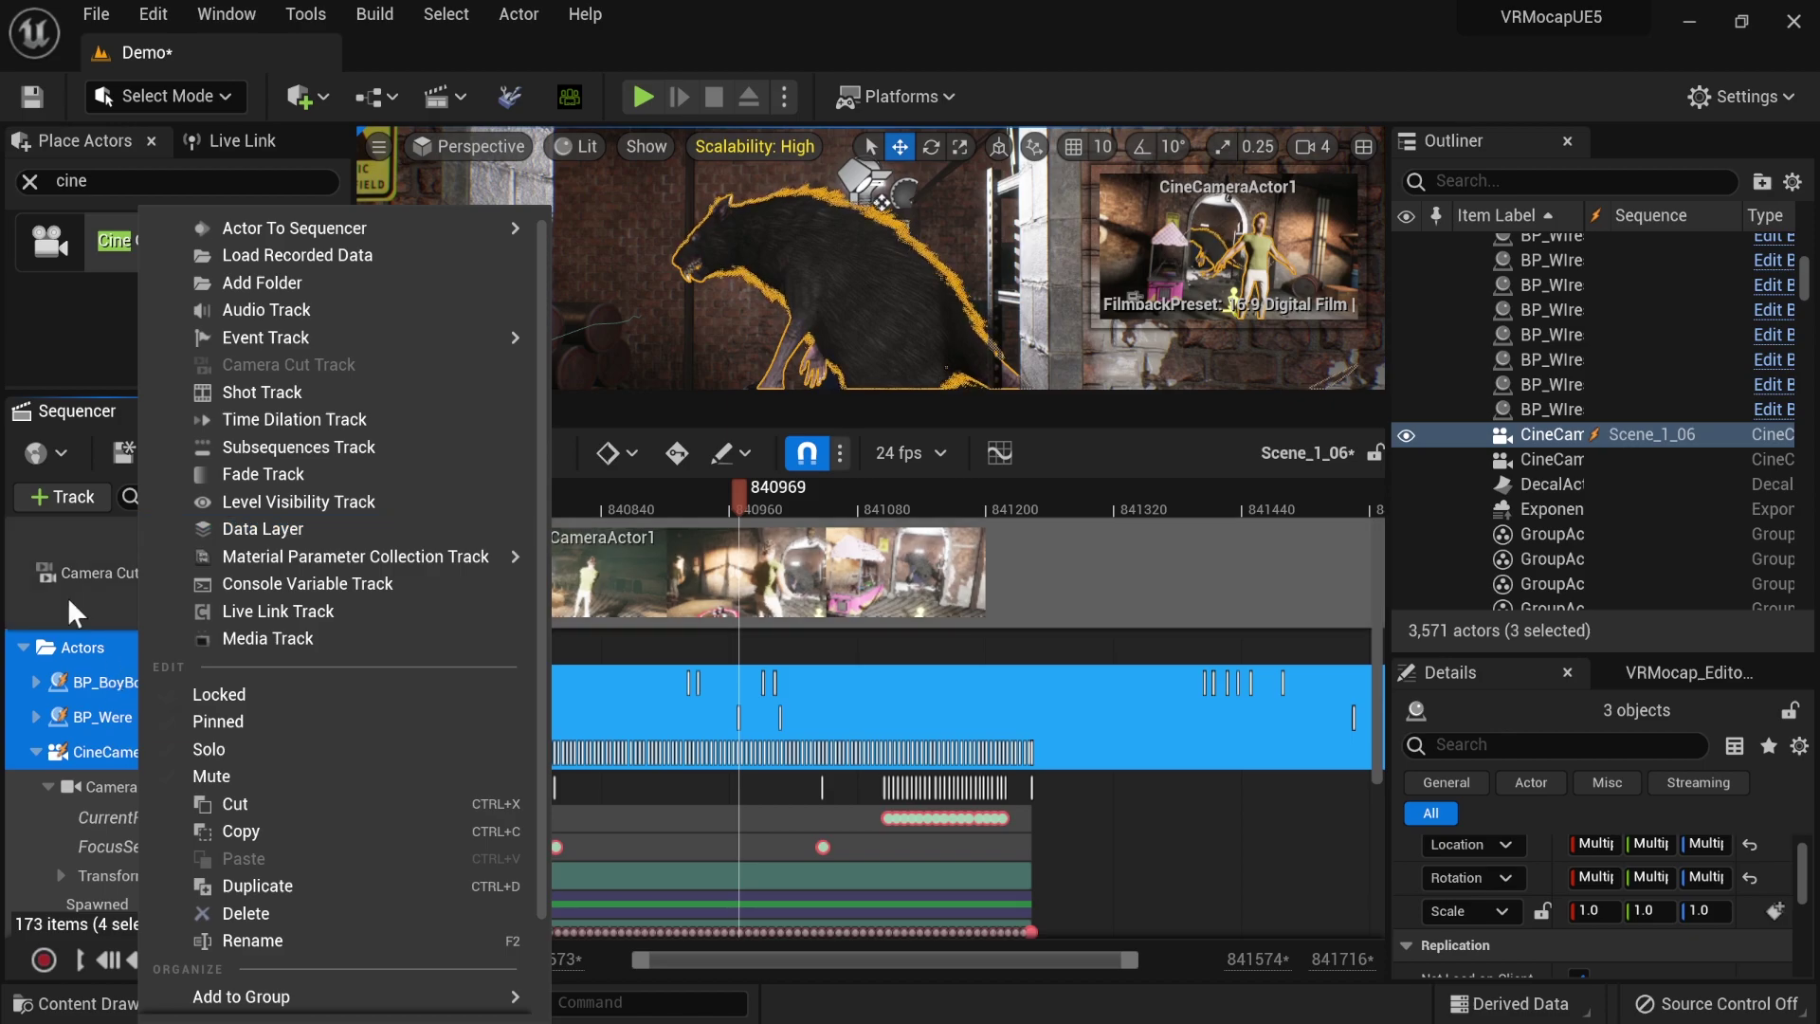
left_click(66, 596)
left_click(97, 679)
right_click(98, 679)
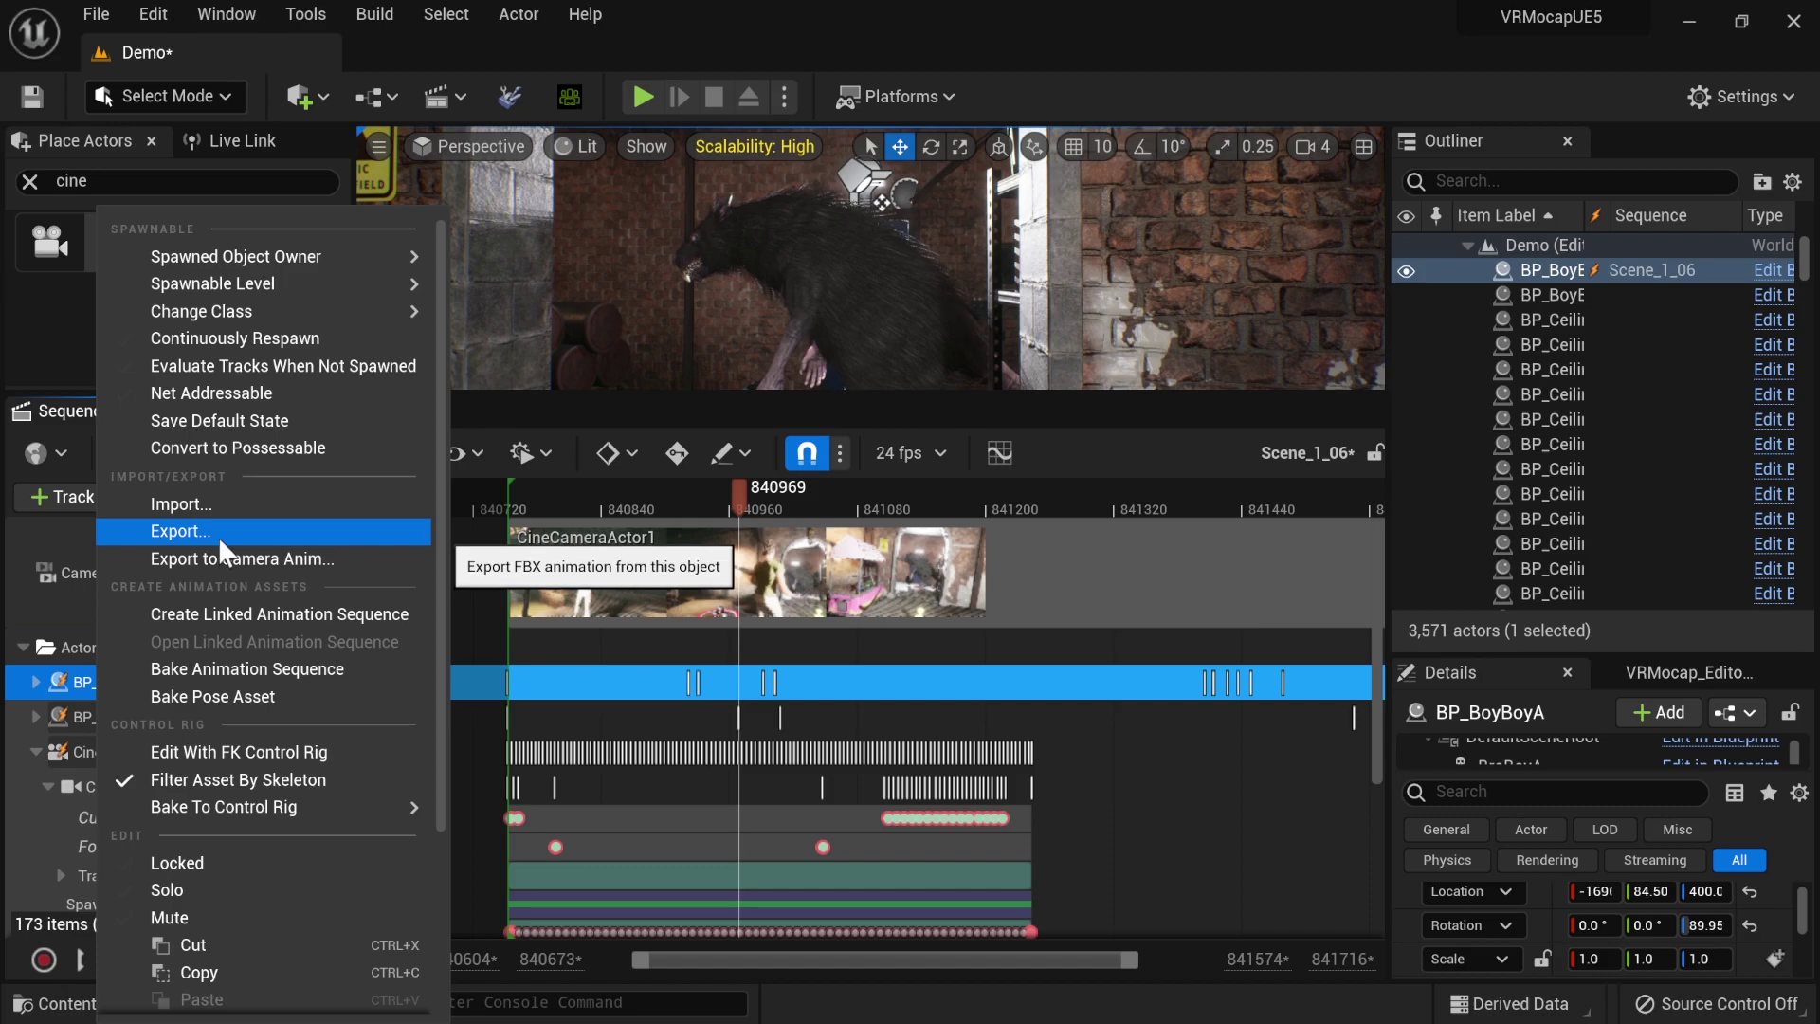
left_click(1178, 759)
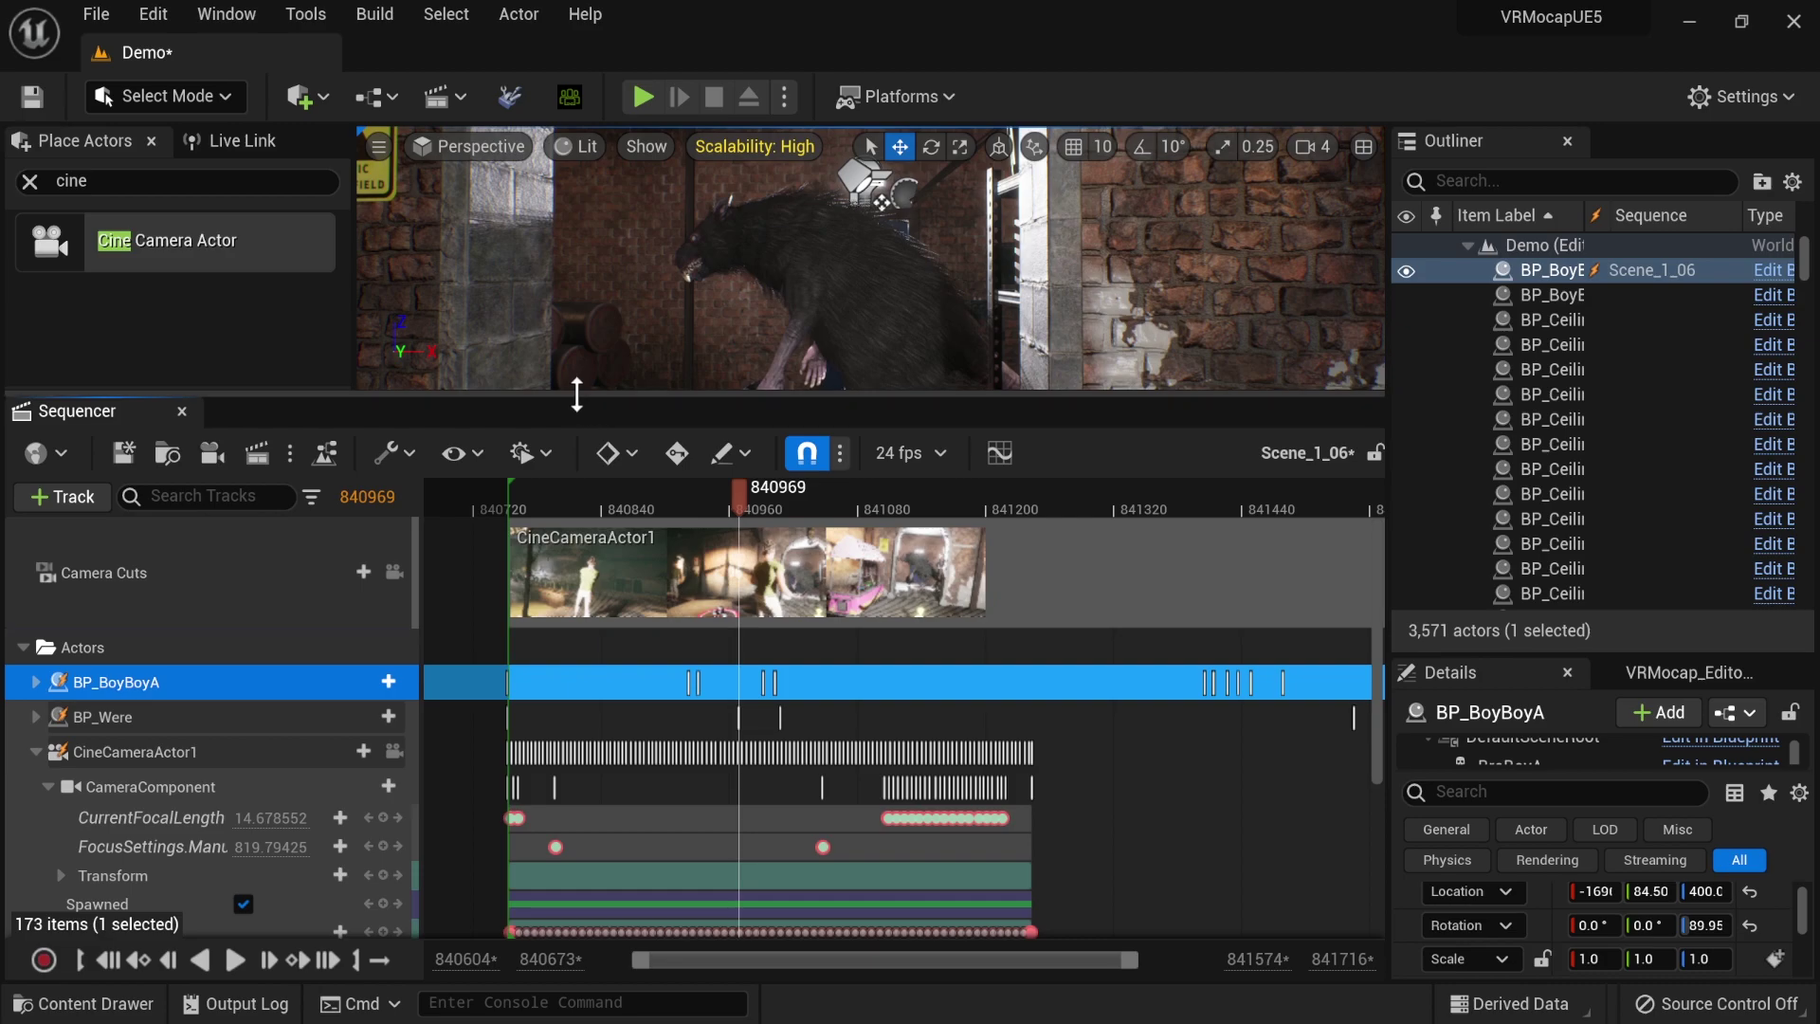
- Reduce the Sequencer height to enlarge the viewport and open the HandPoses level sequence from the Cinematics folder
left_click_drag(576, 394, 614, 777)
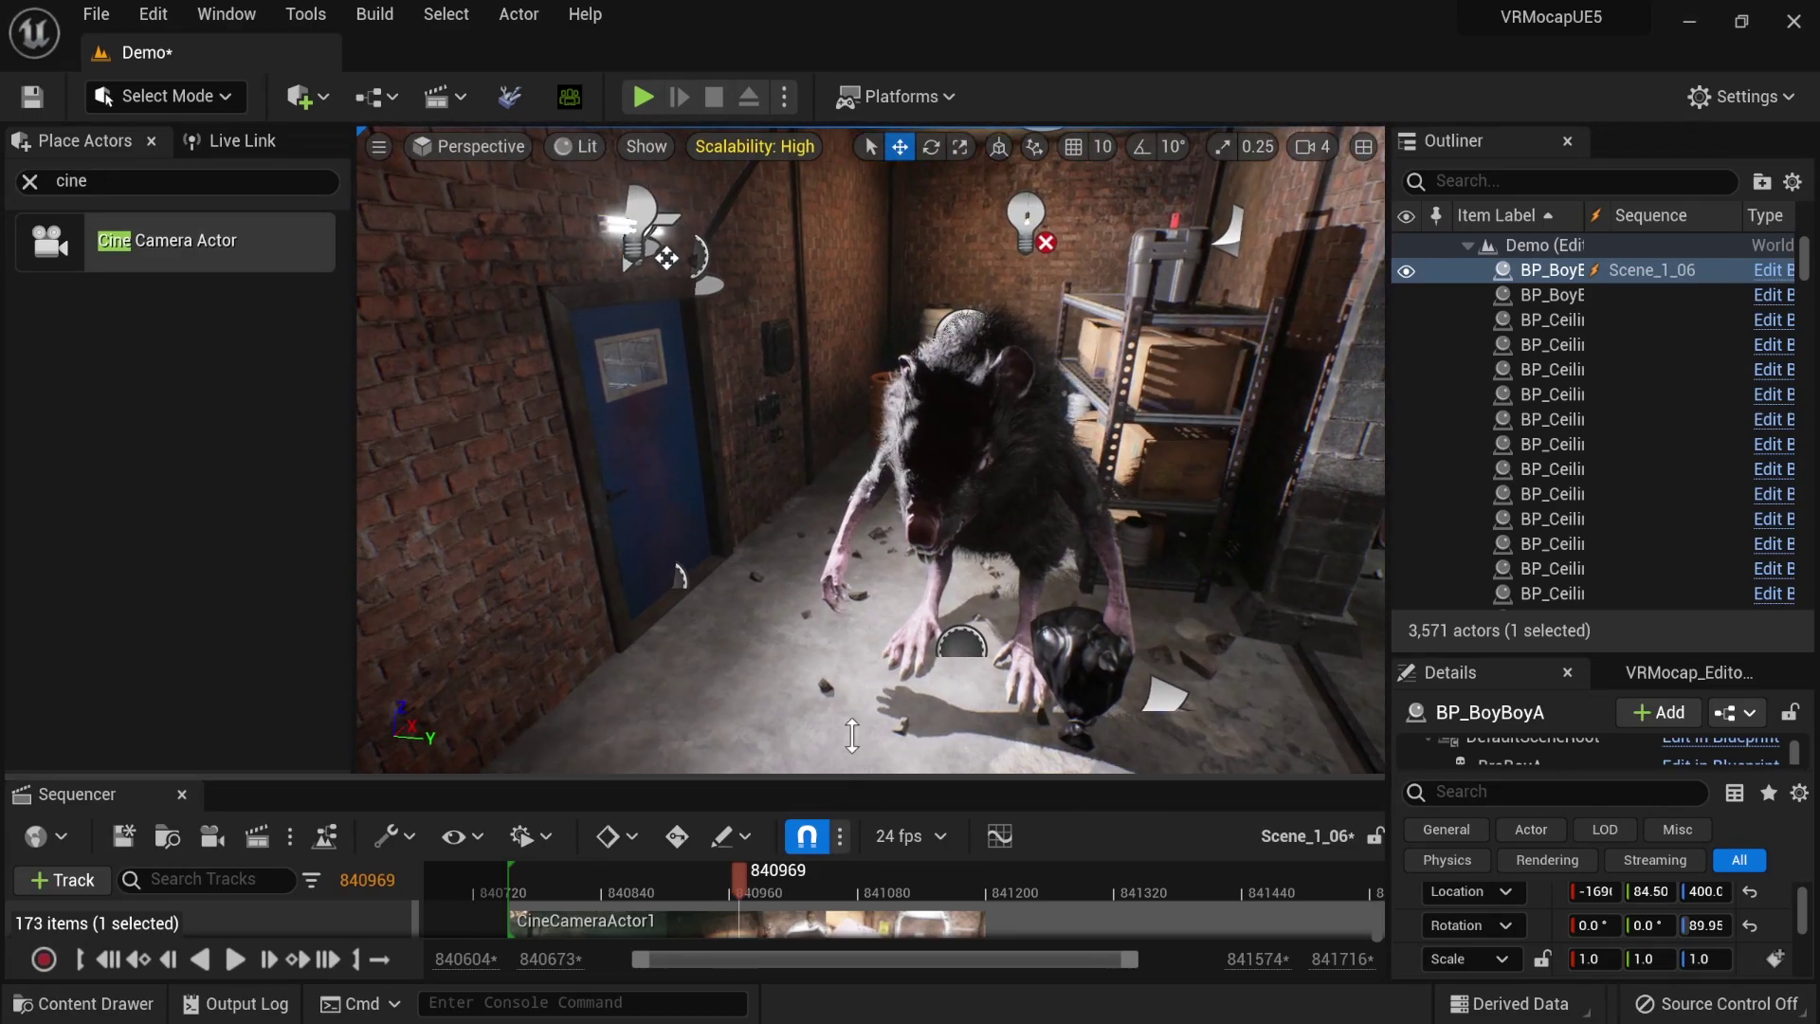
left_click_drag(854, 778, 837, 574)
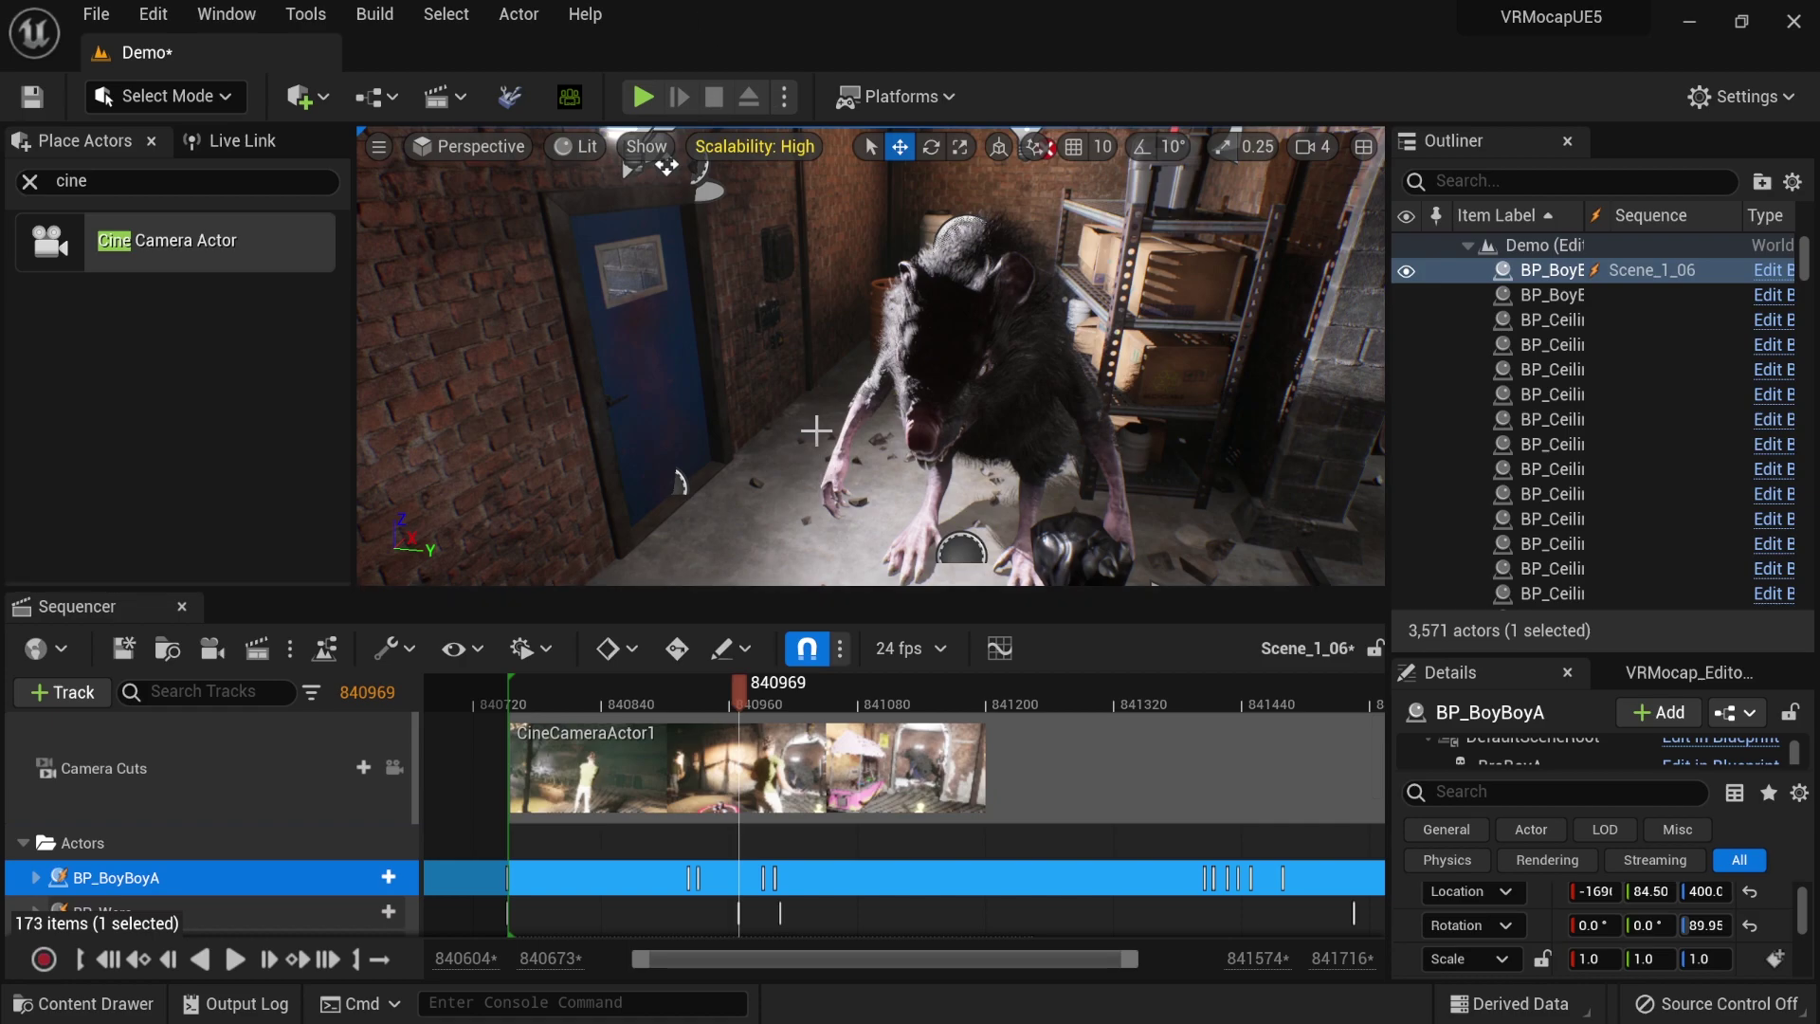
key("ctrl+space")
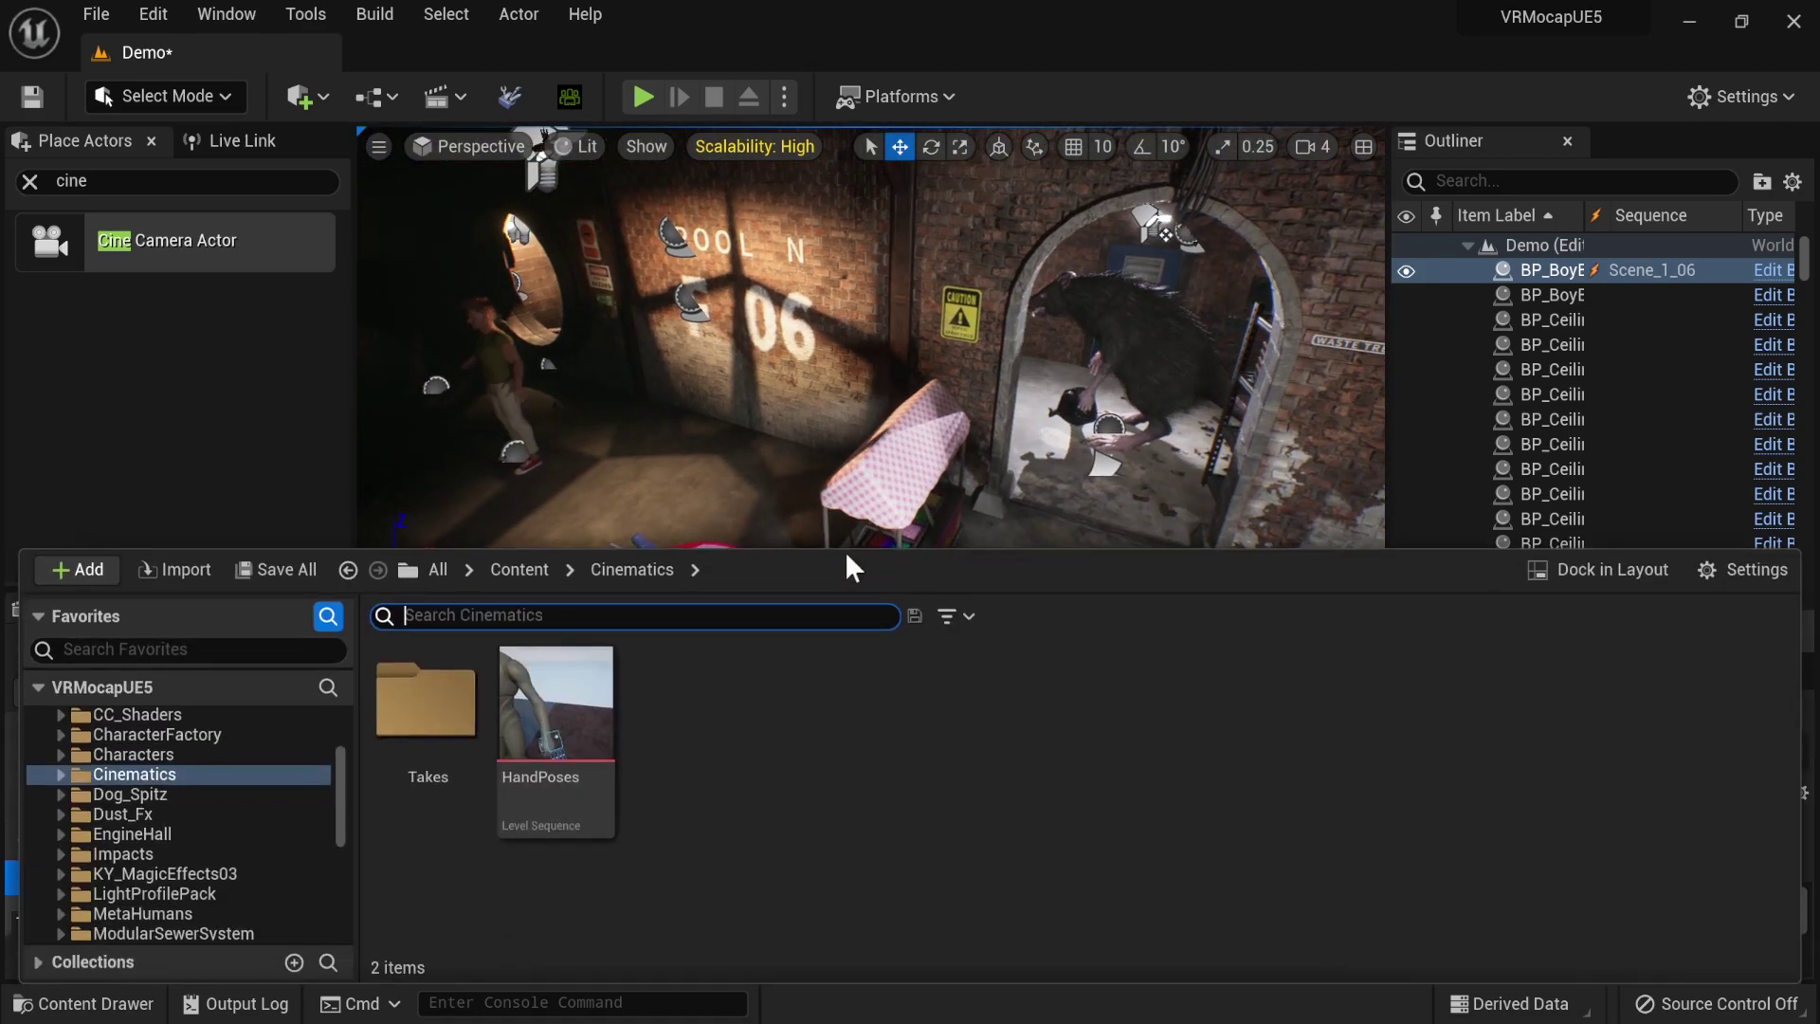
double_click(550, 702)
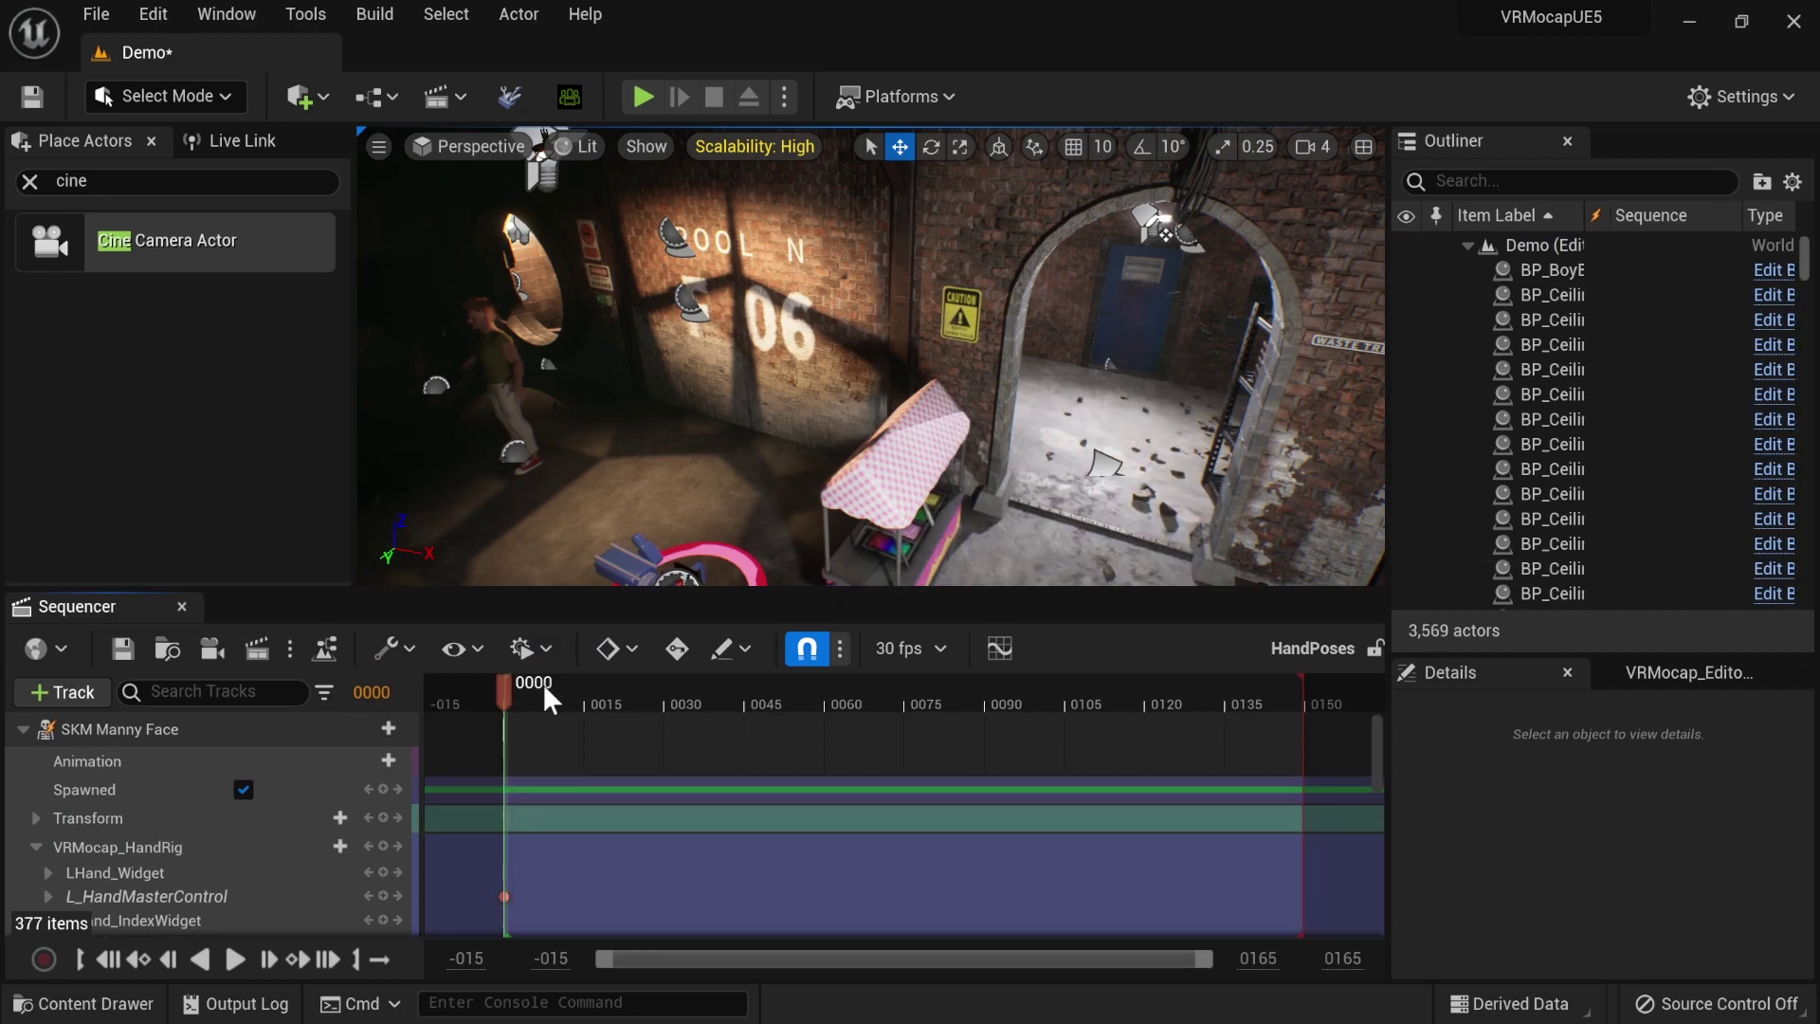
key("ctrl+space")
left_click(197, 495)
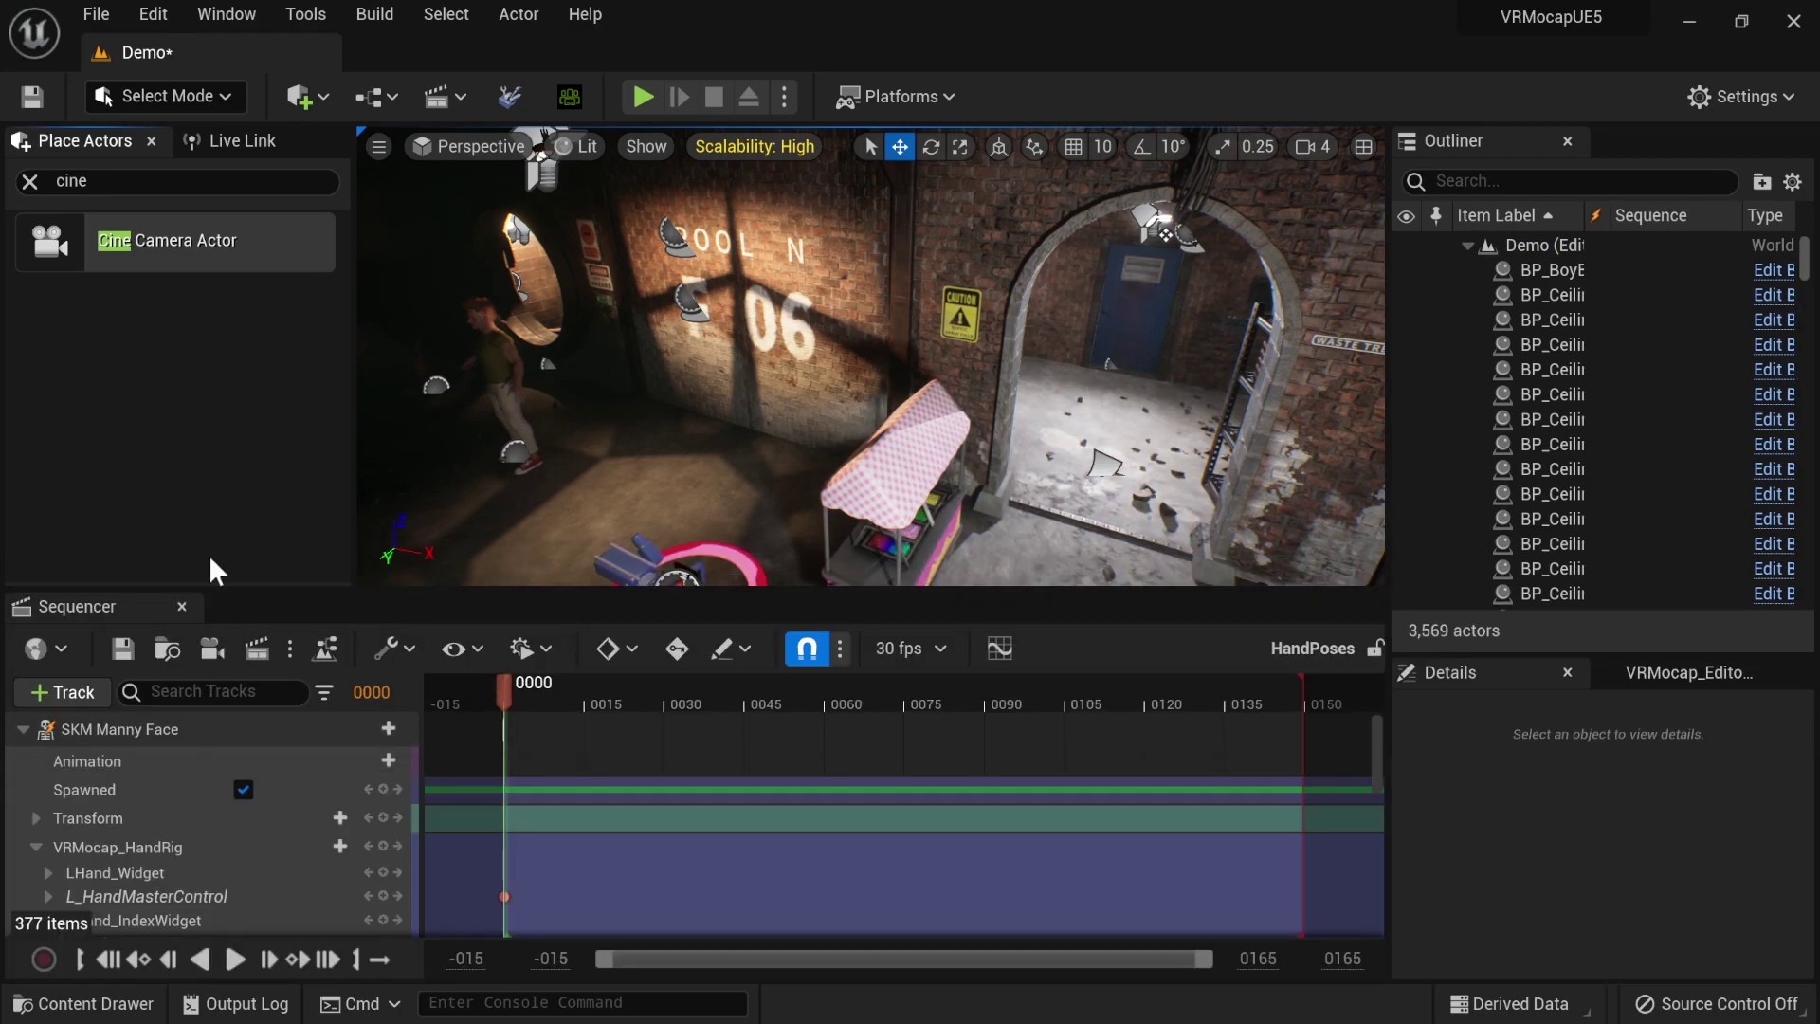
- Browse to the VRMocap folder in the project content
key("ctrl+space")
scroll(145, 876, "down", 10)
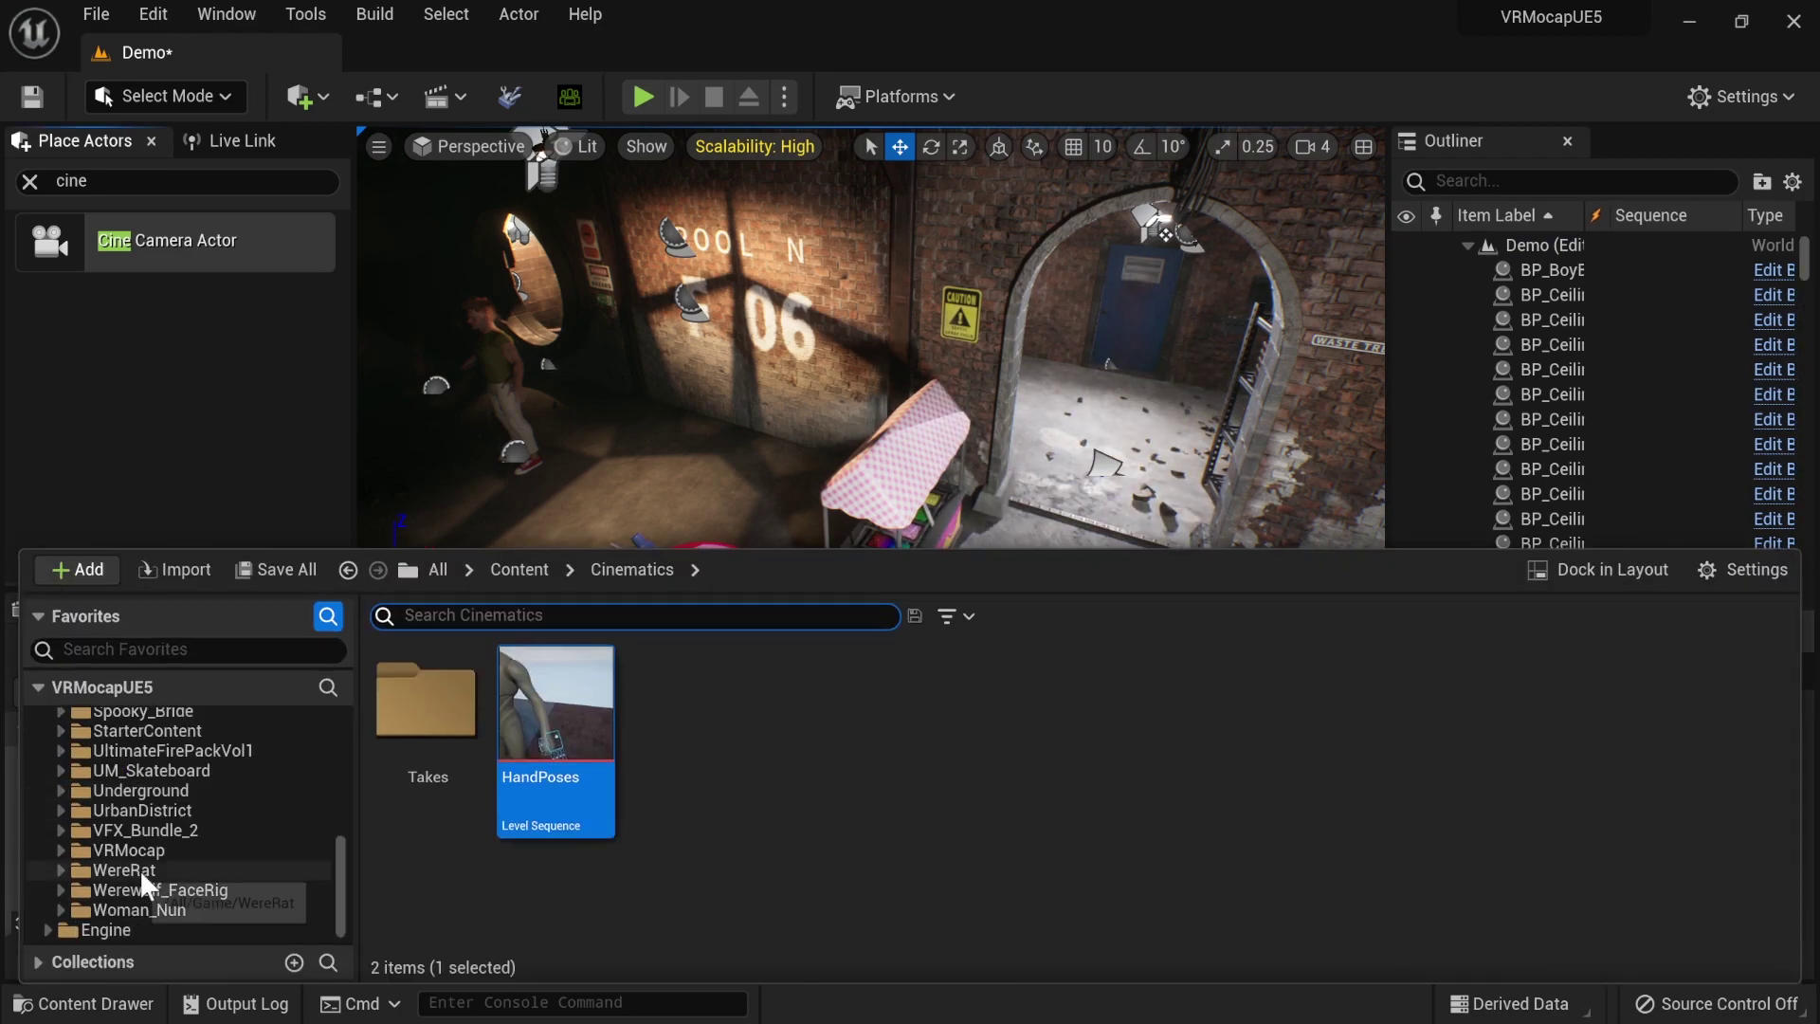
left_click(143, 853)
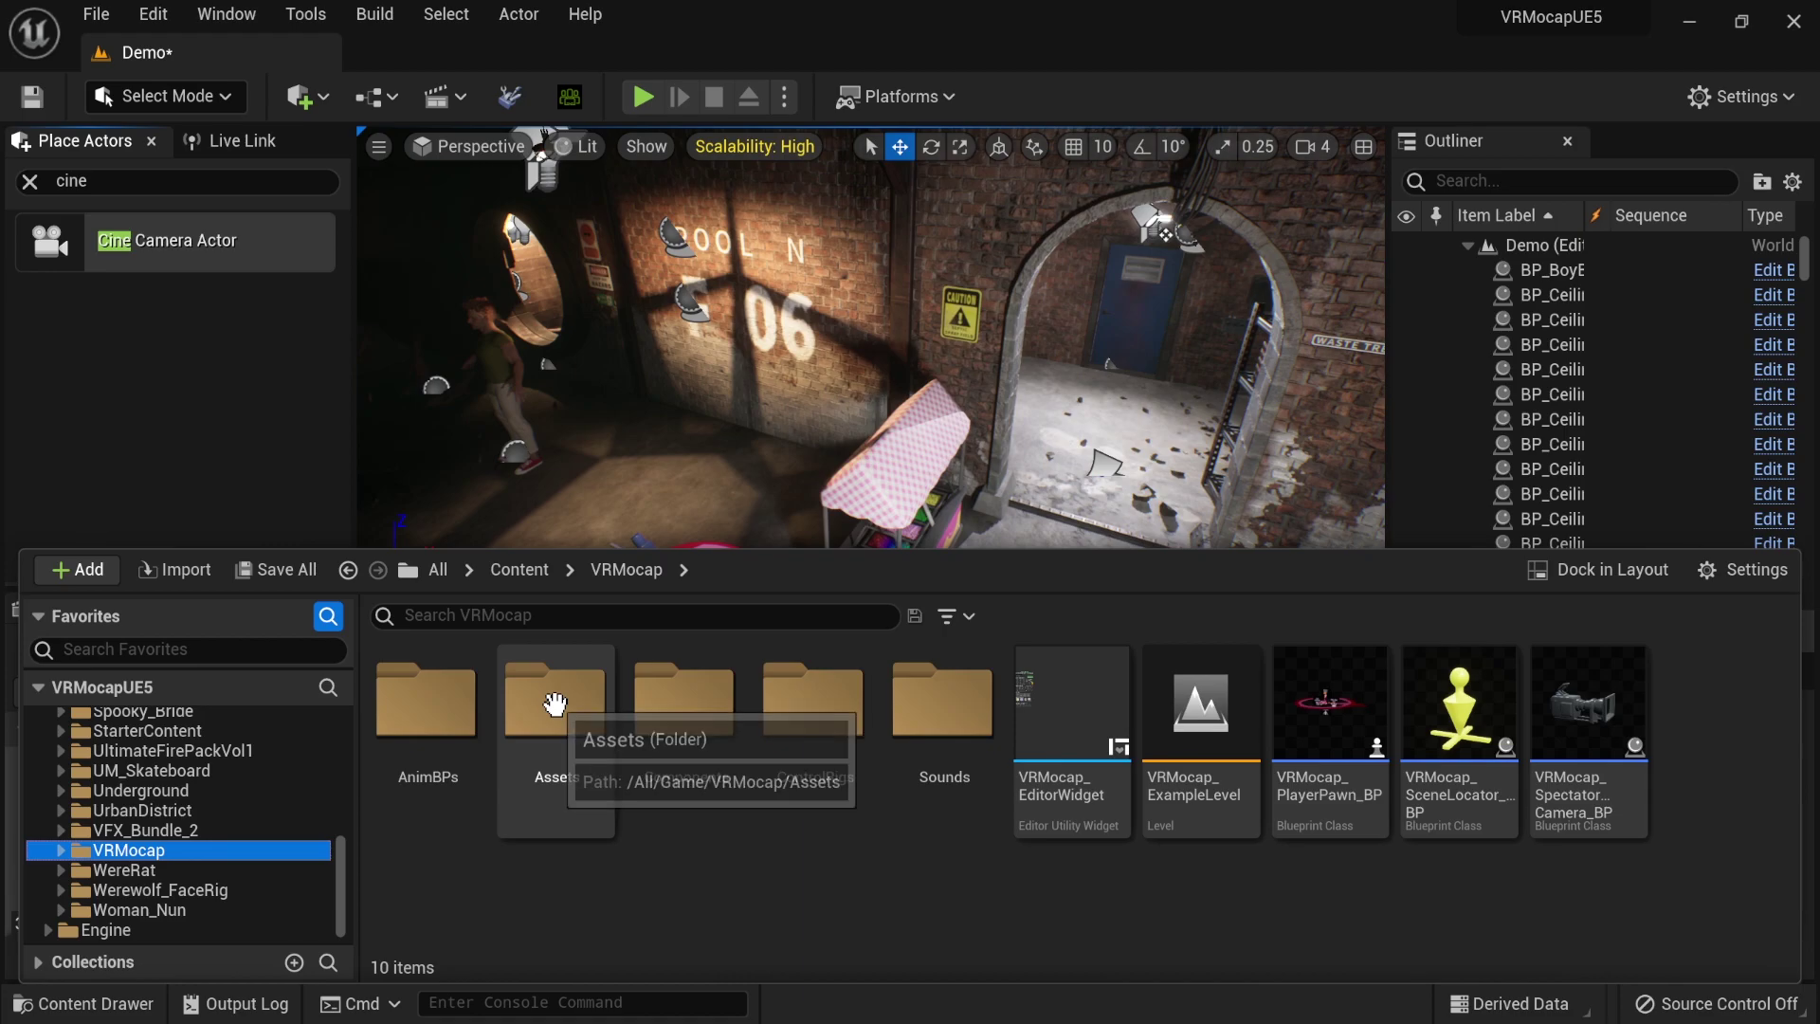
- Open VRMocap_Unknown_Hands_ControlRig from the ControlRigs folder, compile it and heighten its preview viewport
double_click(783, 706)
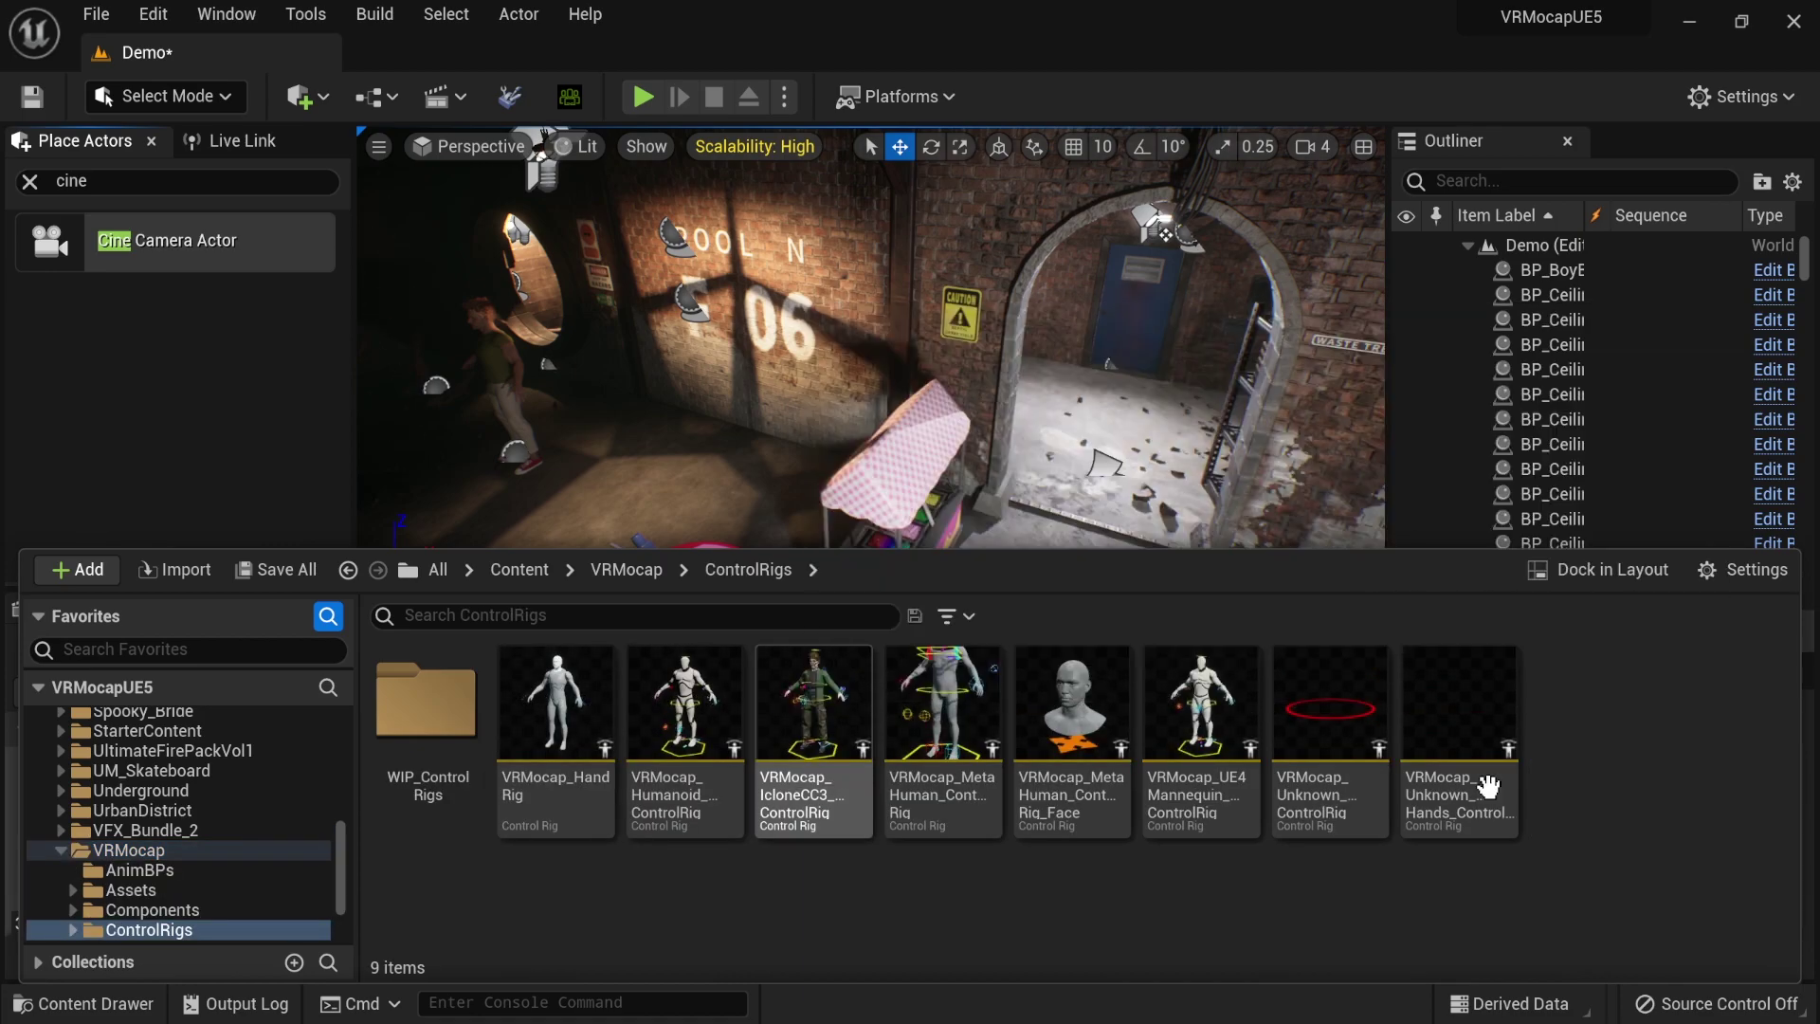
double_click(1450, 699)
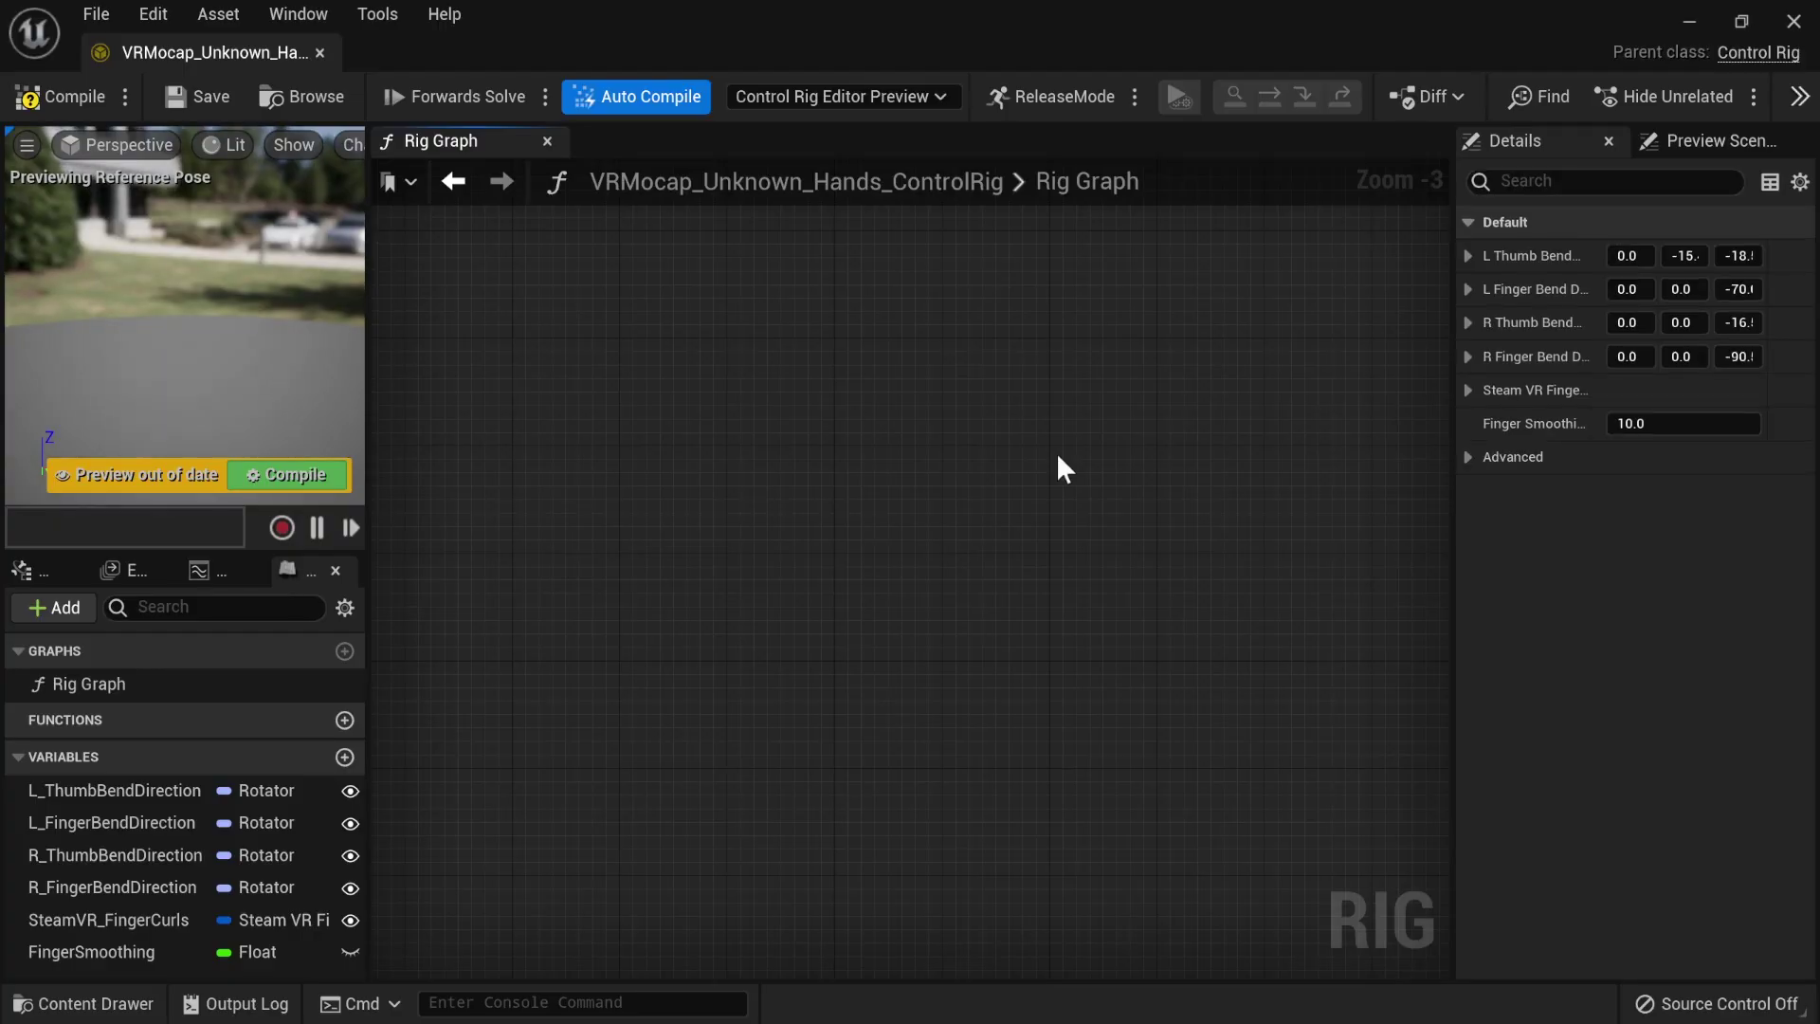
left_click(267, 484)
left_click_drag(167, 553, 180, 619)
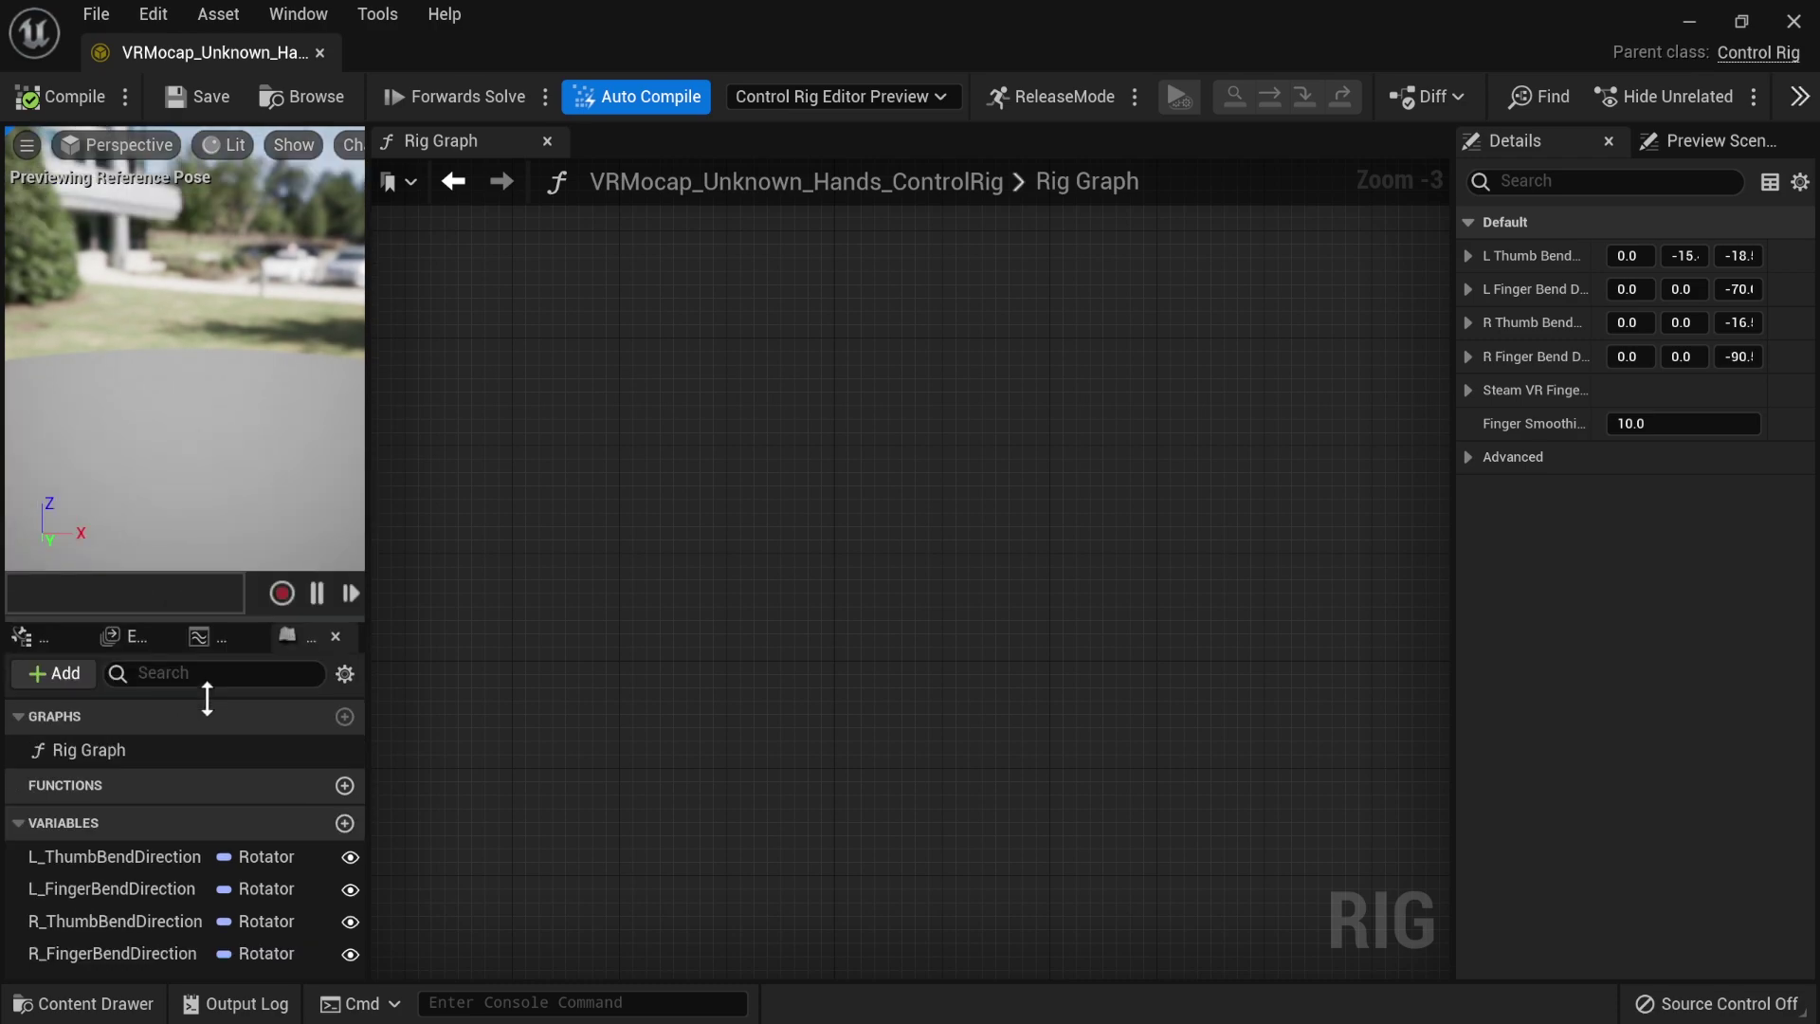
- Set the preview mesh of the unknown hands control rig to SKM_MannyFace
left_click(1698, 150)
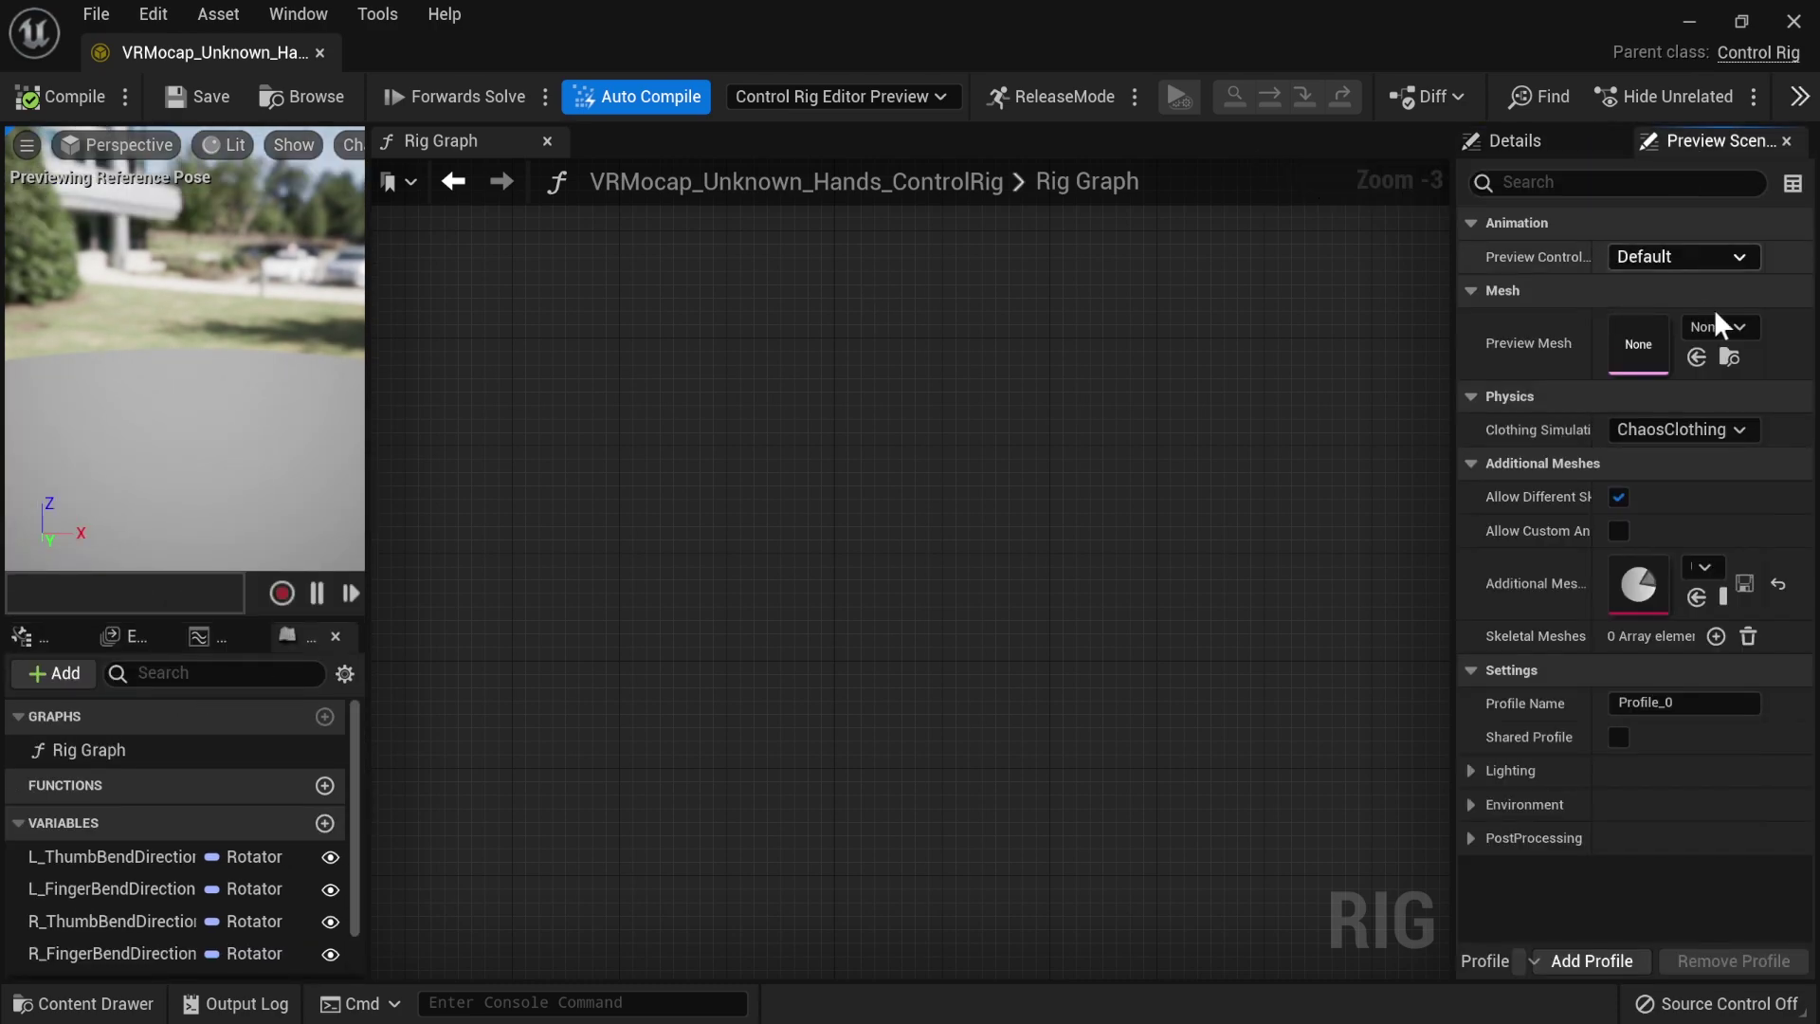
left_click(1726, 326)
type("manny")
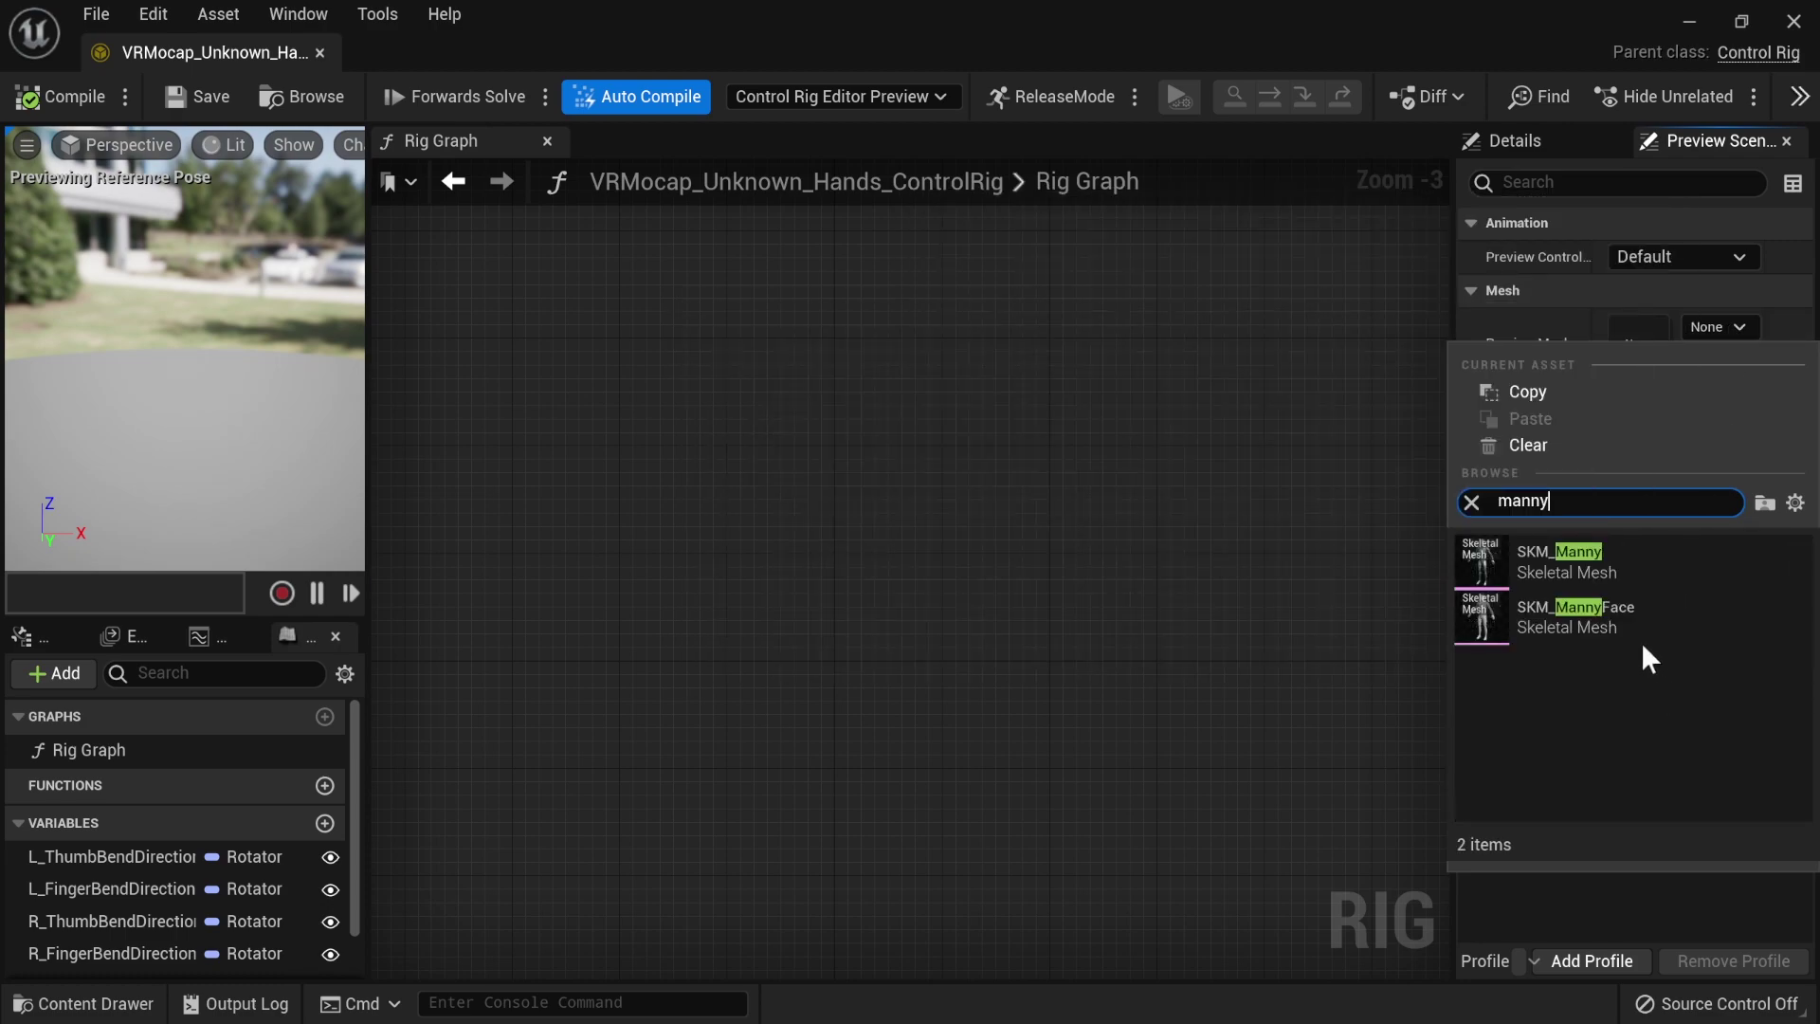
left_click(1629, 630)
left_click_drag(230, 477, 230, 477)
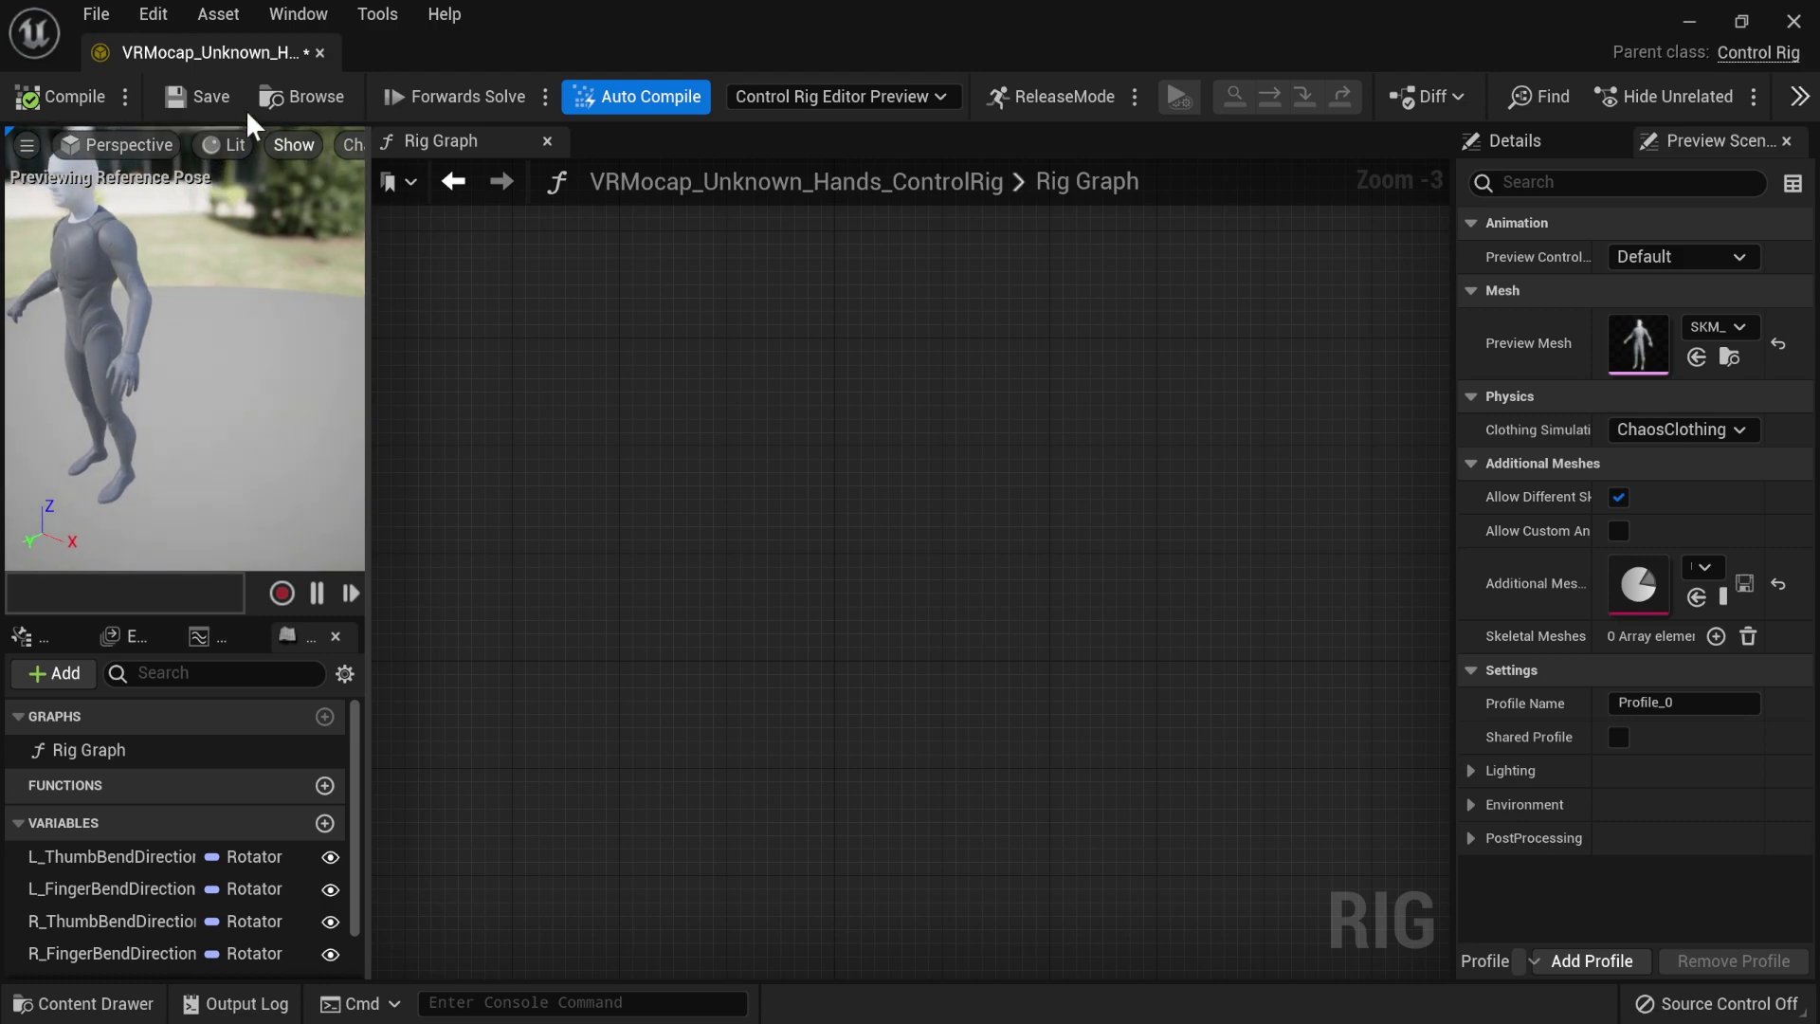
- Switch the hands rig preview from Forwards Solve to Setup Event, and close the control rig editor
left_click(466, 88)
left_click(465, 88)
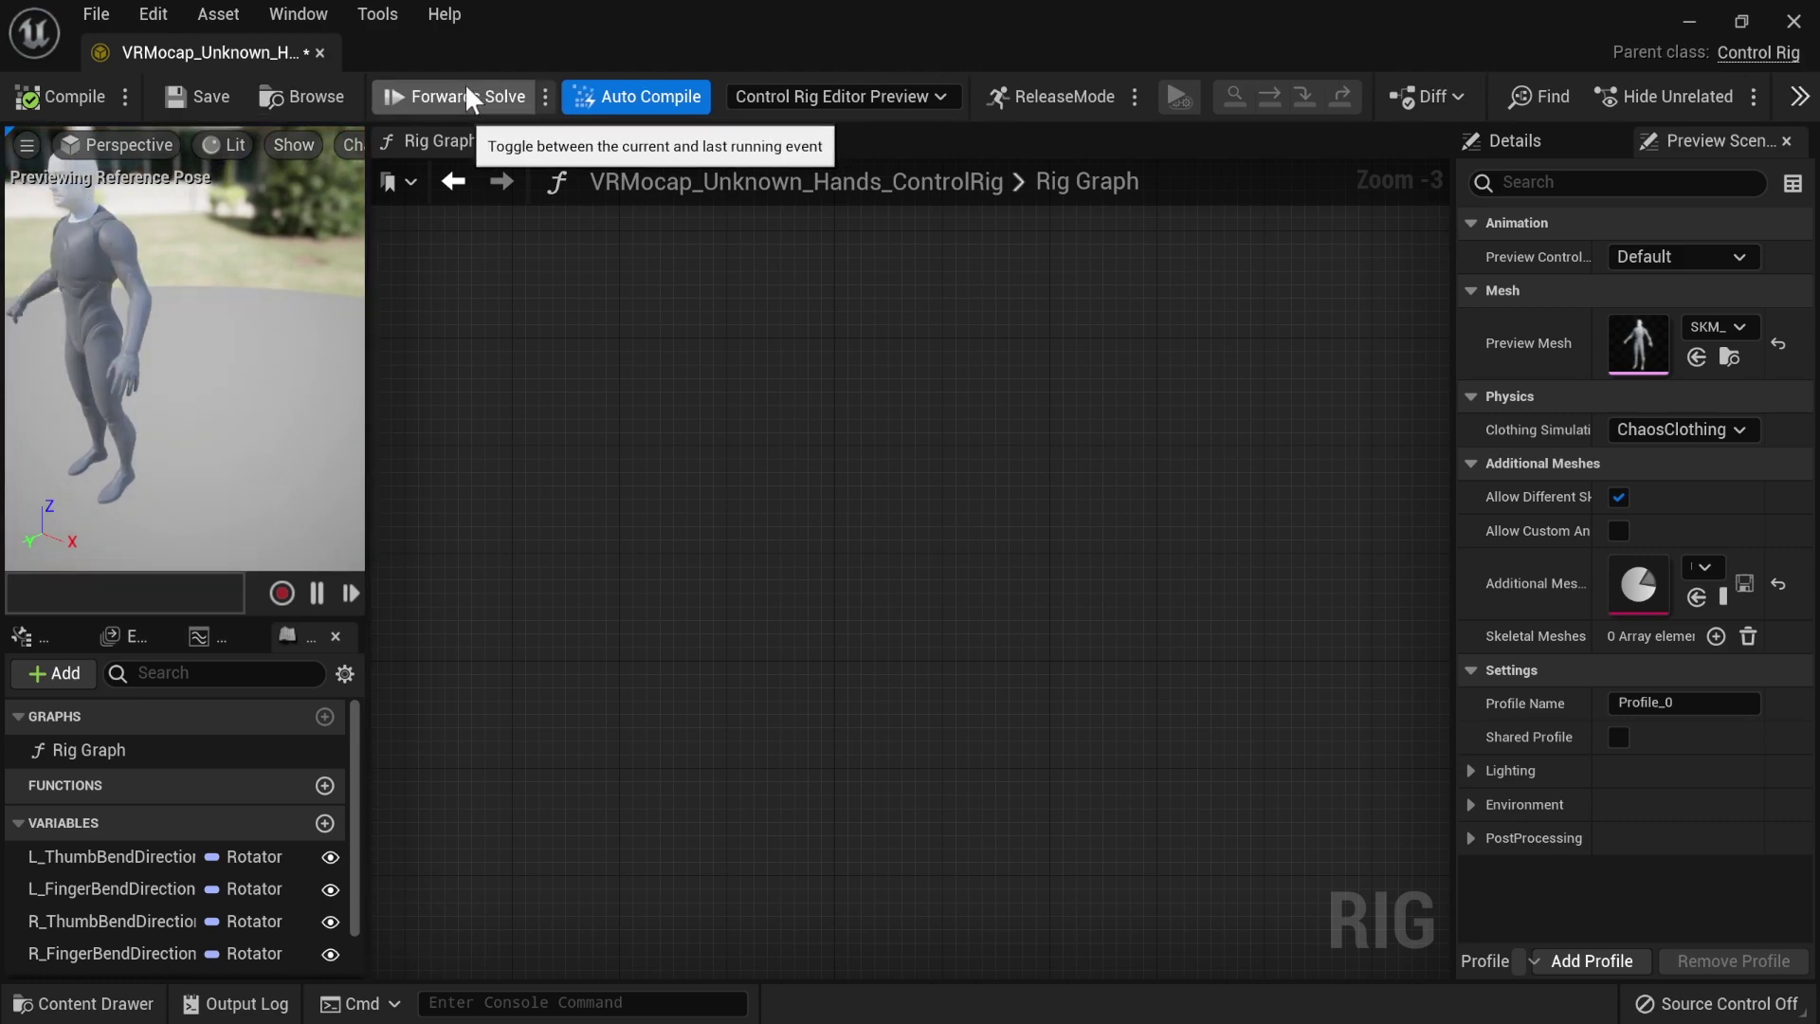
left_click(464, 86)
left_click_drag(743, 12, 910, 3)
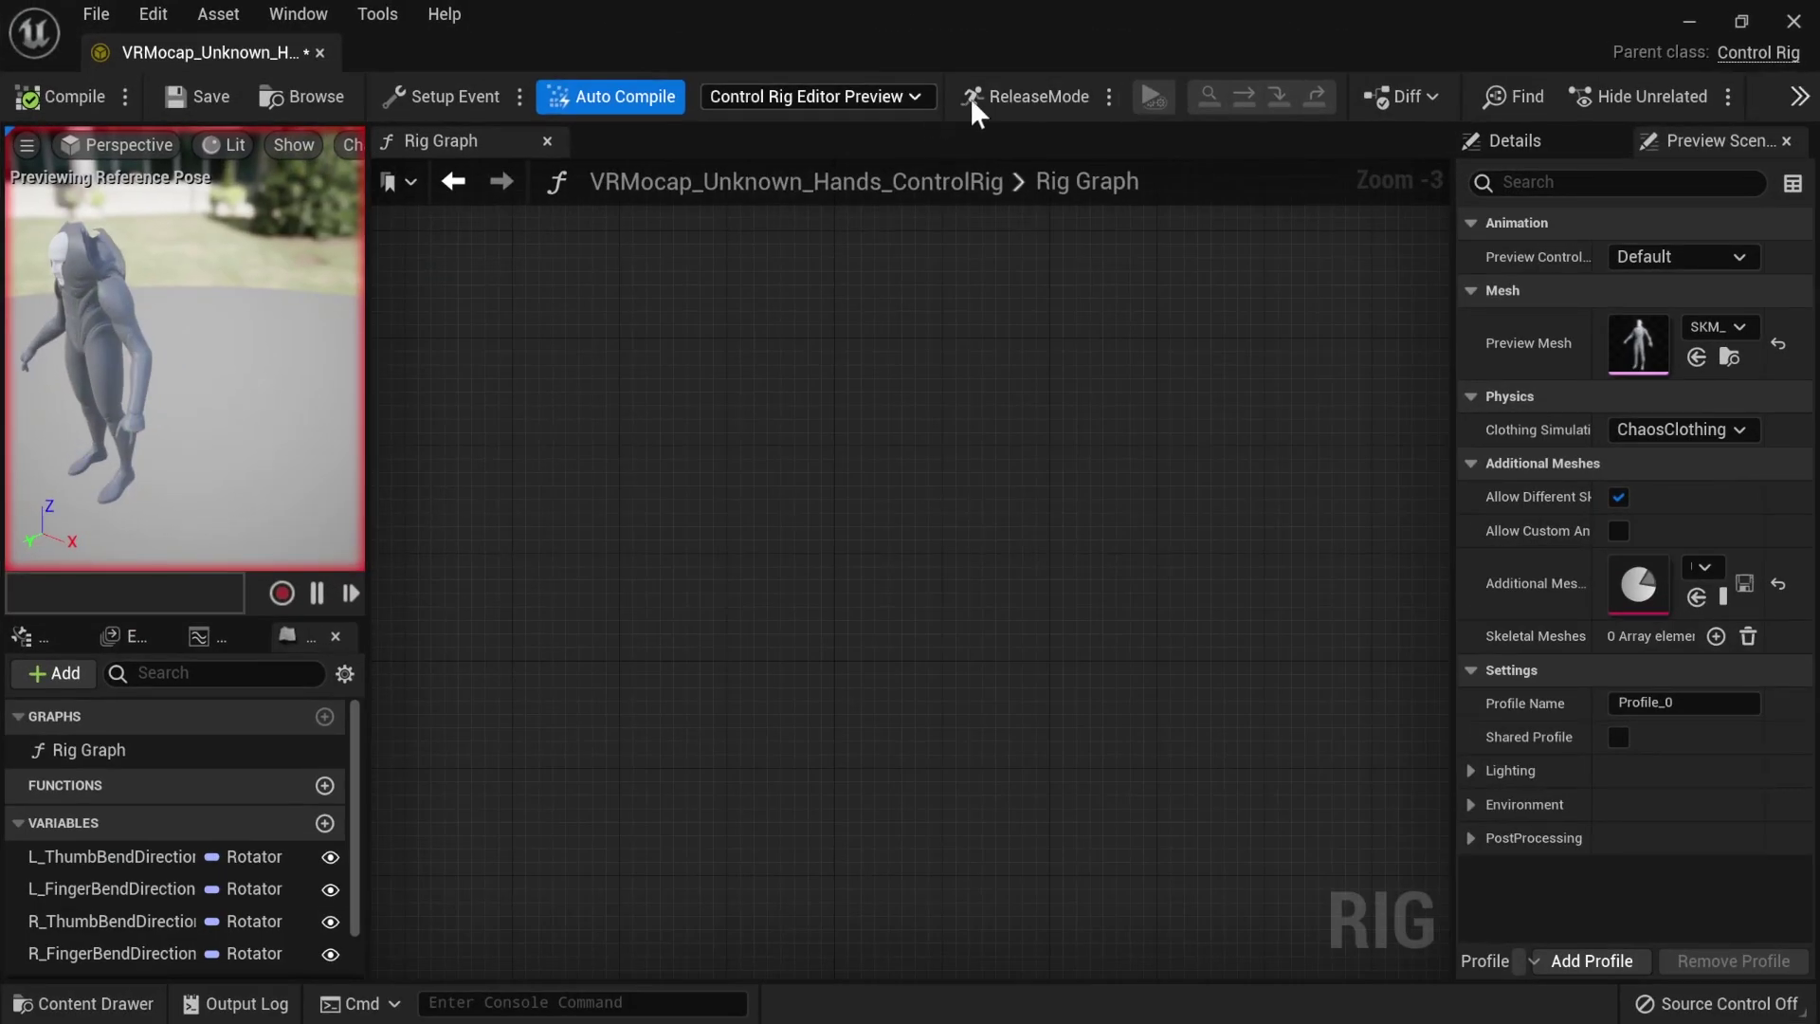
left_click(1793, 21)
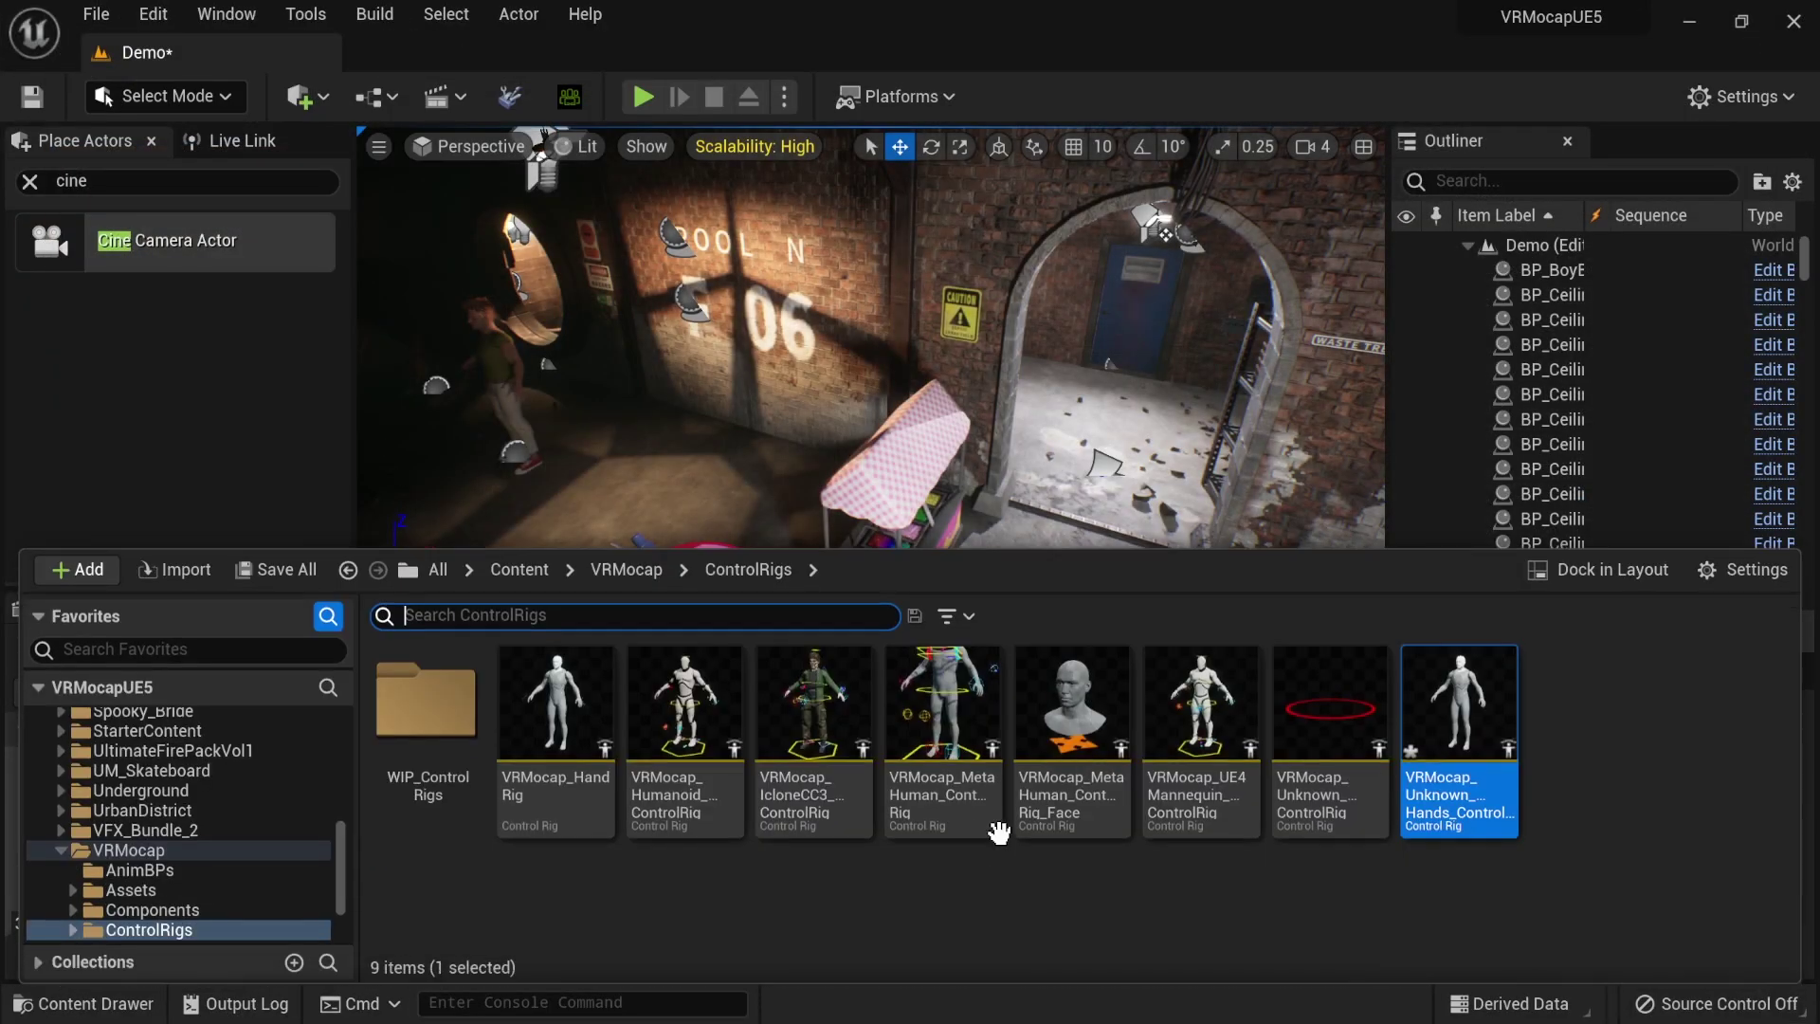
- Open VRMocap_HandRig, select L_HandMasterControl on the mannequin's hand and widen the preview viewport
mouse_move(529, 711)
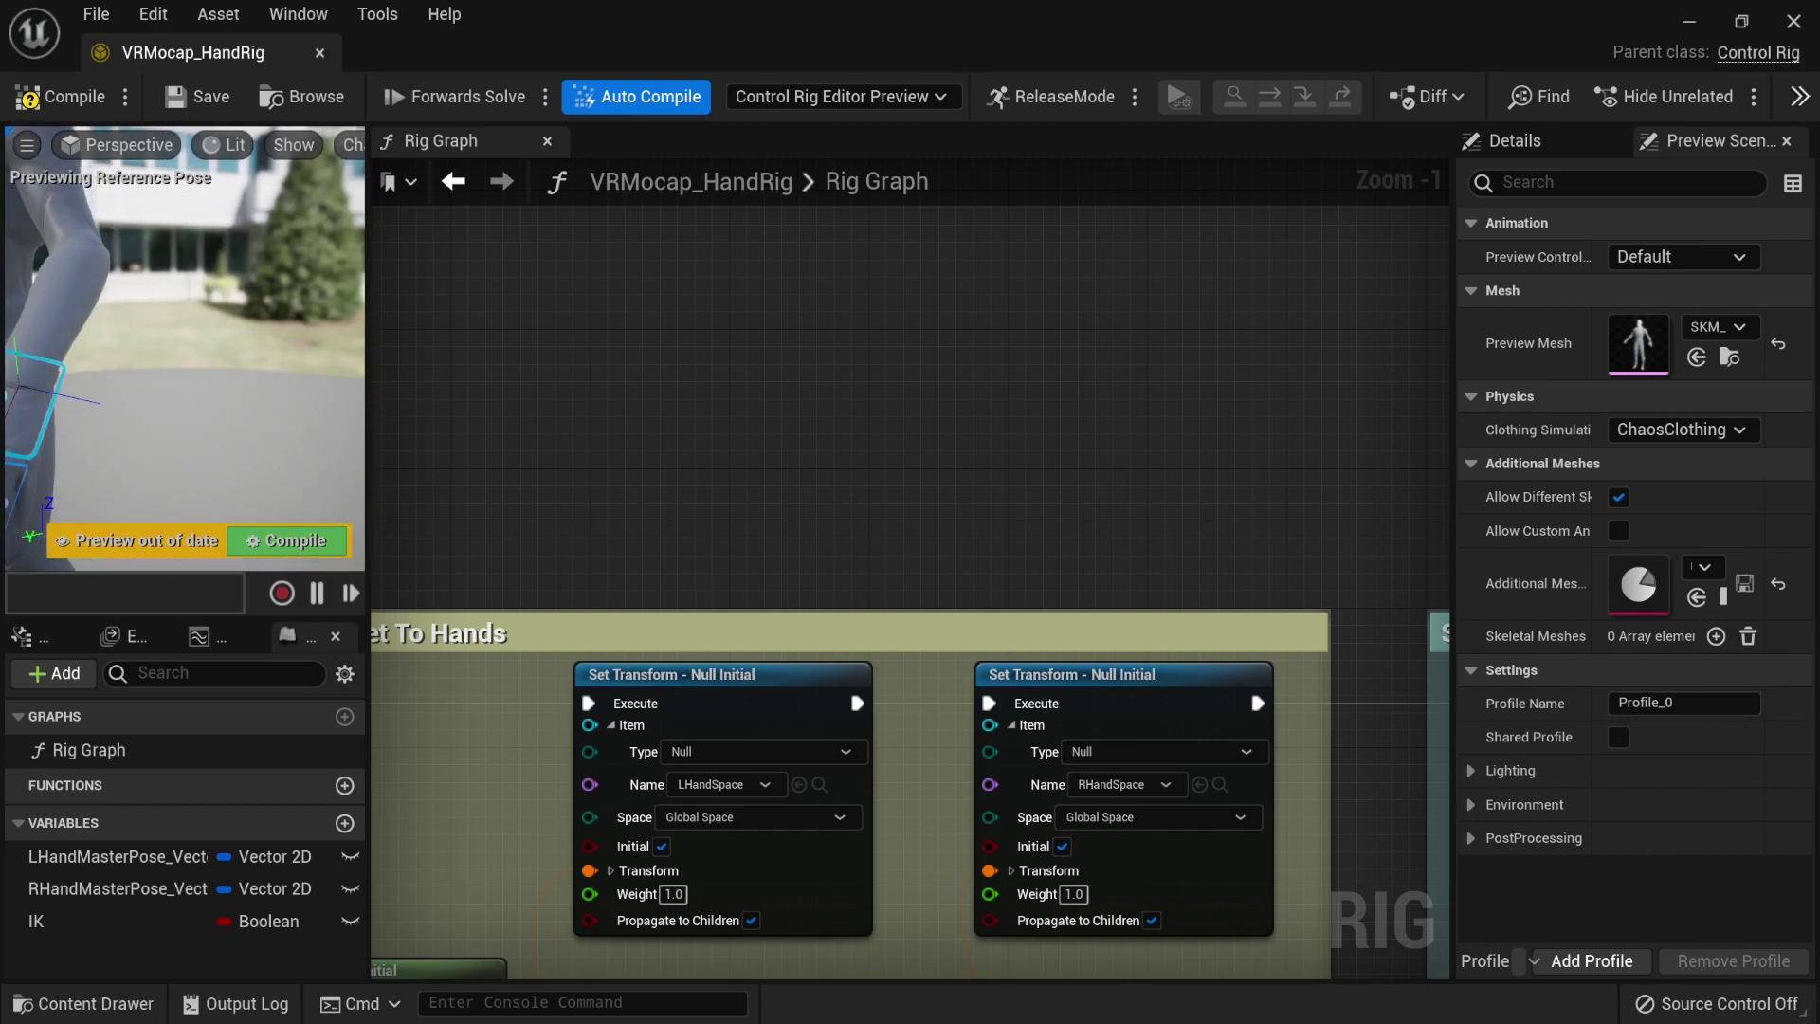
left_click(309, 294)
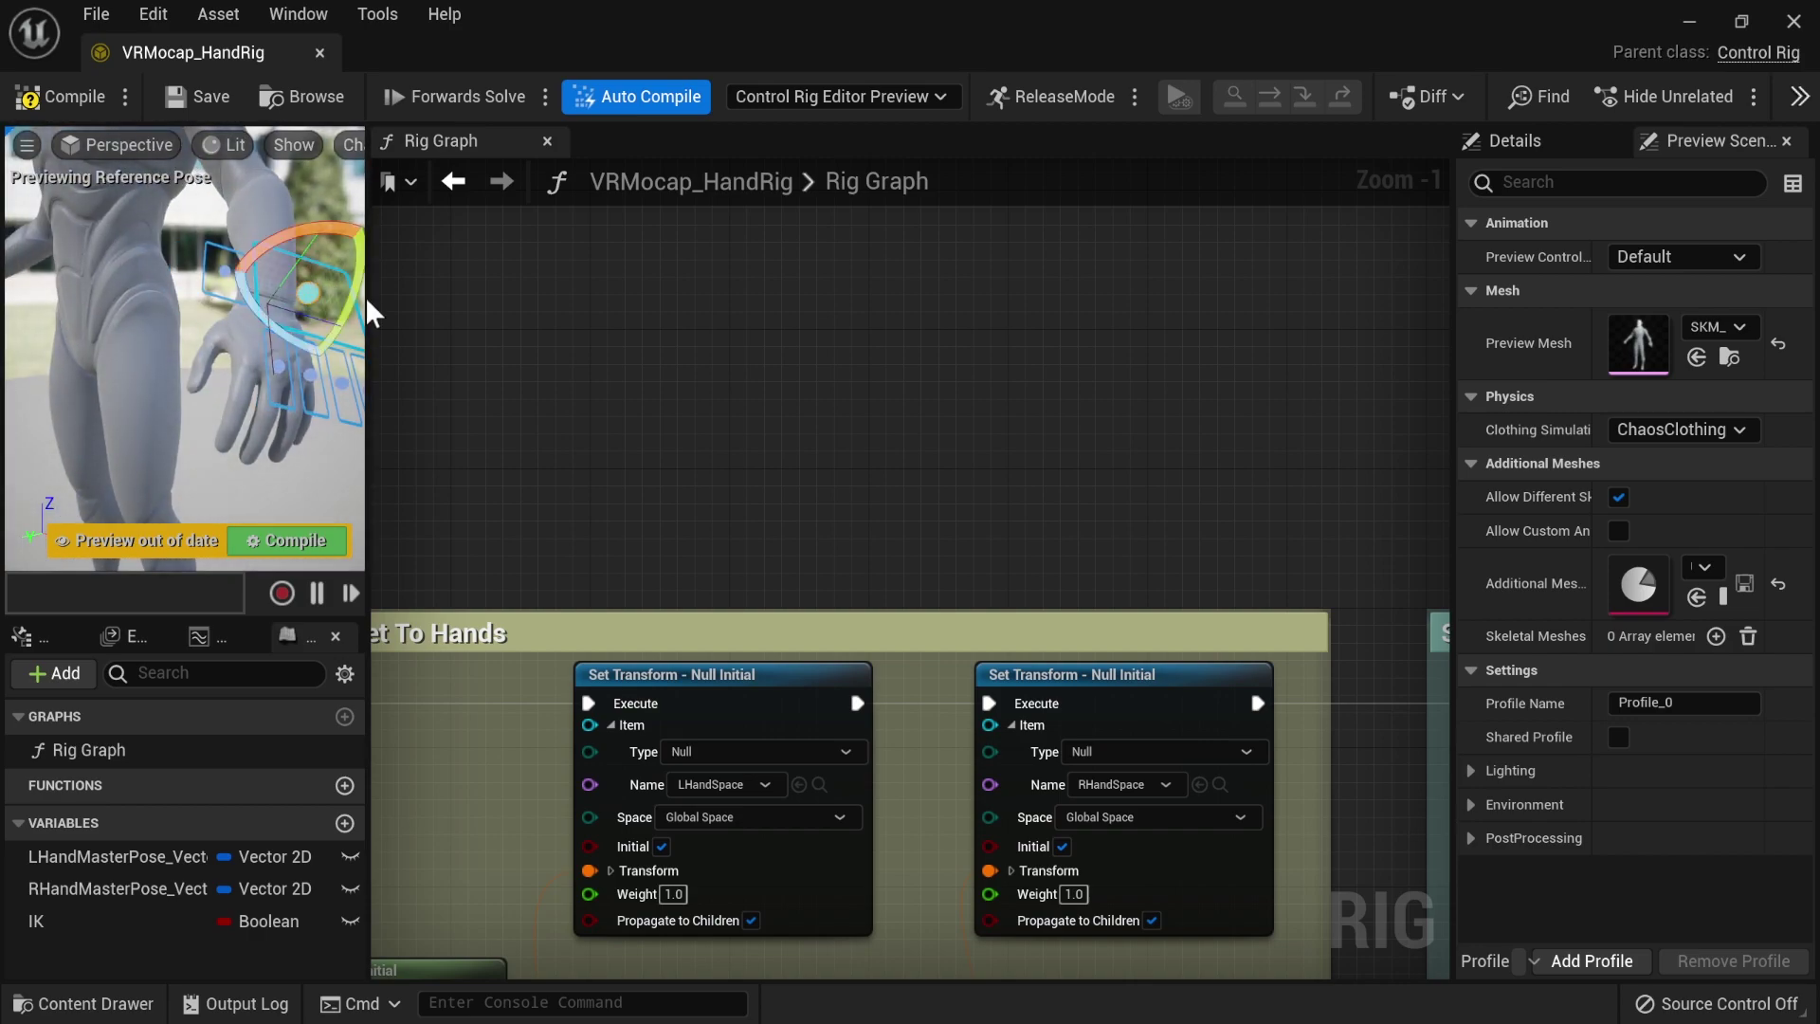
left_click_drag(367, 294, 502, 342)
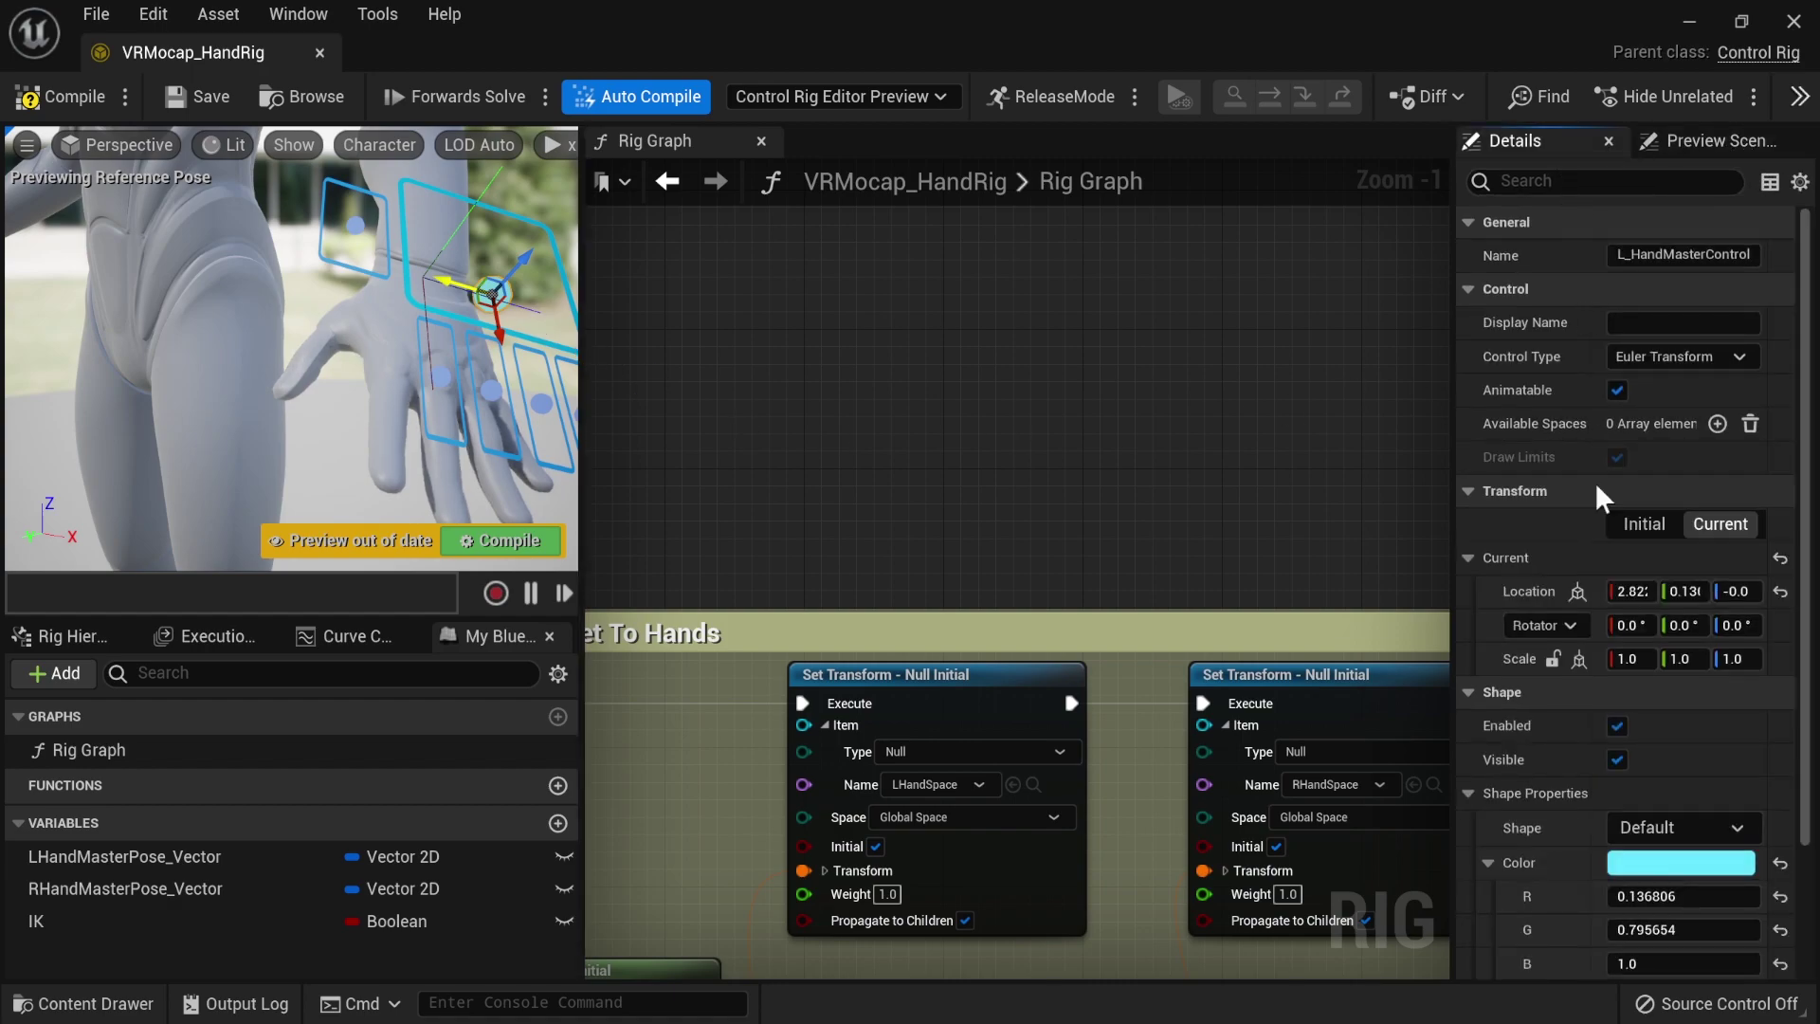
- Enable the default value of the IK Boolean variable in VRMocap_HandRig
left_click(95, 921)
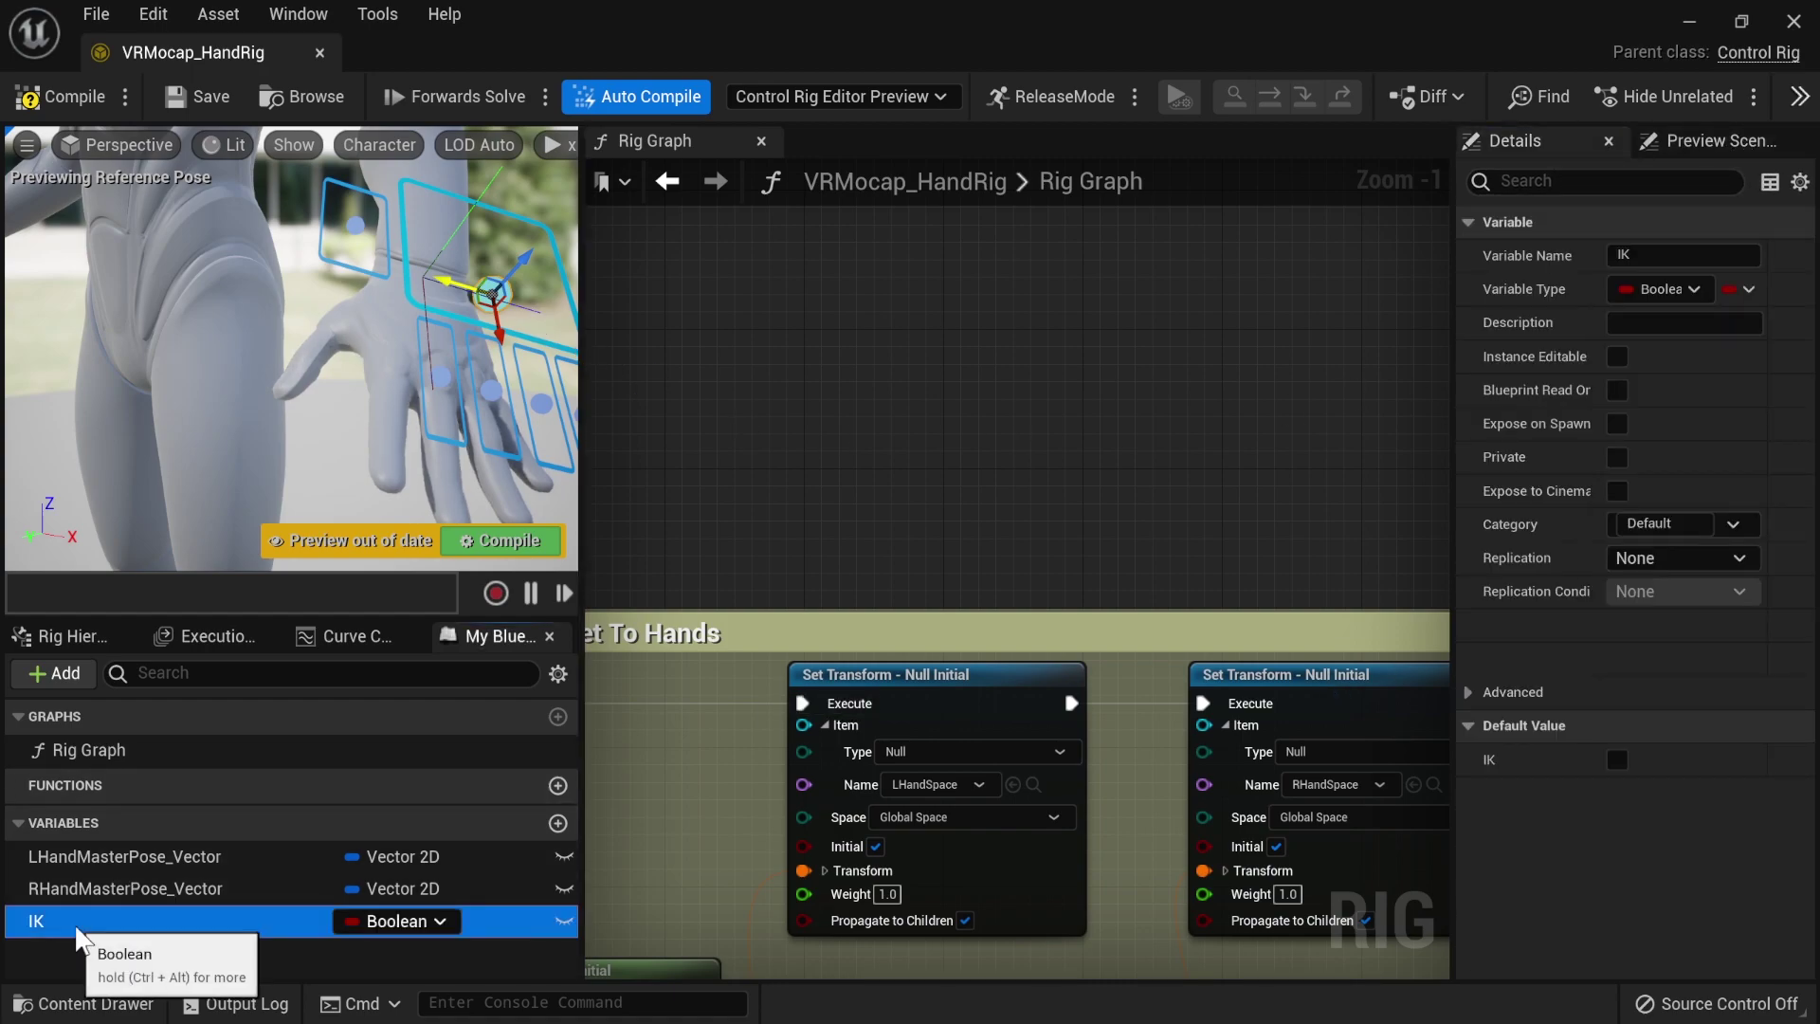
left_click(1617, 760)
right_click_drag(465, 280, 465, 281)
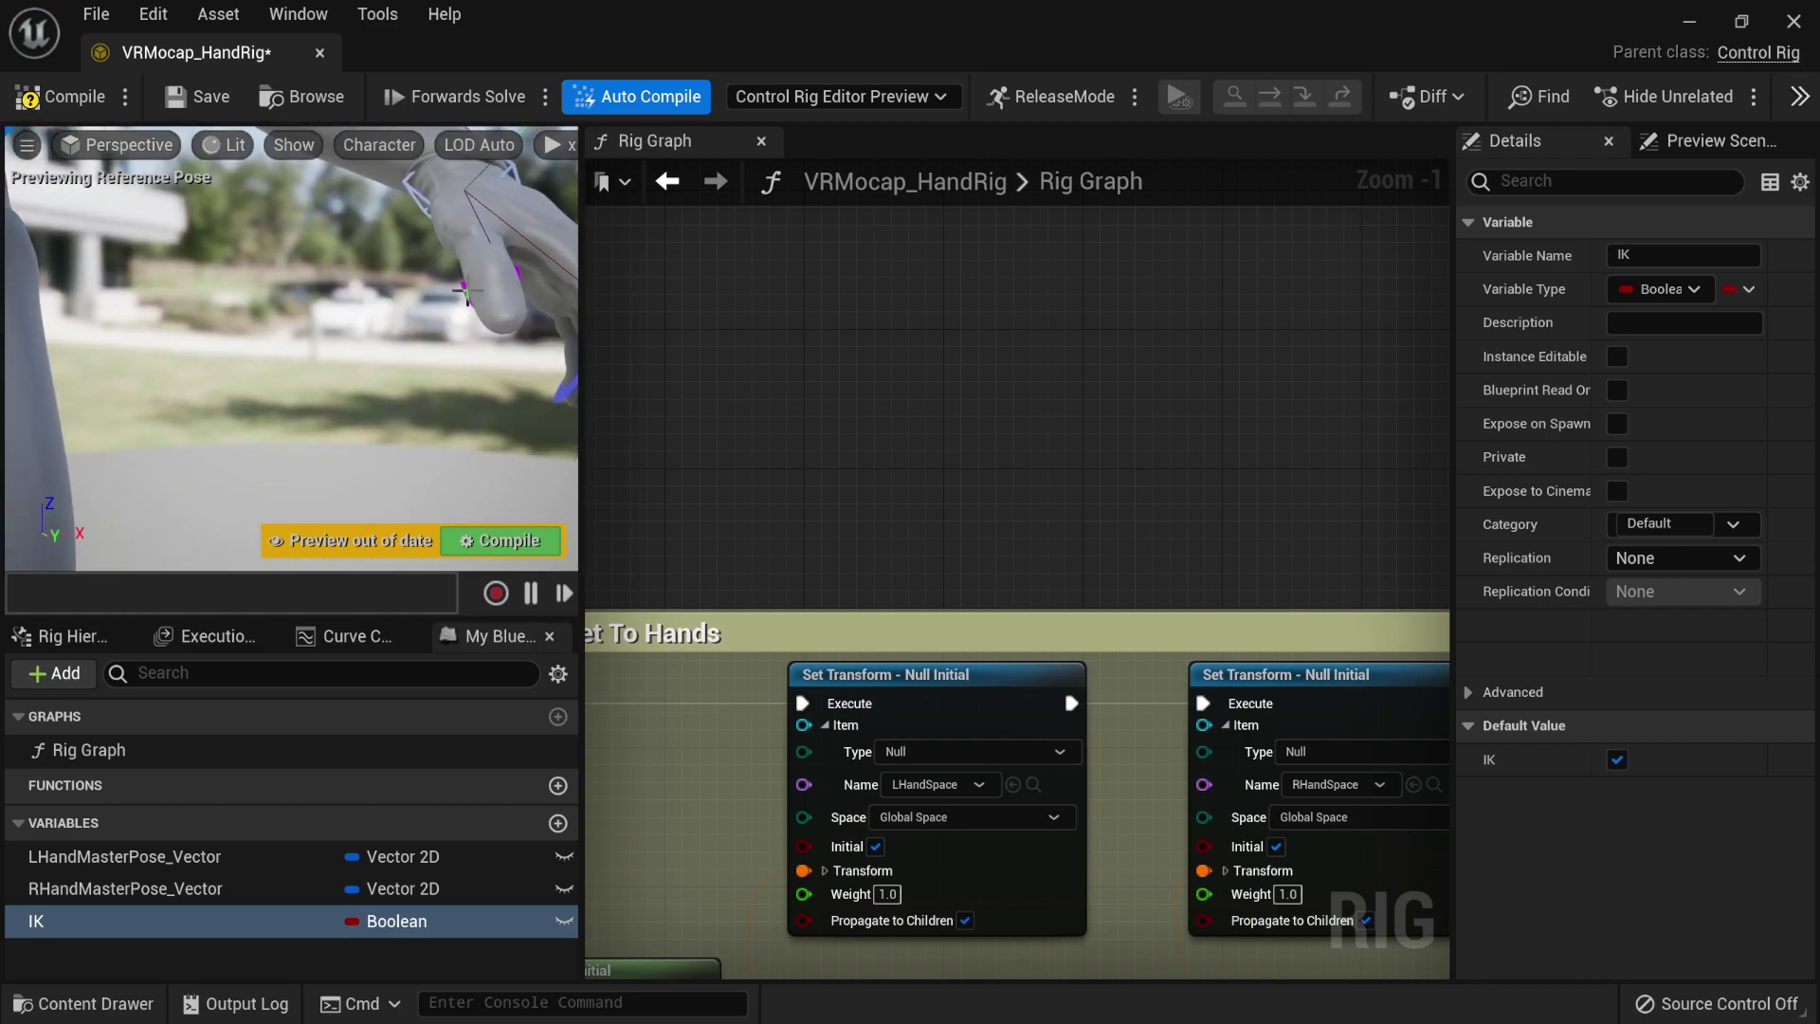
- Test the fingertip IK goals of the left hand by moving the controls, including LIndex_IKGoal, to bend the fingers
left_click(465, 290)
left_click_drag(500, 275, 460, 336)
right_click_drag(460, 336, 273, 317)
left_click(285, 412)
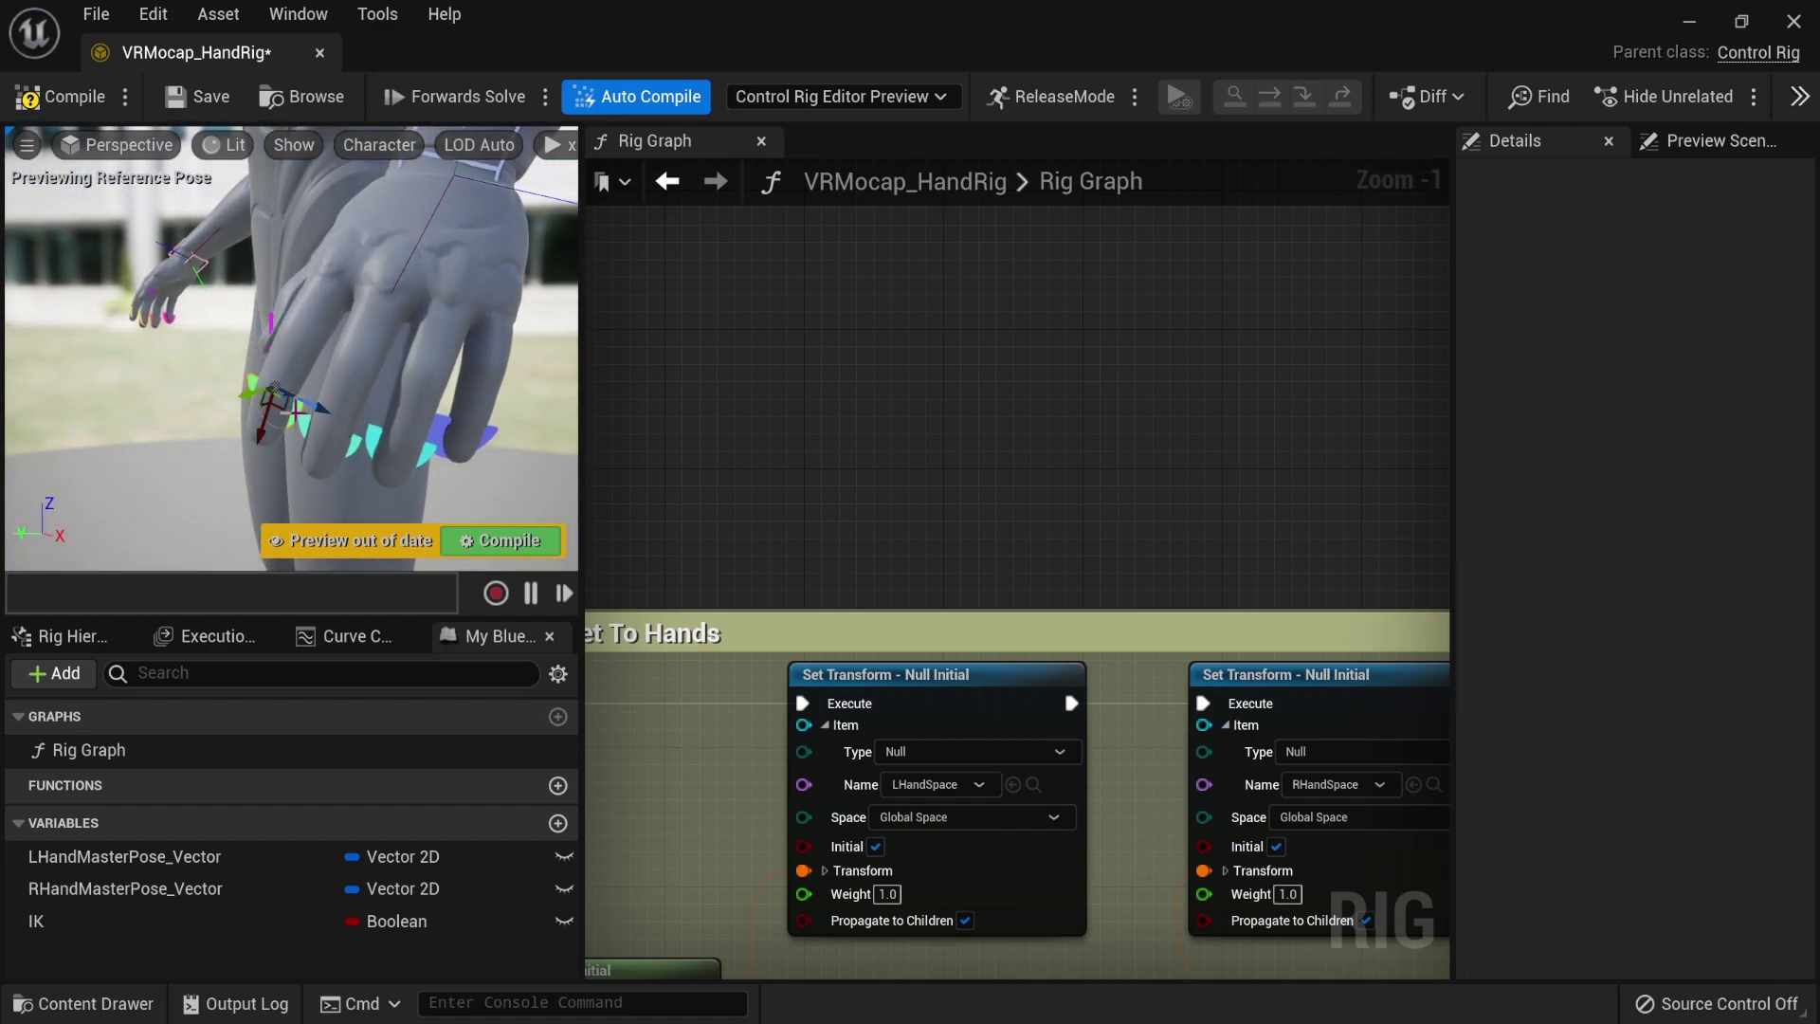
left_click_drag(246, 399, 287, 478)
right_click_drag(288, 479, 347, 294)
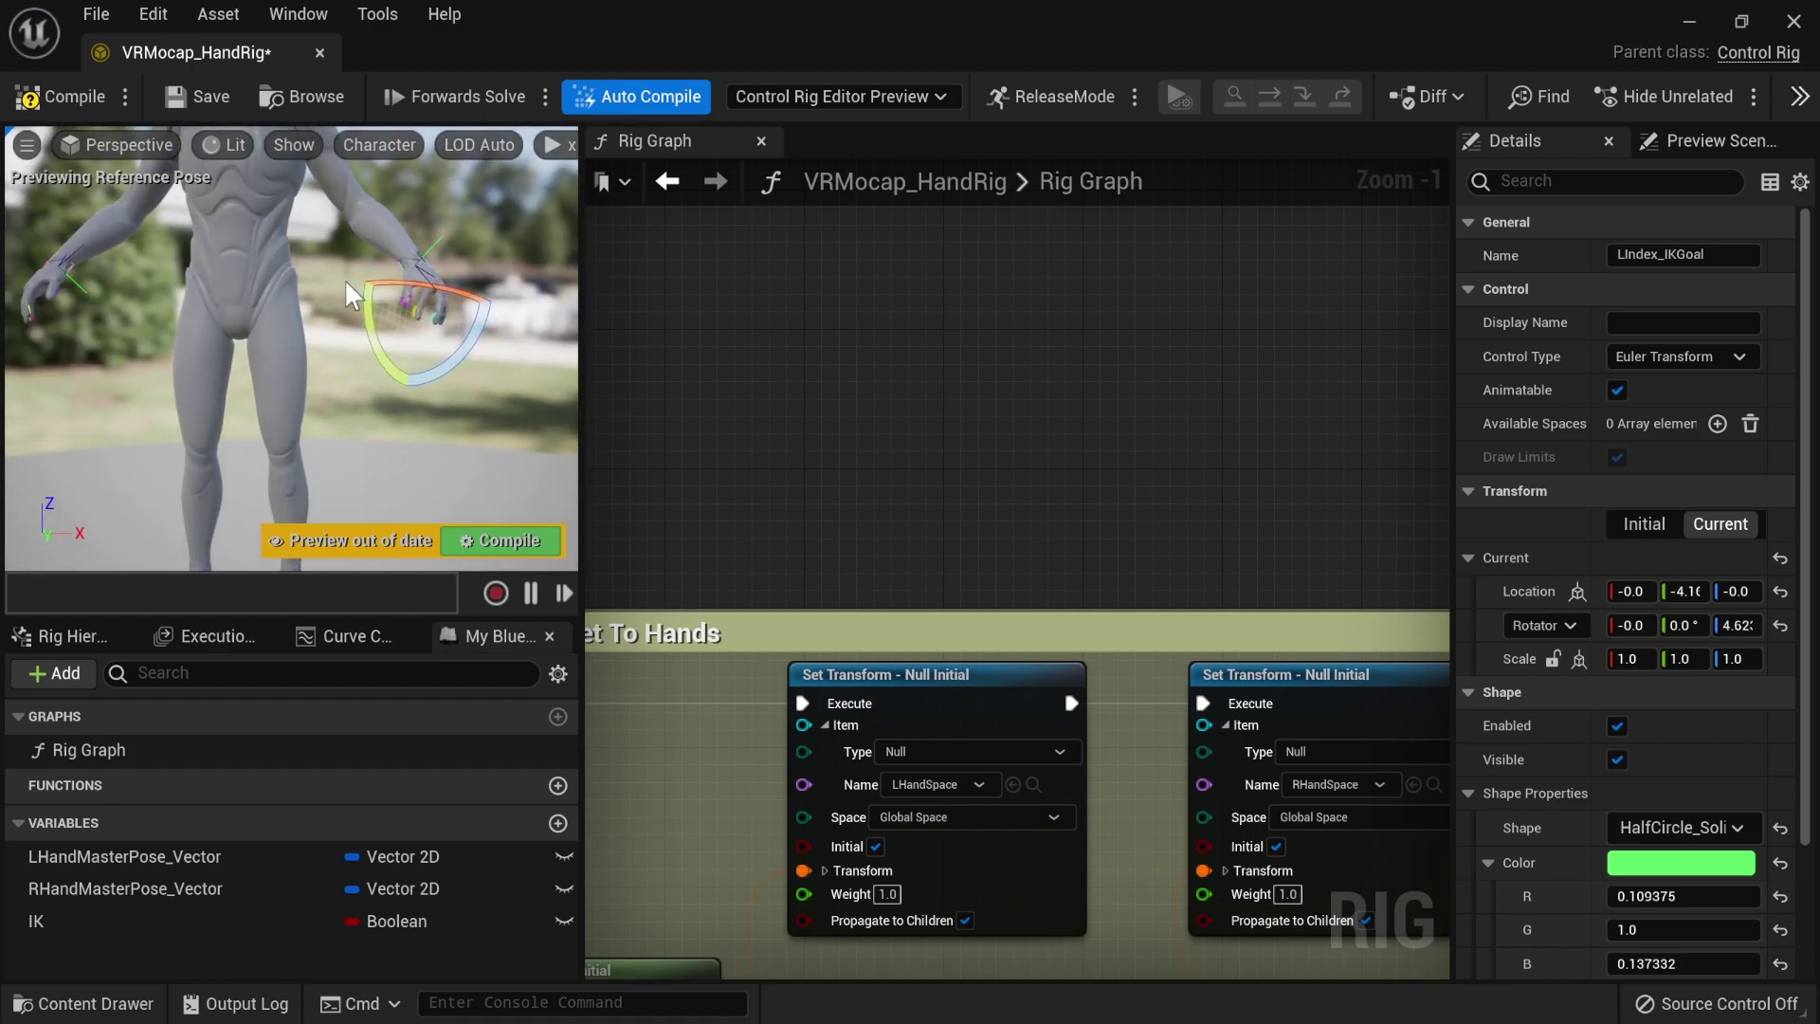
- Open VRMocap_UE4Mannequin_ControlRig from the ControlRigs folder and widen its preview viewport
left_click(194, 921)
key("ctrl+space")
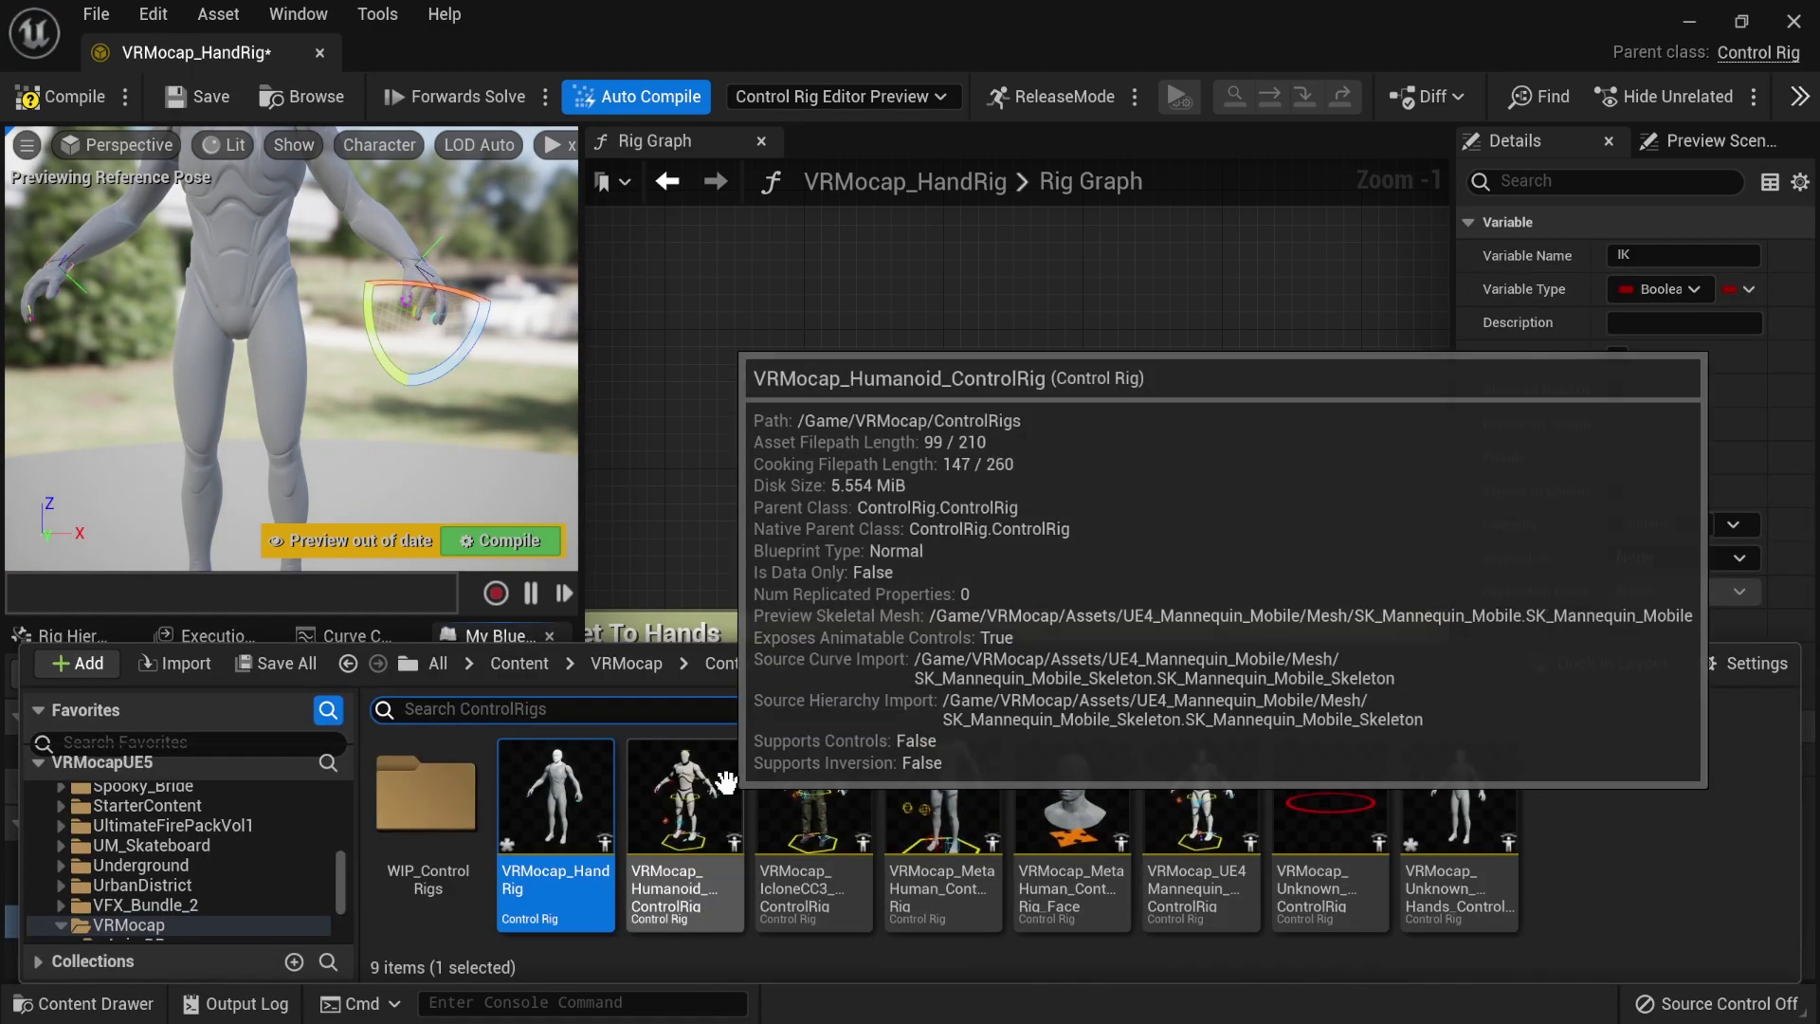
mouse_move(697, 780)
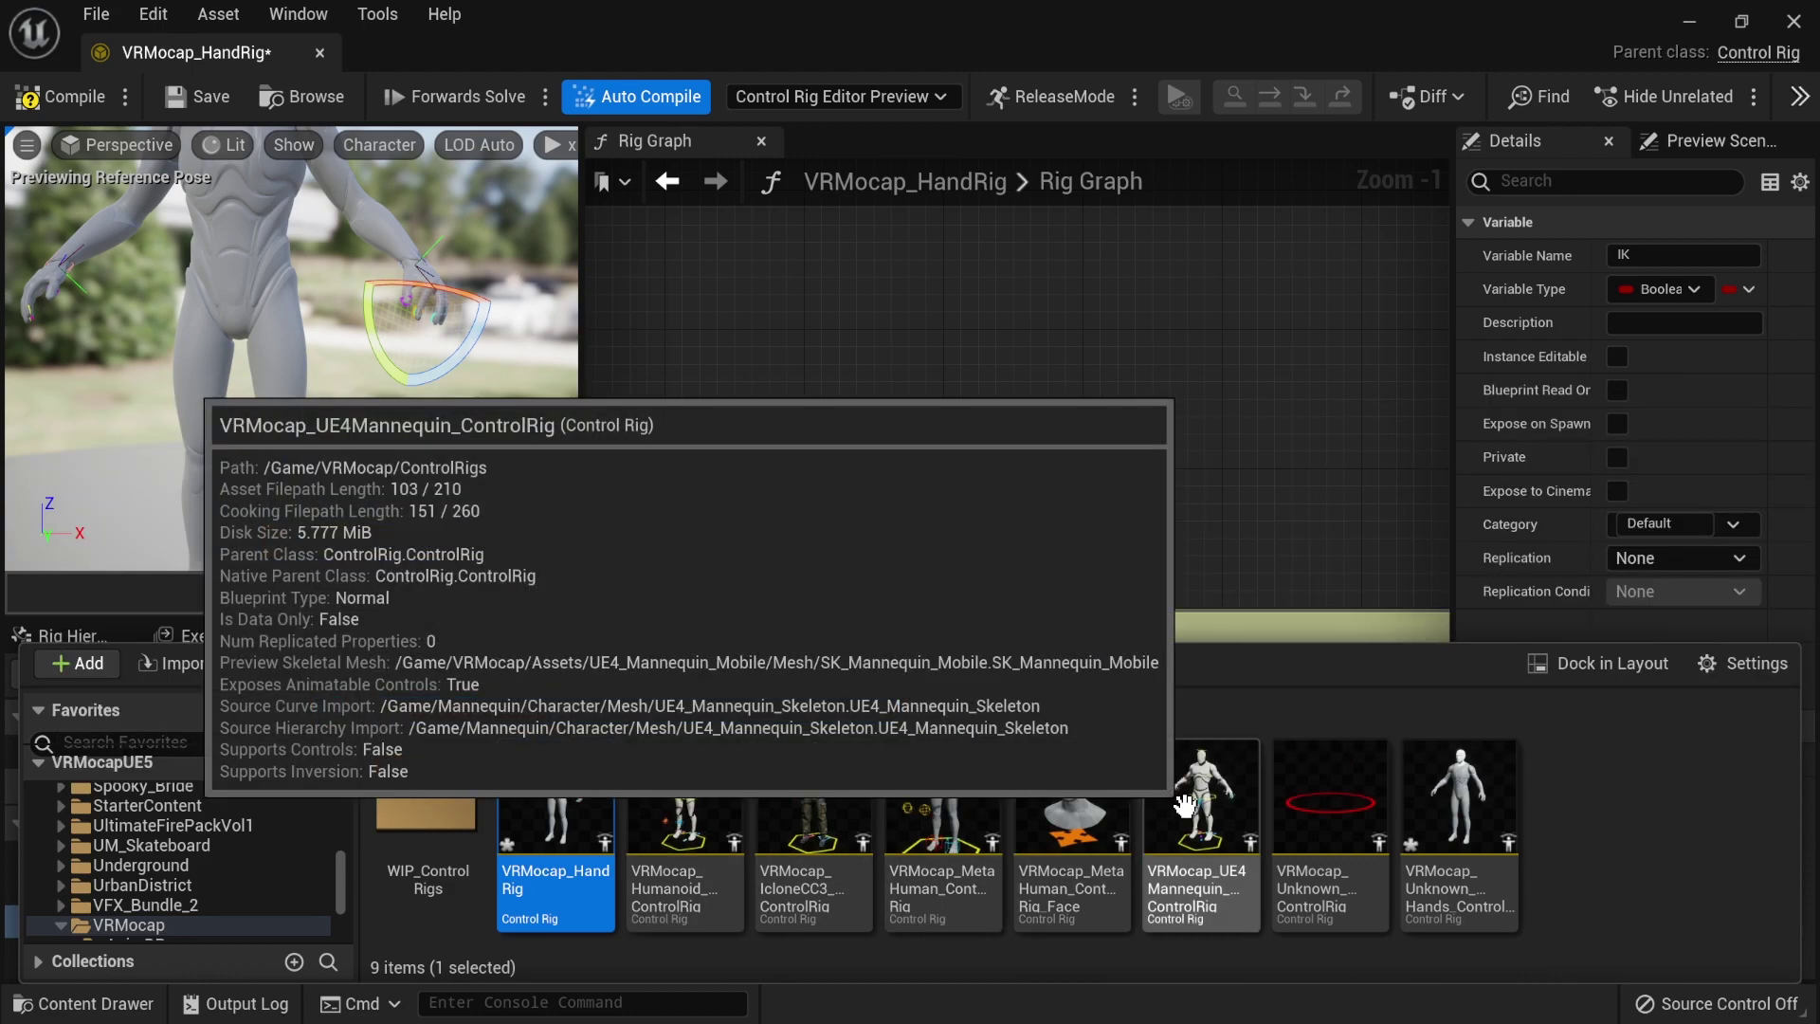
left_click(1187, 804)
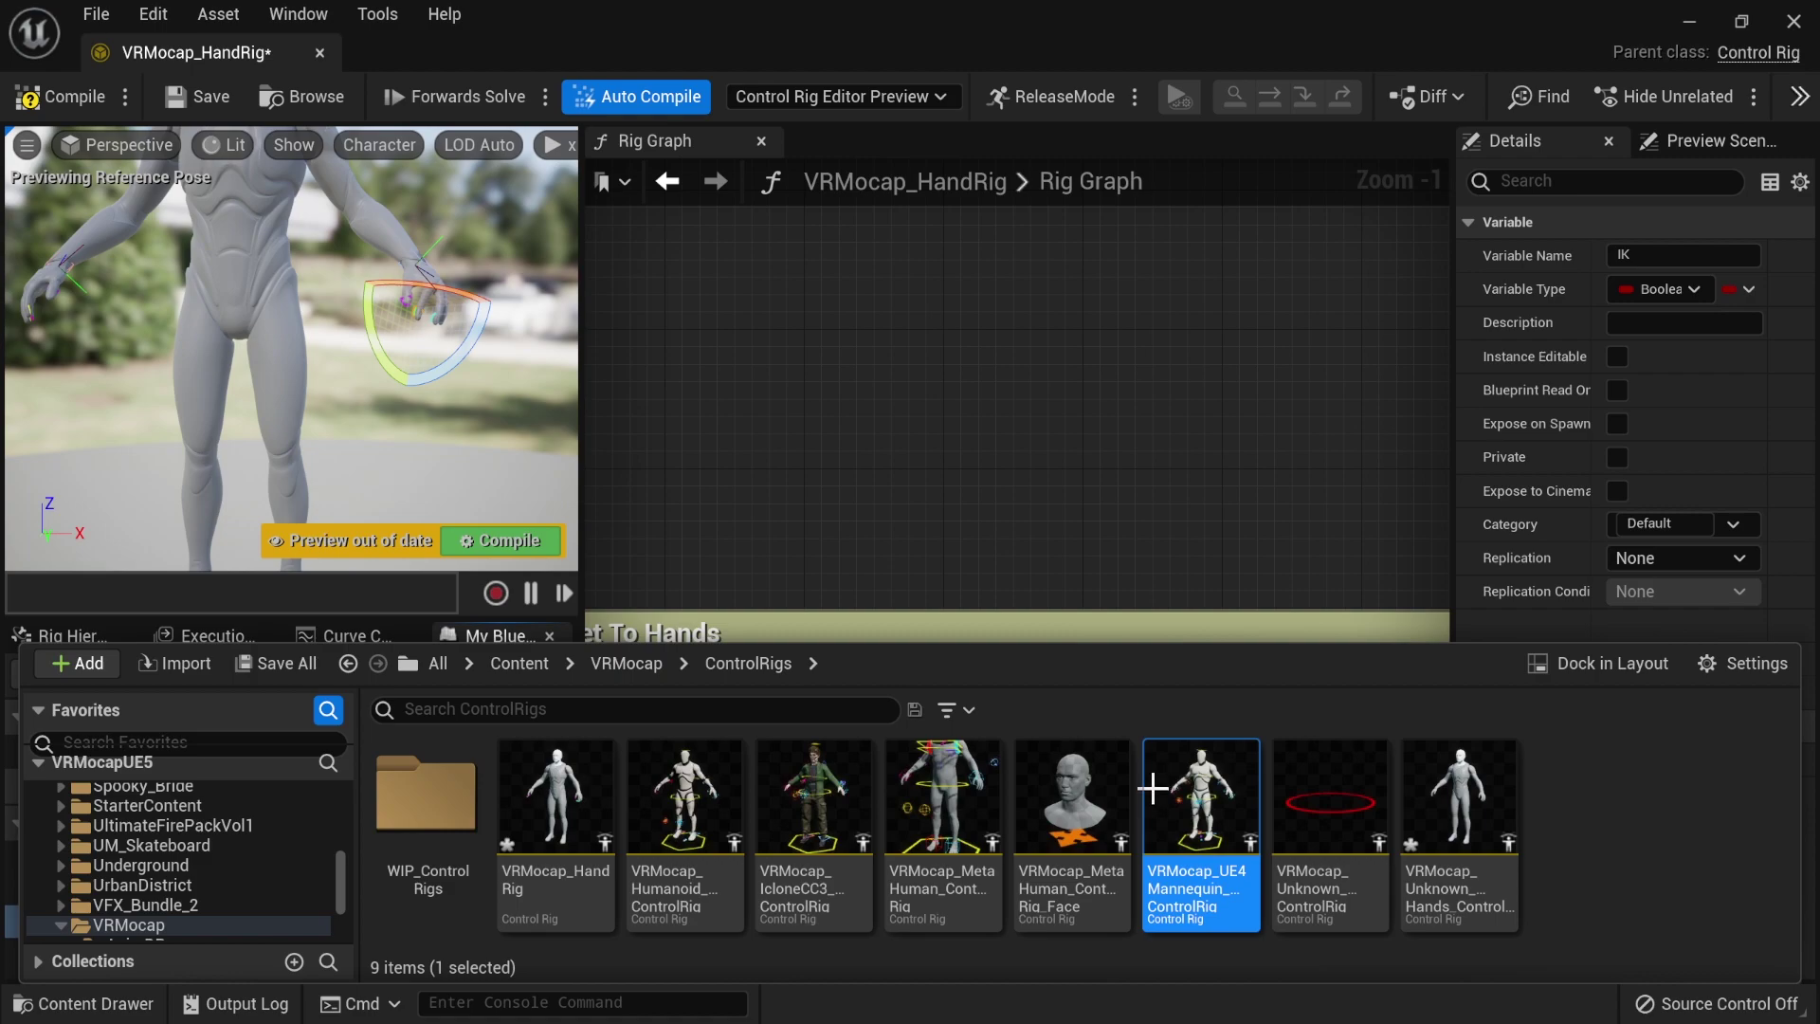
double_click(1177, 792)
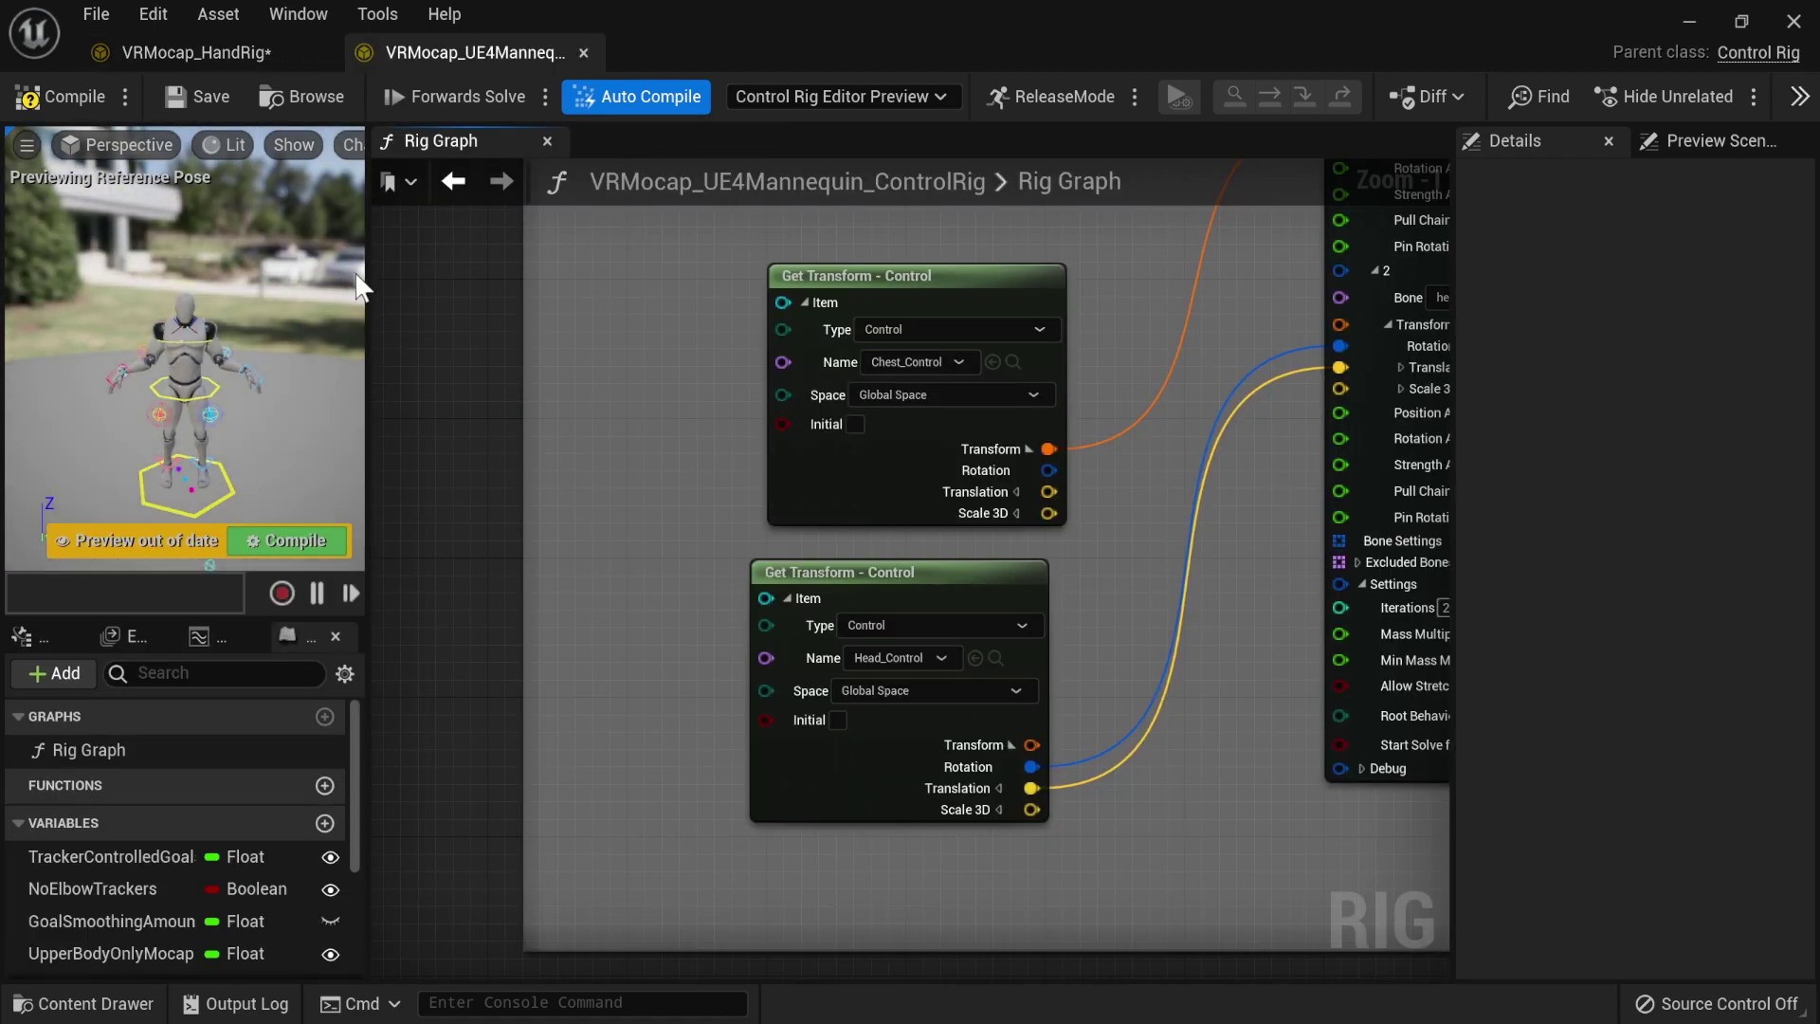
left_click_drag(368, 280, 806, 254)
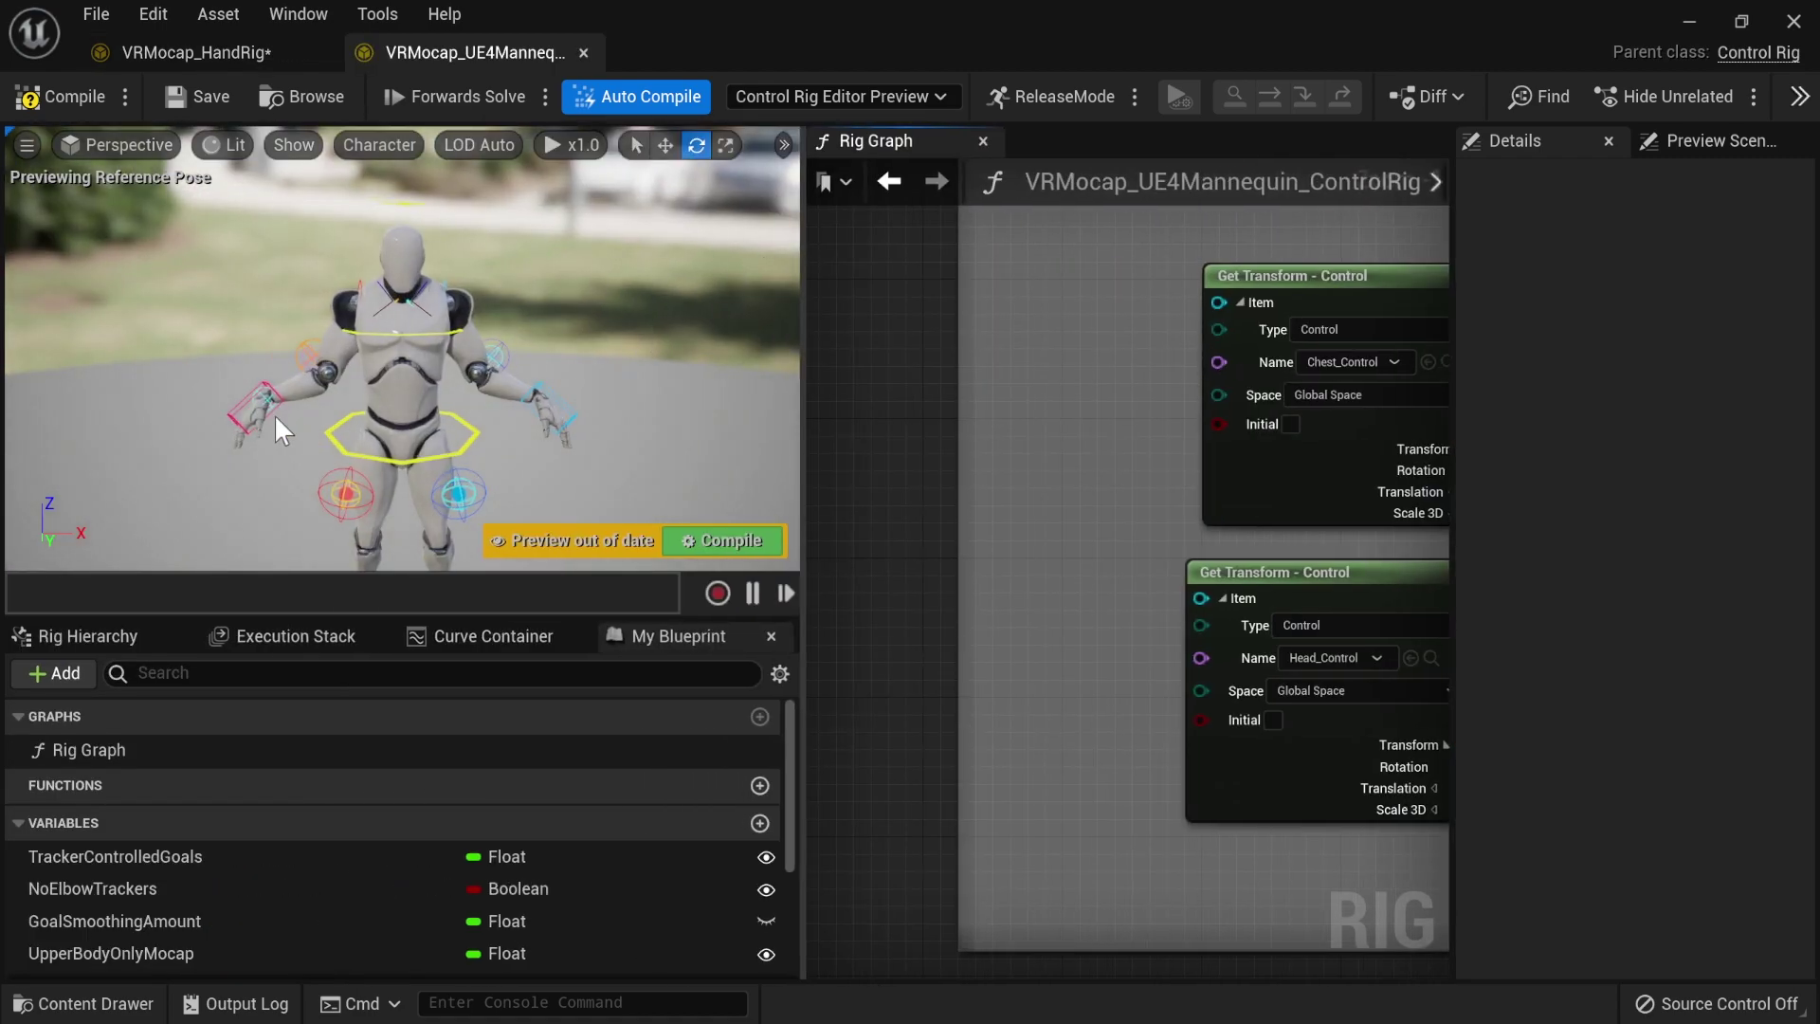
- Select RHand_Control on the UE4 mannequin and move it outward to reposition the right arm
left_click(239, 409)
left_click_drag(240, 409, 428, 407, "alt")
key("w")
key("e")
key("w")
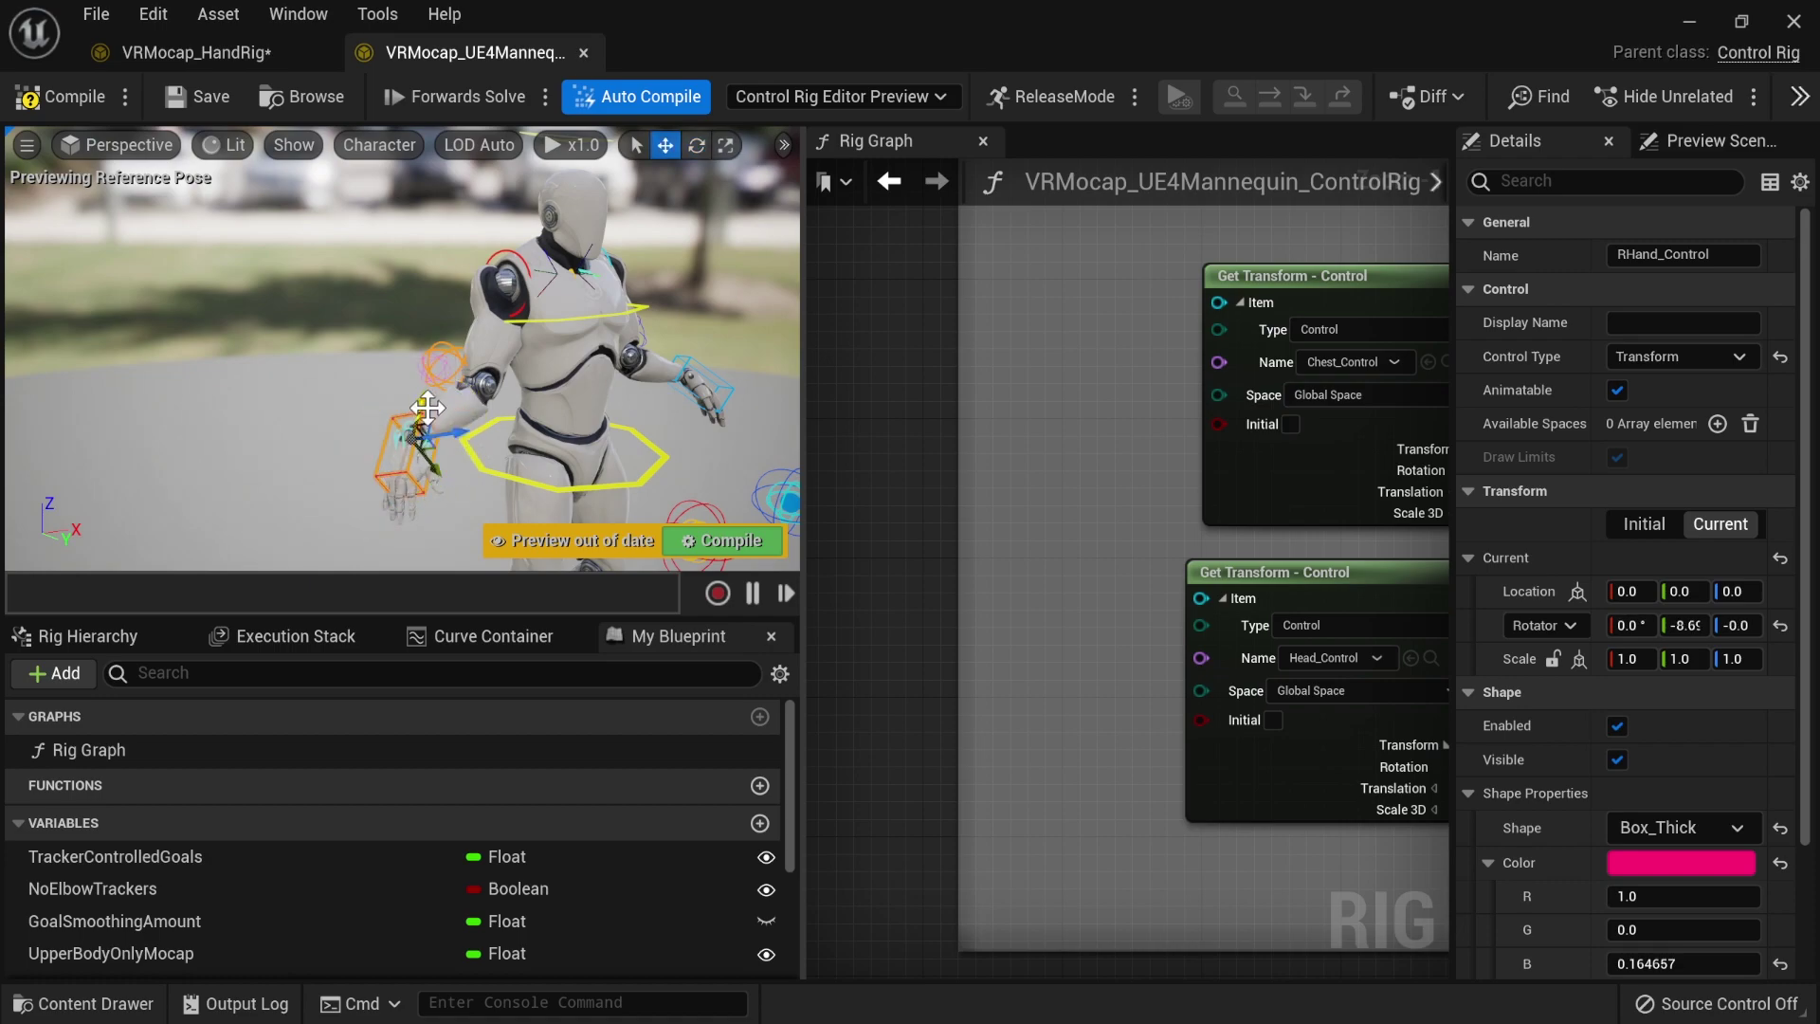
left_click_drag(363, 366, 471, 398)
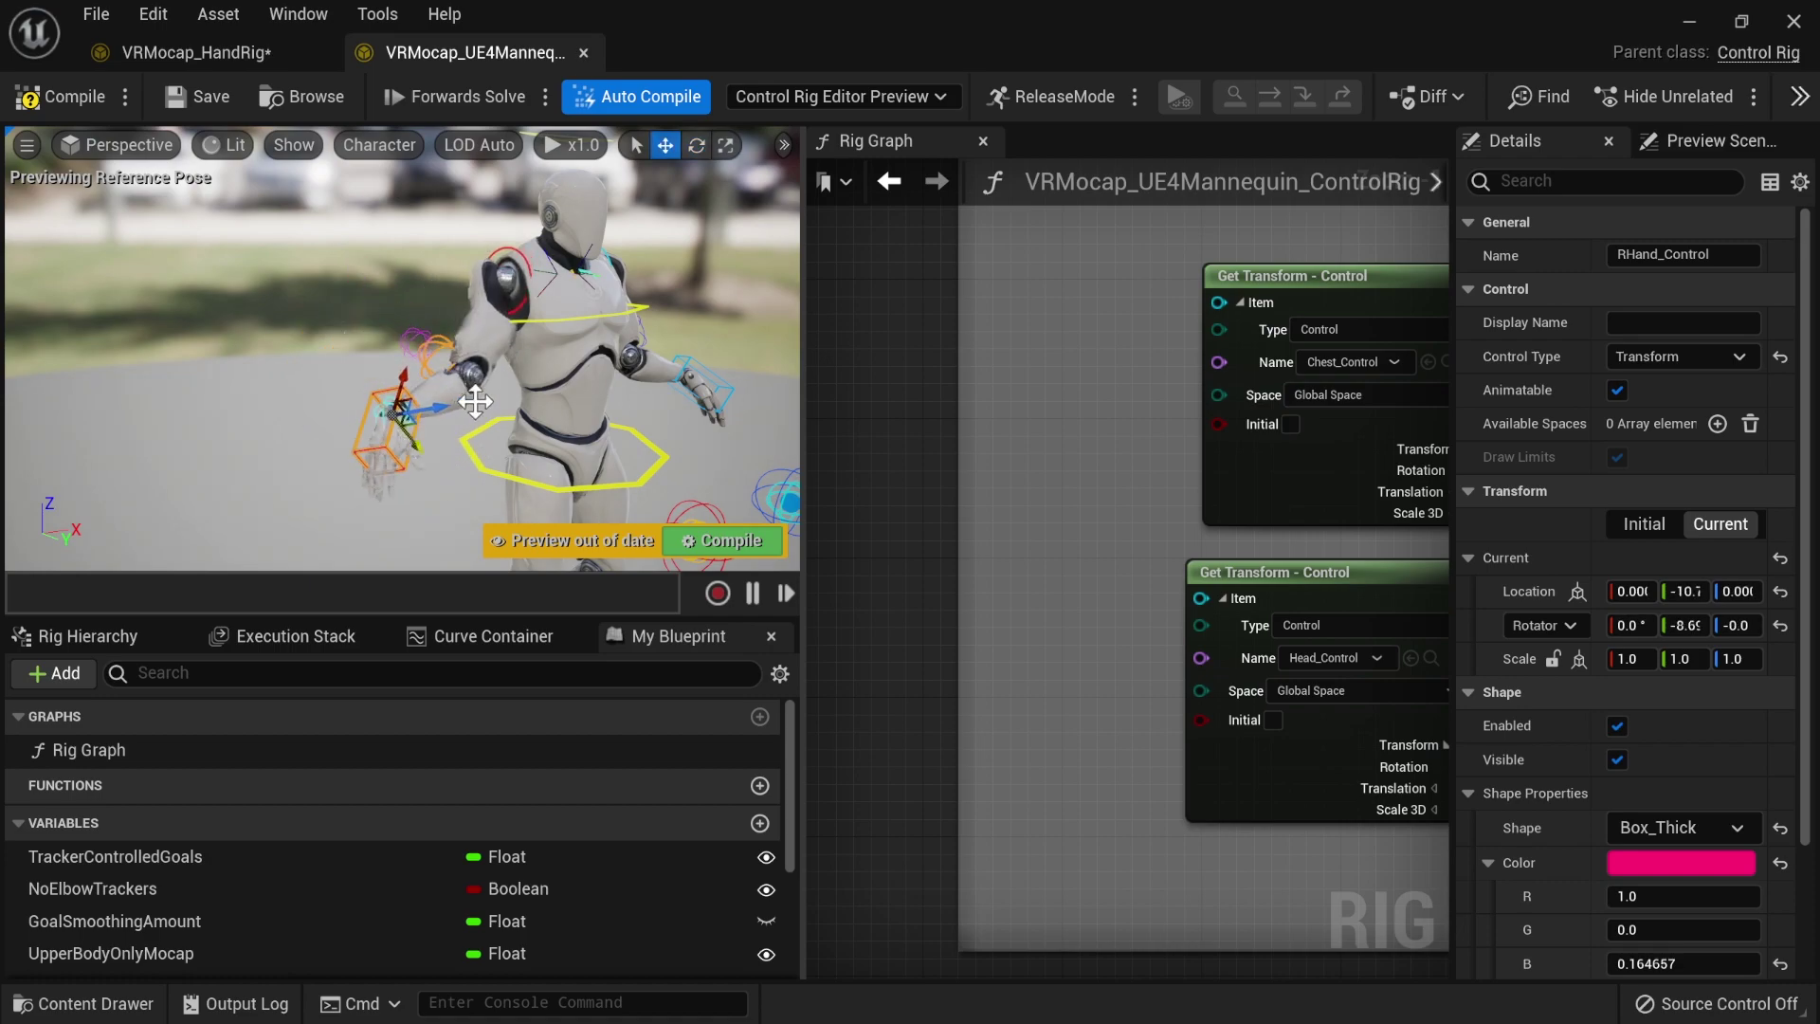
- Inspect the L_Elbow control, and lower Hips_Control by about 31 units so the knees bend
right_click_drag(471, 398, 498, 541)
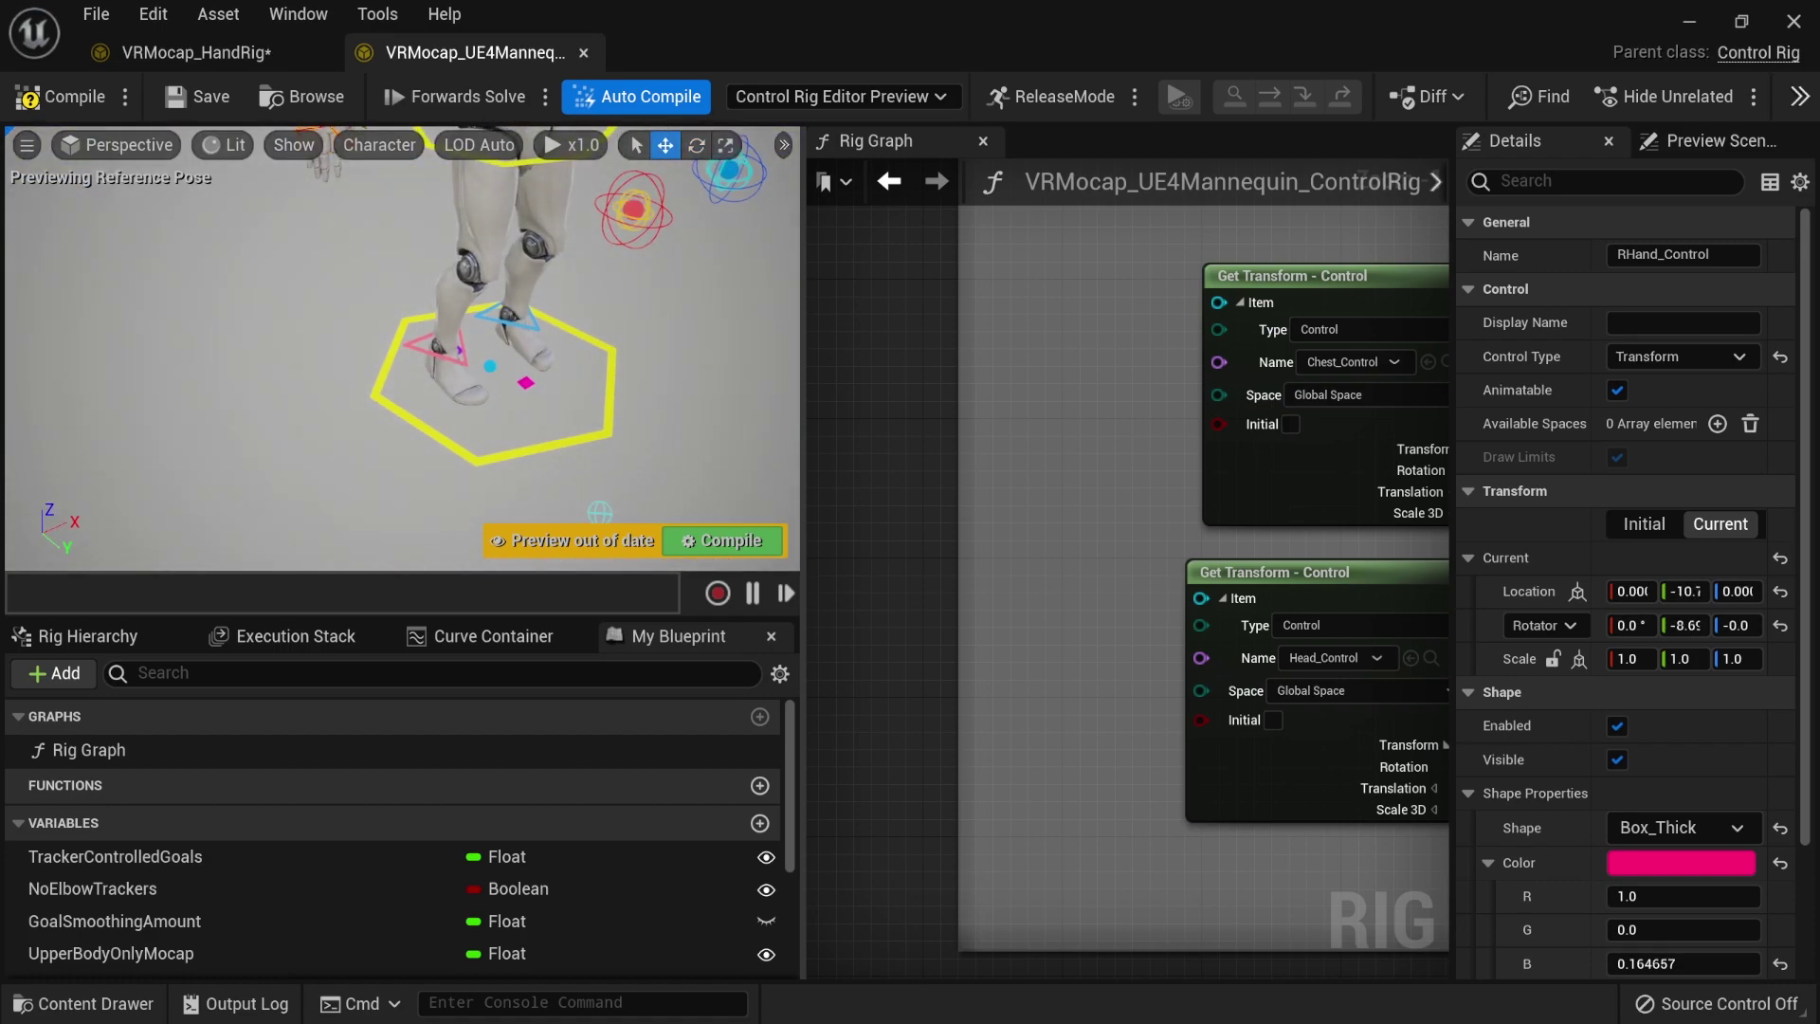
left_click(499, 372)
right_click_drag(358, 194, 360, 151)
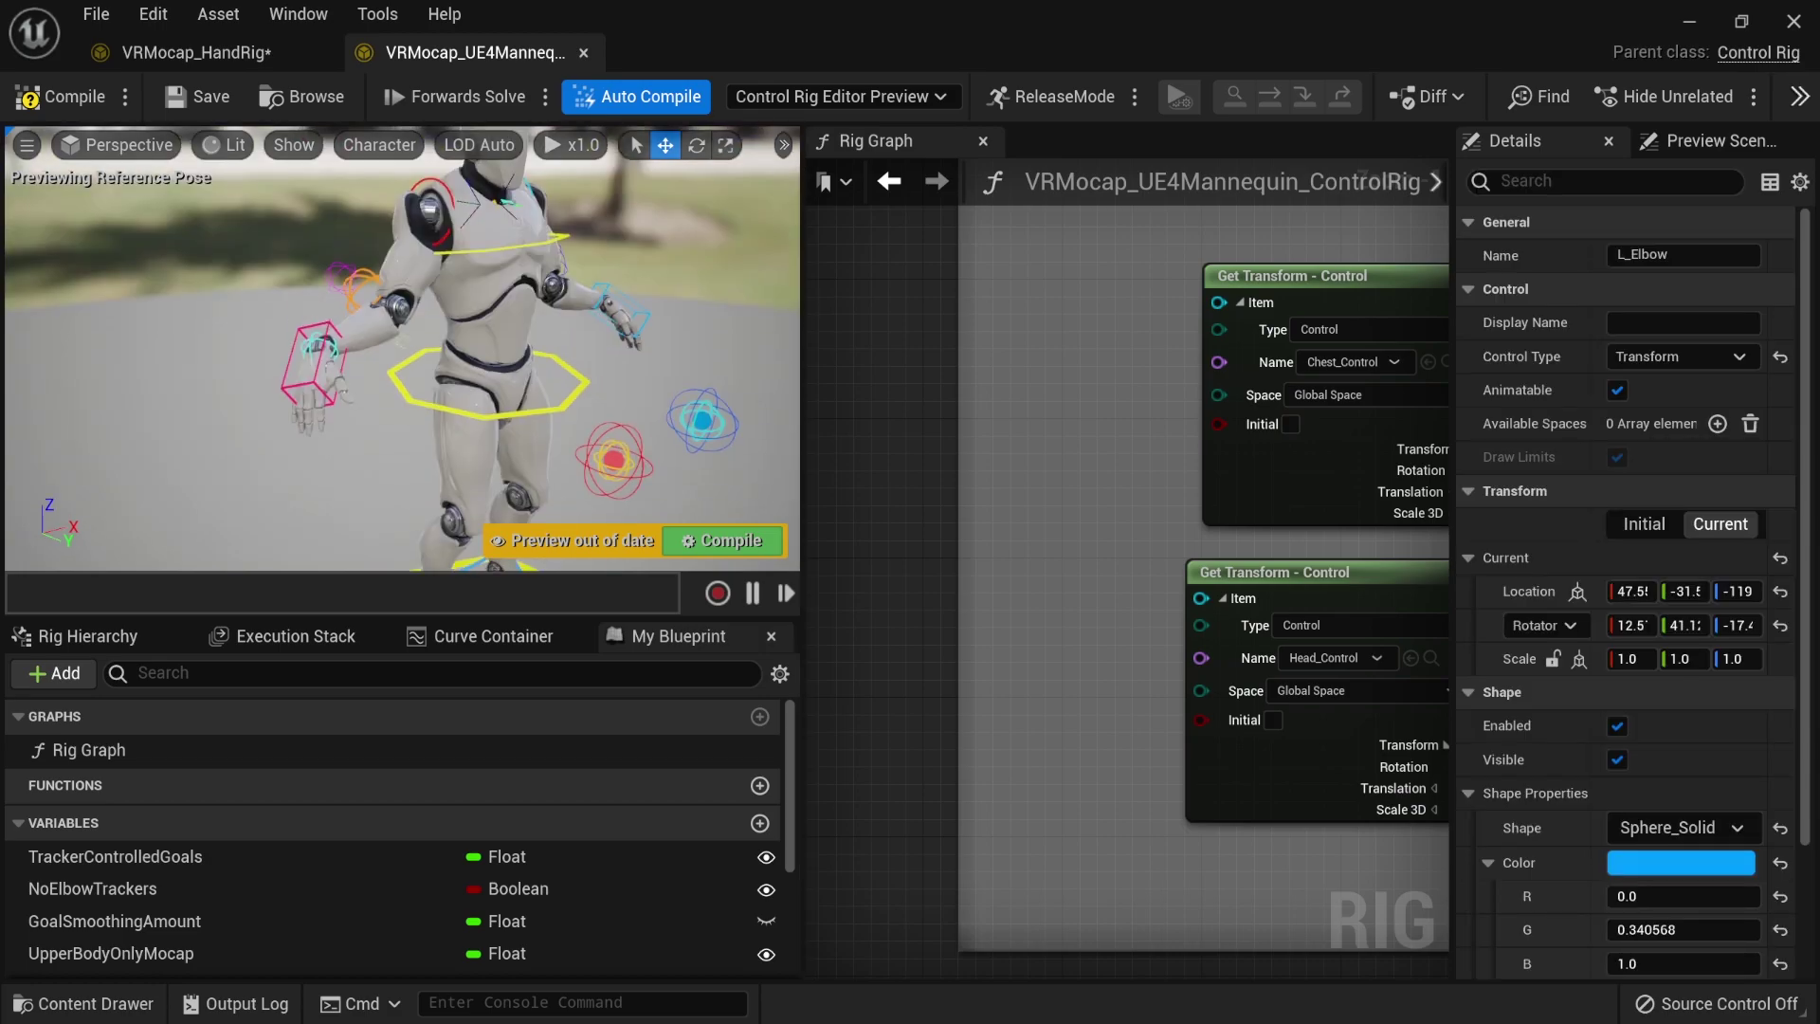
left_click(443, 266)
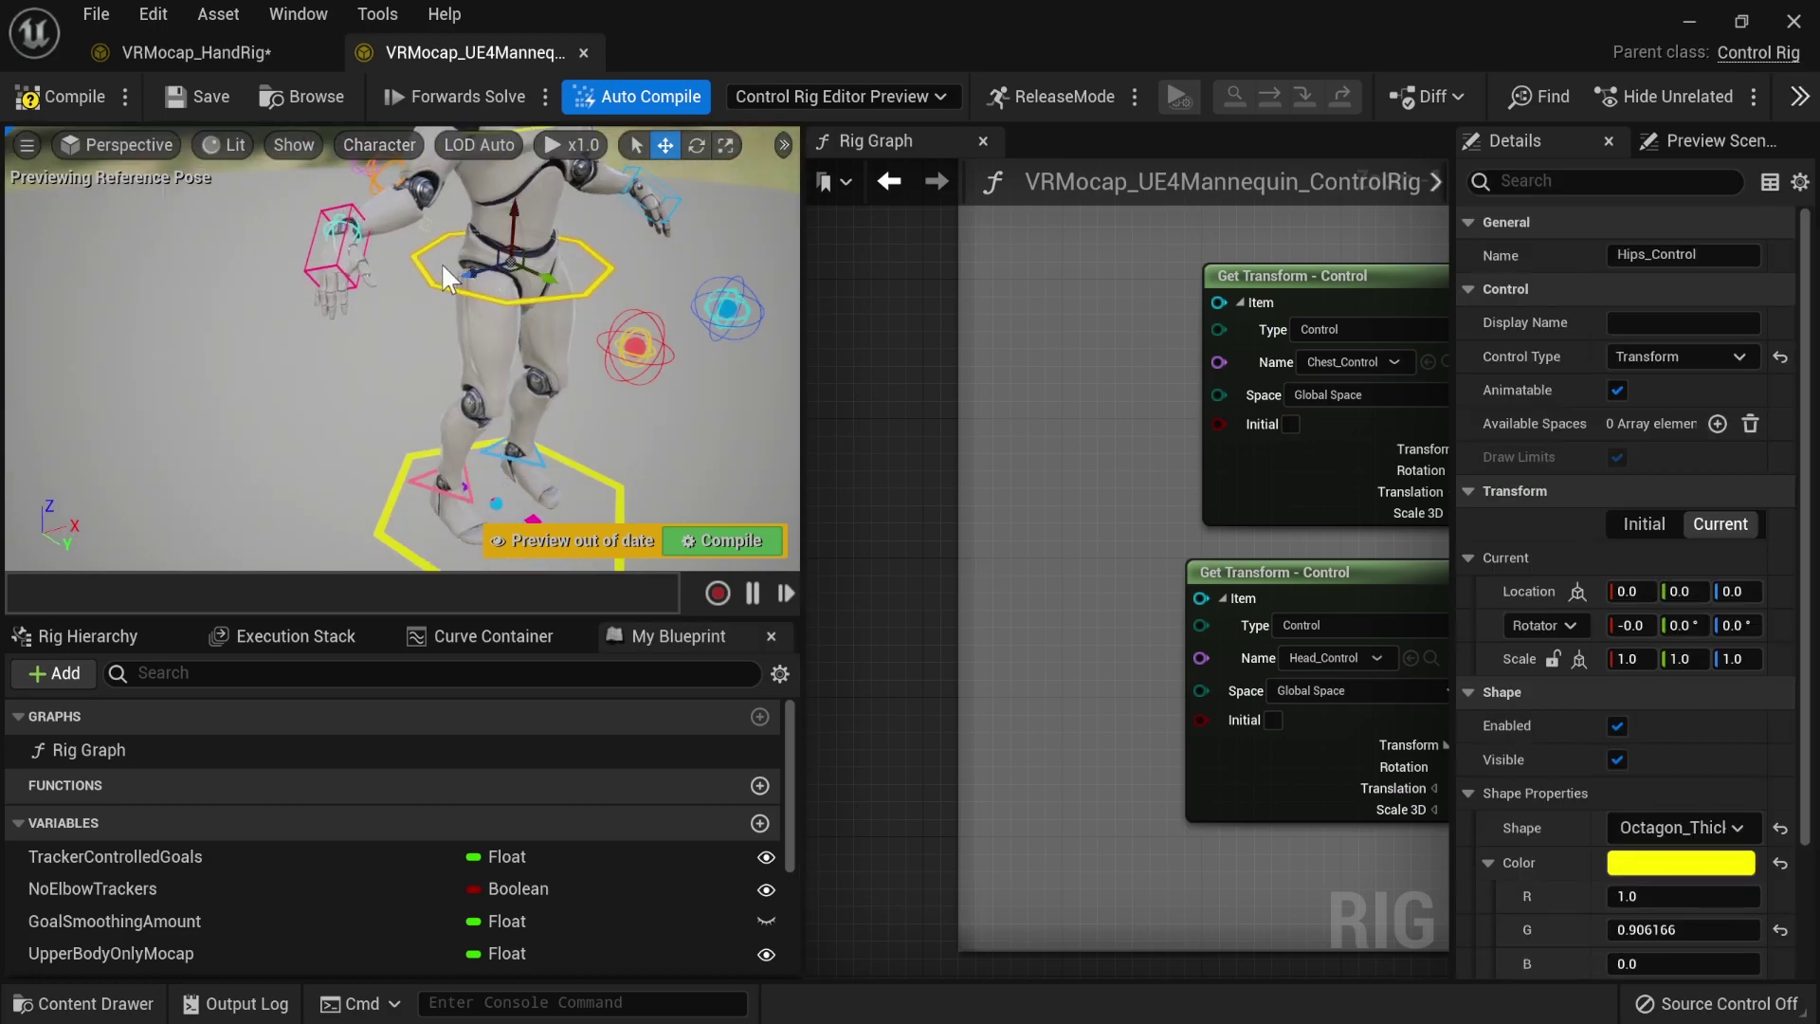
mouse_move(514, 212)
left_mouse_down()
mouse_move(523, 248)
mouse_move(516, 180)
left_mouse_up()
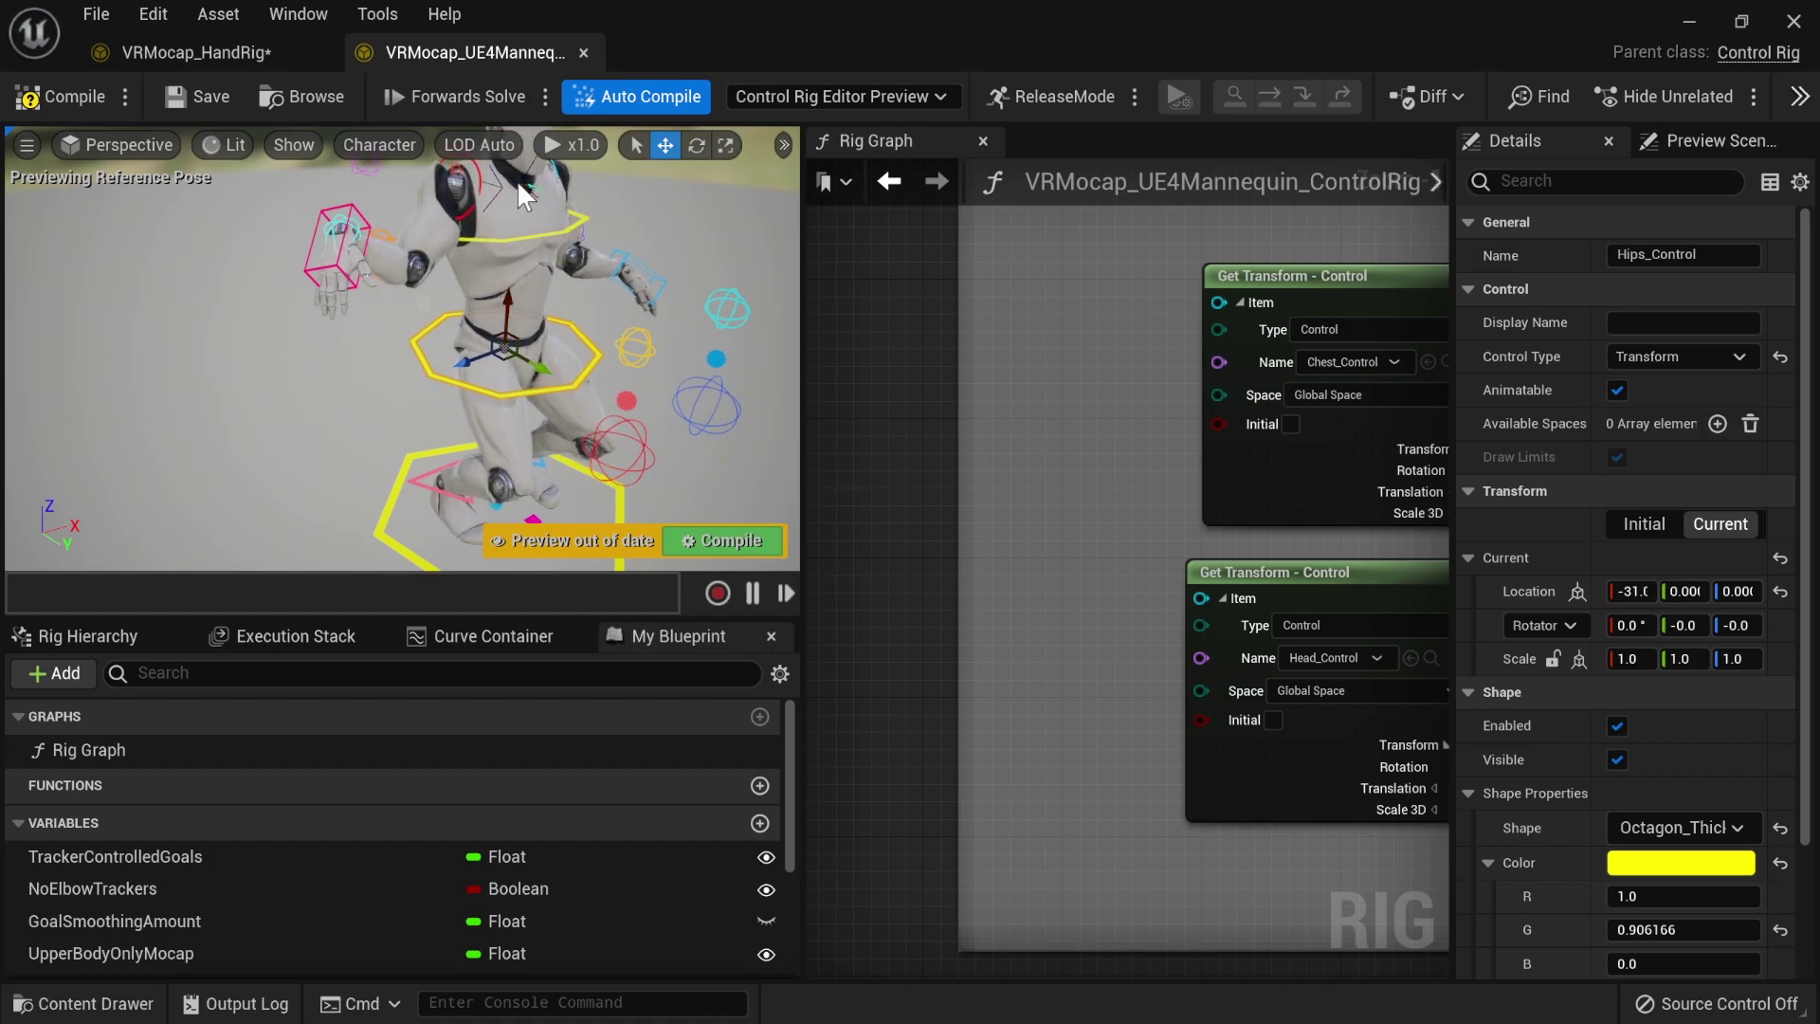
- Select Chest_Control and shift it slightly, to about -0.71 in Y
left_click(569, 235)
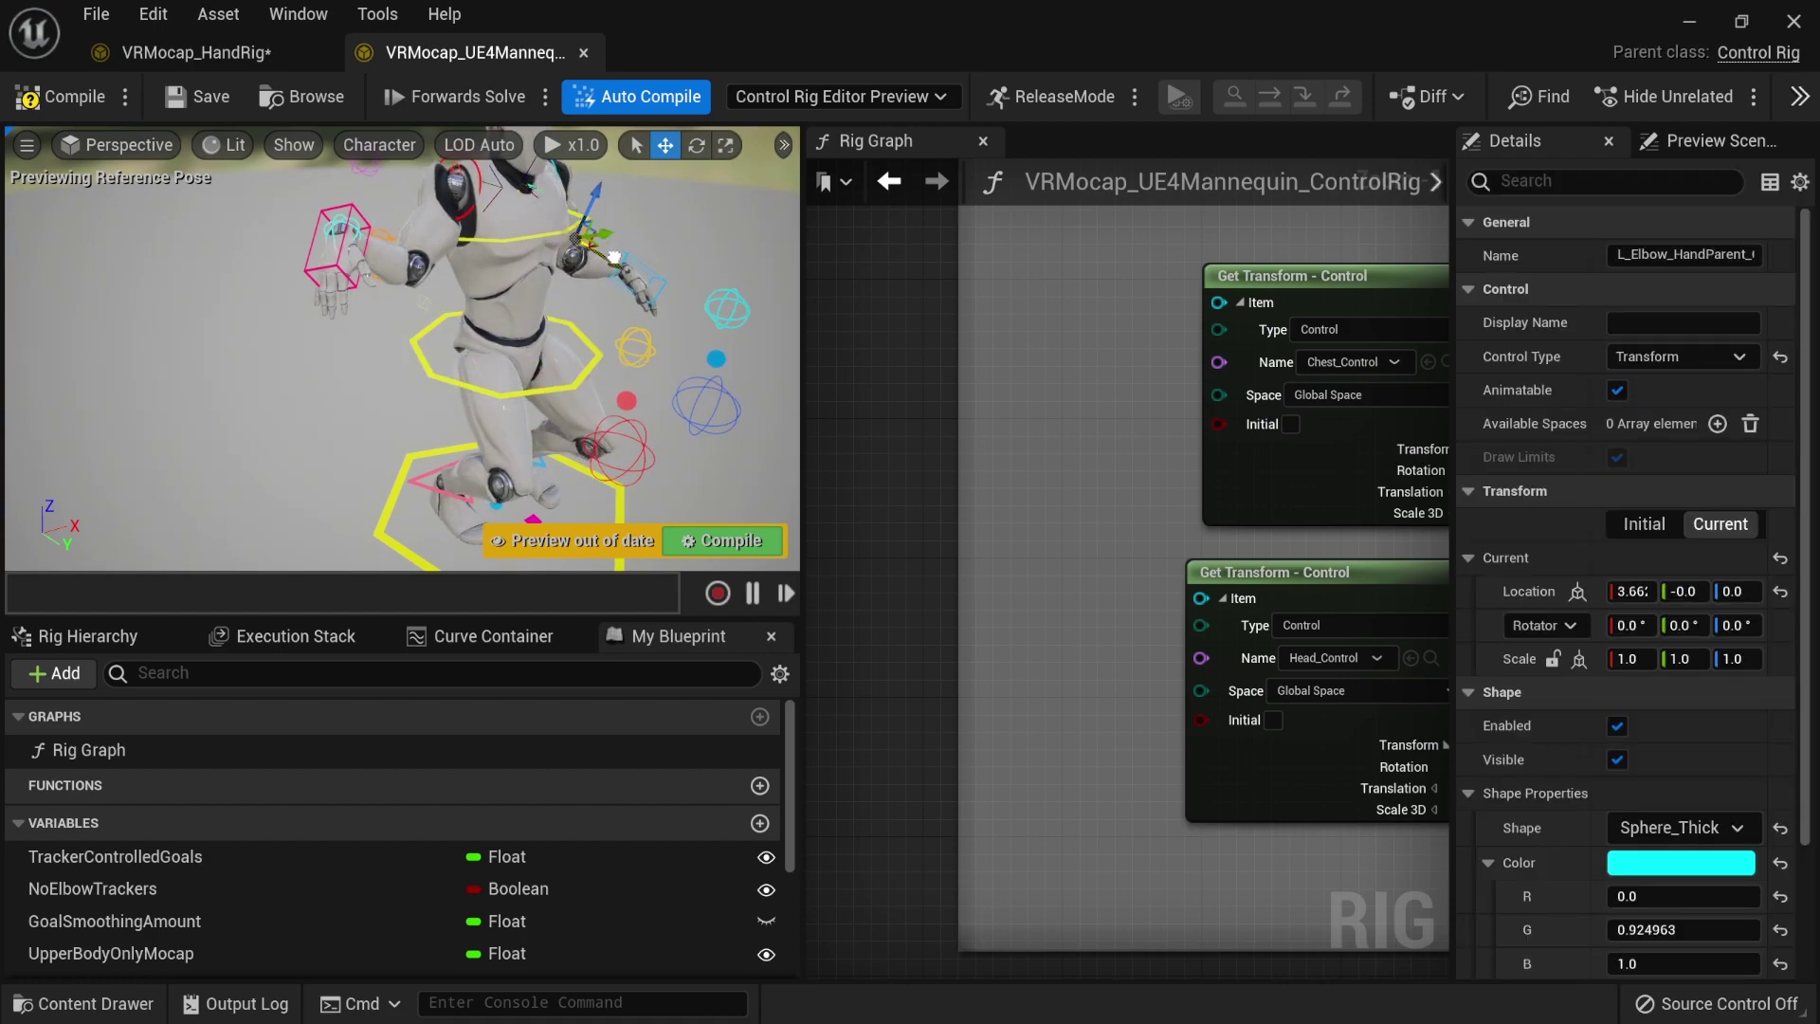
left_click(545, 232)
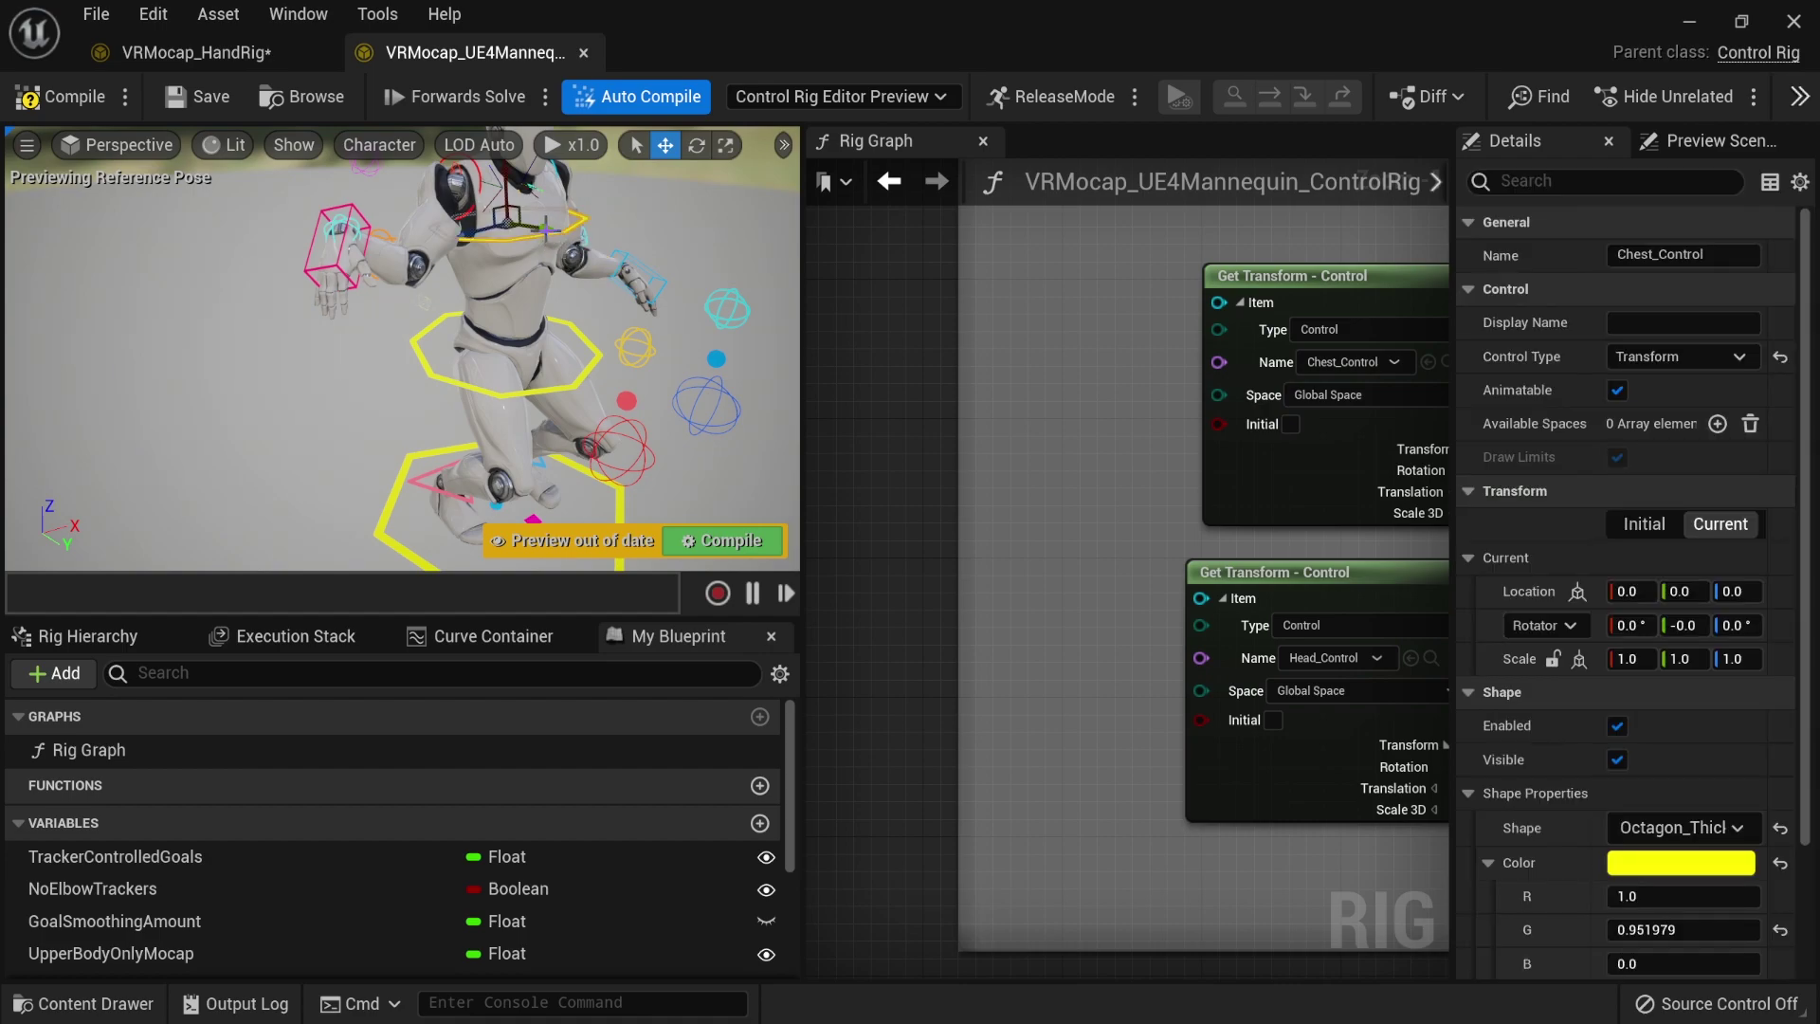
left_click_drag(545, 232, 540, 232)
- Examine the UE4 mannequin's Rig Graph, from the SetUp_Torso and leg setup groups to the solve sections
scroll(1096, 415, "down", 10)
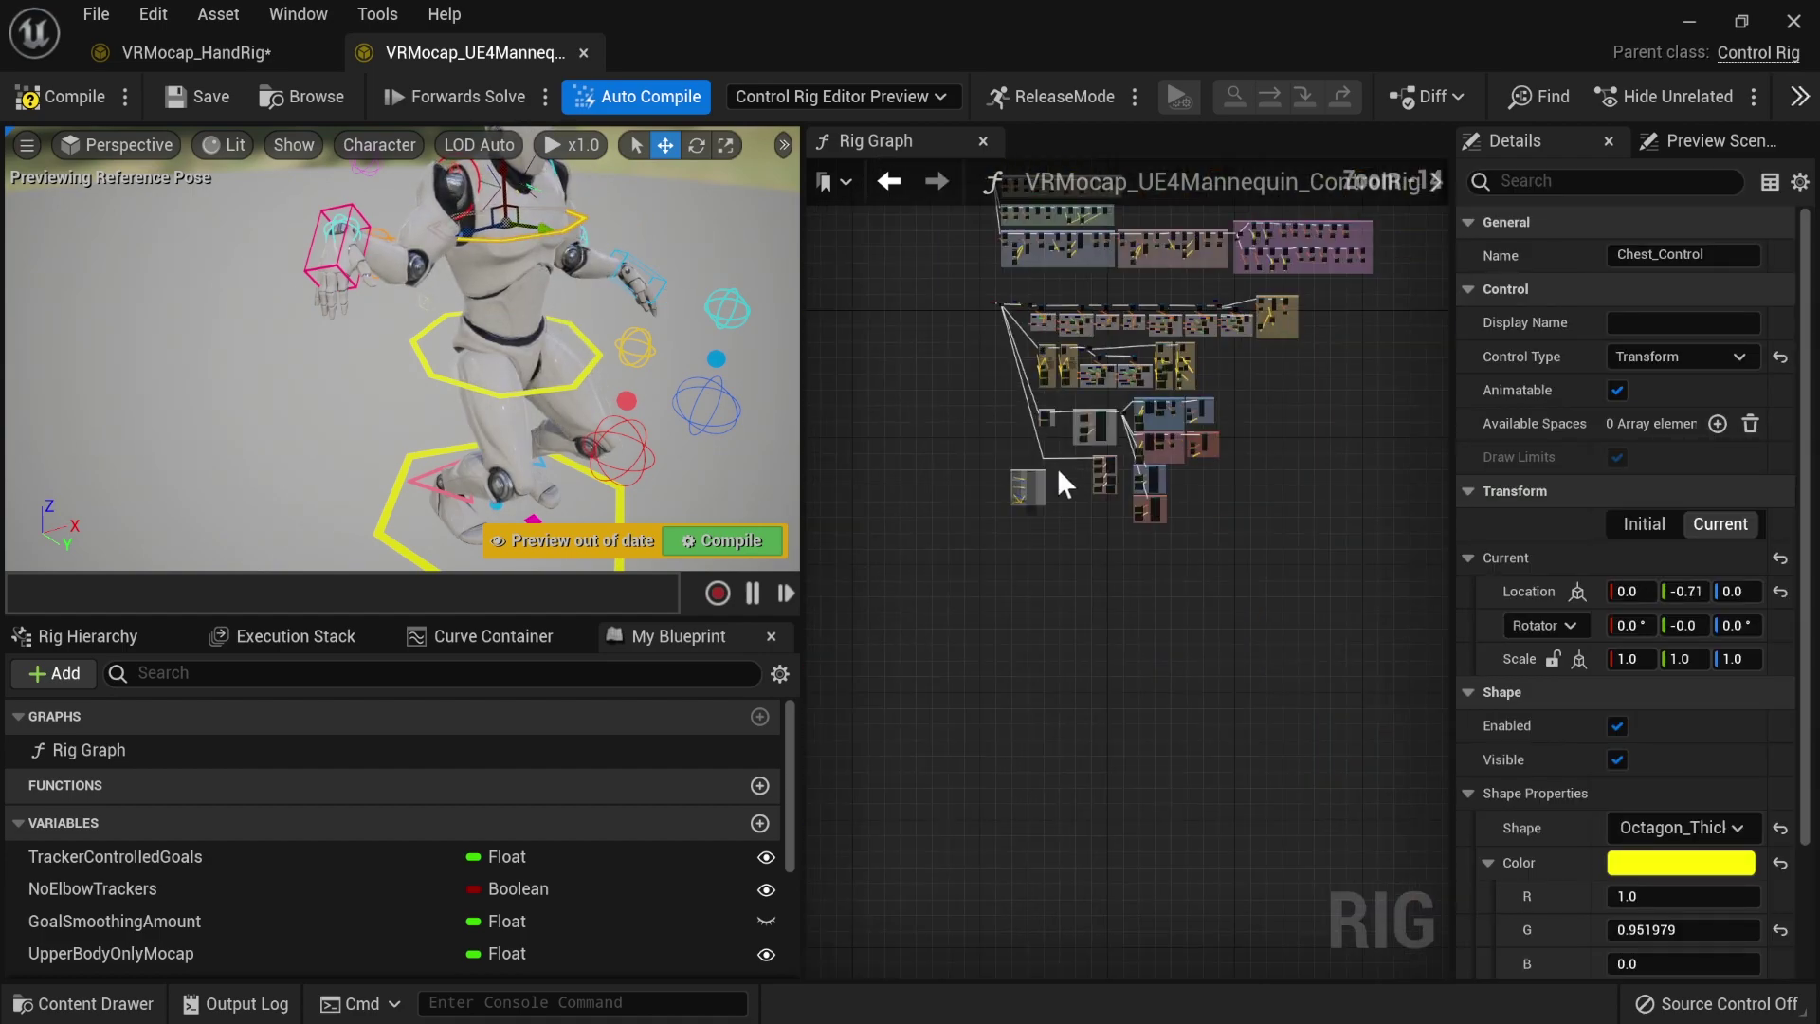
right_click_drag(1056, 468, 959, 611)
scroll(959, 612, "up", 8)
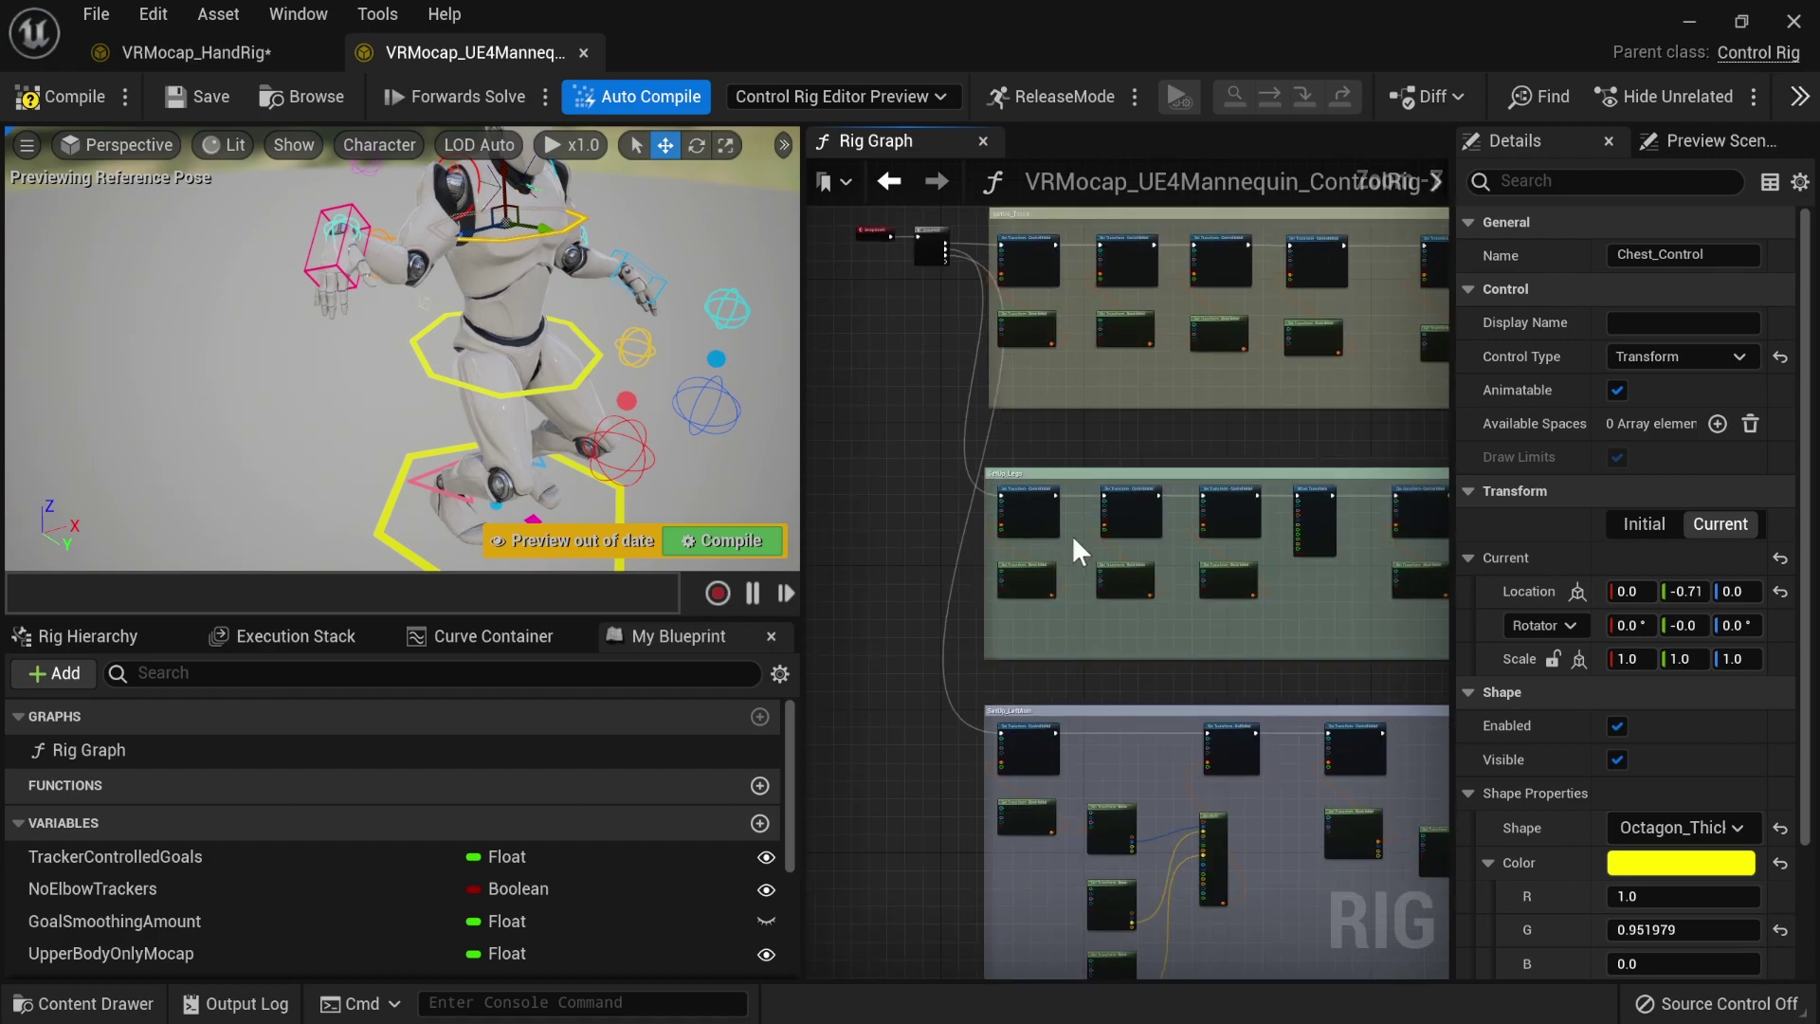
scroll(1072, 535, "up", 5)
scroll(1096, 664, "up", 2)
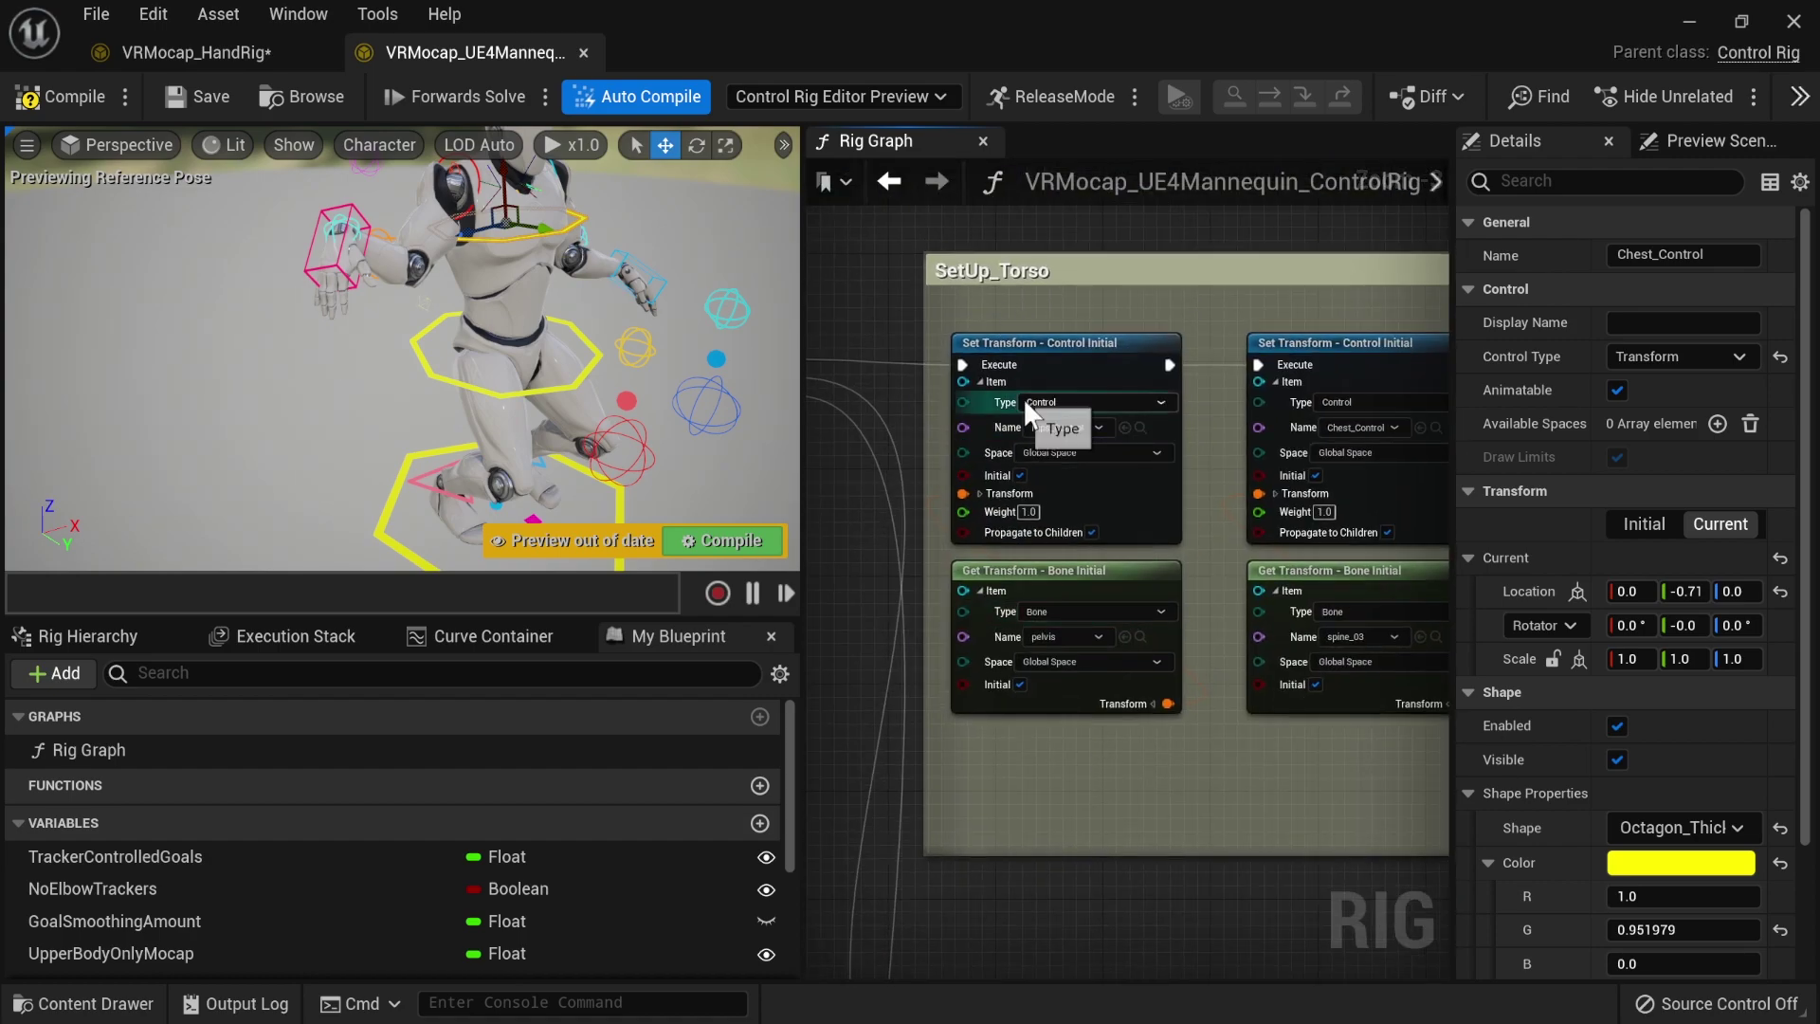
scroll(1133, 800, "down", 3)
scroll(1134, 800, "up", 2)
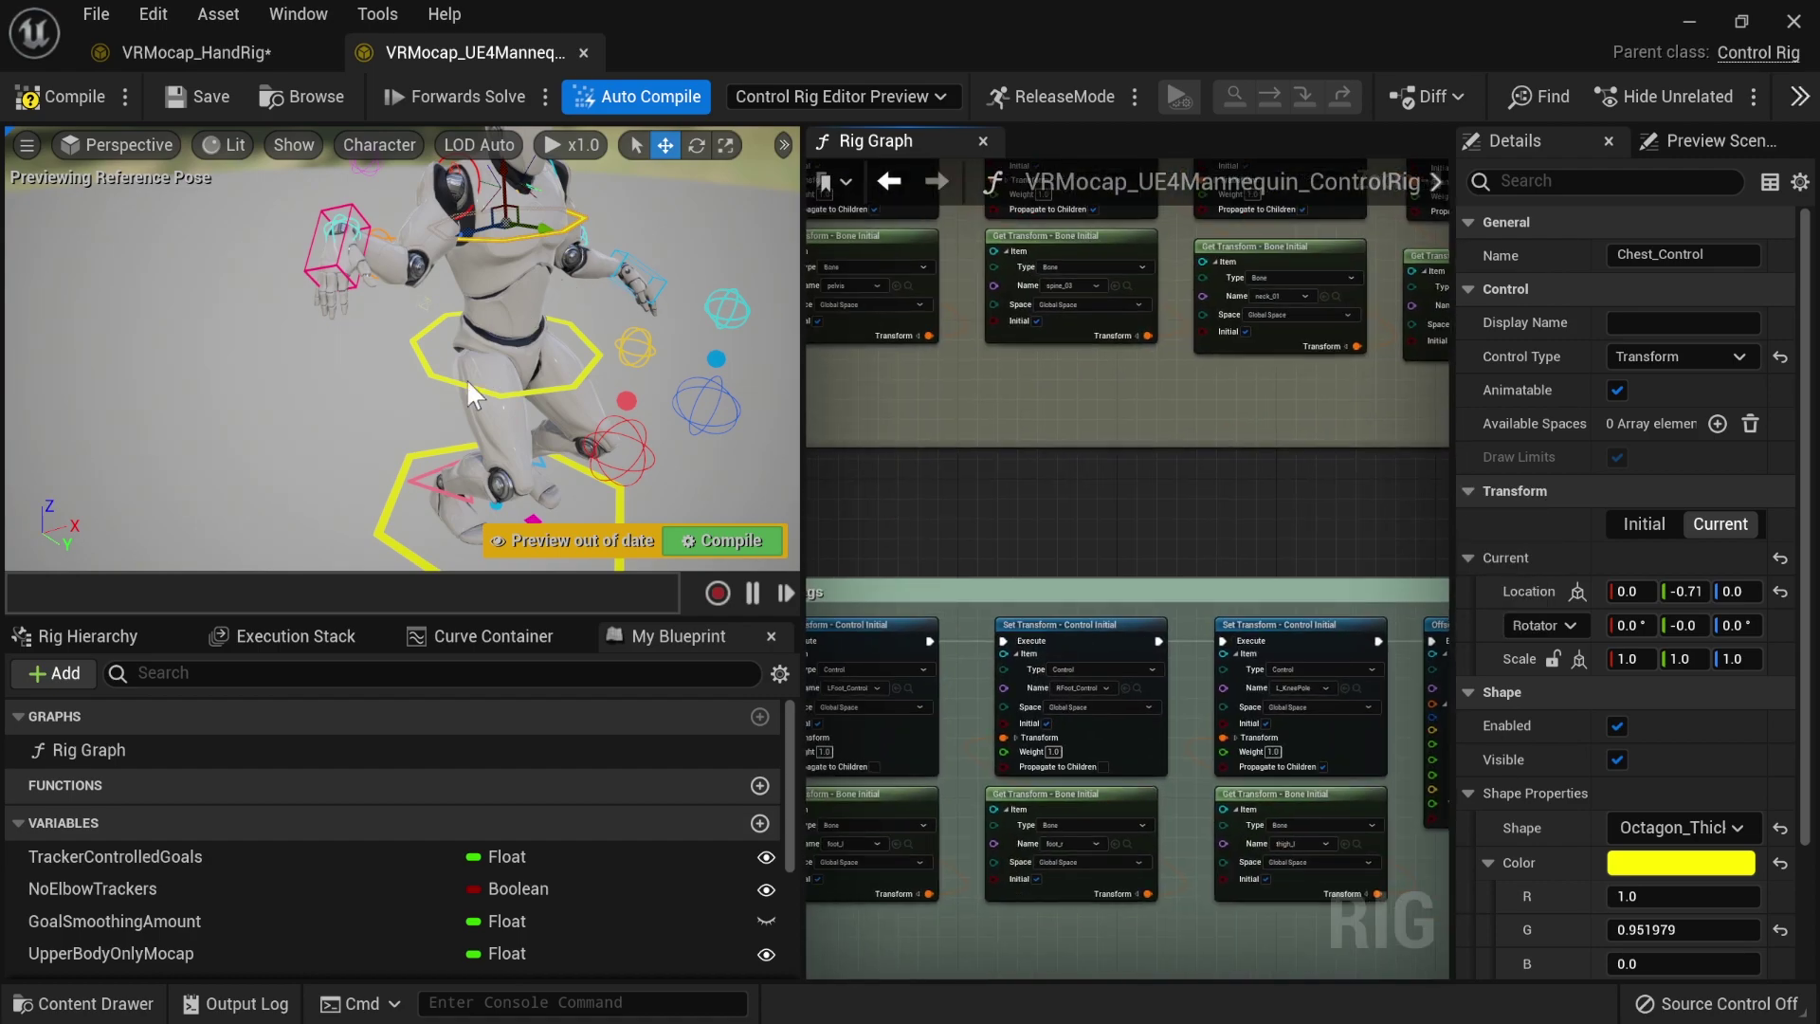
scroll(491, 377, "down", 3)
scroll(1060, 569, "down", 4)
scroll(930, 212, "up", 2)
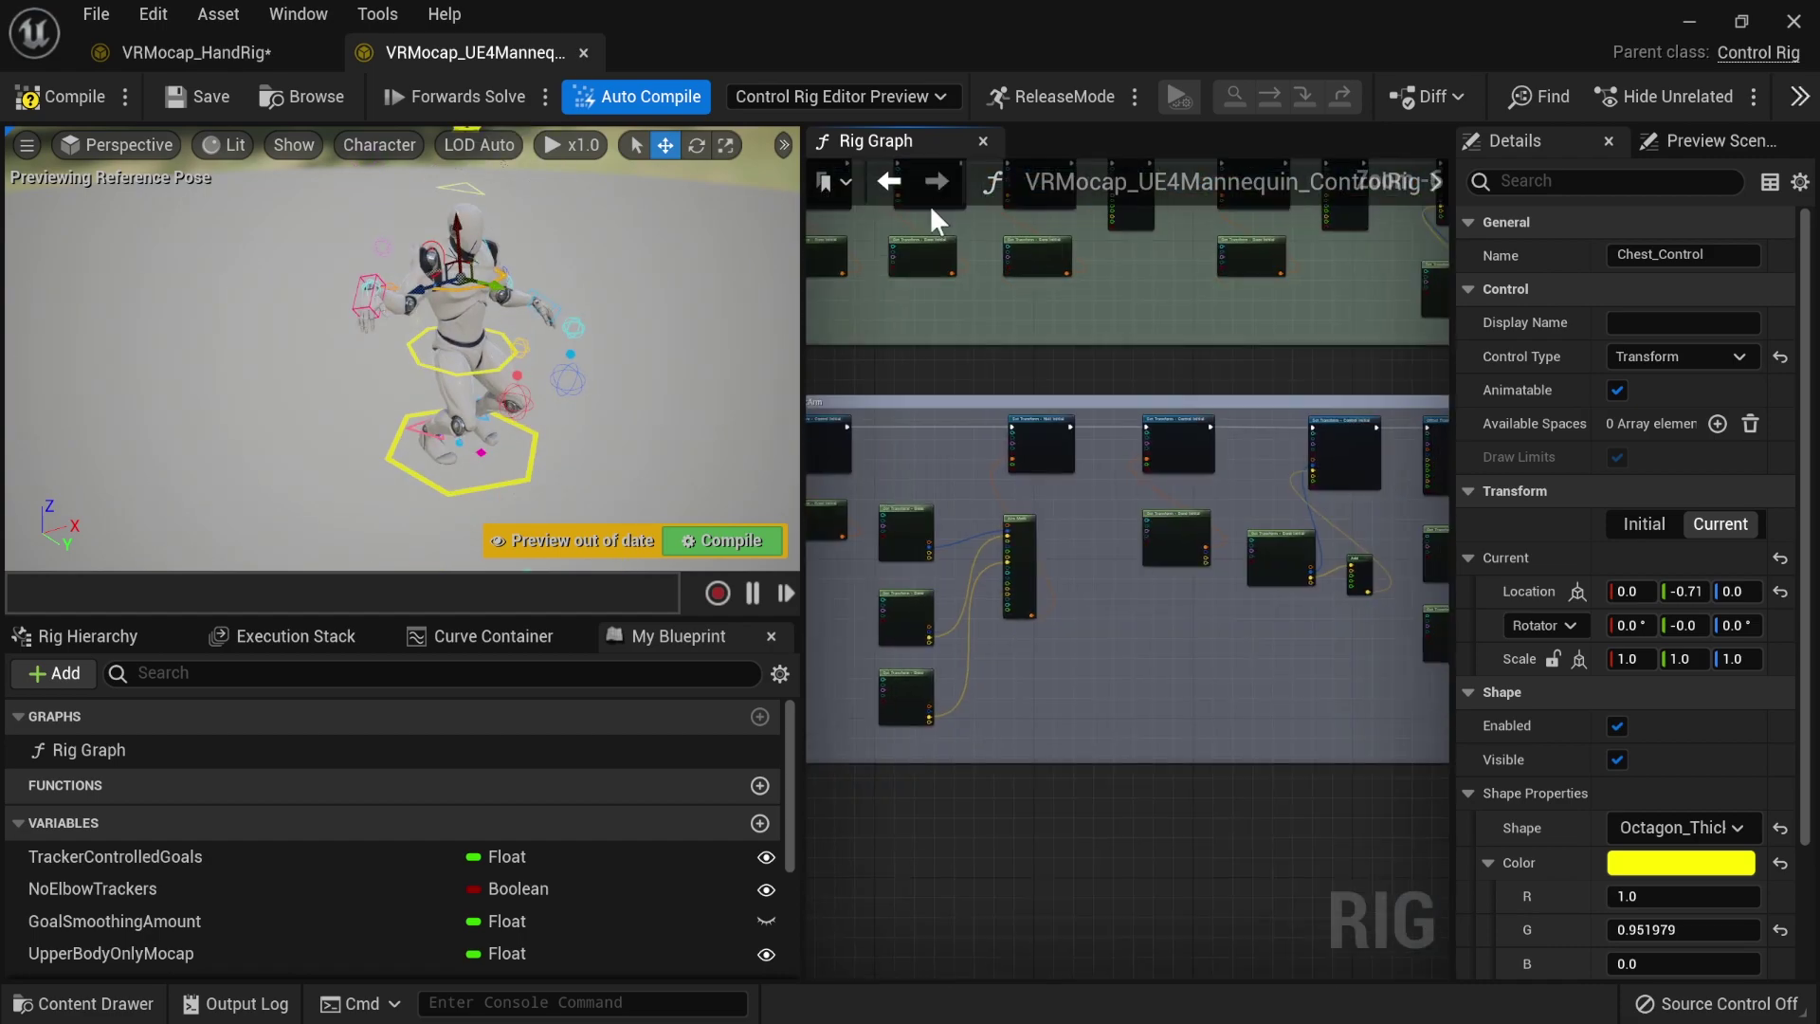
scroll(1033, 531, "up", 2)
right_click_drag(1033, 531, 936, 482)
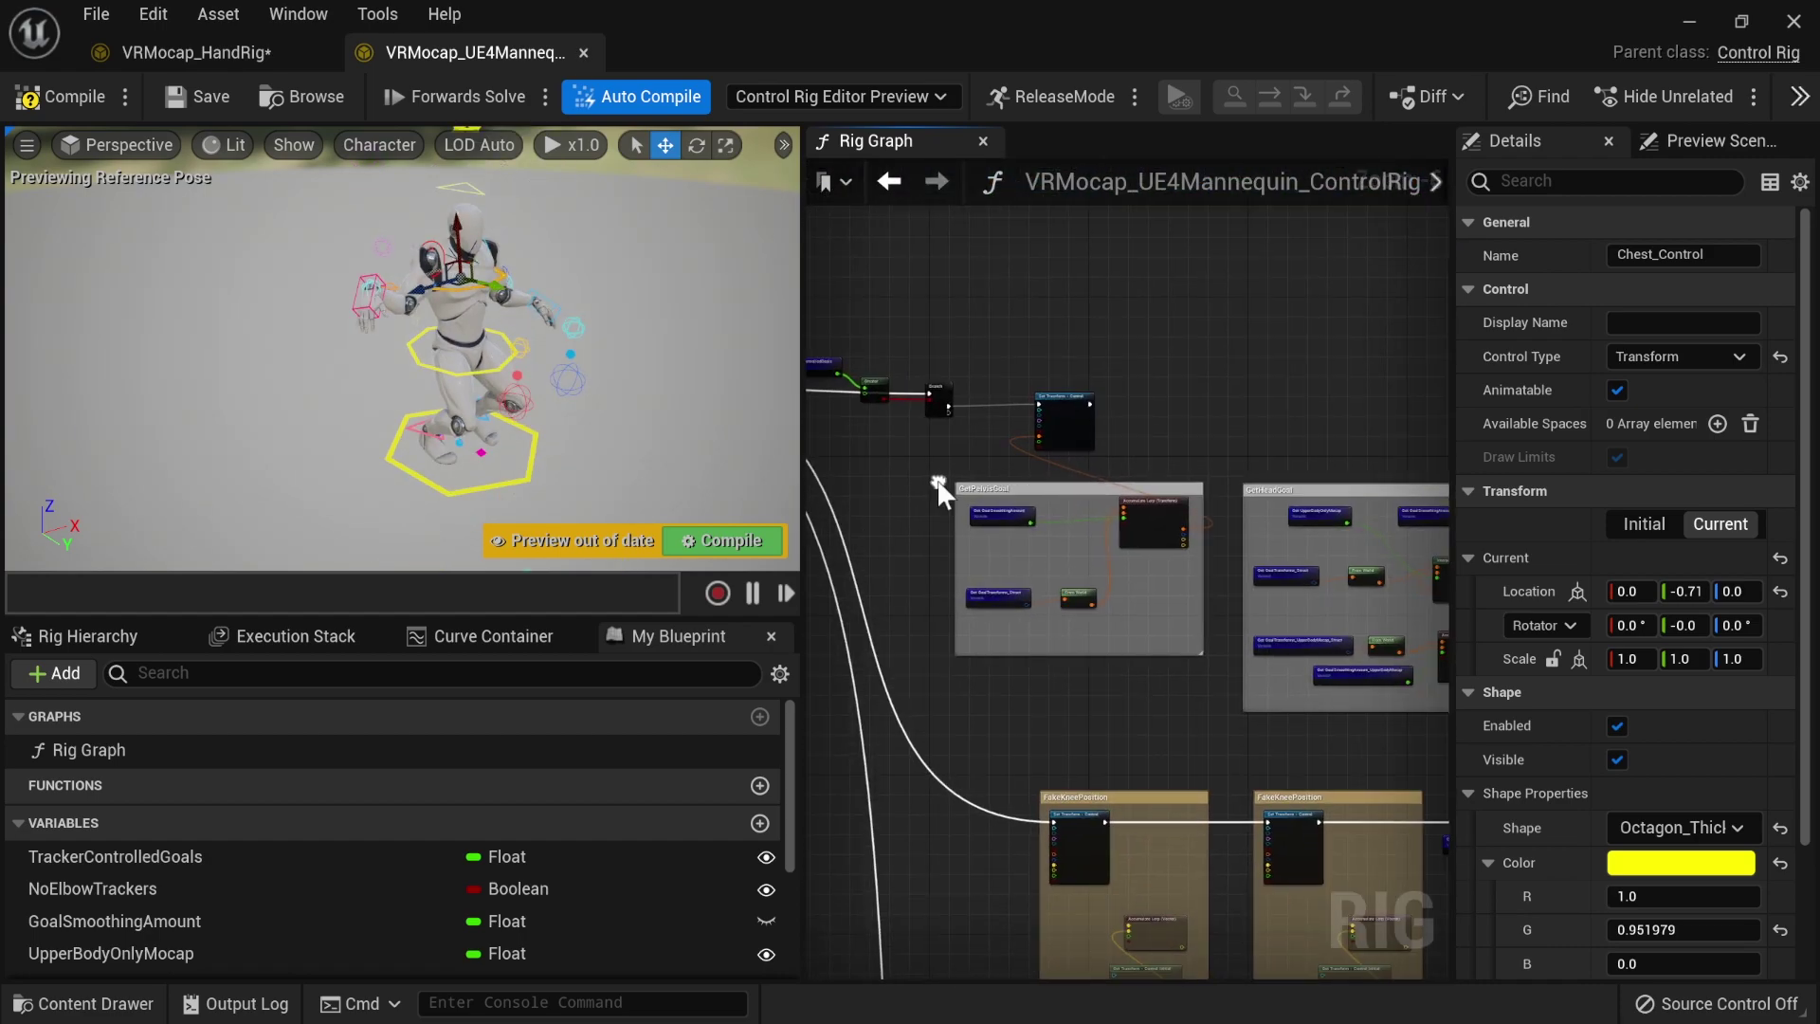
- Select RFoot_Control on the UE4 mannequin to inspect the right foot control
scroll(1193, 684, "up", 4)
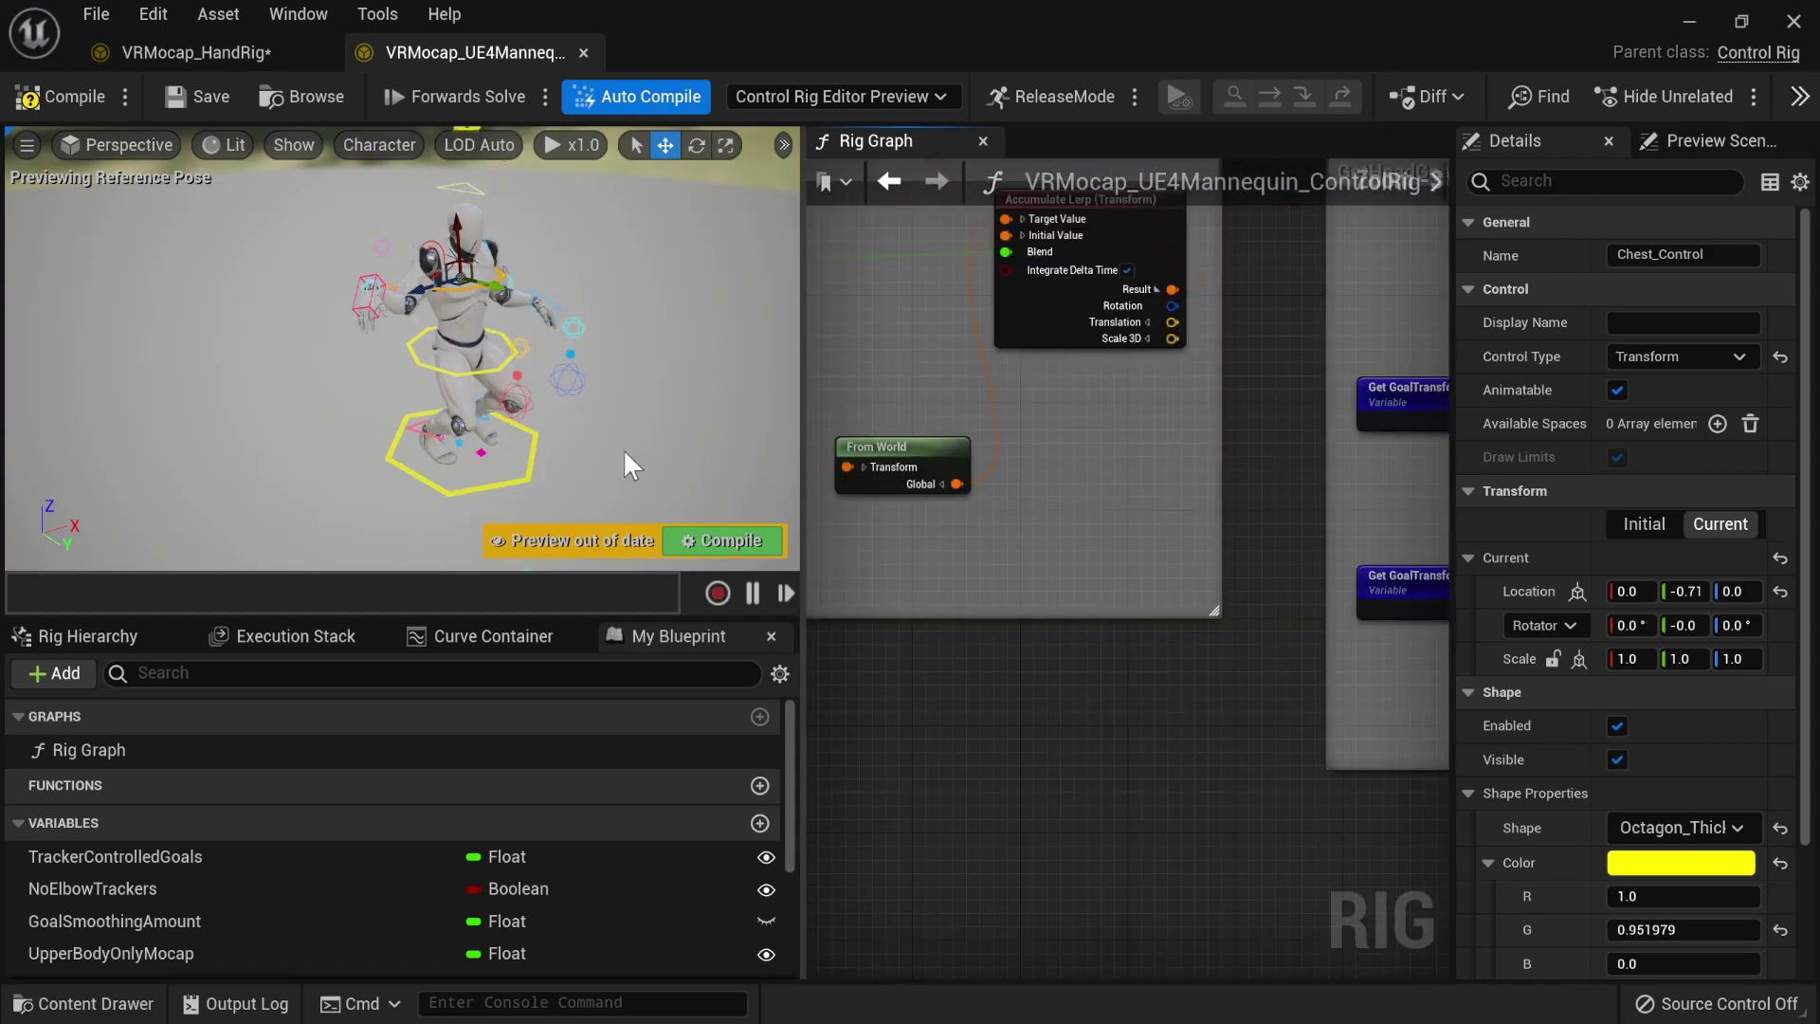
left_click(425, 438)
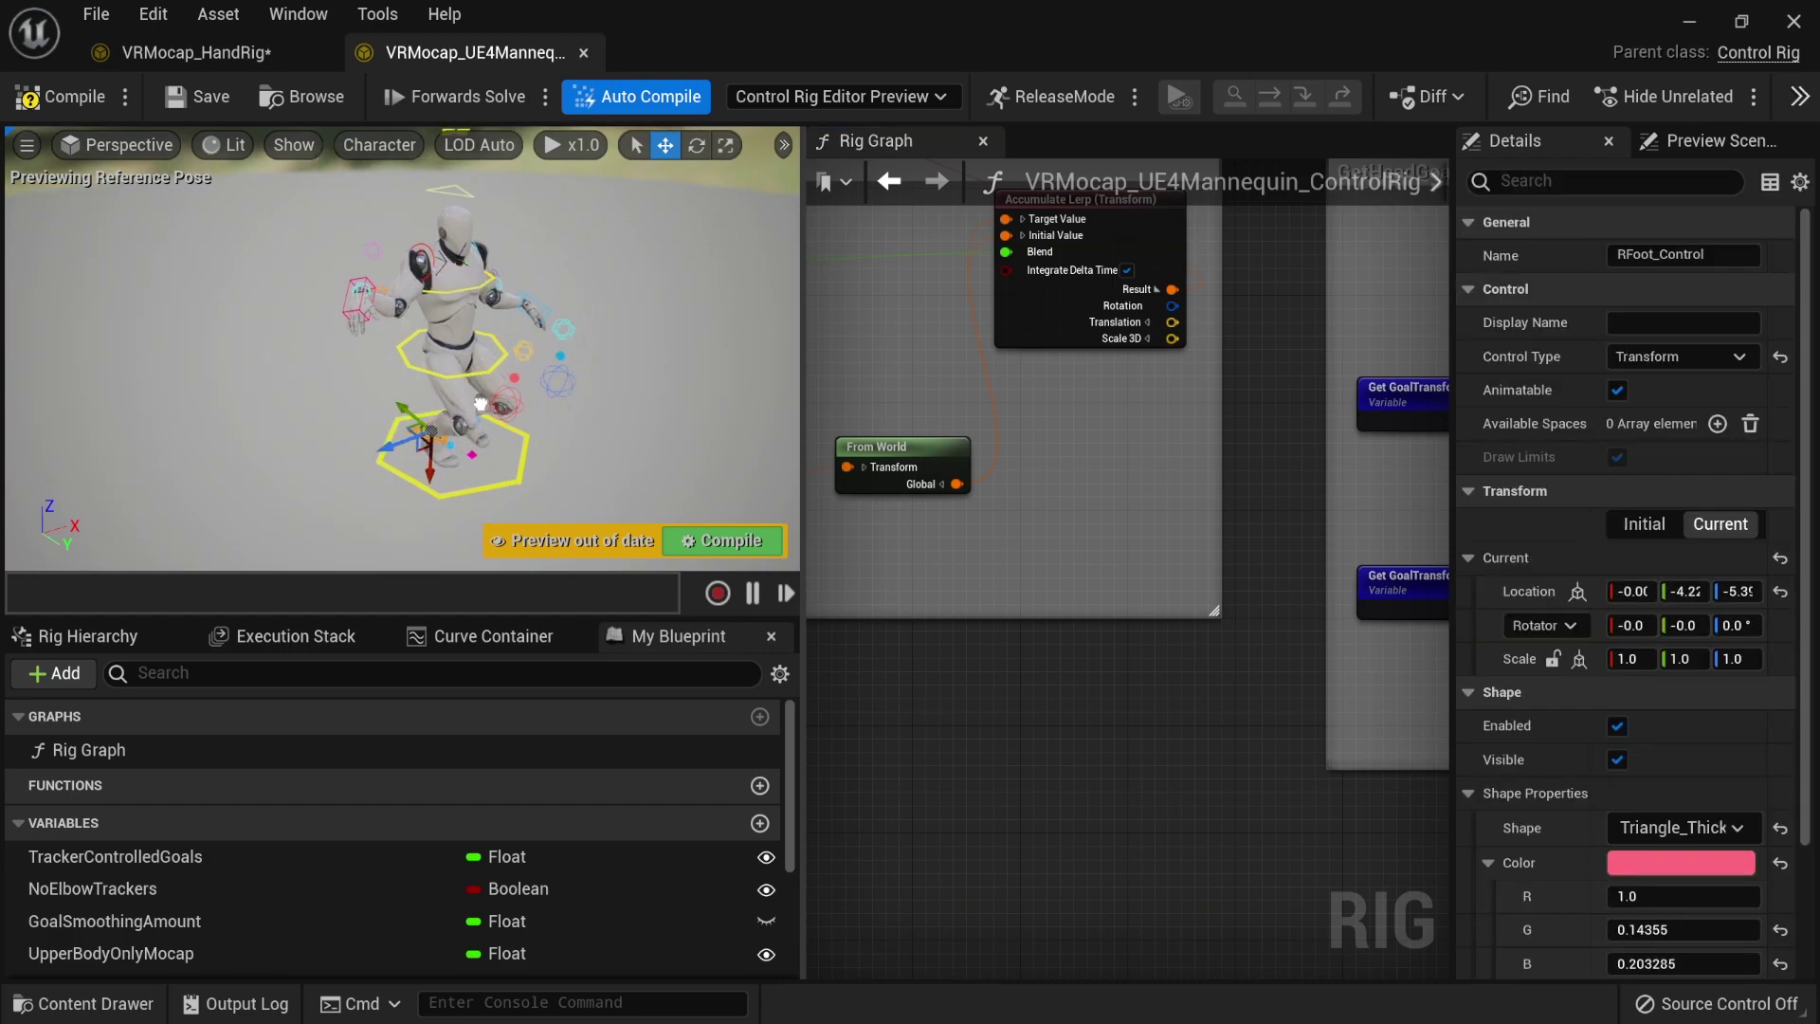
scroll(1233, 675, "down", 6)
scroll(1232, 675, "up", 5)
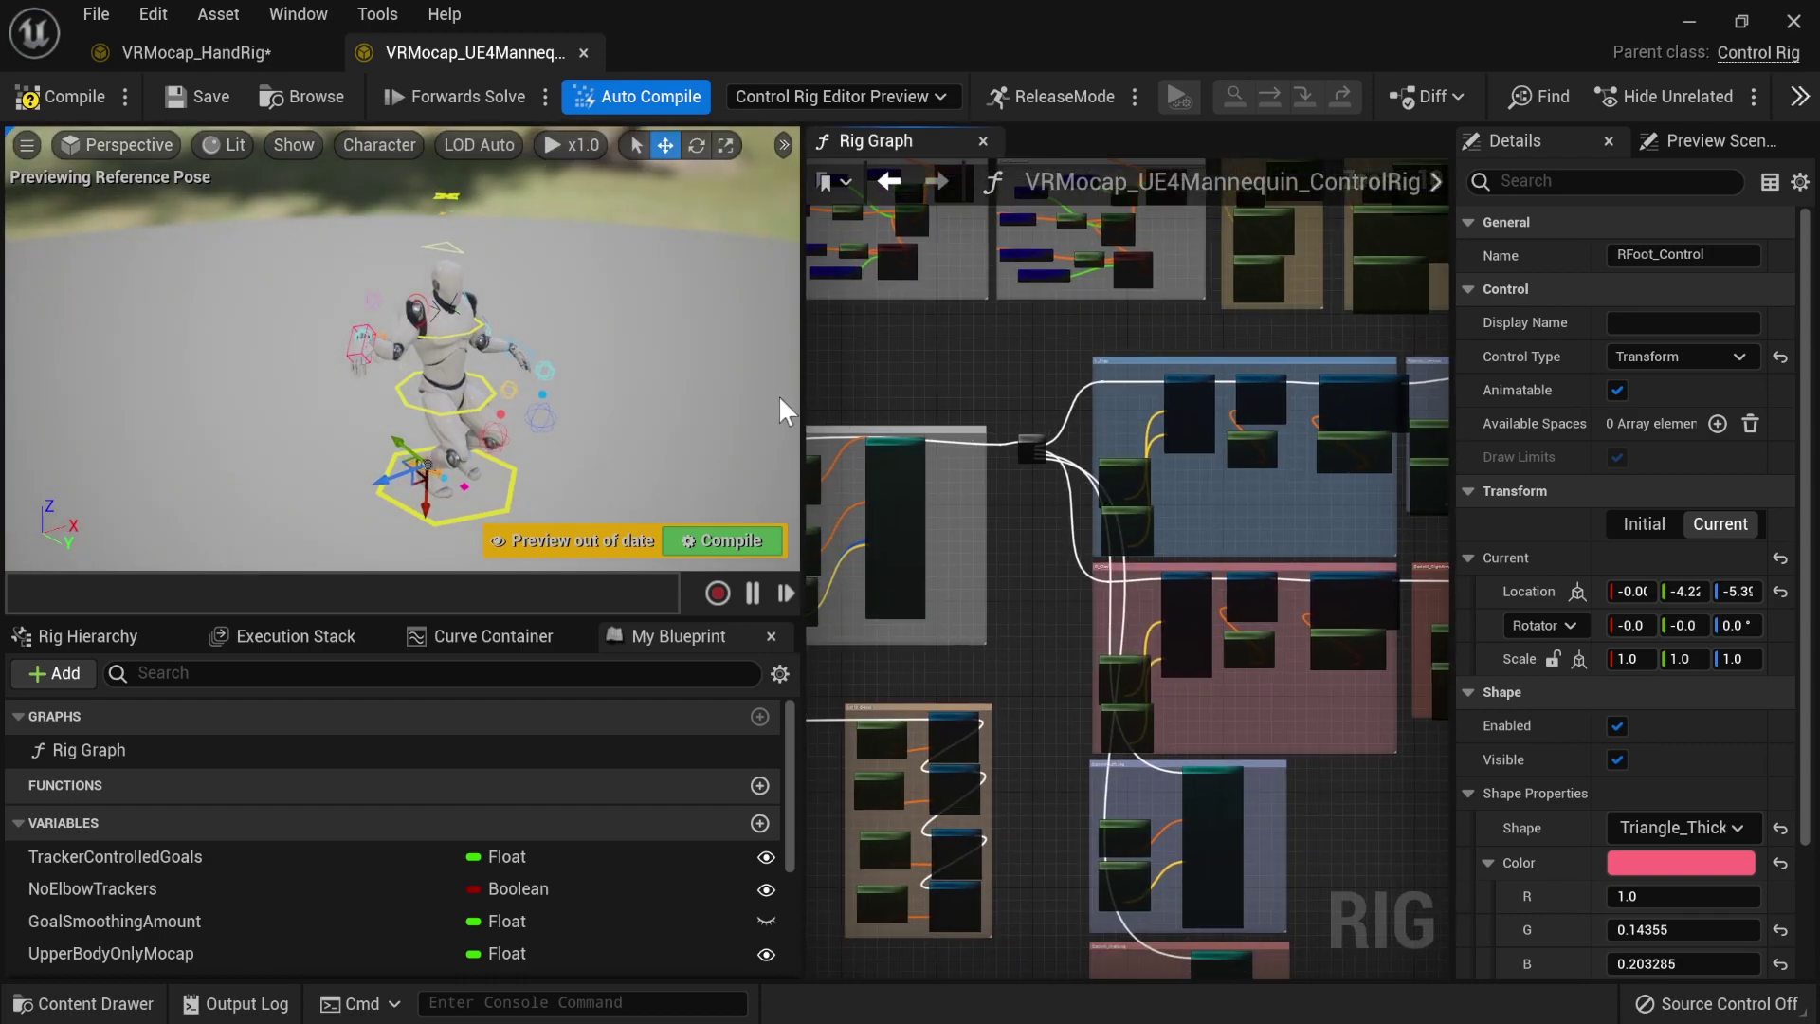
- Widen the Rig Graph area and examine the L_Clav group through to the BasicIK_LeftArm group
left_click_drag(801, 389, 619, 402)
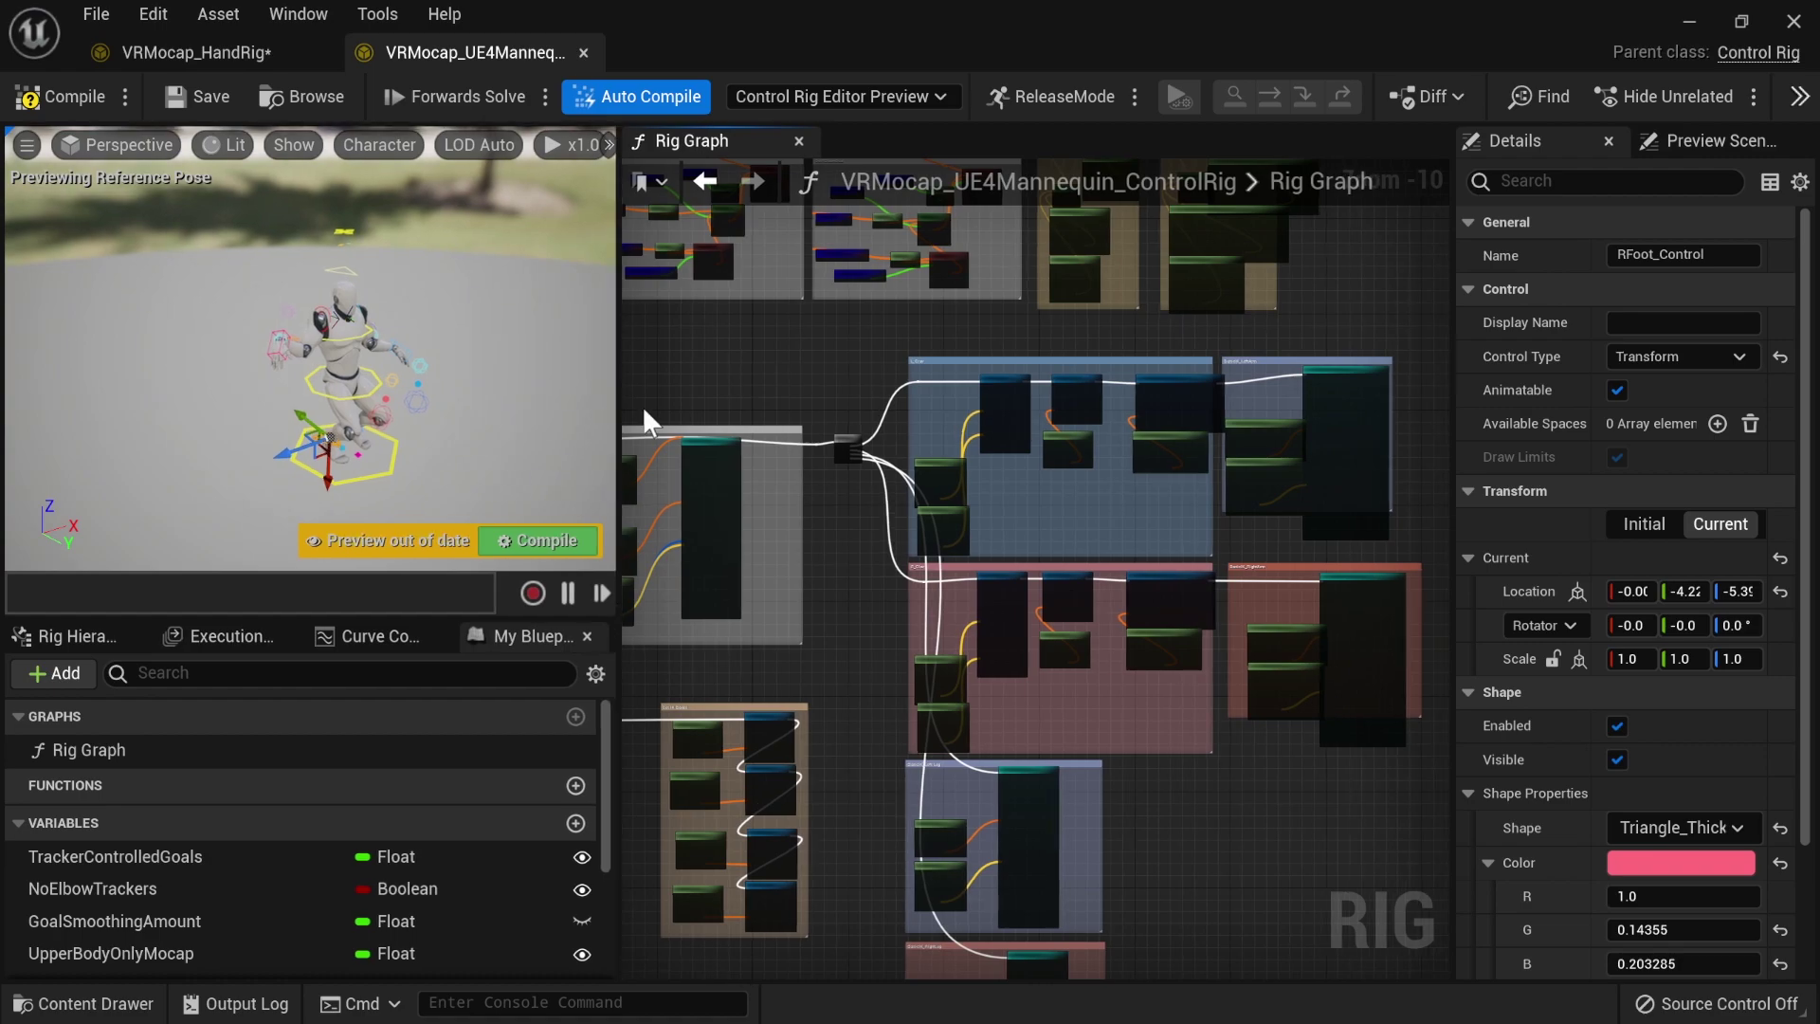
scroll(916, 383, "up", 5)
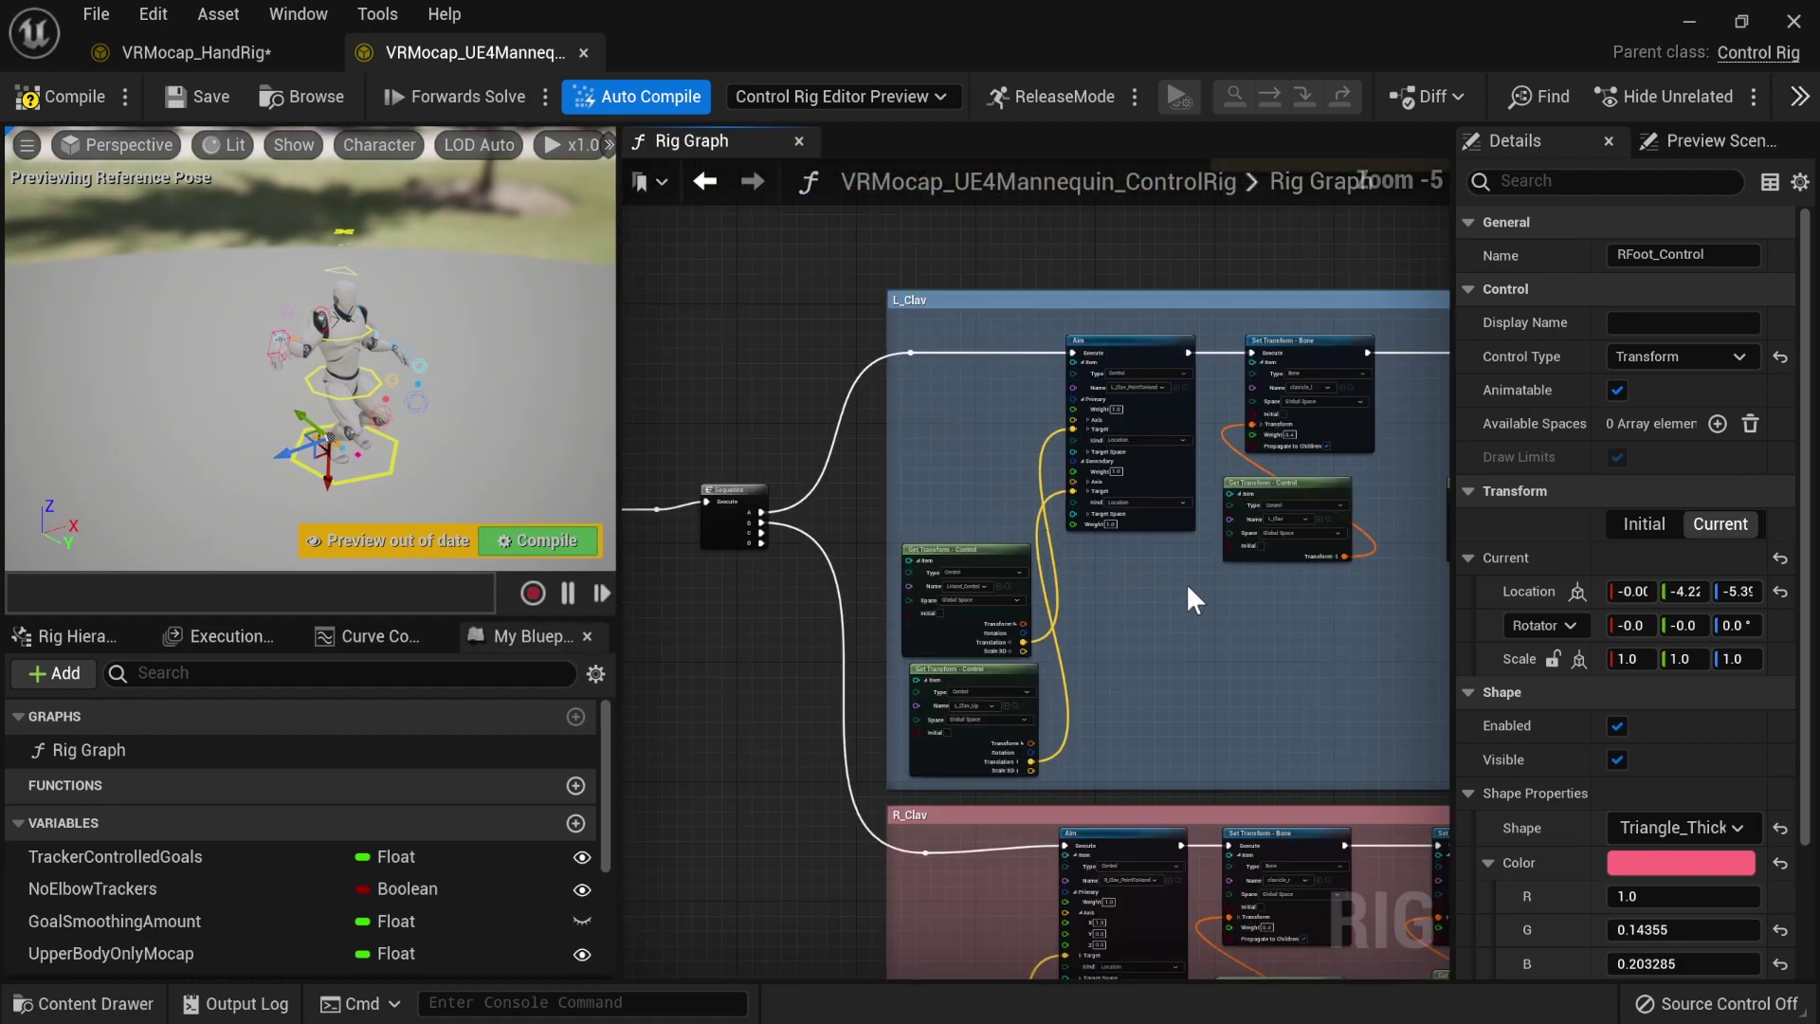
right_click_drag(1191, 601, 1185, 694)
scroll(1204, 645, "up", 1)
right_click_drag(1237, 790, 964, 787)
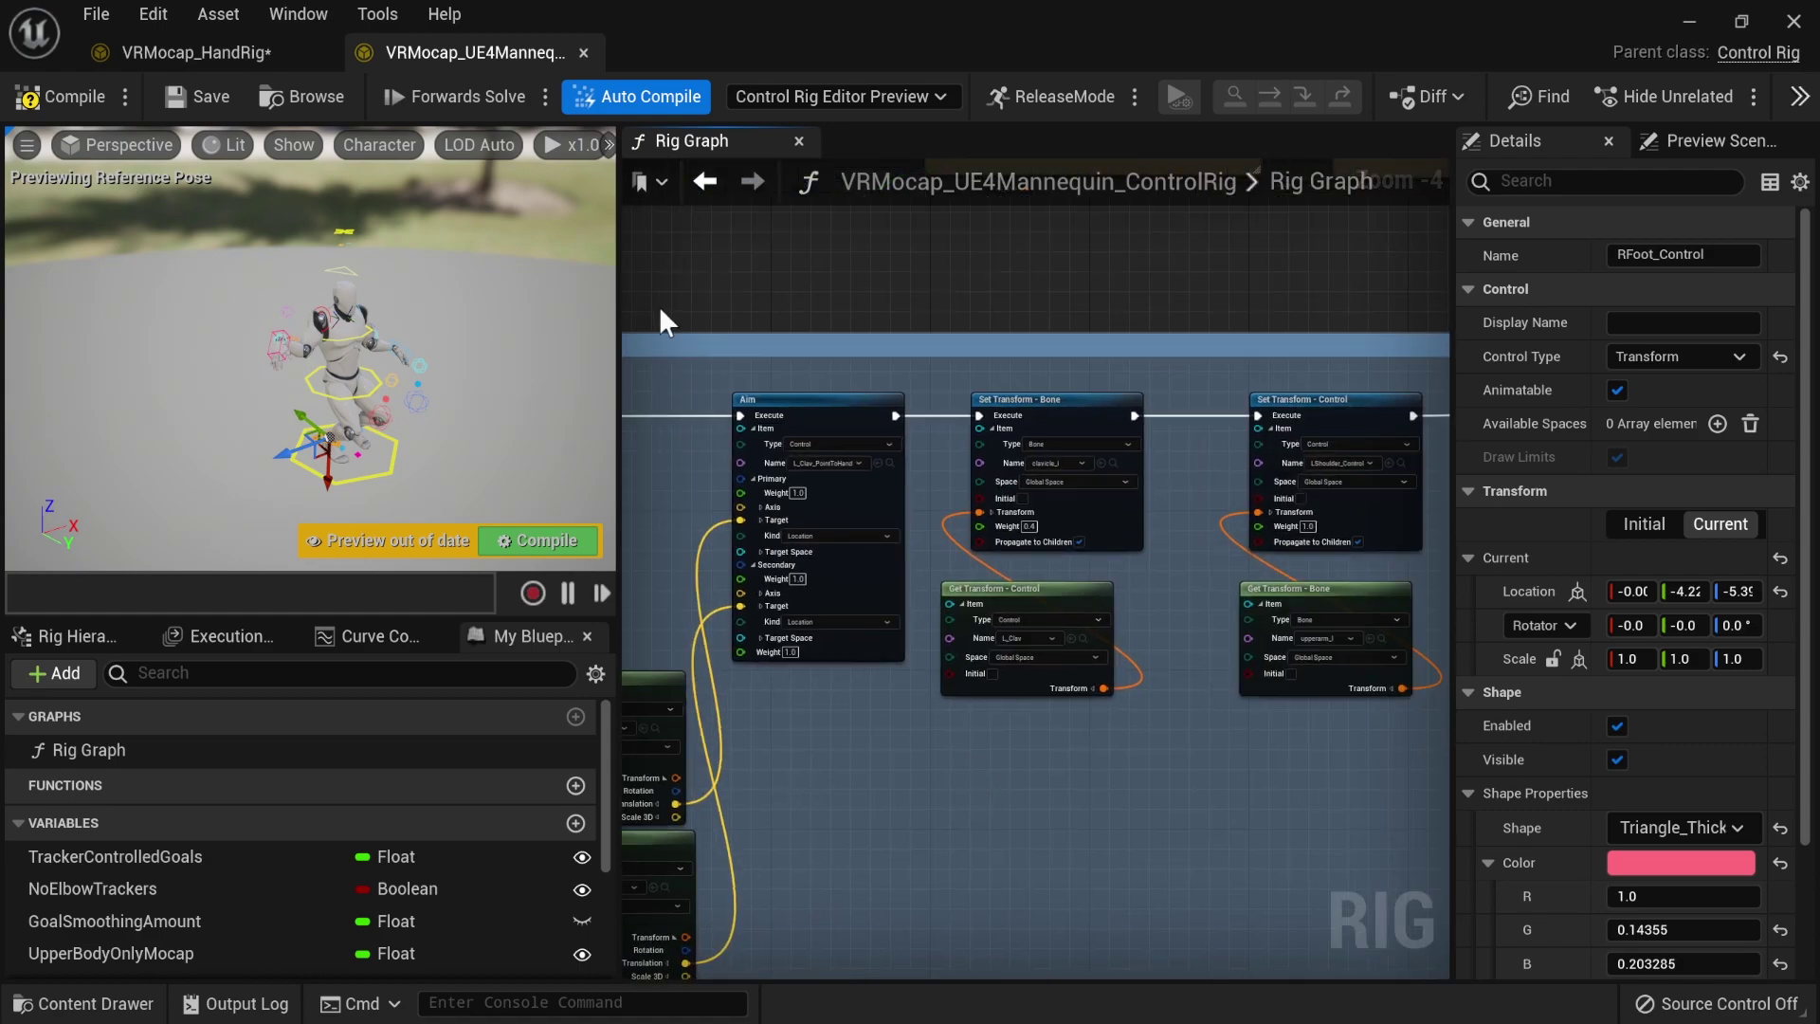
right_click_drag(1219, 731, 495, 734)
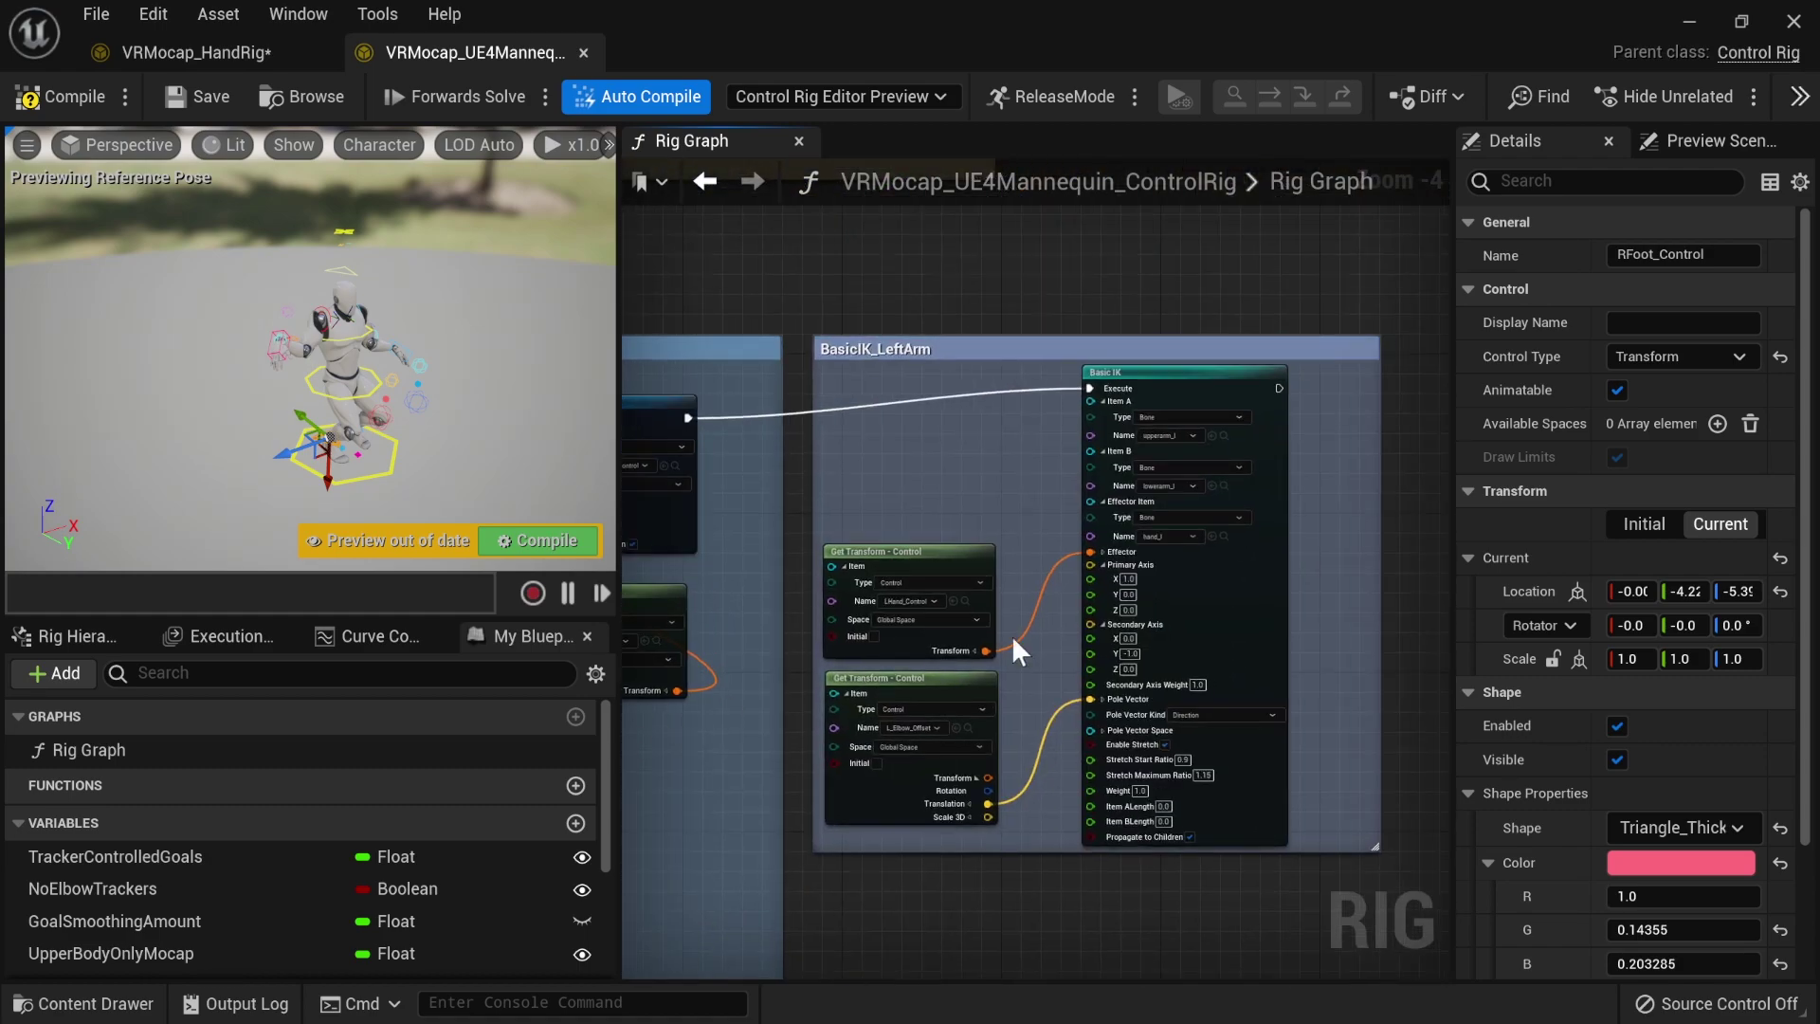
- Examine the Full Body IK node and its effectors in the alternative body solve group
scroll(1042, 550, "down", 3)
right_click_drag(926, 691, 909, 722)
scroll(1065, 593, "up", 6)
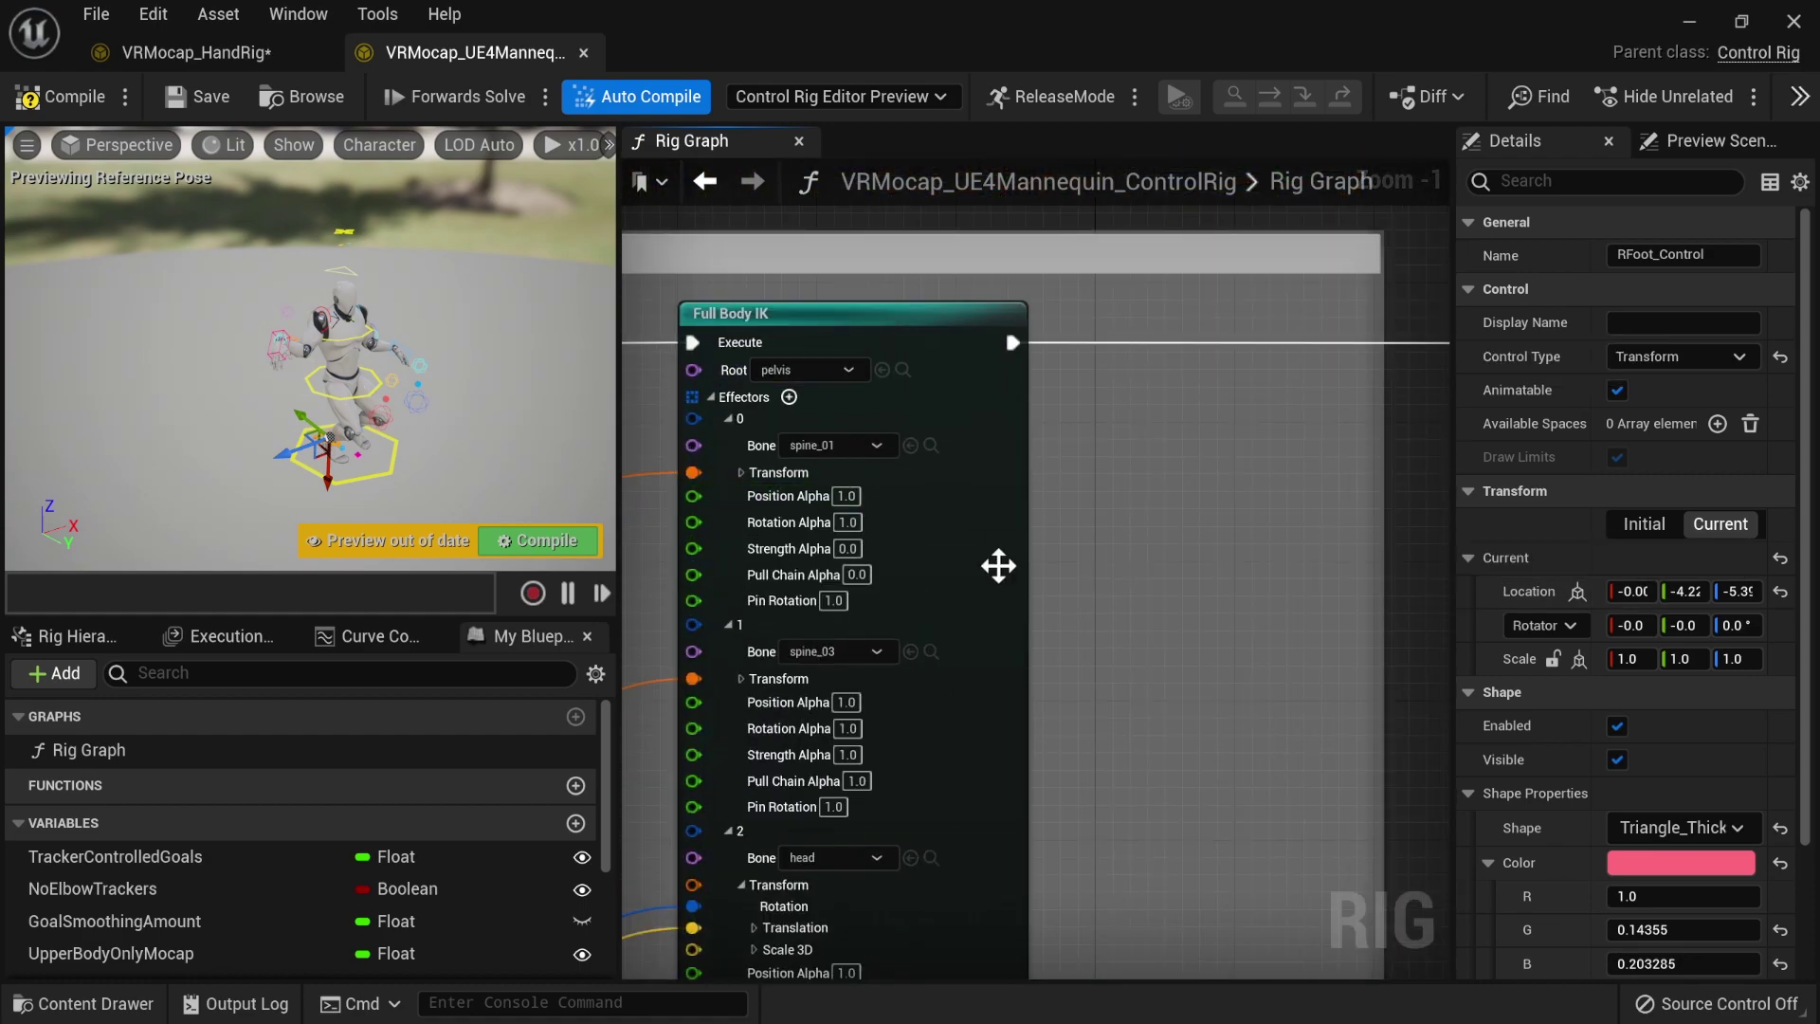
scroll(998, 566, "down", 4)
left_click_drag(857, 9, 1291, 461)
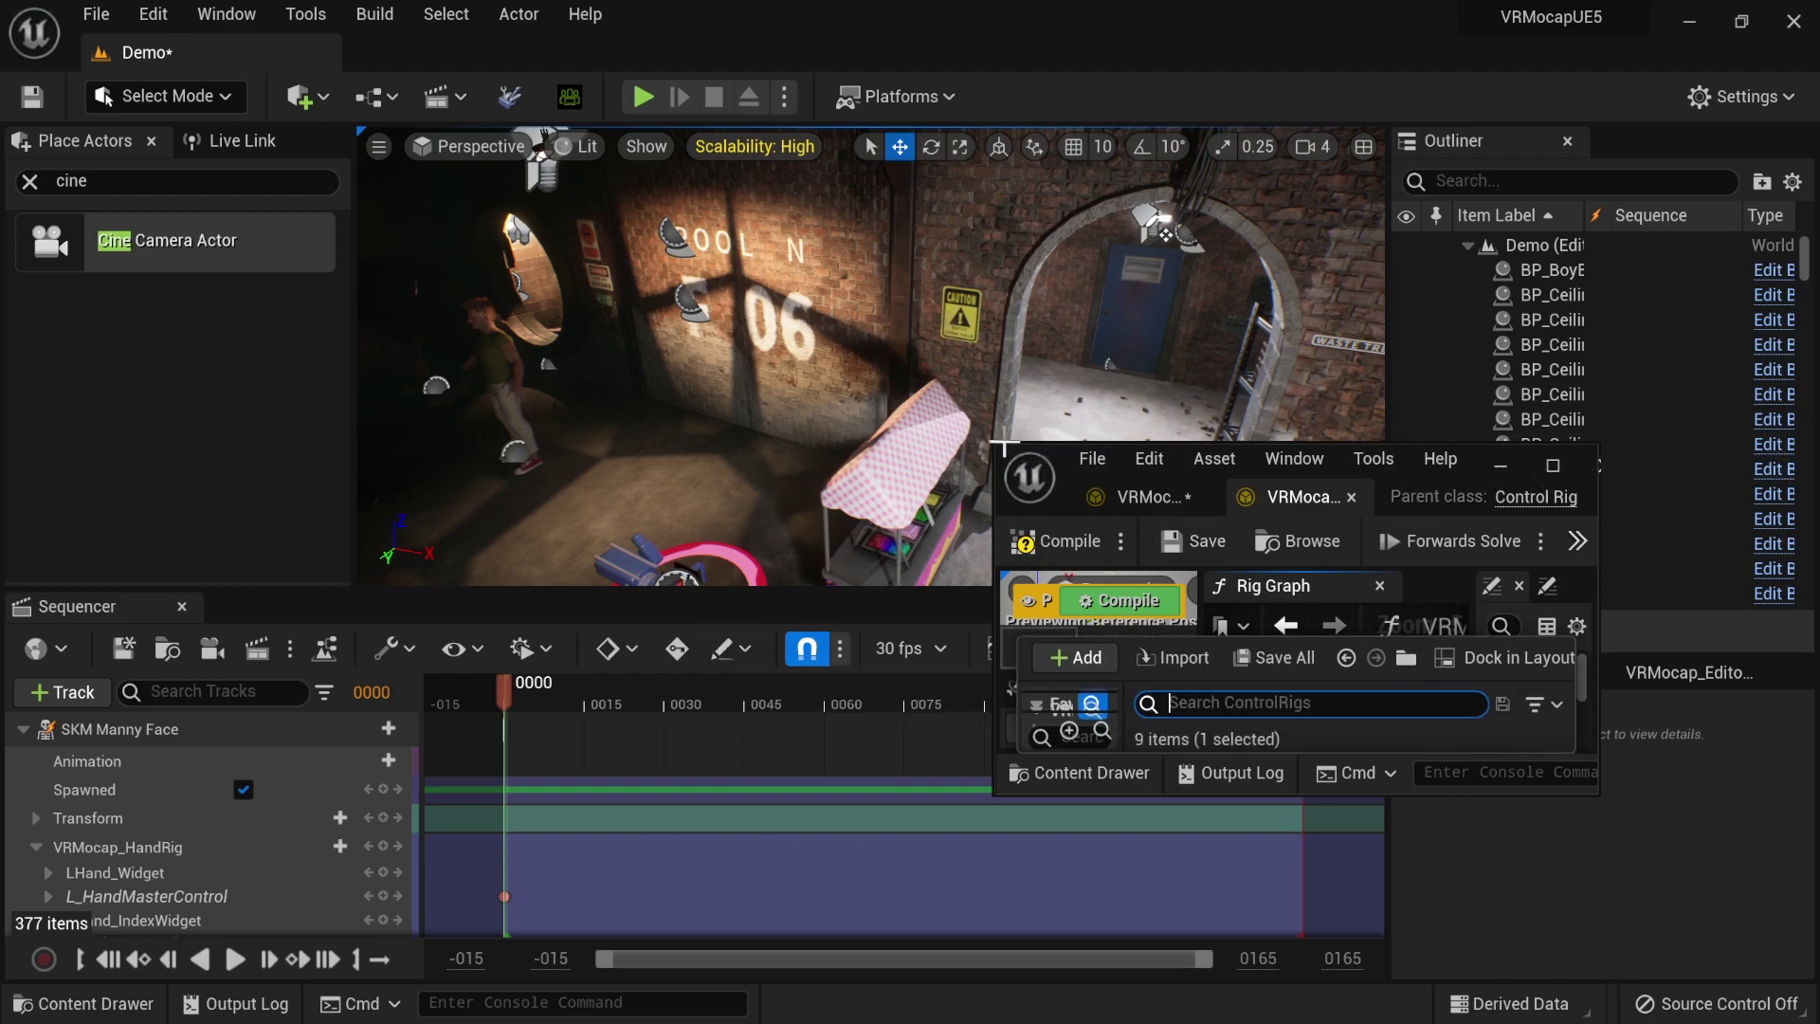
left_click(1547, 453)
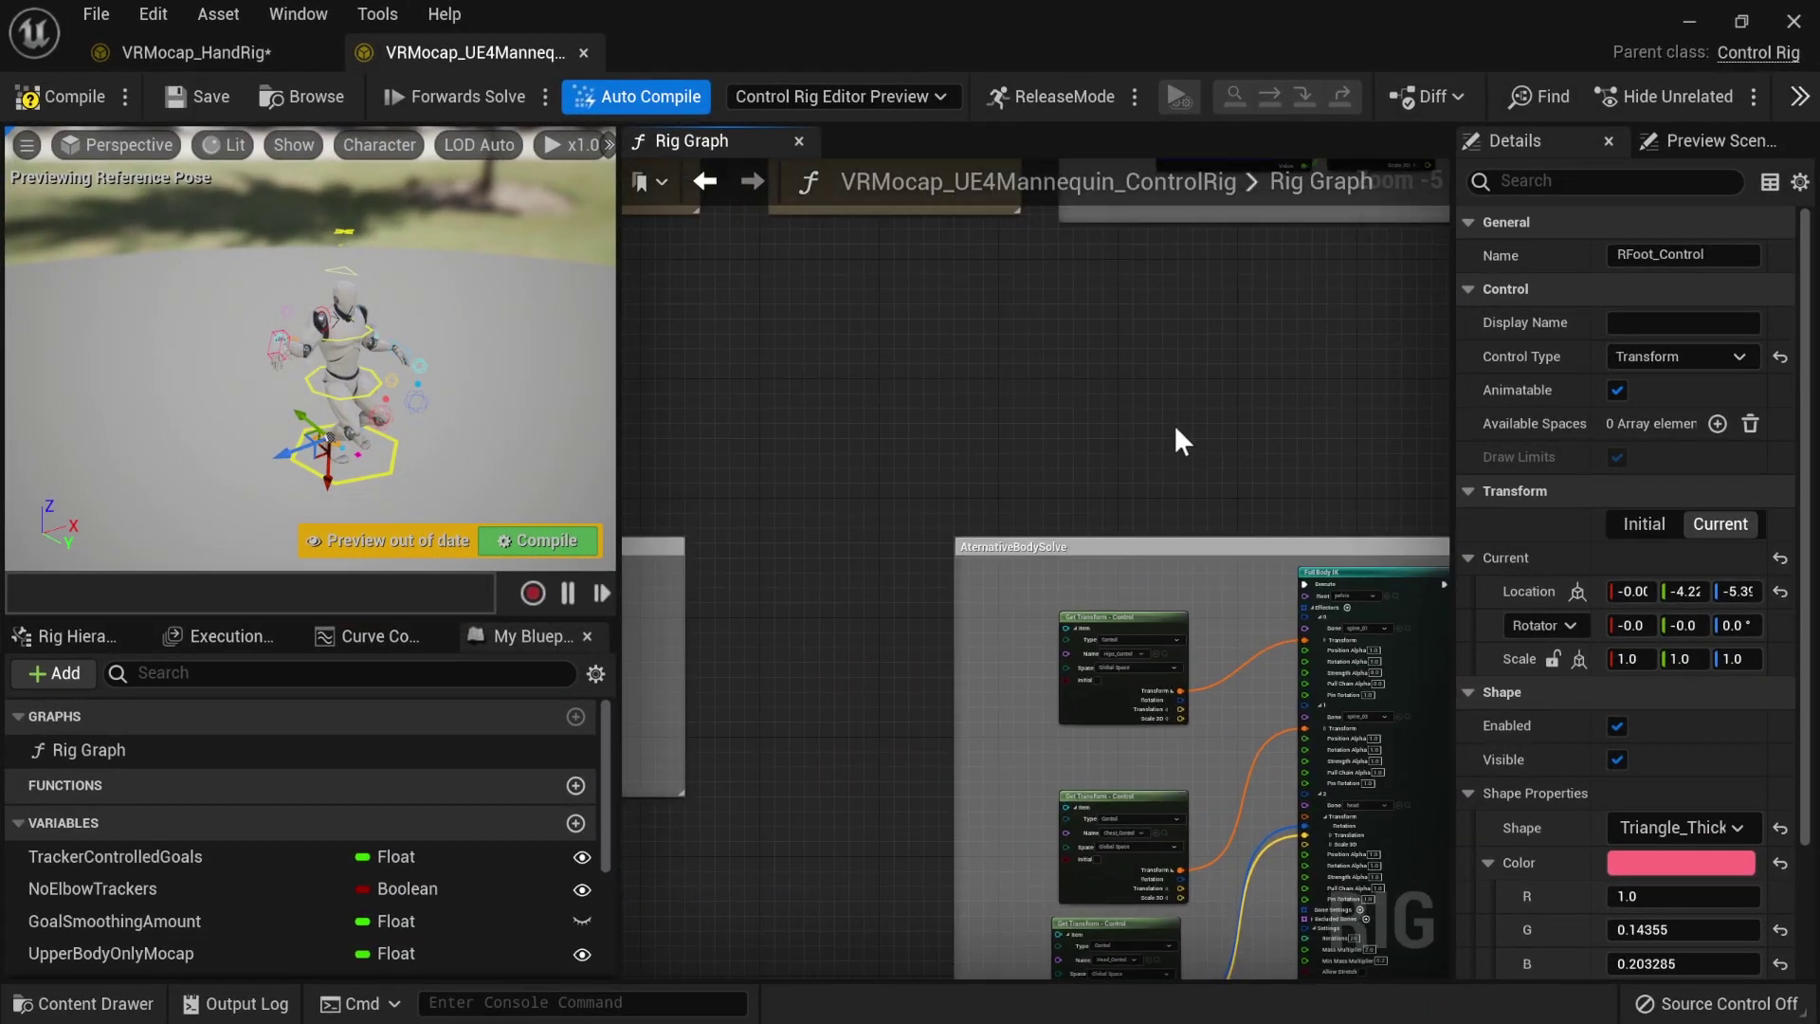
scroll(1176, 428, "down", 6)
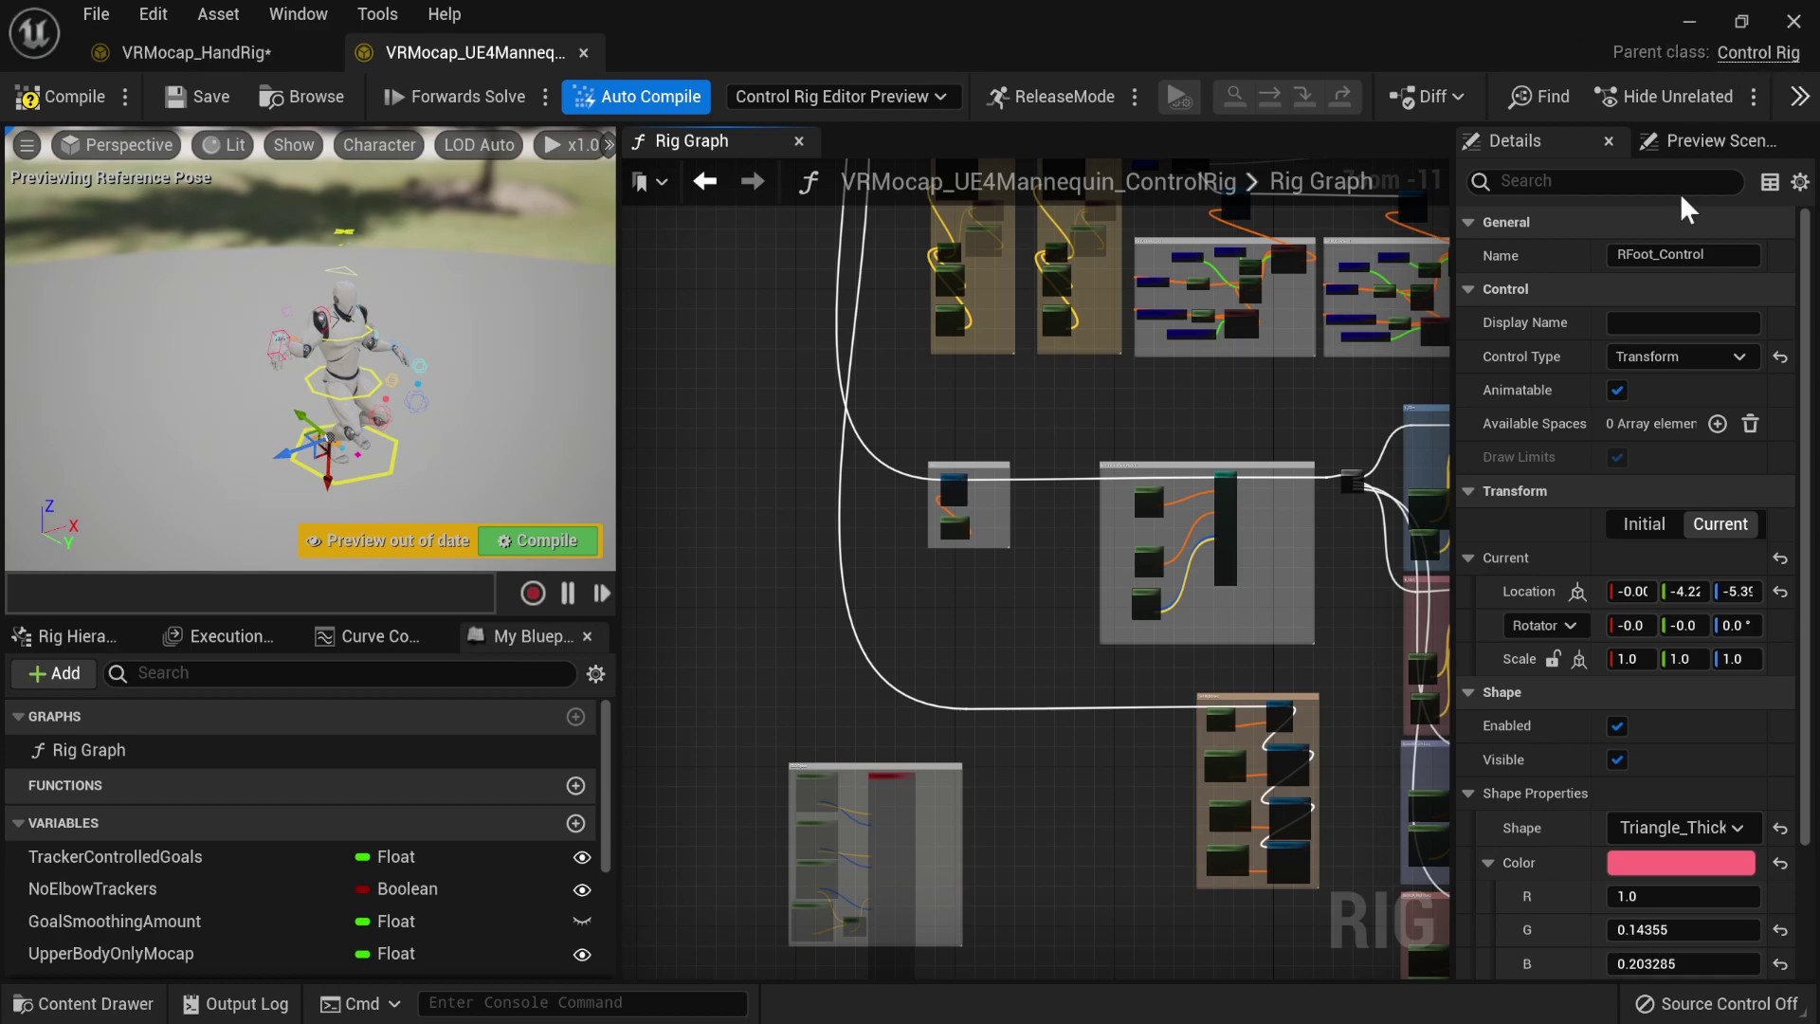
- Close the control rig editor and open the VRMocap Components folder in the project content
left_click(1793, 21)
key("ctrl+space")
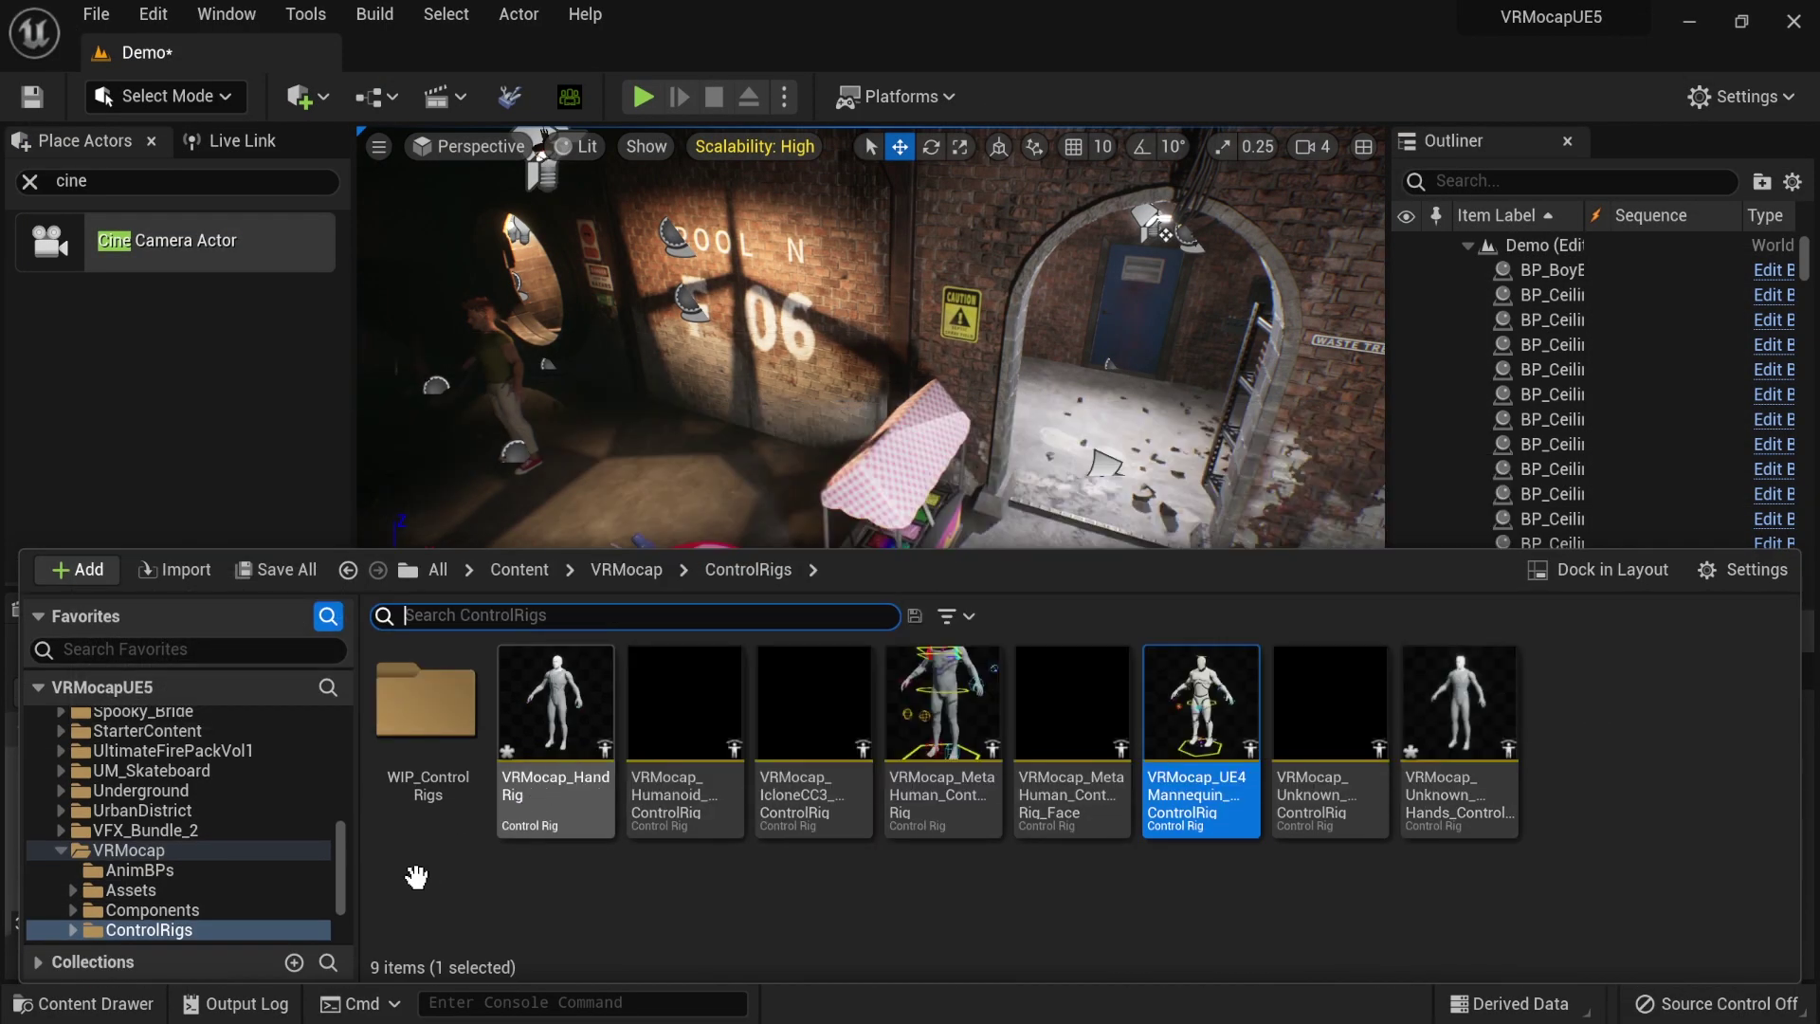
left_click(149, 910)
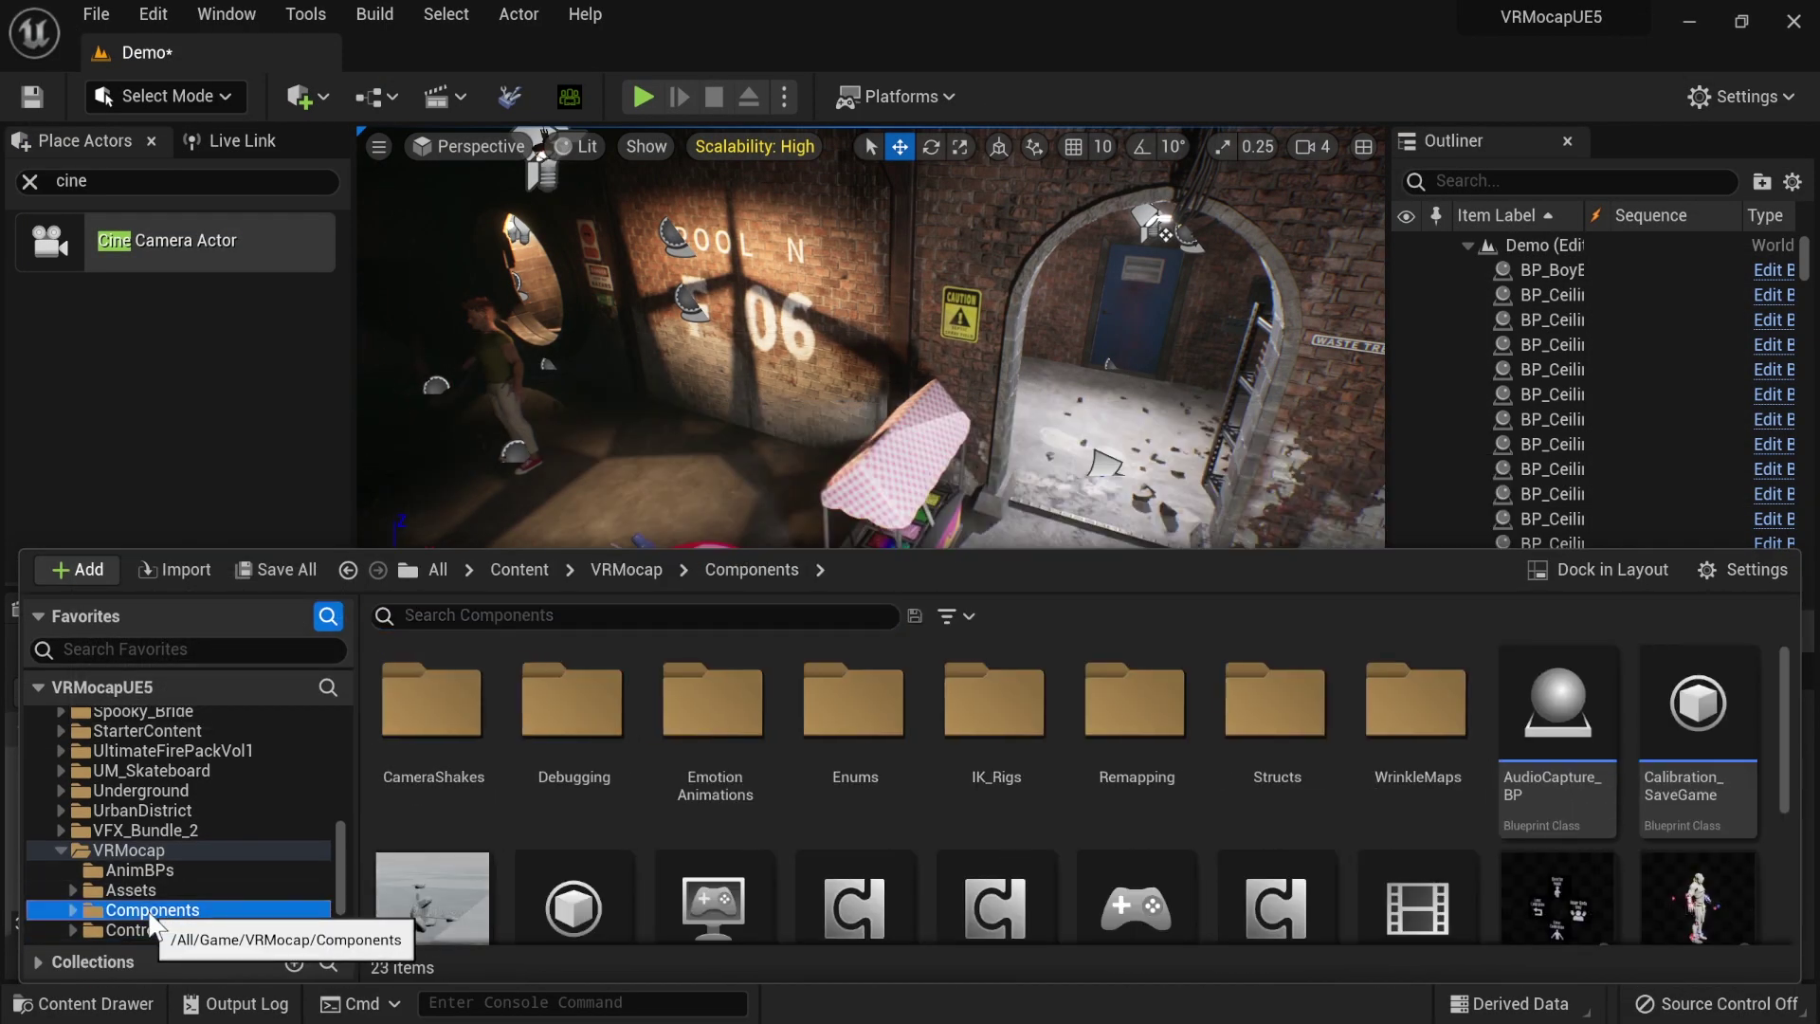